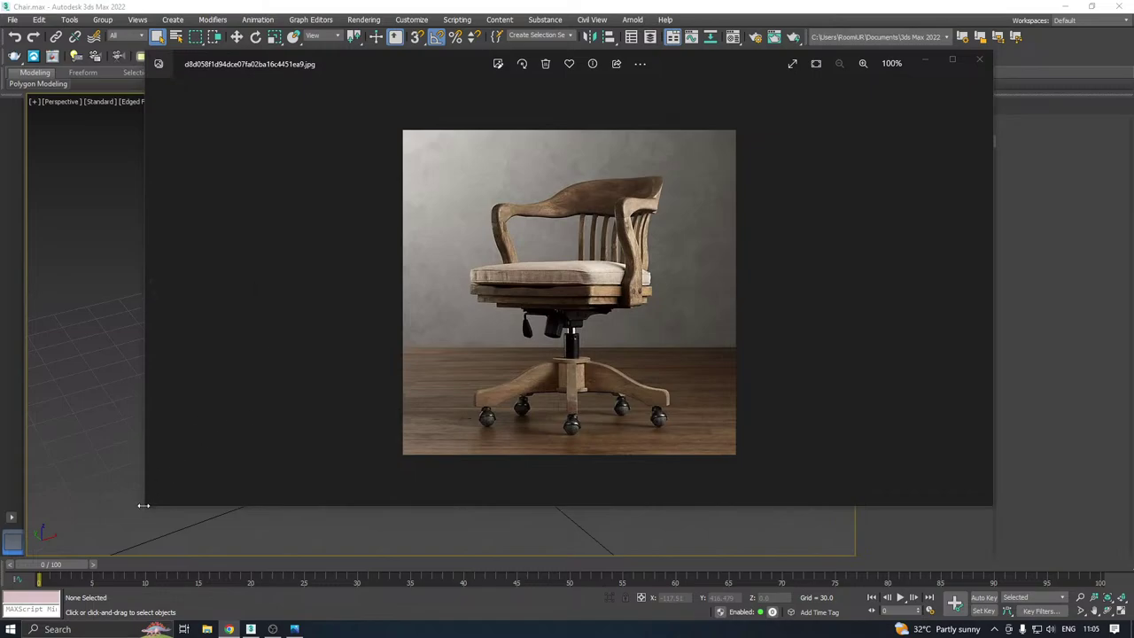
Examine the wooden swivel chair reference photo, from the backrest, arms and seat down to the five-wheel base
drag(143, 505, 119, 558)
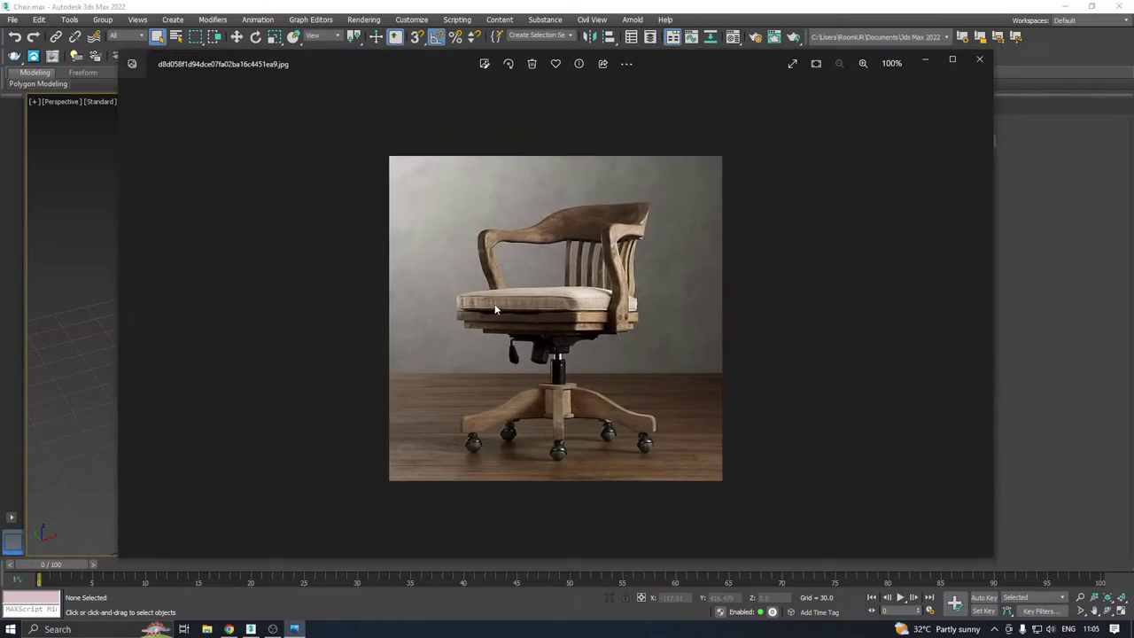
scroll(496, 309, up, 2)
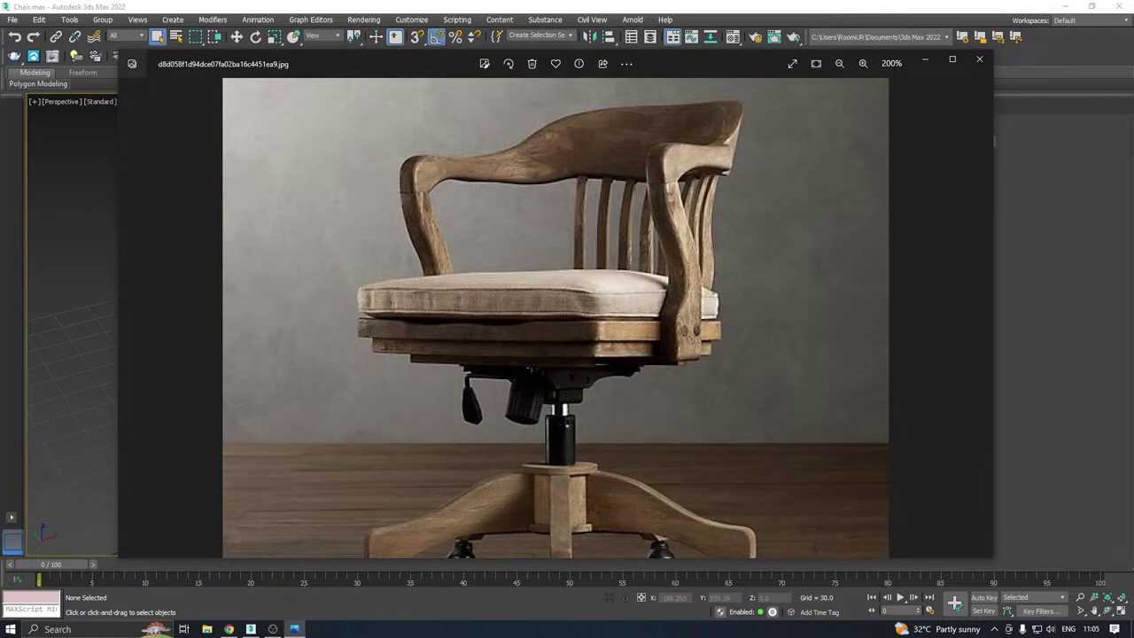
drag(514, 246, 549, 172)
drag(552, 447, 552, 386)
scroll(552, 386, down, 5)
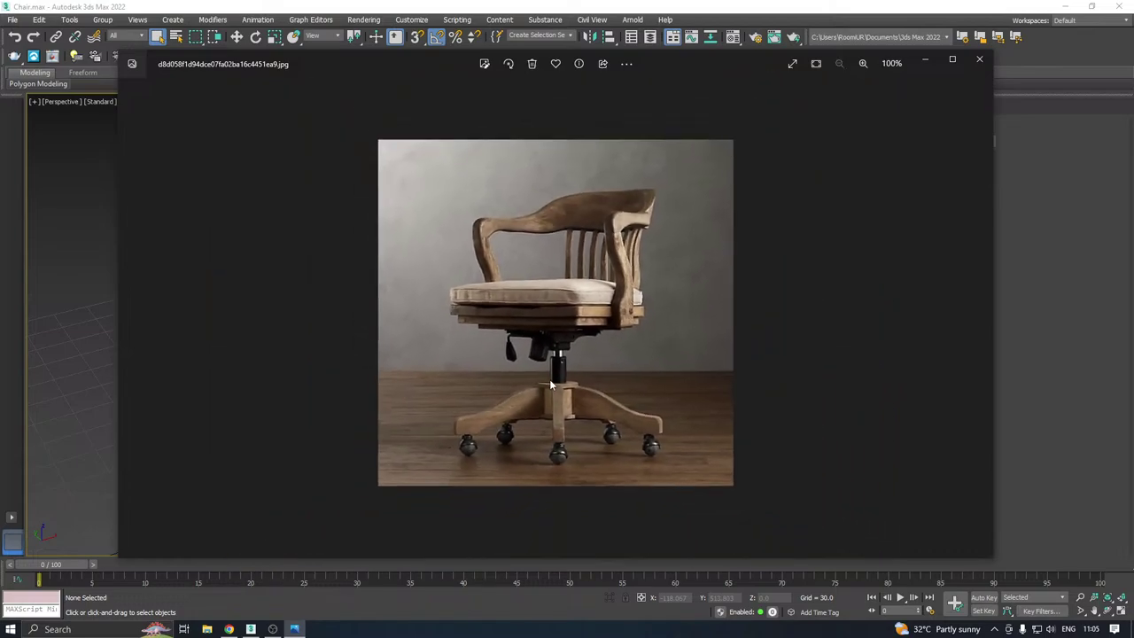
scroll(552, 386, up, 5)
scroll(529, 415, down, 3)
scroll(496, 399, up, 1)
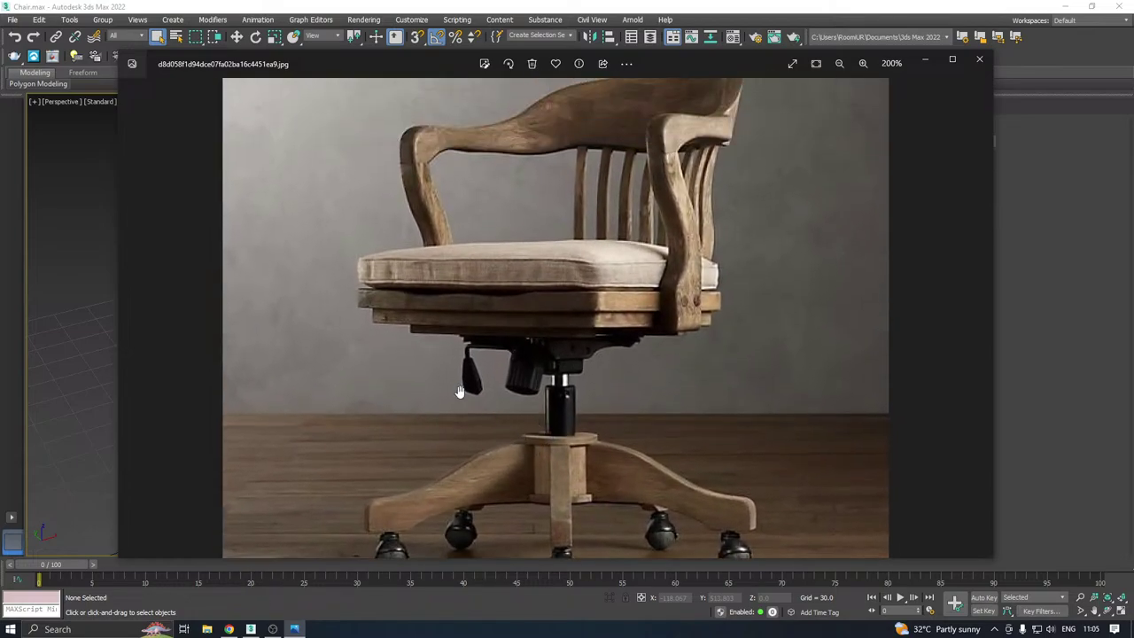
scroll(496, 399, down, 1)
scroll(473, 383, up, 3)
drag(490, 251, 460, 322)
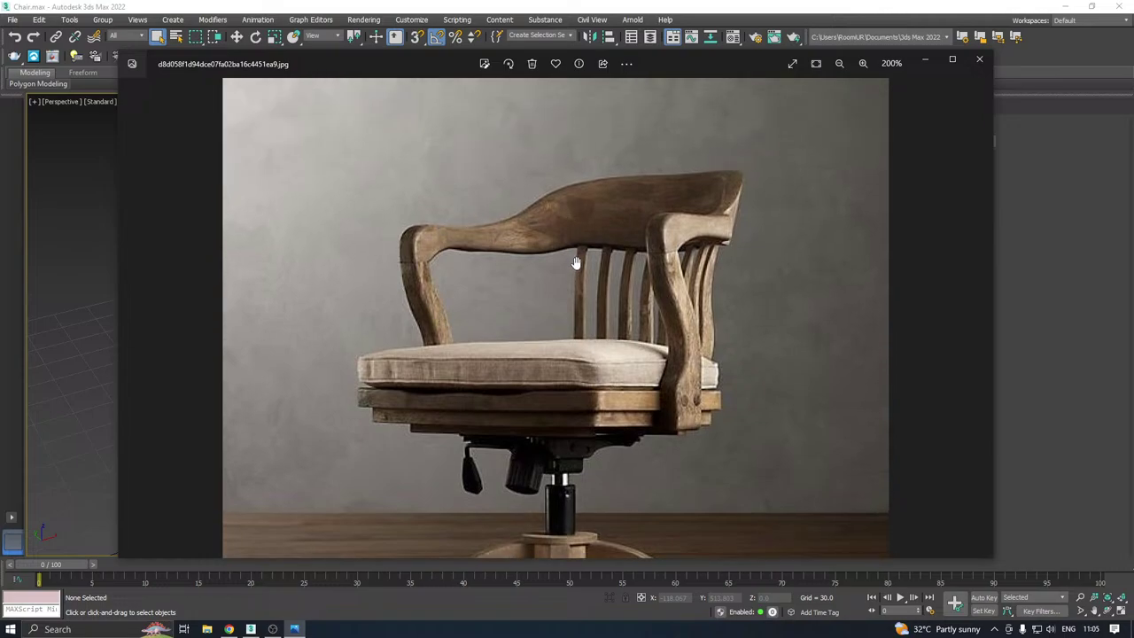
drag(529, 234, 565, 192)
drag(492, 287, 519, 246)
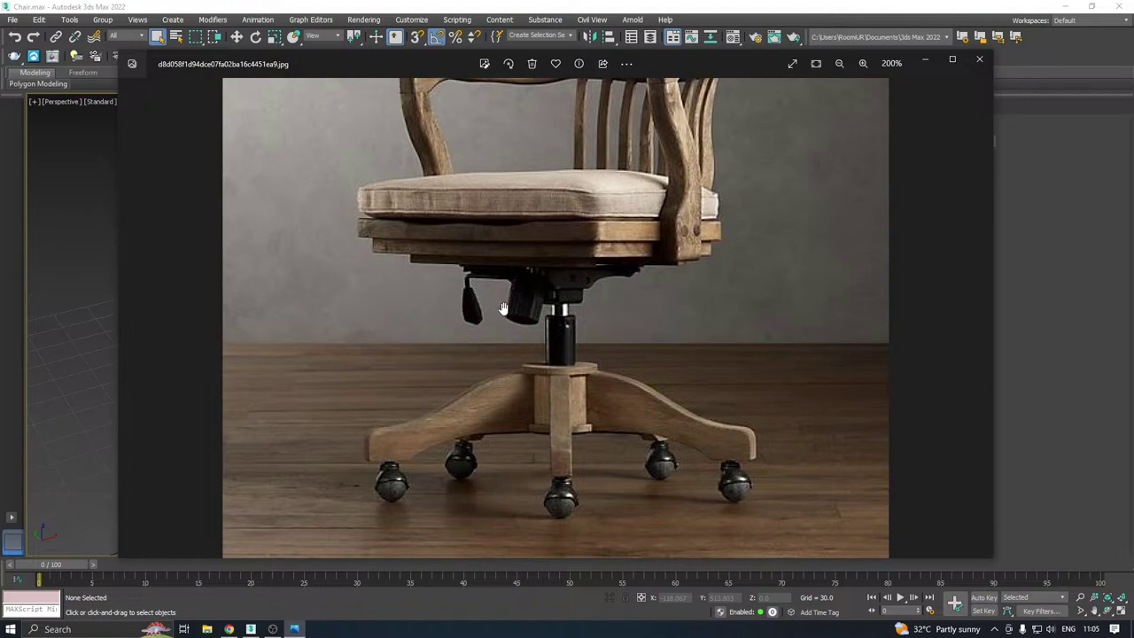
drag(556, 246, 486, 393)
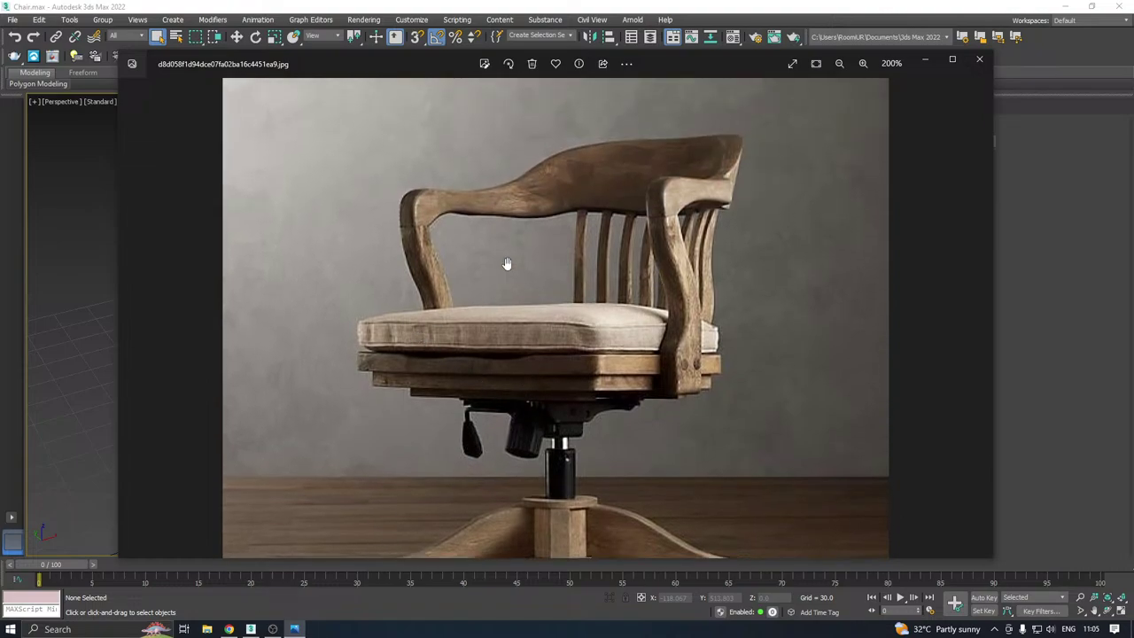
drag(738, 210, 647, 117)
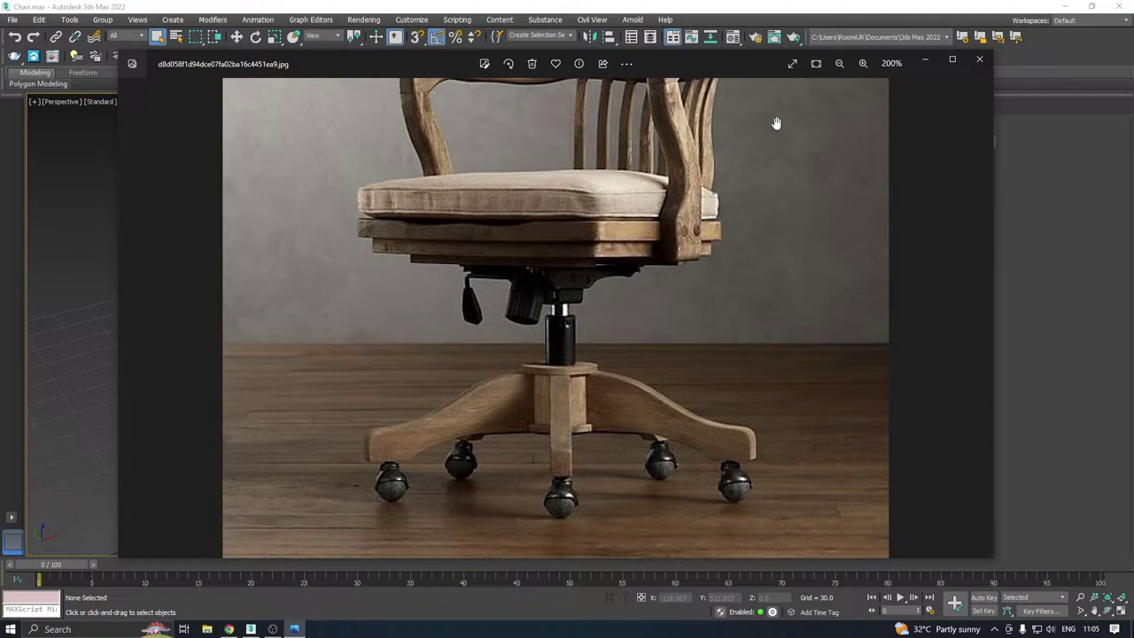
scroll(401, 126, down, 3)
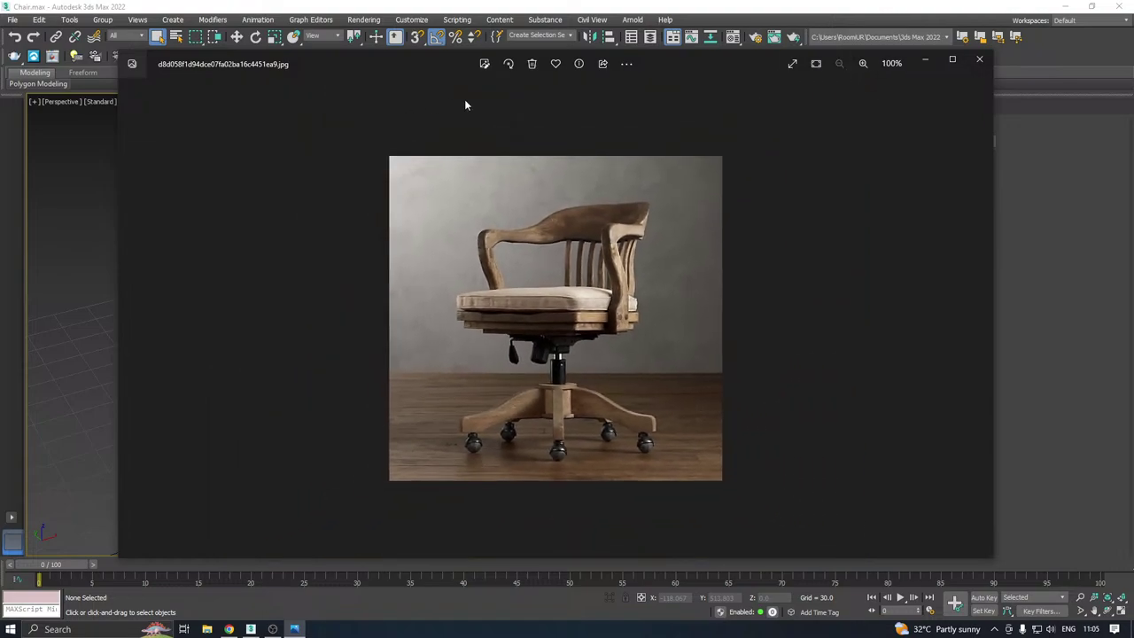
Move the reference photo clear of the modeling viewport and save the Chair.max scene
drag(431, 64, 0, 115)
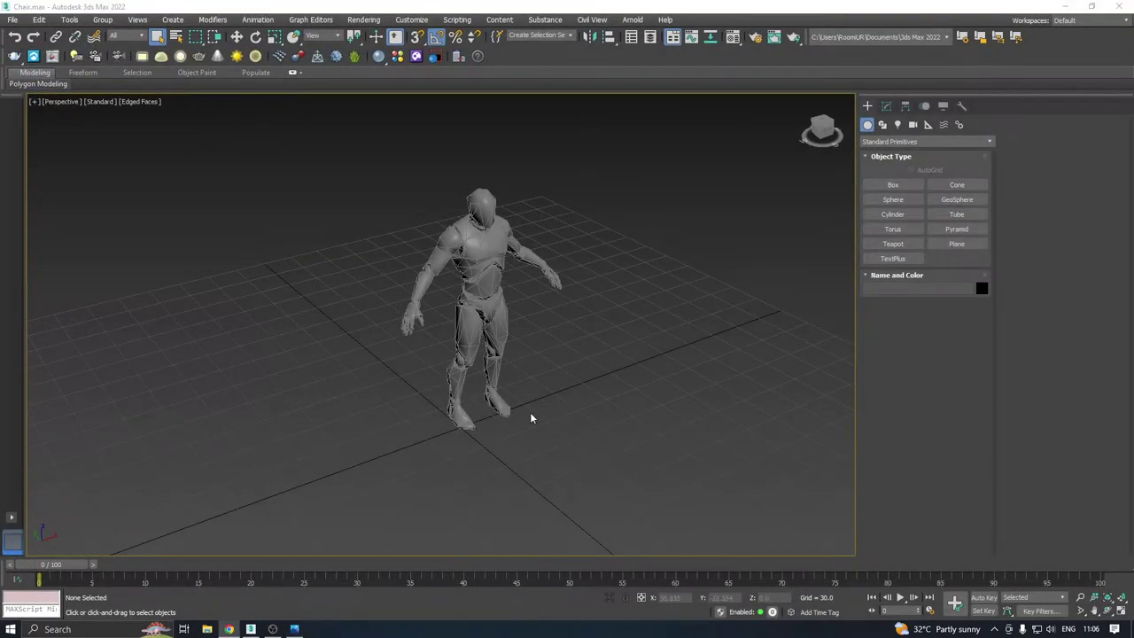
middle_drag(532, 418, 543, 358)
key(ctrl+s)
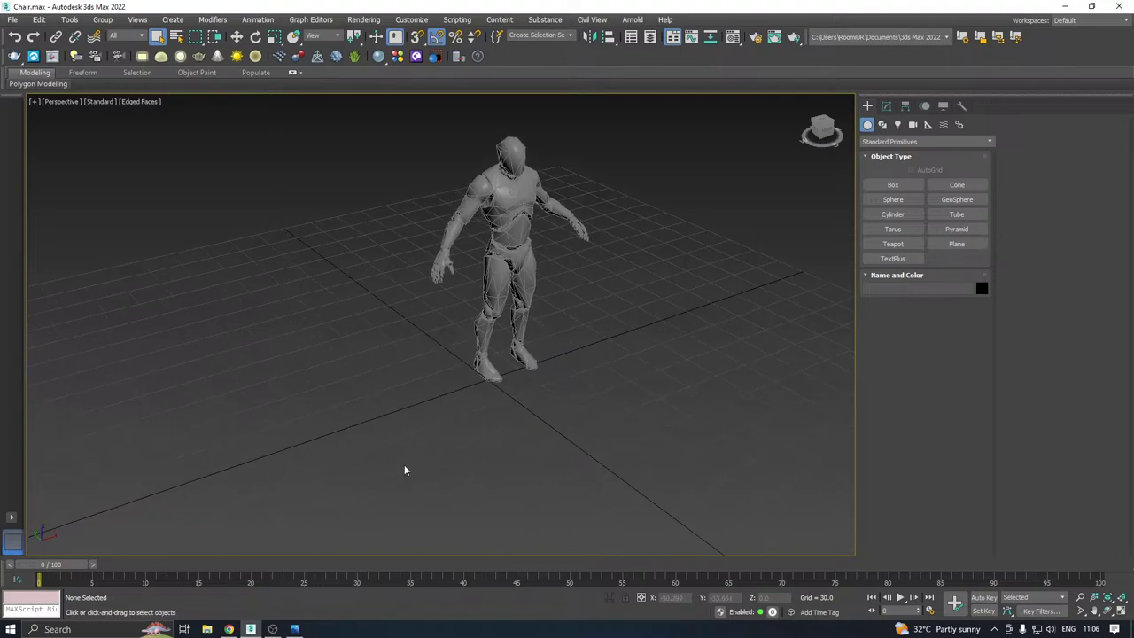
click(293, 632)
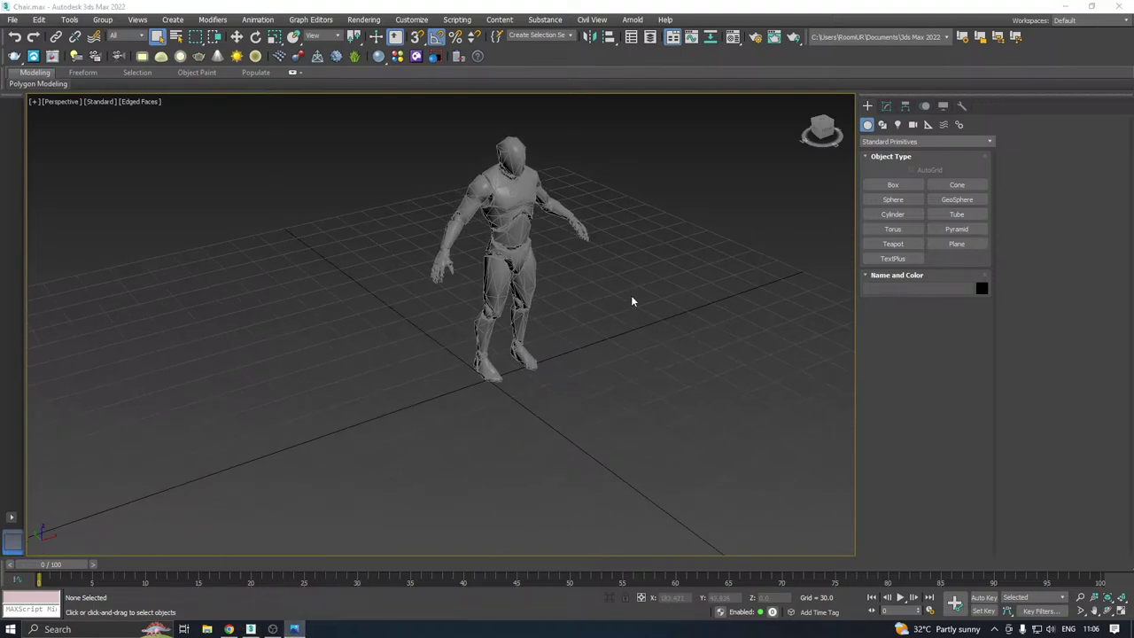
Create a box about 119.5 long, 125.9 wide and 9 high at the feet of the human figure
click(893, 184)
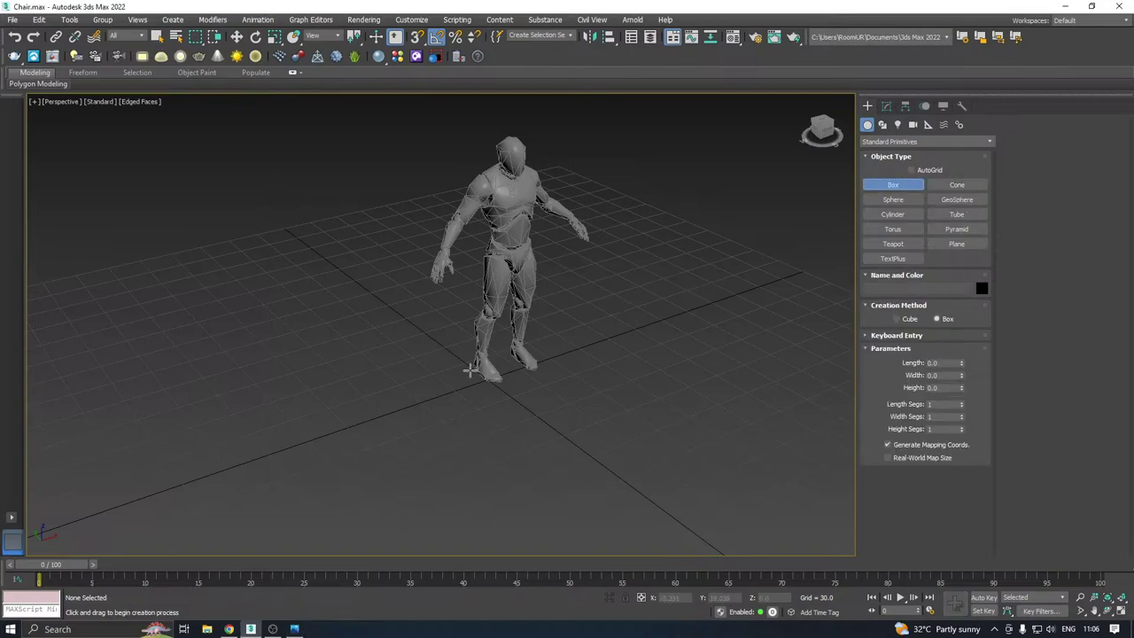
middle_drag(468, 373, 427, 354)
drag(396, 359, 626, 379)
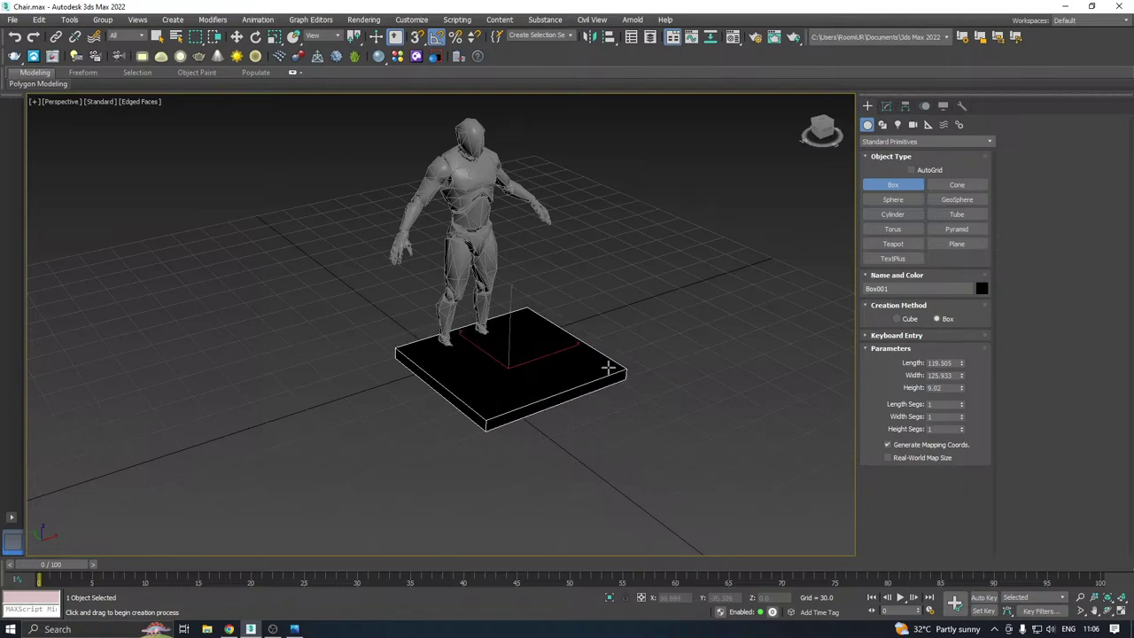
right_click(608, 366)
Assign the light grey Glass material to the new box
key(m)
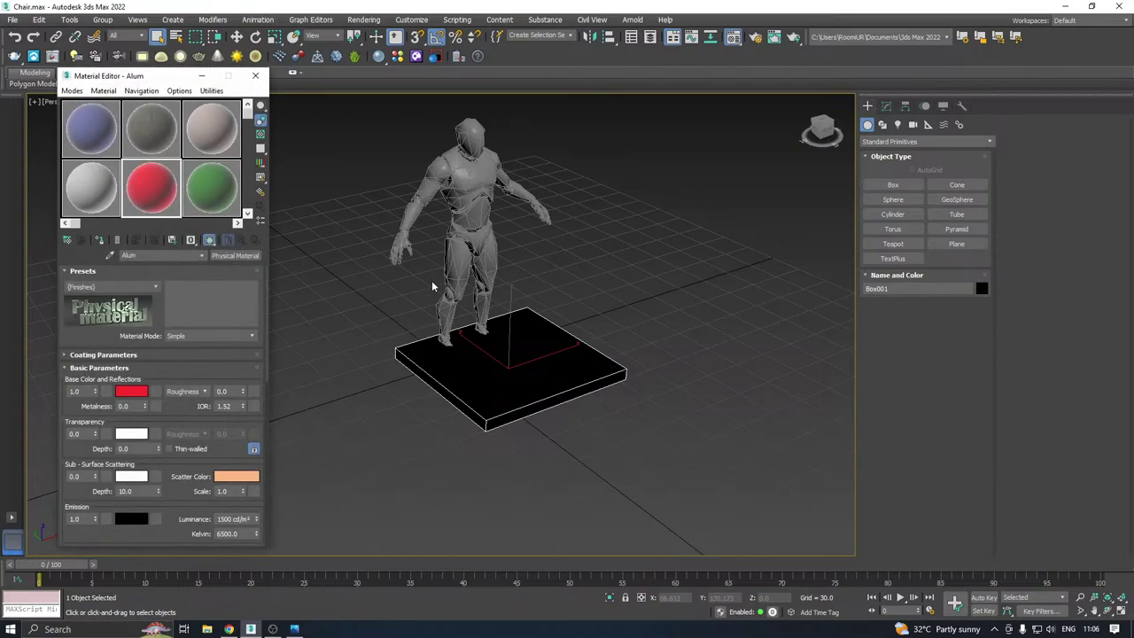
click(91, 134)
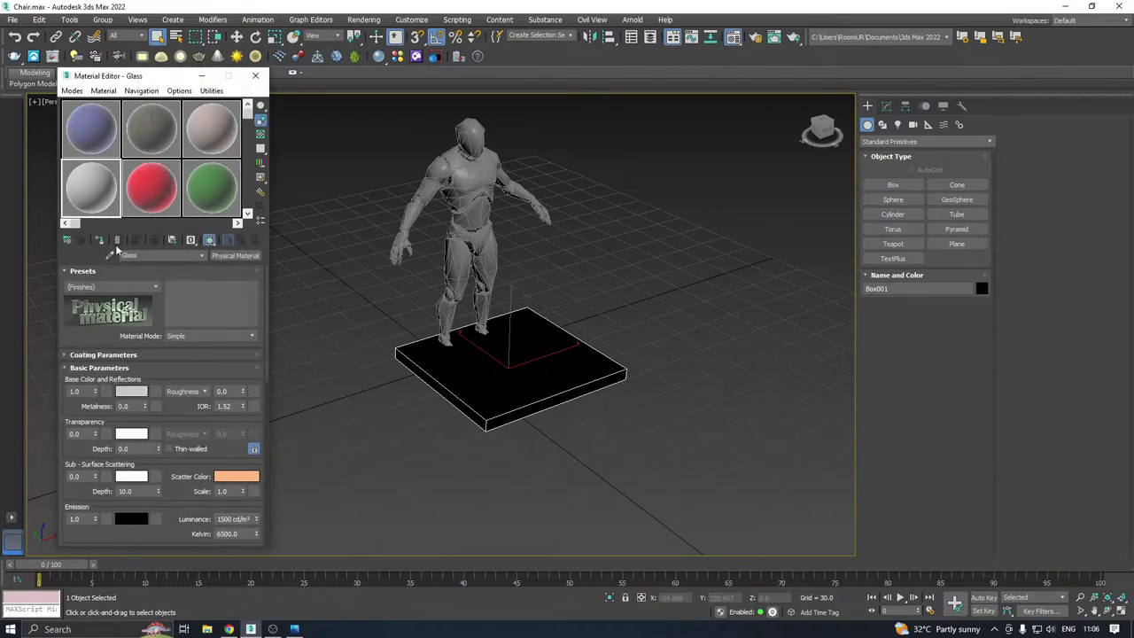
click(101, 240)
key(m)
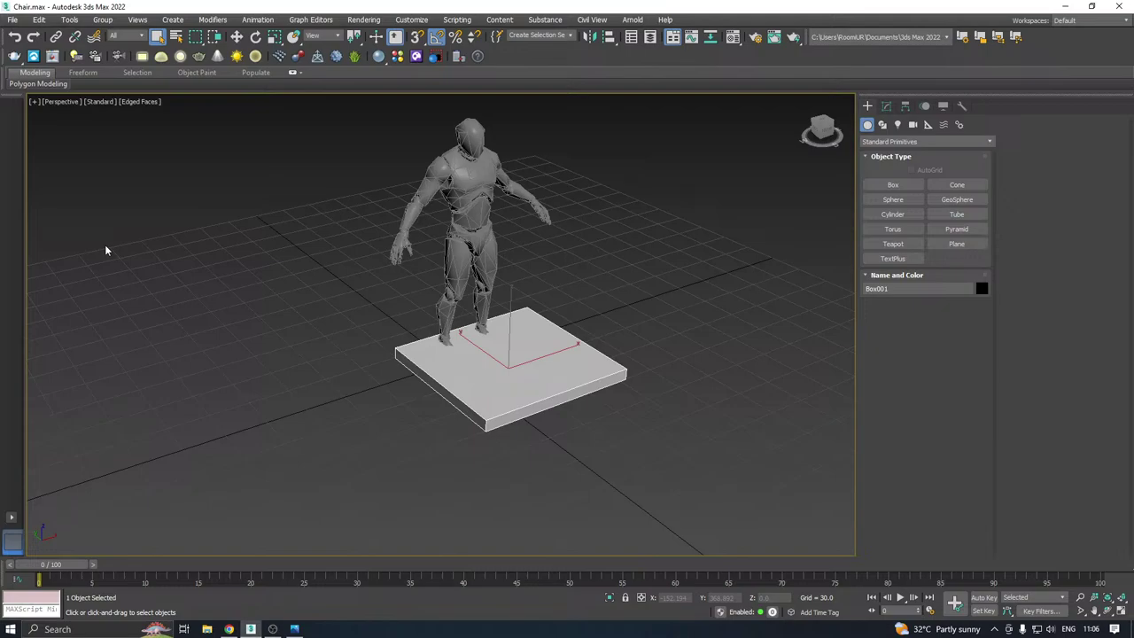
Rename the box's light grey material to sss and close the Material Editor
key(w)
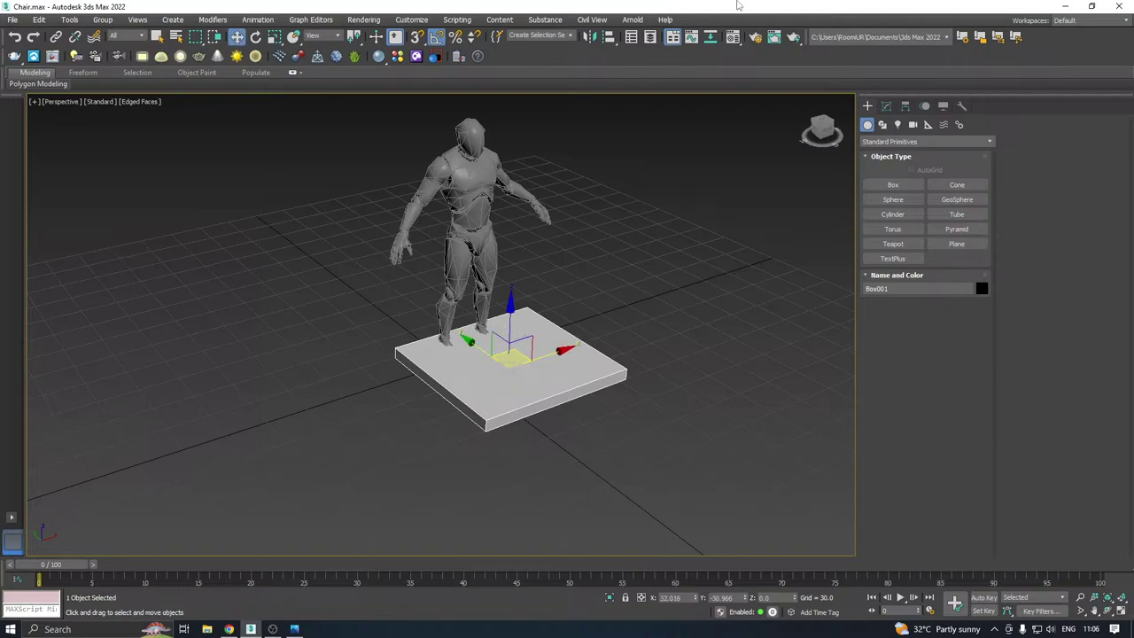
click(736, 38)
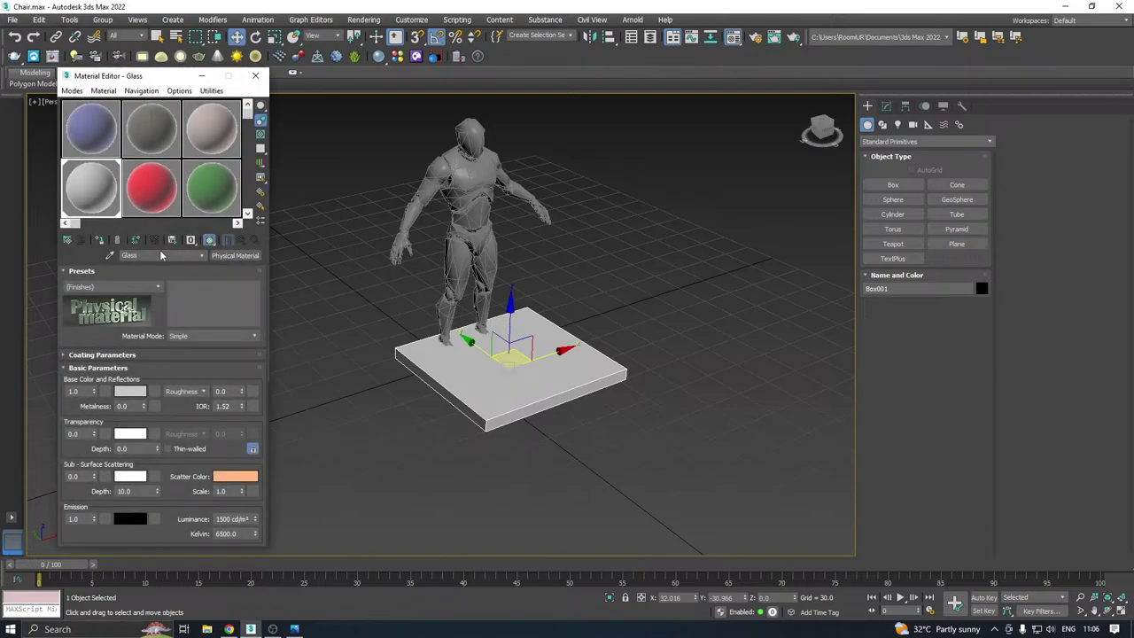
text(sss)
key(Return)
click(256, 77)
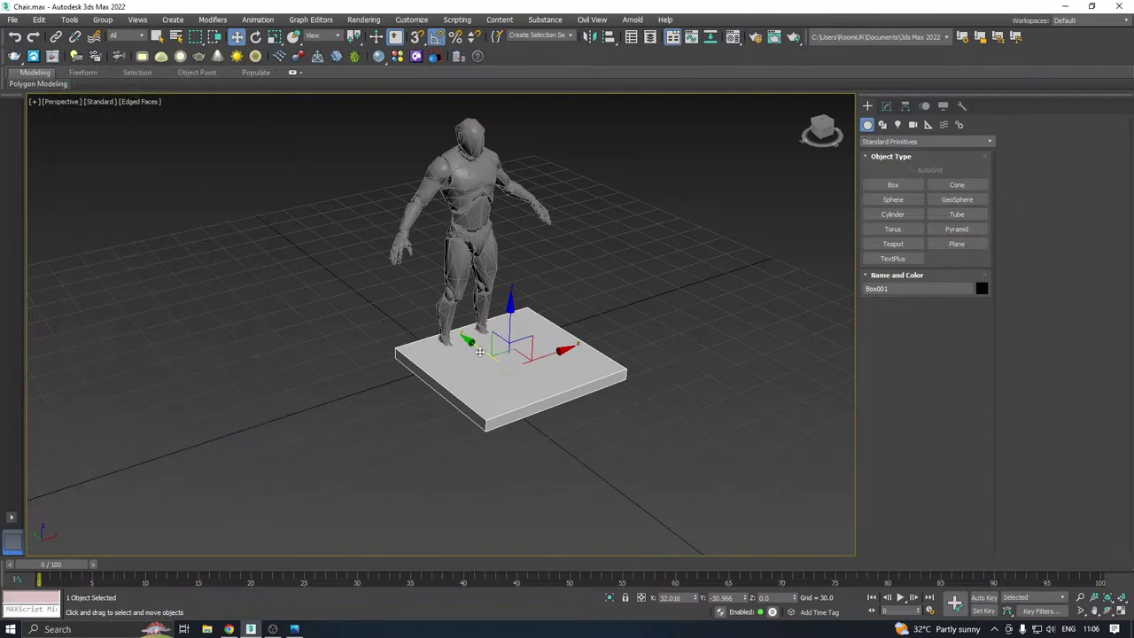
Scale the box down to 70% and reposition it around the figure's legs at about Y 3 and Z 55
drag(495, 354, 477, 384)
scroll(477, 329, up, 3)
key(r)
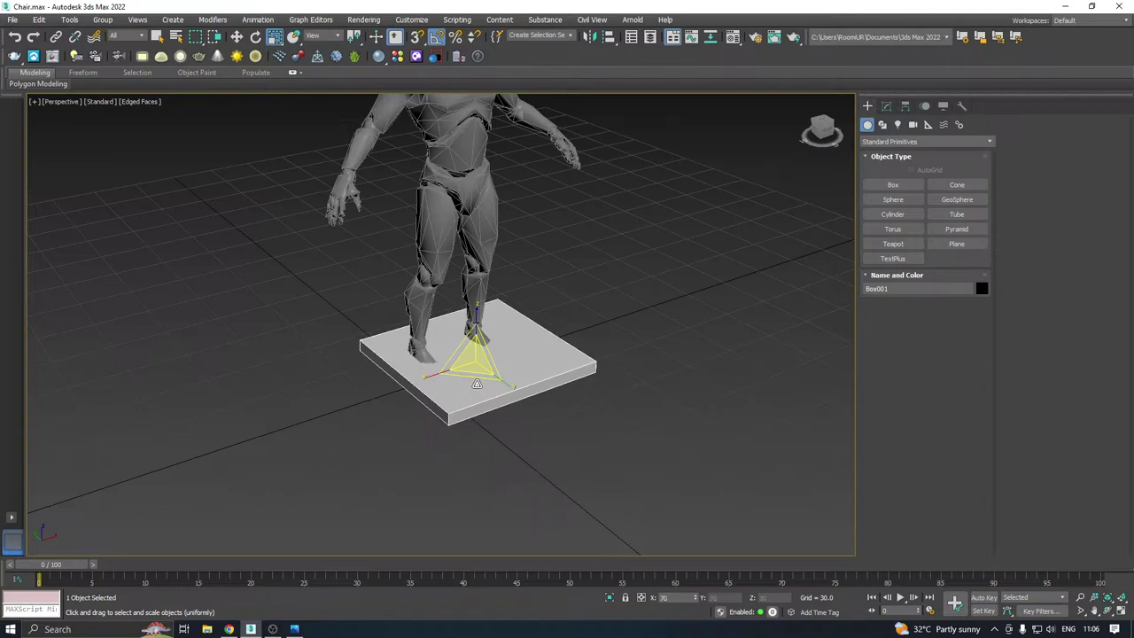
key(w)
drag(466, 321, 466, 225)
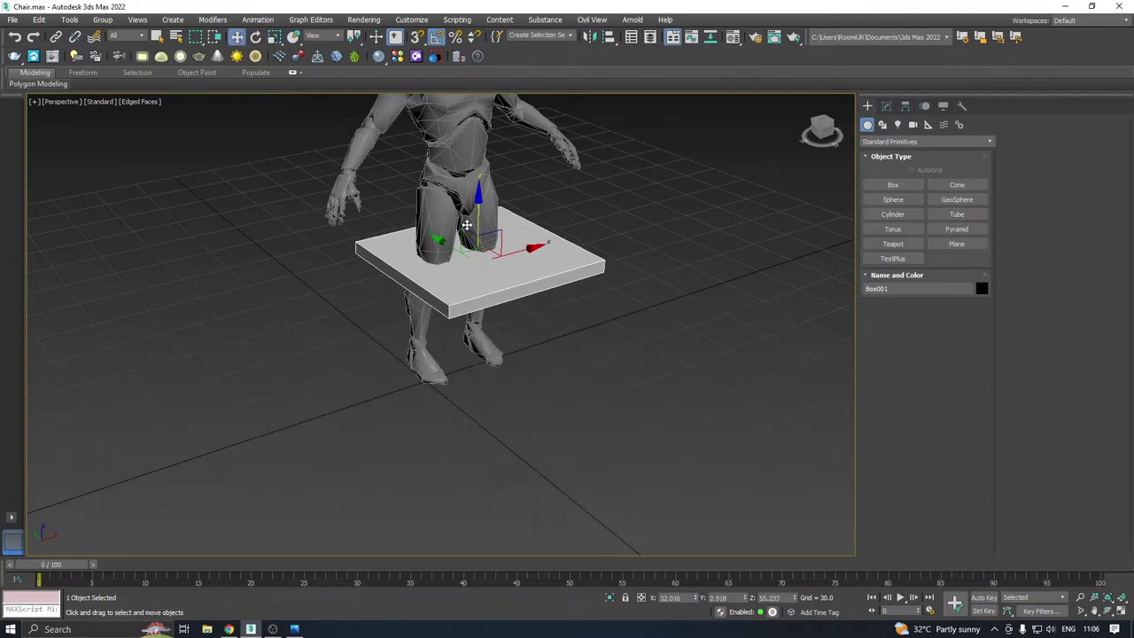
Convert the box to an Editable Poly
click(887, 105)
right_click(904, 187)
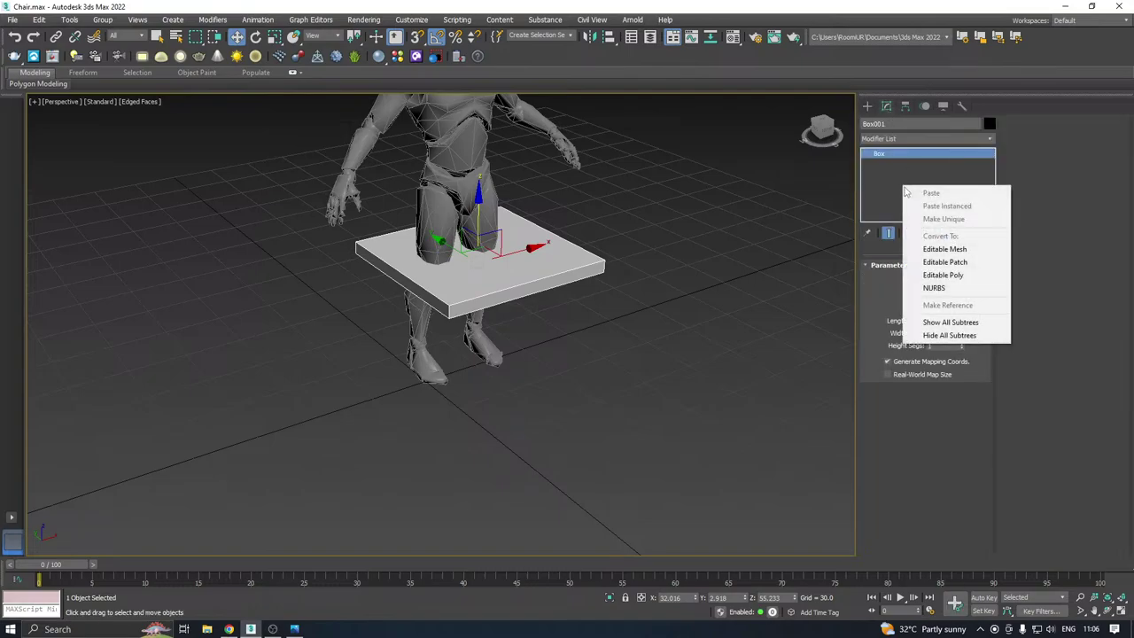
click(943, 274)
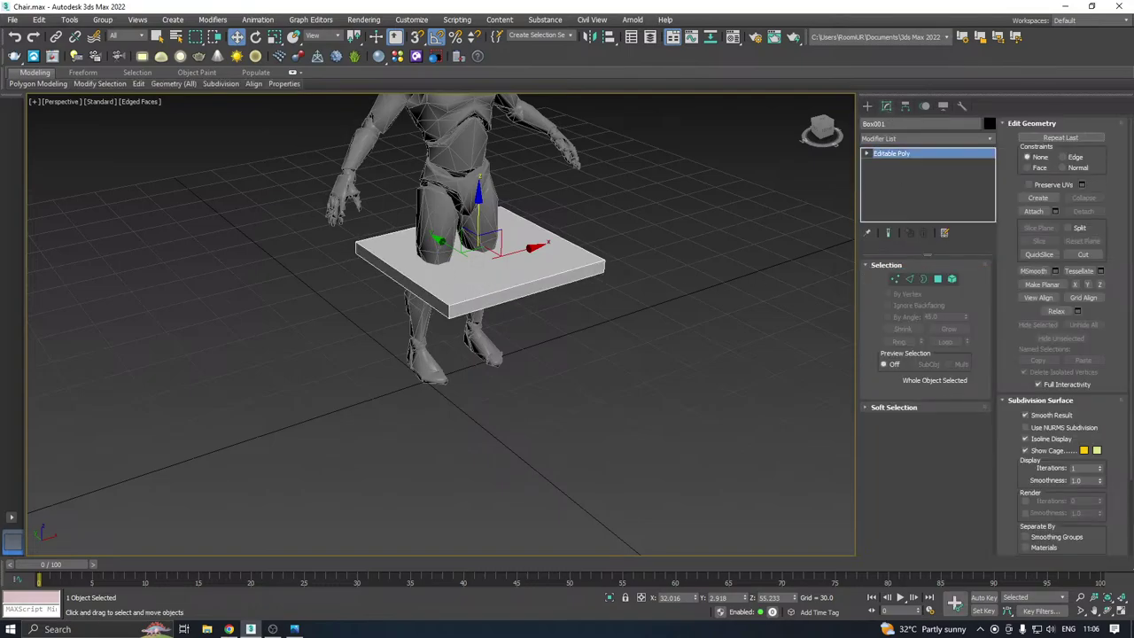
Select the polygon on the underside of the seat box
key(alt+Tab)
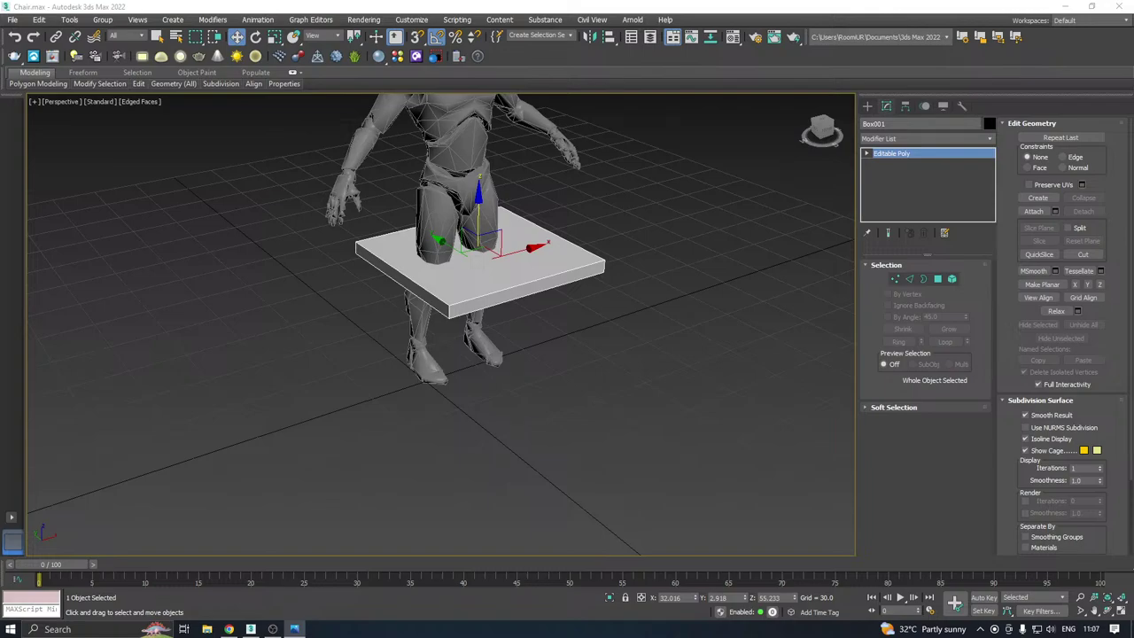
alt+middle_drag(508, 276, 516, 211)
scroll(493, 219, up, 2)
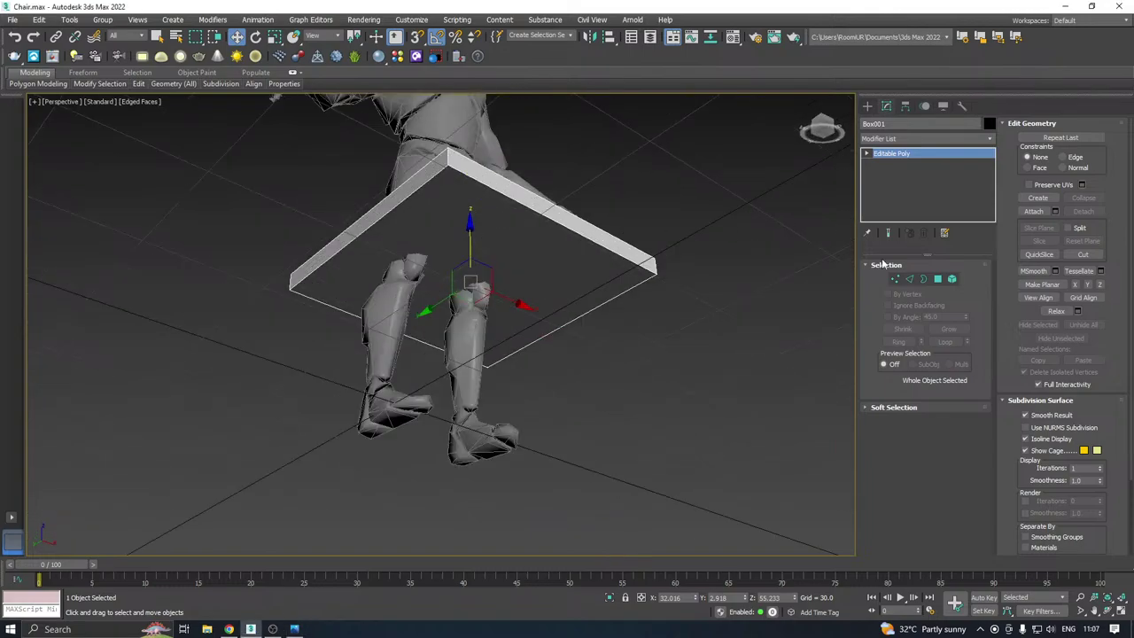
click(924, 279)
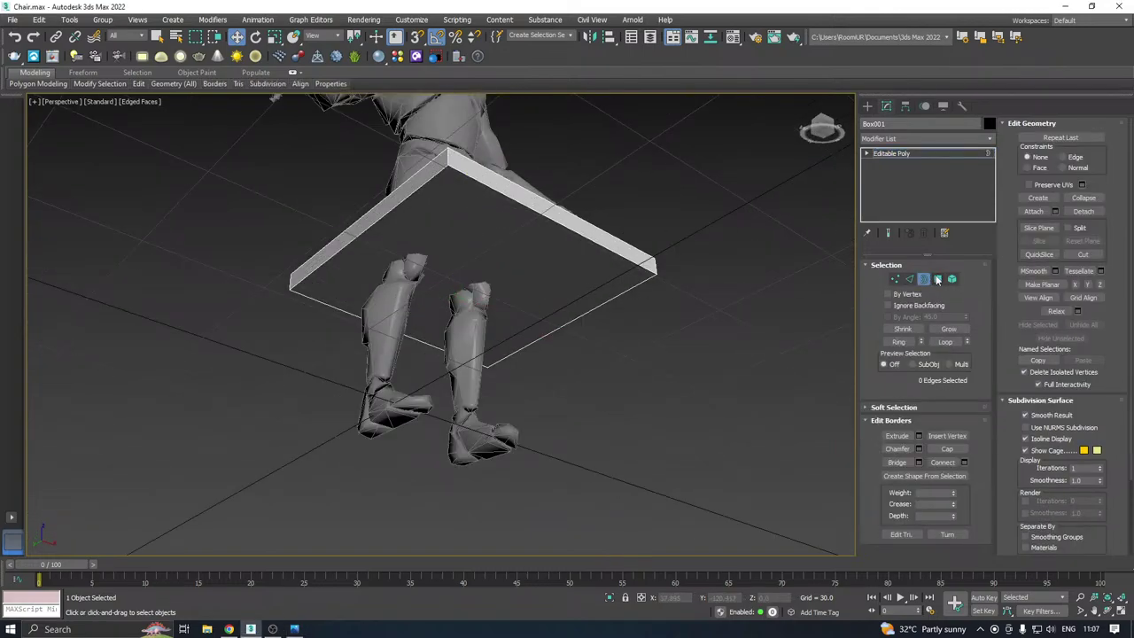
click(939, 279)
click(489, 262)
scroll(489, 262, up, 2)
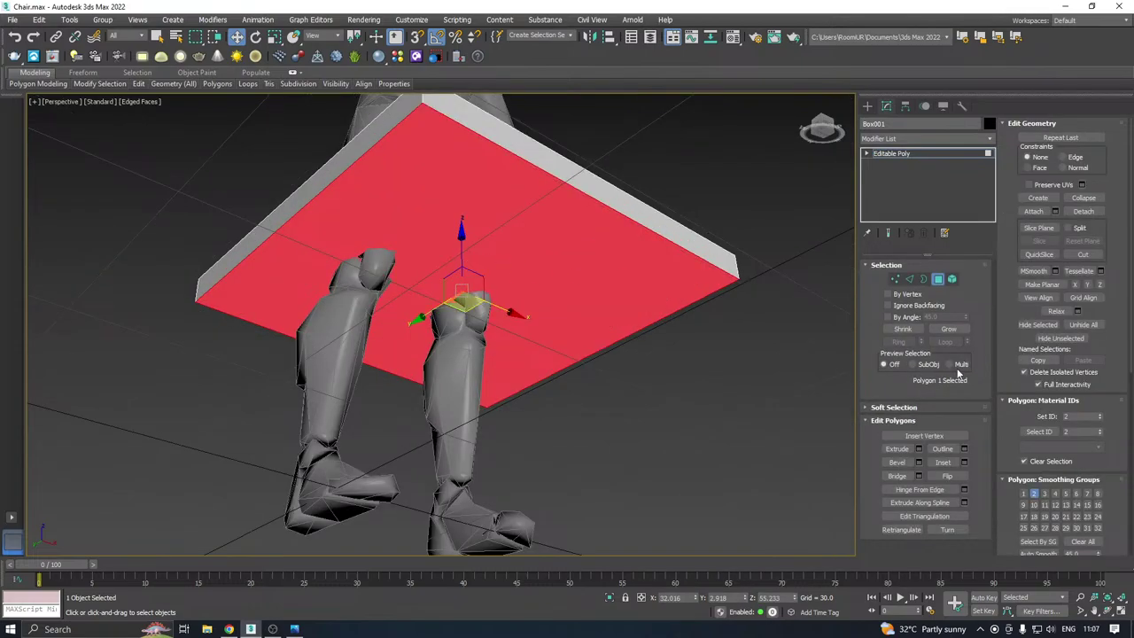
Inset the underside polygon of the seat box by 7.386
click(964, 461)
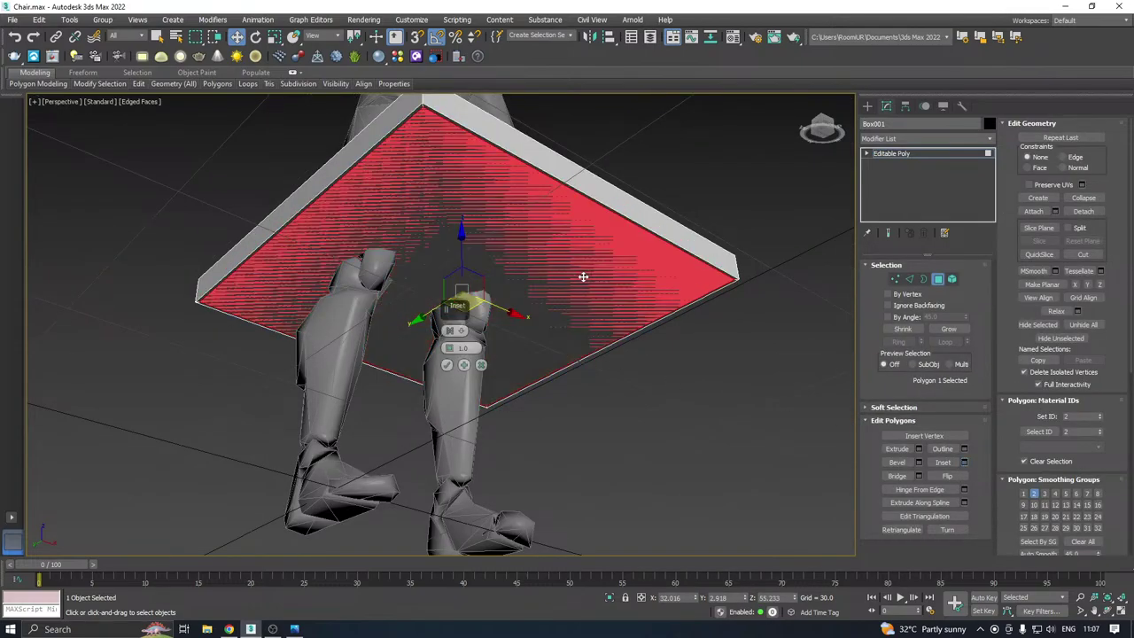
alt+middle_drag(583, 277, 519, 283)
drag(448, 347, 433, 311)
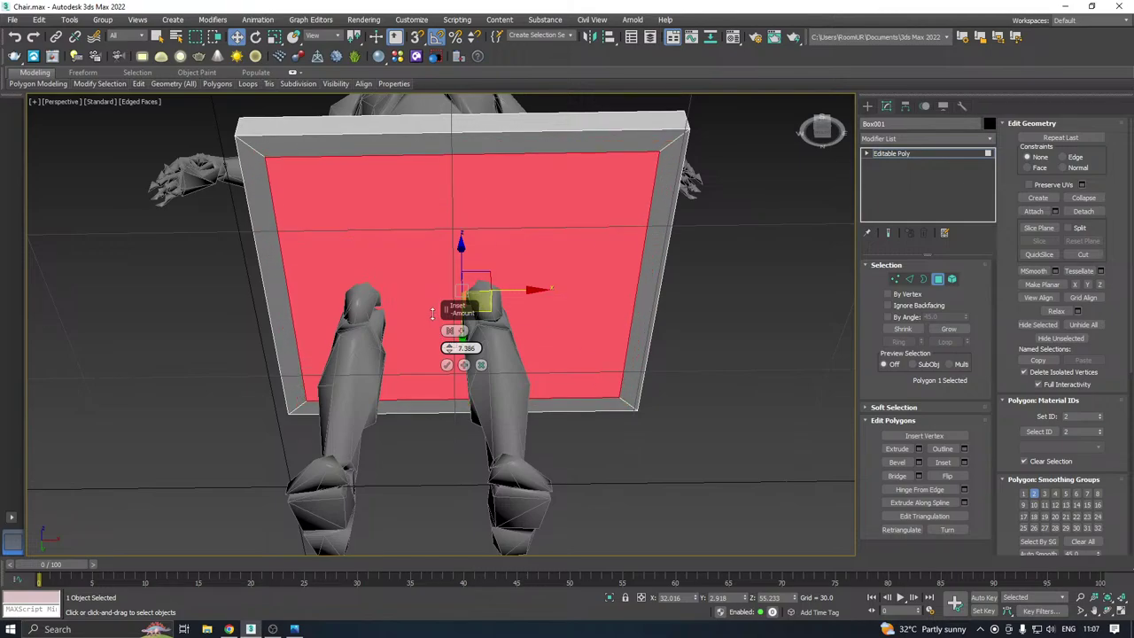
click(446, 364)
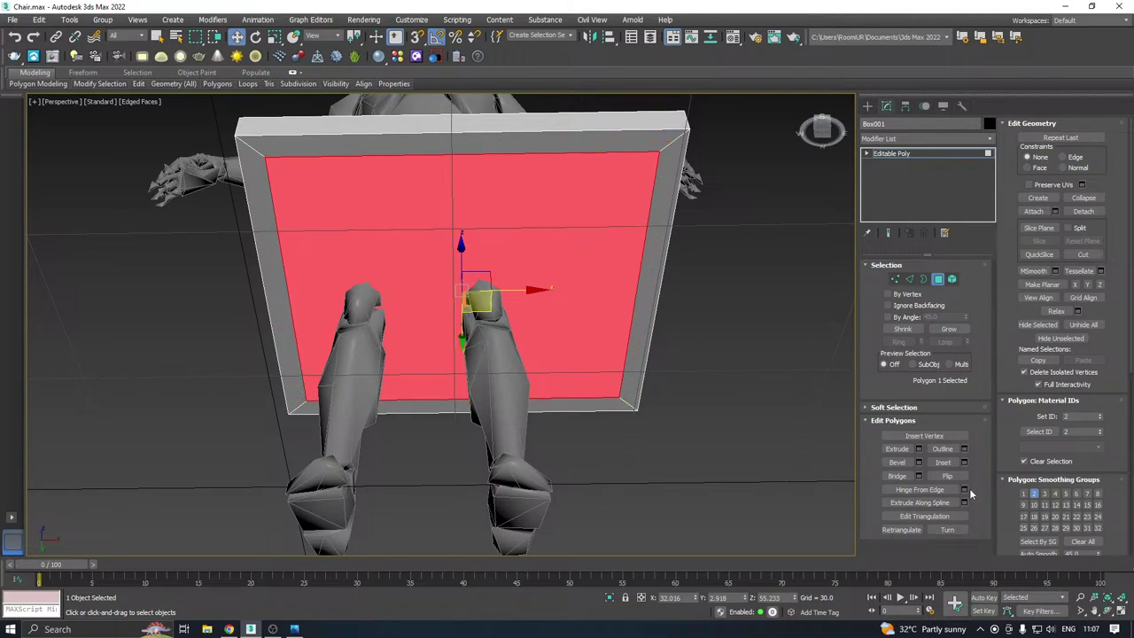
Try to extrude the inset polygon by 4.796 and undo the underside inset
click(919, 449)
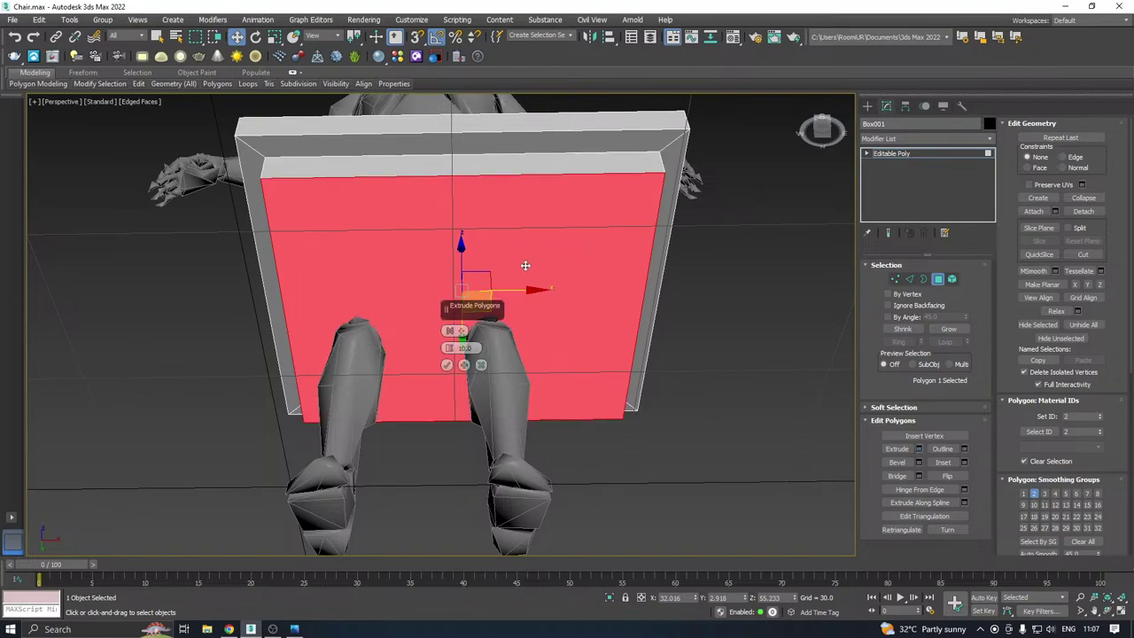
alt+middle_drag(525, 265, 546, 287)
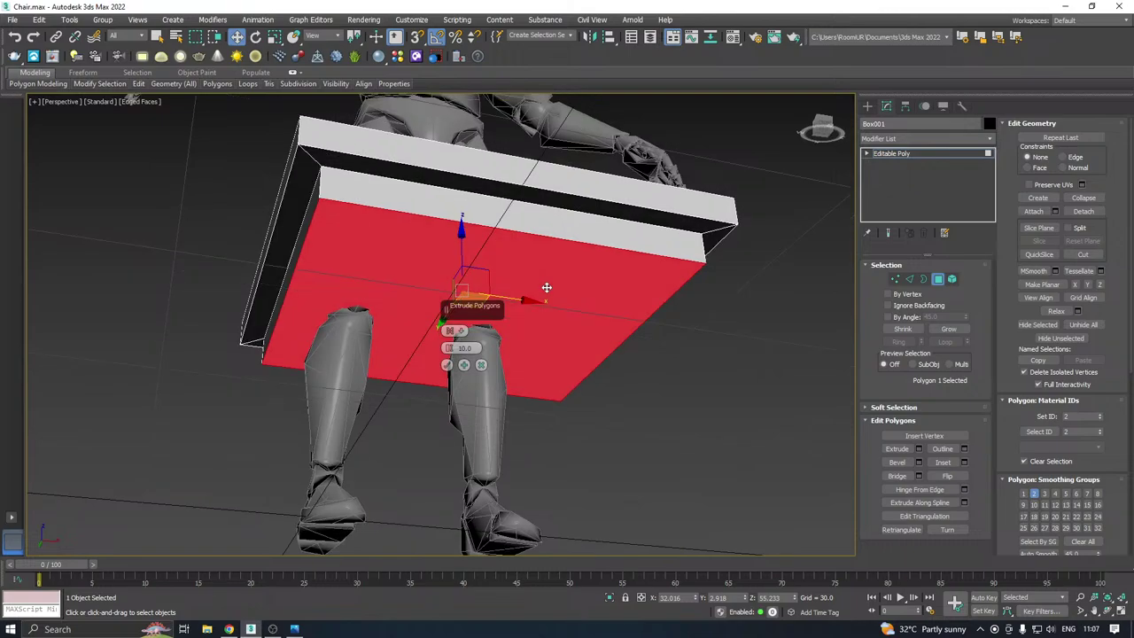
drag(449, 352, 453, 380)
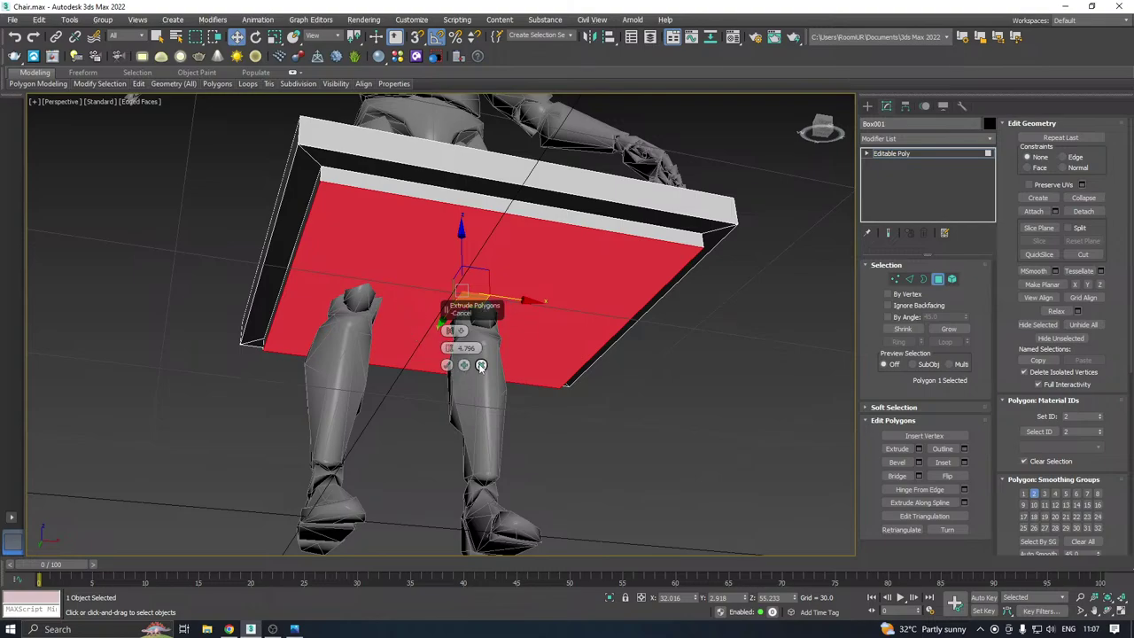
click(480, 365)
key(ctrl+z)
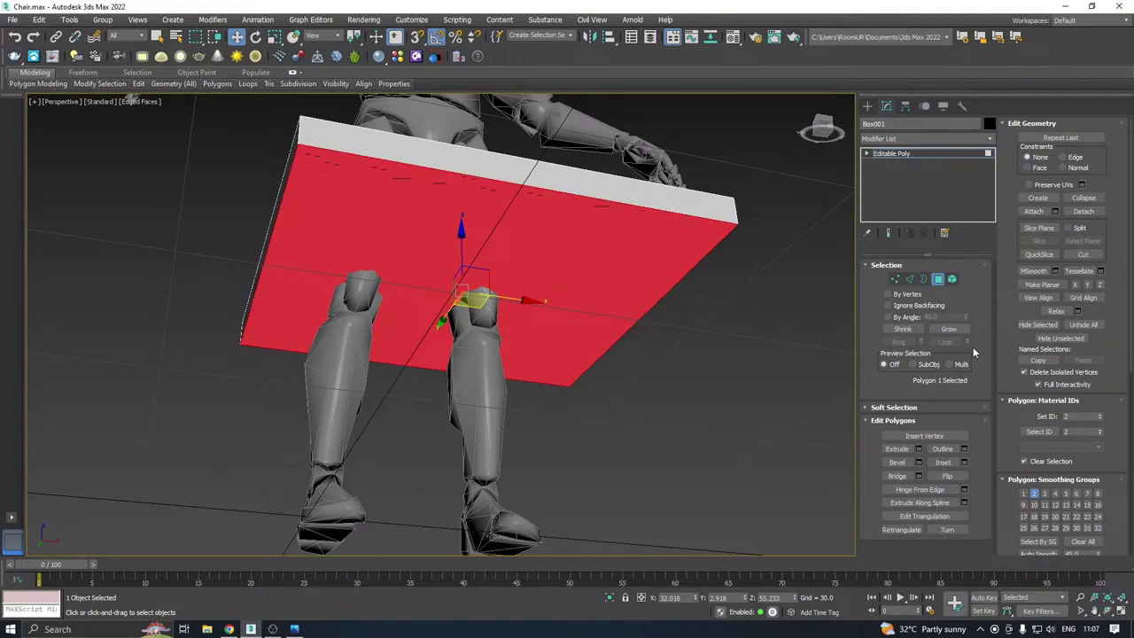
Inset the underside polygon of the seat box by 3.838 and extrude it by 3.141
click(964, 462)
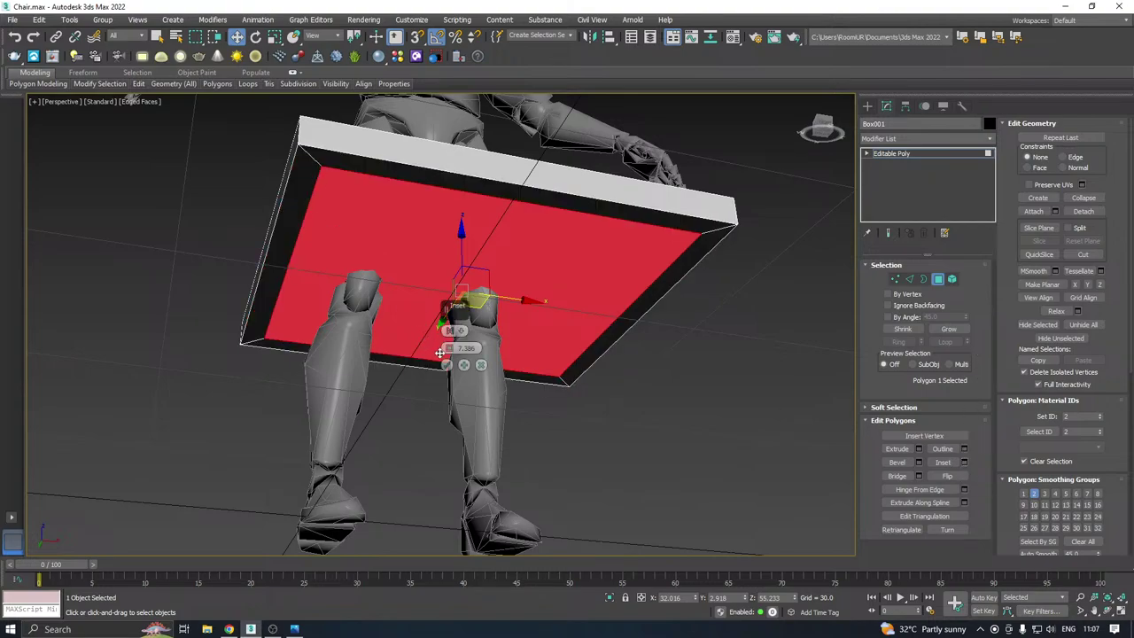
drag(439, 352, 455, 367)
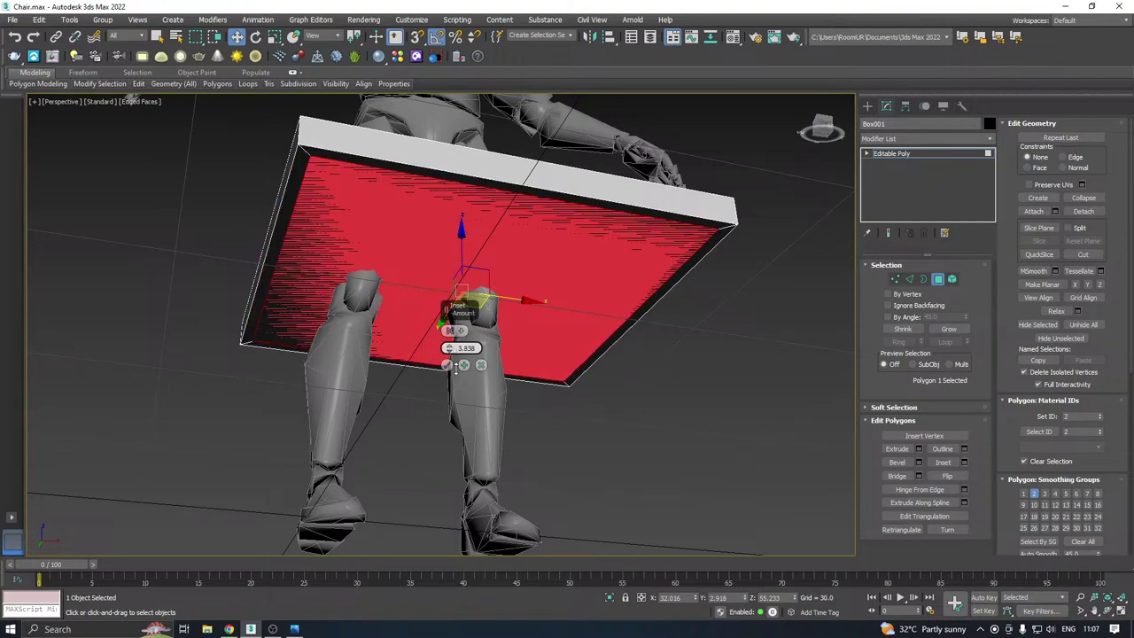
click(448, 365)
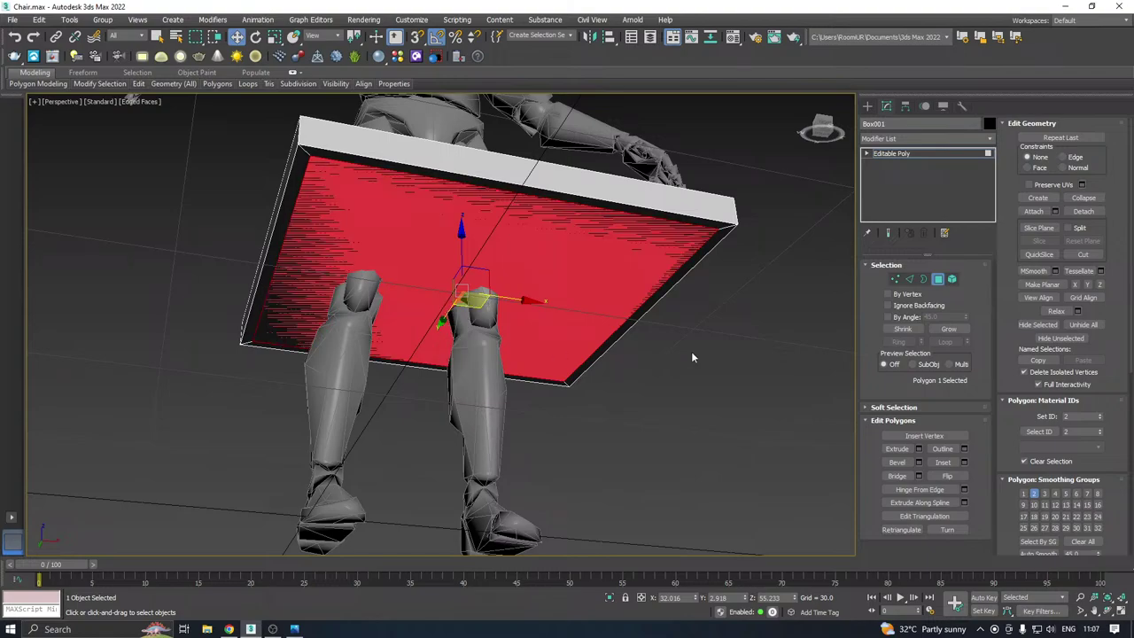
click(919, 449)
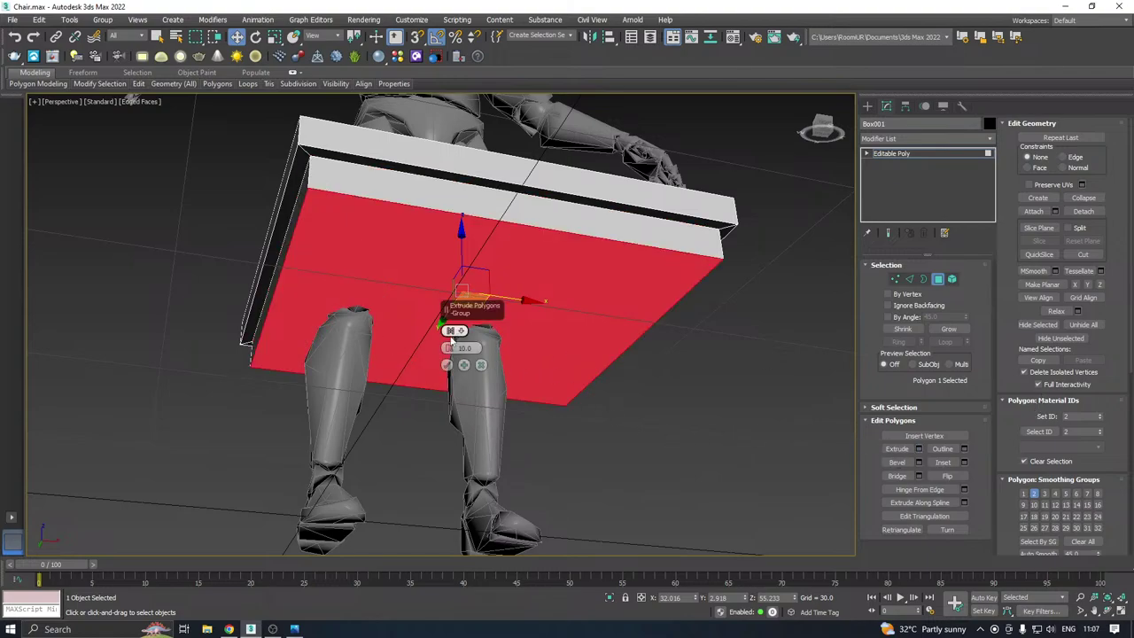
drag(450, 348, 453, 380)
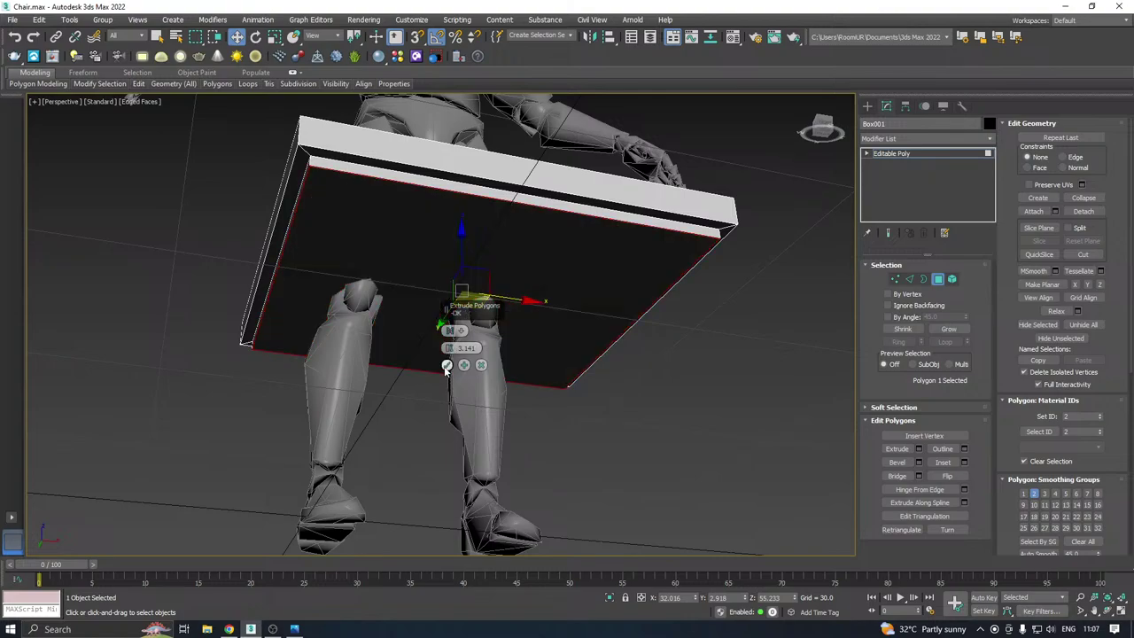
click(447, 365)
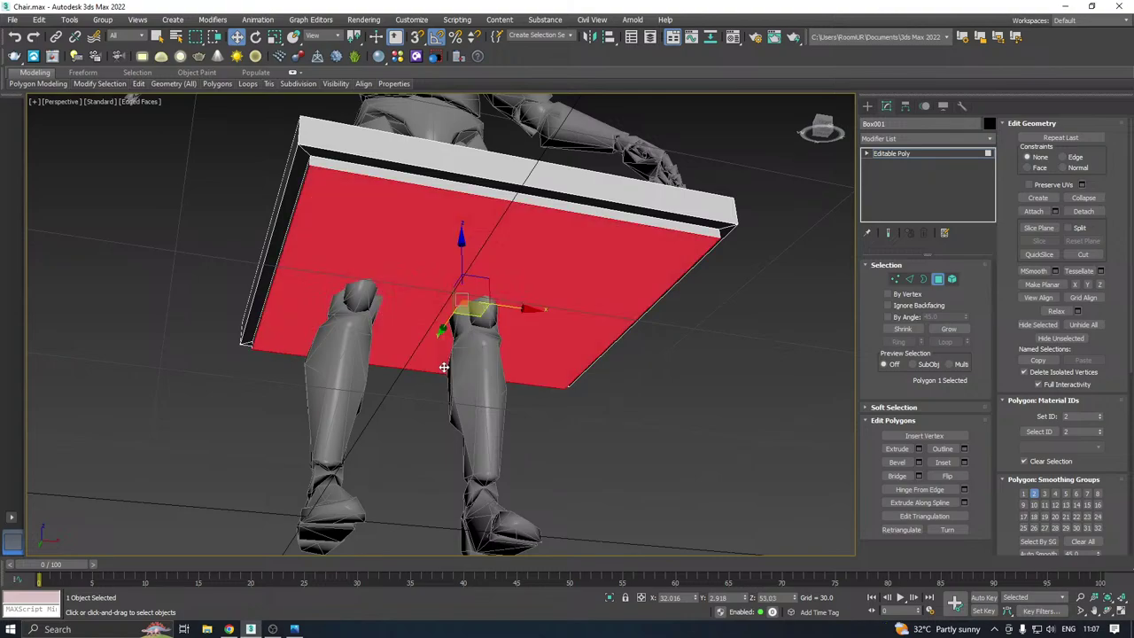
Inset the extruded underside polygon by 14.127 and extrude the resulting inner polygon downward
click(964, 461)
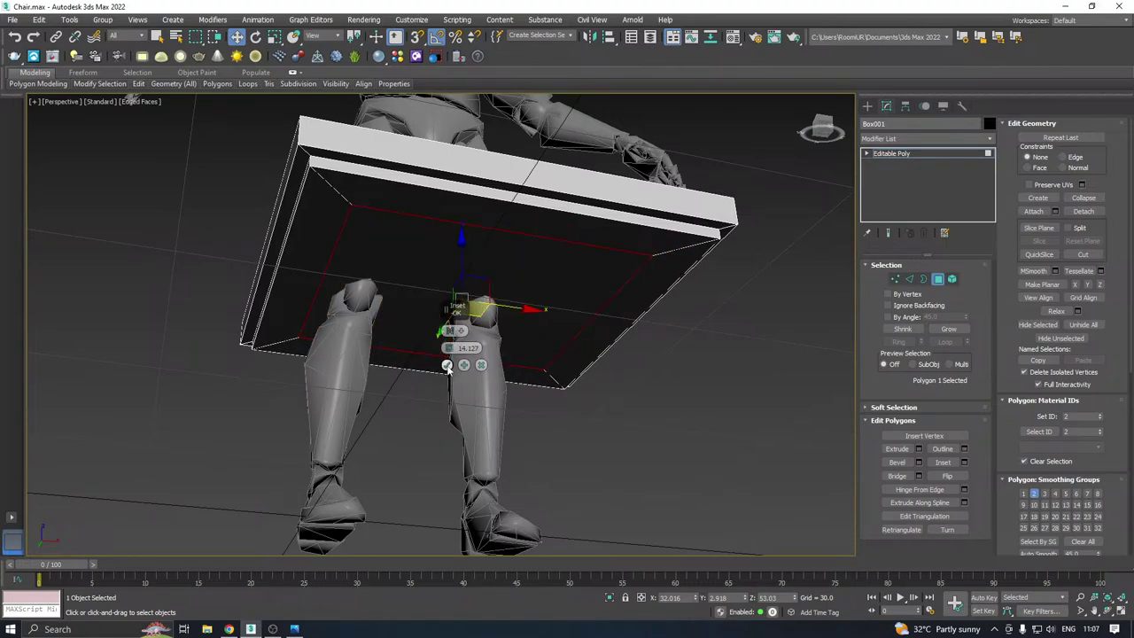
click(447, 364)
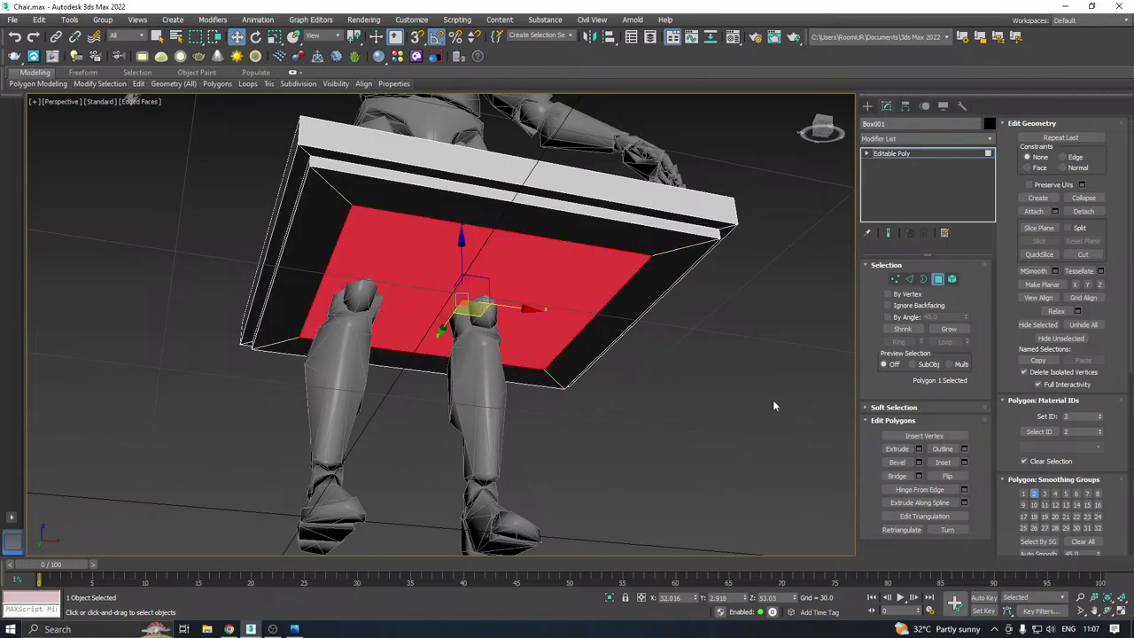
click(919, 449)
click(447, 365)
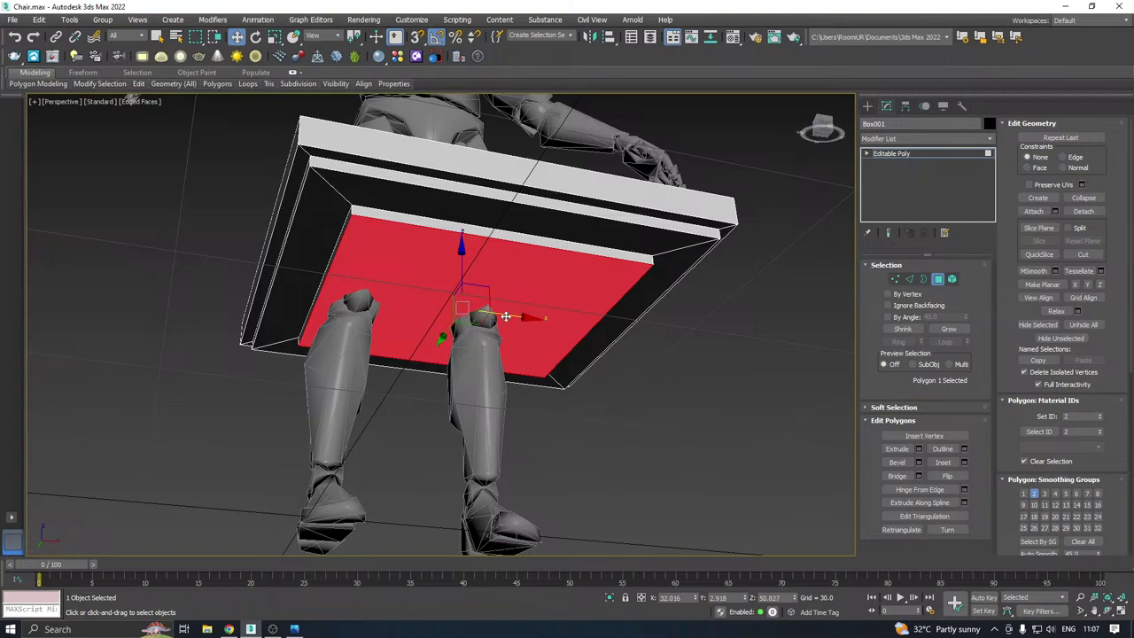
Move the innermost underside polygon down along Z by about 2 units to thicken the lower step
alt+middle_drag(447, 364, 511, 349)
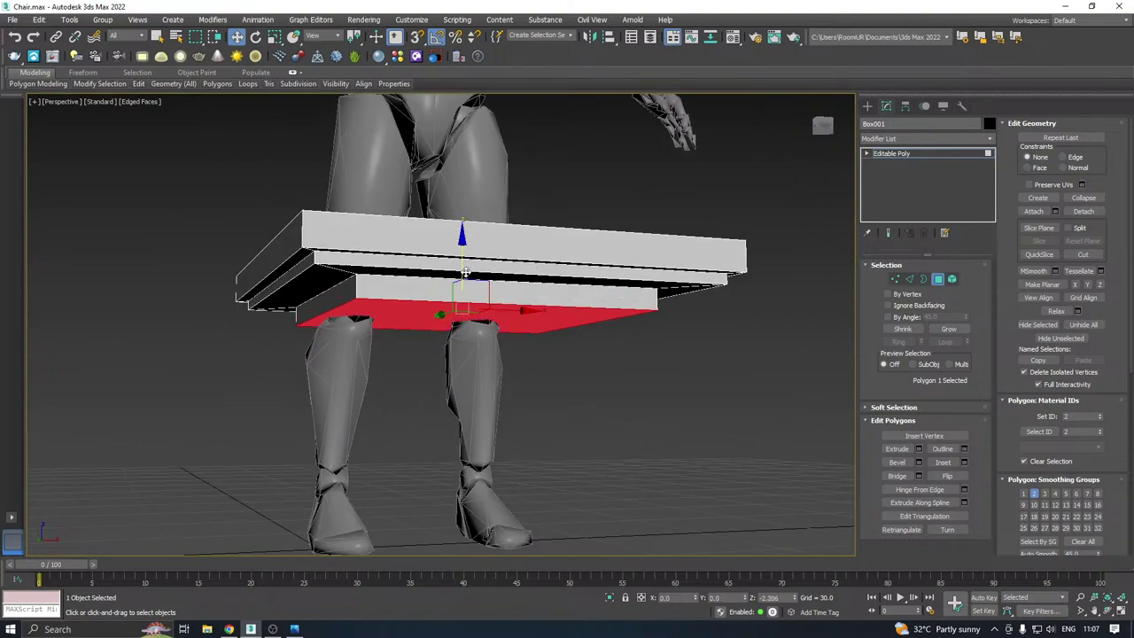
alt+middle_drag(530, 315, 544, 298)
scroll(543, 298, down, 1)
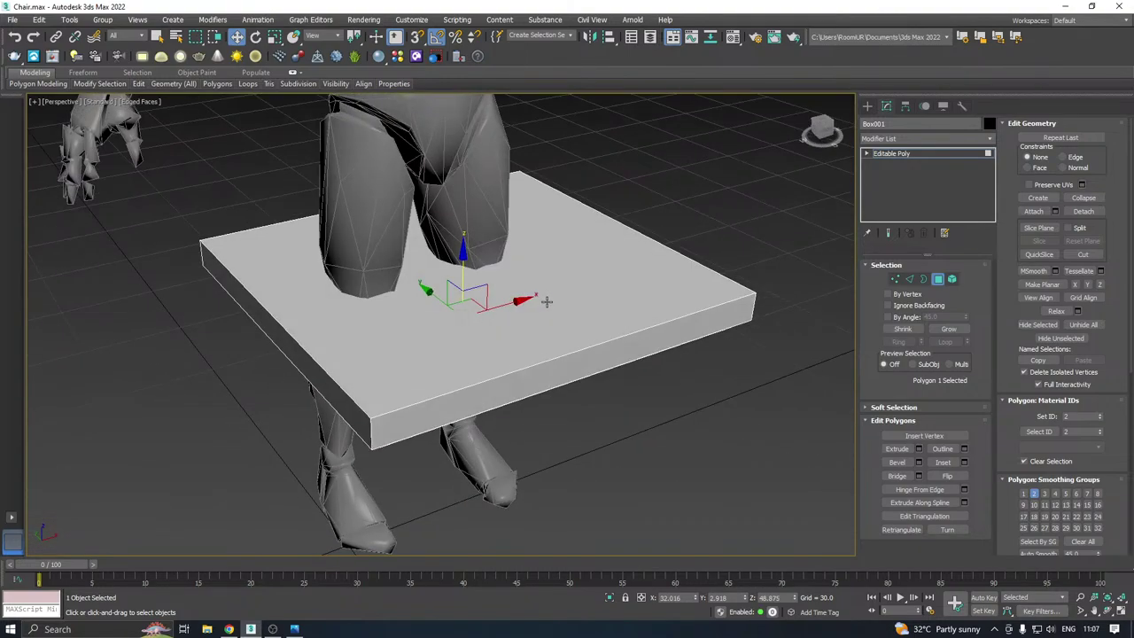
scroll(495, 330, down, 2)
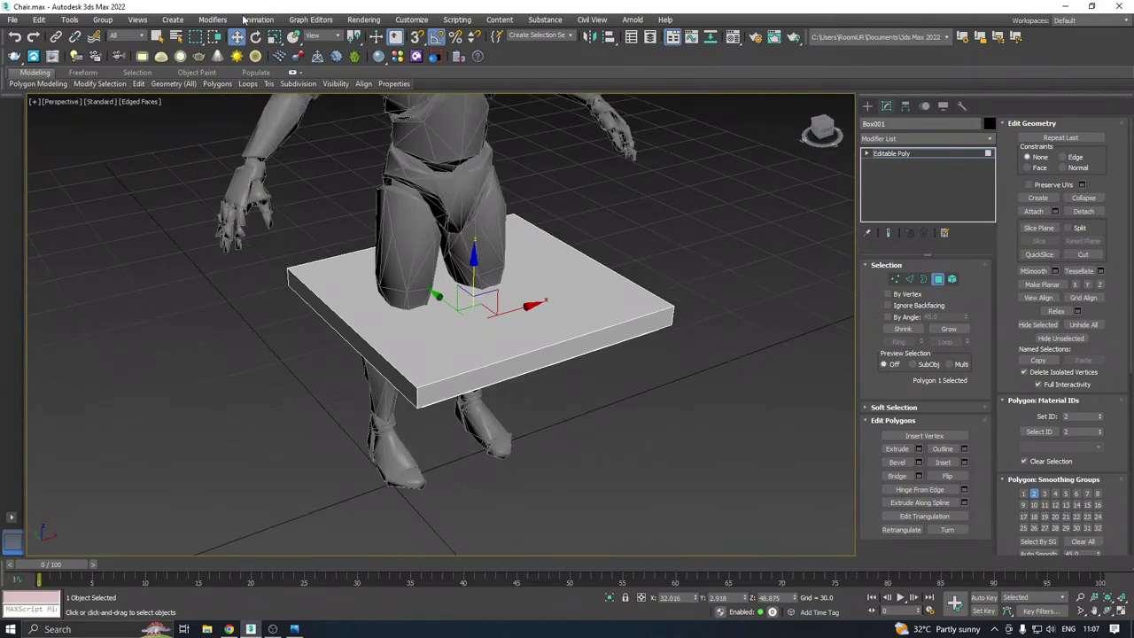
Save a copy of the scene as Chair01.max in the Diner folder
click(12, 20)
click(36, 139)
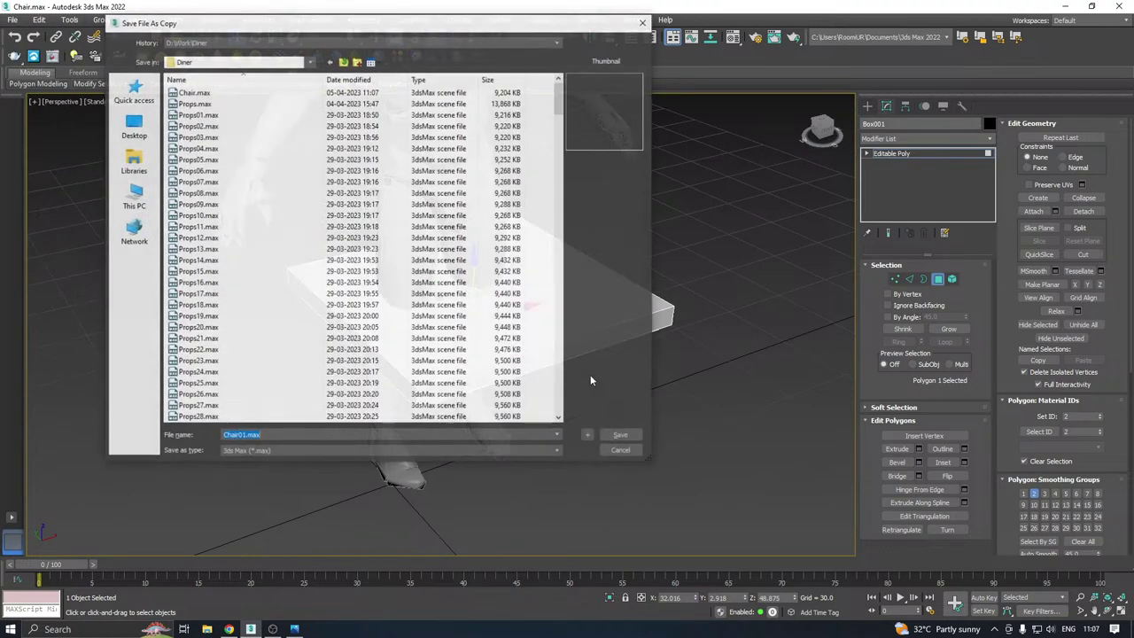
click(620, 434)
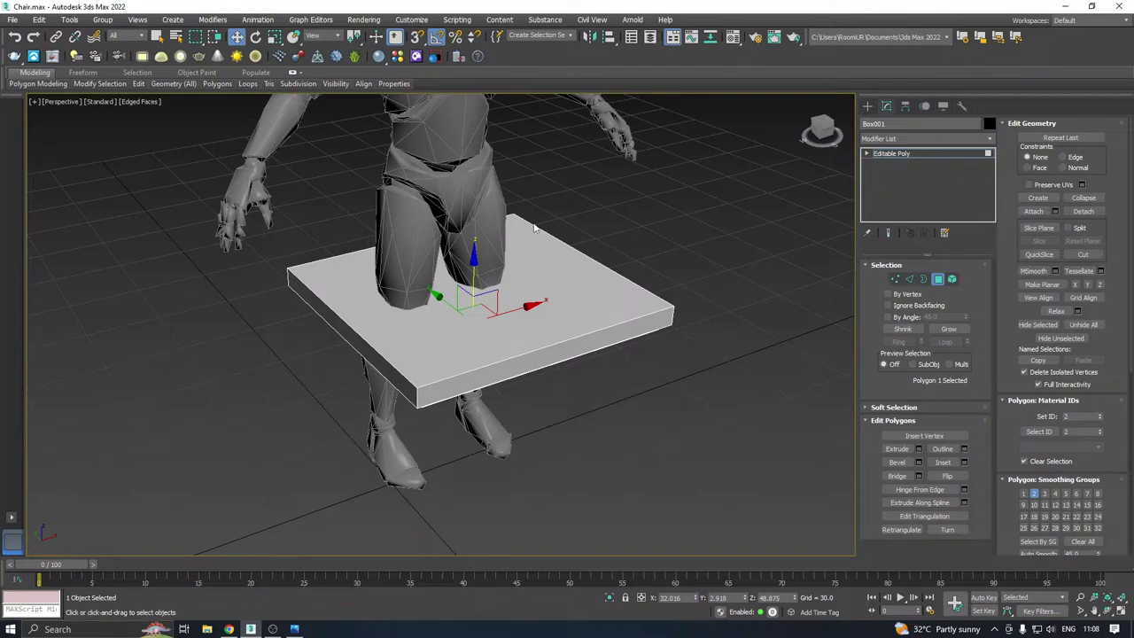
Isolate the seat base so that the human figure is hidden
click(610, 598)
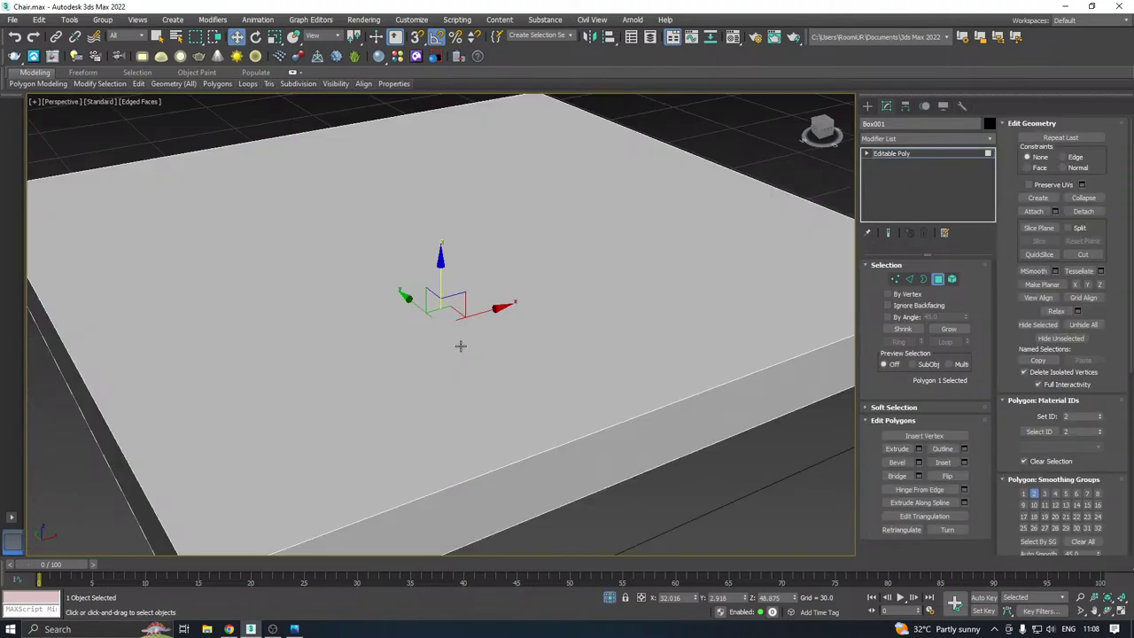
scroll(460, 345, down, 3)
alt+middle_drag(461, 345, 802, 251)
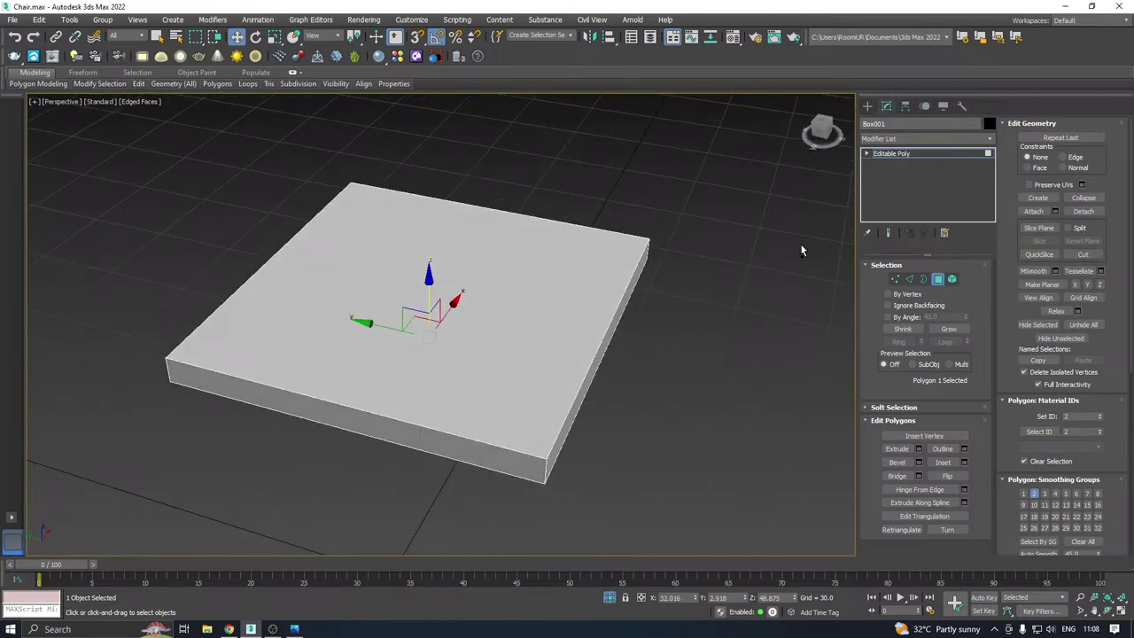
Select the stepped corner edges at one corner of the seat and extend the selection to all four corners with Ring
click(909, 279)
double_click(540, 470)
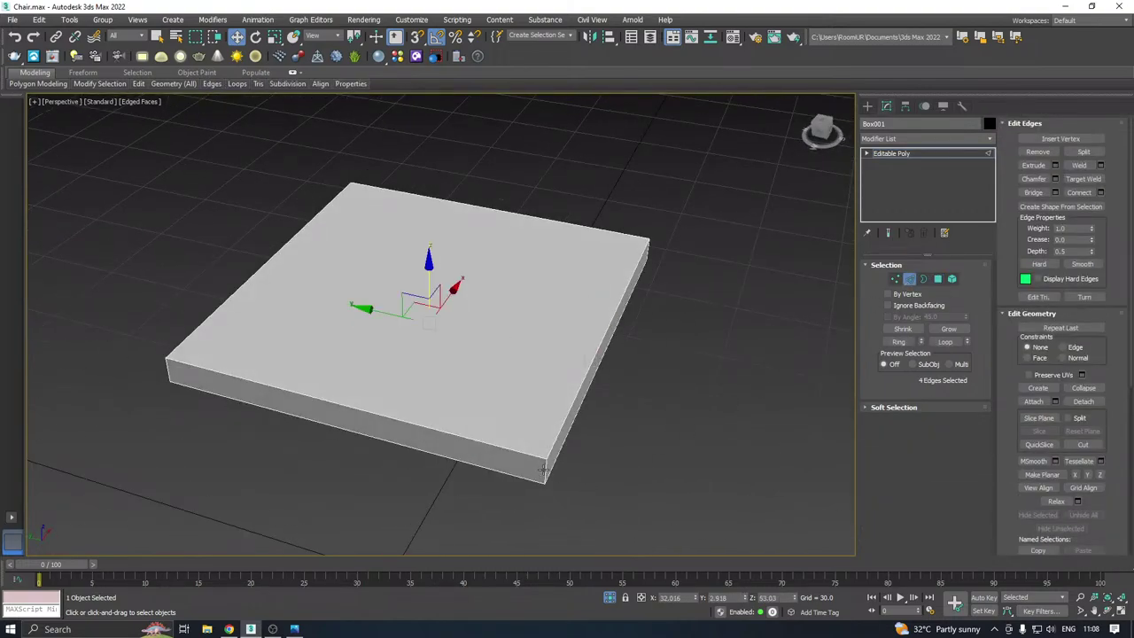
click(545, 471)
double_click(545, 470)
alt+middle_drag(563, 267, 580, 301)
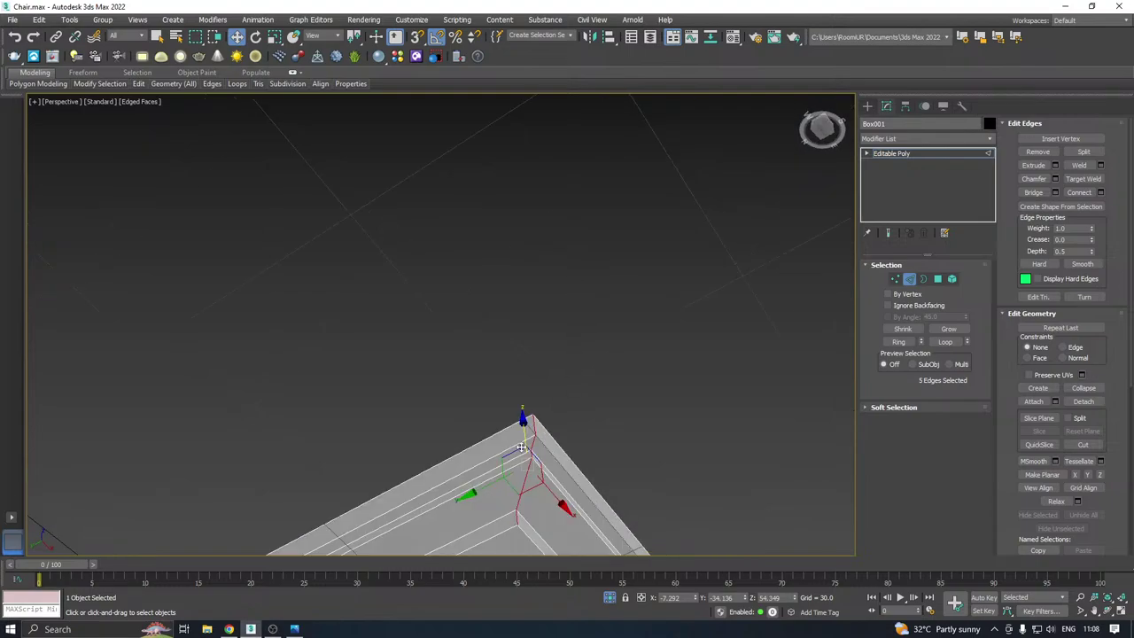
middle_drag(517, 443, 562, 437)
scroll(555, 337, down, 4)
middle_drag(609, 337, 609, 439)
click(902, 343)
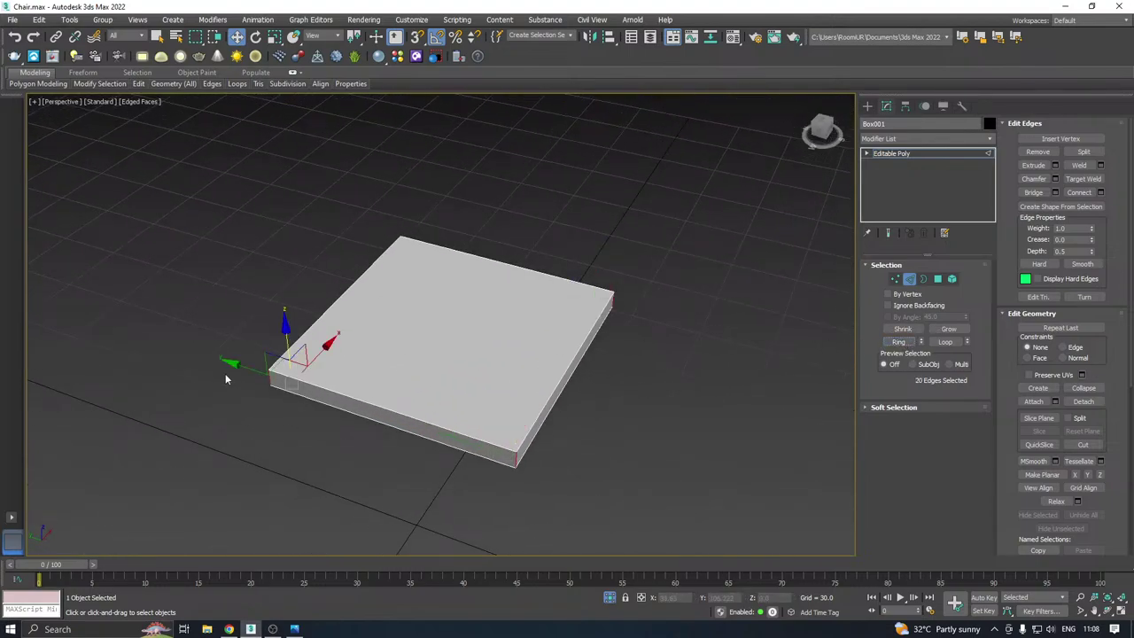
alt+middle_drag(529, 322, 499, 304)
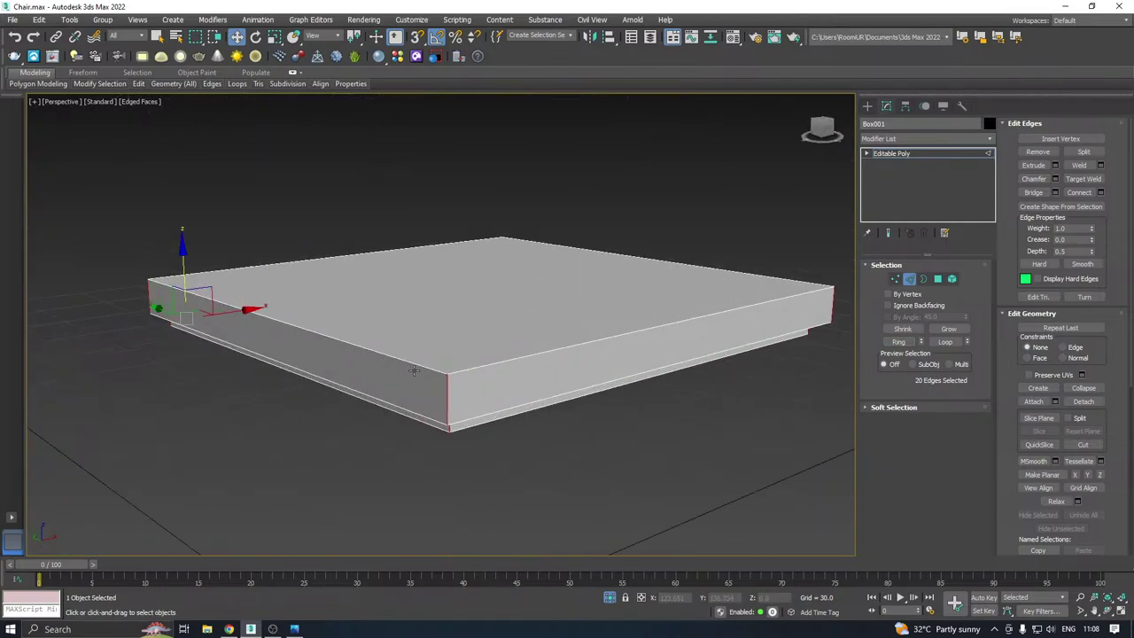
Clone the whole seat as a copy along the X axis and hide that copy
click(904, 157)
scroll(309, 363, down, 3)
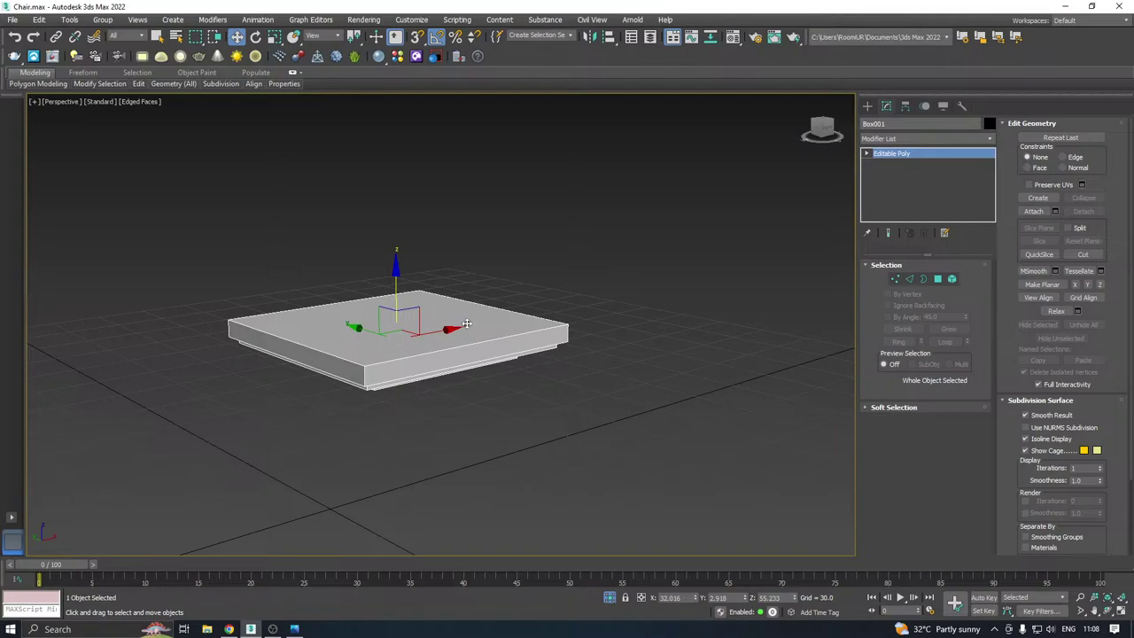
mouse_move(448, 330)
shift+mouse_down()
mouse_move(722, 256)
mouse_move(718, 299)
shift+mouse_up()
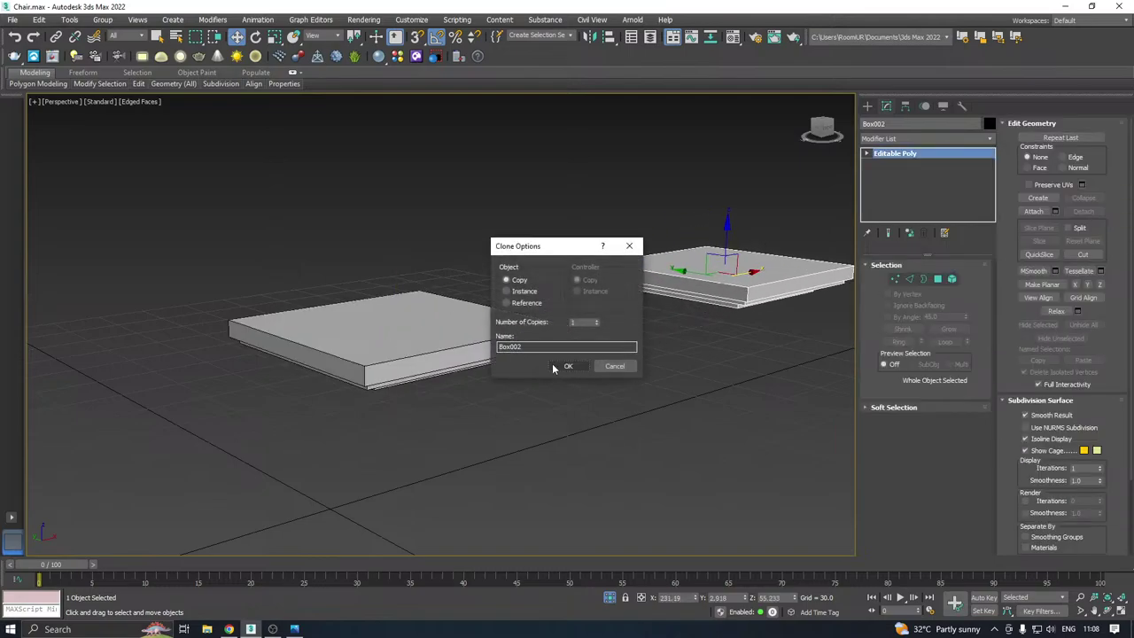
click(565, 364)
right_click(716, 273)
click(742, 232)
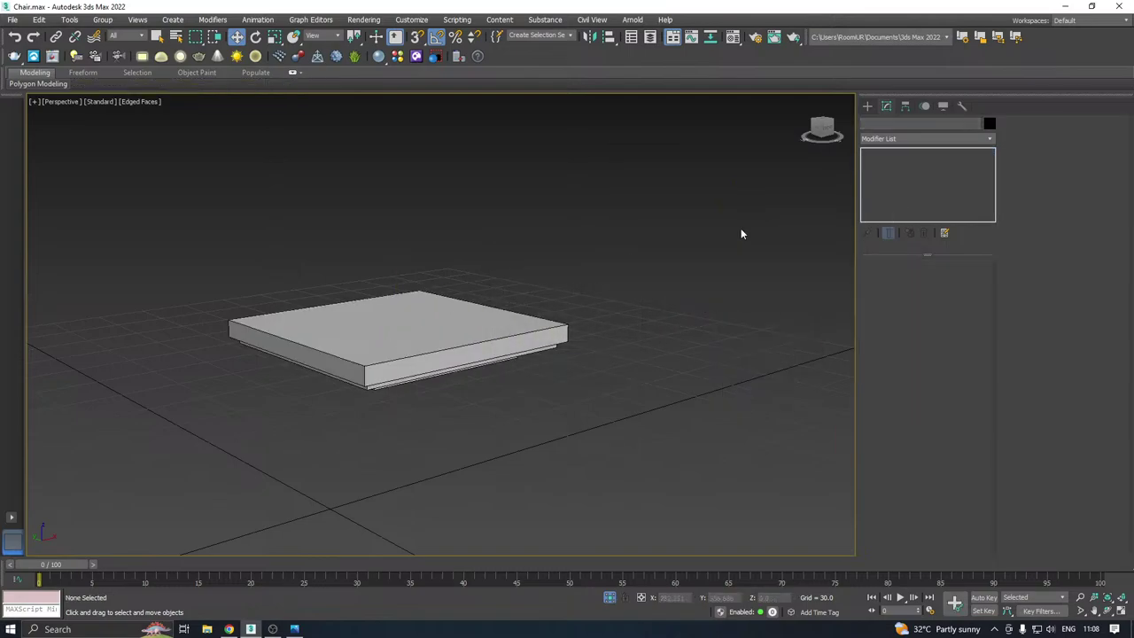
Reselect the original seat at edge level and chamfer its selected corner edges by 6.623
scroll(390, 347, up, 2)
click(405, 346)
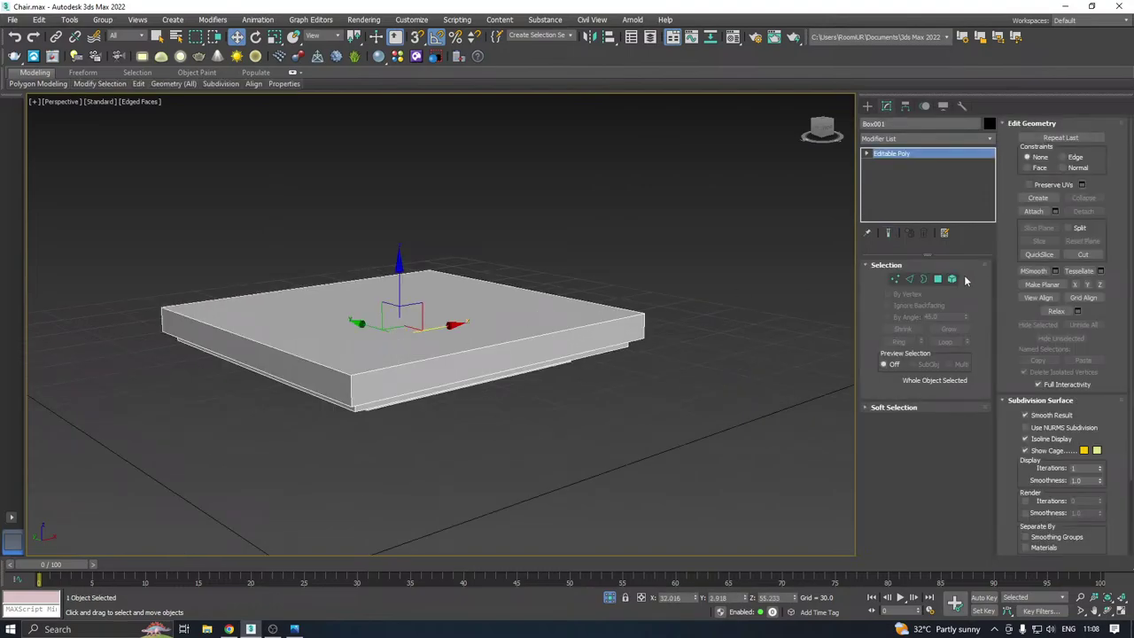
click(911, 280)
middle_drag(387, 376, 479, 366)
click(1054, 178)
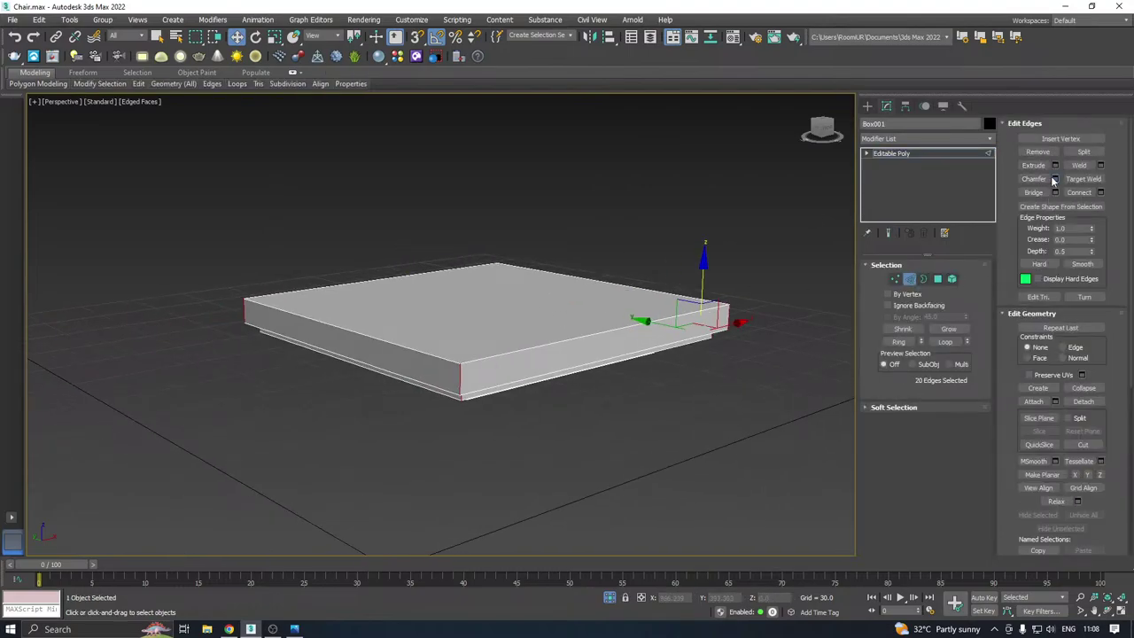
drag(477, 310, 566, 288)
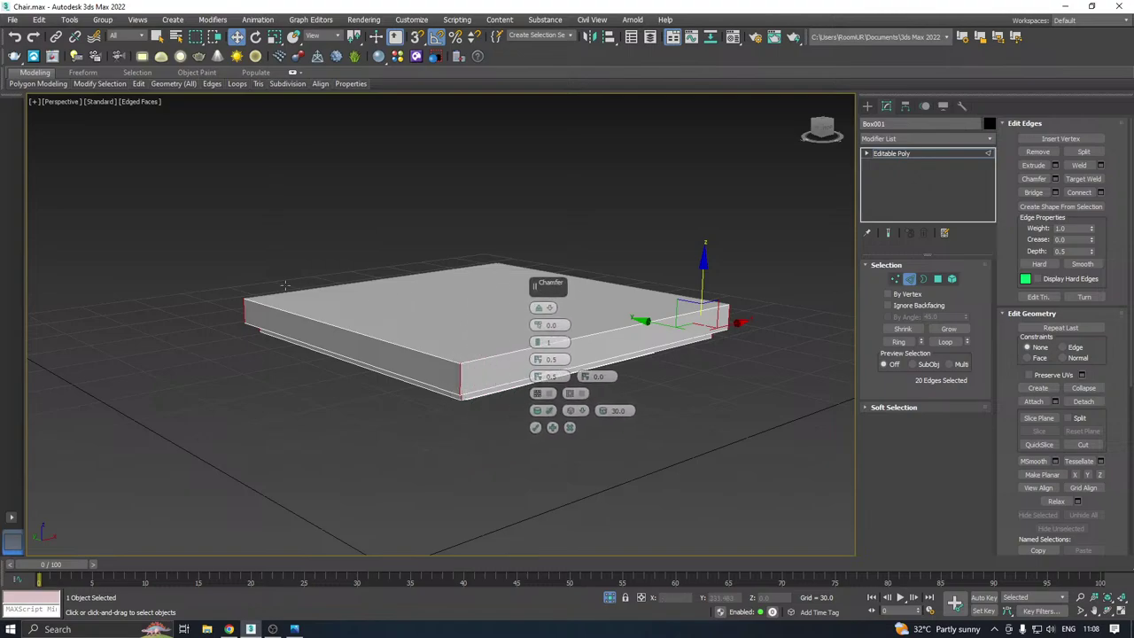
scroll(354, 306, up, 2)
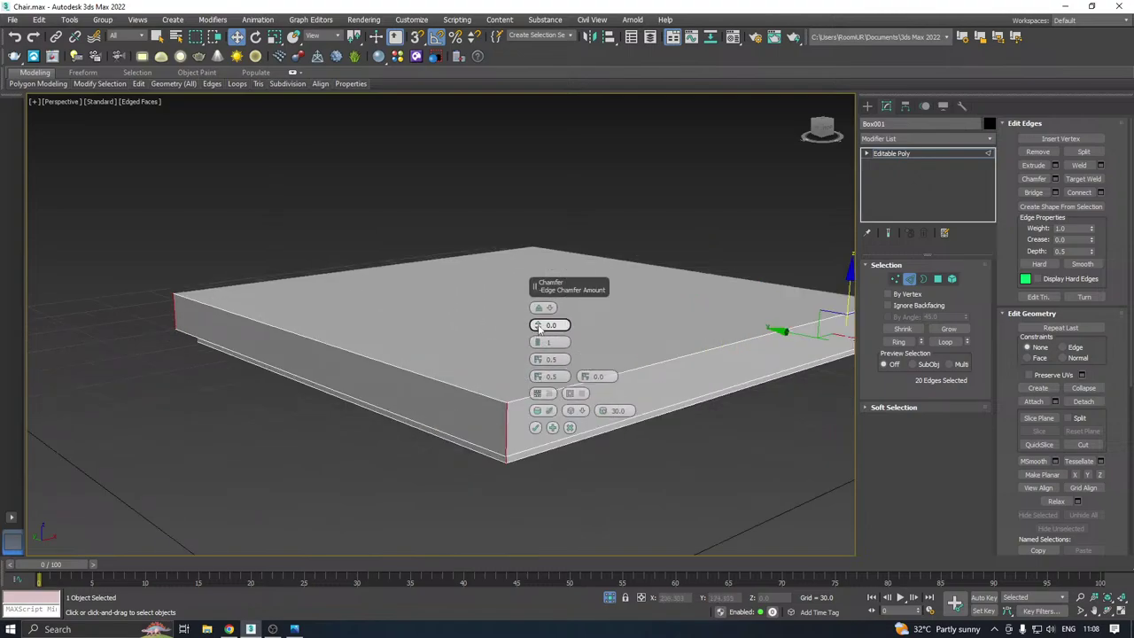
drag(538, 328, 536, 288)
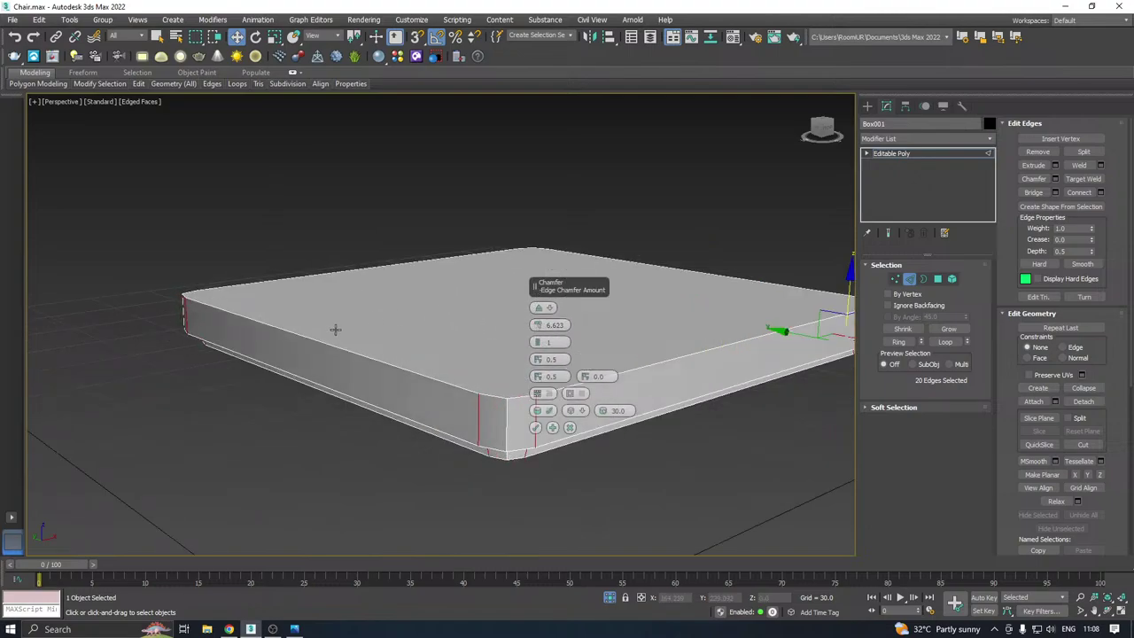
Try the corner chamfer with 4 and 3 connect edge segments, checking the underside corners
click(538, 342)
drag(540, 344, 539, 342)
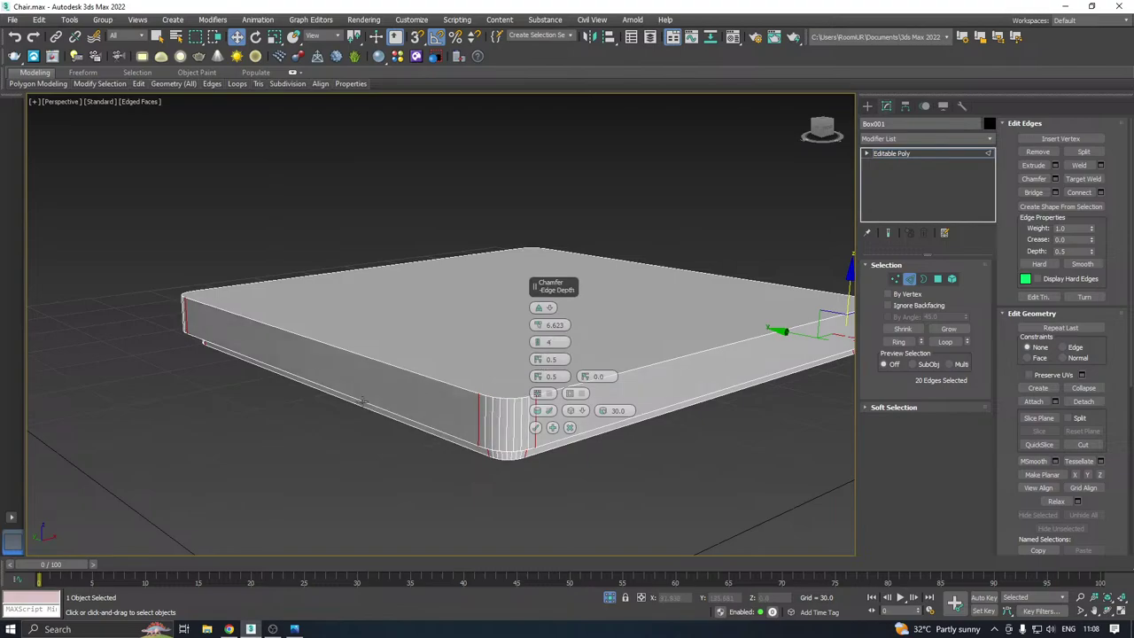
scroll(426, 381, down, 2)
alt+middle_drag(426, 379, 433, 316)
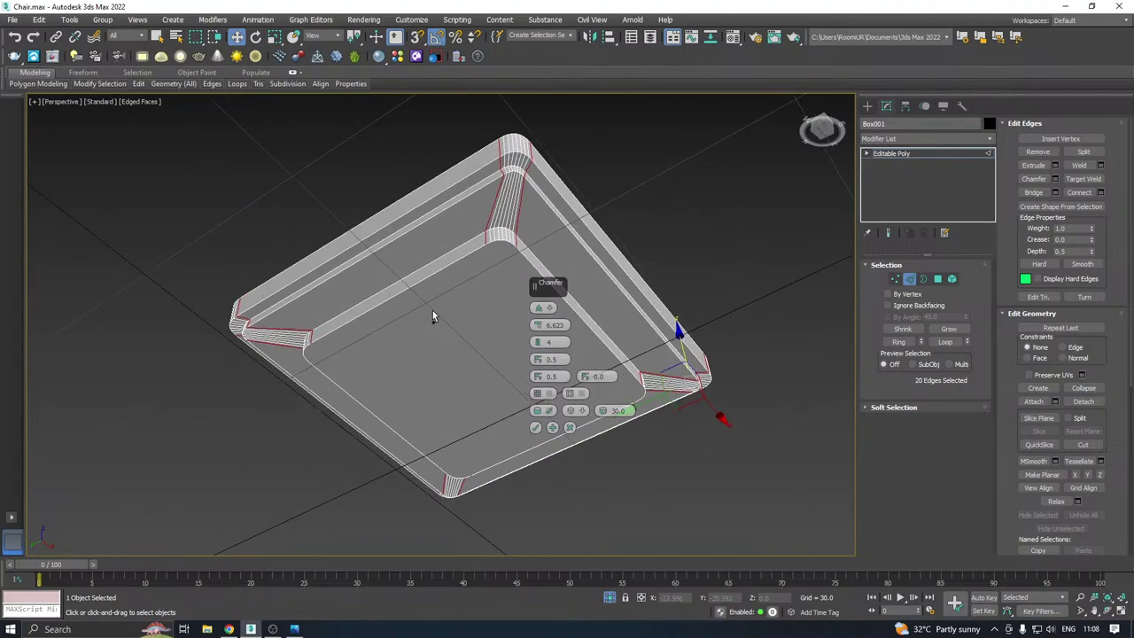
scroll(501, 183, up, 5)
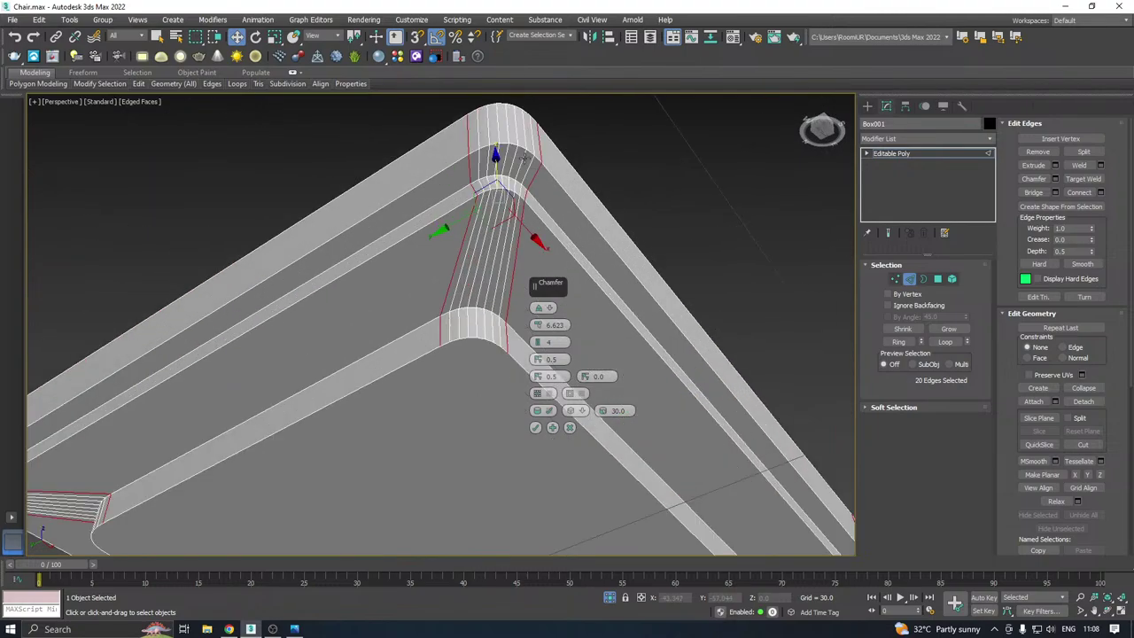
click(535, 346)
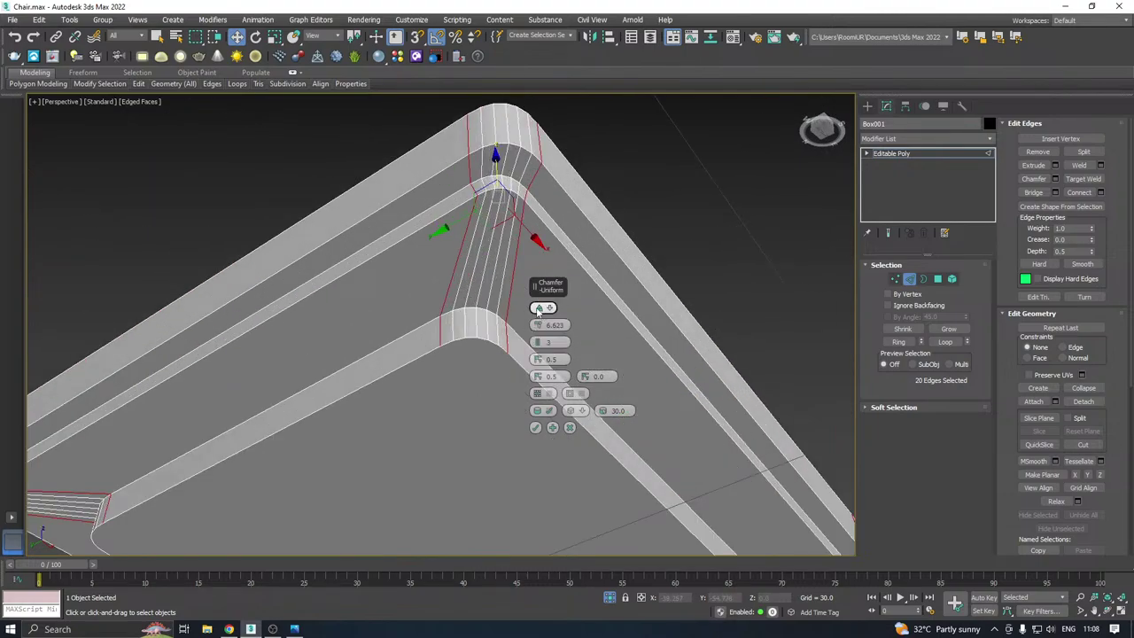
Change the corner chamfer type from Uniform, set its connect edge segments to 5 and apply it to the seat's corners
click(536, 307)
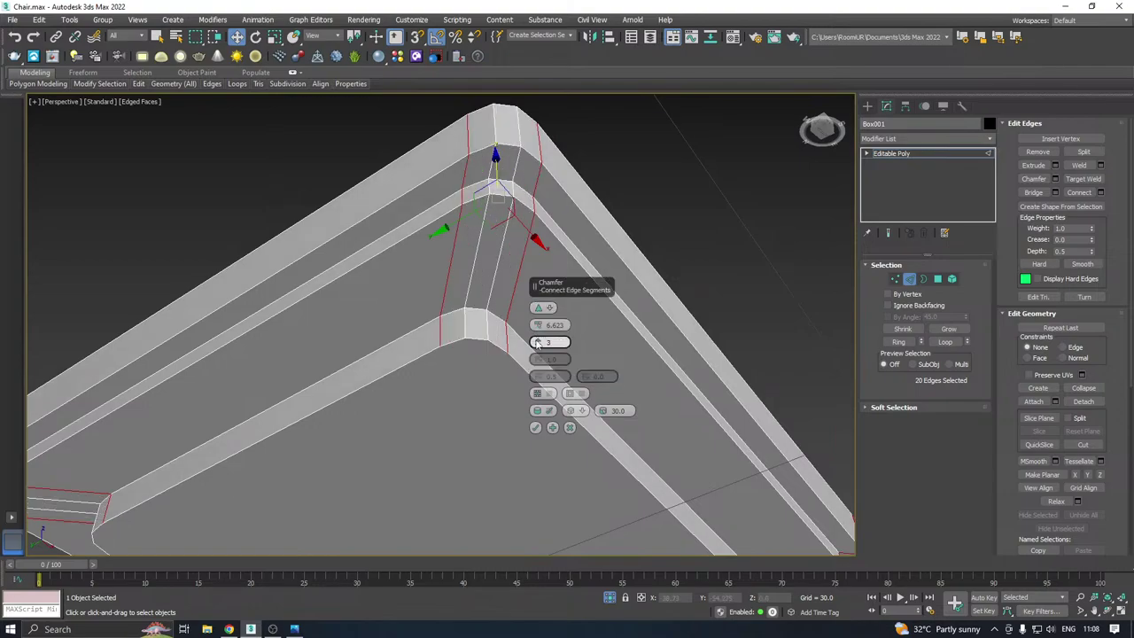
click(537, 343)
click(537, 343)
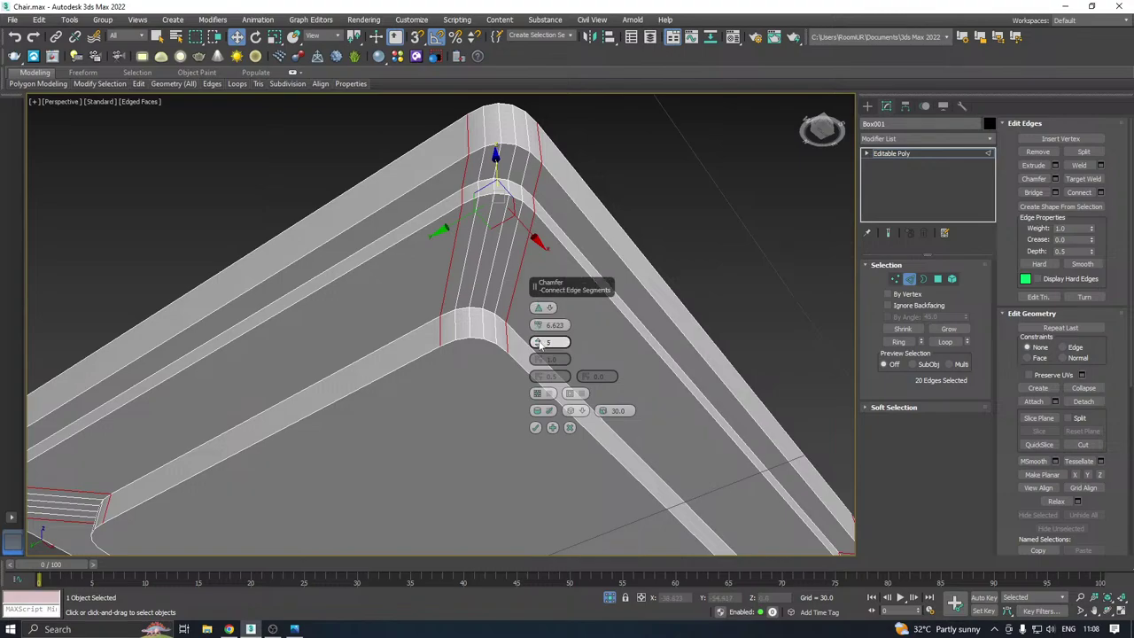
scroll(481, 269, down, 3)
alt+middle_drag(482, 264, 418, 265)
scroll(417, 265, down, 3)
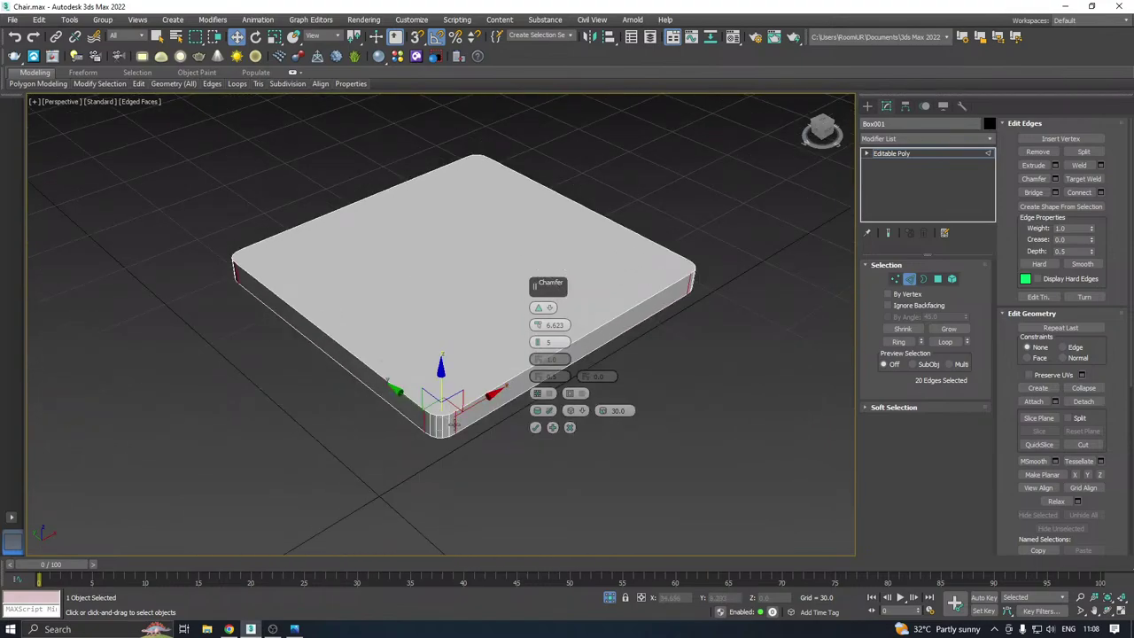
scroll(452, 423, up, 2)
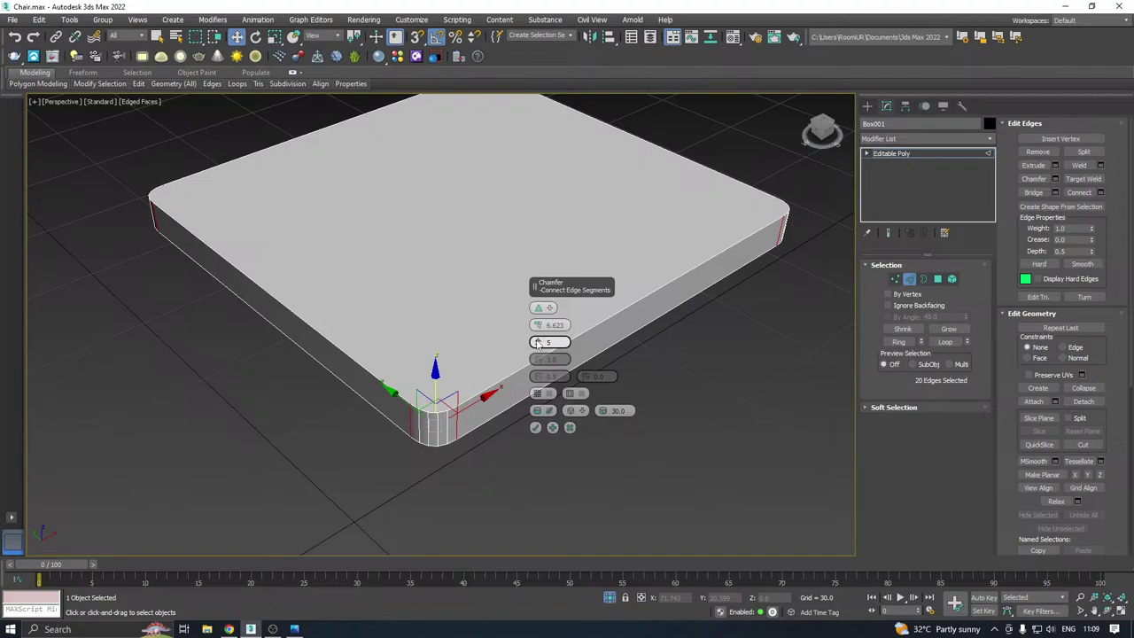
click(535, 427)
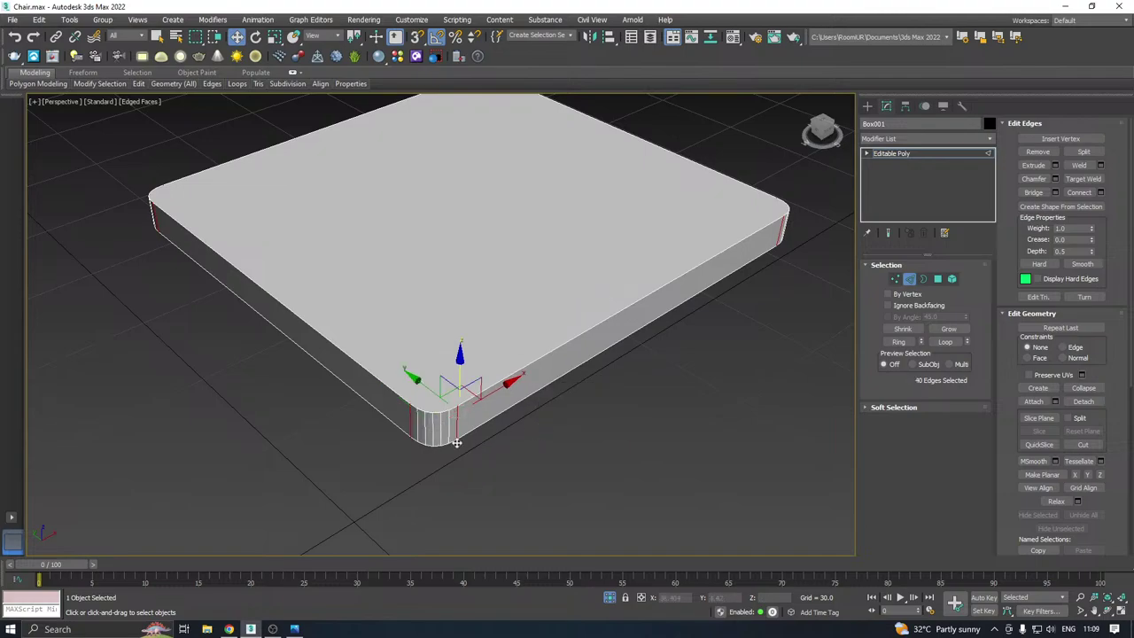
Check the rounded corners around the seat, return it to object level and save the scene
scroll(456, 443, down, 4)
alt+middle_drag(487, 407, 526, 347)
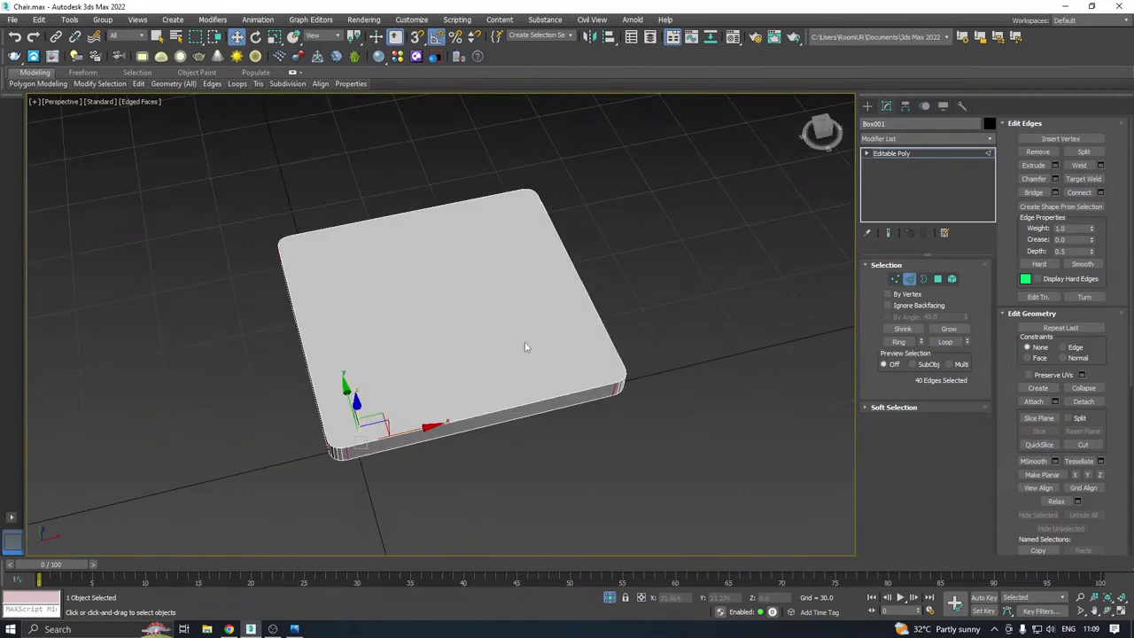
scroll(527, 346, down, 2)
click(531, 240)
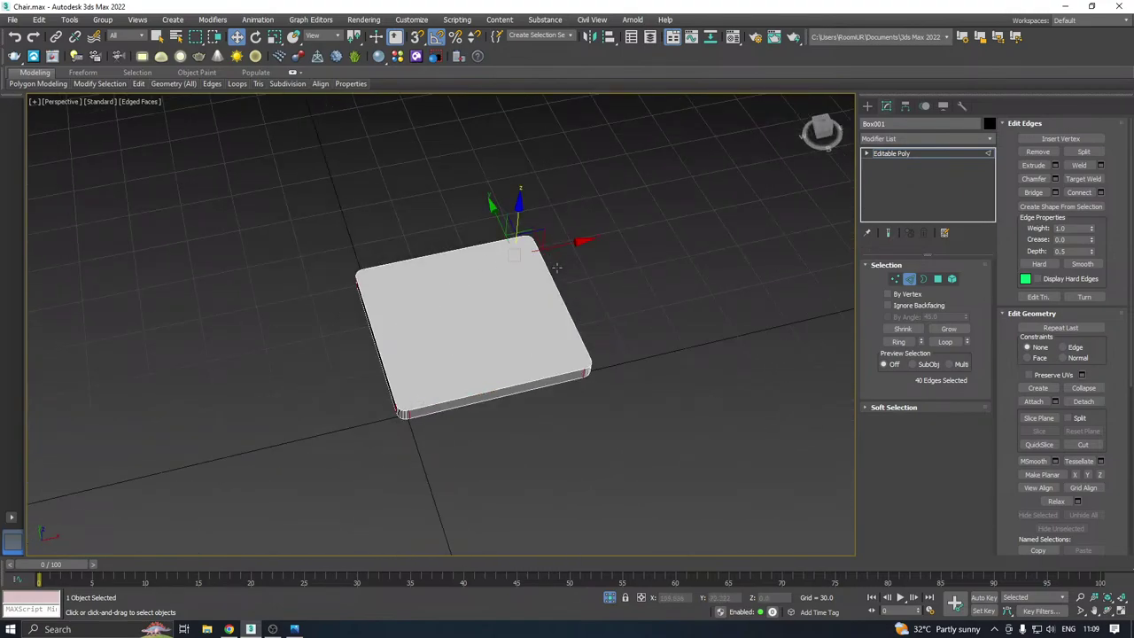
alt+middle_drag(557, 266, 489, 350)
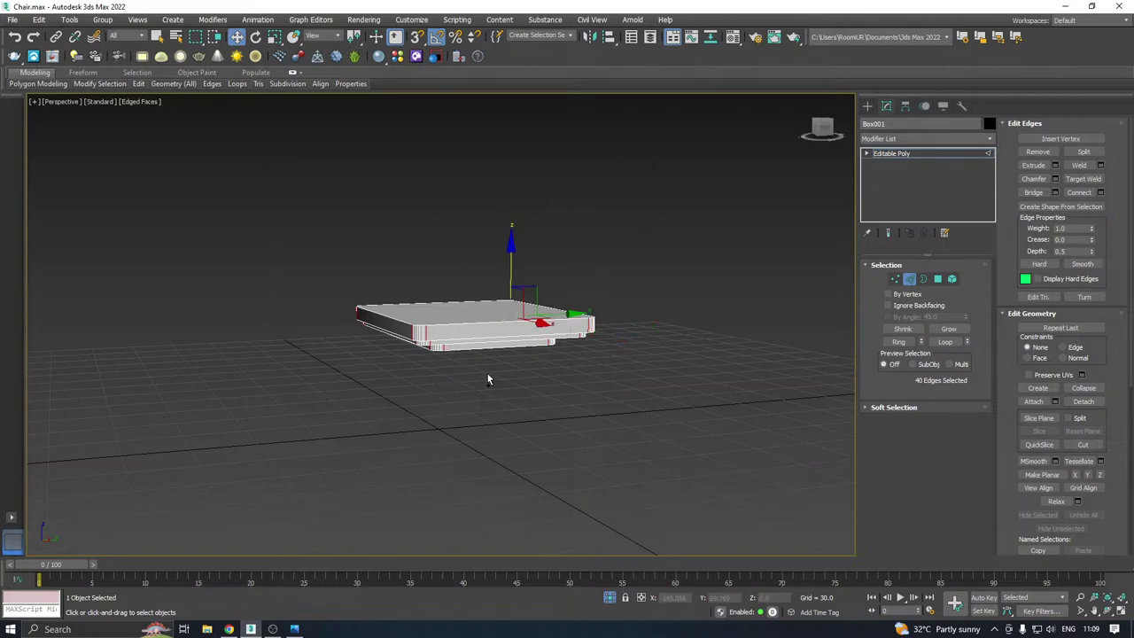
alt+middle_drag(486, 379, 488, 410)
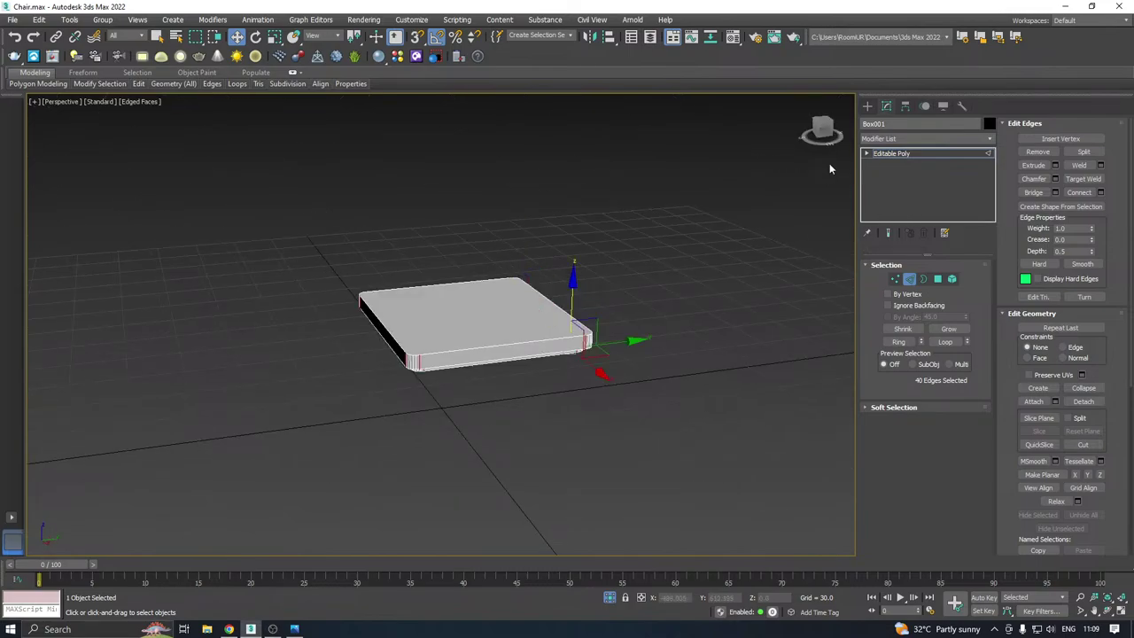
click(886, 154)
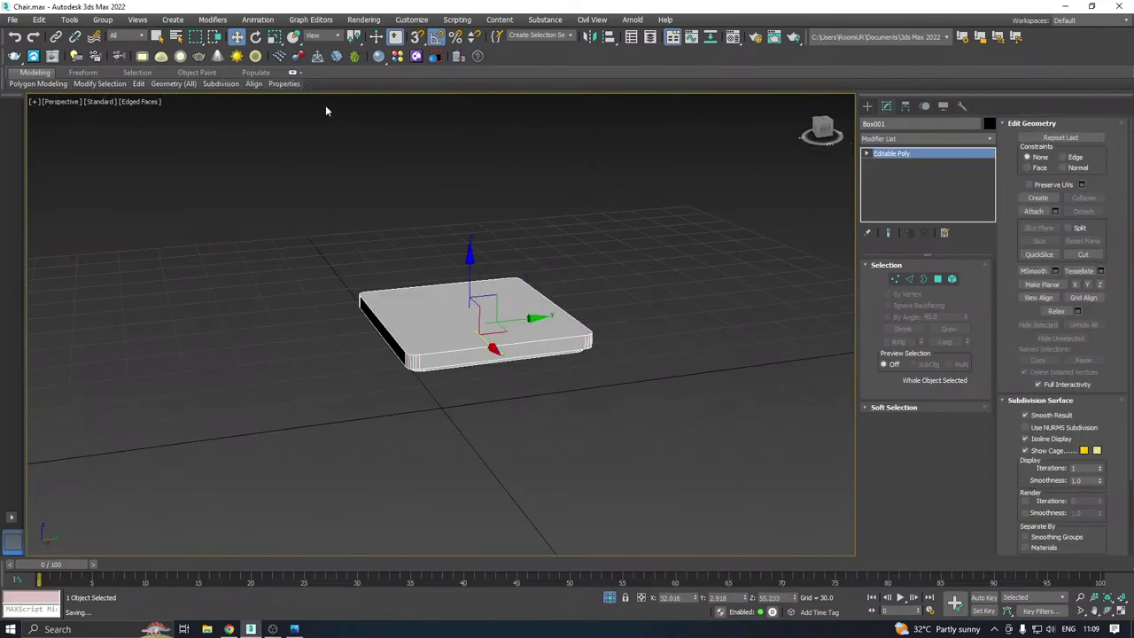
click(12, 19)
click(65, 134)
click(621, 434)
Switch to the Left view and frame the seat from the side
key(l)
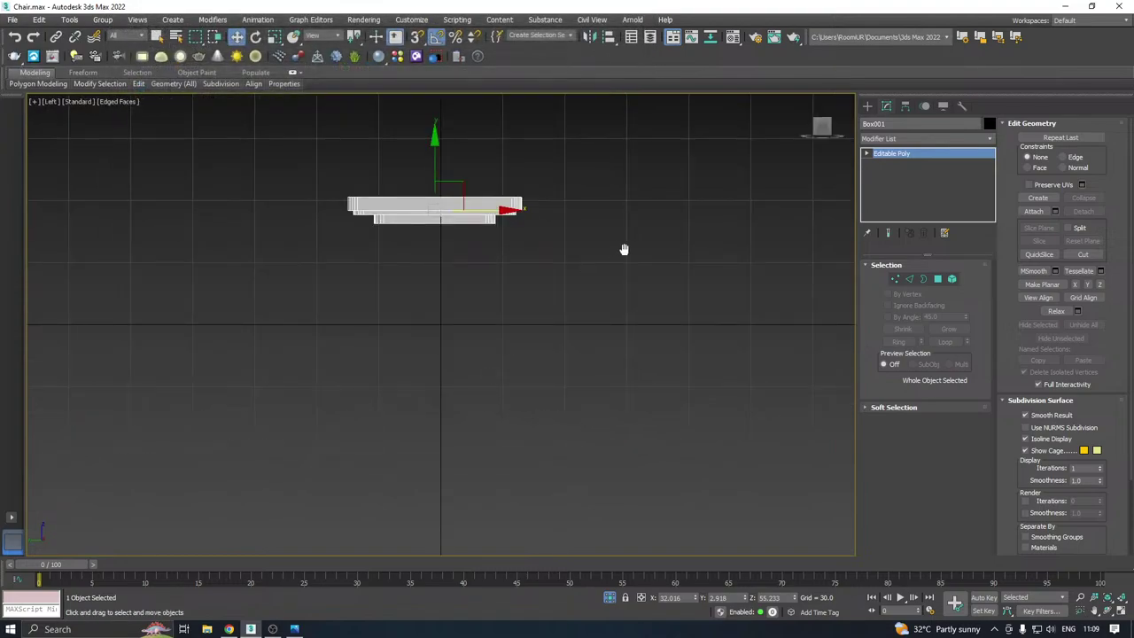
middle_drag(625, 250, 587, 326)
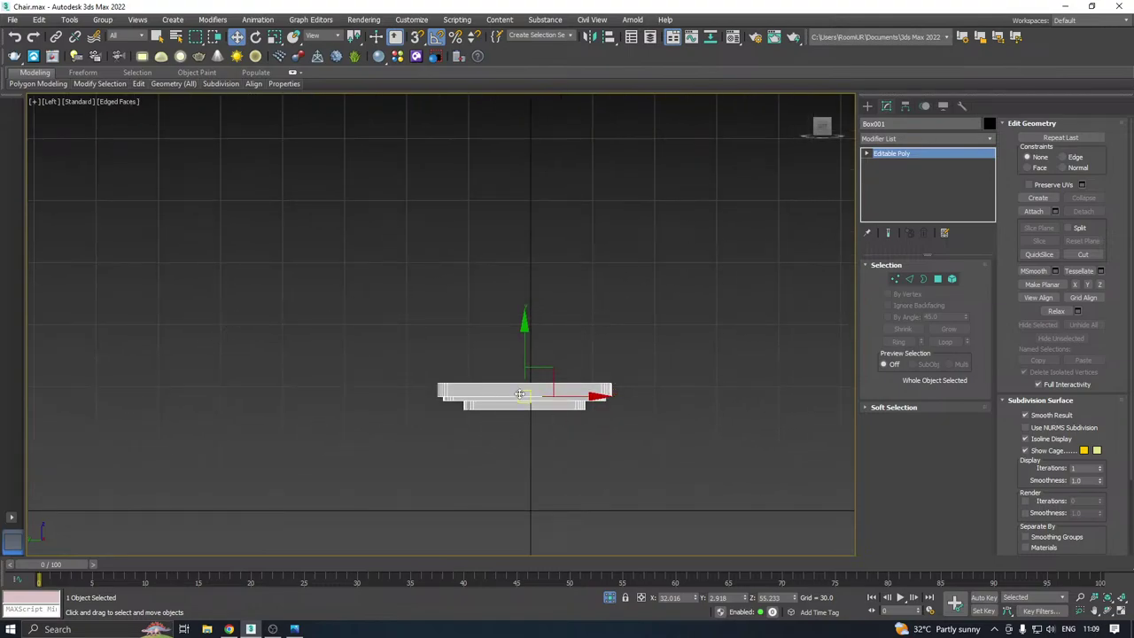
scroll(522, 392, up, 2)
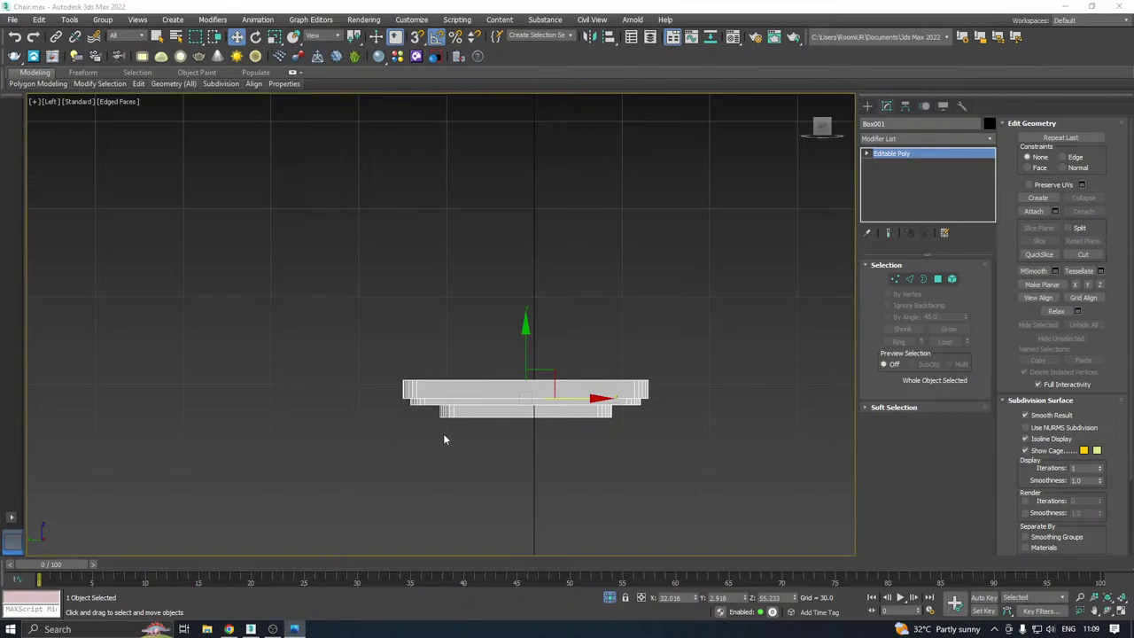
click(872, 107)
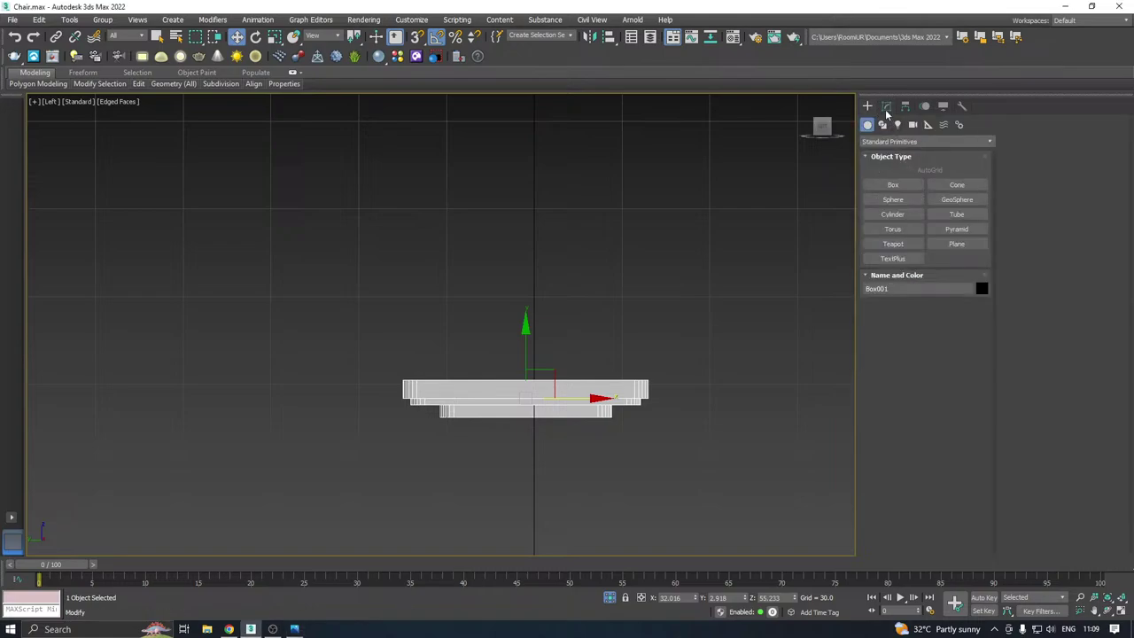
click(886, 107)
click(868, 105)
click(882, 124)
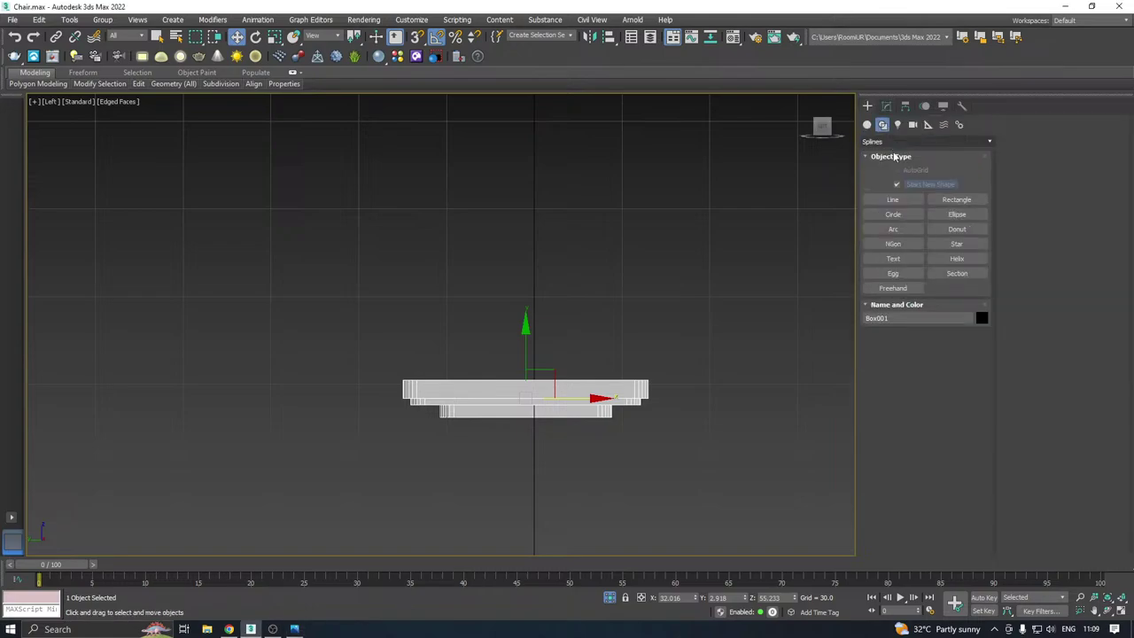
click(902, 201)
scroll(529, 416, up, 2)
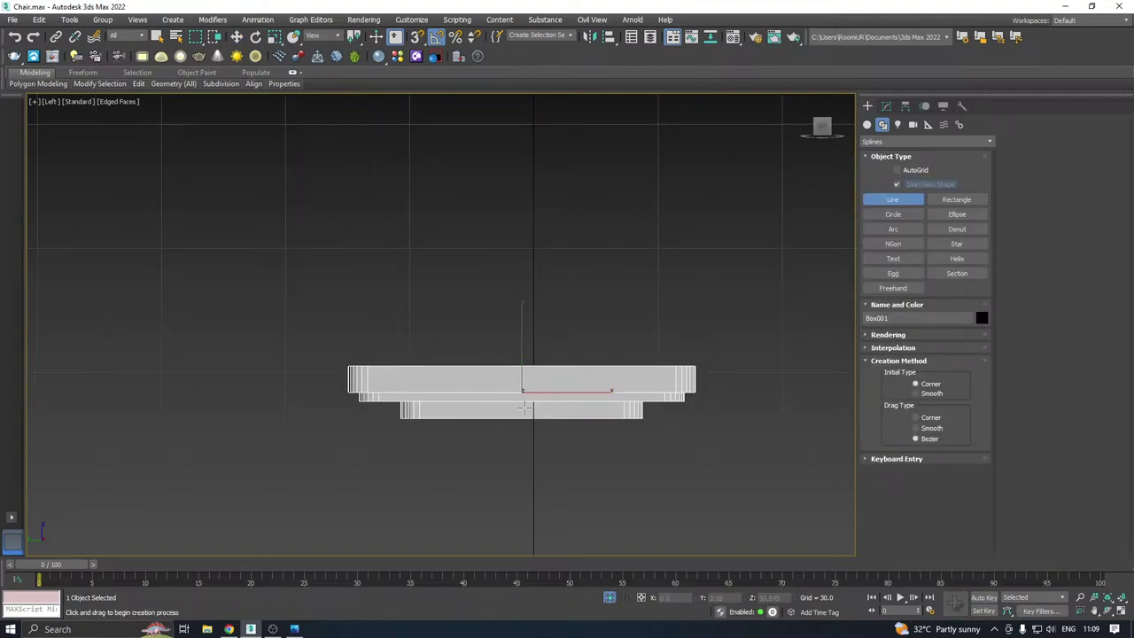
key(w)
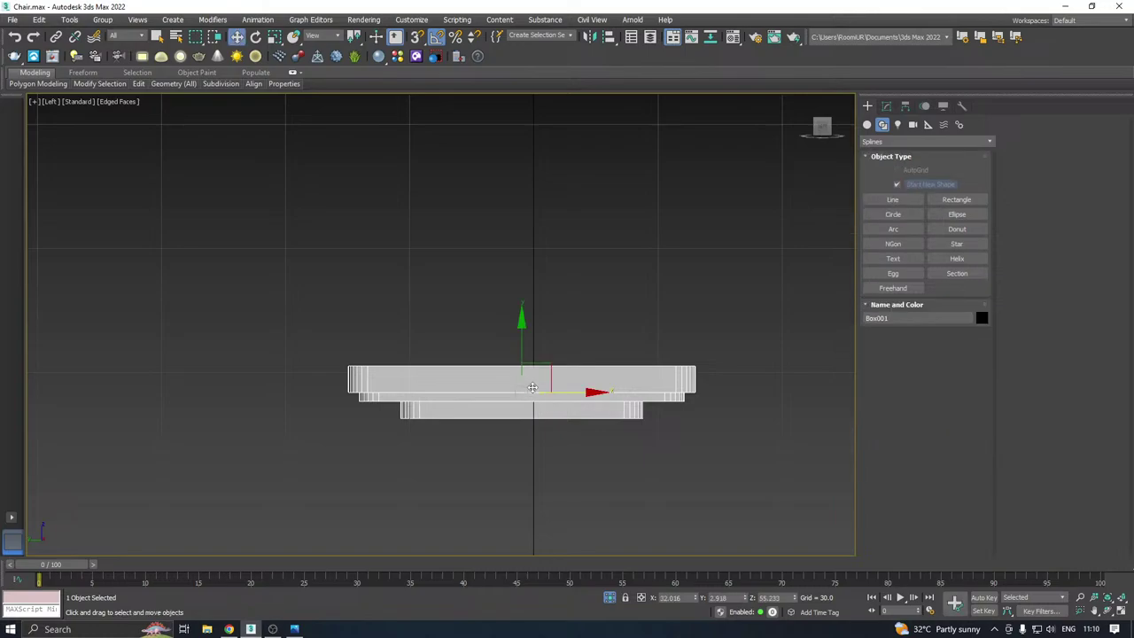
click(904, 106)
click(922, 188)
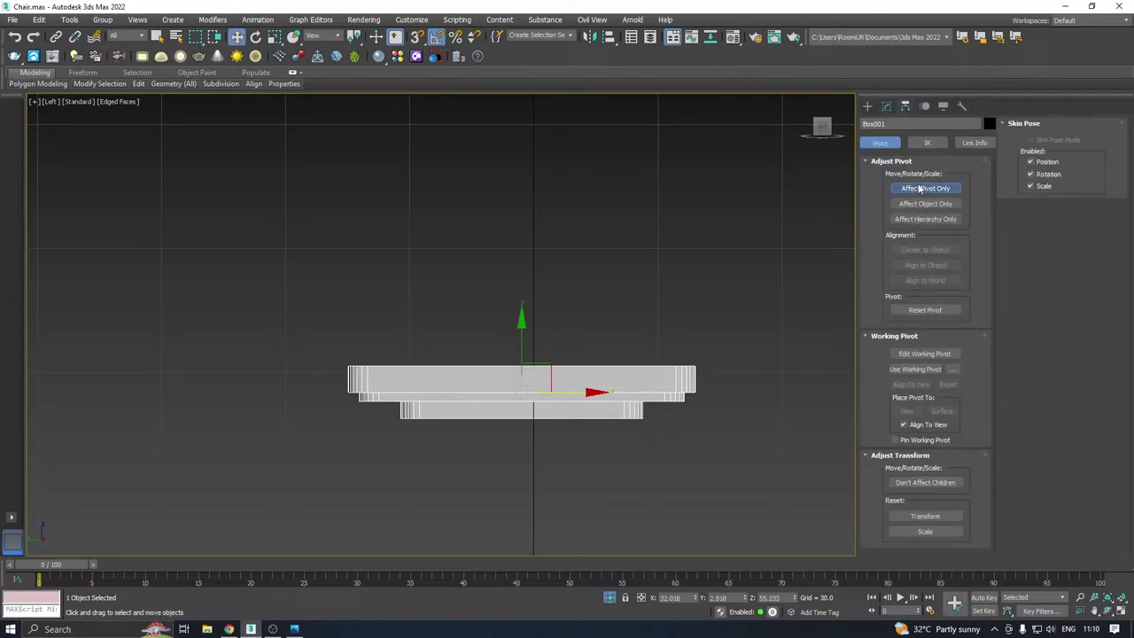
click(887, 106)
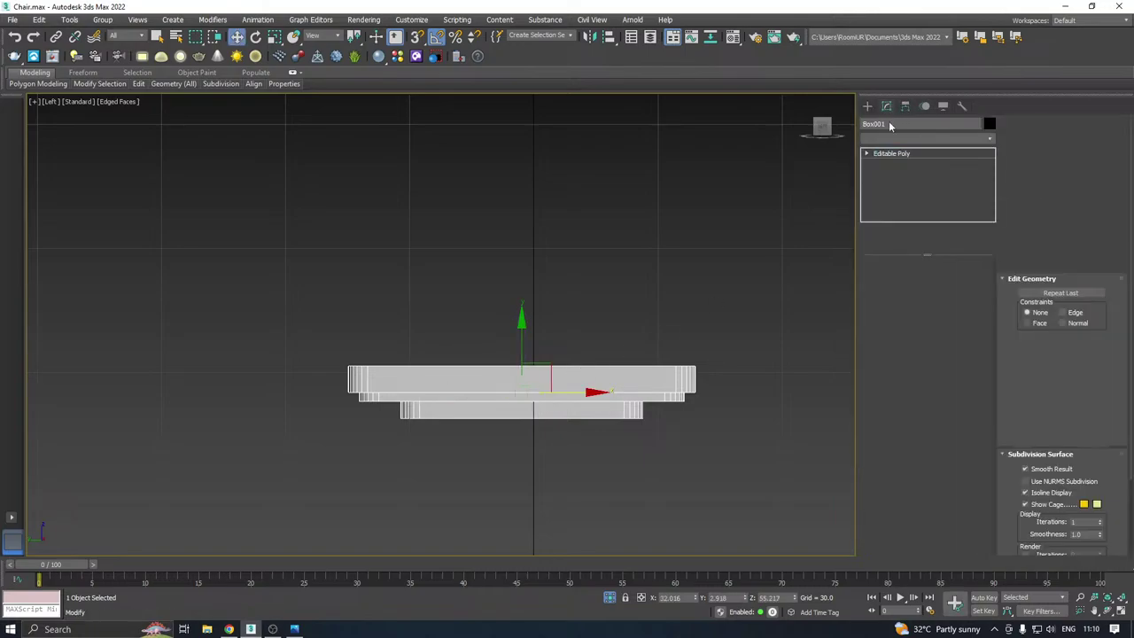
Draw a five-point zigzag line rising from inside the seat's middle, bending forward and back, ending in a vertical section about 9 units high
click(868, 106)
click(892, 199)
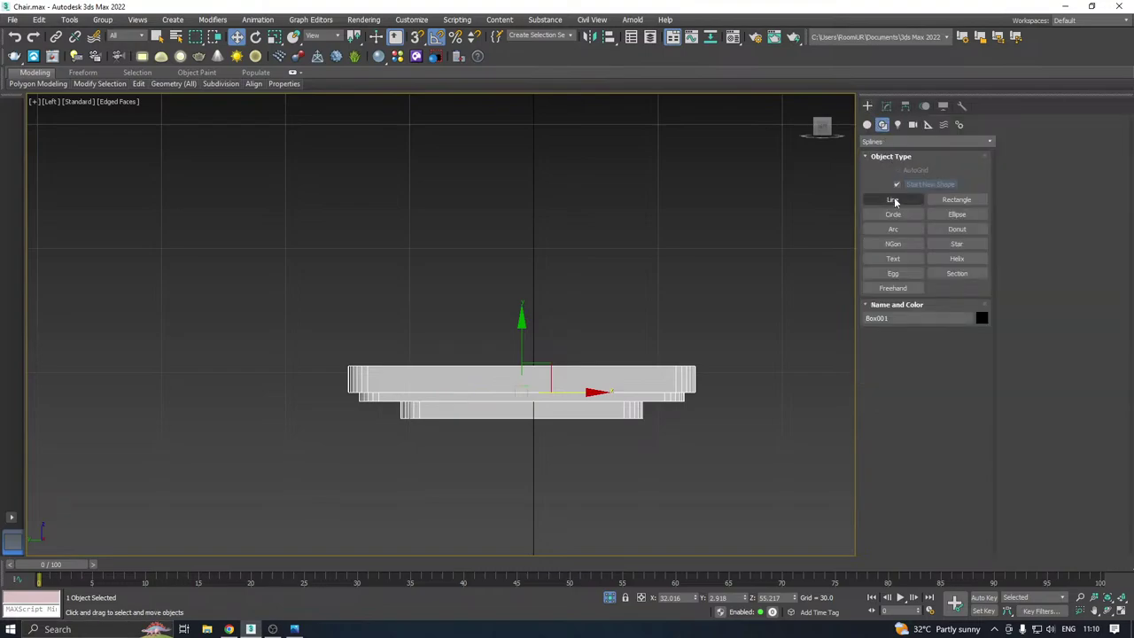
click(522, 398)
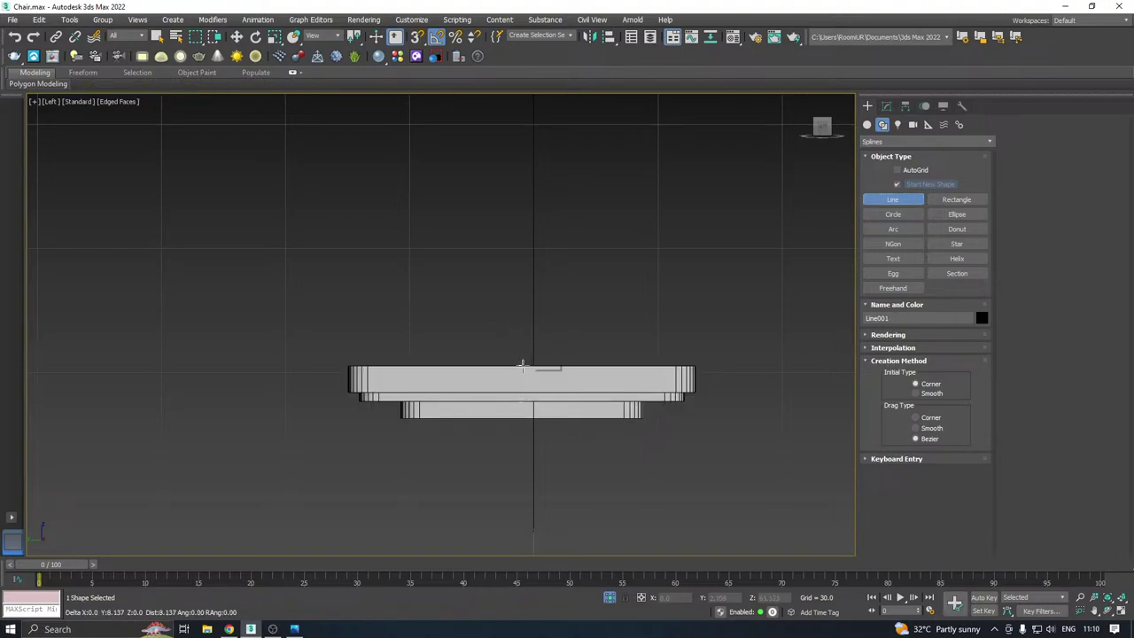
click(523, 365)
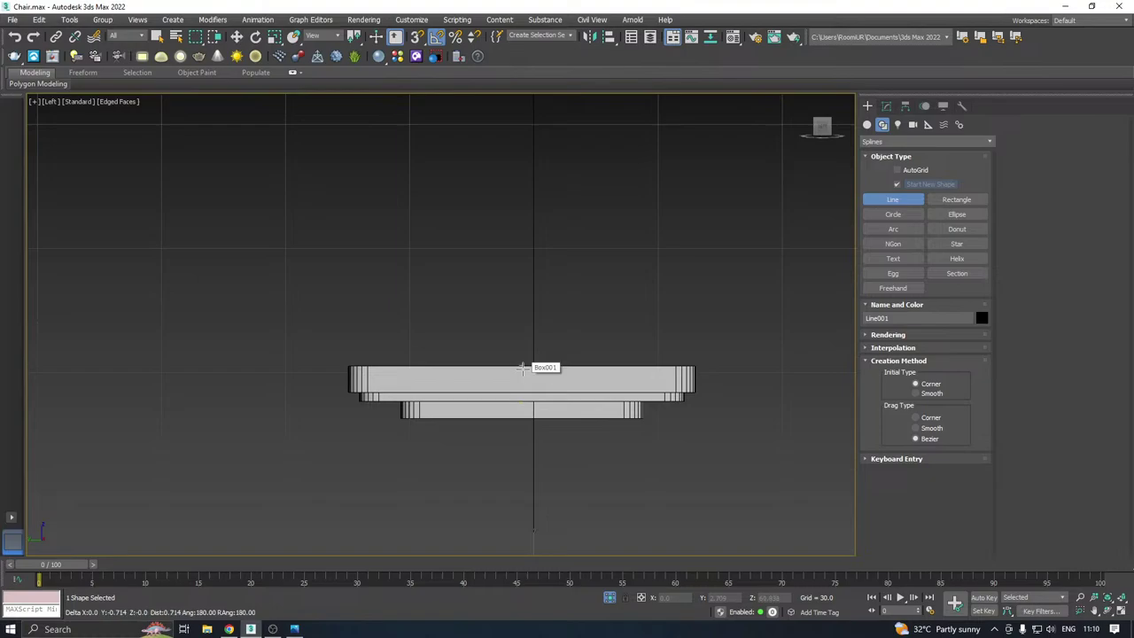
click(558, 324)
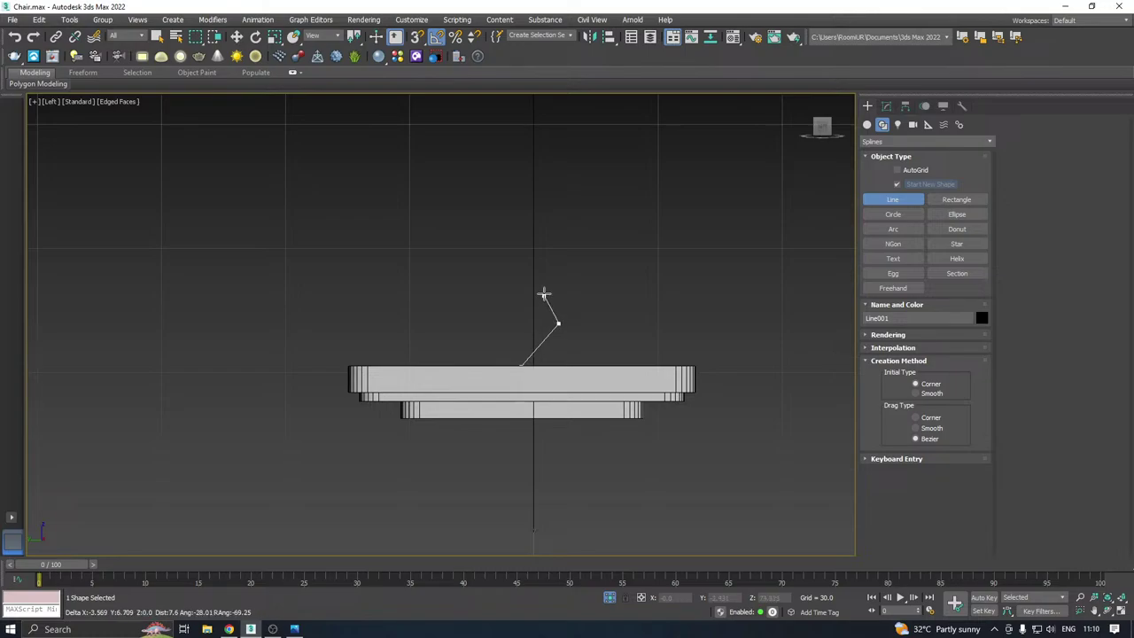
click(487, 257)
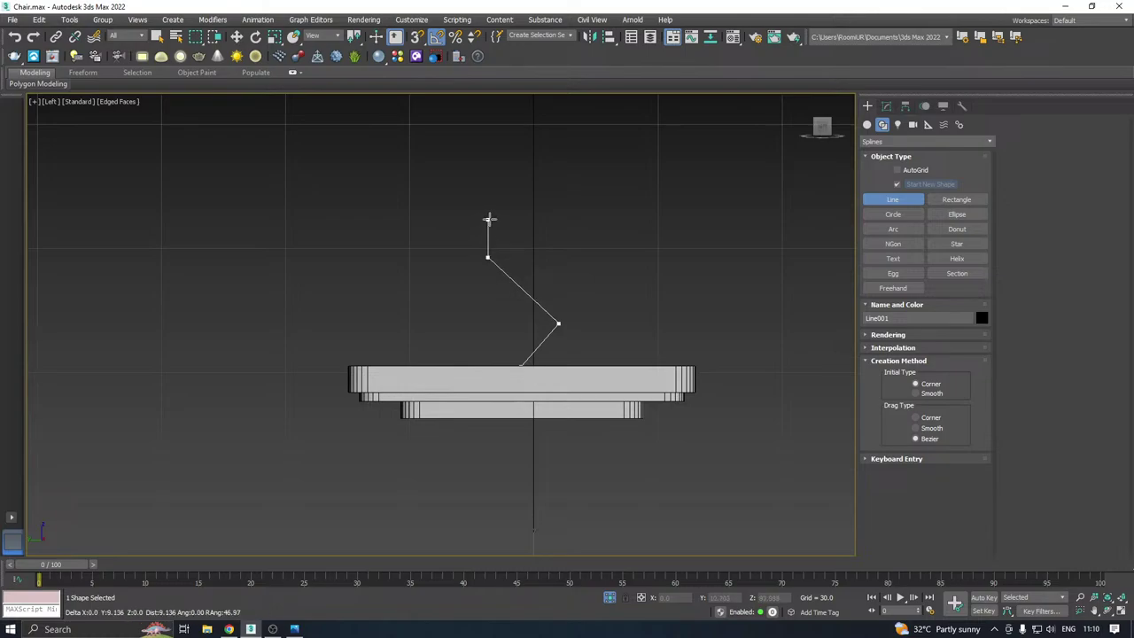
click(489, 220)
right_click(591, 201)
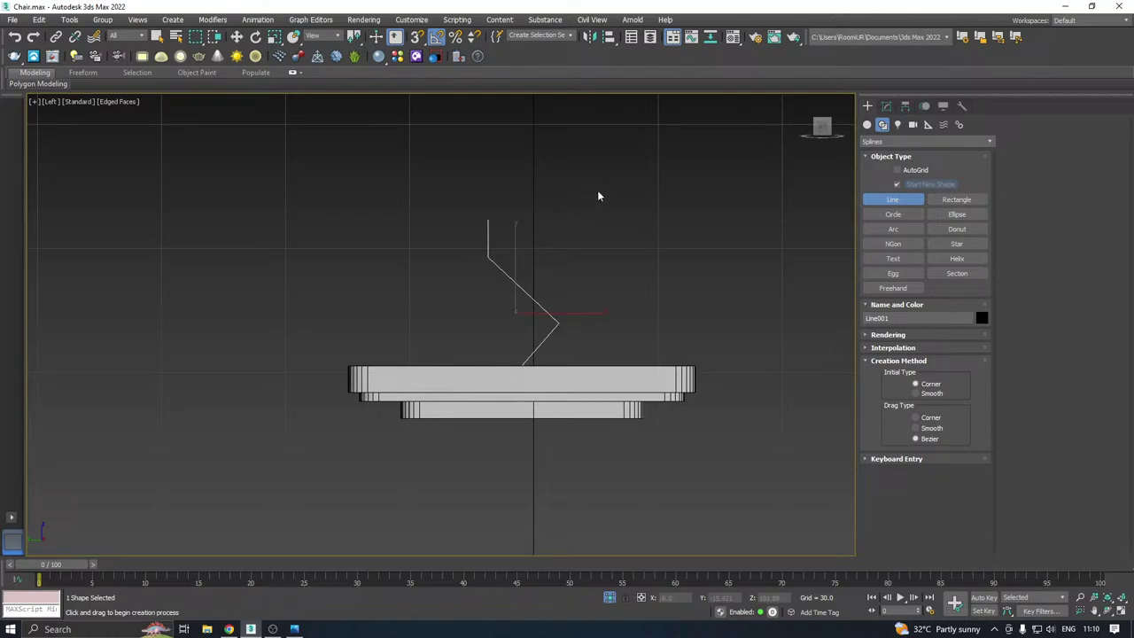
Raise the zigzag line about 20 units clear of the seat and lower it back so its bottom end sits inside
key(w)
scroll(488, 282, up, 3)
drag(527, 292, 570, 172)
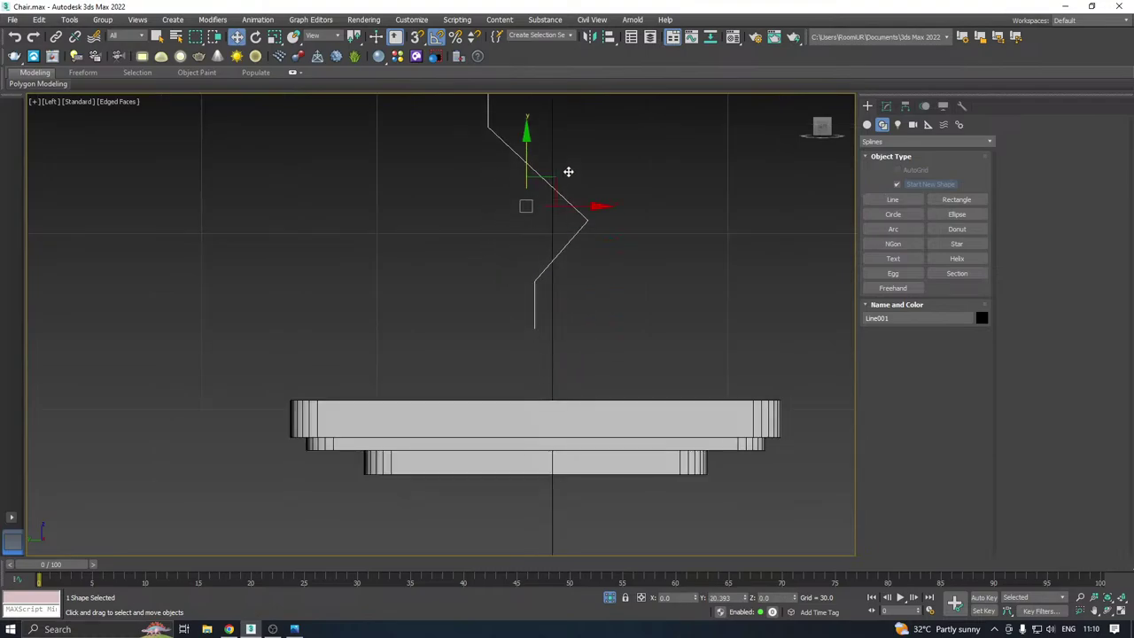
scroll(542, 236, down, 2)
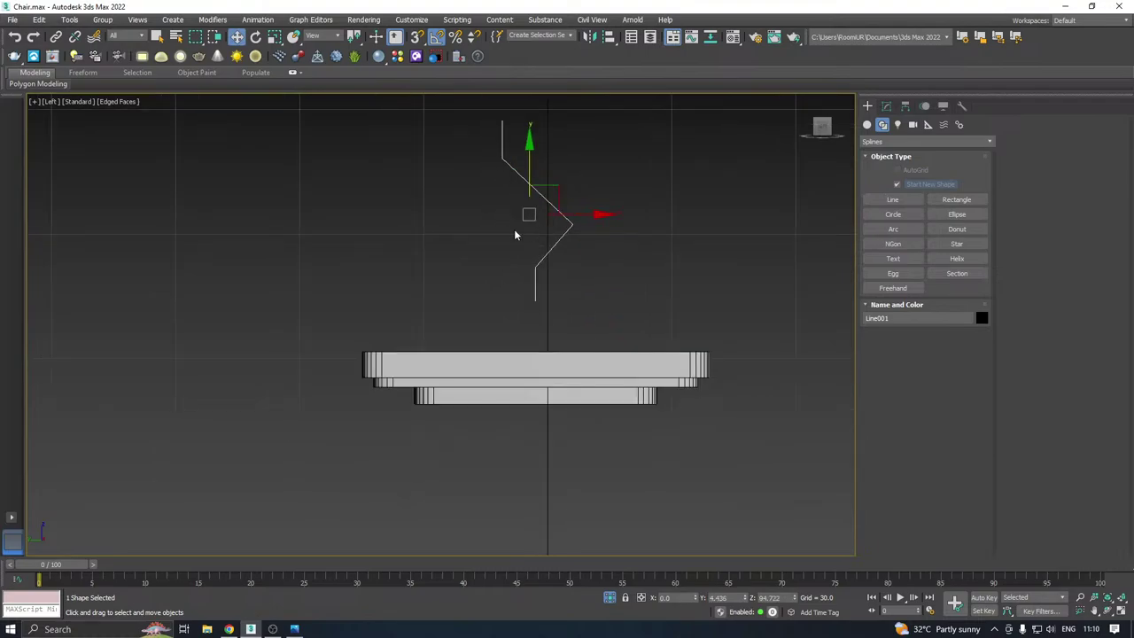
drag(553, 199, 544, 287)
scroll(544, 300, up, 2)
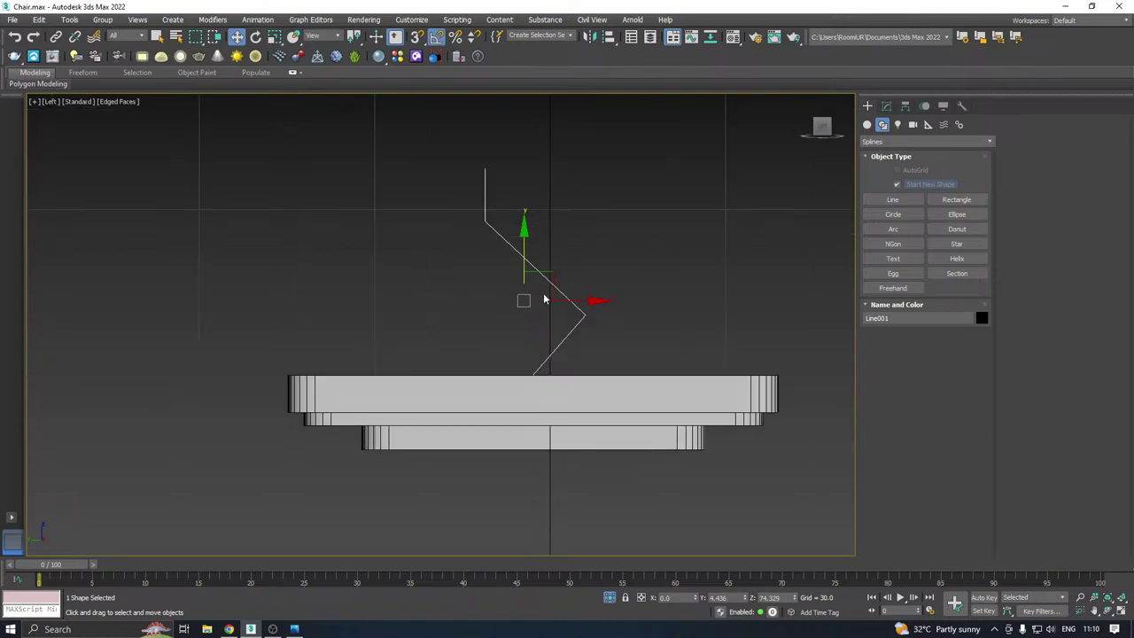
Fillet the line's lower outward bend at vertex level into a wide curve reaching down to the seat top
click(886, 106)
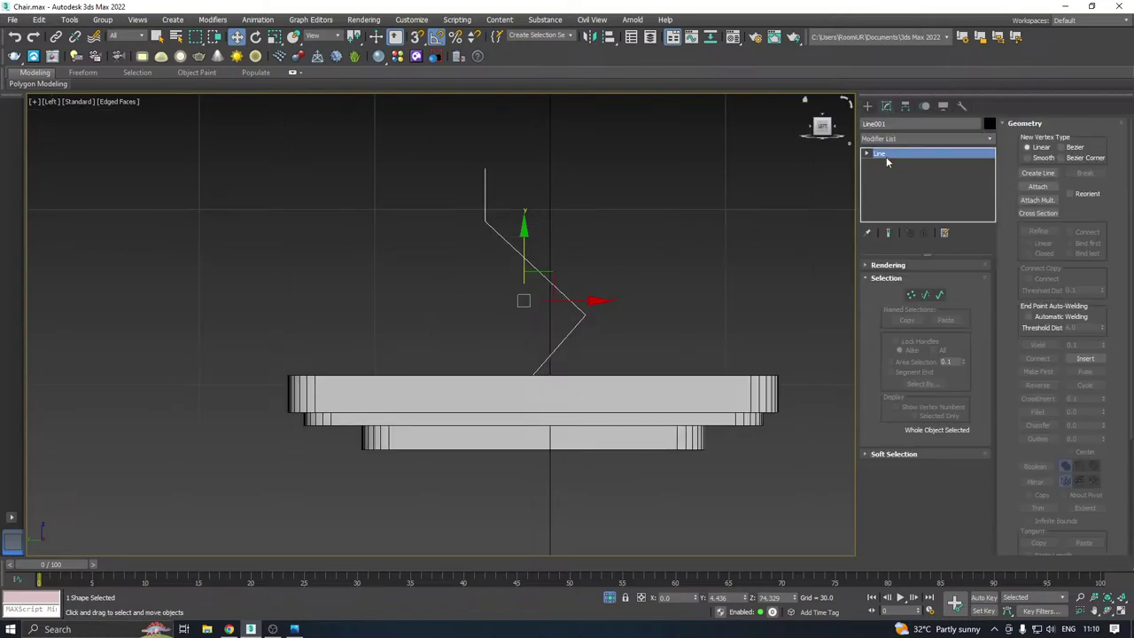
drag(638, 271, 557, 326)
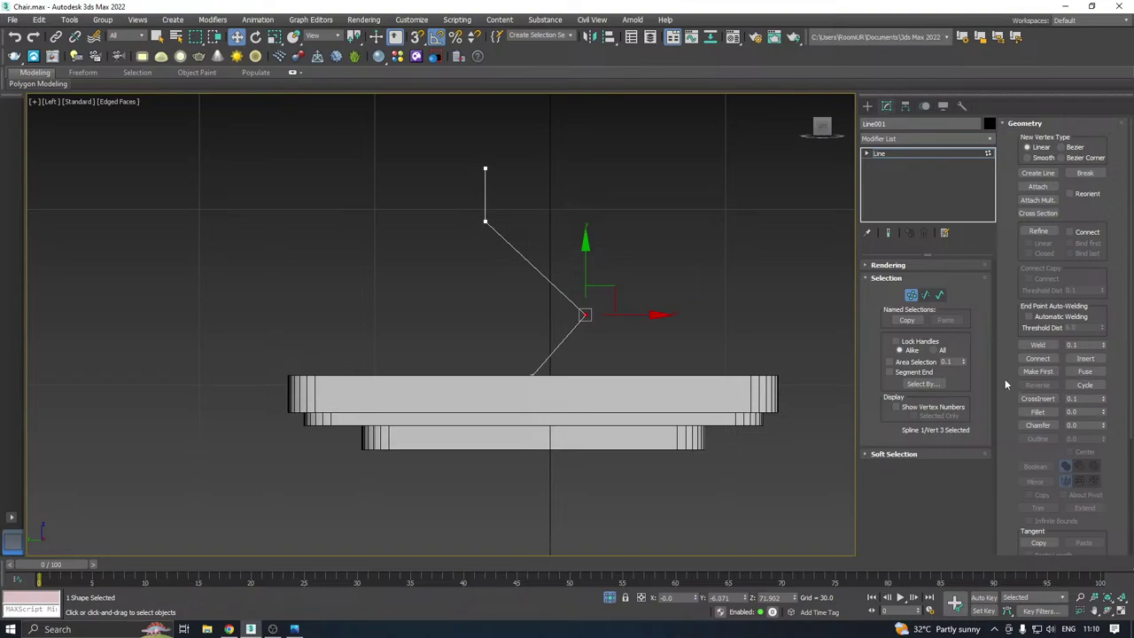
scroll(1025, 334, down, 3)
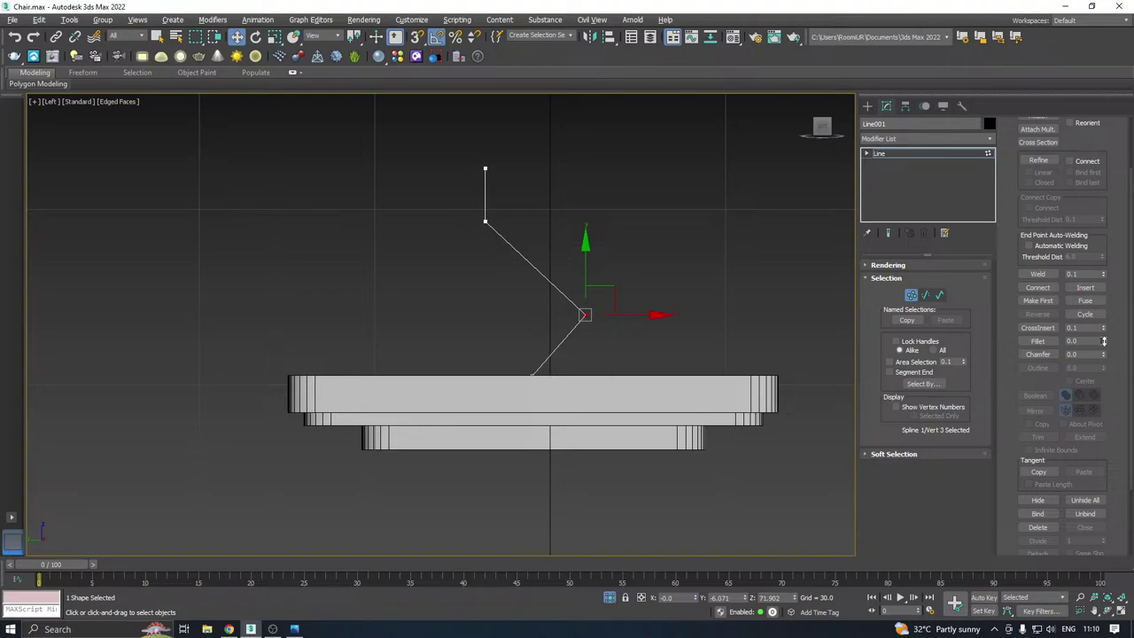
drag(1104, 340, 1097, 248)
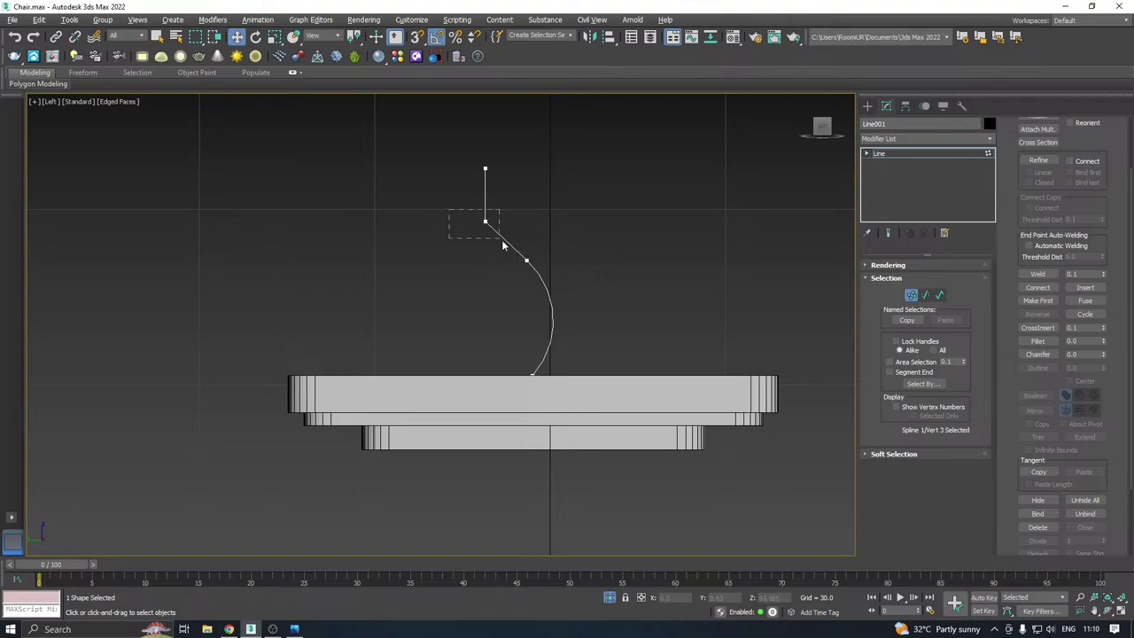
Fillet the line's upper bend vertex by 2.6 and return the line to object level
drag(501, 240, 501, 240)
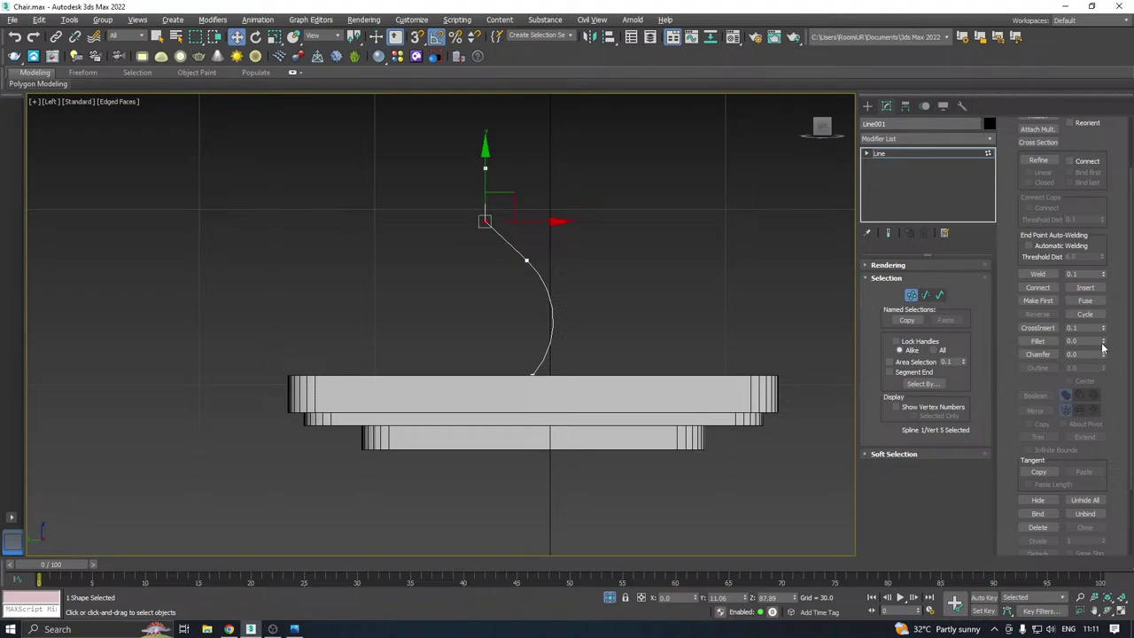
drag(1105, 346, 1095, 328)
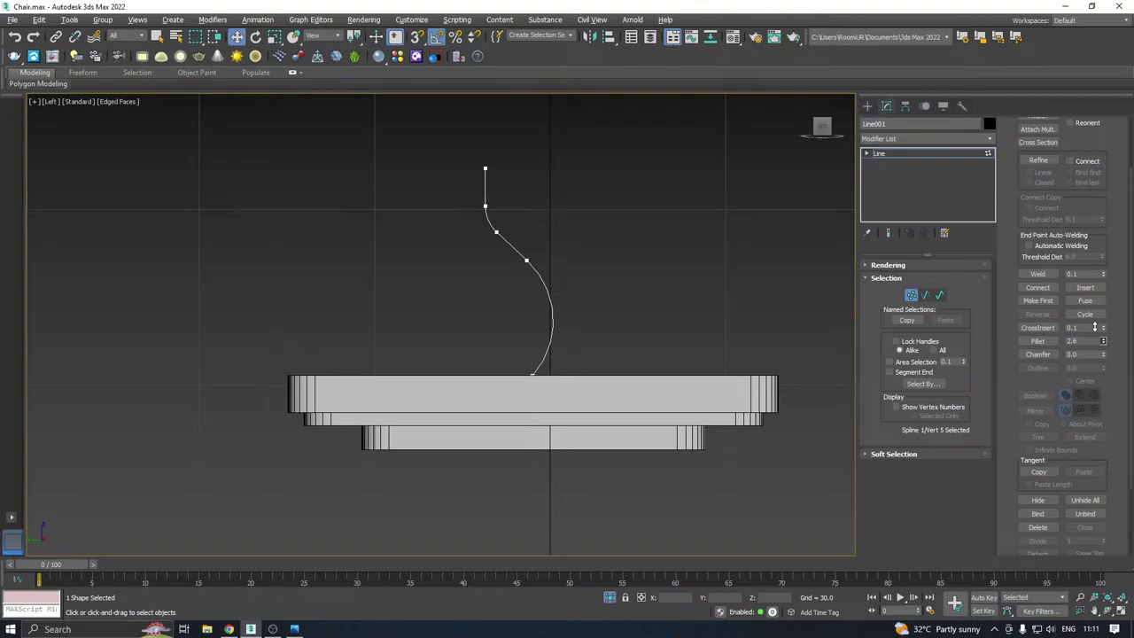
click(888, 155)
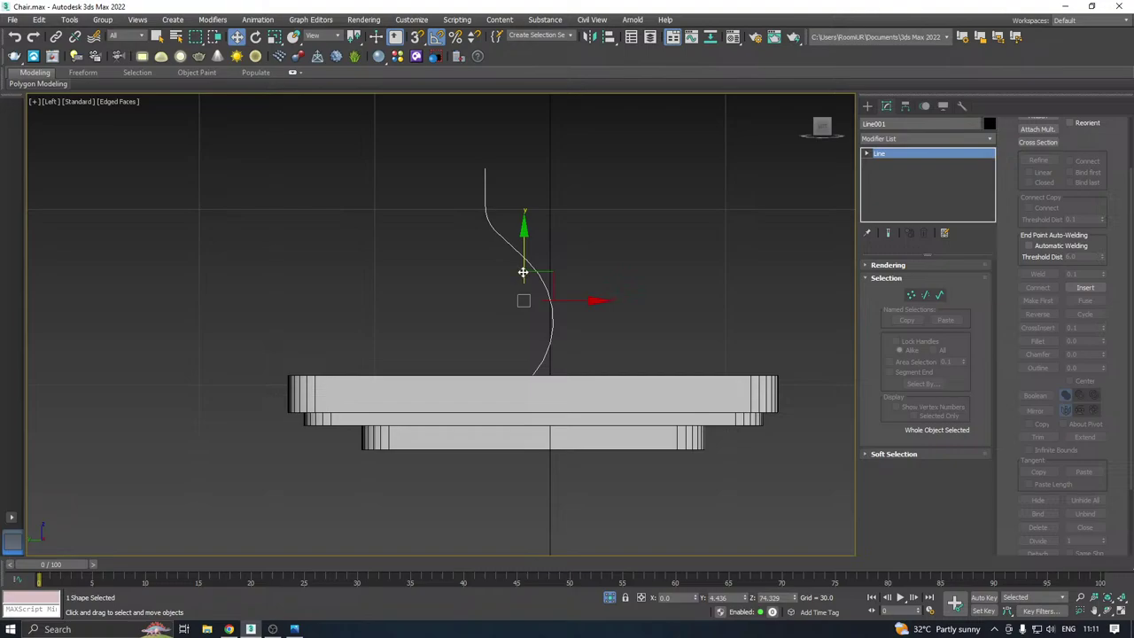
Try raising the curved line about 13 units clear of the seat and shifting its upper vertices sideways to reshape the bends
drag(523, 269, 519, 196)
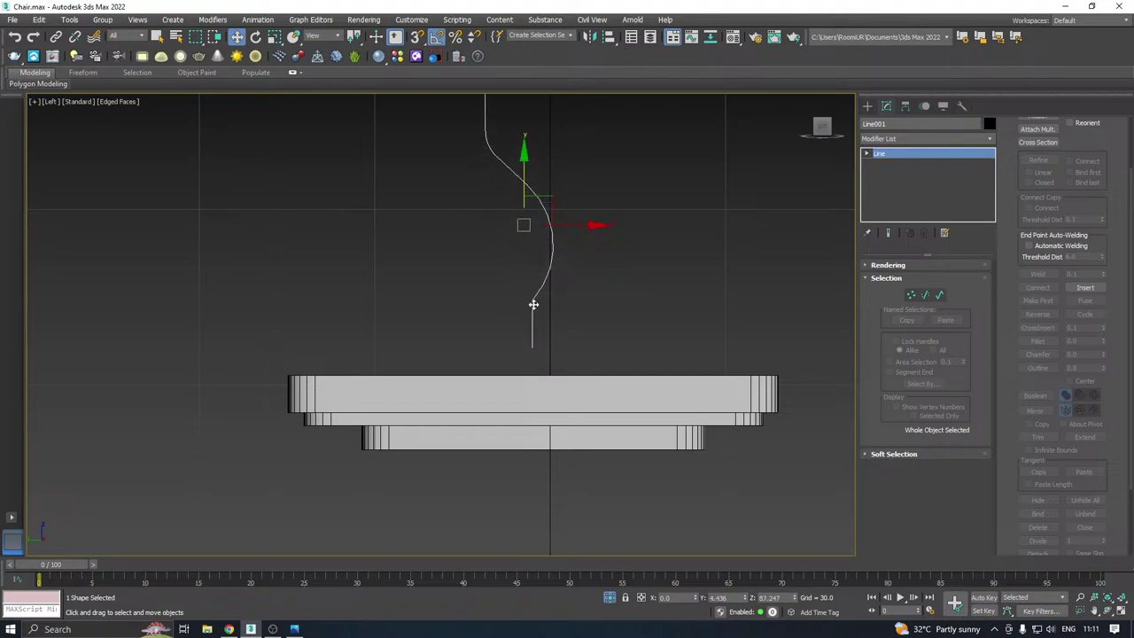
middle_drag(640, 325, 673, 421)
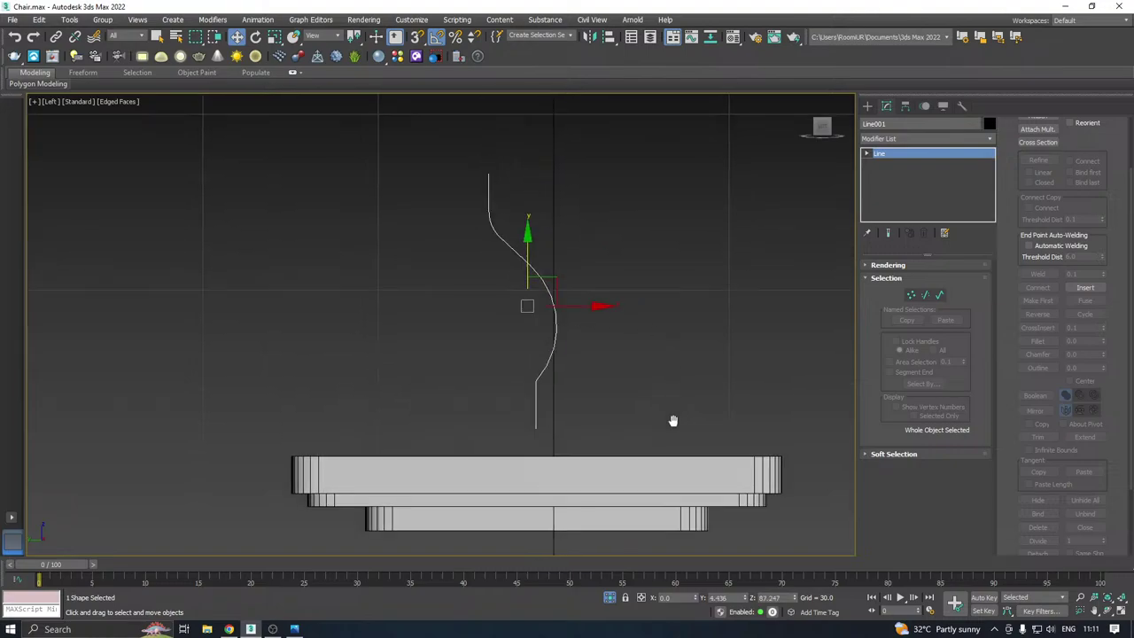
click(910, 297)
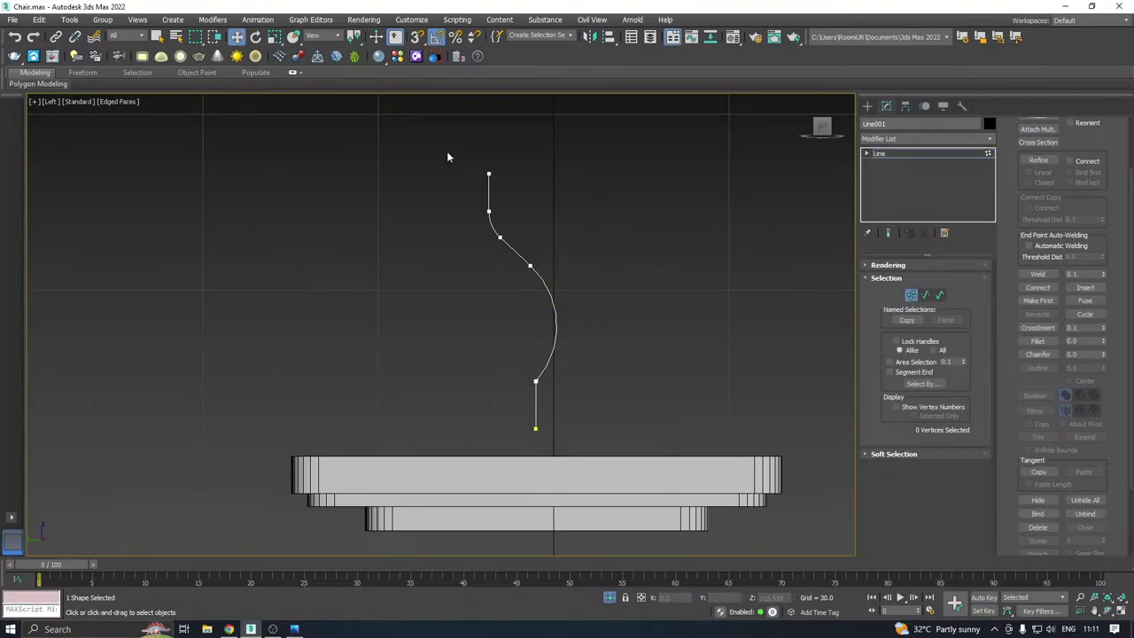
drag(536, 237, 538, 237)
click(529, 266)
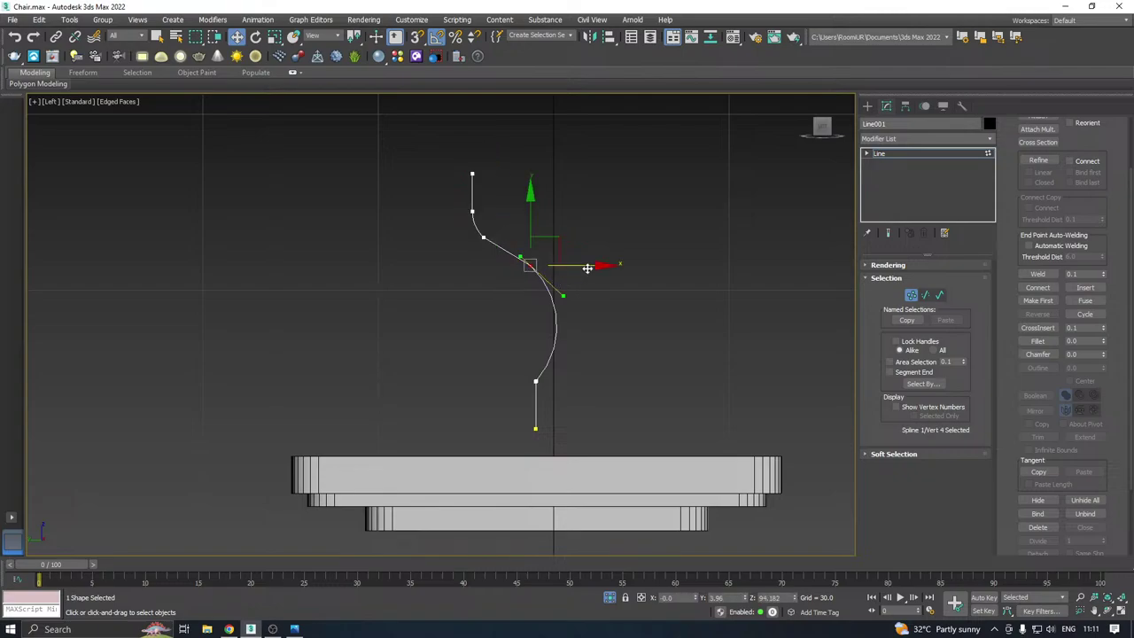
drag(583, 268, 582, 269)
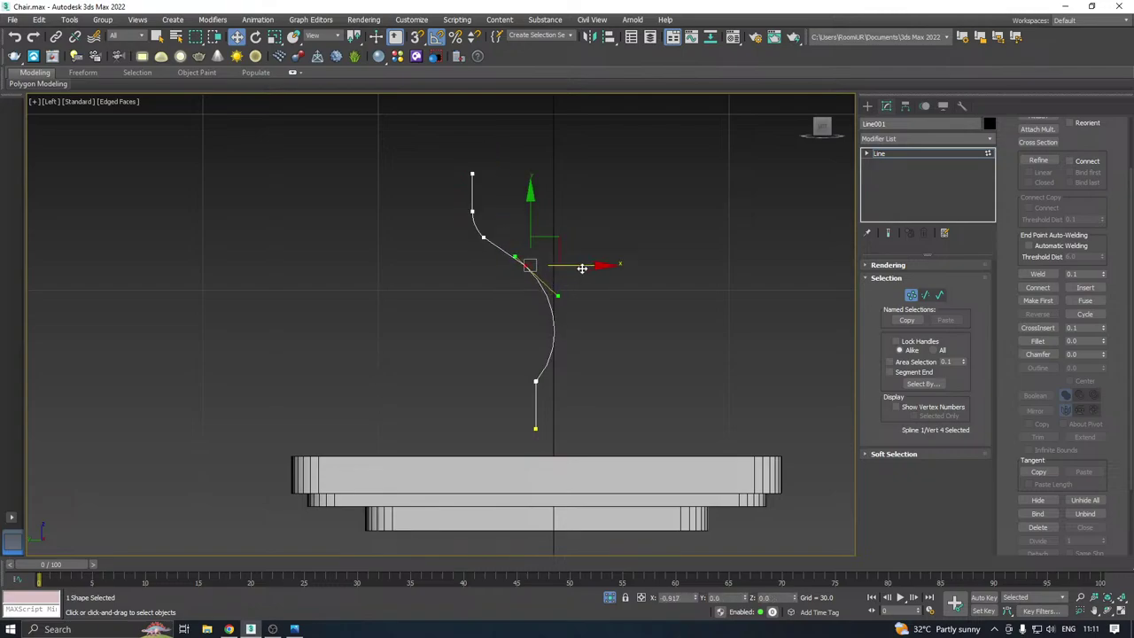
drag(415, 146, 525, 237)
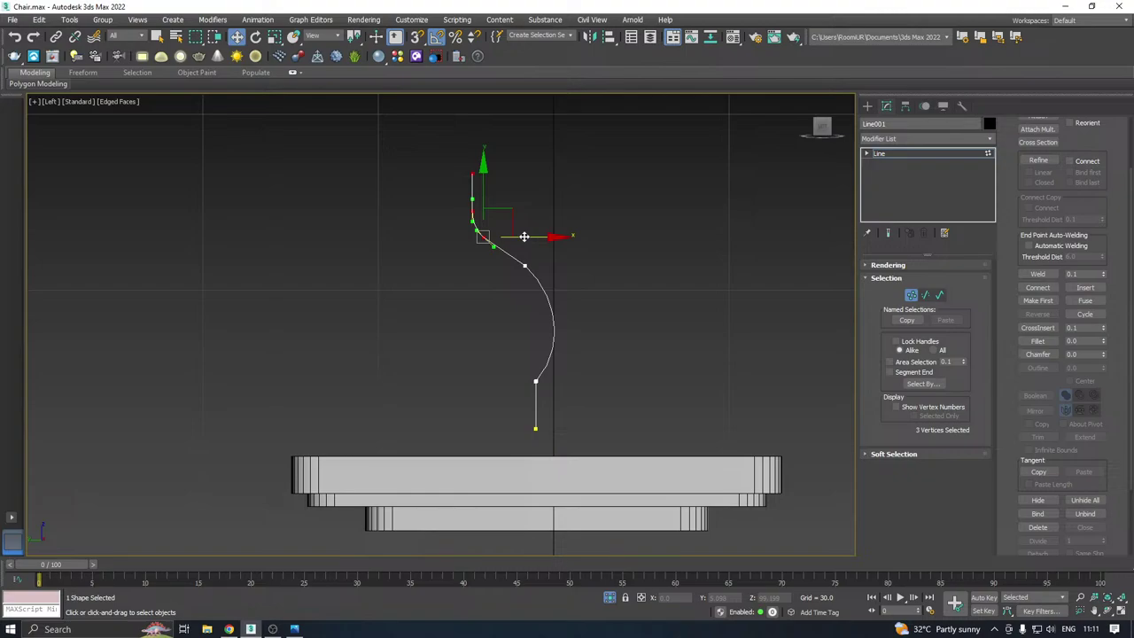
Undo the line's vertex shifts, its raising and both fillets back to the straight zigzag, and return it to object level
key(ctrl+z)
key(ctrl+z)
key(ctrl+z)
key(ctrl+z)
key(ctrl+z)
key(ctrl+z)
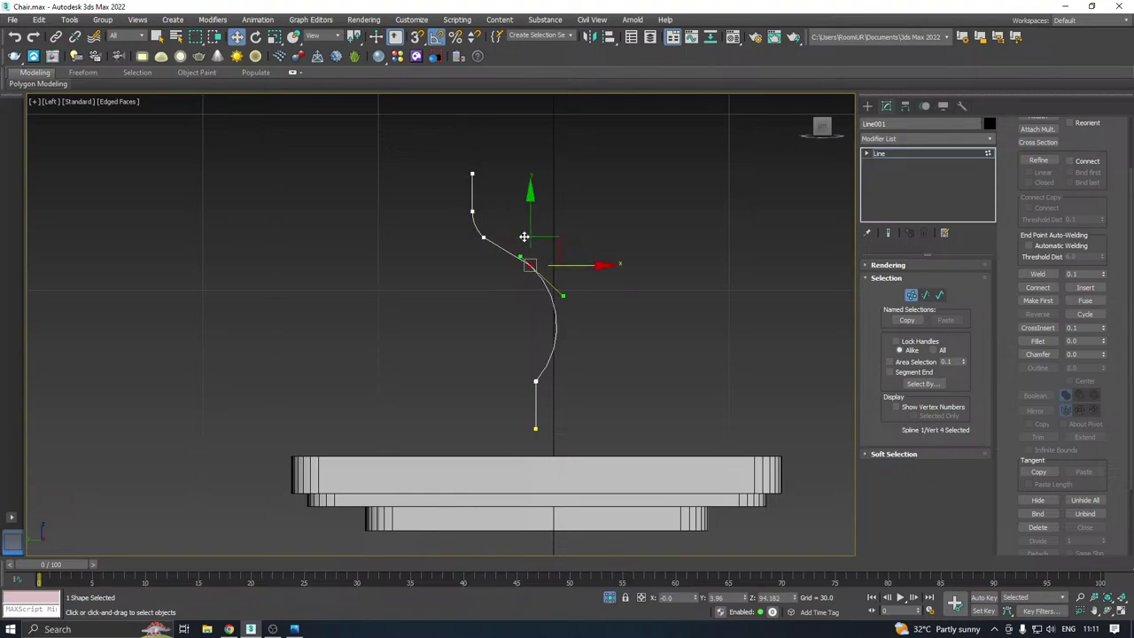
key(ctrl+z)
key(ctrl+z)
key(ctrl+z)
key(ctrl+z)
key(ctrl+z)
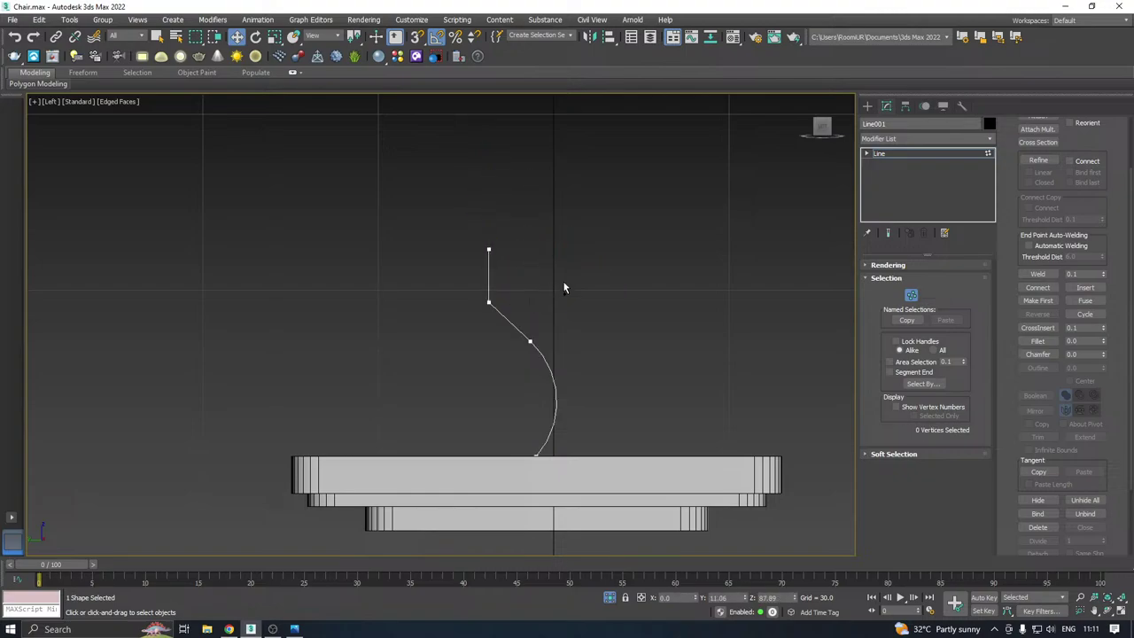
click(886, 155)
scroll(535, 339, down, 2)
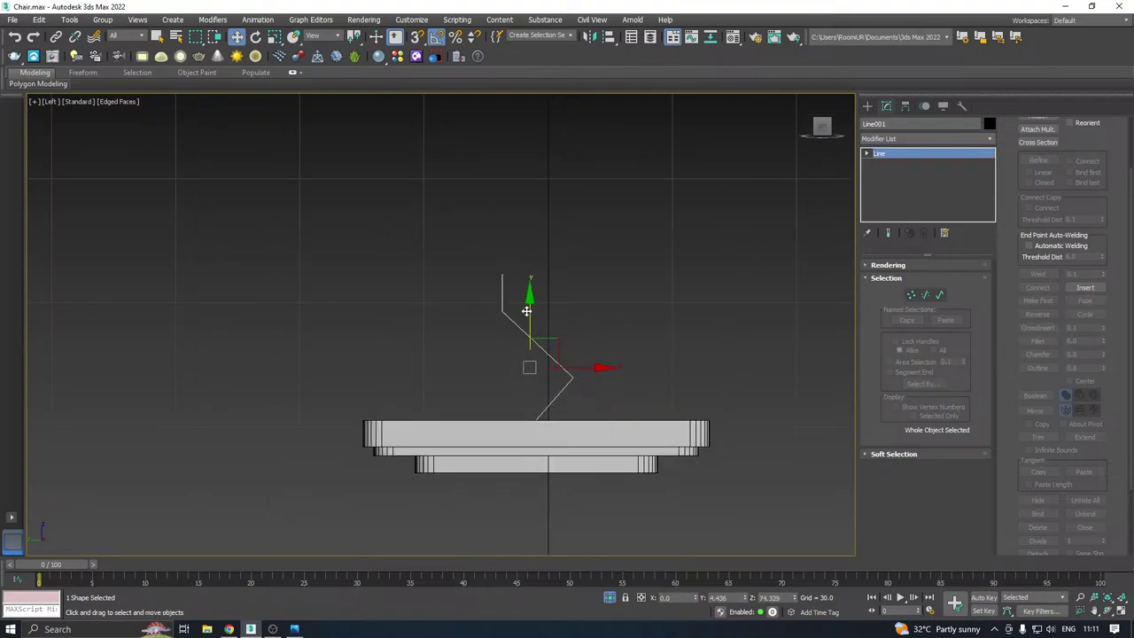
drag(549, 341, 549, 288)
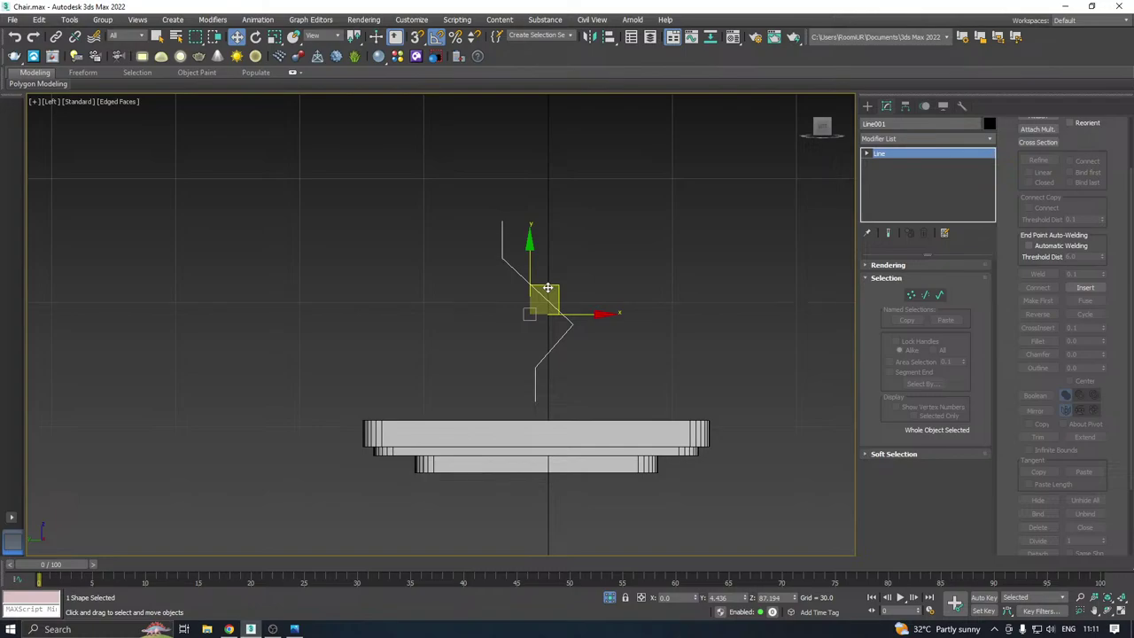
key(ctrl+z)
Save a copy of the scene as Chair03.max in the Diner folder
click(12, 21)
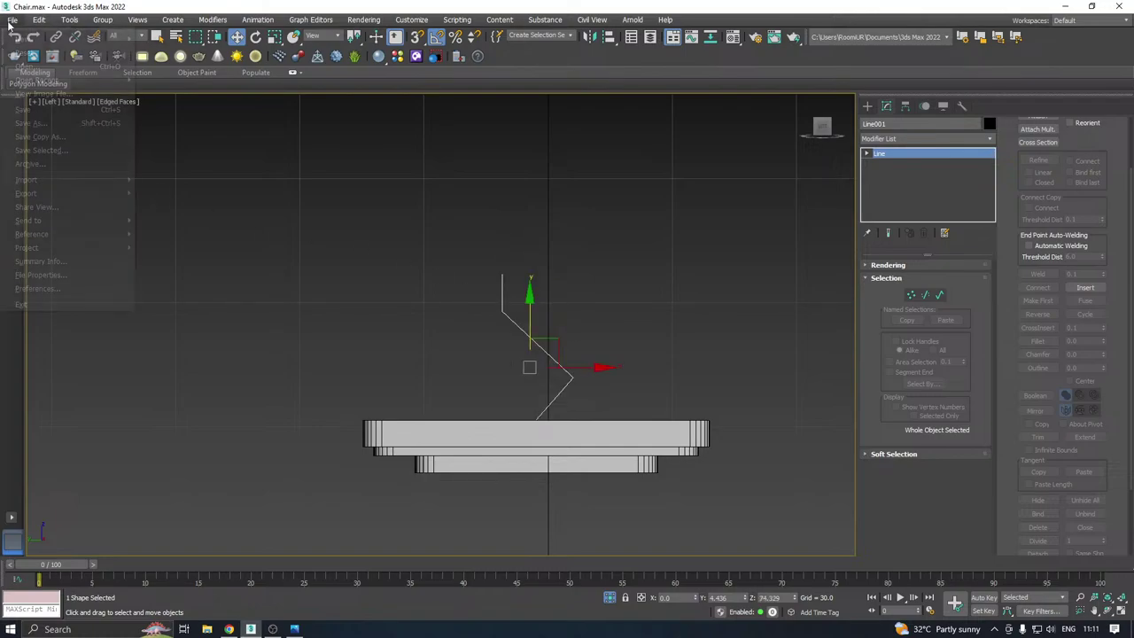
click(42, 138)
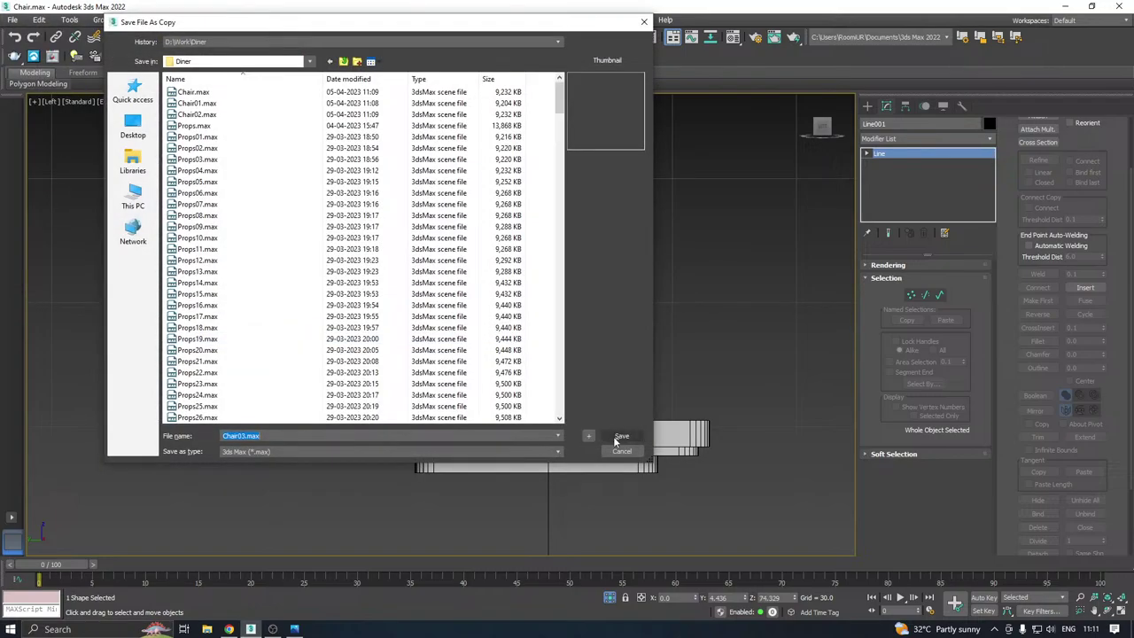
click(620, 437)
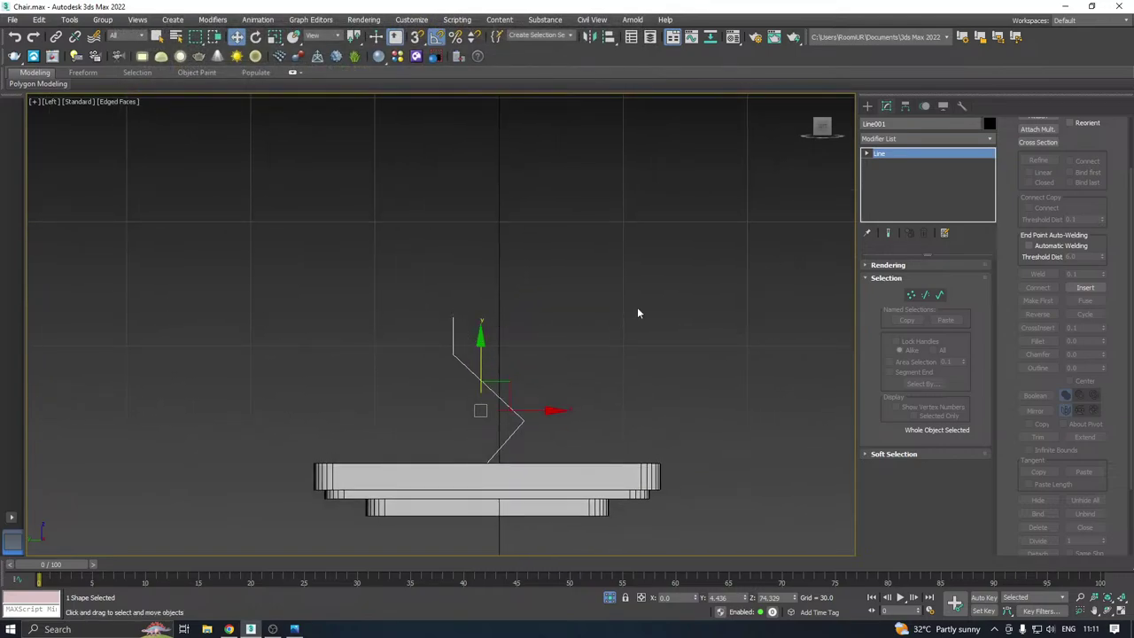
In the Top view, move the zigzag line about 12.3 units along negative X onto the seat's outer edge
key(t)
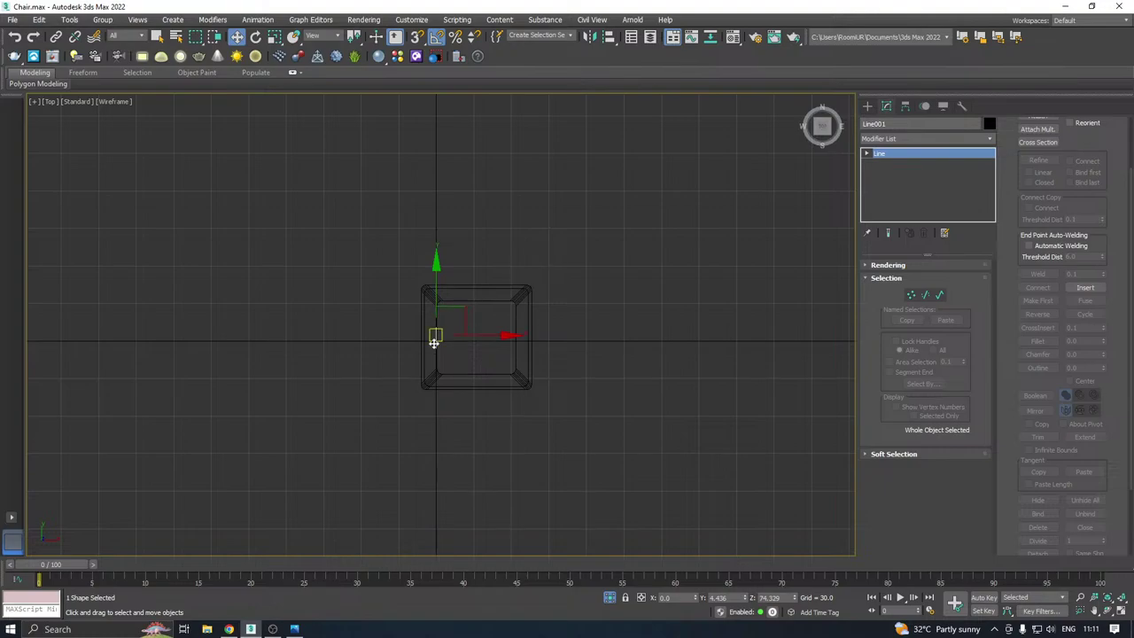
scroll(434, 337, up, 4)
drag(485, 340, 453, 339)
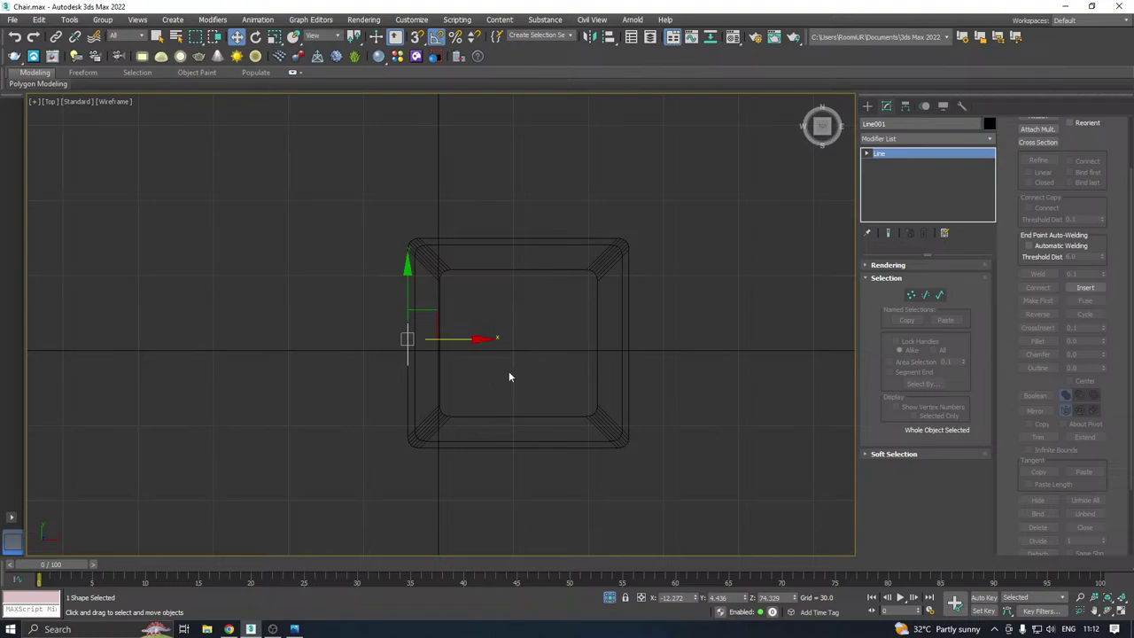
middle_drag(510, 376, 505, 317)
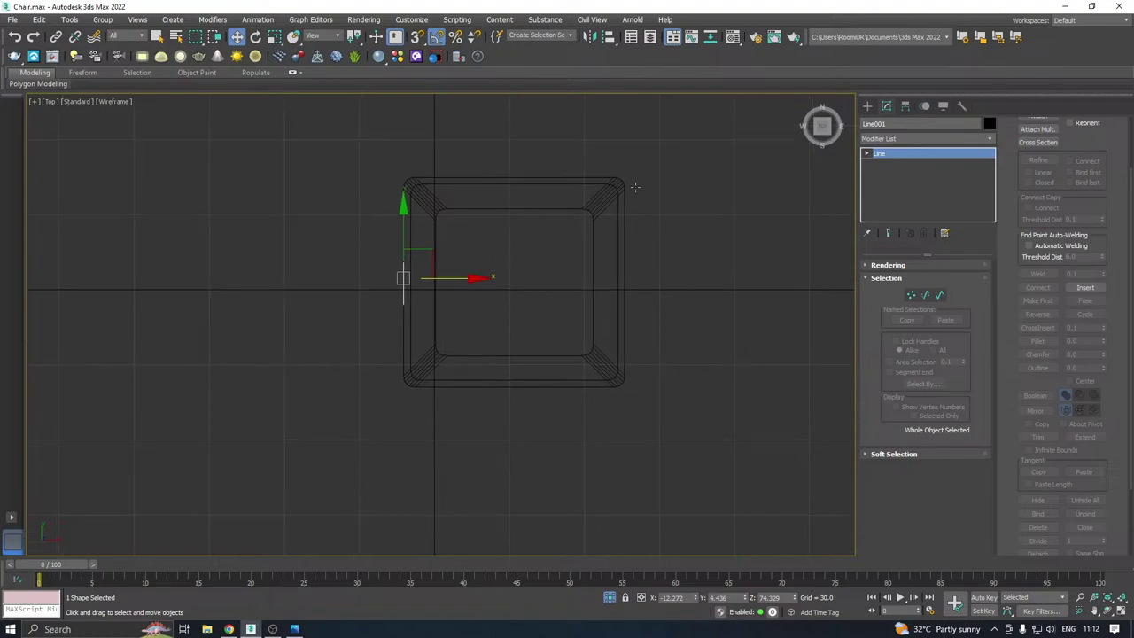
Start a new line at the zigzag profile on the seat's outer edge and run it straight along that edge to near the corner
click(867, 107)
click(892, 199)
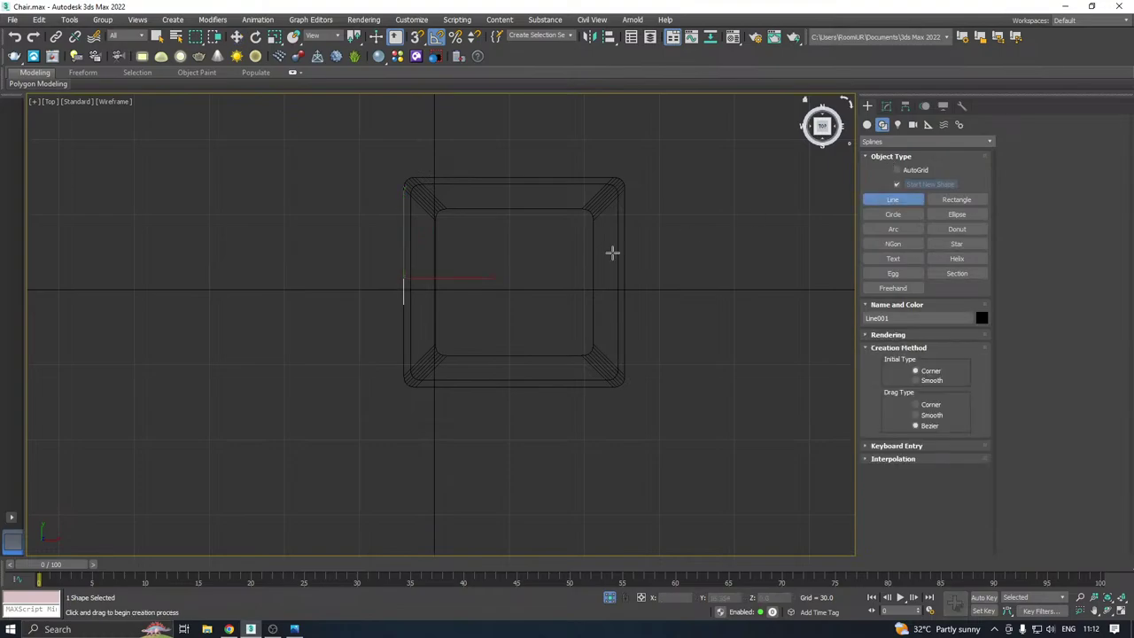
scroll(403, 257, up, 1)
scroll(402, 257, up, 1)
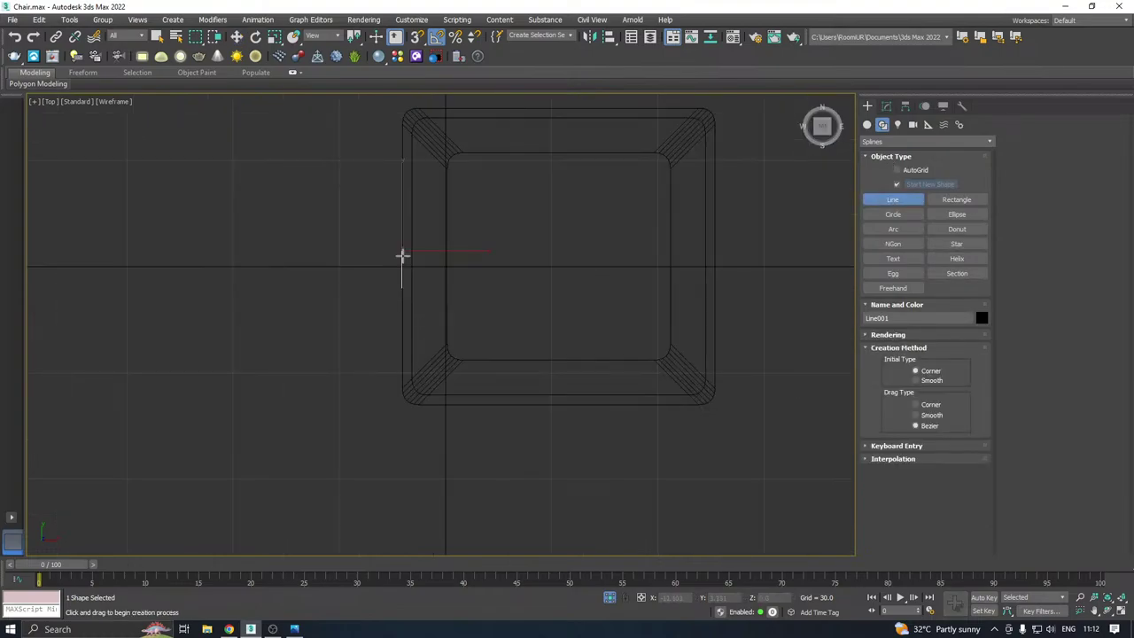
click(402, 251)
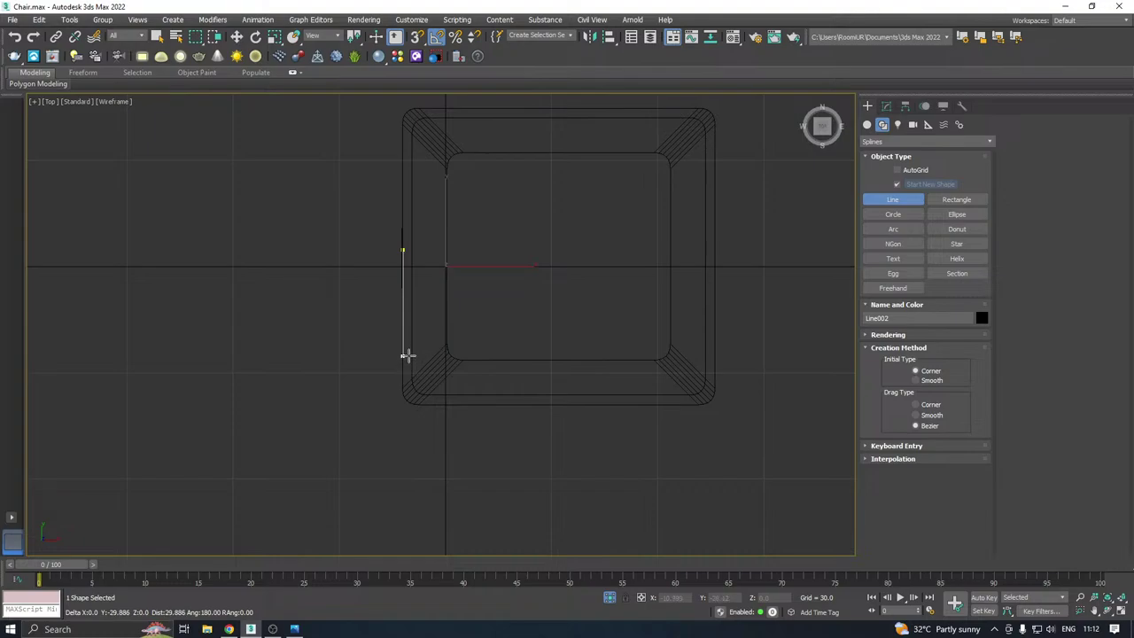
click(403, 366)
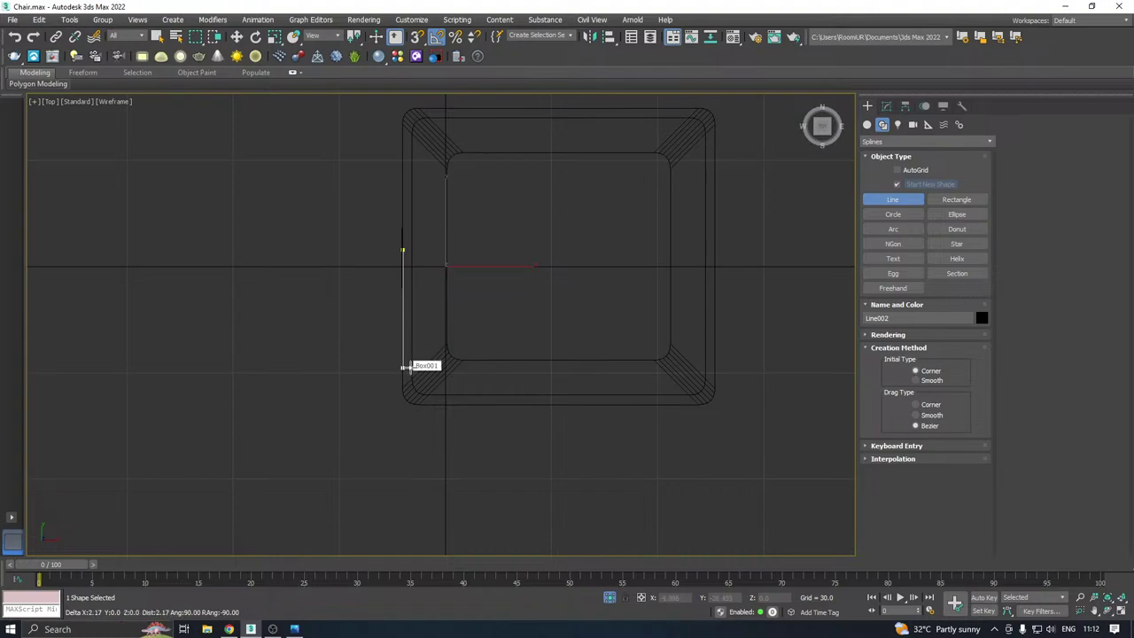
Step the line inward at the corner with a right-angled notch, run it along the adjacent seat edge, and end it short of the next corner
scroll(412, 367, up, 4)
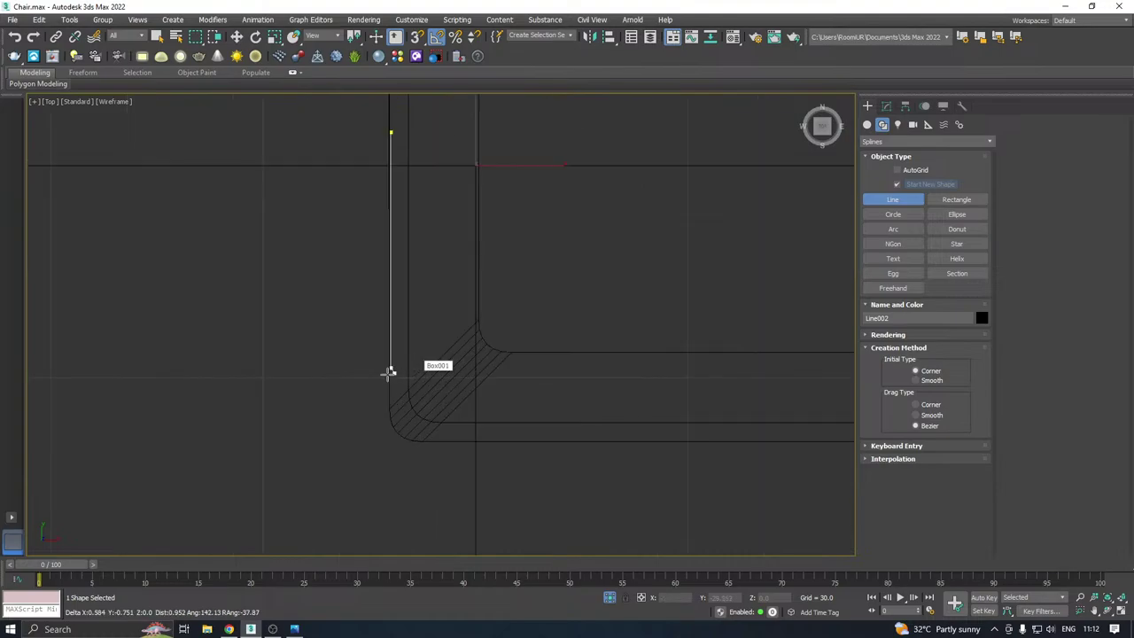
click(448, 367)
middle_drag(451, 380, 382, 352)
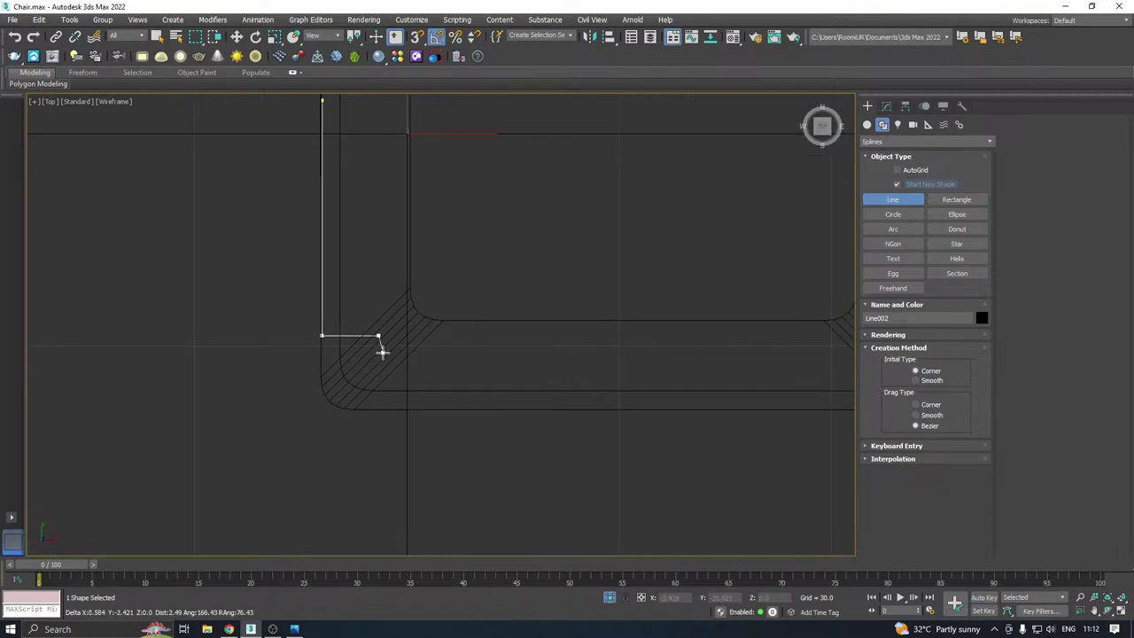
click(378, 410)
scroll(372, 406, down, 2)
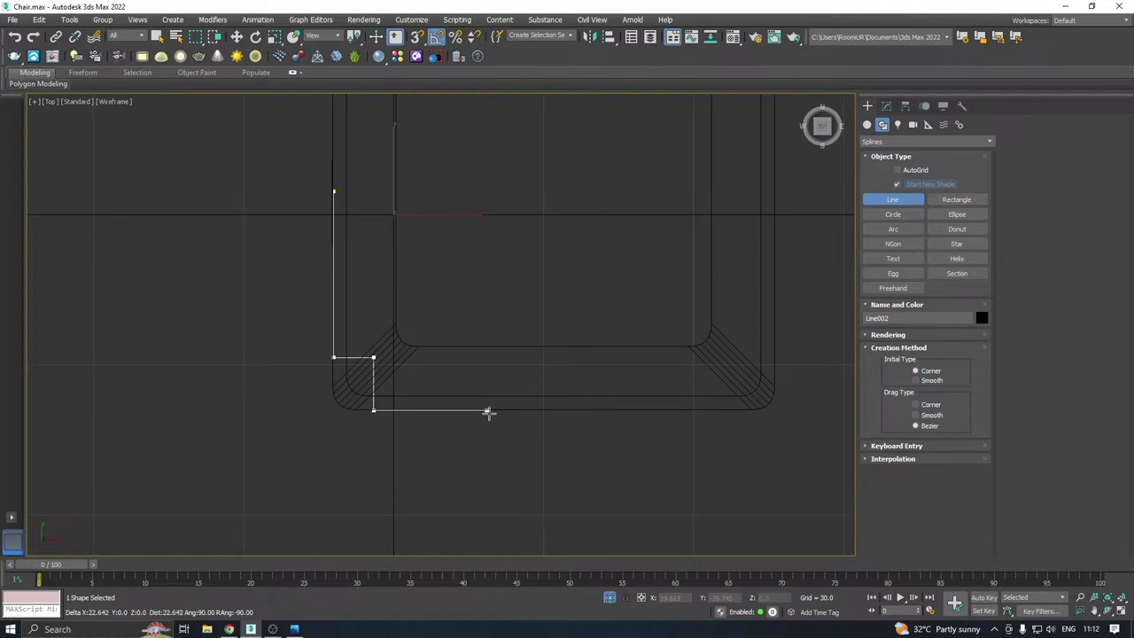
click(540, 410)
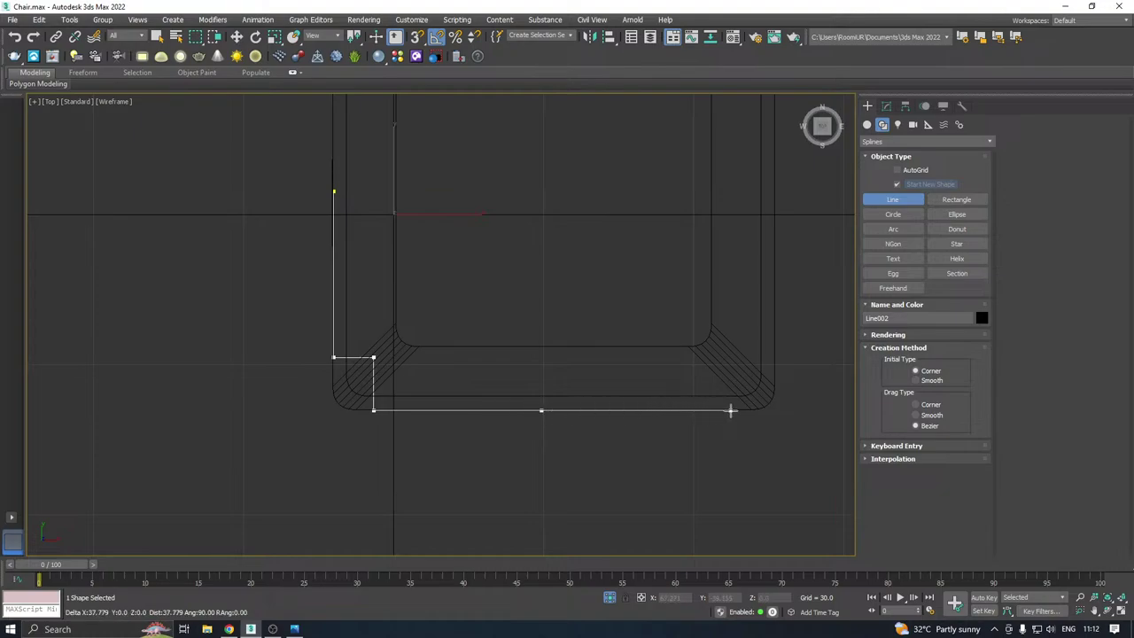
click(705, 410)
right_click(659, 350)
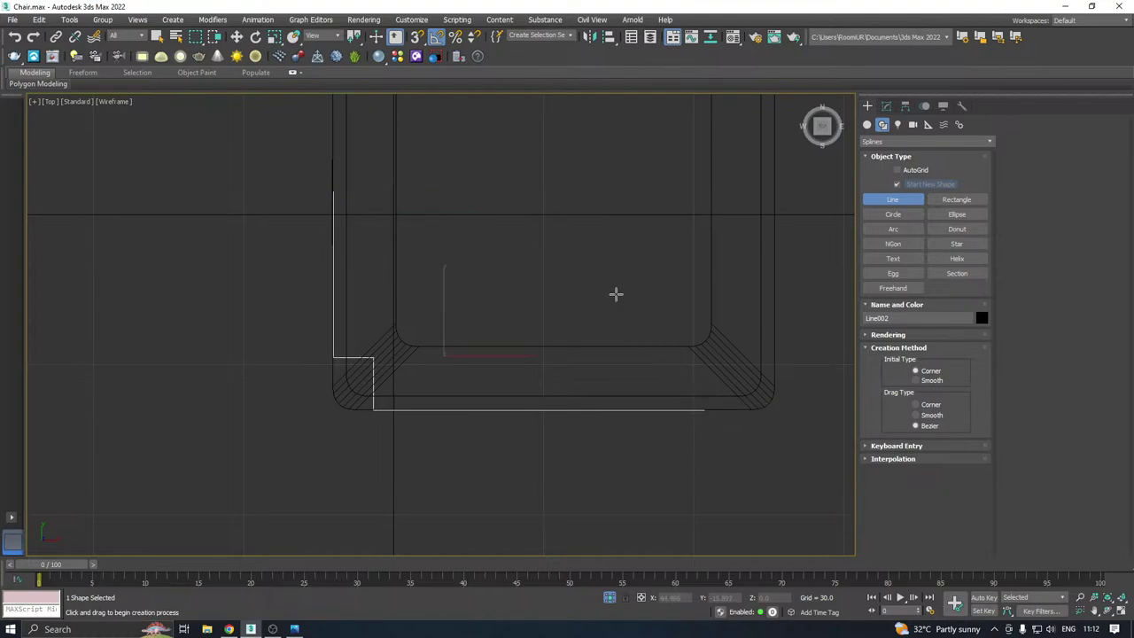
right_click(616, 295)
In the Perspective view, raise the notched line above the seat to a Z position of about 77.9
key(p)
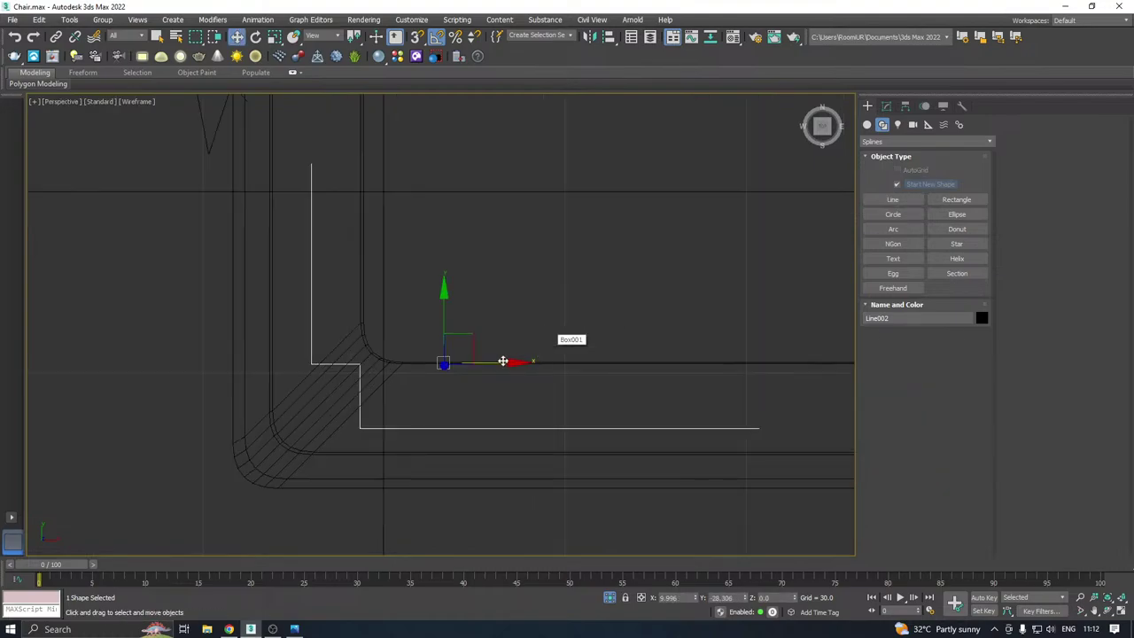
scroll(506, 361, down, 3)
alt+middle_drag(510, 354, 529, 436)
drag(501, 462, 367, 152)
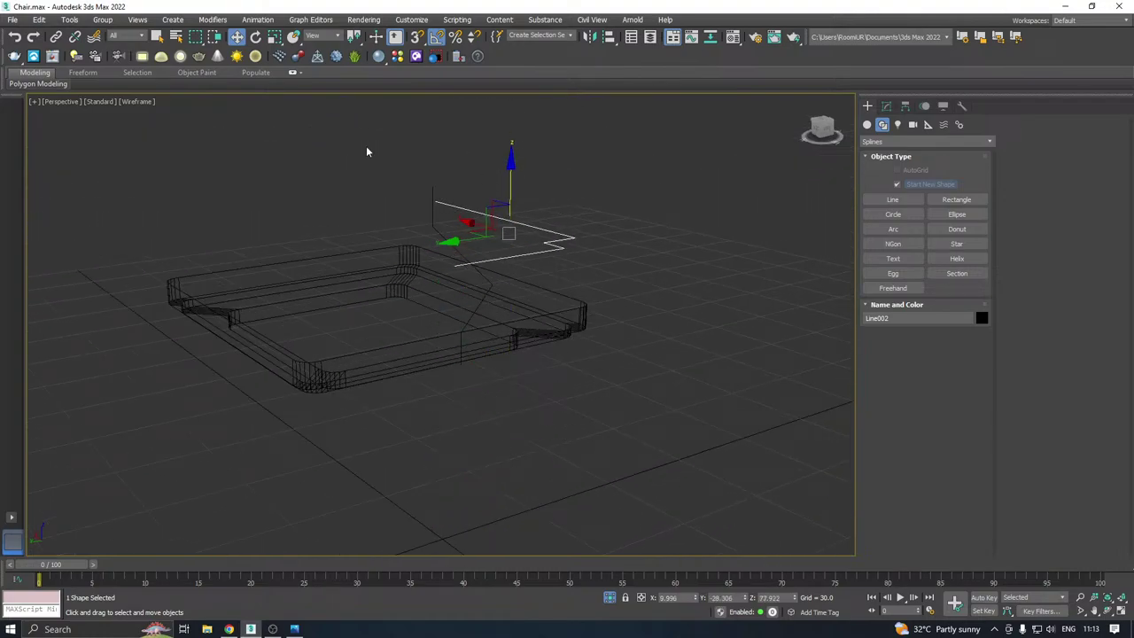
Display the Perspective view with Default Shading and Edged Faces
click(135, 102)
click(163, 120)
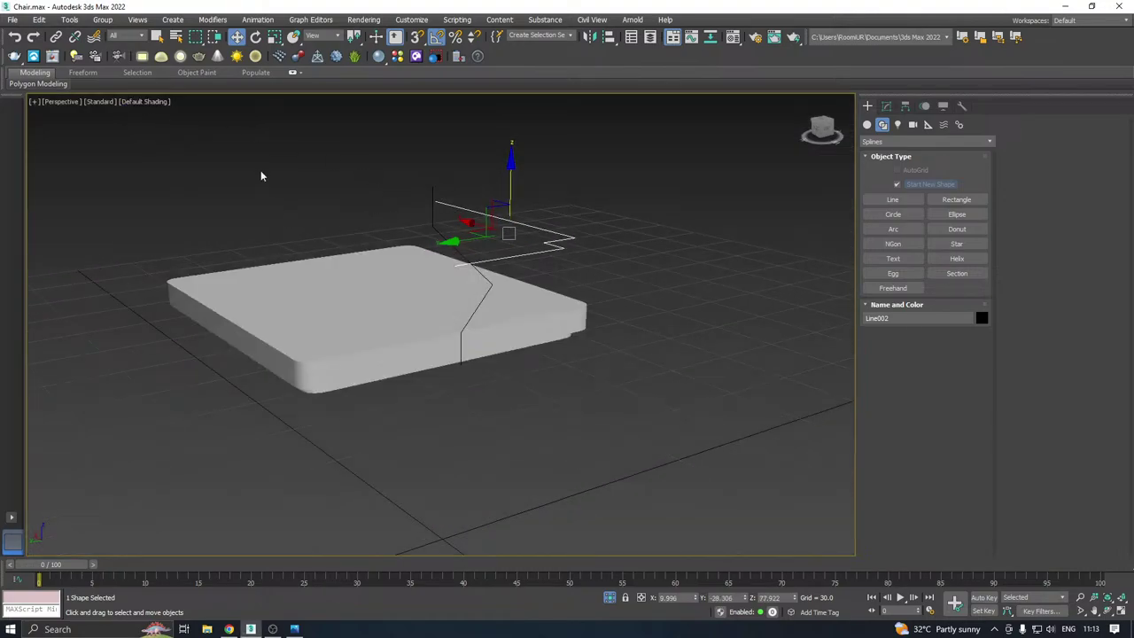
click(138, 102)
click(175, 243)
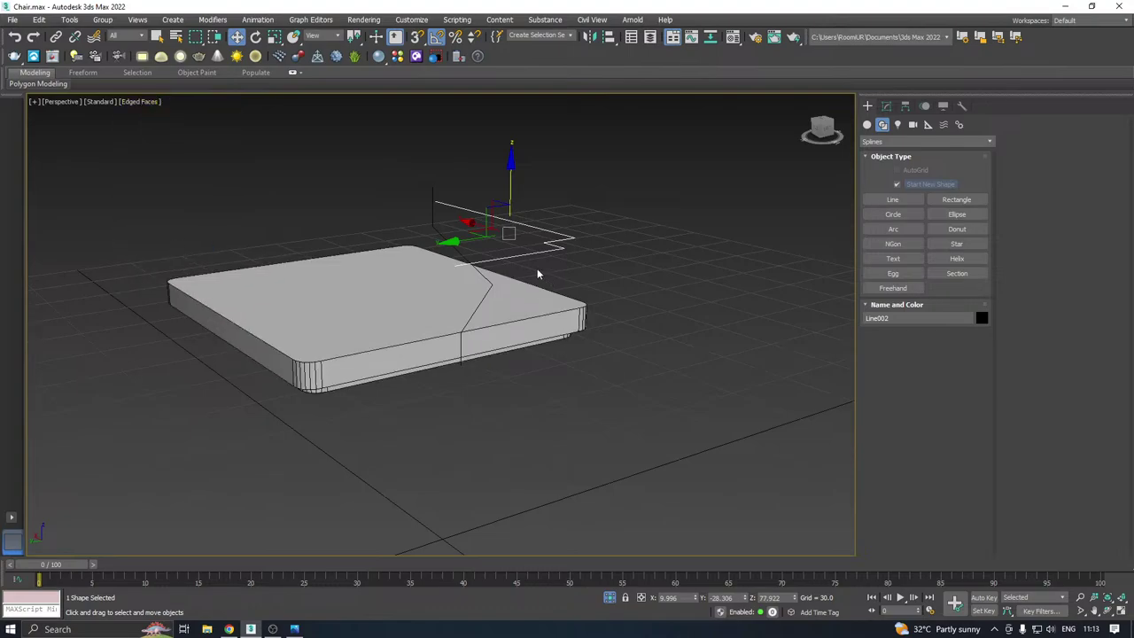
Move the notched line outward from the seat by about 5 units along negative Y
scroll(537, 274, up, 3)
alt+middle_drag(532, 266, 481, 222)
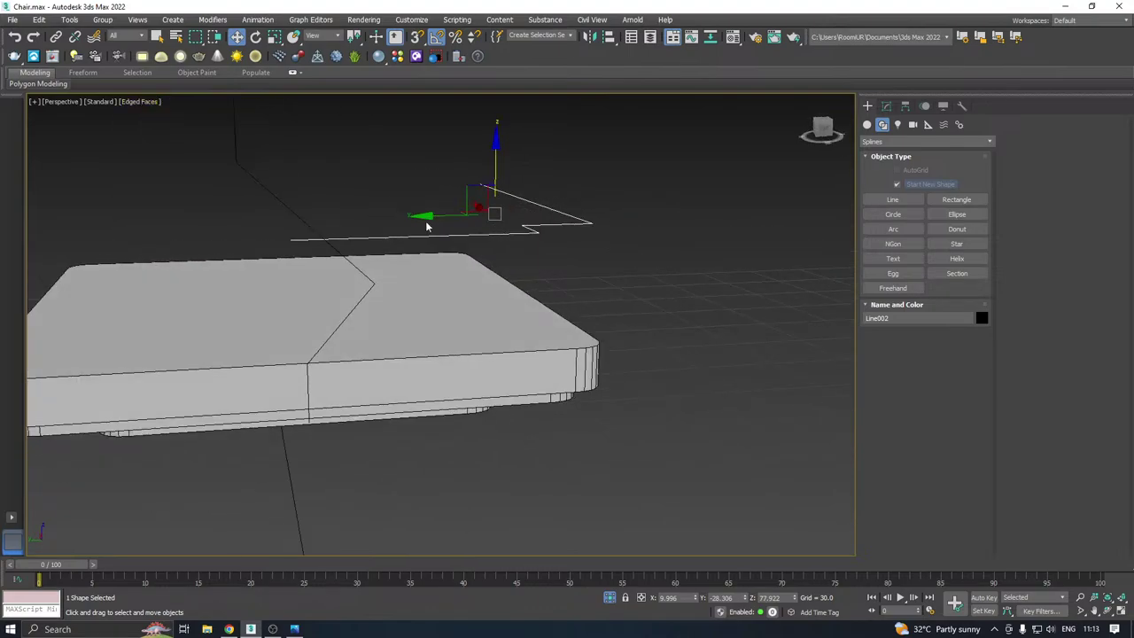
drag(498, 205, 530, 204)
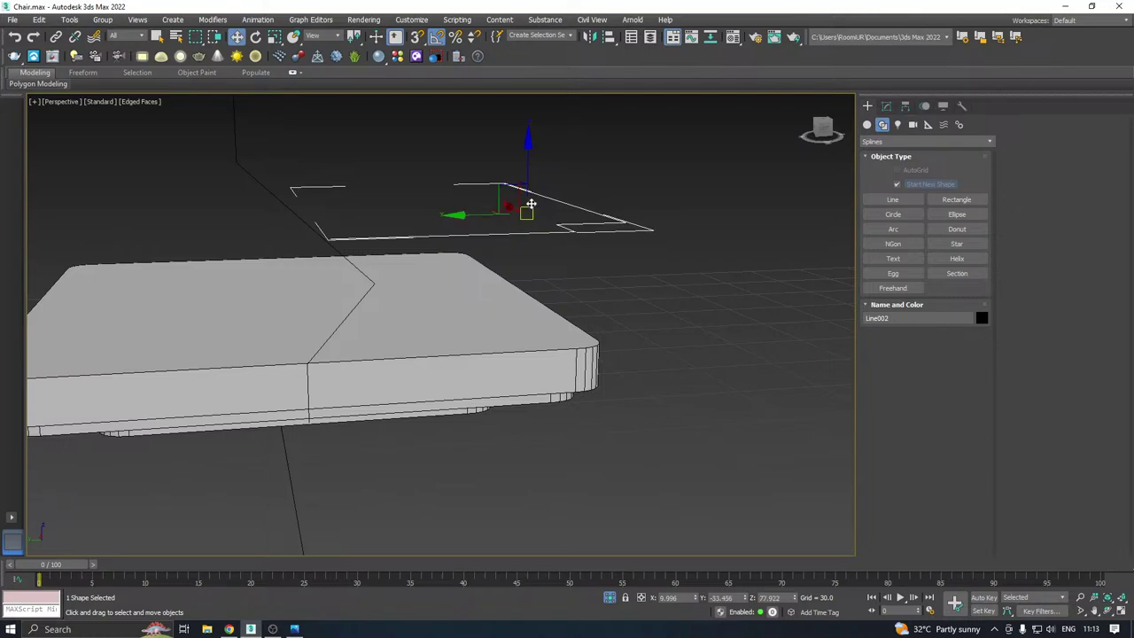
mouse_move(529, 204)
alt+middle_down()
mouse_move(562, 222)
mouse_move(537, 222)
alt+middle_up()
Turn off Selection Brackets in the Perspective view's preferences and show the notched line's modifier settings
click(93, 102)
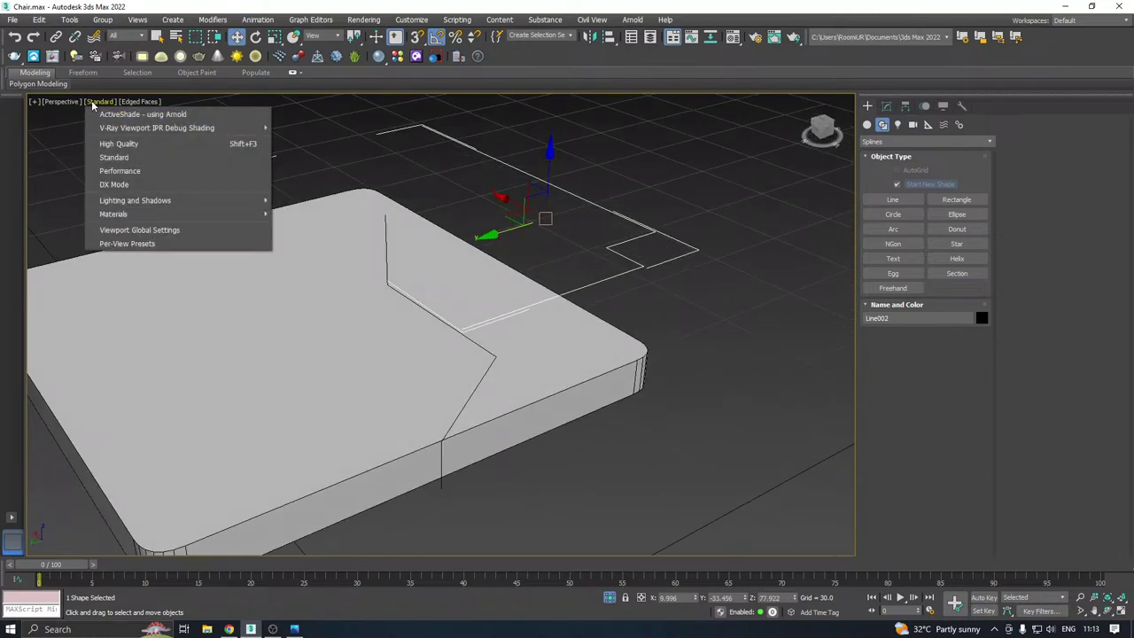
click(139, 229)
click(574, 109)
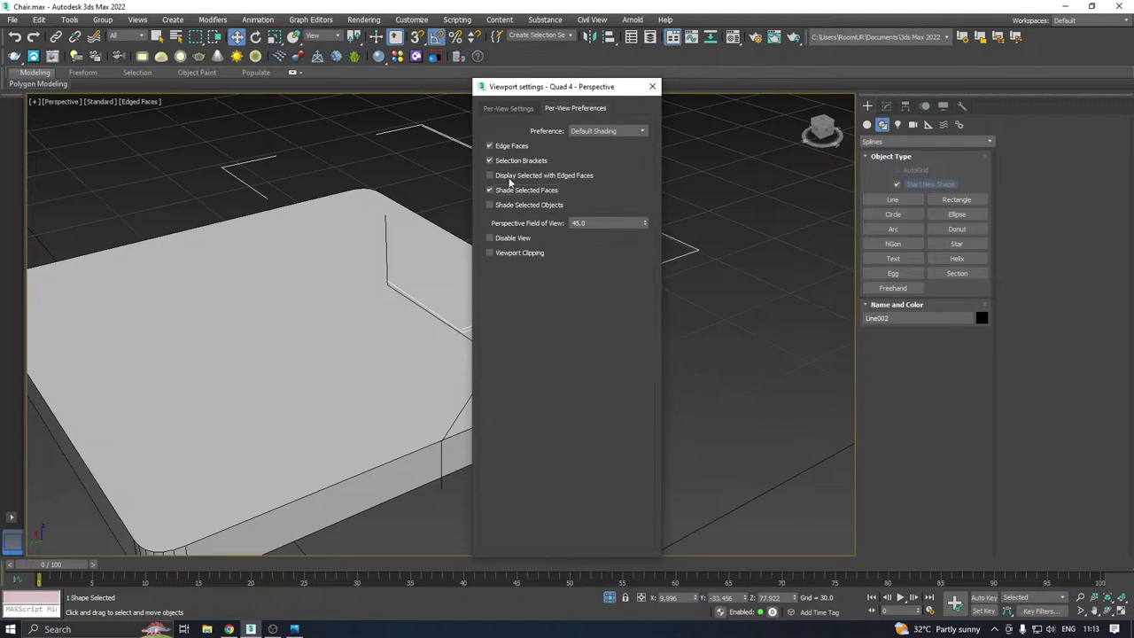
click(512, 161)
click(652, 86)
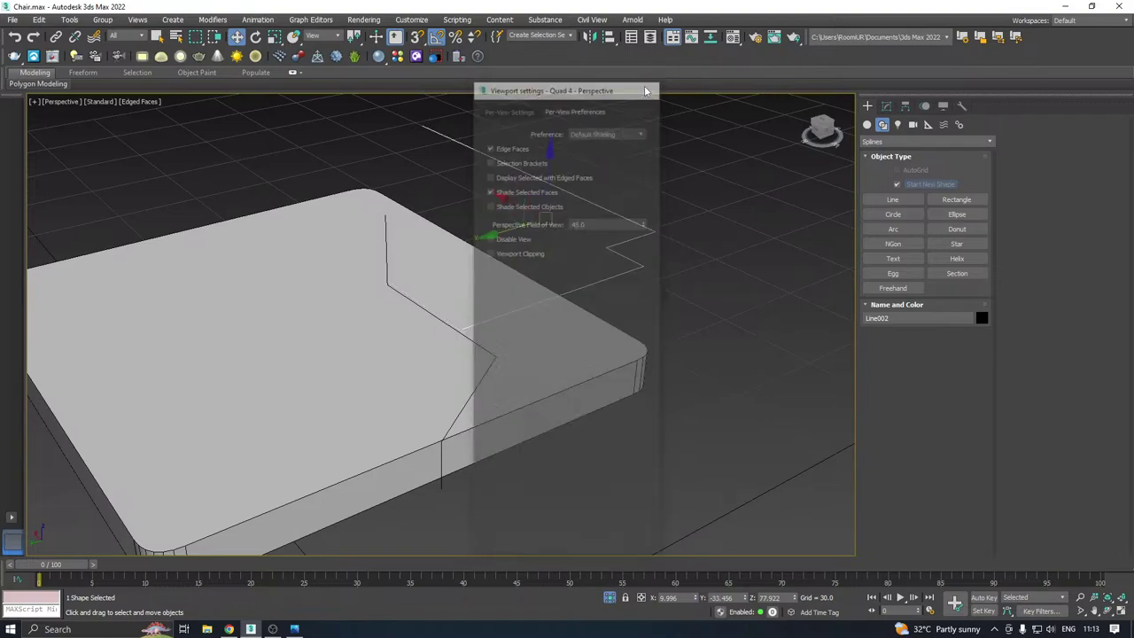
click(887, 106)
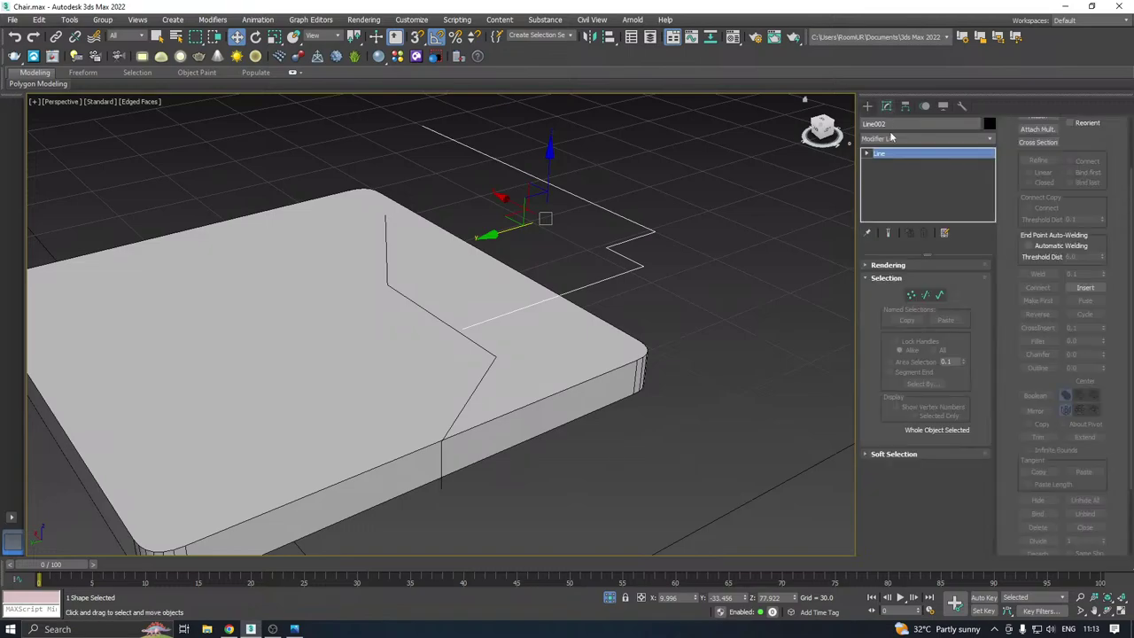
Attach the zigzag side profile to the notched line so both form one shape
scroll(1006, 328, up, 2)
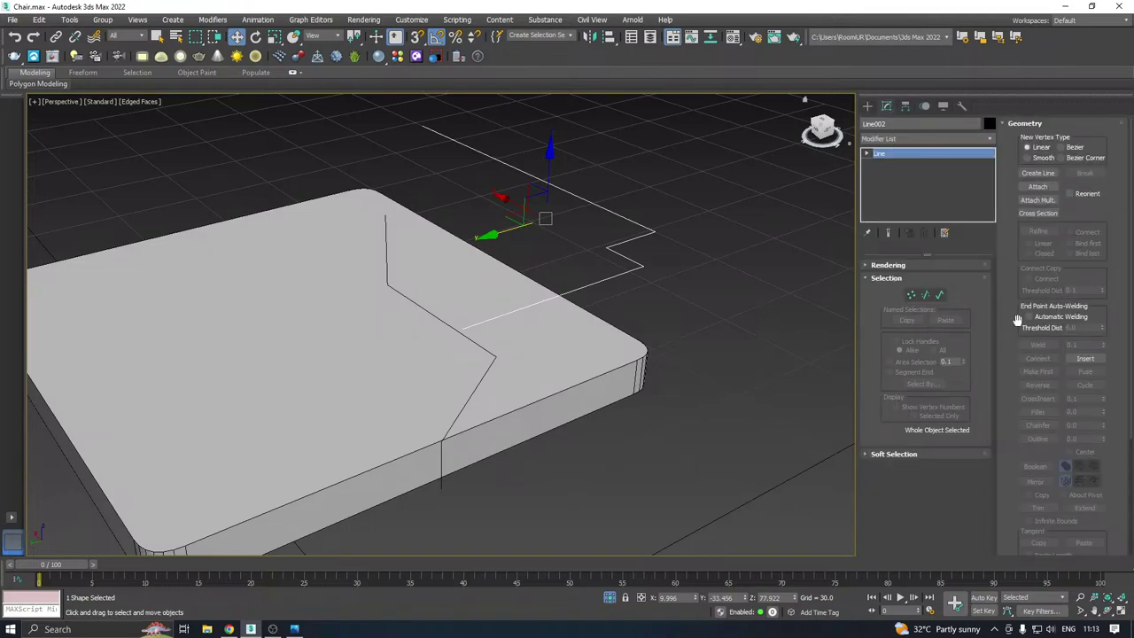
click(1035, 187)
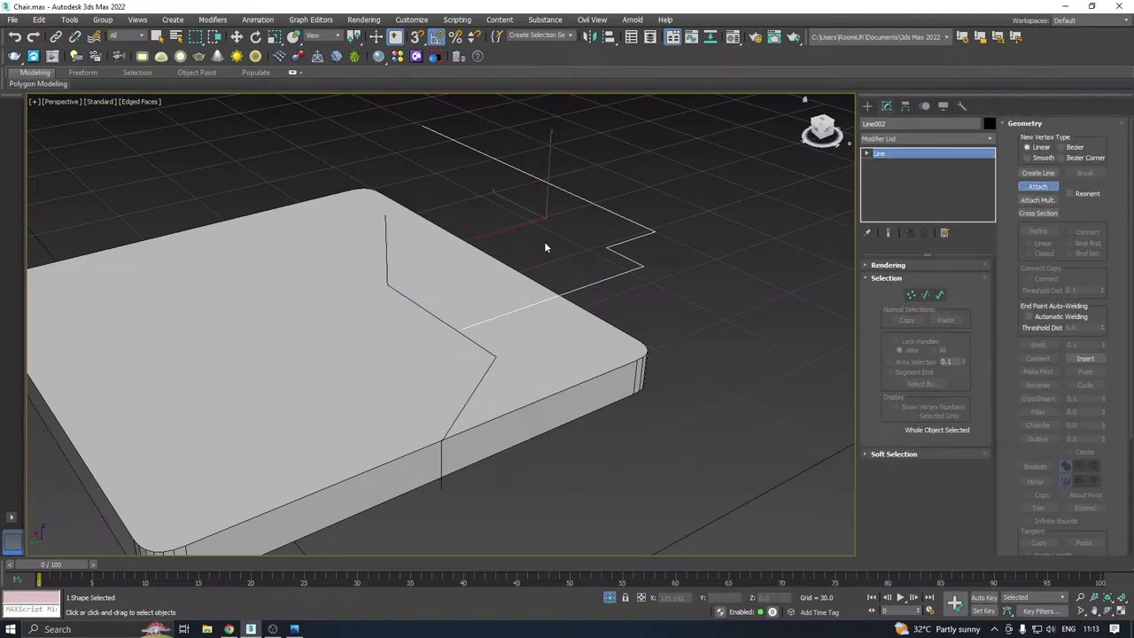
click(387, 241)
key(w)
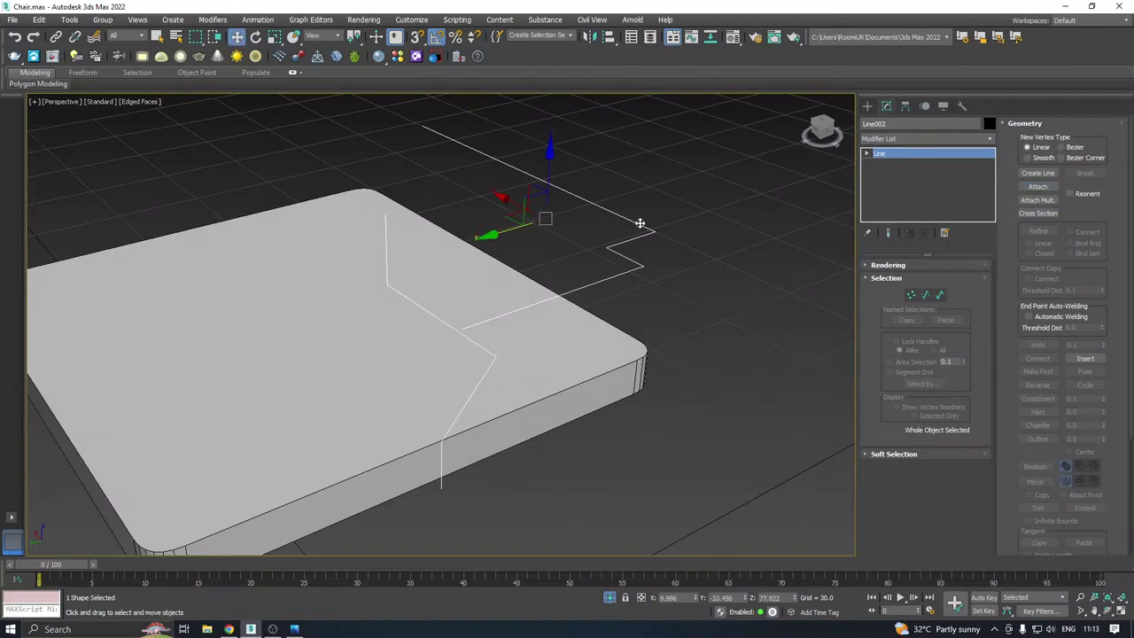
alt+middle_drag(640, 223, 700, 322)
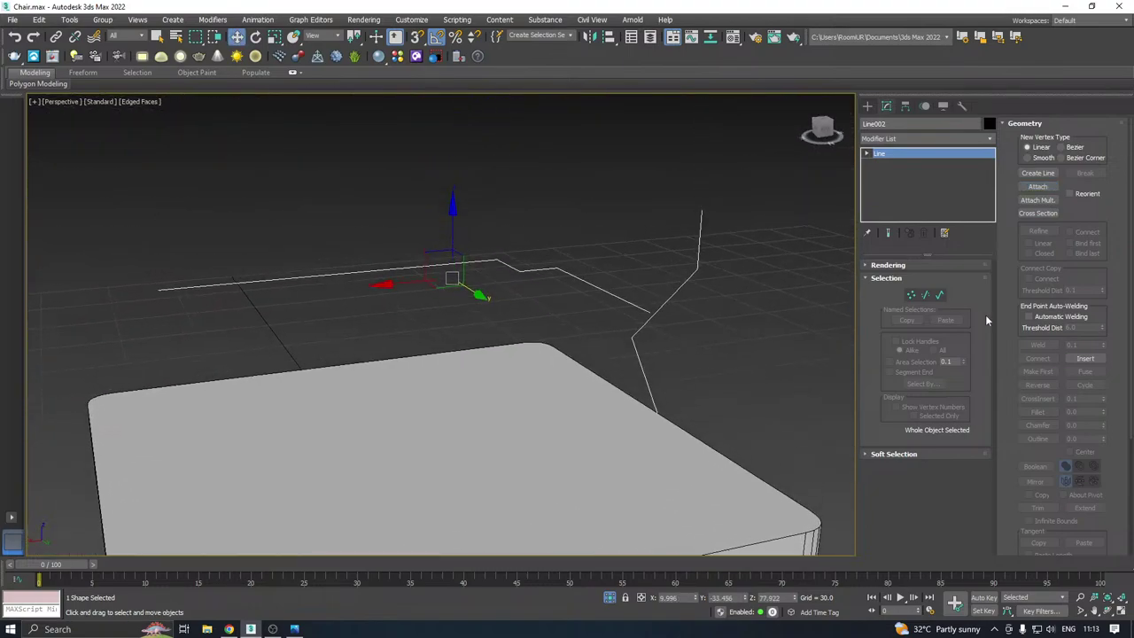
Select the notched spline at Spline level and raise it to a Z position of about 95.3
click(868, 154)
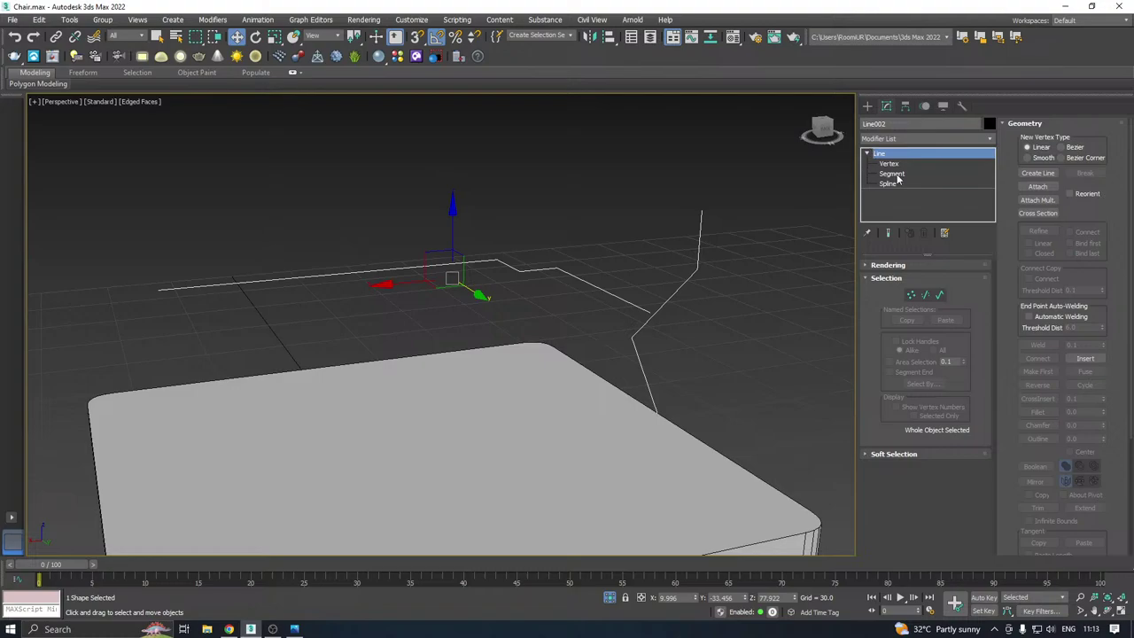
click(890, 183)
click(395, 267)
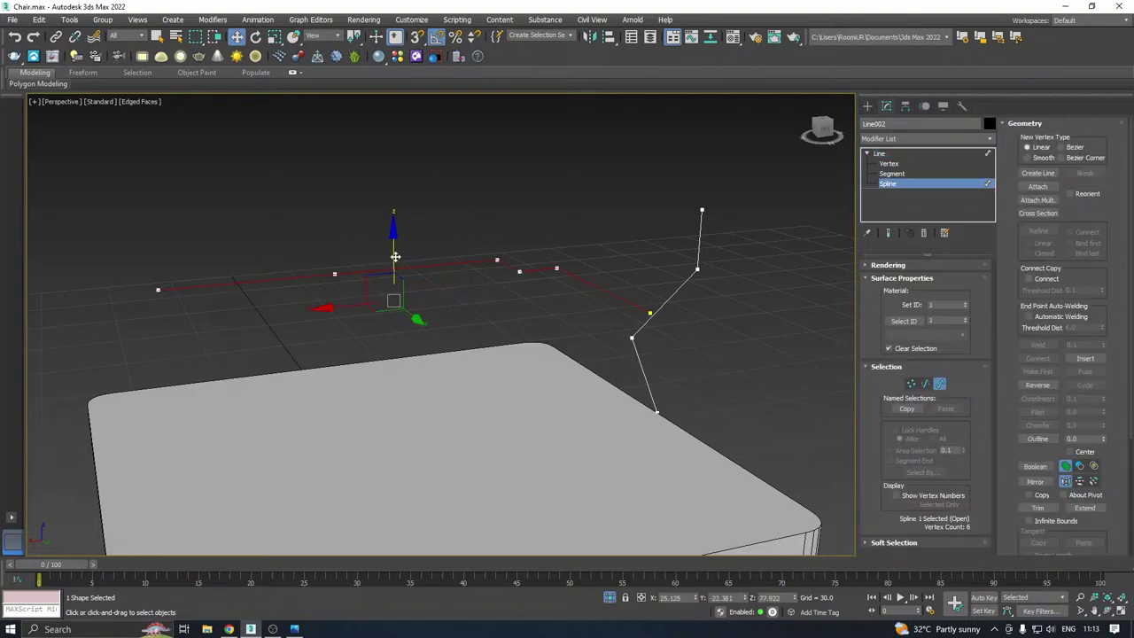
drag(396, 257, 417, 157)
alt+middle_drag(519, 182, 491, 192)
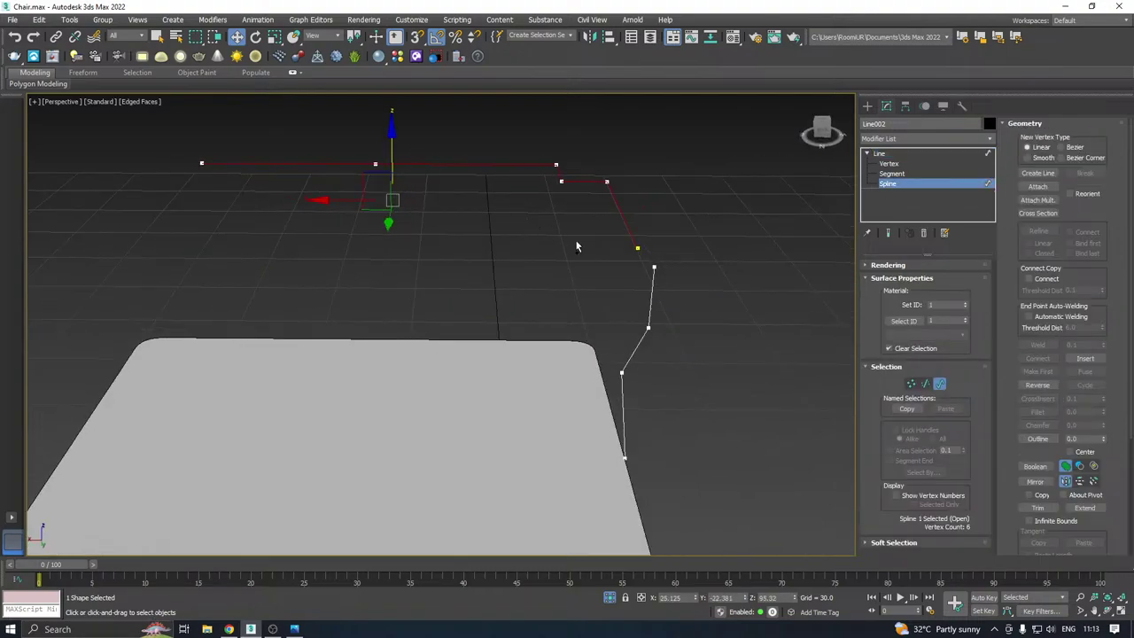
alt+middle_drag(576, 246, 543, 305)
In the Left view, move the notched spline to about Z 97.5 and Y -10.8, meeting the zigzag profile's upper end
key(l)
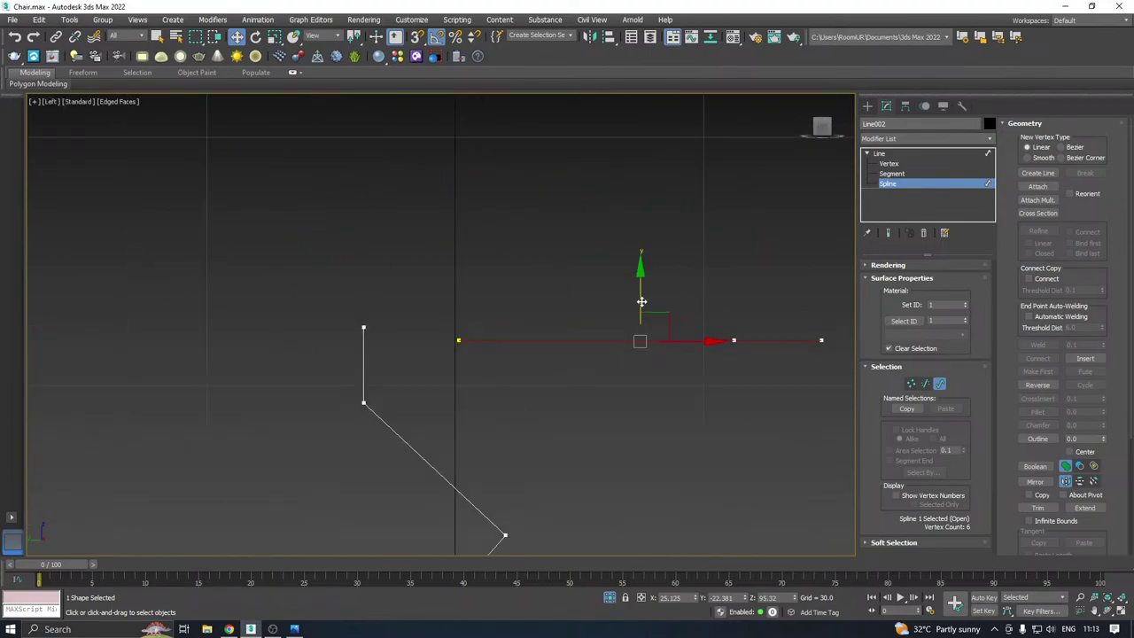
drag(641, 301, 641, 284)
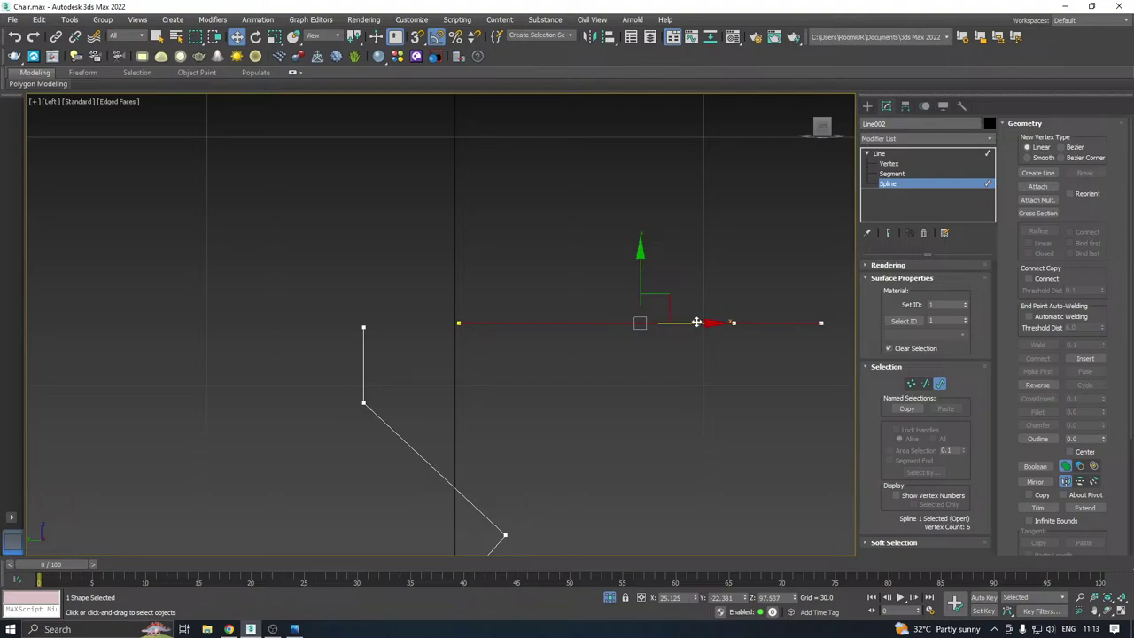
drag(697, 322, 602, 324)
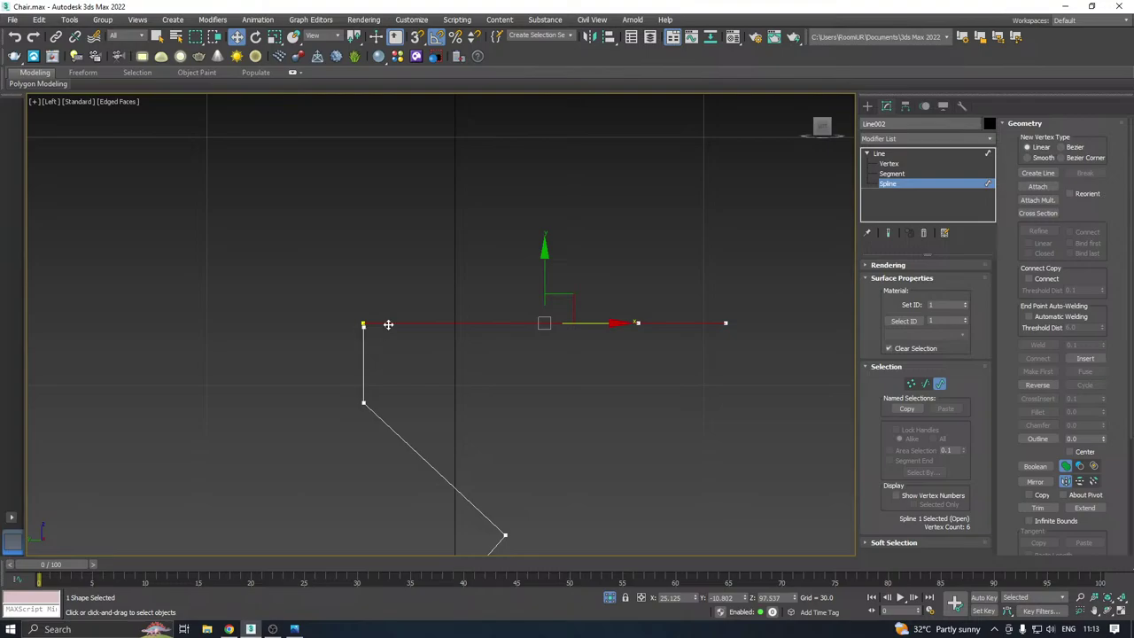
Examine how the notched spline meets the zigzag profile in the Top and Perspective views
key(t)
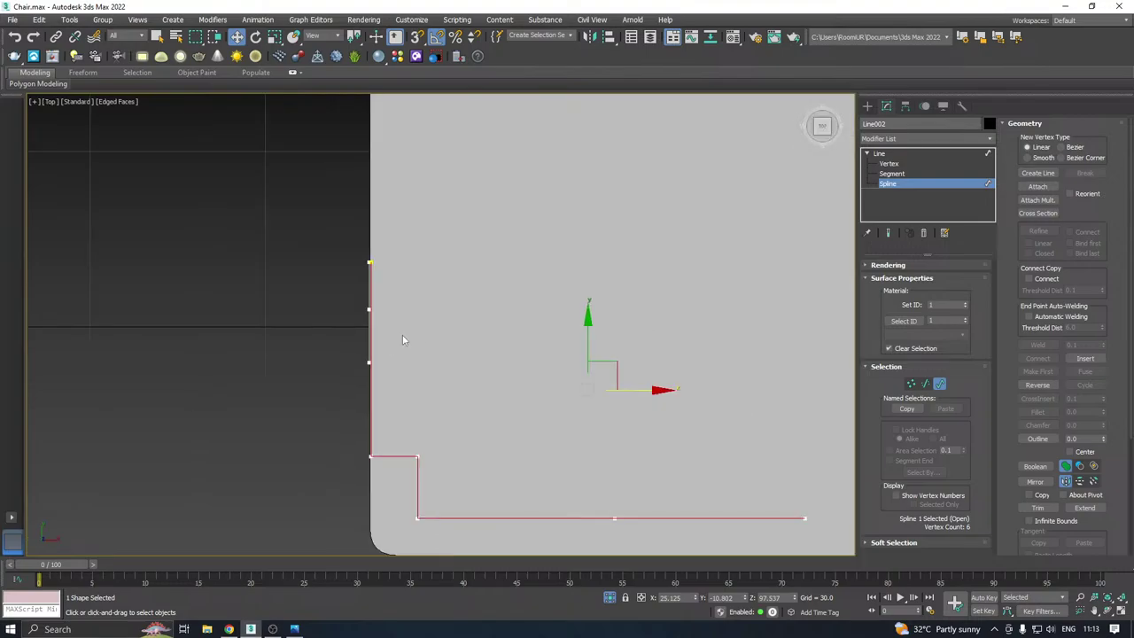
key(p)
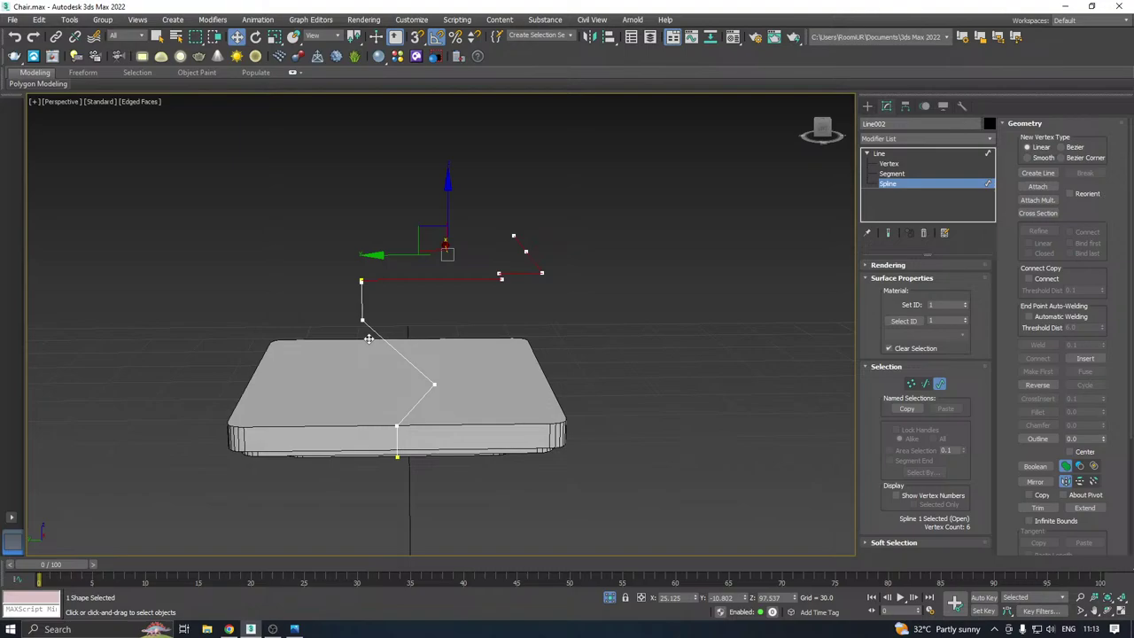
alt+middle_drag(368, 338, 425, 353)
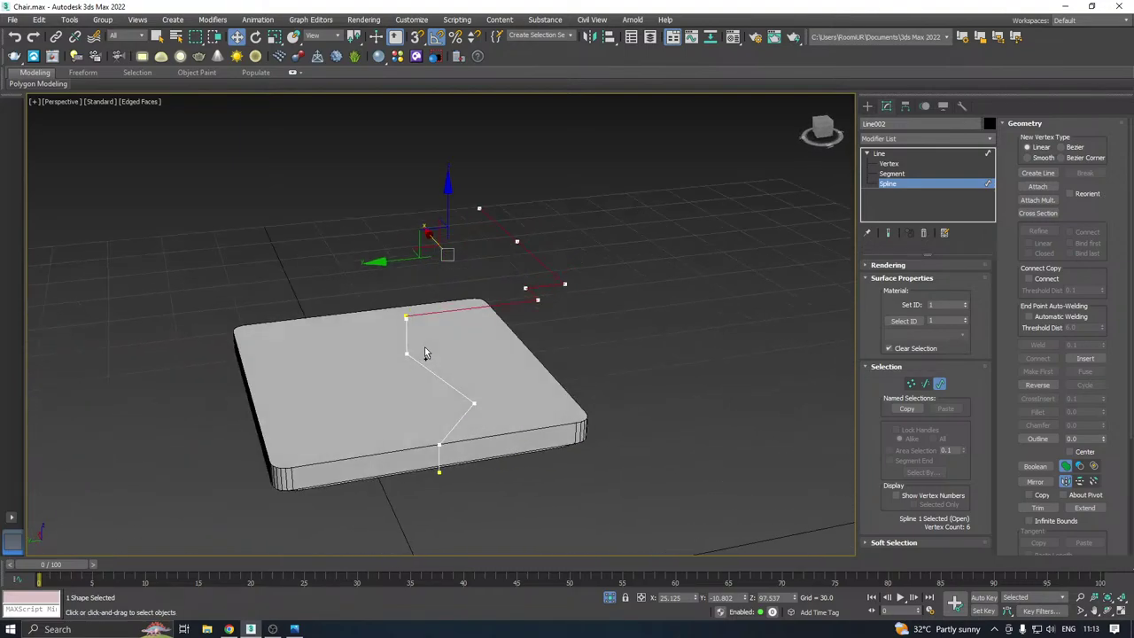
alt+middle_drag(595, 298, 594, 328)
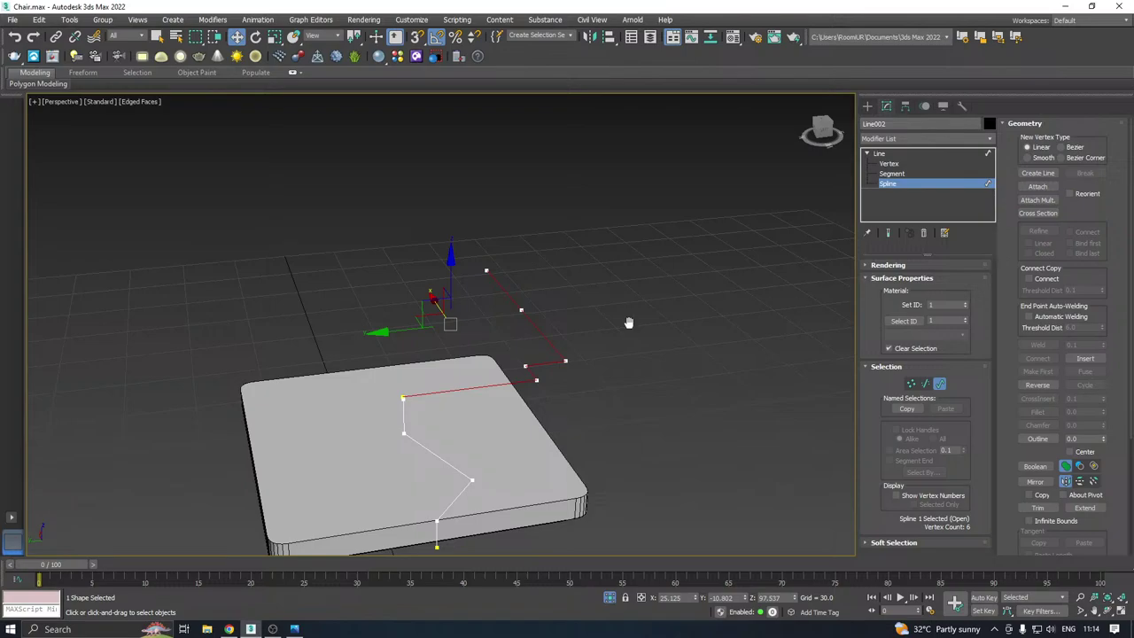
middle_drag(628, 323, 707, 271)
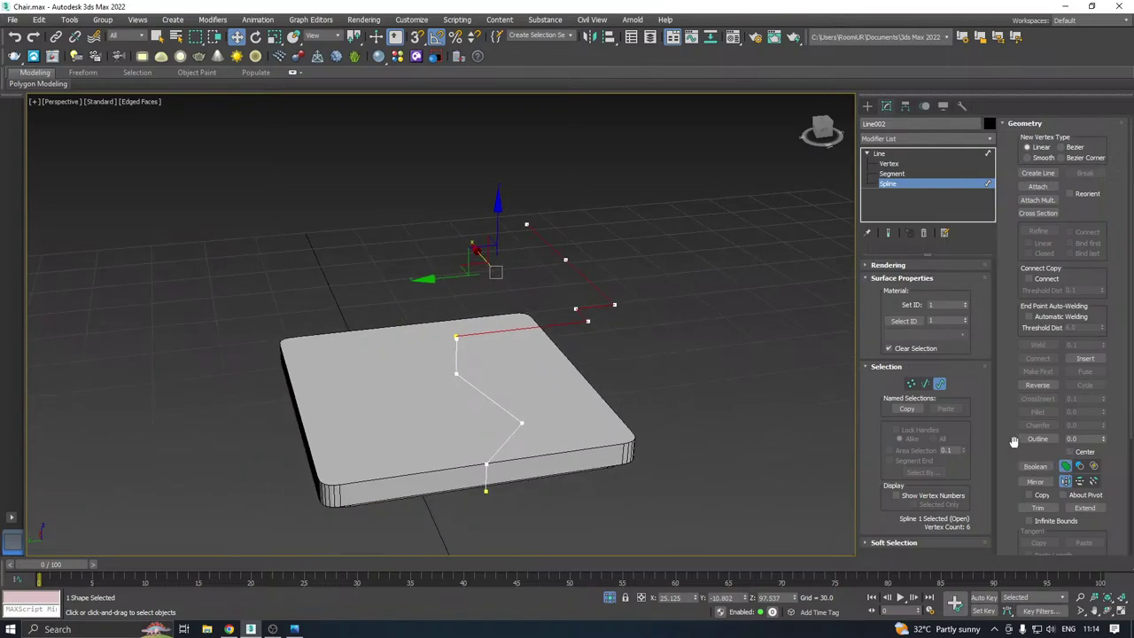
drag(1013, 442, 1011, 342)
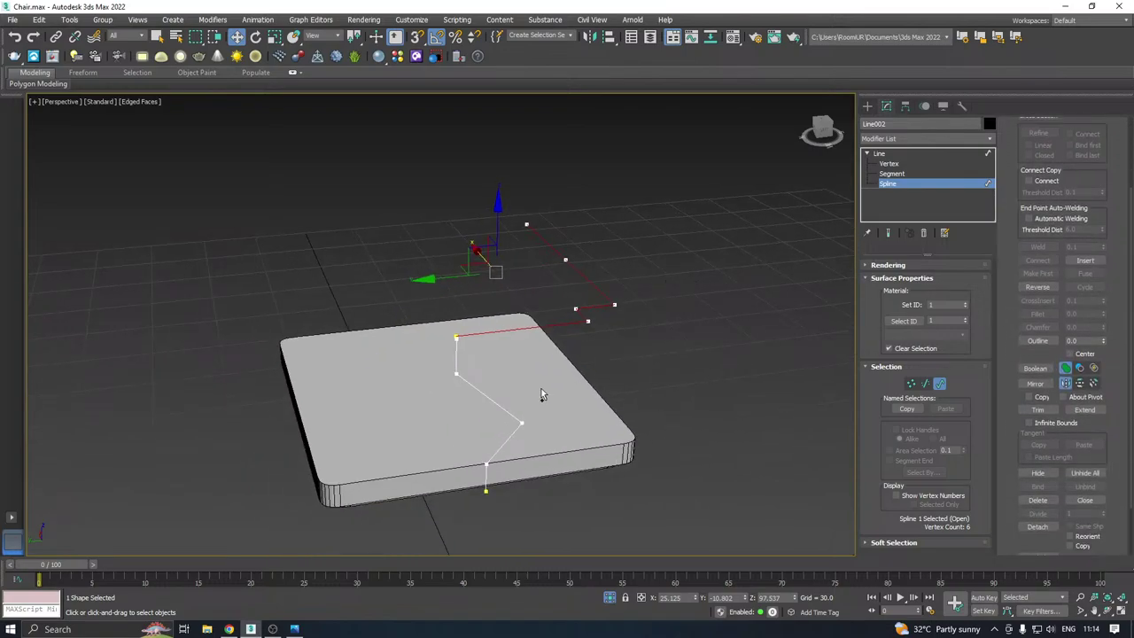
drag(1005, 273, 1016, 414)
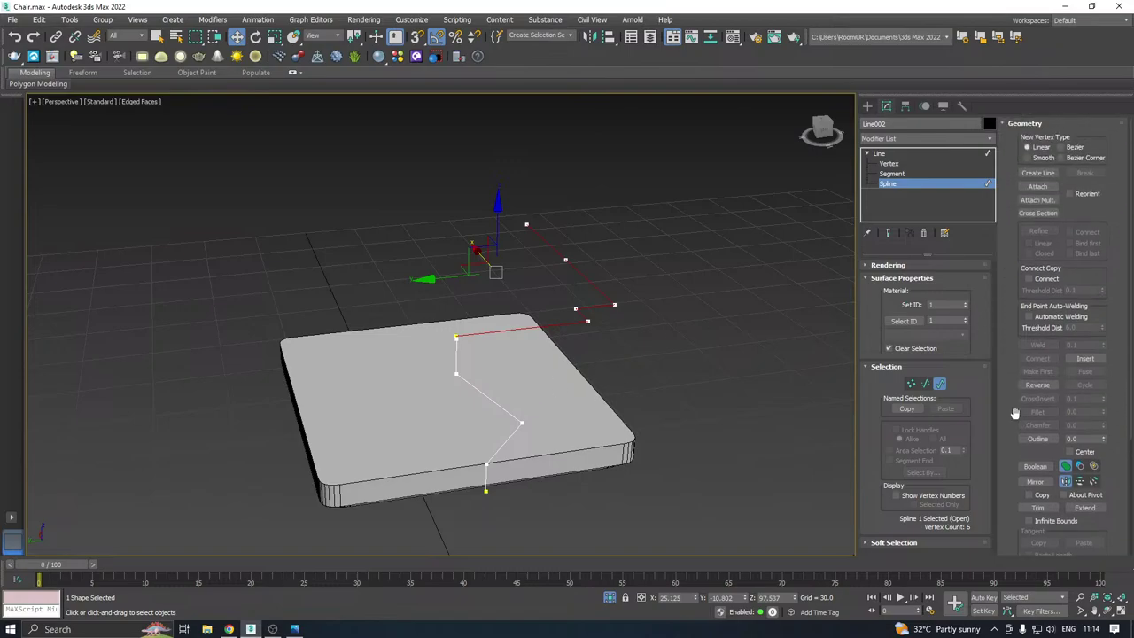
Undo the notched spline's moves and the attachment of the zigzag profile
key(ctrl+z)
key(ctrl+z)
key(ctrl+z)
key(ctrl+z)
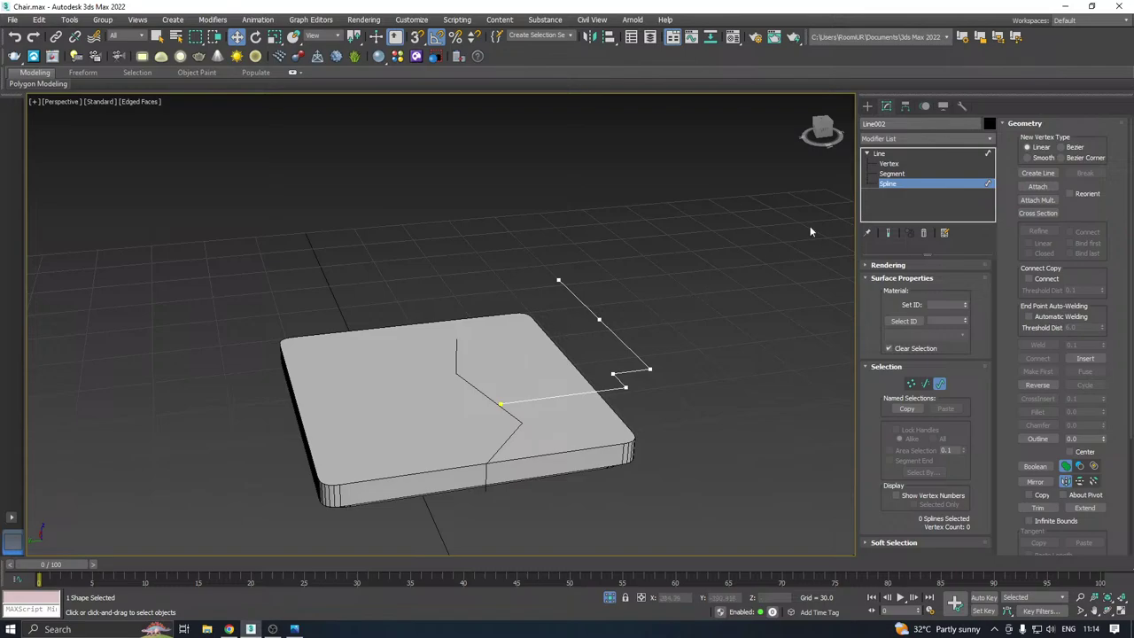
In the Left view, move the whole notched line to about Z 97.2 and Y -21.7, meeting the zigzag profile's upper end
click(887, 154)
middle_drag(653, 276, 653, 321)
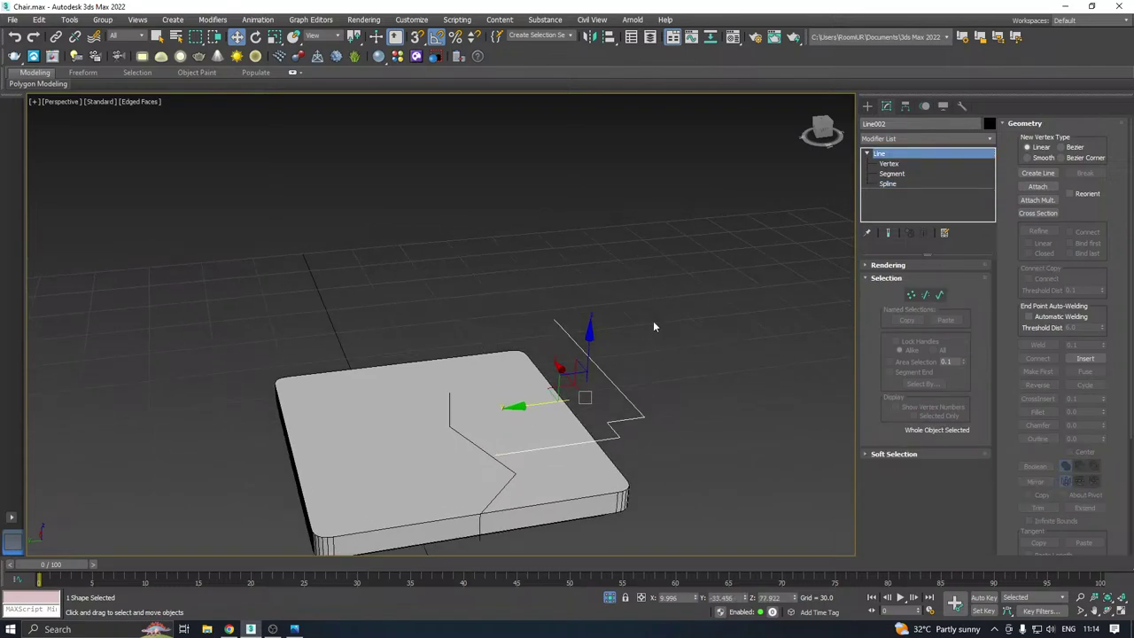
key(l)
middle_drag(459, 166, 522, 365)
scroll(534, 356, up, 3)
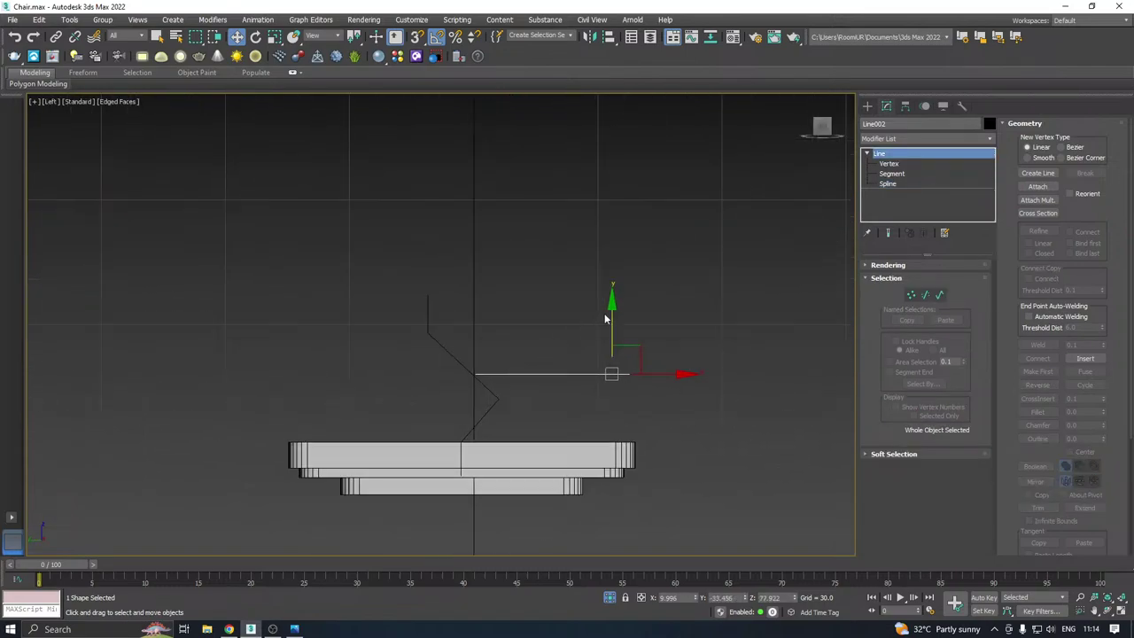
drag(613, 322, 602, 239)
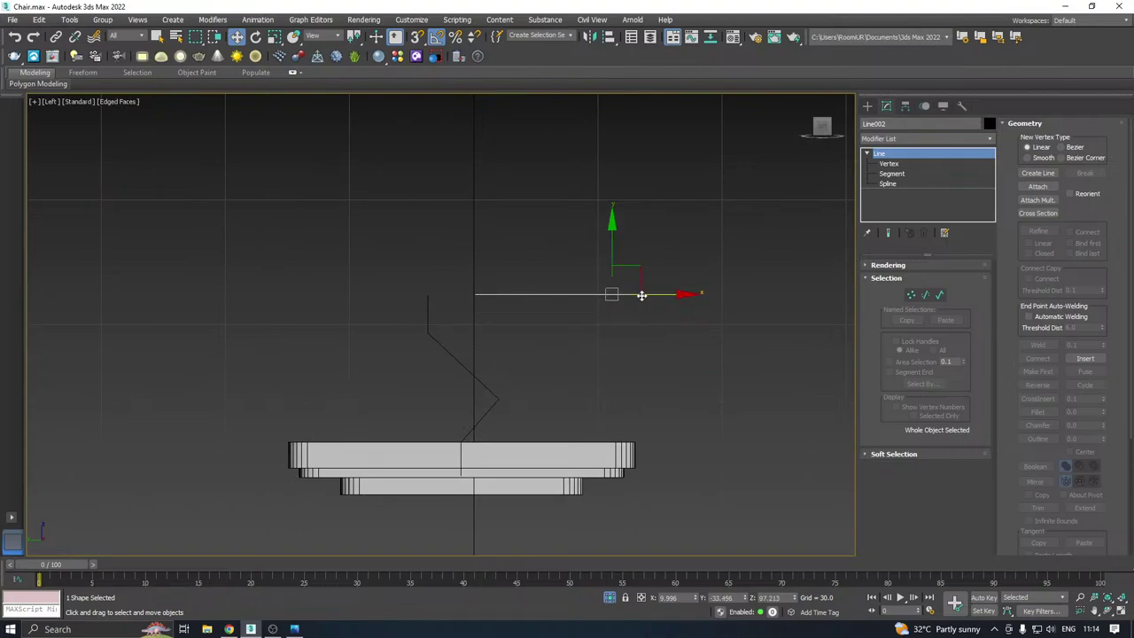
drag(643, 294, 600, 293)
key(p)
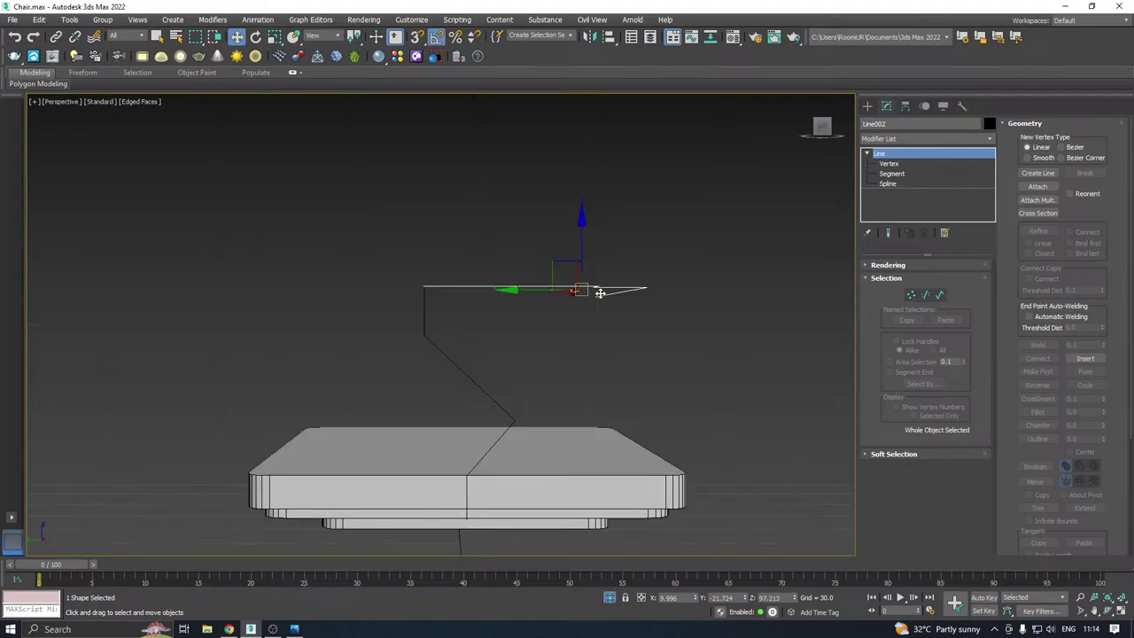
alt+middle_drag(585, 330, 698, 304)
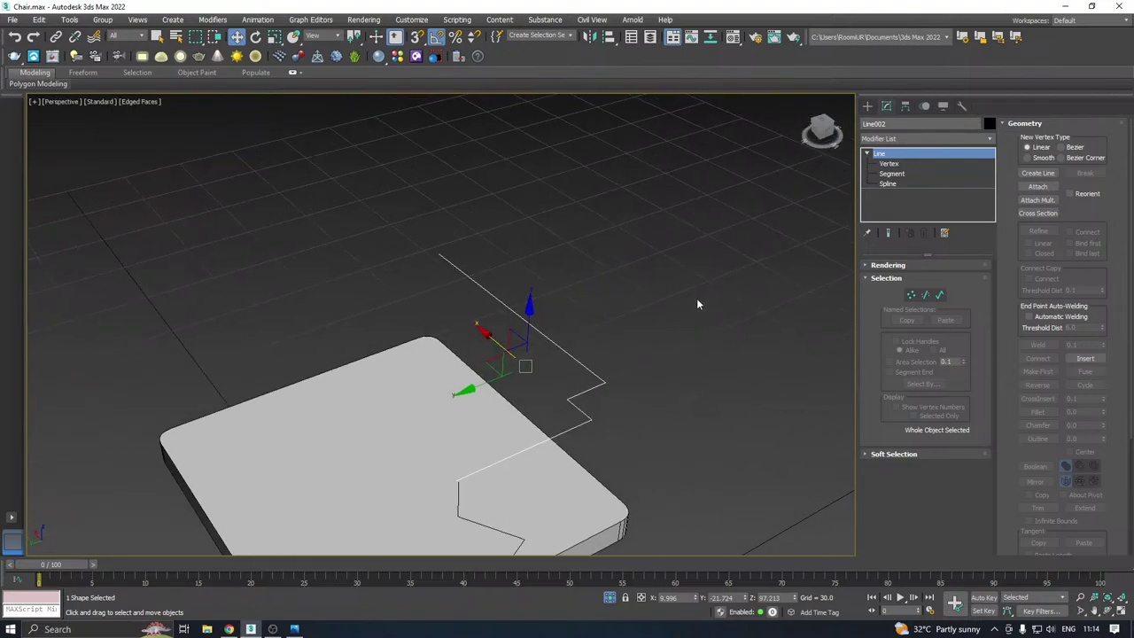
Enable the notched line in the renderer and viewport with a Rectangular cross-section
click(887, 164)
alt+middle_drag(720, 237, 694, 254)
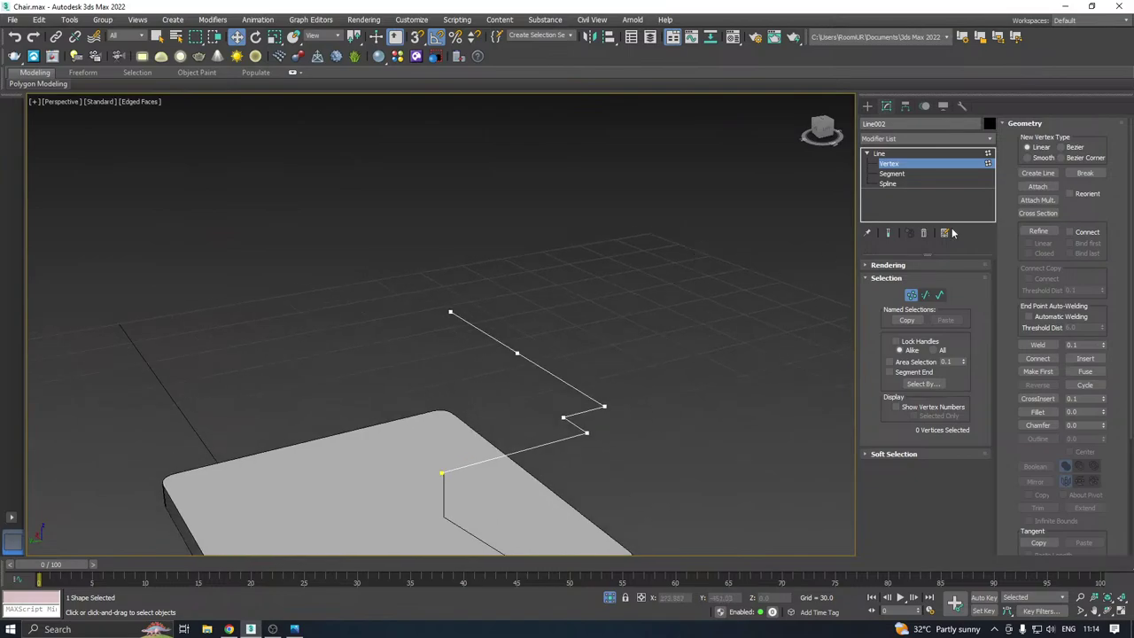
click(887, 265)
click(896, 278)
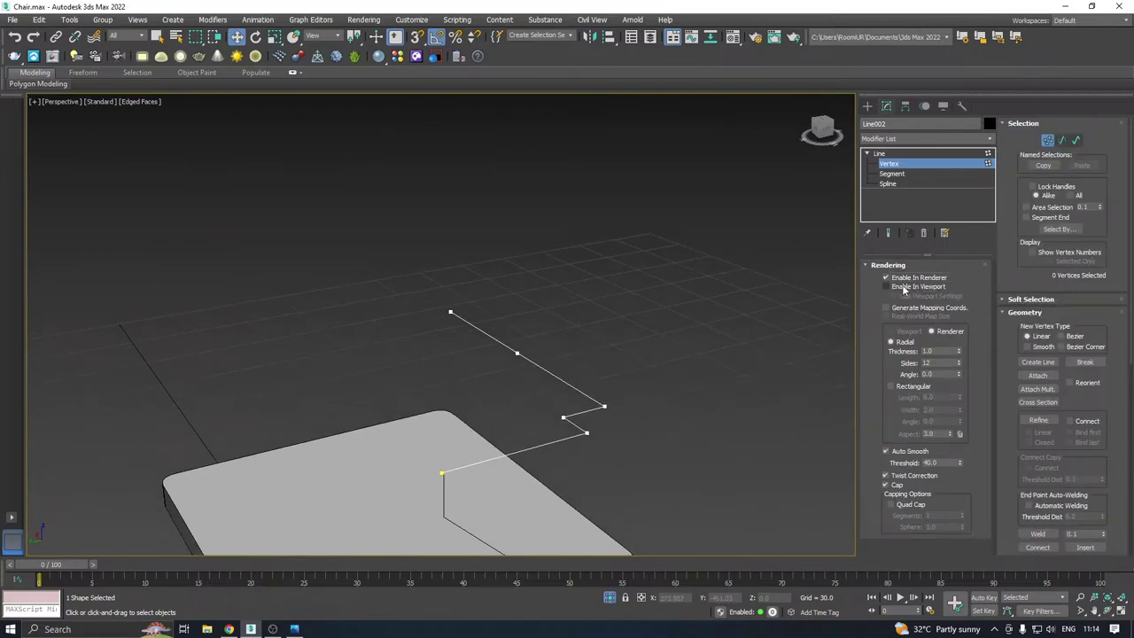
click(896, 286)
alt+middle_drag(613, 354, 684, 295)
click(892, 386)
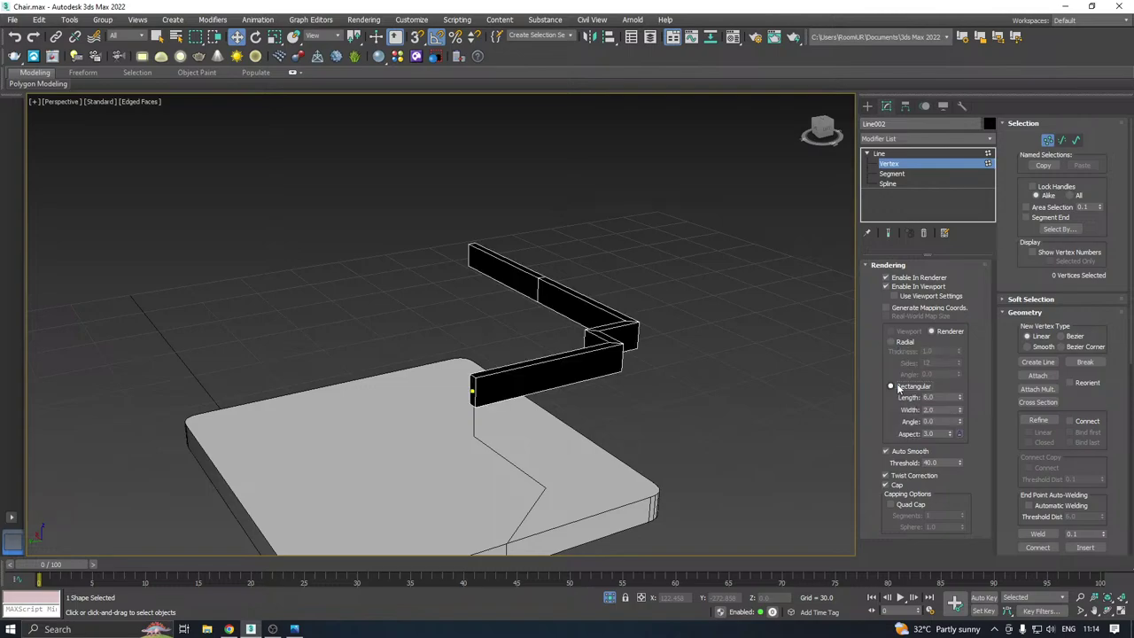
Assign the light grey physical material sss to the notched line
key(m)
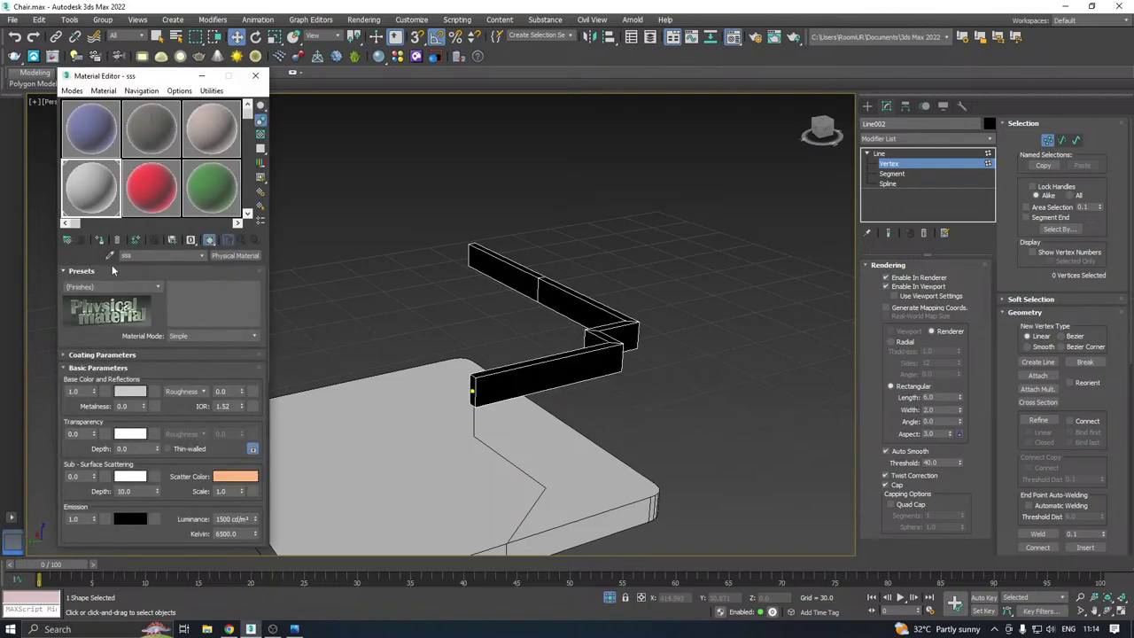
click(100, 240)
key(m)
alt+middle_drag(576, 367, 551, 357)
Return the notched line to Vertex level and turn off its Enable In Viewport option
click(886, 183)
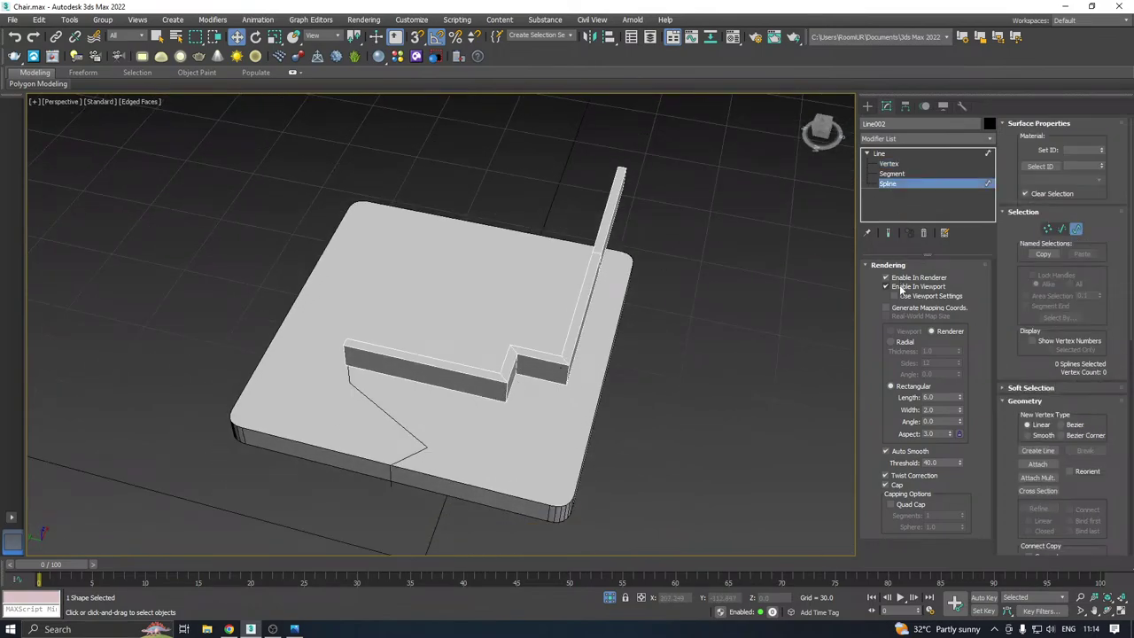
click(897, 165)
click(902, 287)
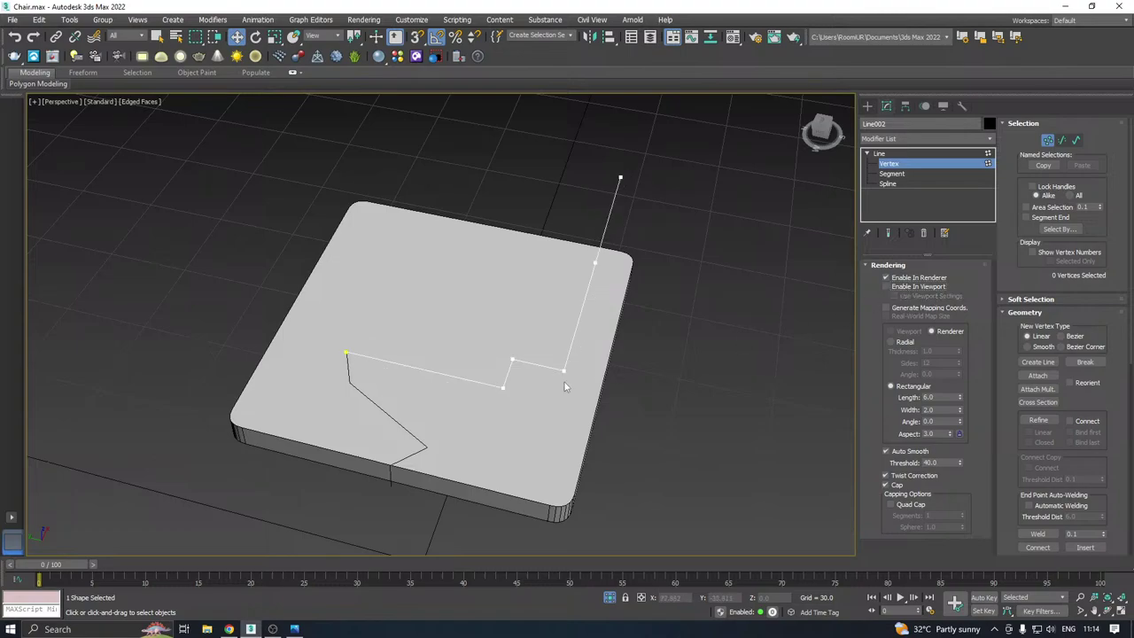
Try converting the notch's three corner vertices to Smooth, then undo the conversion
scroll(534, 371, up, 3)
drag(453, 309, 567, 420)
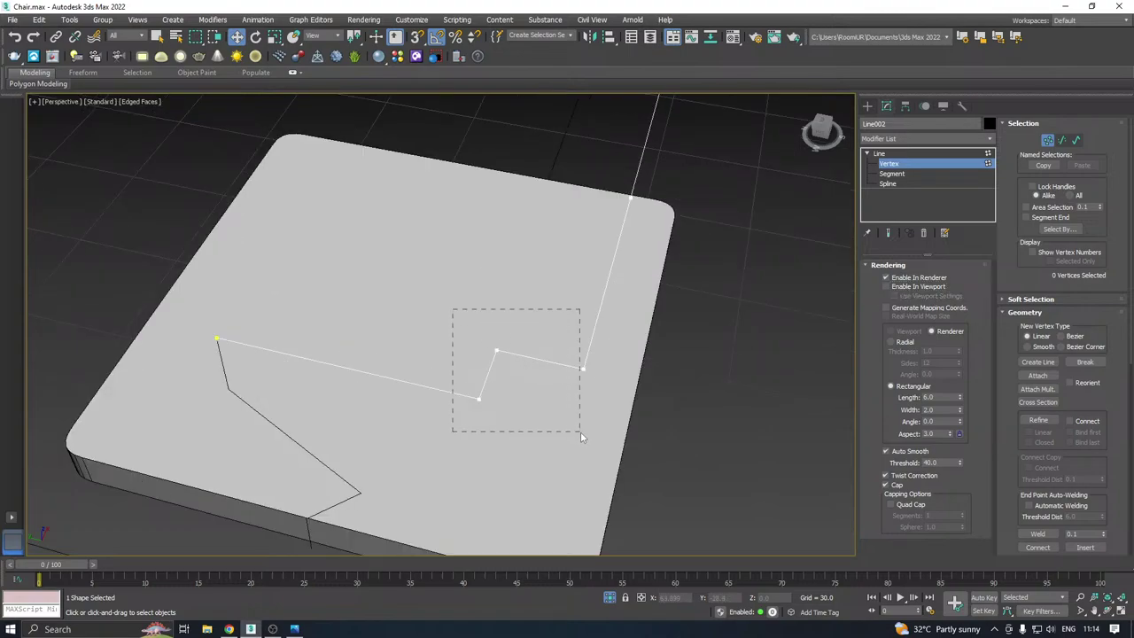
drag(603, 455, 604, 455)
right_click(476, 397)
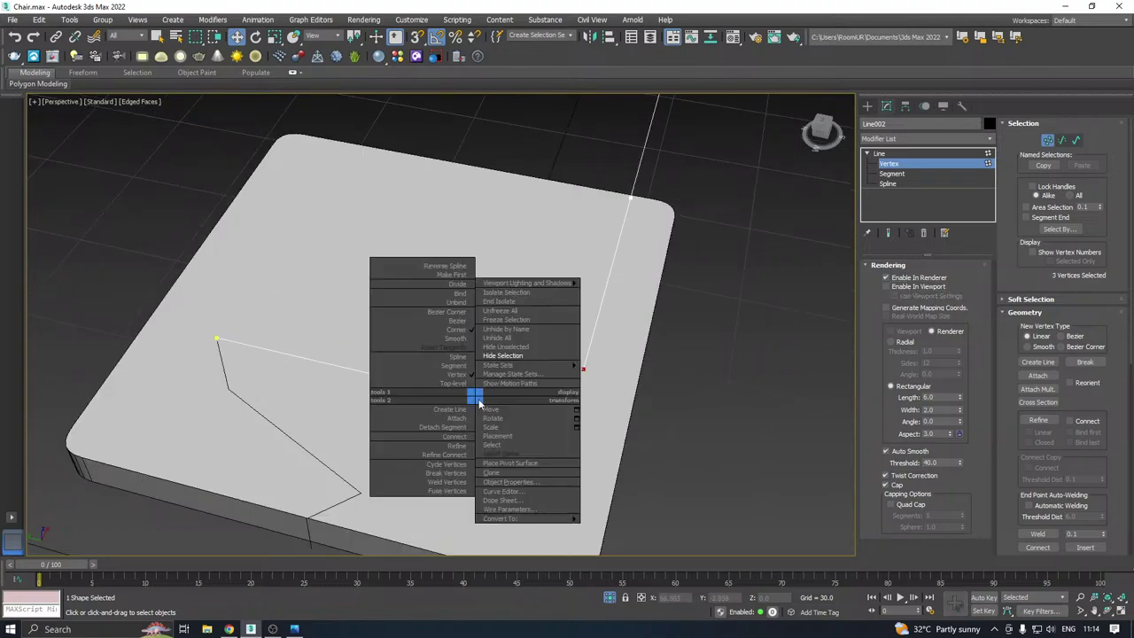
click(456, 339)
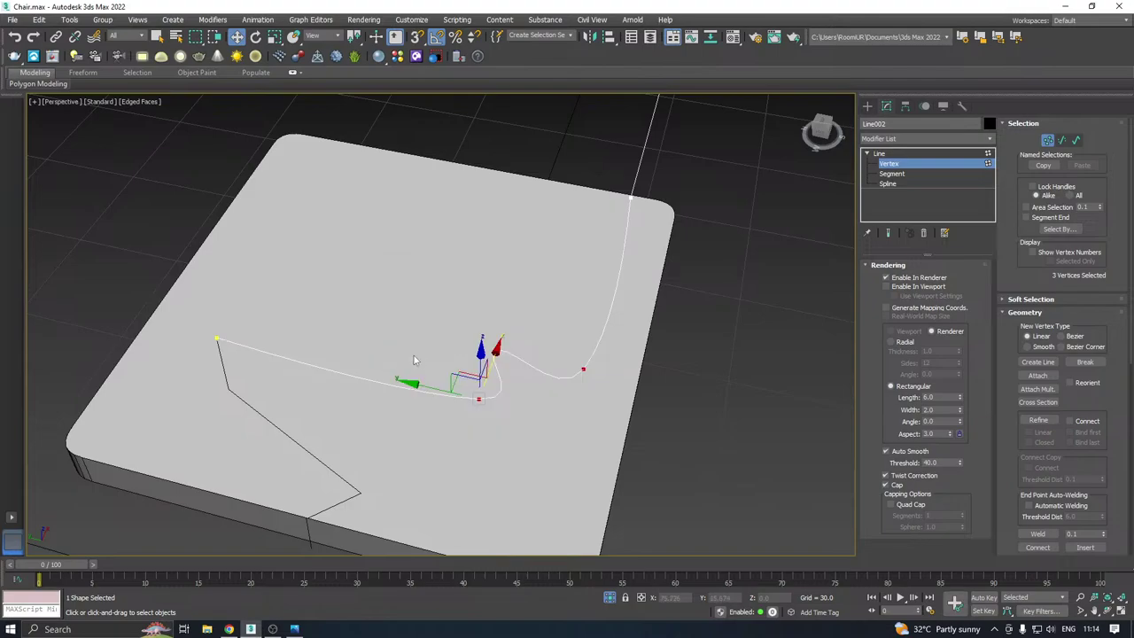
mouse_move(584, 360)
alt+middle_down()
mouse_move(629, 359)
mouse_move(606, 364)
alt+middle_up()
key(ctrl+z)
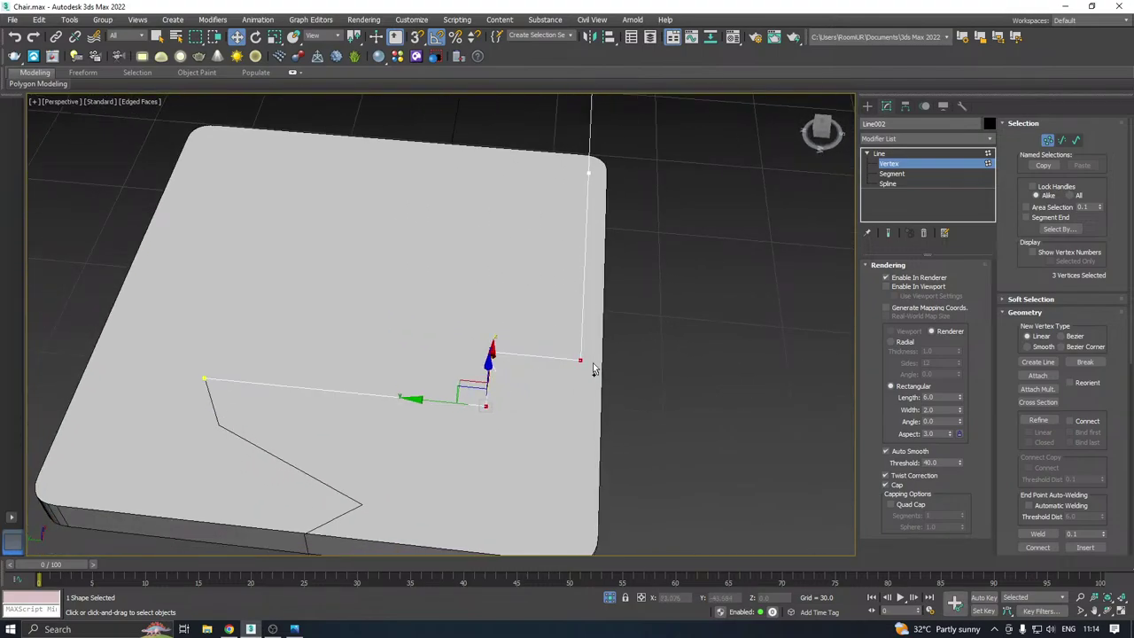
Move the notch's inner corner vertex along negative Y to about -25.3
click(436, 344)
drag(525, 369, 526, 368)
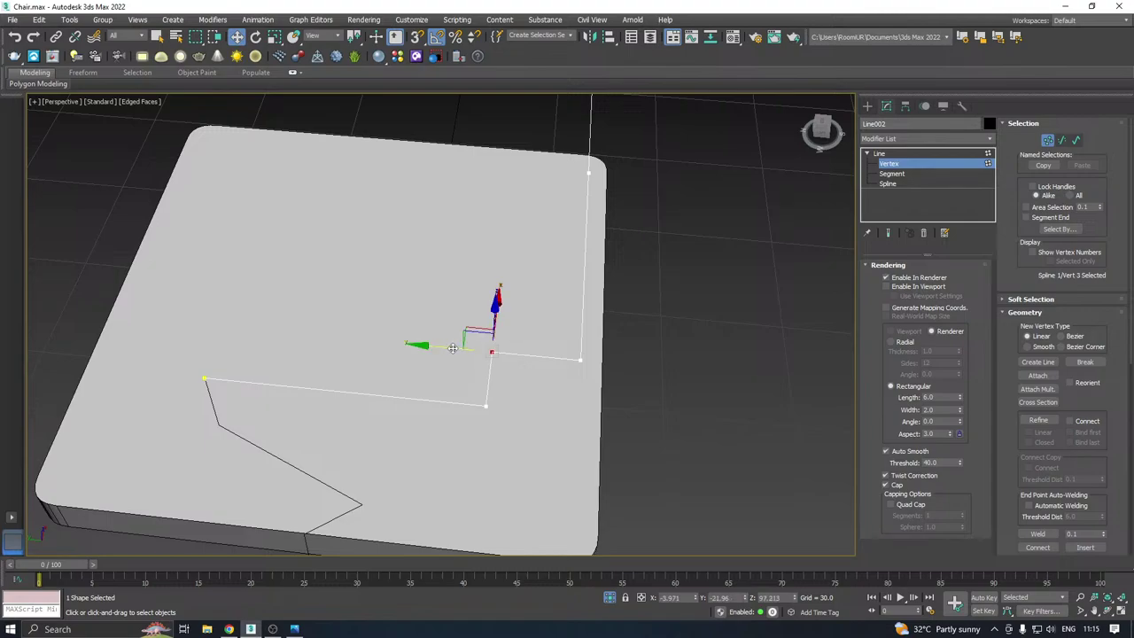
drag(448, 345, 485, 351)
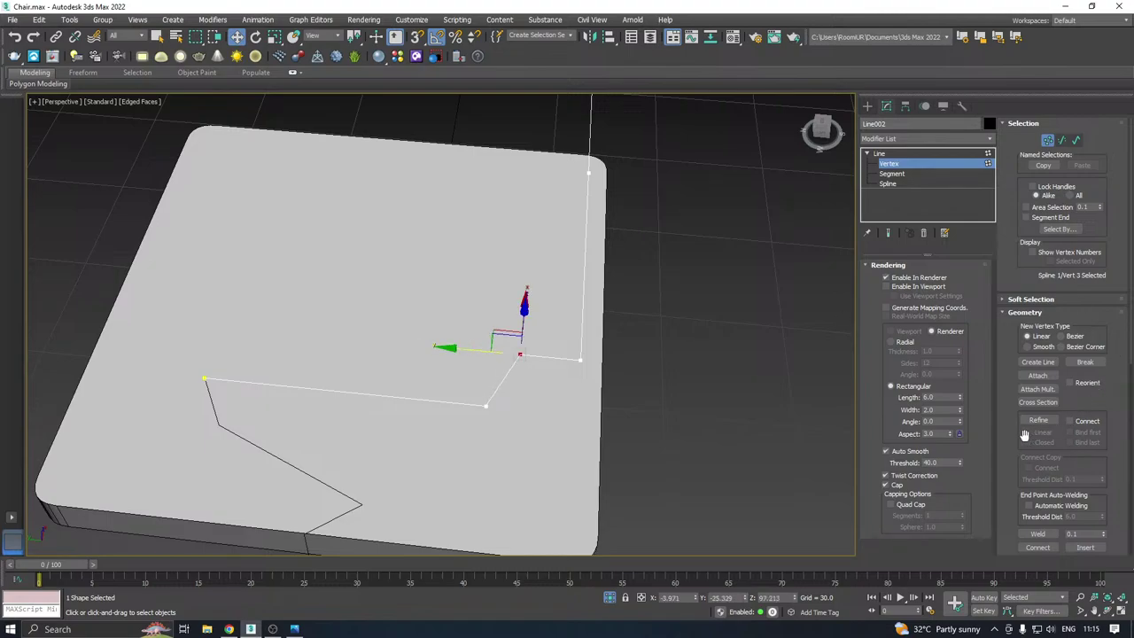
Try filleting the notch's inner corner vertex, then undo the fillet
scroll(1024, 435, down, 4)
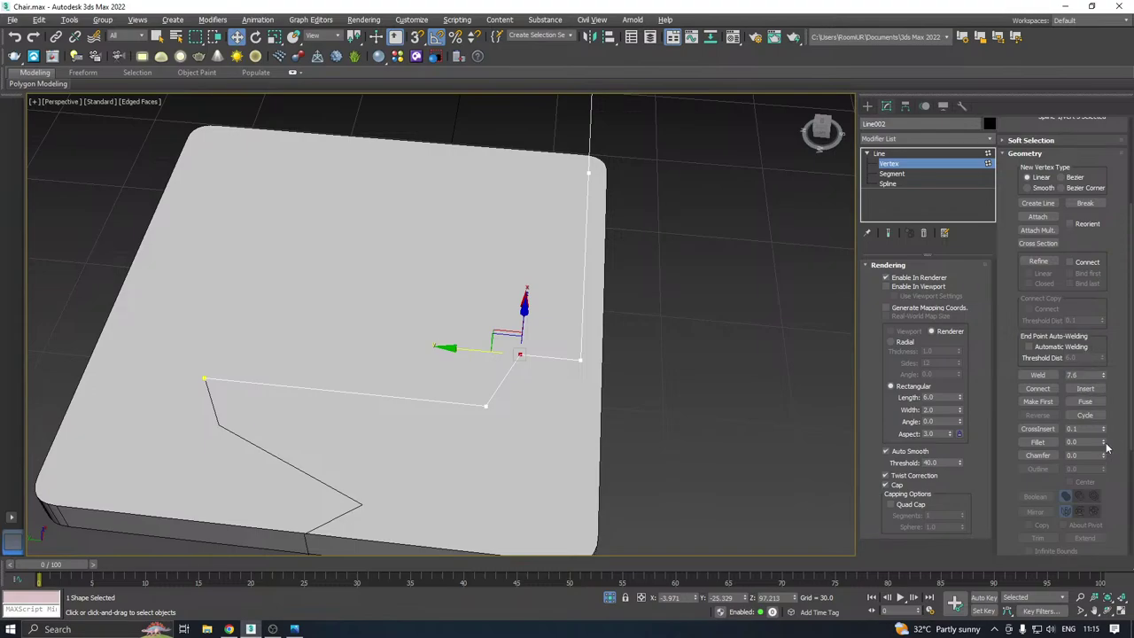
drag(1104, 443, 1101, 415)
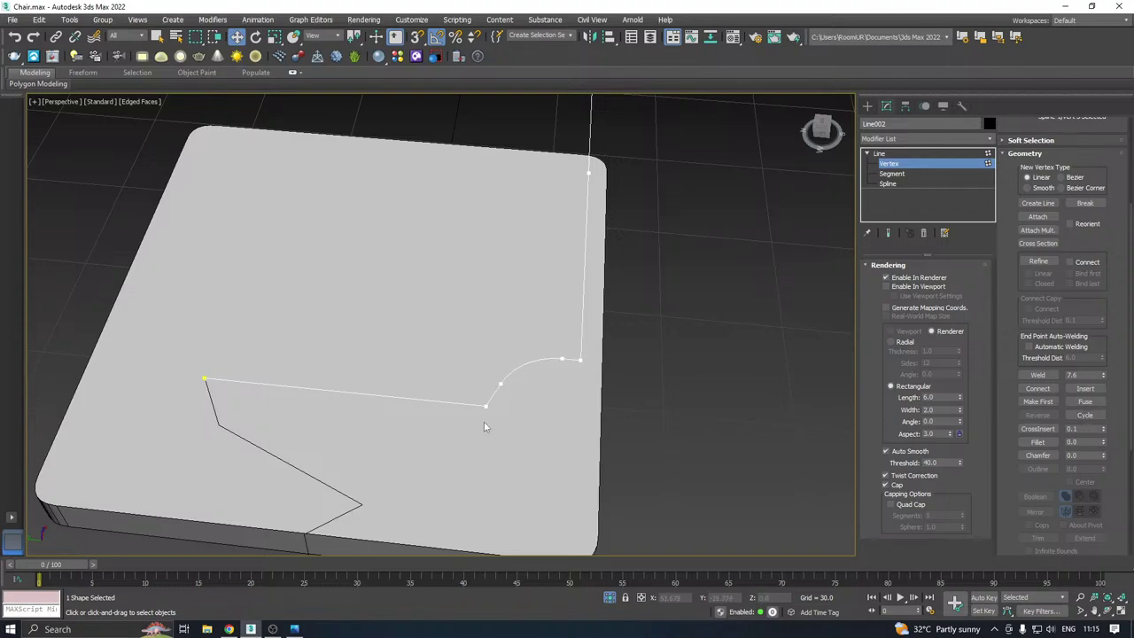
key(ctrl+z)
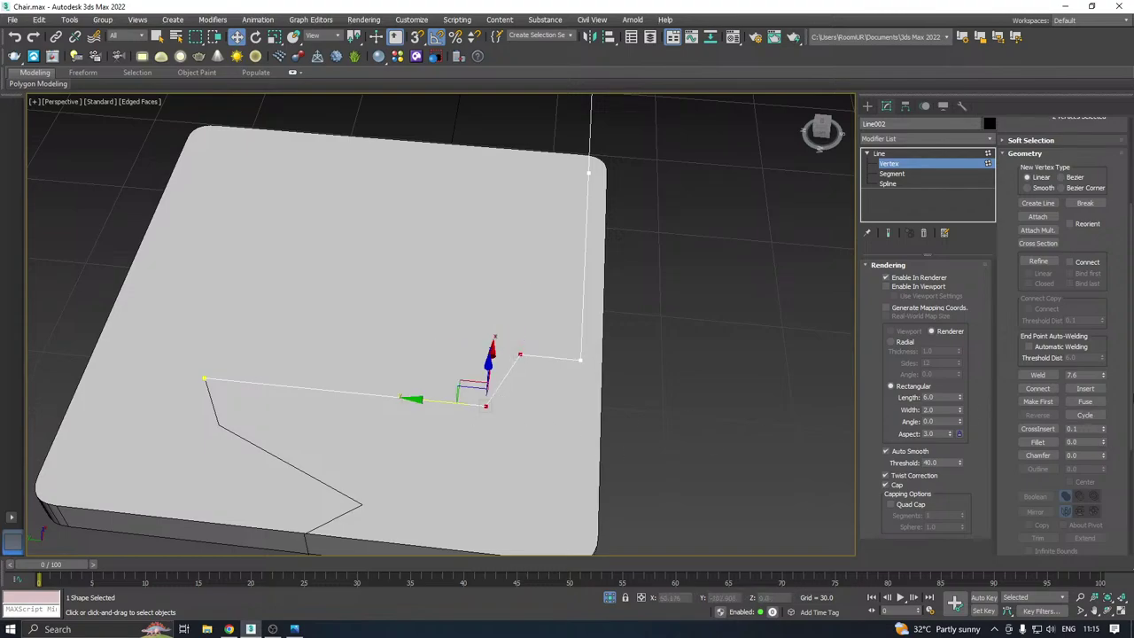
Fillet the two vertices at the ends of the notch's diagonal segment and turn on Enable In Viewport
mouse_move(1103, 443)
mouse_down()
mouse_move(1097, 418)
mouse_move(1105, 427)
mouse_up()
scroll(582, 364, down, 3)
alt+middle_drag(604, 351, 755, 264)
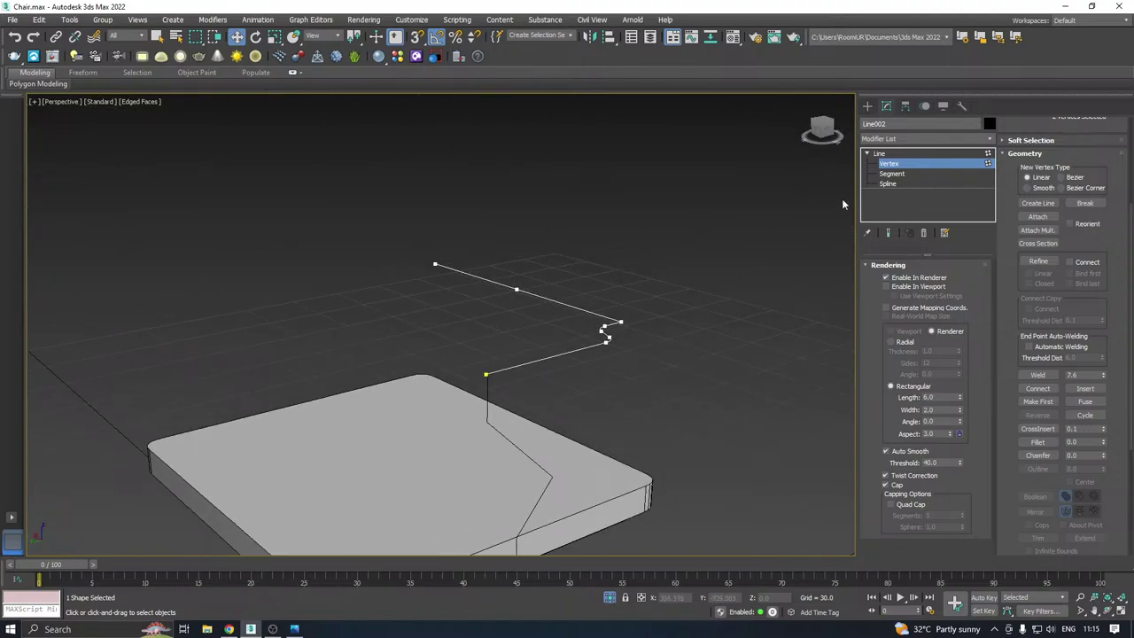
click(888, 286)
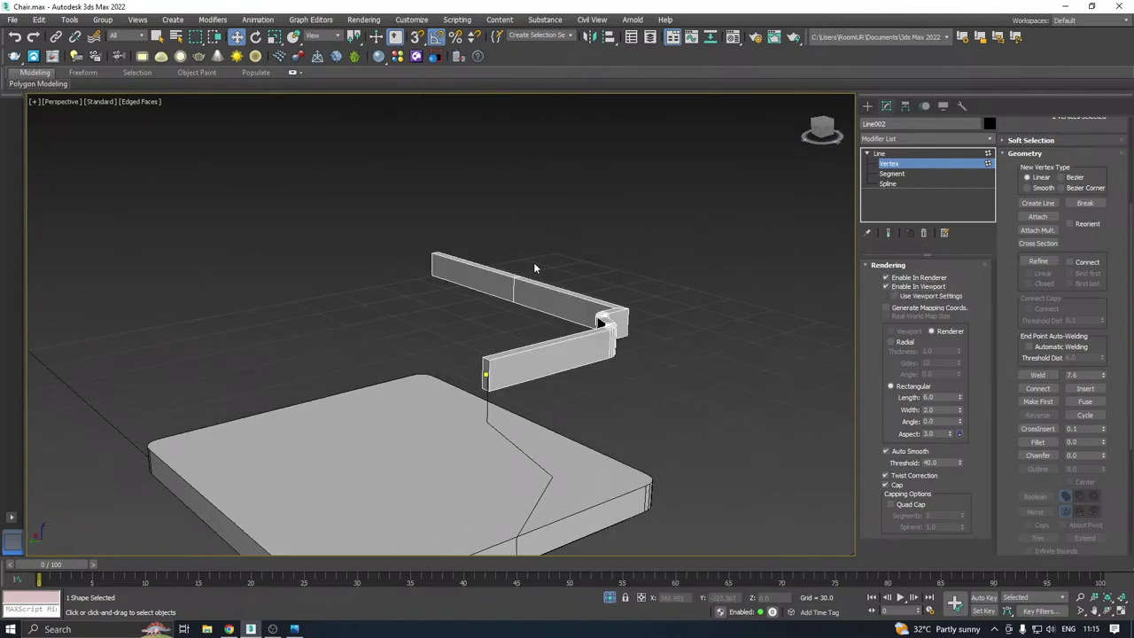
Try raising the line's two vertices on the back stretch along Z, then undo the move
drag(396, 319, 396, 317)
alt+middle_drag(580, 246, 499, 246)
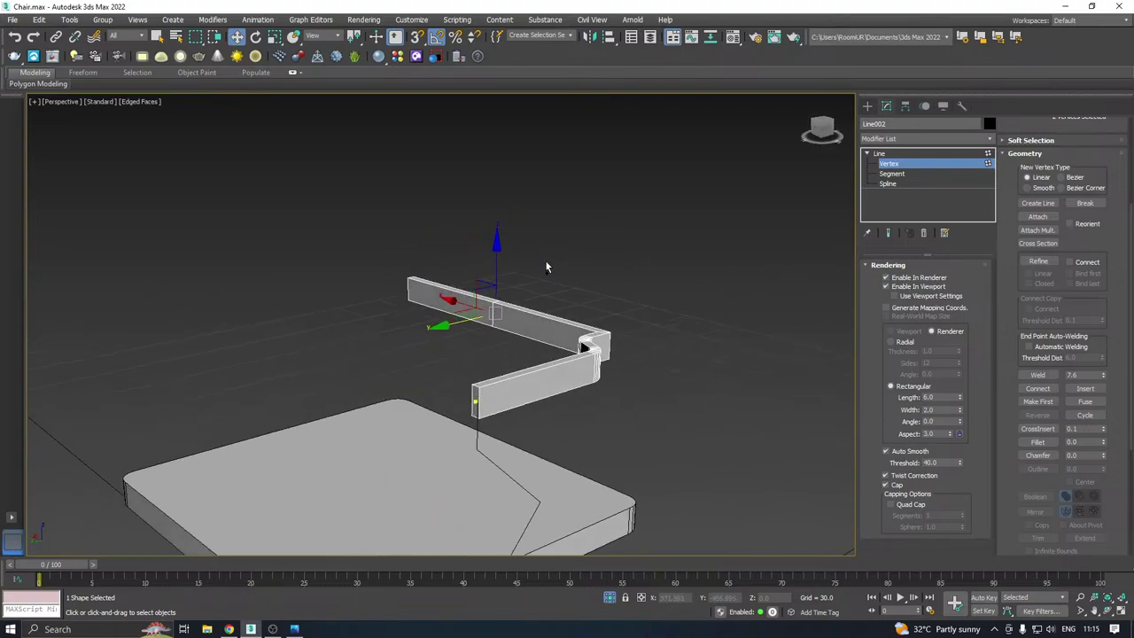
drag(499, 244, 497, 197)
key(ctrl+z)
Increase the line's rectangular rendering width to about 4.54
alt+middle_drag(500, 199, 519, 214)
alt+middle_drag(487, 284, 620, 314)
scroll(620, 316, up, 2)
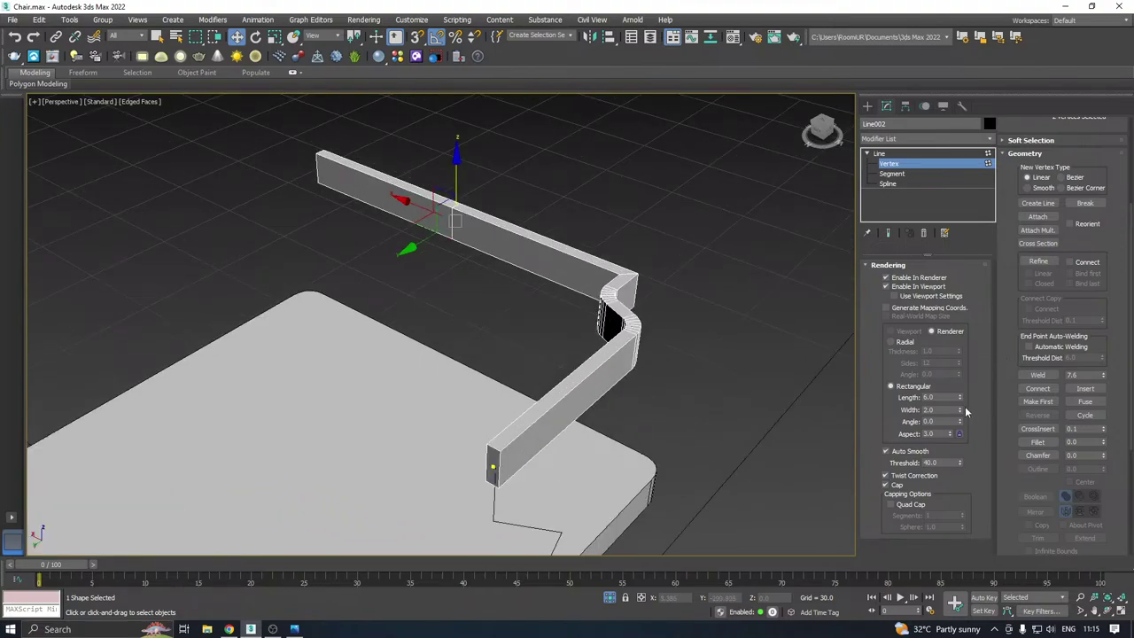
drag(959, 410, 925, 335)
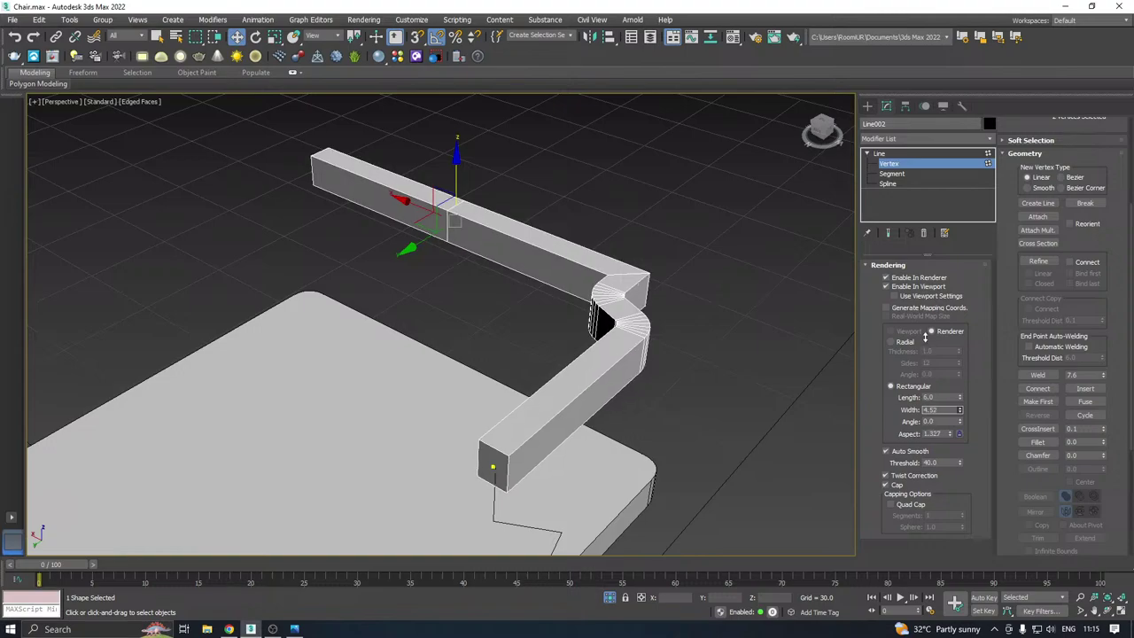
alt+middle_drag(562, 364, 496, 358)
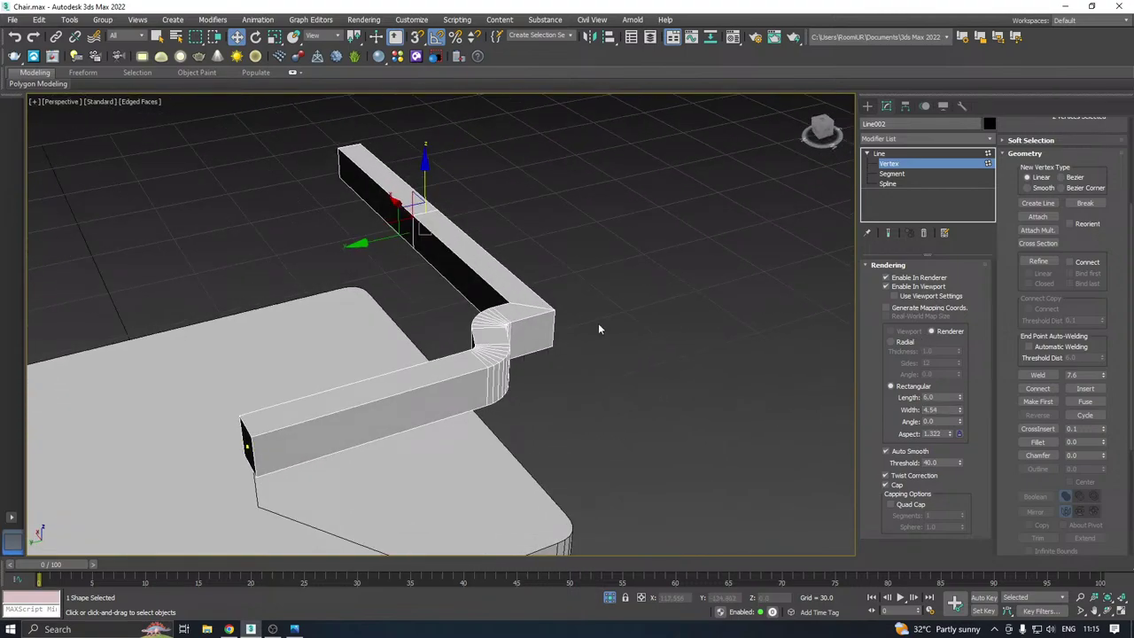
Try converting the notched line to Editable Poly, then undo the conversion
right_click(907, 202)
click(898, 307)
right_click(940, 190)
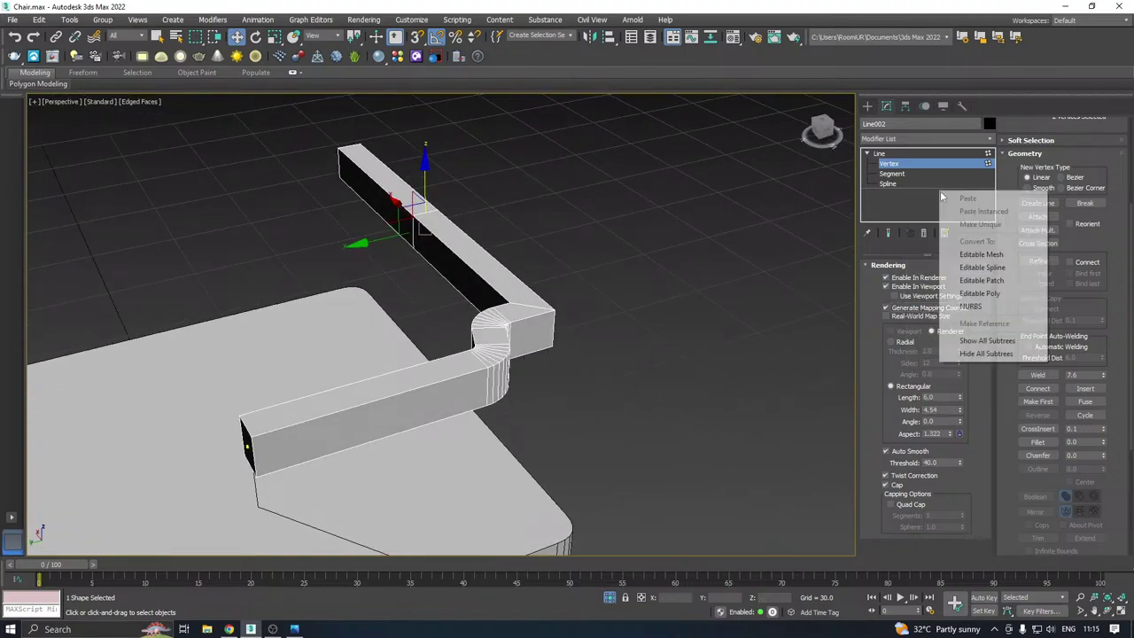
click(984, 294)
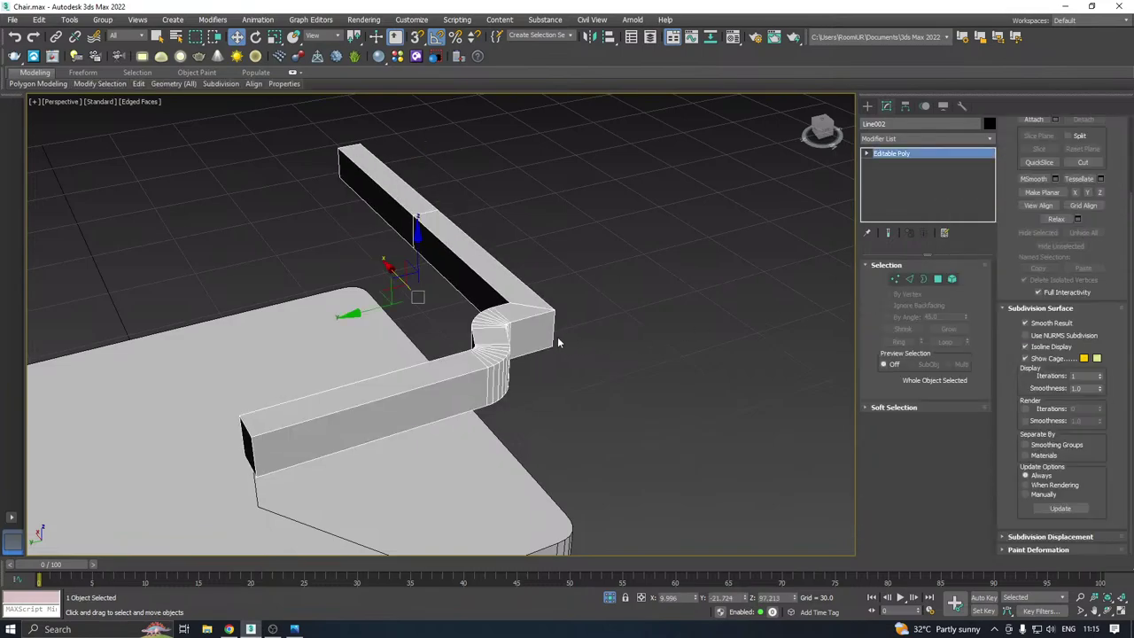
middle_drag(559, 342, 605, 334)
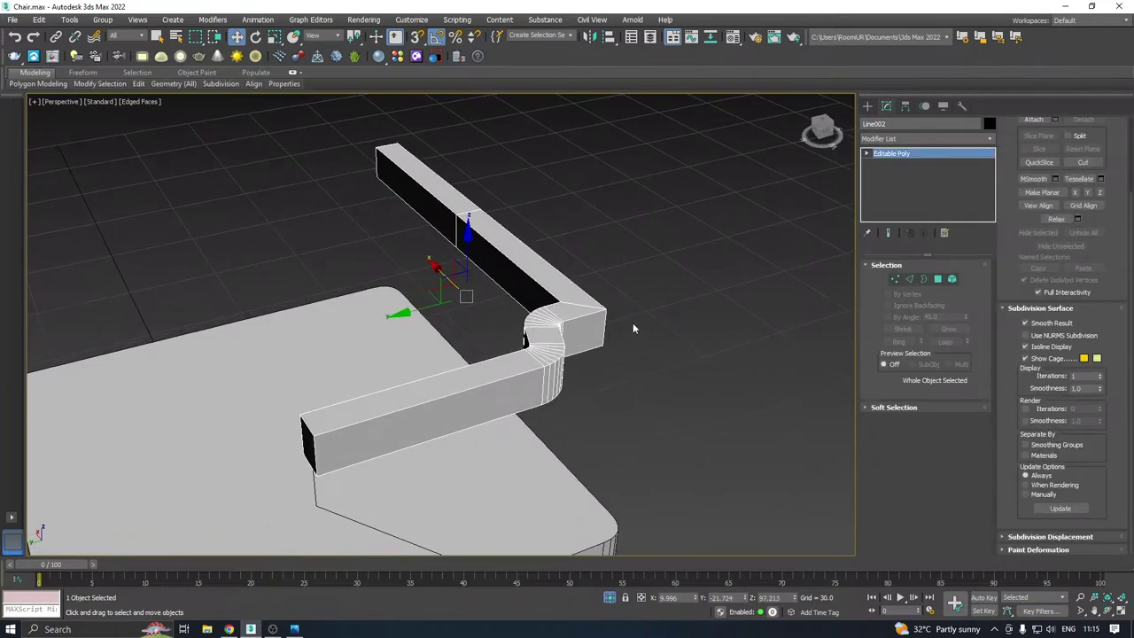
key(ctrl+z)
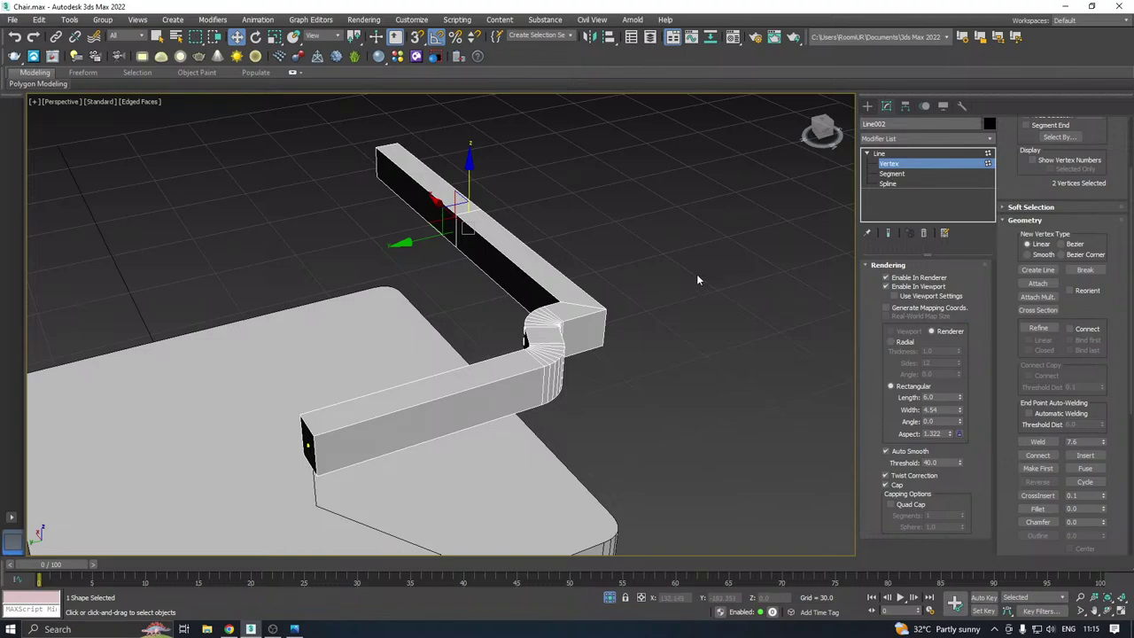
Try filleting the remaining sharp corner vertex beside the notch by about 4.9, then undo the fillet
alt+middle_drag(697, 280, 419, 356)
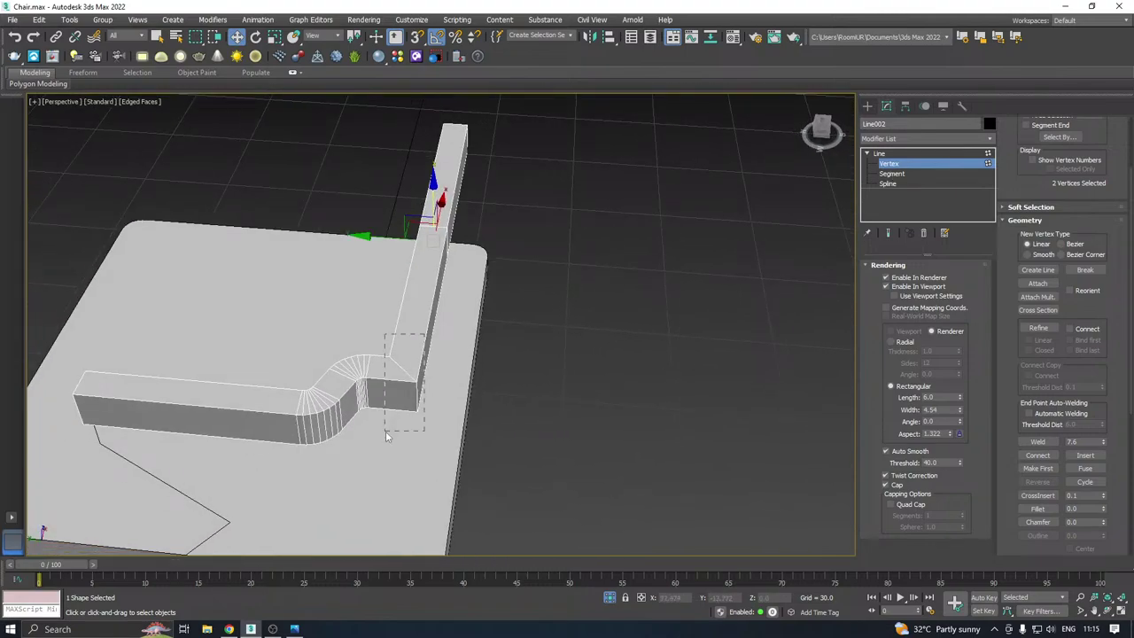
drag(386, 430, 385, 431)
scroll(998, 408, down, 3)
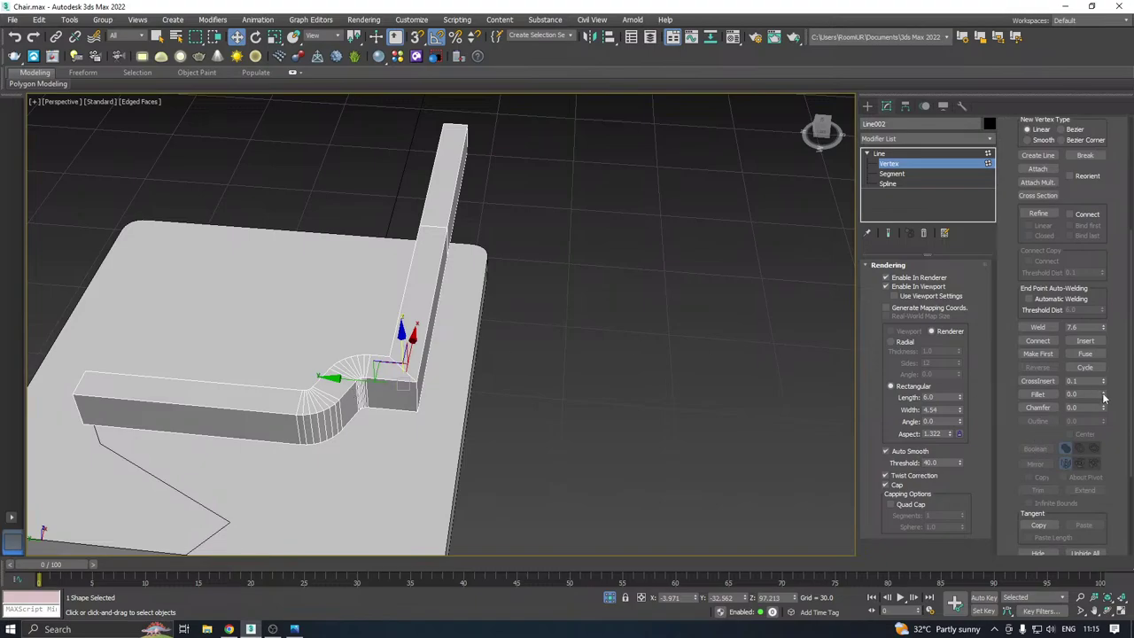
drag(1104, 393, 1101, 360)
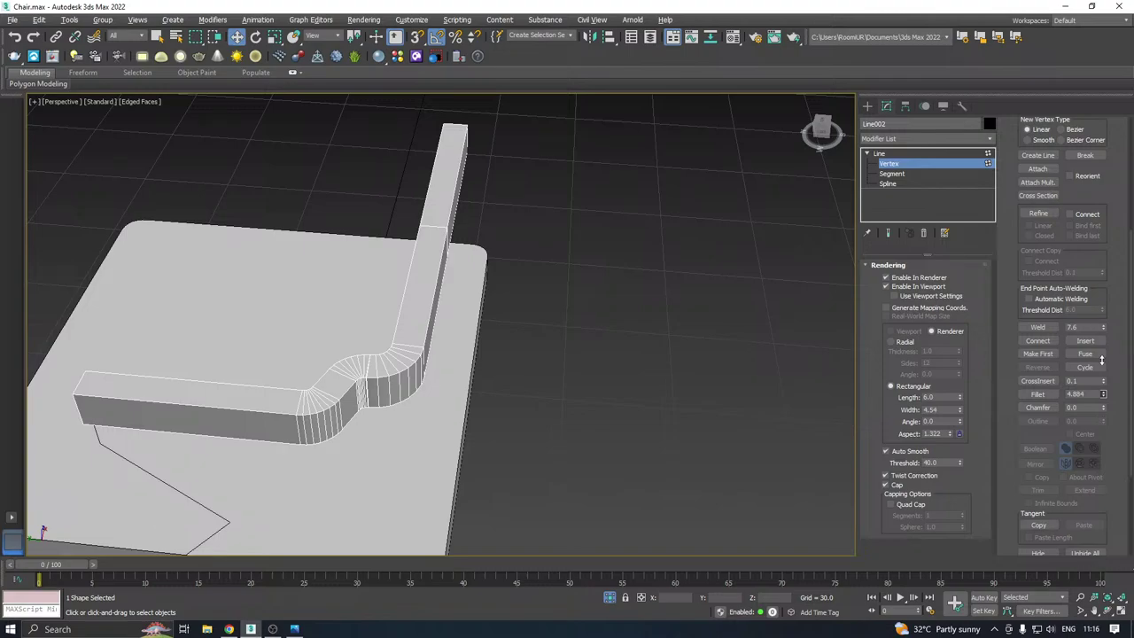
drag(1102, 360, 1103, 361)
middle_drag(434, 440, 519, 433)
key(ctrl+z)
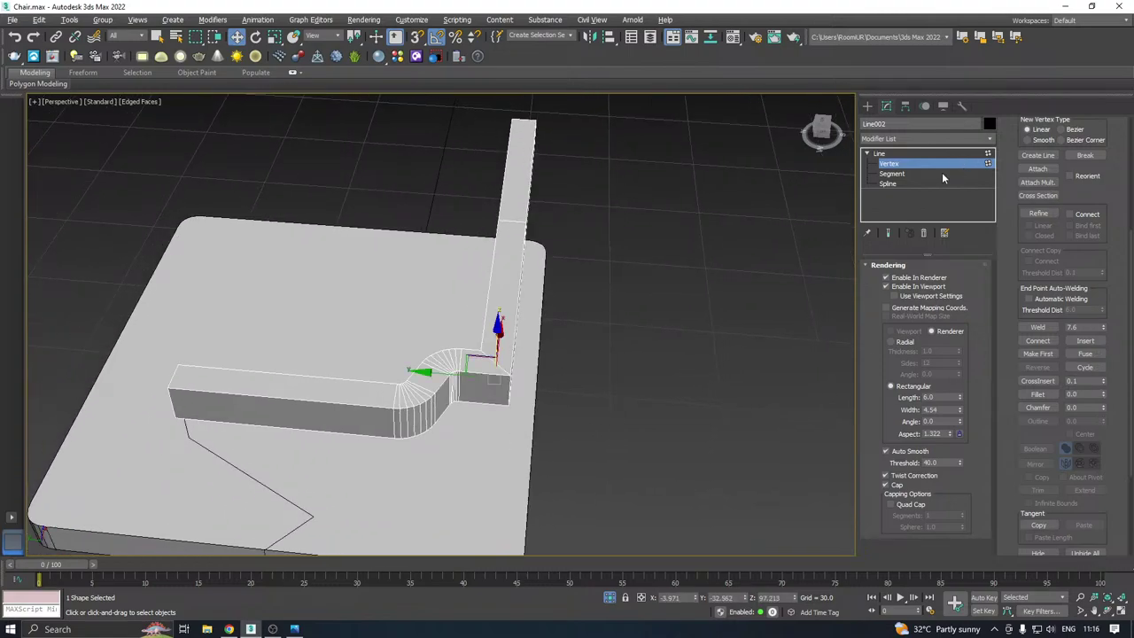
Convert the thickened notched line to an Editable Poly
right_click(895, 201)
click(972, 306)
alt+middle_drag(534, 306, 690, 262)
middle_drag(691, 263, 737, 339)
click(232, 631)
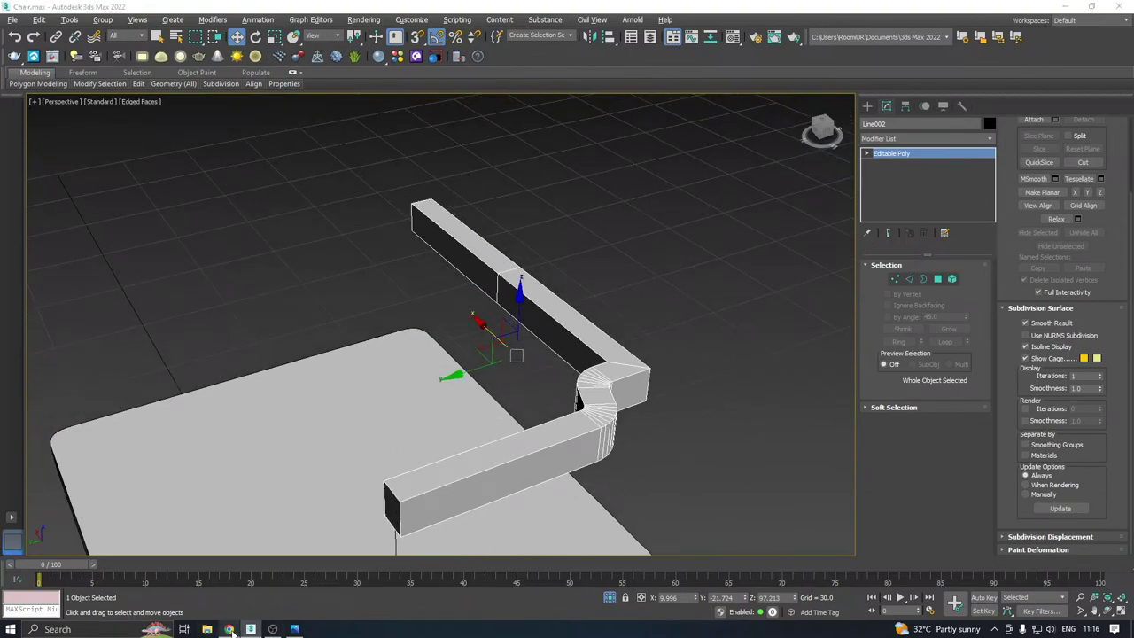
Select the two upper polygons of the bar's back stretch and raise them along Z to about 116.5
click(895, 279)
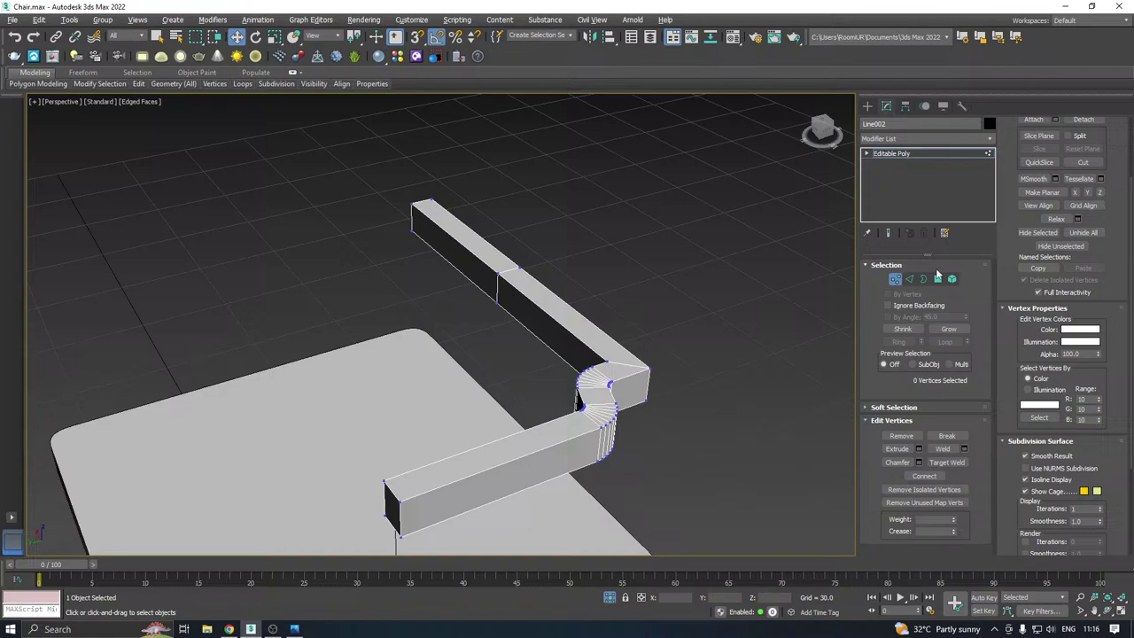
click(937, 279)
click(554, 298)
ctrl+click(475, 248)
scroll(527, 287, down, 3)
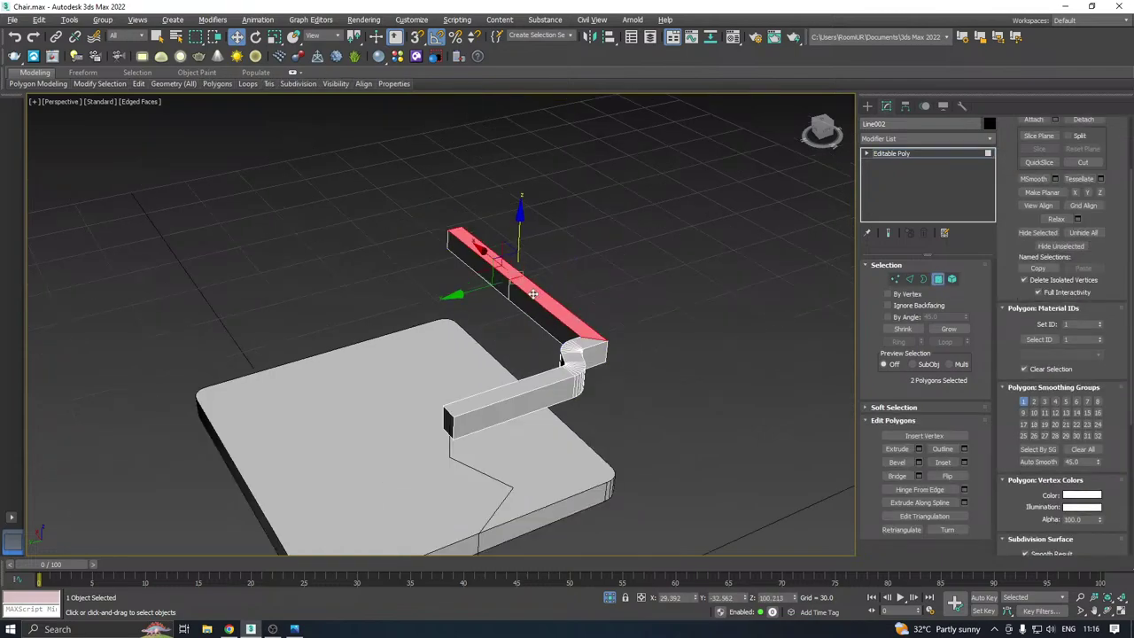
alt+middle_drag(533, 294, 631, 311)
alt+middle_drag(610, 233, 714, 264)
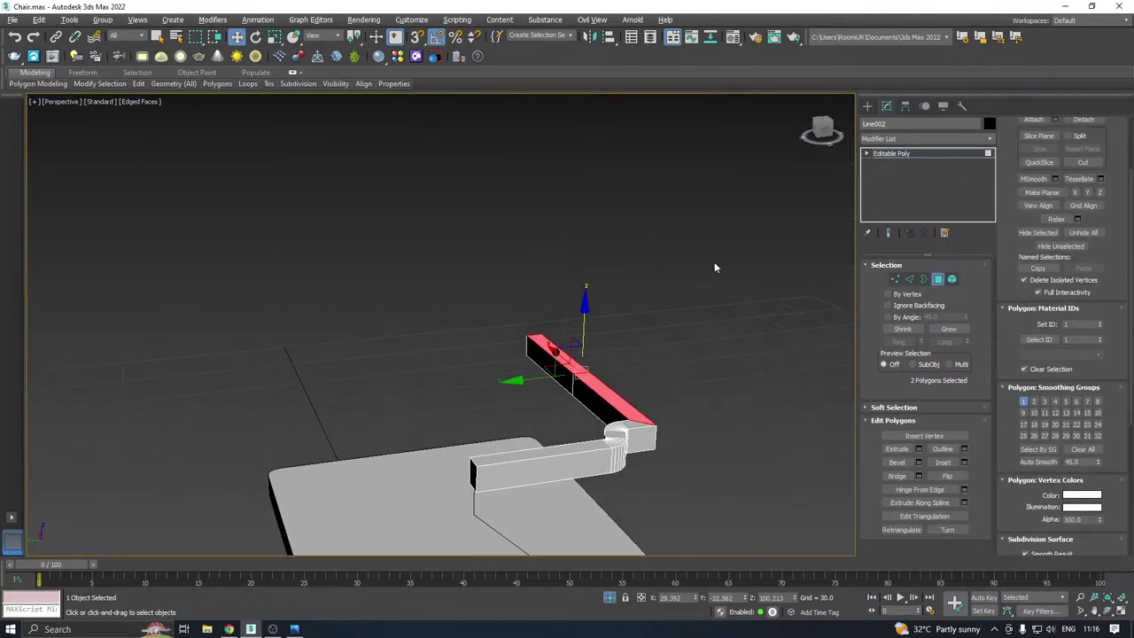
drag(584, 333, 590, 274)
alt+middle_drag(590, 274, 618, 264)
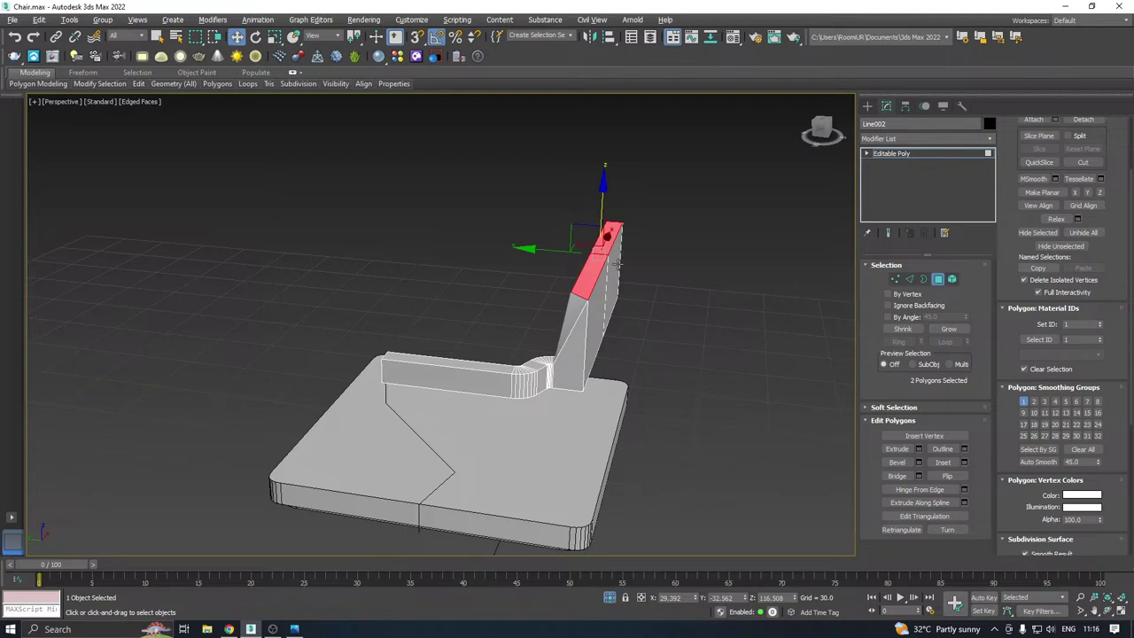
alt+middle_drag(574, 366, 639, 327)
Undo the polygon move and selections and the Editable Poly conversion, restoring the editable line
key(ctrl+z)
key(ctrl+z)
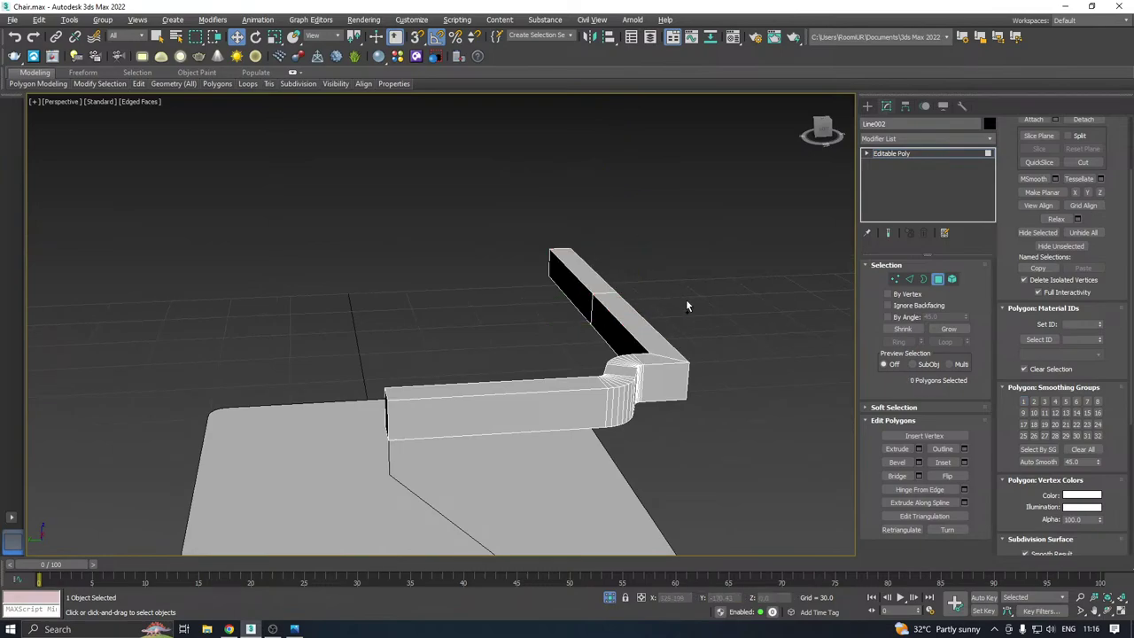
key(ctrl+z)
key(ctrl+z)
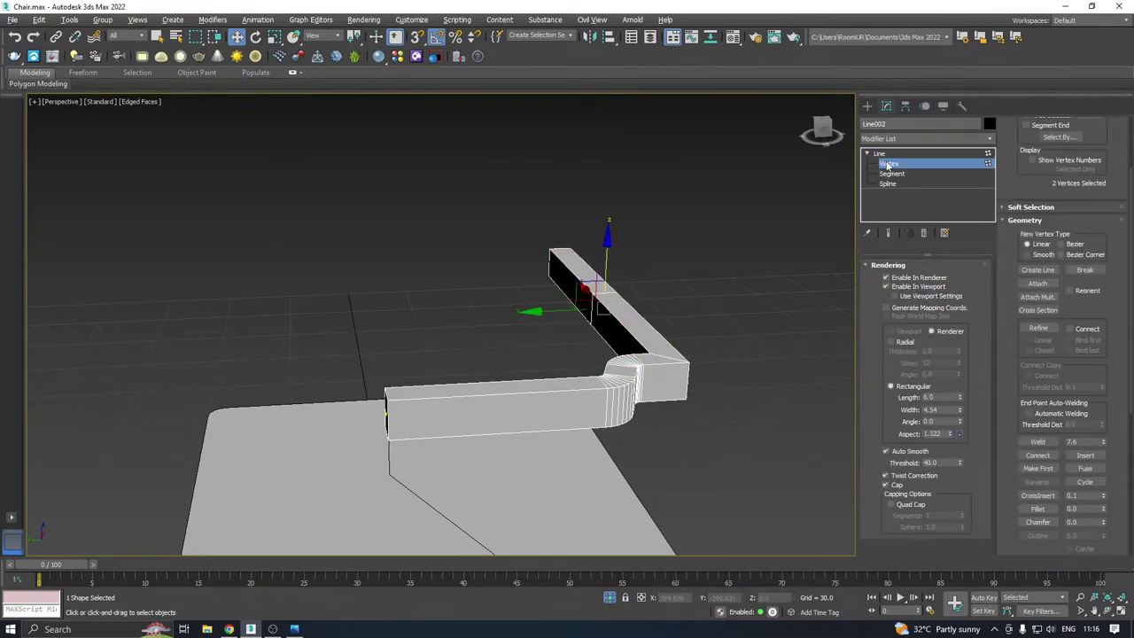
Turn off Enable In Viewport, raise the two back-stretch vertices to about Z 113.1 and shift them along negative Y
click(885, 287)
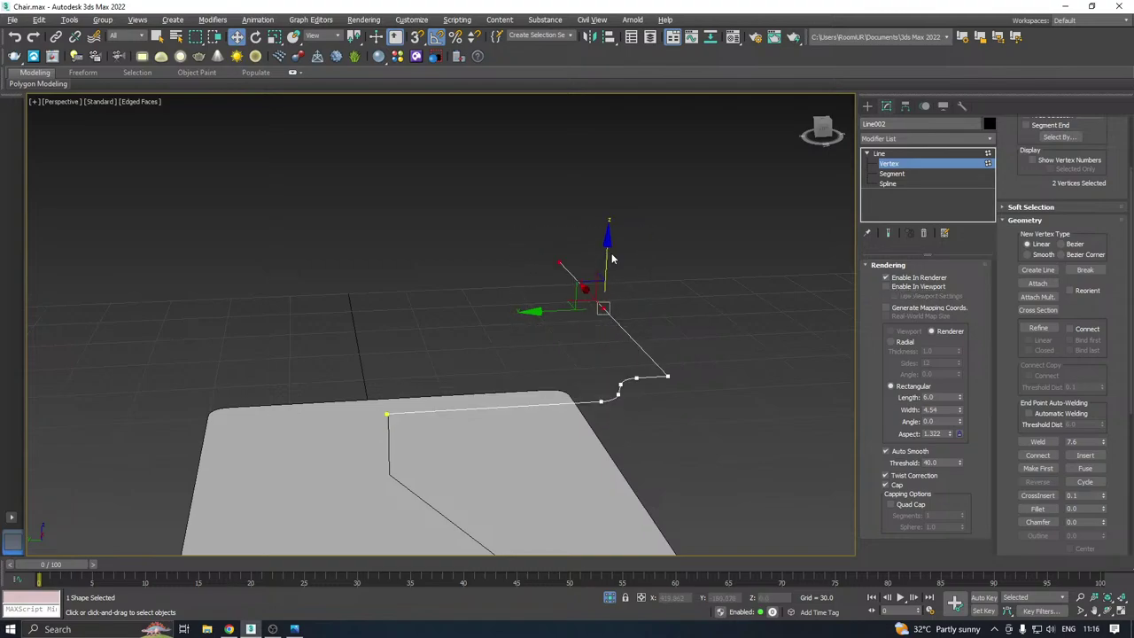
drag(609, 255, 614, 172)
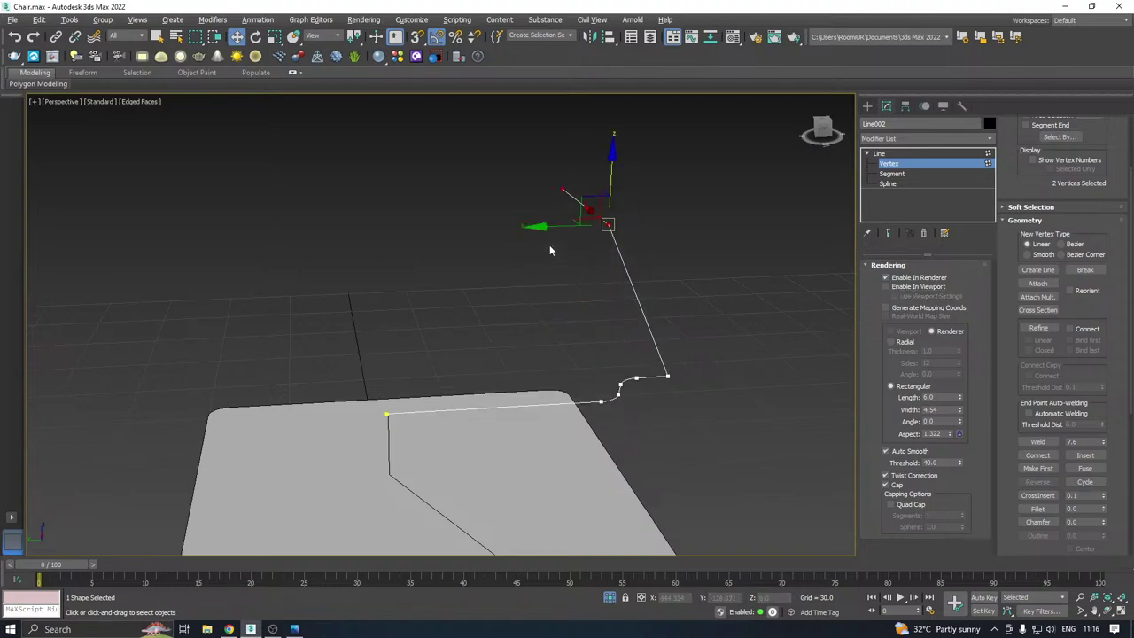
drag(549, 236, 642, 220)
alt+middle_drag(641, 219, 462, 325)
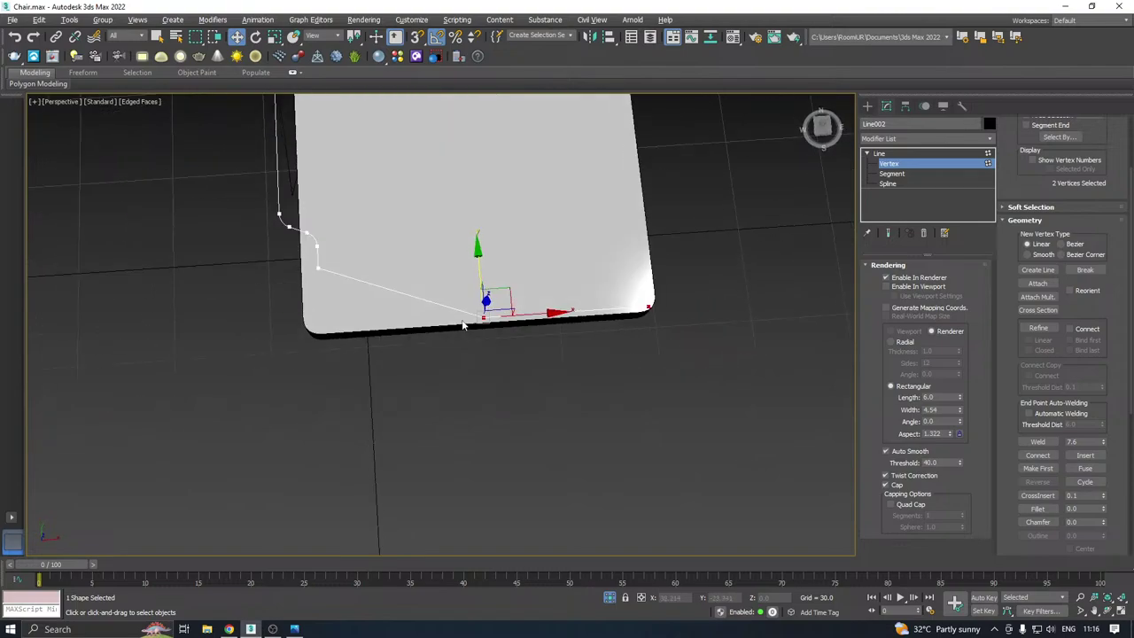
Move the raised vertex next to the line's end along negative Y to about -55.9 and convert it to Smooth
drag(507, 344, 508, 347)
drag(482, 260, 485, 289)
alt+middle_drag(485, 289, 581, 226)
right_click(585, 227)
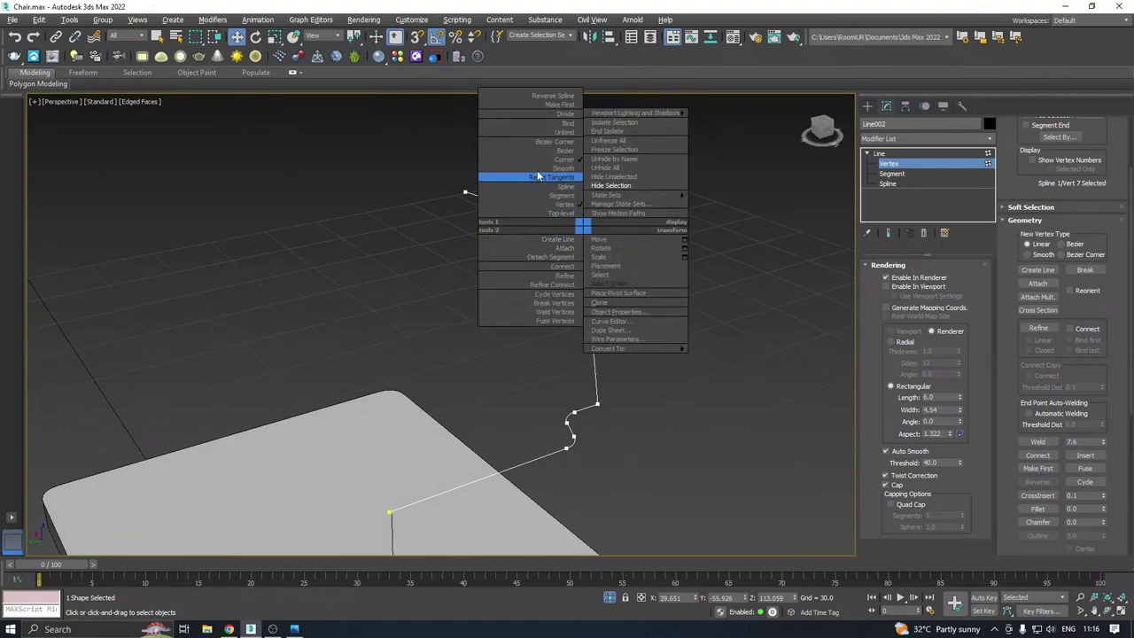
click(556, 172)
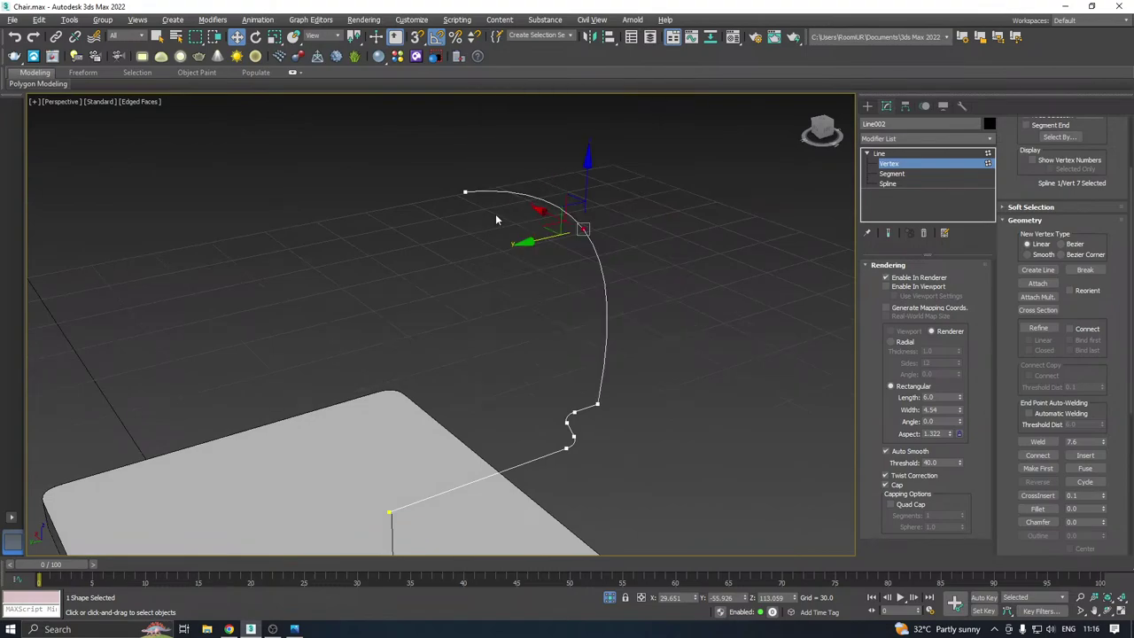
Turn on Enable In Viewport for the curved backrest line
alt+middle_drag(536, 238, 582, 232)
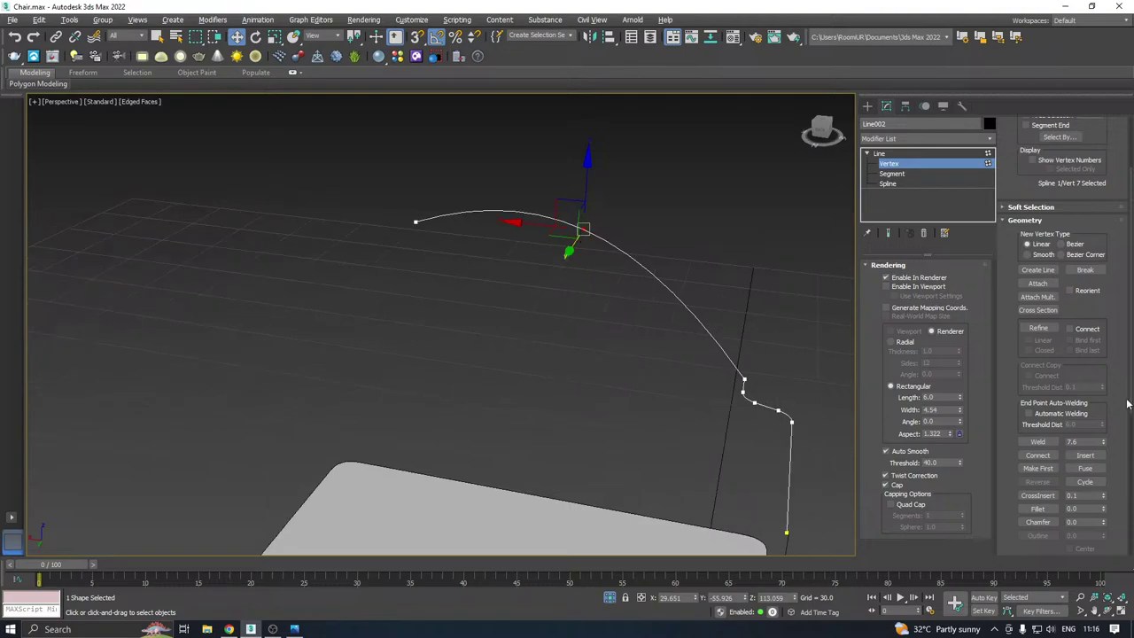
click(895, 289)
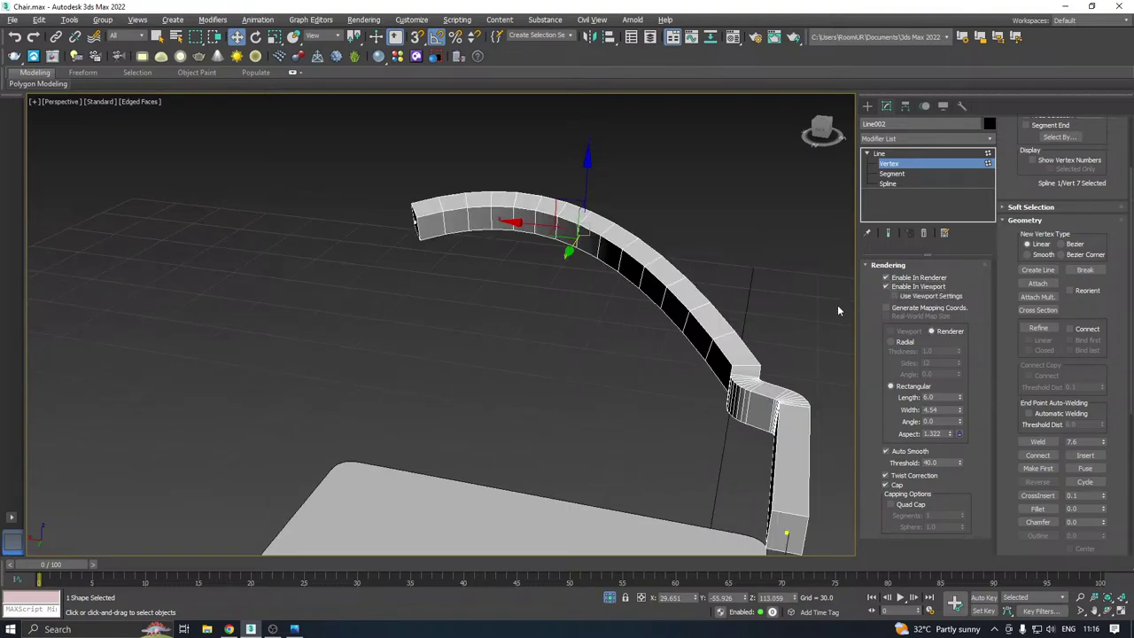
alt+middle_drag(837, 305, 667, 358)
Add a Symmetry modifier to the whole line and set its mirror axis to Y
click(990, 154)
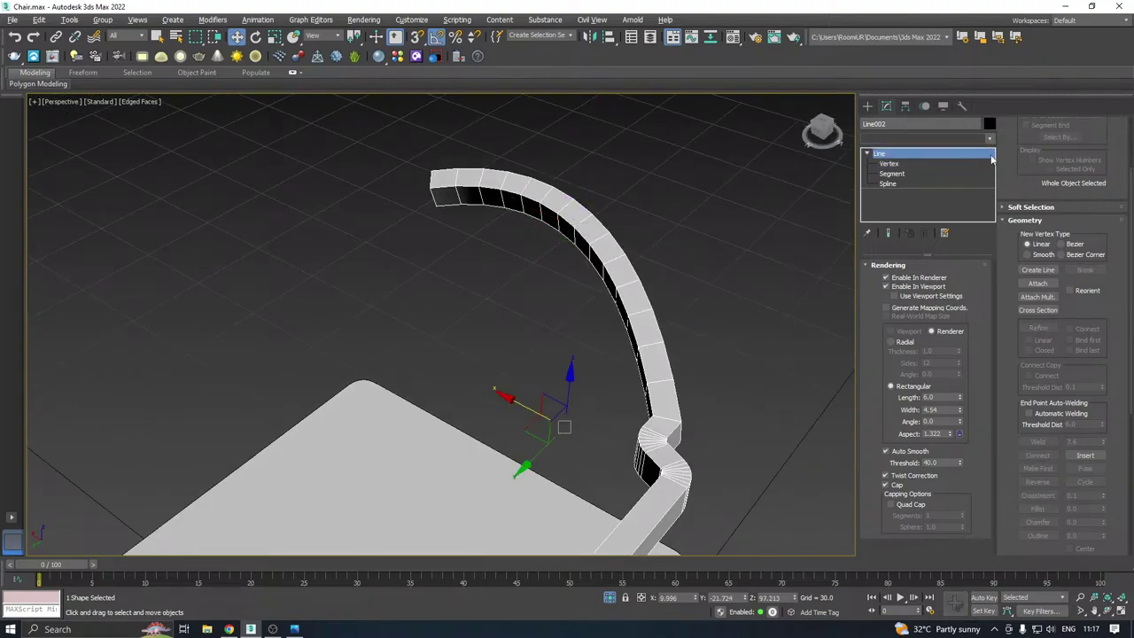
click(986, 138)
scroll(897, 352, down, 2)
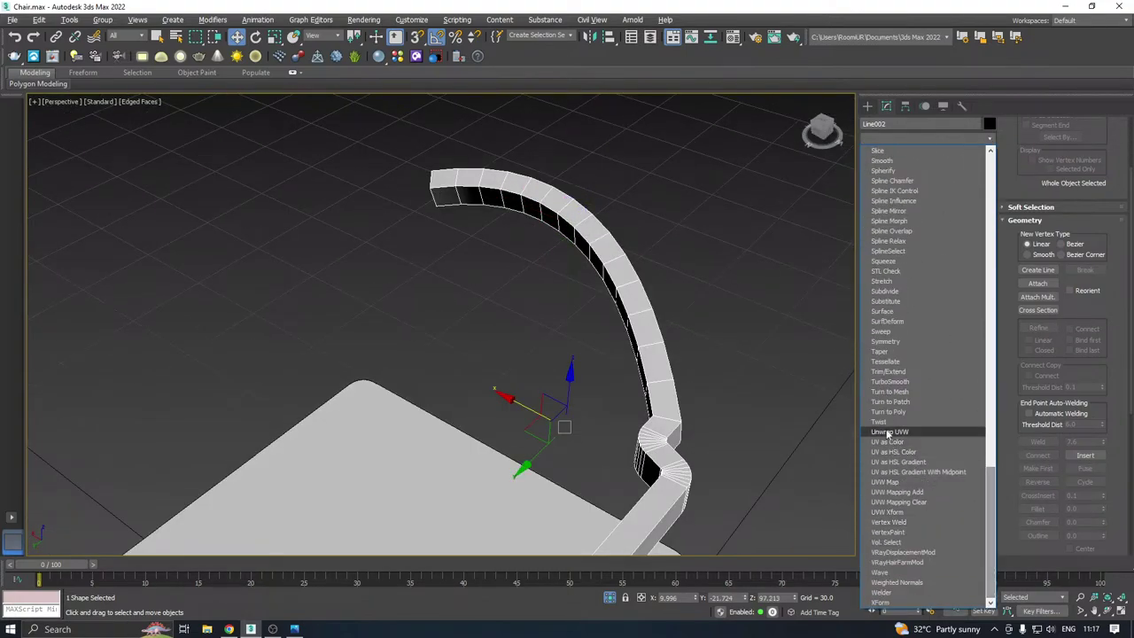
click(884, 341)
scroll(680, 298, down, 2)
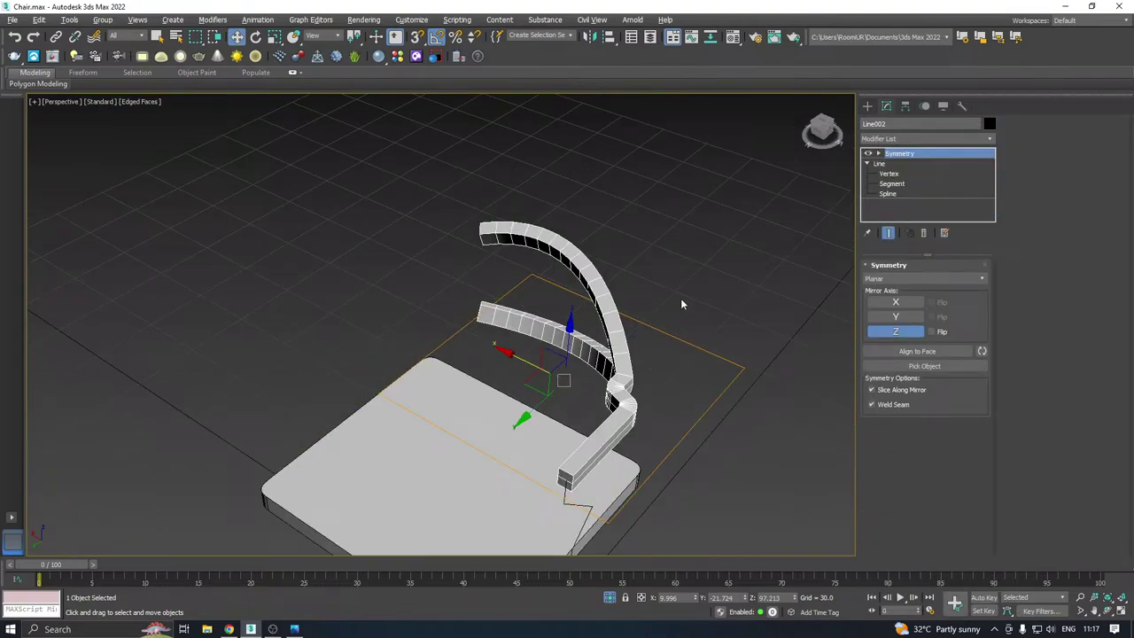
click(893, 317)
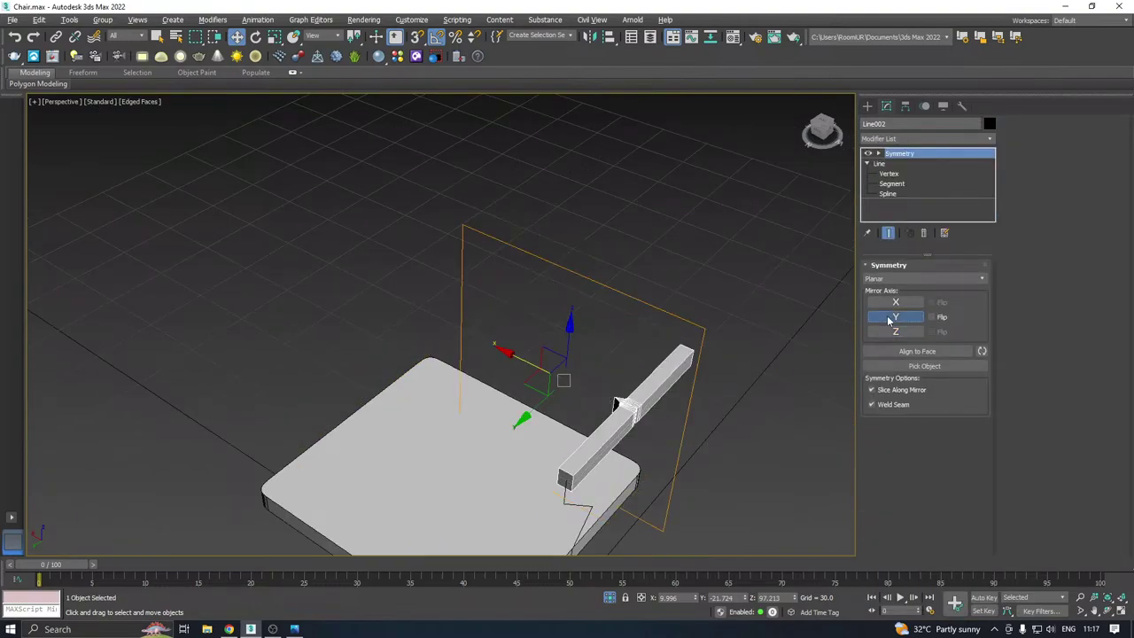
Change the Symmetry modifier's mirror axis to X and turn on Flip for it
click(940, 319)
click(941, 321)
click(896, 303)
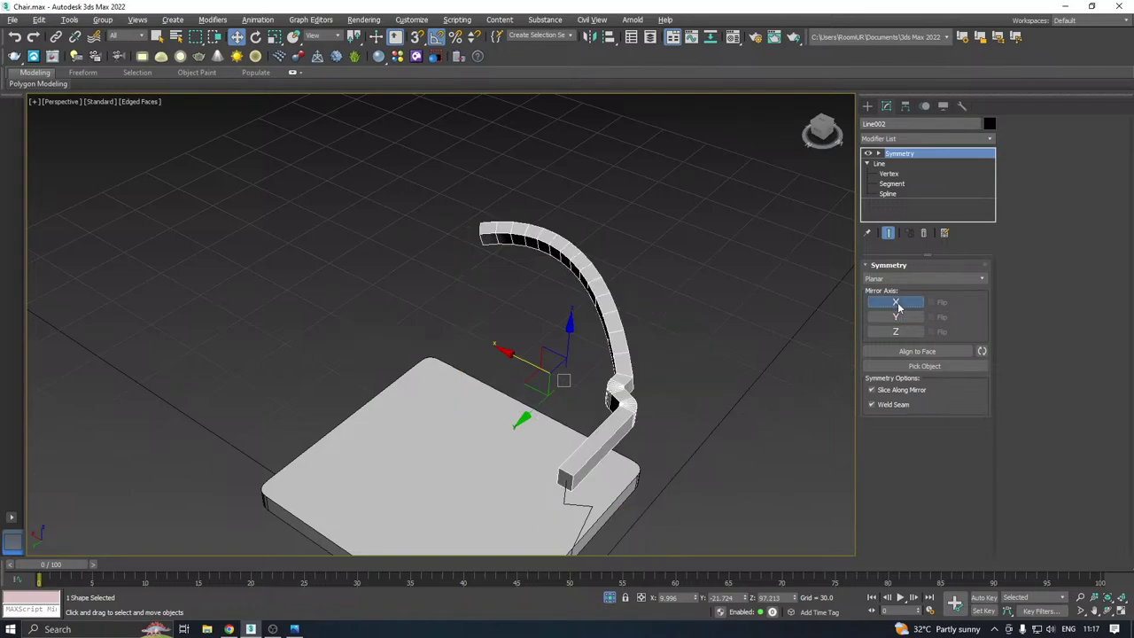
click(942, 304)
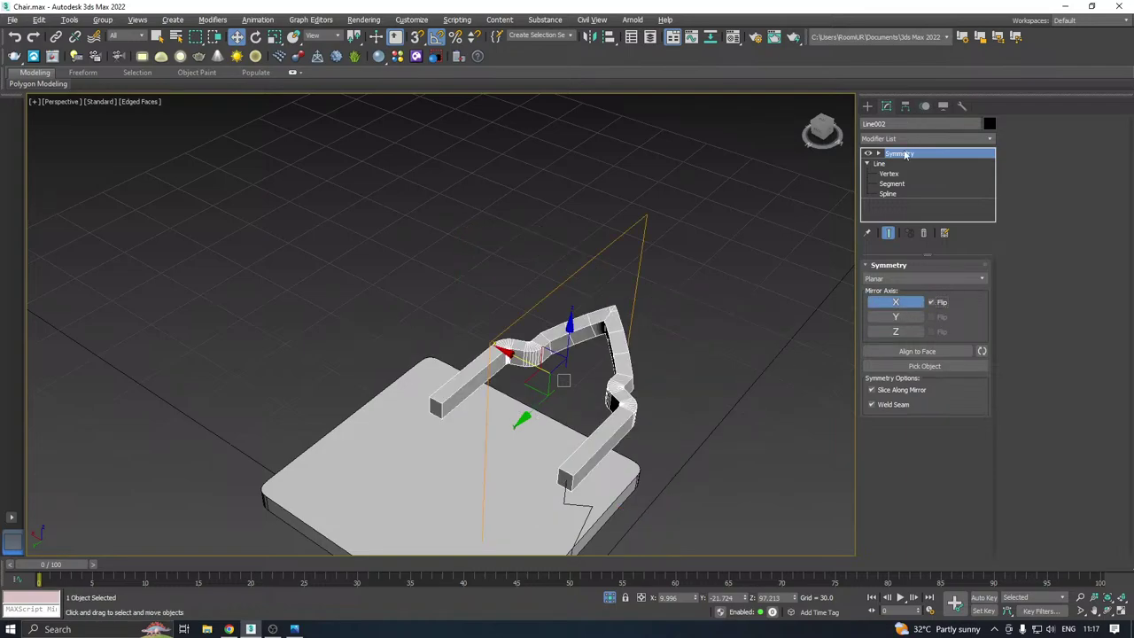
Shift the Symmetry mirror plane along X to about 37
click(889, 166)
drag(526, 339, 443, 324)
alt+middle_drag(503, 335, 514, 288)
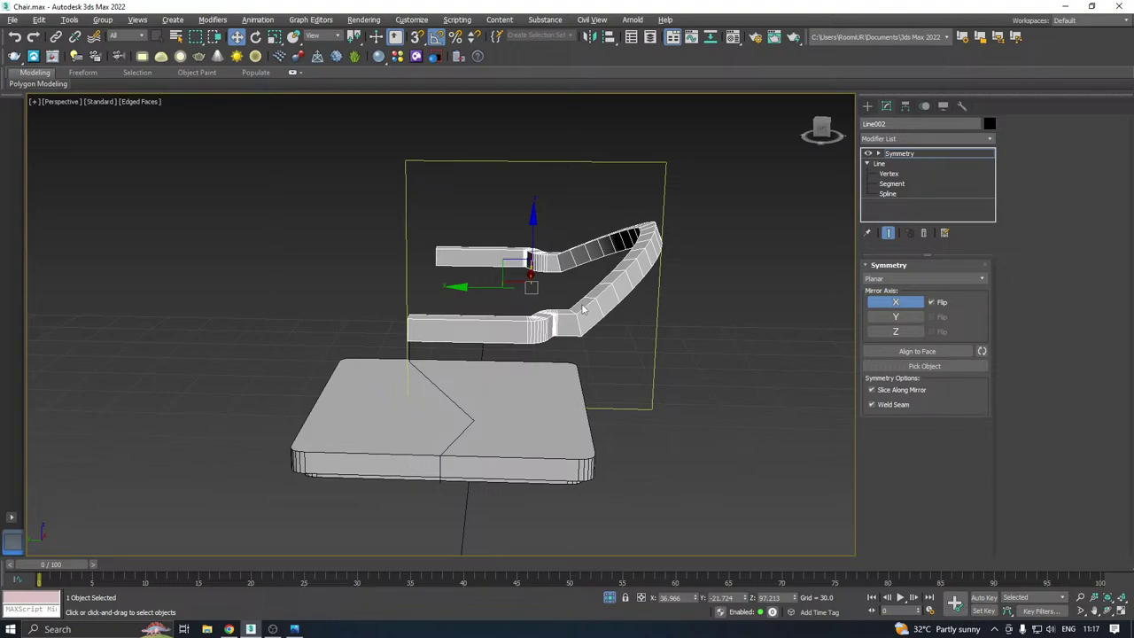
mouse_move(583, 308)
alt+middle_down()
mouse_move(576, 274)
mouse_move(592, 305)
mouse_move(581, 329)
alt+middle_up()
Lower the vertex next to the line's end along Z to about 94.6 with the mirrored result shown
click(906, 174)
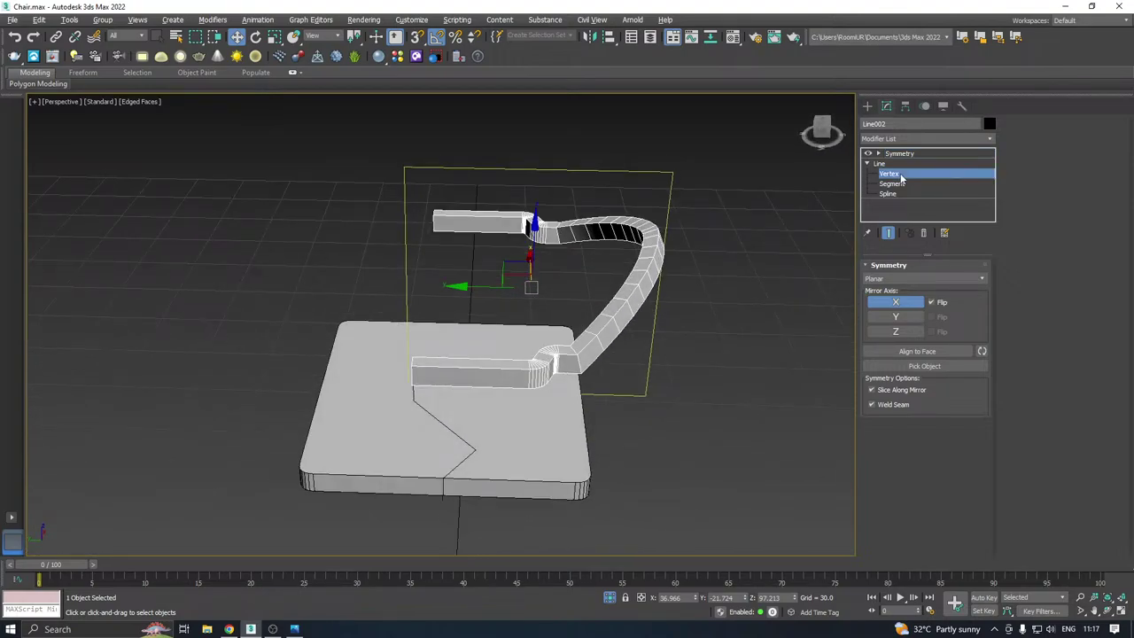
alt+middle_drag(708, 252, 705, 232)
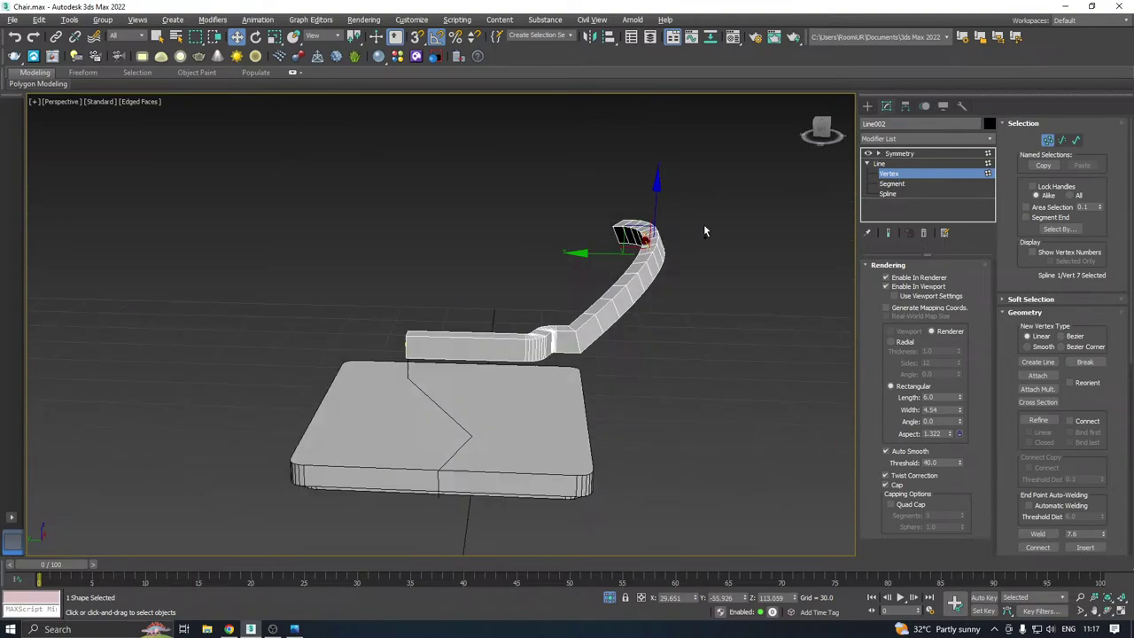
click(886, 234)
drag(653, 204, 679, 253)
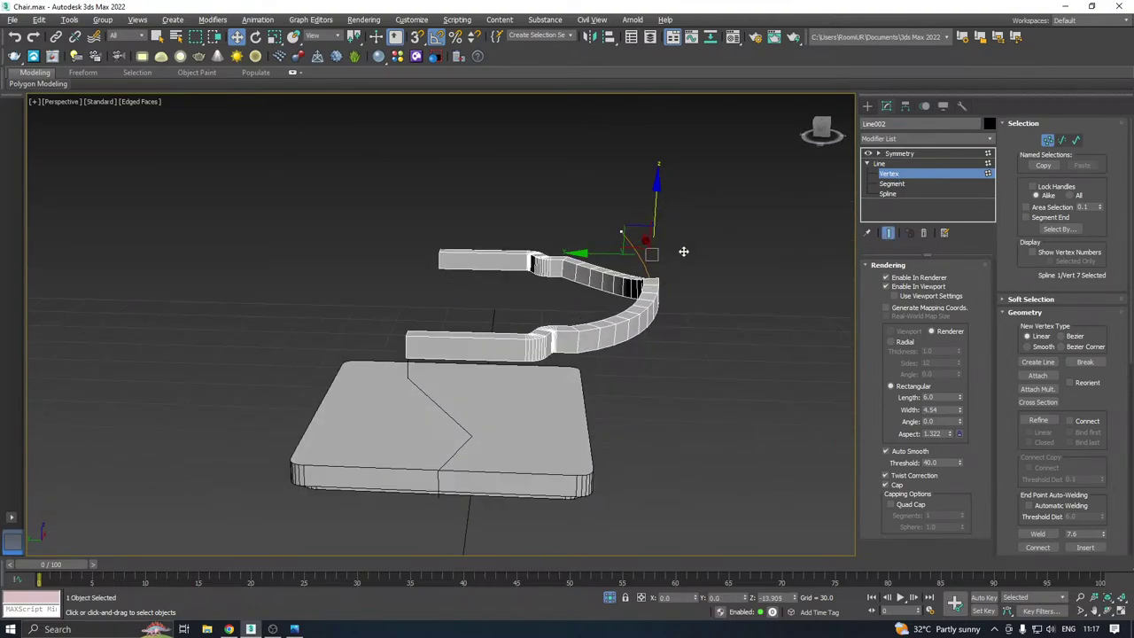
alt+middle_drag(680, 270, 576, 262)
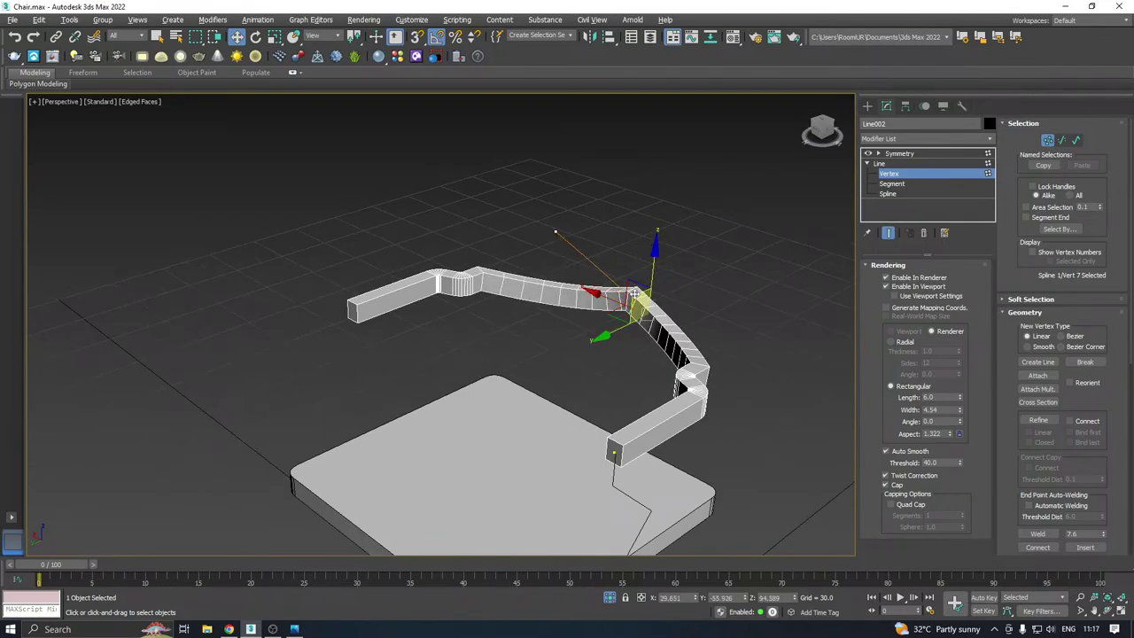
scroll(632, 302, up, 3)
key(e)
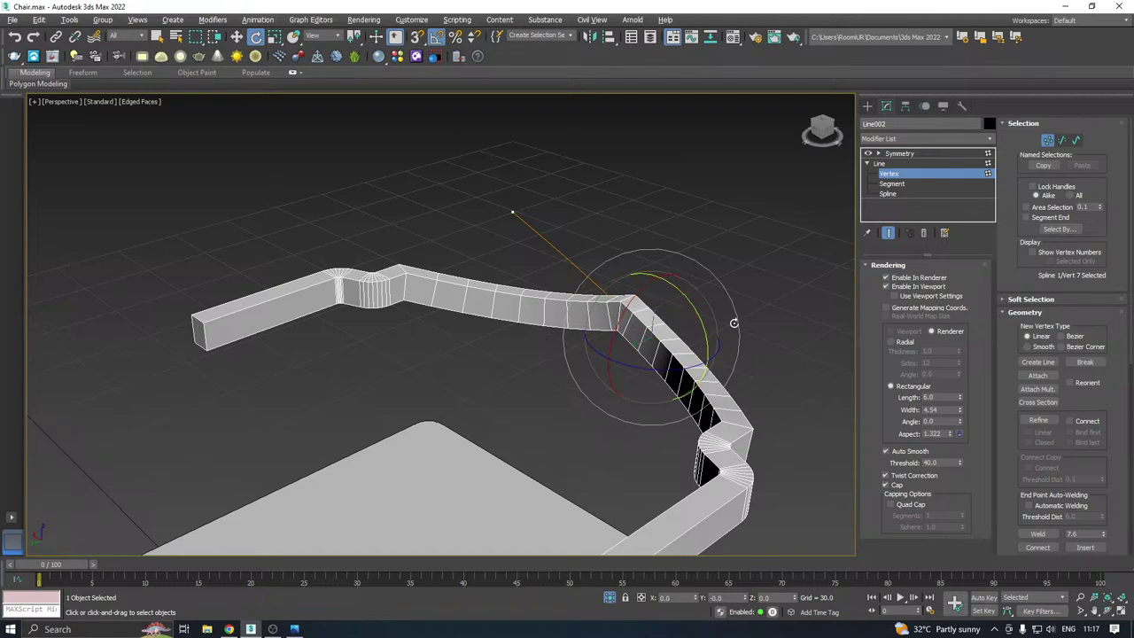
key(w)
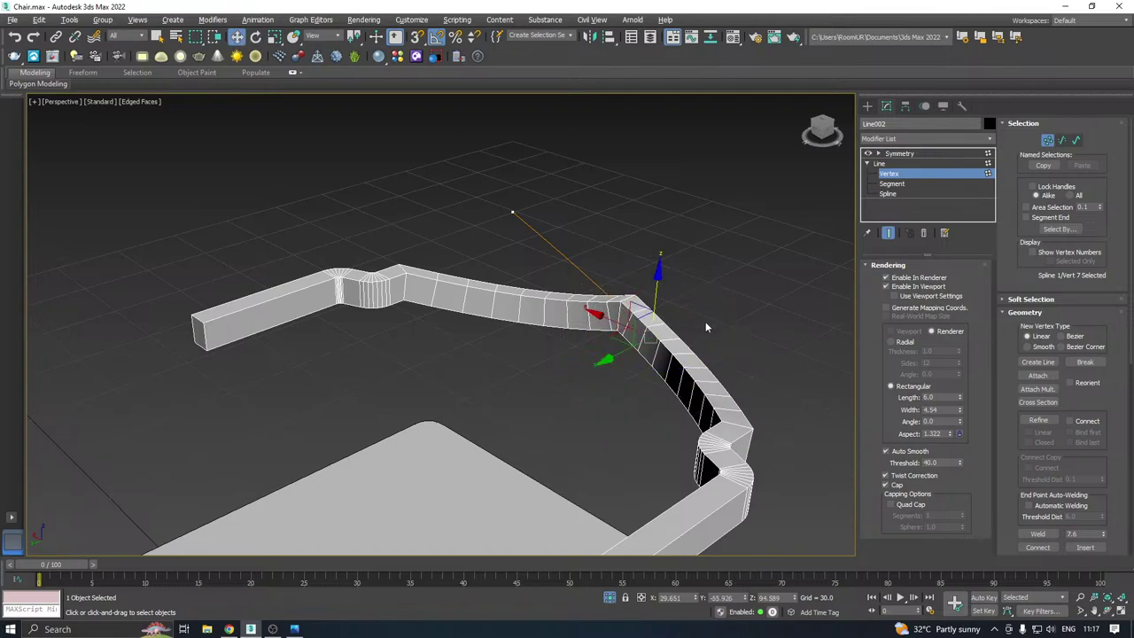
alt+middle_drag(706, 322, 620, 276)
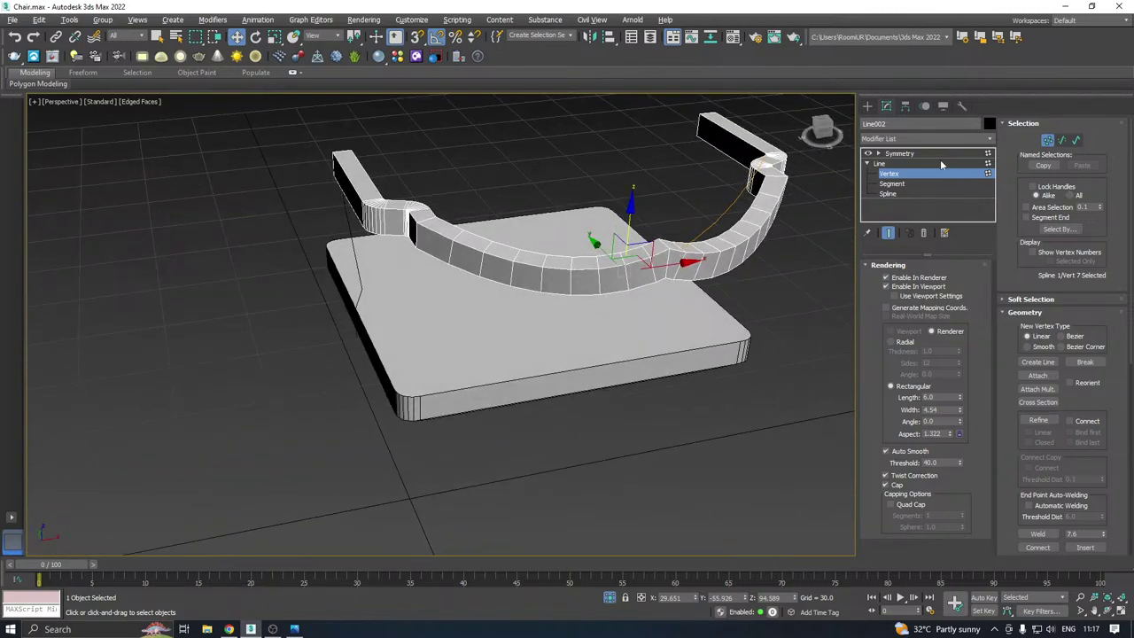
Hide the Symmetry modifier's effect and convert the vertex next to the line's end to Bezier
click(868, 154)
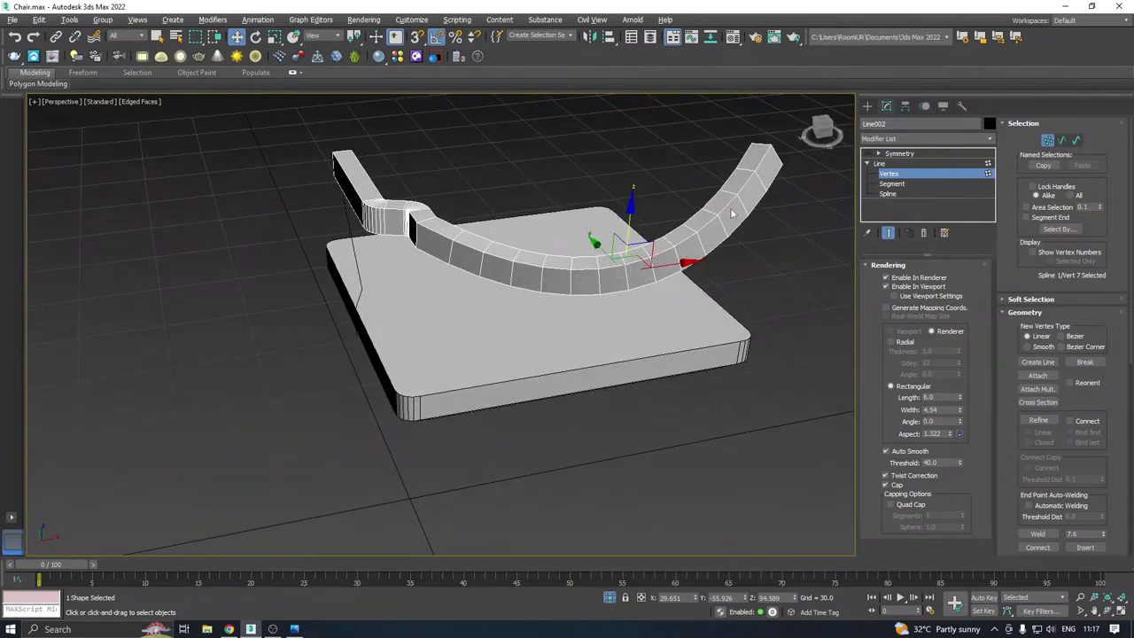
alt+middle_drag(732, 213, 661, 279)
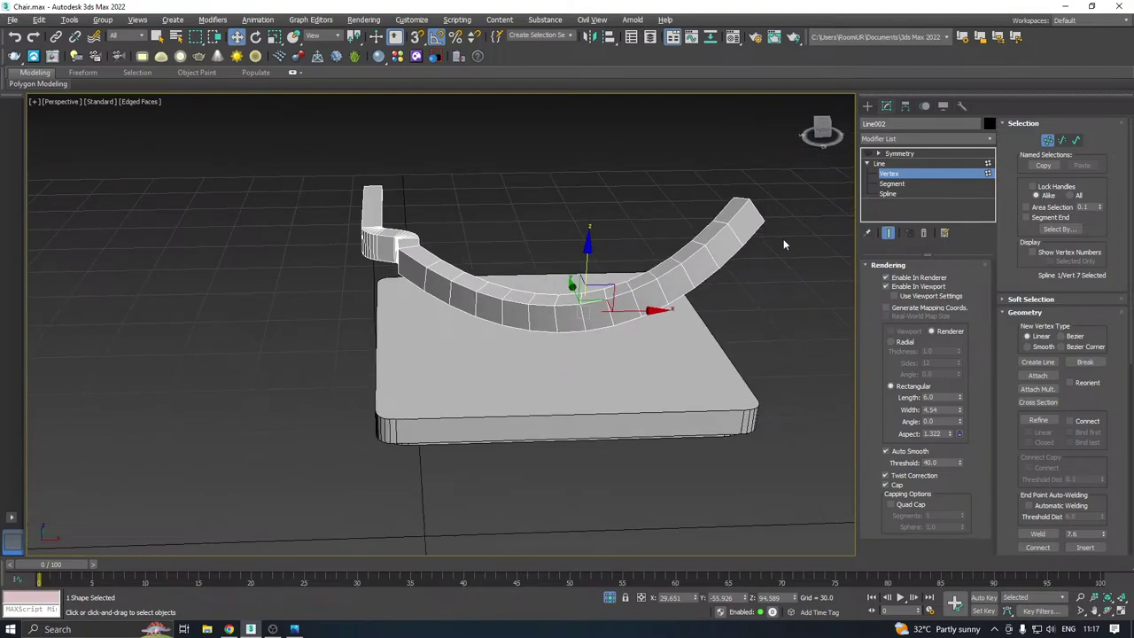
right_click(580, 302)
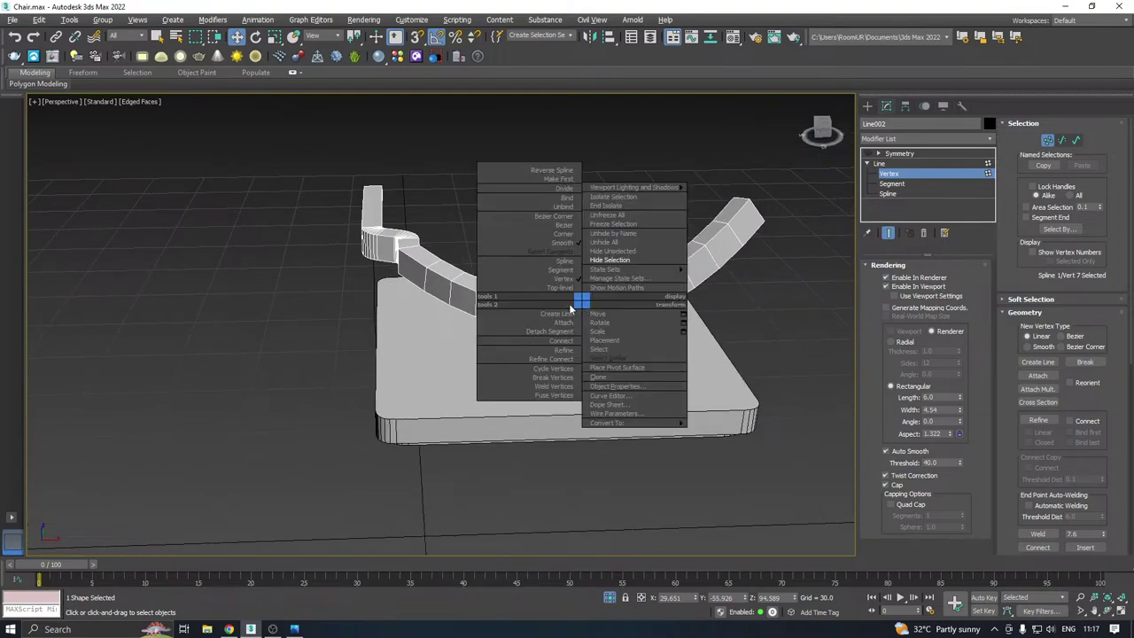
click(565, 226)
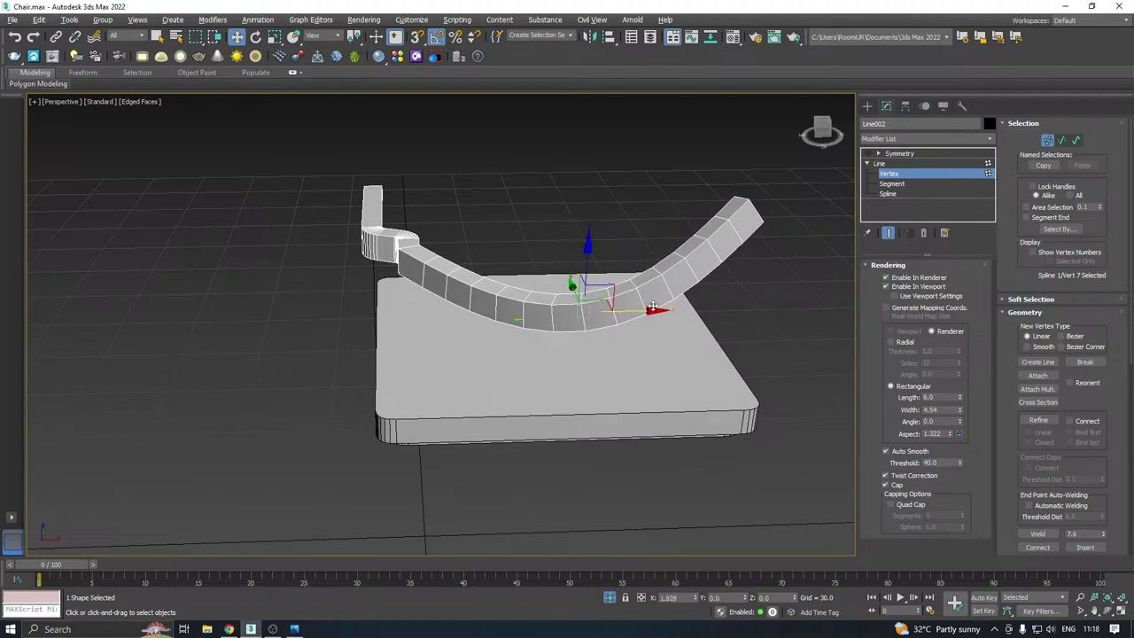
Lower the line's end vertex along Z to about 89.5 and make the Symmetry modifier visible again
drag(784, 255, 781, 251)
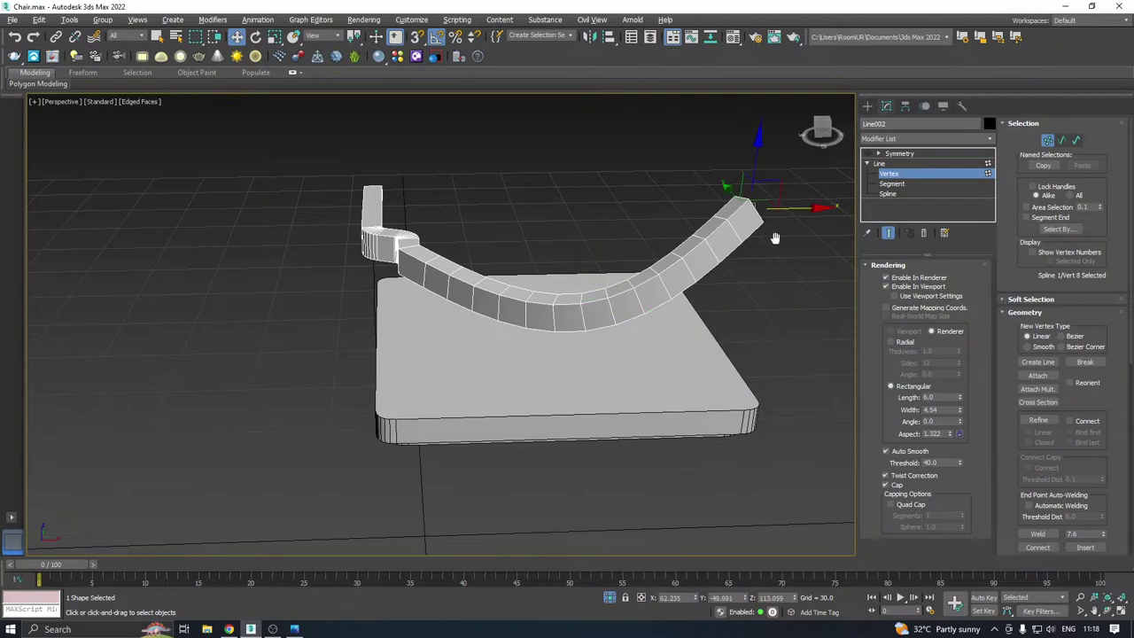
middle_drag(777, 239, 710, 257)
drag(676, 187, 675, 280)
middle_drag(788, 288, 682, 235)
click(867, 155)
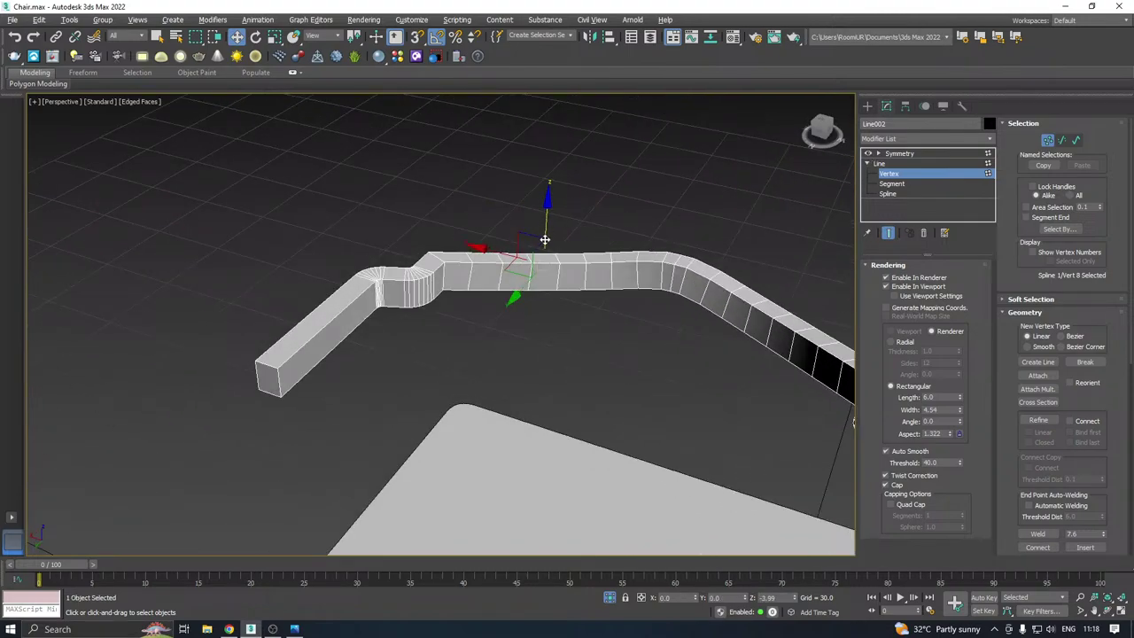
drag(544, 222, 544, 242)
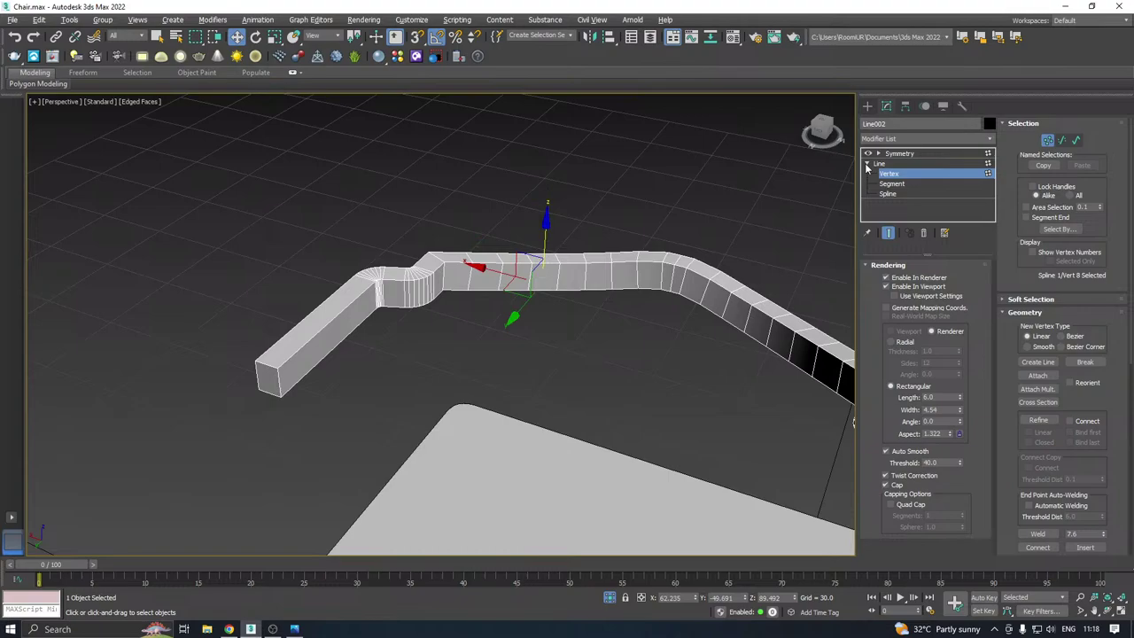
With the mirrored half hidden, raise the line's end vertex along Z and its neighbouring vertex to about Z 98.1
click(888, 233)
drag(546, 246, 548, 211)
alt+middle_drag(719, 285, 606, 259)
drag(588, 235, 590, 236)
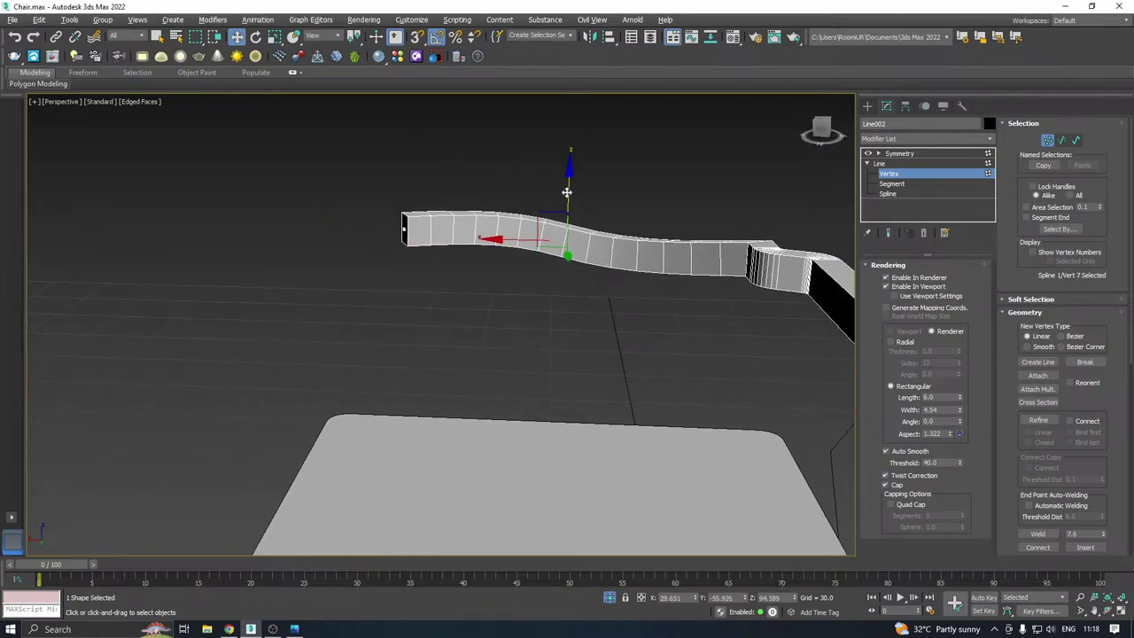
drag(568, 192, 568, 175)
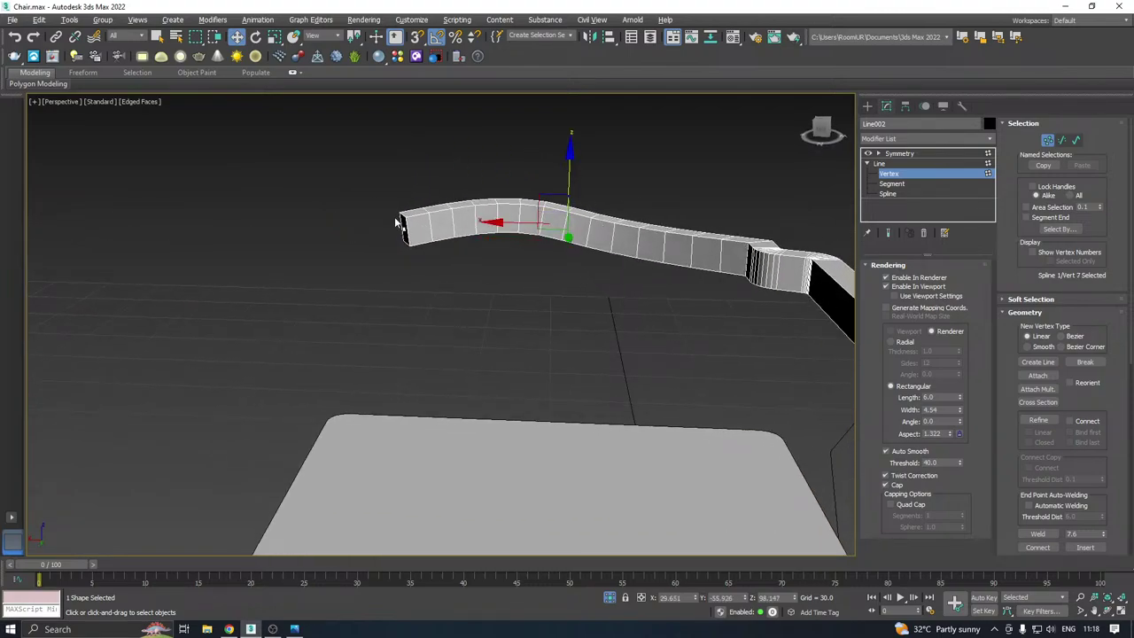
drag(425, 260, 426, 260)
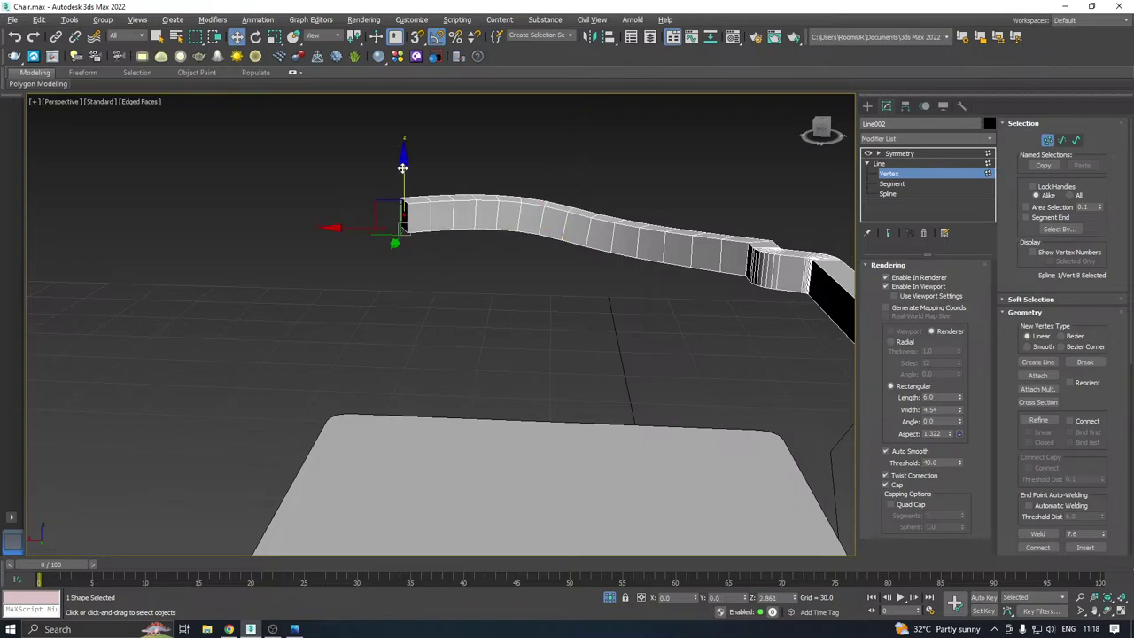
drag(403, 182, 404, 169)
Convert the vertex next to the line's end to Corner, lower the end vertex to about Z 99.7 and display the mirrored result
drag(473, 306, 473, 306)
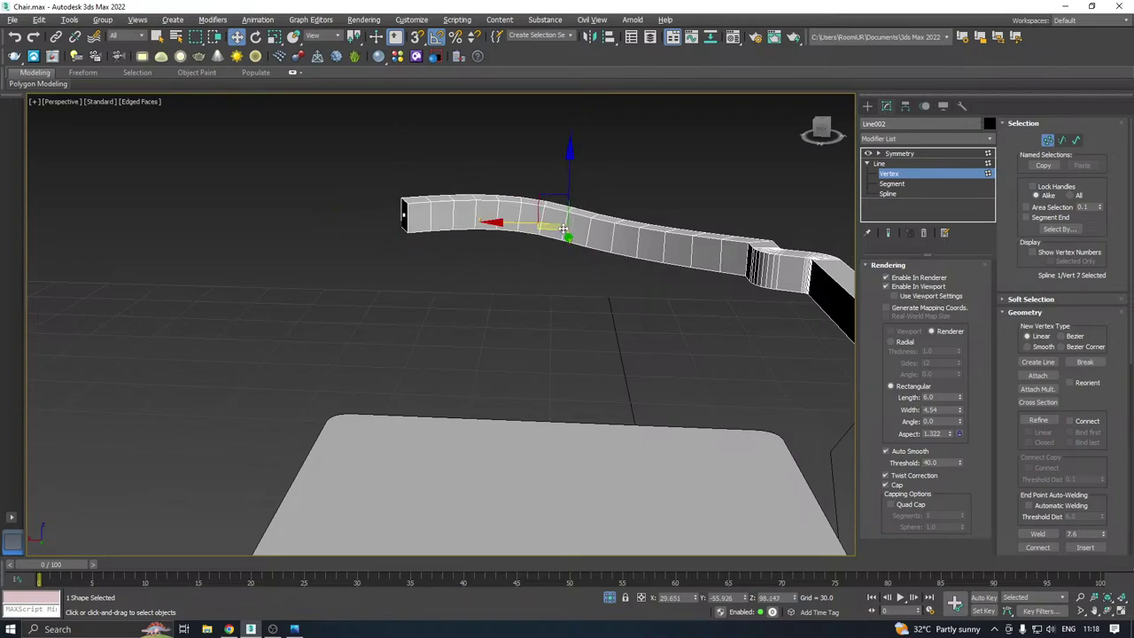
right_click(564, 230)
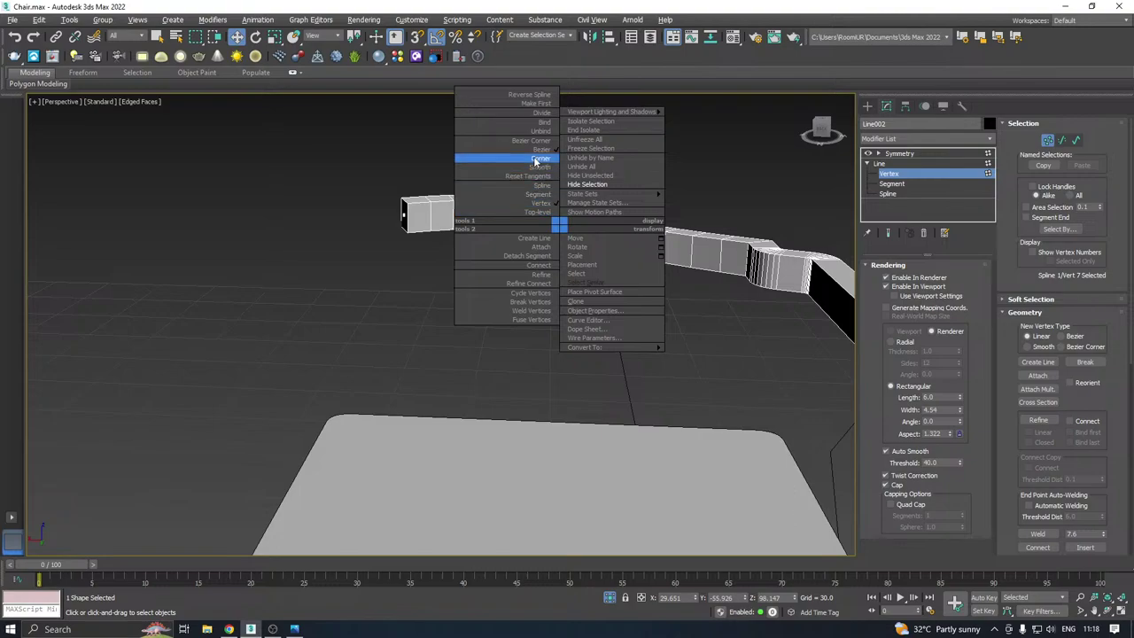
click(535, 161)
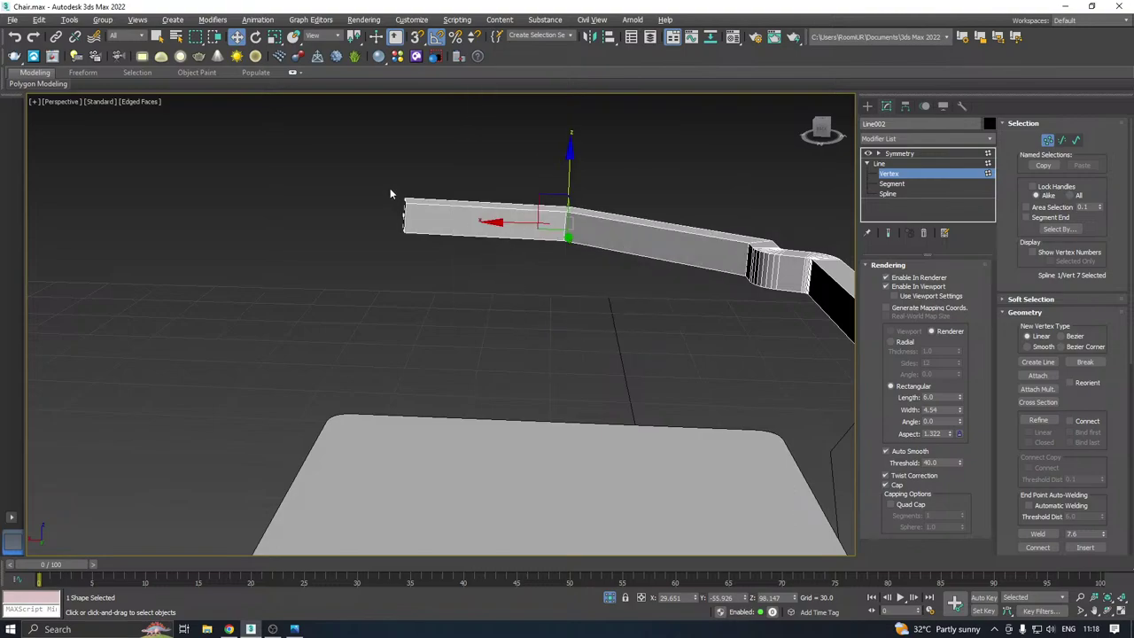
drag(425, 252, 425, 253)
drag(406, 162, 406, 169)
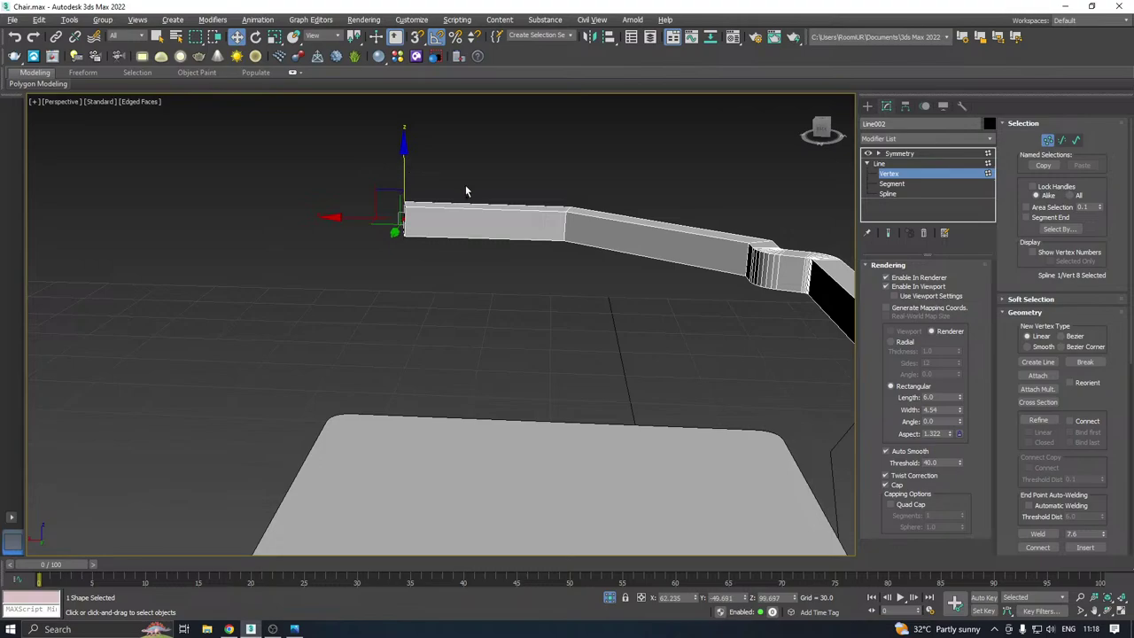
click(887, 234)
alt+middle_drag(607, 241, 666, 241)
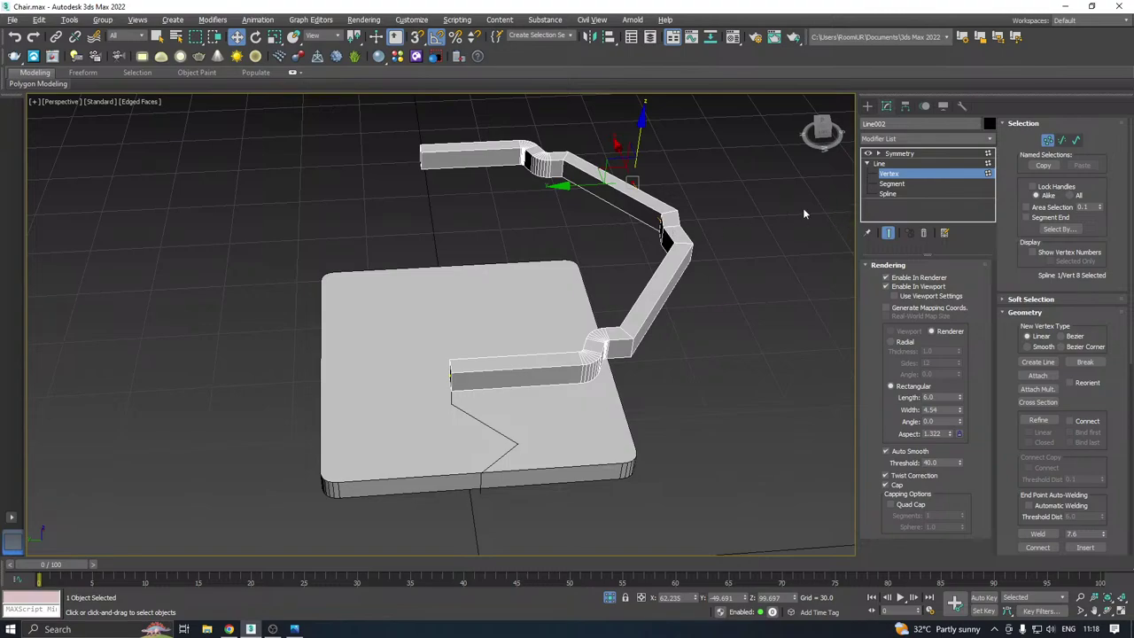
alt+middle_drag(805, 213, 752, 246)
Hide the mirrored result and convert the vertex next to the line's end to Bezier Corner
click(888, 233)
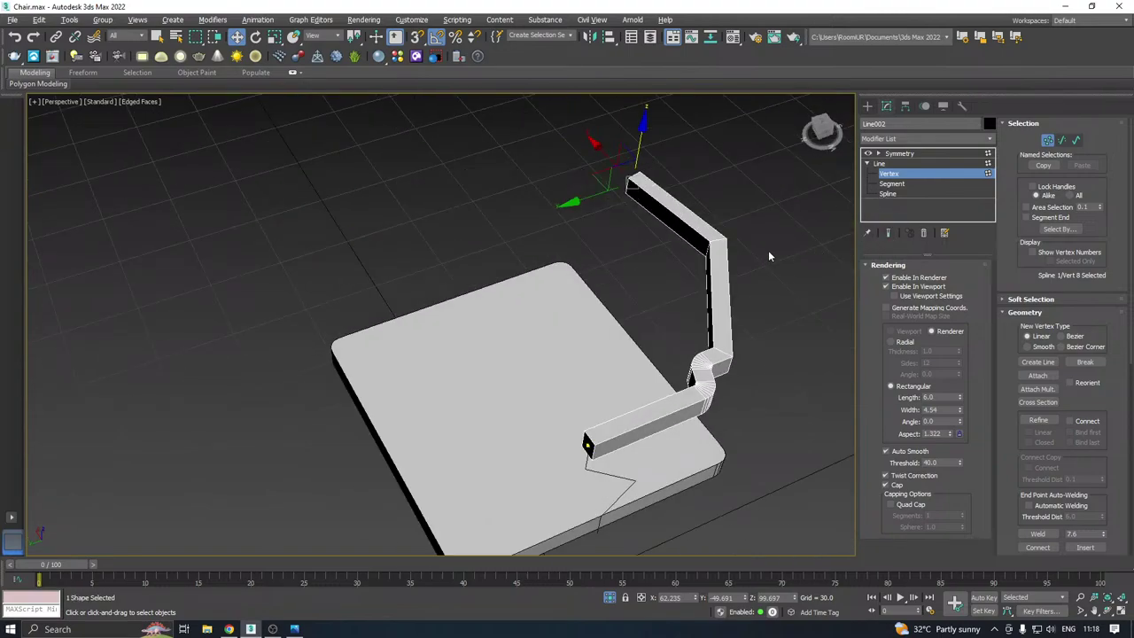
drag(734, 227, 684, 273)
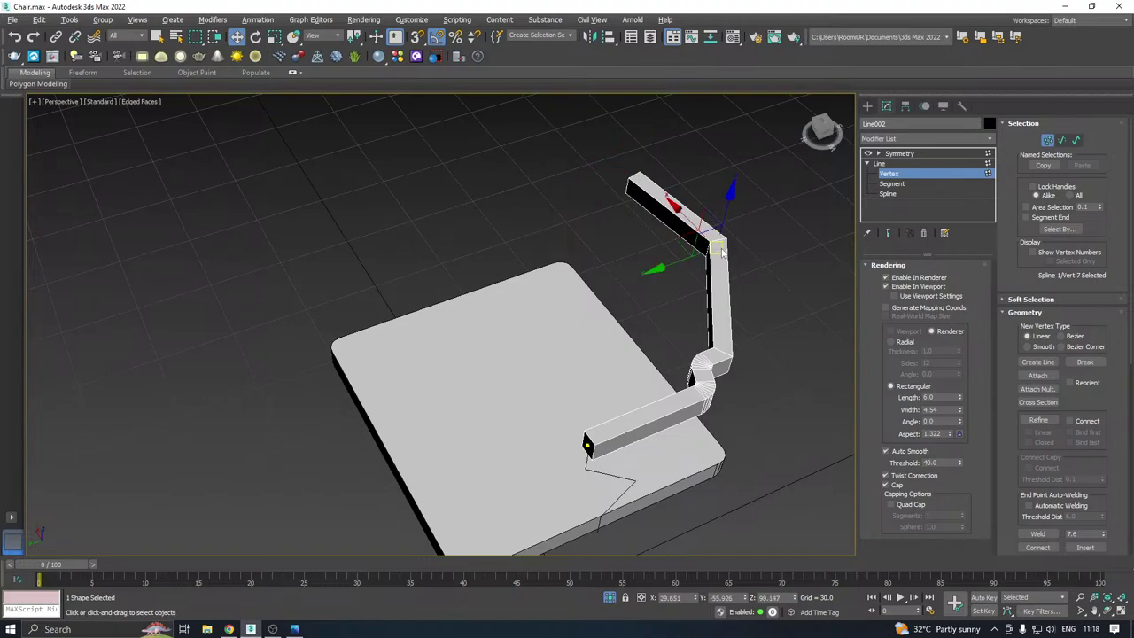
right_click(722, 253)
click(701, 170)
right_click(722, 244)
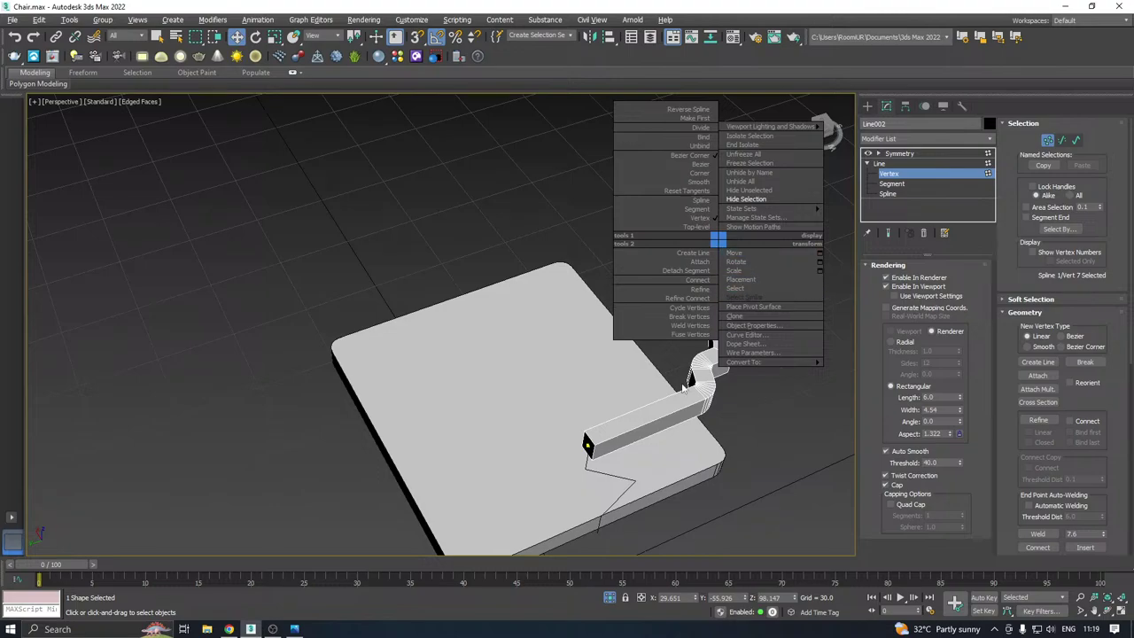
Fillet the vertex next to the line's end by 26.8 and show the mirrored backrest frame again
middle_drag(683, 388, 567, 396)
scroll(1038, 429, down, 5)
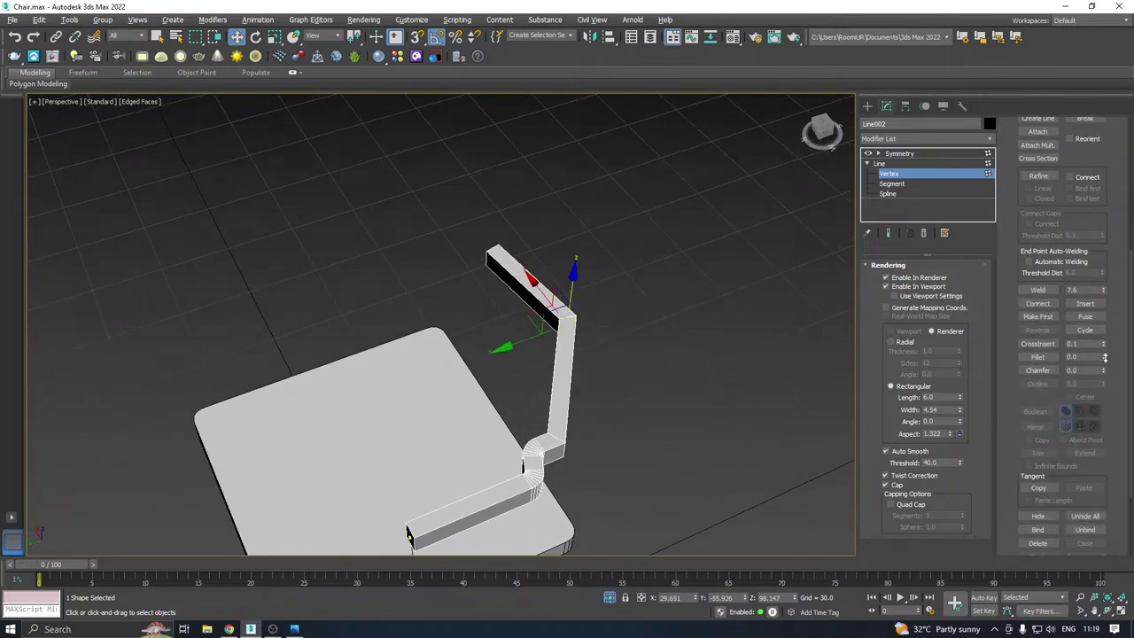
drag(1105, 357, 1037, 200)
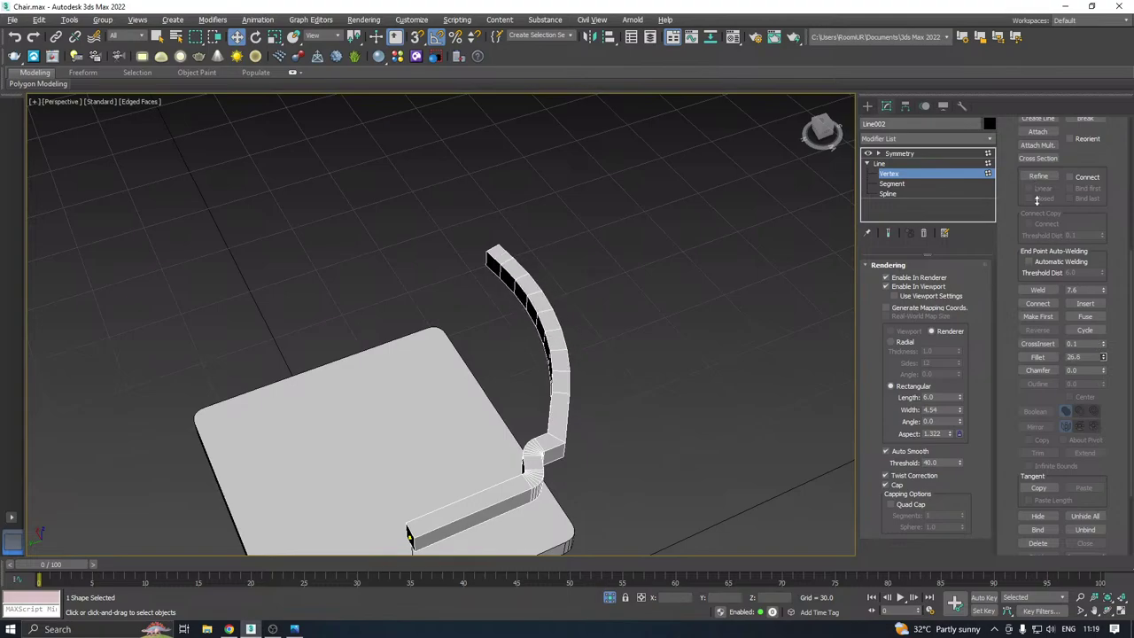
click(890, 233)
alt+middle_drag(629, 301, 803, 230)
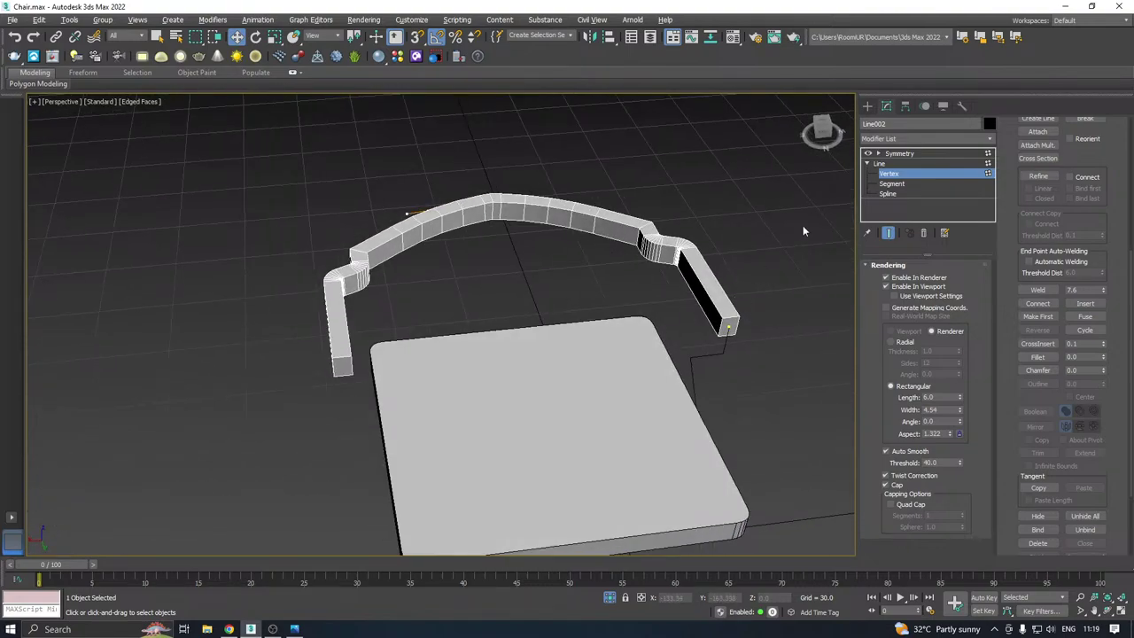
Return to the Symmetry modifier and shift its mirror plane along X to about 46.7
click(880, 164)
click(898, 155)
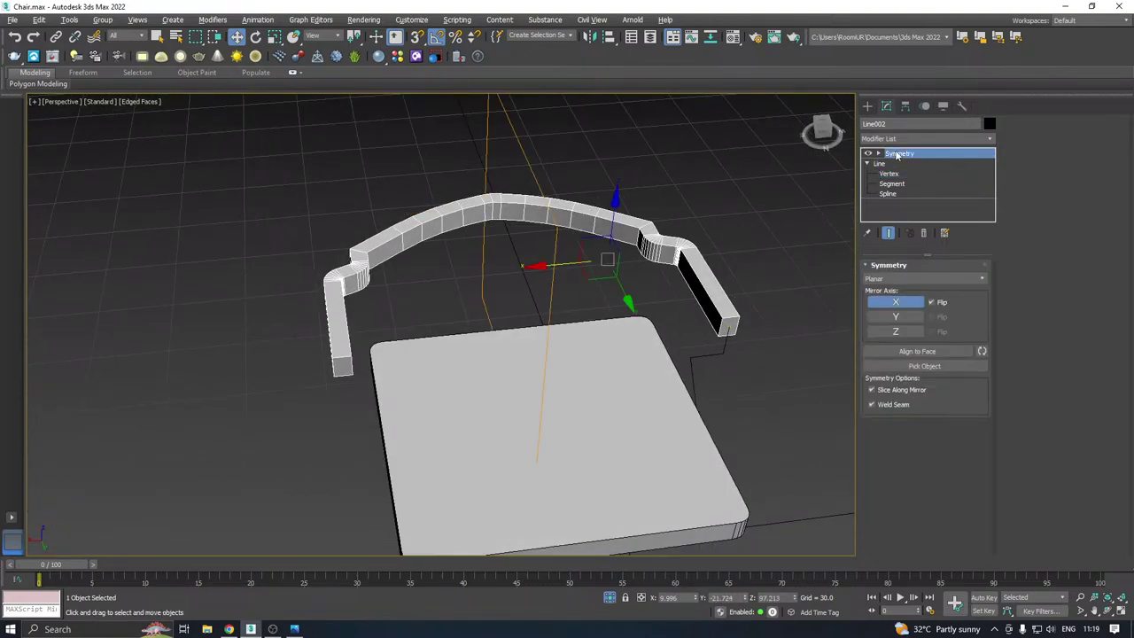
mouse_move(444, 276)
mouse_down()
mouse_move(413, 274)
mouse_move(456, 266)
mouse_up()
alt+middle_drag(530, 267, 440, 303)
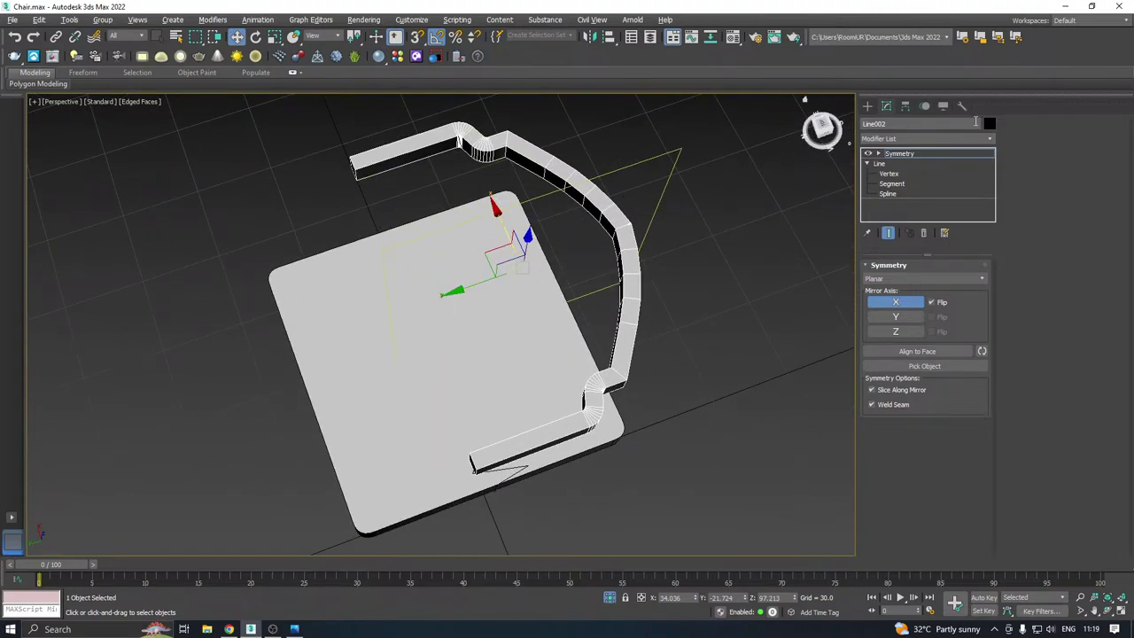
drag(507, 227, 499, 185)
alt+middle_drag(614, 228, 561, 288)
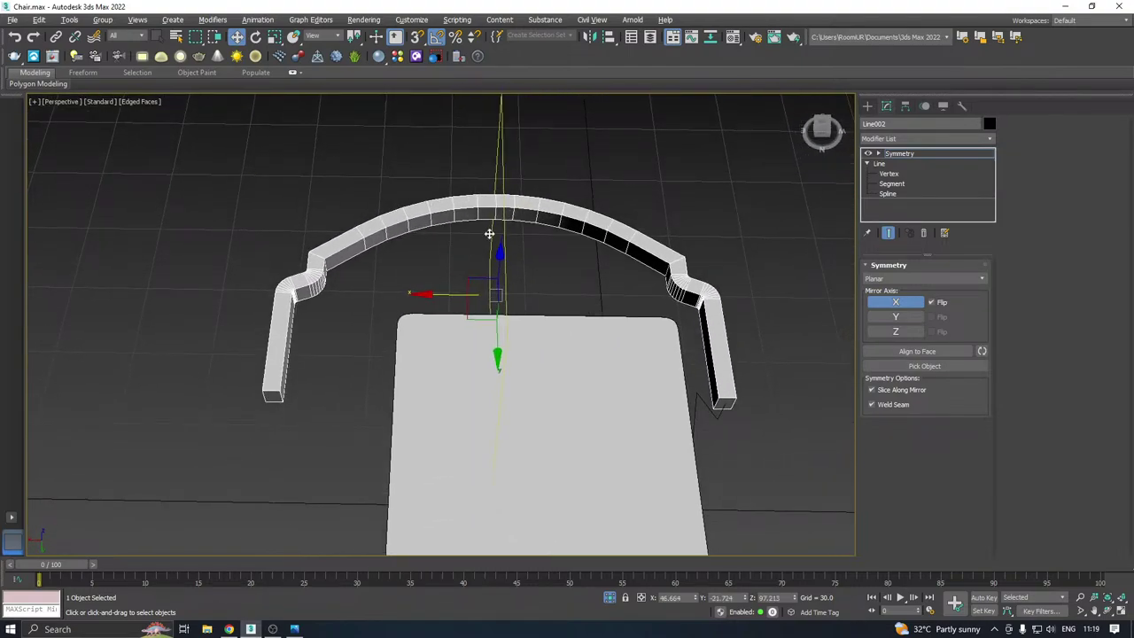
alt+middle_drag(490, 233, 478, 259)
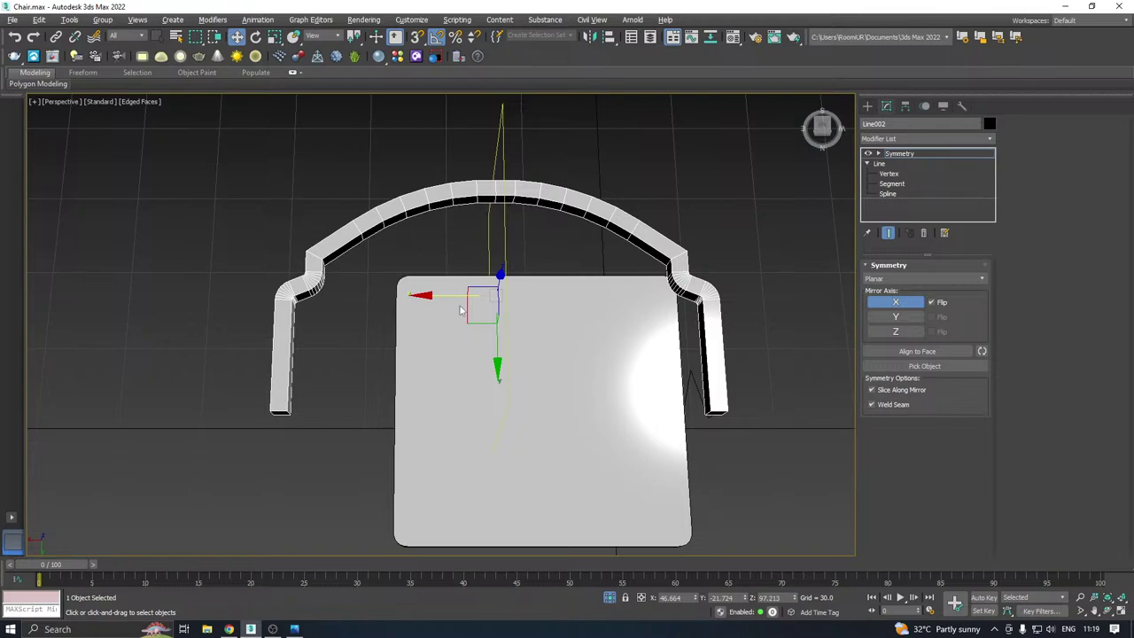
Collapse the Symmetry modifier into the armrest and backrest frame and convert the result to an editable poly
alt+middle_drag(447, 299, 485, 232)
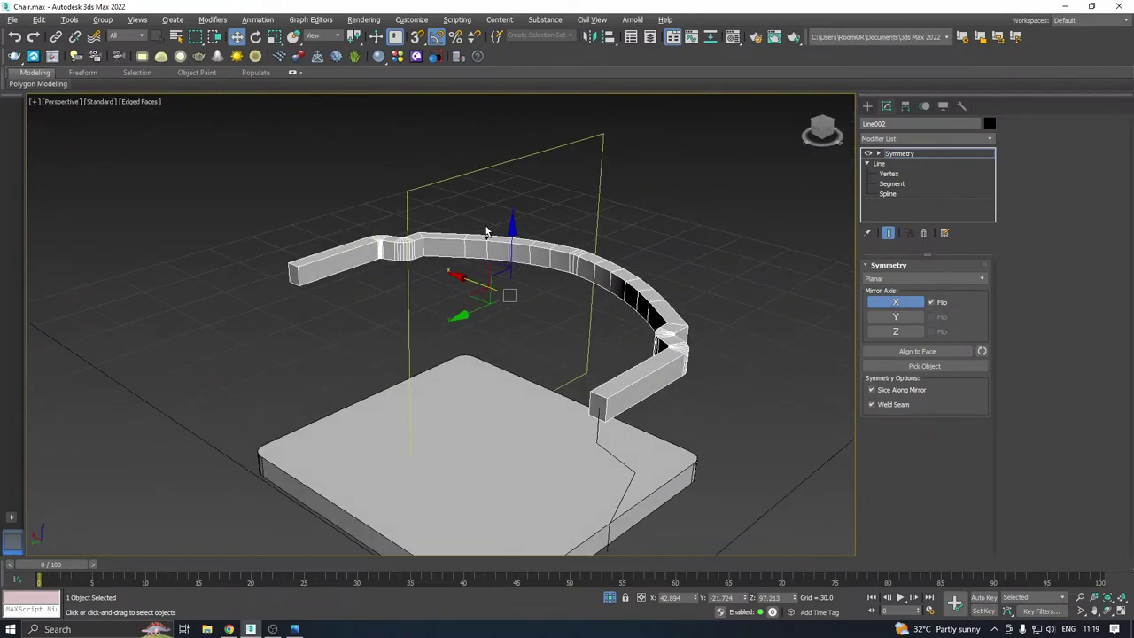
alt+middle_drag(801, 180, 802, 217)
alt+middle_drag(603, 248, 594, 274)
right_click(920, 163)
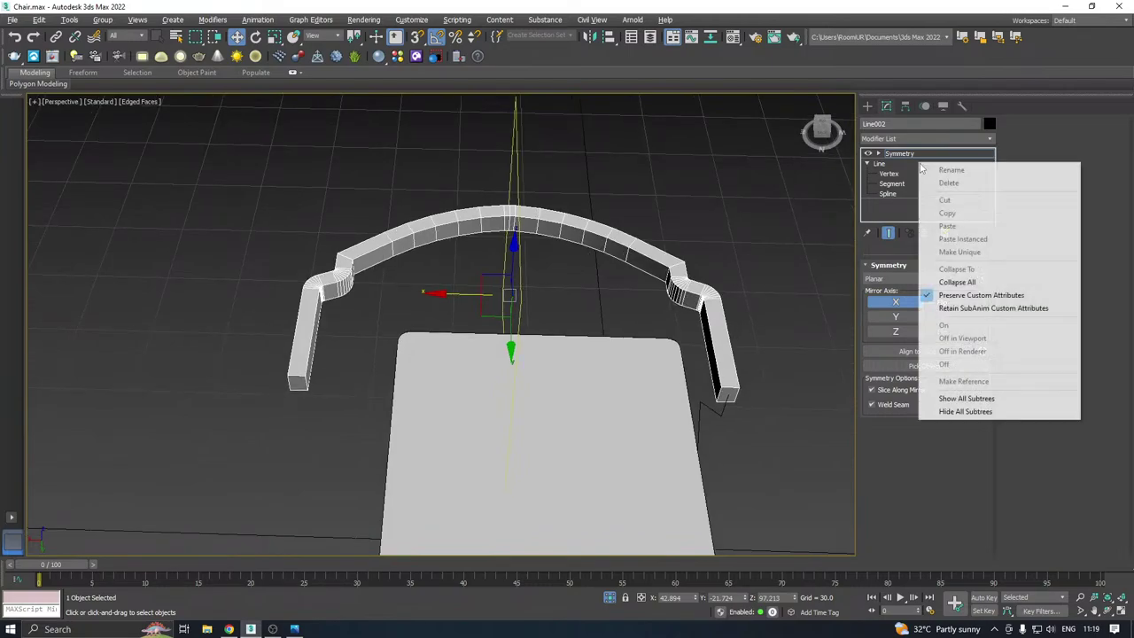
click(961, 282)
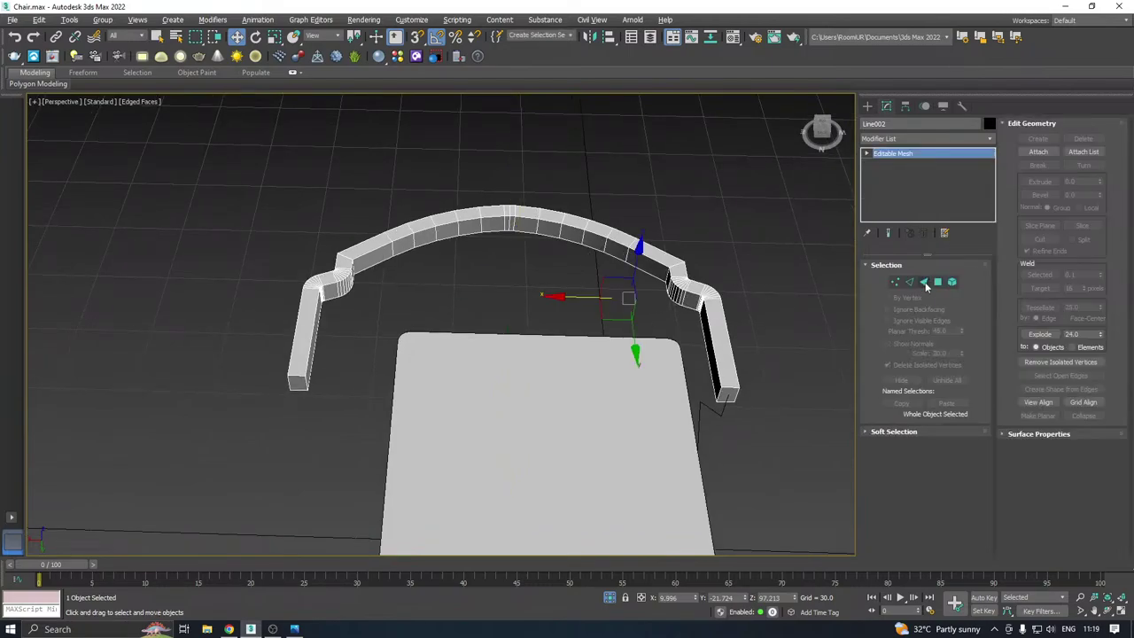
right_click(902, 204)
click(939, 282)
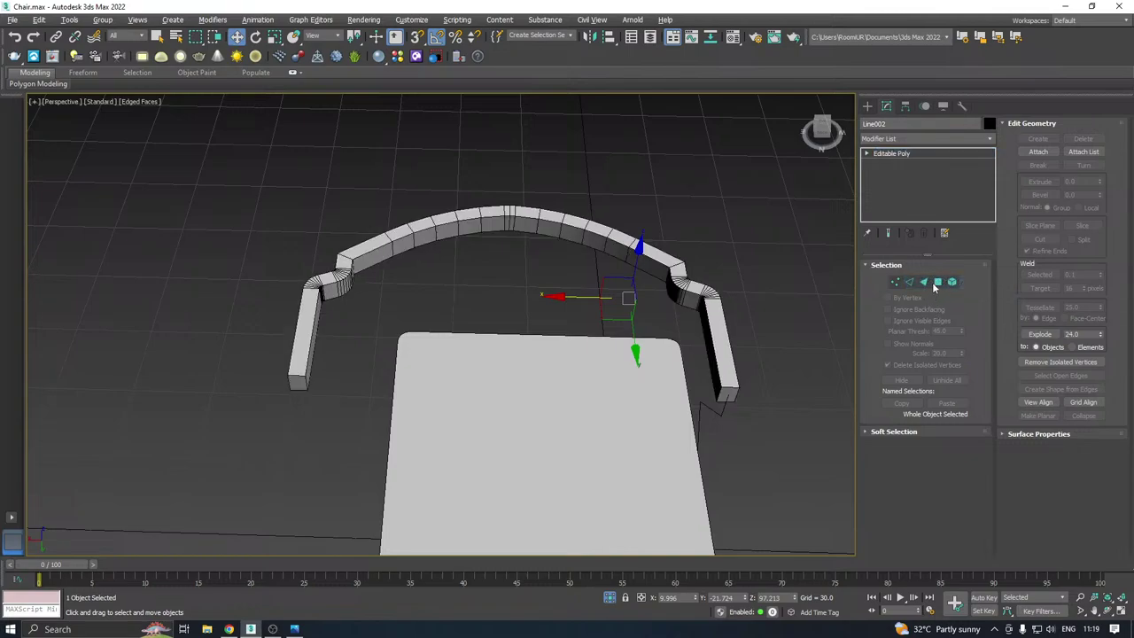
Delete the polygons of the frame's mirrored half and the leftover polygons beside the backrest's centre
click(939, 280)
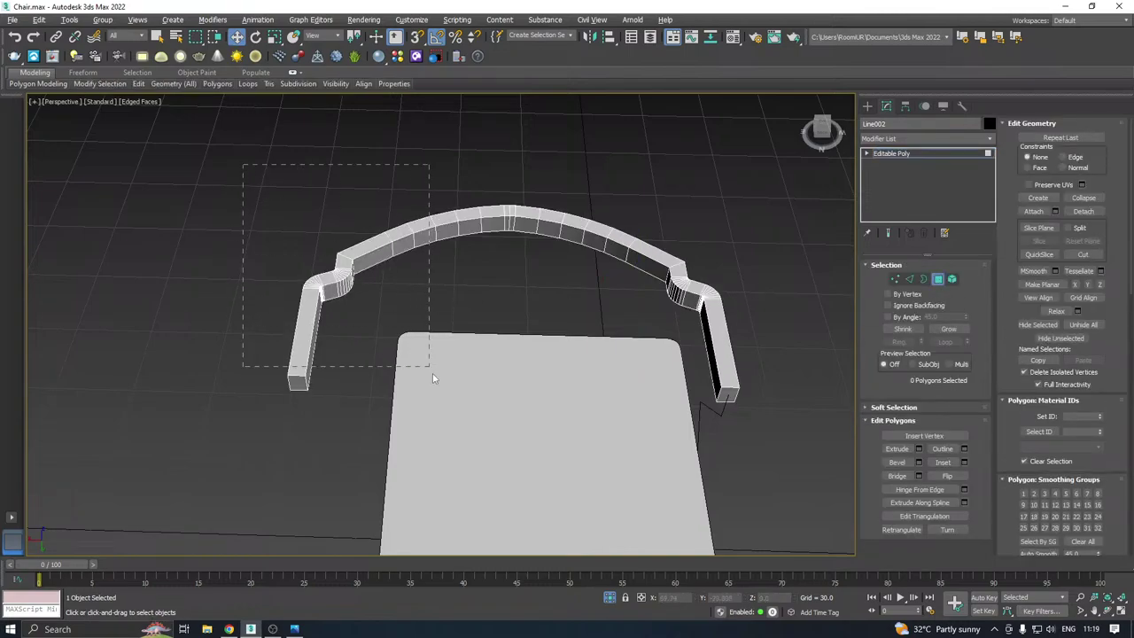
drag(490, 479, 497, 481)
key(Delete)
scroll(478, 203, up, 4)
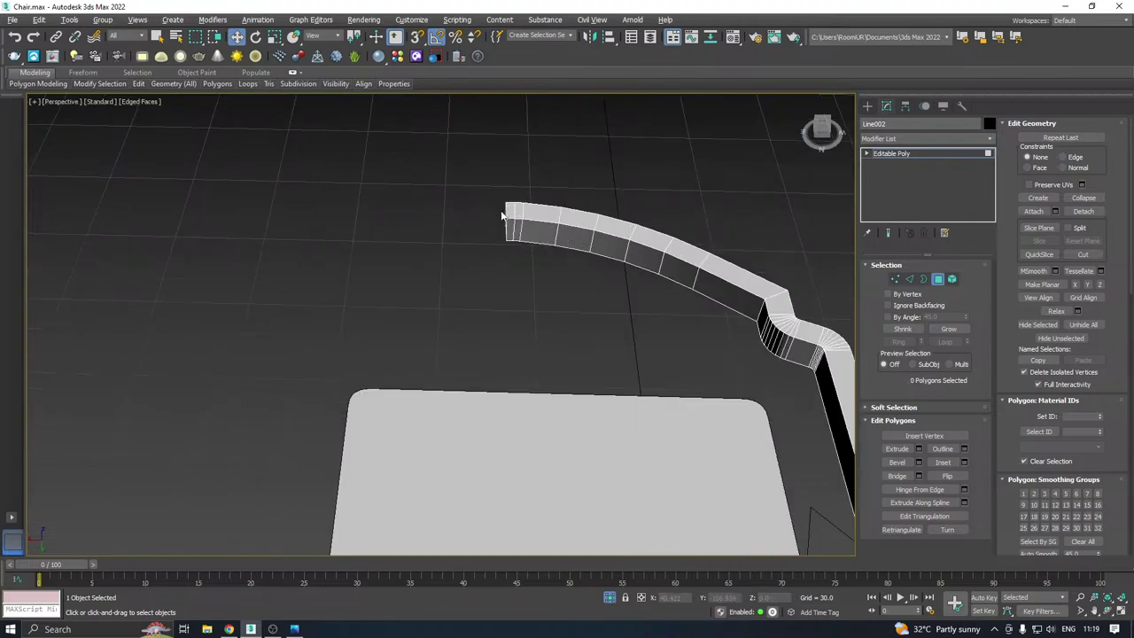
drag(518, 270, 517, 270)
key(Delete)
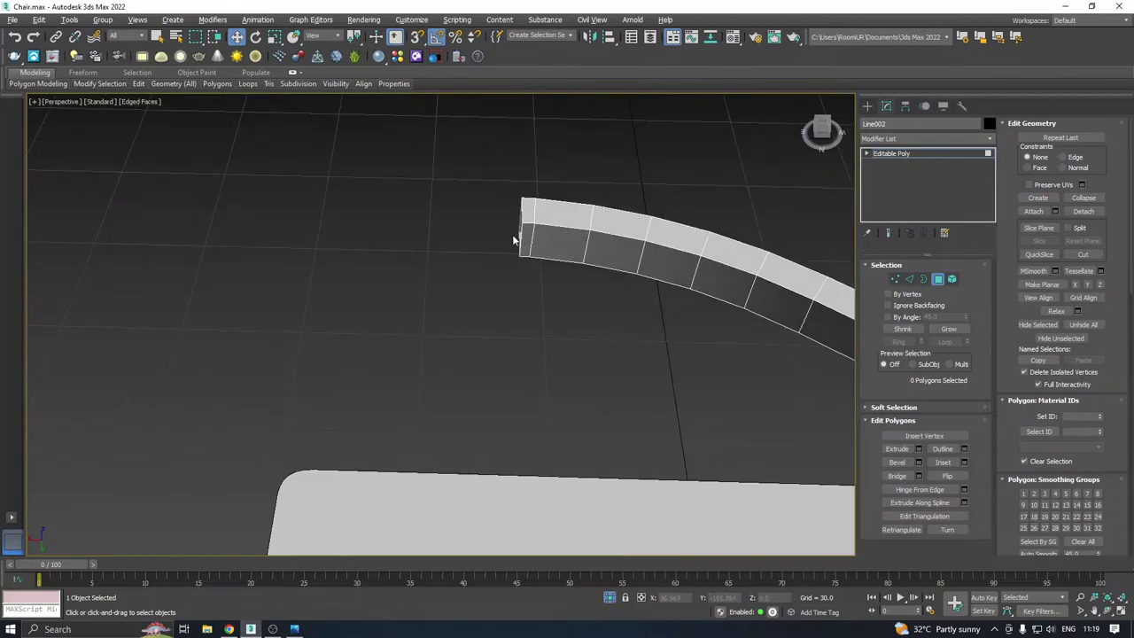
Select the six top polygons of the backrest curve and raise them along Z to about 115.8
scroll(514, 231, down, 5)
scroll(585, 225, up, 3)
click(589, 222)
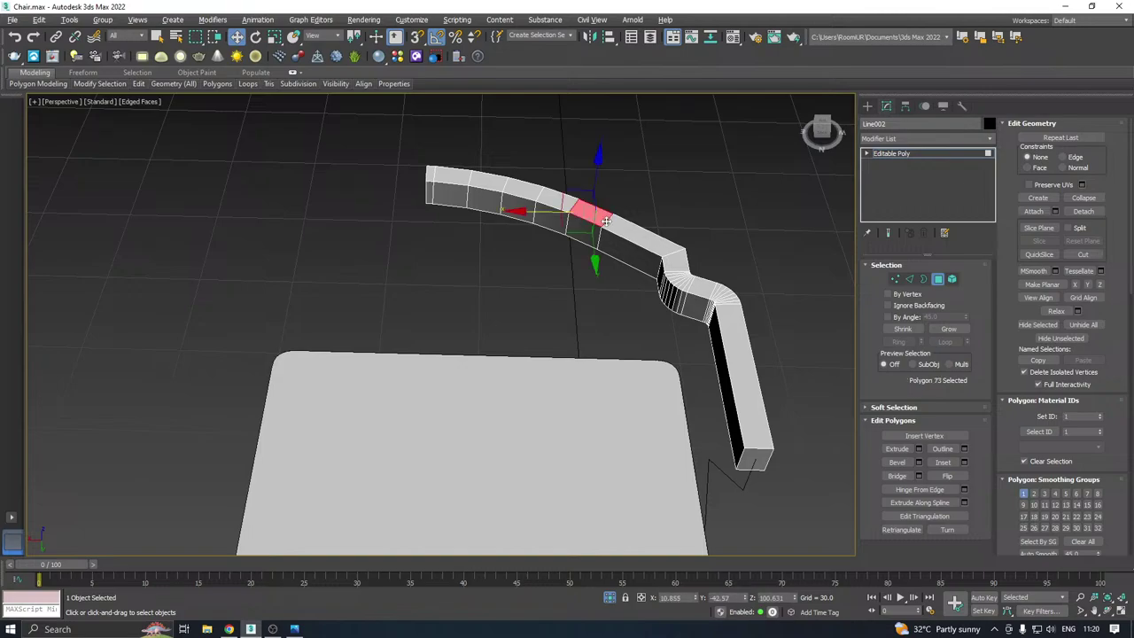
alt+middle_drag(588, 222, 629, 274)
ctrl+click(627, 280)
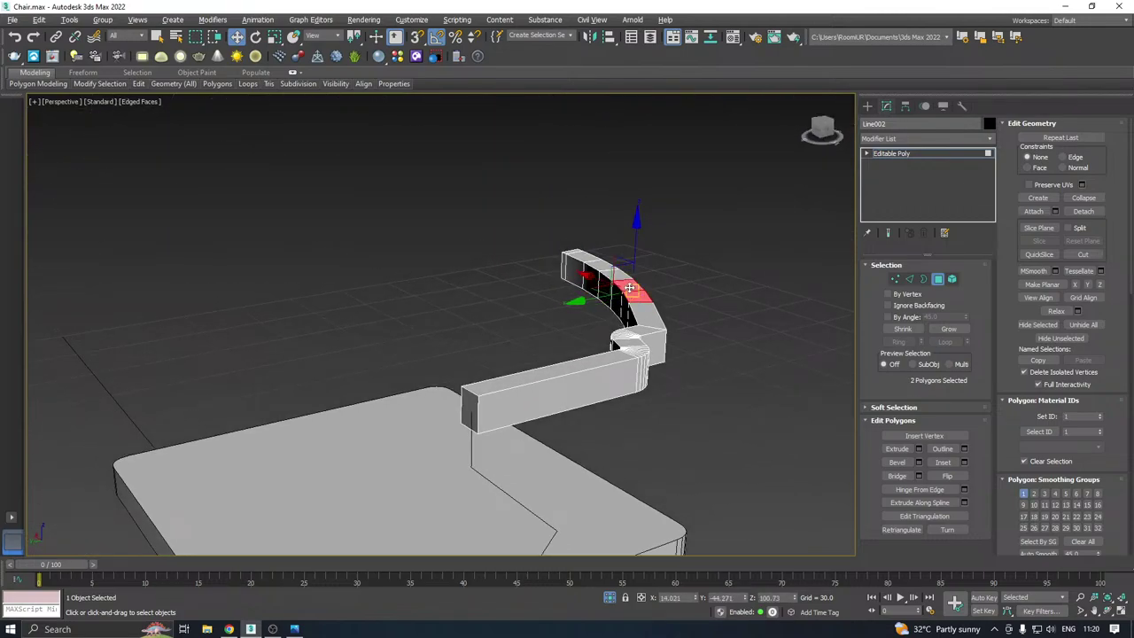
ctrl+click(613, 270)
ctrl+click(598, 261)
ctrl+click(583, 254)
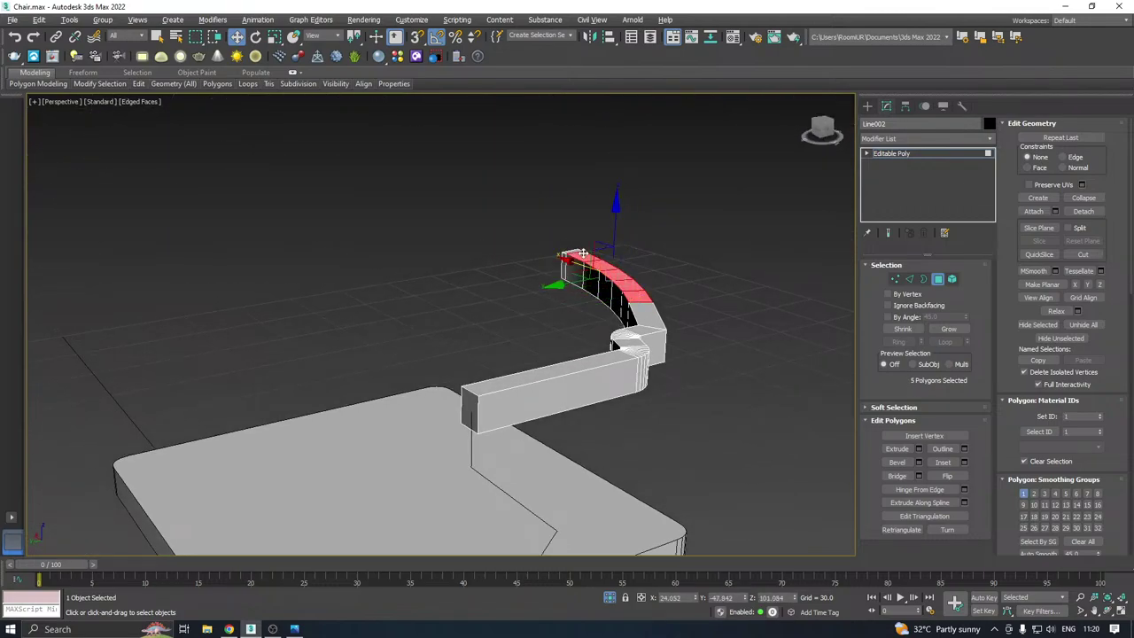
ctrl+click(575, 252)
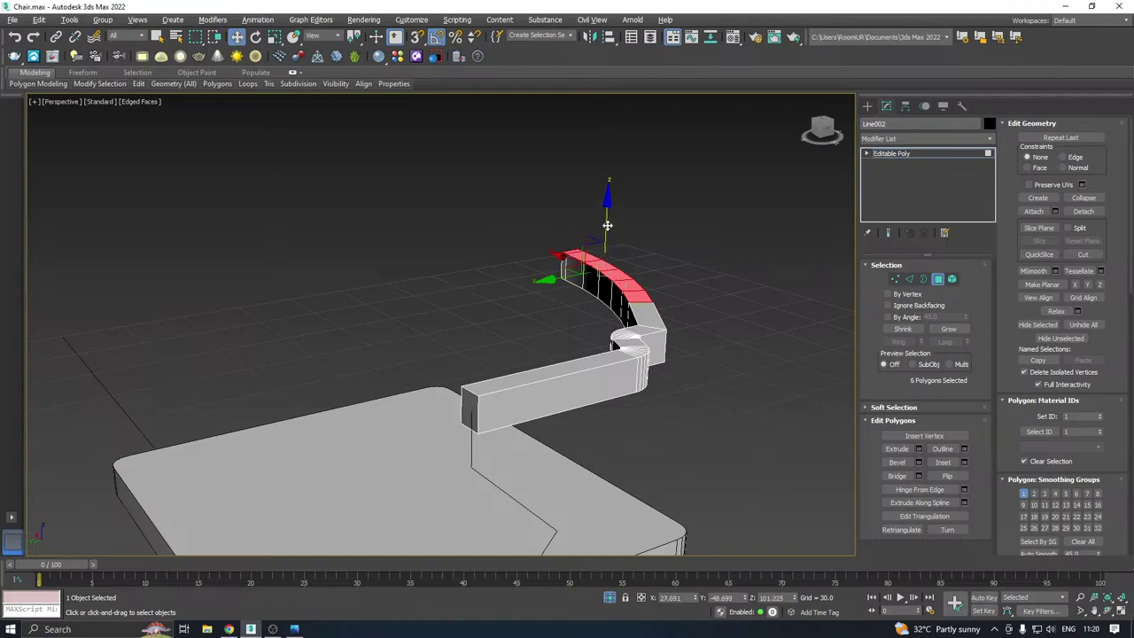
drag(607, 221, 601, 157)
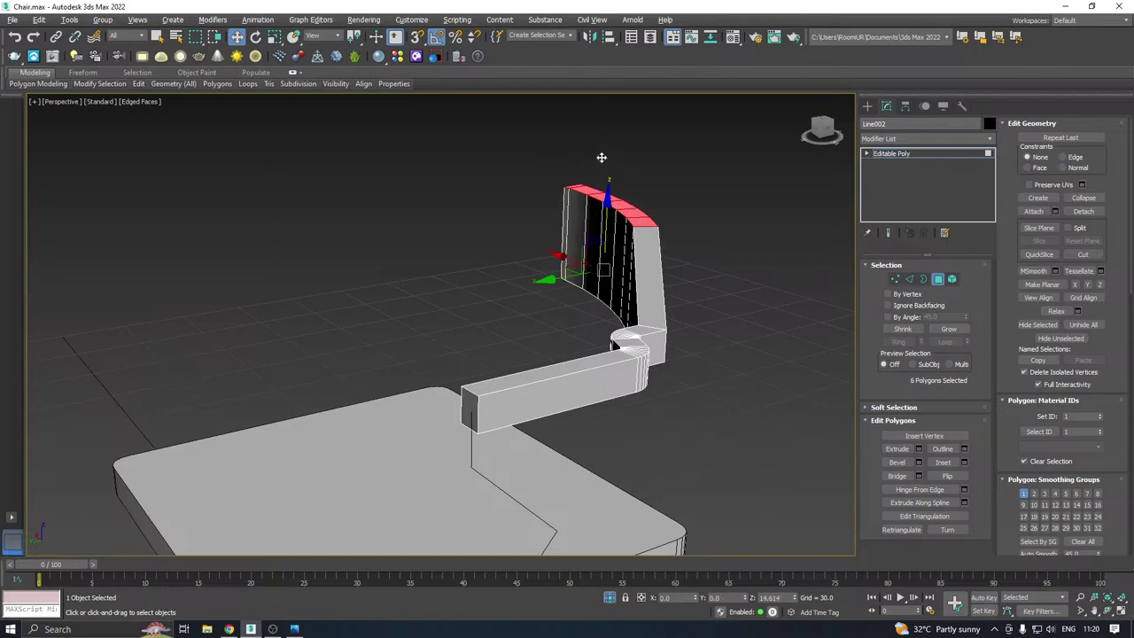
Select the edge loop at the backrest's lower outer corner, turn off angle snap and rotate the loop slightly
alt+middle_drag(602, 157, 628, 284)
scroll(555, 386, up, 3)
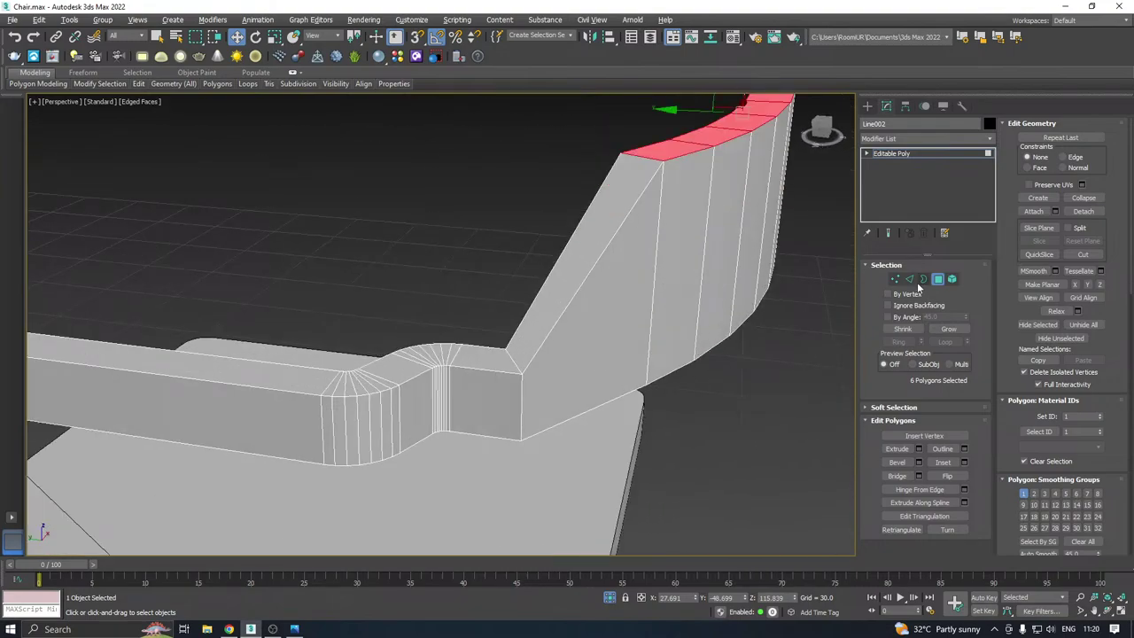
click(911, 280)
double_click(527, 400)
alt+middle_drag(575, 379, 535, 410)
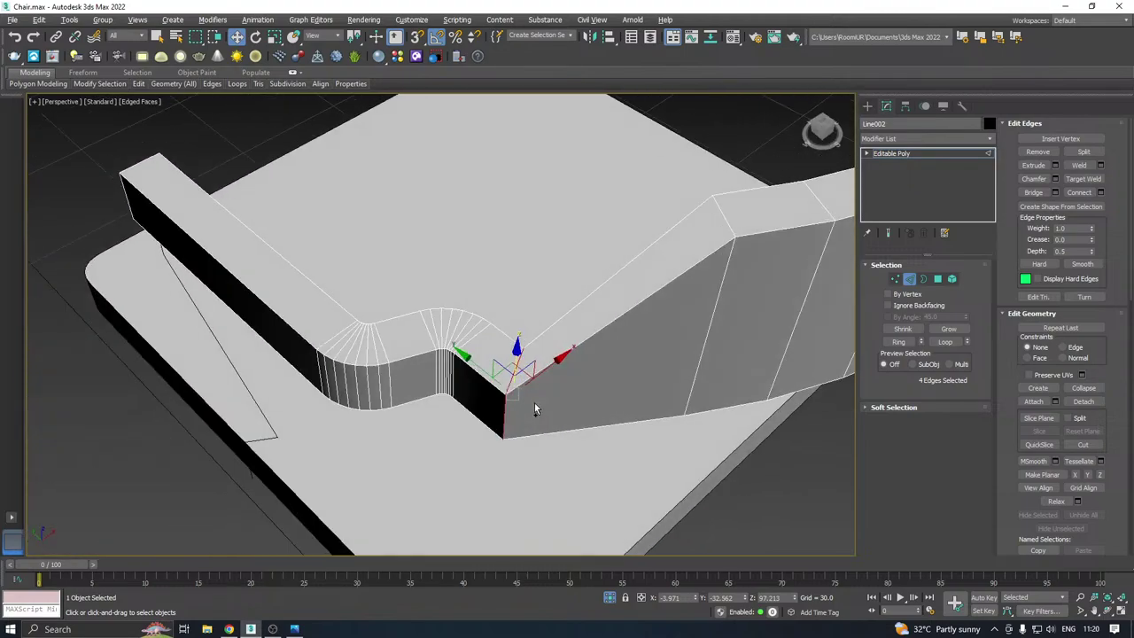
drag(541, 372, 546, 372)
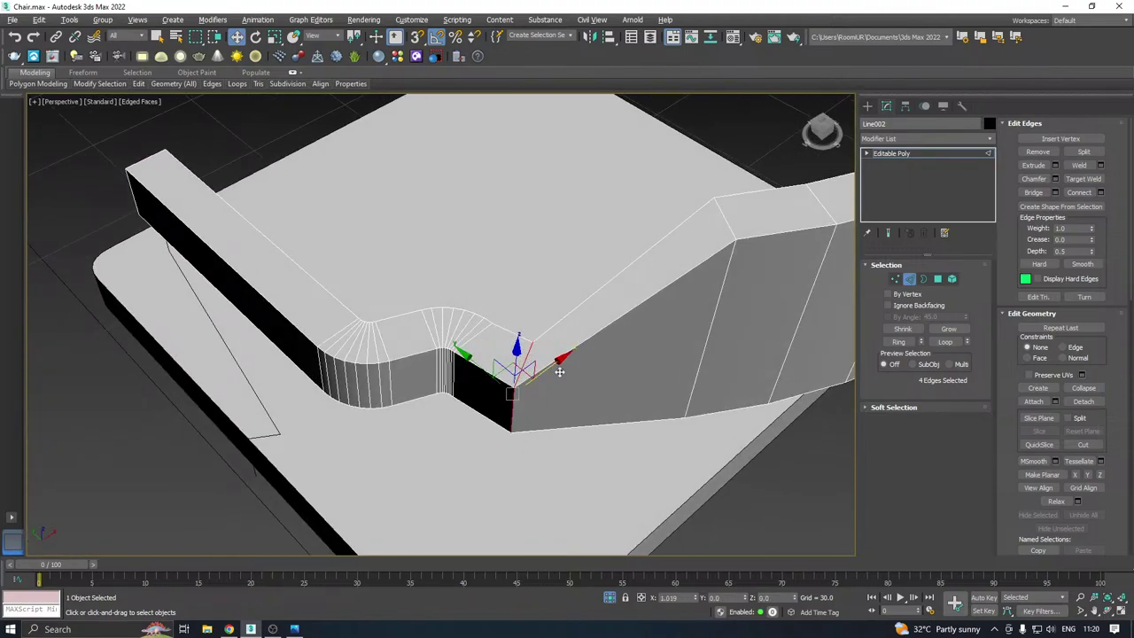
key(e)
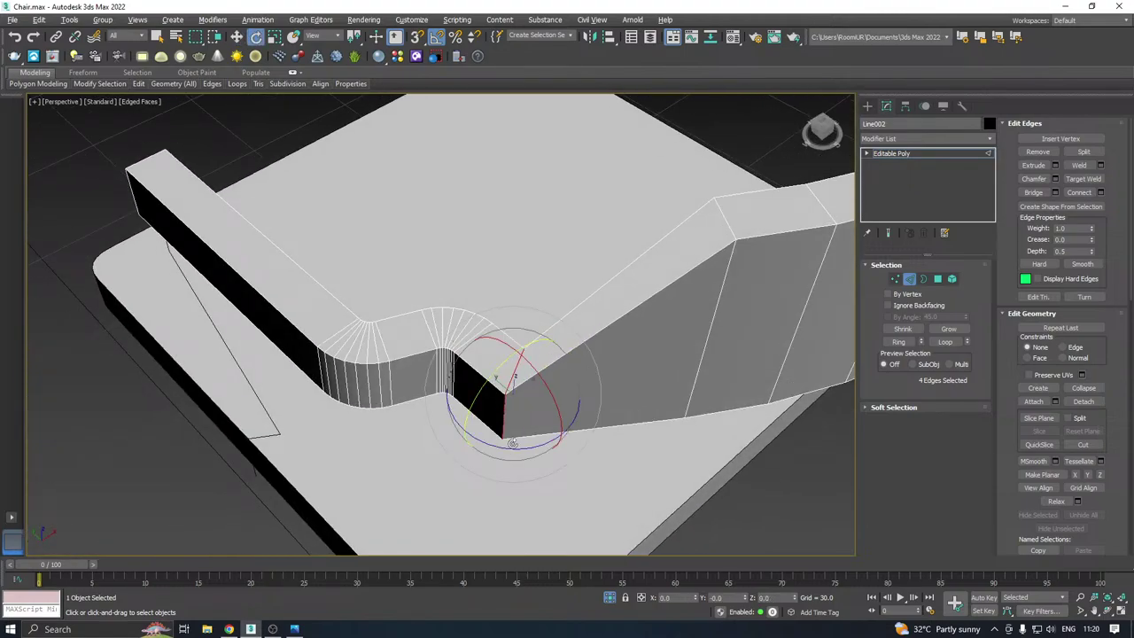
mouse_move(514, 448)
mouse_down()
mouse_move(524, 446)
mouse_move(515, 448)
mouse_up()
click(436, 37)
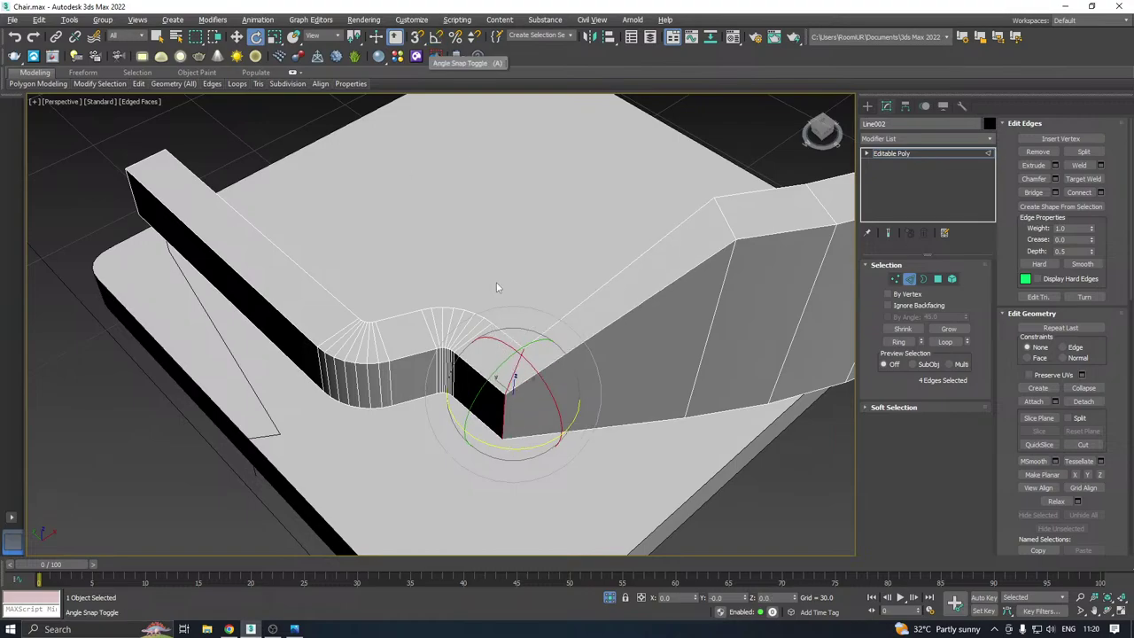
drag(522, 449, 551, 443)
key(w)
alt+middle_drag(629, 352, 551, 416)
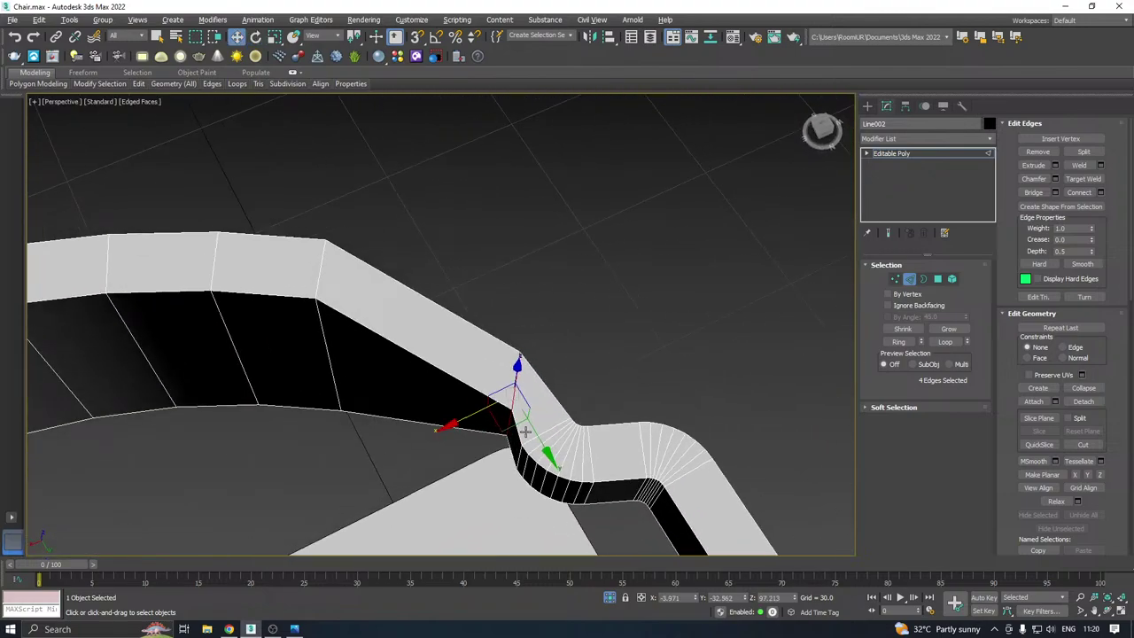
Move the corner edge loop inward along the backrest to about X -1.45, Y -35.7 and rotate it to follow the bend
drag(539, 436, 413, 403)
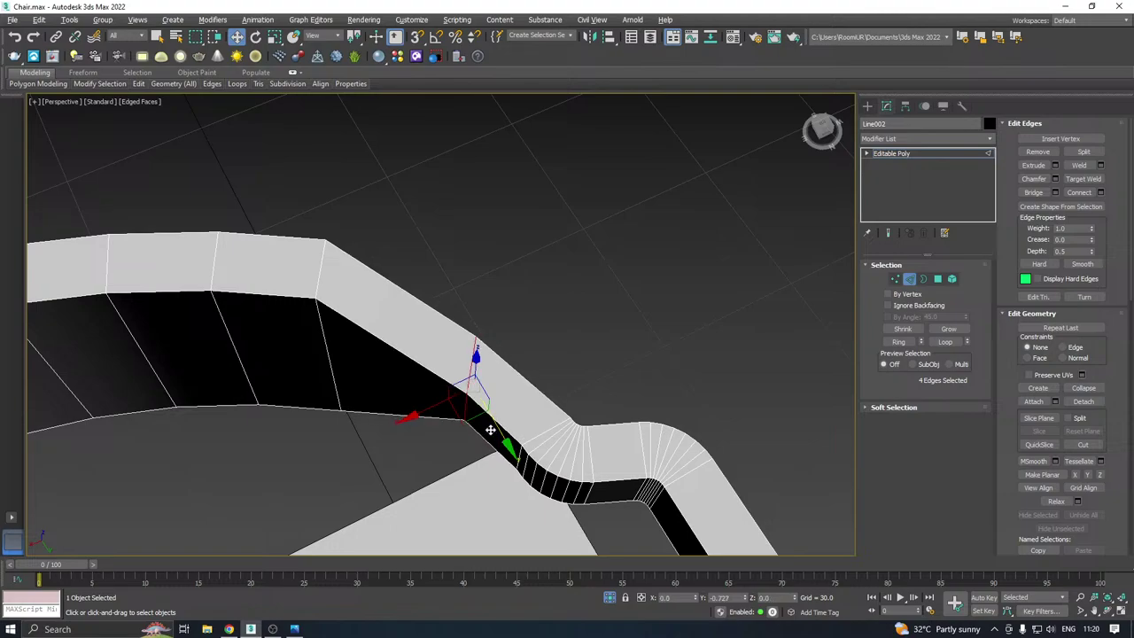
key(e)
drag(458, 437, 434, 437)
scroll(653, 324, down, 5)
key(w)
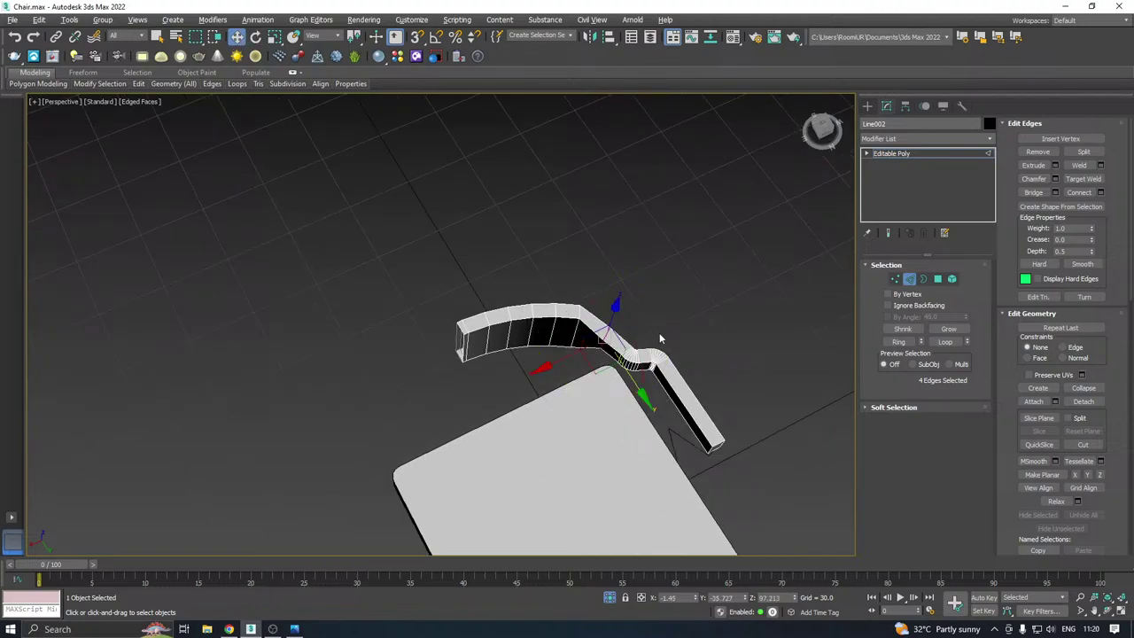
alt+middle_drag(661, 339, 595, 287)
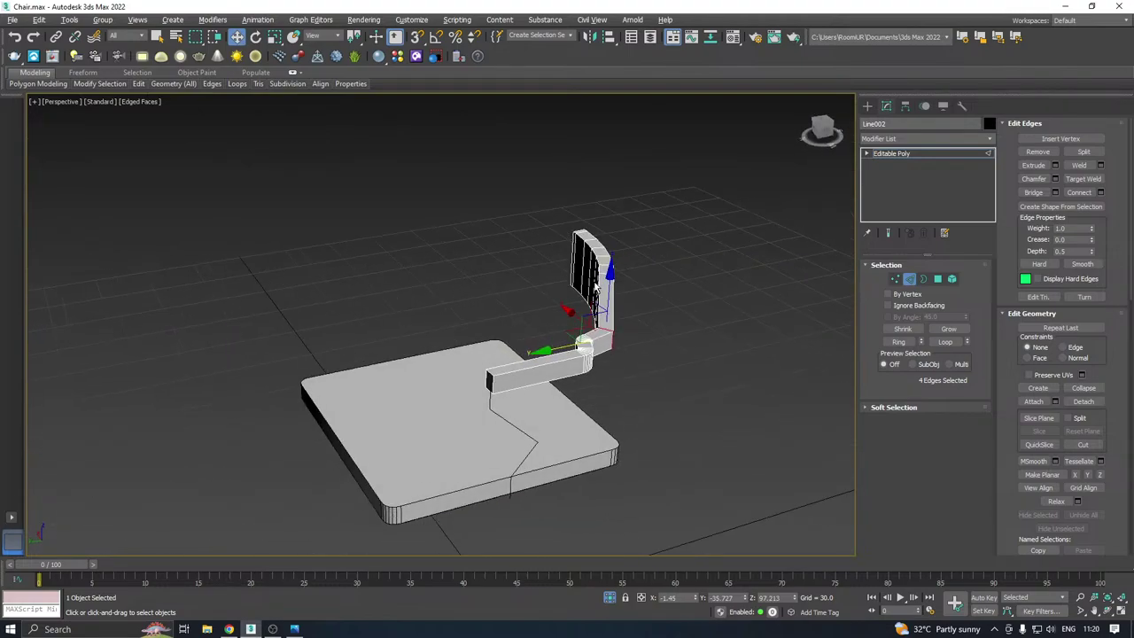
scroll(589, 329, up, 3)
alt+middle_drag(580, 335, 798, 248)
Mirror the half frame with a flipped X-axis Symmetry modifier and shift its mirror plane along X to about 35.8
click(894, 155)
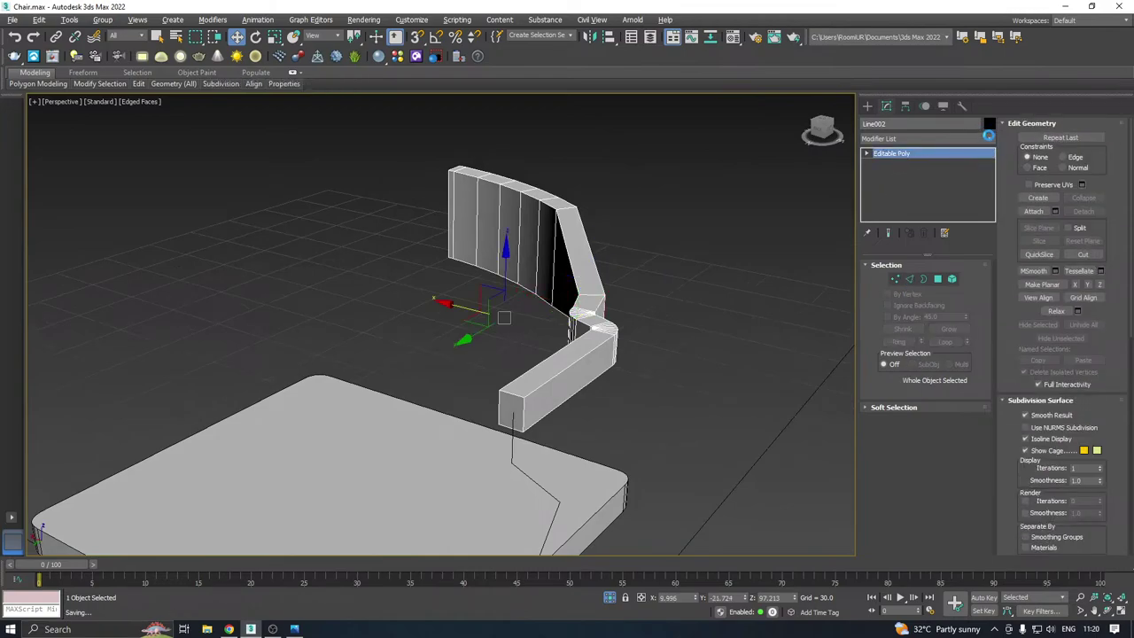
click(991, 140)
drag(993, 160, 998, 480)
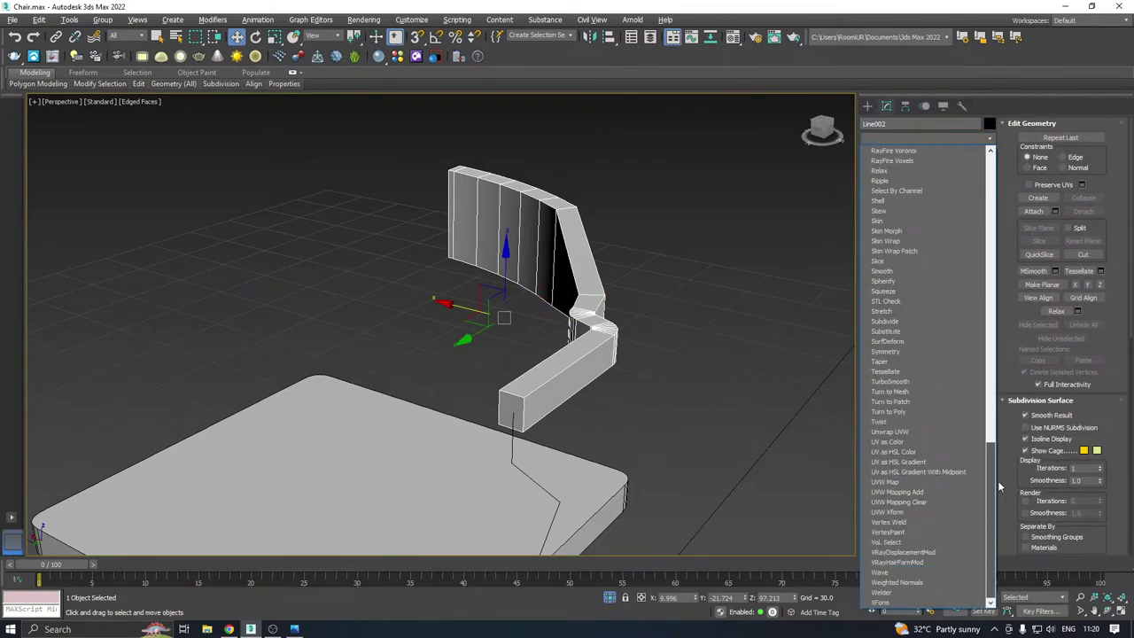
click(885, 352)
click(895, 302)
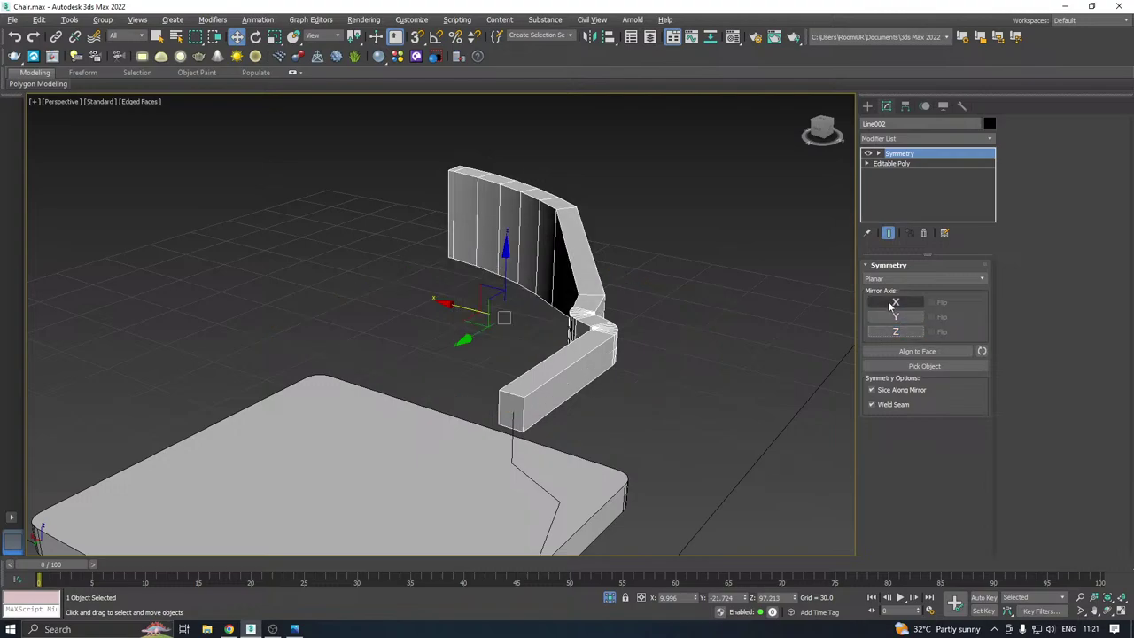
click(931, 302)
alt+middle_drag(779, 319, 738, 322)
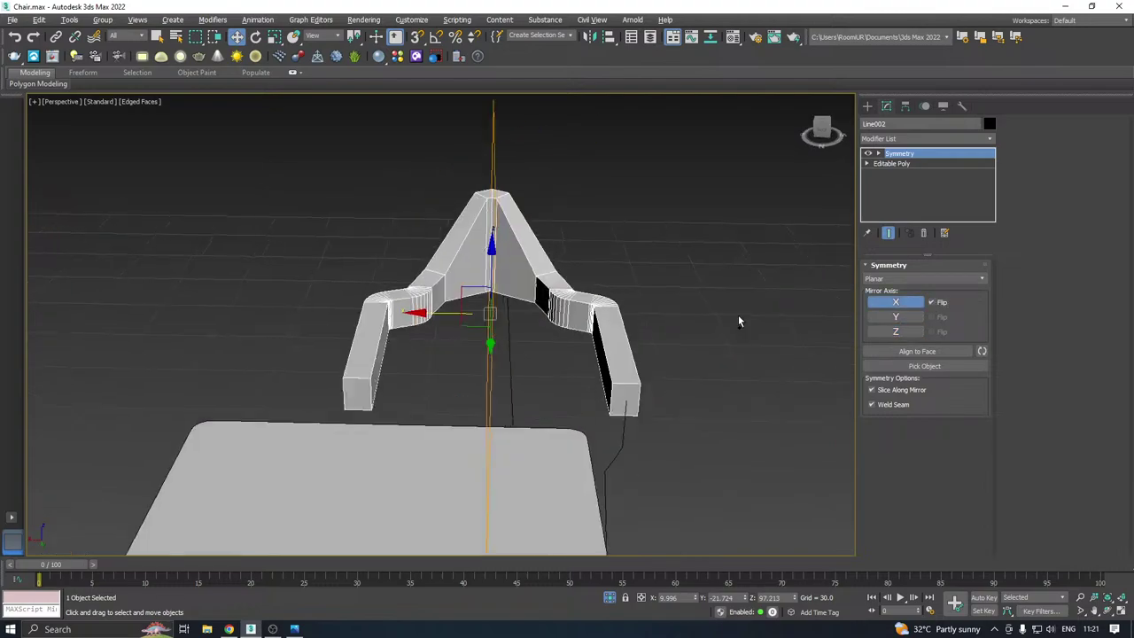
click(910, 155)
middle_drag(557, 268, 714, 228)
alt+middle_drag(592, 267, 650, 319)
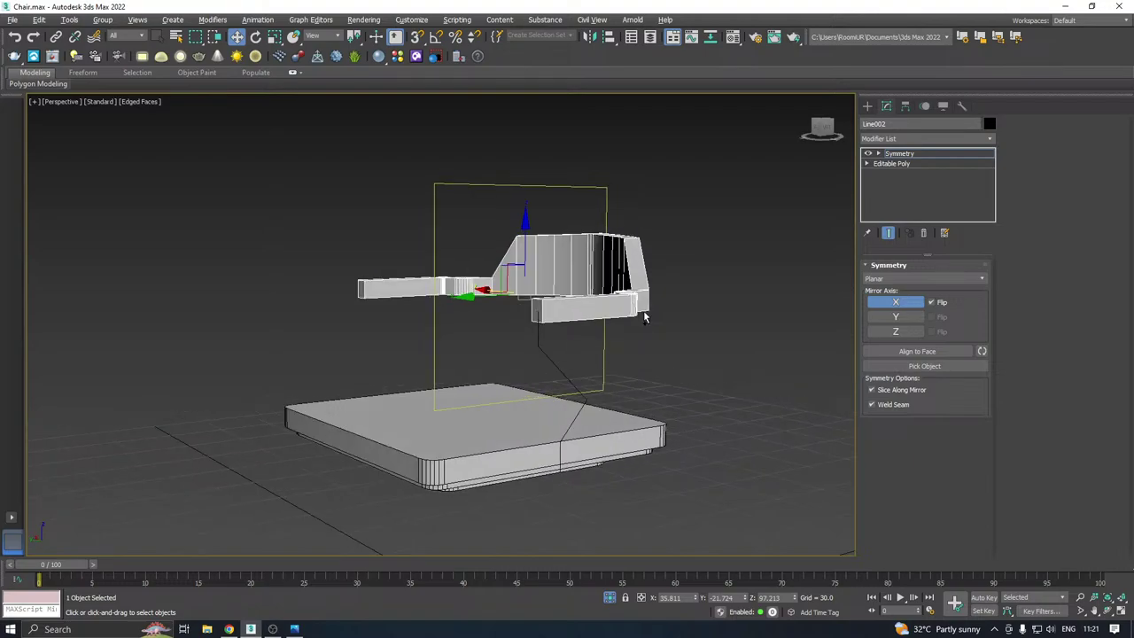
Raise the whole armrest and backrest frame above the seat to about Z 108.4
click(900, 154)
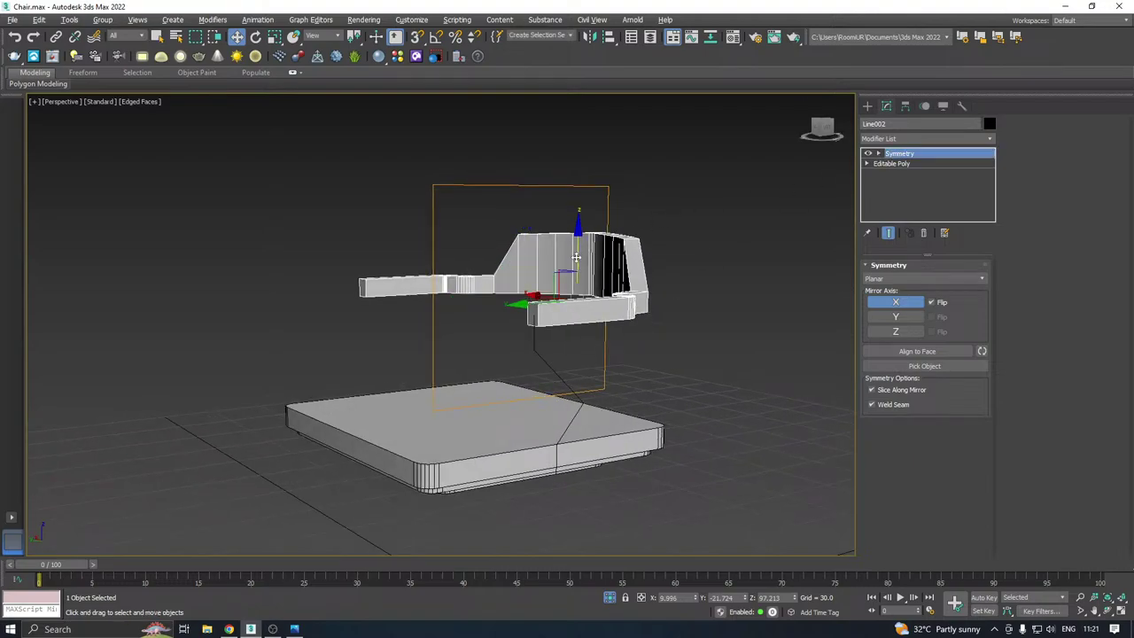
drag(576, 257, 575, 219)
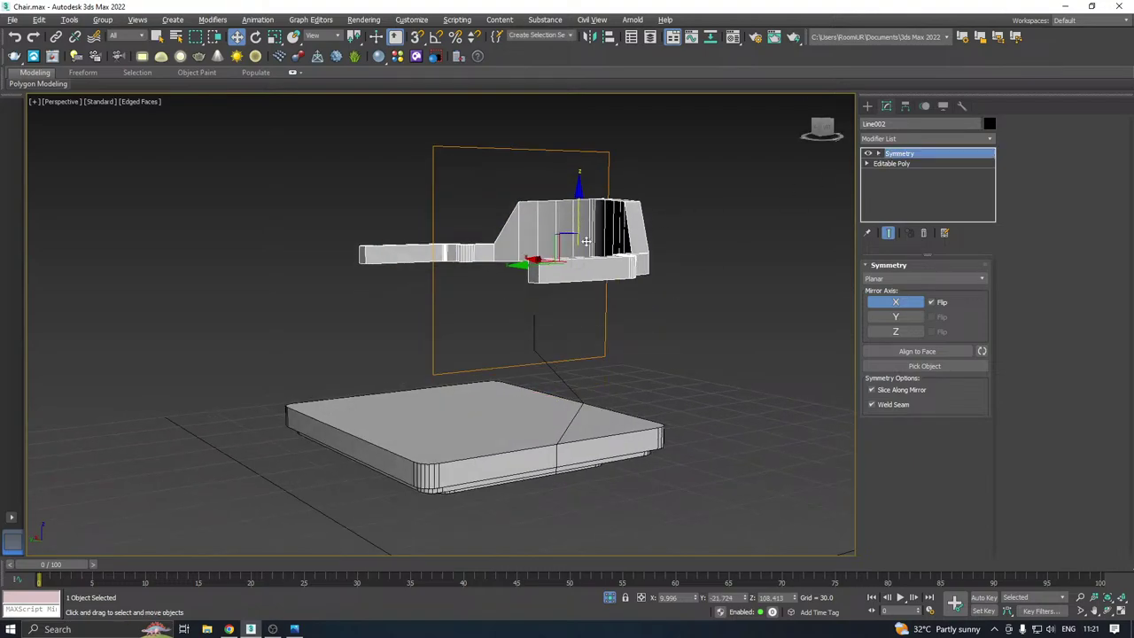
alt+middle_drag(586, 241, 696, 299)
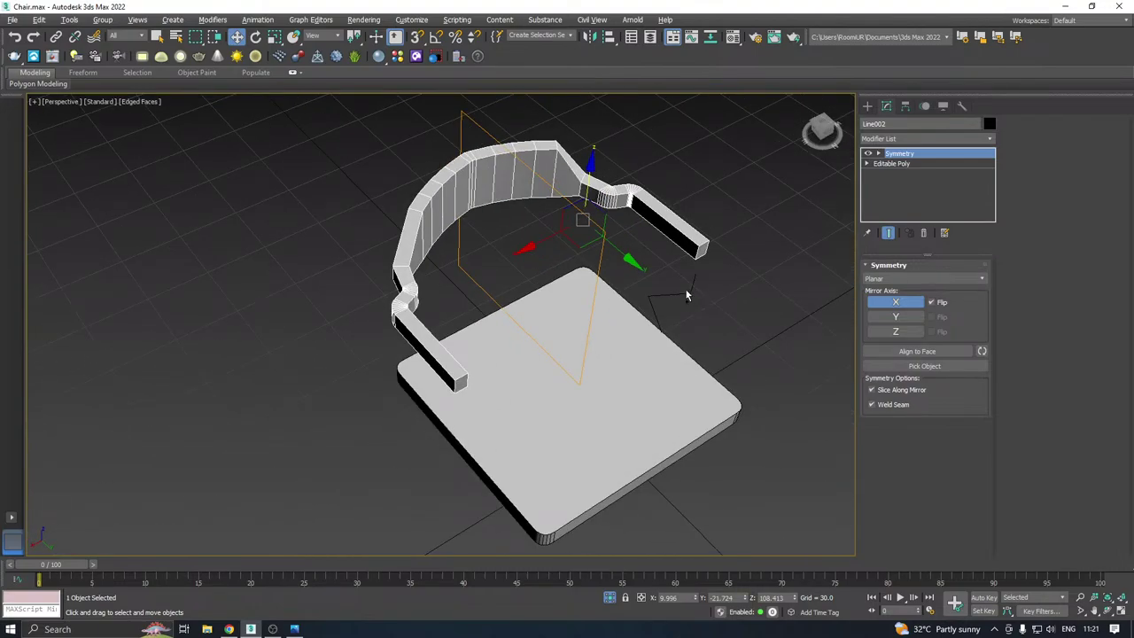
Check the reference photo and delete the Symmetry modifier from the frame
click(228, 629)
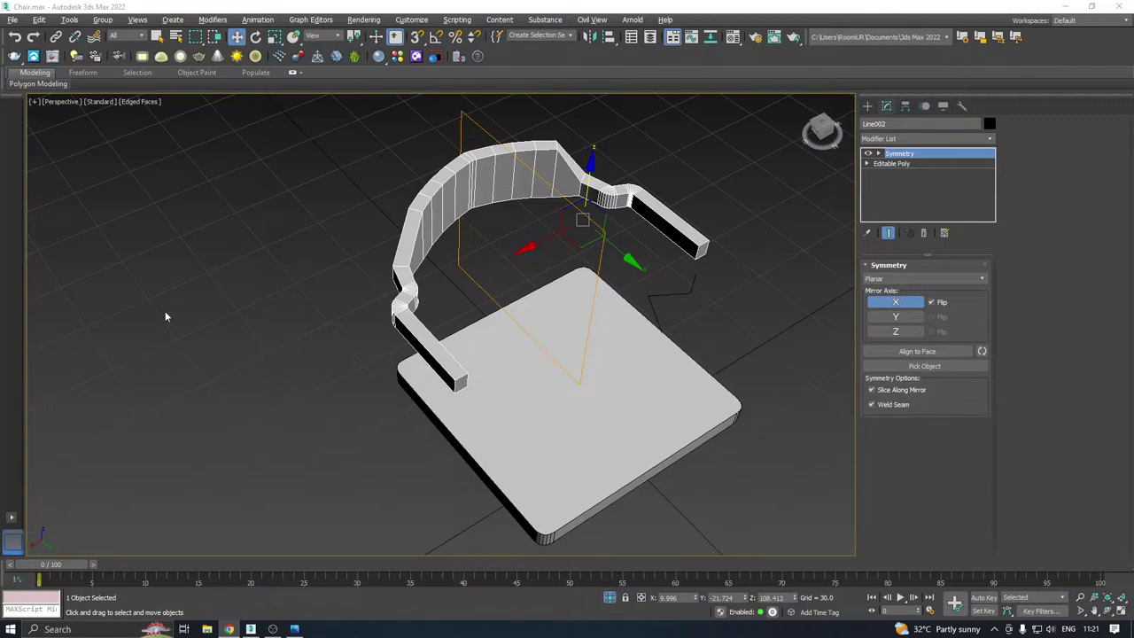
alt+middle_drag(550, 289, 483, 278)
right_click(900, 153)
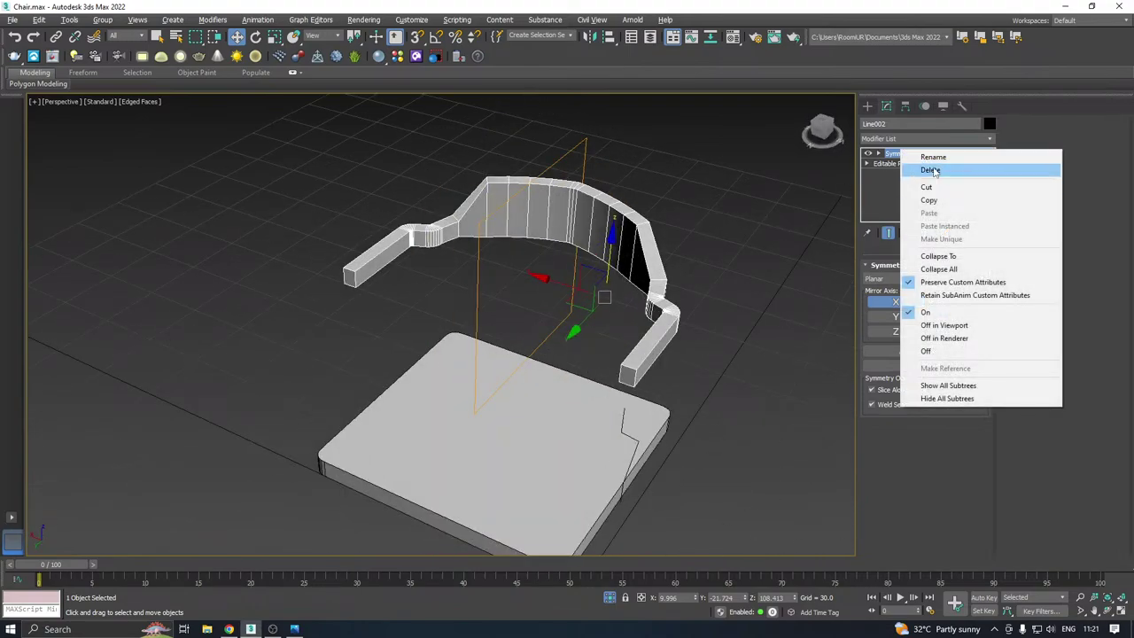
click(933, 171)
alt+middle_drag(673, 297, 700, 357)
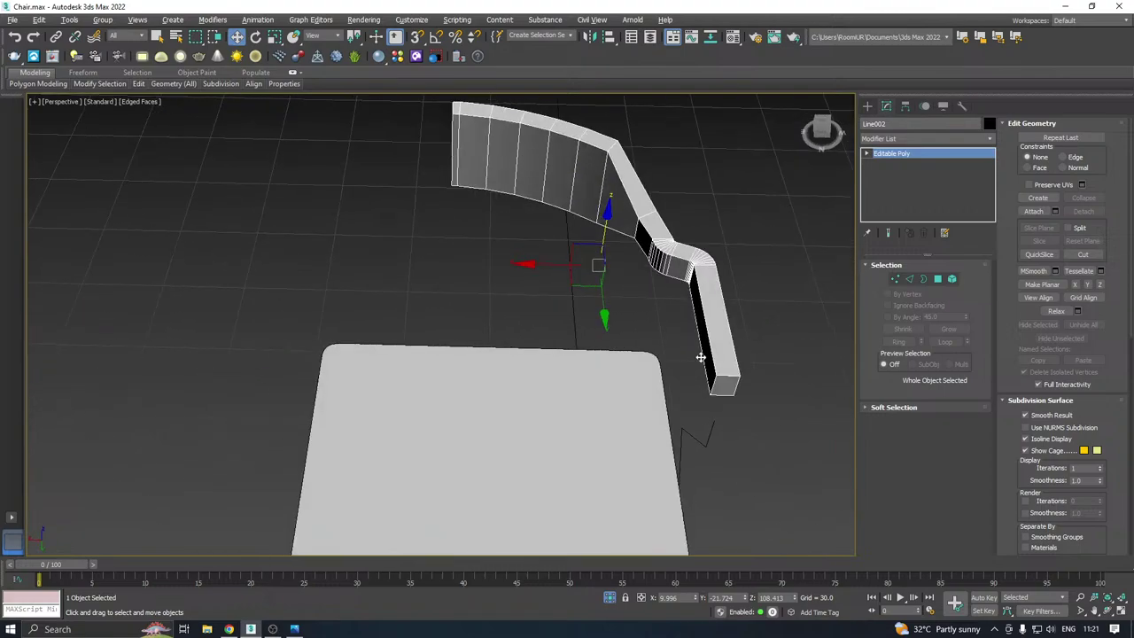
scroll(722, 294, up, 2)
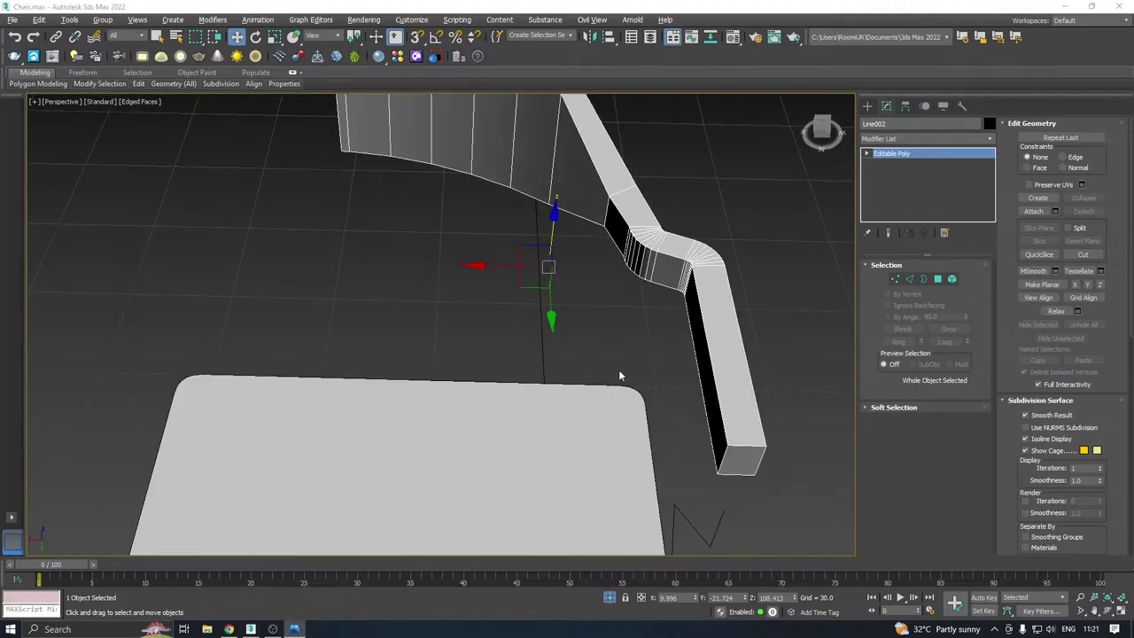
alt+middle_drag(723, 428, 726, 383)
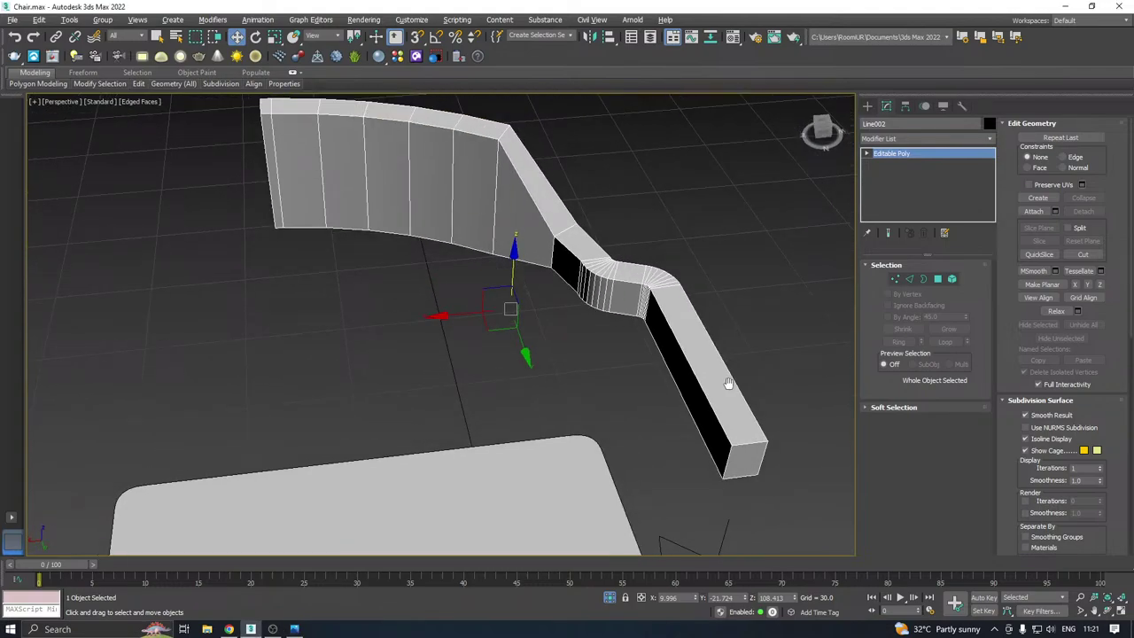
click(937, 279)
click(656, 324)
scroll(651, 317, up, 3)
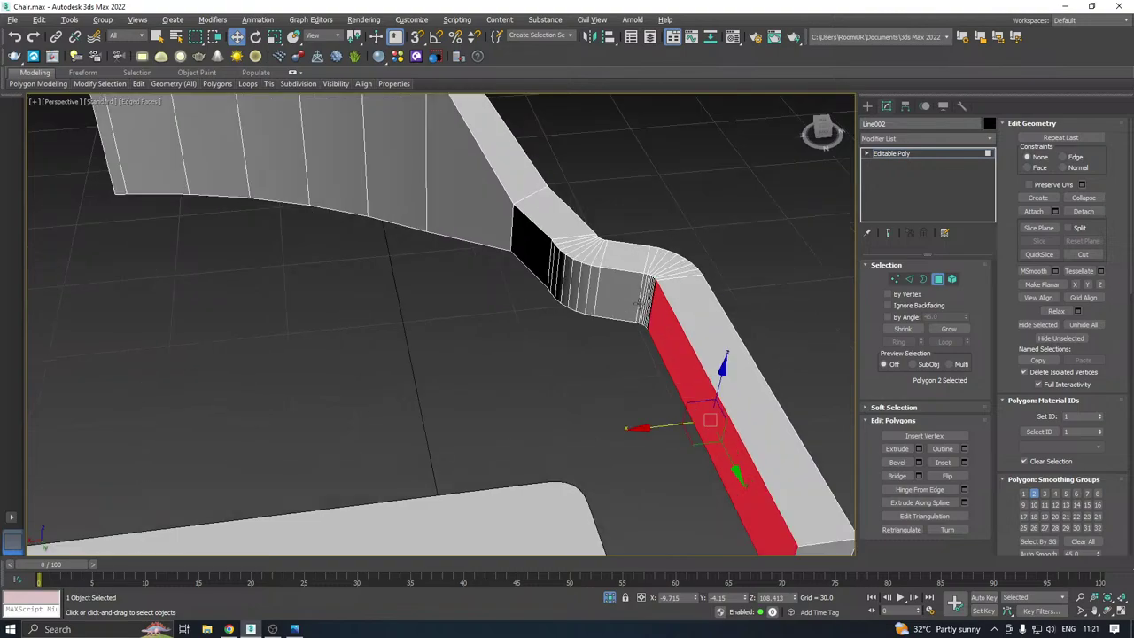
ctrl+click(649, 308)
ctrl+click(644, 307)
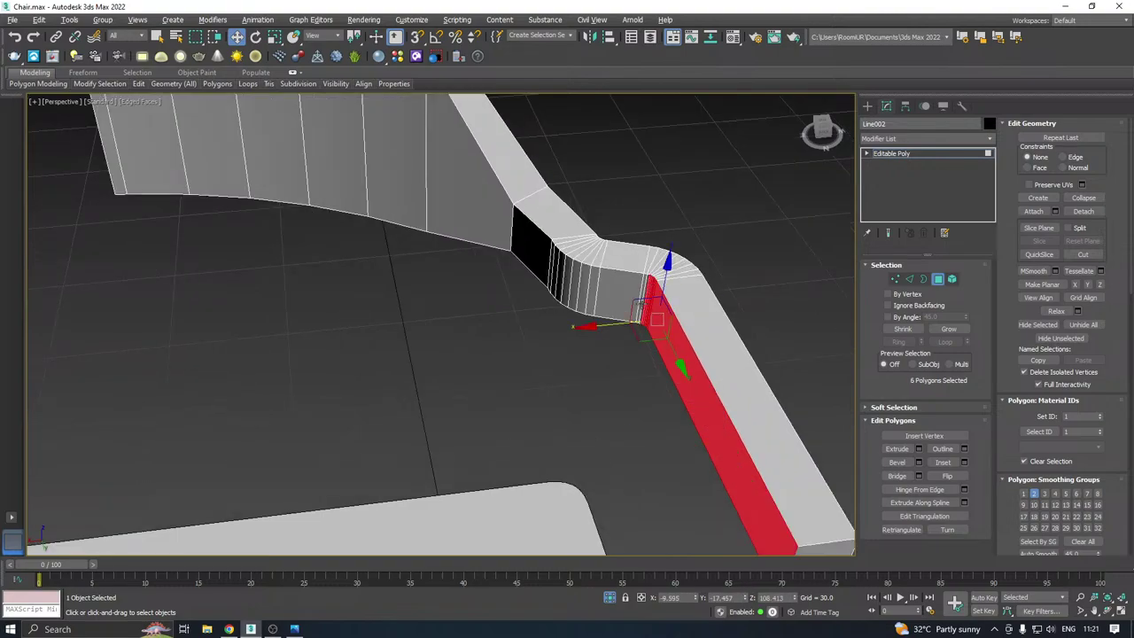
ctrl+click(642, 302)
ctrl+click(638, 294)
scroll(637, 293, down, 1)
ctrl+click(645, 301)
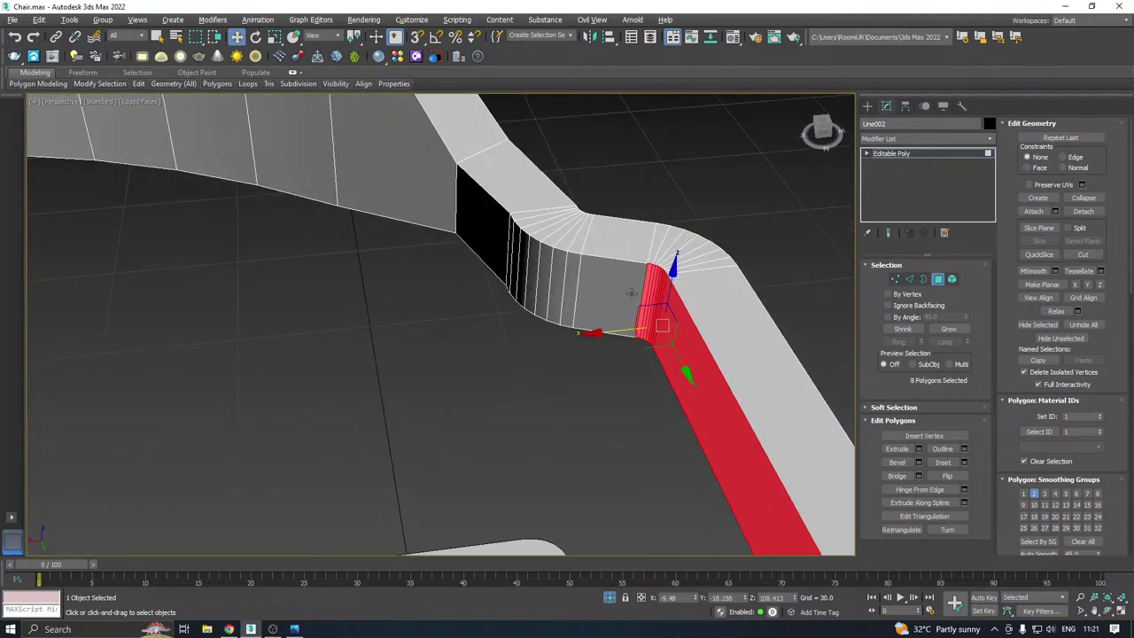
ctrl+click(631, 294)
scroll(633, 296, down, 4)
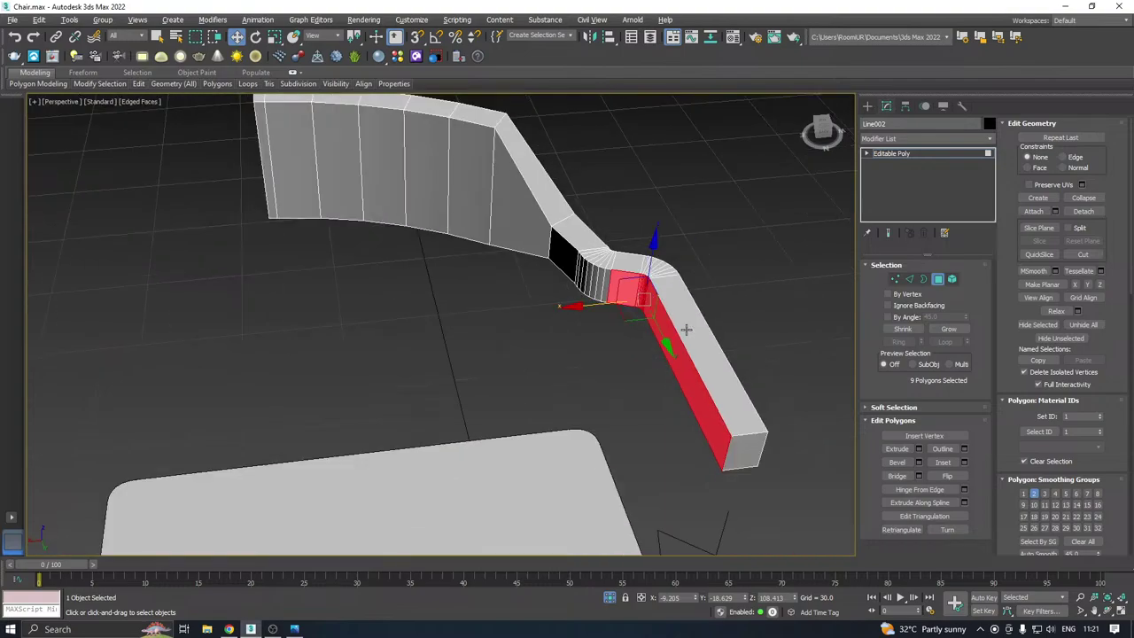
alt+middle_drag(686, 329, 652, 319)
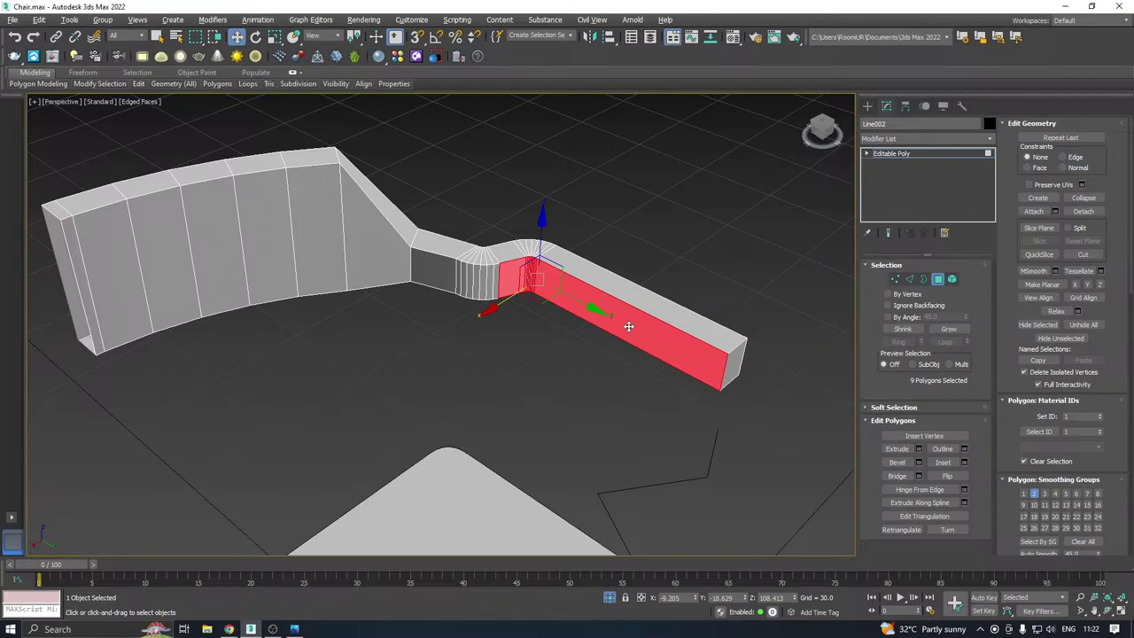
click(632, 322)
scroll(632, 323, up, 2)
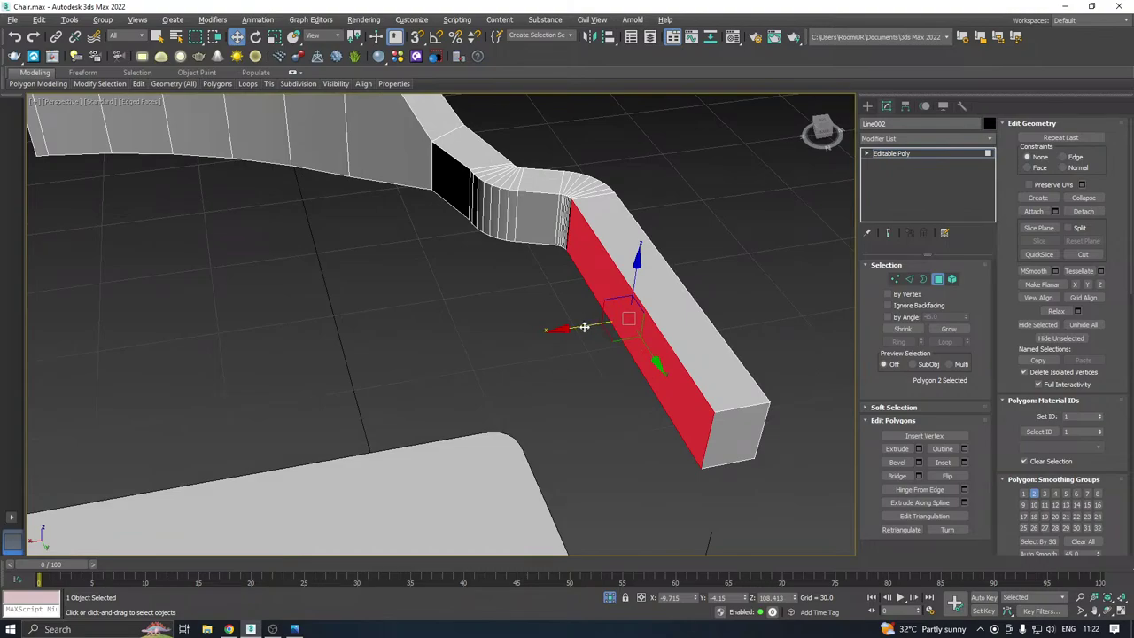
alt+middle_drag(608, 315, 467, 399)
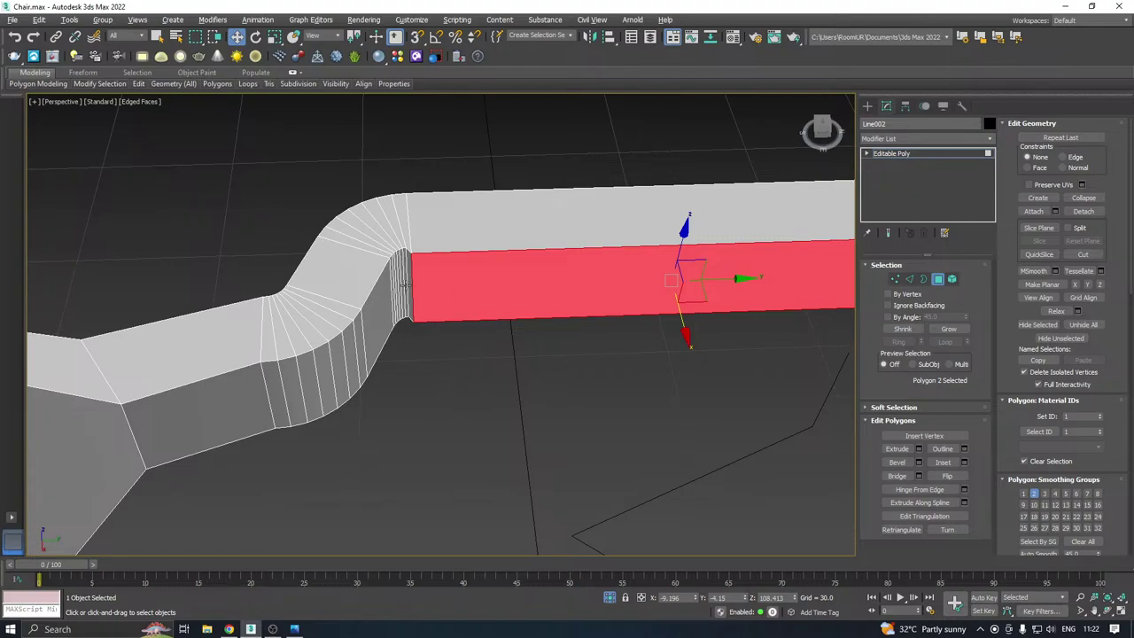
Move the inner vertical edge where the armrest meets the bend forward along Y to about -18.6
scroll(404, 285, up, 2)
click(908, 280)
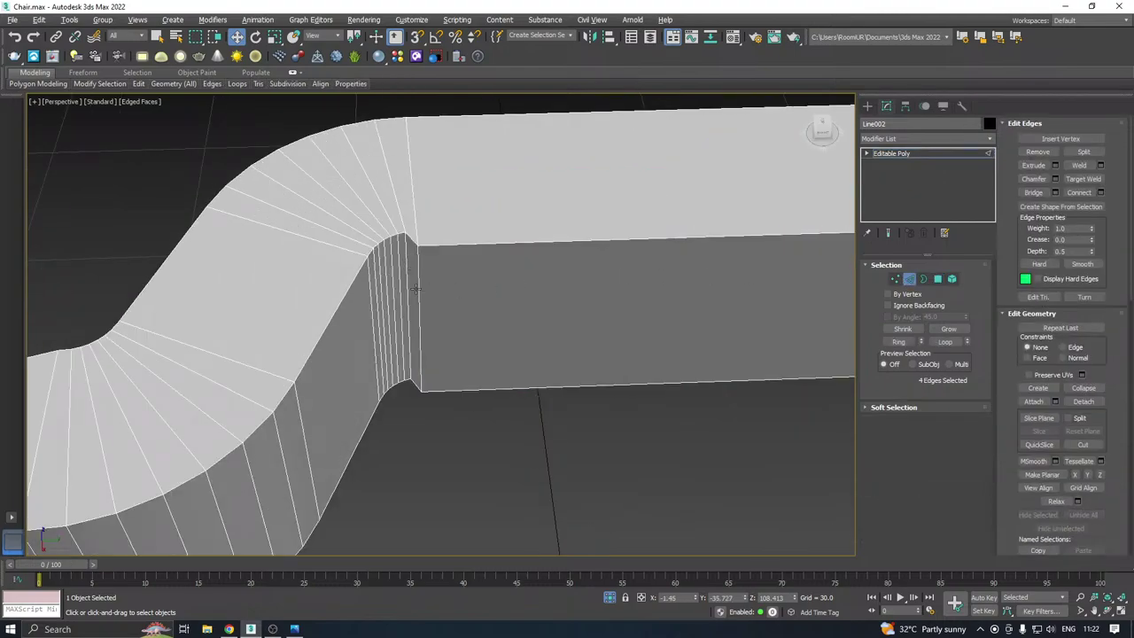
click(417, 281)
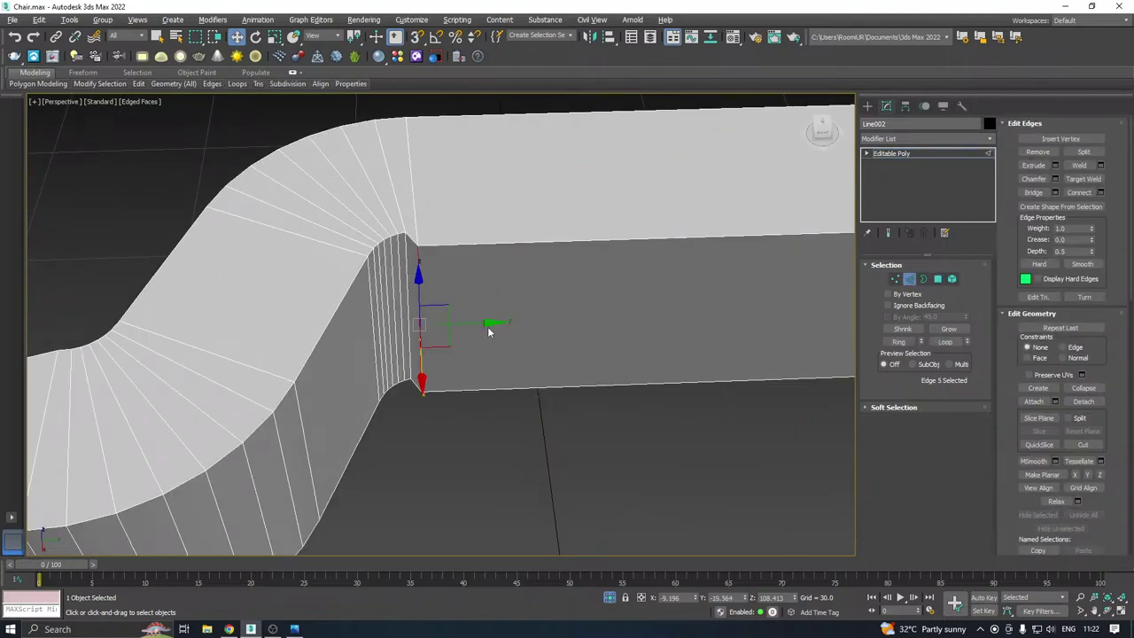
drag(488, 331, 523, 315)
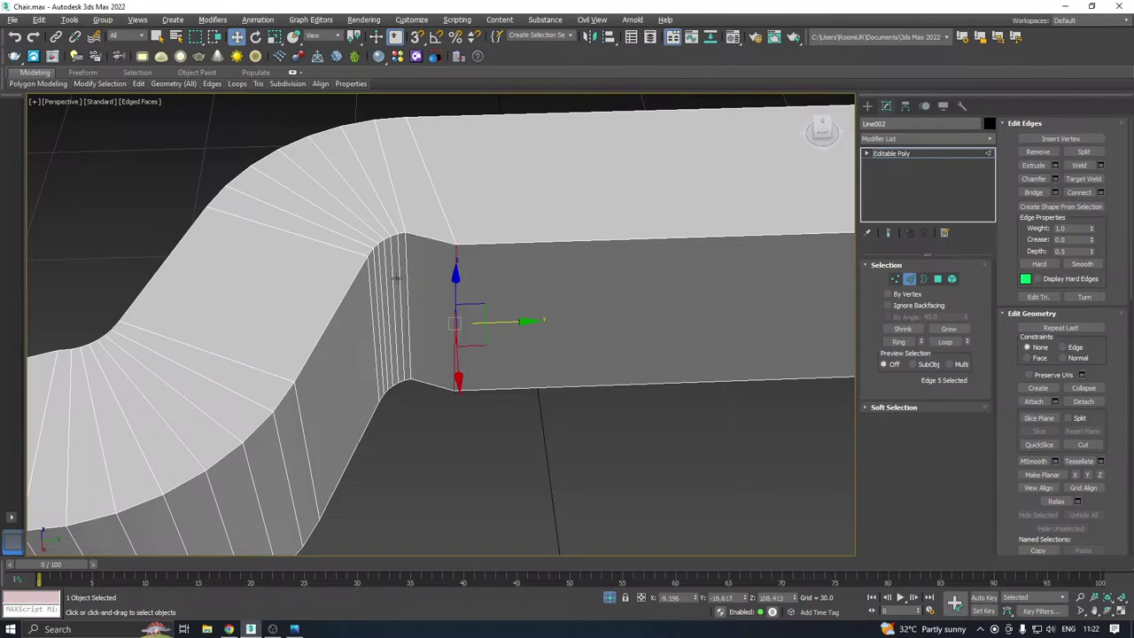
Save a copy of the chair scene
scroll(397, 278, down, 5)
alt+middle_drag(560, 286, 460, 277)
scroll(496, 258, down, 2)
middle_drag(459, 277, 595, 269)
scroll(449, 289, up, 2)
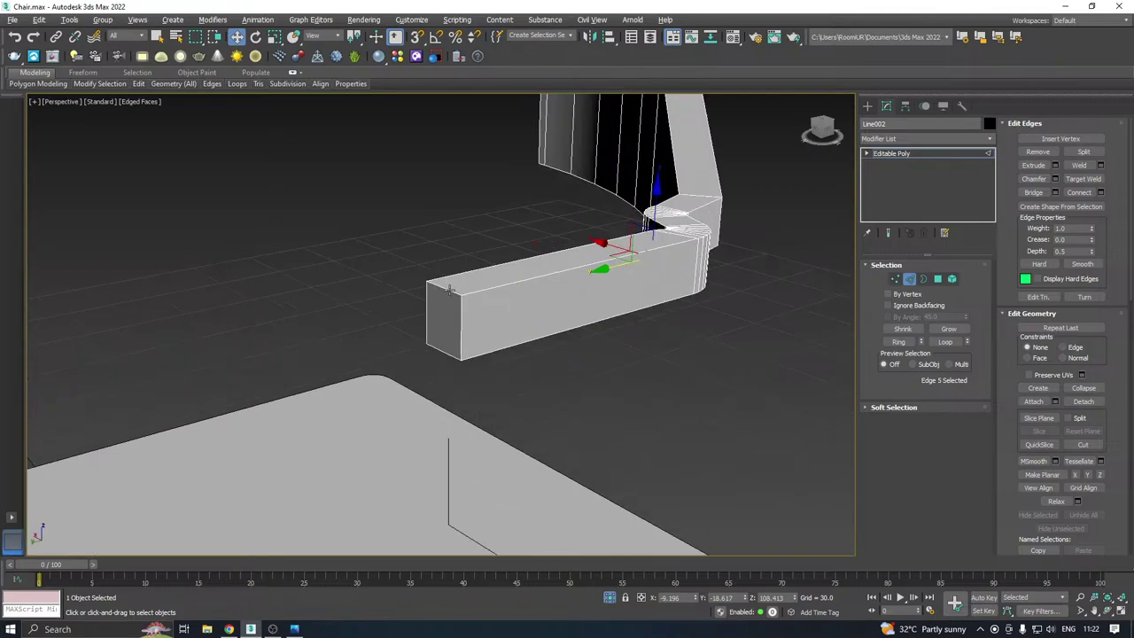
click(12, 19)
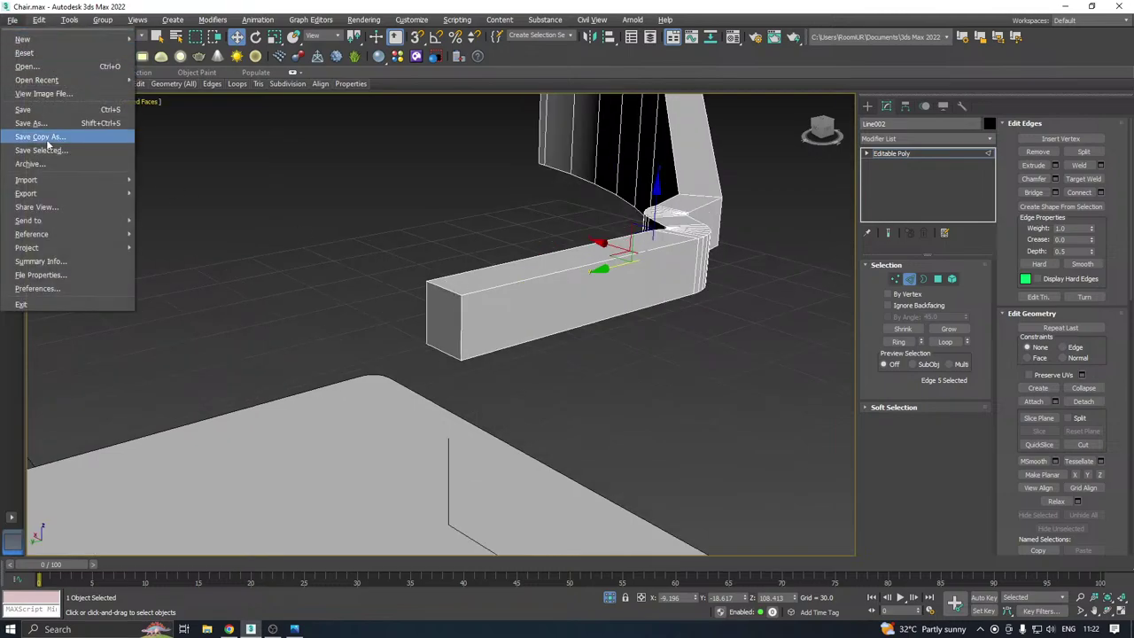
click(44, 136)
click(622, 435)
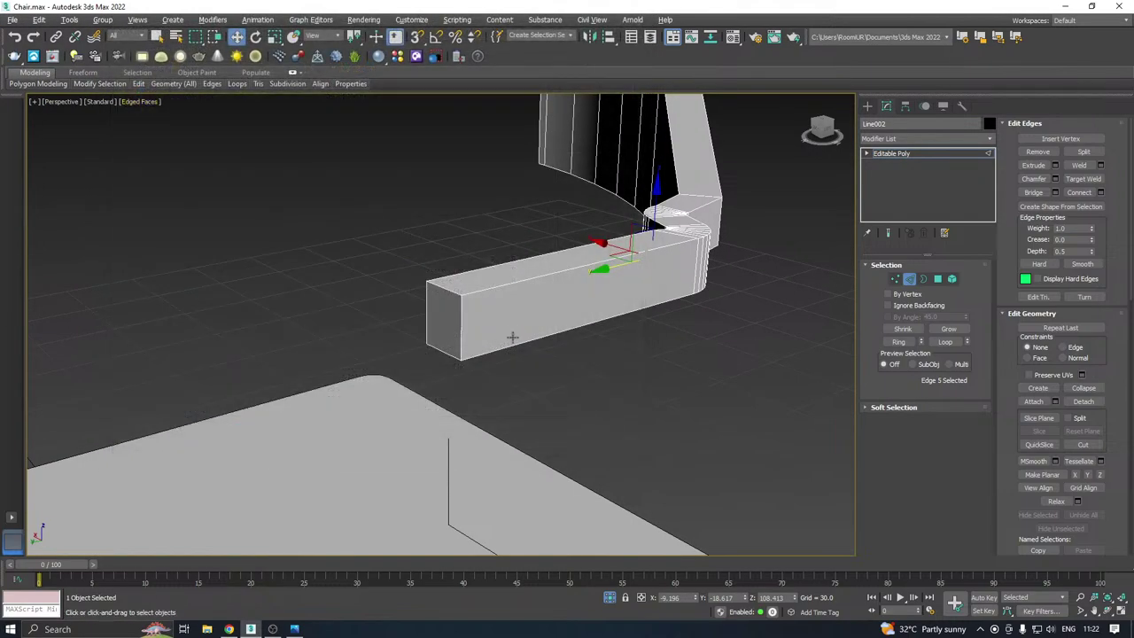
click(450, 292)
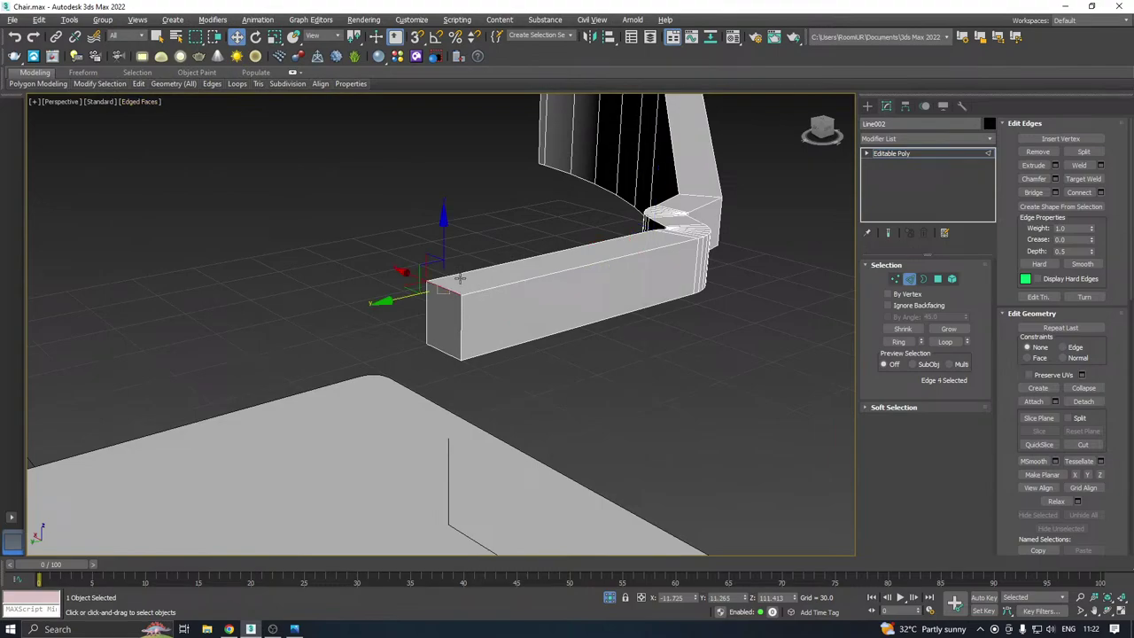
click(1054, 179)
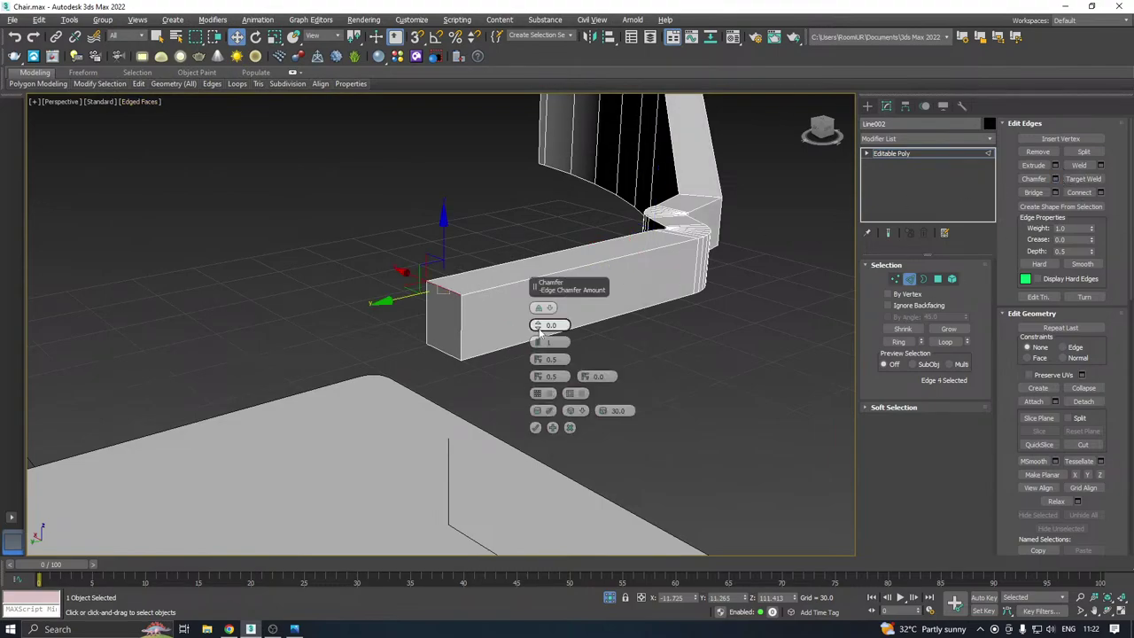
drag(539, 329, 574, 184)
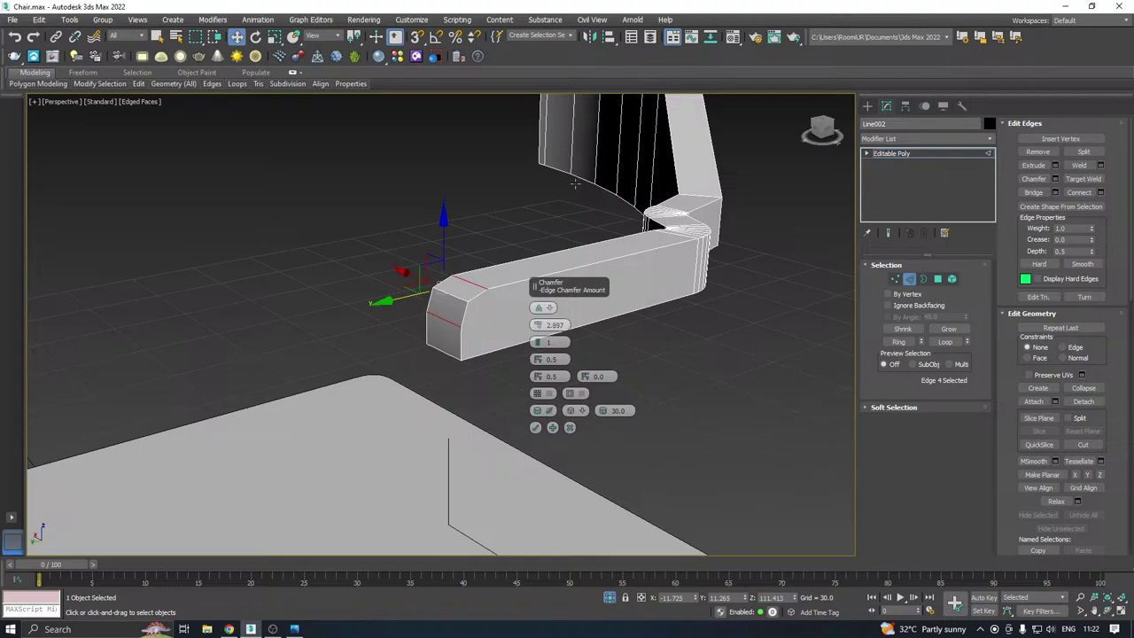
click(572, 429)
Shorten the armrest by moving its four front end vertices back along Y to about 8.6
scroll(495, 334, down, 3)
alt+middle_drag(566, 317, 553, 277)
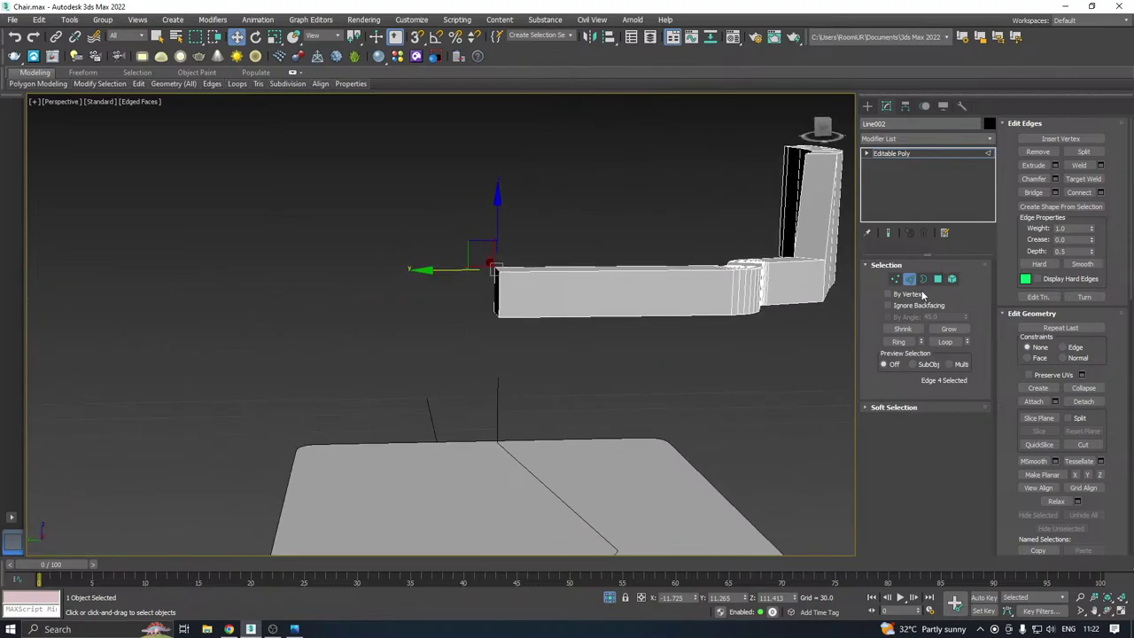
click(895, 279)
drag(387, 236, 503, 320)
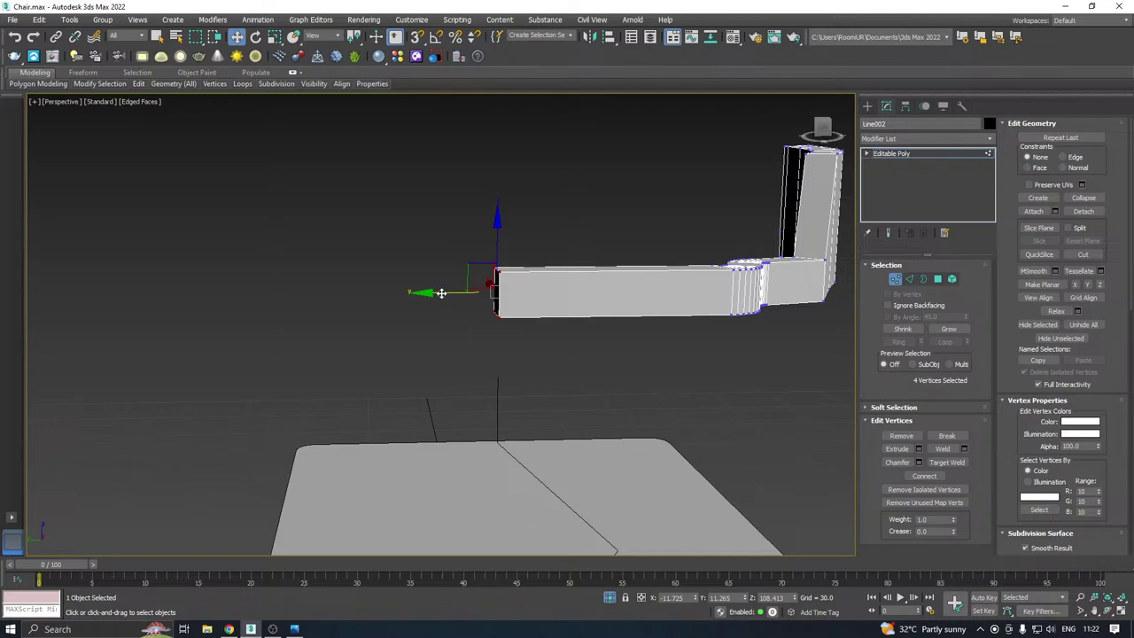
drag(441, 294, 462, 293)
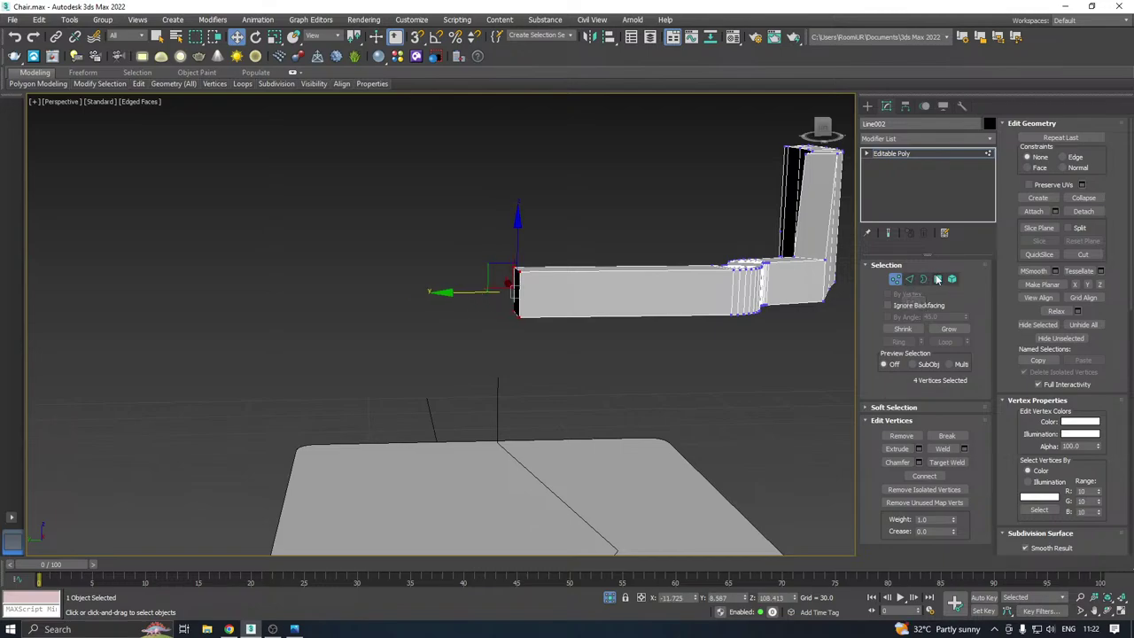
Extrude the armrest's front end polygon by 10 and pull it back along Y to about 13.7
click(938, 279)
click(520, 295)
alt+middle_drag(519, 295, 514, 294)
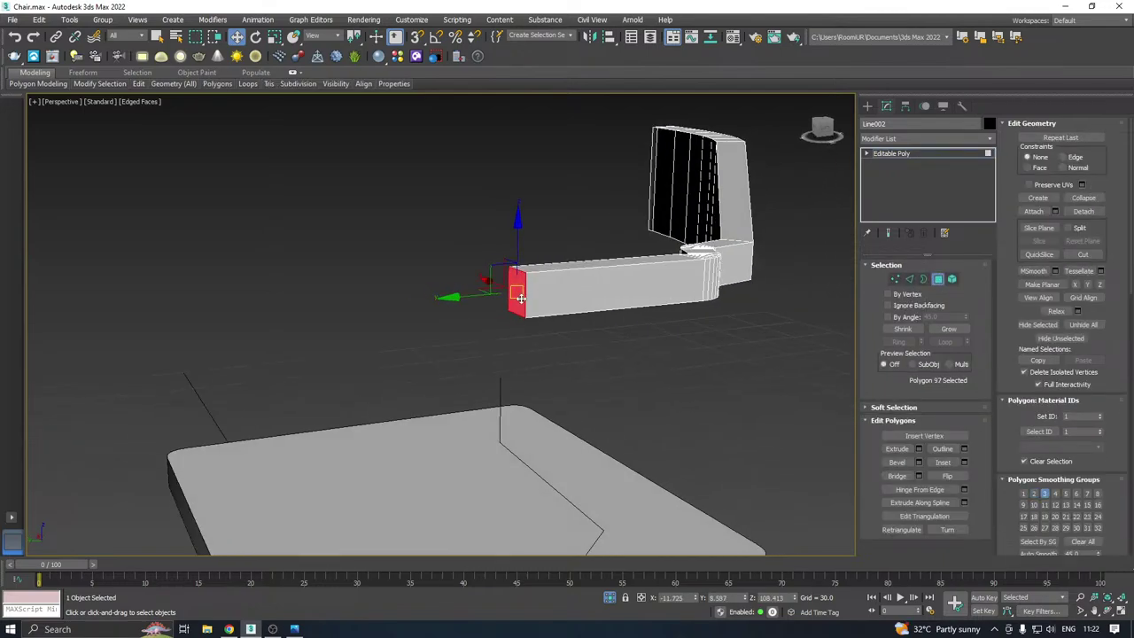
click(919, 449)
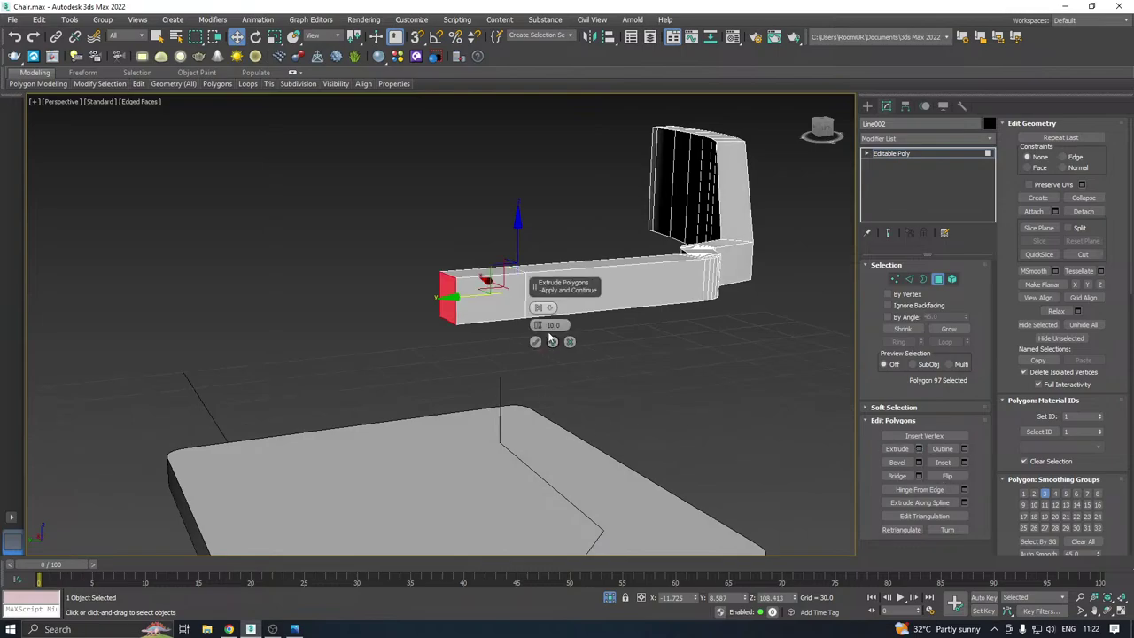
click(535, 342)
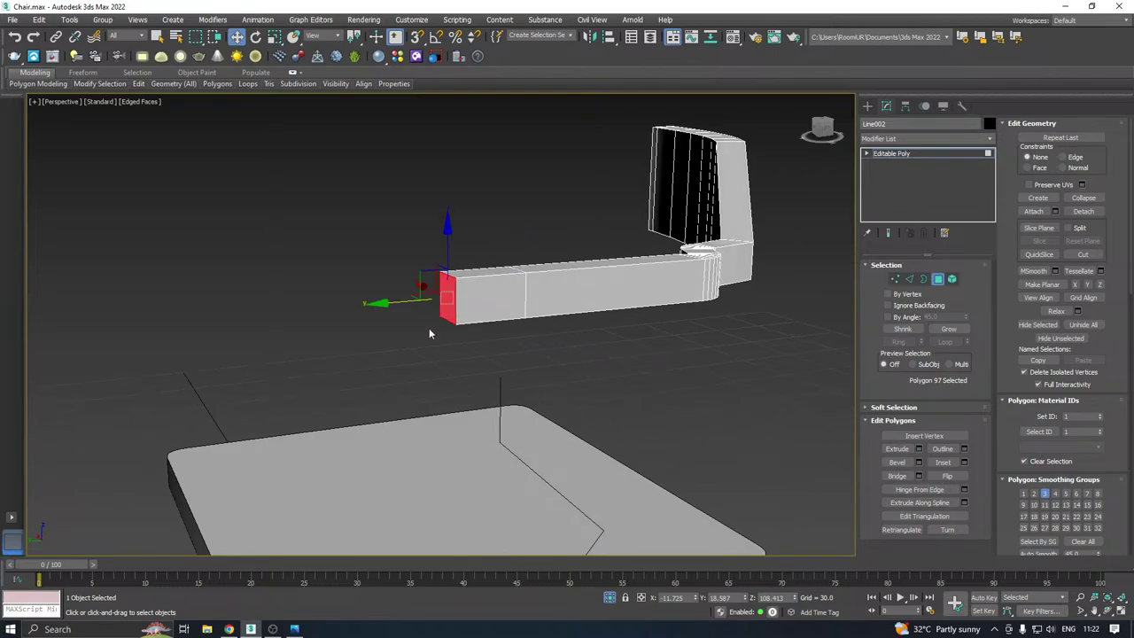
drag(405, 304, 431, 300)
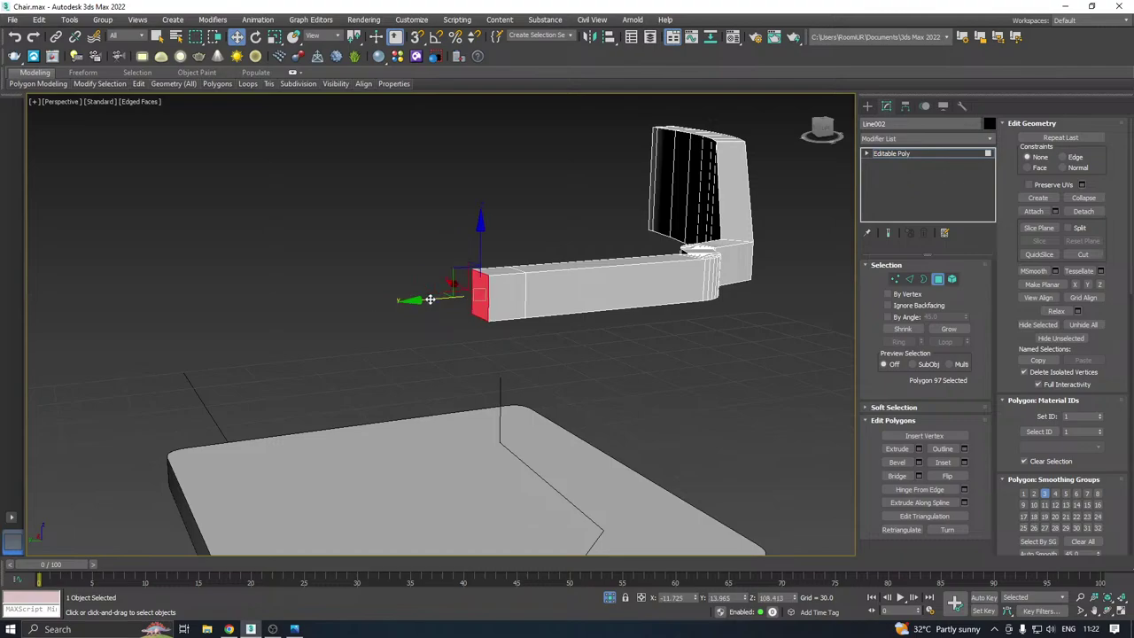
Extrude the underside polygon of the armrest's front segment downward to about Z 100.4 as a short leg
alt+middle_drag(431, 299, 511, 268)
click(513, 317)
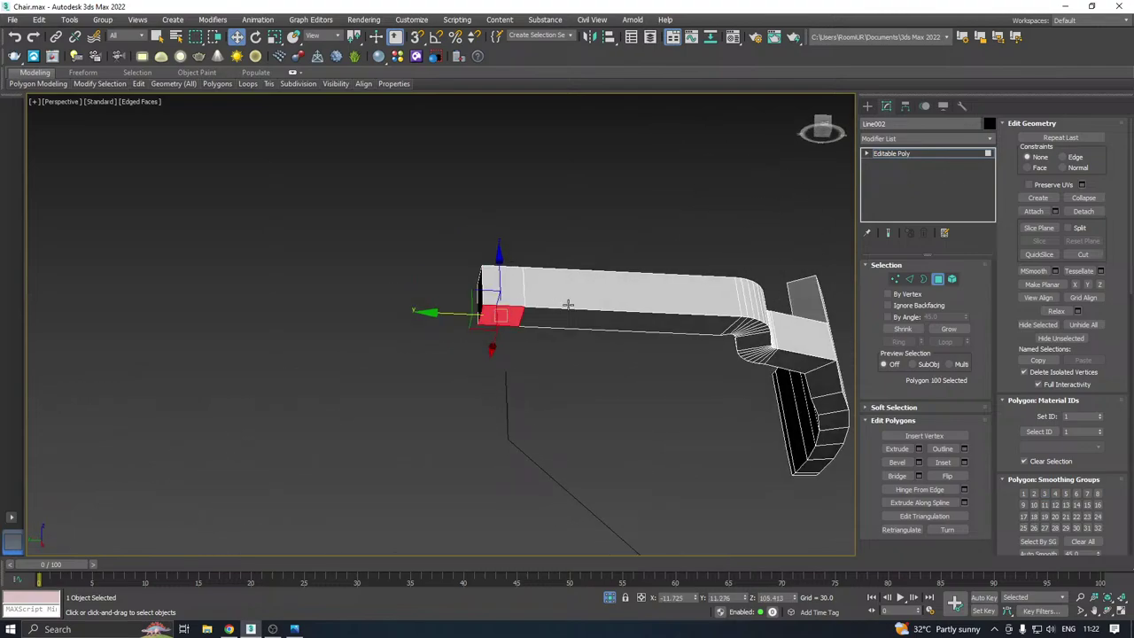
click(920, 449)
drag(538, 325, 545, 347)
click(536, 342)
Target-weld the four extra vertices around the armrest's front corner into its outer corners, forming a diagonal mitre between armrest and leg
alt+middle_drag(575, 339, 671, 379)
scroll(495, 279, up, 3)
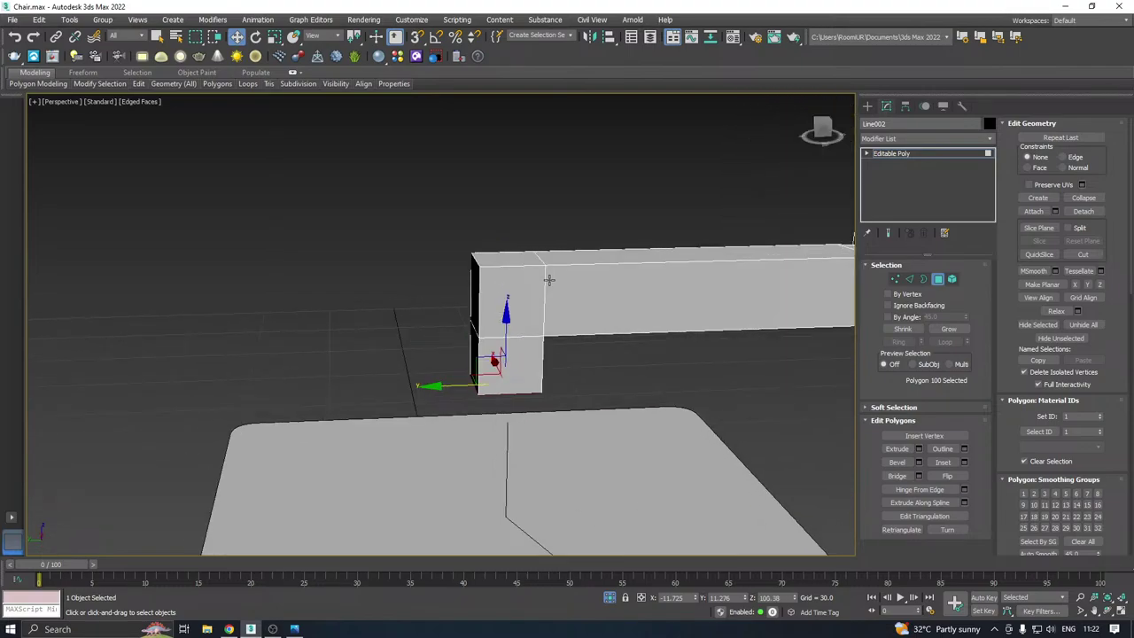
click(895, 279)
scroll(479, 294, up, 3)
right_click(534, 321)
click(480, 398)
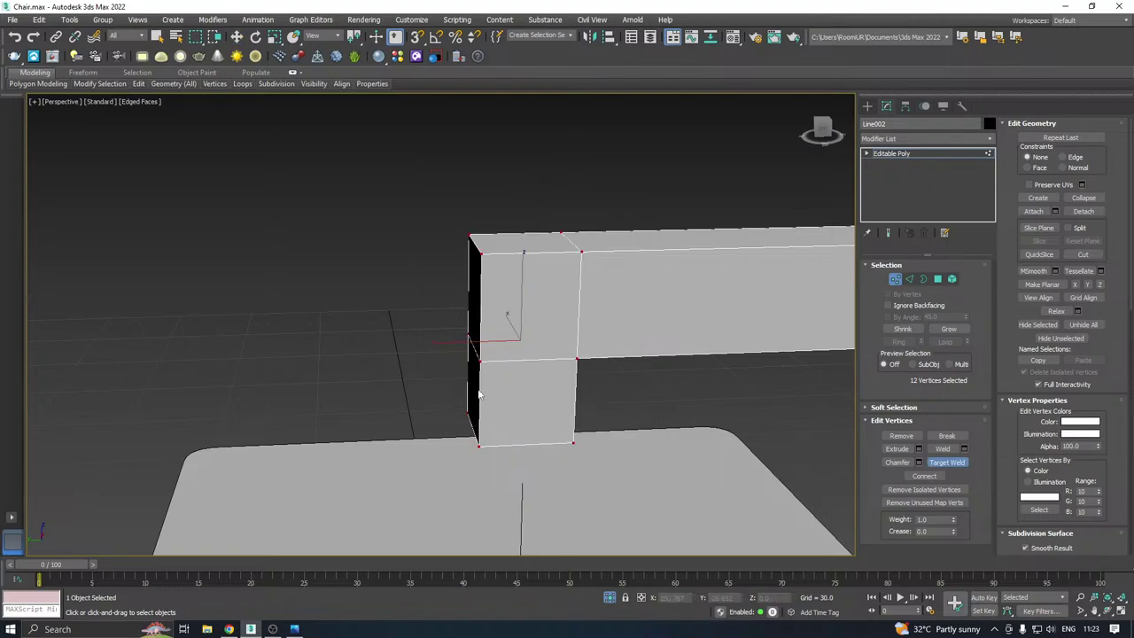
drag(462, 237, 462, 238)
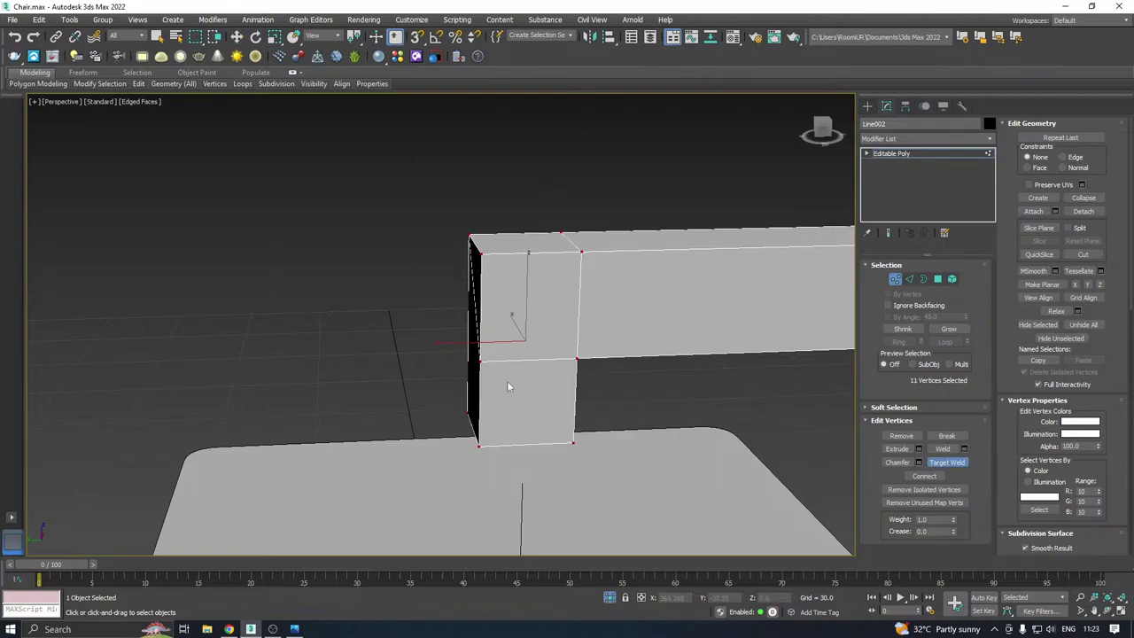
click(482, 256)
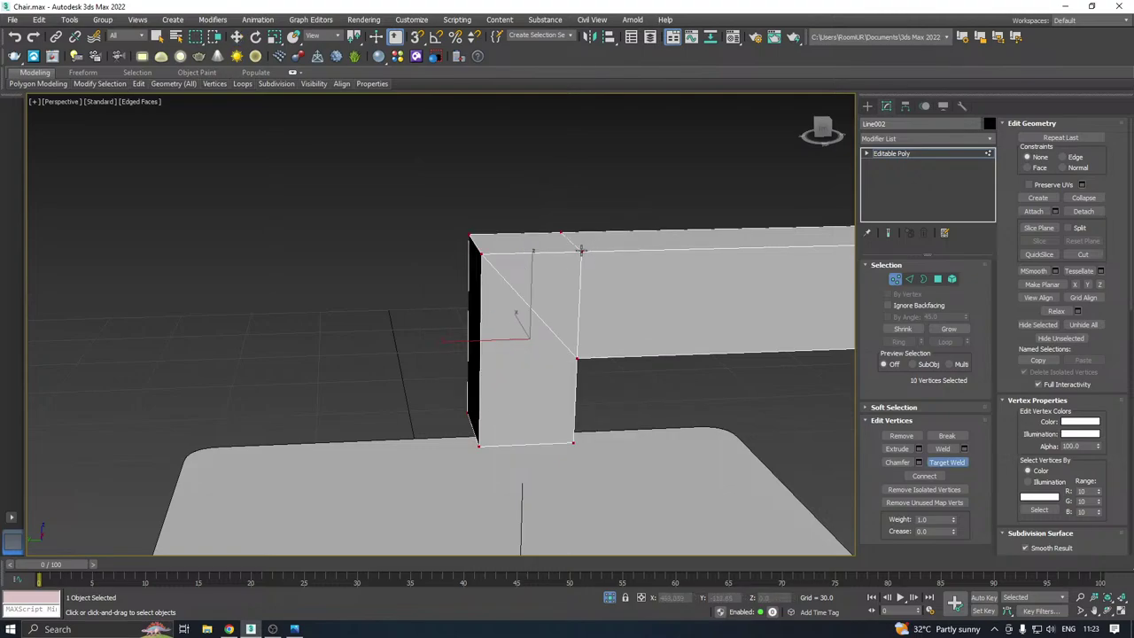
click(473, 237)
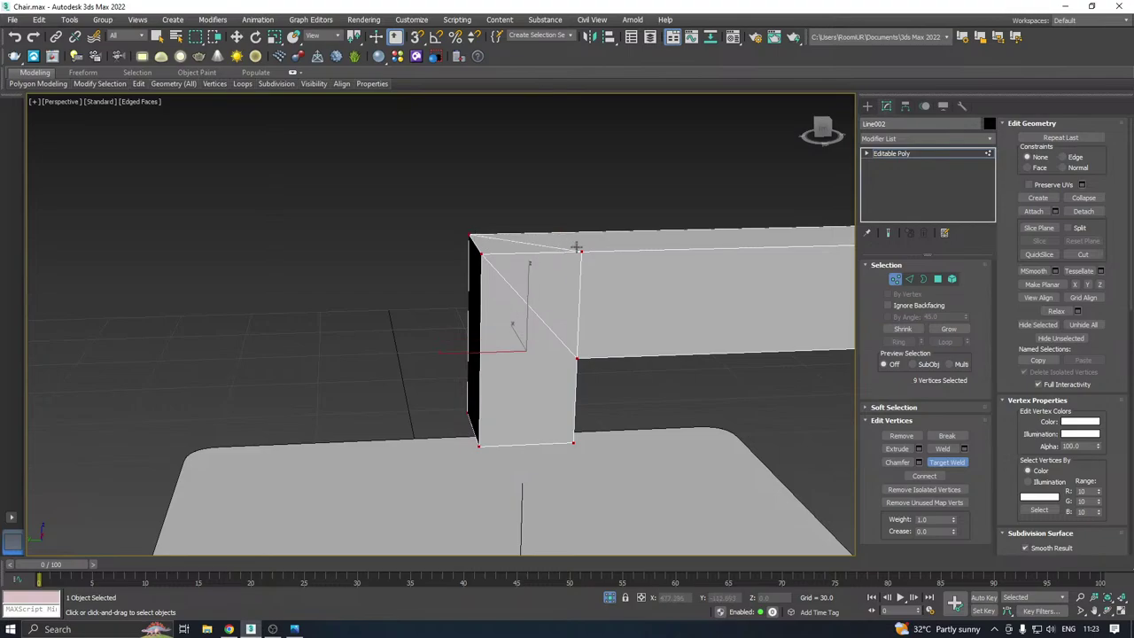
click(474, 252)
alt+middle_drag(474, 252, 594, 316)
key(w)
scroll(582, 328, down, 2)
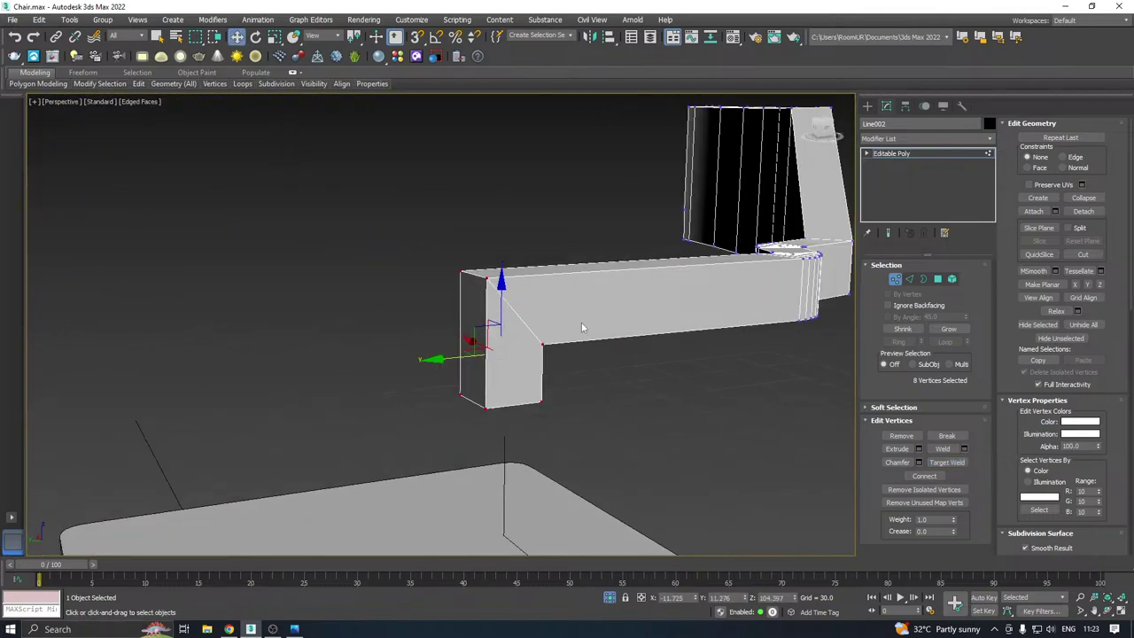
Chamfer the diagonal mitre edge loop at the armrest's front corner by about 5.63 with 4 segments
click(912, 279)
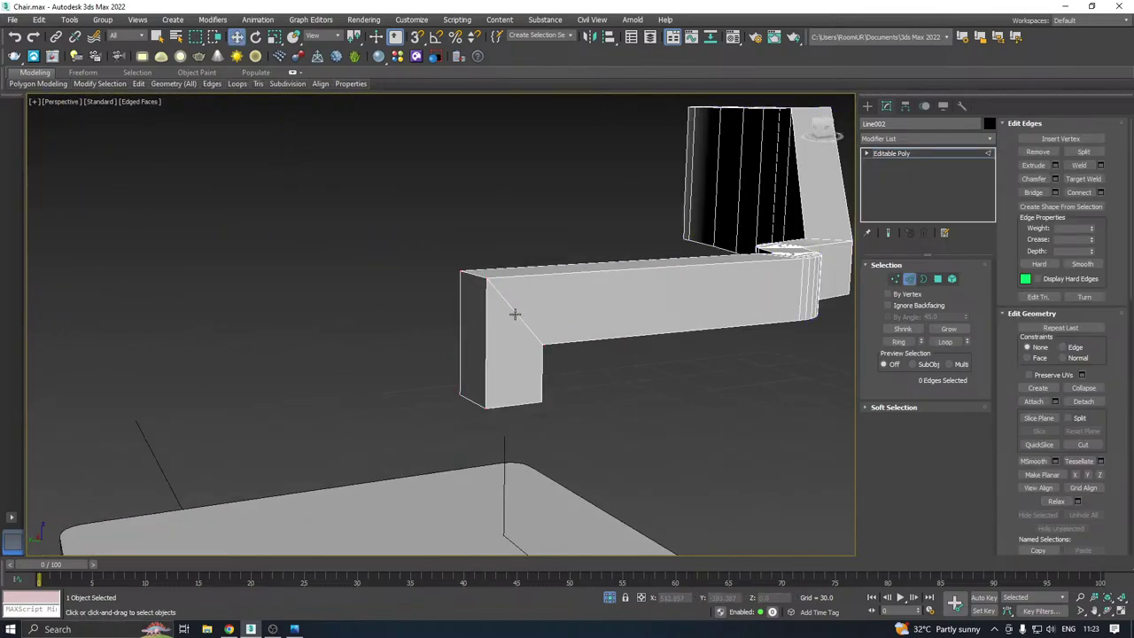
double_click(515, 313)
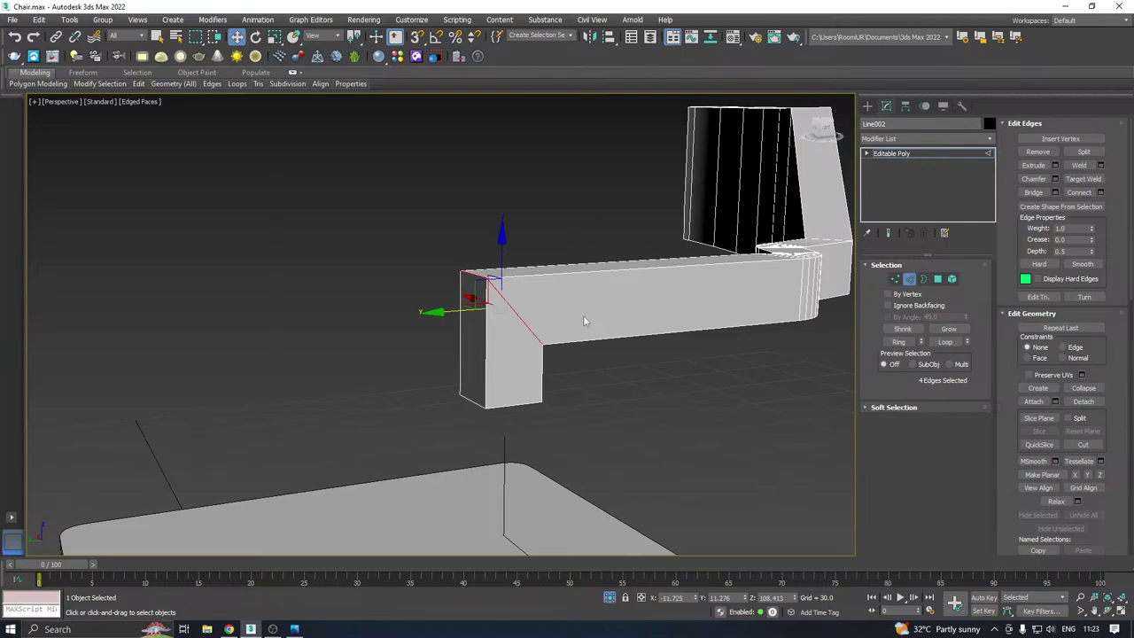
click(1054, 181)
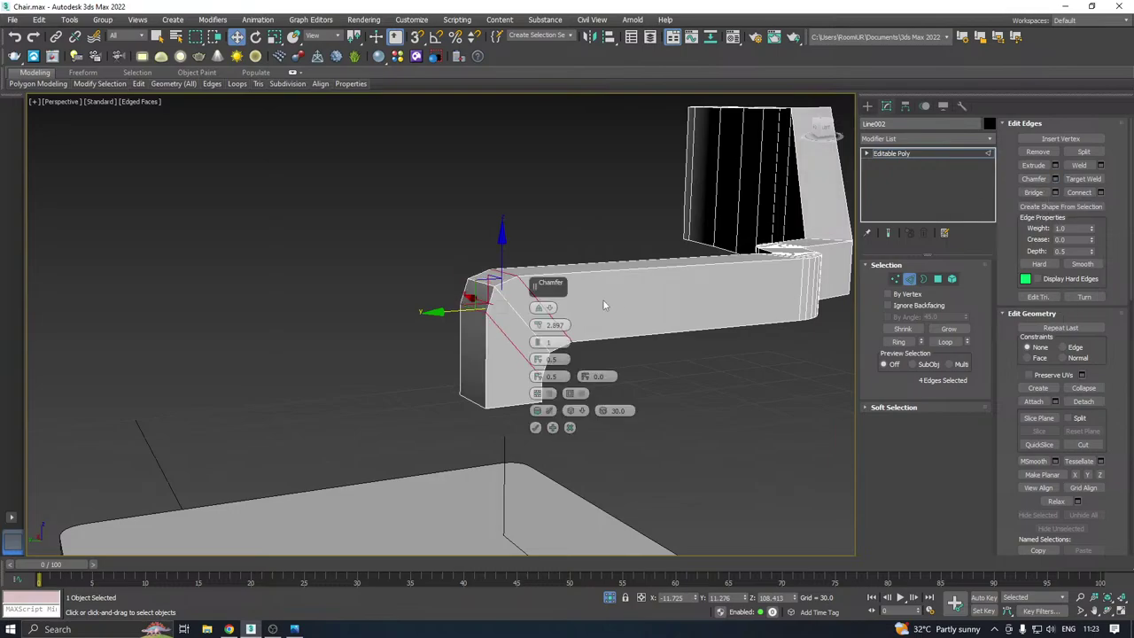
drag(537, 325, 546, 203)
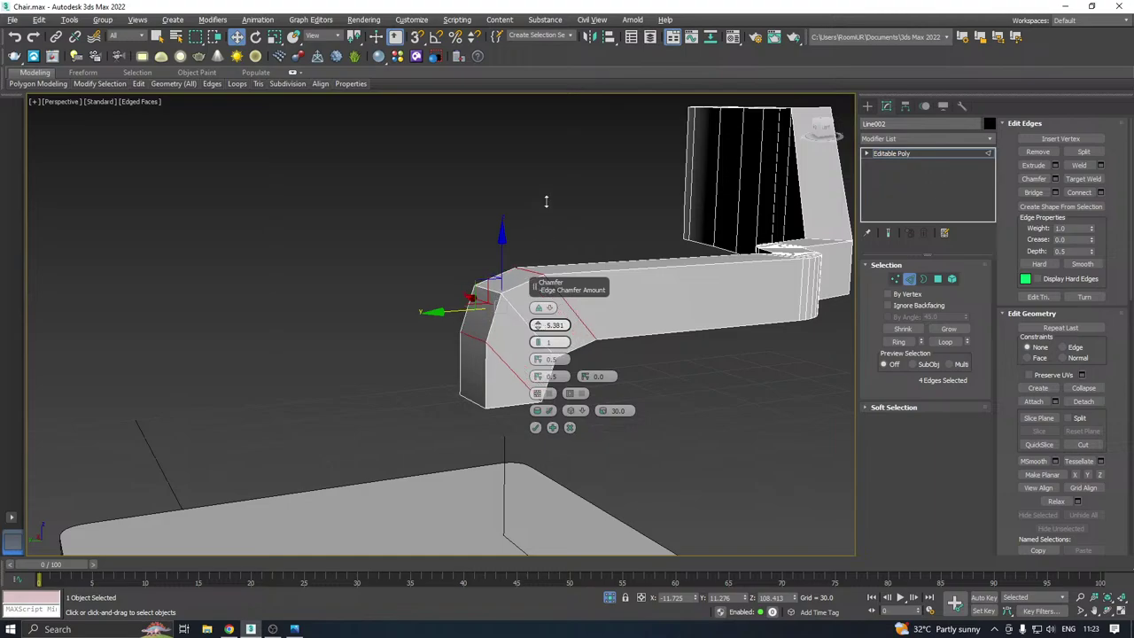
drag(556, 283, 653, 291)
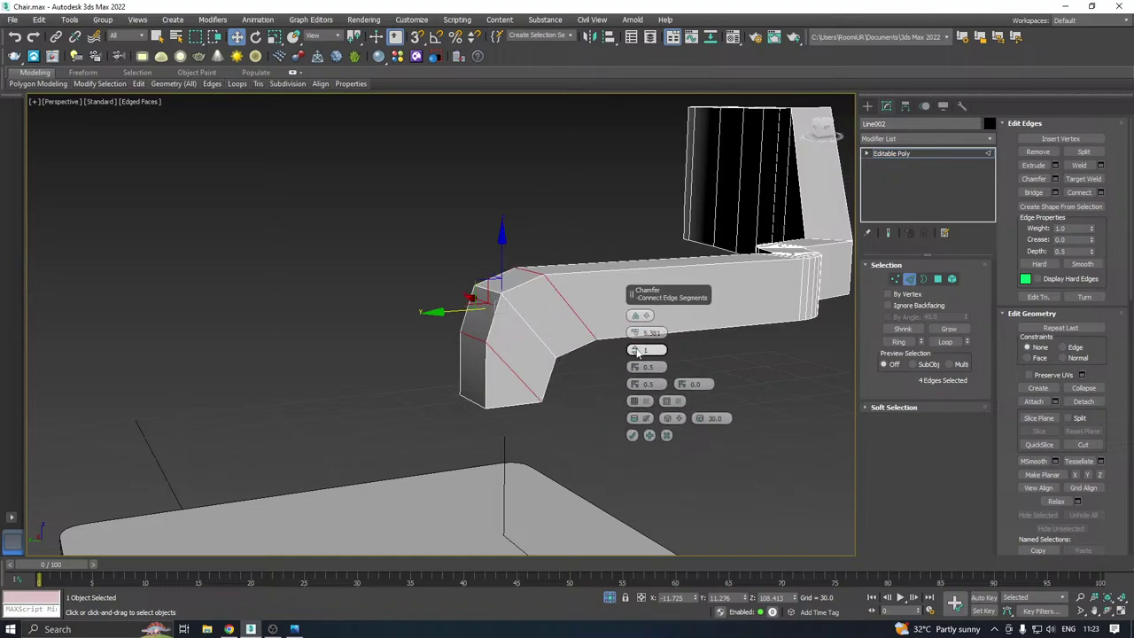
click(637, 349)
click(636, 349)
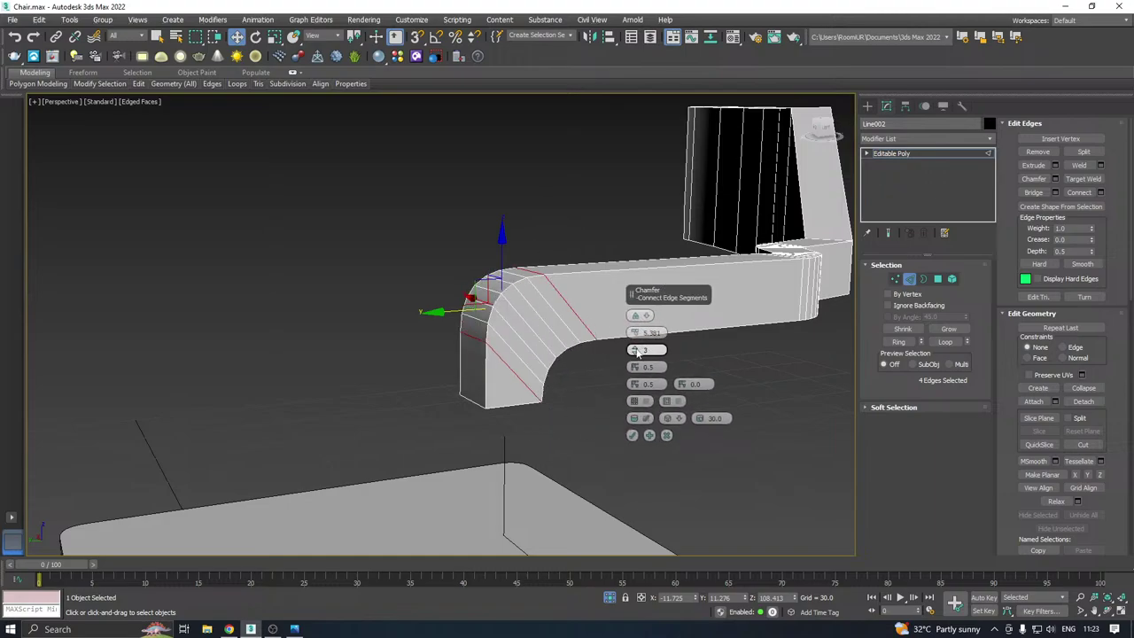
drag(637, 351, 637, 350)
alt+middle_drag(536, 344, 492, 314)
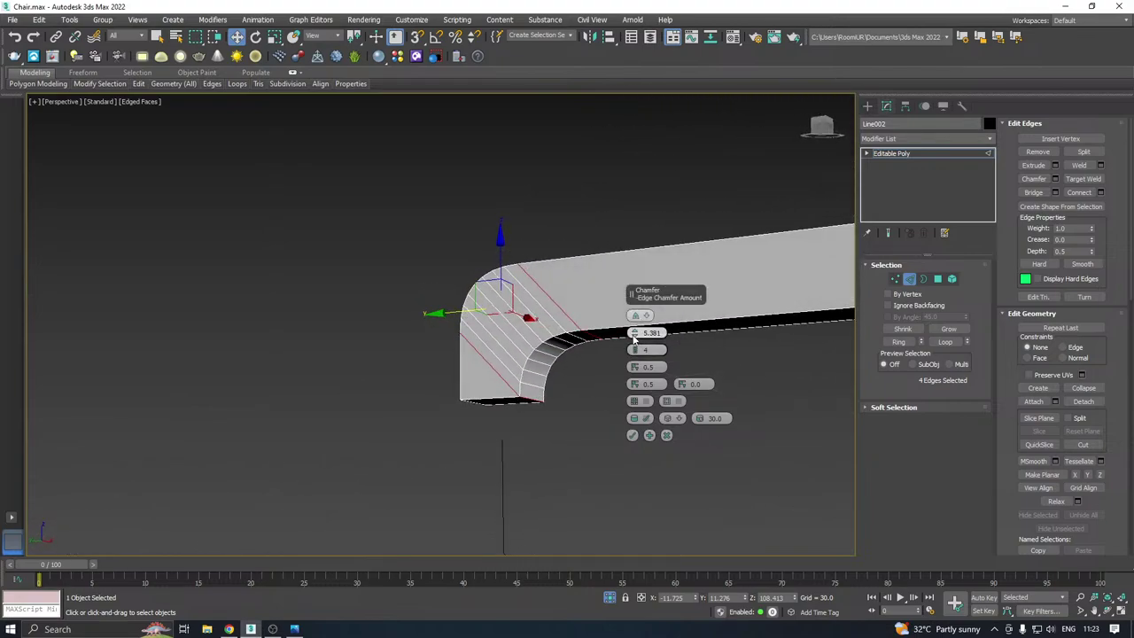
mouse_move(633, 338)
mouse_down()
mouse_move(641, 359)
mouse_move(637, 331)
mouse_up()
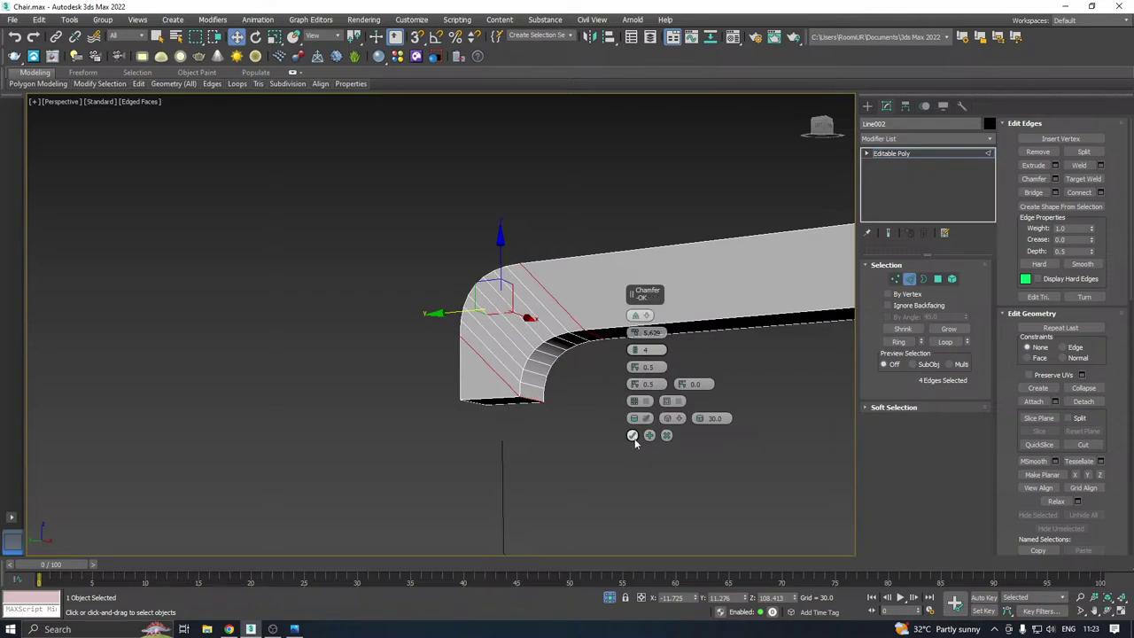
click(633, 435)
alt+middle_drag(468, 379, 660, 407)
scroll(616, 388, down, 1)
scroll(616, 381, down, 3)
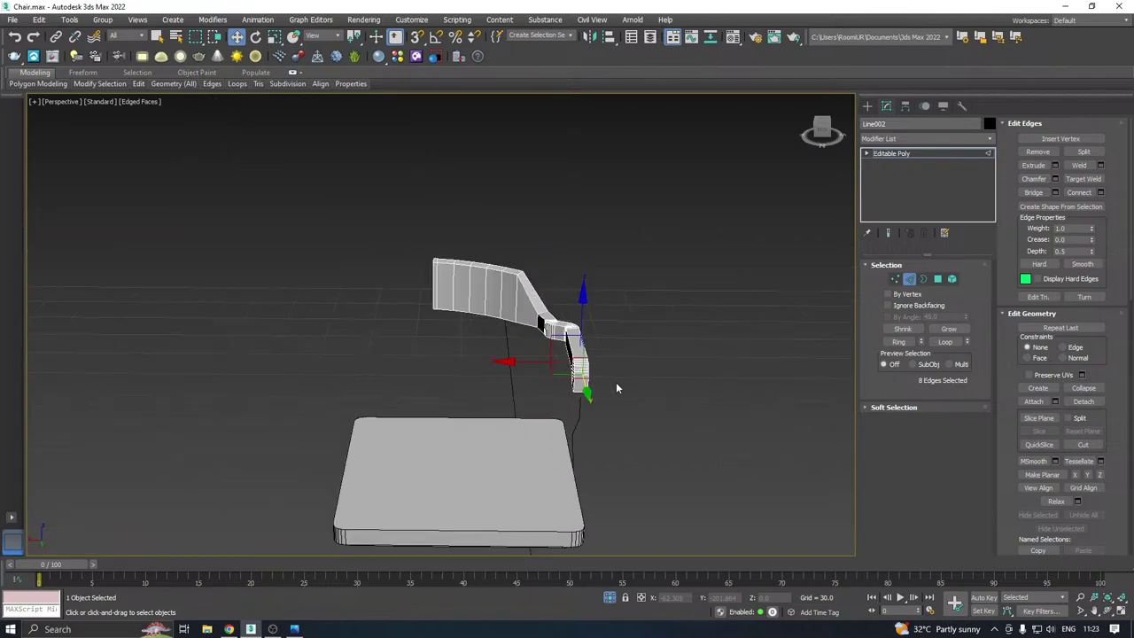
alt+middle_drag(557, 349, 622, 383)
scroll(452, 285, up, 4)
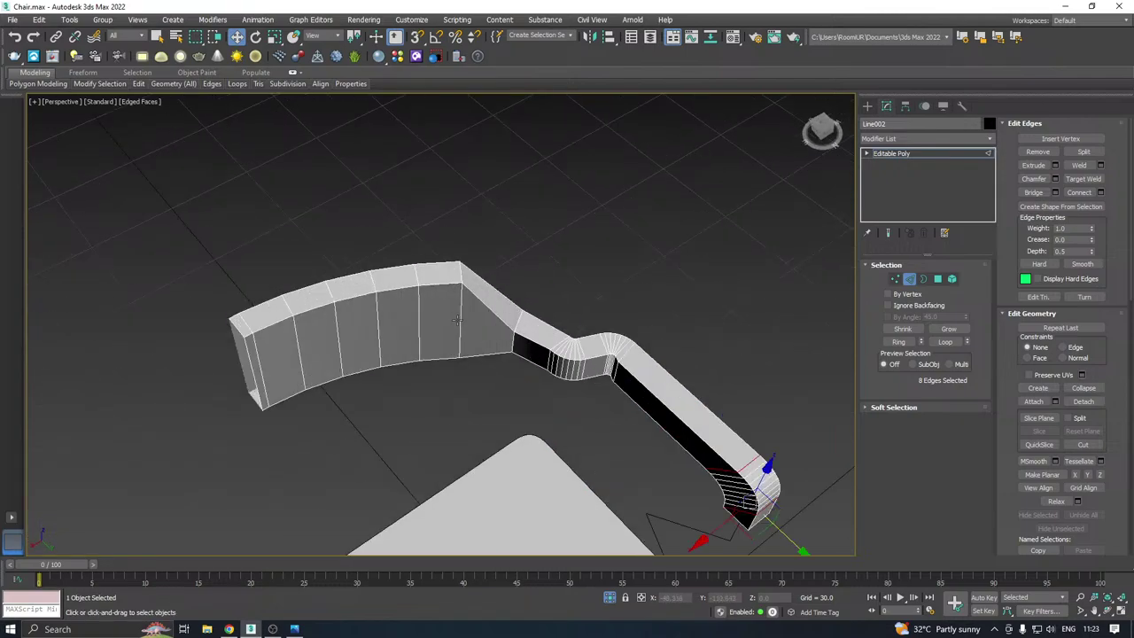
double_click(458, 320)
alt+middle_drag(499, 269, 438, 285)
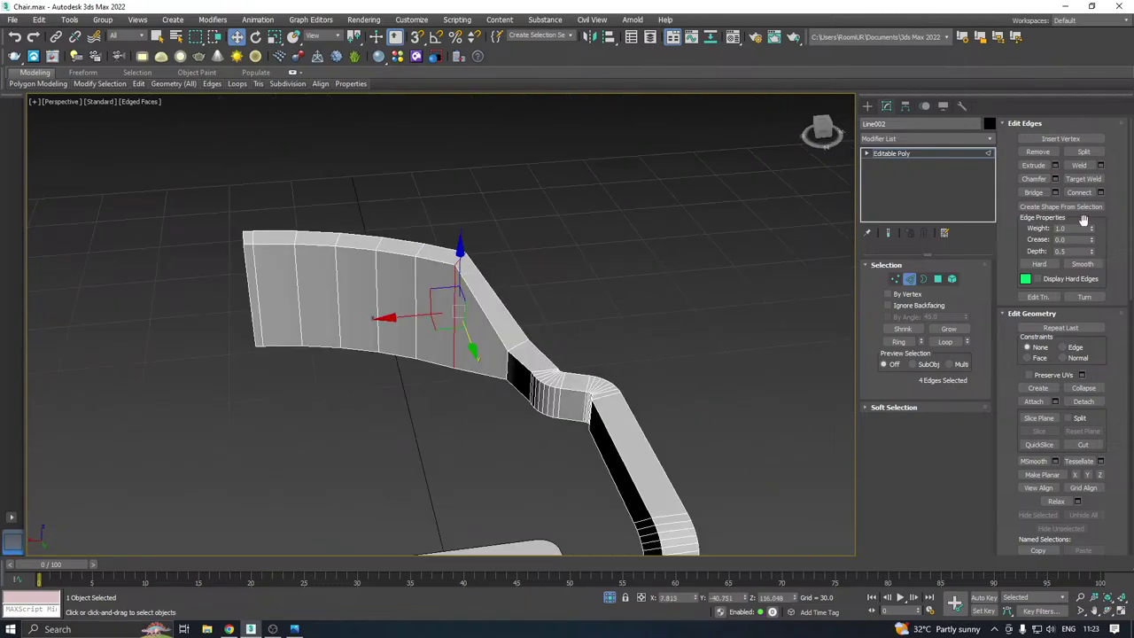
click(1055, 178)
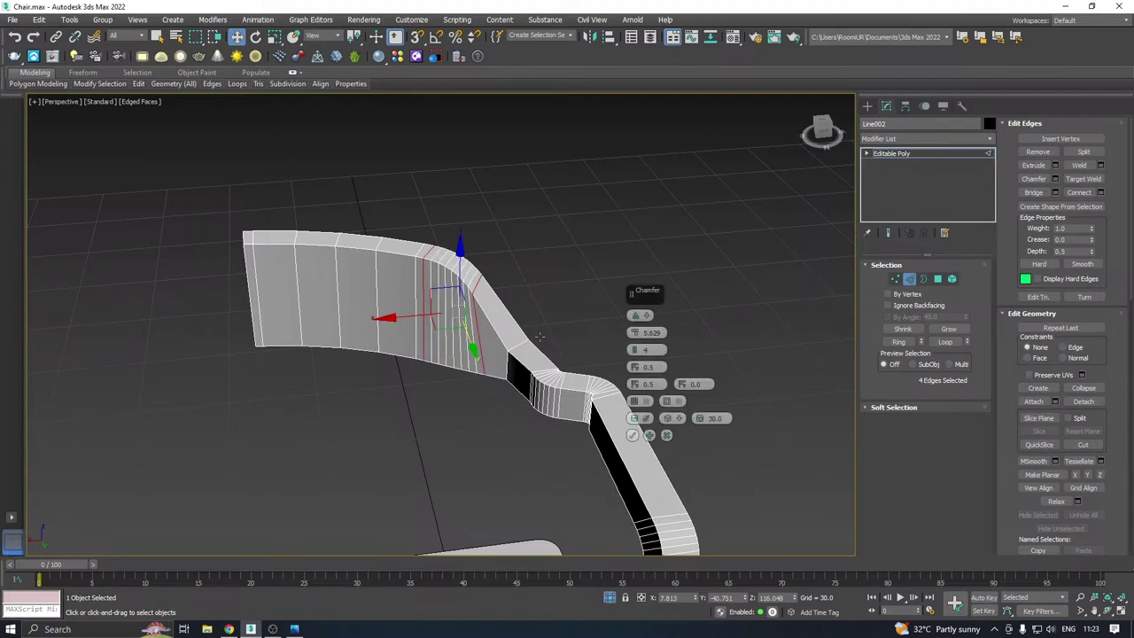
alt+middle_drag(539, 337, 478, 311)
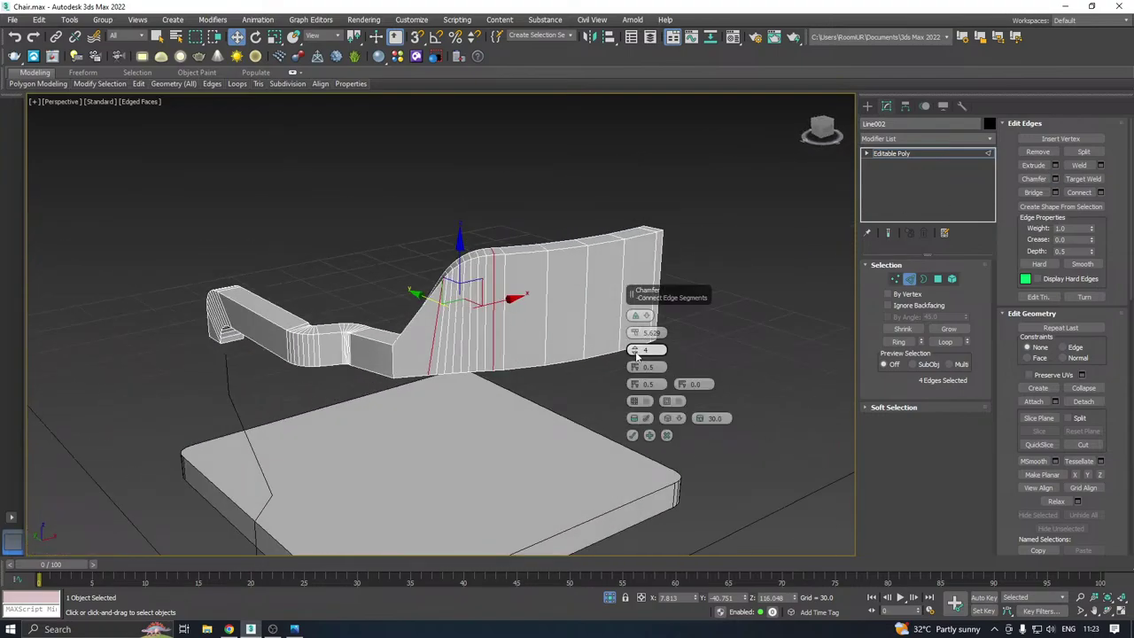
click(636, 317)
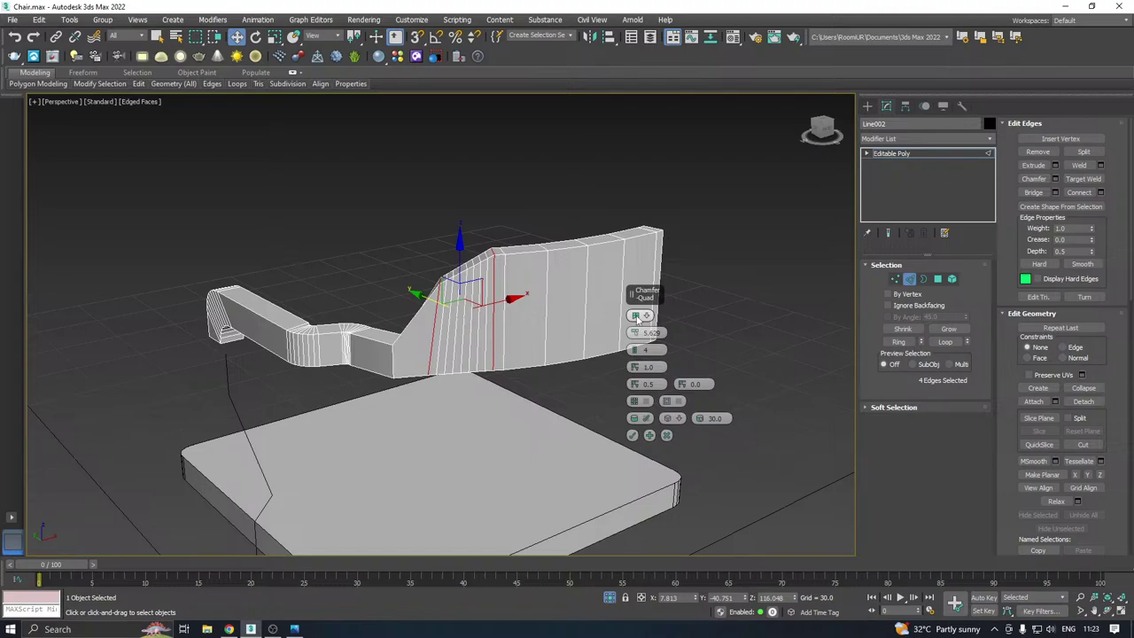
click(638, 316)
alt+middle_drag(460, 369, 494, 362)
drag(636, 333, 630, 310)
alt+middle_drag(631, 310, 506, 332)
click(666, 435)
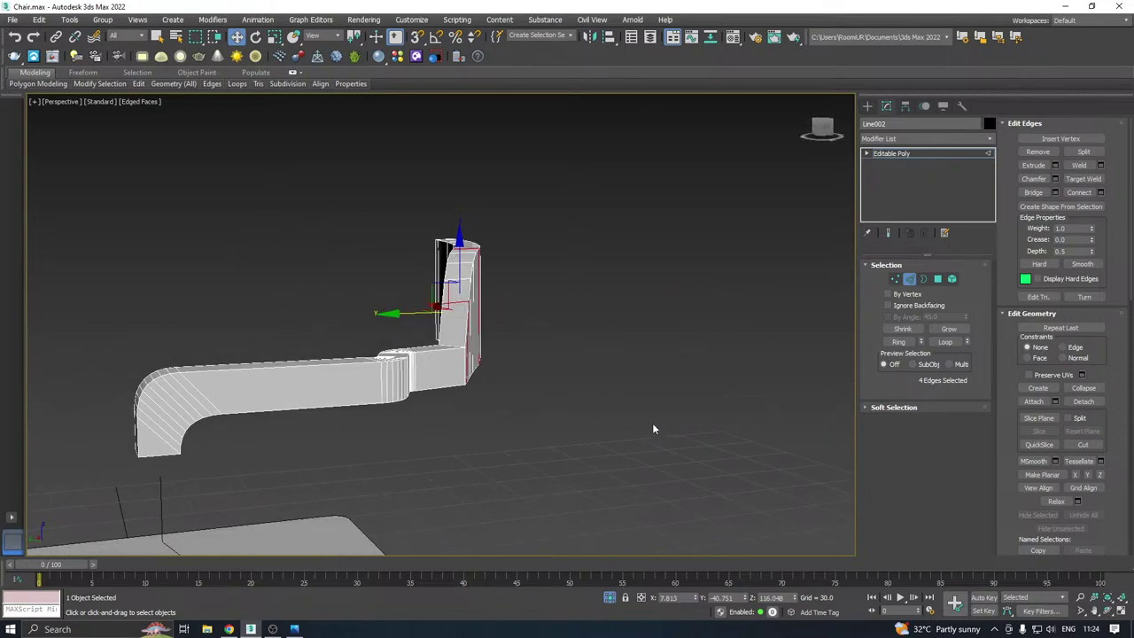
Leave edge editing on the frame and raise the armrest support spline's top vertex to just below the armrest's front leg
middle_drag(652, 423, 639, 315)
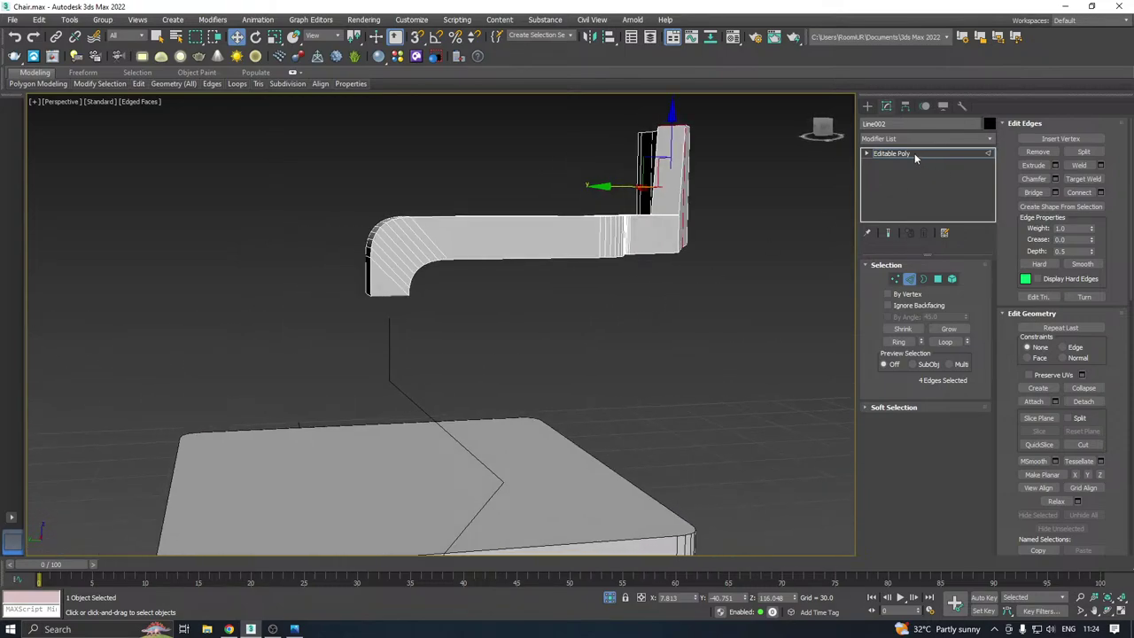
click(915, 153)
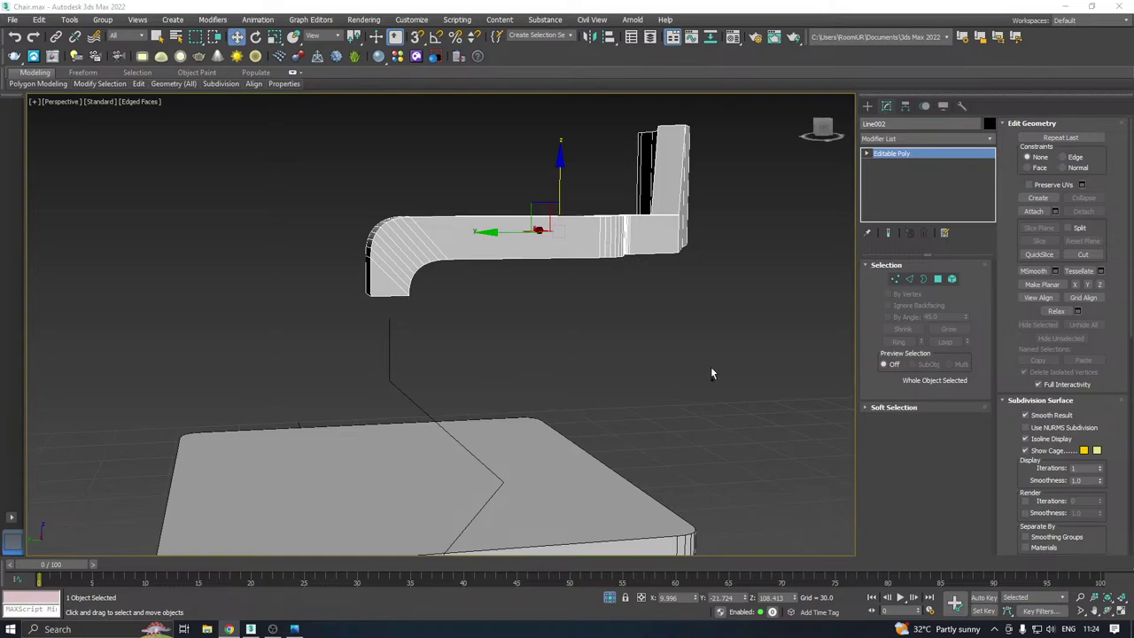
alt+middle_drag(716, 380, 632, 357)
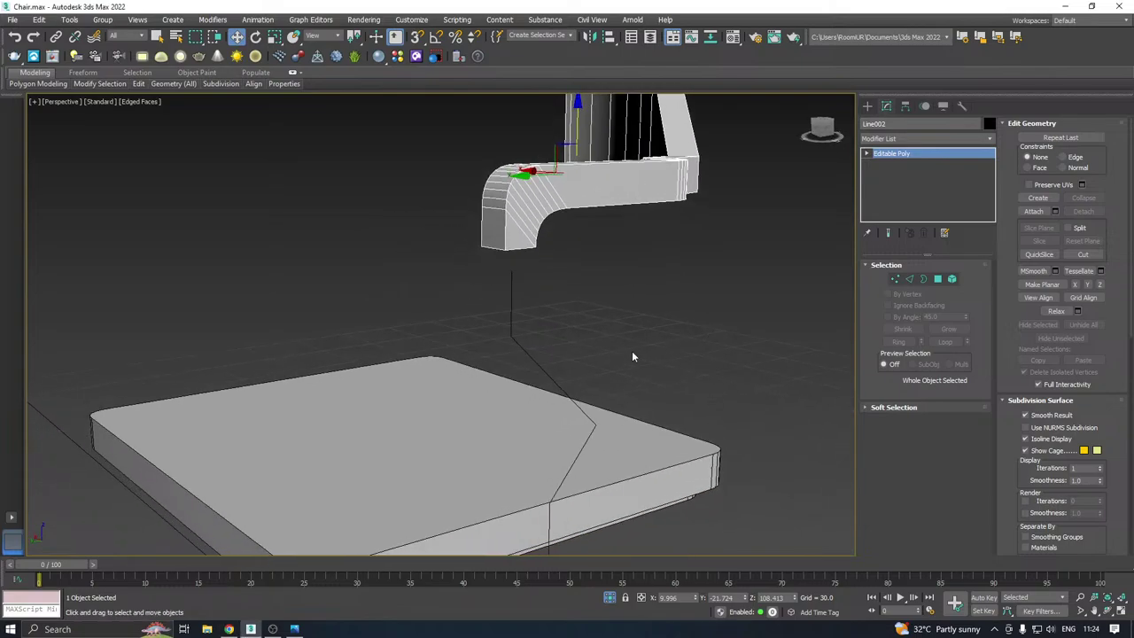
click(528, 354)
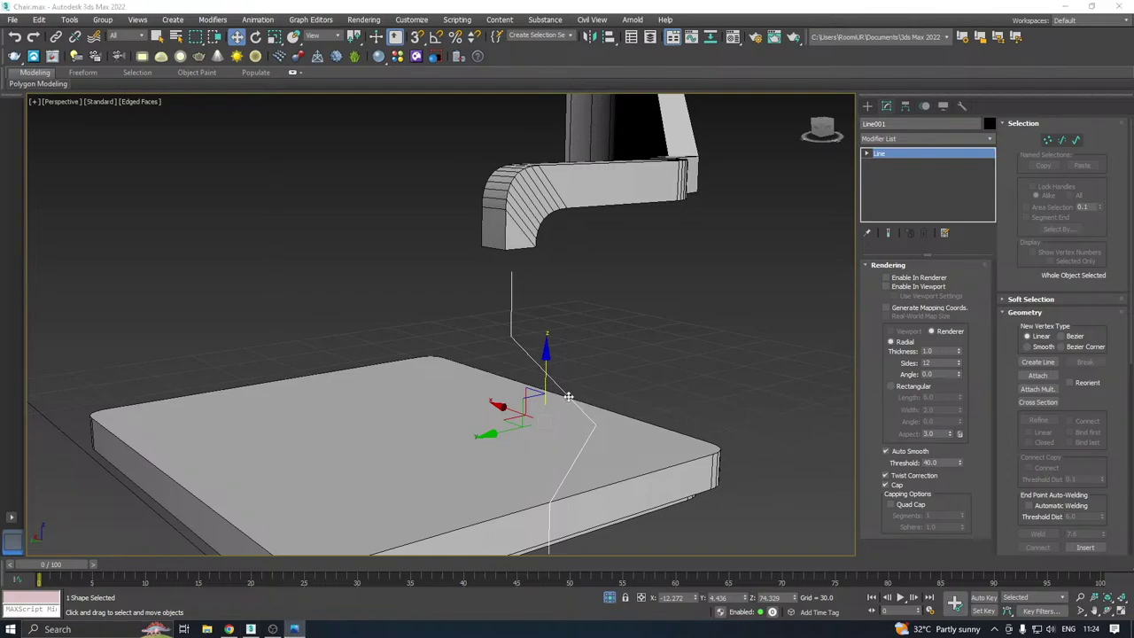
alt+middle_drag(569, 397, 540, 381)
key(1)
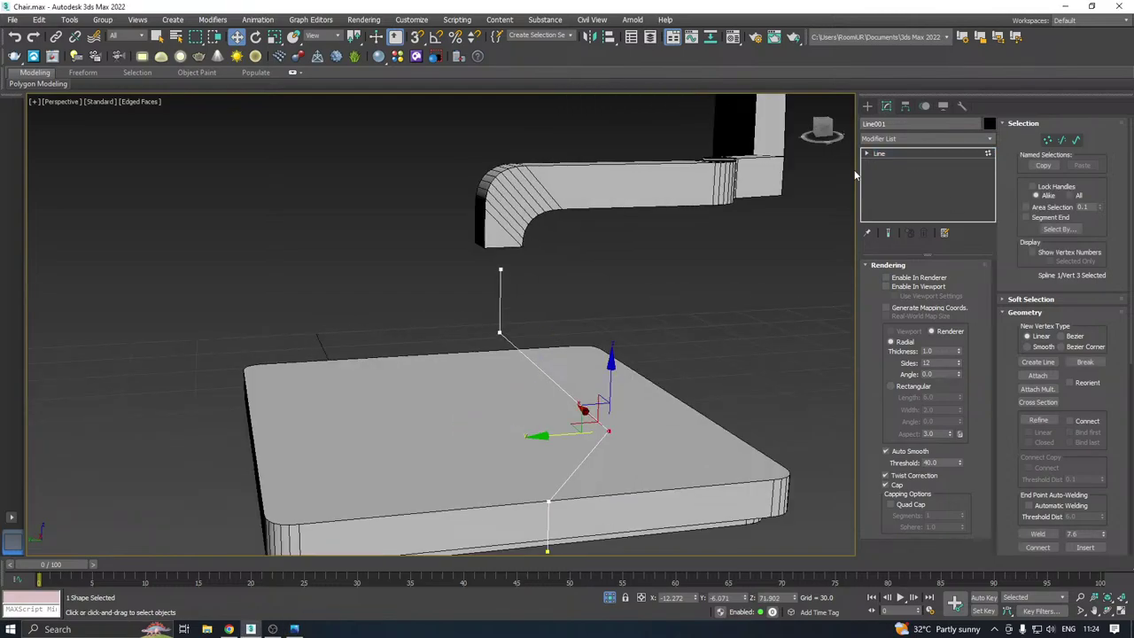
drag(451, 218, 506, 276)
drag(498, 221, 498, 203)
middle_drag(596, 381, 584, 264)
drag(562, 335, 564, 334)
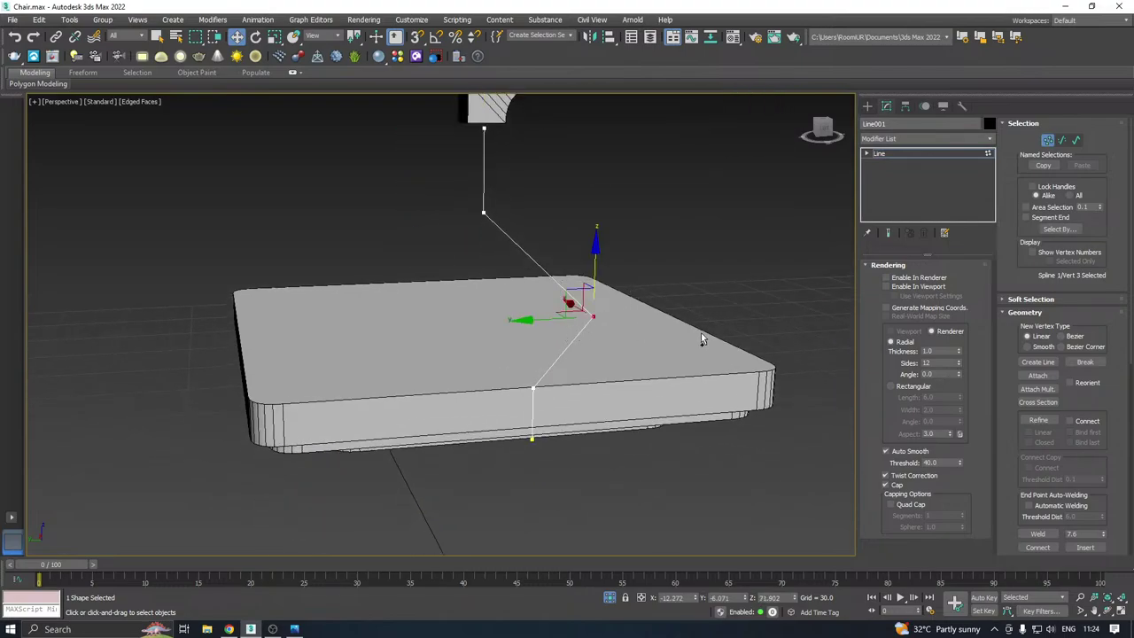
Save a copy of the scene as Chair05.max
click(13, 19)
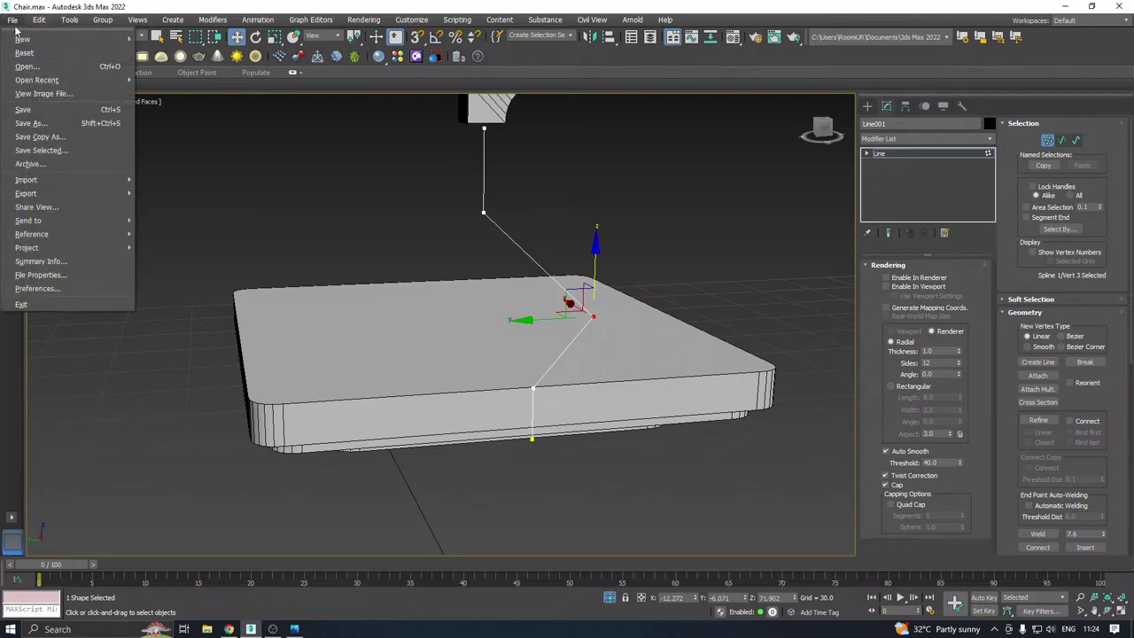
click(38, 134)
click(621, 436)
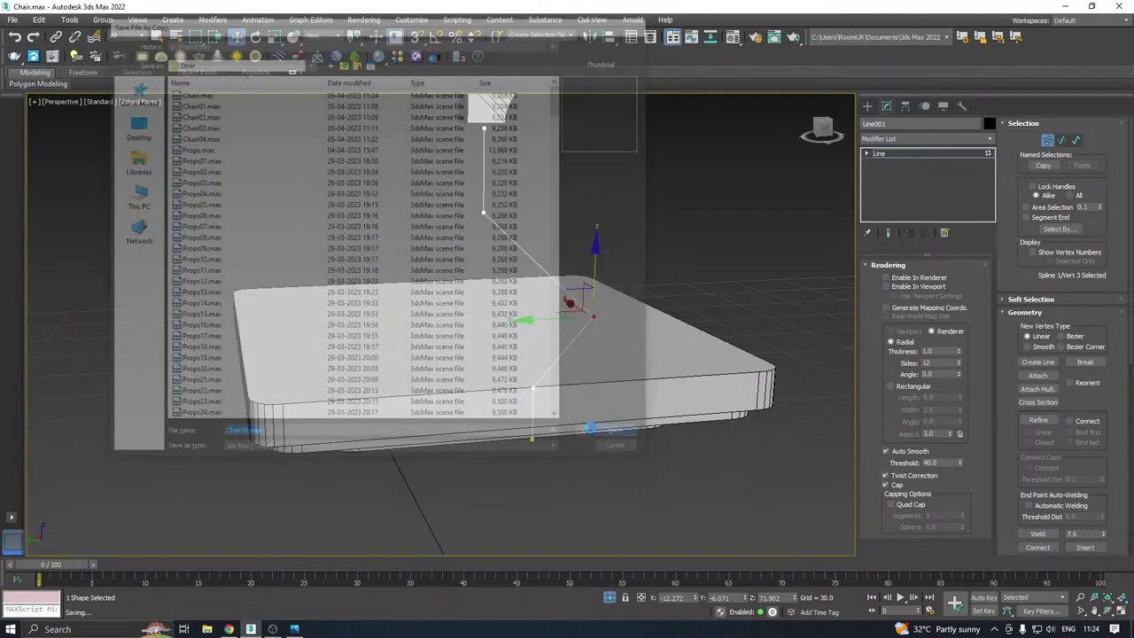
Convert the support spline's middle vertex to Smooth and move it to about Y 0.9, Z 76.2
alt+middle_drag(496, 328, 504, 281)
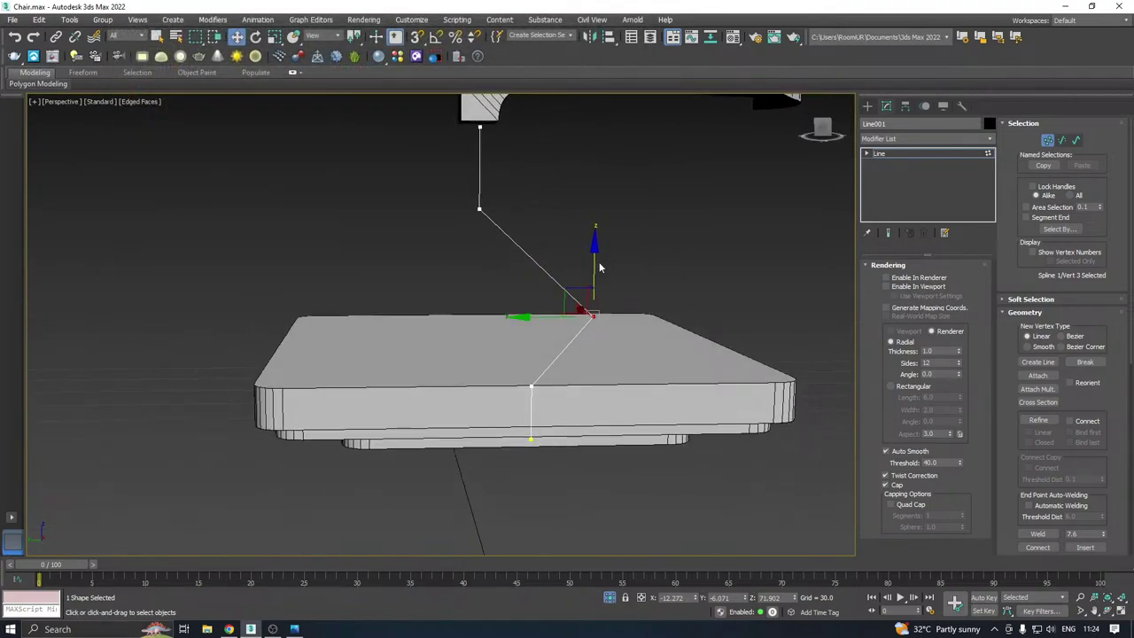
drag(599, 267, 629, 254)
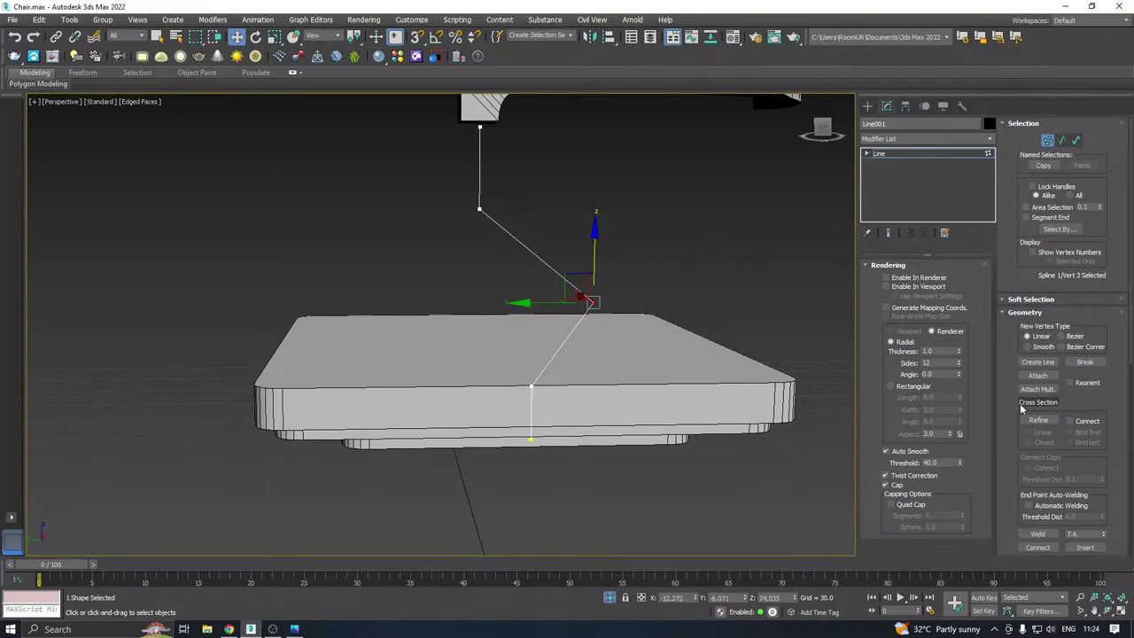
right_click(590, 302)
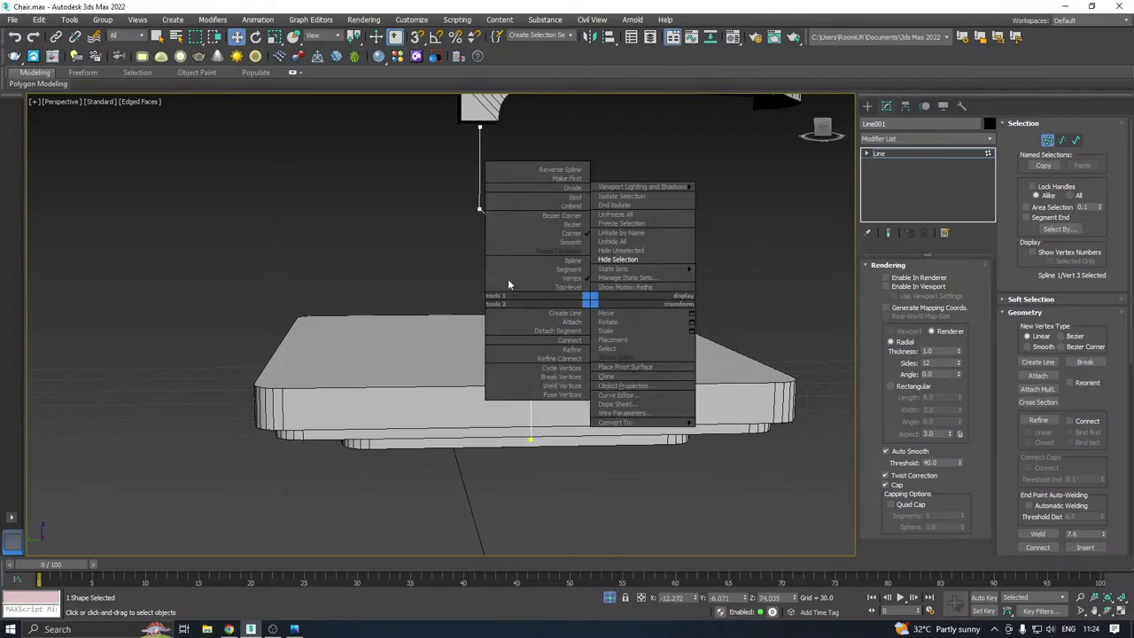
click(565, 242)
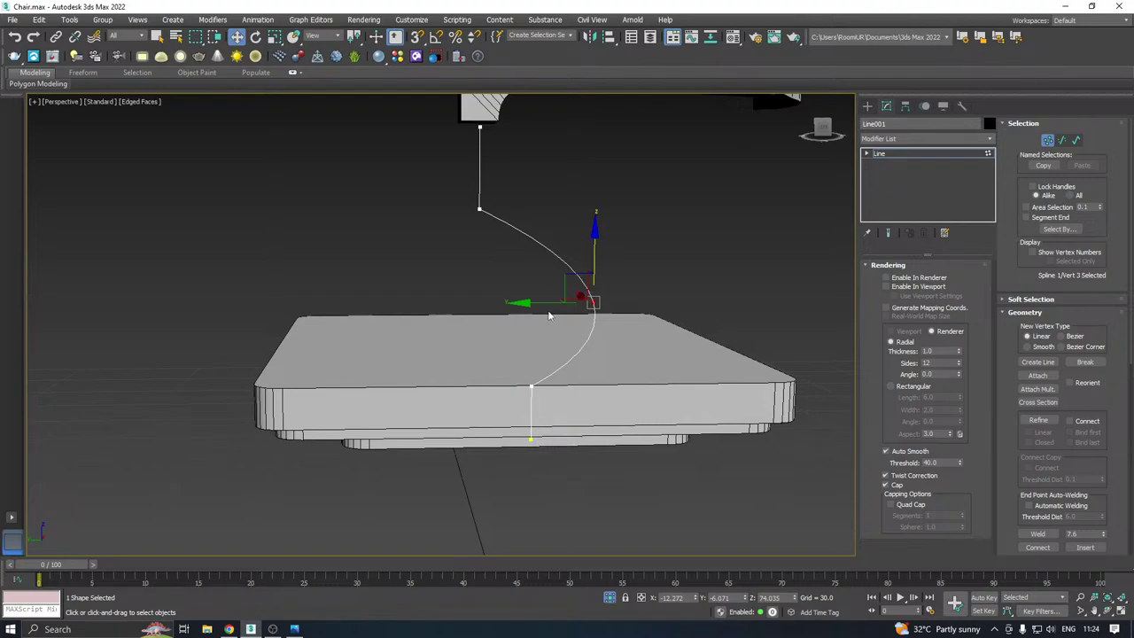
drag(534, 304, 497, 294)
drag(556, 264, 550, 246)
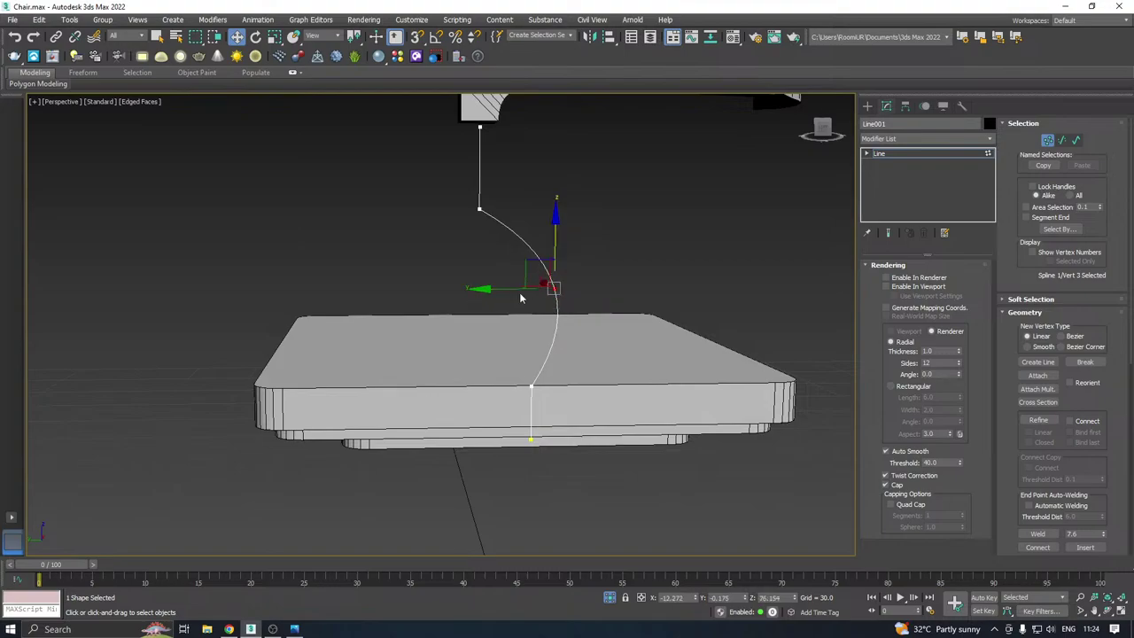
drag(504, 291, 497, 292)
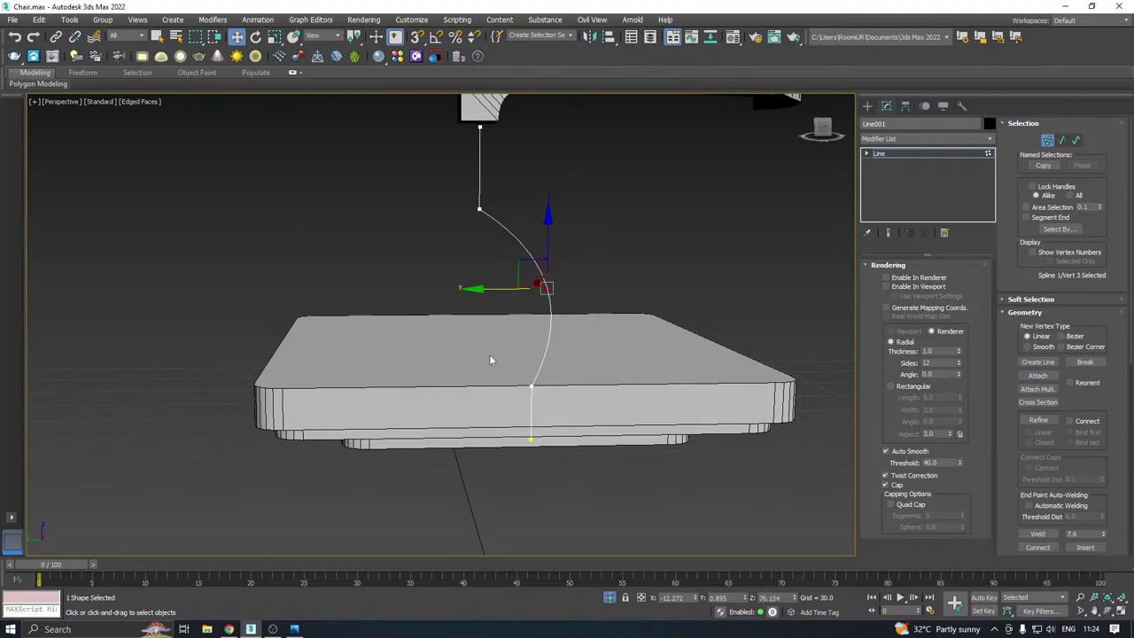
Shift the support spline's two lowest vertices slightly back along Y and fillet its upper bend vertex
drag(489, 354, 555, 480)
mouse_move(479, 442)
mouse_down()
mouse_move(451, 441)
mouse_move(484, 441)
mouse_up()
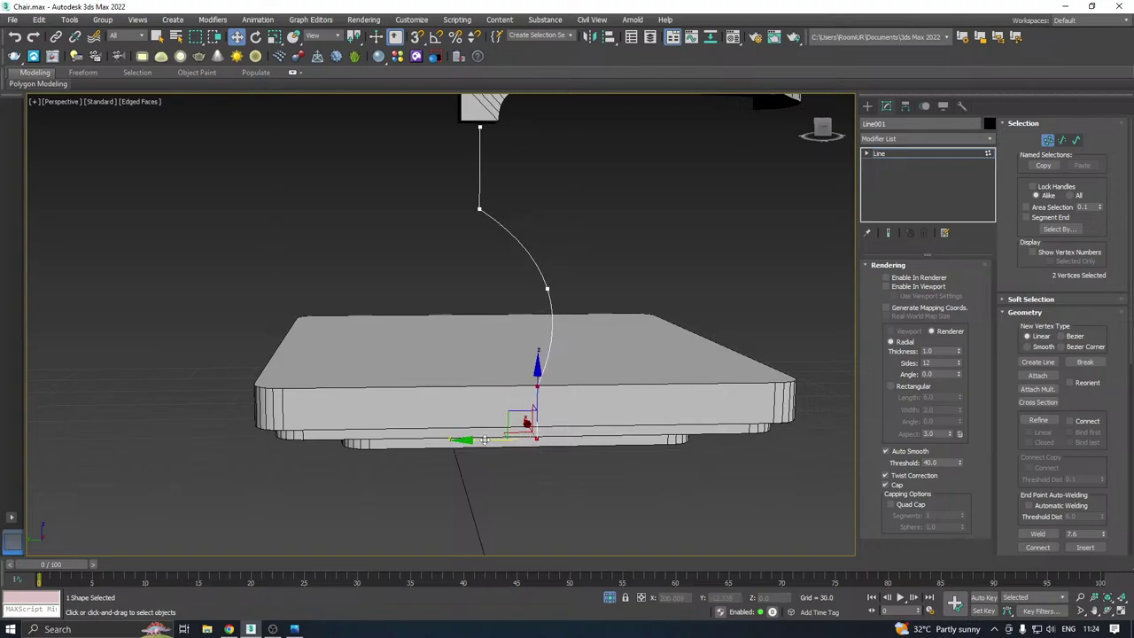
middle_drag(519, 395, 522, 459)
click(482, 273)
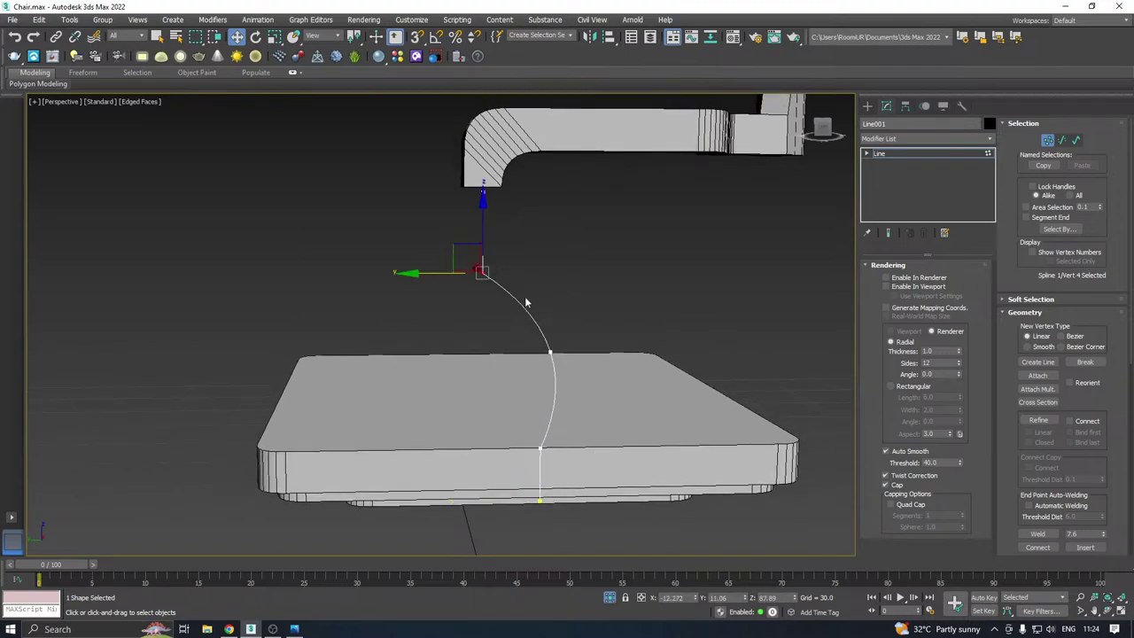
scroll(1009, 438, down, 3)
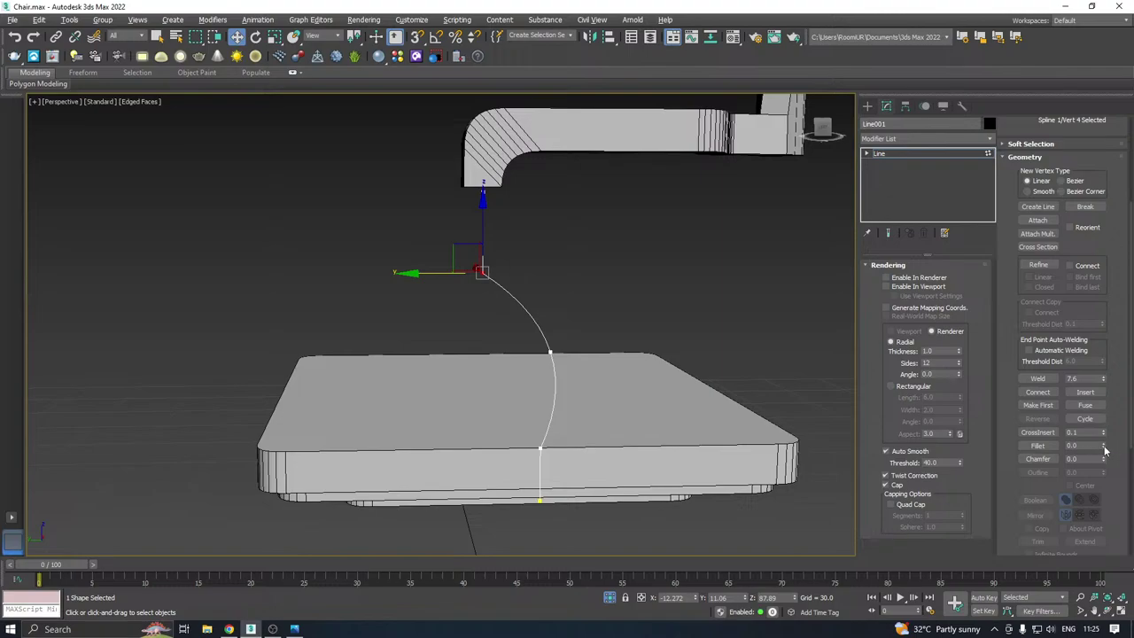
drag(1104, 447, 1099, 423)
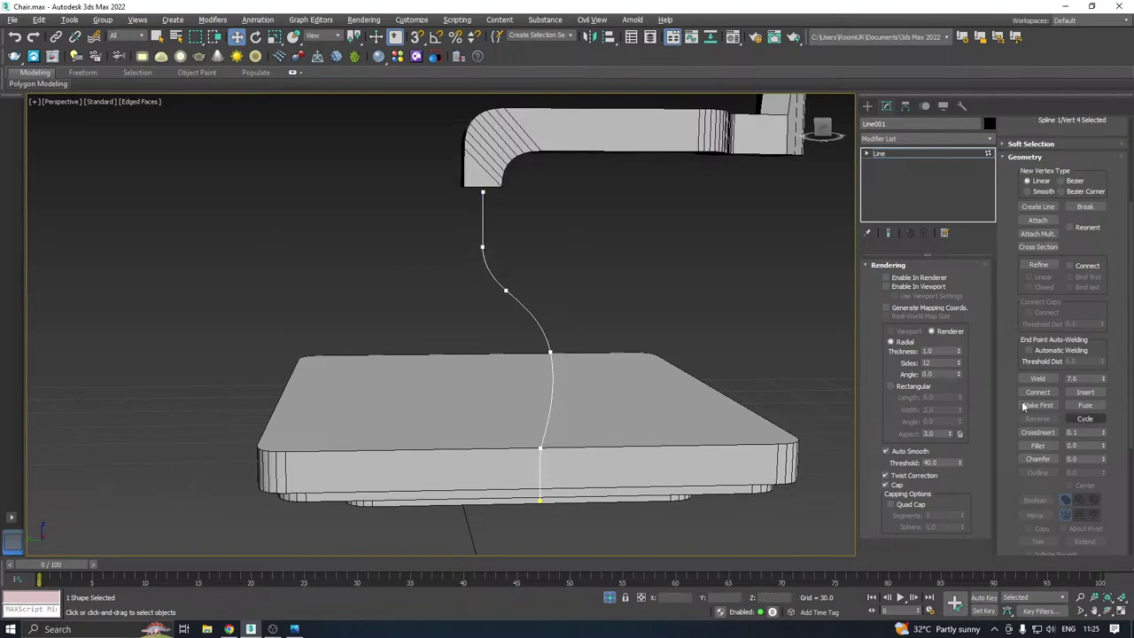
Enable the support spline's thickness in the viewport and give it a rectangular cross-section
click(912, 288)
alt+middle_drag(549, 320, 758, 330)
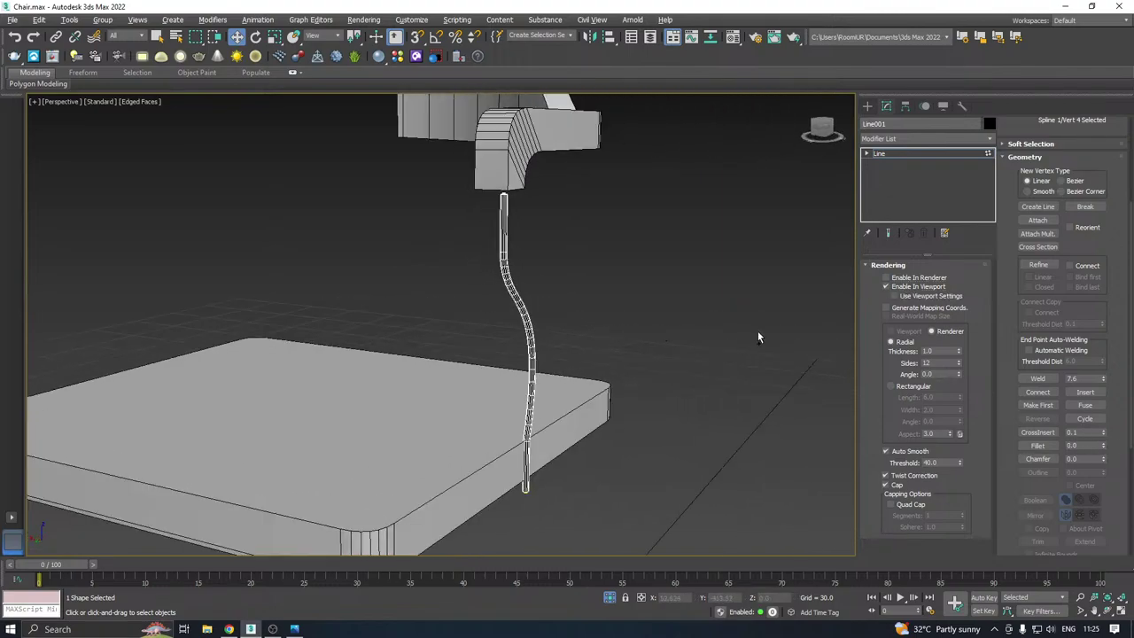
click(891, 386)
alt+middle_drag(643, 379, 541, 335)
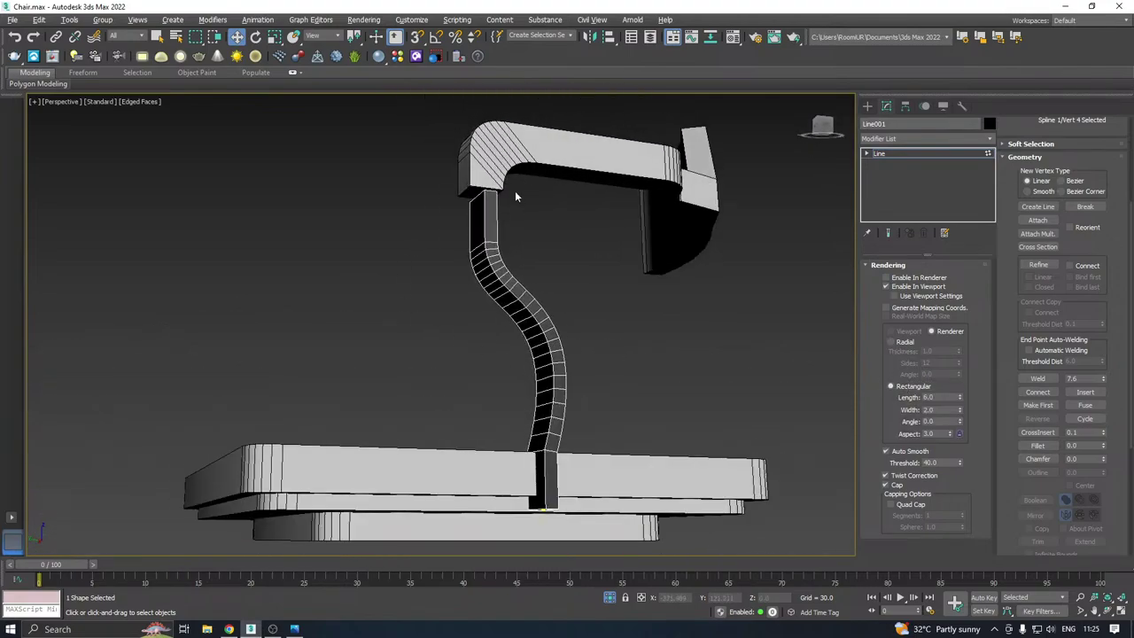
Assign the grey physical material named sss to the curved support
key(m)
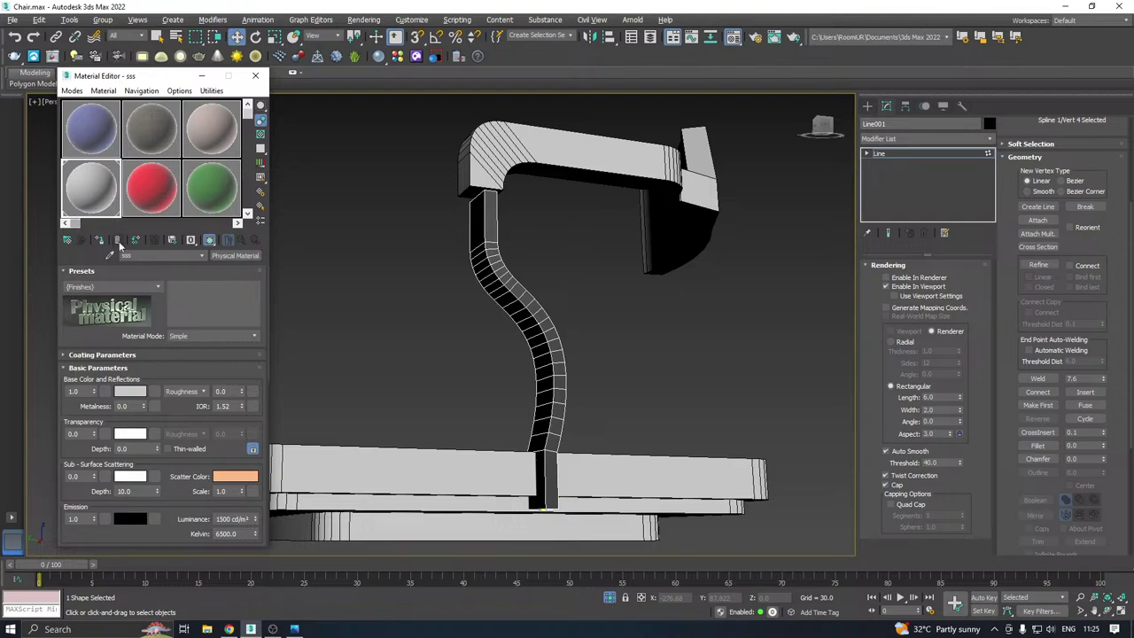
click(118, 240)
key(m)
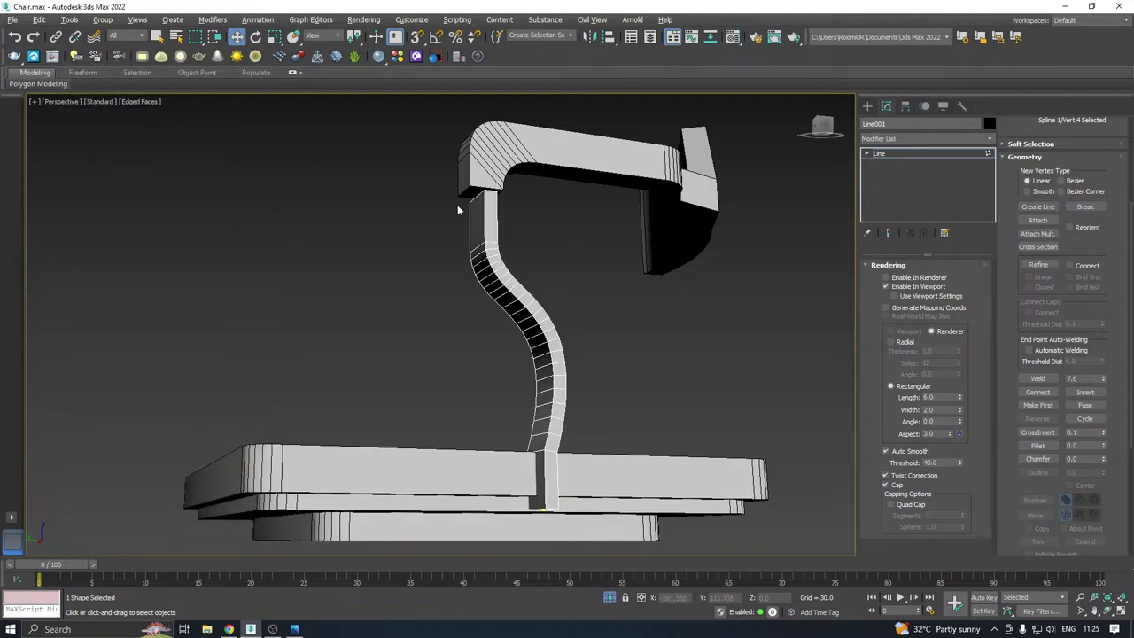
Widen the support's rectangular section to 4.98 and raise the support to about Z 75.1, meeting the armrest's lower end
key(l)
scroll(437, 264, up, 5)
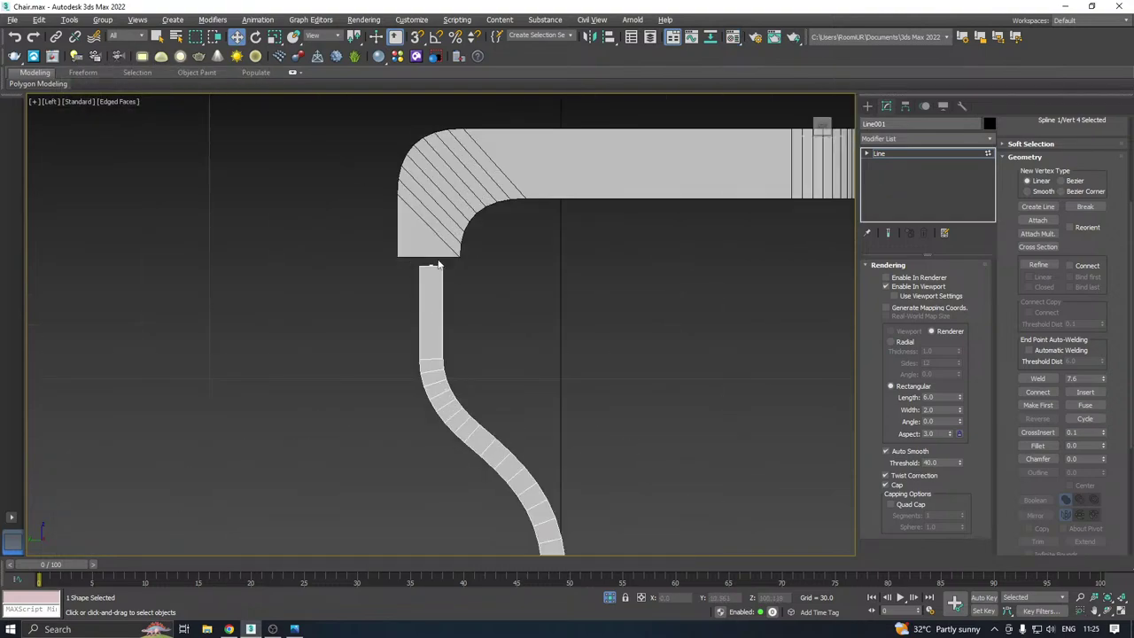
scroll(437, 264, up, 1)
drag(958, 412, 931, 320)
click(895, 156)
scroll(440, 248, down, 2)
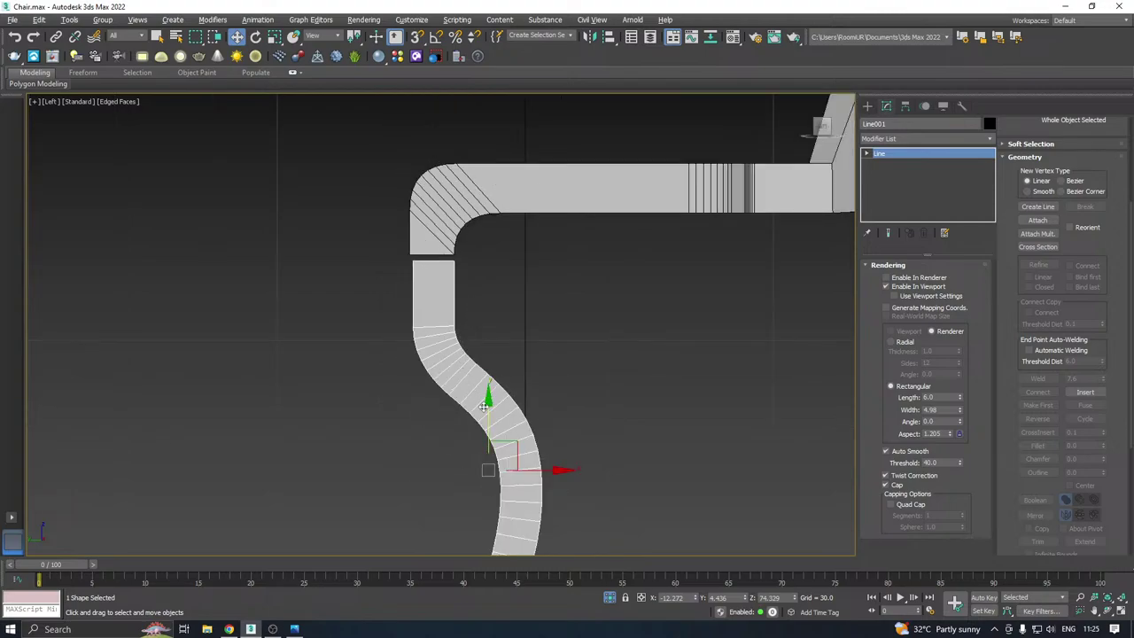
drag(488, 405, 489, 397)
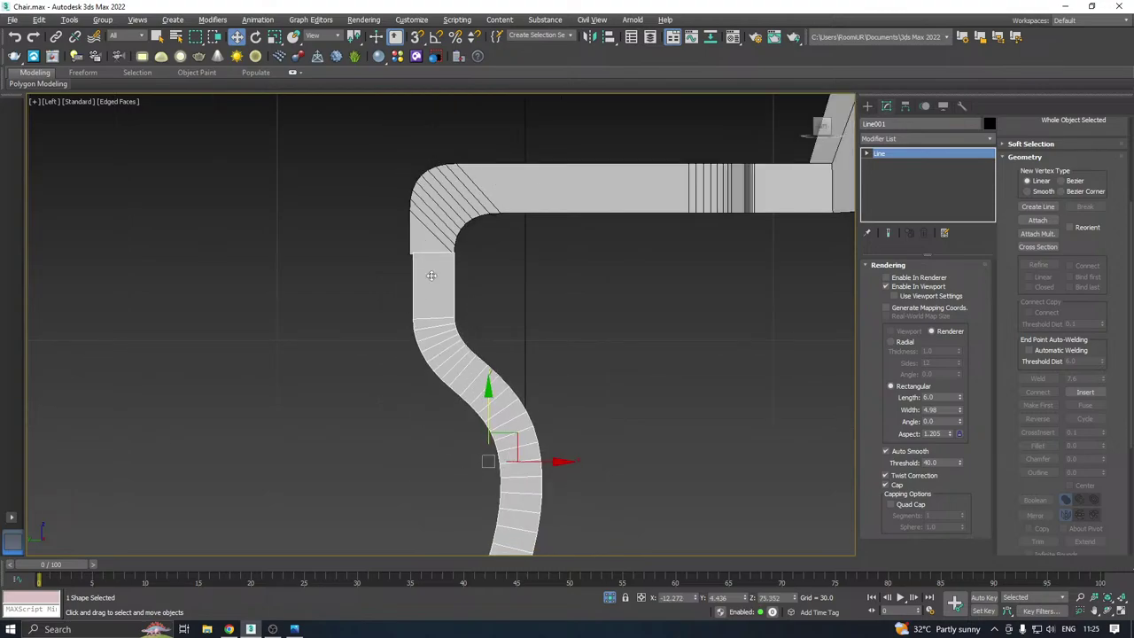
scroll(439, 281, up, 5)
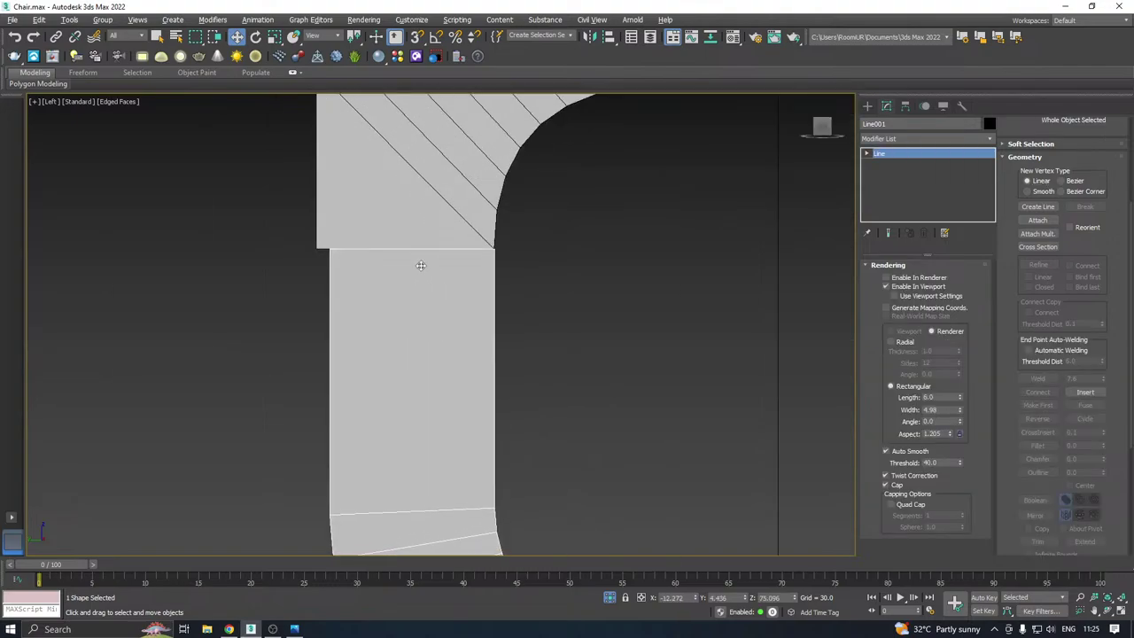
scroll(513, 223, down, 2)
scroll(513, 227, down, 1)
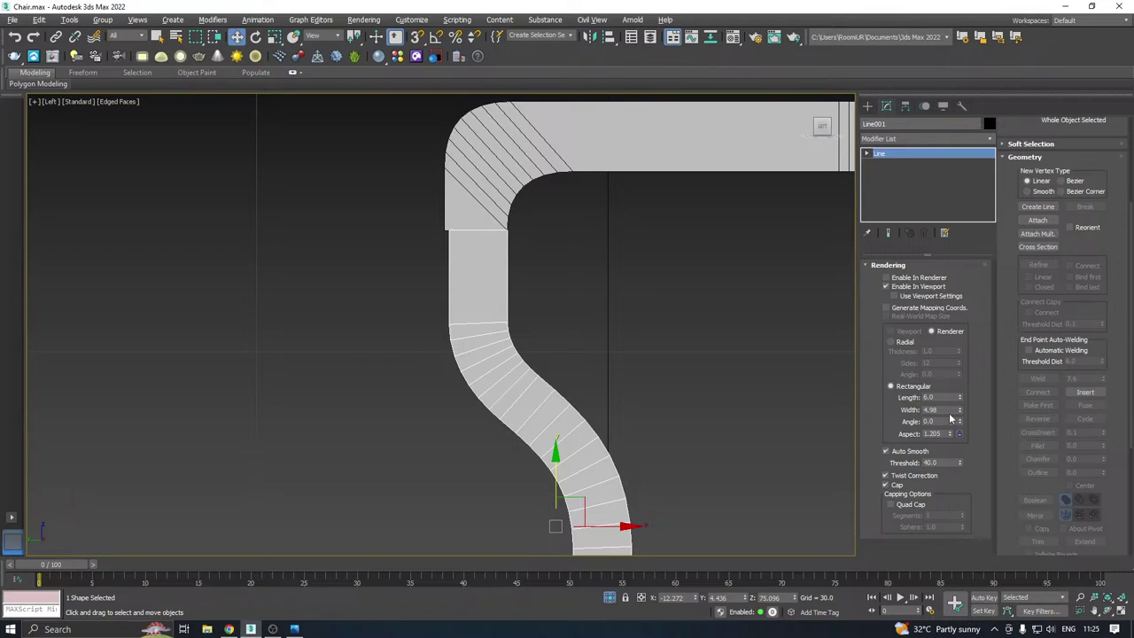
Set the support's rectangular width to 5.378 and shift it to about Y 4.62, flush with the armrest's end in side view
drag(961, 412, 962, 397)
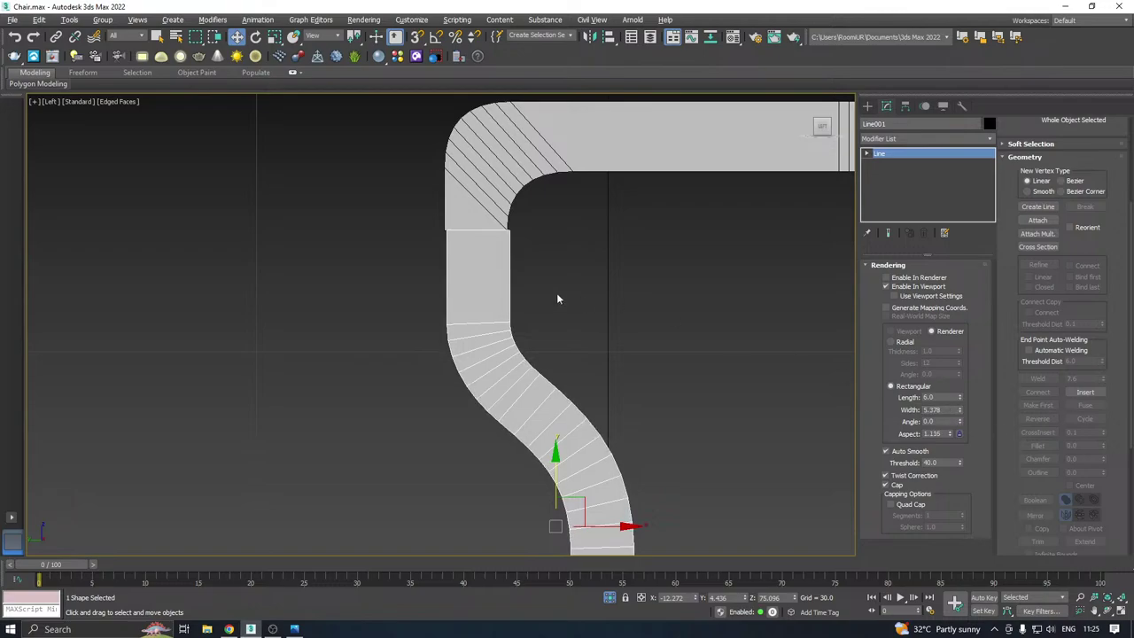
scroll(460, 220, up, 2)
scroll(461, 220, up, 1)
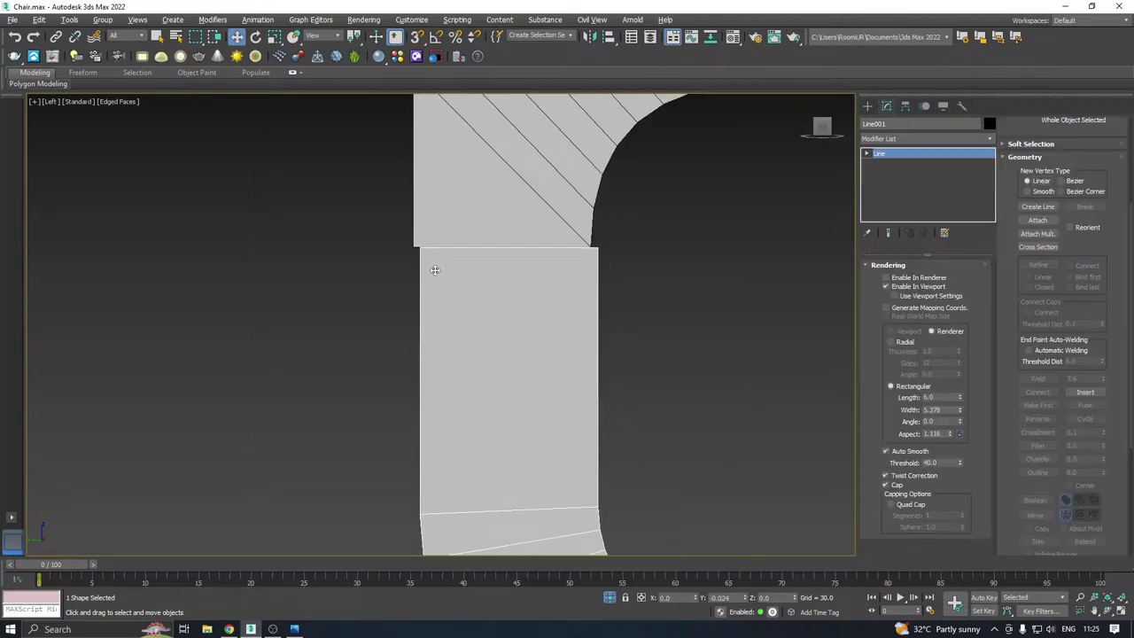
scroll(456, 246, down, 3)
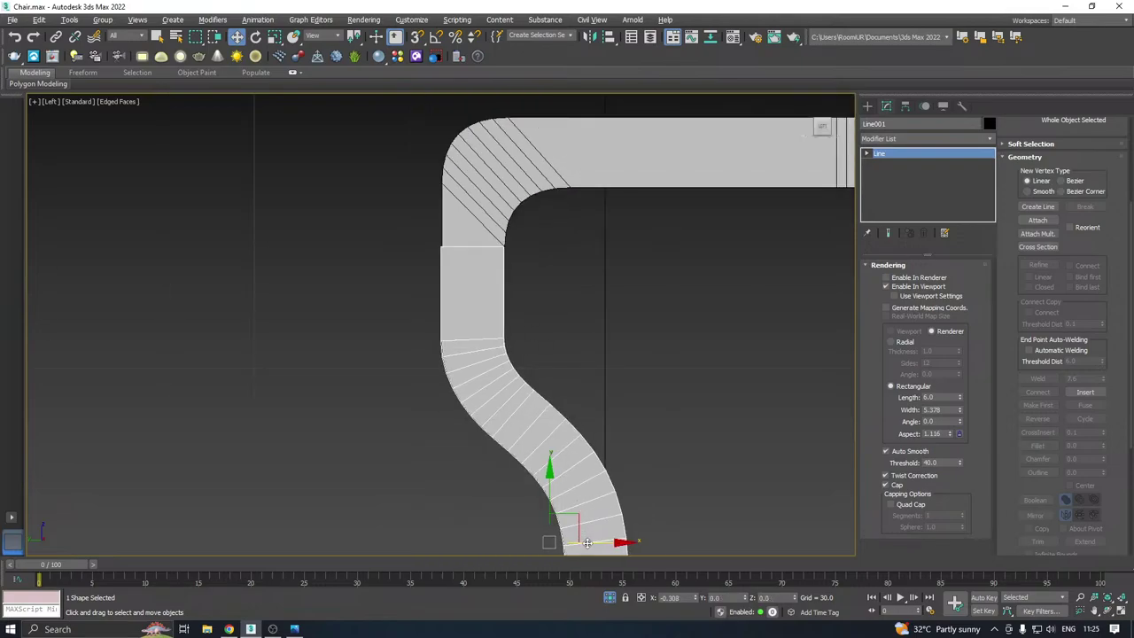
scroll(467, 222, up, 4)
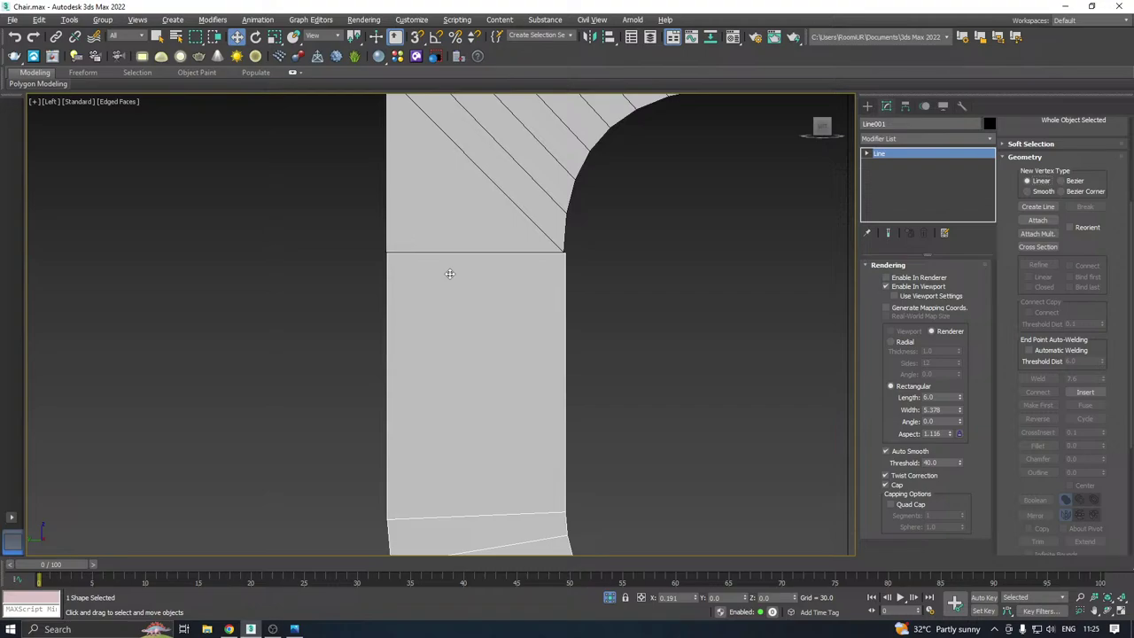
drag(450, 274, 449, 273)
scroll(446, 253, down, 5)
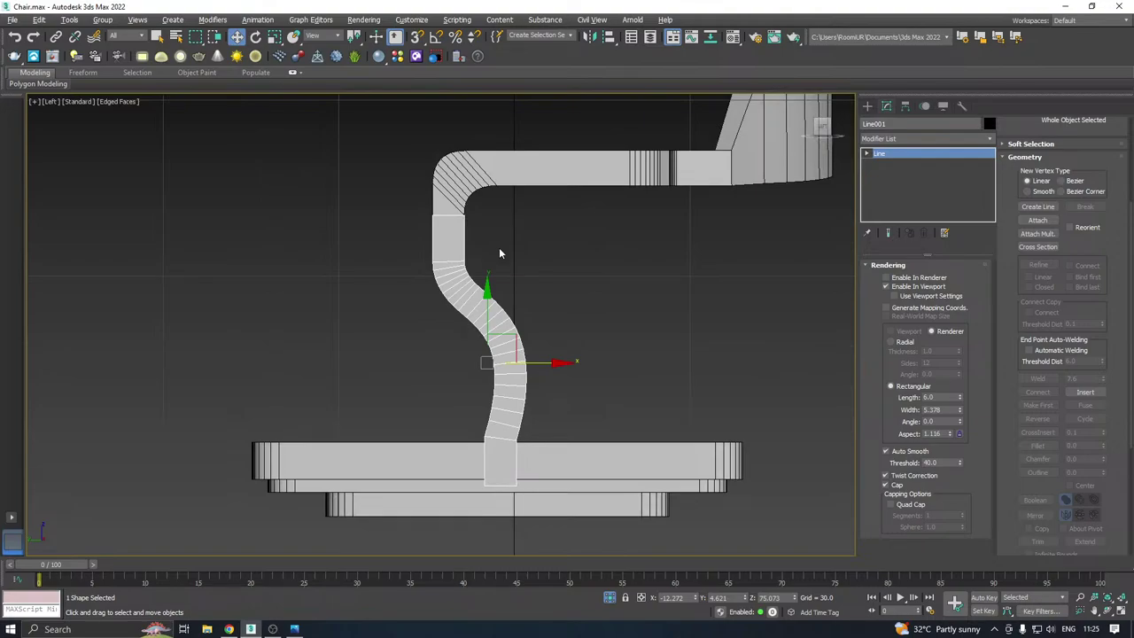
Check the support against the seat in perspective and convert it to an Editable Poly
key(p)
alt+middle_drag(537, 315, 530, 370)
scroll(559, 434, down, 3)
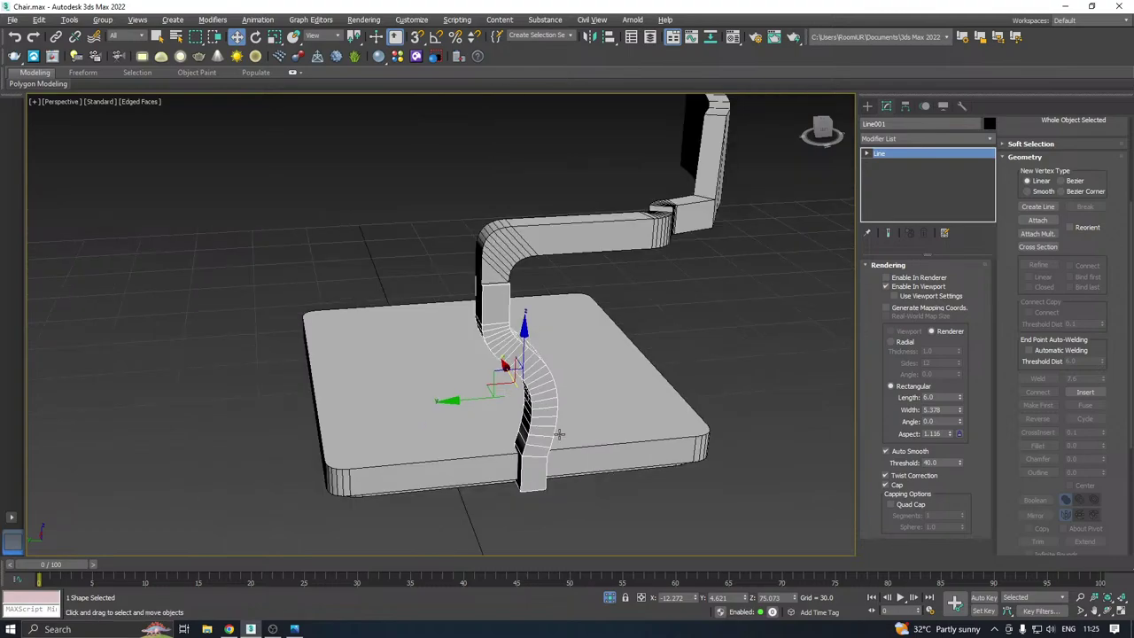
alt+middle_drag(559, 434, 599, 390)
scroll(564, 413, up, 6)
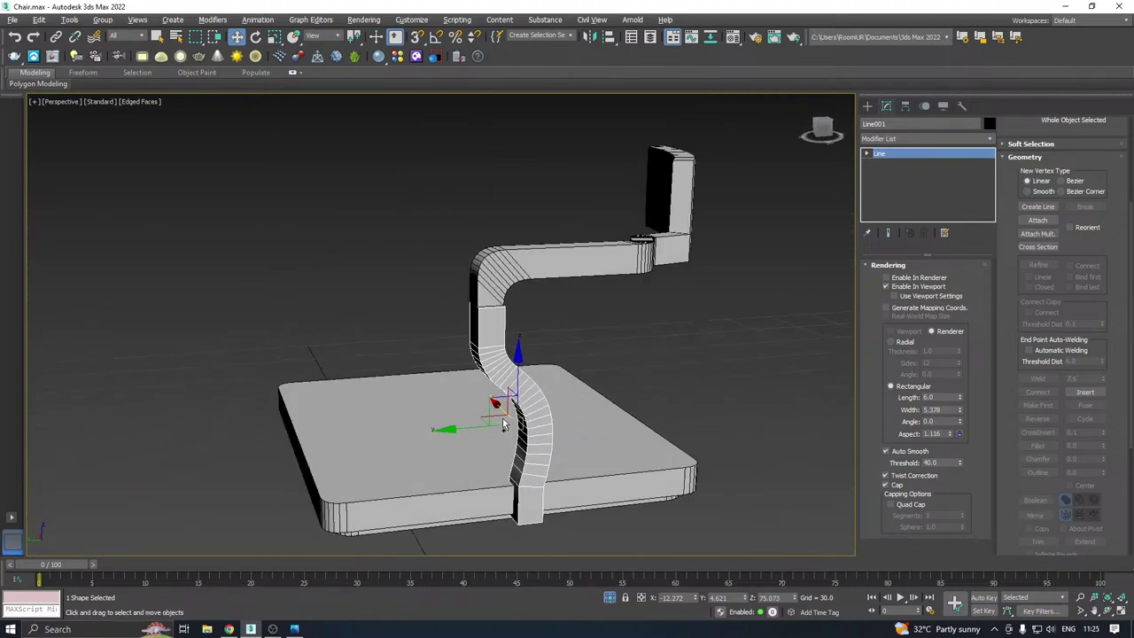
middle_drag(502, 436, 569, 339)
scroll(590, 401, up, 5)
right_click(914, 185)
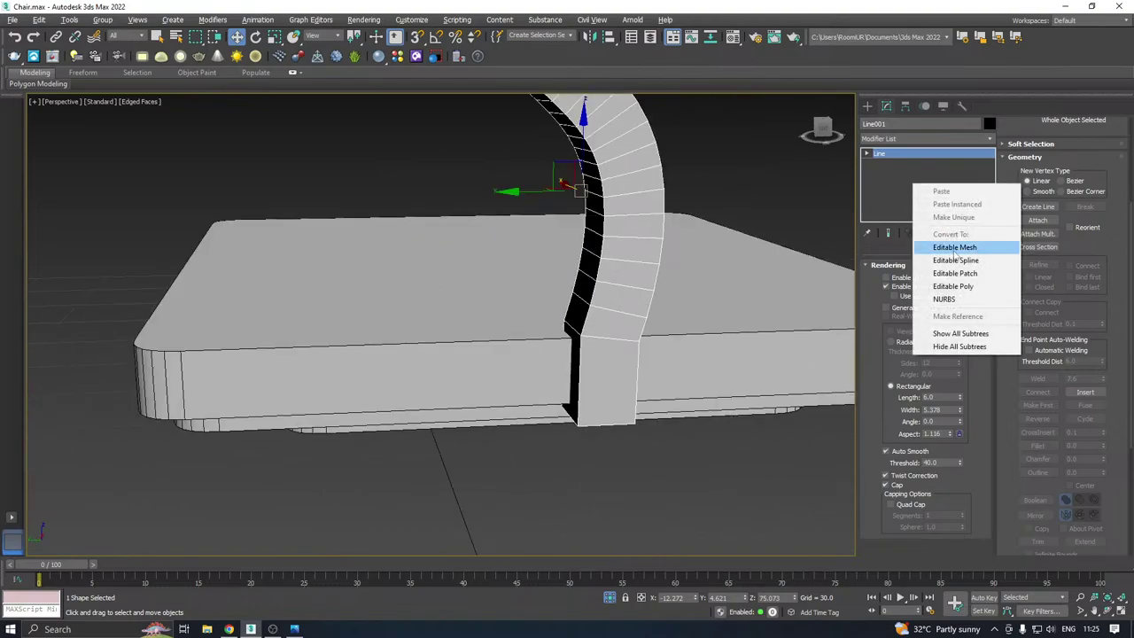
click(953, 287)
alt+middle_drag(520, 336, 599, 335)
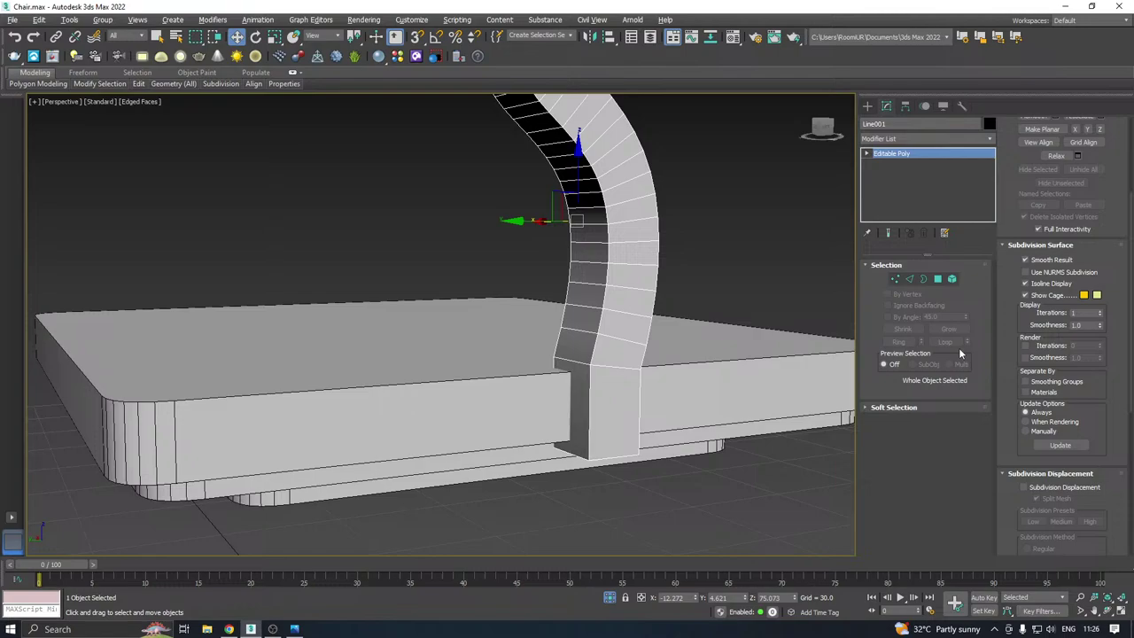
Select the side polygon at the lower end of the curved support, beside the edge of the base slab
click(938, 279)
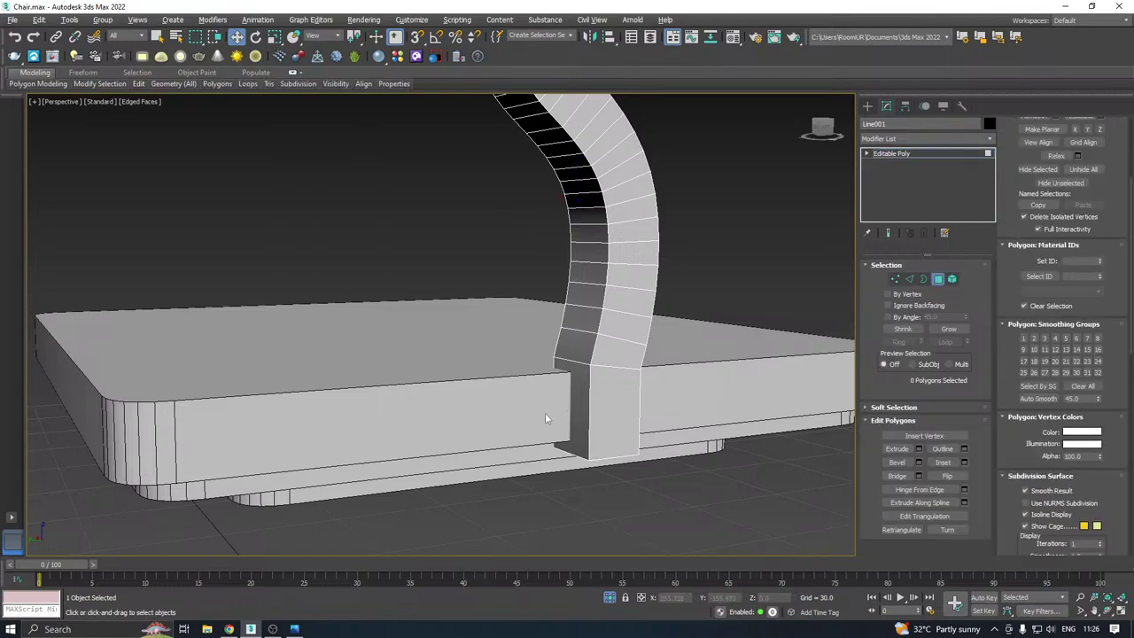
click(547, 418)
alt+middle_drag(546, 418, 637, 387)
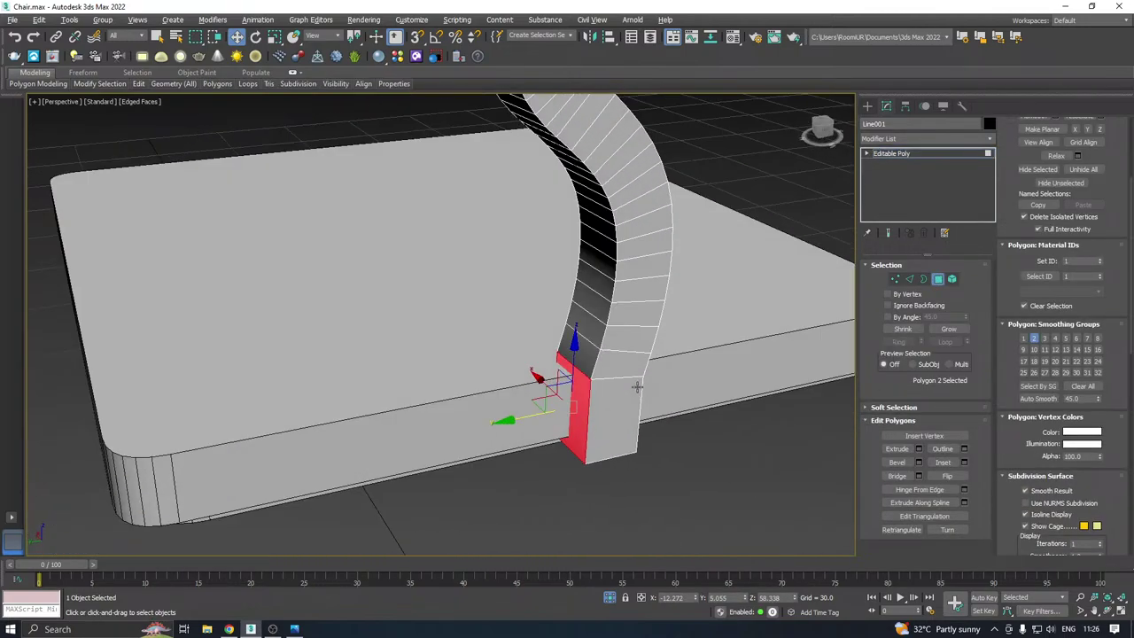
drag(522, 419, 491, 428)
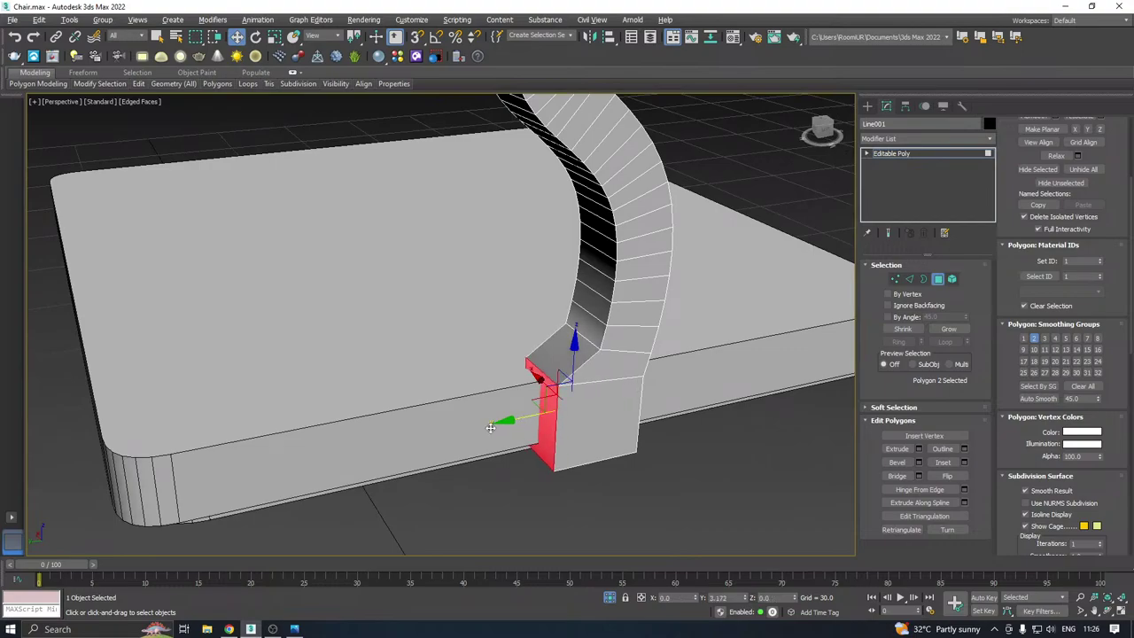
alt+middle_drag(577, 402, 713, 372)
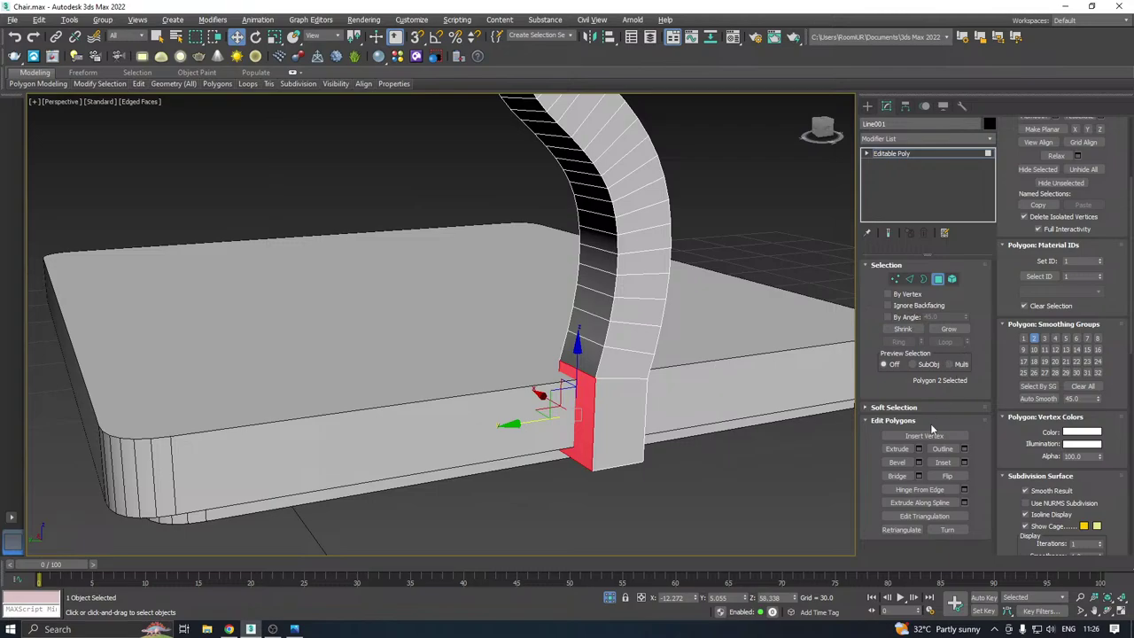
click(919, 450)
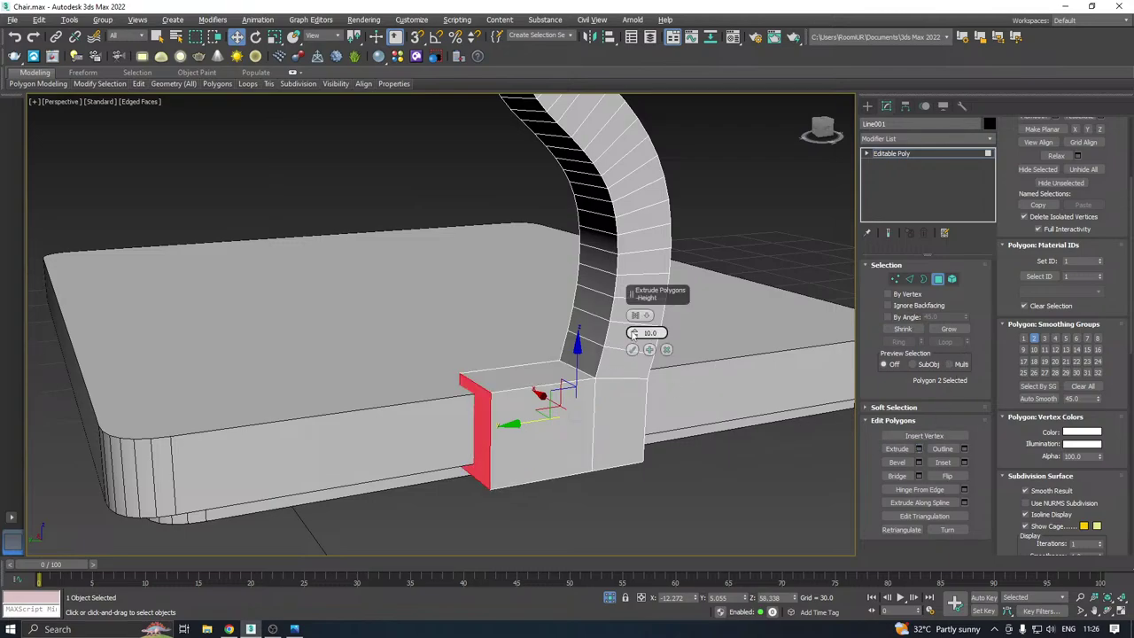
drag(634, 333, 638, 361)
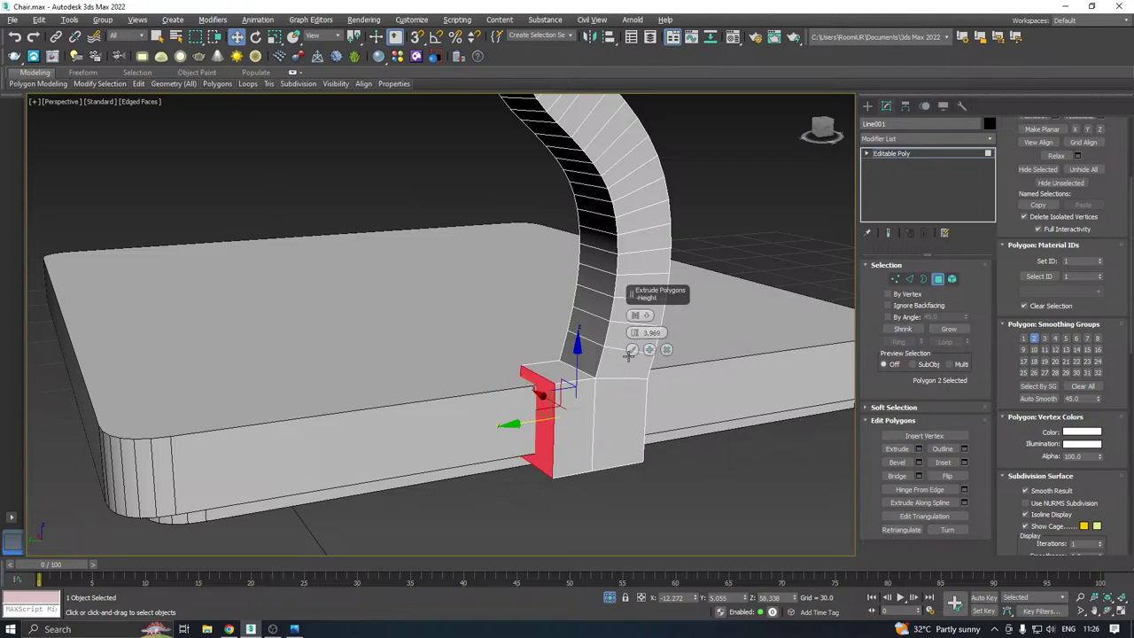
right_click(627, 354)
Select the edge loop where the support's curve meets its straight bottom block and make it planar in Z
alt+middle_drag(489, 357, 366, 332)
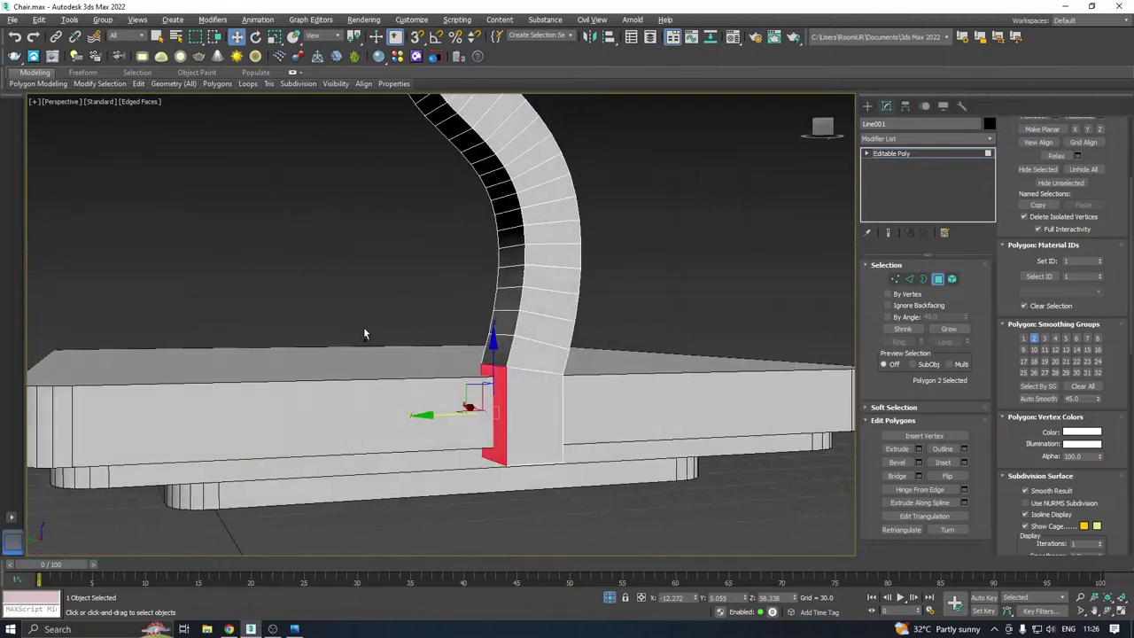
scroll(535, 372, up, 3)
click(910, 279)
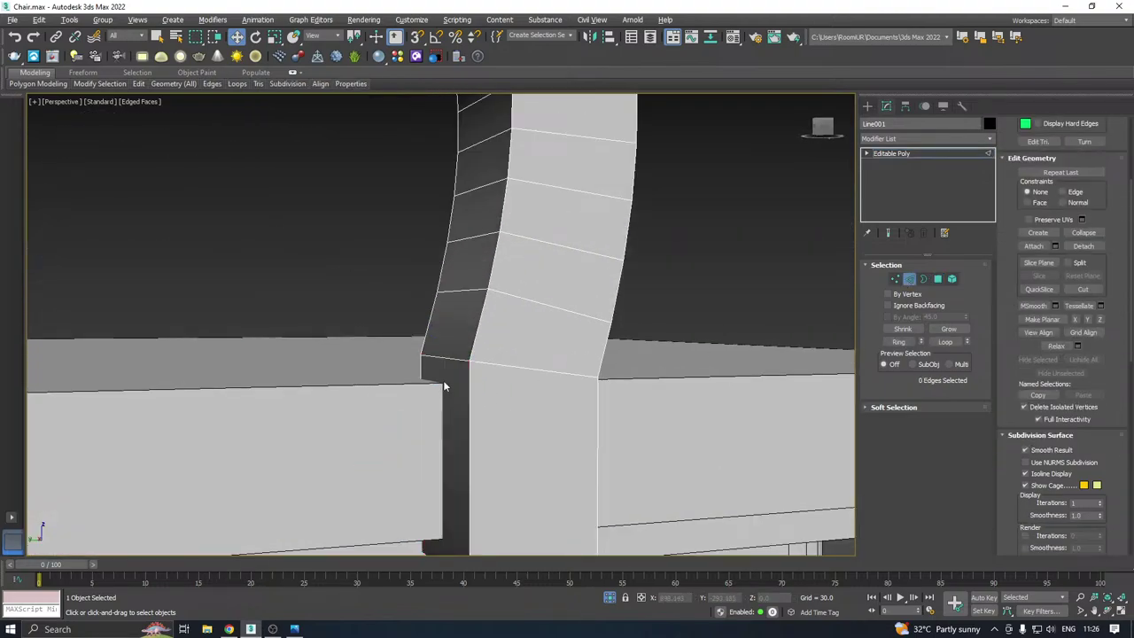
double_click(495, 364)
alt+middle_drag(595, 344, 649, 319)
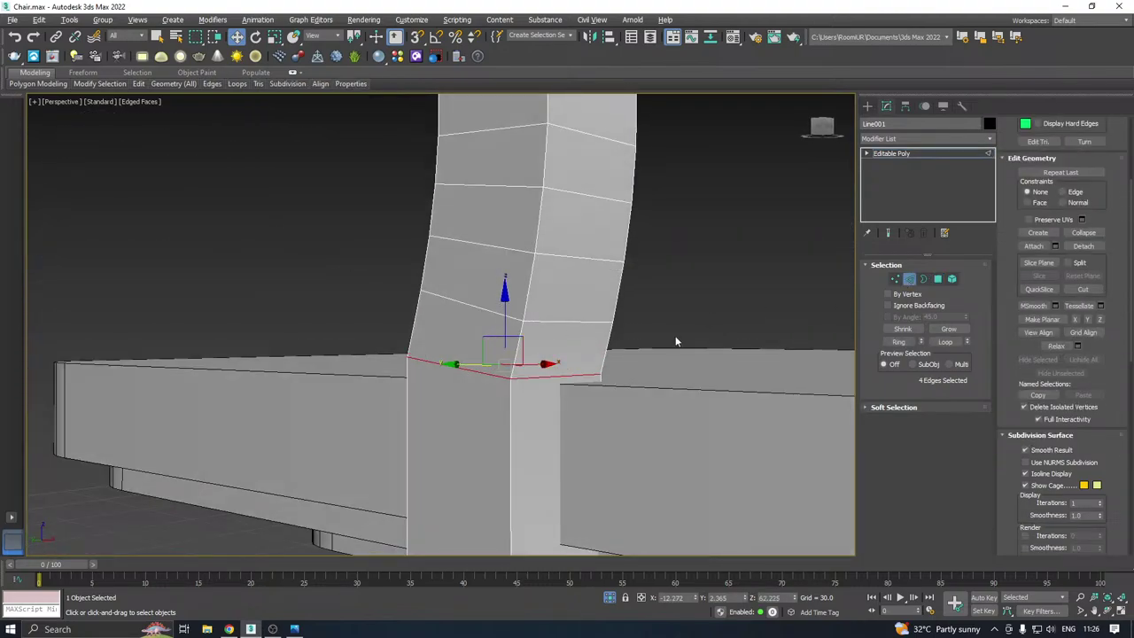
click(1078, 321)
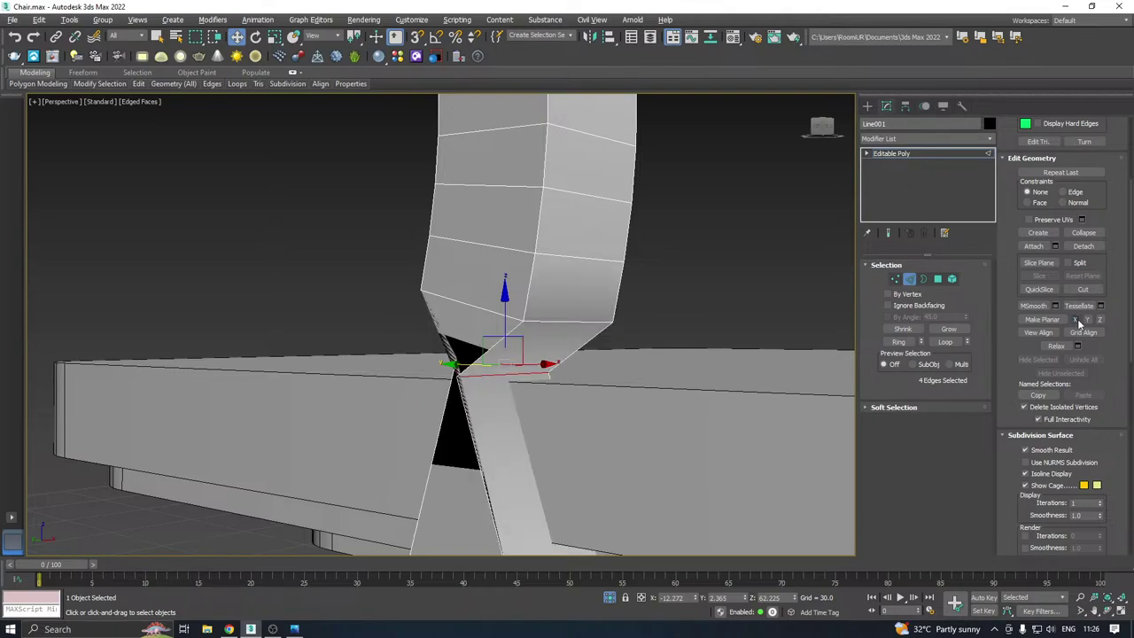
key(ctrl+z)
click(1090, 321)
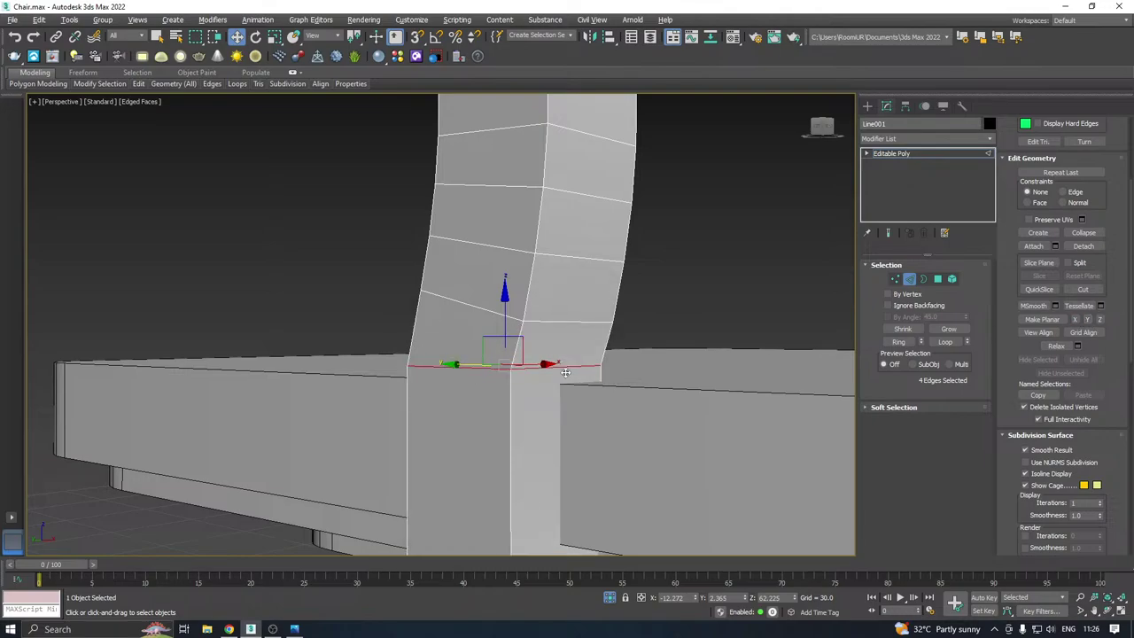
alt+middle_drag(563, 371, 712, 327)
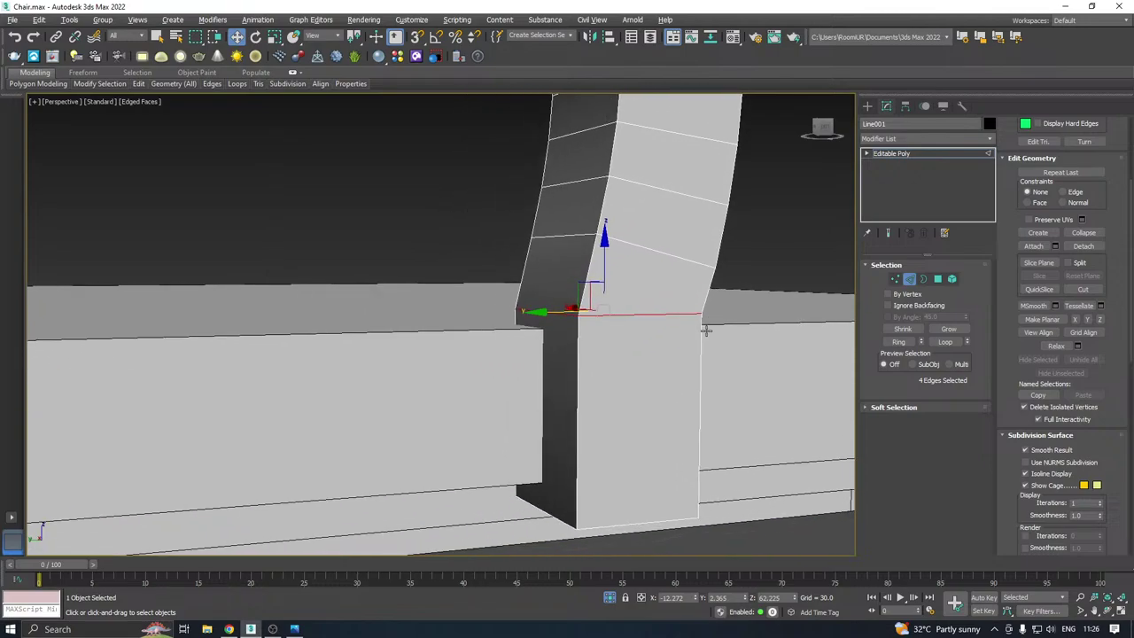
Extrude the bottom block's side polygon by 3.969 and move the new face back to about Y 8.05
click(938, 279)
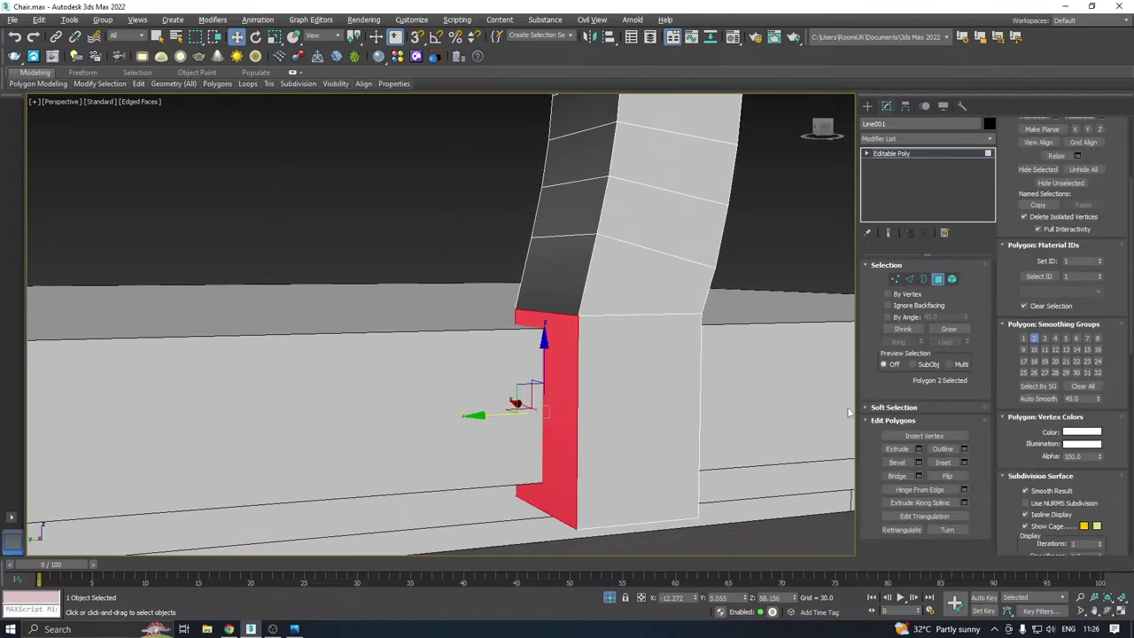
click(919, 449)
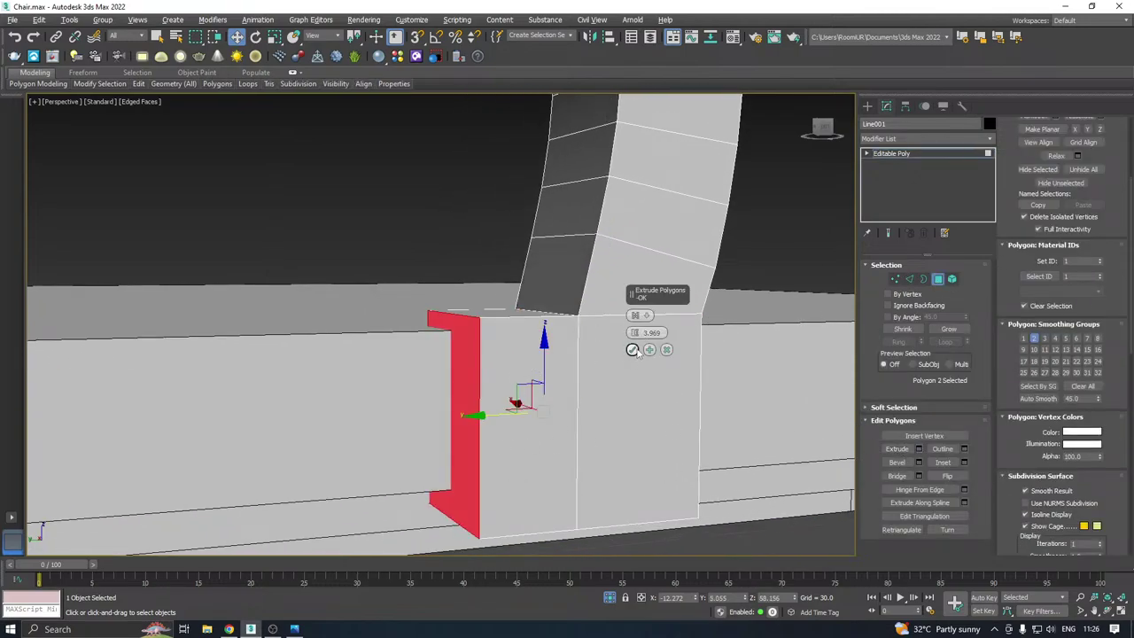
click(636, 353)
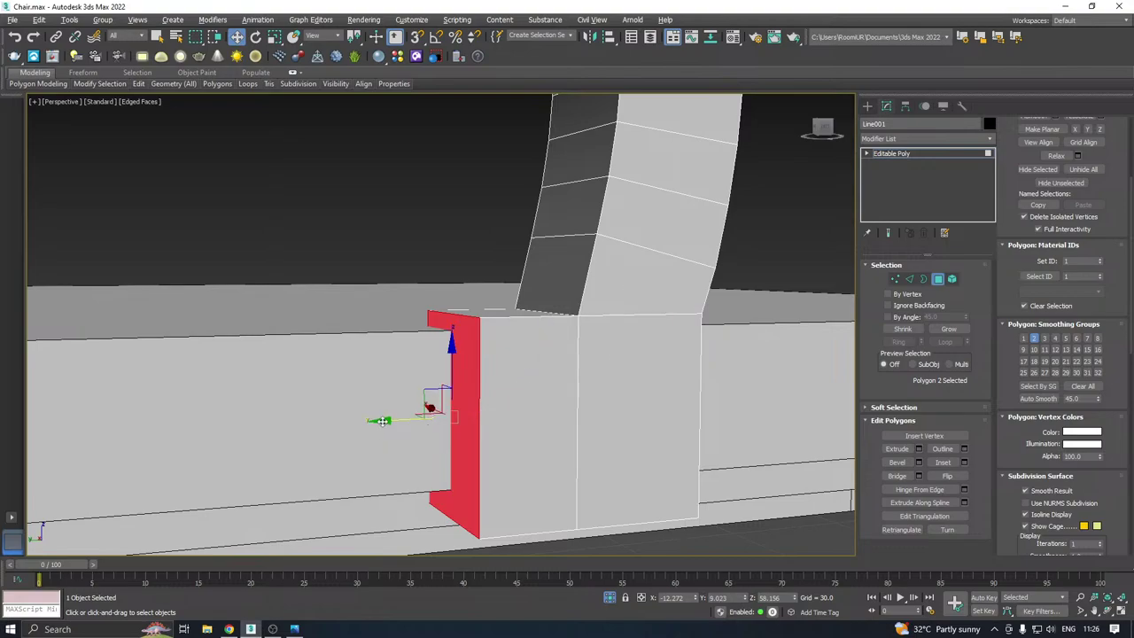
mouse_move(382, 421)
mouse_down()
mouse_move(414, 418)
mouse_move(404, 421)
mouse_up()
scroll(506, 405, down, 4)
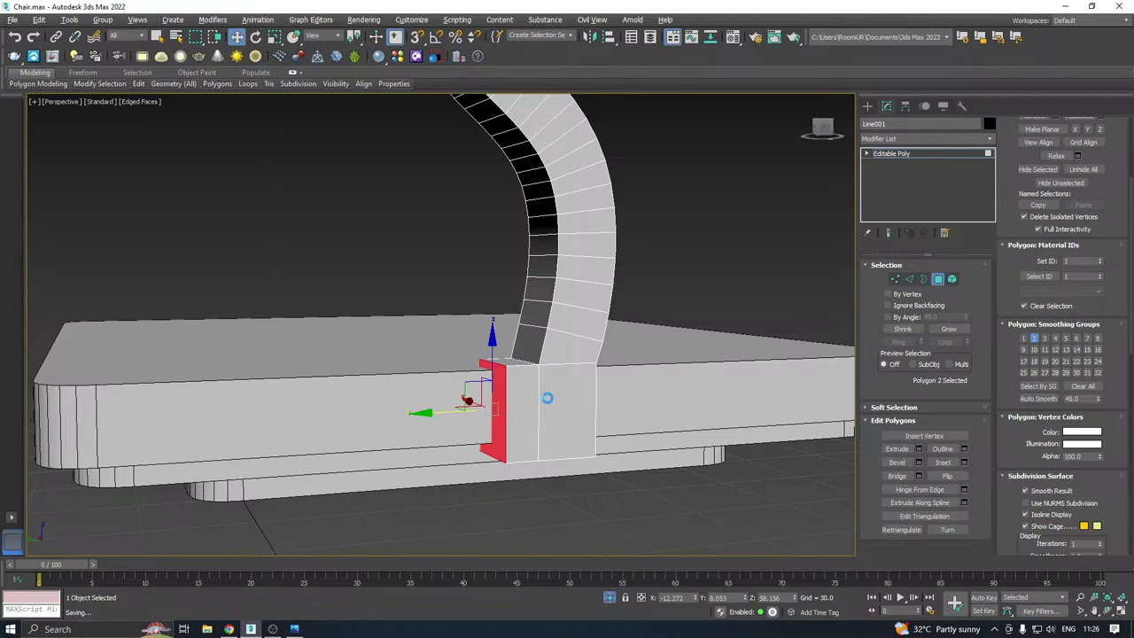
Select the support's outer side polygons by a 45 angle threshold and convert the selection to vertices with angle selection off
scroll(548, 399, down, 2)
alt+middle_drag(584, 375, 625, 364)
alt+middle_drag(527, 267, 598, 324)
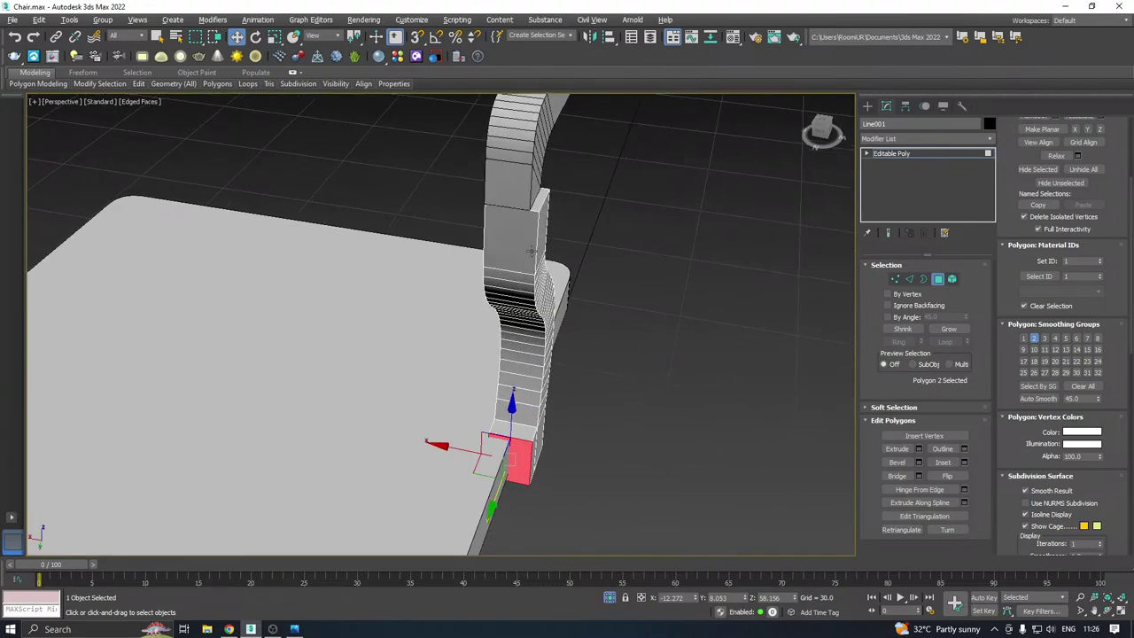
alt+middle_drag(531, 251, 570, 372)
scroll(567, 368, up, 3)
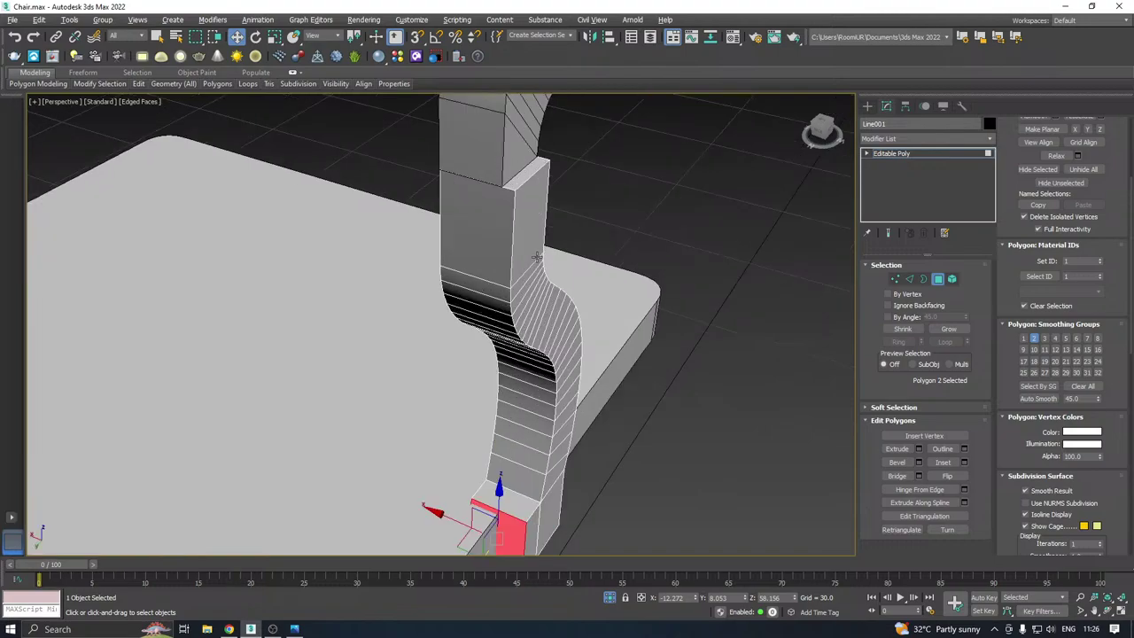
click(914, 318)
click(549, 321)
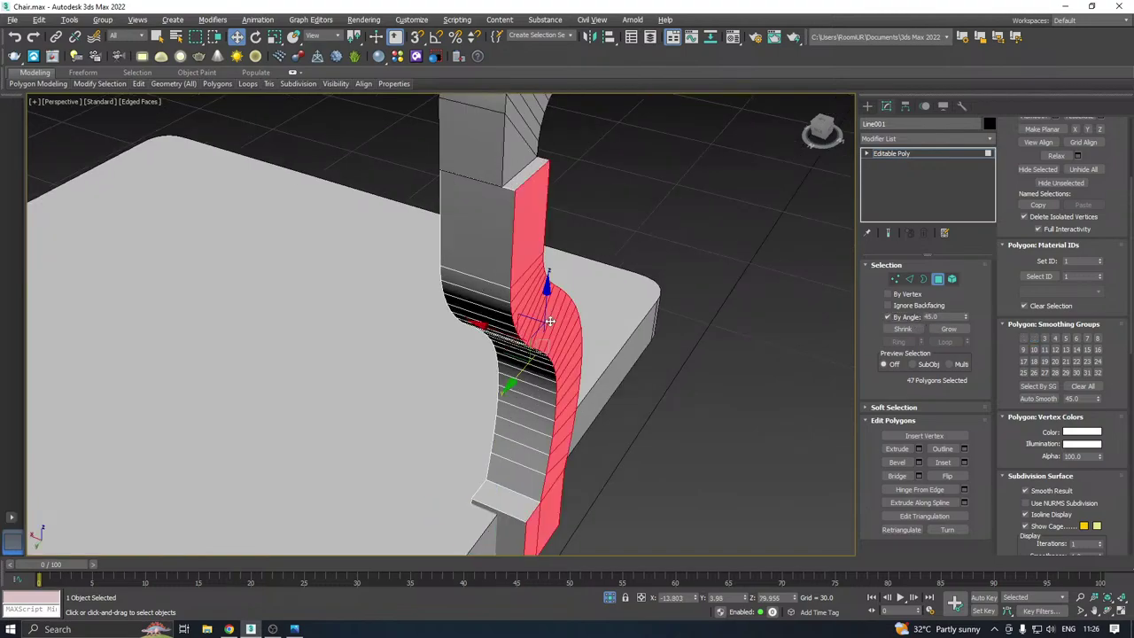
alt+middle_drag(594, 342, 743, 336)
alt+middle_drag(847, 330, 444, 355)
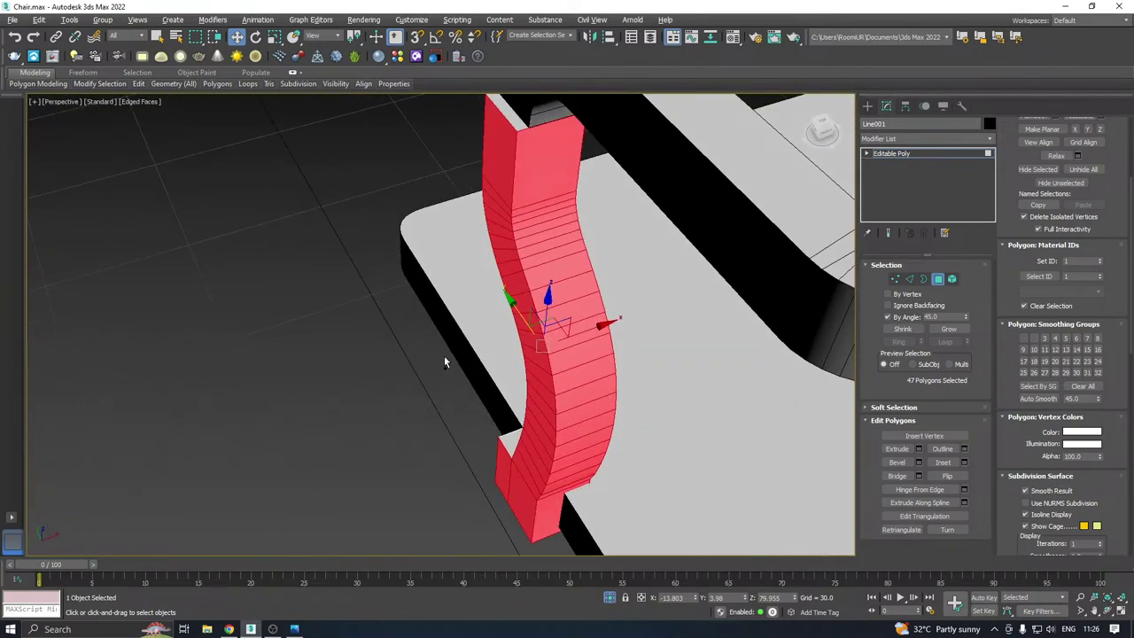
alt+middle_drag(773, 331, 674, 319)
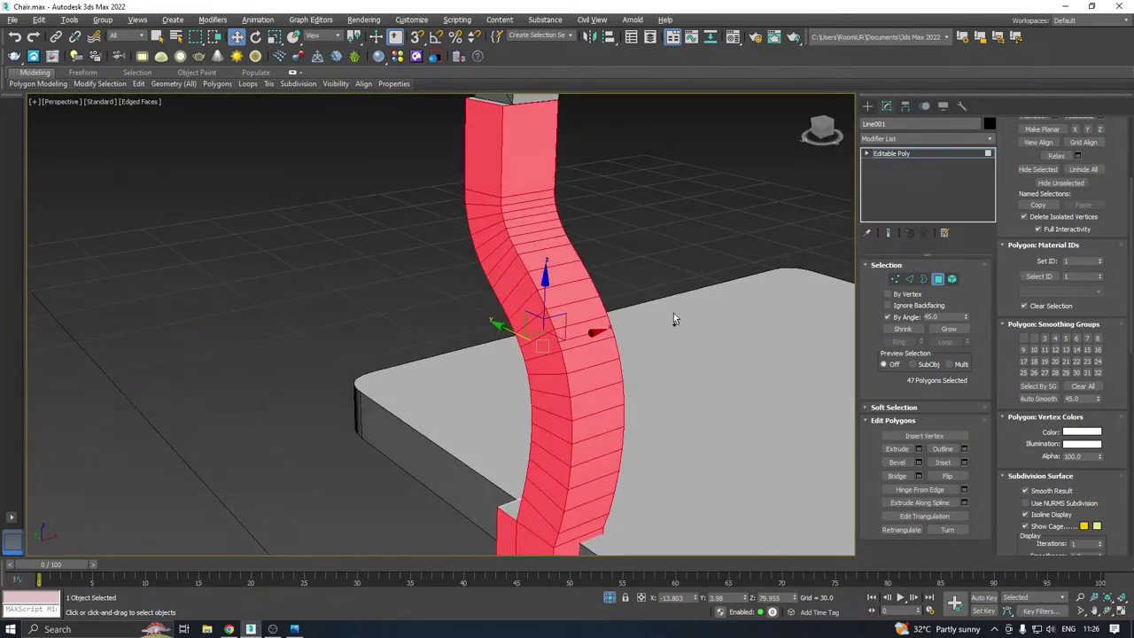
click(529, 358)
alt+middle_drag(529, 359, 659, 452)
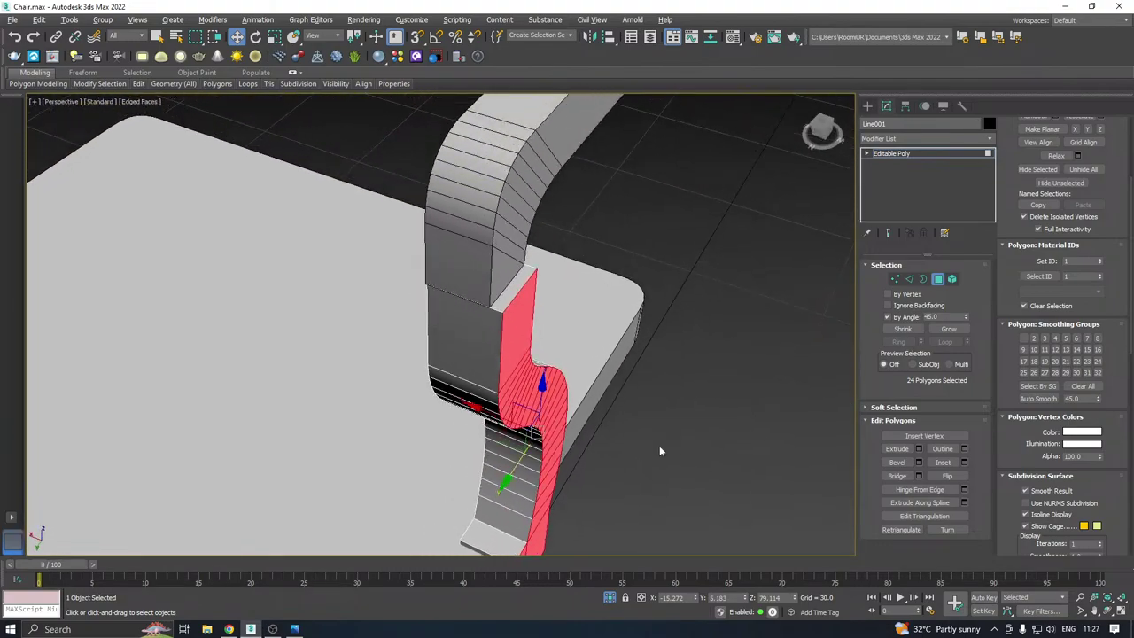
click(888, 317)
click(896, 280)
Snap the selected side vertices onto the bottom corner of the upper arm so both pieces' side faces line up, with snapping turned off again
scroll(494, 308, up, 4)
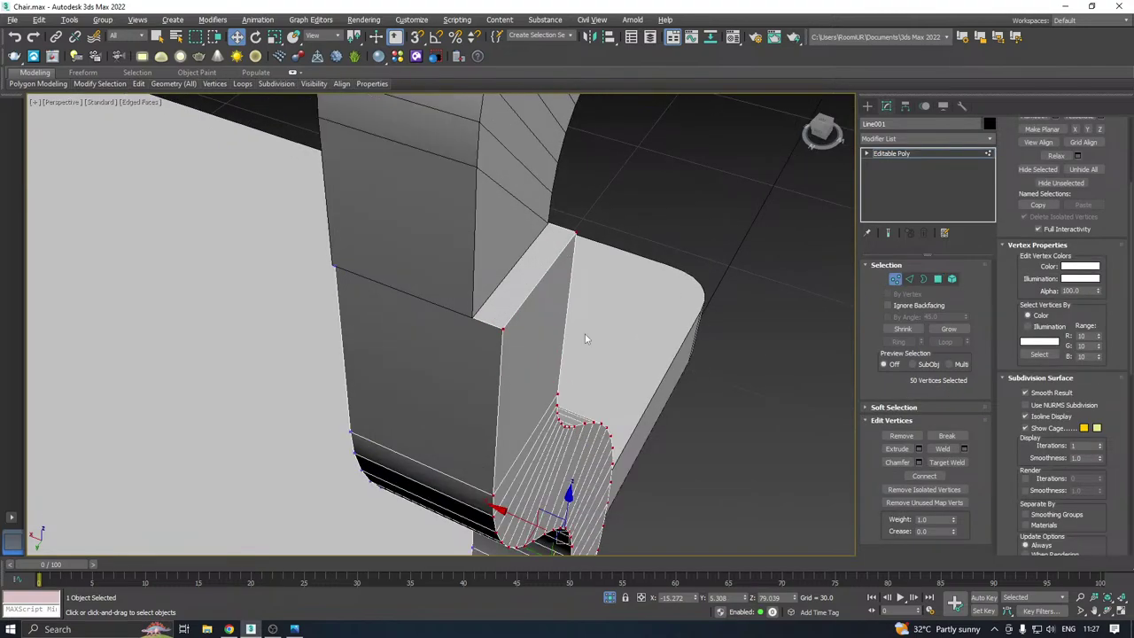
alt+middle_drag(575, 307, 521, 314)
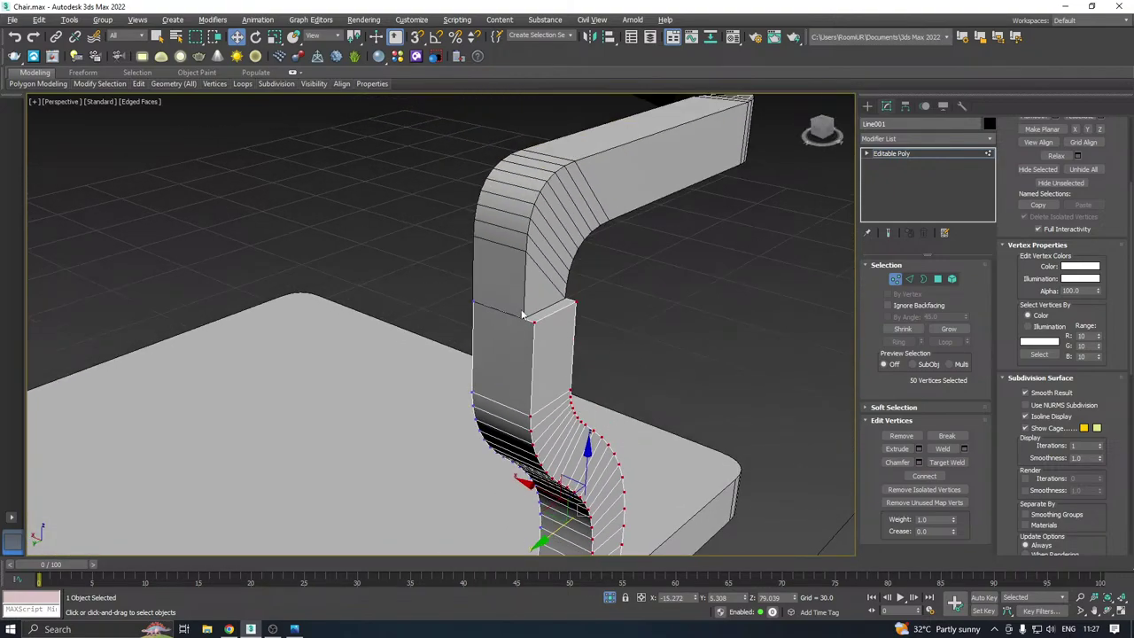
scroll(522, 314, up, 4)
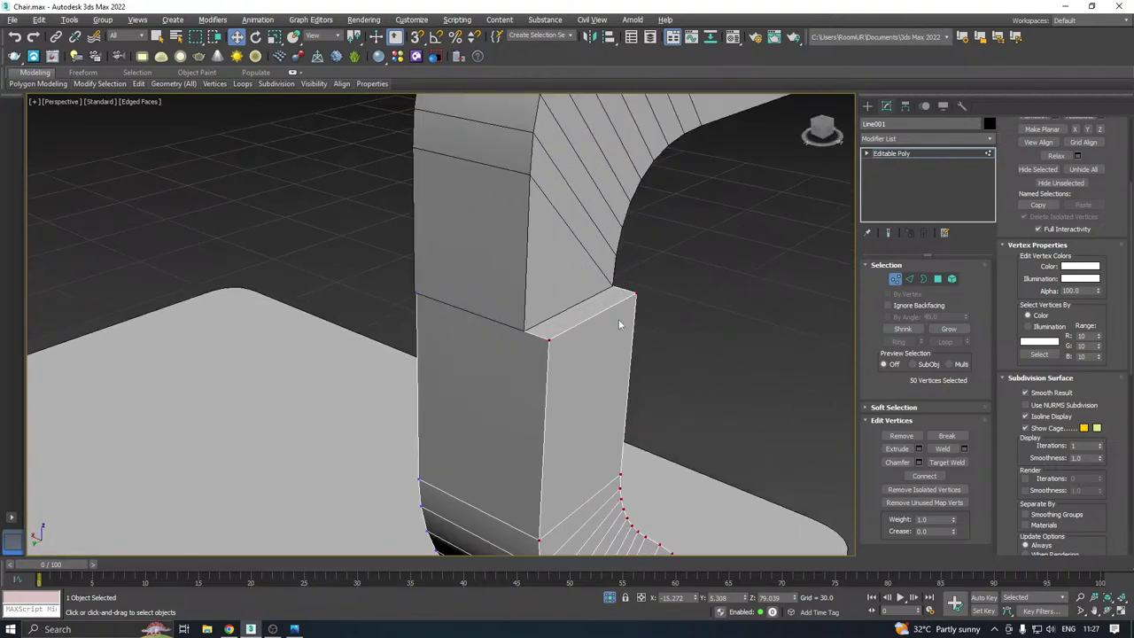
click(417, 36)
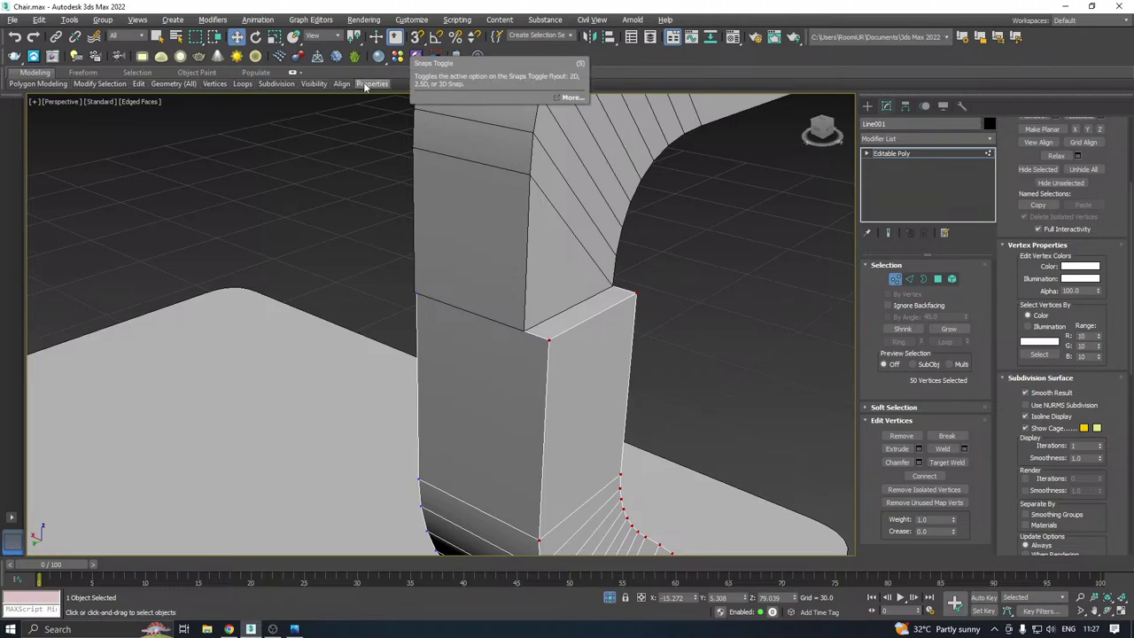
scroll(532, 348, up, 2)
scroll(533, 348, up, 2)
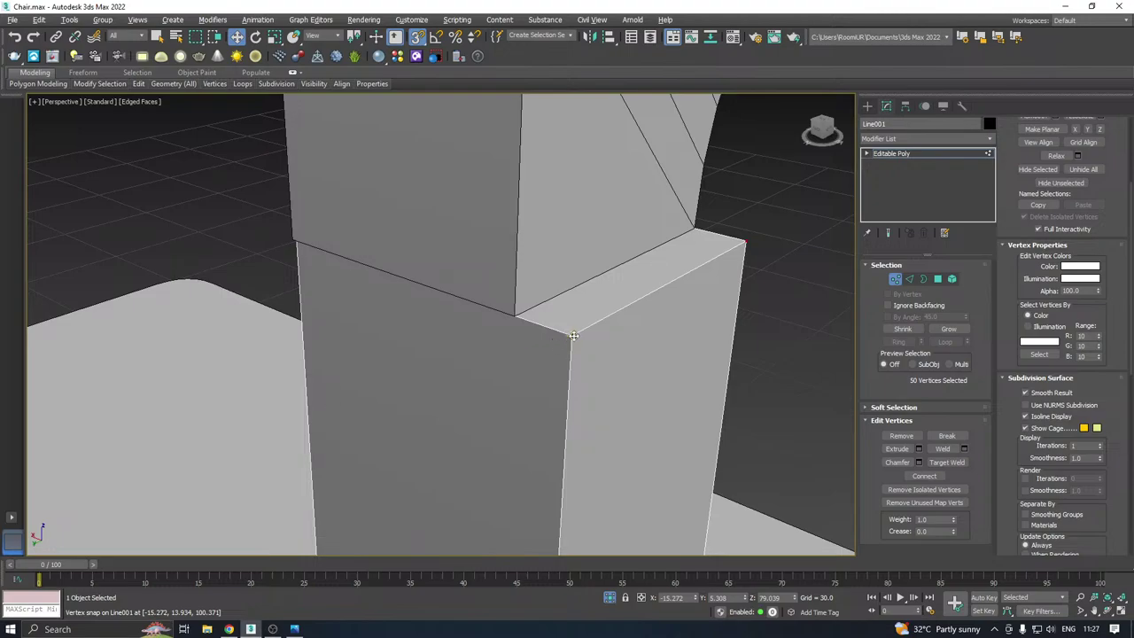
drag(573, 335, 518, 319)
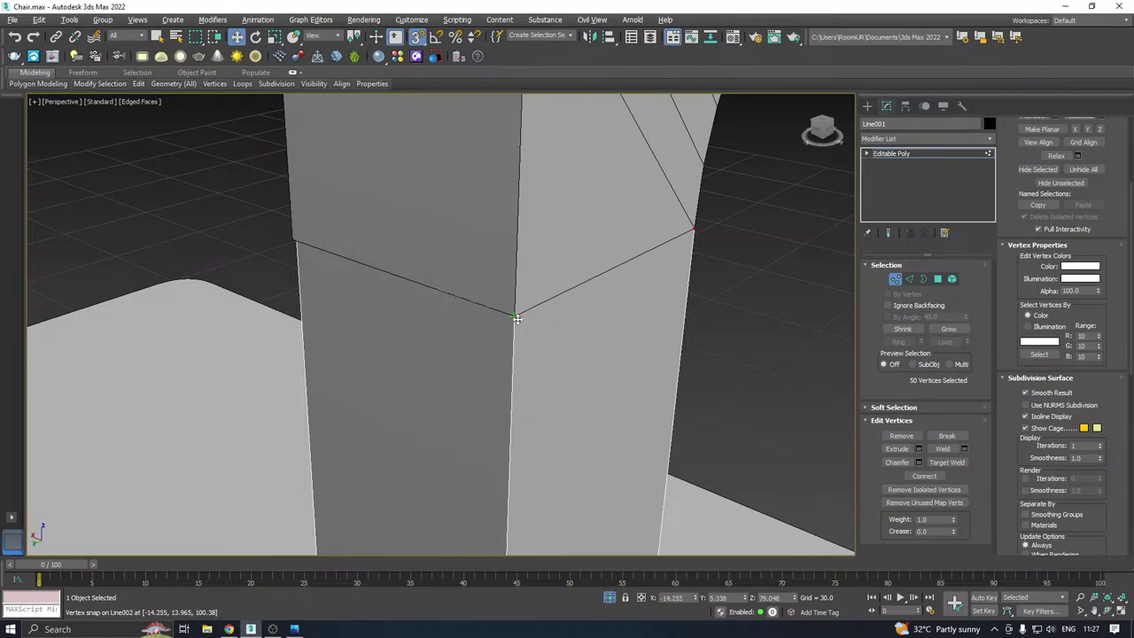
scroll(475, 287, down, 4)
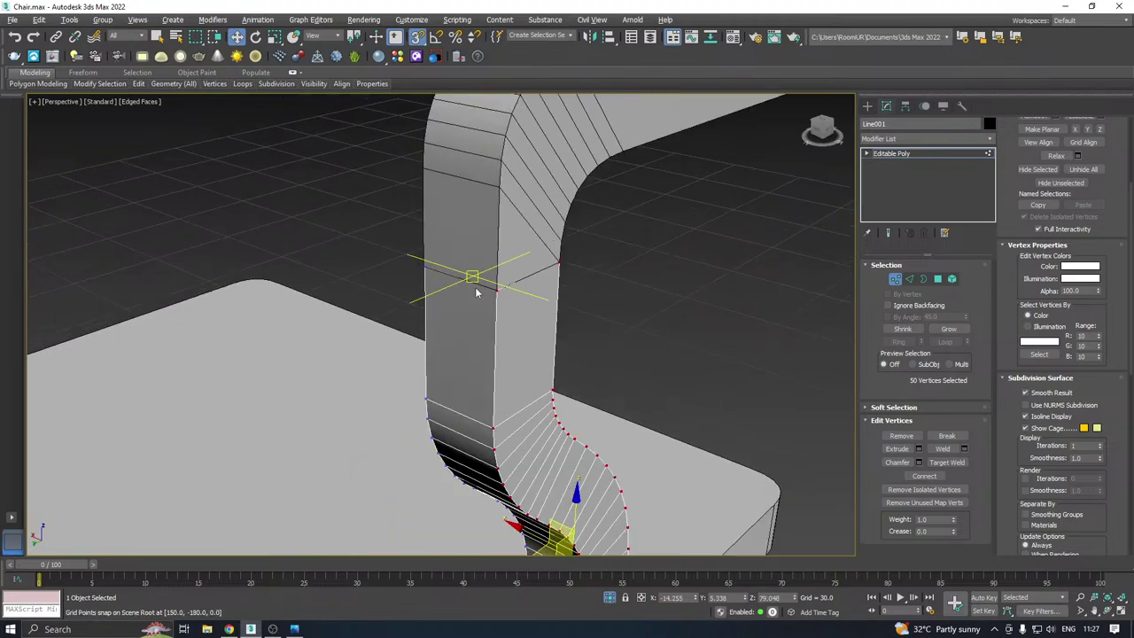
scroll(475, 287, down, 3)
right_click(617, 248)
middle_drag(433, 327, 518, 257)
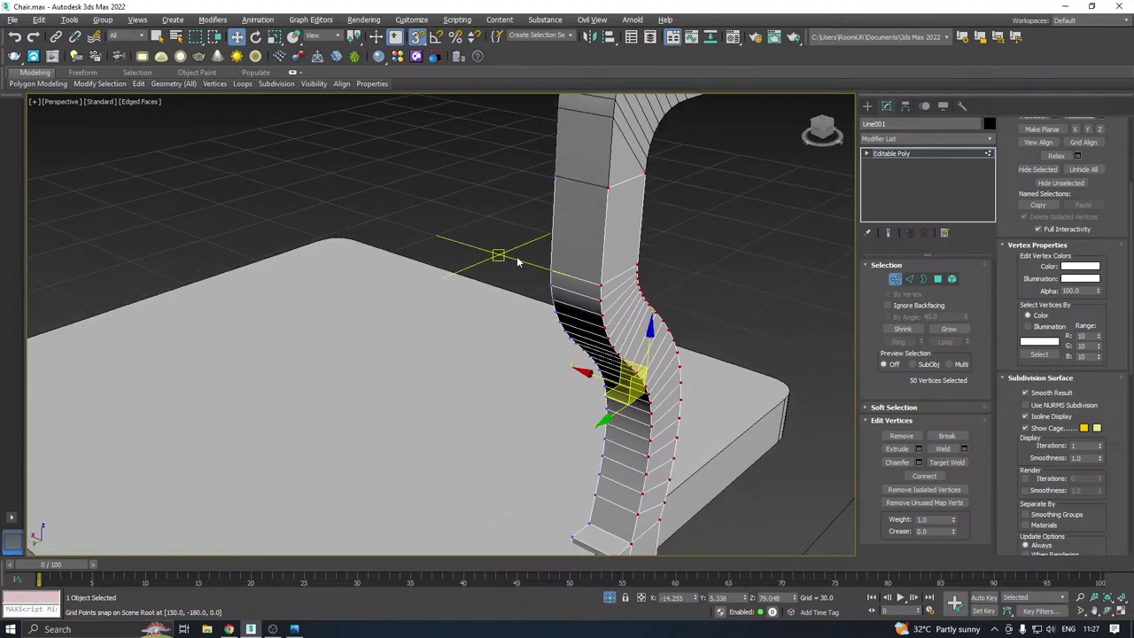
key(s)
Toggle the Vertex snap option in the Grid and Snap Settings
scroll(583, 255, down, 2)
alt+middle_drag(664, 259, 395, 248)
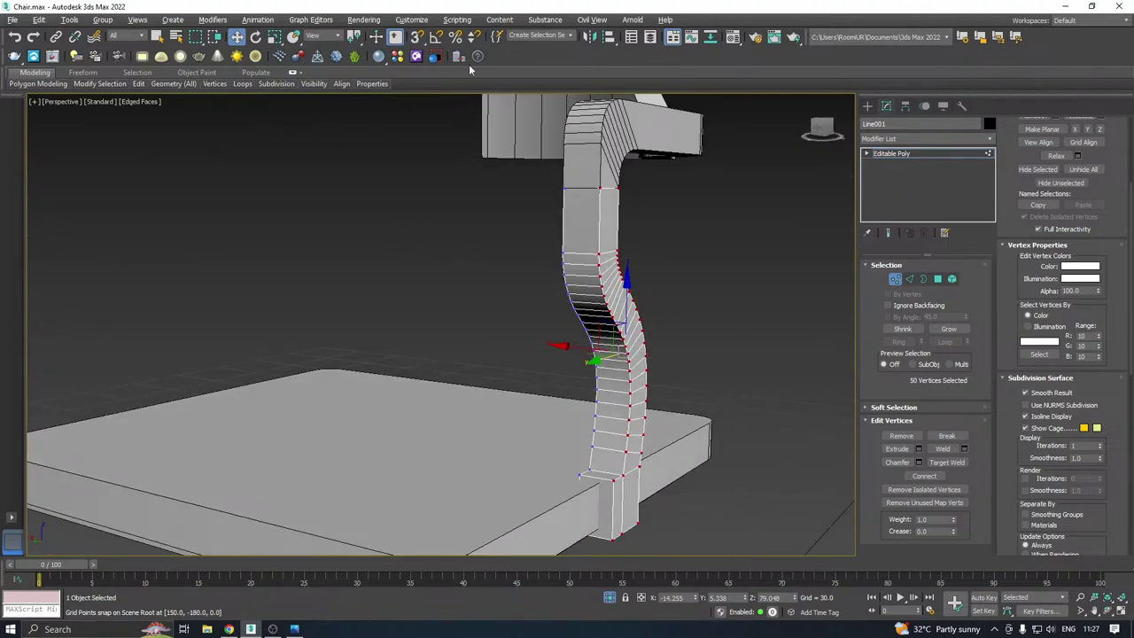
click(419, 43)
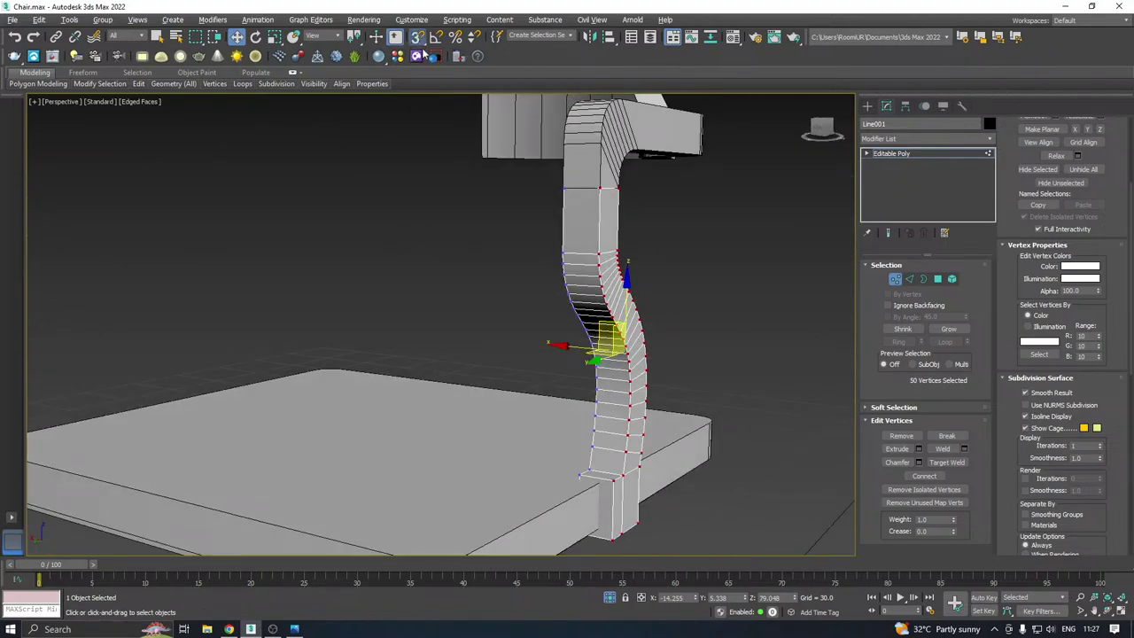
right_click(418, 37)
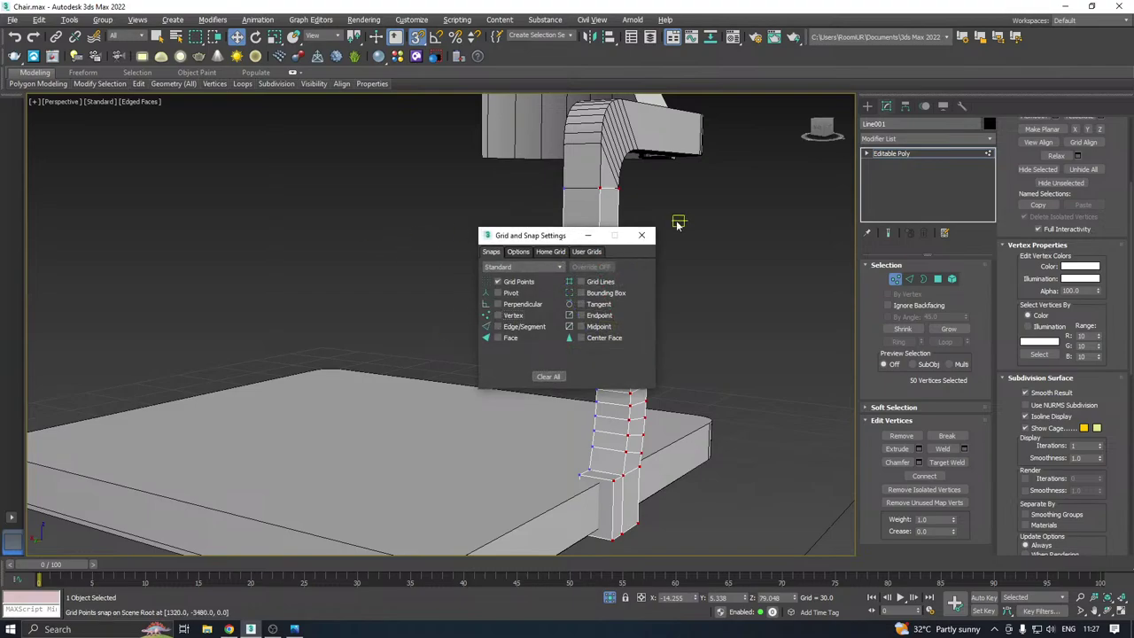
click(509, 318)
click(641, 235)
right_click(417, 39)
click(641, 235)
Move the support's top inner corner vertex on the -Y side onto the upper arm's corner, at about X -9.19, Y 8.59
alt+middle_drag(754, 237, 704, 253)
scroll(602, 255, up, 3)
alt+middle_drag(578, 254, 421, 264)
scroll(705, 251, up, 3)
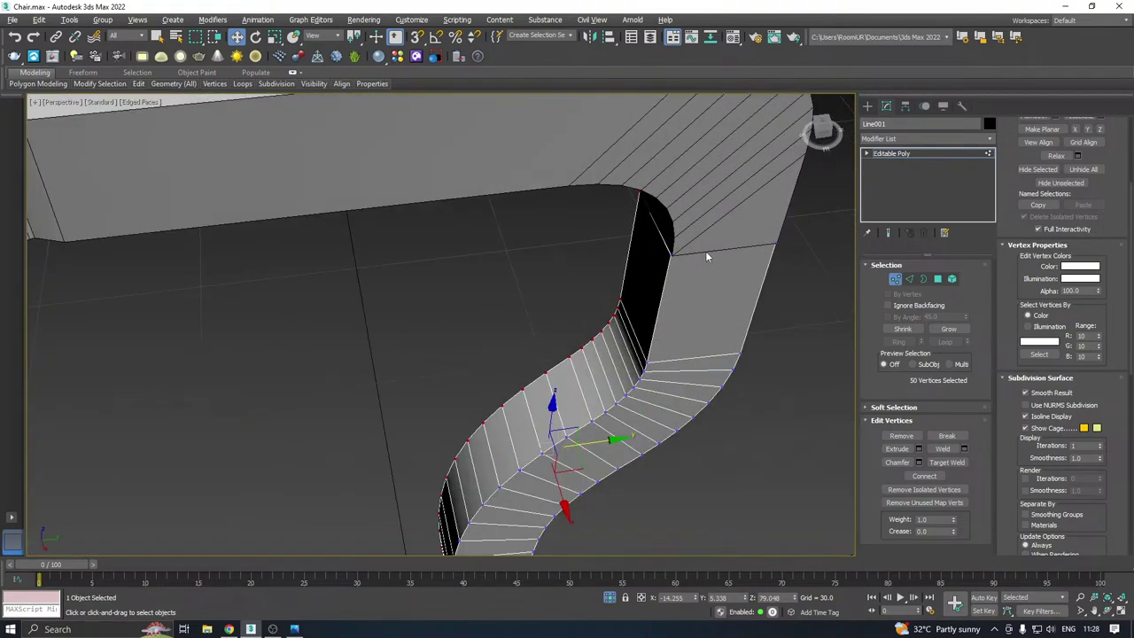
alt+middle_drag(705, 251, 725, 242)
scroll(665, 213, up, 5)
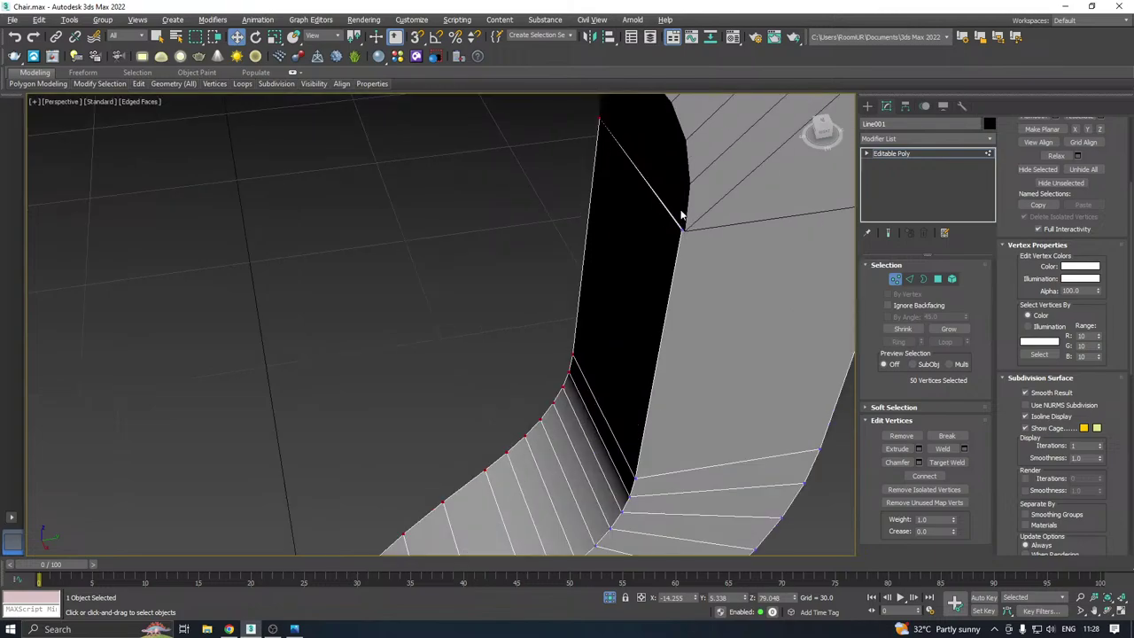
middle_drag(682, 214, 755, 191)
scroll(627, 236, down, 2)
click(670, 298)
alt+drag(755, 190, 750, 232)
middle_drag(722, 322, 626, 258)
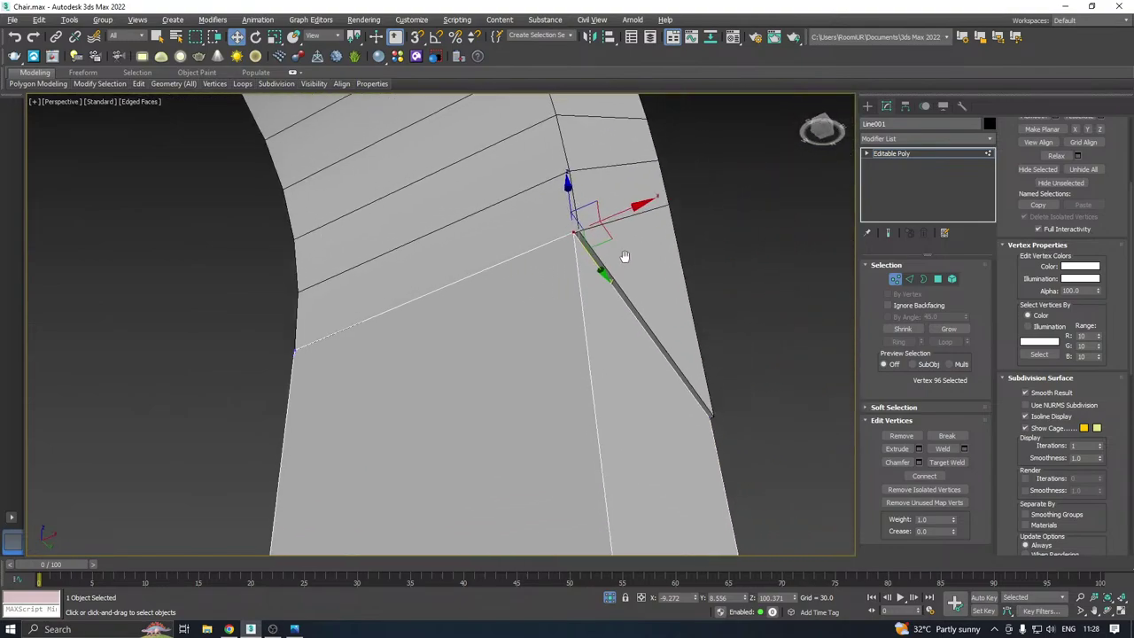
scroll(601, 223, up, 3)
alt+middle_drag(569, 224, 576, 232)
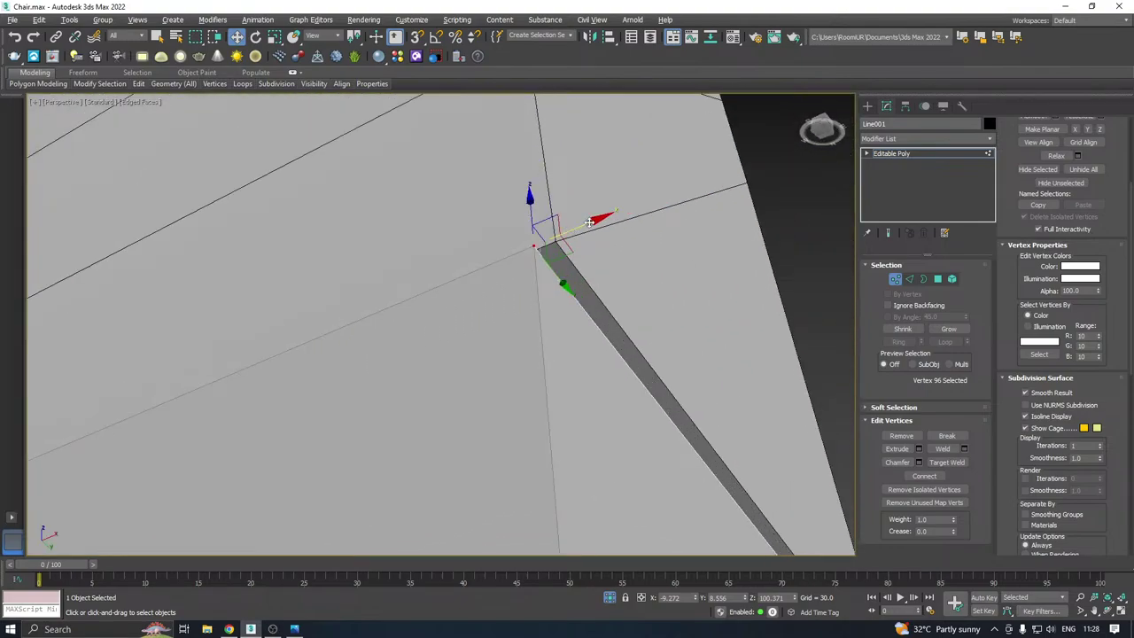
drag(586, 225, 602, 218)
drag(568, 258, 573, 264)
scroll(556, 259, down, 5)
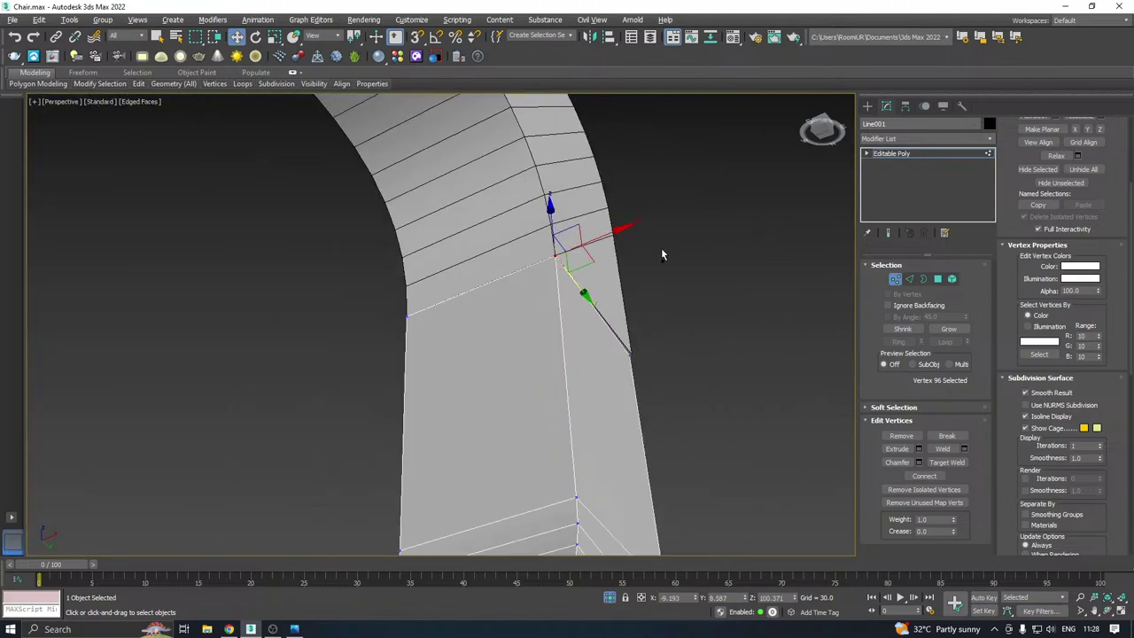
Move the top inner corner vertex on the +Y side onto the arm's corner, about X -9.2, Y 13.97, and leave vertex editing
alt+middle_drag(663, 250, 483, 264)
scroll(558, 259, up, 10)
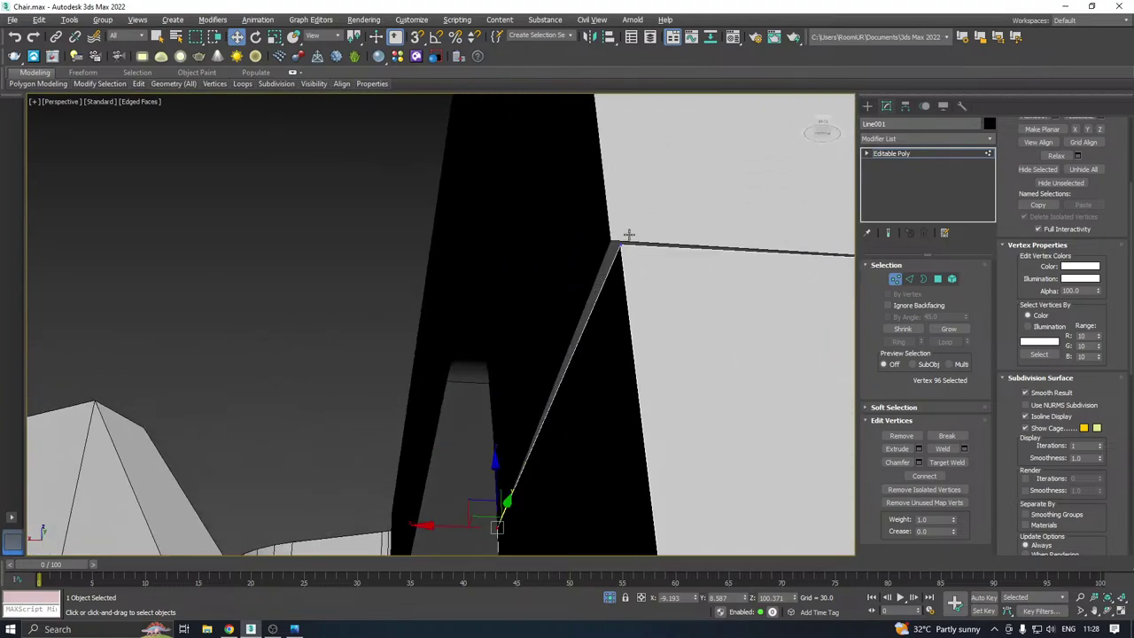
click(614, 254)
drag(537, 248, 521, 232)
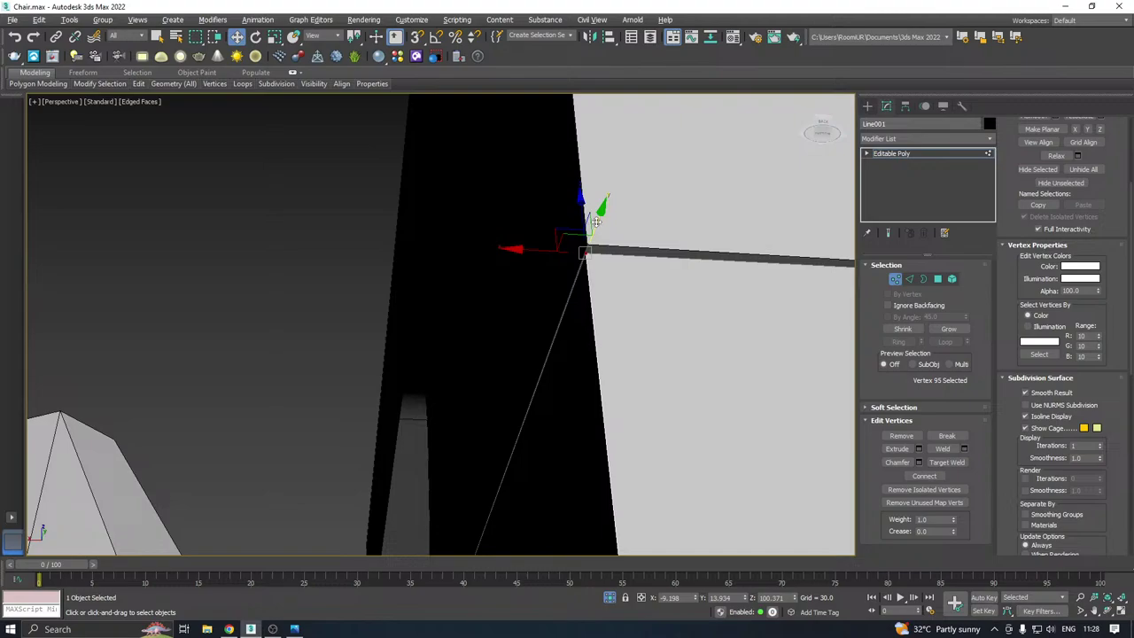
drag(596, 221, 595, 219)
scroll(567, 223, down, 3)
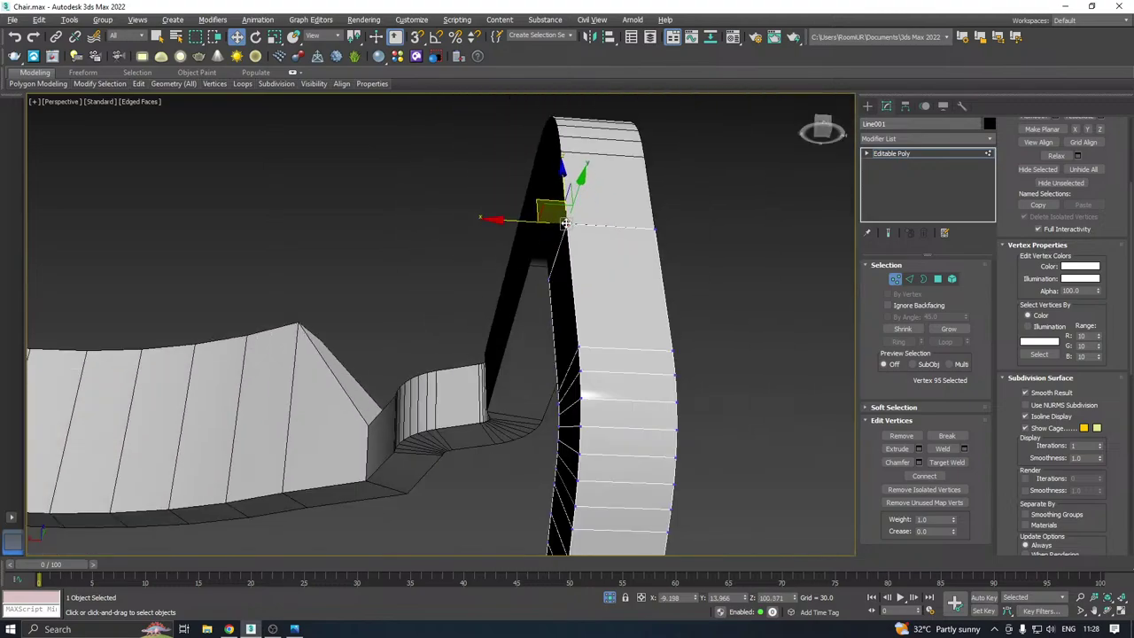
alt+middle_drag(650, 222, 612, 261)
scroll(579, 252, down, 5)
click(940, 153)
scroll(643, 265, down, 2)
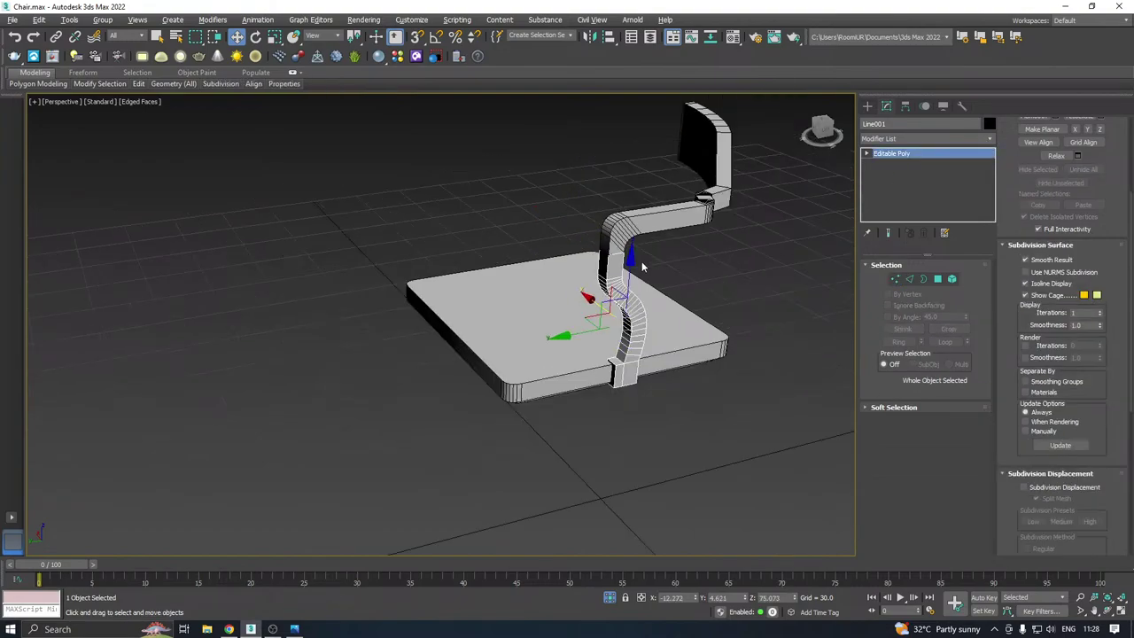
Deselect the support, turn off Edged Faces, and examine the chair frame's overall shape and proportions from the side
alt+middle_drag(693, 244, 692, 302)
click(721, 260)
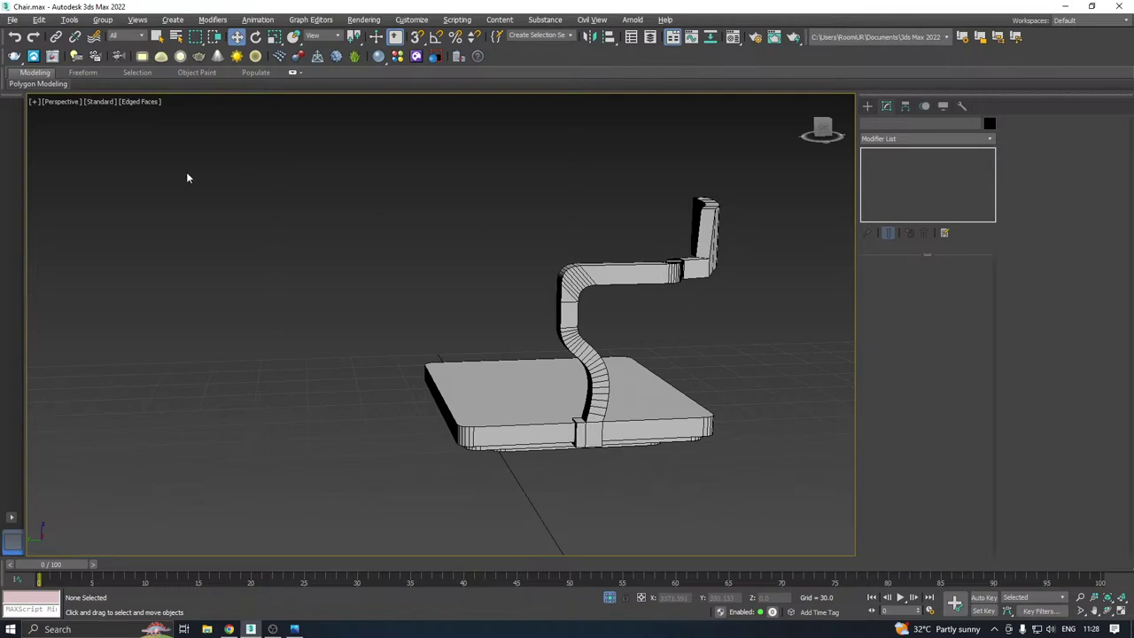
click(152, 102)
click(168, 236)
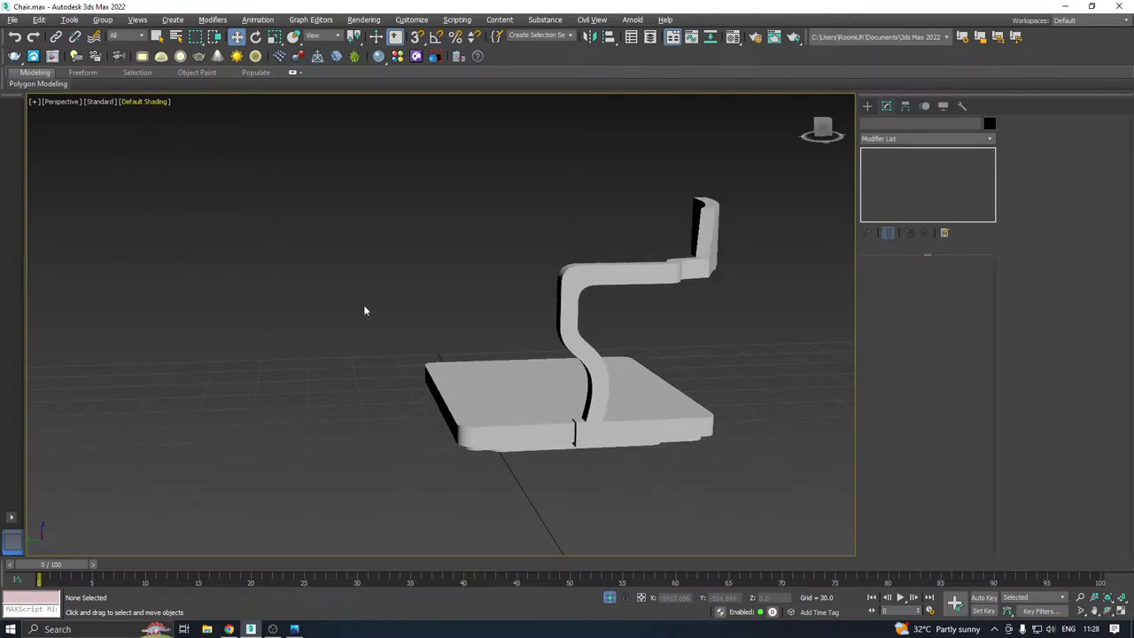
scroll(557, 360, down, 2)
click(294, 629)
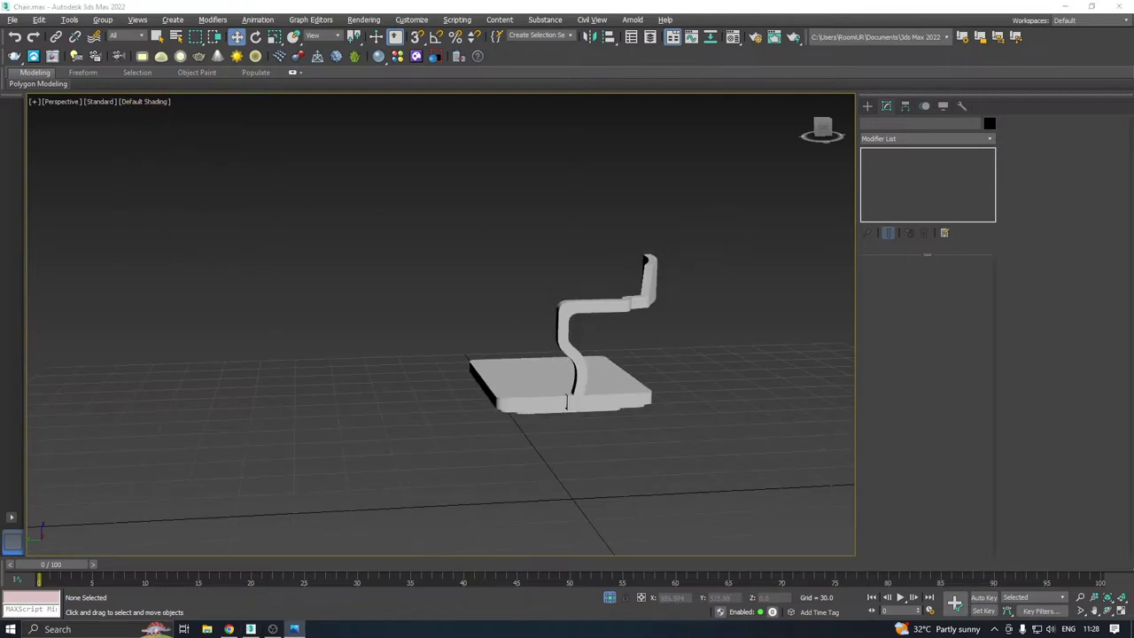
alt+middle_drag(518, 292, 550, 287)
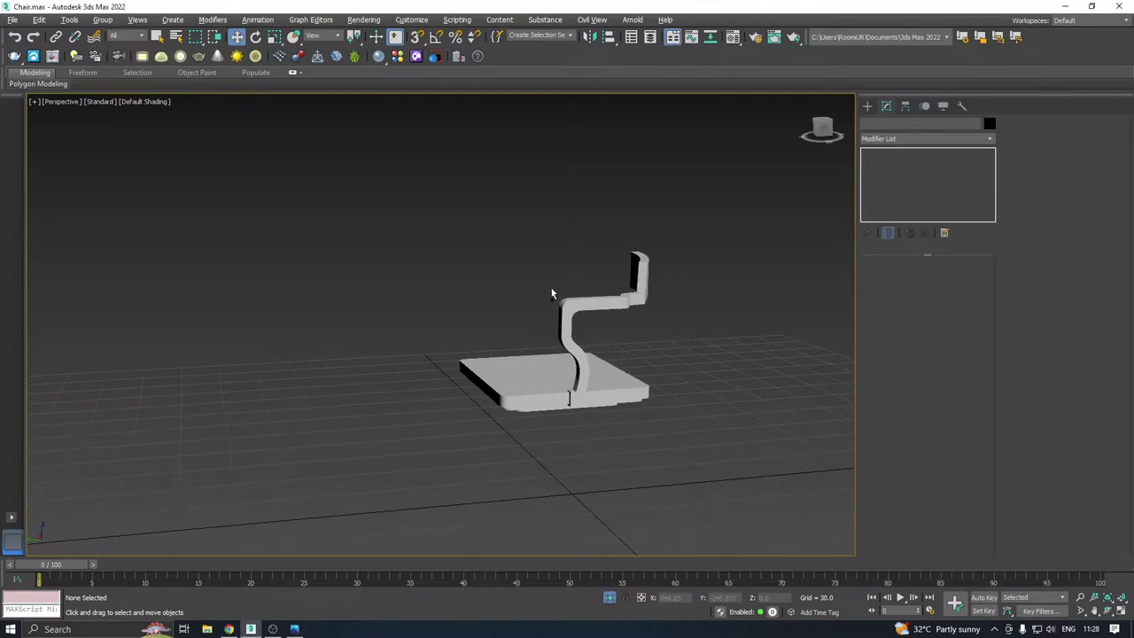
alt+middle_drag(611, 340, 570, 354)
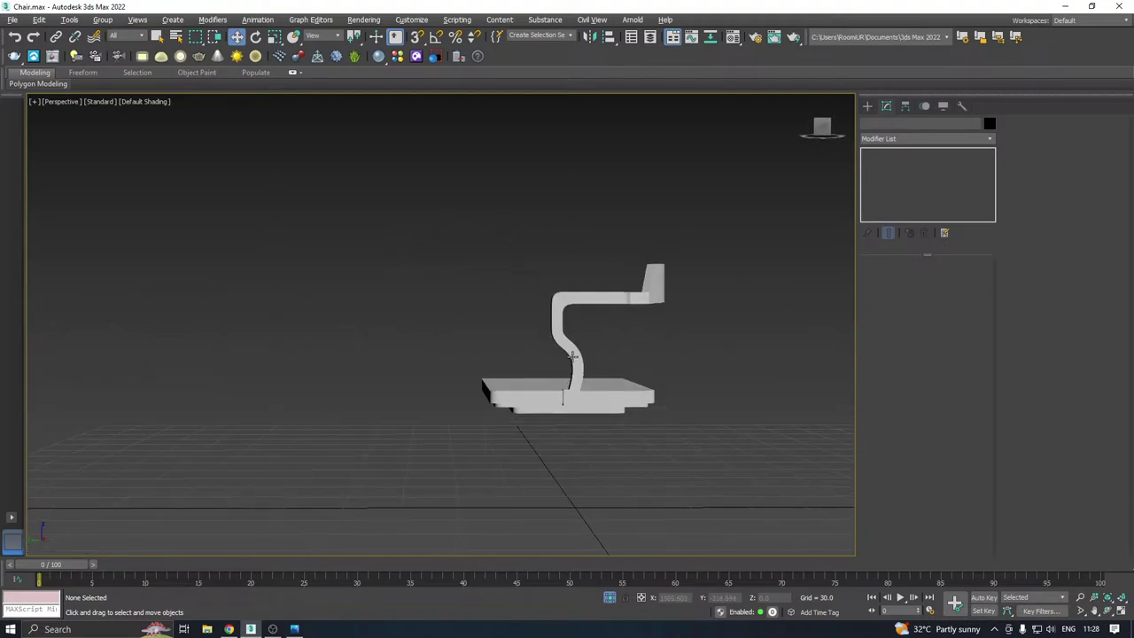
scroll(572, 356, up, 3)
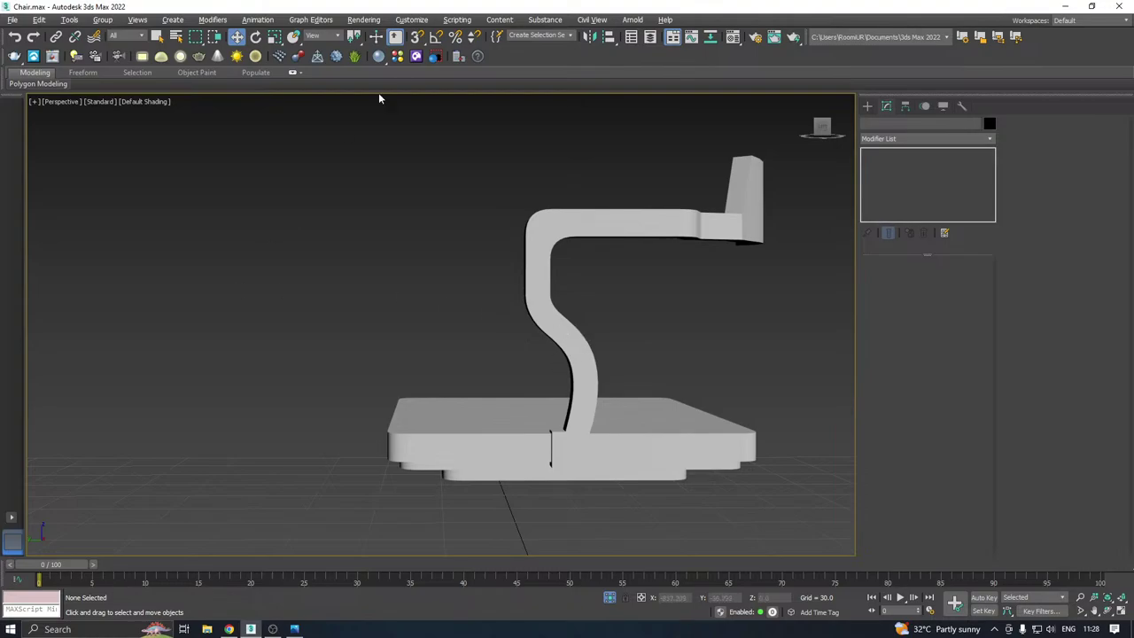
Turn Edged Faces back on in the viewport and select the curved support
click(148, 105)
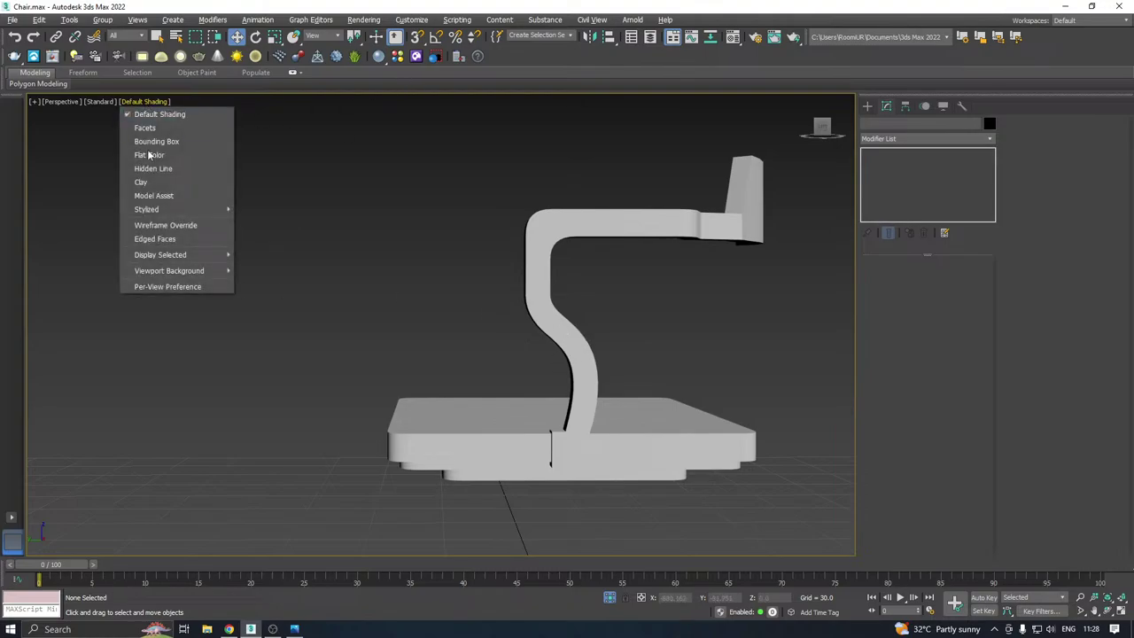
click(146, 238)
click(591, 366)
Try to widen the whole support by scaling it along Y to 126 percent, and undo the scaling
middle_drag(562, 353, 532, 333)
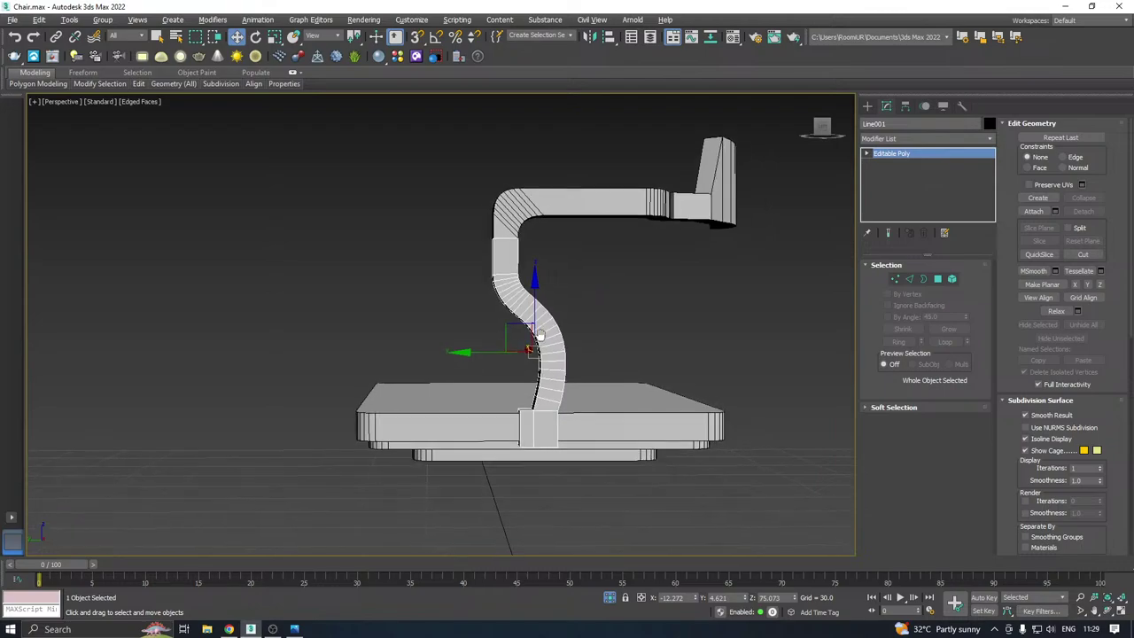
scroll(530, 333, up, 2)
key(r)
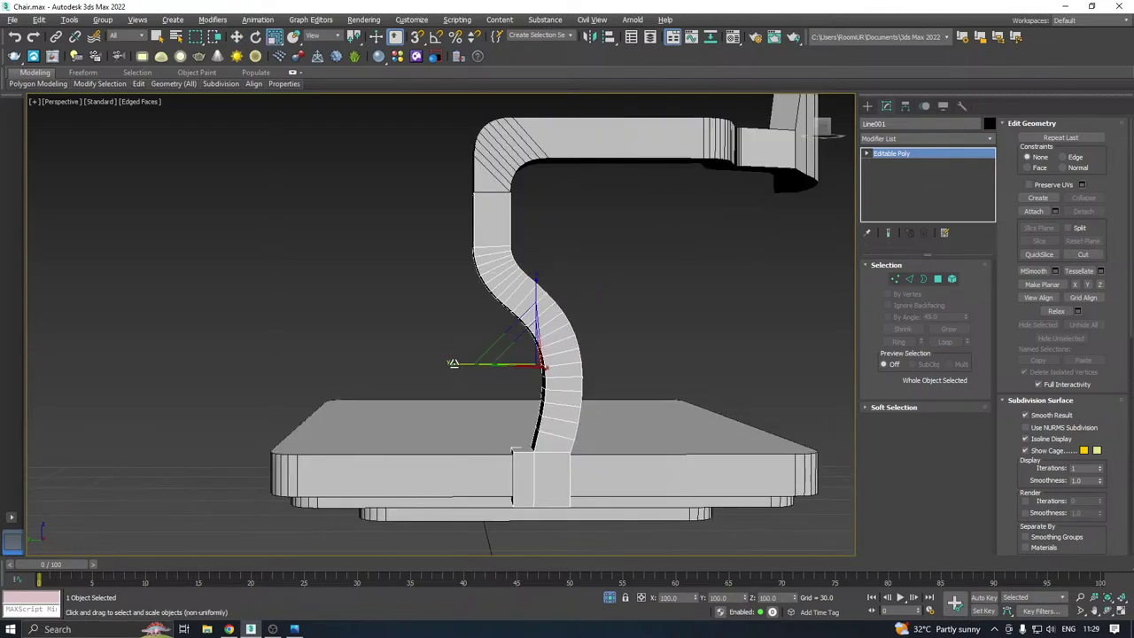
drag(453, 364, 443, 363)
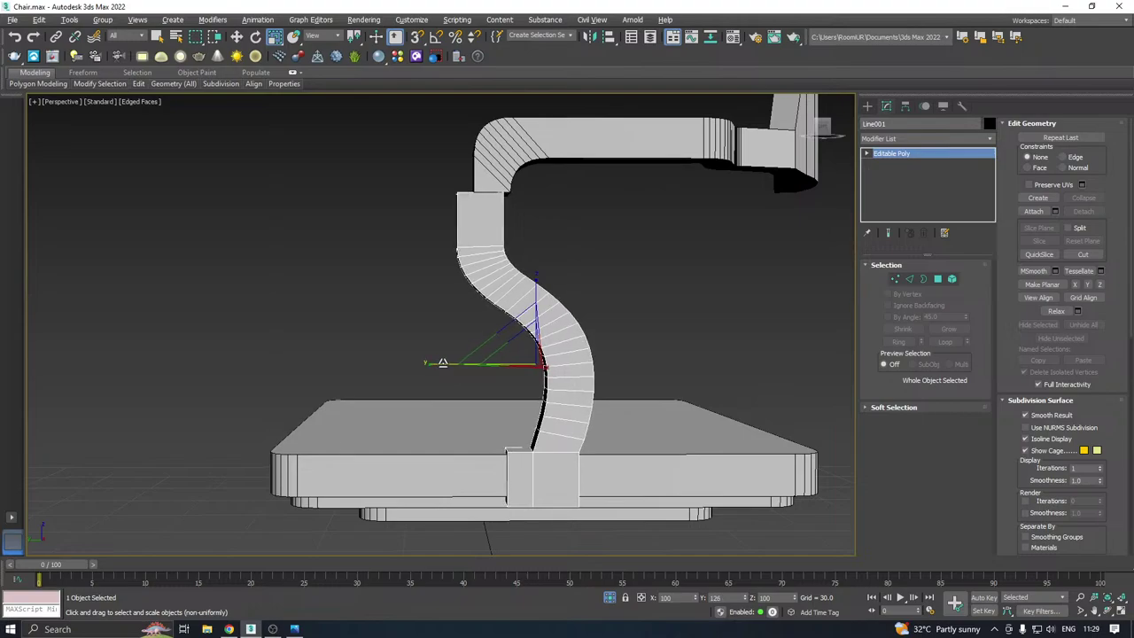
key(ctrl+z)
key(w)
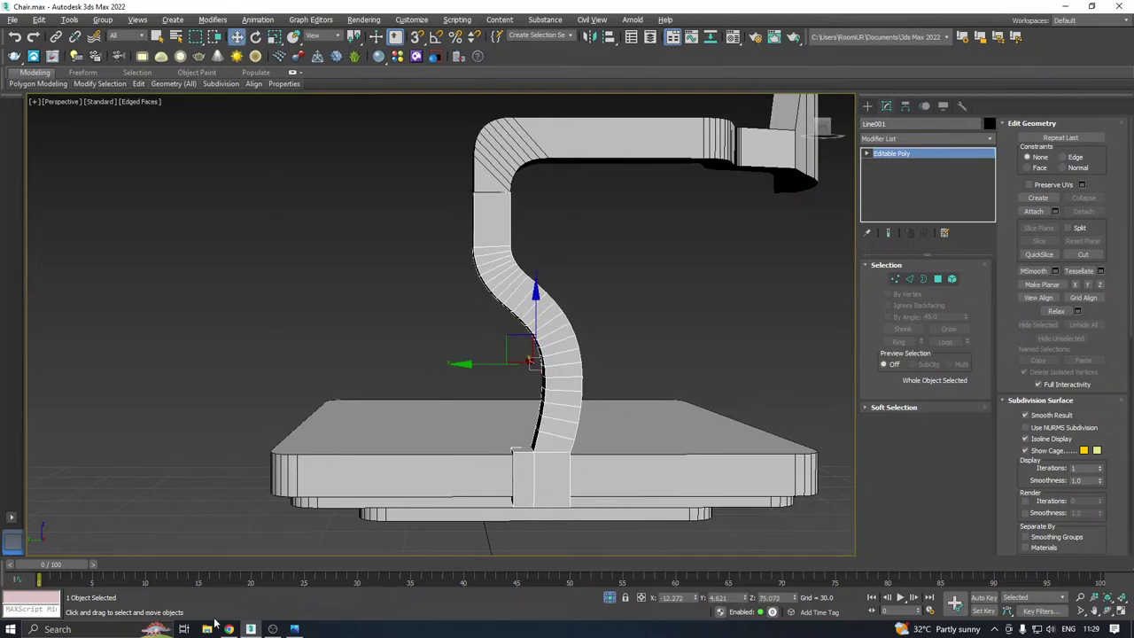
Select the support's +Y facing polygons one by one, from the bottom block up the lower curve
click(230, 631)
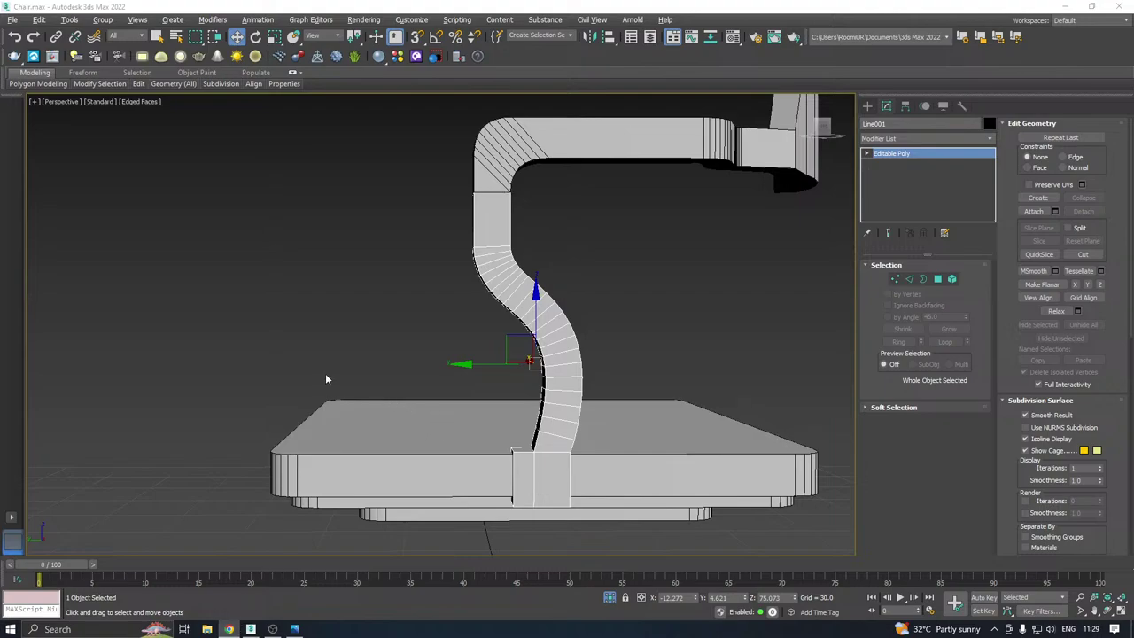
alt+middle_drag(543, 206, 570, 259)
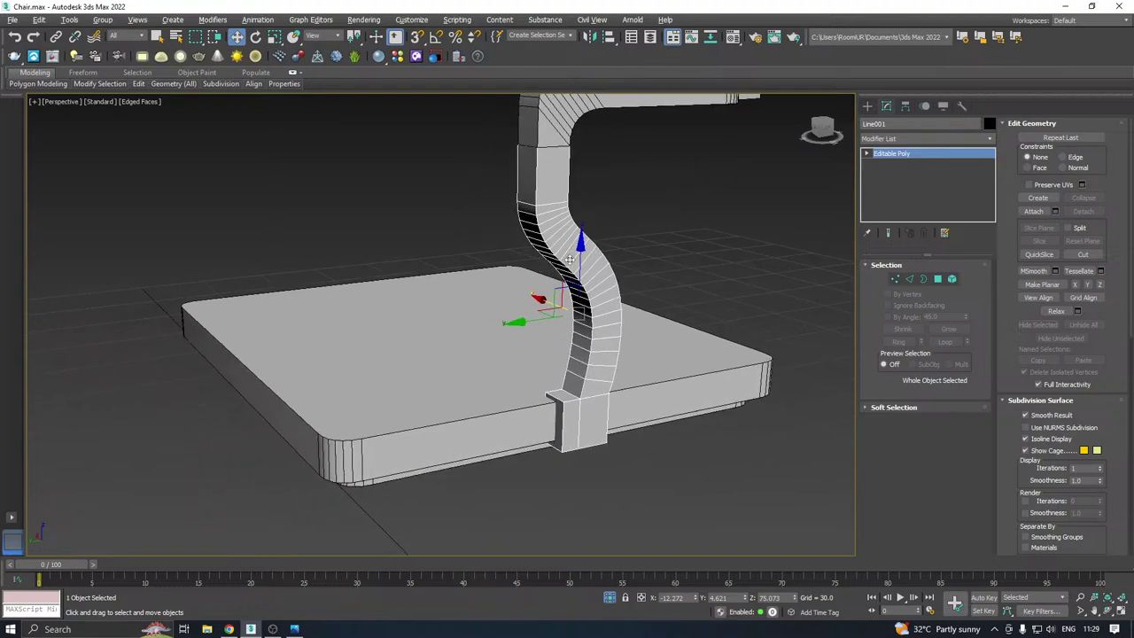
click(937, 278)
click(556, 412)
ctrl+click(572, 385)
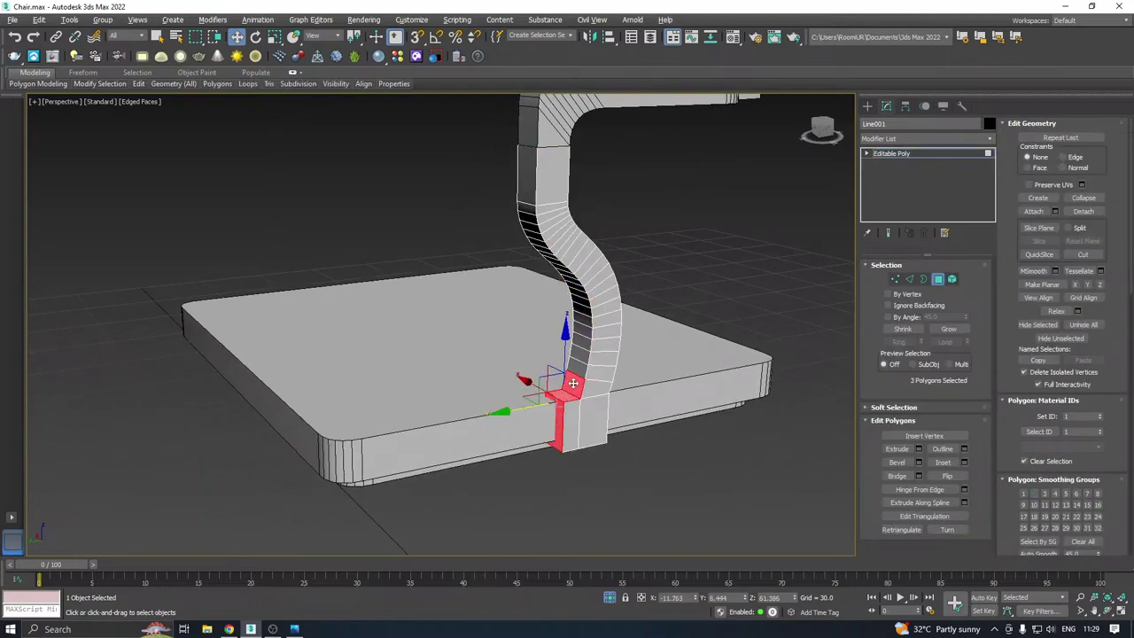
ctrl+click(573, 366)
ctrl+click(578, 355)
ctrl+click(581, 342)
ctrl+click(582, 327)
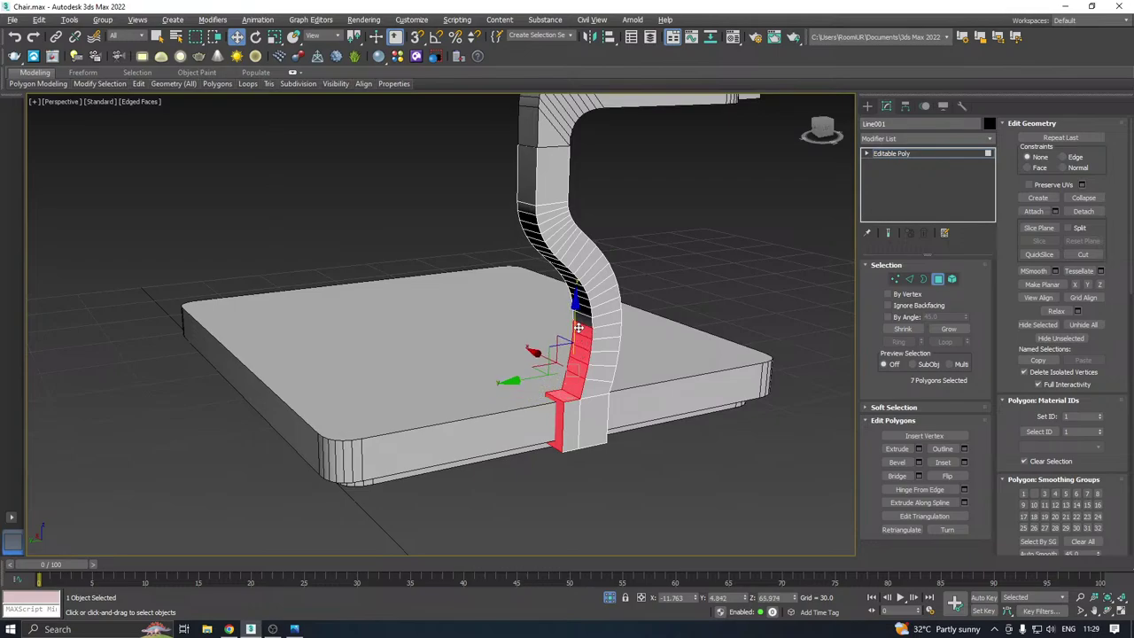
ctrl+click(583, 312)
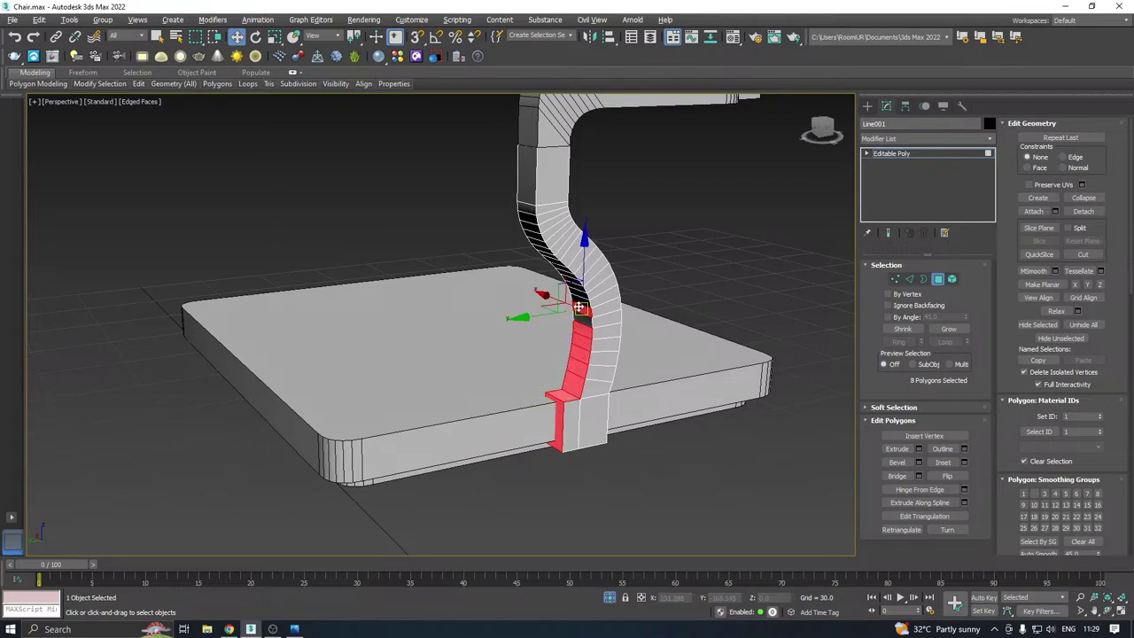
In the Left view, select all vertices along the support's +Y edge, including the block's, and move them outward to about Y 9.67
key(l)
ctrl+click(894, 279)
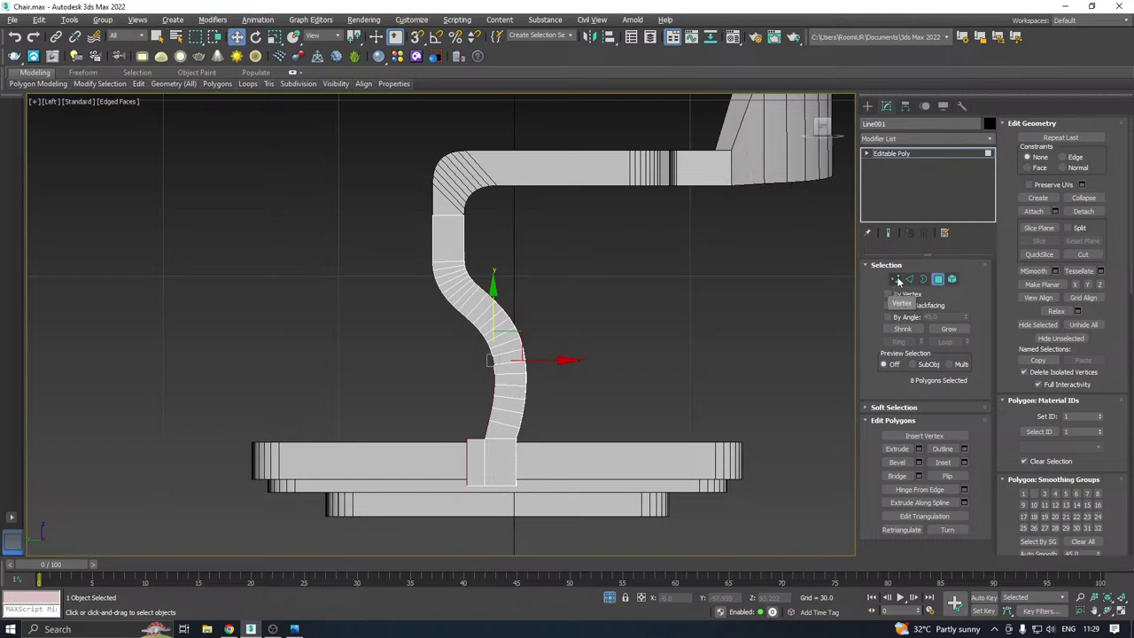
drag(451, 314, 450, 316)
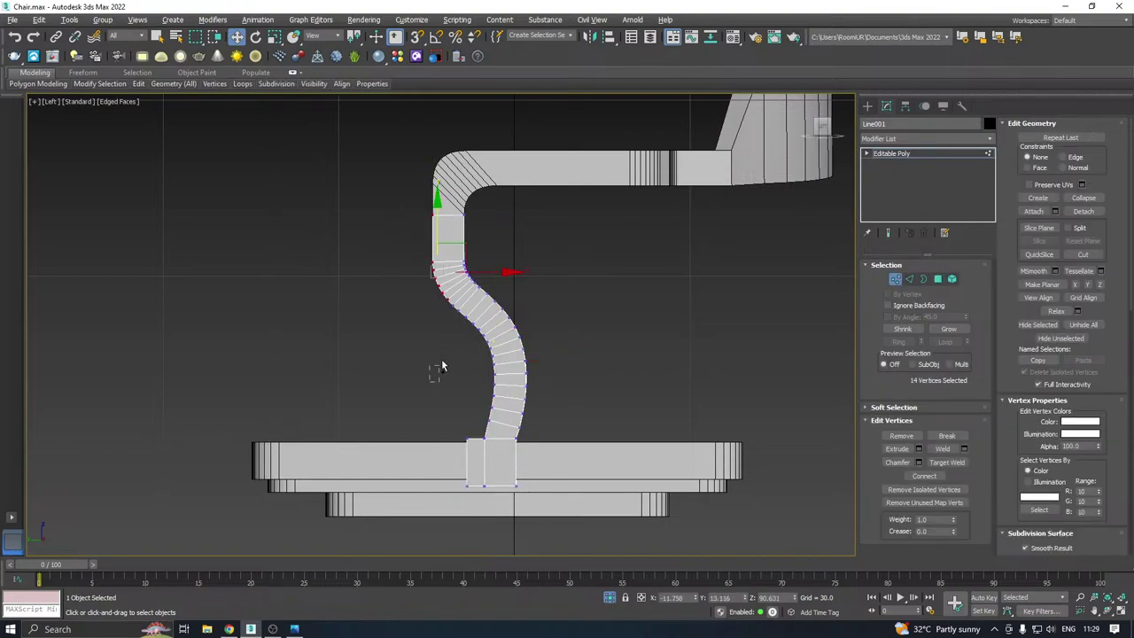
drag(423, 521, 500, 339)
drag(412, 360, 479, 323)
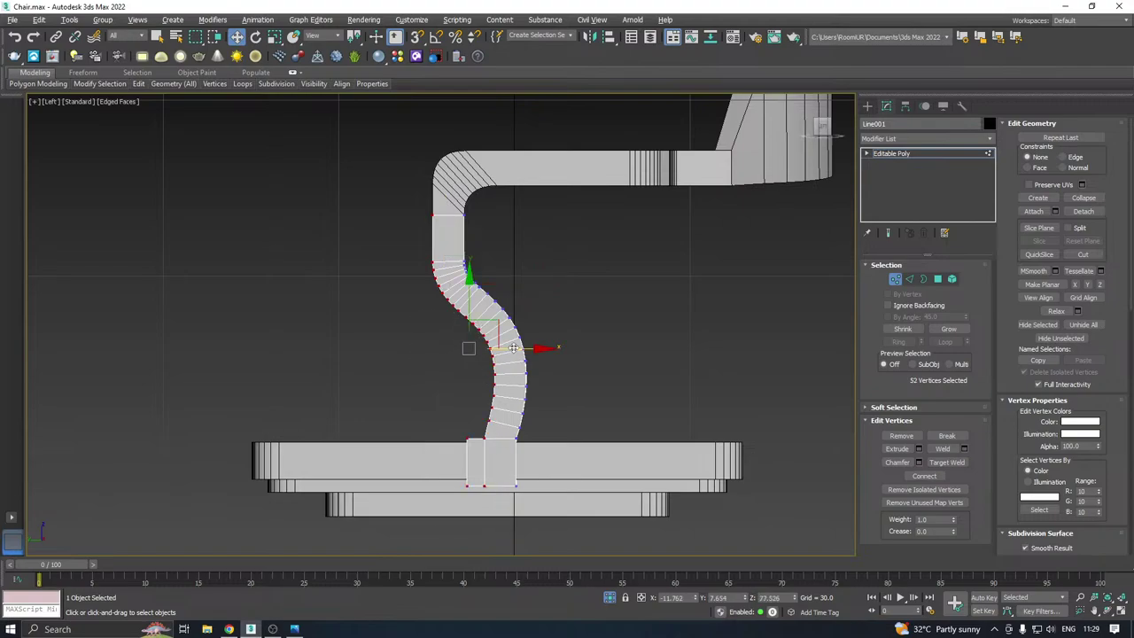
drag(512, 348, 502, 348)
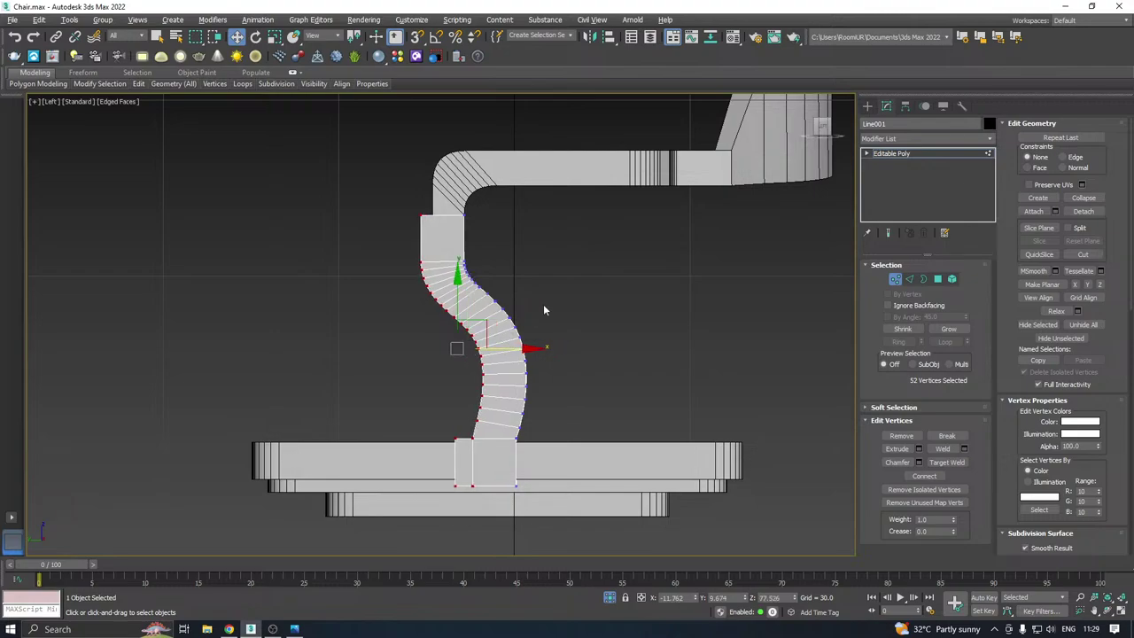
middle_drag(543, 304, 584, 342)
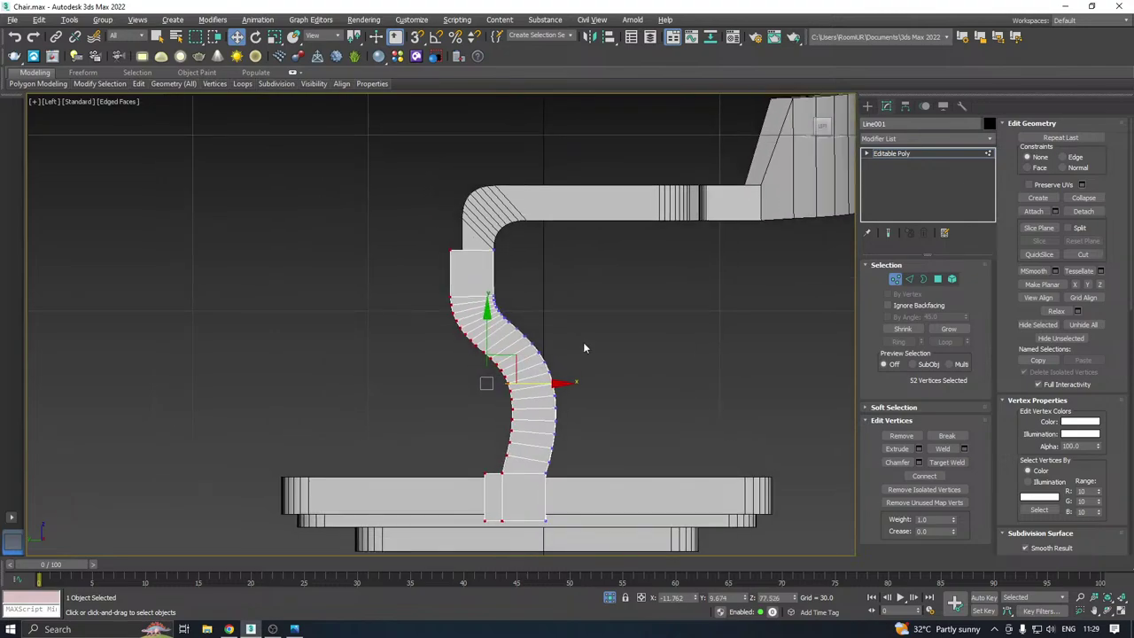
In the Front view, select the support's outer-side vertices below its top end, try moving them outward along X, and undo the move
key(f)
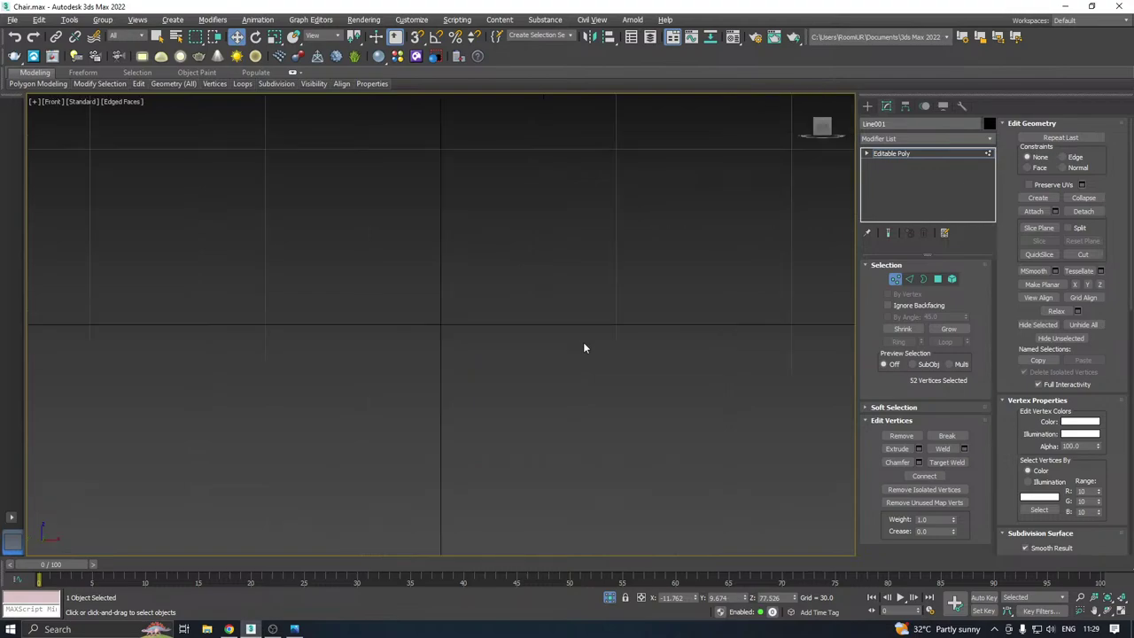
scroll(539, 330, down, 8)
scroll(500, 198, up, 2)
scroll(499, 197, up, 3)
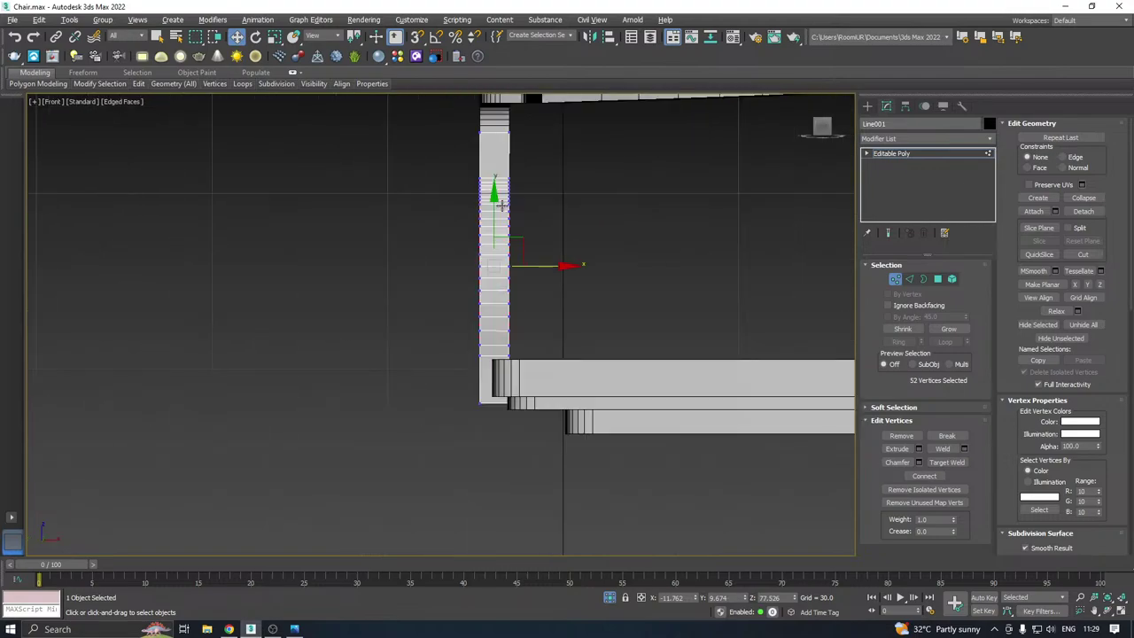
scroll(514, 192, up, 2)
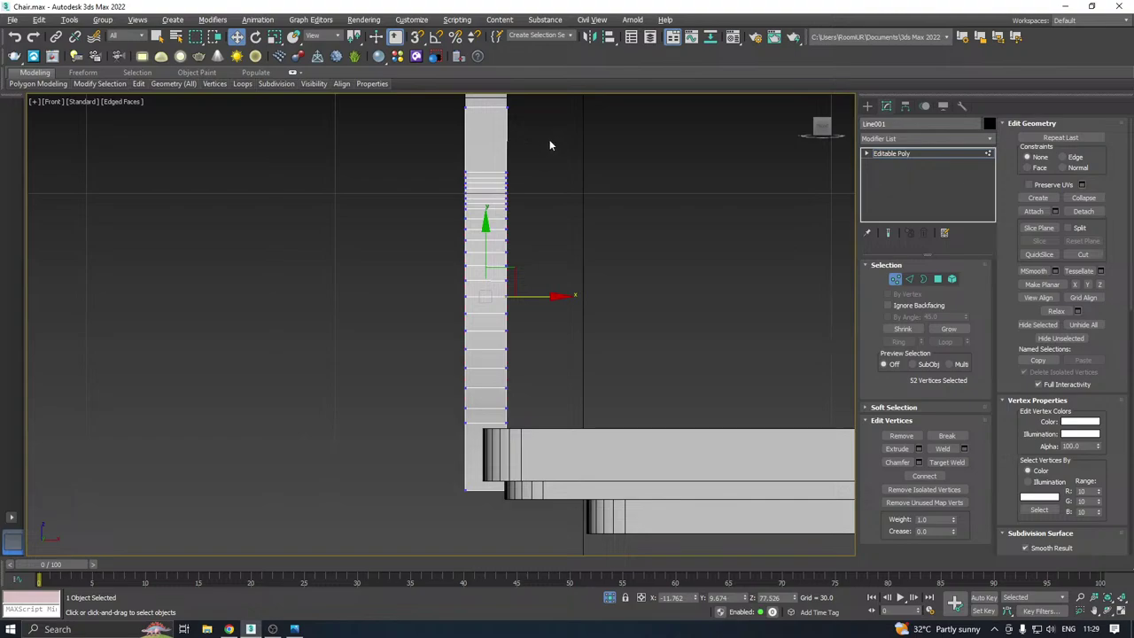
drag(481, 479, 476, 523)
drag(511, 294, 506, 292)
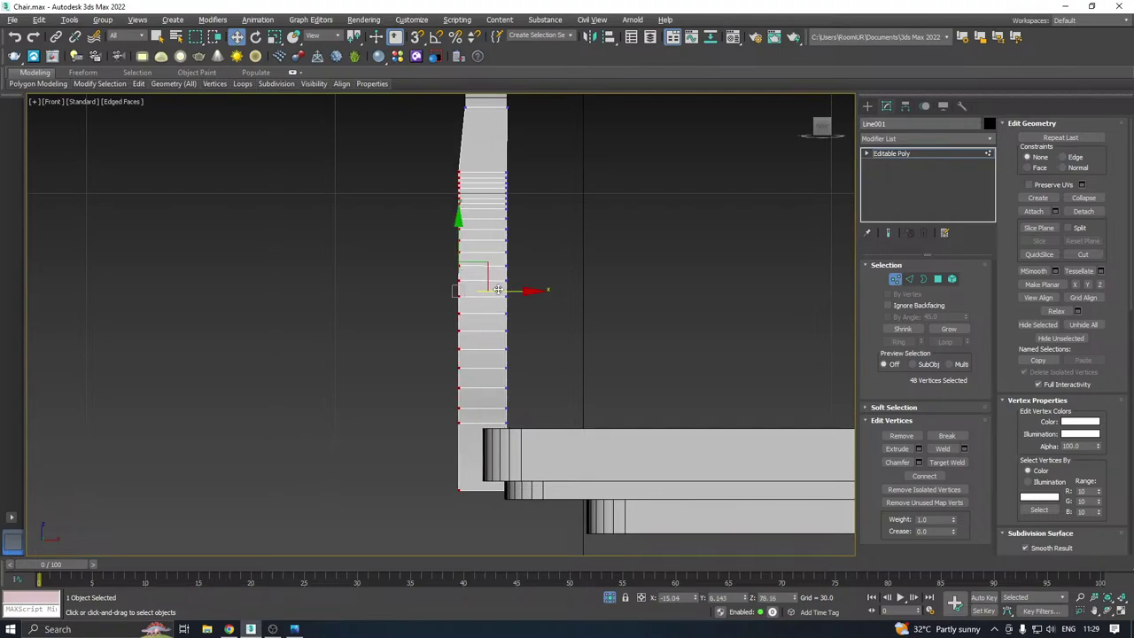
key(ctrl+z)
Add the outer vertices at the support's top end to the selection and move the whole side outward to about X -15.26
middle_drag(460, 235, 475, 280)
ctrl+drag(449, 158, 502, 258)
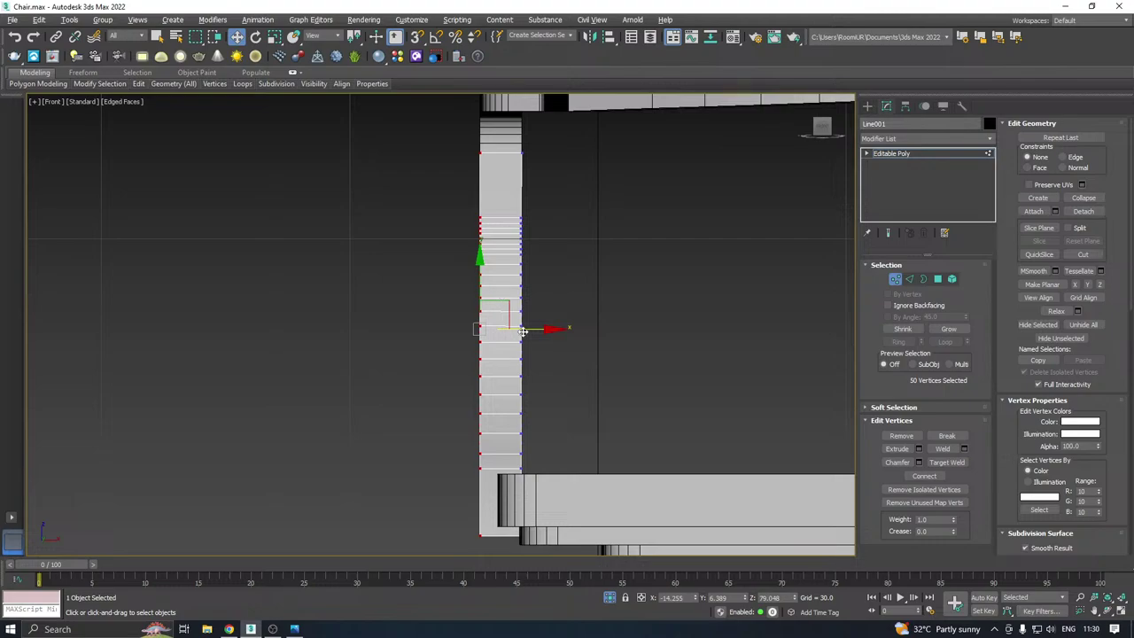
drag(523, 331, 514, 331)
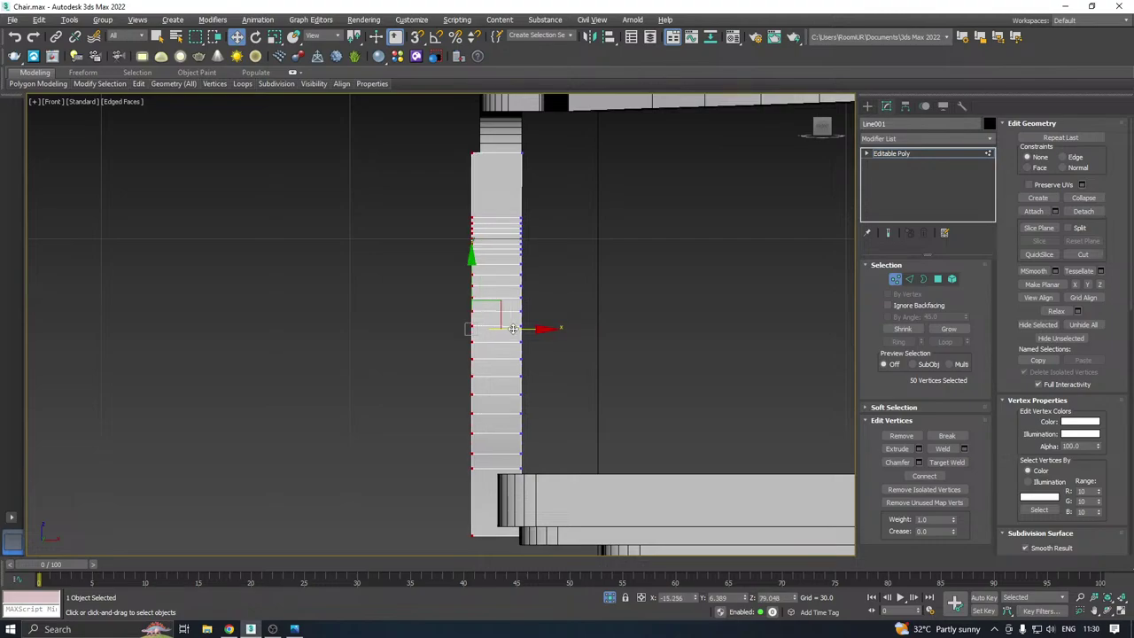
Leave vertex editing and turn off Edged Faces in the Perspective view to inspect the thickened support and its joint with the arm
key(p)
alt+middle_drag(523, 277, 618, 224)
scroll(609, 296, down, 5)
click(916, 154)
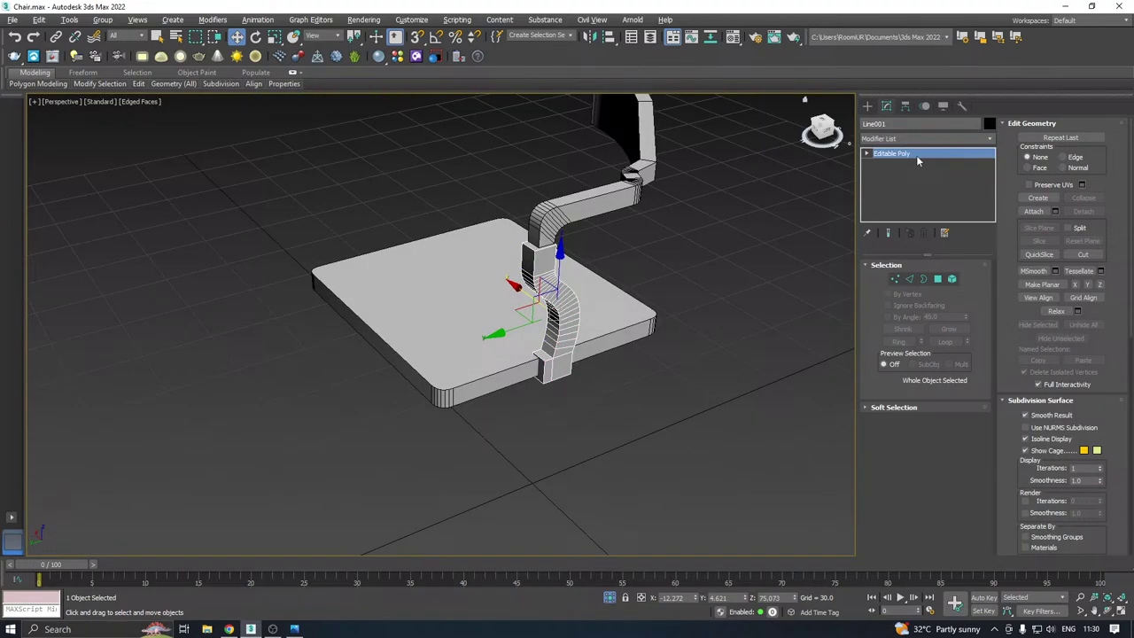
click(142, 103)
click(181, 234)
mouse_move(461, 265)
alt+middle_down()
mouse_move(526, 252)
mouse_move(567, 278)
mouse_move(542, 256)
alt+middle_up()
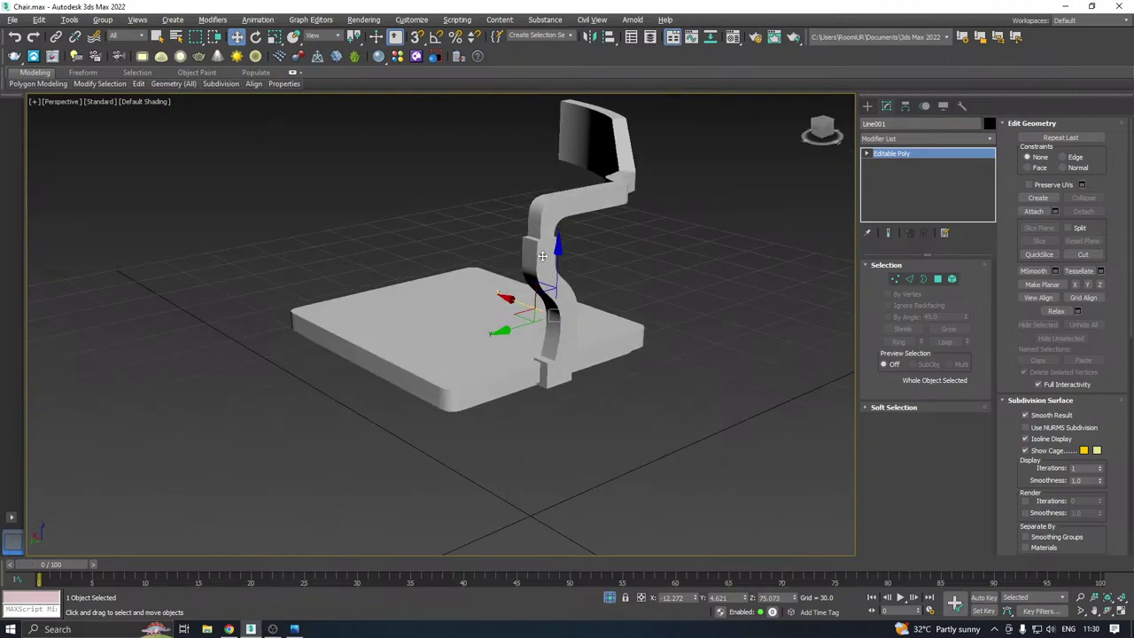
scroll(543, 256, up, 4)
Turn Edged Faces back on in the viewport and select the upper arm
click(147, 102)
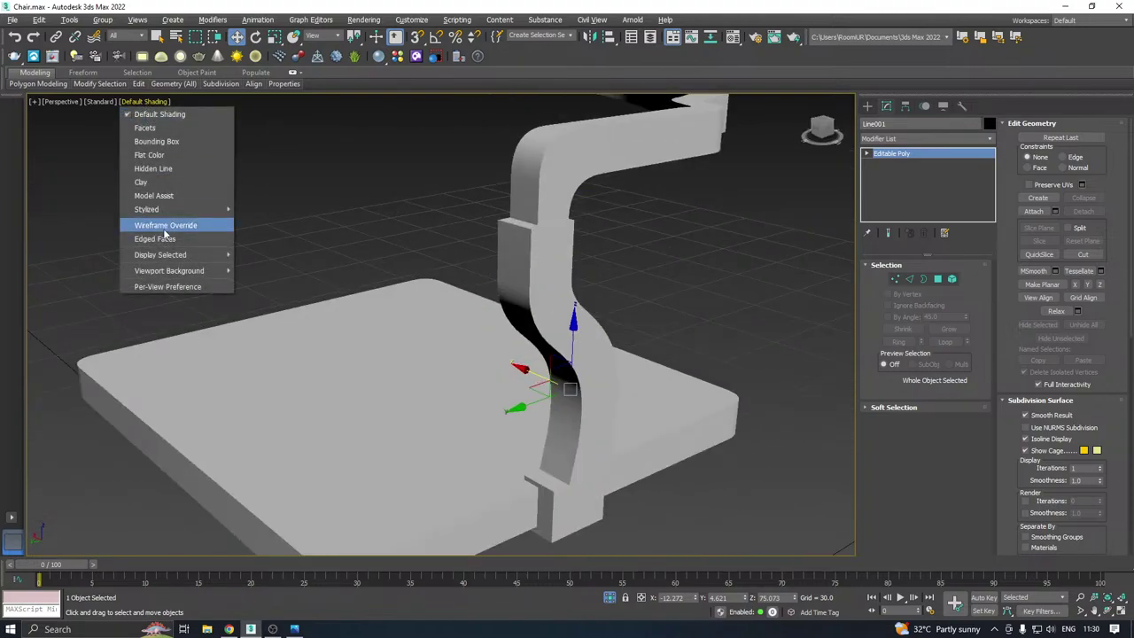
click(163, 239)
click(581, 185)
mouse_move(581, 185)
alt+middle_down()
mouse_move(557, 241)
mouse_move(529, 238)
mouse_move(572, 243)
alt+middle_up()
In the Left view, select the vertices along the upper arm's outer bend and lower end, and move them outward to about Y 13.82
key(l)
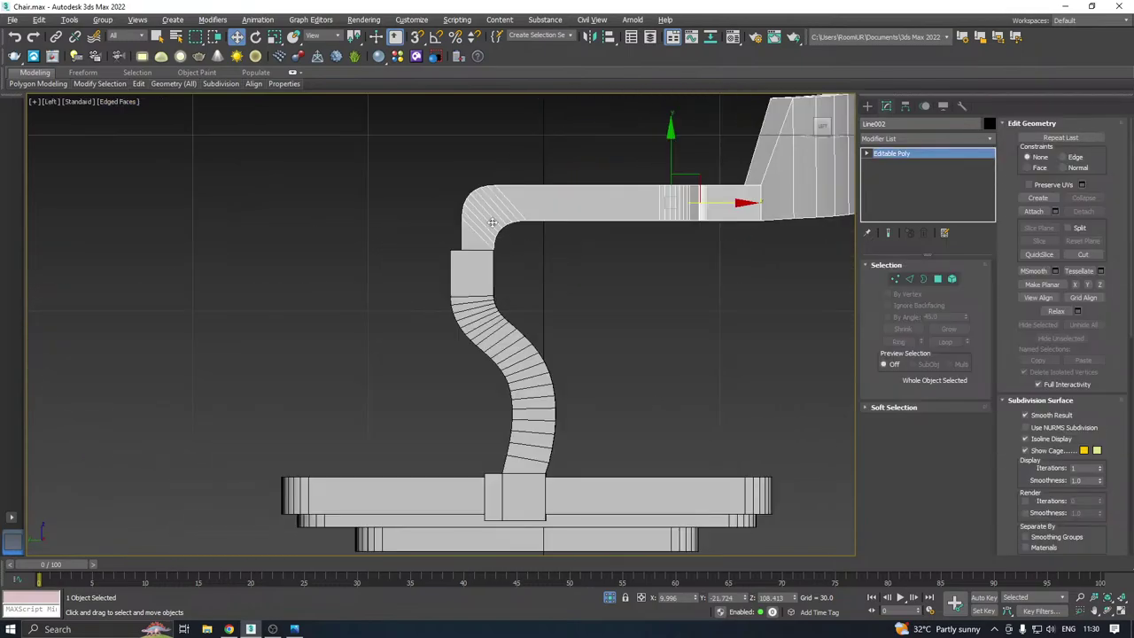
scroll(491, 222, up, 3)
click(895, 278)
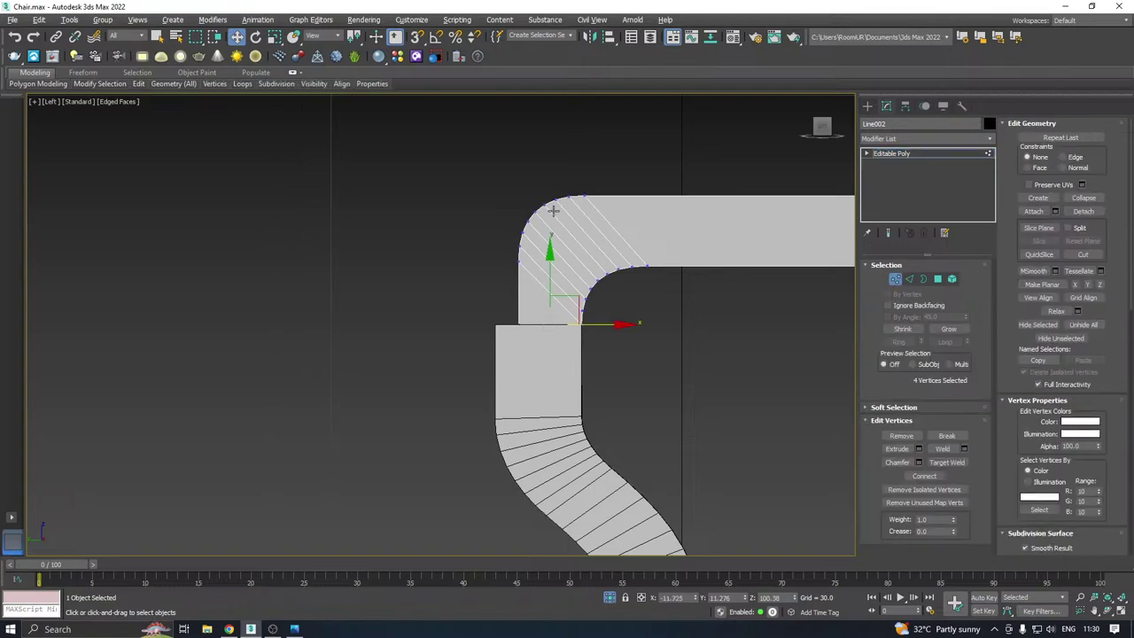
scroll(553, 210, up, 2)
drag(546, 402, 547, 400)
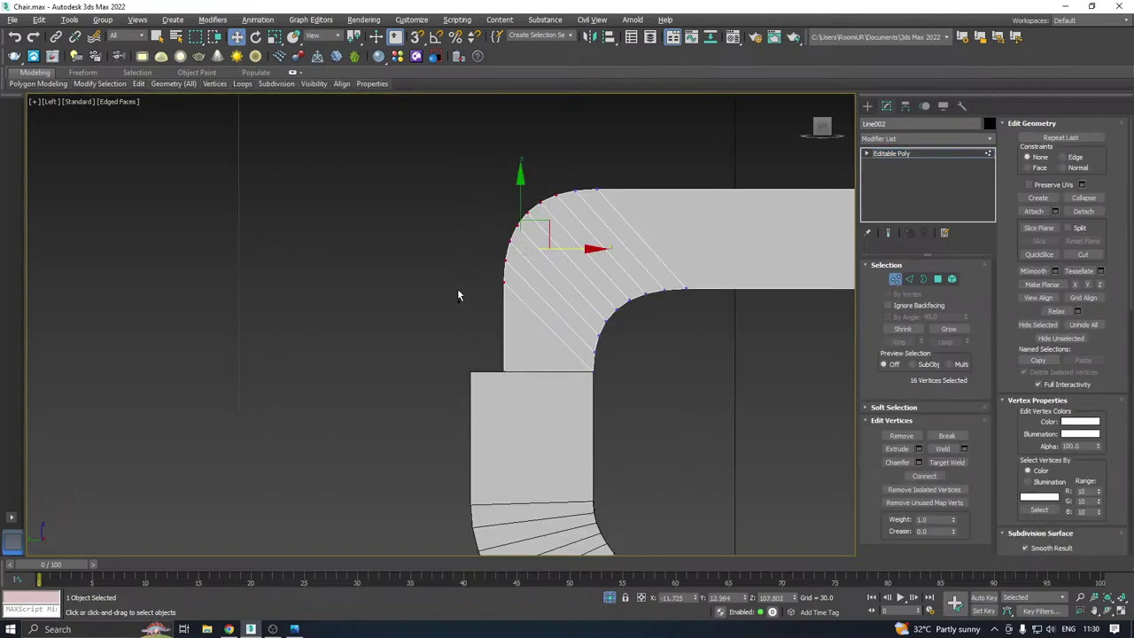
drag(631, 234, 544, 233)
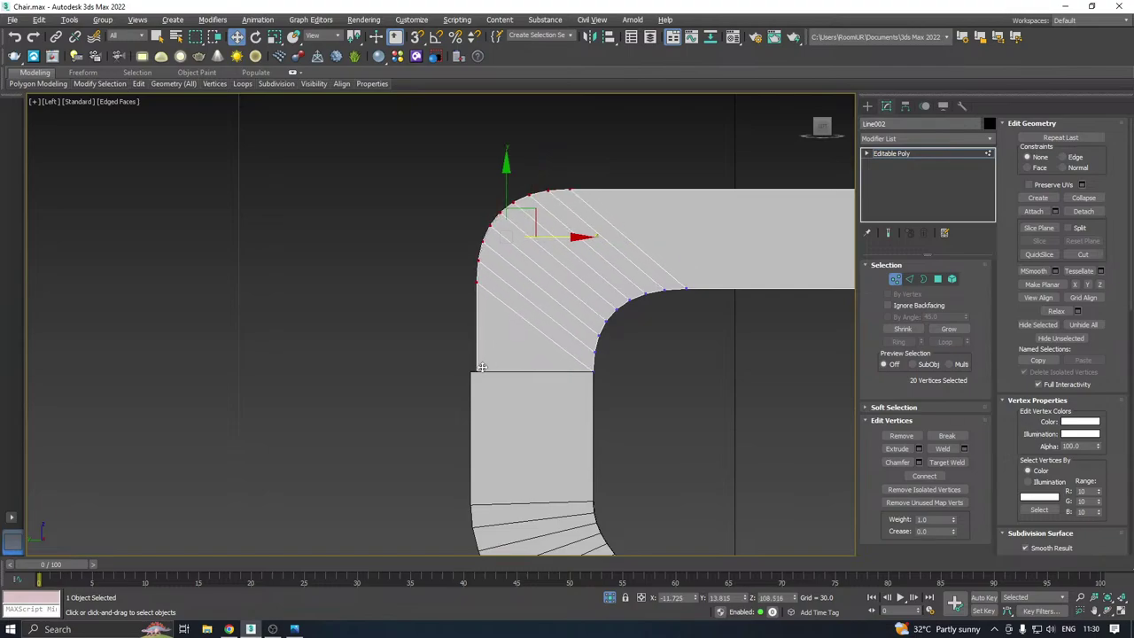
Move the selected arm vertices further outward to about Y 14.16, flush with the edge of the support's top block
scroll(485, 375, up, 4)
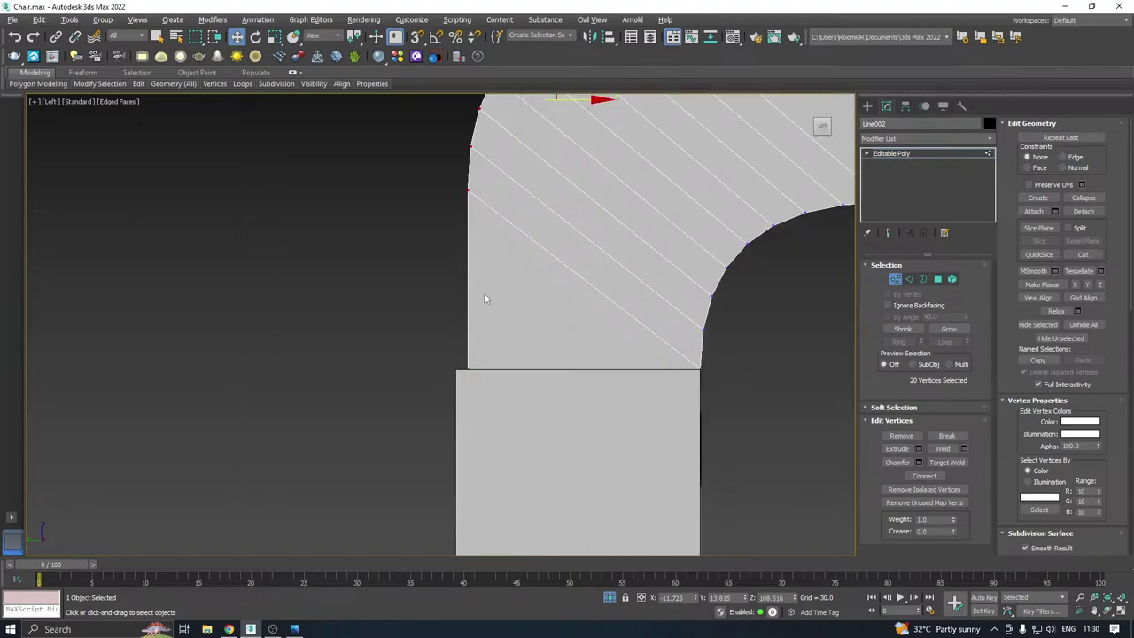
middle_drag(571, 335, 572, 345)
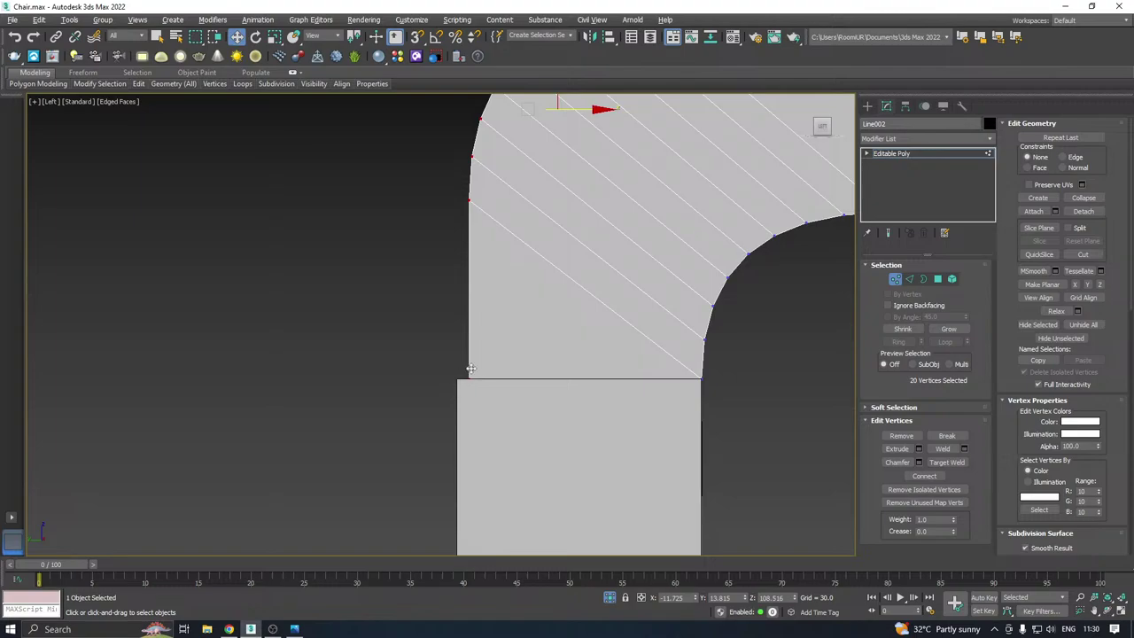
scroll(520, 412, down, 3)
scroll(496, 390, up, 3)
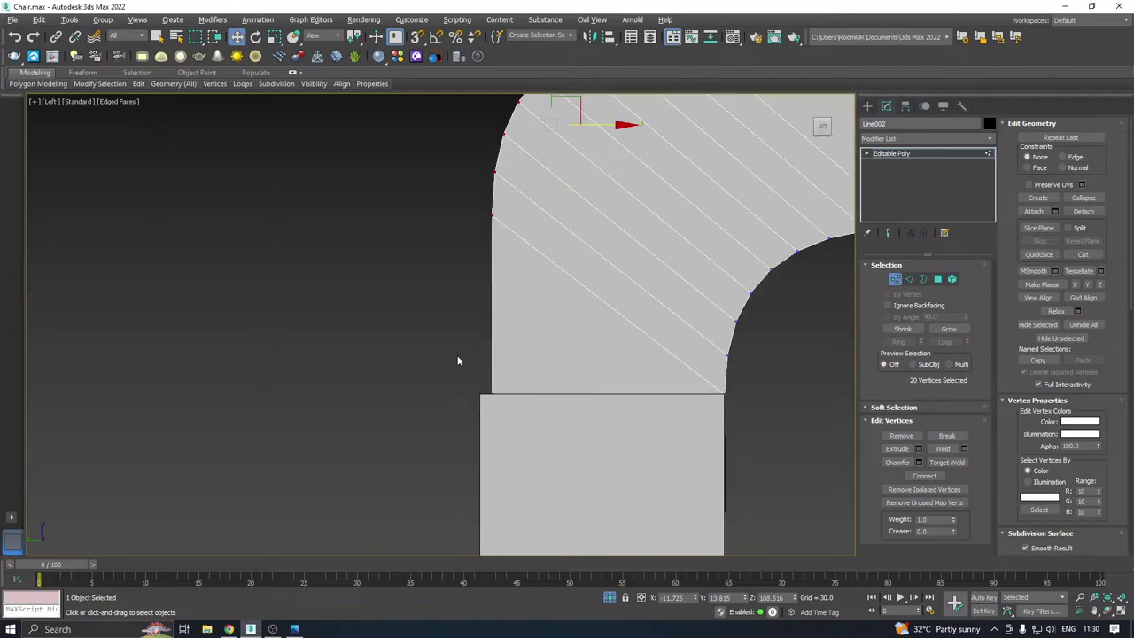
drag(494, 393, 481, 394)
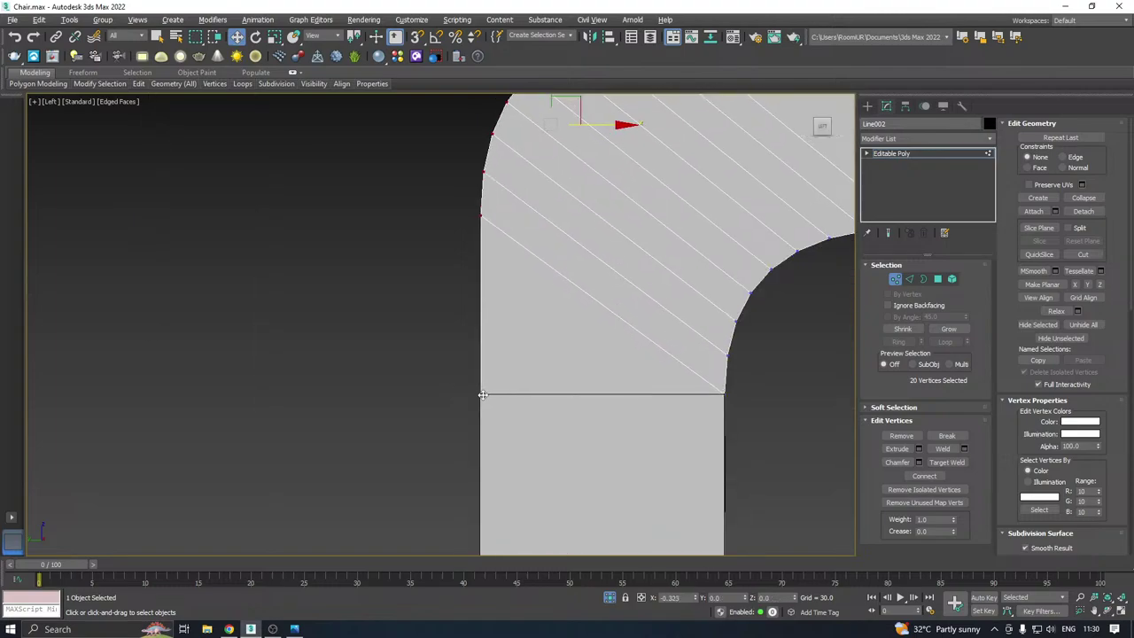
scroll(476, 394, down, 3)
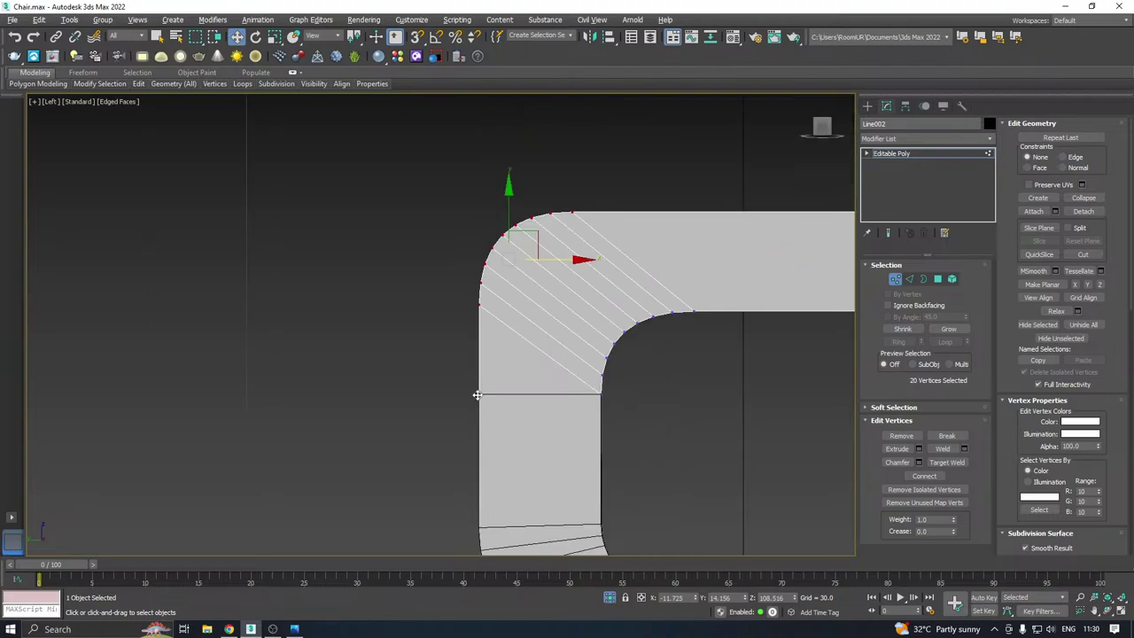
key(f)
middle_drag(561, 264, 591, 429)
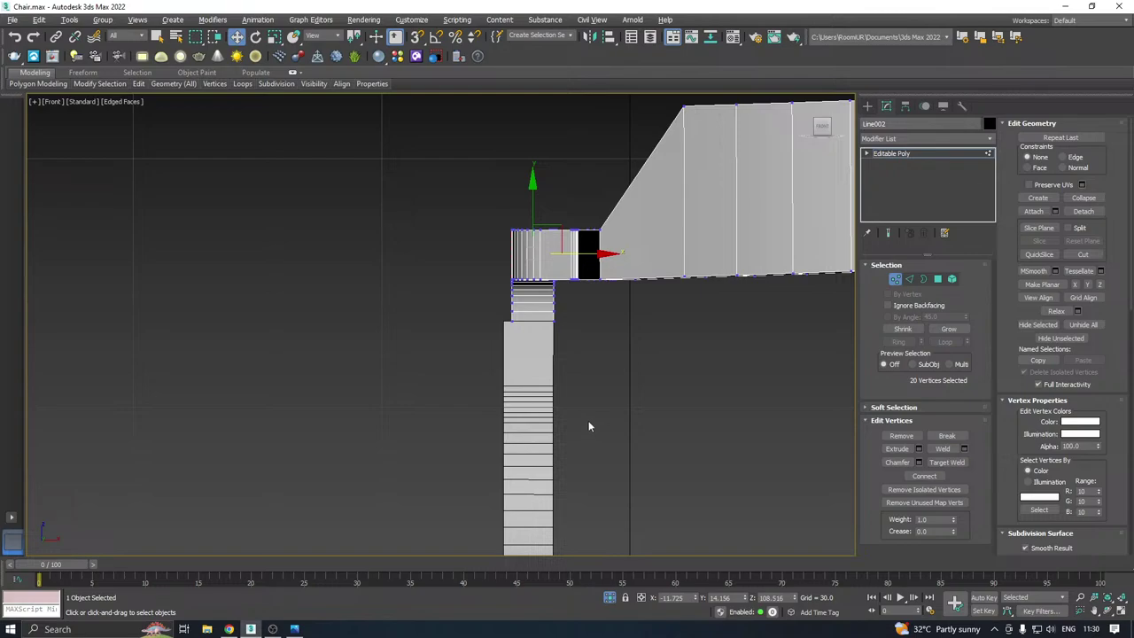
key(p)
scroll(553, 299, down, 2)
alt+middle_drag(551, 279, 767, 352)
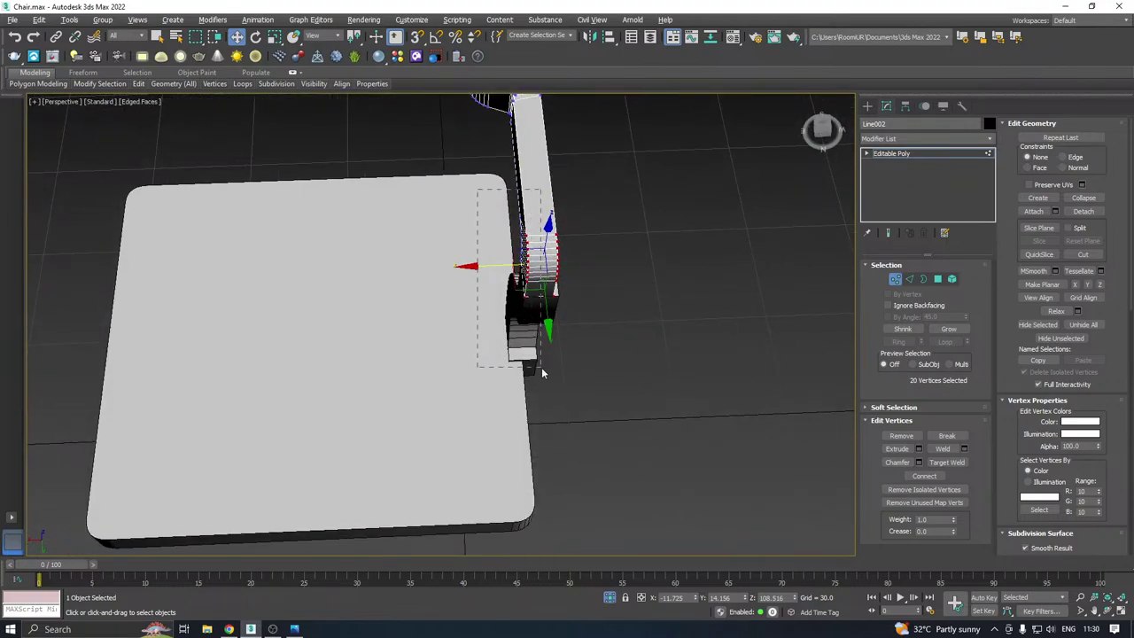
alt+middle_drag(543, 371, 555, 260)
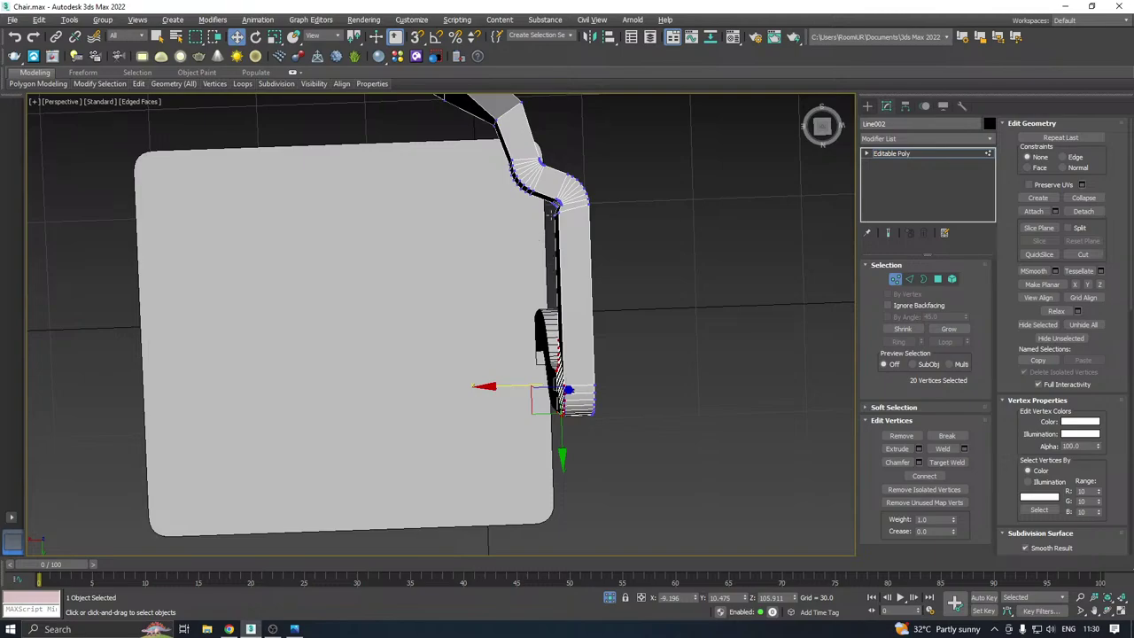
scroll(551, 215, up, 3)
ctrl+drag(538, 267, 578, 194)
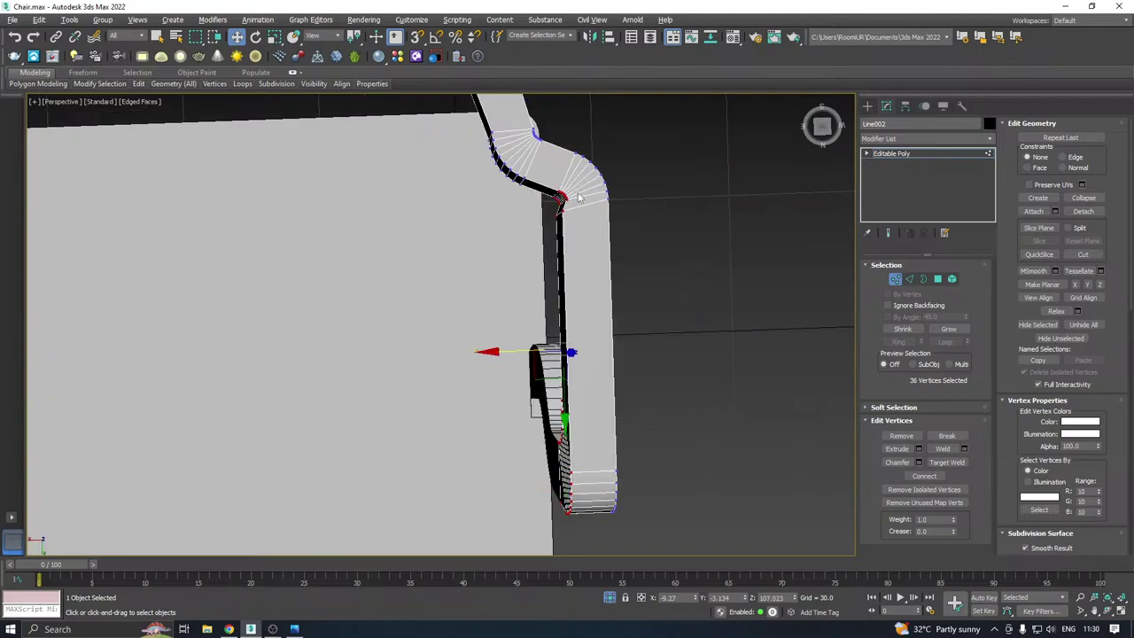
alt+middle_drag(577, 197, 631, 315)
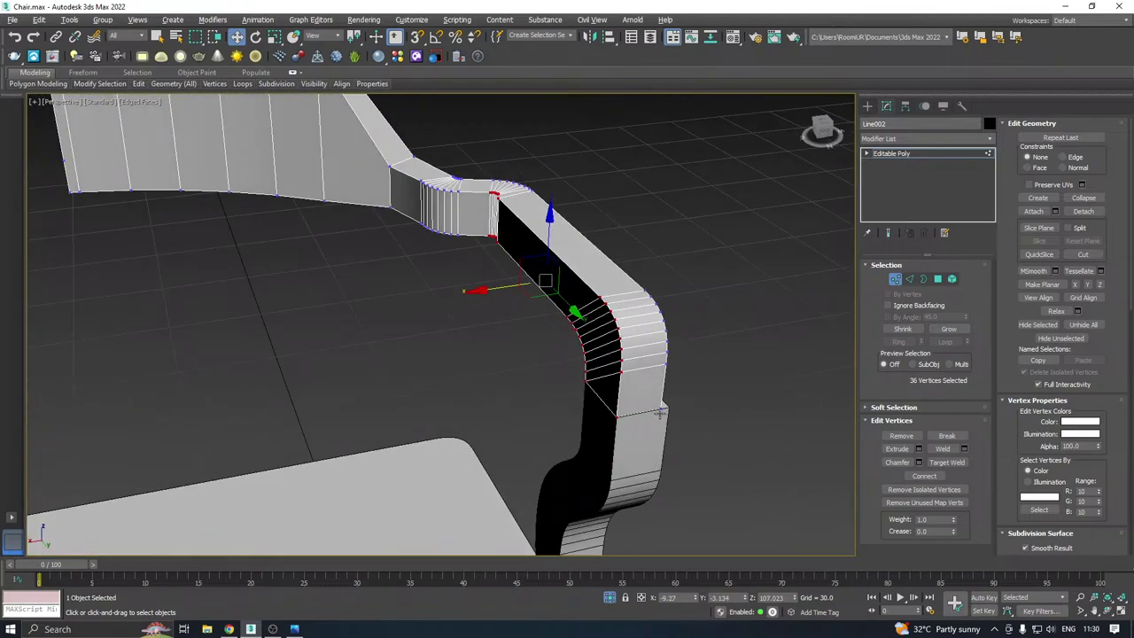
alt+middle_drag(660, 413, 624, 361)
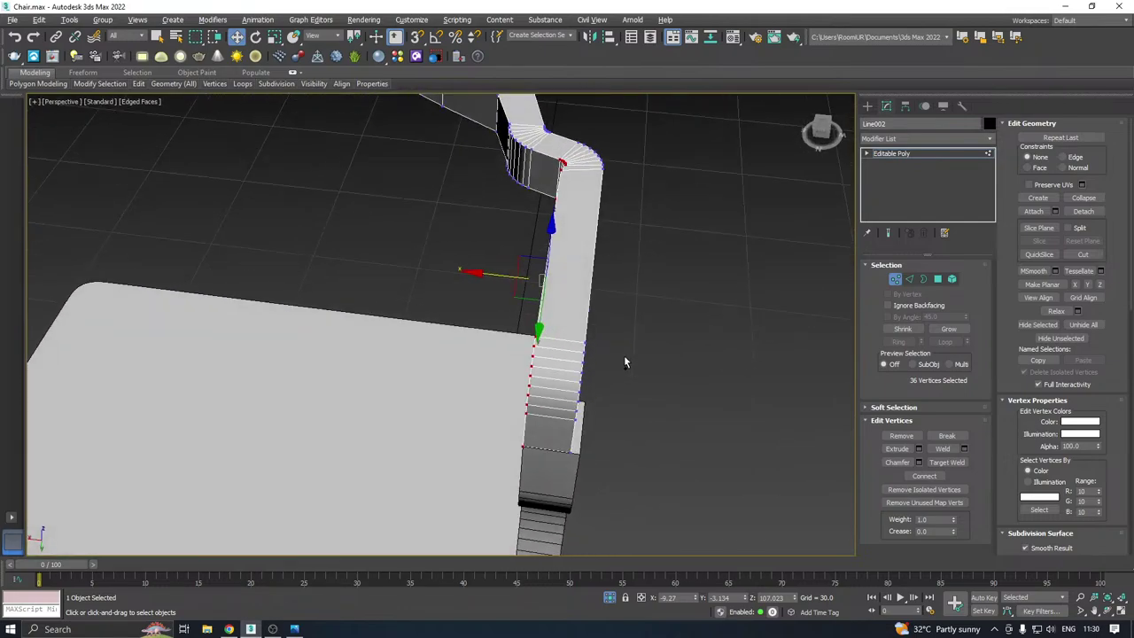
alt+middle_drag(637, 213, 661, 275)
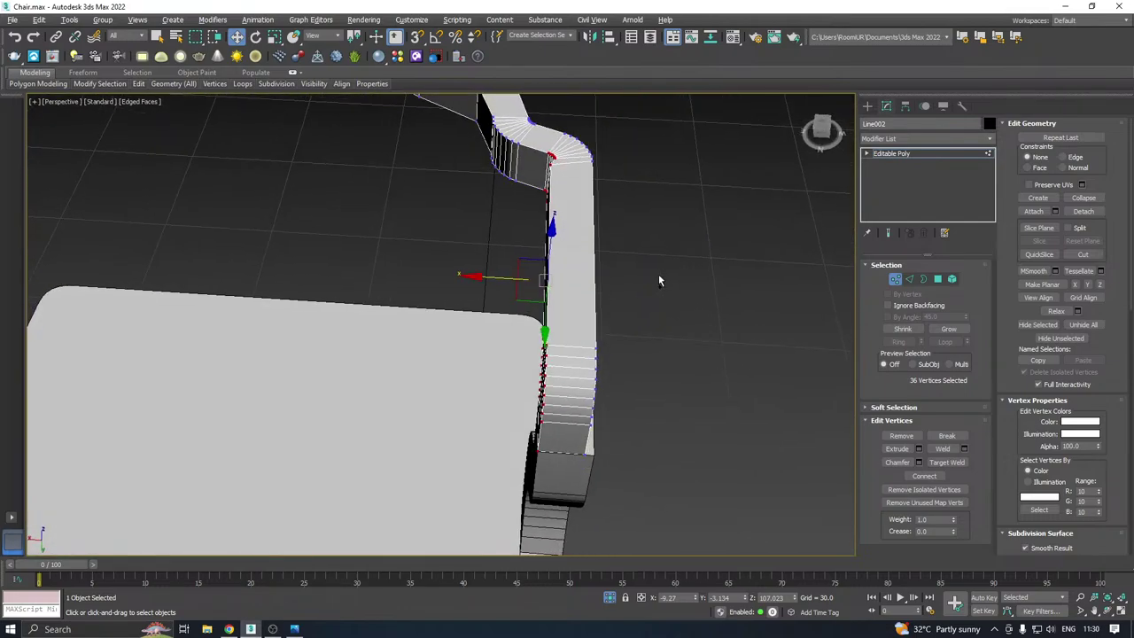
Select the upper arm's outer-side vertices, from the lower end to the backrest bend, and move them to about X -14.59, flush with the support
drag(657, 274, 608, 446)
alt+middle_drag(608, 446, 601, 291)
alt+middle_drag(633, 164, 443, 286)
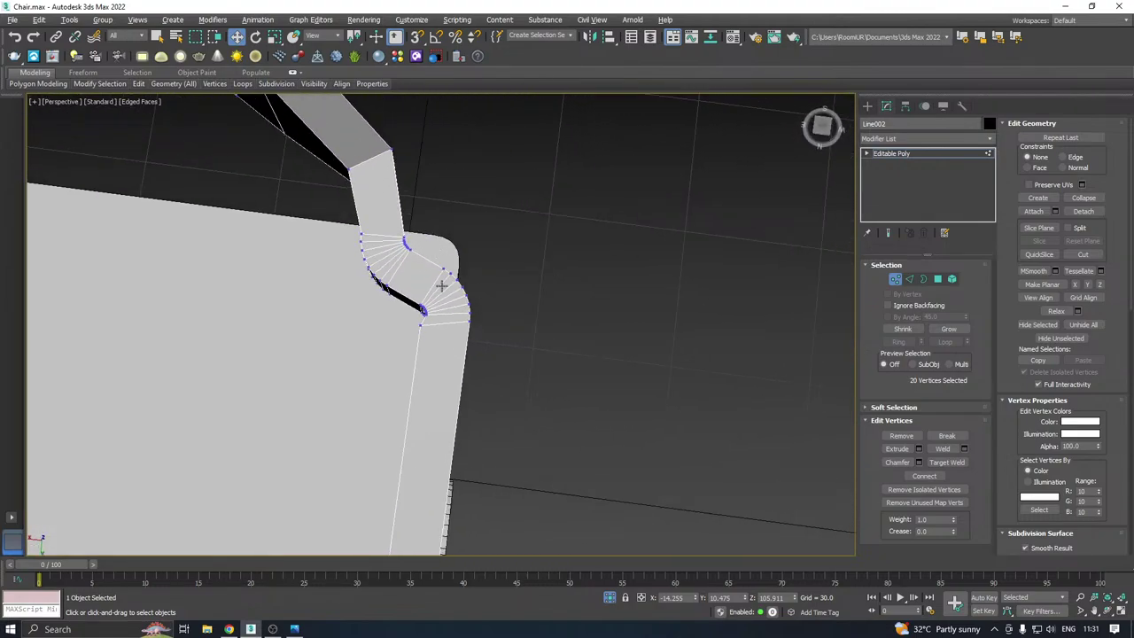
scroll(436, 290, up, 2)
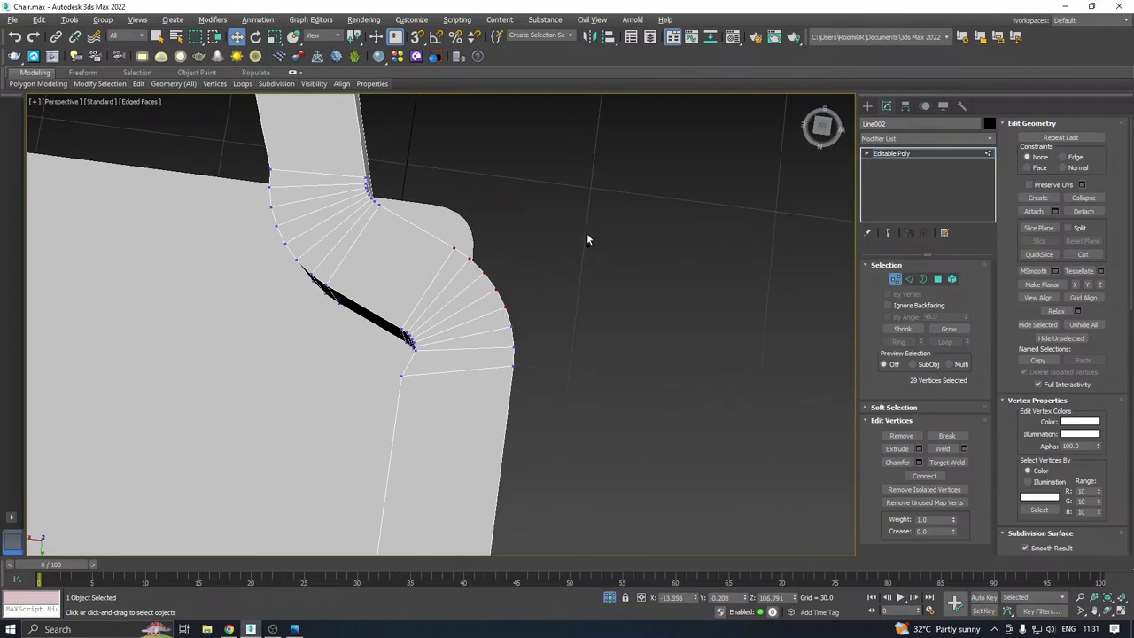
scroll(536, 301, down, 4)
alt+middle_drag(554, 389, 406, 376)
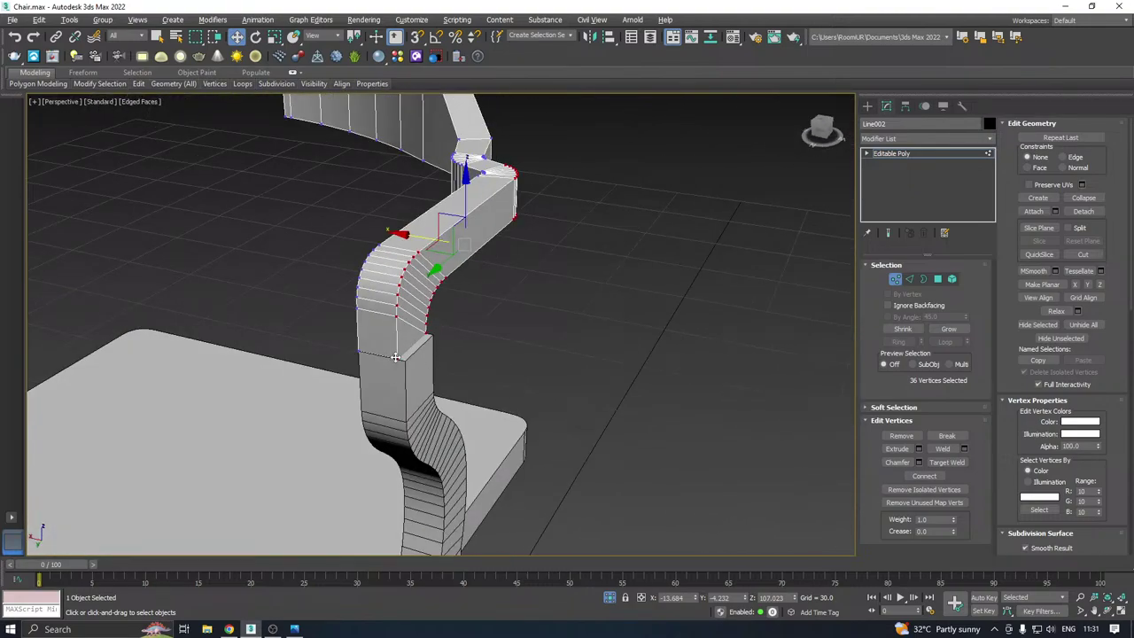
scroll(395, 357, up, 2)
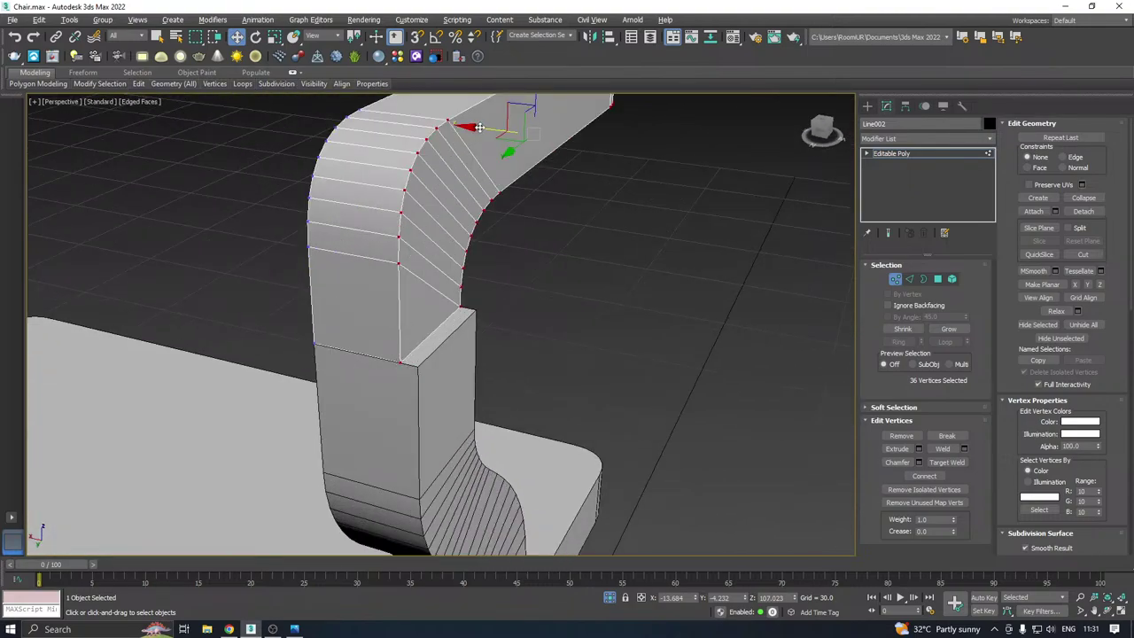
drag(479, 128, 493, 126)
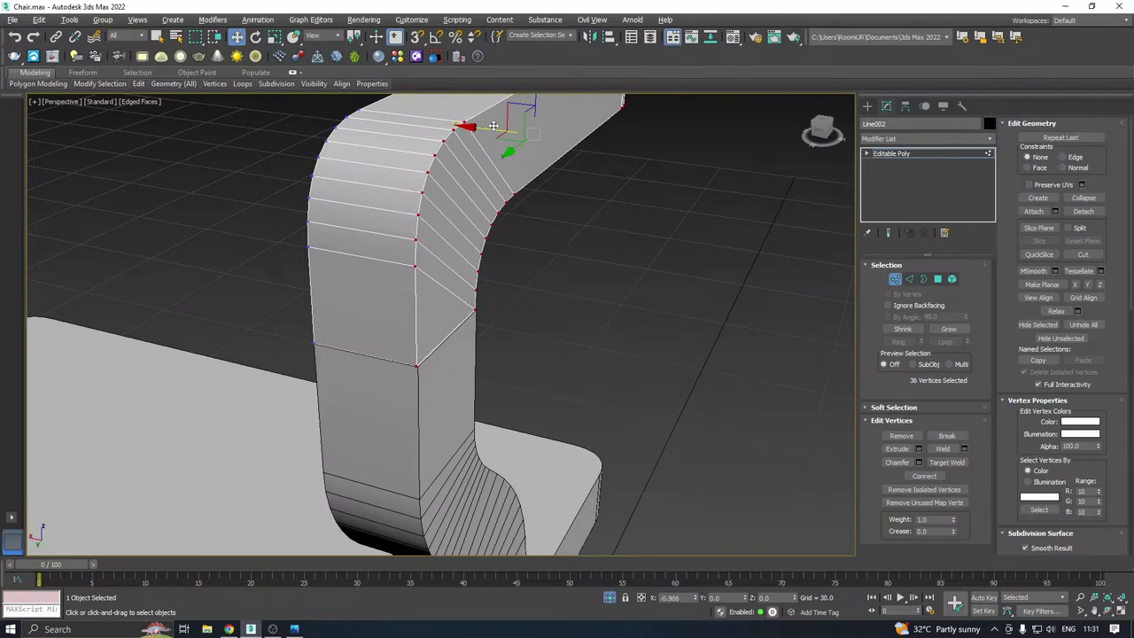
scroll(478, 259, down, 5)
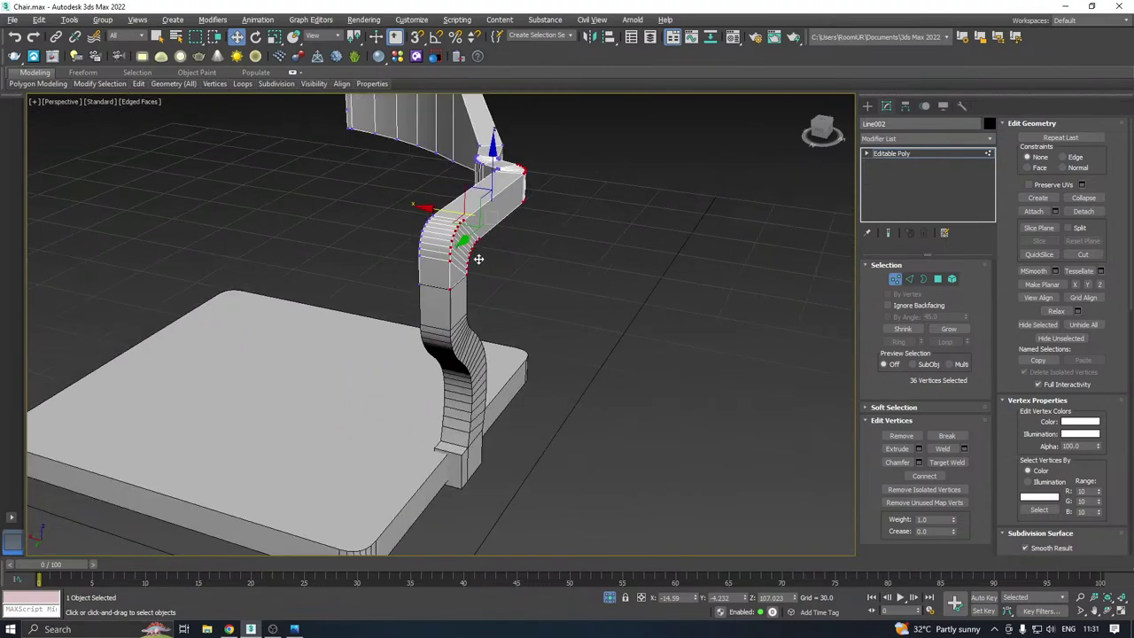
Leave vertex editing and select the upper arm and the curved support together
click(925, 153)
scroll(620, 306, down, 3)
alt+middle_drag(576, 326, 628, 323)
drag(647, 198, 497, 335)
Apply a Symmetry modifier to both selected parts, mirrored only on the X axis with Flip enabled
click(971, 145)
scroll(981, 271, down, 15)
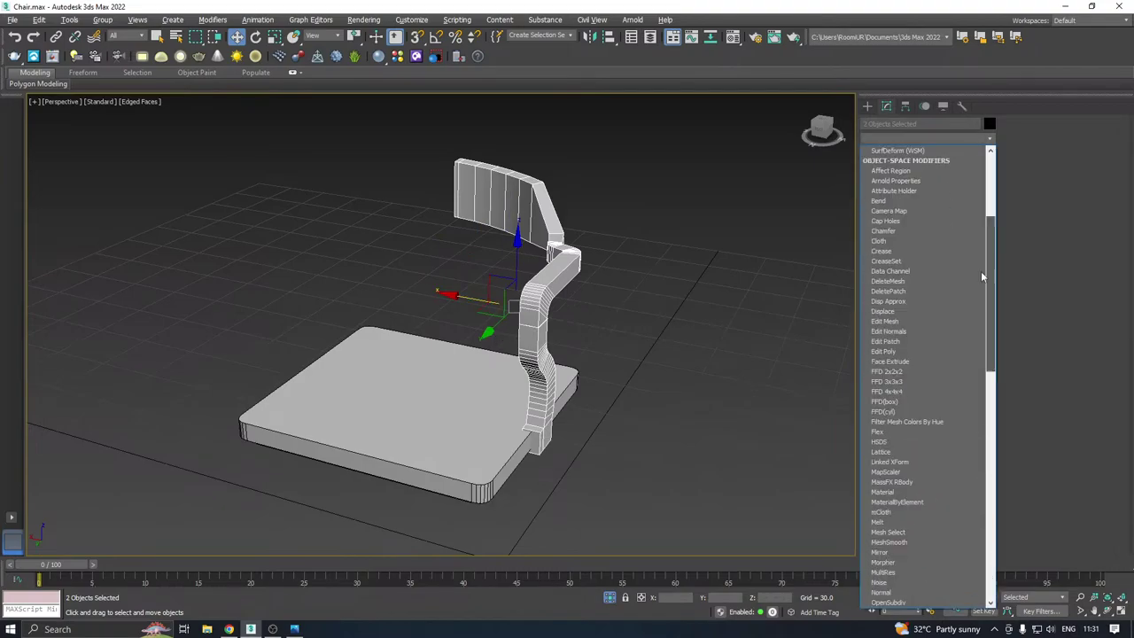
click(891, 352)
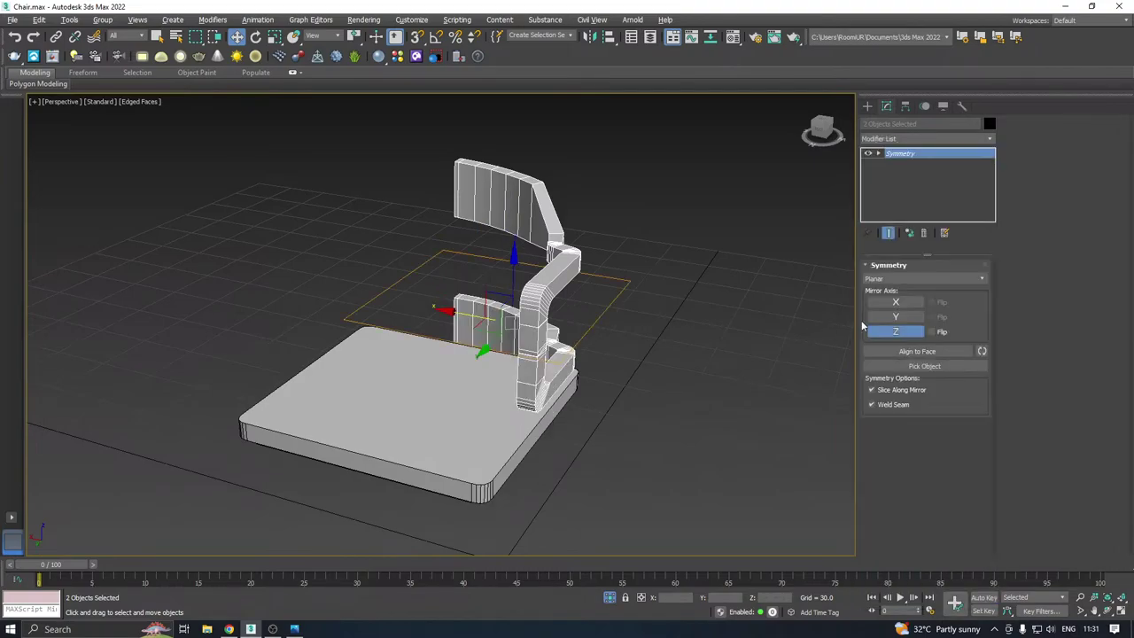
click(895, 332)
click(933, 303)
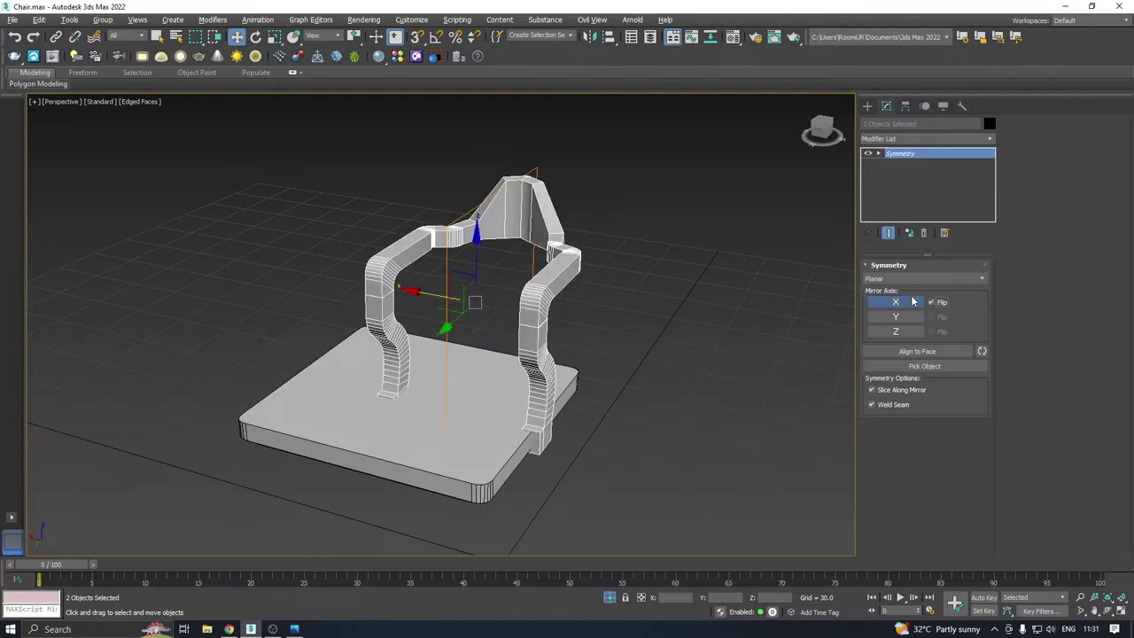
Move the Symmetry mirror plane outward along X so the mirrored support stands at the opposite edge of the seat
alt+middle_drag(740, 305, 830, 279)
click(918, 153)
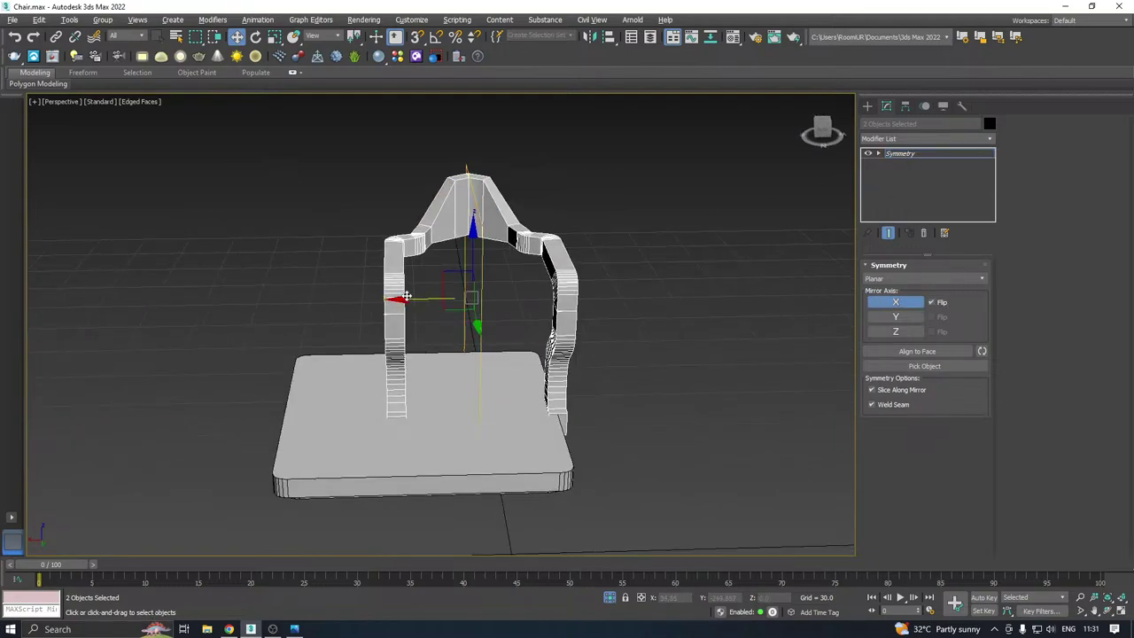
drag(406, 295, 350, 299)
alt+middle_drag(395, 299, 484, 305)
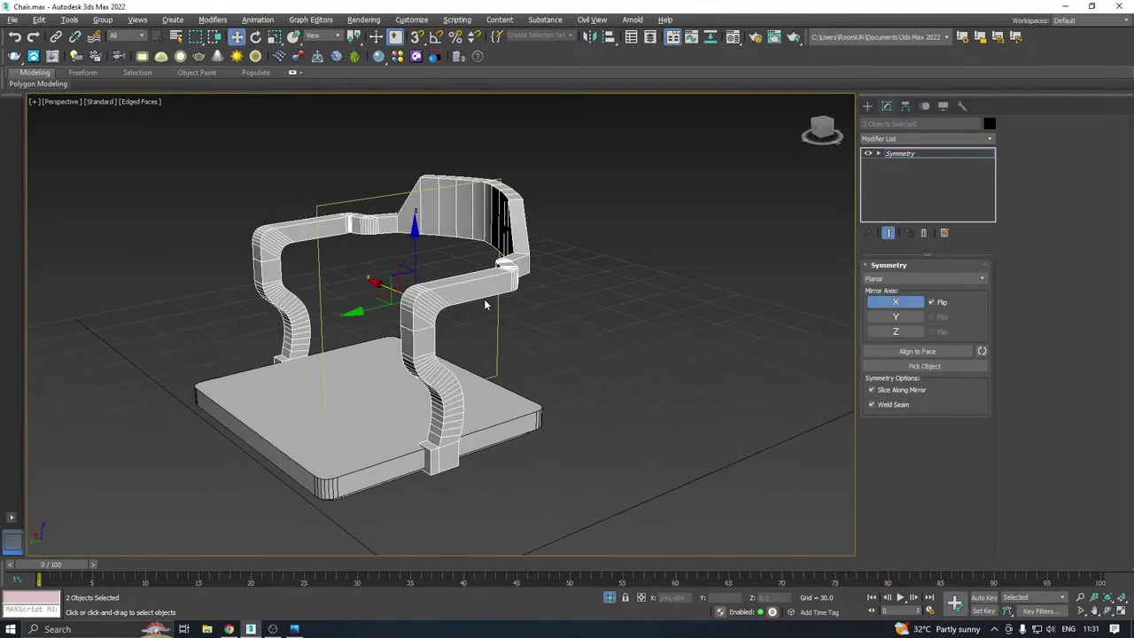
Examine the mirrored arms, supports and backrest from several angles and up close
scroll(484, 304, down, 3)
right_click(487, 305)
click(356, 330)
alt+middle_drag(417, 340, 390, 280)
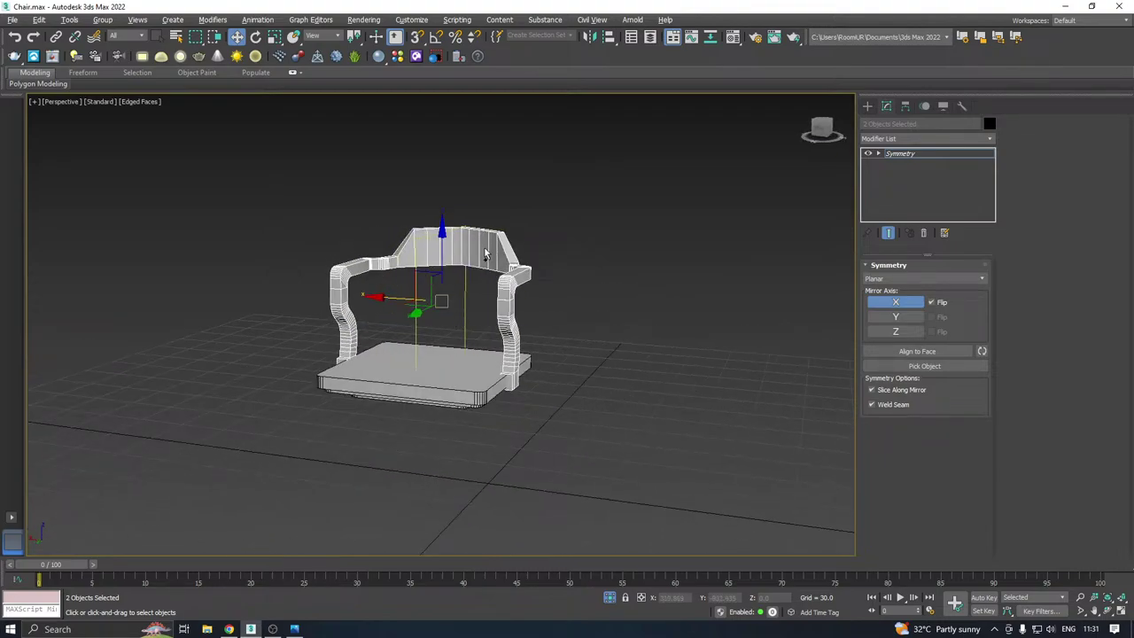
alt+middle_drag(485, 254, 677, 314)
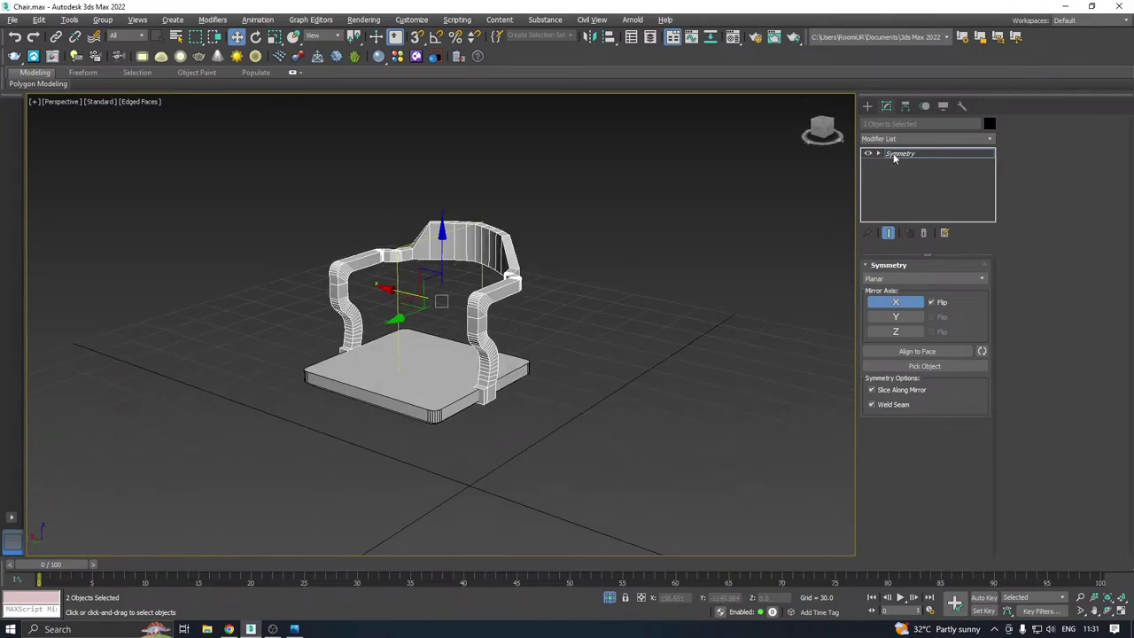
right_click(895, 156)
click(562, 258)
scroll(459, 253, up, 4)
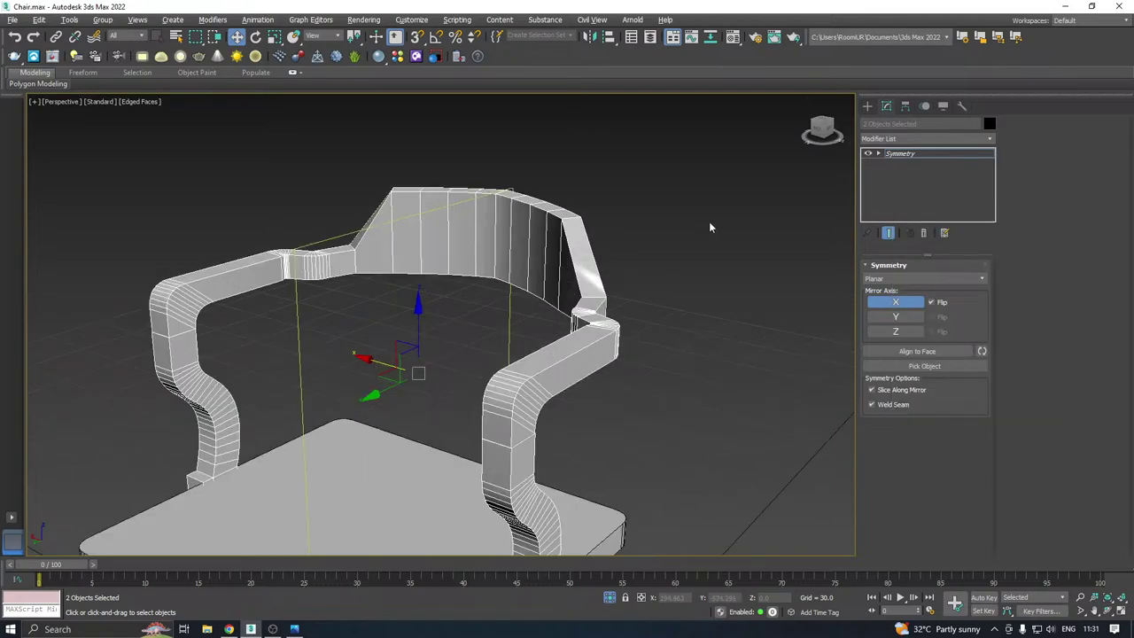
Leave mirror-plane editing, select only the upper arm with the backrest, and go to its Editable Poly level beneath Symmetry
click(892, 156)
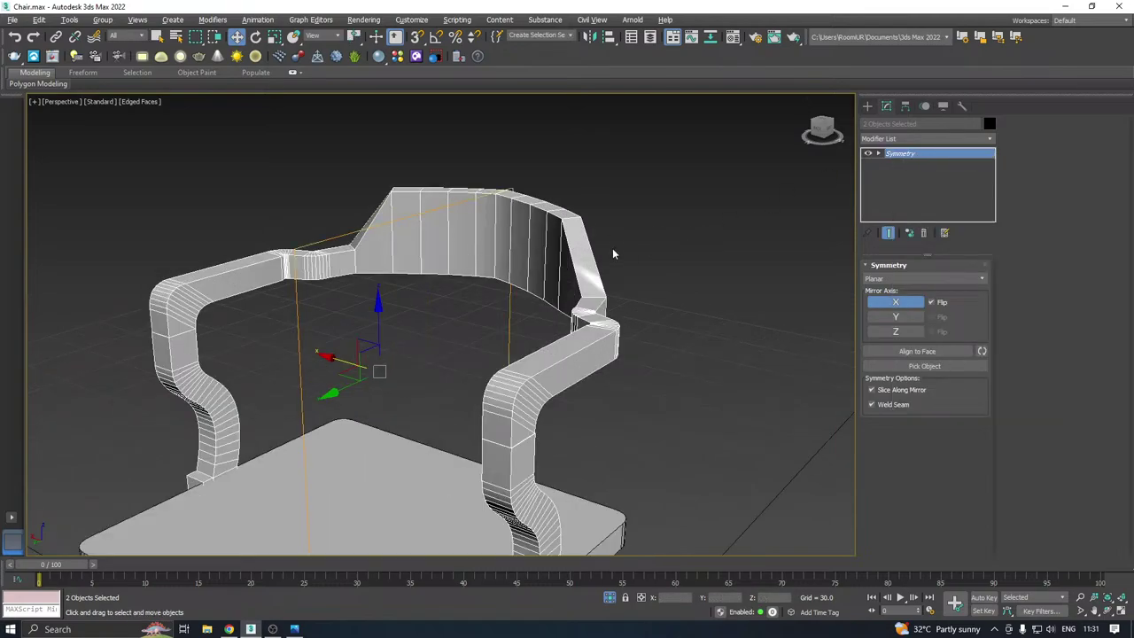
scroll(612, 248, down, 3)
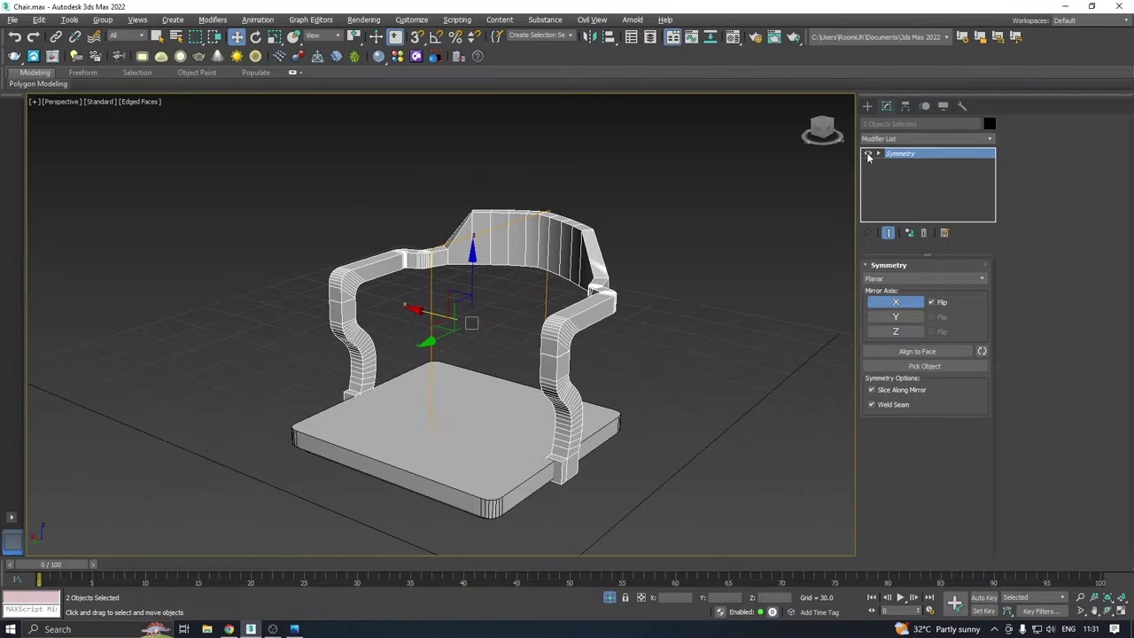
click(642, 251)
click(565, 269)
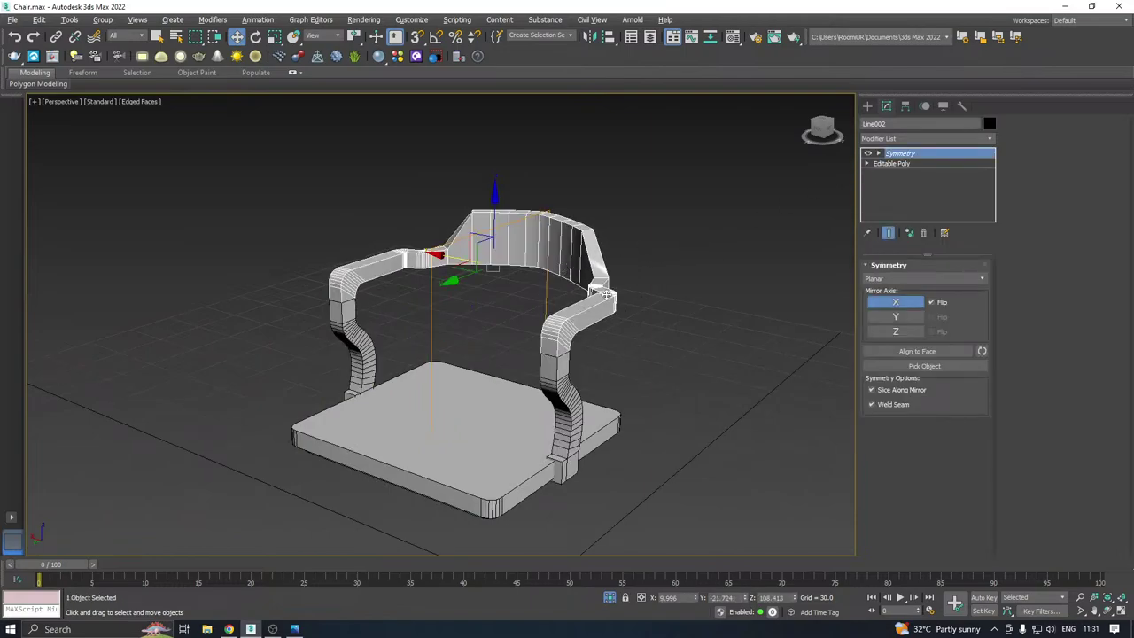
scroll(565, 253, up, 3)
alt+middle_drag(565, 252, 682, 252)
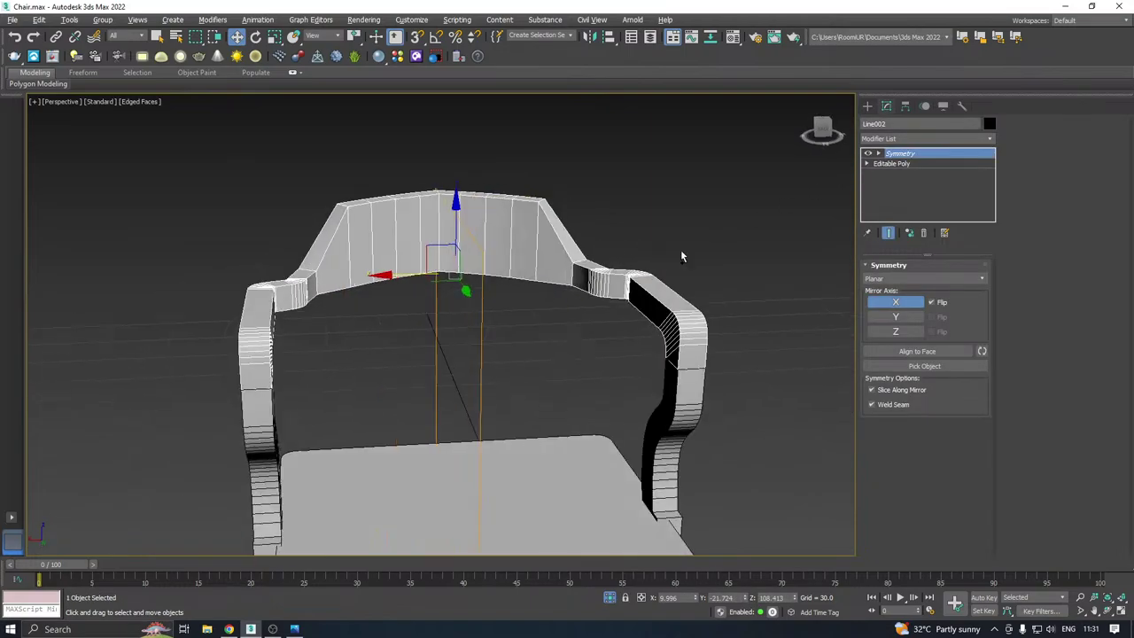
click(887, 164)
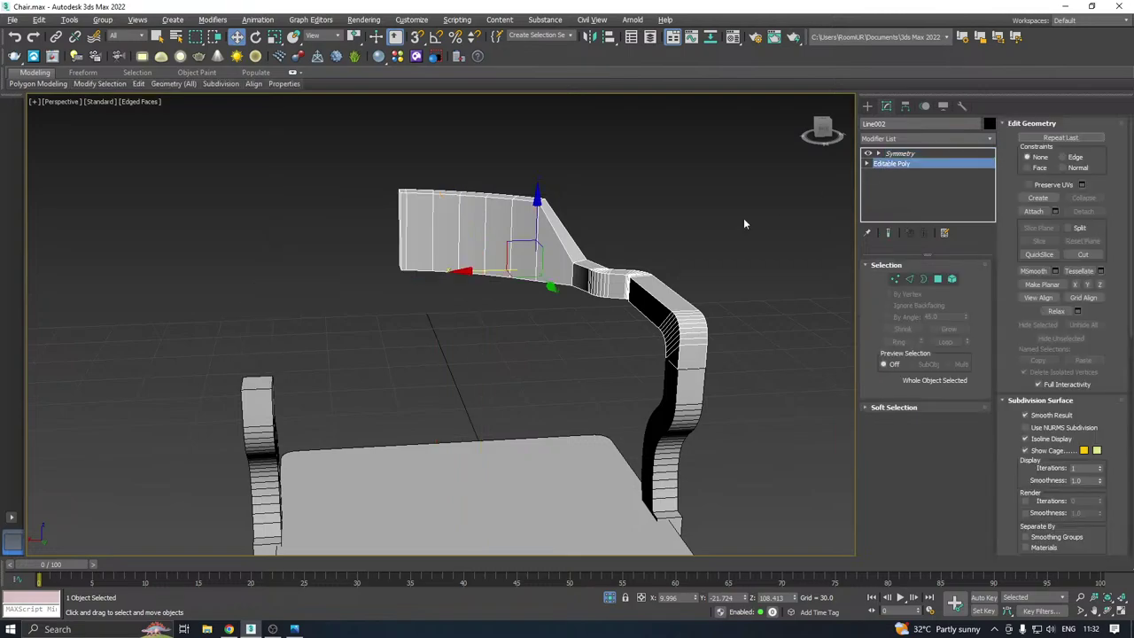
click(297, 627)
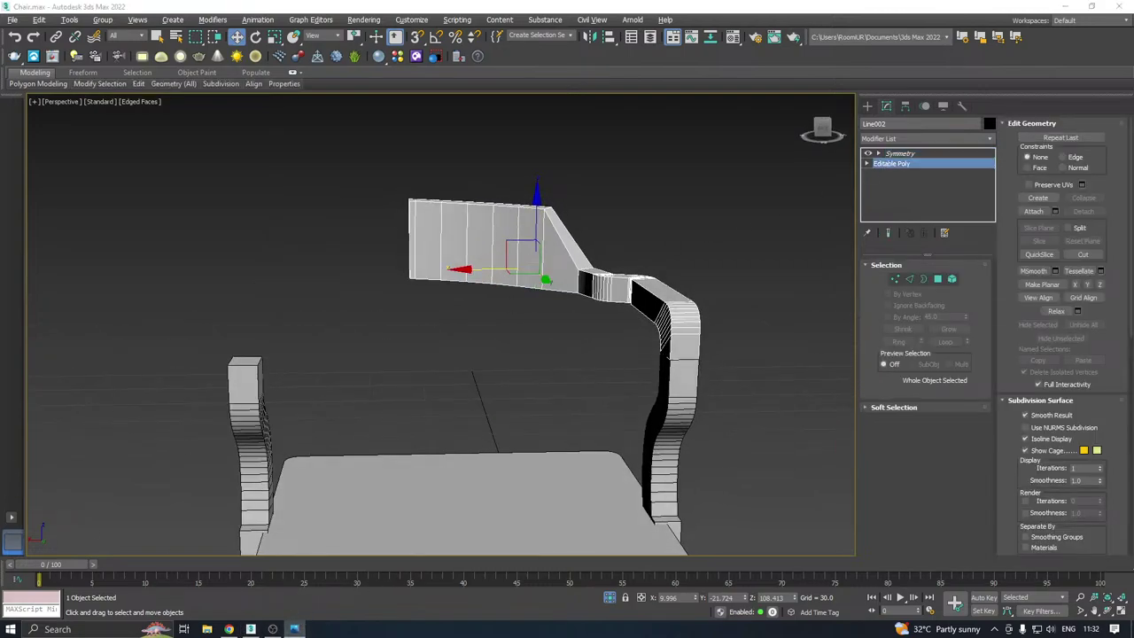
key(alt+Tab)
key(alt+Tab)
Save a copy of the scene as Chair06.max
scroll(413, 296, up, 3)
key(f)
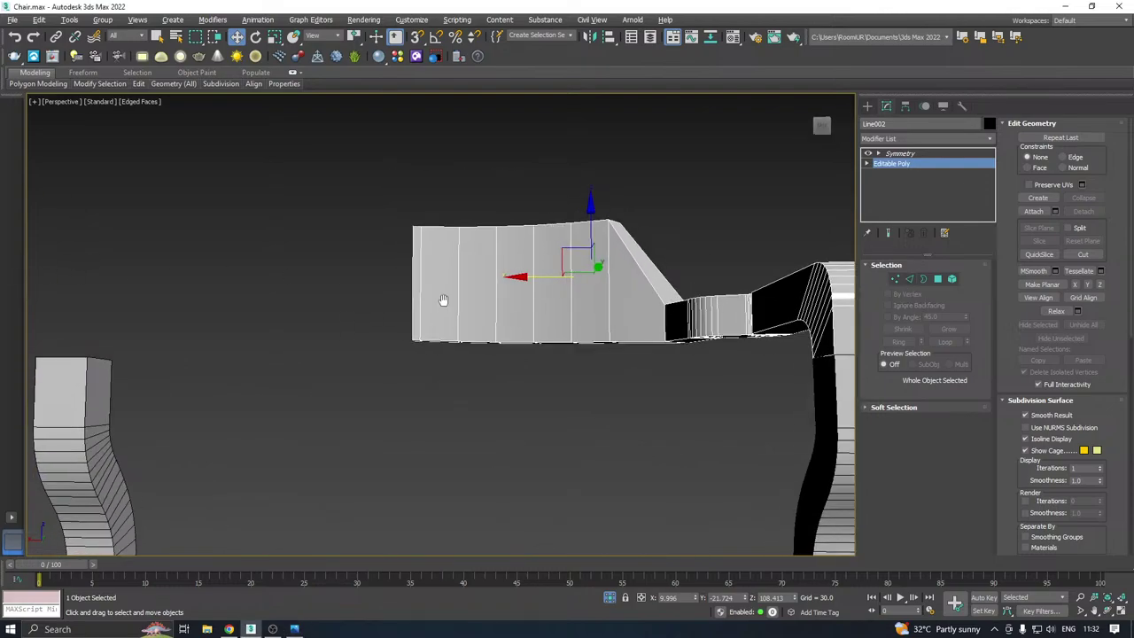
scroll(470, 310, down, 4)
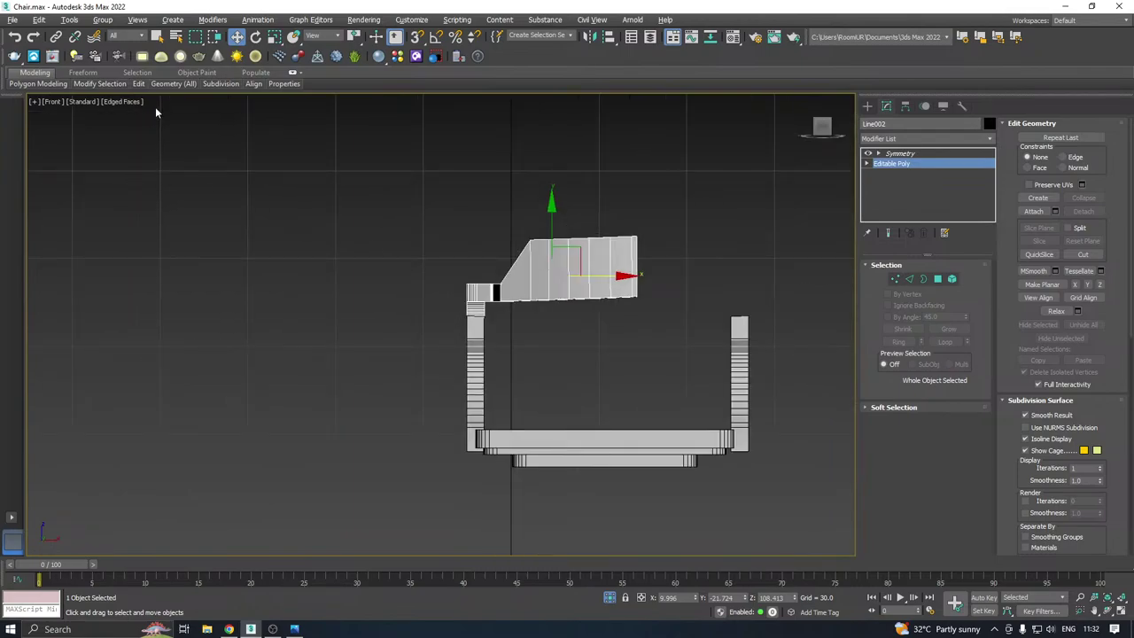
click(13, 20)
click(40, 134)
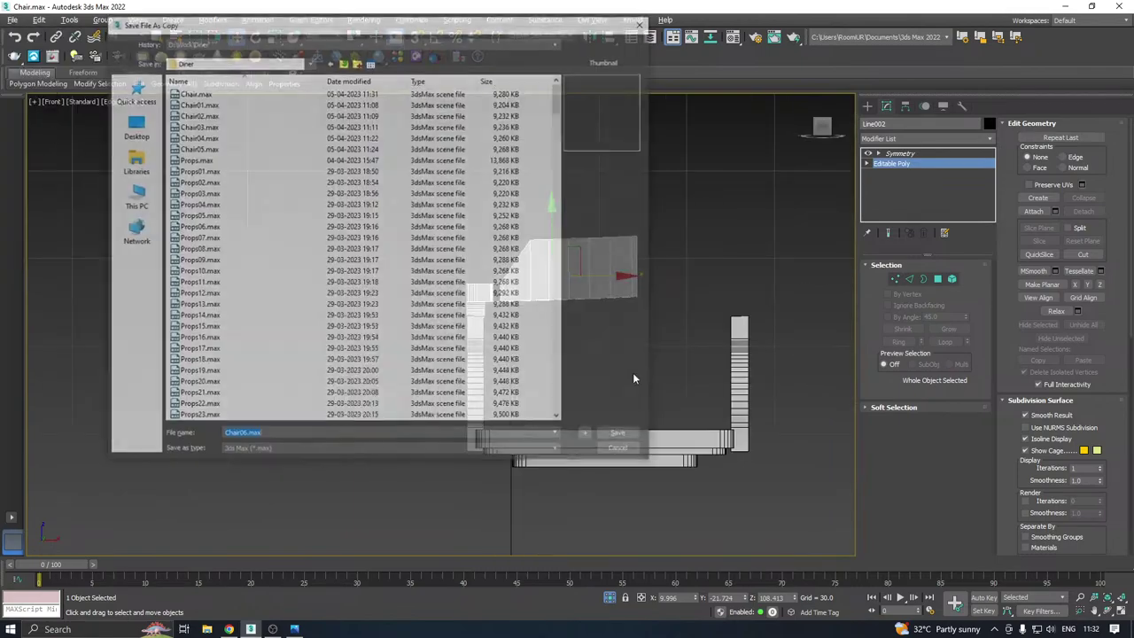
click(625, 435)
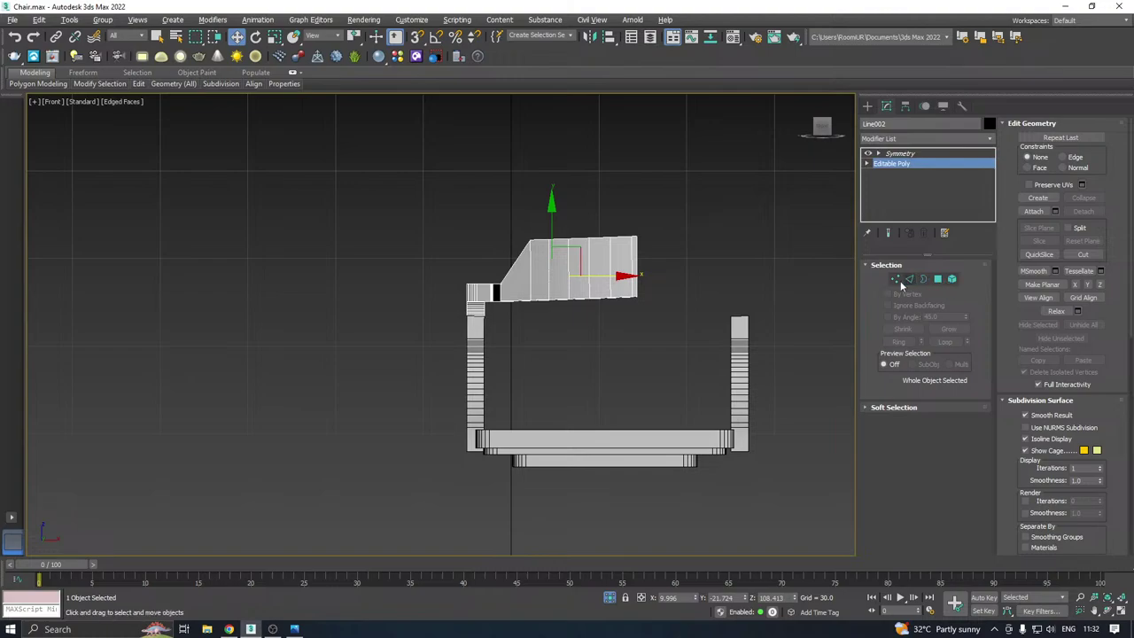
Enter vertex editing on the upper arm and select the vertices along the backrest's lower edge
click(895, 280)
scroll(589, 295, up, 3)
scroll(507, 311, up, 3)
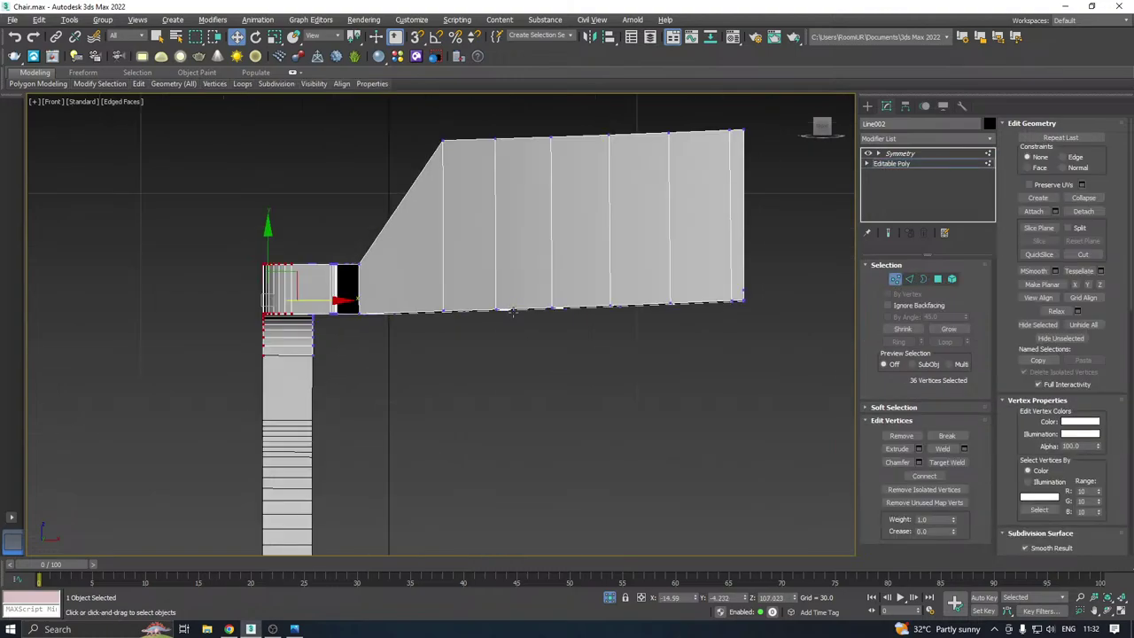
scroll(429, 359, down, 1)
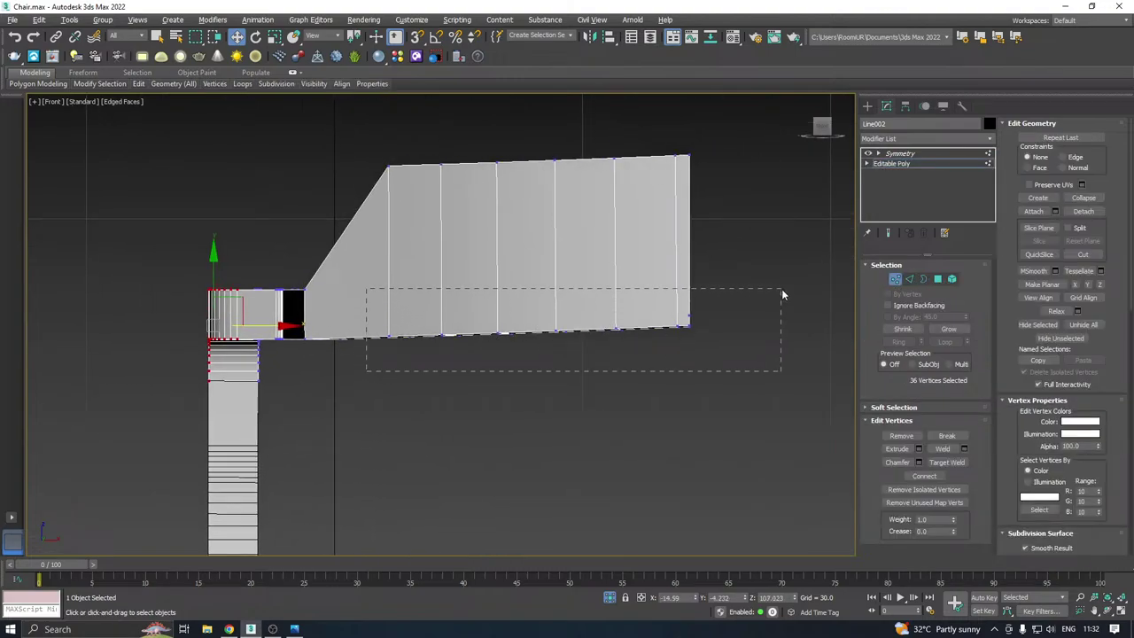
drag(782, 289, 781, 289)
Use Target Weld to merge the extra vertices at the backrest's open lower end into the neighbouring corner vertices
alt+middle_drag(781, 288, 609, 303)
scroll(506, 310, up, 3)
right_click(608, 303)
click(564, 370)
right_click(562, 341)
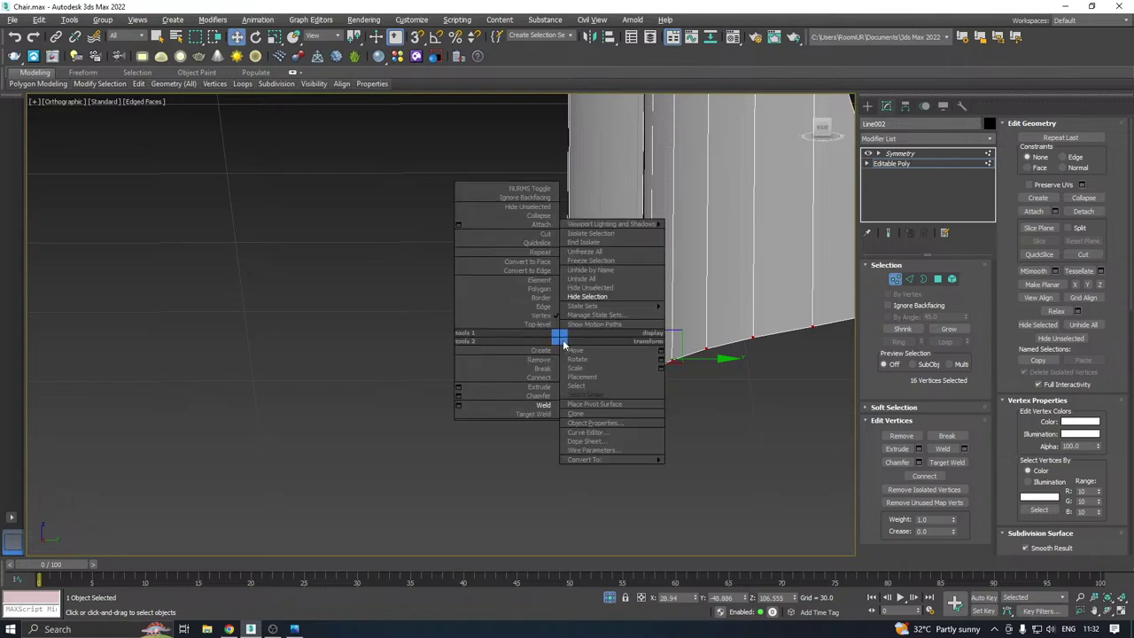
click(533, 414)
alt+middle_drag(534, 413, 505, 393)
click(530, 377)
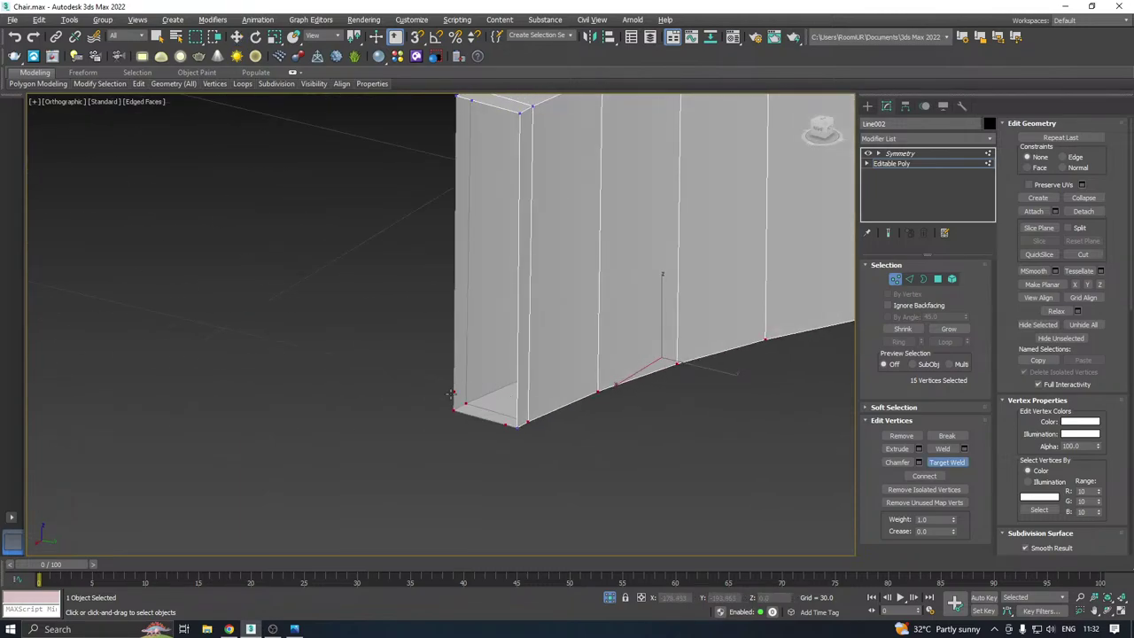
drag(451, 393, 454, 419)
key(w)
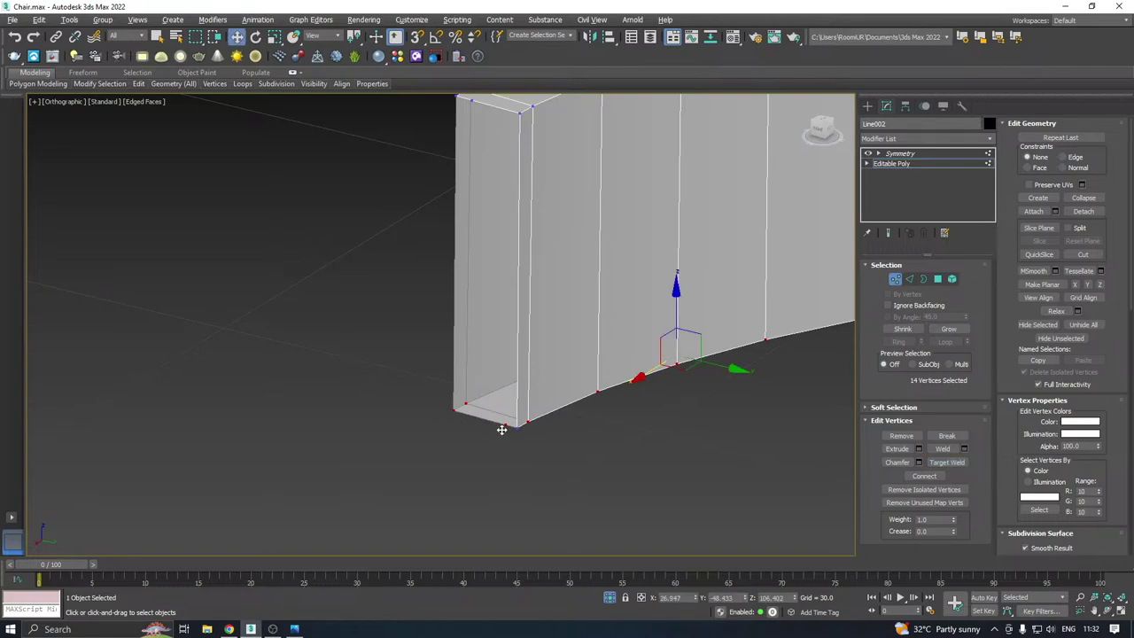
Target-weld the remaining stray vertex at the backrest's lower end onto the adjacent corner vertex
alt+middle_drag(501, 429, 588, 366)
right_click(585, 359)
click(521, 436)
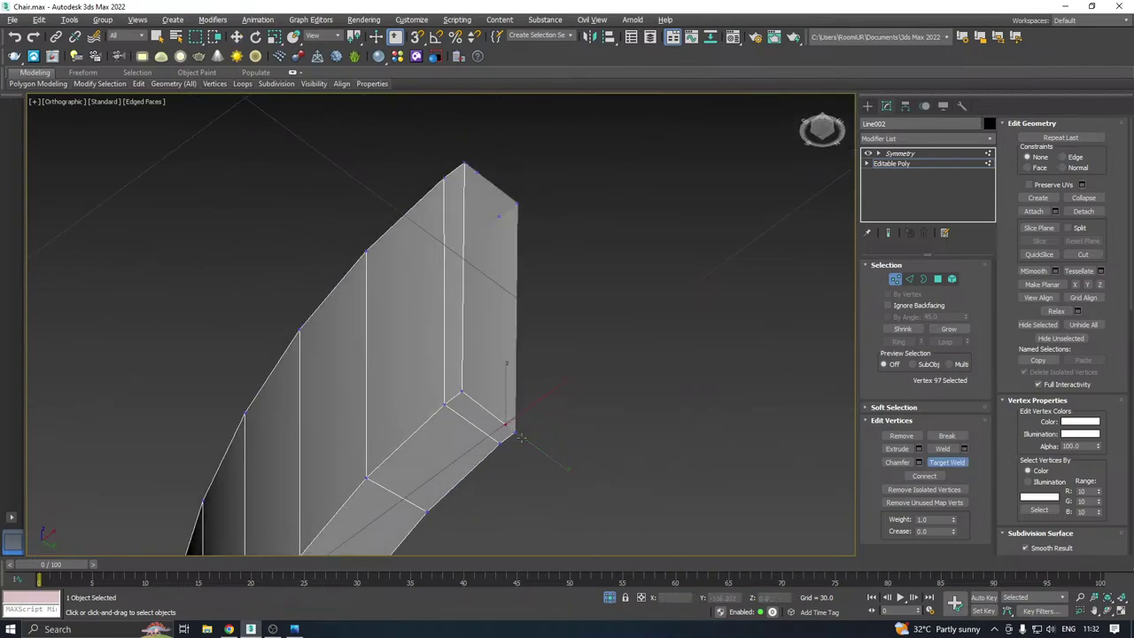
click(515, 433)
key(w)
scroll(583, 349, down, 5)
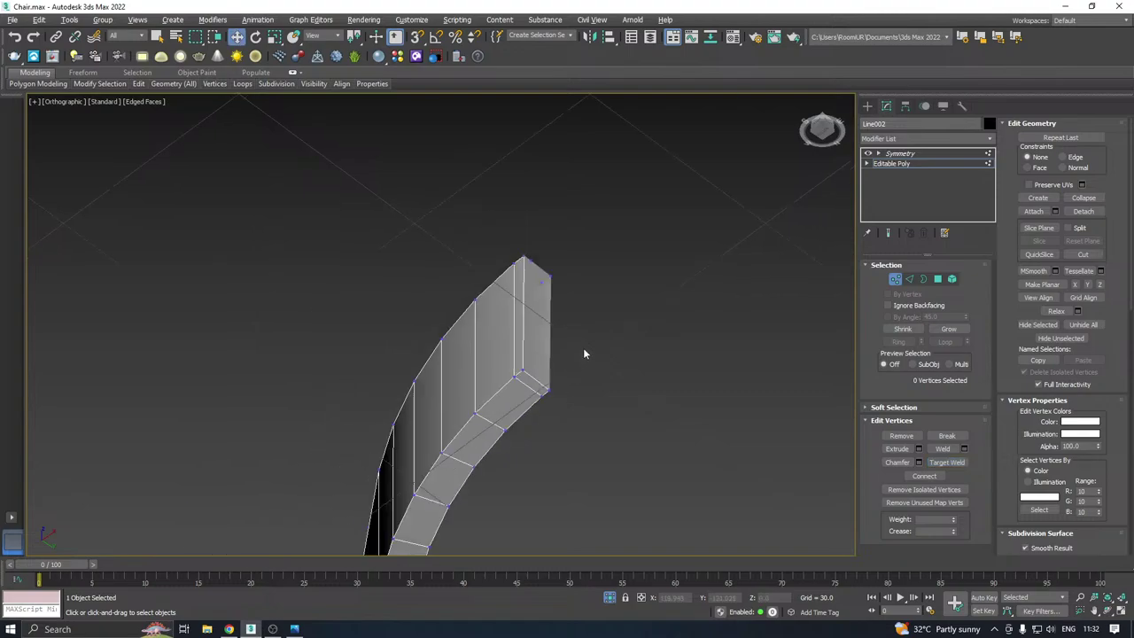
Select all vertices along the backrest's lower edge and move them down to about Z 97.53
key(f)
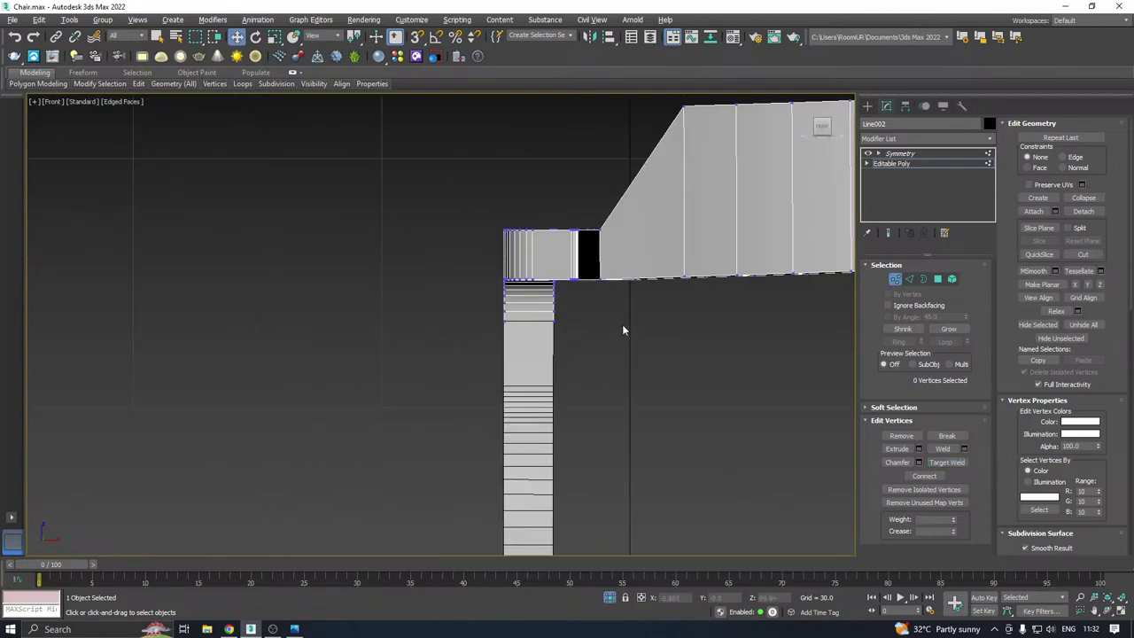
scroll(371, 391, down, 3)
drag(399, 384, 602, 333)
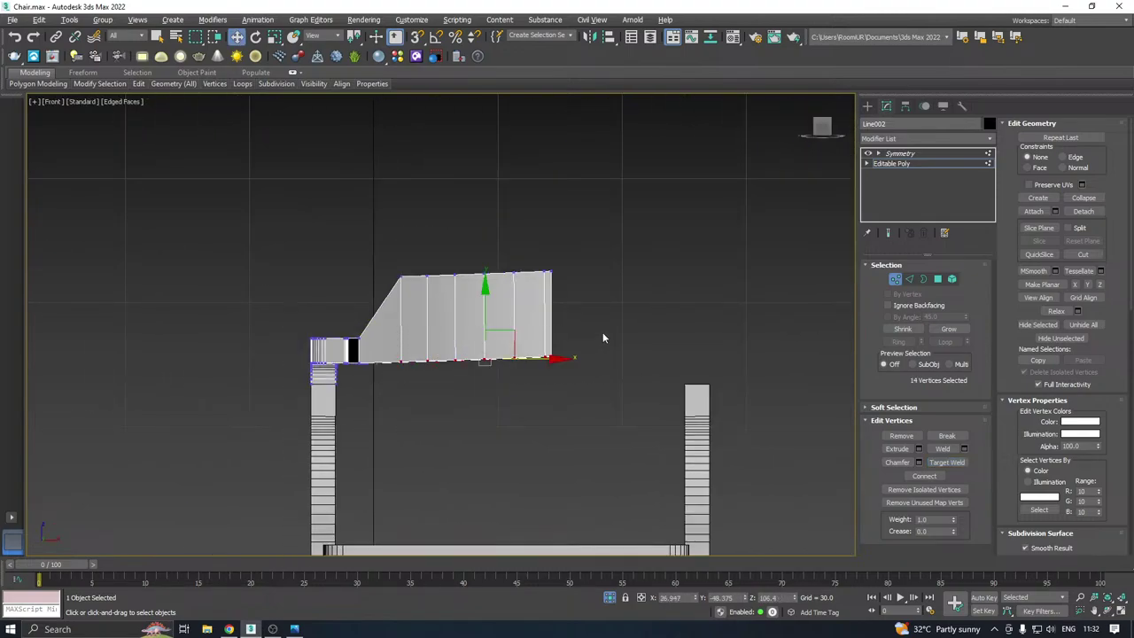
scroll(449, 338, up, 2)
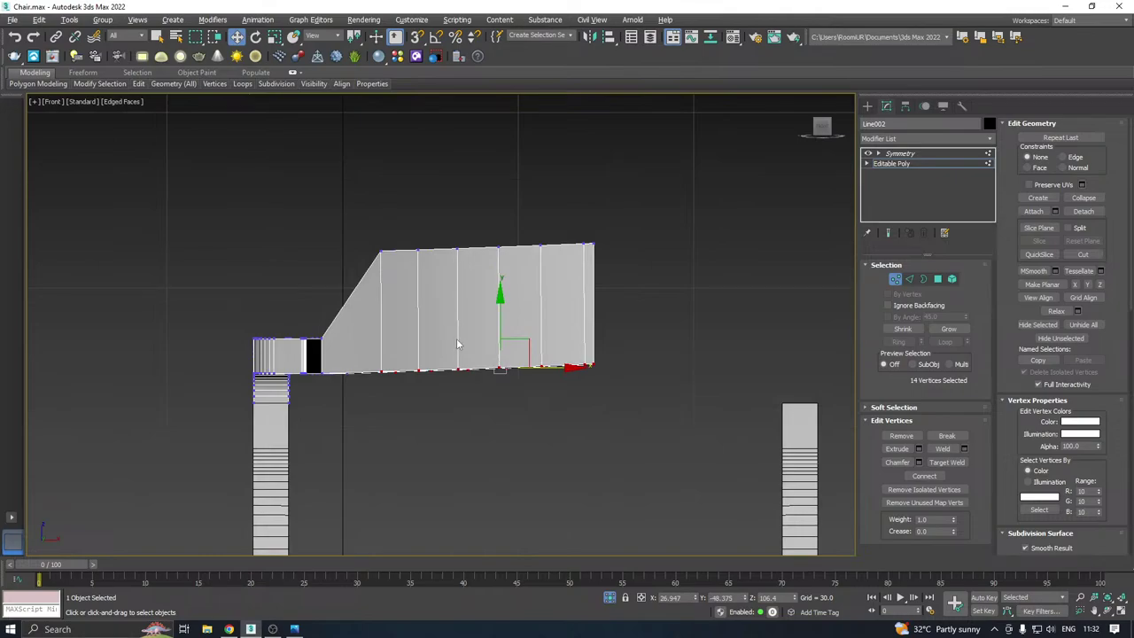
drag(498, 319, 499, 371)
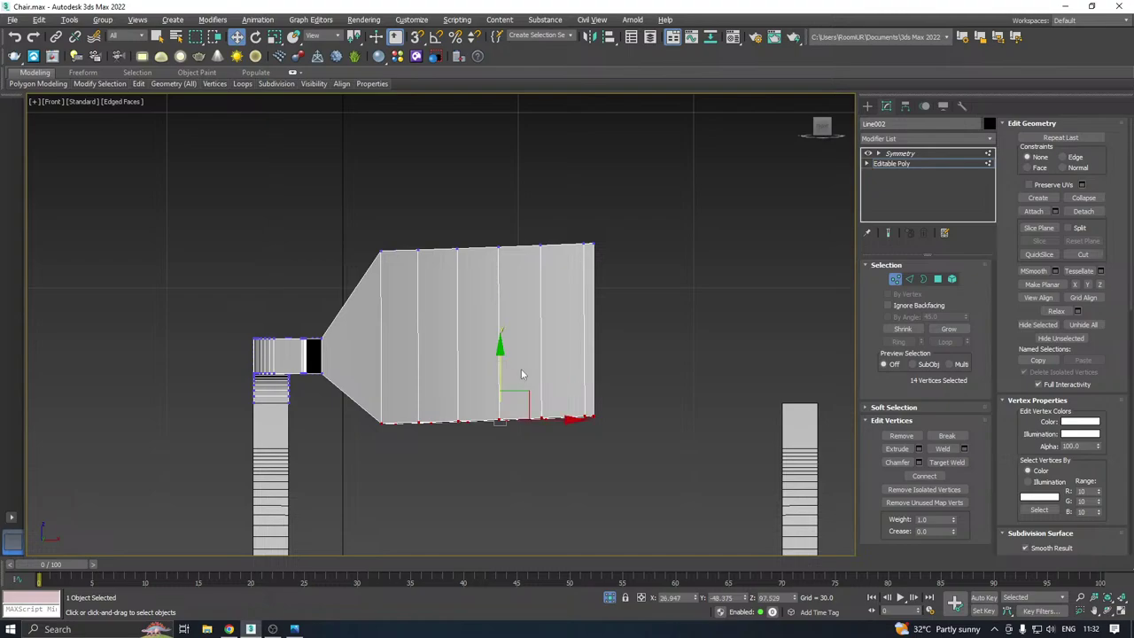
Select the six polygons on the backrest's underside and flatten them with Make Planar
alt+middle_drag(523, 370, 500, 367)
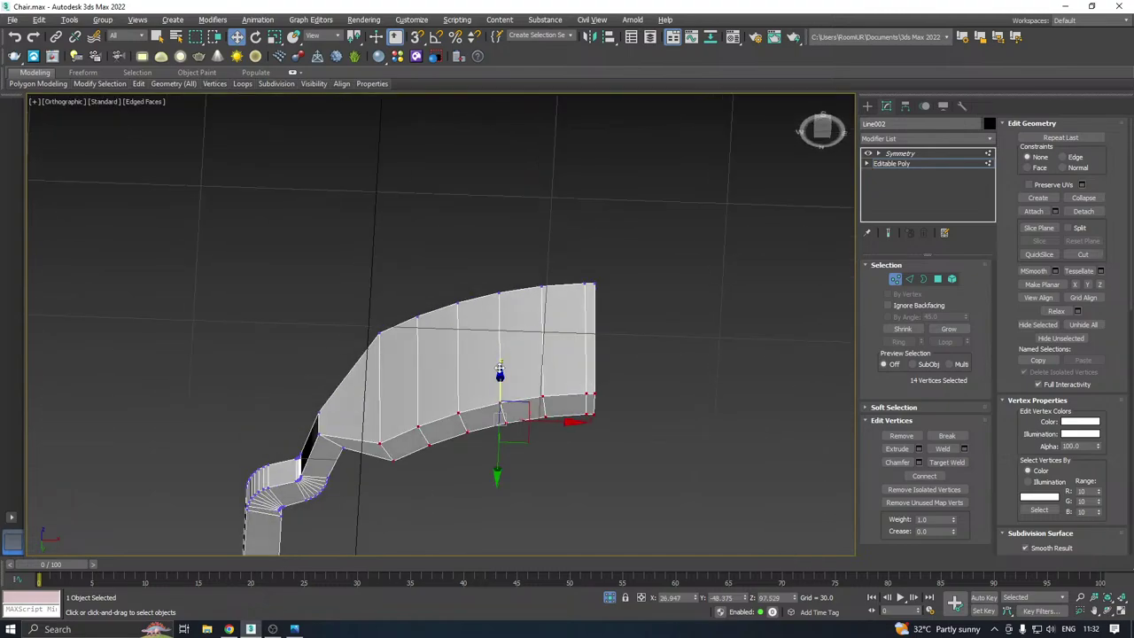
click(937, 278)
click(407, 438)
ctrl+click(443, 430)
ctrl+click(469, 417)
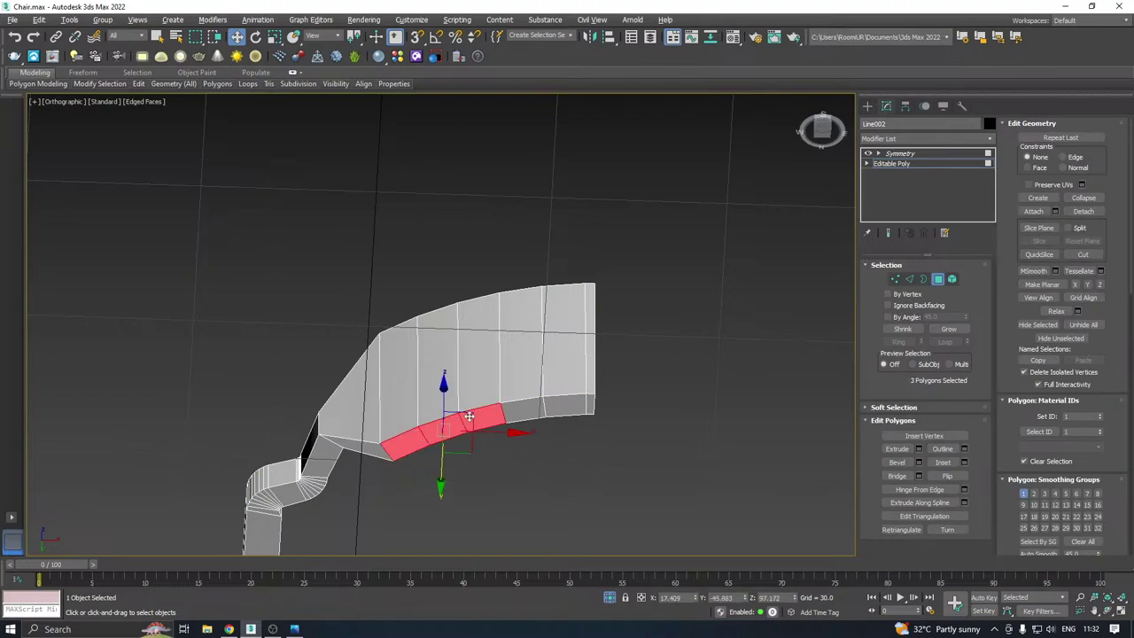
ctrl+click(527, 409)
ctrl+click(581, 403)
ctrl+click(586, 402)
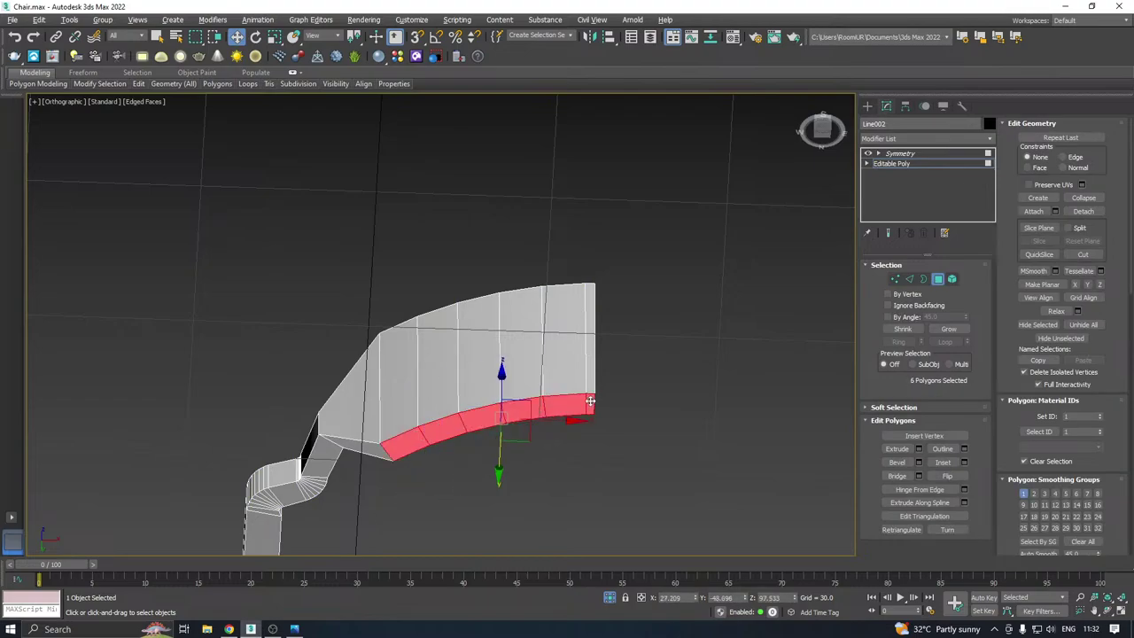
alt+middle_drag(587, 403, 647, 449)
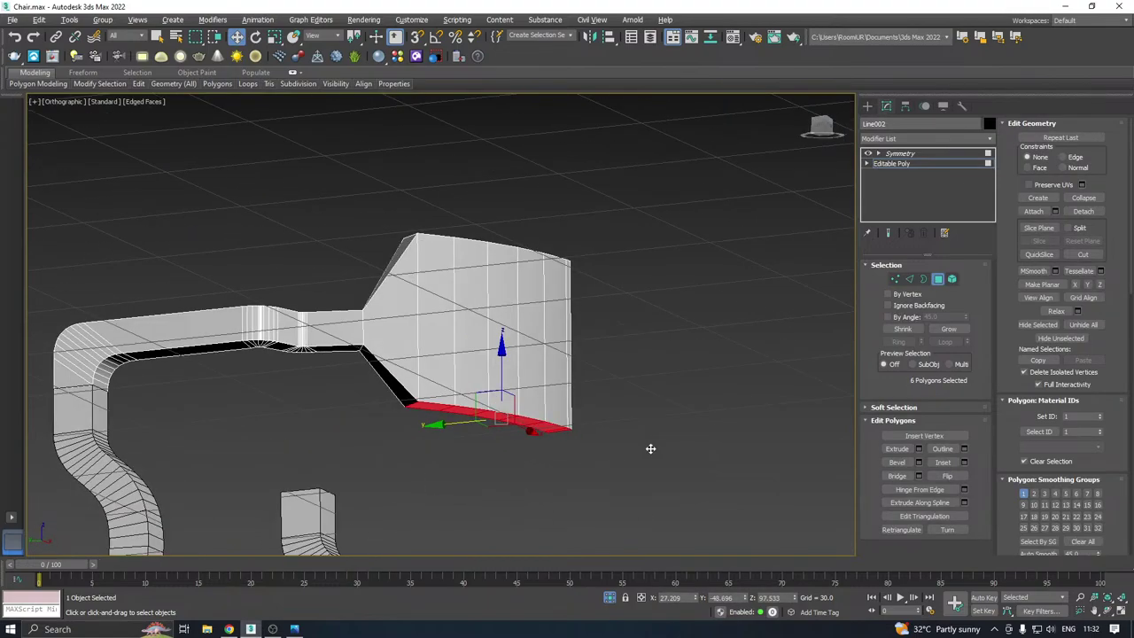
click(1045, 284)
alt+middle_drag(461, 354, 318, 360)
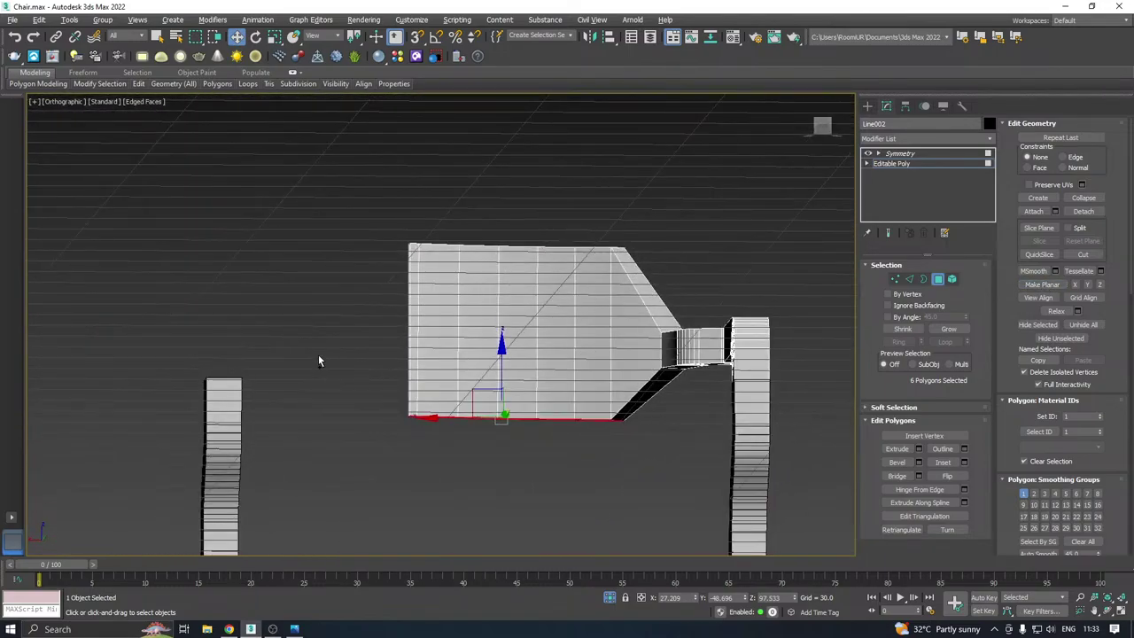
key(p)
scroll(434, 350, down, 4)
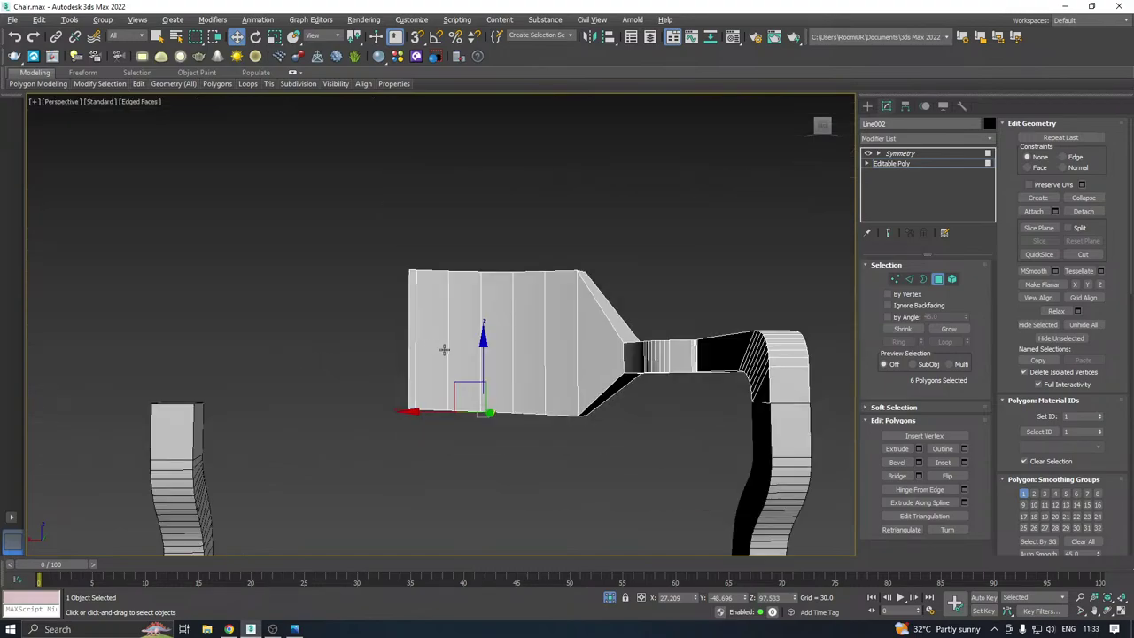
alt+middle_drag(444, 350, 478, 374)
In the front view, select the backrest's lower-edge vertices except the outer corner column and lower them to about Z 95.43
key(f)
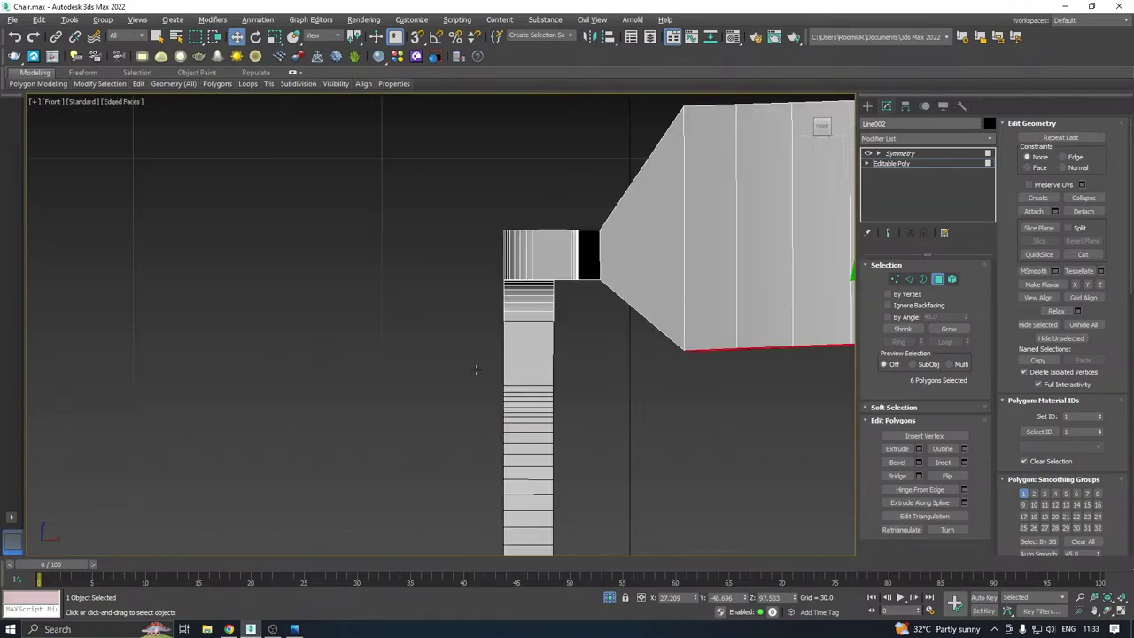
scroll(398, 372, down, 3)
scroll(620, 354, up, 5)
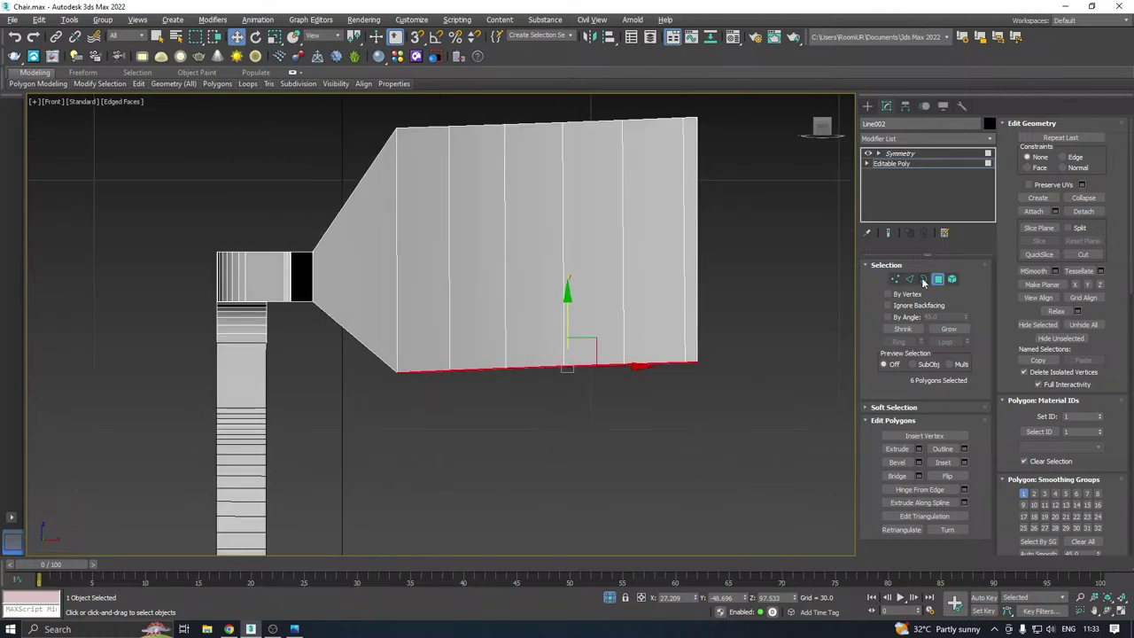
click(896, 279)
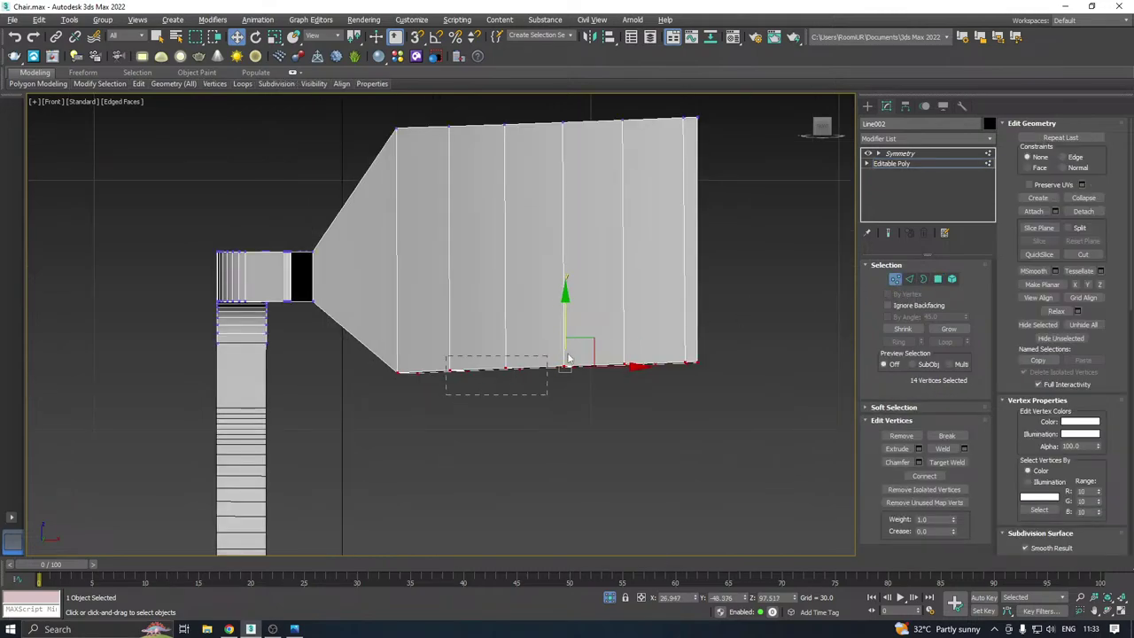
drag(841, 303, 840, 305)
drag(593, 314, 594, 334)
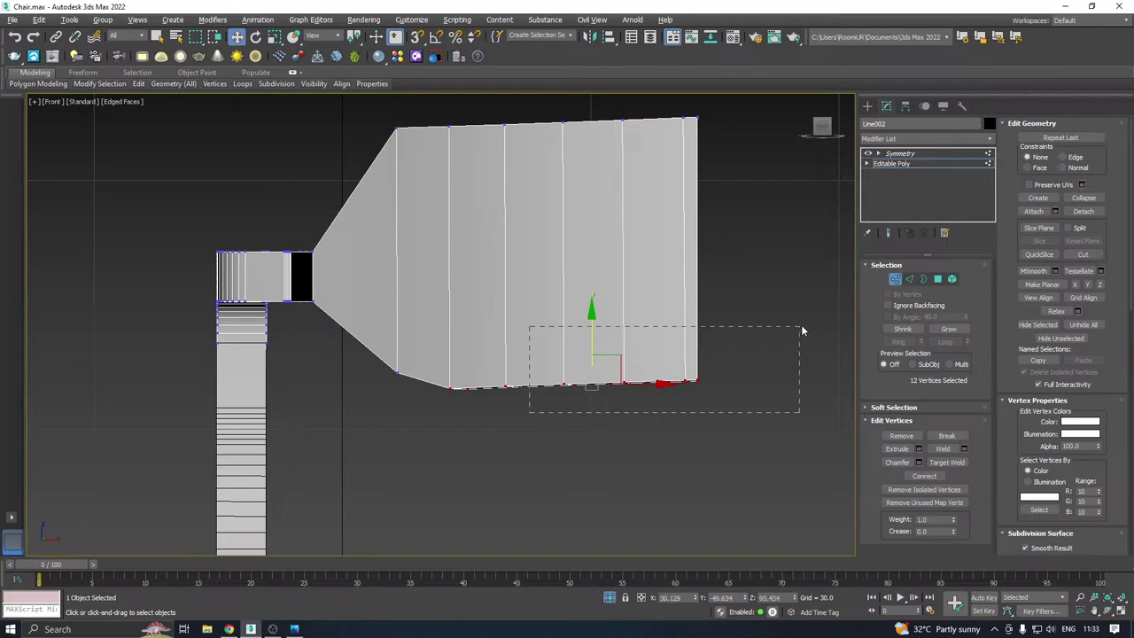
Step the backrest's lower edge down toward its open end, lowering the eight innermost vertices and the last six to about Z 91.23
drag(801, 330, 800, 330)
drag(644, 326, 651, 338)
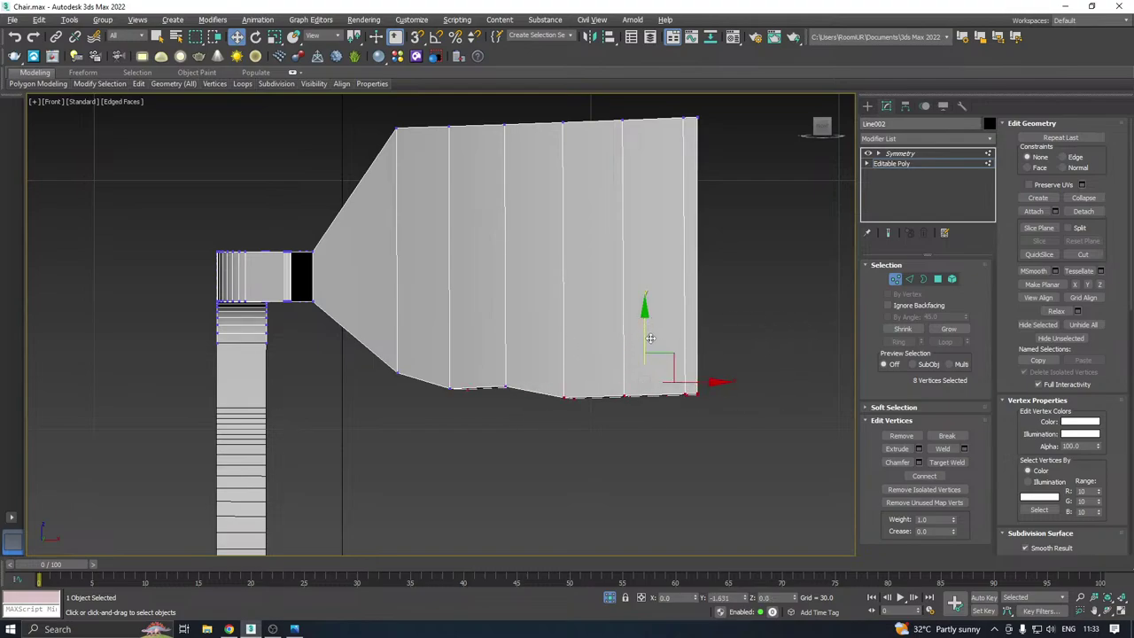
drag(611, 436, 684, 358)
middle_drag(668, 381, 563, 371)
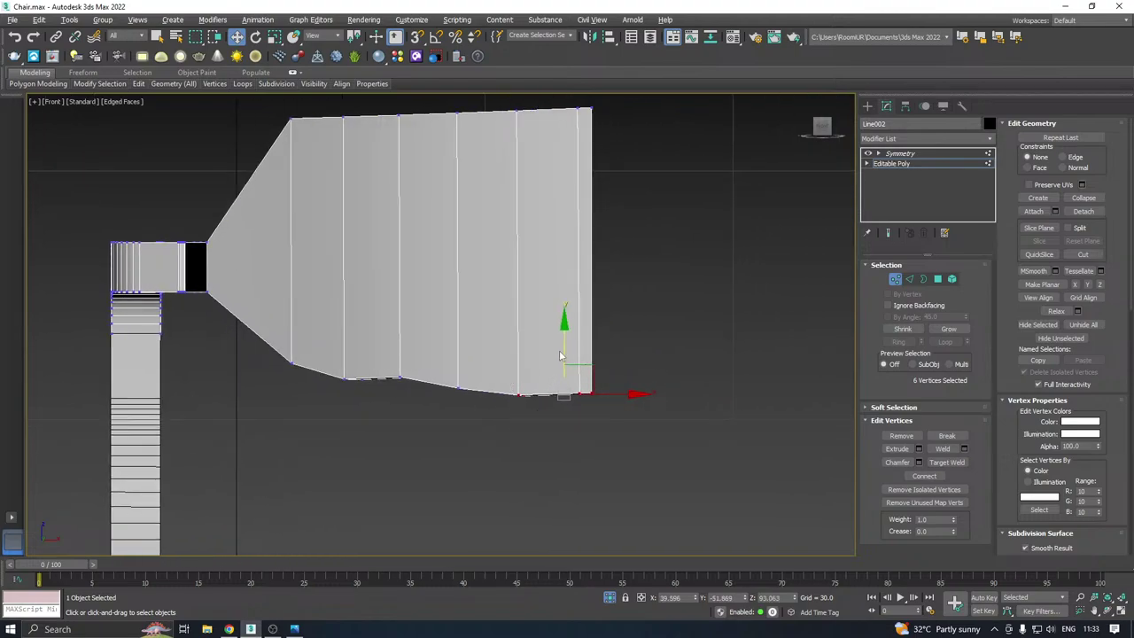
drag(566, 353, 569, 361)
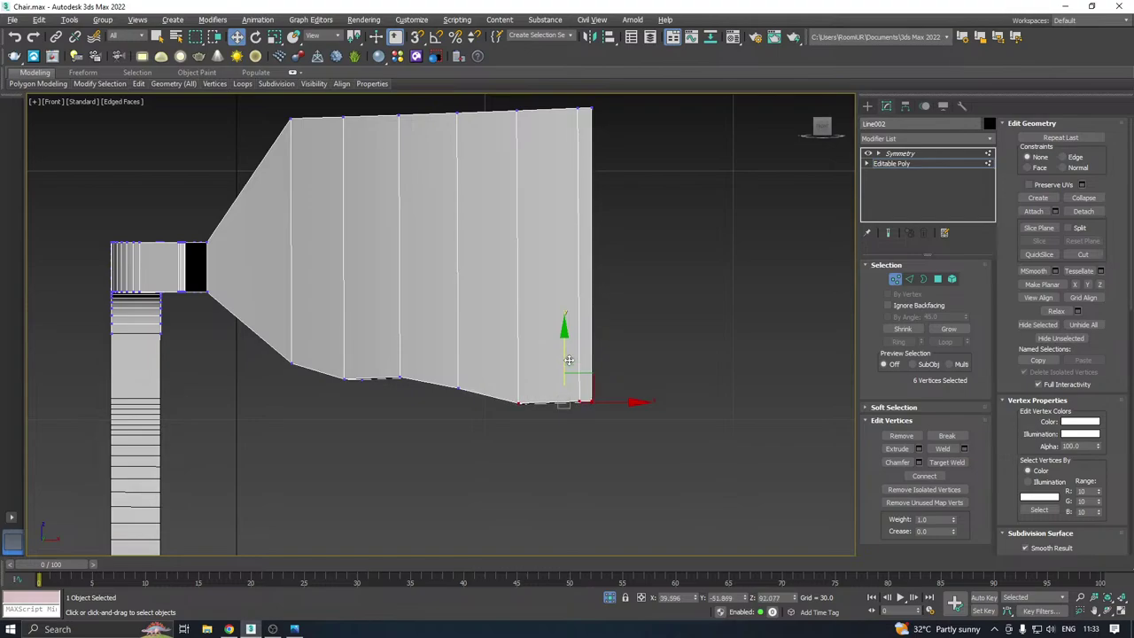
middle_drag(496, 377, 517, 383)
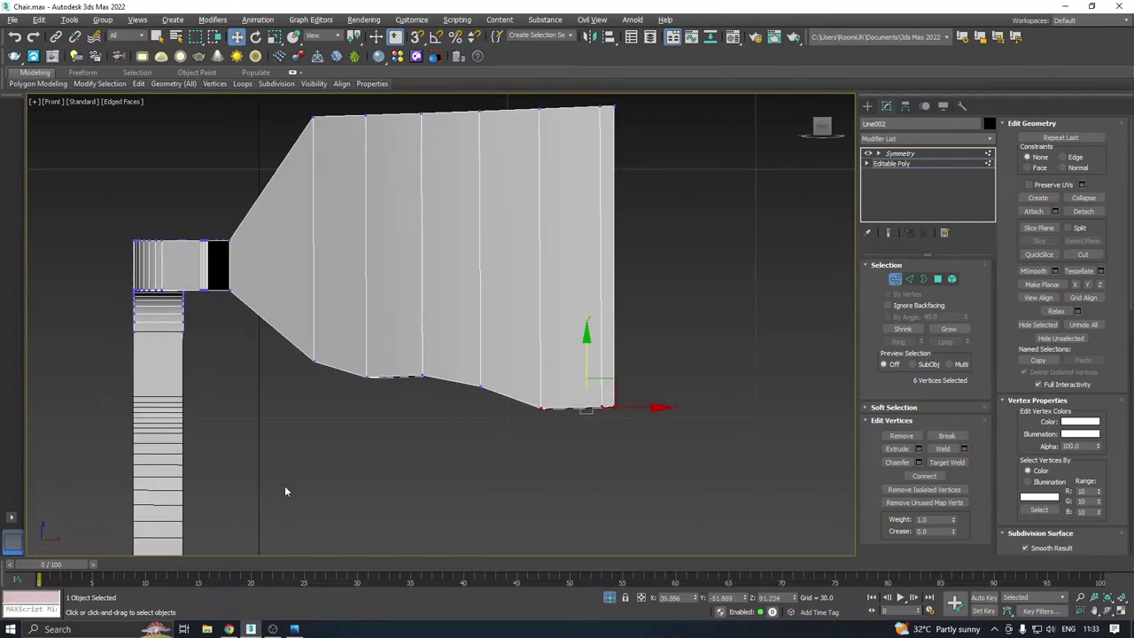
Lower all 14 vertices along the backrest's bottom edge, and adjust the heights of the outer columns individually to smooth the curve
drag(284, 499, 739, 336)
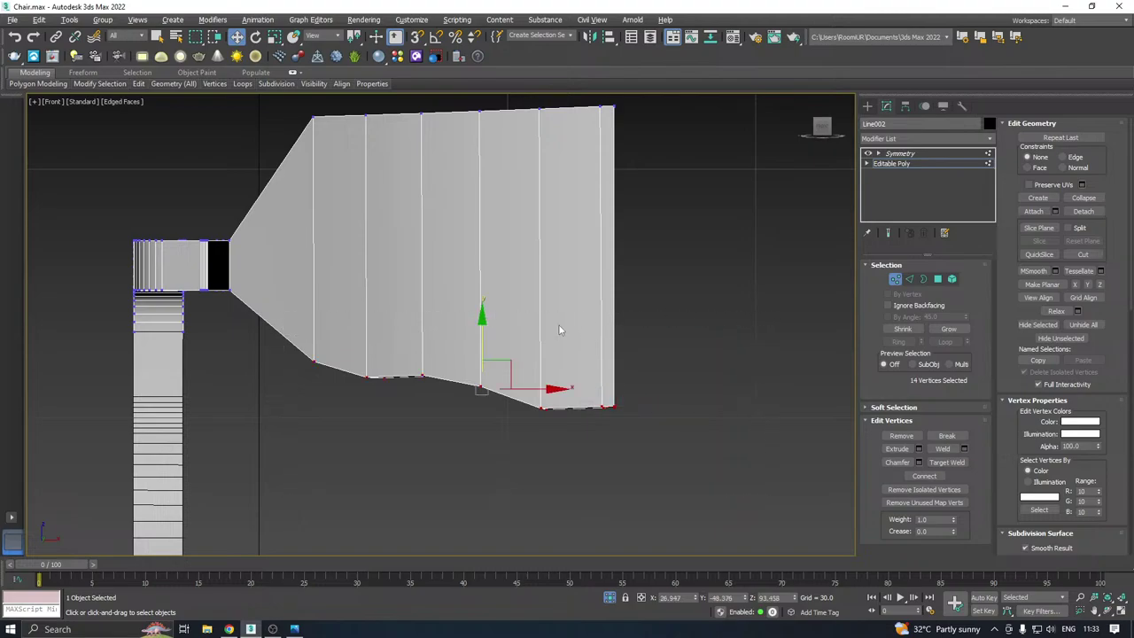
drag(483, 344, 487, 390)
click(479, 409)
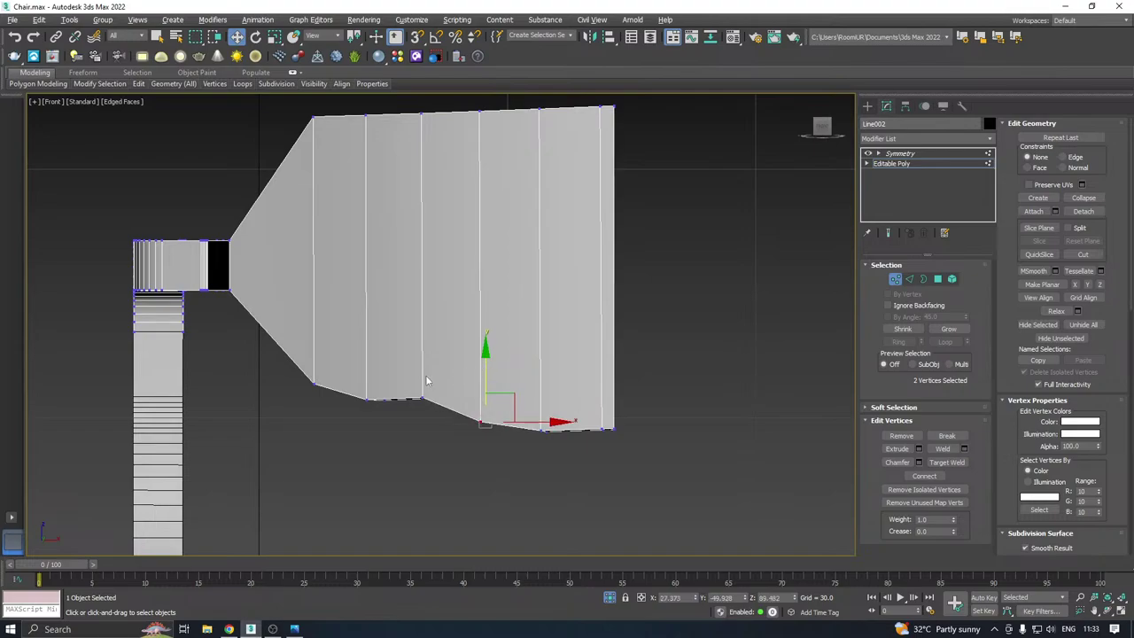
click(422, 399)
drag(433, 357, 368, 346)
click(369, 398)
Lower the inner bottom vertices to about Z 88.00 and the four at the backrest's open end to about Z 86.86
drag(741, 395, 738, 390)
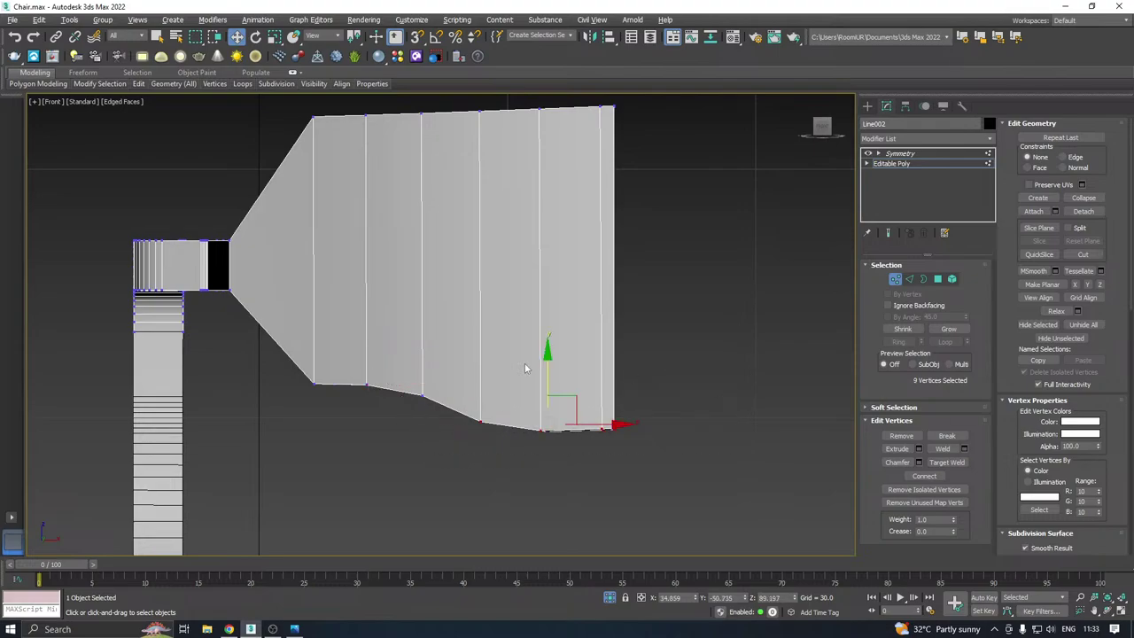
drag(554, 363, 551, 373)
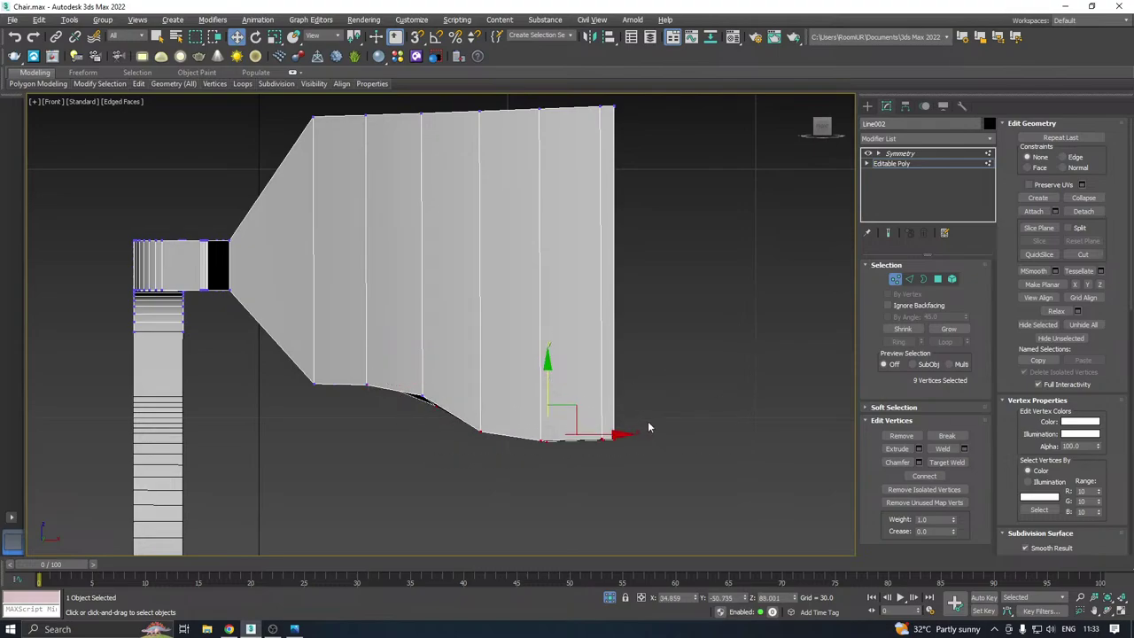
drag(647, 421, 582, 469)
drag(610, 399, 612, 404)
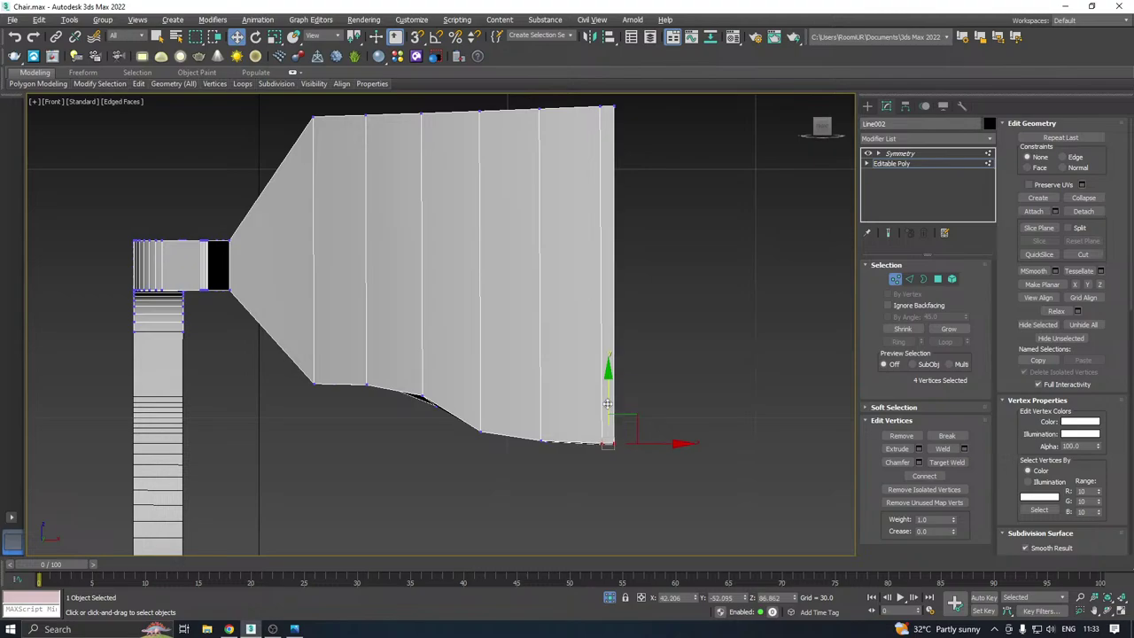
Show the Symmetry end result in the perspective view and examine the mirrored backrest's lower edge from several angles
scroll(468, 448, down, 2)
key(p)
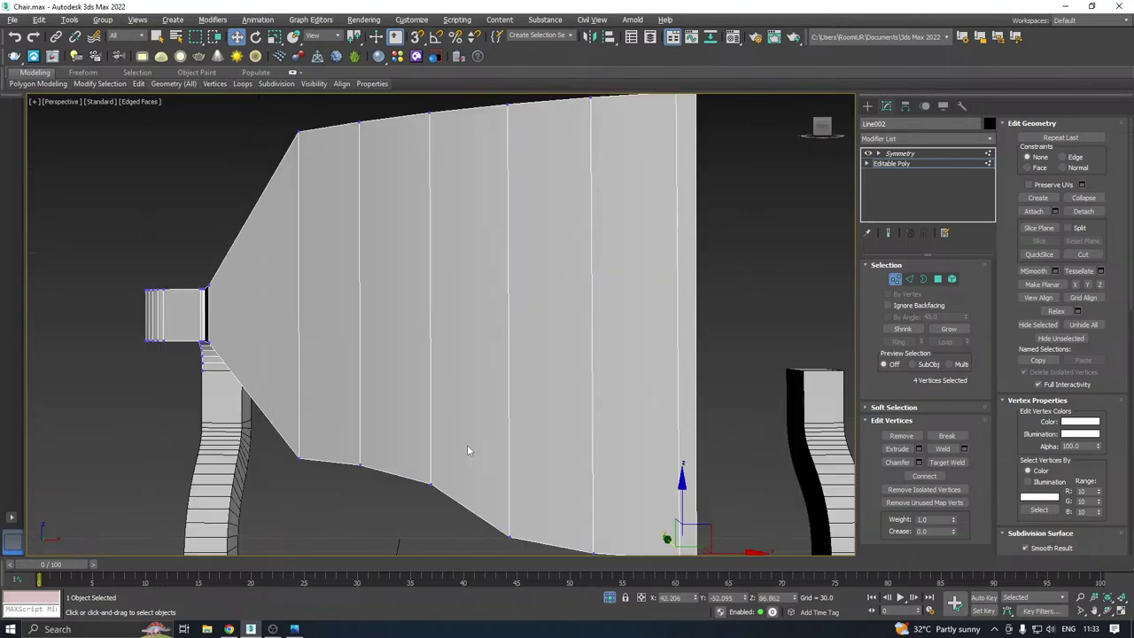
scroll(468, 450, down, 2)
alt+middle_drag(448, 415, 650, 435)
scroll(651, 435, up, 2)
scroll(551, 370, up, 2)
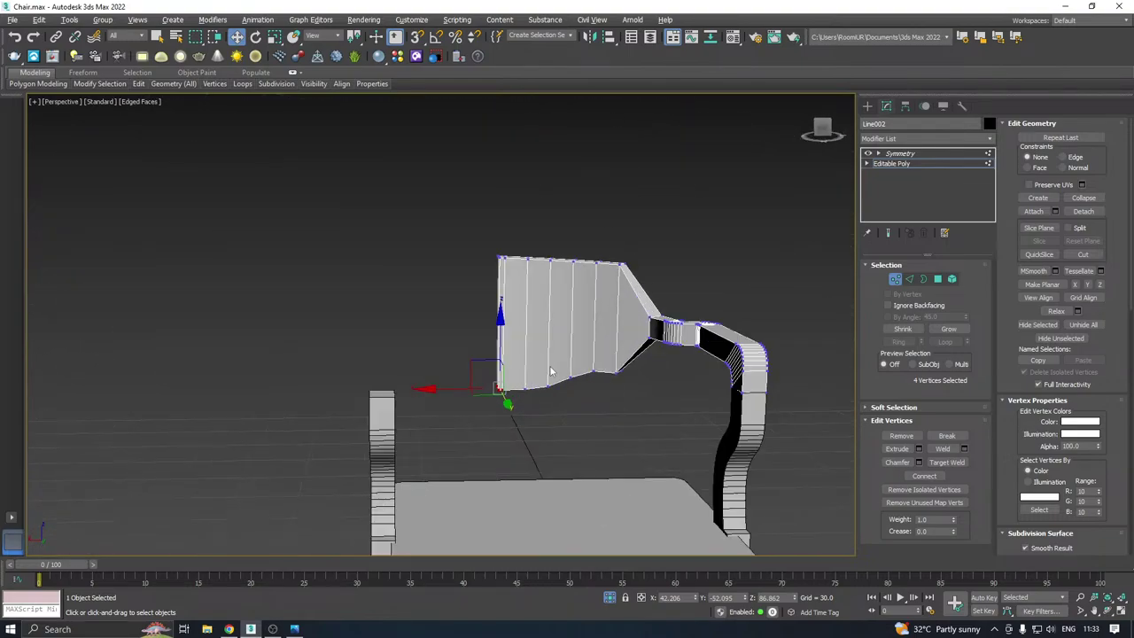
click(887, 233)
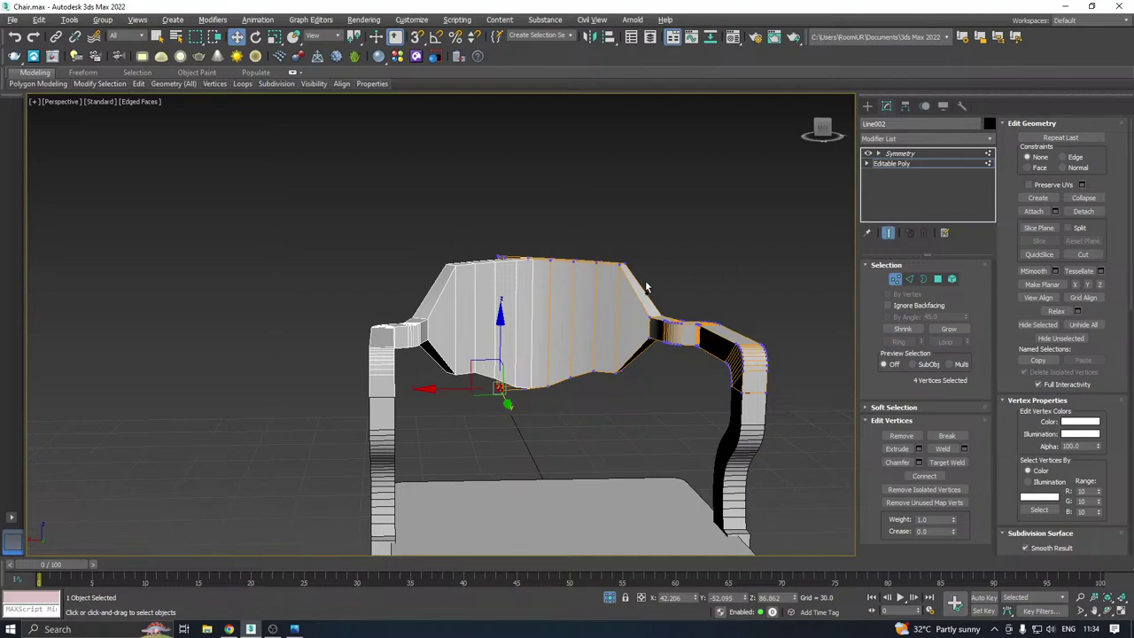
alt+middle_drag(649, 289, 763, 238)
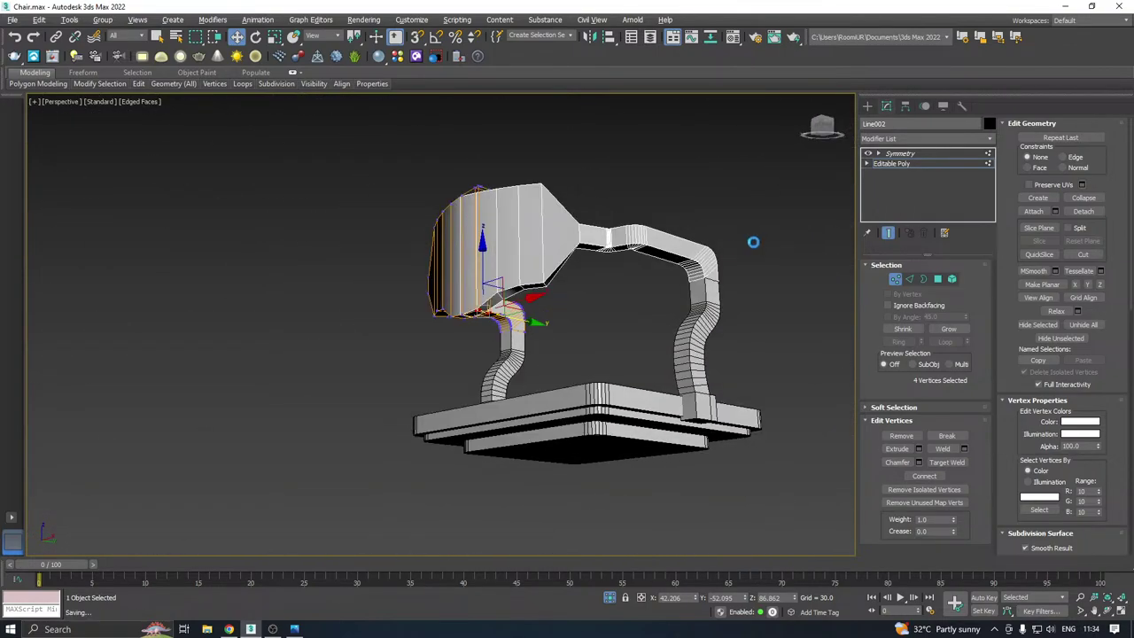
right_click(519, 293)
alt+middle_drag(557, 292, 389, 312)
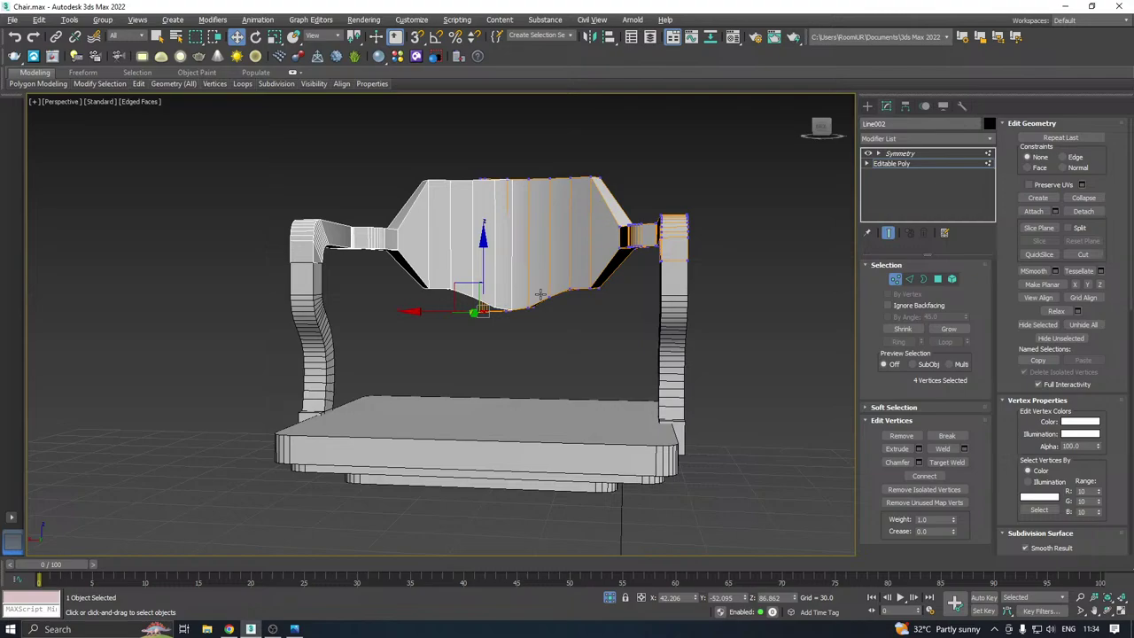
alt+middle_drag(540, 294, 555, 293)
scroll(555, 294, up, 5)
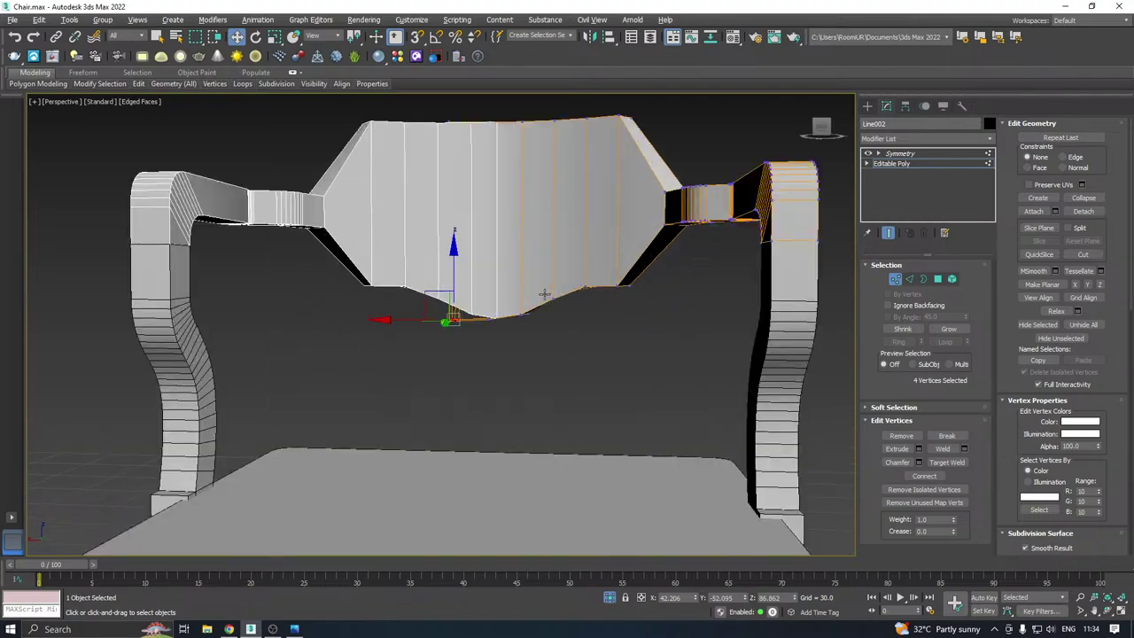
With the mirrored result shown, raise the eight innermost vertices of the backrest's lower edge to about Z 91.25
click(888, 233)
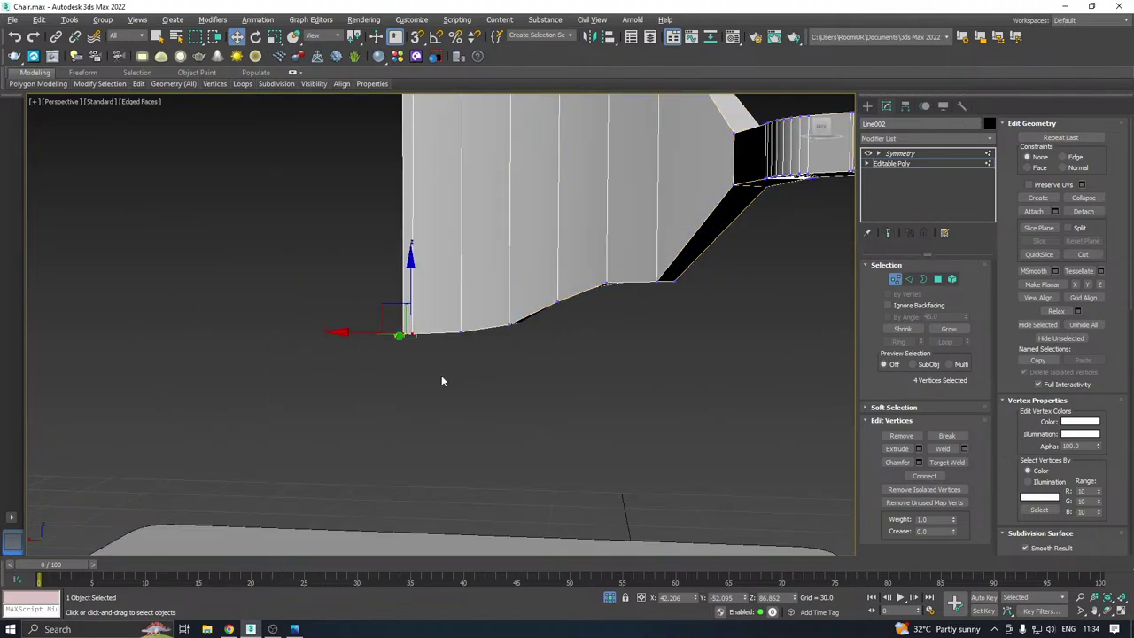
drag(371, 376, 494, 301)
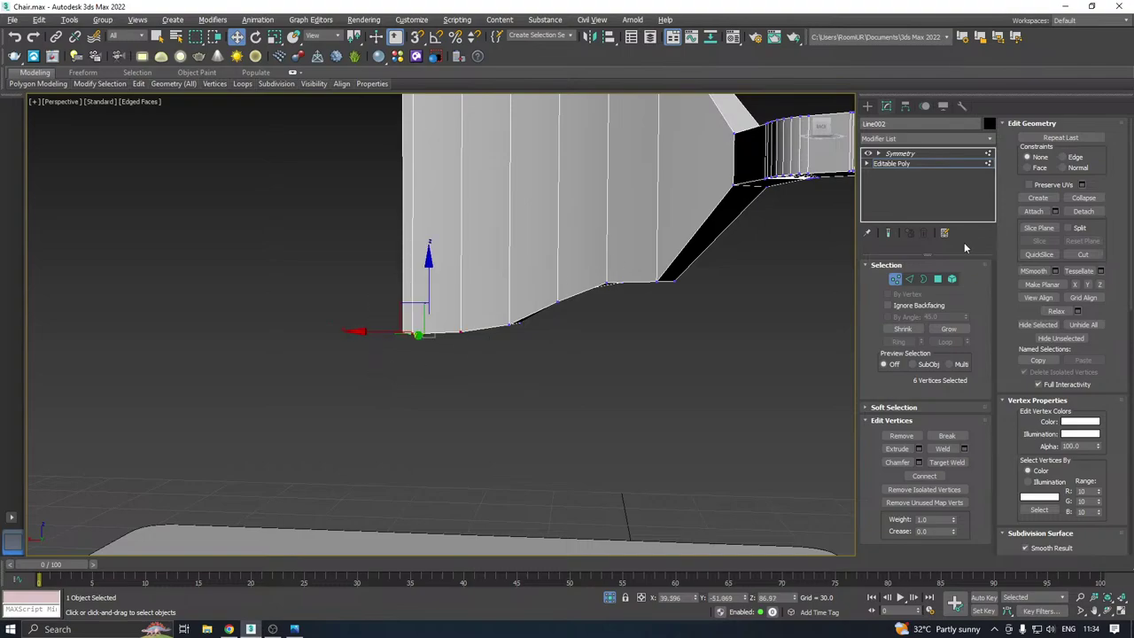
click(888, 233)
scroll(696, 321, down, 5)
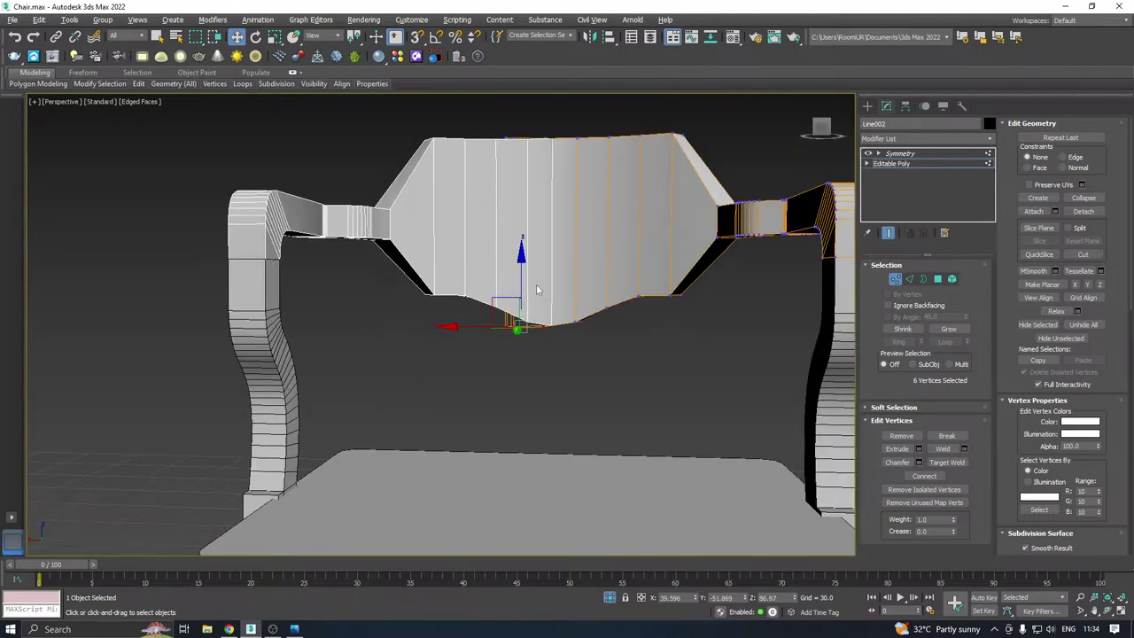
drag(521, 253, 521, 247)
ctrl+drag(567, 344, 597, 304)
drag(538, 282, 530, 270)
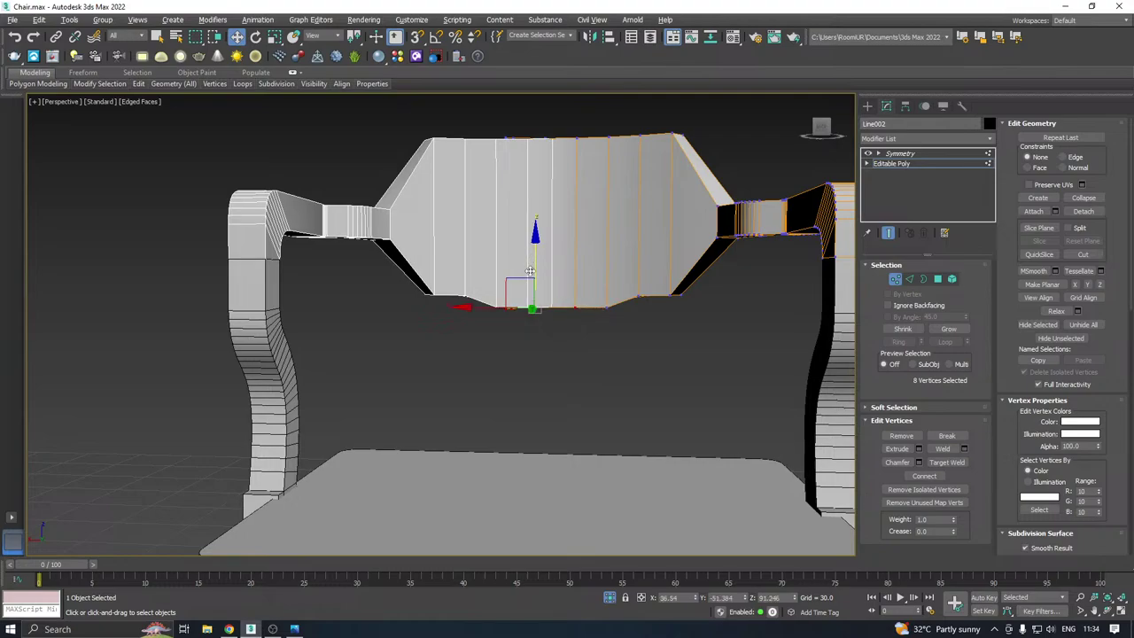
Round the backrest's bottom centre by lowering its inner vertices, and fine-tune the column beside the outer corner to about Z 93.83
scroll(574, 294, up, 2)
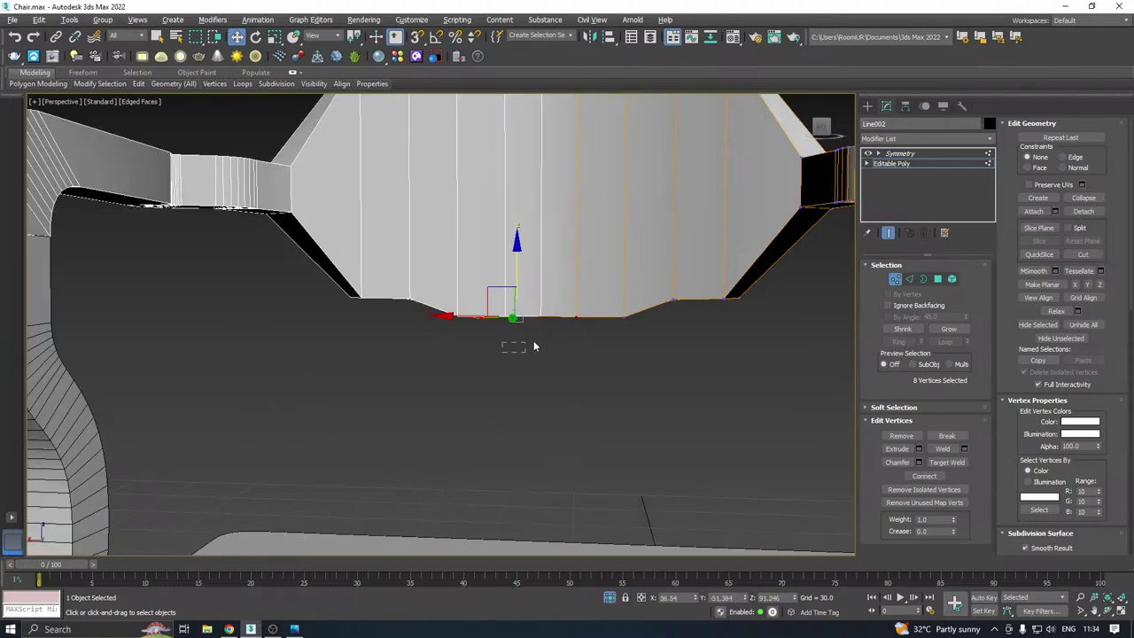
drag(598, 300, 599, 302)
drag(556, 267, 563, 280)
drag(532, 347, 540, 284)
scroll(578, 339, down, 5)
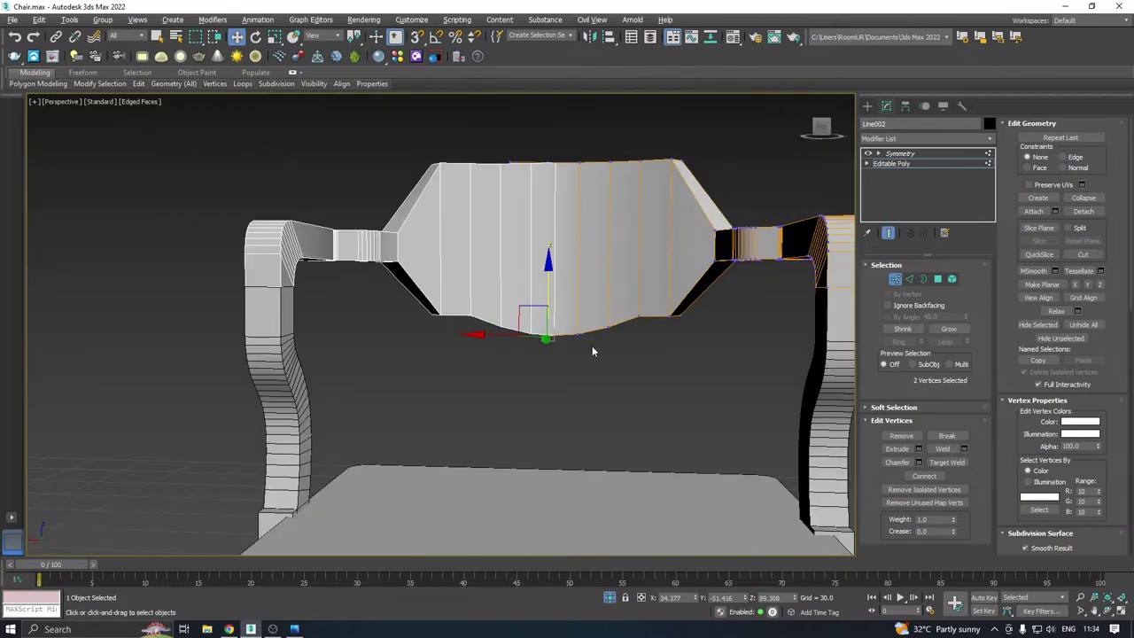
drag(646, 307, 647, 282)
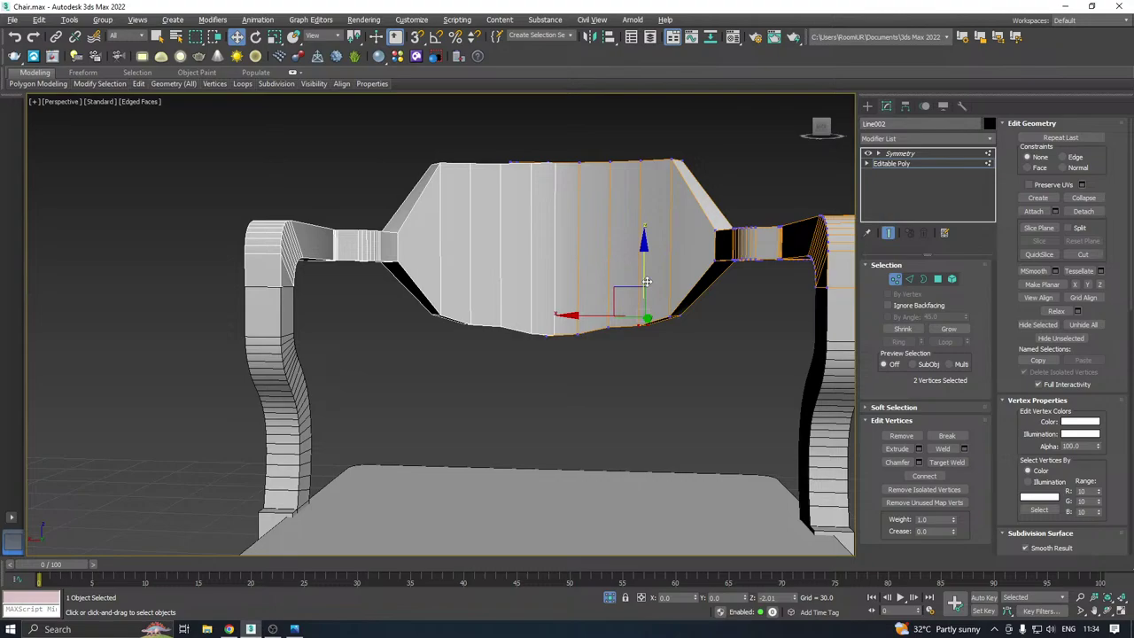
drag(647, 282, 642, 274)
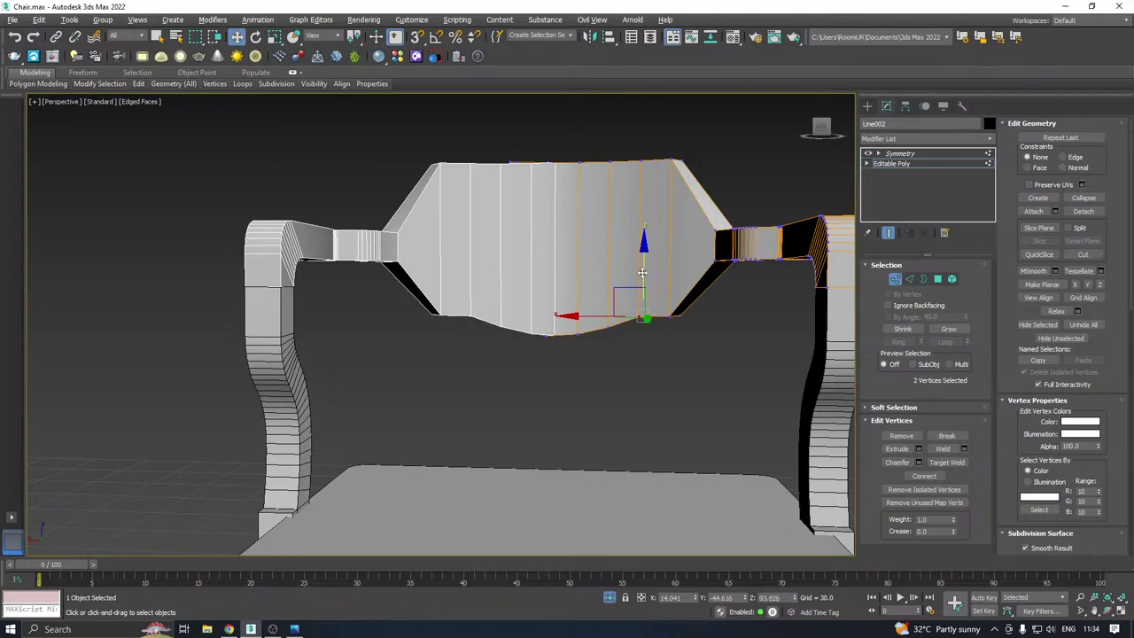
Hide the mirrored result and select the four edges around the backrest's outer corner, where it starts tapering toward the arm
click(890, 235)
alt+middle_drag(636, 280, 541, 366)
click(909, 279)
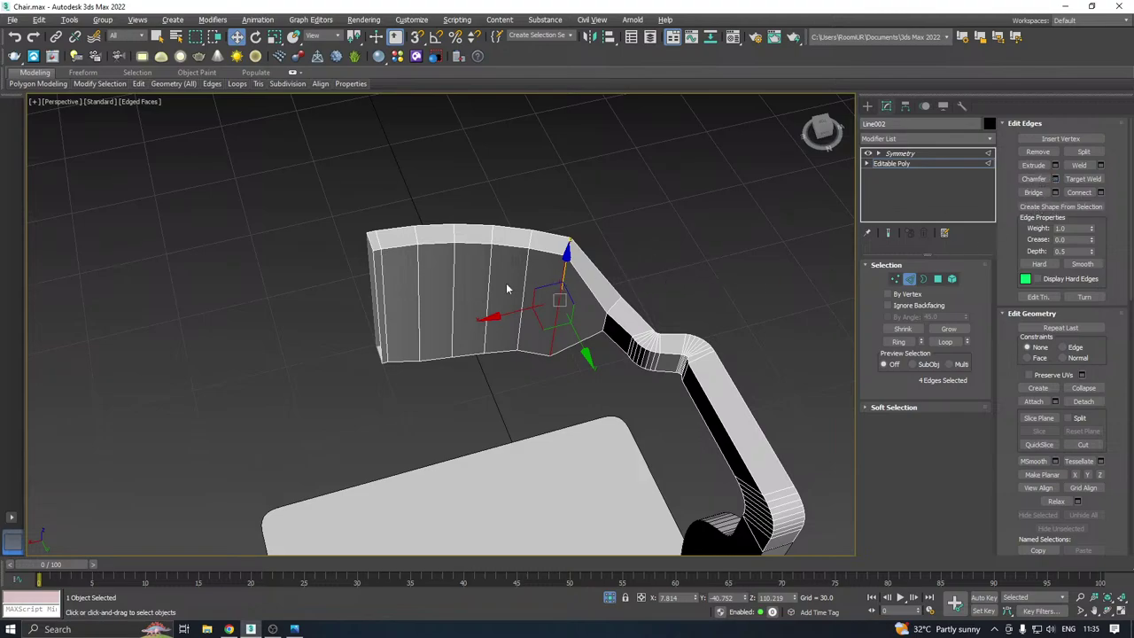
alt+middle_drag(551, 257, 558, 283)
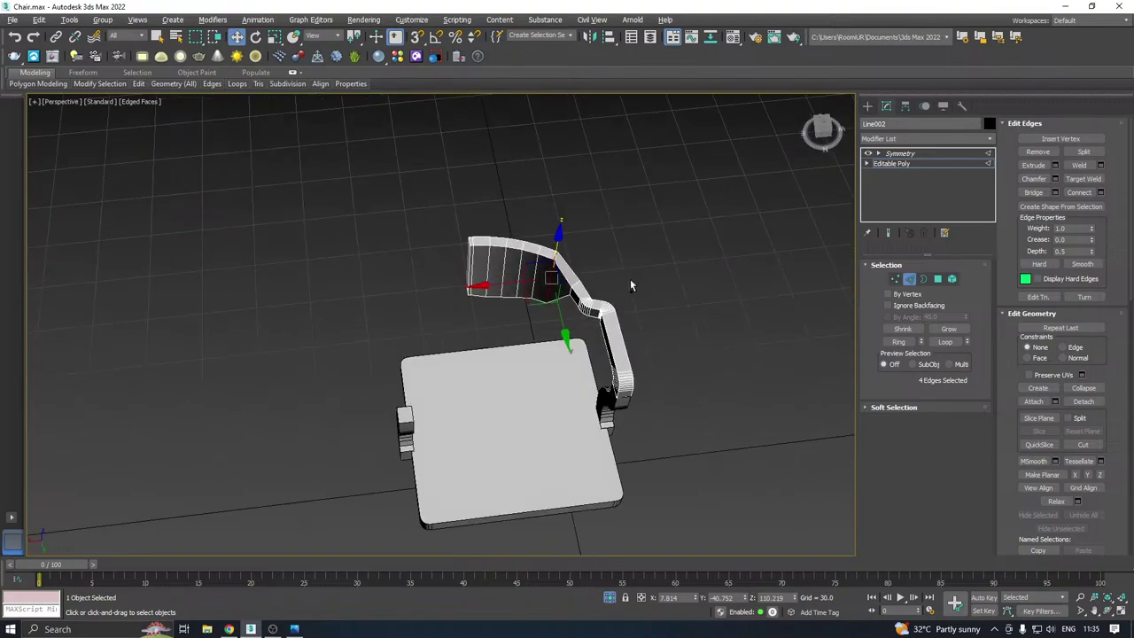
scroll(558, 284, up, 3)
click(1053, 179)
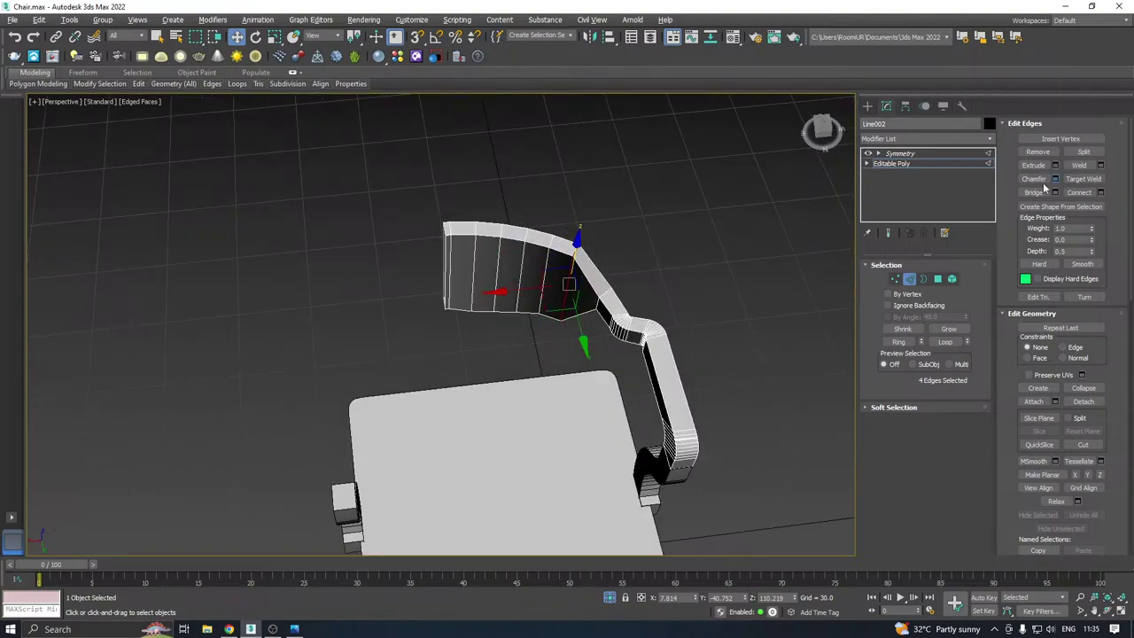
alt+middle_drag(700, 288, 581, 284)
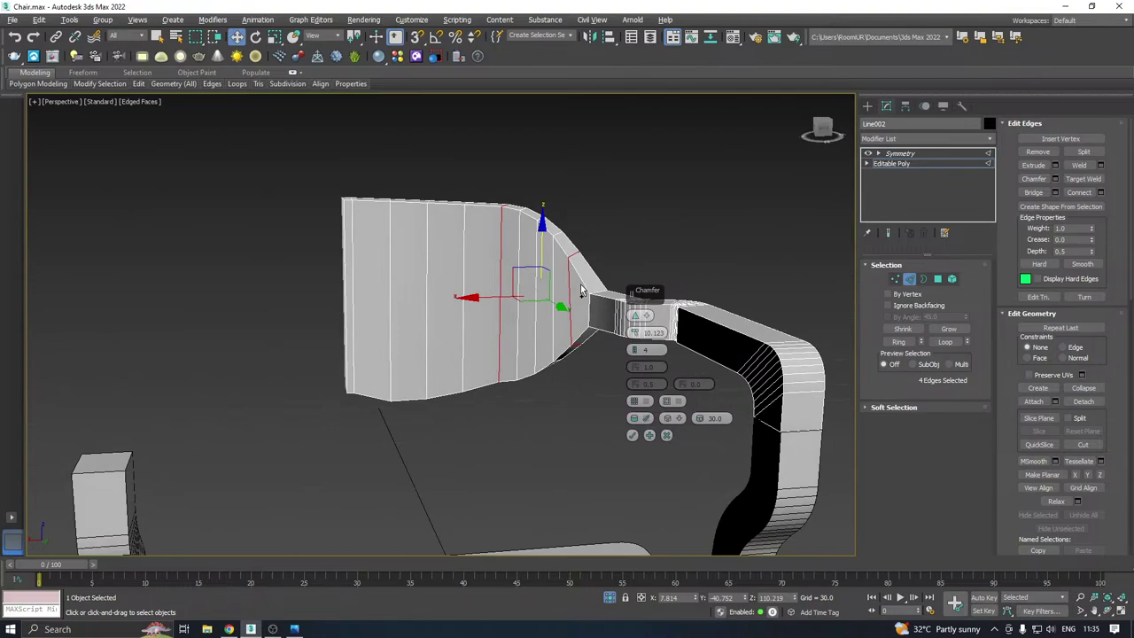
click(667, 436)
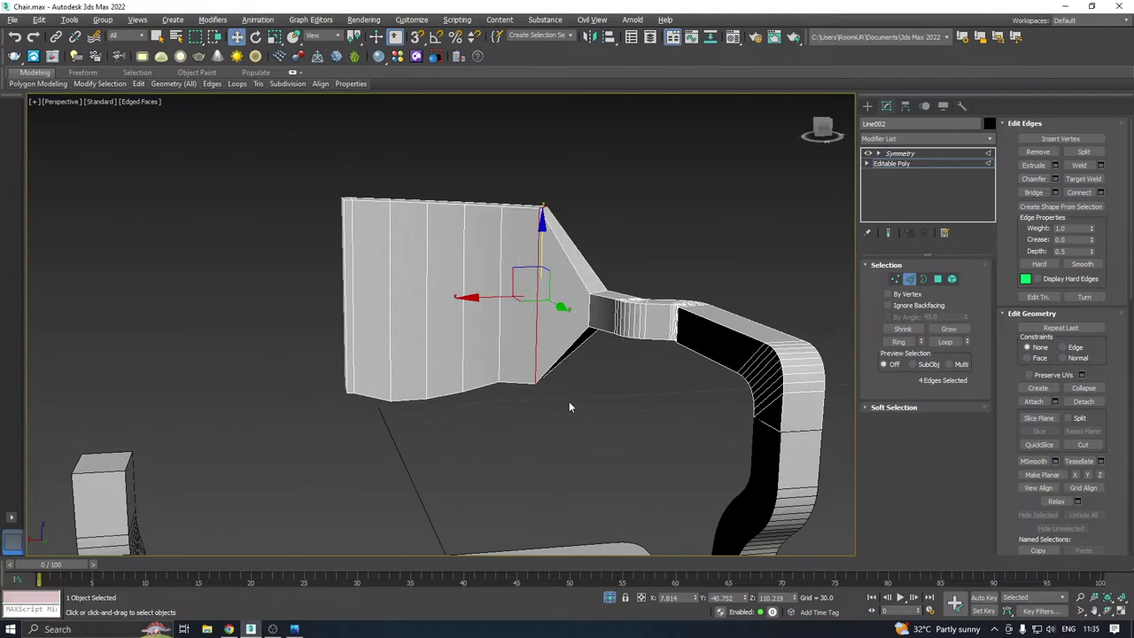
Chamfer the four selected corner edges of the backrest by about 10.12, adjusting the segment count for a rounded taper
alt+middle_drag(580, 356, 620, 345)
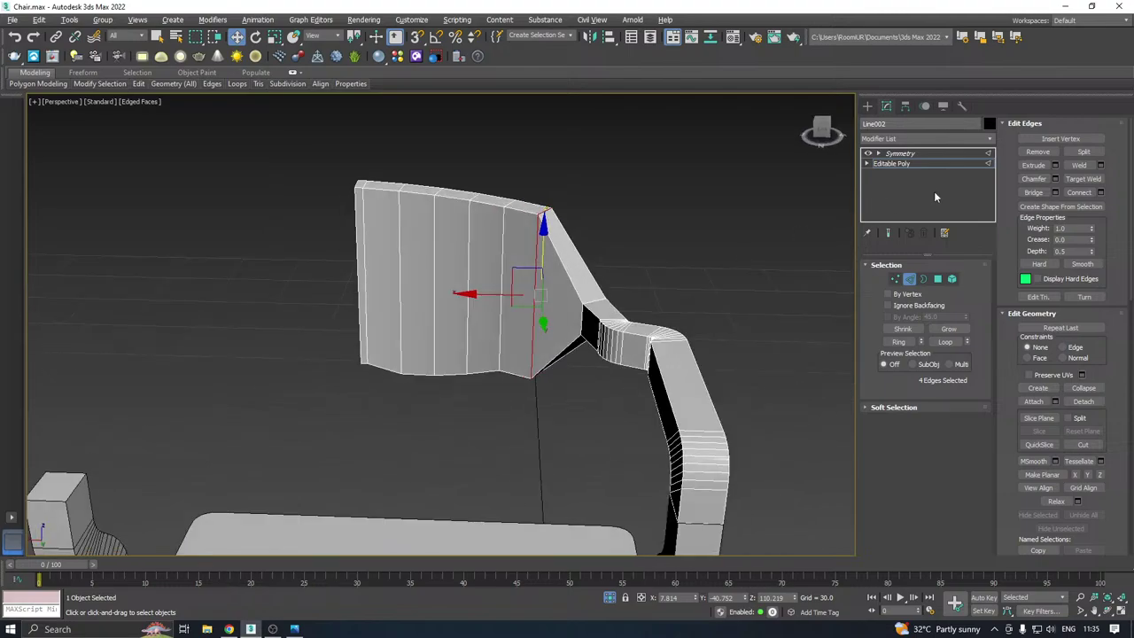
click(1055, 179)
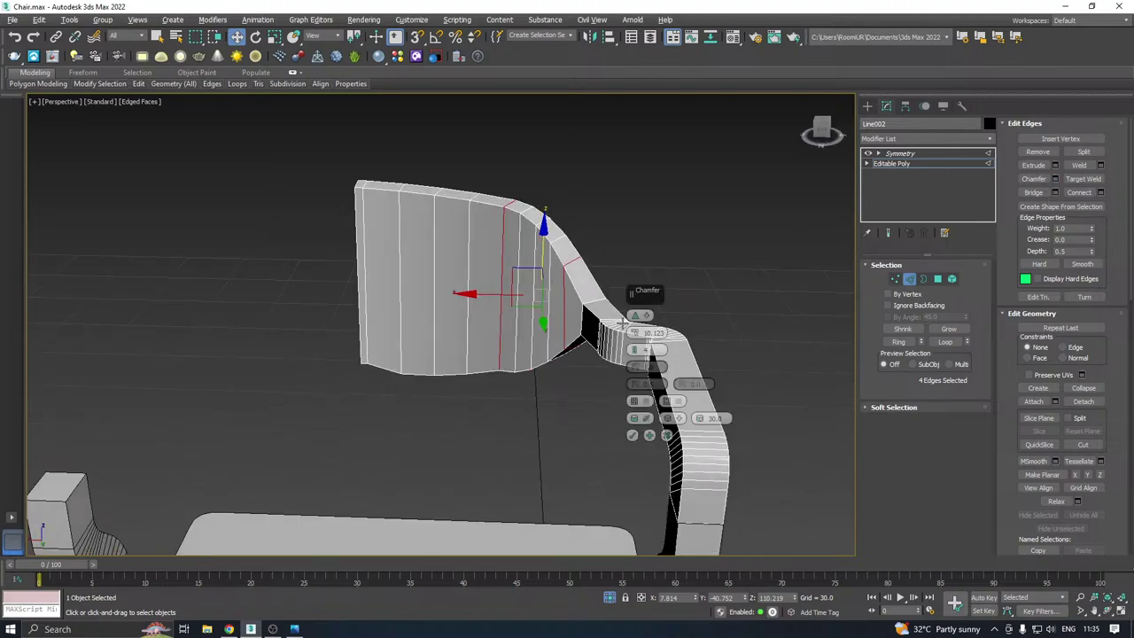
drag(653, 300, 716, 184)
click(697, 233)
alt+middle_drag(565, 276, 686, 329)
click(696, 319)
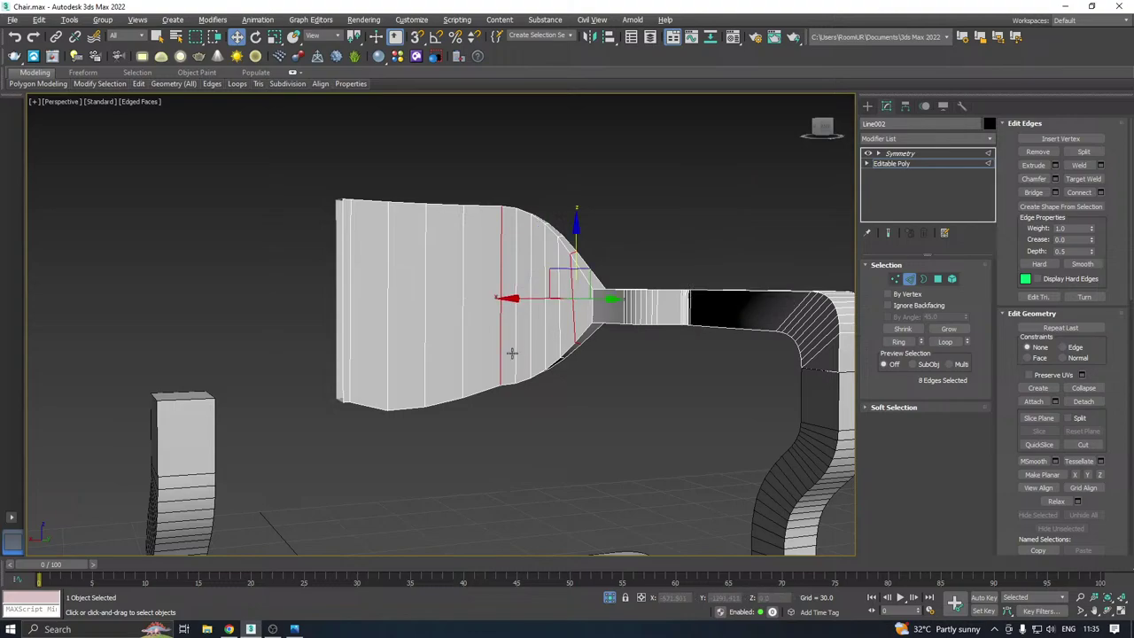
Try removing the vertical edge loop where the backrest's outer corner curve begins, and undo the removal
double_click(503, 354)
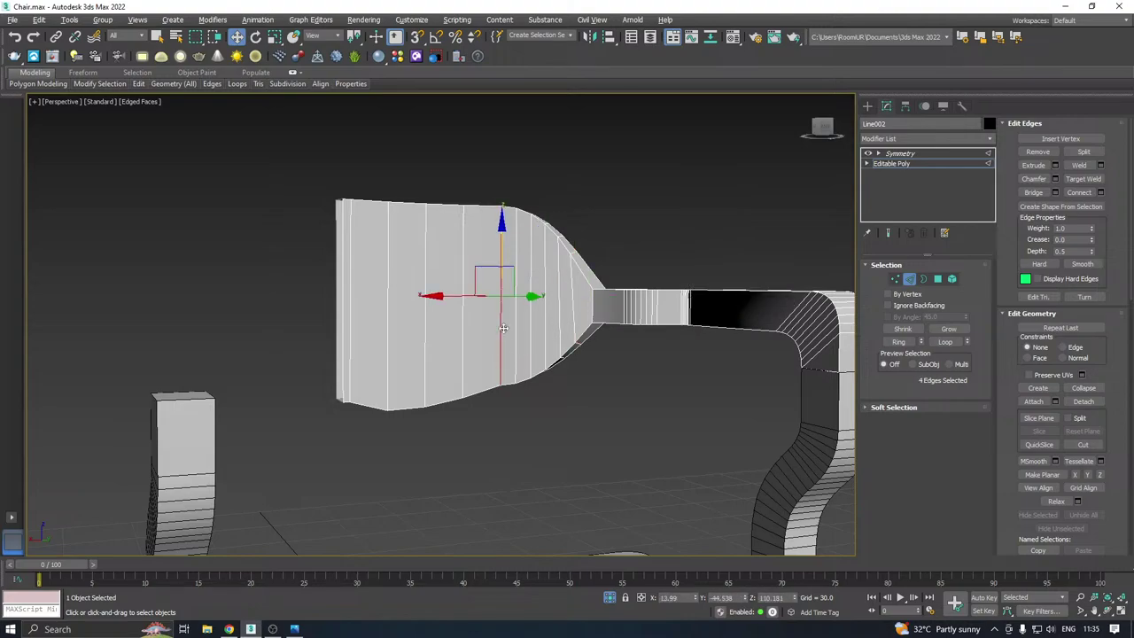
key(BackSpace)
middle_drag(506, 332, 496, 367)
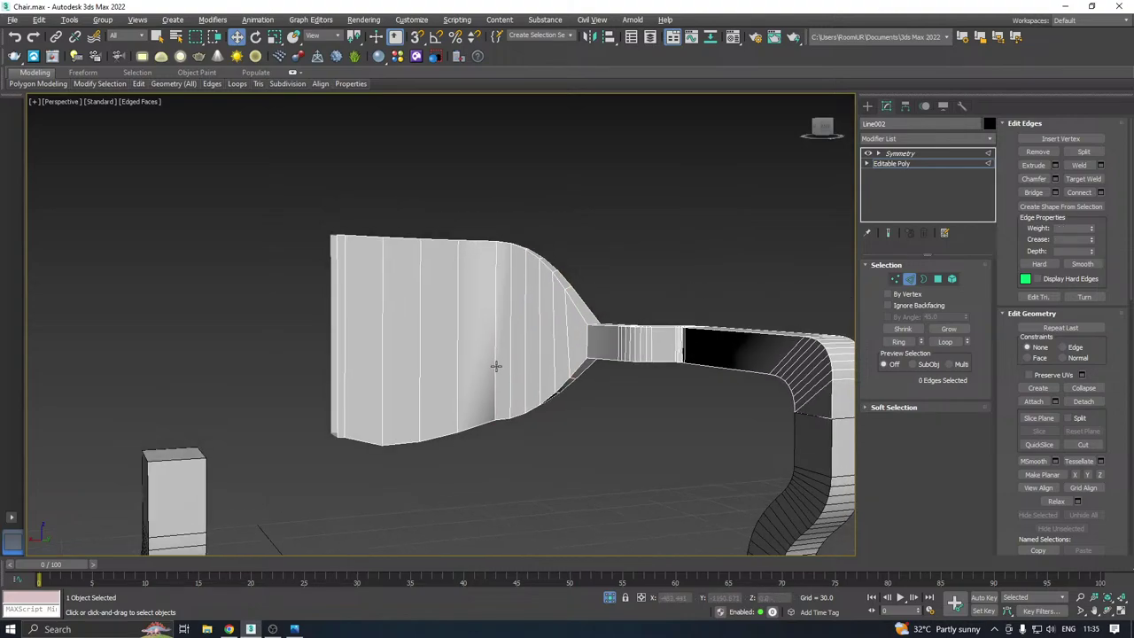
key(ctrl+z)
key(BackSpace)
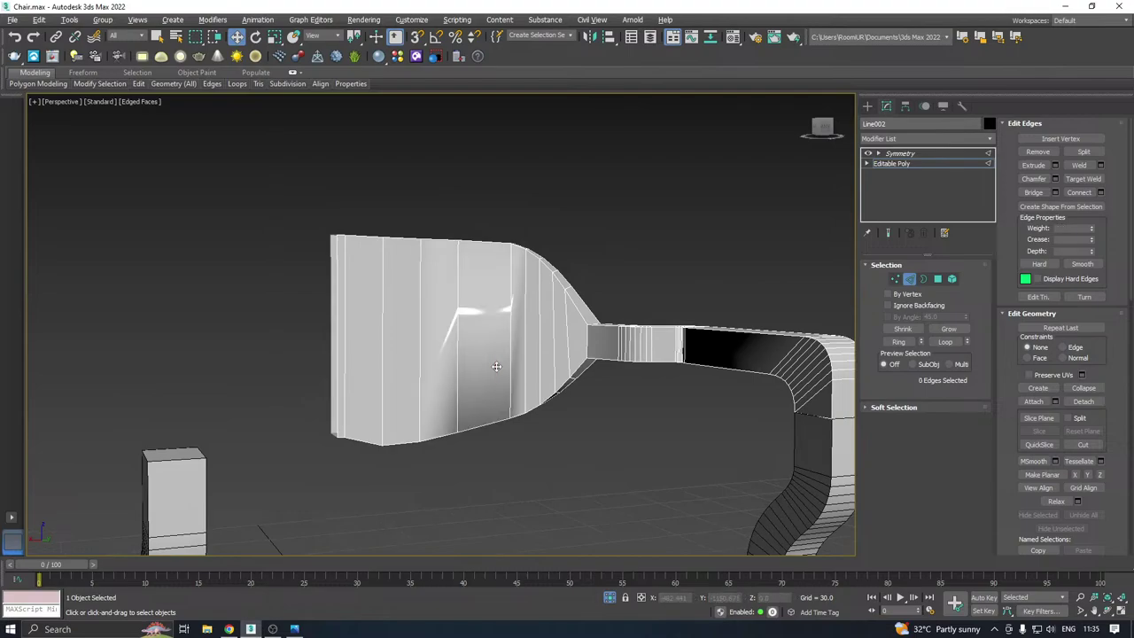
key(ctrl+z)
Select the whole backrest and arm element and clear all of its smoothing groups
alt+middle_drag(491, 404, 515, 359)
scroll(489, 409, up, 3)
scroll(483, 393, up, 1)
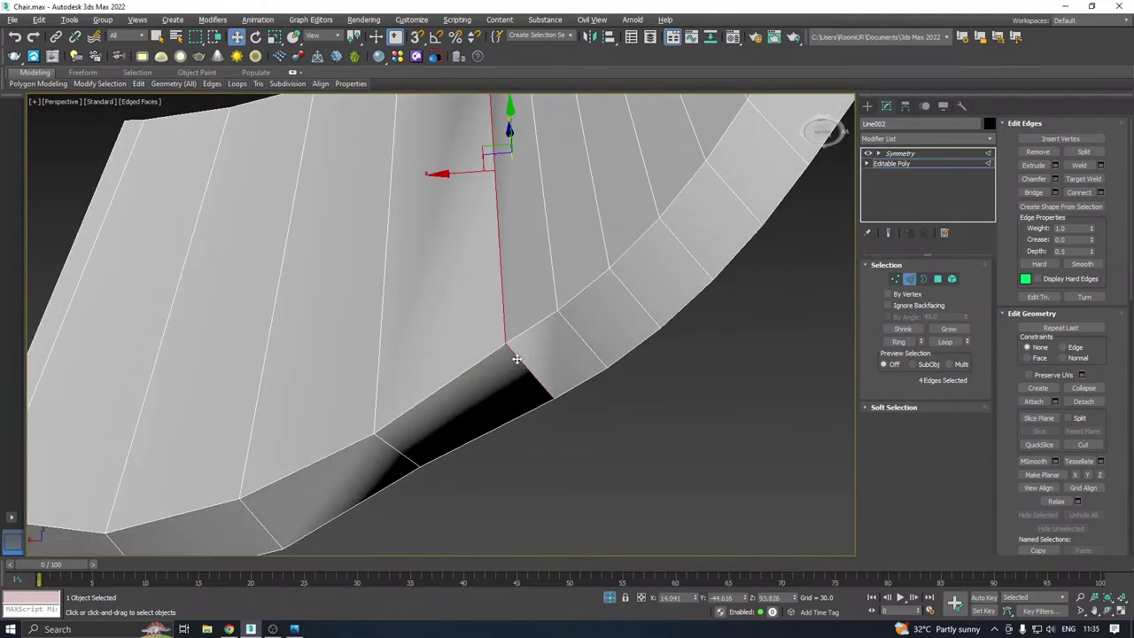
click(951, 279)
click(630, 295)
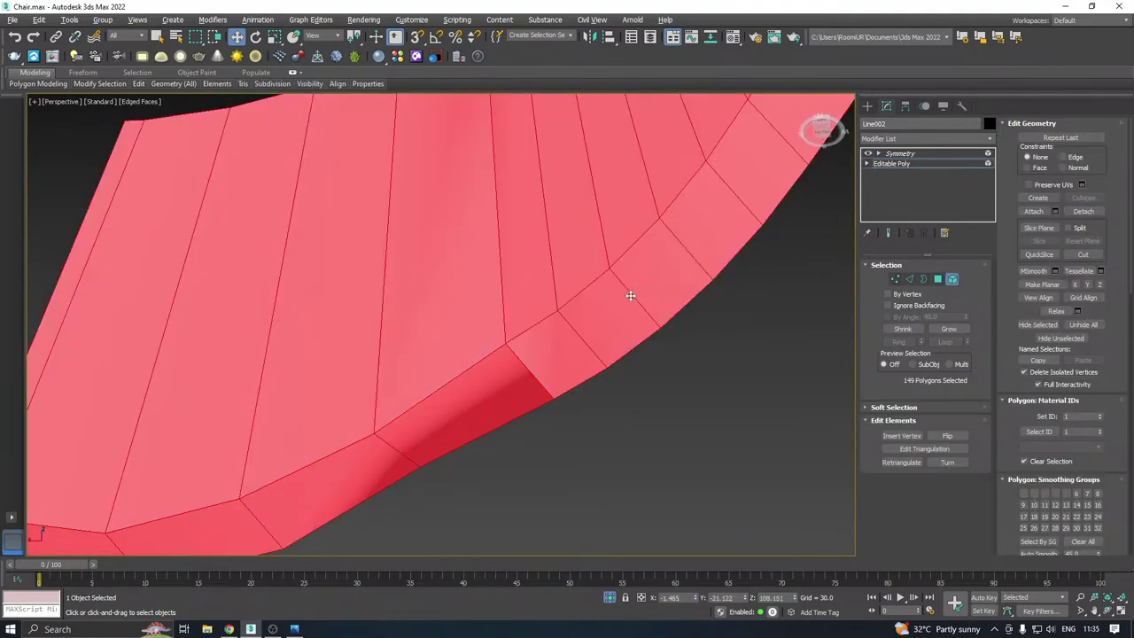
click(1085, 542)
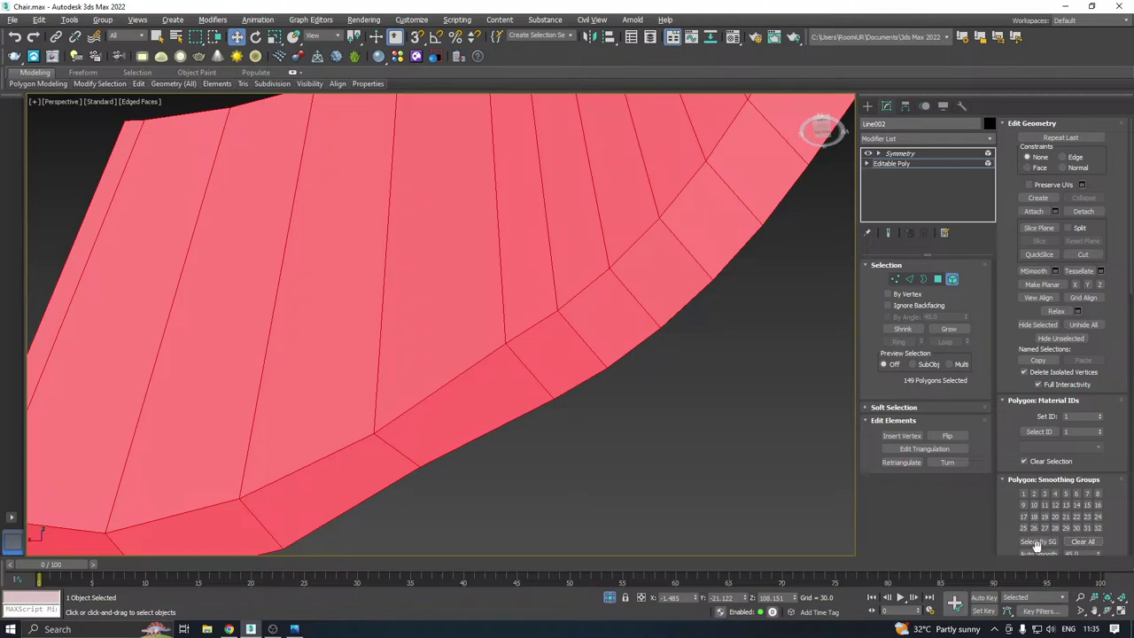
Return to the Symmetry modifier and examine the mirrored backrest and its transitions into both arms
scroll(539, 423, down, 6)
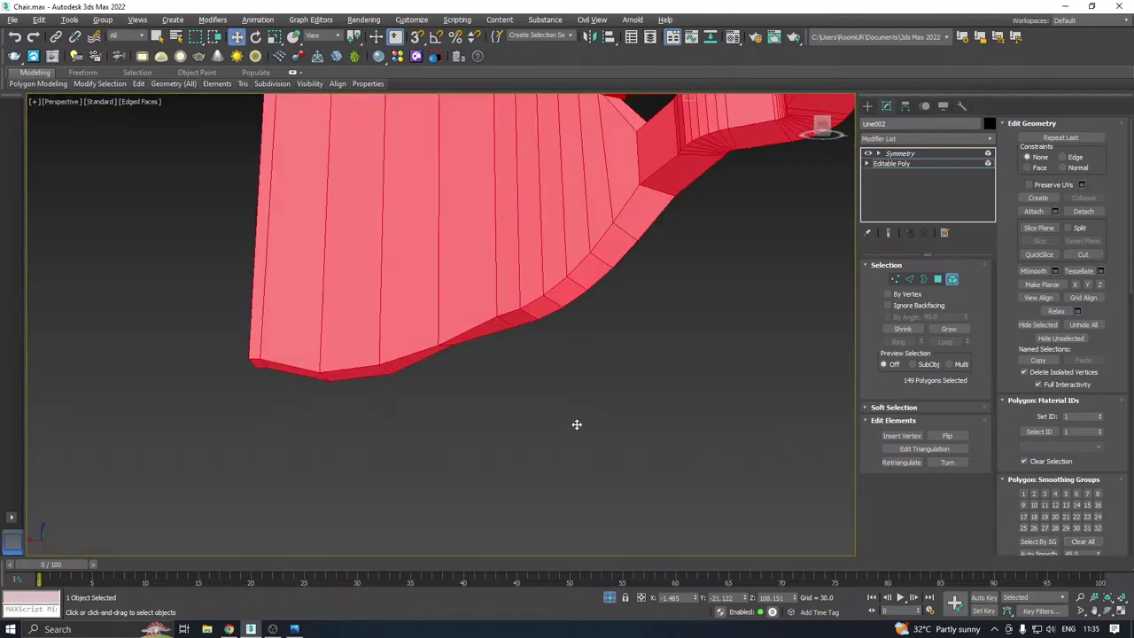
alt+middle_drag(574, 431, 704, 432)
alt+middle_drag(645, 385, 611, 370)
click(893, 164)
click(900, 153)
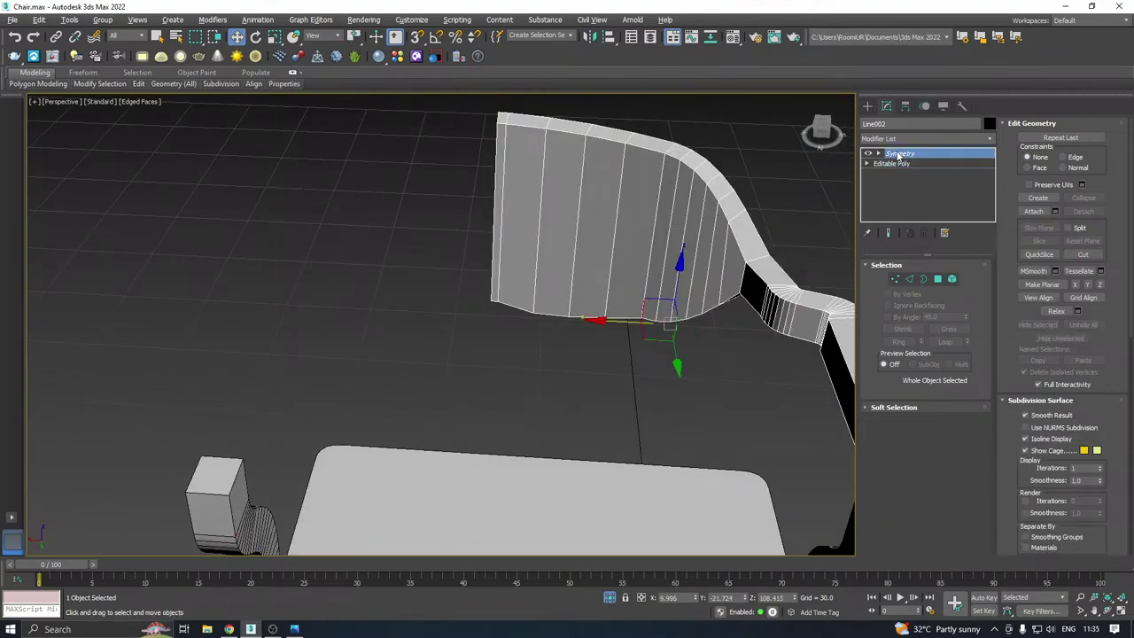
alt+middle_drag(627, 247, 761, 306)
alt+middle_drag(557, 198, 557, 272)
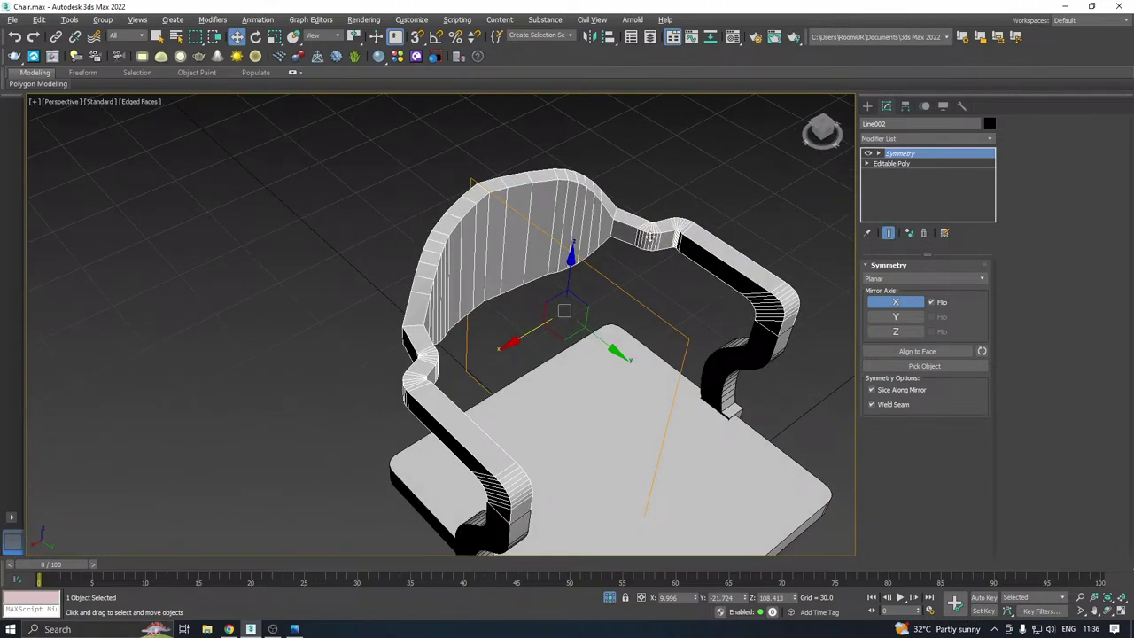
scroll(650, 236, up, 5)
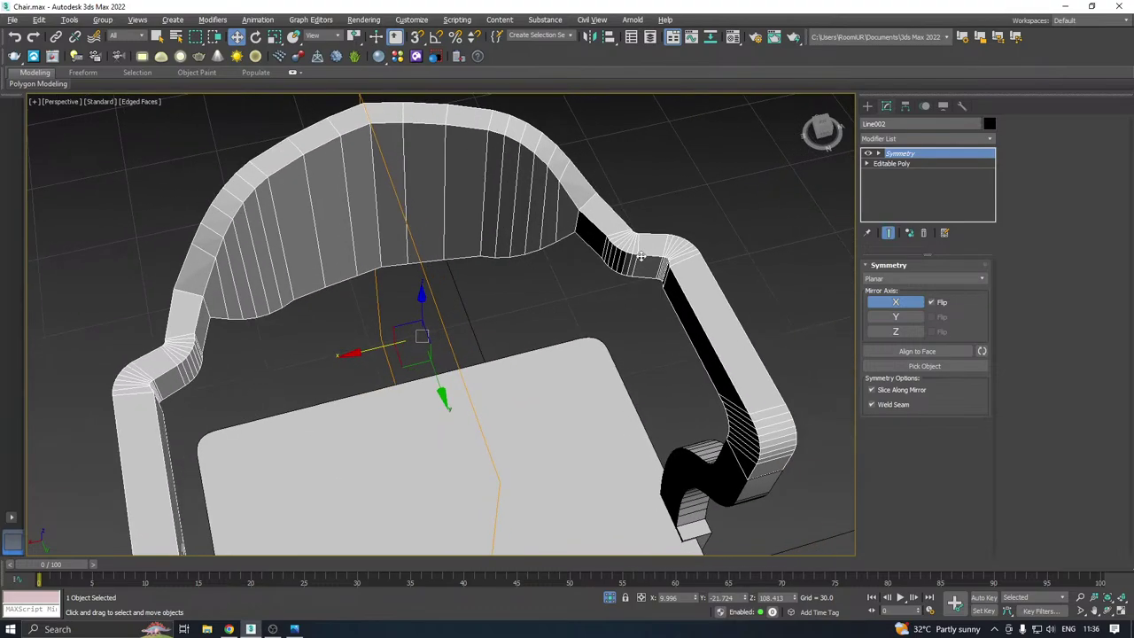
Go back to the Editable Poly level and examine the two bends between the backrest and the armrest
click(892, 164)
scroll(651, 227, down, 4)
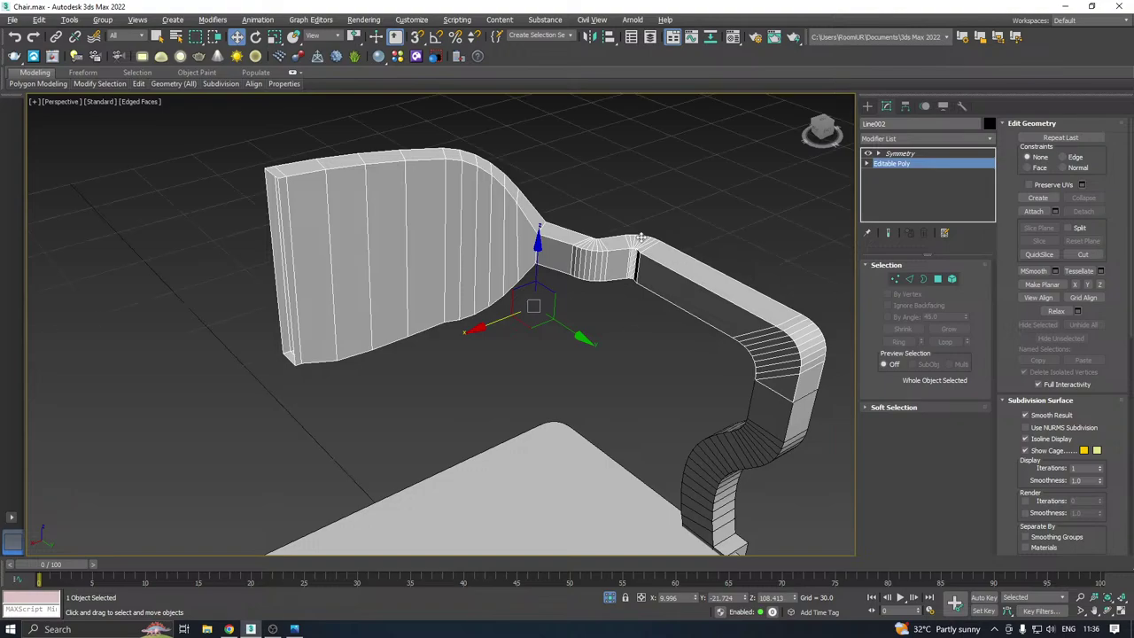
key(f)
middle_drag(490, 268, 824, 276)
key(p)
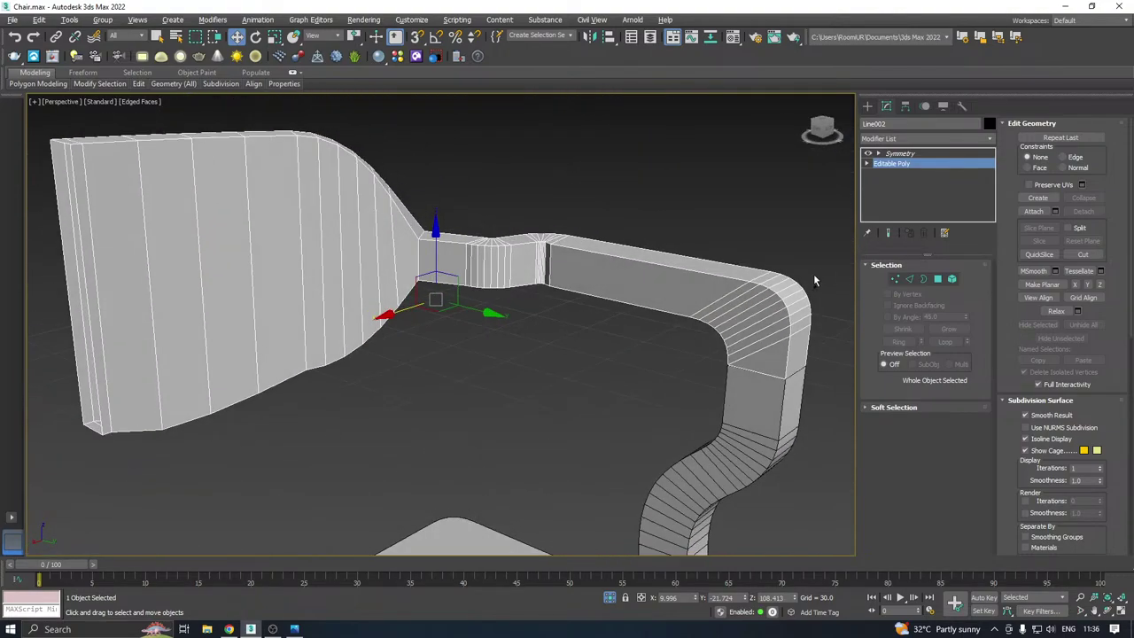
scroll(455, 266, up, 5)
click(896, 279)
alt+middle_drag(547, 321, 432, 353)
drag(432, 353, 448, 292)
alt+middle_drag(635, 310, 915, 286)
scroll(585, 333, down, 5)
scroll(505, 357, up, 4)
Select four alternating edge loops across the bend nearest the backrest and remove them
click(910, 279)
scroll(539, 354, up, 1)
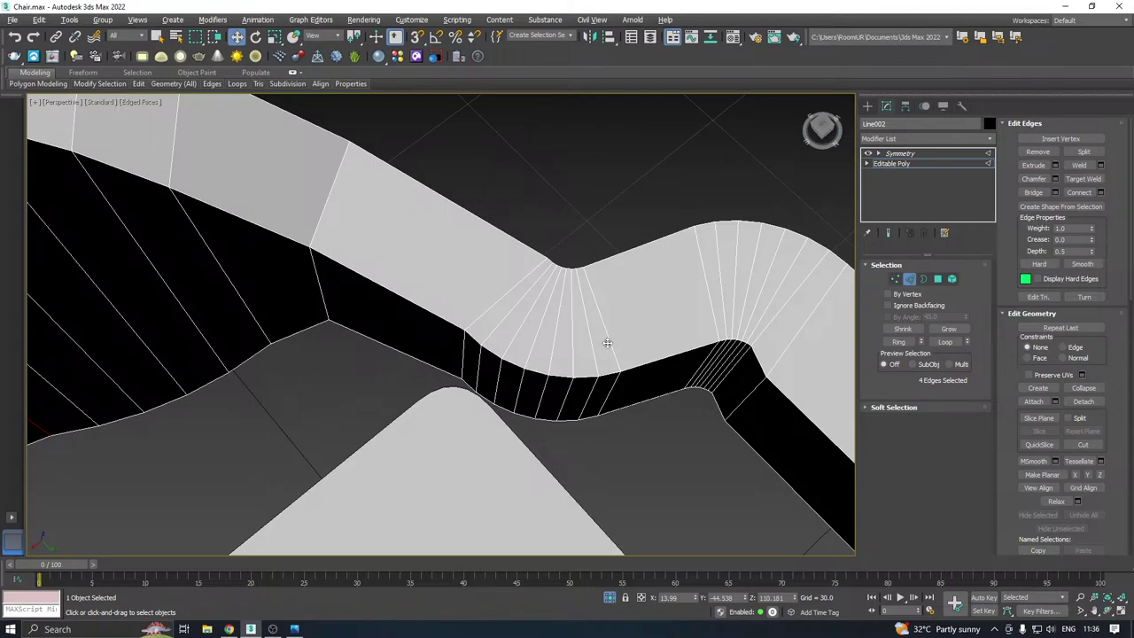
double_click(608, 343)
ctrl+double_click(573, 346)
ctrl+click(536, 336)
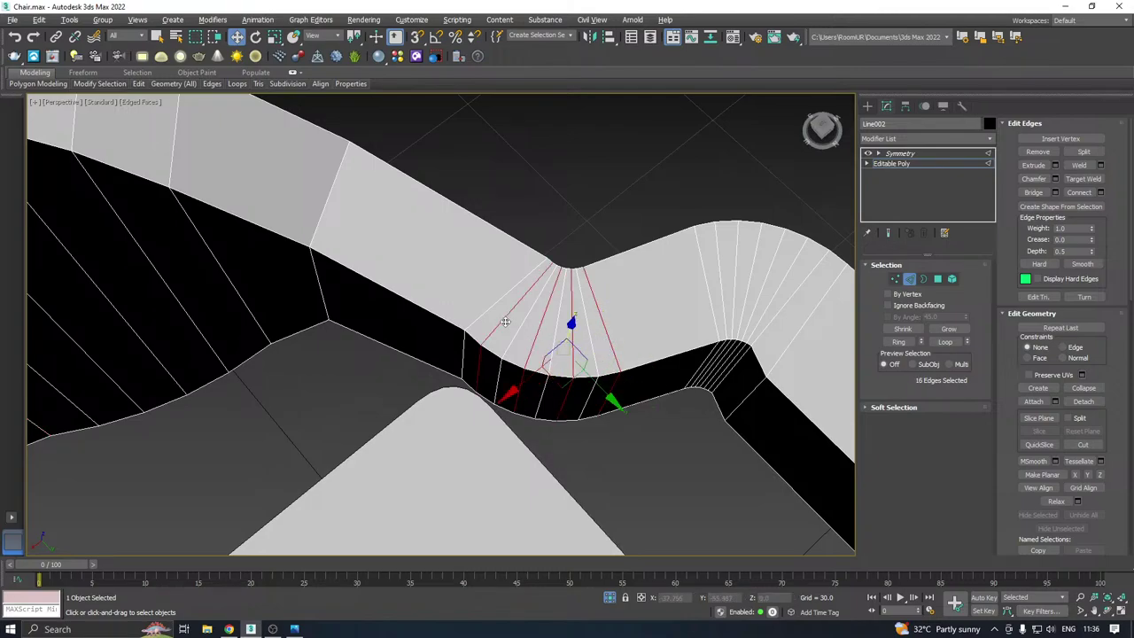
click(529, 324)
alt+middle_drag(529, 324, 582, 359)
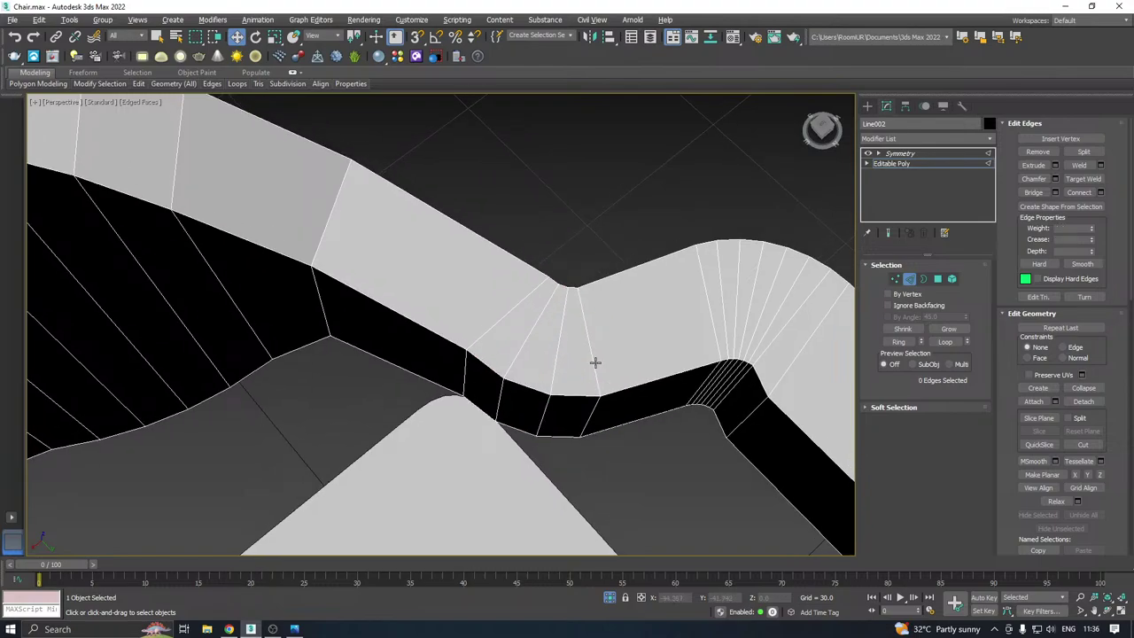
Remove three more edge loops from the bend nearest the backrest, keeping only the one at its middle
double_click(575, 364)
click(517, 357)
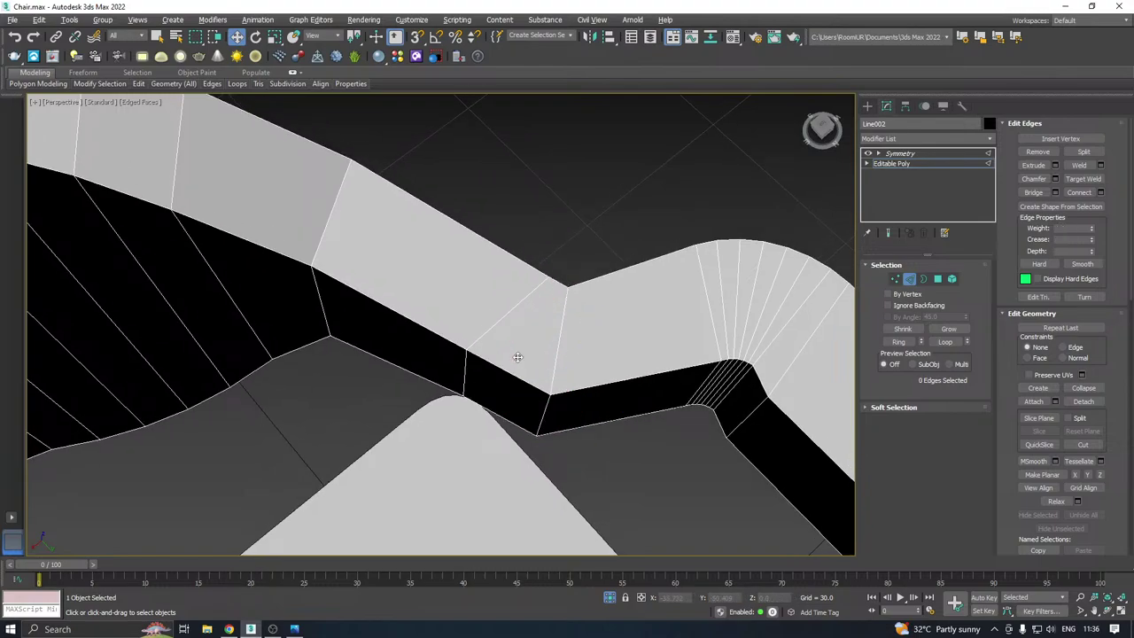
double_click(483, 334)
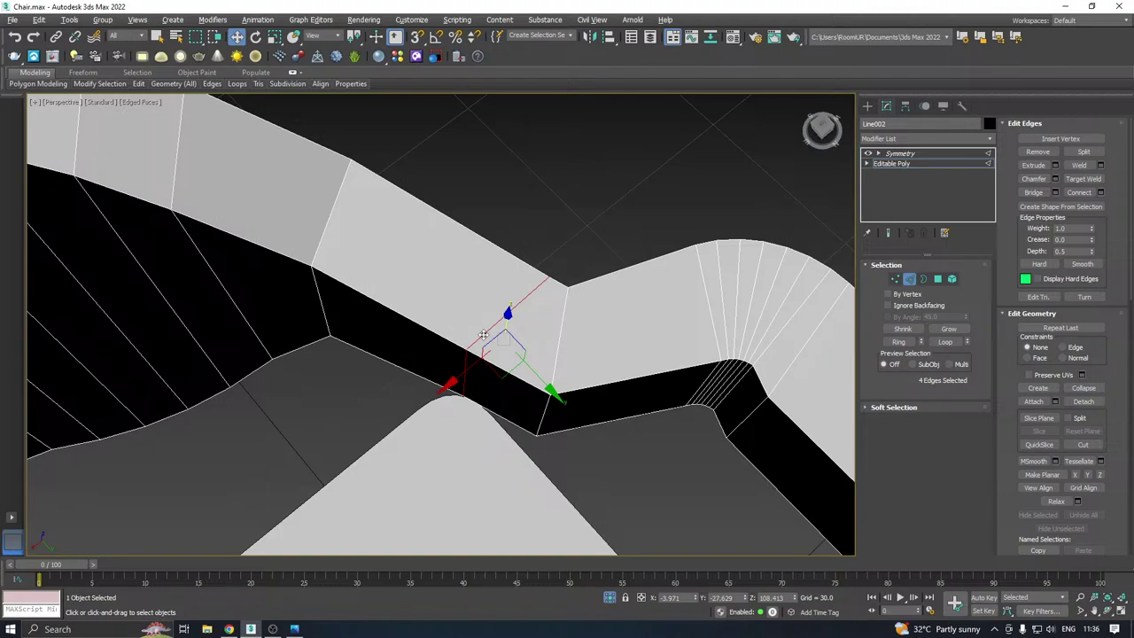
key(ctrl+BackSpace)
Try removing the bend's last edge loop to straighten the connection, and undo the removal
double_click(556, 347)
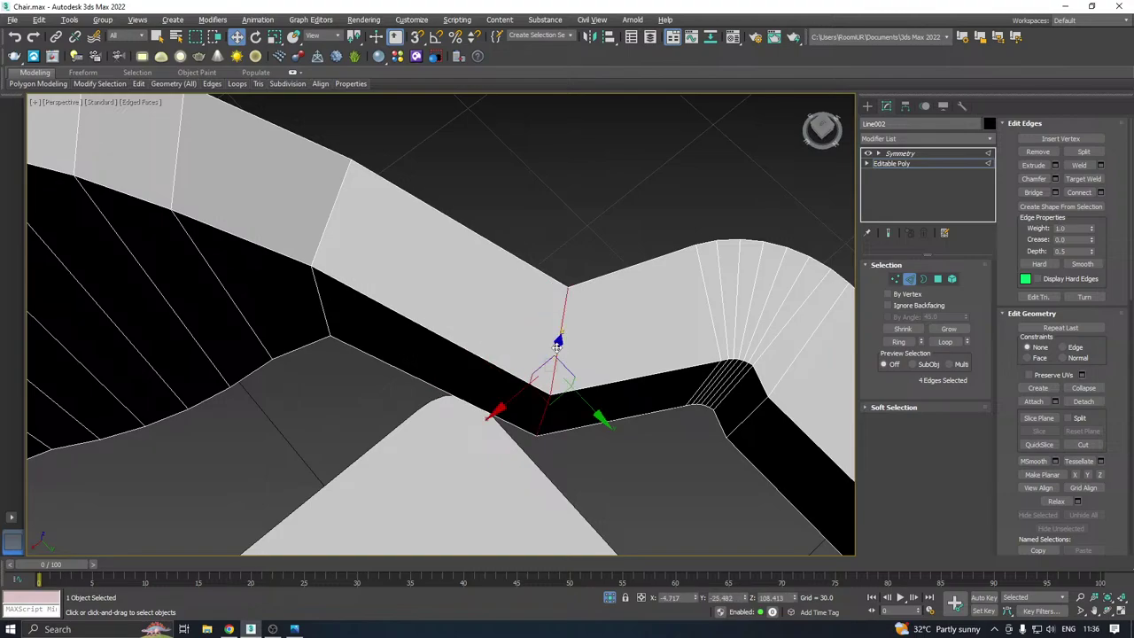
key(ctrl+BackSpace)
scroll(531, 329, down, 3)
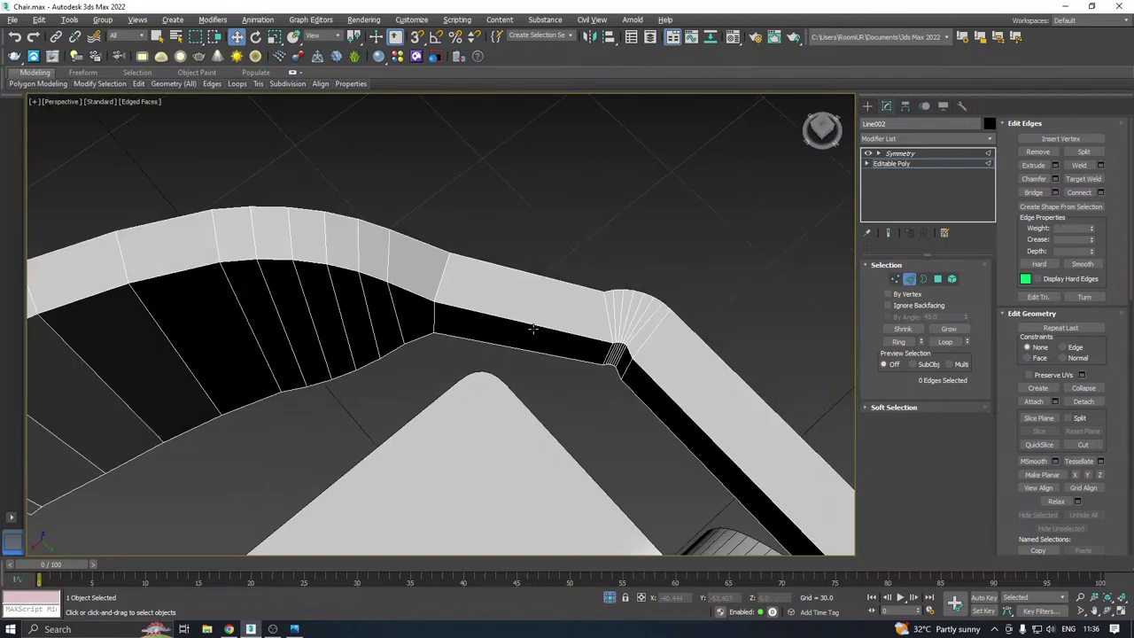
mouse_move(574, 327)
alt+middle_down()
mouse_move(568, 313)
mouse_move(557, 324)
alt+middle_up()
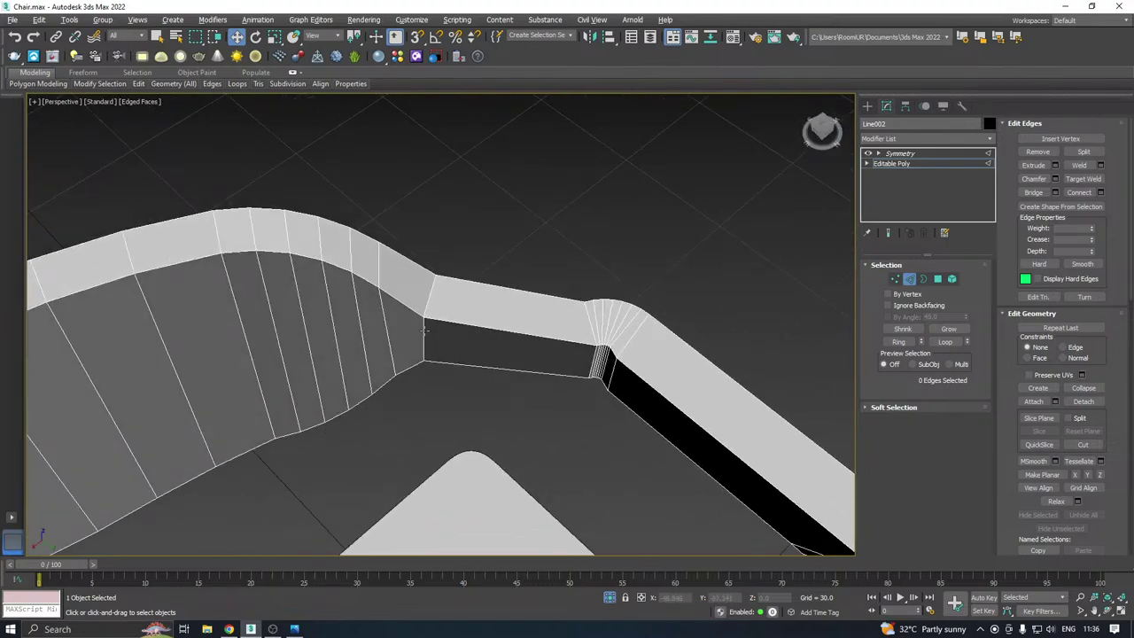
click(424, 331)
alt+middle_drag(425, 331, 497, 338)
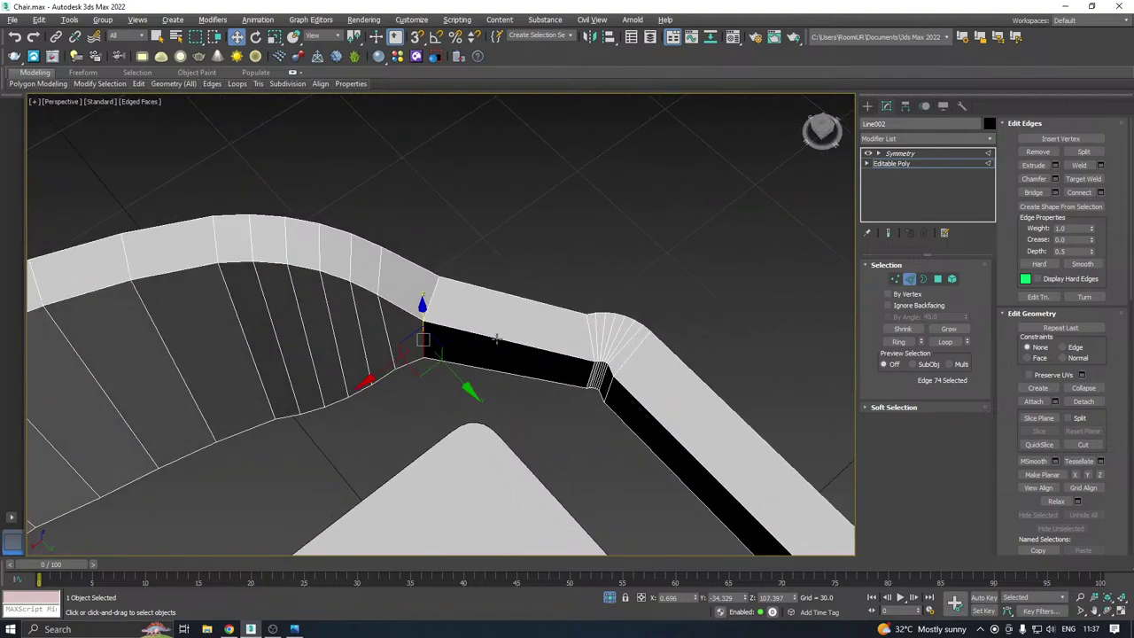
key(ctrl+z)
key(ctrl+z)
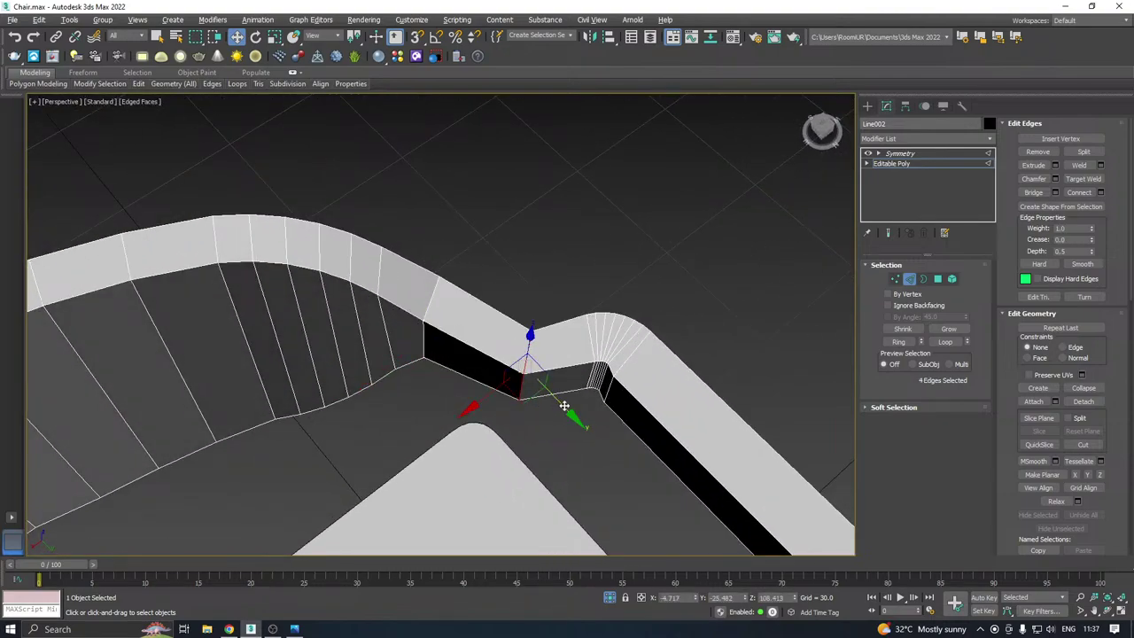
Move the bend's remaining edge loop to about X -7.37, Y -29.57 to soften the transition into the arm
drag(564, 406, 546, 387)
alt+middle_drag(545, 383, 414, 369)
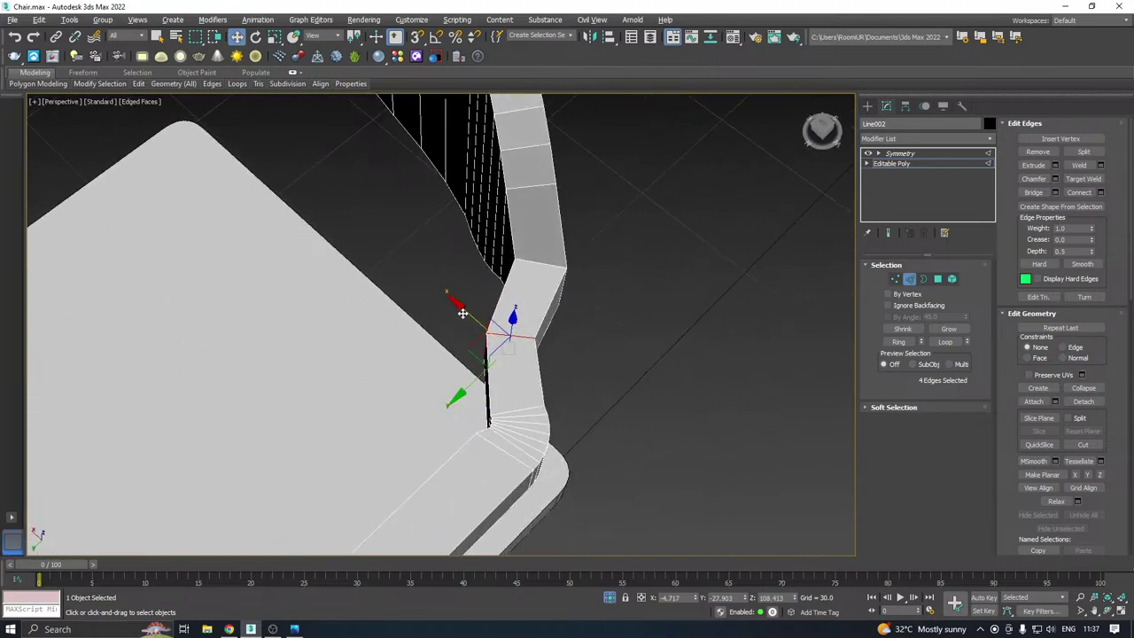
alt+middle_drag(499, 322, 523, 398)
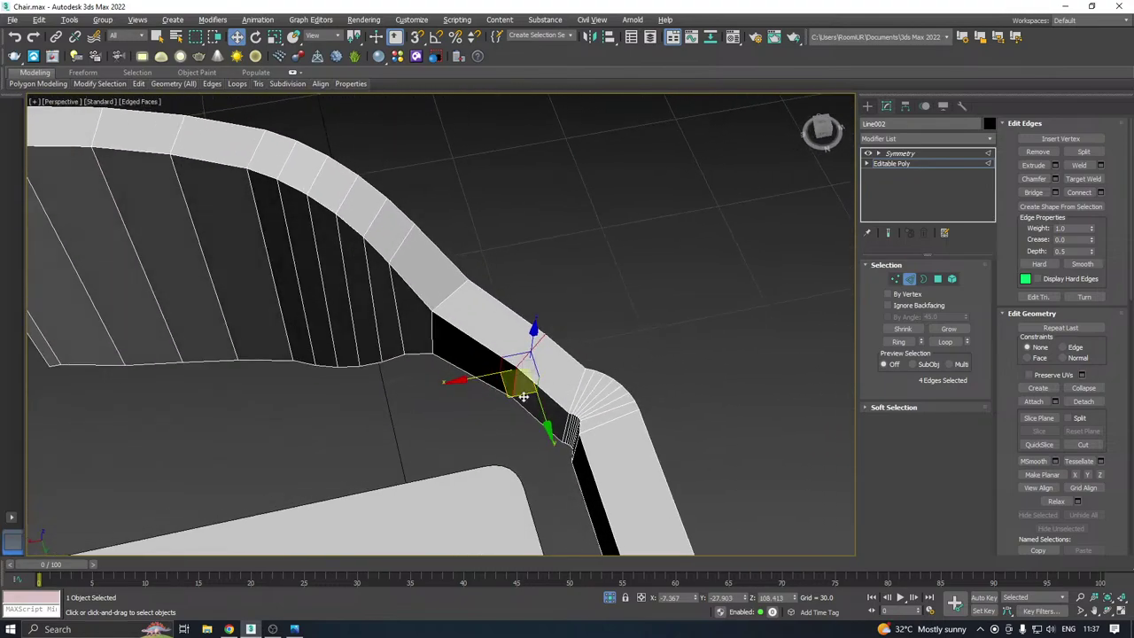
drag(541, 411, 532, 388)
alt+middle_drag(531, 388, 620, 346)
Raise the two upper vertices at the backrest's taper to about Z 114.58 and the next pair toward the arm to about Z 112.85
click(896, 279)
alt+middle_drag(532, 354, 592, 348)
drag(514, 348, 515, 345)
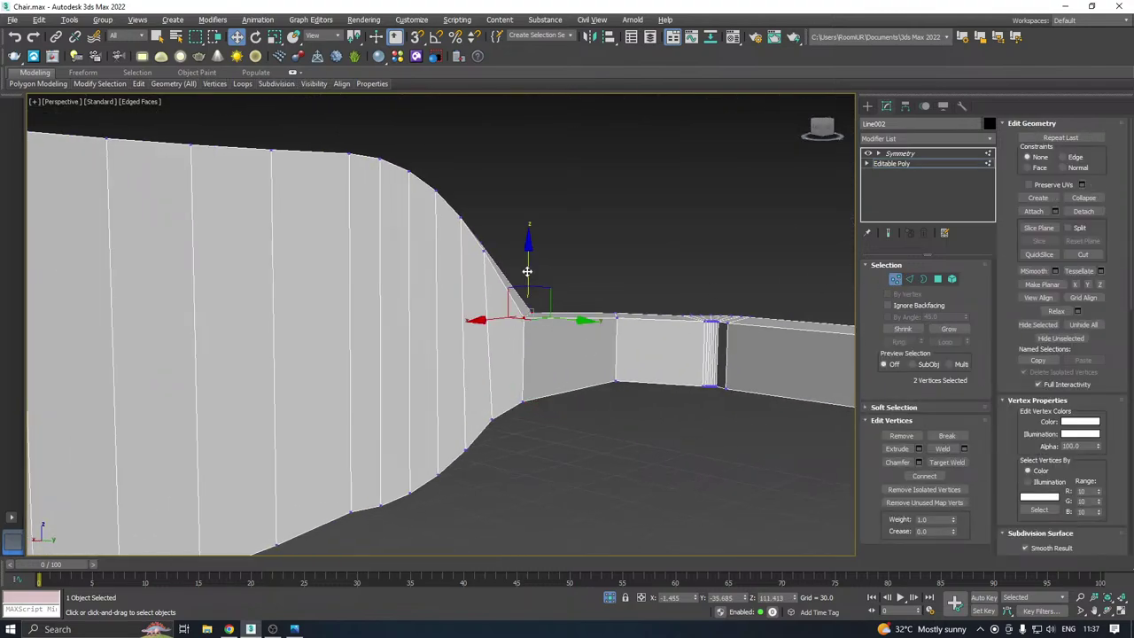
drag(527, 271, 528, 238)
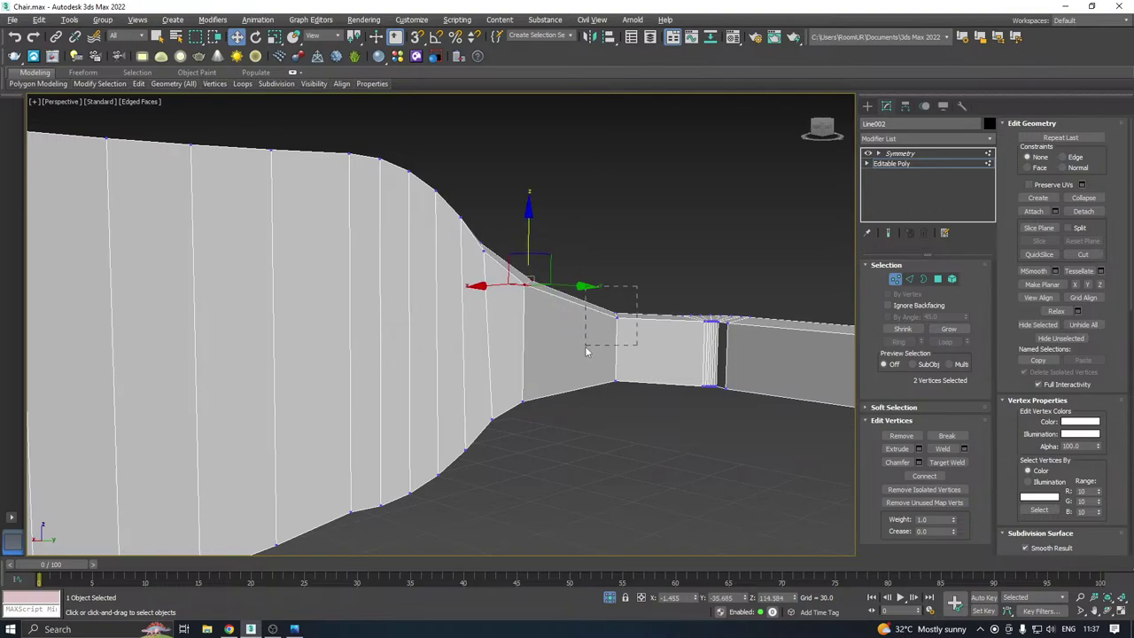
drag(586, 347, 585, 348)
mouse_move(616, 279)
mouse_down()
mouse_move(615, 256)
mouse_move(616, 266)
mouse_up()
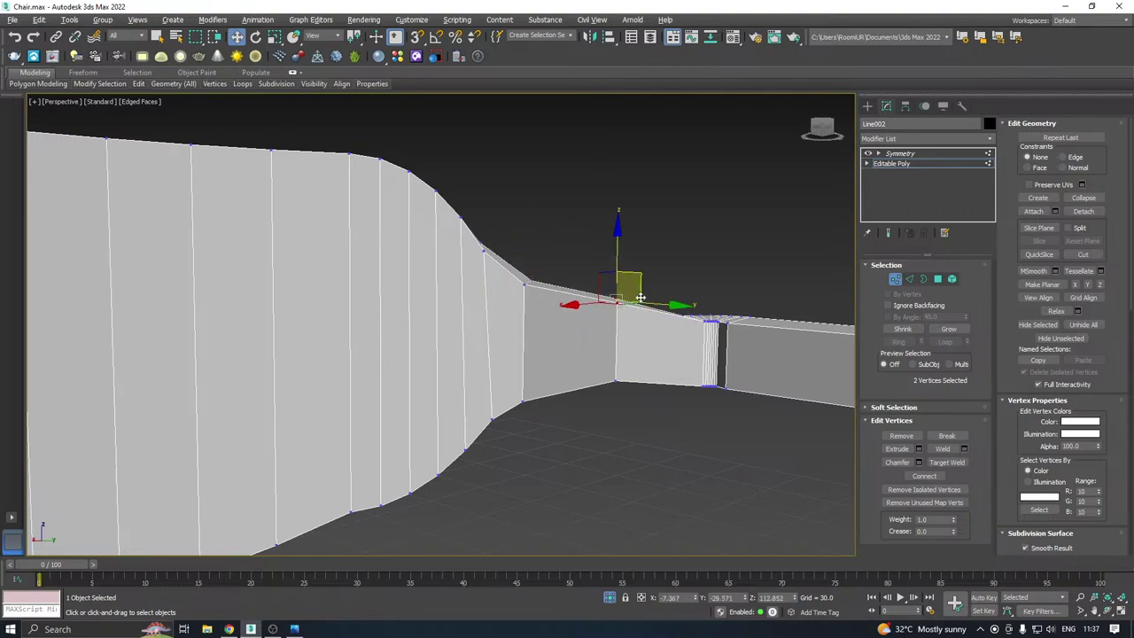
Lower the pair of bottom-edge vertices just inside the backrest's taper to about Z 100.36
alt+middle_drag(642, 355, 649, 299)
middle_drag(600, 344, 617, 358)
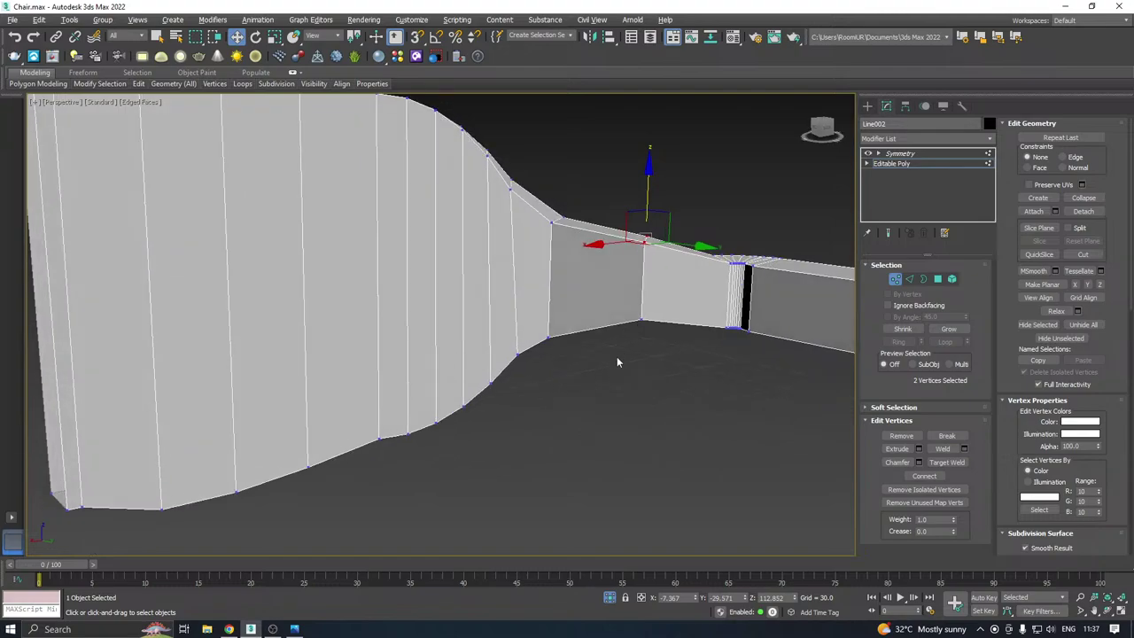
drag(618, 357, 653, 265)
drag(537, 362, 576, 302)
alt+middle_drag(576, 302, 547, 373)
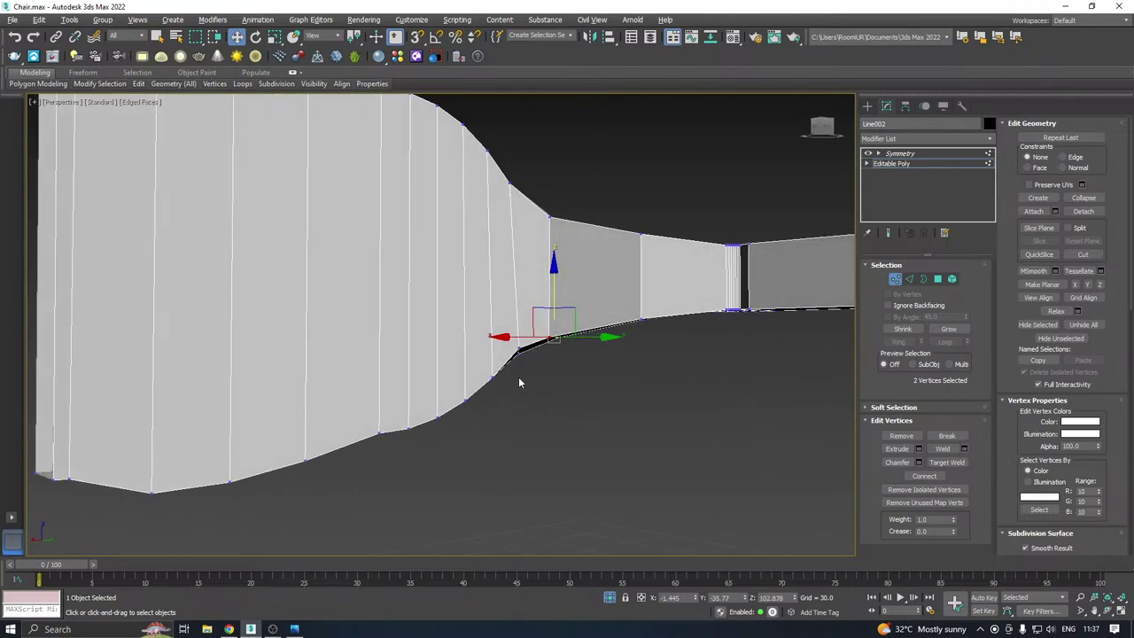
drag(536, 322, 524, 302)
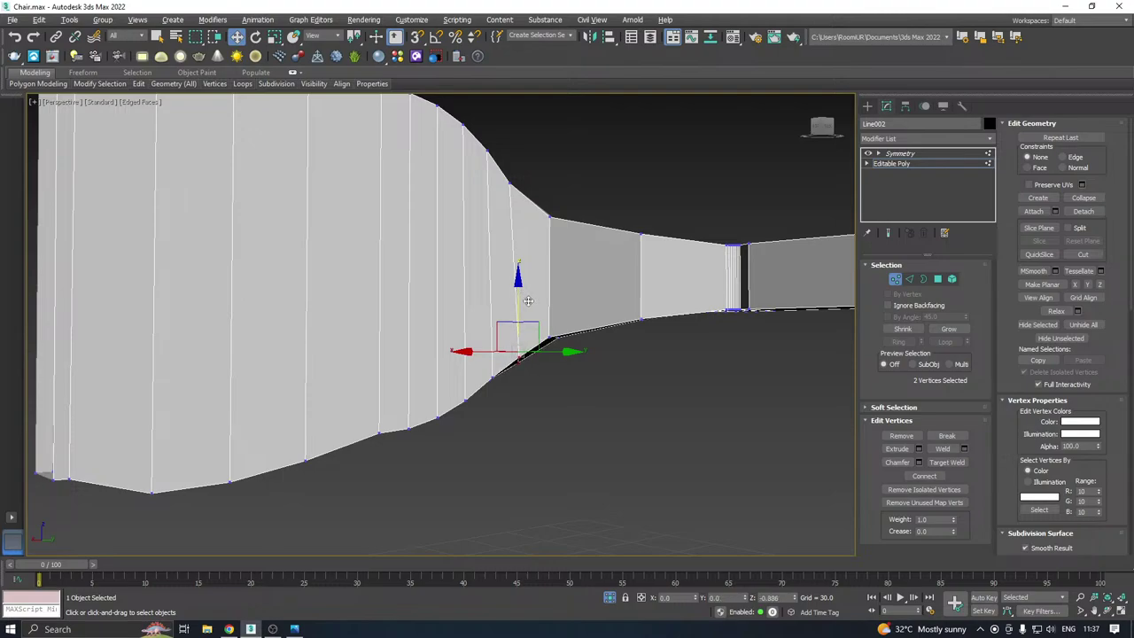
alt+middle_drag(591, 326, 553, 343)
alt+middle_drag(627, 299, 664, 276)
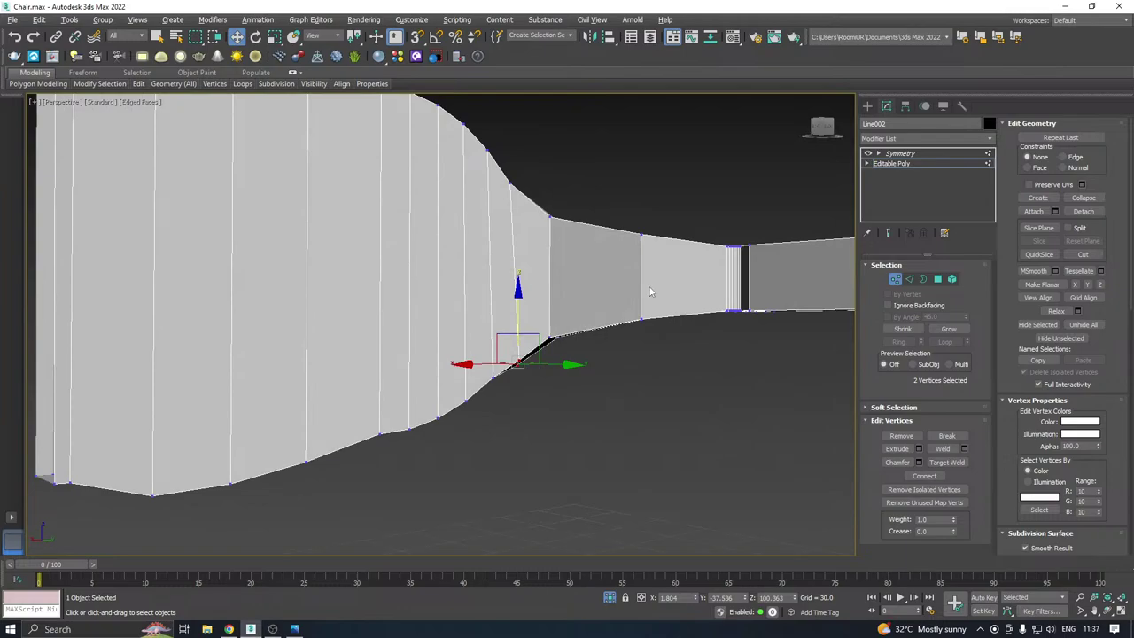
Examine the reshaped taper in the Left view and up close in perspective, around the bend into the armrest
key(l)
scroll(649, 291, down, 8)
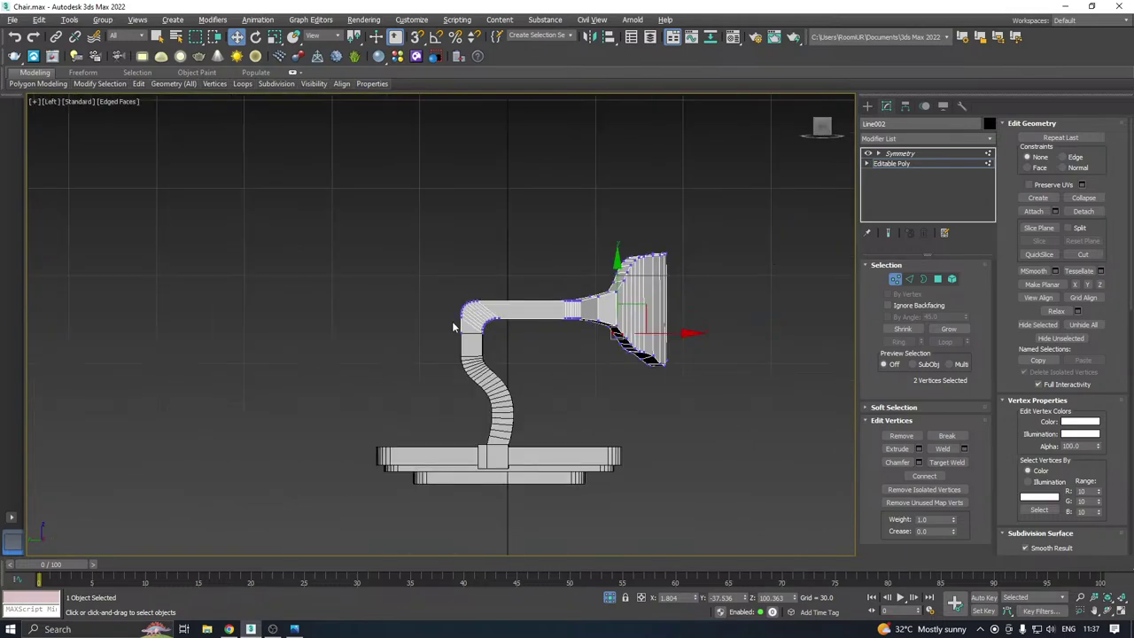
scroll(637, 320, up, 3)
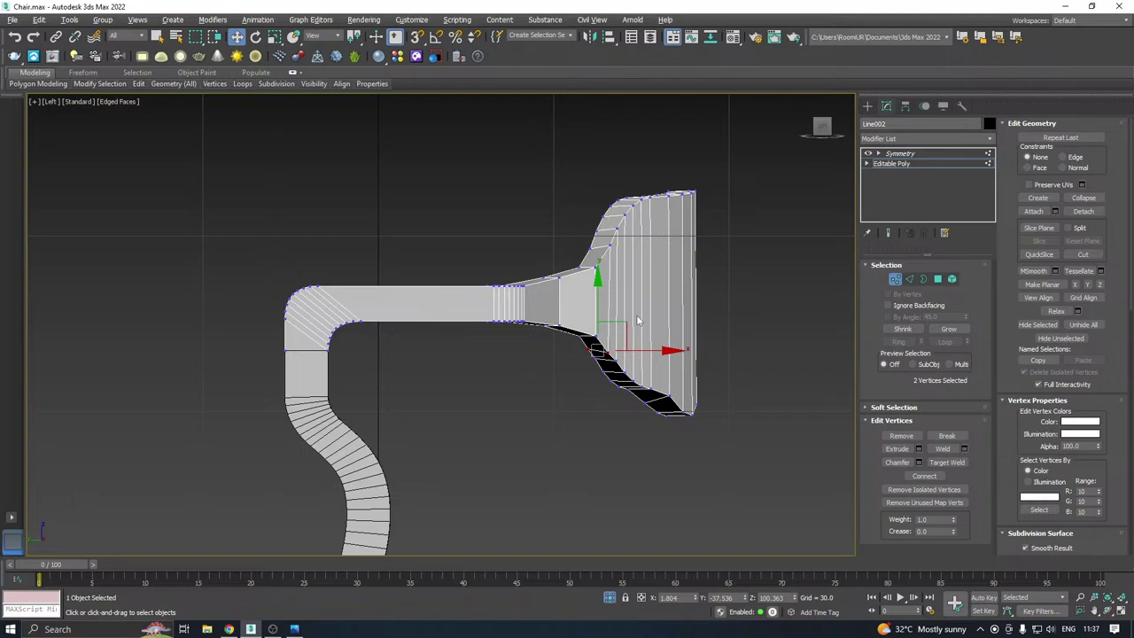
key(p)
alt+middle_drag(591, 343, 539, 400)
scroll(500, 337, up, 4)
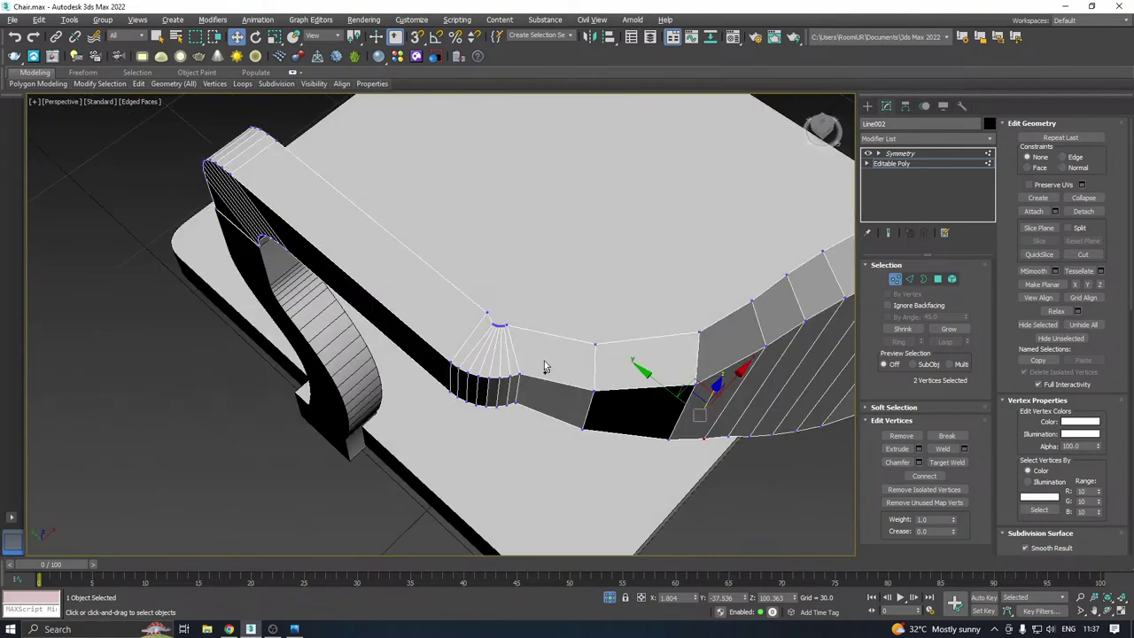
scroll(521, 377, up, 1)
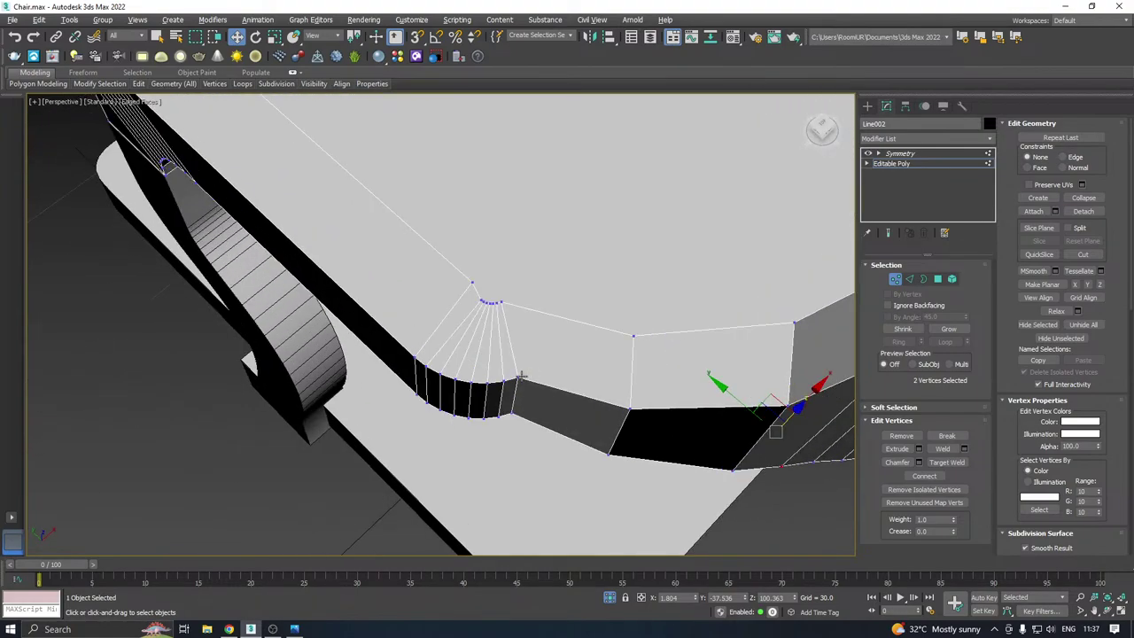
Remove the edge loop at the backrest end of the bend into the armrest, together with its vertices
click(910, 279)
click(513, 352)
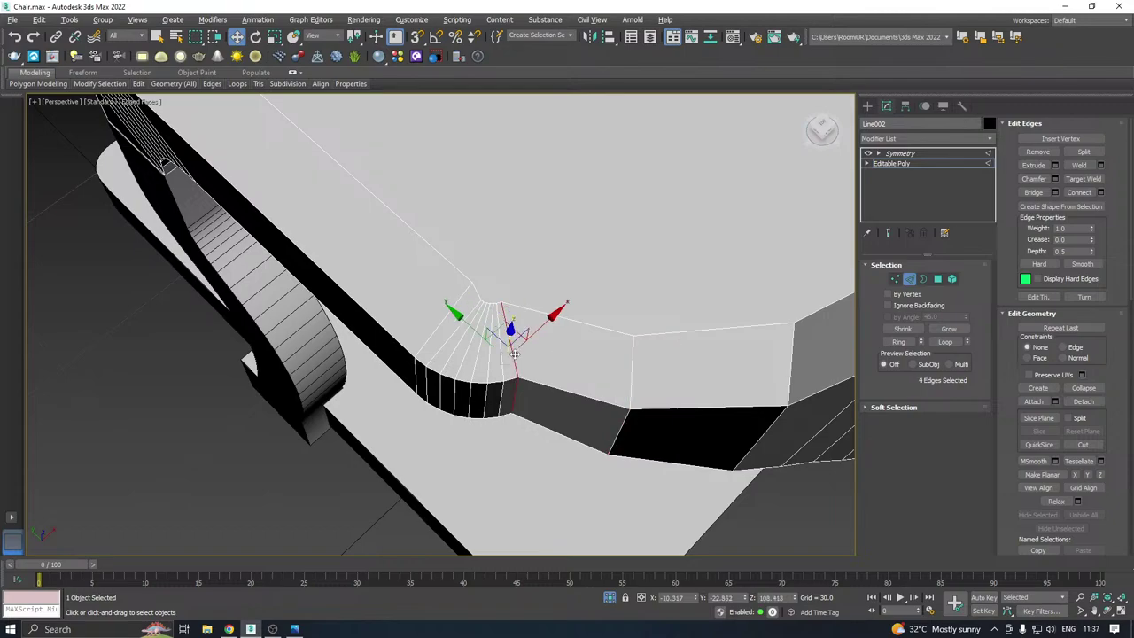
key(ctrl+BackSpace)
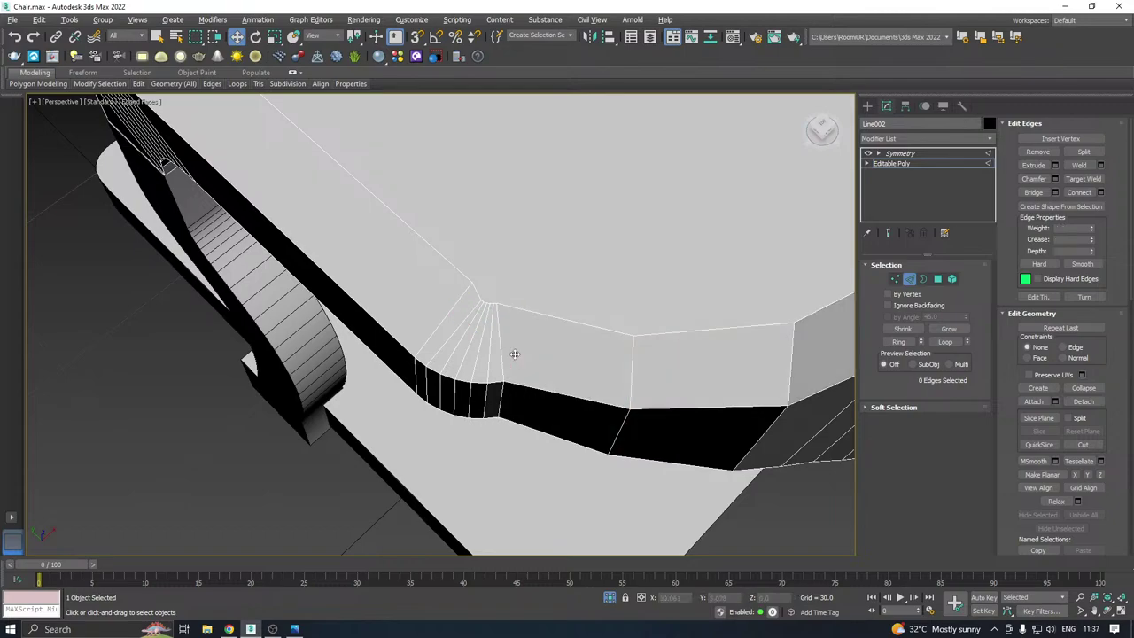
Move the vertical edge on the inner side of the bend along Y to about -25.24
middle_drag(533, 365, 552, 387)
click(520, 418)
double_click(520, 418)
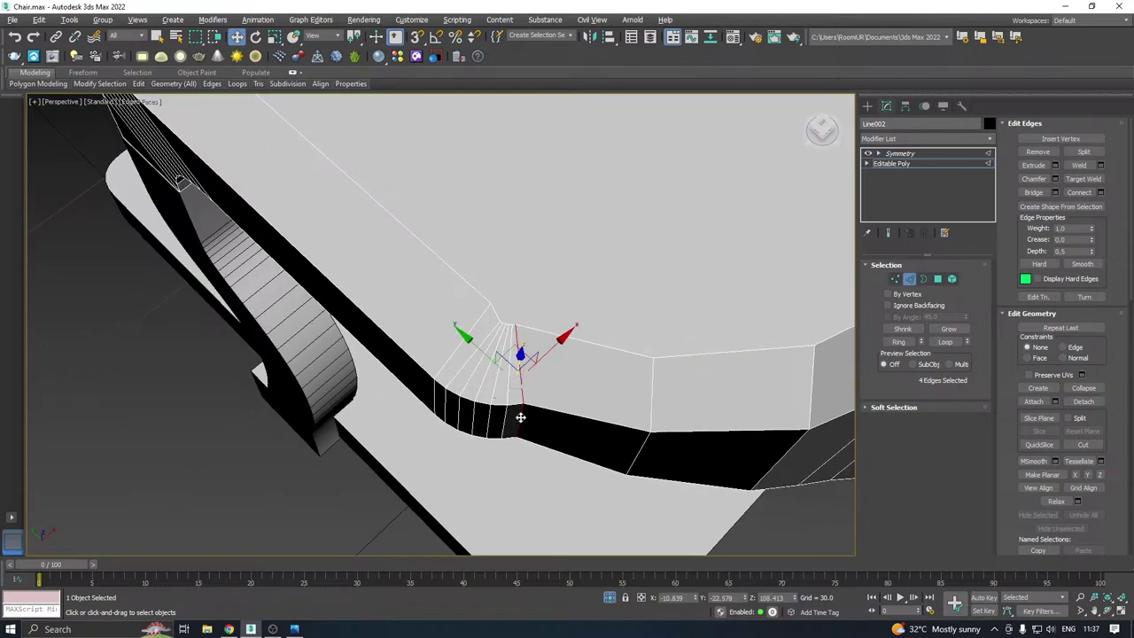
click(520, 418)
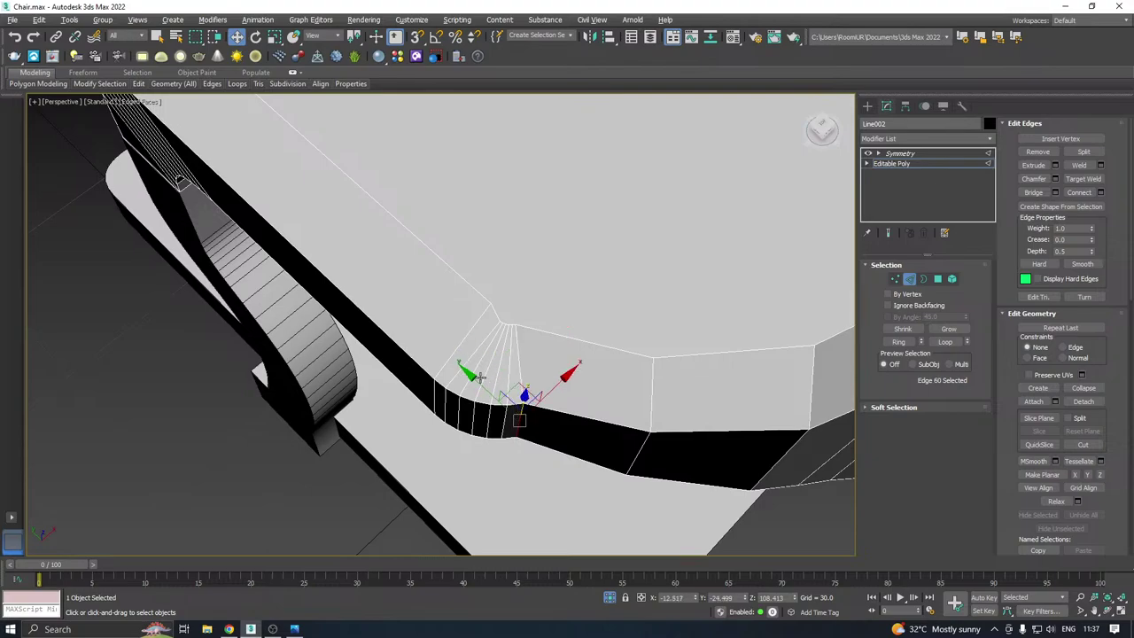
drag(477, 379, 570, 393)
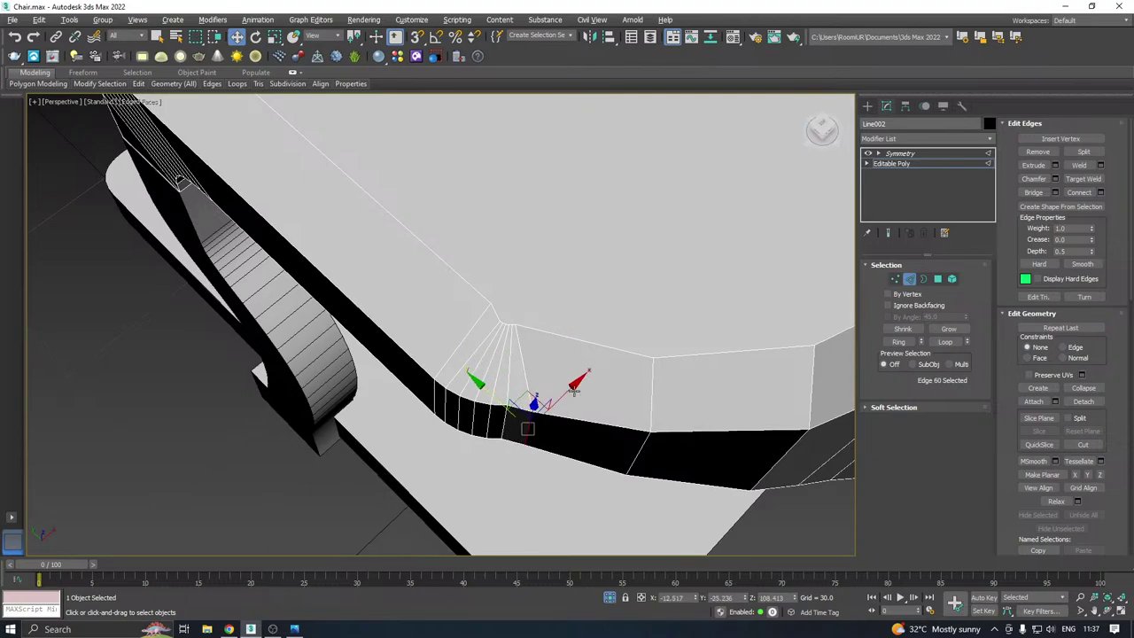
click(568, 391)
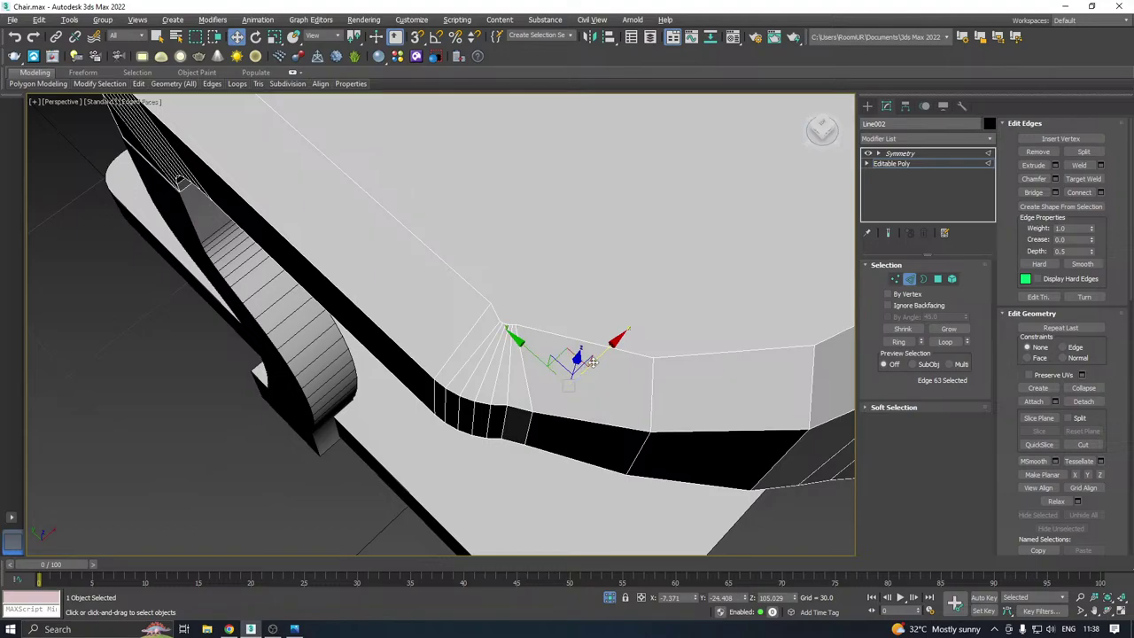
Shift the short top edge across the start of the backrest's taper along Y to about -36.35
alt+middle_drag(593, 362, 658, 410)
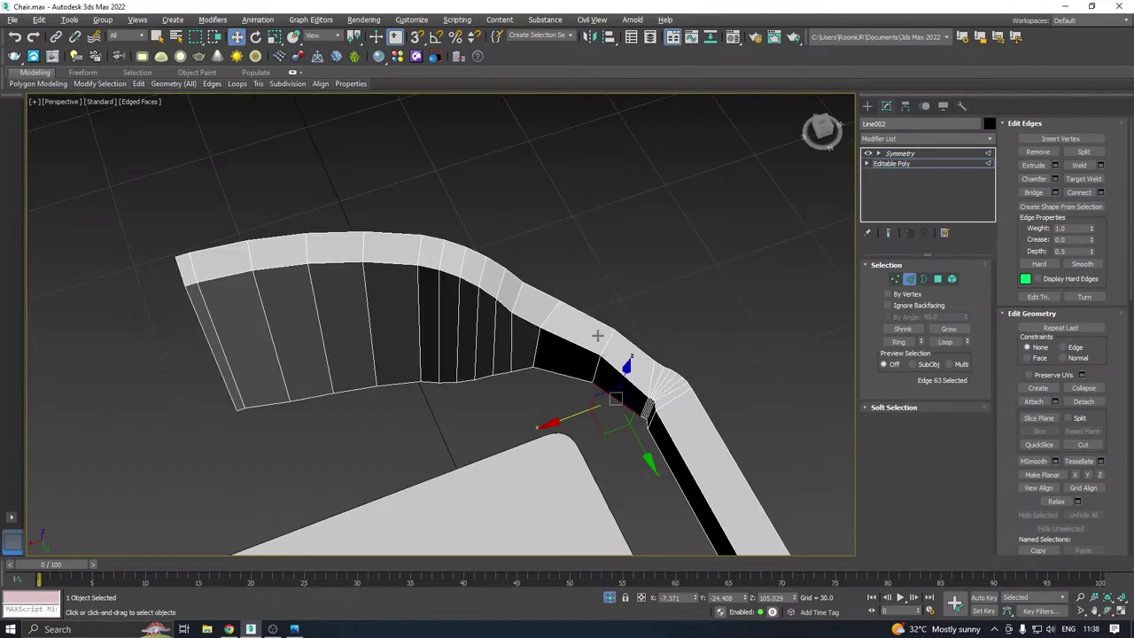
alt+middle_drag(600, 334, 593, 281)
click(517, 292)
alt+middle_drag(516, 293, 555, 308)
drag(557, 296, 575, 296)
alt+middle_drag(575, 296, 547, 303)
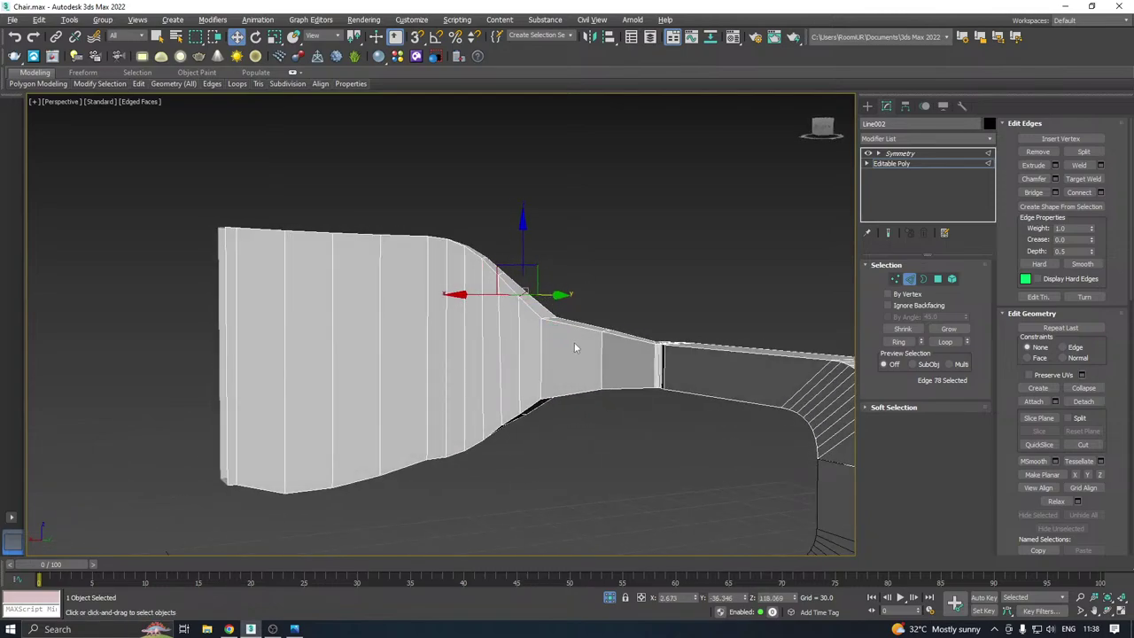
alt+middle_drag(583, 349, 791, 262)
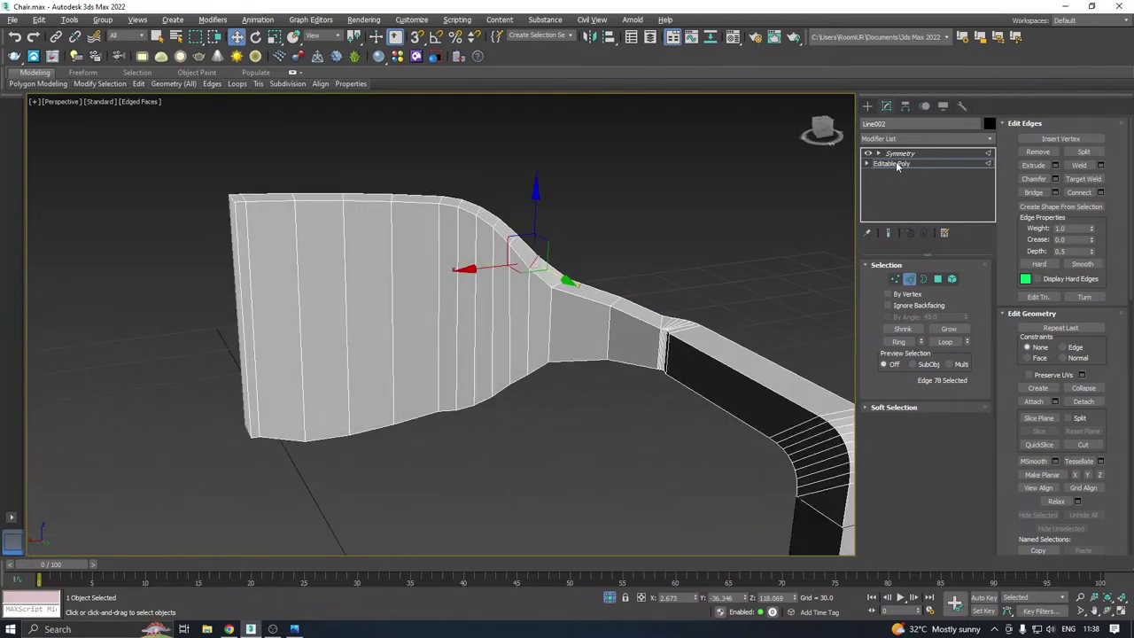
Examine the whole mirrored chair with the Symmetry modifier's result shown
click(897, 166)
click(895, 155)
scroll(563, 245, down, 5)
alt+middle_drag(609, 256, 564, 252)
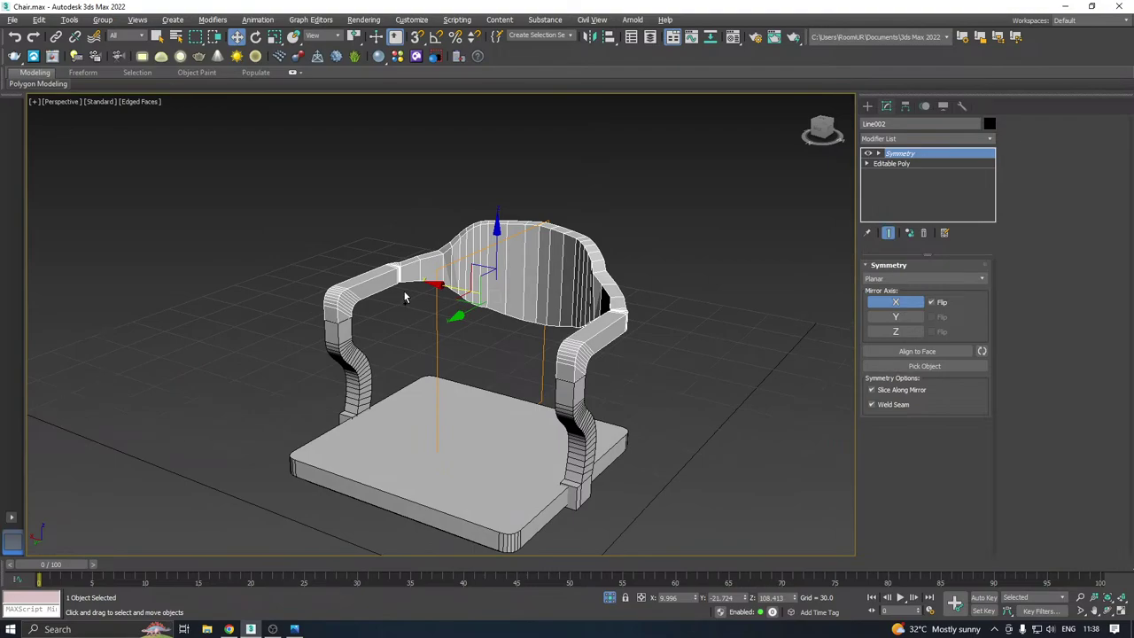
alt+middle_drag(403, 297, 545, 285)
scroll(526, 272, up, 5)
Add a vertical edge loop with Swift Loop midway between the two loops at the narrow end of the Editable Poly's taper
click(892, 164)
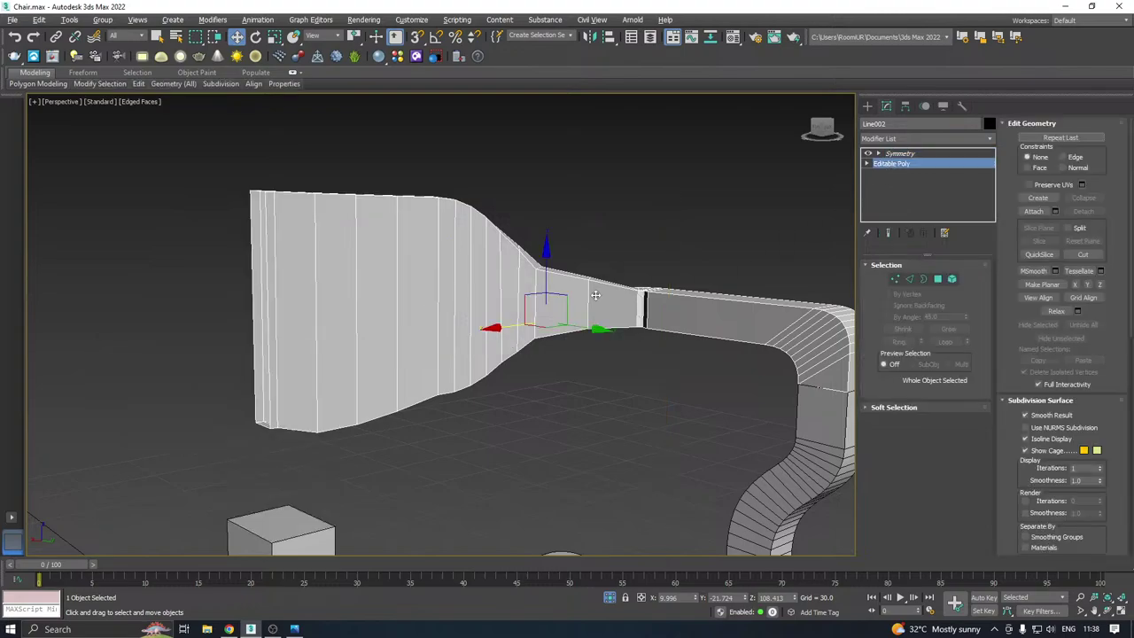
alt+middle_drag(591, 335, 584, 308)
scroll(545, 351, up, 3)
alt+middle_drag(618, 348, 624, 364)
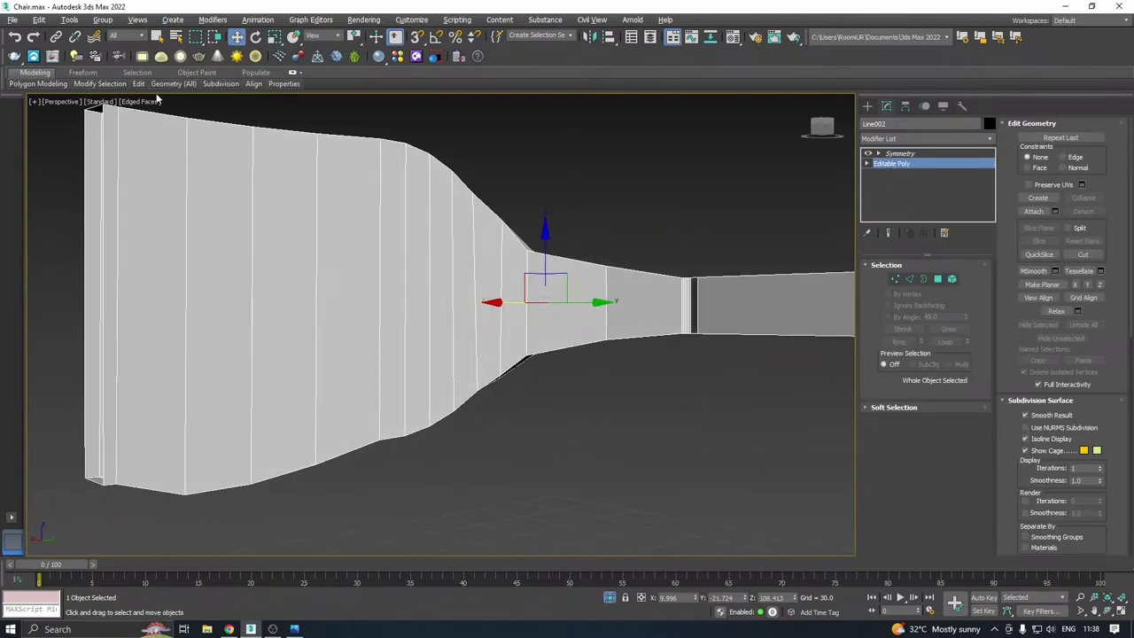
mouse_move(151, 94)
click(237, 111)
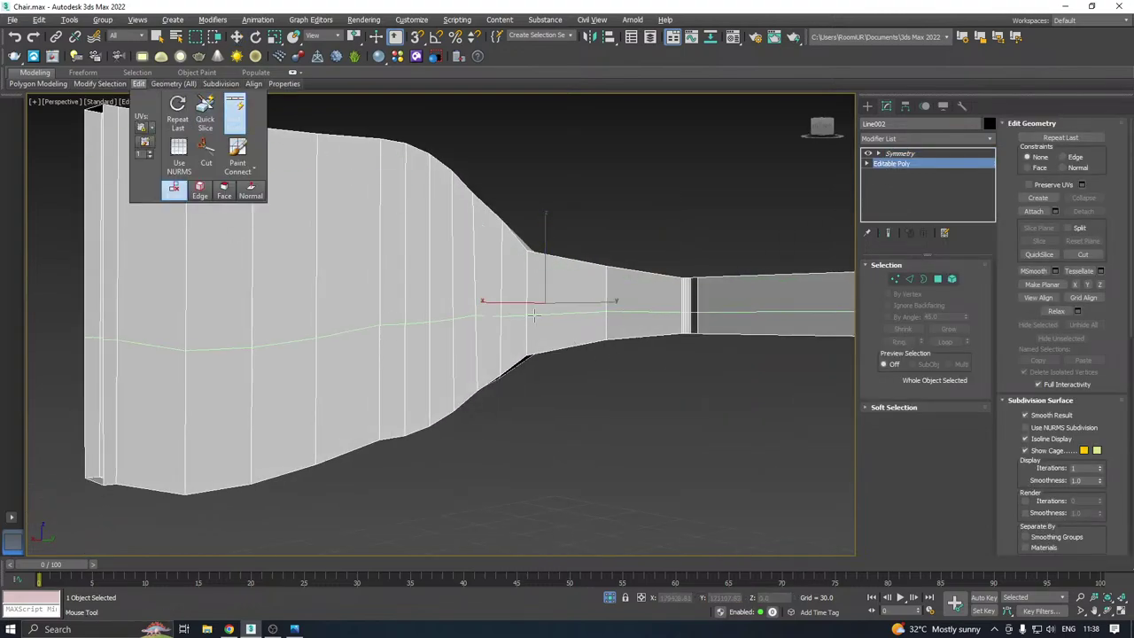
key(w)
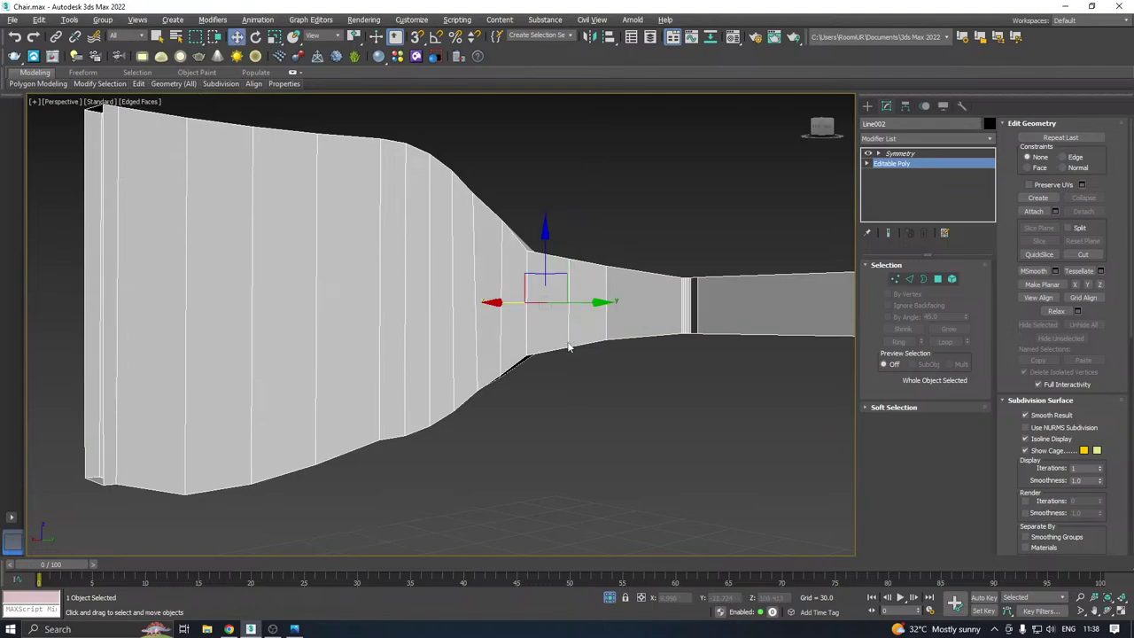
Lower the bottom vertices of the new loop and its two neighbouring loops slightly to smooth the taper's underside
click(895, 280)
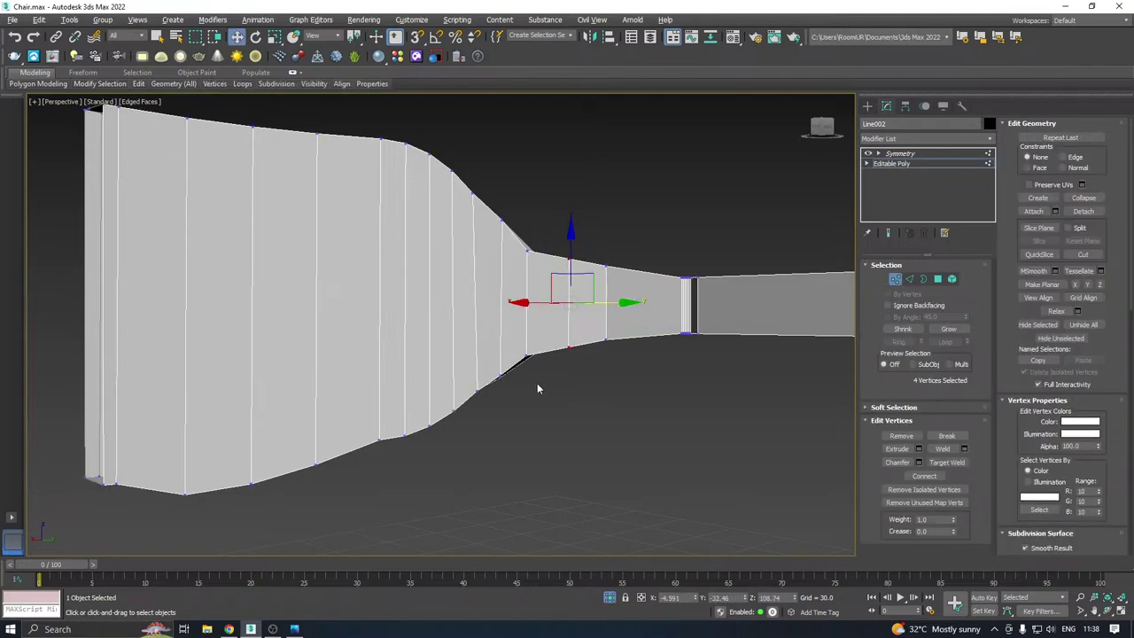
drag(589, 321, 588, 323)
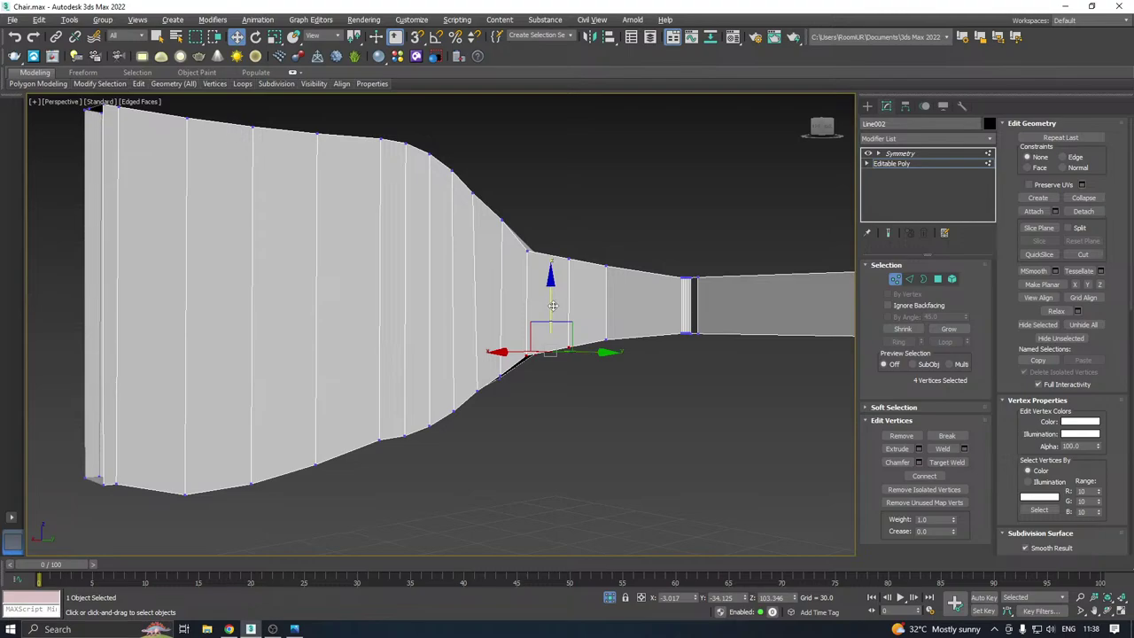
click(593, 397)
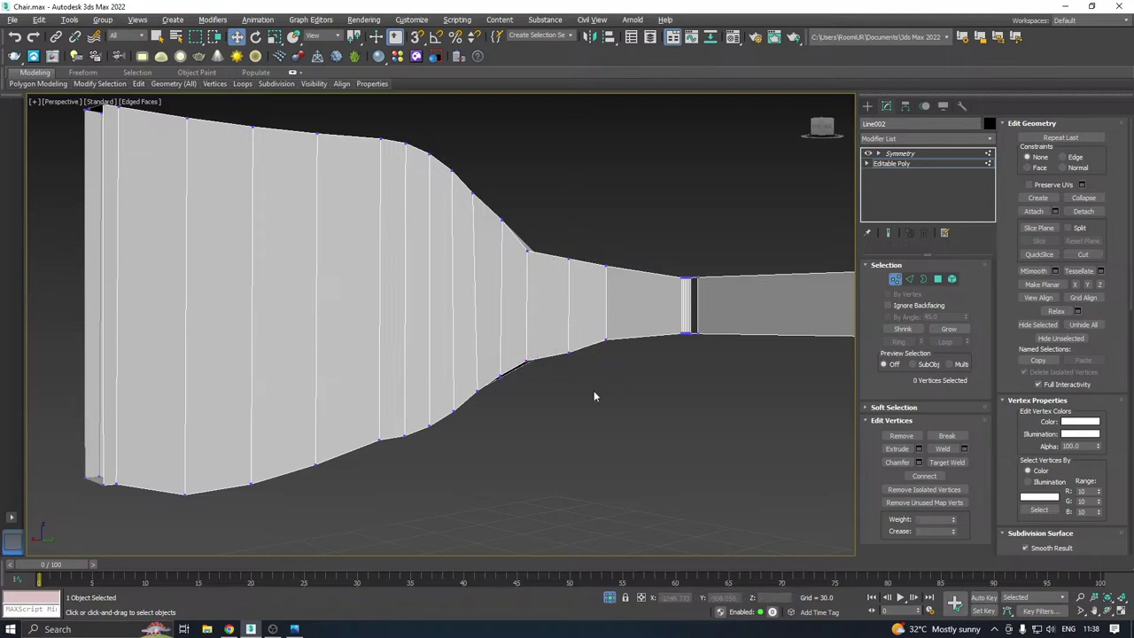
drag(620, 332, 621, 332)
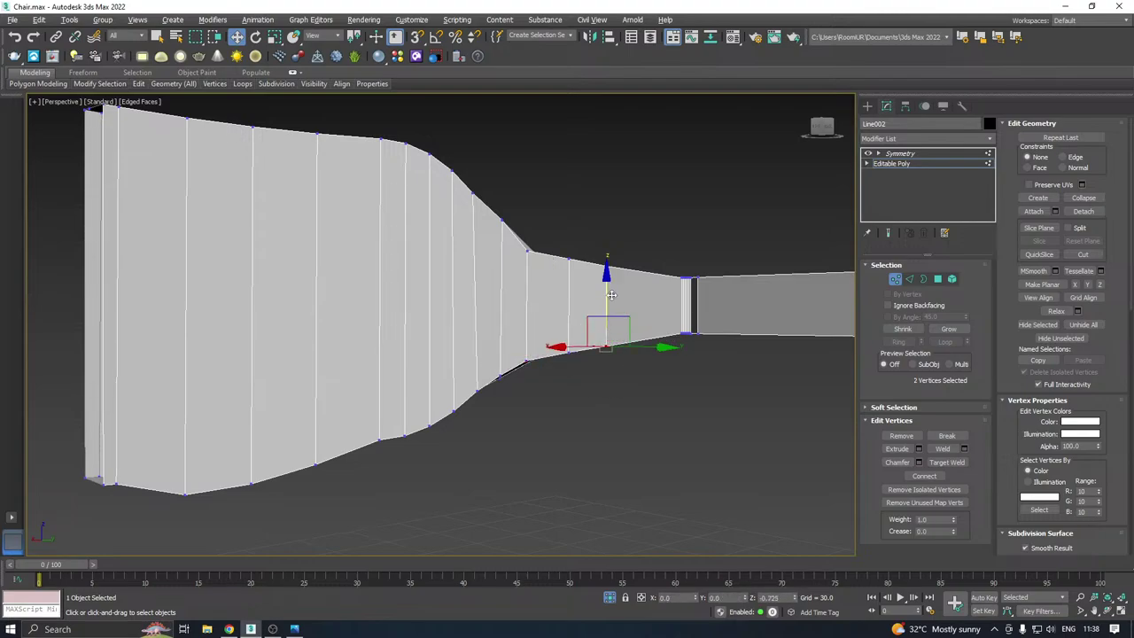
Raise the top vertex pair on the backrest side of the new loop, and the new loop's top pair to about Z 114.06
middle_drag(614, 296, 585, 285)
drag(521, 308, 520, 309)
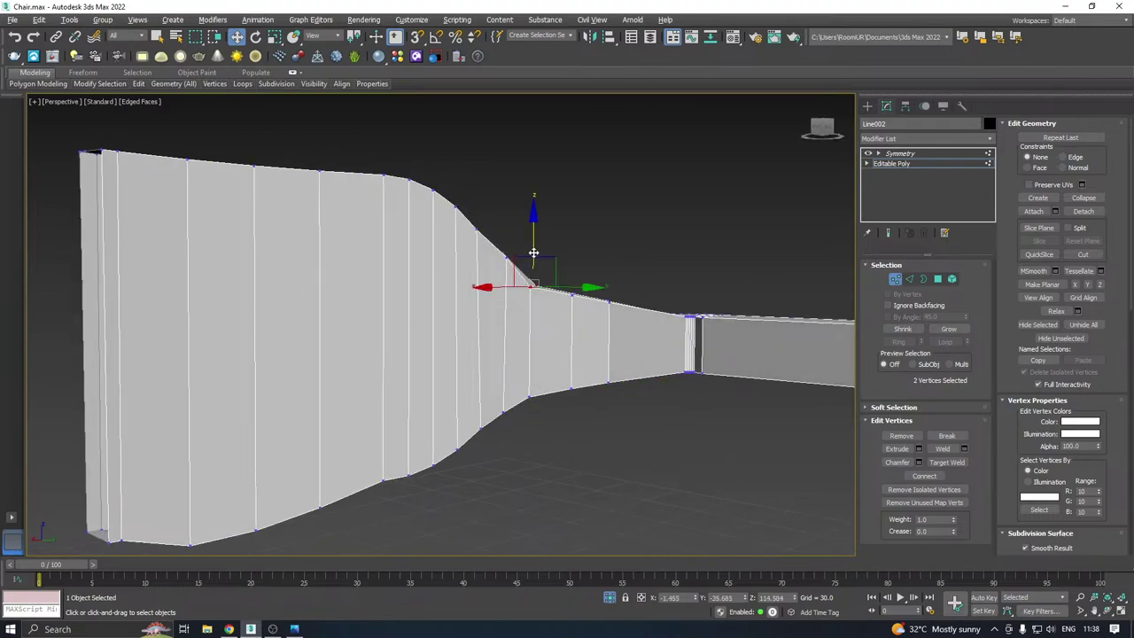
drag(534, 252, 573, 310)
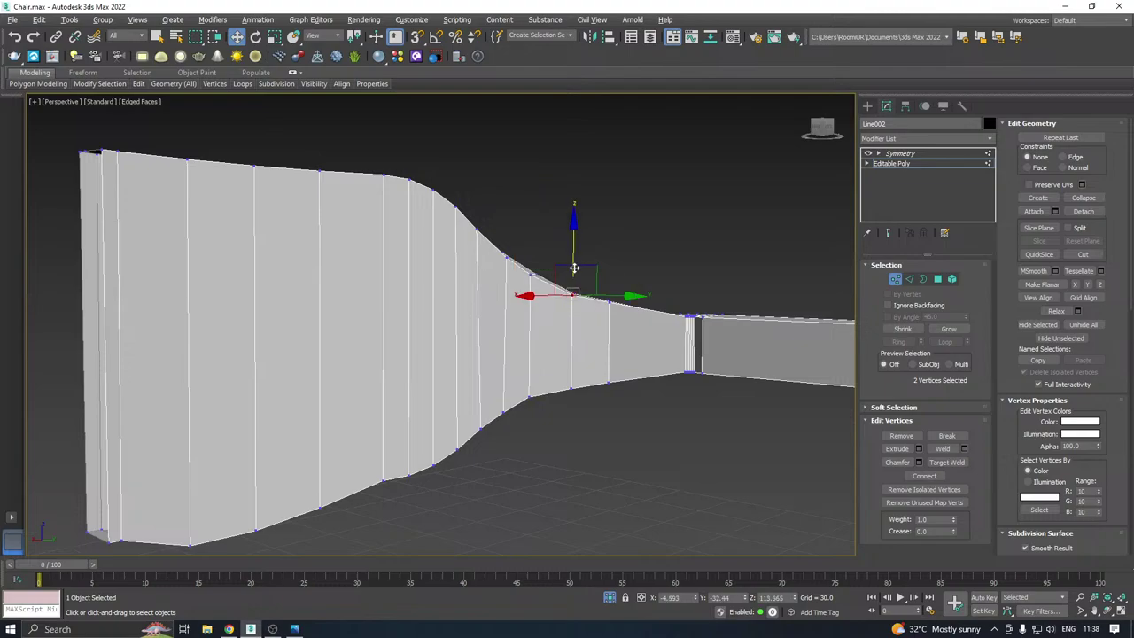
drag(572, 255, 572, 254)
Lower the bottom vertex pair on the backrest side of the new loop to about Z 101.89
middle_drag(556, 324, 567, 276)
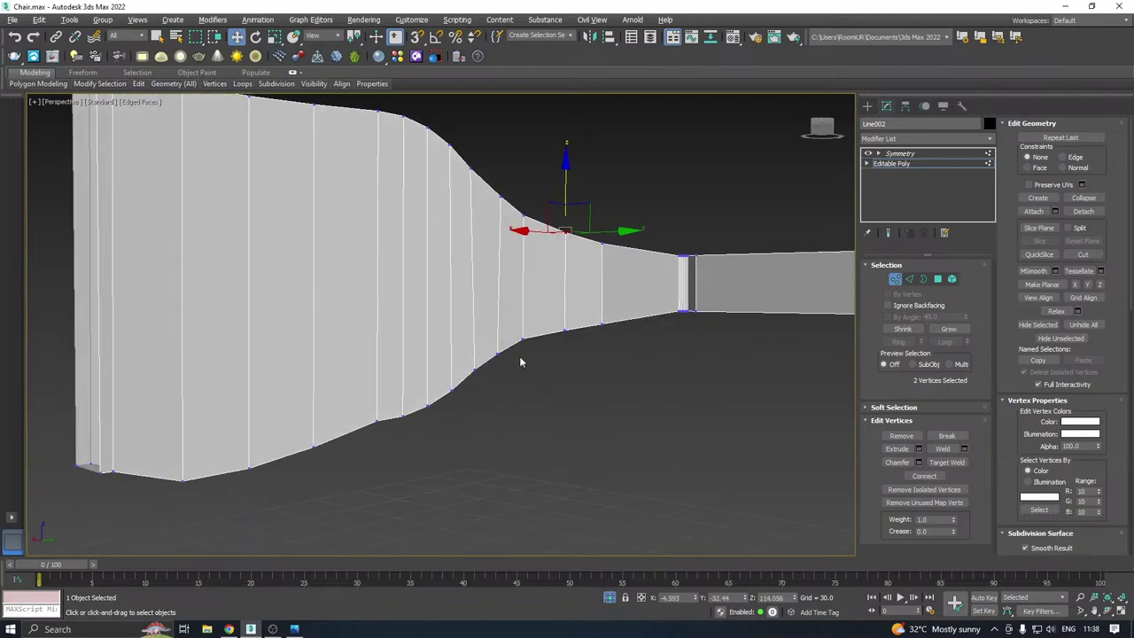
click(520, 344)
drag(526, 277, 512, 346)
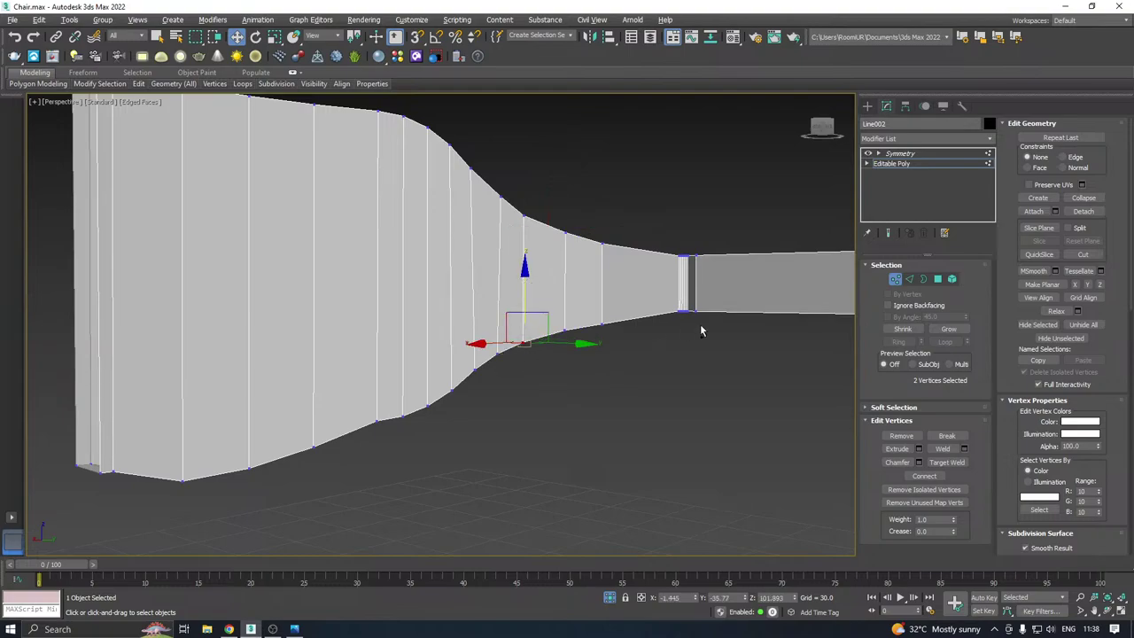
Move the inner top vertex at the kink in the taper to about X 3.50, Y -35.62
alt+middle_drag(700, 330, 615, 358)
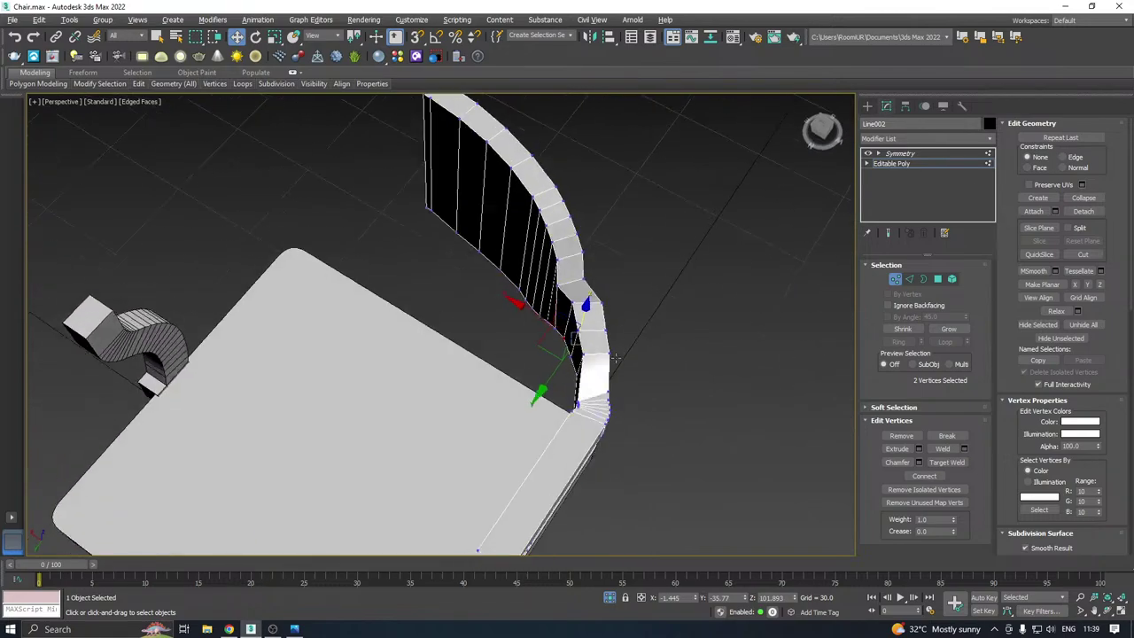
scroll(611, 359, up, 4)
click(532, 286)
scroll(523, 299, up, 1)
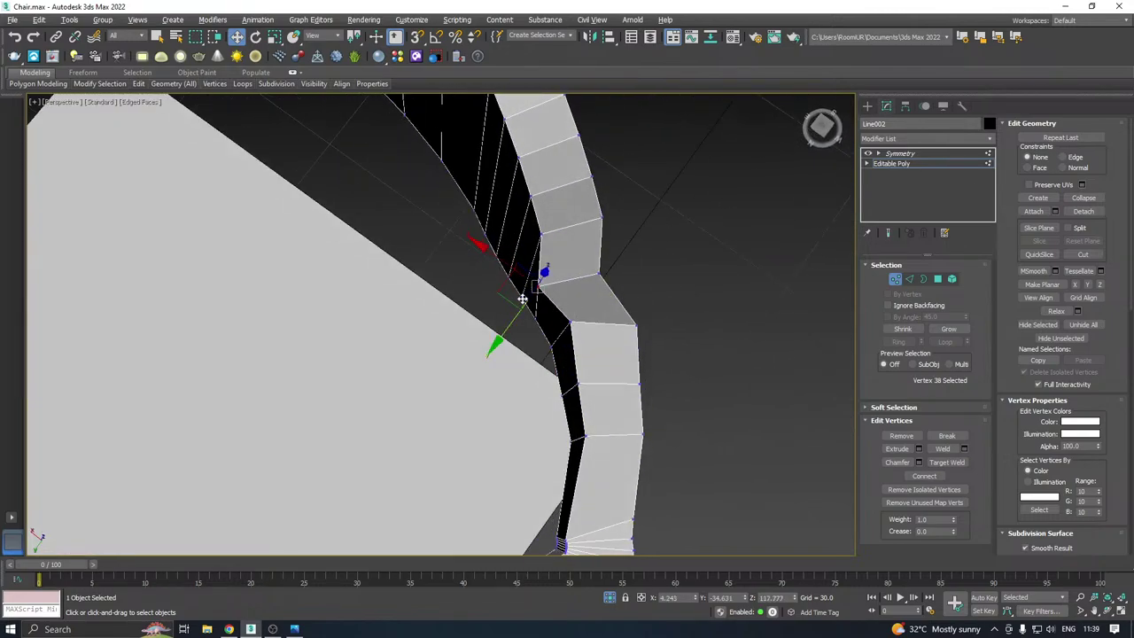
drag(500, 263, 520, 272)
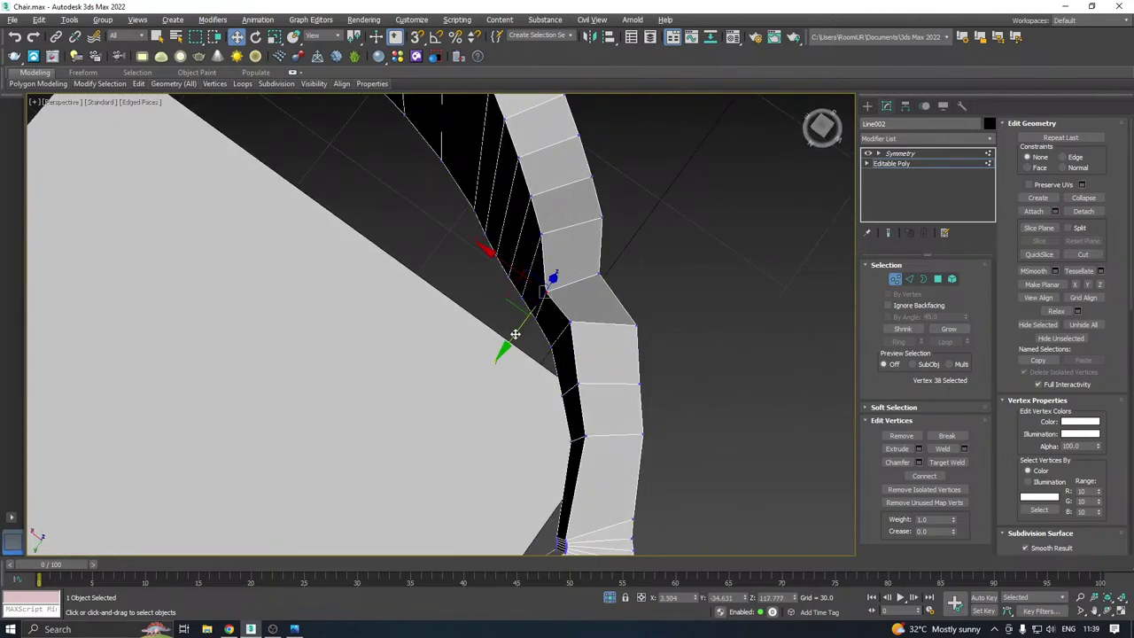
drag(516, 334, 529, 324)
Reposition the outer vertex of the same top edge to follow the backrest's curve
alt+middle_drag(611, 306, 577, 289)
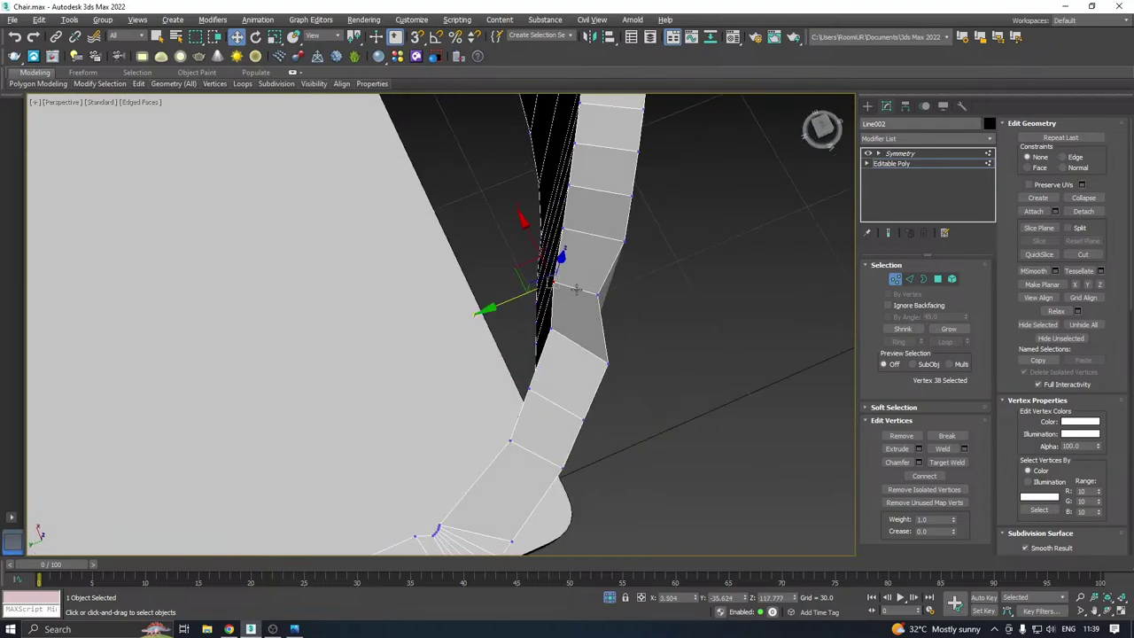
click(598, 293)
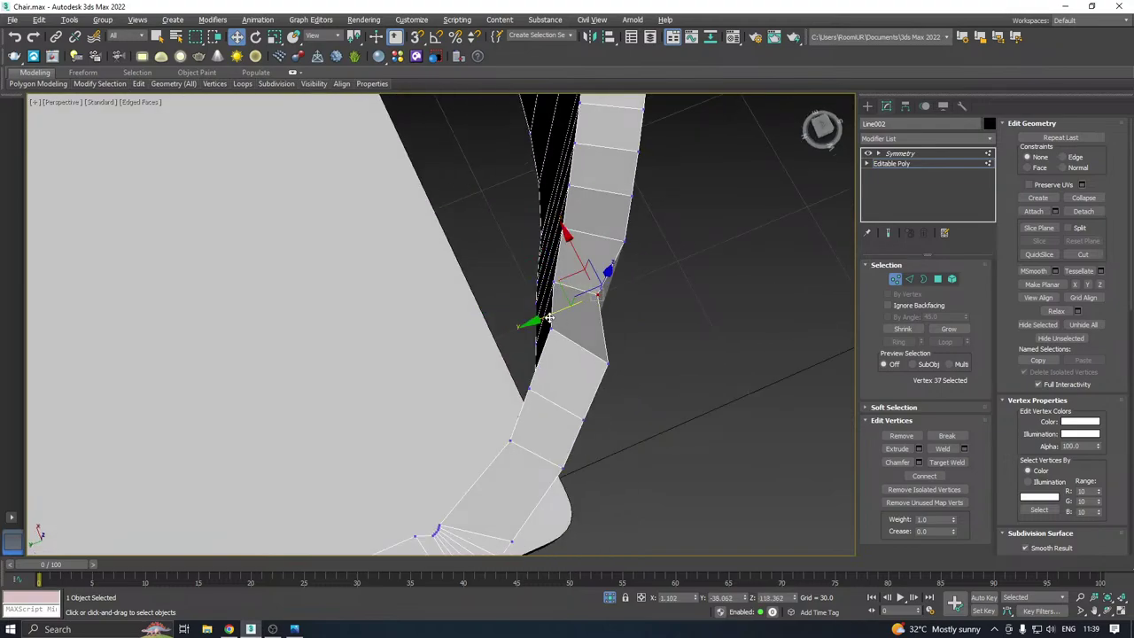
drag(550, 317, 602, 249)
Shift the outer top vertex on the arm side of the kink along Y to about -36.50
alt+middle_drag(622, 276, 483, 319)
click(496, 307)
drag(536, 300, 541, 300)
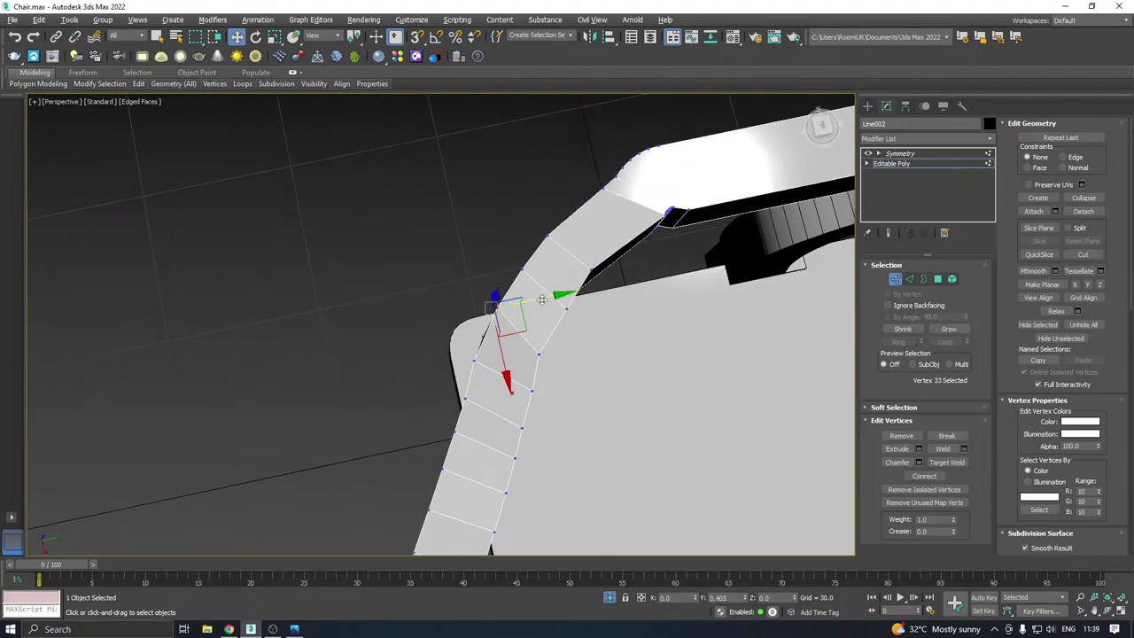
alt+middle_drag(543, 300, 623, 305)
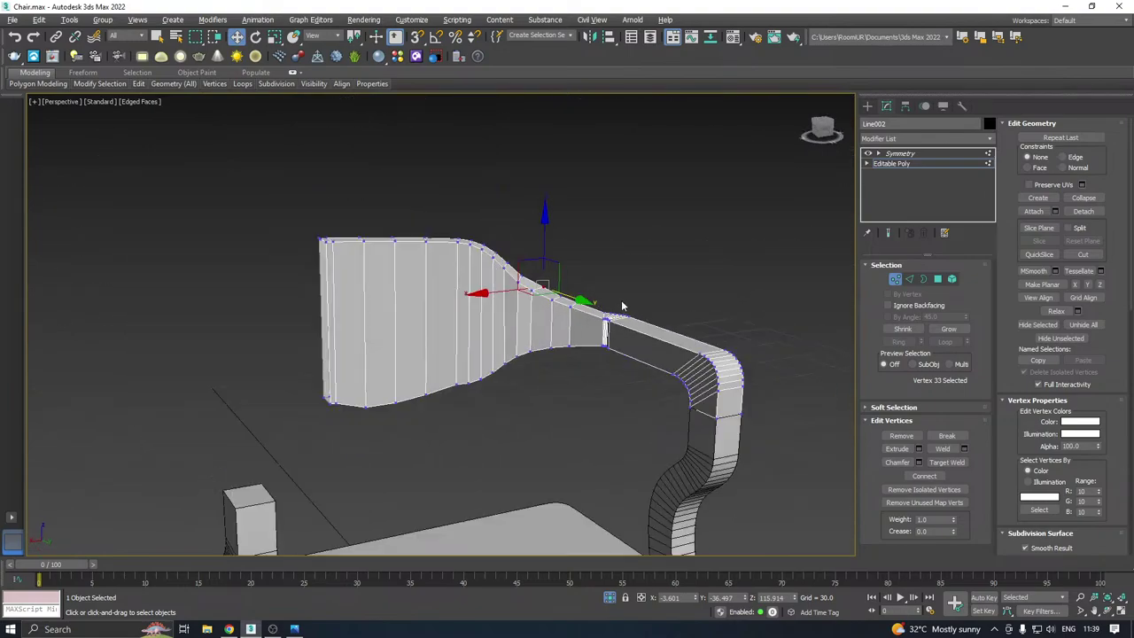
Lower the six bottom-edge vertices at the narrow end of the taper to about Z 99.06
alt+middle_drag(555, 325, 631, 315)
scroll(679, 300, up, 5)
scroll(638, 284, down, 2)
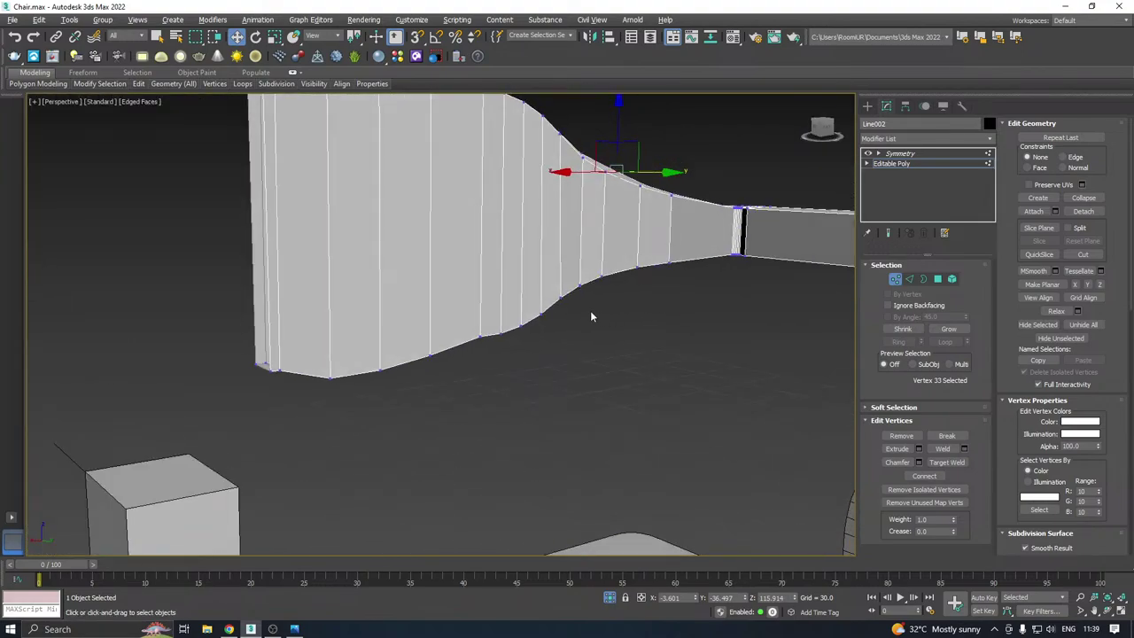
drag(687, 251, 688, 248)
drag(640, 217, 641, 247)
mouse_move(611, 285)
alt+middle_down()
mouse_move(594, 284)
mouse_move(609, 291)
mouse_move(598, 299)
alt+middle_up()
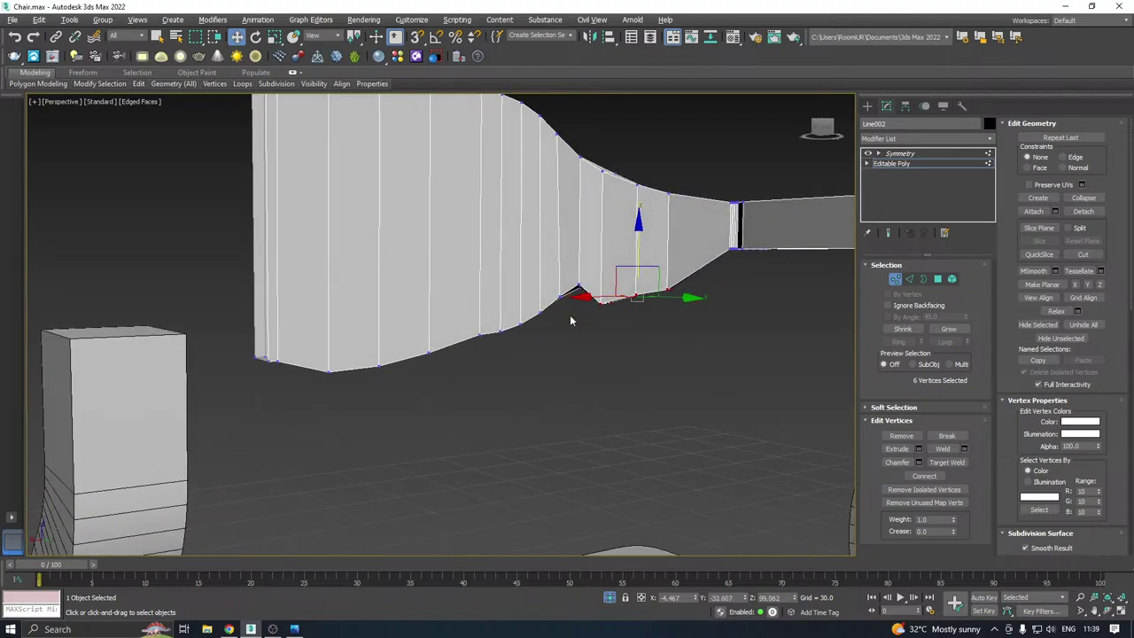
Lower the adjoining bottom-edge vertex pair to about Z 98.61 and the next pair toward the backrest to about Z 97.72
scroll(569, 317, up, 3)
click(588, 264)
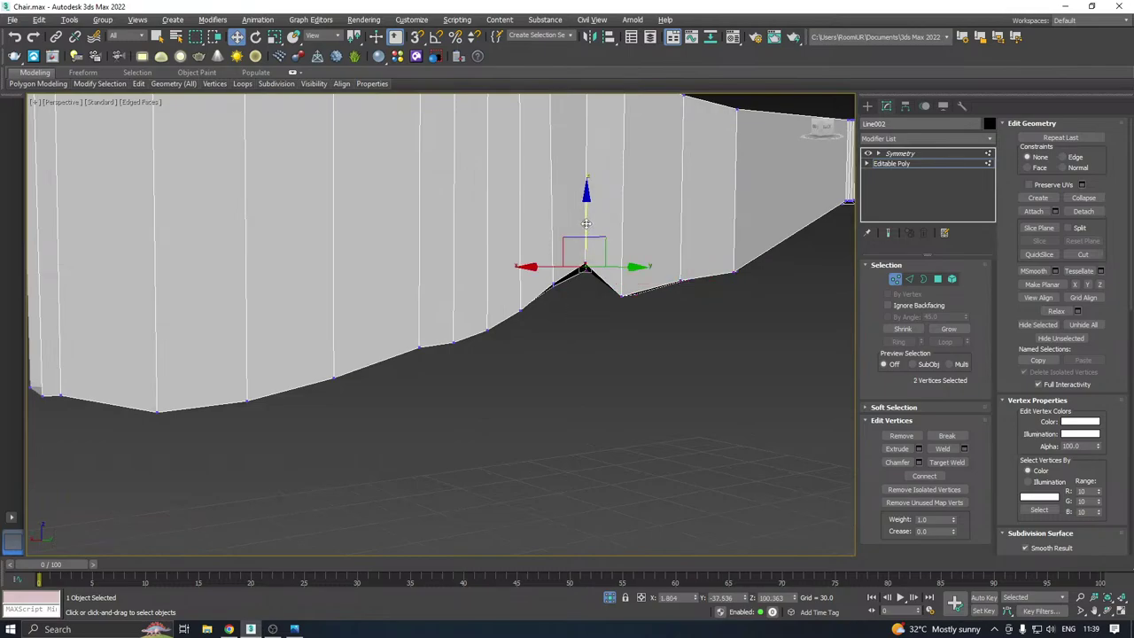
drag(585, 223, 548, 321)
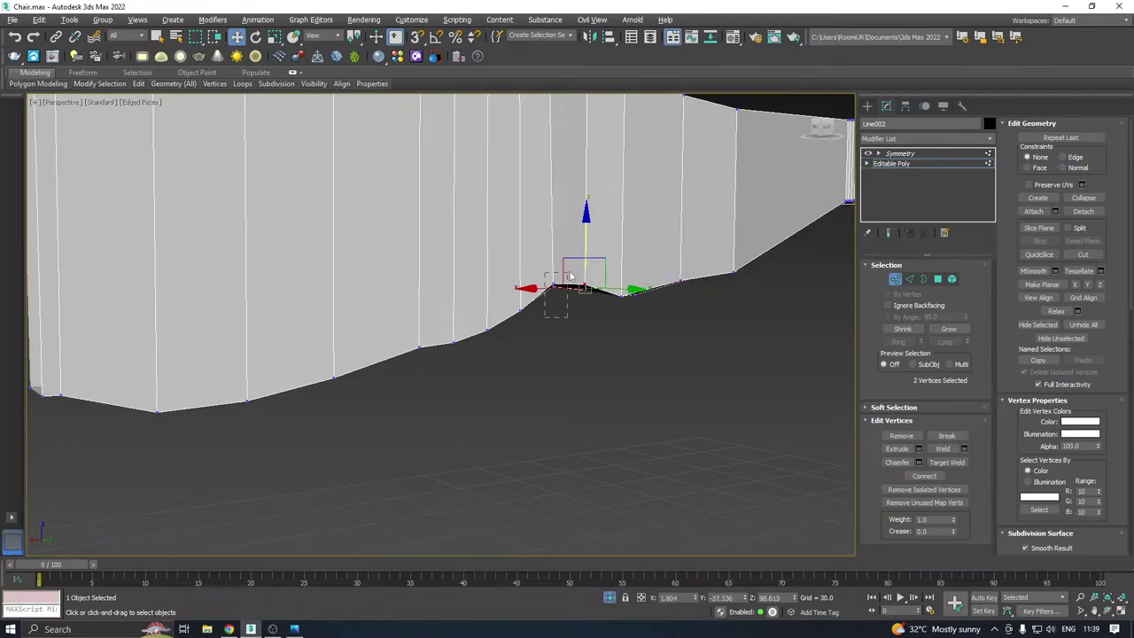
drag(572, 265, 593, 326)
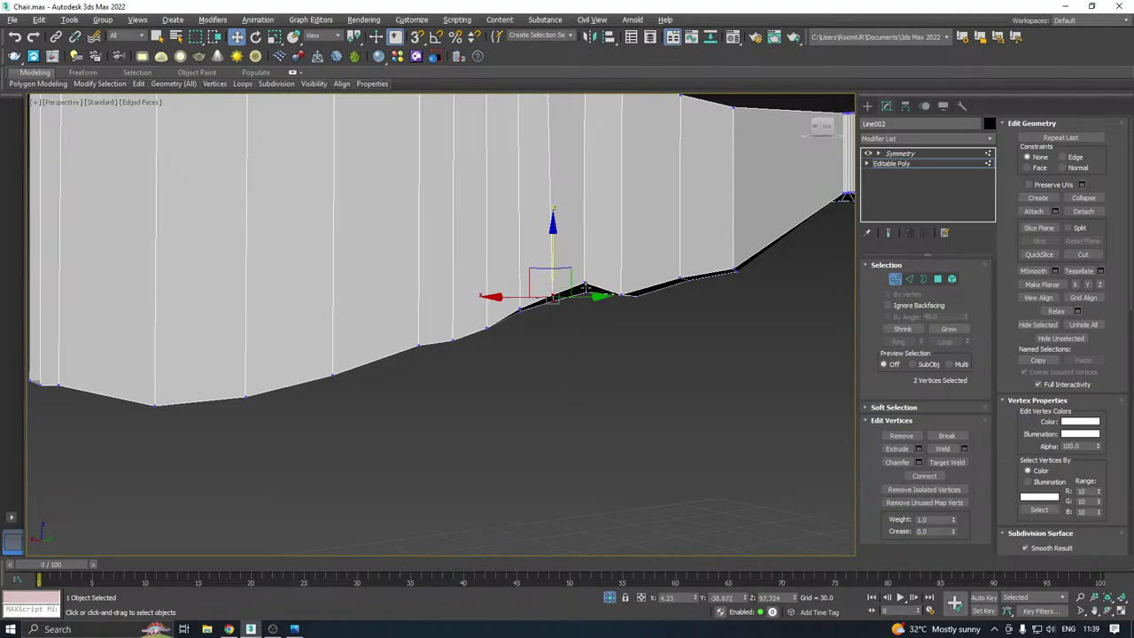
Raise the kinked bottom-edge vertices in the middle of the taper and set the pair at about Z 97.95
click(585, 288)
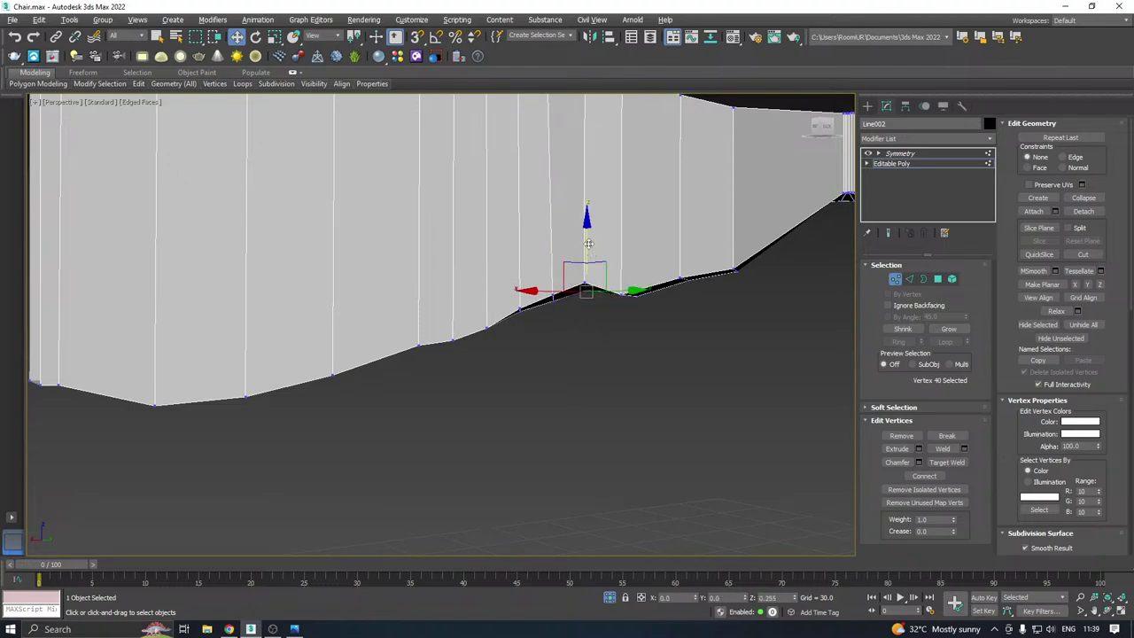
drag(589, 244, 588, 241)
drag(575, 312, 592, 242)
middle_drag(702, 271, 632, 331)
scroll(617, 329, down, 2)
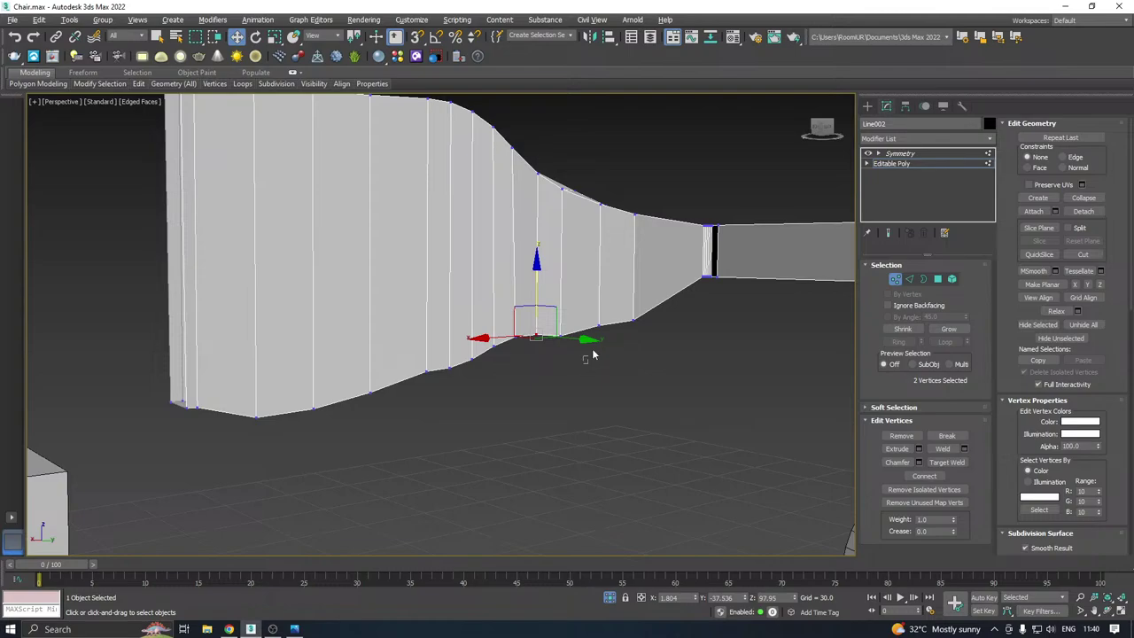
Adjust the neighbouring bottom-edge vertex pairs, placing the arm-side pair at about Z 98.43 and the backrest-side pair at about Z 97.39
drag(592, 351, 605, 283)
mouse_move(605, 283)
alt+middle_down()
mouse_move(598, 304)
mouse_move(624, 286)
alt+middle_up()
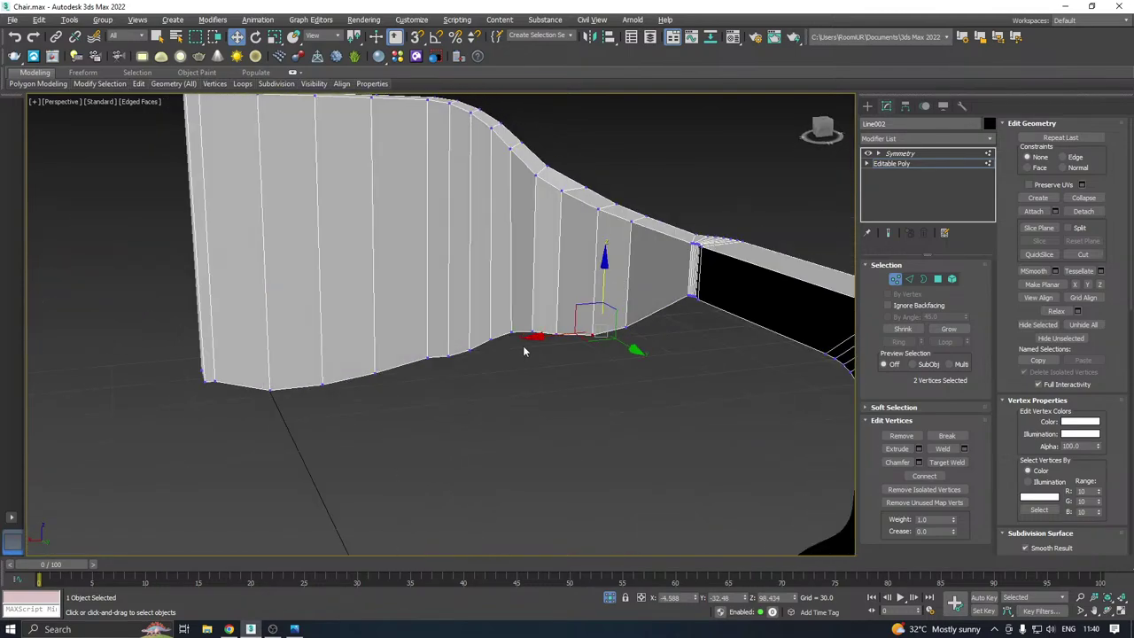
drag(522, 348, 536, 285)
mouse_move(523, 325)
alt+middle_down()
mouse_move(524, 303)
mouse_move(530, 317)
alt+middle_up()
drag(532, 325, 523, 289)
Target-weld the first top and bottom vertices of the fanned inner corner into their neighbours toward the arm
alt+middle_drag(523, 289, 567, 253)
scroll(566, 251, up, 5)
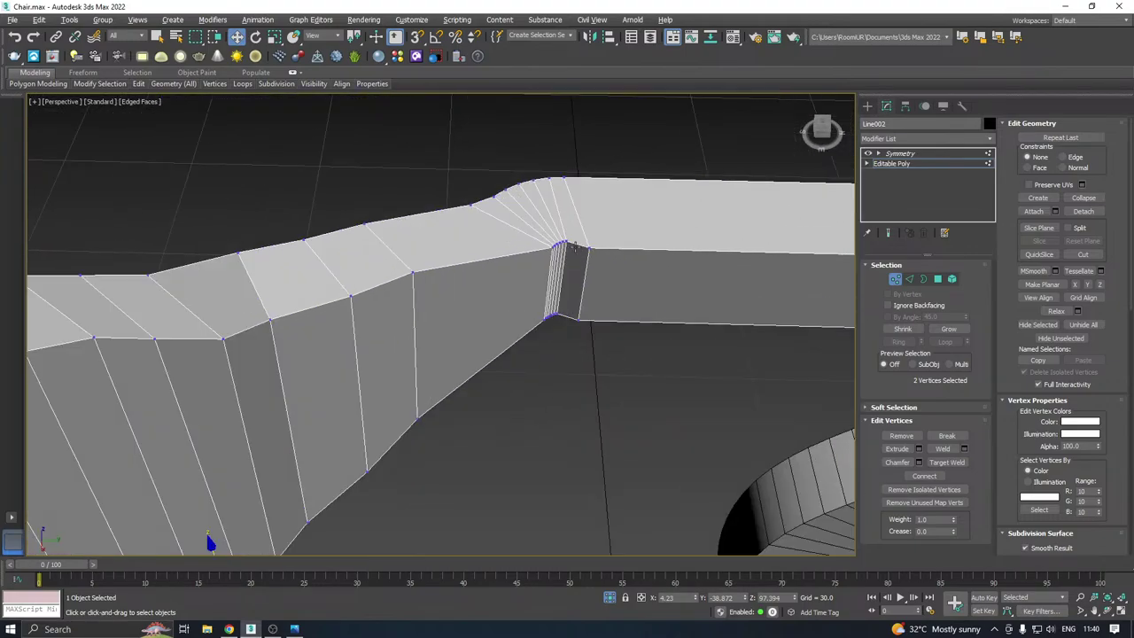
click(611, 241)
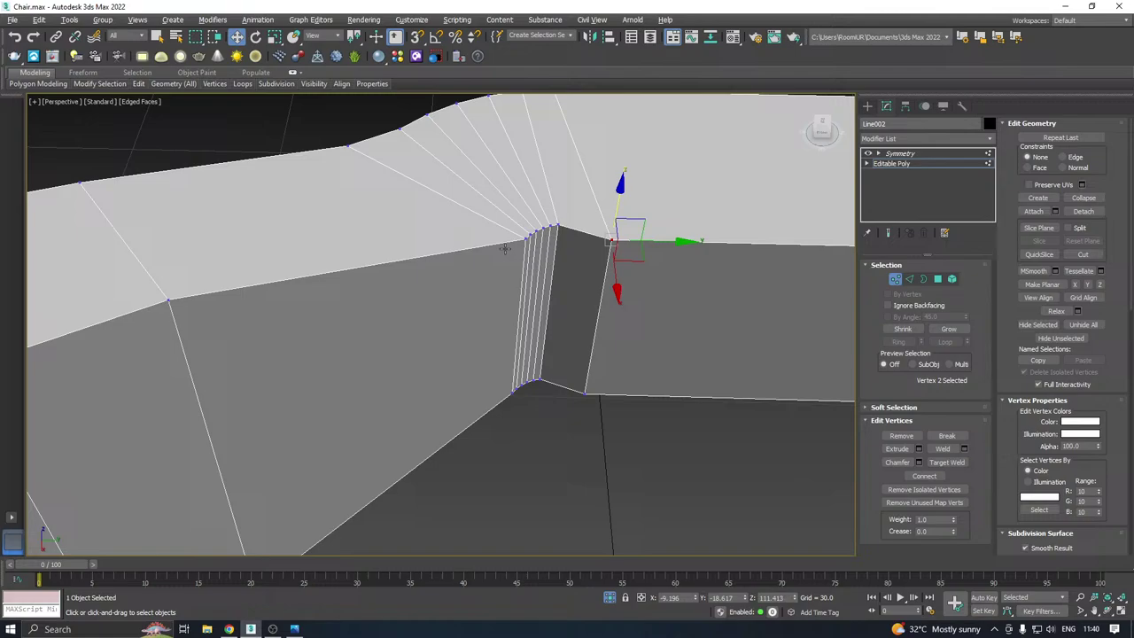
right_click(569, 236)
alt+middle_drag(456, 258, 506, 304)
right_click(506, 304)
click(464, 366)
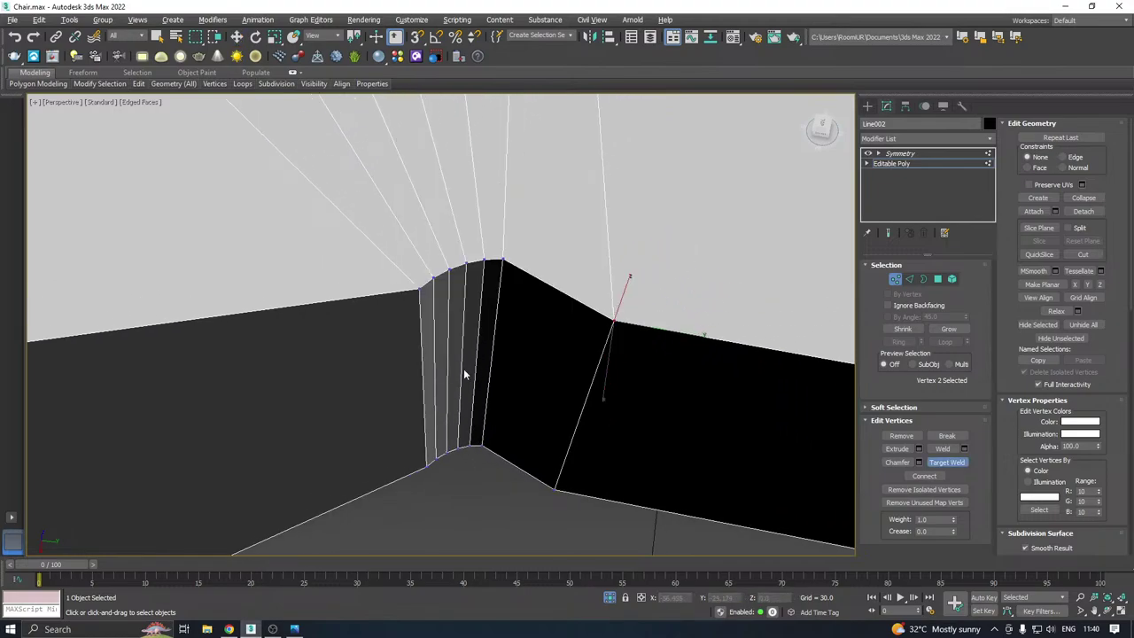
click(430, 276)
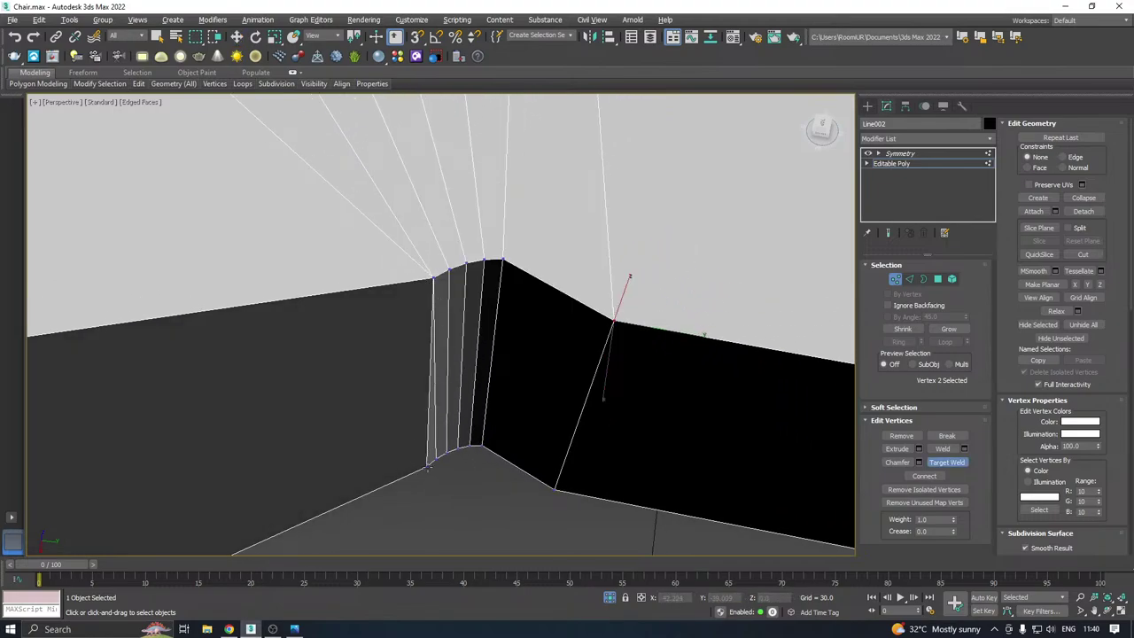
click(431, 464)
click(446, 450)
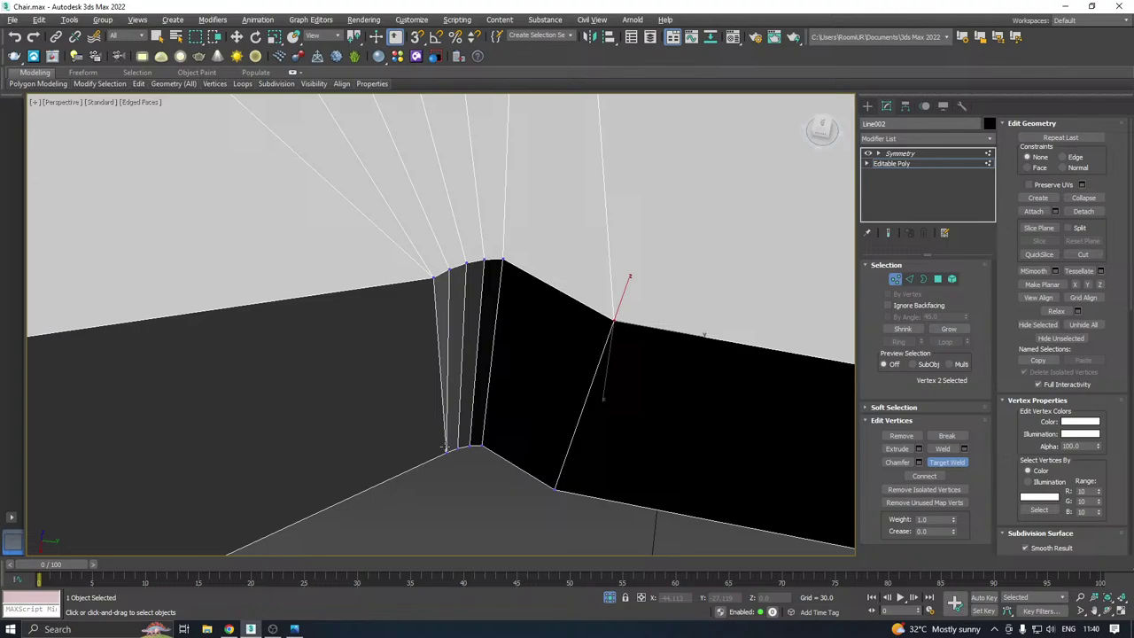
Target-weld the remaining closely spaced corner vertices into a single vertex on the top edge and one on the bottom edge
click(432, 276)
click(448, 270)
click(449, 269)
click(465, 263)
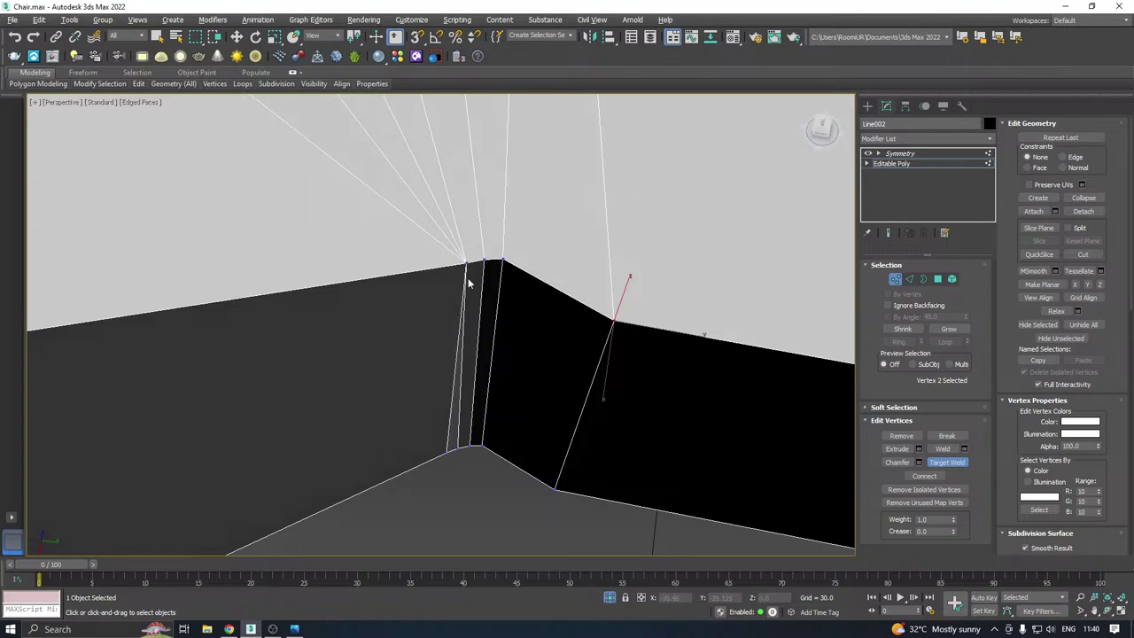
click(458, 448)
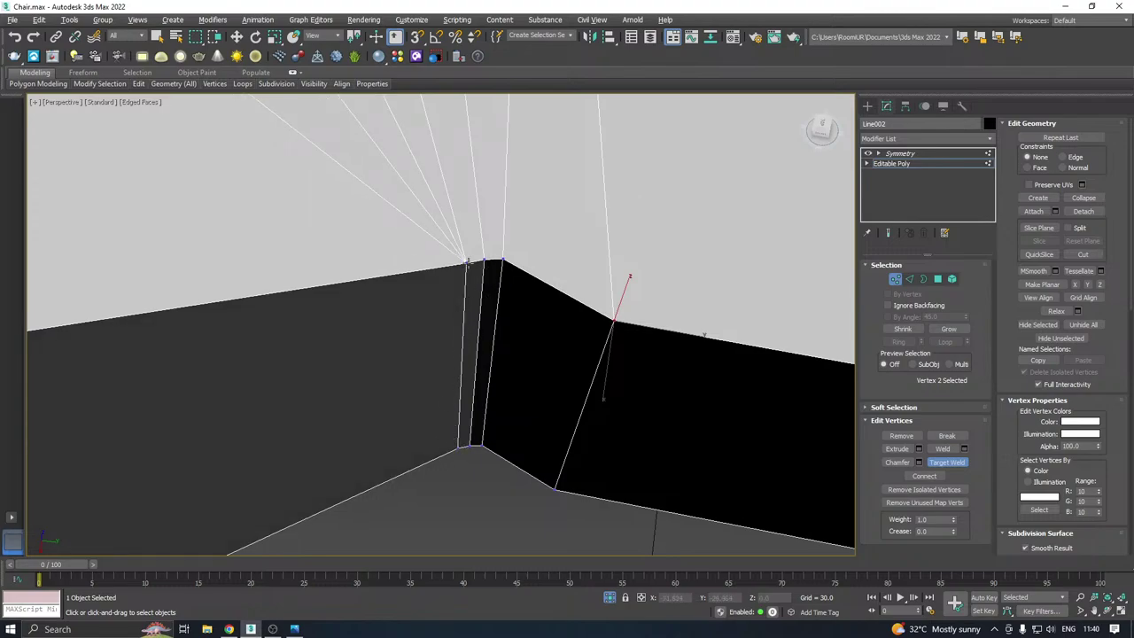
click(490, 261)
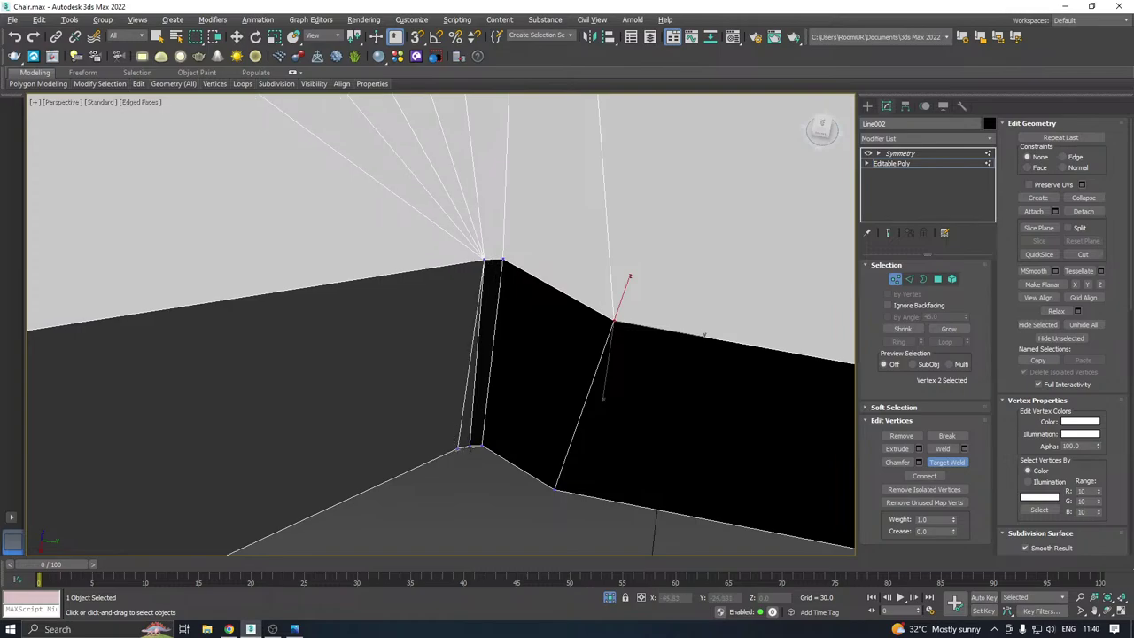
click(470, 447)
click(482, 261)
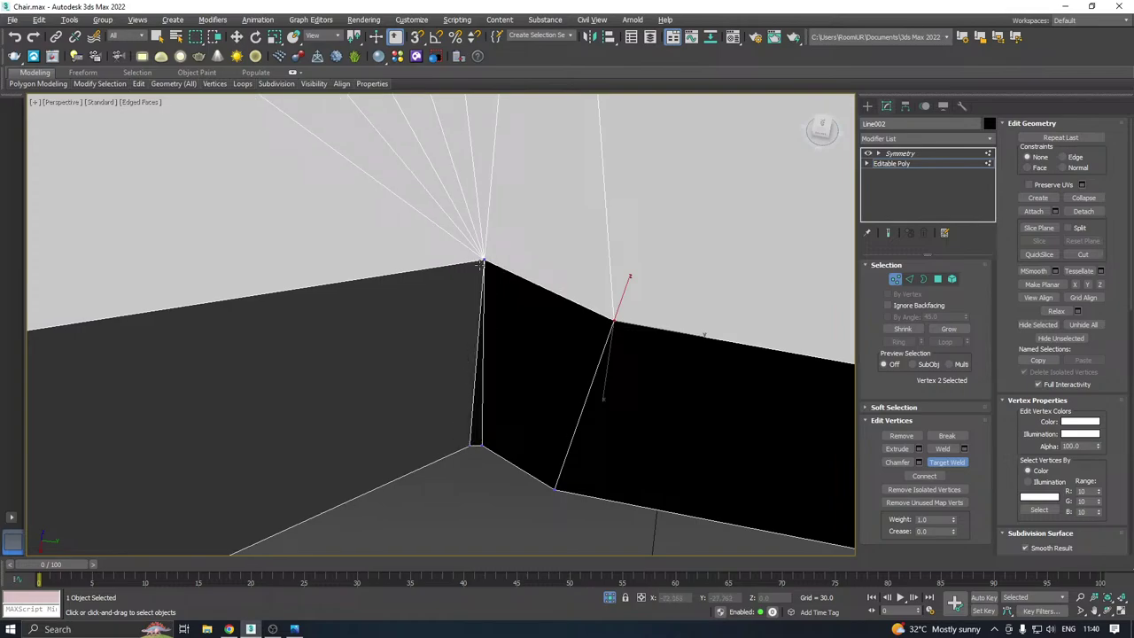
click(484, 447)
click(471, 446)
Target-weld the arm's adjacent top and bottom vertices into the merged inner corner vertices
scroll(549, 353, down, 2)
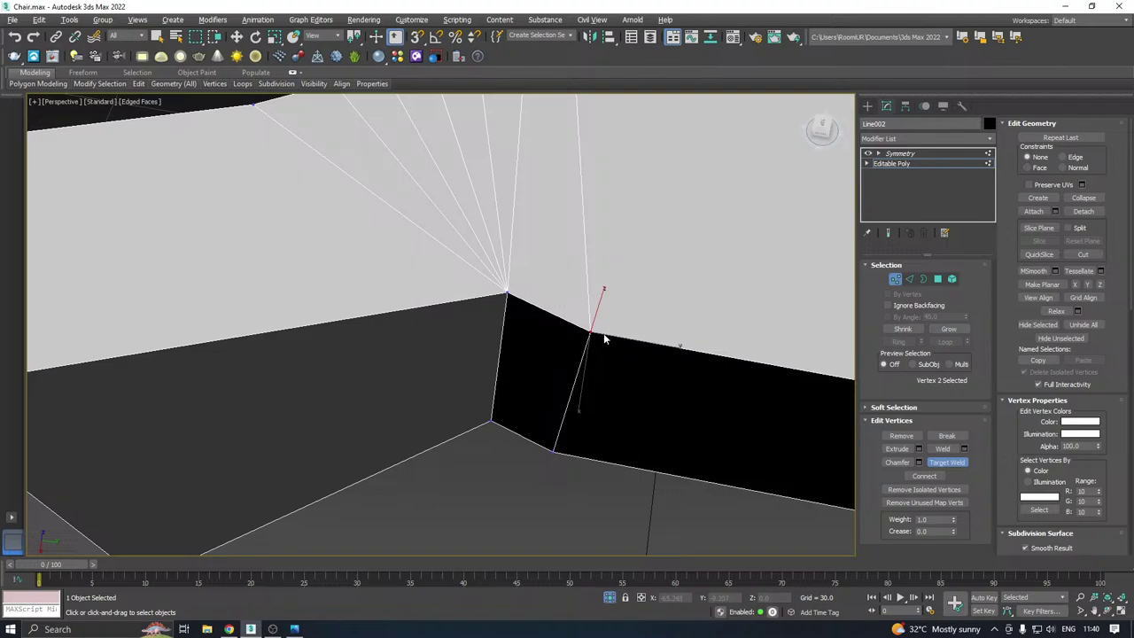
click(508, 293)
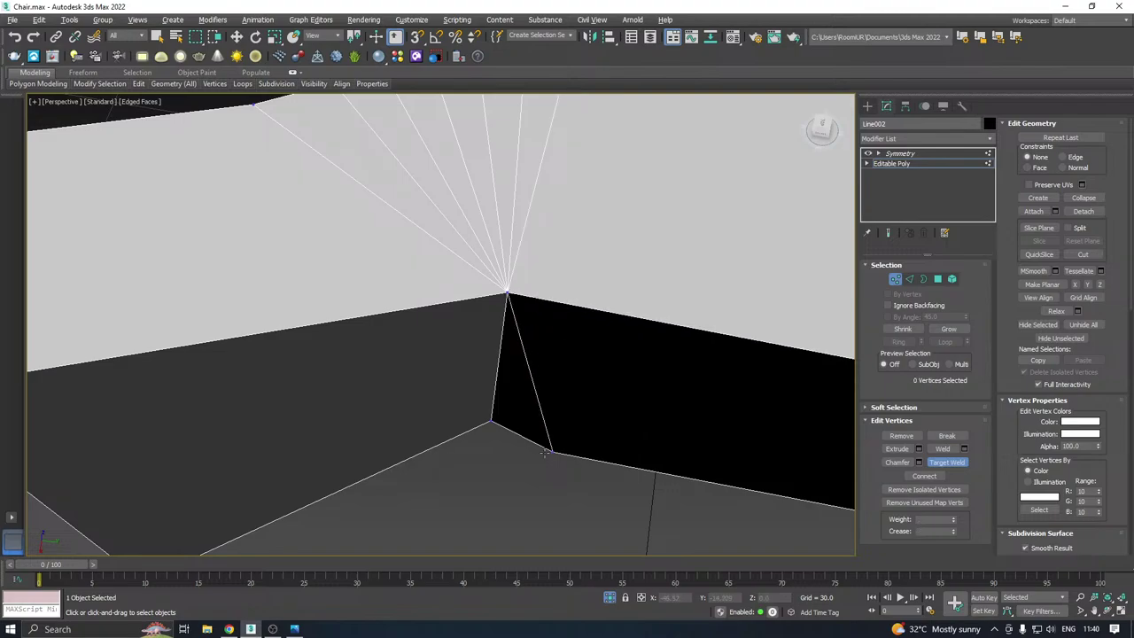
click(494, 422)
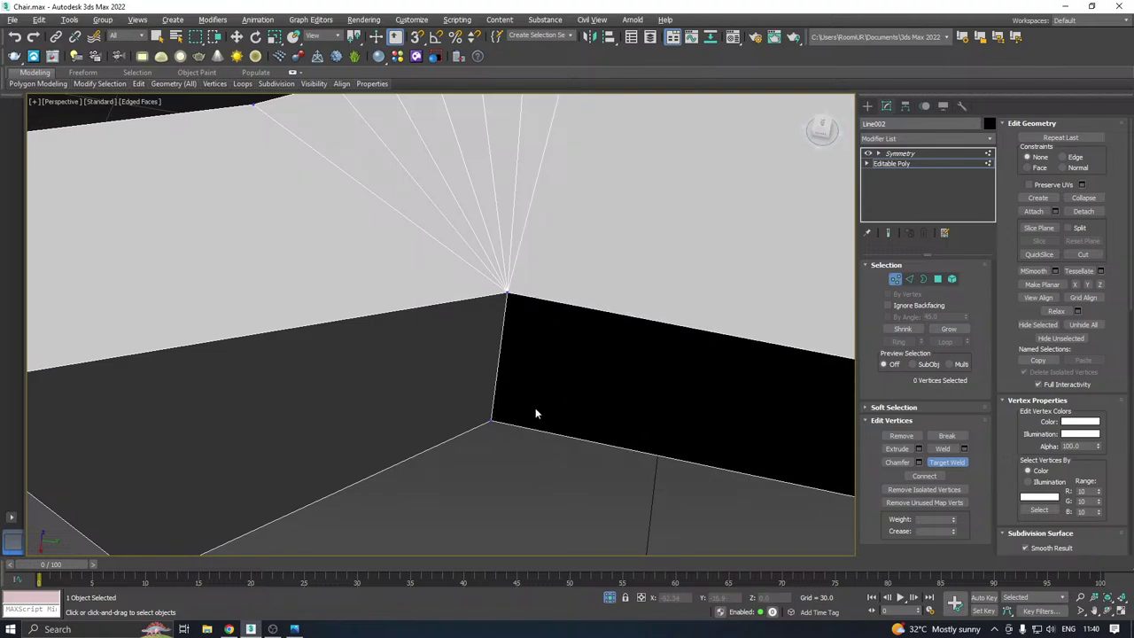
Inspect the welded inner corner from above and review the mirrored backrest at the Symmetry level
key(w)
click(509, 295)
ctrl+click(493, 422)
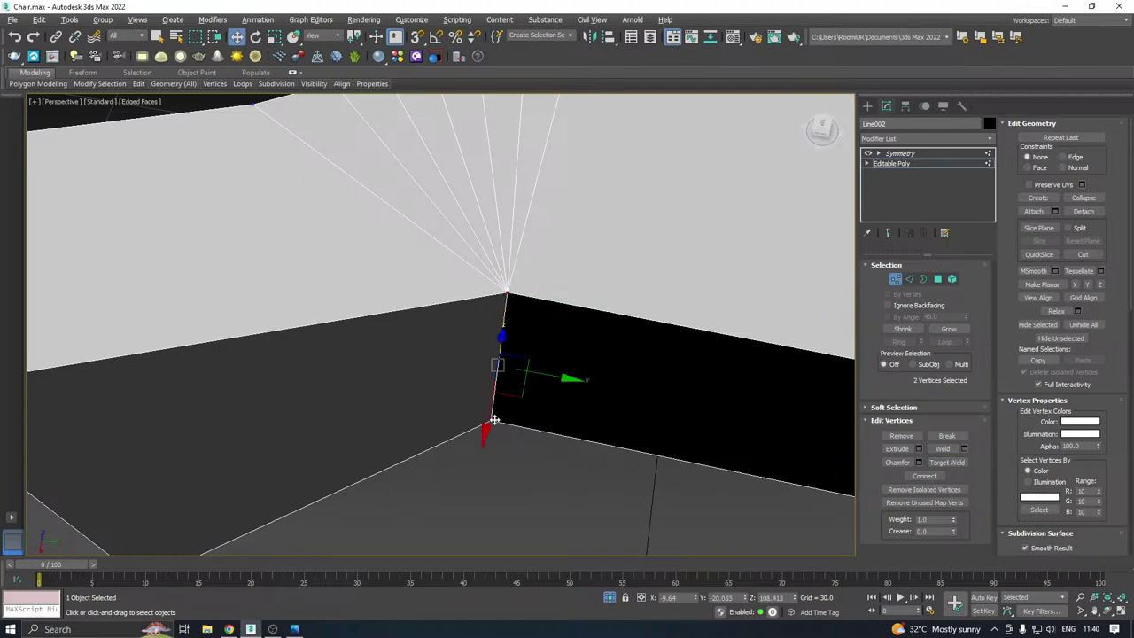
alt+middle_drag(494, 421, 516, 339)
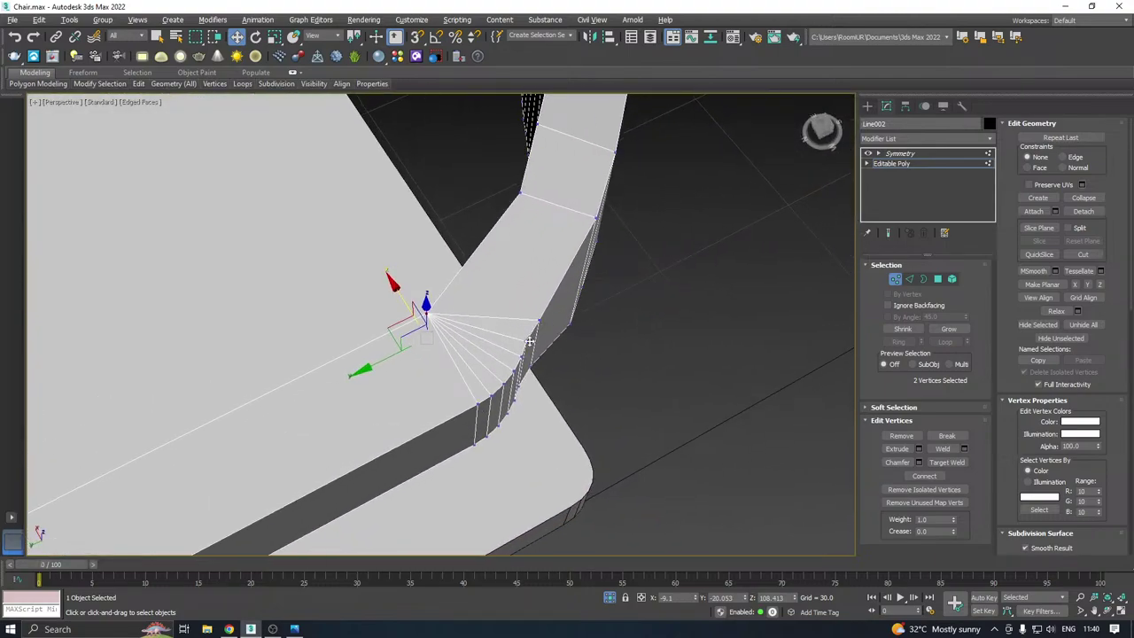
click(529, 341)
alt+middle_drag(562, 328, 575, 286)
scroll(670, 244, down, 5)
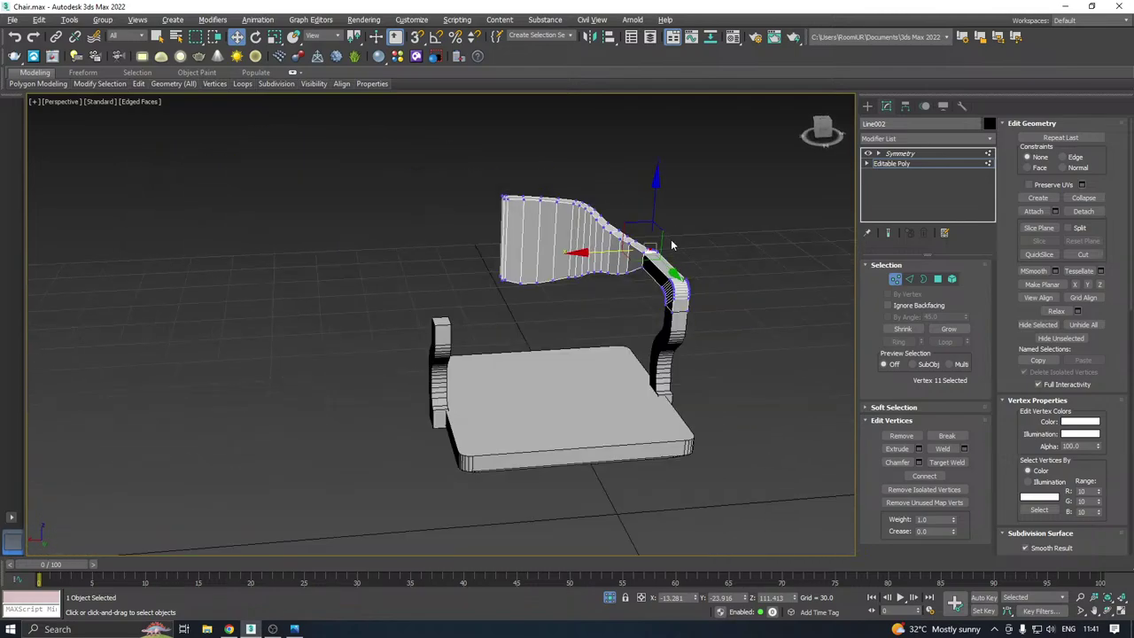
click(922, 153)
alt+middle_drag(818, 176, 678, 212)
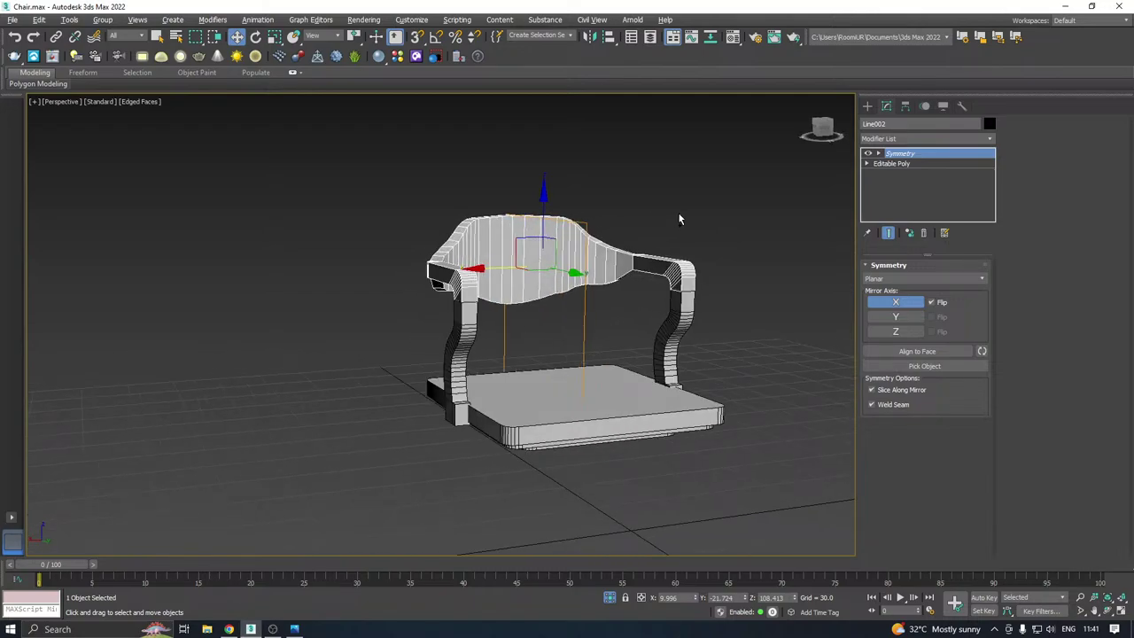
scroll(640, 268, up, 5)
alt+middle_drag(641, 268, 579, 263)
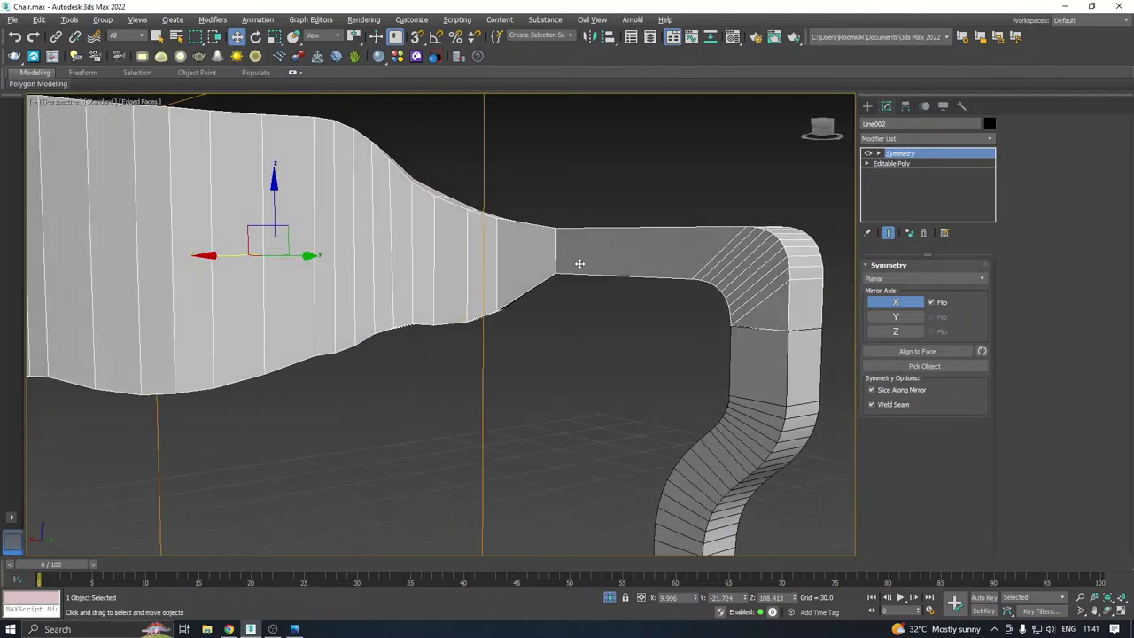
scroll(528, 268, up, 3)
Return to the Editable Poly vertices and lower the bottom corner vertices where the taper meets the arm to about Z 101.88
click(892, 163)
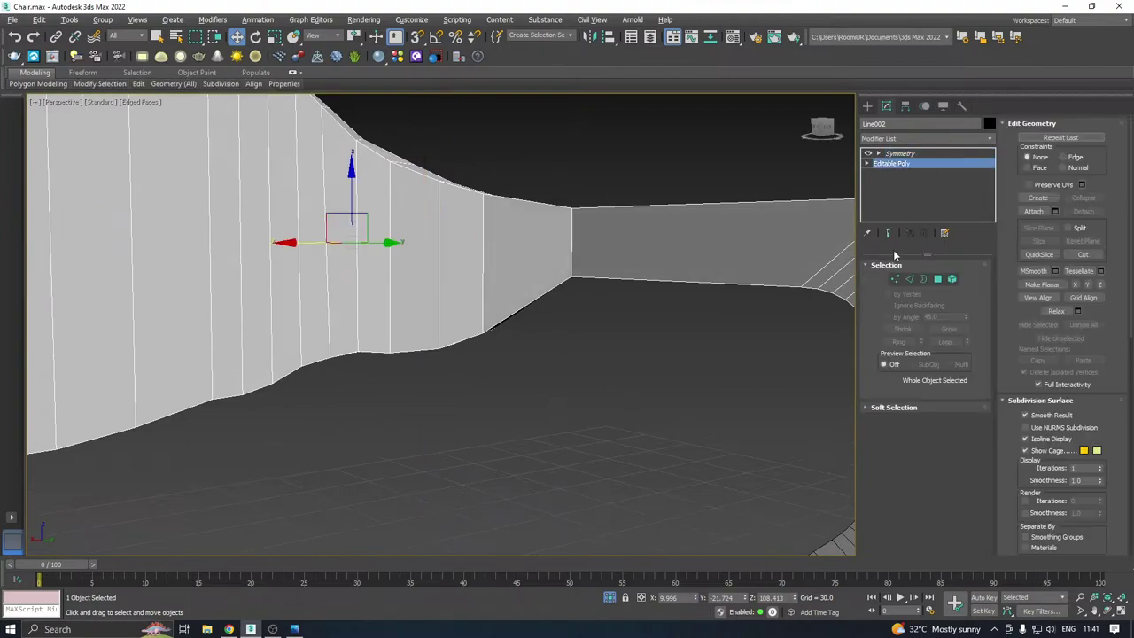
click(895, 278)
drag(601, 228, 577, 242)
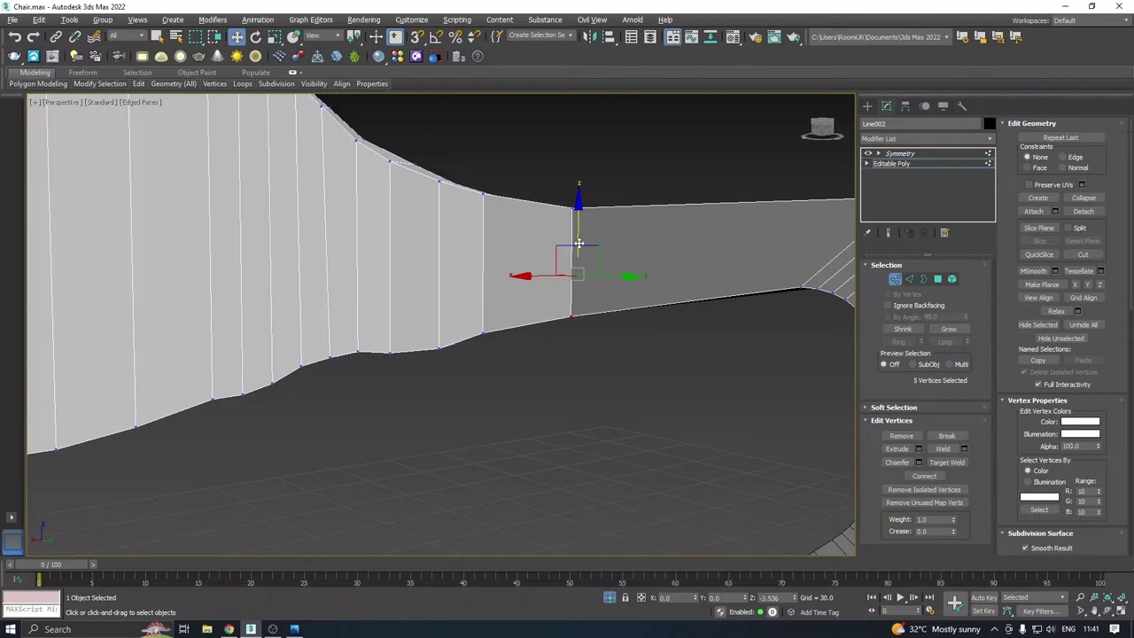
scroll(611, 239, down, 5)
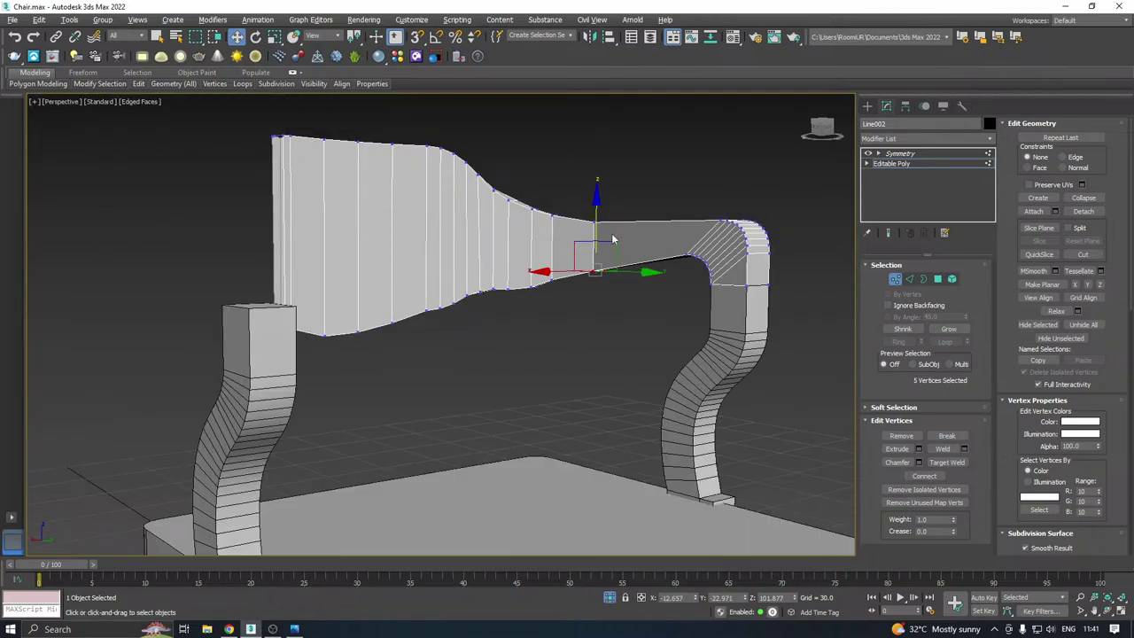
mouse_move(613, 240)
alt+middle_down()
mouse_move(577, 244)
mouse_move(621, 238)
alt+middle_up()
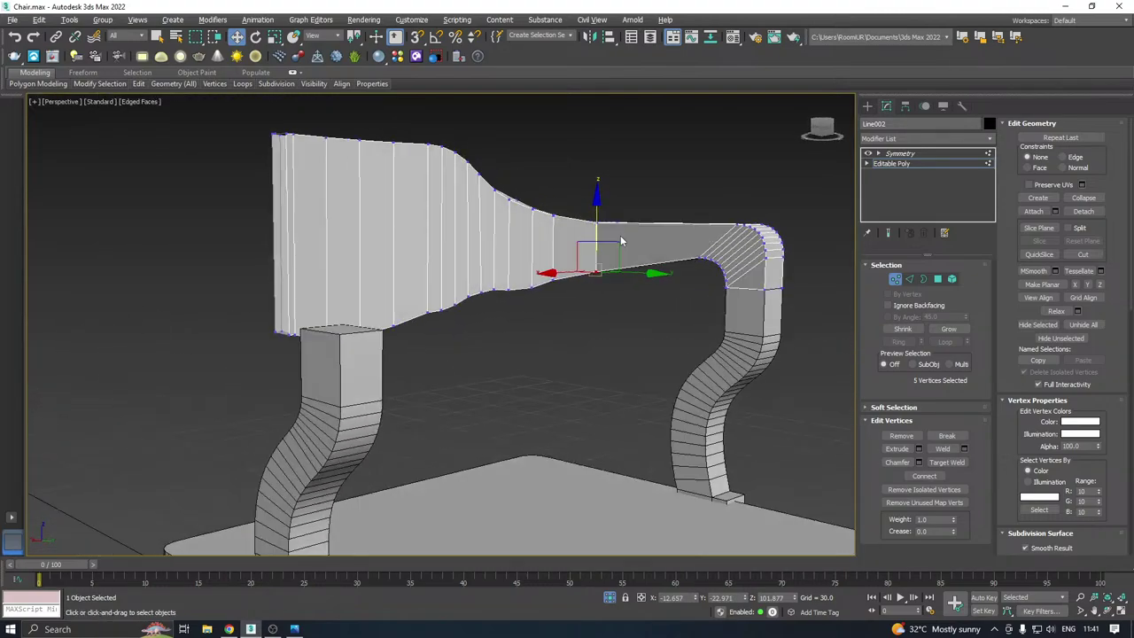
scroll(610, 248, up, 3)
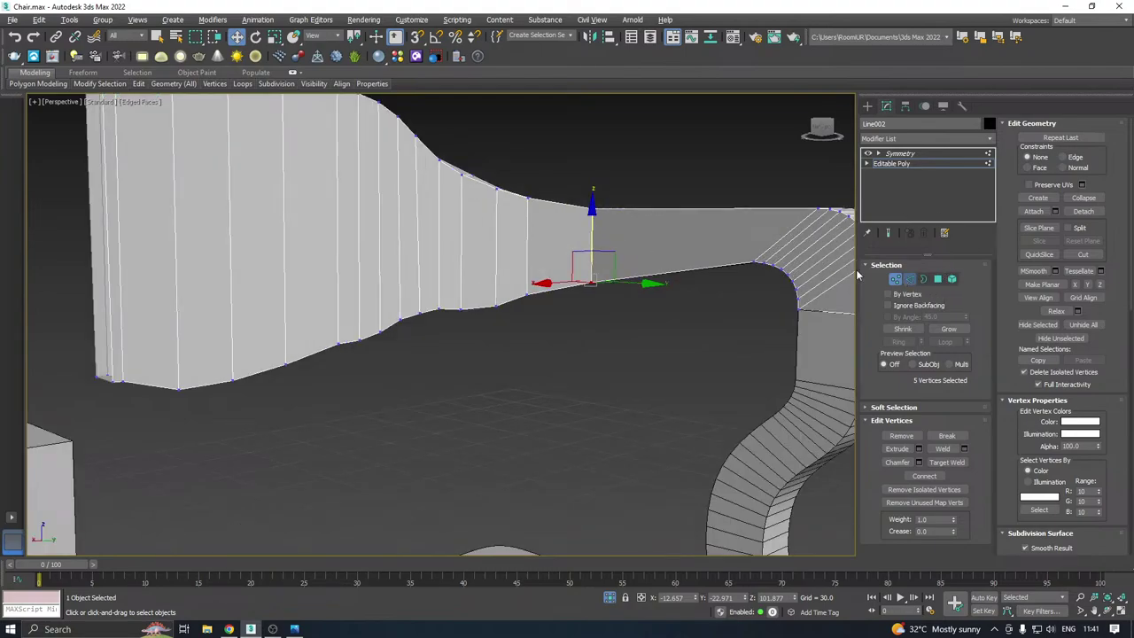
Chamfer the four-edge loop just before the taper meets the arm by 10.123 with 5 segments
key(2)
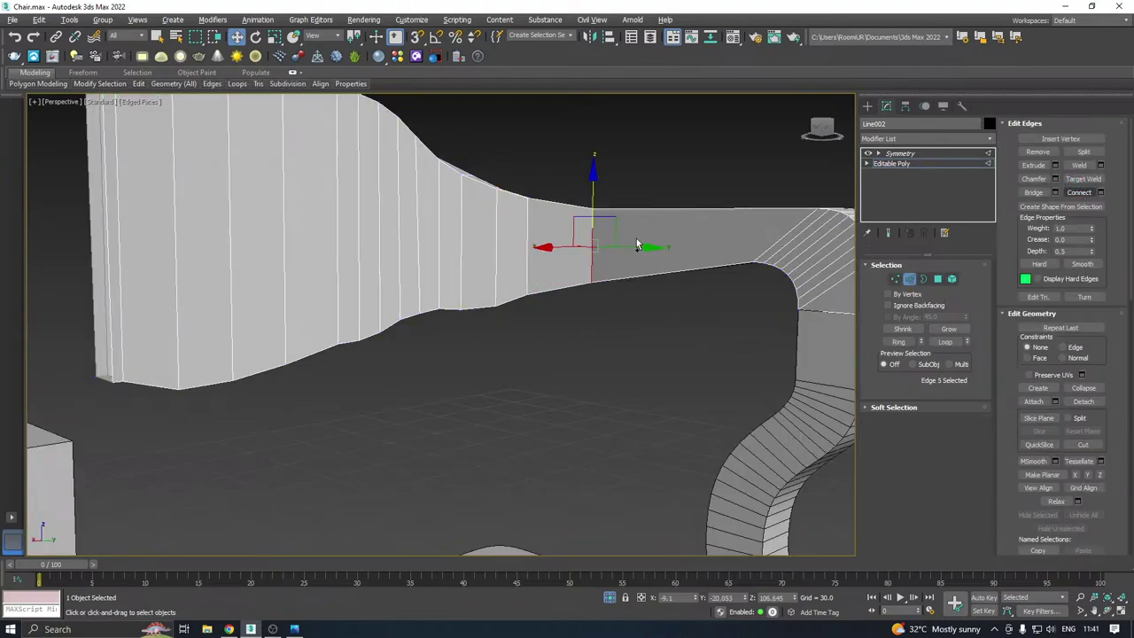
alt+middle_drag(629, 221, 637, 282)
double_click(539, 220)
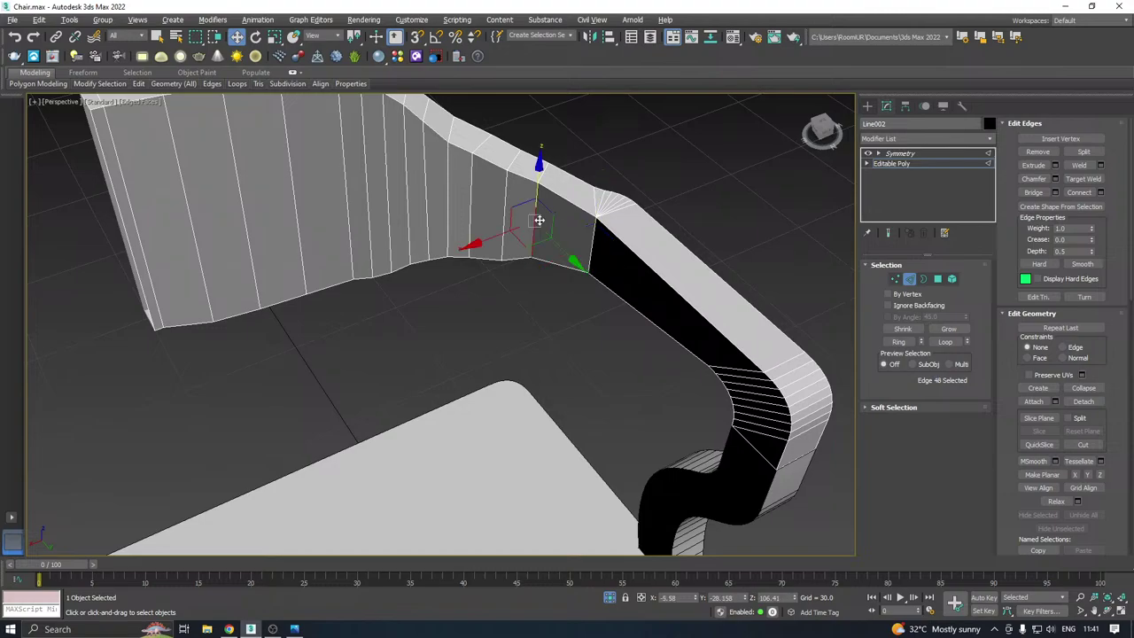
alt+middle_drag(611, 246, 628, 205)
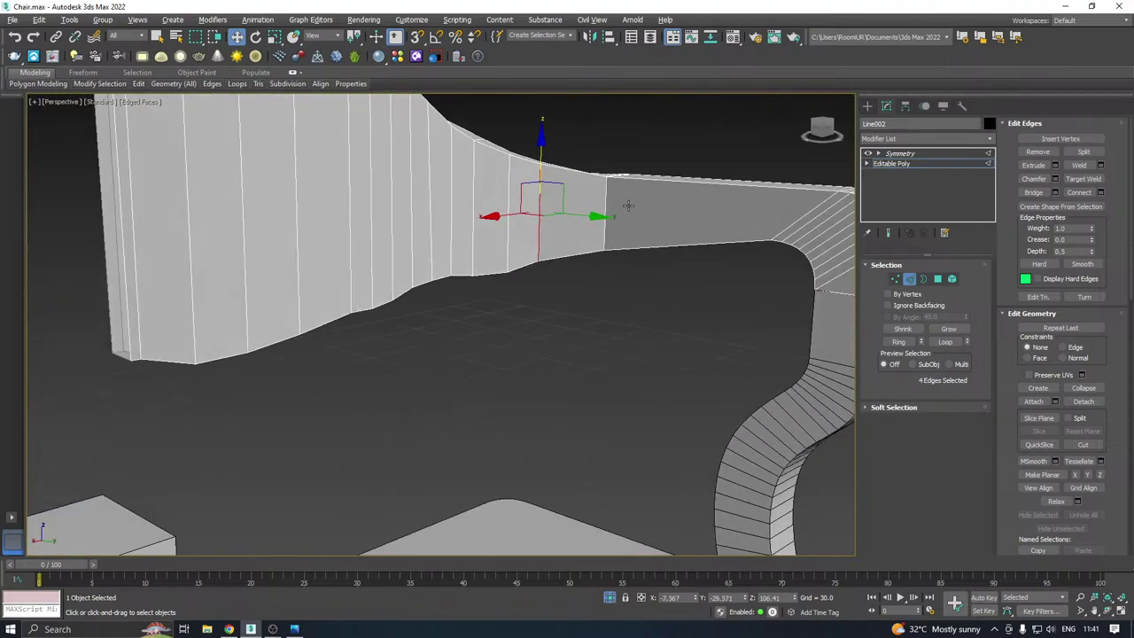
click(1056, 180)
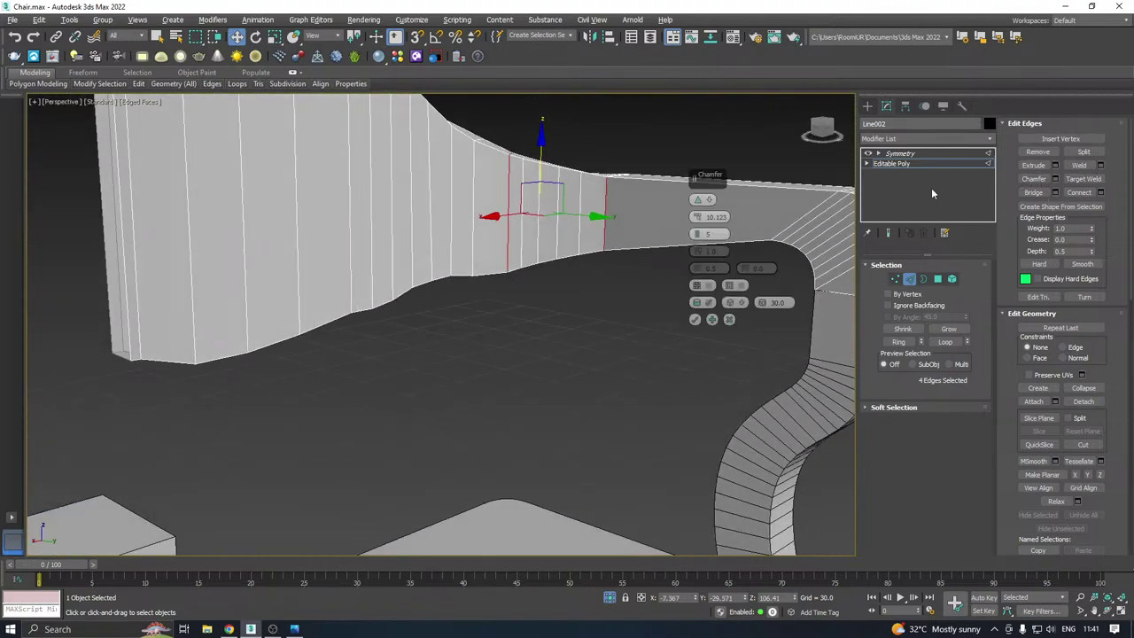
alt+middle_drag(628, 233, 595, 236)
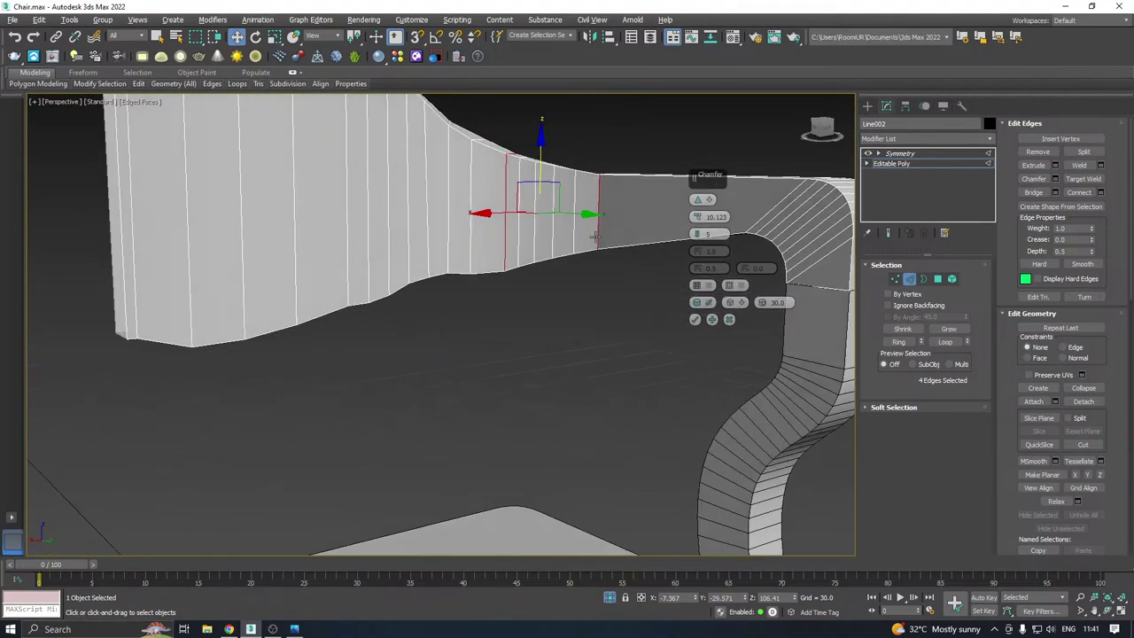
click(229, 629)
alt+middle_drag(354, 434, 422, 509)
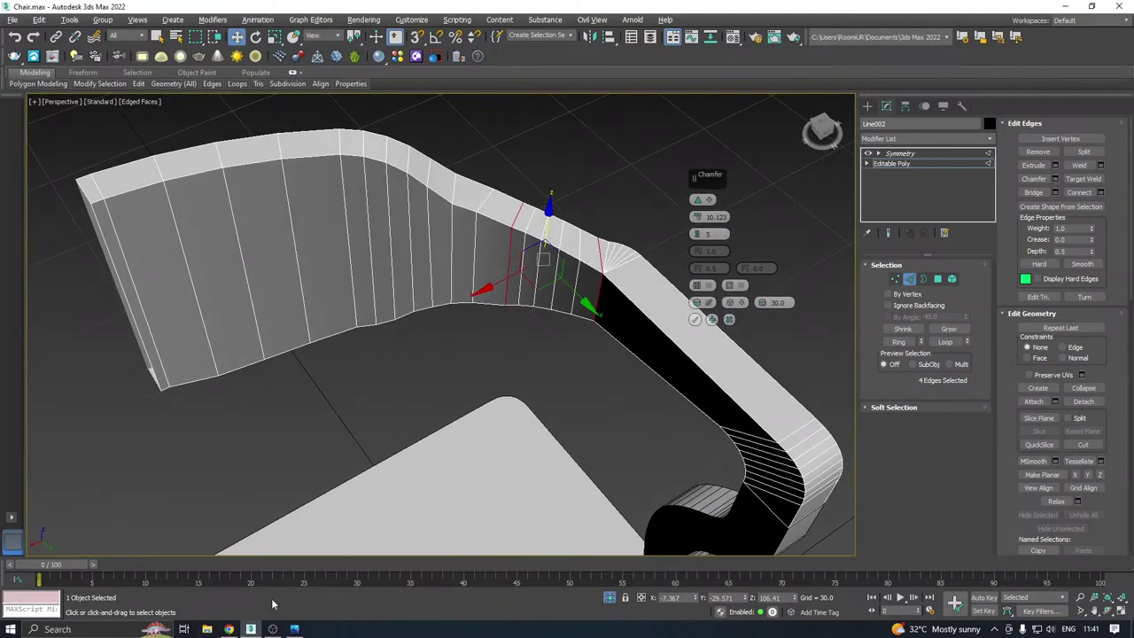
click(294, 628)
alt+middle_drag(550, 407, 589, 397)
click(694, 319)
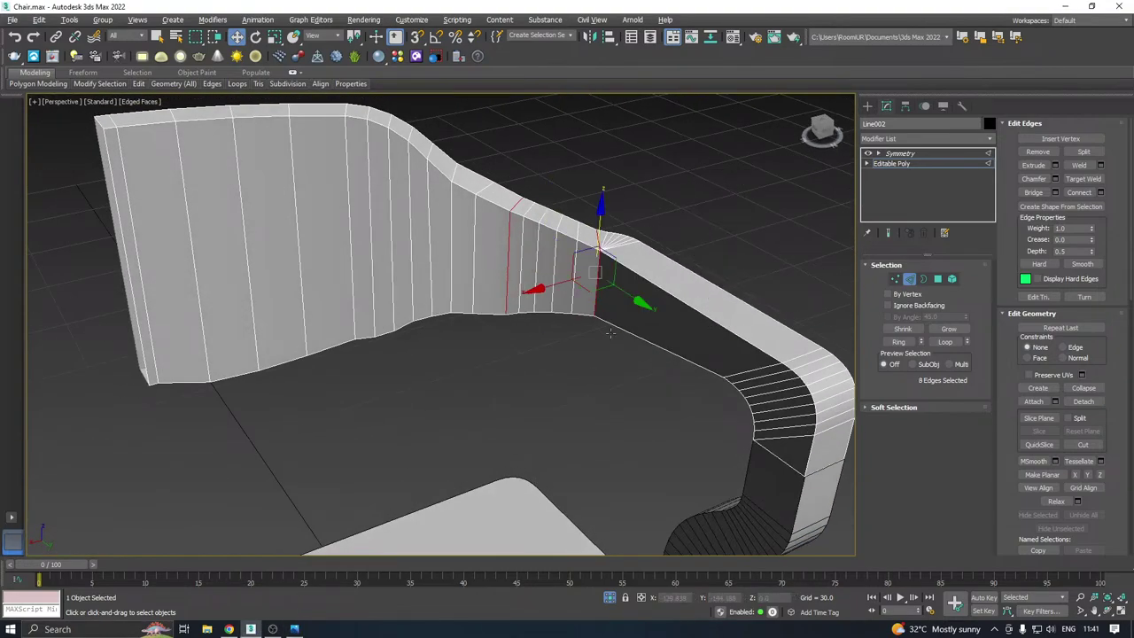
Remove the two outermost edge loops of the chamfer, including their vertices, at the arm corner and on the backrest side
scroll(602, 253, up, 4)
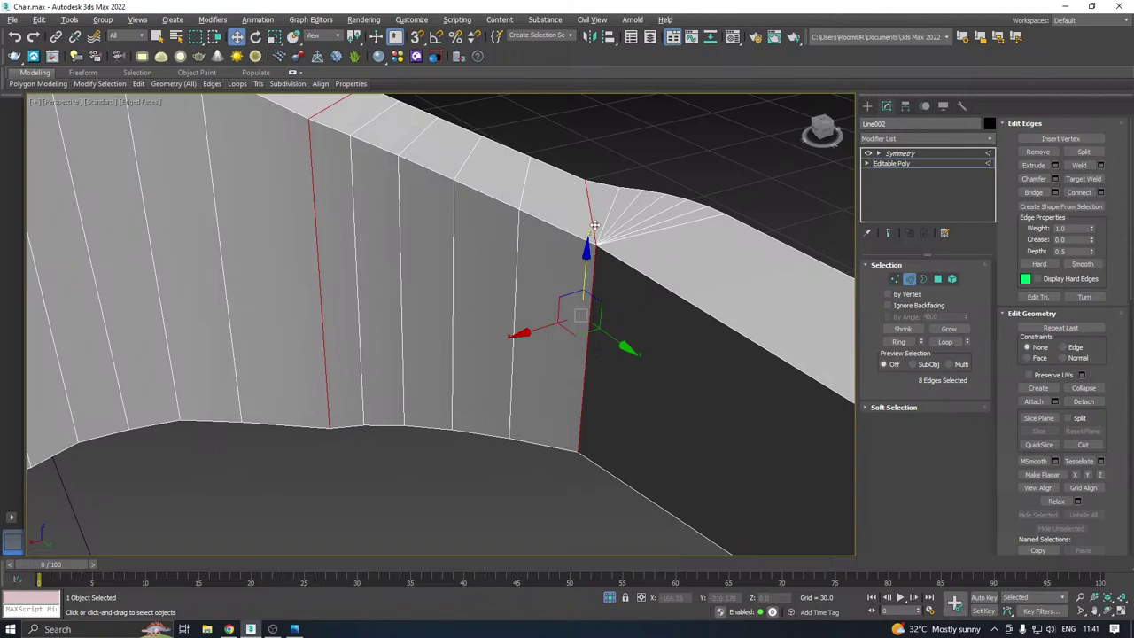
double_click(595, 225)
key(ctrl+BackSpace)
middle_drag(592, 238, 618, 260)
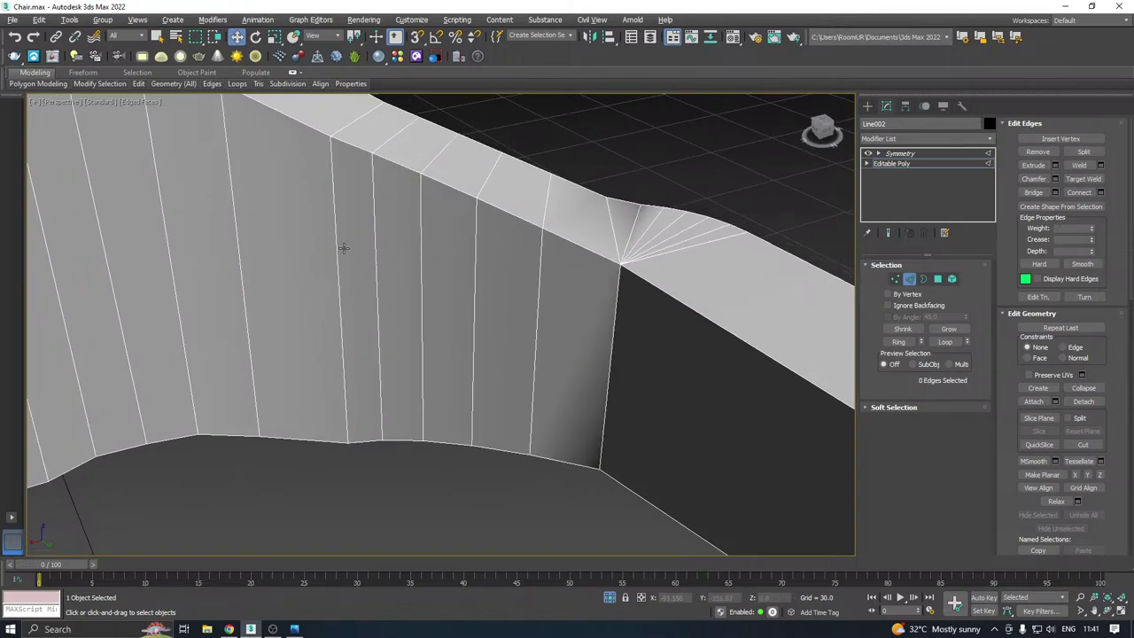
double_click(339, 249)
key(ctrl+BackSpace)
middle_drag(340, 250, 373, 256)
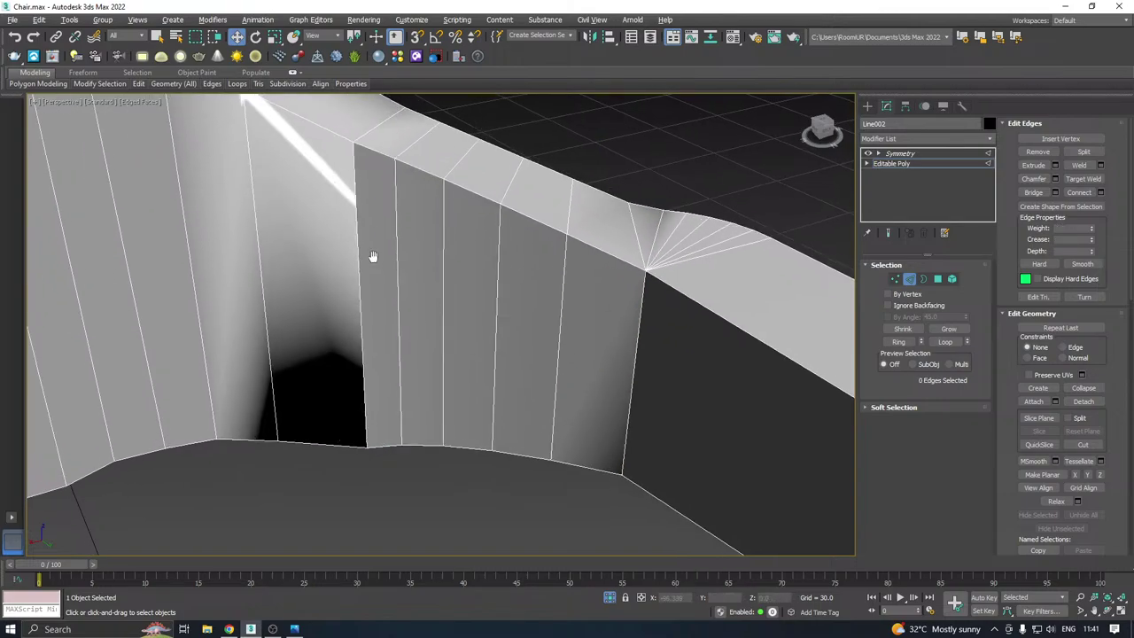
Select the entire half-backrest element and clear all of its smoothing groups
scroll(437, 279, down, 6)
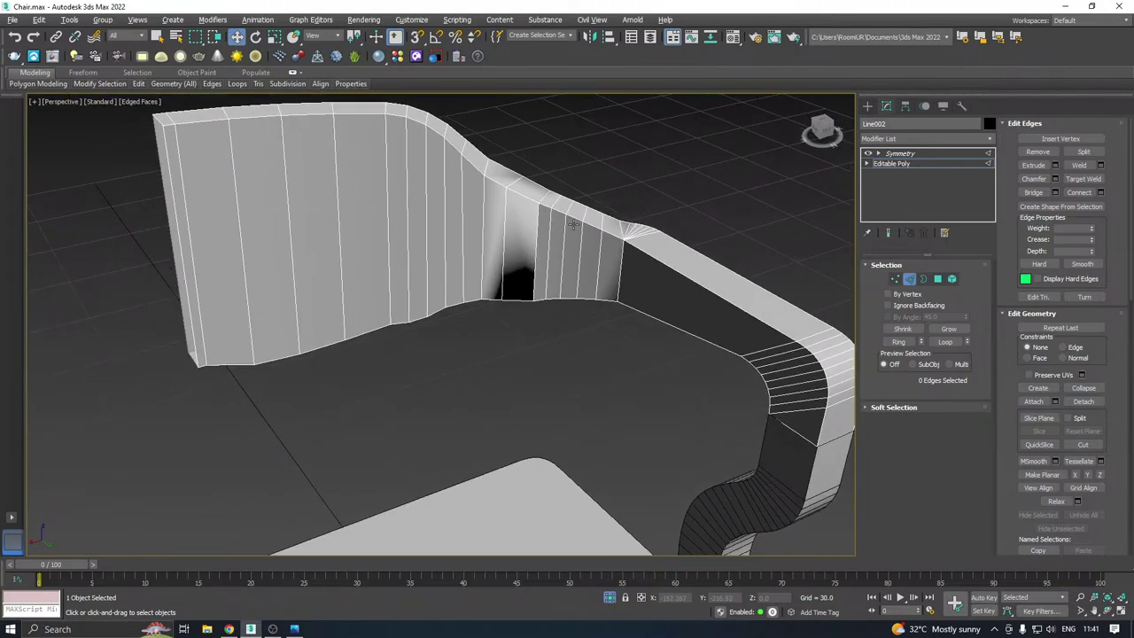
alt+middle_drag(573, 225, 513, 194)
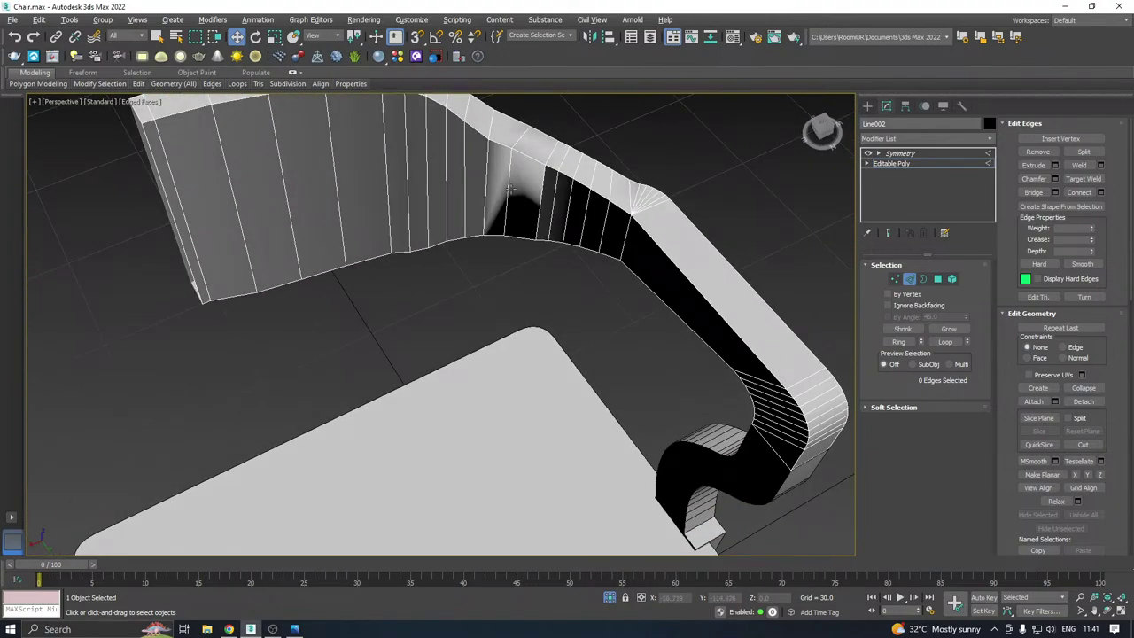
click(511, 189)
scroll(510, 189, up, 6)
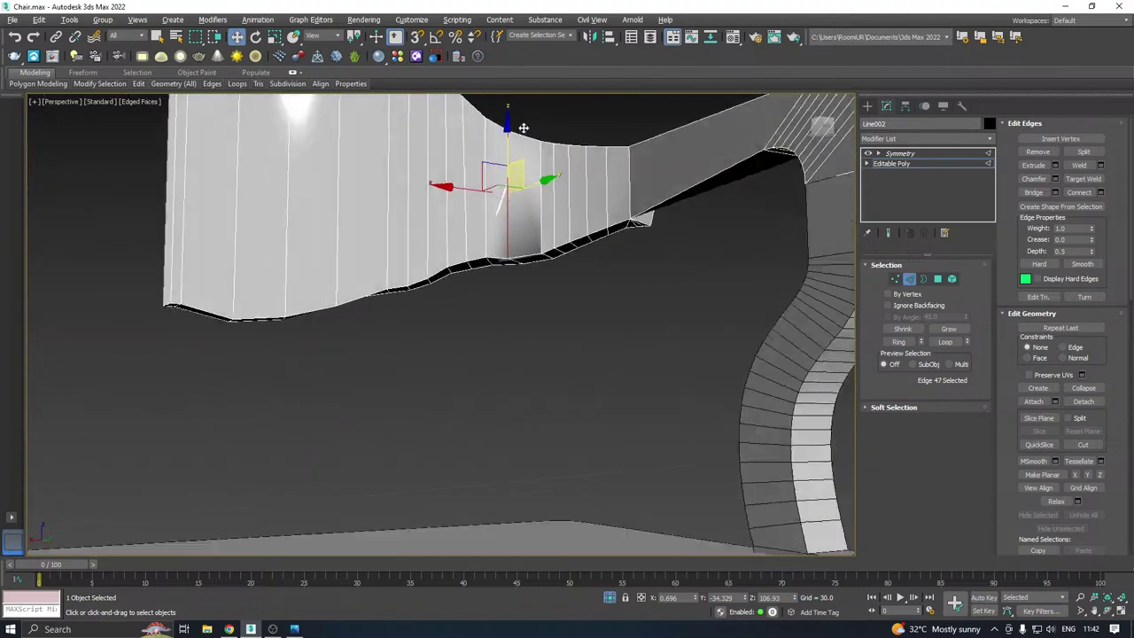
click(952, 279)
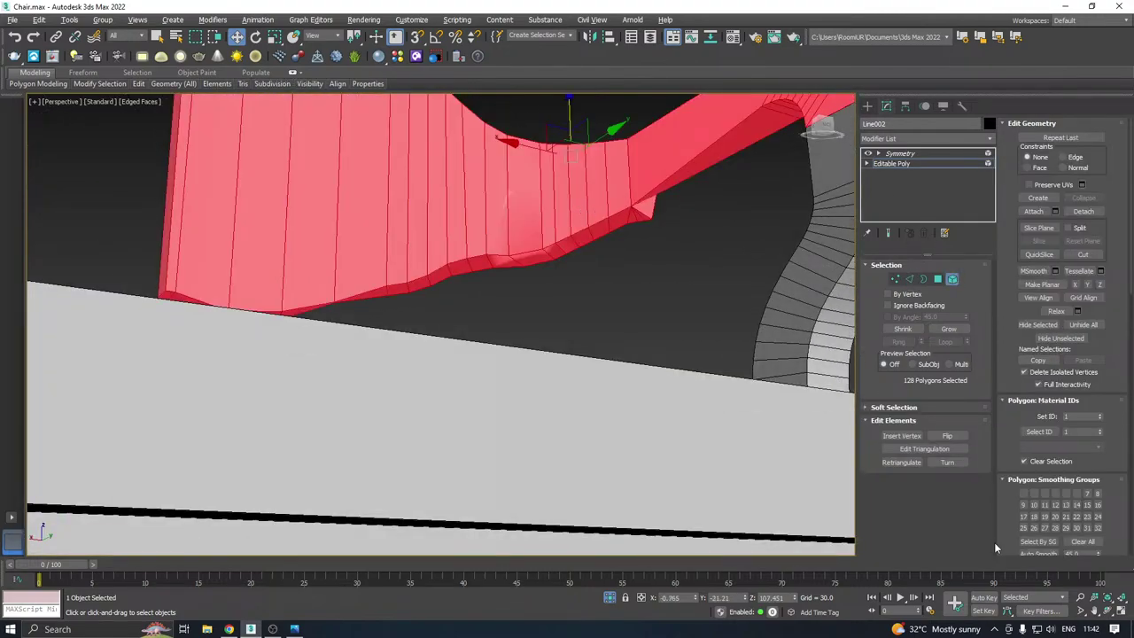
click(1082, 542)
alt+middle_drag(831, 435, 624, 233)
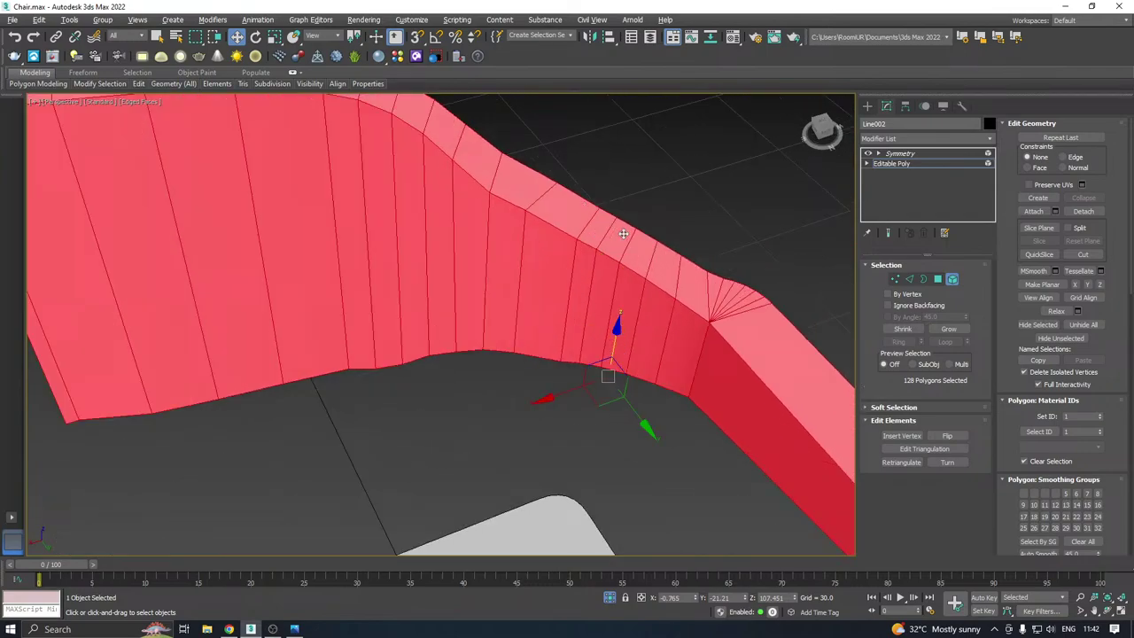
Chamfer the four-edge loop halfway down the backrest's taper by 10.123 with 5 segments
click(909, 279)
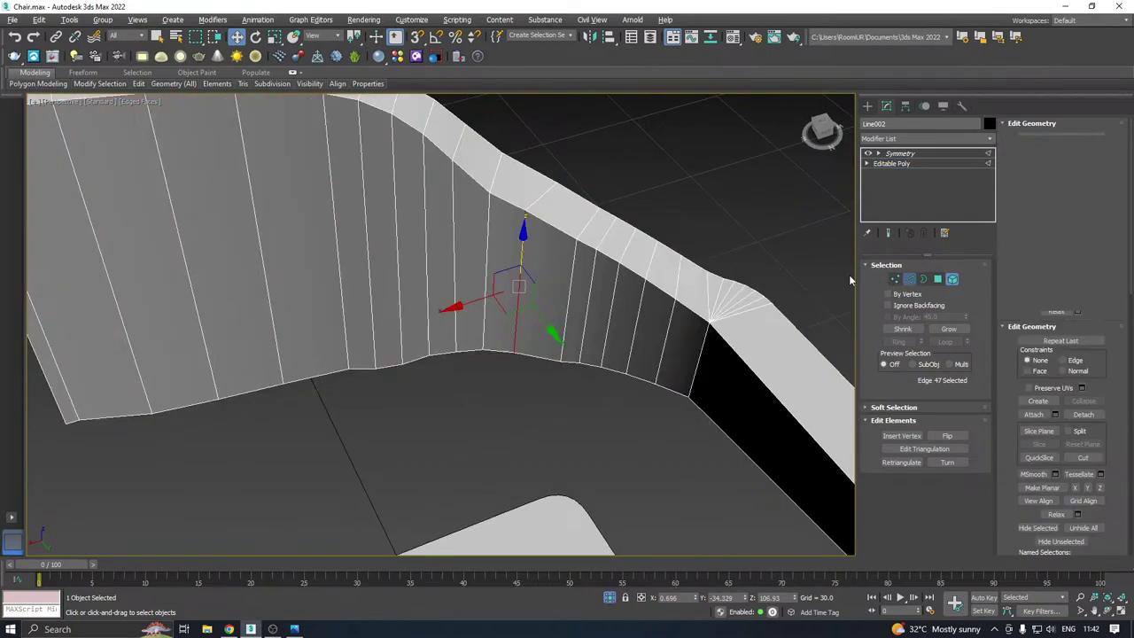
double_click(518, 286)
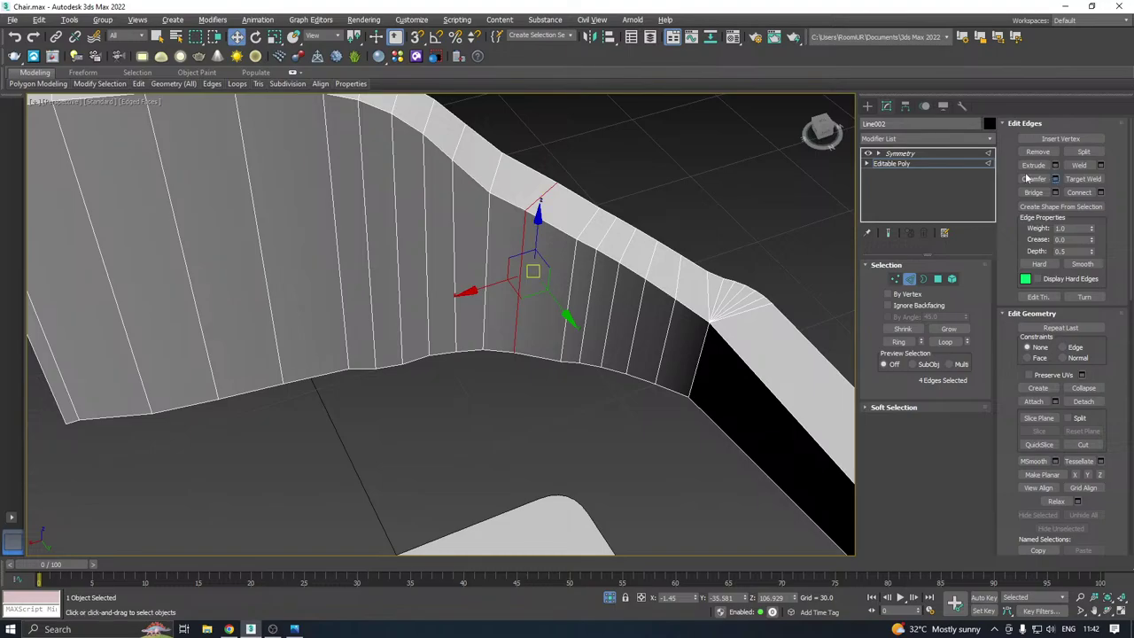
click(1054, 178)
alt+middle_drag(585, 257, 618, 230)
click(696, 319)
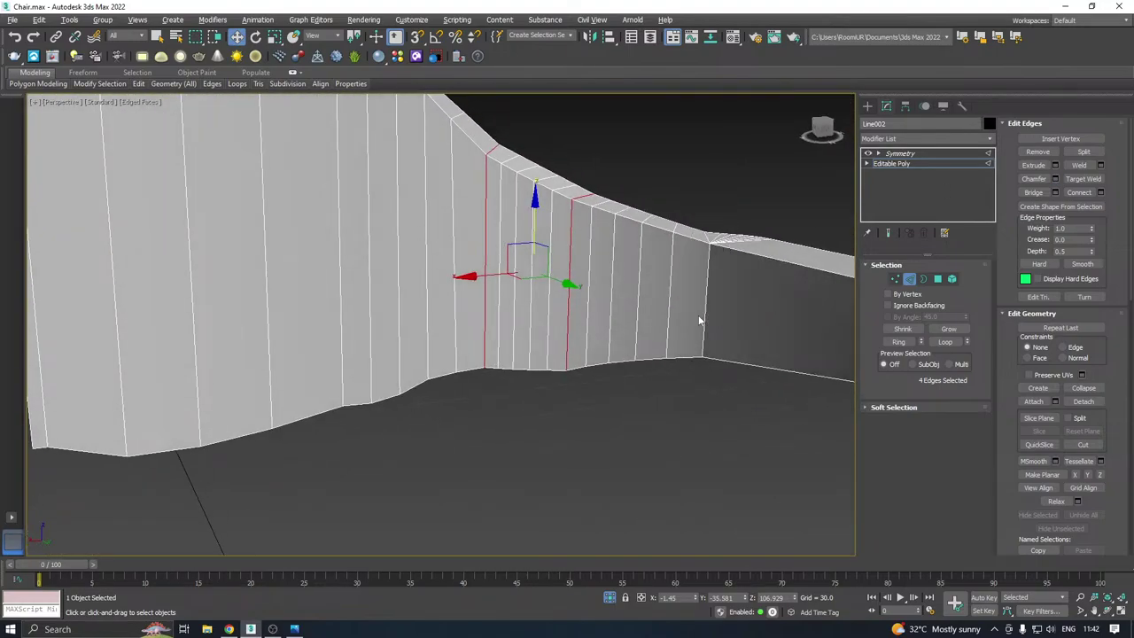
Remove the two boundary edge loops of the mid-taper chamfer together with their vertices
alt+middle_drag(700, 319, 525, 354)
double_click(535, 358)
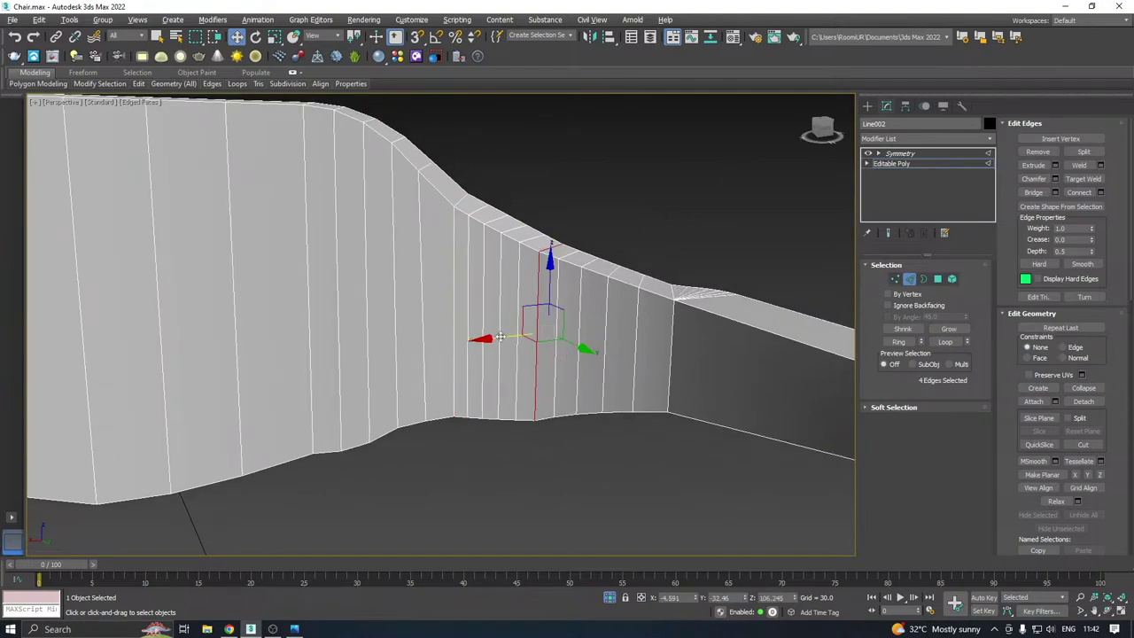
ctrl+double_click(455, 318)
key(ctrl+BackSpace)
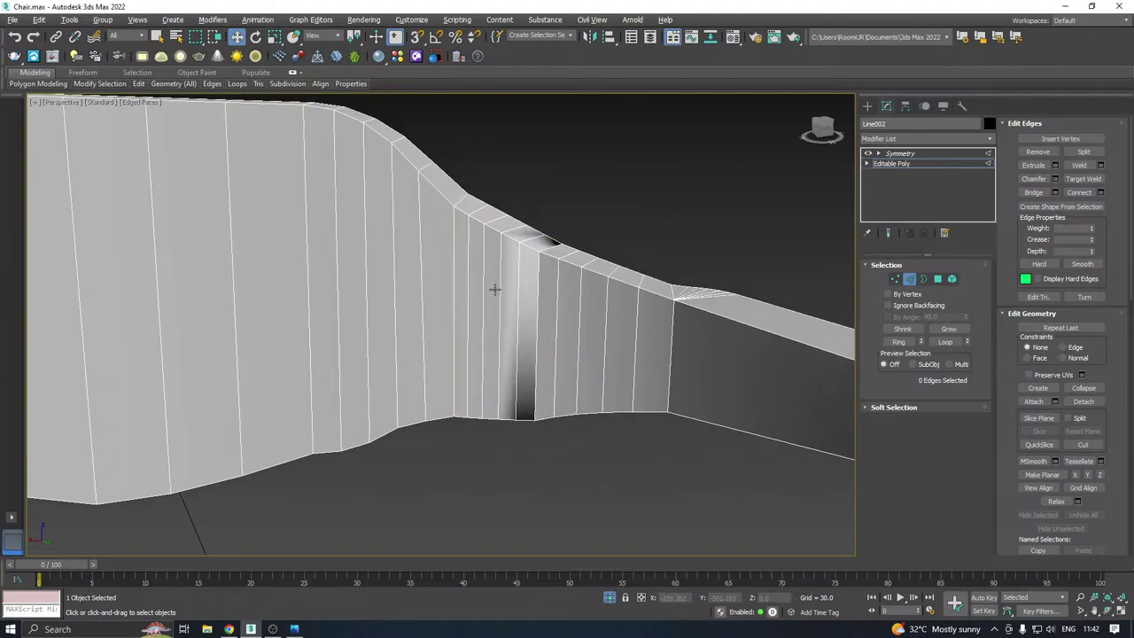
Chamfer the edge loop on the steep part of the taper, just below the backrest's upper bend, by 10.123 with 5 segments
middle_drag(514, 299, 553, 349)
double_click(458, 274)
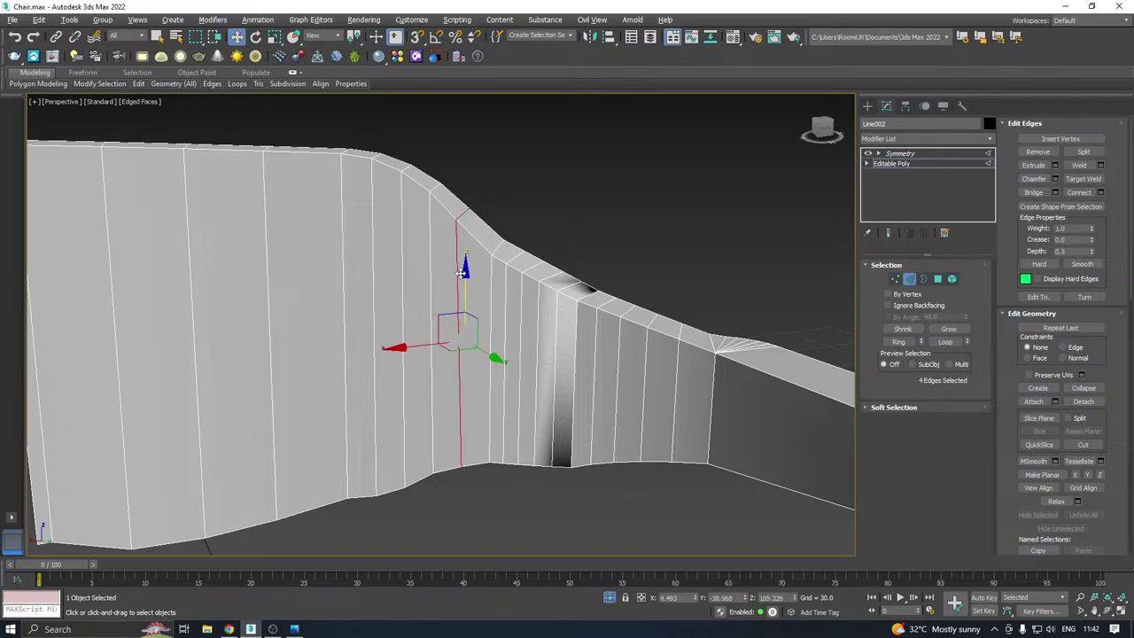
alt+middle_drag(461, 272, 531, 228)
key(BackSpace)
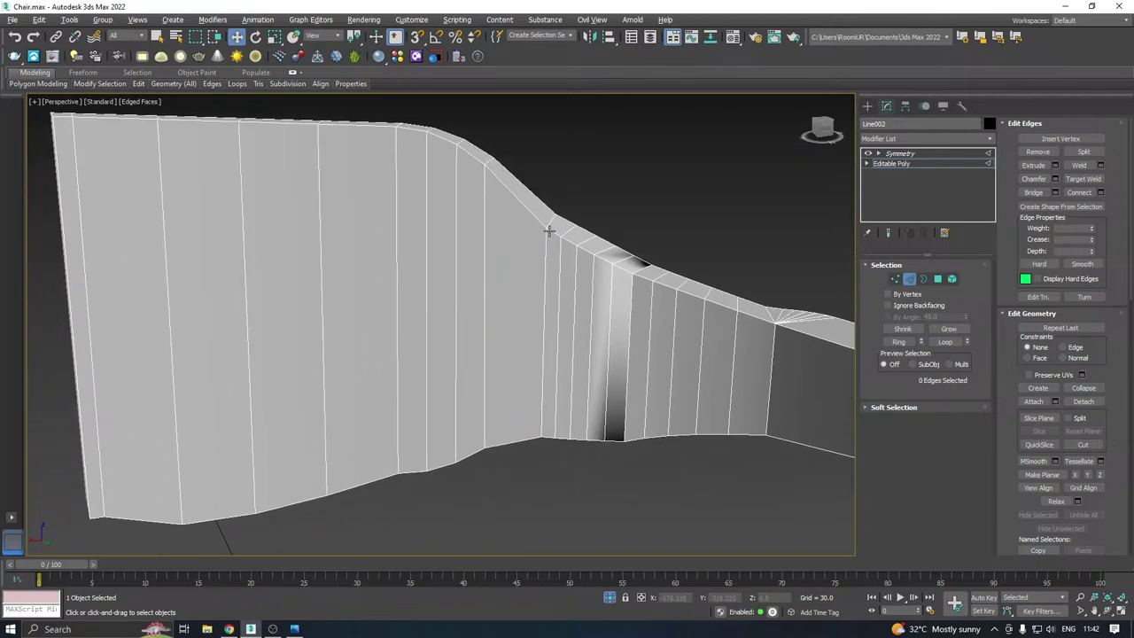
click(15, 37)
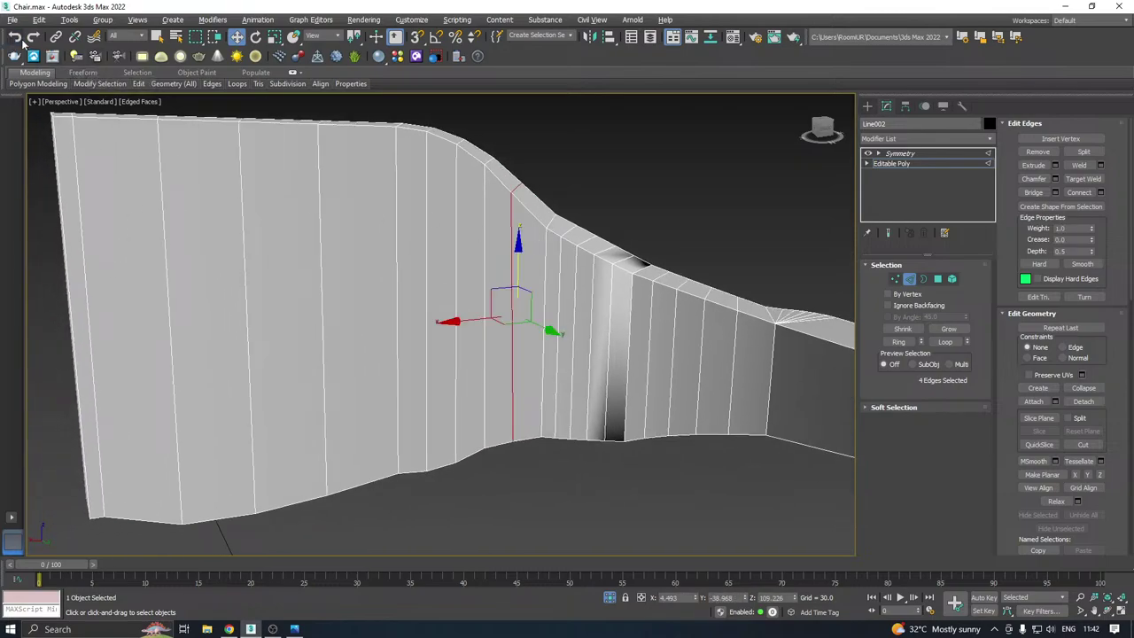
click(1055, 179)
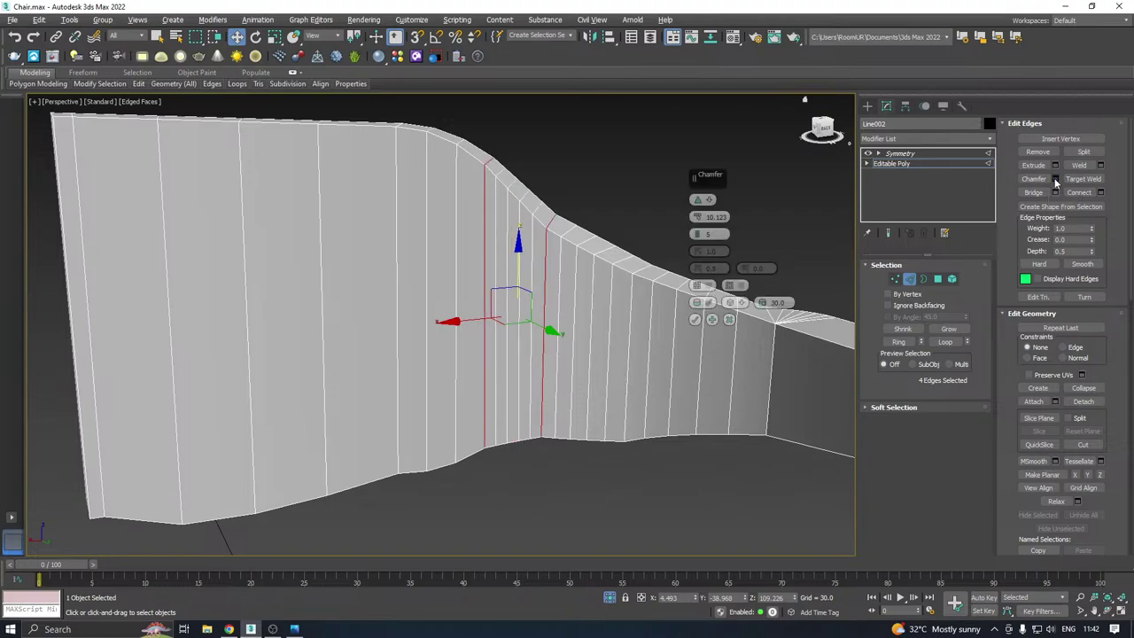
click(695, 319)
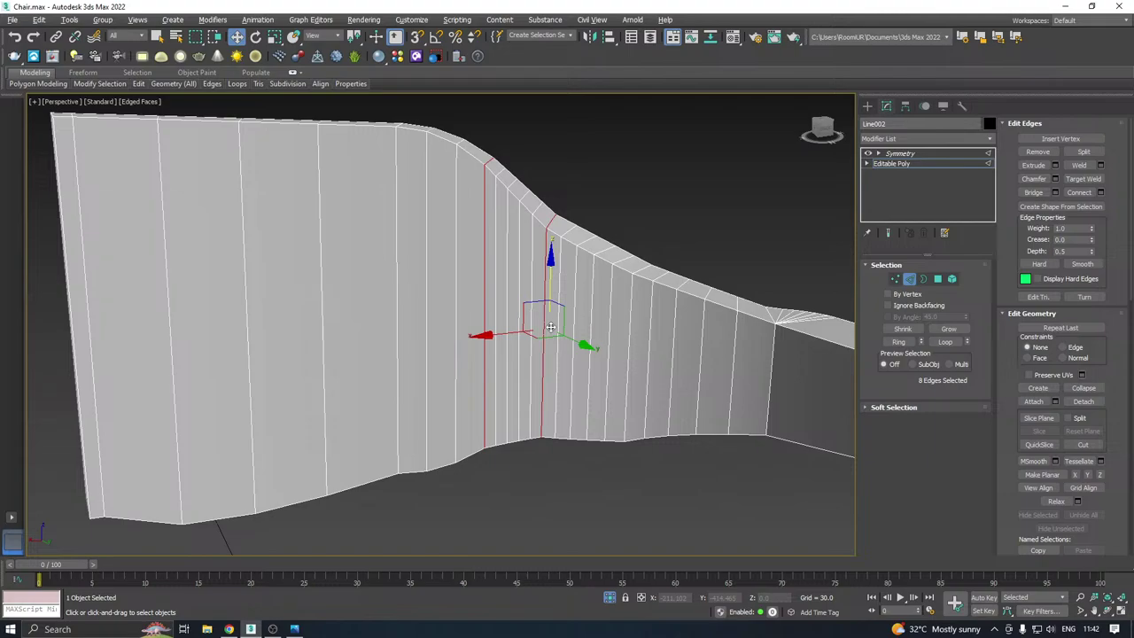
Remove the two boundary edge loops of the chamfer just below the backrest's upper bend
key(BackSpace)
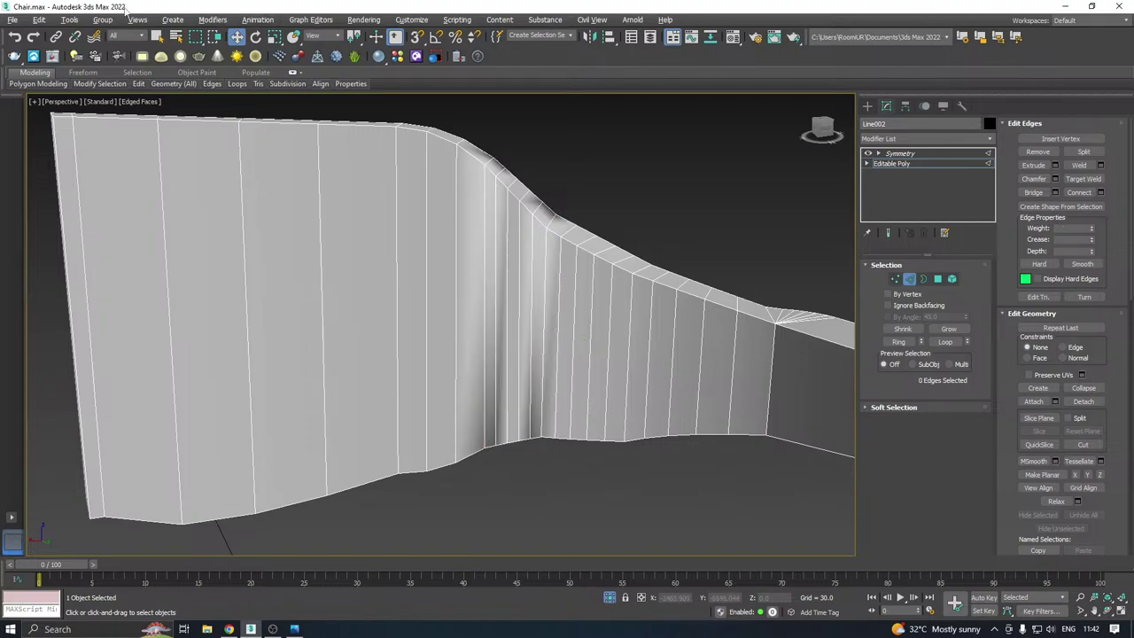
key(ctrl+z)
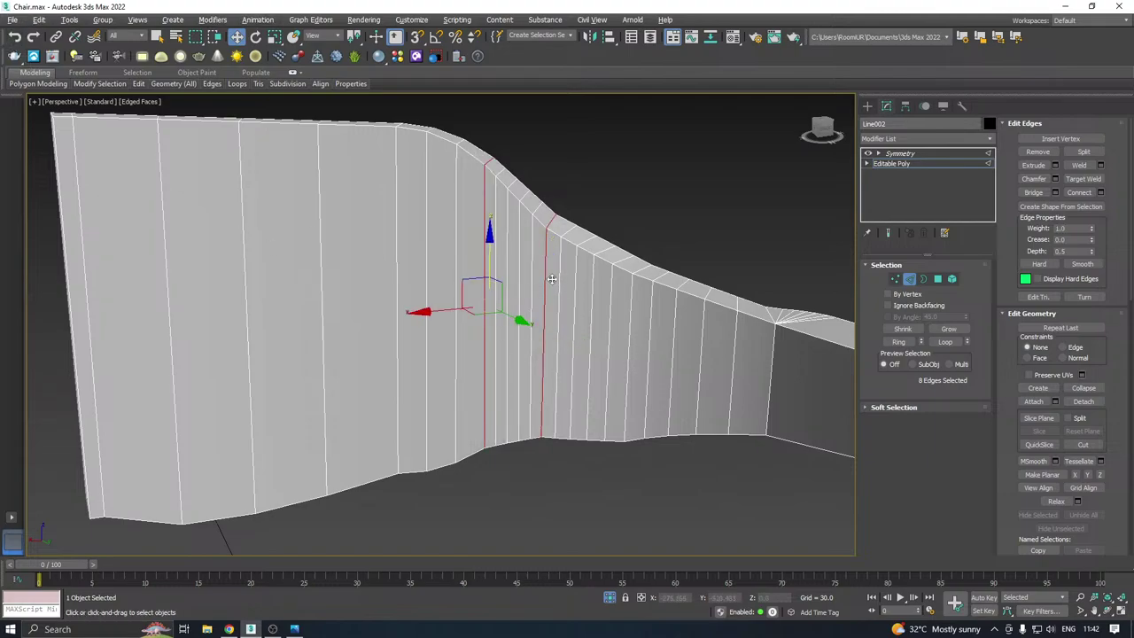
key(BackSpace)
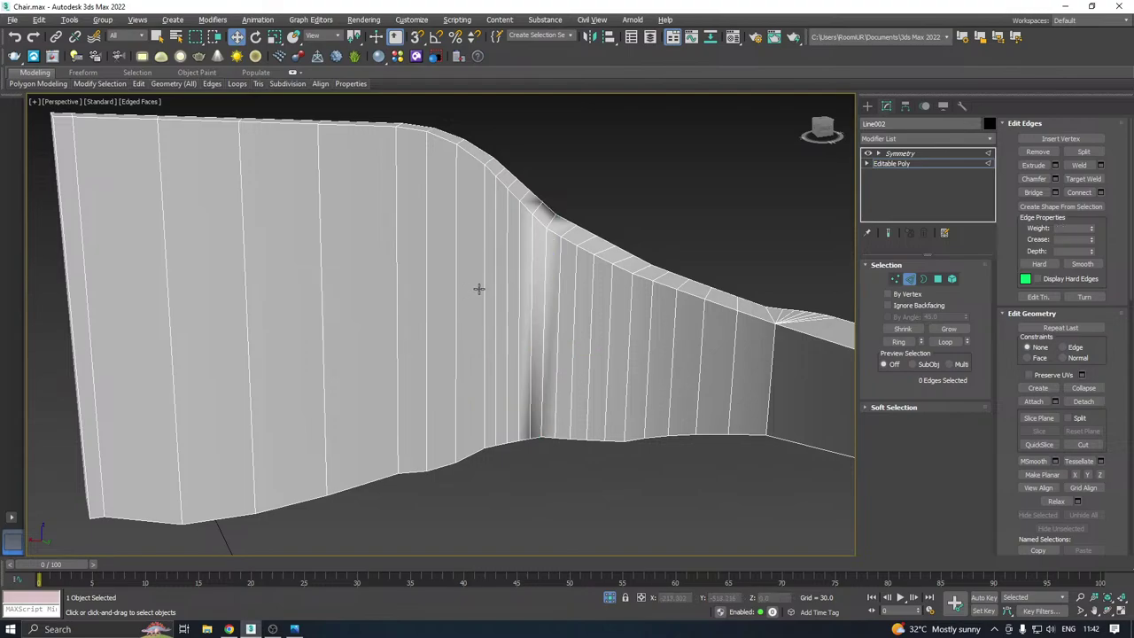
key(ctrl+z)
key(BackSpace)
scroll(578, 259, down, 2)
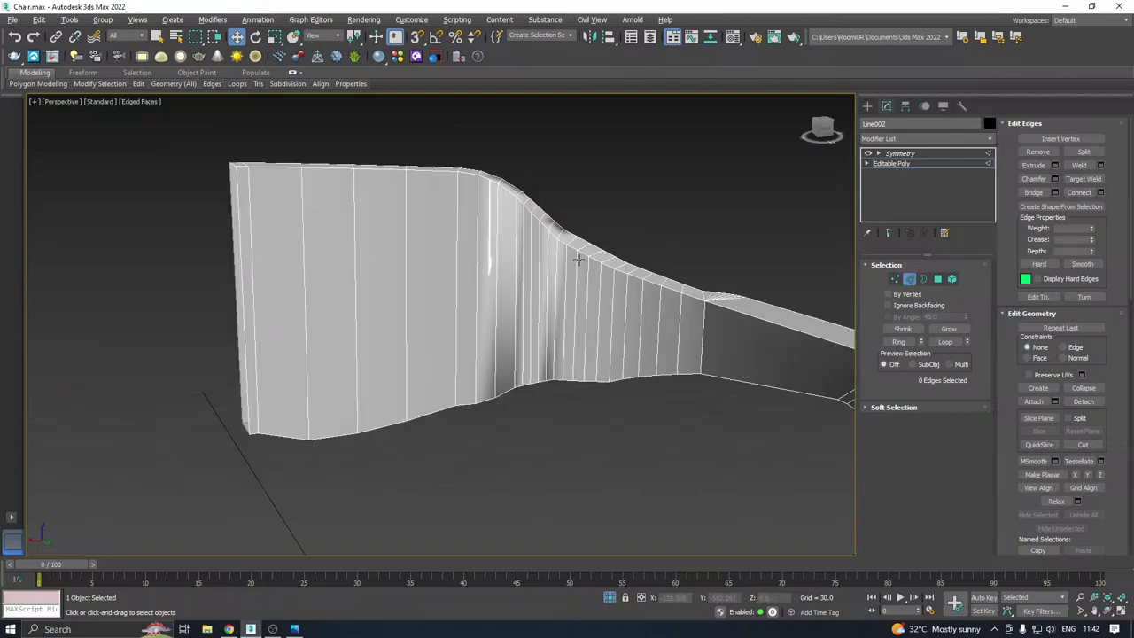
Lower the three raised underside vertices at the arm corner to about Z 101.816, in line with the corner vertex beside them
click(585, 256)
alt+middle_drag(585, 256, 483, 228)
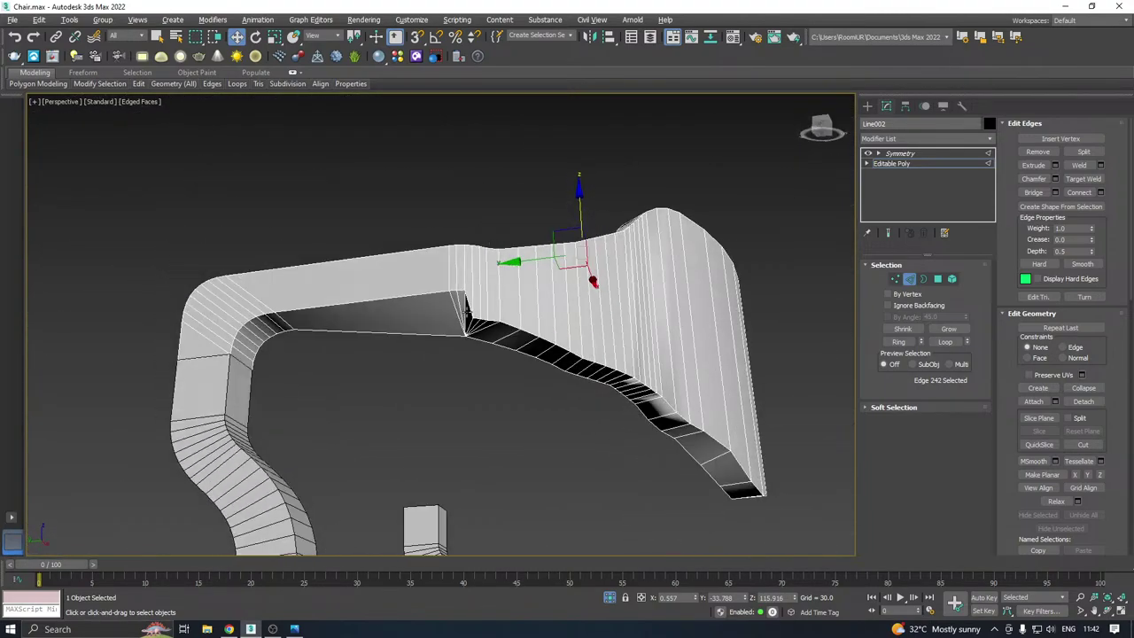
scroll(467, 313, up, 4)
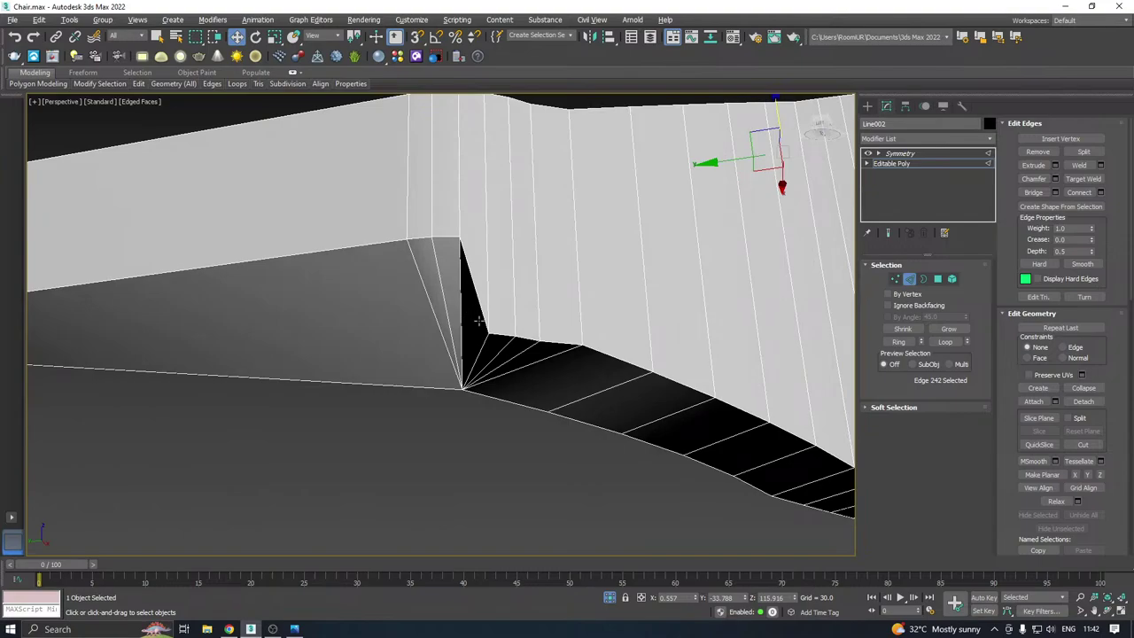
alt+middle_drag(600, 249, 796, 310)
click(895, 279)
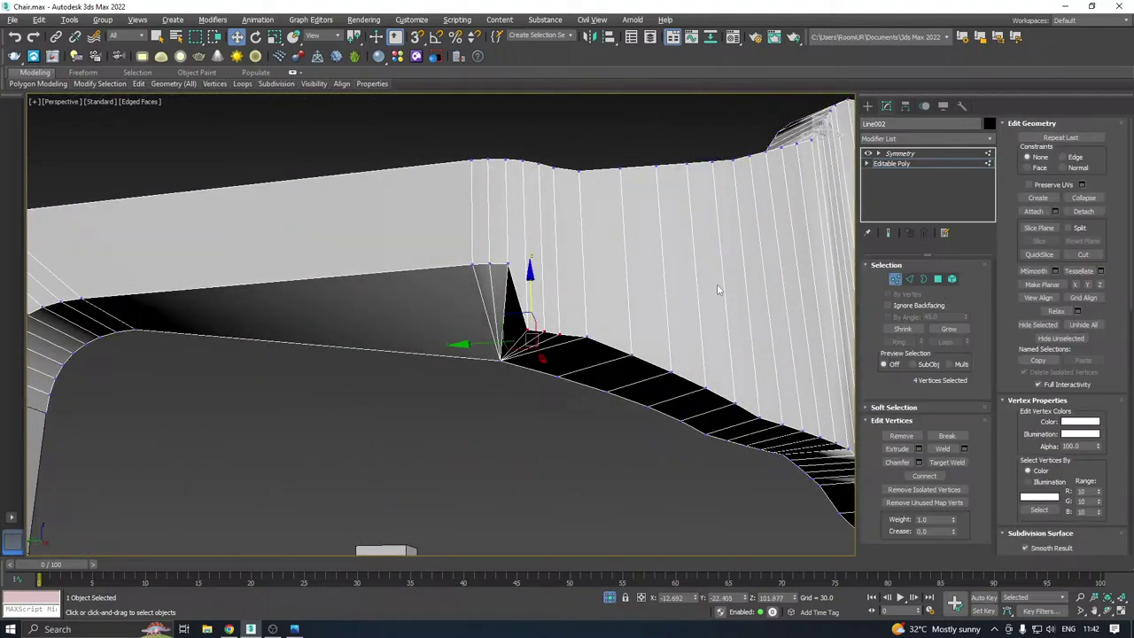
click(529, 331)
alt+middle_drag(577, 296, 527, 274)
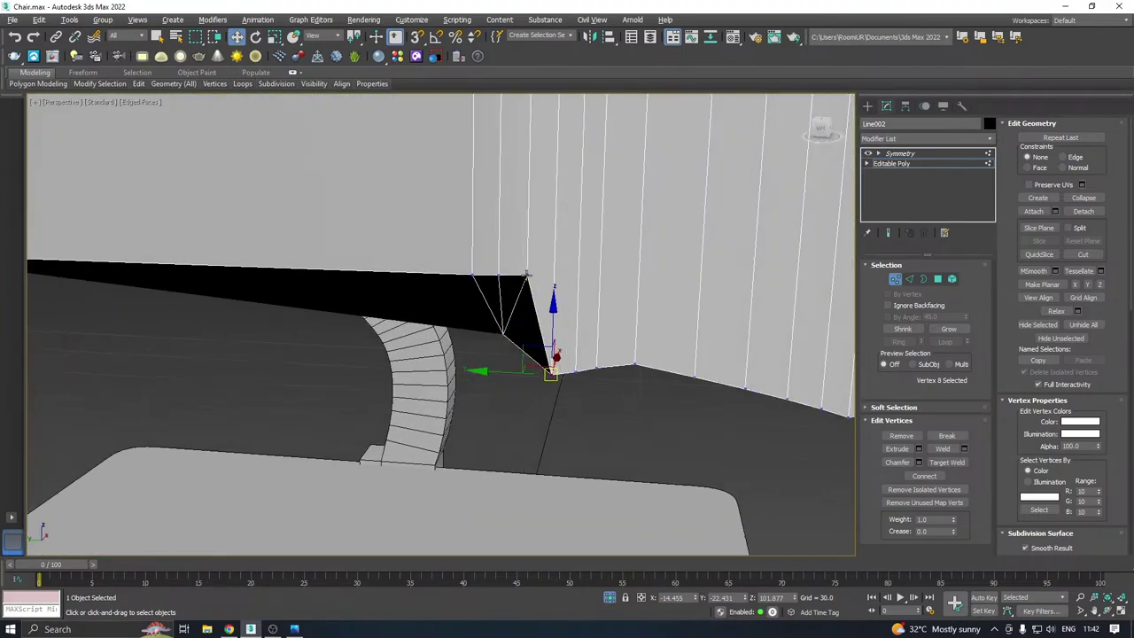
click(524, 275)
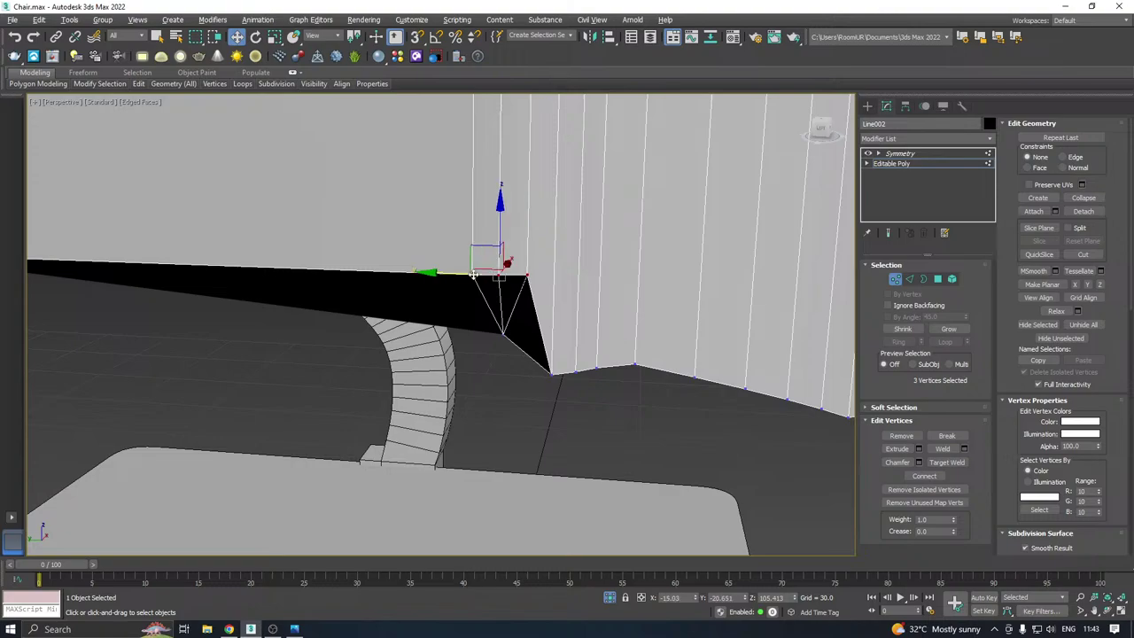
drag(499, 222, 507, 325)
Check the backrest's lower edge, then clear all smoothing groups on the whole half-backrest element again
alt+middle_drag(506, 325, 660, 286)
scroll(672, 311, up, 2)
scroll(635, 380, up, 4)
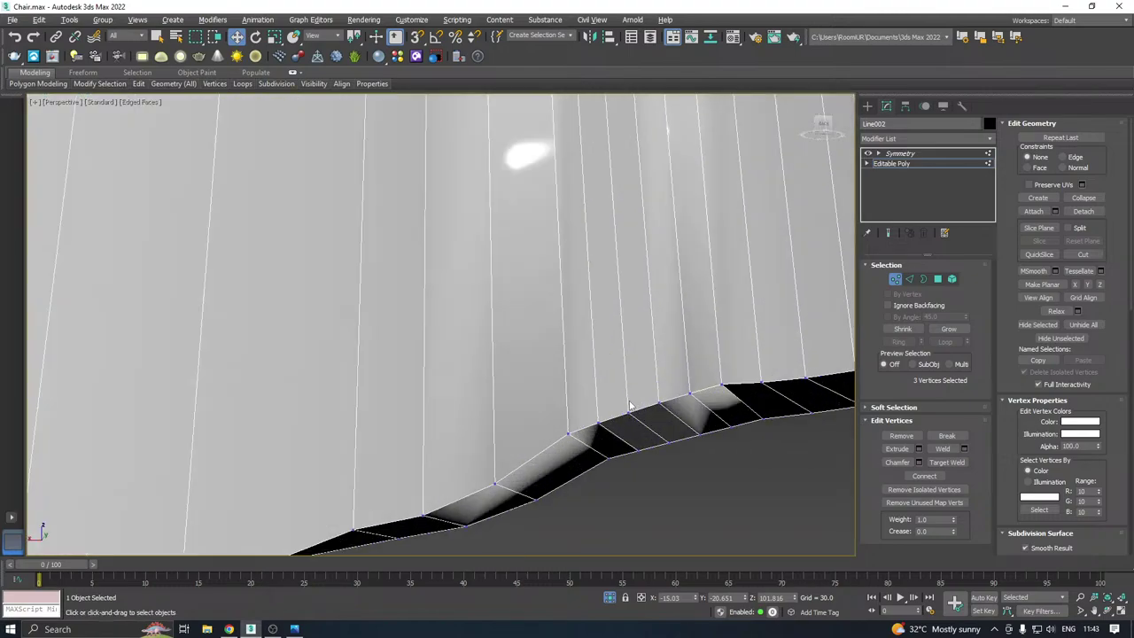
scroll(641, 401, down, 6)
alt+middle_drag(641, 401, 585, 393)
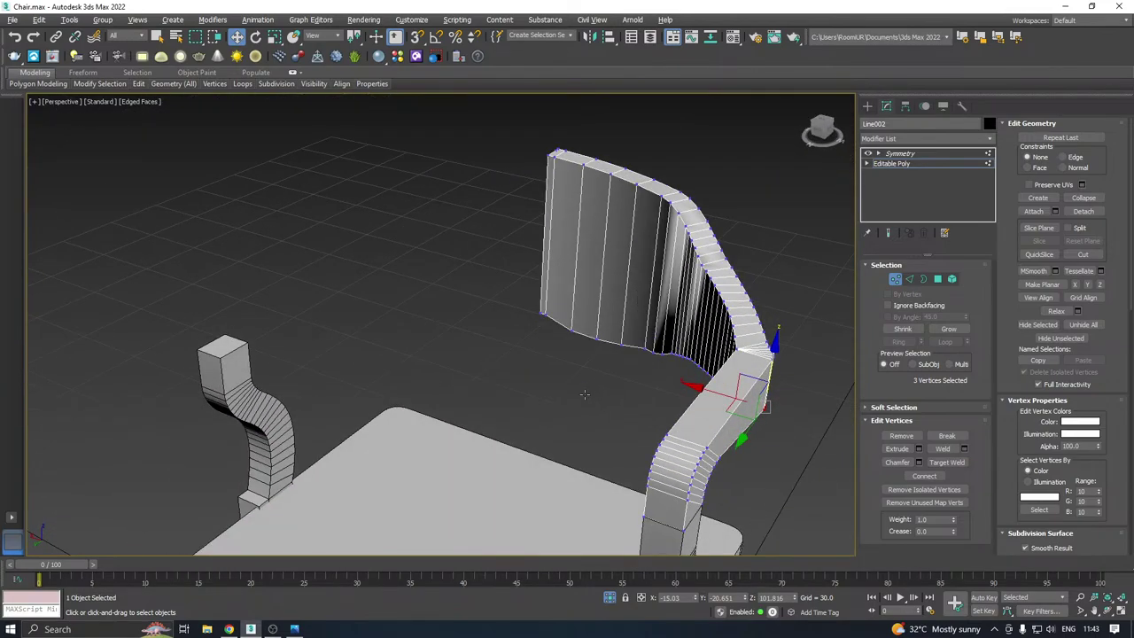
click(952, 280)
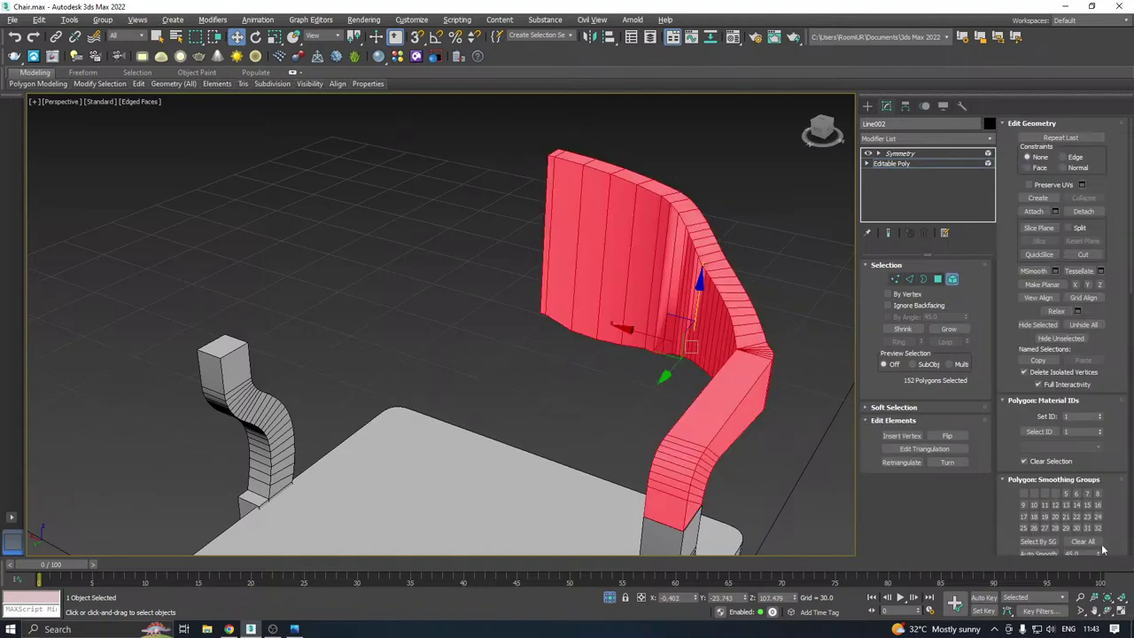
click(1089, 542)
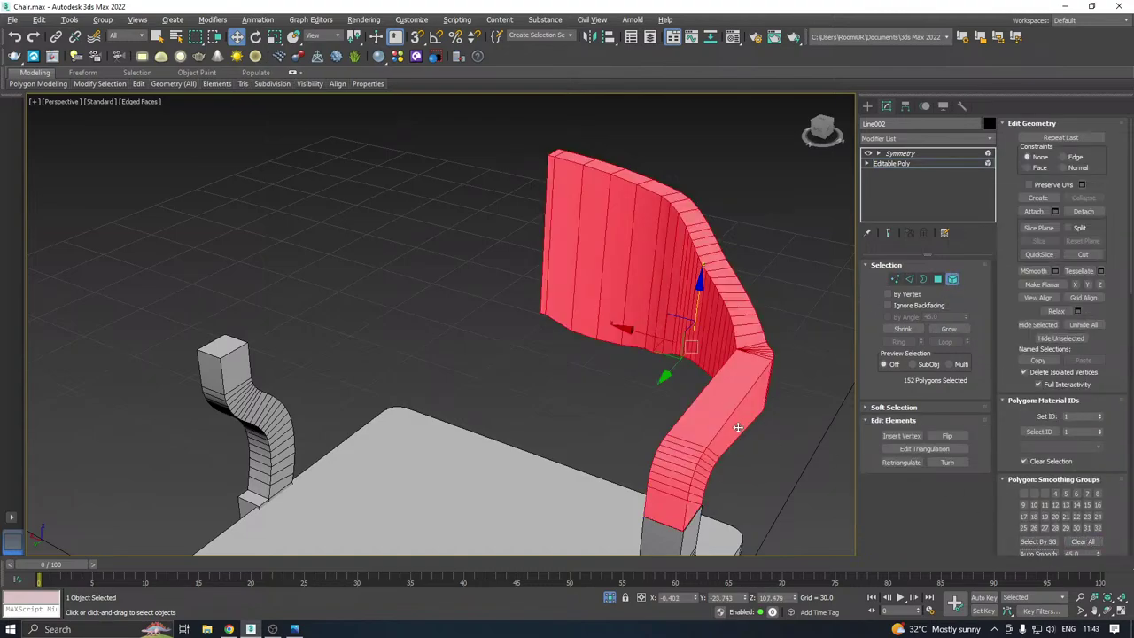
alt+middle_drag(739, 427, 859, 418)
click(895, 279)
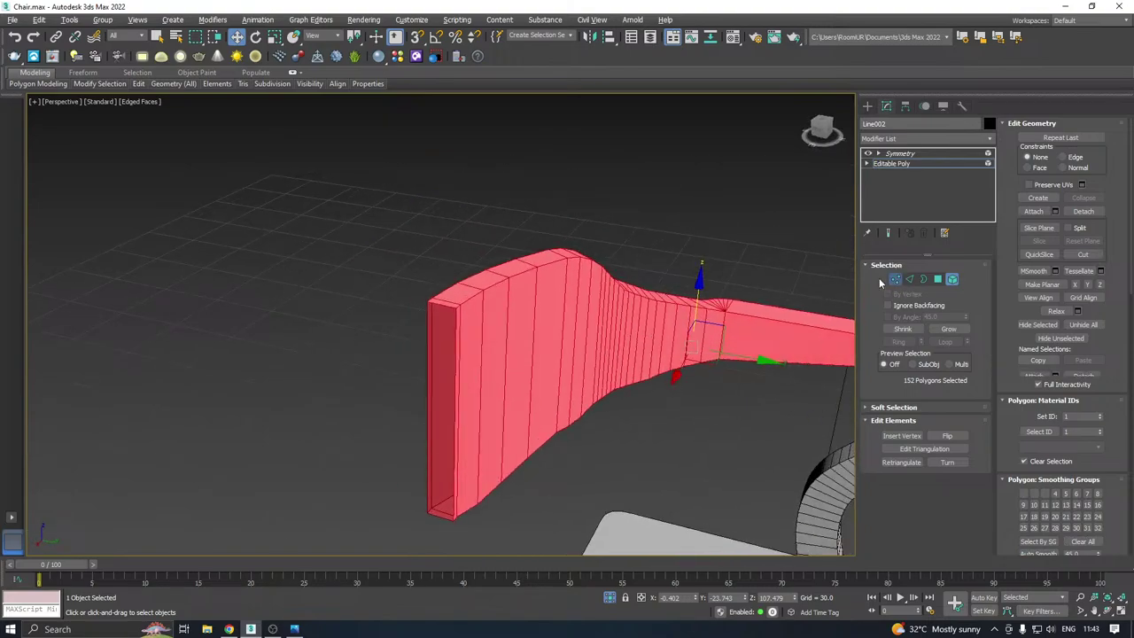
click(457, 309)
alt+middle_drag(458, 309, 574, 225)
right_click(587, 228)
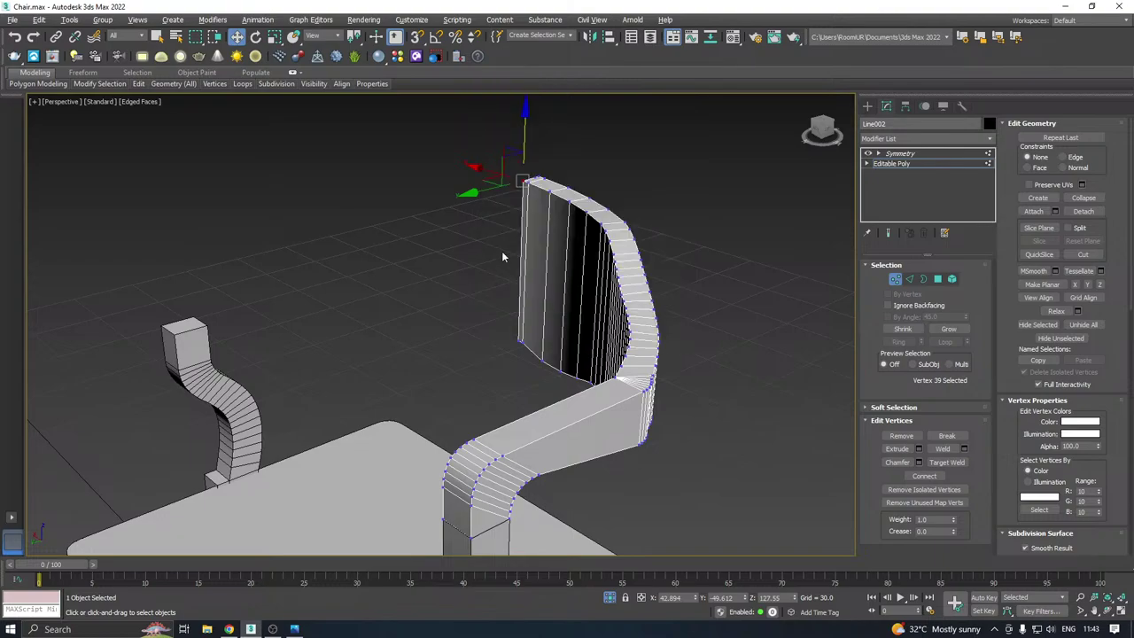
right_click(505, 252)
click(494, 266)
alt+middle_drag(659, 237, 743, 240)
key(w)
mouse_move(603, 191)
alt+middle_down()
mouse_move(754, 249)
mouse_move(592, 178)
alt+middle_up()
scroll(591, 177, up, 2)
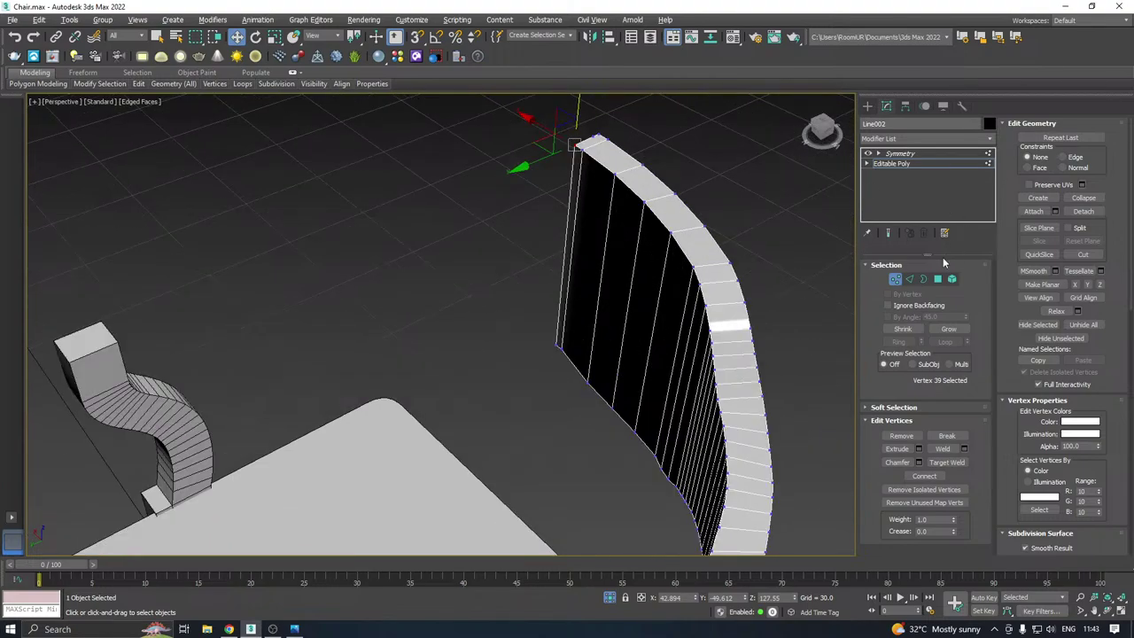
Select the backrest's seat-side top edge loop, leaving out the two edges at the arm corner
click(910, 279)
double_click(604, 165)
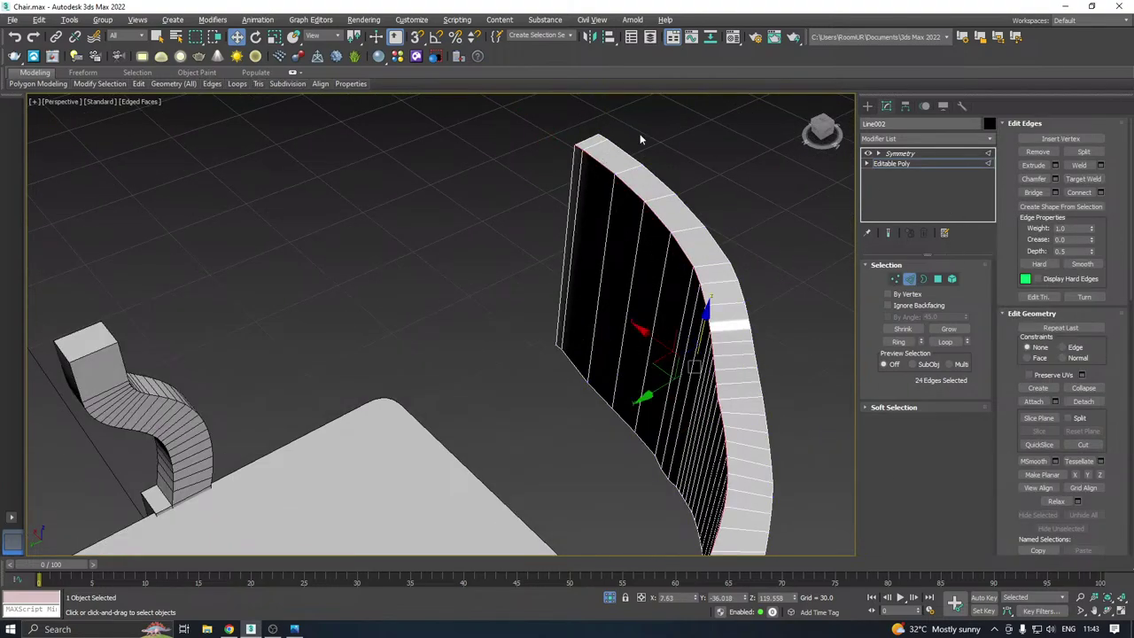
scroll(641, 136, down, 2)
alt+middle_drag(641, 137, 806, 214)
scroll(780, 295, up, 2)
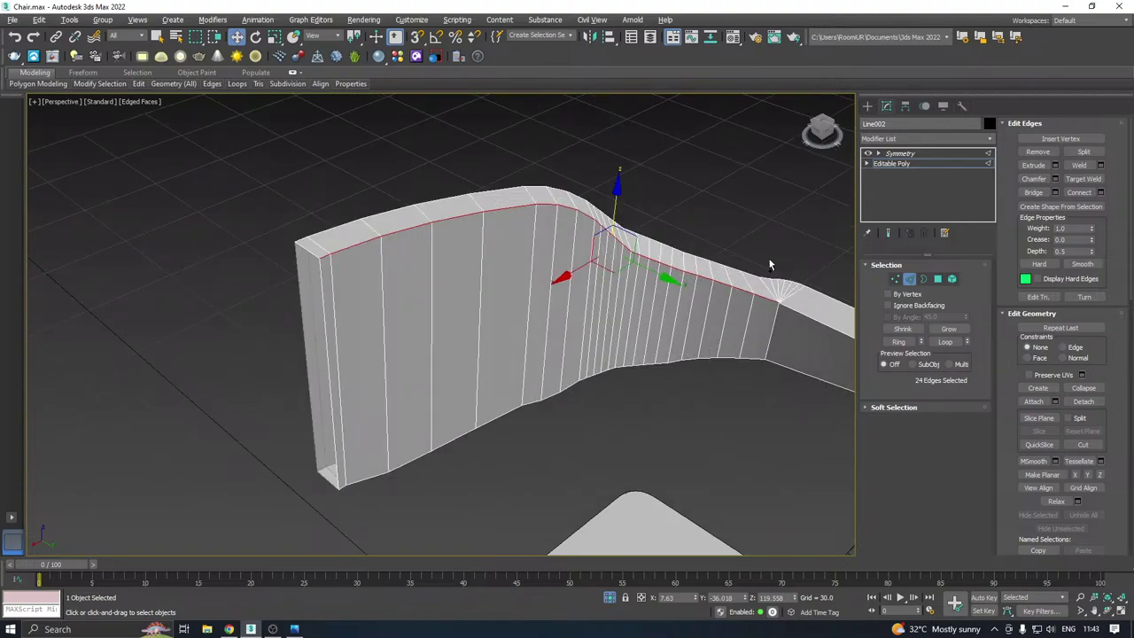
alt+middle_drag(769, 264, 729, 245)
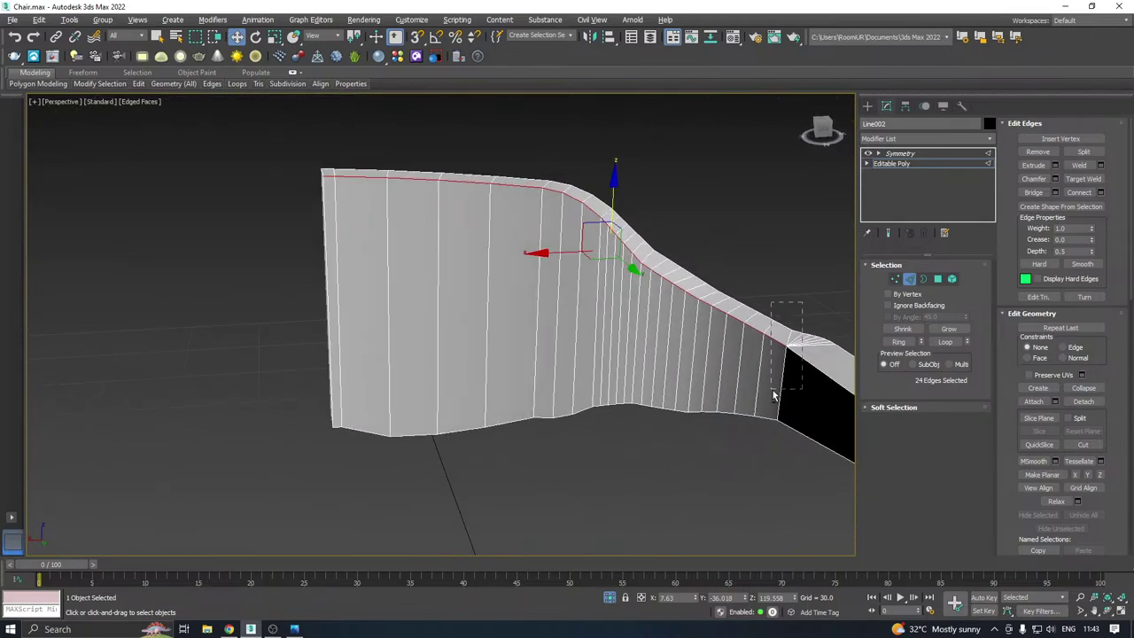
alt+drag(785, 402, 783, 403)
alt+middle_drag(692, 292, 620, 293)
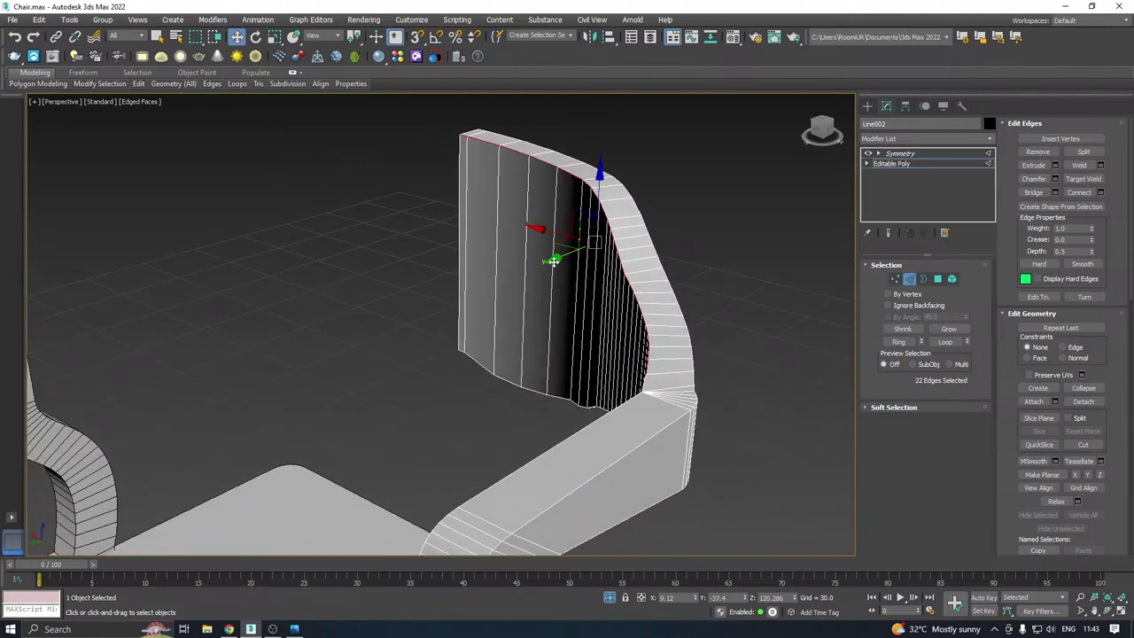
Try to shift the selected top edges along Y to about -41.222
drag(553, 261, 570, 256)
alt+middle_drag(602, 241, 723, 184)
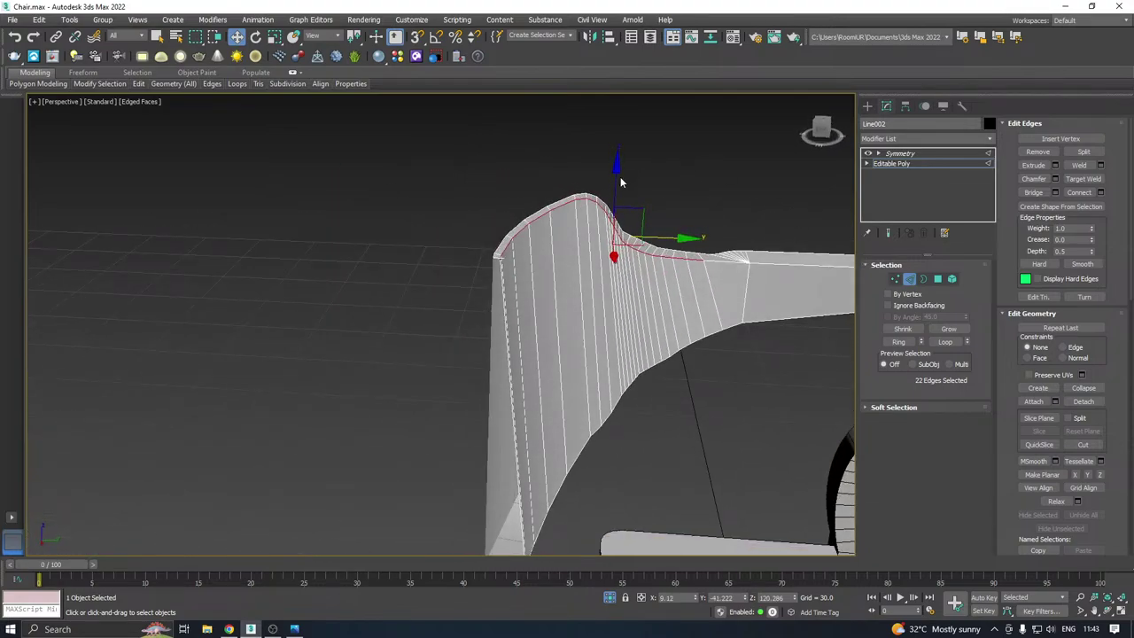
alt+middle_drag(617, 181, 807, 212)
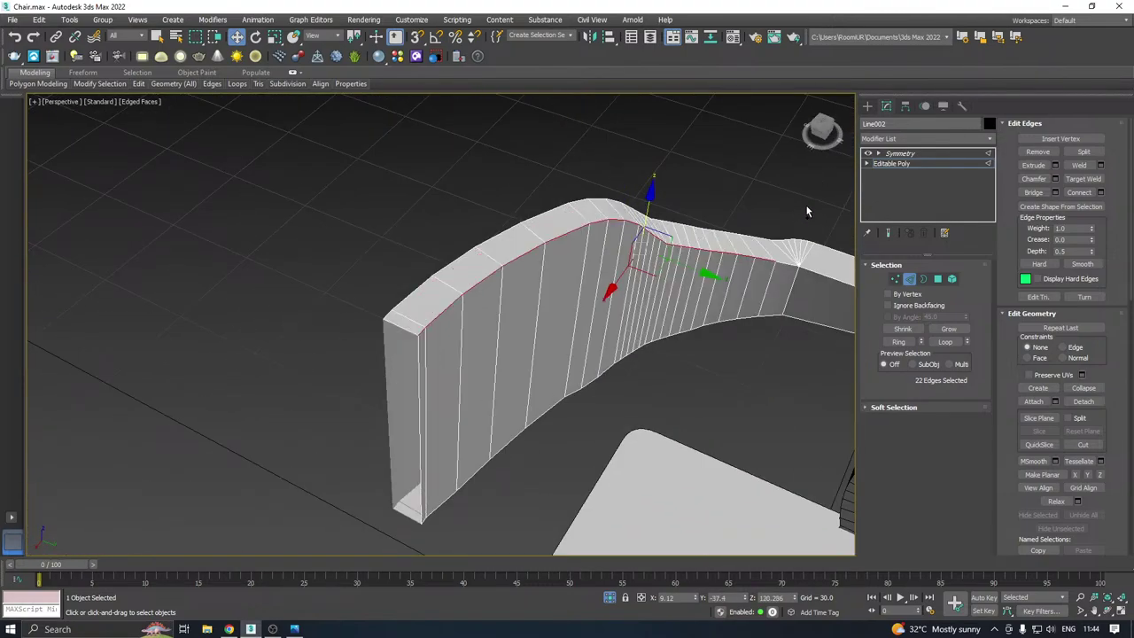
Target-weld the stray vertex on the top edge of the backrest's open centre end to the rear corner vertex
scroll(421, 333, up, 3)
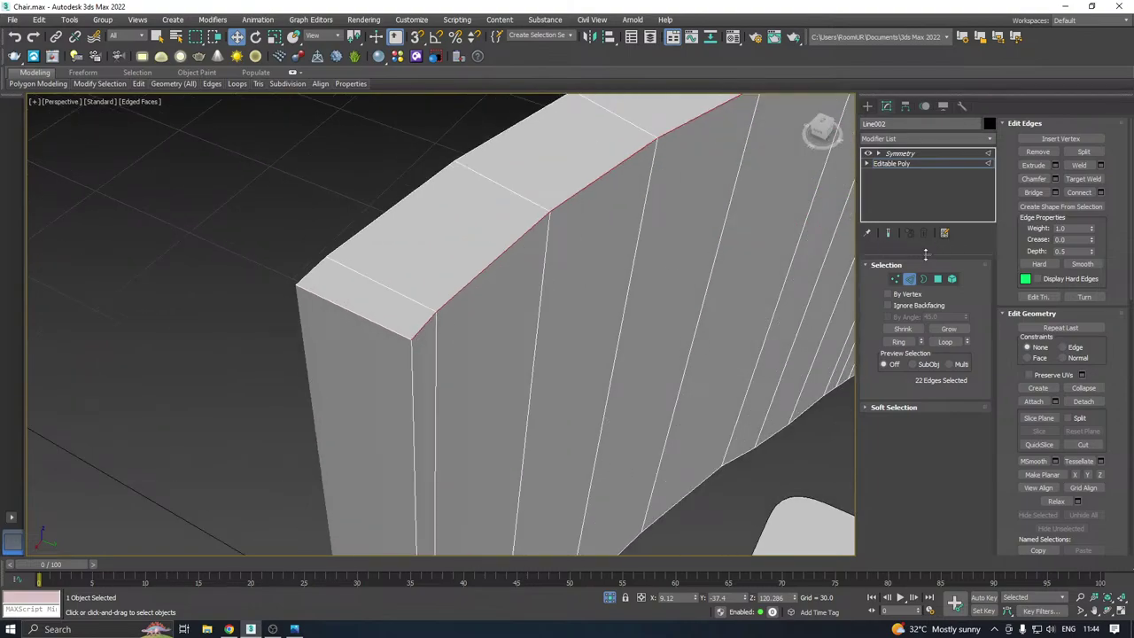
click(895, 278)
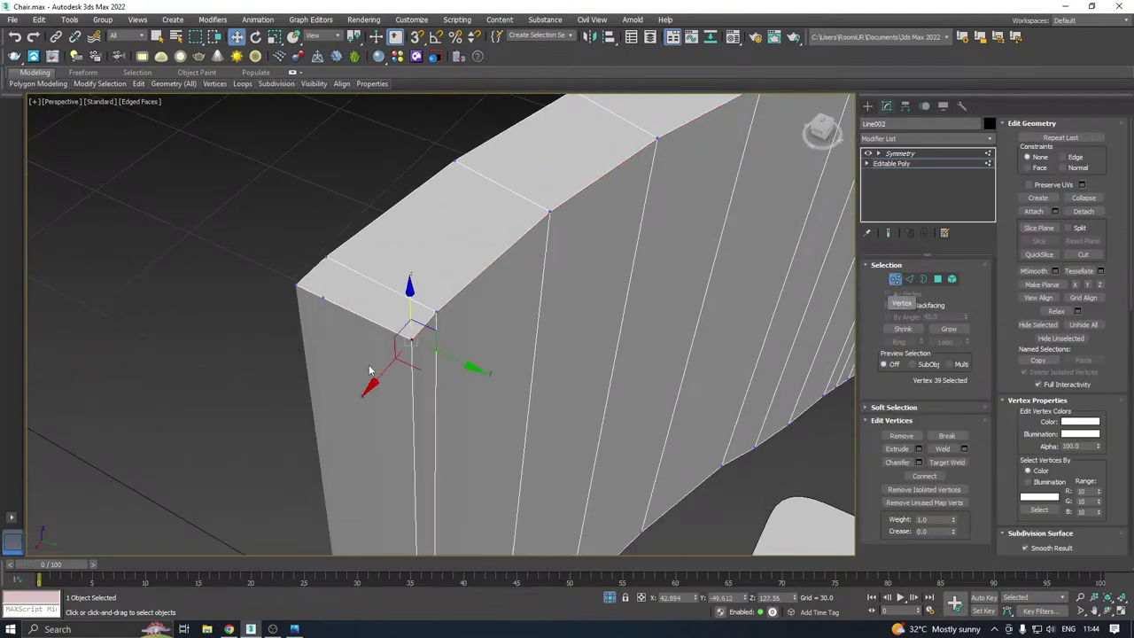
click(324, 297)
right_click(359, 287)
click(326, 350)
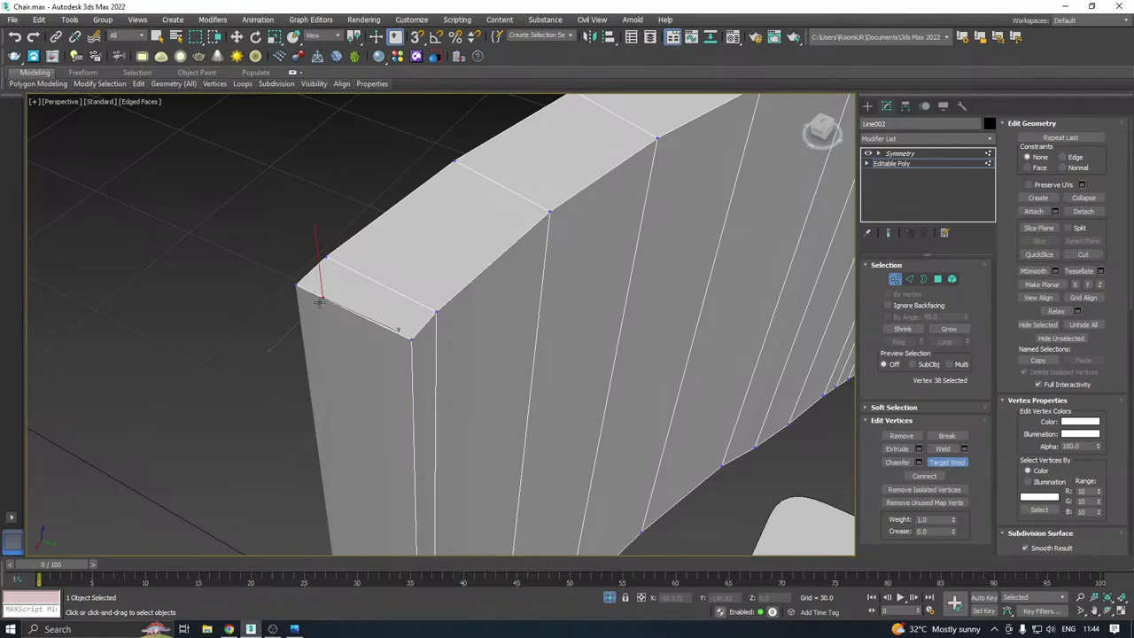
click(296, 287)
click(414, 340)
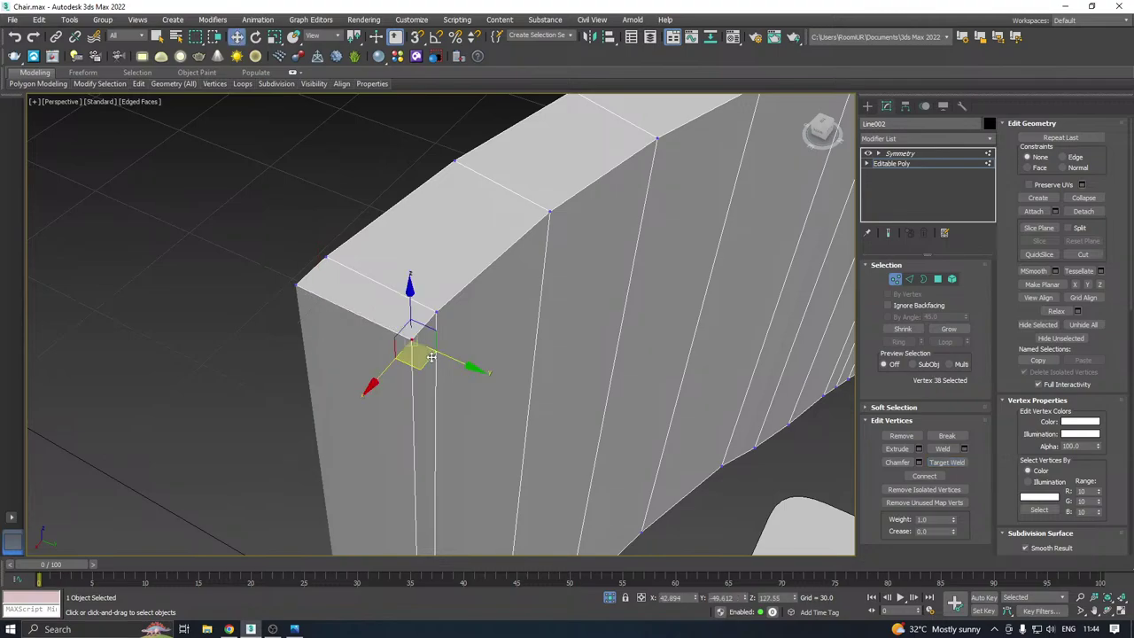
Move the 22 selected seat-side top edges of the backrest to about Y -39.122 and Z 118.788
scroll(321, 364, down, 2)
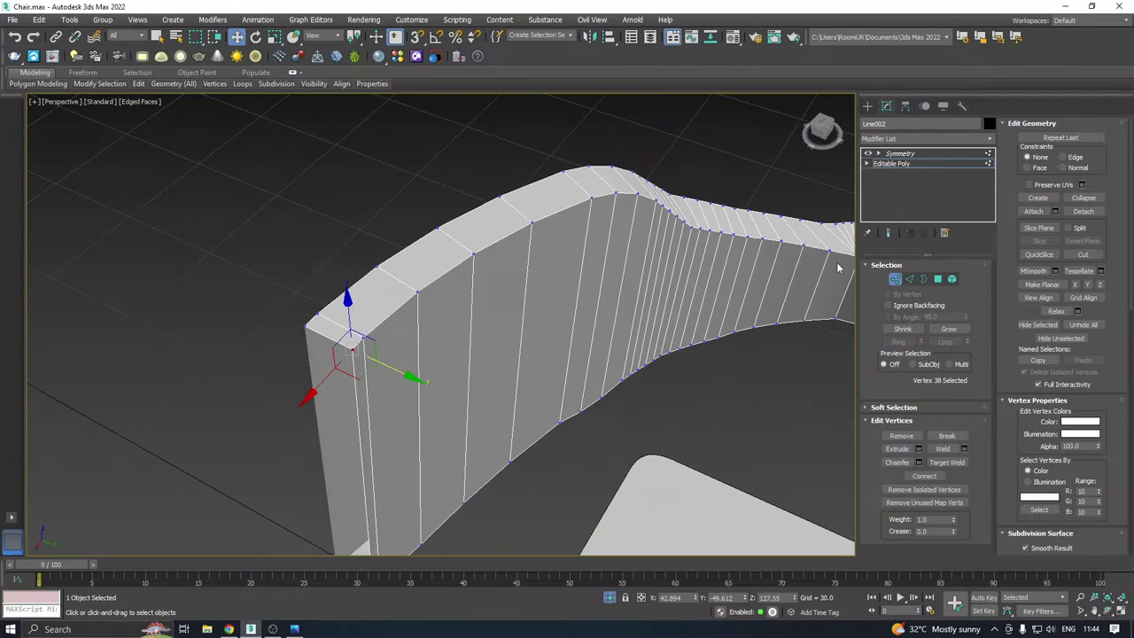
click(909, 281)
middle_drag(714, 285, 594, 274)
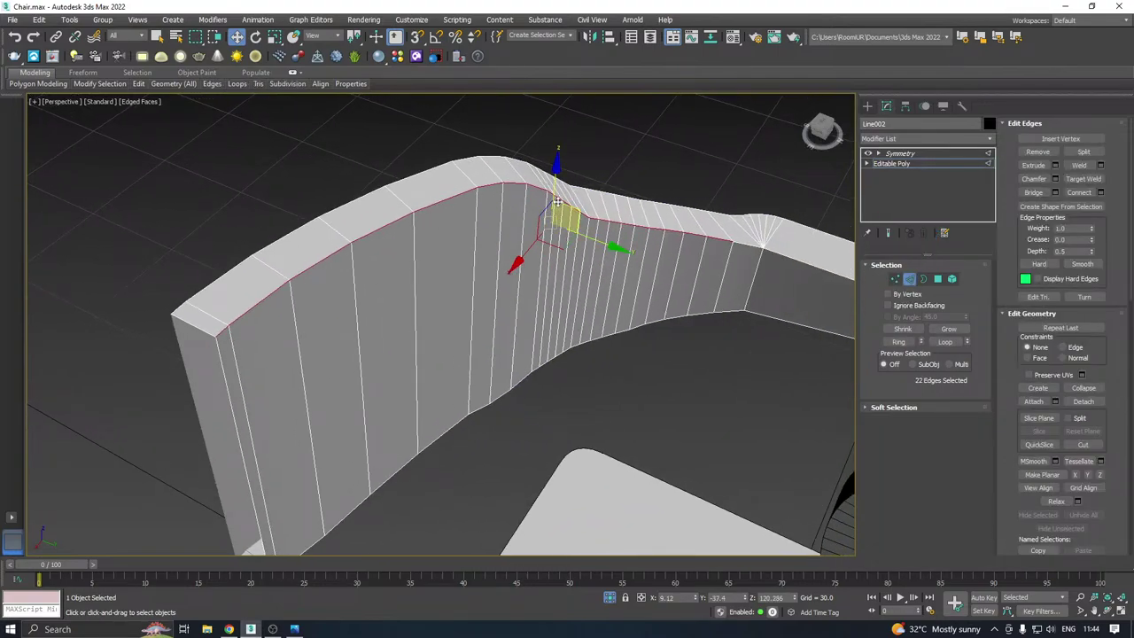
mouse_move(553, 193)
alt+middle_down()
mouse_move(511, 168)
mouse_move(525, 167)
mouse_move(536, 242)
mouse_move(506, 248)
mouse_move(662, 210)
mouse_move(579, 223)
mouse_move(504, 260)
mouse_move(709, 215)
mouse_move(560, 207)
alt+middle_up()
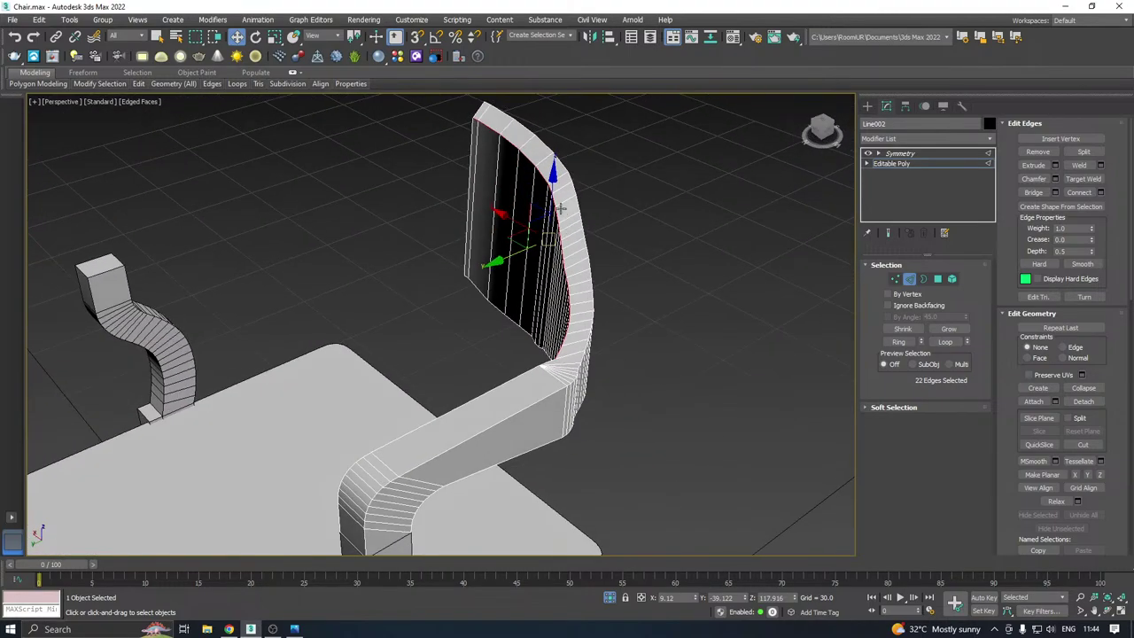
drag(551, 202, 551, 193)
alt+middle_drag(553, 193, 661, 178)
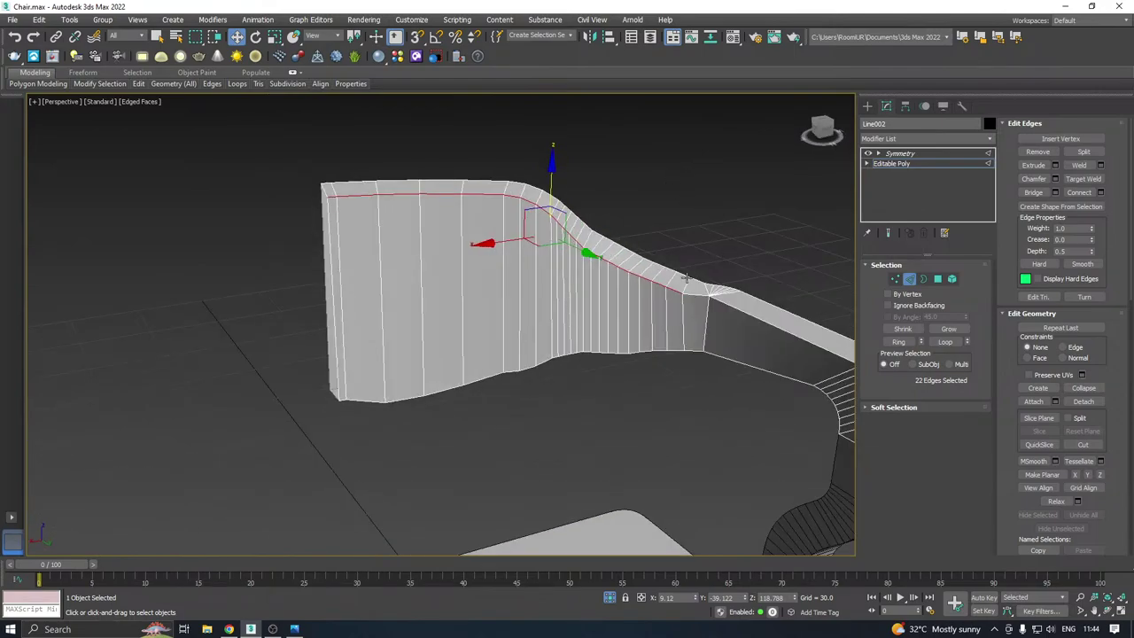
Raise the seat-side top vertex next to the arm corner to about Z 110.802
scroll(785, 283, up, 3)
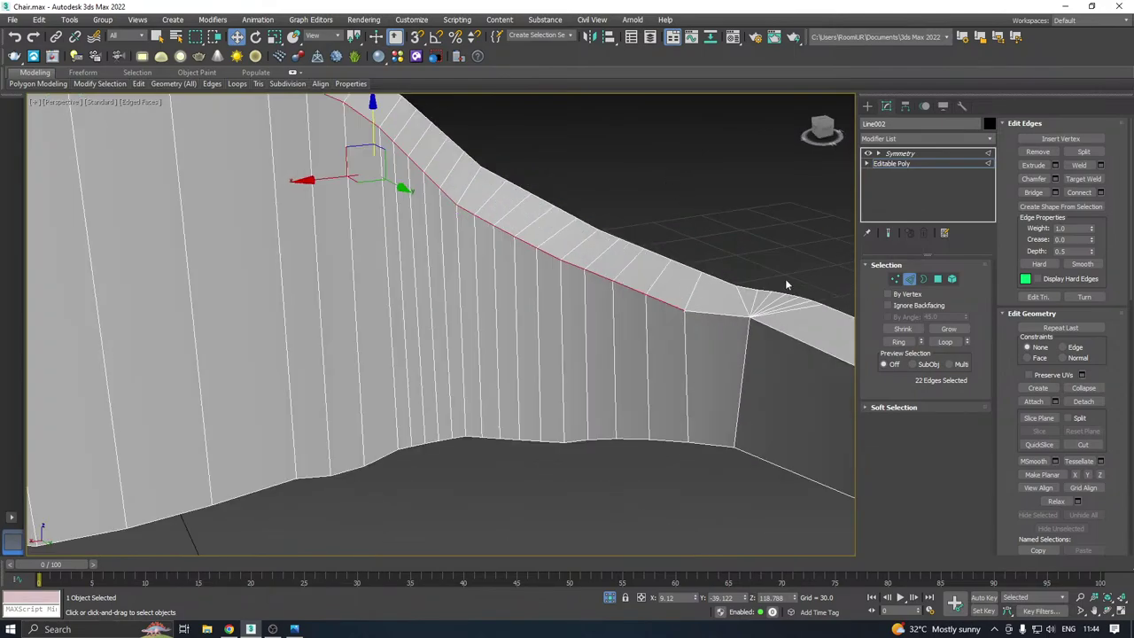
click(895, 280)
click(683, 311)
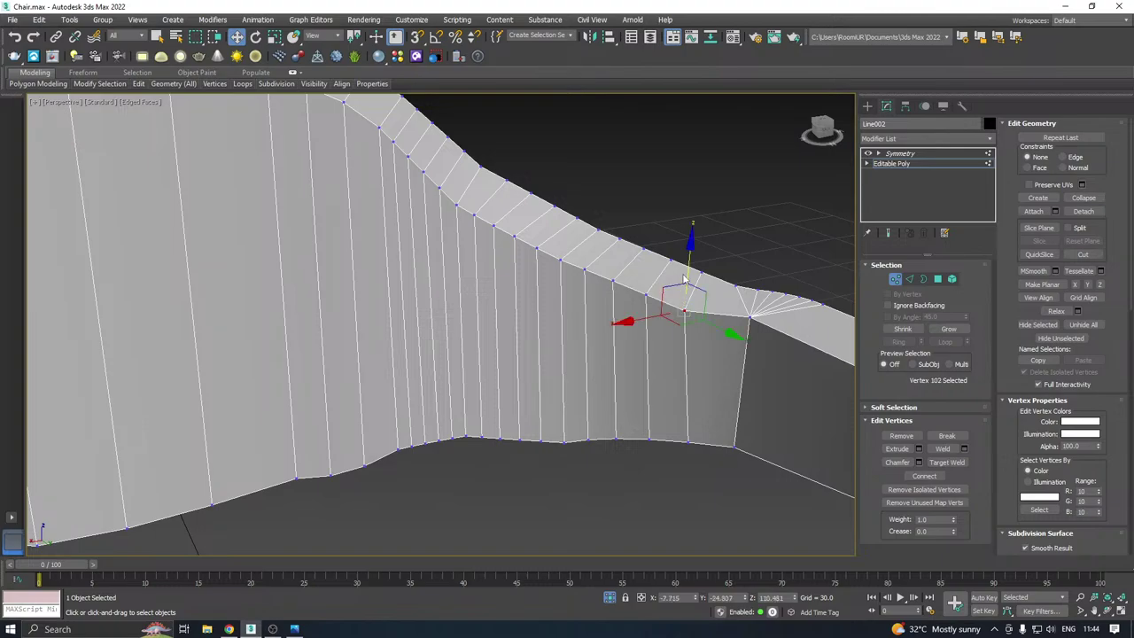
drag(686, 268, 689, 258)
Lower the four bottom vertices at the backrest's centre end to about Z 89.074, continuing the lower edge's curve
alt+middle_drag(690, 263, 581, 272)
alt+middle_drag(606, 260, 523, 311)
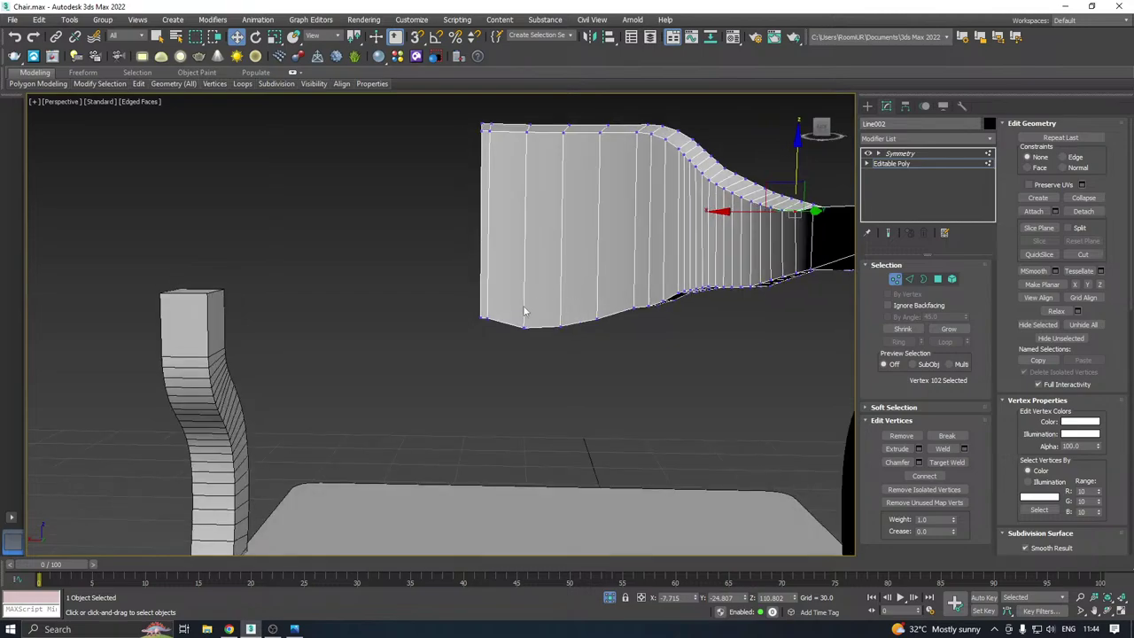
drag(501, 315, 498, 312)
drag(485, 268, 490, 295)
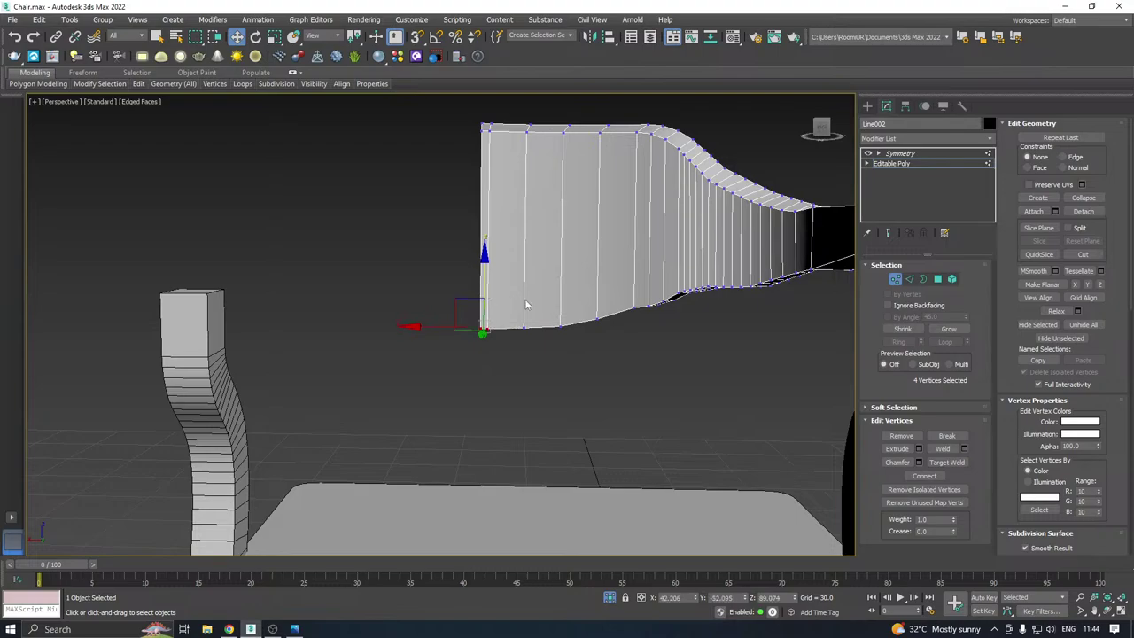
middle_drag(650, 316, 624, 303)
Shift the Symmetry modifier's mirror plane along X to about 33.009 and check both halves of the backrest
click(891, 164)
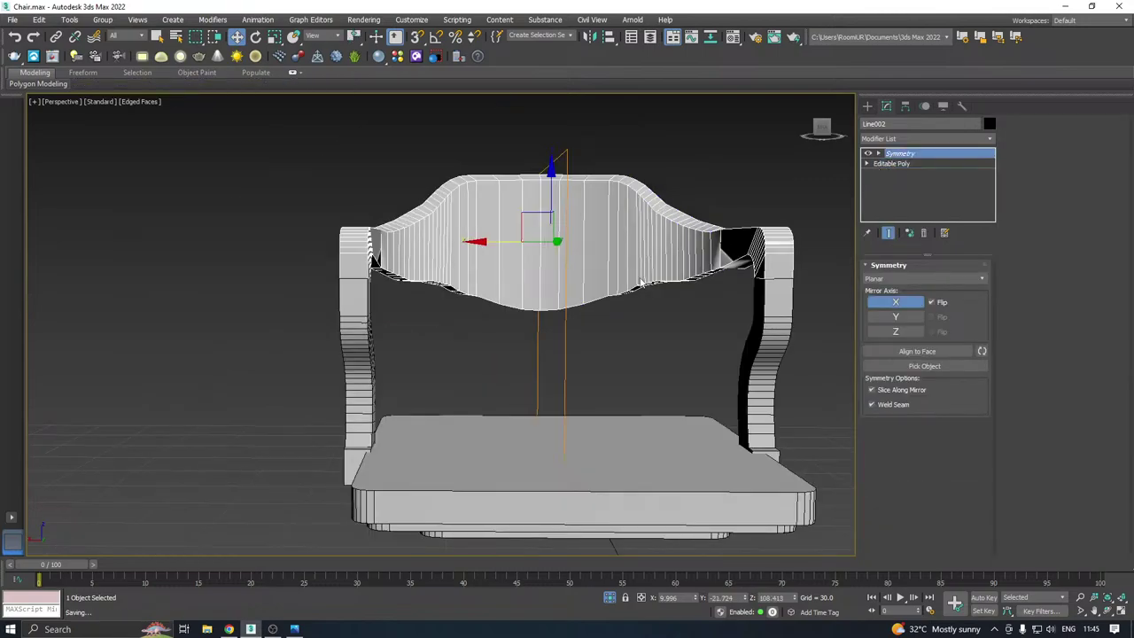
alt+middle_drag(638, 277, 848, 185)
key(1)
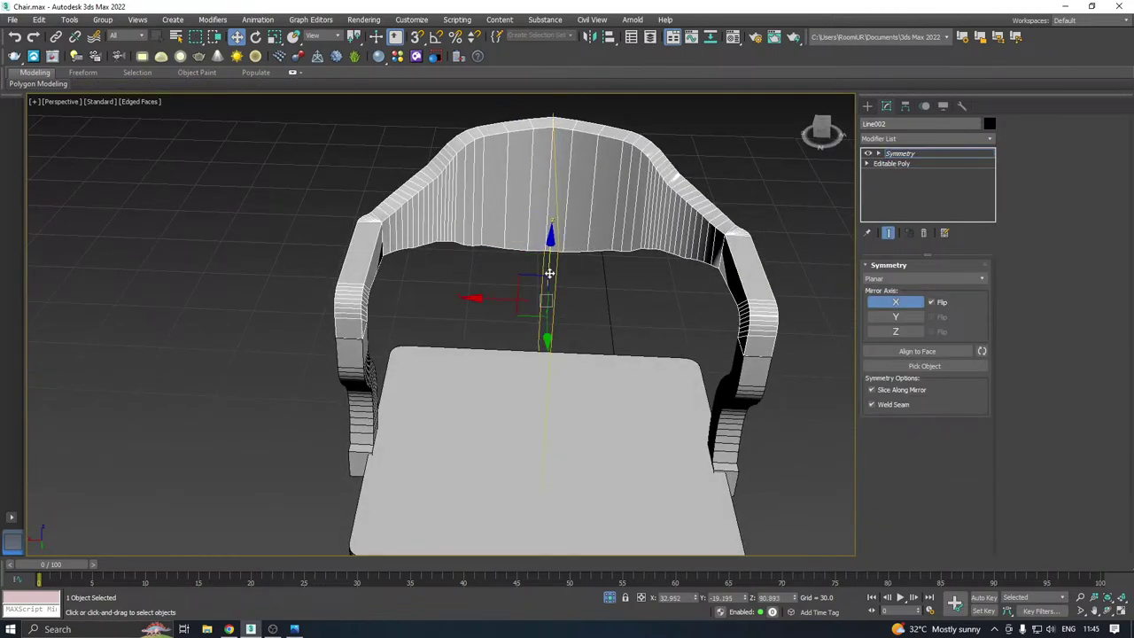
mouse_move(494, 301)
mouse_down()
mouse_move(453, 301)
mouse_move(493, 290)
mouse_up()
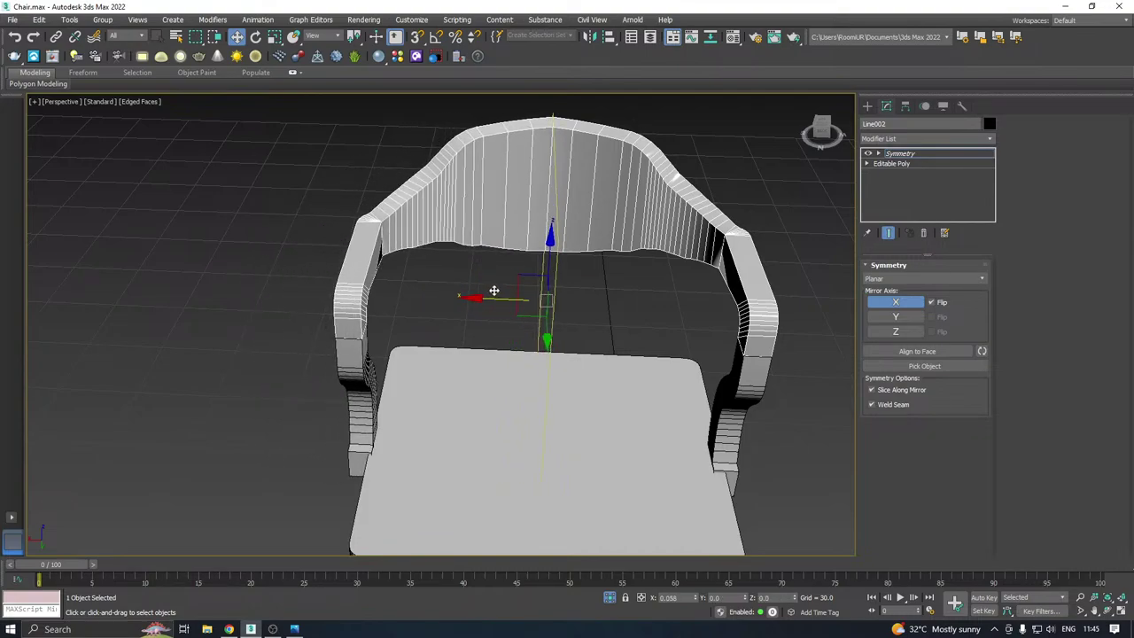
alt+middle_drag(494, 291, 227, 242)
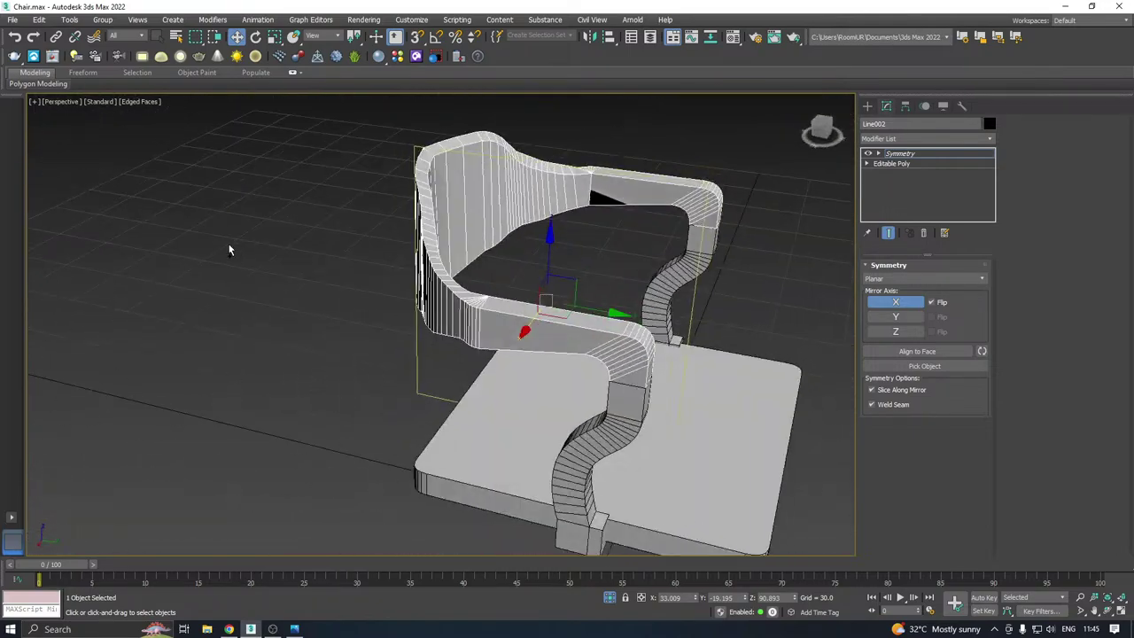
alt+middle_drag(336, 232, 520, 233)
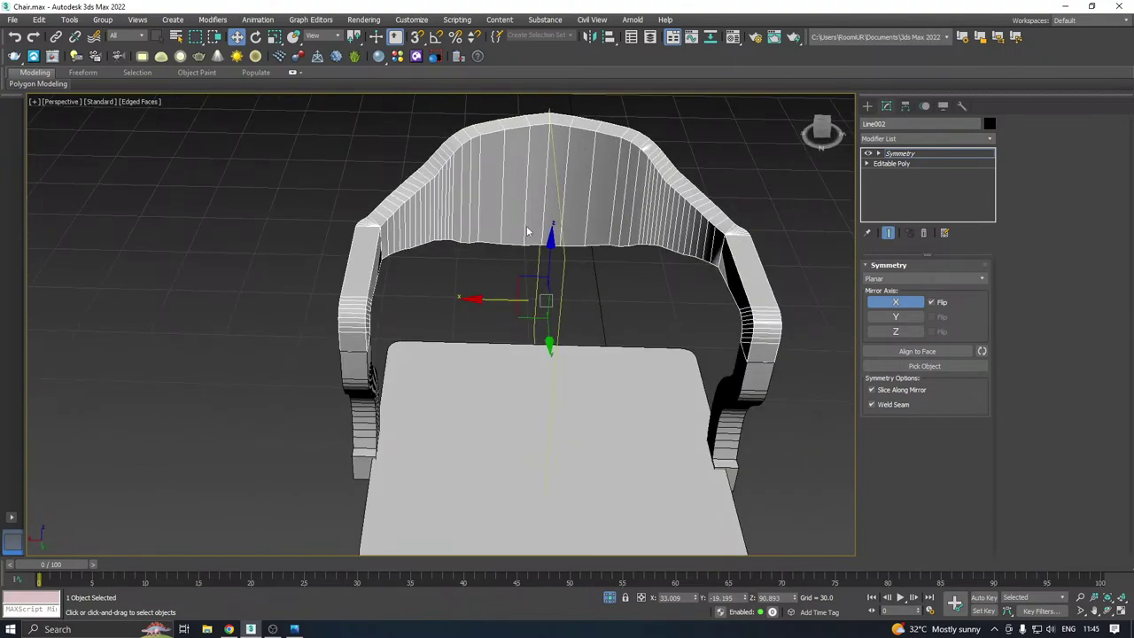
alt+middle_drag(586, 204, 604, 234)
Lower the 16 bottom vertices of the backrest's wide central part to about Z 86.996 and show the mirrored end result
click(910, 165)
alt+middle_drag(767, 225, 817, 211)
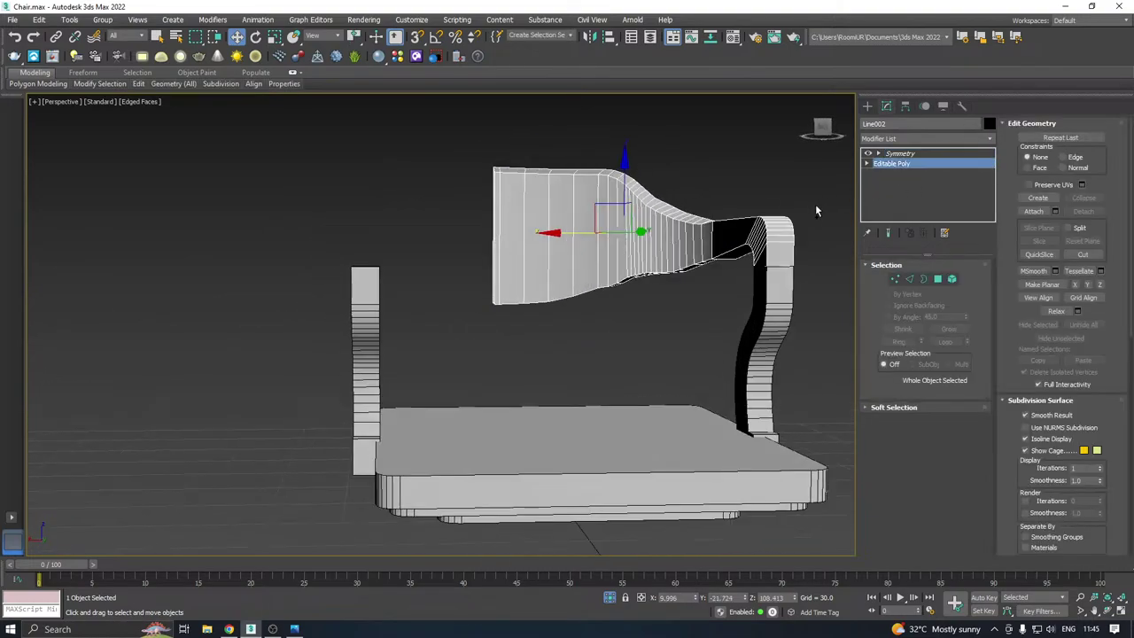
click(894, 278)
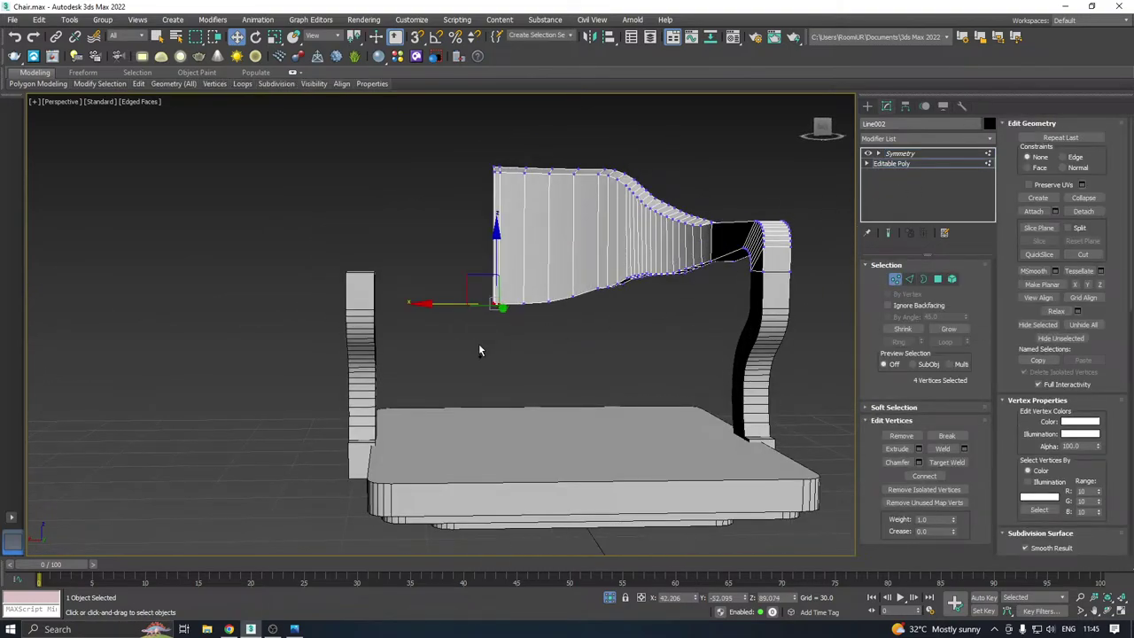
drag(453, 355, 633, 286)
scroll(624, 276, up, 4)
scroll(595, 284, down, 3)
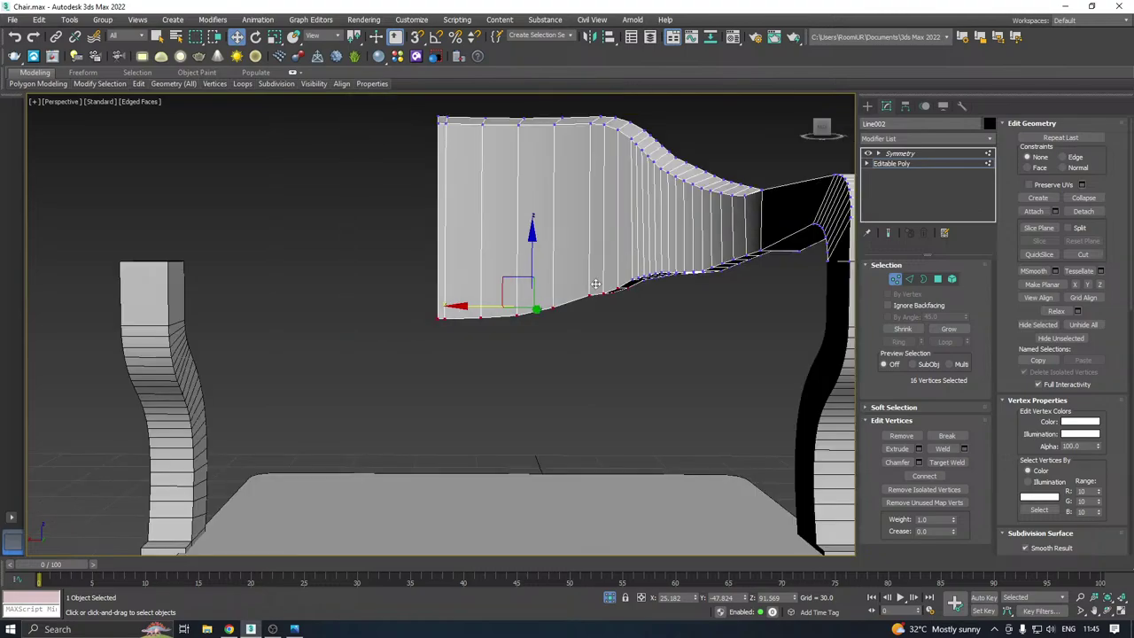
drag(536, 253, 533, 279)
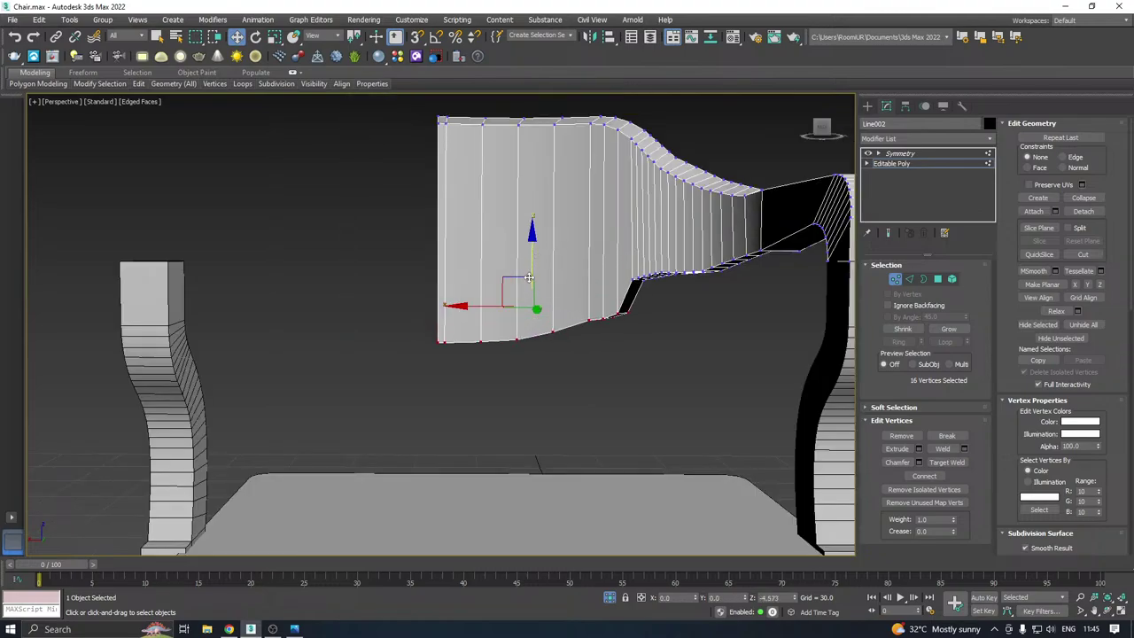
alt+middle_drag(551, 282, 641, 280)
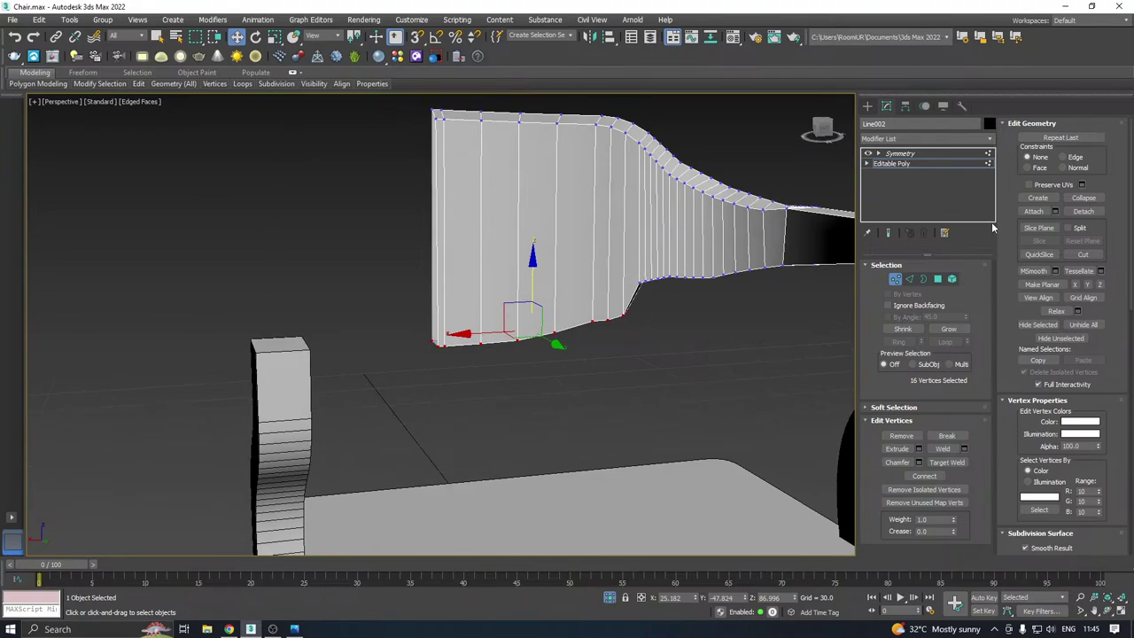
click(887, 233)
scroll(572, 283, down, 3)
alt+middle_drag(573, 284, 551, 303)
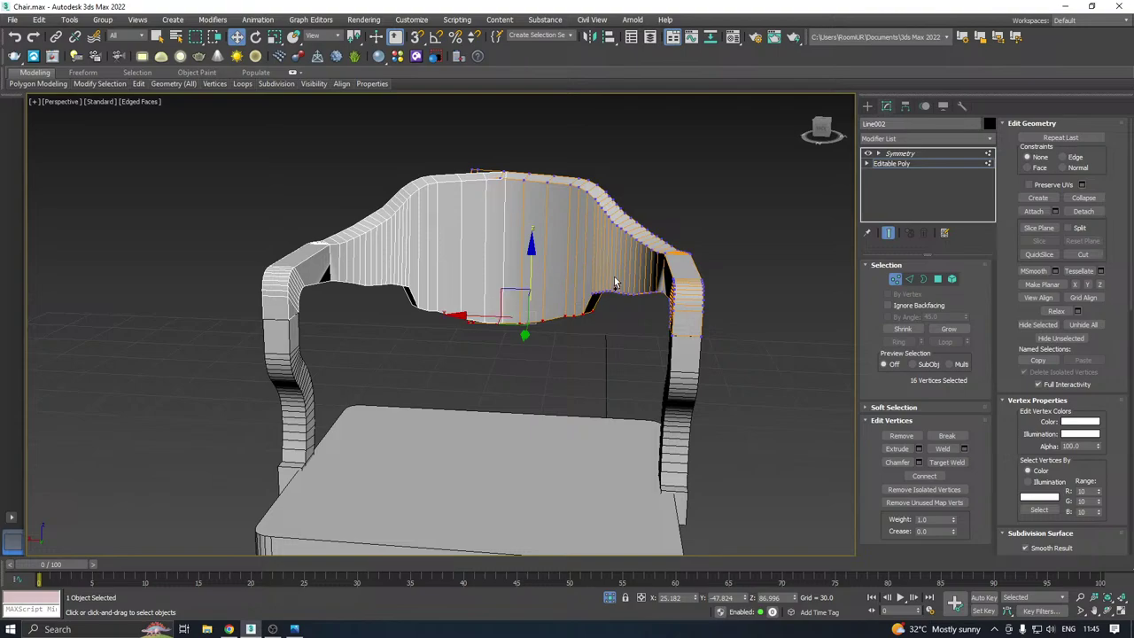
alt+middle_drag(615, 284, 639, 255)
Move the bottom edge at the sharp step in the backrest's lower border to about X 7.336, Z 93.554
scroll(608, 286, up, 5)
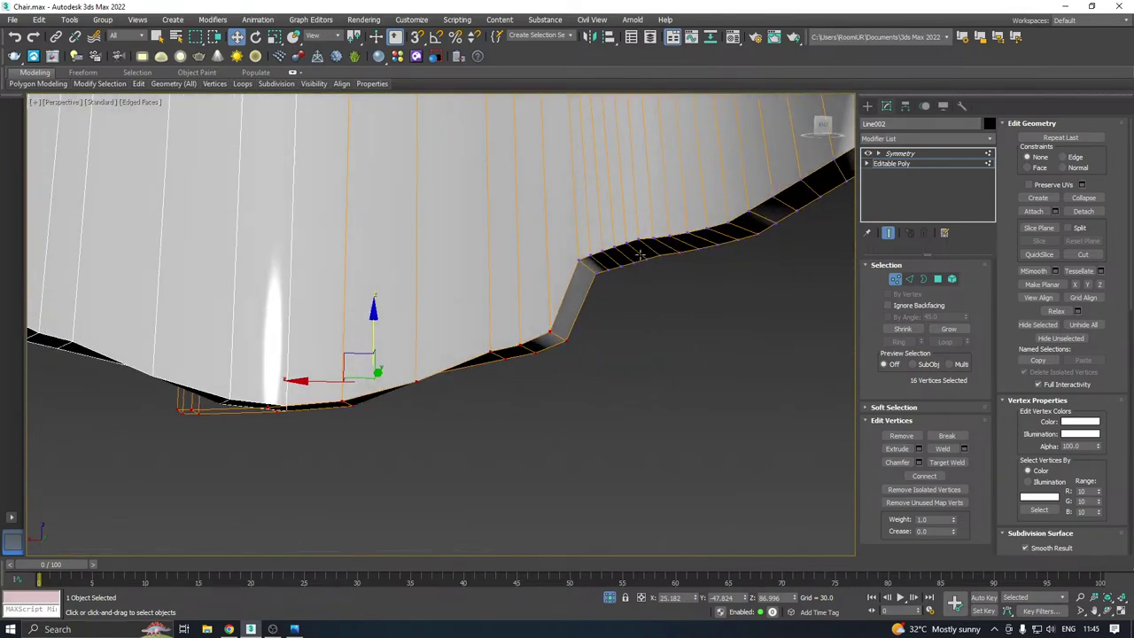
click(910, 279)
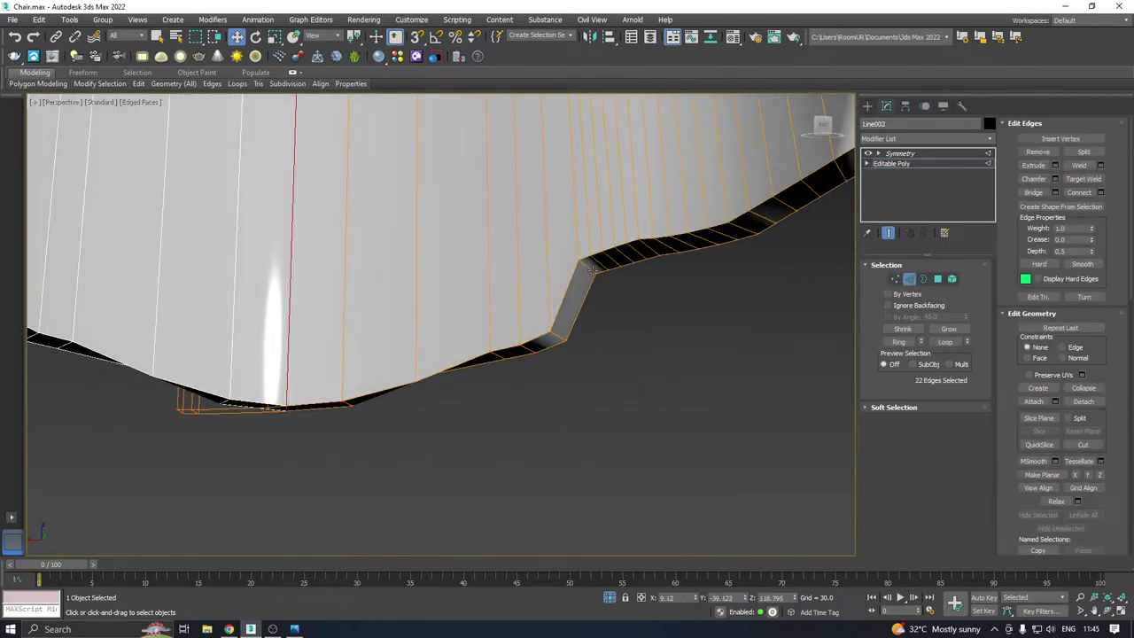
click(890, 233)
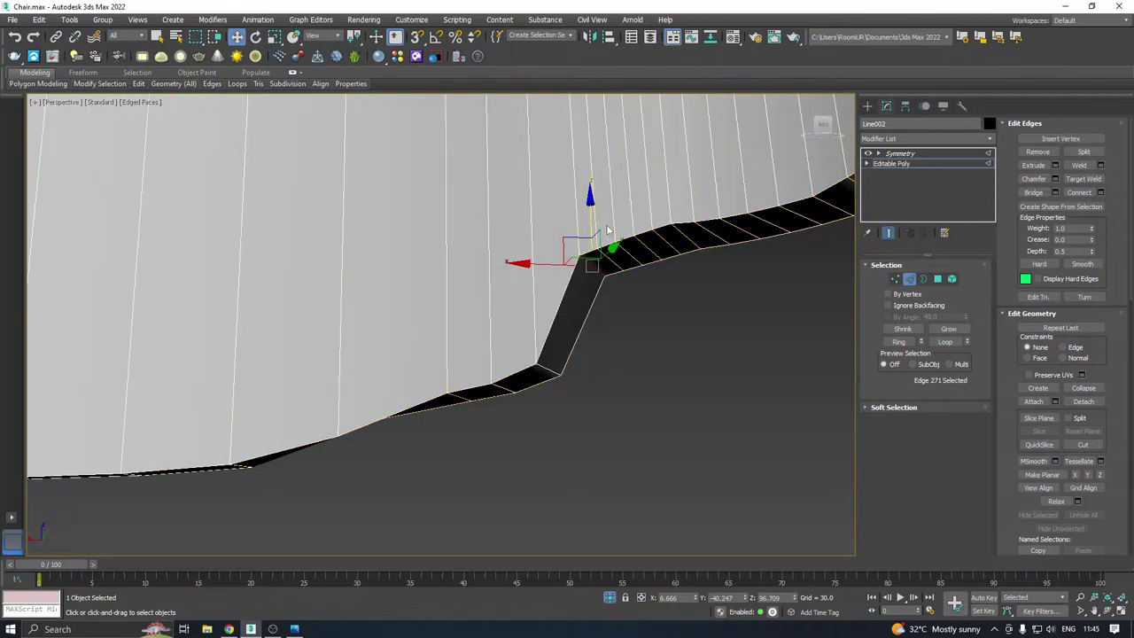
drag(589, 216, 575, 252)
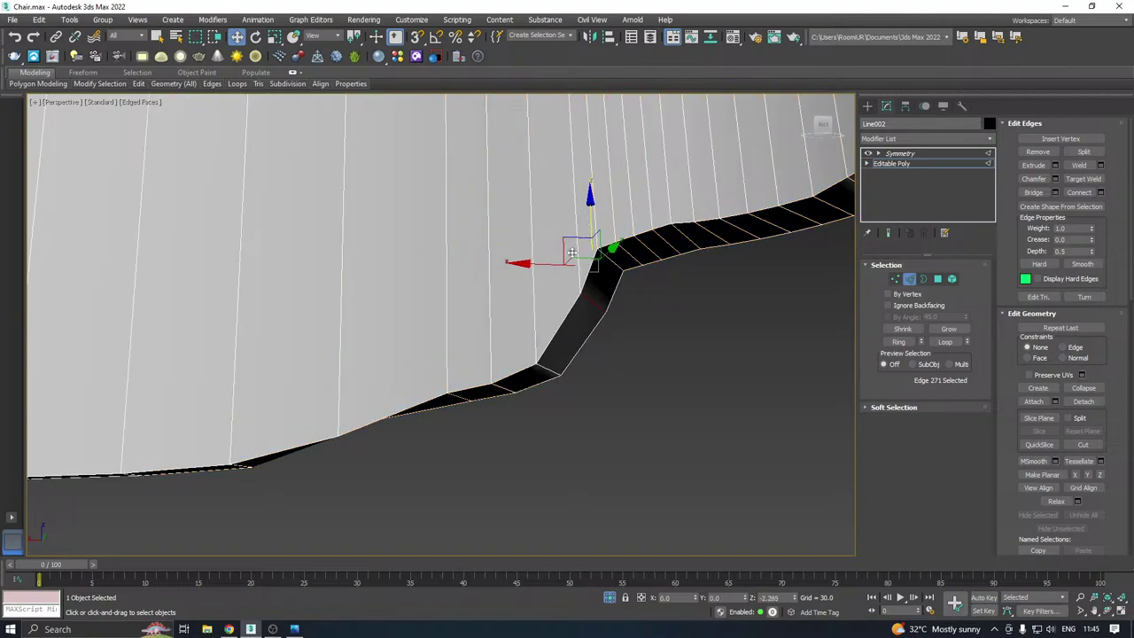
alt+middle_drag(607, 258, 624, 303)
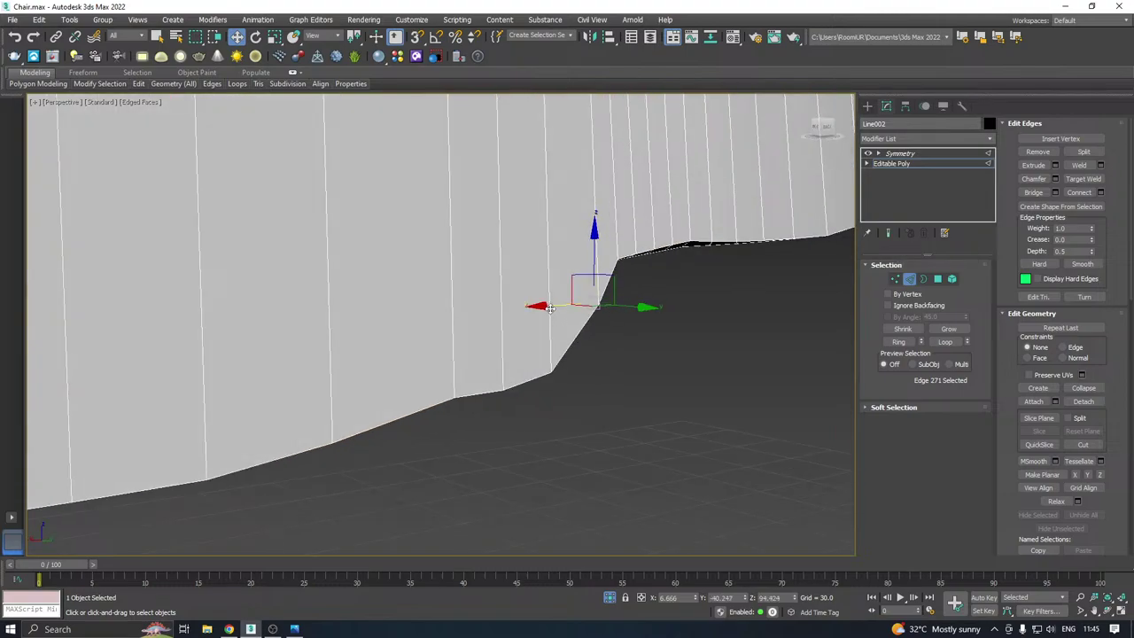
drag(550, 308, 541, 308)
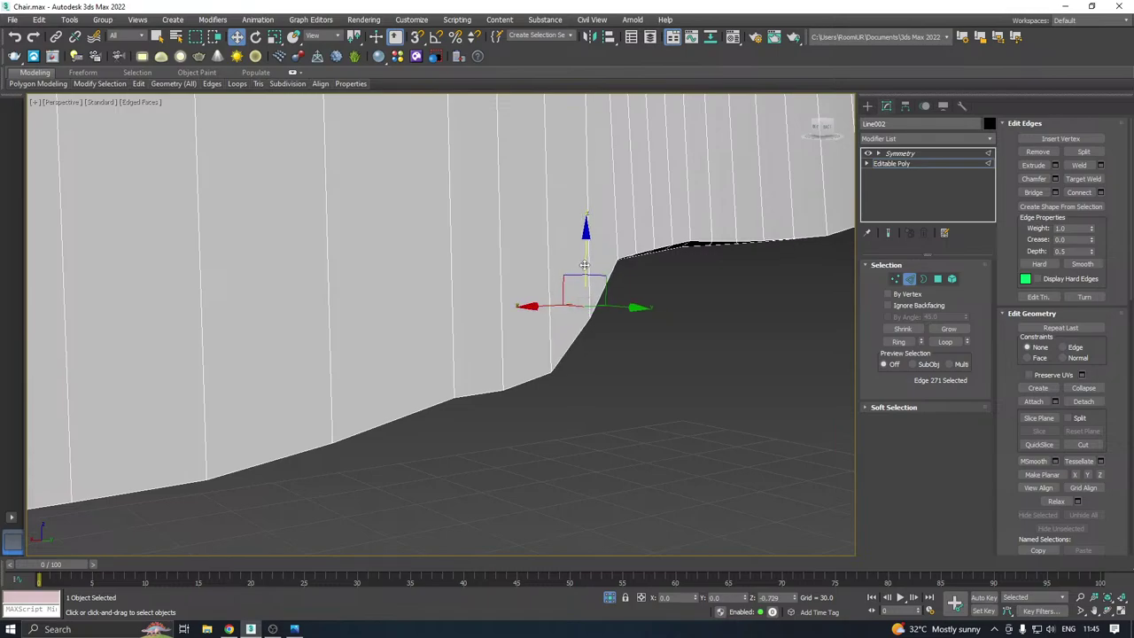
alt+middle_drag(626, 285, 563, 325)
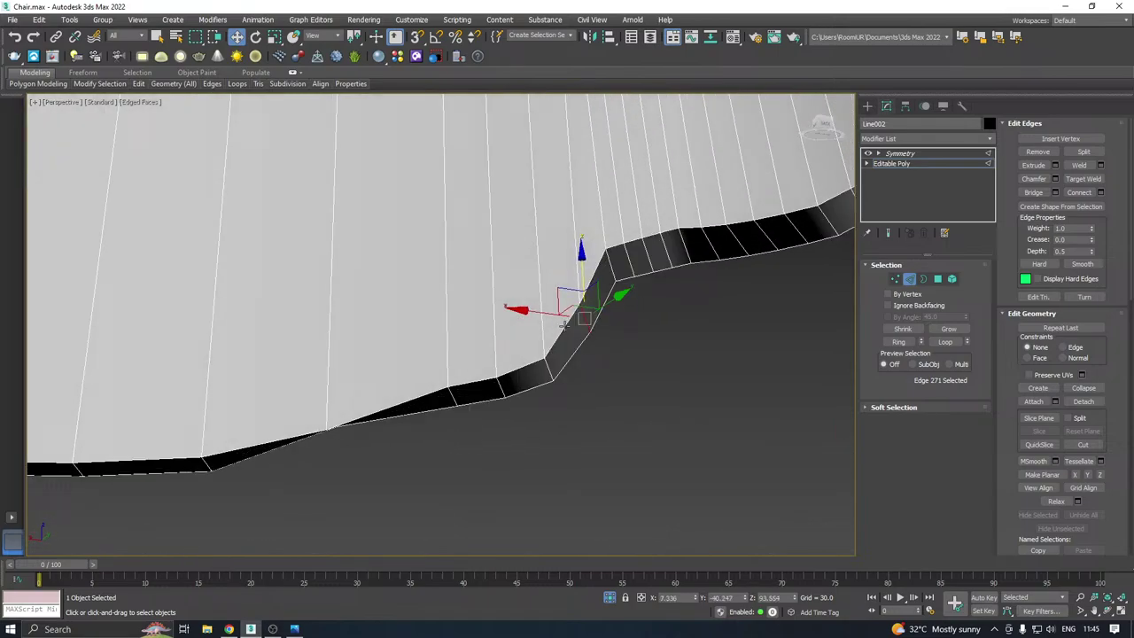
Even out the neighbouring bottom edges of the step, moving the lower one to about Z 91.456 and the upper one to about Z 97.185
click(547, 372)
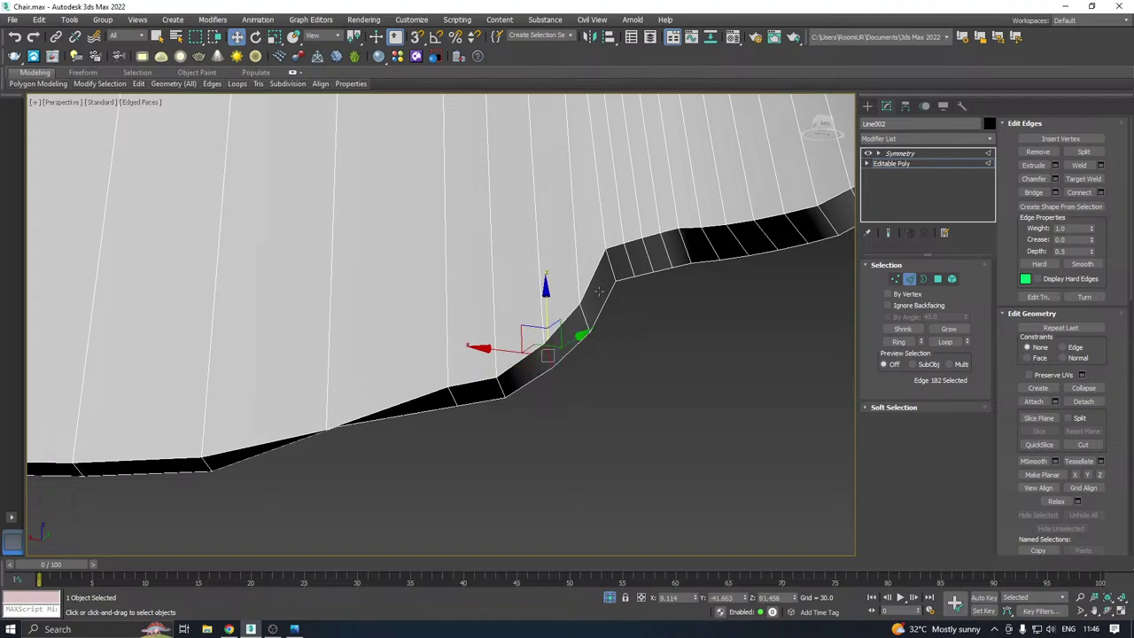
click(618, 270)
drag(605, 224, 651, 253)
click(627, 237)
click(651, 252)
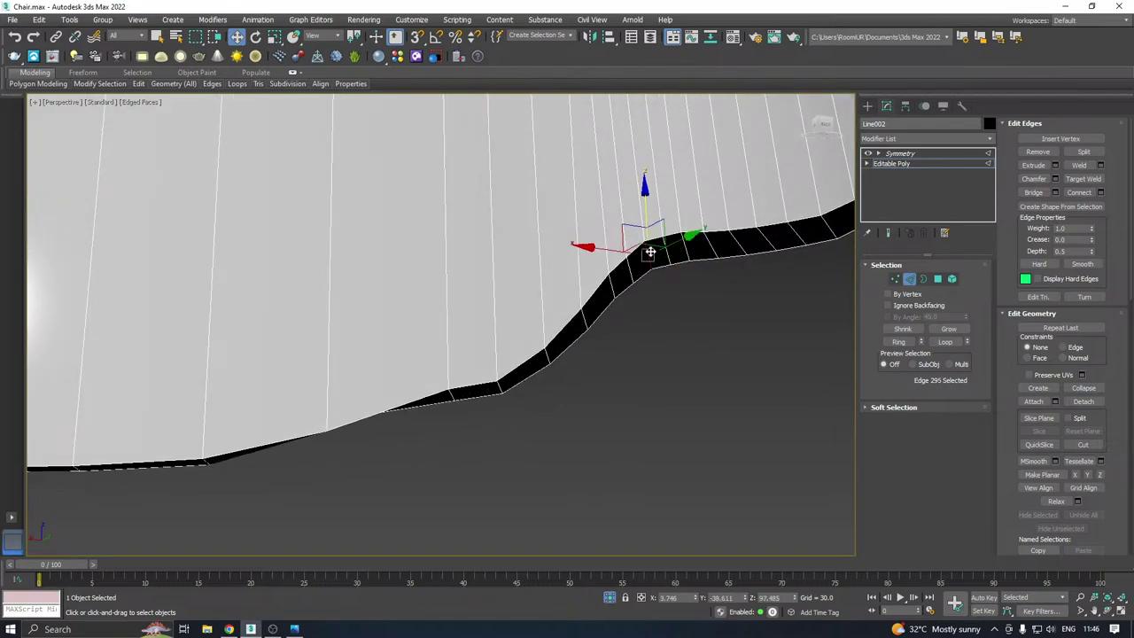
drag(649, 214, 649, 223)
Show the Symmetry result and examine the smoothed lower border on both halves of the backrest
alt+middle_drag(567, 297, 504, 381)
scroll(583, 304, down, 5)
alt+middle_drag(585, 304, 648, 289)
click(905, 164)
click(905, 154)
scroll(601, 289, down, 3)
scroll(668, 238, up, 5)
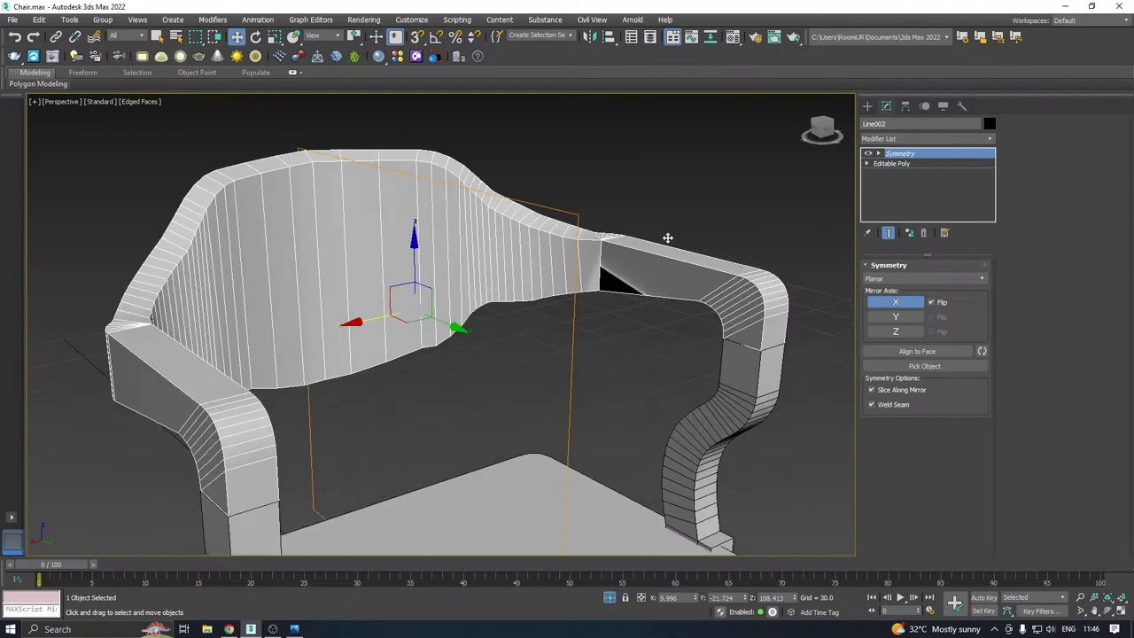
Move the inner bottom vertex at the backrest and armrest junction along Y to about -19.374, separating it from its neighbour
scroll(667, 238, up, 3)
click(887, 163)
click(895, 279)
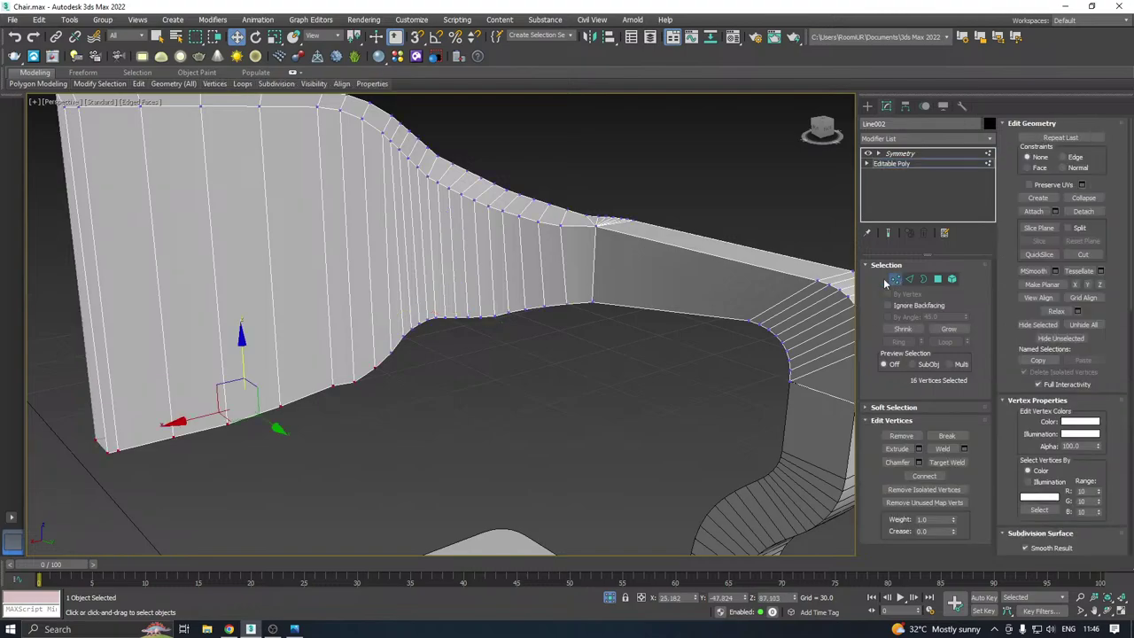
click(592, 302)
alt+middle_drag(662, 290, 658, 245)
scroll(606, 291, up, 6)
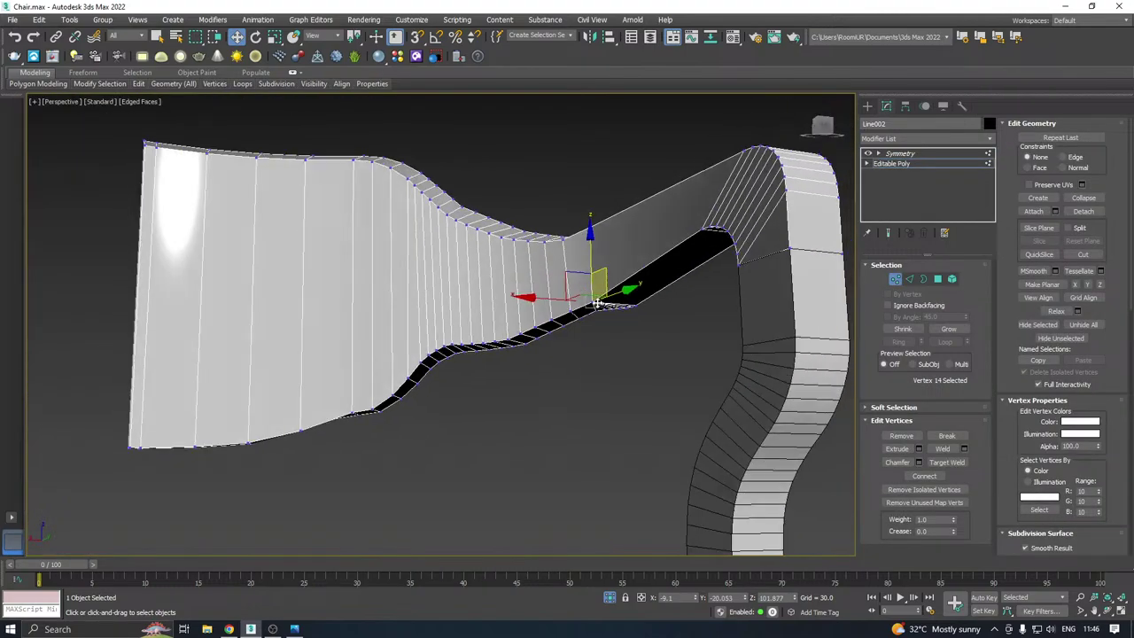
alt+middle_drag(605, 301, 567, 312)
scroll(563, 314, up, 3)
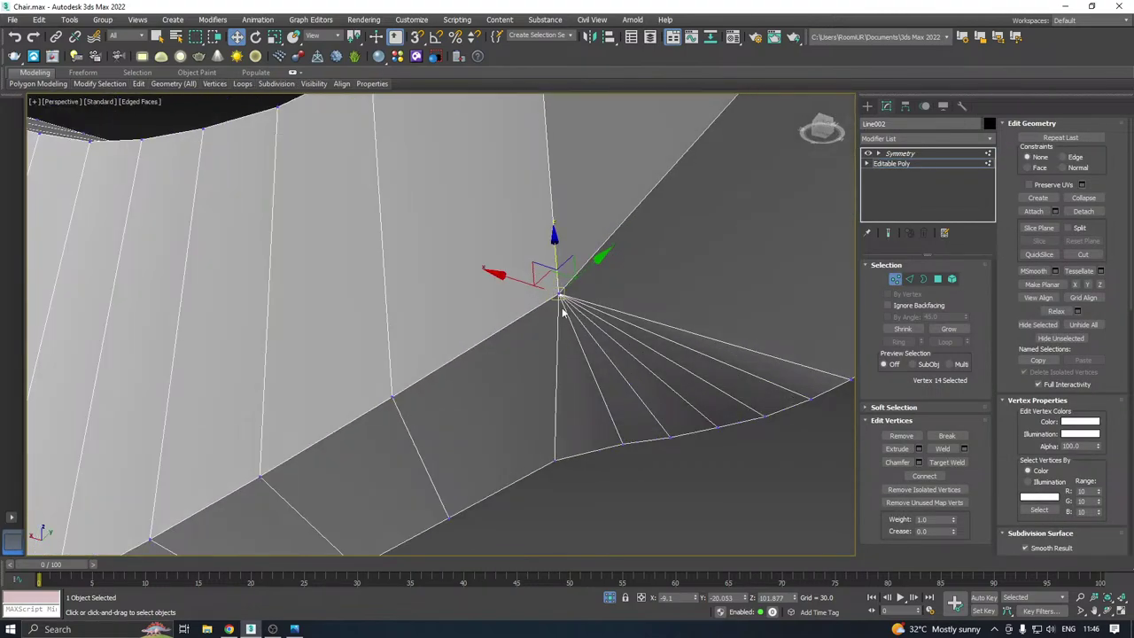
alt+middle_drag(585, 271, 669, 360)
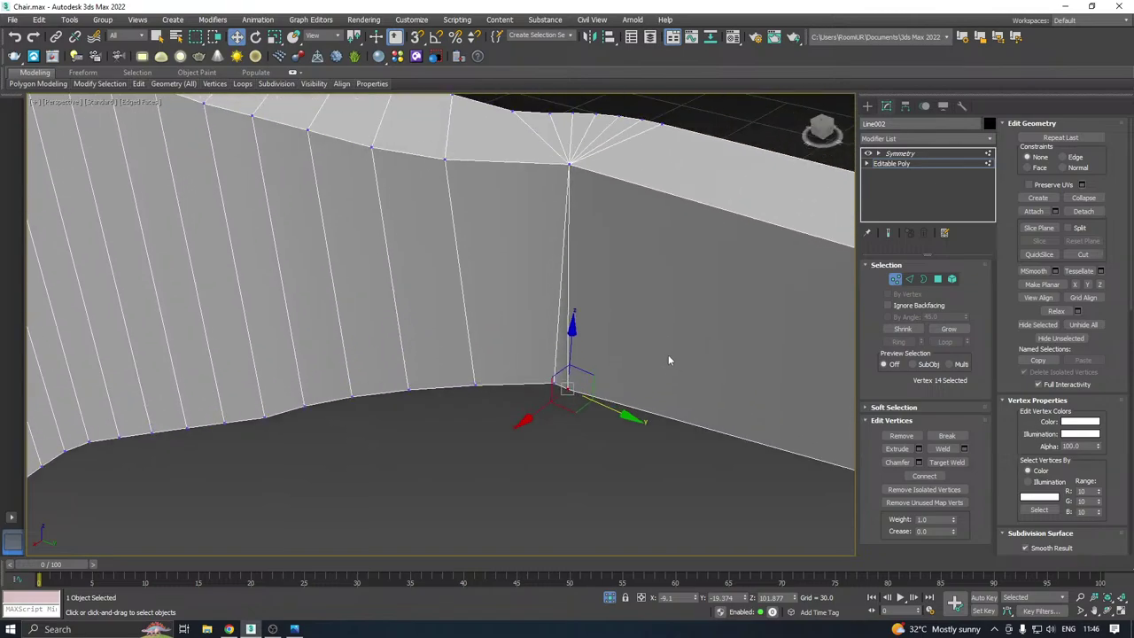
right_click(600, 339)
Slide the four-edge loop beside the armrest corner toward the backrest to about Y -24.239, using the Edge constraint
alt+middle_drag(488, 346, 559, 295)
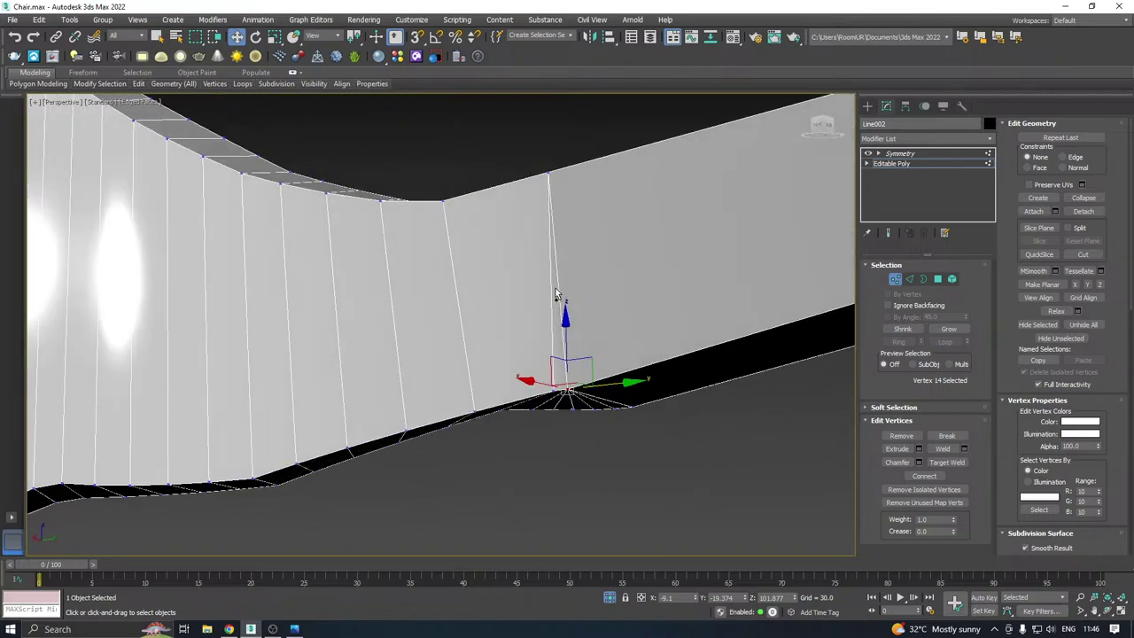
scroll(552, 380, up, 3)
alt+middle_drag(551, 379, 561, 341)
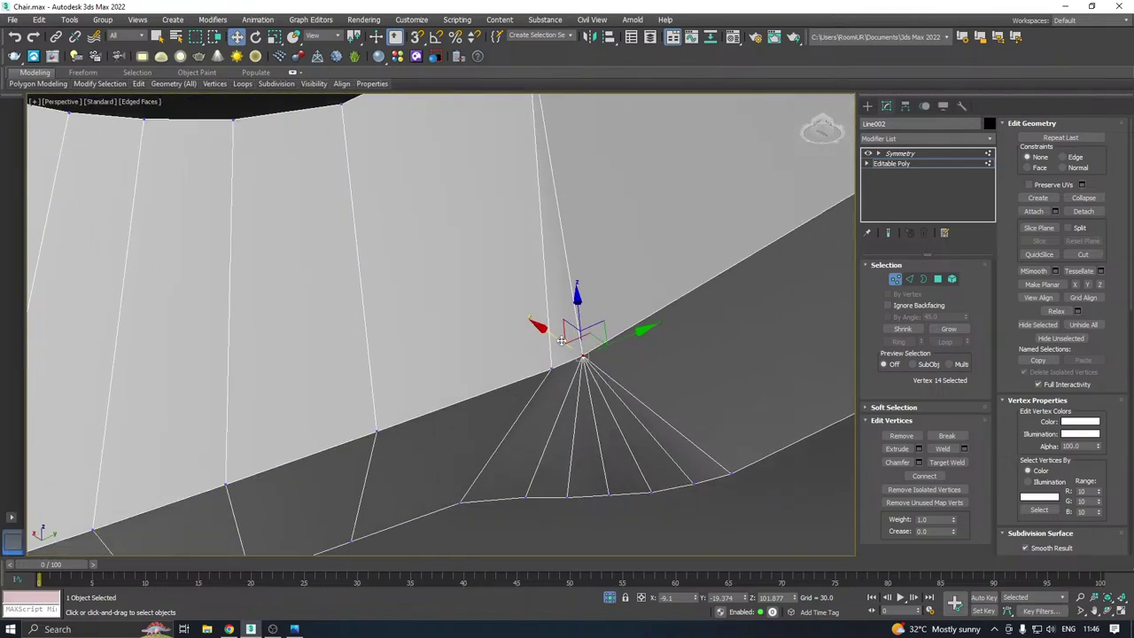
click(552, 371)
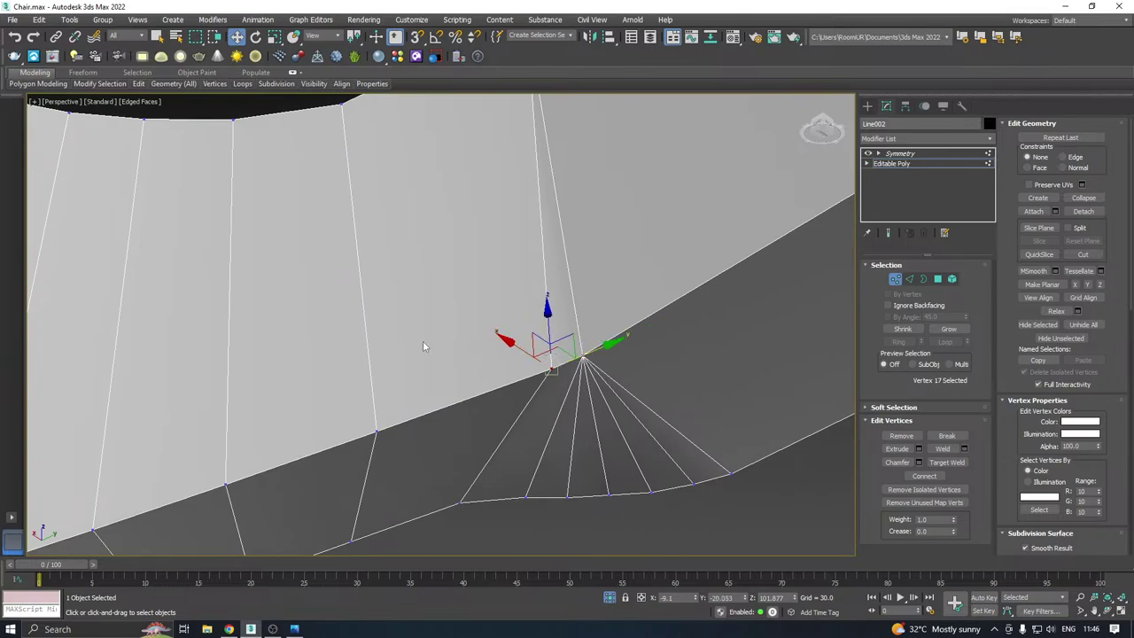
scroll(425, 347, down, 3)
click(912, 279)
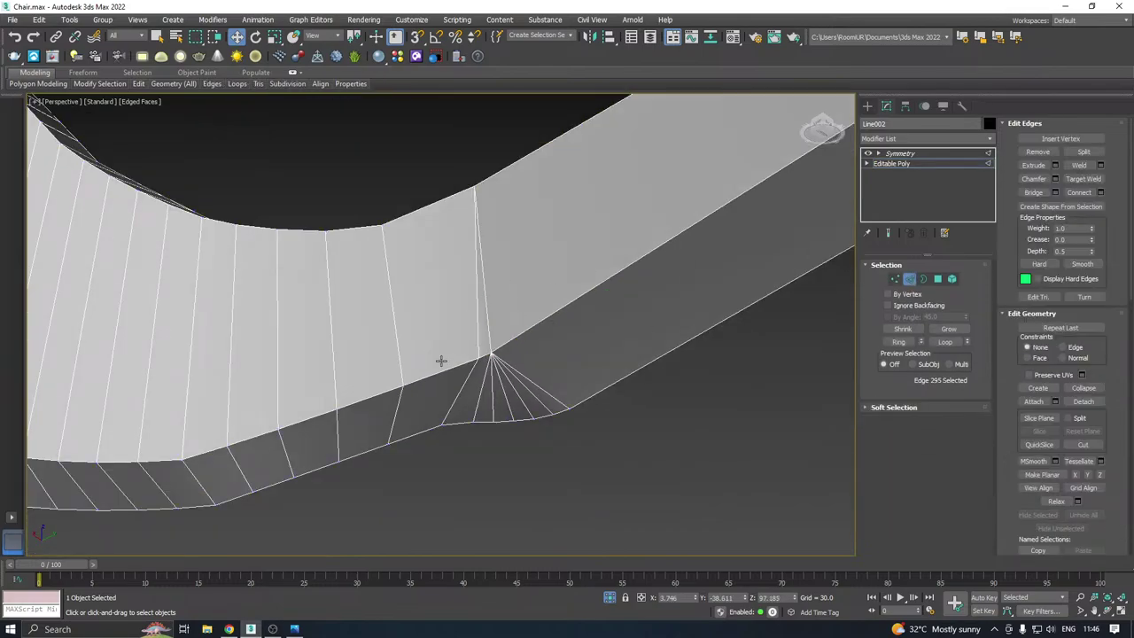
double_click(474, 338)
alt+middle_drag(500, 297, 514, 398)
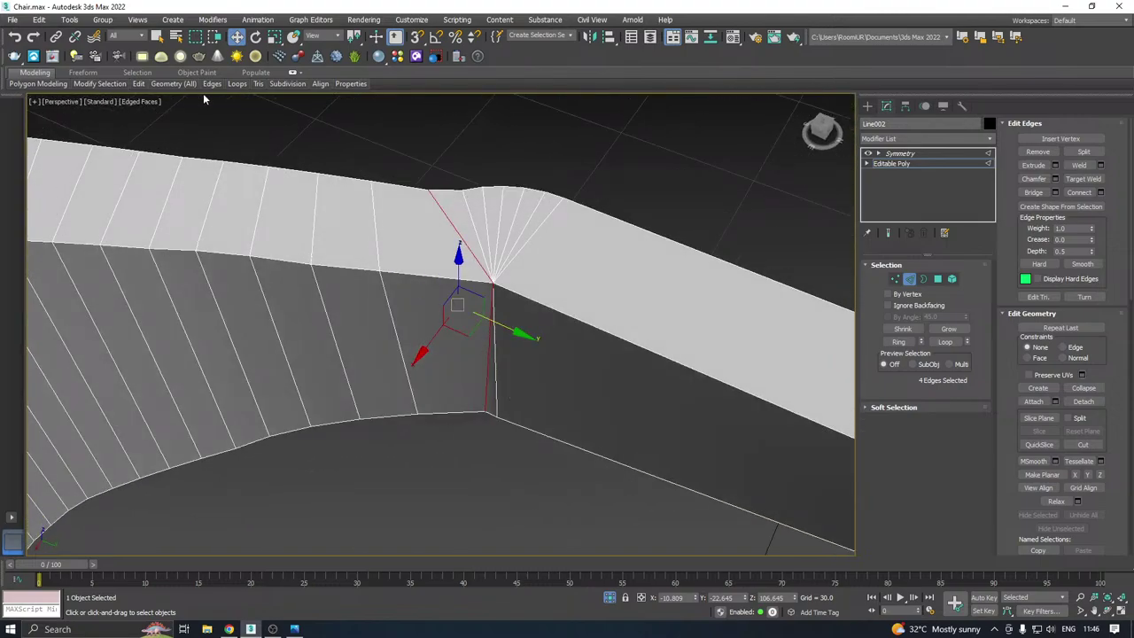
mouse_move(139, 83)
click(201, 188)
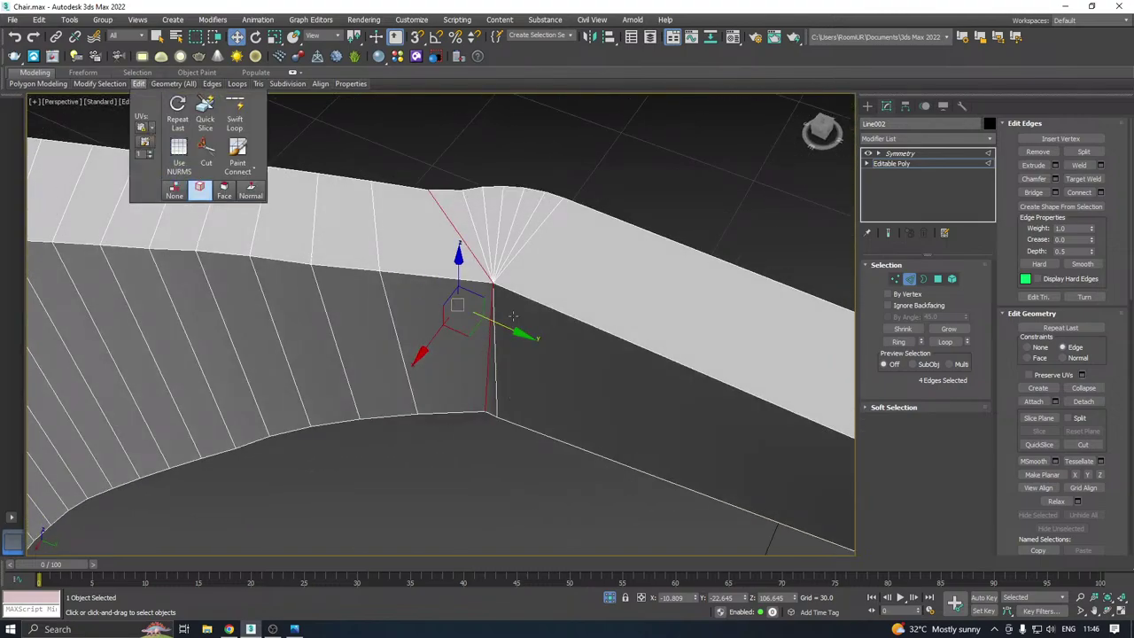
drag(502, 329, 474, 323)
alt+middle_drag(795, 294, 595, 229)
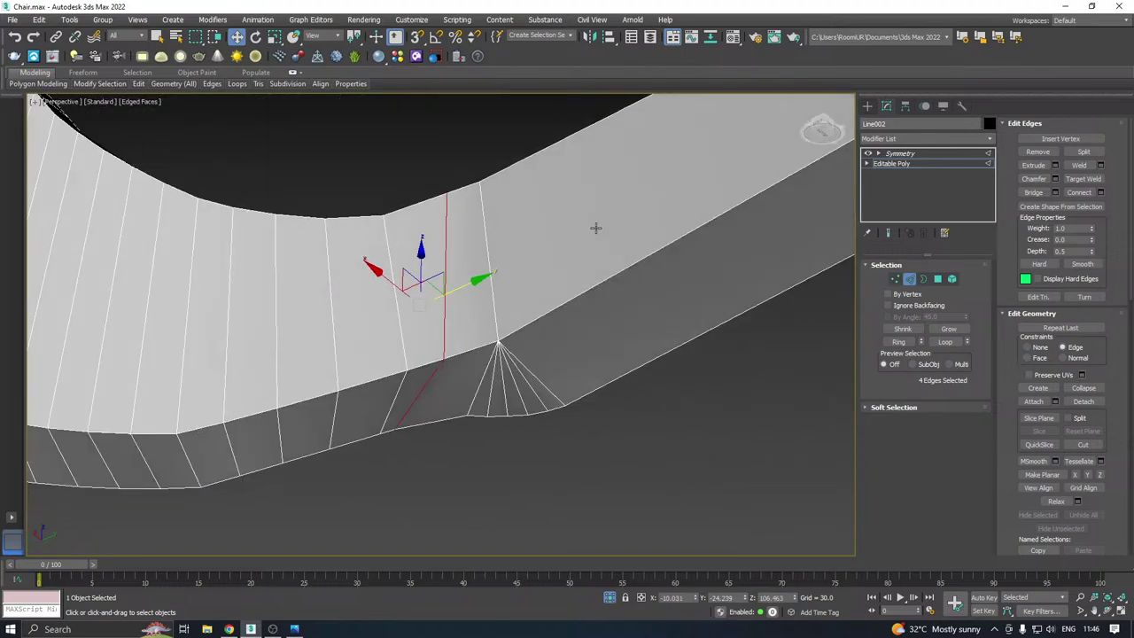
Slide the outer bottom vertex of the shifted edge loop along Y toward the armrest corner to space the segments evenly
click(895, 279)
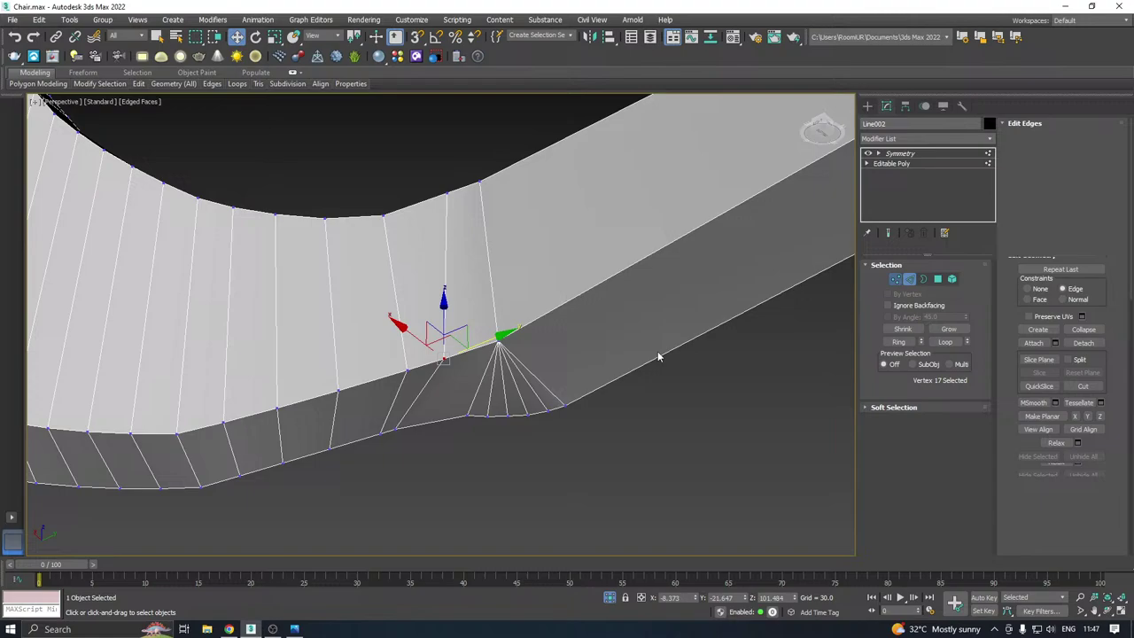
click(390, 431)
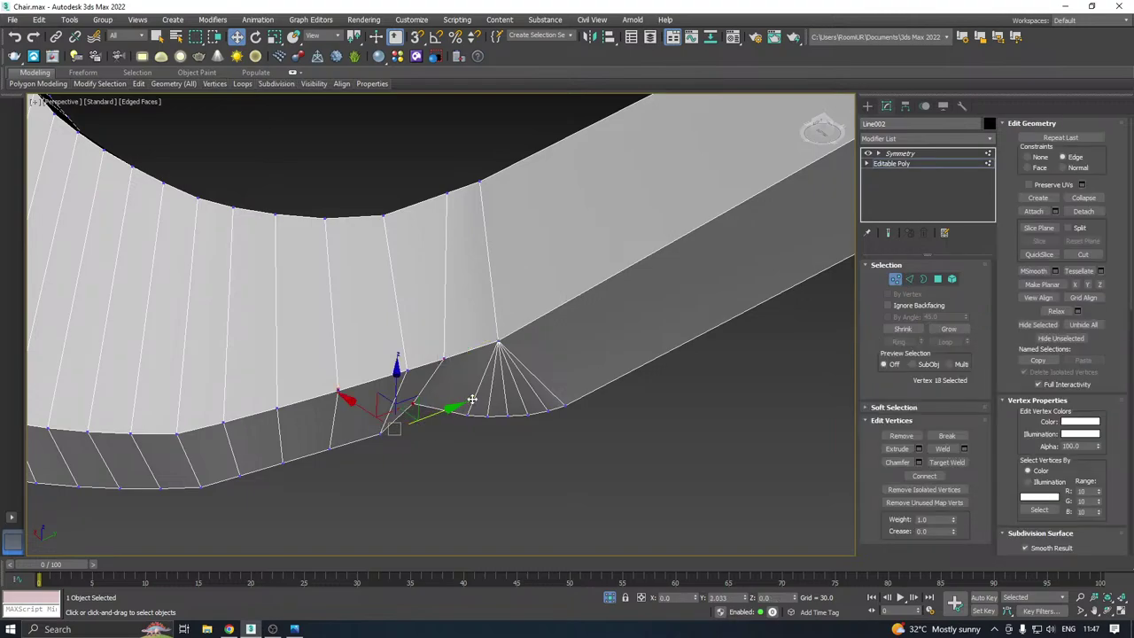
drag(372, 418, 377, 413)
alt+middle_drag(475, 315, 465, 306)
Slide the loop's outer top vertex toward the armrest corner and move its inner top vertex back to about Y -22.426
click(386, 263)
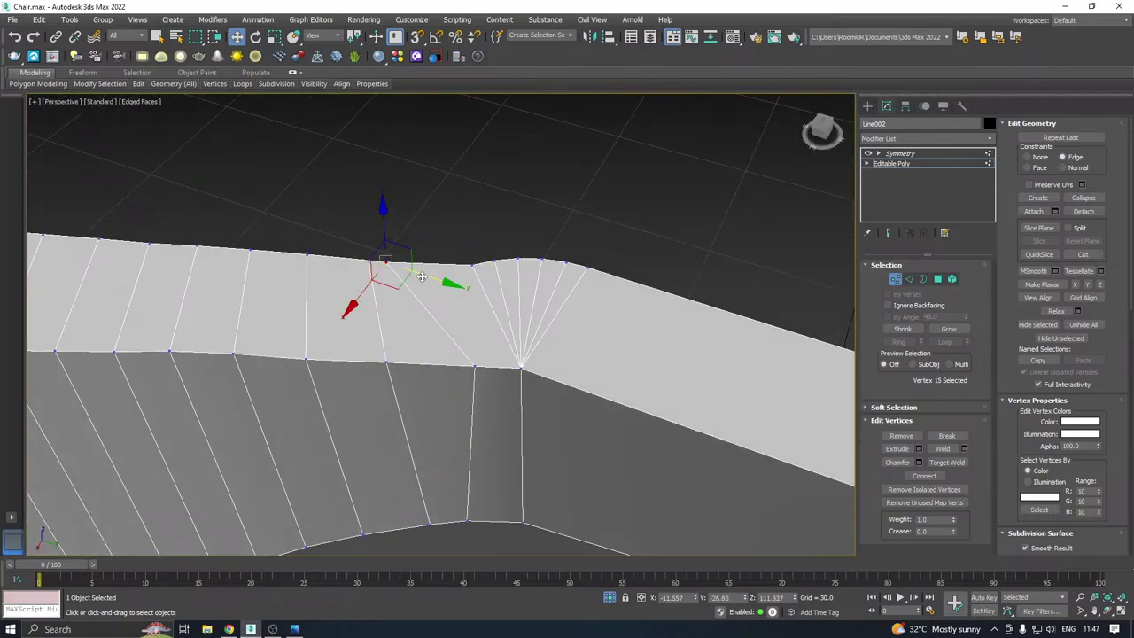
drag(356, 303, 441, 346)
click(471, 363)
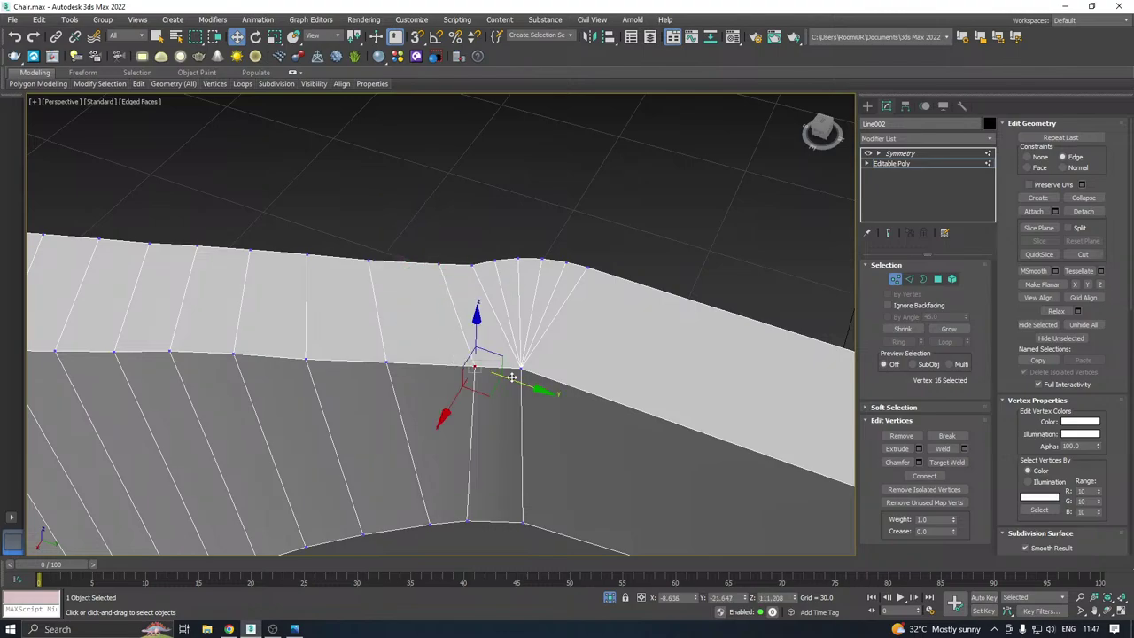
drag(517, 386, 502, 381)
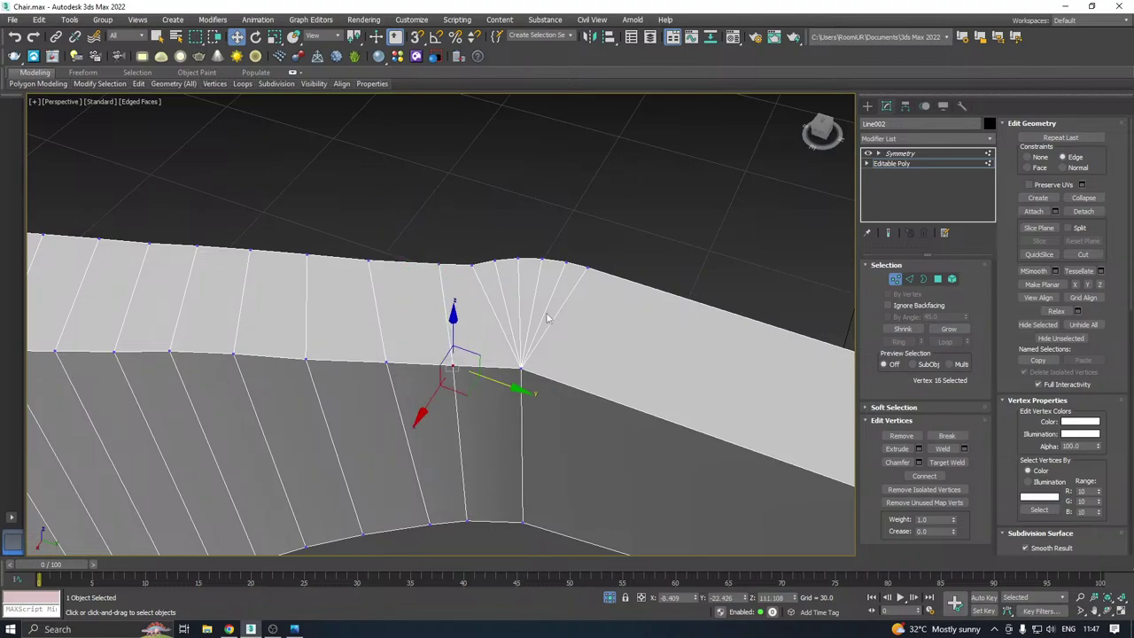
Check the mirrored backrest at the Symmetry level and collapse the entire modifier stack into a single Editable Poly
scroll(548, 318, down, 5)
alt+middle_drag(548, 317, 532, 261)
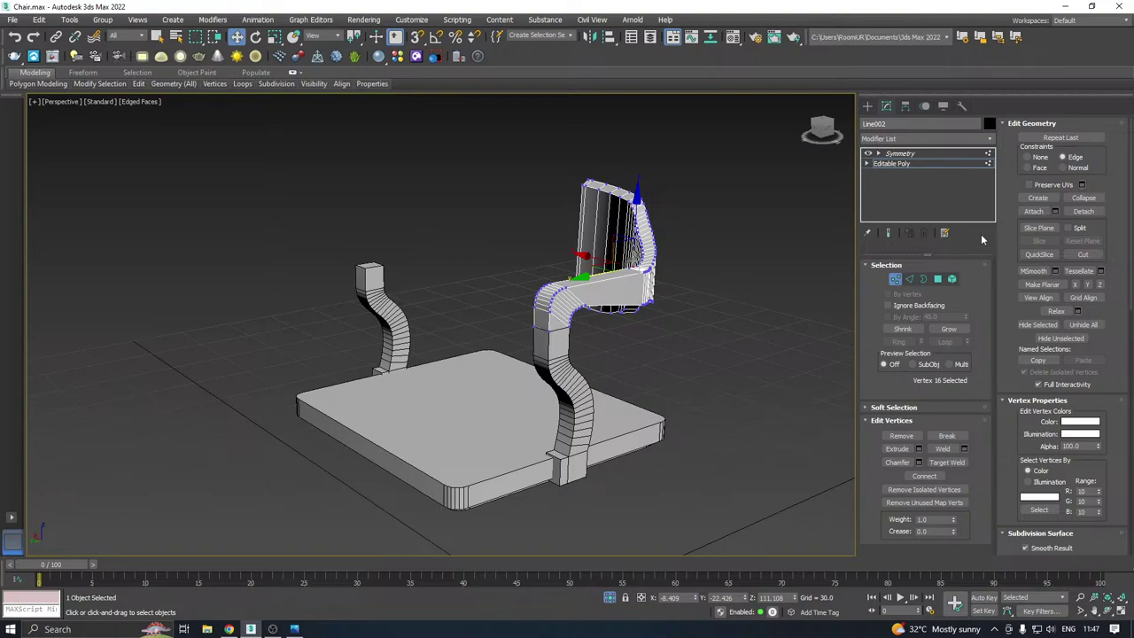
click(916, 166)
click(902, 156)
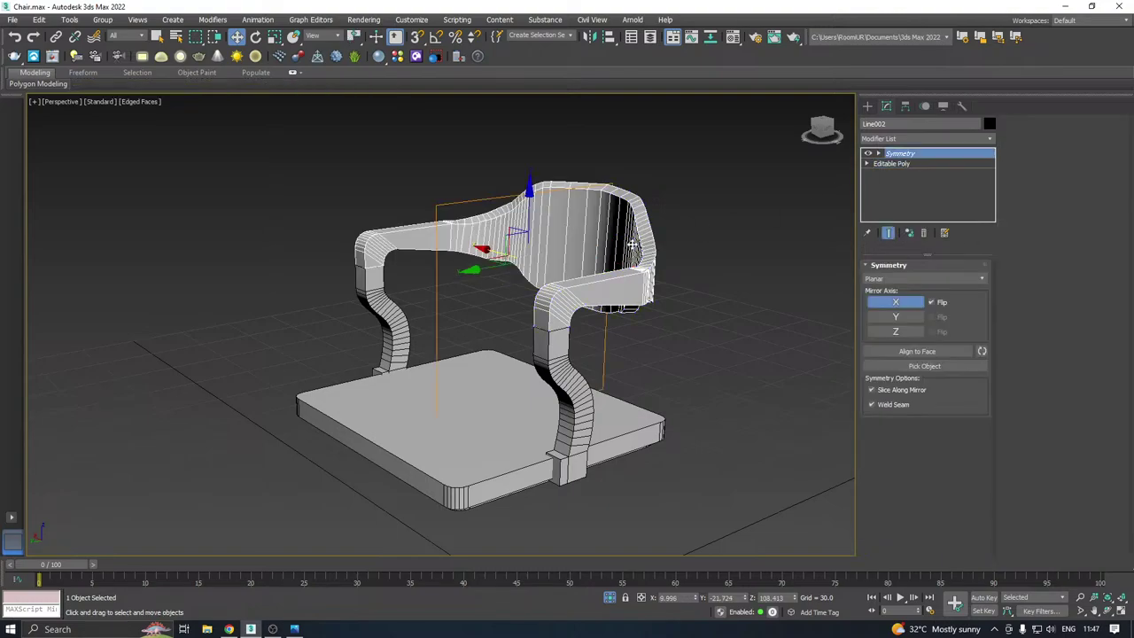
alt+middle_drag(633, 244, 775, 242)
right_click(895, 170)
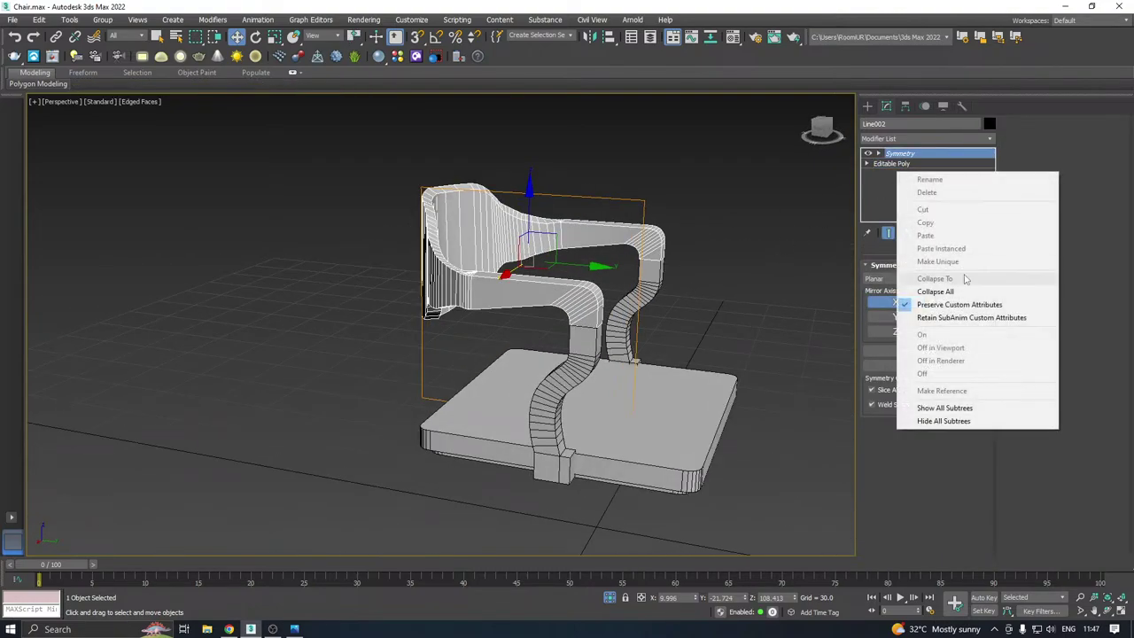
click(921, 287)
alt+middle_drag(620, 301, 404, 308)
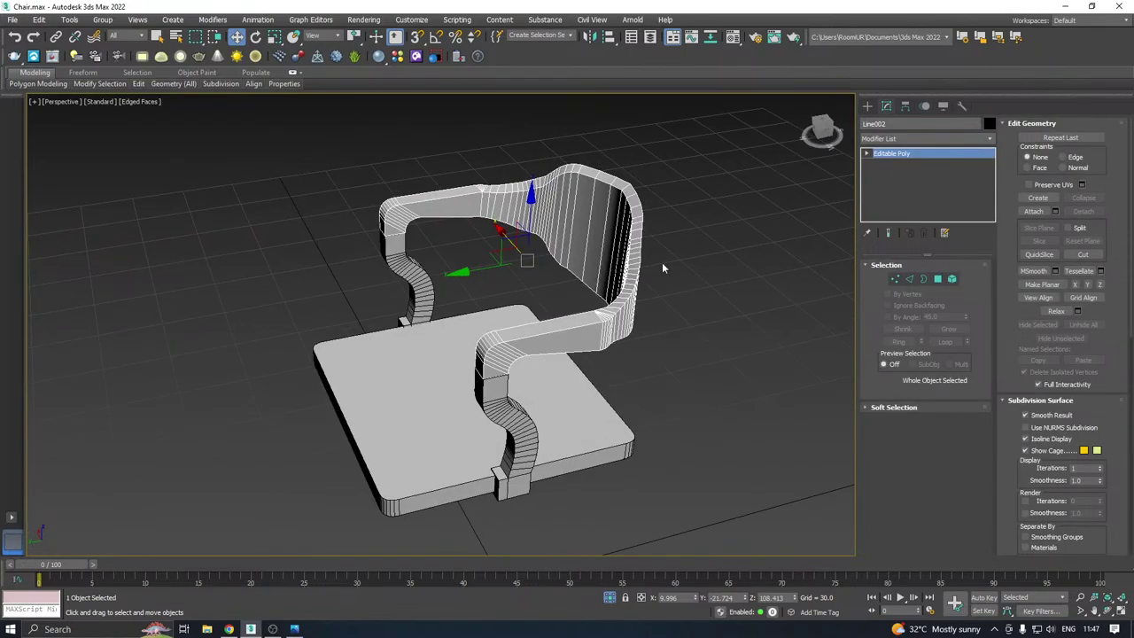
Turn off edged faces and examine the smooth shading of the chair's backrest and armrests from several angles
click(662, 262)
scroll(620, 266, down, 3)
click(140, 102)
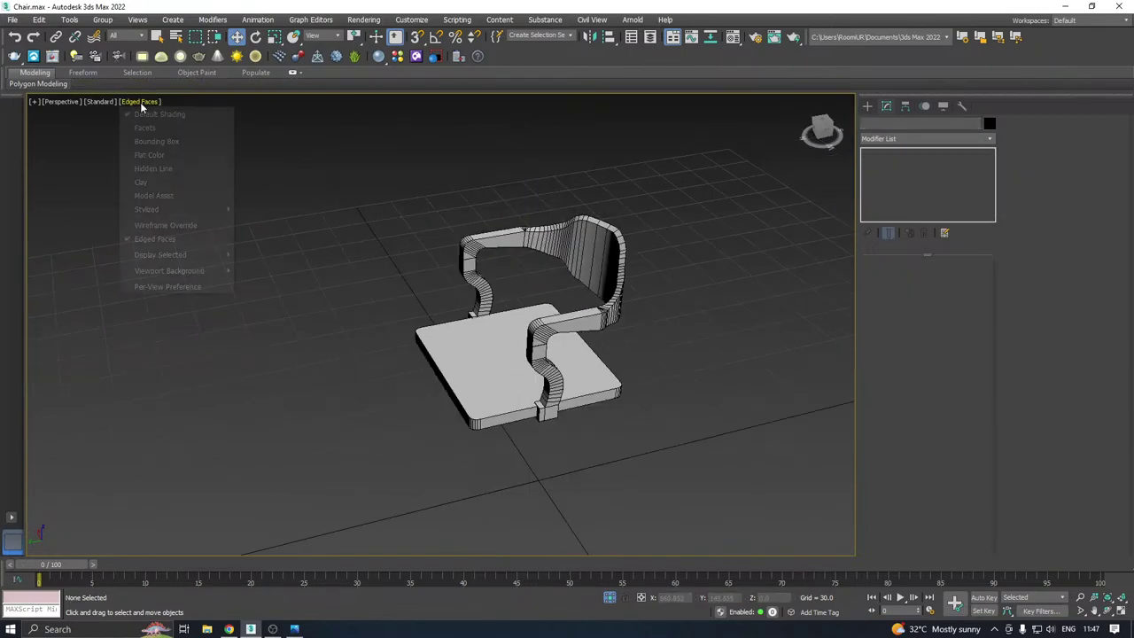
click(221, 236)
click(560, 338)
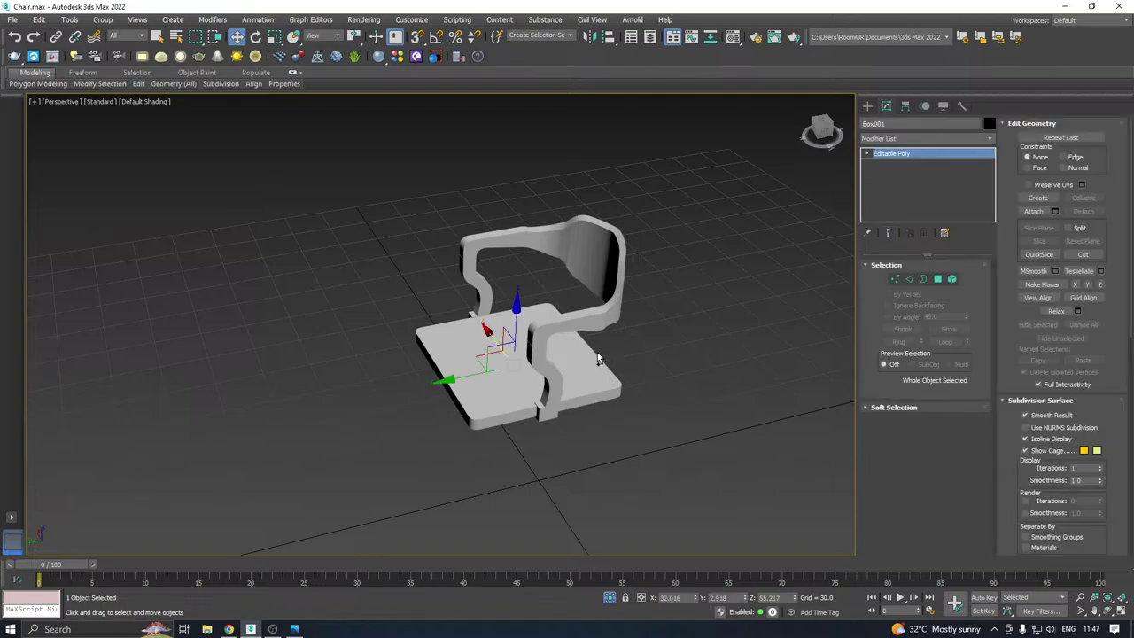
alt+middle_drag(560, 338, 871, 322)
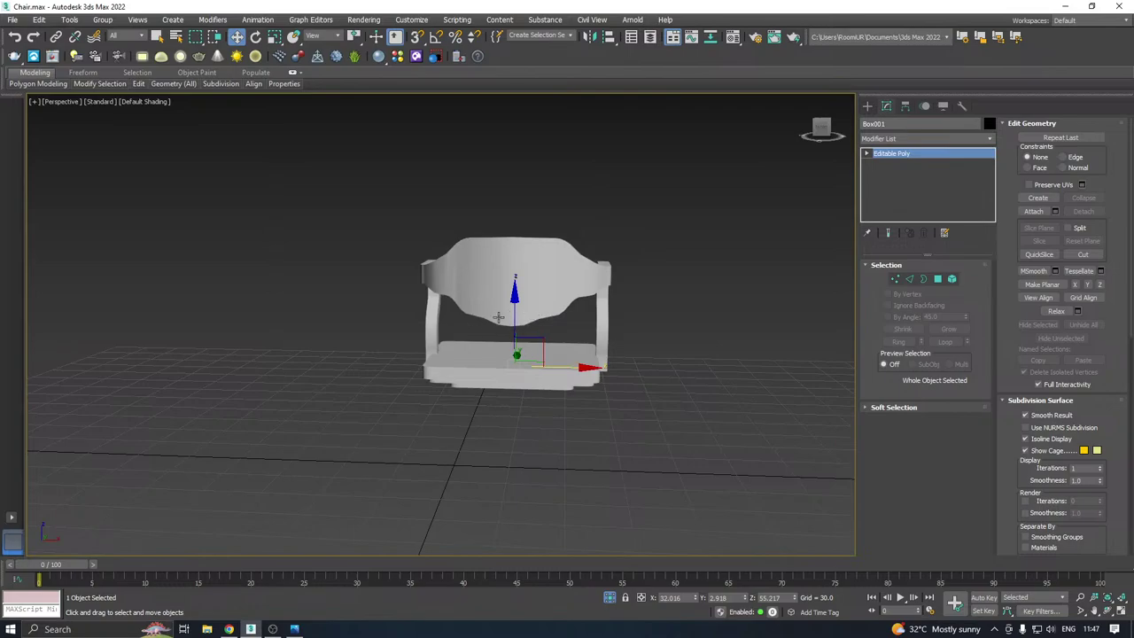
alt+middle_drag(522, 305, 307, 311)
scroll(556, 279, up, 5)
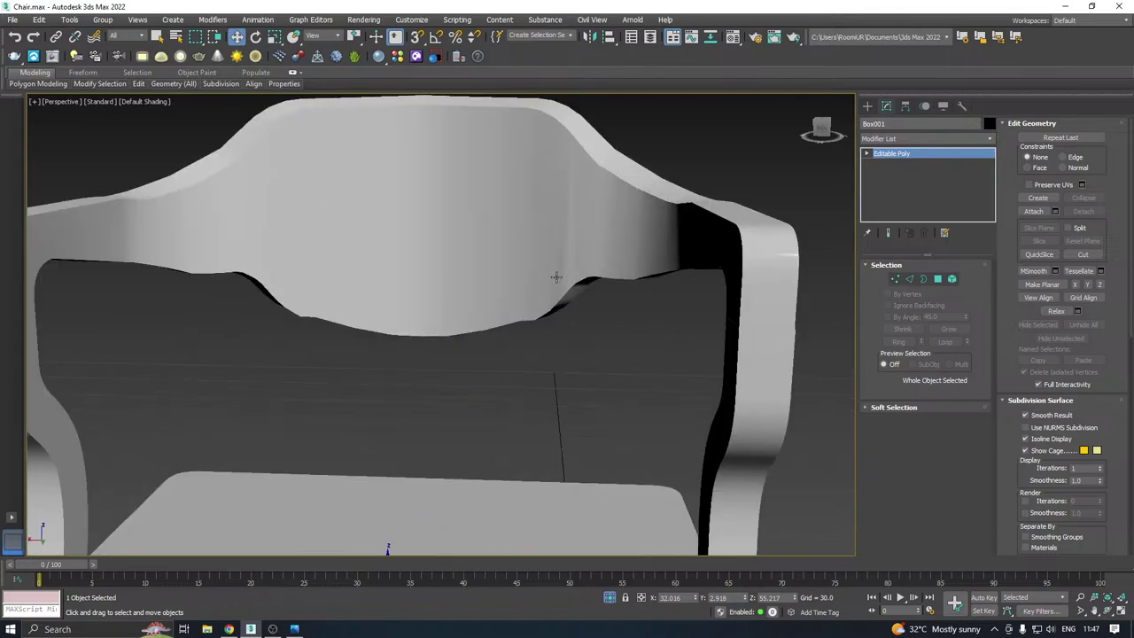
mouse_move(572, 278)
alt+middle_down()
mouse_move(595, 266)
mouse_move(621, 282)
mouse_move(580, 285)
alt+middle_up()
scroll(576, 285, down, 6)
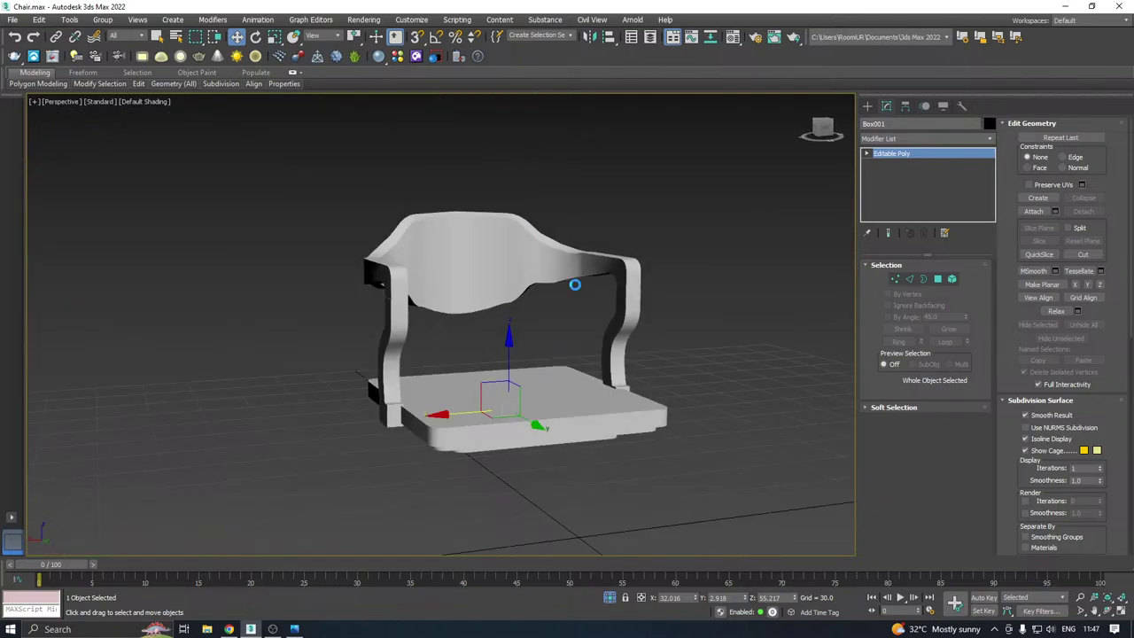
click(510, 284)
alt+middle_drag(510, 283, 512, 306)
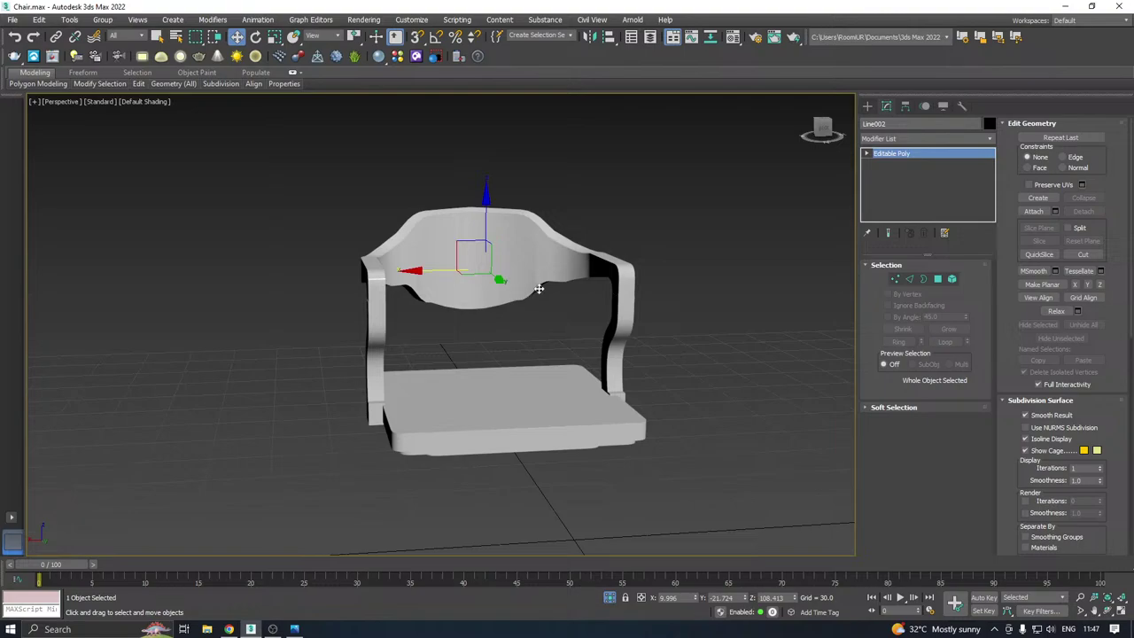
scroll(539, 288, up, 5)
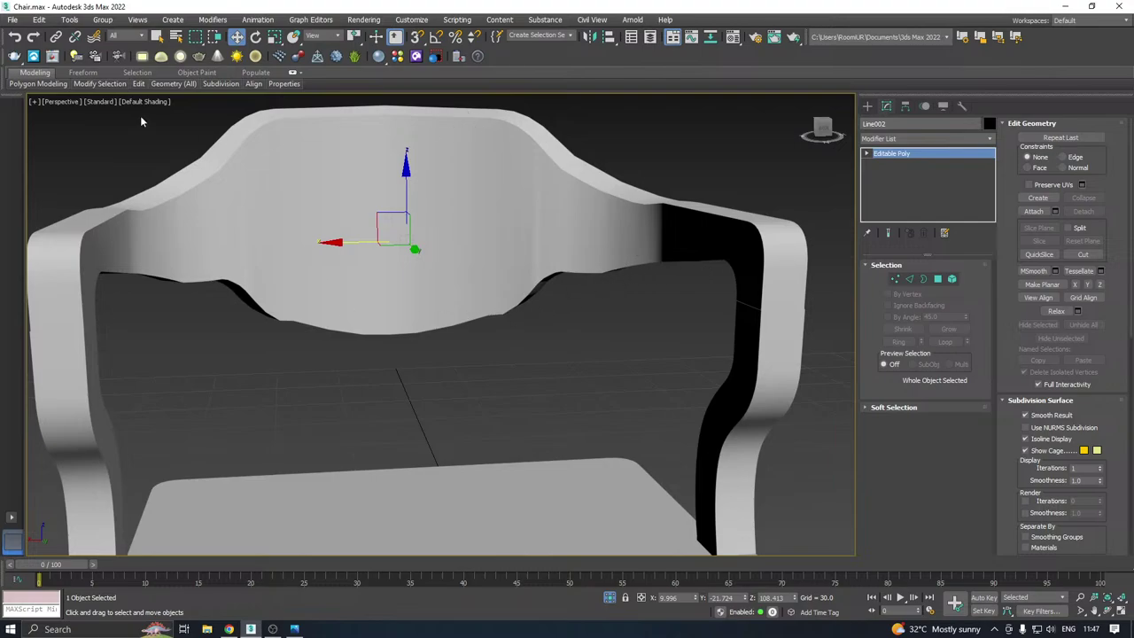
Undo the recent changes back to the Symmetry modifier on the backrest-and-arm frame and turn edged faces on again
key(ctrl+z)
key(ctrl+z)
key(ctrl+z)
key(ctrl+z)
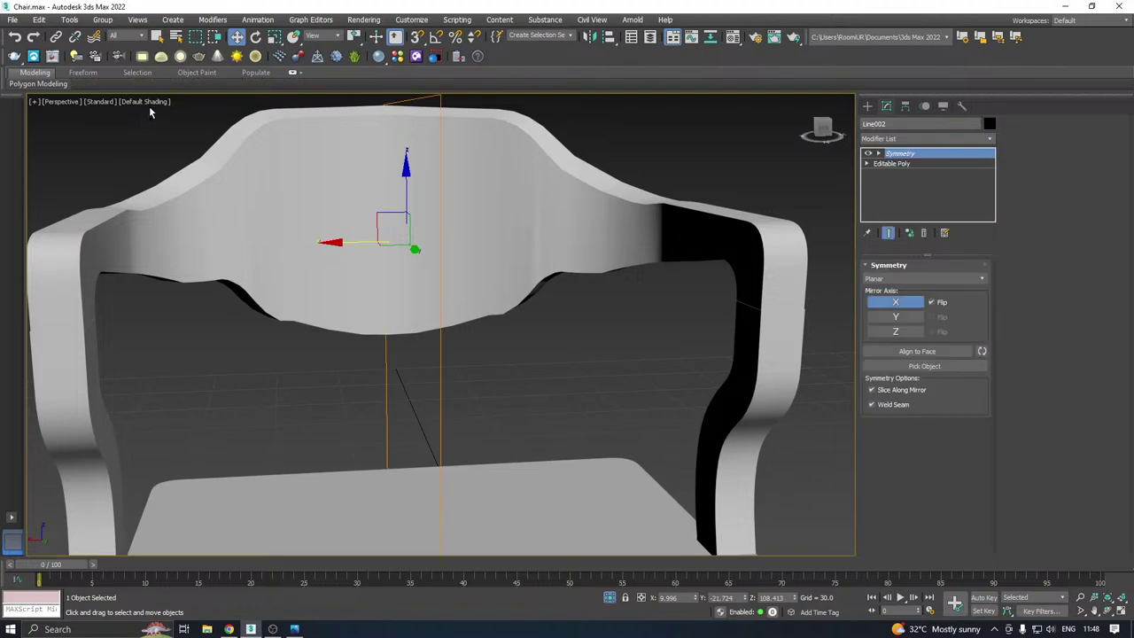
click(149, 103)
click(178, 223)
Collapse the frame's modifier stack so the Symmetry is merged into the Editable Poly
alt+middle_drag(532, 266, 588, 259)
scroll(496, 321, up, 5)
alt+middle_drag(494, 319, 475, 283)
scroll(513, 261, down, 4)
scroll(604, 261, down, 10)
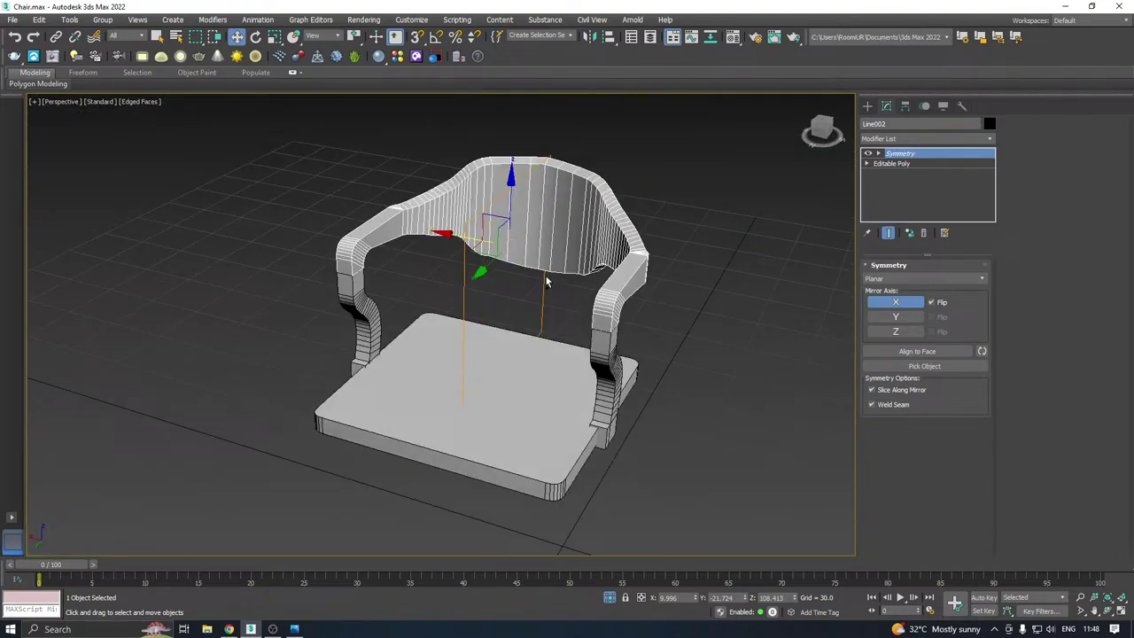
alt+middle_drag(546, 282, 621, 285)
right_click(912, 164)
click(949, 286)
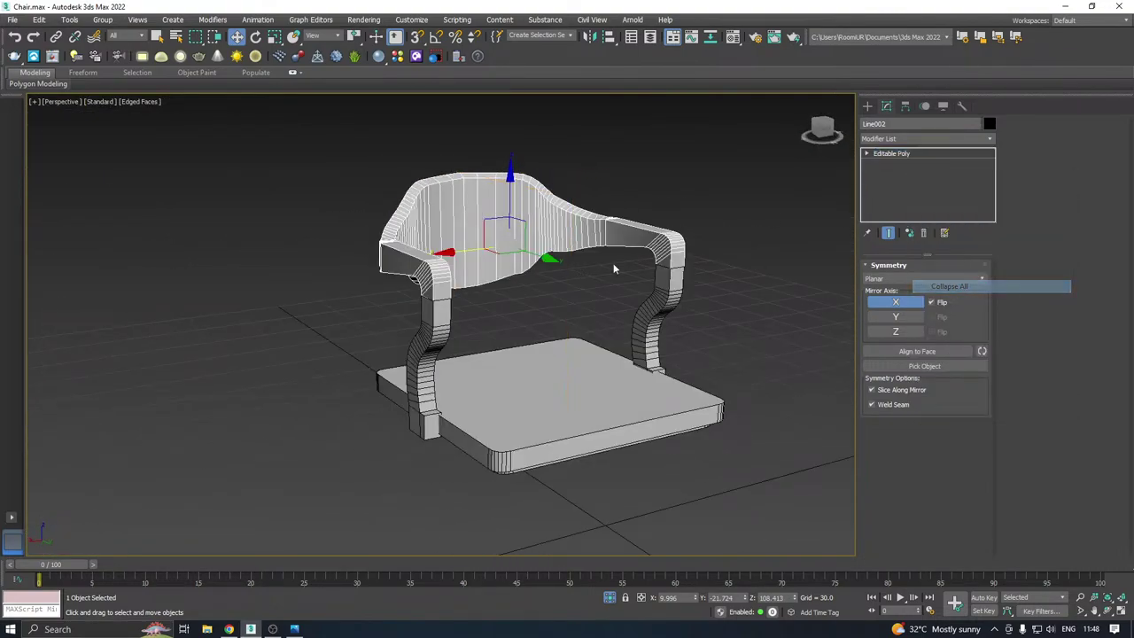
Clone the seat's top polygon slightly upward as a new element of the seat mesh
mouse_move(567, 264)
alt+middle_down()
mouse_move(440, 285)
mouse_move(432, 310)
mouse_move(538, 258)
mouse_move(515, 233)
mouse_move(504, 255)
mouse_move(527, 268)
mouse_move(542, 253)
mouse_move(565, 278)
alt+middle_up()
scroll(540, 284, down, 3)
scroll(522, 318, up, 4)
click(522, 318)
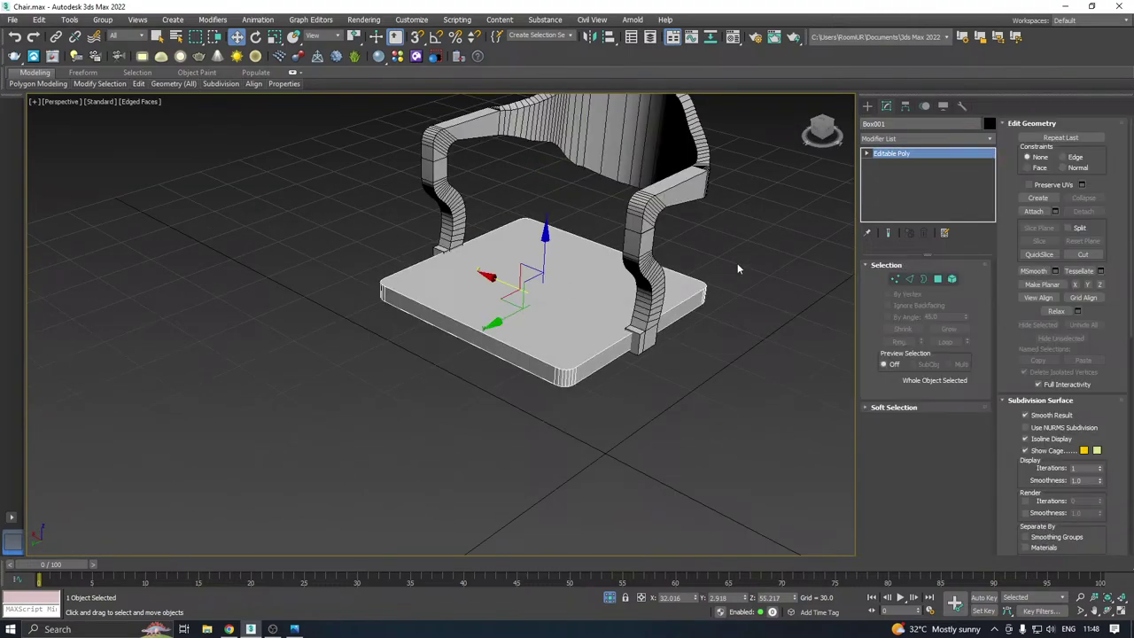
click(938, 280)
scroll(562, 328, up, 2)
click(566, 319)
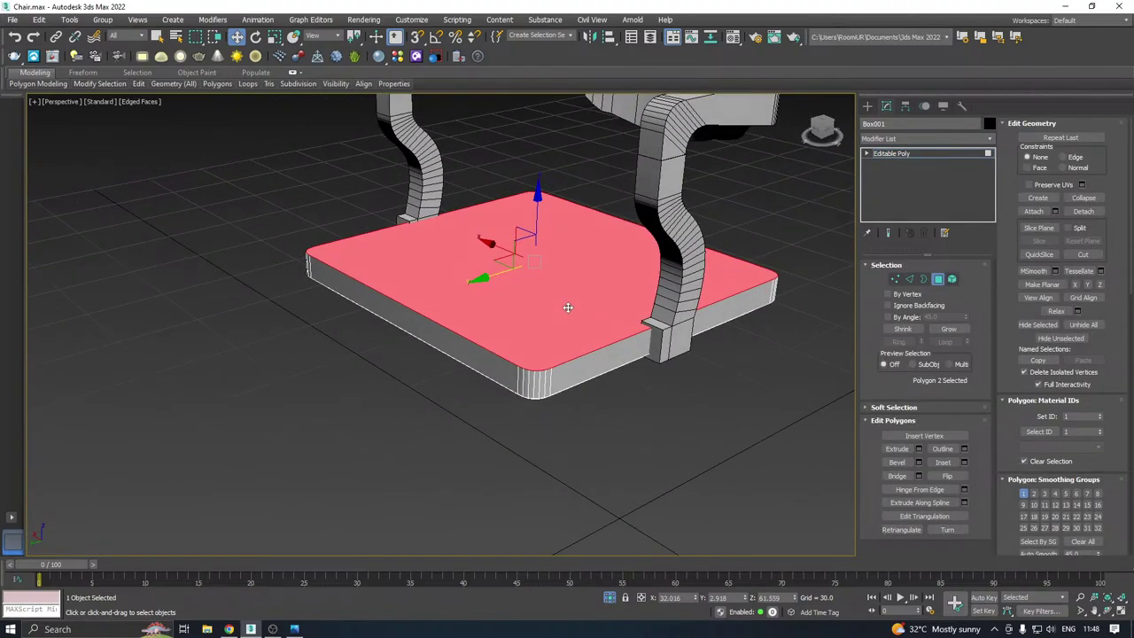
middle_drag(568, 307, 592, 349)
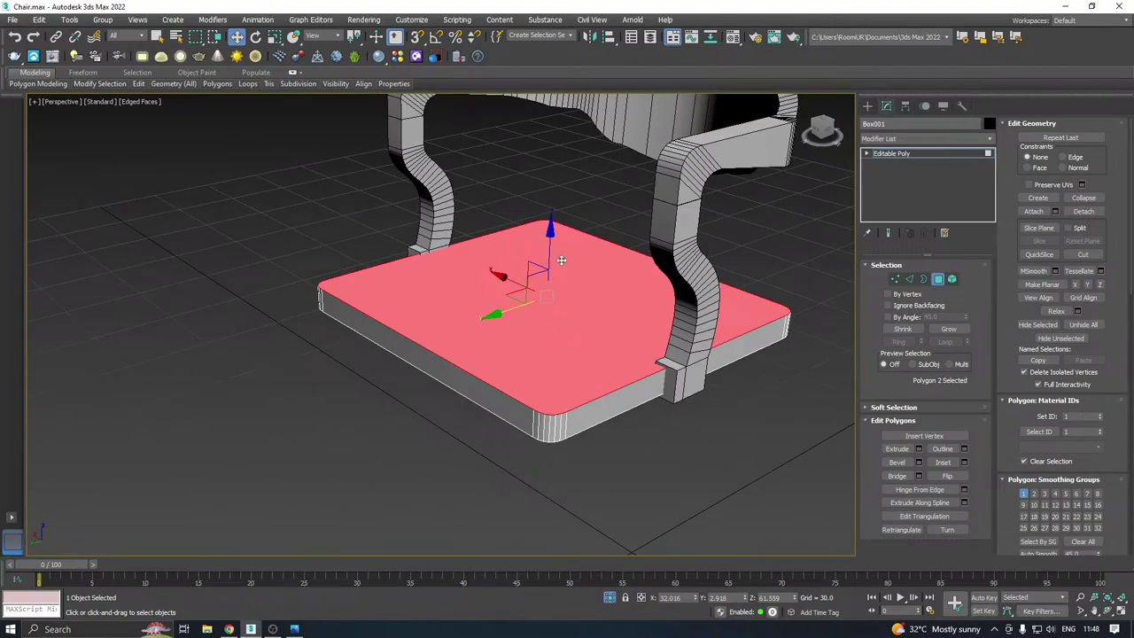
shift+drag(562, 260, 562, 255)
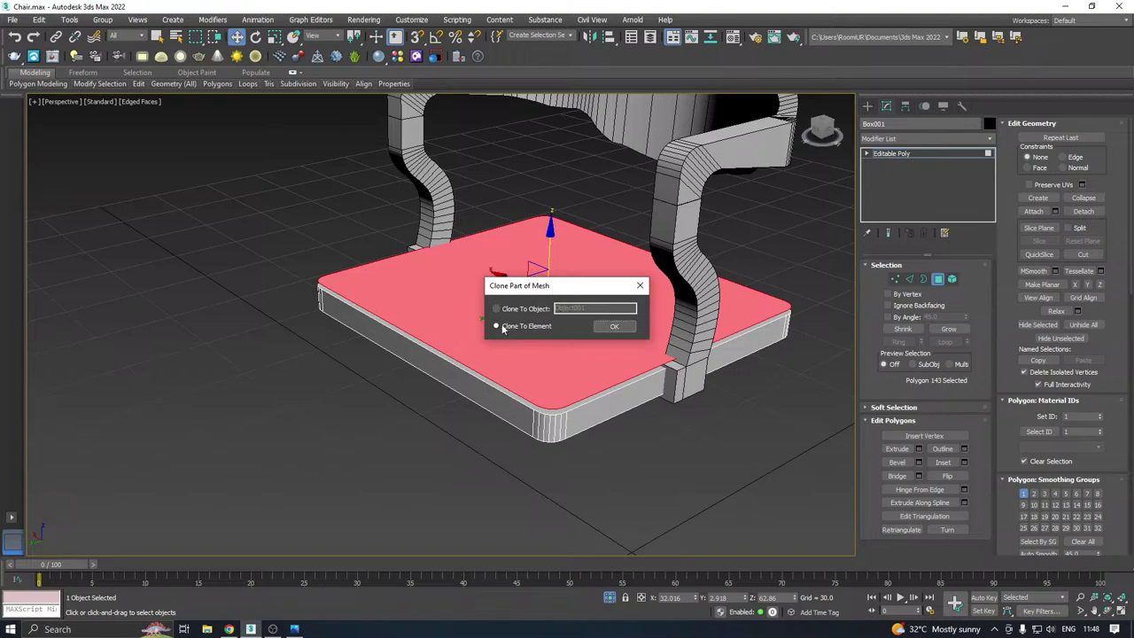
click(633, 330)
Raise the cloned seat polygon above the seat to about Z 64.6
scroll(502, 320, up, 3)
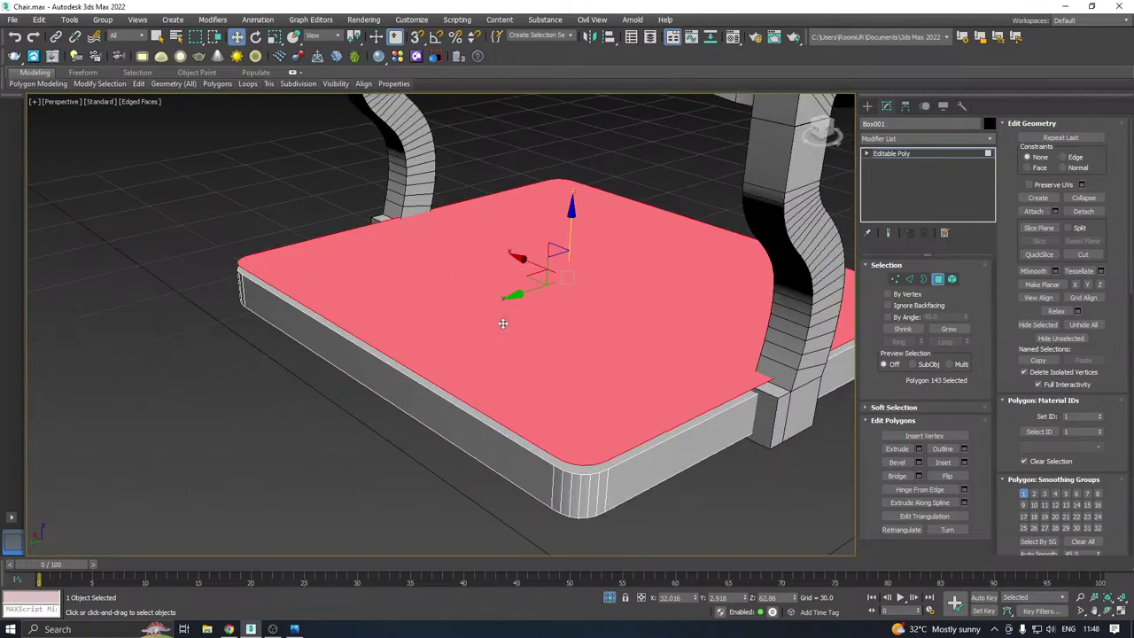
alt+middle_drag(502, 320, 571, 244)
drag(575, 222, 574, 210)
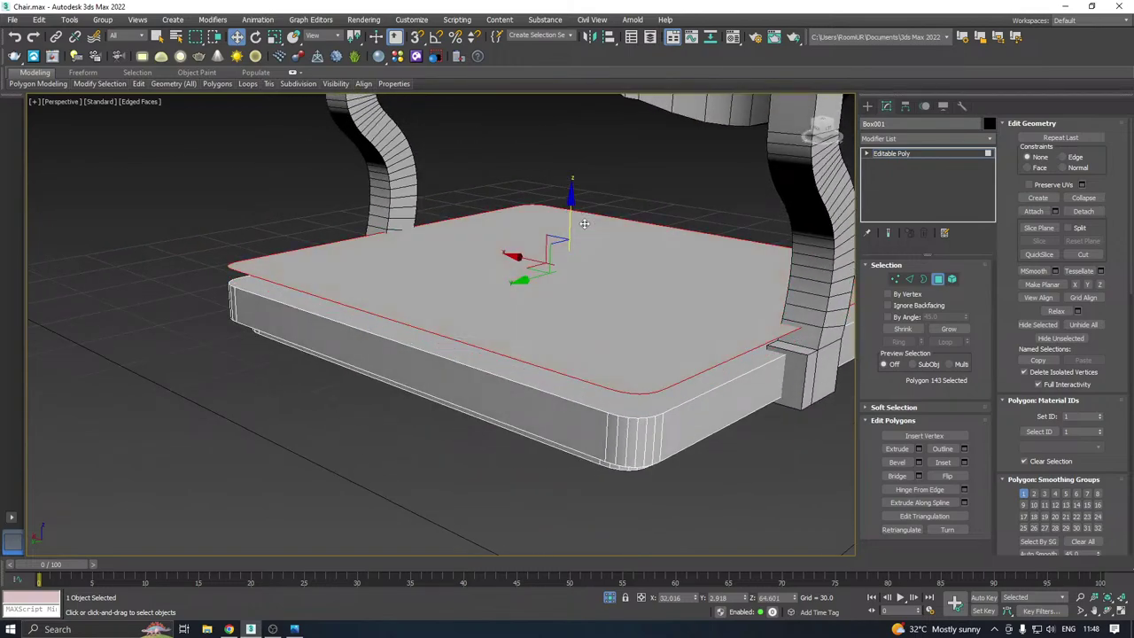
middle_drag(583, 212, 608, 286)
Try scaling the cloned polygon narrower across the seat's width and nudging it sideways along X
key(r)
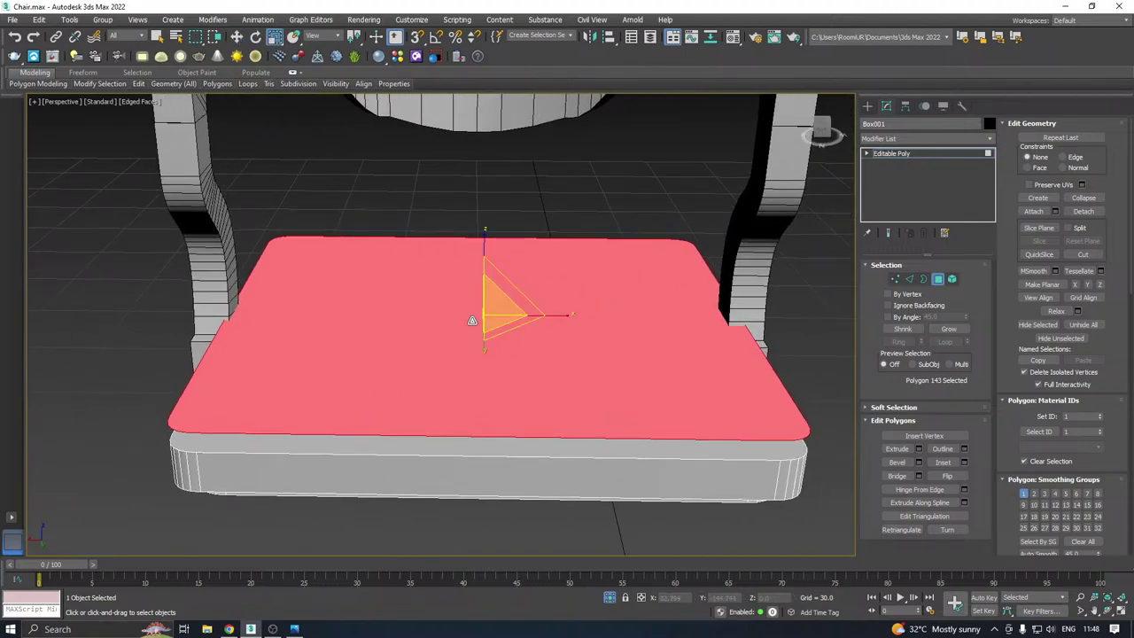
drag(553, 313, 551, 312)
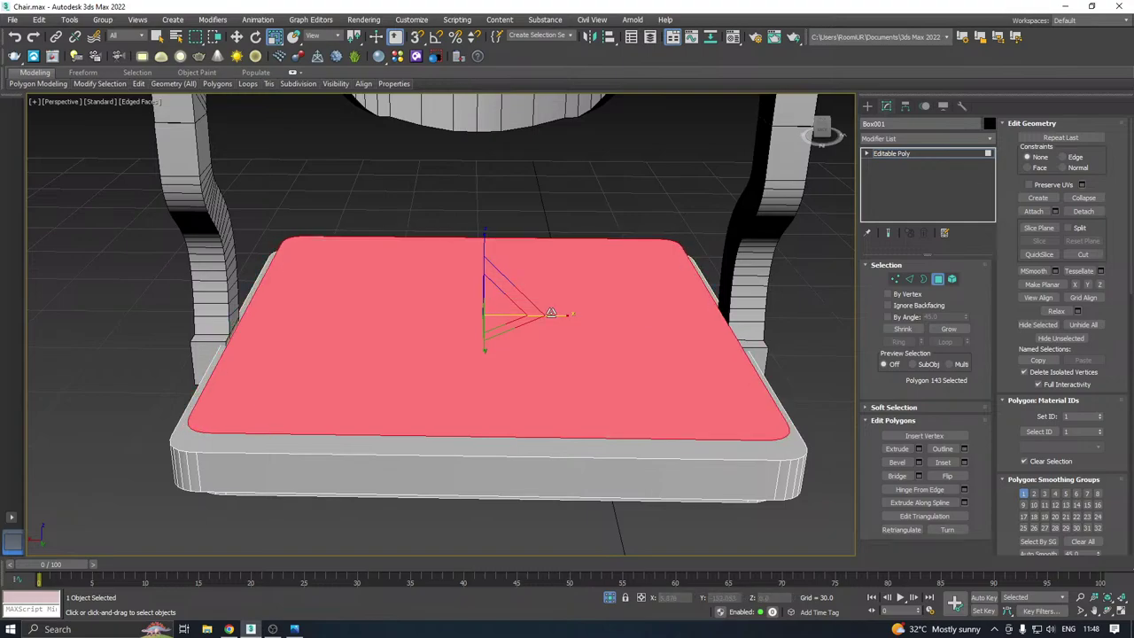
key(w)
mouse_move(551, 313)
alt+middle_down()
mouse_move(529, 314)
mouse_move(547, 314)
alt+middle_up()
drag(429, 317, 426, 316)
Try extending the narrowed polygon's border down to about Z 61.5 to form side walls
click(924, 279)
click(547, 440)
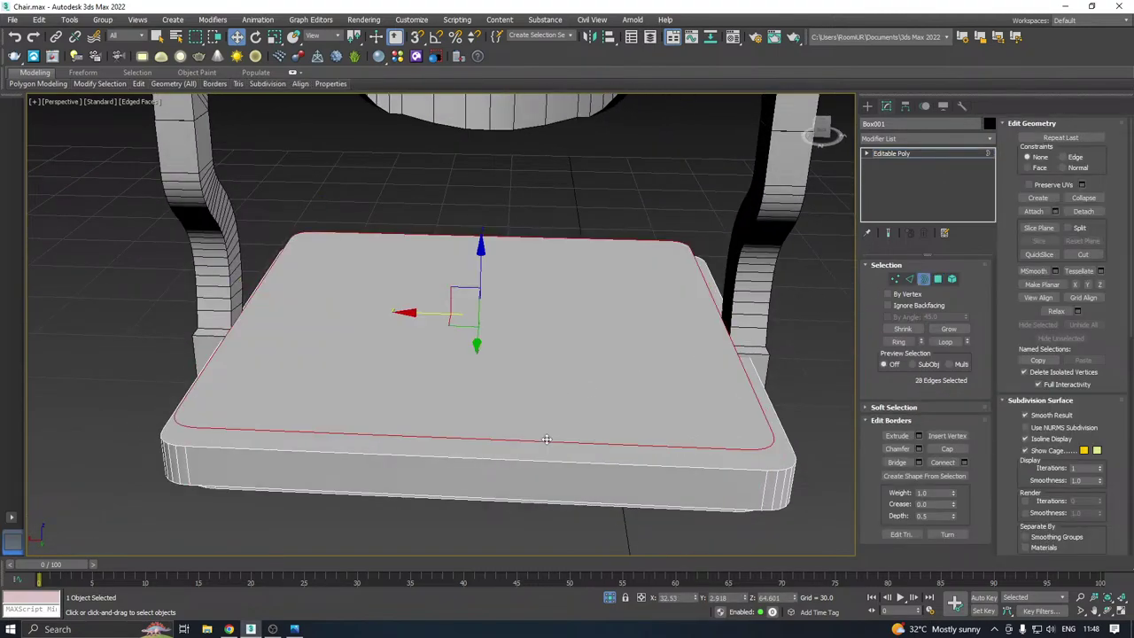
shift+drag(485, 277, 486, 281)
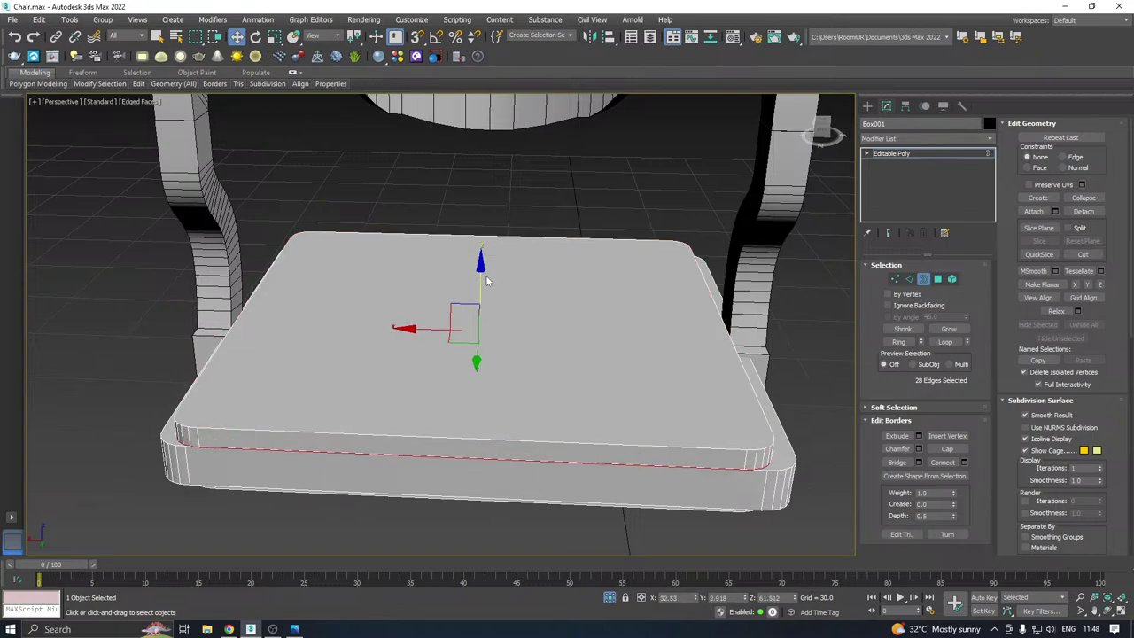
mouse_move(483, 277)
alt+middle_down()
mouse_move(470, 276)
mouse_move(452, 237)
mouse_move(489, 278)
alt+middle_up()
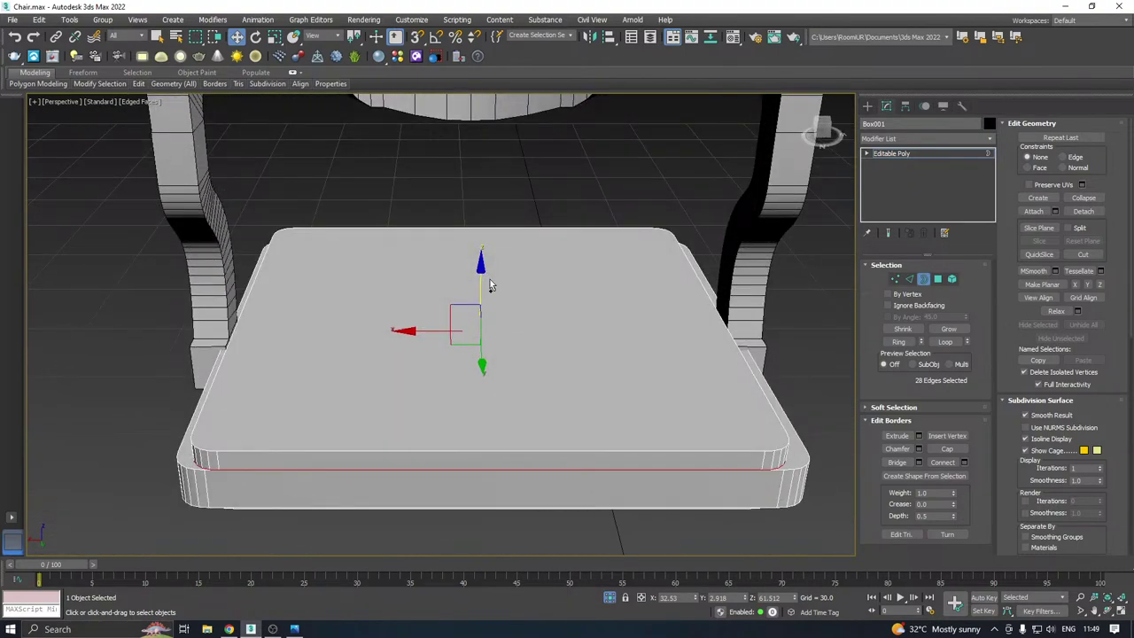
Undo the border extension, sideways move and scaling of the cloned seat polygon
key(ctrl+z)
key(ctrl+z)
key(ctrl+z)
key(ctrl+z)
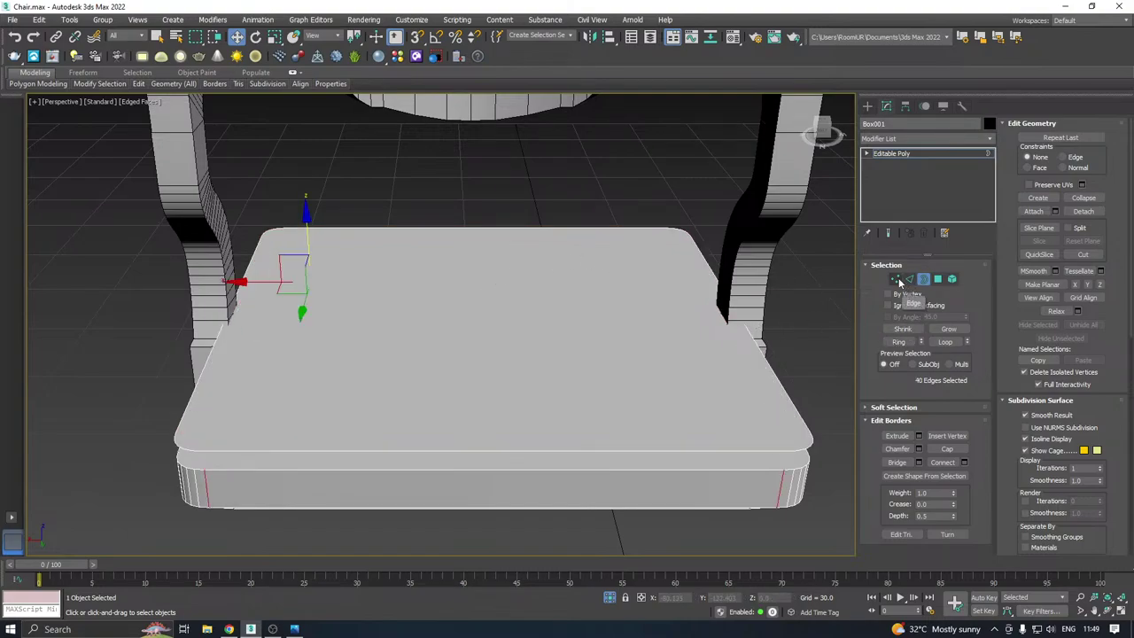
Extend the cloned polygon's border down to about Z 61.3 as side walls and scale the resulting cushion element down slightly
double_click(411, 449)
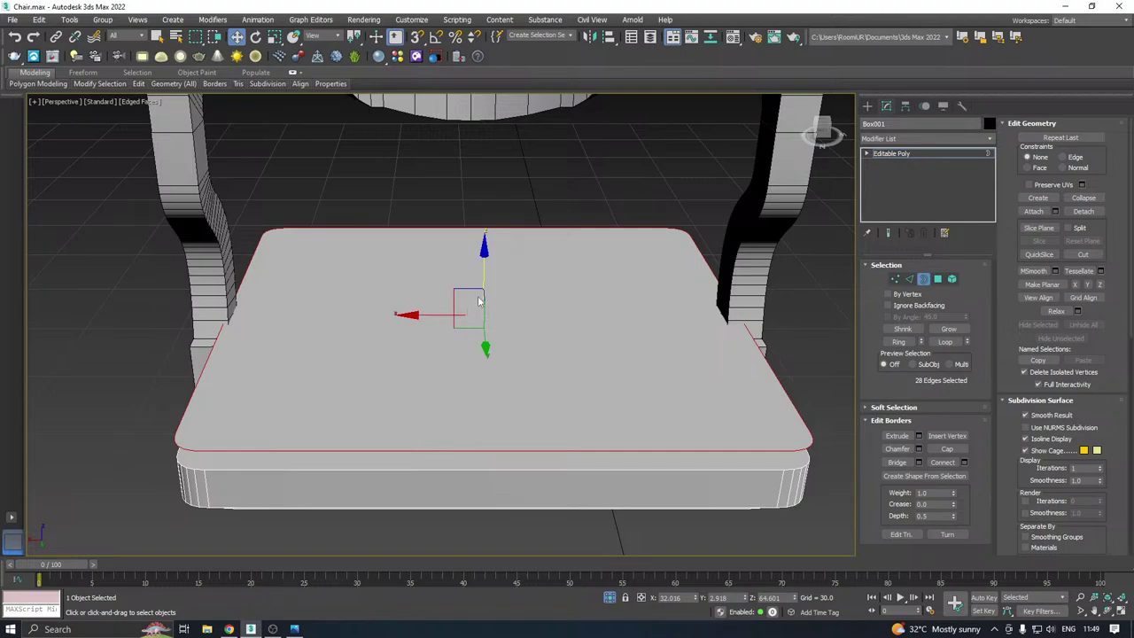
drag(486, 279, 493, 296)
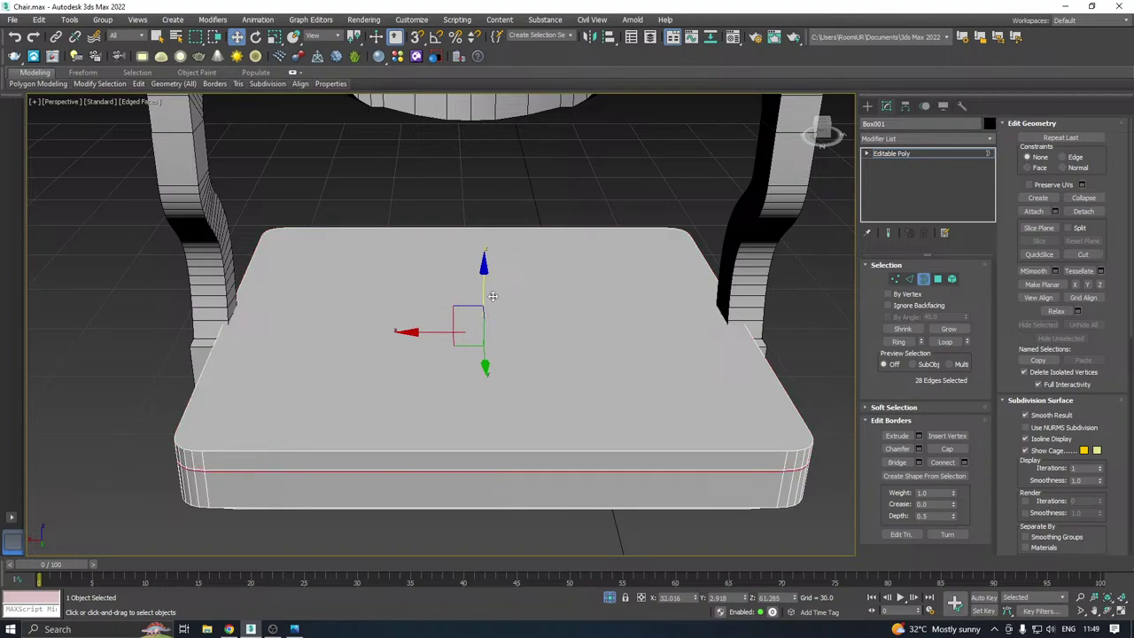
click(953, 281)
click(570, 323)
key(r)
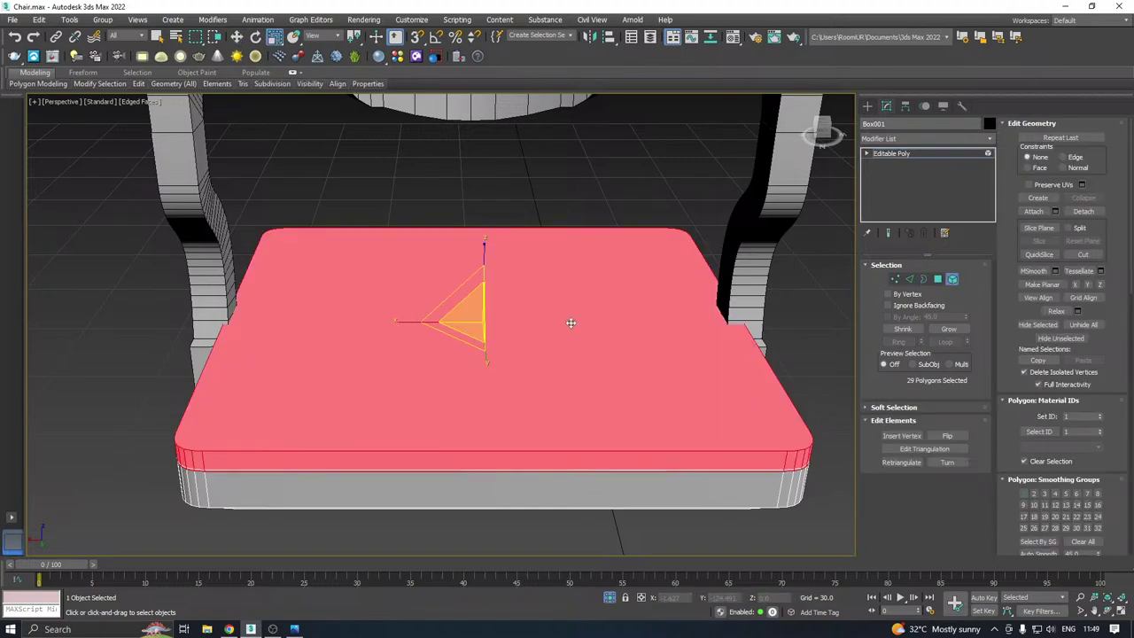
drag(473, 319, 474, 320)
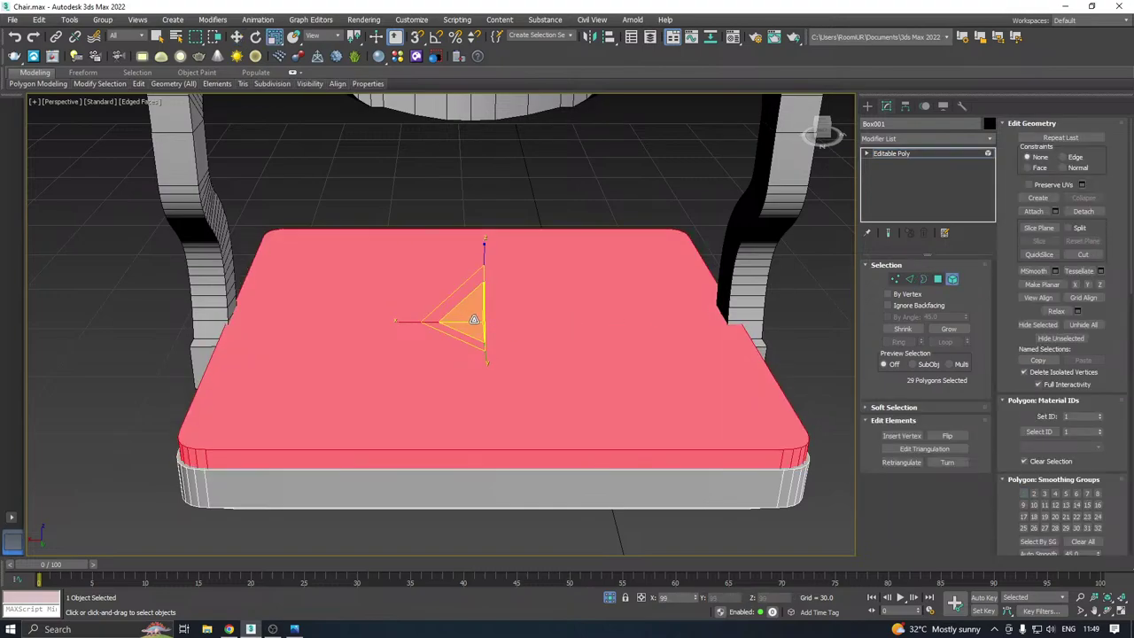
Raise the cushion element to about Z 65.5 and lower its open bottom border to about Z 61.2
key(w)
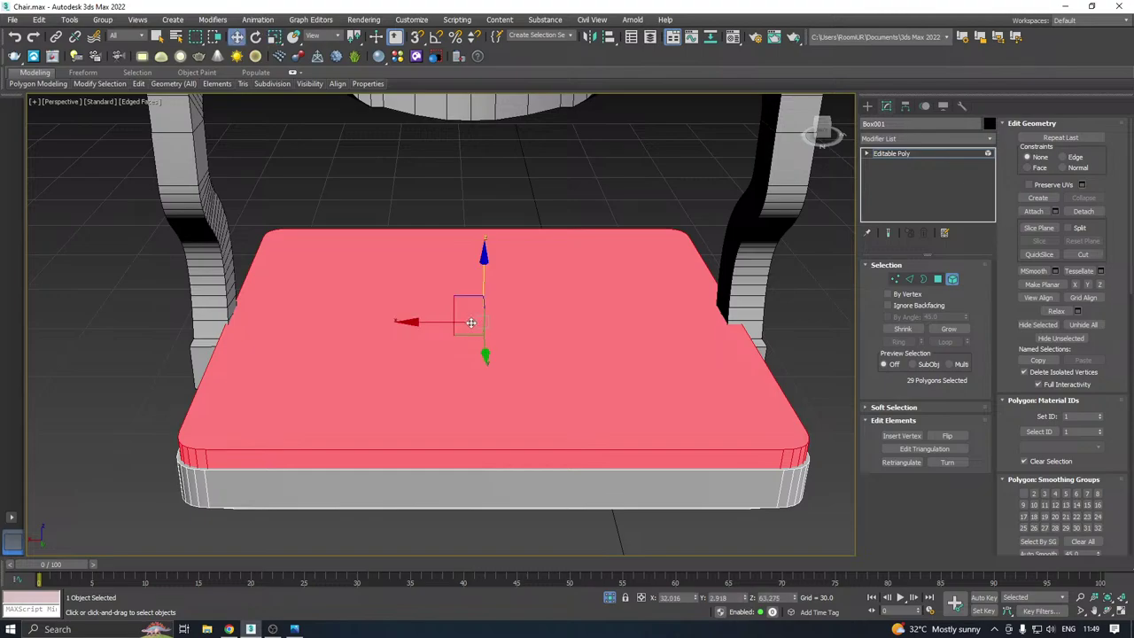
drag(482, 269, 474, 257)
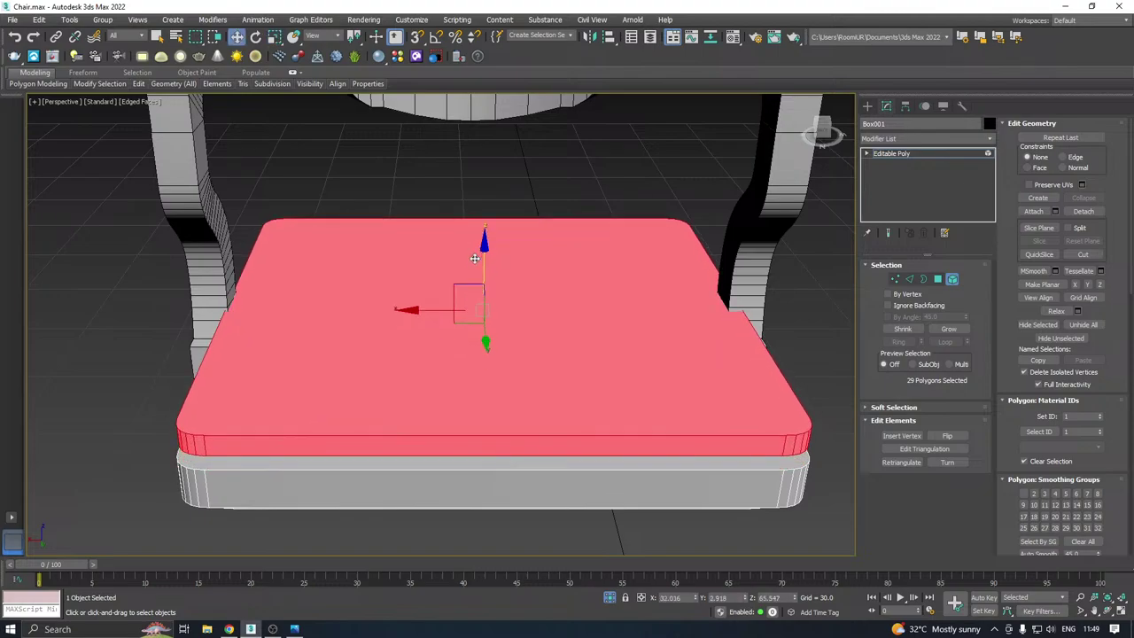
click(924, 279)
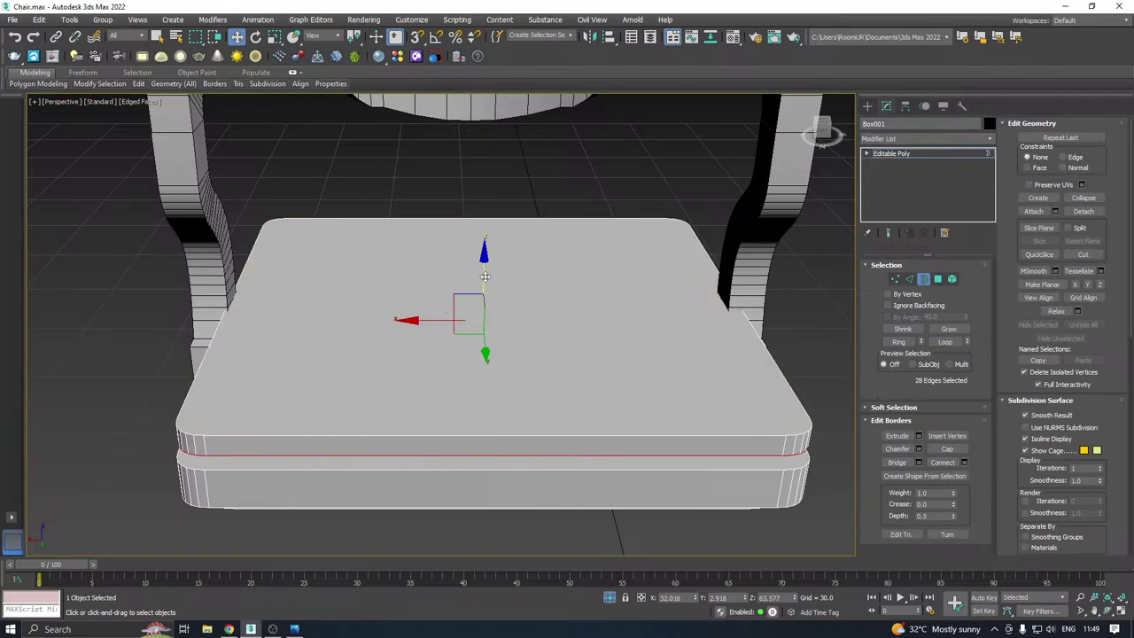
mouse_move(537, 314)
alt+middle_down()
mouse_move(459, 304)
mouse_move(508, 306)
mouse_move(529, 323)
mouse_move(515, 317)
alt+middle_up()
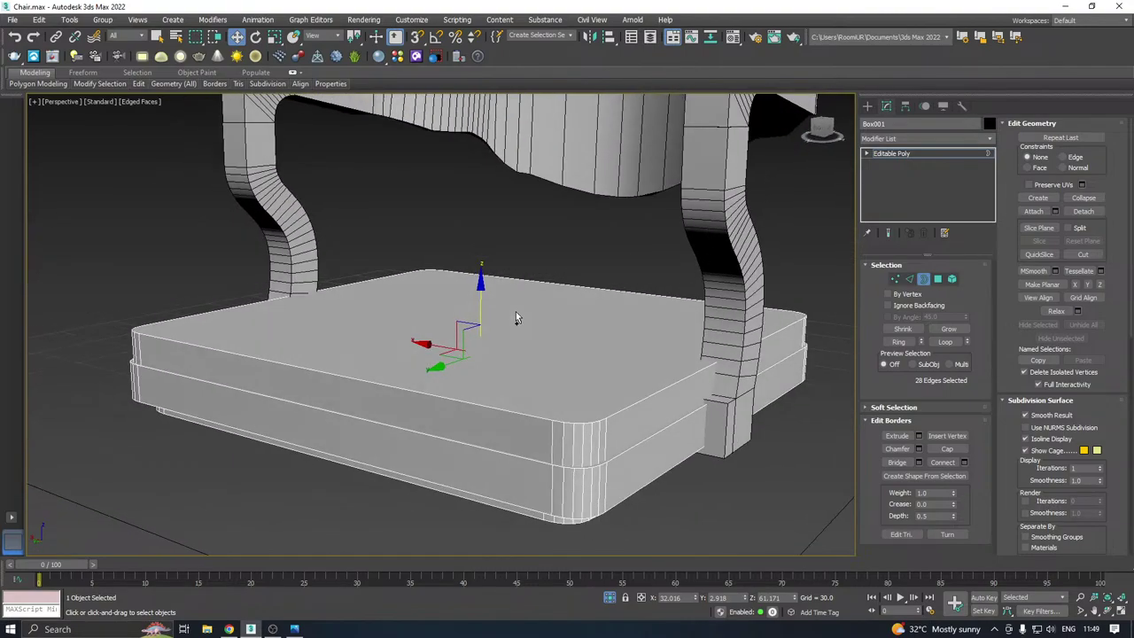
Thicken the cushion by raising the whole element further and lowering its open bottom border to about Z 62.1
click(952, 279)
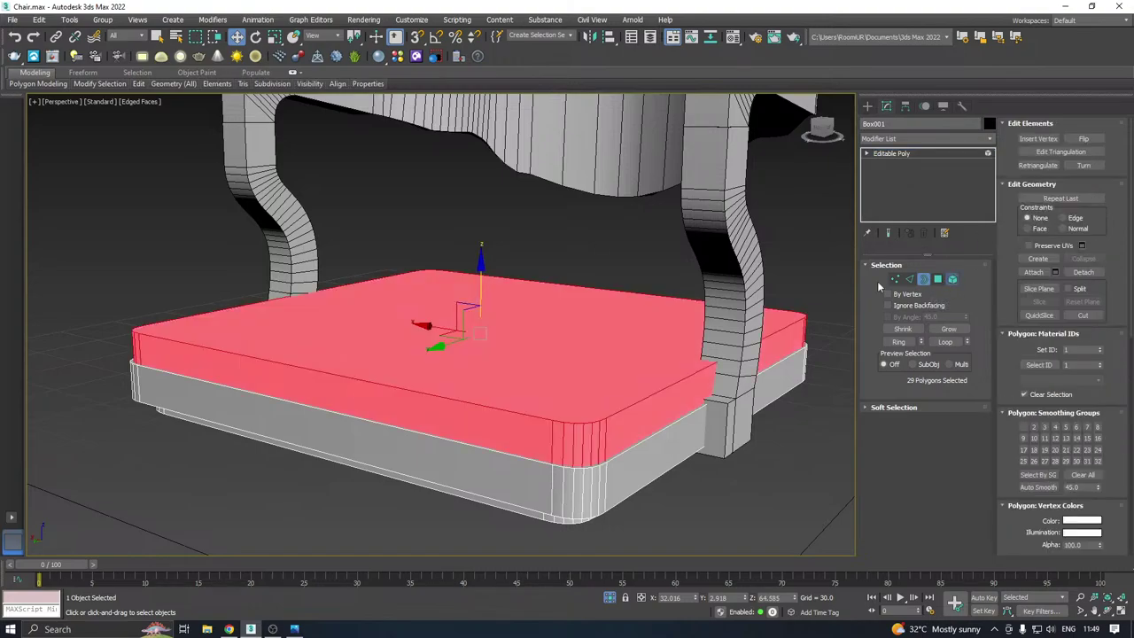
drag(480, 285, 479, 268)
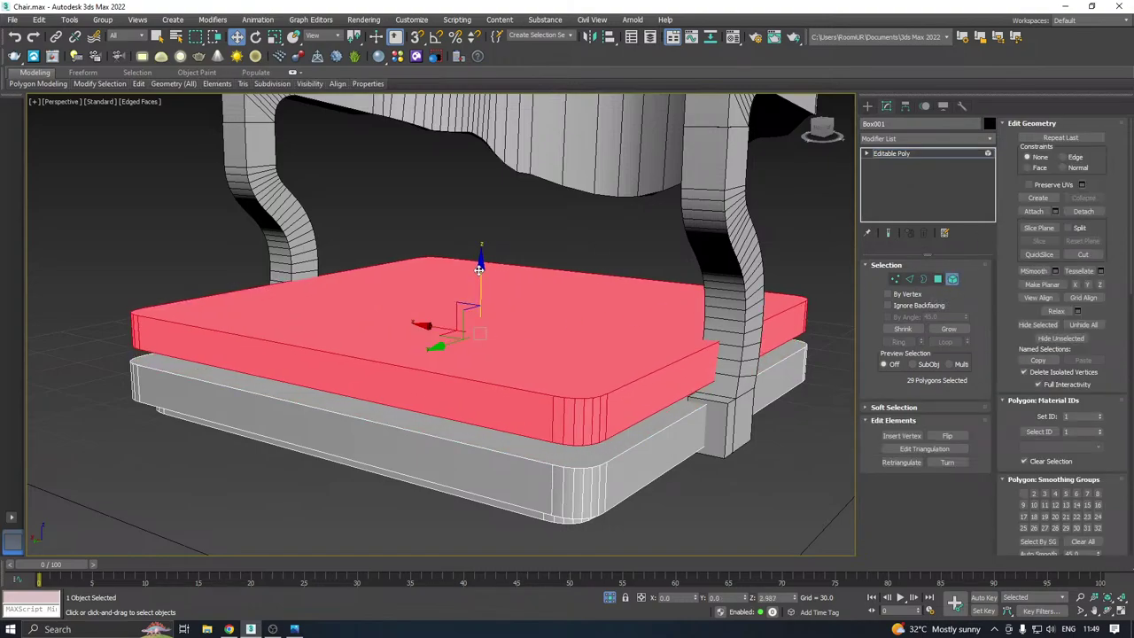
click(909, 279)
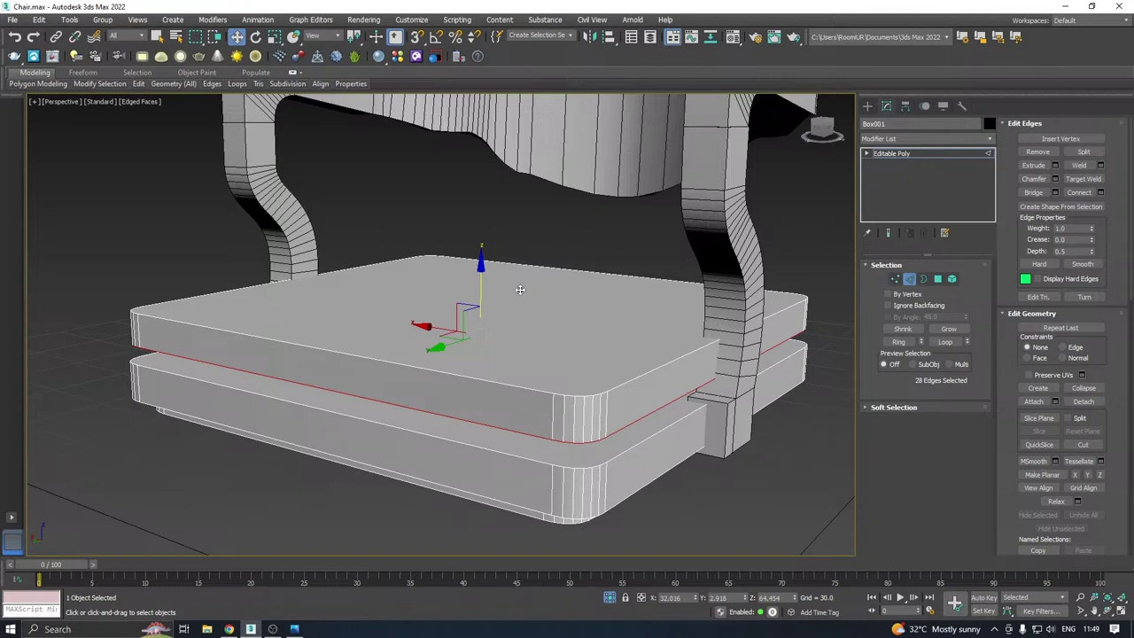
drag(485, 281, 483, 295)
click(923, 280)
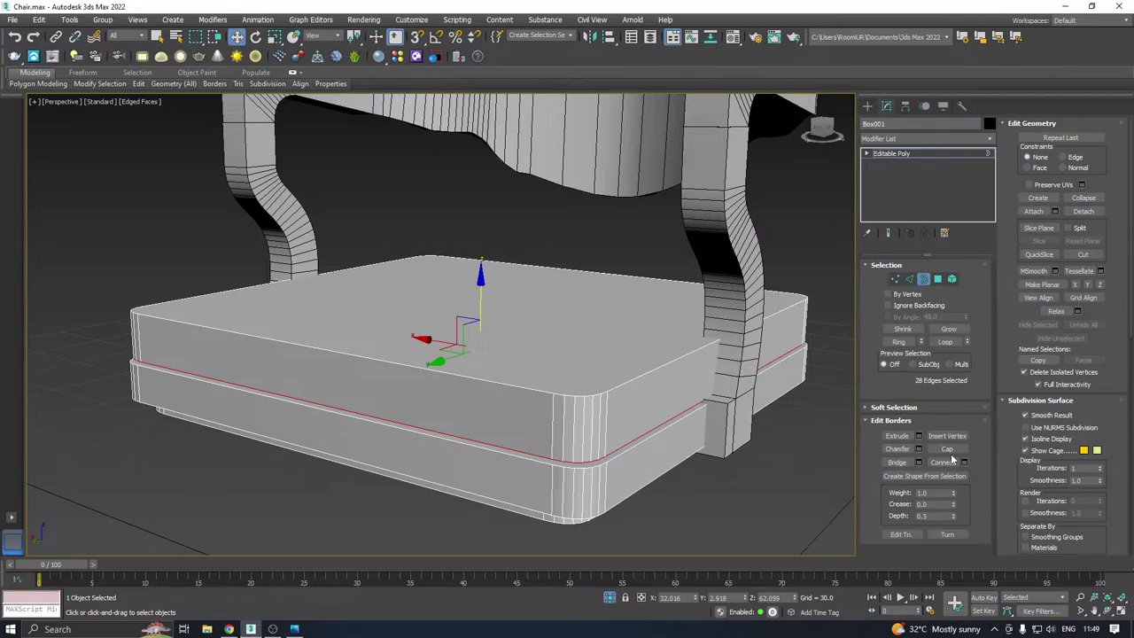
alt+middle_drag(603, 430, 605, 421)
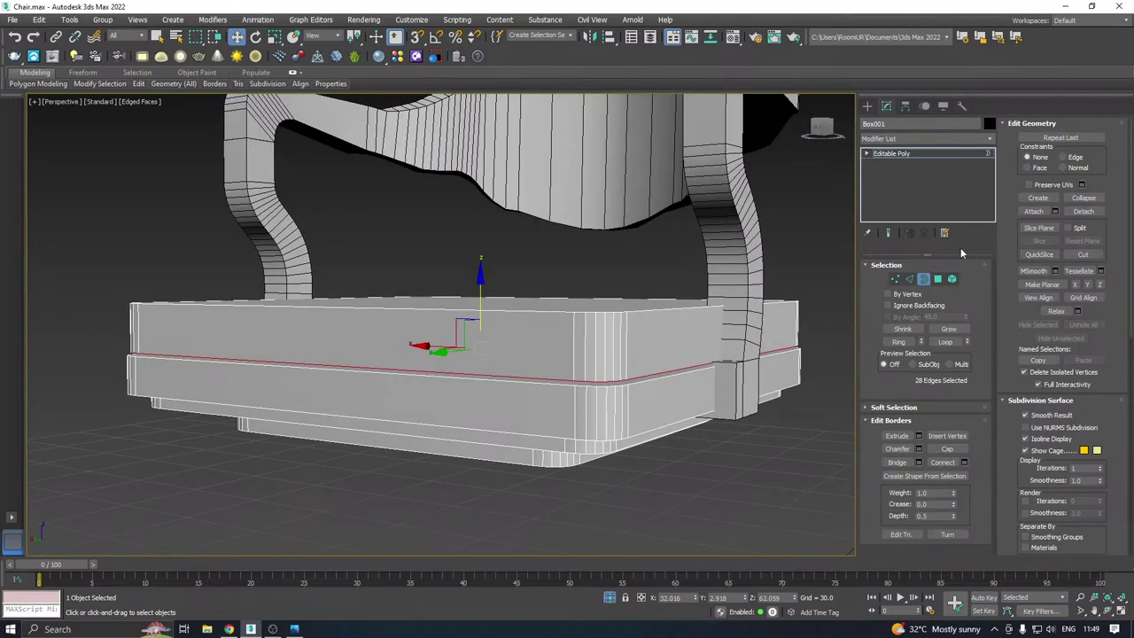
click(952, 279)
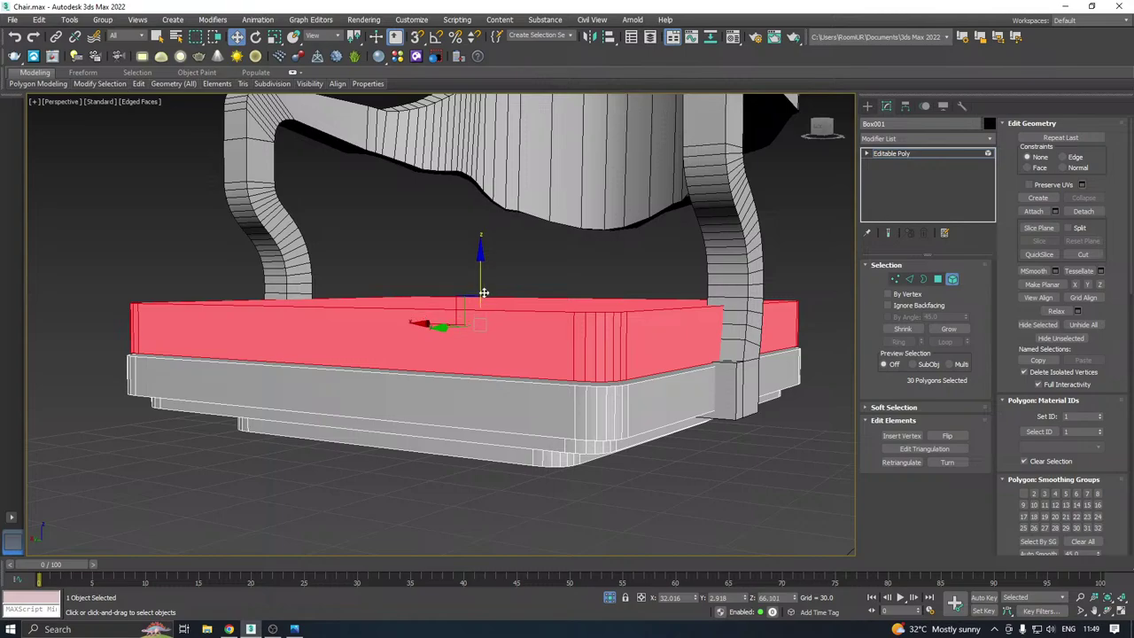
drag(484, 293, 490, 171)
alt+middle_drag(501, 189, 526, 214)
key(ctrl+z)
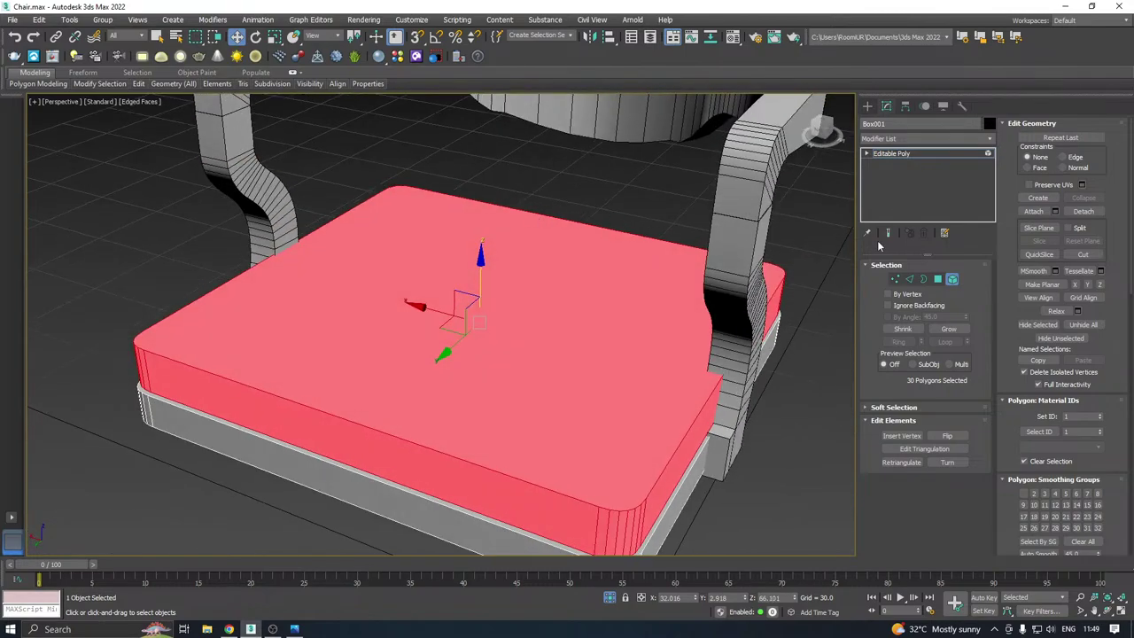
Select the cushion's top polygon and convert the selection to its surrounding edges
click(938, 279)
click(616, 326)
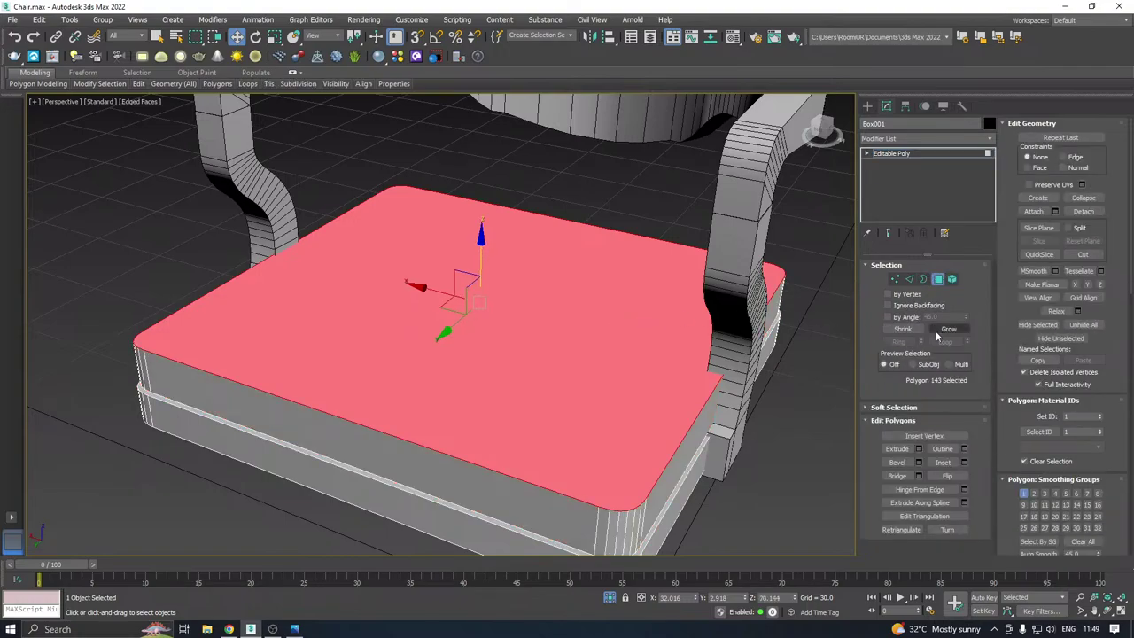
ctrl+click(910, 279)
mouse_move(597, 360)
alt+middle_down()
mouse_move(572, 356)
mouse_move(599, 339)
alt+middle_up()
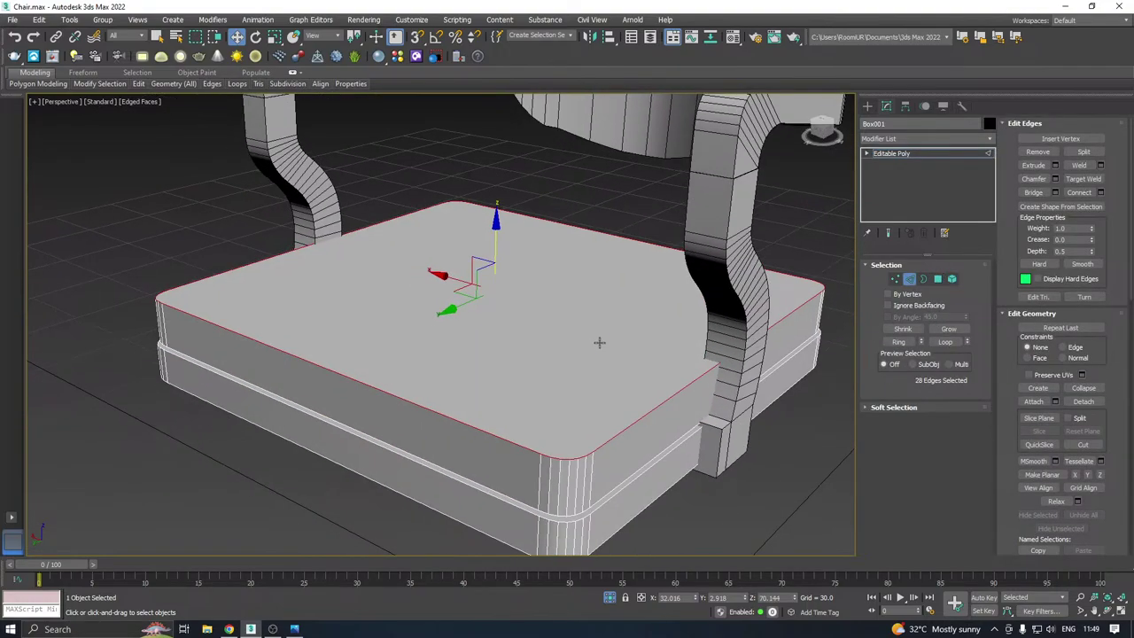
Try to chamfer the cushion's top perimeter edges by about 17.6 with 6 segments
click(1054, 178)
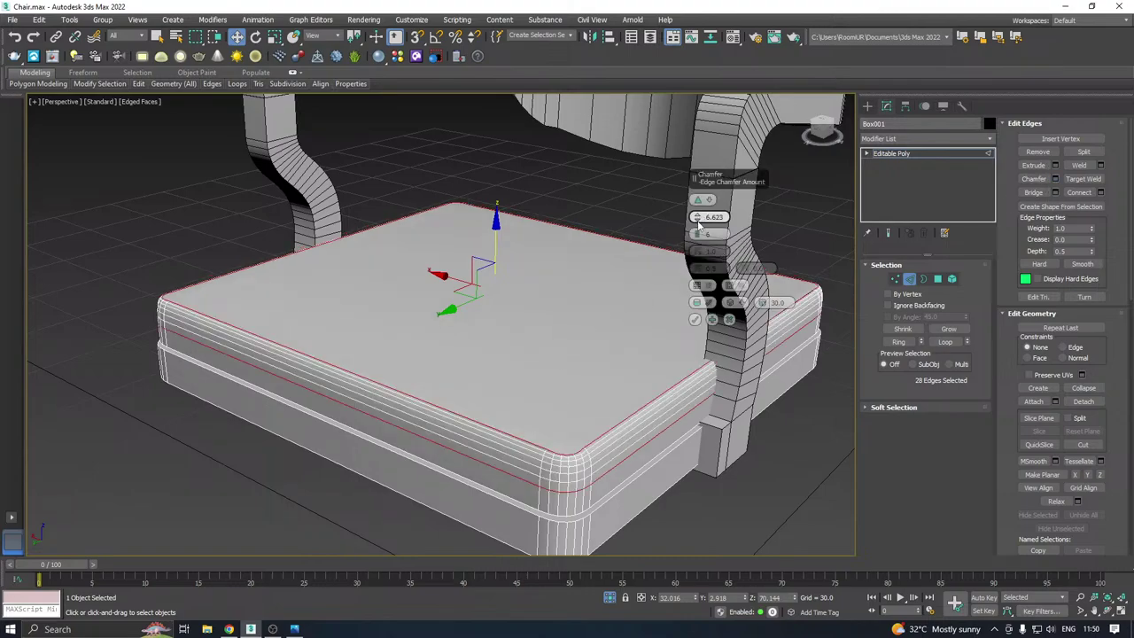
drag(699, 225, 699, 220)
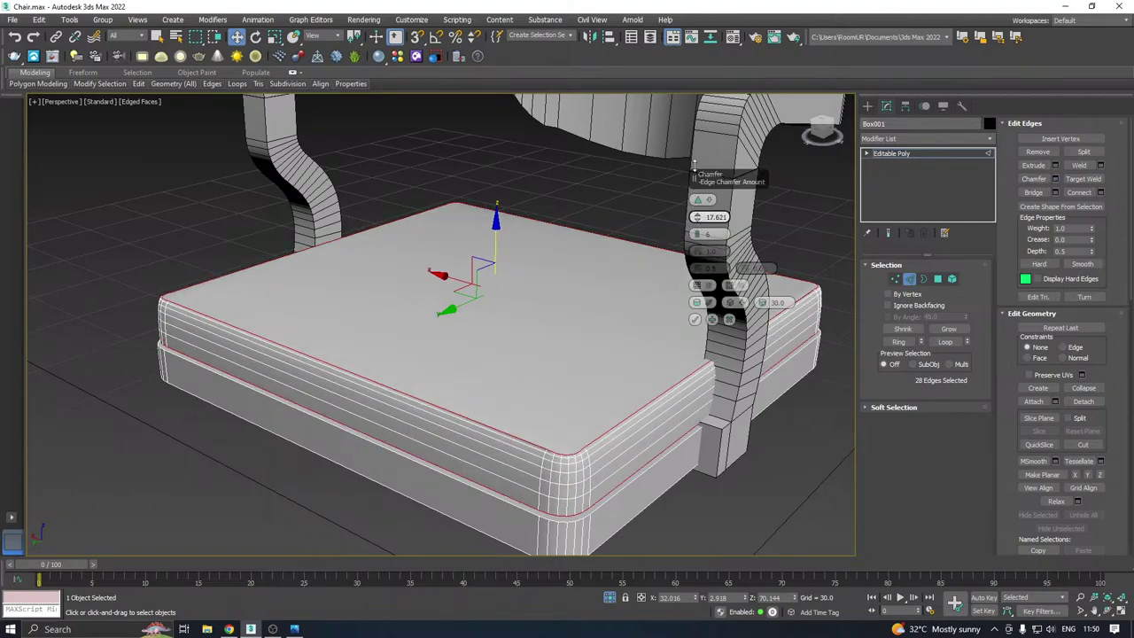
click(731, 320)
mouse_move(641, 322)
alt+middle_down()
mouse_move(592, 342)
mouse_move(638, 323)
alt+middle_up()
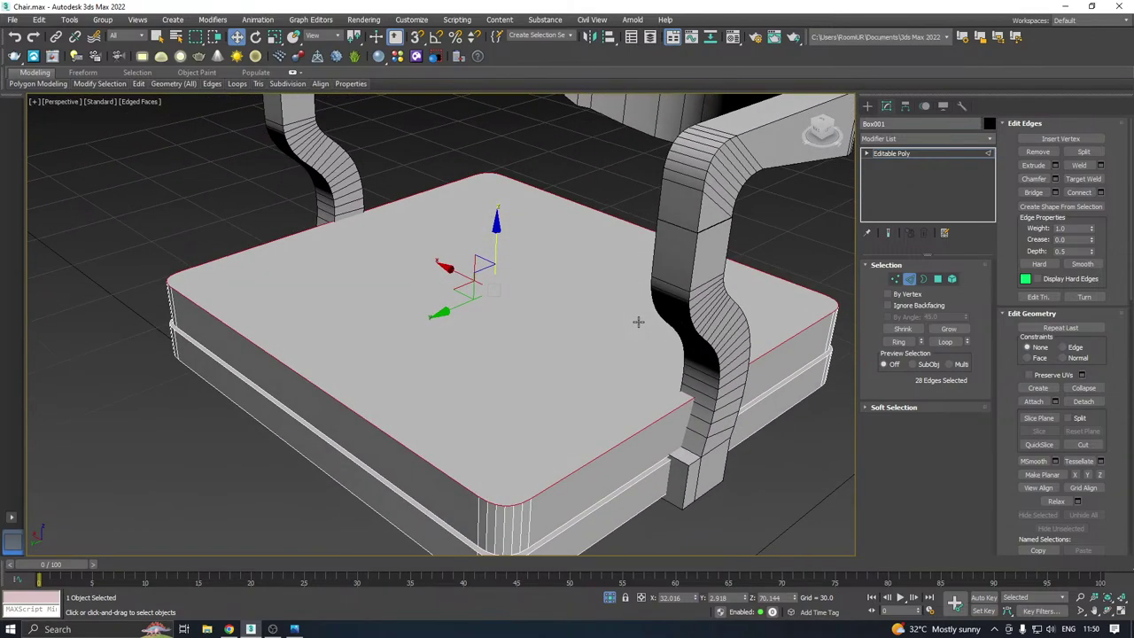
Try a 3-segment chamfer of 17.74 on the top perimeter edges, comparing the Tri, Radial and Quad types
click(1054, 178)
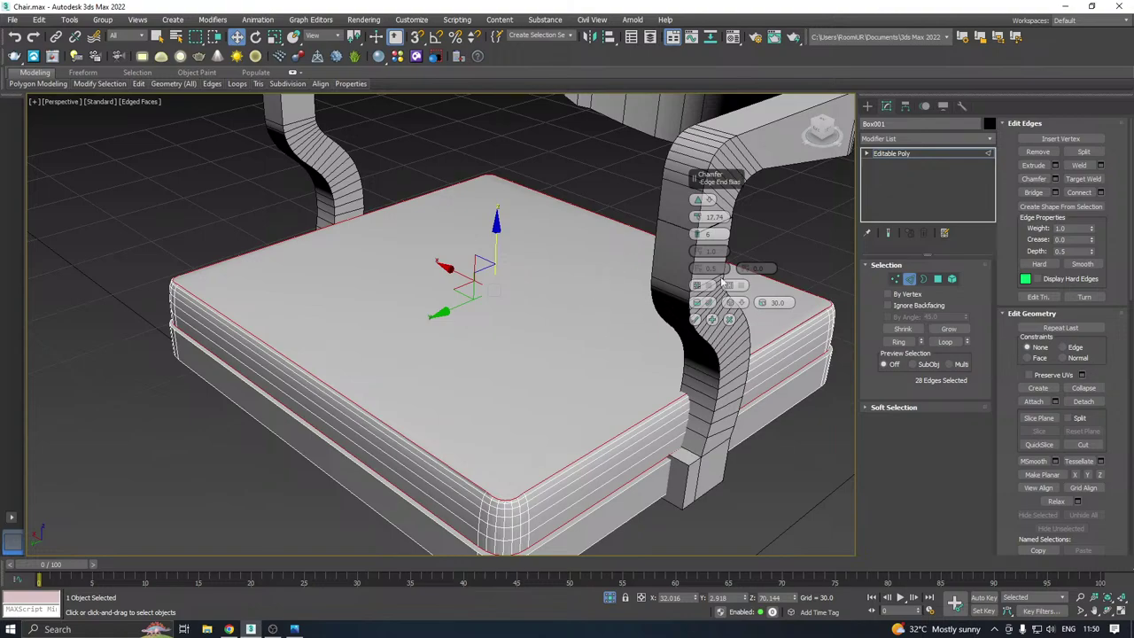
click(699, 240)
click(699, 240)
click(699, 239)
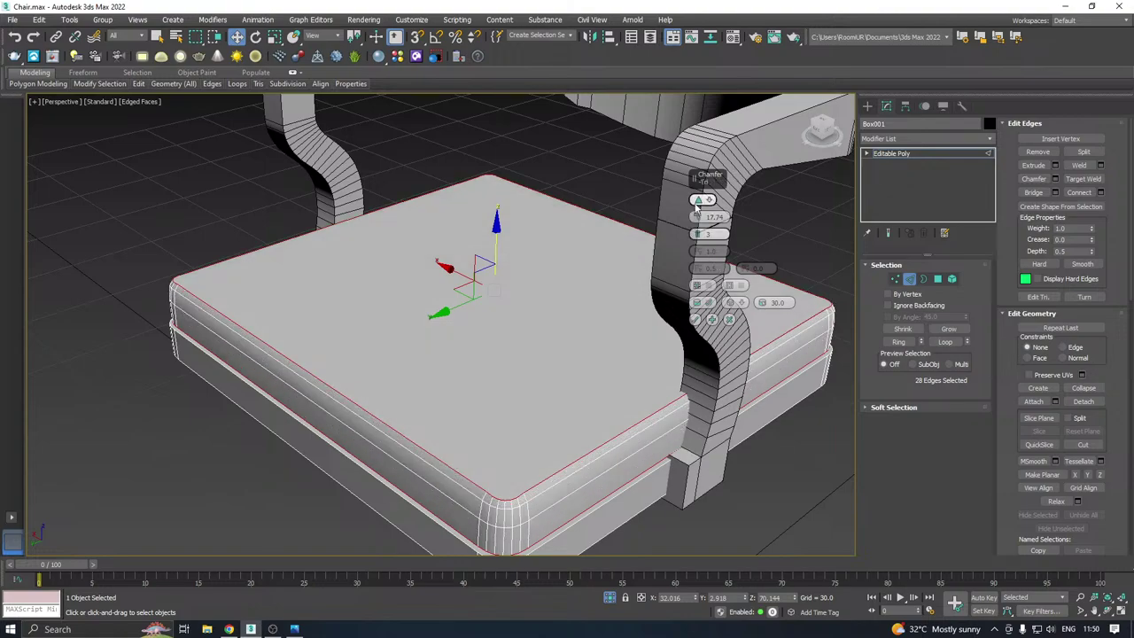
click(696, 204)
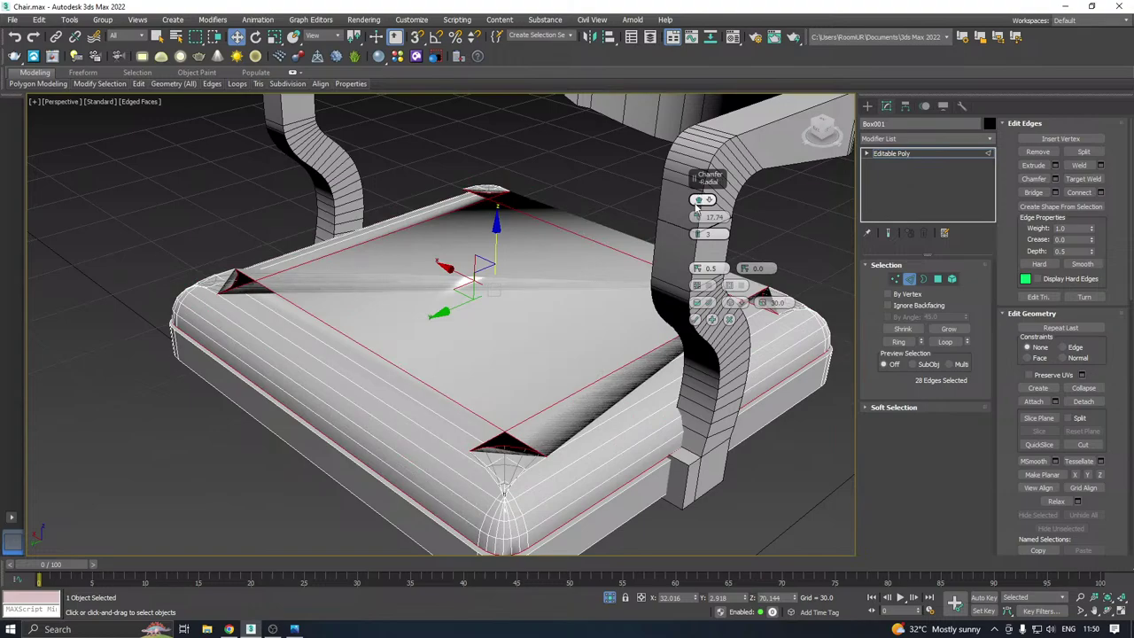
click(696, 204)
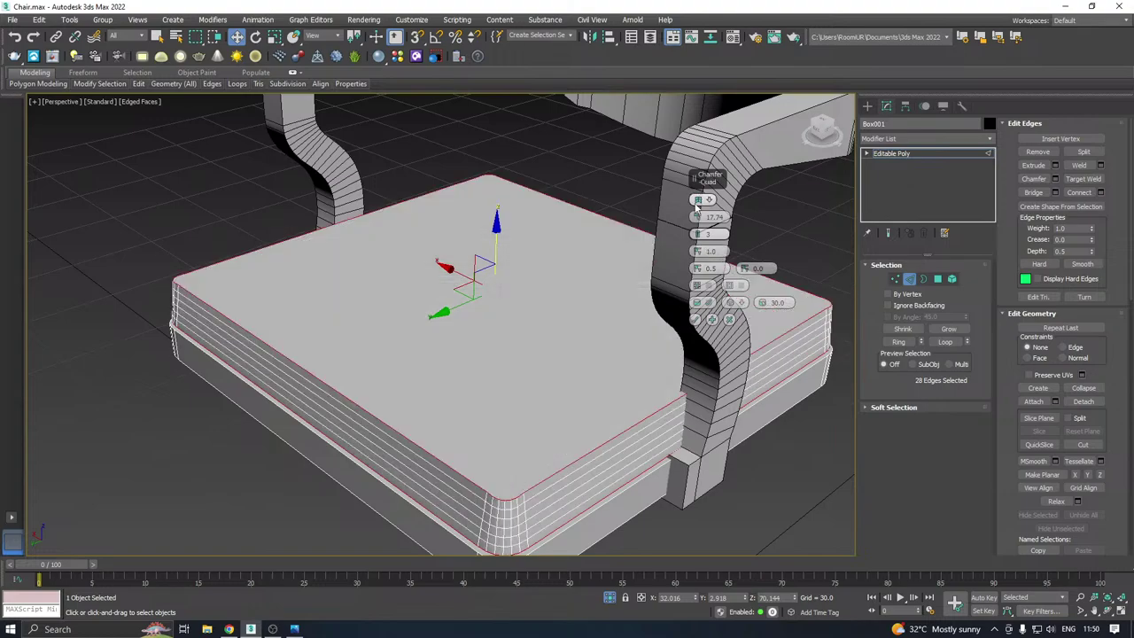
scroll(697, 204, down, 1)
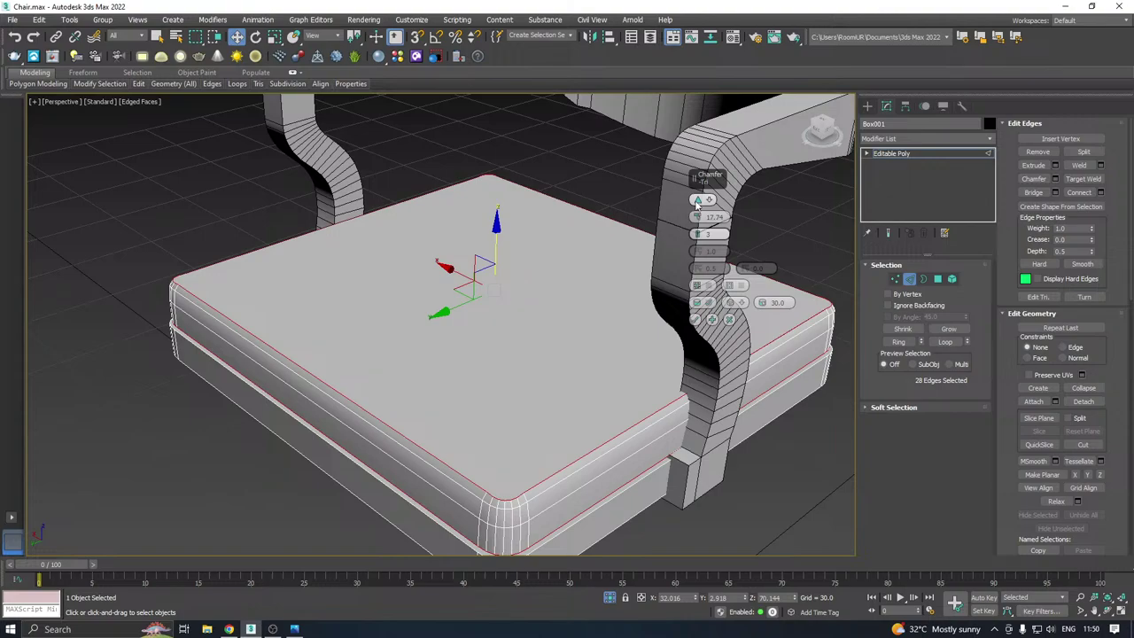
Try a Uniform chamfer of about 26 with extra segments on the cushion's top perimeter edges
drag(697, 221, 688, 164)
click(696, 204)
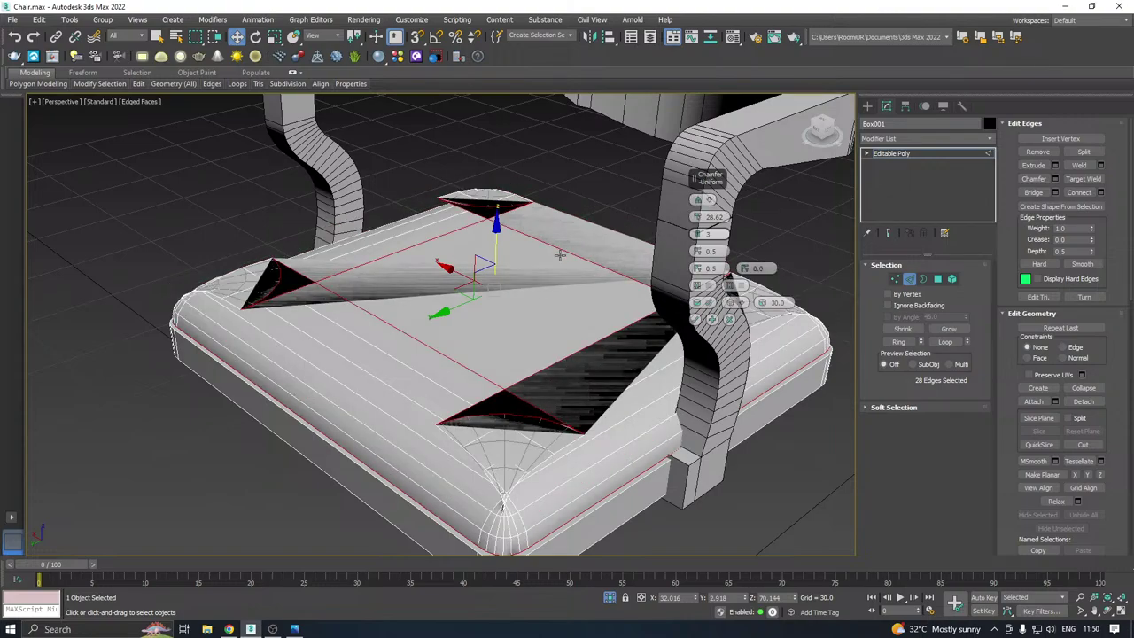
alt+middle_drag(559, 254, 586, 233)
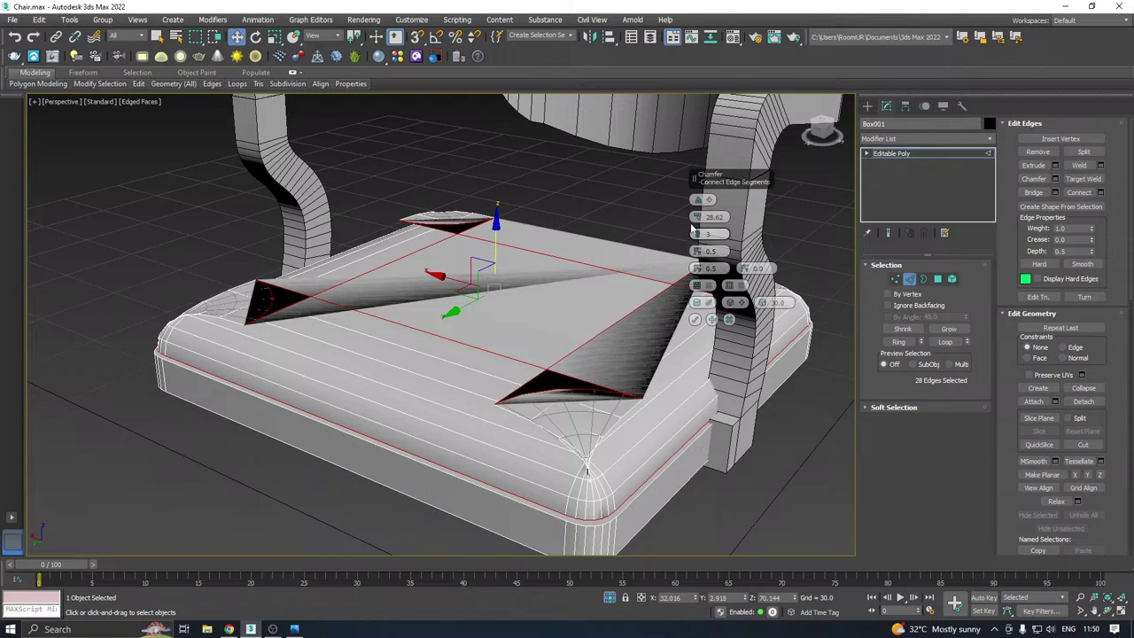
drag(696, 218, 684, 282)
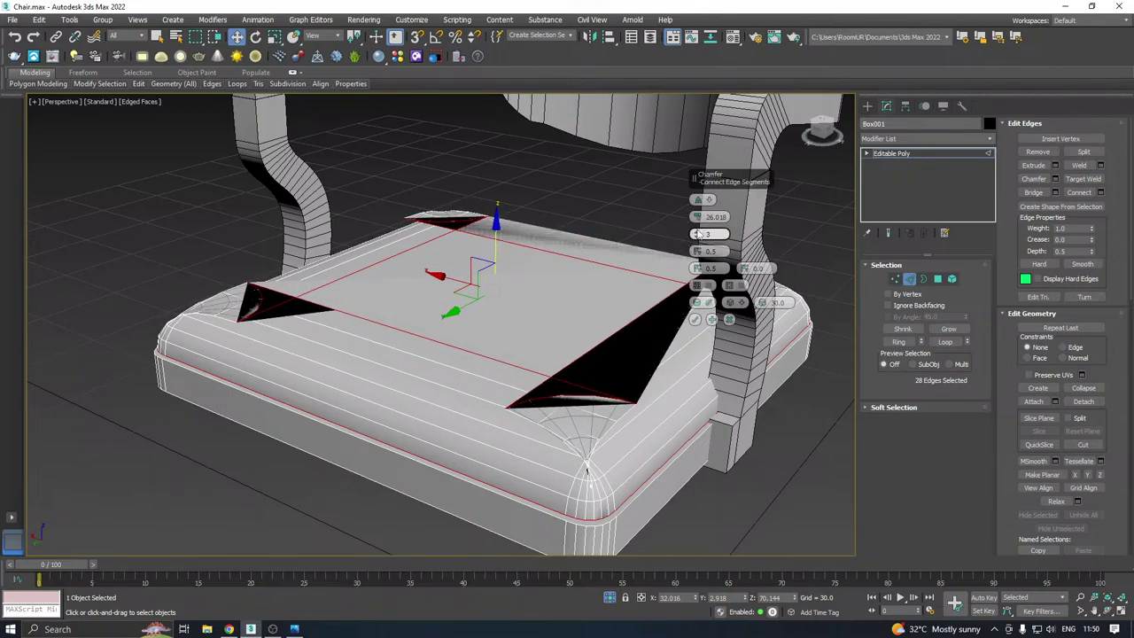
click(698, 233)
click(698, 233)
alt+middle_drag(551, 301, 525, 292)
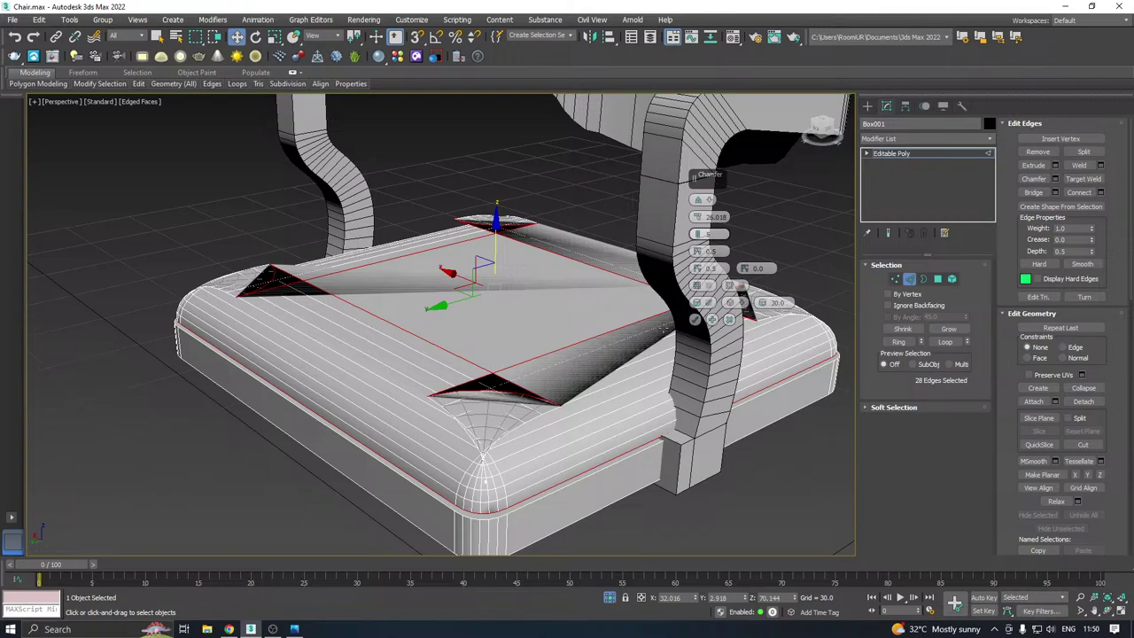
click(731, 319)
alt+middle_drag(571, 334, 590, 334)
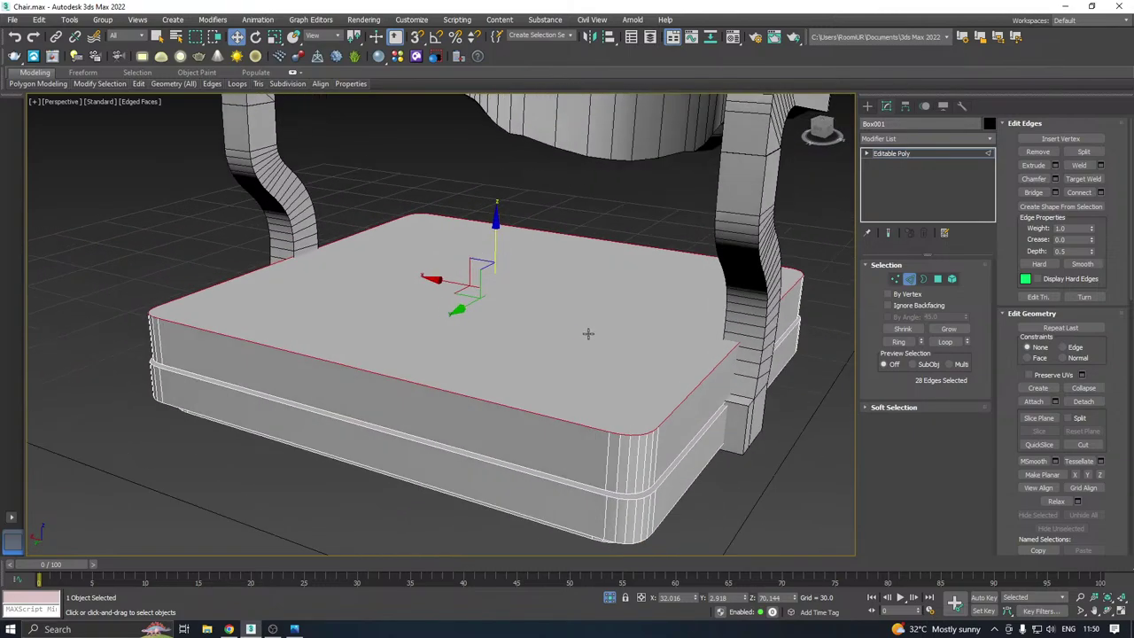
Save the scene and lower the cushion's top perimeter edges to about Z 68.4
key(ctrl+s)
drag(496, 244, 496, 254)
alt+middle_drag(508, 253, 476, 252)
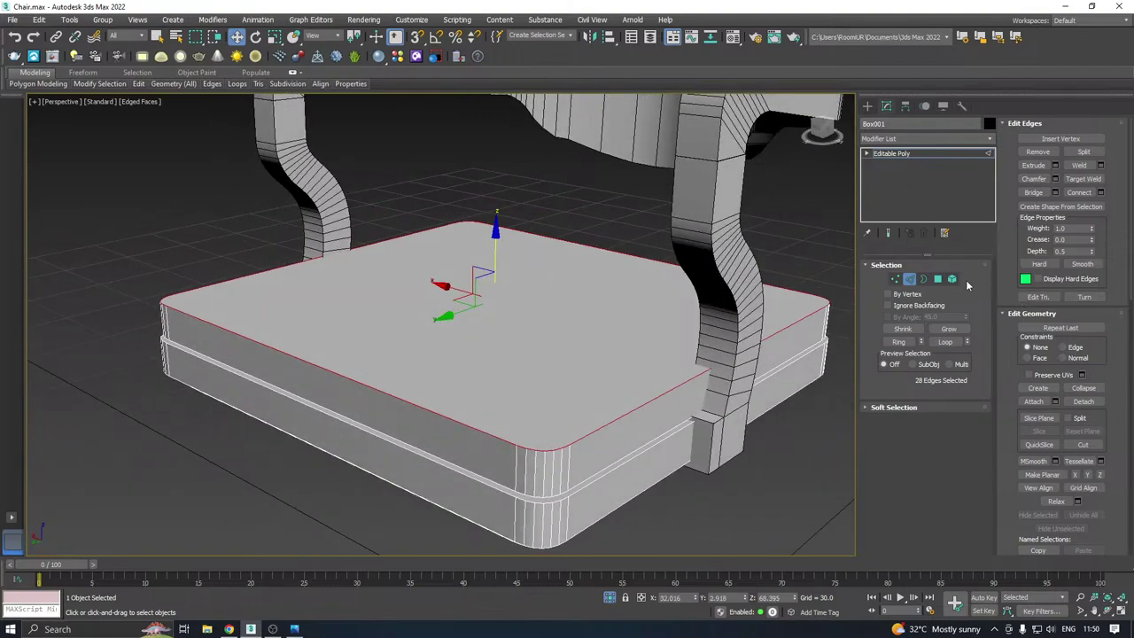
Inset the cushion's top polygon by about 2.5
click(937, 279)
click(552, 348)
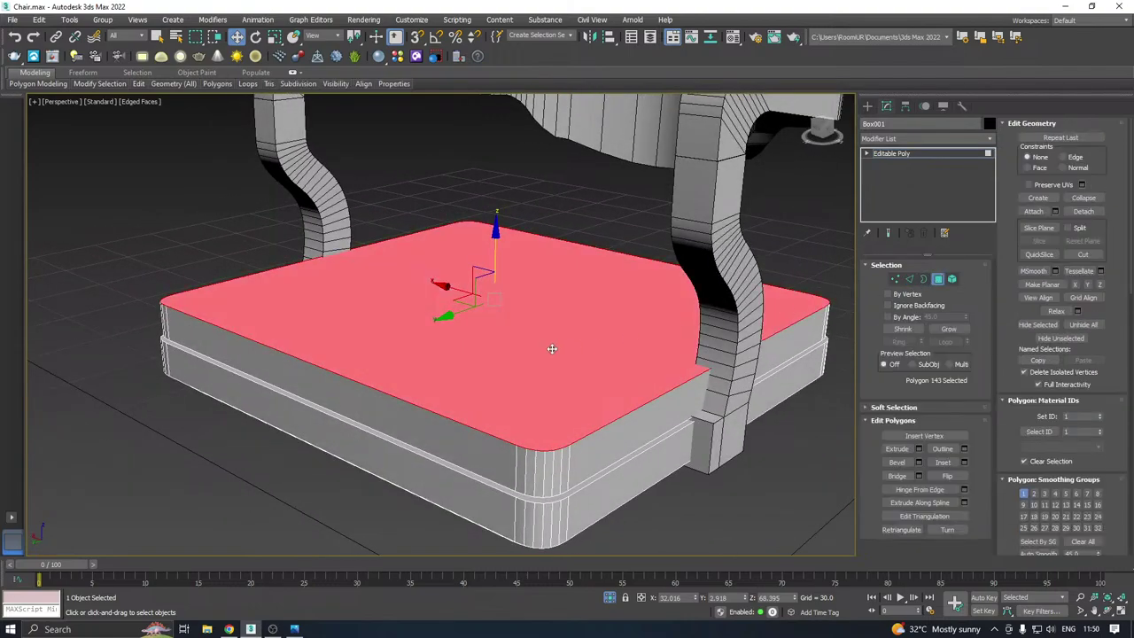
click(964, 463)
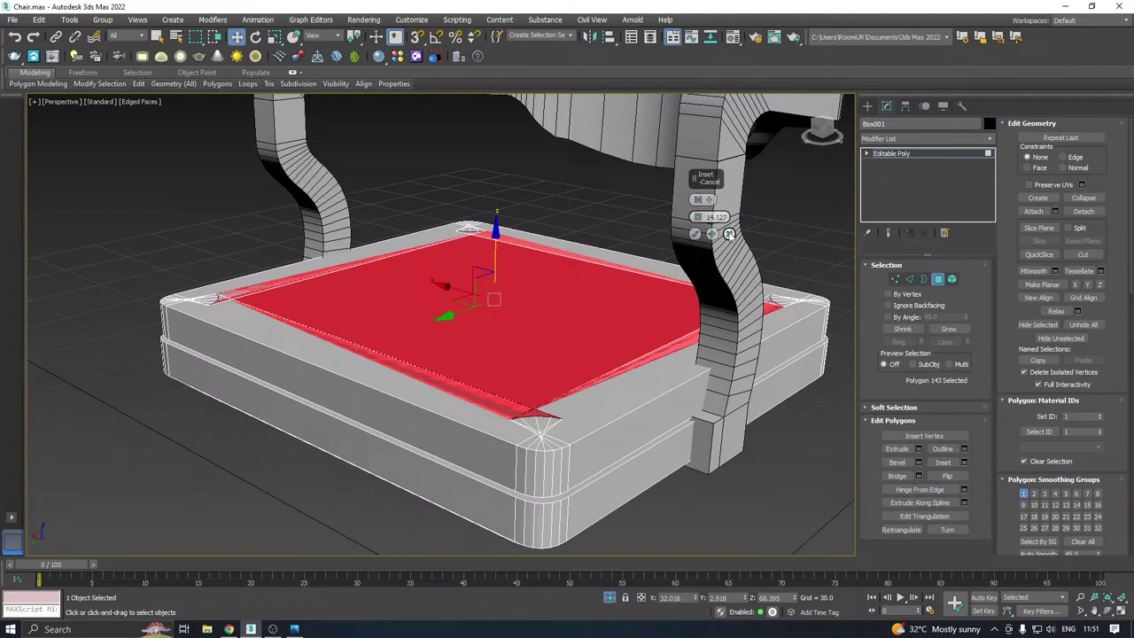
drag(697, 217, 741, 447)
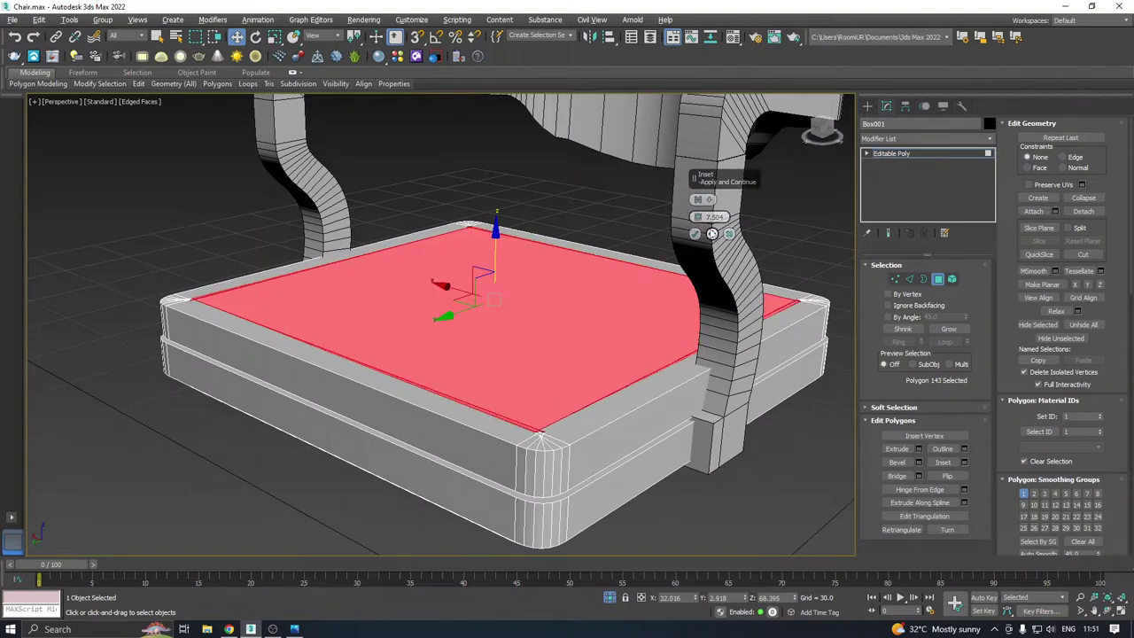
drag(697, 218, 793, 463)
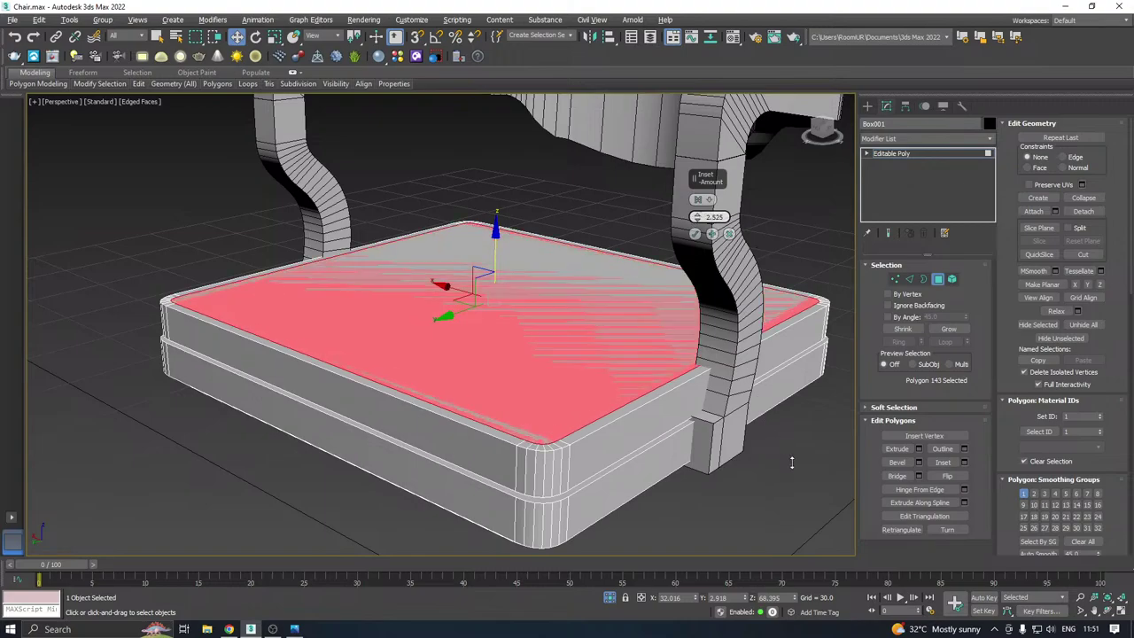
alt+middle_drag(672, 376, 700, 286)
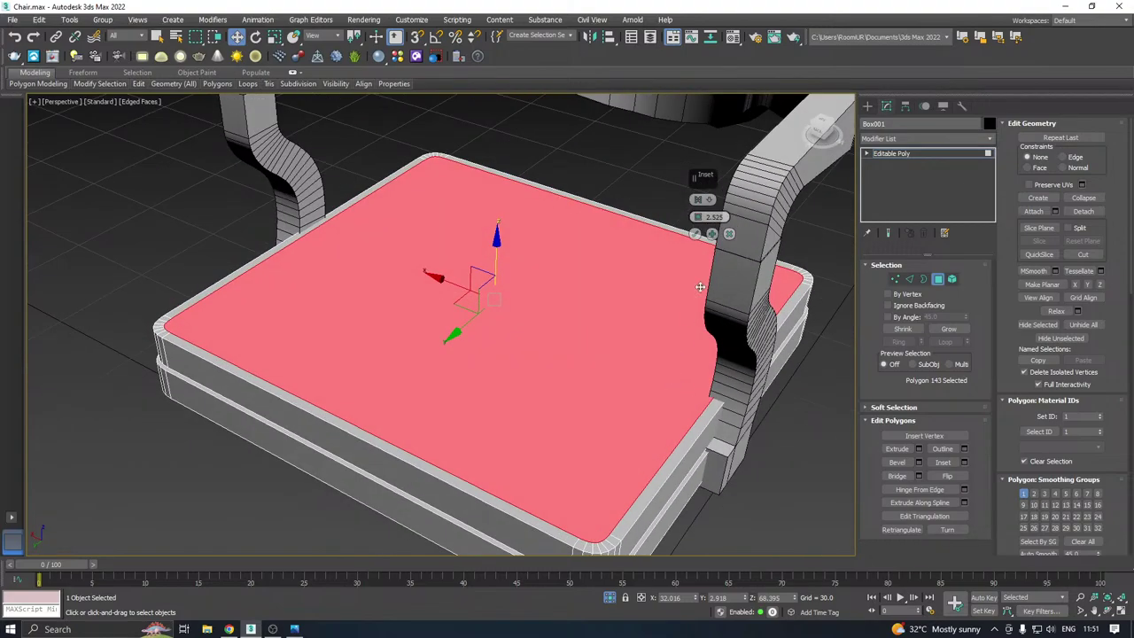
click(695, 235)
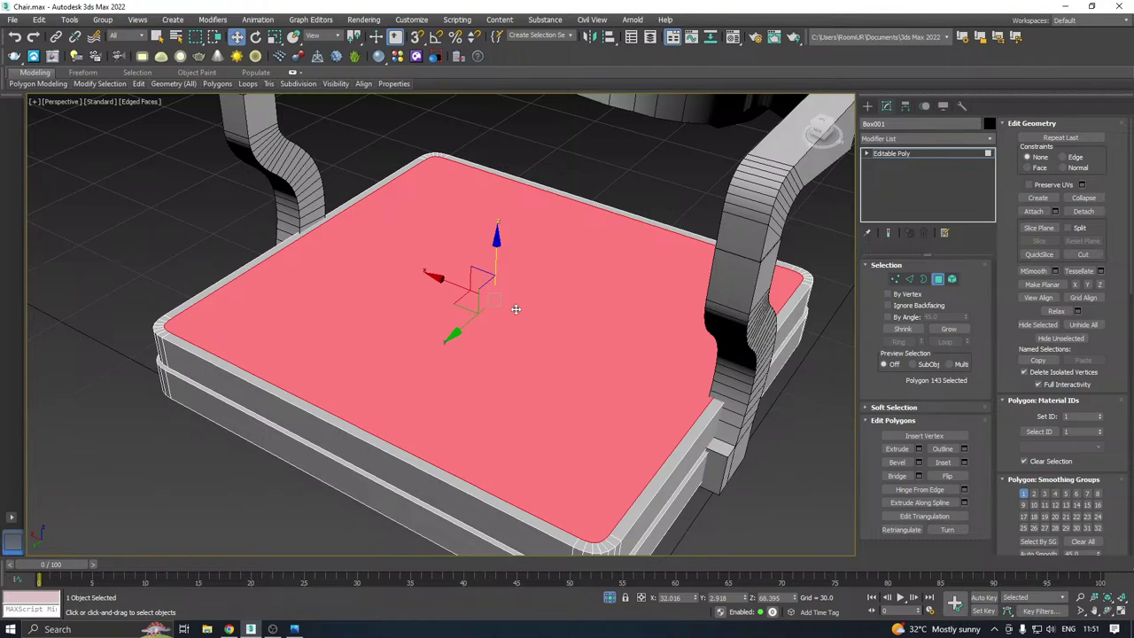
Target Weld the inset polygon's rounded vertices at the nearest cushion corner into a single vertex
alt+middle_drag(590, 524, 553, 478)
scroll(553, 478, up, 2)
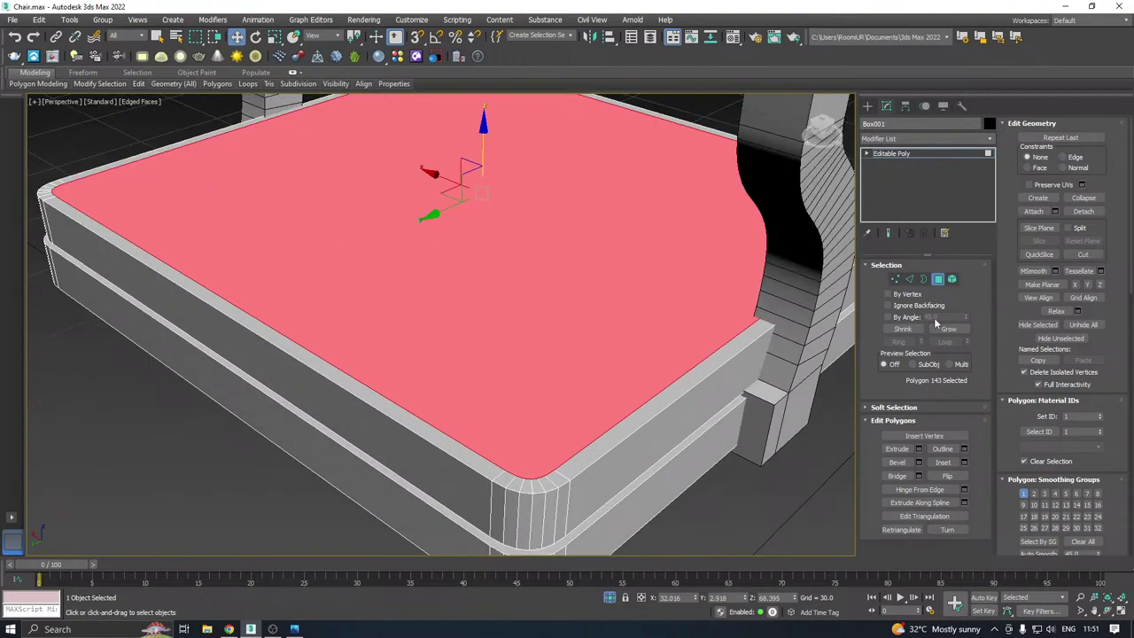
click(902, 283)
scroll(529, 456, up, 3)
right_click(528, 452)
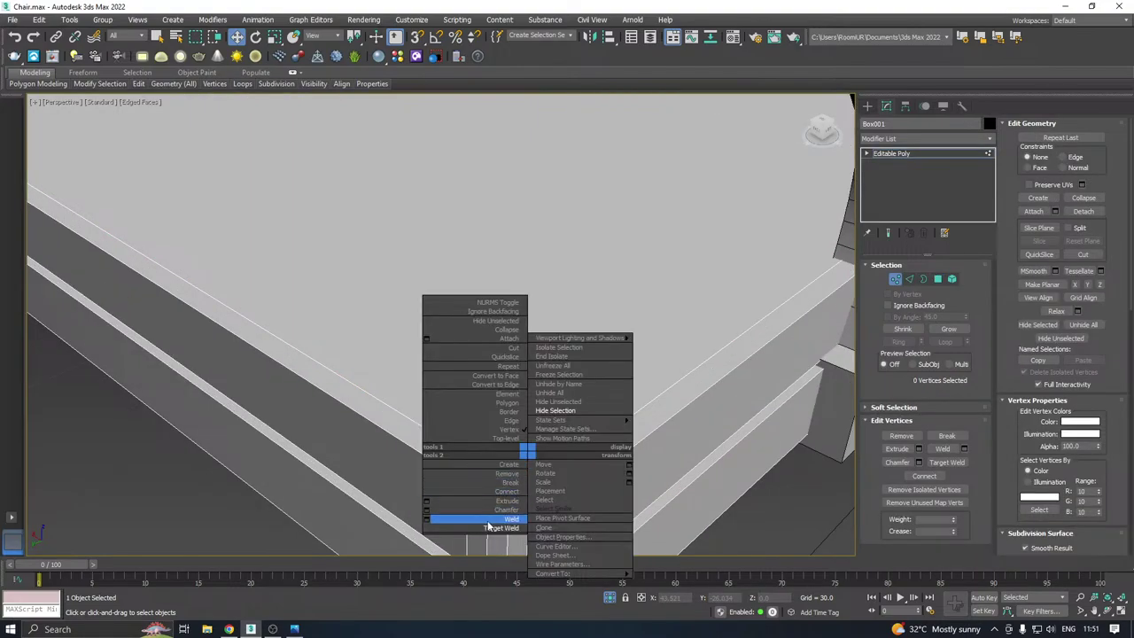
click(486, 522)
right_click(509, 483)
click(498, 558)
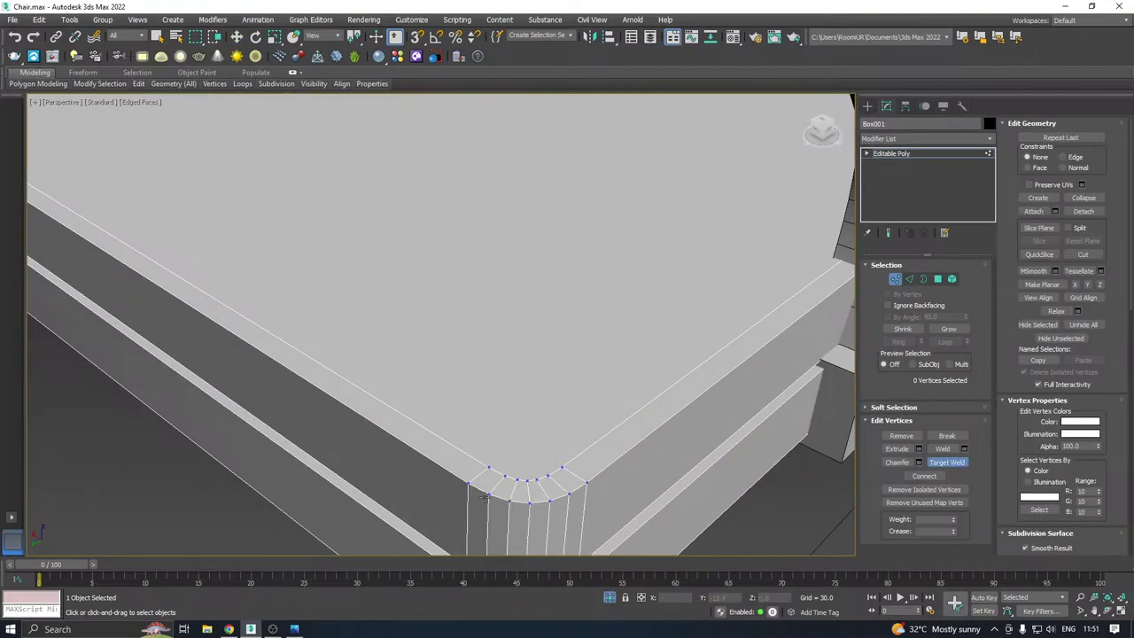
click(503, 477)
click(526, 479)
click(537, 480)
click(529, 481)
Target Weld the inset vertices at the second, adjacent cushion corner into a single vertex
scroll(500, 491, down, 5)
alt+middle_drag(727, 361, 614, 368)
scroll(558, 448, up, 6)
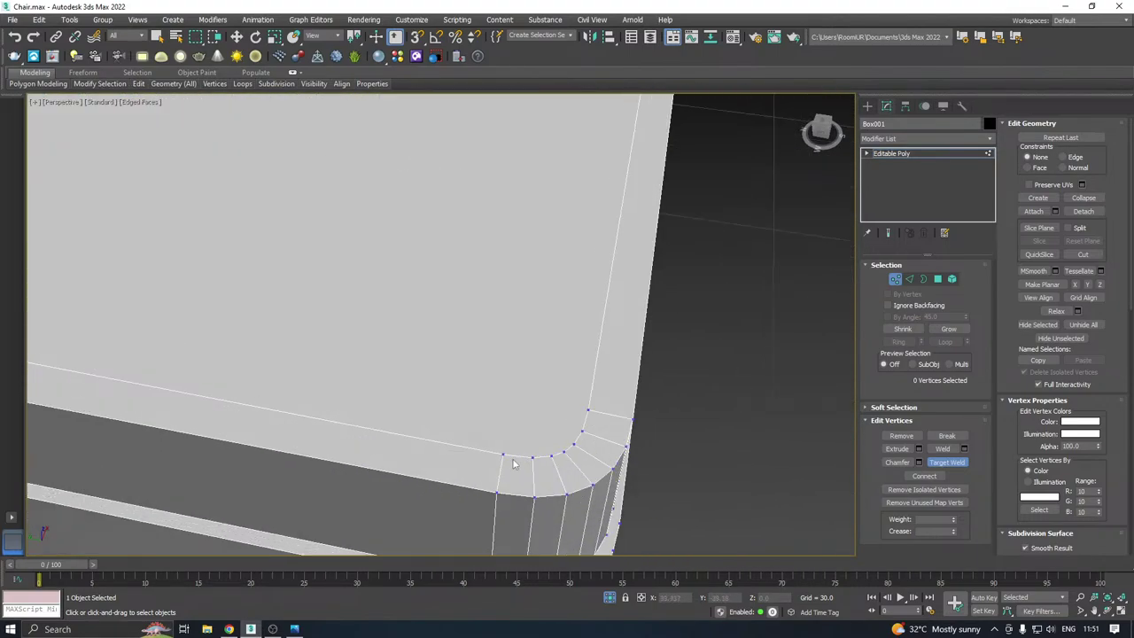
click(534, 457)
click(553, 456)
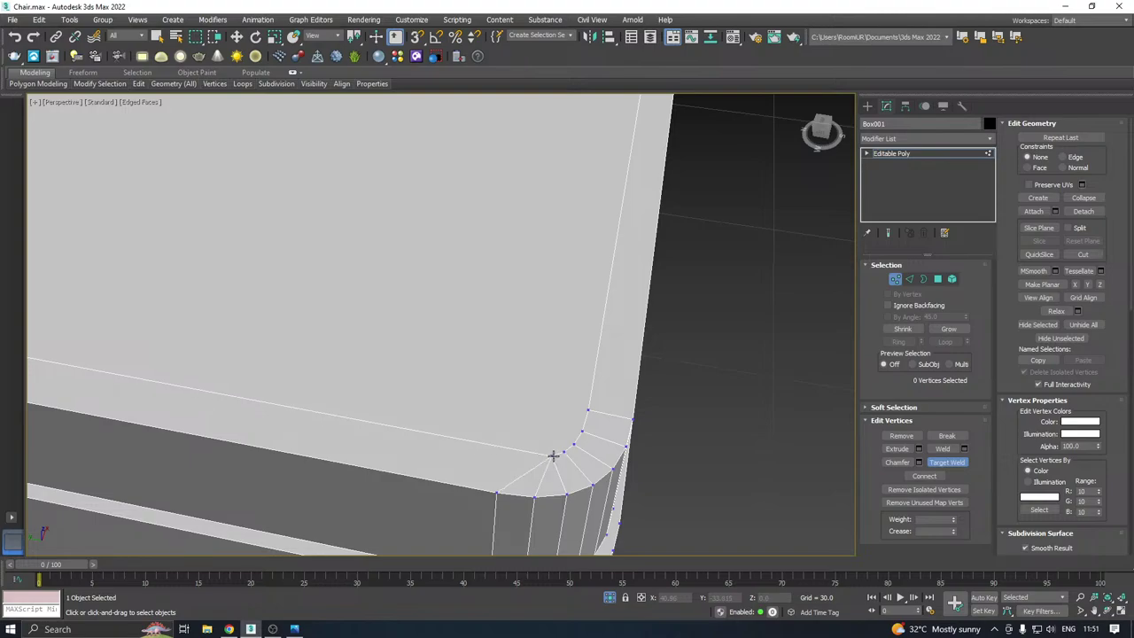
click(563, 452)
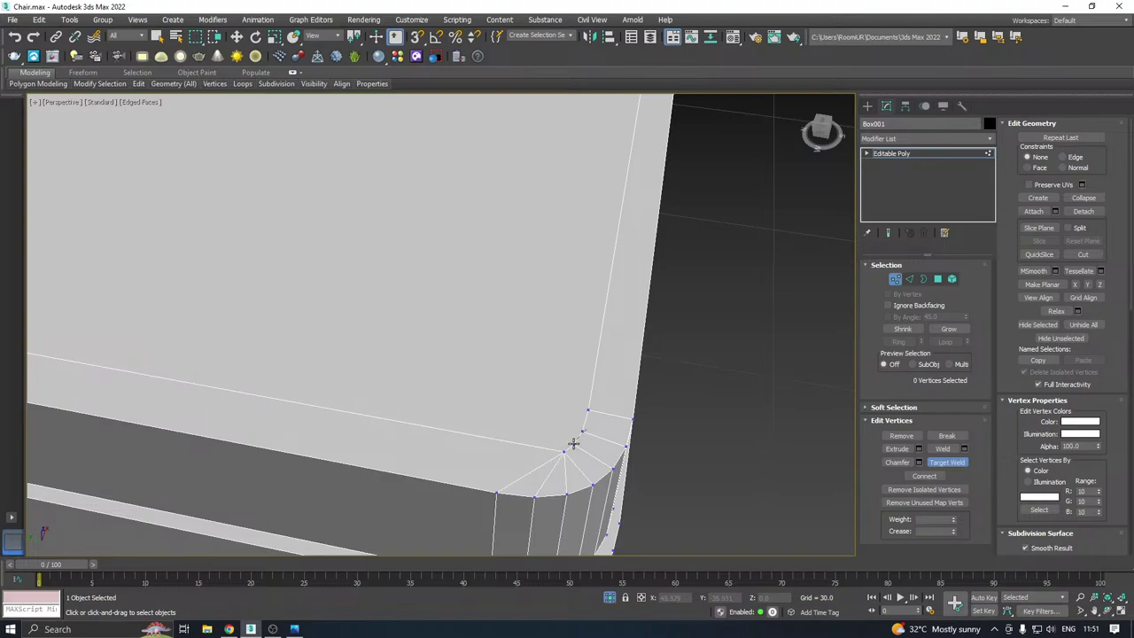
click(574, 443)
click(564, 452)
click(574, 445)
click(588, 411)
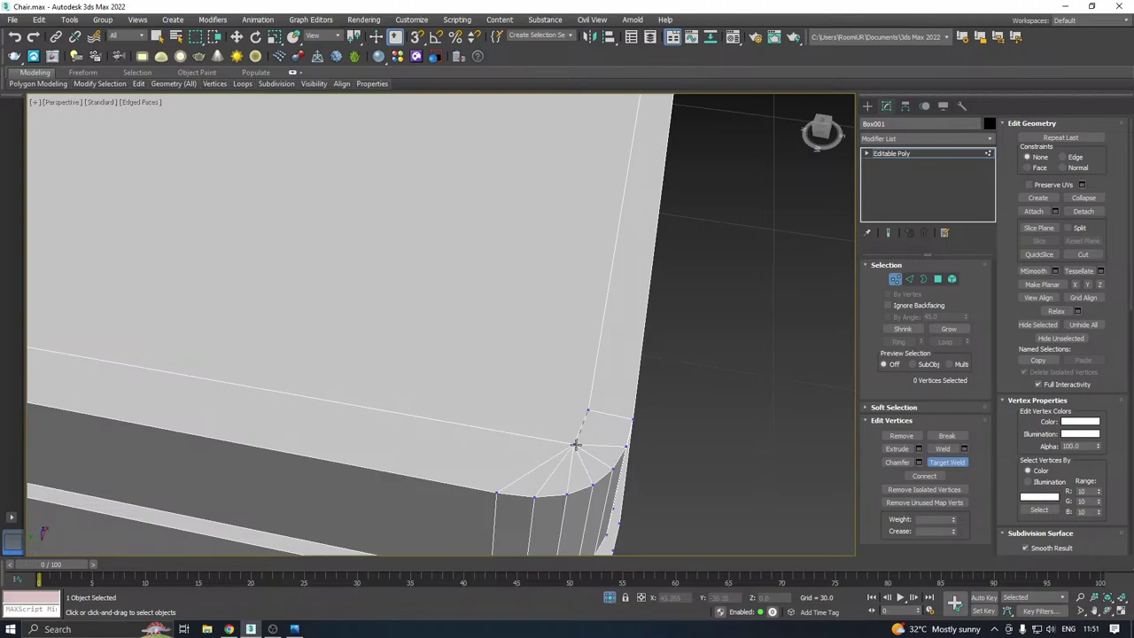
click(576, 445)
Target Weld the inset vertices at the third cushion corner, on the backrest side, into a single vertex
scroll(550, 459, down, 6)
alt+middle_drag(548, 455, 434, 444)
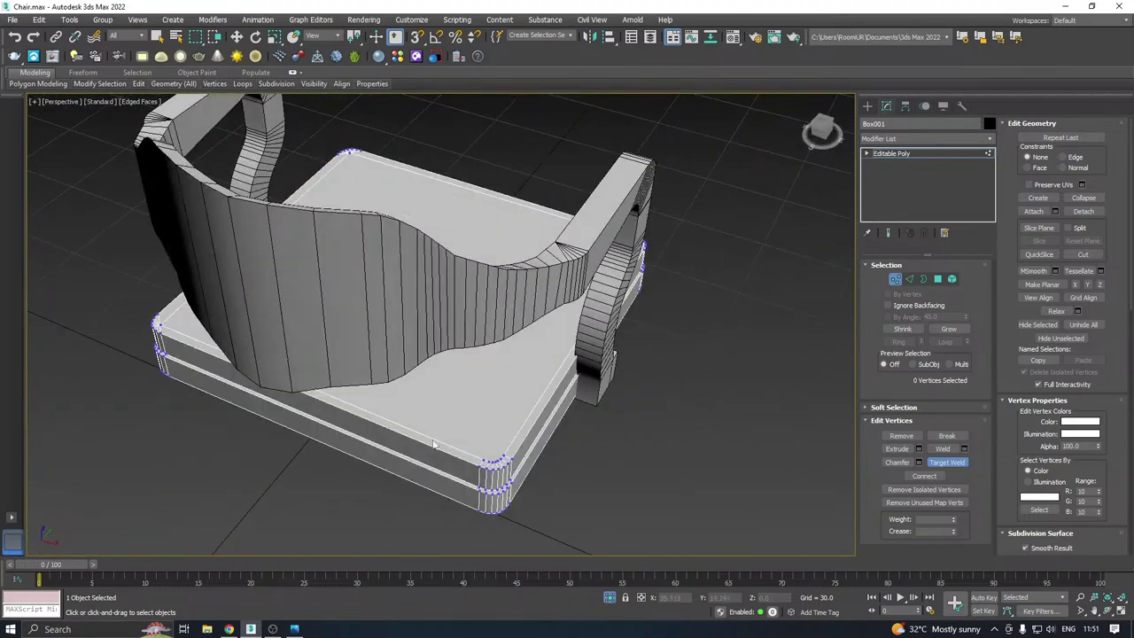
scroll(489, 458, up, 5)
scroll(504, 478, up, 2)
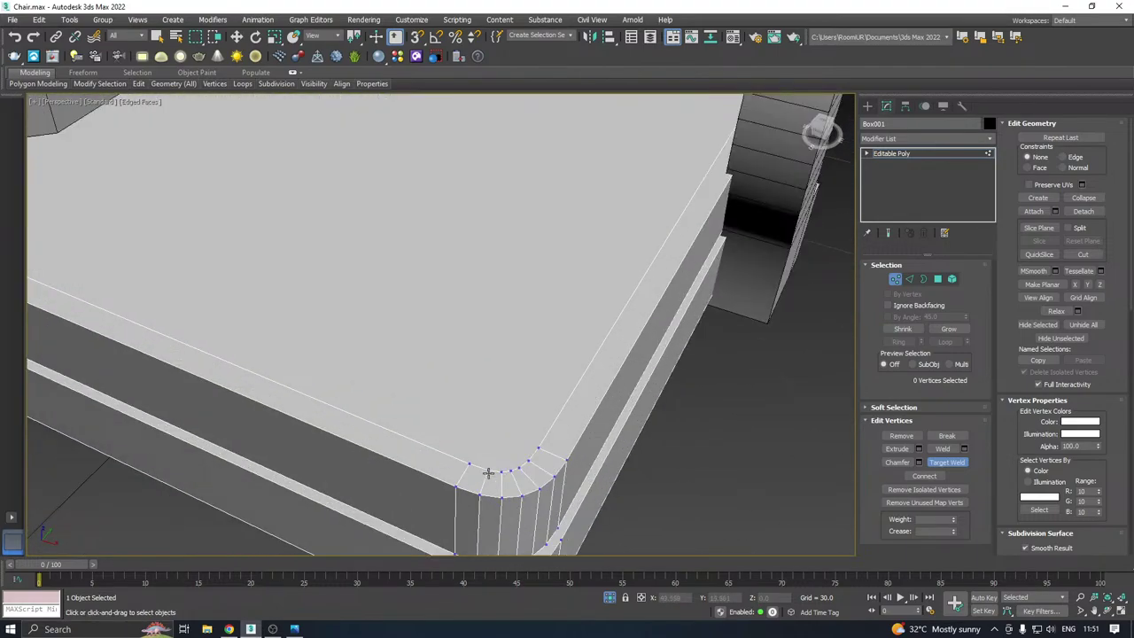
drag(470, 464, 540, 448)
click(512, 470)
Target Weld the inset vertices at the remaining cushion corner into a single vertex and leave the weld mode
scroll(468, 485, down, 5)
alt+middle_drag(559, 432, 521, 432)
scroll(521, 434, up, 4)
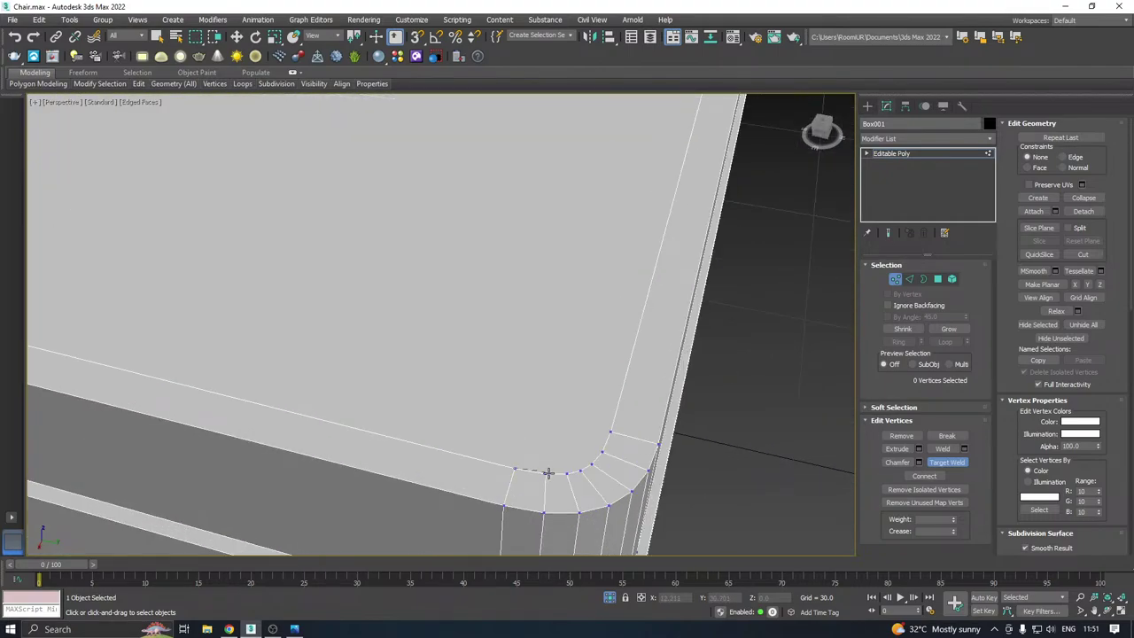
drag(548, 473, 589, 462)
click(568, 474)
key(w)
scroll(595, 455, down, 5)
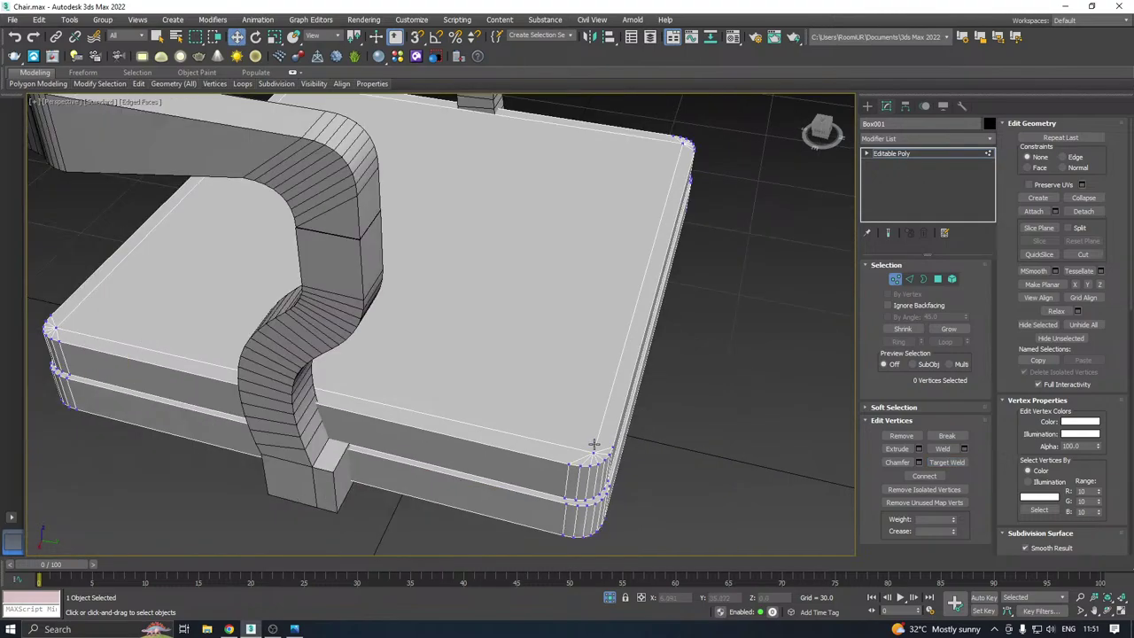
Select the seat cushion's inset top polygon and scale it inward, widening the sloped border around it
scroll(681, 405, down, 5)
alt+middle_drag(653, 405, 606, 395)
scroll(592, 359, up, 3)
alt+middle_drag(588, 350, 589, 383)
scroll(597, 354, up, 3)
click(938, 279)
key(r)
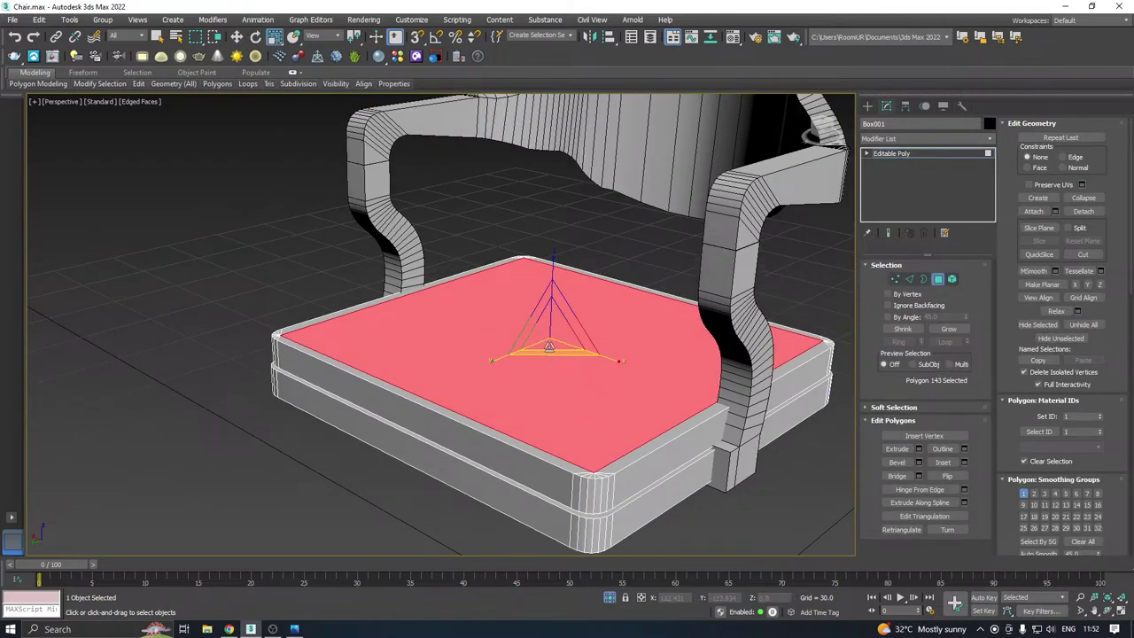
drag(549, 345, 555, 346)
scroll(562, 361, up, 3)
Raise the cushion's scaled top polygon along the Z axis to a height of about 70.69
key(w)
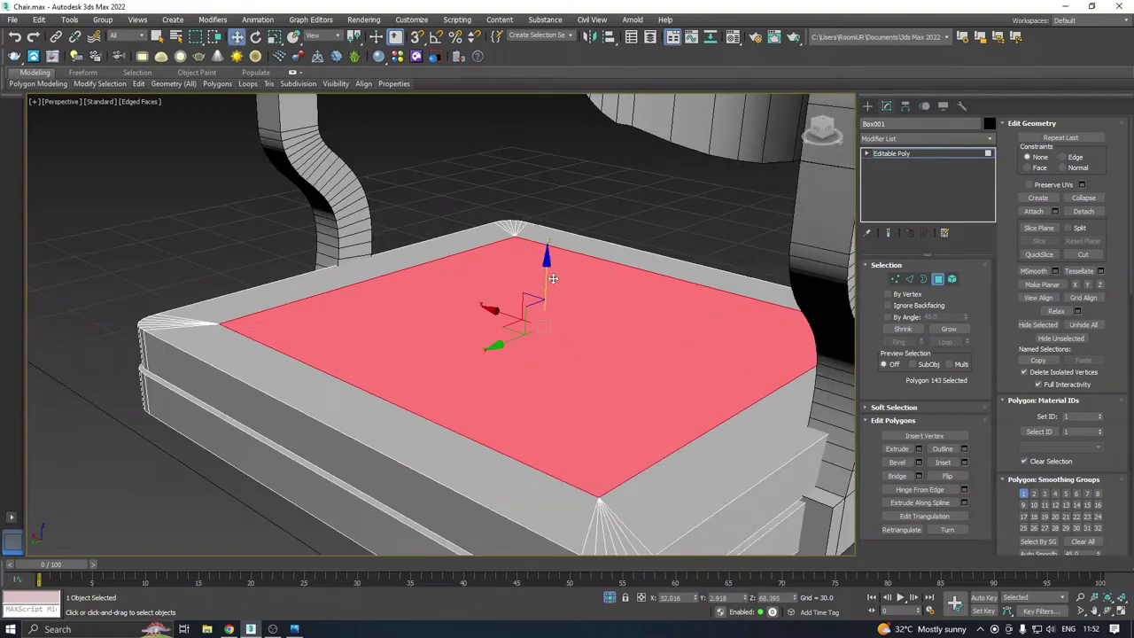
drag(547, 284, 545, 268)
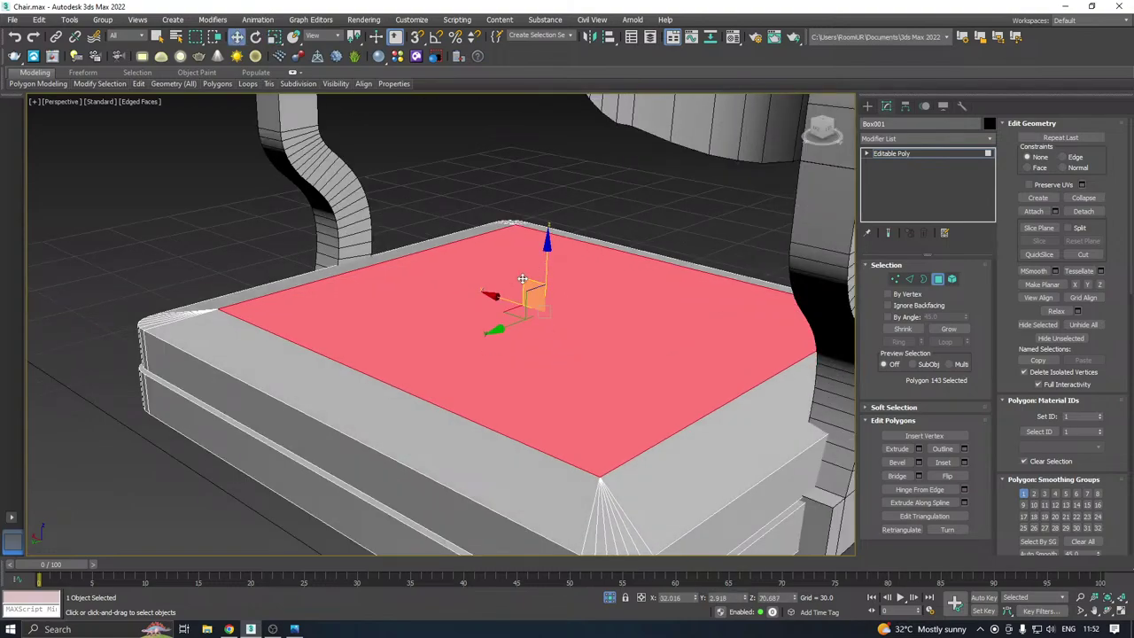
scroll(527, 313, down, 3)
alt+middle_drag(526, 312, 521, 315)
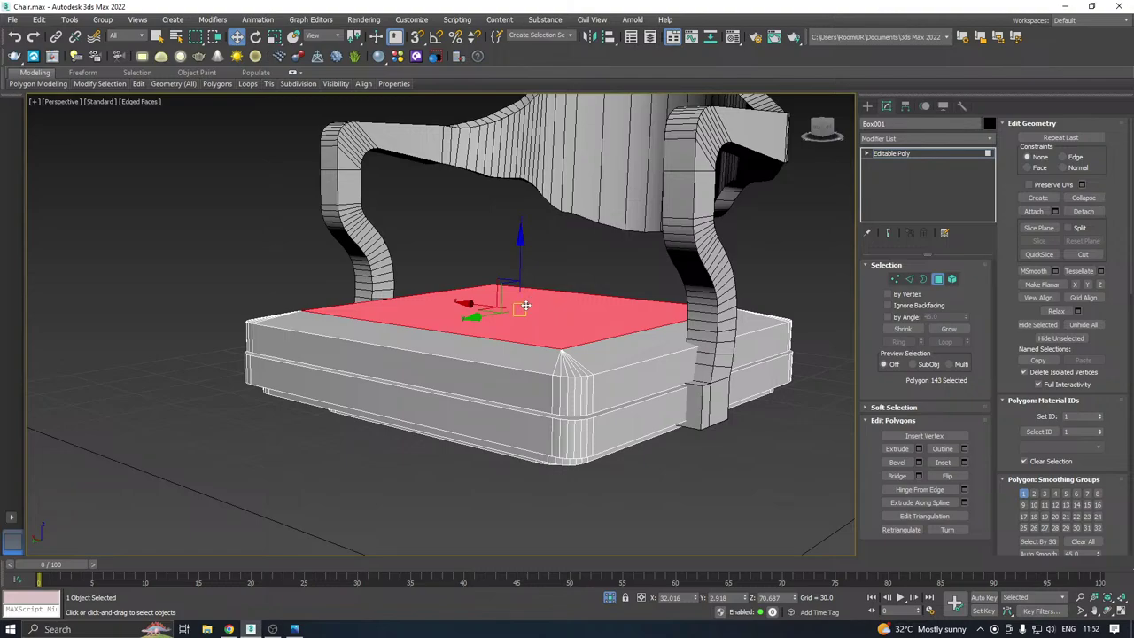
scroll(520, 309, up, 2)
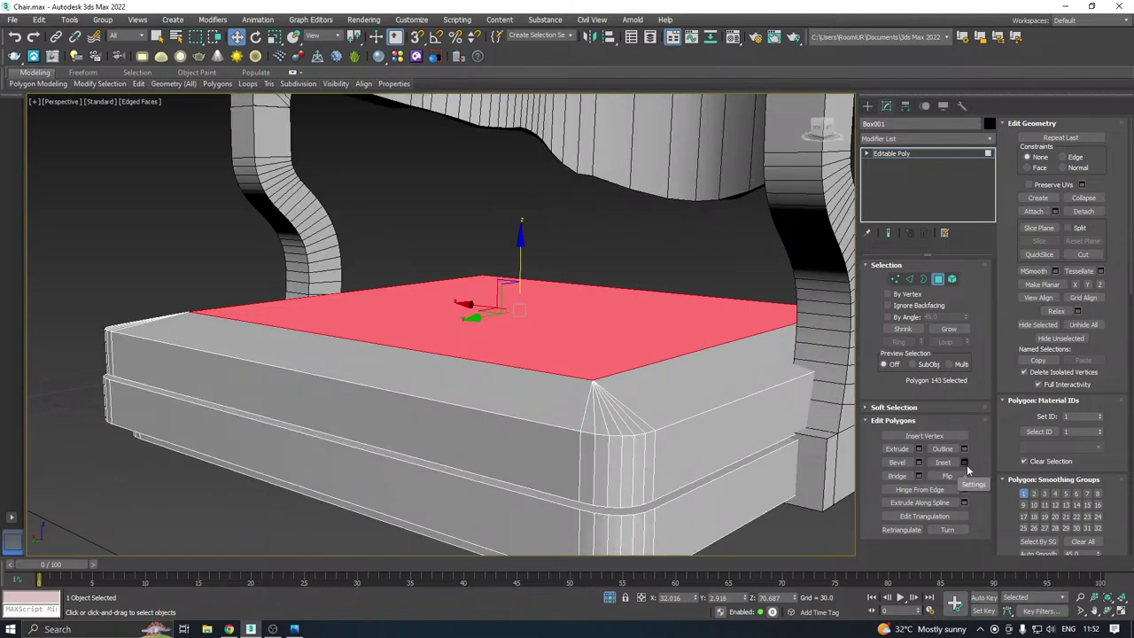
ctrl+click(909, 278)
scroll(679, 350, up, 2)
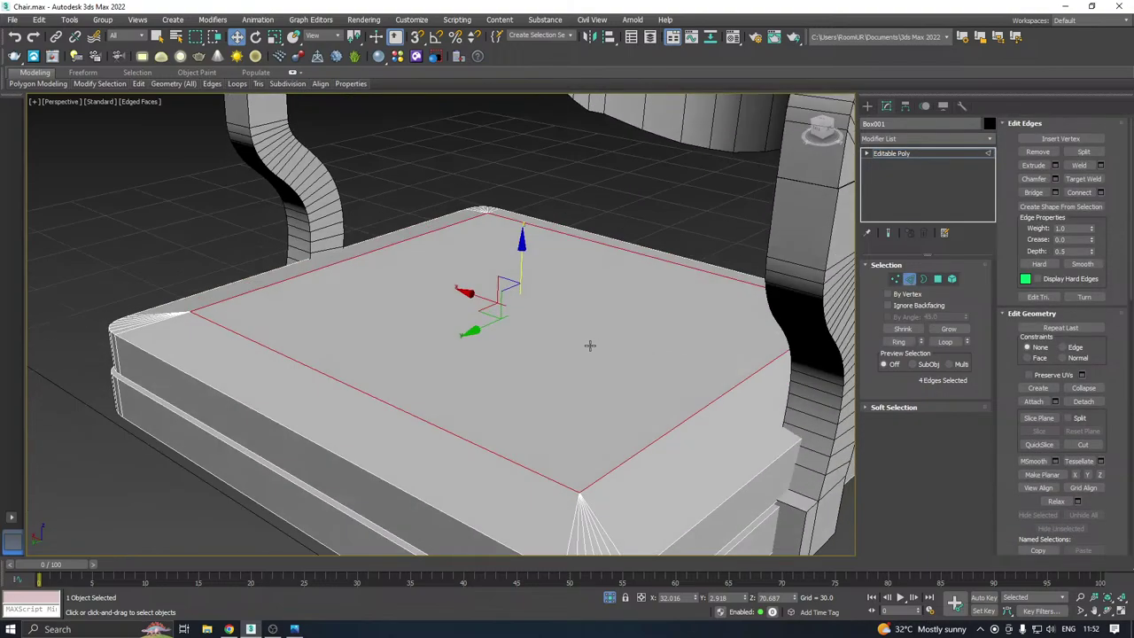
scroll(590, 345, down, 2)
click(1055, 179)
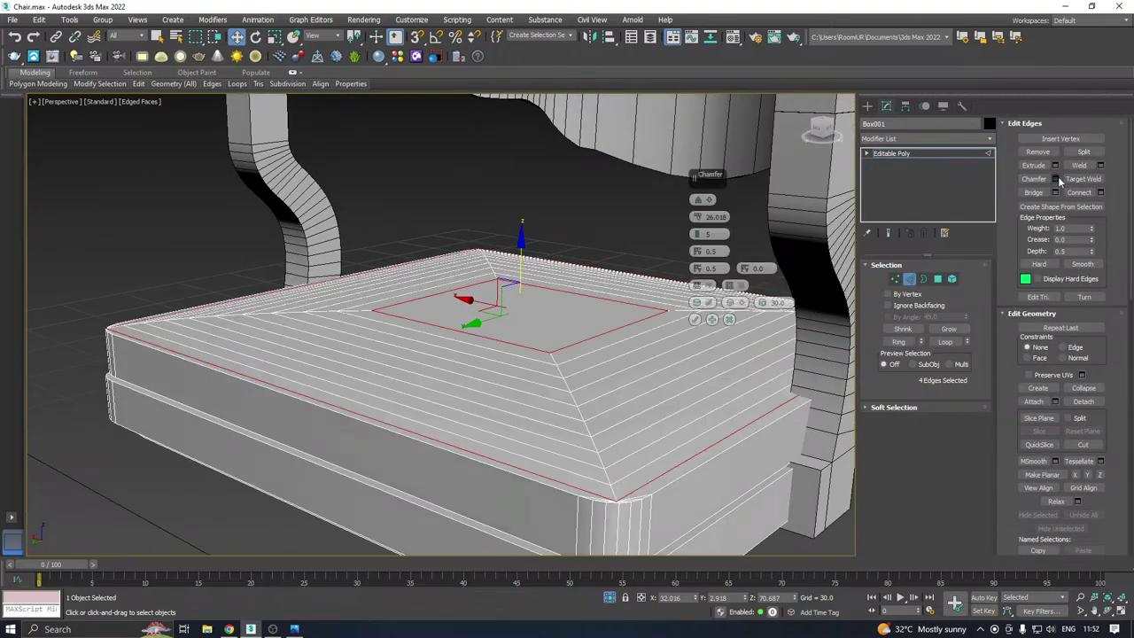
alt+middle_drag(588, 337, 591, 254)
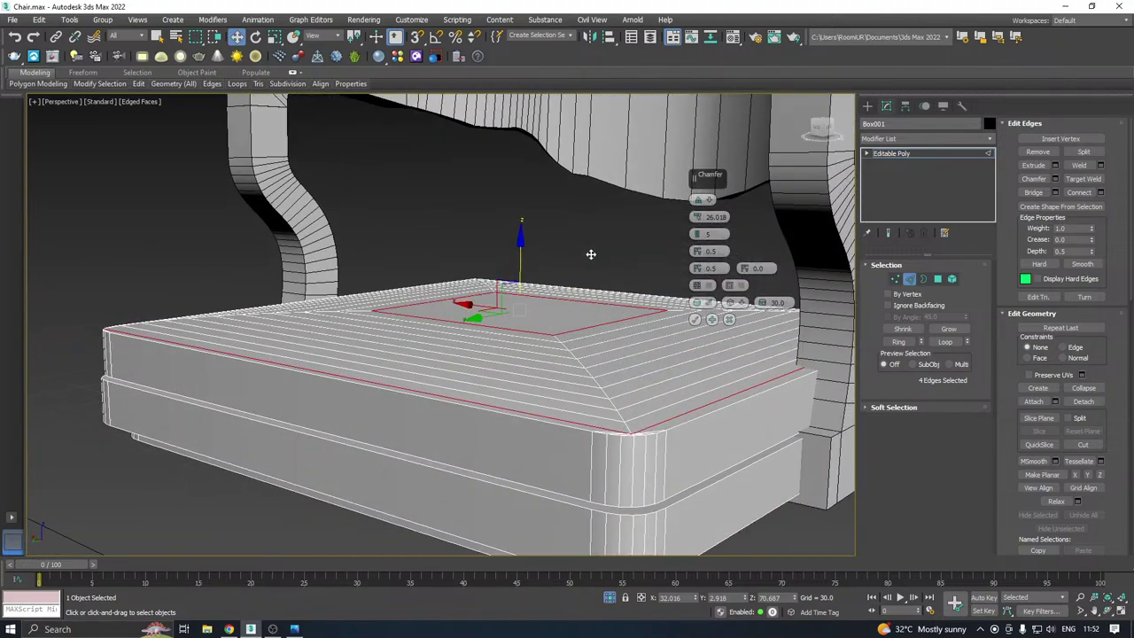
click(729, 319)
Select the cushion's upper outer edge loop, start a Chamfer on it, change the chamfer type and reduce the amount to about 3.79
alt+middle_drag(731, 317, 703, 312)
double_click(579, 381)
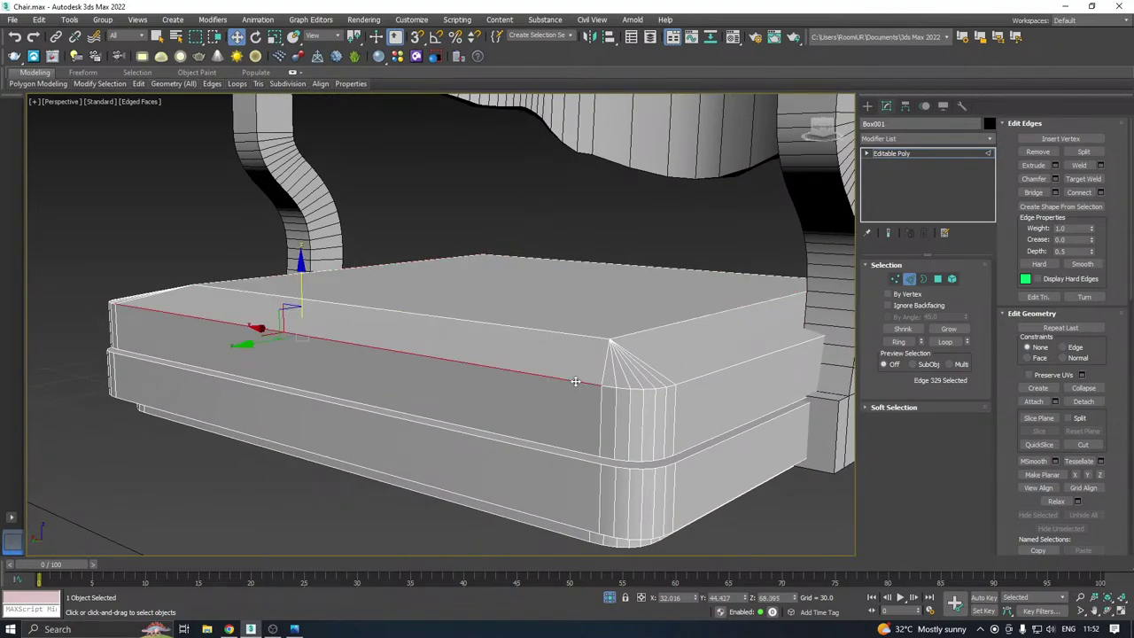
click(1056, 179)
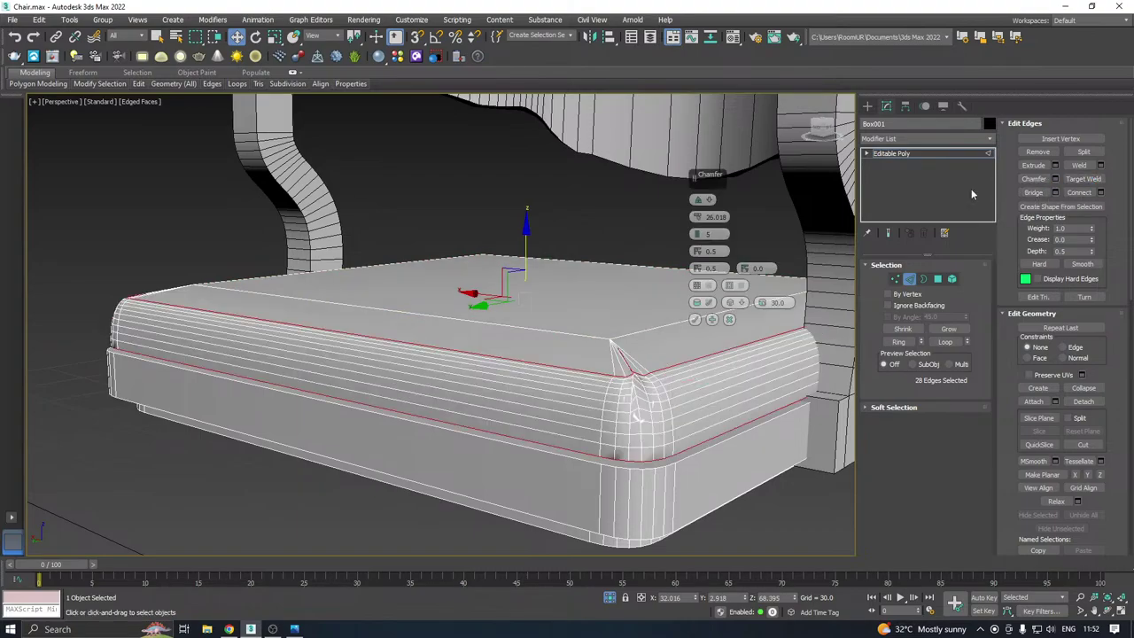
click(696, 202)
drag(698, 219, 719, 424)
drag(690, 370, 685, 328)
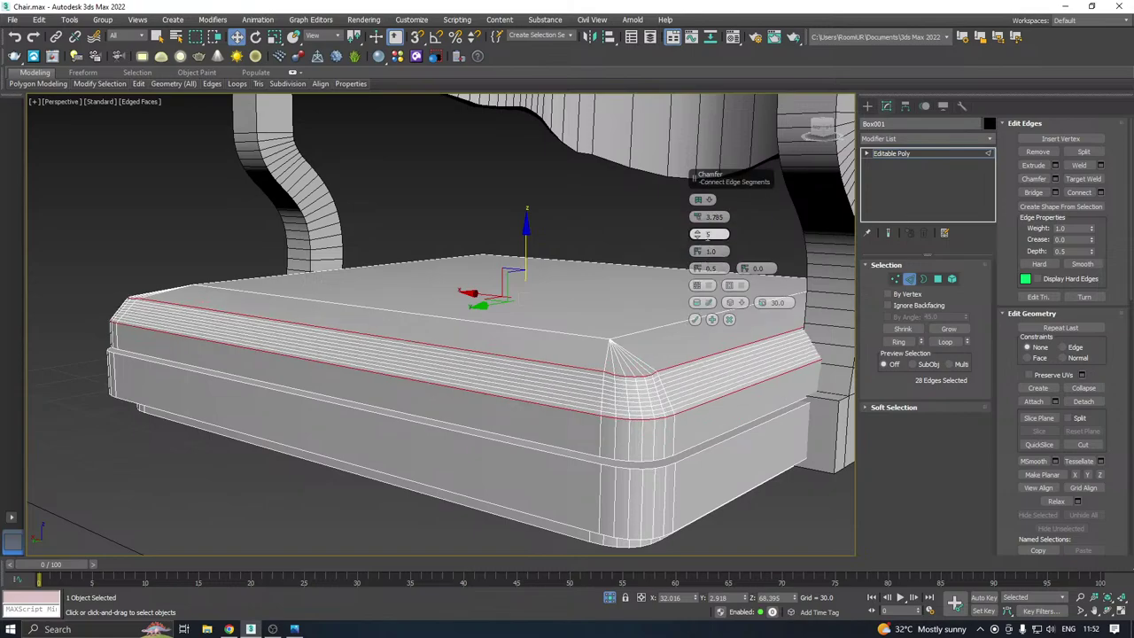
Apply the outer edge loop's chamfer with an amount of 4.849, 2 segments and an edge tension of 0.49
drag(697, 252, 706, 316)
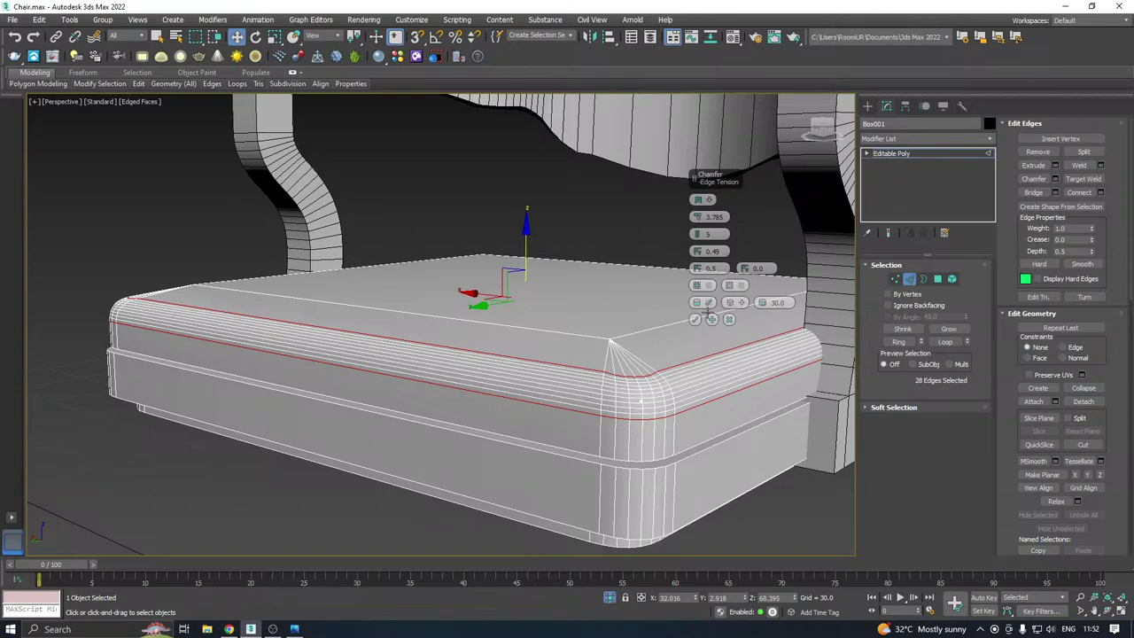
click(696, 237)
click(697, 237)
click(696, 238)
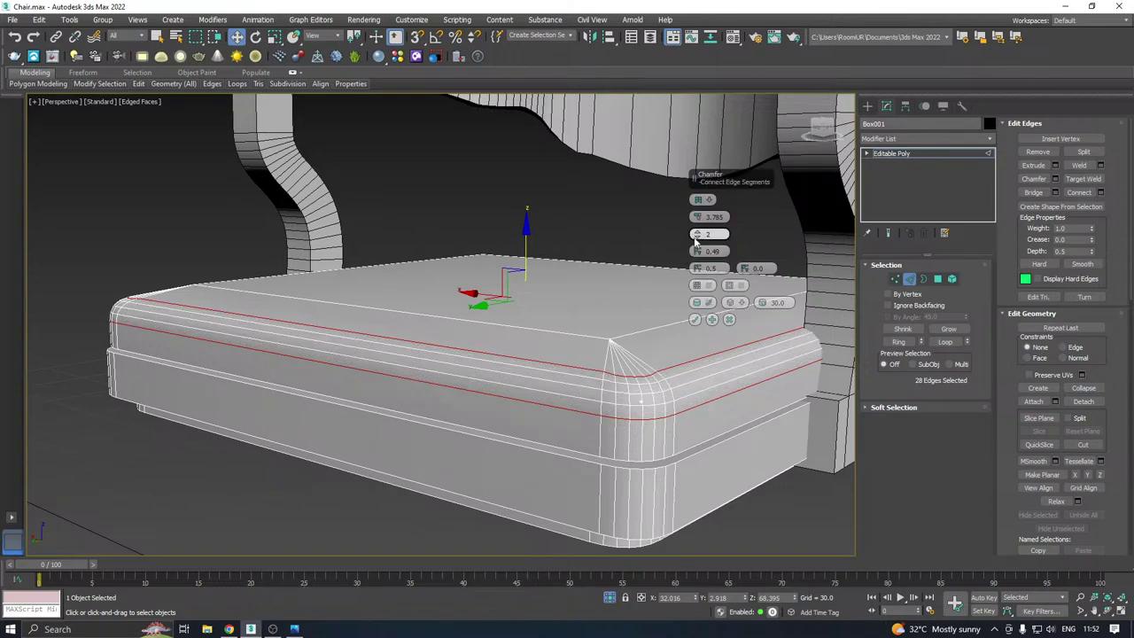
mouse_move(696, 218)
mouse_down()
mouse_move(700, 229)
mouse_move(697, 212)
mouse_up()
alt+middle_drag(648, 243, 588, 266)
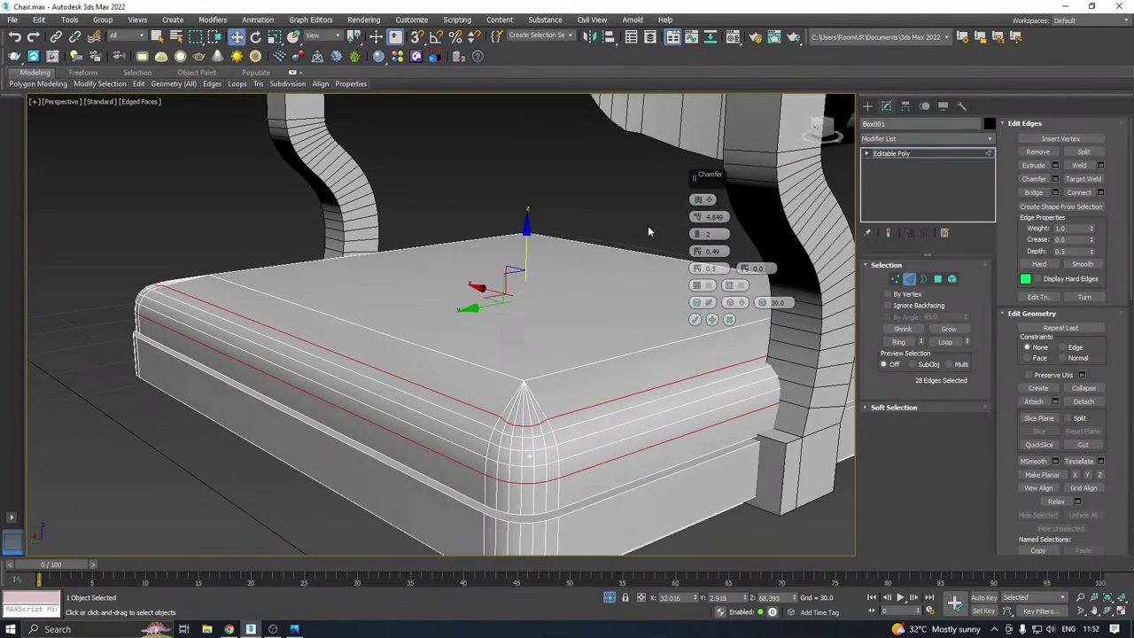
click(694, 319)
Select the cushion's top polygon and raise it slightly to a Z height of 70.855
alt+middle_drag(677, 301, 842, 264)
click(937, 279)
alt+middle_drag(645, 296, 676, 316)
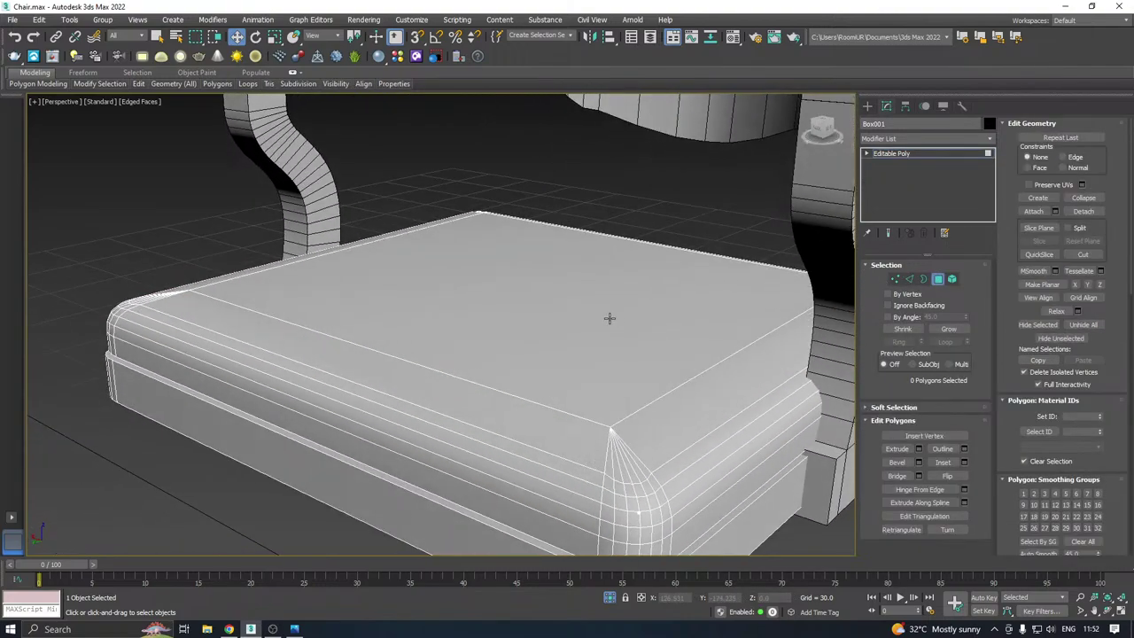
click(602, 311)
drag(524, 234, 524, 232)
alt+middle_drag(545, 246, 858, 215)
ctrl+click(910, 279)
alt+middle_drag(561, 291, 570, 312)
click(1056, 179)
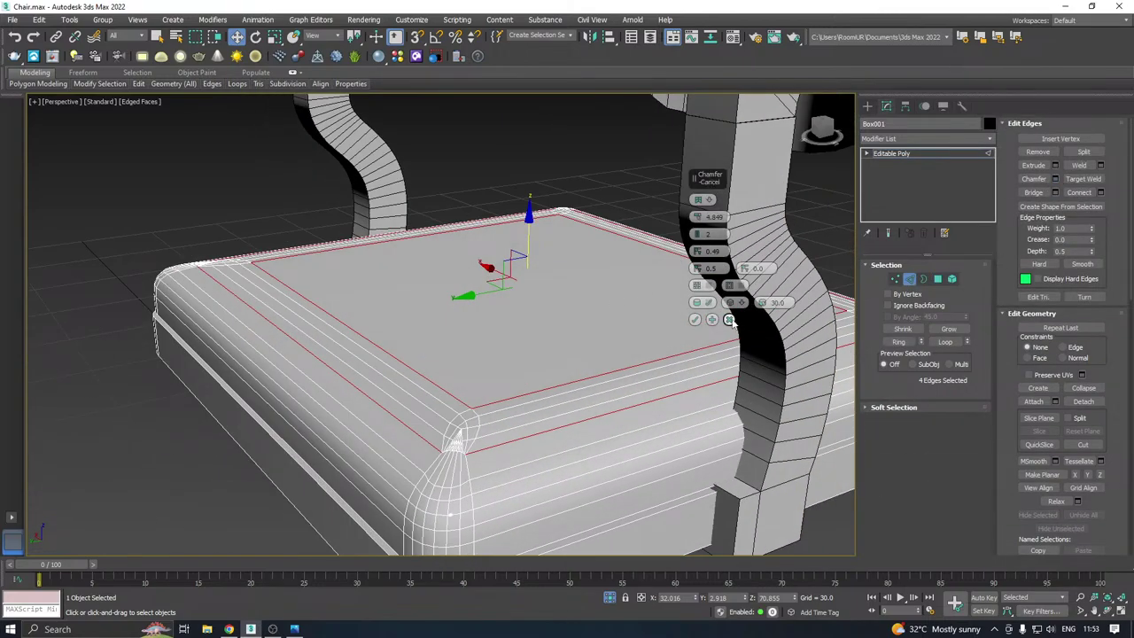
click(728, 319)
Select the four corner vertices of the cushion's top polygon and weld any overlapping ones
scroll(469, 431, up, 3)
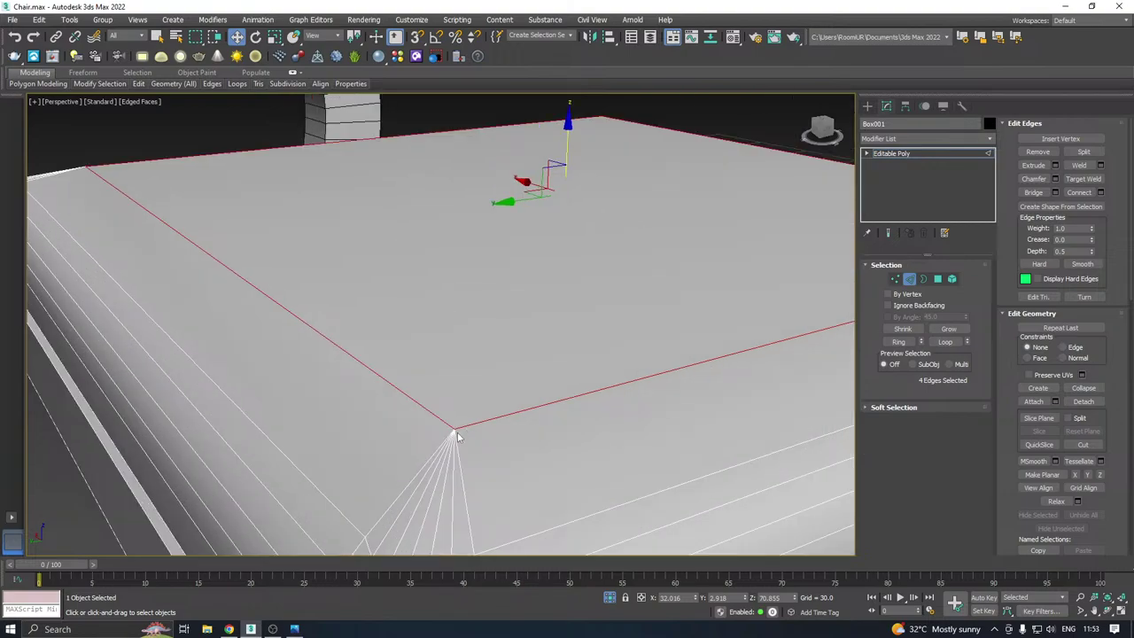
scroll(500, 407, down, 3)
alt+middle_drag(531, 393, 576, 419)
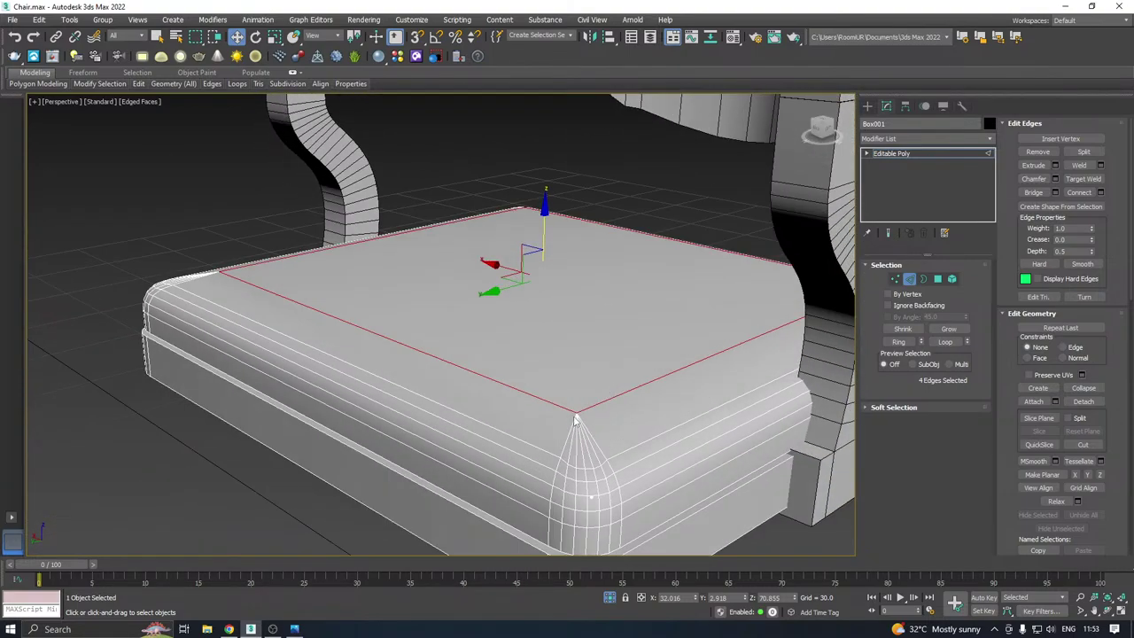
scroll(576, 420, up, 5)
scroll(662, 366, down, 4)
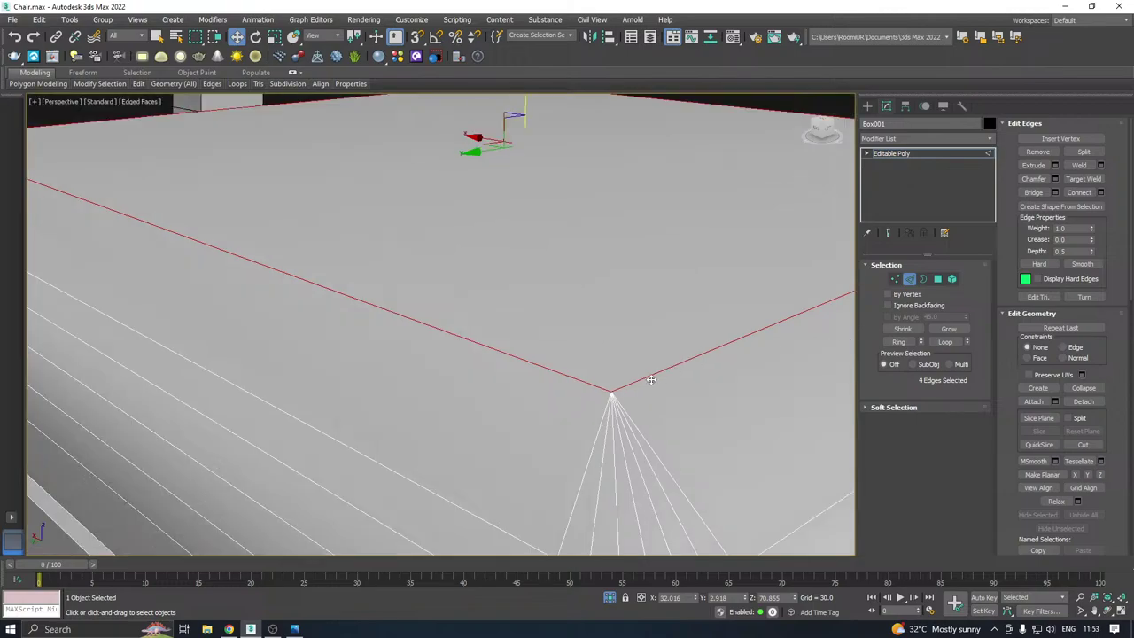
click(895, 279)
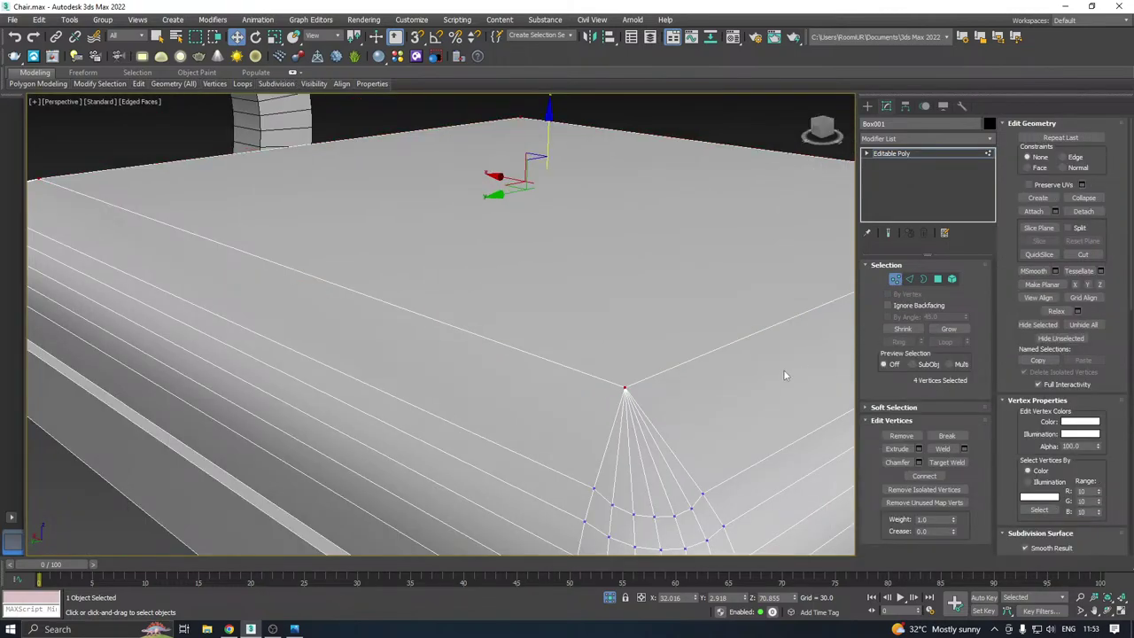
scroll(598, 390, down, 2)
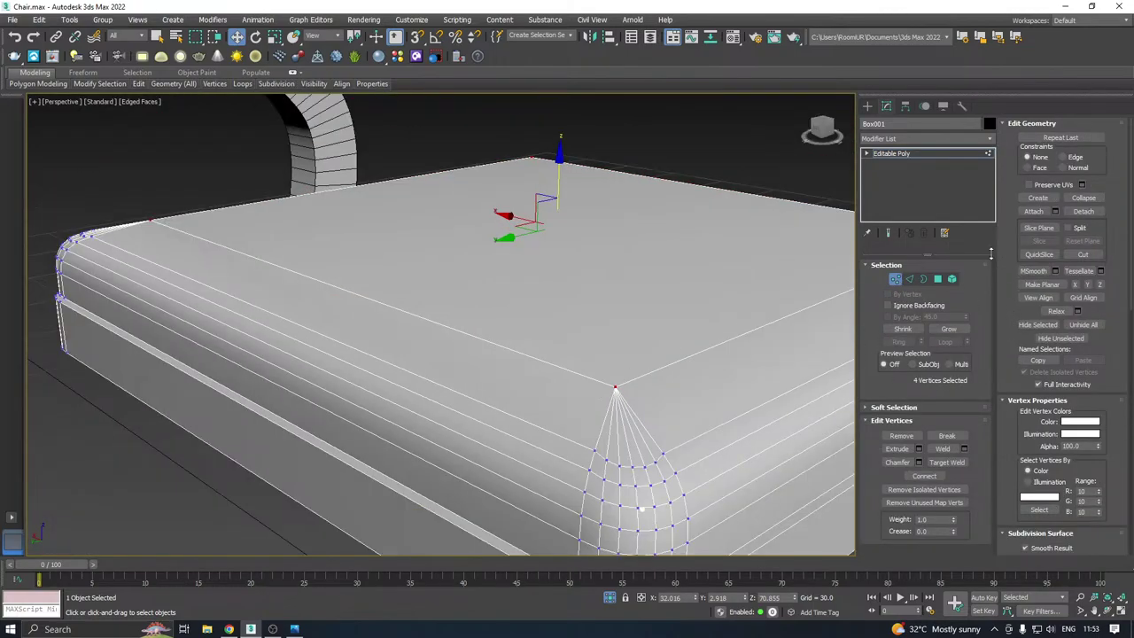
click(944, 449)
Try chamfering the top polygon's four edges with the Uniform type, 1 segment and an edge depth of 0.75
click(909, 279)
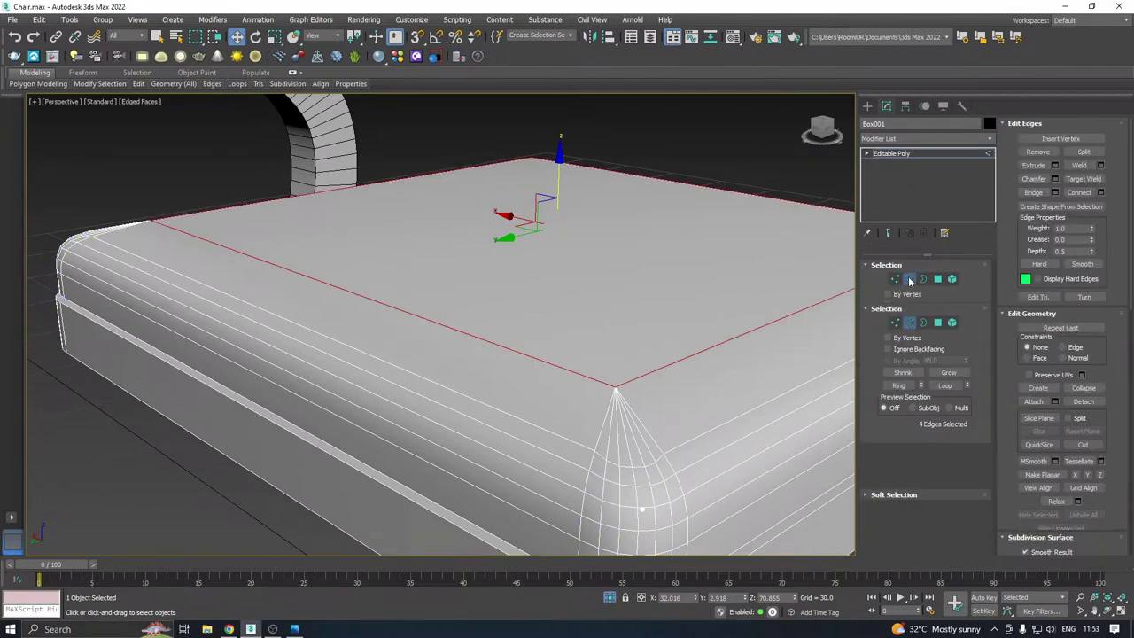
click(1055, 179)
alt+middle_drag(671, 327, 675, 301)
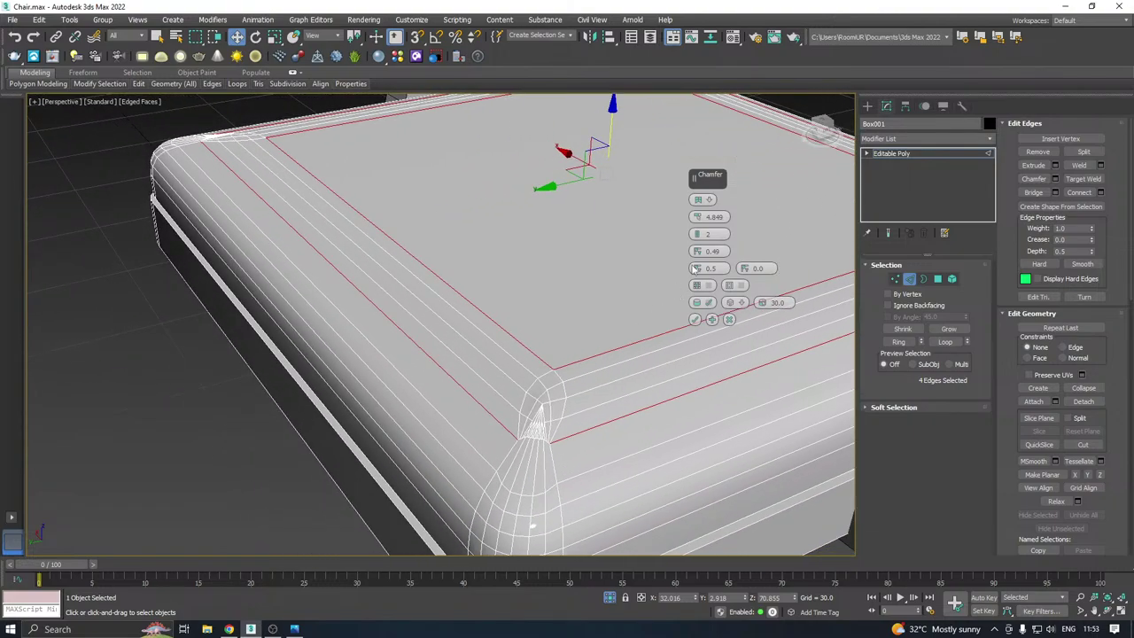
click(702, 200)
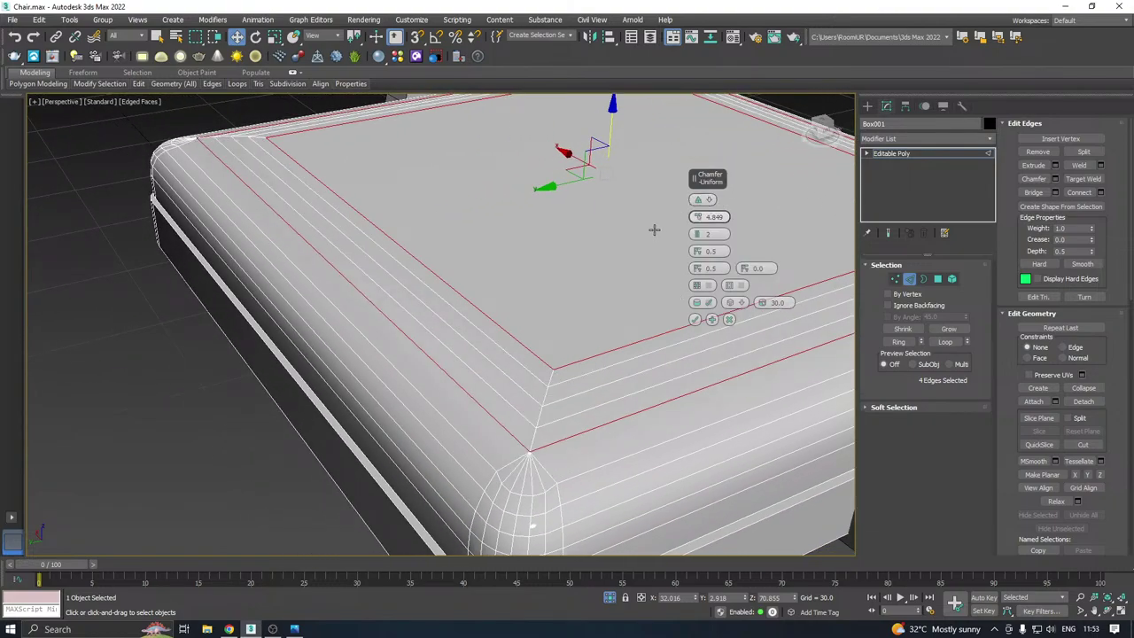
alt+middle_drag(571, 287, 644, 232)
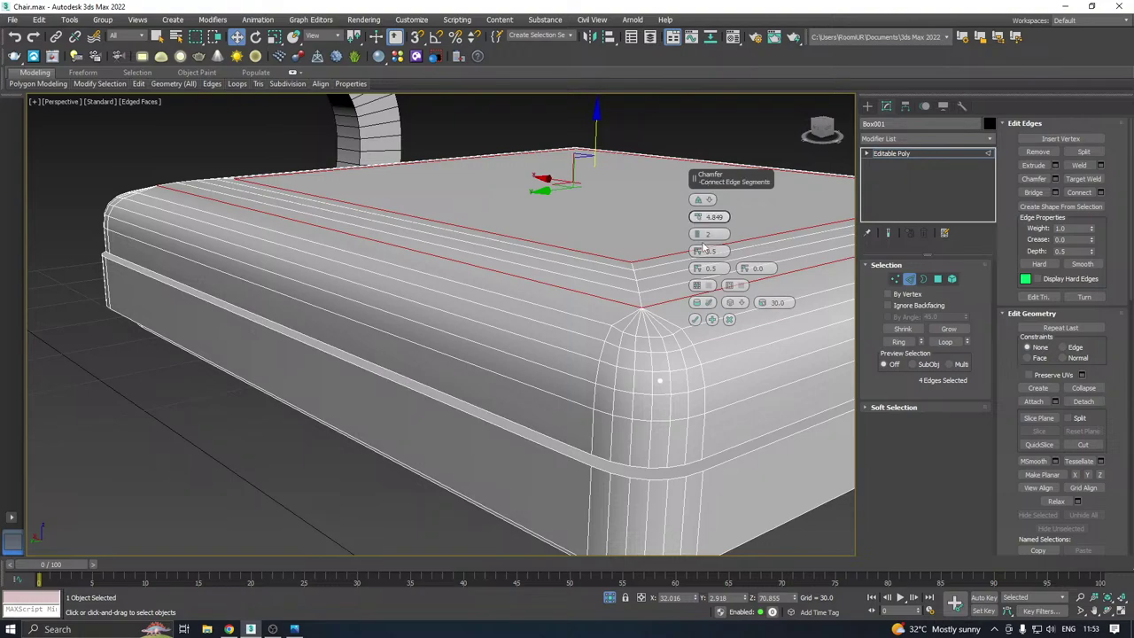
drag(697, 251, 697, 219)
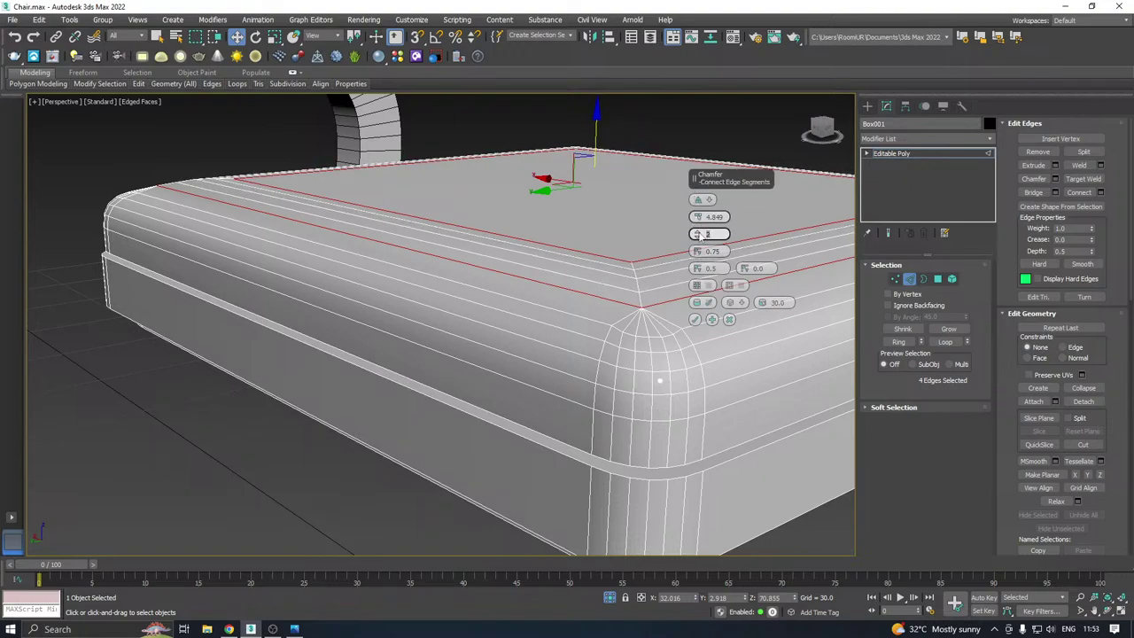
click(697, 235)
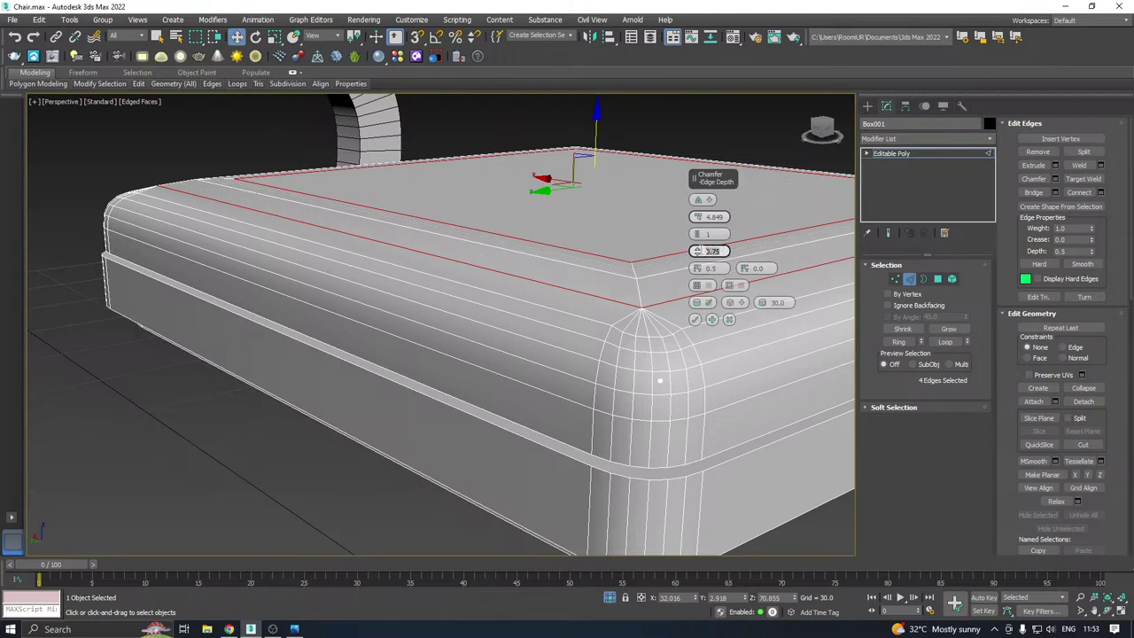
key(ctrl+z)
key(ctrl+z)
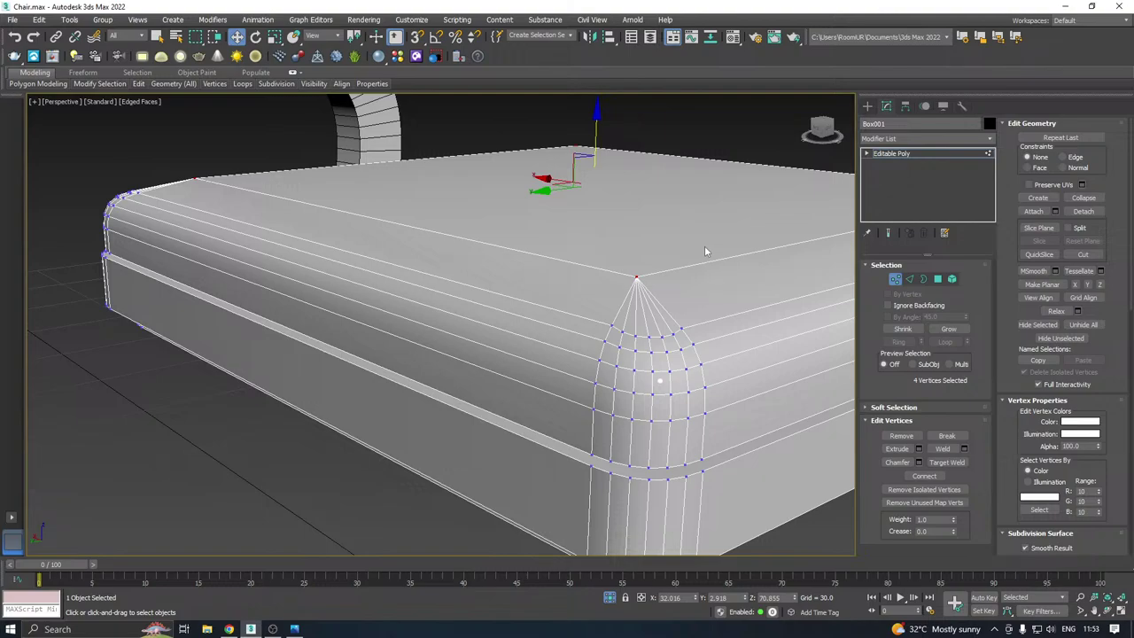
Chamfer the top polygon's four edges by 6.032 with 2 segments
alt+middle_drag(705, 251, 698, 272)
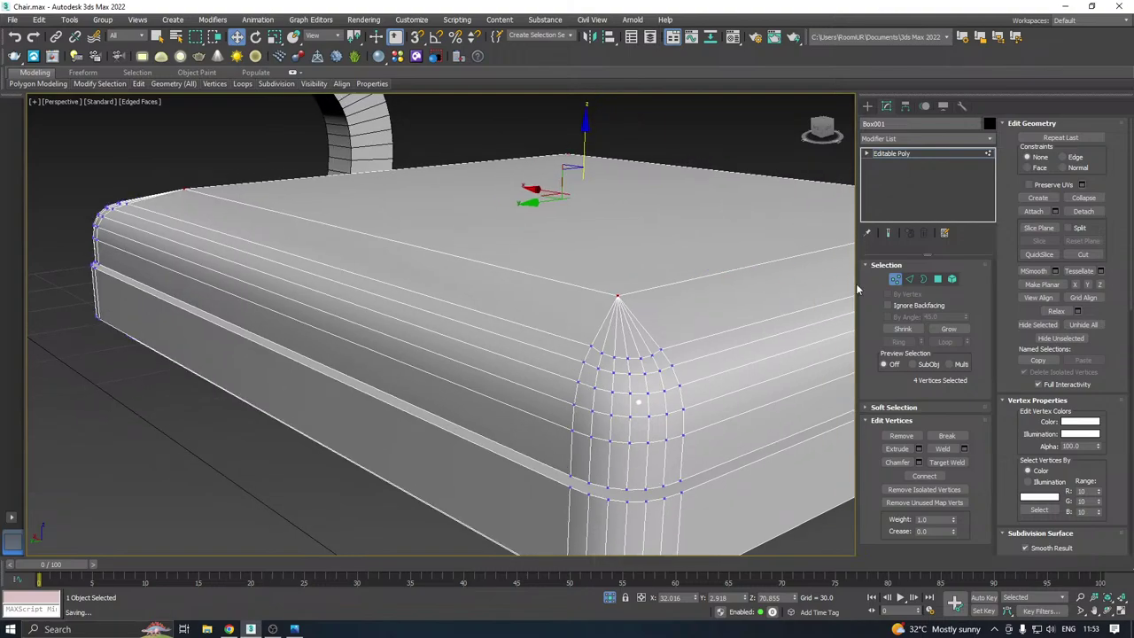
click(909, 278)
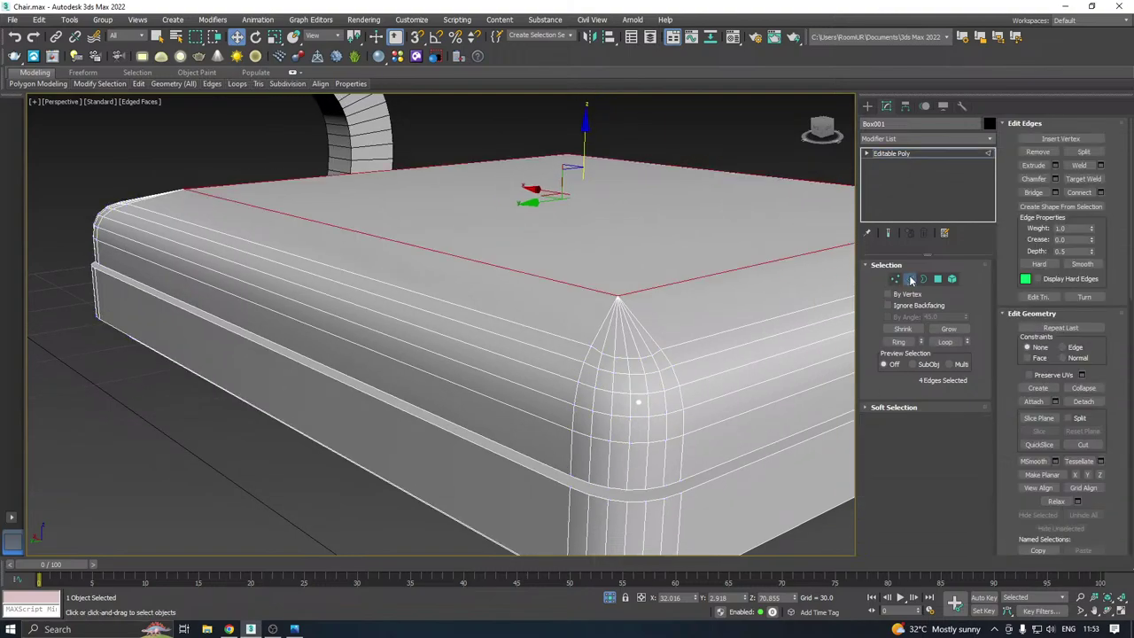
click(1055, 178)
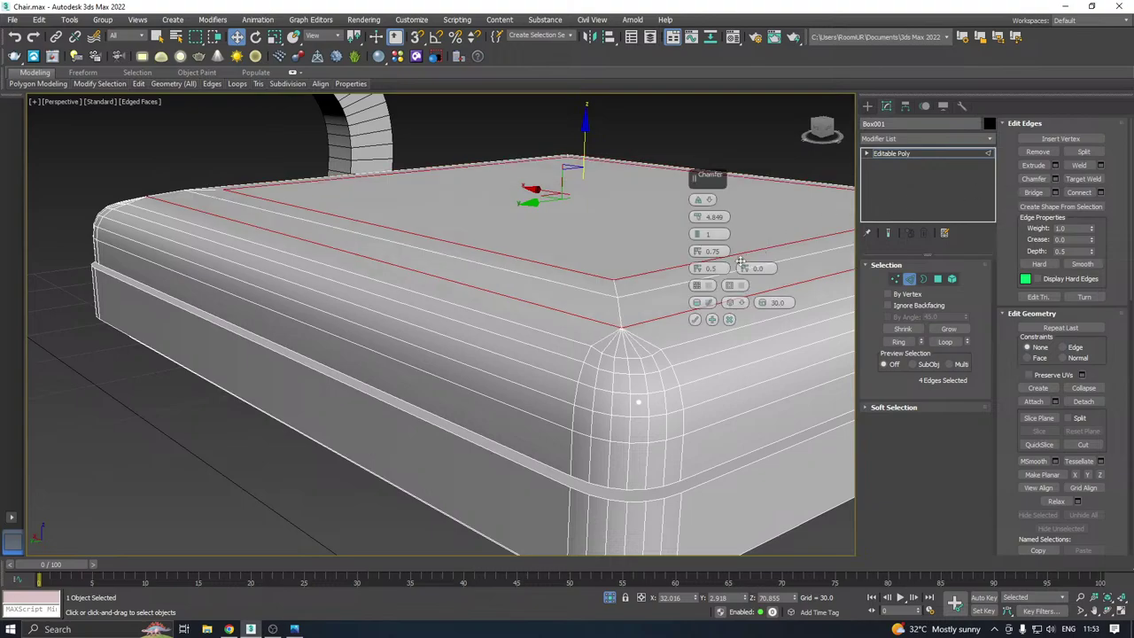
mouse_move(698, 217)
mouse_down()
mouse_move(697, 195)
mouse_move(698, 206)
mouse_up()
click(700, 232)
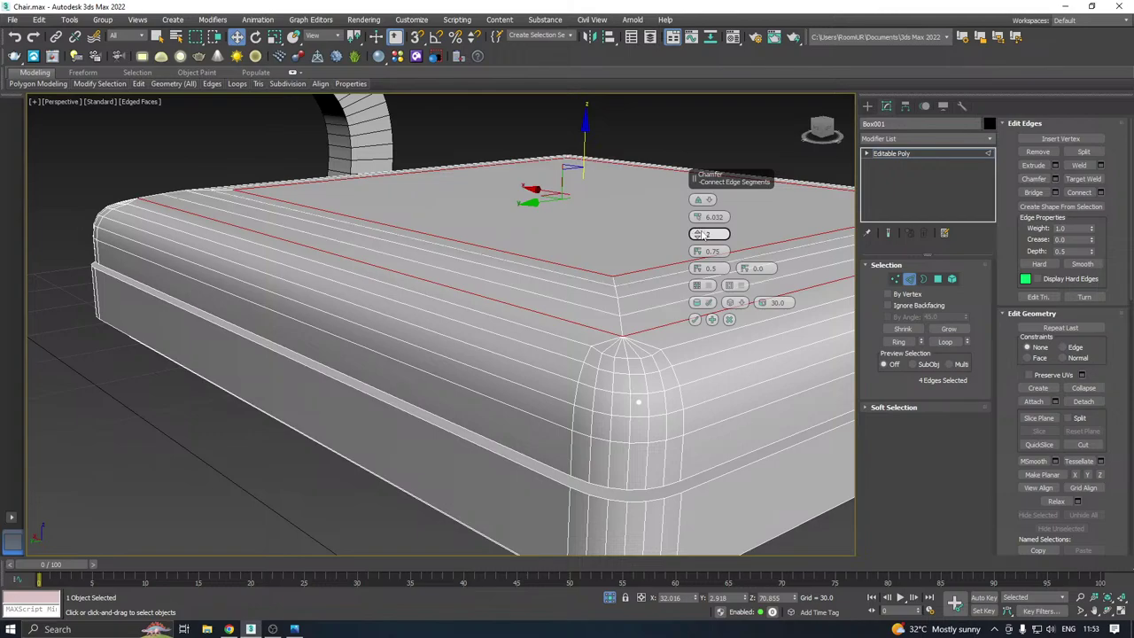
alt+middle_drag(547, 271, 592, 281)
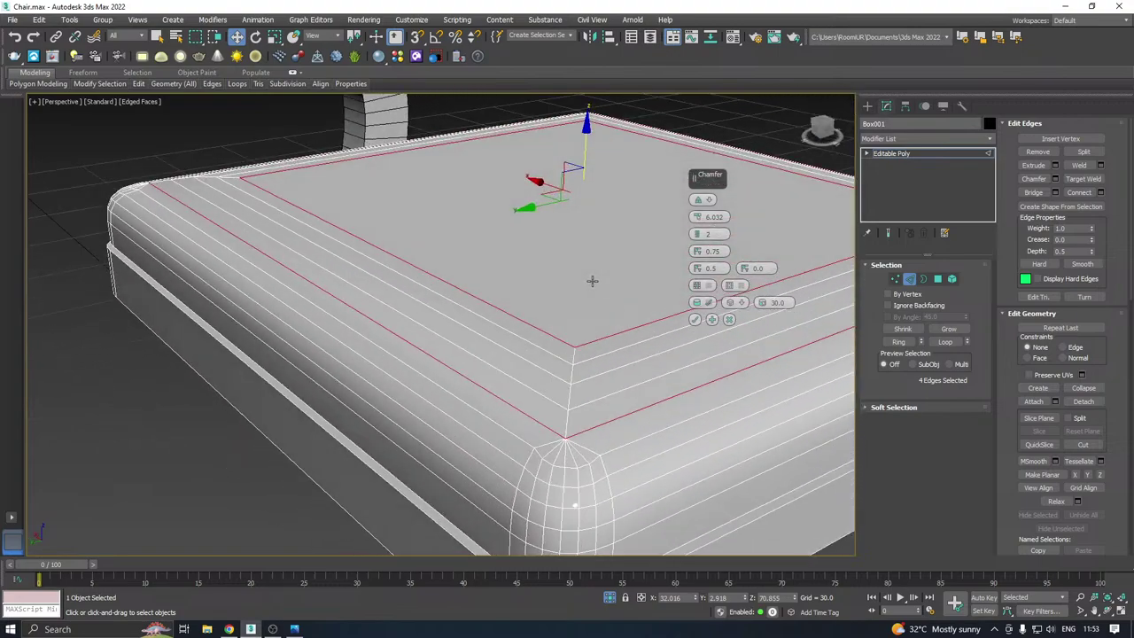
click(696, 320)
Leave the cushion's edge editing and turn off edged faces to examine the shaded seat
scroll(596, 340, down, 3)
click(925, 152)
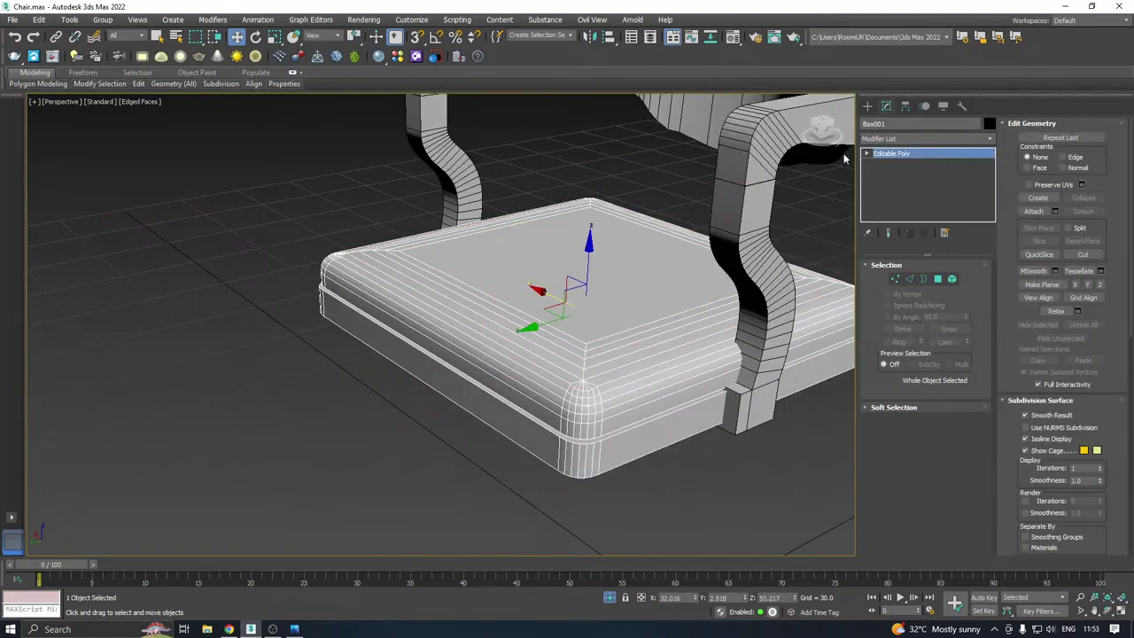
click(118, 103)
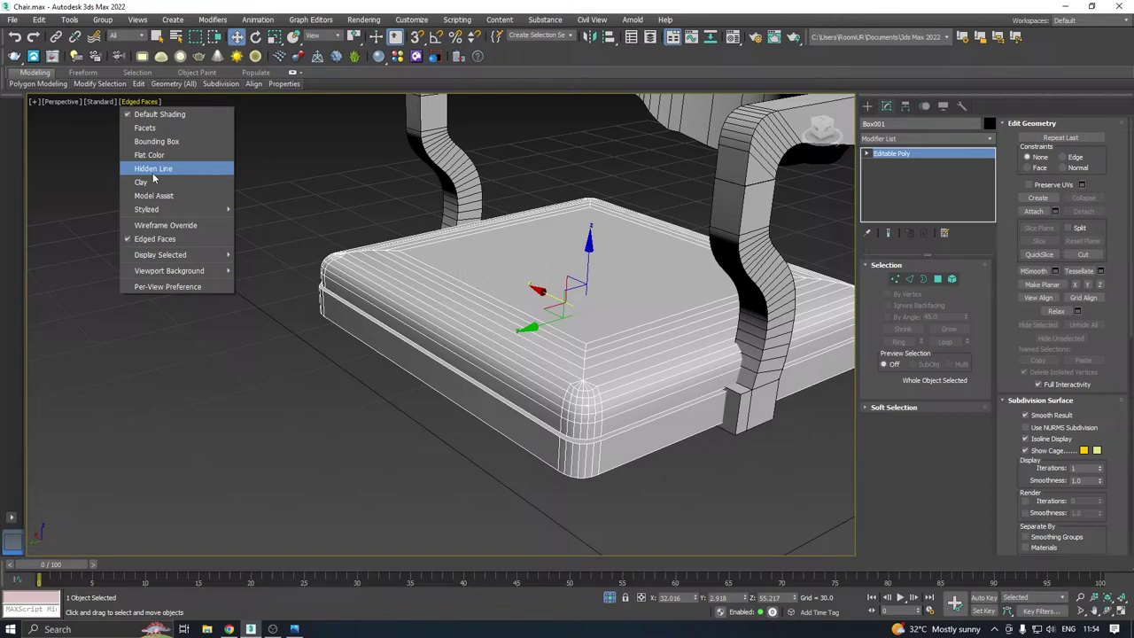
click(149, 235)
scroll(483, 317, down, 3)
alt+middle_drag(488, 318, 592, 288)
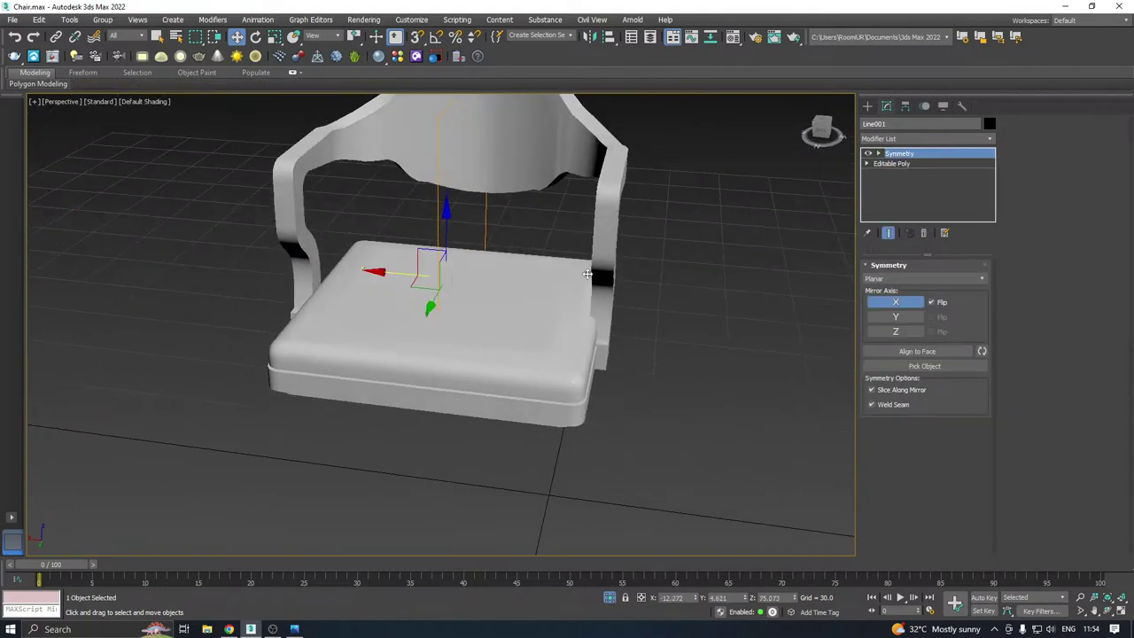
Turn edged faces back on in the perspective view with the arm supports selected
click(144, 102)
click(169, 241)
click(188, 133)
click(144, 101)
click(195, 243)
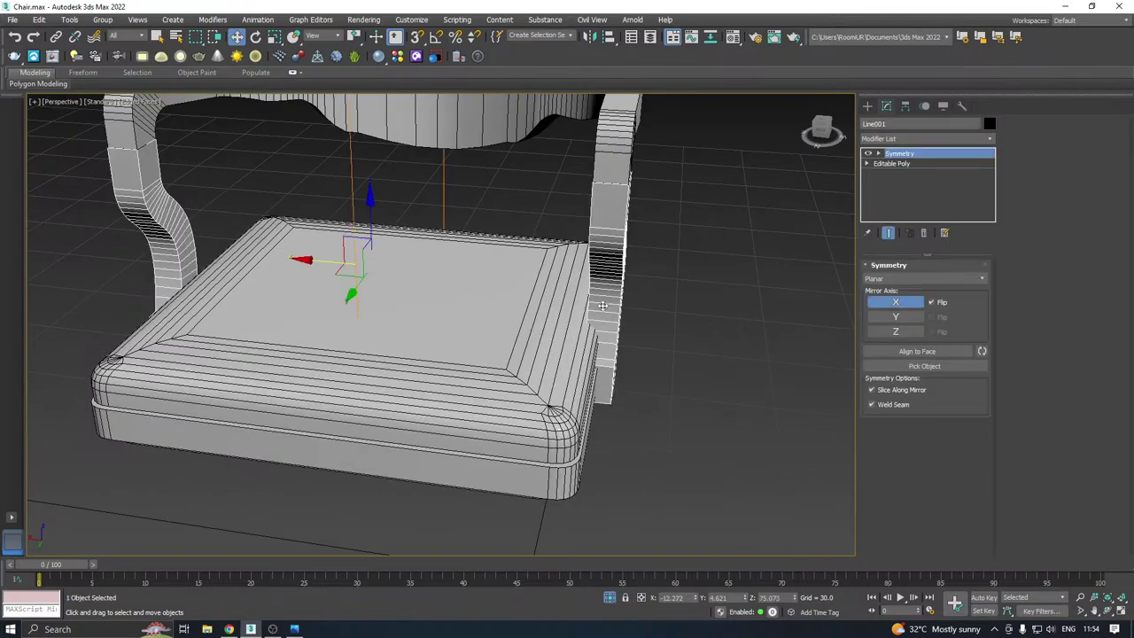
Try shifting the arm supports and their Symmetry mirror plane along the X axis
alt+middle_drag(355, 222, 319, 266)
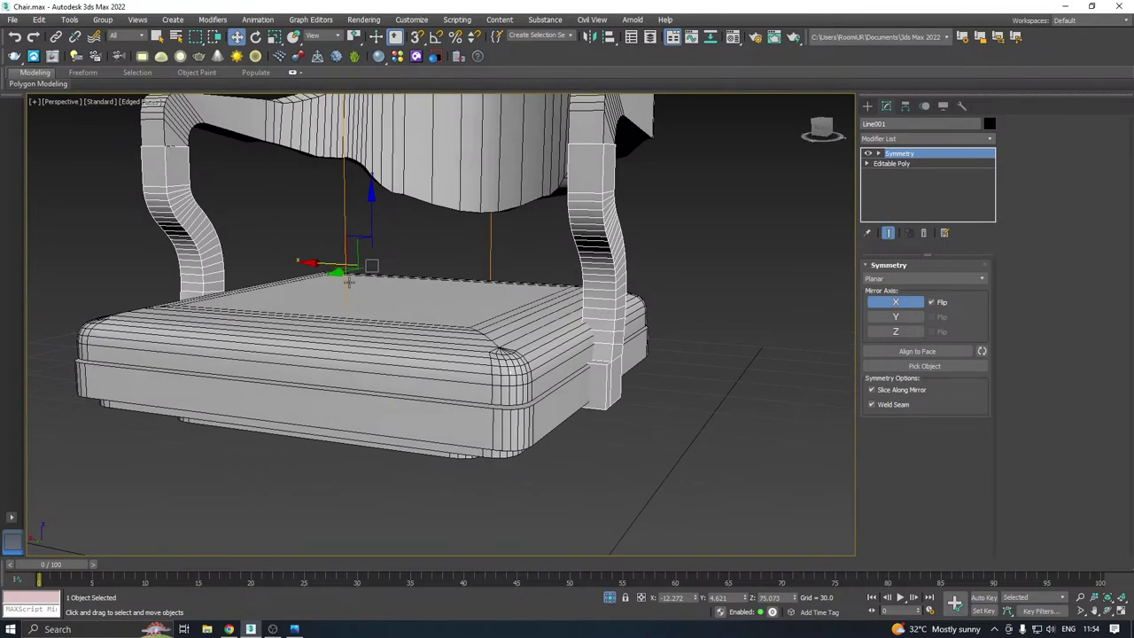
drag(317, 264, 327, 264)
alt+middle_drag(327, 263, 640, 339)
alt+middle_drag(470, 275, 535, 209)
drag(540, 205, 535, 205)
alt+middle_drag(534, 205, 507, 216)
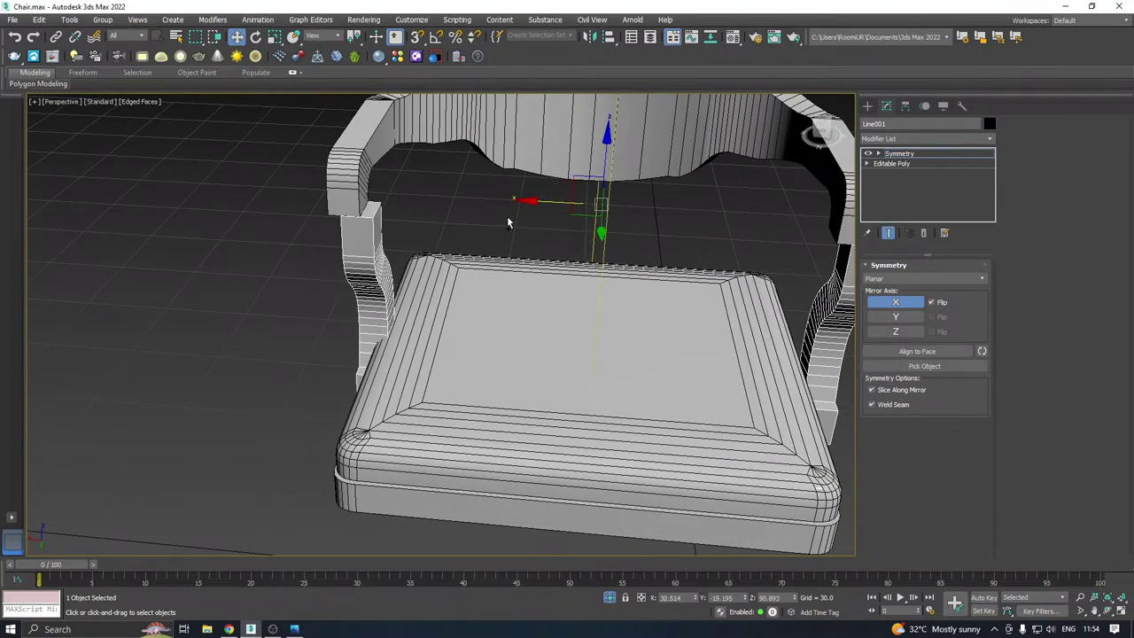
alt+middle_drag(514, 215, 488, 238)
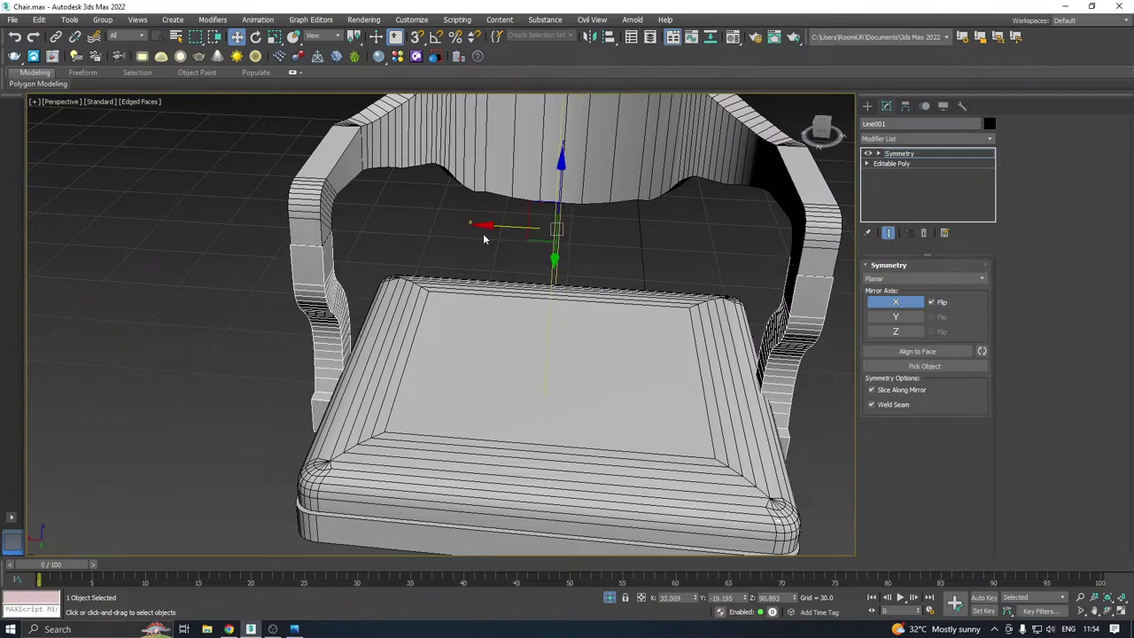
scroll(501, 218, down, 5)
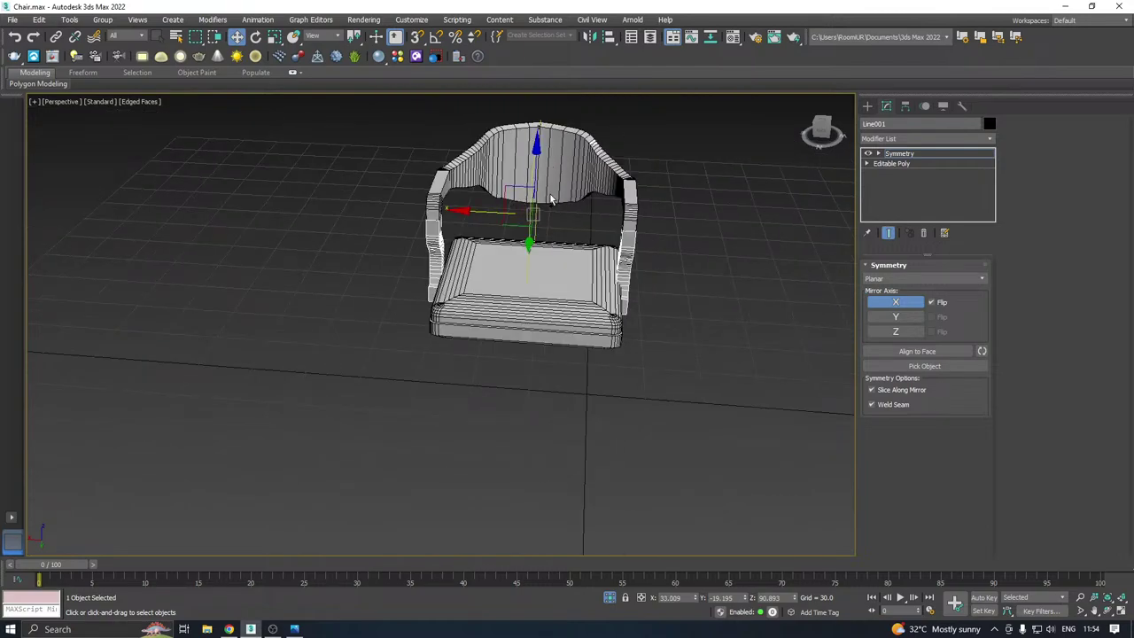
click(899, 153)
drag(647, 135, 575, 206)
scroll(583, 178, up, 3)
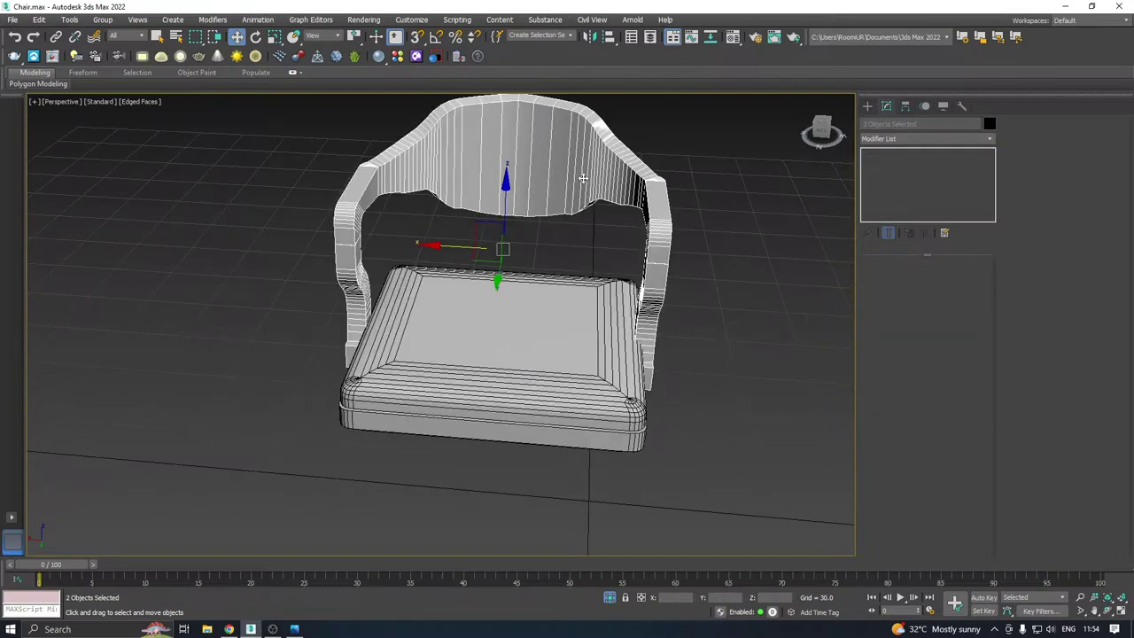
click(711, 207)
click(665, 230)
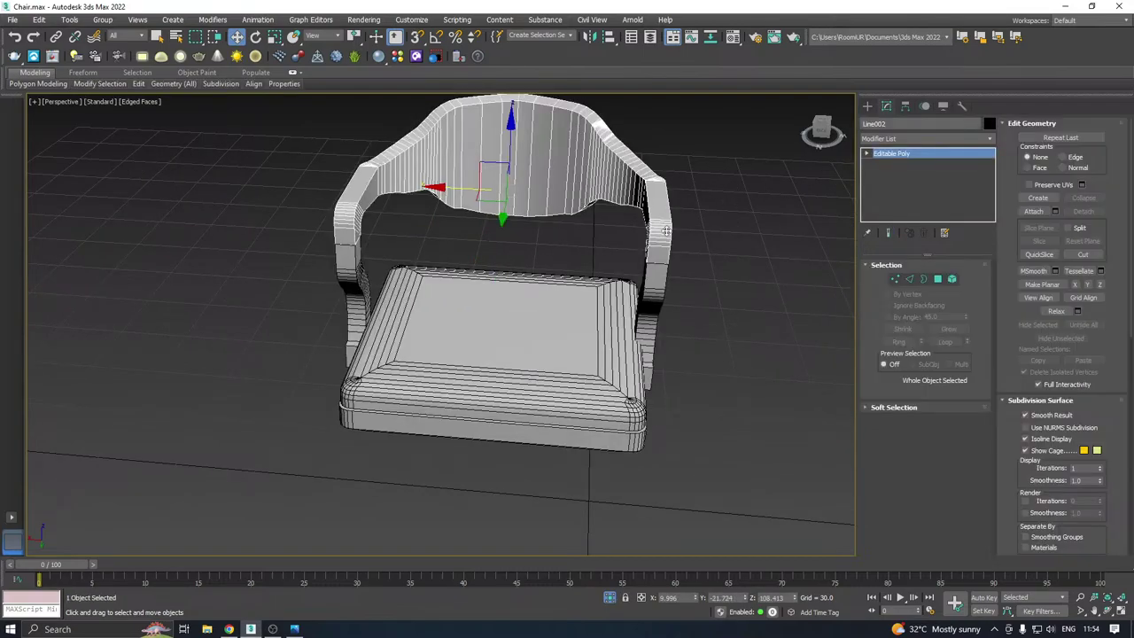
mouse_move(666, 231)
alt+middle_down()
mouse_move(691, 240)
mouse_move(658, 240)
alt+middle_up()
Select the arm supports and move them along X, away from the cushion on the unmirrored side
click(691, 240)
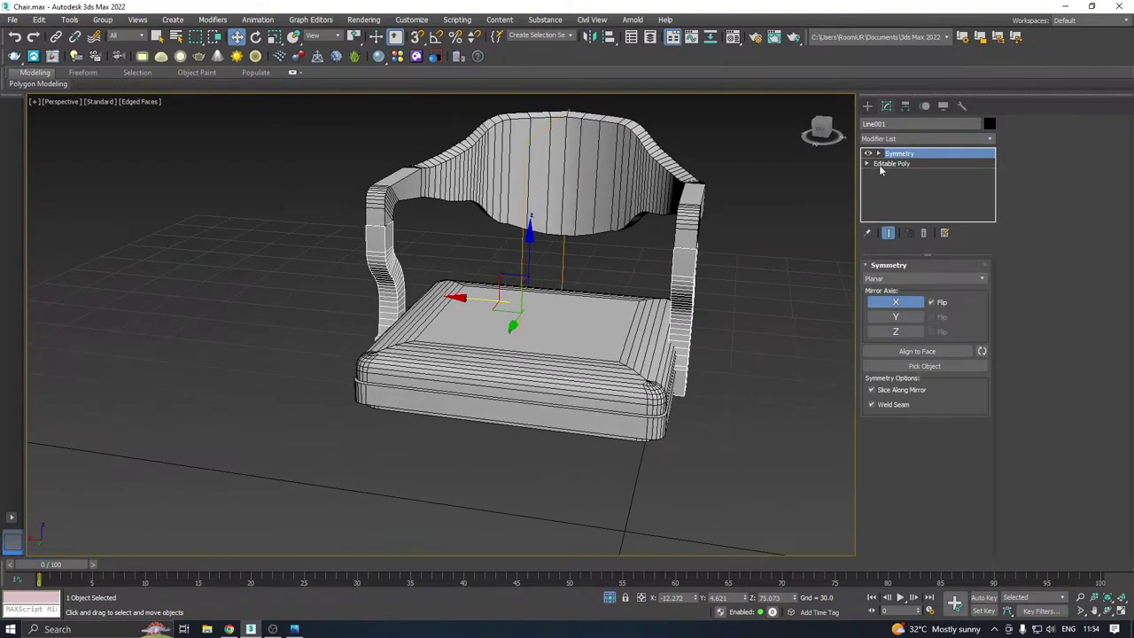
scroll(689, 378, up, 3)
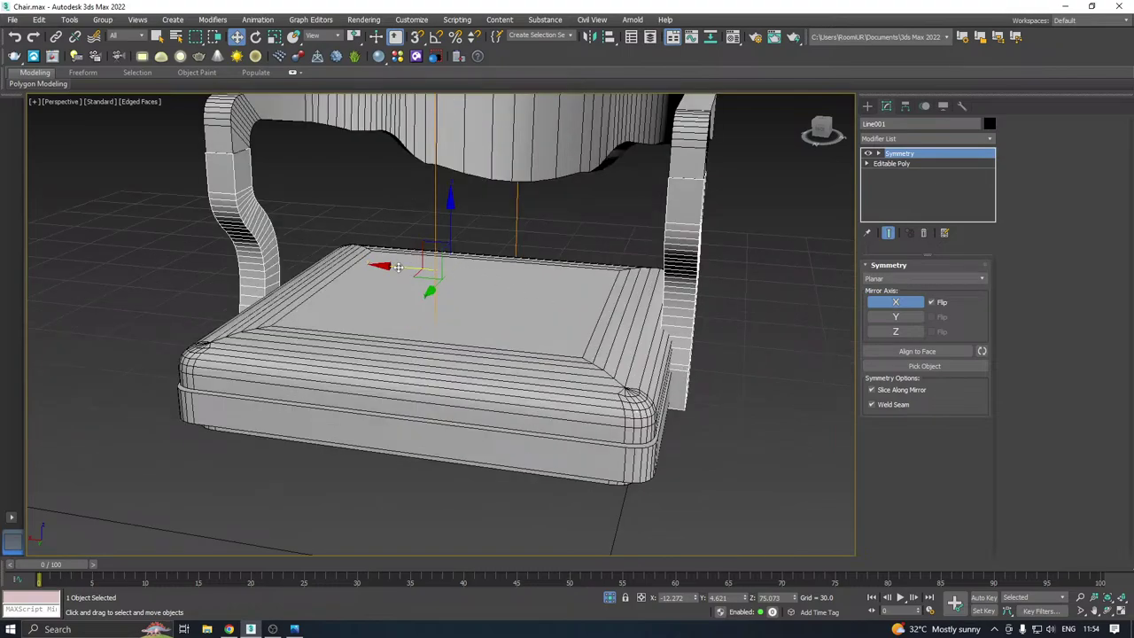
drag(398, 267, 411, 267)
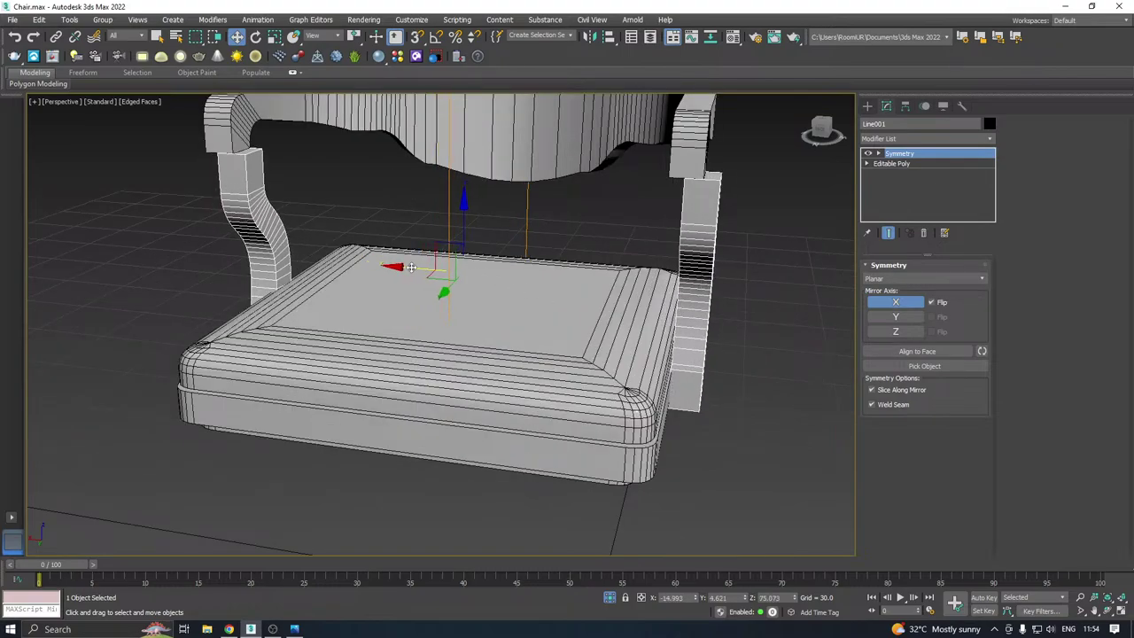
drag(398, 266, 401, 265)
Shift the arm supports' Symmetry mirror plane to X 31.869 so the mirrored arm also clears the cushion
alt+middle_drag(451, 254, 656, 271)
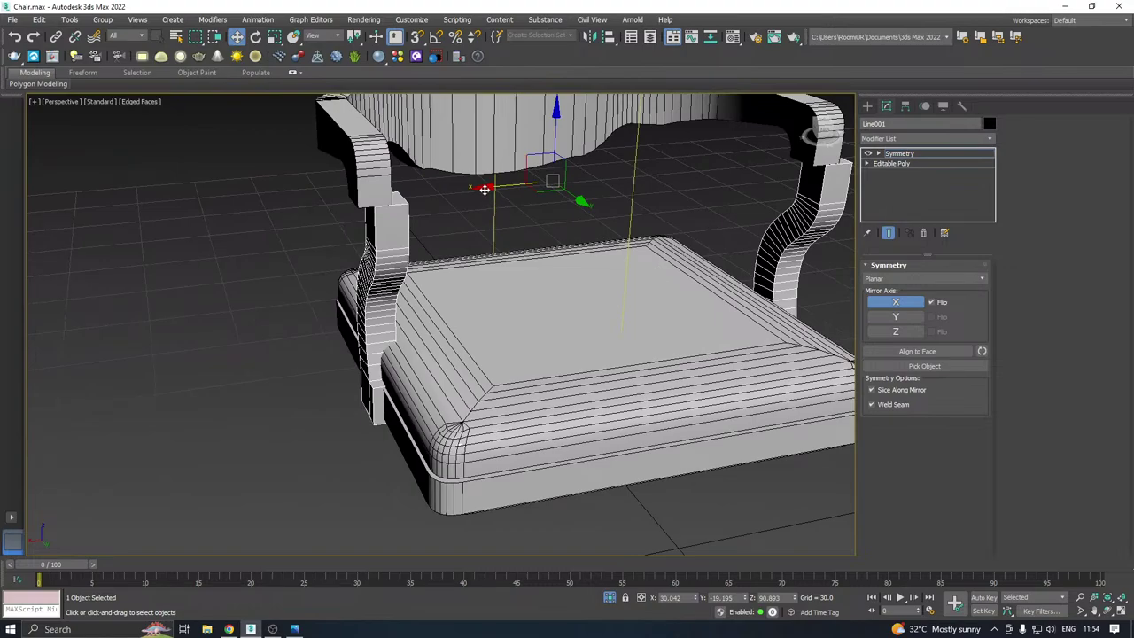
drag(484, 189, 478, 190)
scroll(435, 245, down, 4)
alt+middle_drag(438, 243, 496, 218)
middle_drag(497, 218, 521, 302)
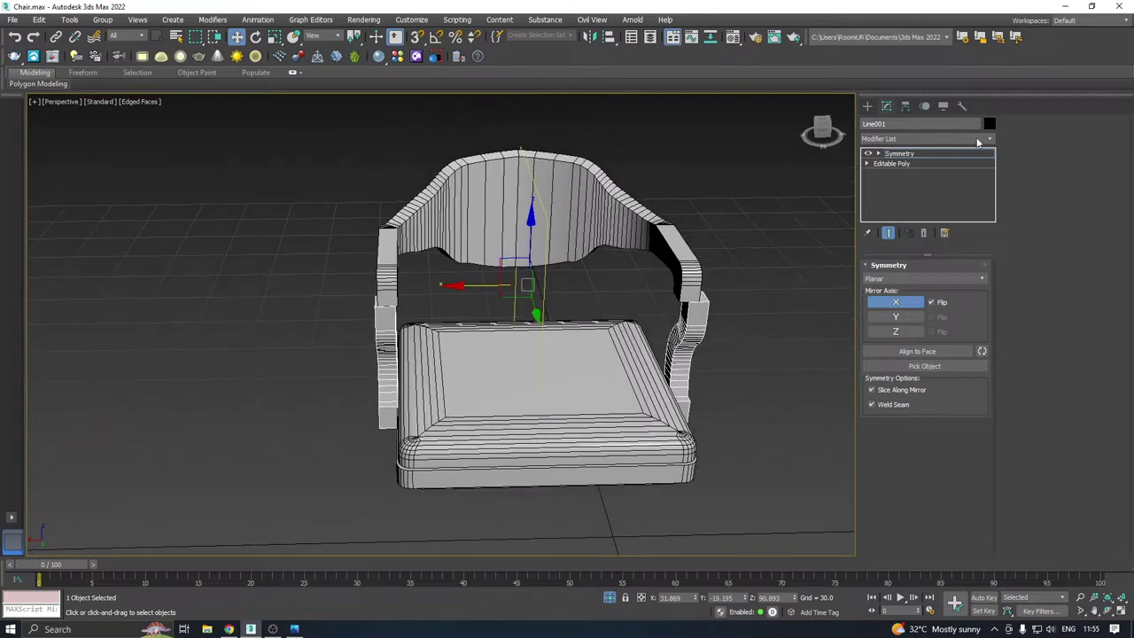
Add a Symmetry modifier to the backrest, with X as the mirror axis and Flip enabled
click(496, 215)
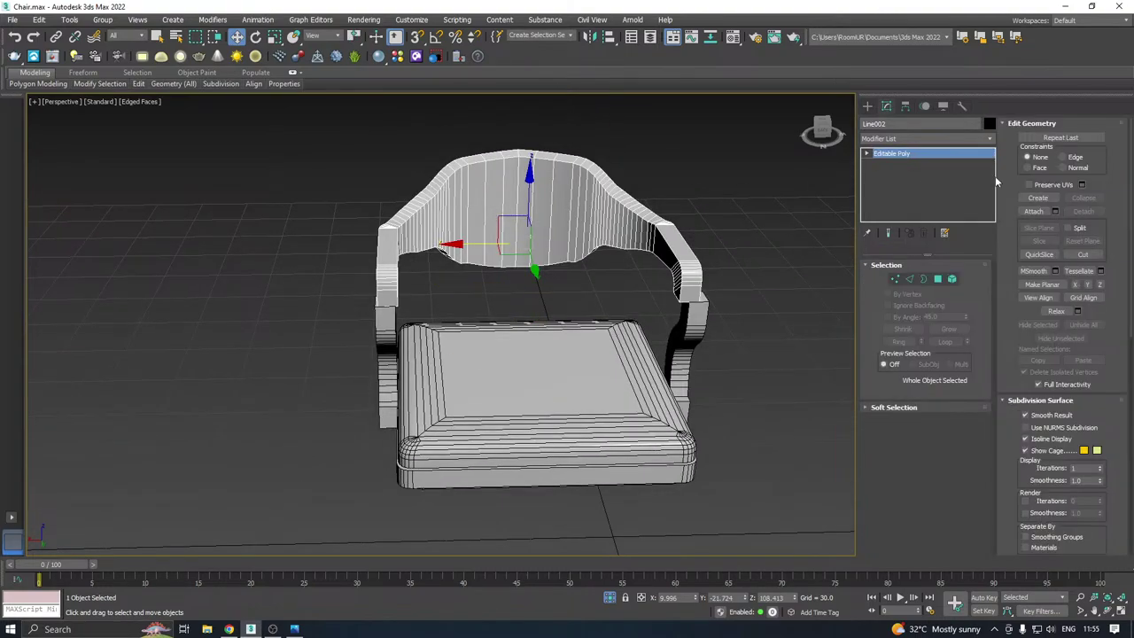
click(993, 138)
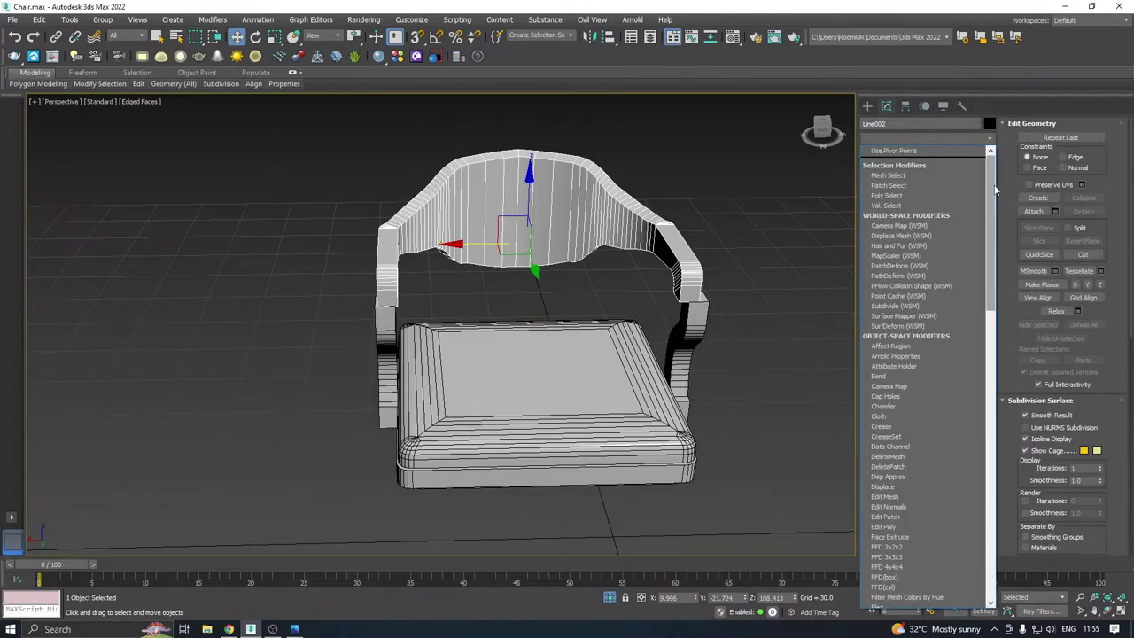
scroll(976, 511, down, 10)
click(907, 352)
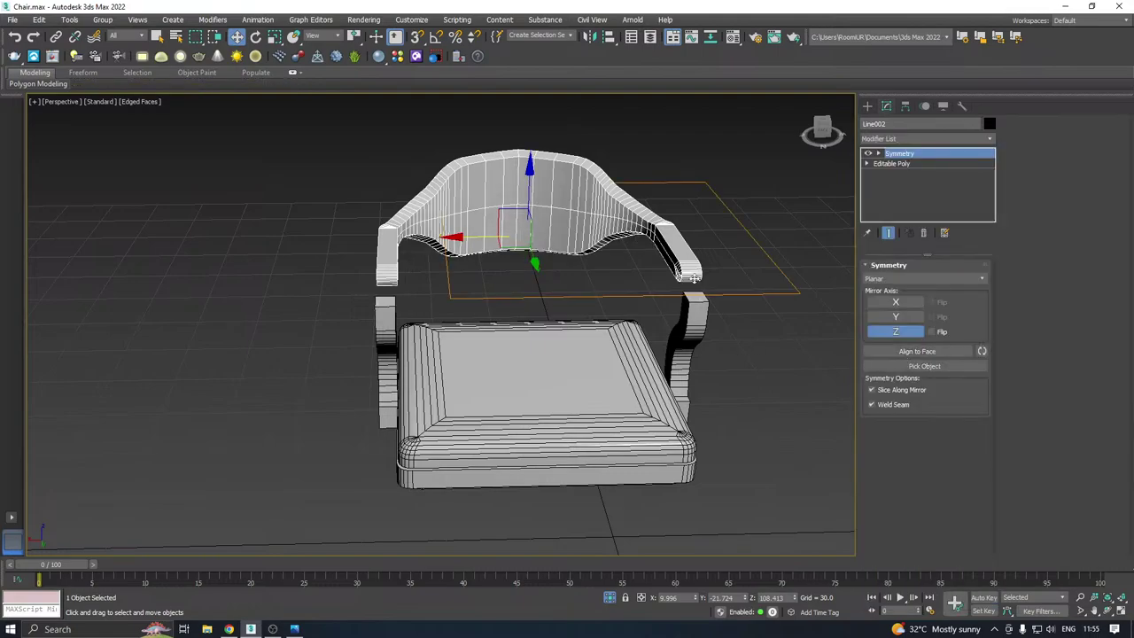
click(895, 316)
click(895, 302)
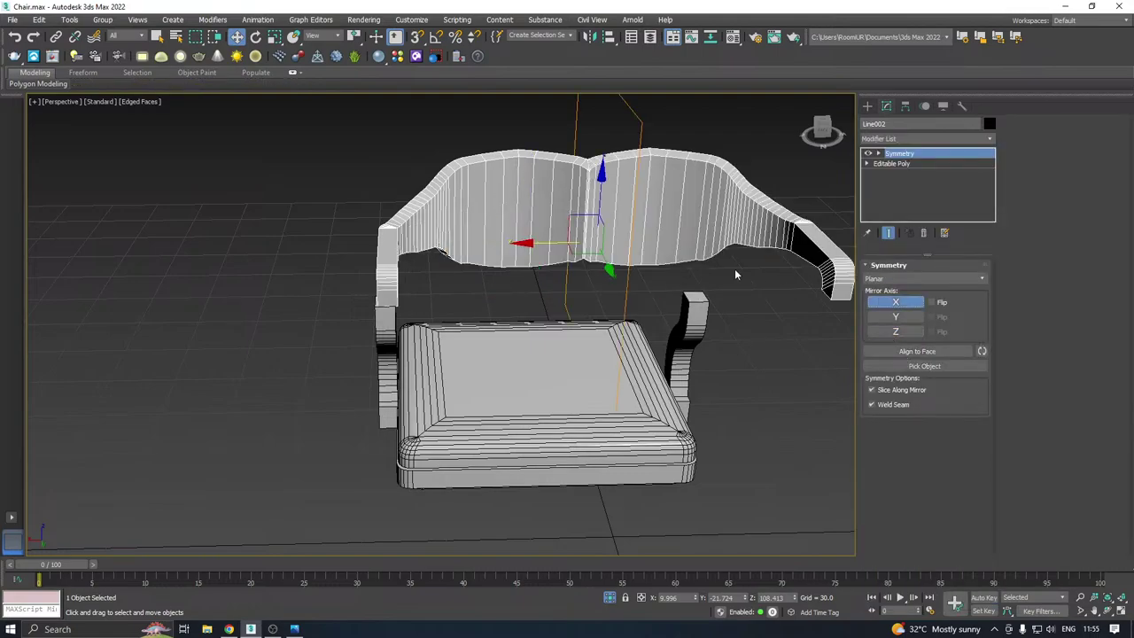
click(931, 303)
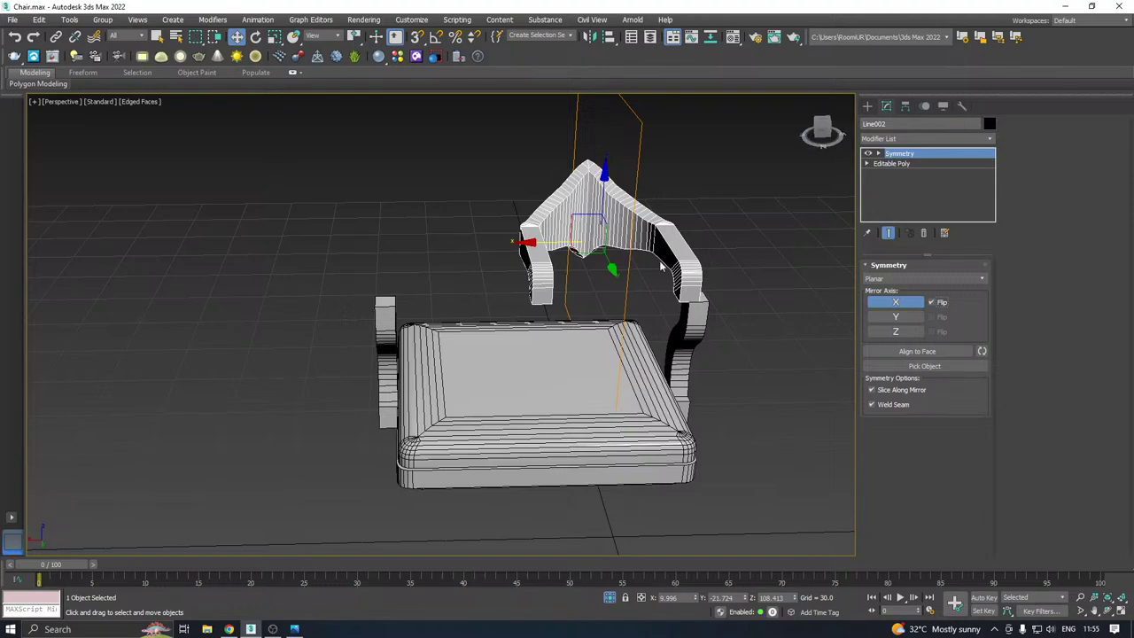
Move the backrest to X 7.059 and its Symmetry mirror plane to X 31.977 to line up with both arm supports
scroll(620, 266, up, 3)
drag(521, 231, 539, 231)
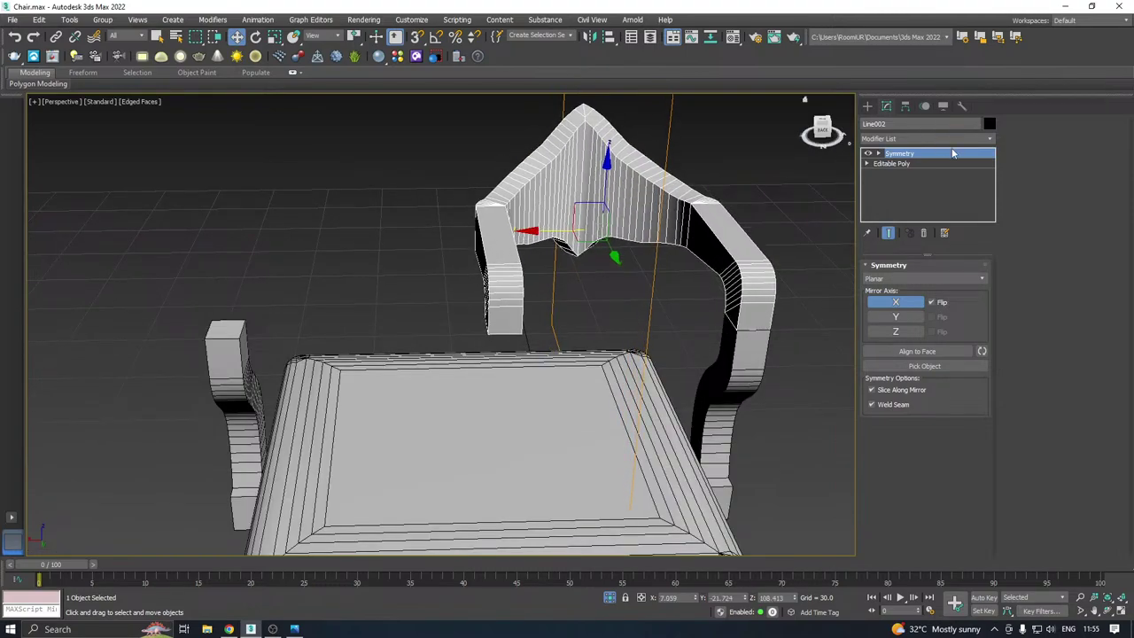
key(1)
drag(541, 216, 422, 227)
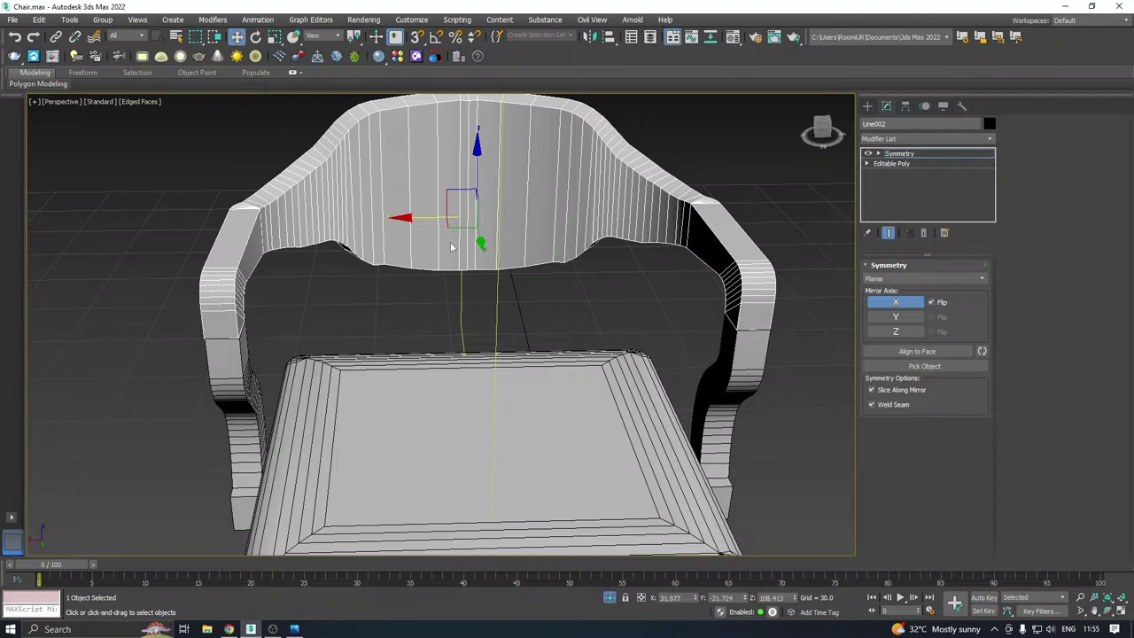
scroll(452, 247, down, 4)
alt+middle_drag(569, 254, 484, 246)
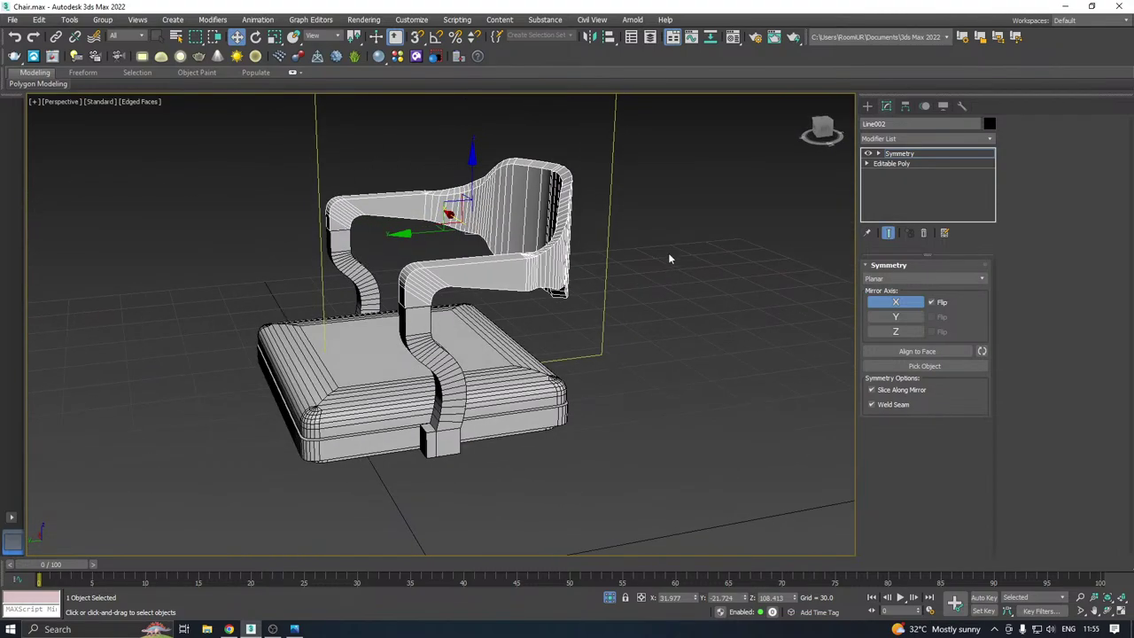
Deselect the backrest and turn off edged faces in the perspective view
click(707, 289)
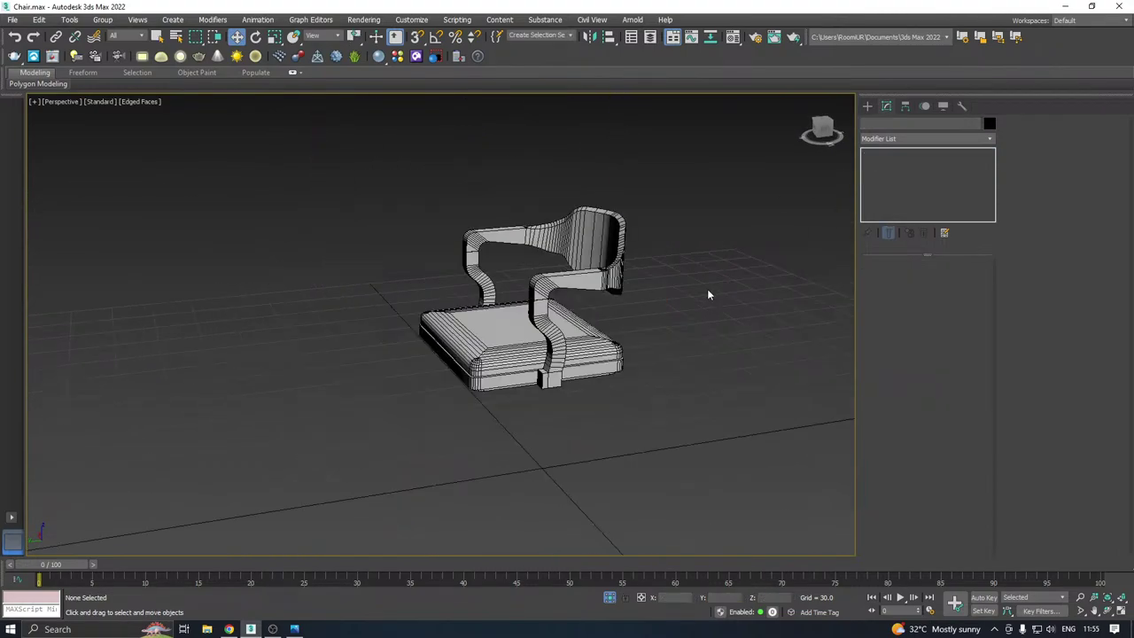
alt+middle_drag(805, 274, 865, 284)
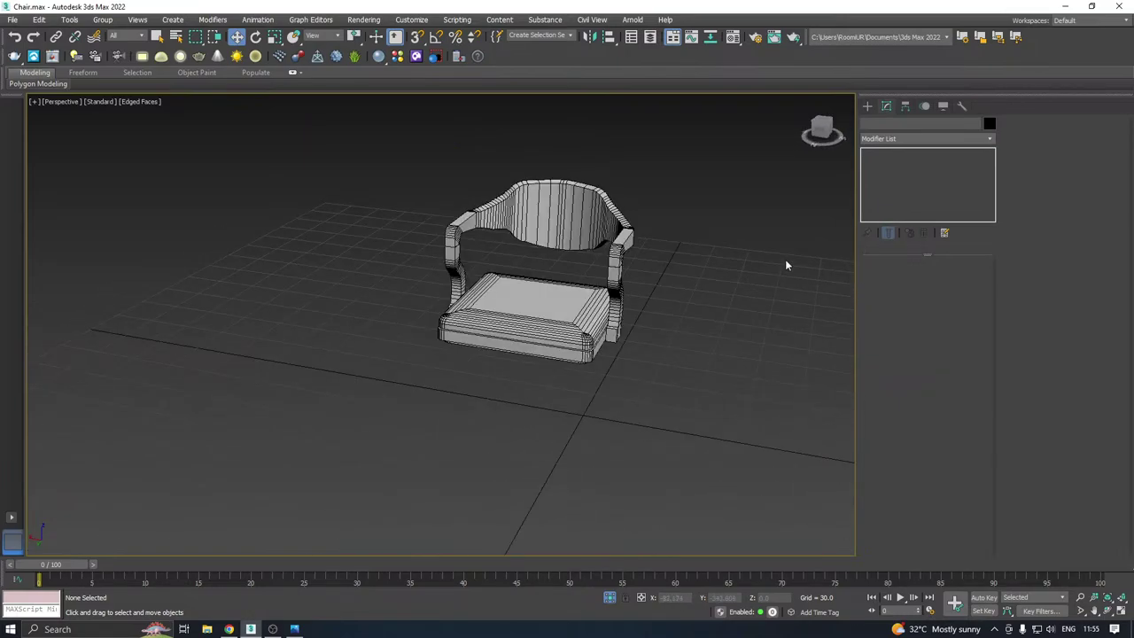
middle_drag(657, 235, 582, 245)
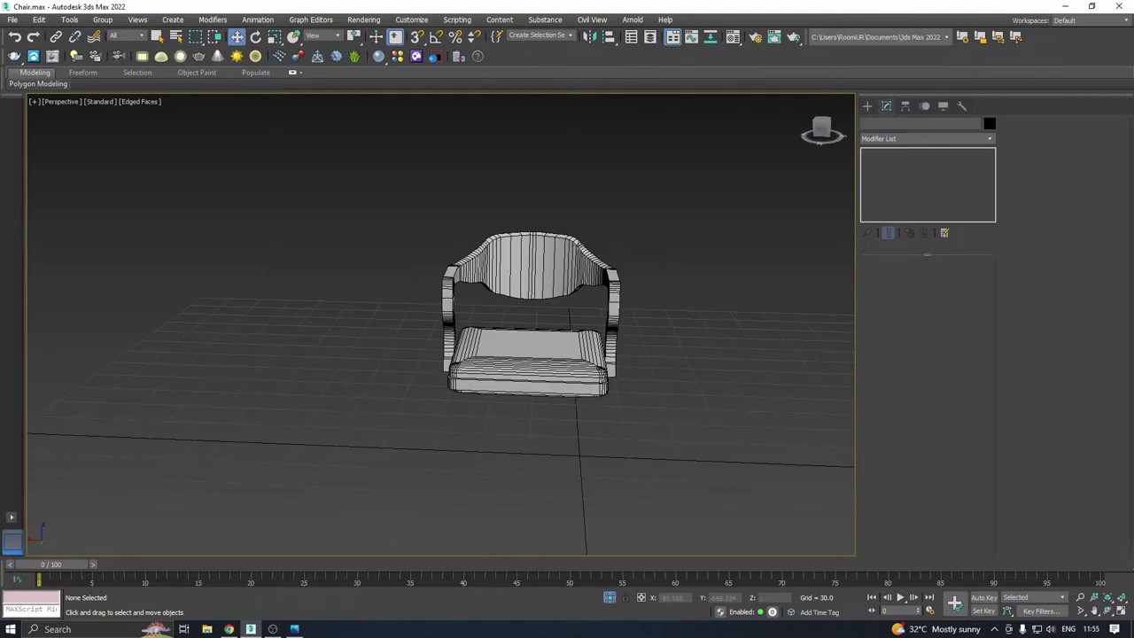
scroll(496, 246, up, 2)
alt+middle_drag(497, 246, 159, 165)
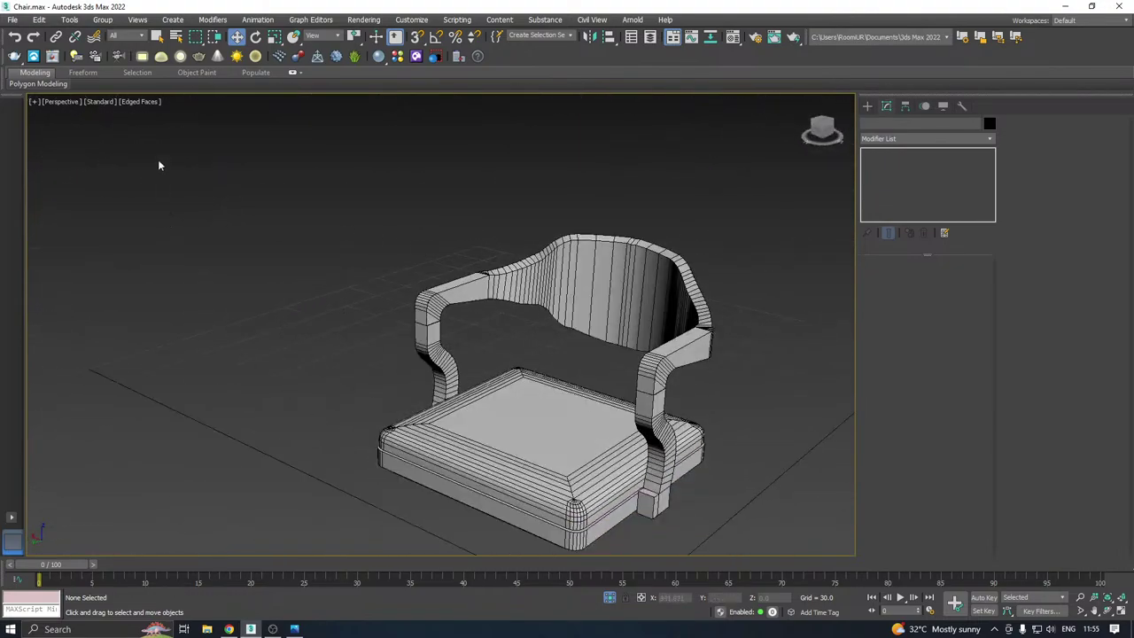
click(134, 102)
click(157, 232)
Examine the shaded chair from several angles, checking the backrest, arms and cushion
scroll(523, 275, down, 2)
alt+middle_drag(523, 275, 149, 305)
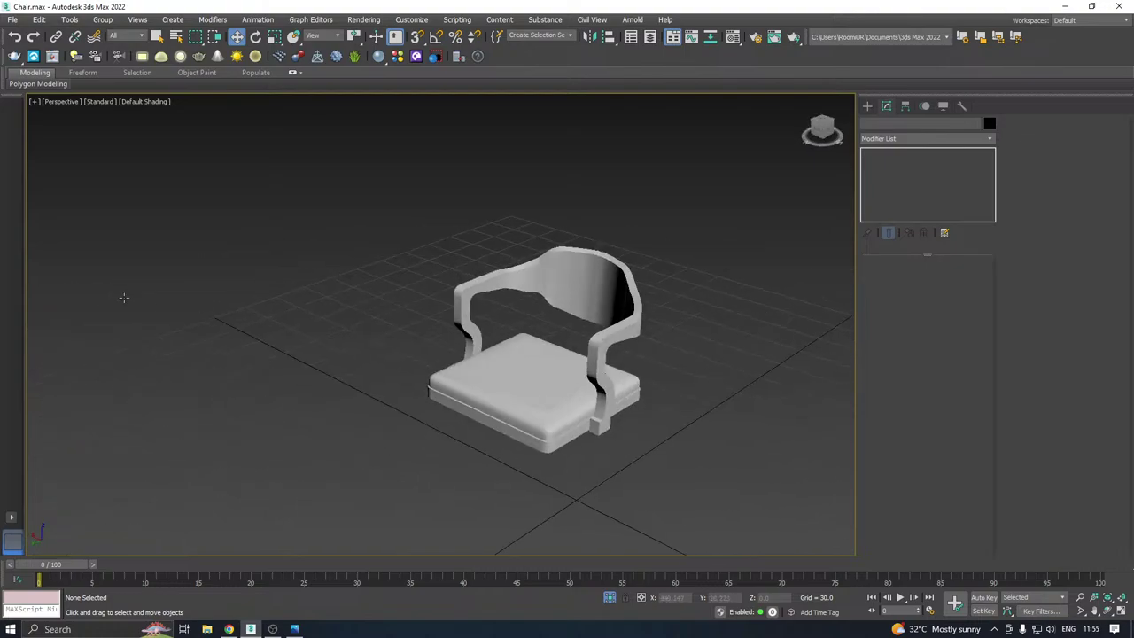
alt+middle_drag(410, 307, 481, 286)
scroll(497, 289, up, 2)
scroll(497, 289, up, 2)
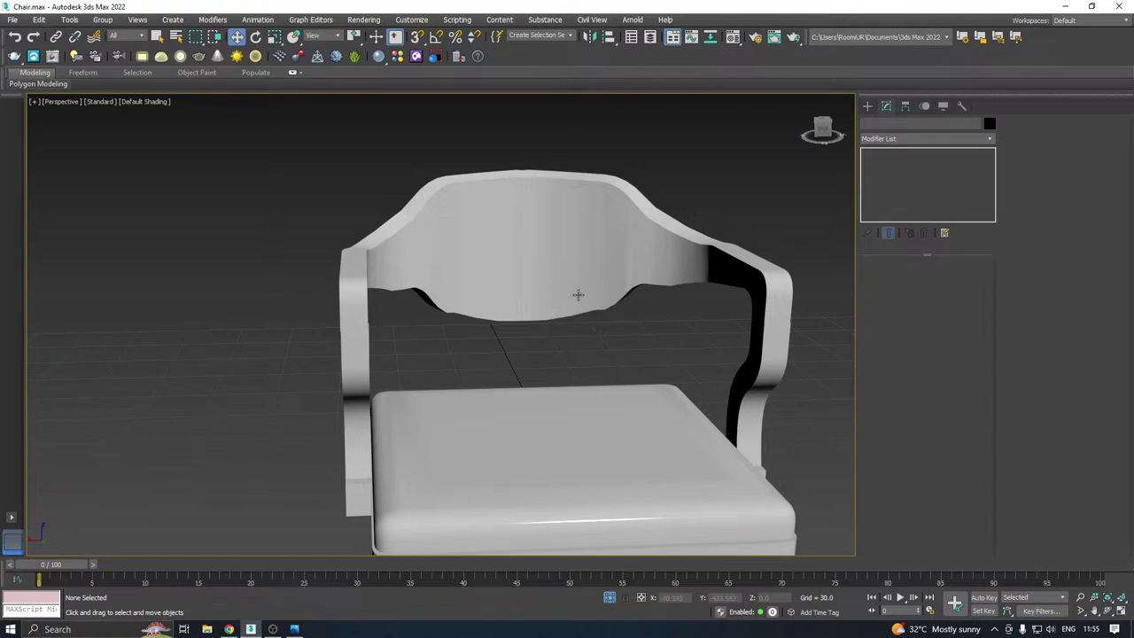
alt+middle_drag(578, 295, 656, 290)
scroll(375, 289, down, 3)
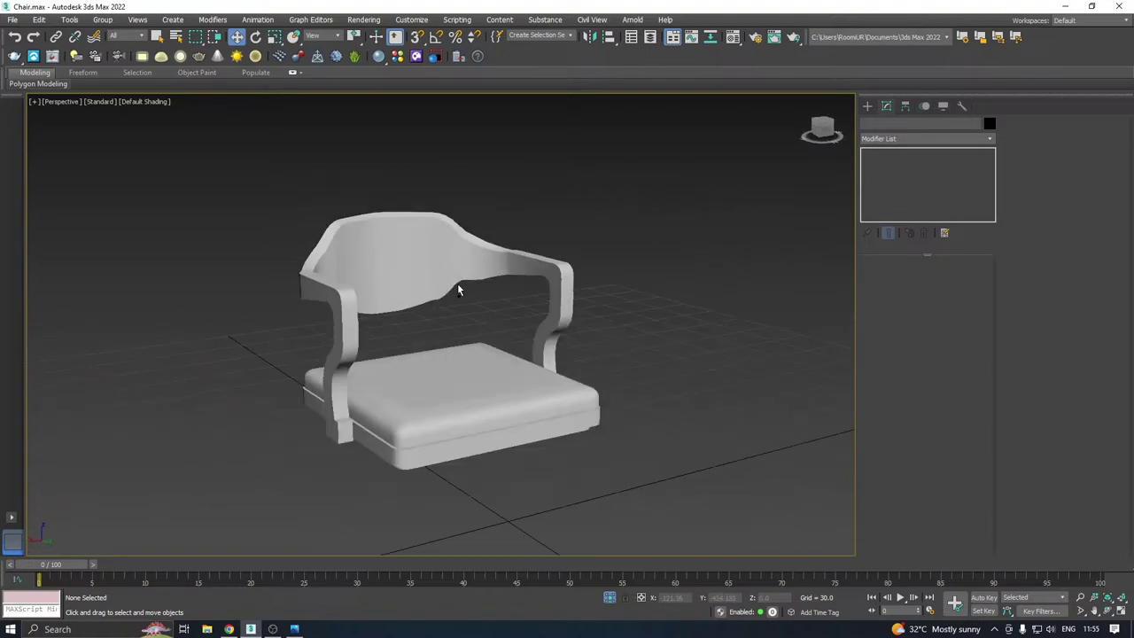
alt+middle_drag(459, 290, 404, 292)
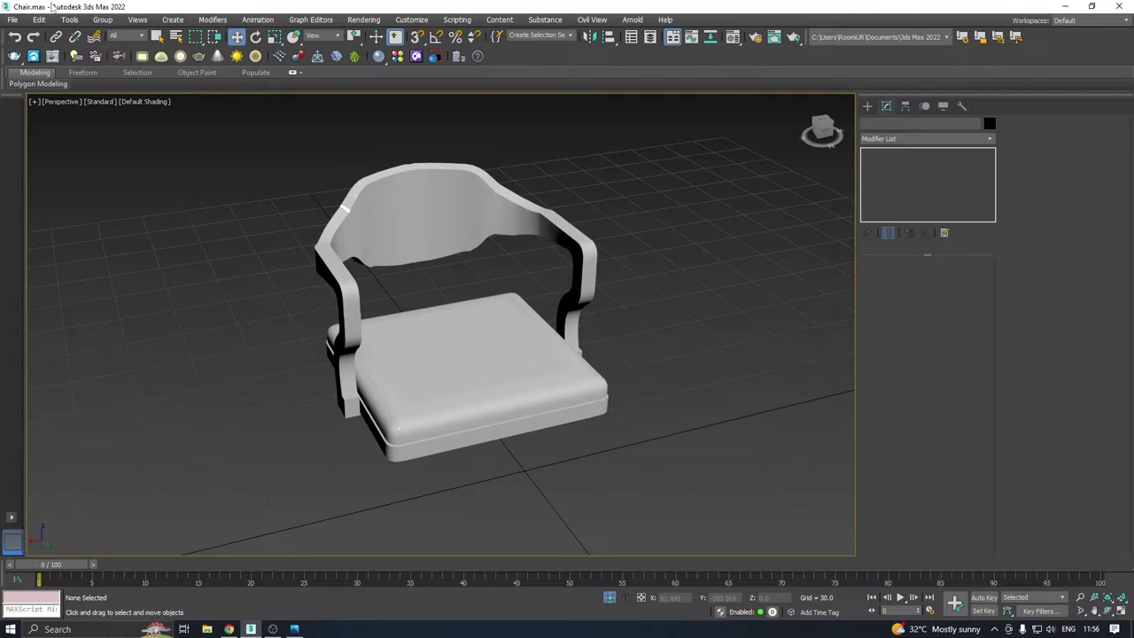
click(12, 19)
click(45, 124)
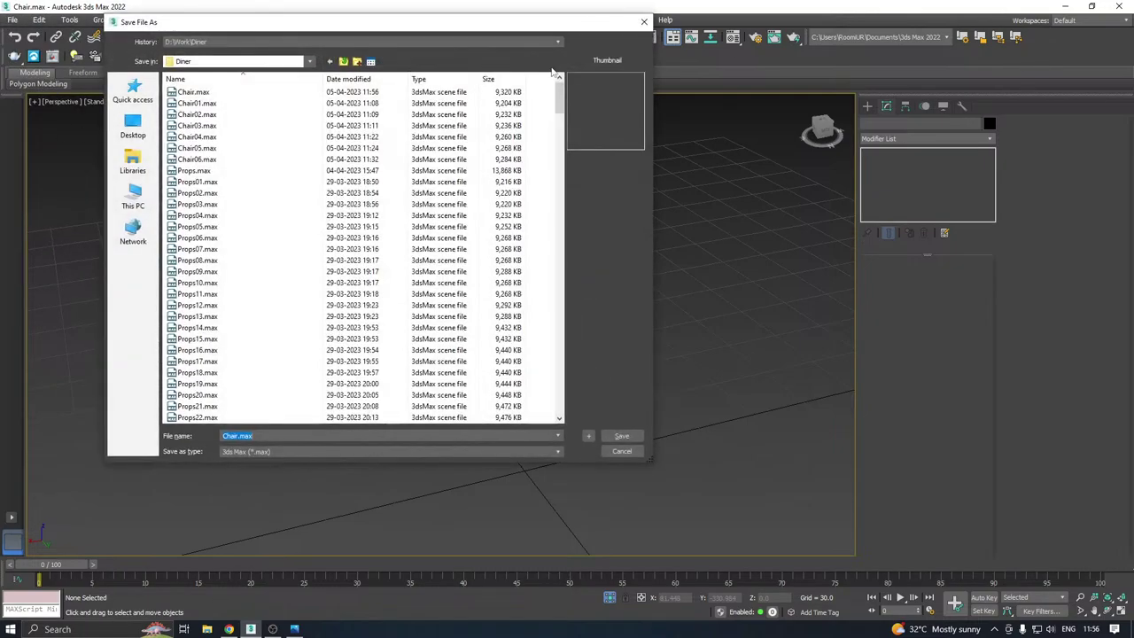
click(645, 21)
Save a copy of the chair scene as a backup file
click(13, 19)
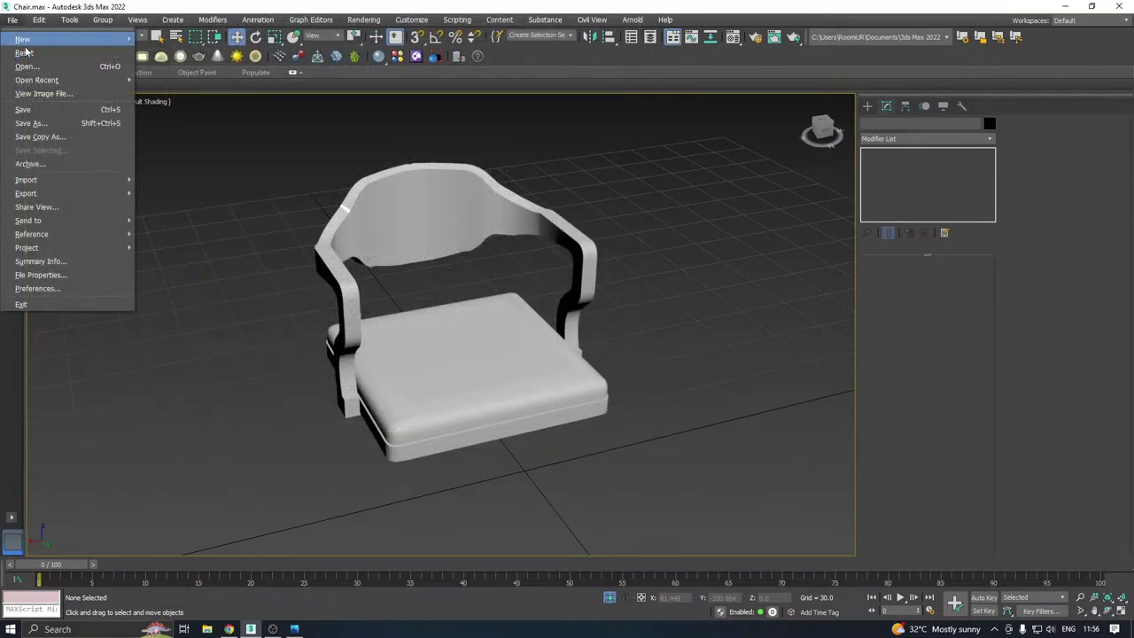
click(40, 136)
click(612, 433)
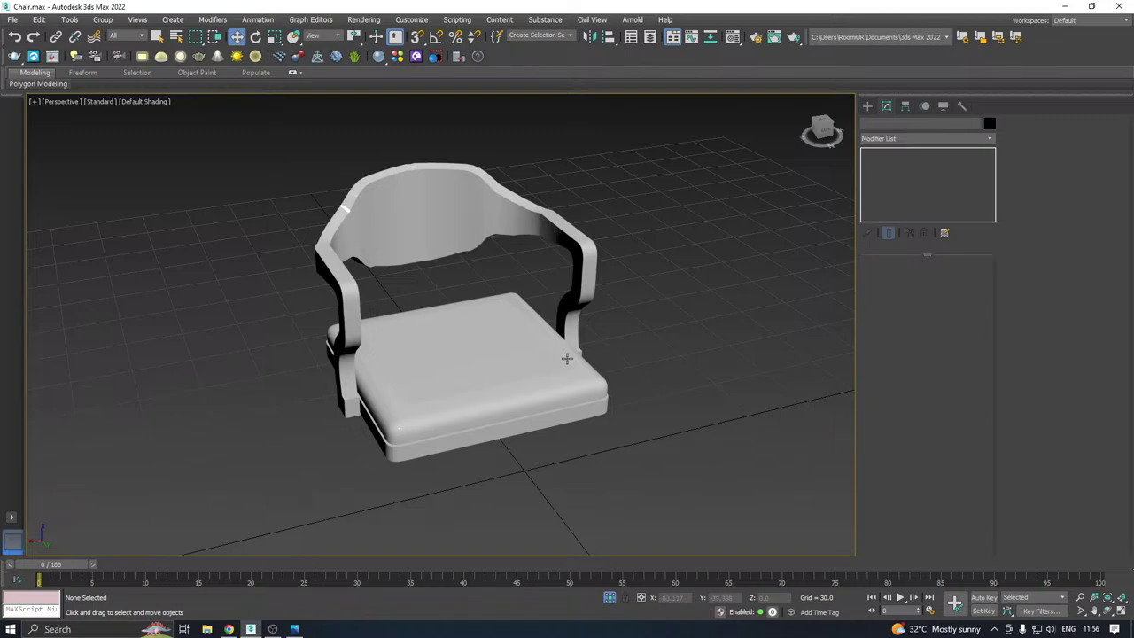
alt+middle_drag(567, 358, 439, 305)
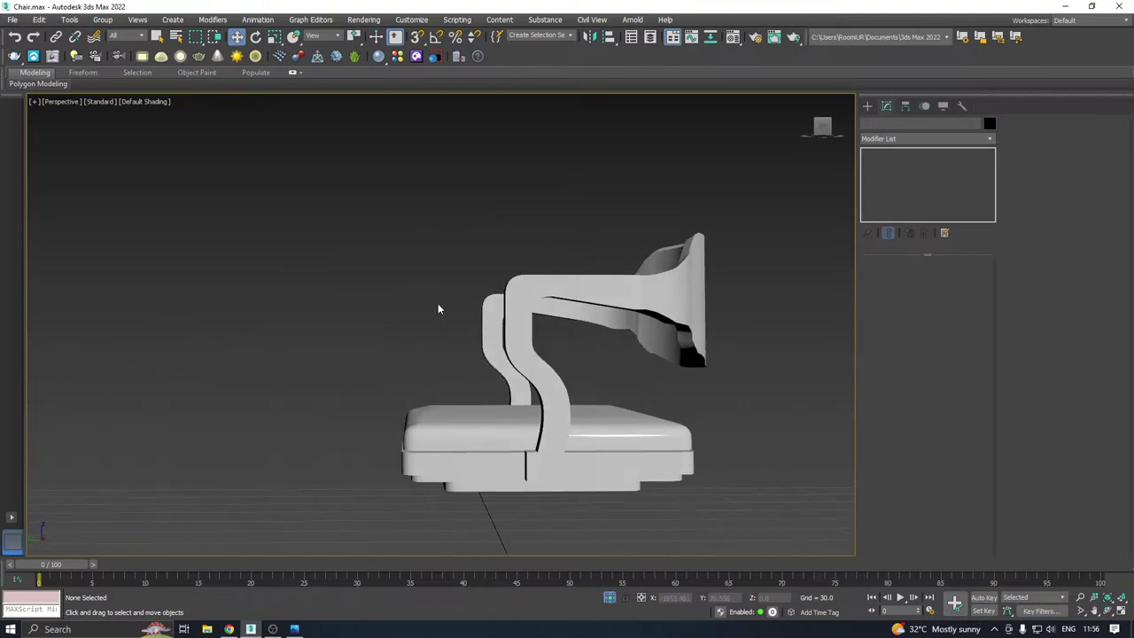
Select the backrest and turn on edged faces in the perspective view
mouse_move(667, 366)
alt+middle_down()
mouse_move(681, 364)
mouse_move(664, 358)
alt+middle_up()
click(585, 300)
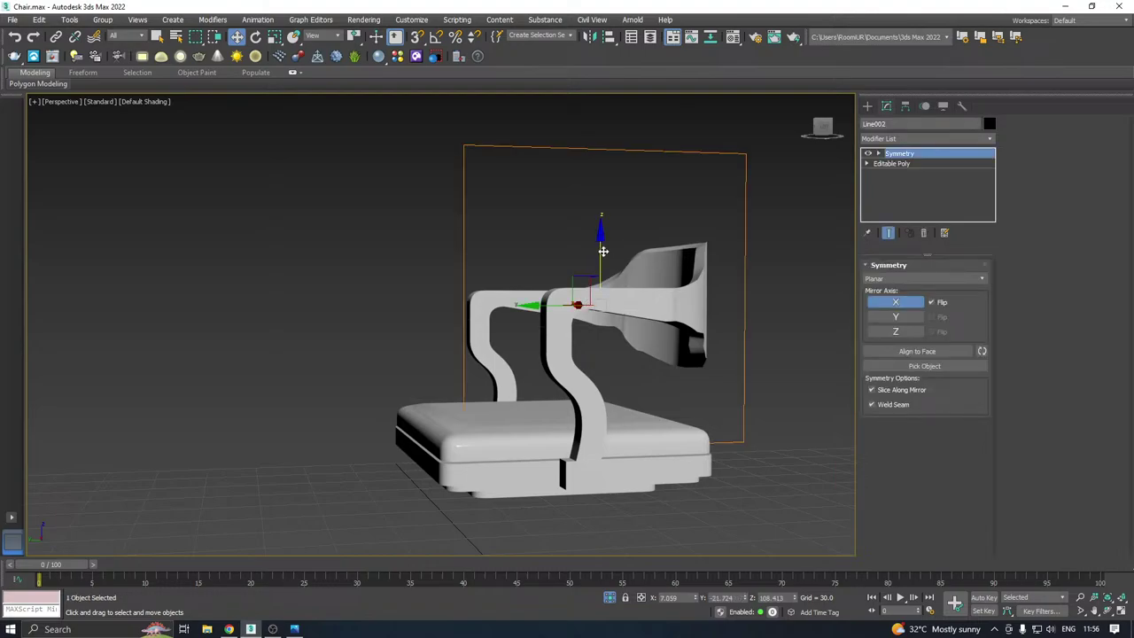
alt+middle_drag(602, 252, 670, 235)
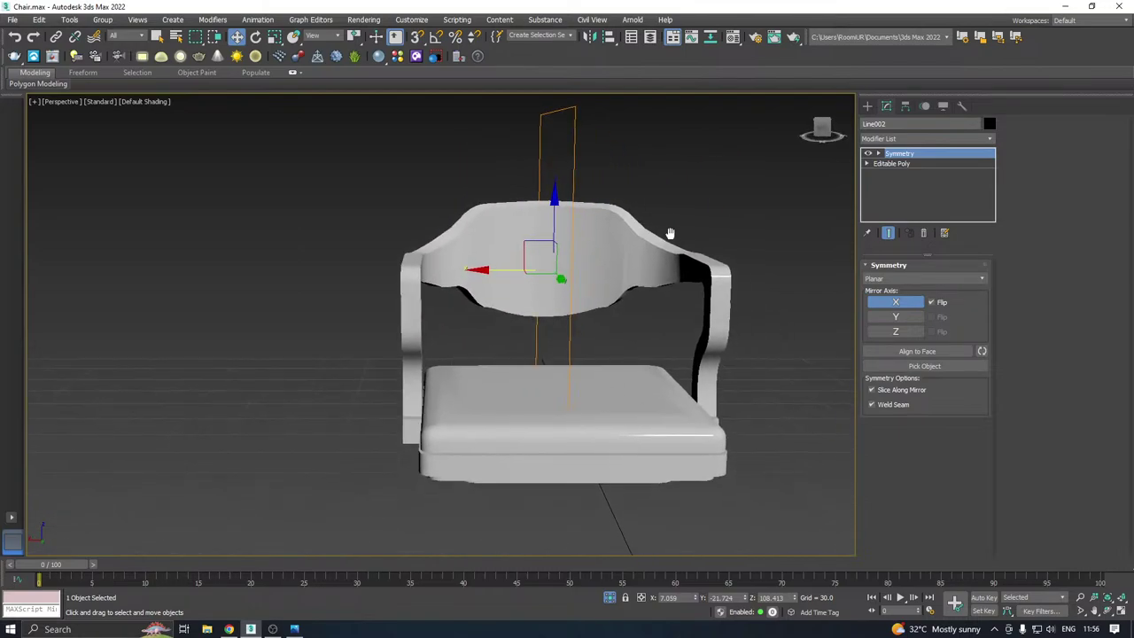
click(140, 103)
click(177, 223)
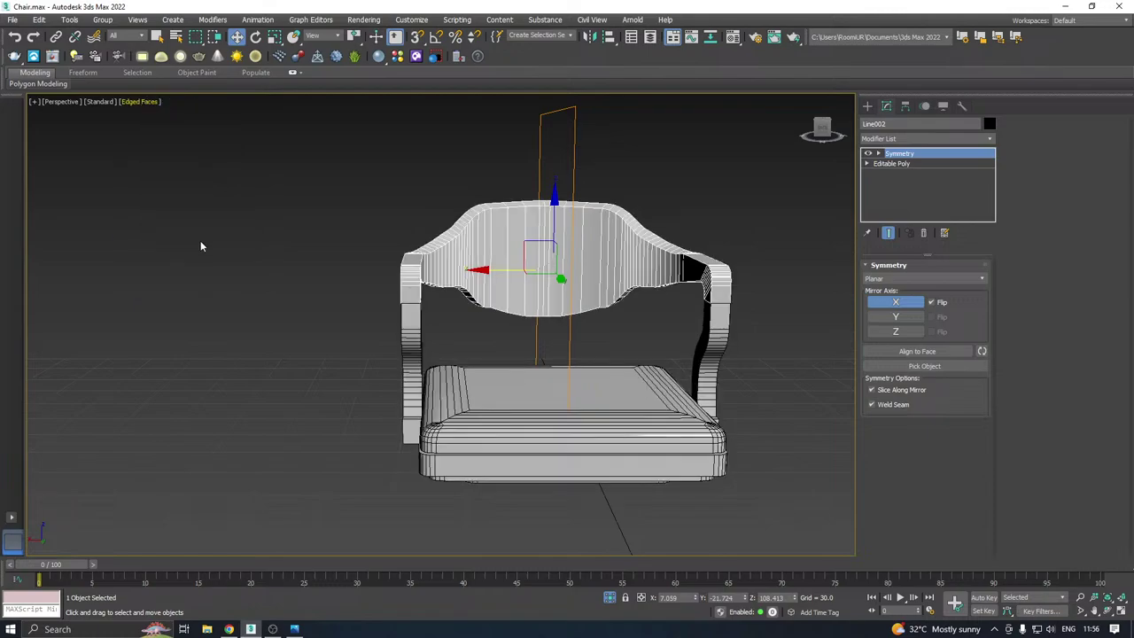
Delete the vertices of the backrest's mirrored half, up to its centre line, in the Editable Poly below Symmetry
scroll(603, 283, up, 3)
click(878, 168)
alt+middle_drag(719, 223, 718, 223)
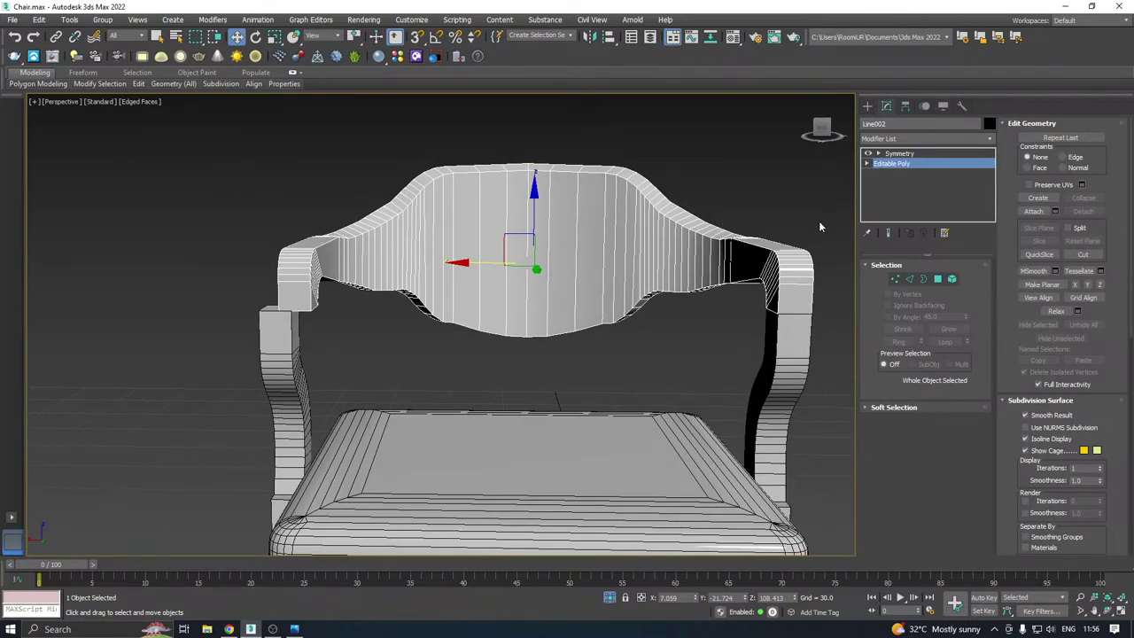
click(895, 279)
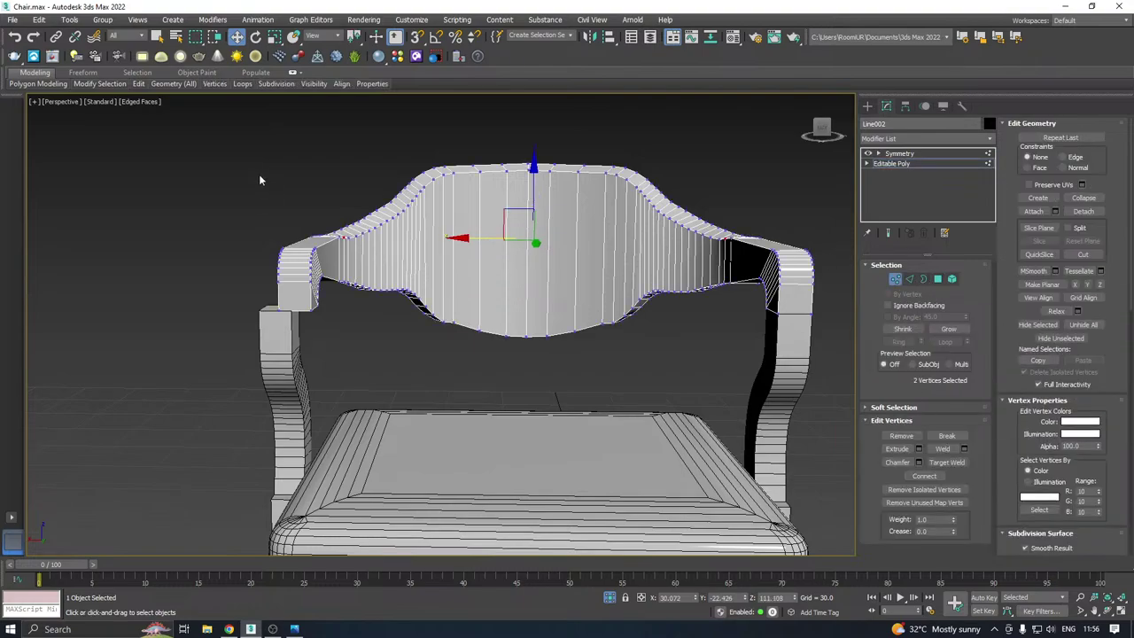
drag(356, 288, 516, 469)
key(Delete)
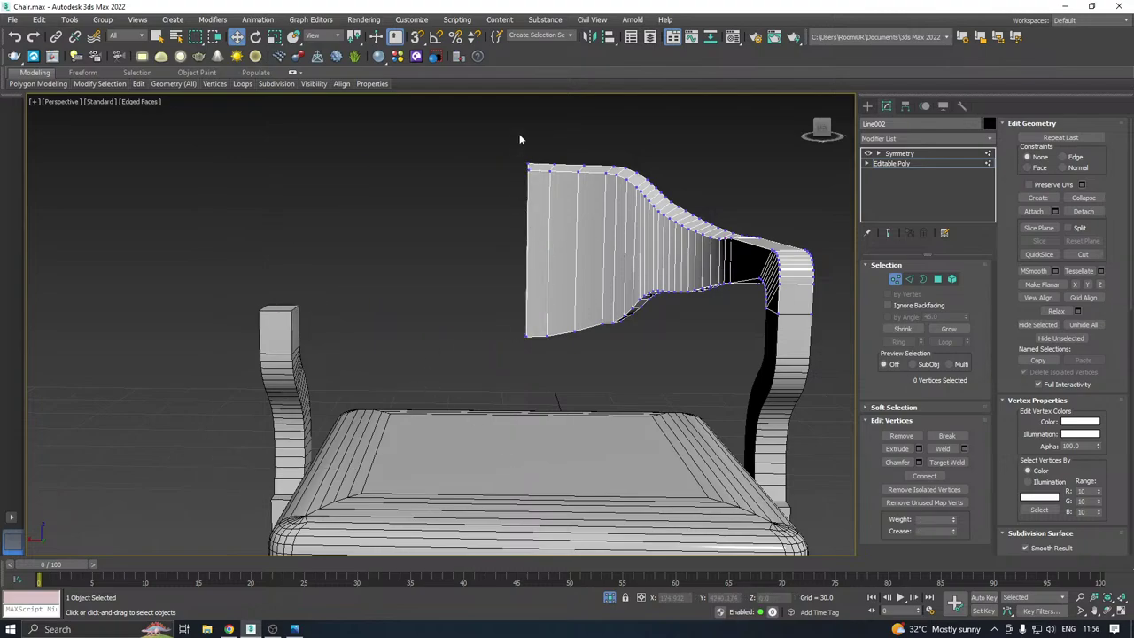
Select the remaining backrest vertices behind the armrest bend and raise them to Z 108.151
drag(710, 389, 743, 452)
alt+middle_drag(743, 452, 589, 217)
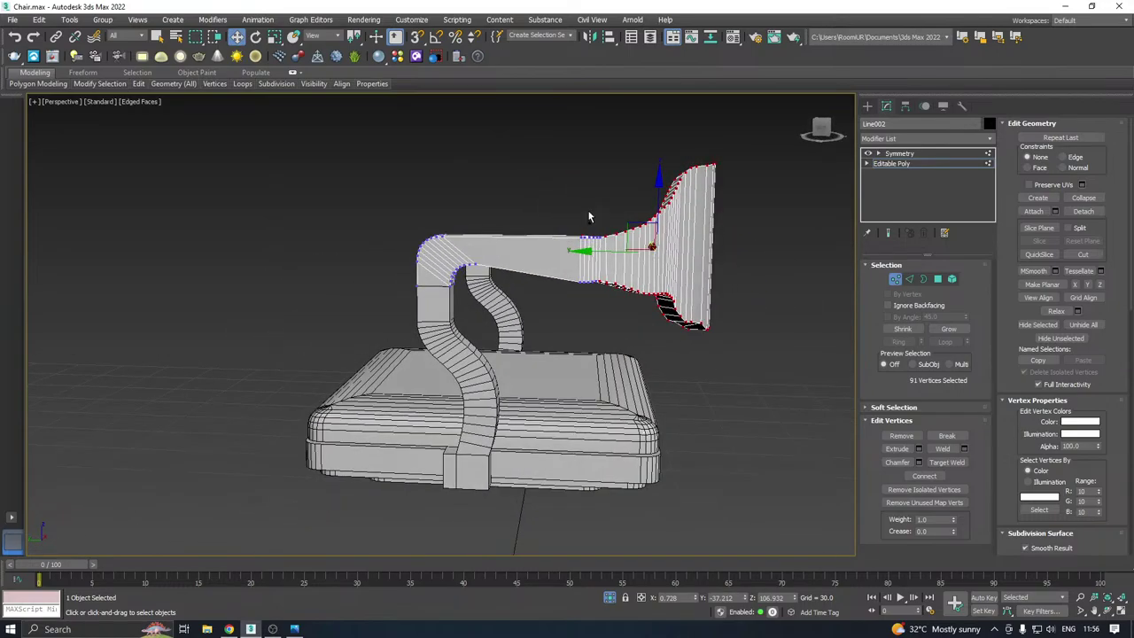
ctrl+drag(652, 363, 652, 363)
alt+middle_drag(652, 363, 621, 265)
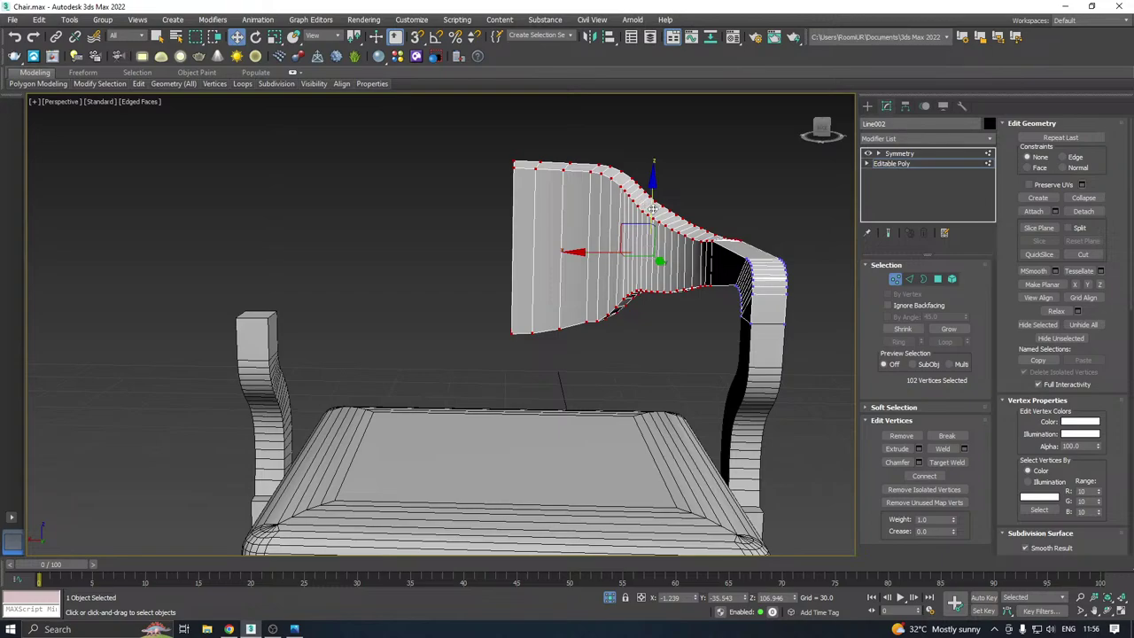
mouse_move(652, 210)
mouse_down()
mouse_move(642, 166)
mouse_move(651, 205)
mouse_up()
mouse_move(651, 204)
alt+middle_down()
mouse_move(614, 206)
mouse_move(670, 202)
mouse_move(493, 189)
mouse_move(666, 201)
alt+middle_up()
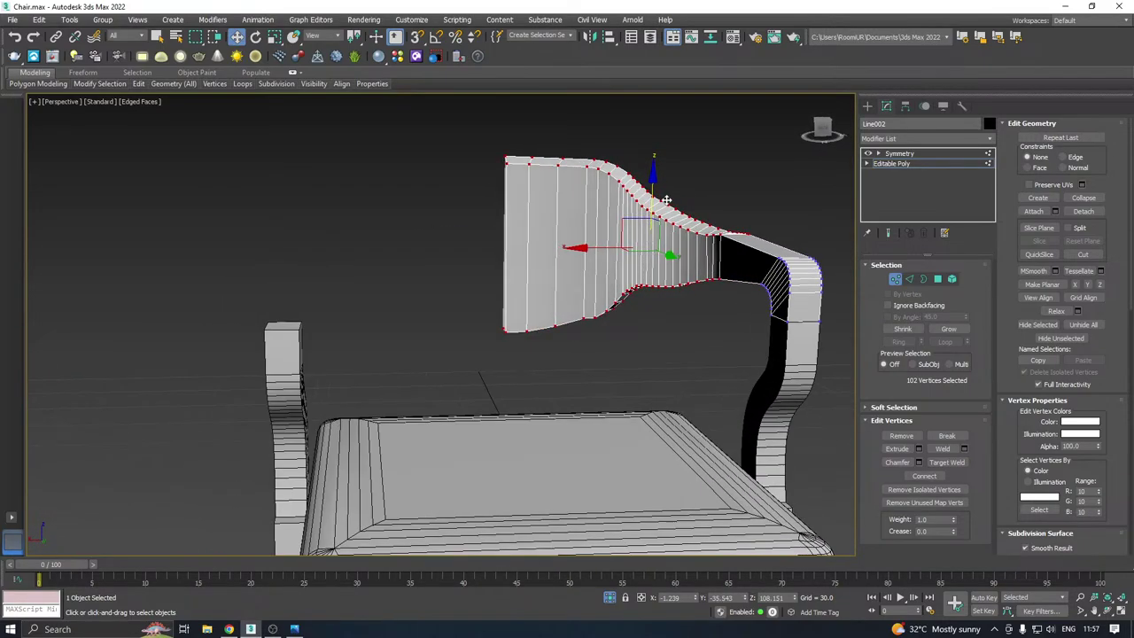
Try raising the selected backrest vertices to Z about 119.6 and check the mirrored shape from the side
drag(657, 191, 654, 142)
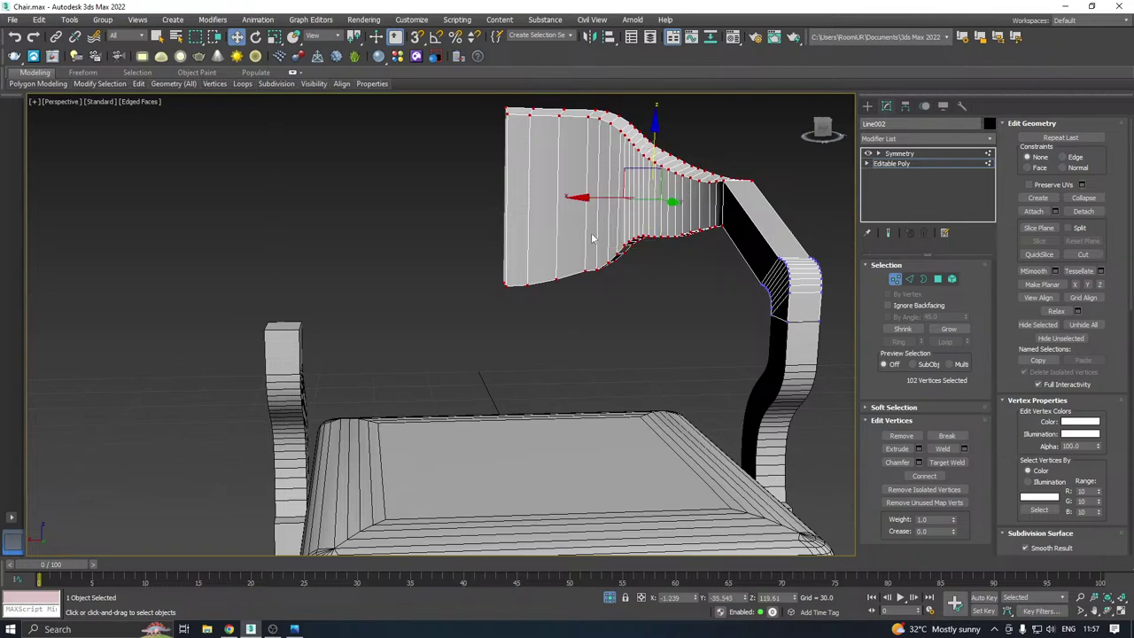
scroll(602, 241, down, 3)
alt+middle_drag(617, 246, 639, 272)
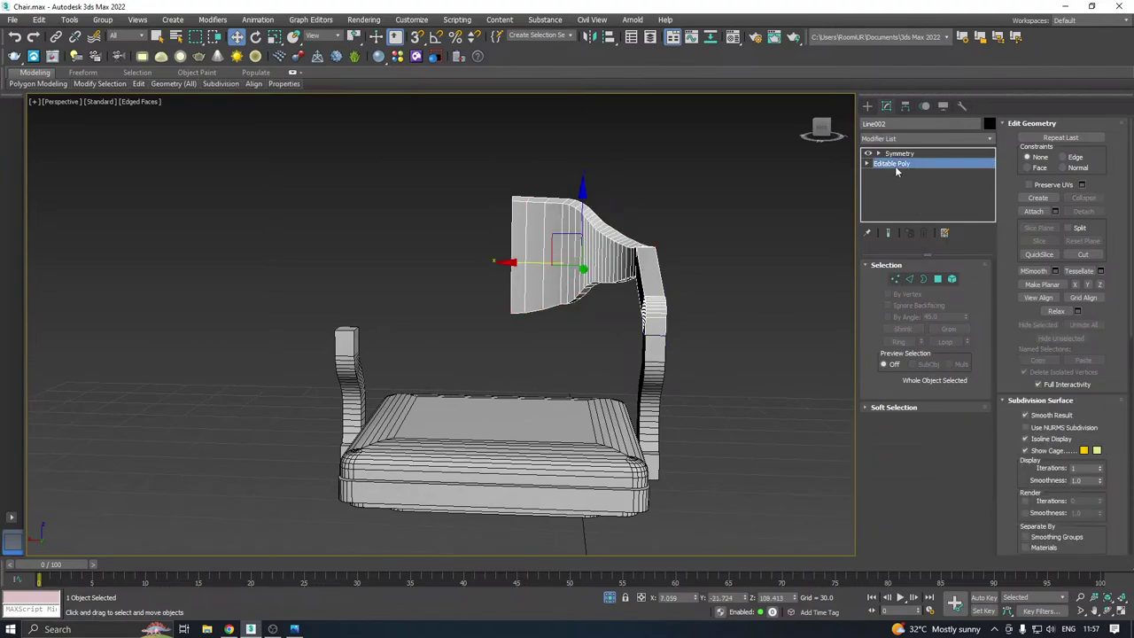
click(724, 237)
alt+middle_drag(716, 238, 435, 328)
alt+middle_drag(555, 288, 474, 301)
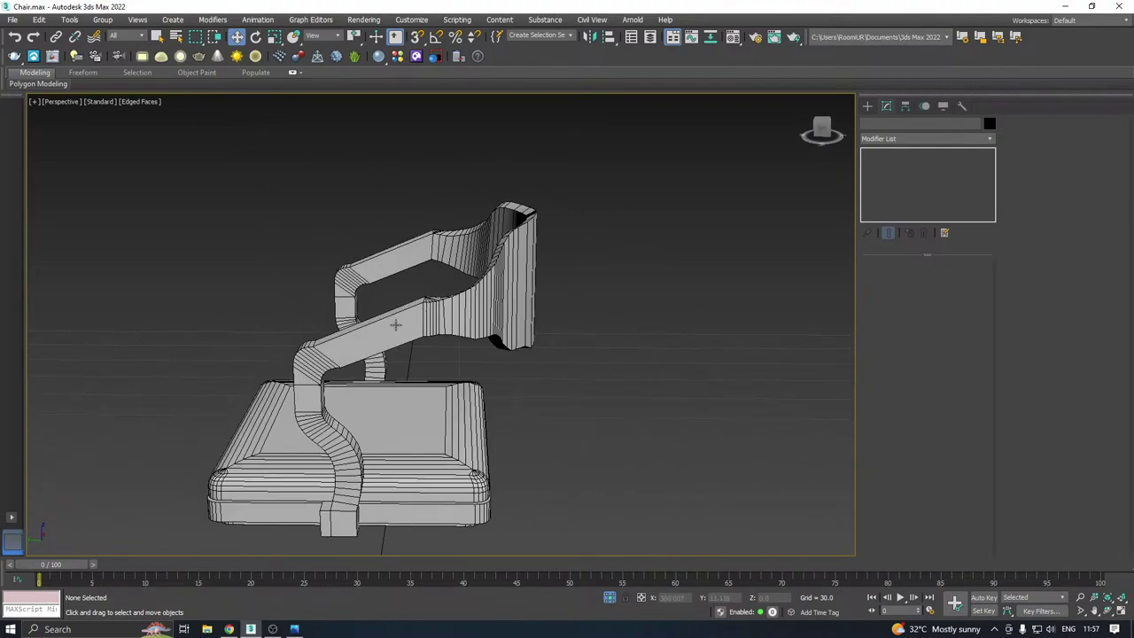
Remove the vertices at the armrest junction from the backrest's vertex selection and raise the rest to Z 117.495
click(434, 304)
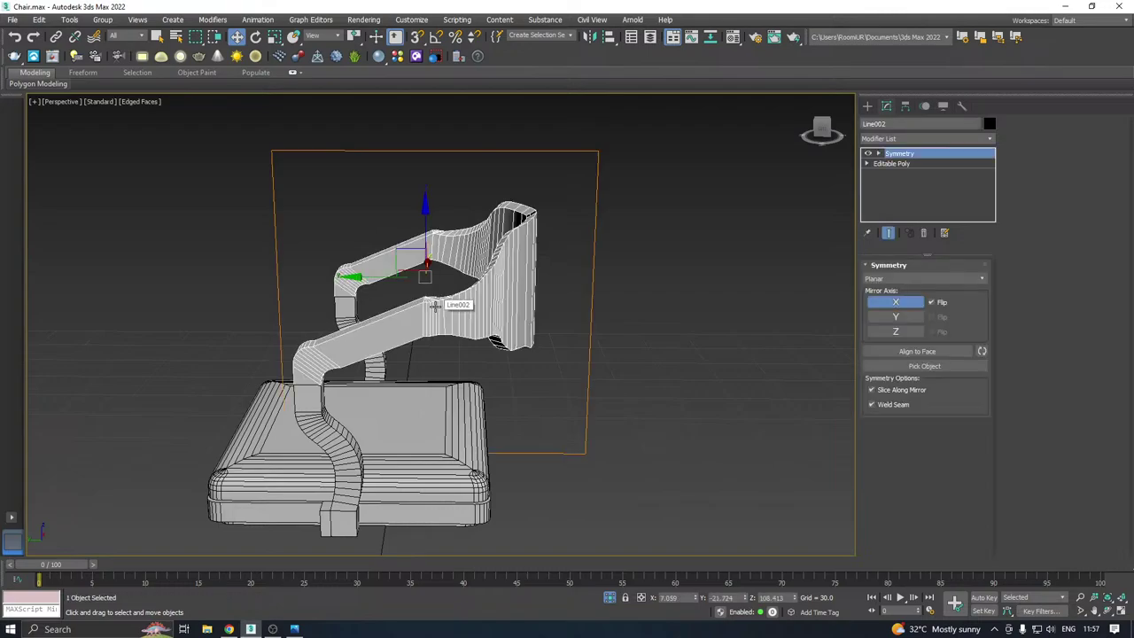
alt+middle_drag(436, 304, 564, 306)
click(895, 164)
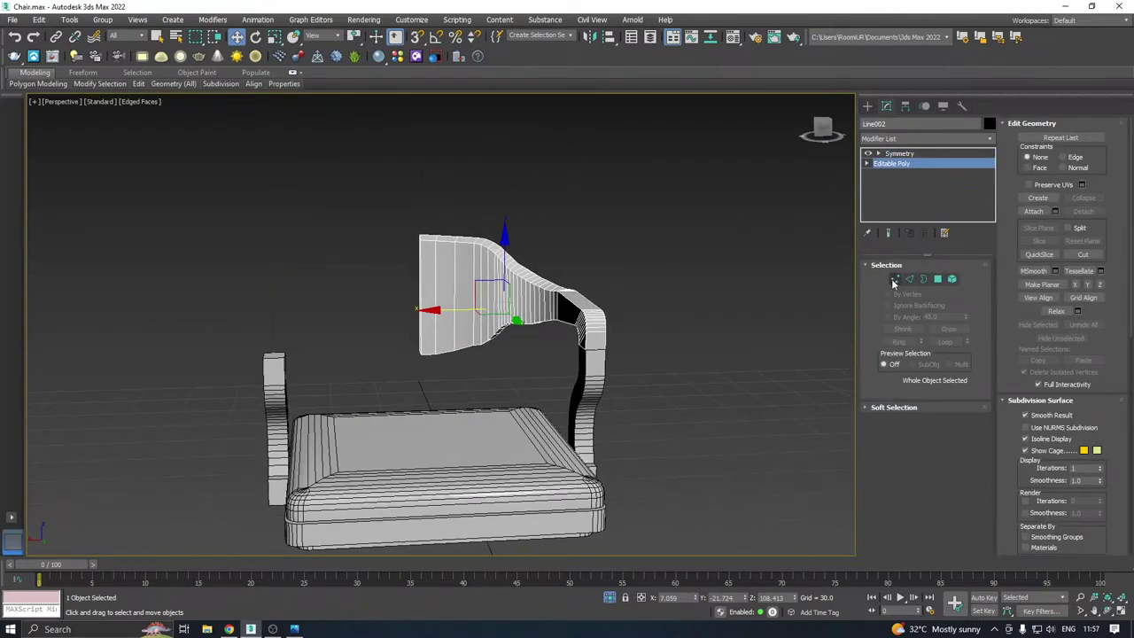
click(894, 280)
alt+middle_drag(641, 300, 581, 313)
scroll(553, 314, up, 4)
scroll(588, 273, up, 3)
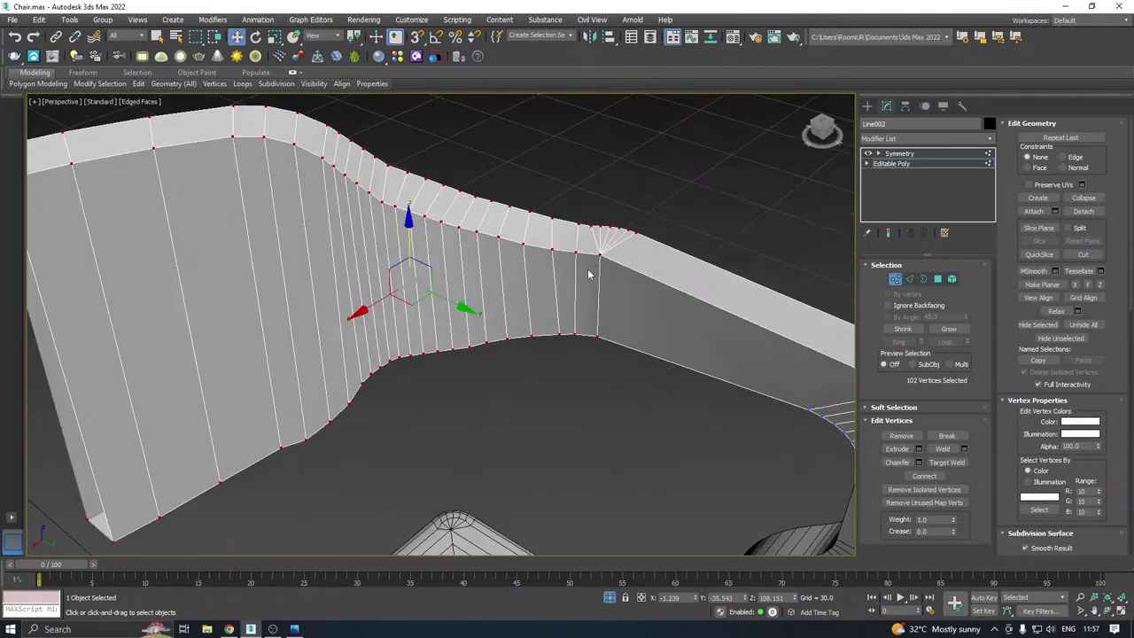
alt+drag(592, 398, 591, 400)
alt+middle_drag(691, 349, 548, 293)
scroll(578, 307, down, 3)
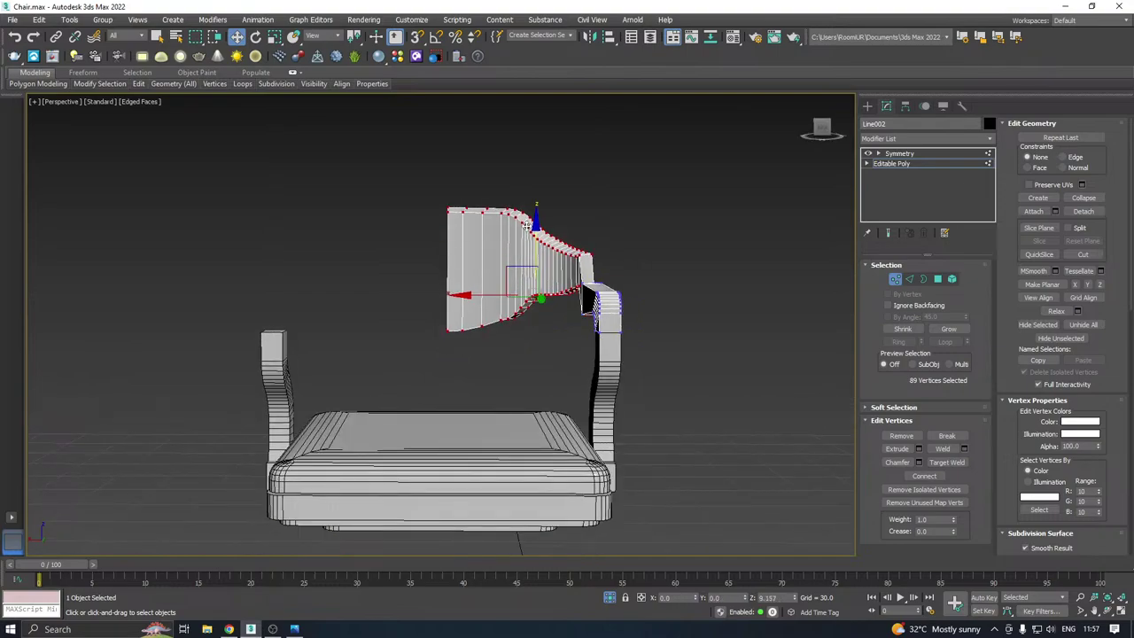
Shift the selected backrest vertices inward to X 6.832 and backward to Y -40.86
alt+middle_drag(536, 254, 587, 267)
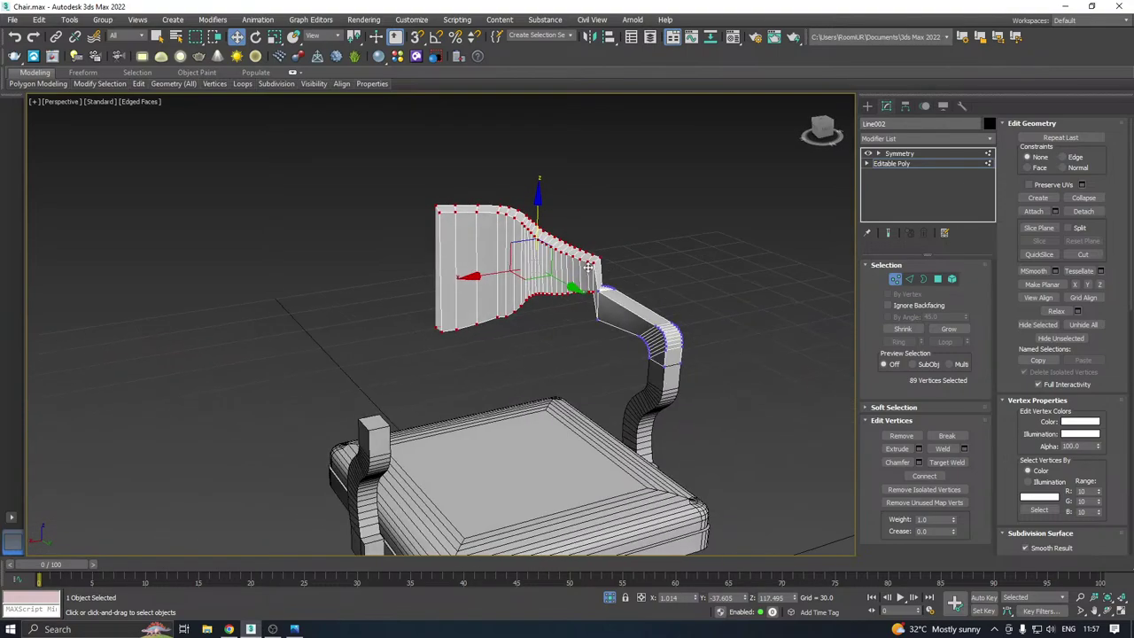
drag(473, 278, 450, 278)
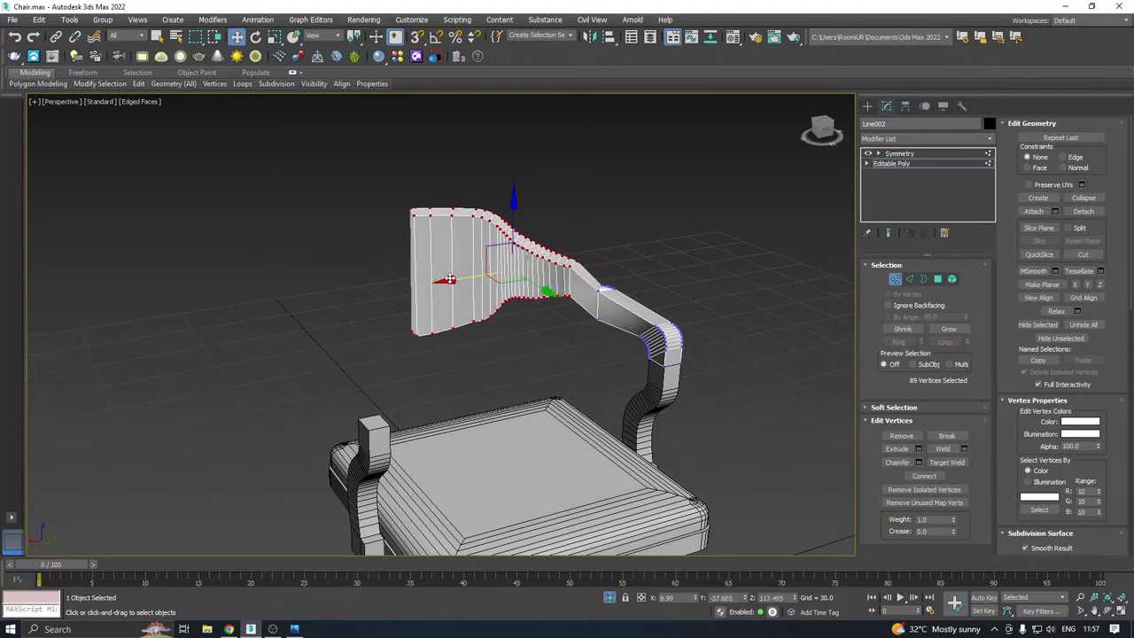
alt+middle_drag(484, 285, 391, 303)
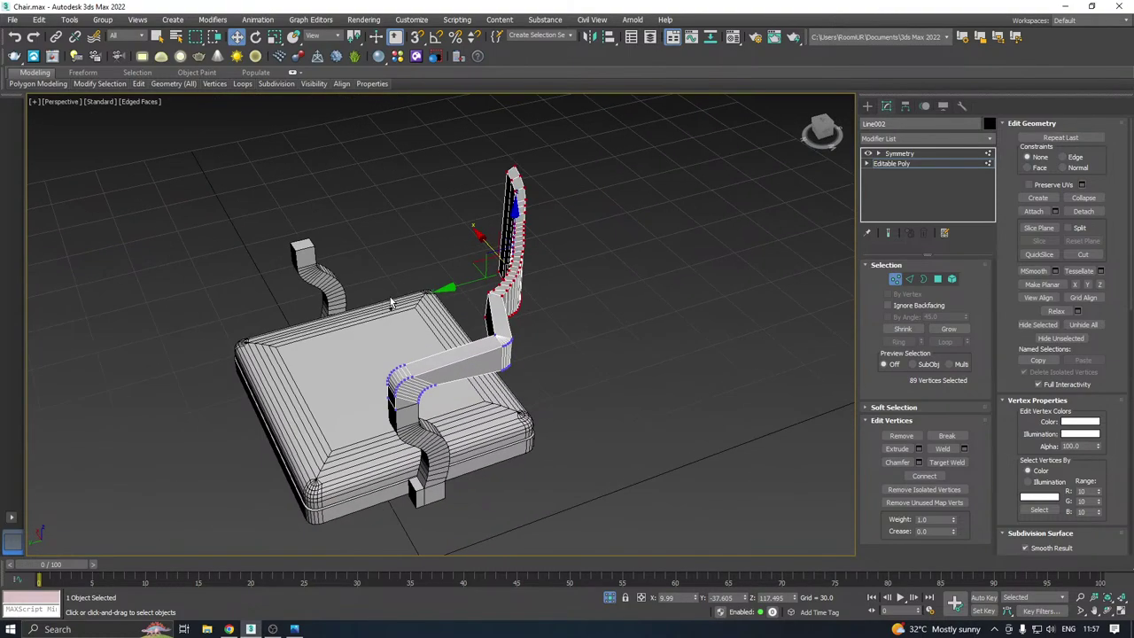
drag(482, 243, 475, 290)
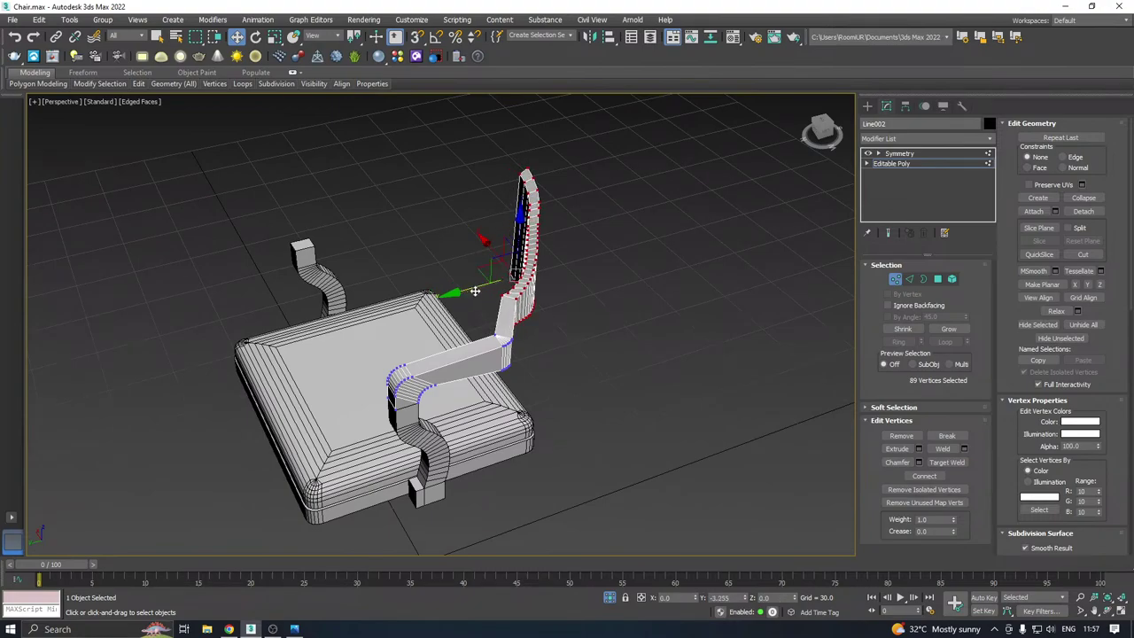
alt+middle_drag(475, 290, 550, 255)
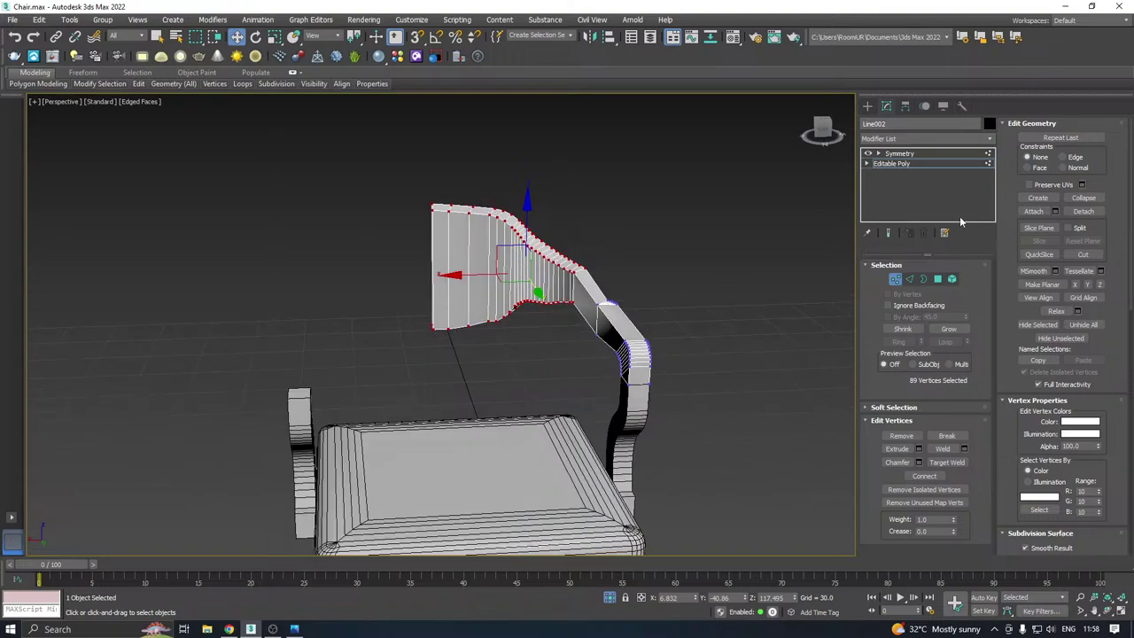
Preview the Symmetry end result and undo the last vertex moves on the backrest
click(890, 233)
alt+middle_drag(700, 265, 673, 296)
key(ctrl+z)
key(ctrl+z)
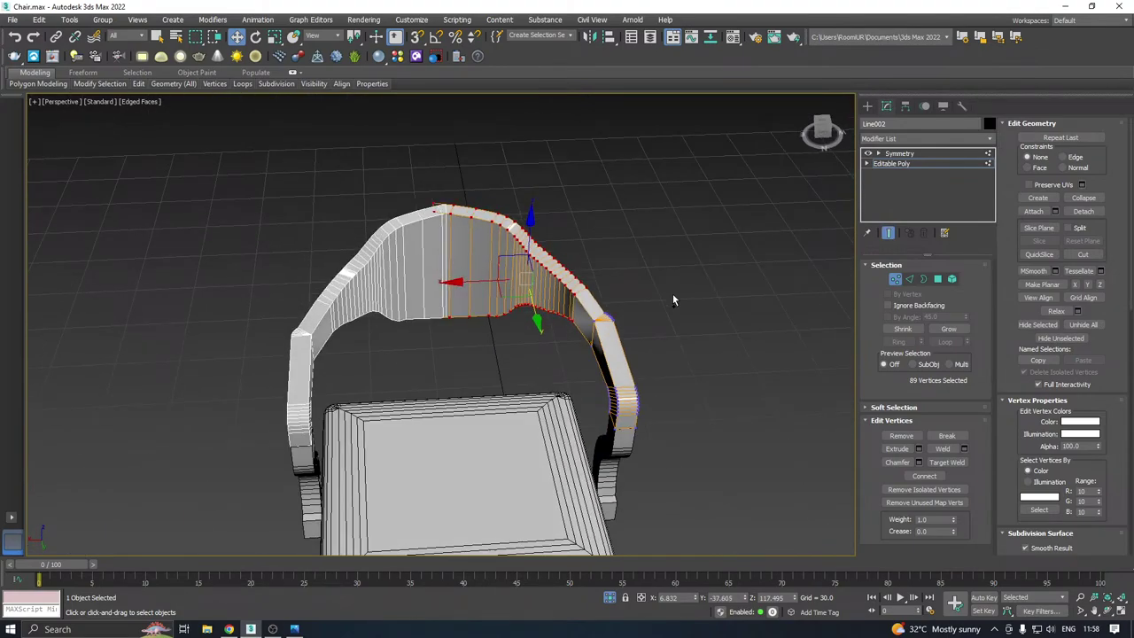
alt+middle_drag(587, 314, 593, 266)
key(ctrl+z)
With the Symmetry result hidden, select the vertices along the backrest's lower edge and try raising them to Z 97.99
click(891, 164)
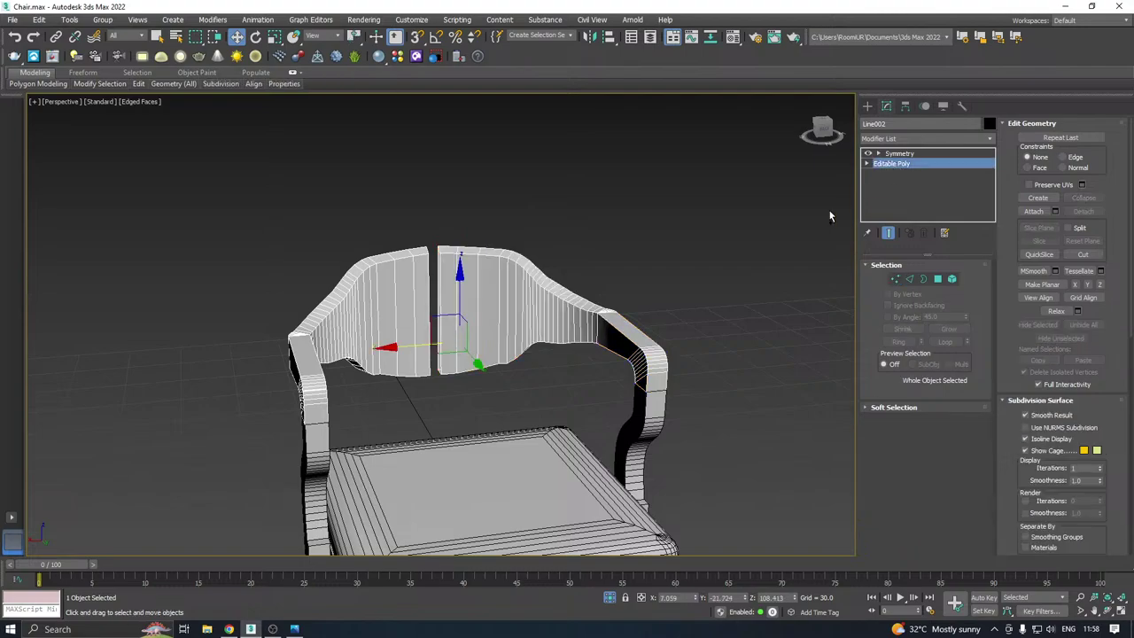
alt+middle_drag(828, 209, 643, 269)
click(896, 279)
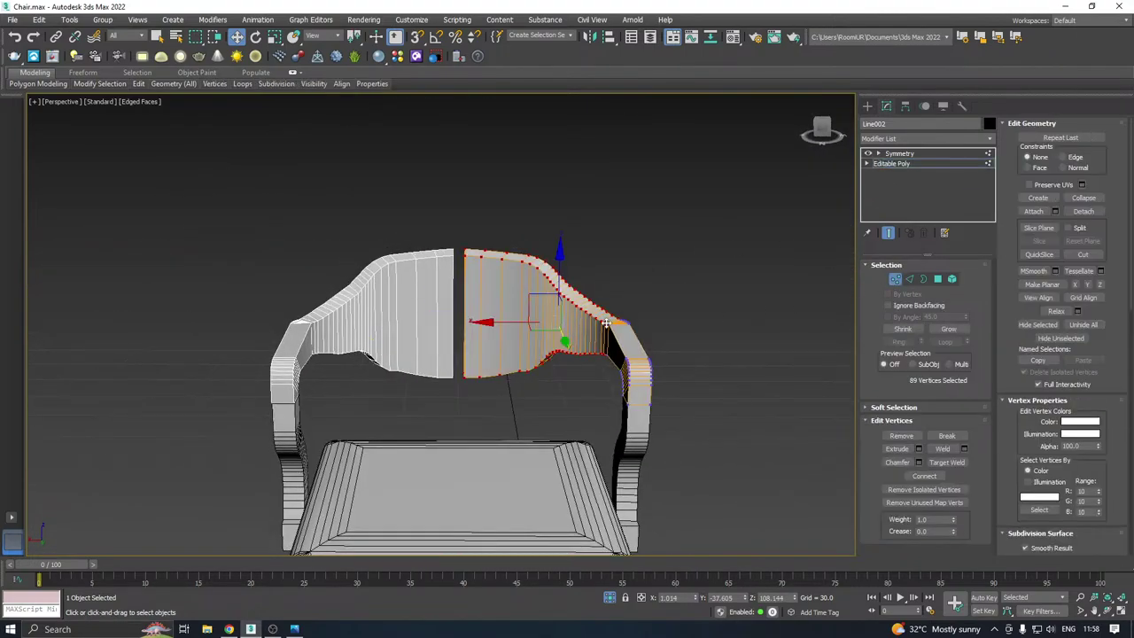
alt+middle_drag(695, 293, 677, 302)
click(887, 233)
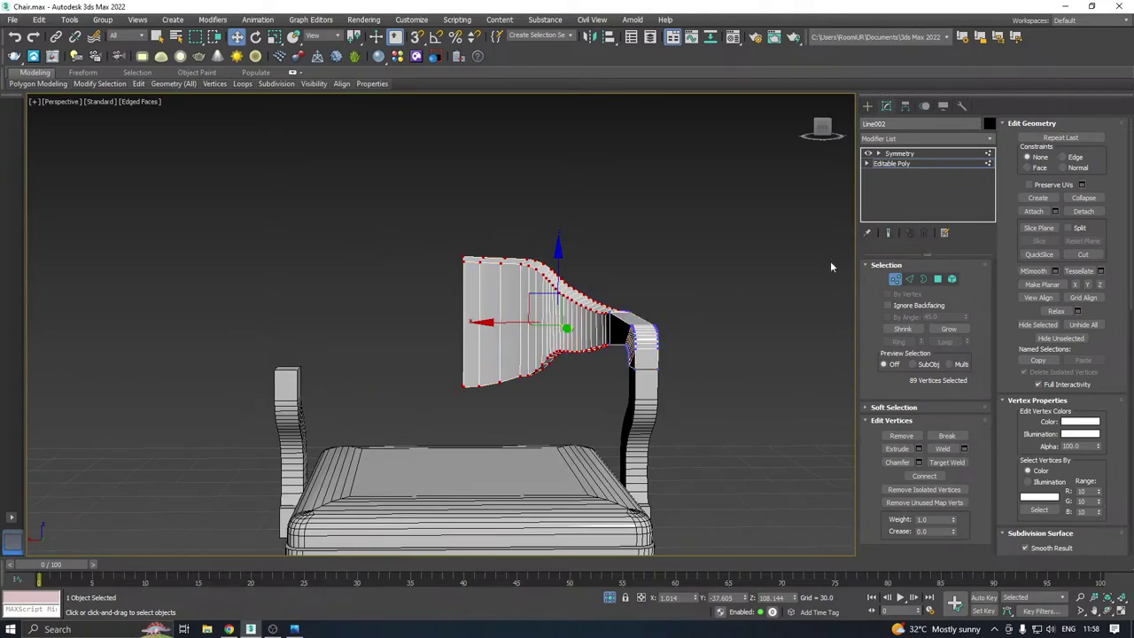
scroll(537, 372, up, 3)
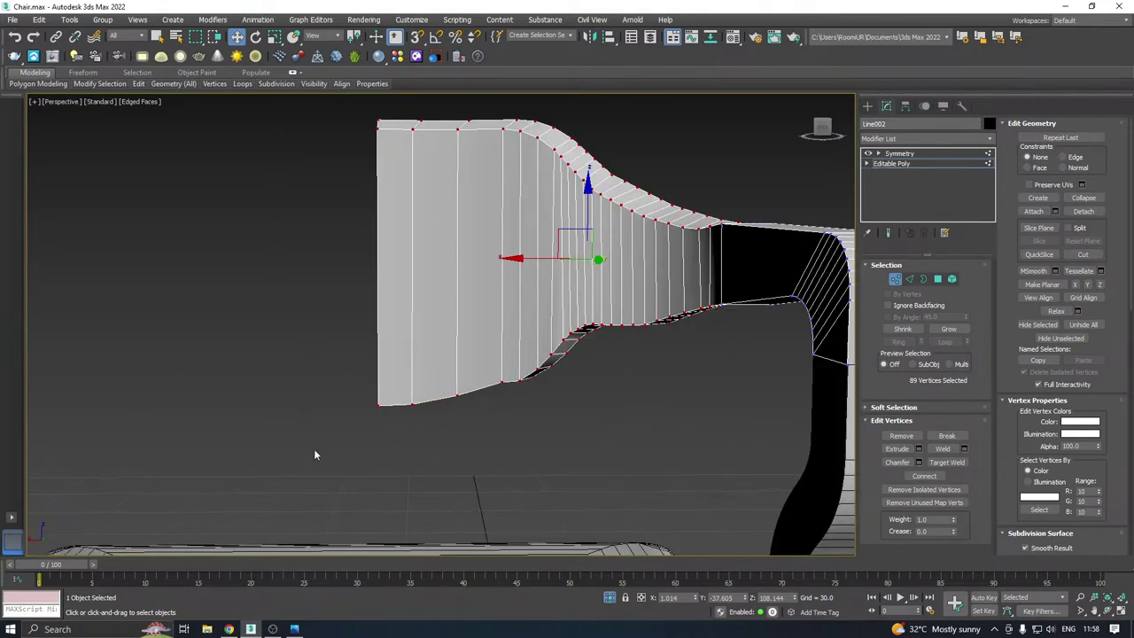
drag(725, 294, 754, 273)
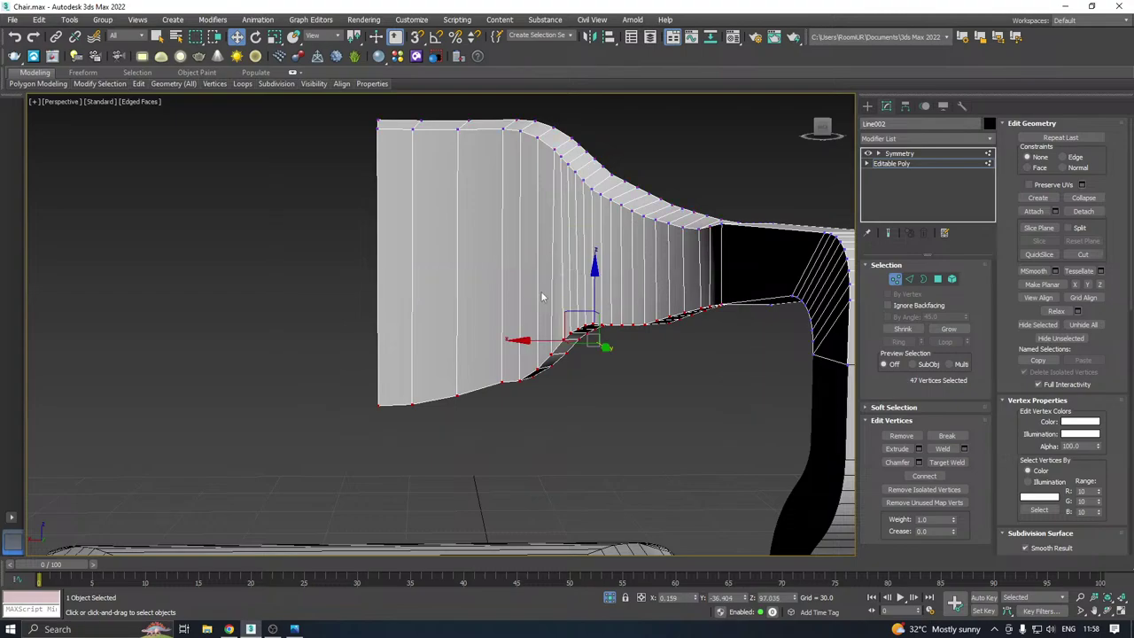
click(599, 306)
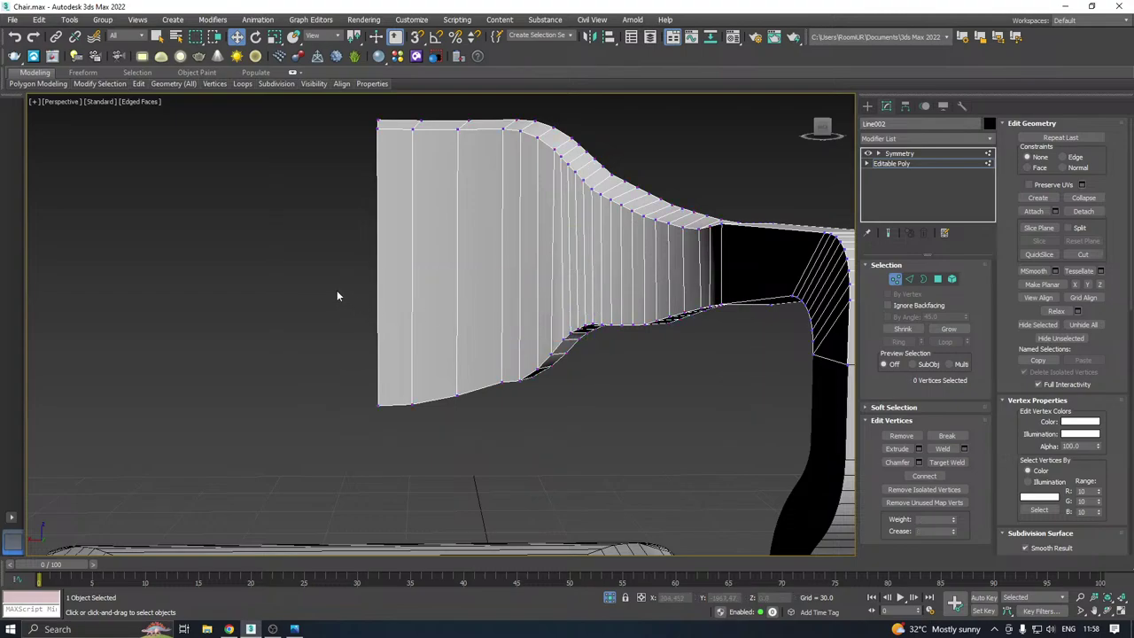
drag(763, 467, 720, 470)
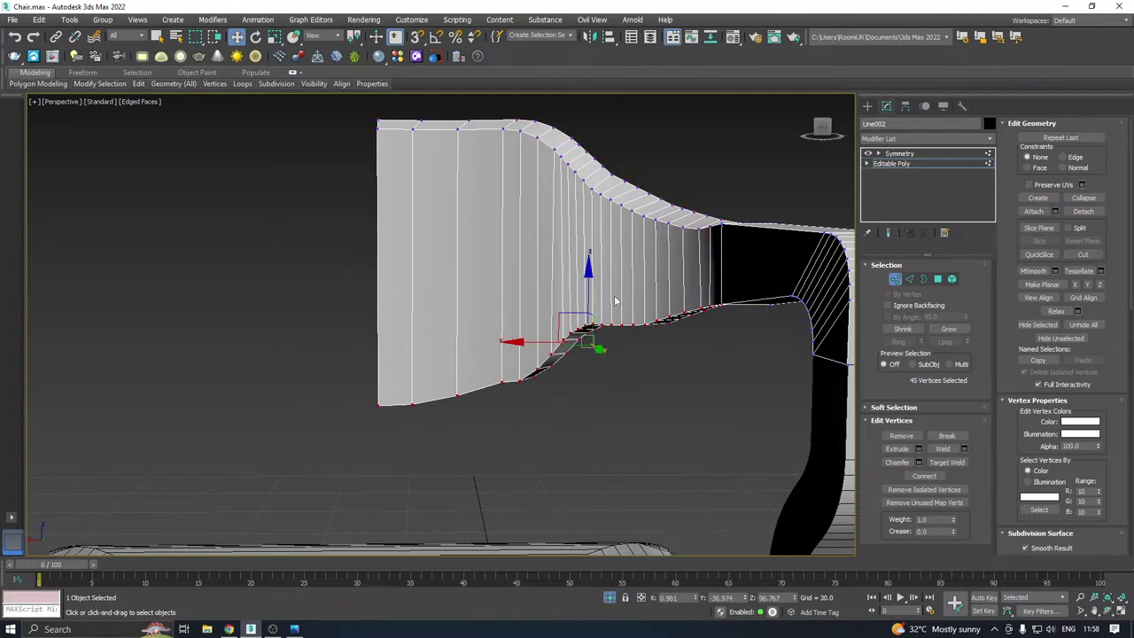
mouse_move(596, 306)
mouse_down()
mouse_move(580, 283)
mouse_move(577, 293)
mouse_up()
scroll(447, 348, down, 3)
alt+middle_drag(446, 348, 532, 346)
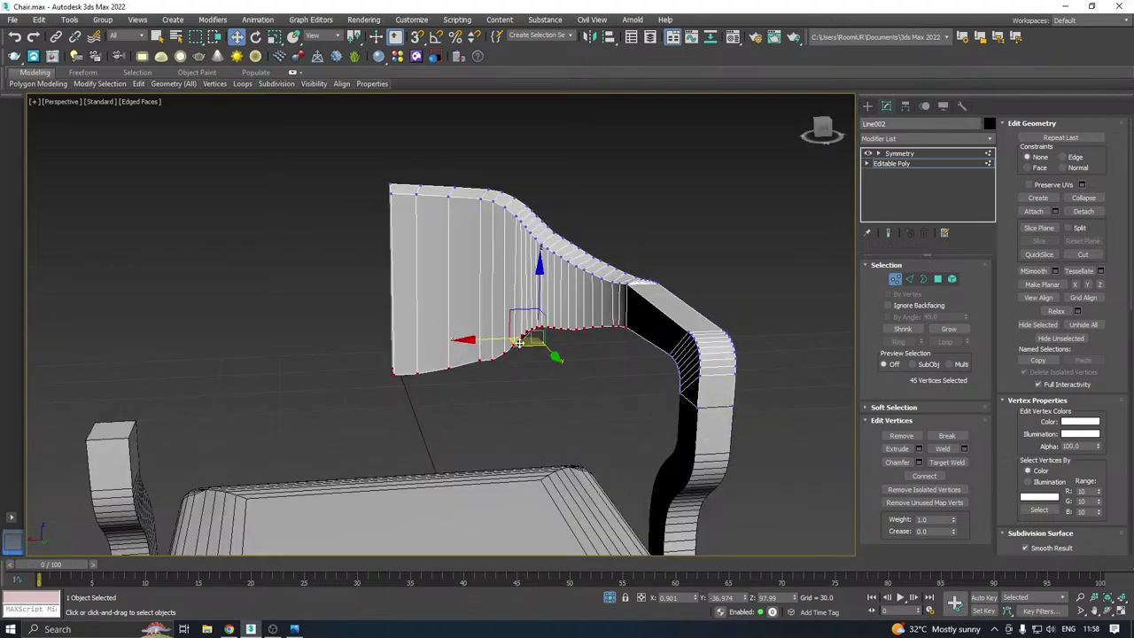
scroll(591, 323, down, 2)
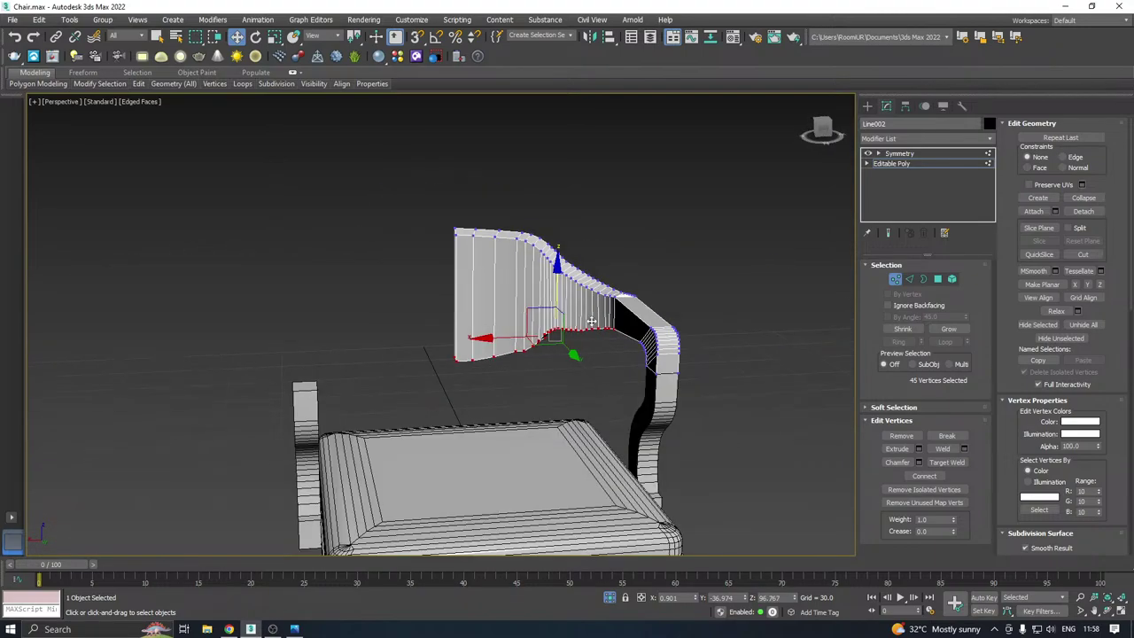
Leave vertex editing on the backrest and deselect it with the mirrored result shown
click(909, 165)
alt+middle_drag(670, 262, 702, 264)
click(701, 264)
scroll(566, 334, down, 3)
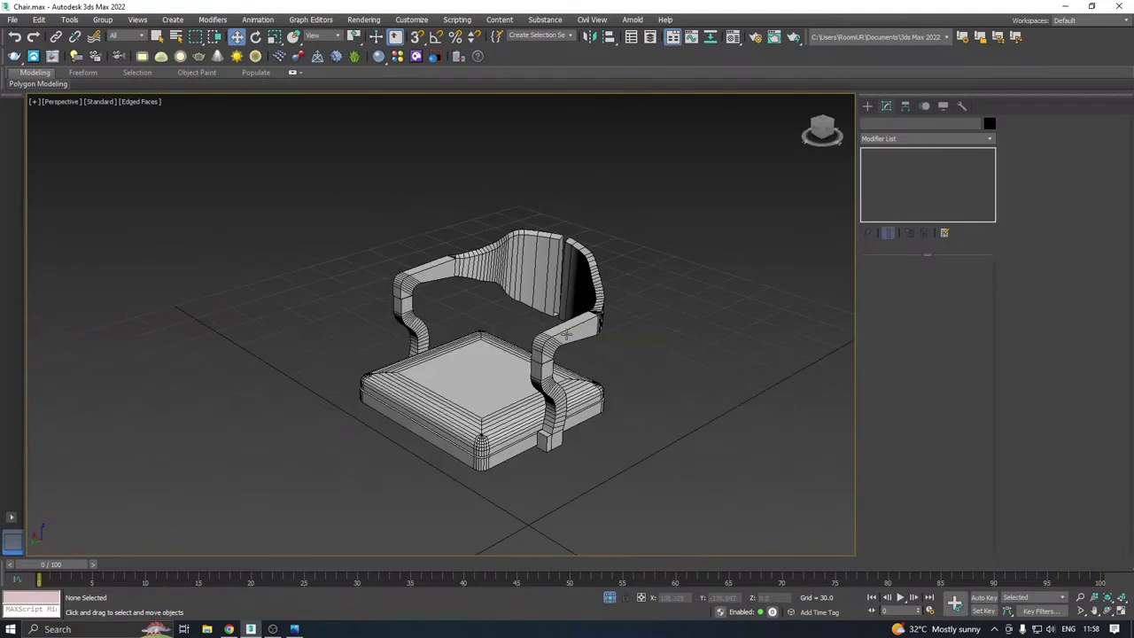
Select the backrest and examine its mirrored shape and fit on the arms from several angles
click(565, 334)
alt+middle_drag(565, 333, 418, 360)
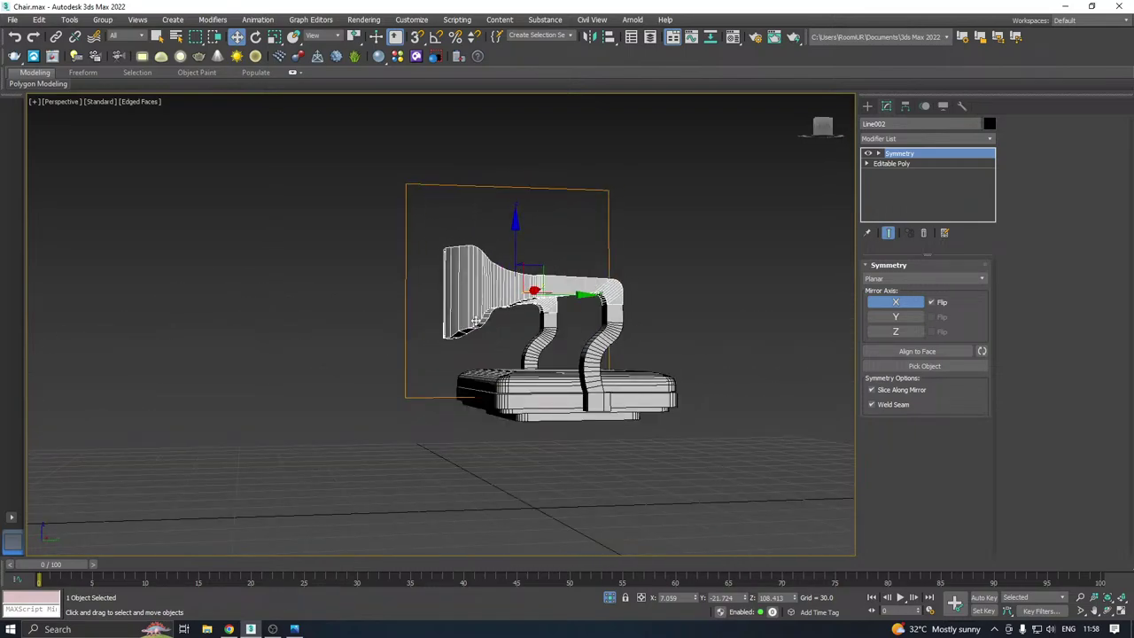
alt+middle_drag(572, 331, 418, 355)
alt+middle_drag(493, 361, 547, 347)
click(454, 338)
click(452, 334)
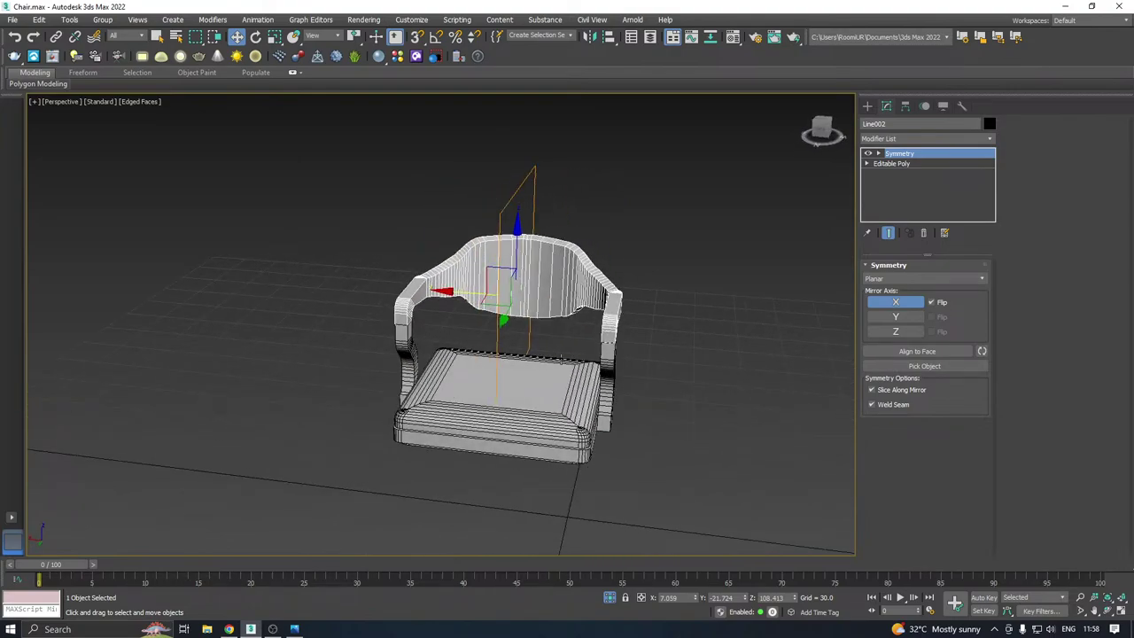
alt+middle_drag(561, 358, 835, 388)
key(alt+Tab)
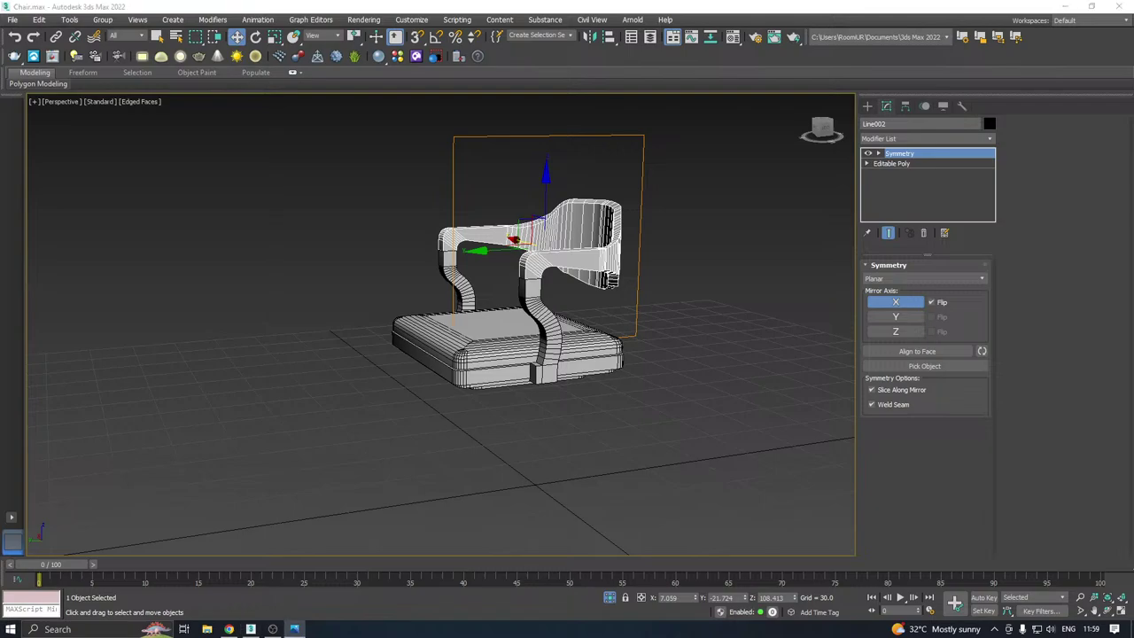
Select the curved arm support and open the edges of its Editable Poly below the Symmetry modifier for editing
alt+middle_drag(529, 365, 523, 367)
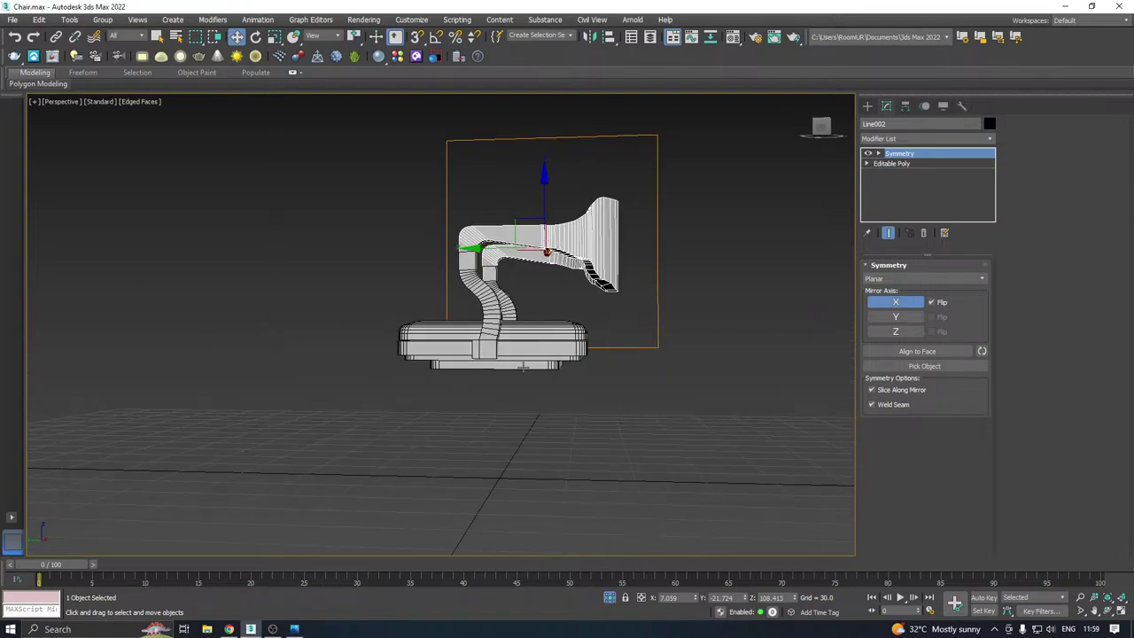
click(537, 368)
alt+middle_drag(610, 353, 573, 355)
scroll(526, 324, up, 3)
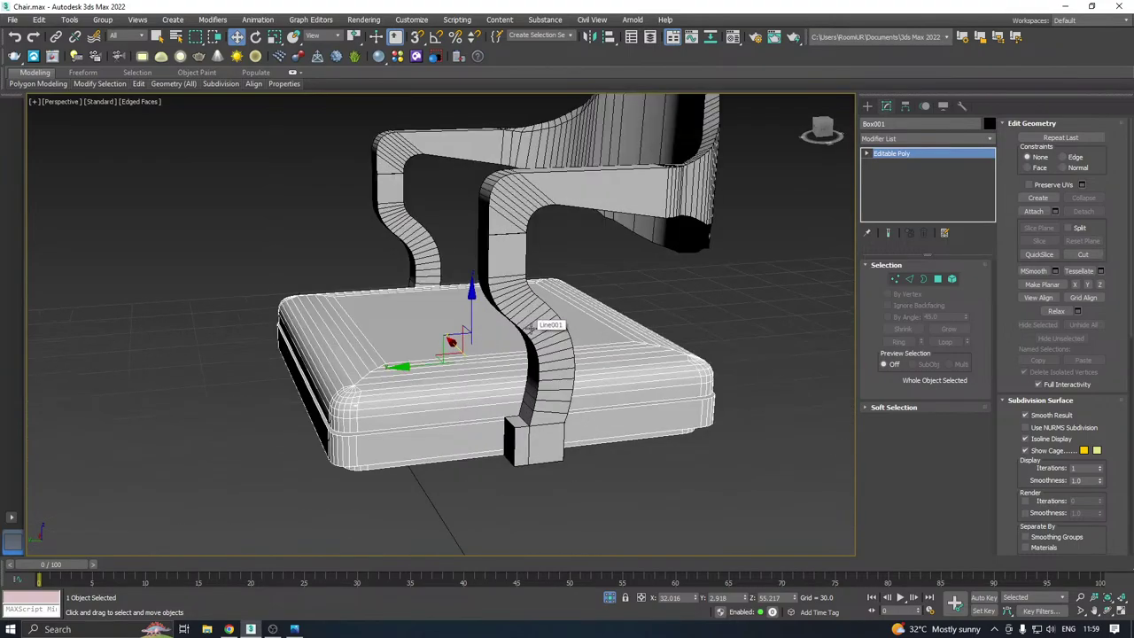
click(545, 330)
alt+middle_drag(530, 337, 560, 321)
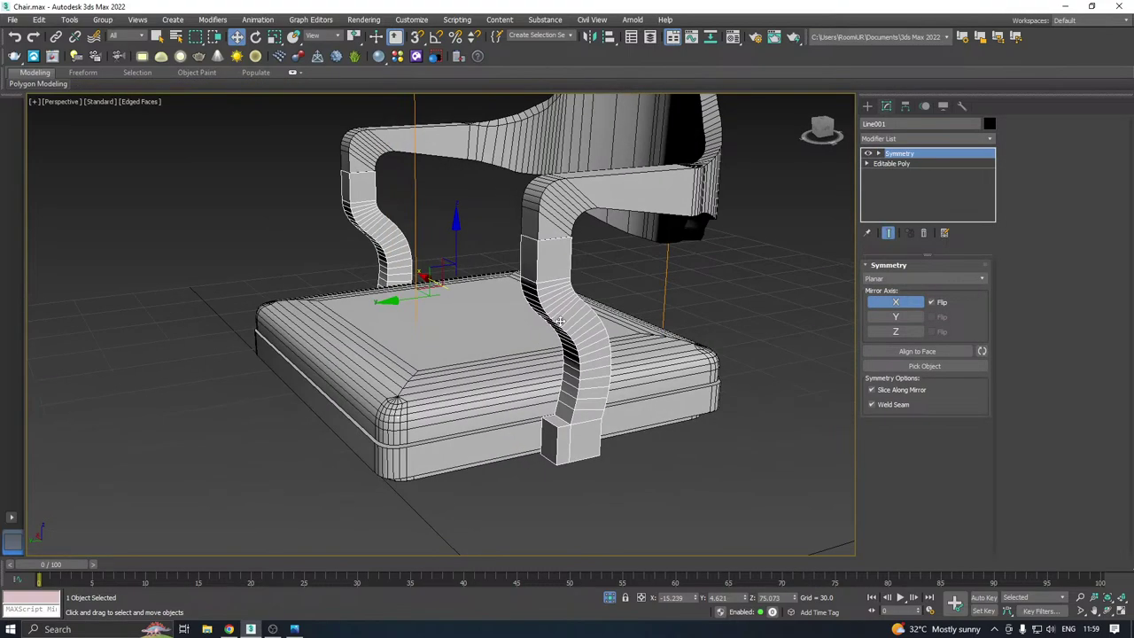
right_click(902, 163)
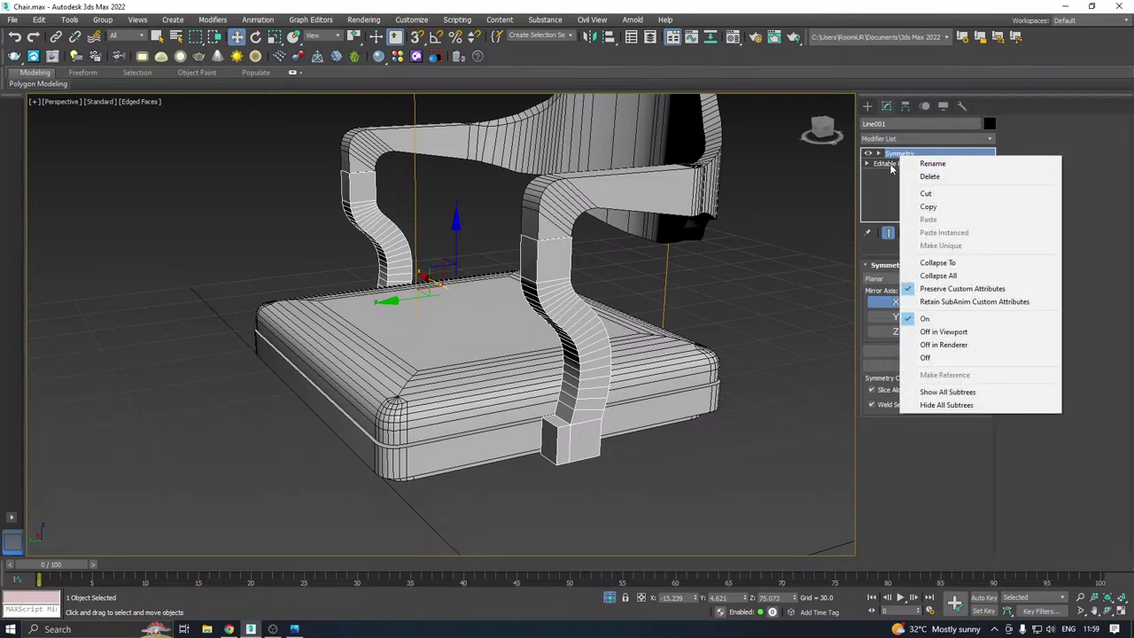
click(891, 166)
click(909, 279)
scroll(660, 404, up, 5)
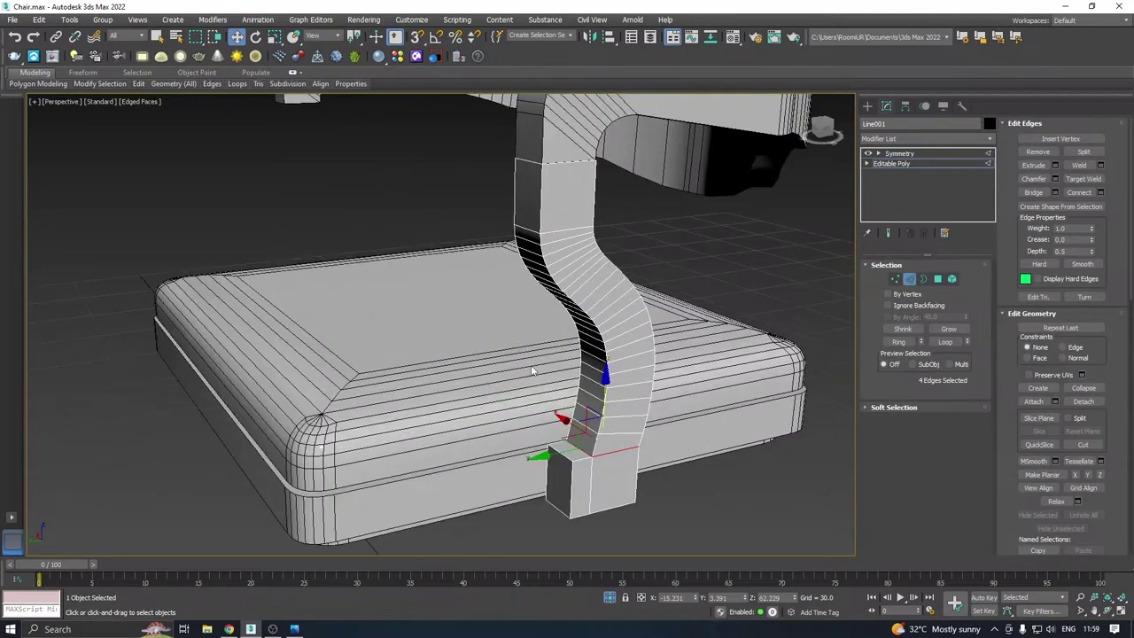
Select the long corner edges along the curved arm support and try chamfering them by 1.478
double_click(648, 408)
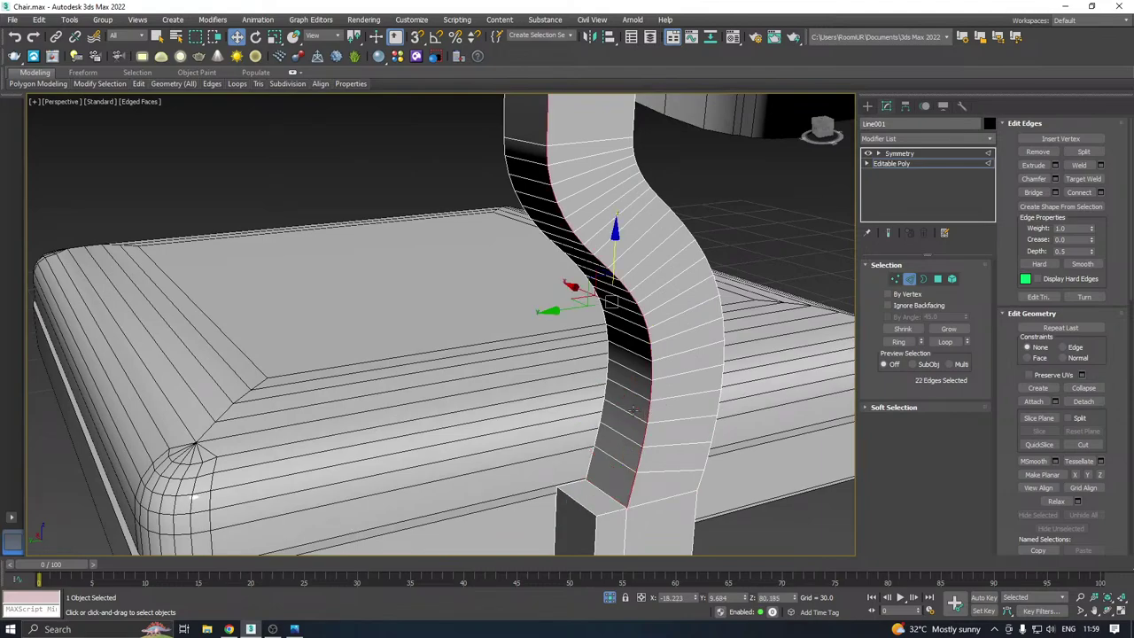
click(906, 343)
scroll(597, 357, down, 3)
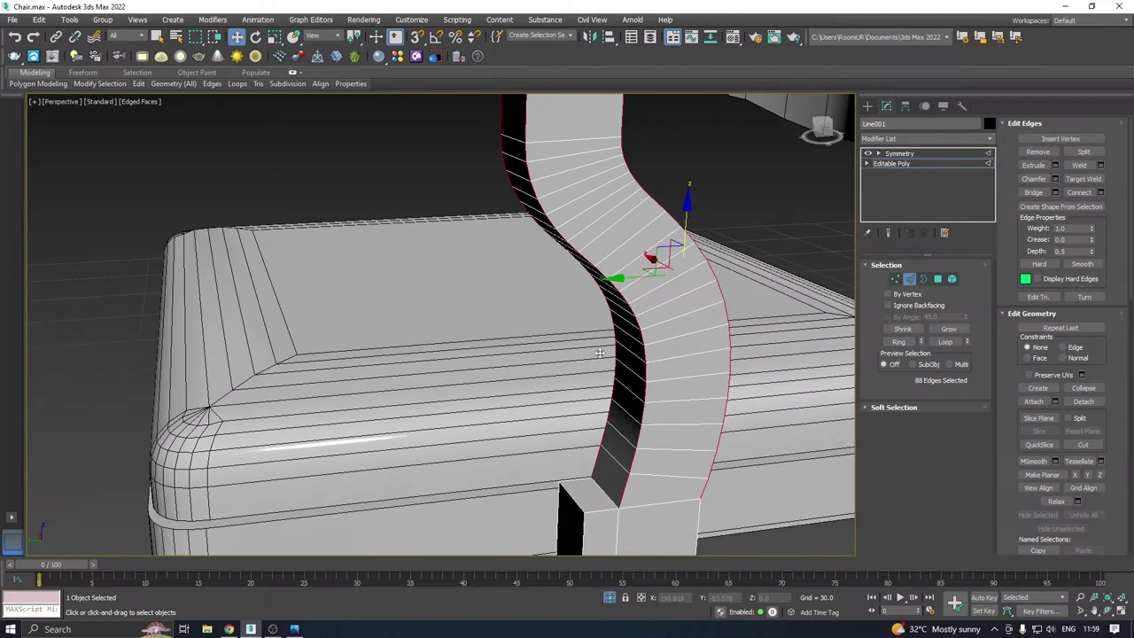
alt+middle_drag(601, 365, 602, 376)
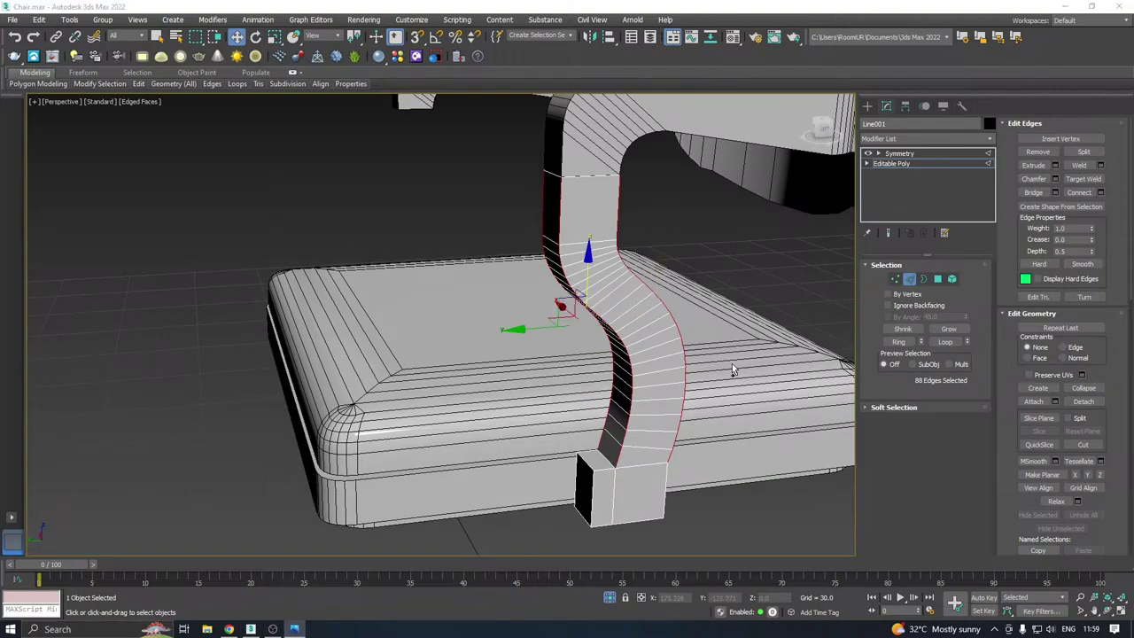
alt+middle_drag(735, 372, 780, 348)
click(1055, 178)
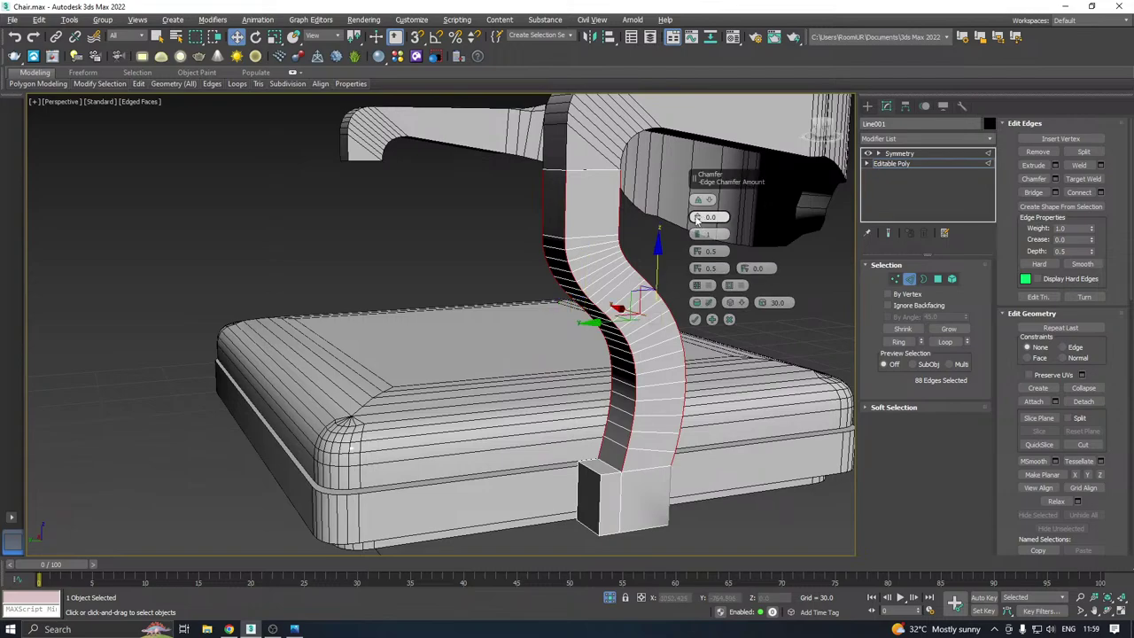
drag(697, 217, 687, 142)
alt+middle_drag(545, 263, 496, 262)
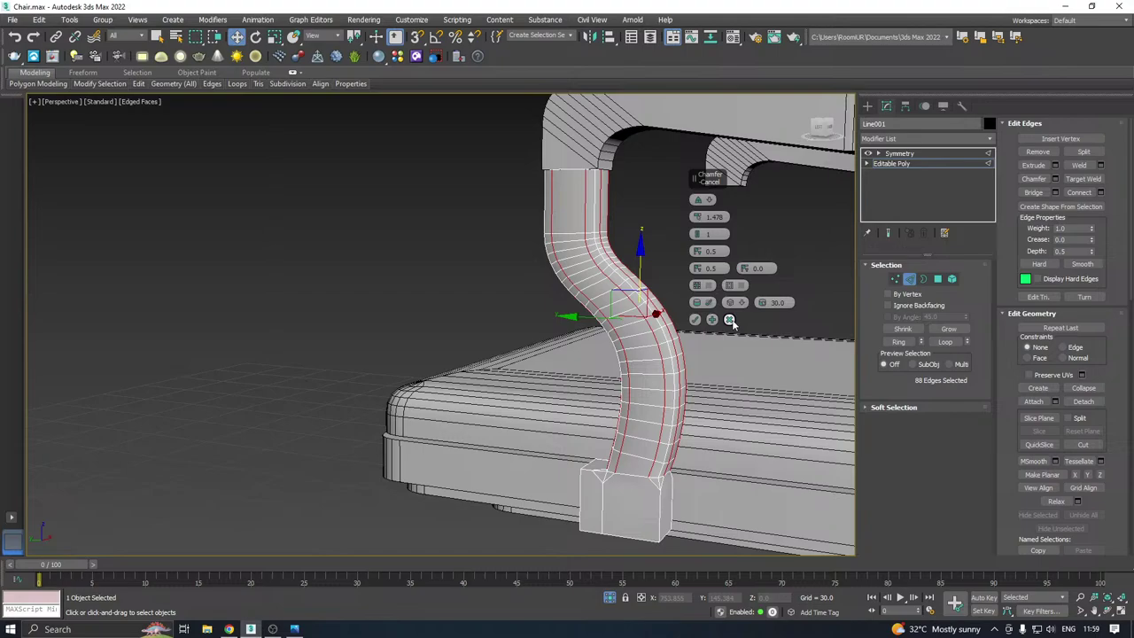
click(730, 320)
Target-weld the four protruding vertices of the block at the arm support's foot onto the adjacent support corners
alt+middle_drag(576, 350, 637, 325)
scroll(596, 398, up, 3)
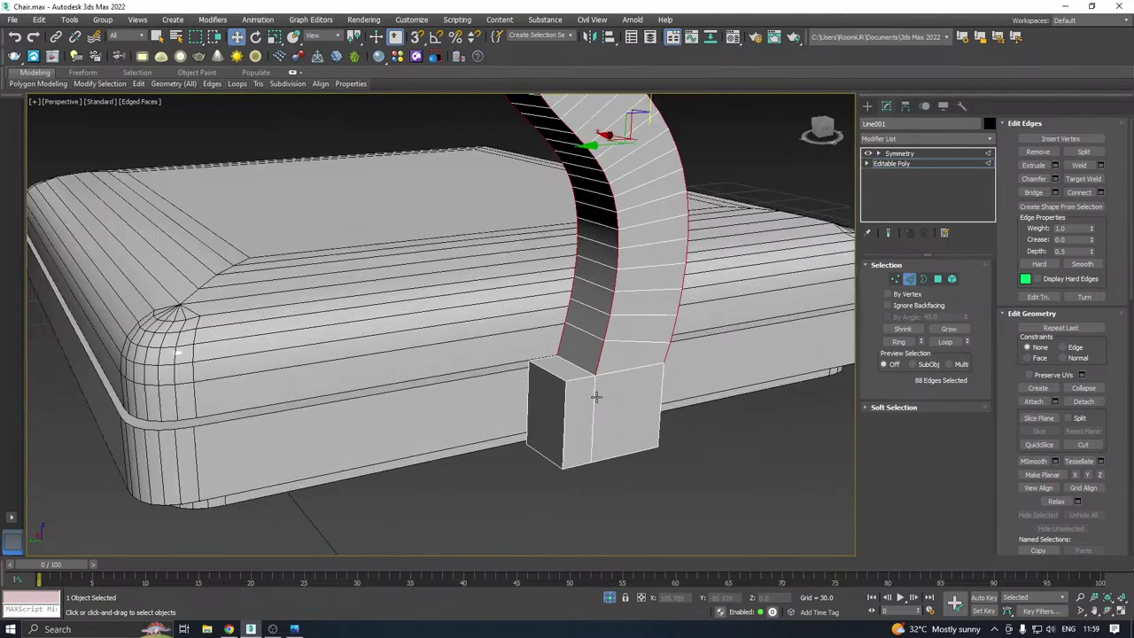
click(896, 280)
scroll(580, 363, up, 3)
right_click(567, 361)
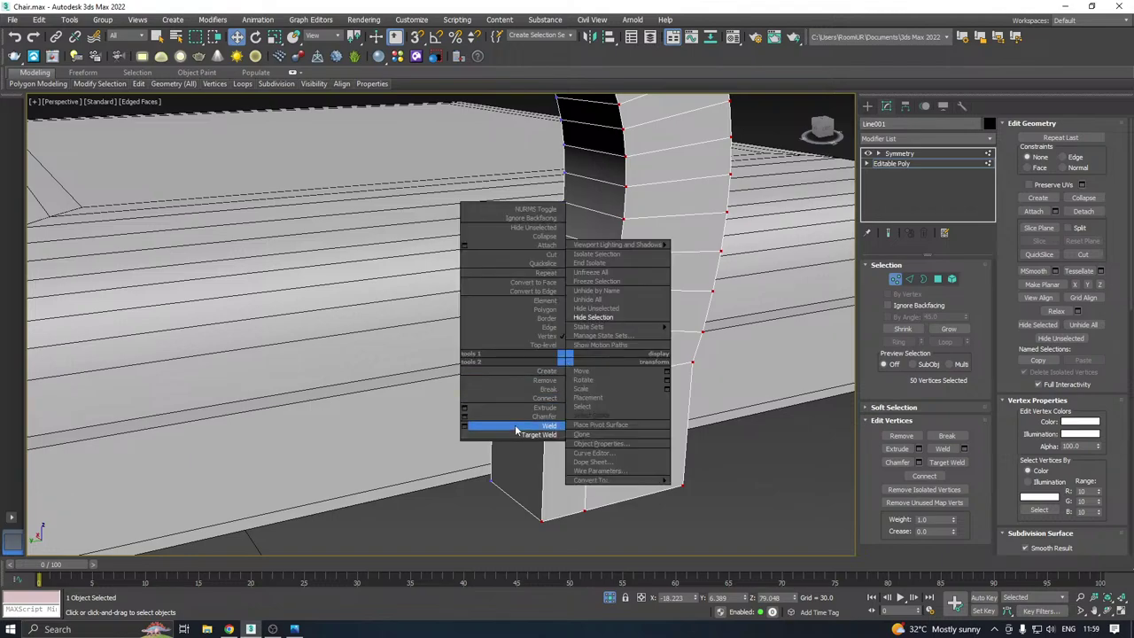
click(514, 435)
click(547, 389)
click(588, 382)
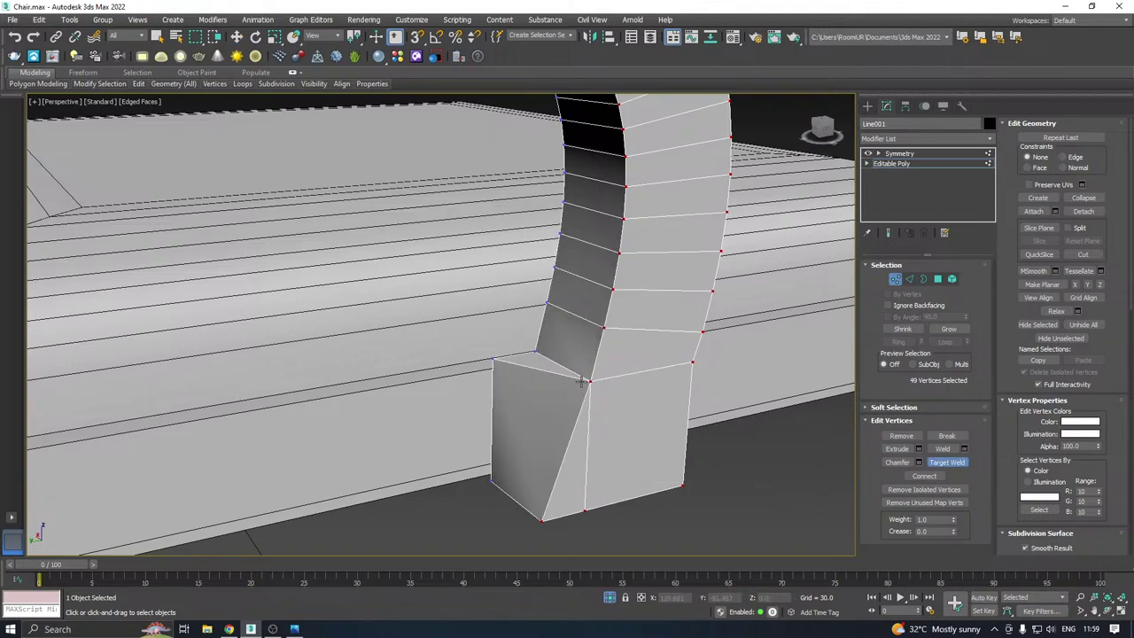
click(534, 352)
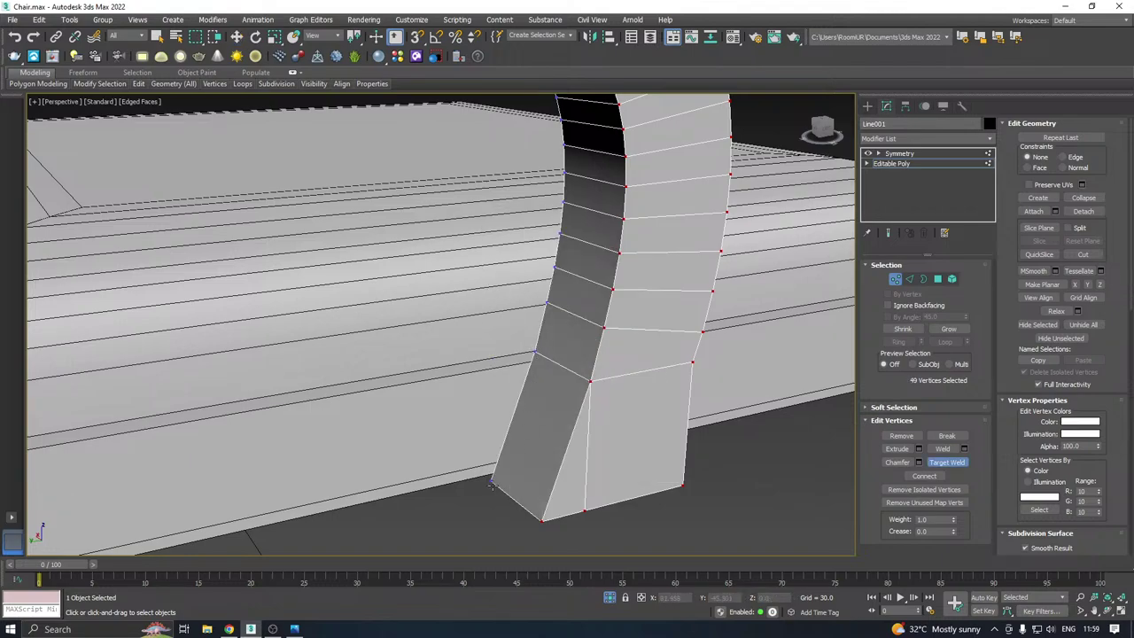
click(542, 520)
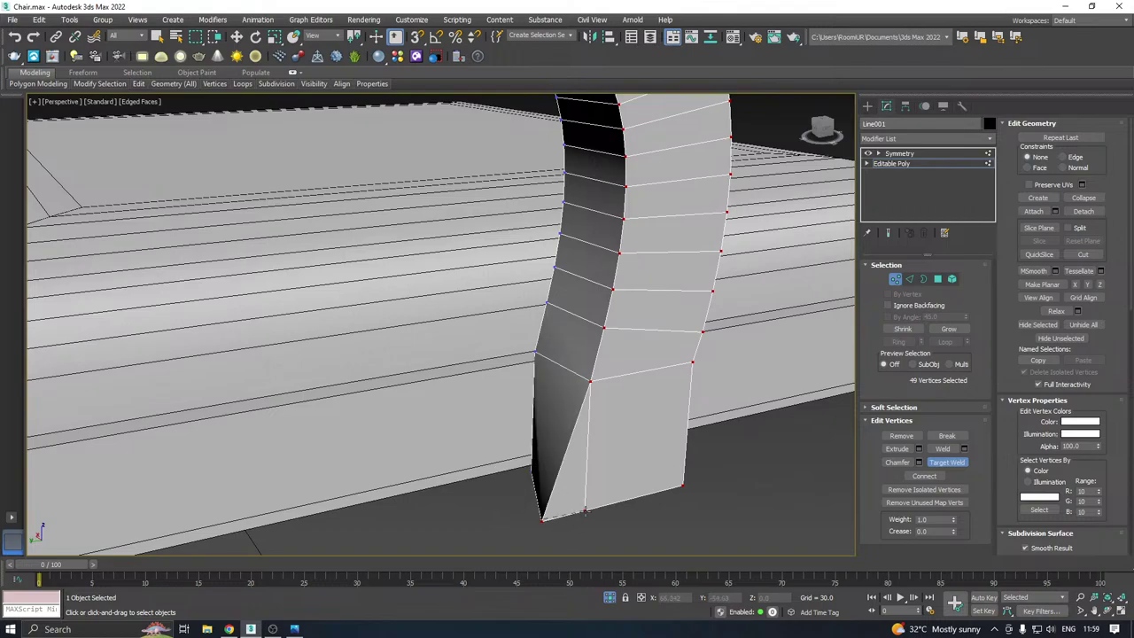
click(586, 510)
key(w)
scroll(537, 514, down, 5)
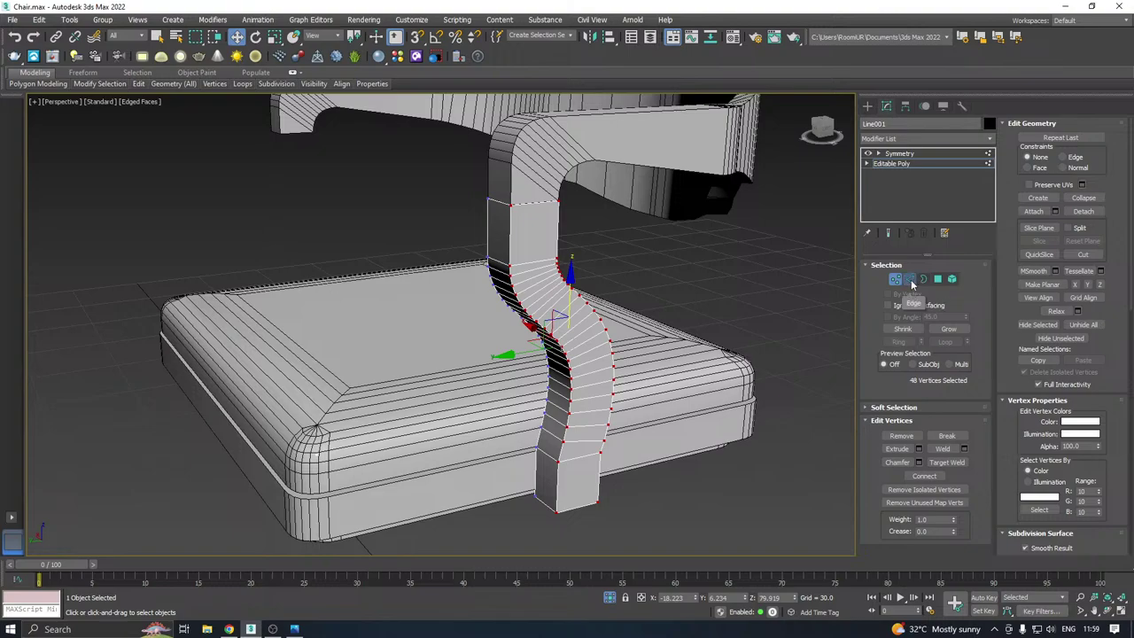
Chamfer all long corner edges of the arm support by 0.7 with 2 segments and return to the Symmetry modifier
click(909, 279)
double_click(560, 476)
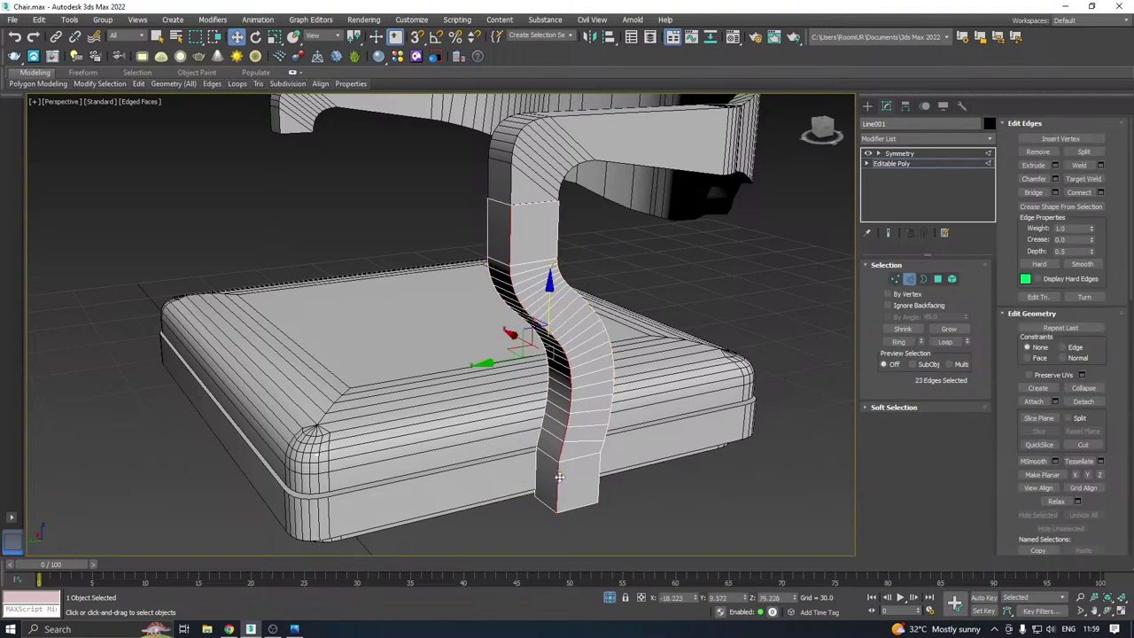
click(898, 341)
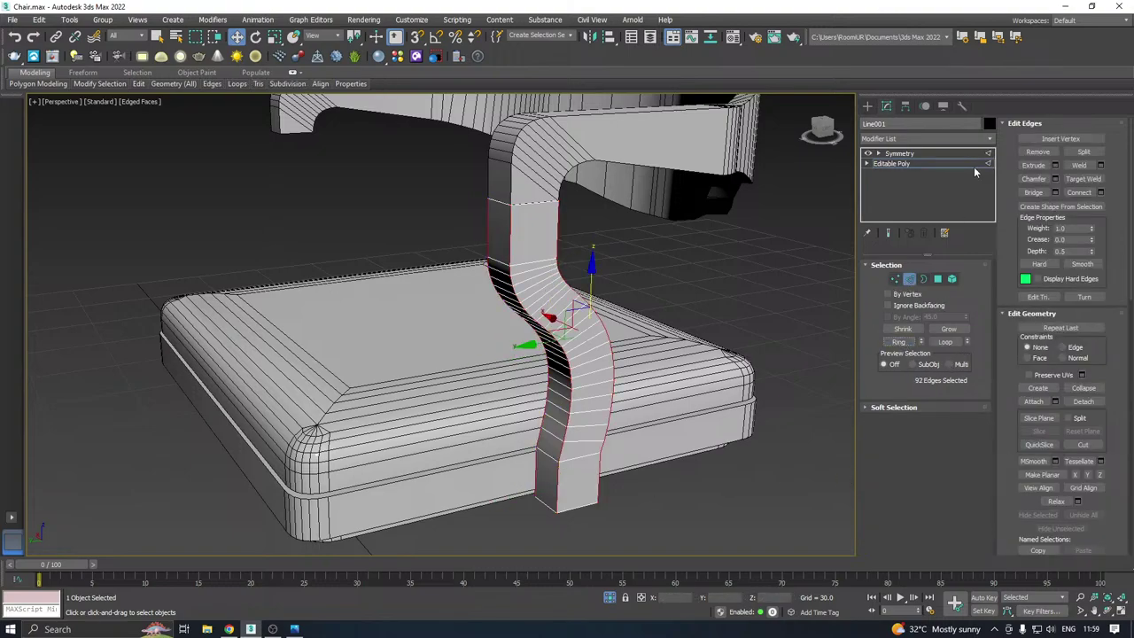
click(1056, 179)
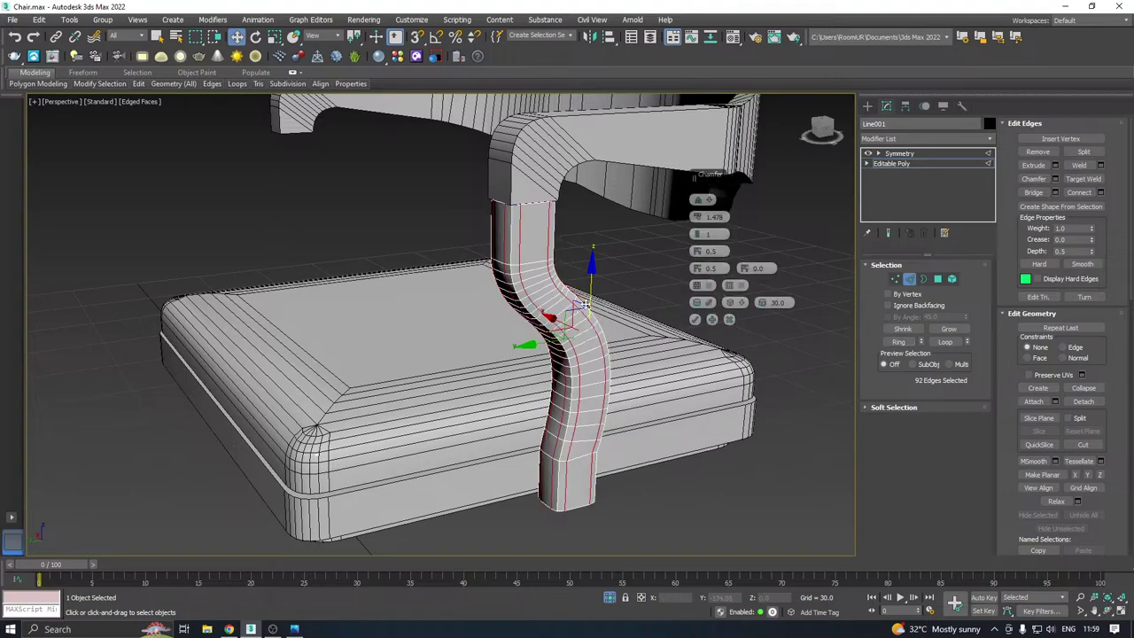
alt+middle_drag(586, 304, 555, 269)
scroll(486, 296, up, 2)
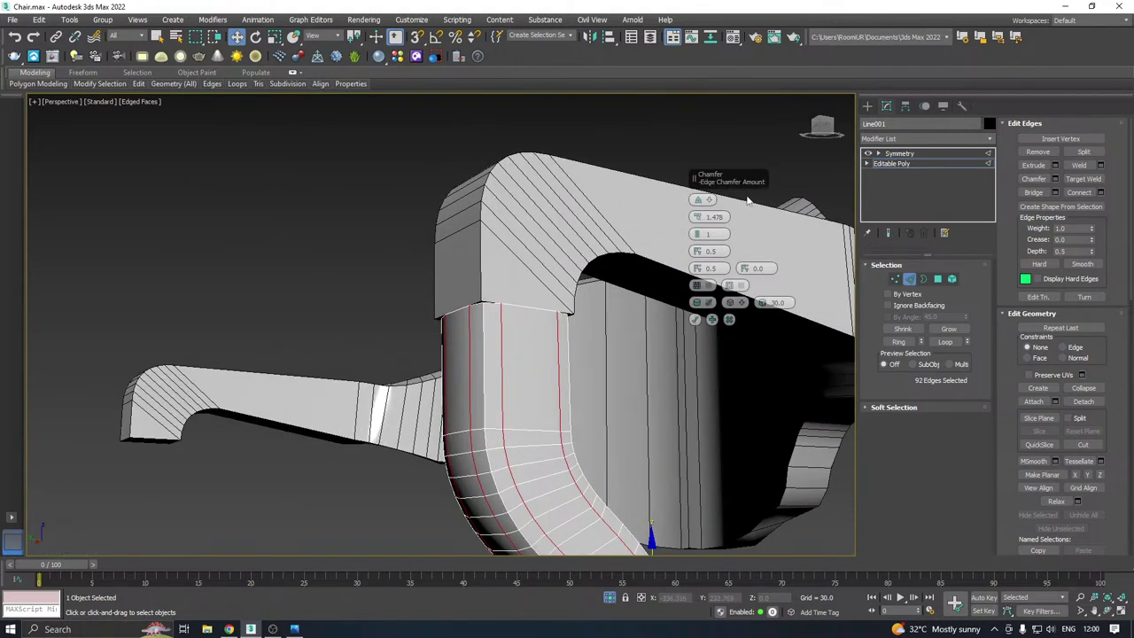
click(700, 237)
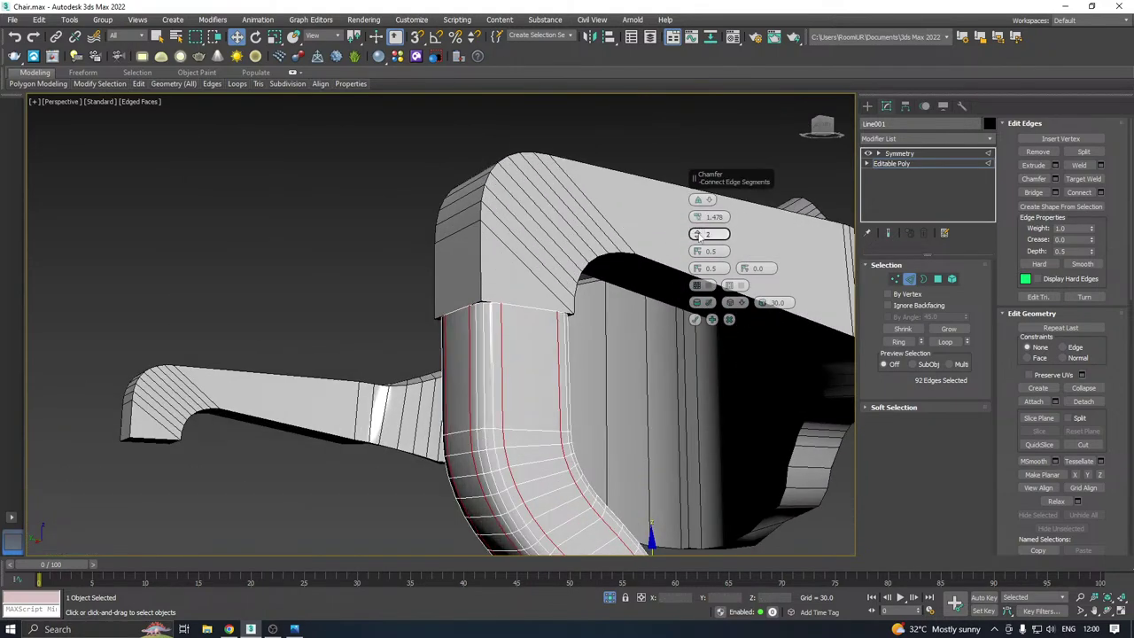
drag(698, 218, 698, 222)
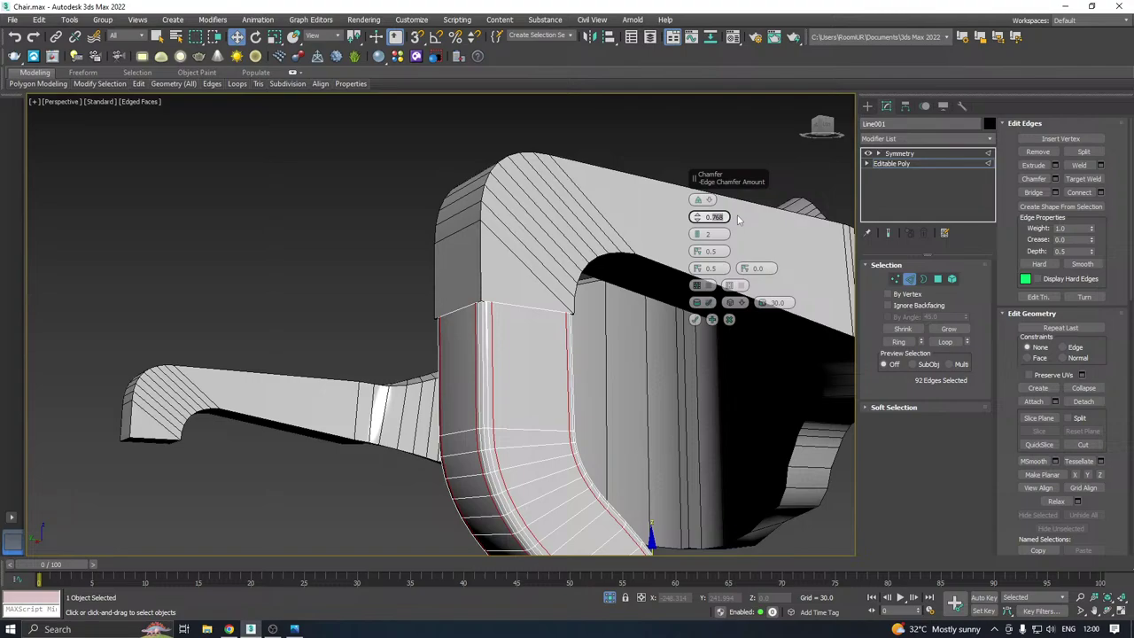
key(Return)
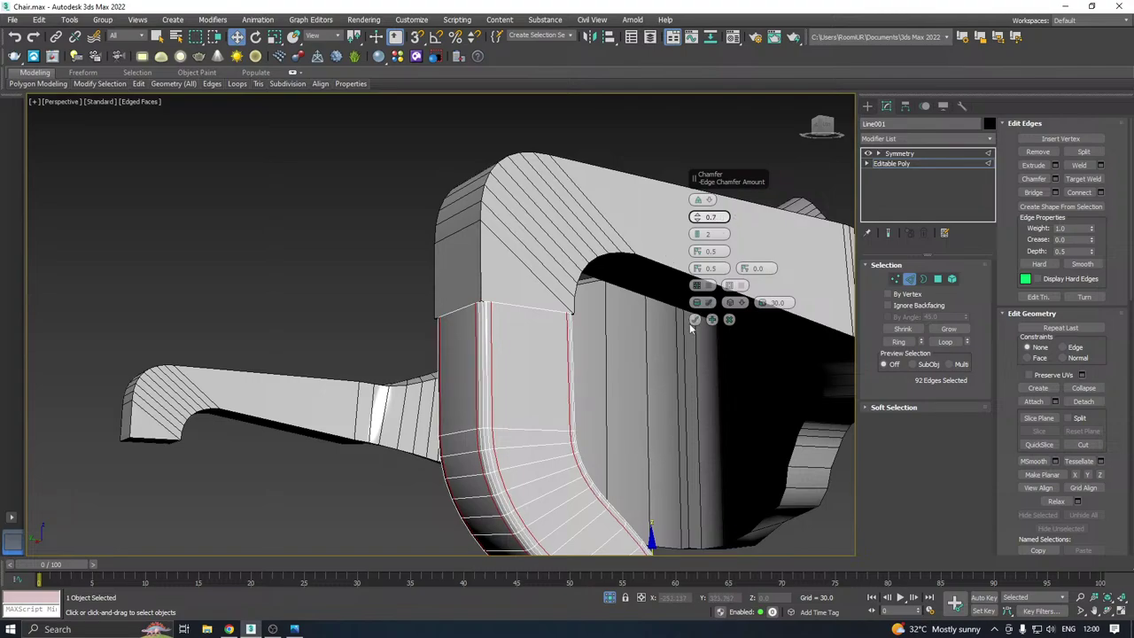
click(694, 322)
scroll(567, 297, down, 5)
alt+middle_drag(567, 297, 601, 388)
click(911, 165)
click(899, 153)
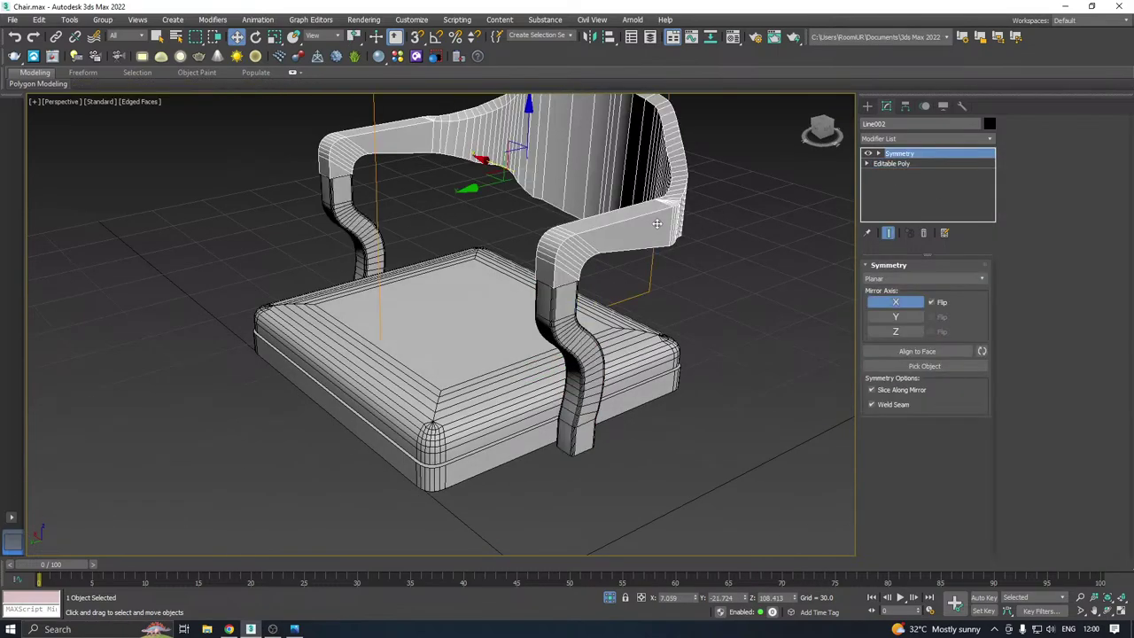
Clear the selection and inspect the seat, arm supports and backrest from several angles
alt+middle_drag(638, 265, 599, 243)
scroll(599, 244, down, 3)
click(709, 276)
click(638, 366)
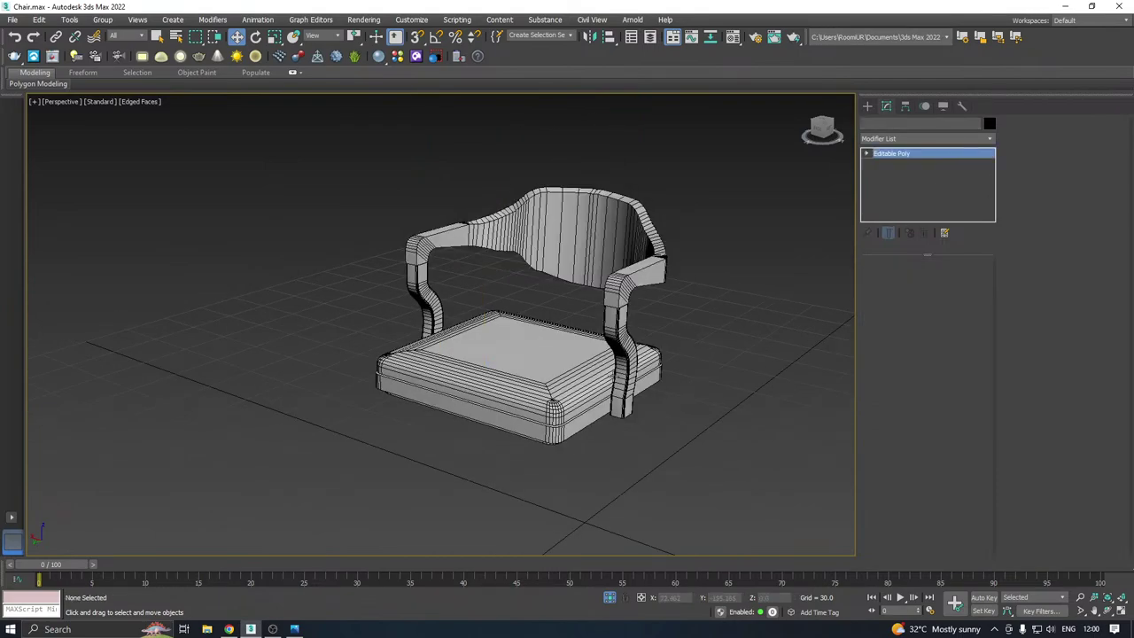
alt+middle_drag(669, 348, 536, 281)
alt+middle_drag(591, 244, 718, 284)
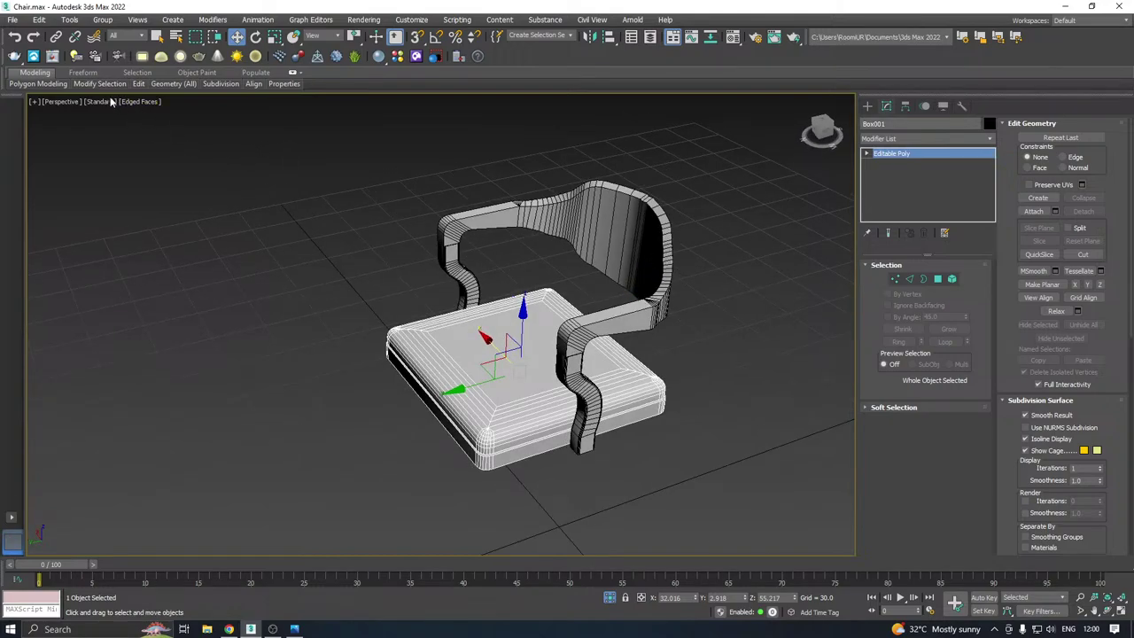
Save the chair scene to its existing file
click(13, 20)
click(50, 140)
click(622, 435)
alt+middle_drag(601, 412, 649, 335)
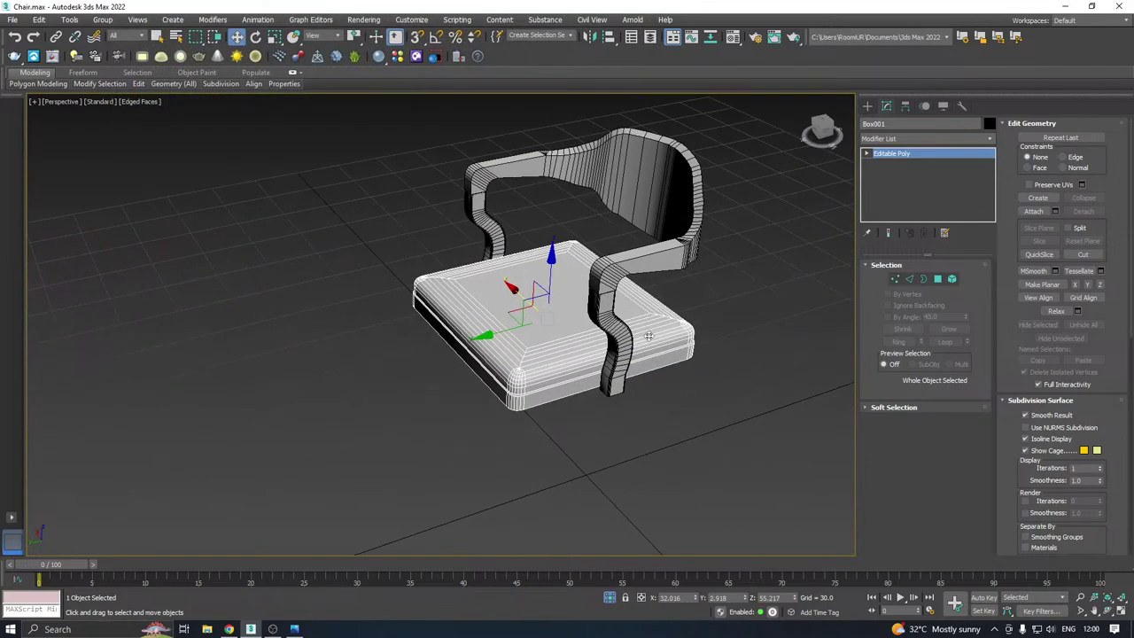
Deselect the seat and set up the Left view framed on the seat's underside
key(alt+Tab)
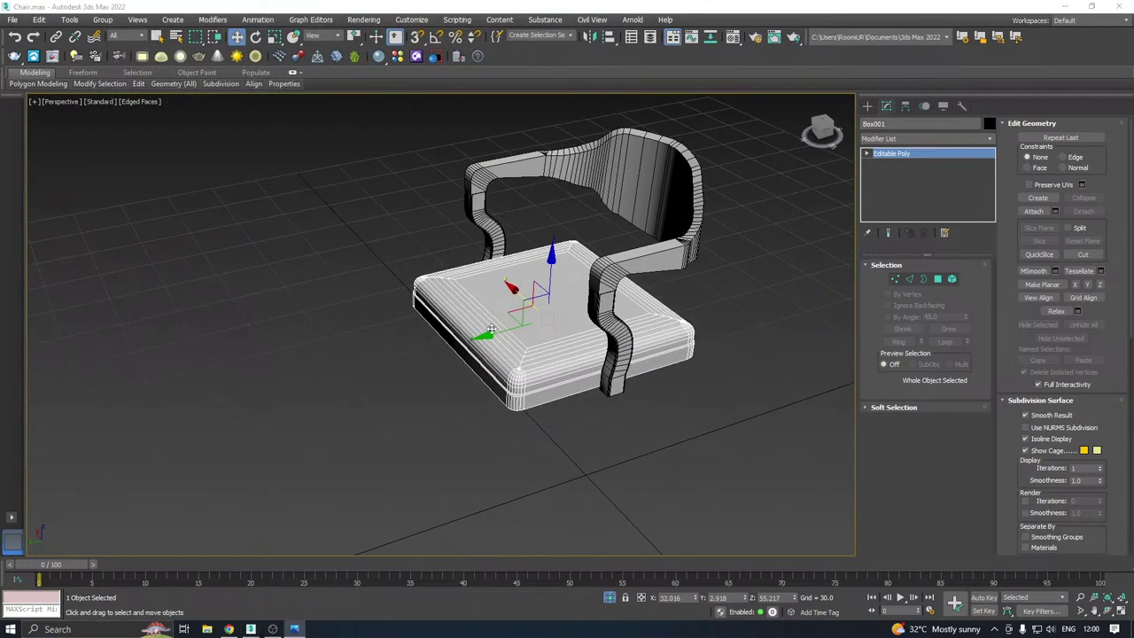
alt+middle_drag(492, 330, 482, 260)
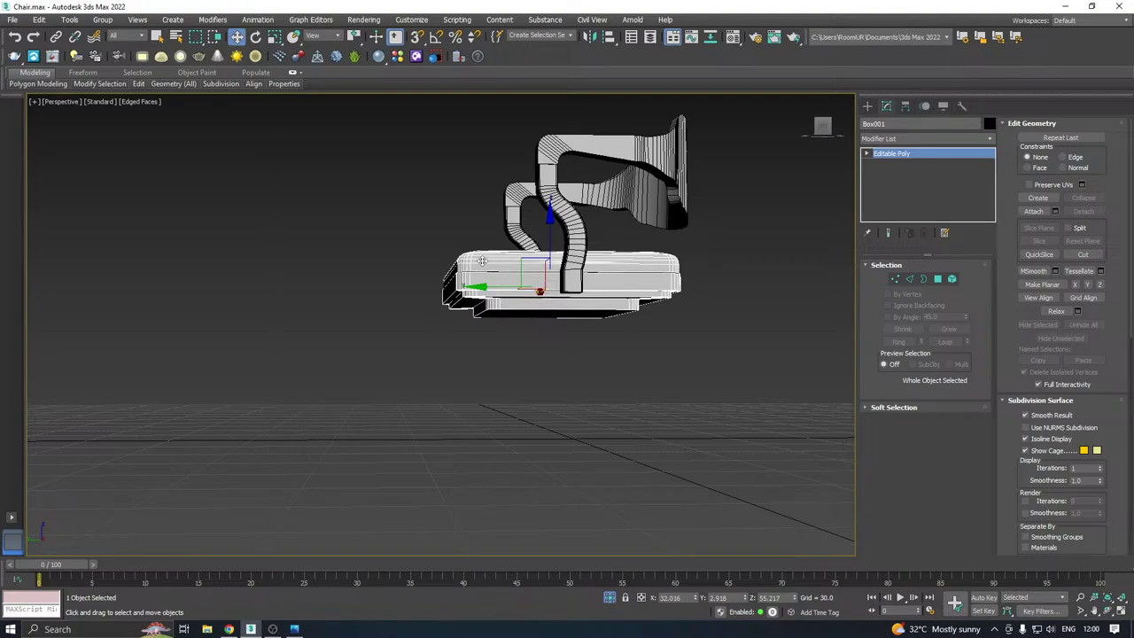
key(l)
scroll(487, 282, down, 3)
middle_drag(540, 332, 630, 268)
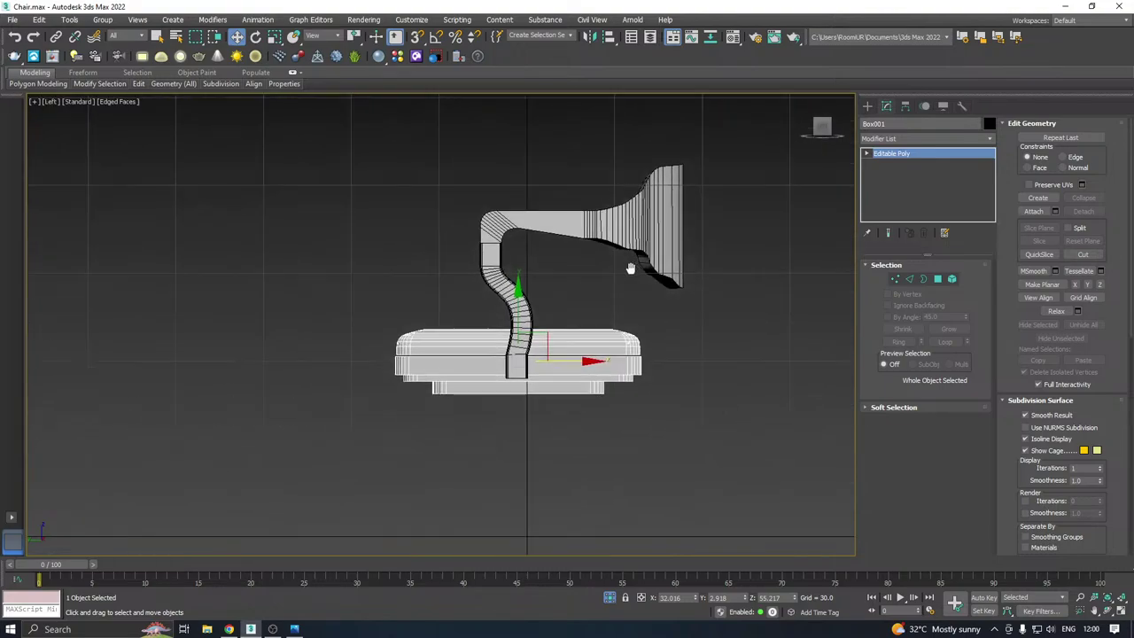
click(679, 340)
scroll(512, 380, up, 2)
middle_drag(512, 380, 512, 318)
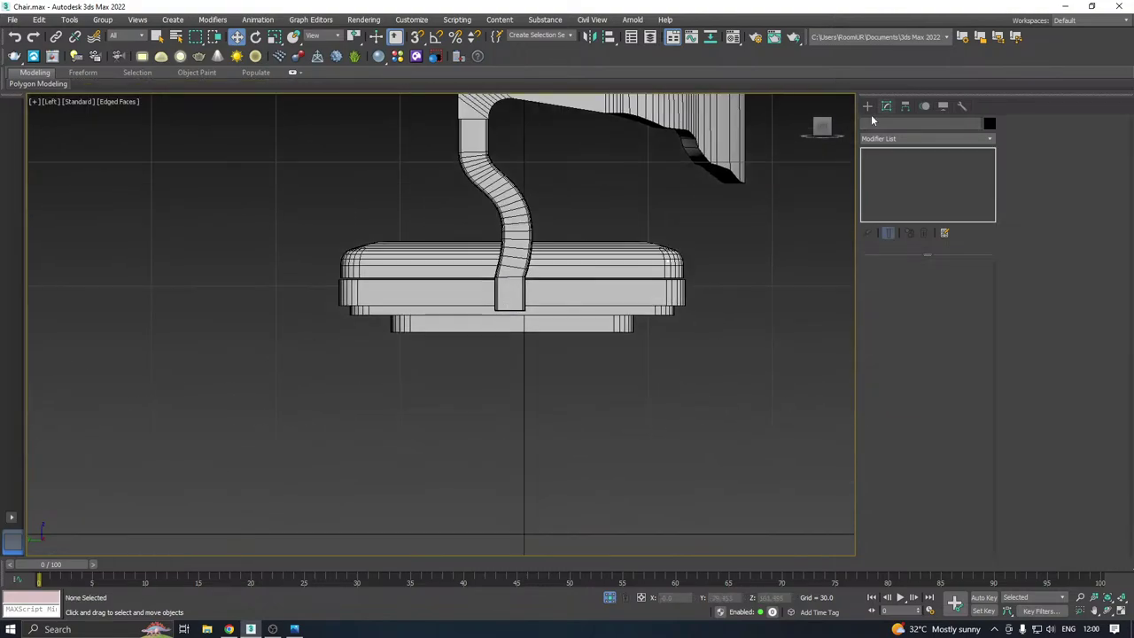
Create a small box directly beneath the seat's lowest tier in line with the arm support, and show it in Perspective
click(869, 107)
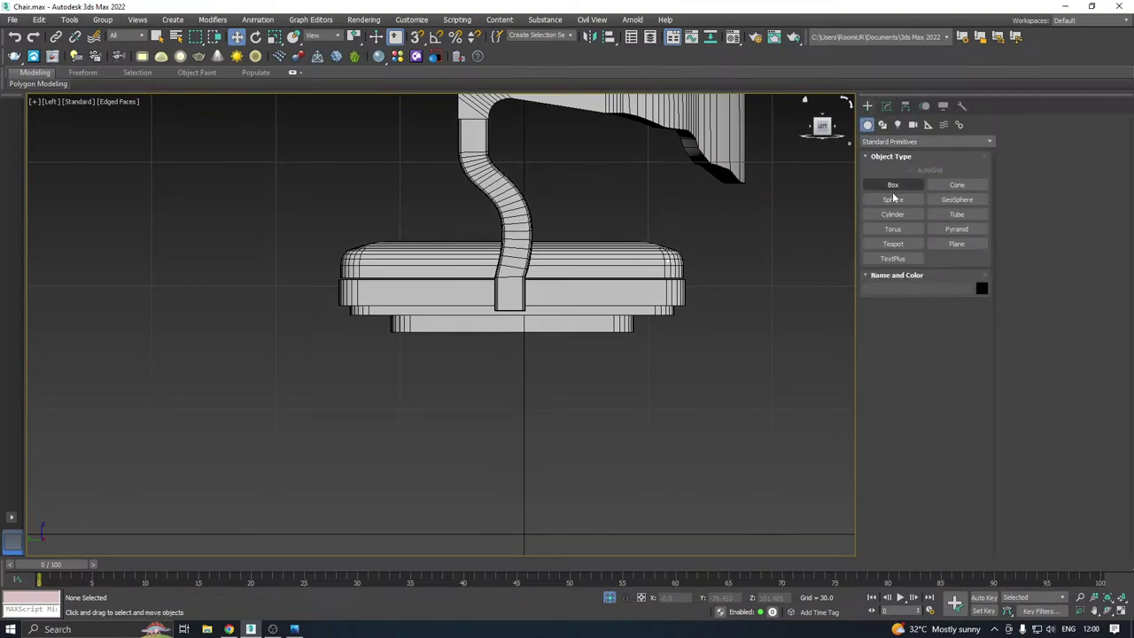
click(893, 185)
scroll(520, 334, up, 2)
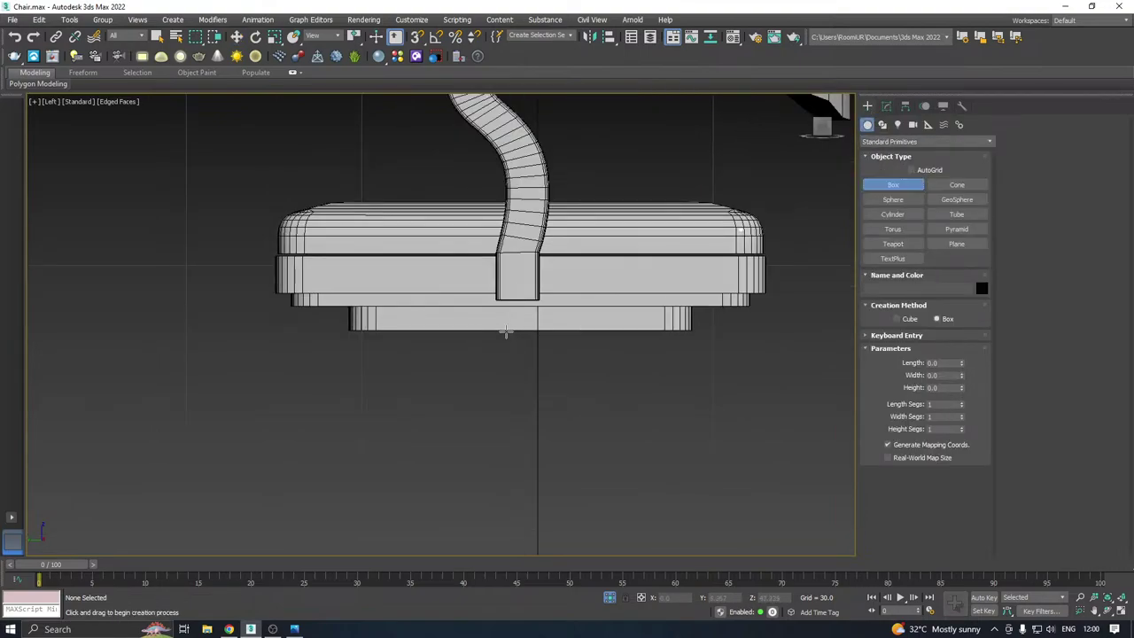
drag(491, 329, 569, 377)
click(561, 358)
key(w)
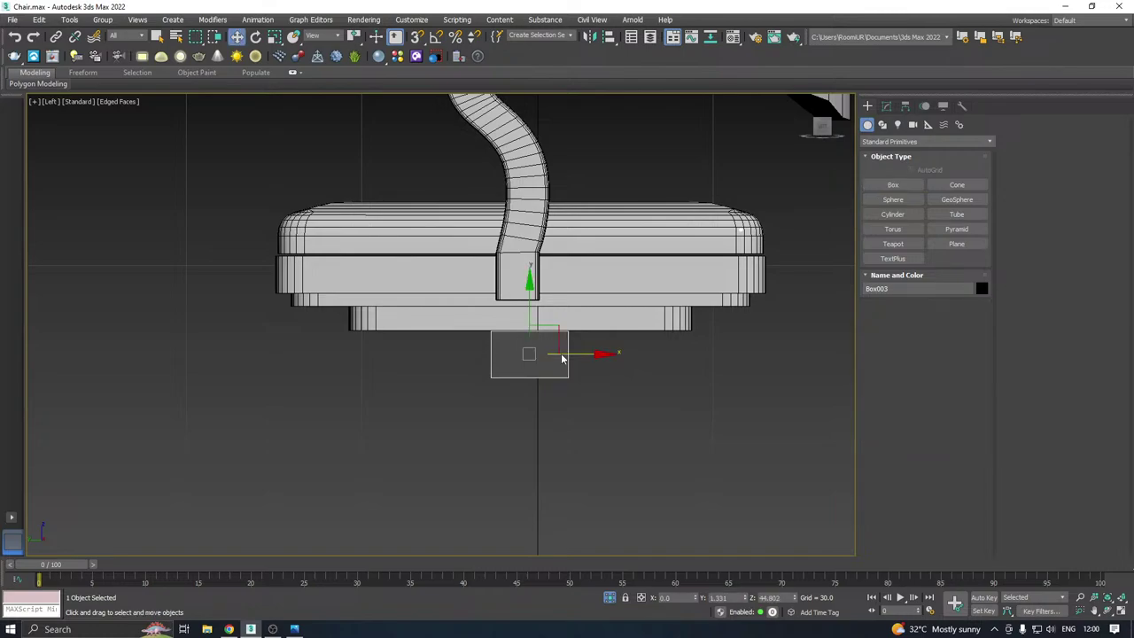
key(p)
scroll(549, 360, down, 2)
alt+middle_drag(549, 360, 681, 324)
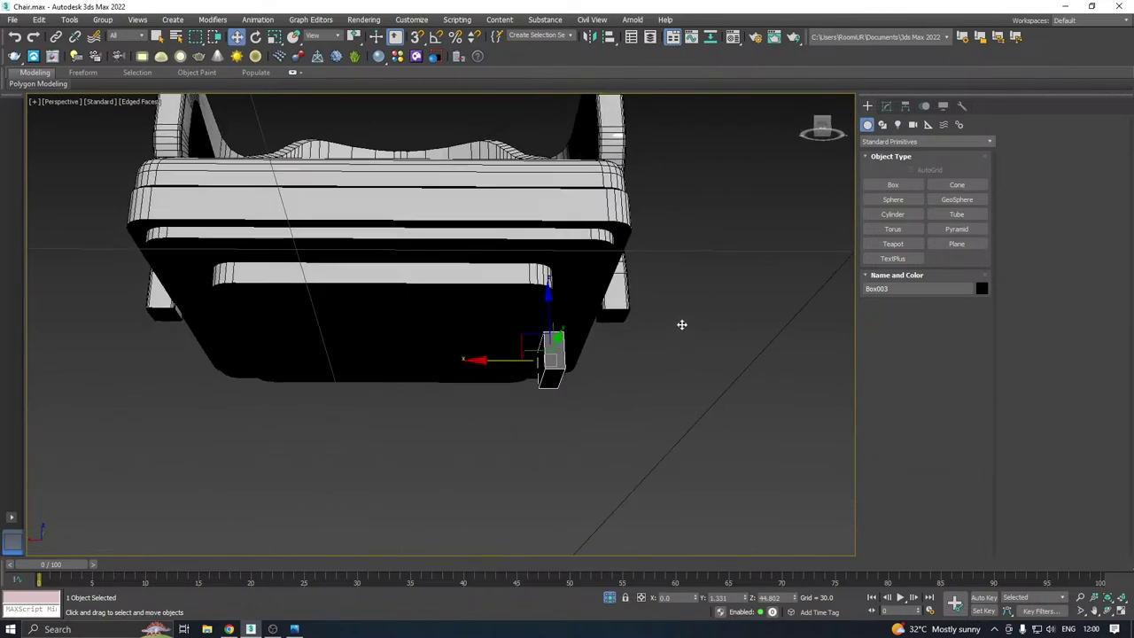
Move the new box along X to the middle of the seat's underside and assign it the light grey sss material
drag(490, 362, 342, 328)
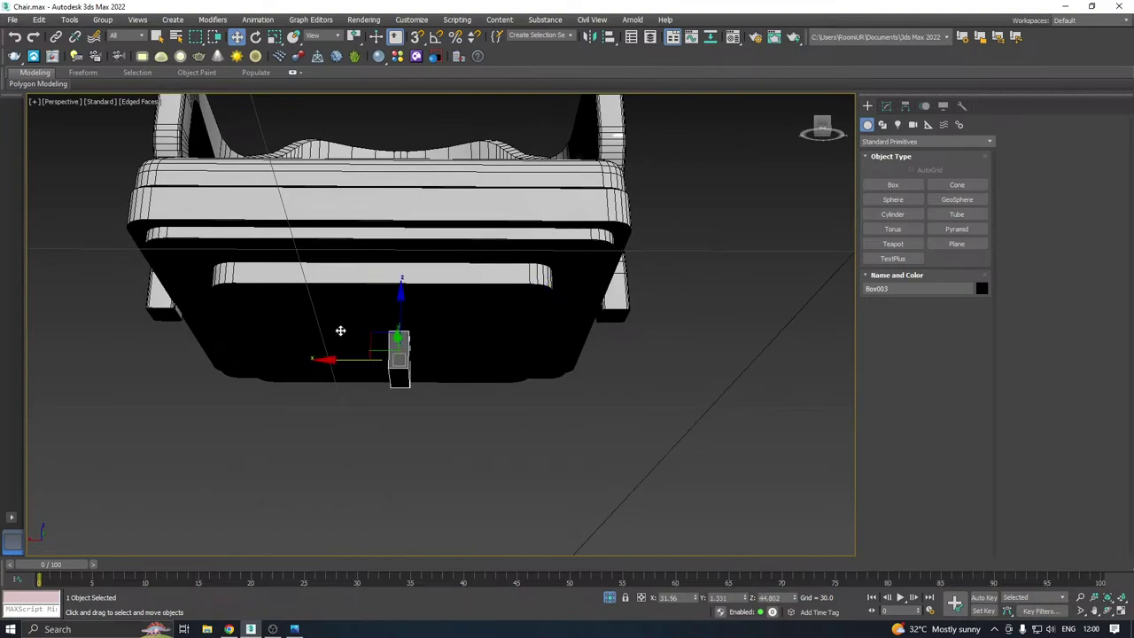
key(m)
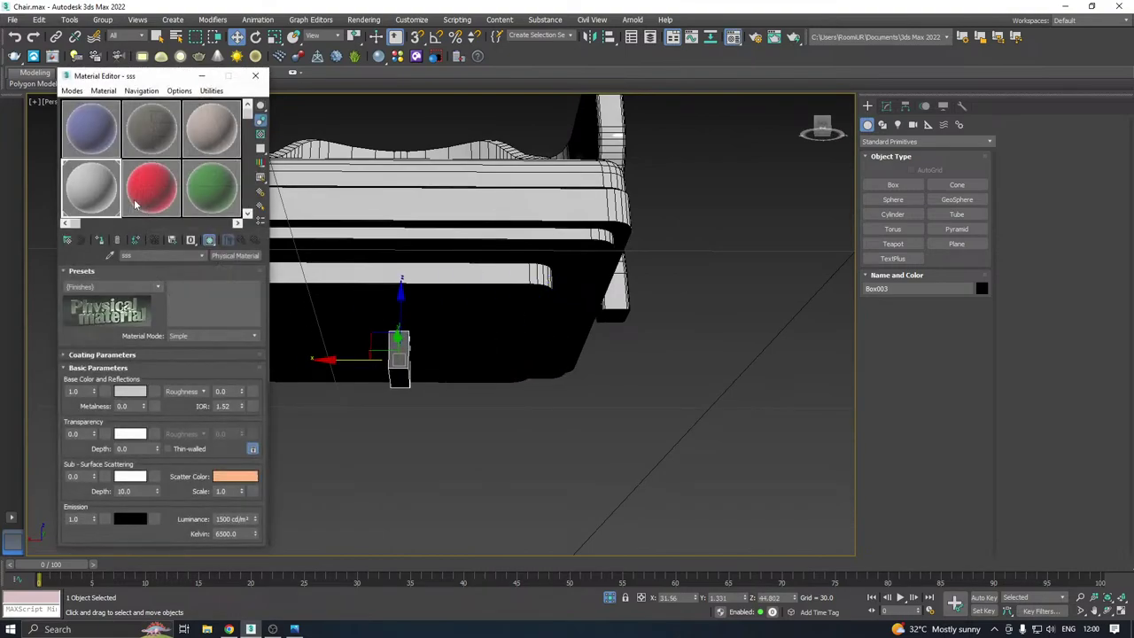
click(99, 240)
click(255, 76)
Set the box's height to 10.215 and reposition it near the seat's centre, raised slightly against the underside to about Z 45.676
scroll(361, 345, up, 3)
click(886, 106)
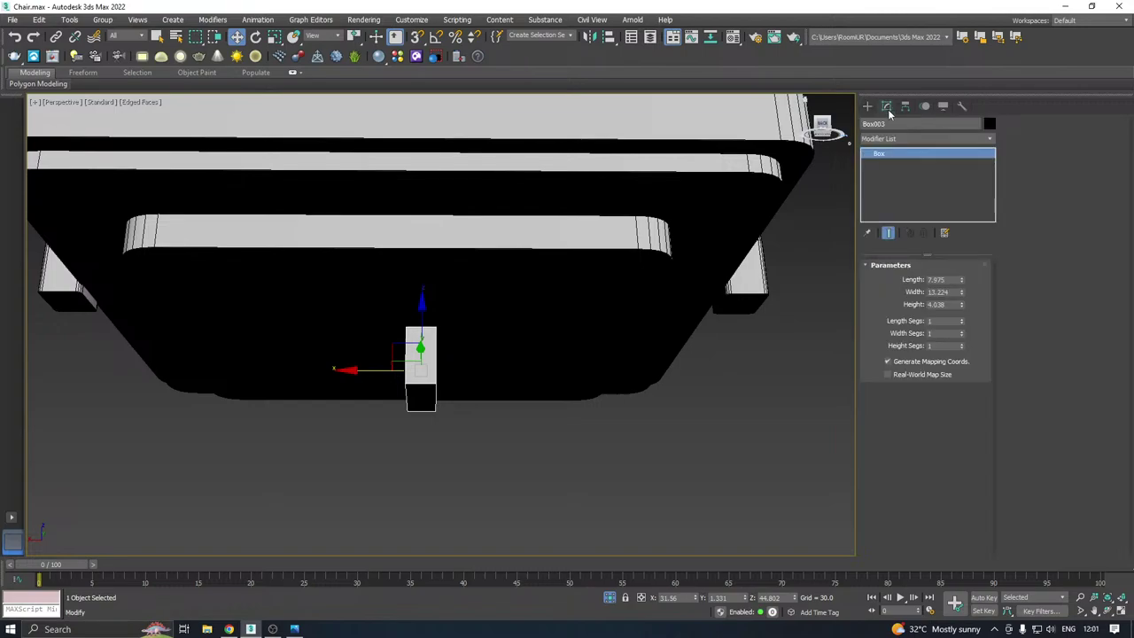
drag(961, 305, 934, 210)
drag(367, 372, 331, 367)
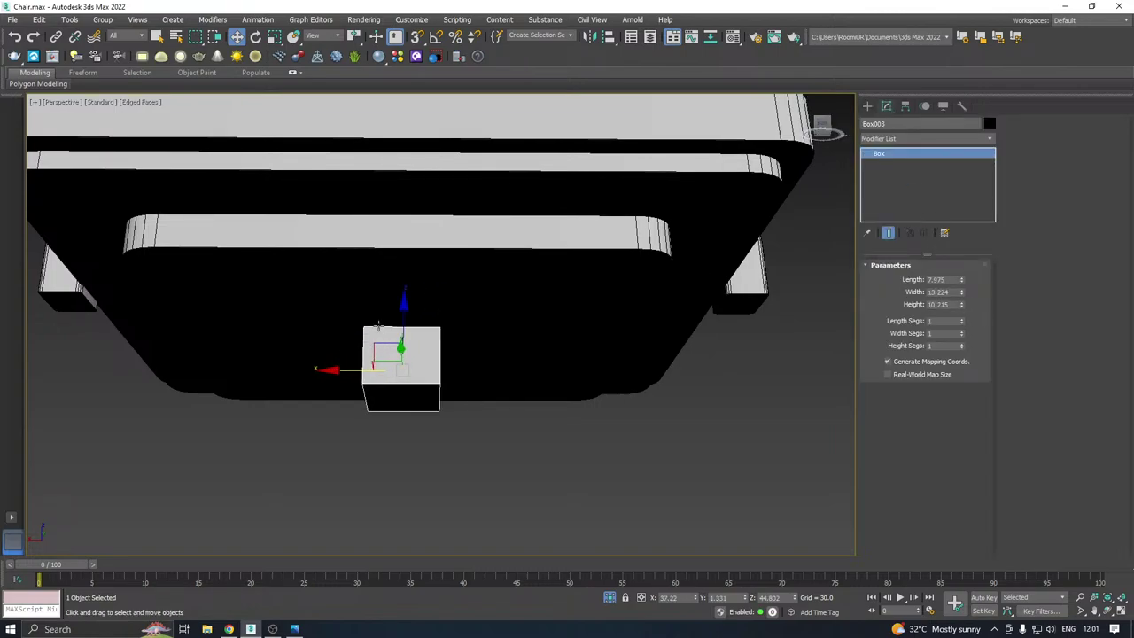
drag(405, 316, 404, 311)
Shift the box along Y to about 3.195 using the Top view, and return to the Perspective view
alt+middle_drag(521, 303, 424, 308)
key(t)
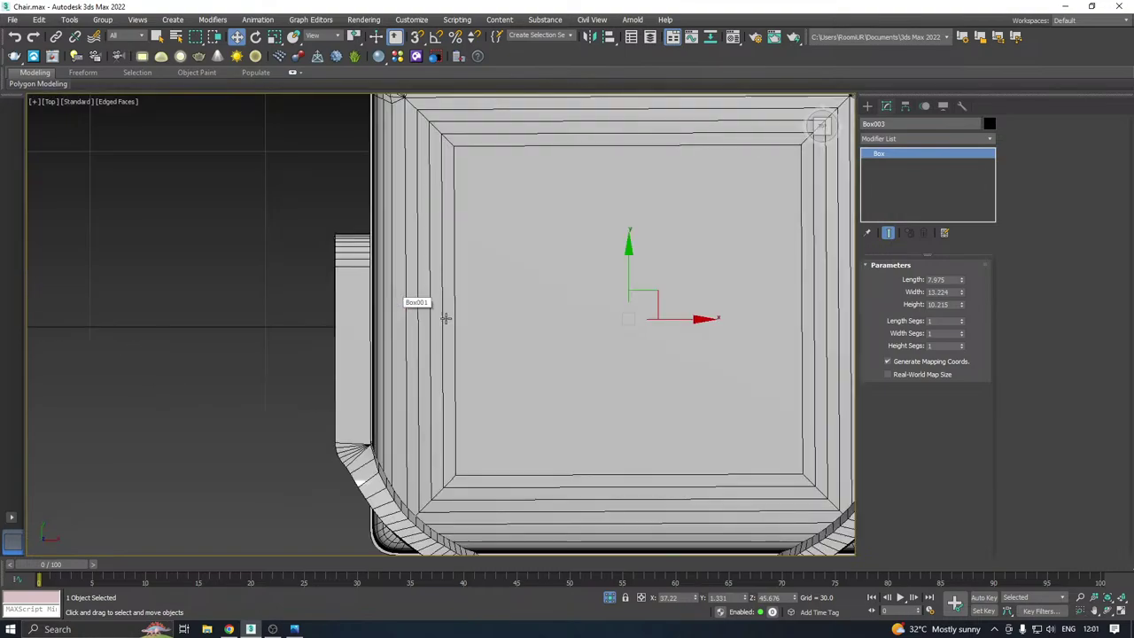
scroll(399, 342, down, 3)
scroll(480, 335, up, 2)
drag(483, 306, 483, 299)
key(p)
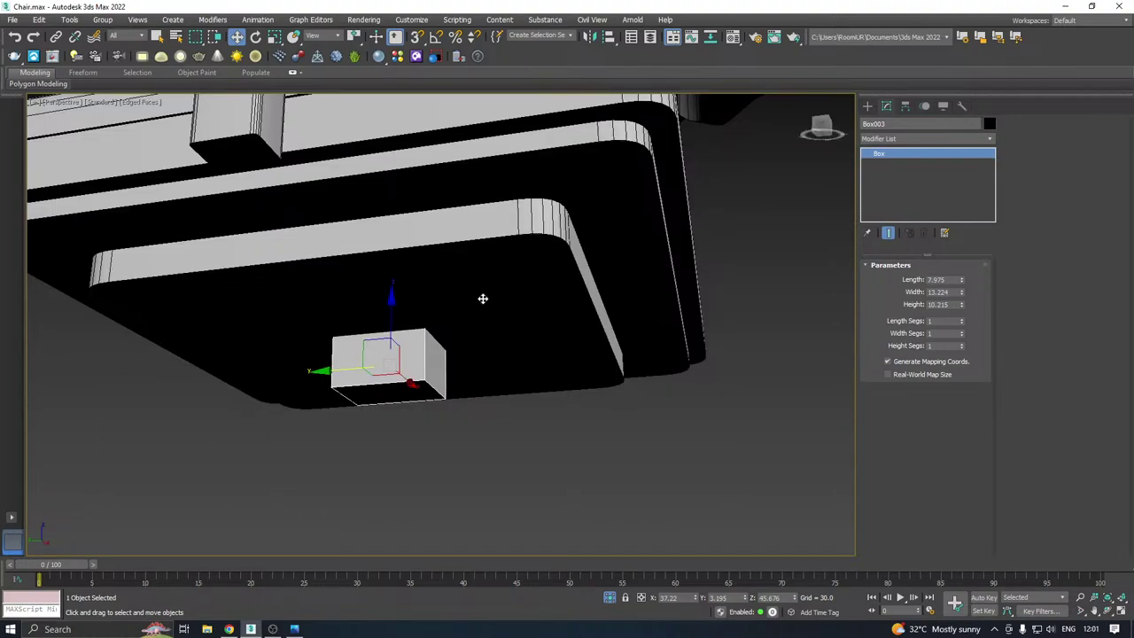
Set the box's height to 13.893 and recentre it under the seat at about X 38.254
alt+middle_drag(481, 296, 461, 258)
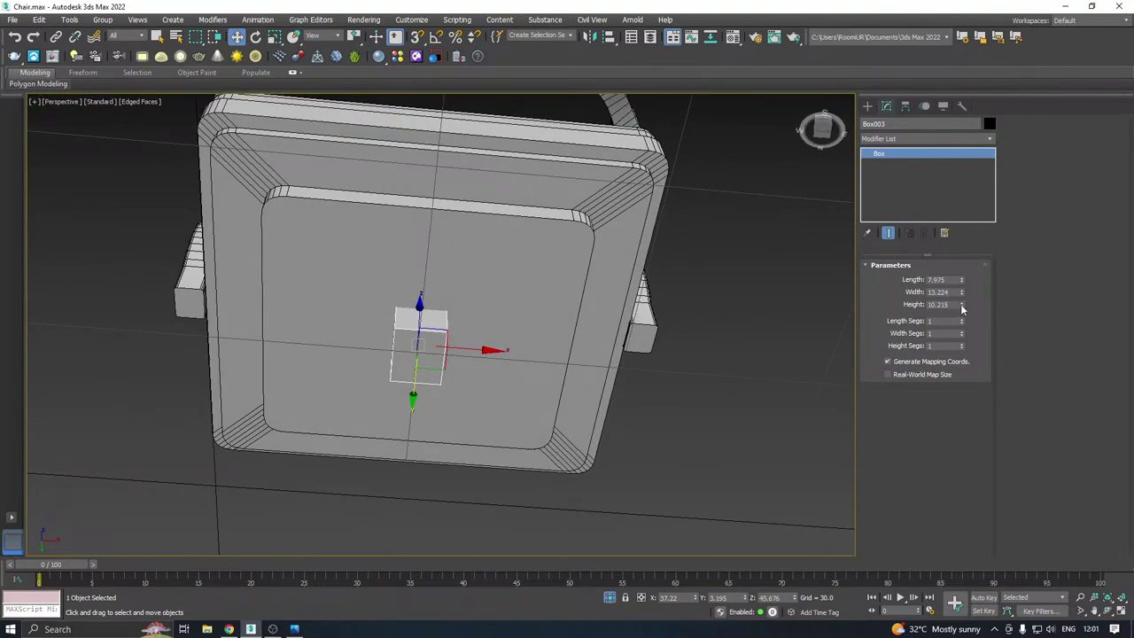
drag(963, 307, 962, 285)
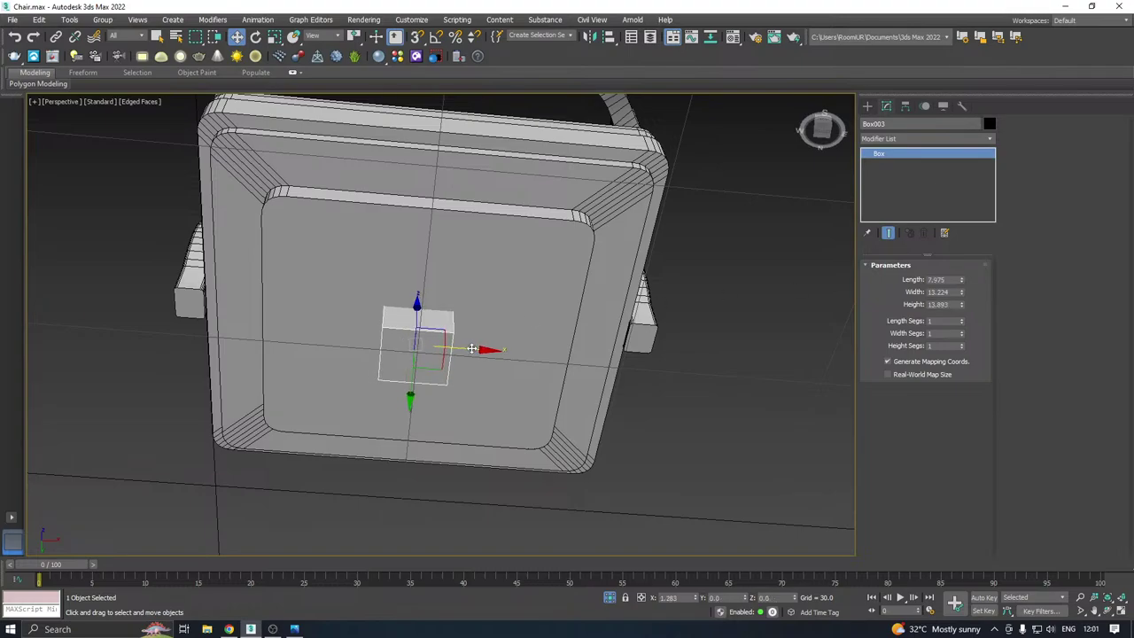
drag(472, 348, 471, 349)
middle_drag(478, 345, 499, 290)
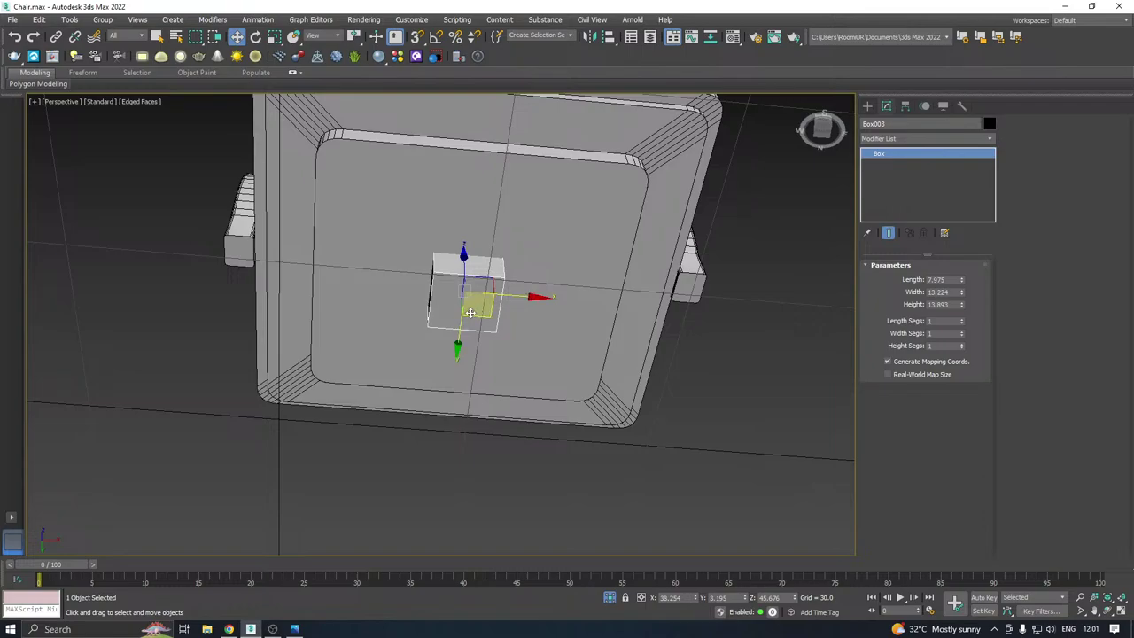
Draw a short vertical spline line in the Left view from the middle of the box down past its bottom edge
key(l)
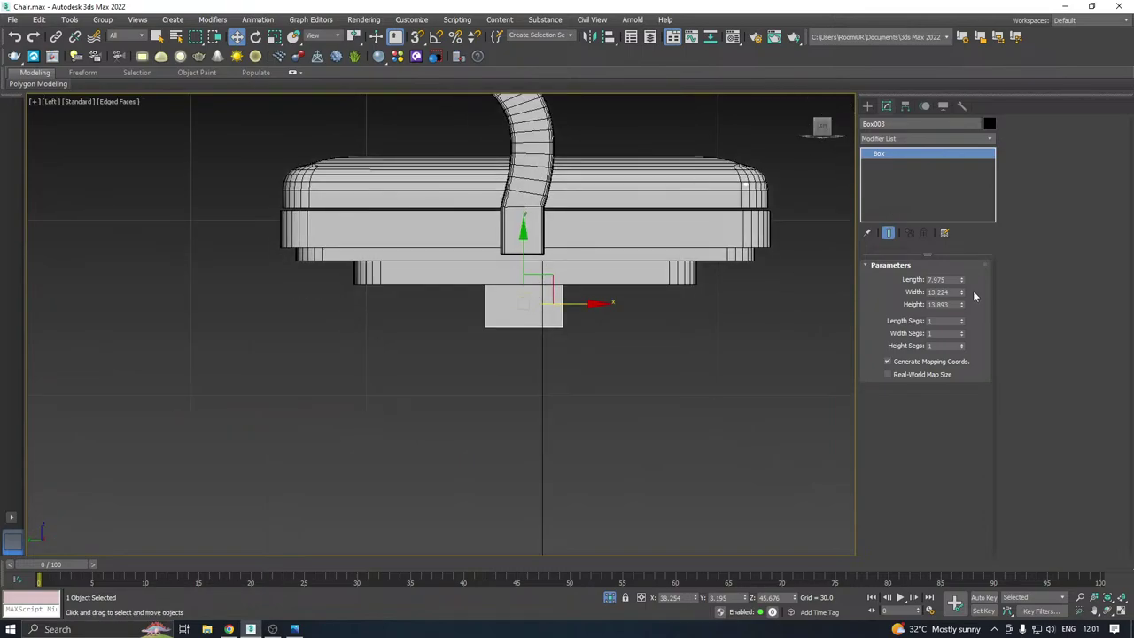
click(867, 105)
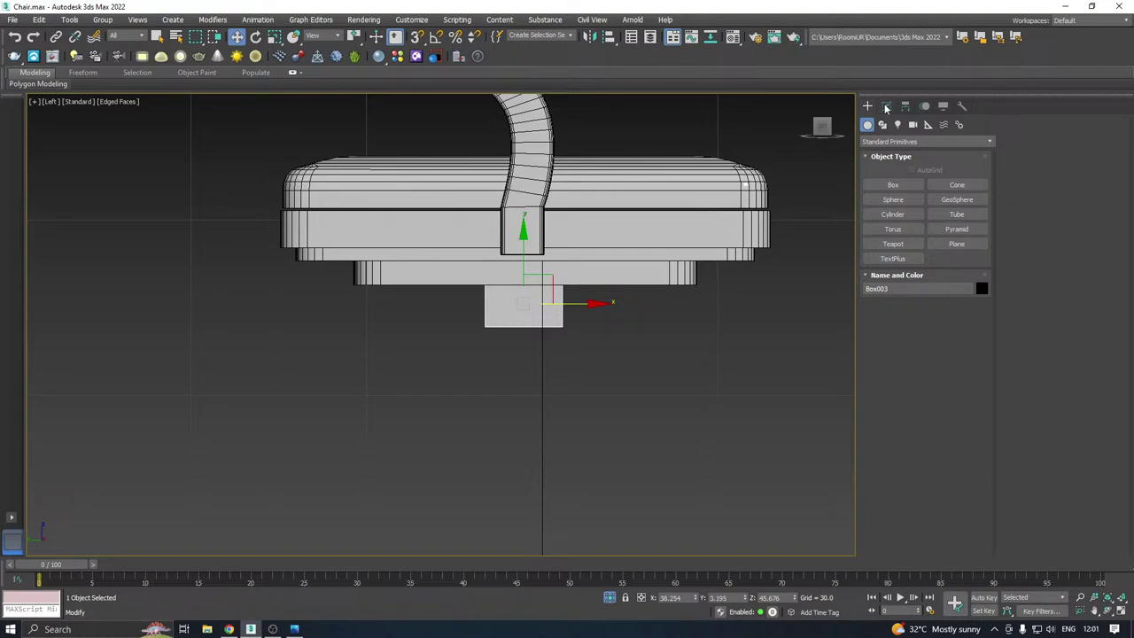
click(882, 124)
click(893, 199)
middle_drag(600, 331, 586, 271)
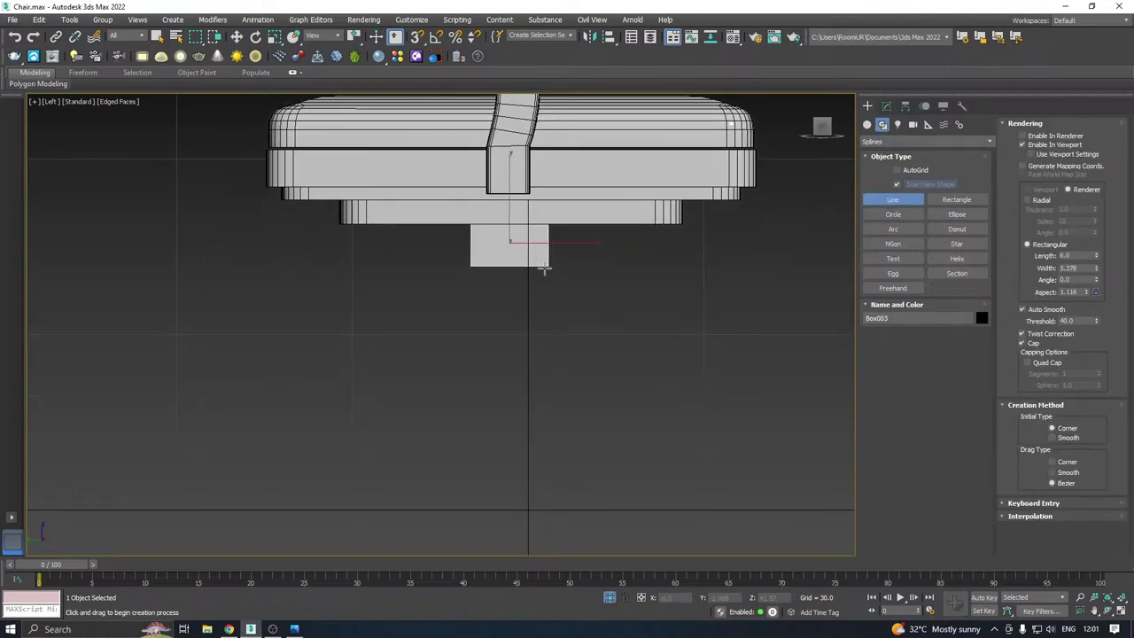
click(507, 248)
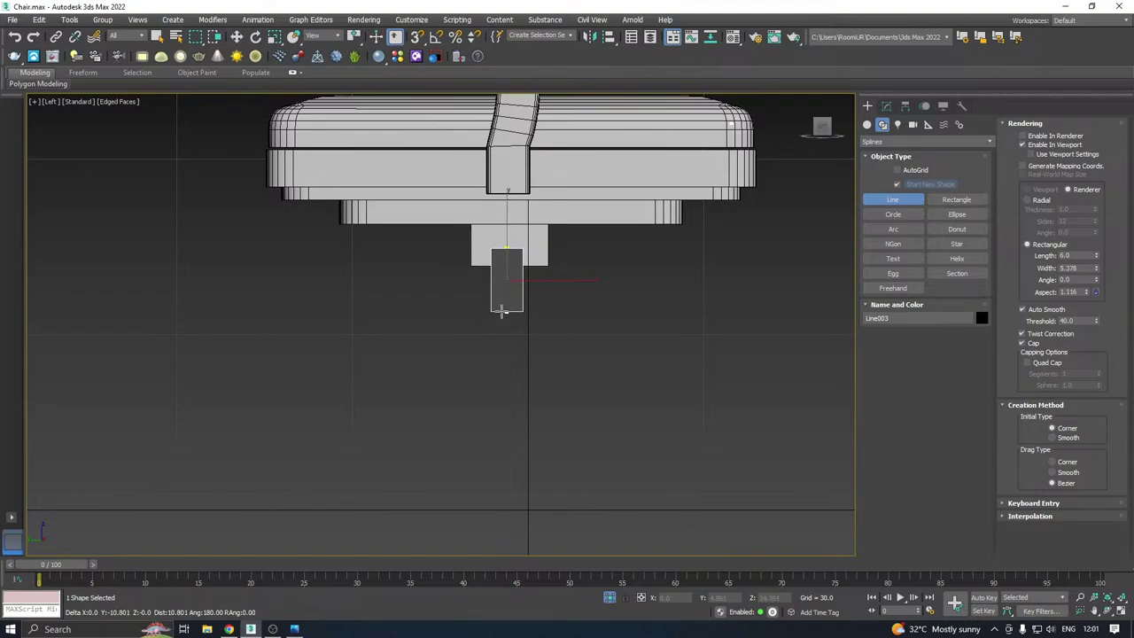
click(502, 300)
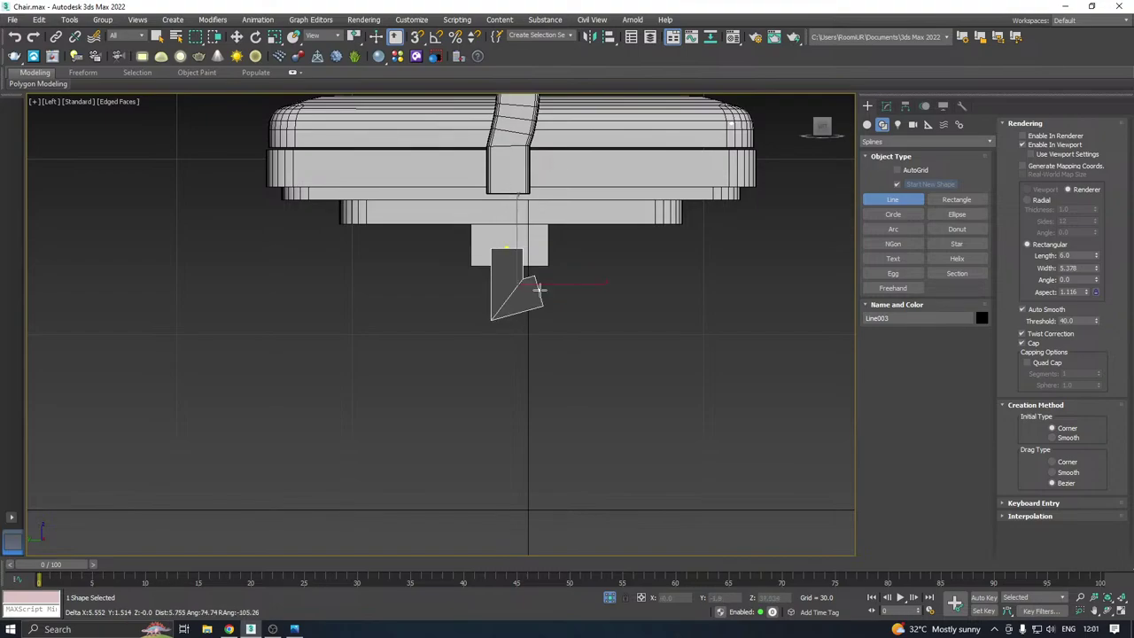
right_click(549, 287)
right_click(576, 287)
Give the line a radial cross-section with a thickness of 3.511 and assign it the light grey sss material
click(888, 106)
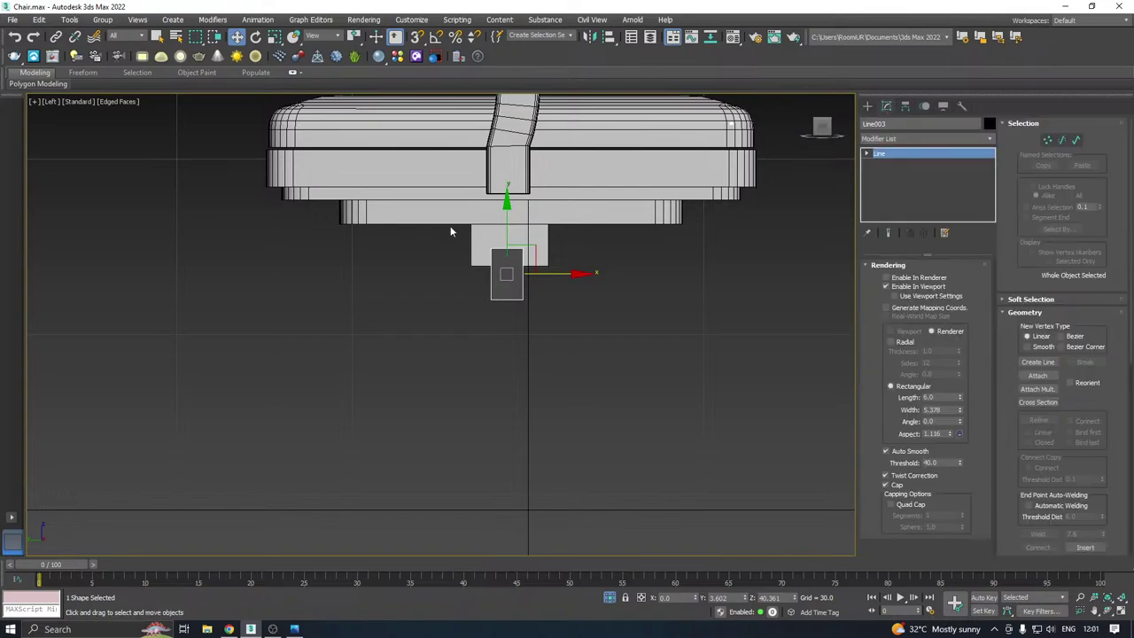
click(903, 342)
scroll(532, 270, up, 5)
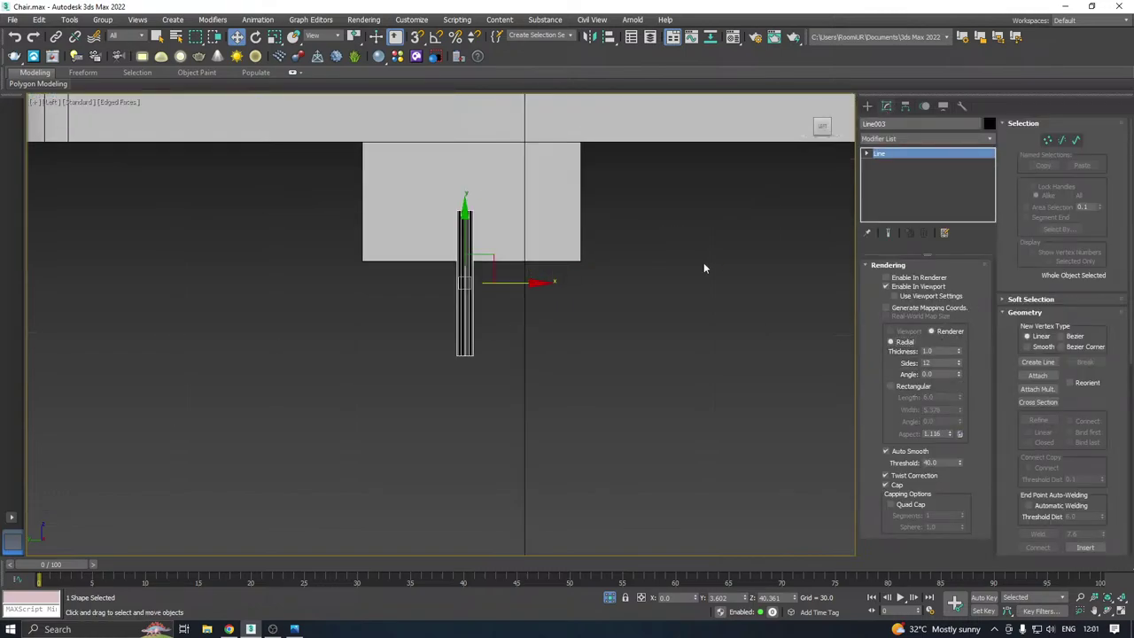
mouse_move(958, 352)
mouse_down()
mouse_move(956, 315)
mouse_move(963, 341)
mouse_up()
key(m)
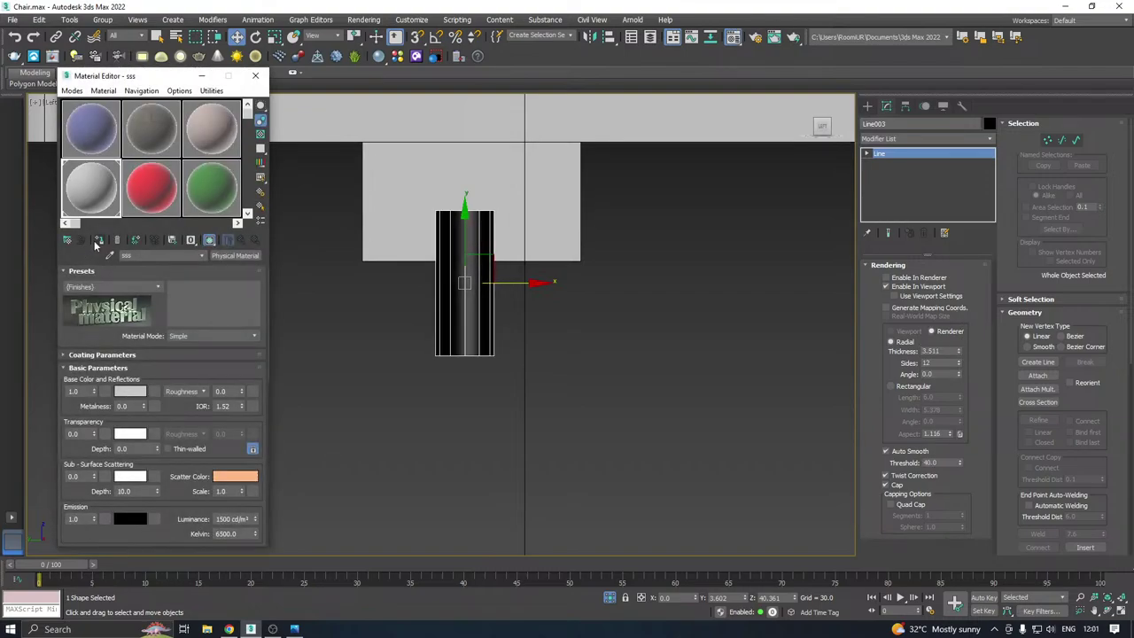
click(98, 241)
key(m)
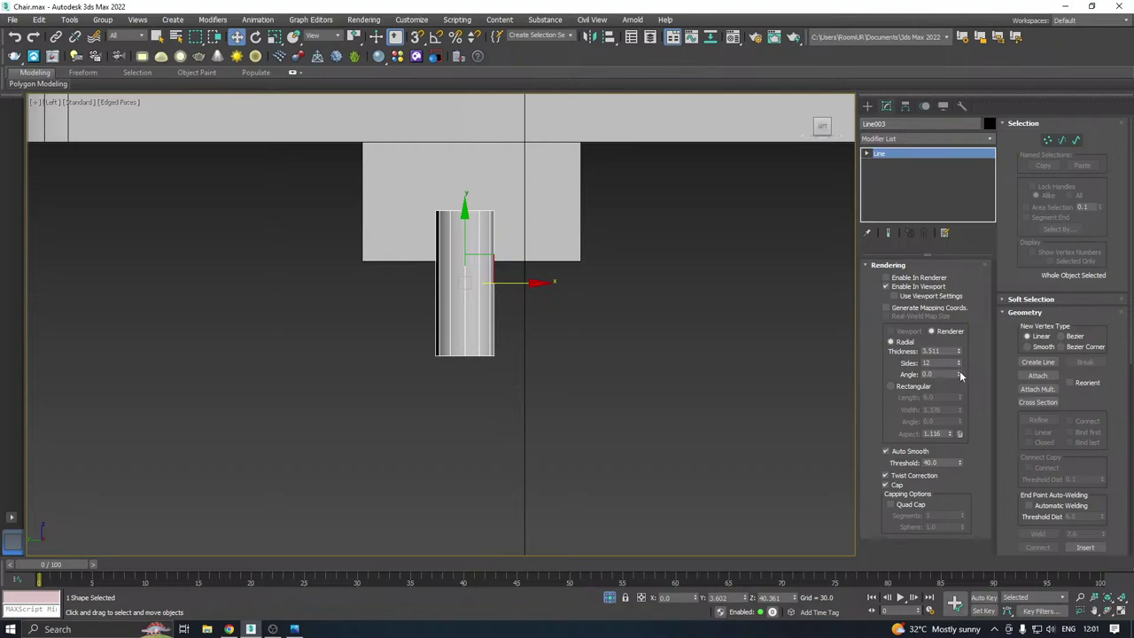
Set the round post's radial sides to 20
drag(959, 365, 961, 365)
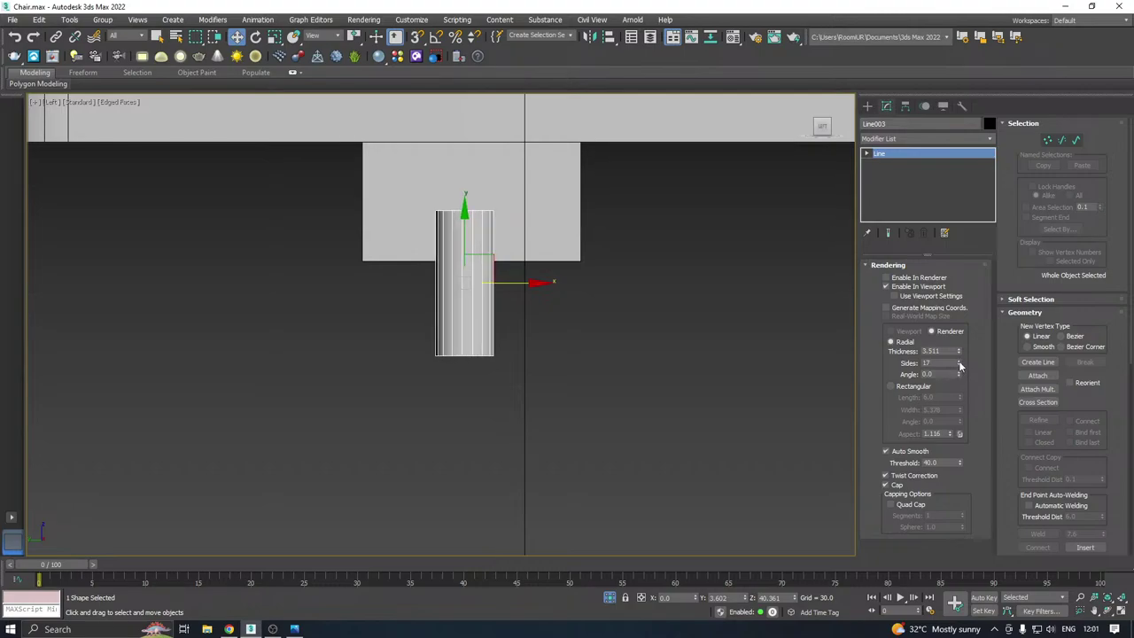
click(960, 365)
click(961, 365)
click(960, 365)
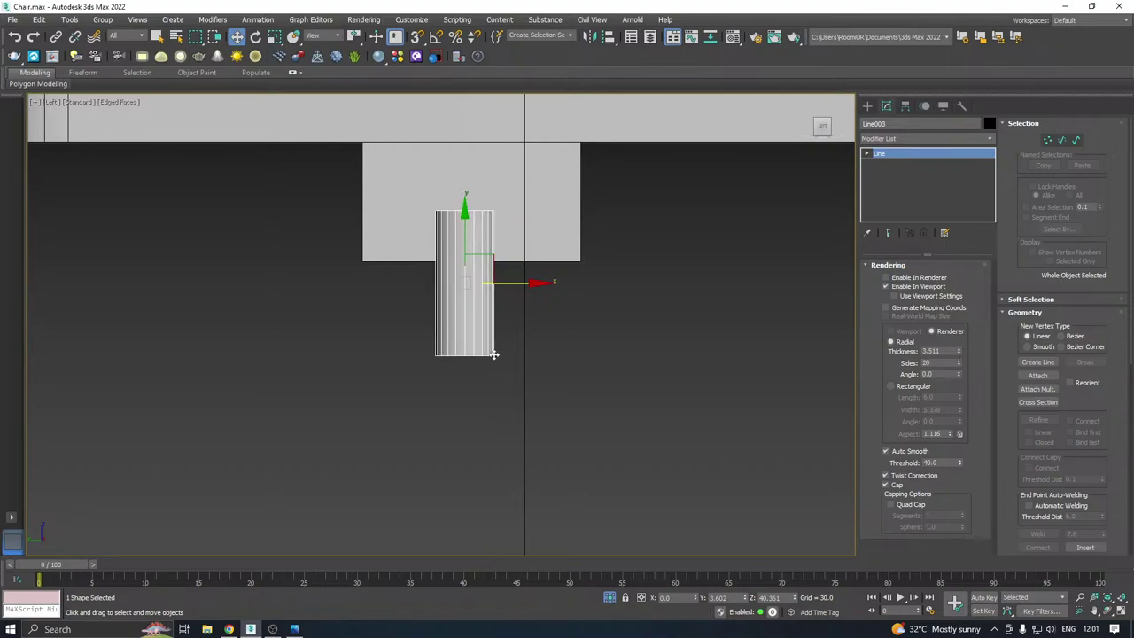
scroll(479, 358, down, 3)
middle_drag(474, 358, 598, 362)
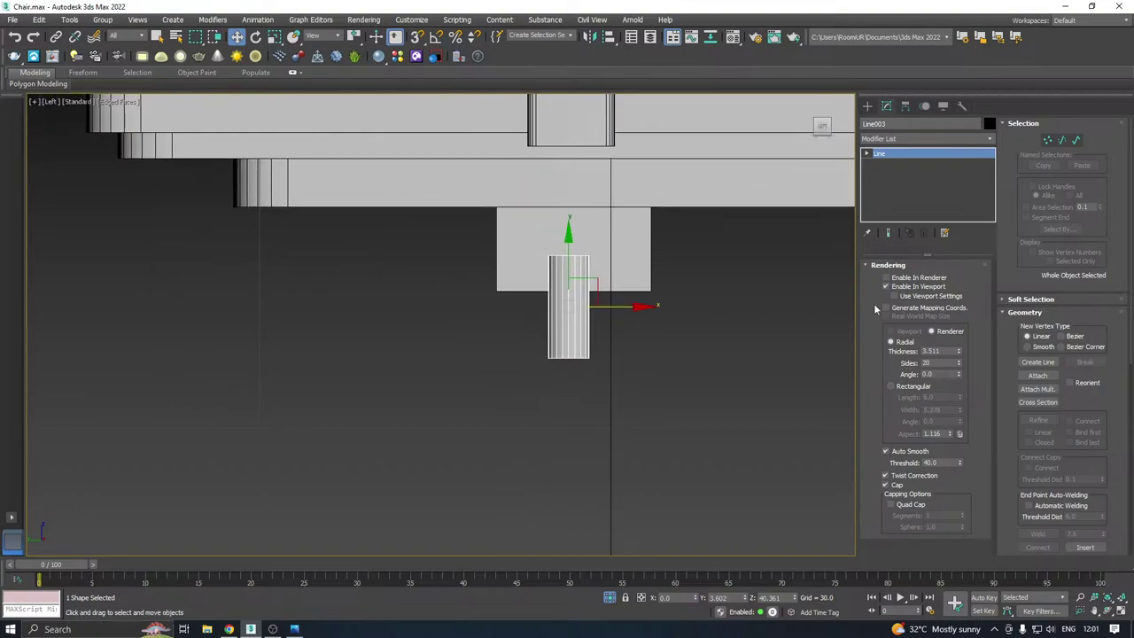
click(959, 368)
click(960, 368)
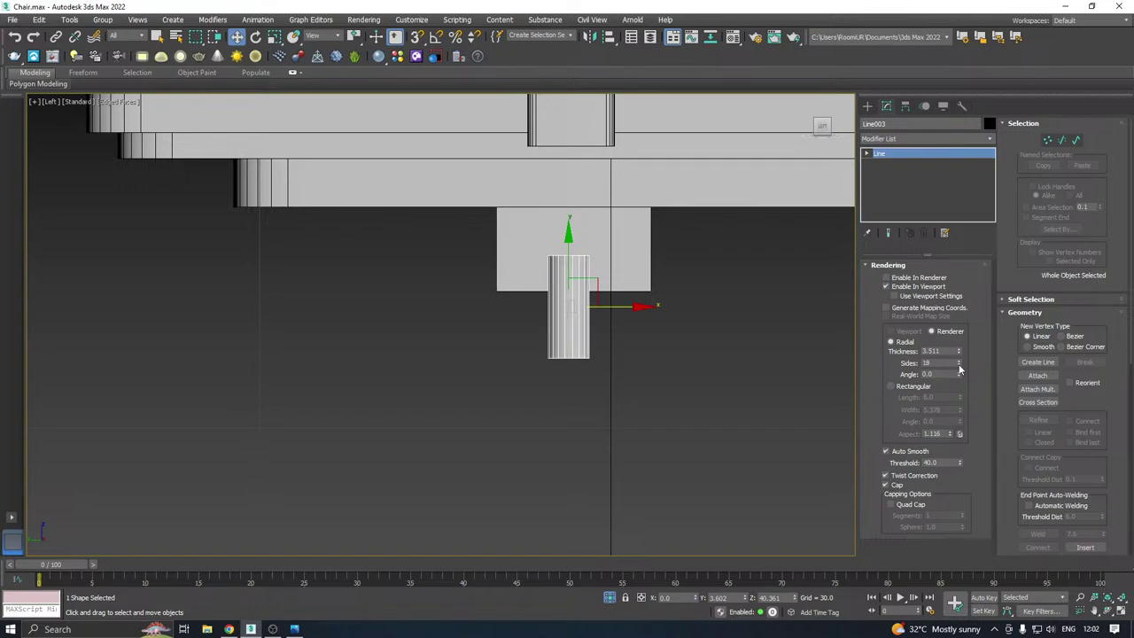
click(959, 361)
click(960, 361)
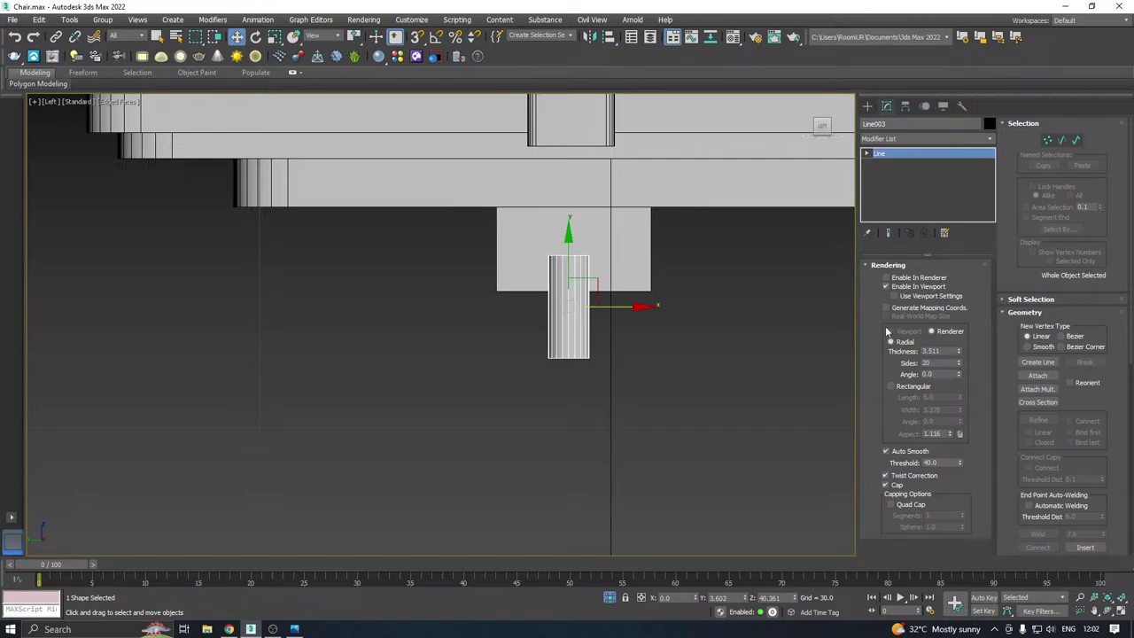
Enable generated mapping coordinates for the post and convert it to an Editable Poly
middle_drag(554, 310, 499, 327)
right_click(940, 185)
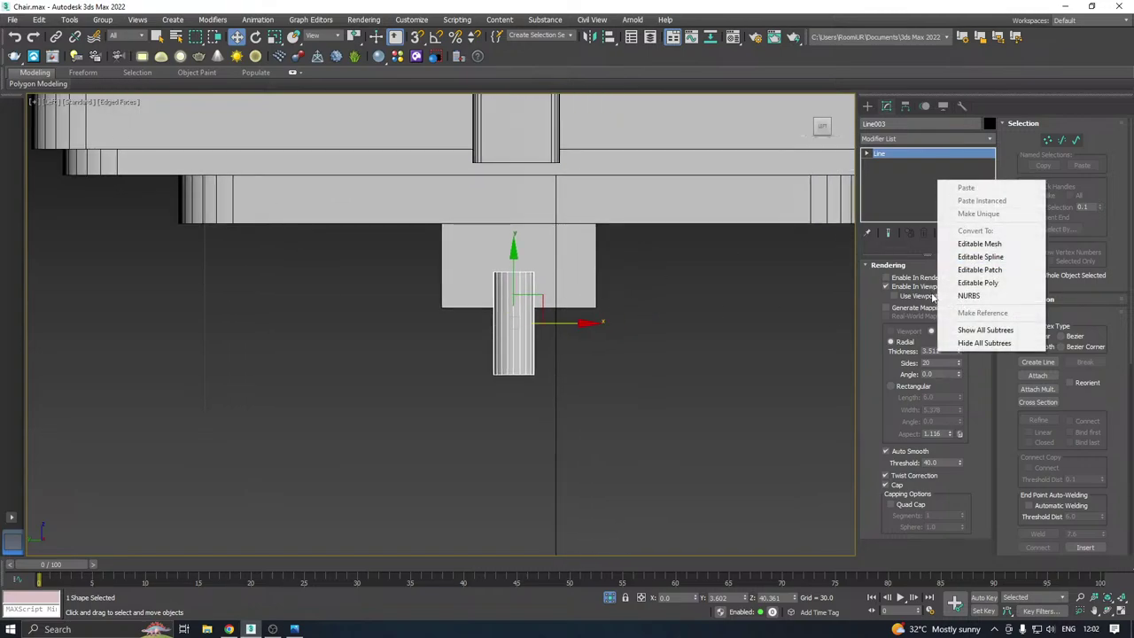
click(885, 308)
right_click(932, 186)
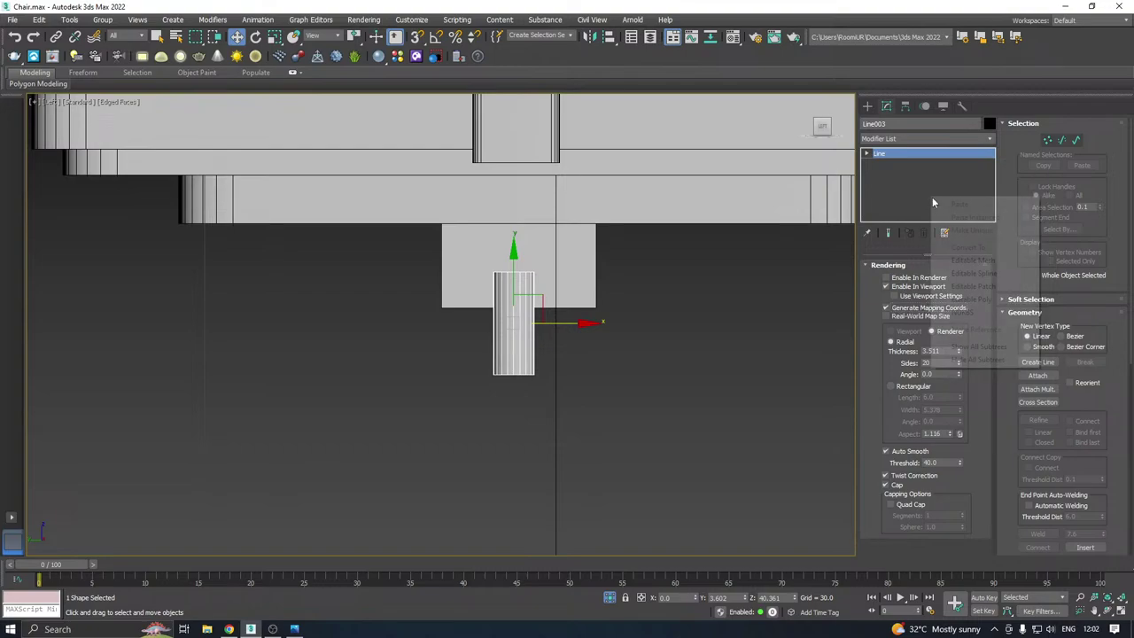
click(978, 282)
Insert a horizontal edge loop around the post just below the box and select the ring of polygons beneath it
middle_drag(543, 333, 556, 328)
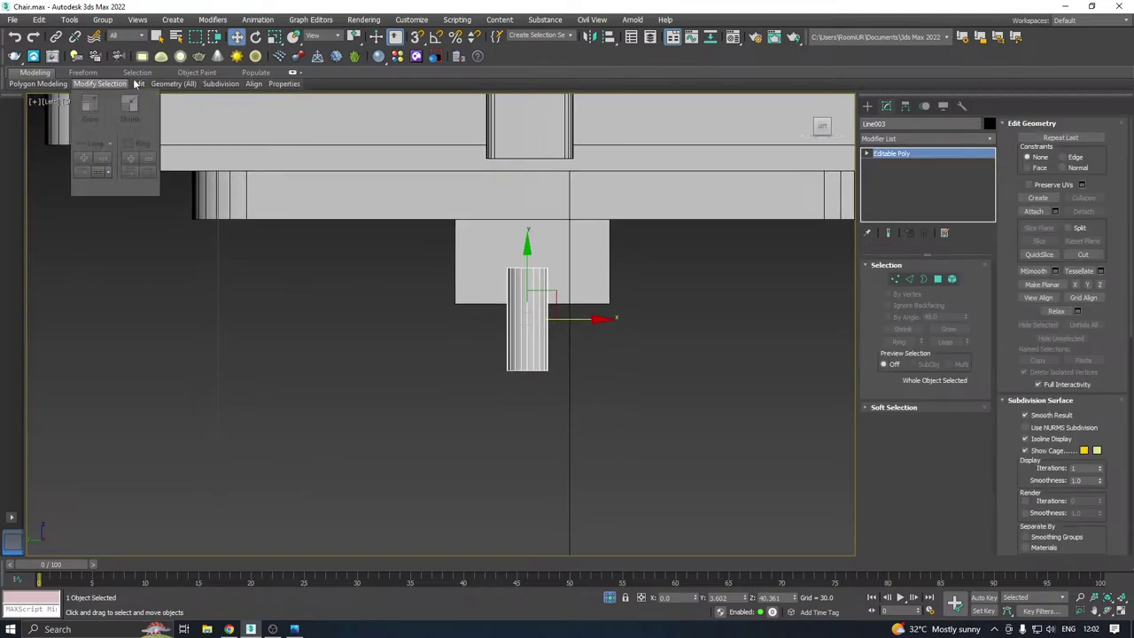
mouse_move(138, 84)
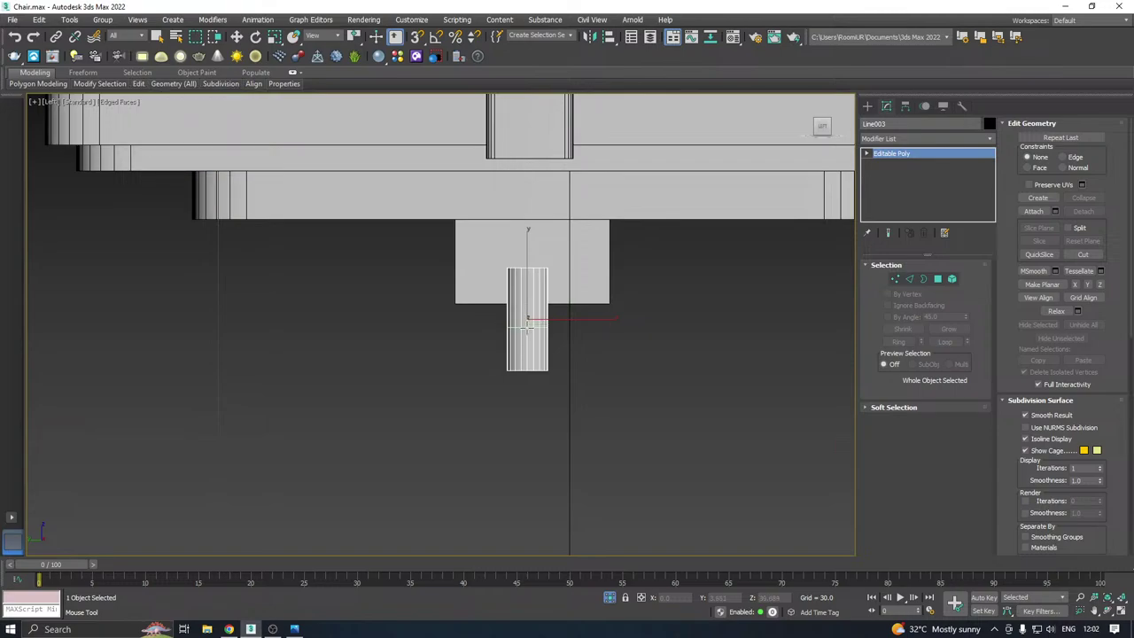
click(937, 278)
drag(620, 348, 453, 340)
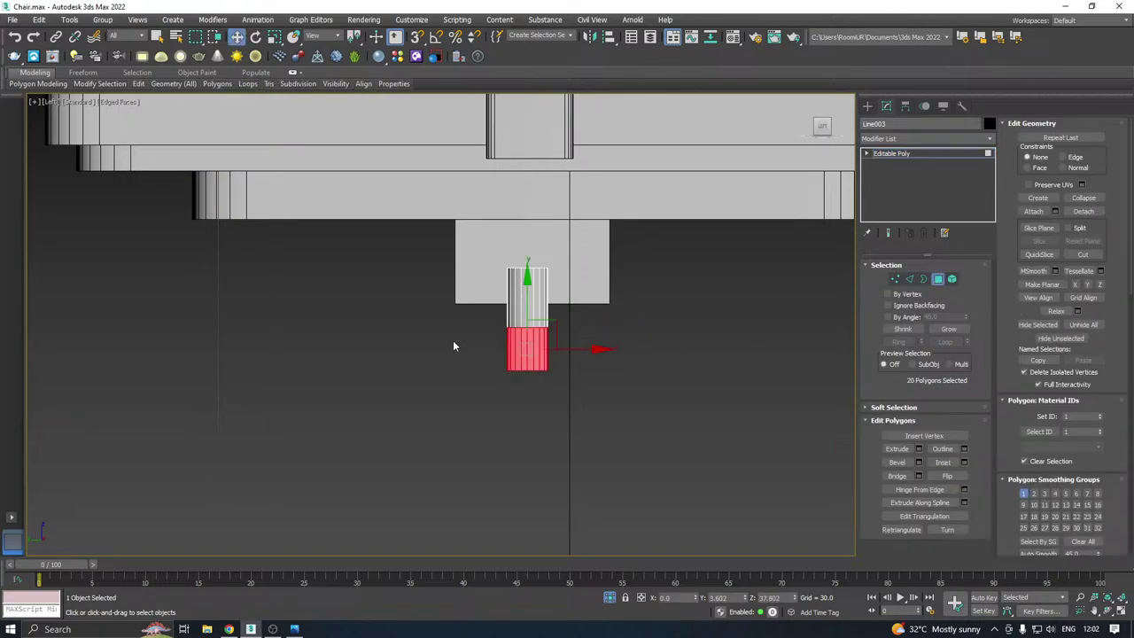
Extrude the selected lower polygons of the post outward by 1.622 to form a wider collar
click(919, 448)
click(698, 199)
click(700, 222)
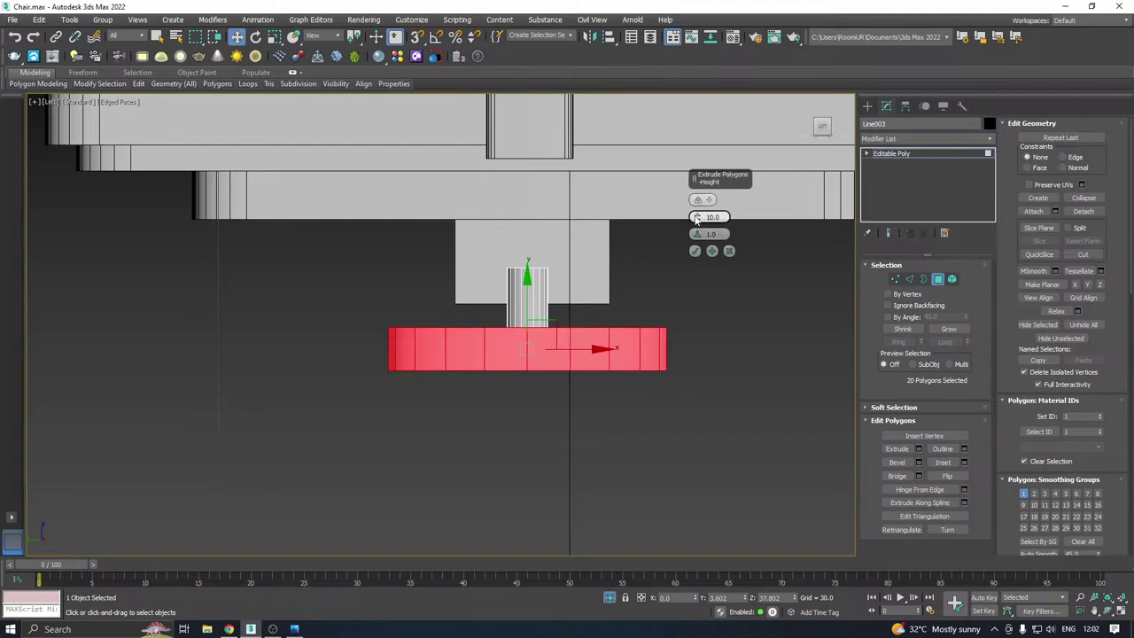
drag(697, 217, 688, 289)
click(695, 251)
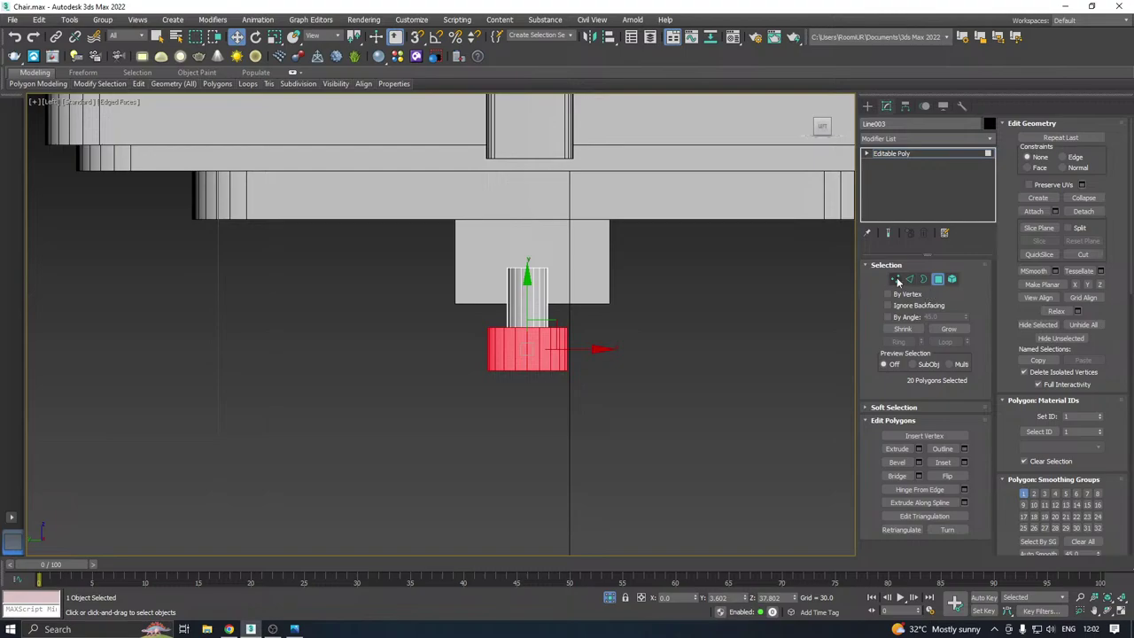
Try to lengthen the collar by moving its bottom vertices downward, and undo back to the post before the extrusion
click(896, 280)
drag(611, 367, 611, 367)
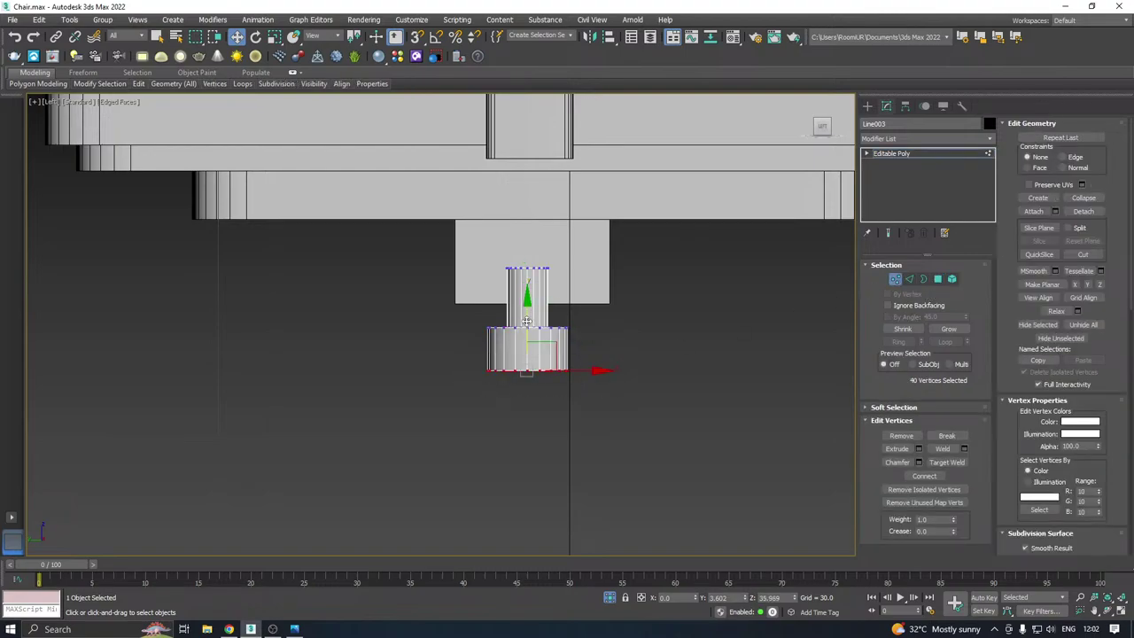
drag(527, 321, 524, 389)
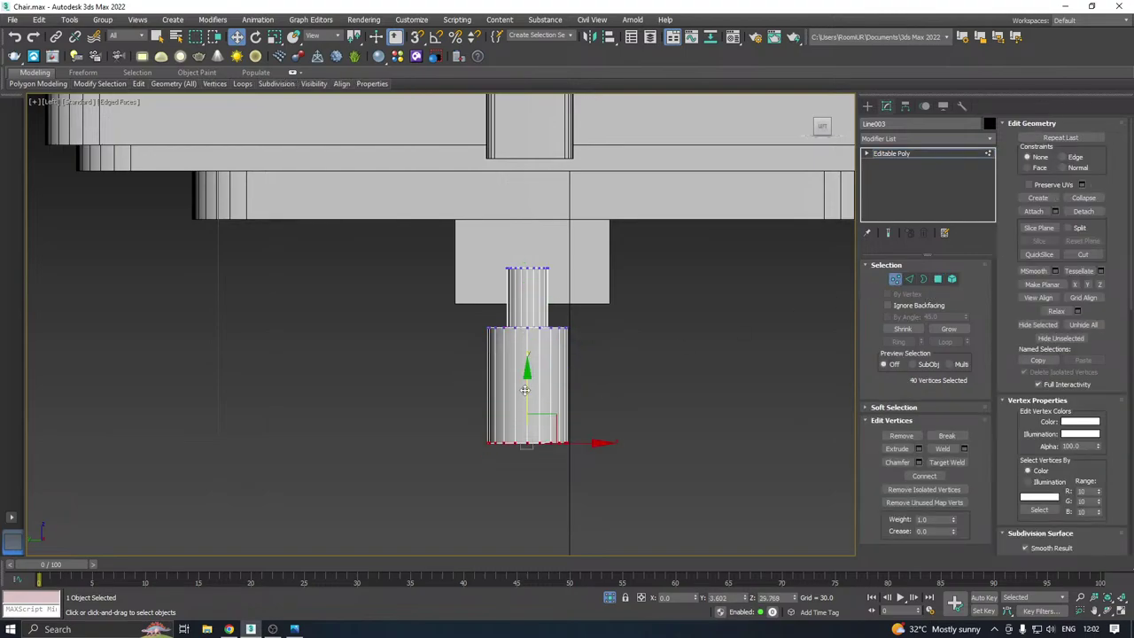
key(ctrl+z)
key(ctrl+z)
Extrude the post's lower ring of polygons outward again by a smaller amount to form a slimmer collar
scroll(524, 387, up, 4)
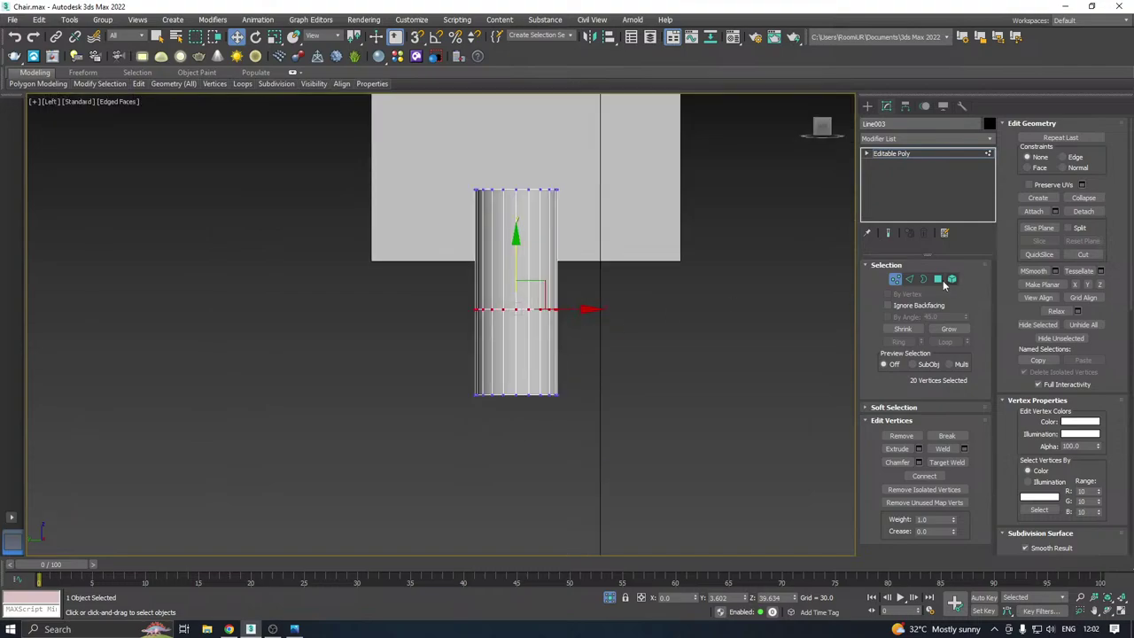
click(938, 279)
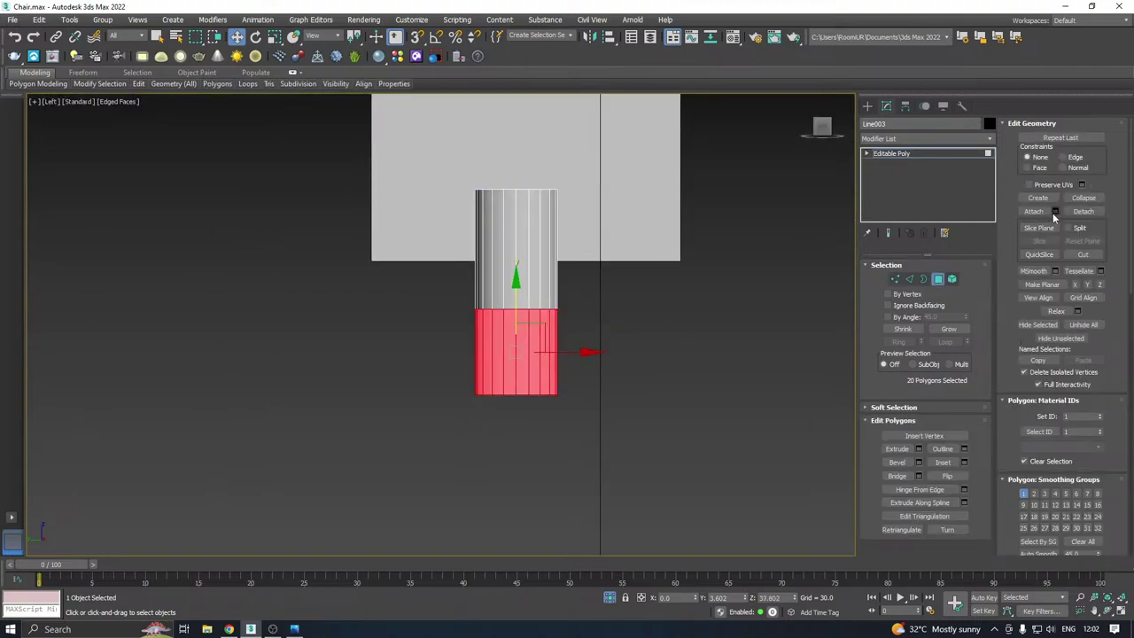
click(921, 449)
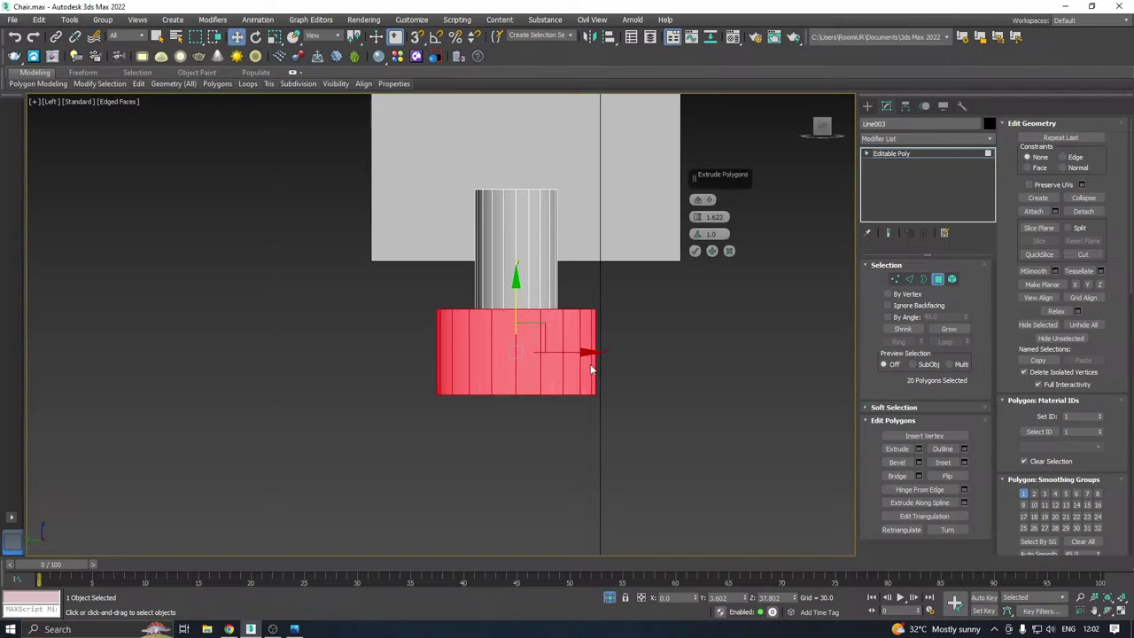
drag(698, 217, 701, 278)
click(696, 252)
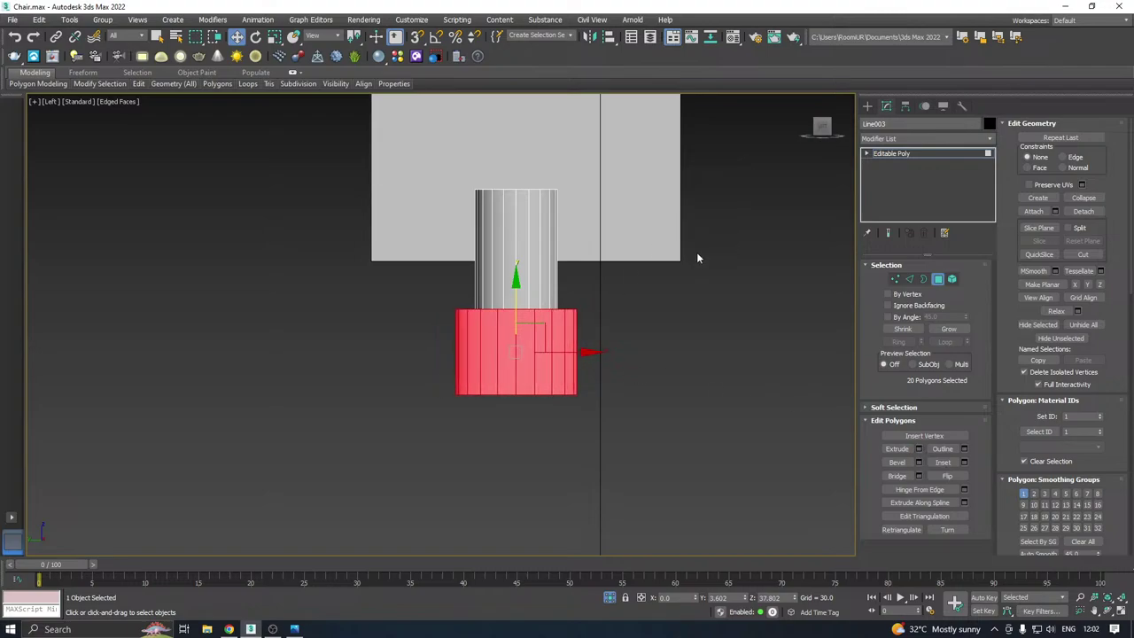
Raise the collar's vertices closer to the box, and lengthen the collar downward by lowering its bottom vertices
ctrl+click(895, 279)
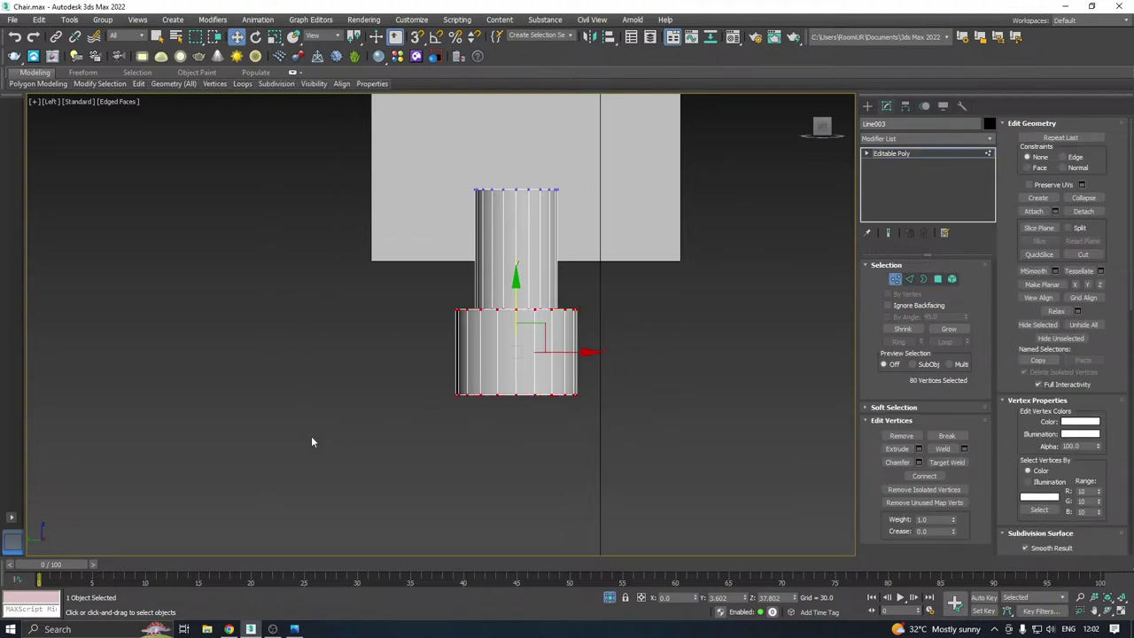
drag(514, 304, 514, 285)
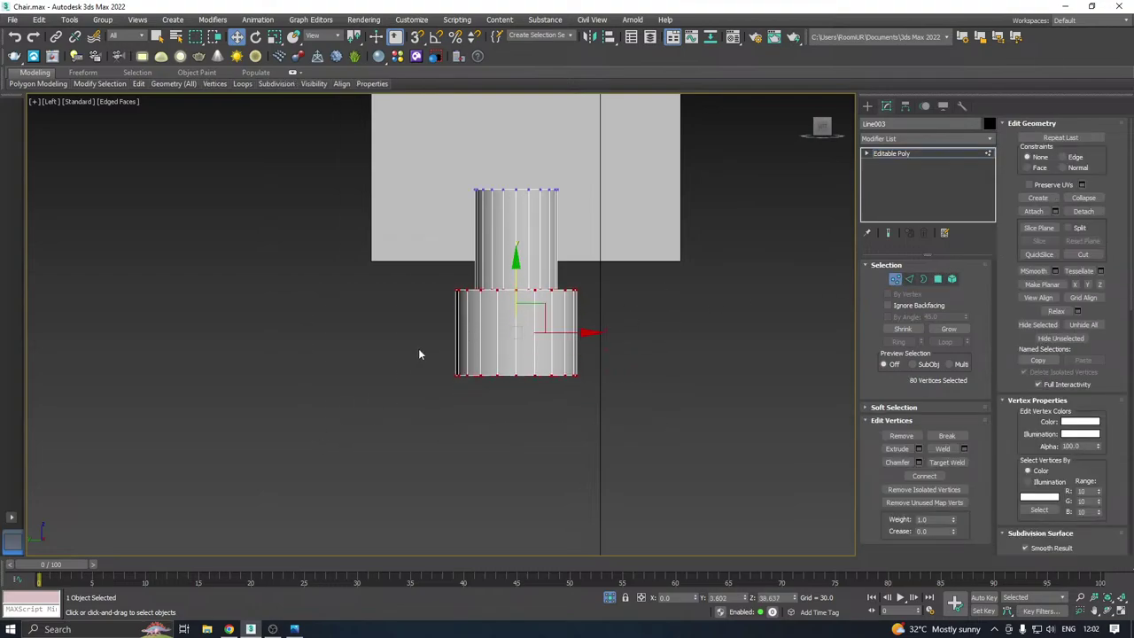
drag(418, 348, 723, 439)
drag(515, 324, 515, 390)
scroll(549, 342, down, 5)
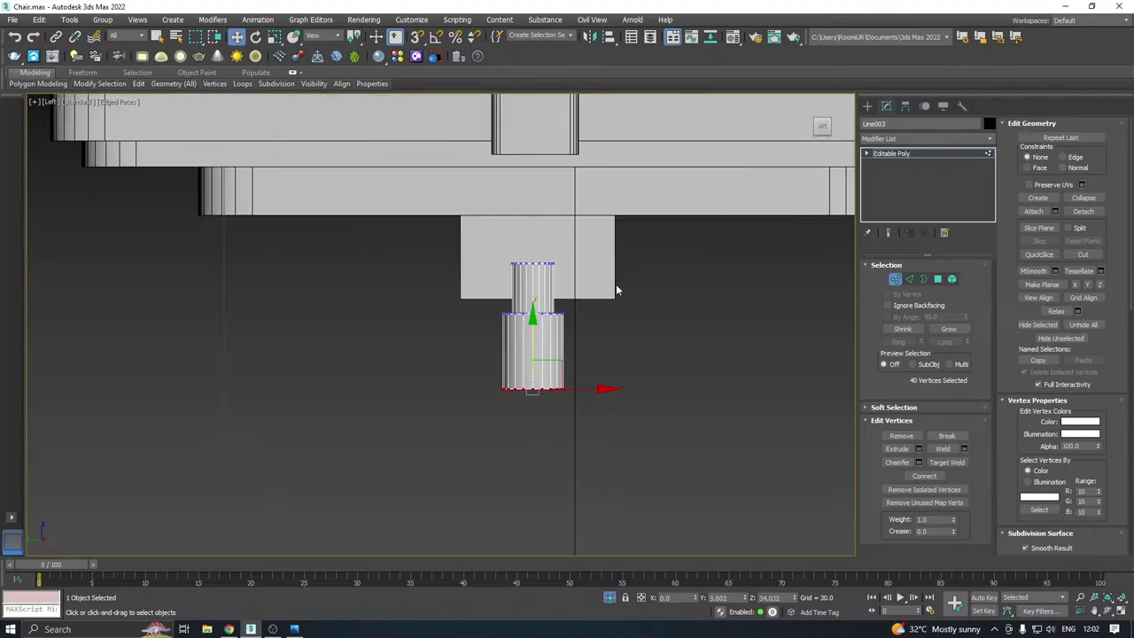
click(886, 154)
Move the post under the seat and centre it on the underside of the box
scroll(512, 286, down, 6)
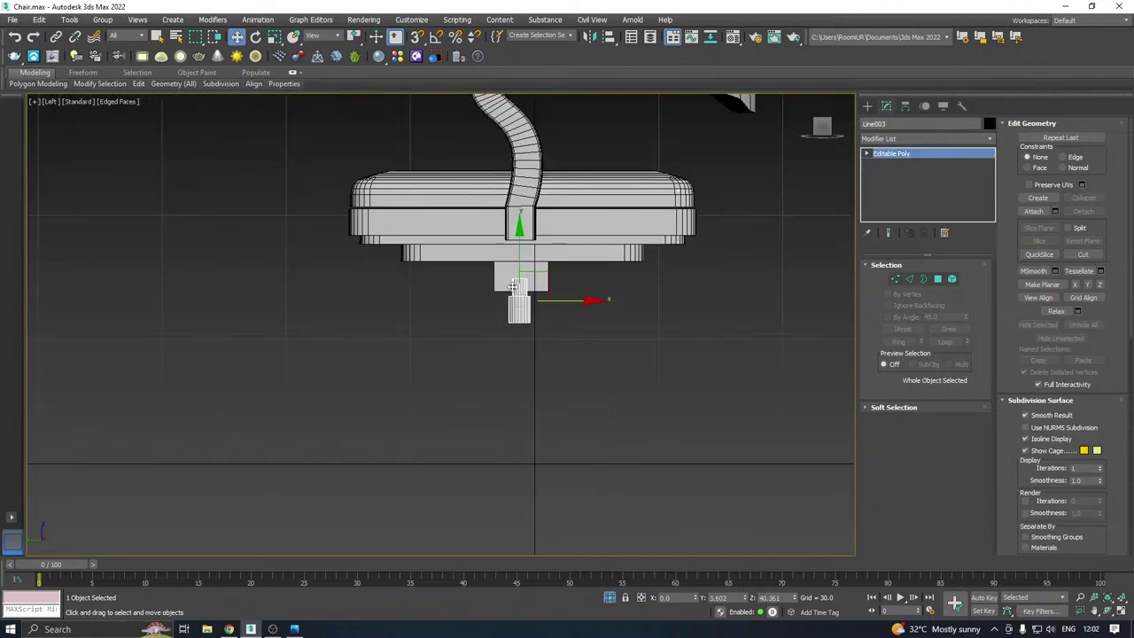
key(p)
alt+middle_drag(564, 296, 722, 295)
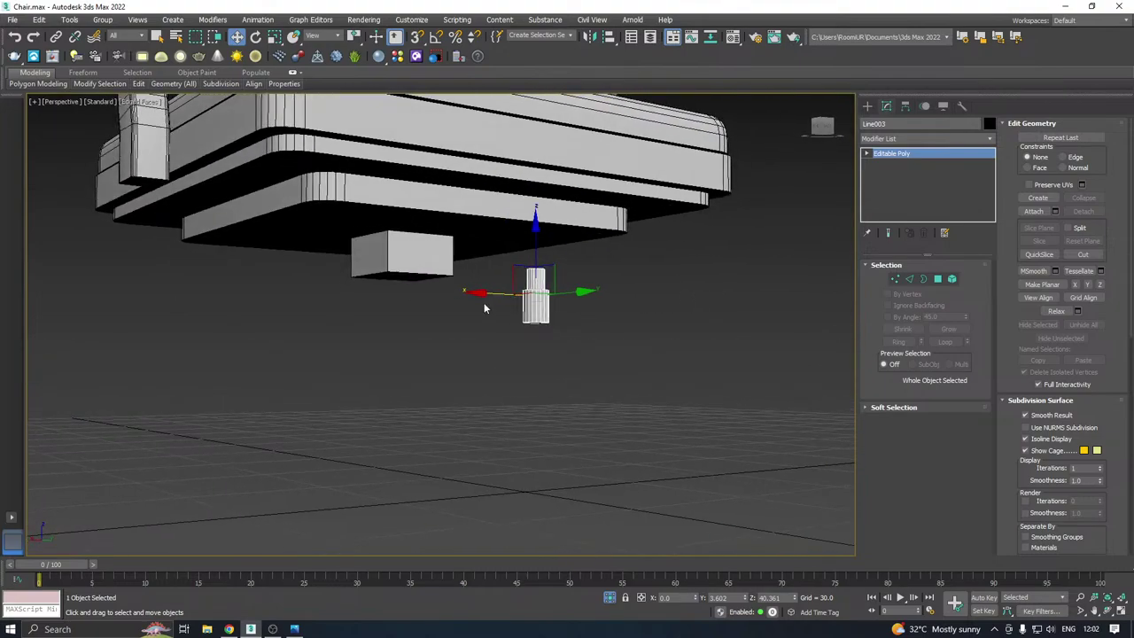
drag(484, 296, 348, 286)
alt+middle_drag(350, 285, 380, 341)
scroll(374, 251, up, 4)
drag(372, 337, 386, 331)
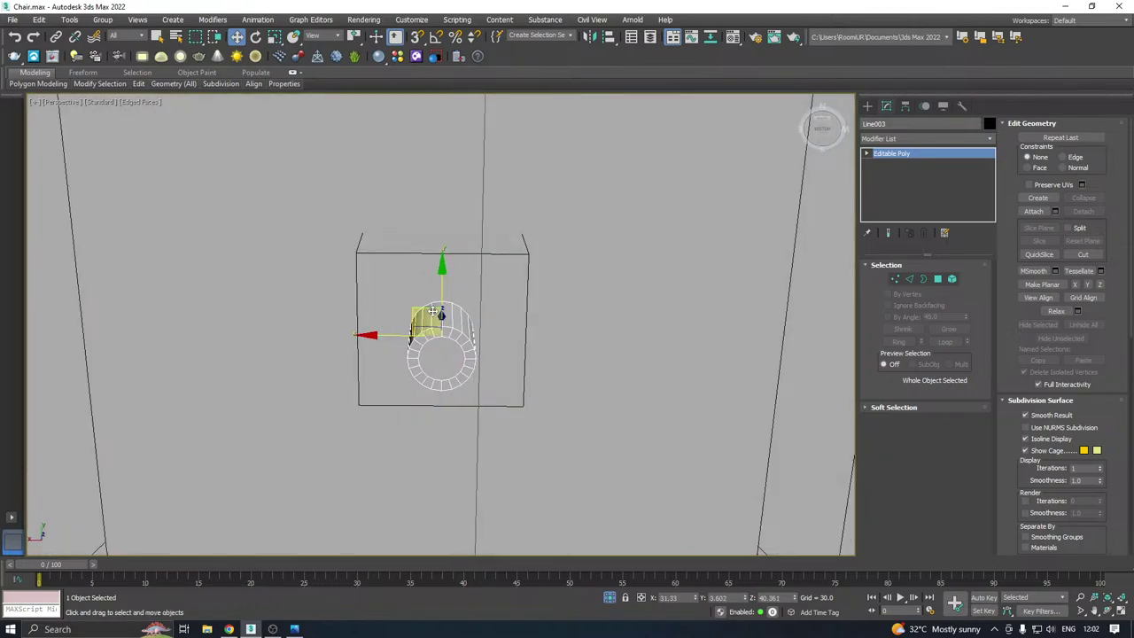
Scale the post up uniformly to about 119% and lower it slightly beneath the box
key(r)
drag(437, 333, 436, 318)
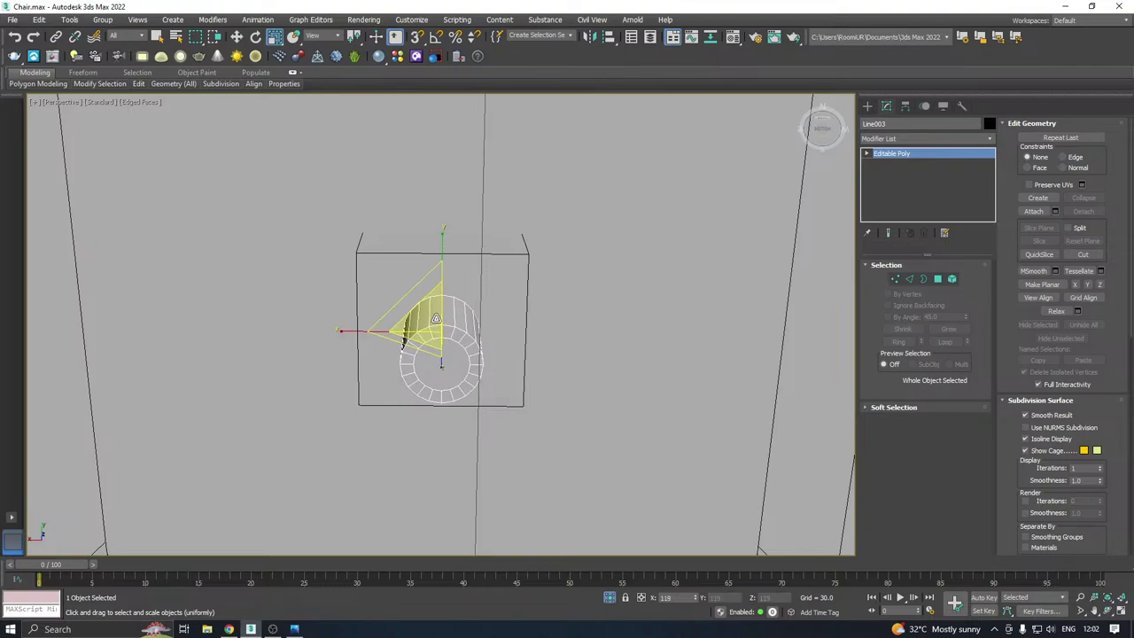
key(w)
alt+middle_drag(551, 291, 450, 306)
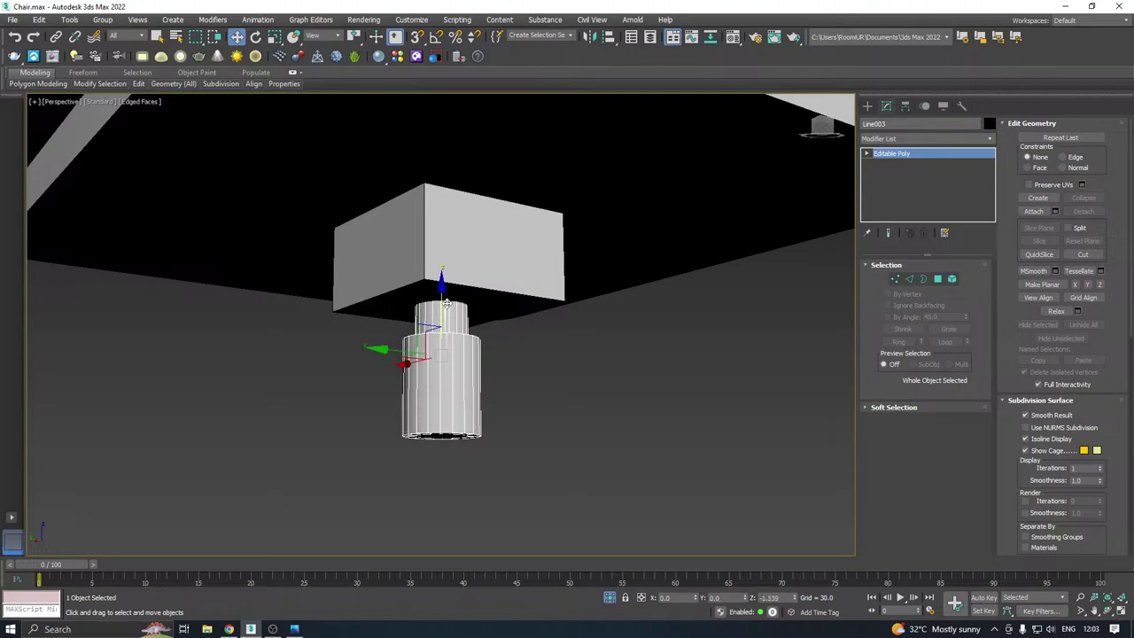
scroll(460, 291, down, 3)
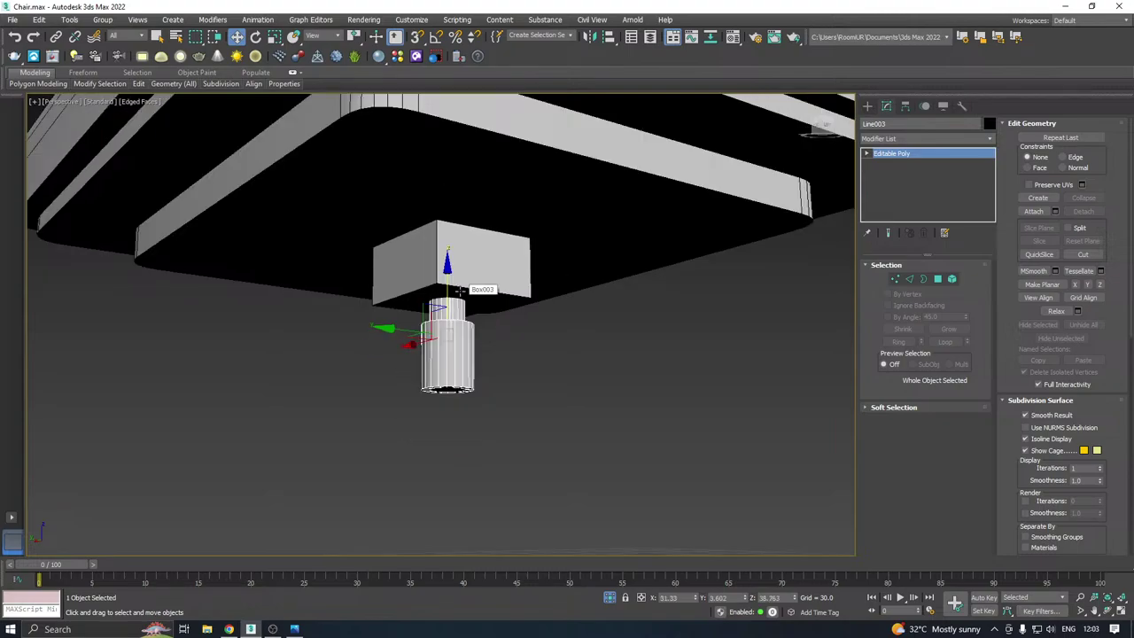
Reduce the box's width to about 11.3 and its height to about 11.5, and re-centre it over the post
click(475, 279)
alt+middle_drag(505, 249, 519, 205)
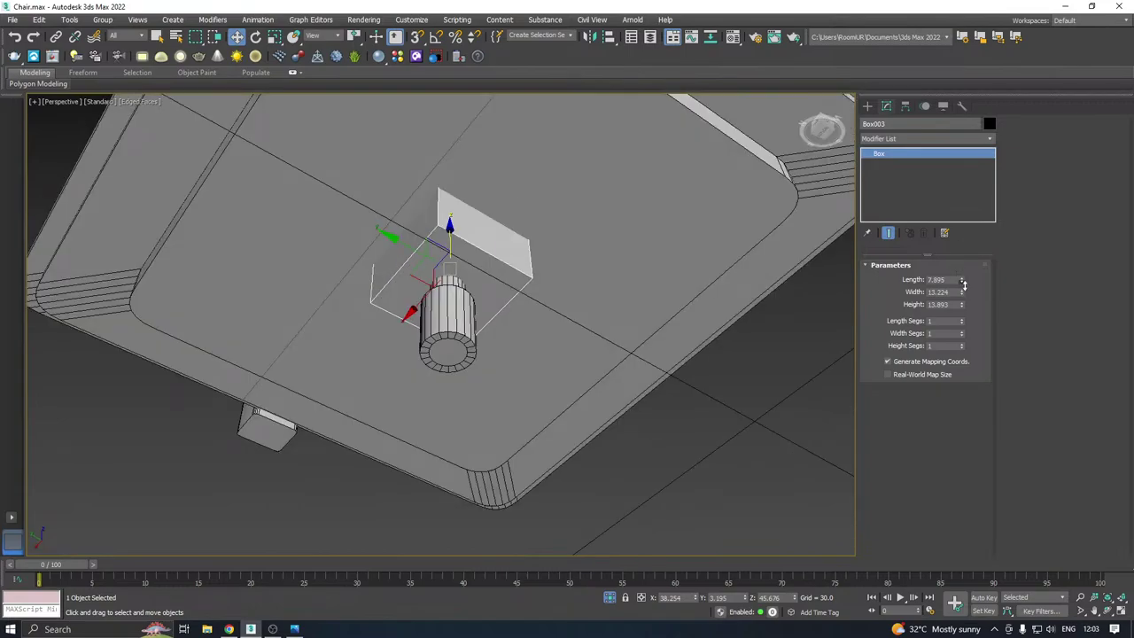
drag(964, 282, 963, 321)
alt+middle_drag(621, 293, 702, 286)
drag(377, 264, 387, 264)
Convert the box above the post to an Editable Poly and select all its edges
right_click(925, 184)
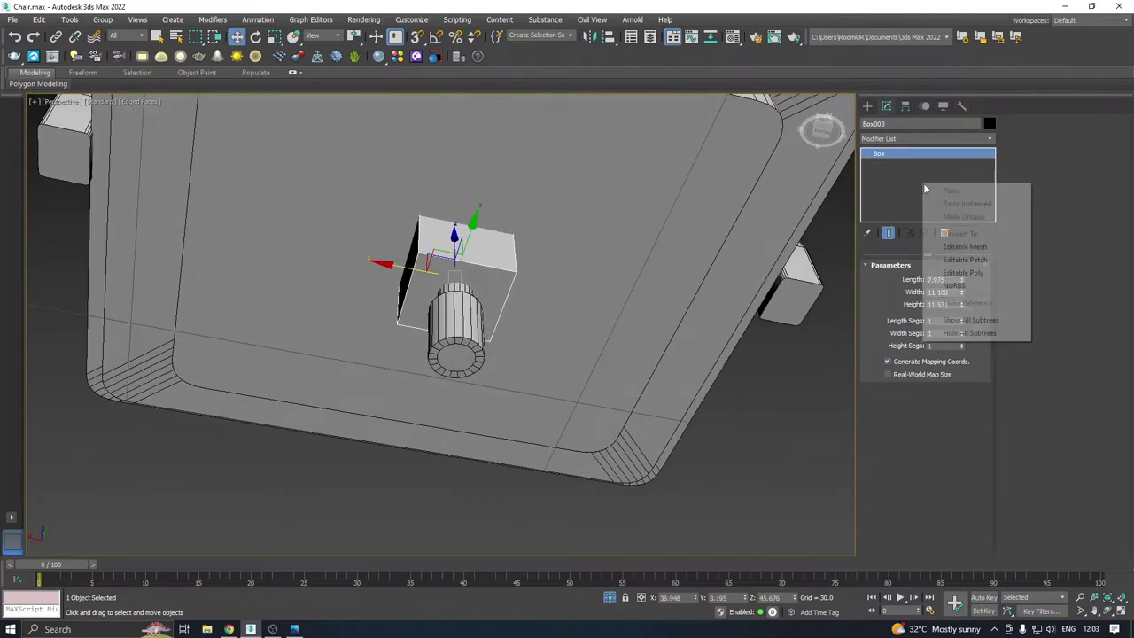
click(974, 273)
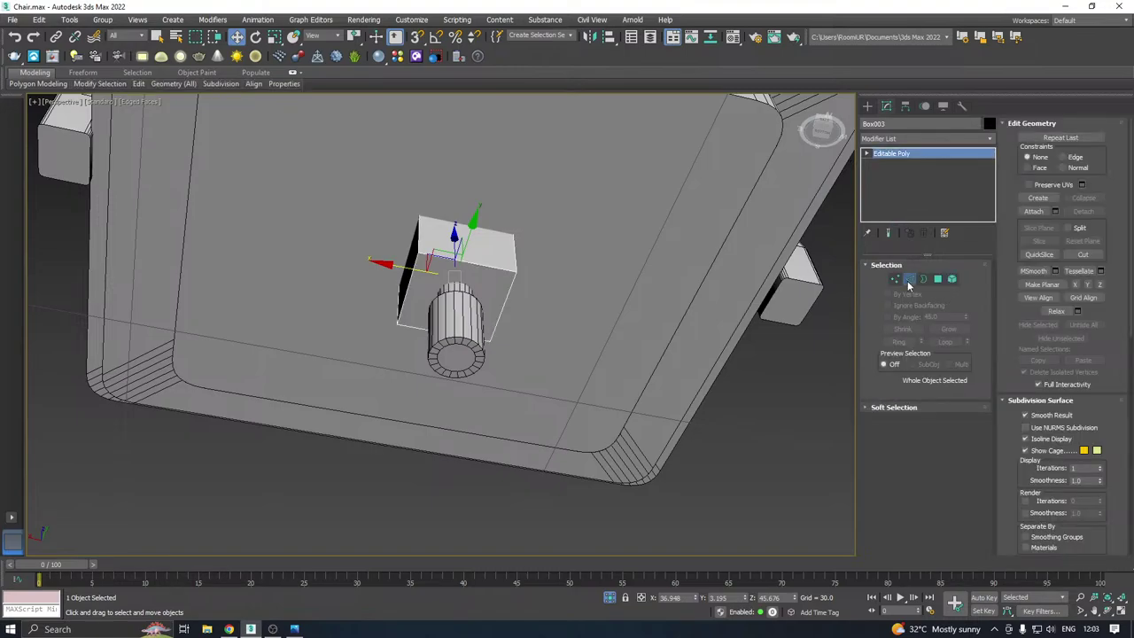
click(909, 281)
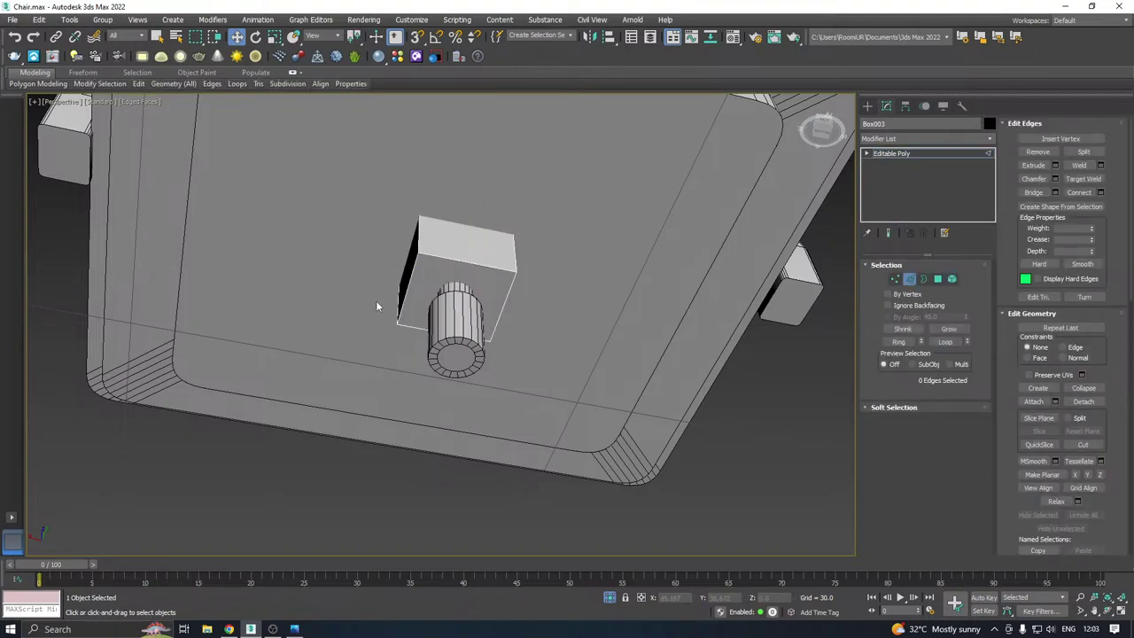
key(ctrl+a)
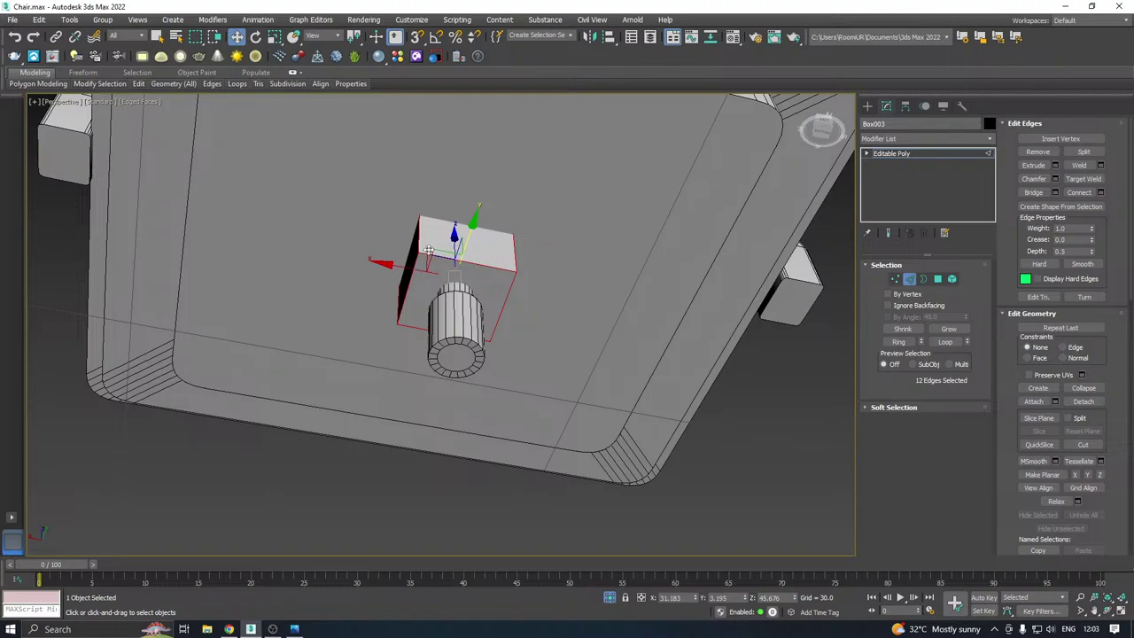
Chamfer the box's selected edges by 0.39 with 2 segments and leave edge editing
scroll(428, 251, up, 5)
click(1054, 178)
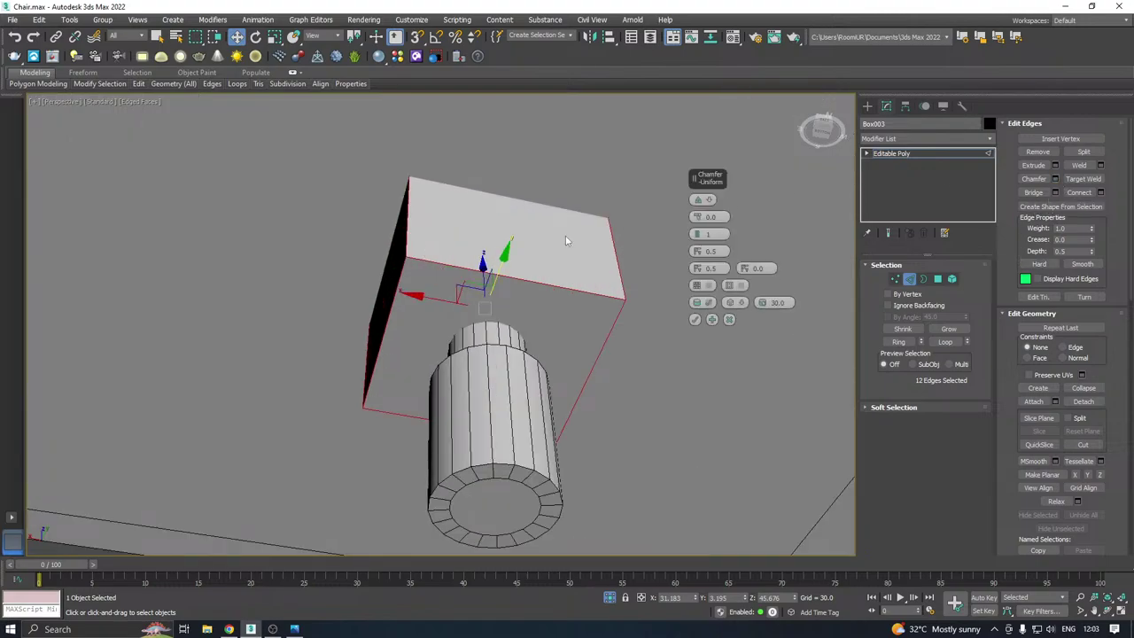
drag(696, 220, 690, 194)
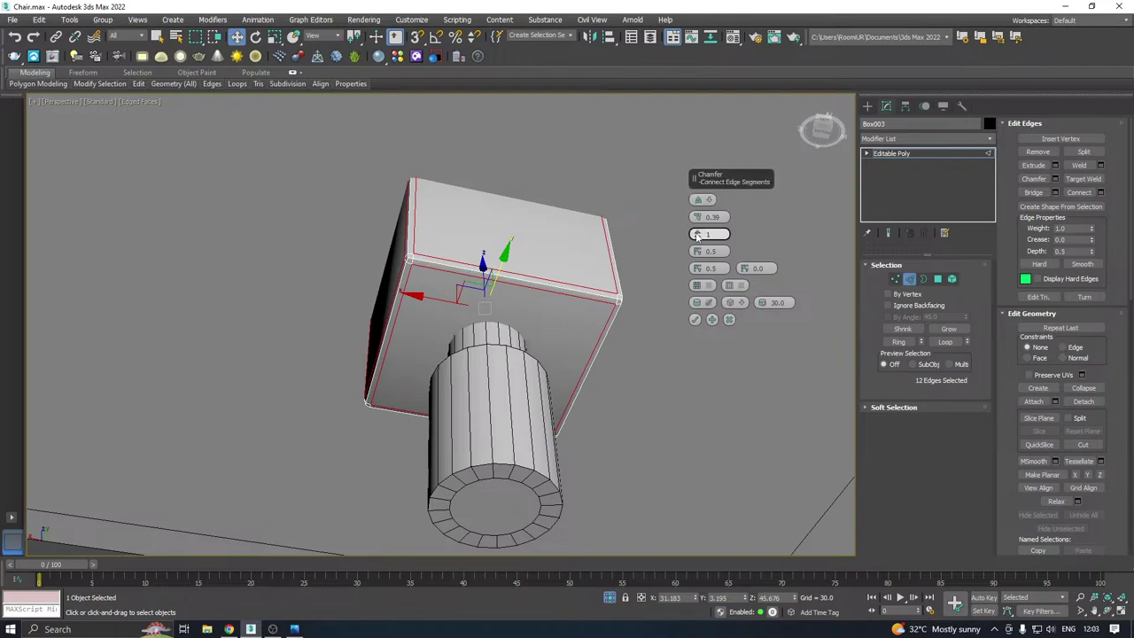
click(697, 235)
scroll(493, 280, down, 3)
alt+middle_drag(577, 269, 497, 313)
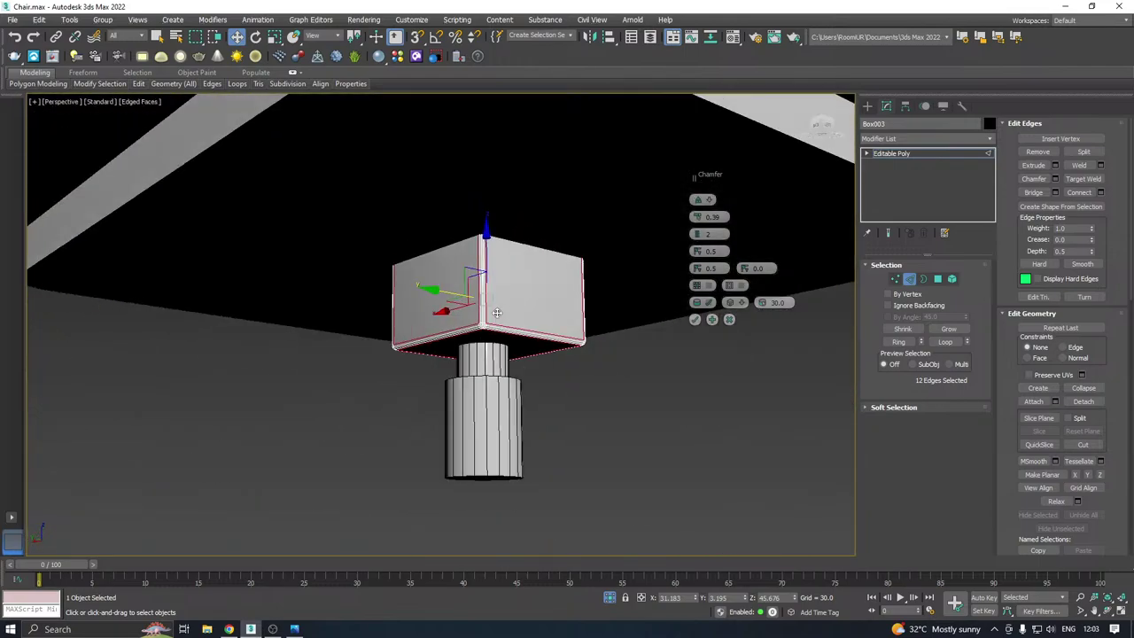
click(695, 320)
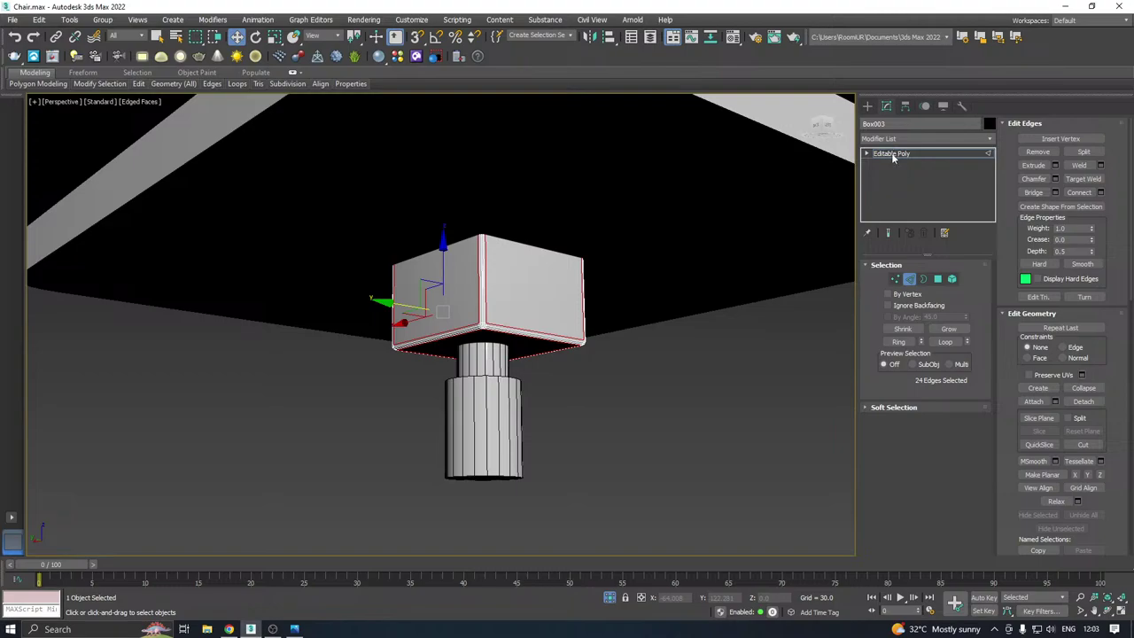
click(893, 157)
Select the post beneath the chamfered box
scroll(568, 240, down, 4)
alt+middle_drag(644, 223, 577, 263)
click(536, 325)
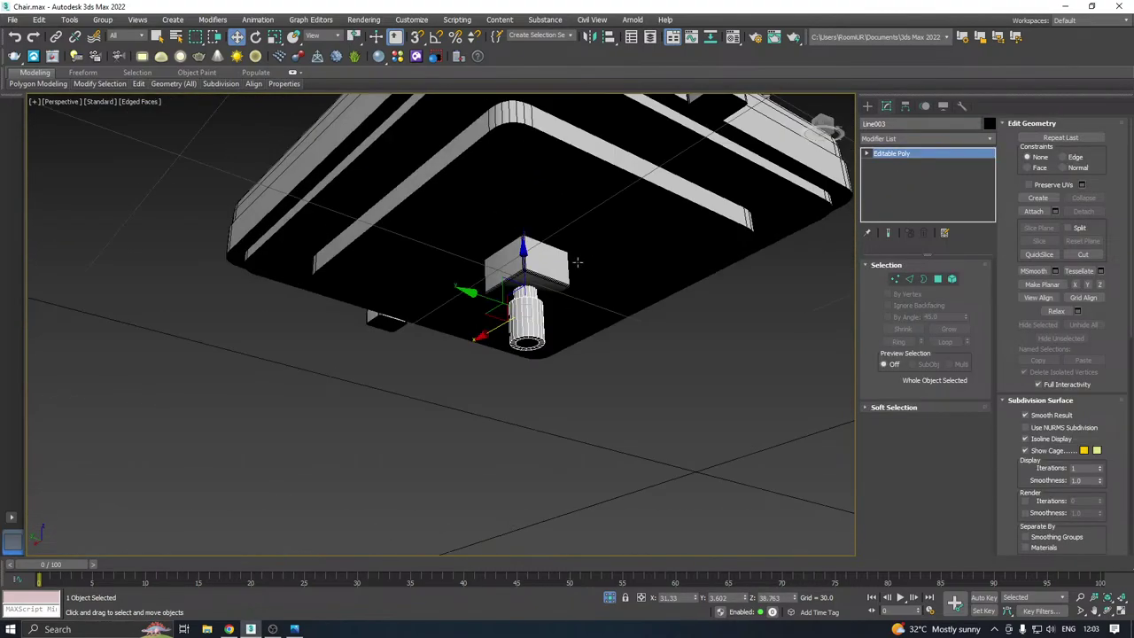
scroll(532, 292, up, 2)
key(e)
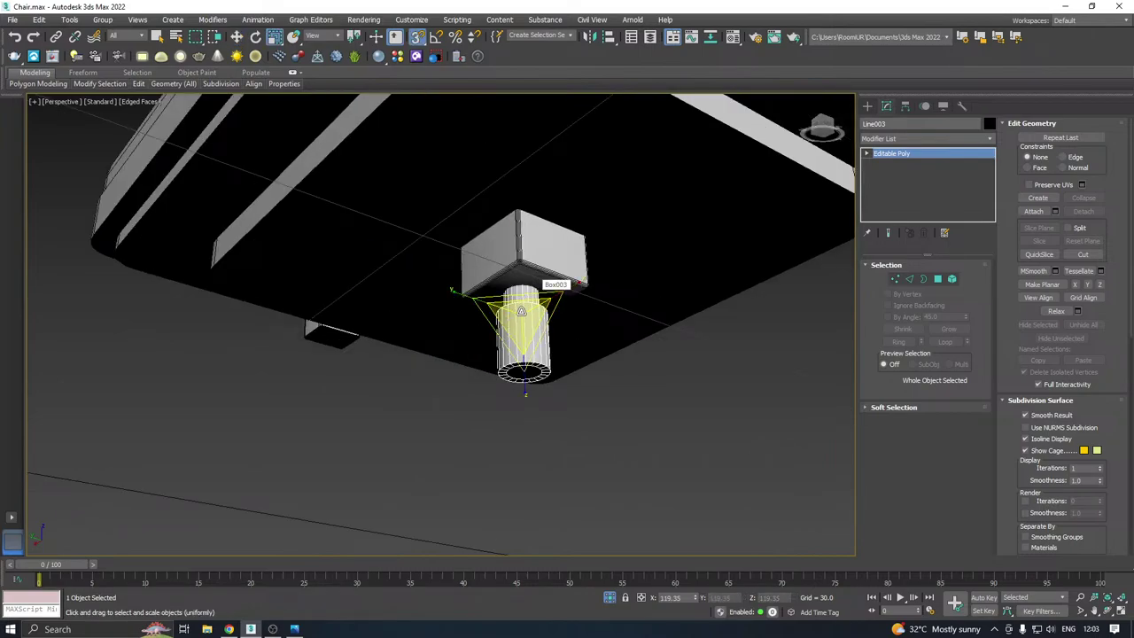
key(Delete)
key(w)
click(543, 301)
key(ctrl+z)
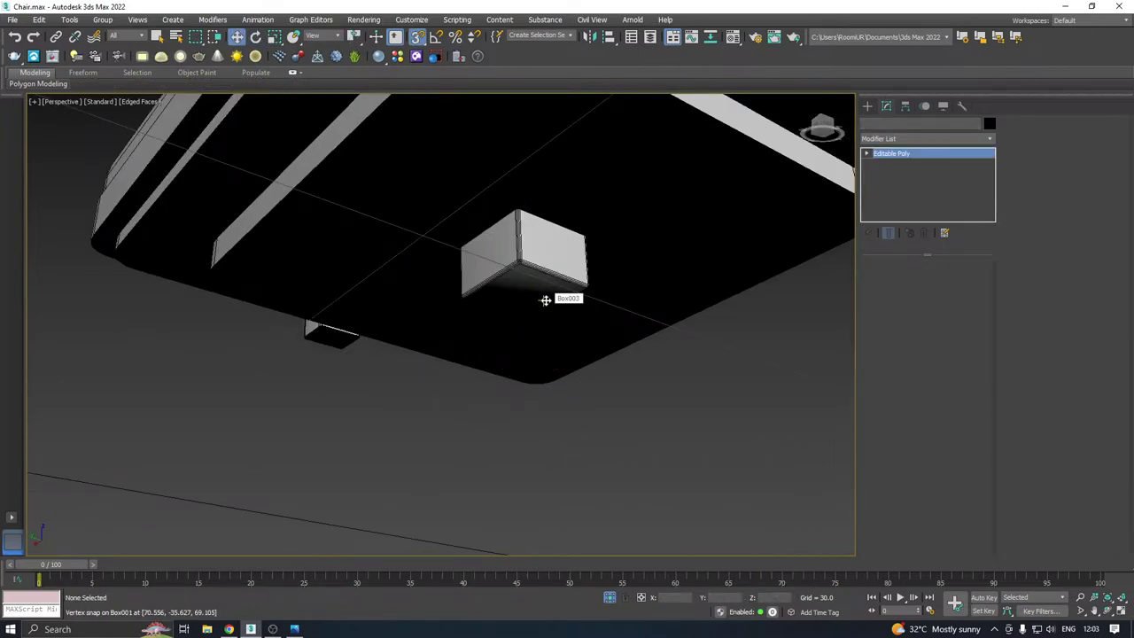
key(ctrl+z)
key(s)
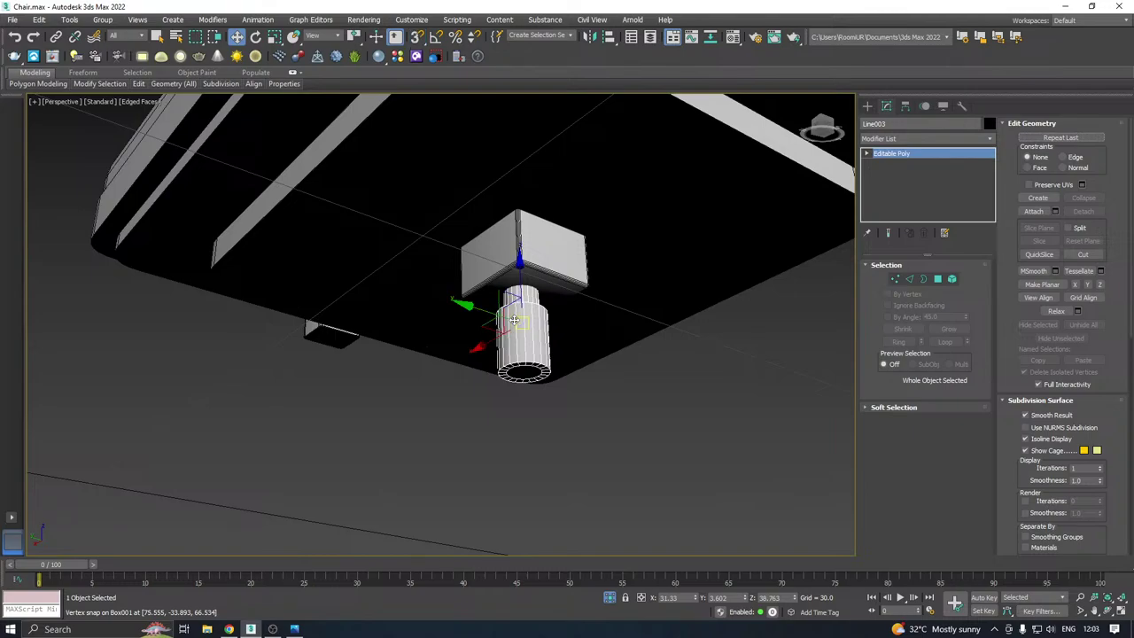
Scale the post up uniformly to about 122% to suit the box above it
scroll(506, 313, up, 2)
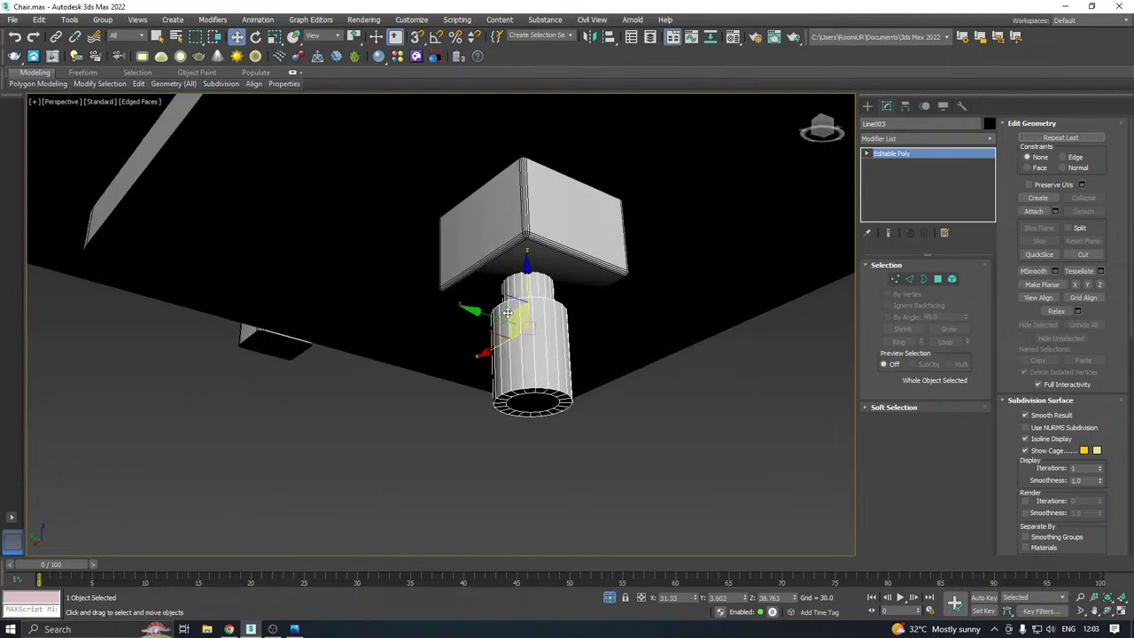
key(r)
drag(528, 318, 529, 306)
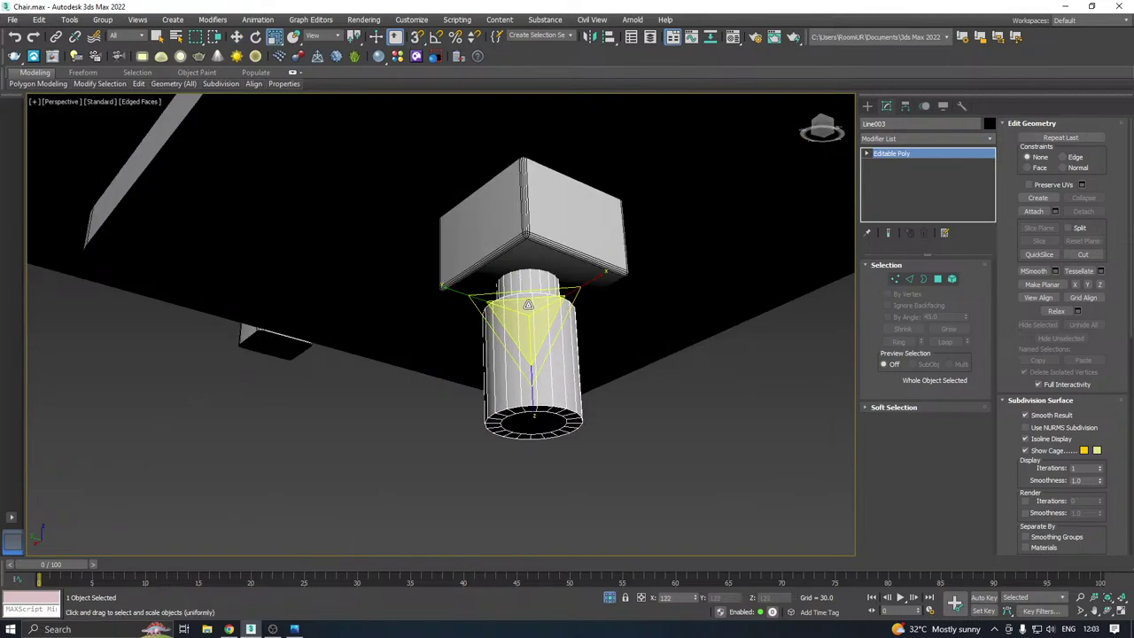
key(w)
scroll(528, 305, down, 3)
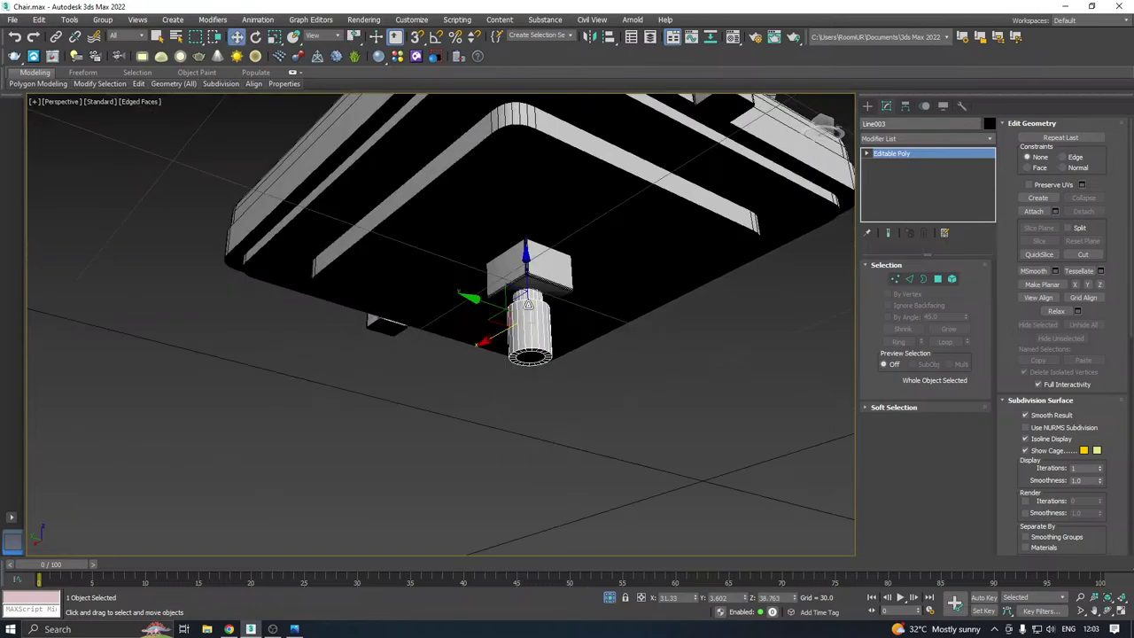
scroll(529, 306, down, 2)
mouse_move(556, 288)
alt+middle_down()
mouse_move(547, 316)
mouse_move(594, 247)
mouse_move(566, 275)
alt+middle_up()
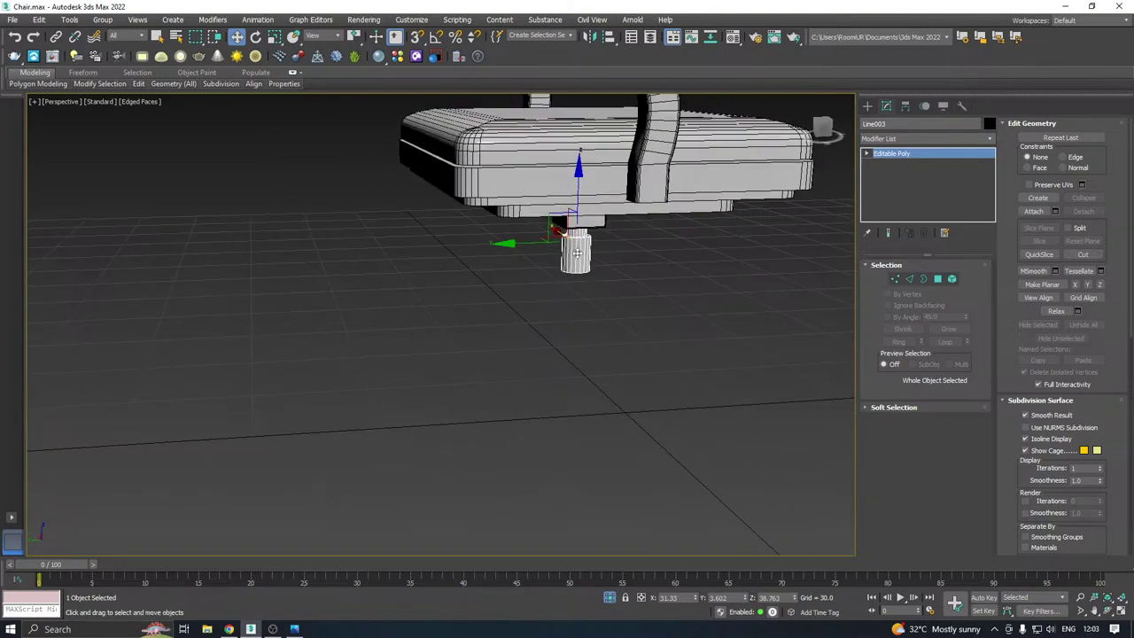
key(l)
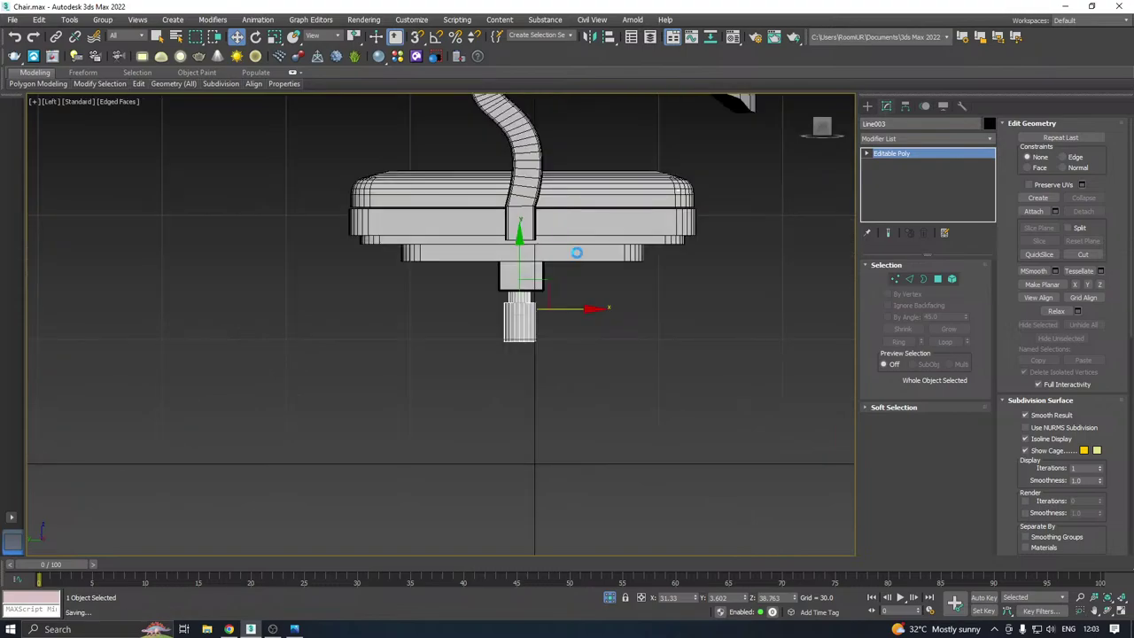
middle_drag(577, 271, 629, 229)
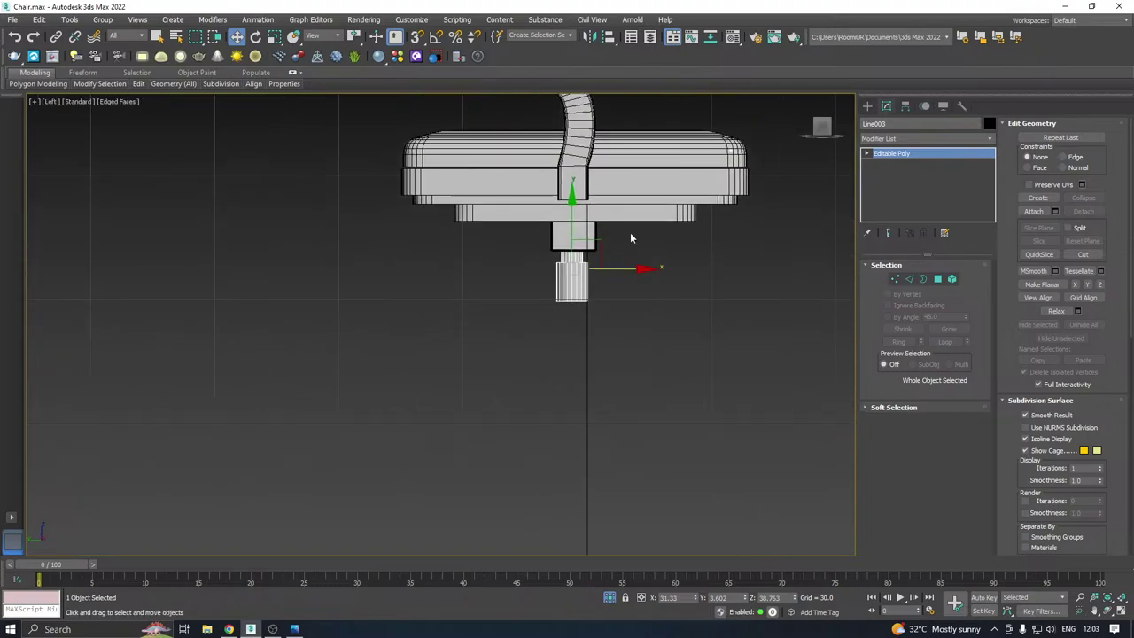
click(867, 105)
click(891, 200)
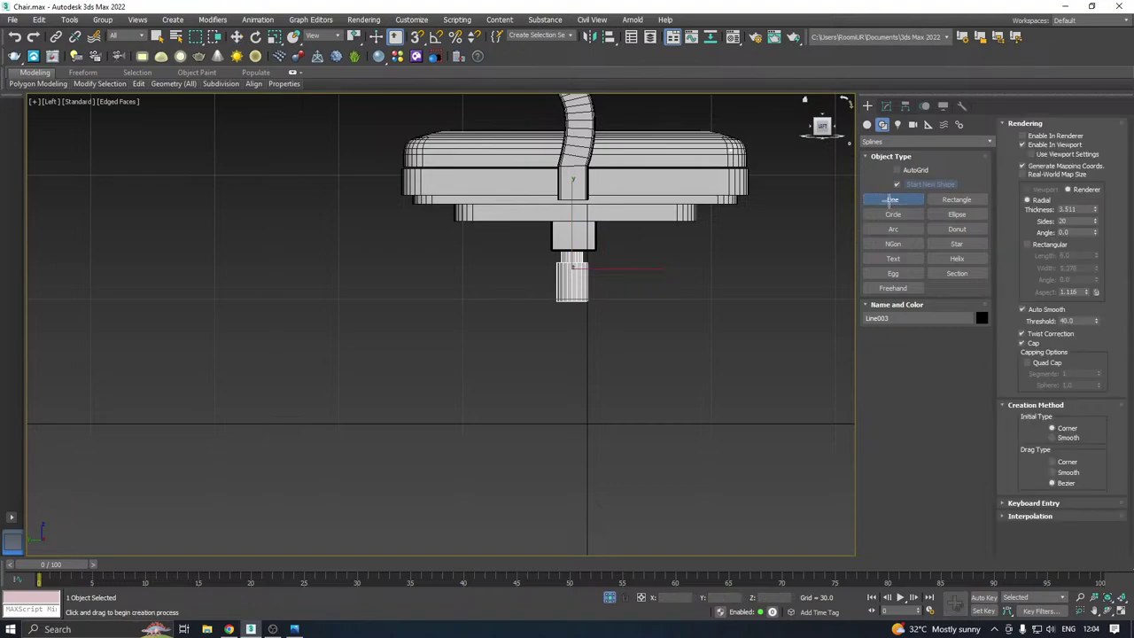
right_click(889, 201)
click(600, 245)
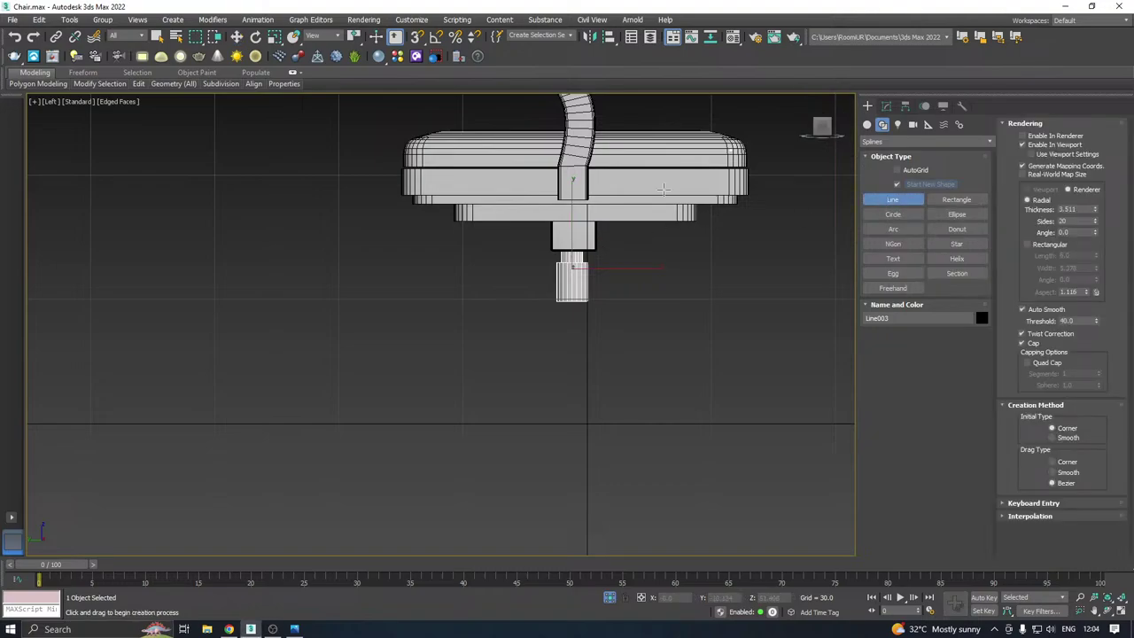
Create a standard cylinder in the top view, centred beneath the seat at the position of the post
click(867, 127)
click(892, 214)
middle_drag(658, 246, 631, 284)
key(t)
drag(480, 327, 508, 339)
click(476, 299)
key(w)
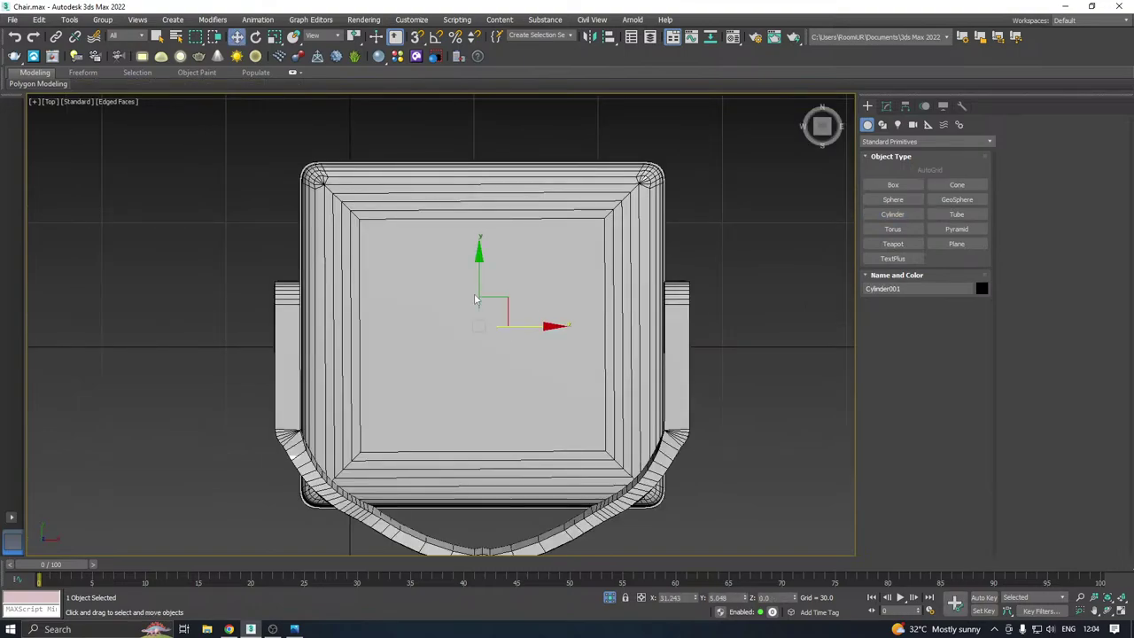
Raise the new cylinder to about Z 21 so it meets the lower end of the post beneath the seat
key(p)
scroll(515, 288, down, 5)
alt+middle_drag(516, 287, 617, 208)
drag(507, 270, 506, 202)
scroll(507, 202, up, 2)
scroll(497, 223, up, 2)
scroll(515, 241, down, 5)
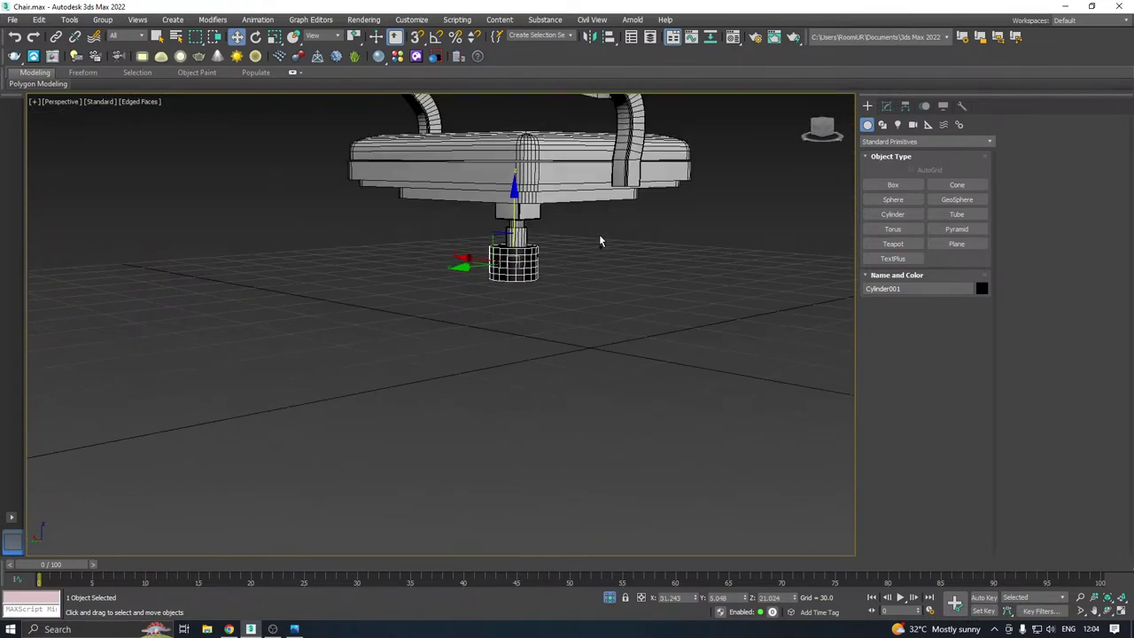
alt+middle_drag(600, 240, 657, 241)
scroll(520, 268, down, 5)
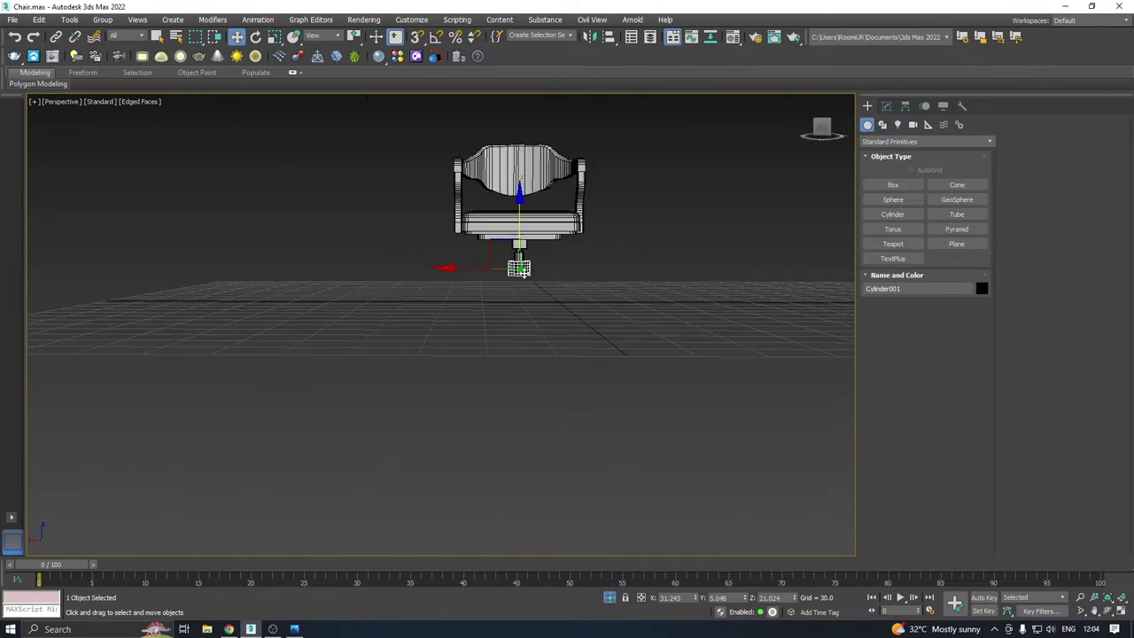
right_click(590, 260)
click(517, 264)
alt+middle_drag(540, 253, 495, 282)
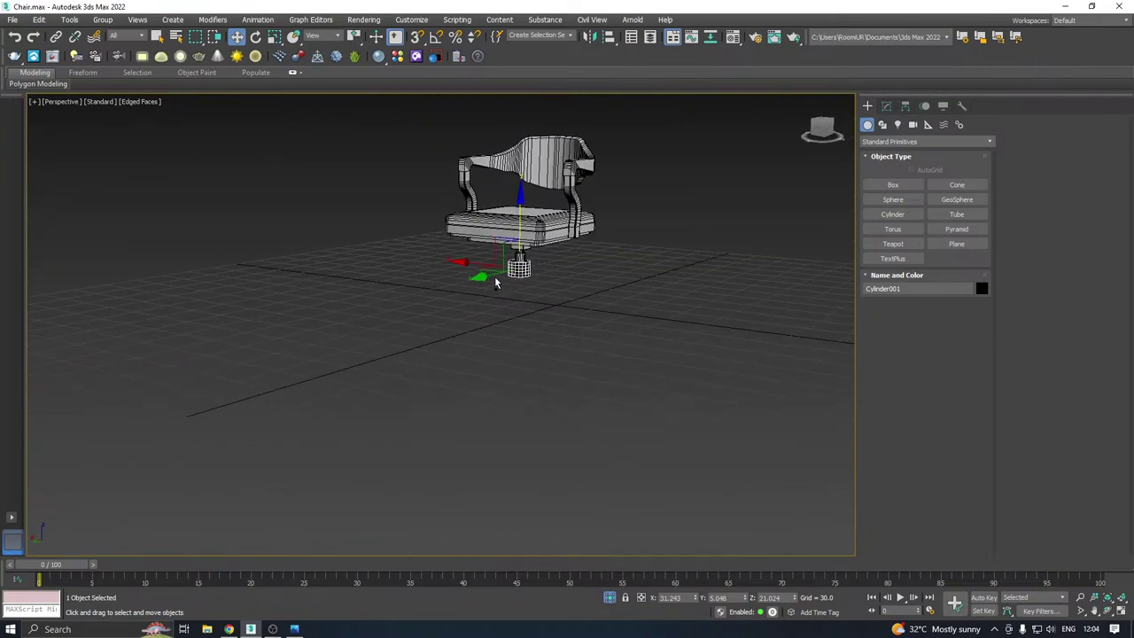
Assign the light grey physical material "sss" to the cylinder beneath the post
key(alt+Tab)
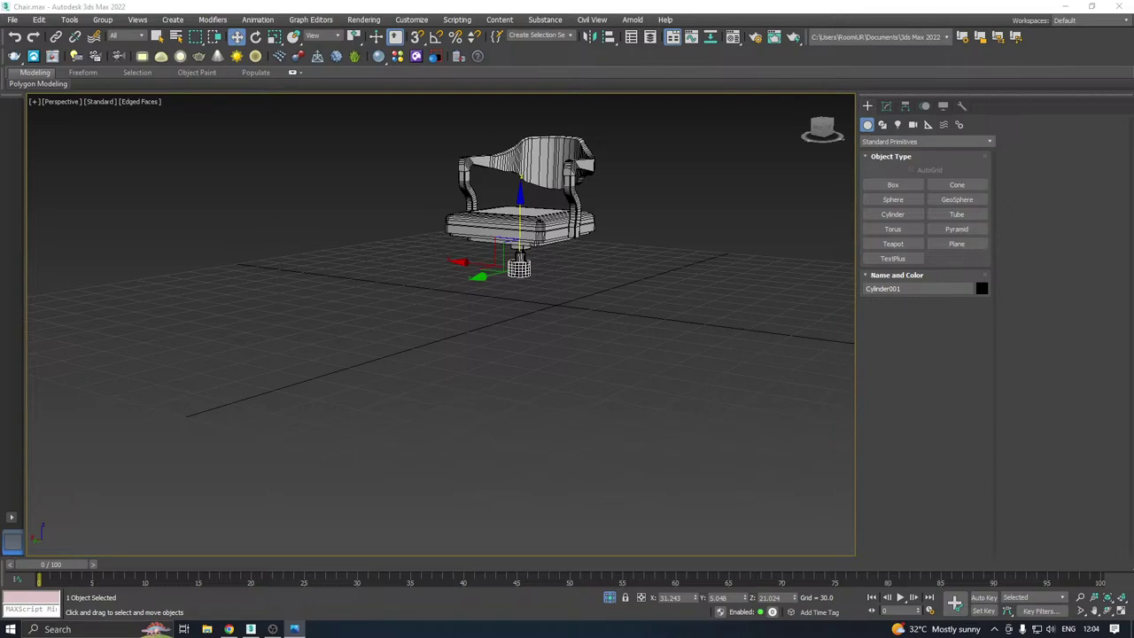
scroll(518, 259, up, 6)
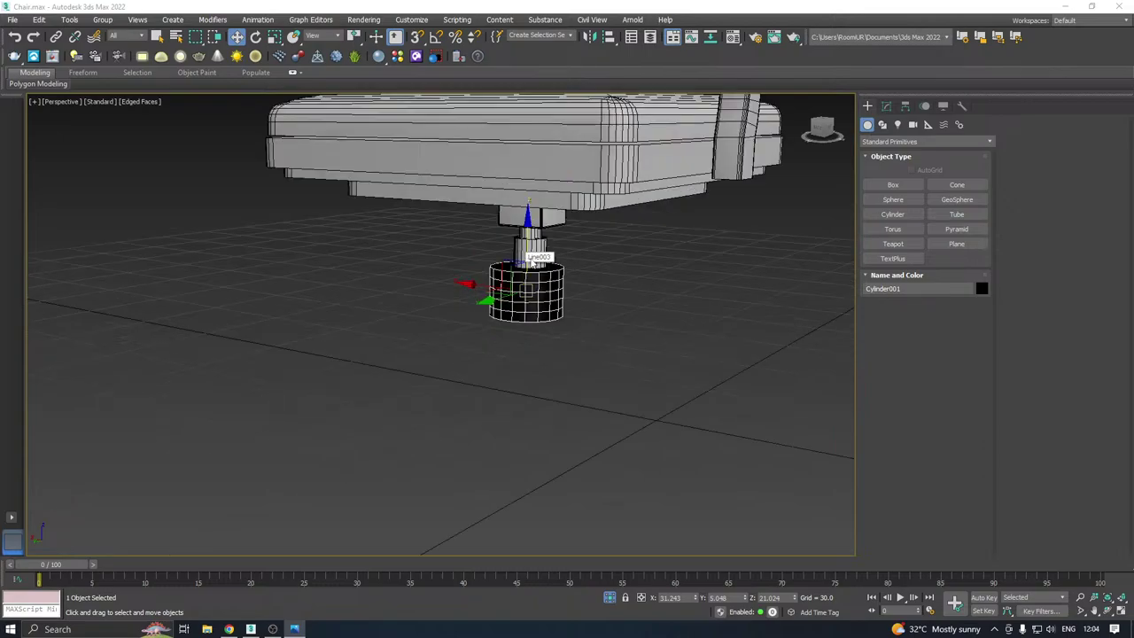
key(m)
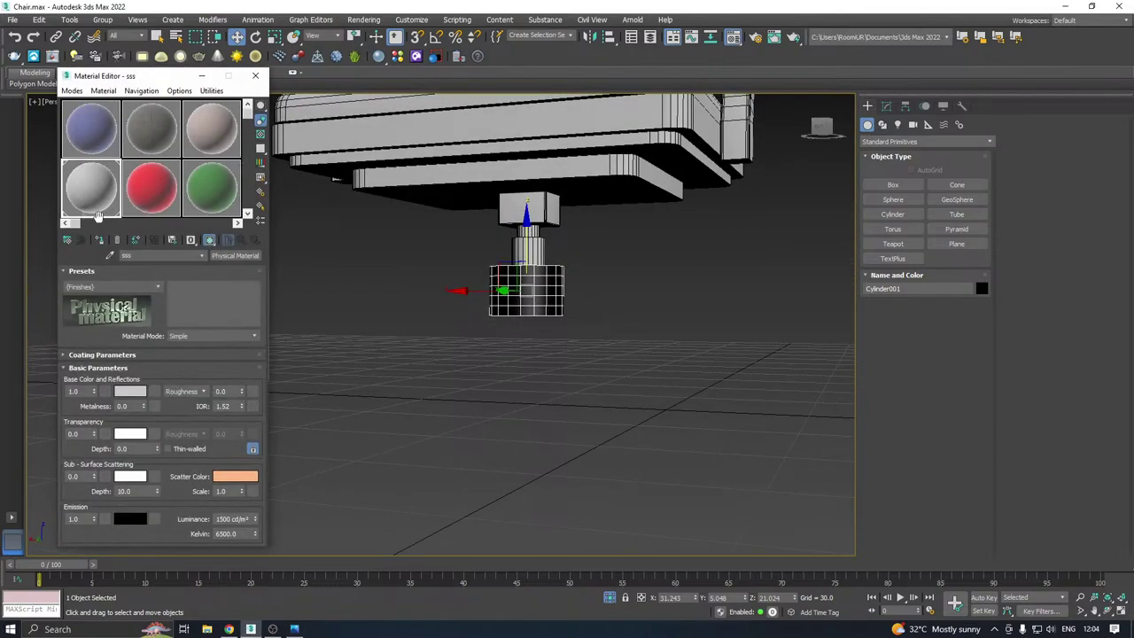
click(98, 242)
key(m)
scroll(529, 260, up, 3)
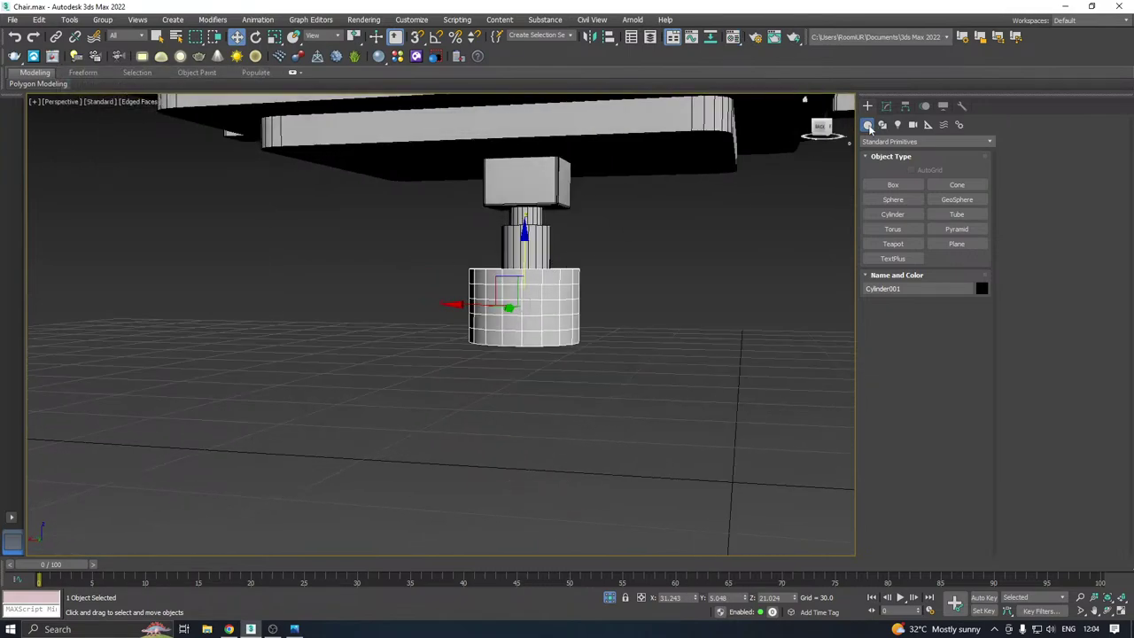
Reduce the cylinder's height segments to 1 and move it to about Y 3.28, Z 18.86 under the post
click(886, 106)
right_click(969, 308)
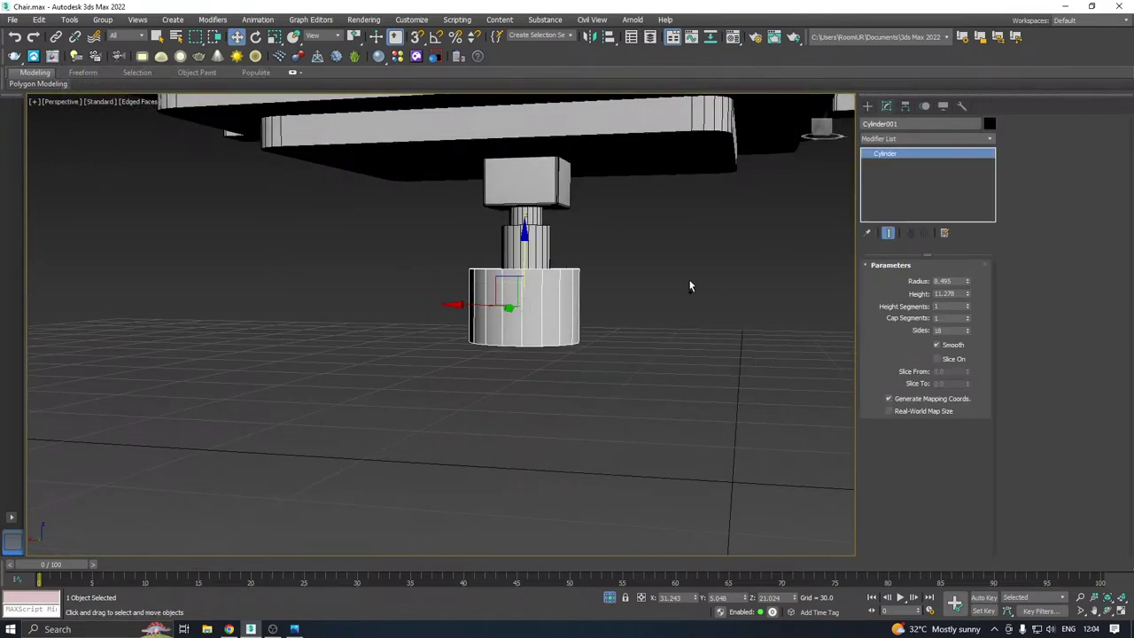
alt+middle_drag(688, 284, 630, 308)
scroll(532, 299, up, 3)
alt+middle_drag(531, 297, 484, 313)
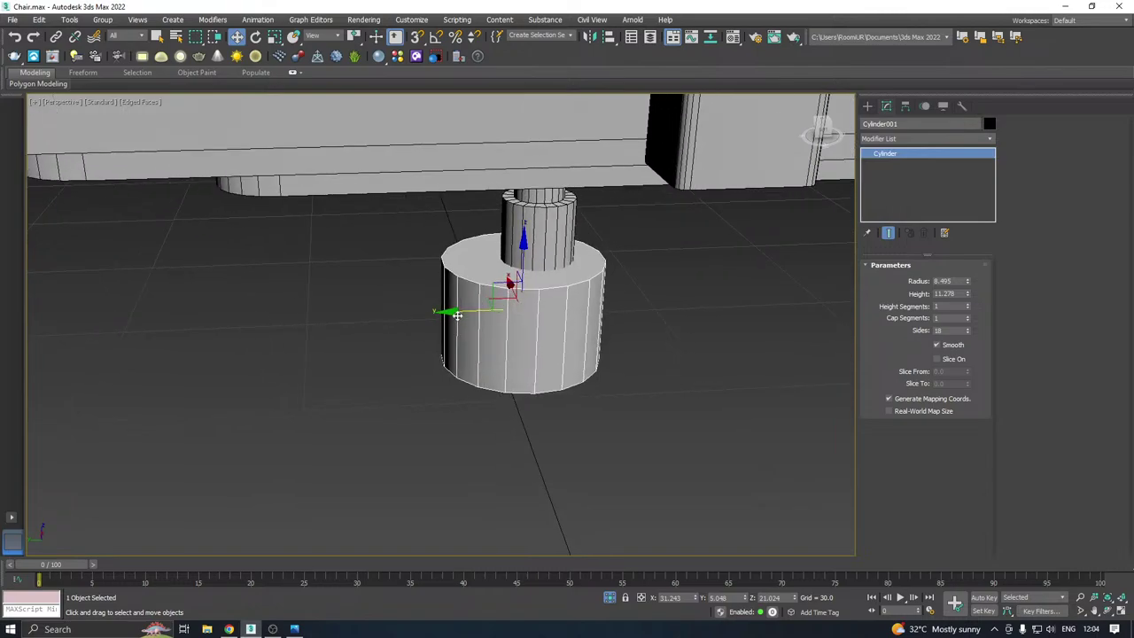
drag(457, 316, 476, 314)
mouse_move(530, 280)
mouse_down()
mouse_move(526, 324)
mouse_move(536, 275)
mouse_up()
alt+middle_drag(535, 275, 595, 260)
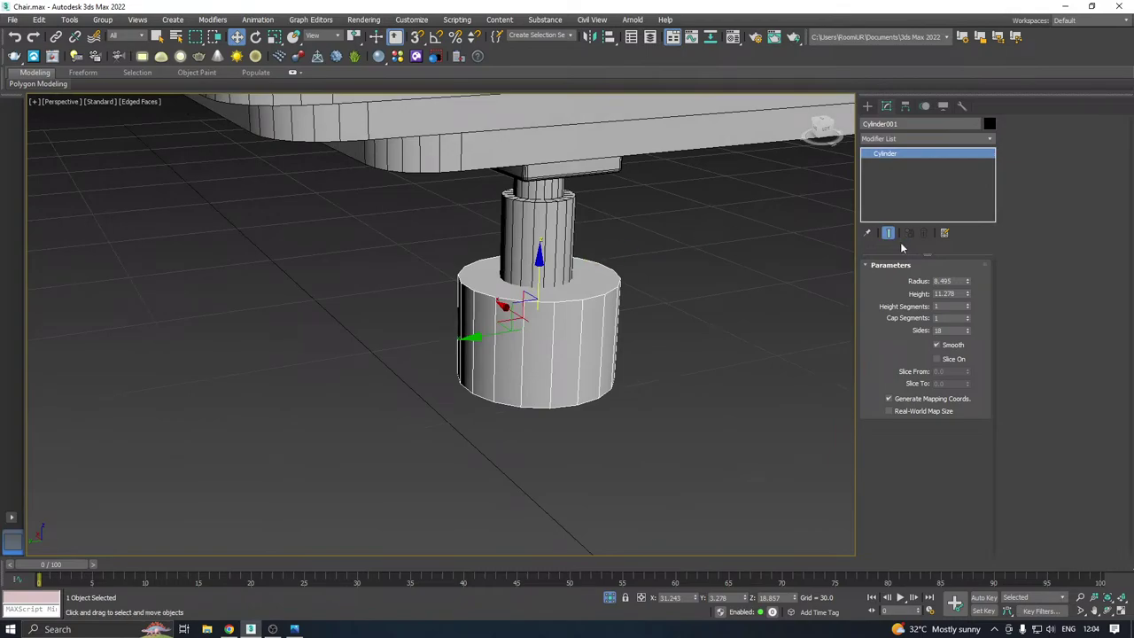
Increase the cylinder's number of sides to 20
key(alt+Tab)
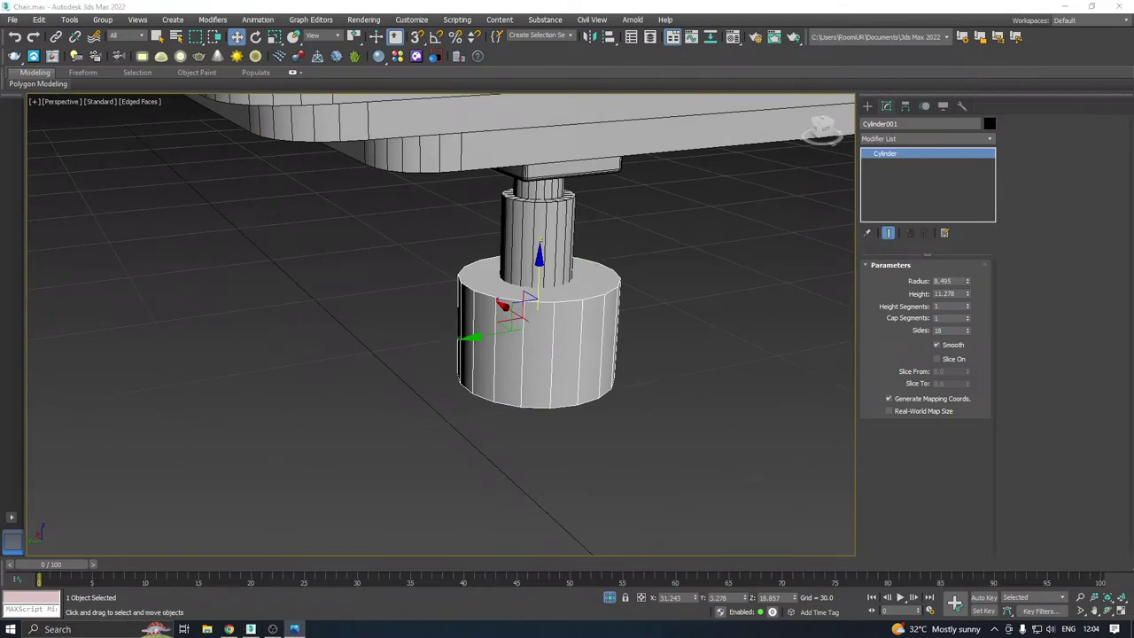
click(970, 330)
click(970, 330)
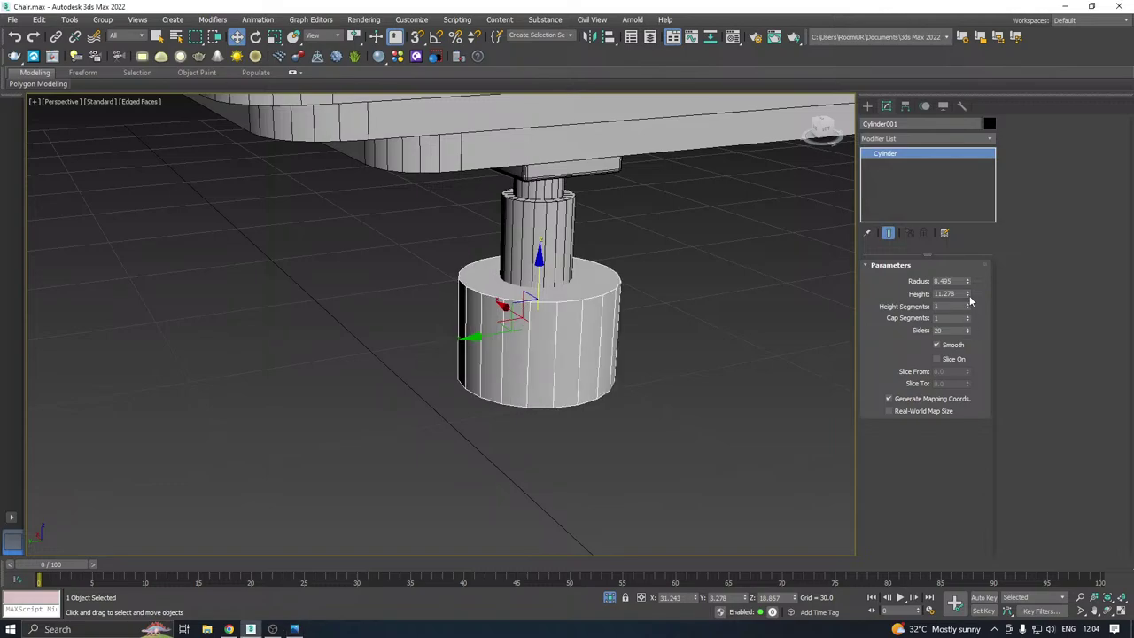
Increase the cylinder's height to 19.429 and lower it to about Z 10.8, keeping its top at the post's lower end
drag(968, 295, 933, 254)
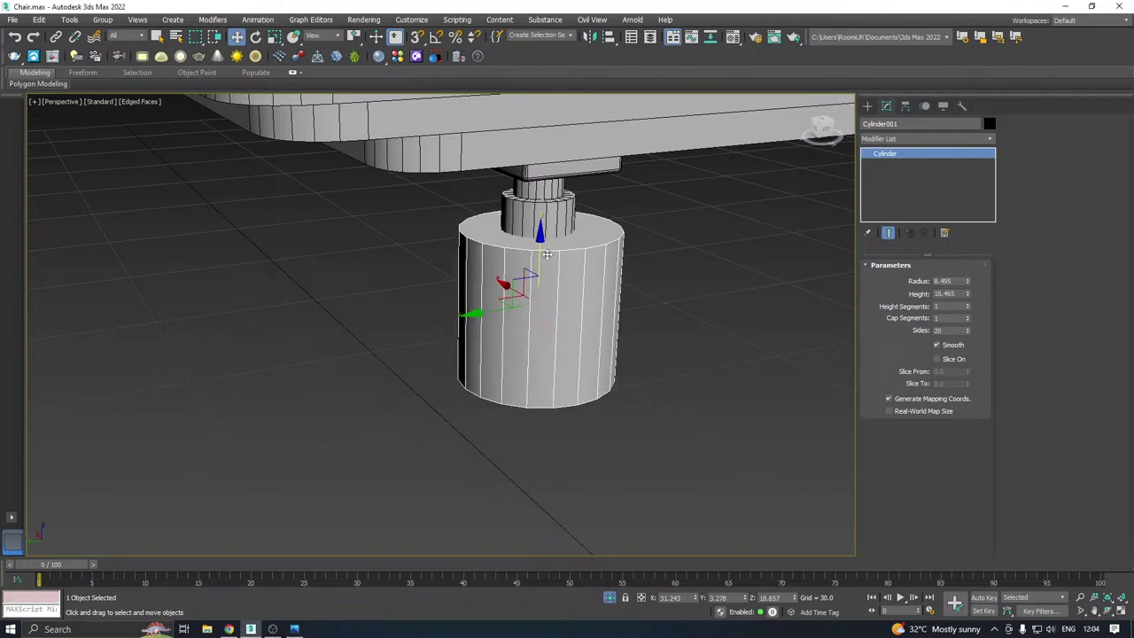
drag(546, 254, 545, 292)
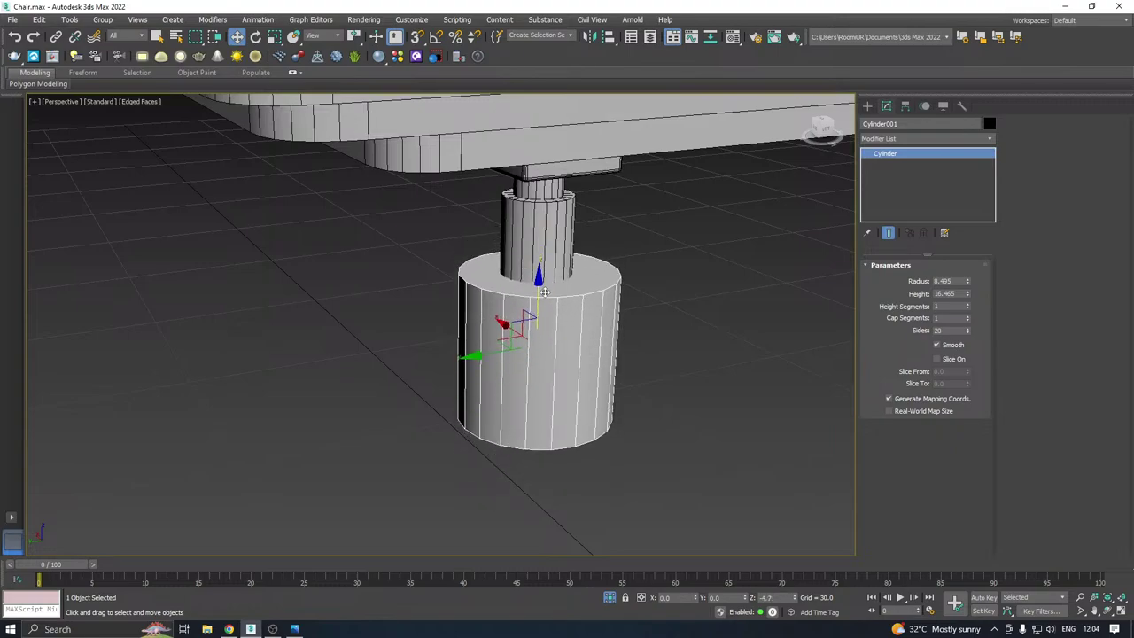
drag(967, 294, 966, 281)
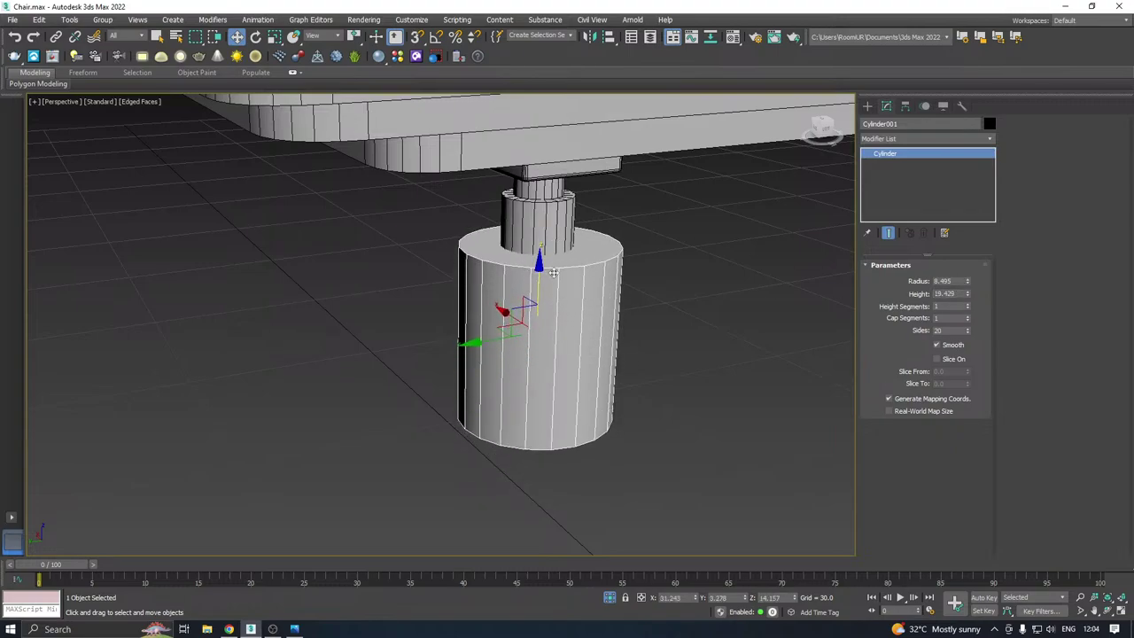
drag(534, 277, 542, 306)
drag(538, 312, 535, 304)
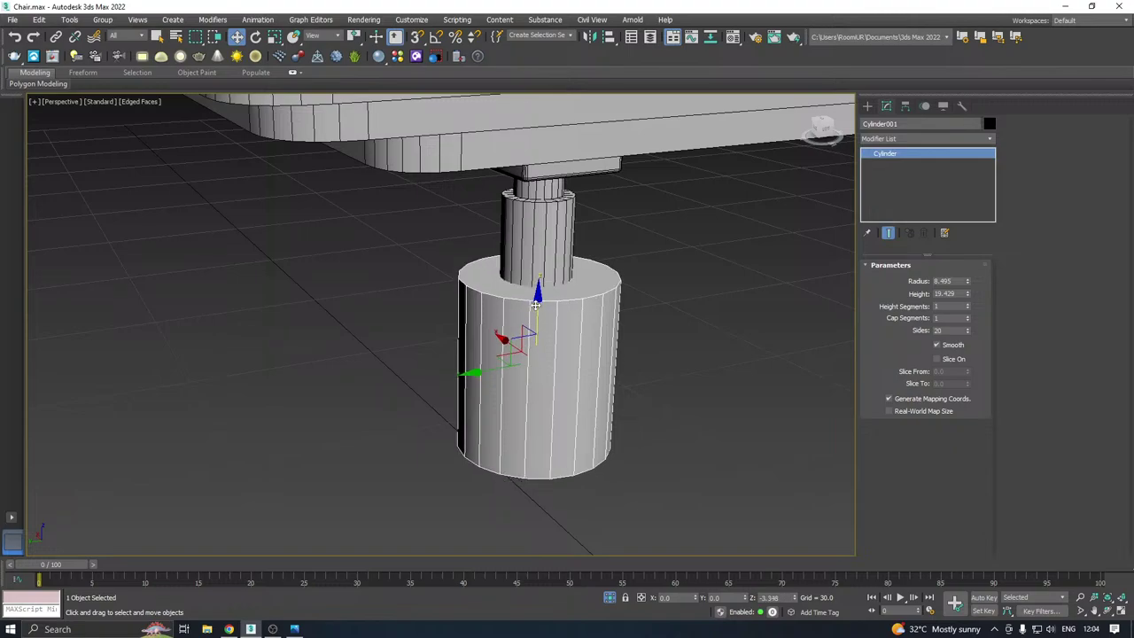
alt+middle_drag(550, 304, 628, 339)
scroll(600, 308, down, 5)
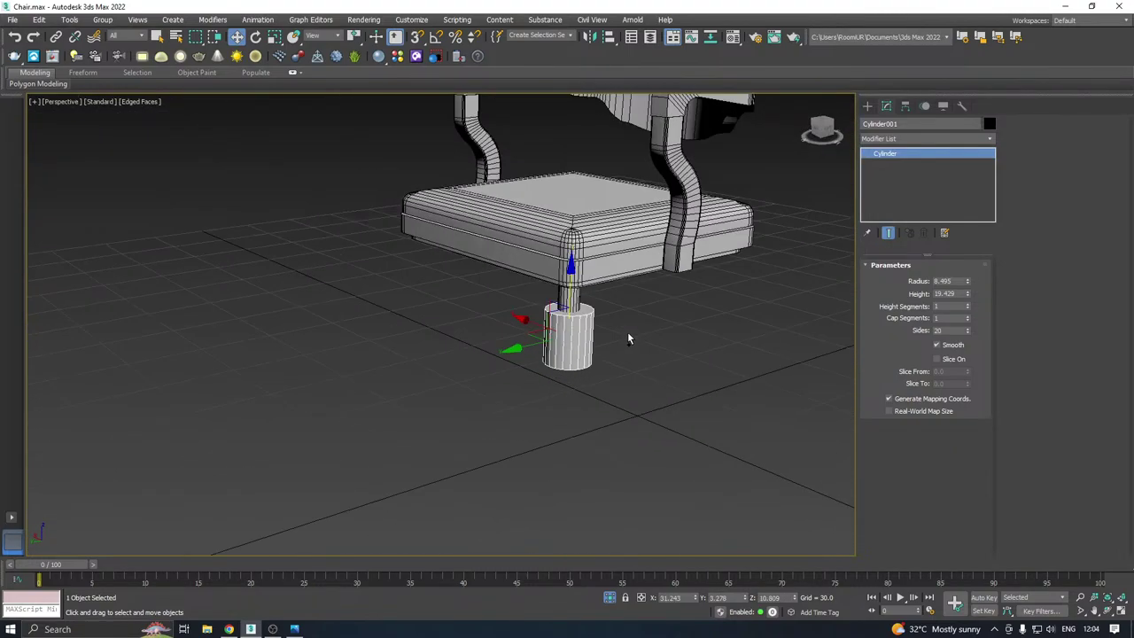
Set the cylinder's sides to 24 and convert it to an Editable Poly
click(967, 329)
click(967, 329)
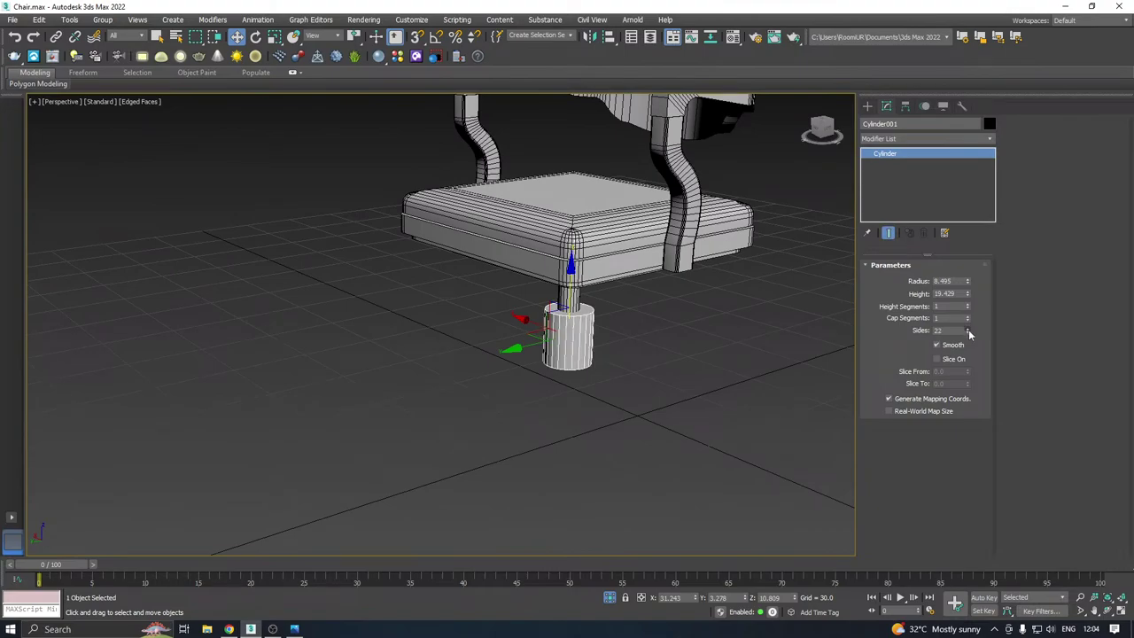
click(967, 329)
click(968, 329)
alt+middle_drag(605, 319, 584, 313)
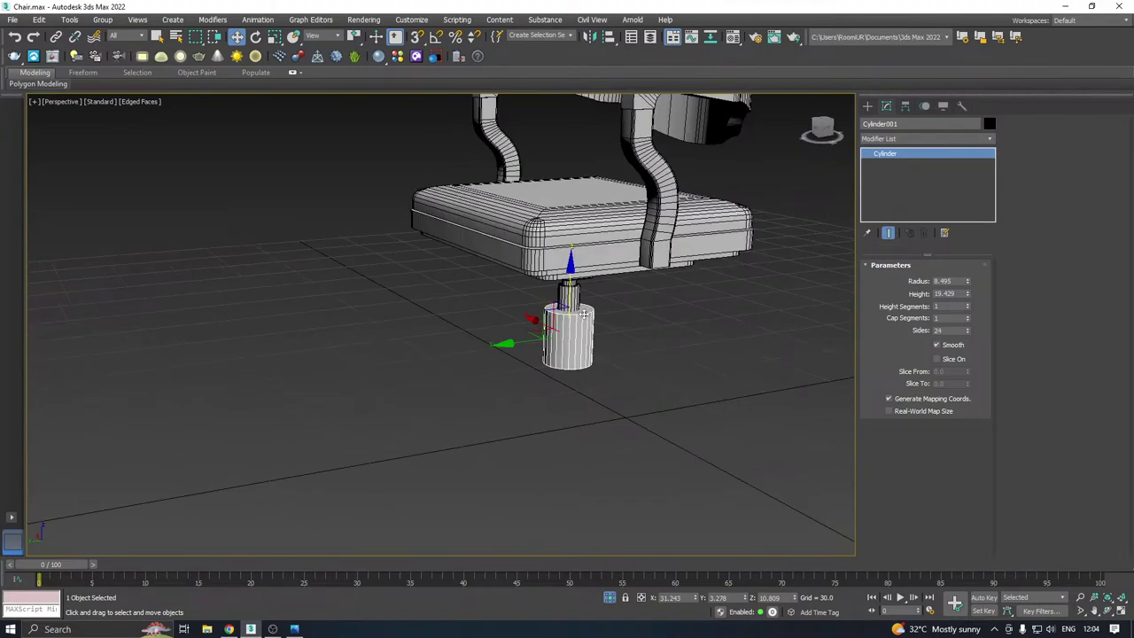
right_click(919, 191)
click(962, 266)
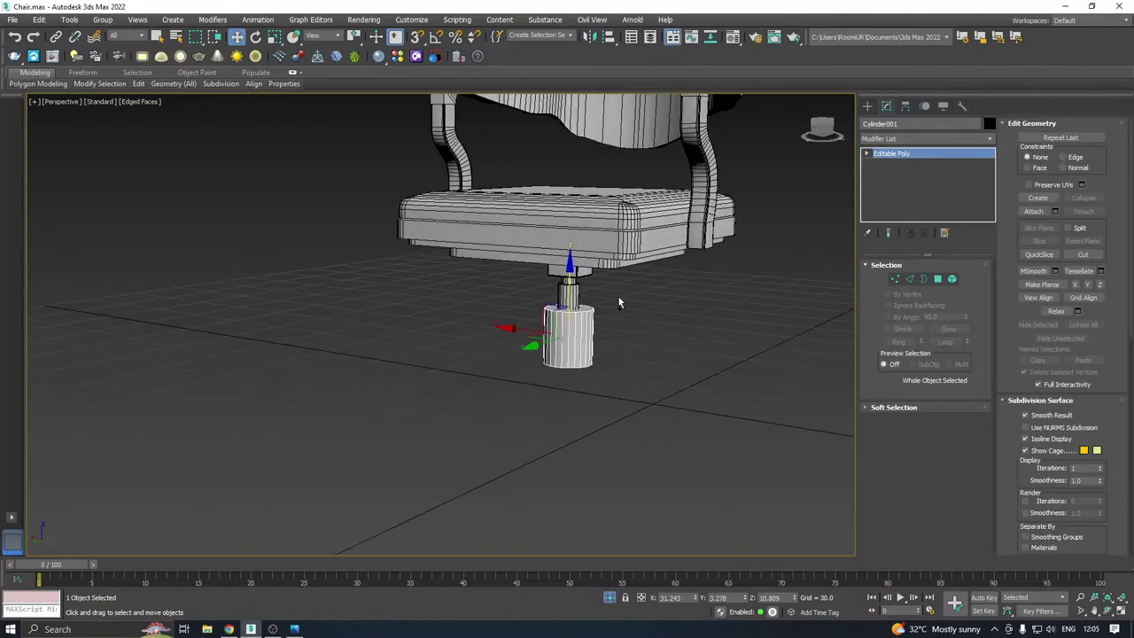
Select the post together with the cylinder and isolate the two objects
scroll(617, 302, up, 5)
alt+middle_drag(609, 303, 476, 299)
ctrl+click(550, 286)
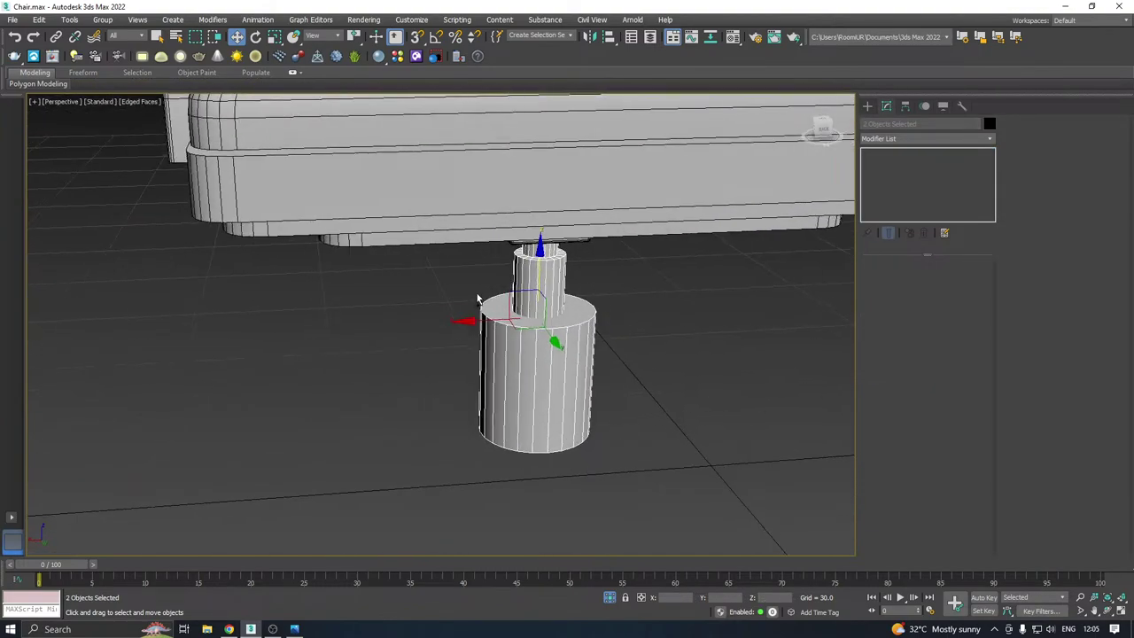
click(609, 598)
click(609, 598)
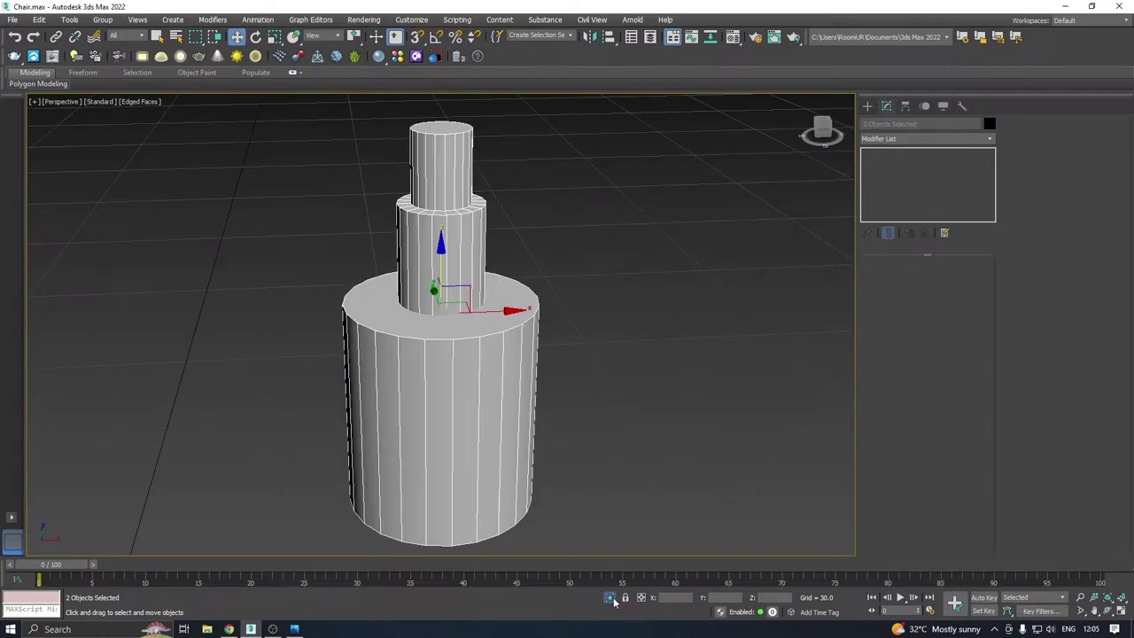
In the top view, centre the cylinder on the post at about X 31.49, Y 3.38
alt+middle_drag(523, 478, 488, 460)
click(491, 400)
alt+middle_drag(491, 401, 573, 398)
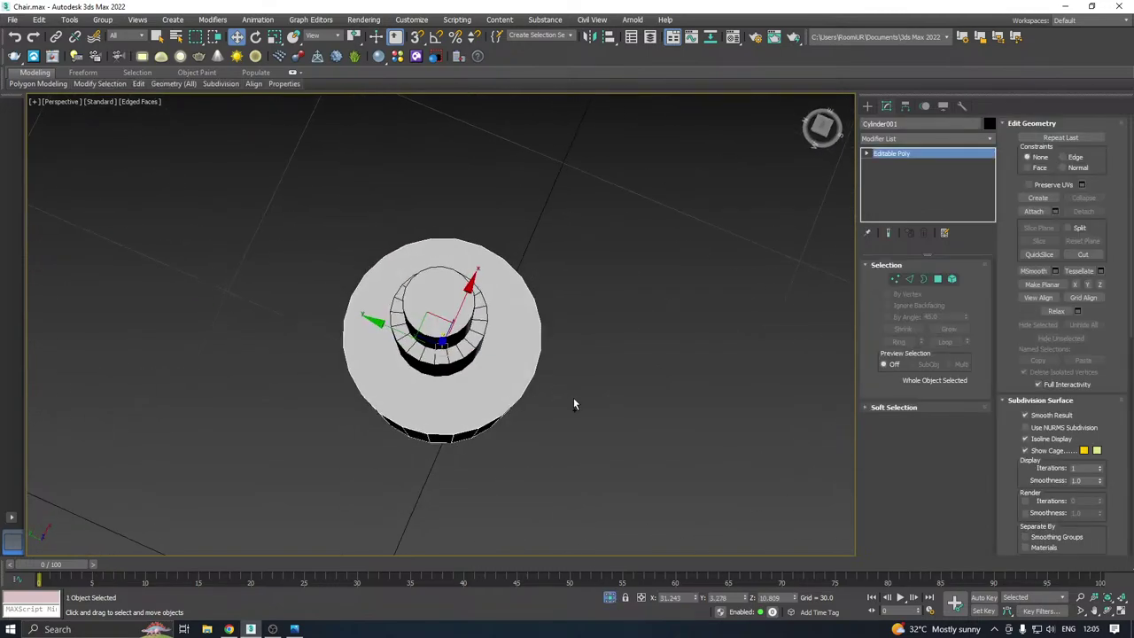
key(t)
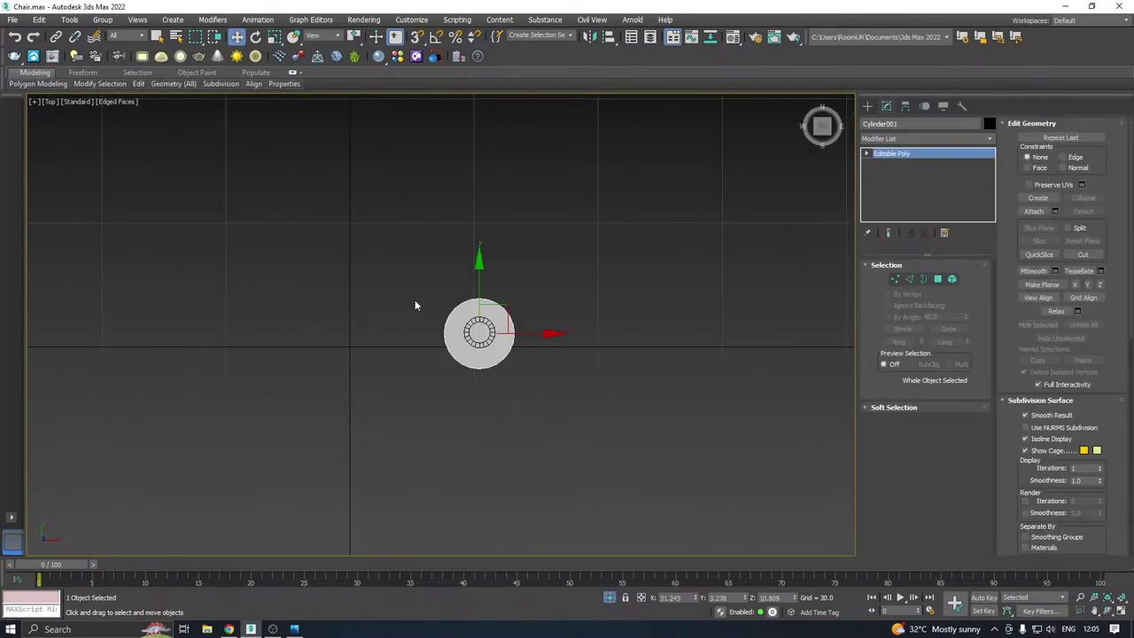
key(z)
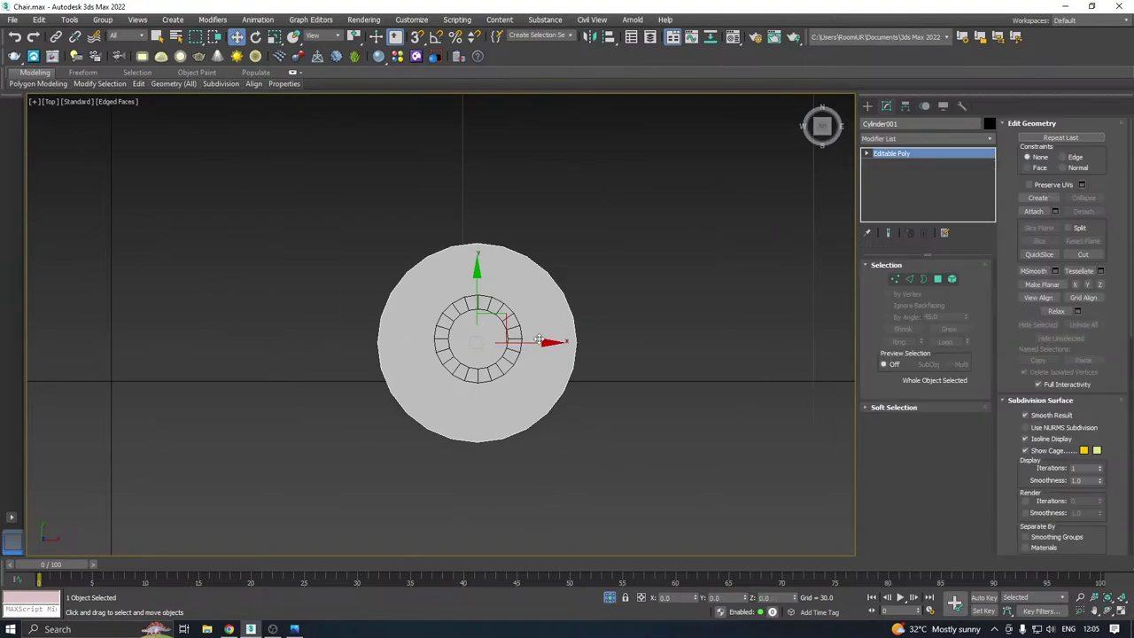
drag(531, 344, 529, 343)
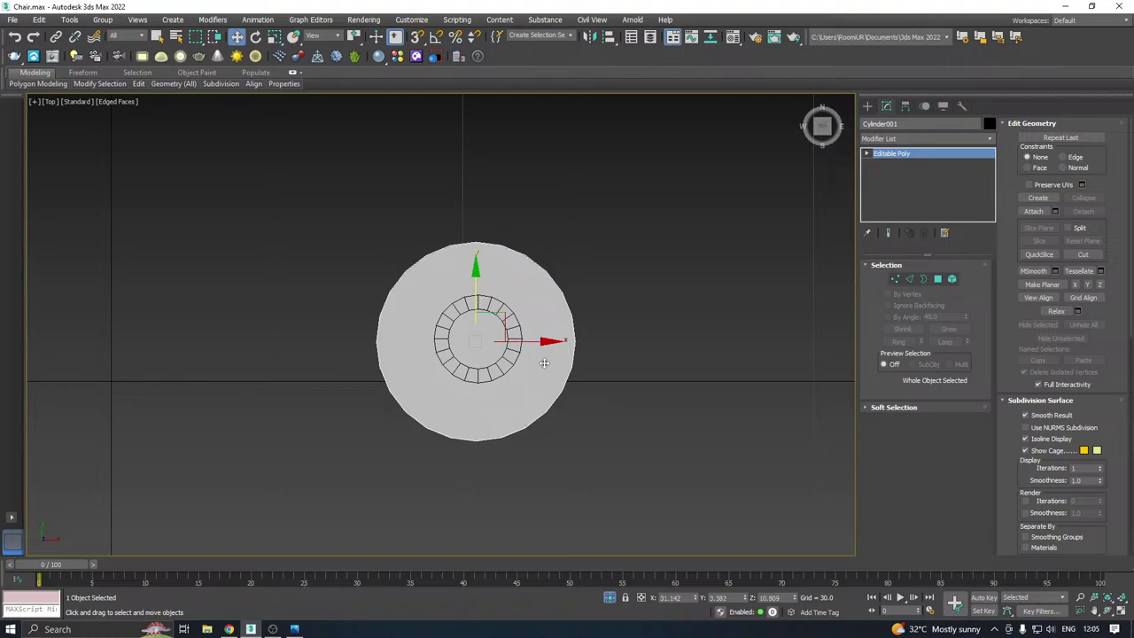
drag(538, 344, 541, 341)
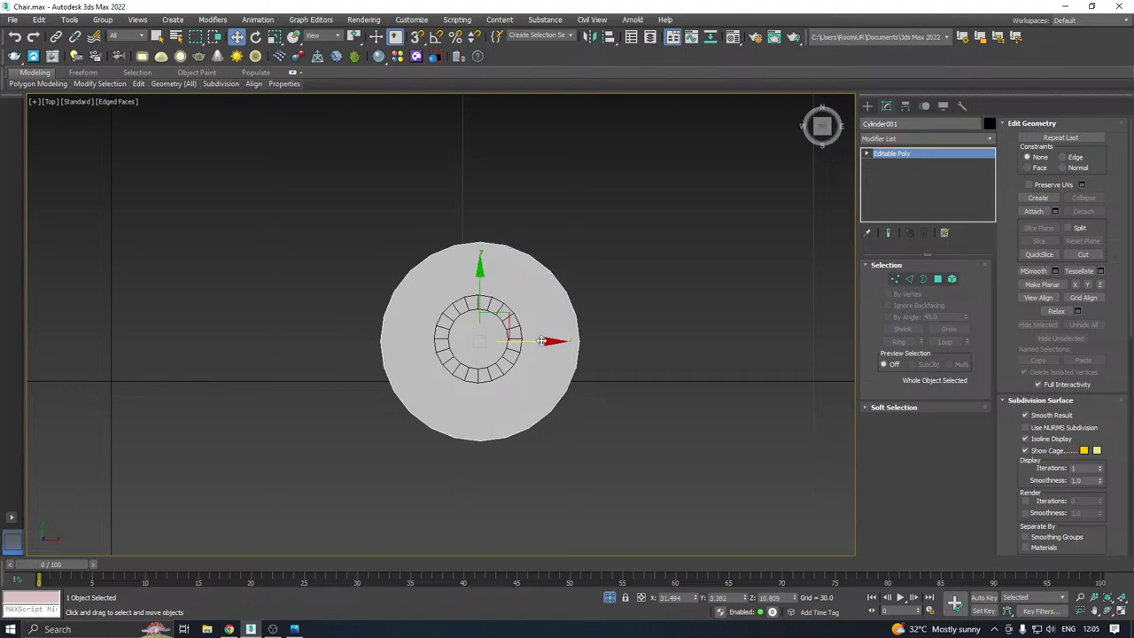
Connect the cylinder's vertical side edges with 2 segments, pinched apart to lie close to the upper and lower rims
alt+middle_drag(538, 335, 586, 253)
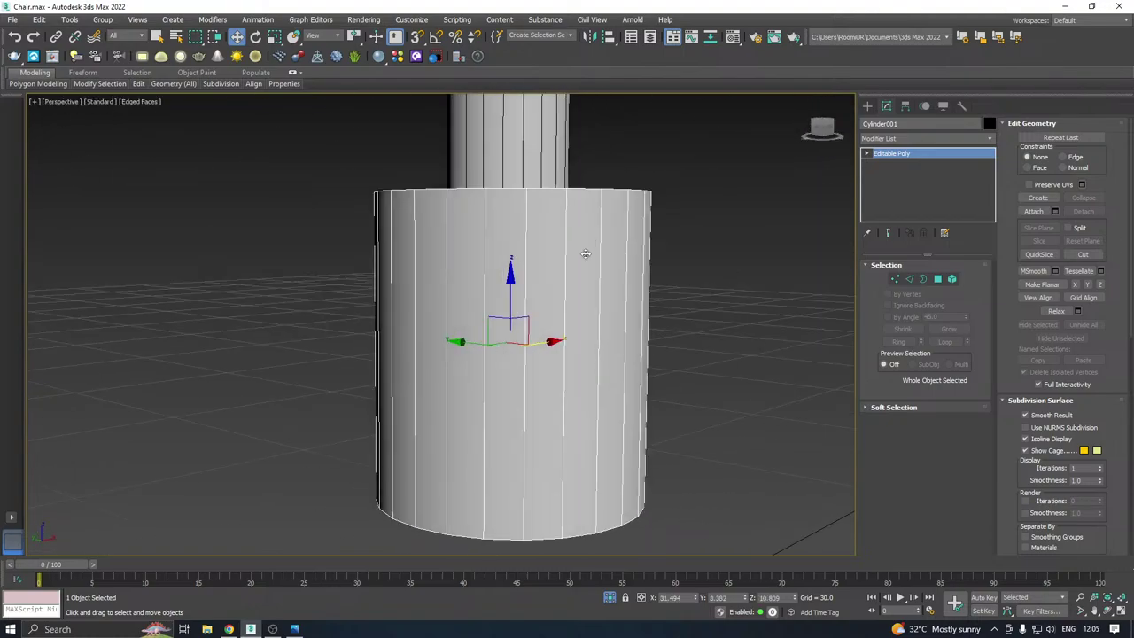
click(909, 279)
drag(714, 307, 241, 329)
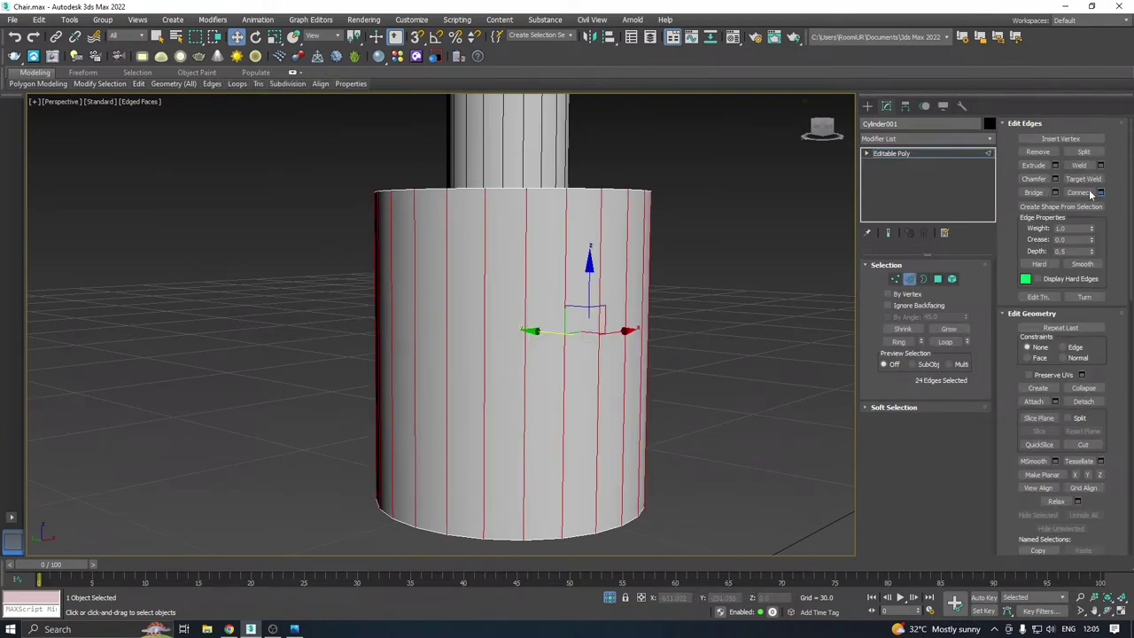
click(1100, 192)
click(730, 258)
click(1101, 193)
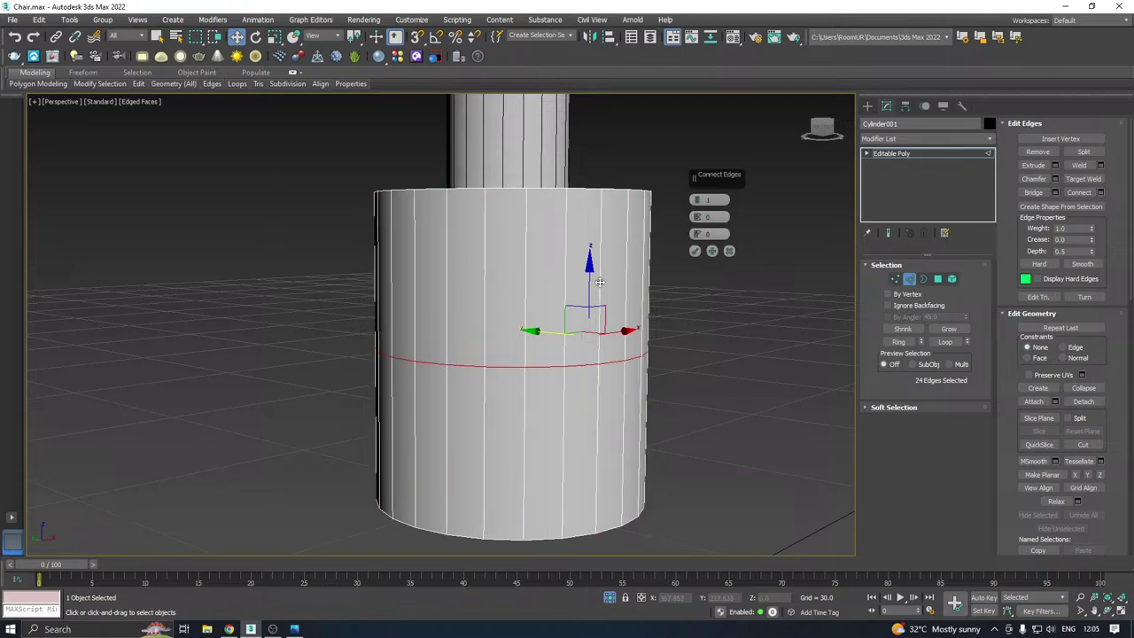
click(699, 199)
drag(698, 219, 698, 16)
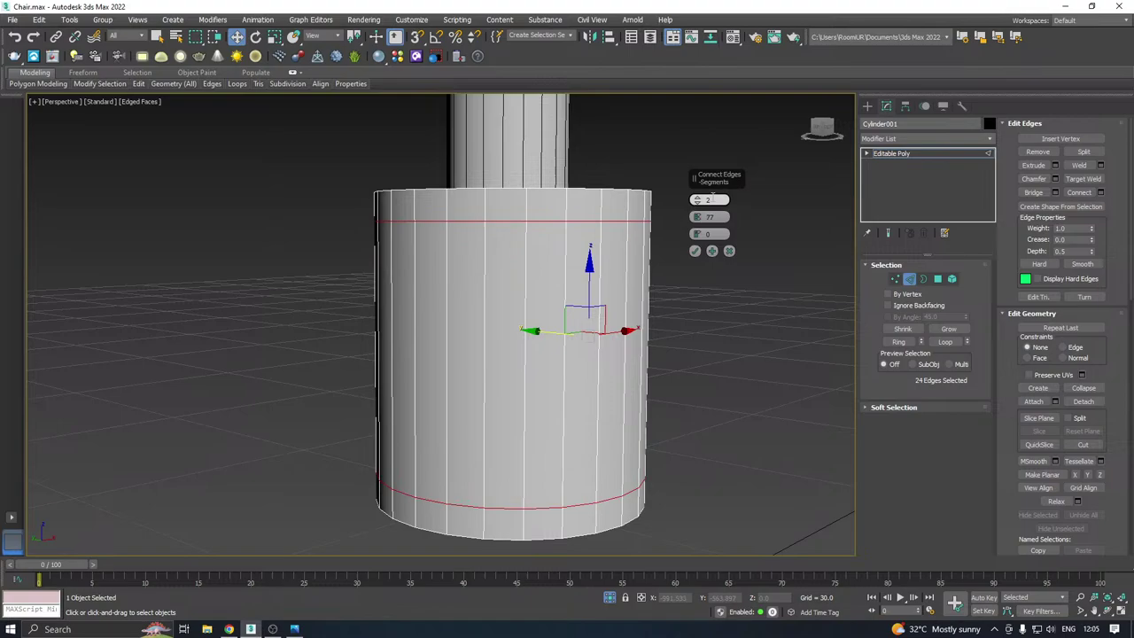
click(695, 251)
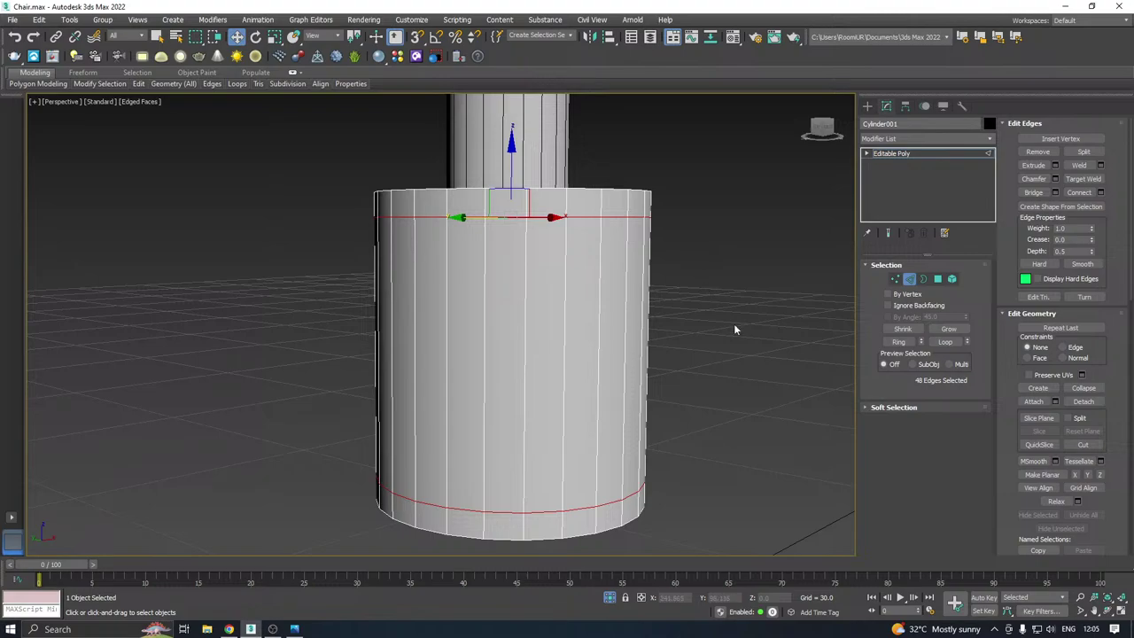
Extrude the band of side polygons between the two edge loops inward by -0.644, leaving a raised rim at each end
click(937, 278)
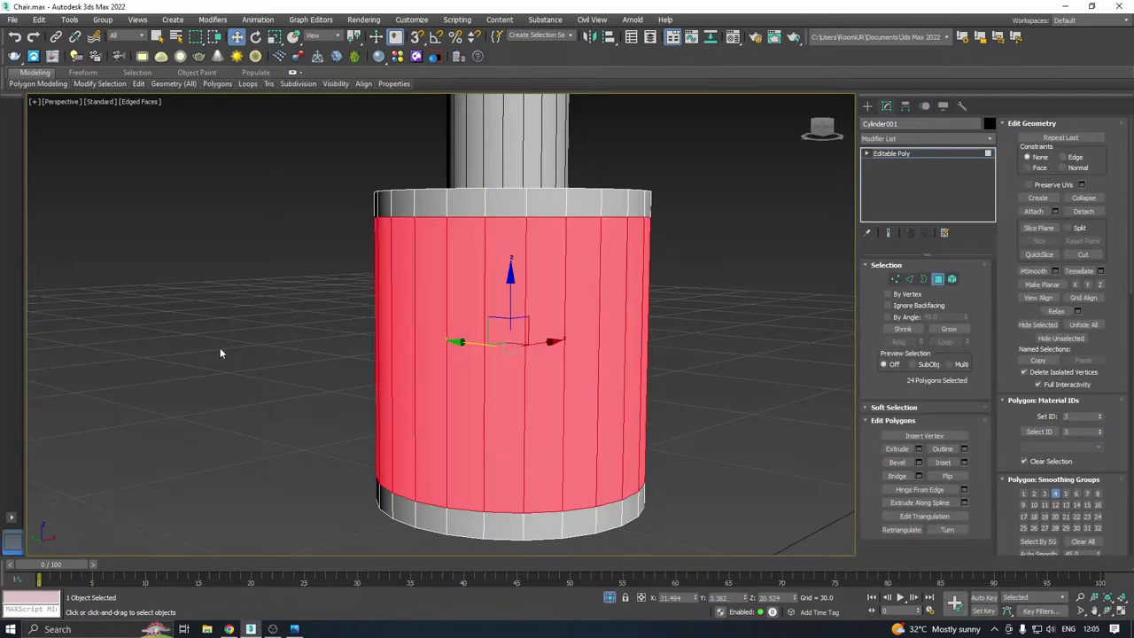
click(919, 449)
drag(696, 217, 704, 255)
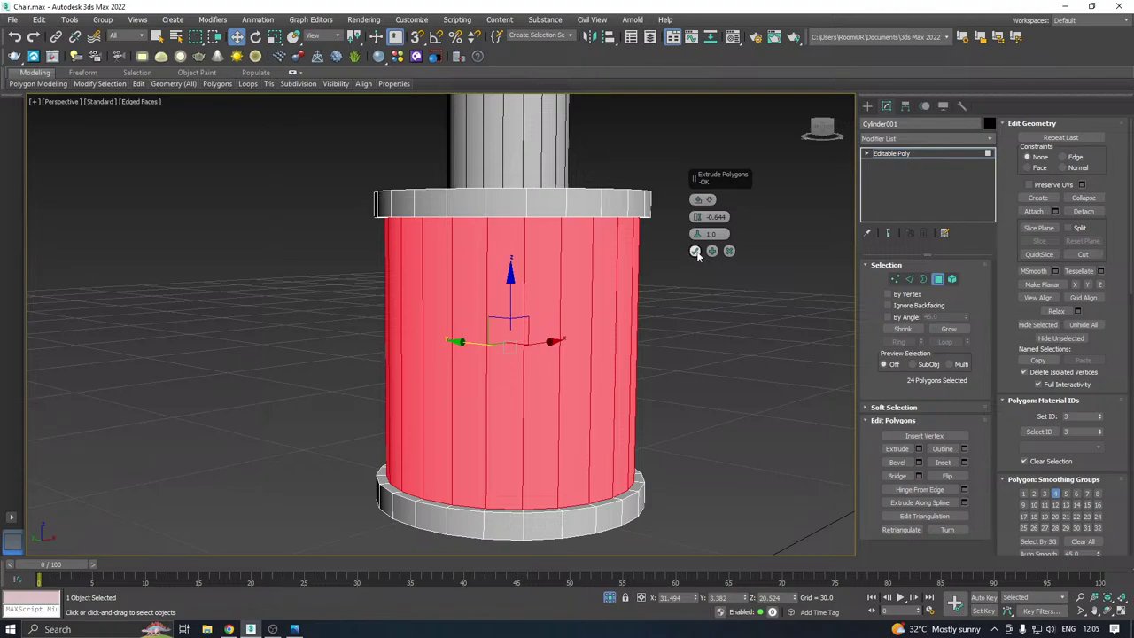
click(696, 251)
scroll(526, 308, down, 3)
alt+middle_drag(616, 281, 604, 241)
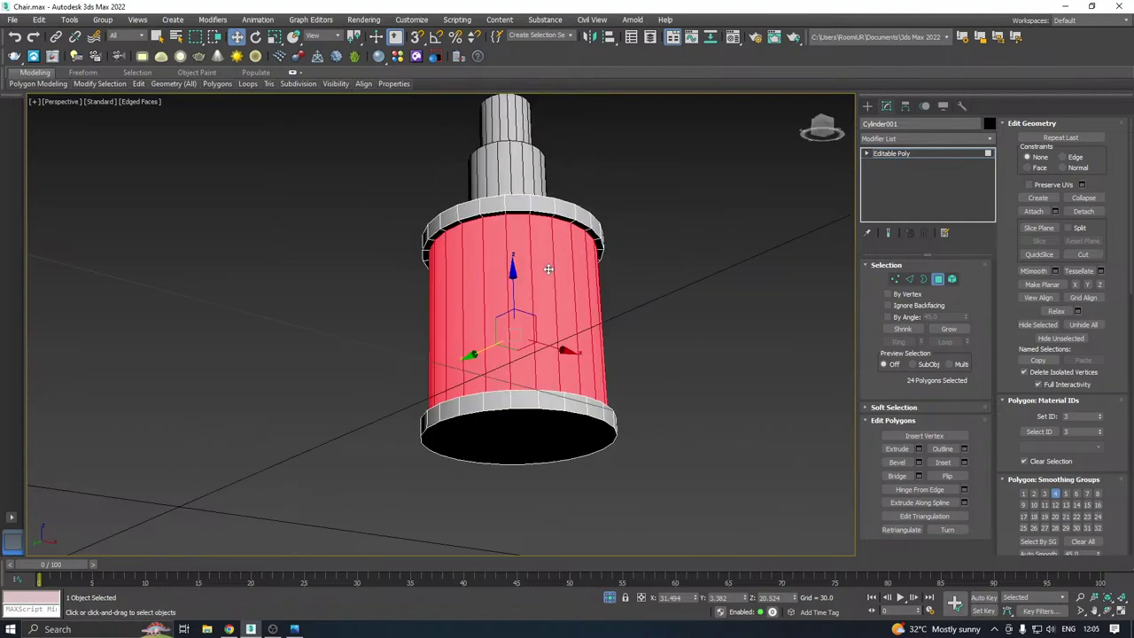
Undo the band extrusion on the hub and extrude the same side polygons inward by -1.708
key(ctrl+z)
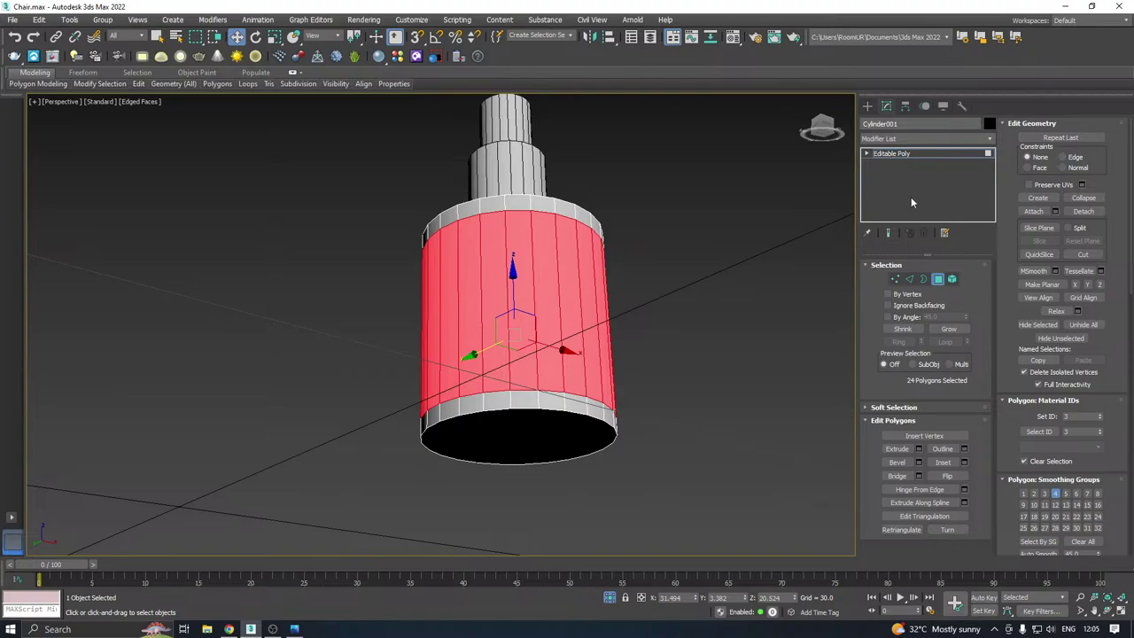
click(919, 449)
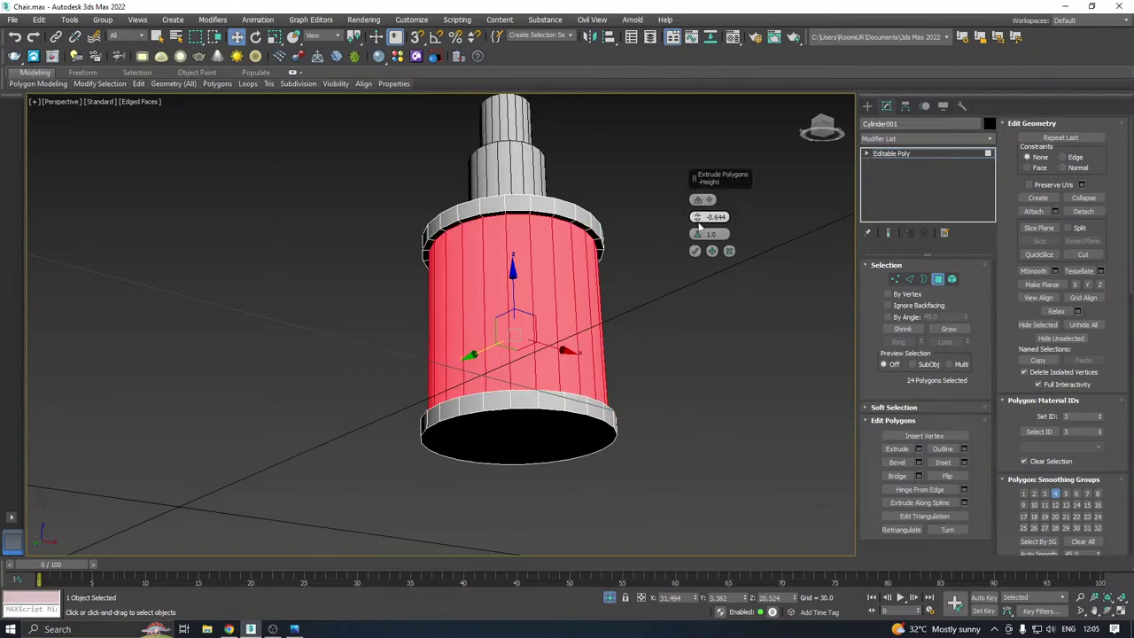
drag(697, 218, 700, 223)
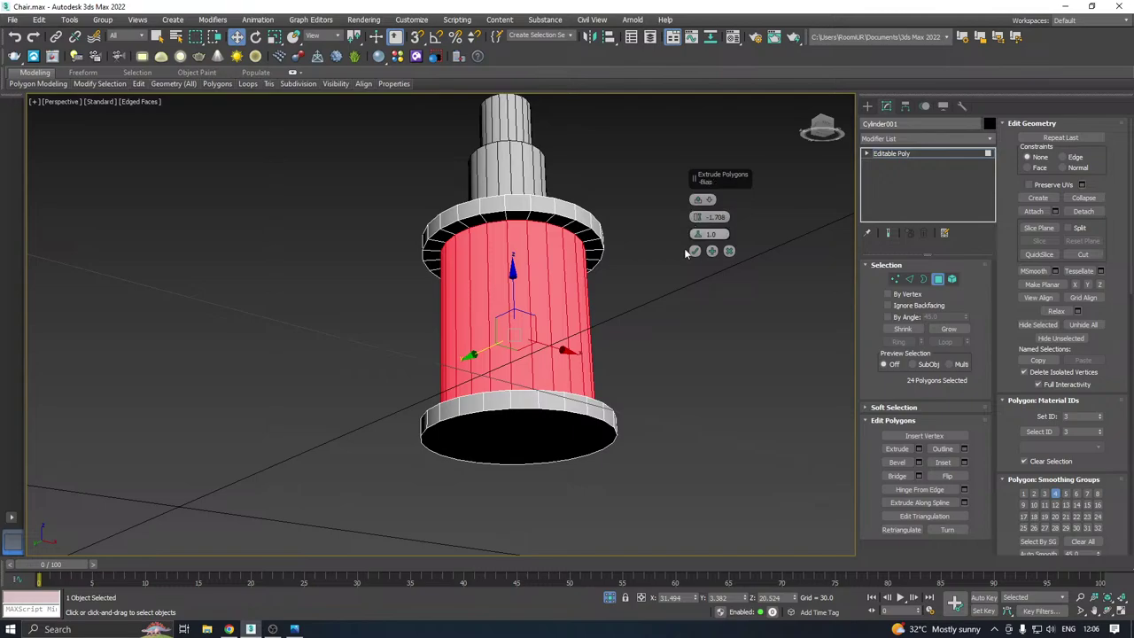
click(695, 250)
click(883, 154)
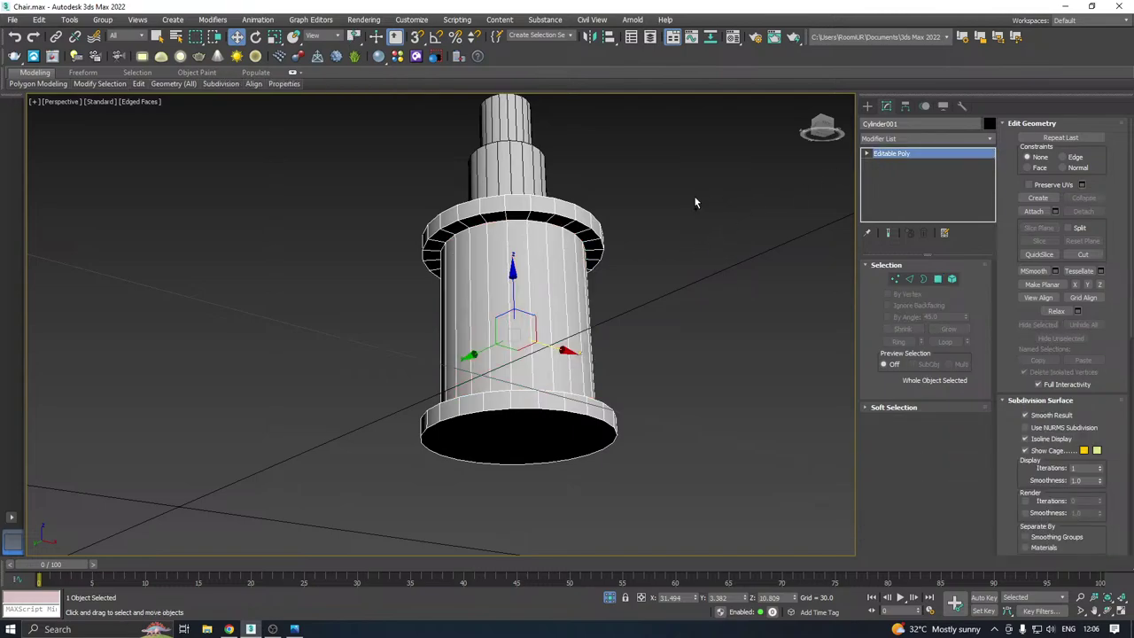
alt+middle_drag(653, 210, 470, 293)
scroll(470, 276, down, 3)
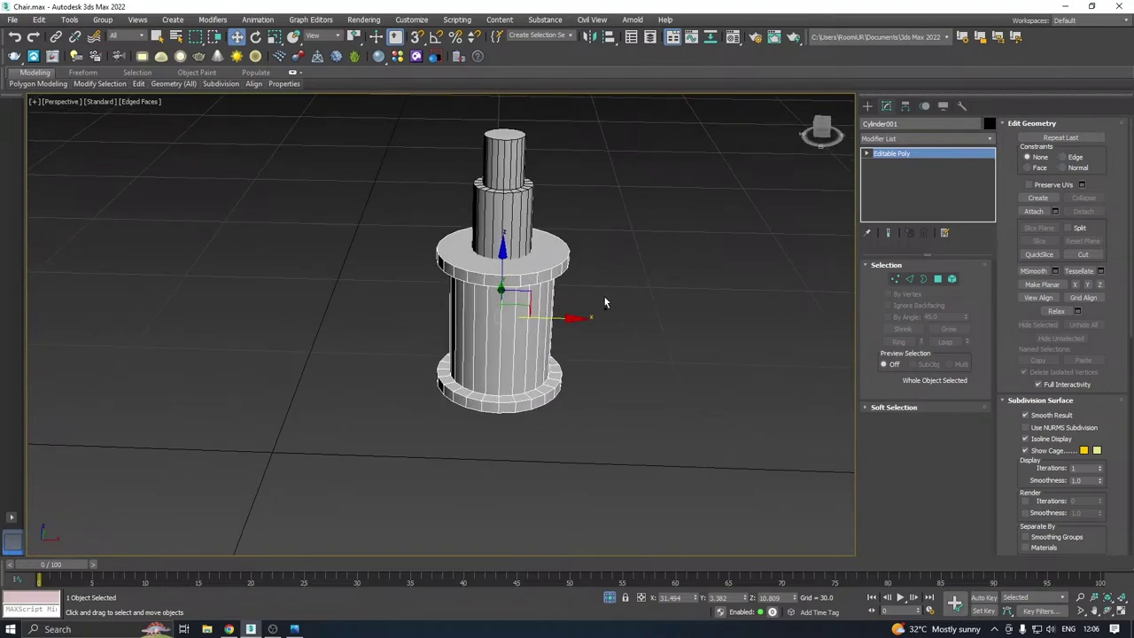
scroll(479, 342, down, 3)
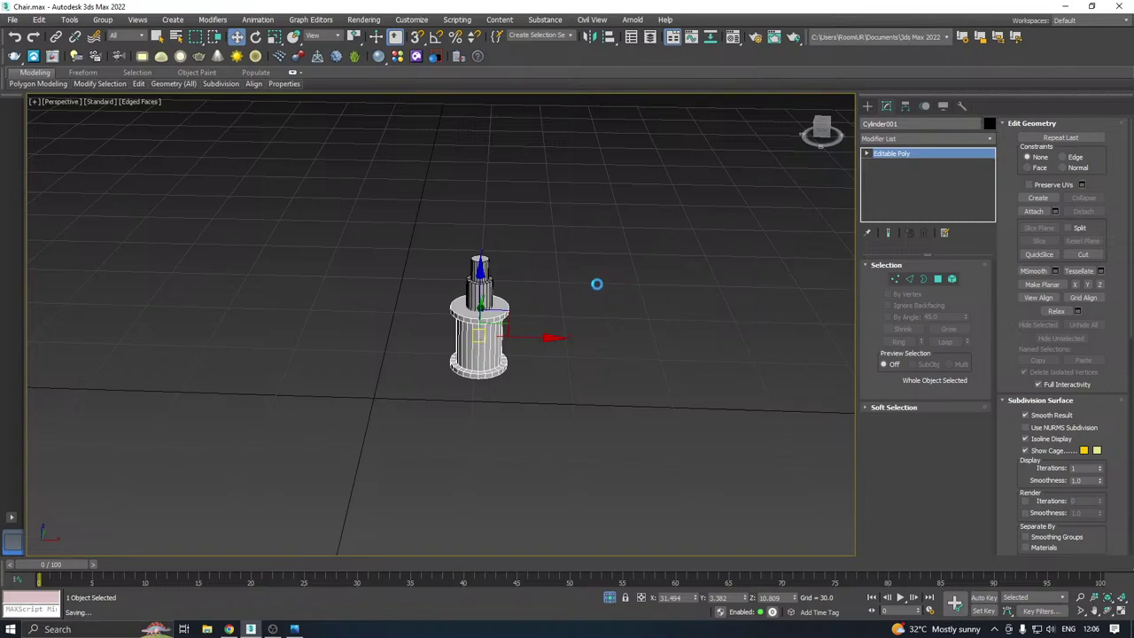
Save the scene and end isolation to bring back the whole chair and the human figure
click(15, 19)
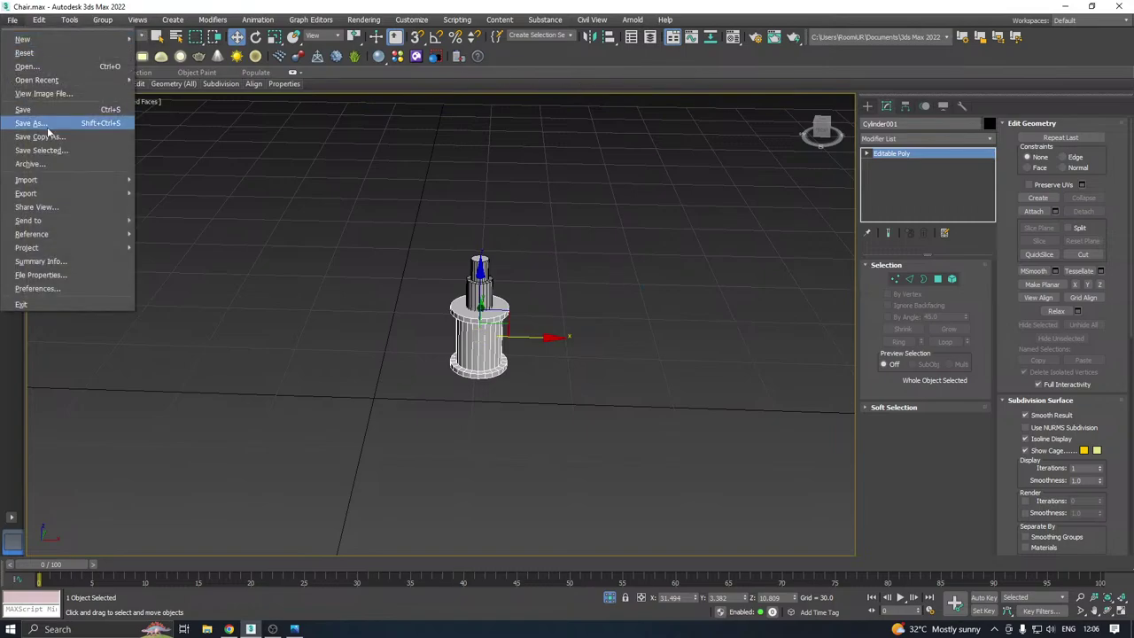
click(44, 133)
click(621, 435)
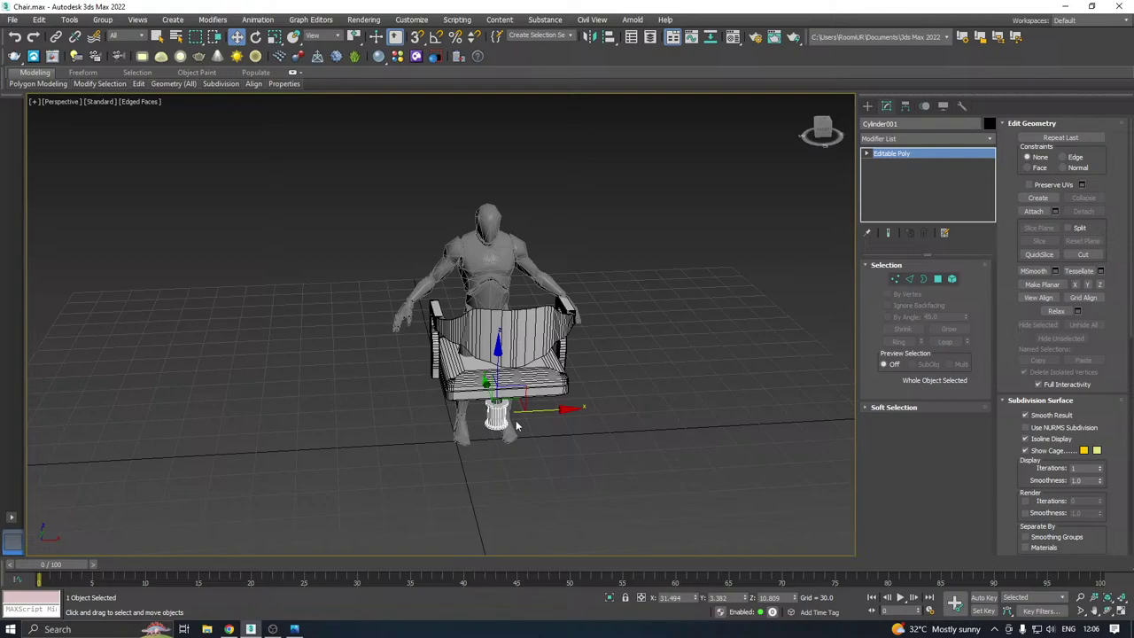
Select all the chair parts and hide the unselected human figure
alt+middle_drag(515, 421, 678, 408)
drag(647, 256, 307, 485)
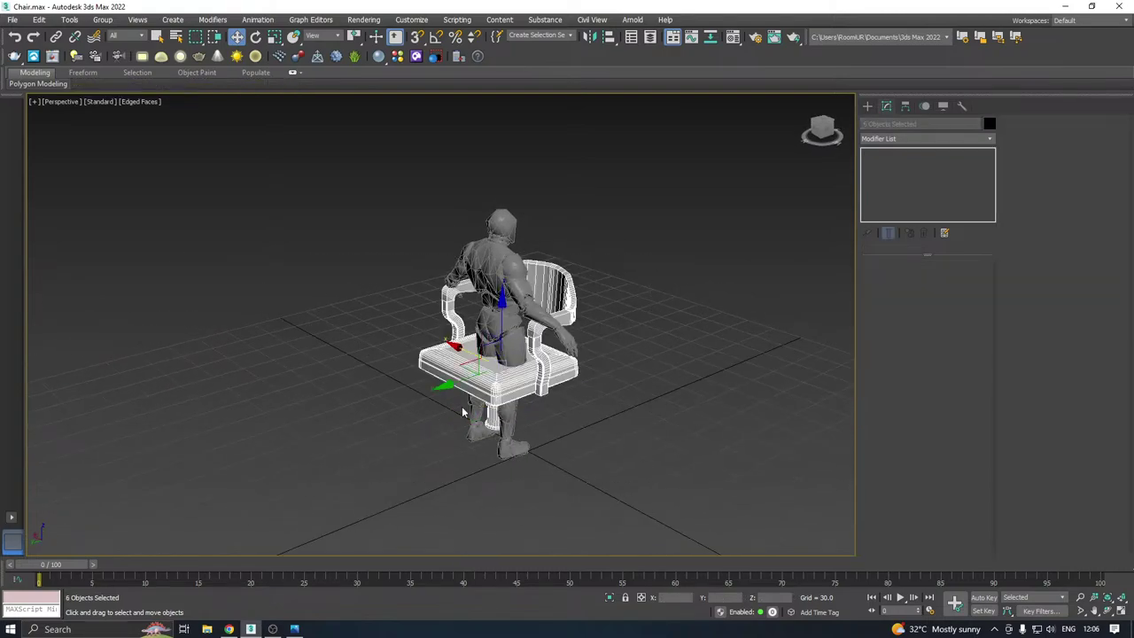
right_click(481, 390)
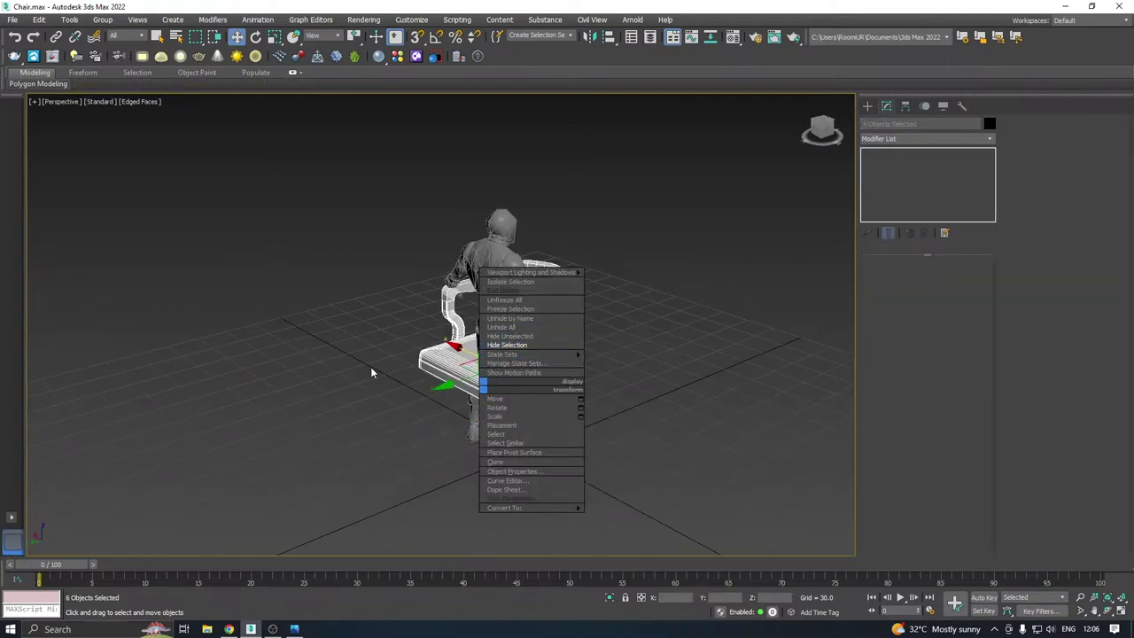
alt+middle_drag(372, 372, 505, 354)
right_click(505, 355)
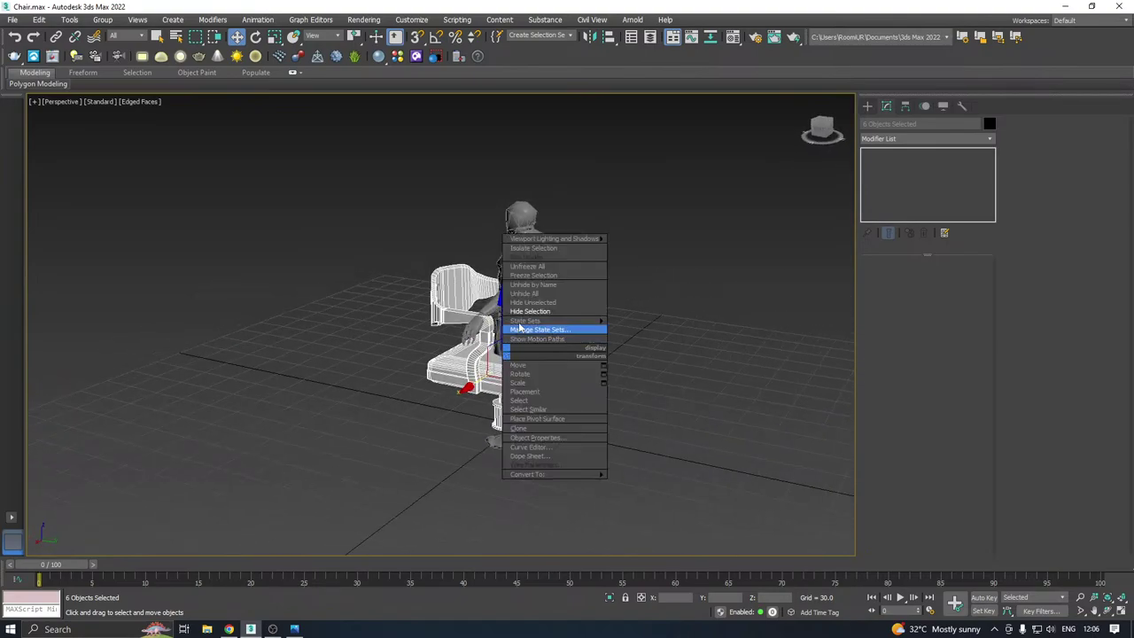
click(530, 304)
alt+middle_drag(530, 304, 615, 359)
click(615, 358)
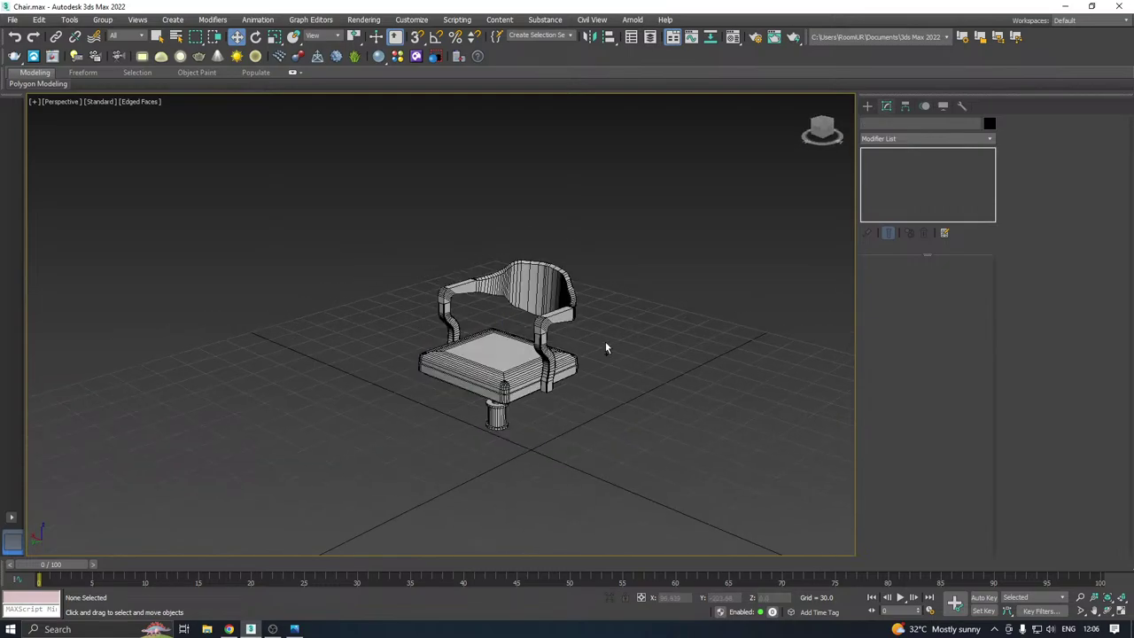
Select the seat, inspect the chair from several sides and save the scene
click(477, 385)
alt+middle_drag(479, 381, 577, 359)
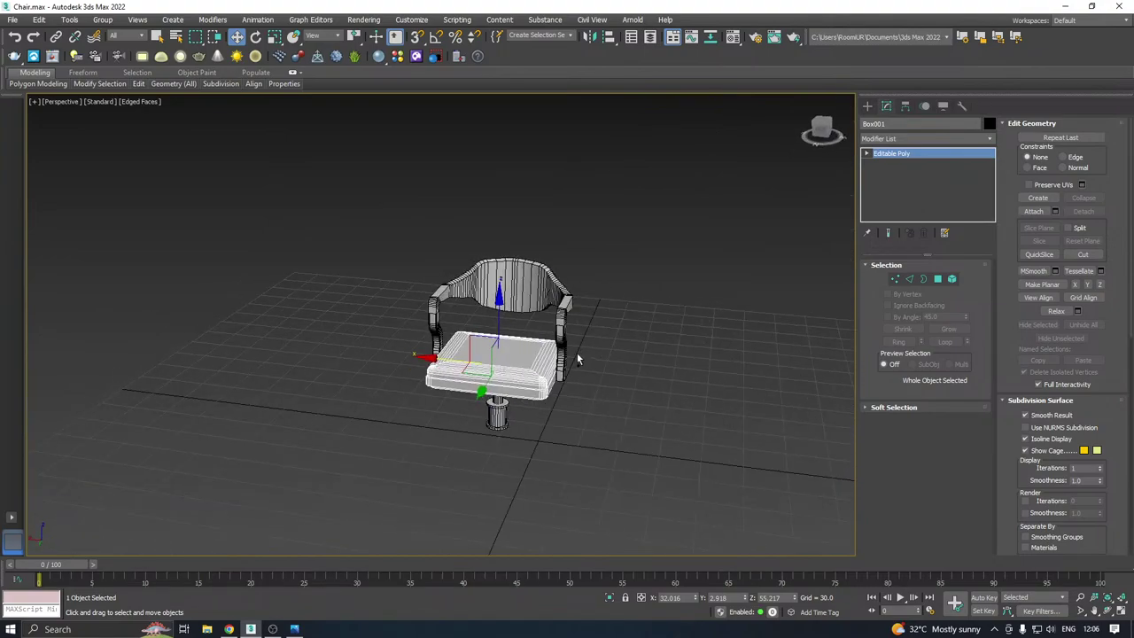
mouse_move(509, 319)
alt+middle_down()
mouse_move(468, 307)
mouse_move(492, 307)
alt+middle_up()
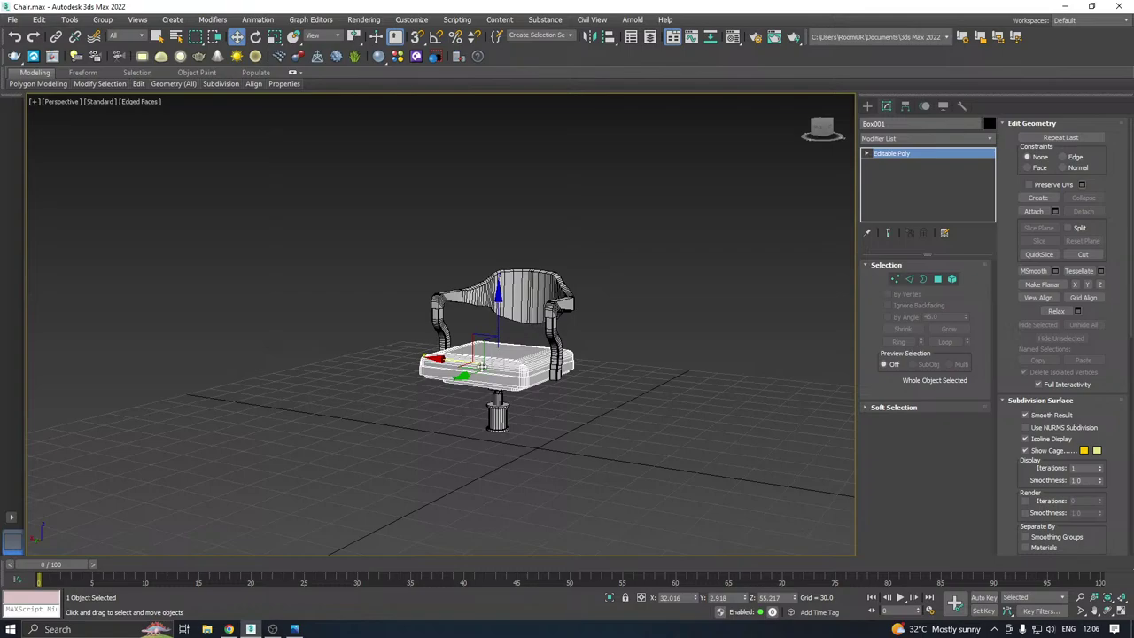
scroll(482, 363, up, 4)
alt+middle_drag(482, 363, 554, 376)
scroll(473, 375, down, 5)
key(ctrl+s)
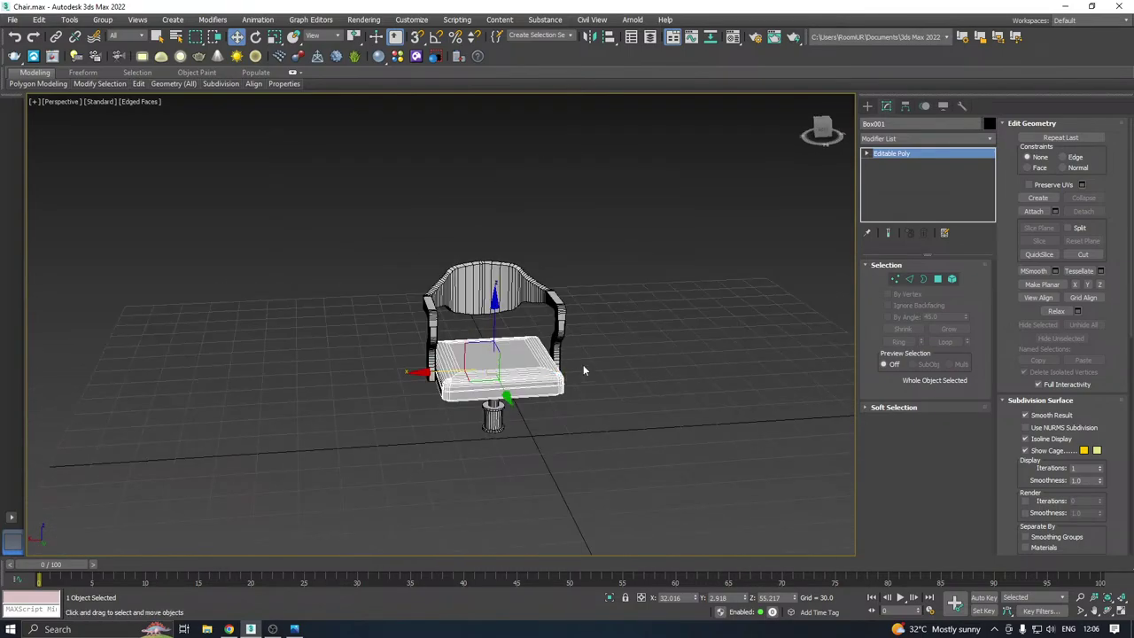
Examine the seat and its support from above in wireframe shading, with nothing selected
key(t)
scroll(612, 355, down, 5)
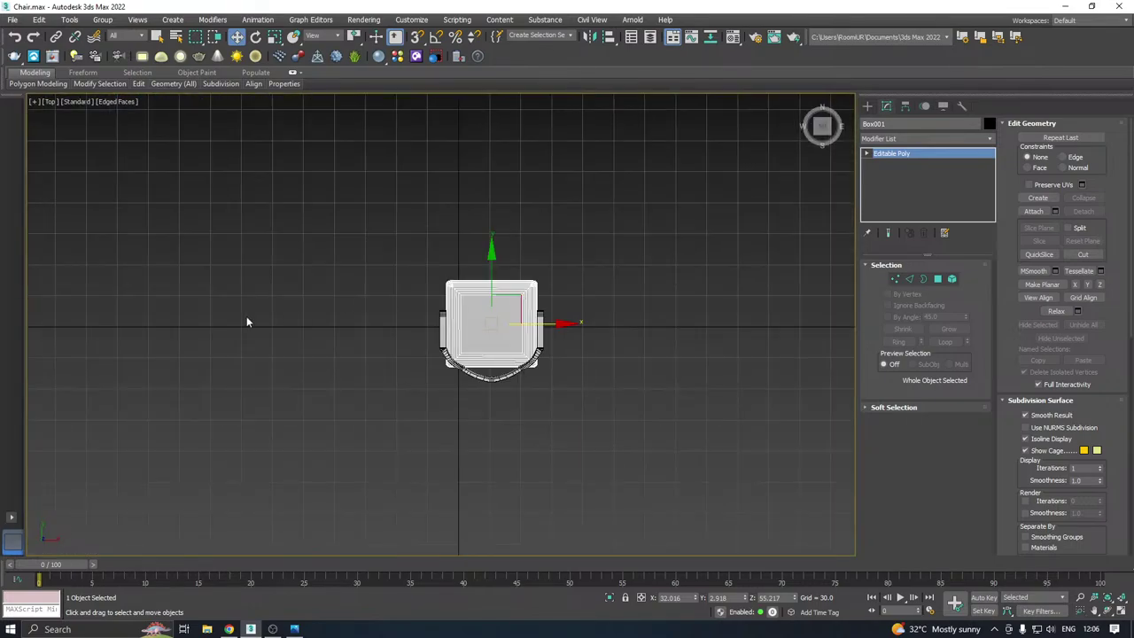
click(107, 101)
click(132, 223)
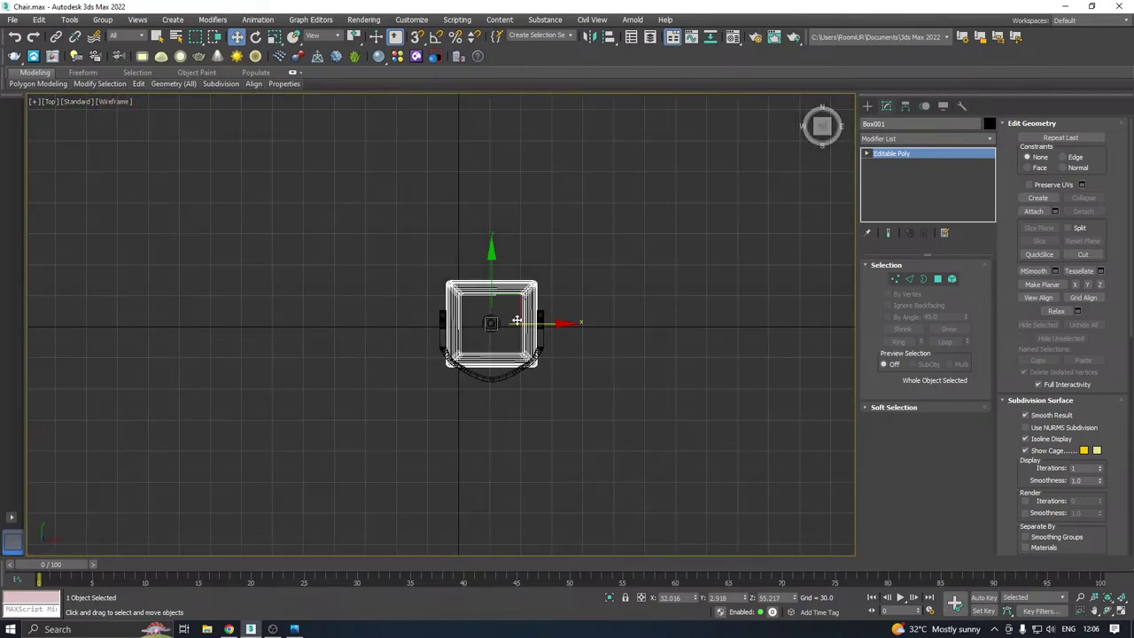
scroll(520, 326, up, 3)
click(669, 308)
middle_drag(447, 306, 472, 334)
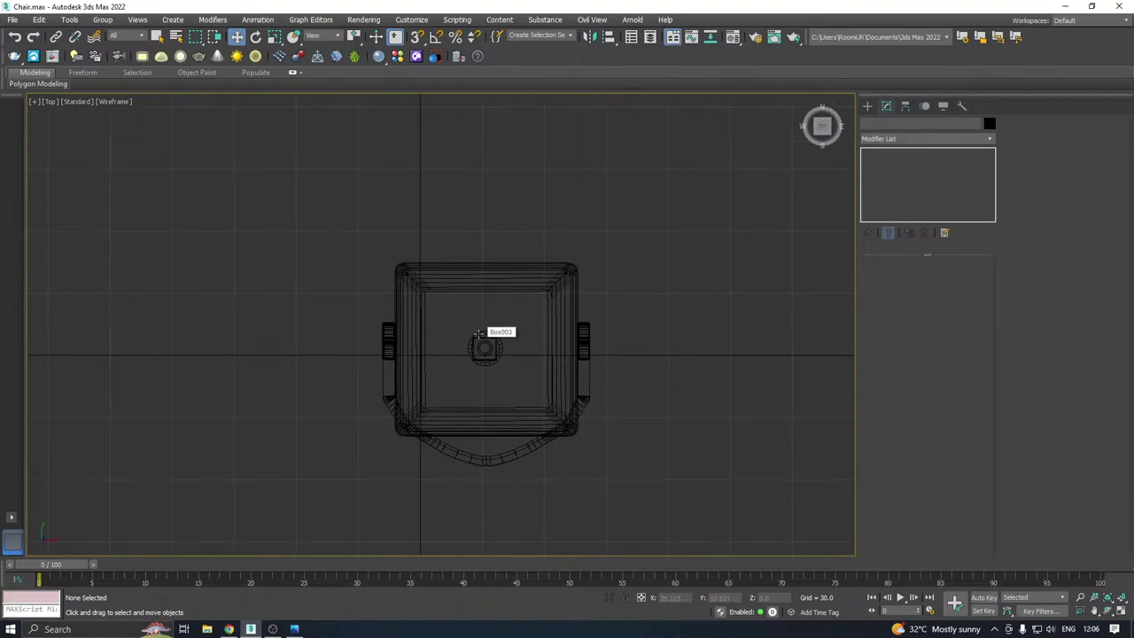
Show the chair in the front view with Edged Faces shading, framed around the support, and save the scene
key(f)
middle_drag(487, 193, 491, 253)
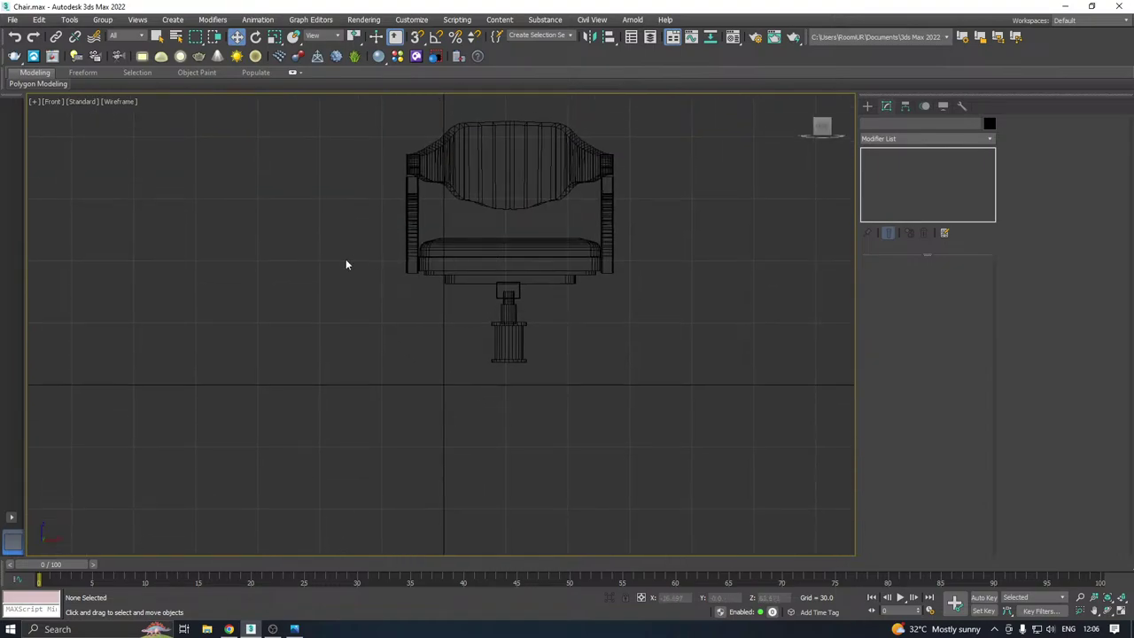
click(133, 101)
click(125, 114)
middle_drag(642, 288, 607, 312)
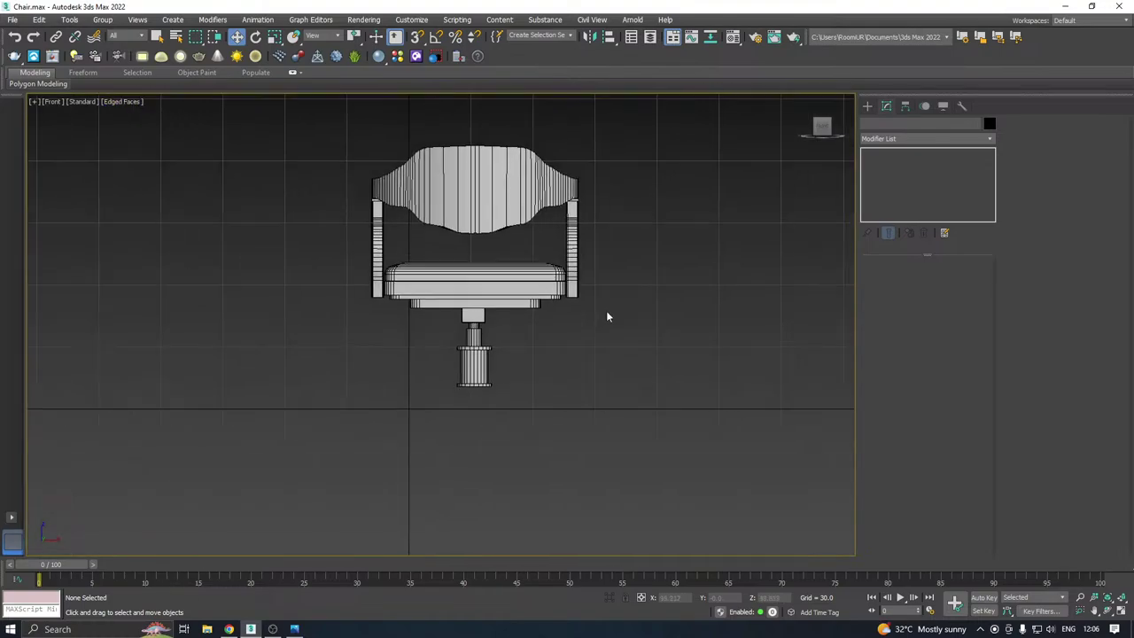
scroll(479, 367, up, 3)
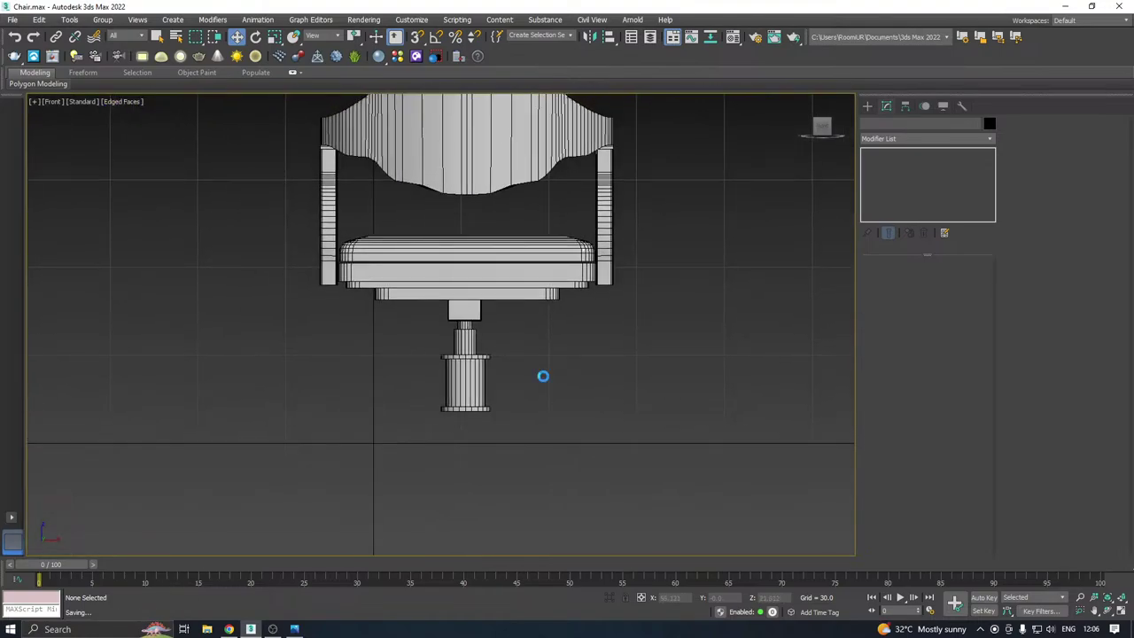
click(867, 106)
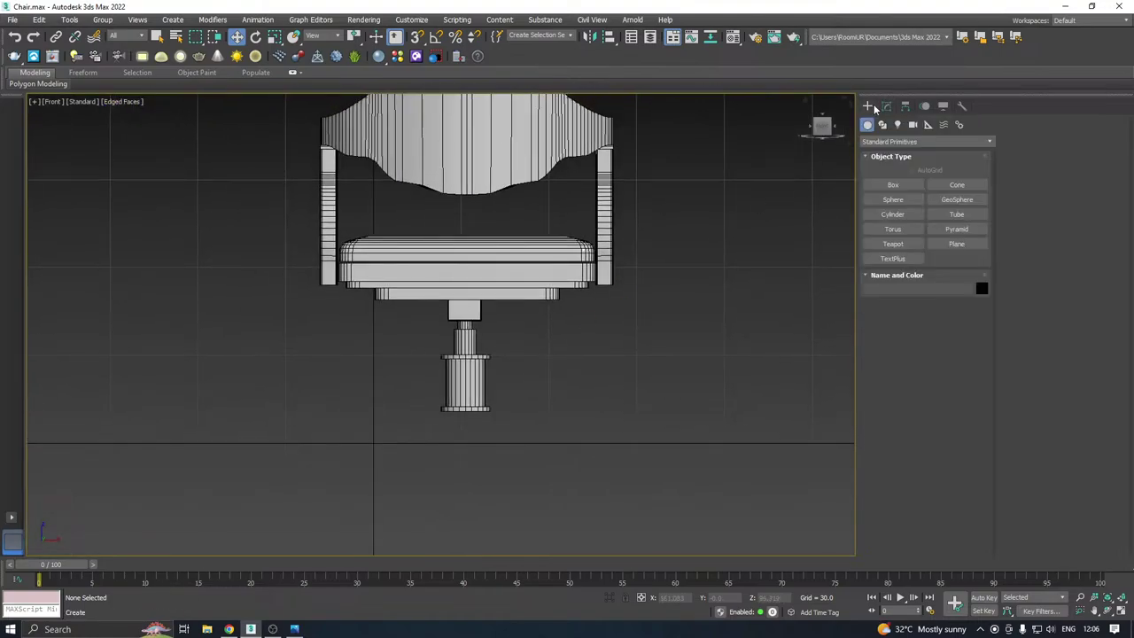
click(228, 629)
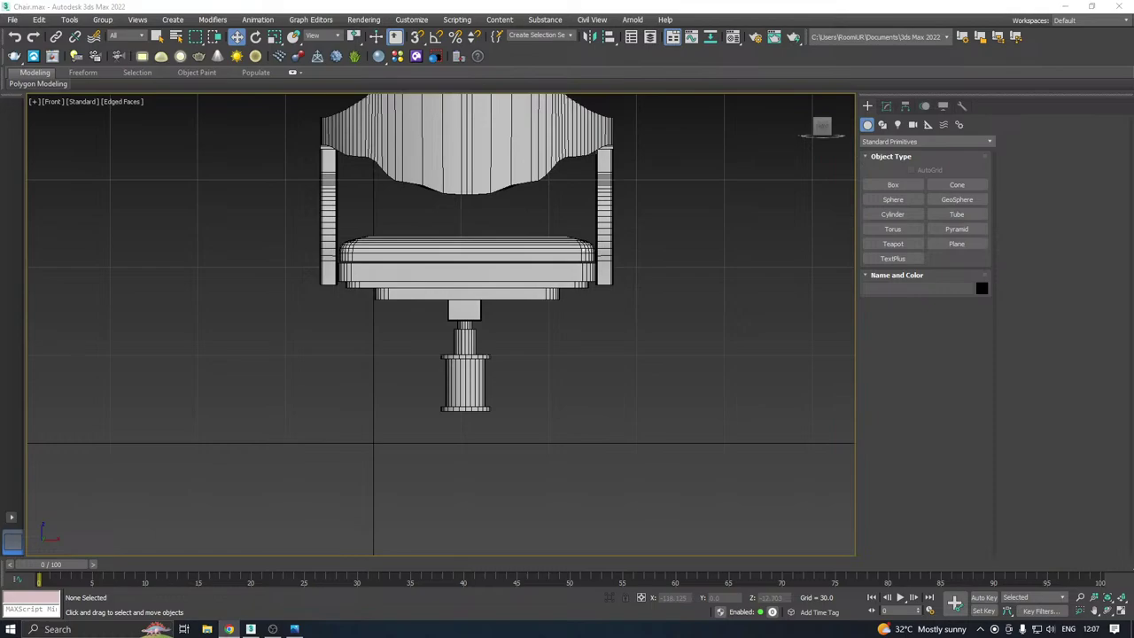
key(alt+Tab)
scroll(458, 327, up, 1)
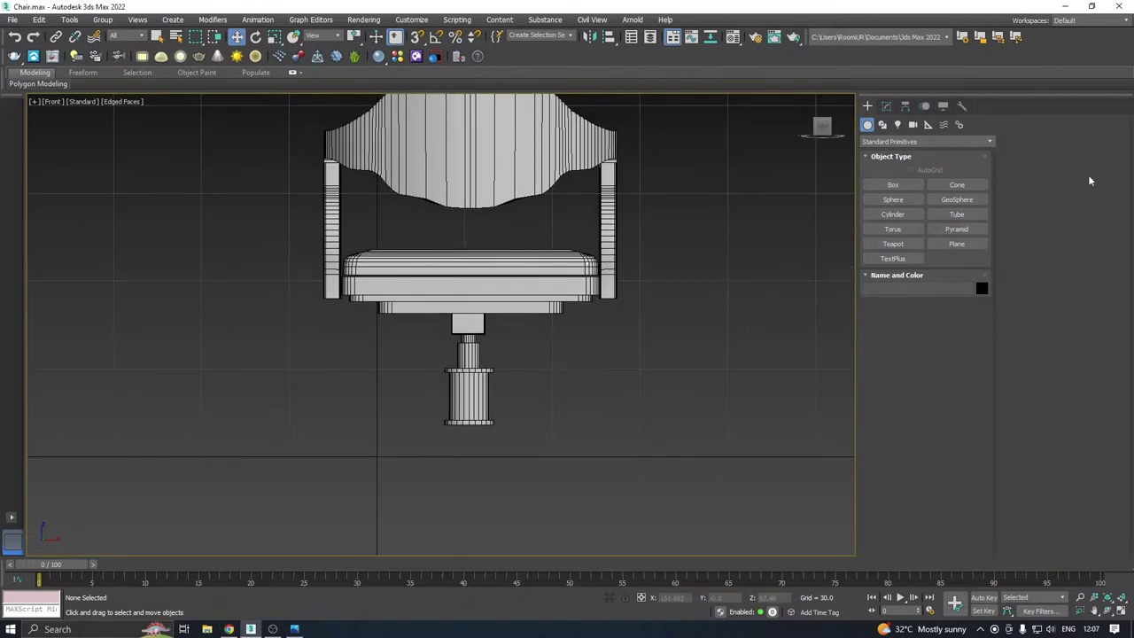
click(893, 185)
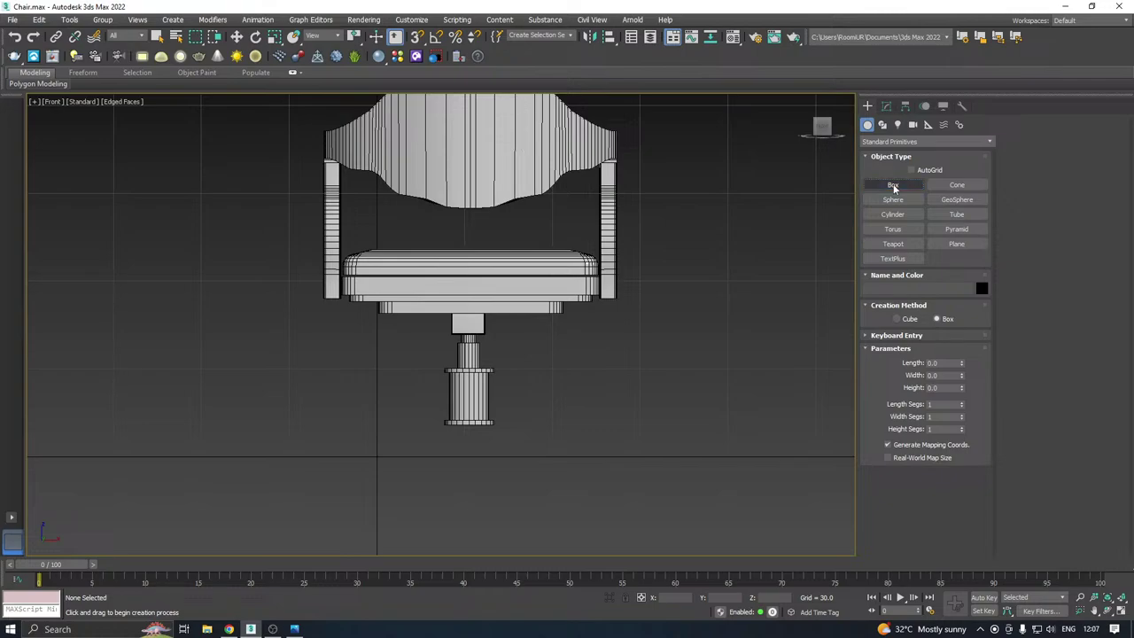
Start a Line spline with Enable In Viewport turned off, framing the hub in the front view
click(882, 124)
click(893, 199)
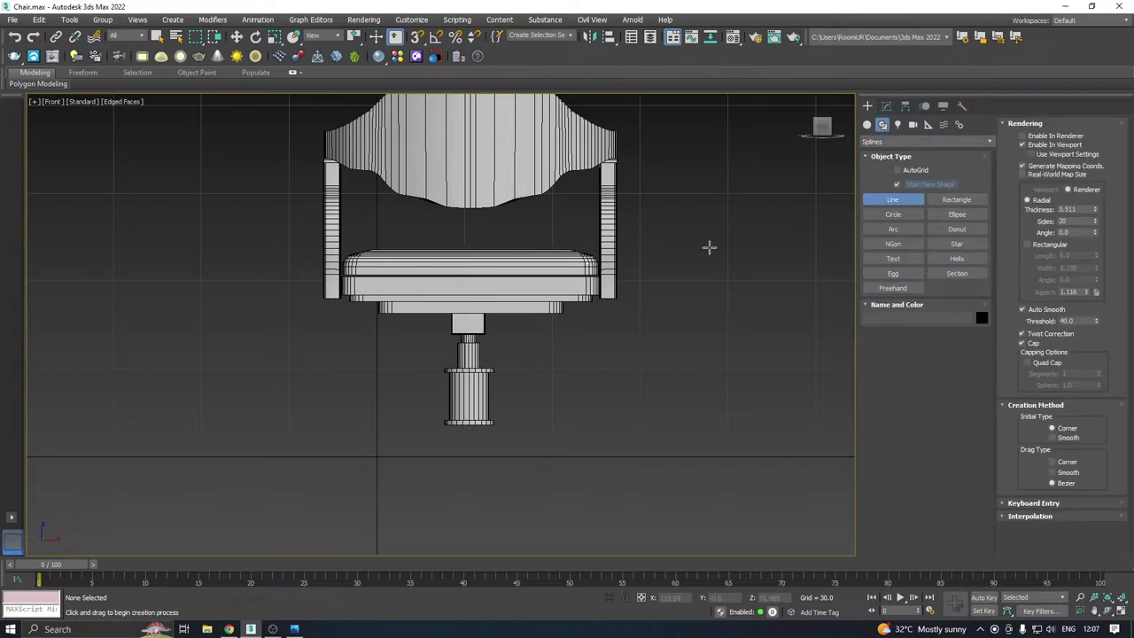
click(1036, 154)
click(1036, 154)
click(1039, 146)
middle_drag(536, 247, 563, 200)
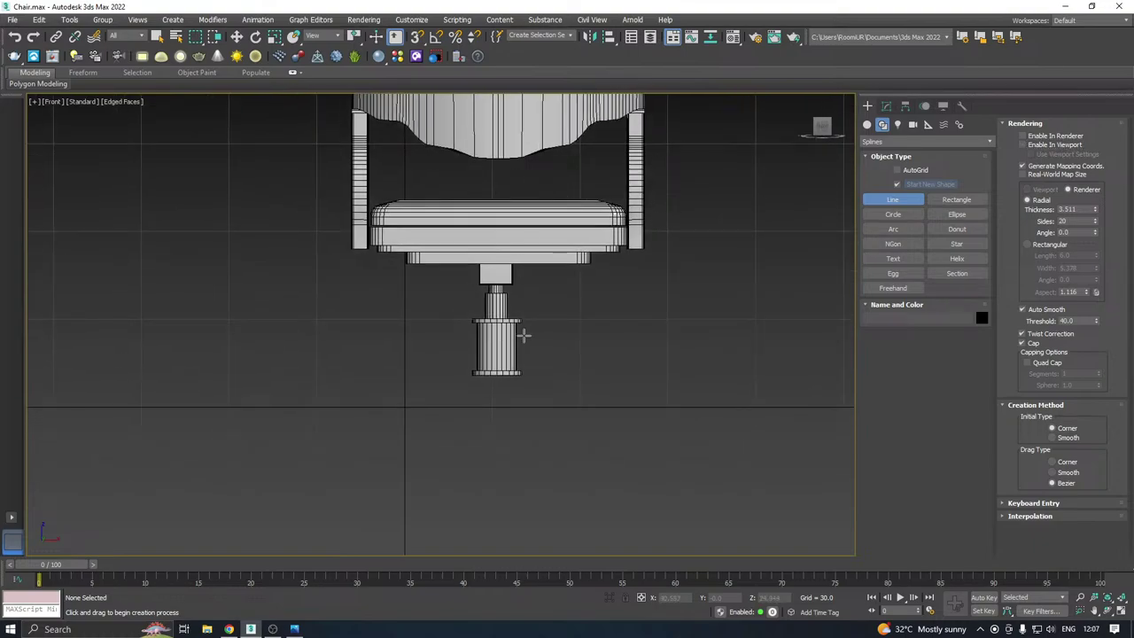
middle_drag(526, 329, 488, 293)
Draw an open leg profile from the hub's side: about 23 units horizontal, a downward outward slope, and about 16.6 units horizontal
click(470, 303)
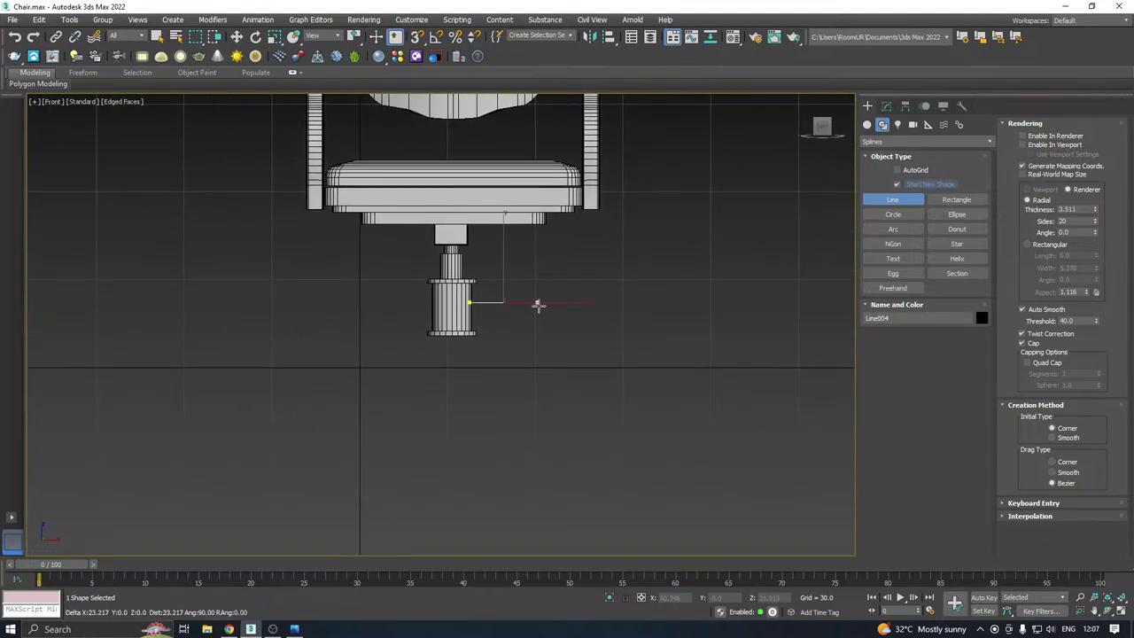
click(541, 305)
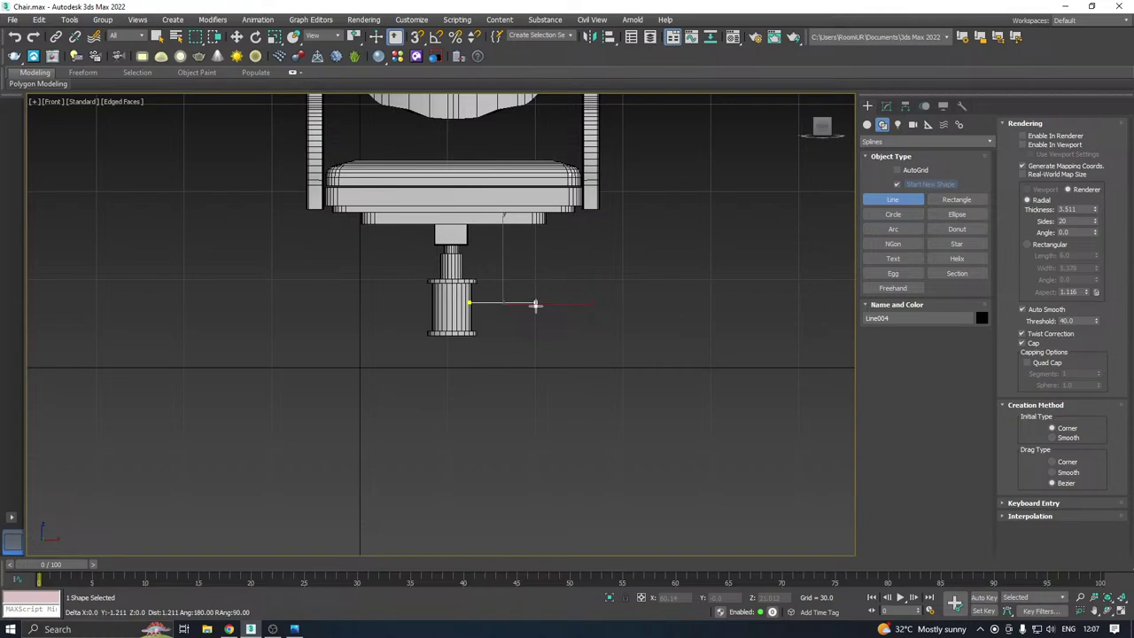
click(663, 348)
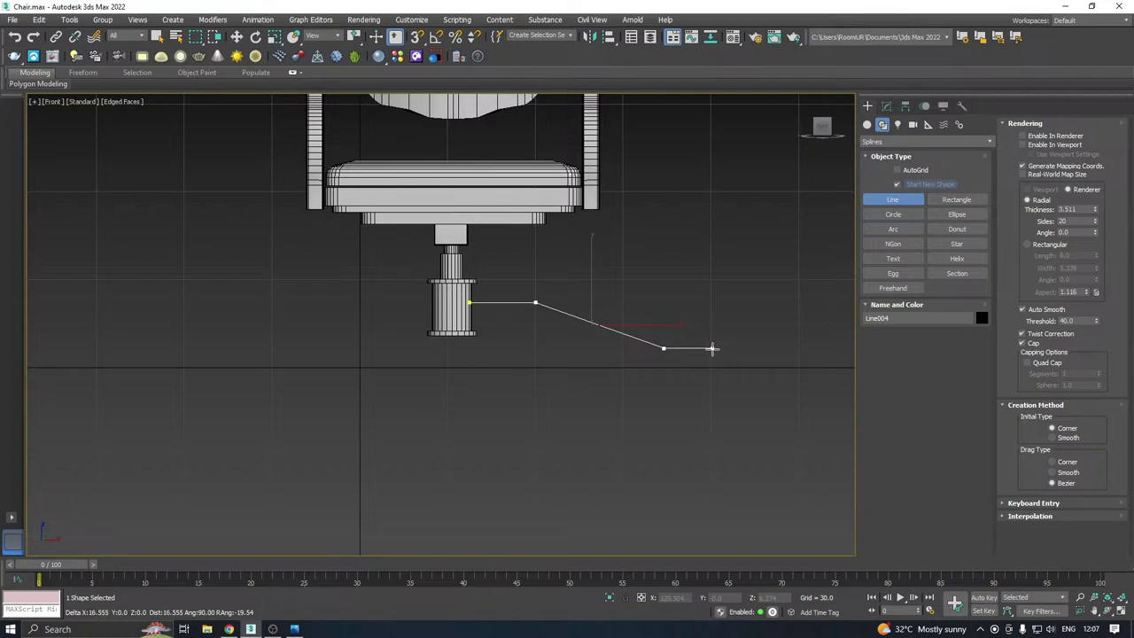
click(711, 346)
right_click(742, 304)
right_click(762, 272)
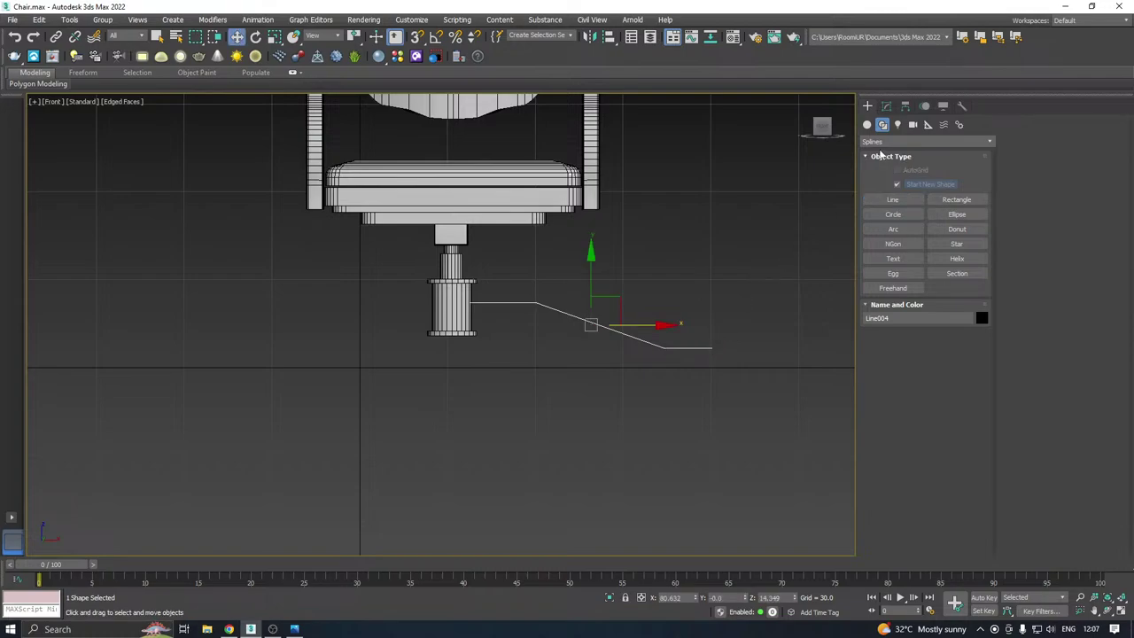
Enable viewport rendering of the leg line with a rectangular cross-section and convert it to an Editable Poly
click(886, 106)
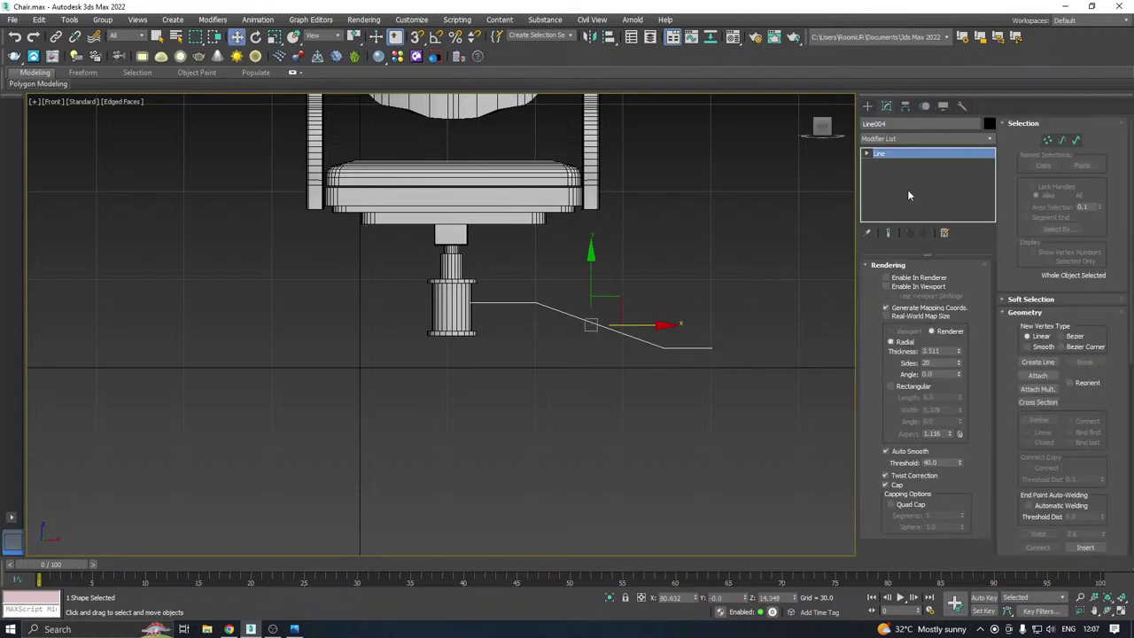
click(904, 287)
scroll(798, 312, up, 3)
click(922, 389)
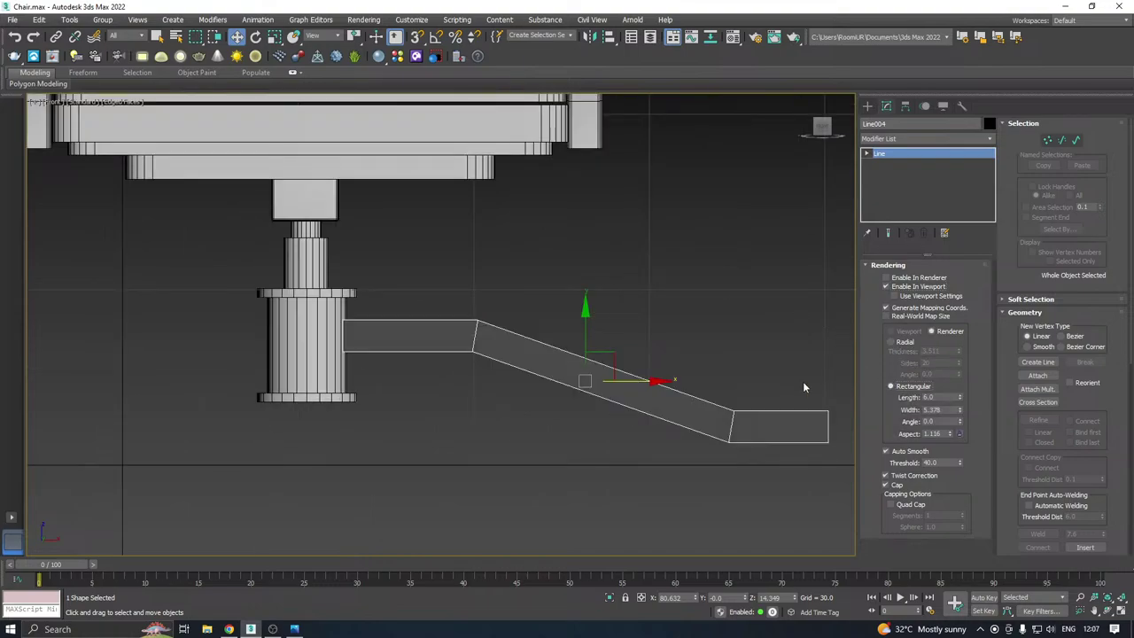
middle_drag(736, 367, 743, 340)
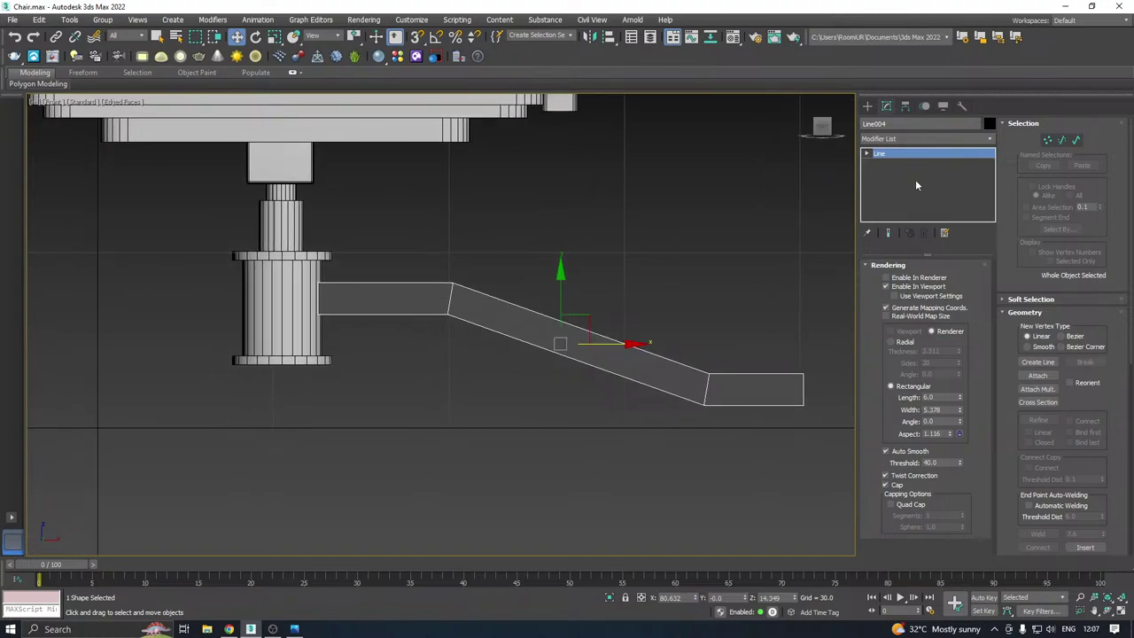
right_click(926, 154)
click(964, 254)
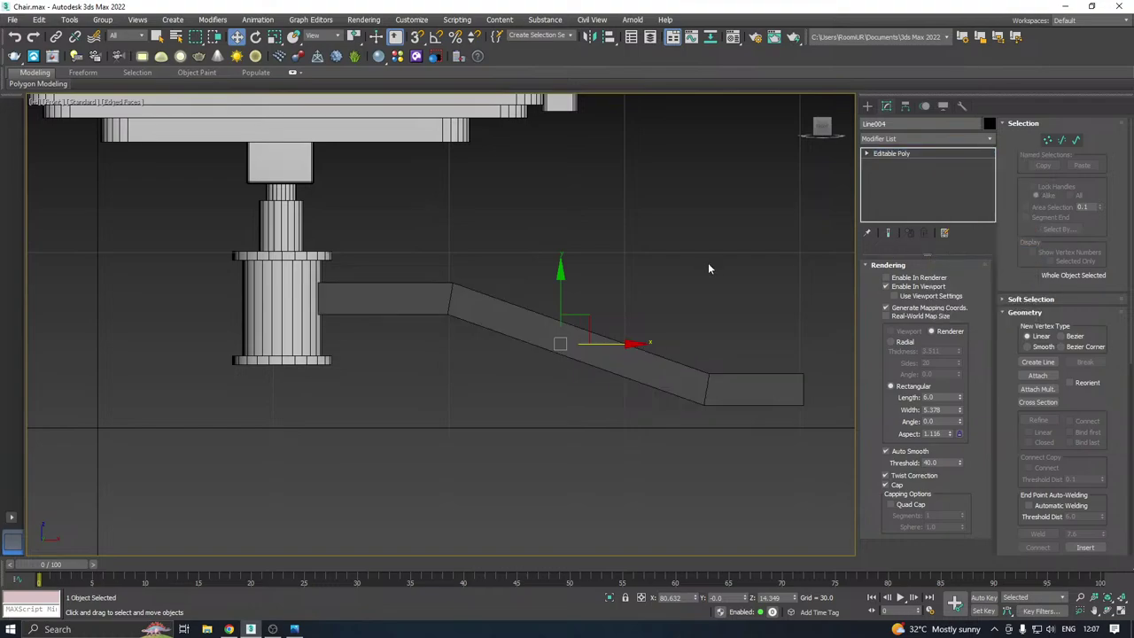
Assign the light grey sss material to the leg
key(m)
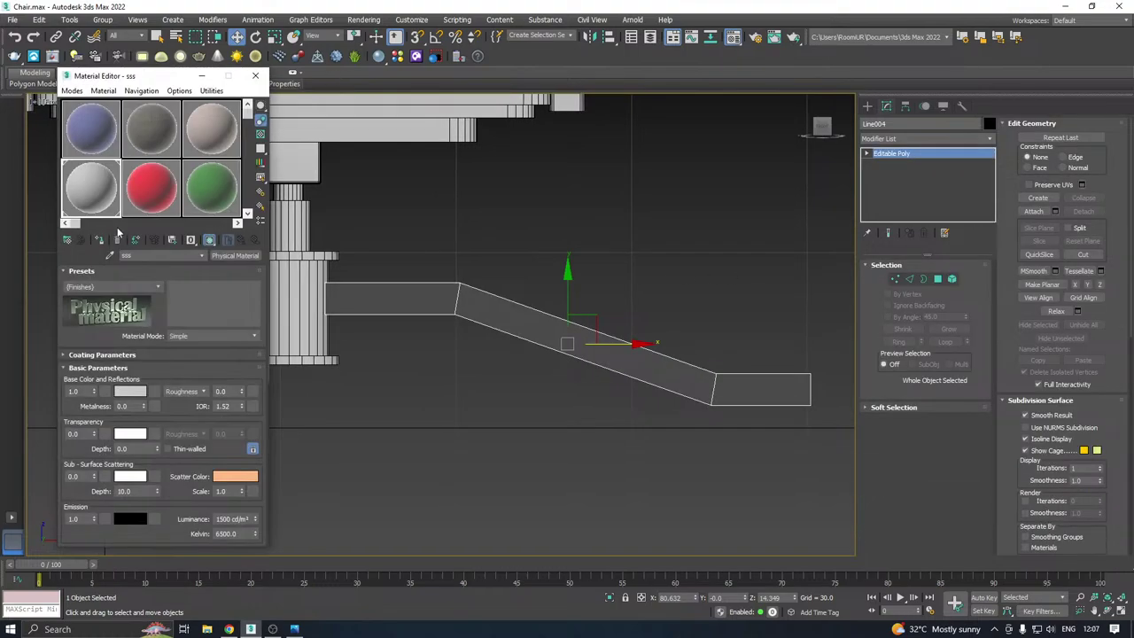
key(m)
middle_drag(359, 245, 580, 250)
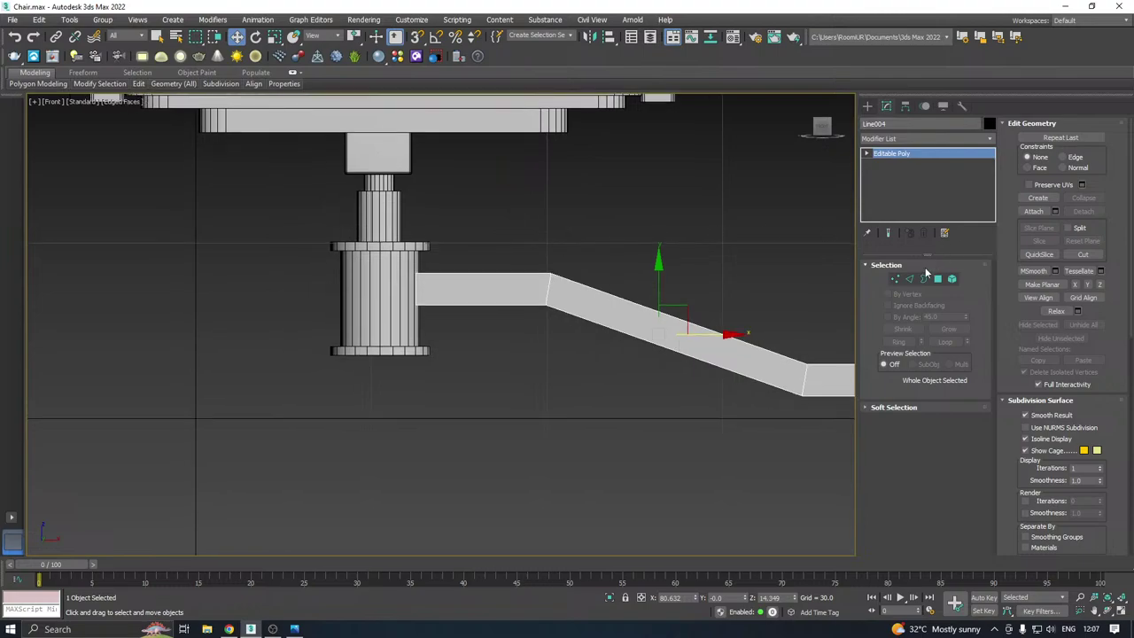
Adjust the vertices of the leg's hub-side section so its bend edge stands vertical and the section widens slightly away from the hub
click(895, 279)
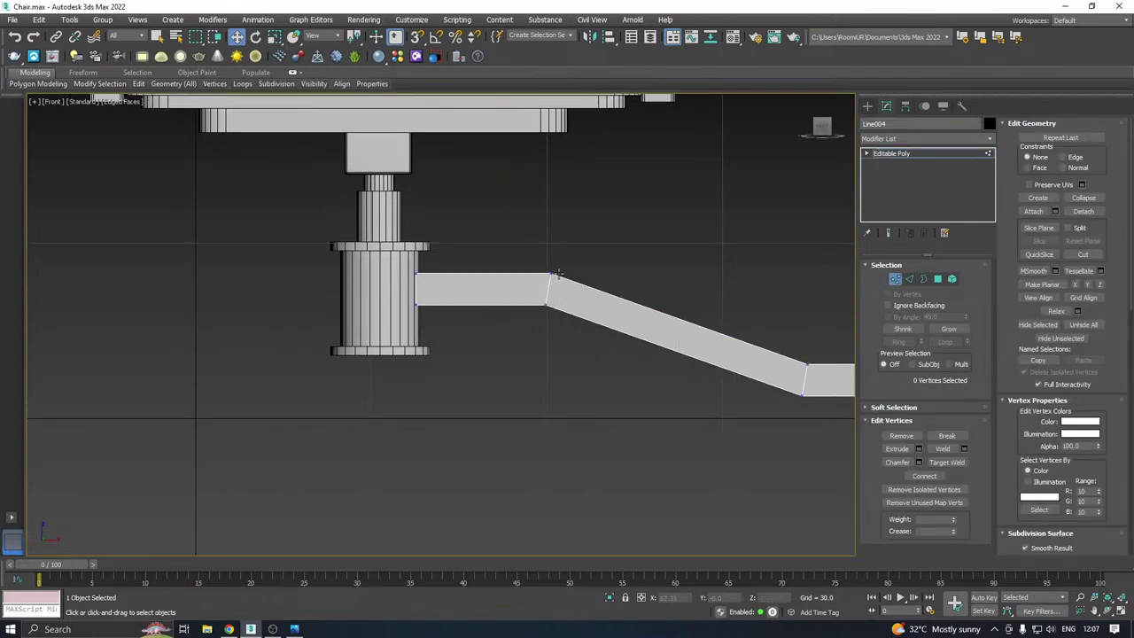
scroll(559, 276, up, 3)
drag(530, 253, 590, 256)
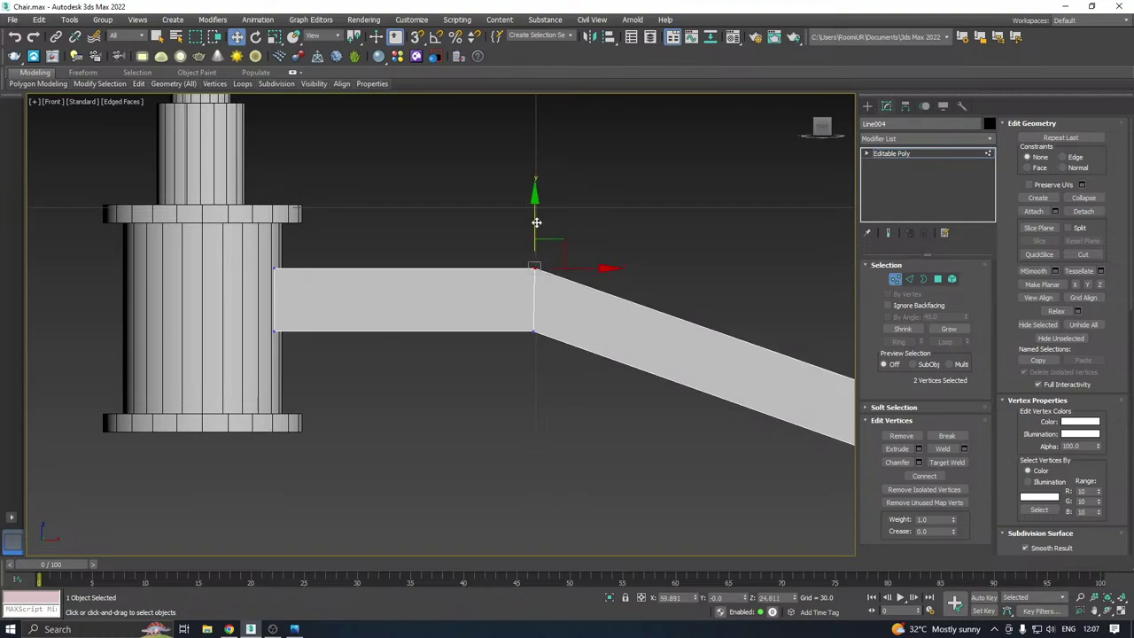
drag(536, 222, 537, 217)
drag(257, 303, 304, 354)
drag(277, 283, 276, 288)
drag(608, 307, 586, 304)
scroll(586, 306, down, 3)
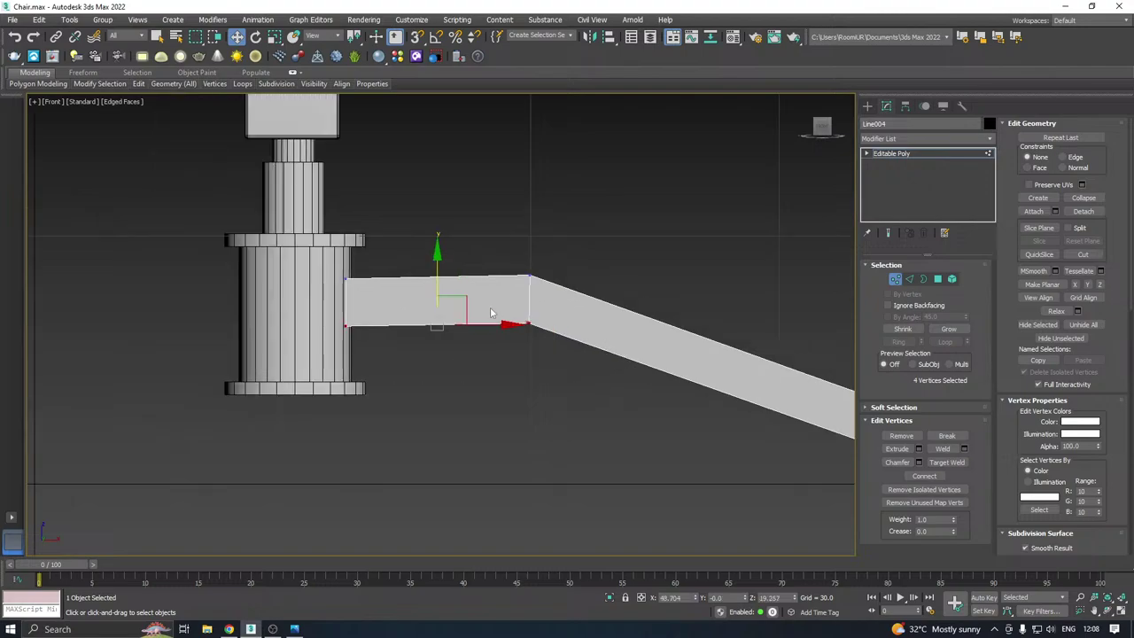
Connect the four long edges of the leg's sloping section with 1 segment
click(909, 279)
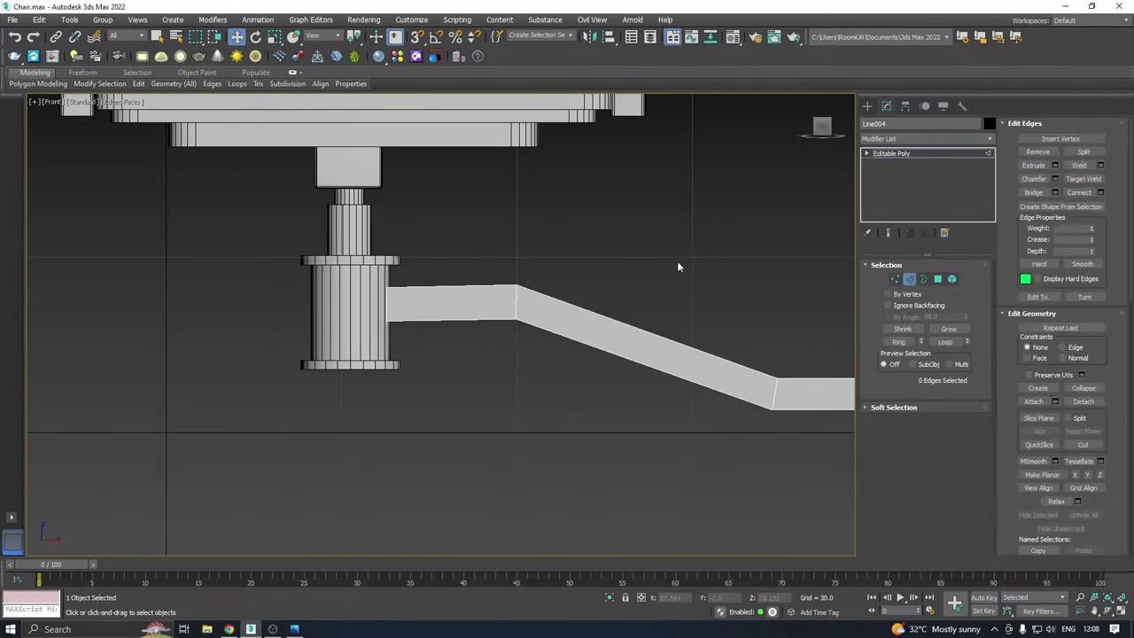
drag(608, 263, 579, 460)
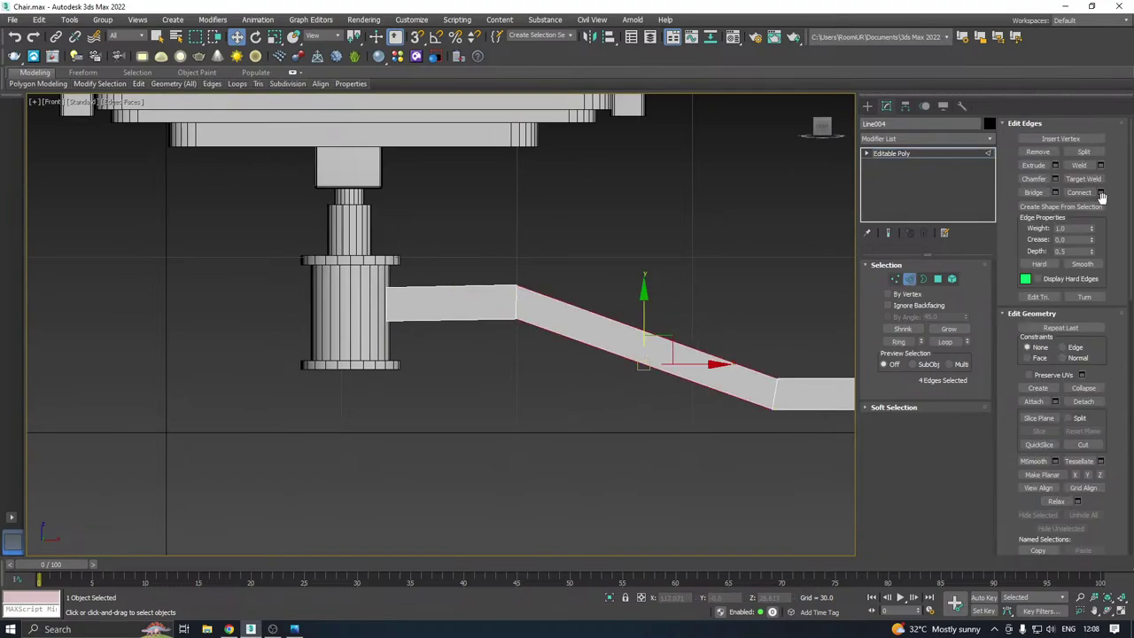
click(1101, 193)
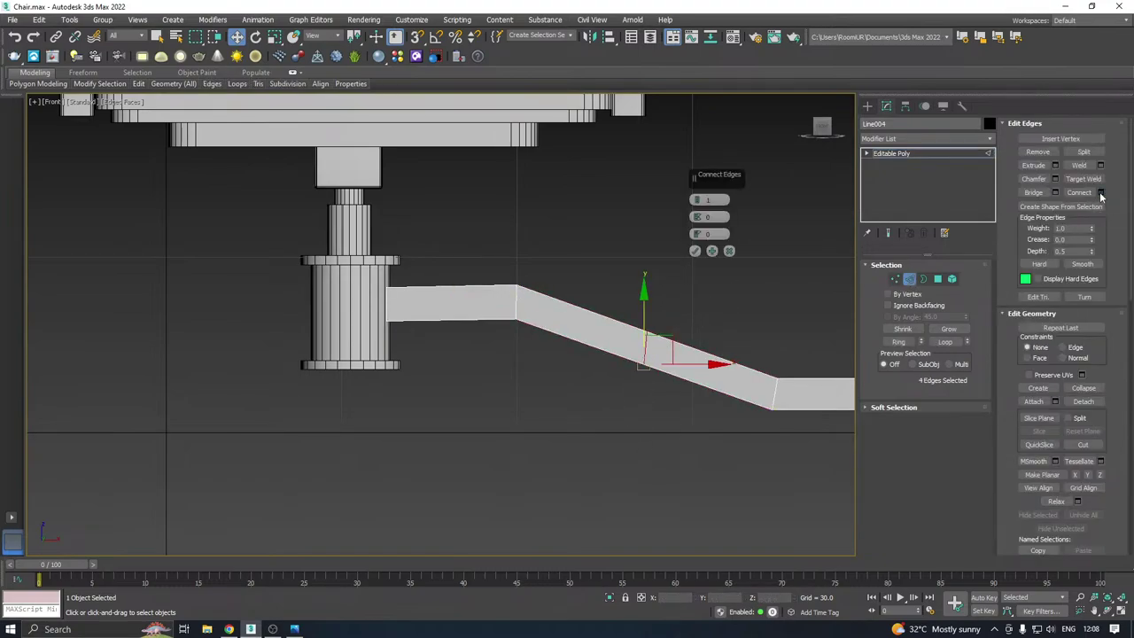
click(696, 252)
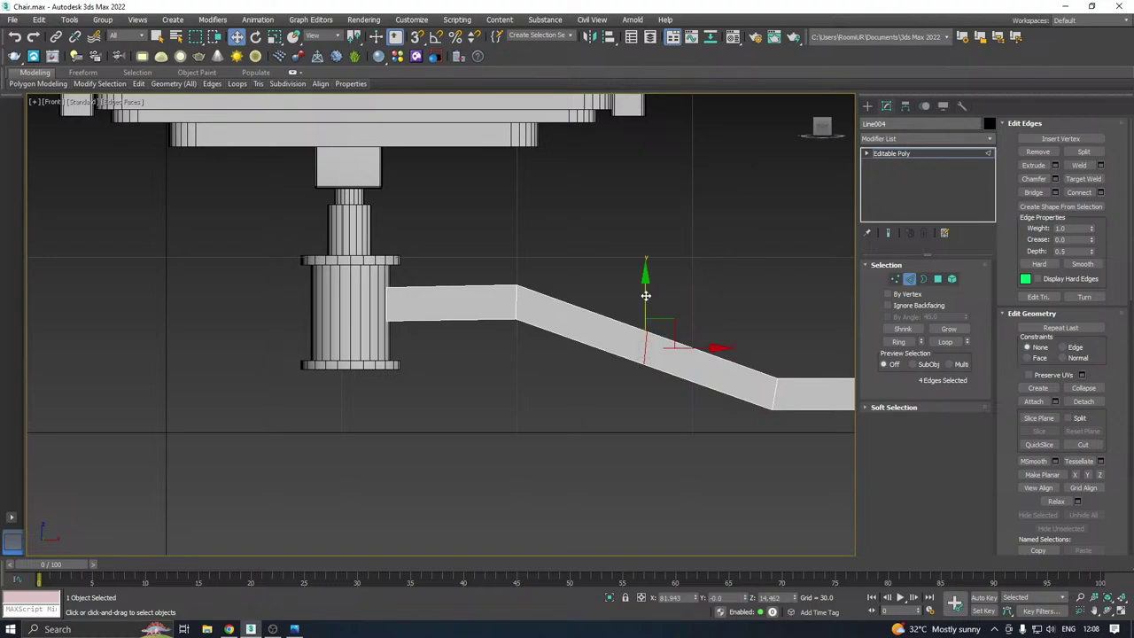
Lower the four underside vertices of the leg's hub-side section to deepen it nearly to the hub's lower rim
click(894, 279)
drag(523, 326, 519, 308)
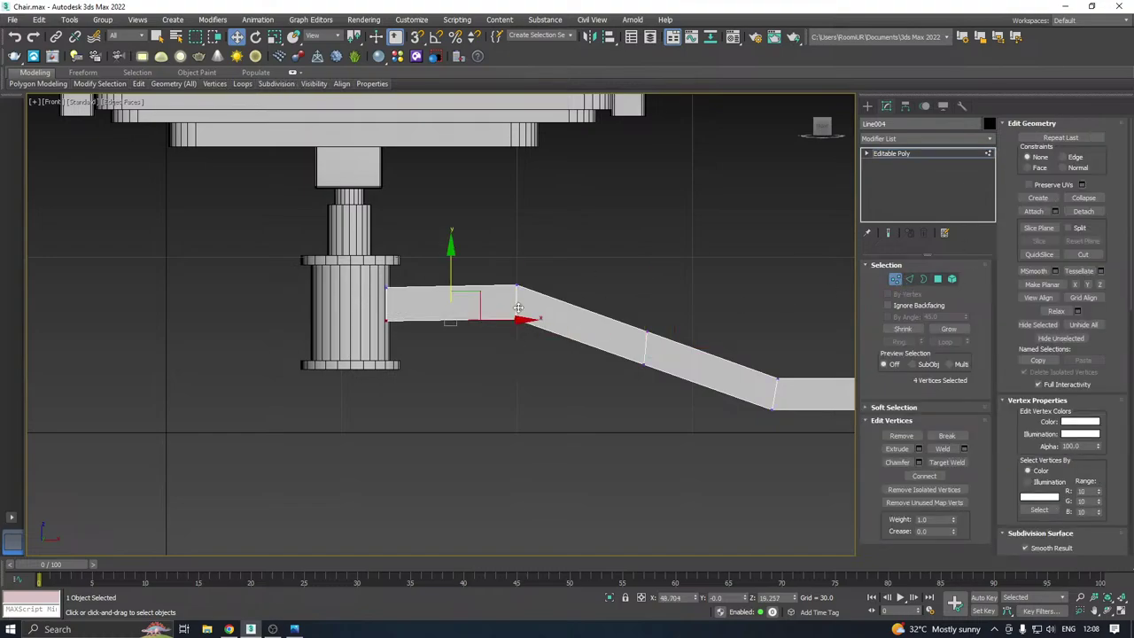
drag(452, 274, 451, 312)
Raise the whole leg until its upper edge nears the hub's upper rim, and return to vertex editing
click(898, 154)
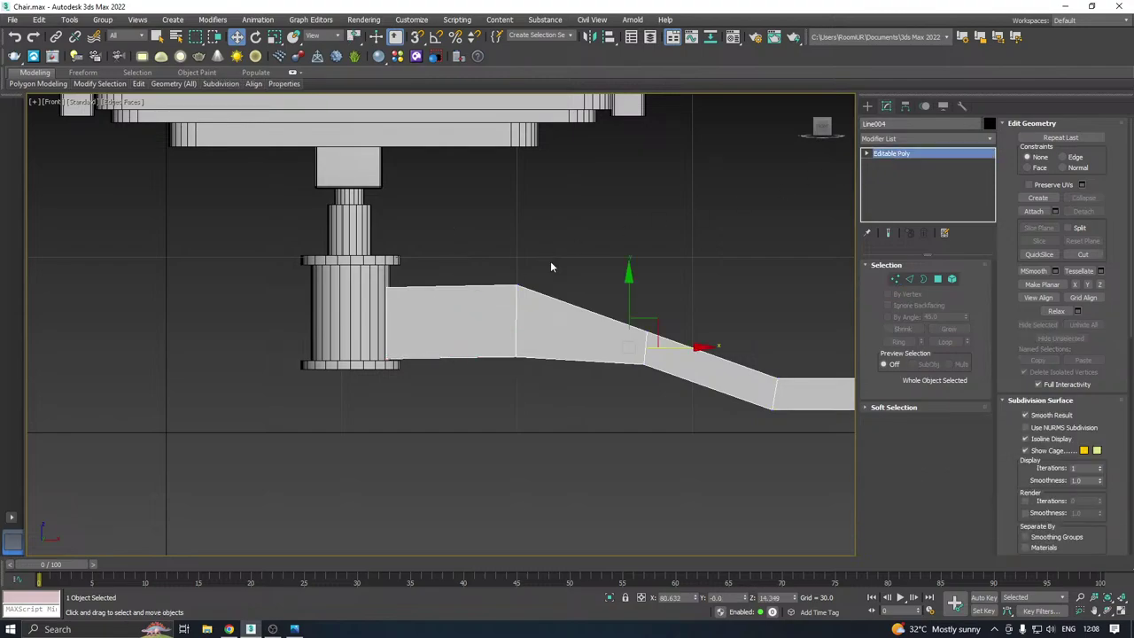
drag(628, 300, 627, 277)
click(895, 279)
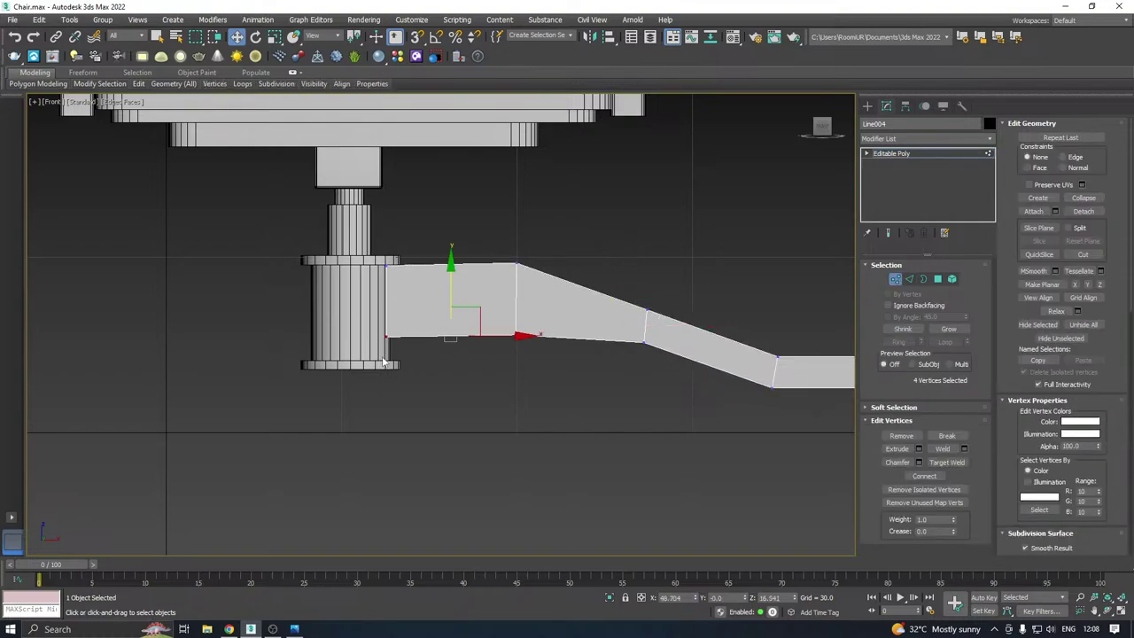
Lower the bottom vertices of the leg's hub-side section to about Z 12.6 and shift its outer vertex column slightly toward the hub
drag(451, 288, 454, 312)
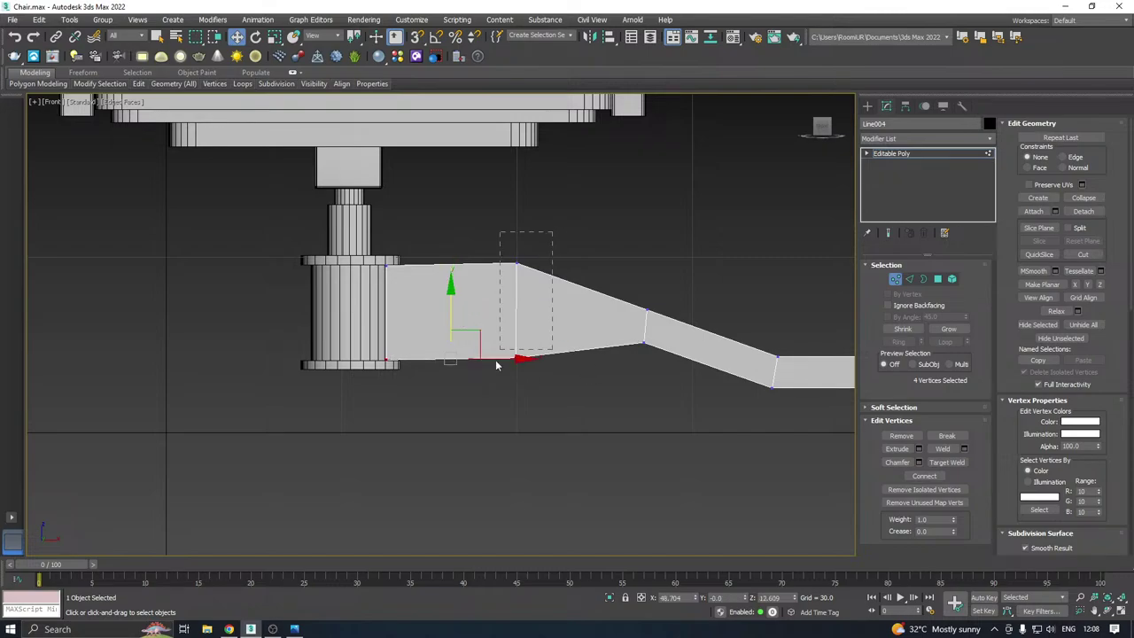
drag(496, 365, 498, 361)
mouse_move(574, 311)
mouse_down()
mouse_move(527, 311)
mouse_move(560, 323)
mouse_up()
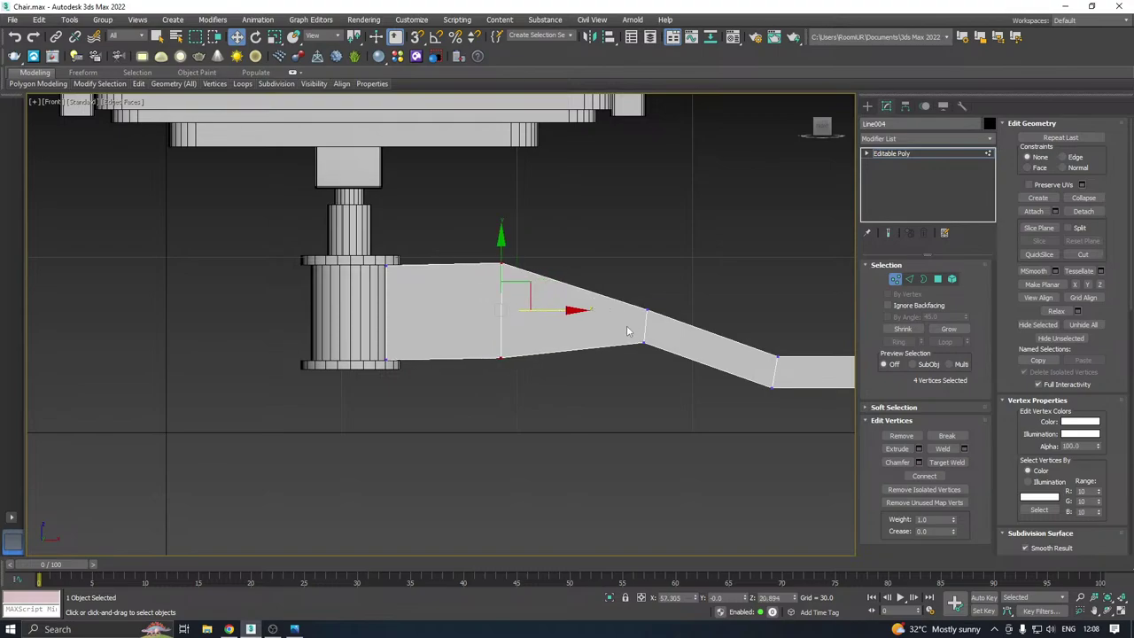
middle_drag(627, 332, 606, 362)
scroll(536, 373, down, 3)
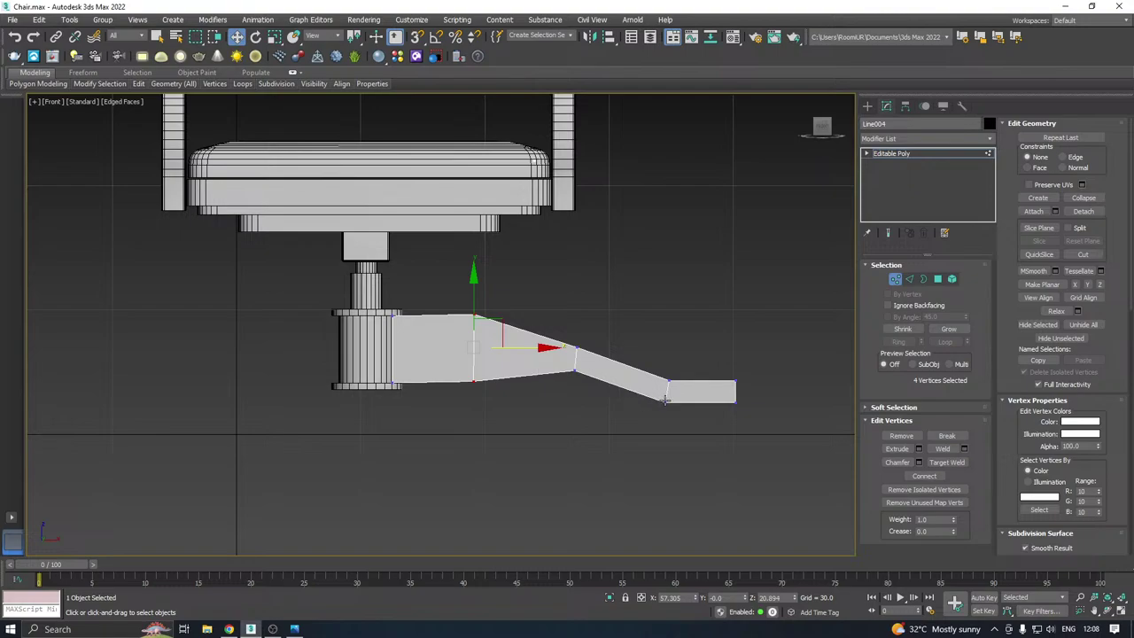
Adjust the vertices at the leg's two outer bends so their cross-section edges stand vertical
scroll(667, 401, up, 4)
drag(623, 395, 728, 413)
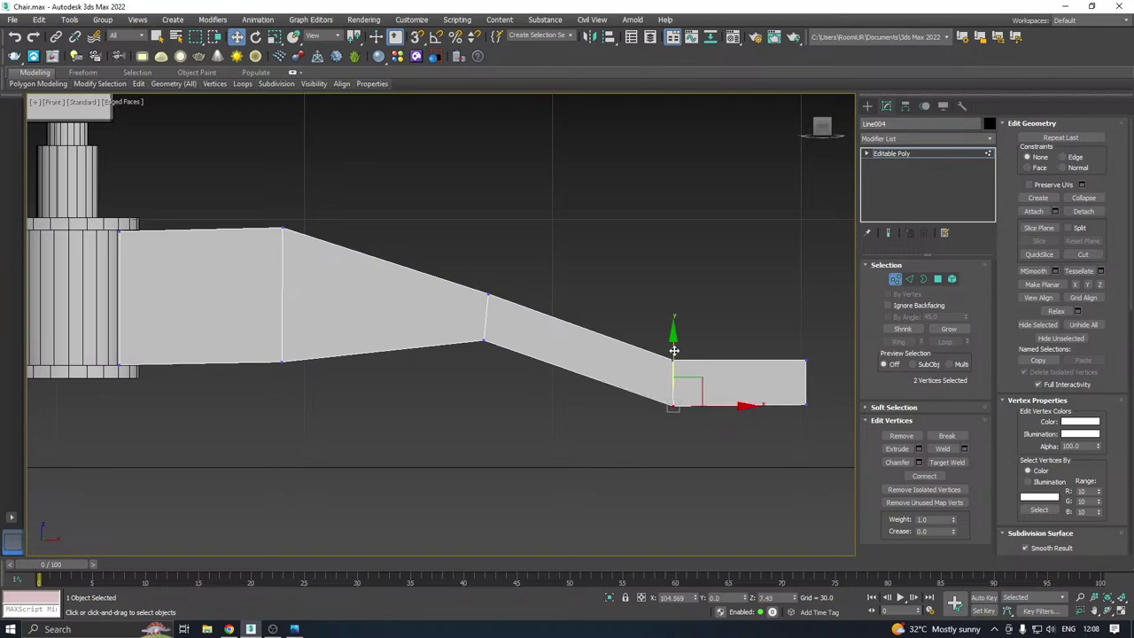
drag(497, 376, 497, 374)
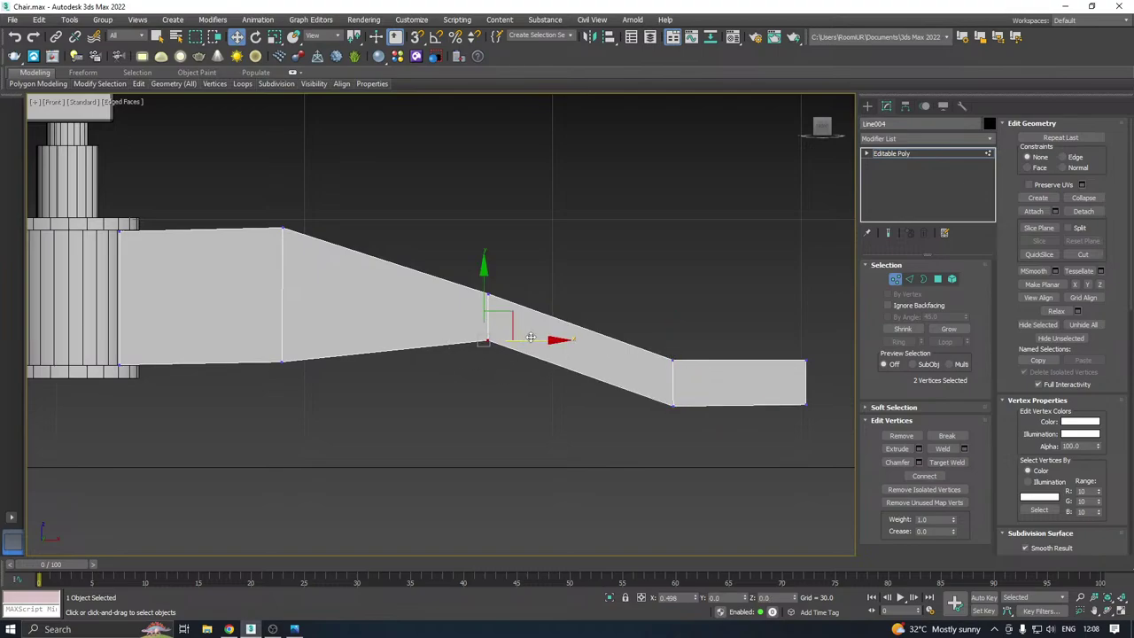
drag(443, 257, 528, 294)
Move the leg's two outer sections about 6.7 units toward the hub and straighten the cross-section at the inner one's bend
drag(881, 502, 881, 503)
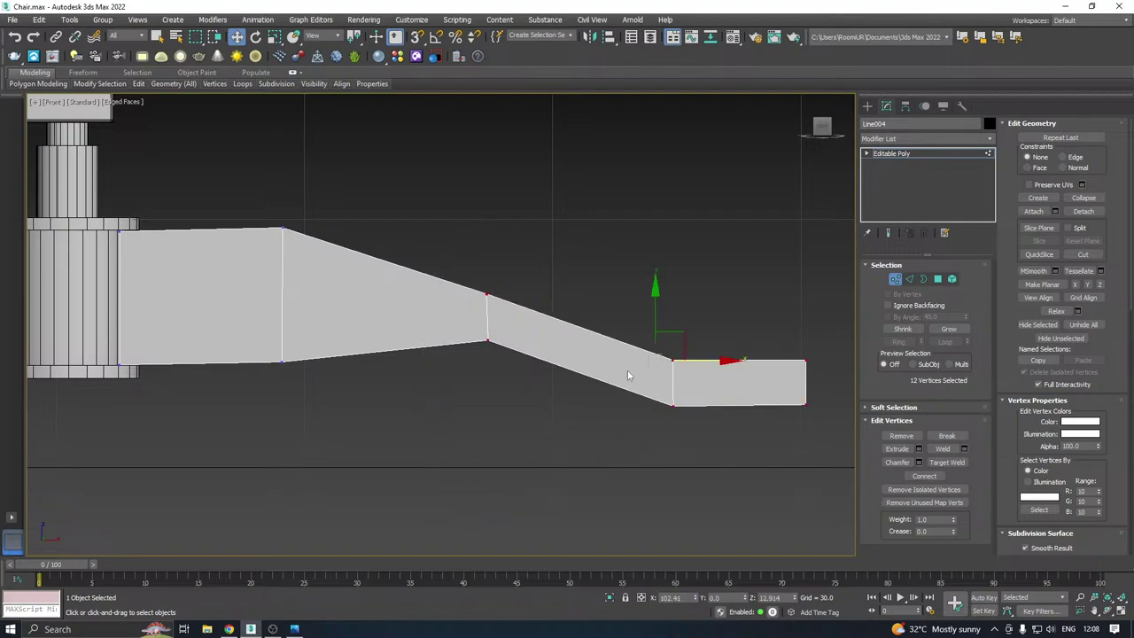
drag(698, 362, 642, 372)
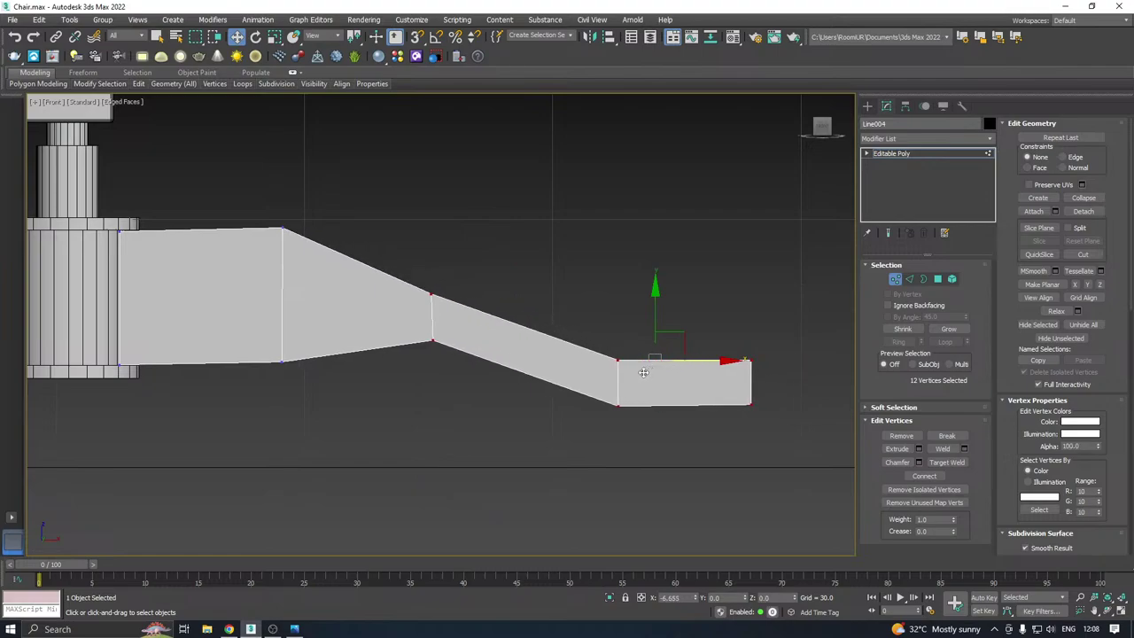
middle_drag(526, 367, 574, 401)
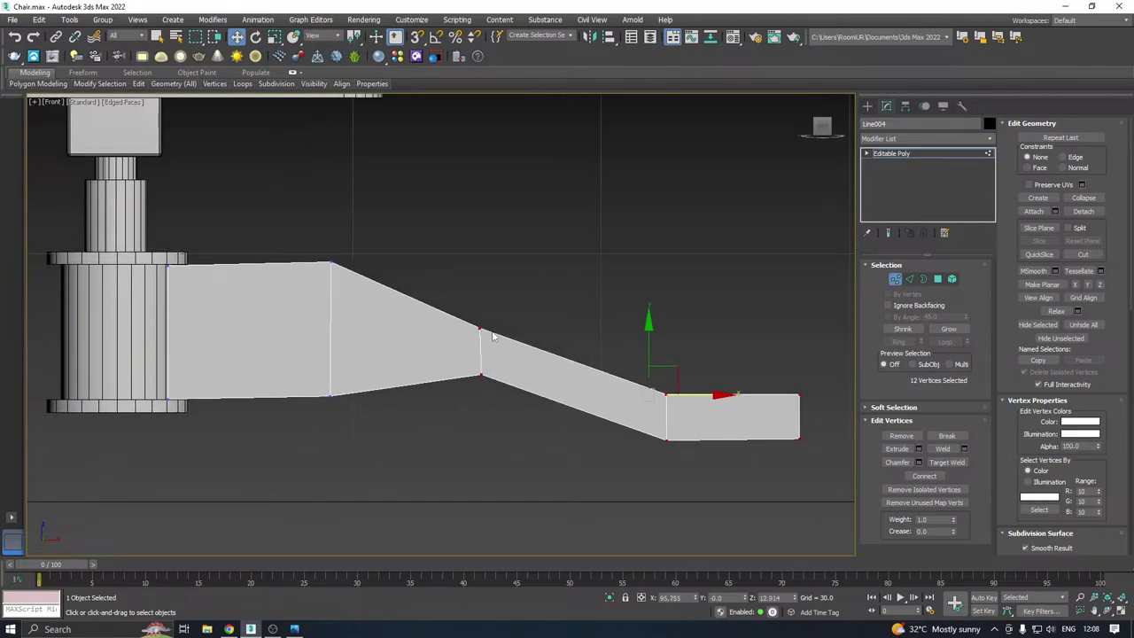
middle_drag(590, 359, 578, 354)
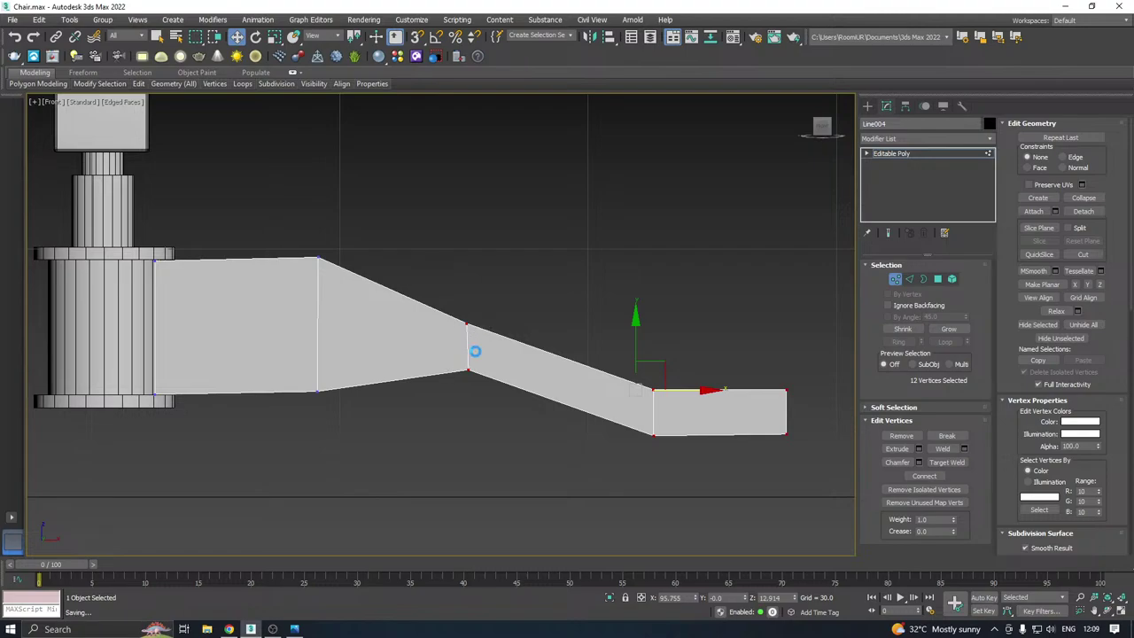
drag(490, 391, 514, 372)
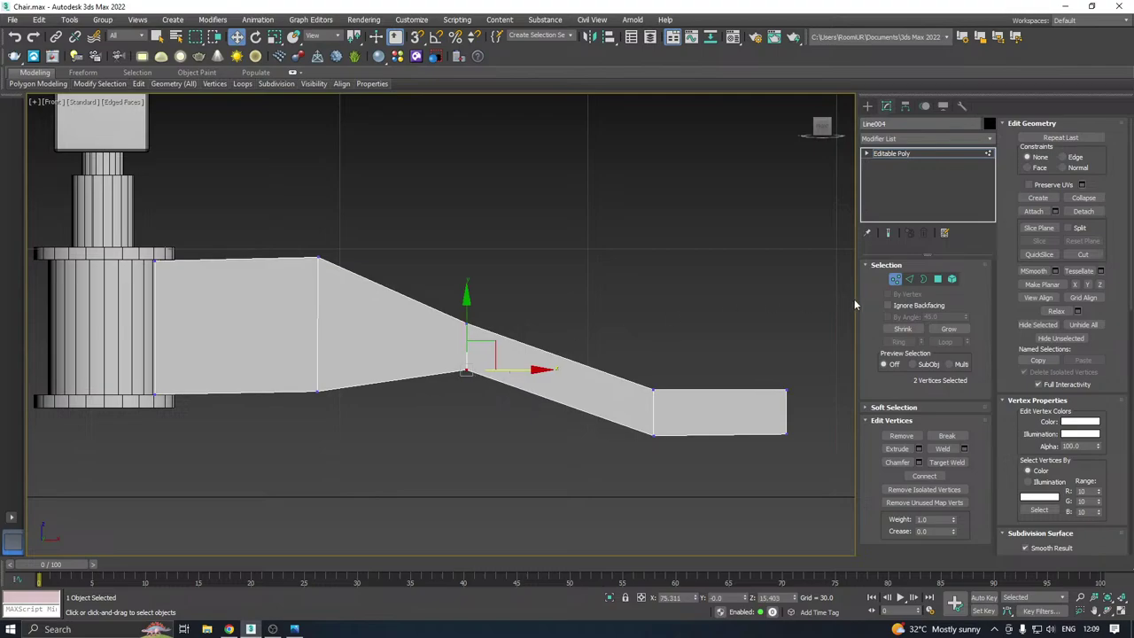
Start a chamfer on the four edges at the leg's middle bend with an amount of 16.702 and 5 segments
click(910, 280)
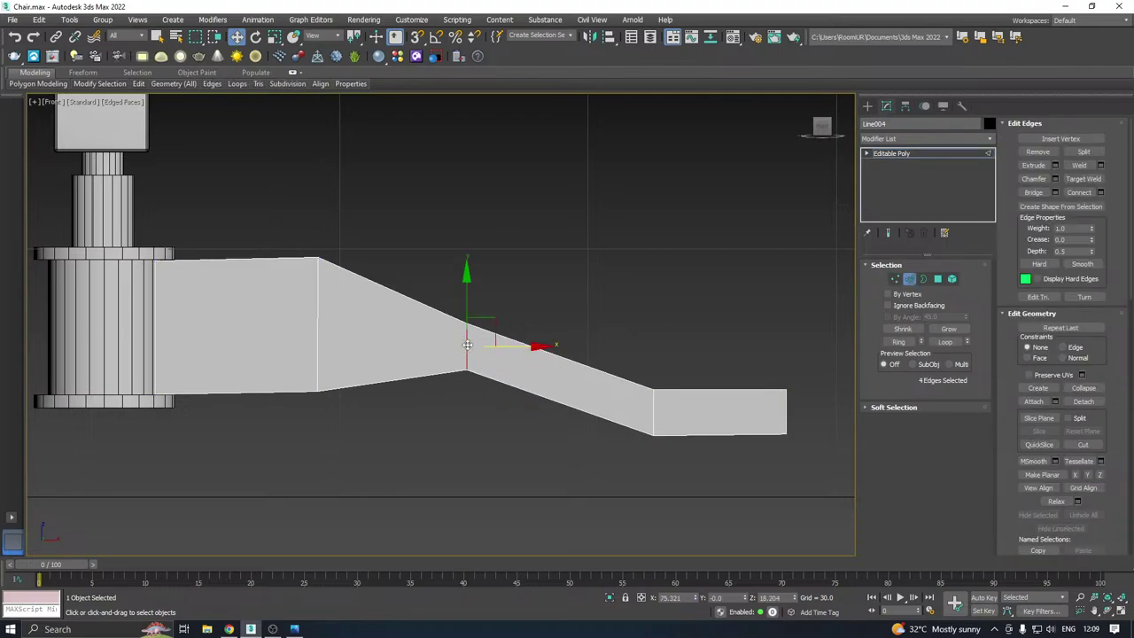
click(1054, 178)
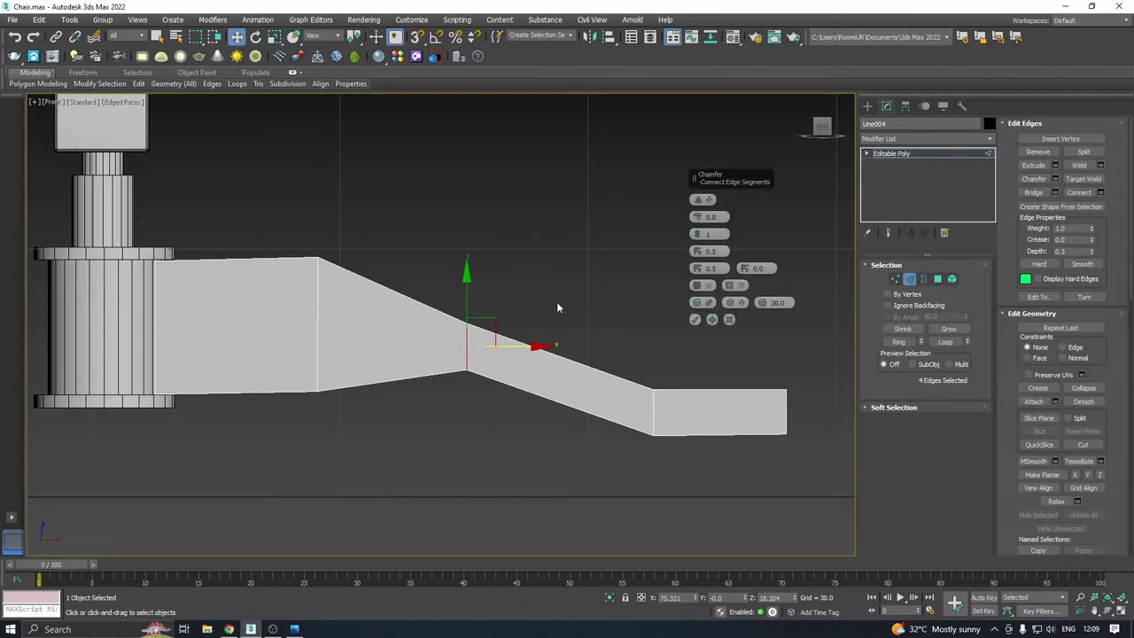
drag(697, 217, 688, 117)
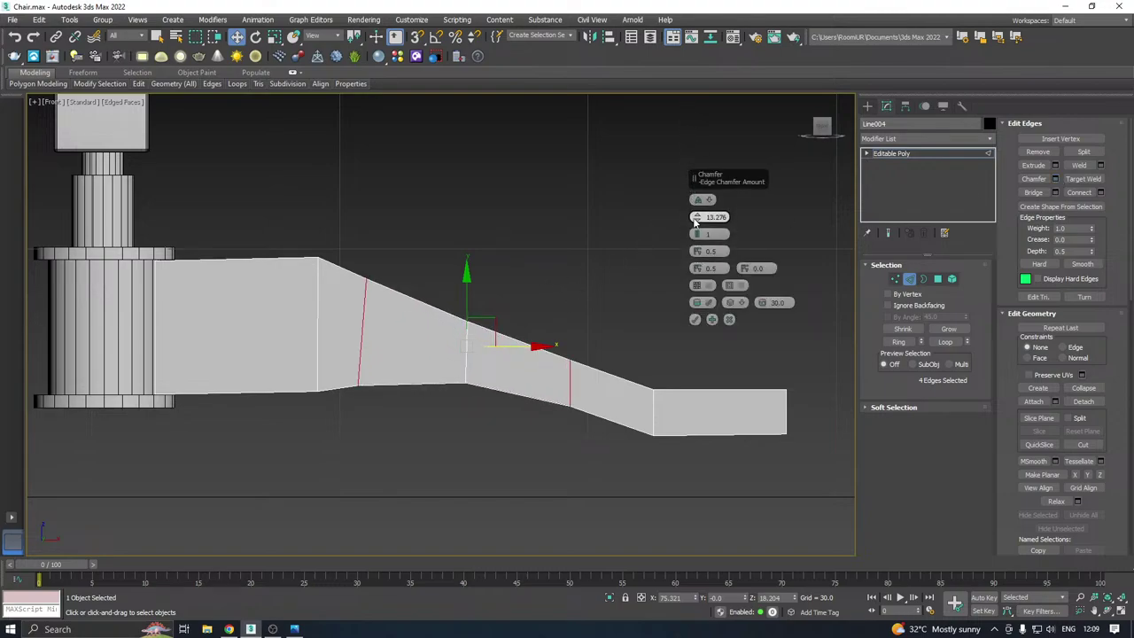
drag(695, 221, 695, 188)
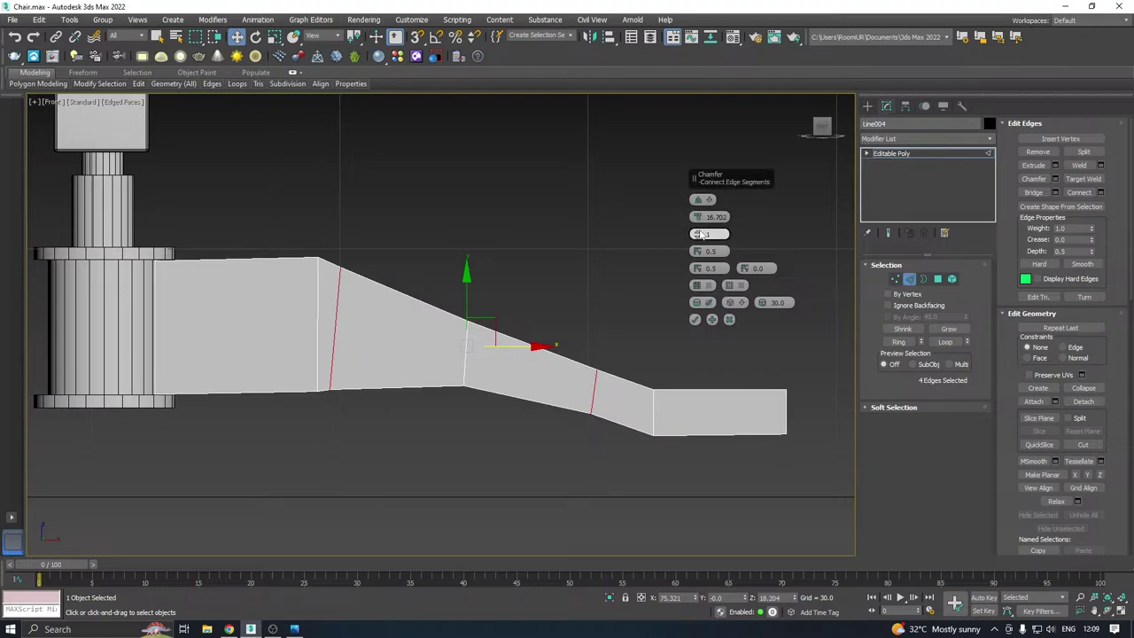
click(699, 231)
click(699, 231)
click(699, 231)
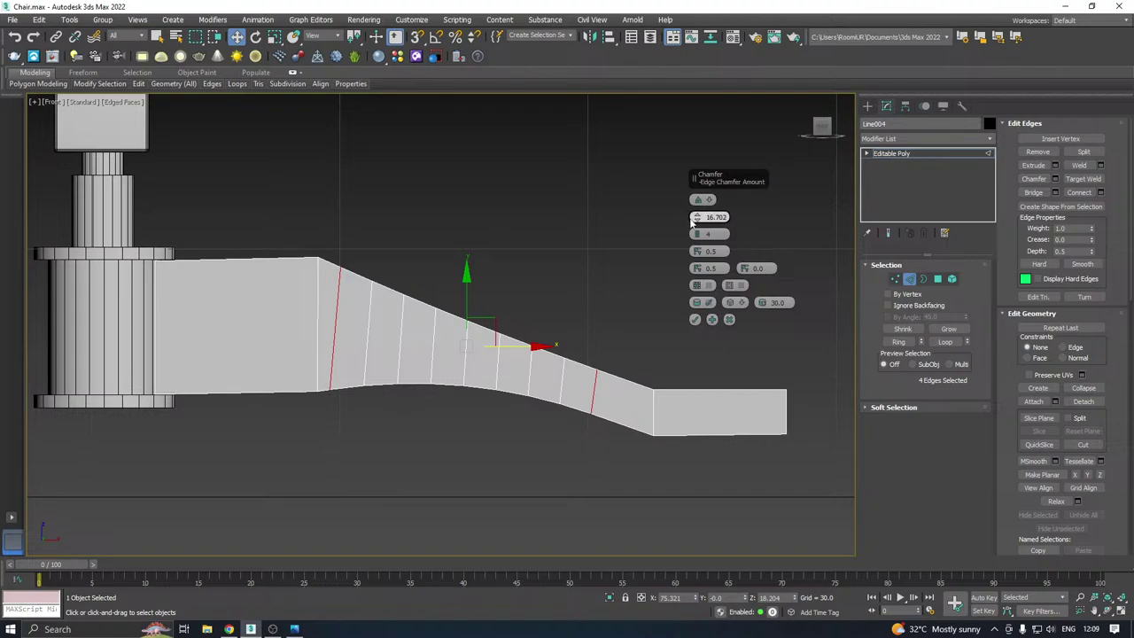
drag(696, 234, 699, 217)
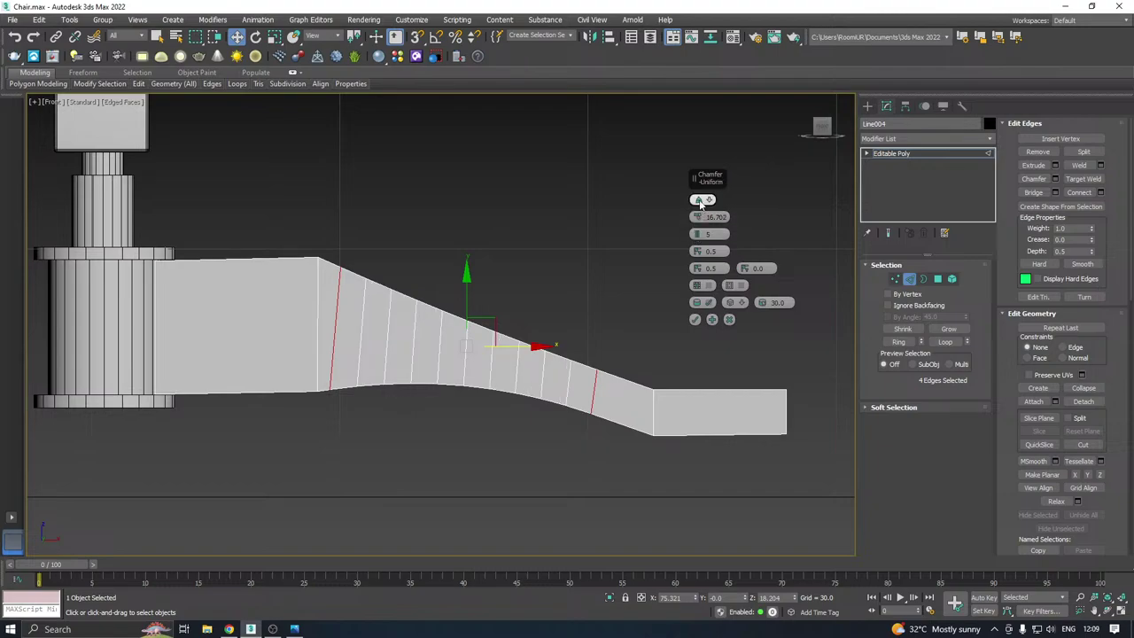
Reduce the chamfer amount to 14.061, compare the chamfer types, and apply it as Uniform
click(700, 200)
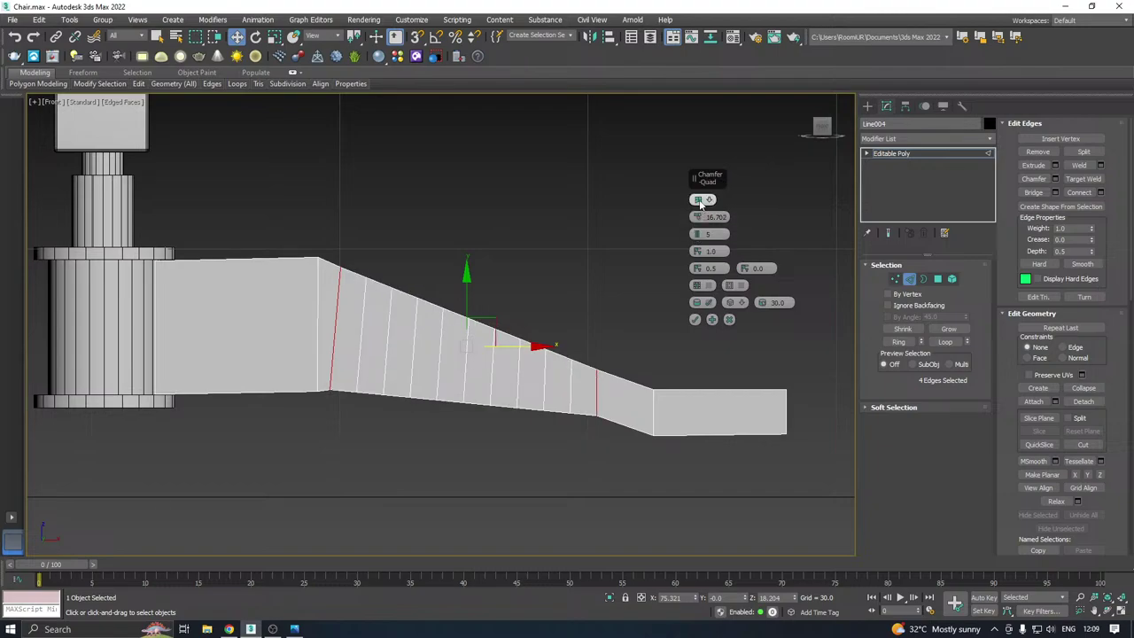
click(700, 200)
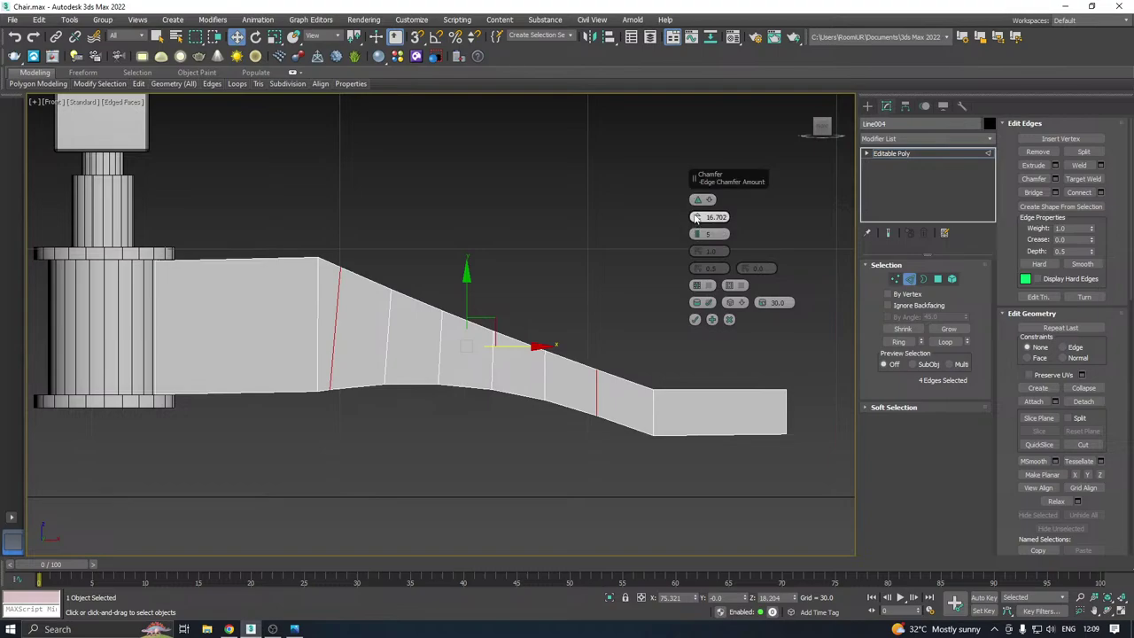
drag(697, 217, 700, 232)
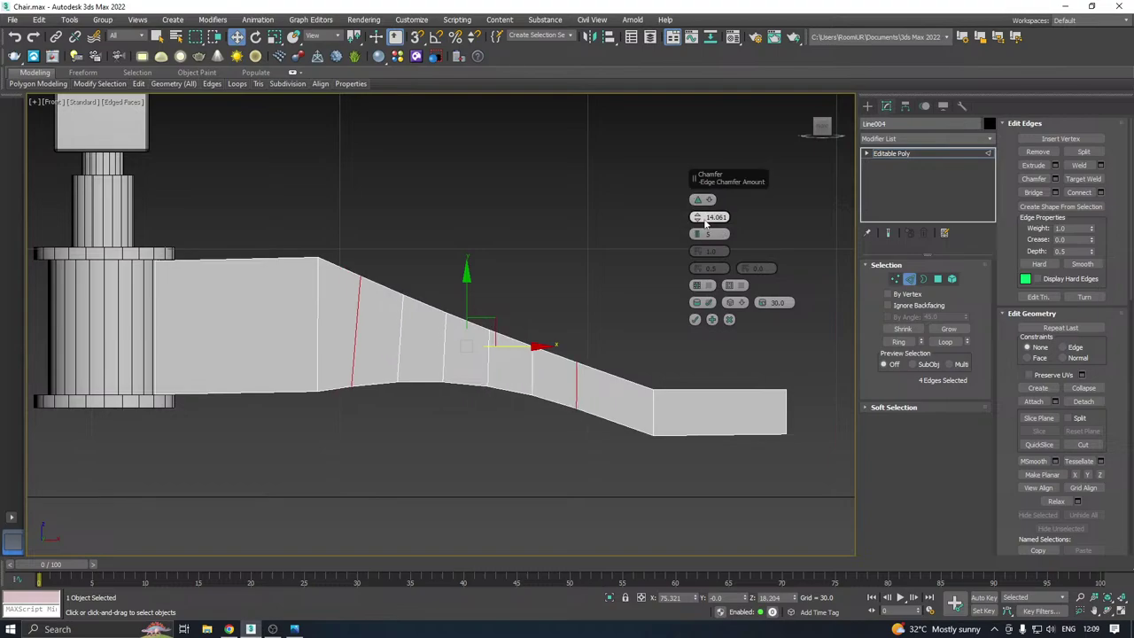
click(701, 200)
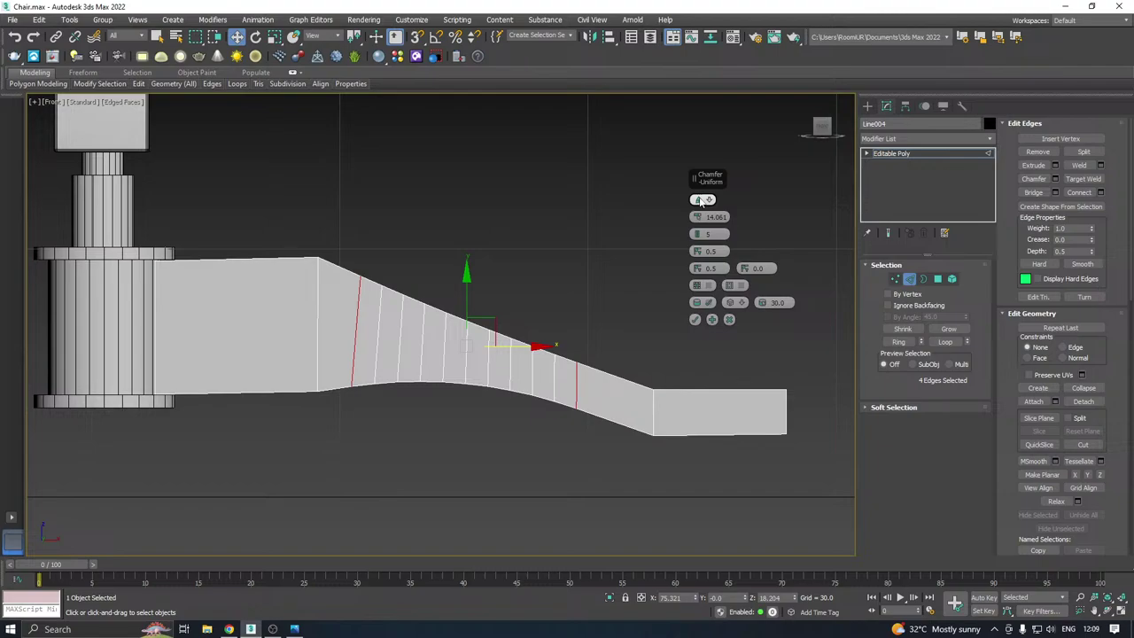
click(694, 320)
scroll(486, 445, down, 2)
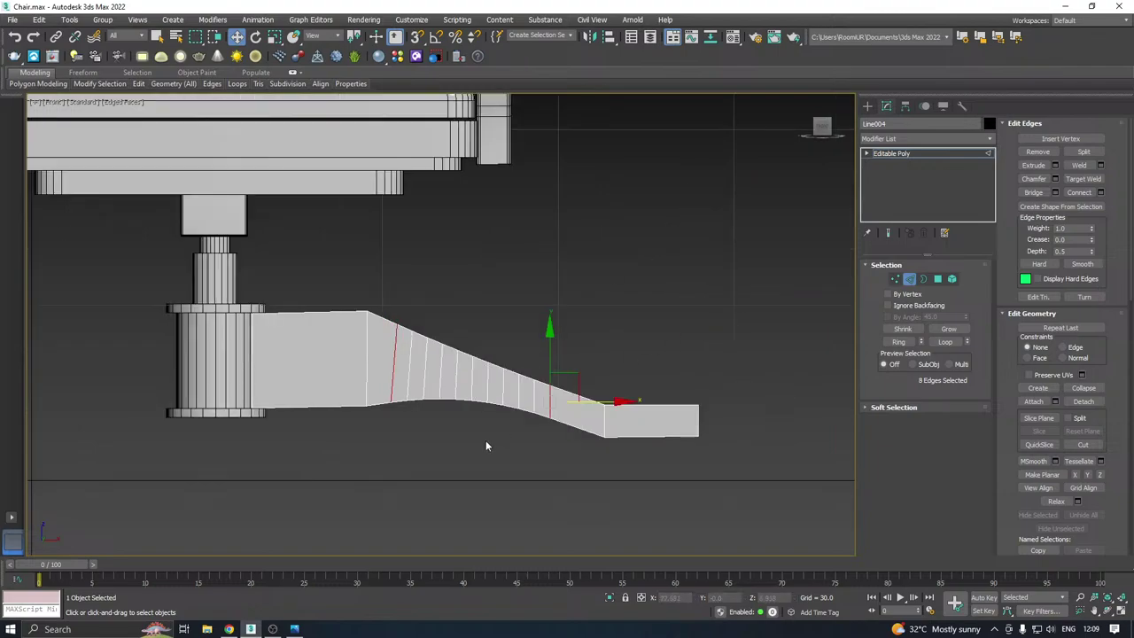
Nudge the top vertices at the leg's first bend slightly toward the hub
scroll(486, 420, up, 2)
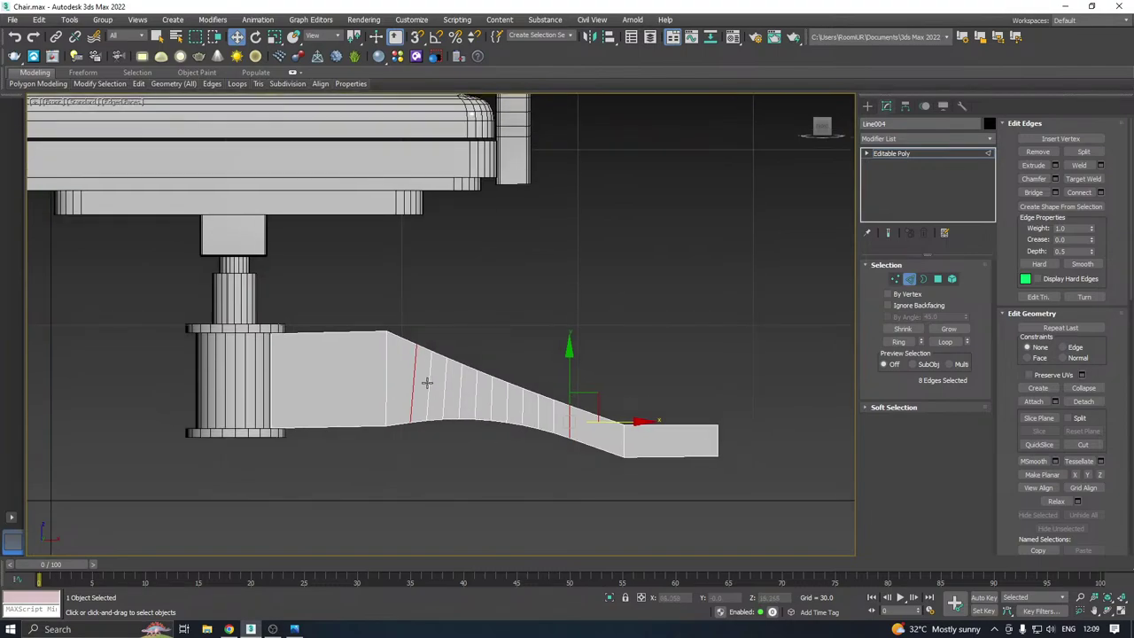
scroll(398, 370, up, 2)
click(895, 278)
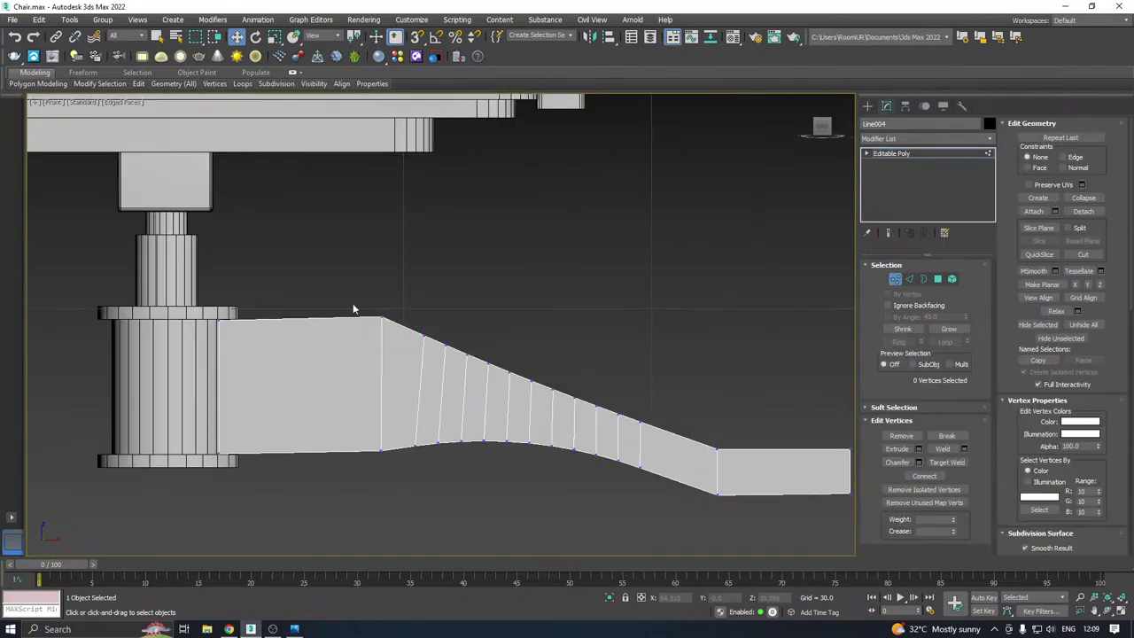
drag(409, 340, 409, 338)
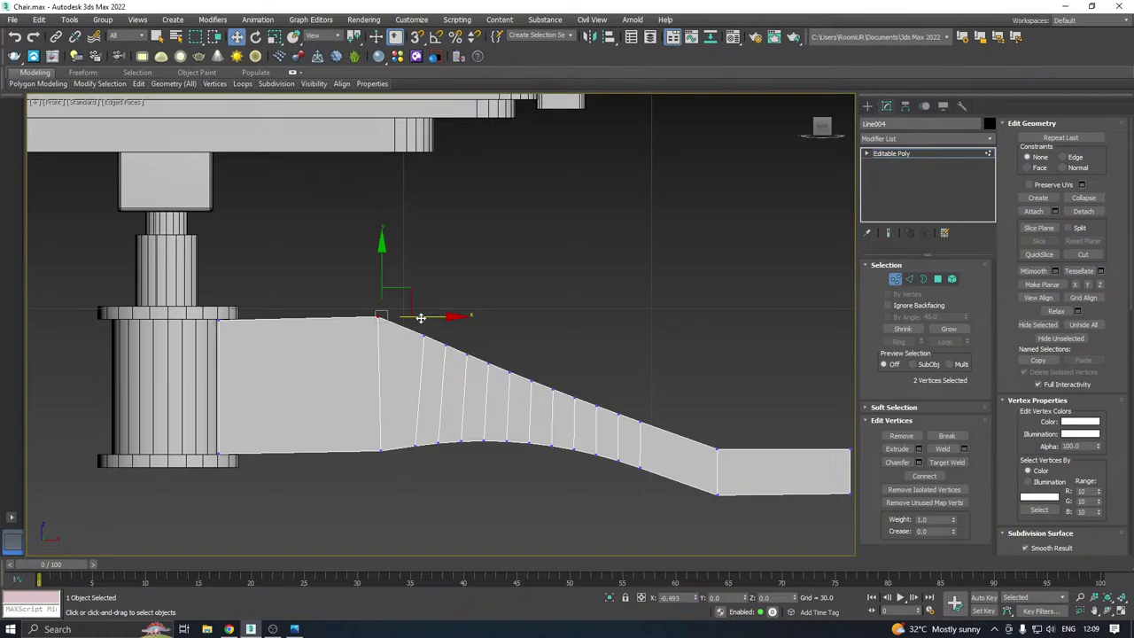
scroll(395, 369, down, 1)
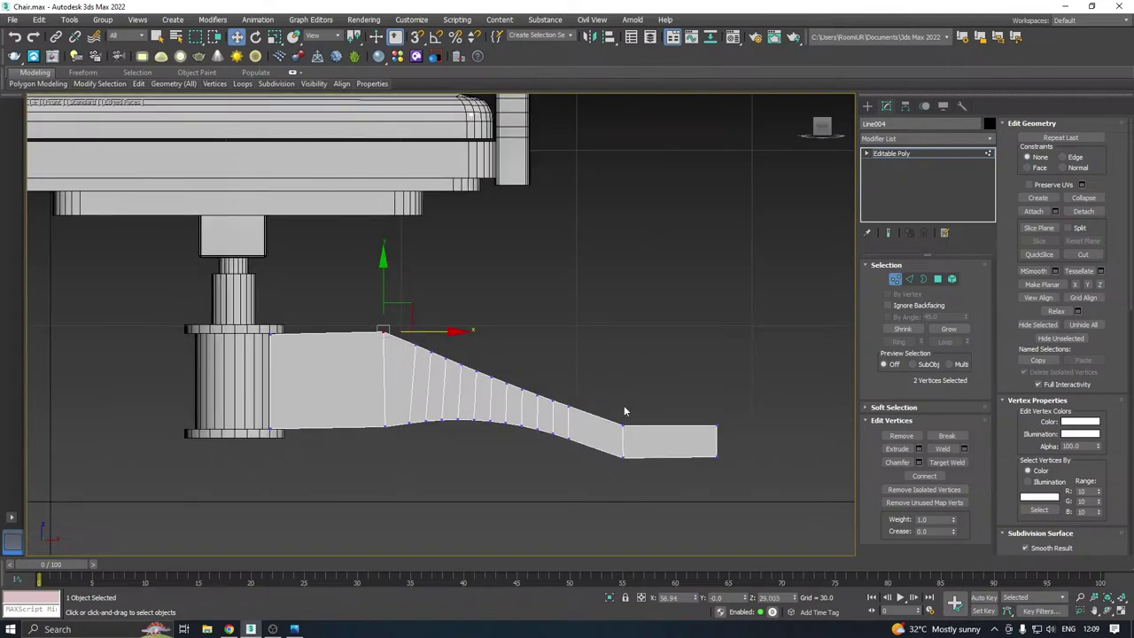
Shorten the leg's flat tip by moving its end vertices inward to about X 107.8, and leave vertex editing
scroll(620, 406, down, 1)
drag(708, 411, 640, 483)
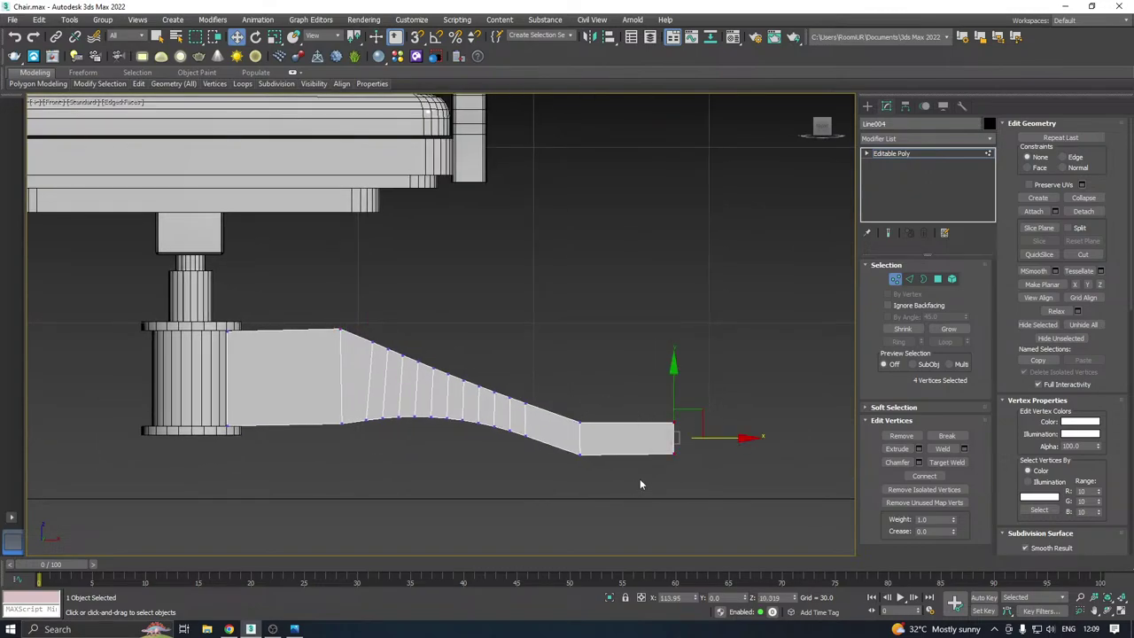
drag(711, 439, 674, 440)
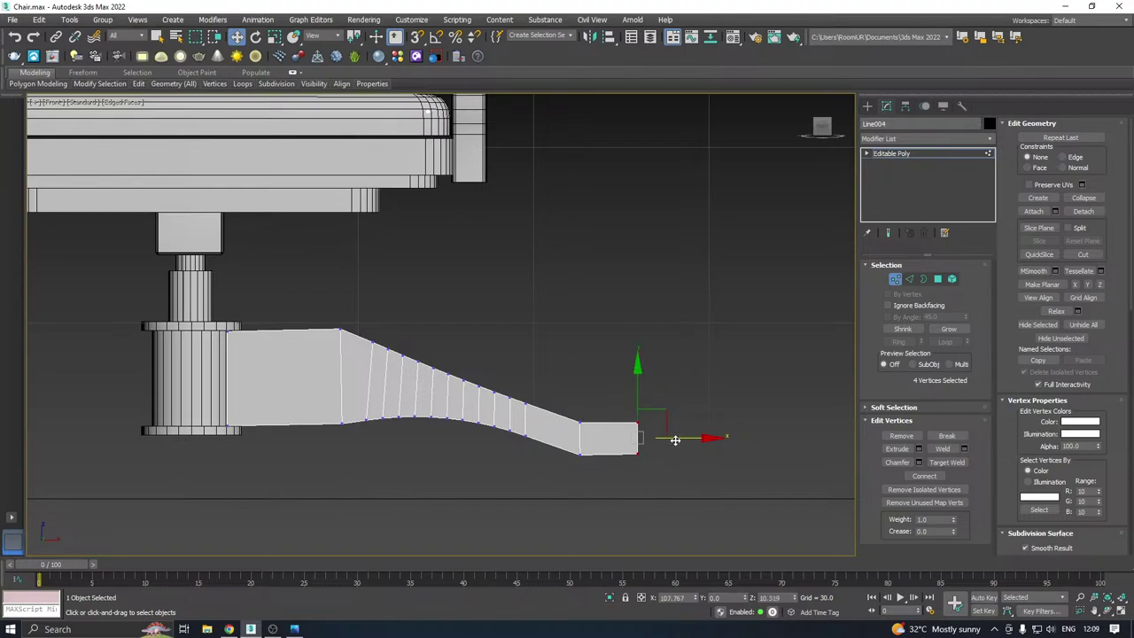
click(892, 156)
Select the chair parts except the backrest, try moving them down, and undo the move
middle_drag(561, 312, 681, 290)
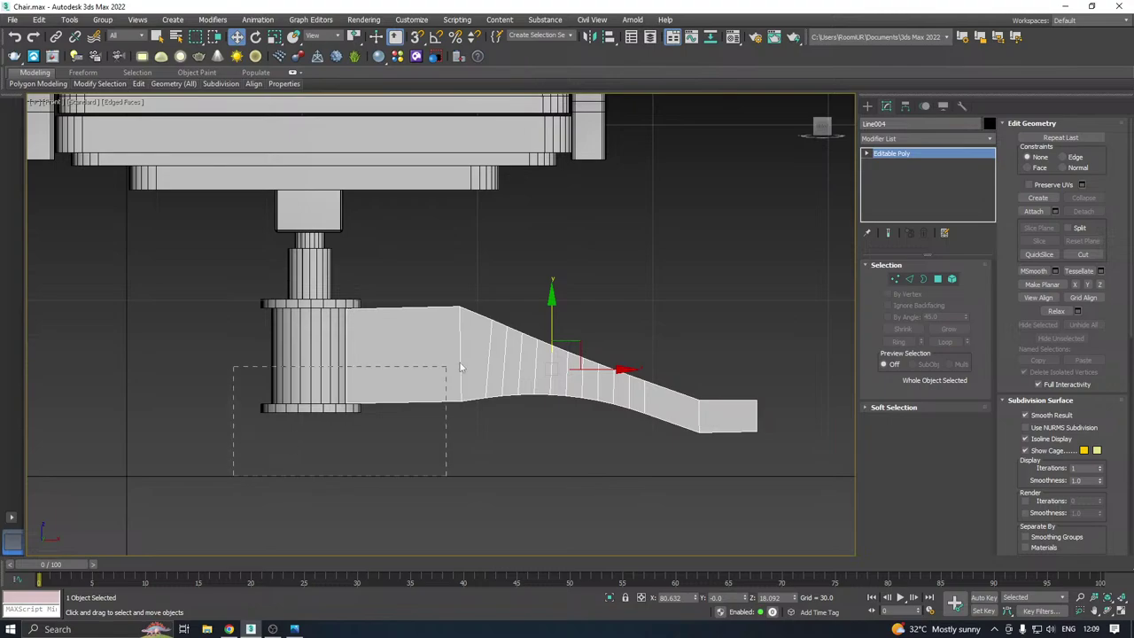
drag(460, 367, 460, 366)
scroll(505, 349, down, 3)
drag(594, 179, 594, 181)
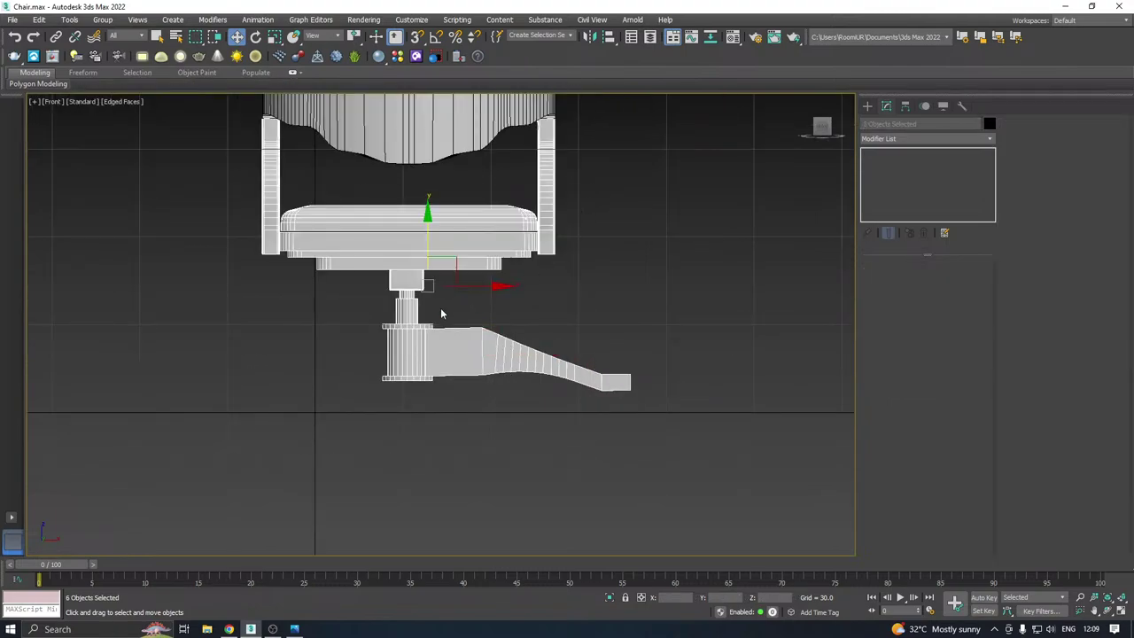
mouse_move(428, 227)
mouse_down()
mouse_move(434, 252)
mouse_move(432, 240)
mouse_up()
key(ctrl+z)
Add the backrest to the selection and lower the whole chair until the leg tip sits just above the ground line
middle_drag(471, 219, 493, 271)
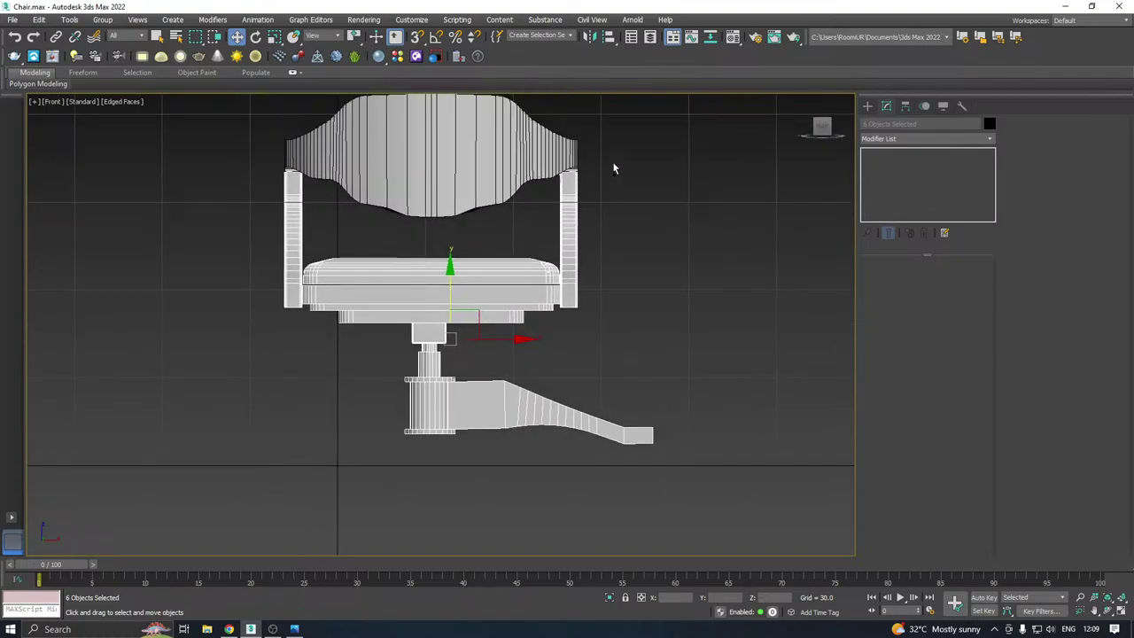
ctrl+drag(615, 167, 535, 190)
drag(447, 254, 453, 277)
scroll(470, 346, up, 3)
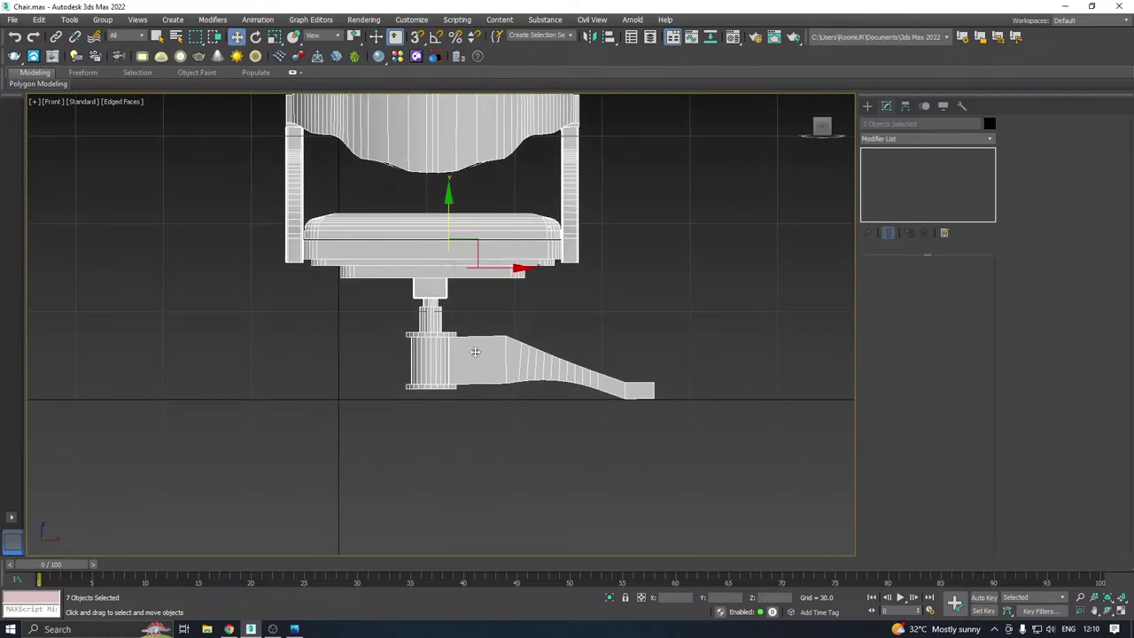
mouse_move(475, 352)
middle_down()
mouse_move(475, 312)
mouse_move(477, 370)
middle_up()
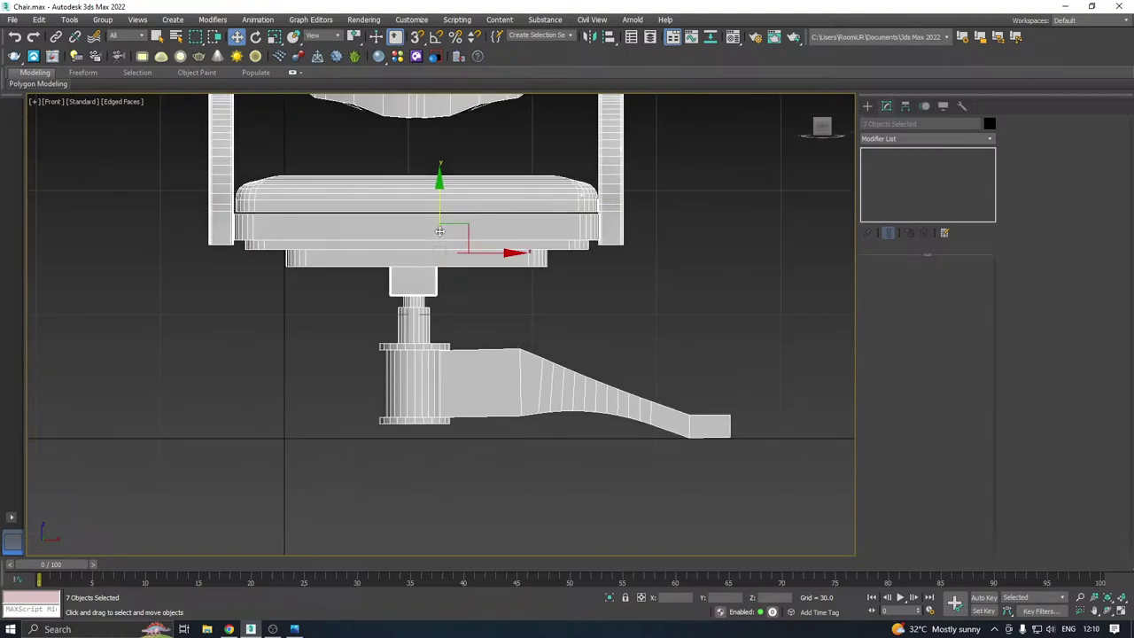
drag(441, 229, 441, 213)
Lower all vertices of the leg beyond its first bend until the tip reaches the ground line
click(496, 356)
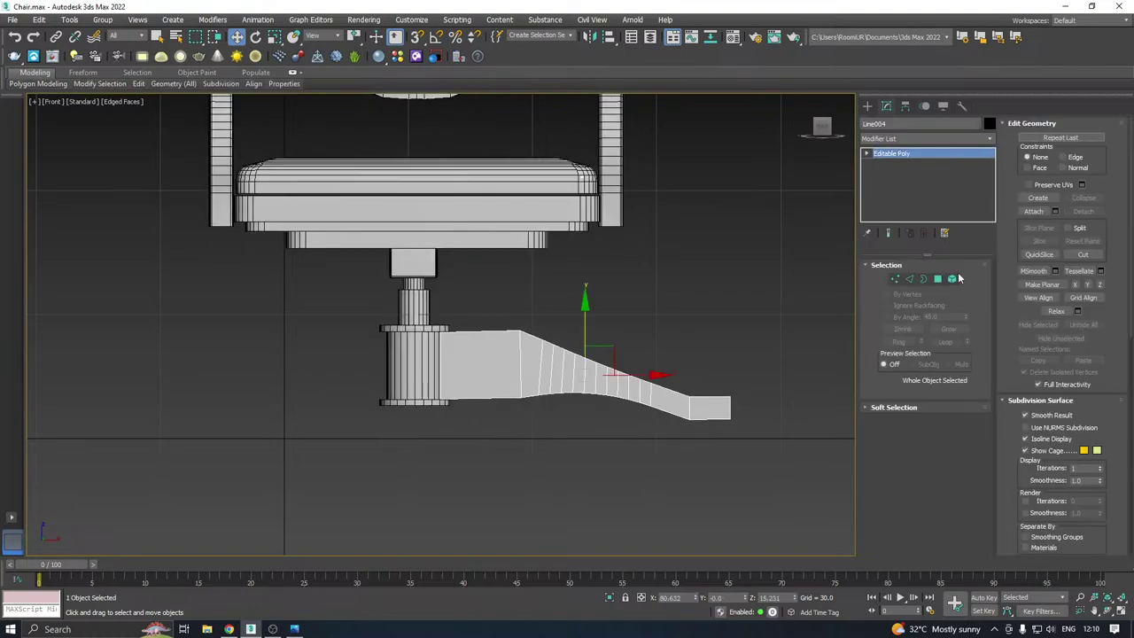
click(895, 280)
drag(773, 304, 531, 499)
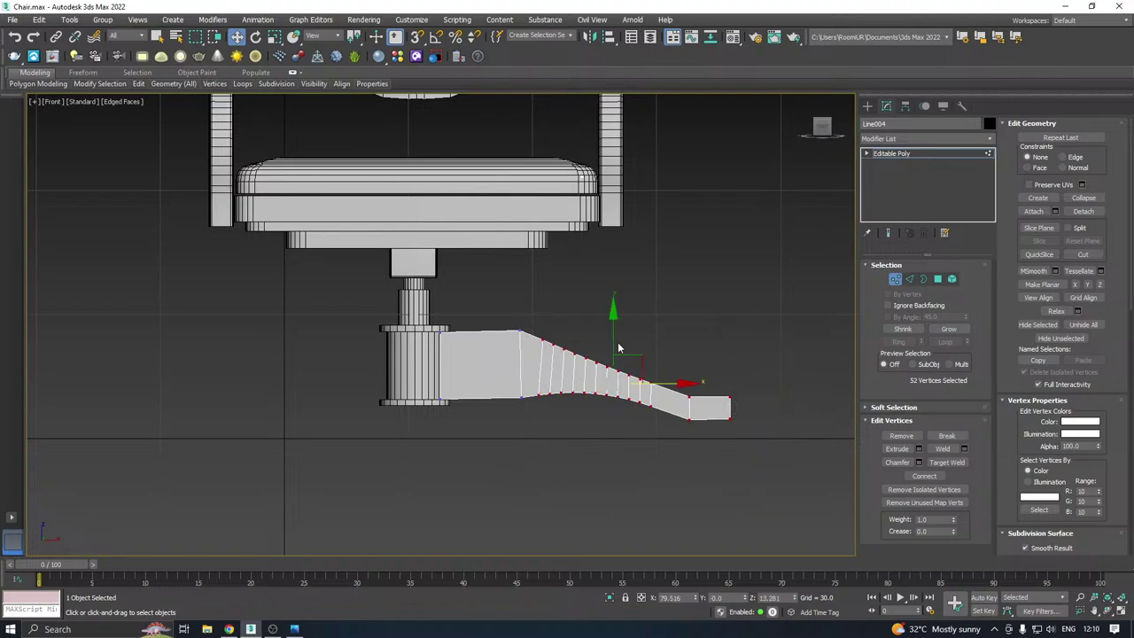
drag(618, 348, 620, 362)
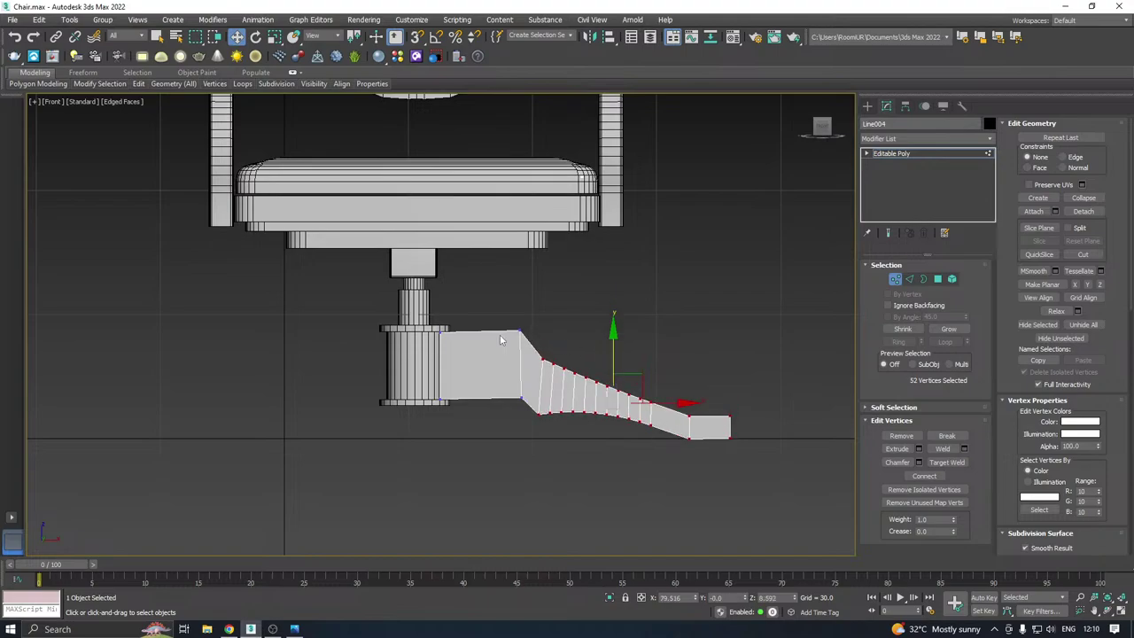
Move the lower vertices of the leg's first bend toward the column to about X 54.1, and select the bend's upper vertices
scroll(503, 340, up, 2)
mouse_move(537, 444)
mouse_down()
mouse_move(530, 427)
mouse_move(573, 425)
mouse_move(548, 427)
mouse_up()
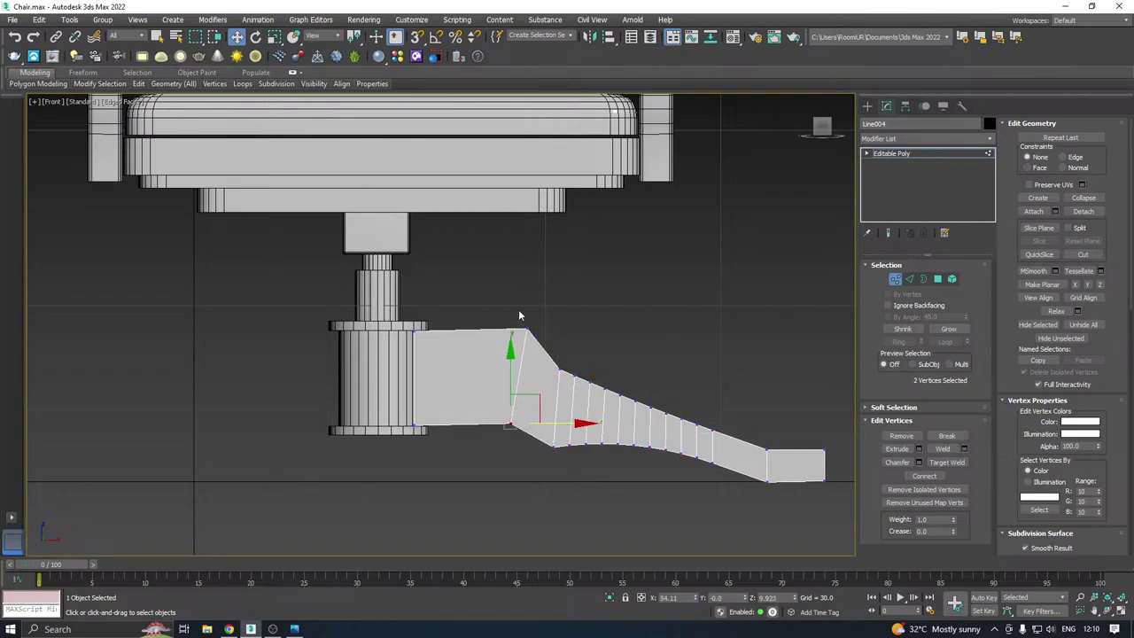
drag(520, 316, 531, 337)
middle_drag(527, 322, 511, 317)
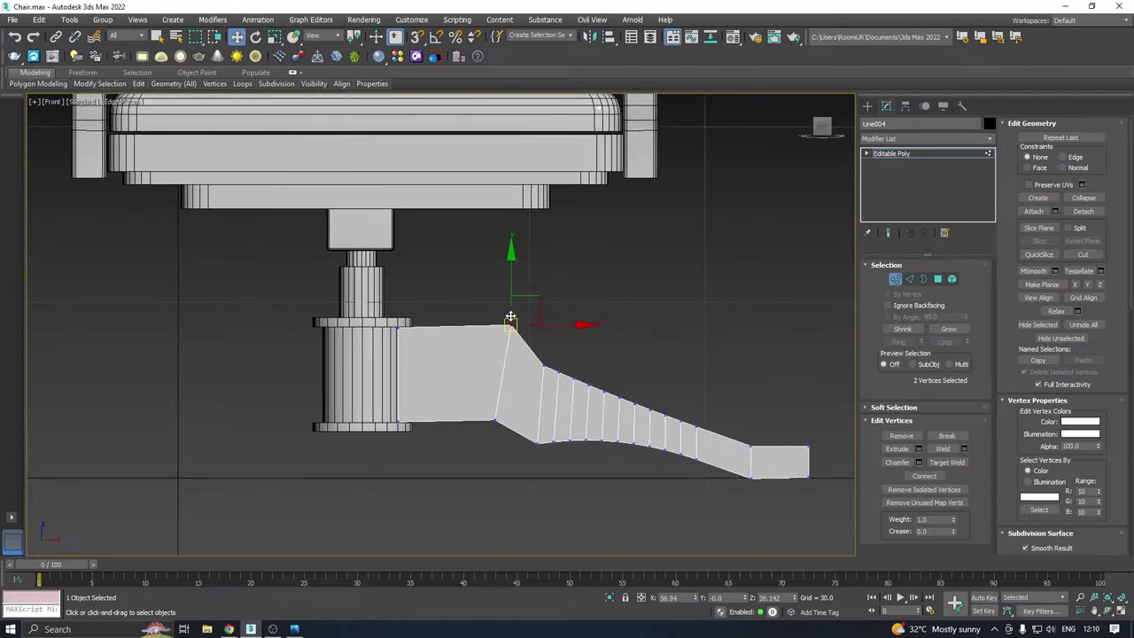
scroll(517, 344, up, 2)
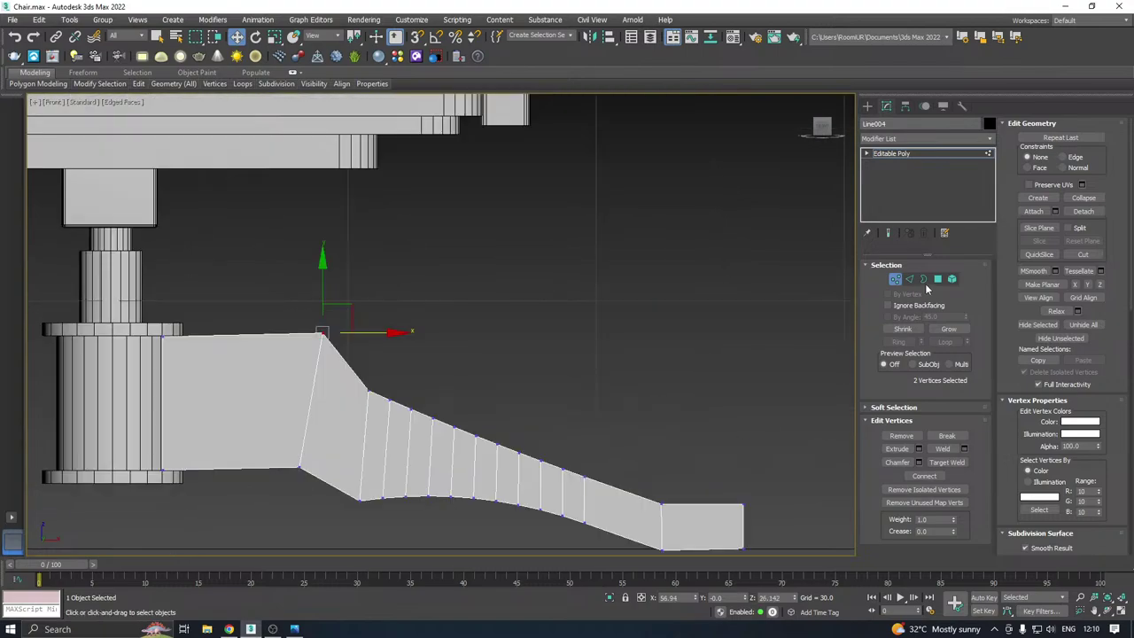
Start a chamfer on the edge loop at the leg's first bend and set its type to Quad
click(910, 279)
middle_drag(551, 350, 676, 292)
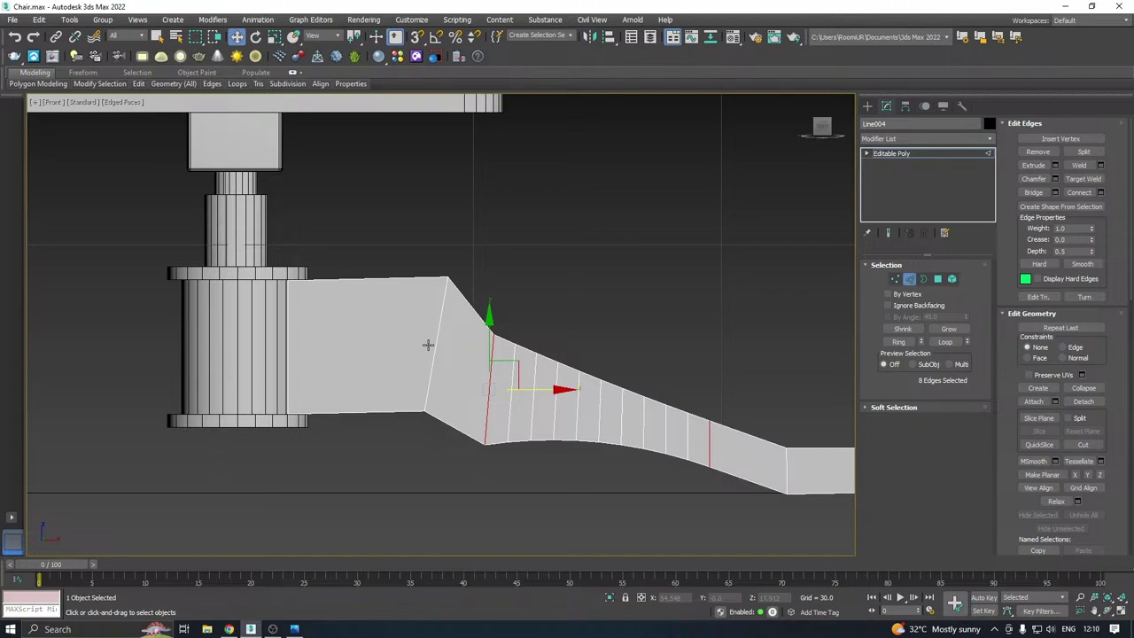
double_click(428, 345)
click(1055, 178)
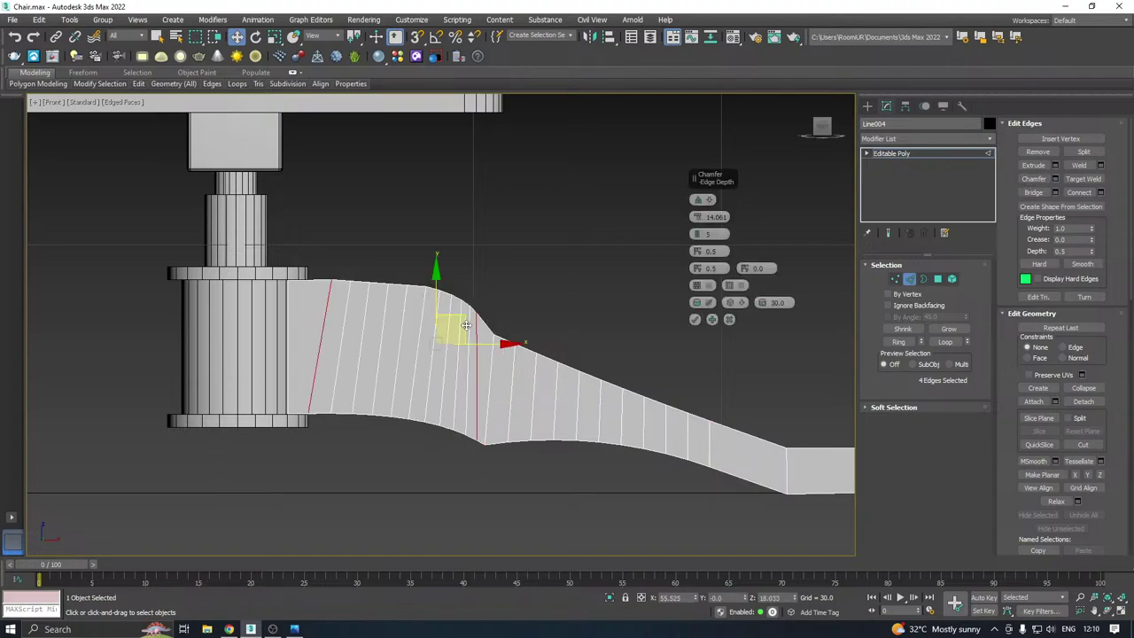
drag(696, 217, 703, 275)
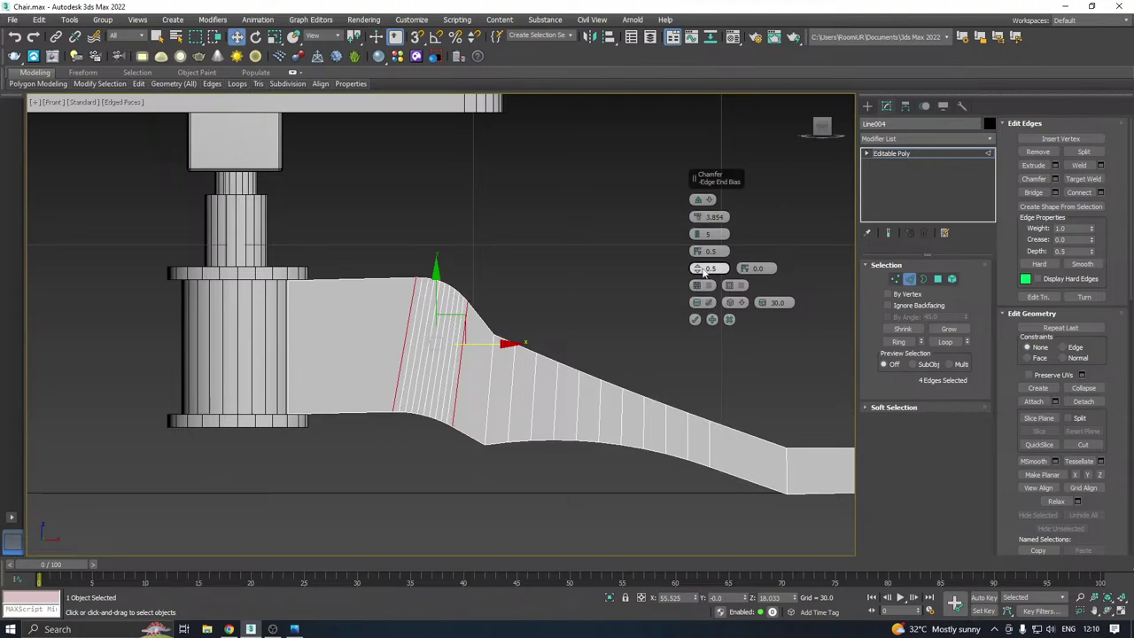
click(703, 200)
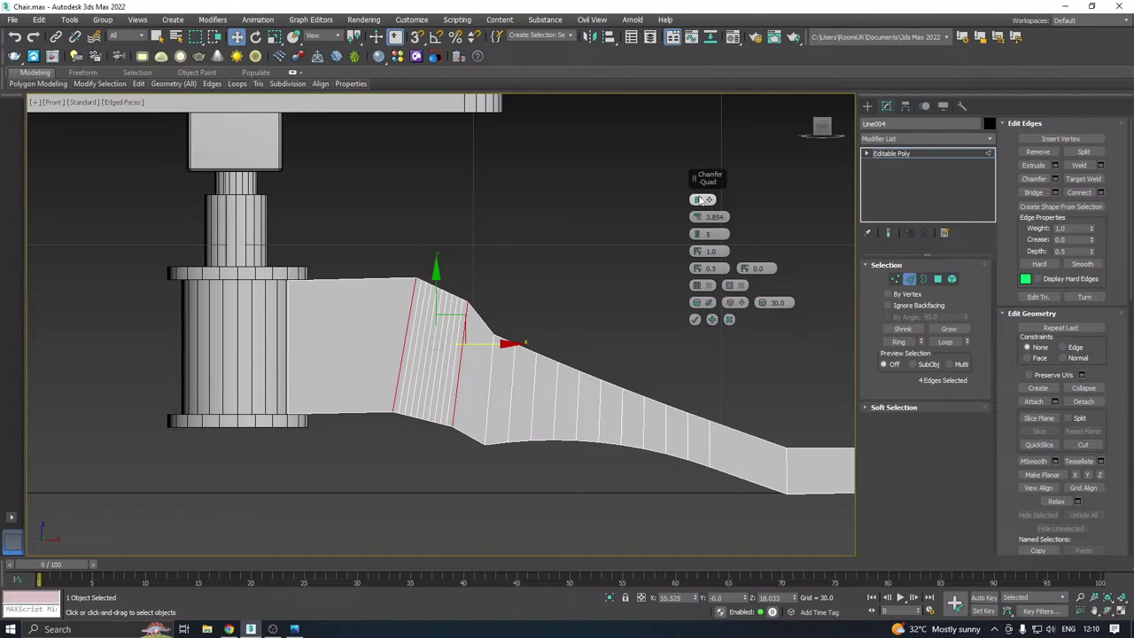
click(703, 200)
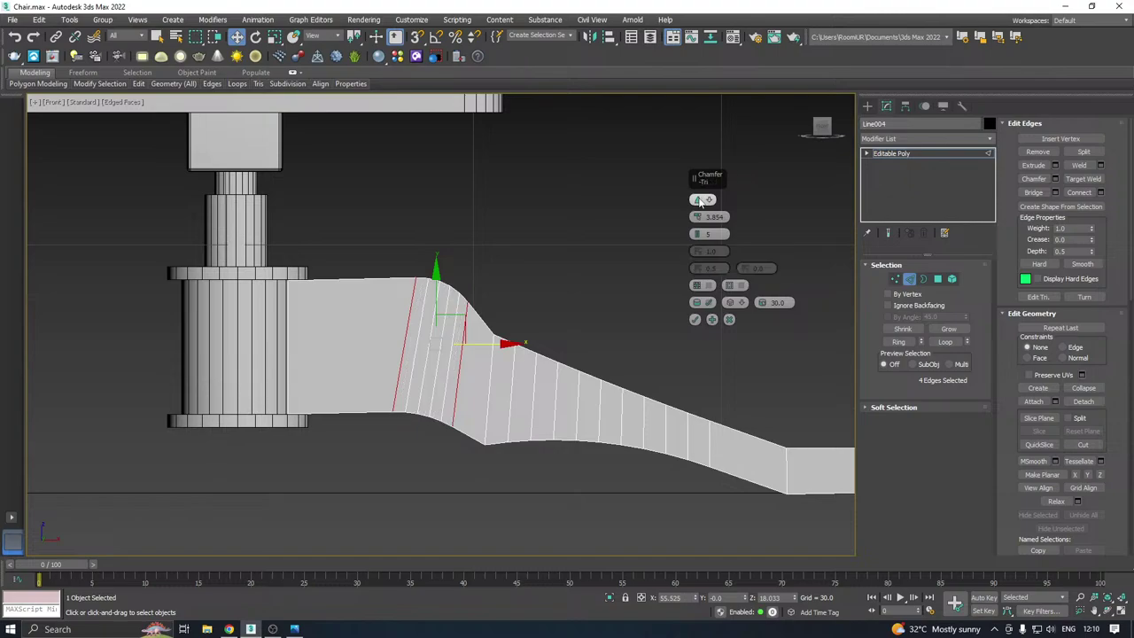
click(703, 201)
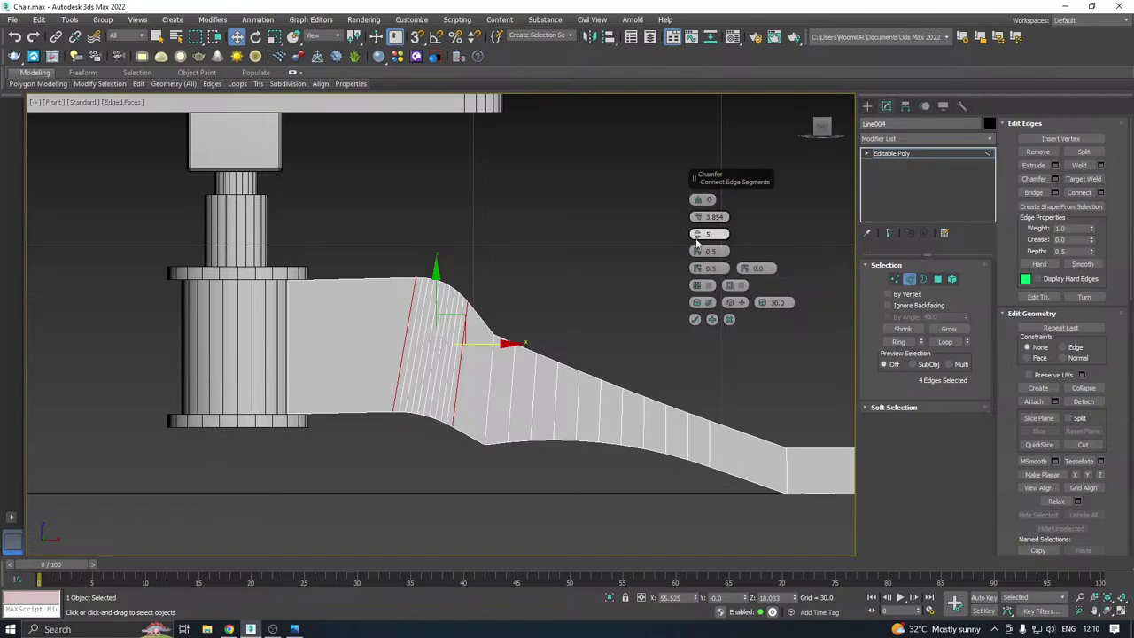
click(700, 201)
click(700, 201)
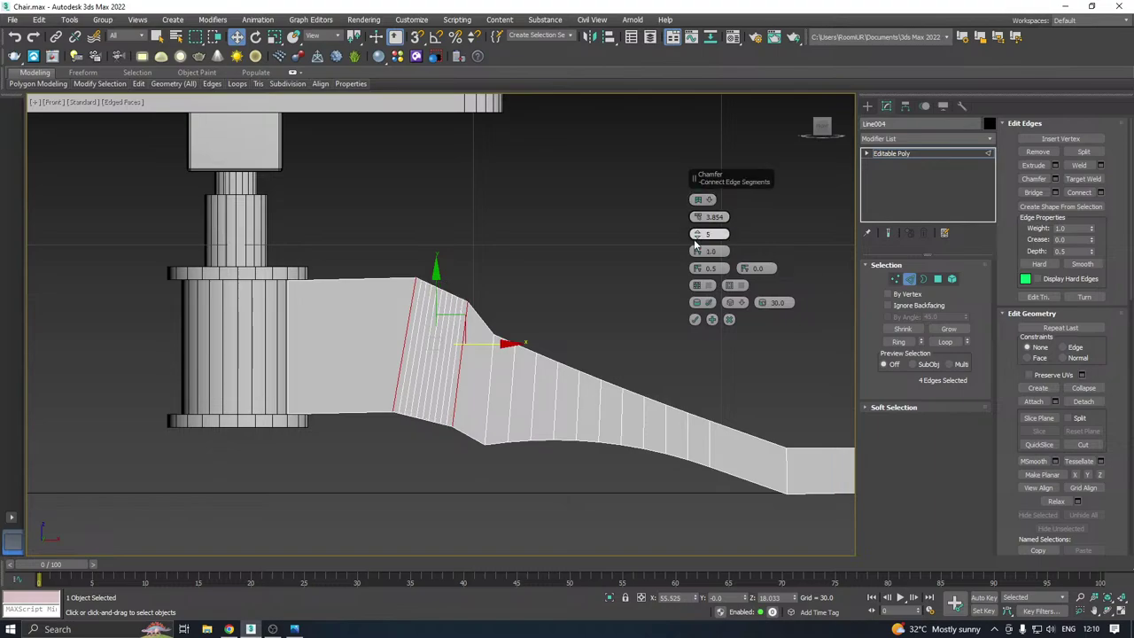
Set the bend chamfer's amount to 2.07 and tension to 0.73, adjust its segments, and apply it
click(696, 239)
click(696, 238)
drag(697, 223, 696, 285)
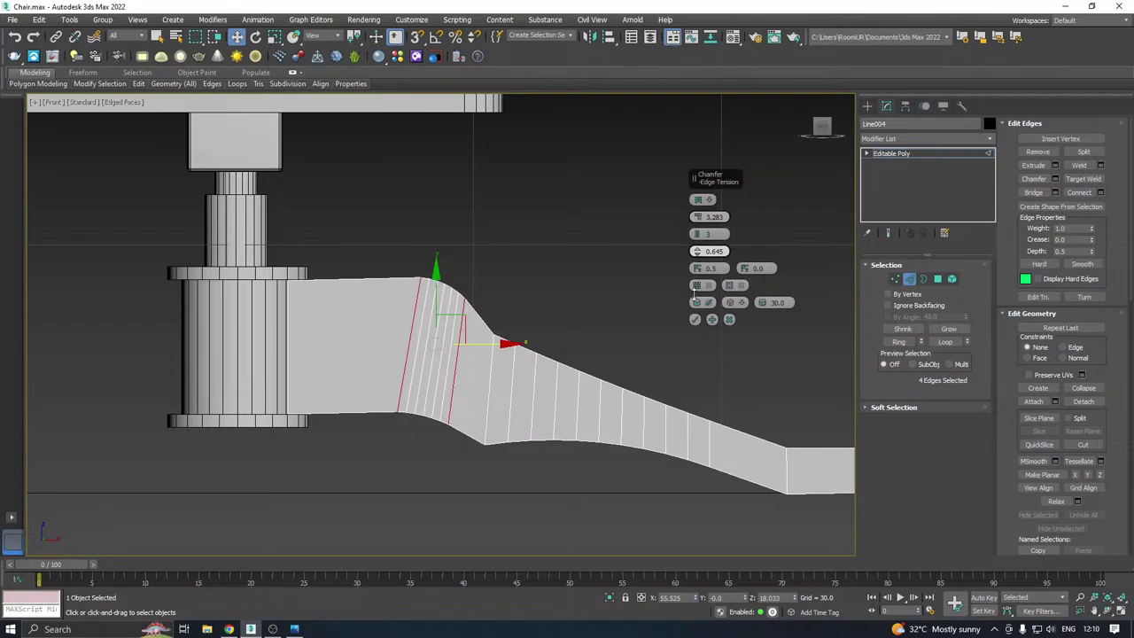
drag(697, 235, 700, 226)
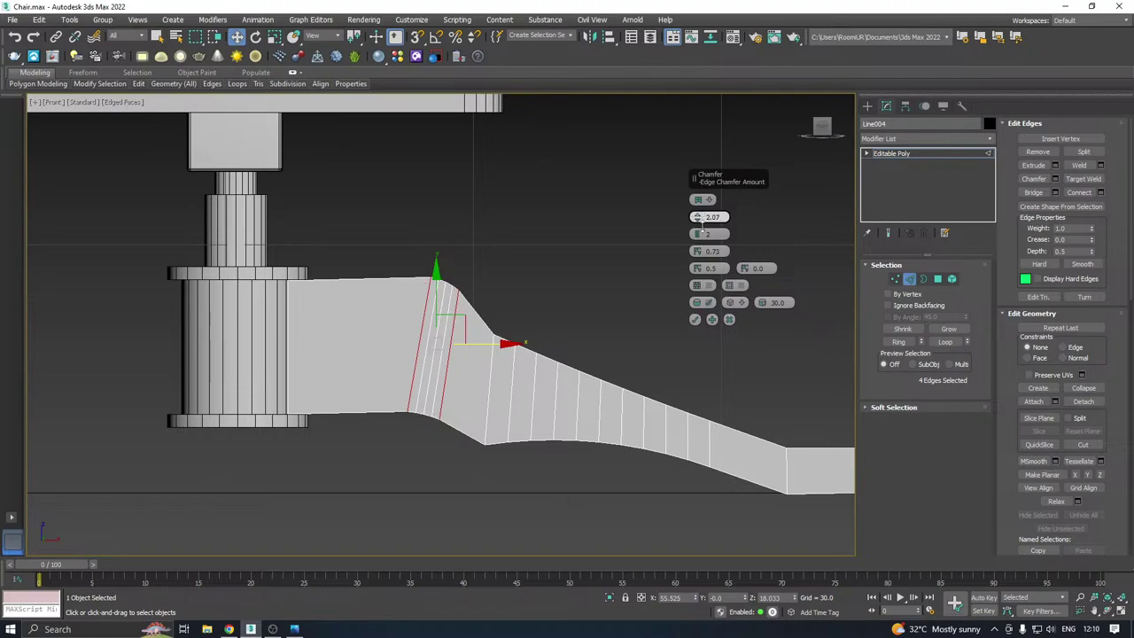
scroll(473, 340, down, 2)
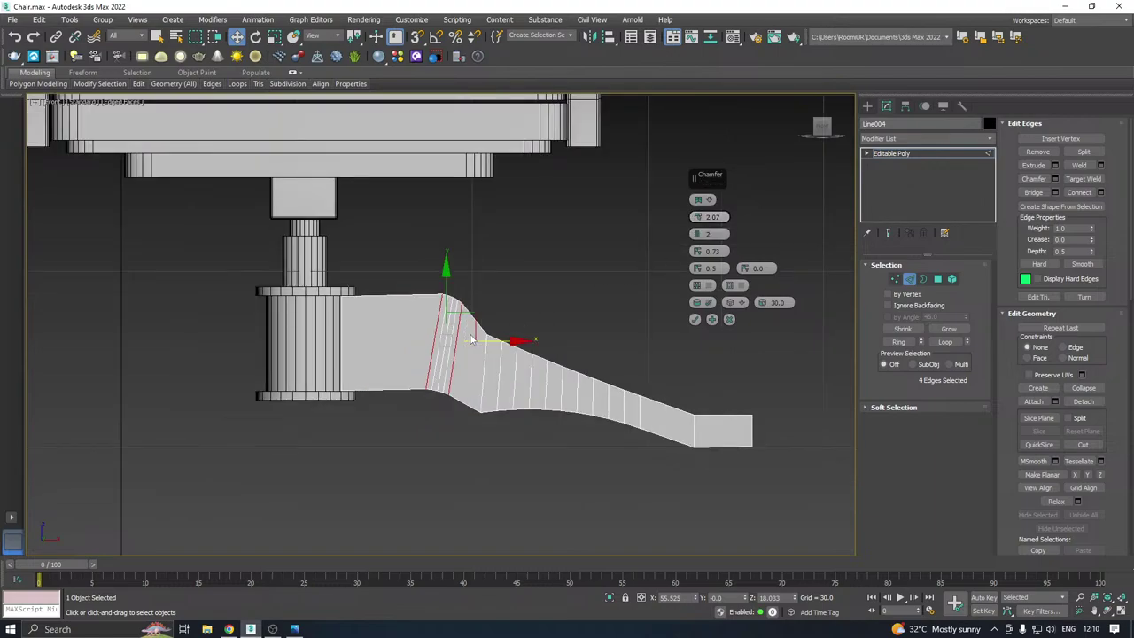
scroll(472, 339, up, 3)
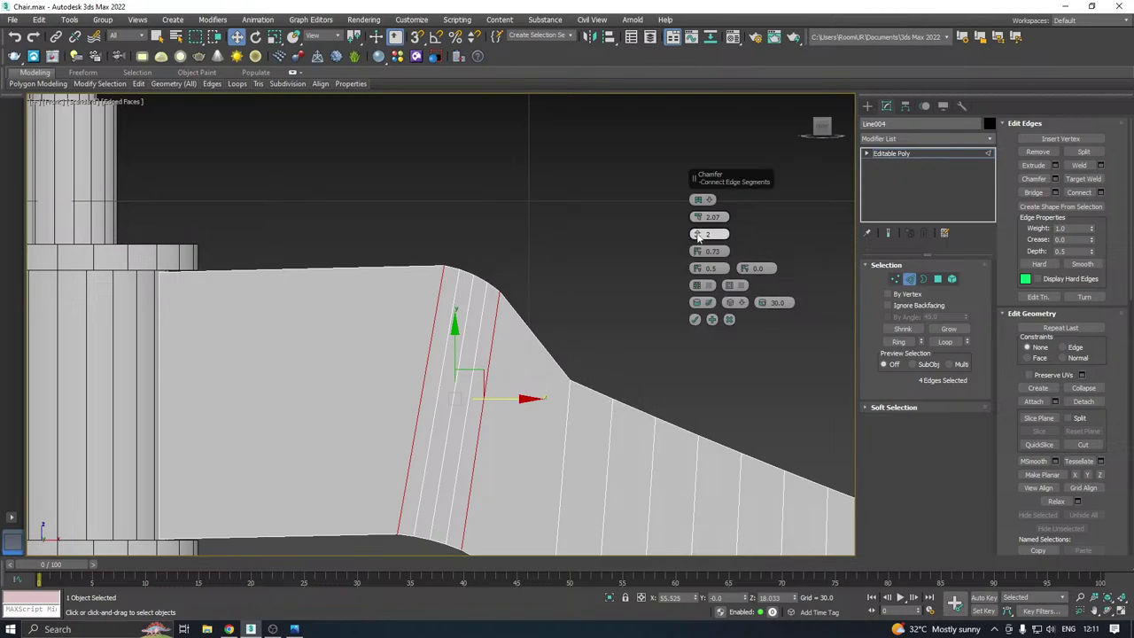
click(694, 320)
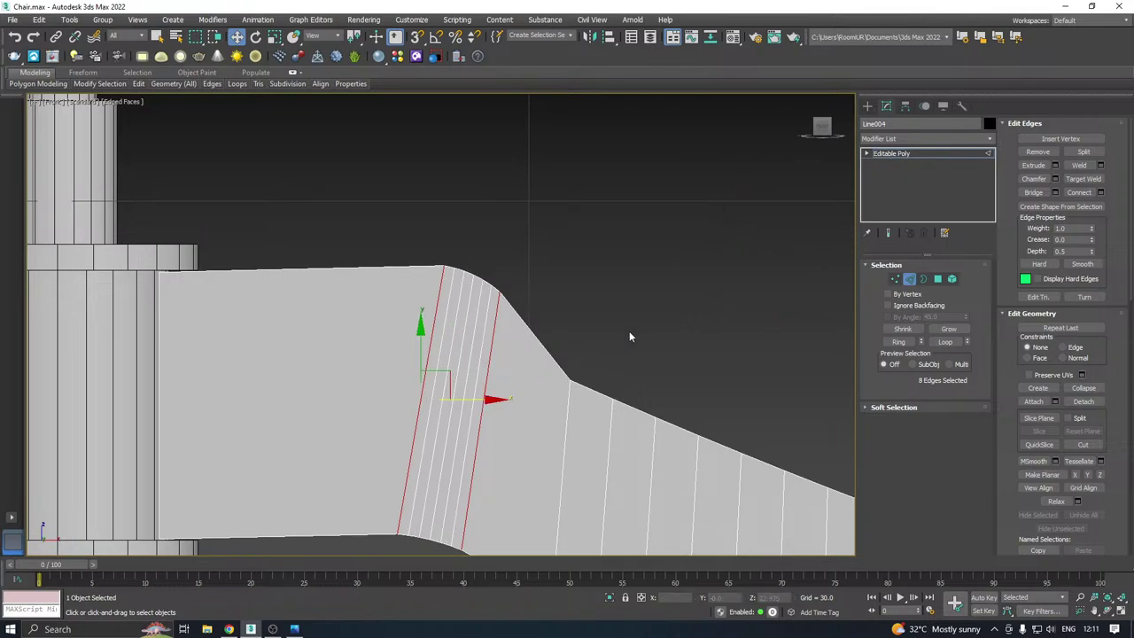
Leave edge editing and examine the leg's shape and proportions against the whole chair from several angles
scroll(465, 375, down, 2)
key(p)
scroll(465, 375, down, 2)
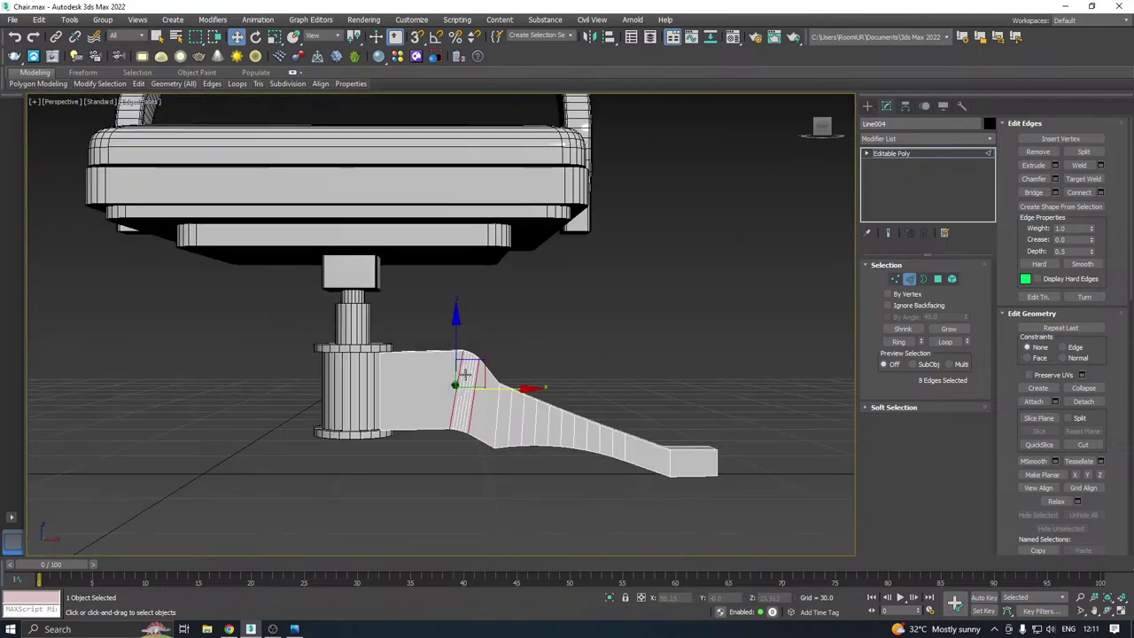
alt+middle_drag(465, 375, 610, 343)
scroll(480, 372, down, 4)
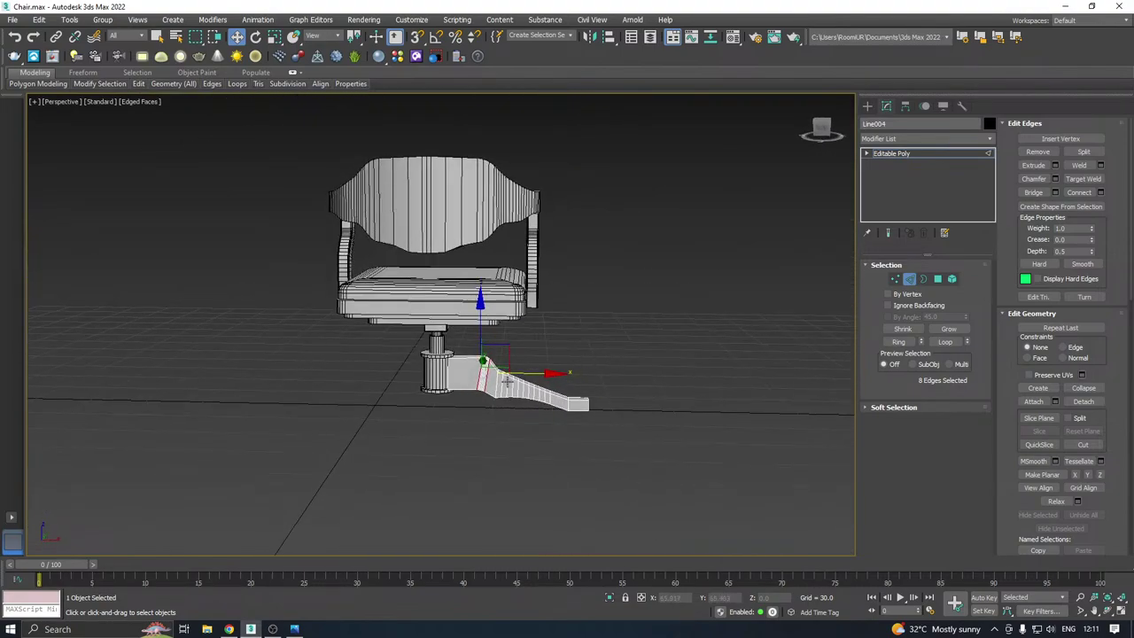
scroll(610, 343, up, 2)
click(927, 154)
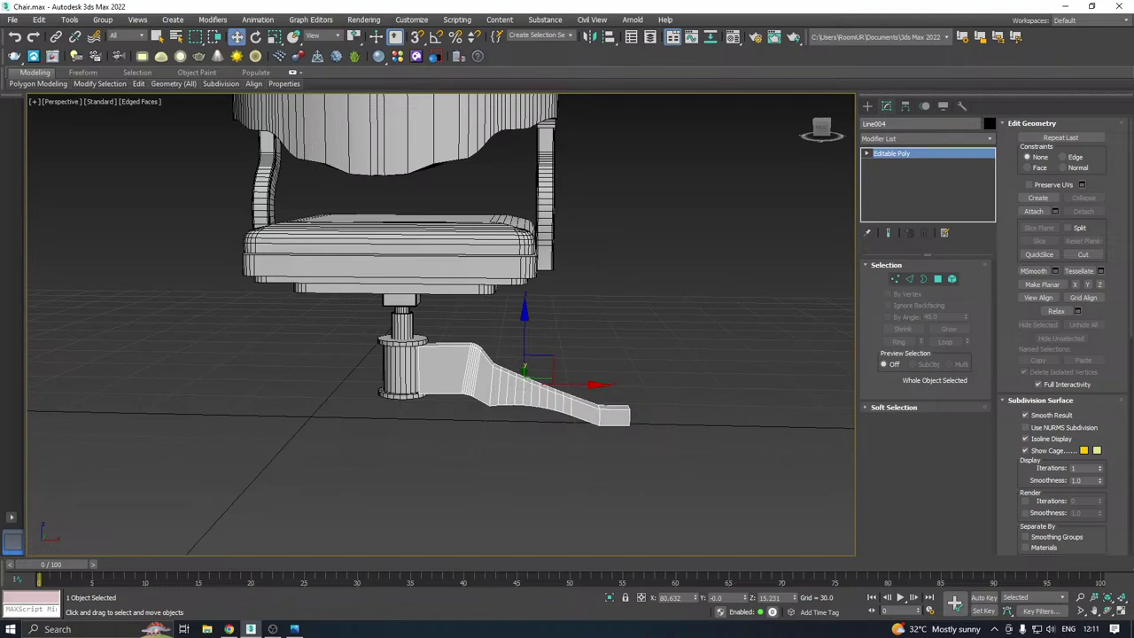
key(alt+Tab)
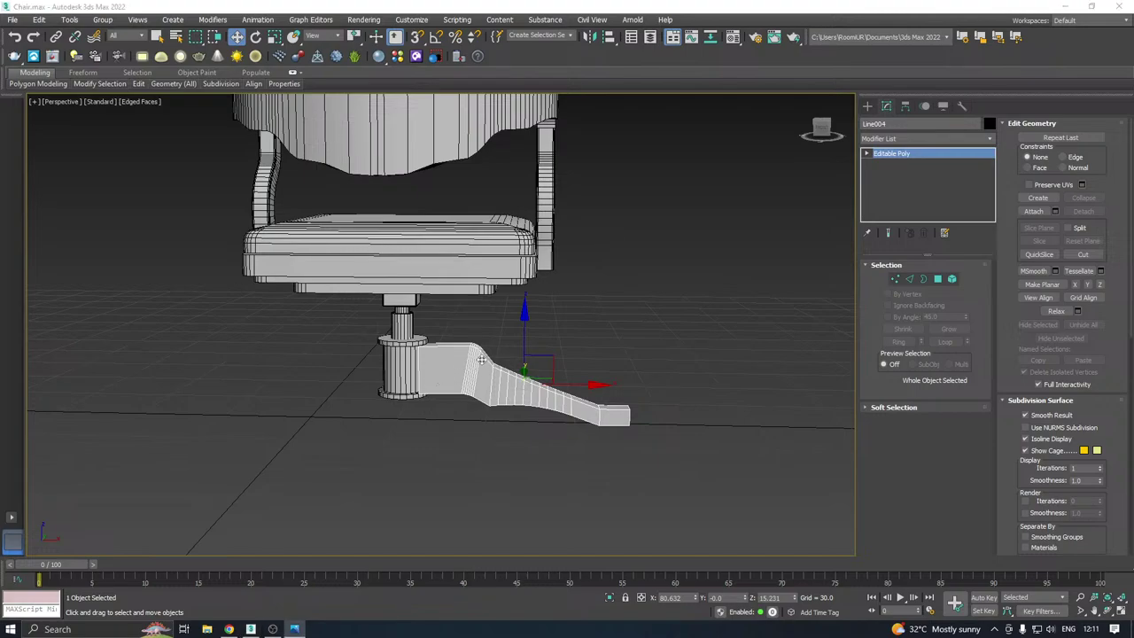
alt+middle_drag(485, 361, 324, 342)
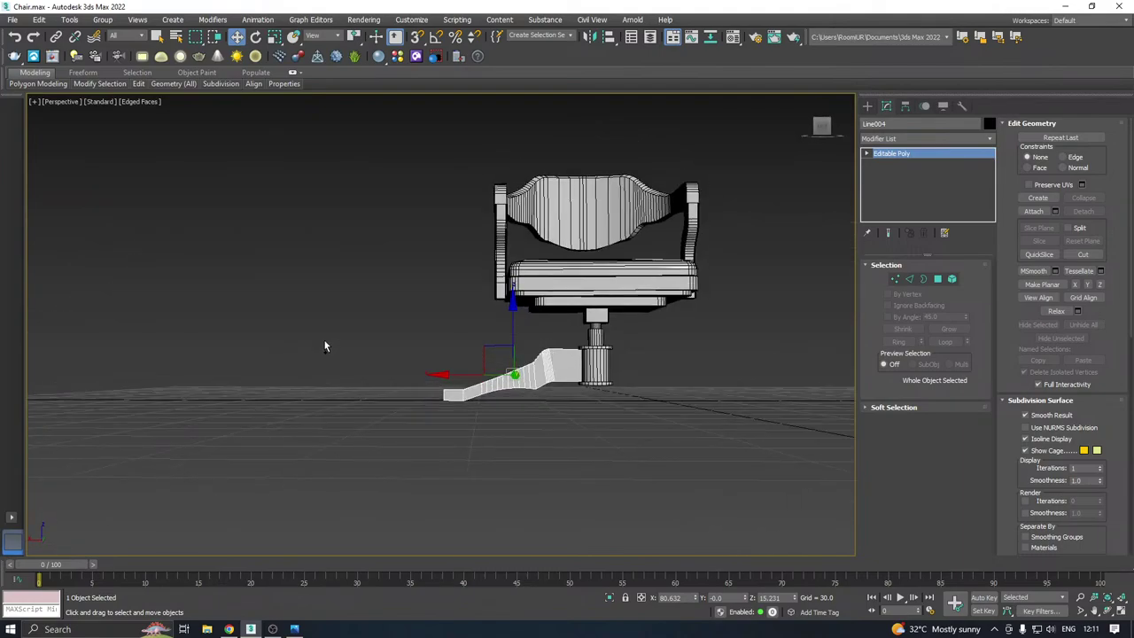
alt+middle_drag(487, 372, 503, 400)
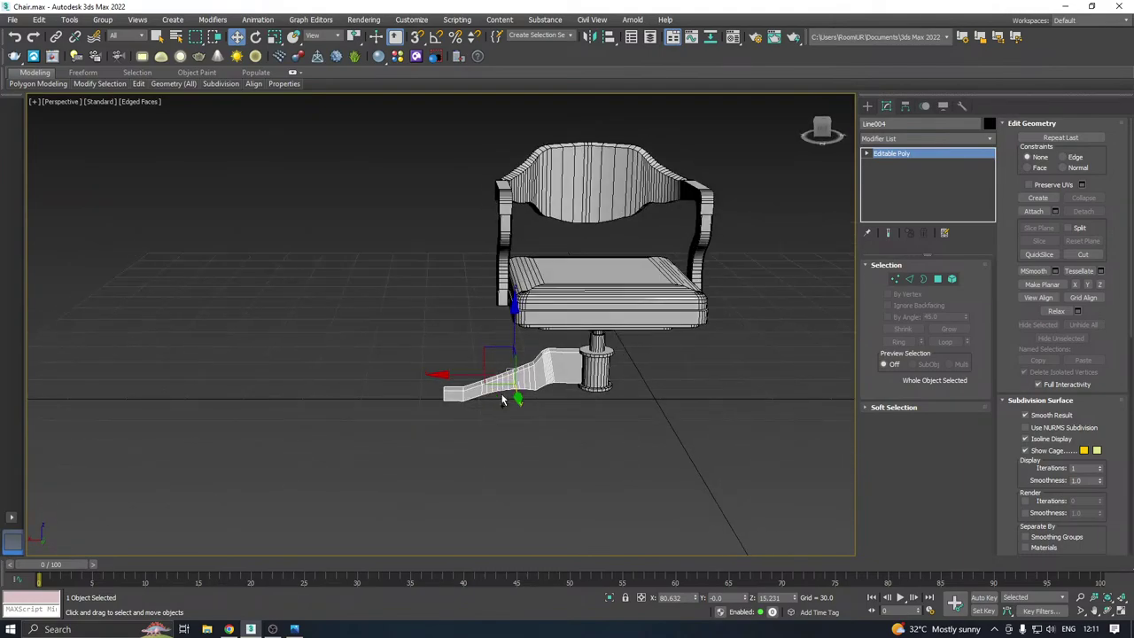
key(t)
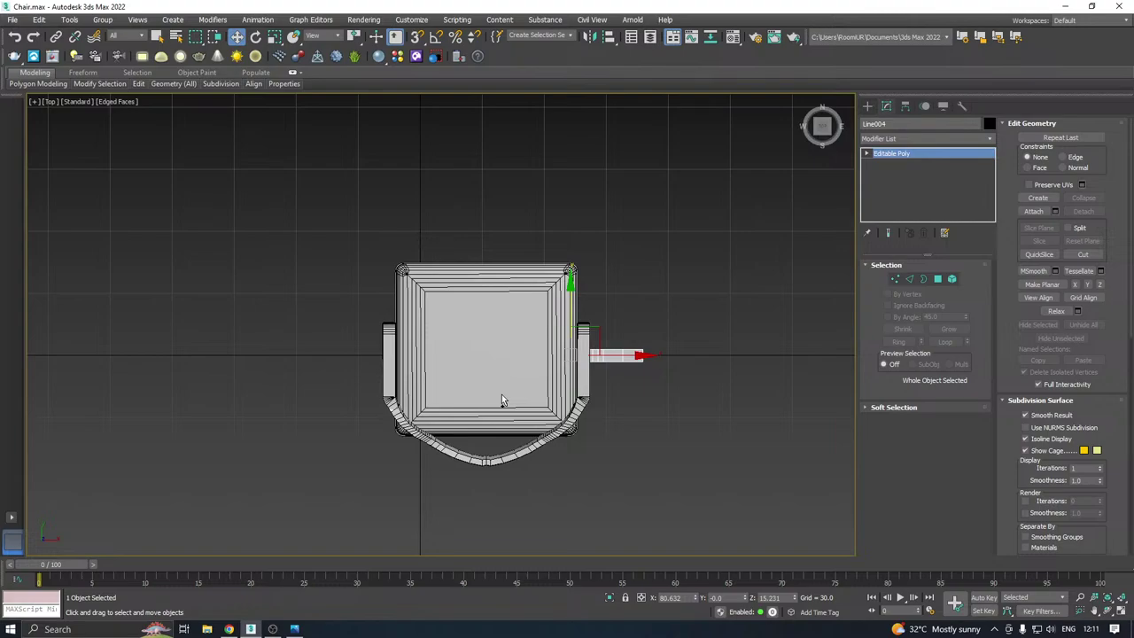
key(p)
scroll(534, 387, down, 5)
alt+middle_drag(532, 401, 667, 355)
scroll(647, 362, up, 2)
Center the leg's pivot on the object
key(r)
scroll(664, 358, up, 2)
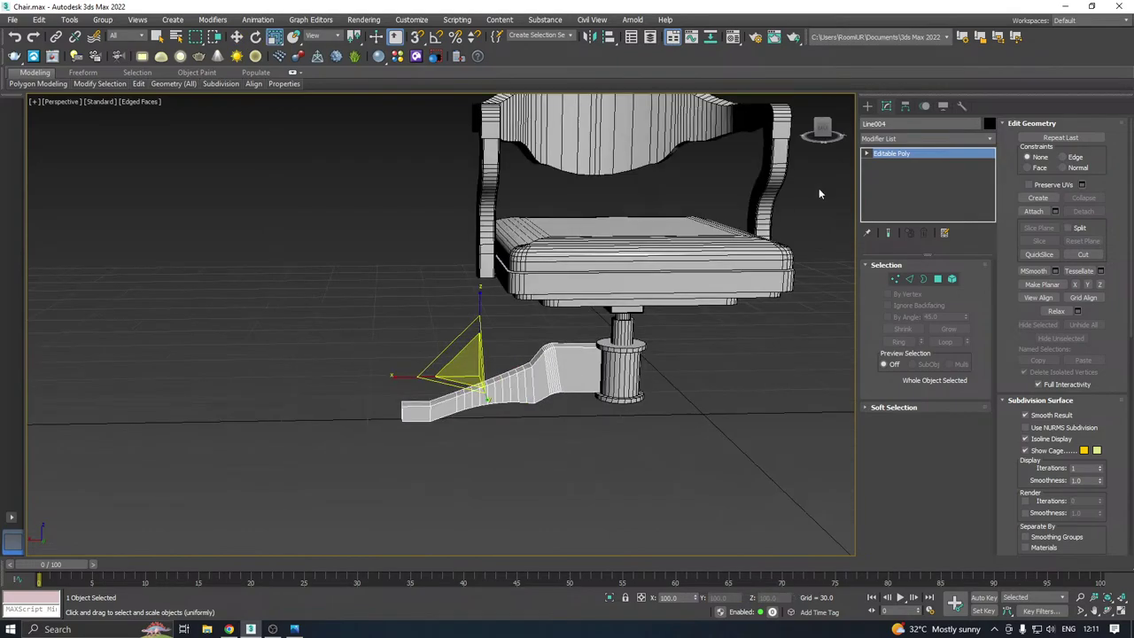
click(906, 106)
click(925, 188)
click(926, 249)
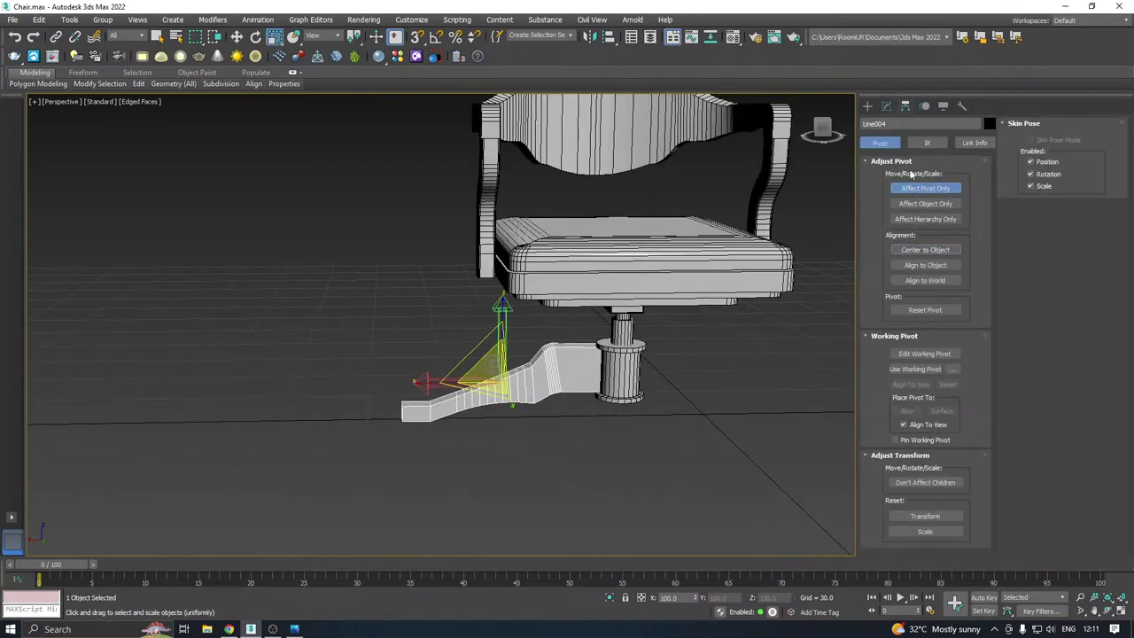
click(886, 106)
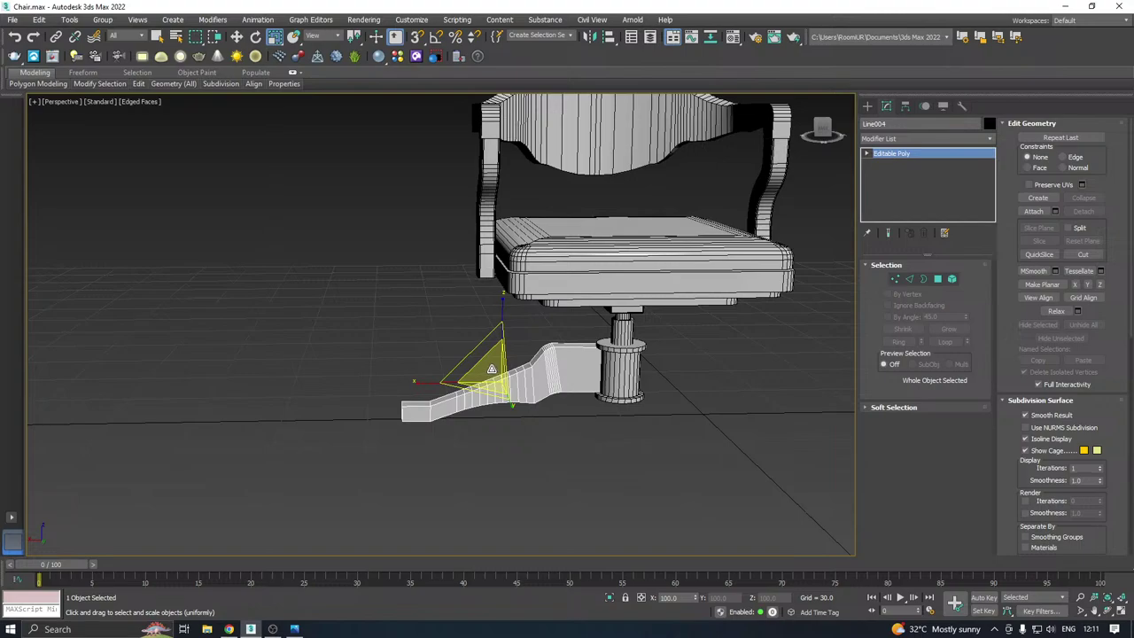
Scale the leg down uniformly to about 74% and move it against the column at about X 62.3
mouse_move(492, 369)
mouse_down()
mouse_move(499, 390)
mouse_move(460, 384)
mouse_move(478, 380)
mouse_up()
key(w)
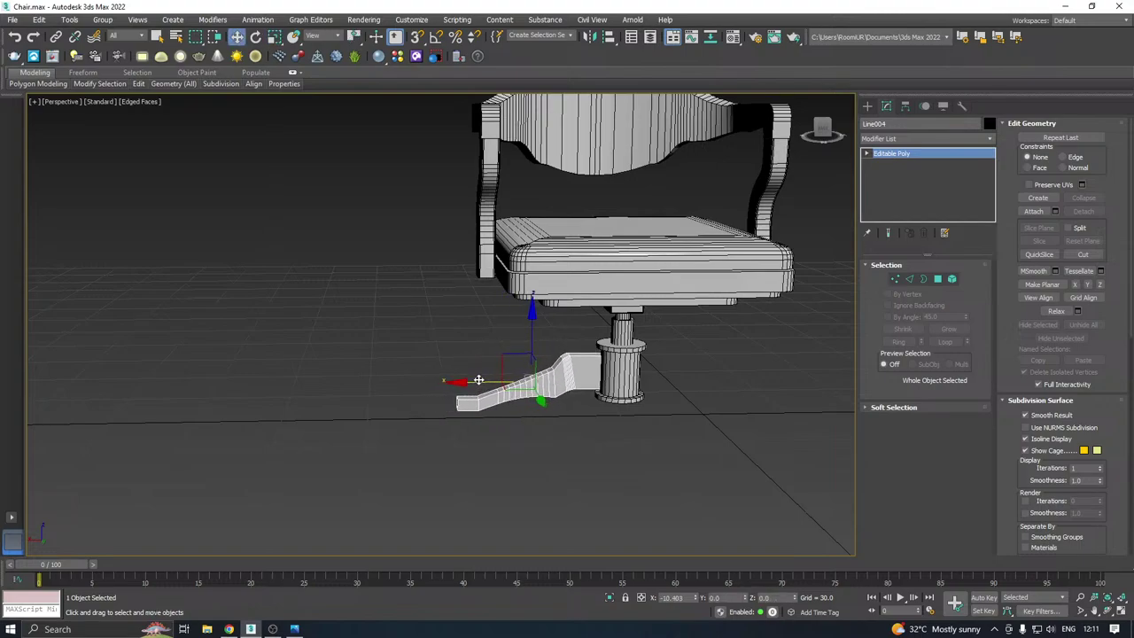
alt+middle_drag(532, 355, 519, 358)
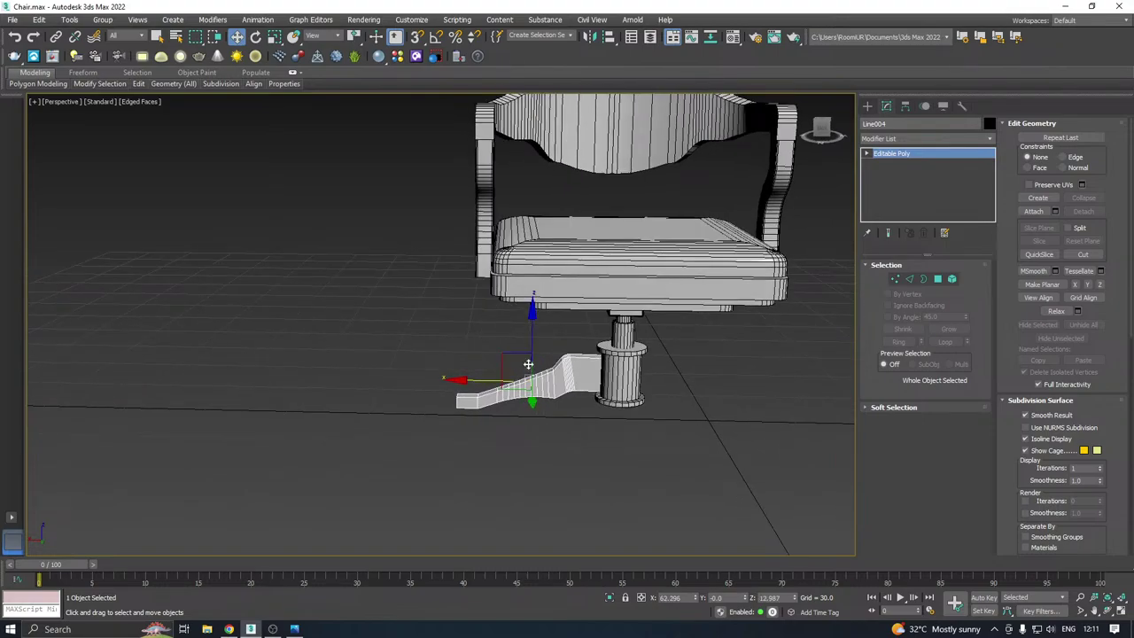
Enlarge the leg uniformly to about 83% of its original size
key(r)
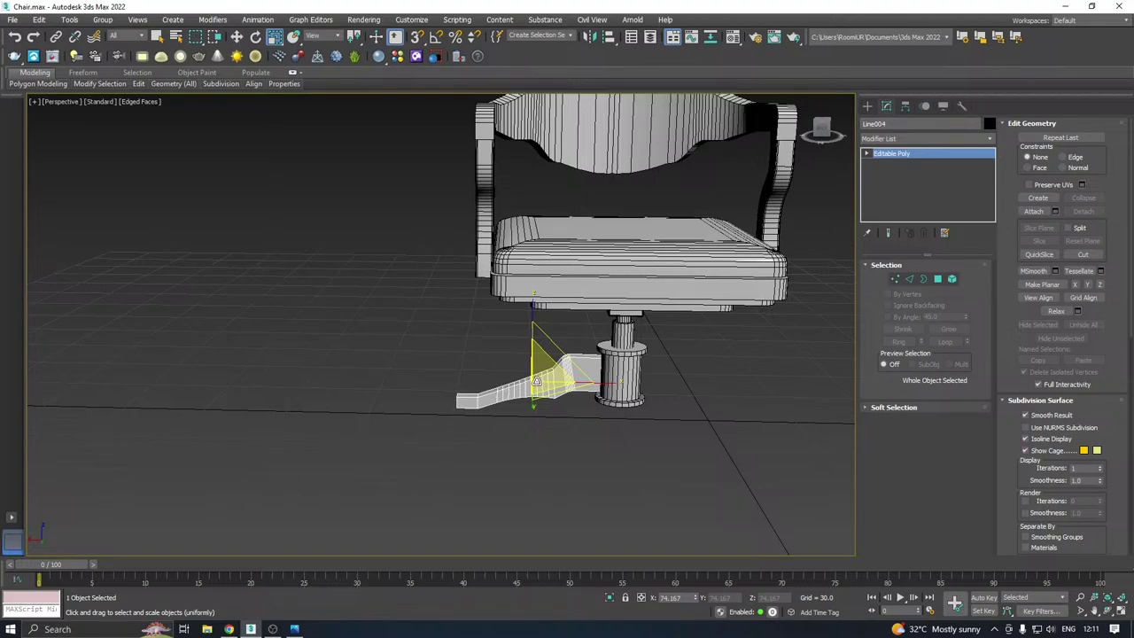
drag(537, 381, 538, 369)
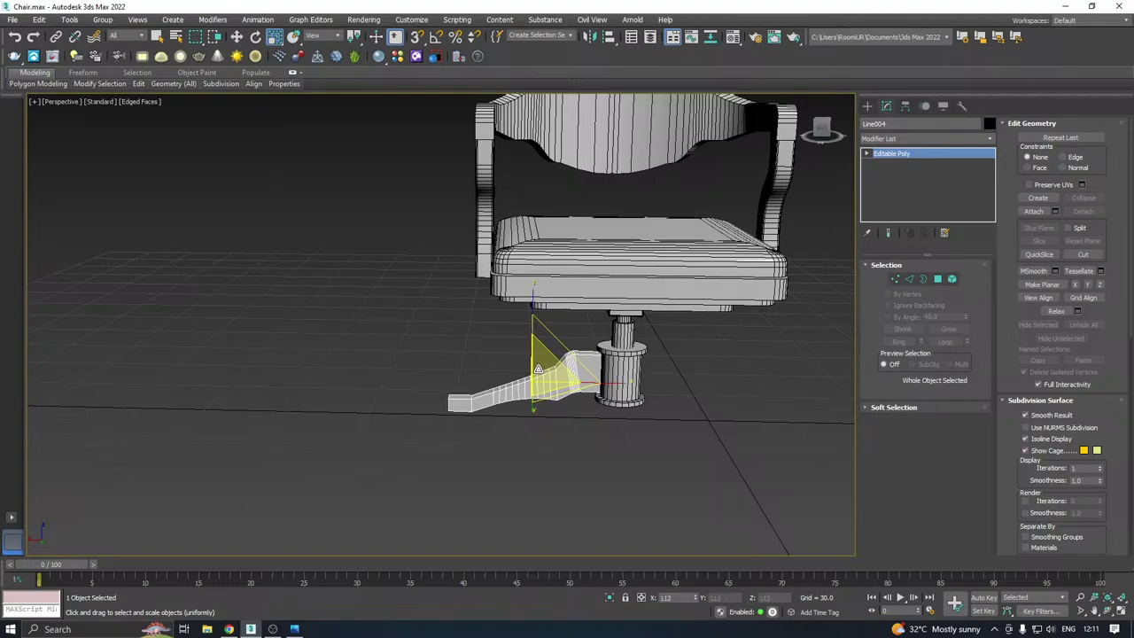
alt+middle_drag(538, 369, 521, 394)
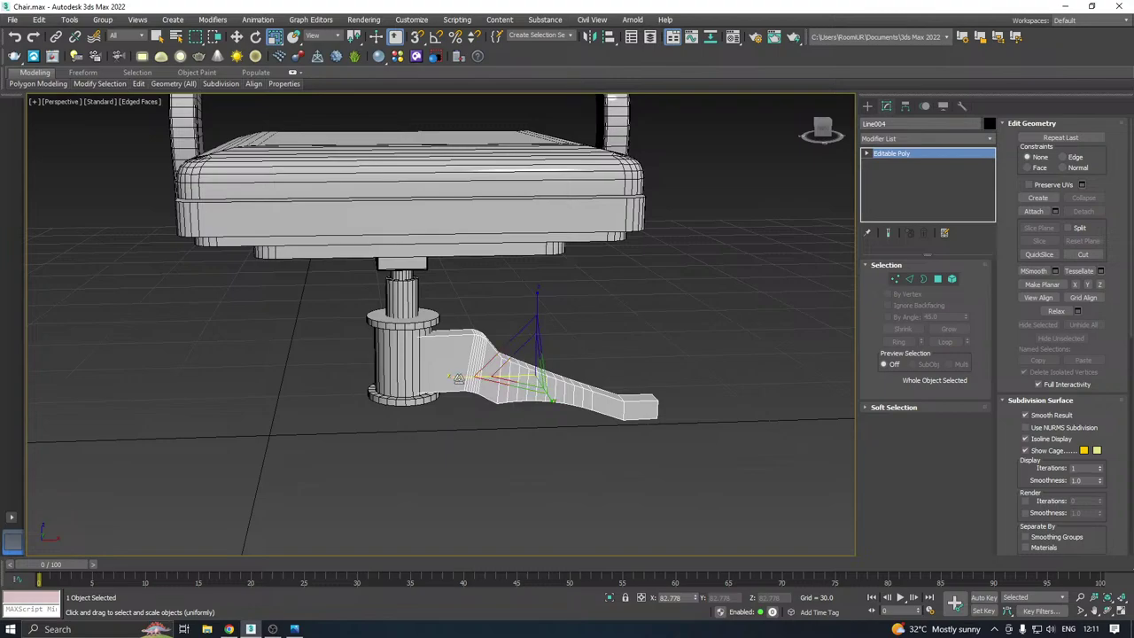
drag(460, 380, 467, 373)
Reposition the leg against the column at about X 59.6, Y 2.0, Z 14.5
key(w)
drag(589, 373, 578, 373)
alt+middle_drag(577, 373, 425, 373)
drag(570, 386, 578, 386)
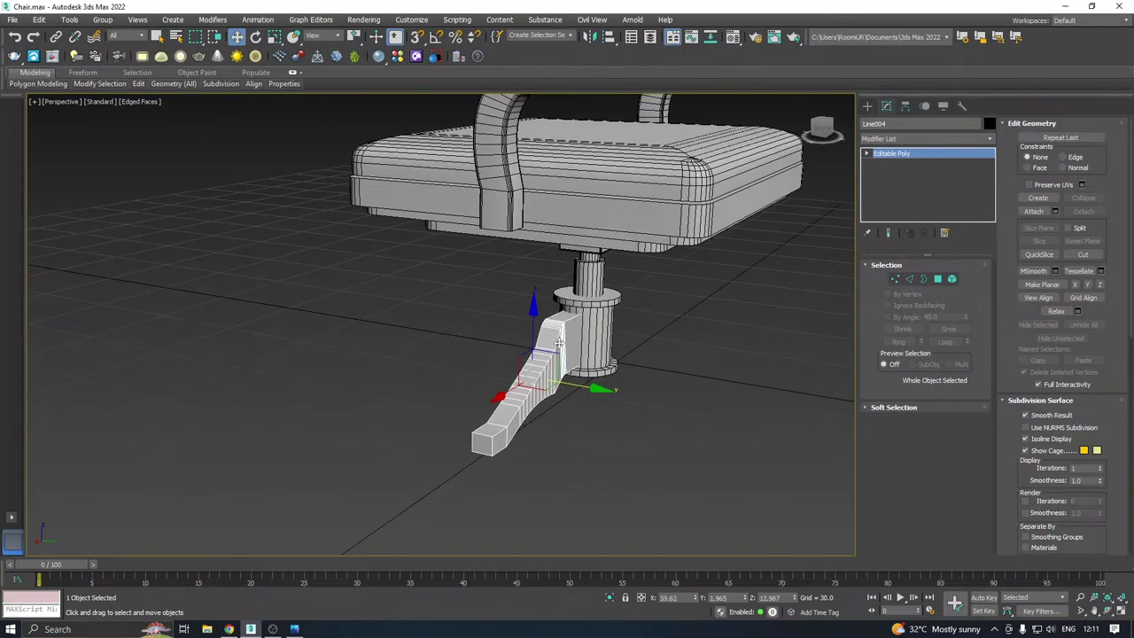
drag(534, 320, 535, 313)
alt+middle_drag(651, 331, 566, 337)
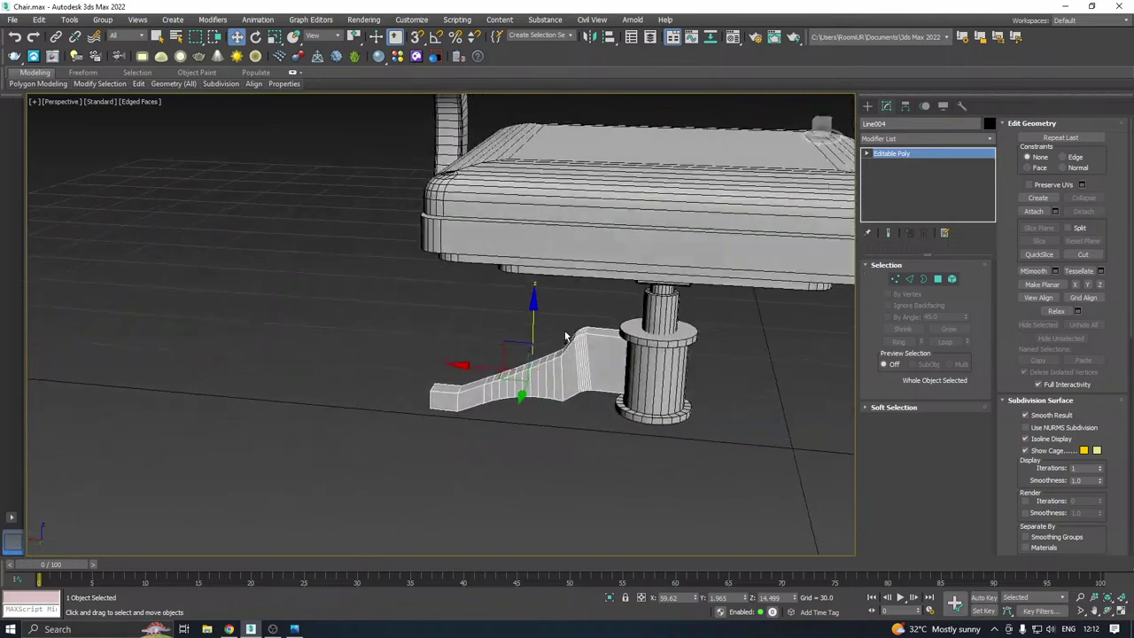
scroll(566, 337, down, 5)
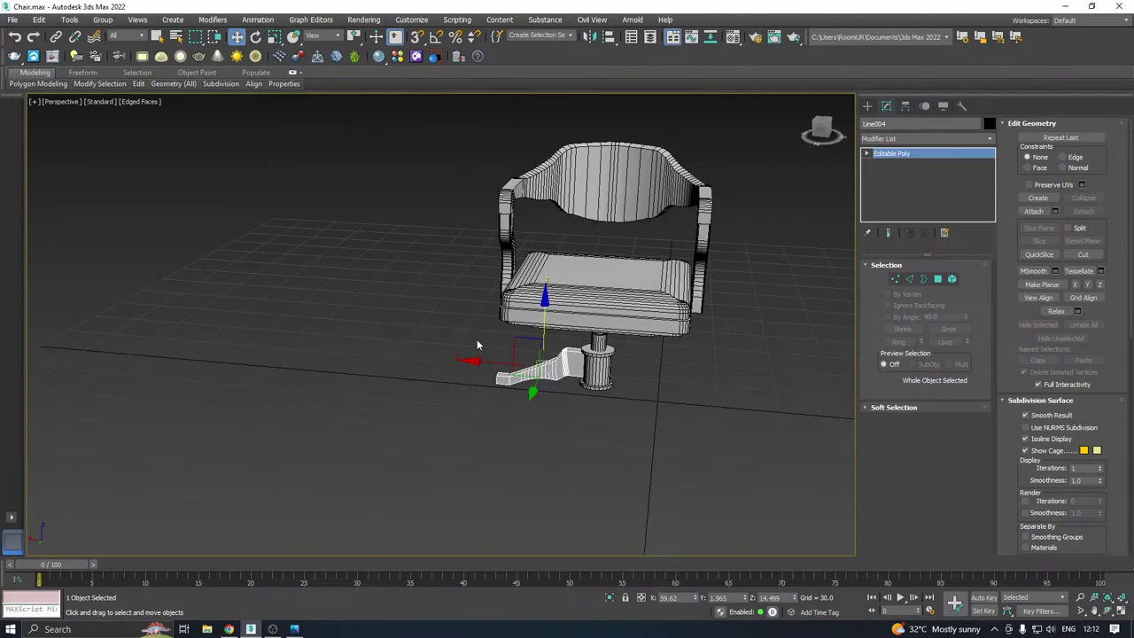
key(alt+Tab)
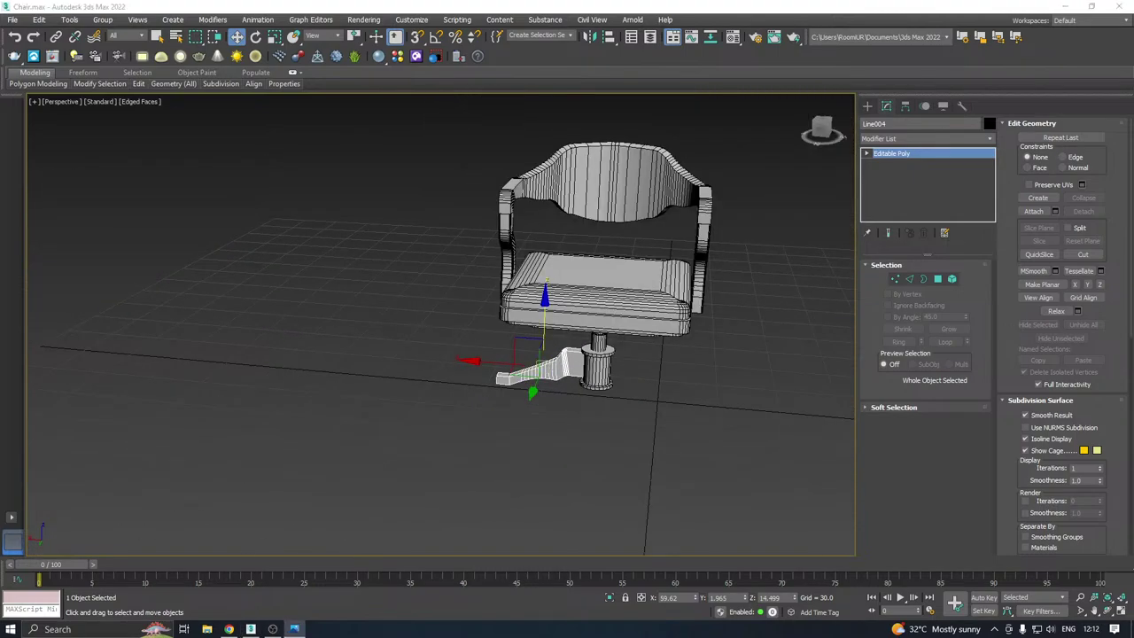
alt+middle_drag(378, 329, 529, 300)
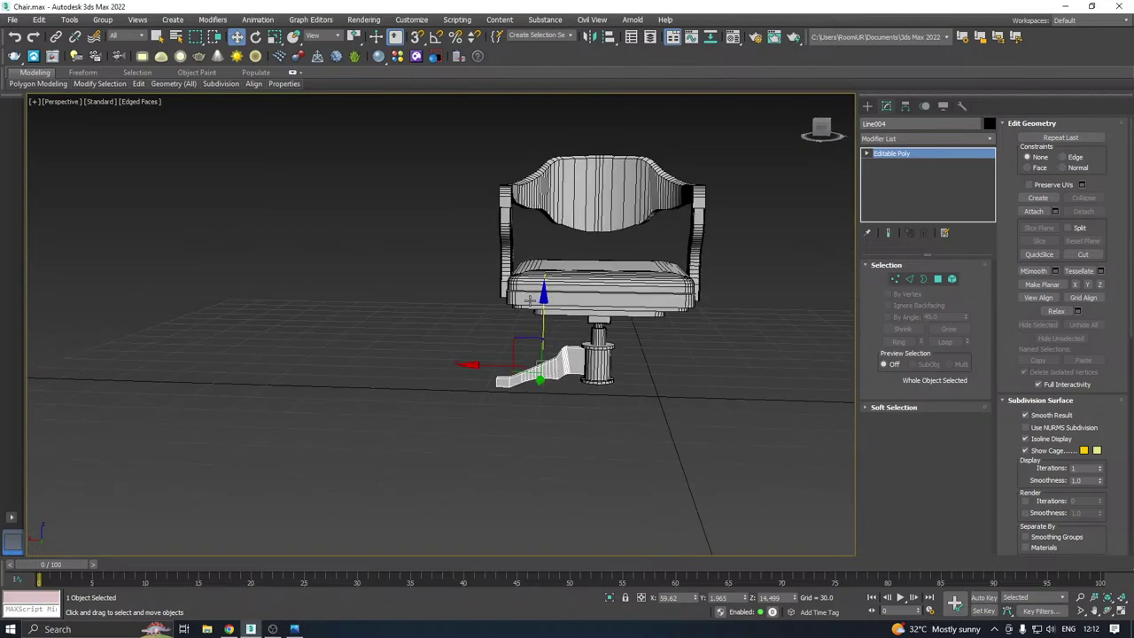
In the front view, move the leg closer to the column, to about X 57.0
key(f)
scroll(530, 298, down, 4)
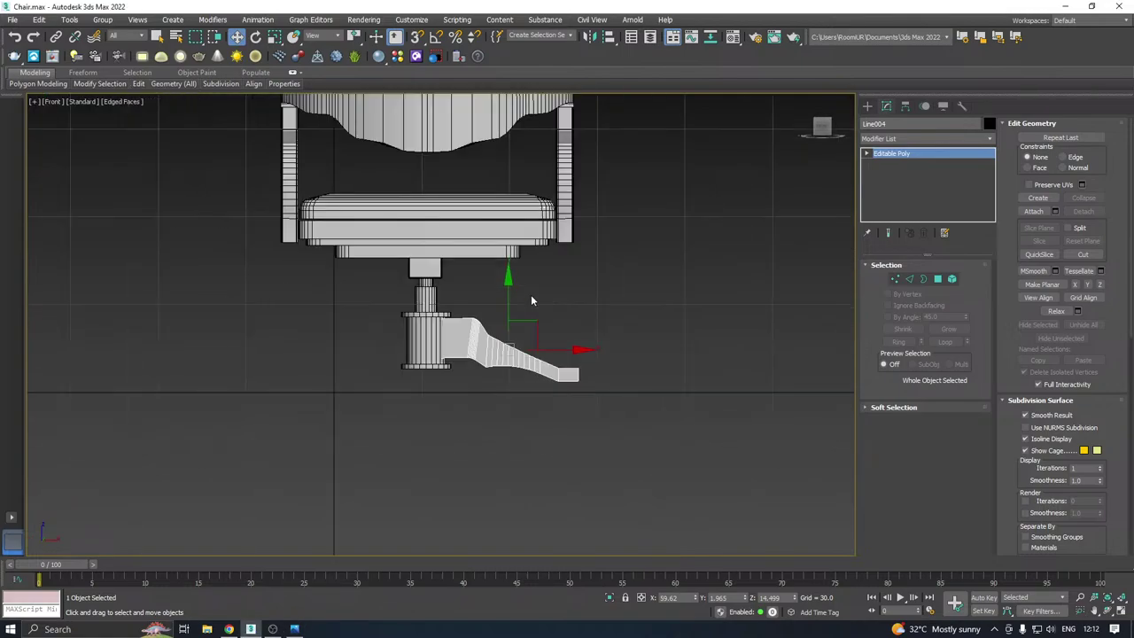
middle_drag(530, 301, 554, 334)
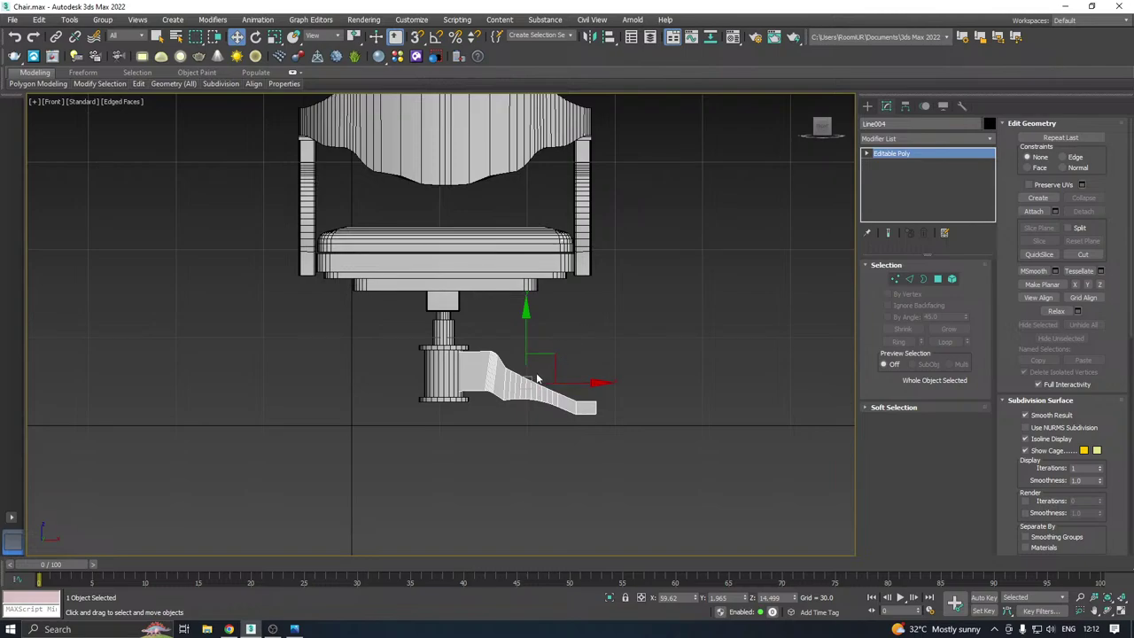
middle_drag(562, 366, 554, 393)
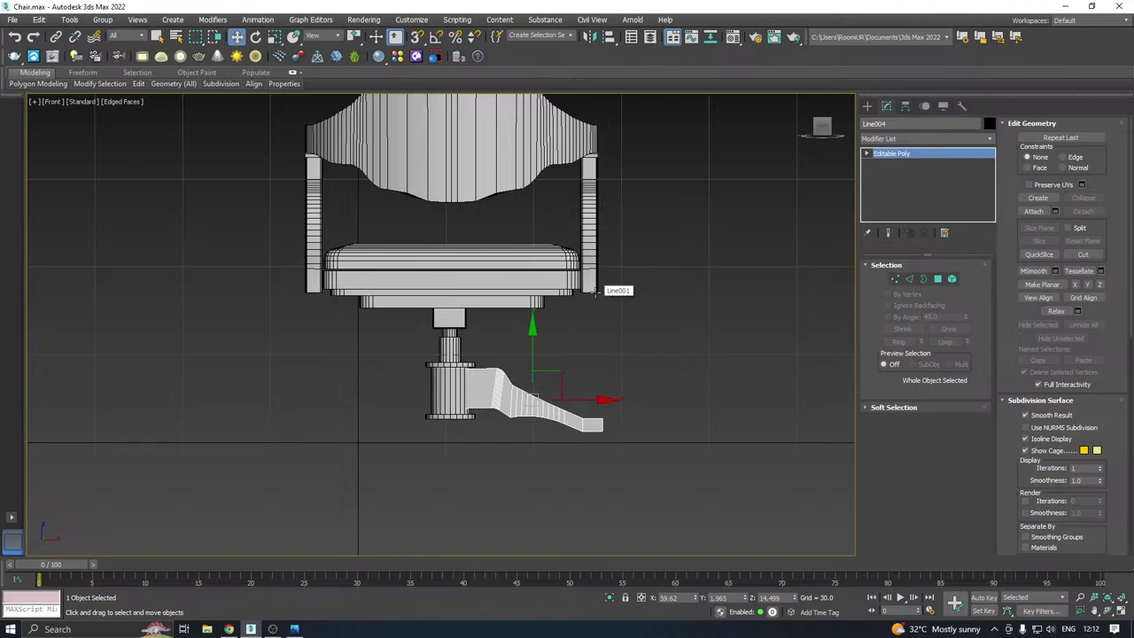
key(r)
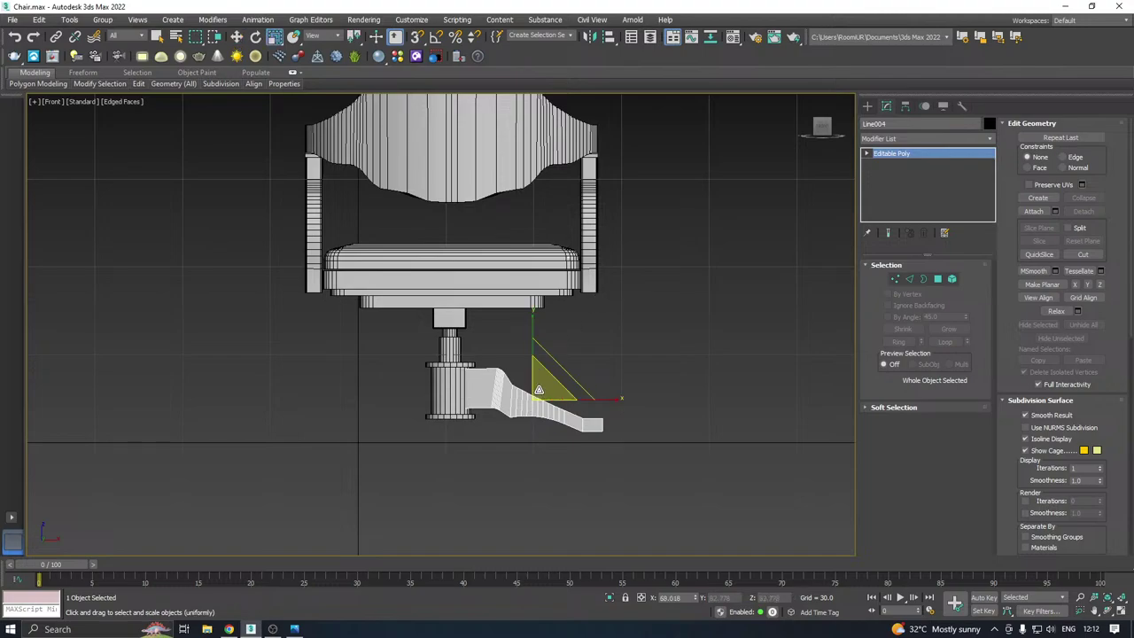
scroll(537, 394, up, 2)
key(w)
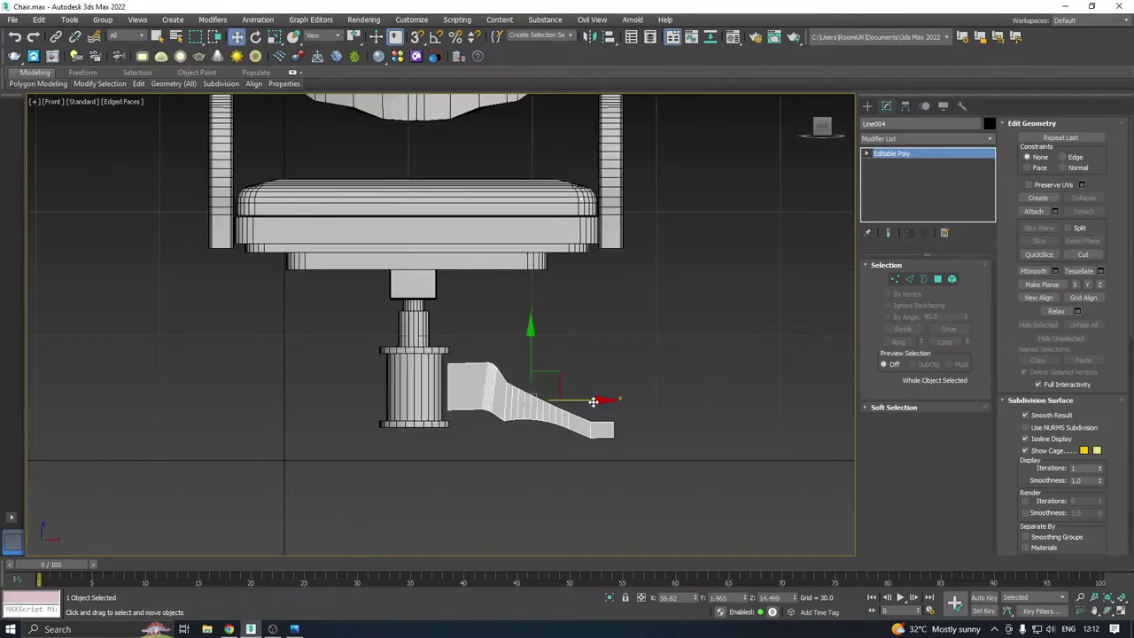
drag(594, 401, 583, 403)
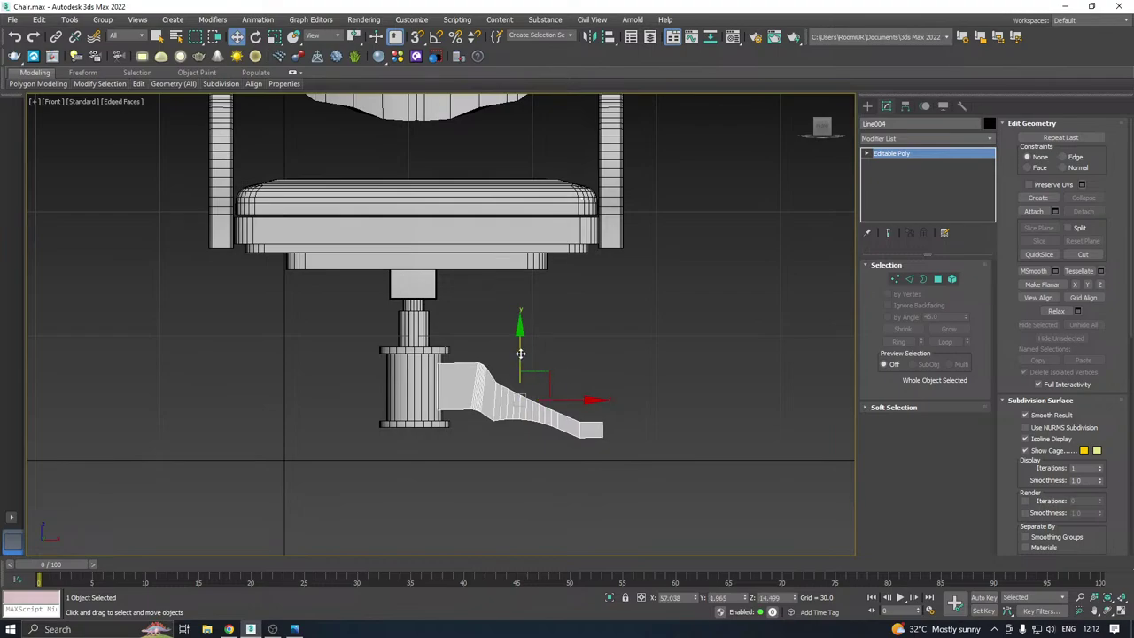
Enlarge the leg uniformly and reposition it at the column at about X 54.2, Z 13.1
key(r)
drag(525, 391, 553, 407)
key(w)
drag(517, 355, 517, 361)
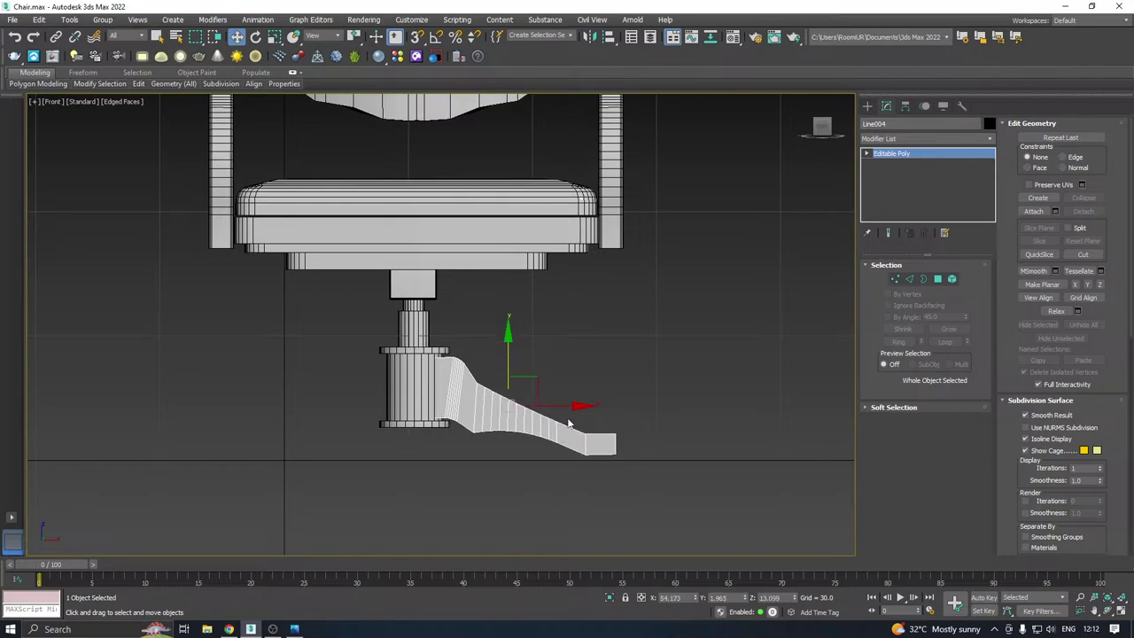
Move the leg clear of the column along X, to about X 72
drag(561, 405, 653, 405)
key(r)
key(w)
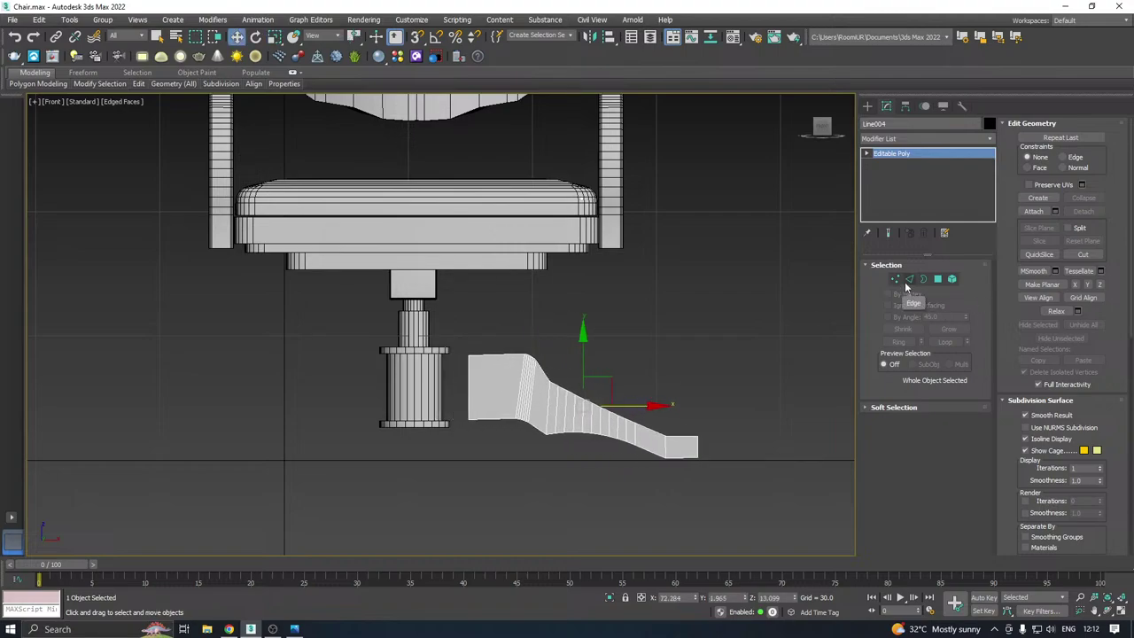
Shorten the leg's thick inner end by moving its four end vertices outward to about X 53.2
click(906, 281)
scroll(560, 350, up, 2)
click(895, 279)
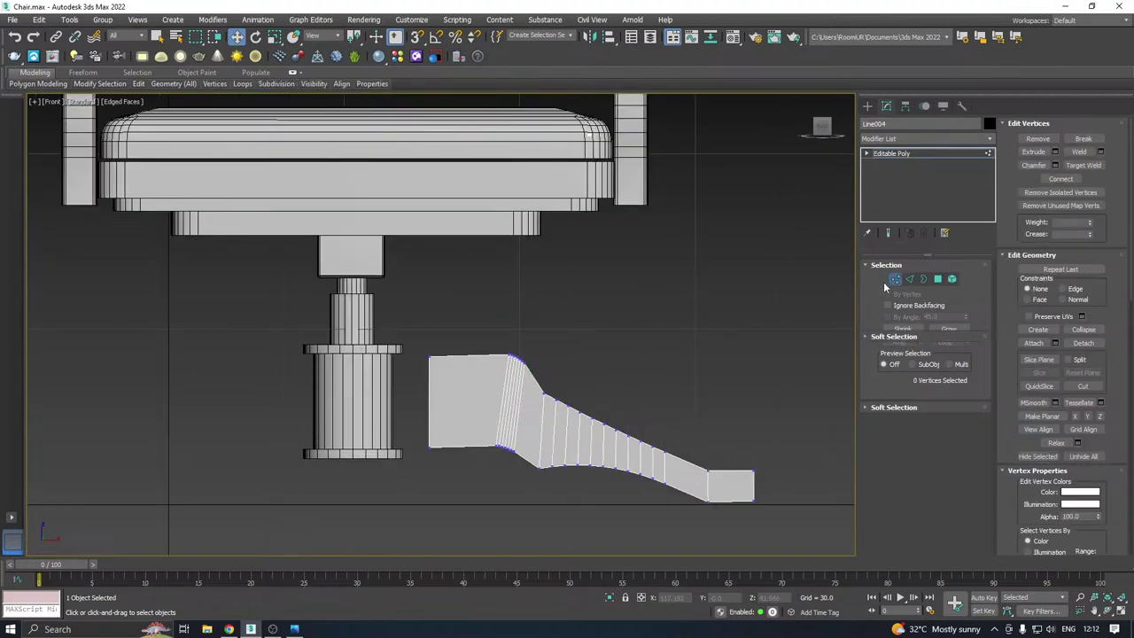
drag(473, 547, 473, 548)
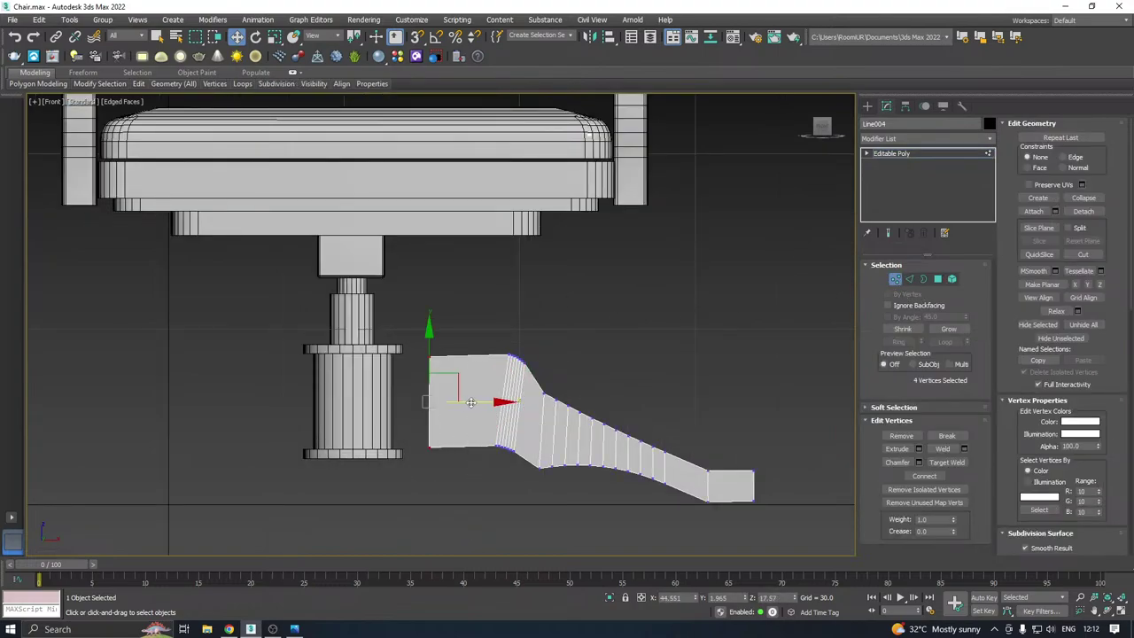
drag(471, 402, 521, 394)
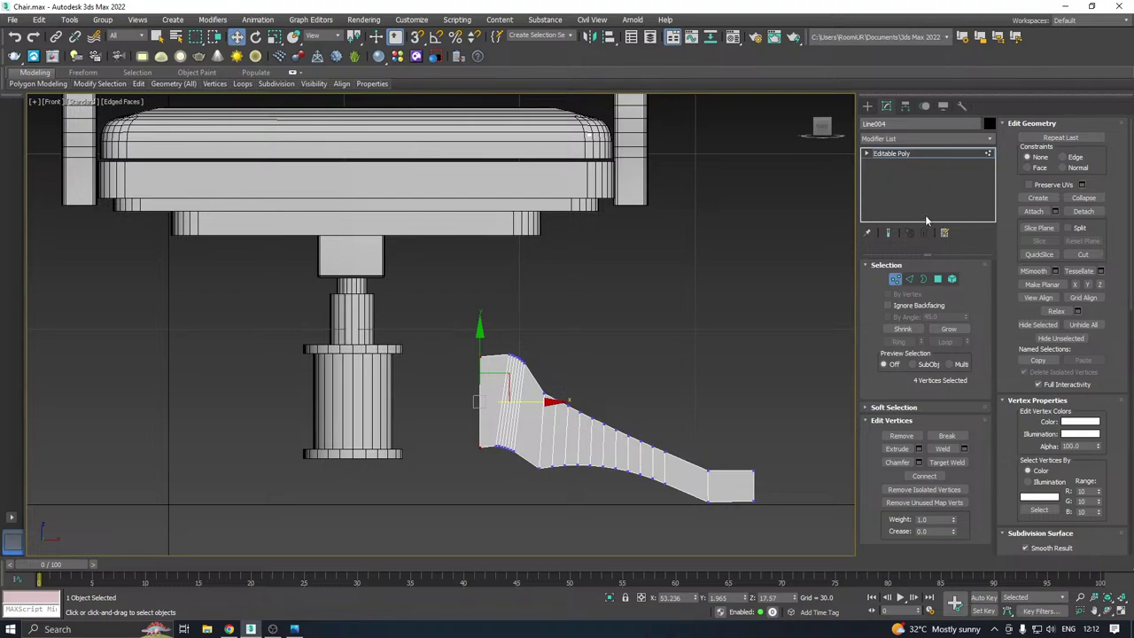
Shorten the inner end slightly more by shifting its four end vertices outward, and move the leg against the column at about X 53.7
click(903, 154)
drag(672, 428, 617, 418)
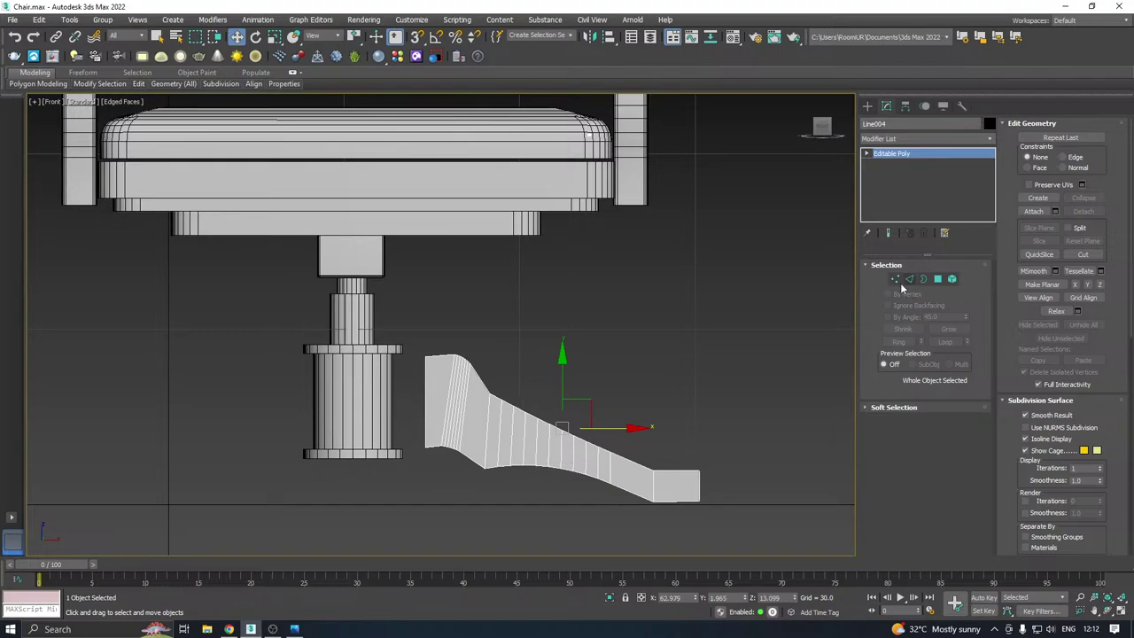
click(895, 279)
drag(470, 400, 481, 401)
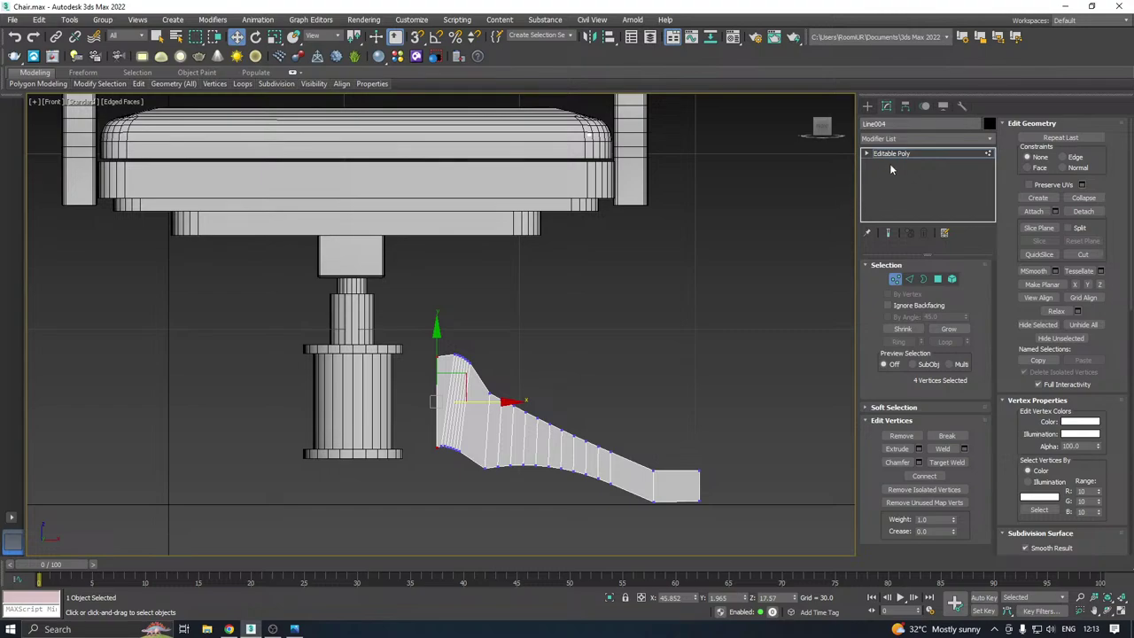
click(888, 155)
drag(625, 429, 571, 413)
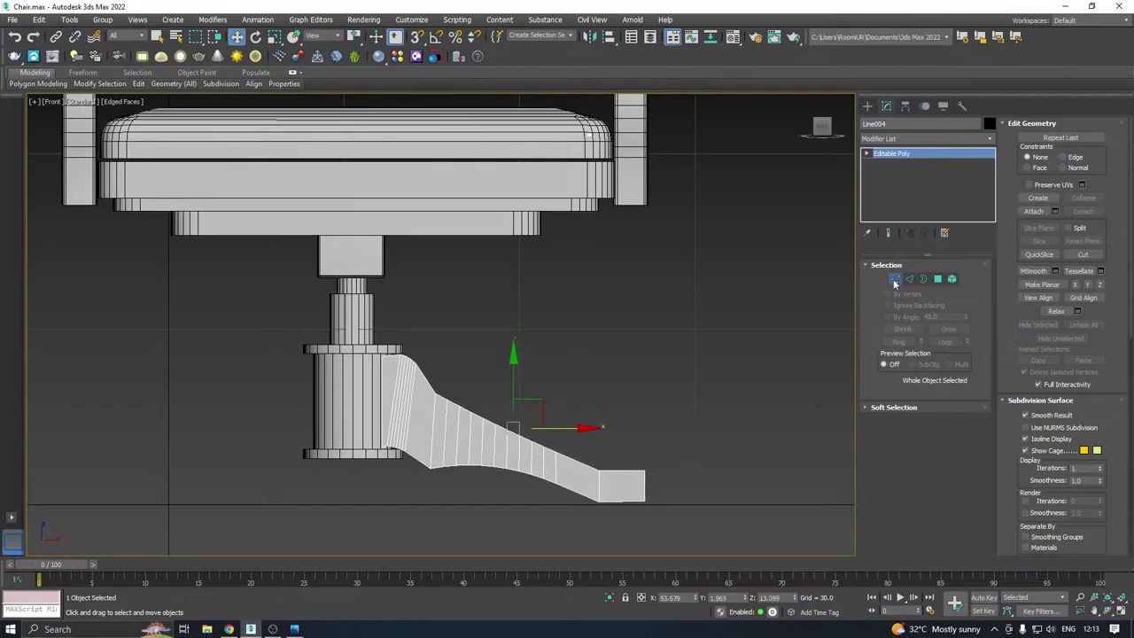
Move the foot block's eight vertices toward the column, to about X 75.6
click(895, 280)
drag(737, 425, 573, 542)
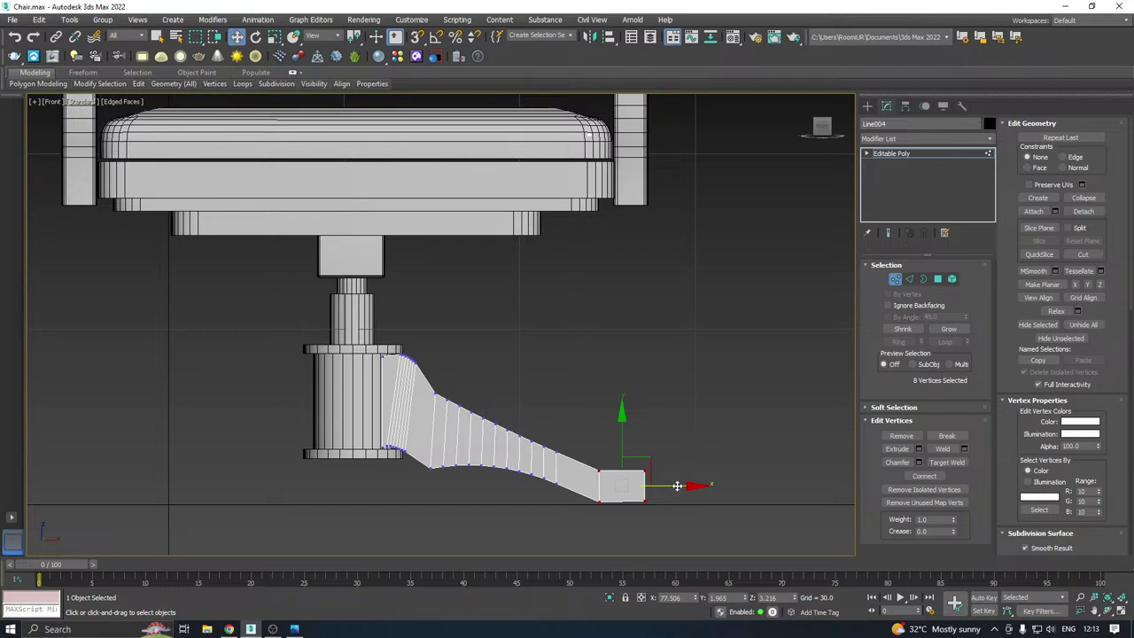
drag(675, 469, 632, 532)
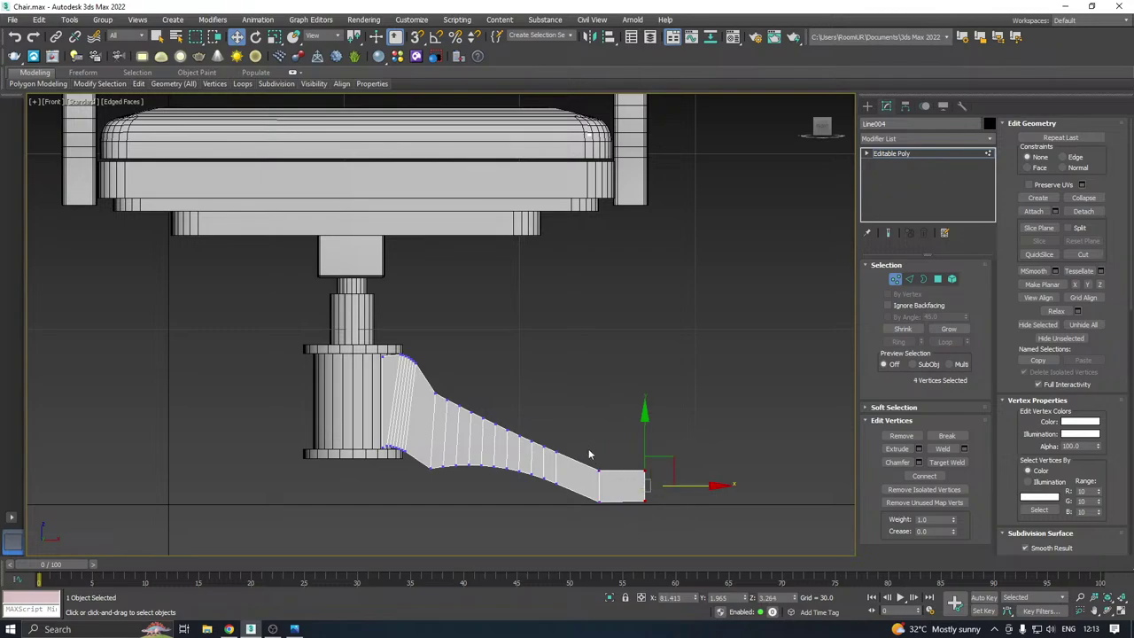
drag(589, 450, 674, 539)
drag(685, 487, 673, 483)
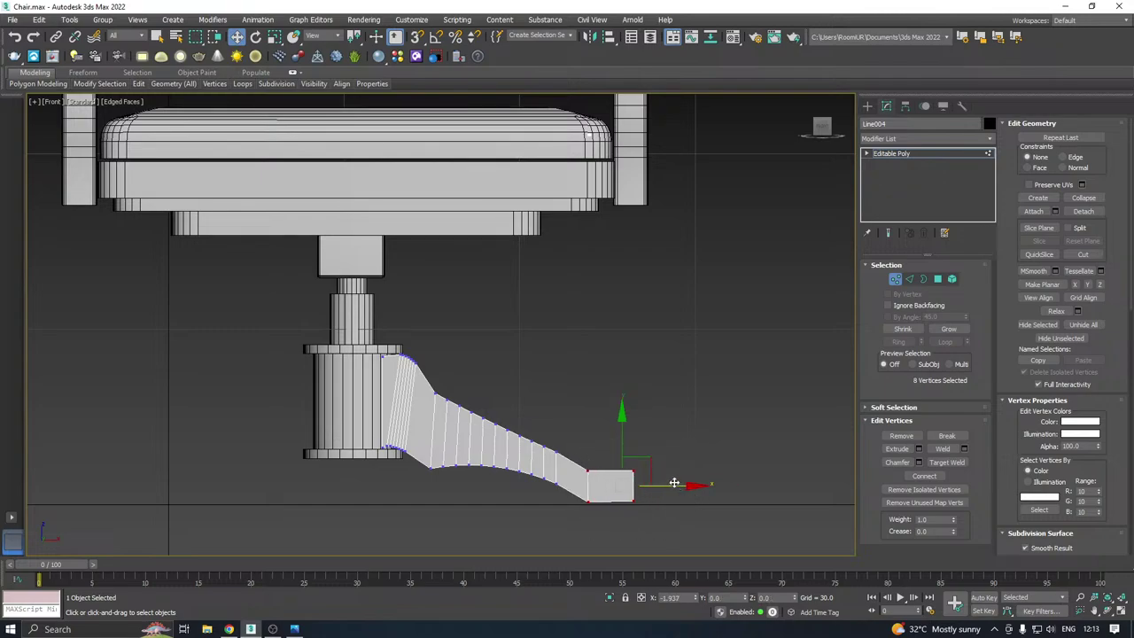
Lower the two upper vertices of the profile edge just before the foot's bend slightly, to about Z 8.7
scroll(611, 476, up, 2)
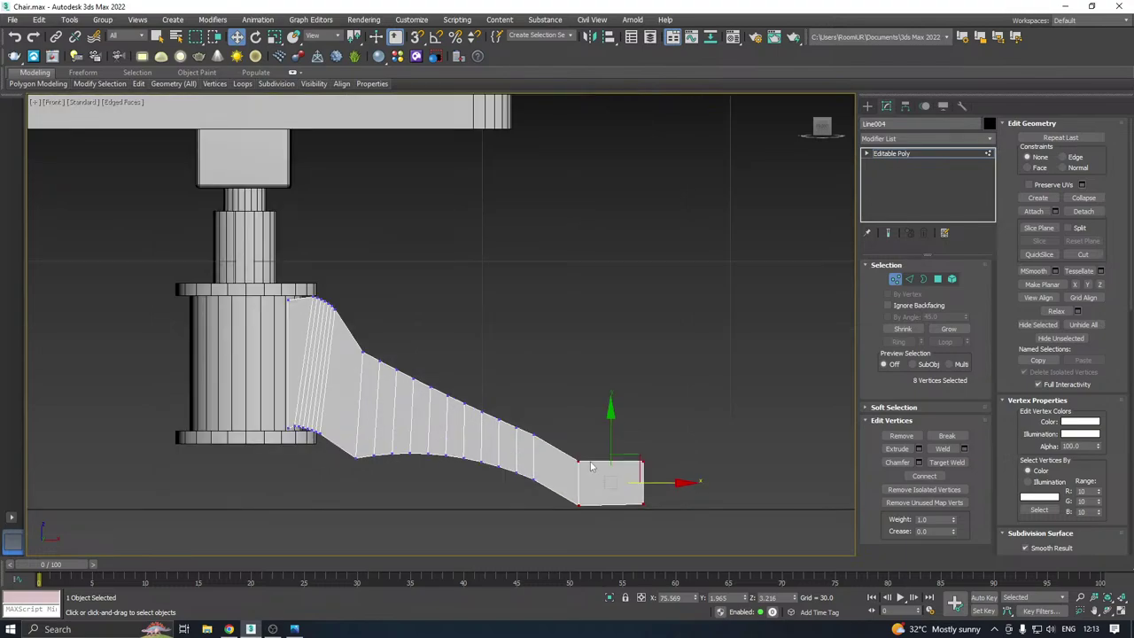
drag(563, 485, 563, 482)
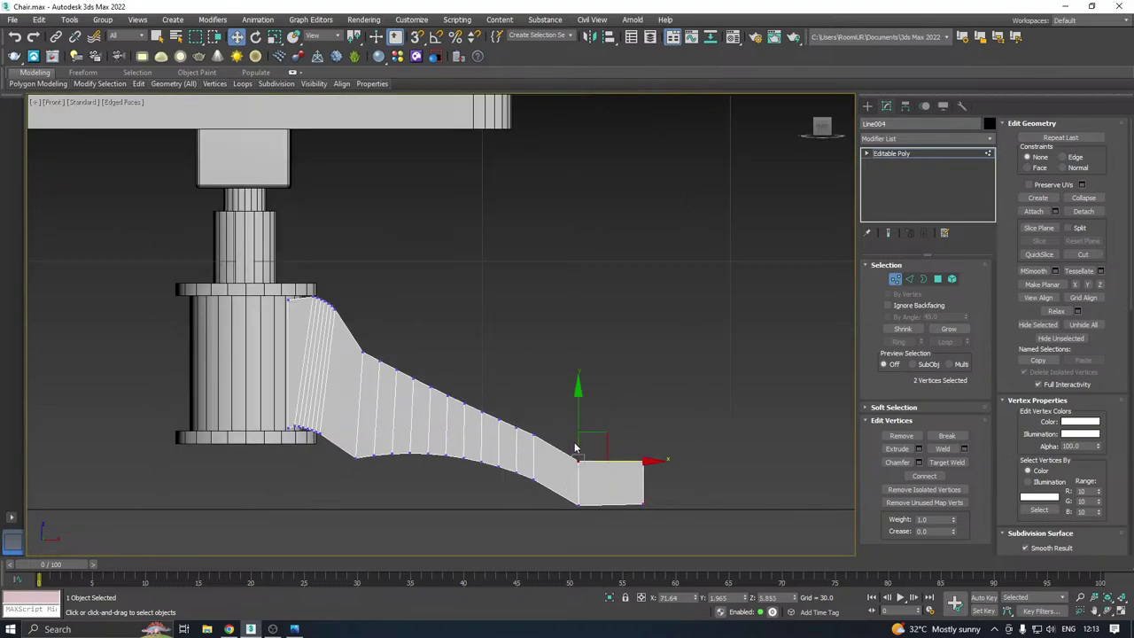
scroll(564, 450, up, 1)
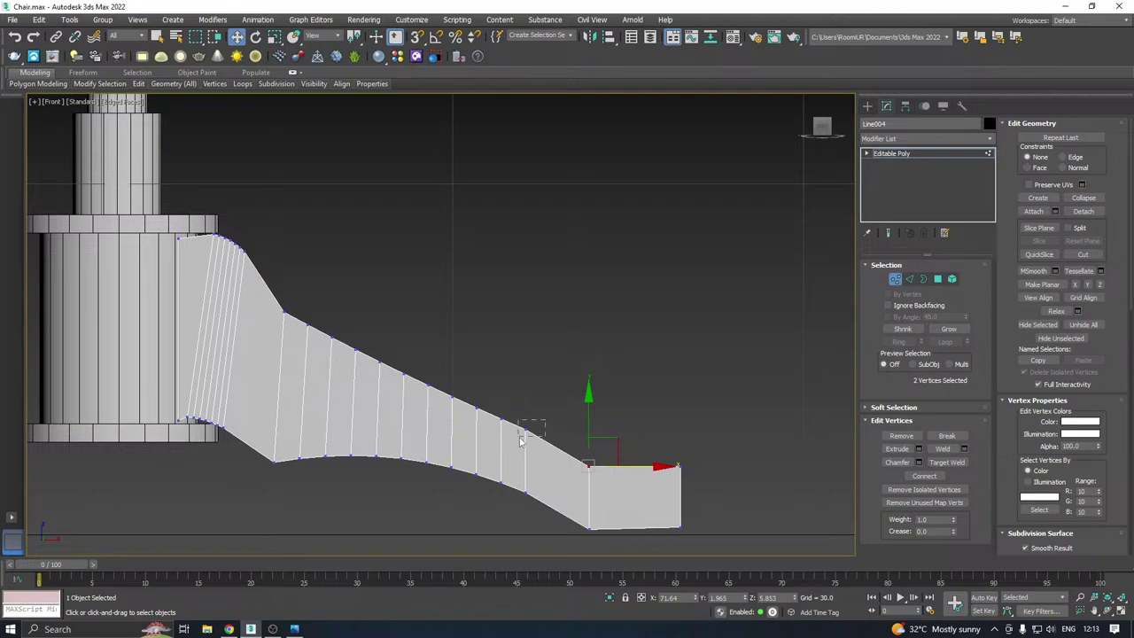
drag(520, 440, 521, 438)
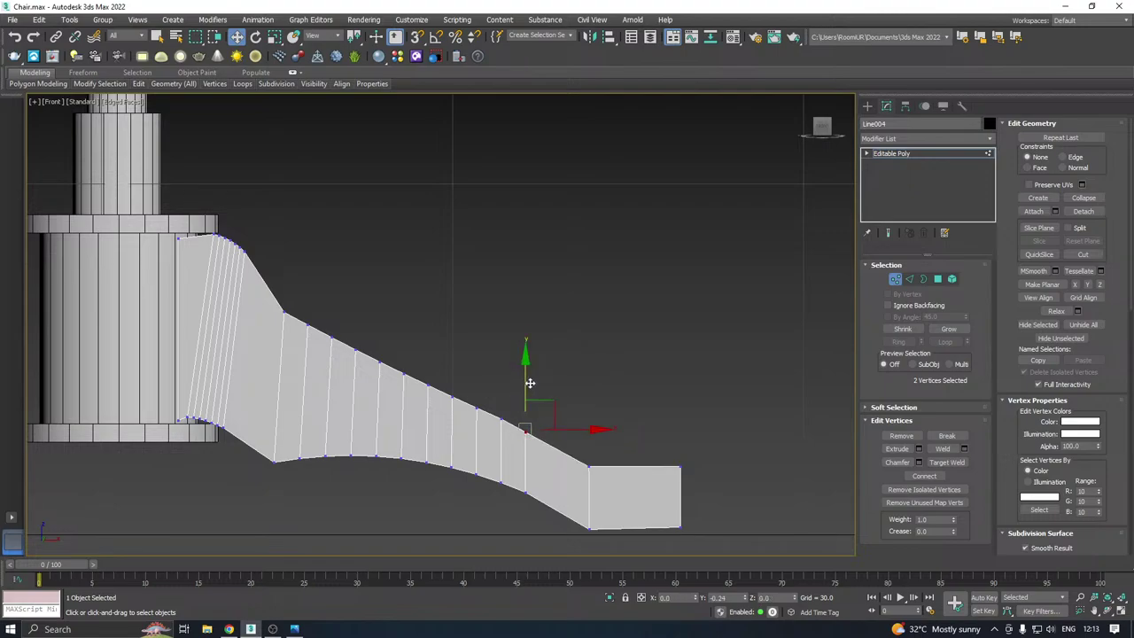
scroll(576, 423, down, 3)
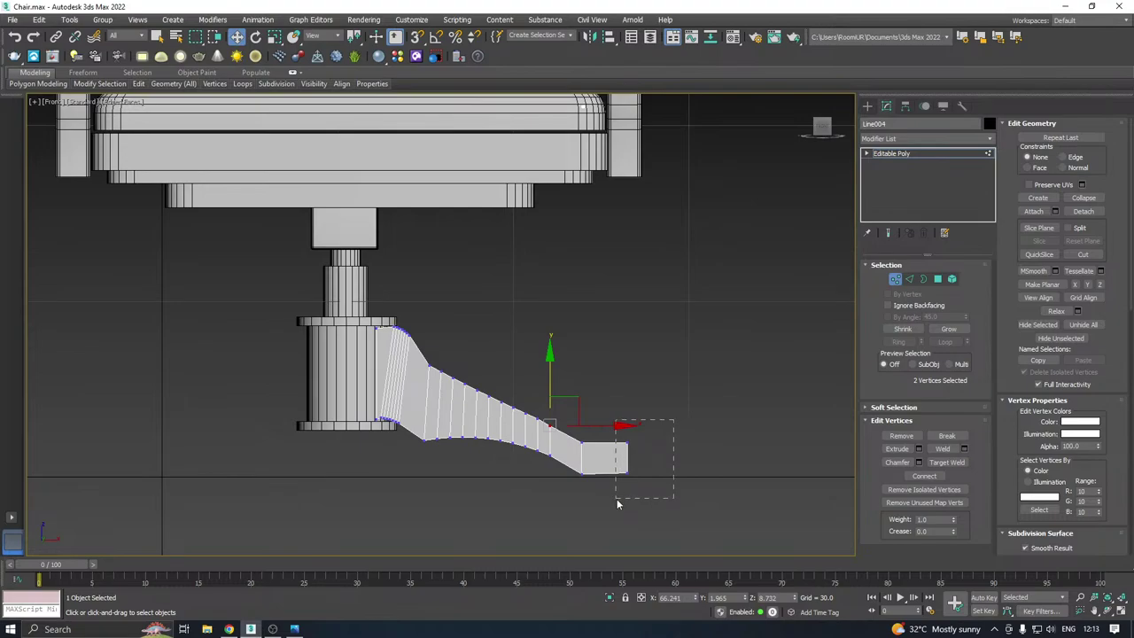
Shorten the foot slightly by moving its four outer end vertices inward to about X 79.2
drag(617, 503, 618, 502)
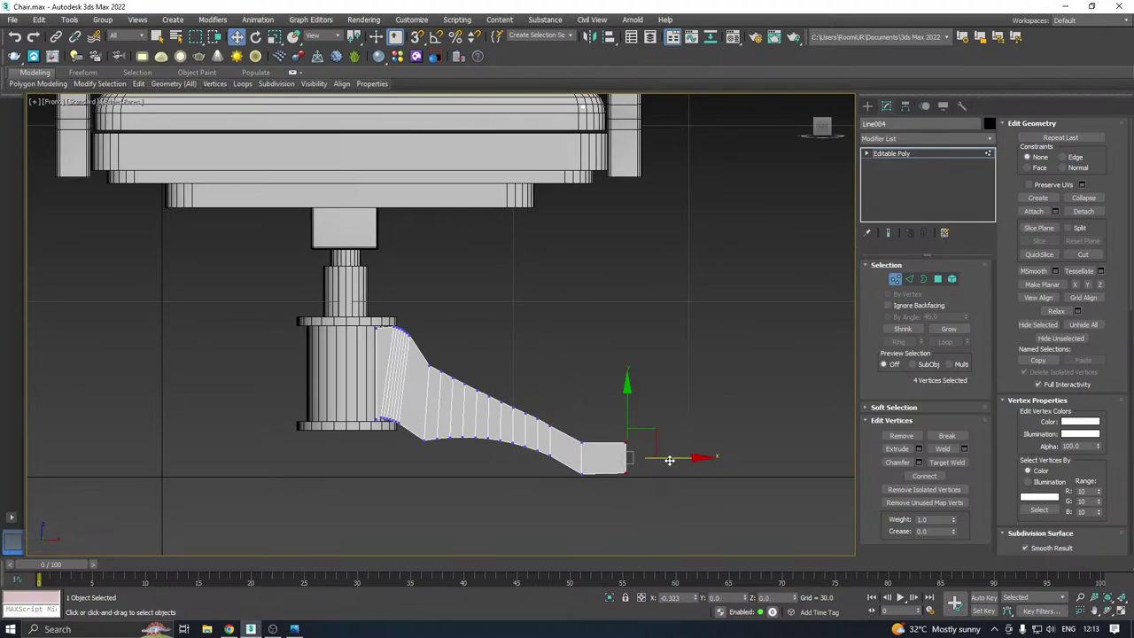
scroll(649, 470, down, 3)
key(p)
scroll(605, 453, down, 2)
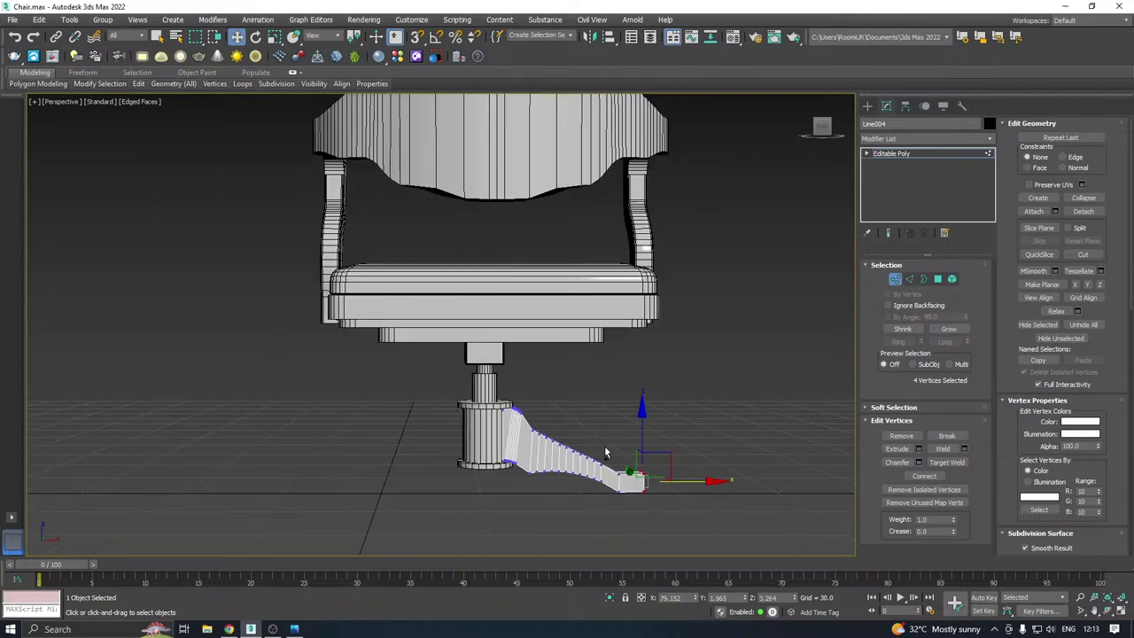
mouse_move(605, 452)
alt+middle_down()
mouse_move(401, 454)
mouse_move(588, 463)
alt+middle_up()
scroll(402, 454, down, 2)
scroll(592, 433, up, 5)
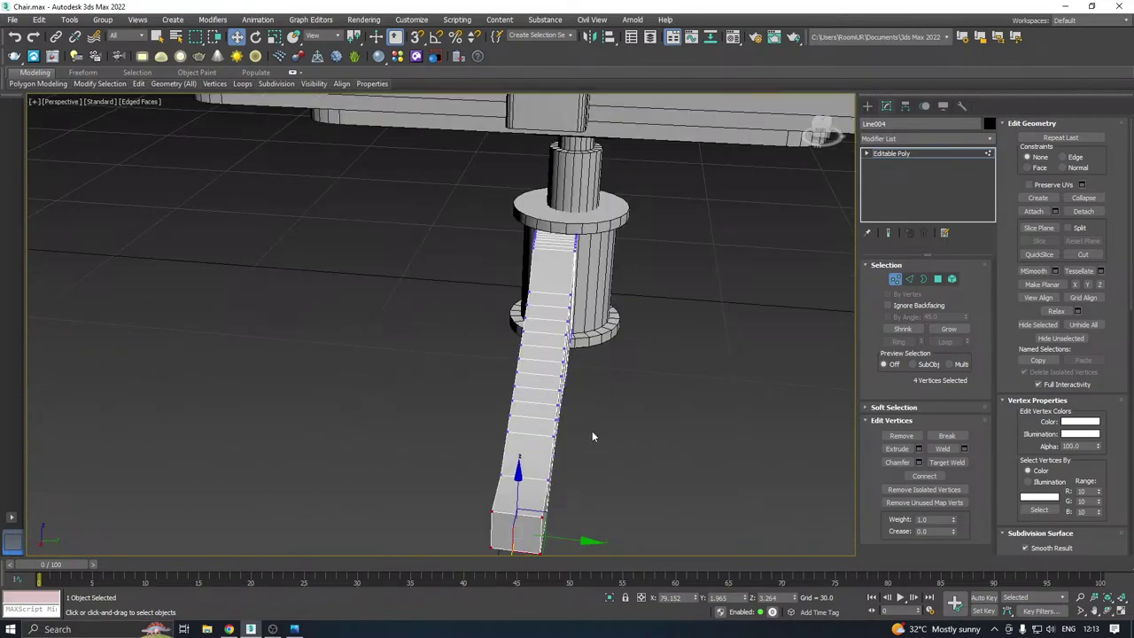
Narrow the whole leg along Y to about 87% of its width
click(893, 155)
scroll(563, 348, down, 2)
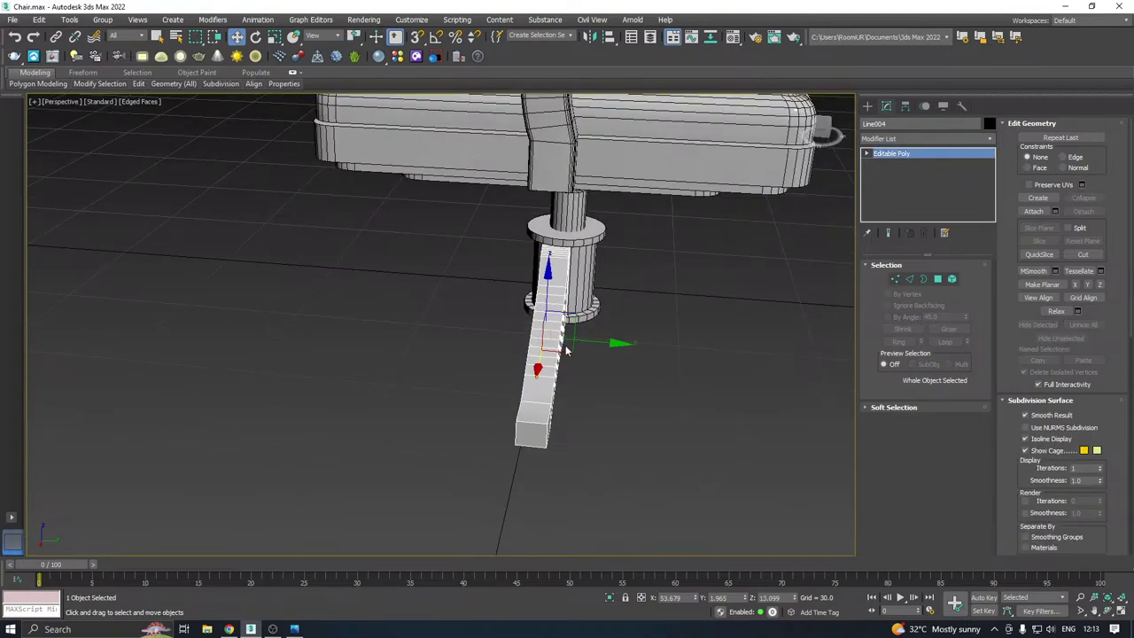
scroll(565, 383, up, 2)
key(r)
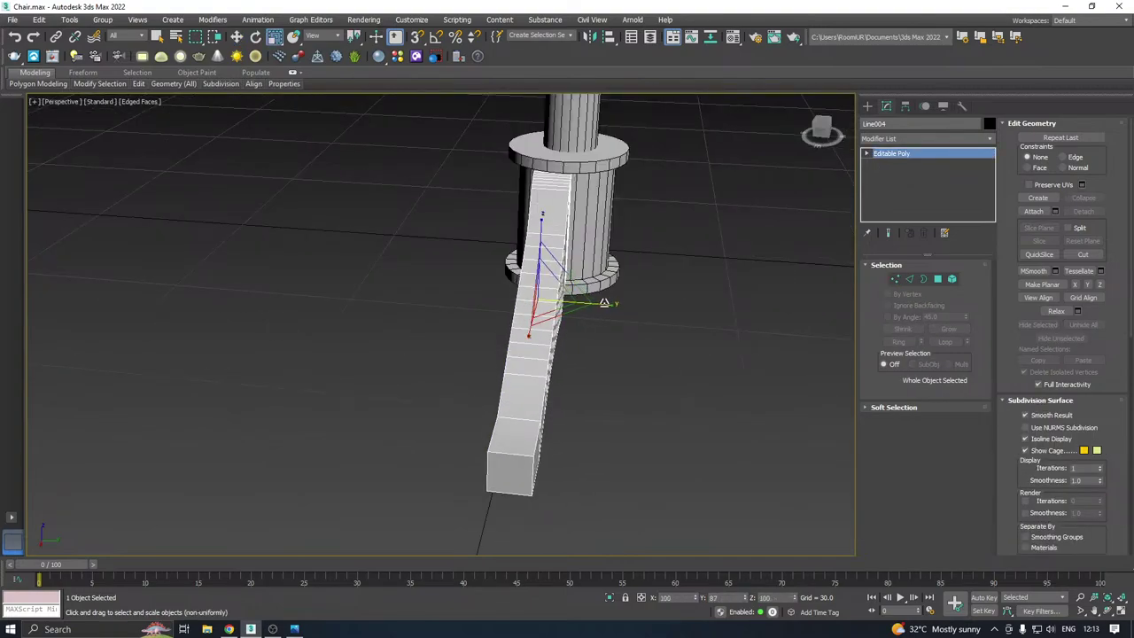
key(w)
scroll(505, 339, down, 2)
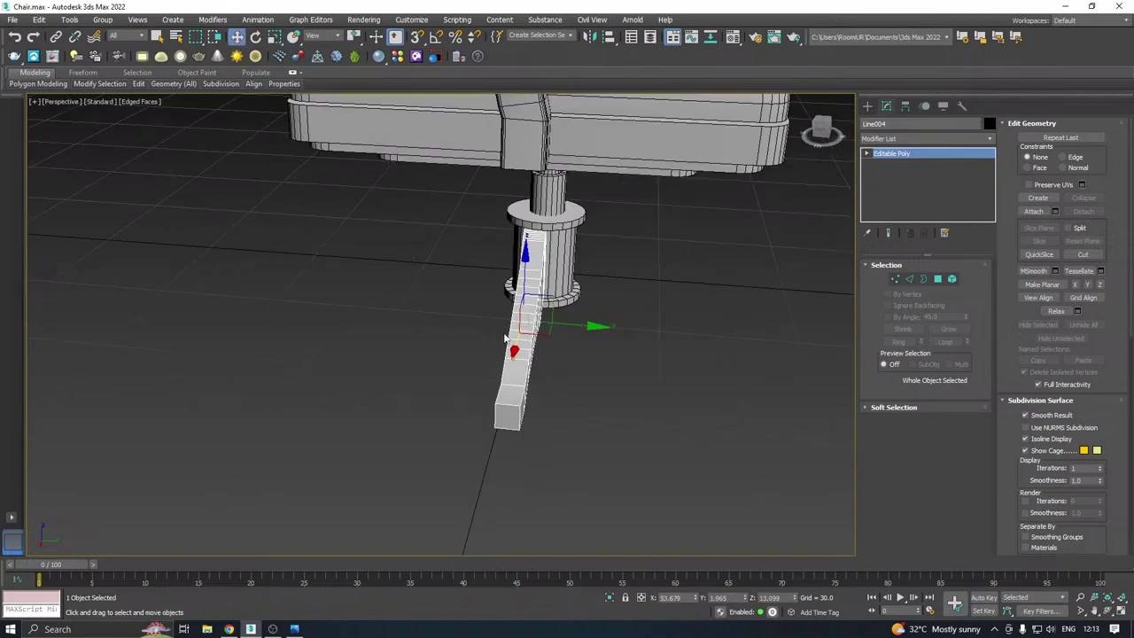
Center the reshaped leg's pivot on the object
alt+middle_drag(505, 340, 644, 348)
scroll(575, 332, down, 2)
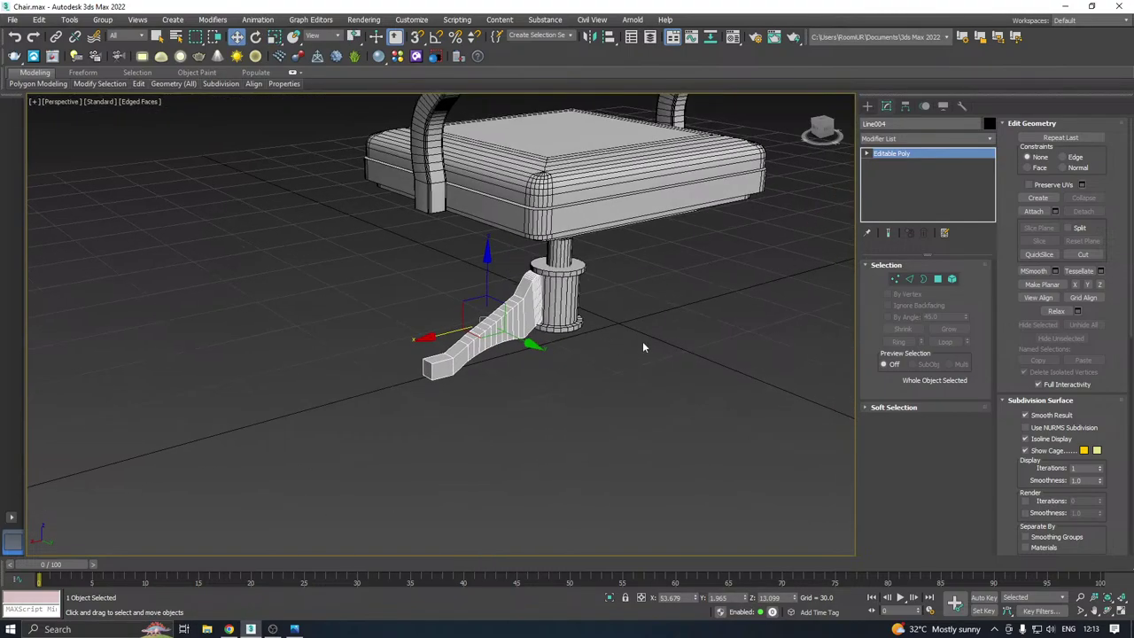
scroll(579, 319, up, 2)
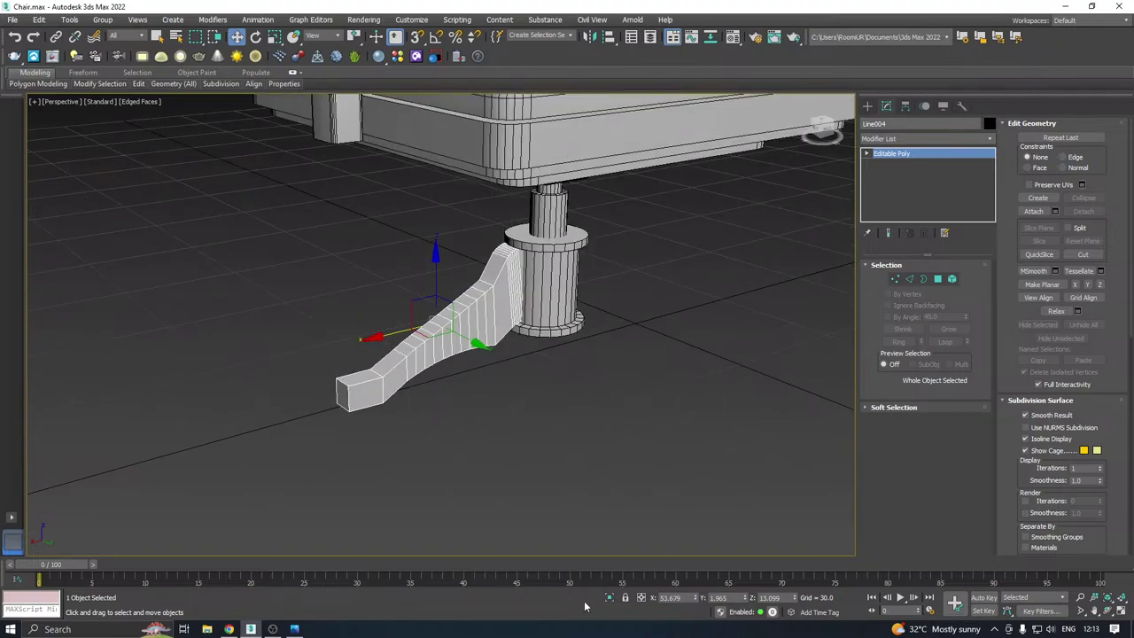
click(905, 105)
click(924, 187)
click(925, 250)
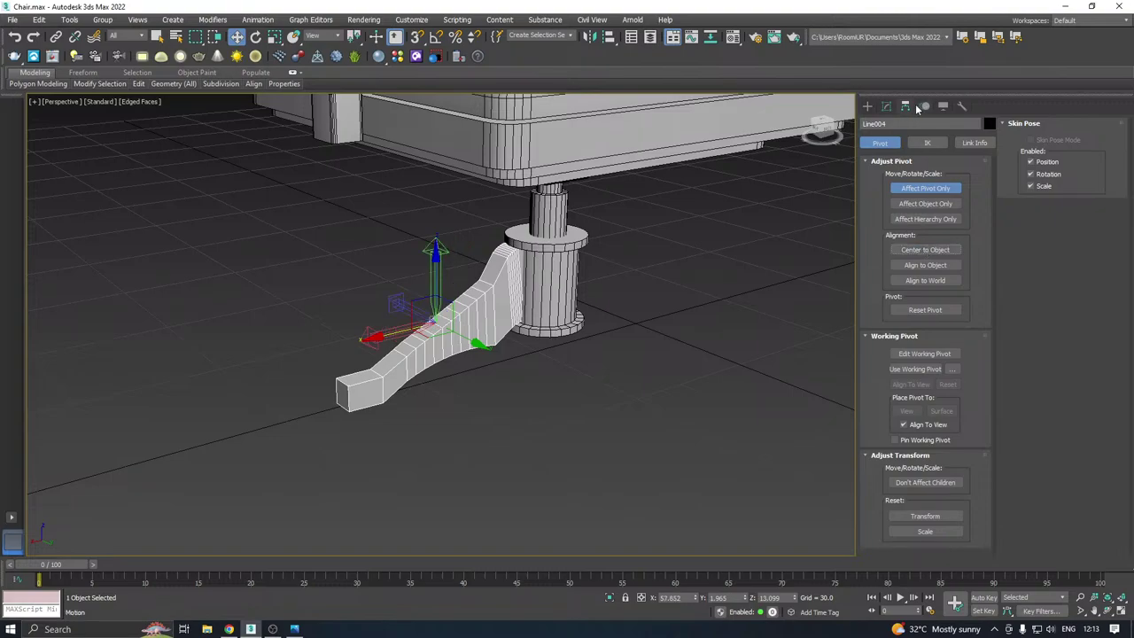
click(886, 105)
Clone the leg along X as a single copy on the column's opposite side, at about X -7.3
middle_drag(610, 267, 553, 280)
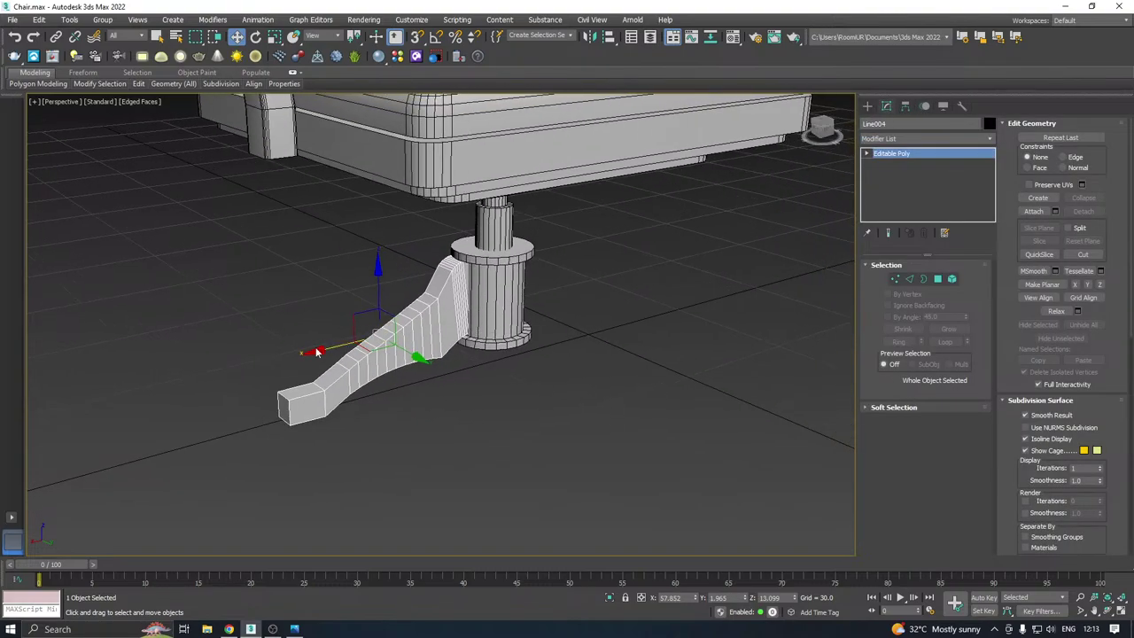
shift+drag(322, 349, 563, 303)
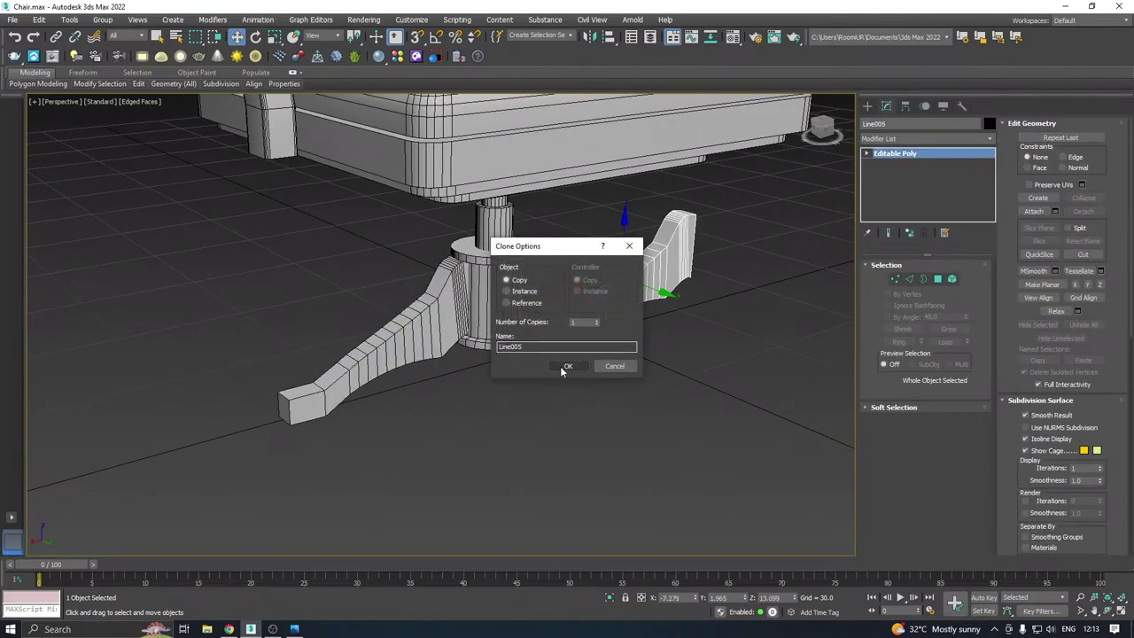
click(569, 366)
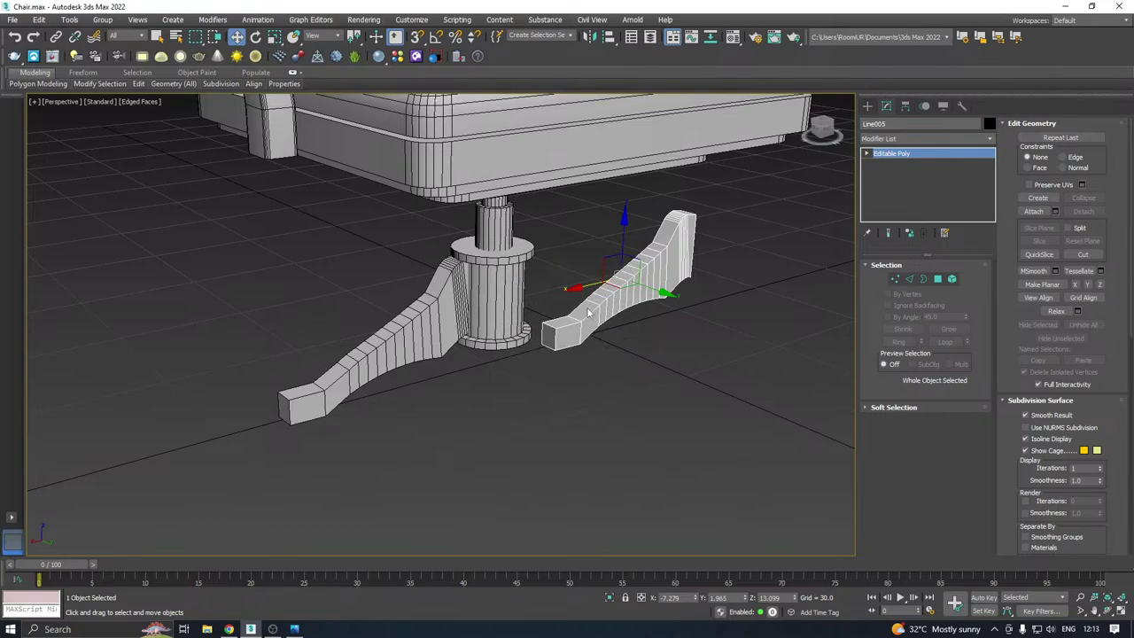
Mirror the cloned leg's geometry across the X axis with No Clone and zero offset
click(589, 36)
click(589, 226)
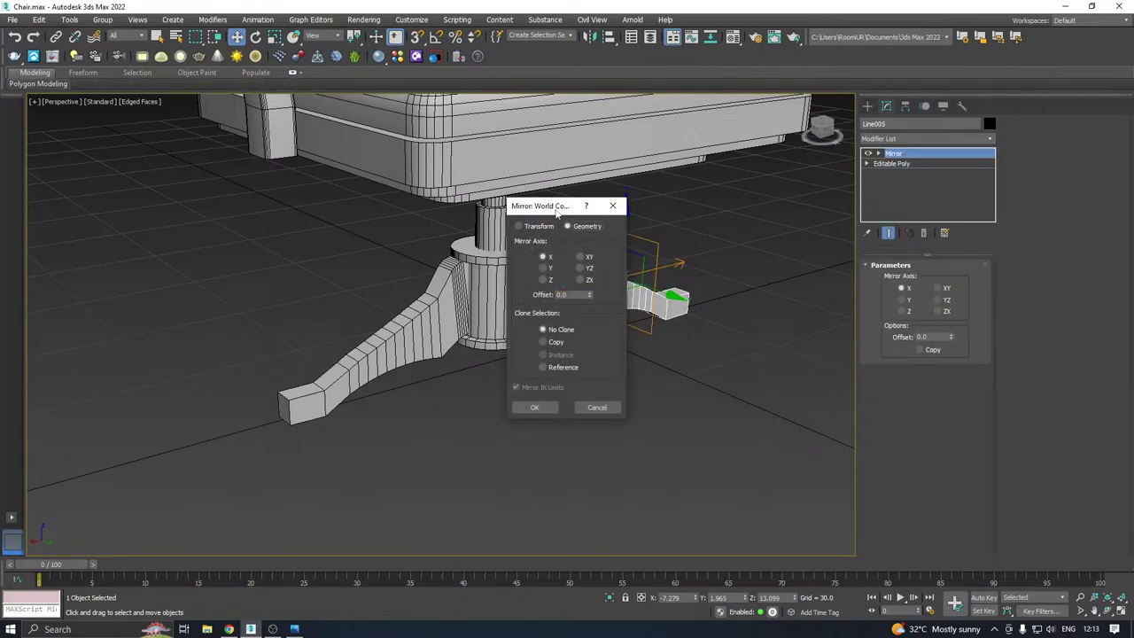
drag(557, 210, 399, 208)
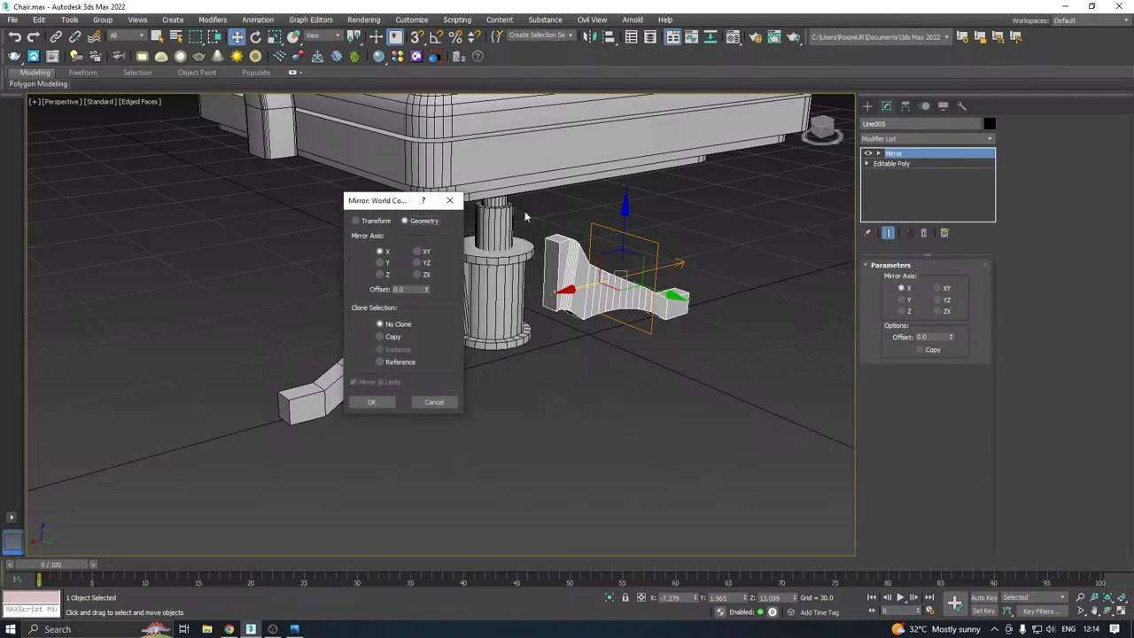
click(371, 404)
Move the mirrored leg along X against the column, to about X 5.3, and collapse its modifier stack to an editable poly
alt+middle_drag(591, 284, 563, 282)
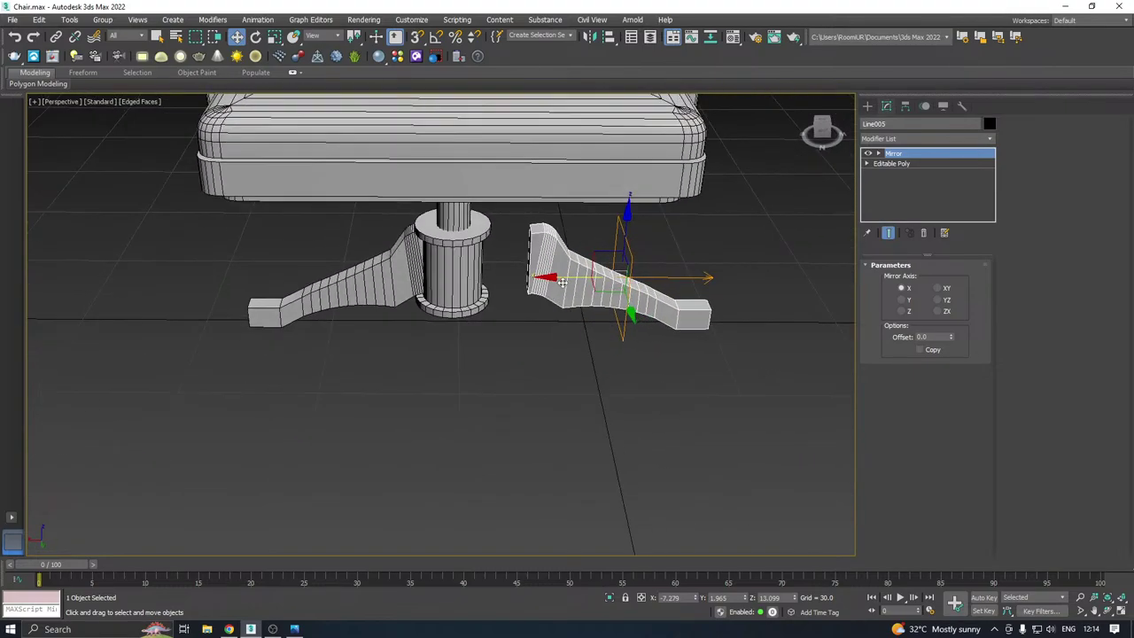
drag(557, 281, 499, 287)
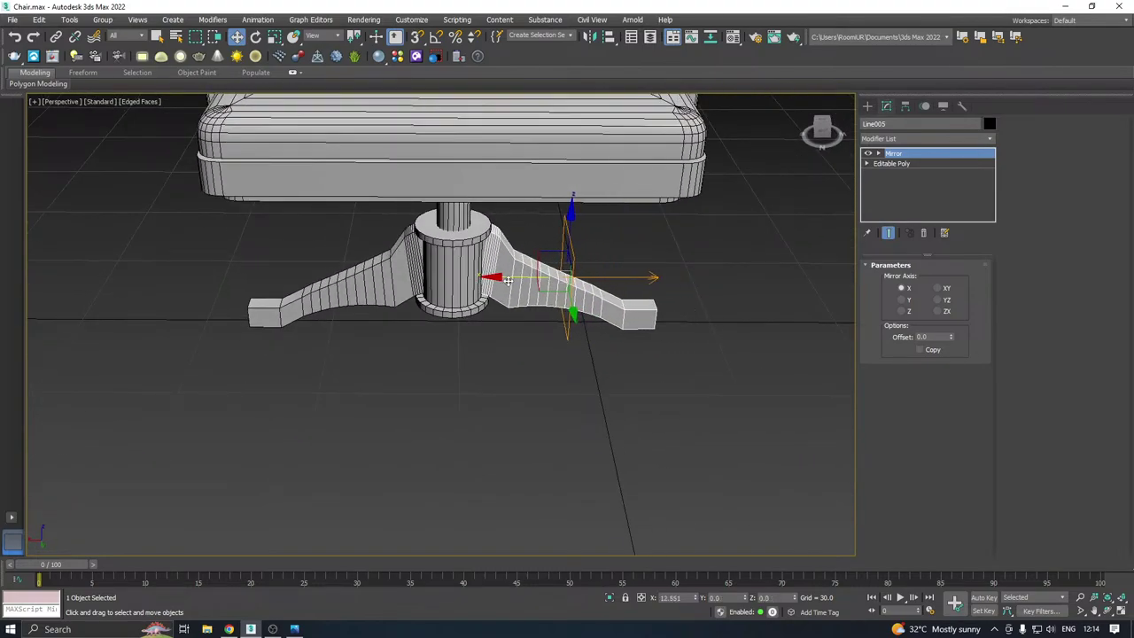
alt+middle_drag(447, 338, 512, 330)
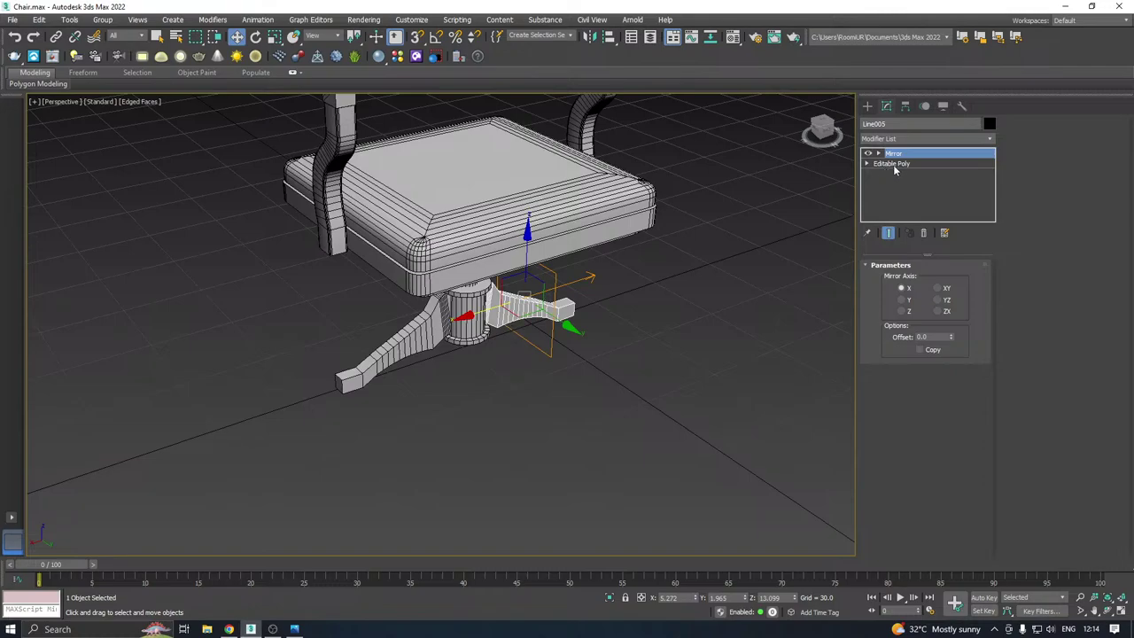
right_click(895, 165)
click(965, 279)
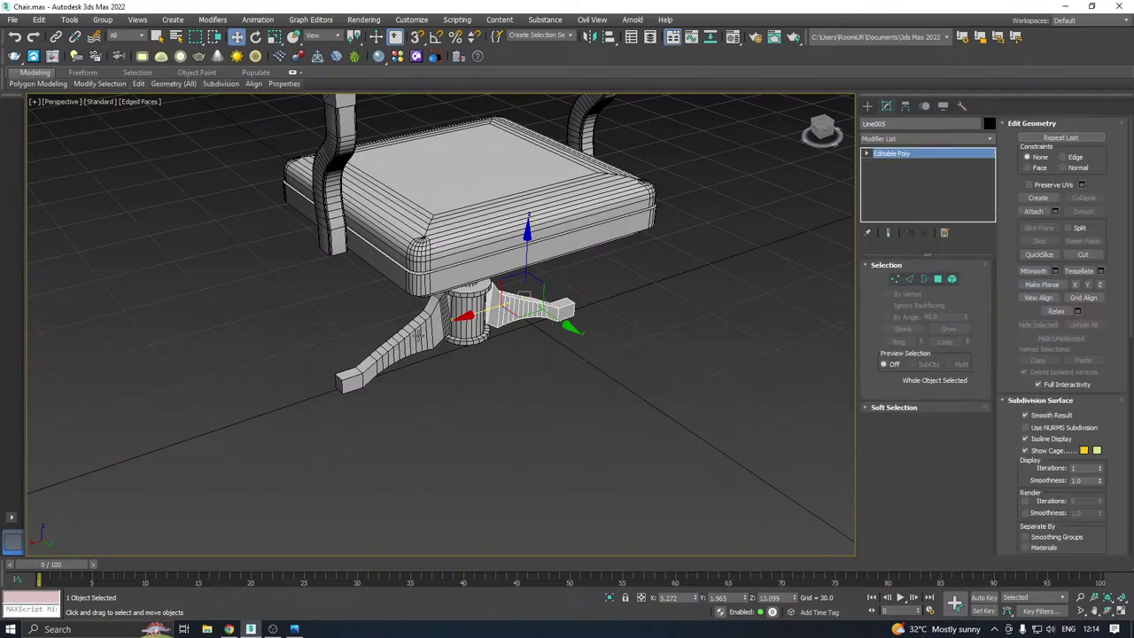
Select both legs, turn on angle snap and rotate a single copy of them a quarter turn about Z around the column
ctrl+click(419, 336)
key(e)
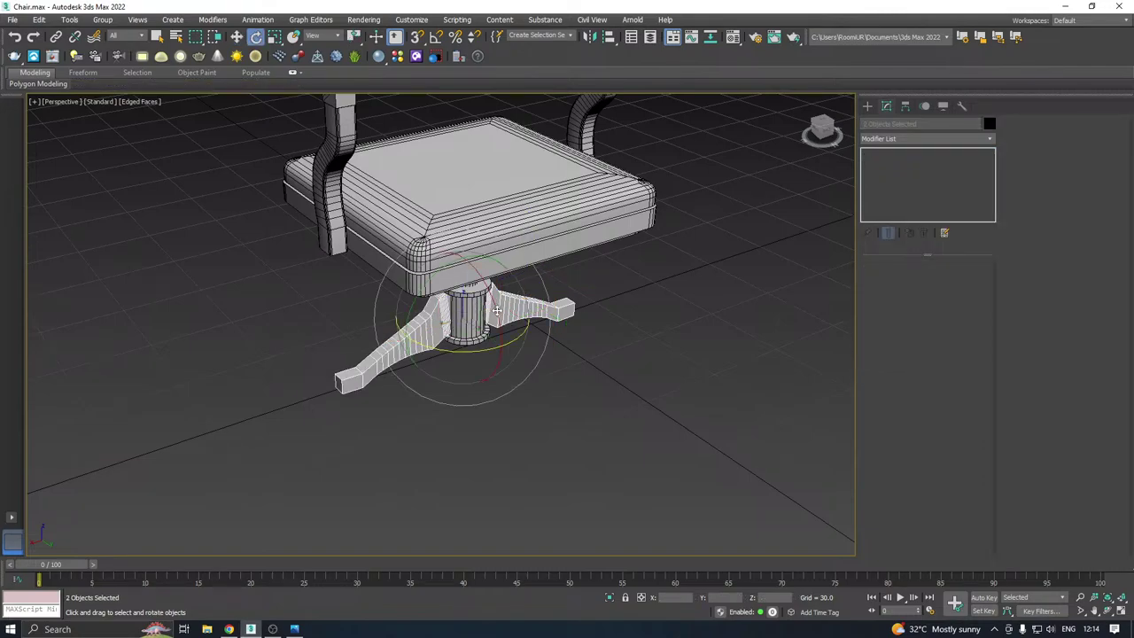
alt+middle_drag(502, 363, 503, 293)
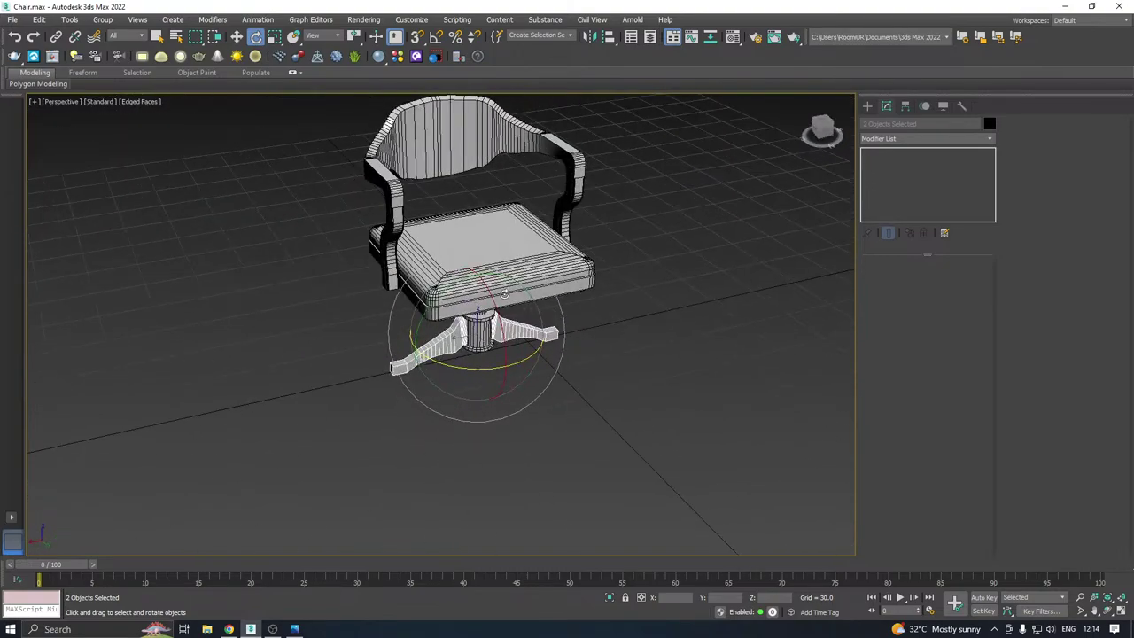
click(438, 40)
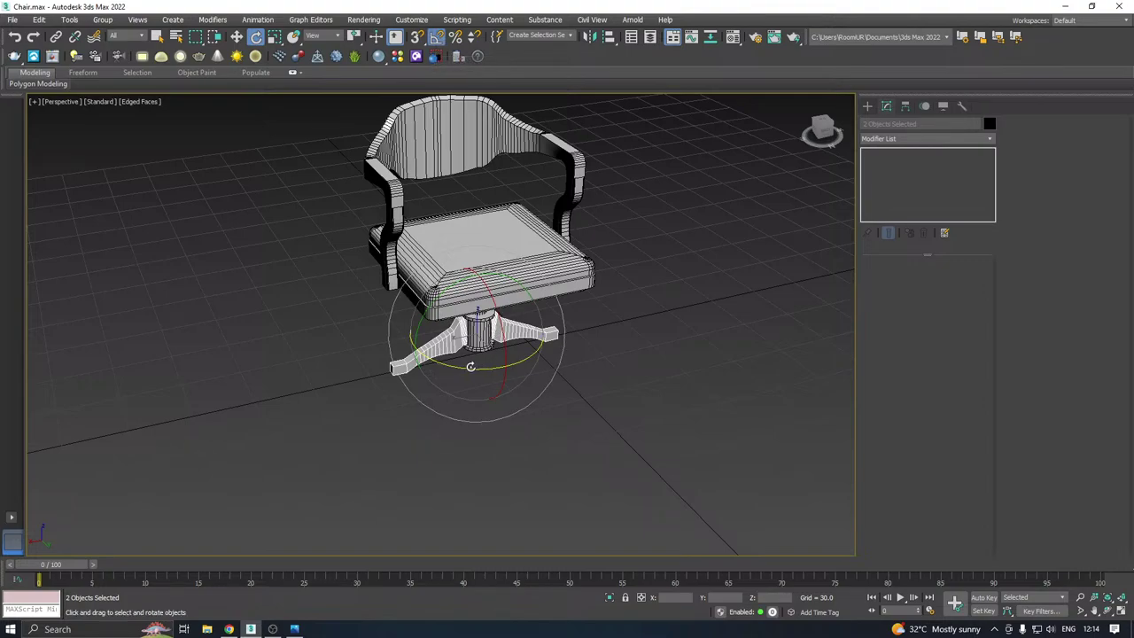
drag(471, 366, 486, 368)
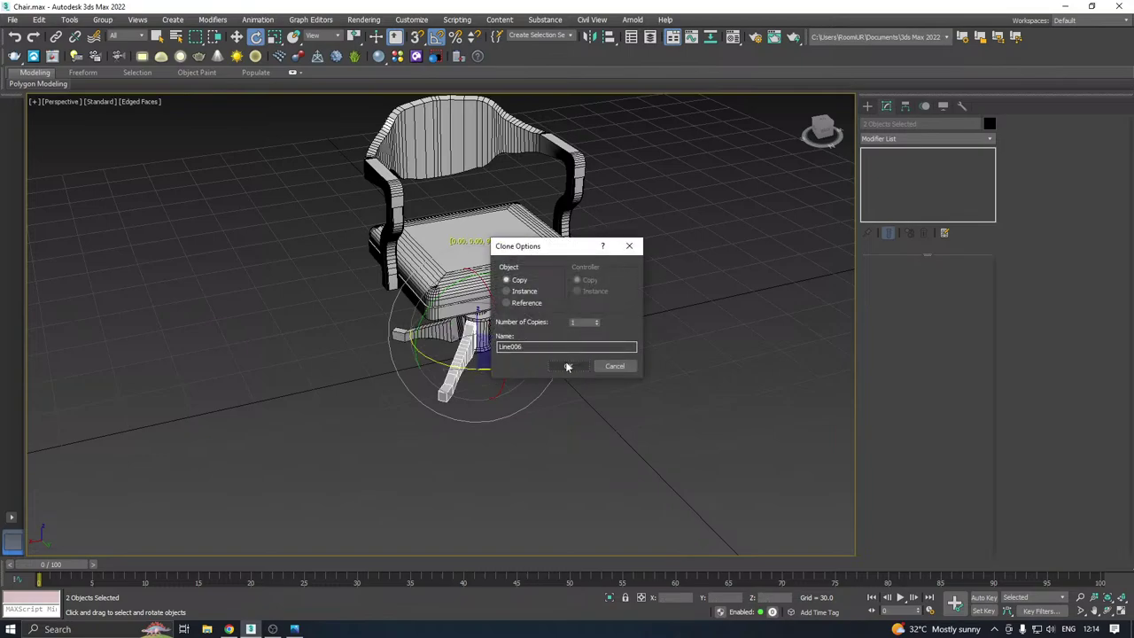
click(570, 364)
Examine the four-legged base and the whole chair from several sides with nothing selected
key(w)
alt+middle_drag(595, 340, 684, 293)
click(575, 335)
scroll(538, 367, down, 3)
click(515, 297)
click(583, 273)
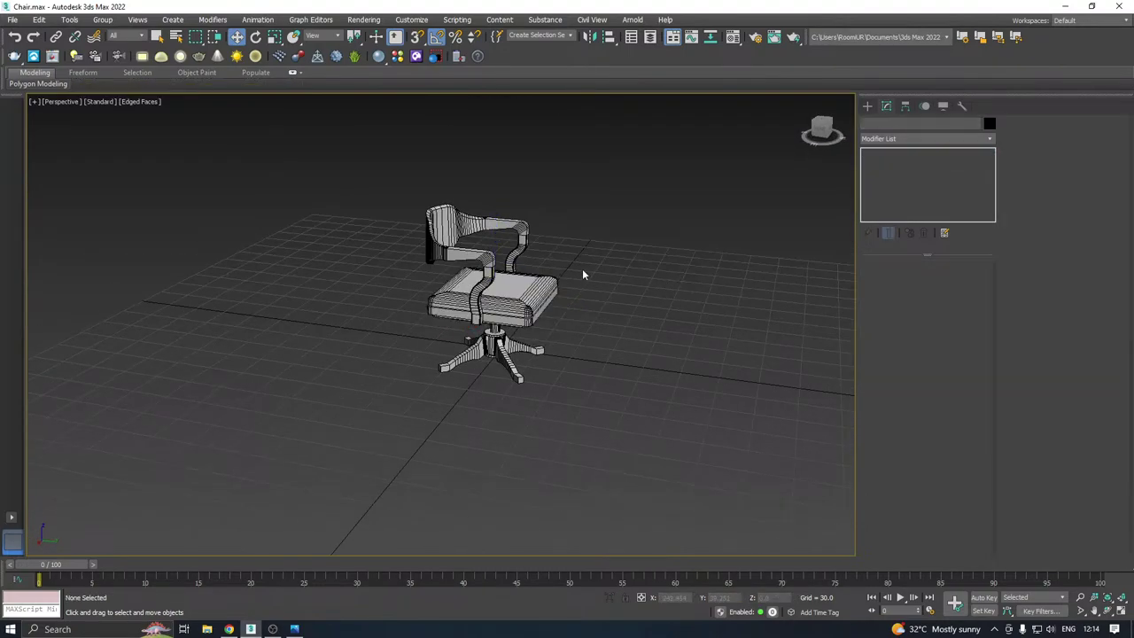
scroll(493, 247, up, 3)
mouse_move(492, 247)
alt+middle_down()
mouse_move(589, 254)
mouse_move(603, 238)
mouse_move(568, 254)
mouse_move(471, 255)
mouse_move(502, 257)
alt+middle_up()
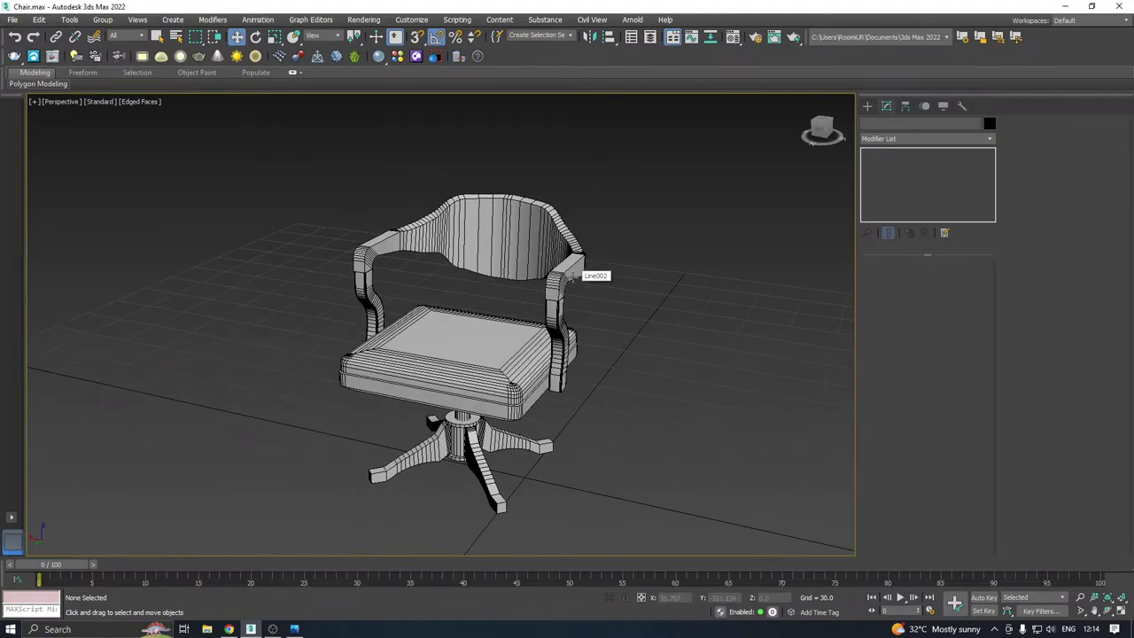
scroll(576, 275, down, 3)
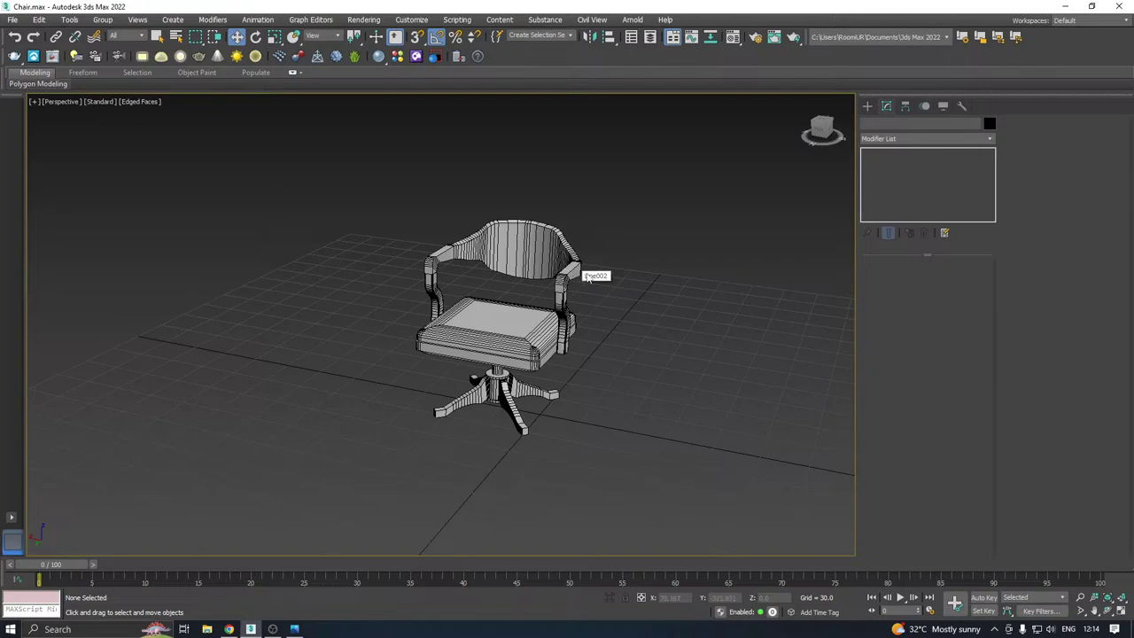
alt+middle_drag(586, 277, 529, 262)
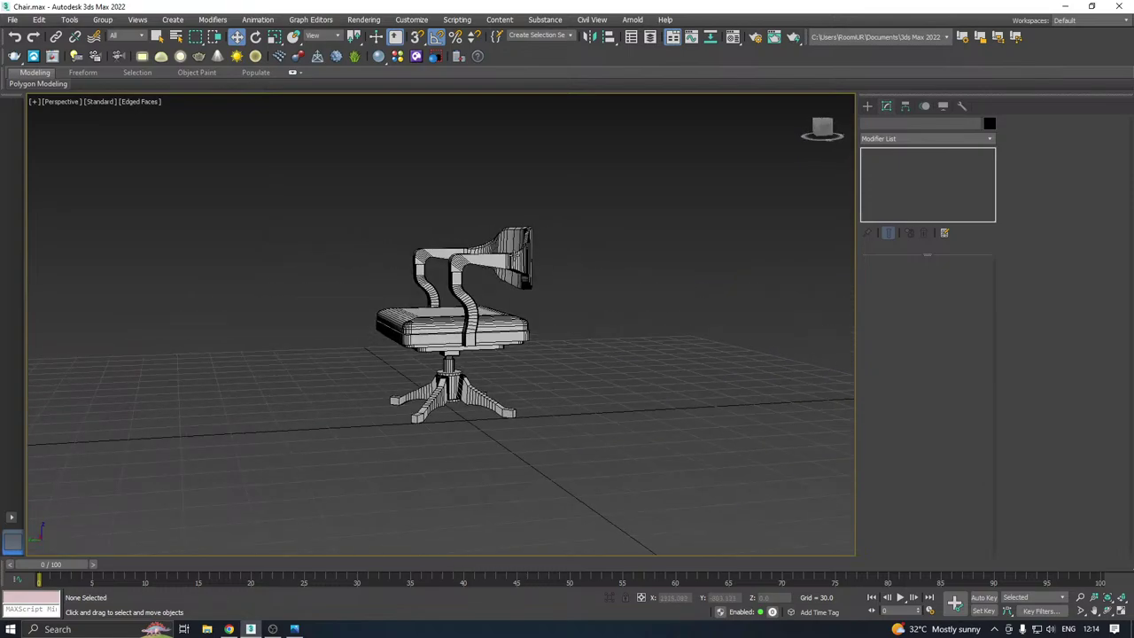
Examine the chair's surfaces from all around in Default Shading and restore the Edged Faces display
click(137, 102)
click(165, 238)
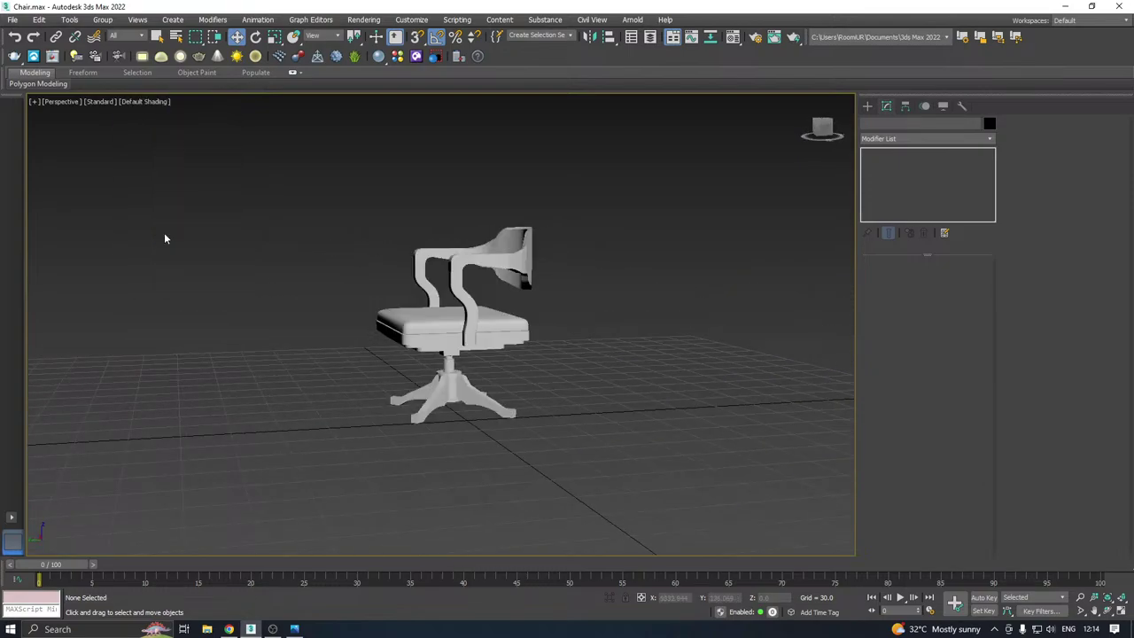
click(401, 310)
alt+middle_drag(416, 319, 625, 311)
alt+middle_drag(412, 268, 612, 252)
alt+middle_drag(584, 252, 403, 262)
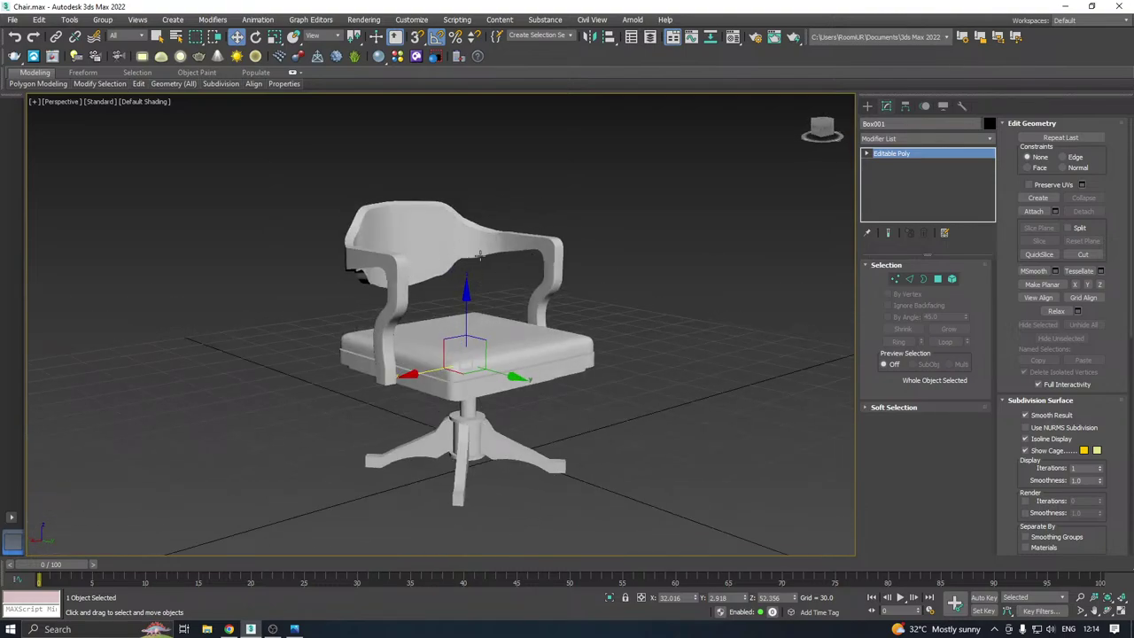
alt+middle_drag(479, 255, 541, 372)
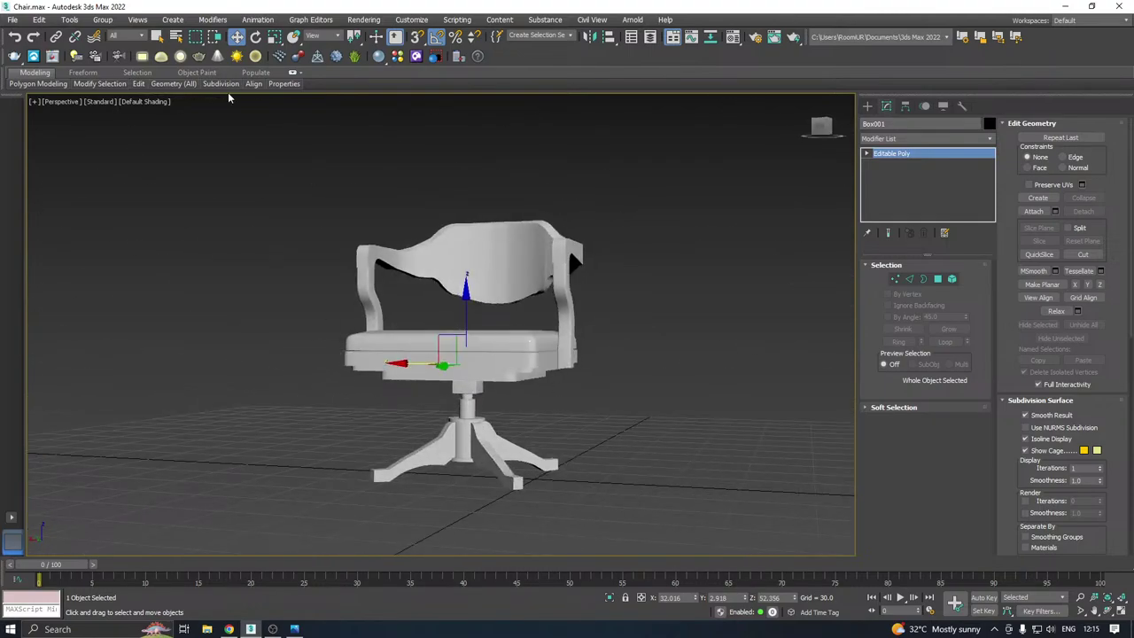
click(157, 104)
click(213, 238)
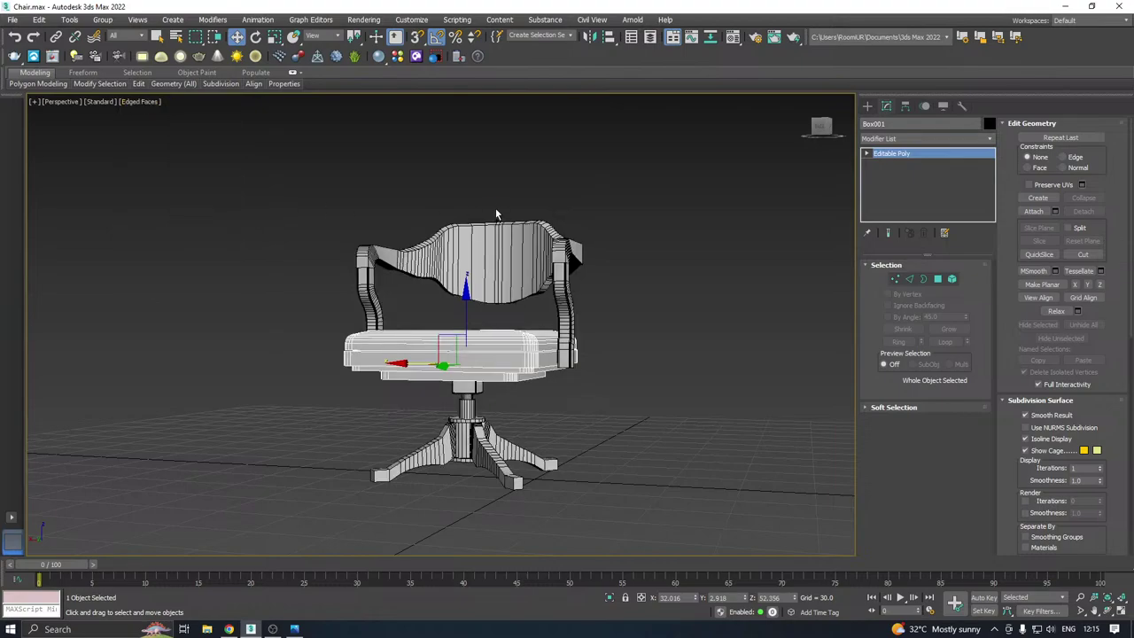
In the Editable Poly below the backrest's Symmetry modifier, remove alternate edge loops and their vertices where the back curves toward the armrest
alt+middle_drag(495, 208, 492, 233)
scroll(488, 232, up, 5)
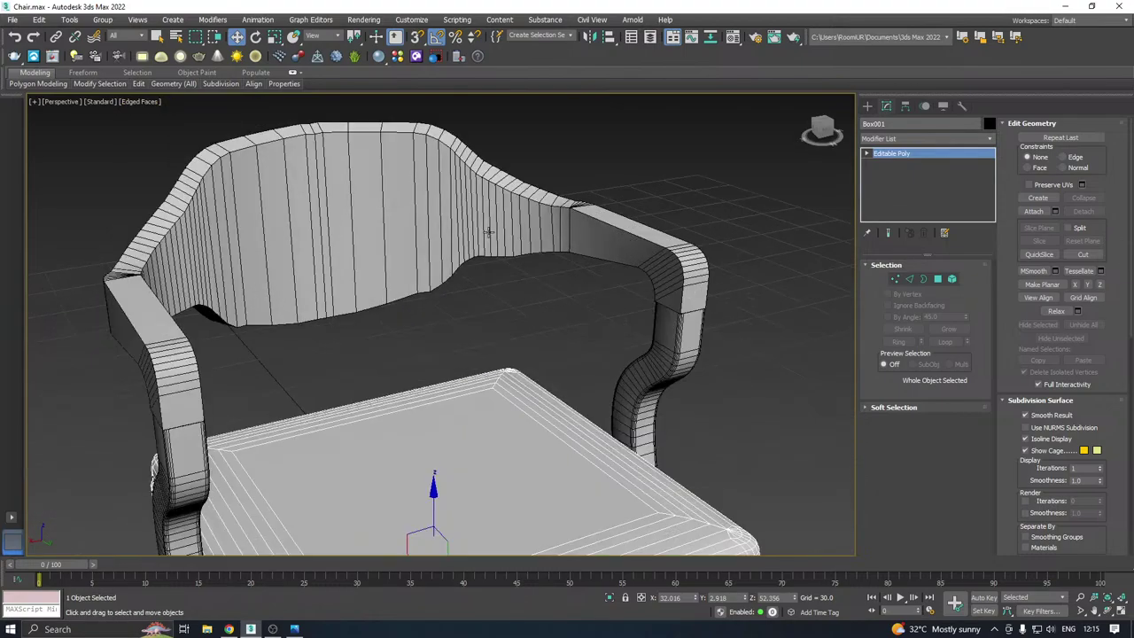
click(488, 233)
scroll(488, 232, up, 3)
click(883, 165)
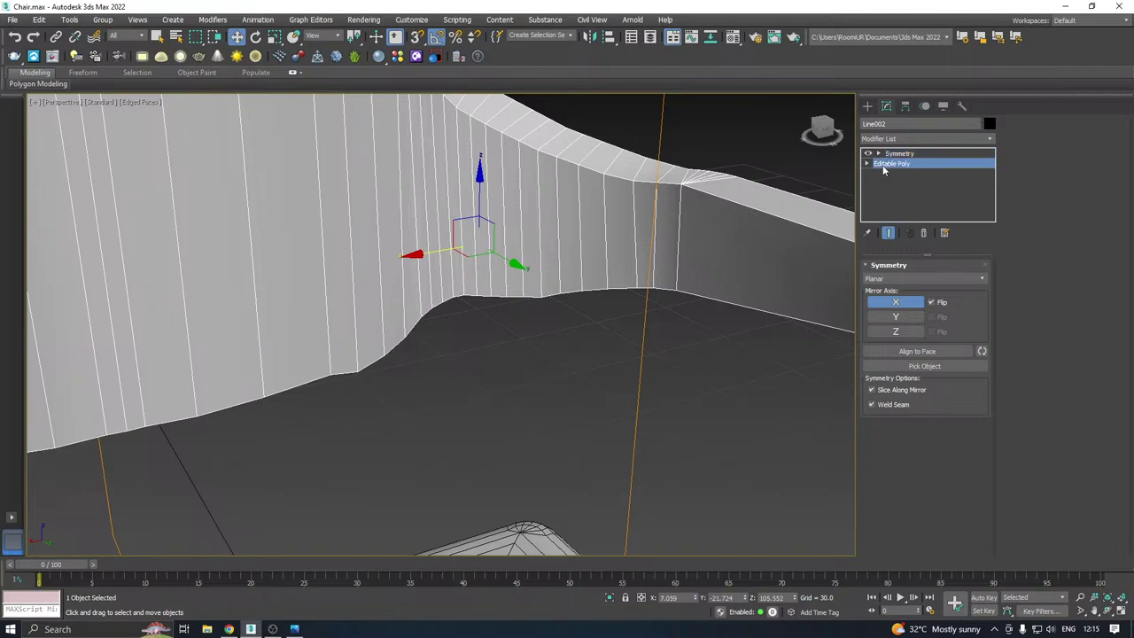
scroll(527, 322, down, 4)
scroll(505, 277, up, 4)
middle_drag(498, 260, 547, 298)
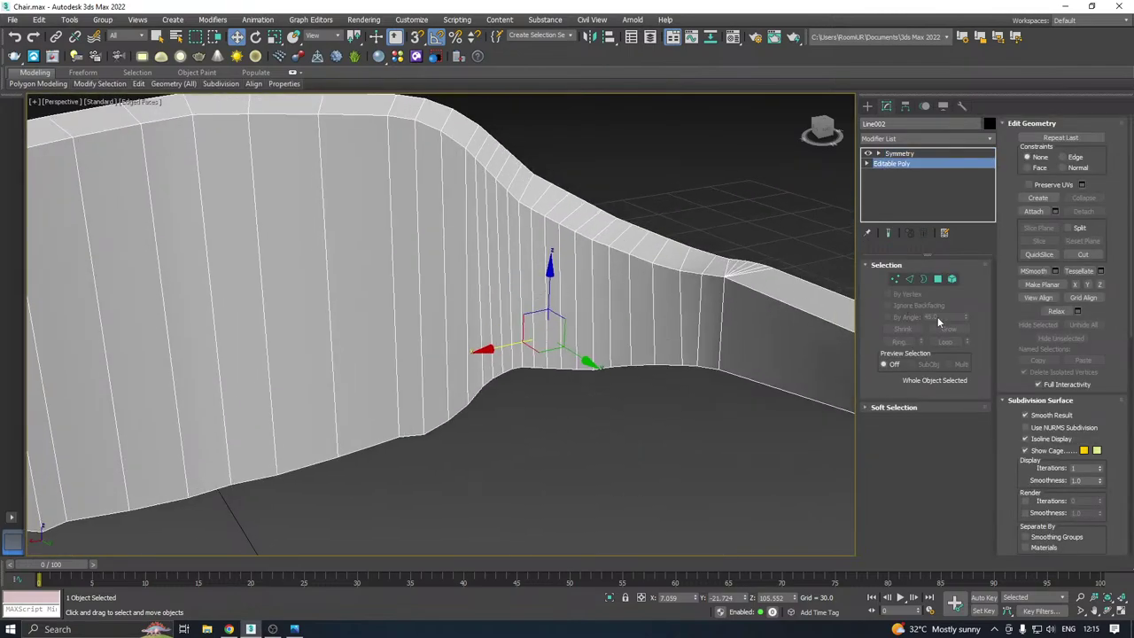
click(909, 279)
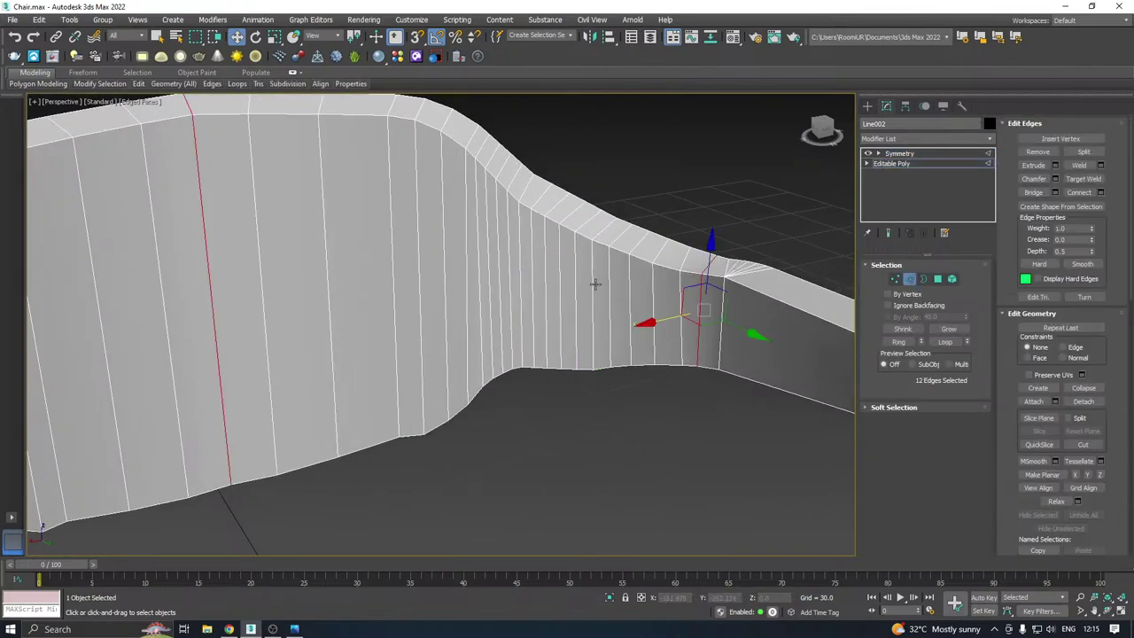
click(550, 278)
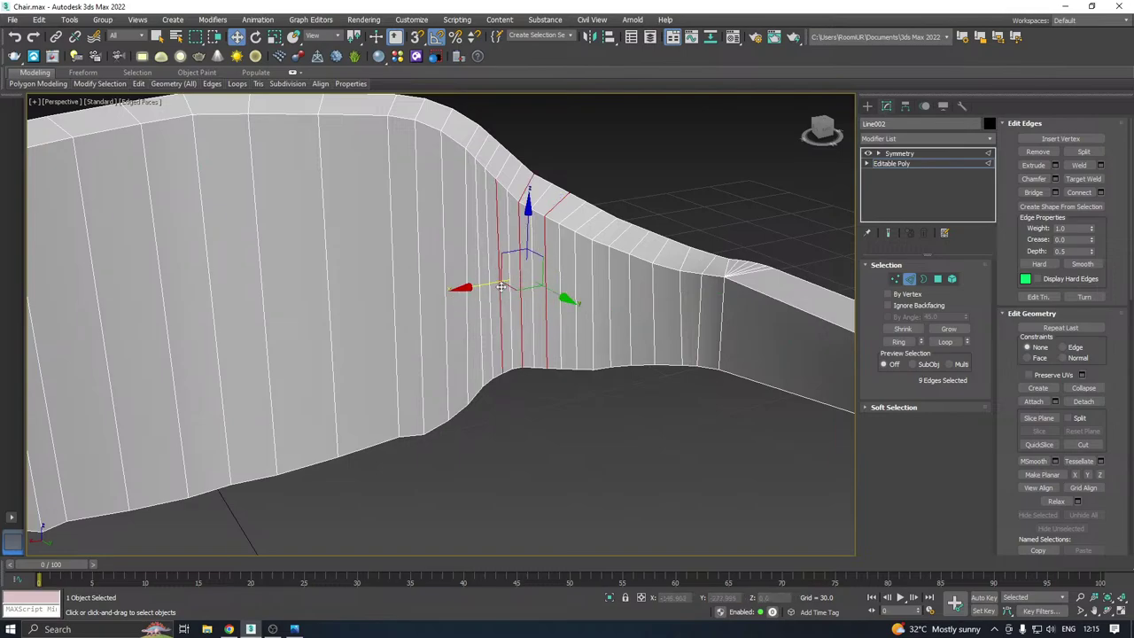
ctrl+click(481, 304)
key(ctrl+BackSpace)
Thin out the remaining dense edge loops around the backrest's outer shoulder, removing their vertices too
middle_drag(495, 300, 491, 337)
double_click(531, 350)
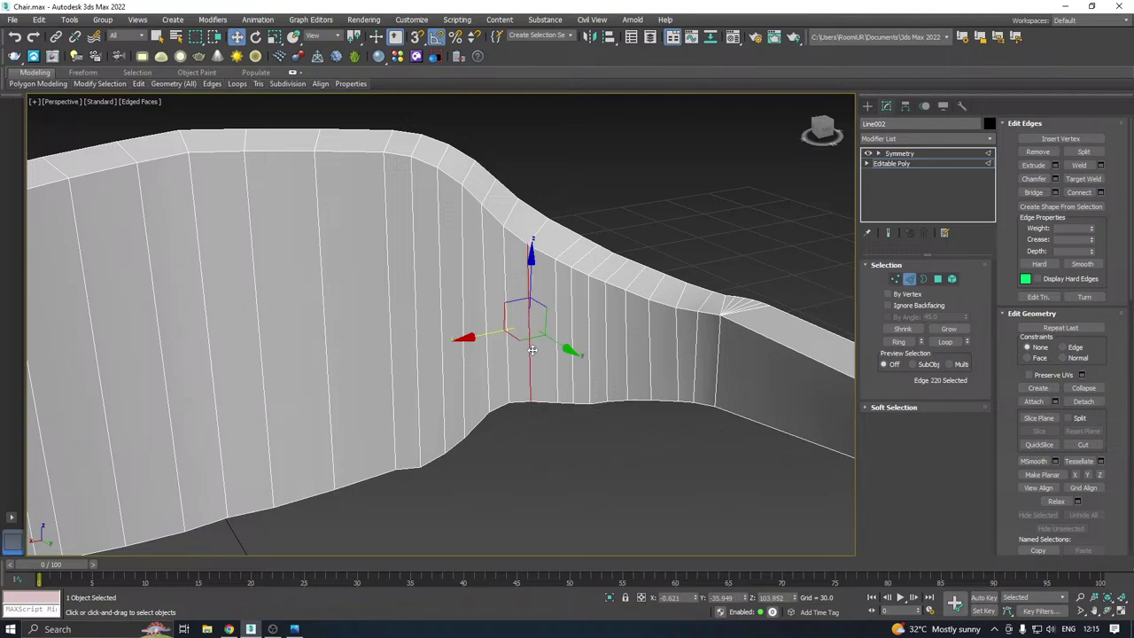
ctrl+double_click(489, 355)
key(ctrl+BackSpace)
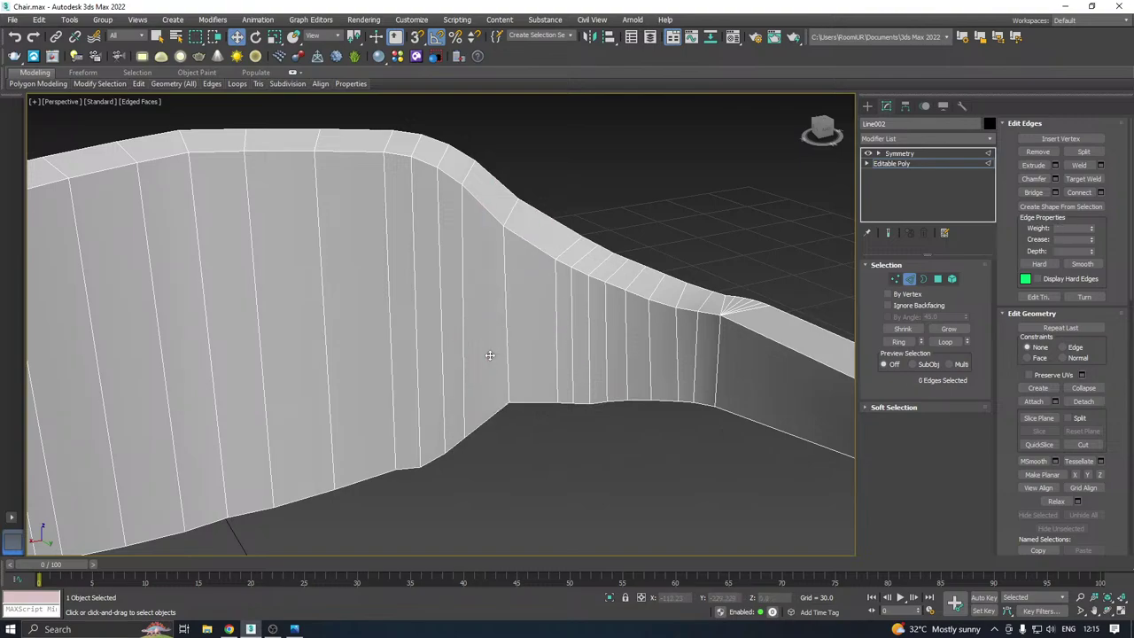
middle_drag(500, 358, 556, 309)
click(517, 348)
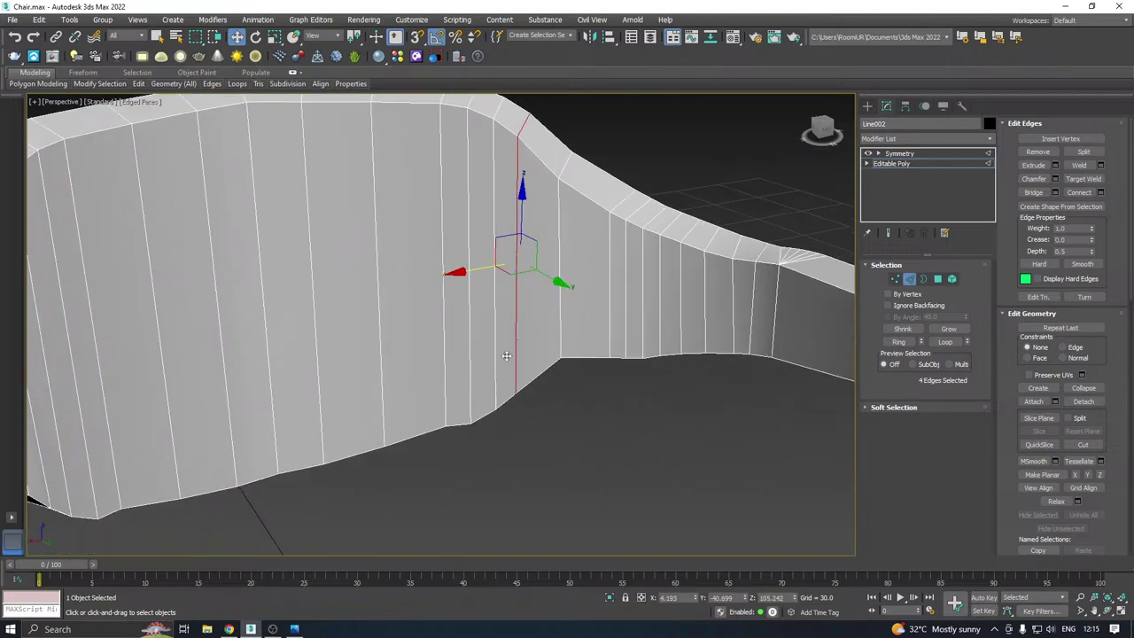
key(ctrl+BackSpace)
click(469, 373)
key(ctrl+BackSpace)
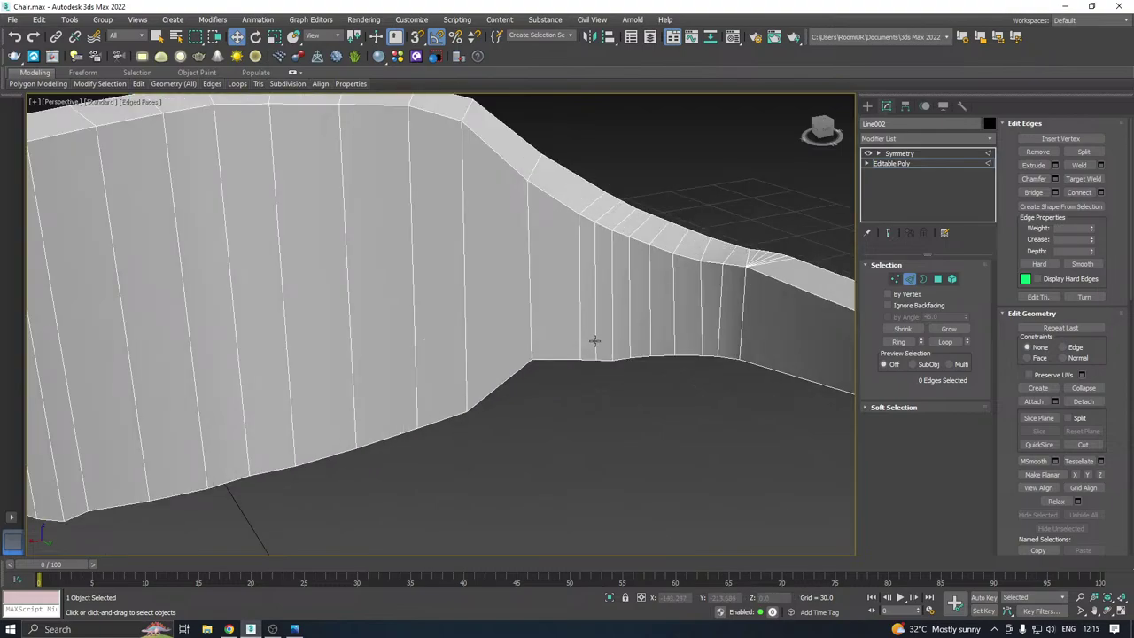
Remove the surplus edge loops along the narrow section joining the backrest to the armrest, including their vertices
click(594, 341)
ctrl+click(631, 343)
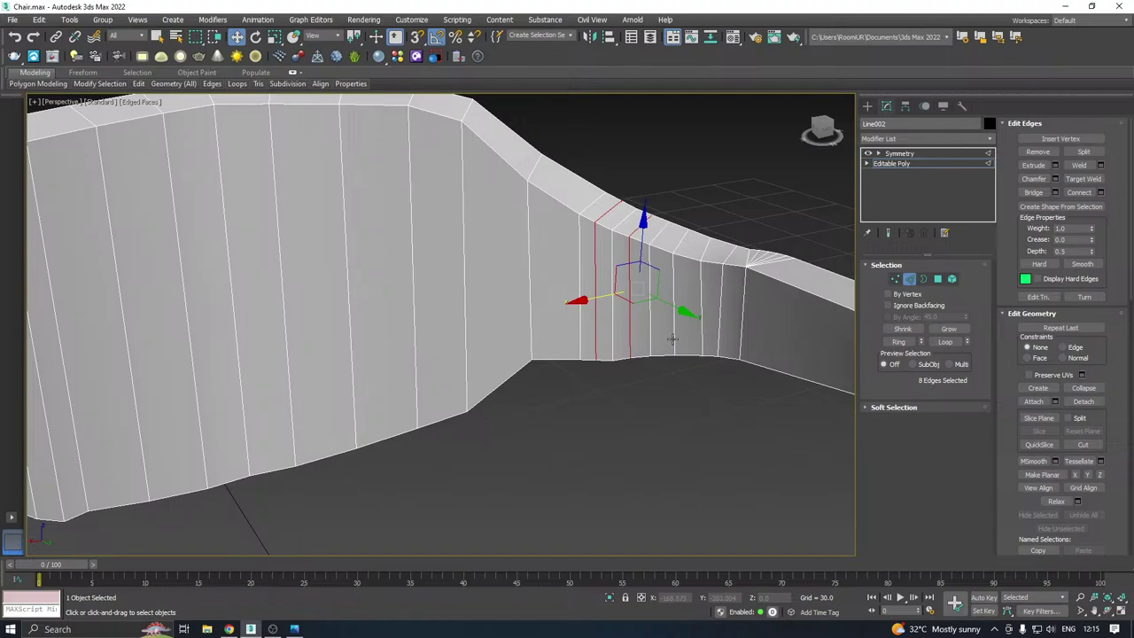
key(ctrl+BackSpace)
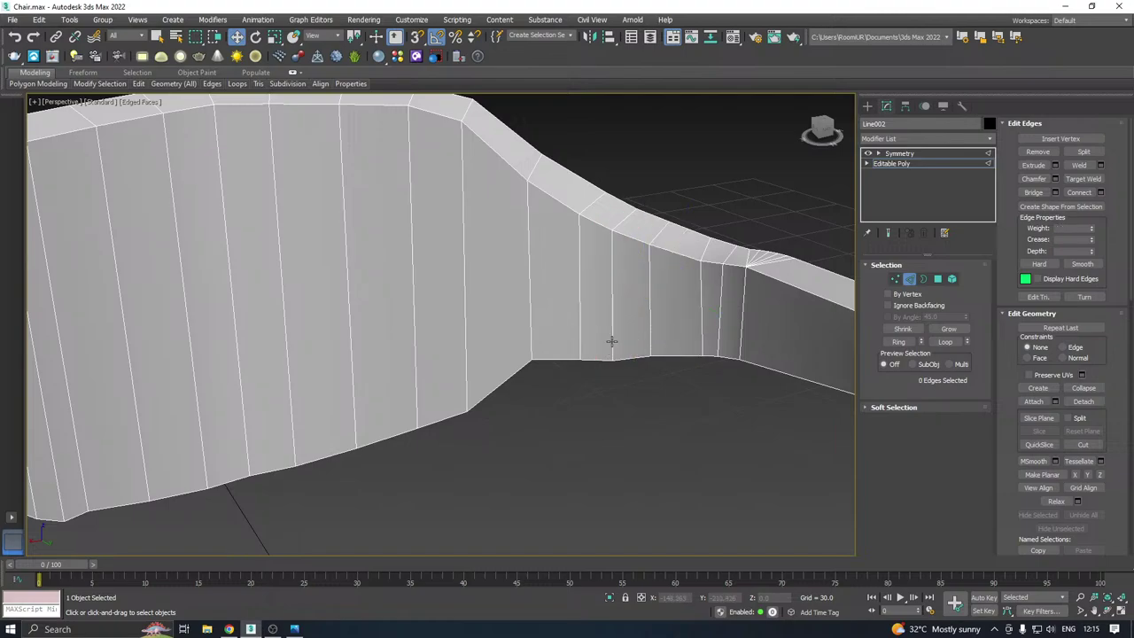
click(580, 345)
key(ctrl+BackSpace)
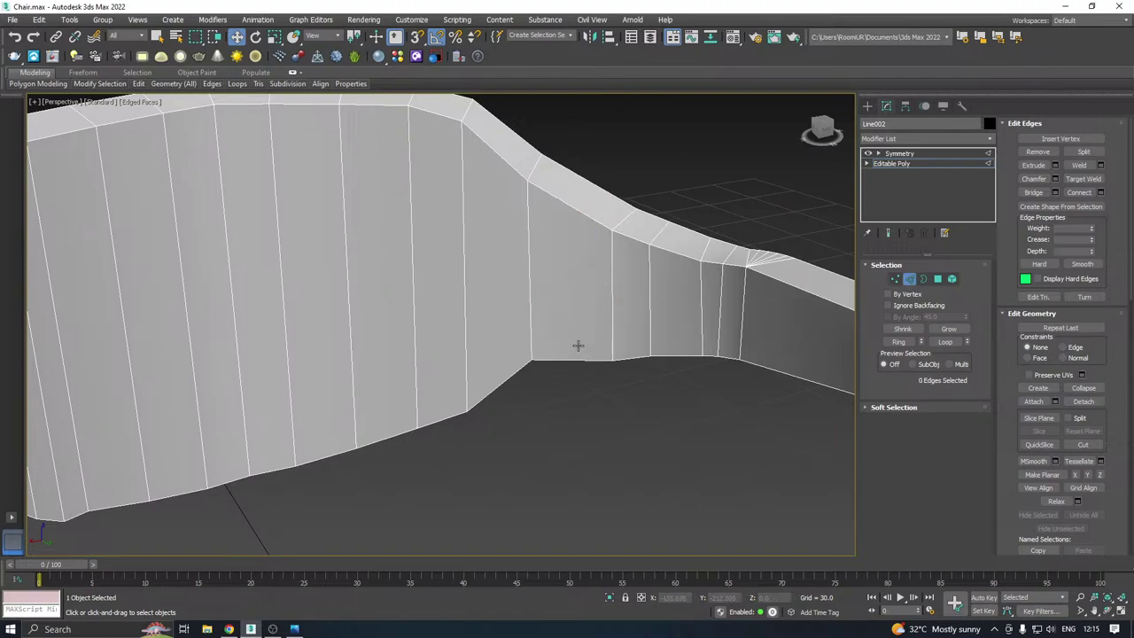
click(720, 326)
key(ctrl+BackSpace)
Turn off the Symmetry modifier's display and delete all vertices of the backrest's unsimplified half
scroll(675, 314, down, 4)
middle_drag(622, 336, 599, 256)
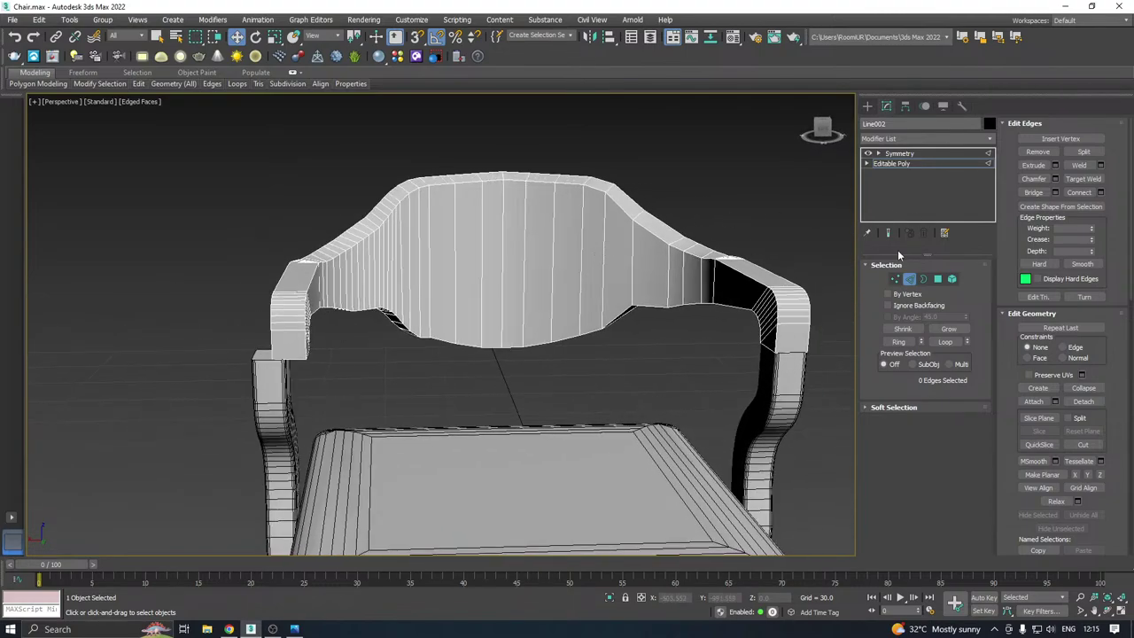
click(894, 279)
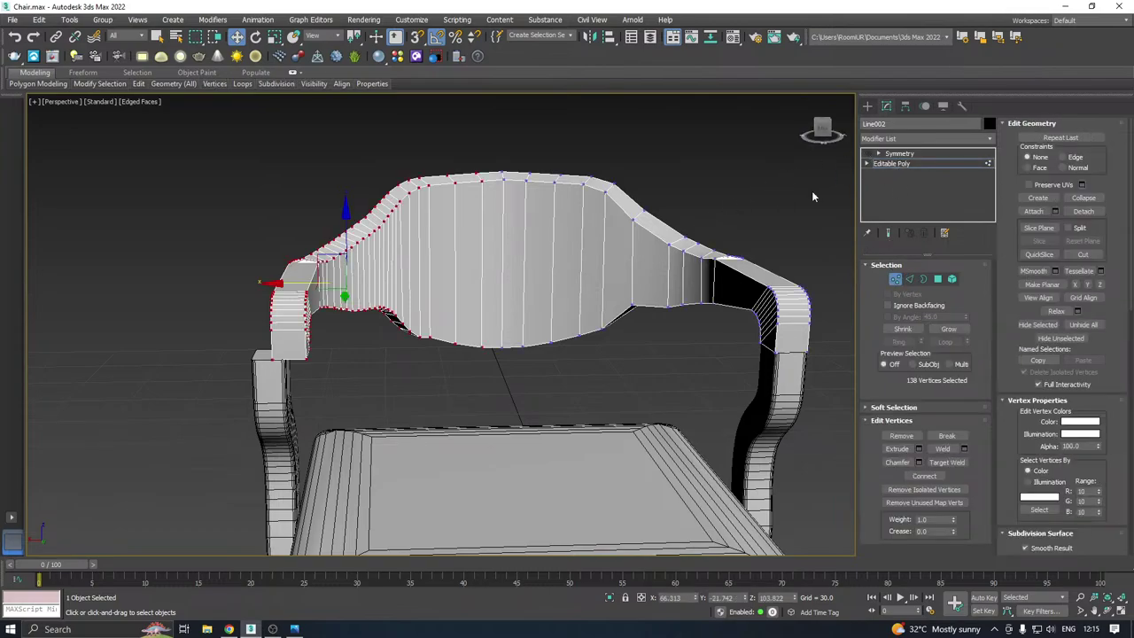
alt+middle_drag(641, 297, 603, 289)
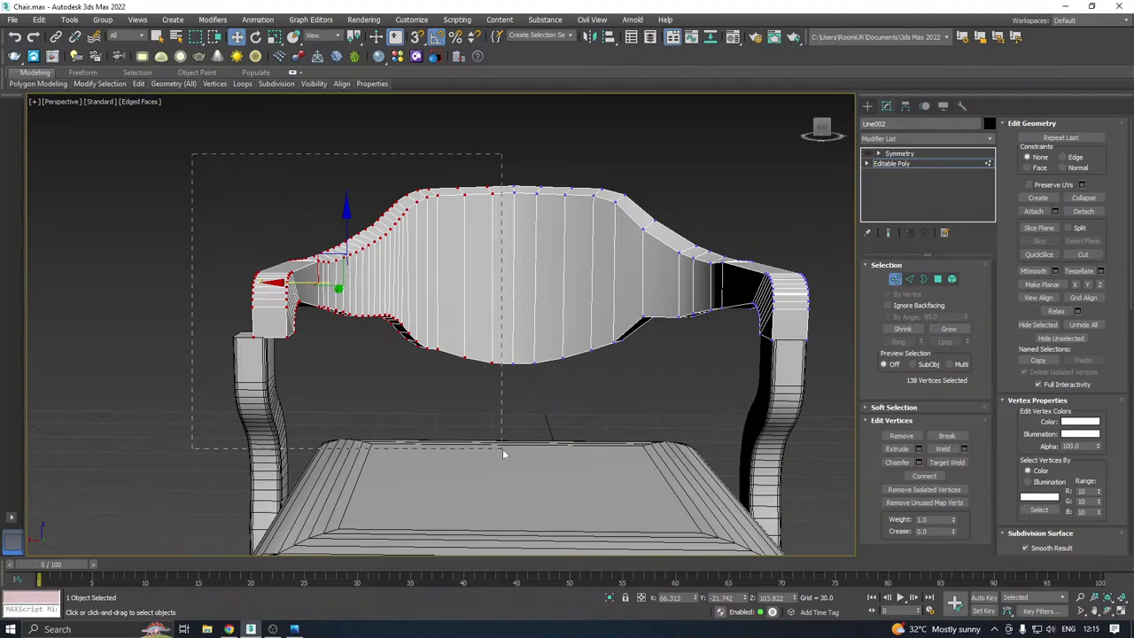
key(Delete)
Raise the ten lower-edge vertices of the backrest's wide centre section by about 6.5 units
alt+middle_drag(514, 317, 565, 293)
drag(413, 377, 593, 304)
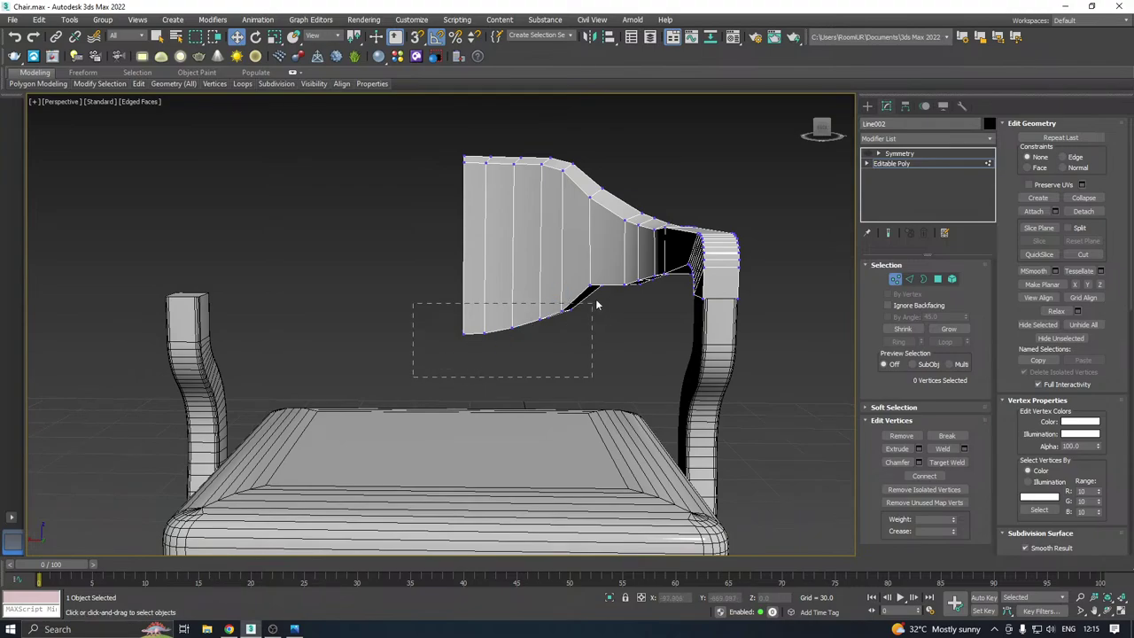
drag(618, 268, 619, 267)
alt+middle_drag(619, 268, 592, 280)
drag(524, 266, 609, 283)
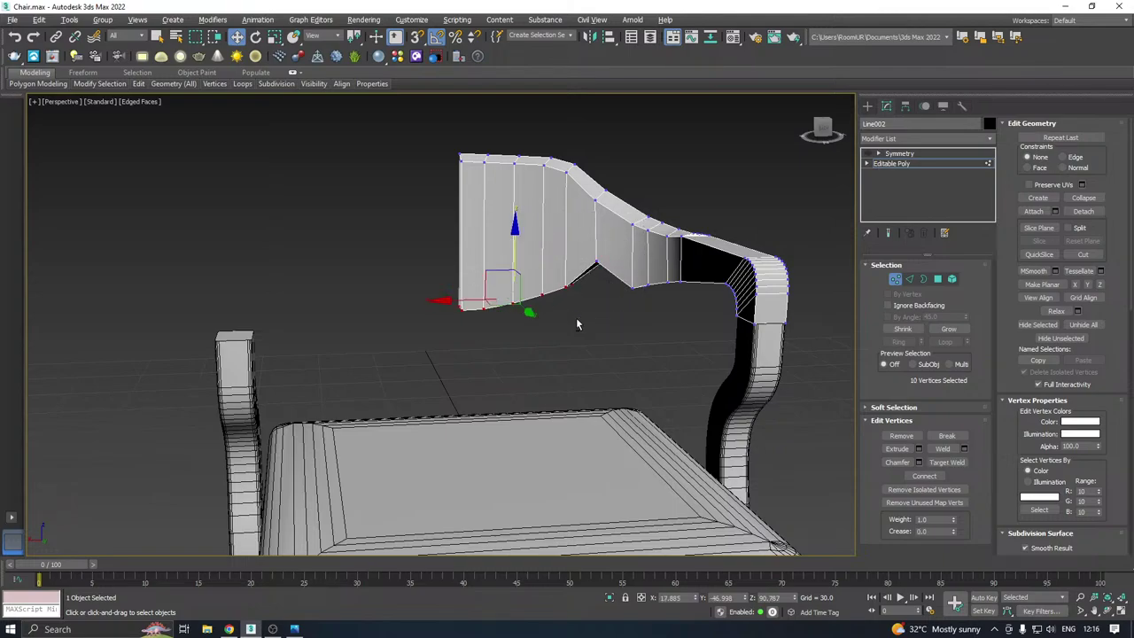
drag(515, 254, 506, 222)
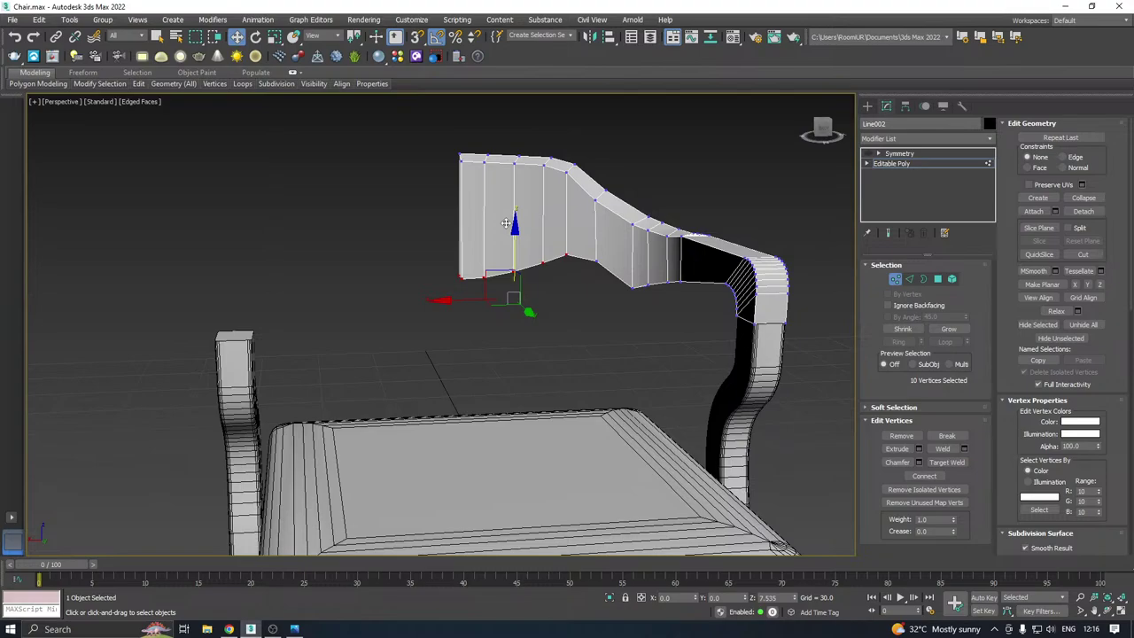
Lift the centre section's lower-edge vertices about 2 units further to narrow the backrest's height
scroll(636, 270, up, 2)
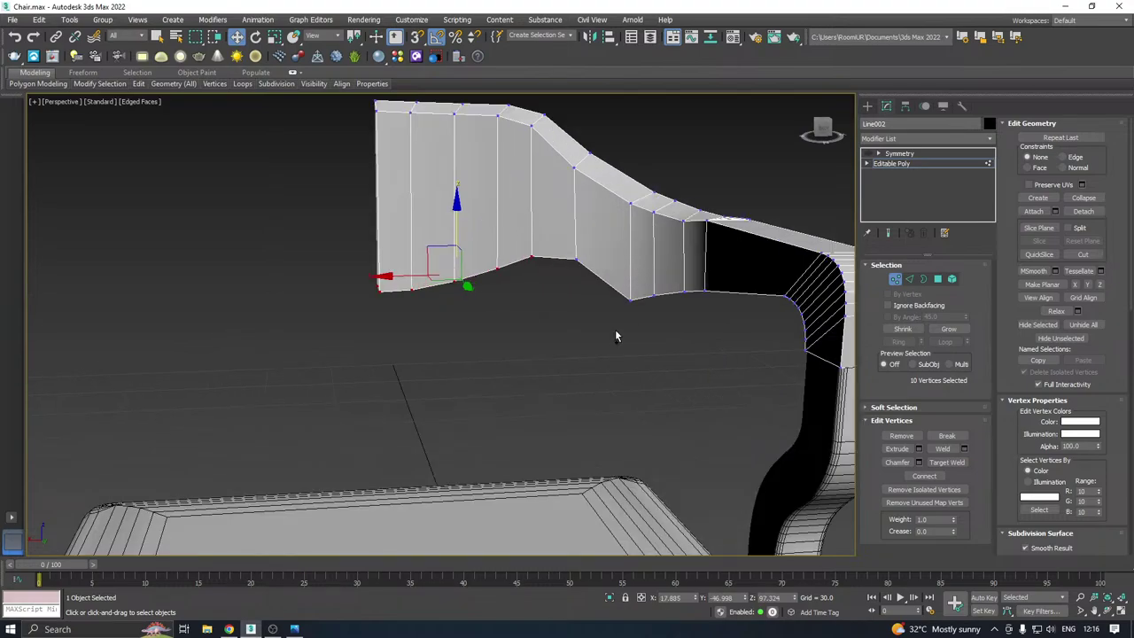
alt+middle_drag(616, 332, 627, 331)
drag(608, 342, 641, 235)
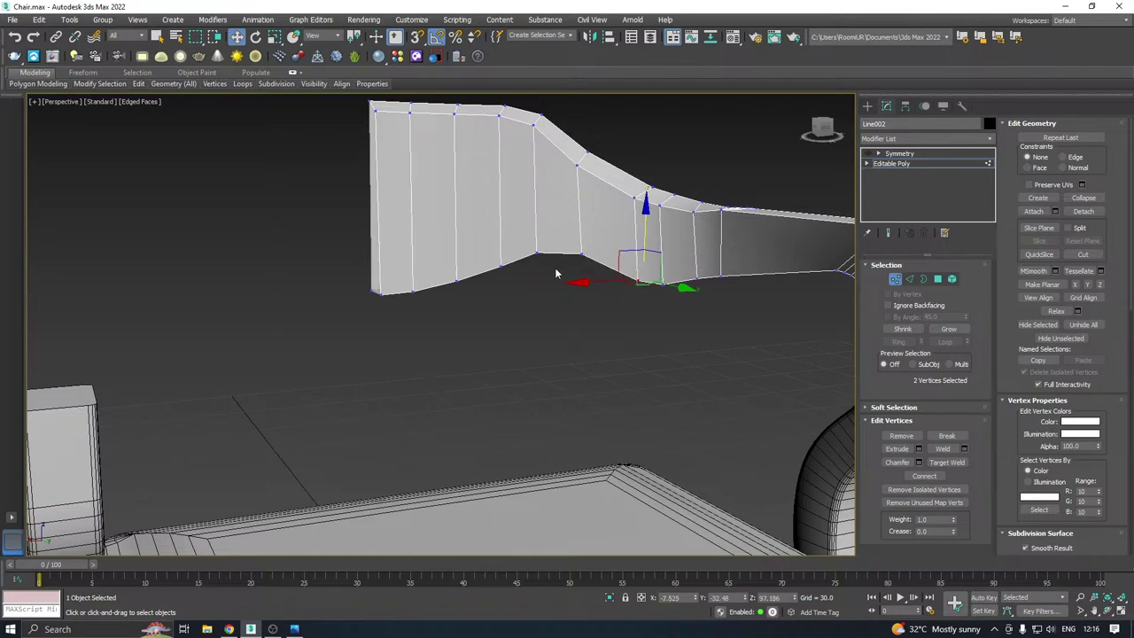
alt+middle_drag(479, 288, 457, 284)
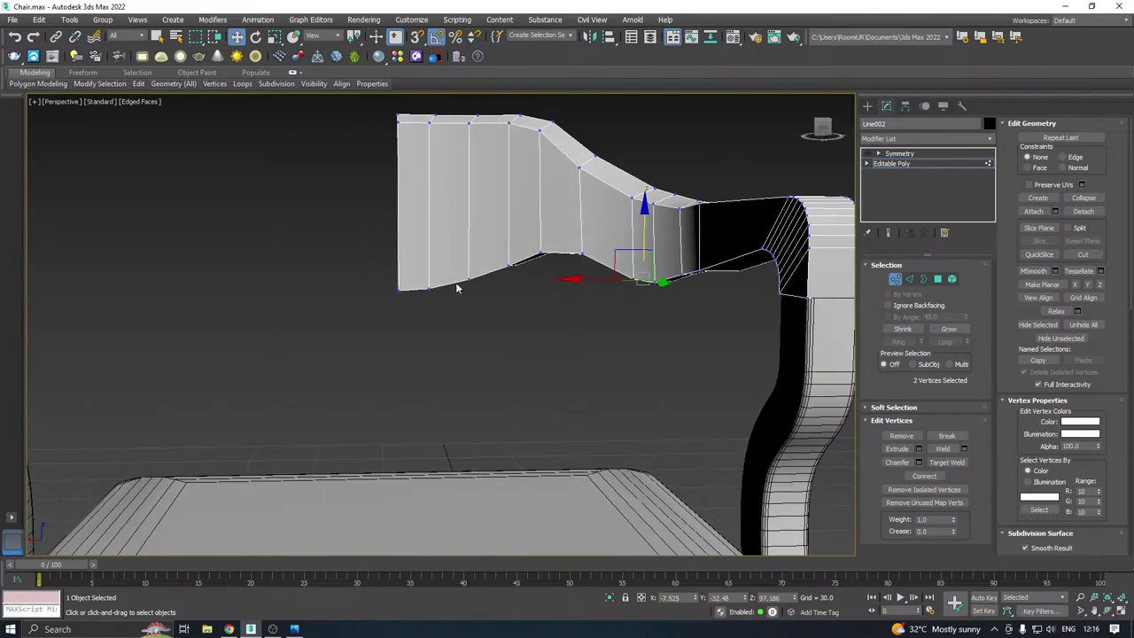
drag(521, 258, 571, 232)
alt+middle_drag(571, 232, 605, 222)
alt+middle_drag(469, 224, 519, 244)
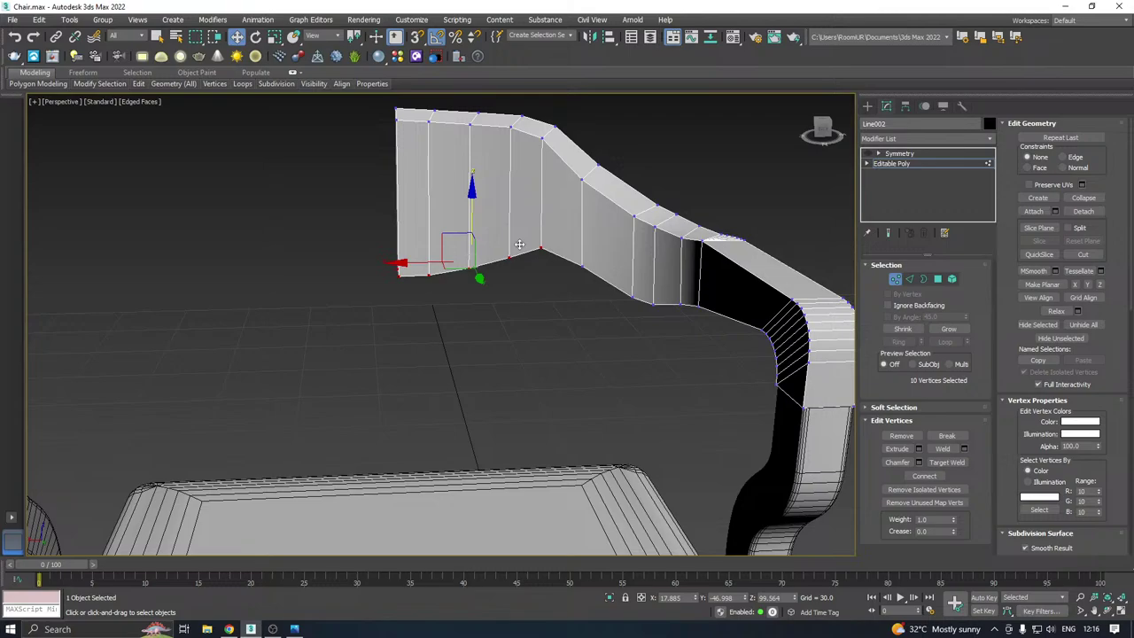
In the Front view, raise the twelve upper-edge vertices of the backrest's centre and shoulder about 5.5 units
key(f)
scroll(534, 283, down, 4)
middle_drag(533, 287, 563, 367)
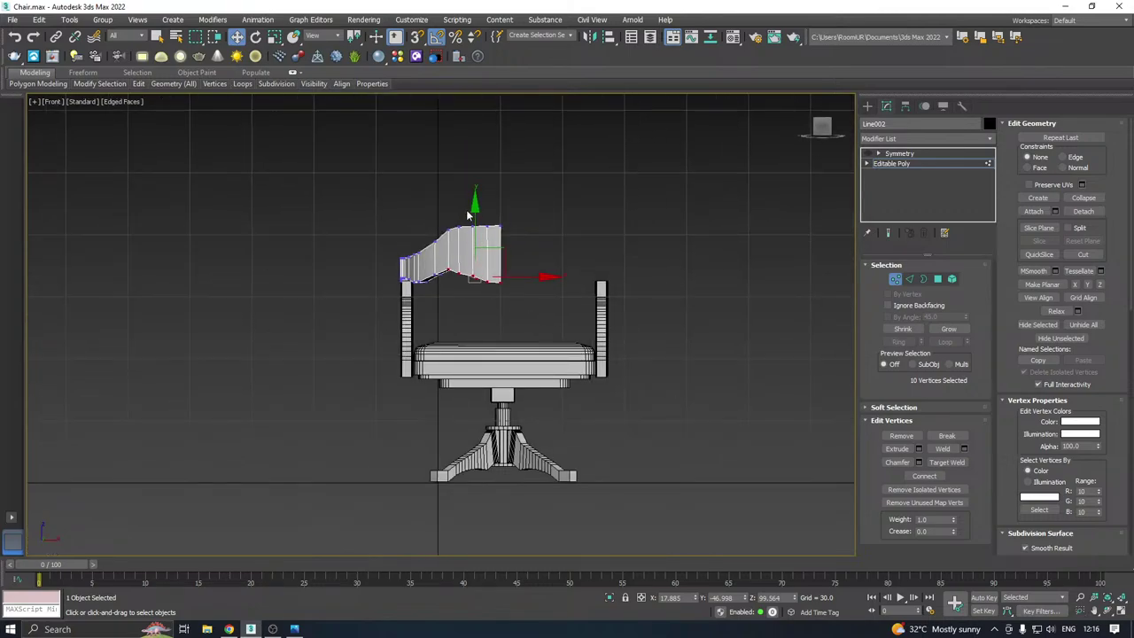
scroll(468, 215, up, 4)
drag(411, 281, 412, 282)
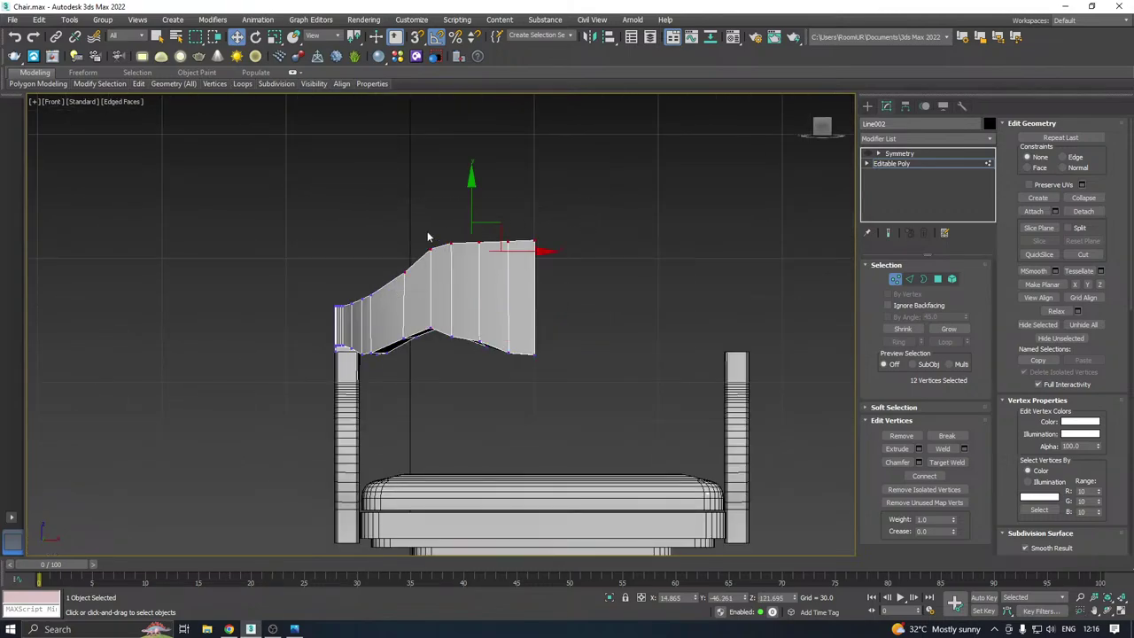
drag(476, 213, 489, 189)
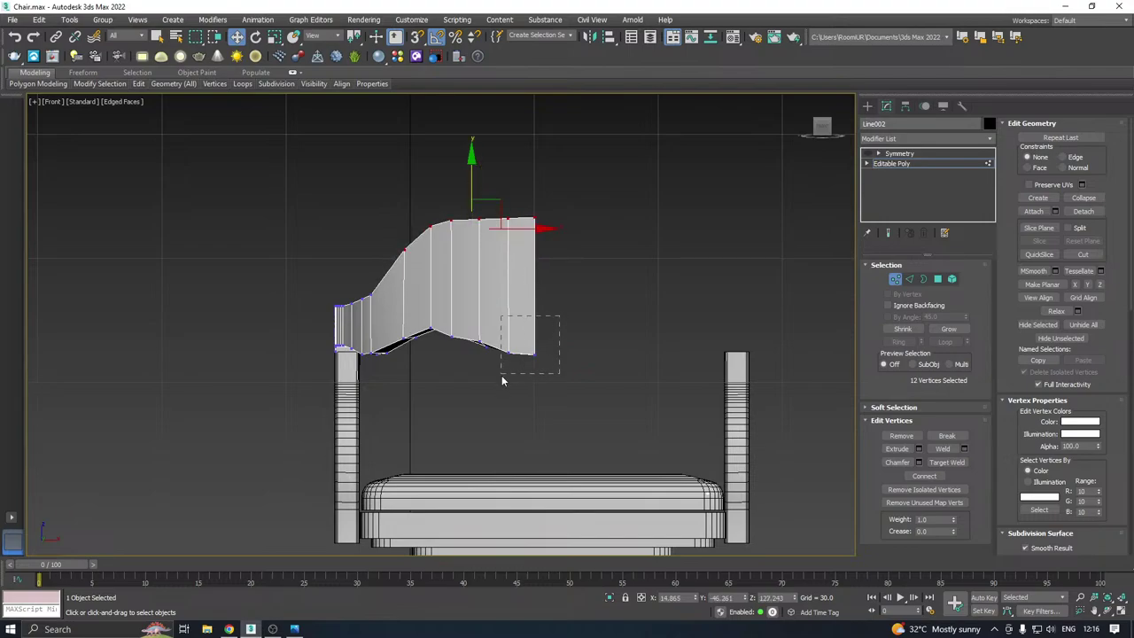
Raise the four lower vertices nearest the backrest's centre line slightly, and check the shape in Perspective
drag(501, 379, 502, 377)
drag(525, 316, 525, 307)
key(p)
scroll(525, 327, down, 3)
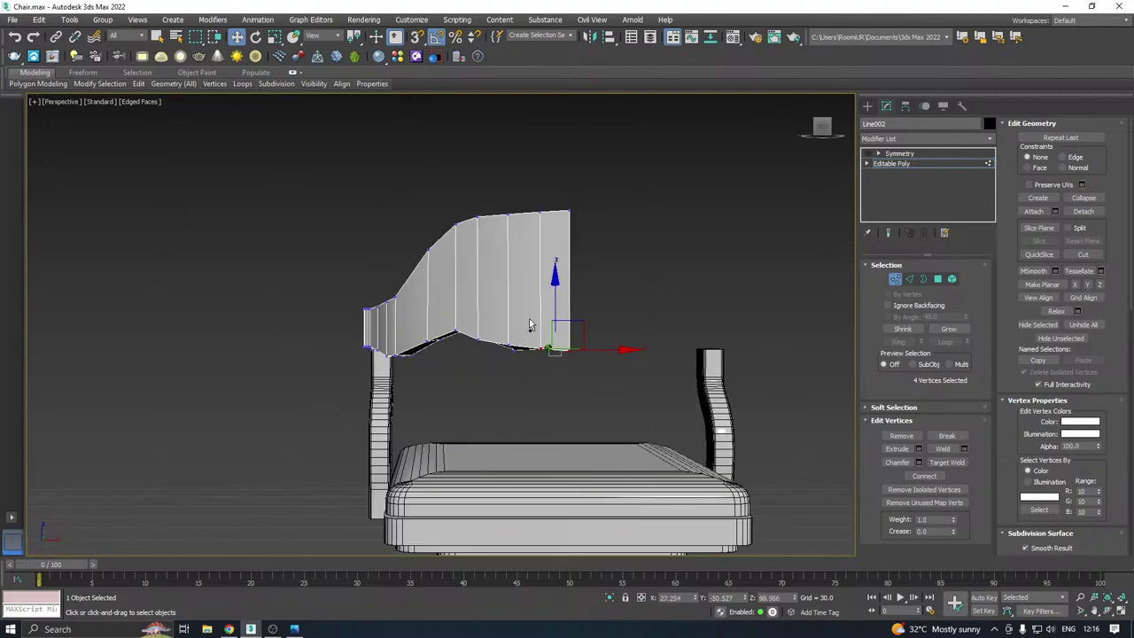
alt+middle_drag(532, 327, 720, 319)
scroll(641, 304, down, 3)
alt+middle_drag(642, 304, 557, 297)
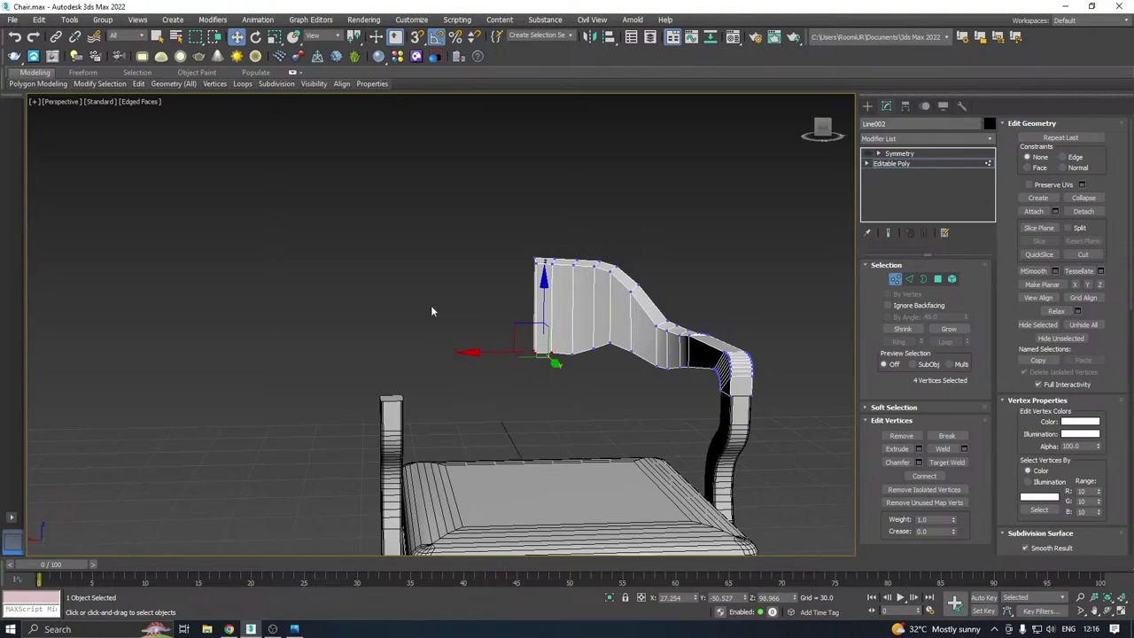
Raise all 24 vertices of the backrest's wide centre section about 6.6 units above the armrest, then leave vertex editing
key(alt+Tab)
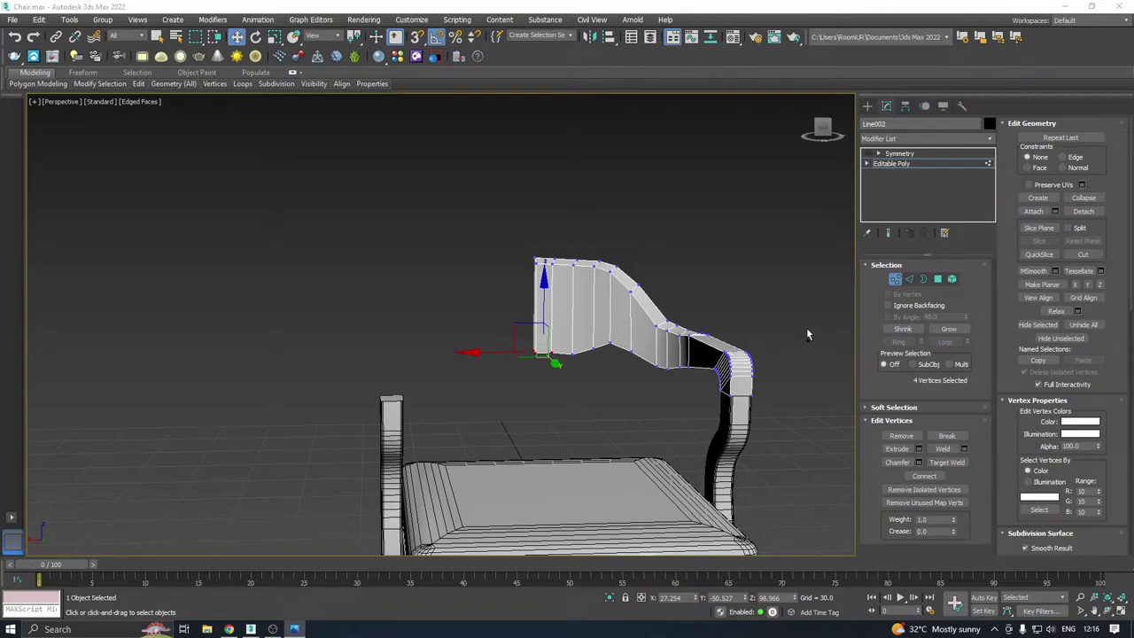
alt+middle_drag(806, 335, 777, 336)
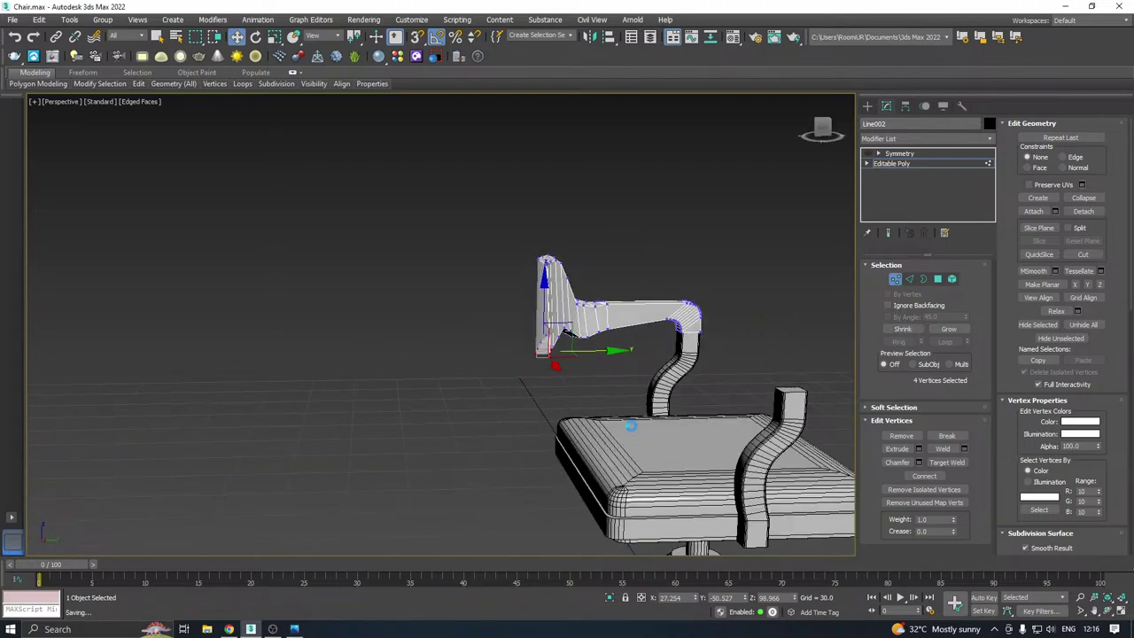
alt+middle_drag(632, 428, 481, 239)
drag(636, 387, 650, 405)
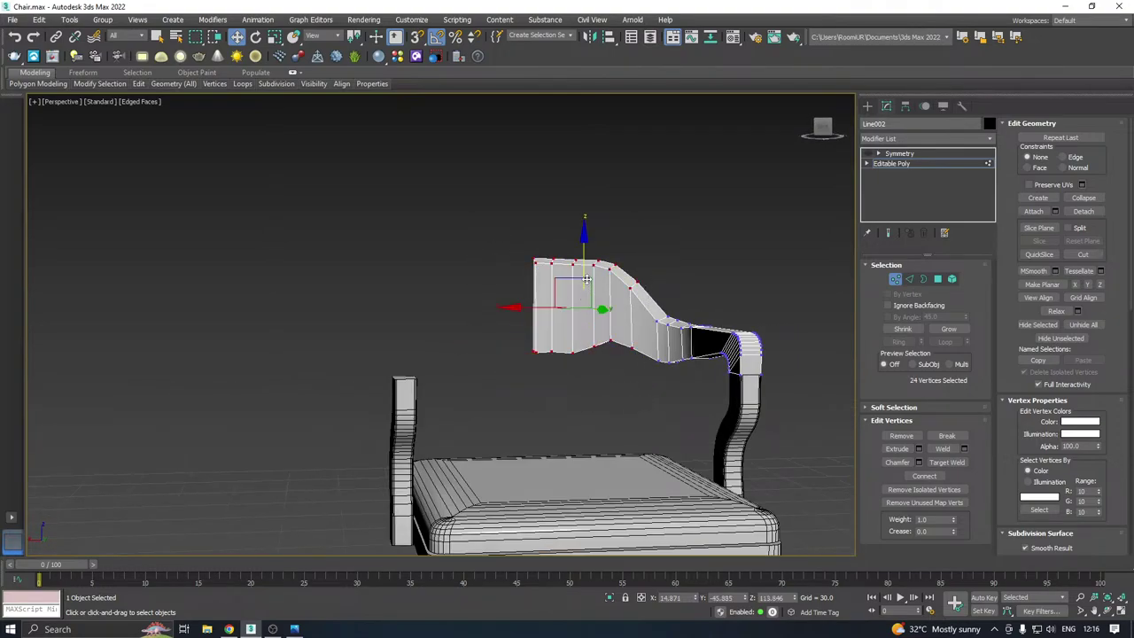
drag(588, 270, 577, 239)
alt+middle_drag(577, 239, 648, 292)
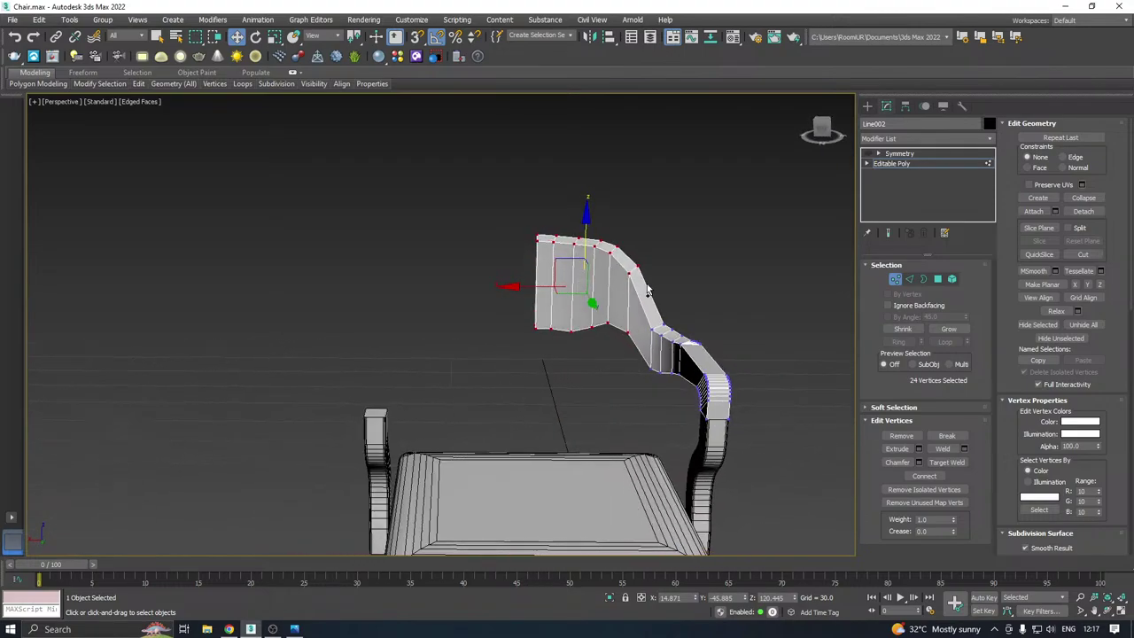
click(892, 164)
Show the chair in the Left view and save the scene
alt+middle_drag(727, 243, 620, 291)
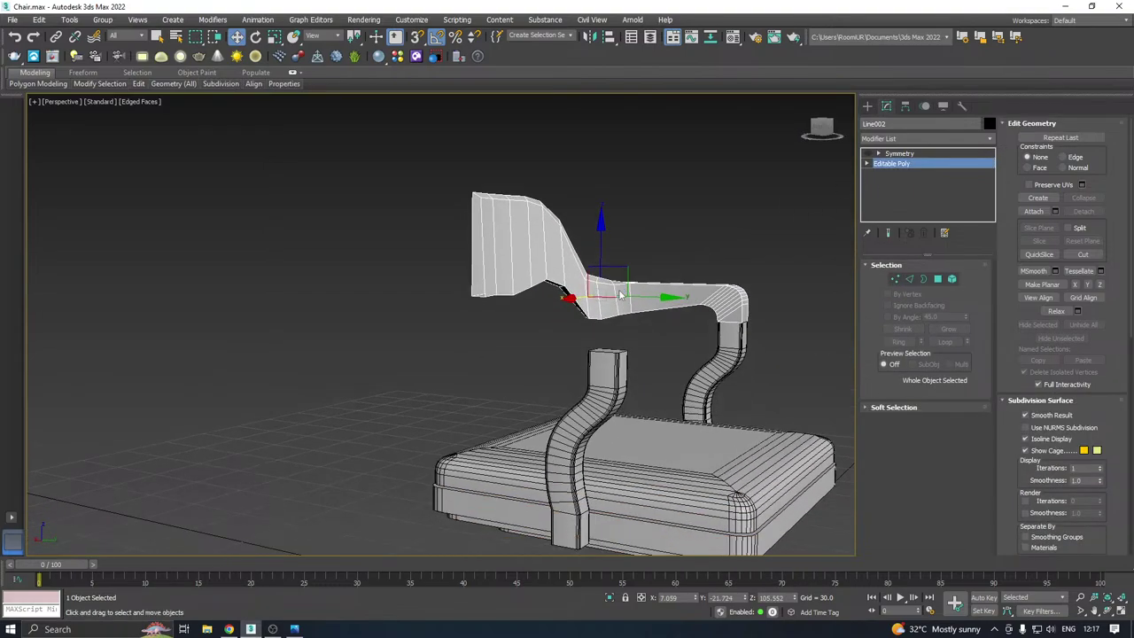
key(l)
scroll(589, 317, down, 5)
scroll(607, 372, up, 4)
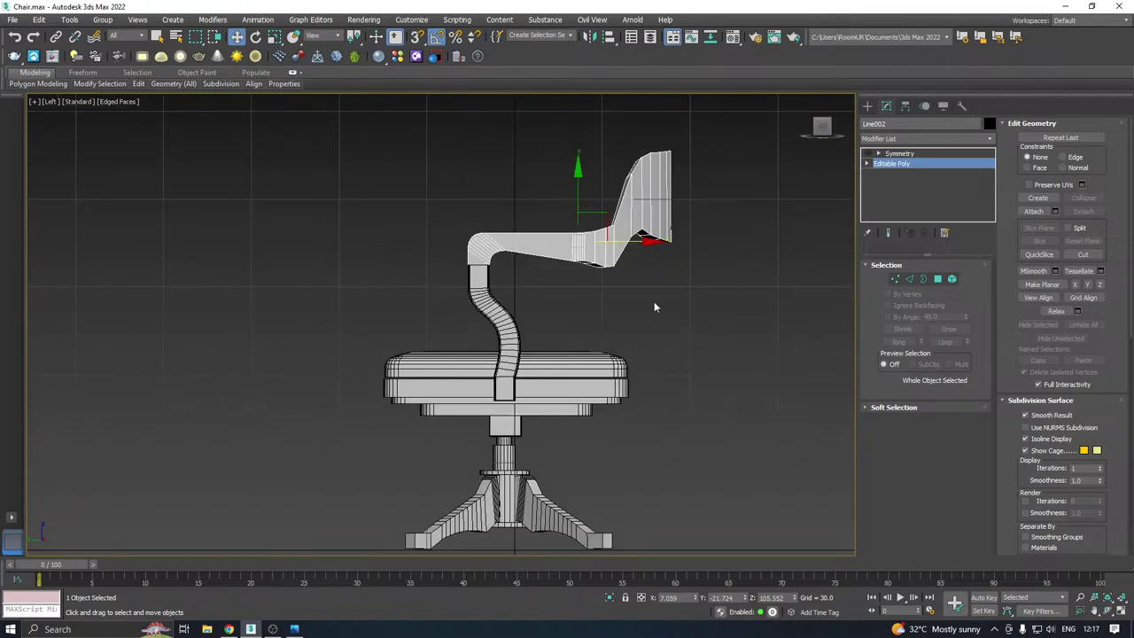
click(16, 20)
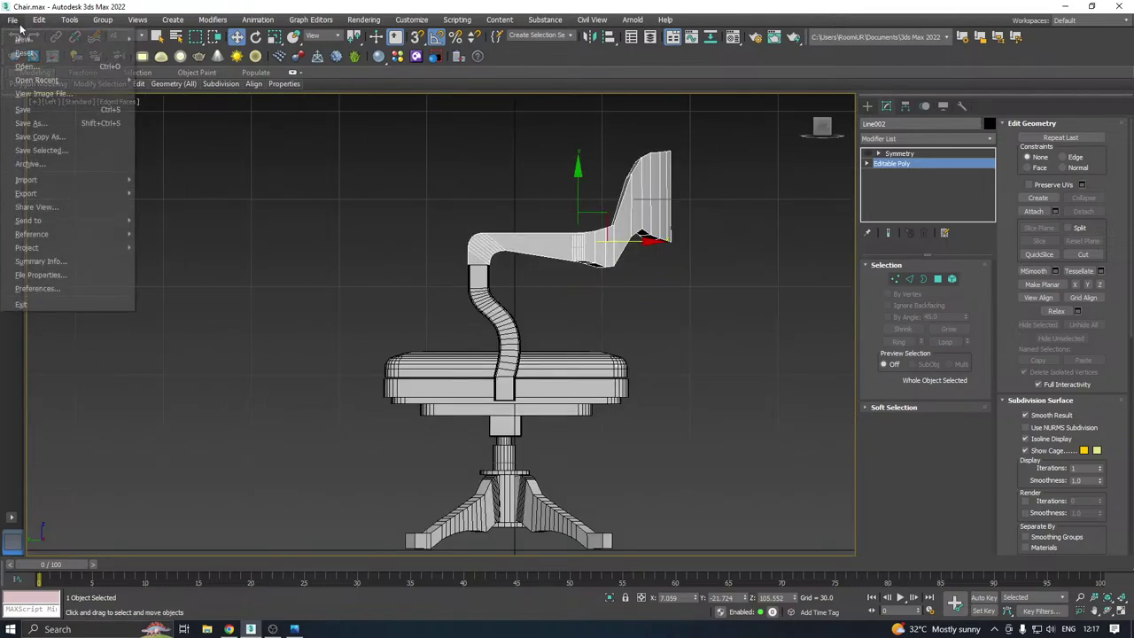
click(40, 136)
click(627, 435)
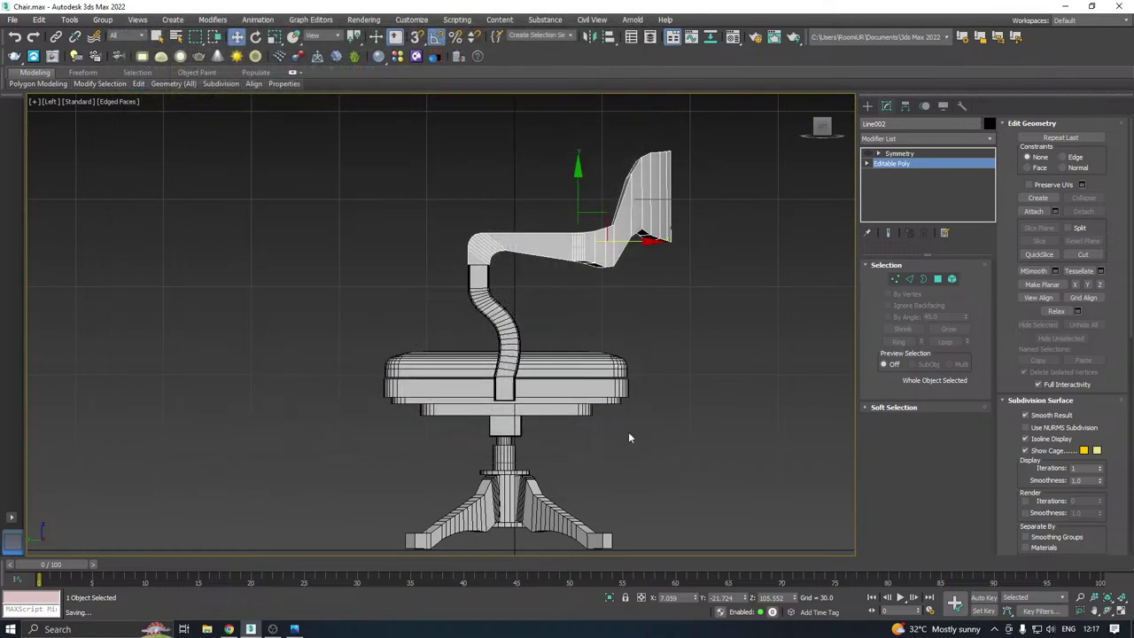
With Enable In Viewport off, draw a four-point Line from the seat's rear edge up to the backrest's lower edge
scroll(544, 472, up, 5)
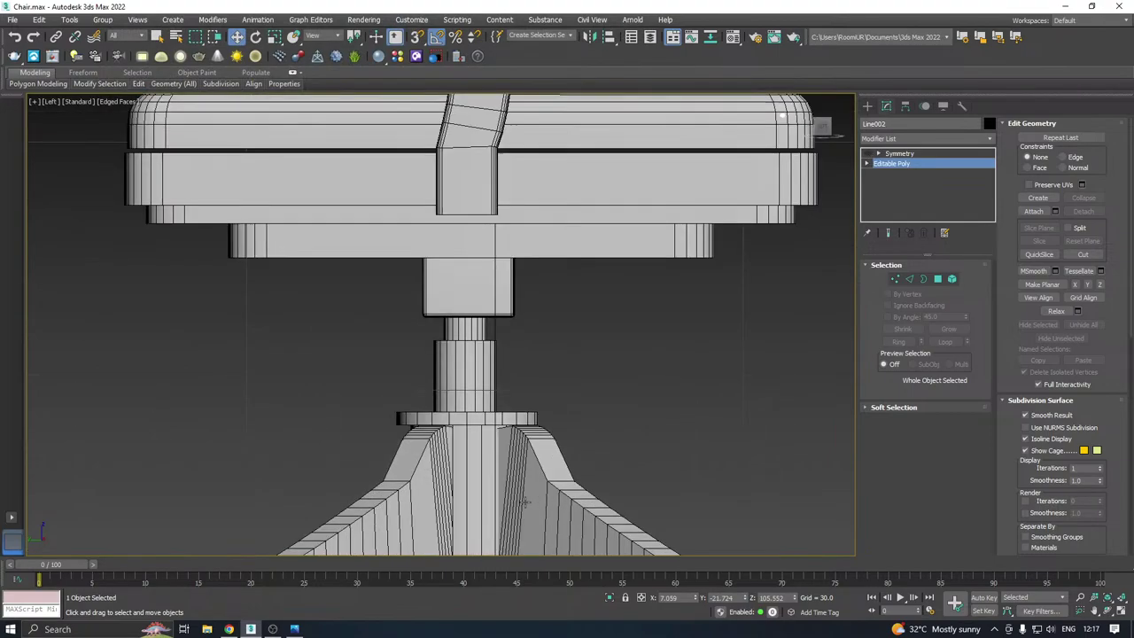
scroll(505, 474, down, 6)
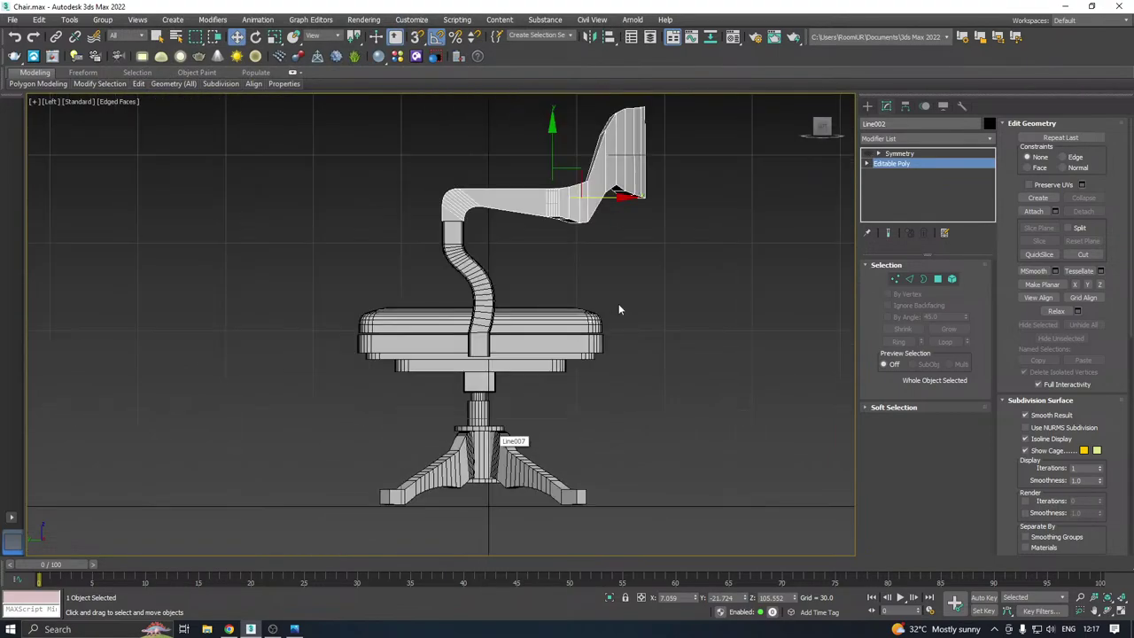
middle_drag(618, 304, 618, 363)
click(870, 106)
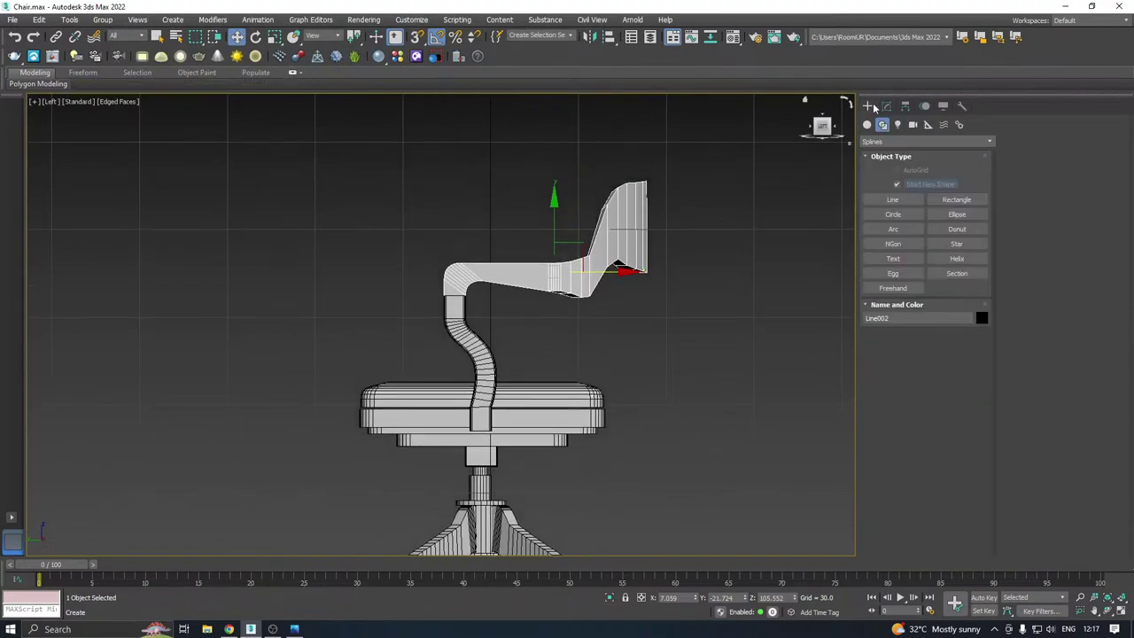
click(892, 199)
middle_drag(605, 362, 611, 387)
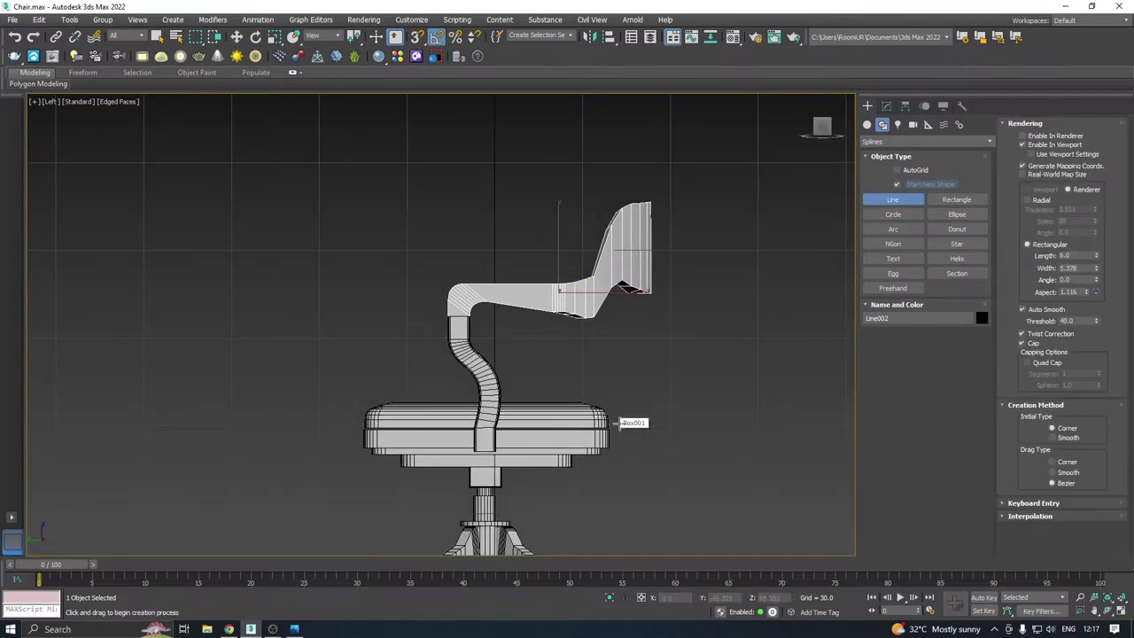
click(1048, 147)
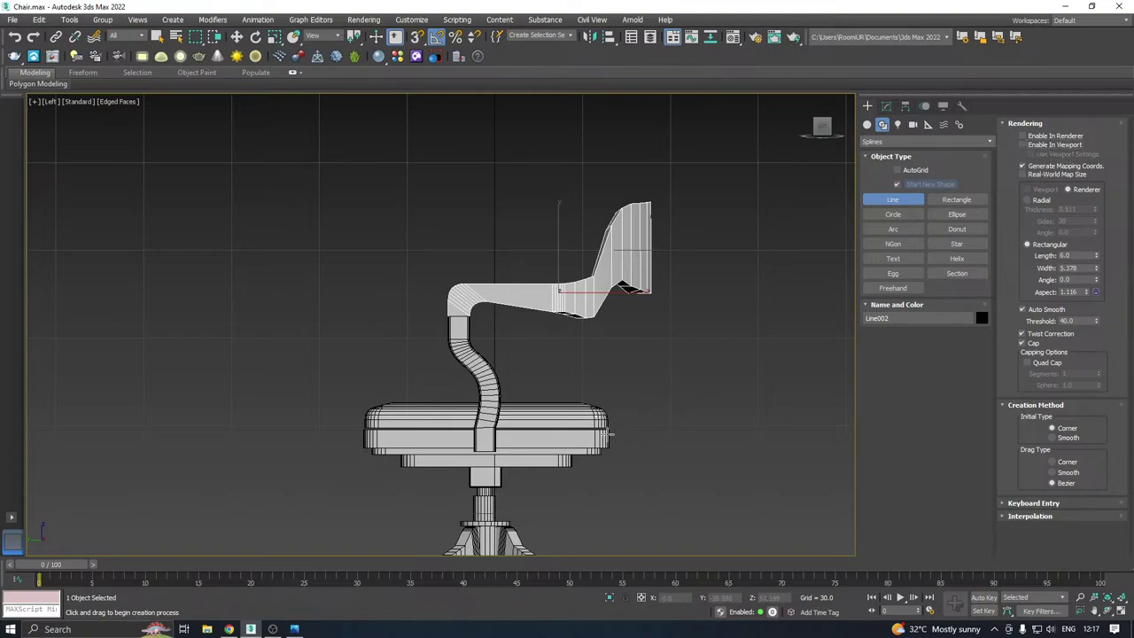
click(610, 435)
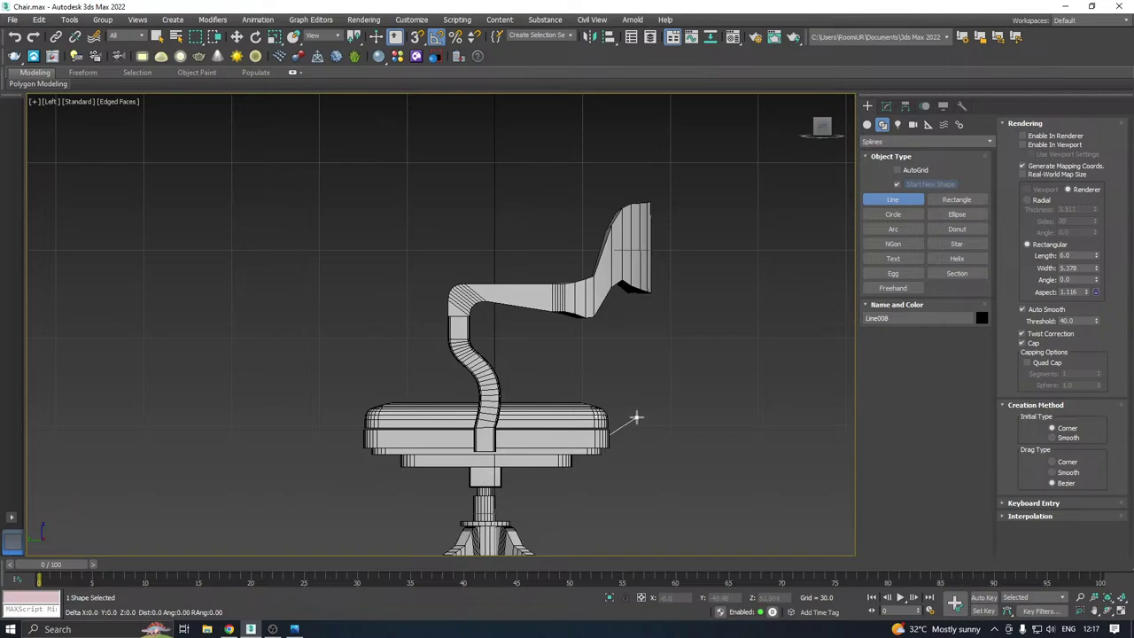
click(636, 418)
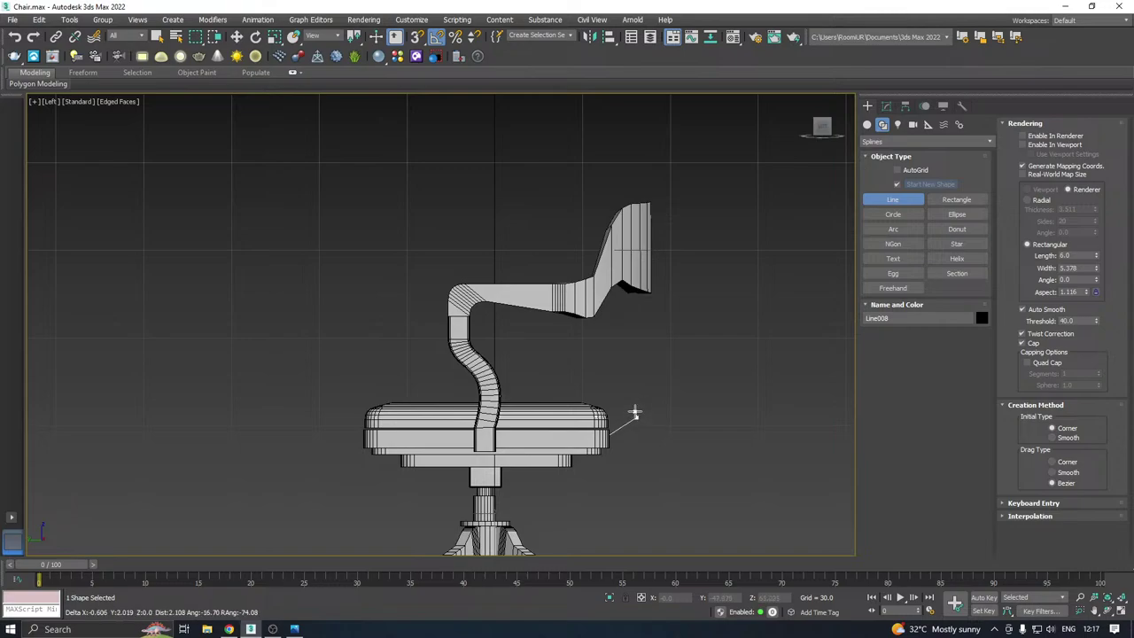
click(619, 353)
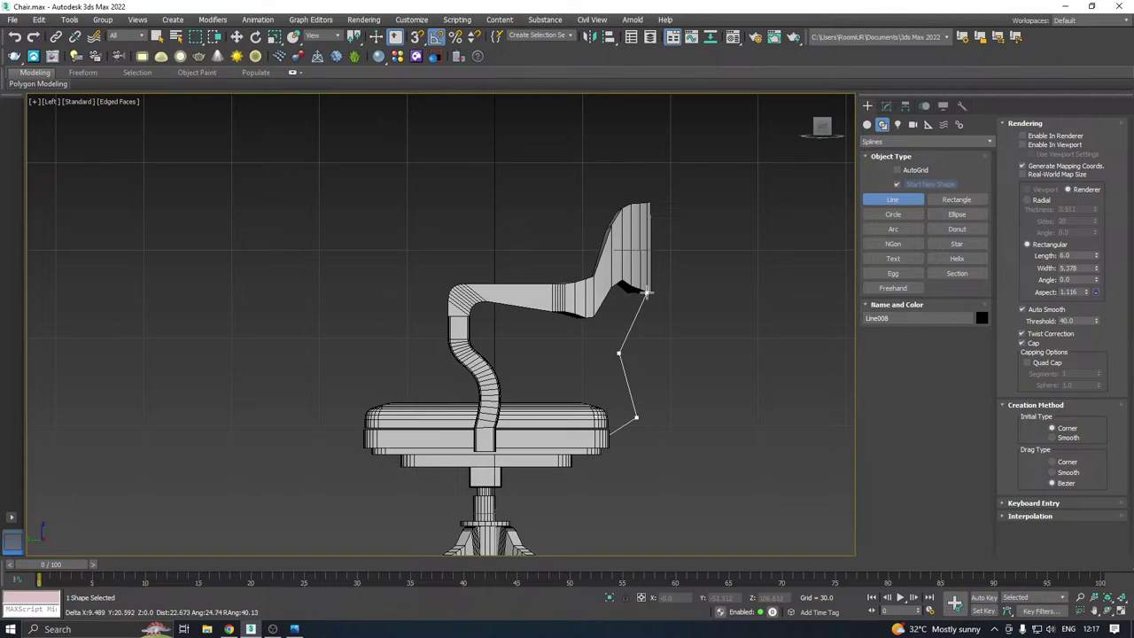
click(644, 293)
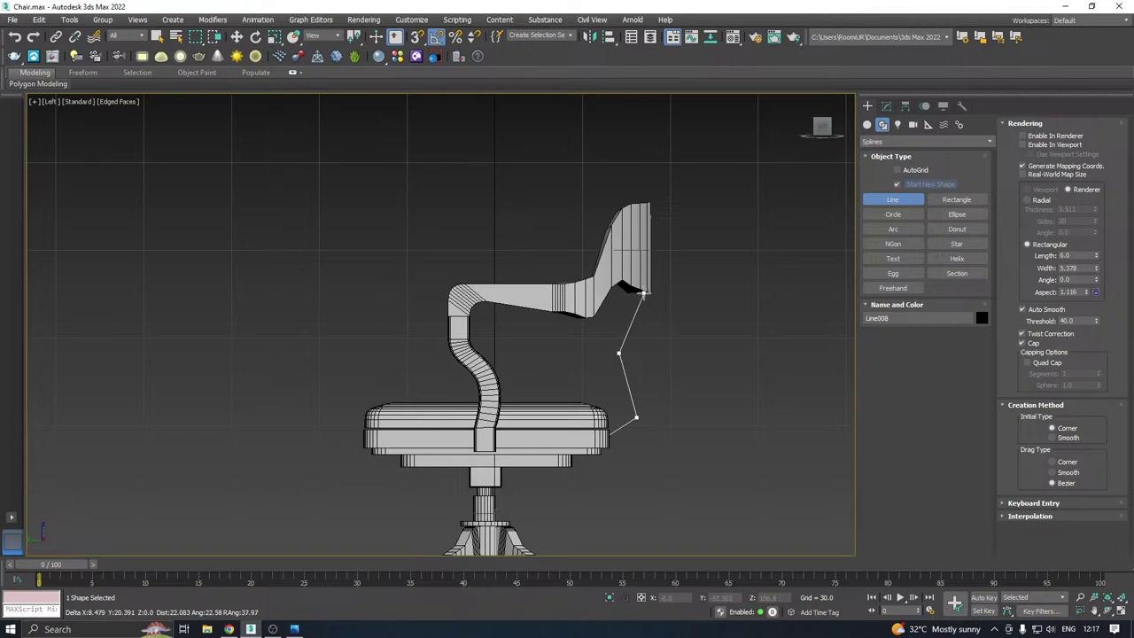
right_click(678, 274)
Convert the new line's two middle vertices to Smooth so the back support curves between seat and backrest
key(w)
key(p)
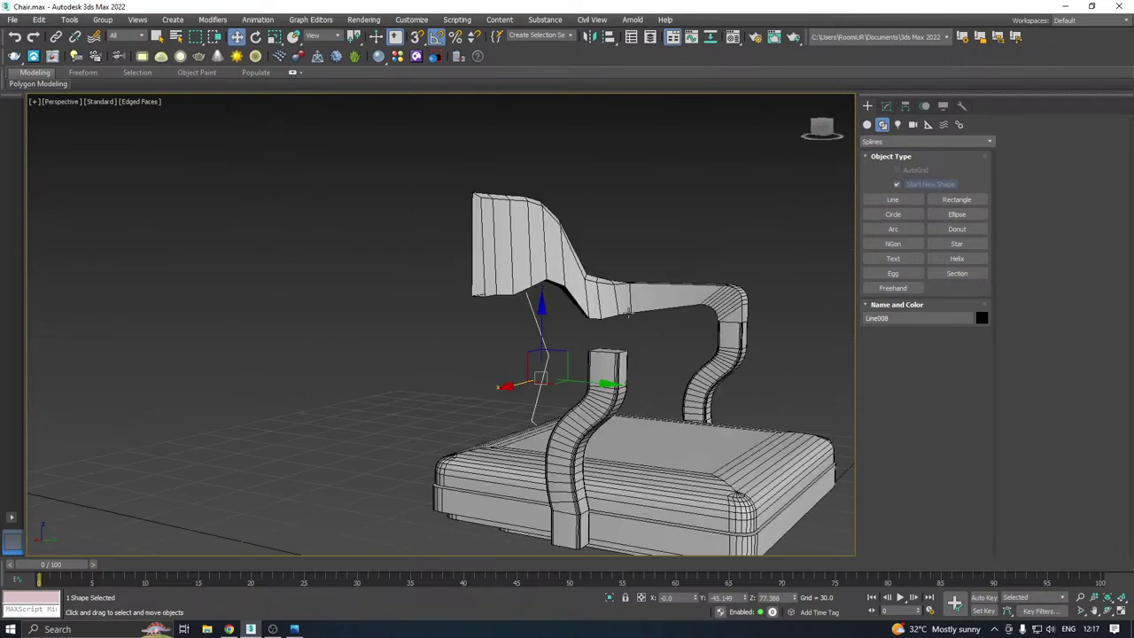
alt+middle_drag(628, 311, 768, 330)
alt+middle_drag(620, 266, 845, 312)
key(l)
scroll(659, 329, up, 5)
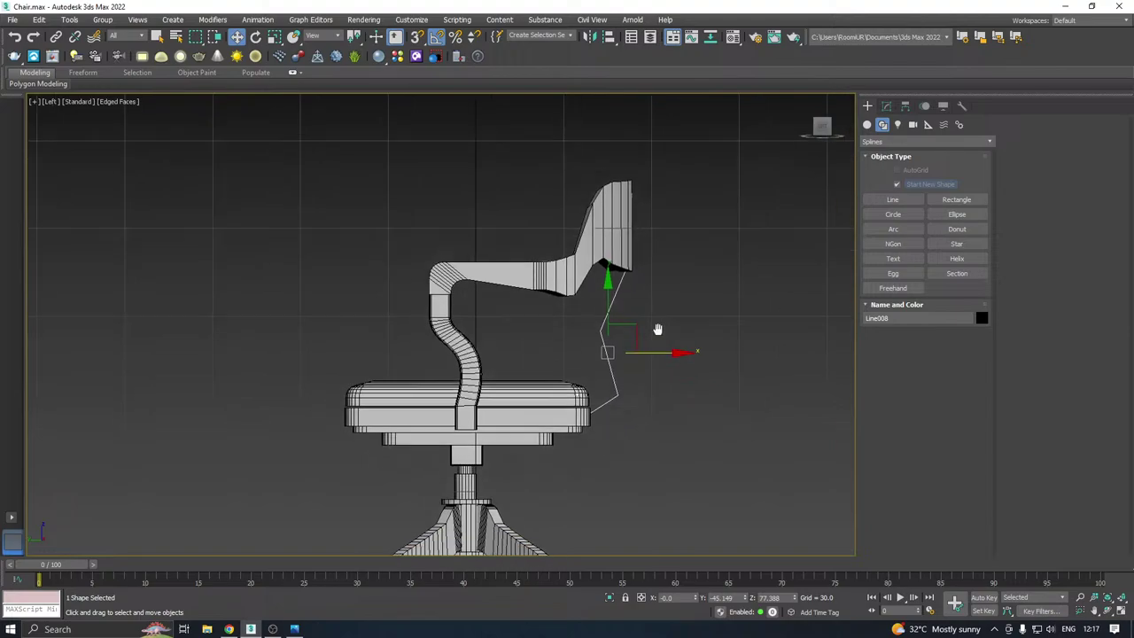
click(886, 106)
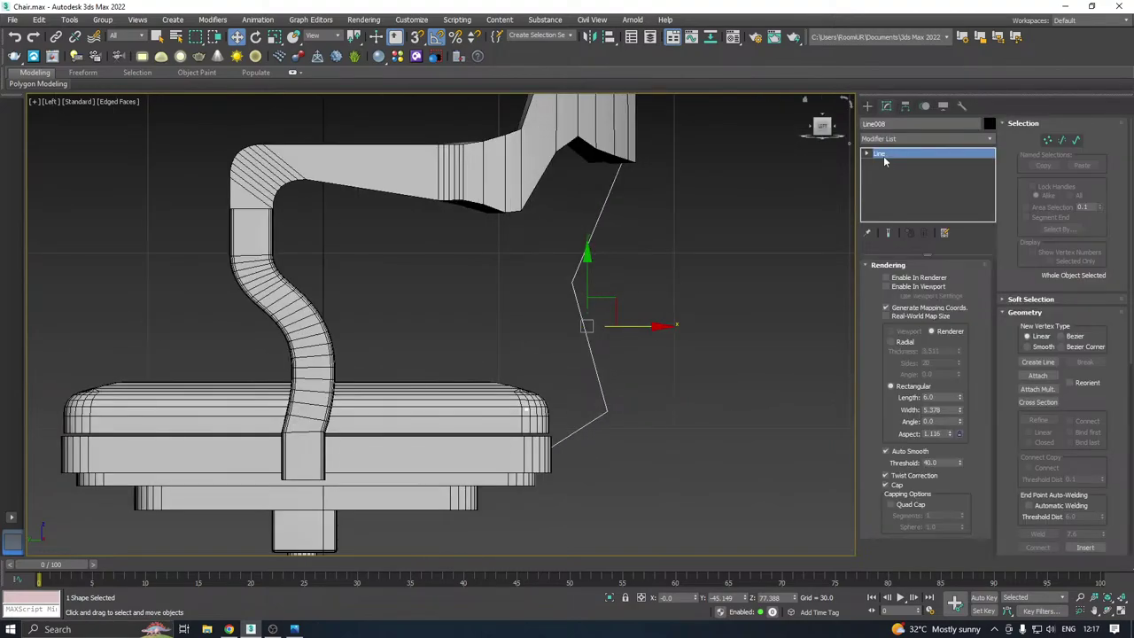
key(1)
drag(644, 406, 653, 418)
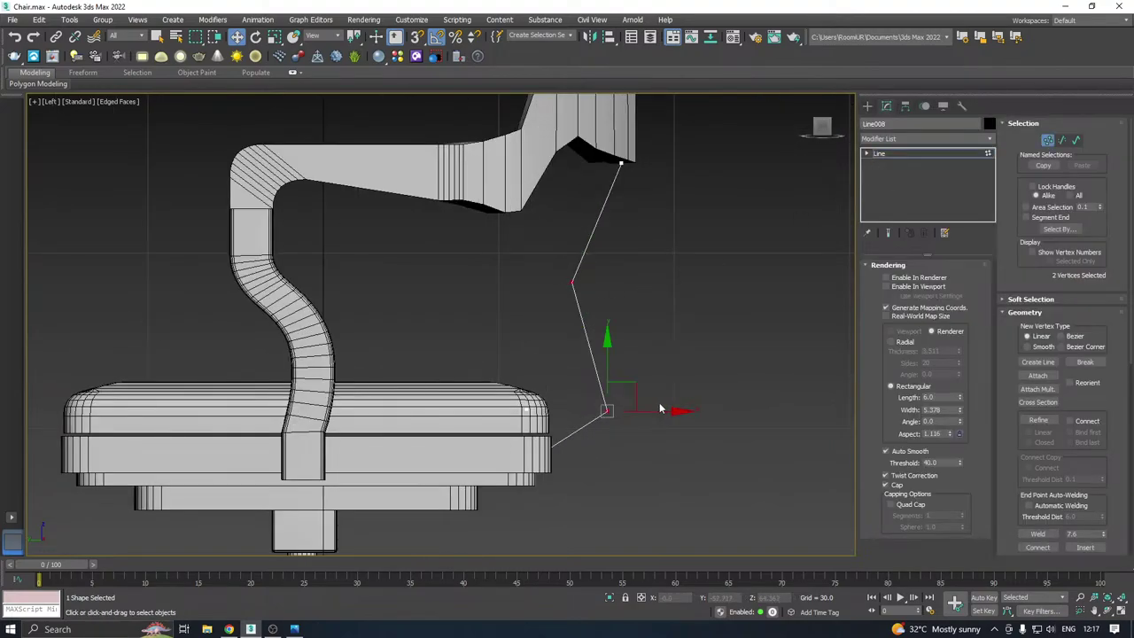
right_click(593, 403)
click(575, 346)
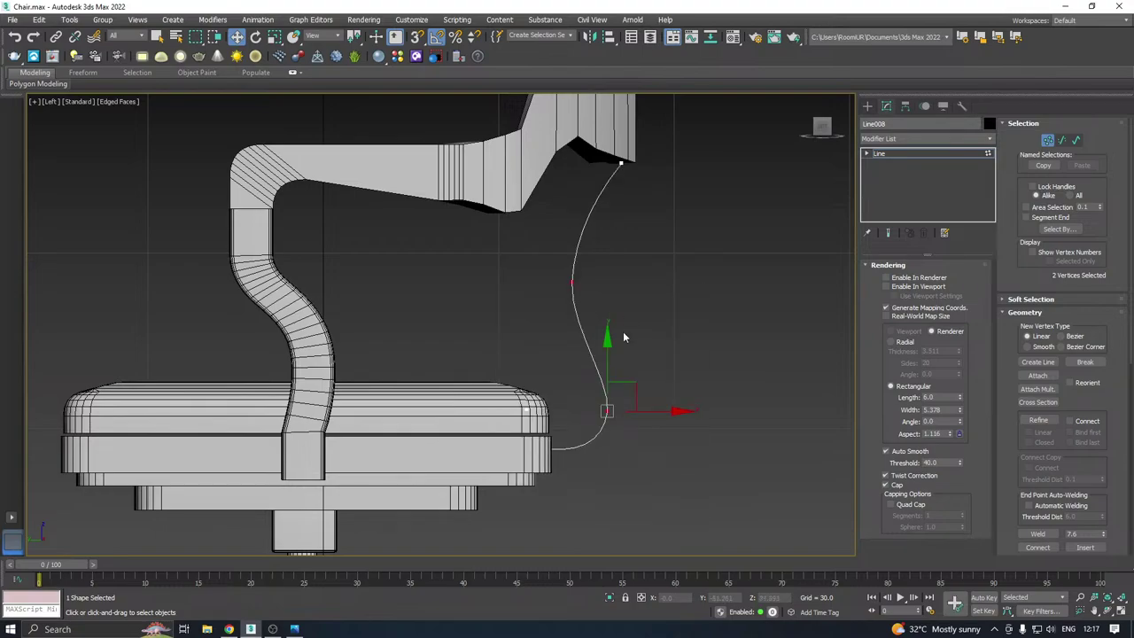
Move the curve's lower bend vertex slightly upward and closer to the seat
drag(640, 434, 580, 387)
drag(649, 414, 635, 413)
drag(592, 372, 594, 354)
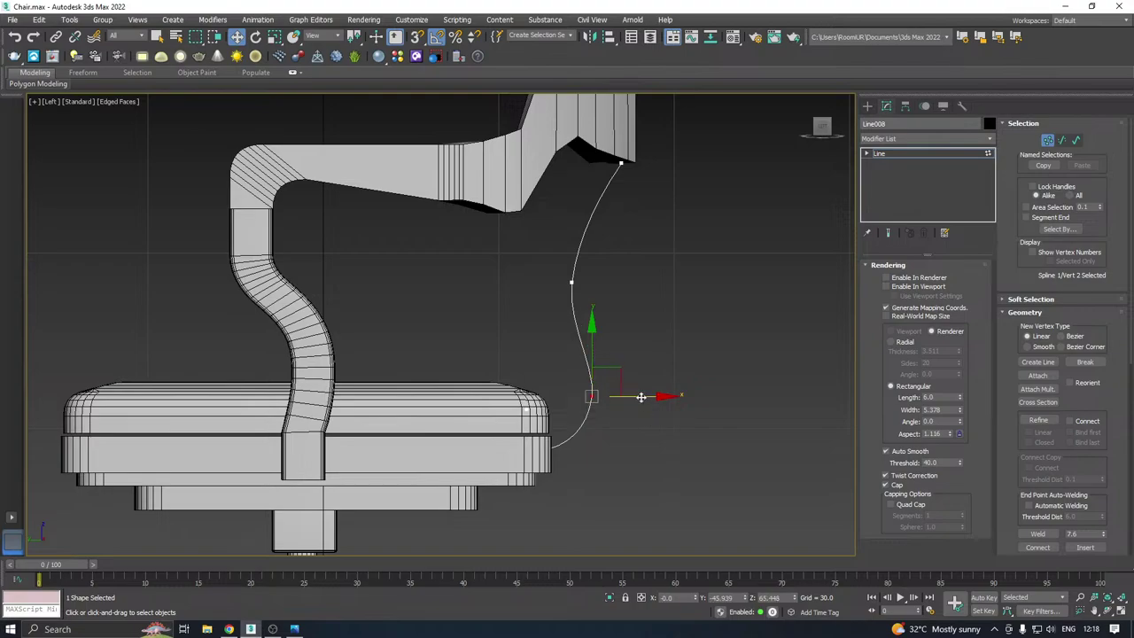
Refine the support curve by moving its lower bend vertex down and toward the seat and shifting the upper middle vertex slightly outward
drag(642, 397, 634, 398)
drag(592, 351, 632, 403)
drag(625, 403, 625, 400)
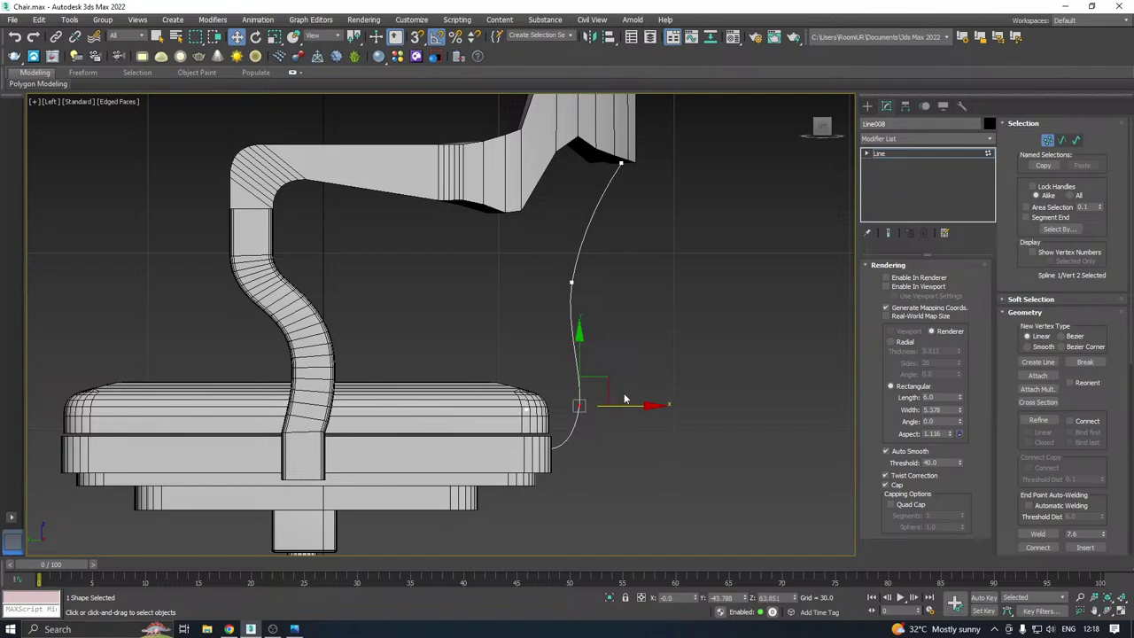
click(572, 284)
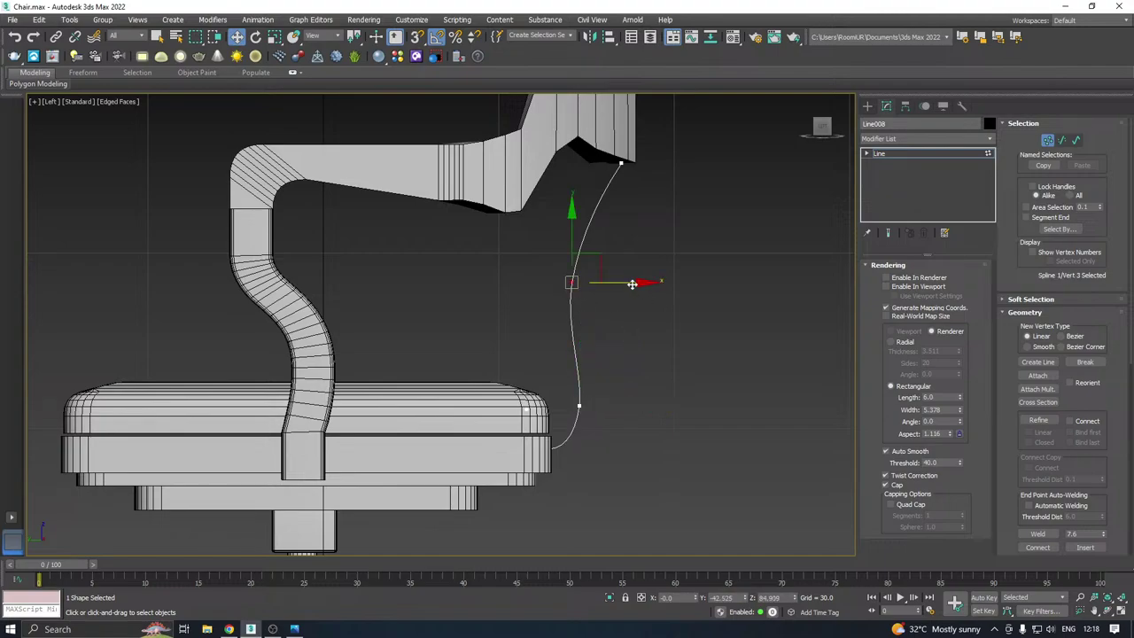
drag(632, 283, 633, 282)
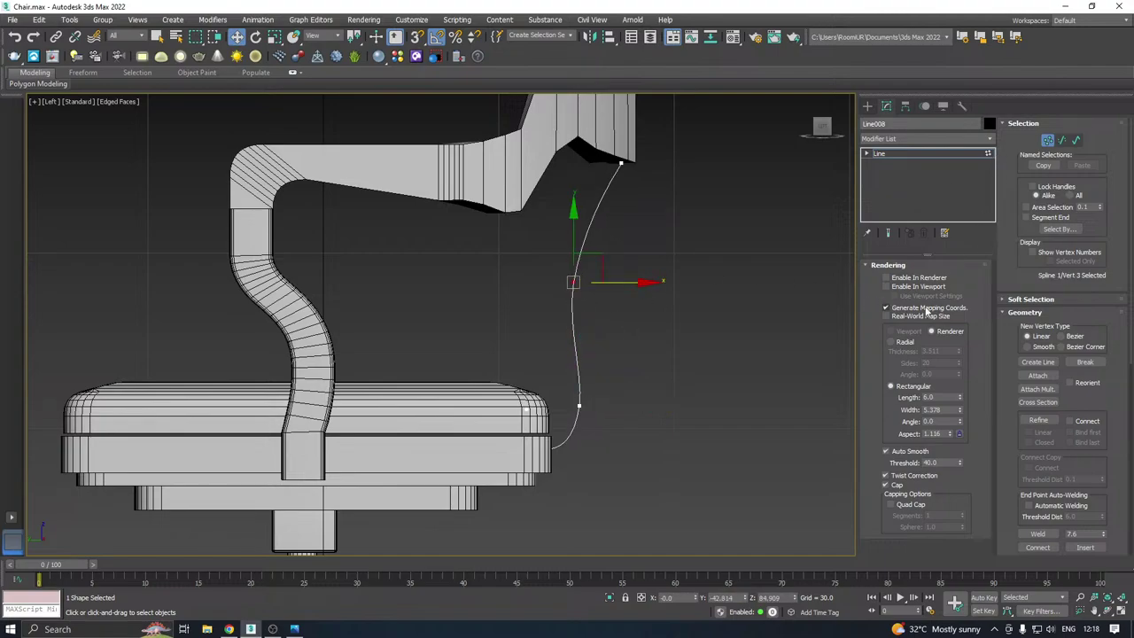
Show the support line as viewport geometry with a rectangular section of length 2.61 and width 2.904, and assign it the grey sss material
click(886, 287)
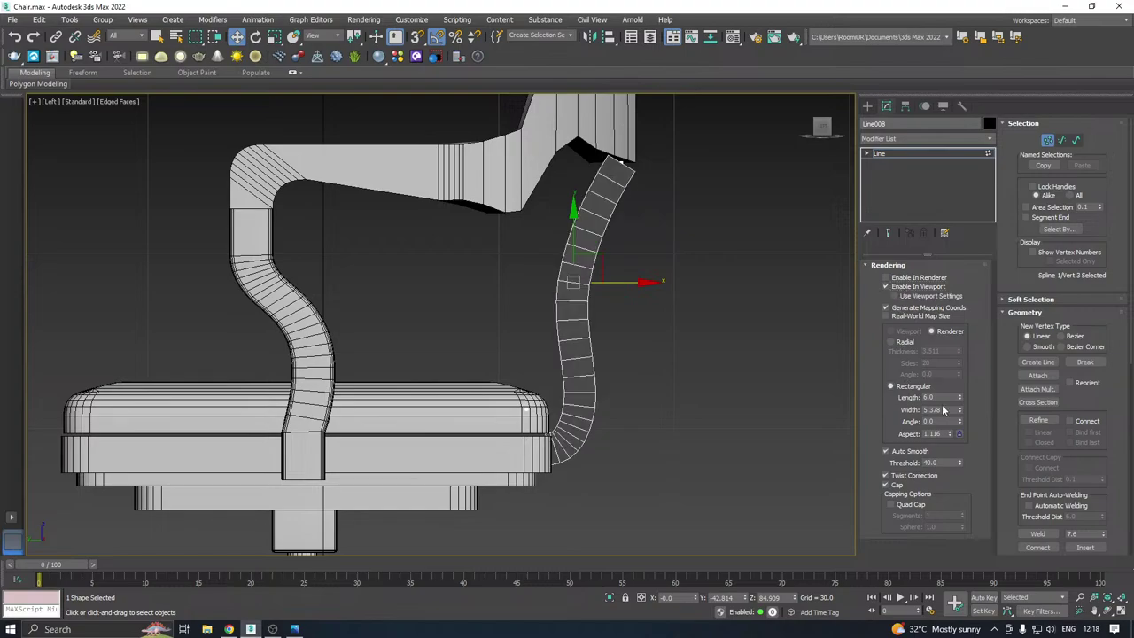
drag(962, 409, 967, 429)
key(p)
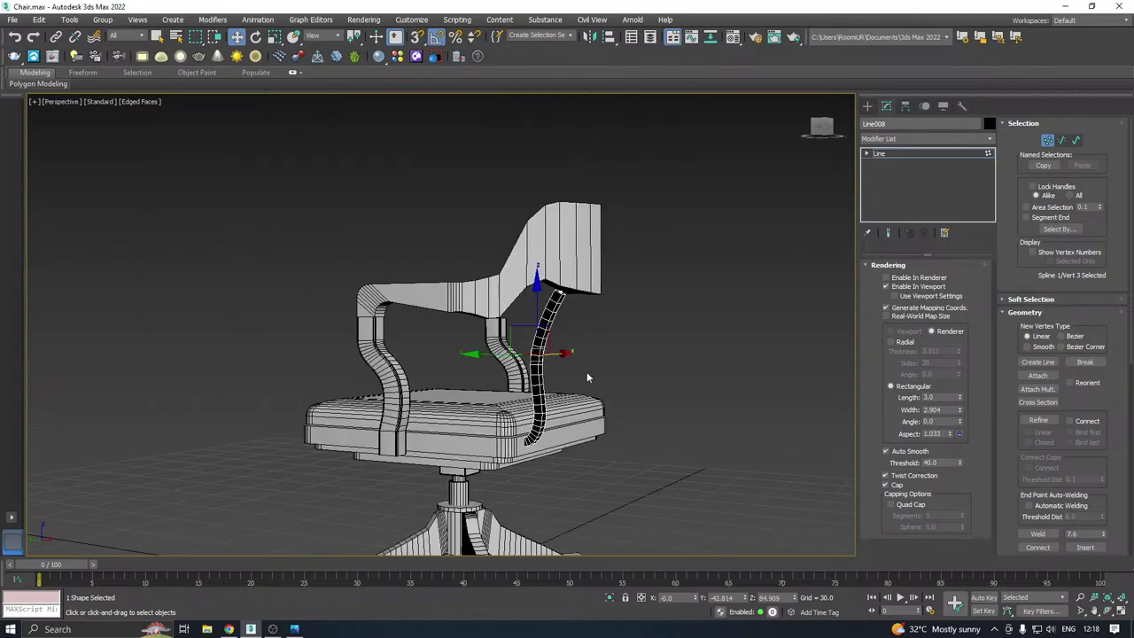
alt+middle_drag(587, 363, 544, 373)
scroll(540, 416, up, 5)
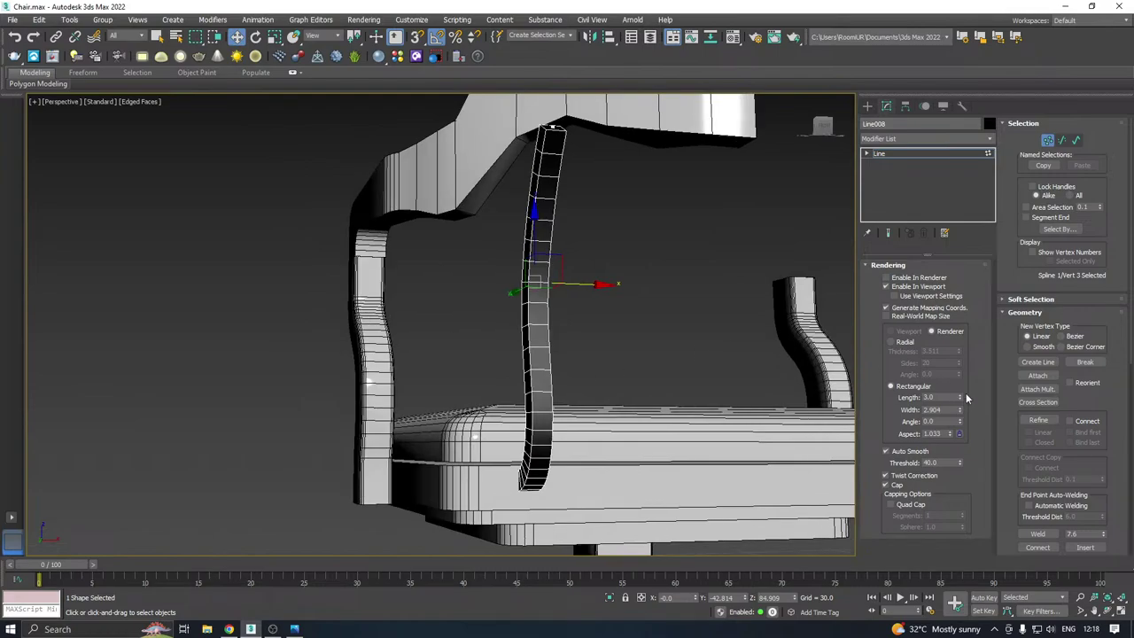
mouse_move(960, 398)
mouse_down()
mouse_move(961, 385)
mouse_move(965, 403)
mouse_up()
key(m)
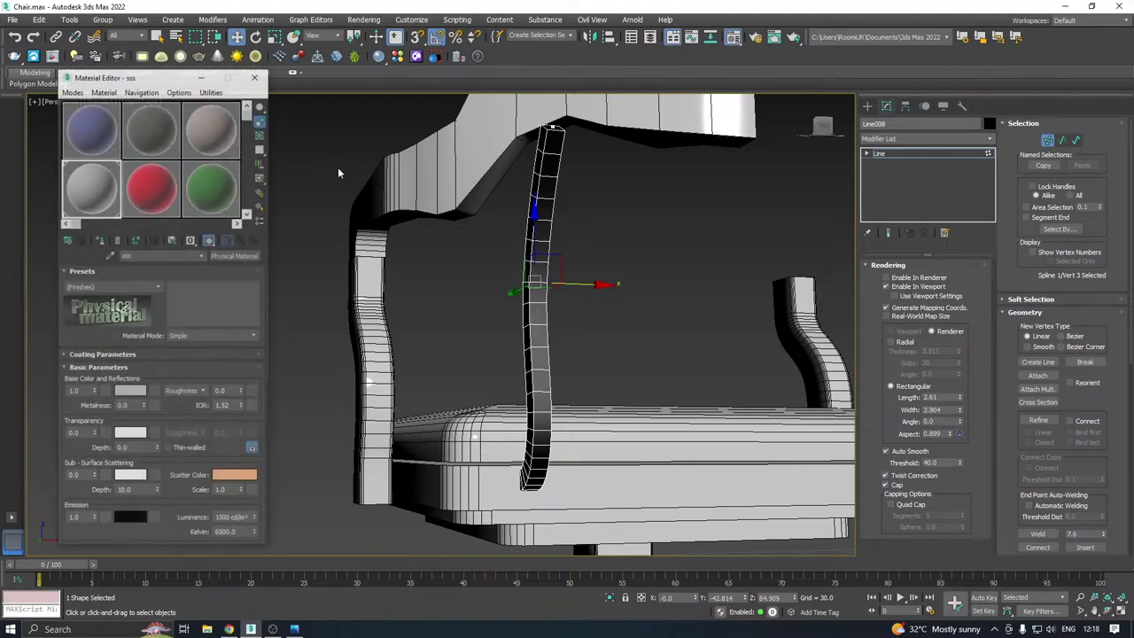
key(m)
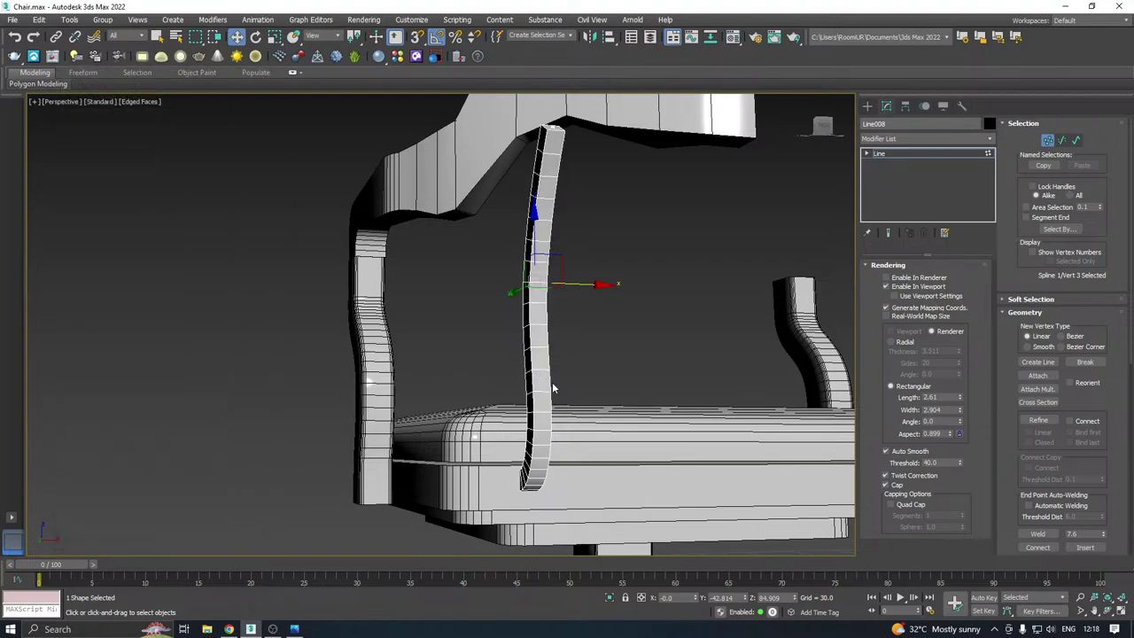
Adjust the support's rectangular section to a length of 3.299 and a width of 2.643
alt+middle_drag(627, 355, 632, 399)
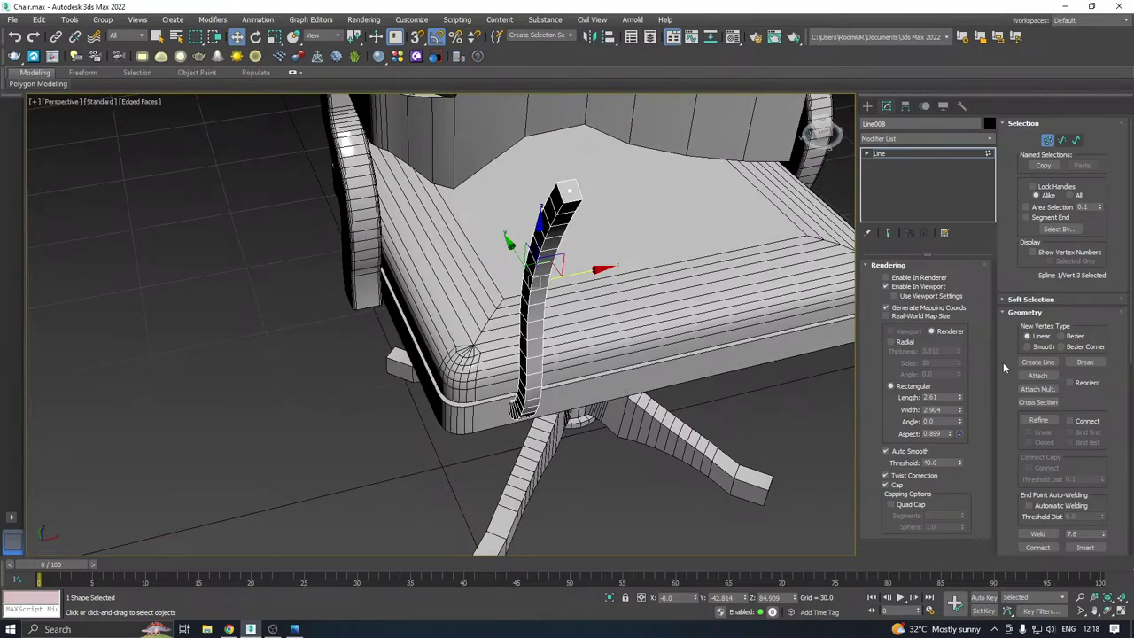
drag(959, 395, 958, 363)
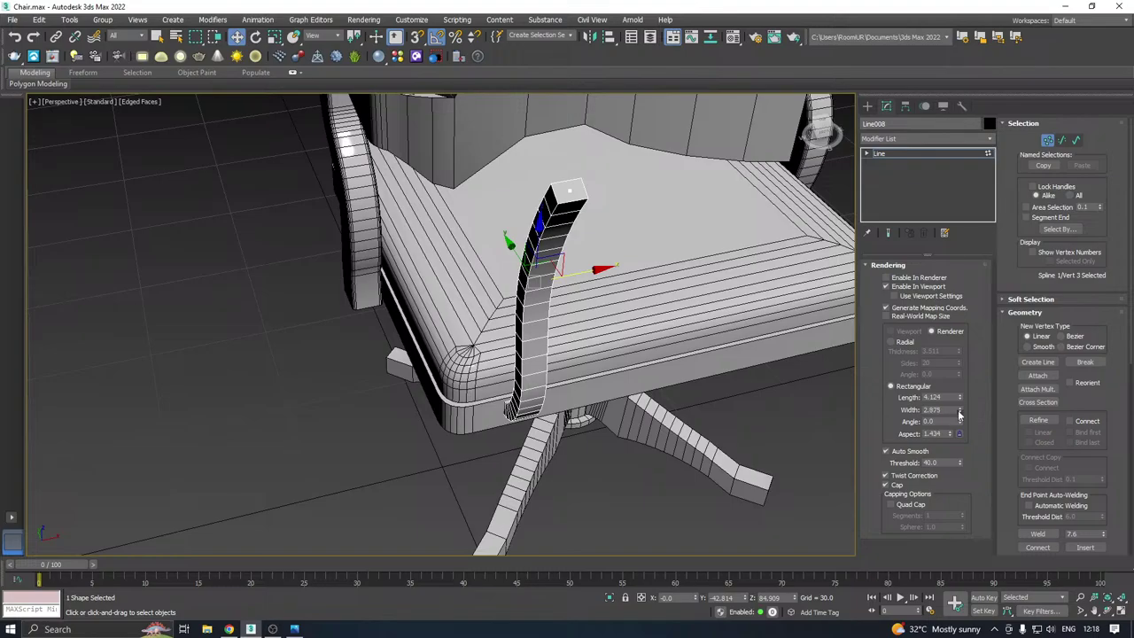
drag(958, 411, 964, 416)
alt+middle_drag(604, 357, 522, 359)
scroll(575, 314, down, 3)
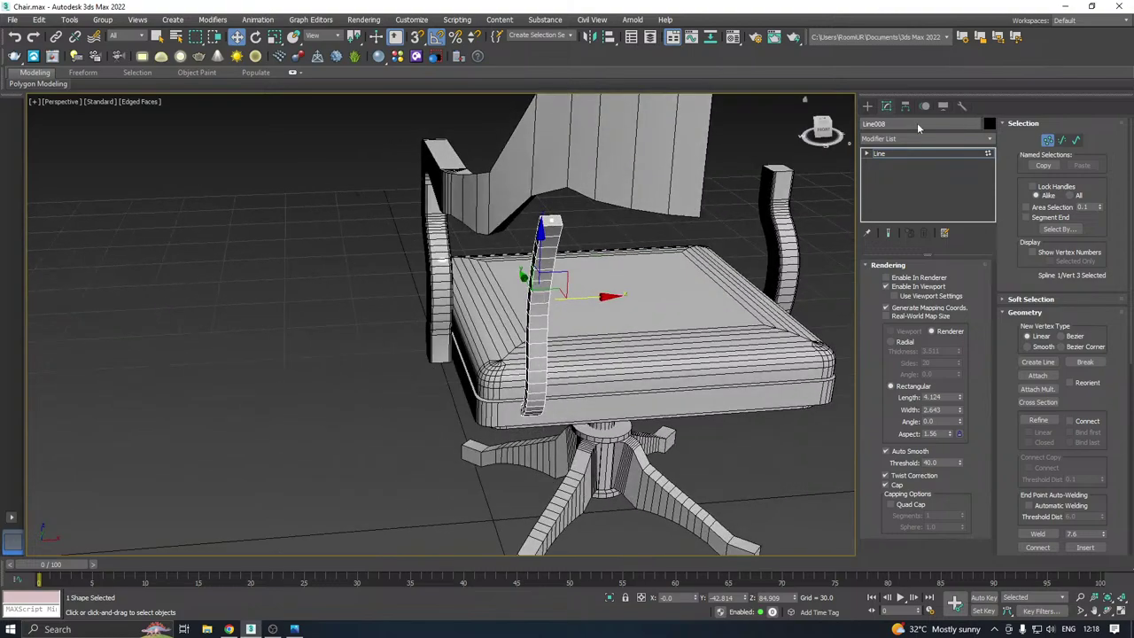
drag(961, 397, 964, 406)
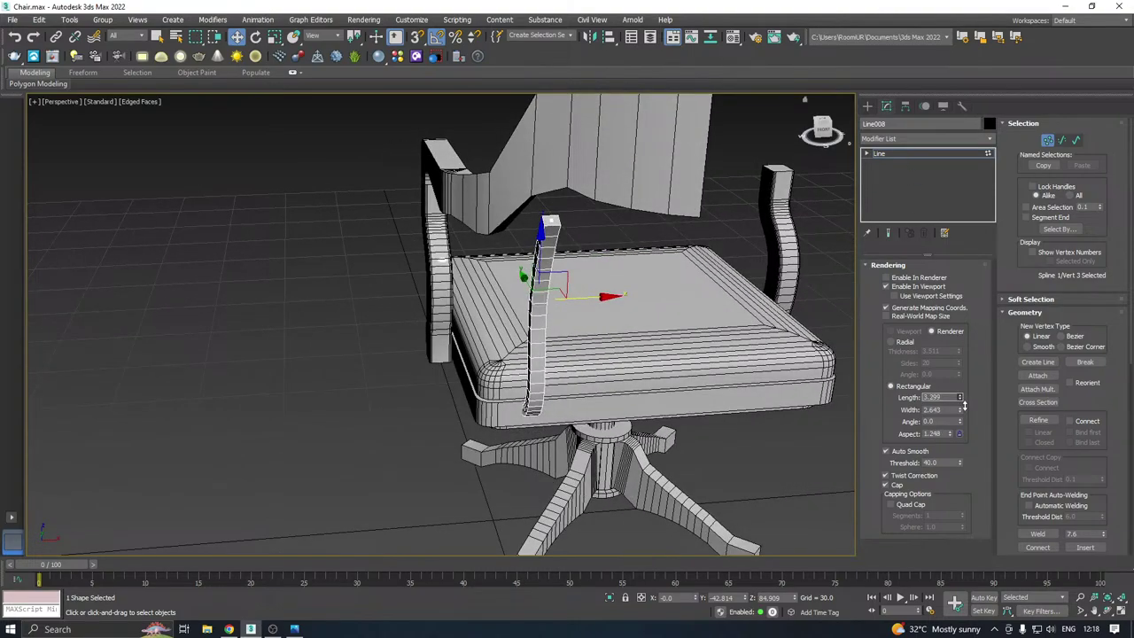
Move the whole support along X to about 26.97 so it stands under the inner end of the half backrest
click(905, 156)
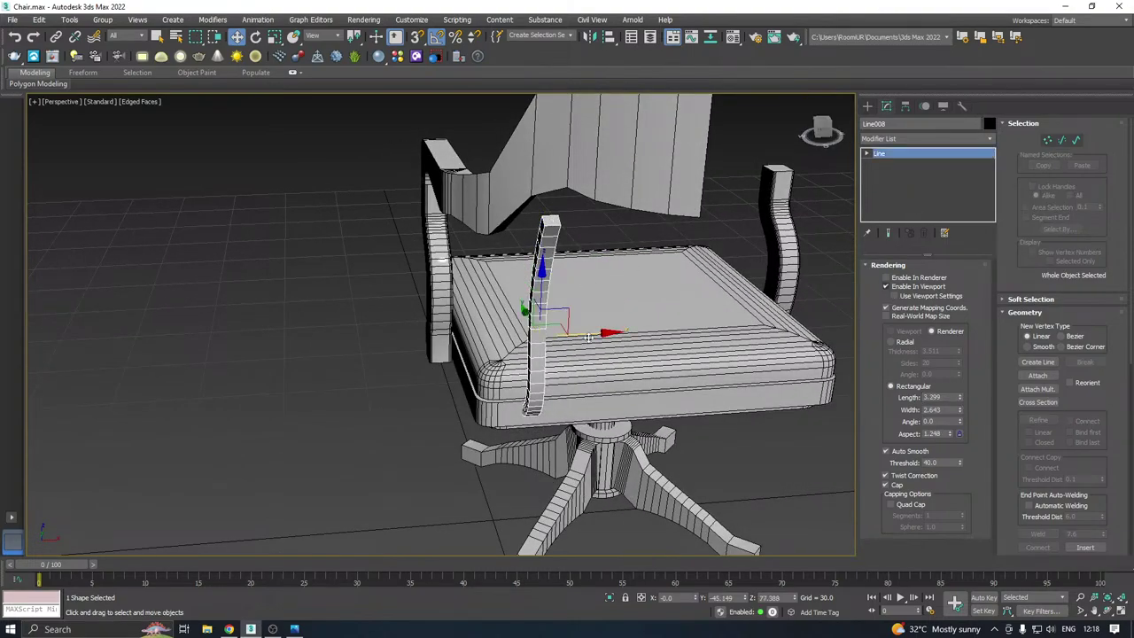
drag(593, 300, 723, 299)
alt+middle_drag(723, 300, 807, 175)
Raise the support's top vertex to a Z of about 106.5 so it reaches into the backrest's lower edge
key(1)
click(626, 202)
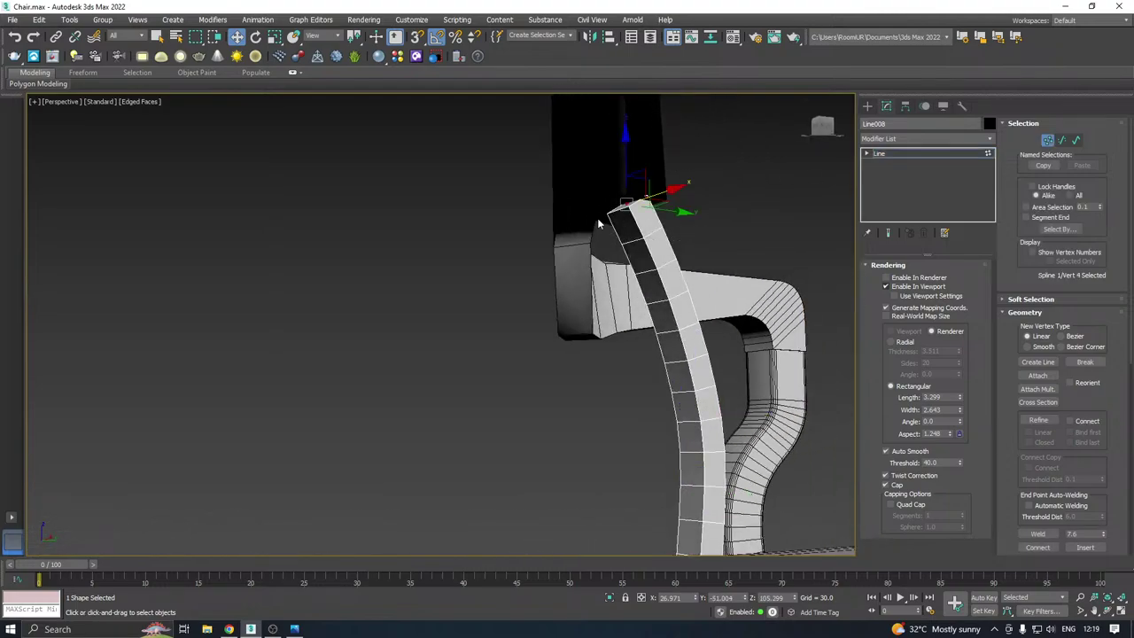
drag(624, 170, 619, 157)
alt+middle_drag(684, 170, 350, 221)
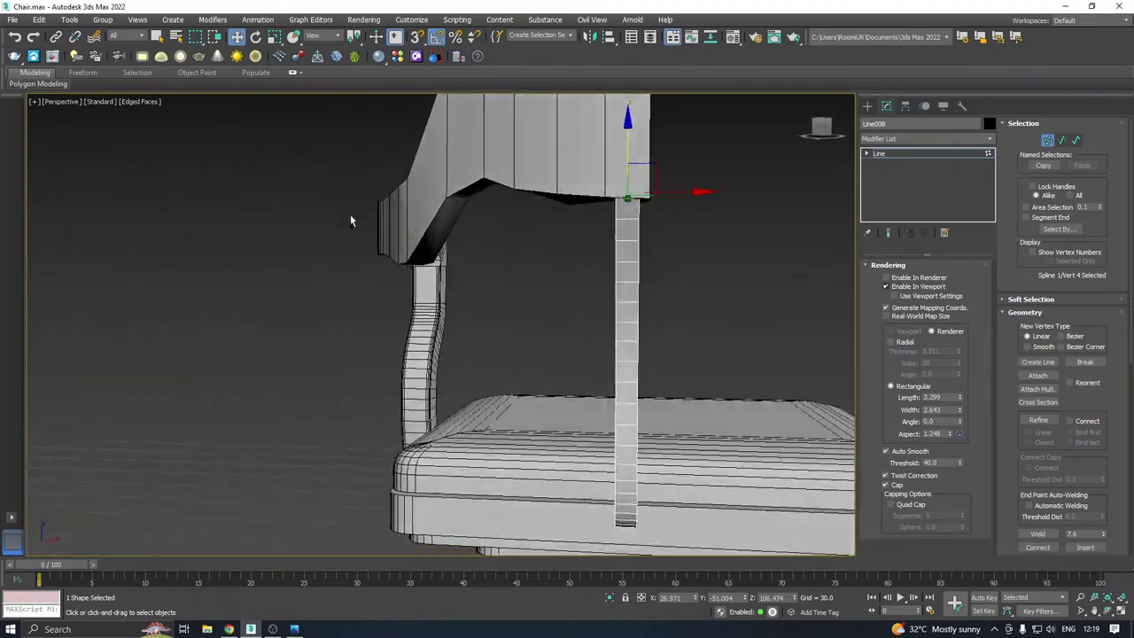
alt+drag(350, 220, 379, 240)
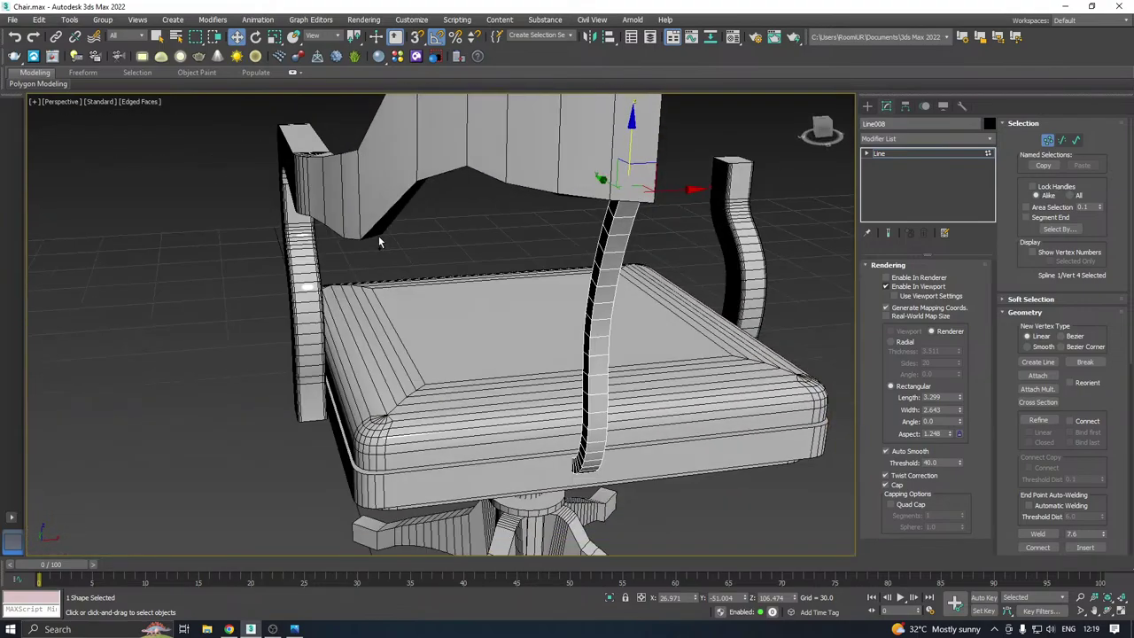
Clone the support along X toward the armrest as two copies spaced about 9.35 units apart
click(890, 155)
scroll(480, 347, down, 3)
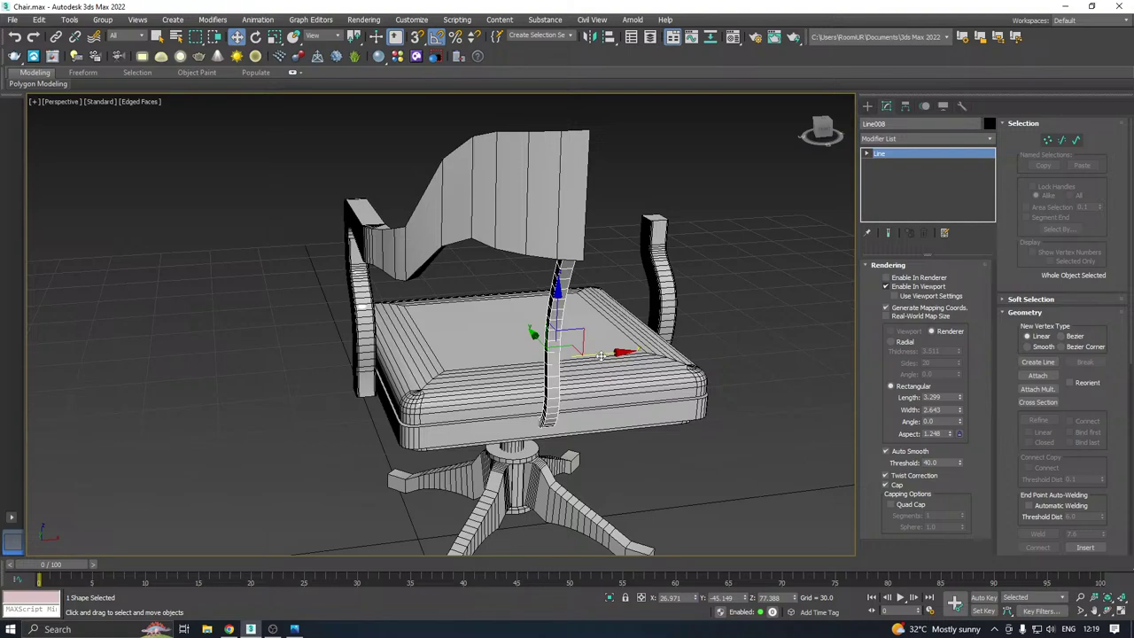
shift+drag(600, 355, 567, 356)
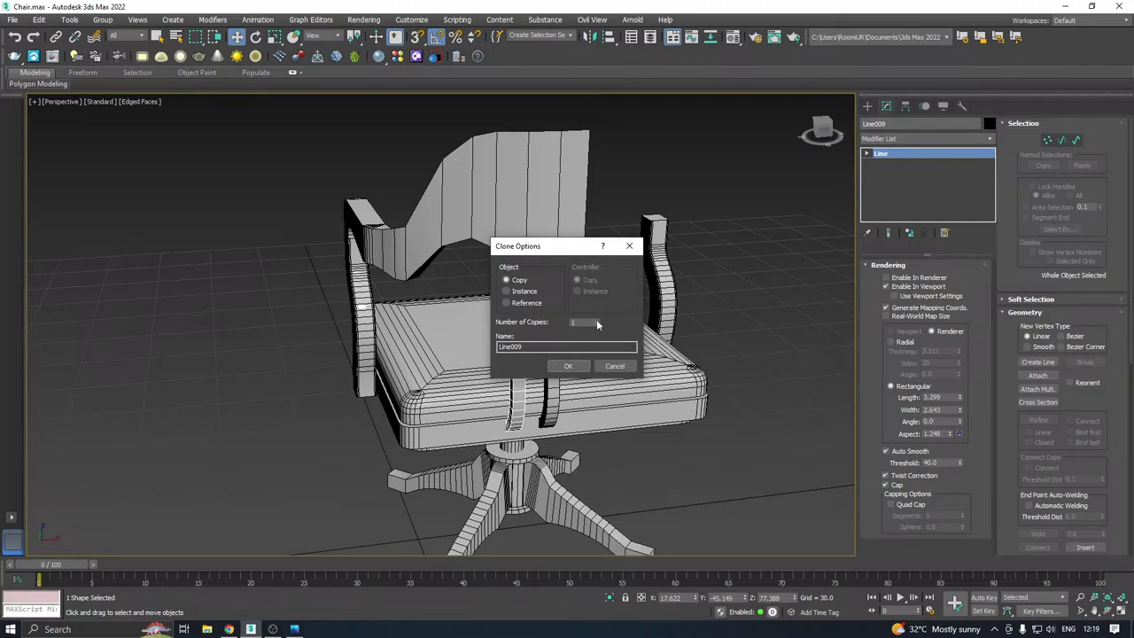
click(596, 320)
click(569, 364)
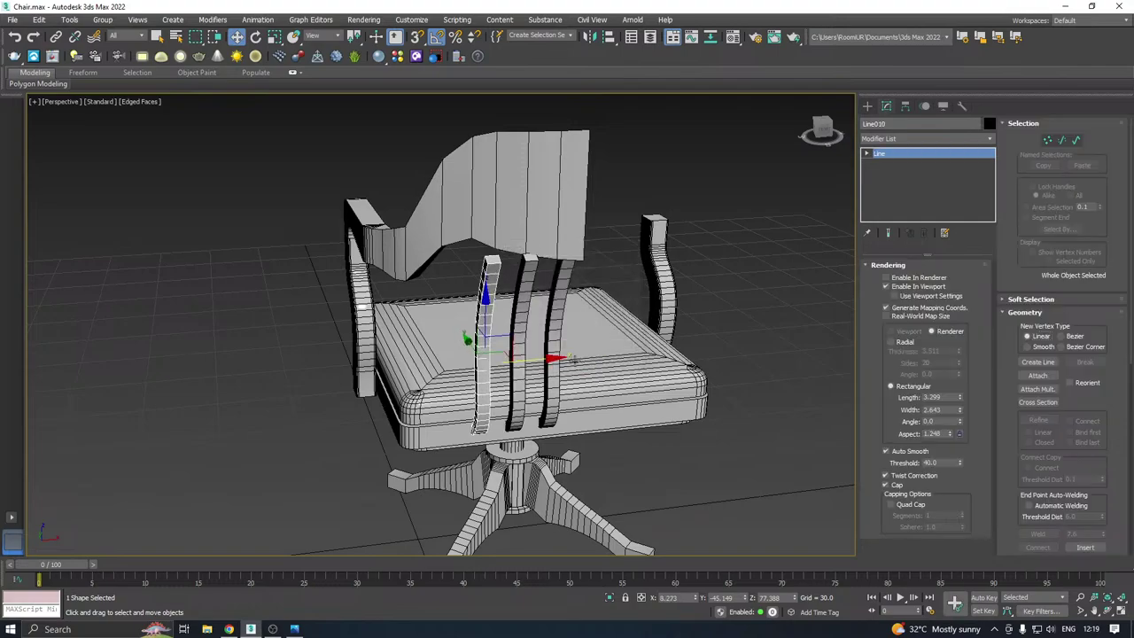
Inspect from several sides how the three supports line up with the seat and the half backrest
alt+middle_drag(556, 340, 354, 281)
alt+middle_drag(590, 354, 313, 350)
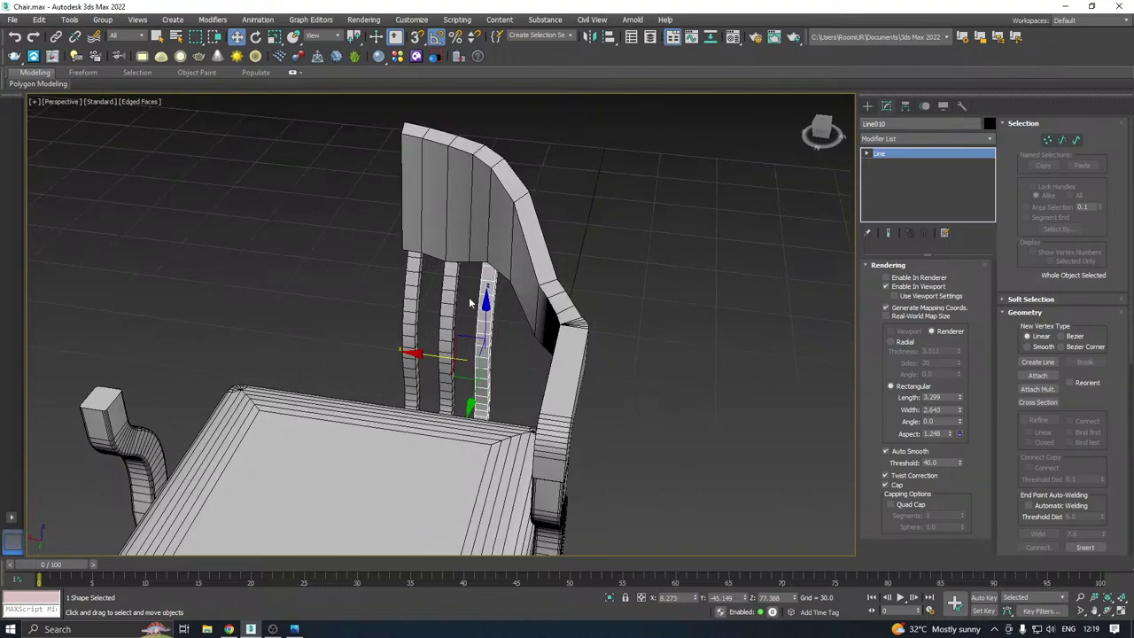
scroll(480, 301, down, 3)
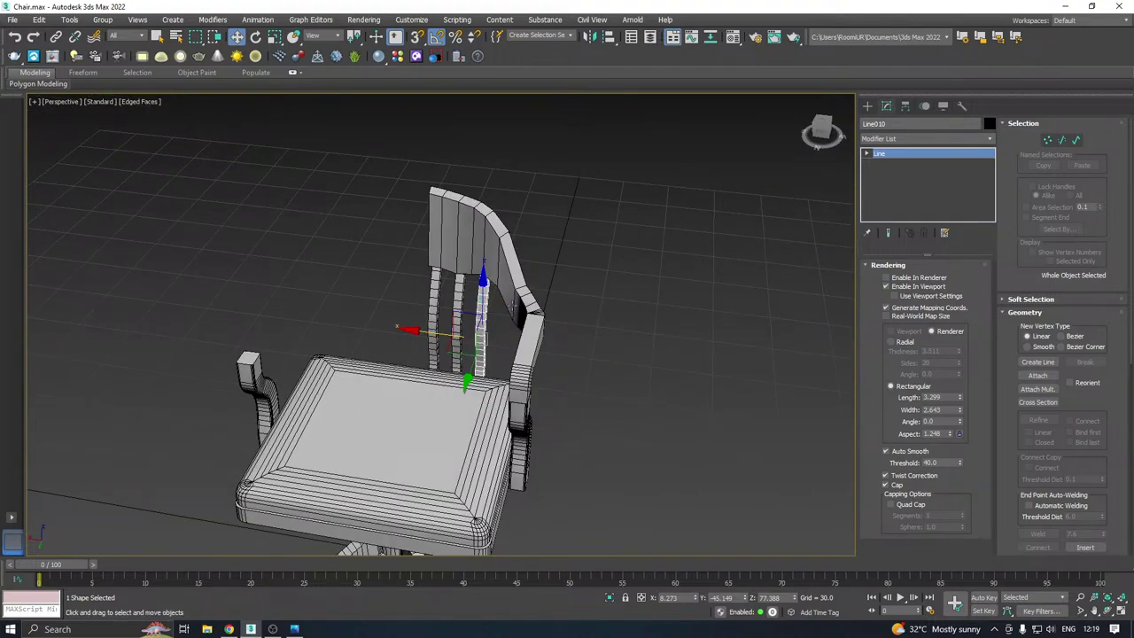
alt+middle_drag(507, 305, 568, 331)
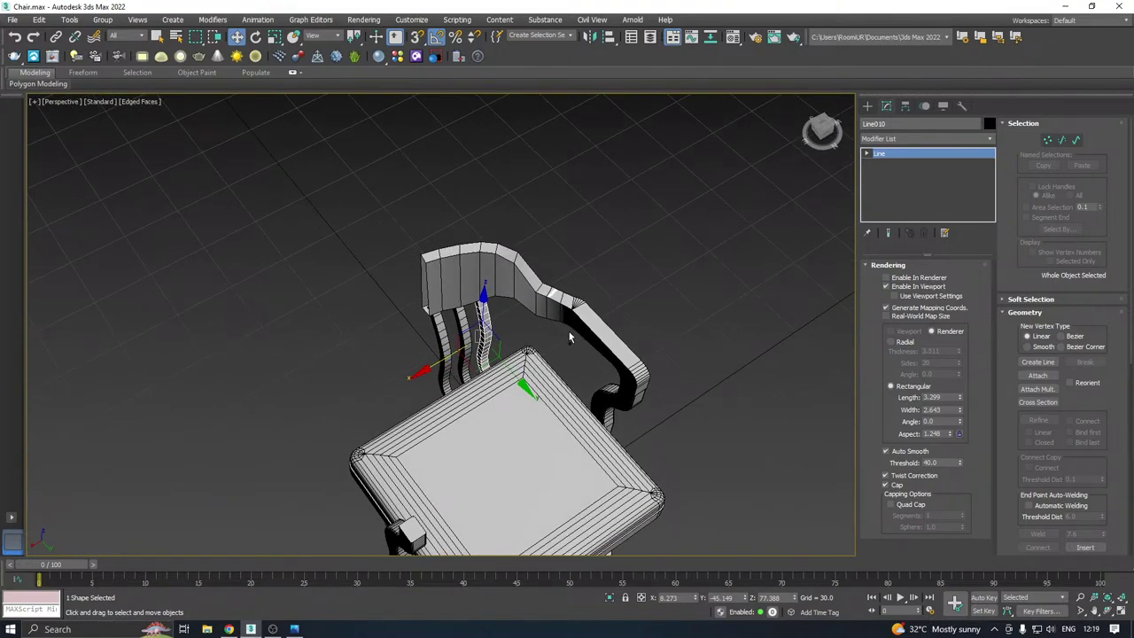
right_click(569, 337)
click(400, 327)
alt+middle_drag(370, 328, 474, 324)
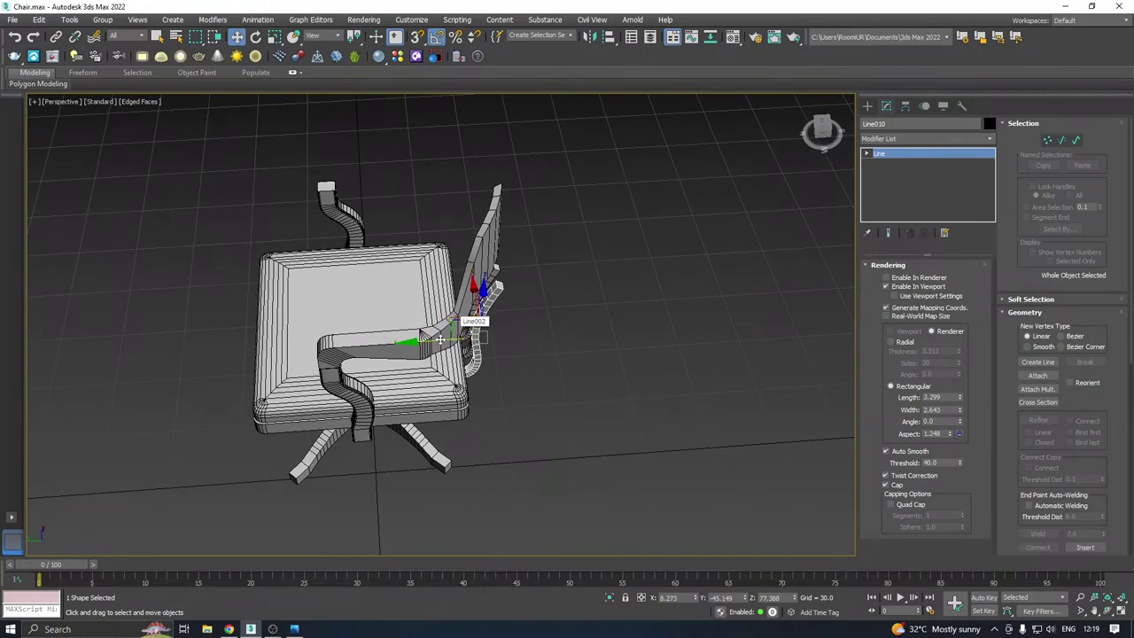
In the backrest's Editable Poly, select the vertices from the upper panel to the rear of the armrest and move them backward over the supports
click(435, 335)
right_click(514, 315)
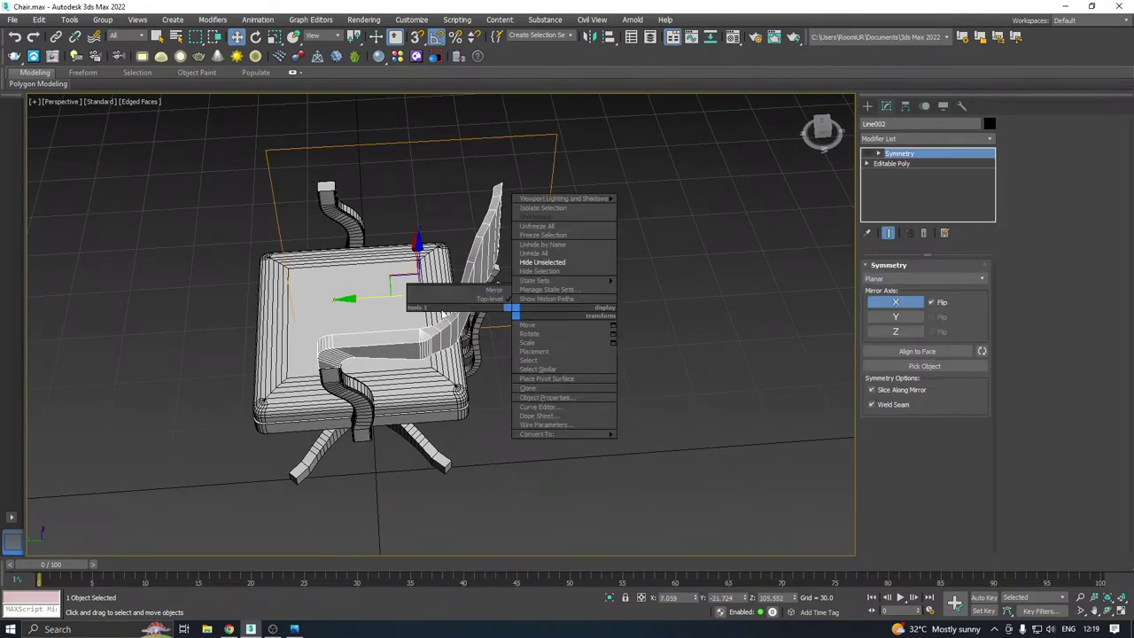
alt+middle_drag(446, 316, 470, 266)
click(895, 164)
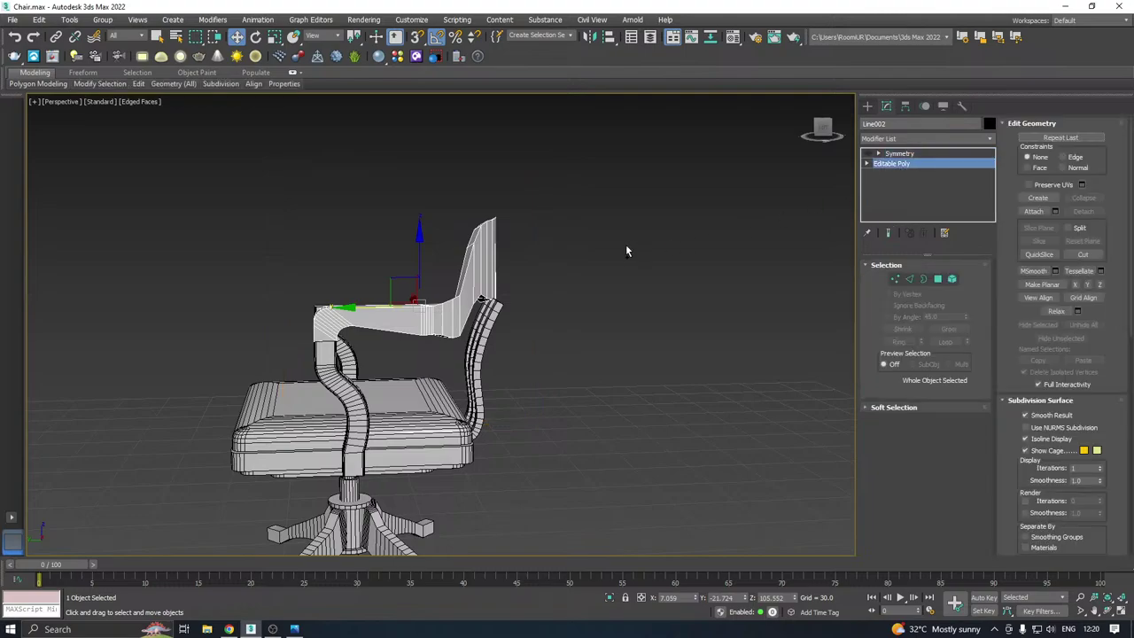
alt+middle_drag(600, 240, 593, 241)
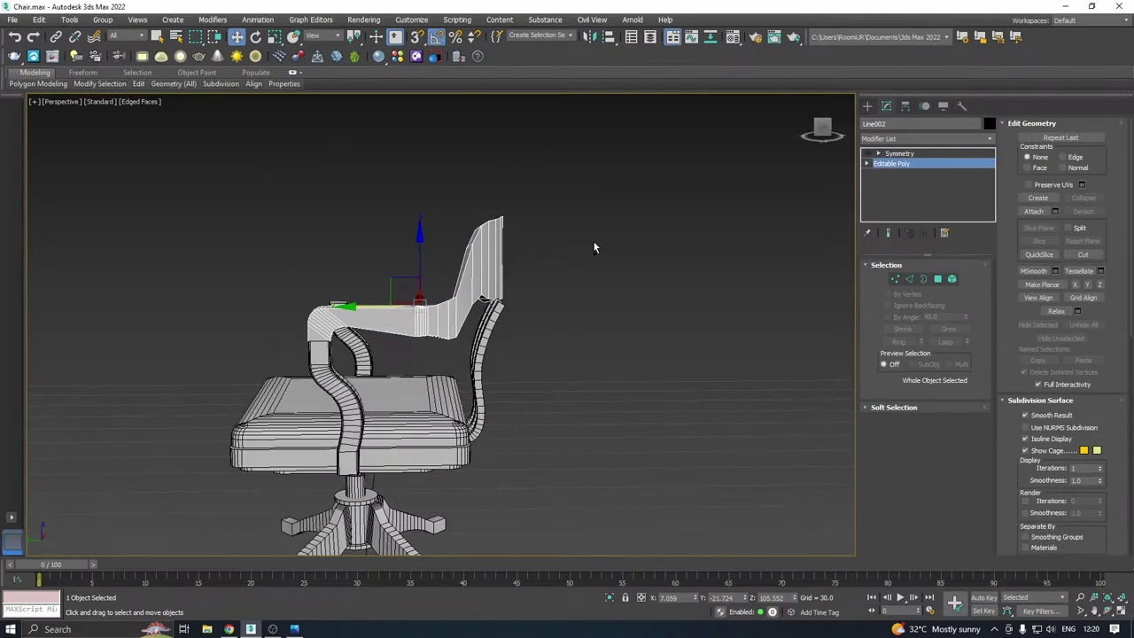
click(894, 279)
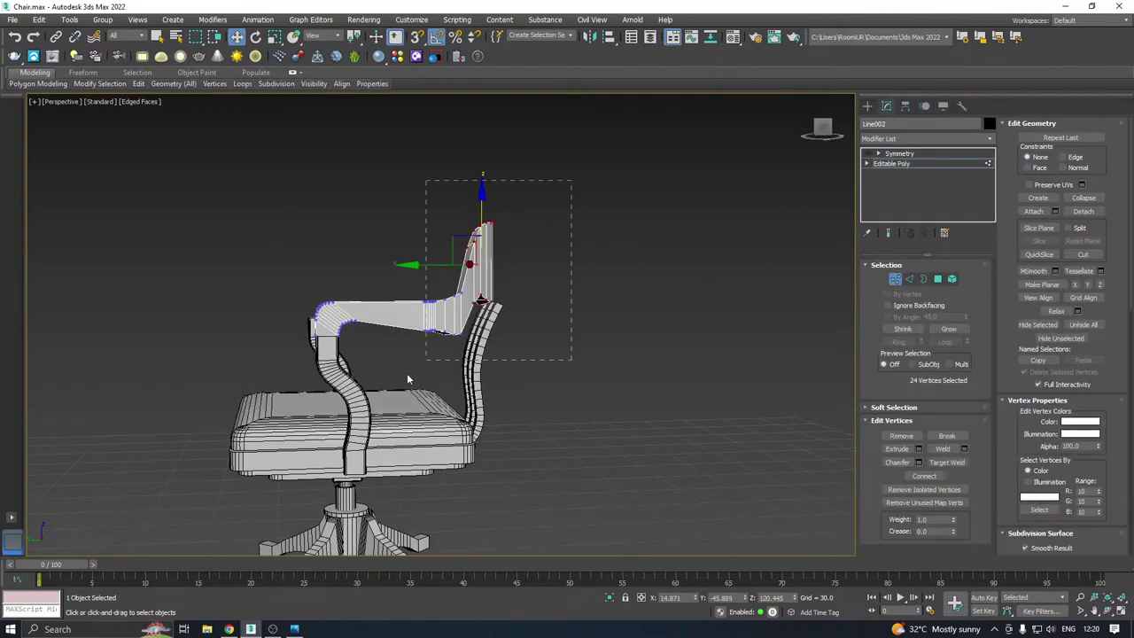
drag(408, 380, 404, 359)
drag(410, 290, 430, 286)
alt+middle_drag(440, 289, 523, 297)
alt+middle_drag(428, 284, 625, 270)
alt+middle_drag(492, 255, 494, 293)
drag(535, 296, 560, 286)
alt+middle_drag(560, 286, 381, 282)
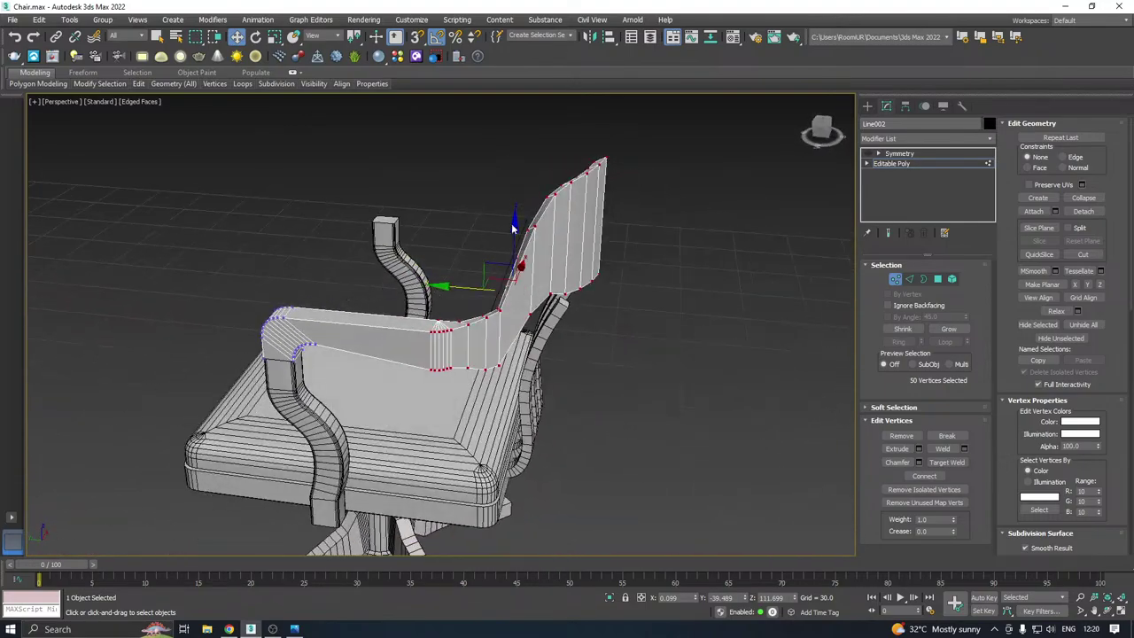
Select the 24 vertices of the upper backrest panel, rotate them slightly, and shift them along X to about 17.02, toward the chair's middle
drag(513, 350, 512, 348)
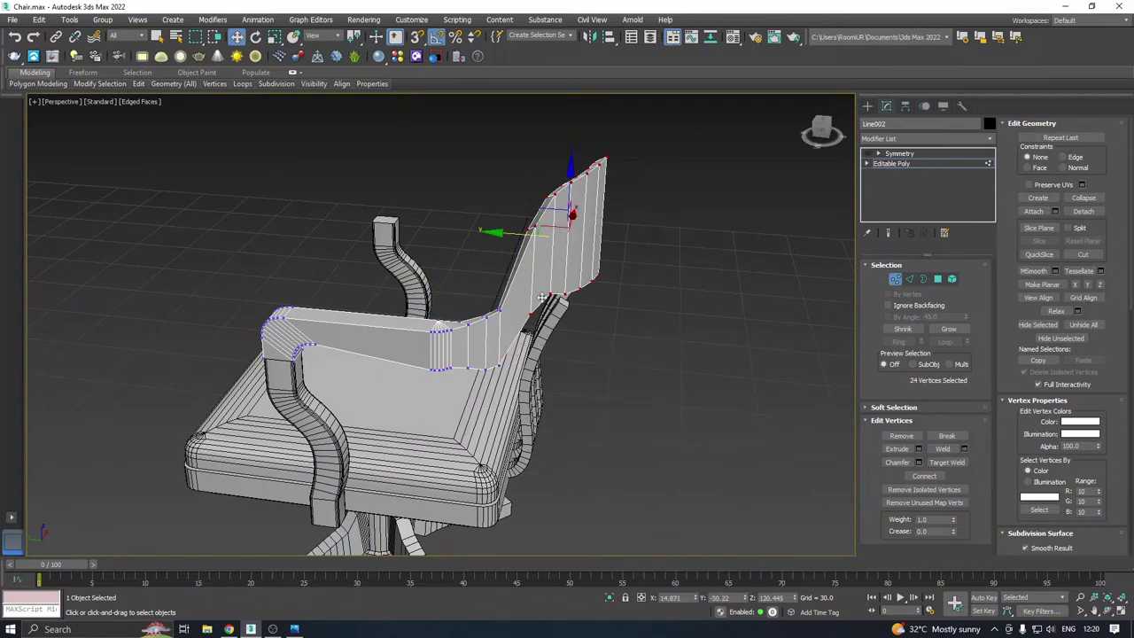
key(e)
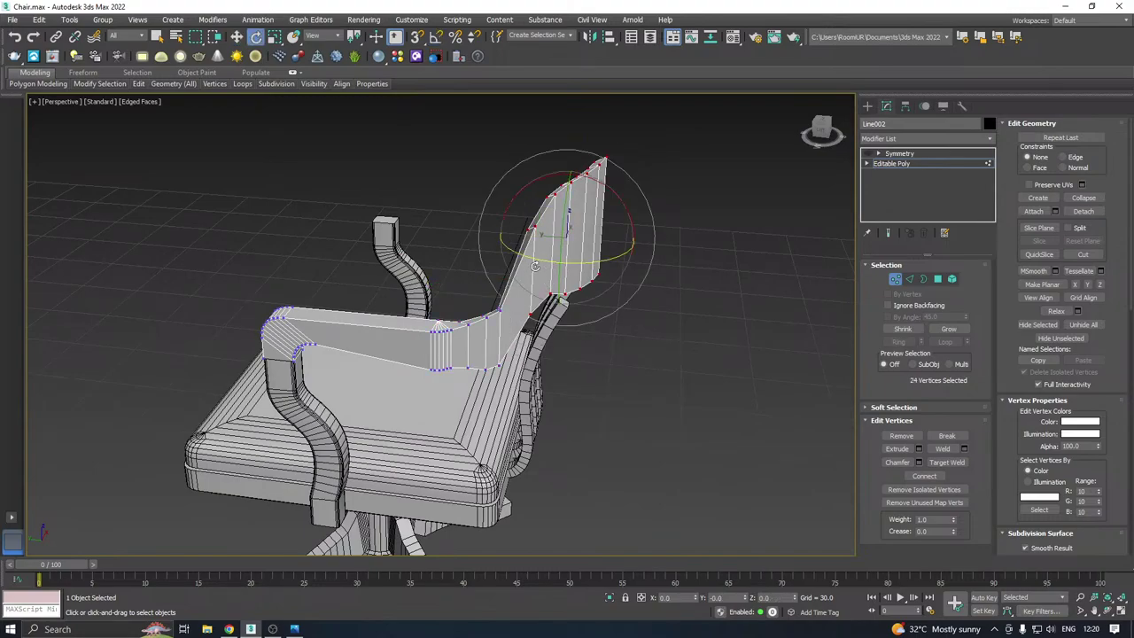
drag(536, 262, 560, 262)
alt+middle_drag(551, 272, 550, 316)
key(w)
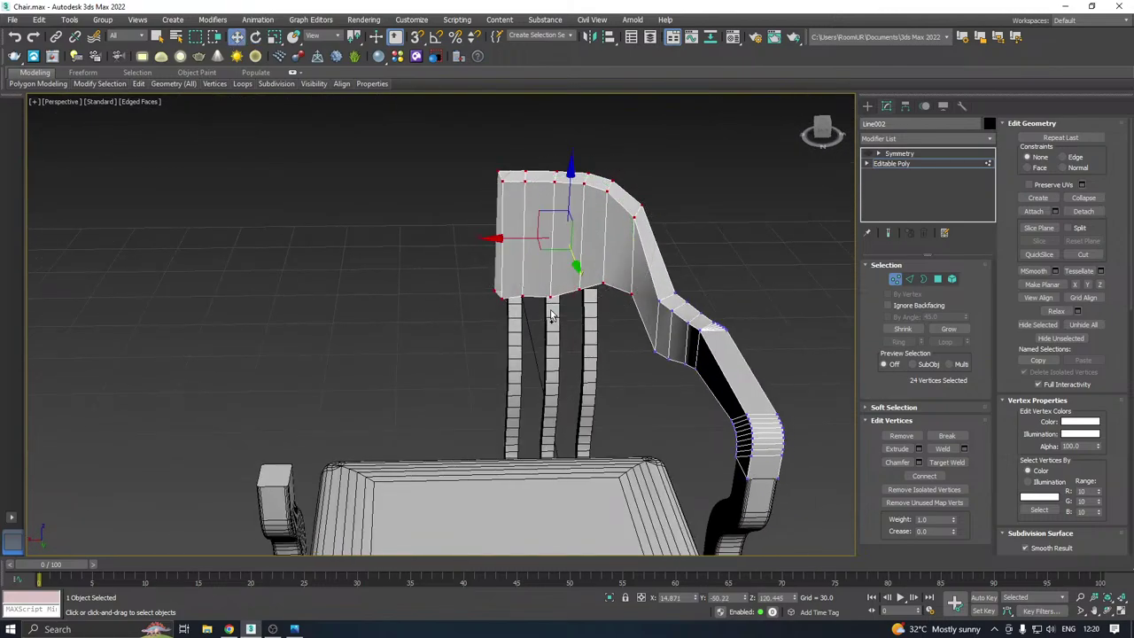
drag(503, 238, 484, 238)
alt+middle_drag(484, 238, 770, 225)
alt+middle_drag(560, 277, 549, 277)
Lower the vertex pairs along the backrest's bottom edge near the outer and middle supports so the edge meets the support tops
scroll(532, 281, up, 4)
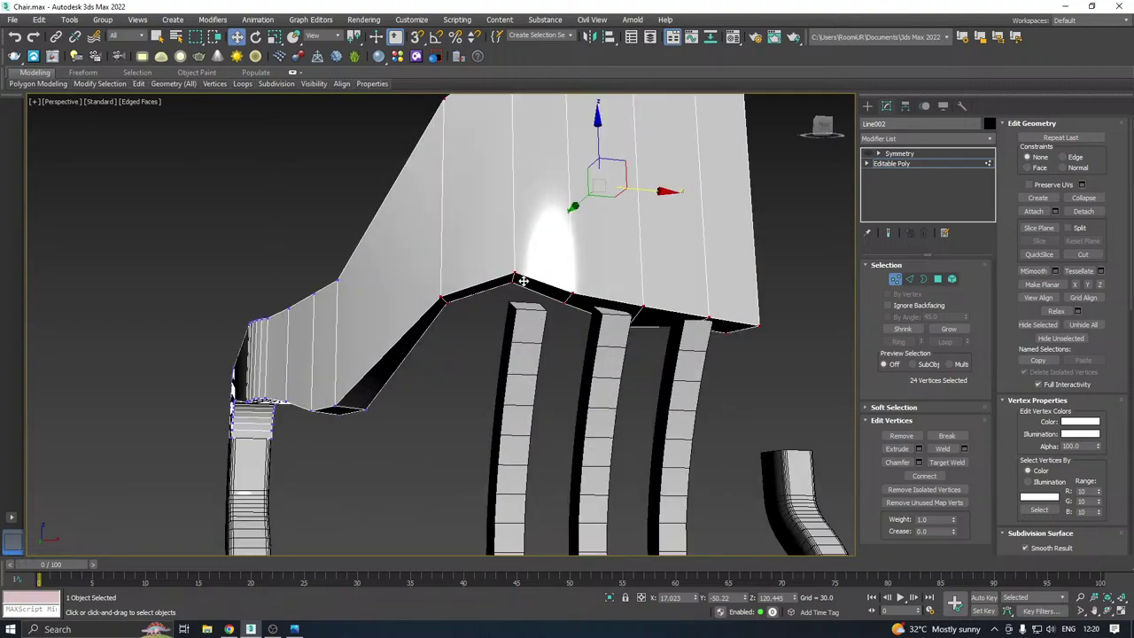
drag(530, 267, 534, 265)
drag(517, 226, 524, 241)
drag(462, 268, 424, 333)
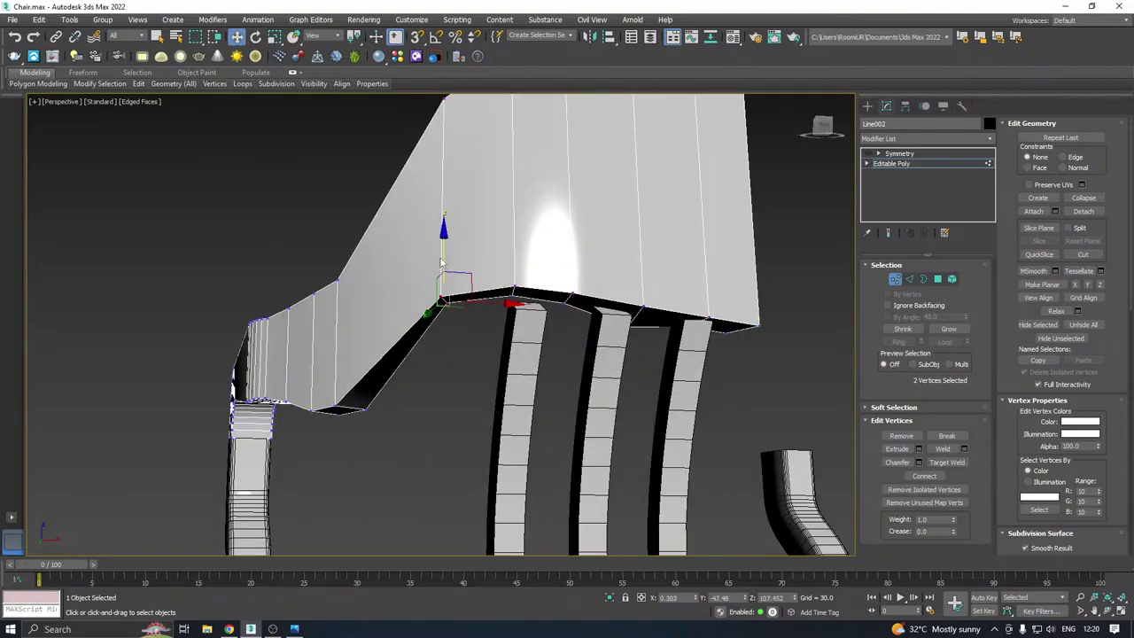
drag(444, 263, 496, 340)
drag(513, 251, 516, 280)
alt+middle_drag(531, 276, 521, 286)
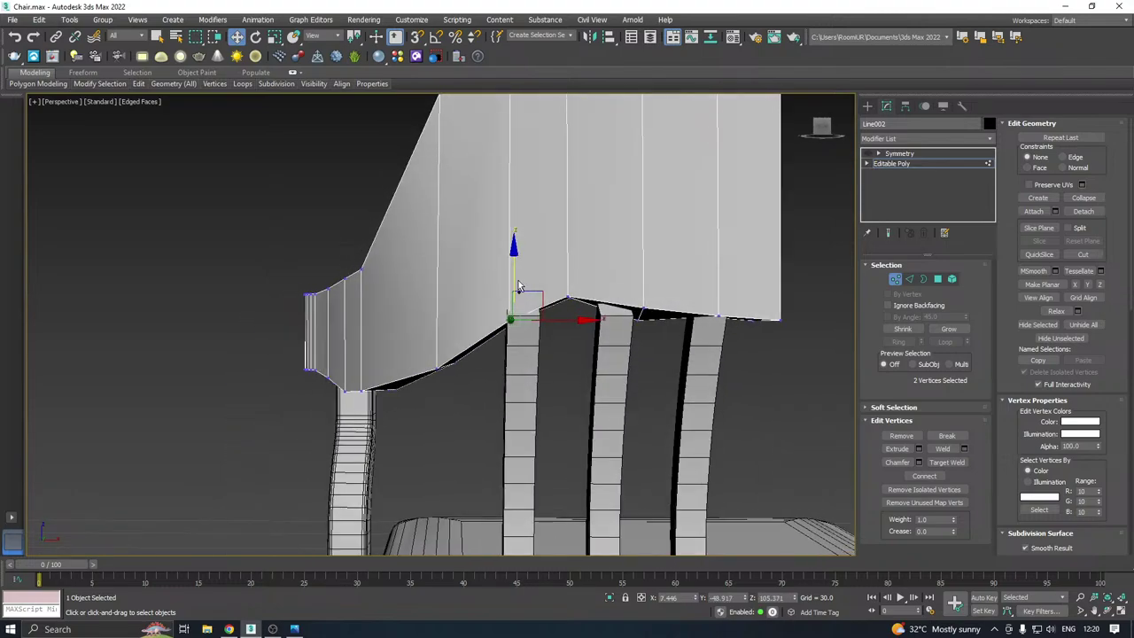
click(568, 301)
drag(571, 250, 572, 262)
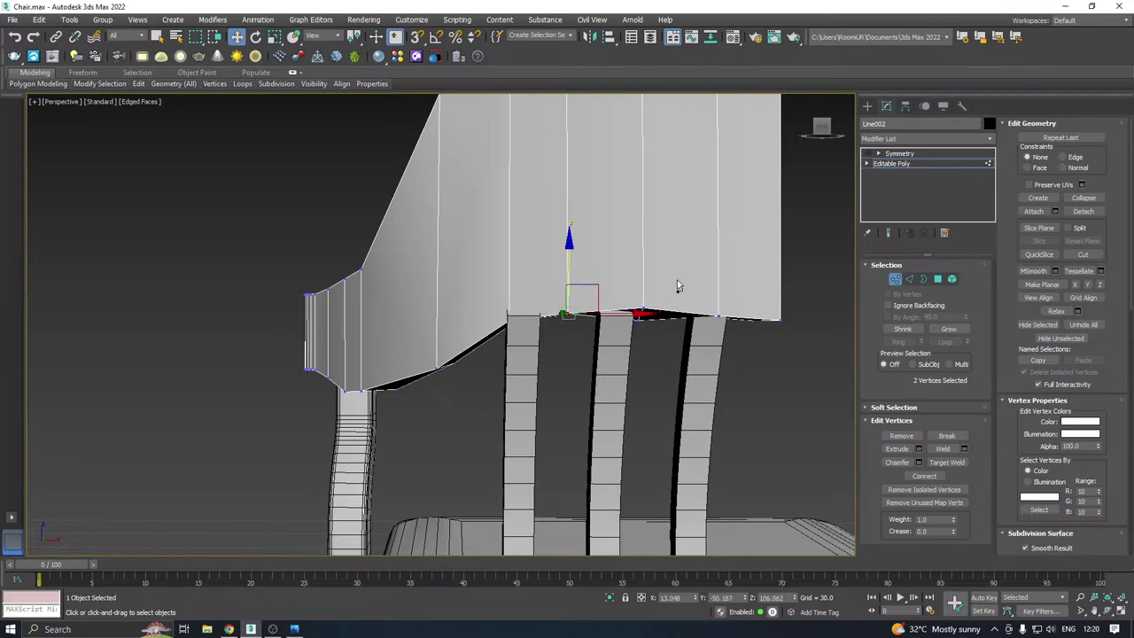
Finish editing the backrest's vertices and delete two supports, keeping only the one nearest the half backrest's open centre edge
alt+middle_drag(572, 262, 728, 279)
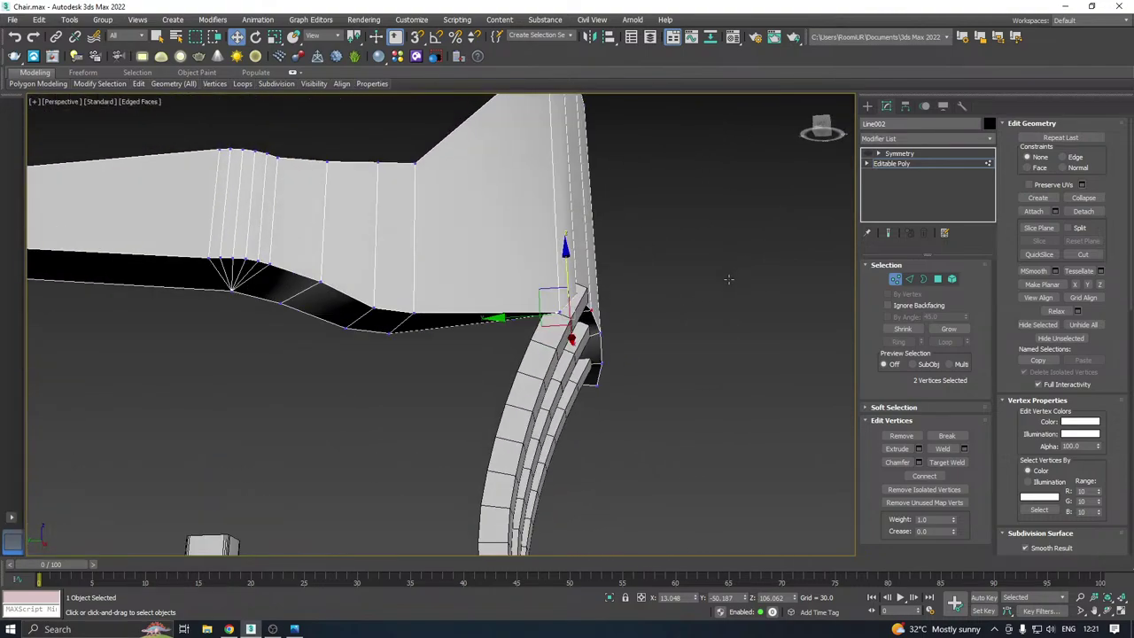
alt+middle_drag(614, 263, 718, 269)
scroll(693, 246, down, 4)
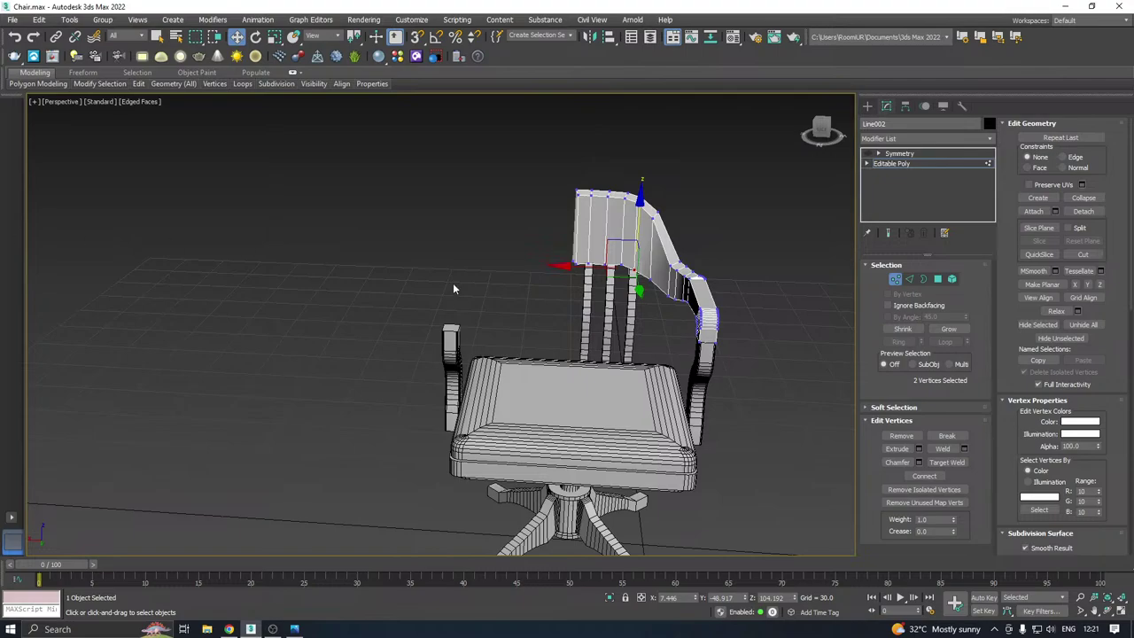
alt+middle_drag(453, 289, 513, 285)
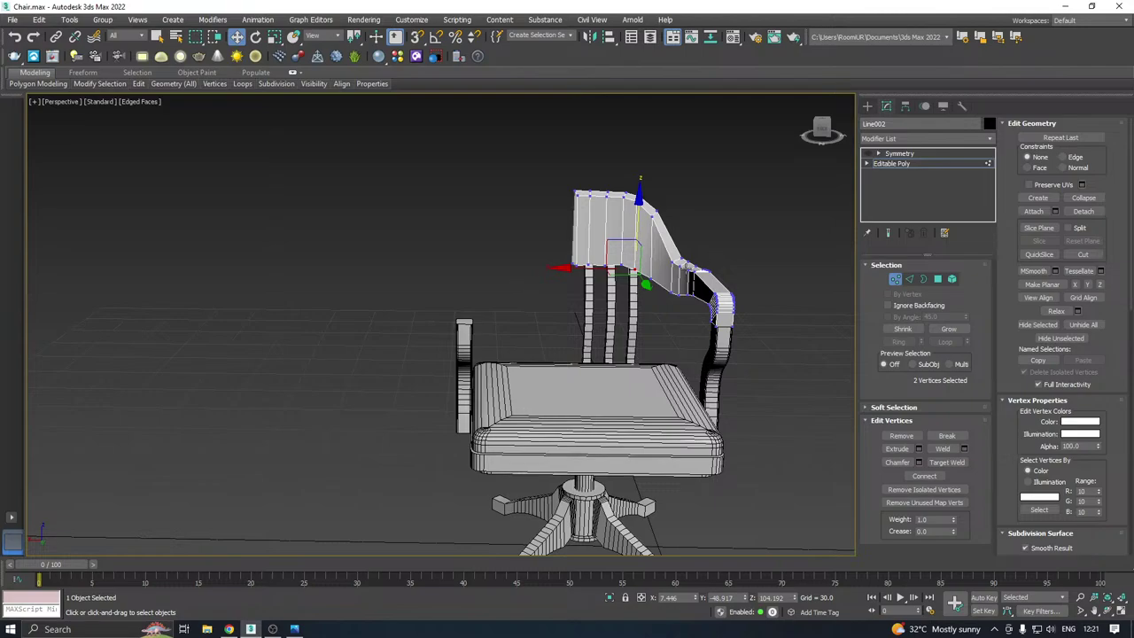
scroll(682, 267, up, 2)
click(902, 165)
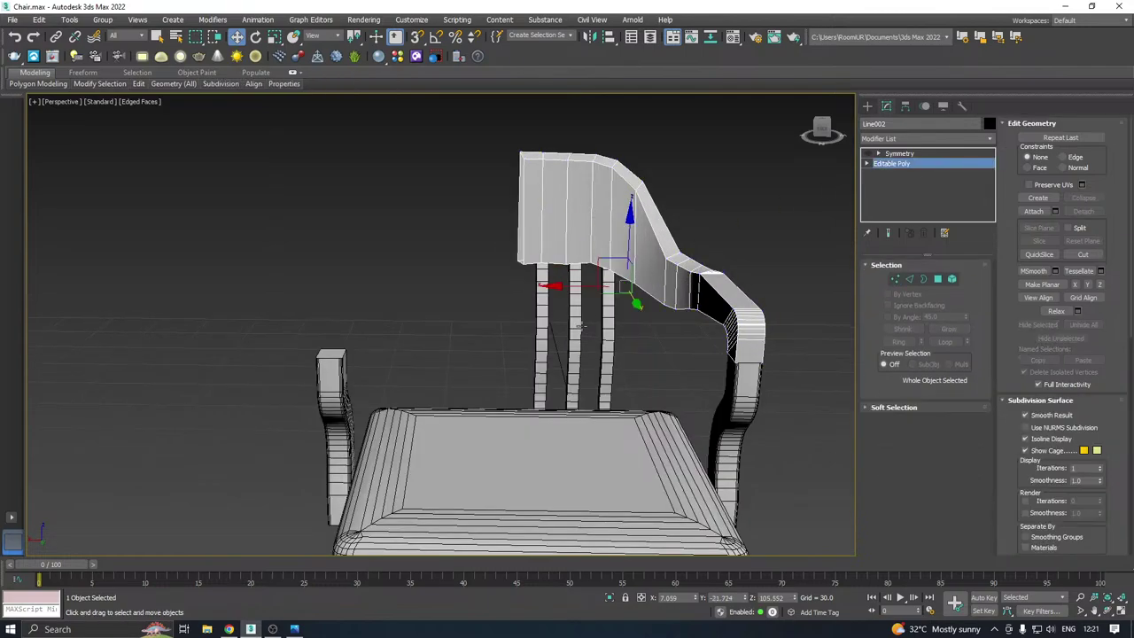
click(609, 343)
alt+middle_drag(608, 343, 576, 317)
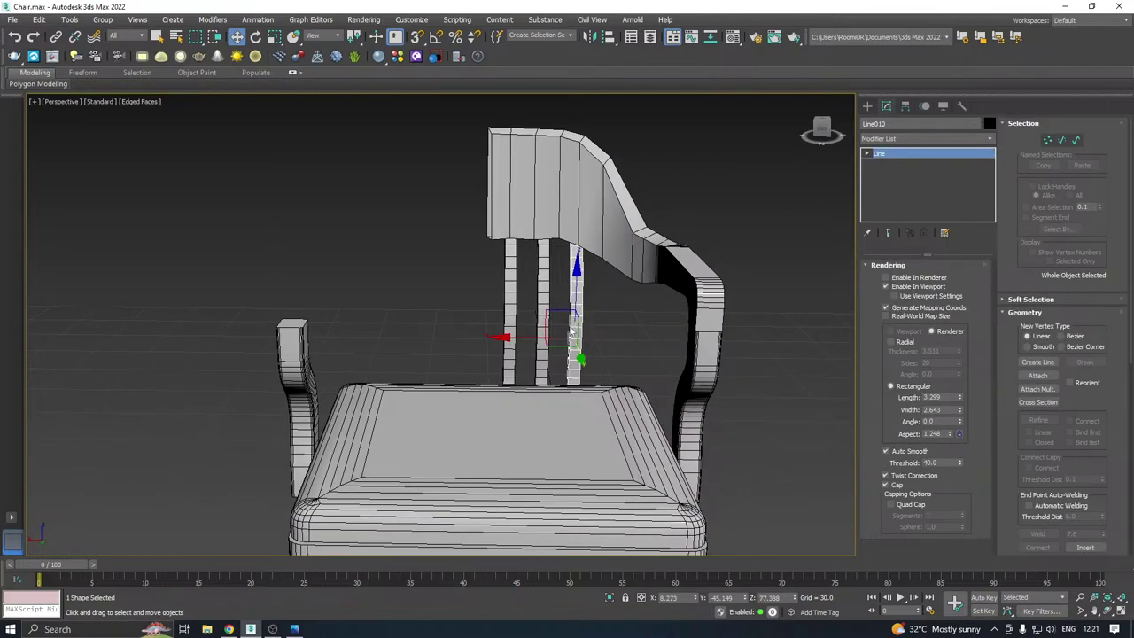
key(Delete)
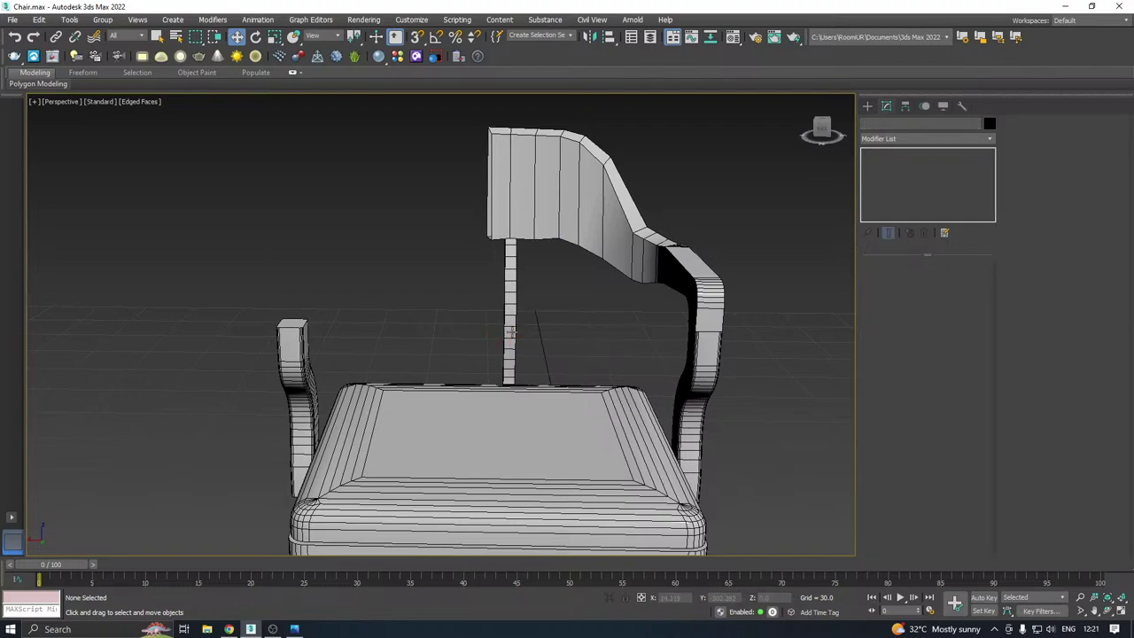
Save the scene and convert the remaining support from a Line to an Editable Poly
click(510, 324)
right_click(571, 306)
key(ctrl+s)
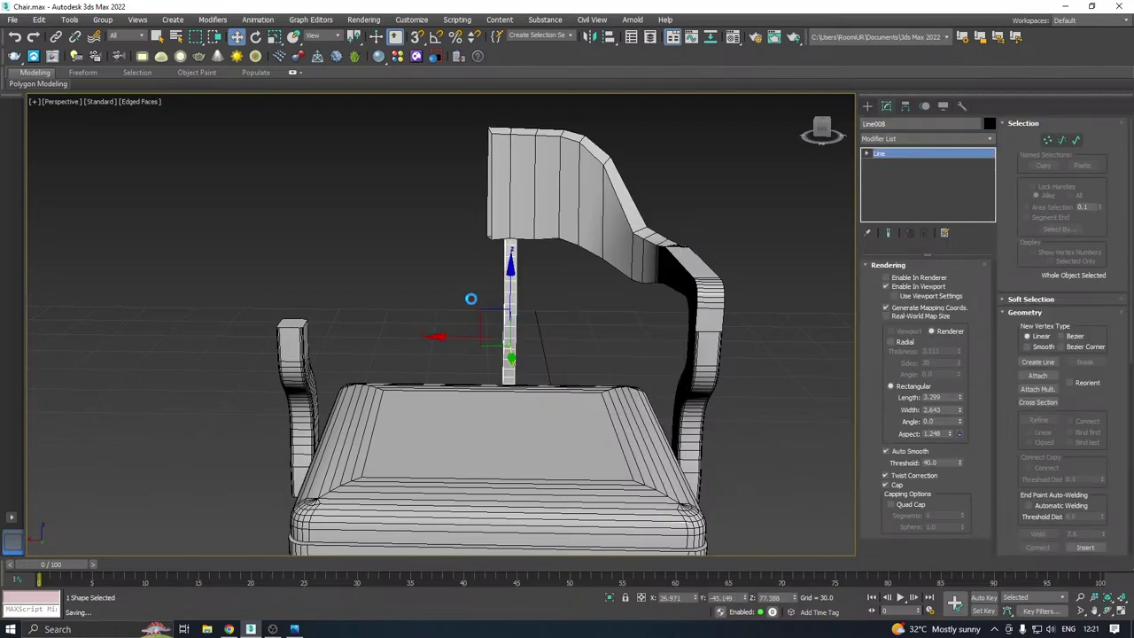
scroll(514, 293, up, 5)
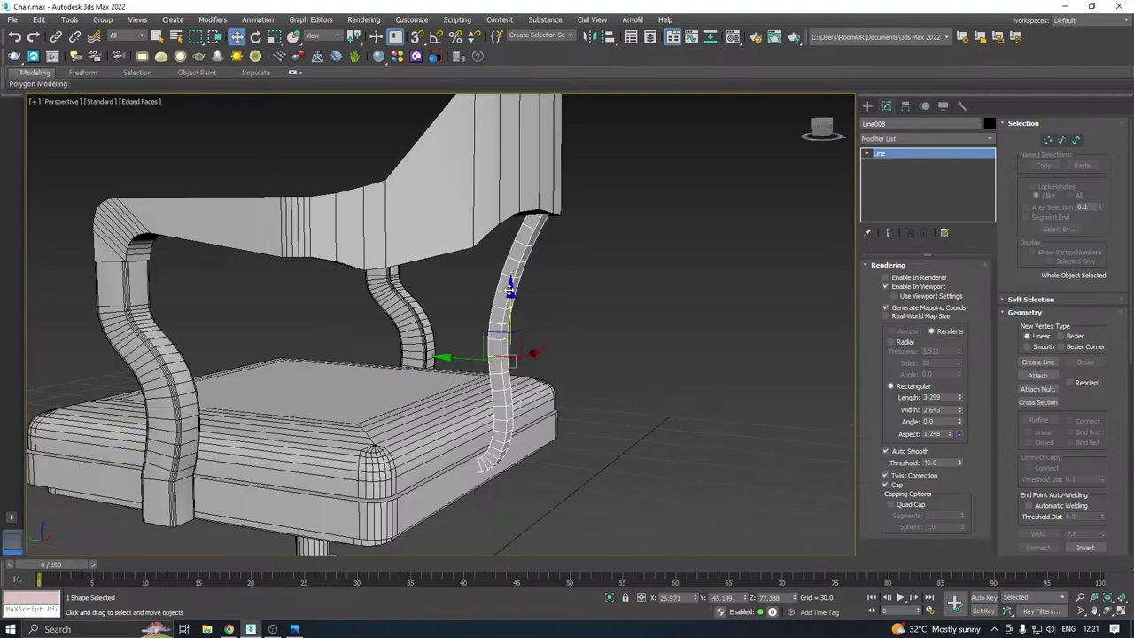
right_click(900, 184)
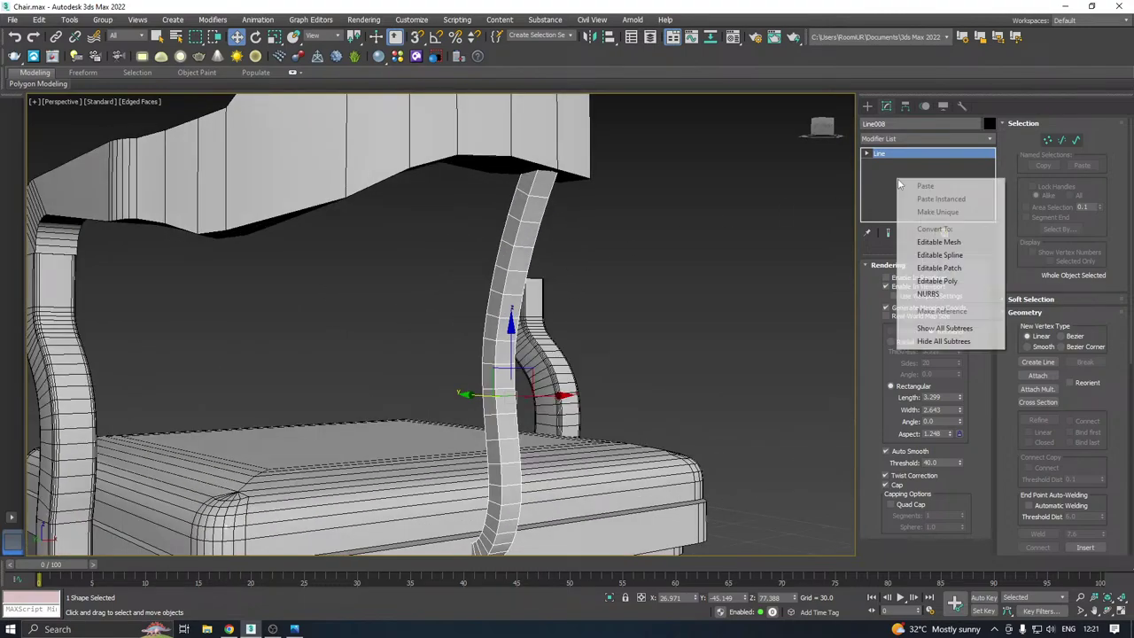
click(930, 280)
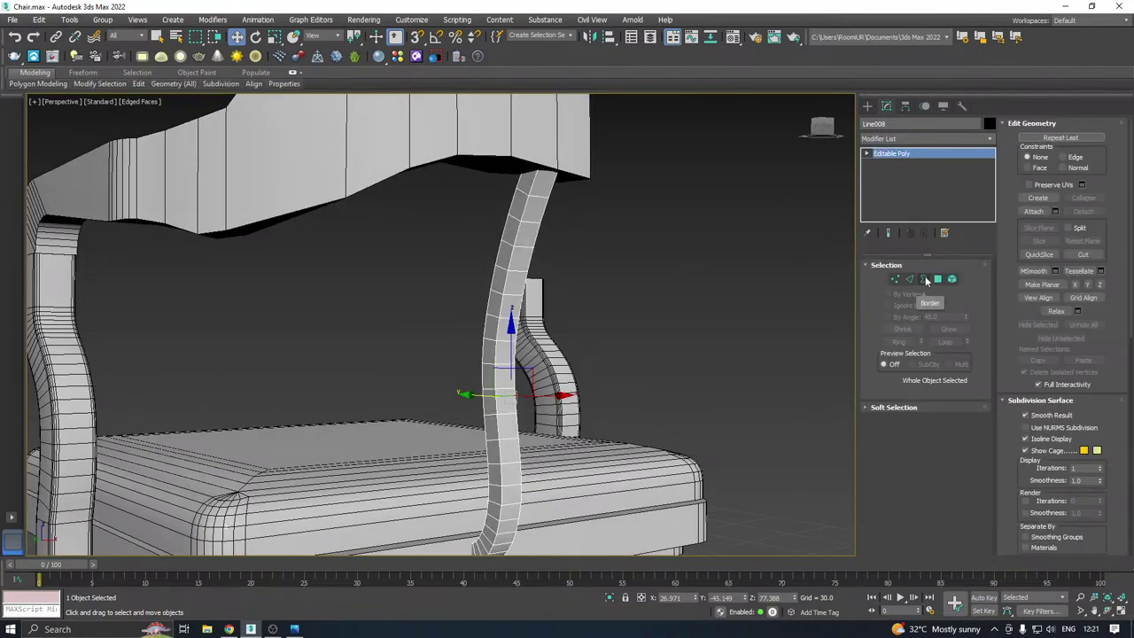
scroll(682, 252, down, 3)
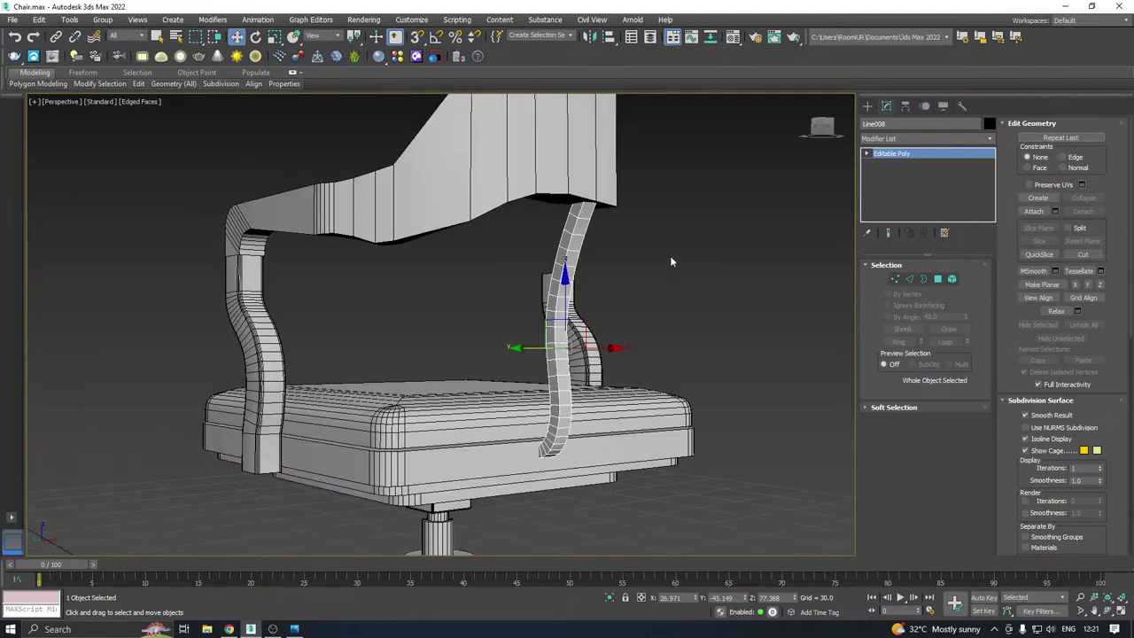
click(989, 140)
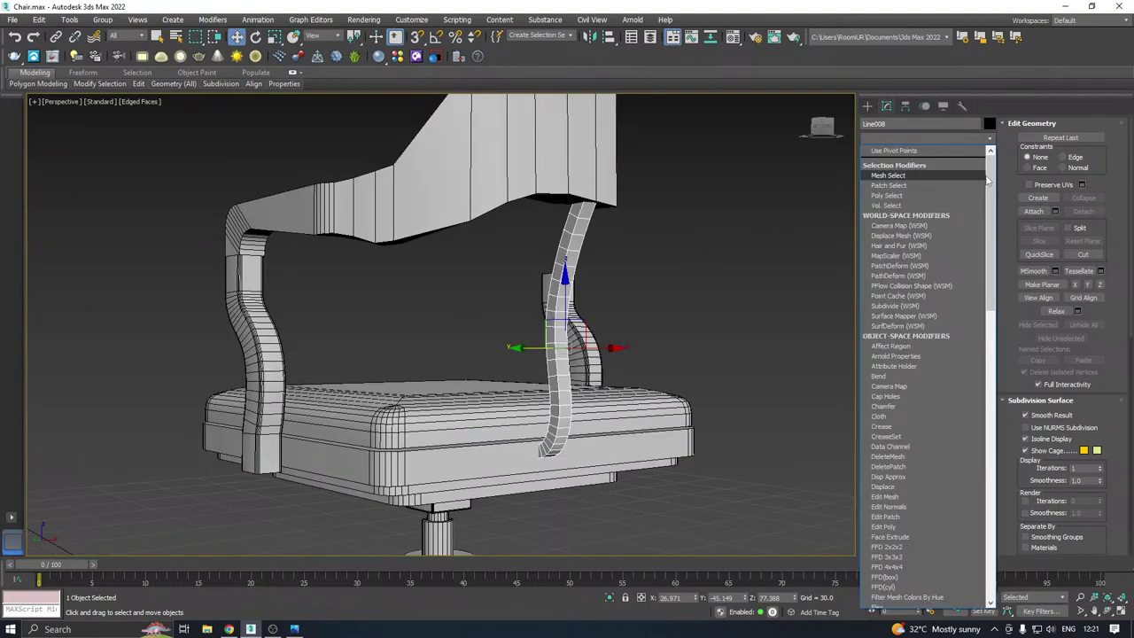
click(991, 181)
right_click(933, 156)
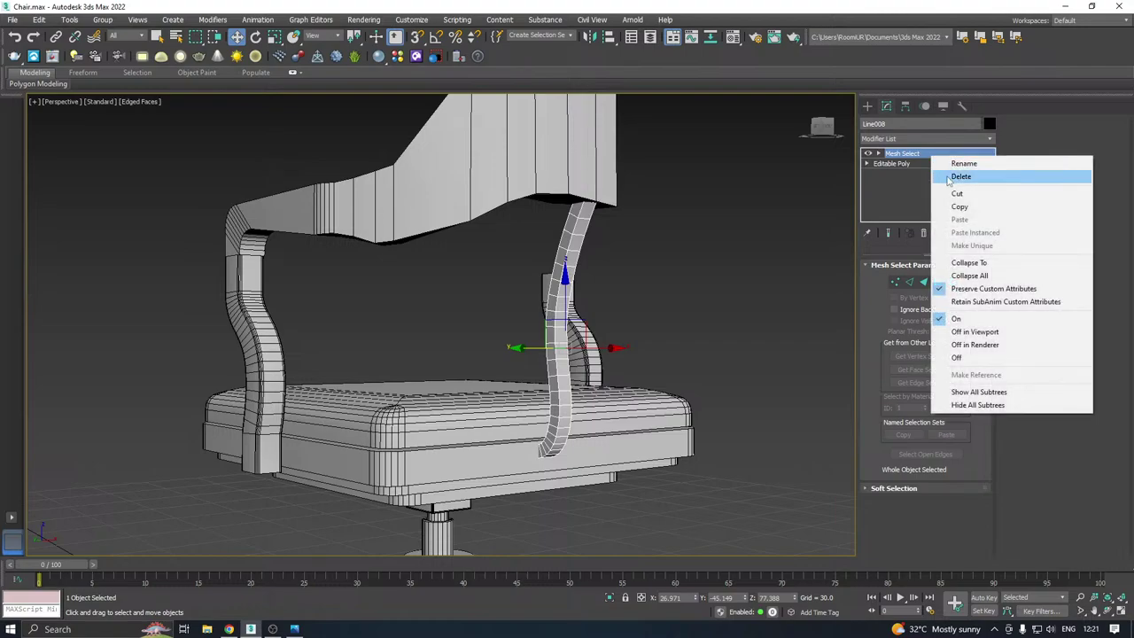
click(962, 172)
Add an FFD 4x4x4 modifier to the support and select its upper row of control points
click(989, 139)
drag(992, 171, 993, 239)
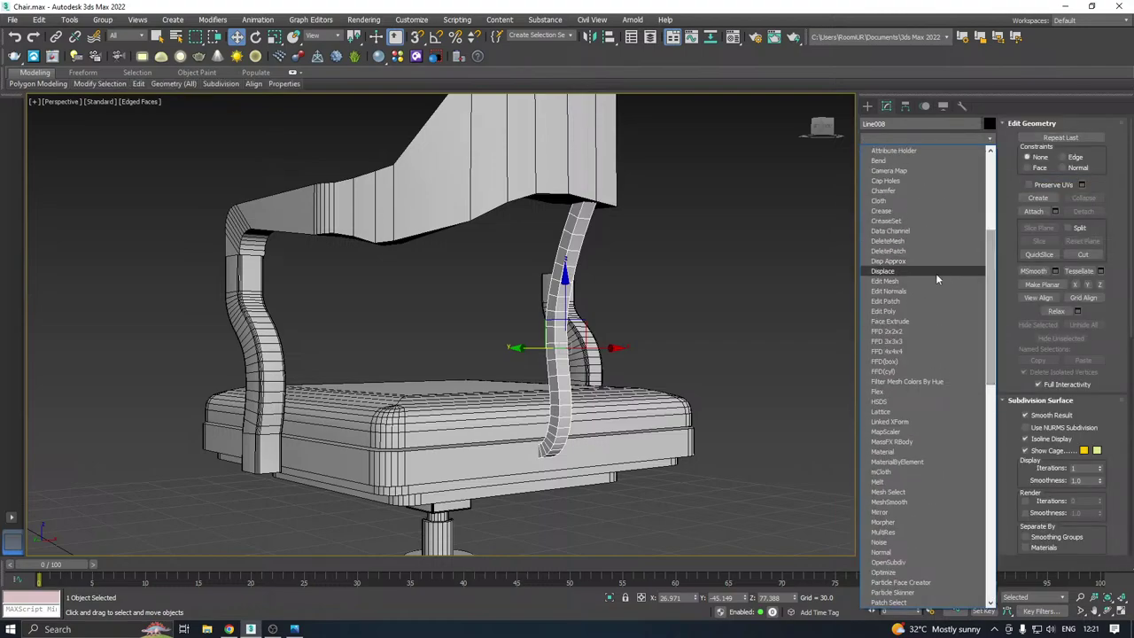
click(885, 357)
middle_drag(600, 289, 627, 246)
scroll(591, 234, up, 3)
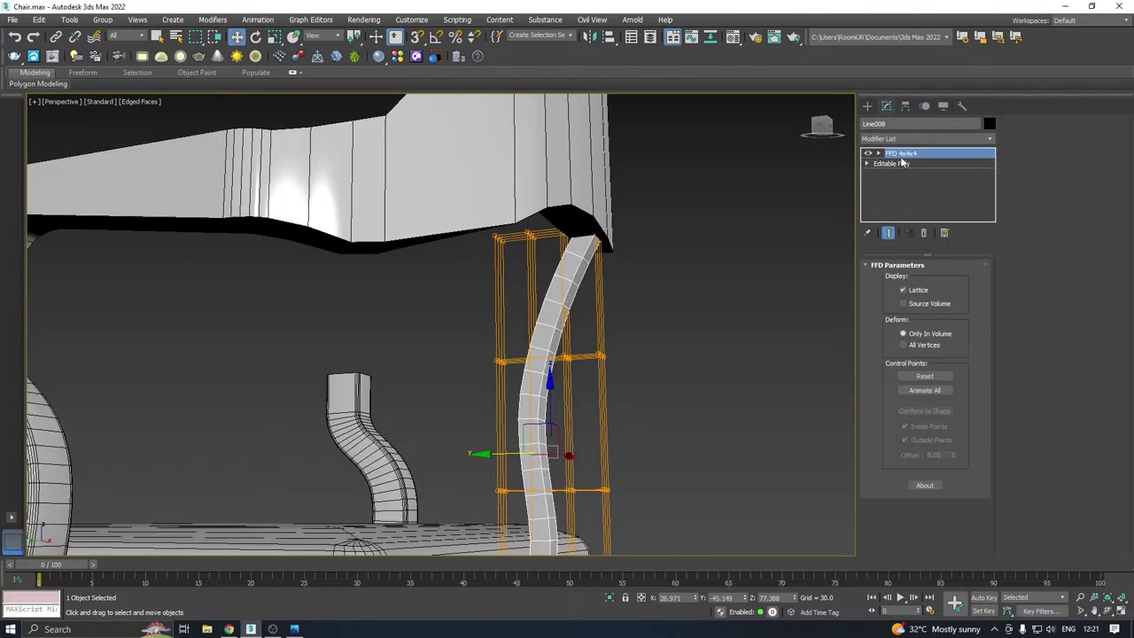
click(804, 188)
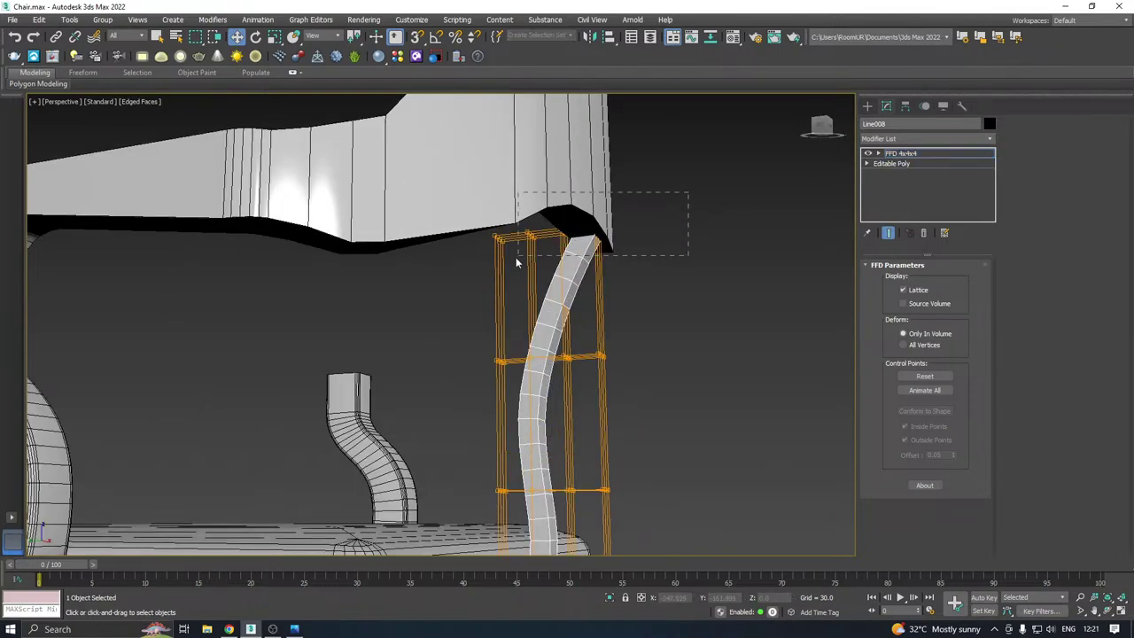
drag(478, 264, 478, 264)
mouse_move(650, 217)
alt+middle_down()
mouse_move(665, 210)
mouse_move(667, 231)
alt+middle_up()
Isolate the support and frame its upper end
click(609, 597)
alt+middle_drag(599, 478, 618, 294)
scroll(564, 228, up, 5)
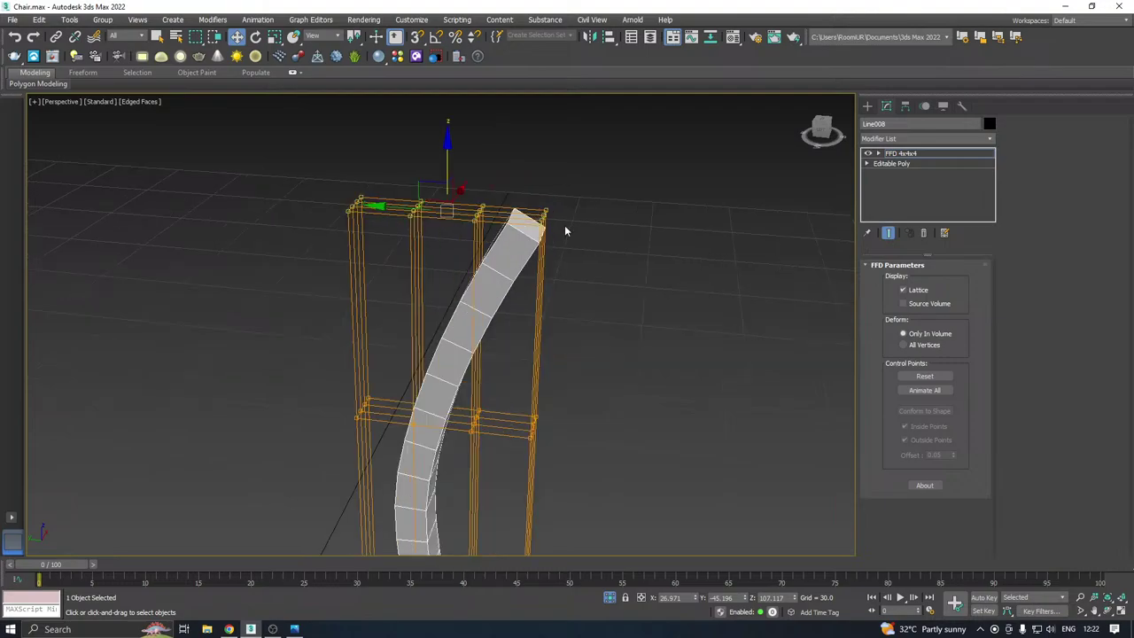
Try to taper the support's top by moving the rear and front FFD 4x4x4 control points inward along Y; delete the modifier
drag(582, 182, 493, 287)
alt+middle_drag(525, 261, 494, 234)
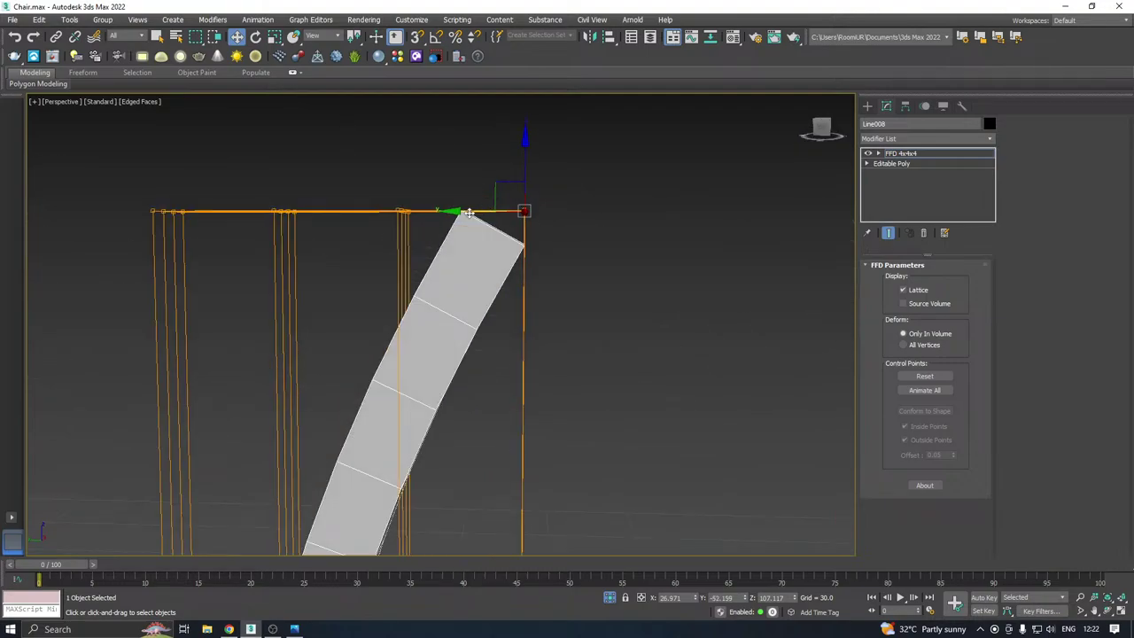
drag(456, 210, 405, 187)
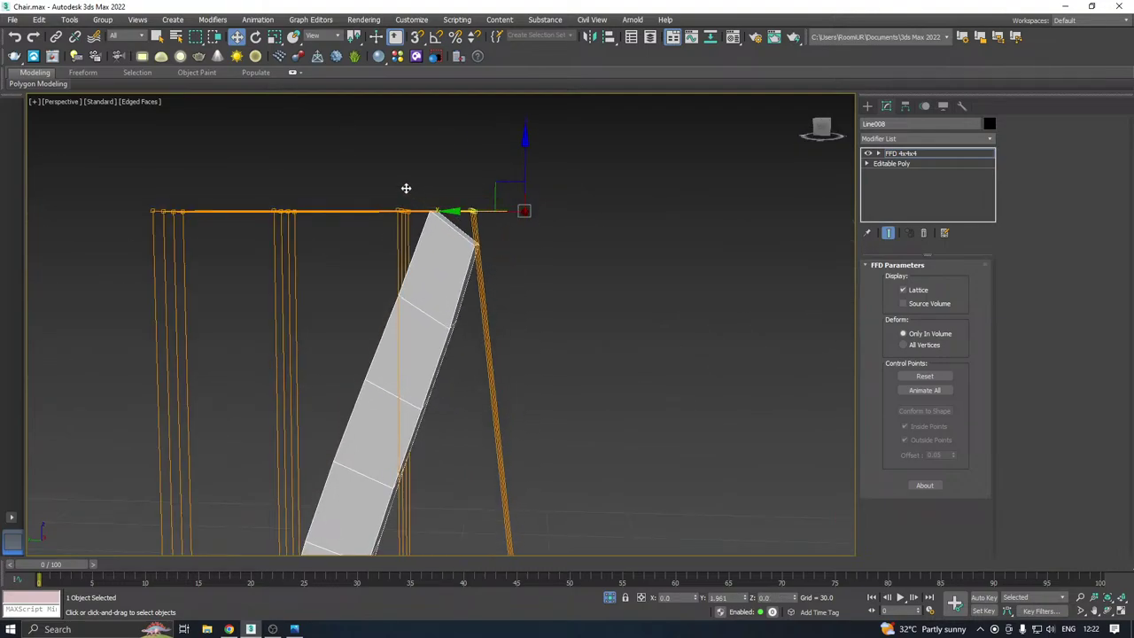
drag(135, 190, 193, 239)
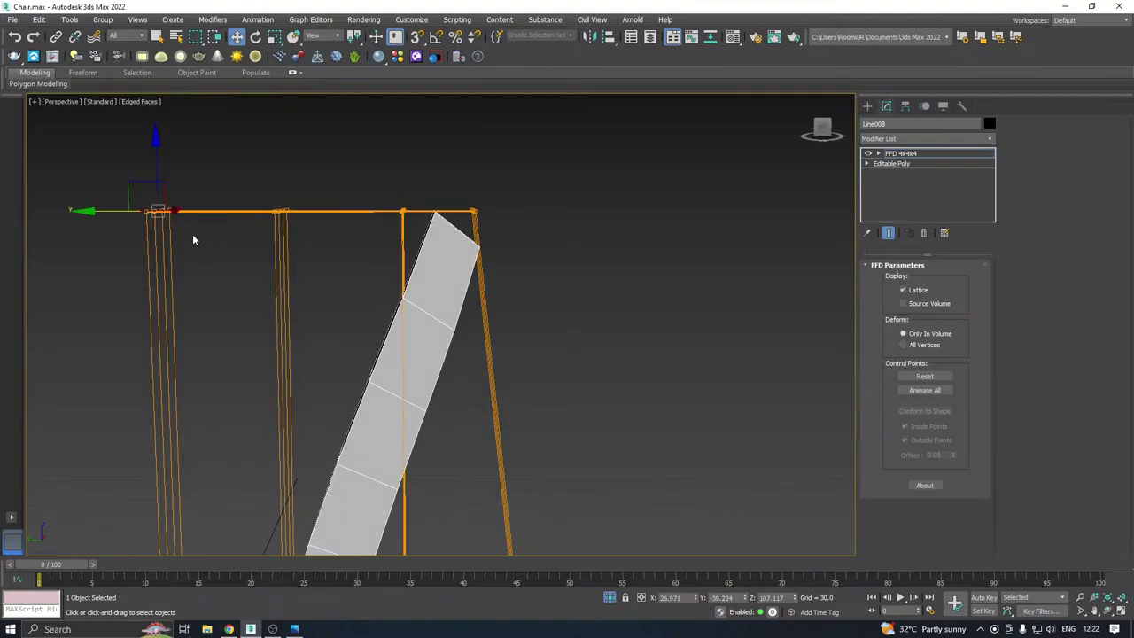
drag(102, 210, 188, 207)
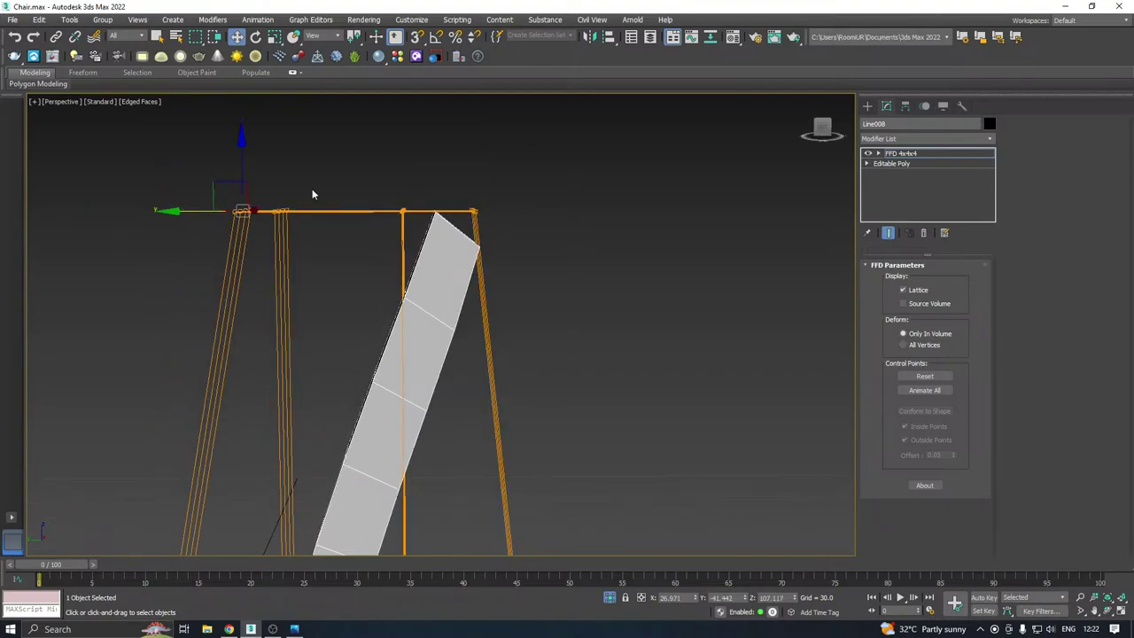
drag(190, 264, 182, 254)
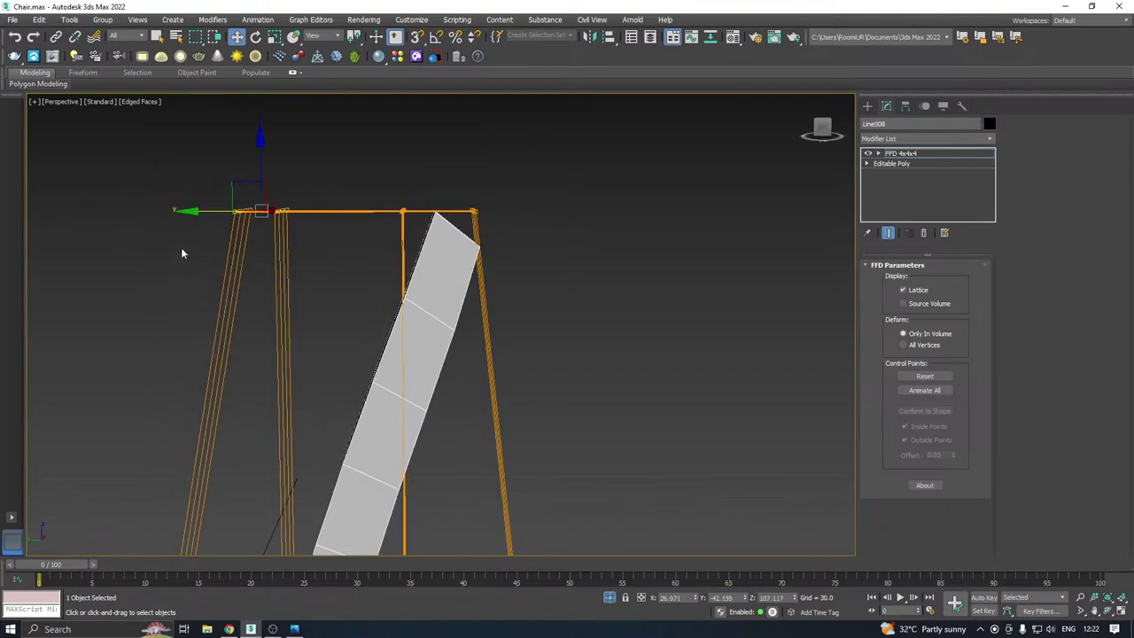
right_click(899, 153)
click(917, 171)
Add an FFD 3x3x3 modifier to the isolated support
click(990, 139)
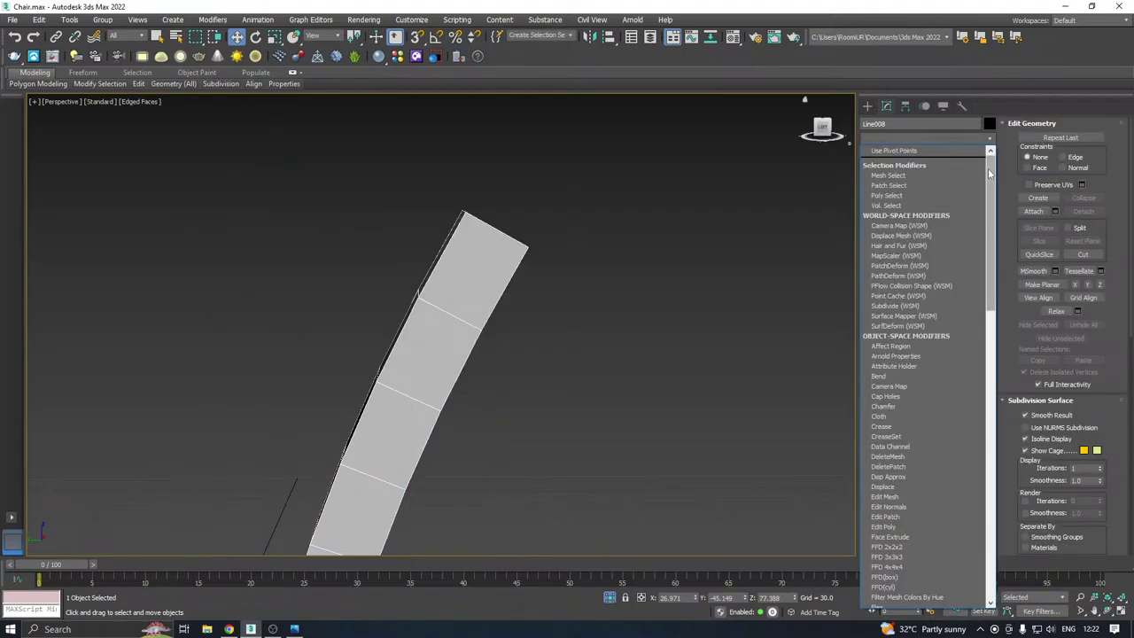
drag(990, 177, 997, 268)
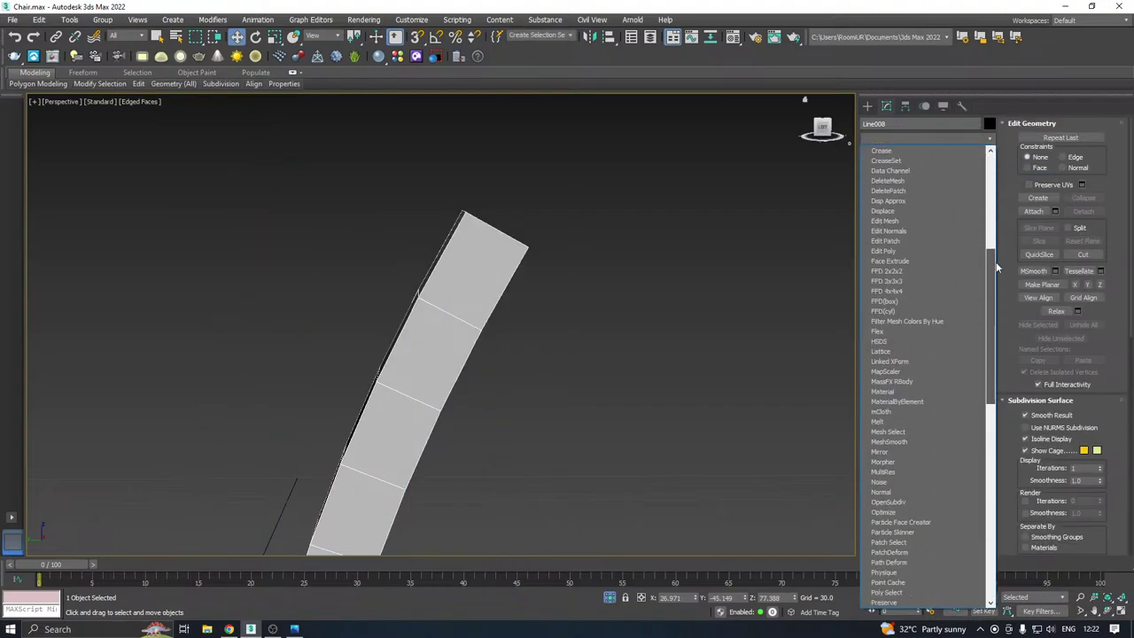
click(909, 280)
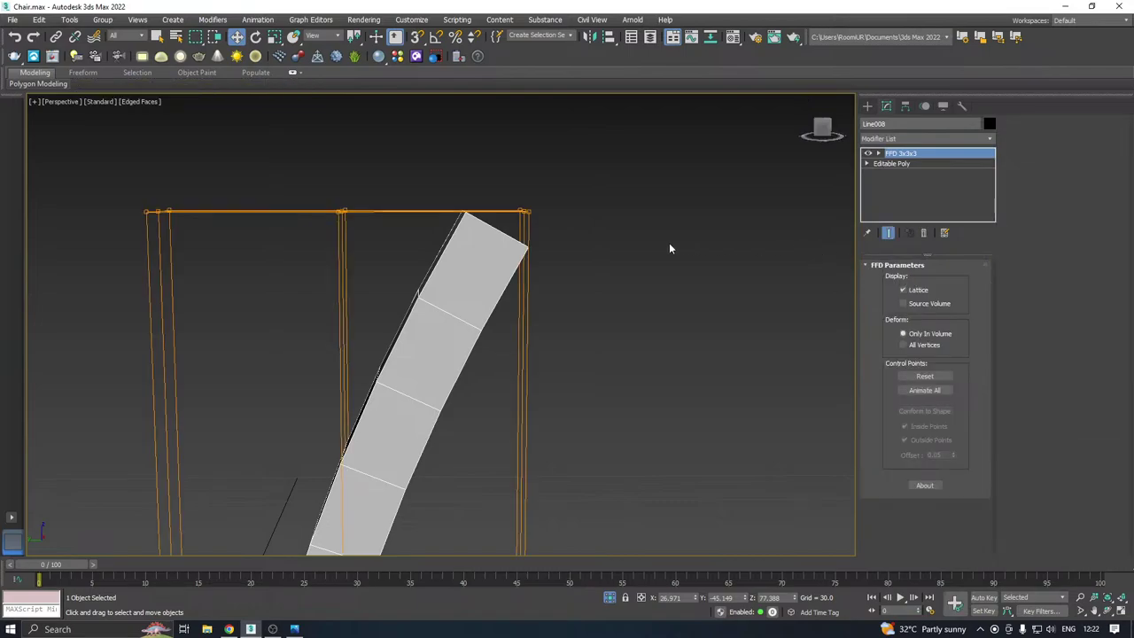
scroll(669, 243, down, 5)
alt+middle_drag(669, 243, 636, 244)
Move the FFD 3x3x3 lattice's top front and middle control points along Y toward the rear ones to thin the support's top
drag(692, 214, 627, 249)
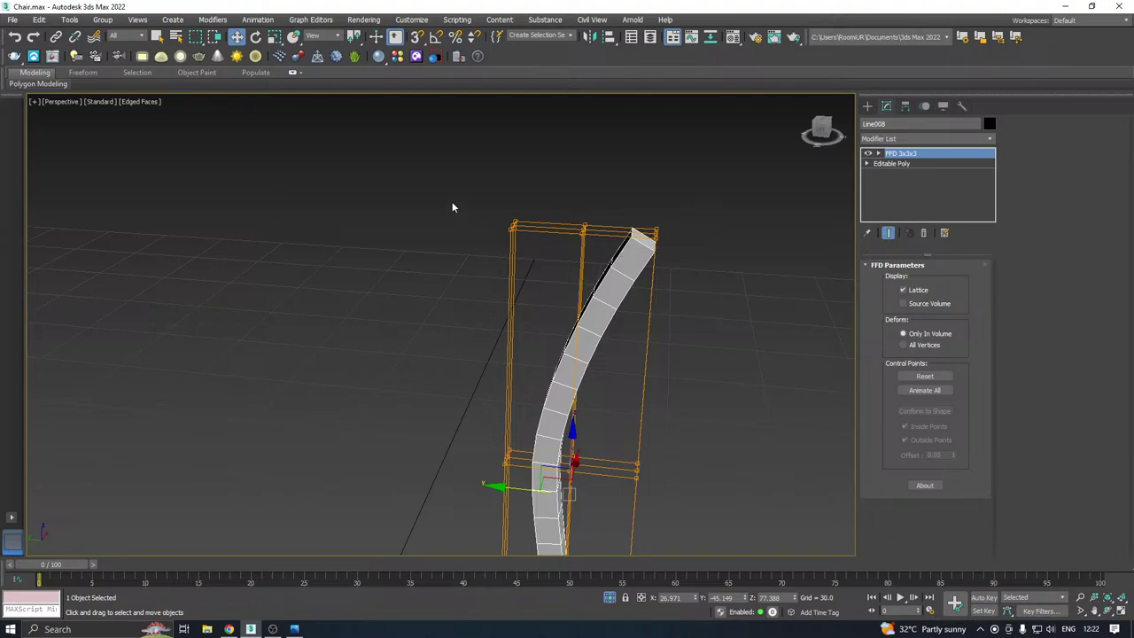
drag(454, 189, 587, 260)
click(632, 252)
drag(487, 223, 551, 228)
drag(597, 257, 540, 226)
mouse_move(613, 262)
alt+middle_down()
mouse_move(665, 273)
mouse_move(605, 263)
alt+middle_up()
scroll(584, 230, up, 3)
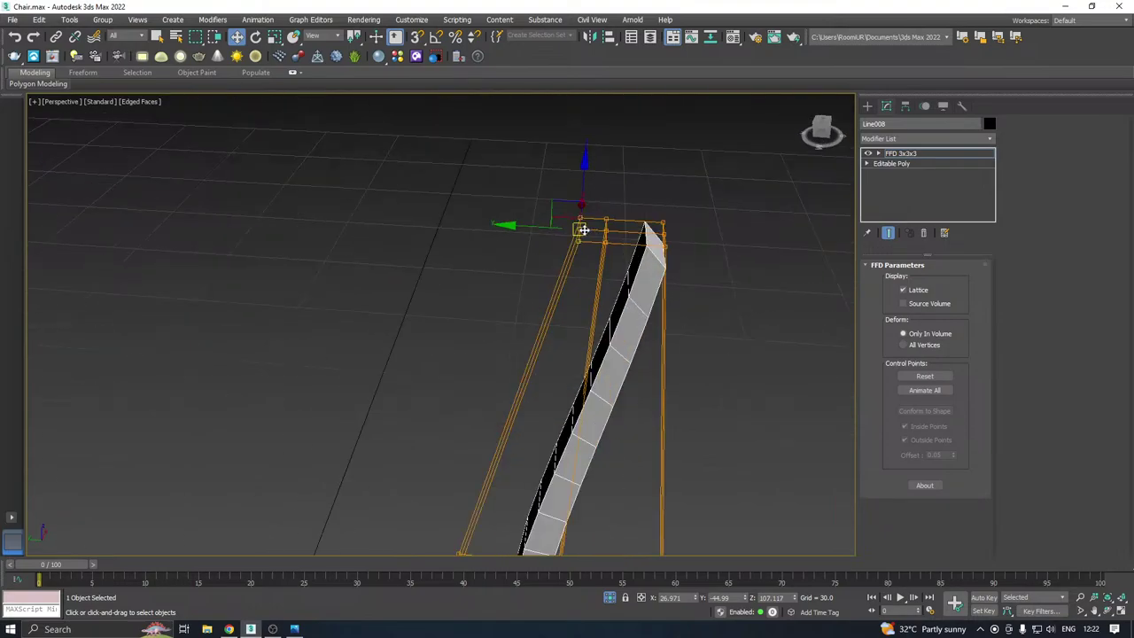
drag(615, 264, 615, 265)
drag(538, 228, 569, 228)
Select all the top FFD control points and scale them down along Y to narrow the support's upper end further
alt+middle_drag(679, 310, 706, 268)
drag(707, 185, 597, 239)
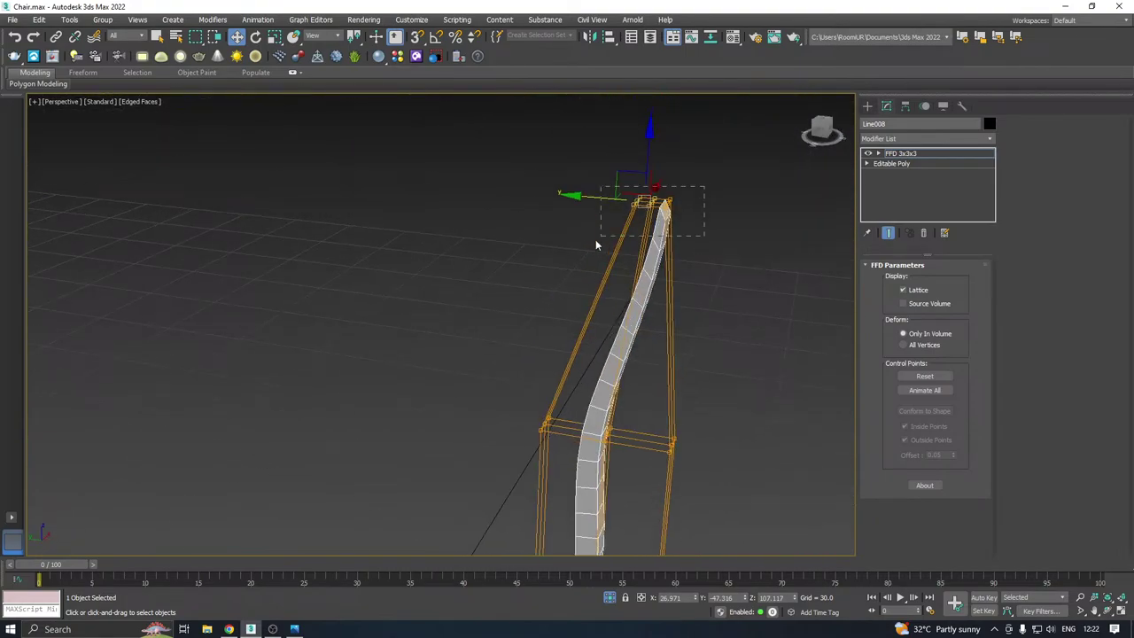
middle_drag(665, 227, 655, 265)
key(r)
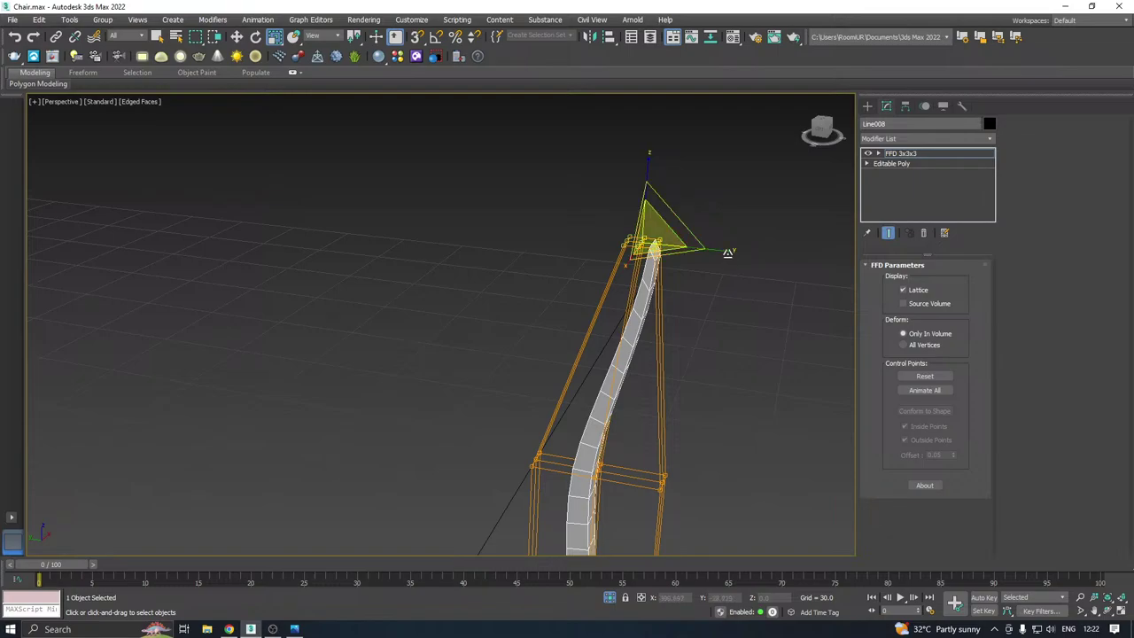
drag(727, 251, 700, 246)
scroll(687, 247, down, 3)
alt+middle_drag(672, 244, 698, 240)
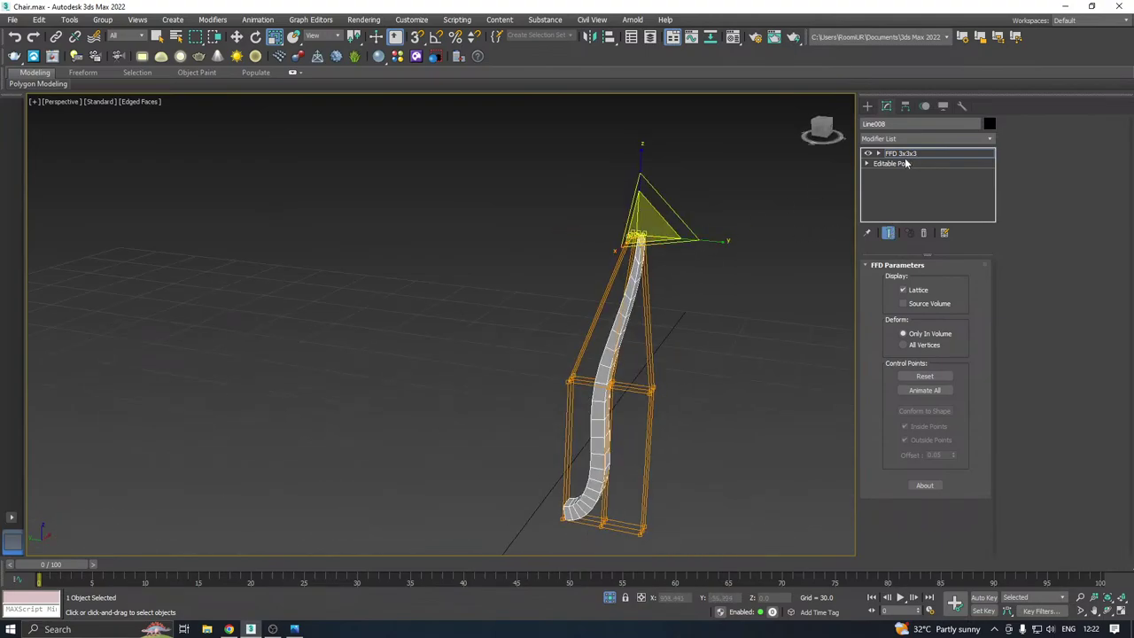
Finish editing the FFD control points and end isolation to bring back the rest of the chair
key(w)
click(906, 155)
click(608, 599)
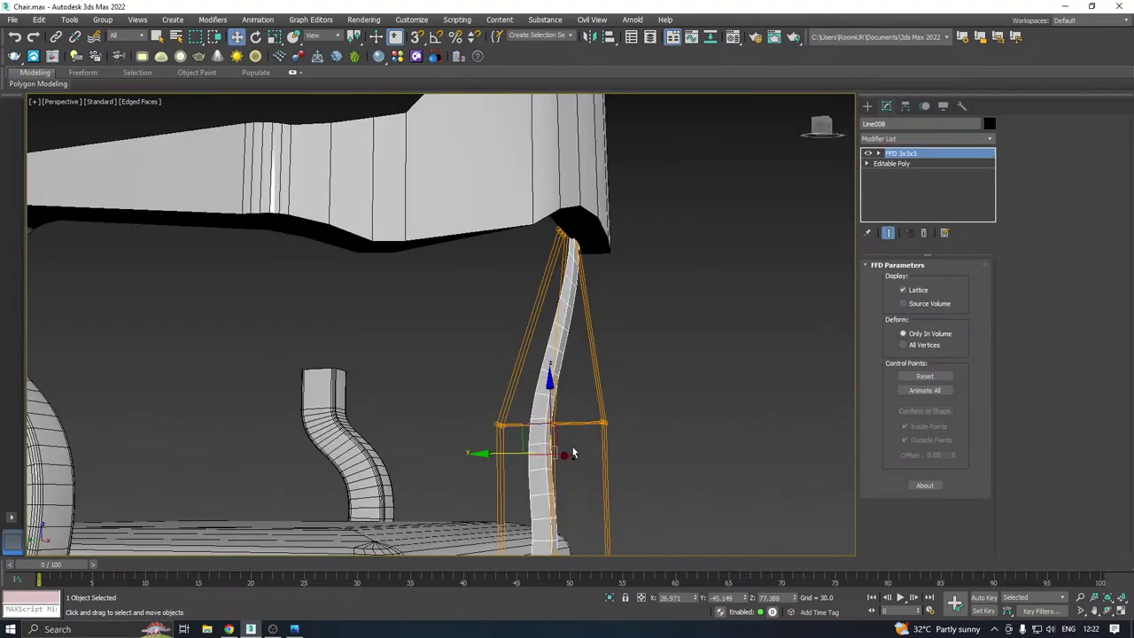
alt+middle_drag(572, 447, 660, 381)
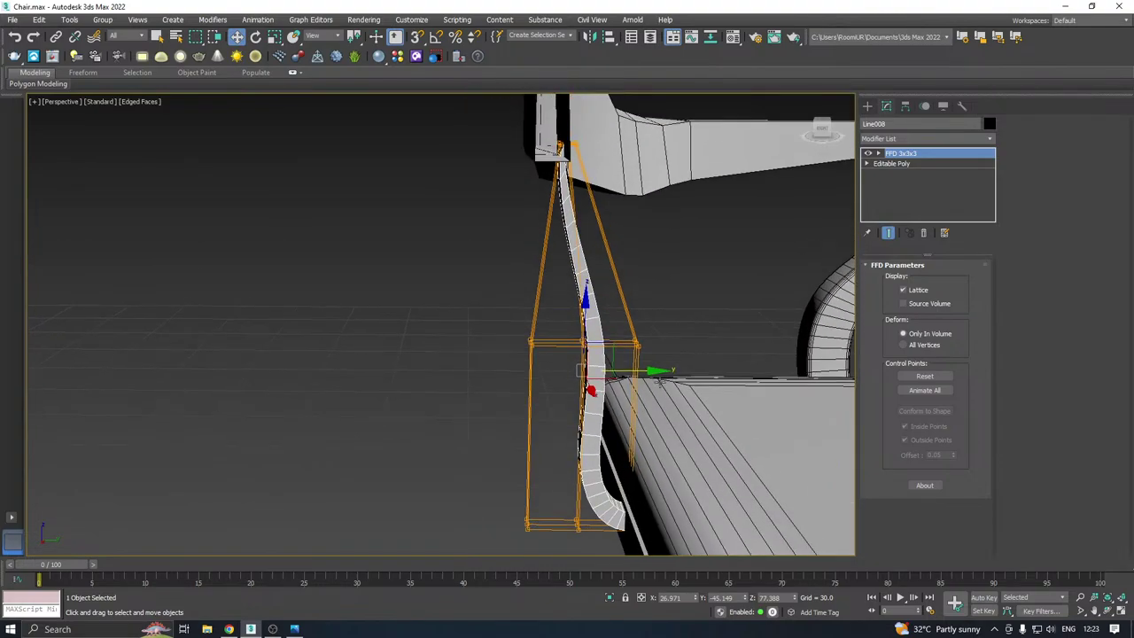
Move the support's top FFD control points slightly backward along Y to seat its upper end under the backrest
middle_drag(708, 295, 696, 353)
drag(585, 174, 506, 263)
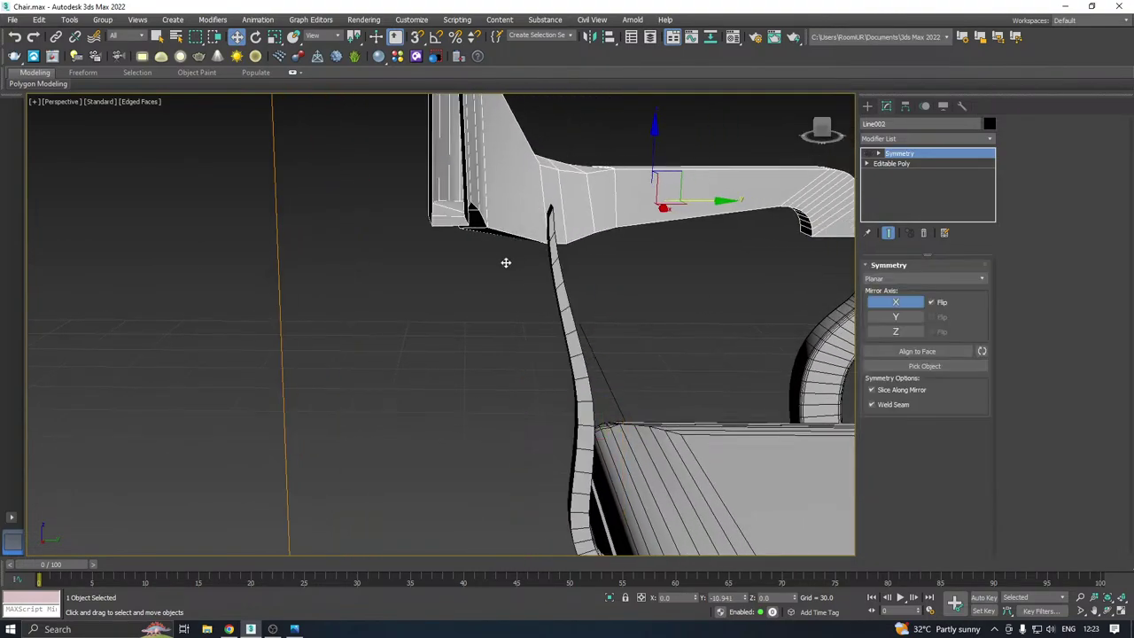
click(553, 260)
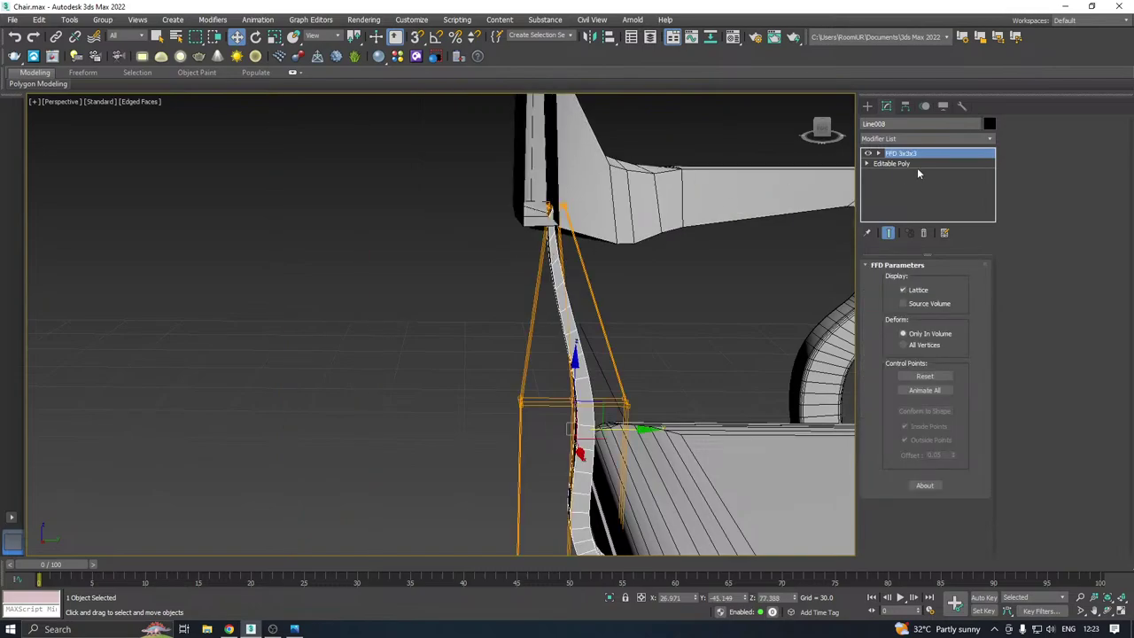
click(904, 155)
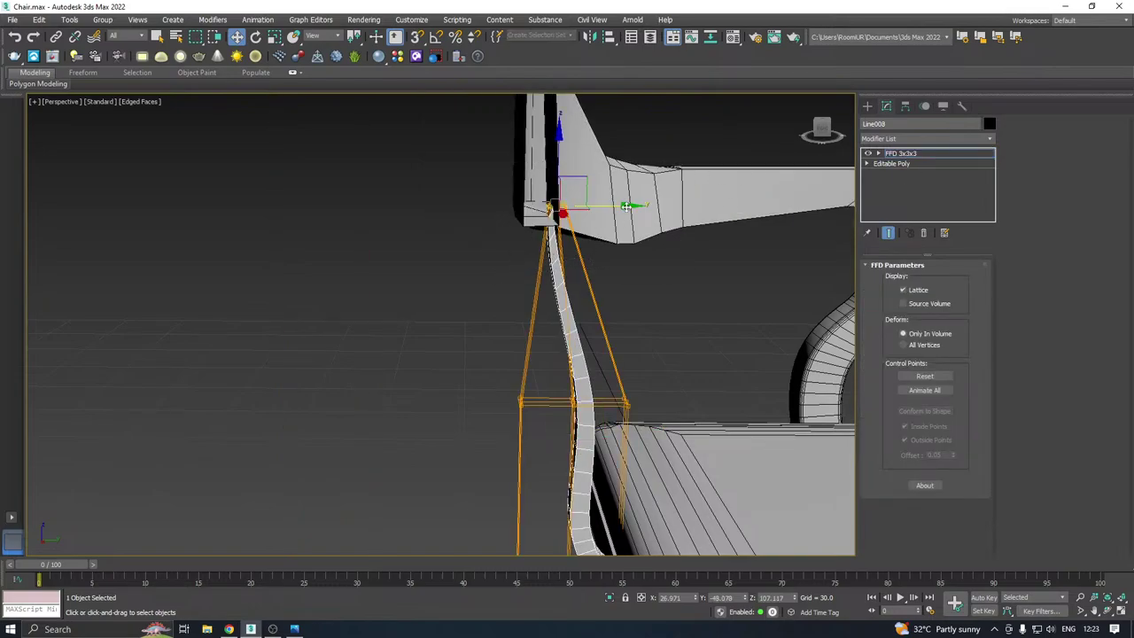
alt+middle_drag(608, 226, 602, 206)
drag(603, 206, 589, 205)
alt+middle_drag(588, 236, 665, 288)
Collapse the support's modifier stack so the FFD deformation becomes part of its Editable Poly
click(902, 154)
right_click(903, 156)
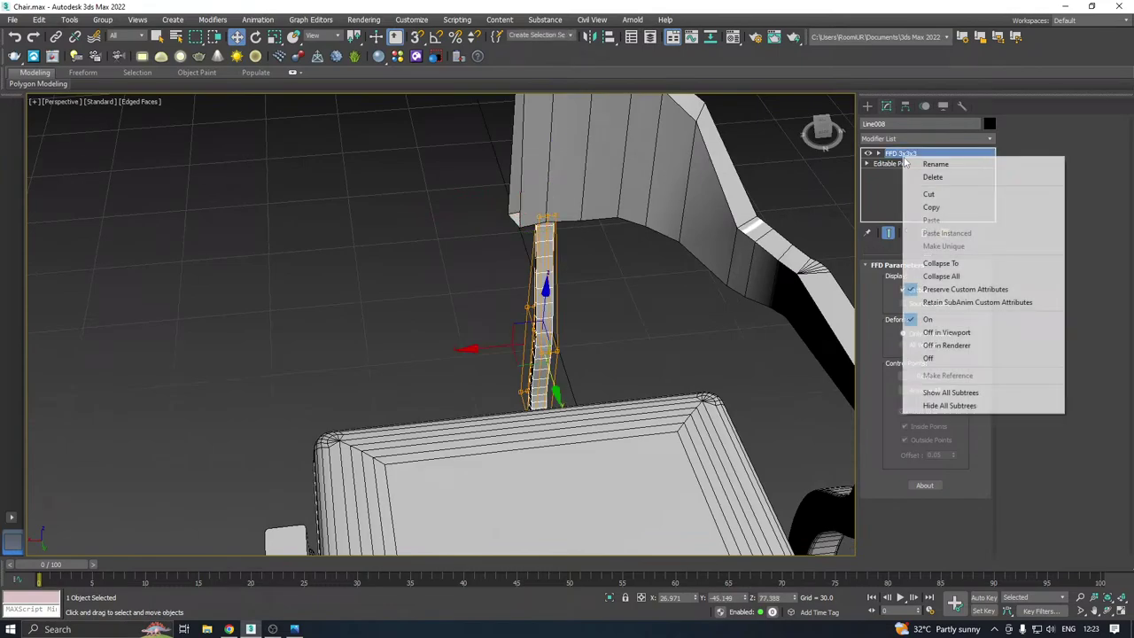
click(948, 278)
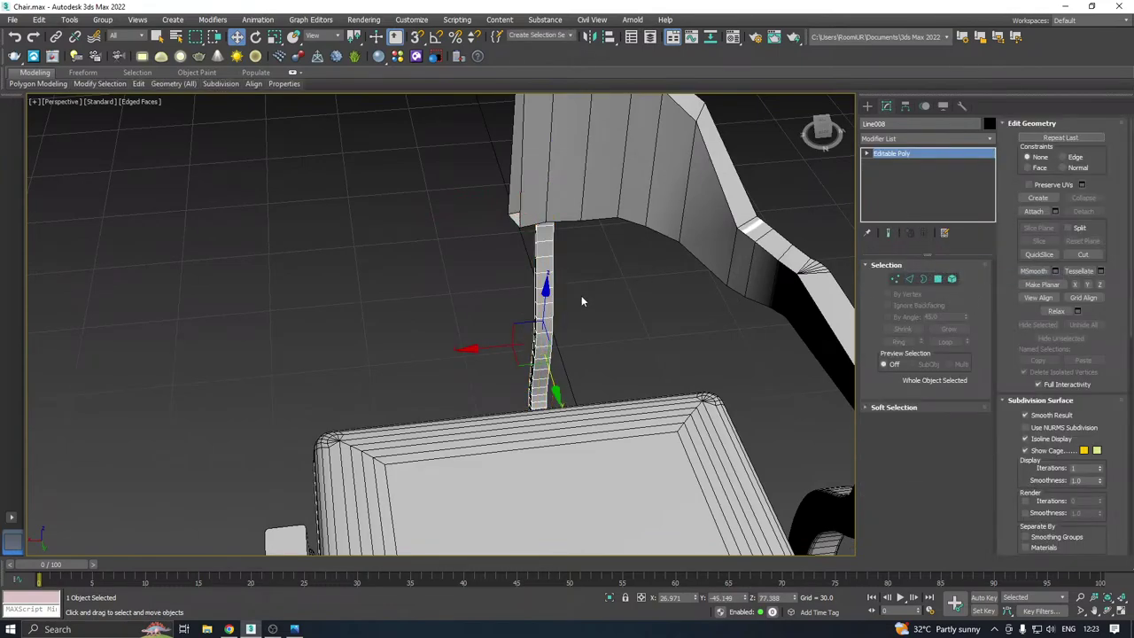
Clone the support along X as five independent copies spaced about 5.5 units apart to form a row of back slats
alt+middle_drag(581, 296, 563, 312)
mouse_move(491, 344)
shift+mouse_down()
mouse_move(519, 341)
mouse_move(508, 341)
shift+mouse_up()
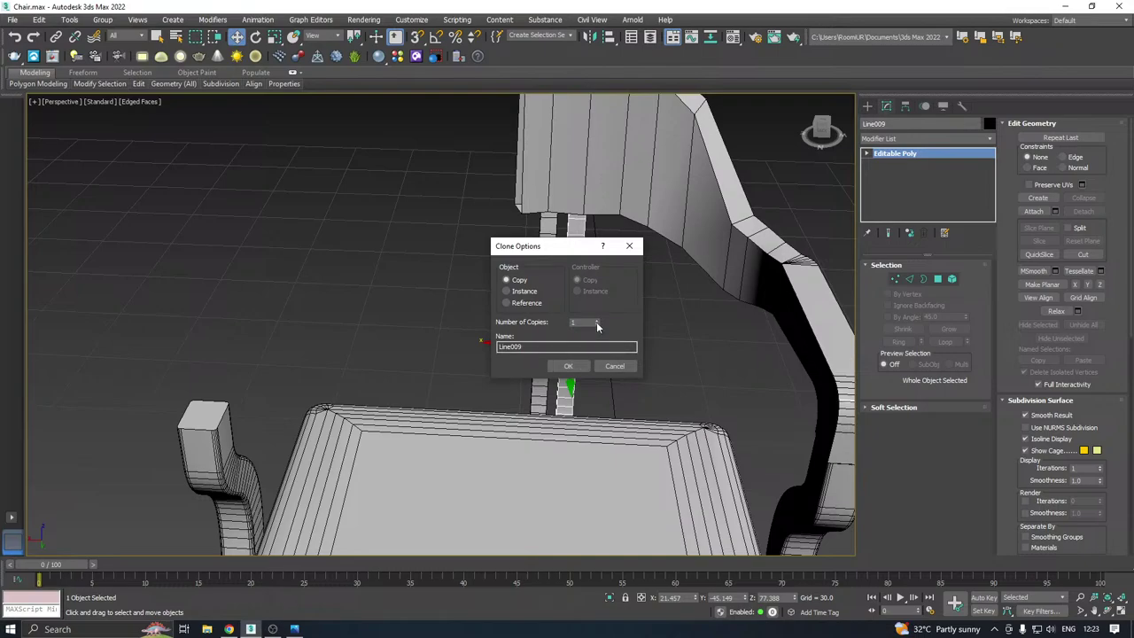
click(568, 366)
Copy two of the slats along X to the other side of the row, extending it to eight slats
alt+middle_drag(654, 317, 658, 341)
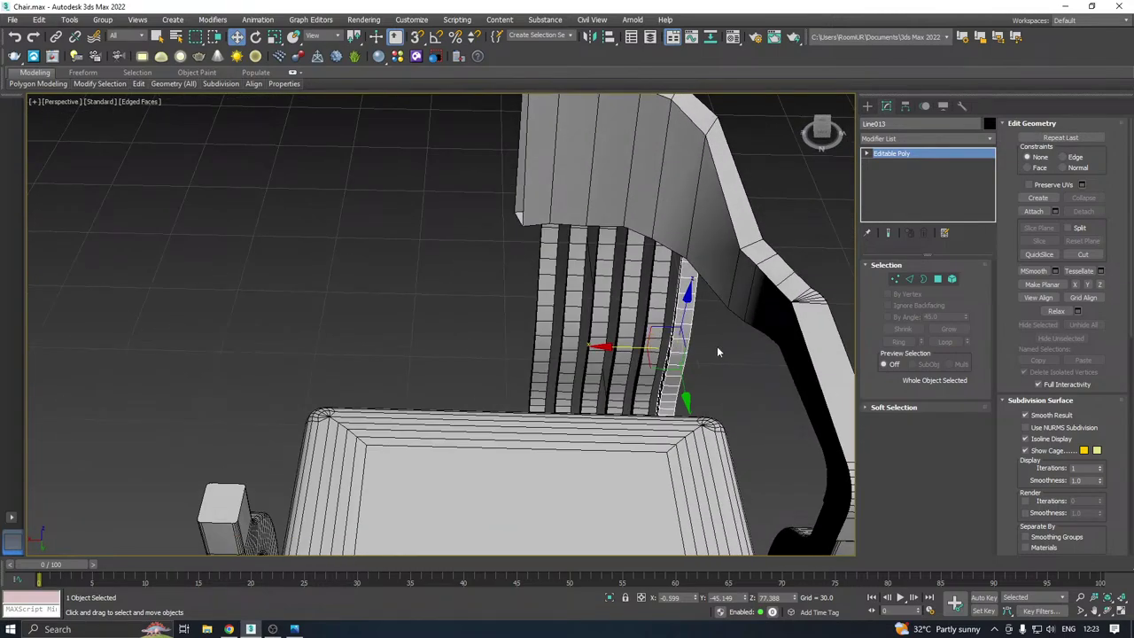
ctrl+click(632, 358)
drag(618, 334, 451, 334)
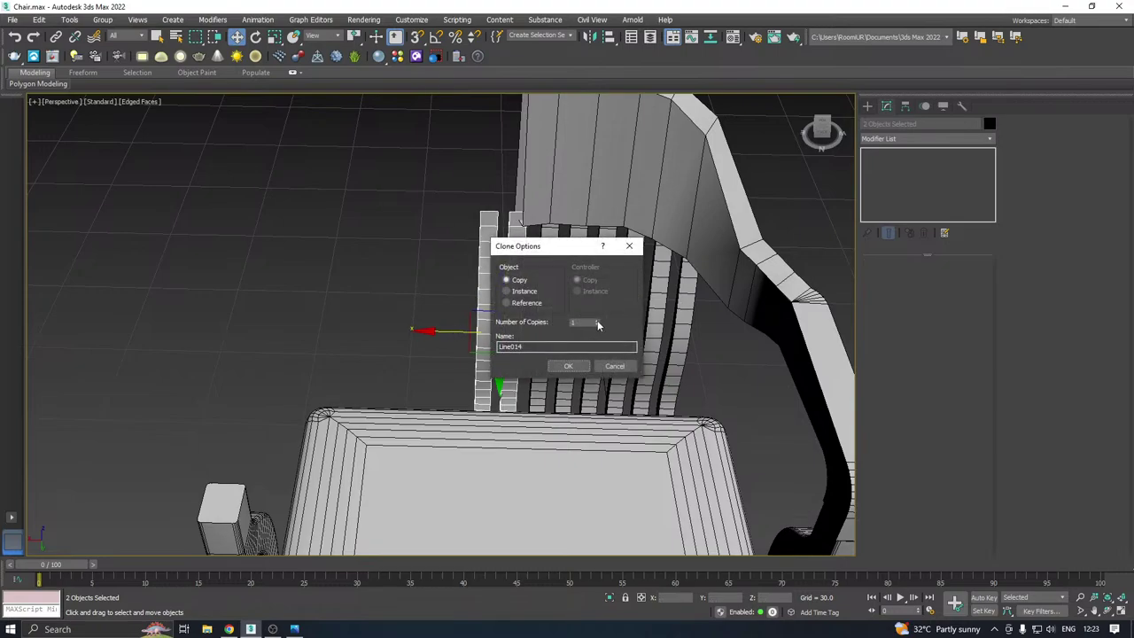
click(566, 366)
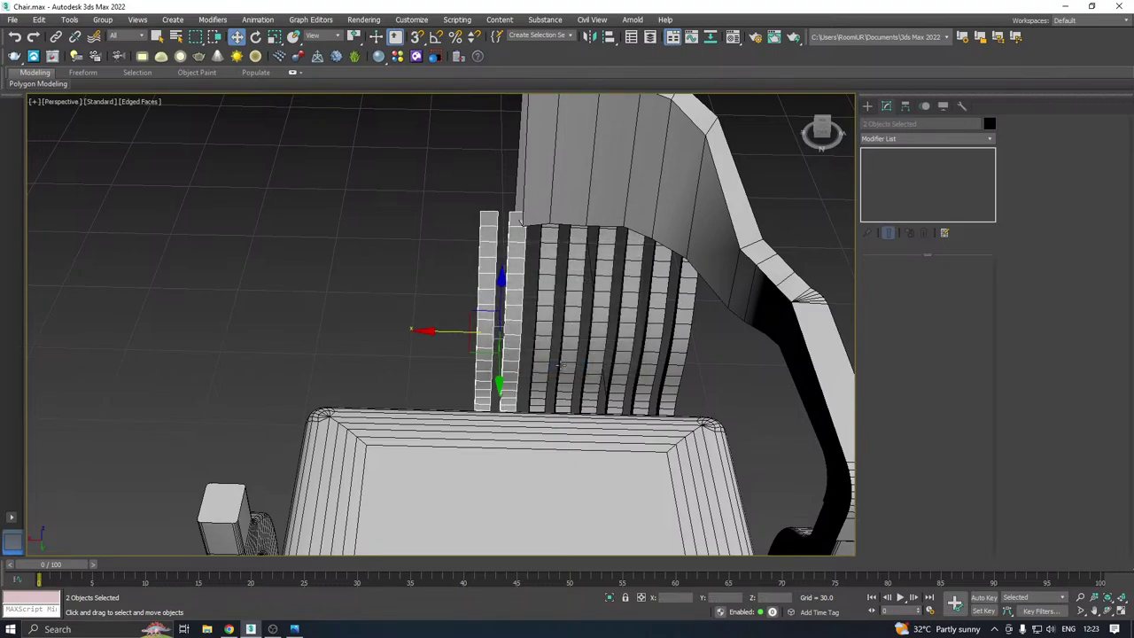
Select all eight slats and shift them together along X to centre the row behind the seat
click(623, 365)
click(576, 358)
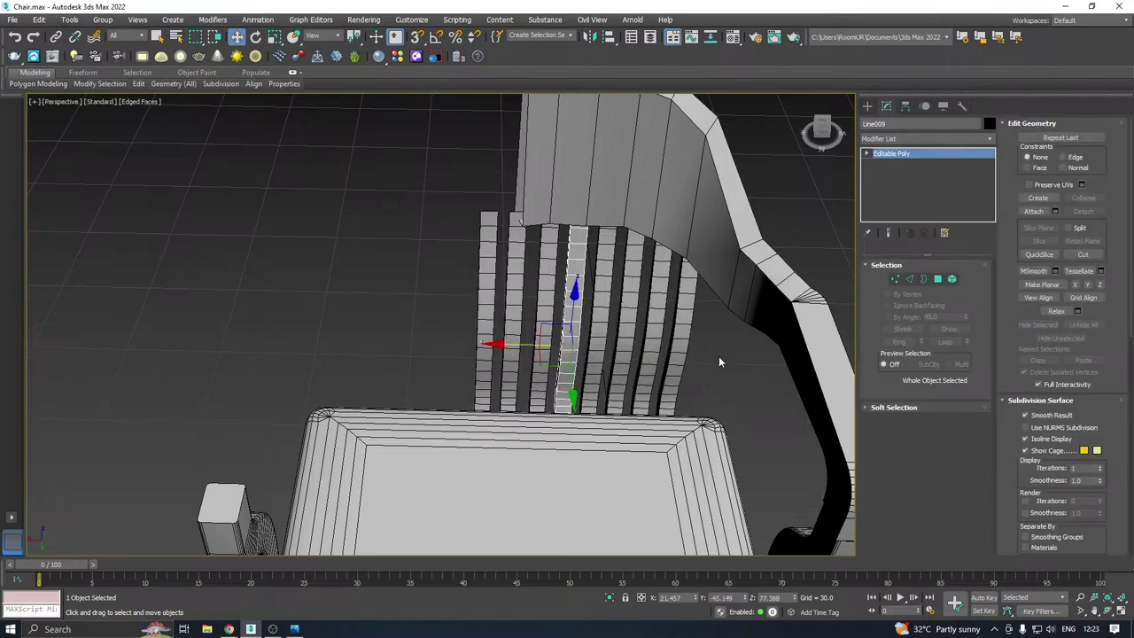
drag(439, 356, 442, 356)
drag(532, 331, 481, 330)
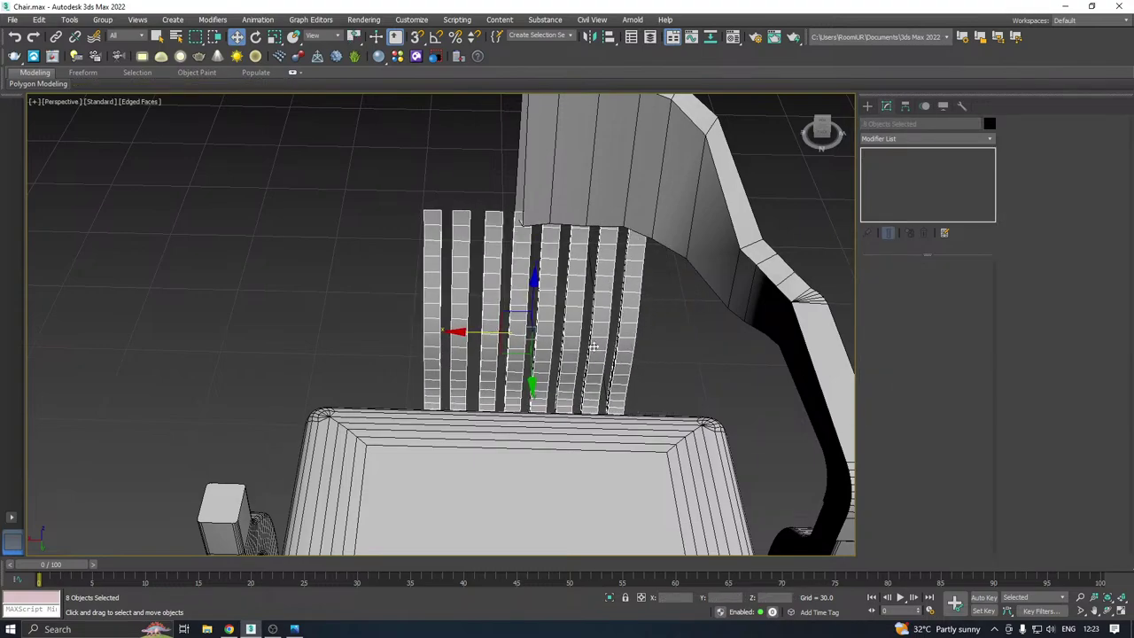
click(565, 344)
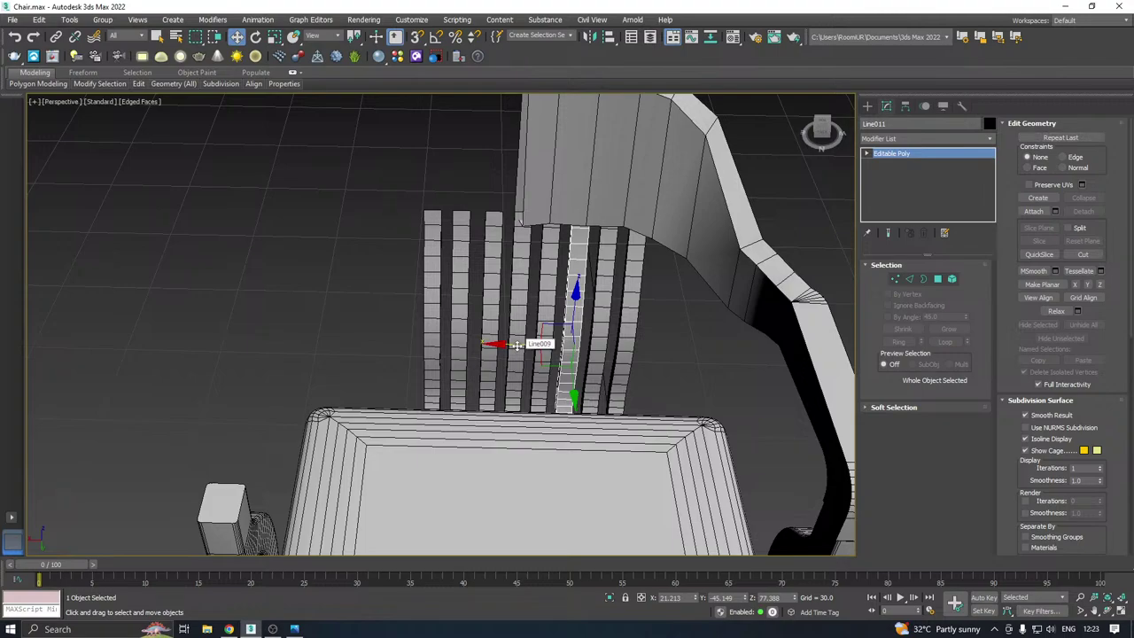
scroll(521, 312, down, 4)
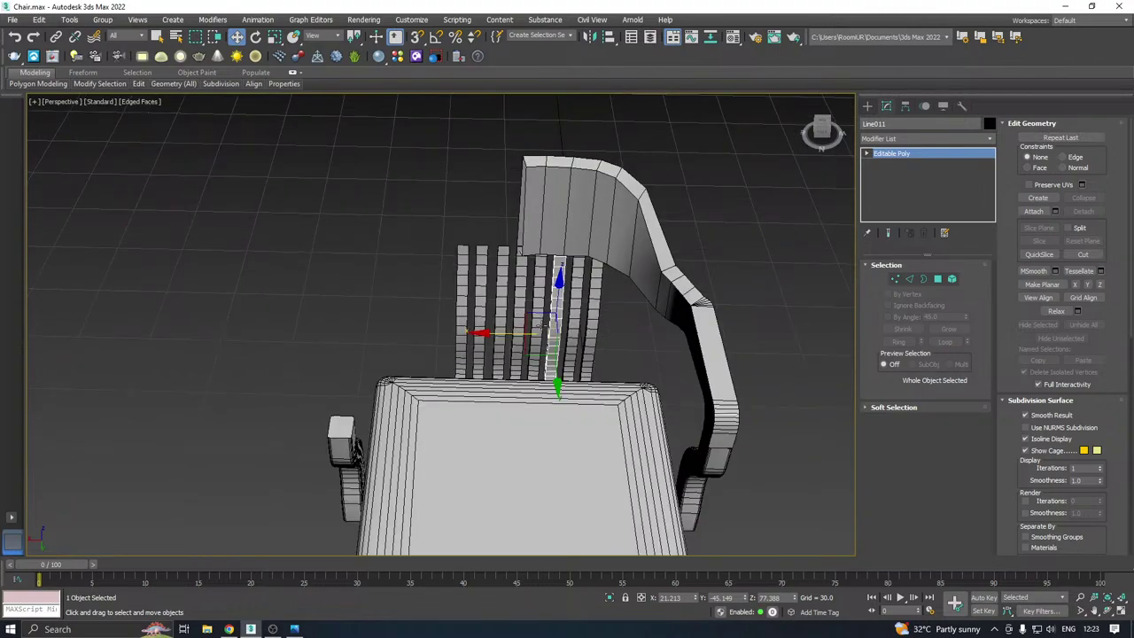
click(517, 324)
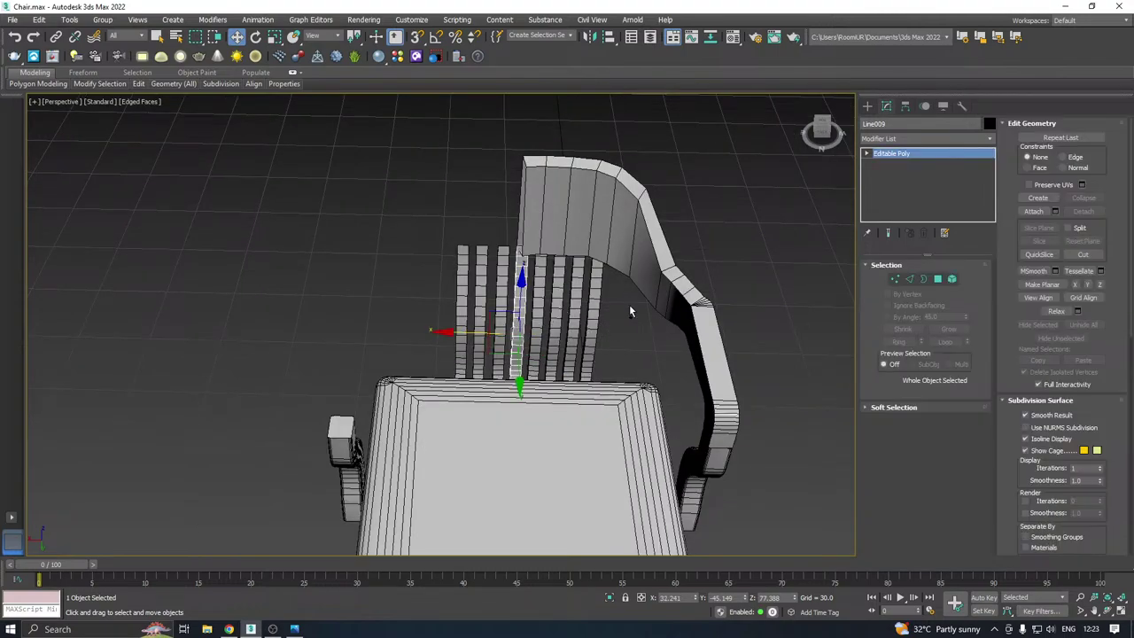
Turn the backrest's Symmetry modifier back on so the mirrored half of the backrest and armrest is shown
alt+middle_drag(630, 311, 625, 257)
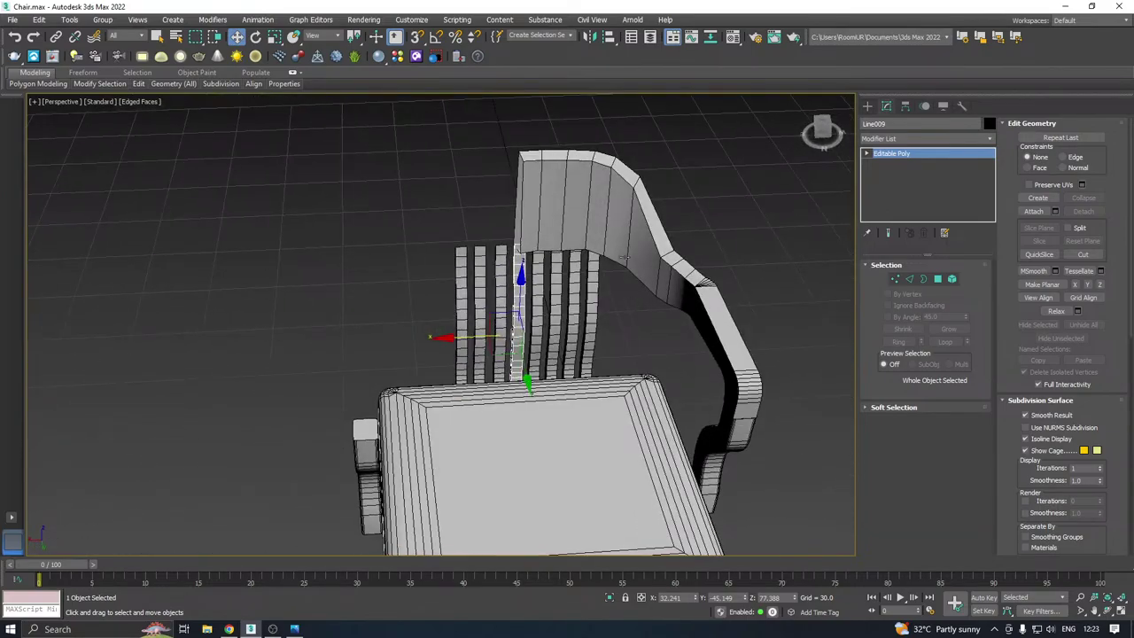
click(624, 257)
click(870, 155)
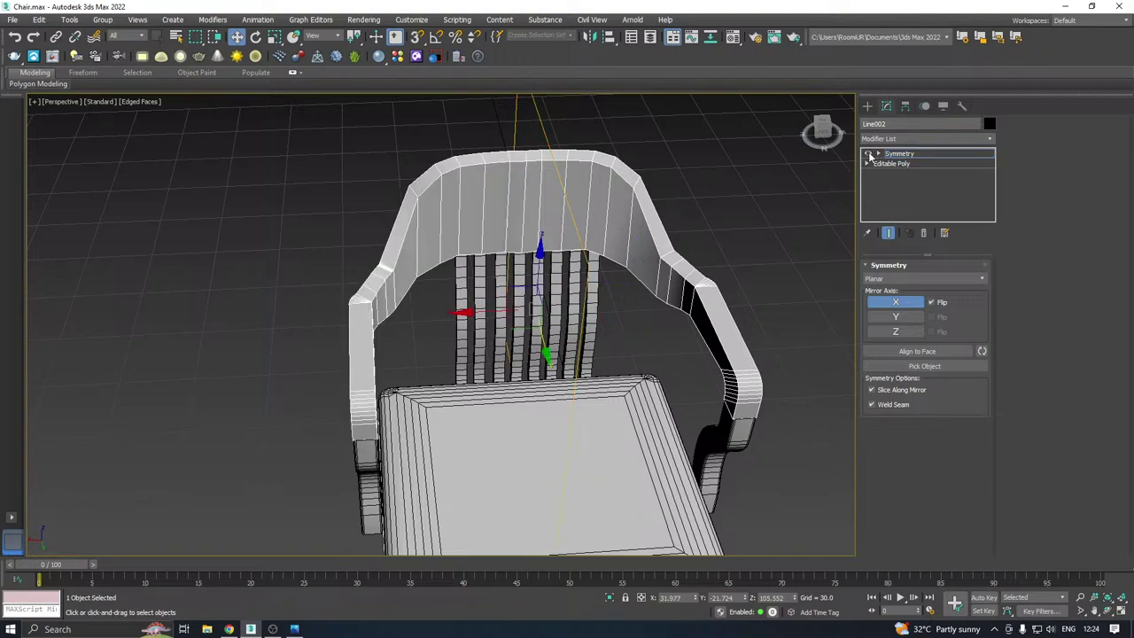
click(897, 155)
alt+middle_drag(764, 210, 669, 250)
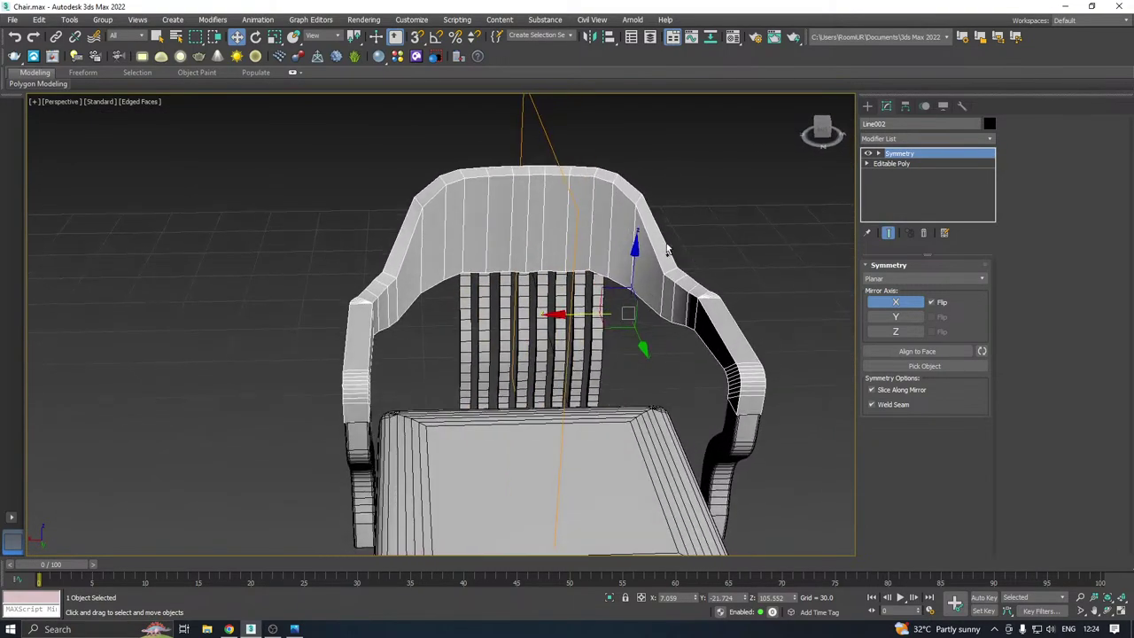
Move the outermost slat and its neighbour outward along X to widen the gaps at that end of the row
scroll(465, 343, up, 3)
click(466, 342)
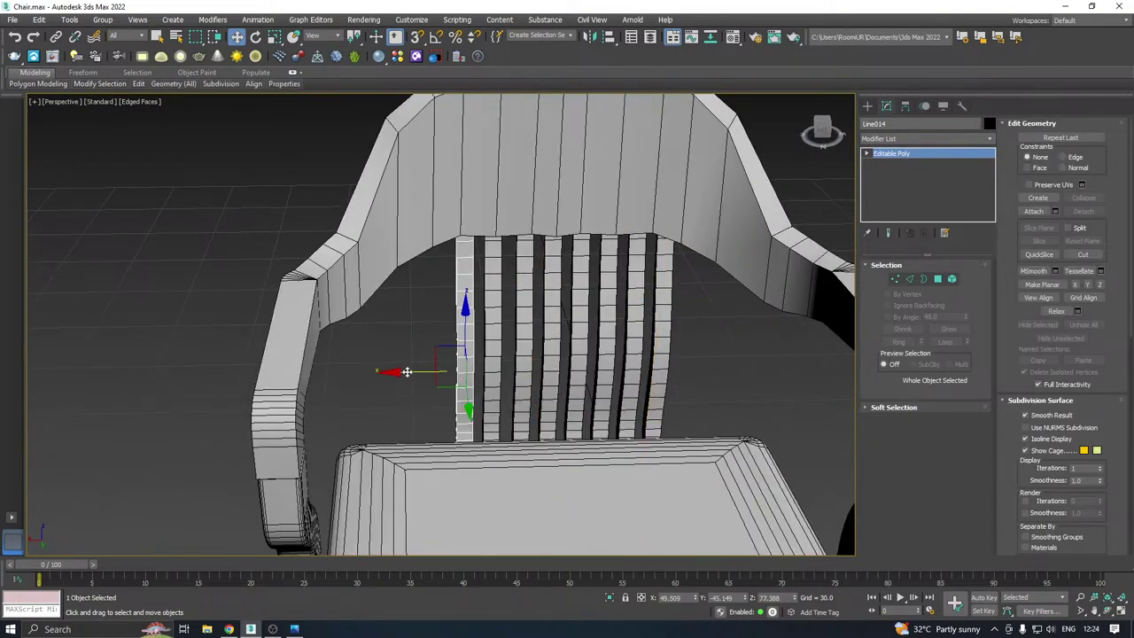
mouse_move(407, 371)
mouse_down()
mouse_move(384, 372)
mouse_move(425, 373)
mouse_up()
click(486, 358)
click(520, 358)
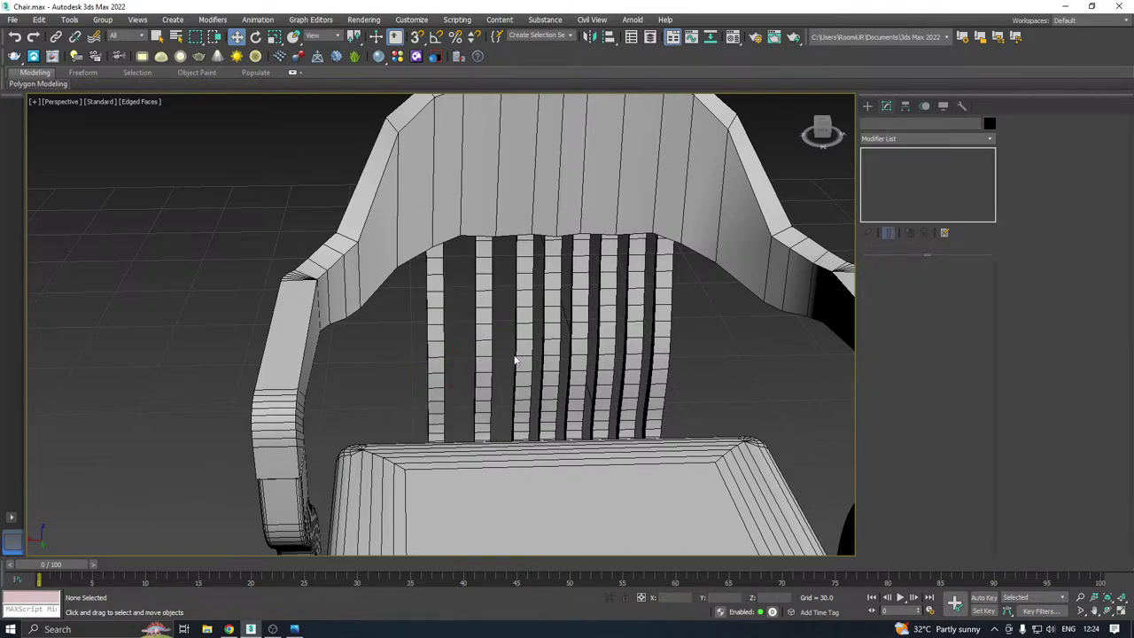
In the front view, move the remaining slats individually along X to even out the gaps between them
key(f)
scroll(513, 396, up, 3)
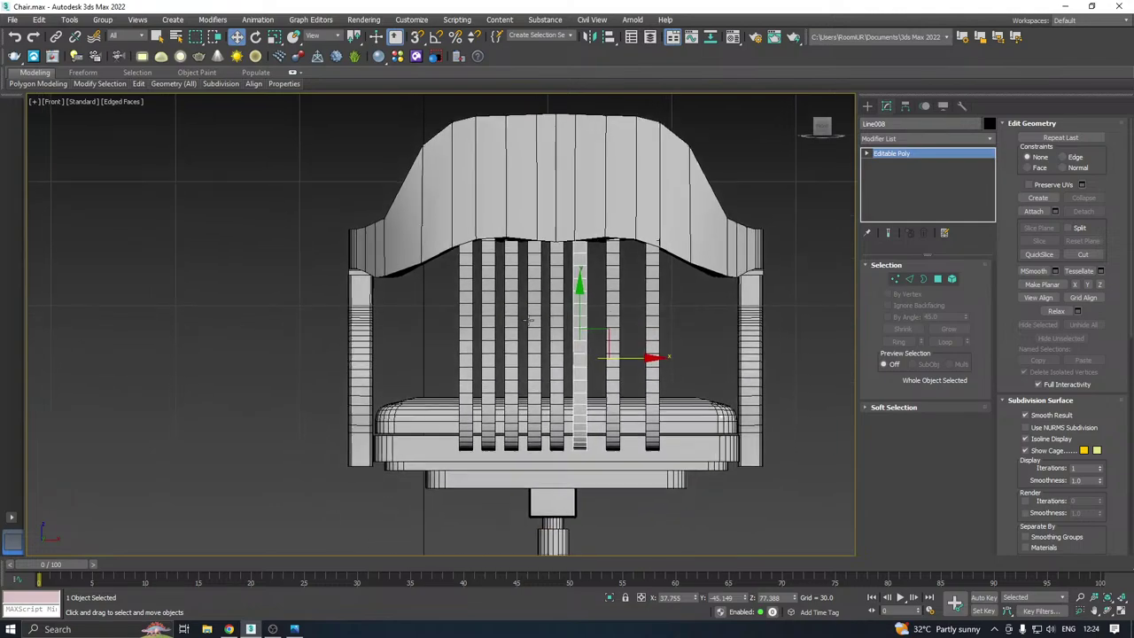
drag(624, 363, 511, 362)
click(547, 372)
click(513, 367)
click(483, 376)
click(450, 373)
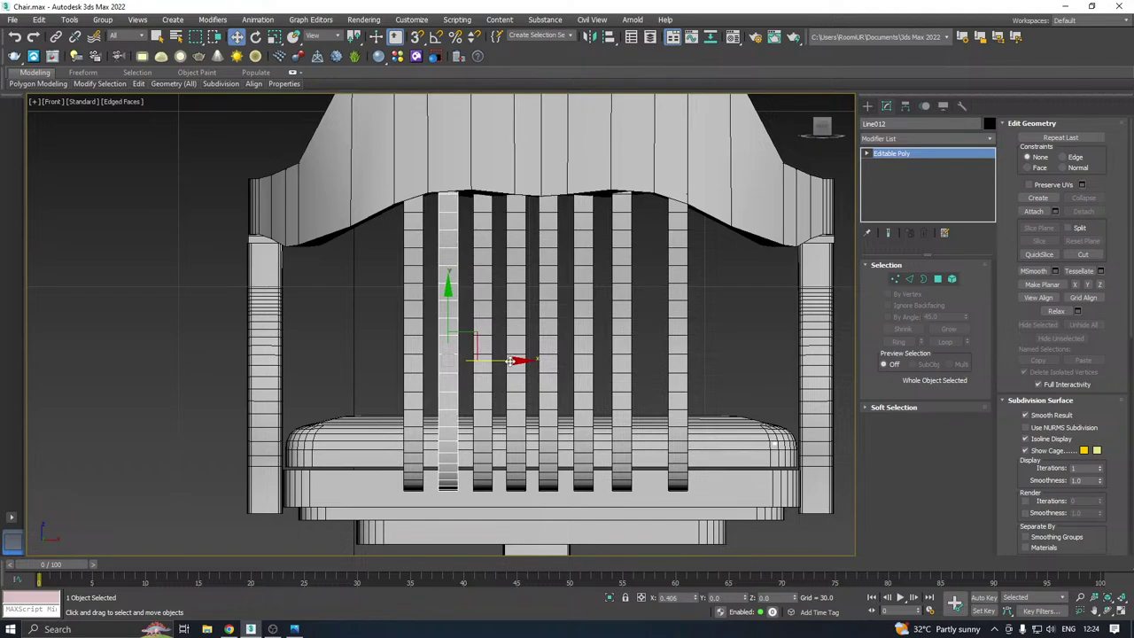
Shift the seven adjacent slats together about 2.3 units along X, and move the separate end slat slightly inward
drag(638, 348, 417, 375)
drag(568, 339, 582, 339)
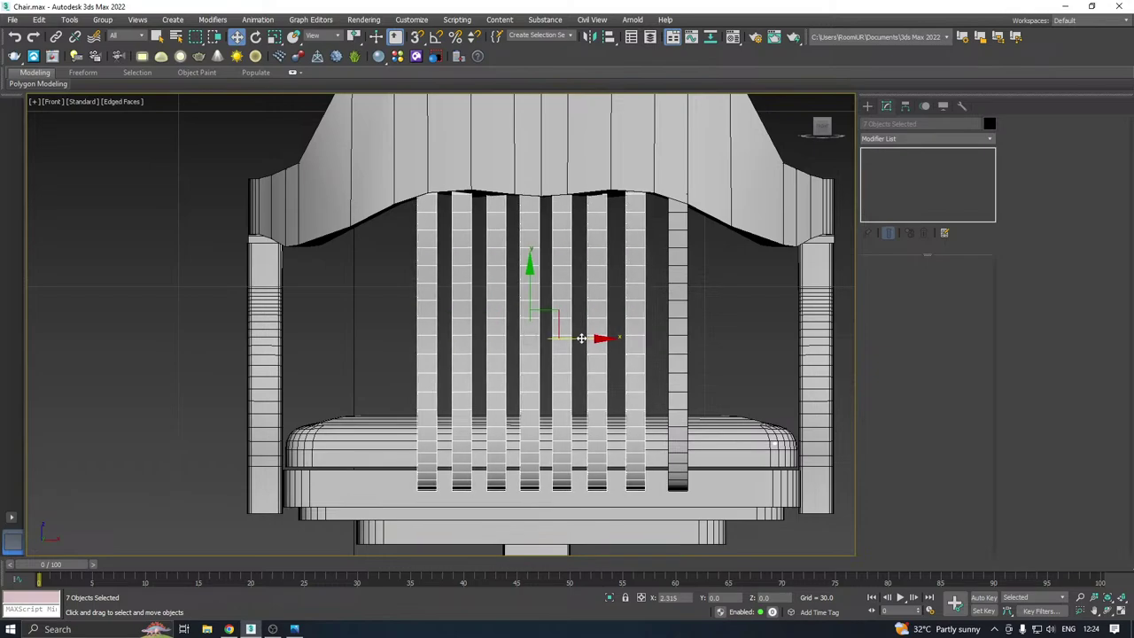
click(677, 342)
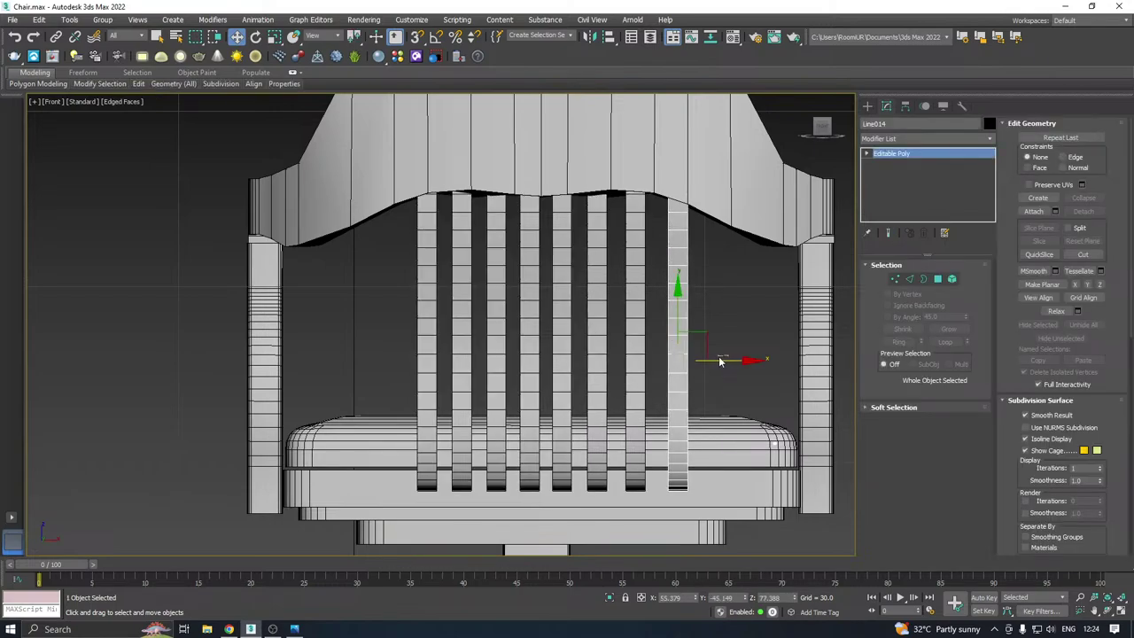
drag(725, 361, 719, 361)
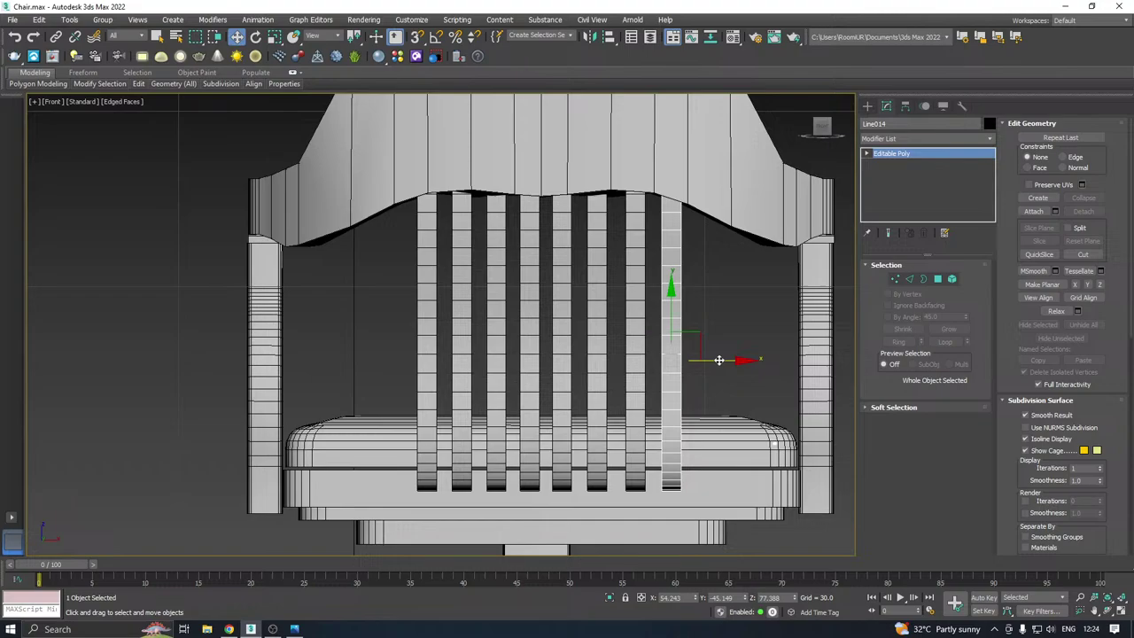
Examine the whole chair in perspective from the front, sides, back and underside to check the slats and seat
key(p)
scroll(682, 362, down, 3)
alt+middle_drag(635, 331, 824, 372)
scroll(491, 317, down, 3)
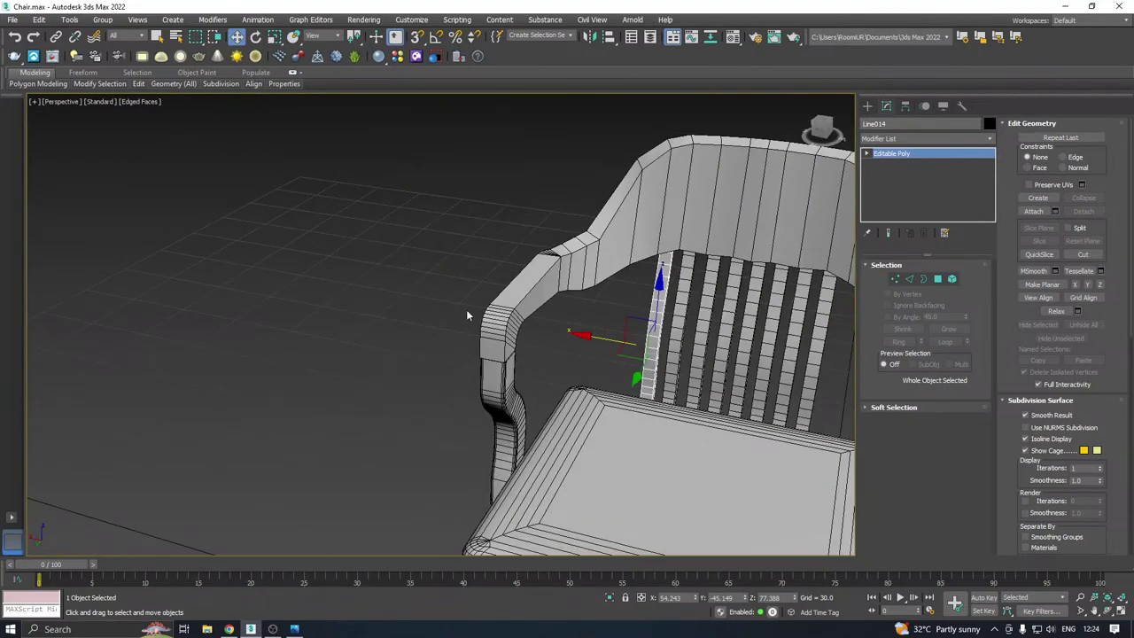
scroll(467, 314, down, 3)
alt+middle_drag(467, 315, 595, 294)
scroll(609, 325, down, 4)
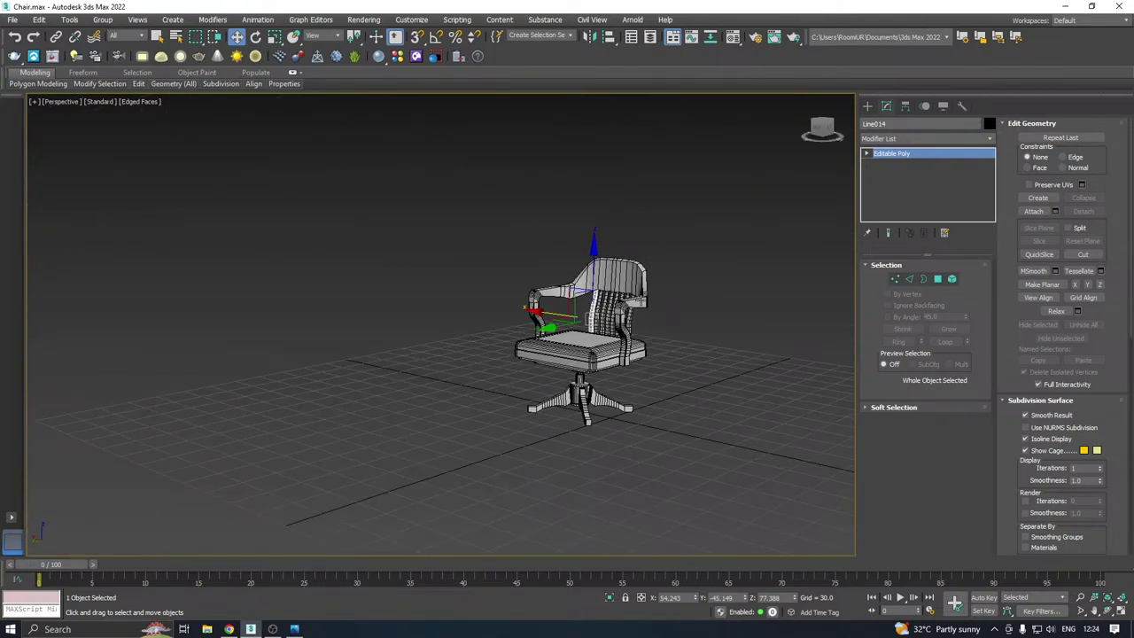
click(777, 342)
alt+middle_drag(777, 342, 665, 341)
scroll(606, 308, up, 3)
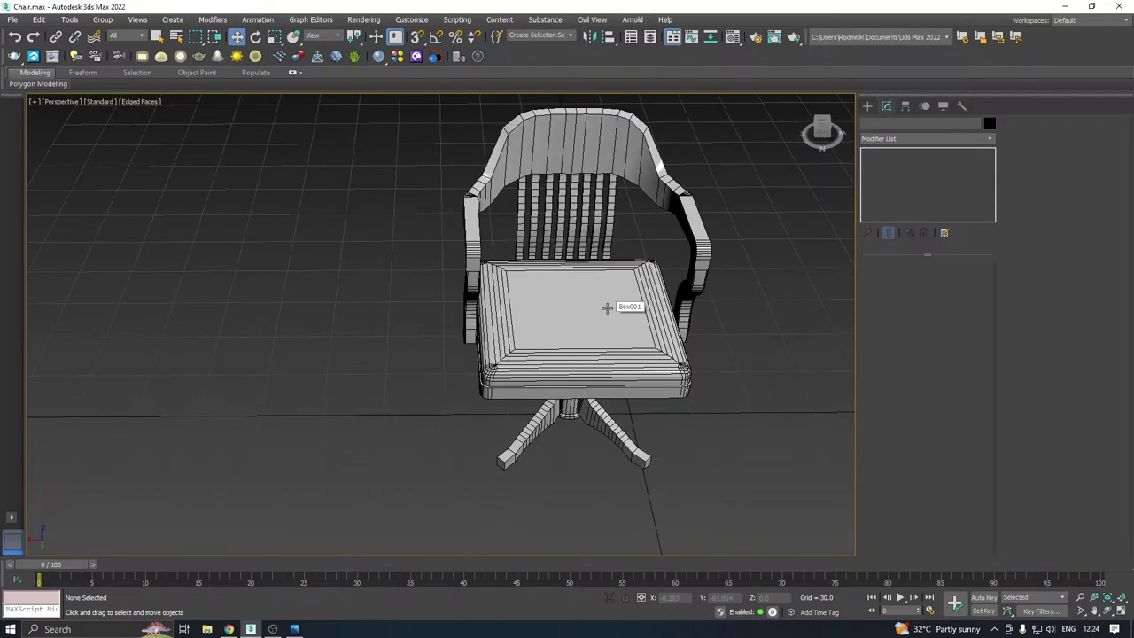
click(606, 308)
alt+middle_drag(606, 308, 484, 284)
alt+middle_drag(488, 266, 594, 241)
alt+middle_drag(591, 294, 438, 261)
alt+middle_drag(520, 247, 640, 212)
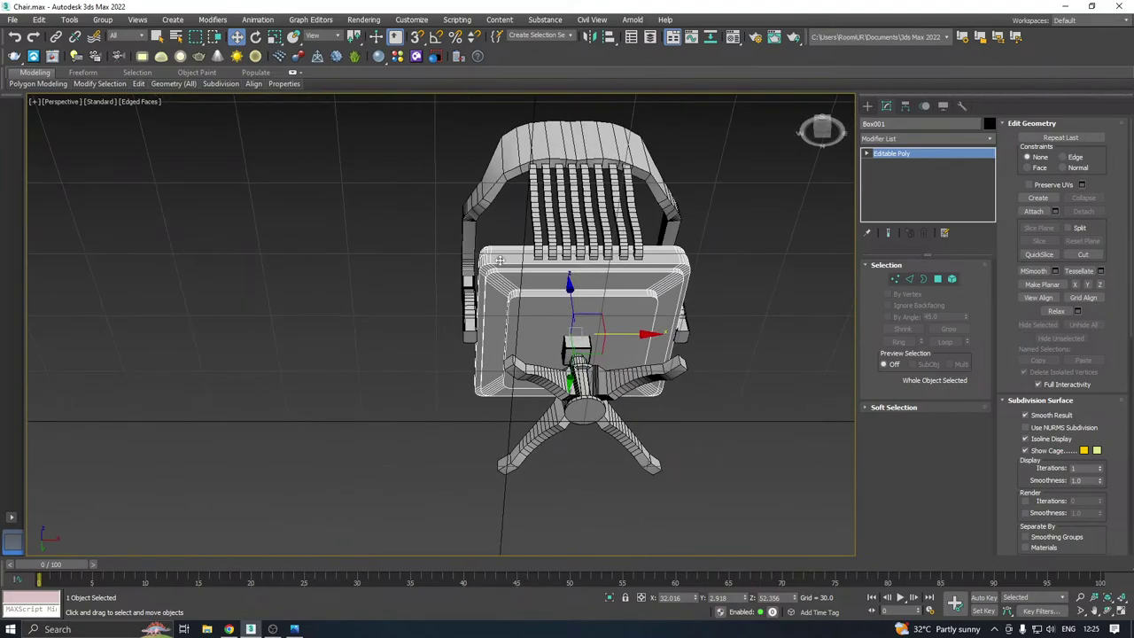
alt+middle_drag(500, 260, 718, 337)
scroll(569, 337, up, 5)
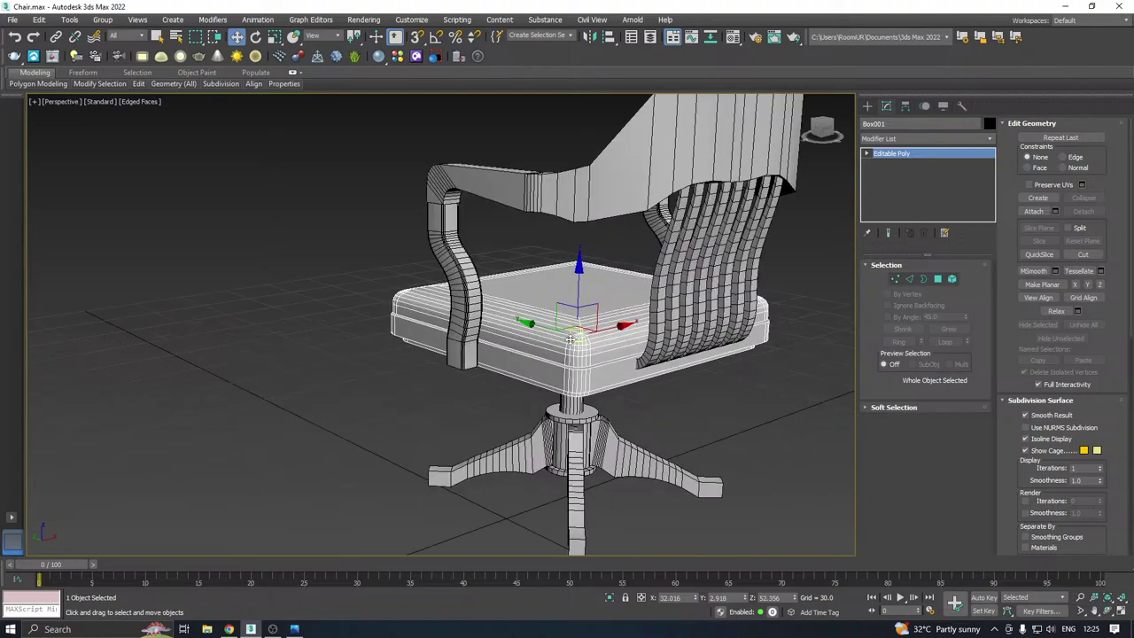
scroll(590, 350, down, 3)
alt+middle_drag(651, 344, 592, 289)
In the front view, delete every back slat except the one at the negative X end of the row
key(f)
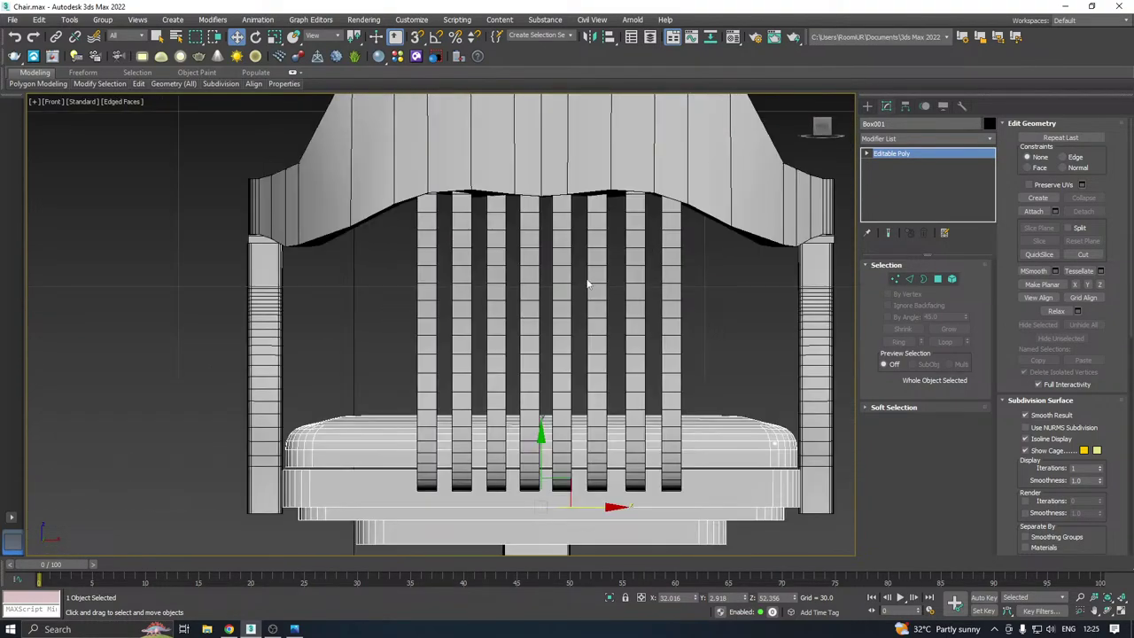
scroll(741, 322, down, 5)
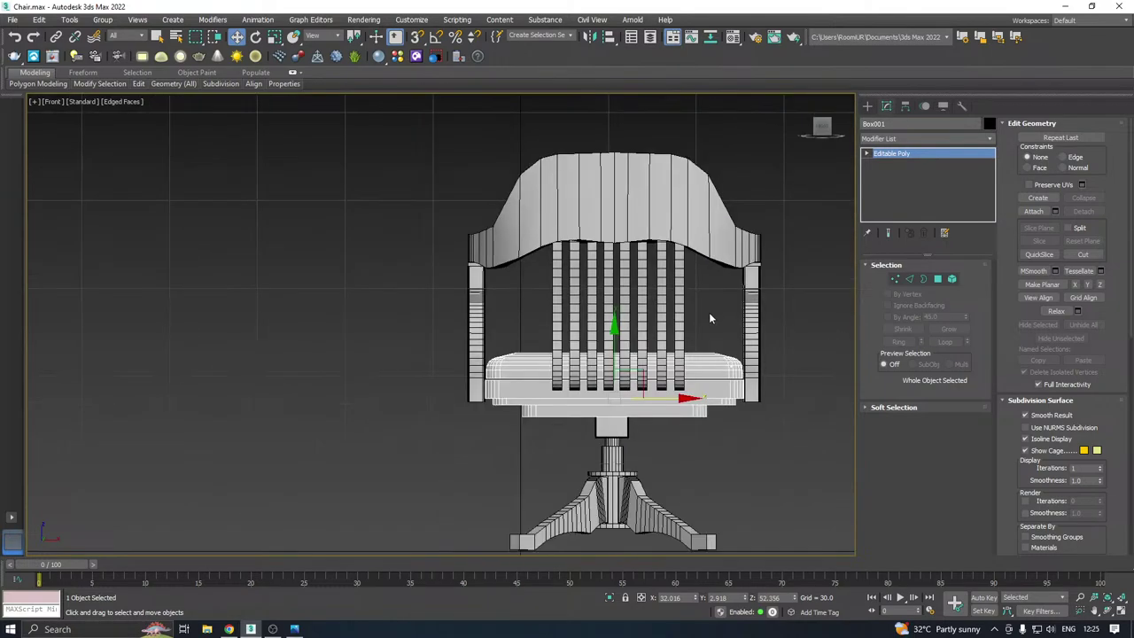
drag(709, 312, 570, 348)
key(Delete)
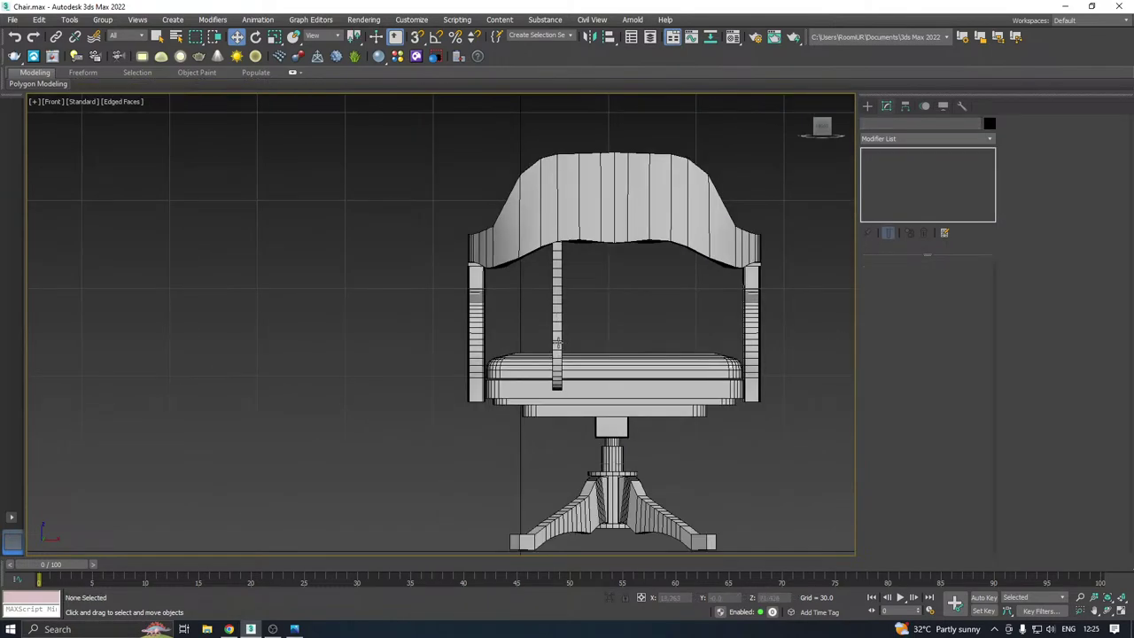
Clone the remaining slat along X as seven independent copies spaced about 8.25 units apart
click(557, 341)
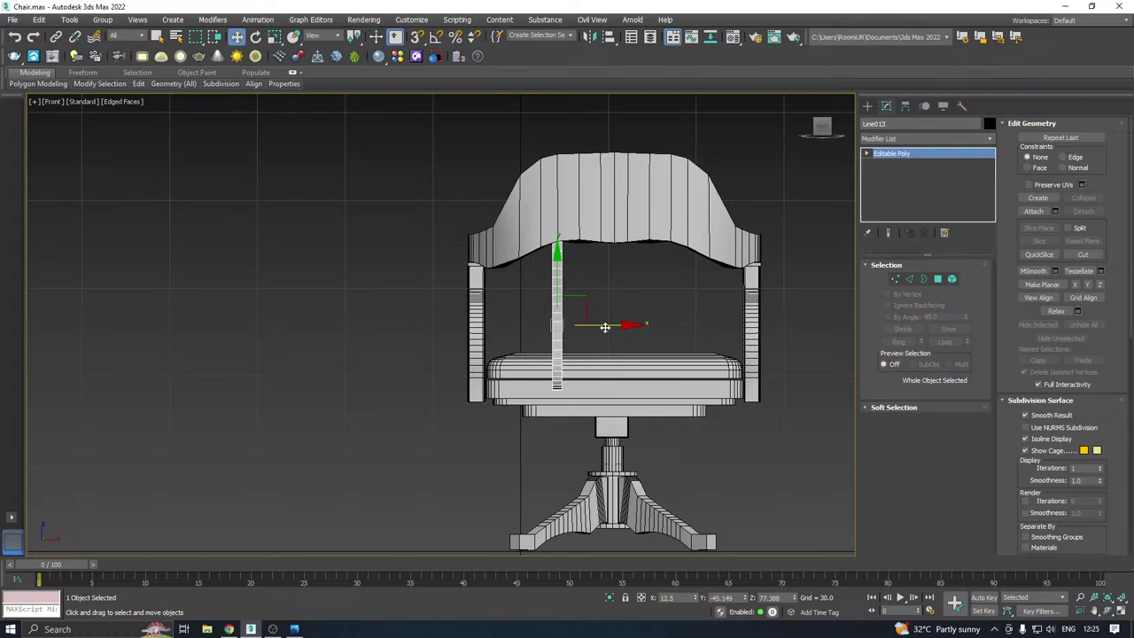
shift+drag(604, 327, 628, 325)
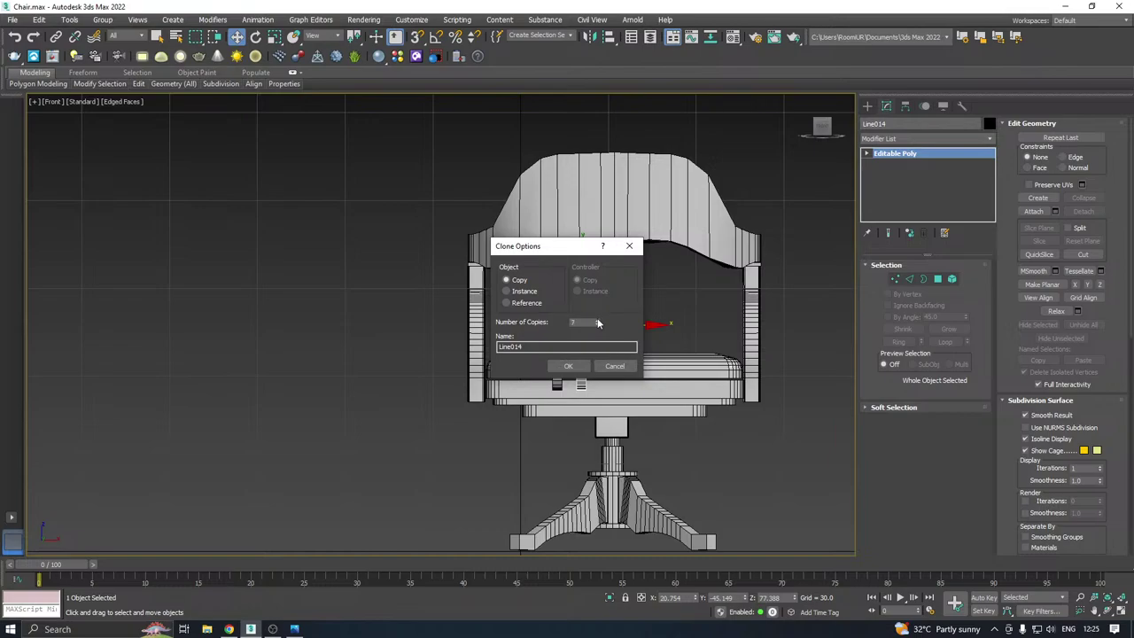
click(570, 367)
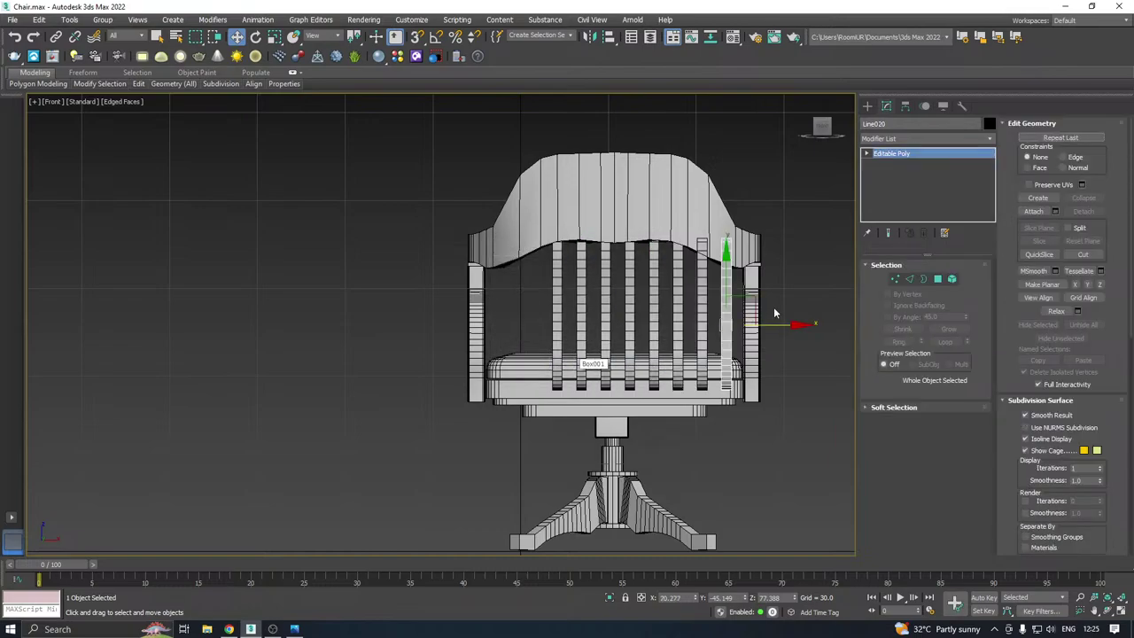
Delete the surplus end slat and shift the remaining seven slats together about 5.7 units toward negative X
scroll(742, 313, up, 2)
key(Delete)
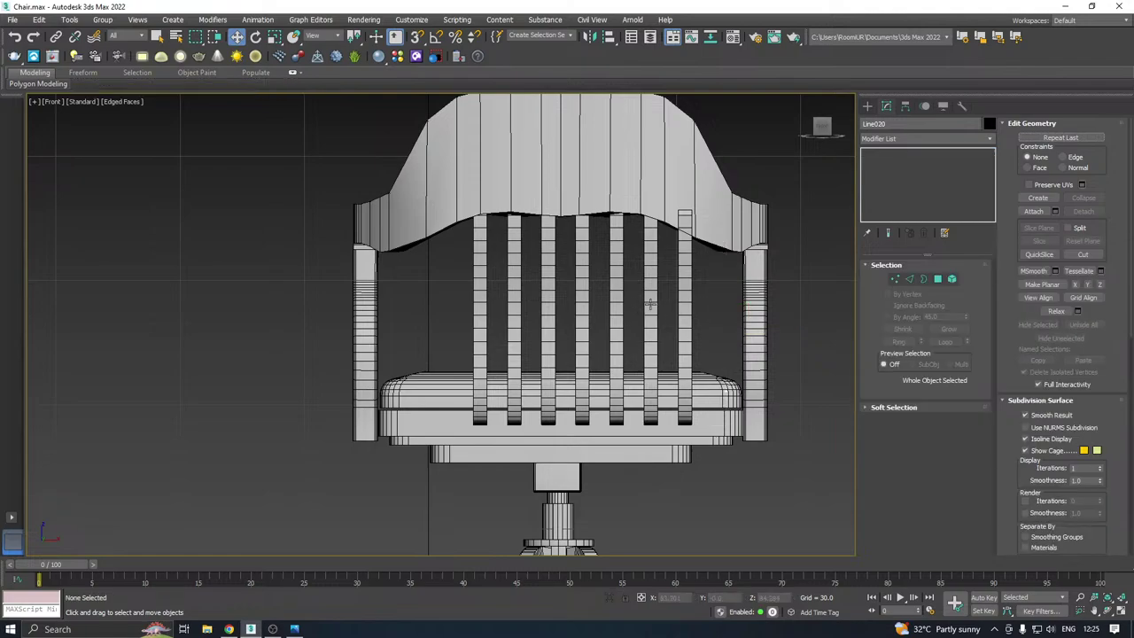
drag(714, 315, 465, 354)
drag(645, 316, 621, 317)
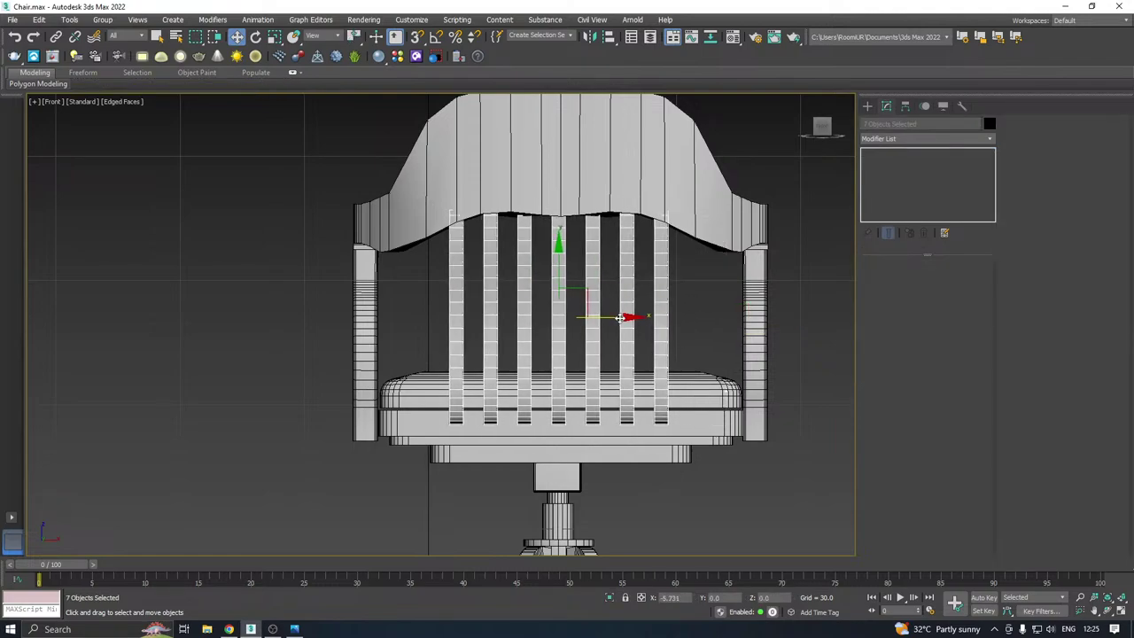
View the chair in perspective and save a copy of the scene as Chair11.max
key(p)
scroll(561, 330, down, 3)
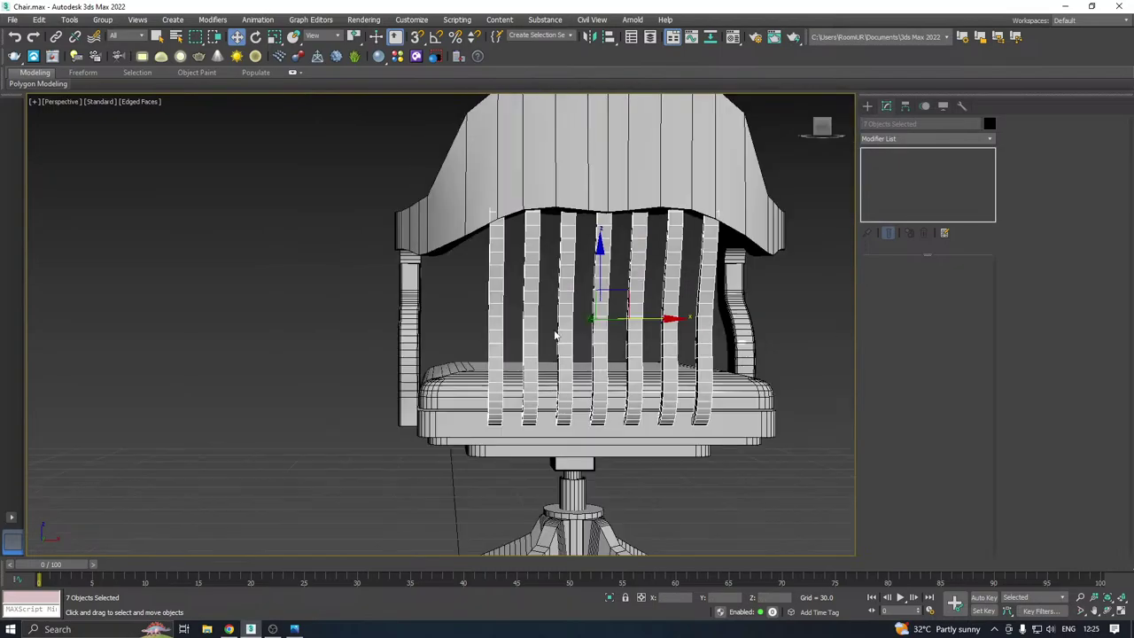
alt+middle_drag(558, 333, 602, 329)
scroll(563, 276, down, 3)
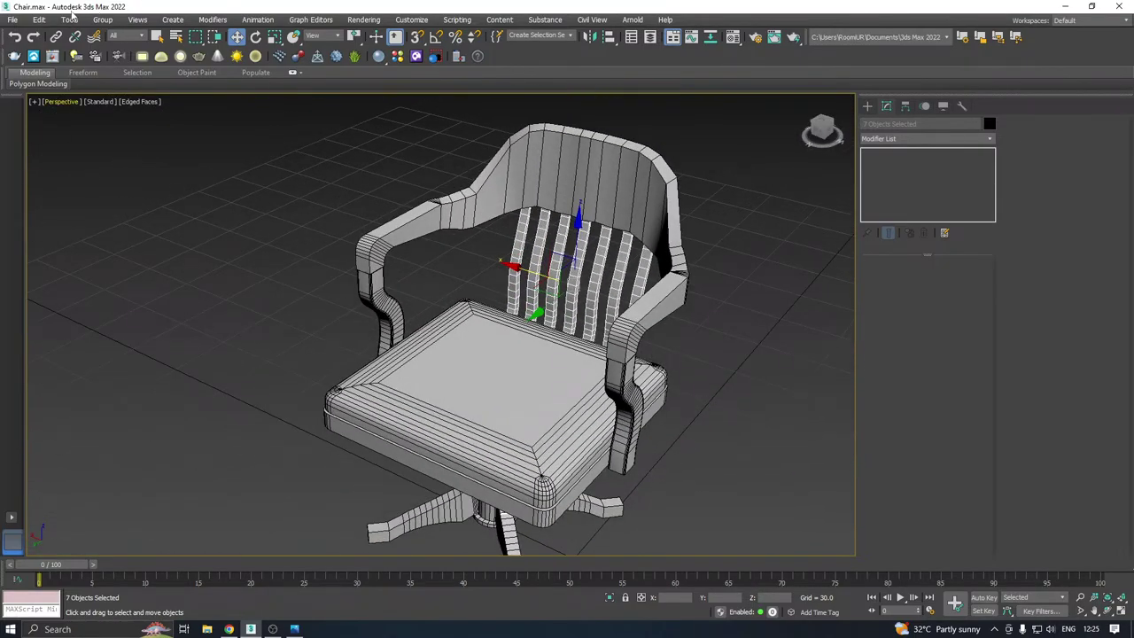
click(14, 20)
click(39, 136)
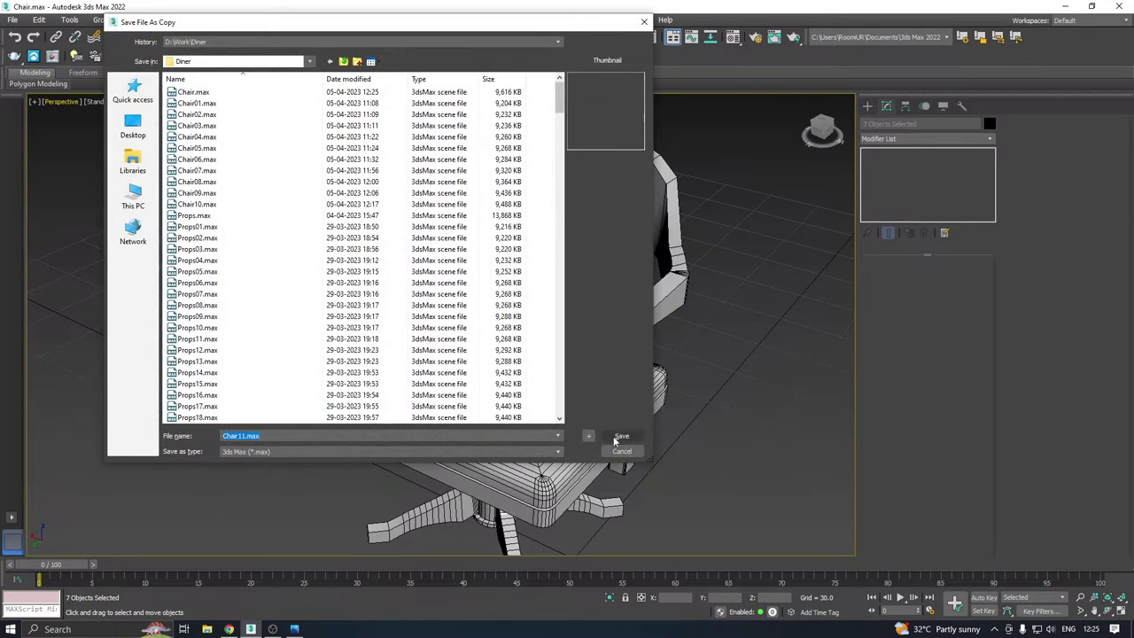
click(621, 436)
Remove every second vertical edge loop around the seat's rounded rear corner at the negative X end
click(587, 411)
alt+middle_drag(587, 411, 547, 383)
scroll(510, 347, up, 4)
click(909, 279)
scroll(476, 330, up, 2)
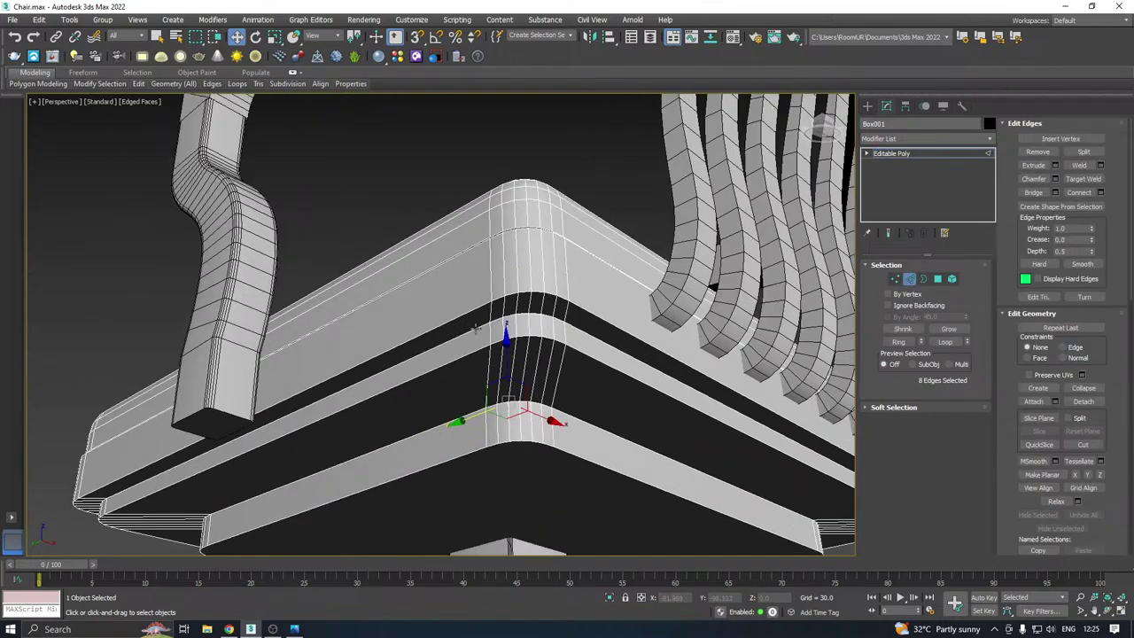
double_click(564, 316)
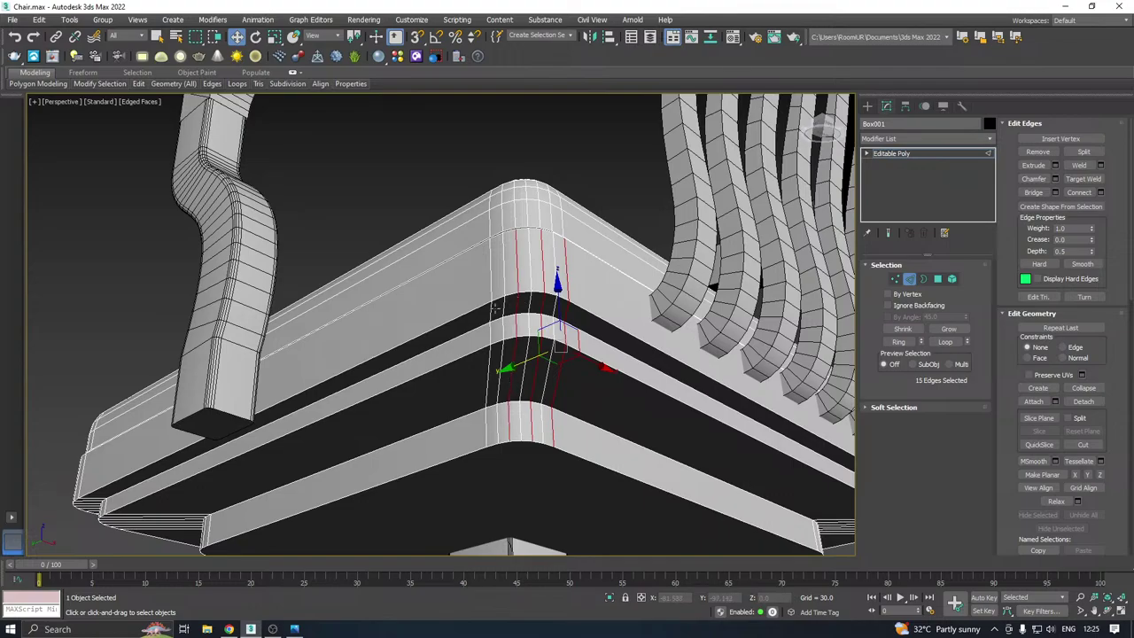
alt+middle_drag(530, 292, 577, 310)
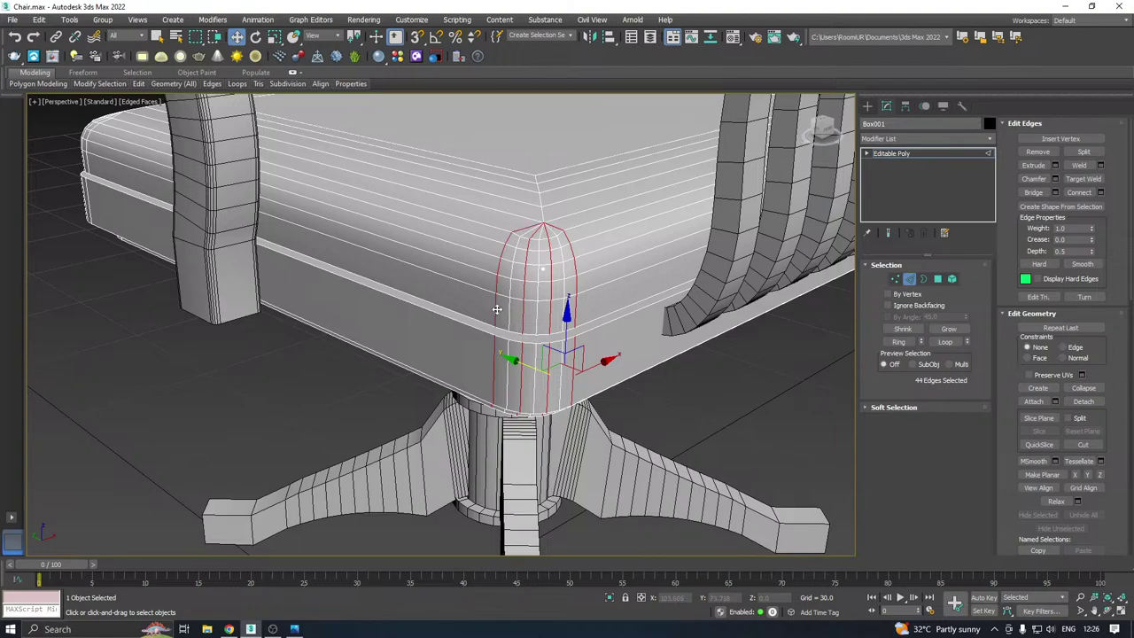
click(504, 322)
Remove the two outer remaining edge loops at the seat's rear corner, keeping only the middle corner edge
double_click(564, 357)
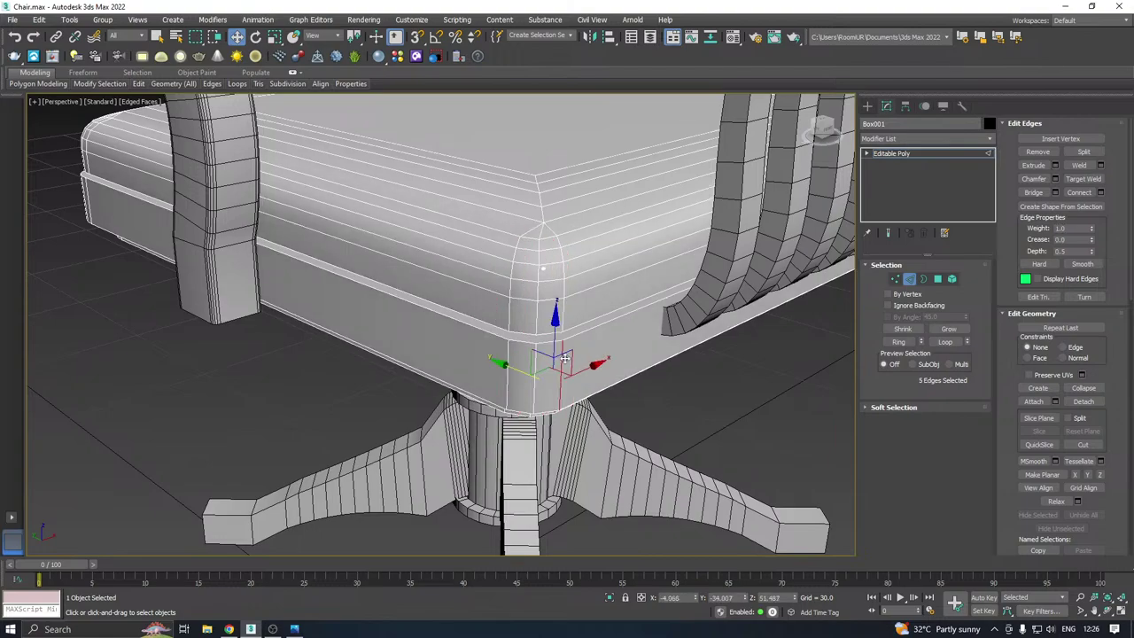
drag(509, 366, 511, 355)
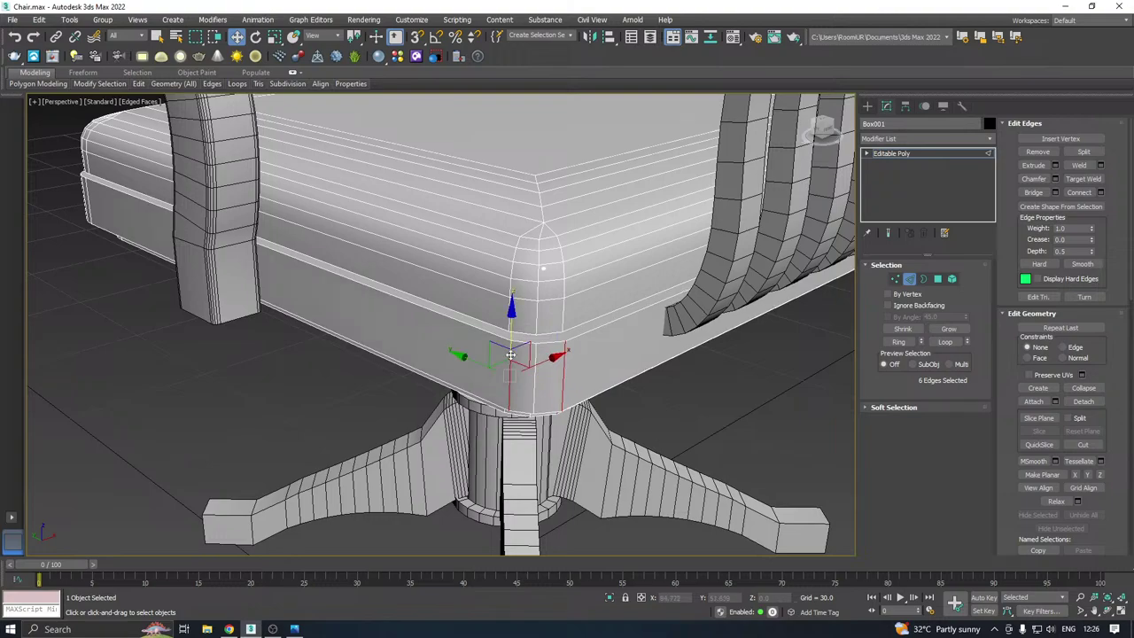
ctrl+double_click(512, 316)
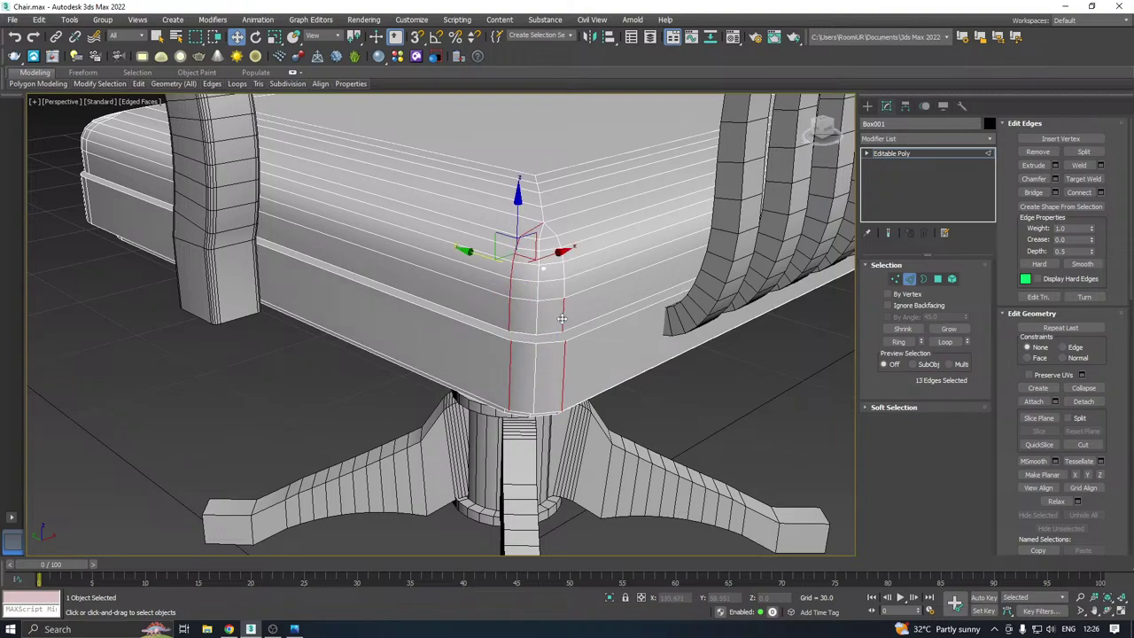
key(ctrl+BackSpace)
double_click(532, 360)
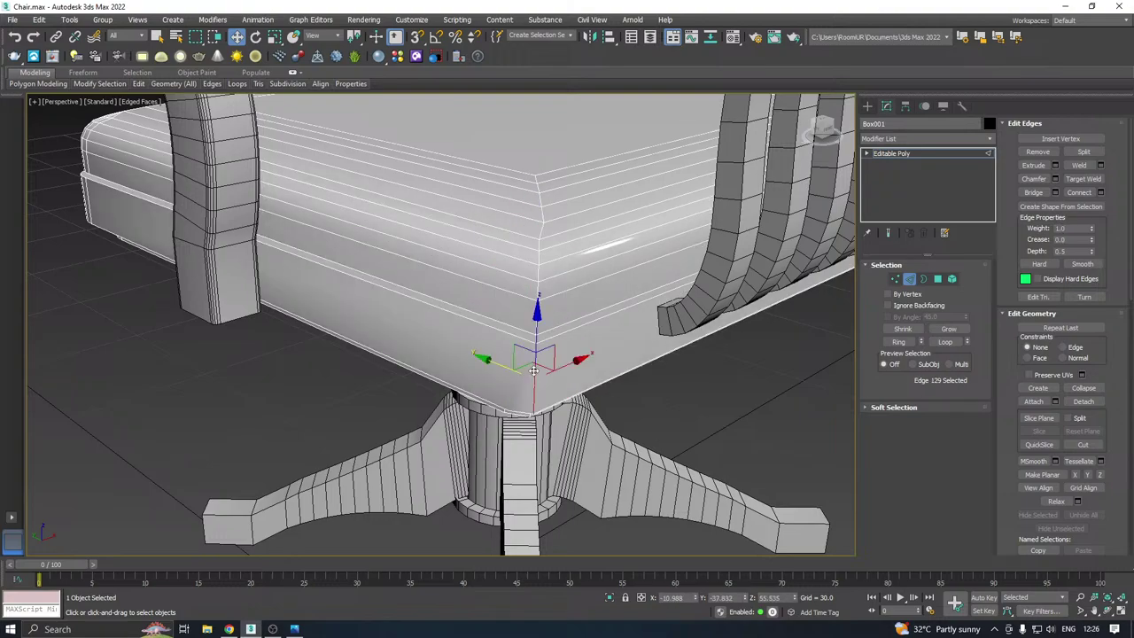
click(898, 279)
alt+middle_drag(644, 329, 670, 420)
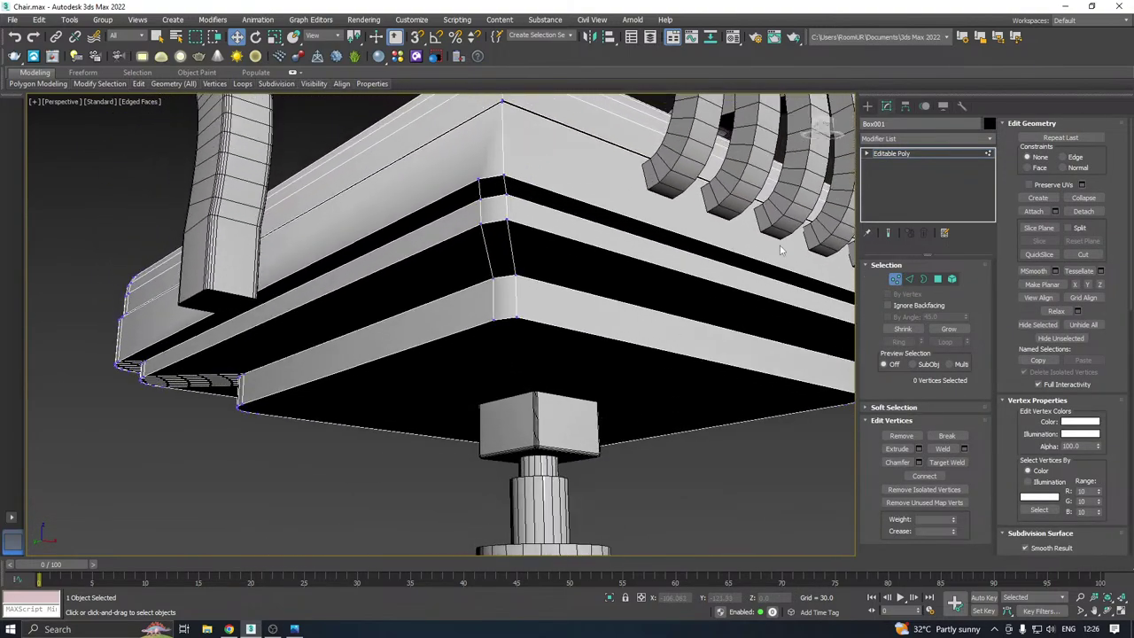
Chamfer the full run of edges down the seat's rear corner using the Tri type with an amount of about 28.62
click(910, 280)
click(496, 261)
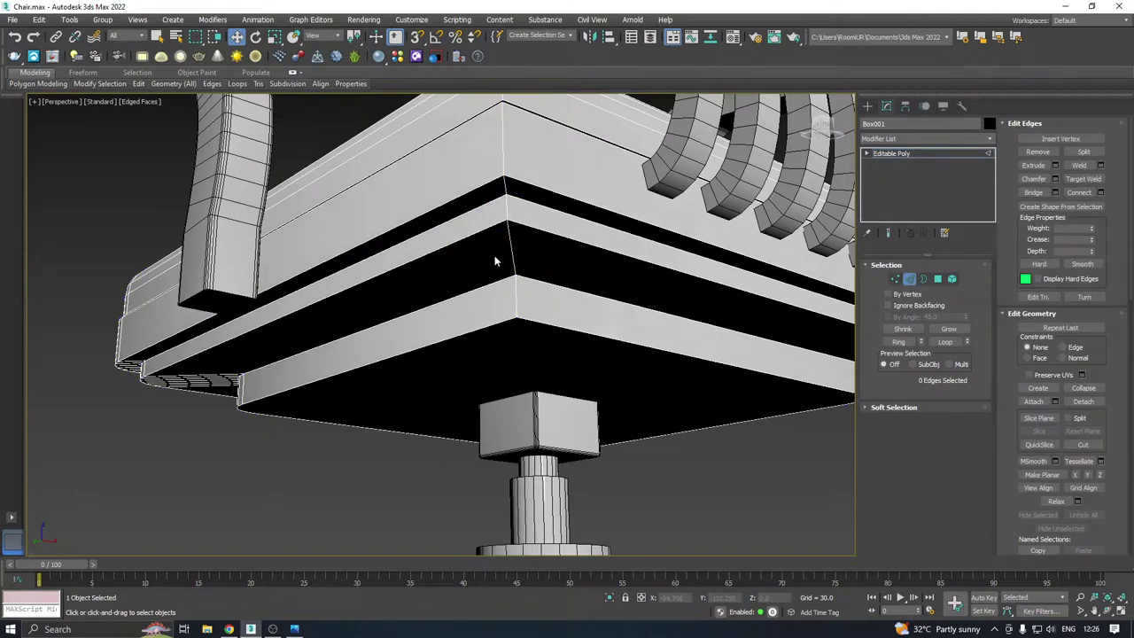
double_click(511, 258)
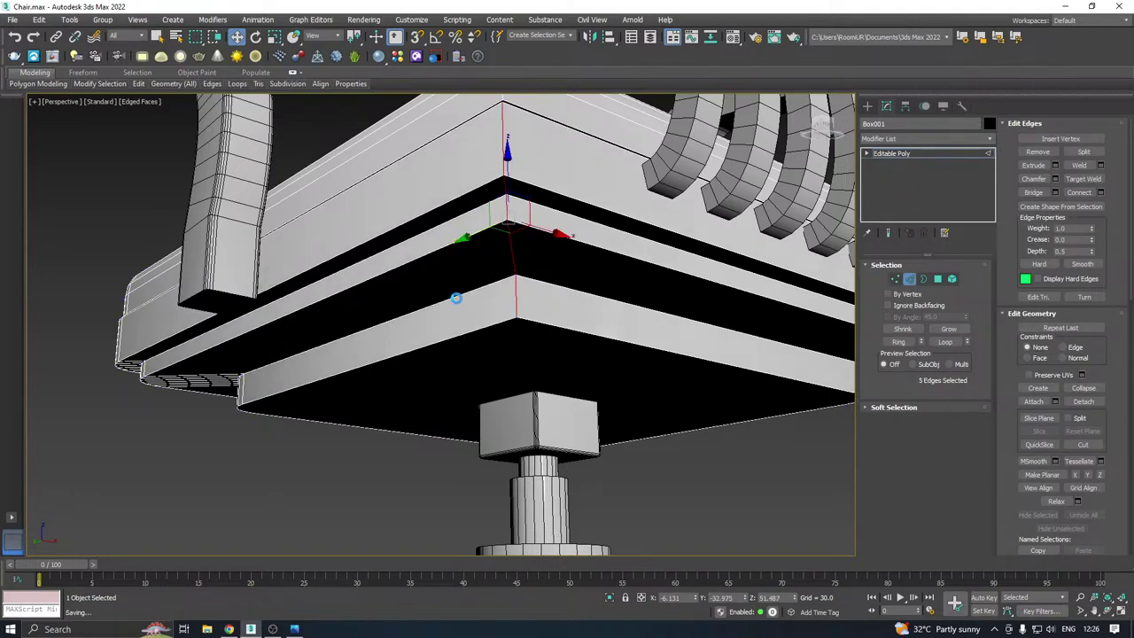
alt+middle_drag(514, 265, 552, 405)
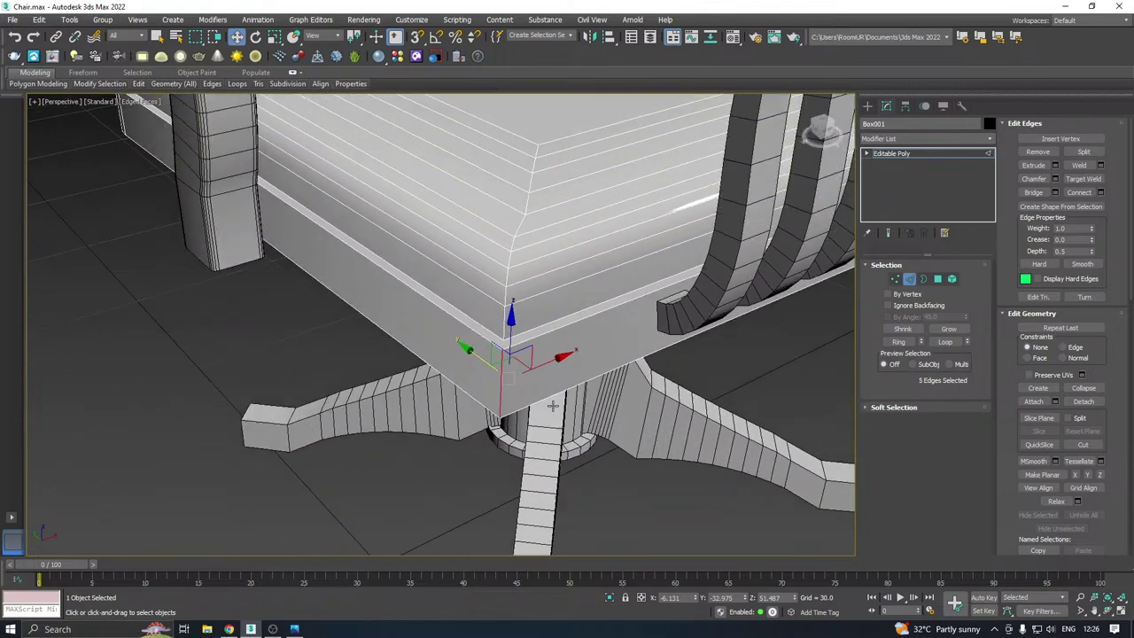
ctrl+double_click(517, 231)
alt+middle_drag(516, 230, 532, 290)
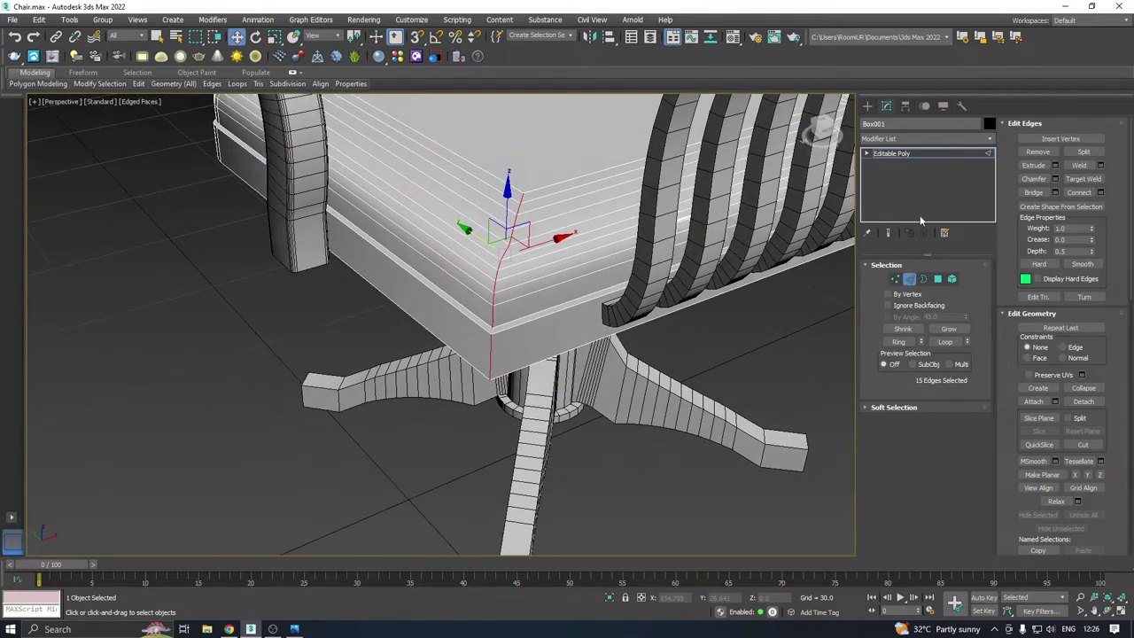
click(1056, 179)
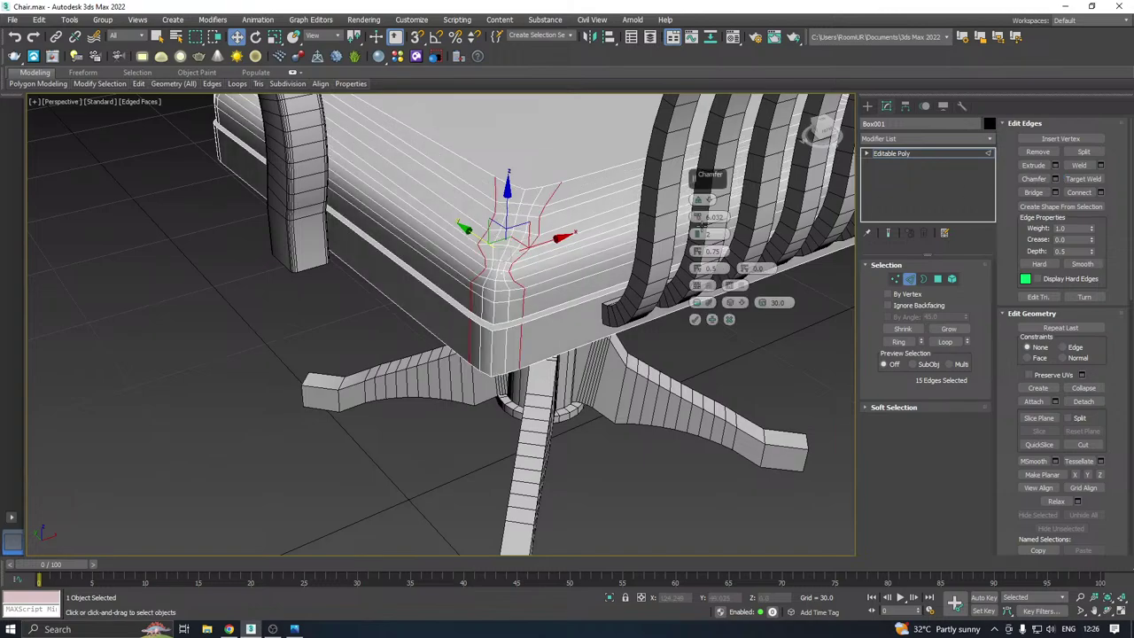
click(702, 202)
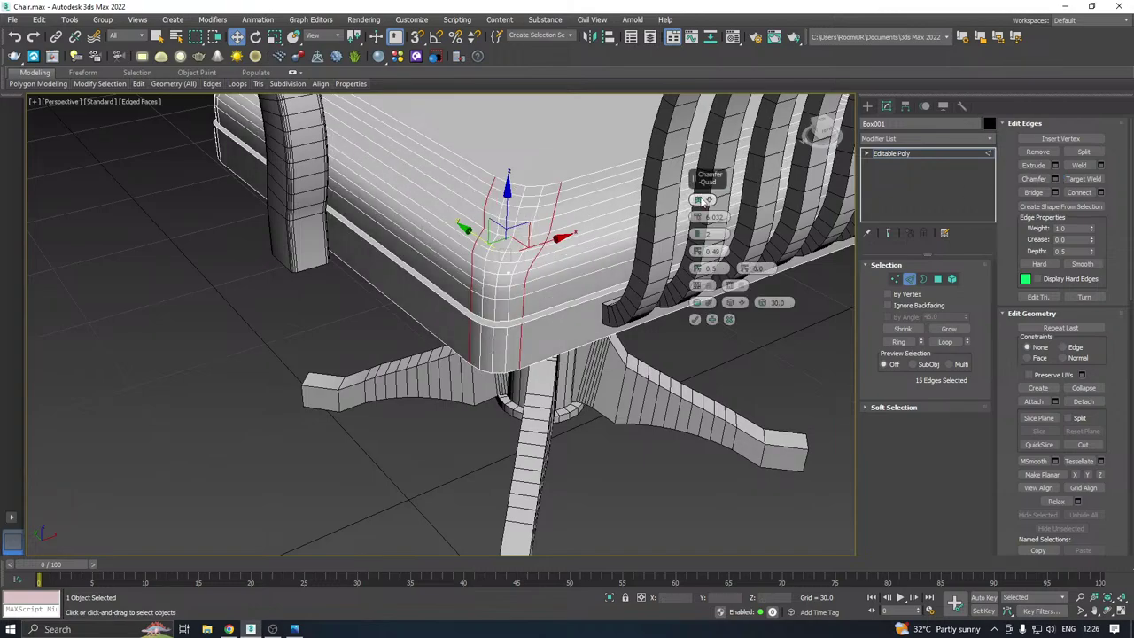
scroll(704, 202, down, 1)
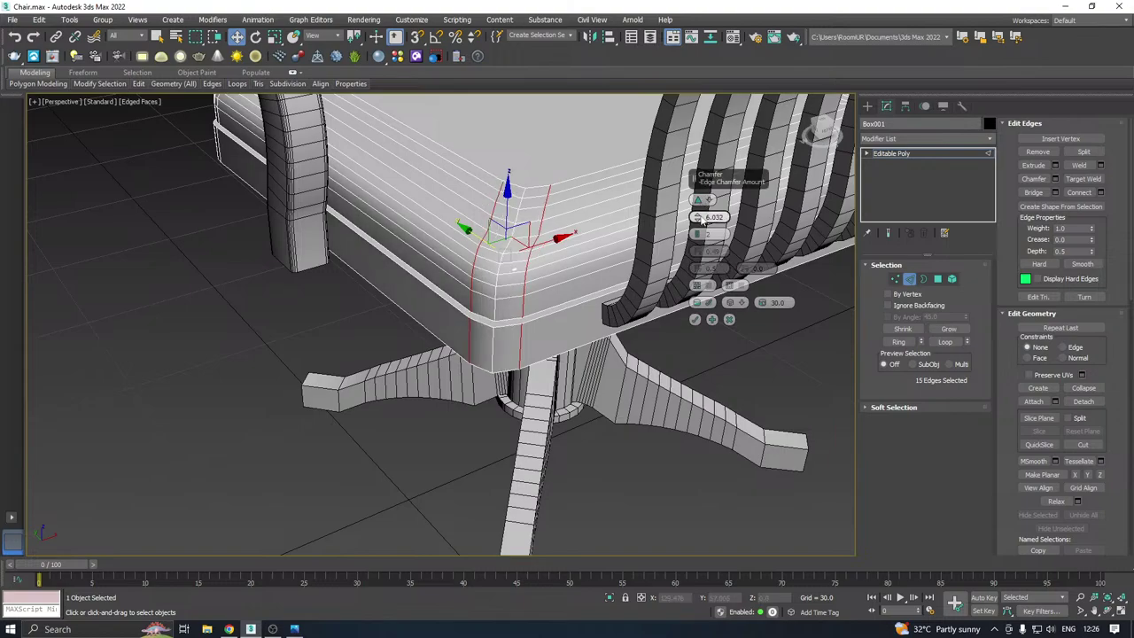
drag(705, 218, 638, 140)
scroll(358, 291, down, 5)
alt+middle_drag(357, 292, 744, 212)
scroll(612, 296, up, 3)
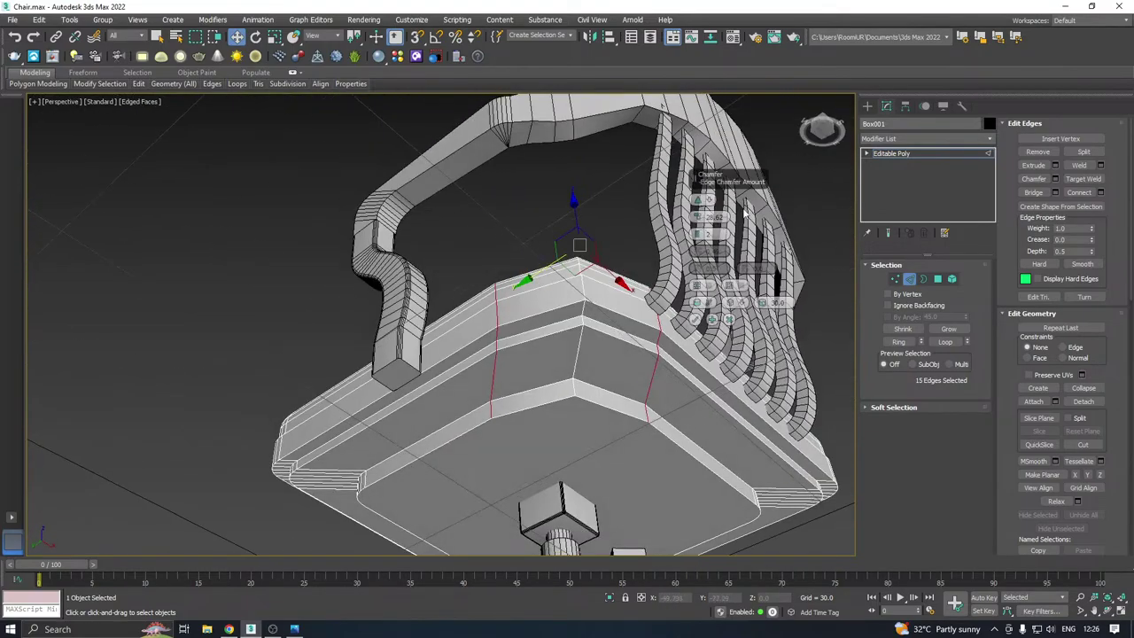
Set the corner chamfer to 7 segments, increase its amount to about 35.716, and apply it
click(699, 234)
click(699, 233)
click(699, 234)
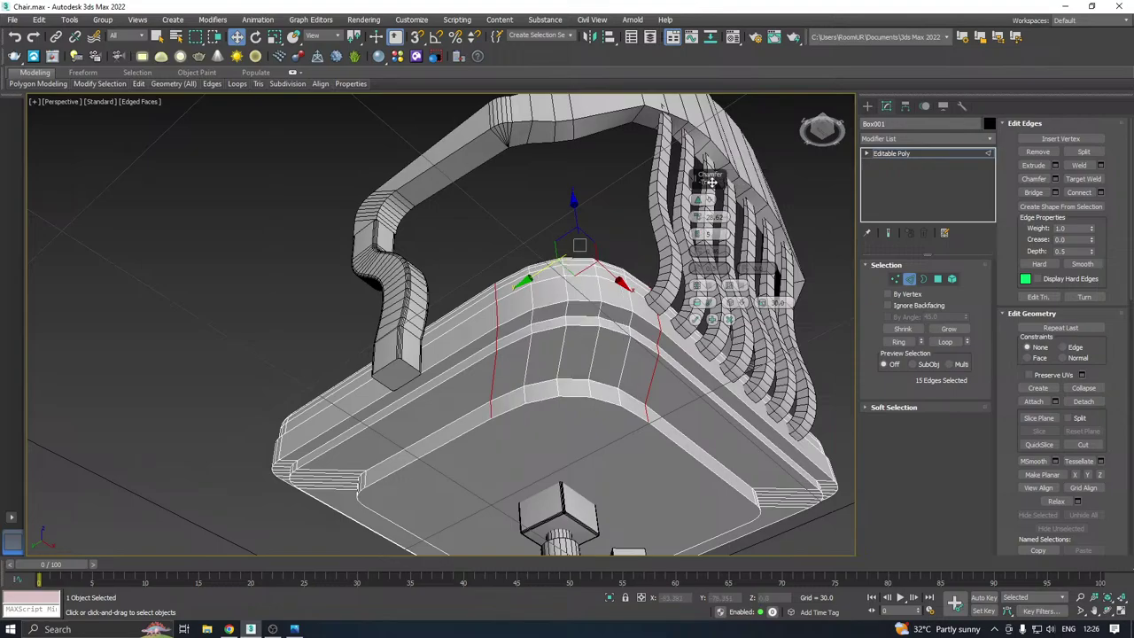
drag(711, 180, 585, 180)
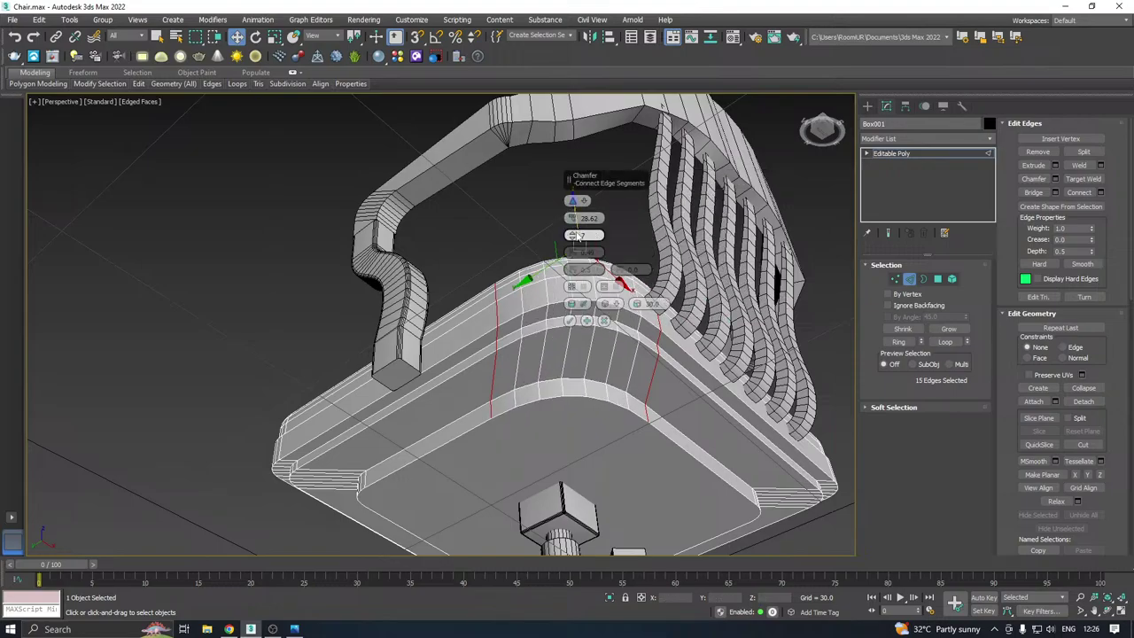
alt+middle_drag(576, 236, 549, 319)
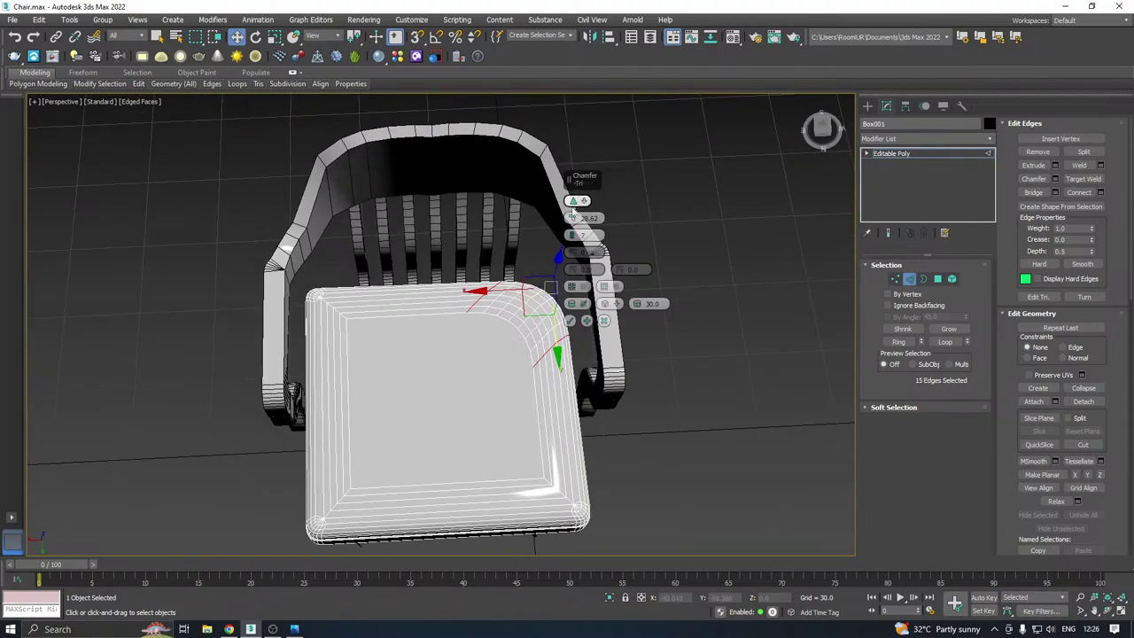
drag(591, 180, 695, 164)
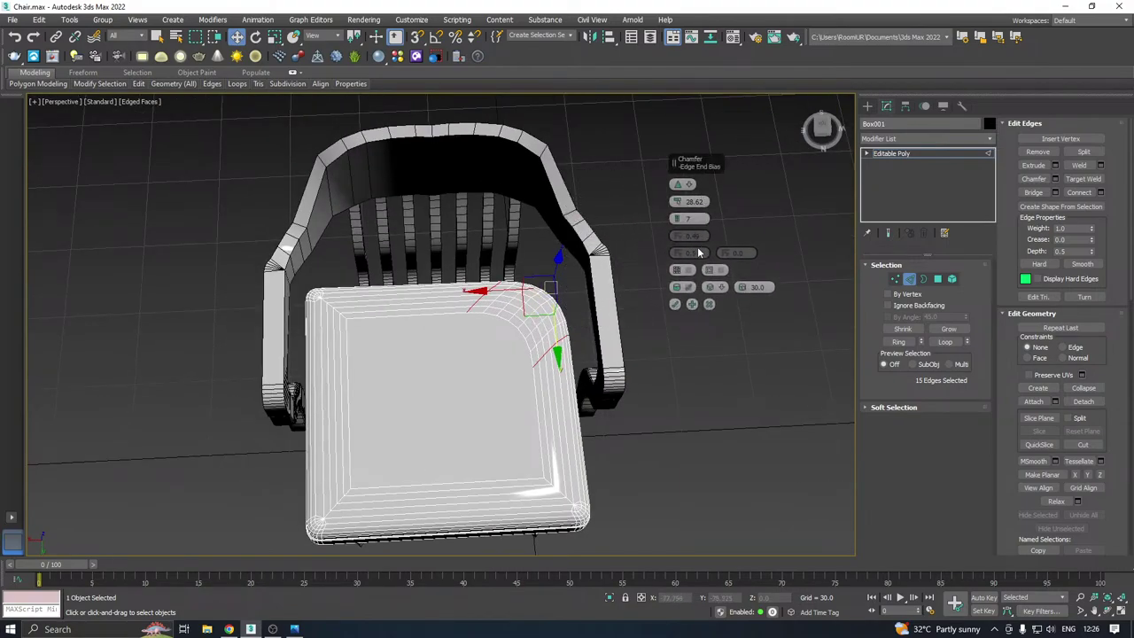
drag(678, 202, 675, 166)
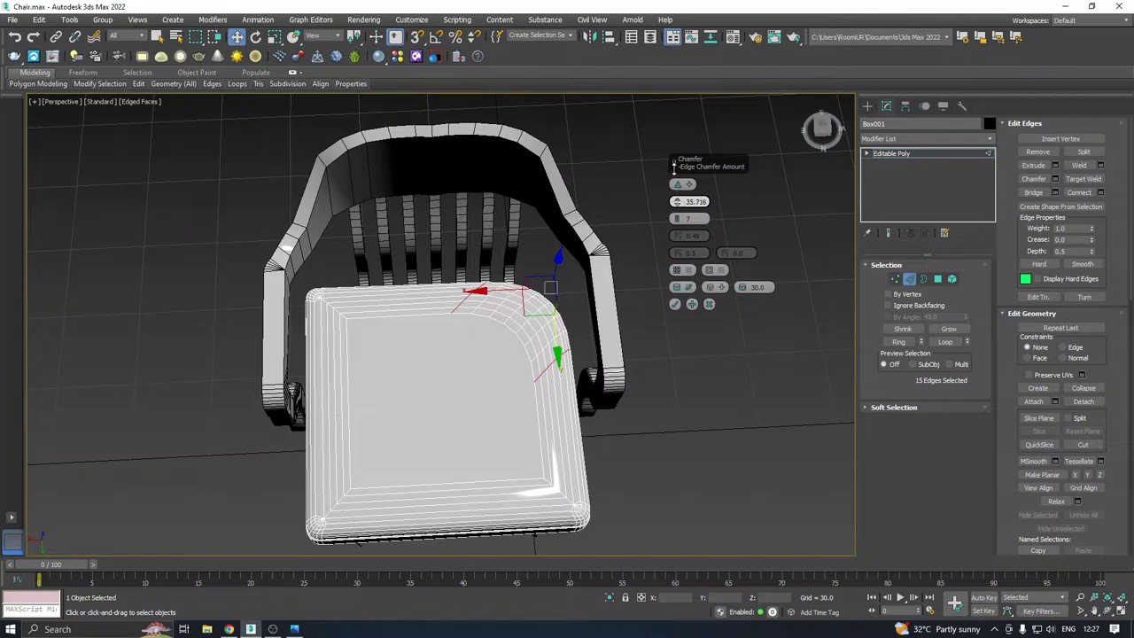
click(675, 304)
alt+middle_drag(675, 305, 640, 270)
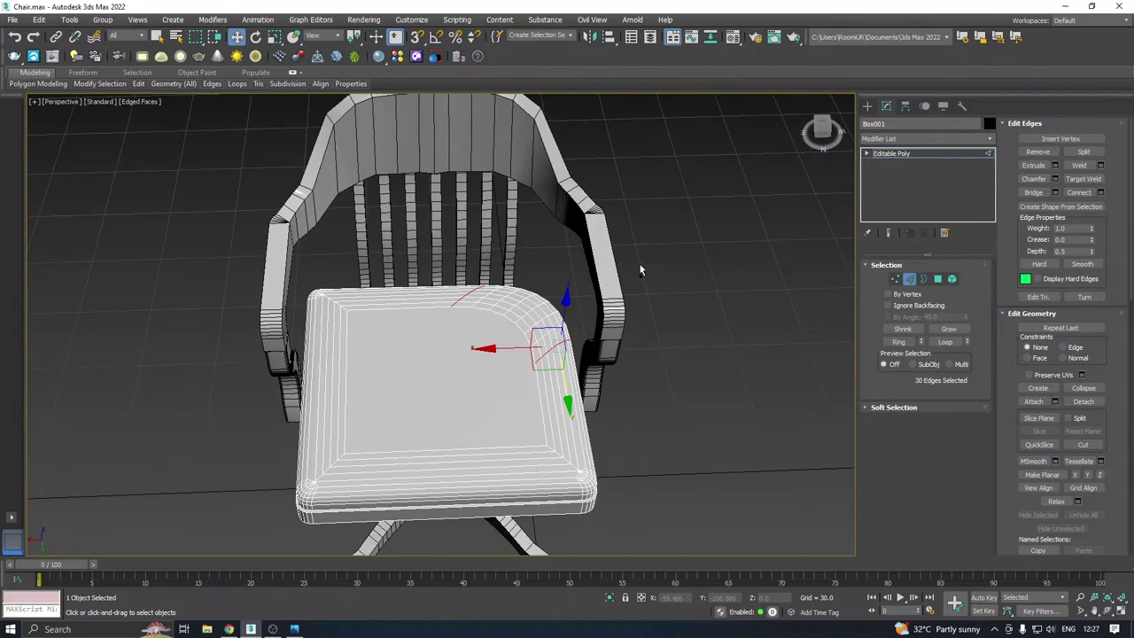
Add a Symmetry modifier to the seat on the X axis with Flip enabled, mirroring the rounded rear corner
click(894, 155)
click(991, 139)
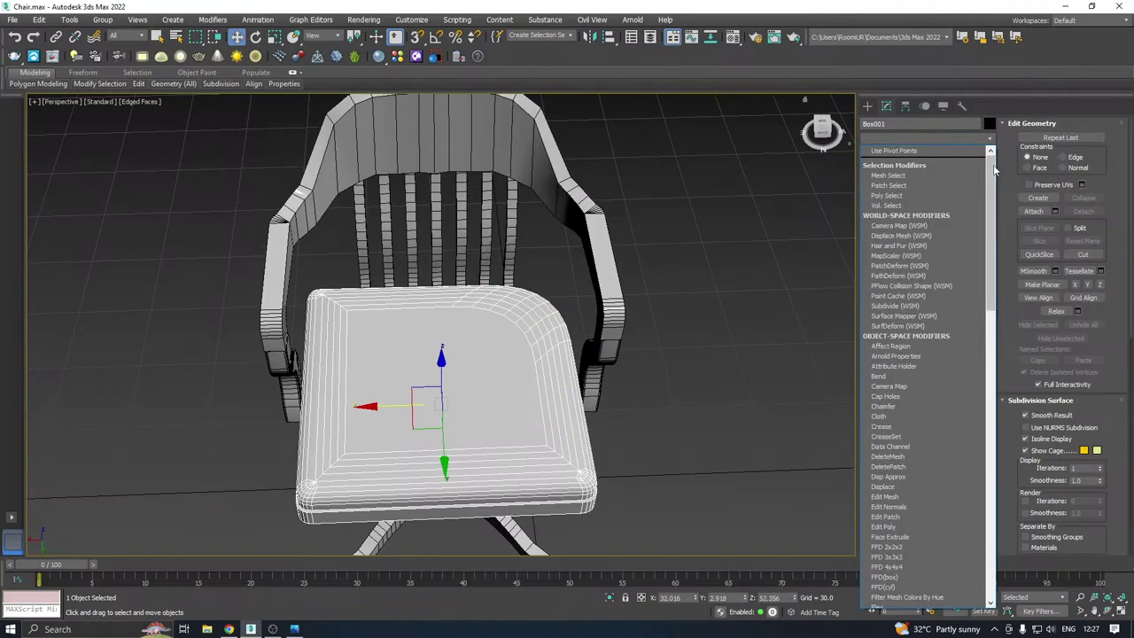
drag(990, 232, 1006, 500)
click(910, 351)
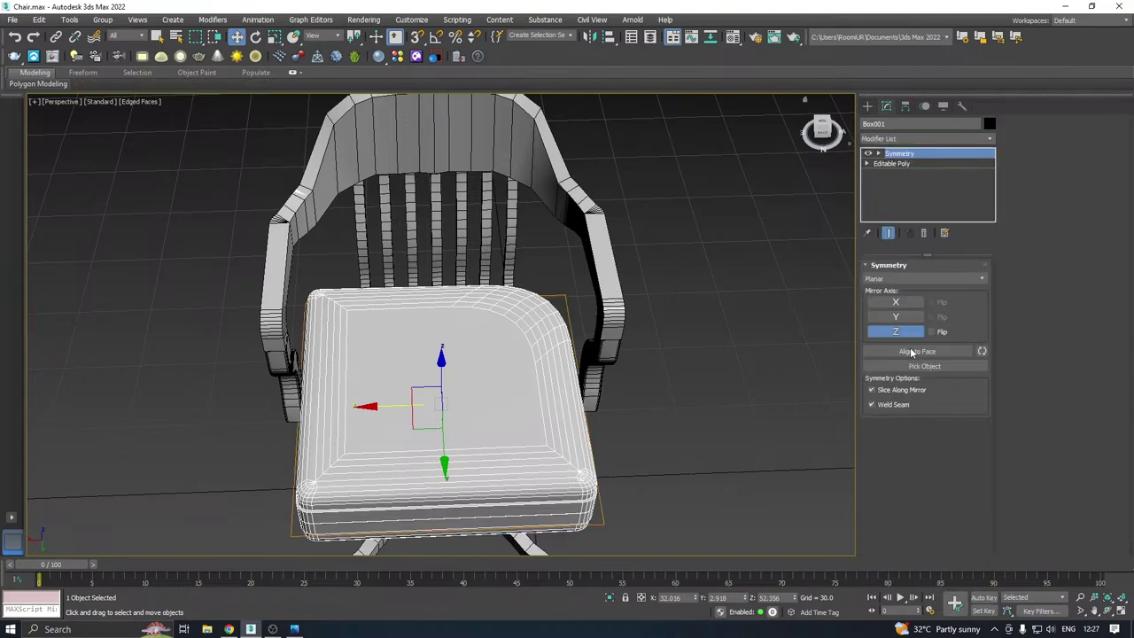
click(905, 304)
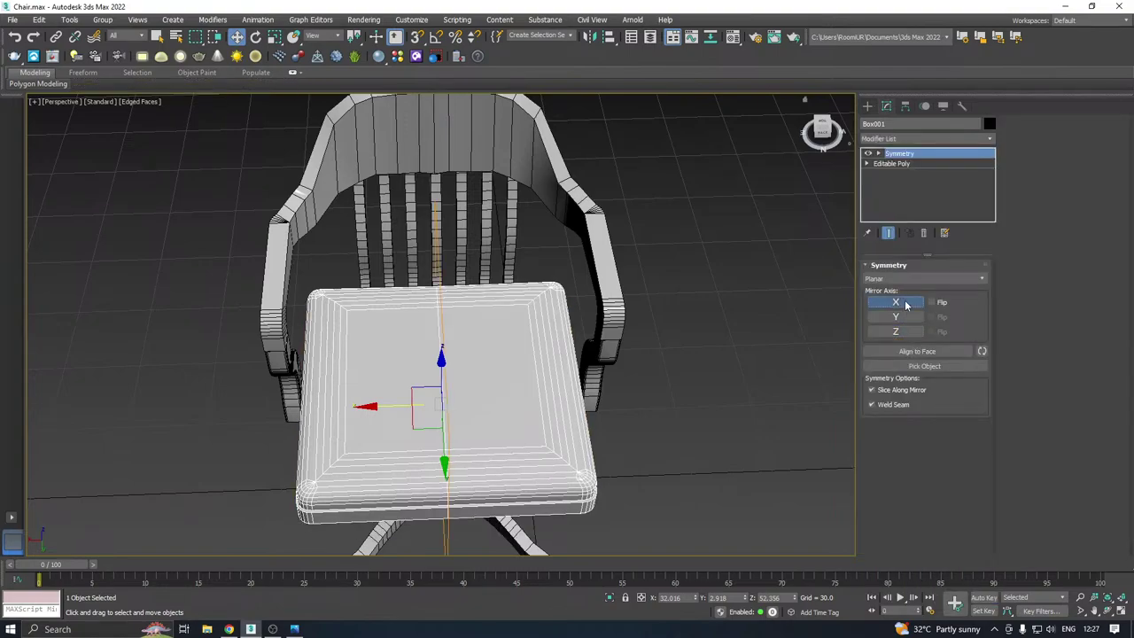
click(906, 304)
alt+middle_drag(613, 340, 547, 310)
Add a second Symmetry modifier to the seat on the Y axis with Flip enabled, mirroring the rounded corners forward
click(982, 142)
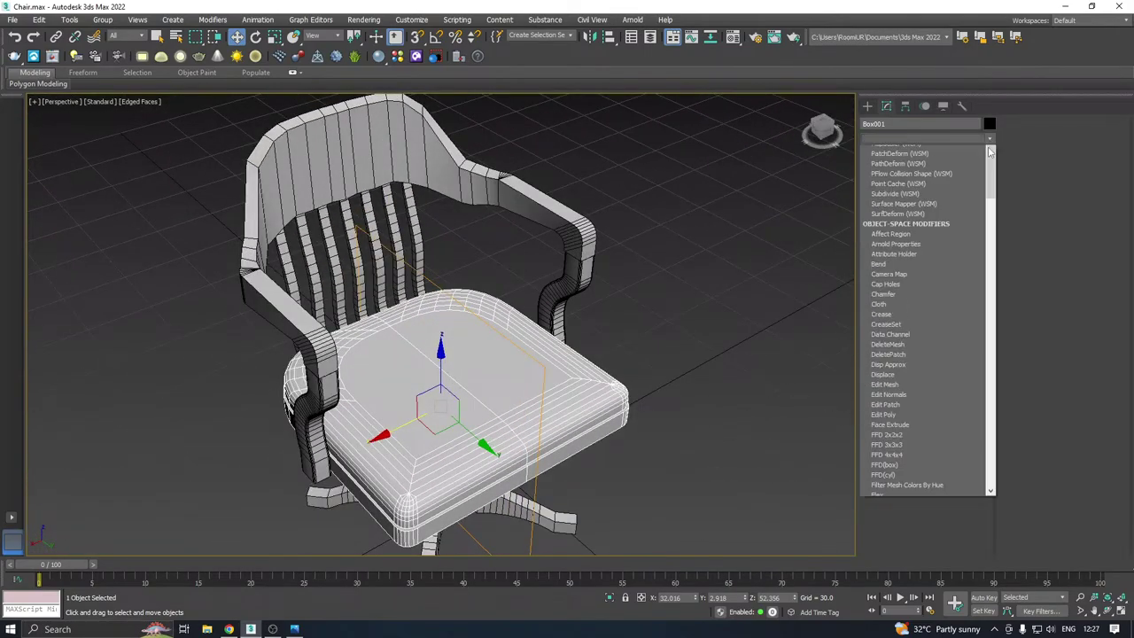
drag(992, 275, 992, 562)
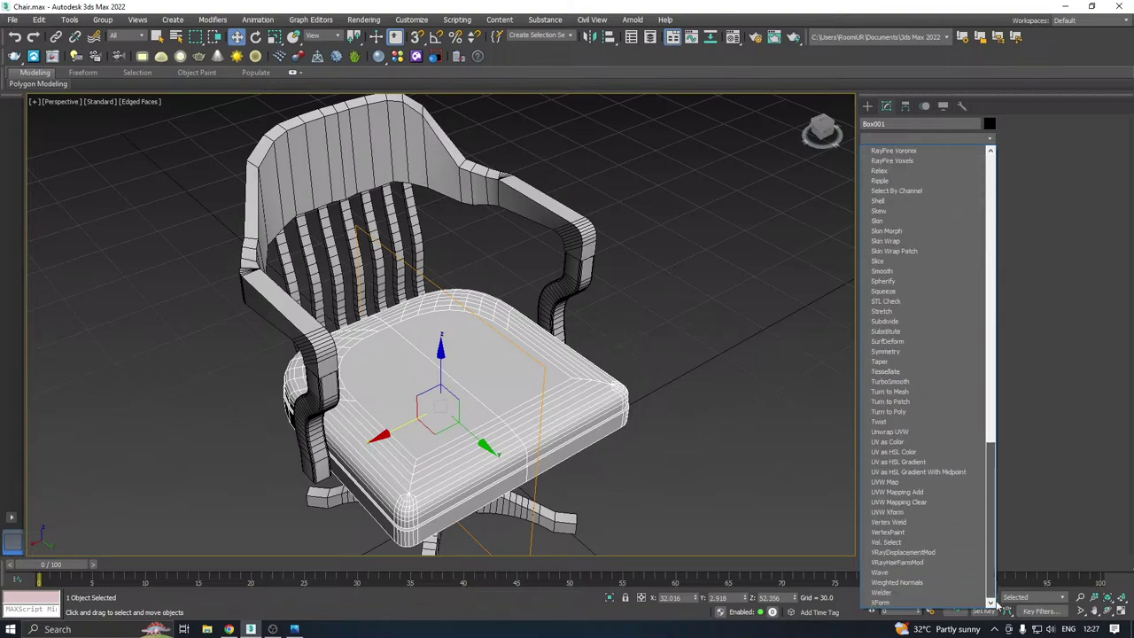
click(886, 352)
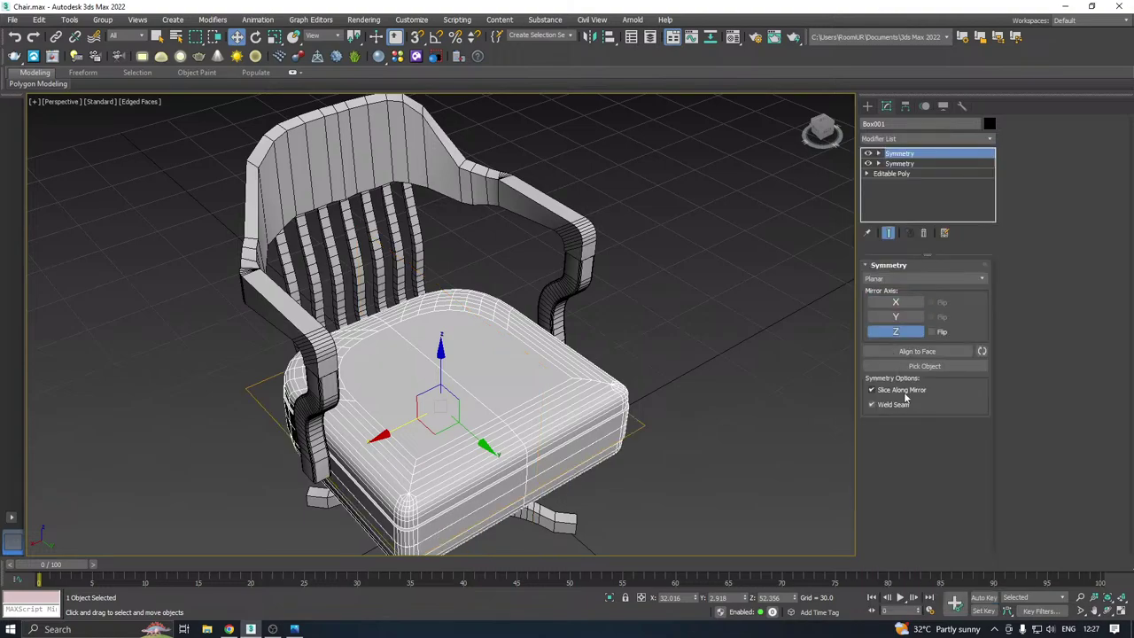
click(909, 319)
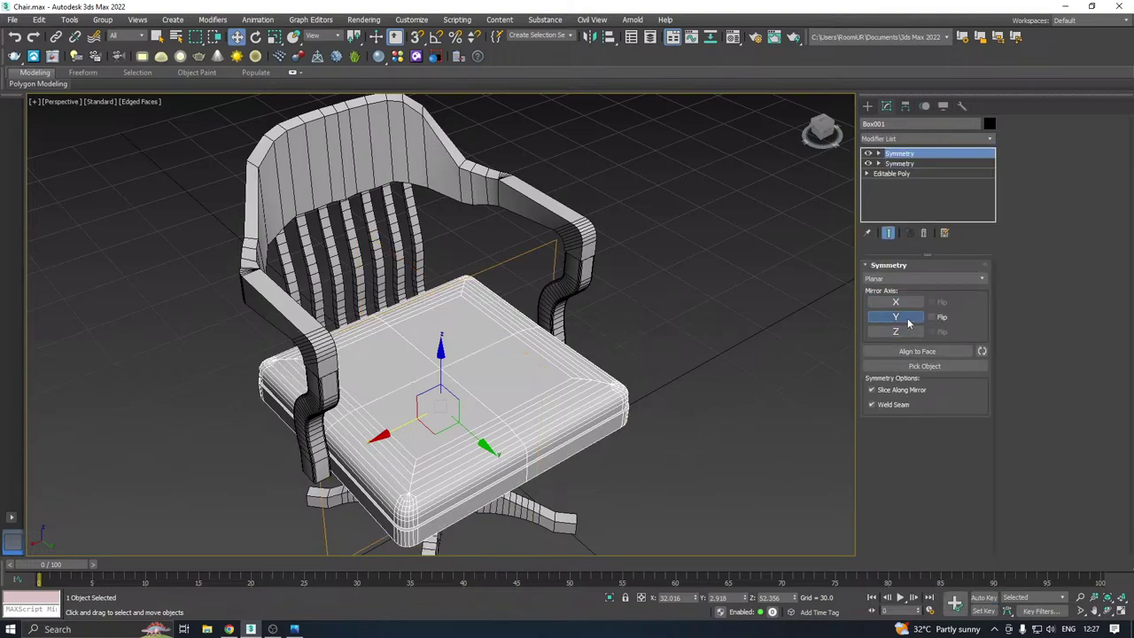
click(932, 317)
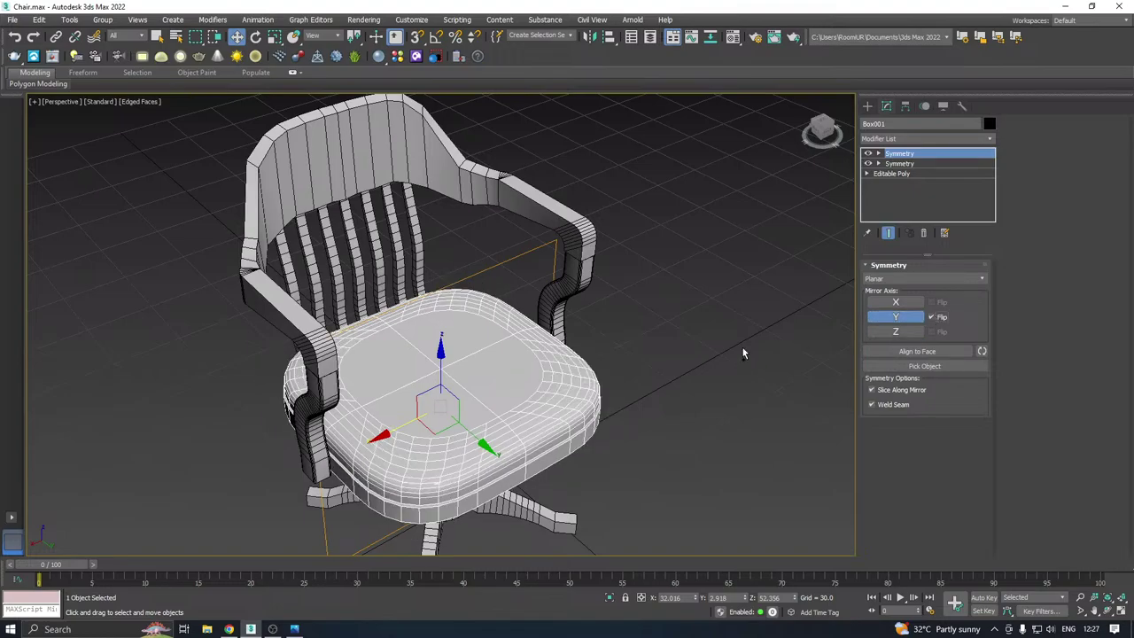
Collapse the seat's two Symmetry modifiers by converting the seat to an Editable Poly
alt+middle_drag(625, 357, 491, 348)
scroll(610, 347, down, 4)
alt+middle_drag(613, 353, 749, 320)
scroll(517, 313, up, 5)
scroll(670, 341, down, 5)
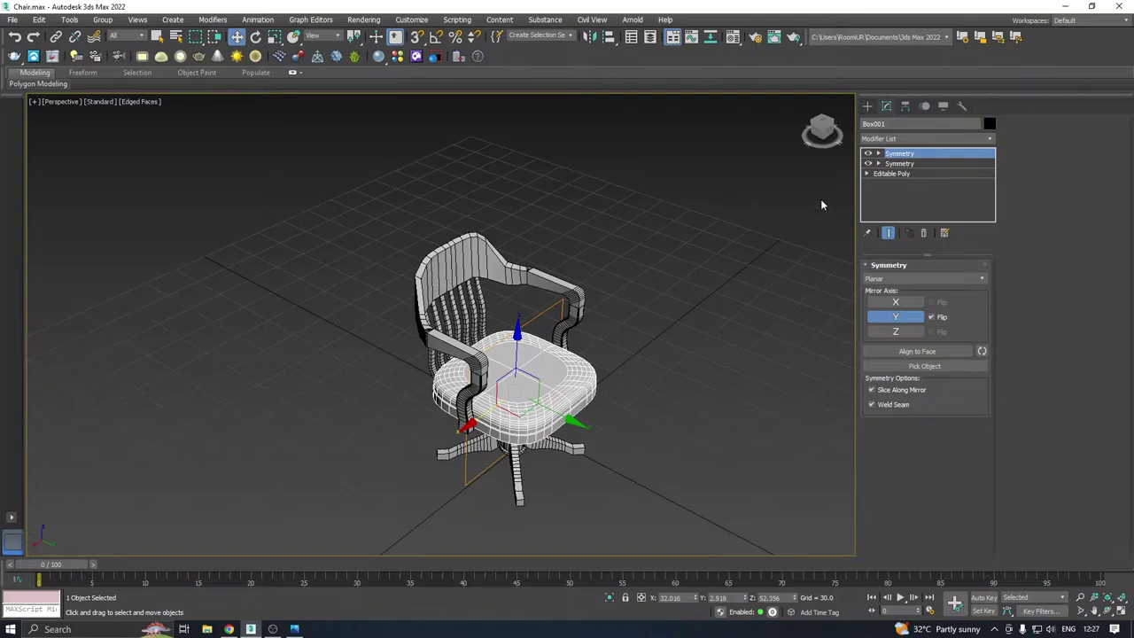
right_click(911, 164)
click(950, 284)
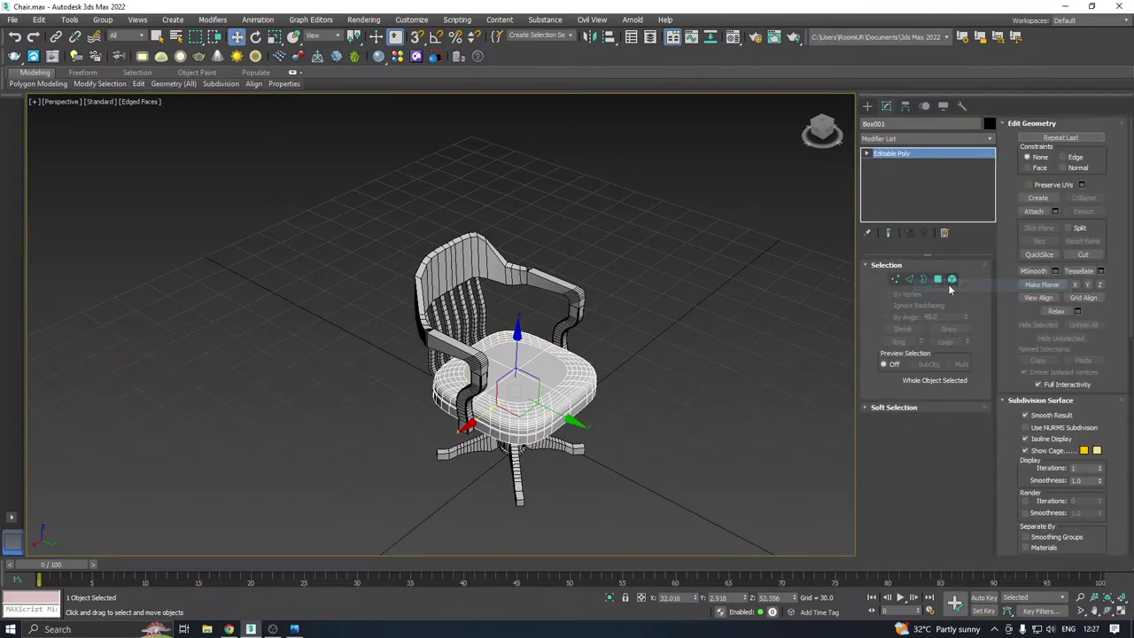
Save a copy of the scene as Chair12.max in the Diner folder
click(13, 19)
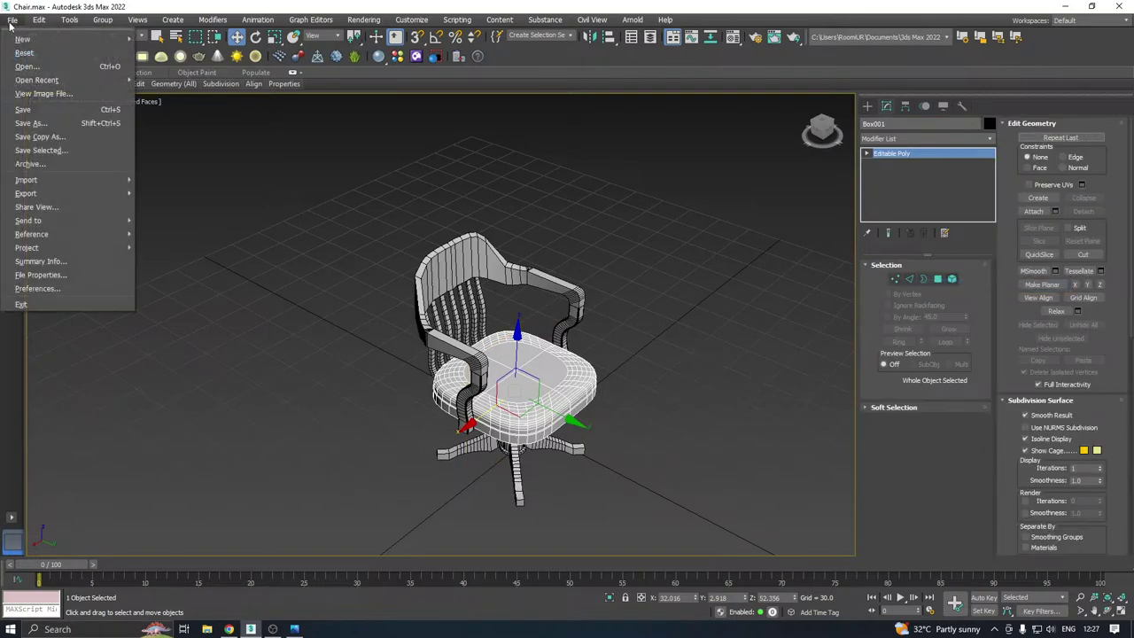
click(57, 136)
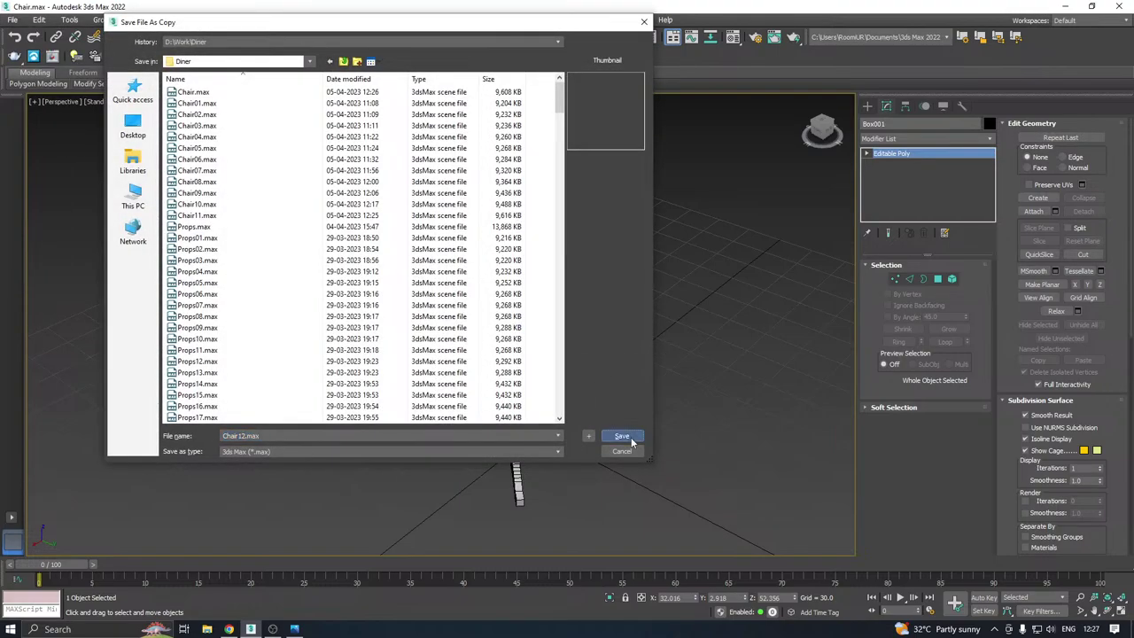
click(623, 437)
Clone the outermost back slat as a single independent copy set apart from the row
scroll(492, 394, up, 3)
alt+middle_drag(567, 346, 474, 367)
click(606, 284)
alt+middle_drag(607, 284, 550, 260)
scroll(550, 257, up, 3)
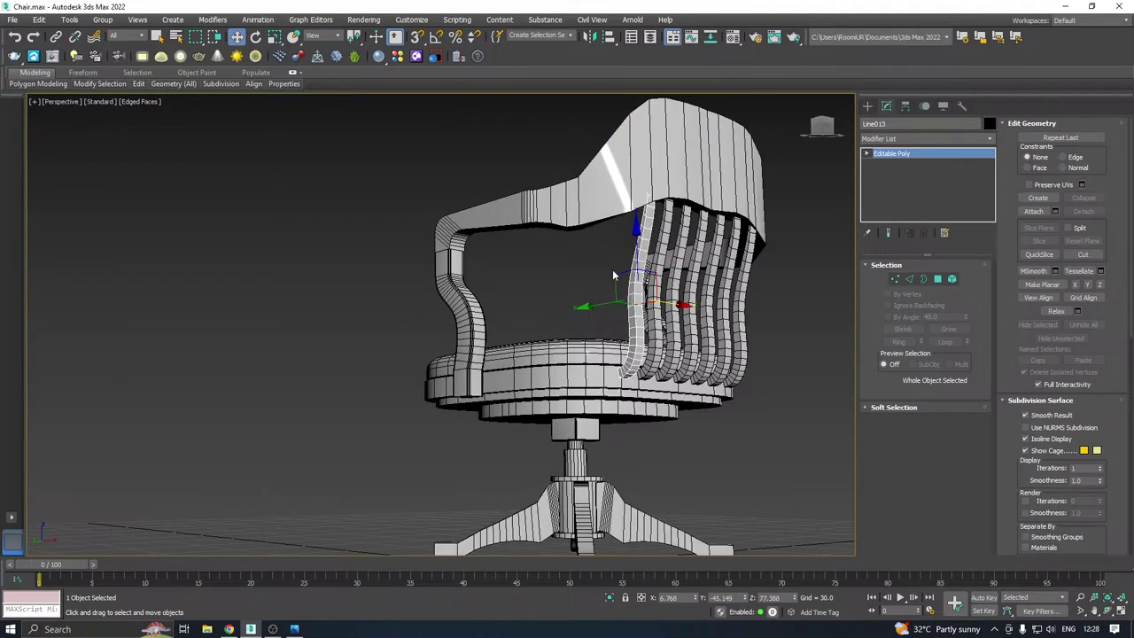
scroll(623, 268, up, 4)
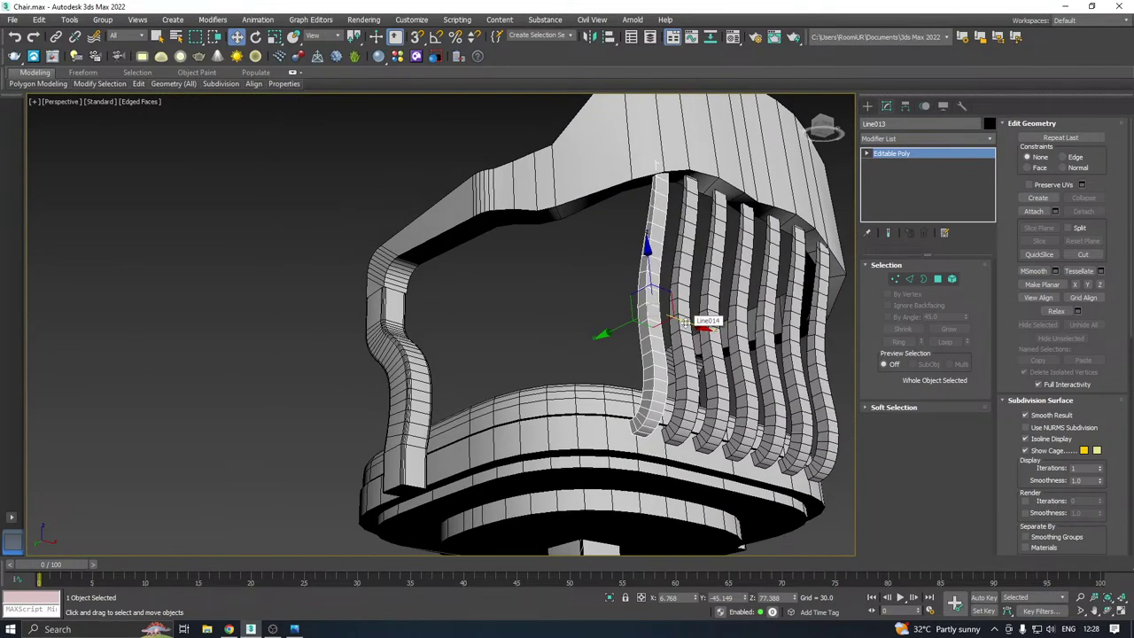
shift+drag(685, 323, 593, 310)
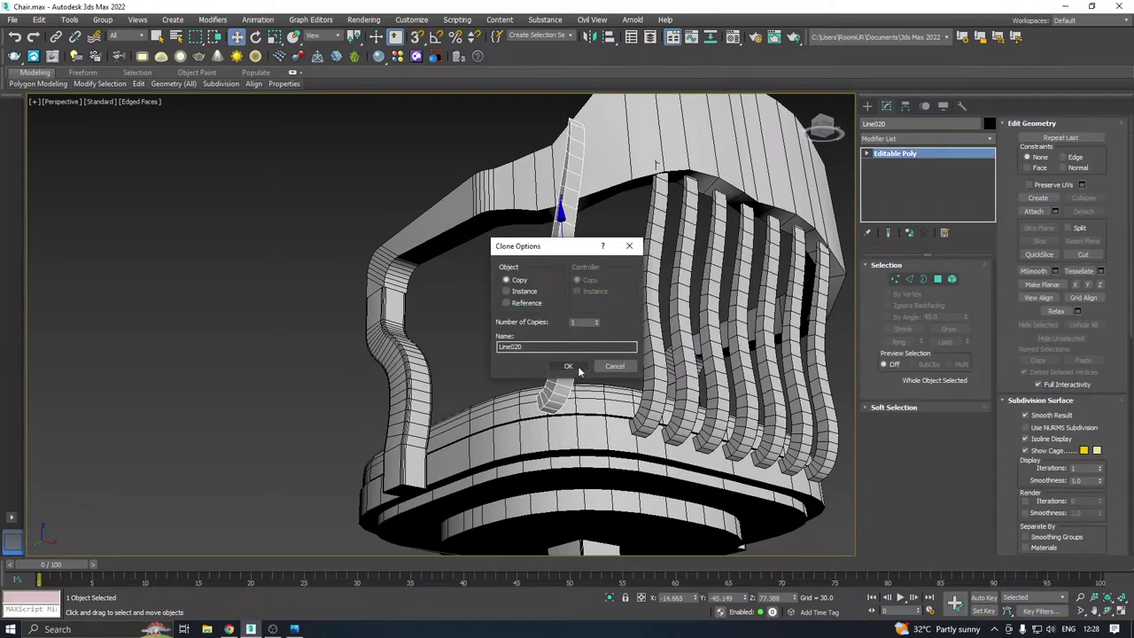
click(571, 367)
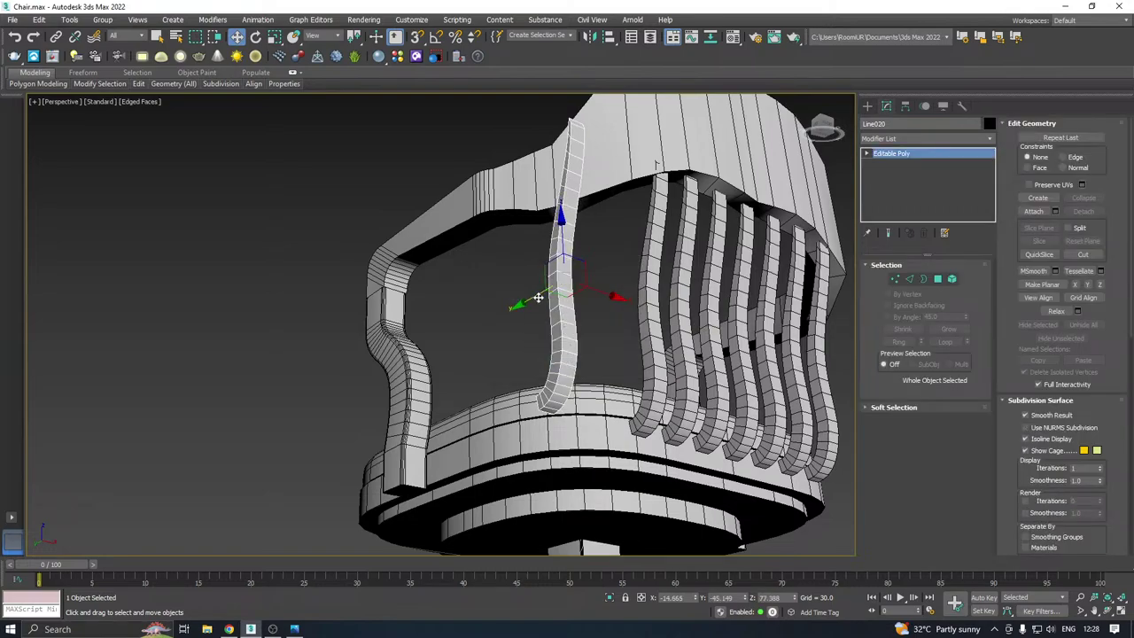
Rotate the slat copy sideways and place it between the armrest's underside and the side of the seat
drag(538, 298, 462, 401)
drag(526, 335, 405, 311)
key(e)
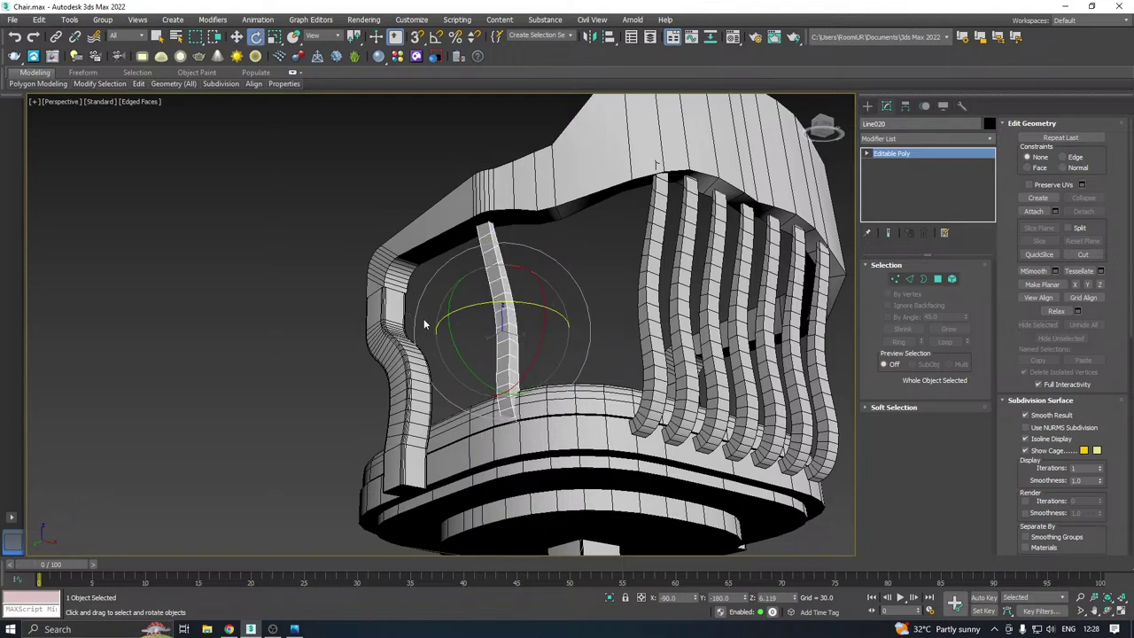
key(w)
drag(540, 342, 531, 340)
drag(494, 298, 500, 298)
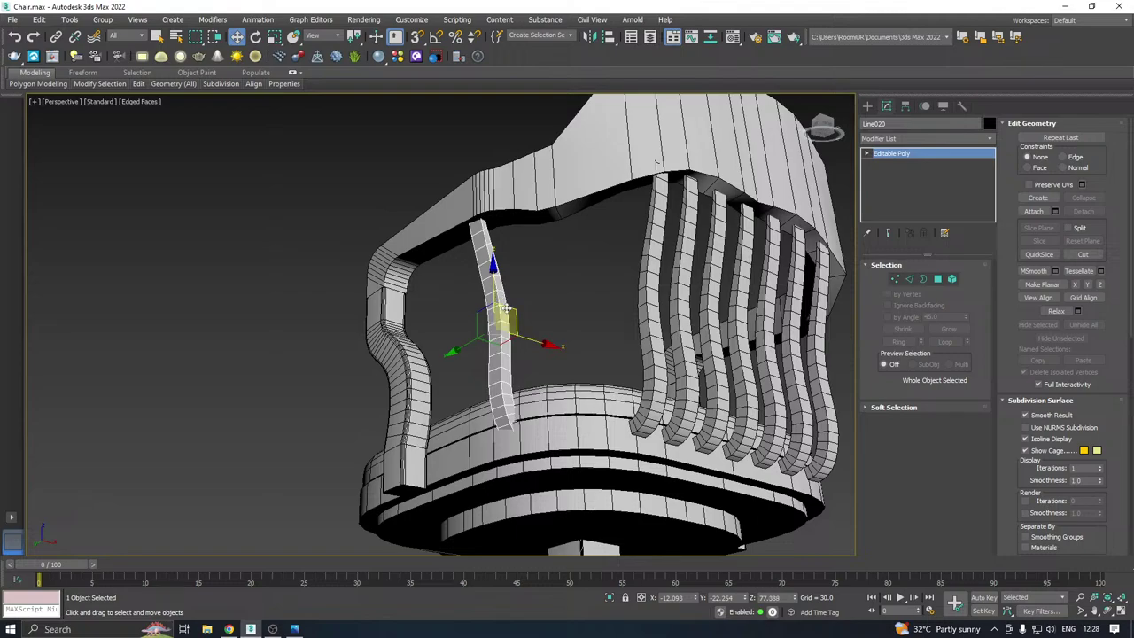
mouse_move(532, 340)
mouse_down()
mouse_move(523, 339)
mouse_move(537, 344)
mouse_up()
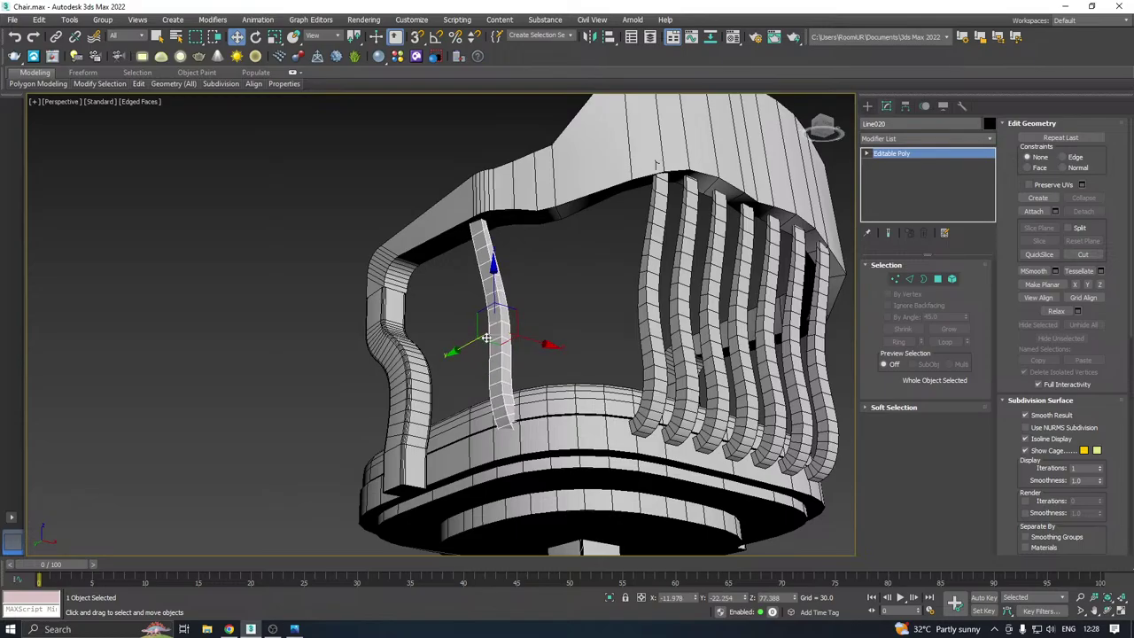
Copy the side slat towards the backrest and rotate the new copy about 35 degrees around Z
alt+middle_drag(487, 338, 520, 328)
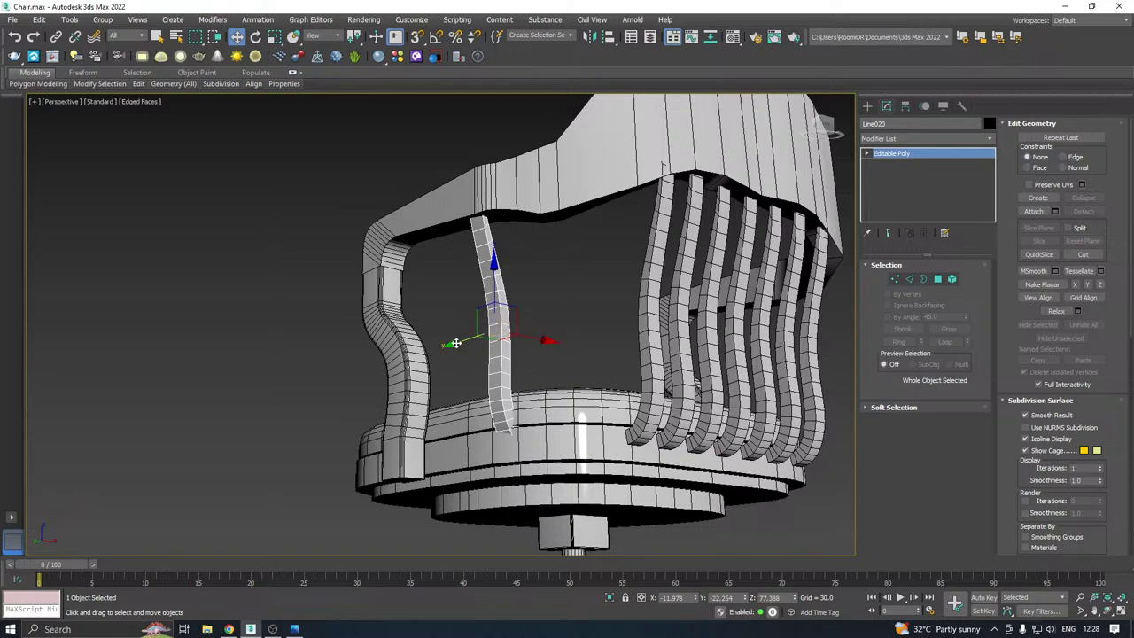
shift+drag(454, 343, 518, 324)
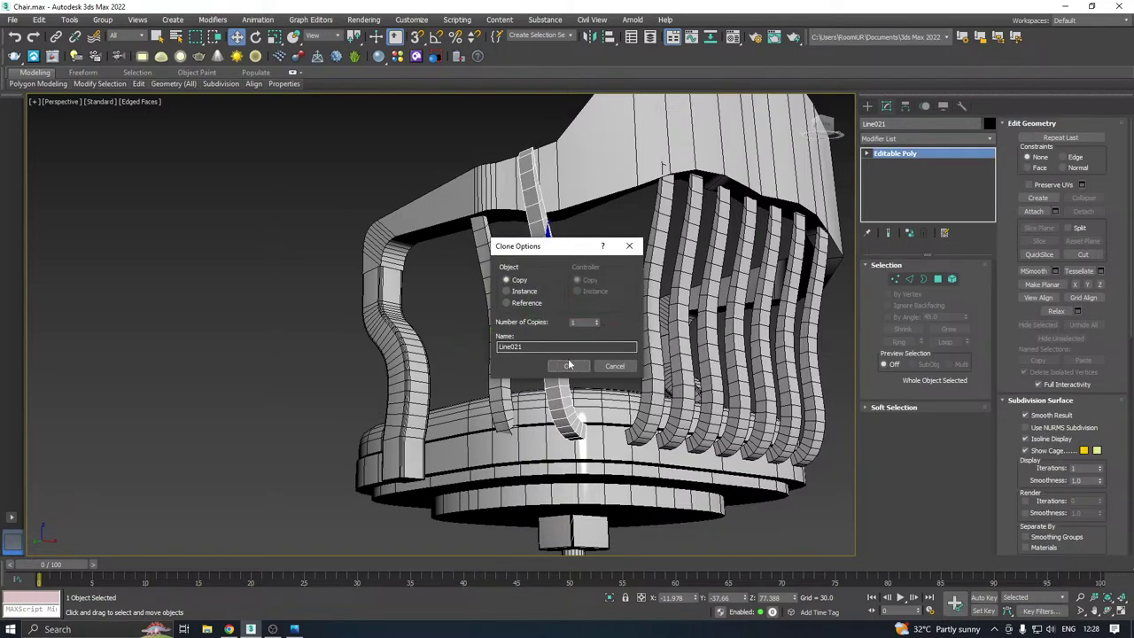
click(568, 365)
key(e)
drag(568, 291, 609, 293)
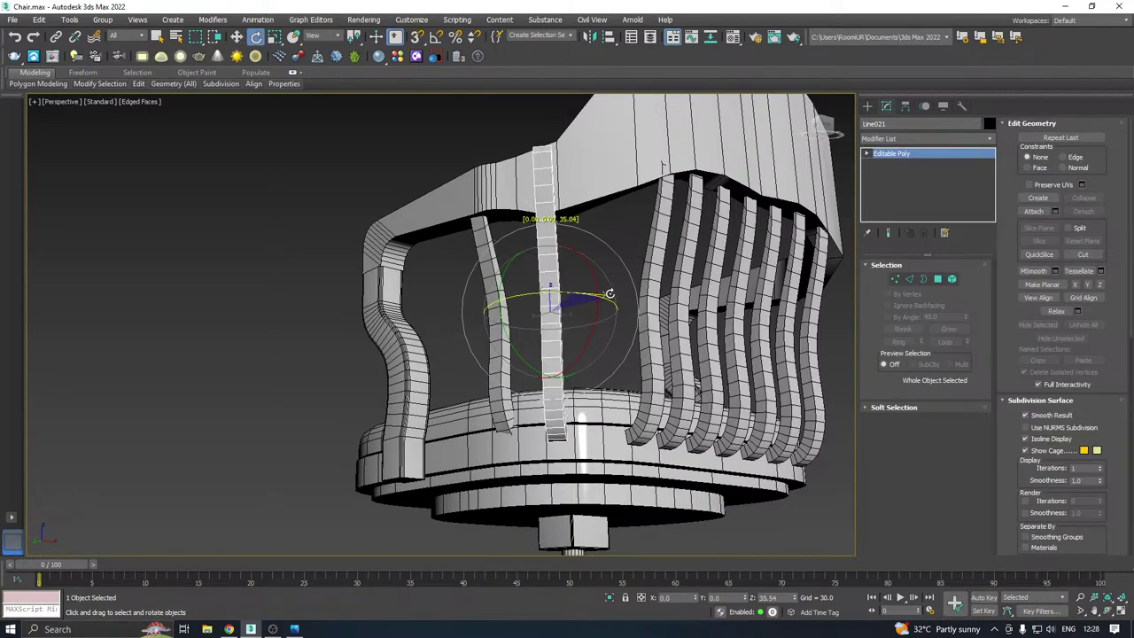
Position the second slat copy under the armrest, between the first side slat and the back row
key(w)
drag(515, 345, 478, 348)
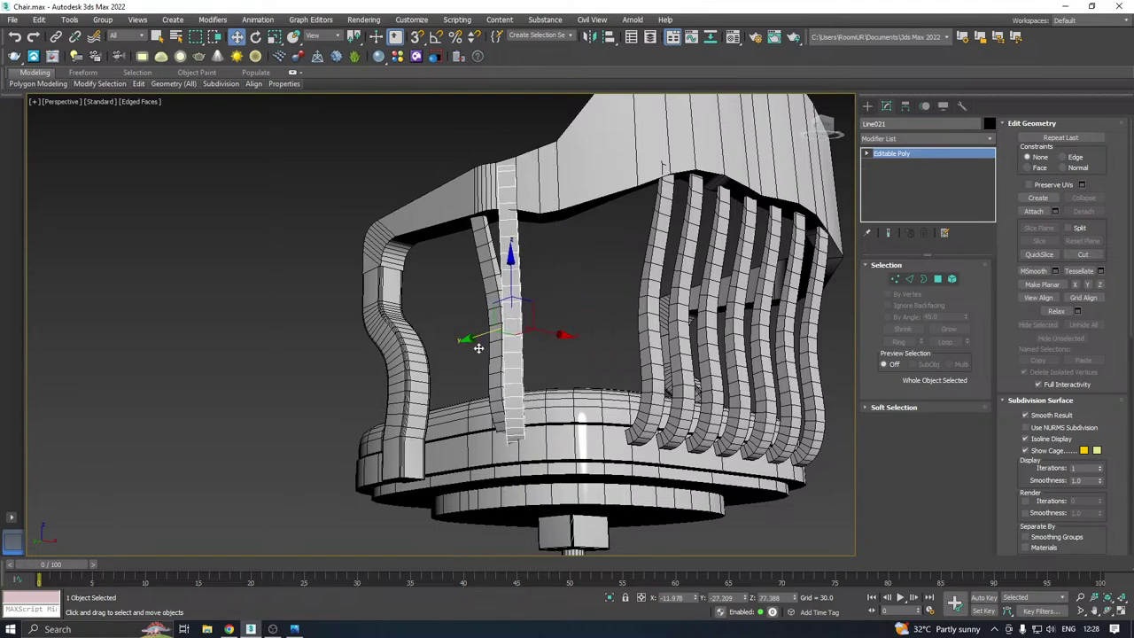
drag(560, 335, 587, 342)
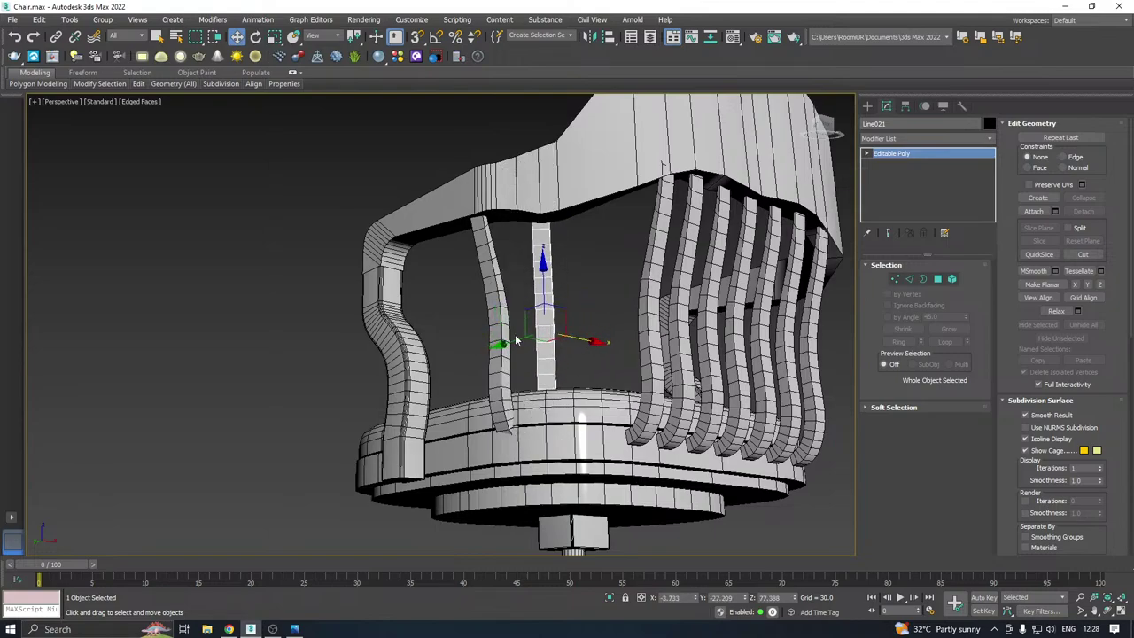
drag(516, 341, 561, 303)
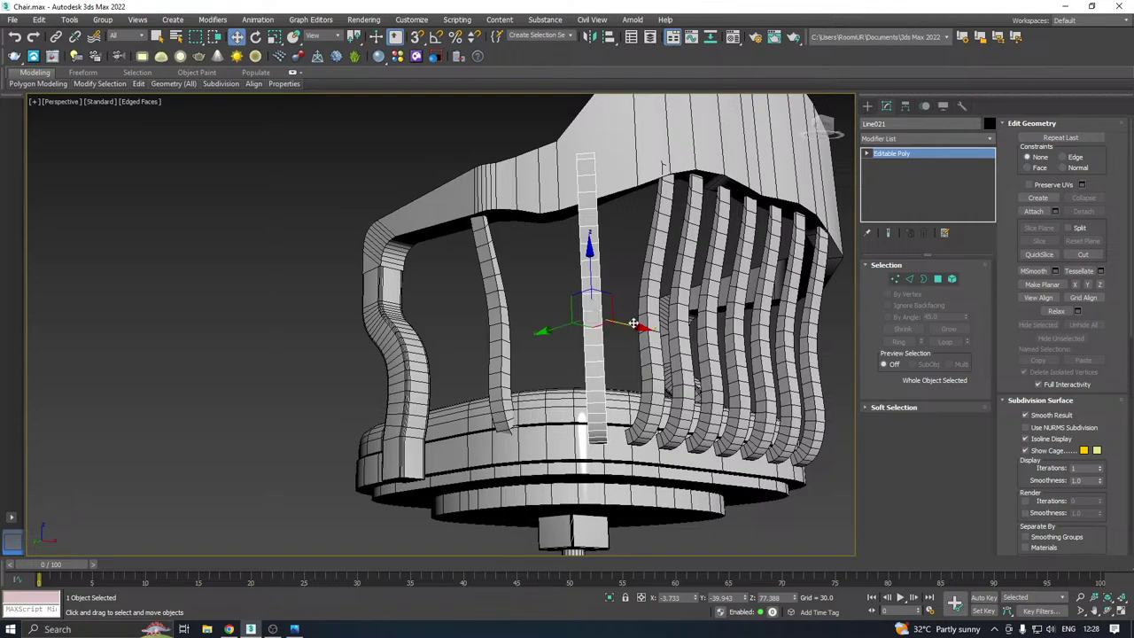
drag(634, 324, 599, 331)
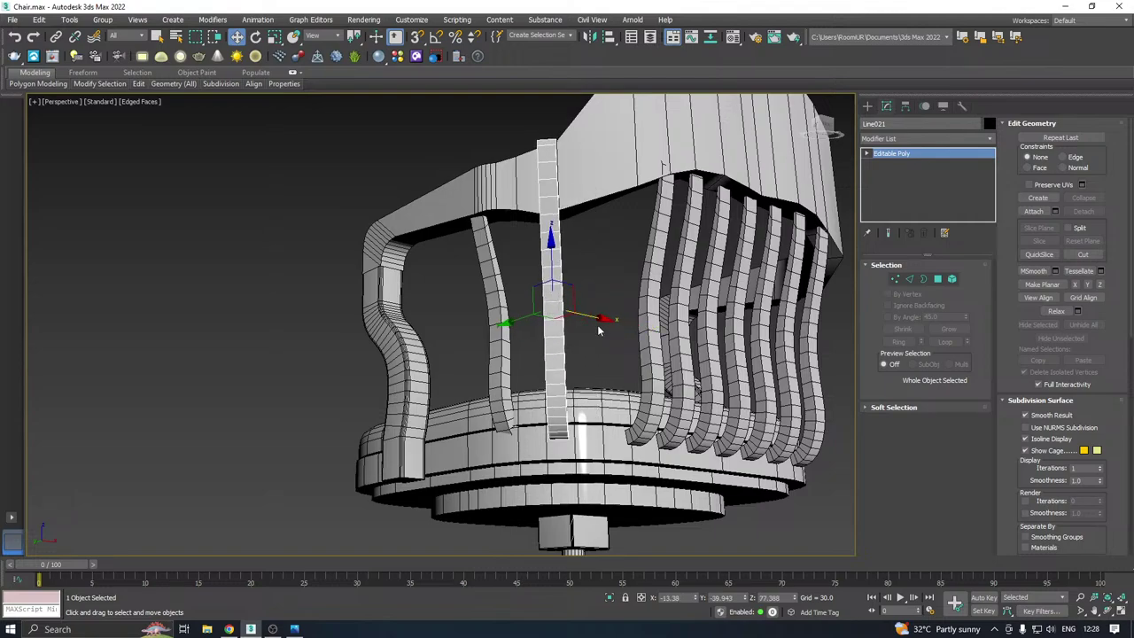
alt+middle_drag(599, 331, 530, 336)
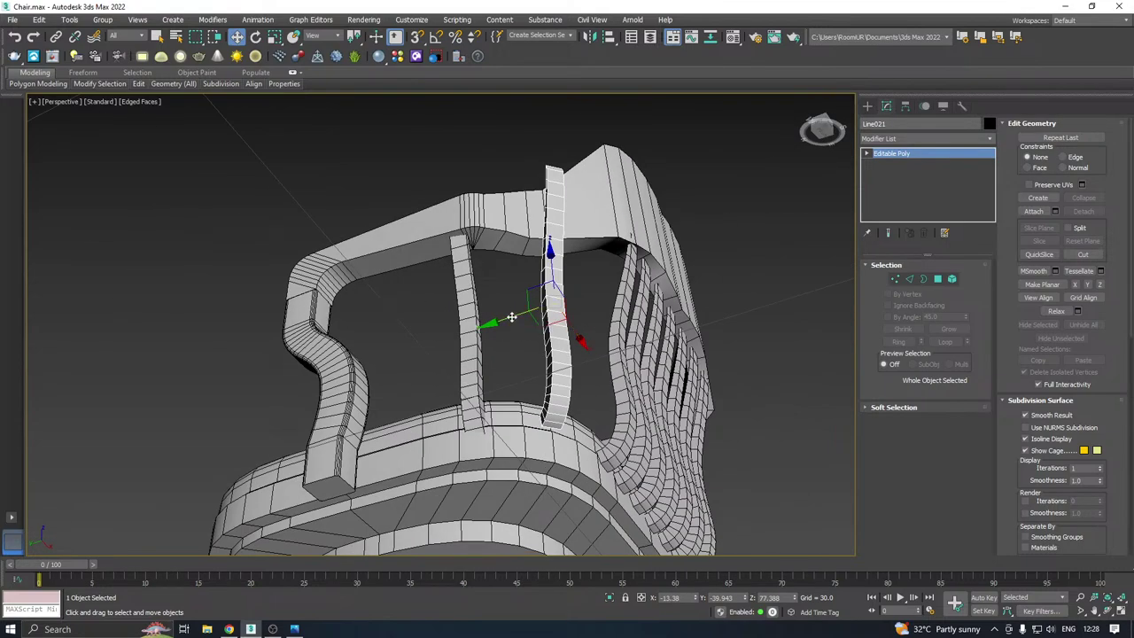
drag(511, 317, 564, 370)
alt+middle_drag(590, 346, 528, 371)
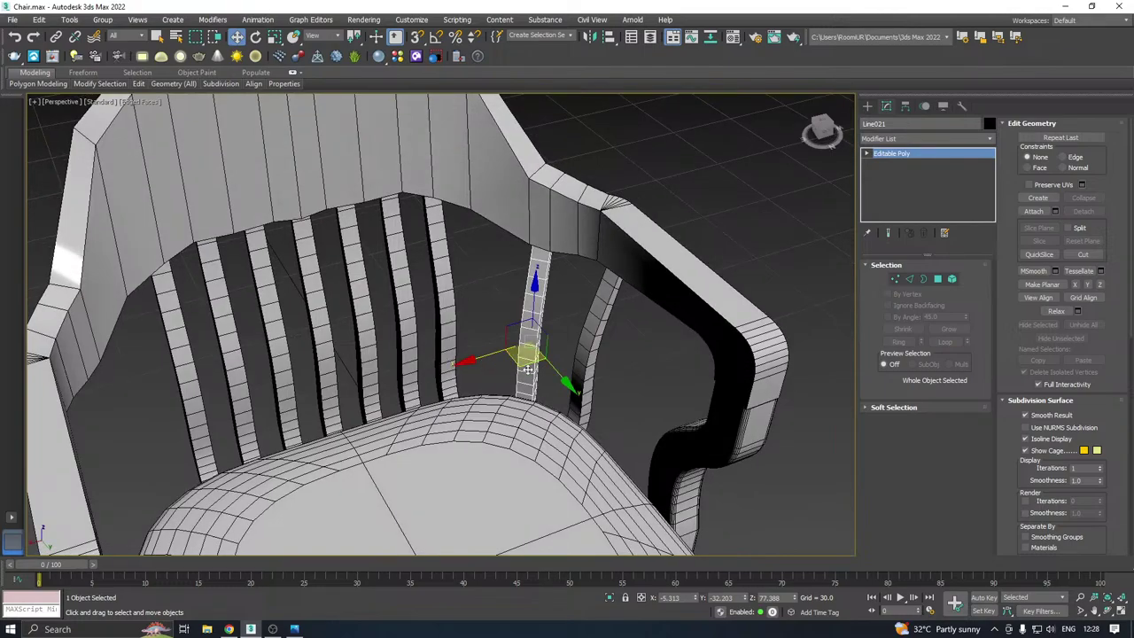
drag(553, 376, 555, 366)
Delete the two slat copies under the armrest
alt+middle_drag(555, 366, 512, 354)
scroll(667, 307, down, 3)
mouse_move(668, 308)
alt+middle_down()
mouse_move(735, 354)
mouse_move(762, 343)
mouse_move(677, 310)
mouse_move(683, 301)
mouse_move(672, 323)
alt+middle_up()
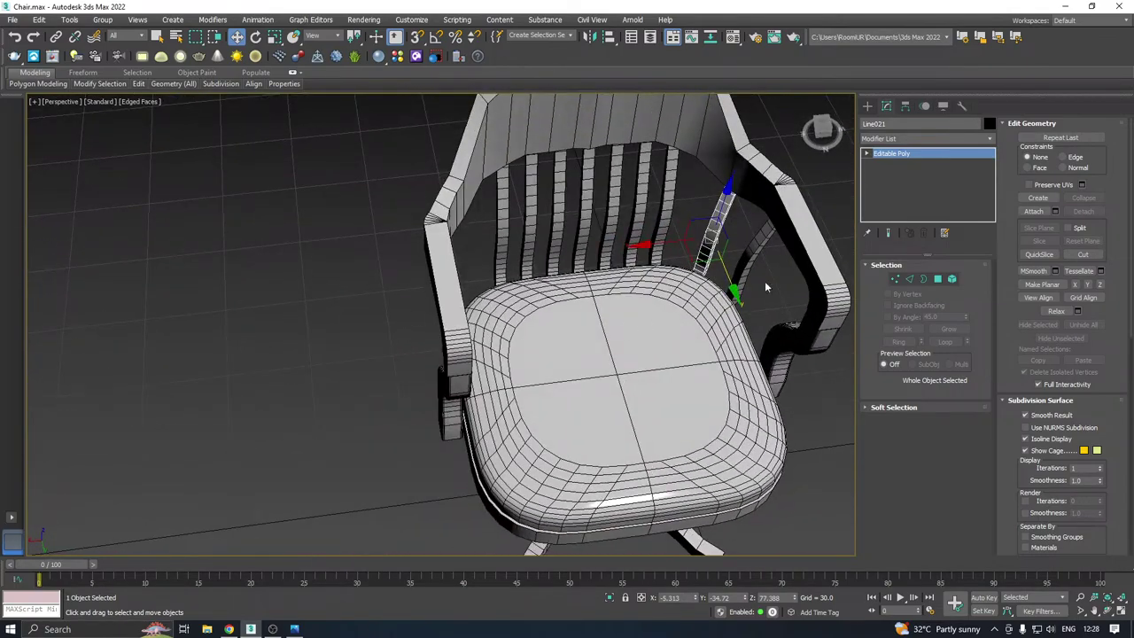
alt+middle_drag(571, 329, 630, 288)
alt+middle_drag(671, 215, 695, 252)
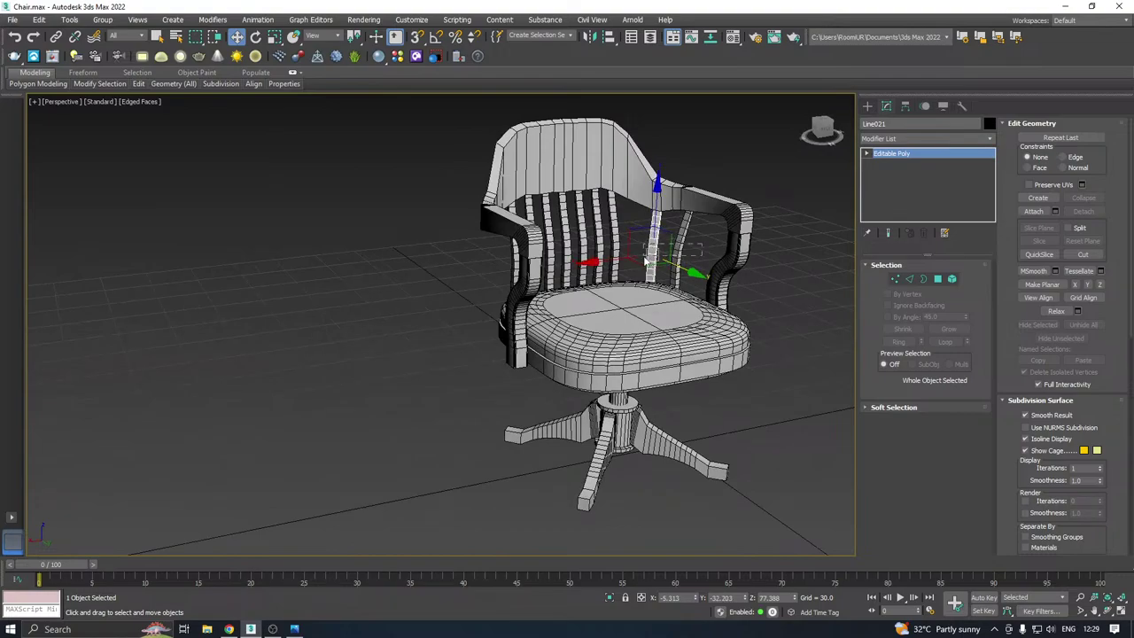
click(642, 255)
Select all seven back slats and raise them slightly towards the backrest, to a Z position of about 78.26
click(609, 263)
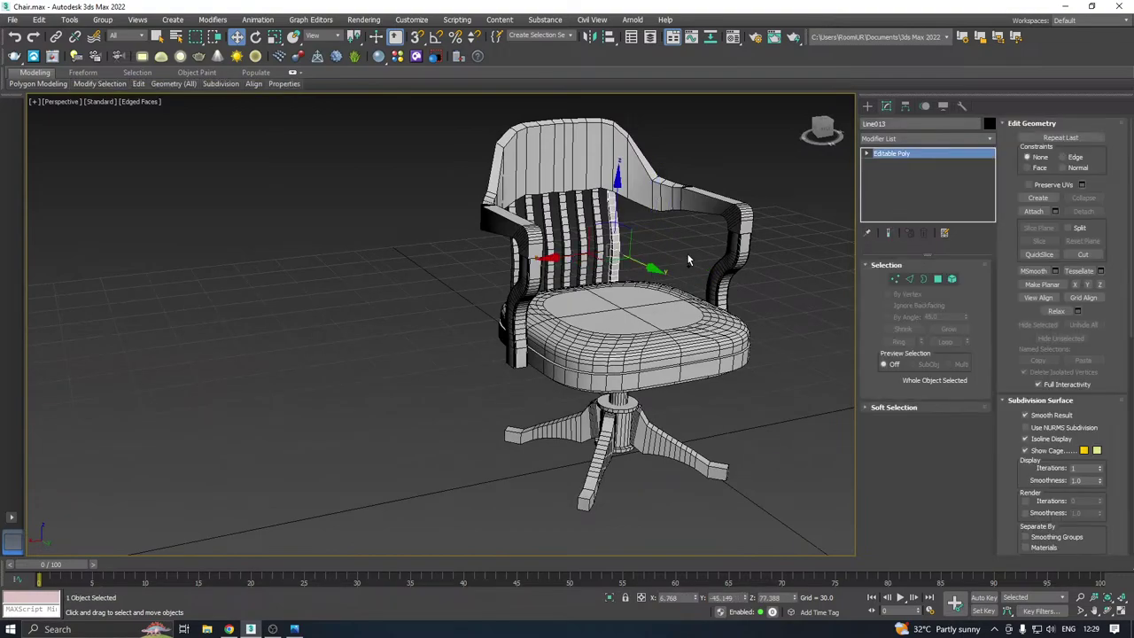
mouse_move(685, 231)
alt+middle_down()
mouse_move(729, 248)
mouse_move(698, 233)
alt+middle_up()
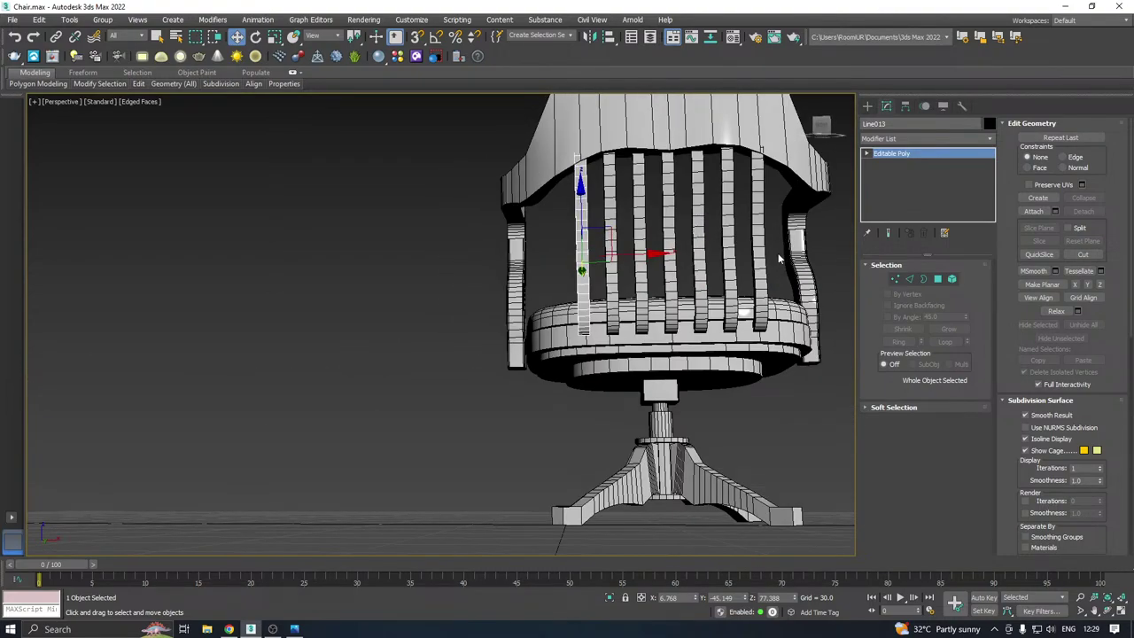
drag(778, 253, 550, 272)
drag(667, 196, 673, 201)
alt+middle_drag(666, 199, 705, 206)
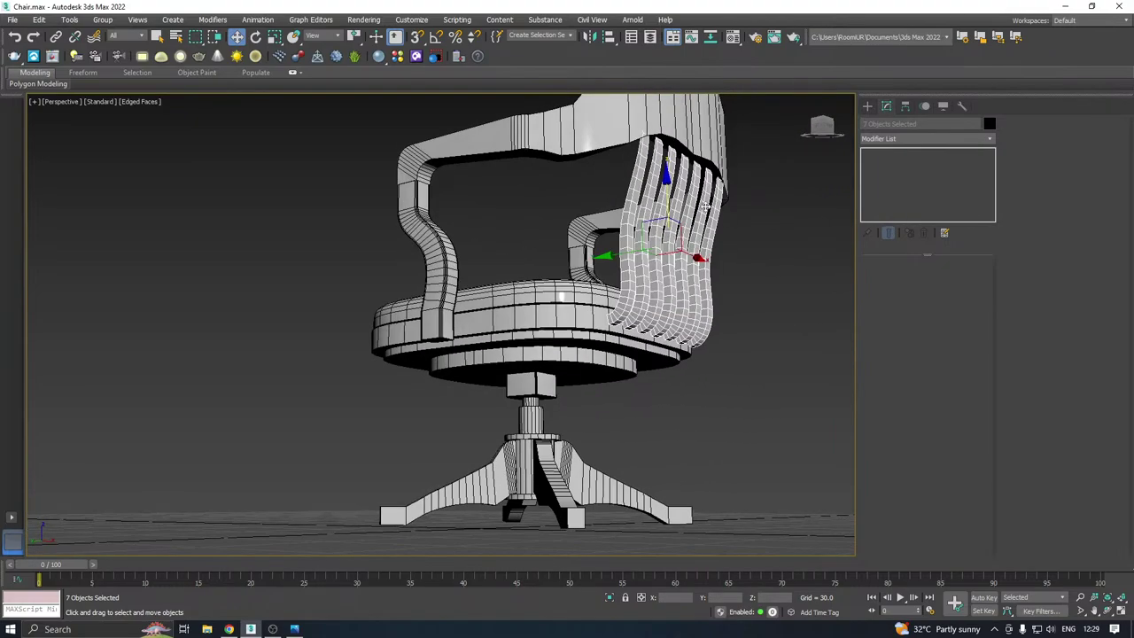
scroll(644, 149, up, 2)
alt+middle_drag(679, 169, 640, 167)
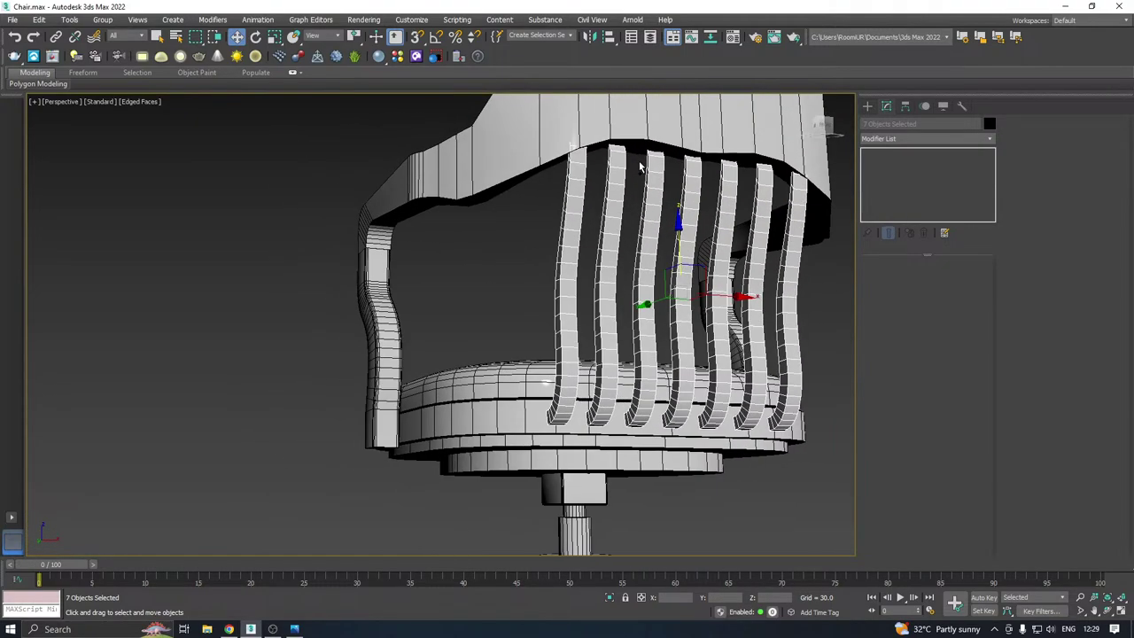
drag(679, 241, 676, 232)
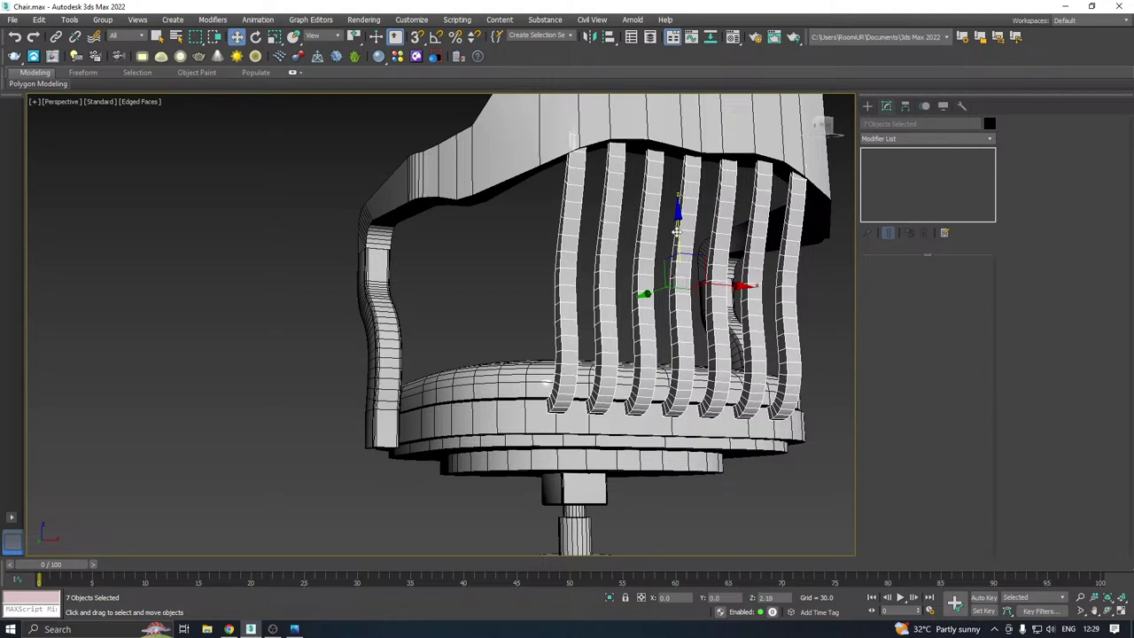
Delete the outermost slat at one end of the row and centre the remaining six along X in the Front view
click(562, 254)
alt+middle_drag(563, 255, 510, 363)
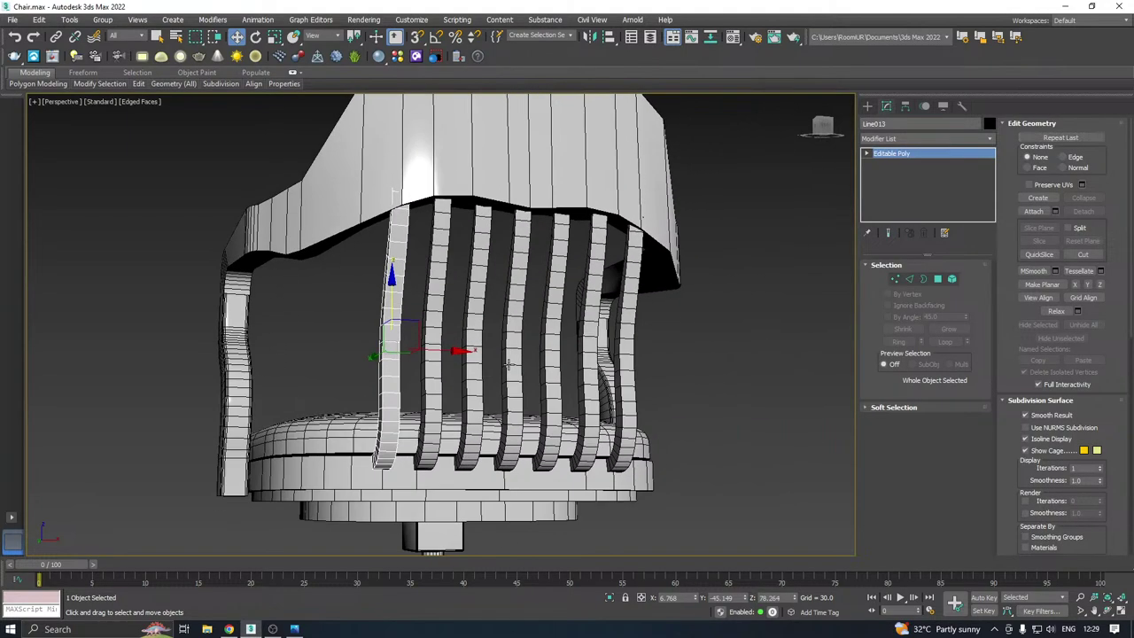
click(624, 342)
mouse_move(651, 339)
alt+middle_down()
mouse_move(570, 337)
mouse_move(668, 325)
alt+middle_up()
drag(613, 335, 378, 352)
key(f)
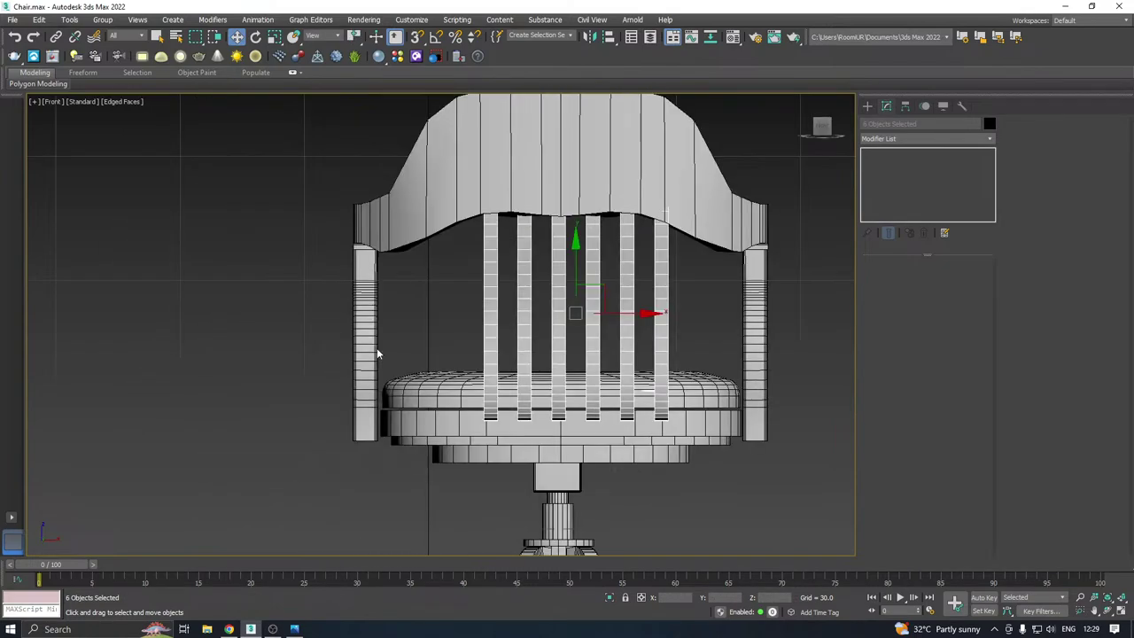
drag(621, 315, 604, 317)
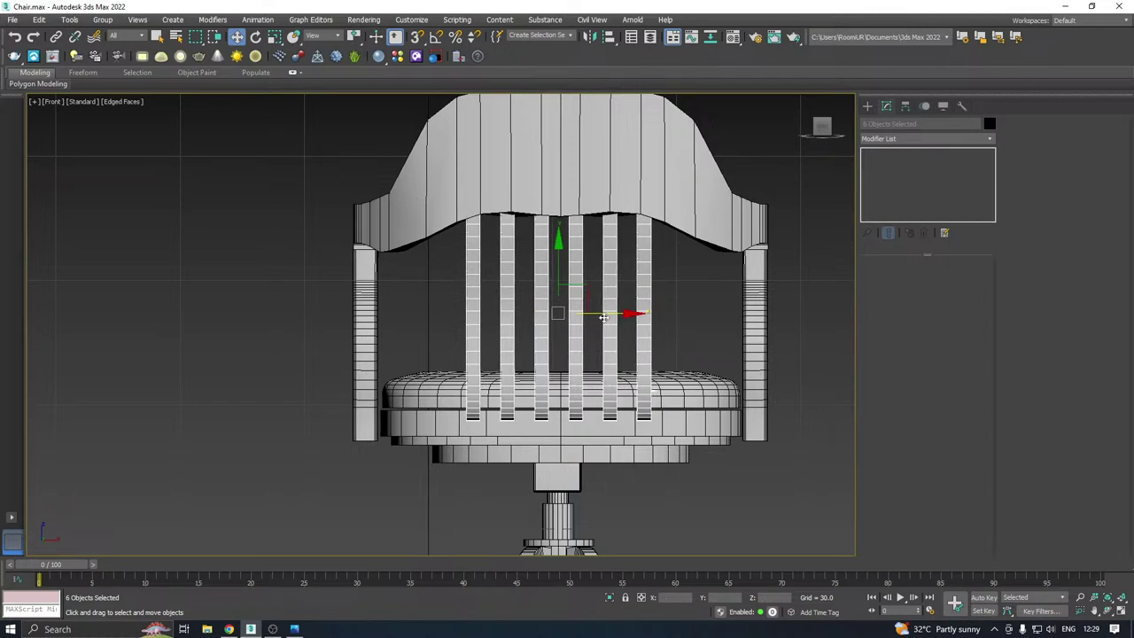
Examine the whole chair in perspective from several angles, including the slats, seat and base legs
key(p)
scroll(602, 317, down, 3)
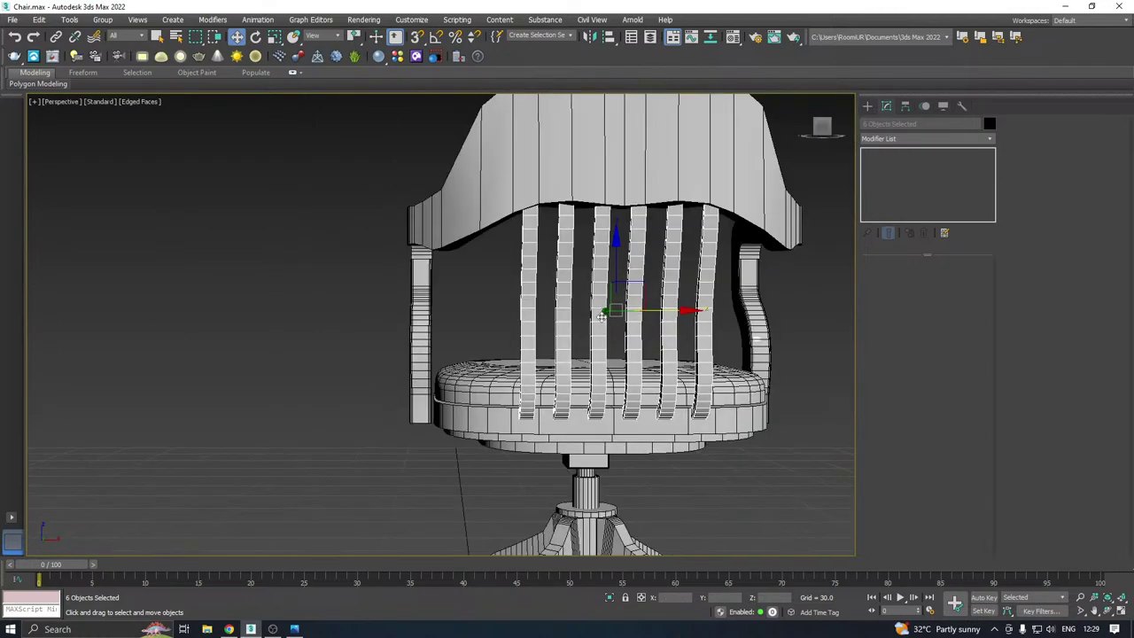
alt+middle_drag(601, 317, 783, 354)
scroll(588, 260, down, 3)
alt+middle_drag(617, 275, 657, 282)
scroll(460, 277, down, 3)
alt+middle_drag(599, 304, 658, 313)
click(658, 312)
click(467, 449)
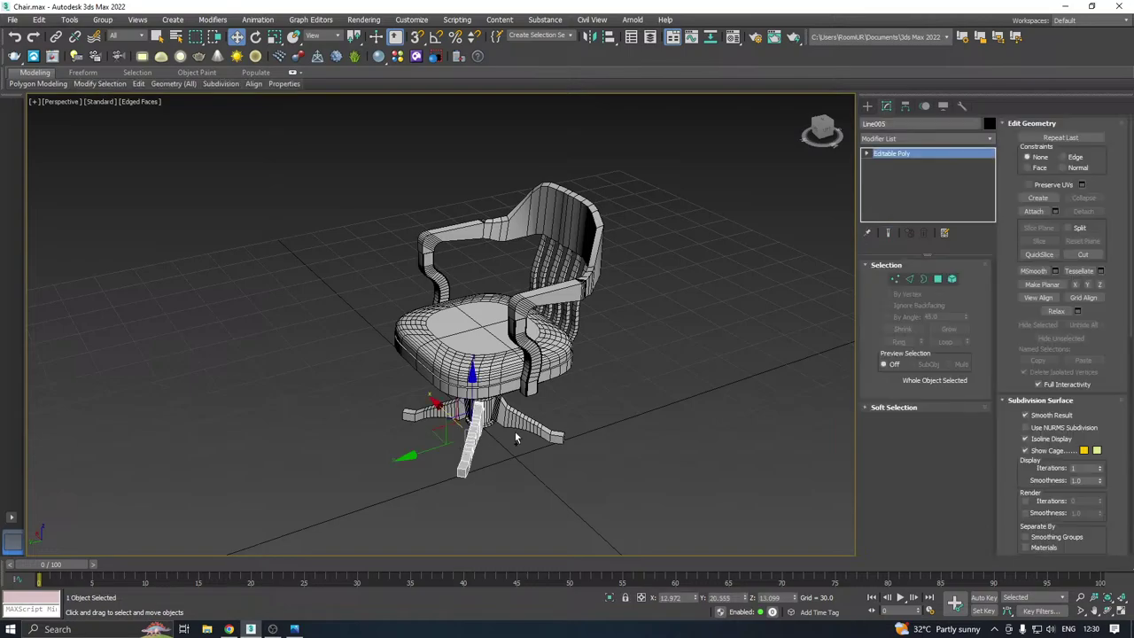
alt+middle_drag(517, 435, 741, 392)
click(653, 394)
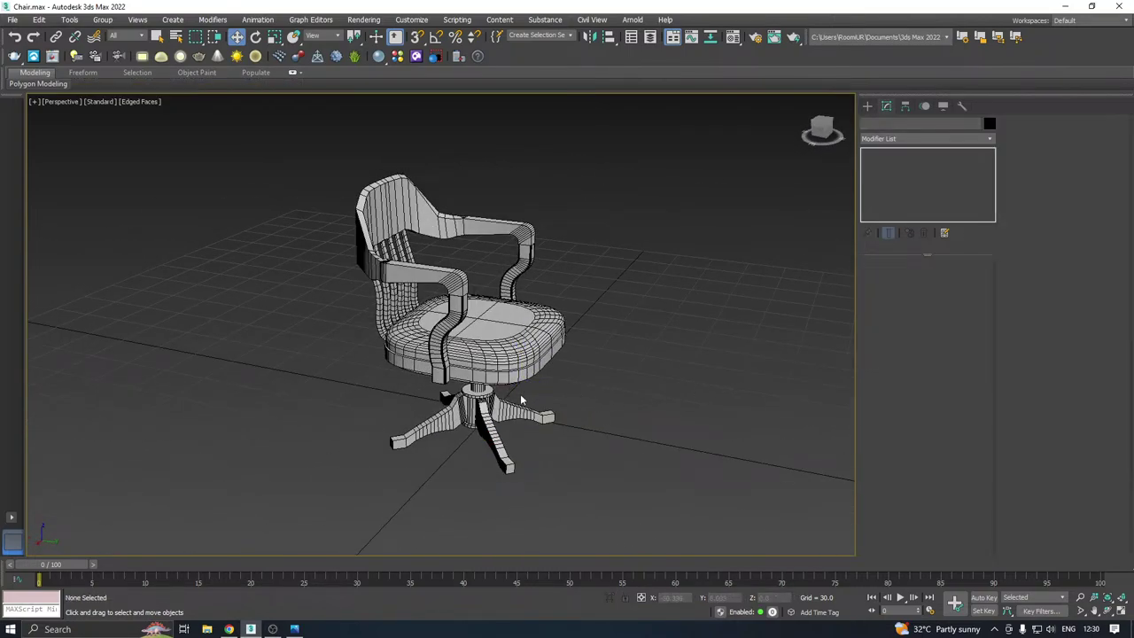
Examine the whole chair from the front and from several perspective angles, checking the slat spacing, seat and base
click(492, 418)
alt+middle_drag(492, 419, 469, 388)
key(f)
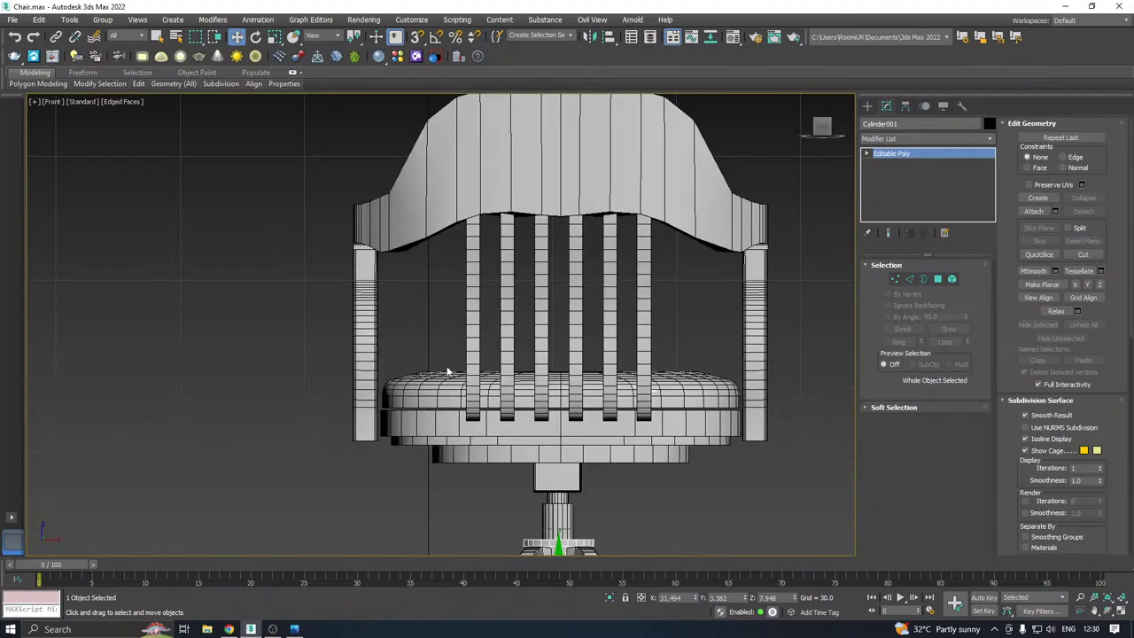
key(z)
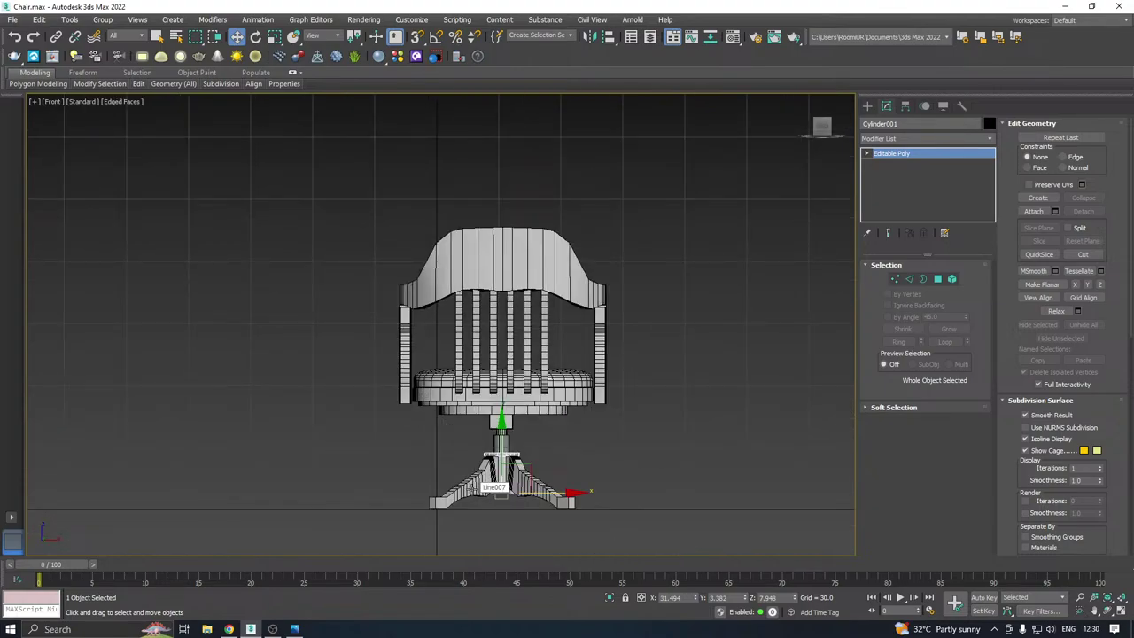
key(p)
scroll(473, 446, down, 2)
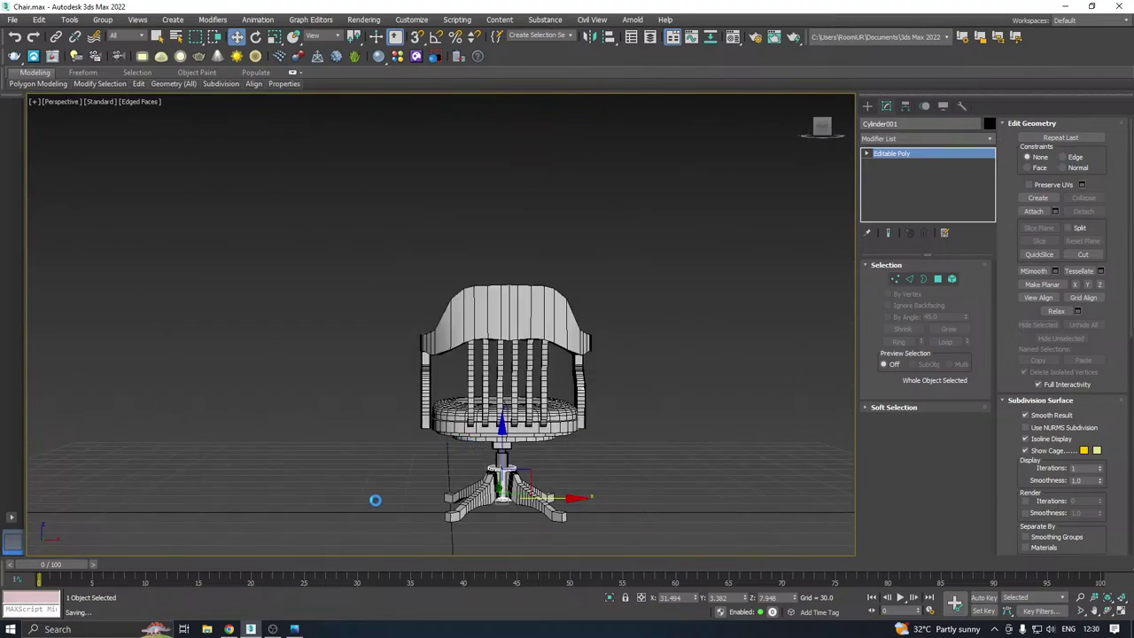
alt+middle_drag(403, 434, 570, 442)
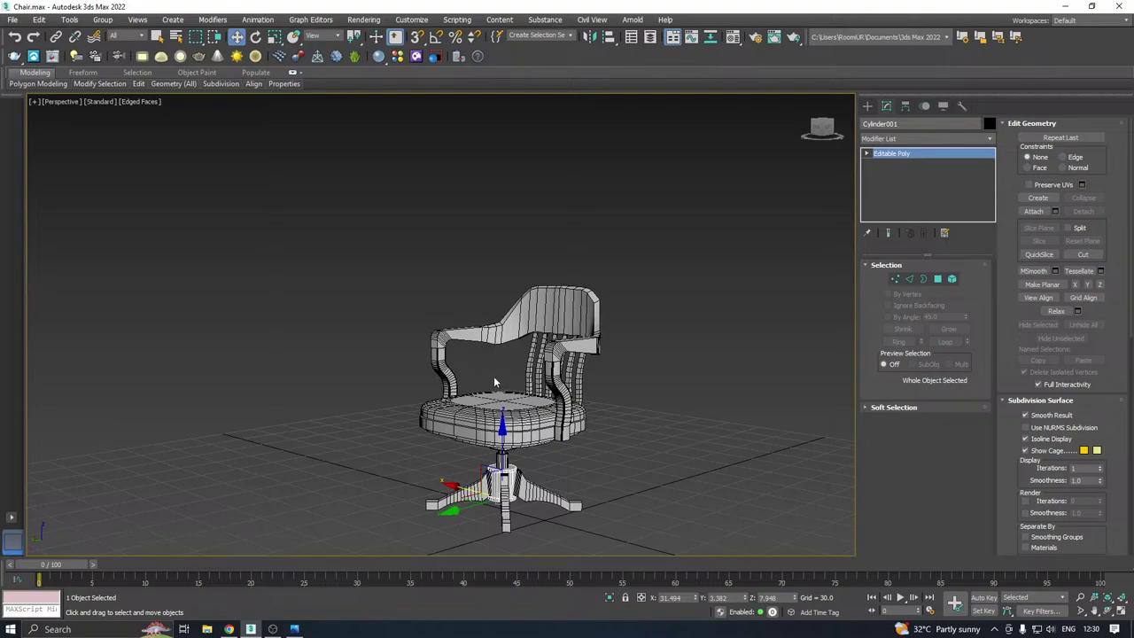
alt+middle_drag(493, 382, 647, 390)
Turn off the Edged Faces display to inspect the backrest, slats and armrests in plain shading, and restore it
click(138, 104)
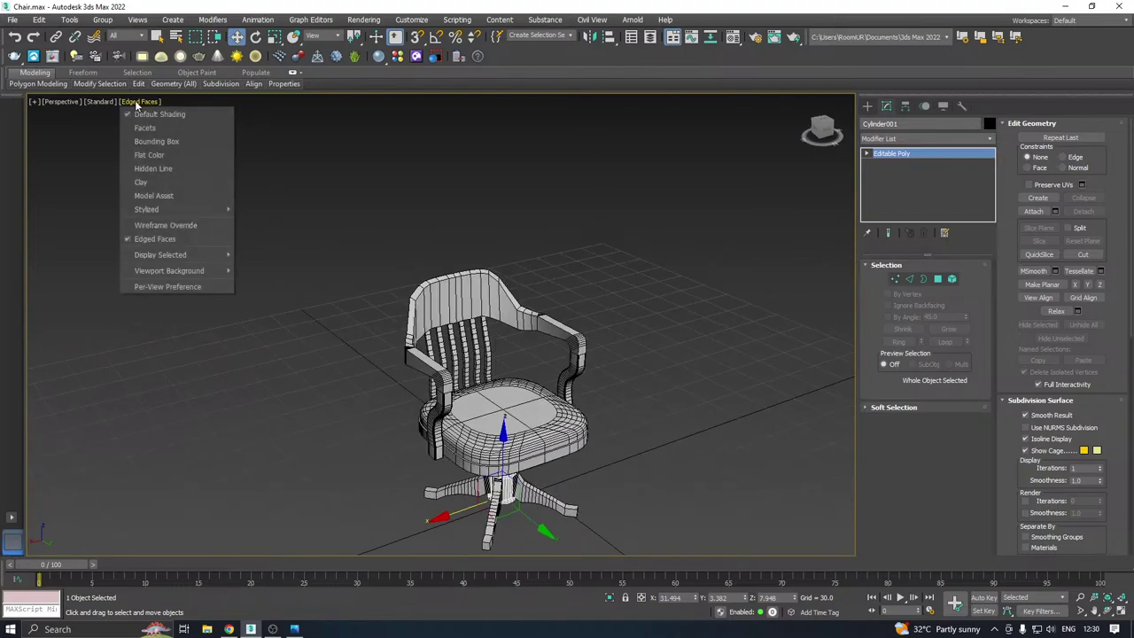
click(149, 240)
middle_drag(557, 373, 537, 333)
click(562, 374)
scroll(534, 266, up, 5)
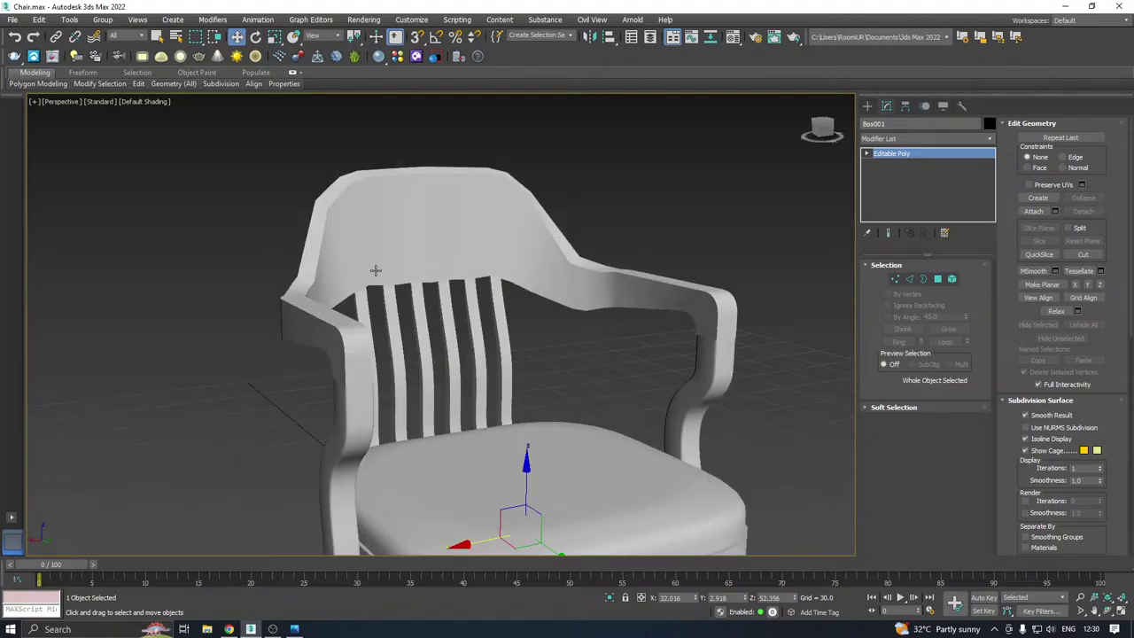
click(128, 102)
click(204, 236)
scroll(558, 277, up, 5)
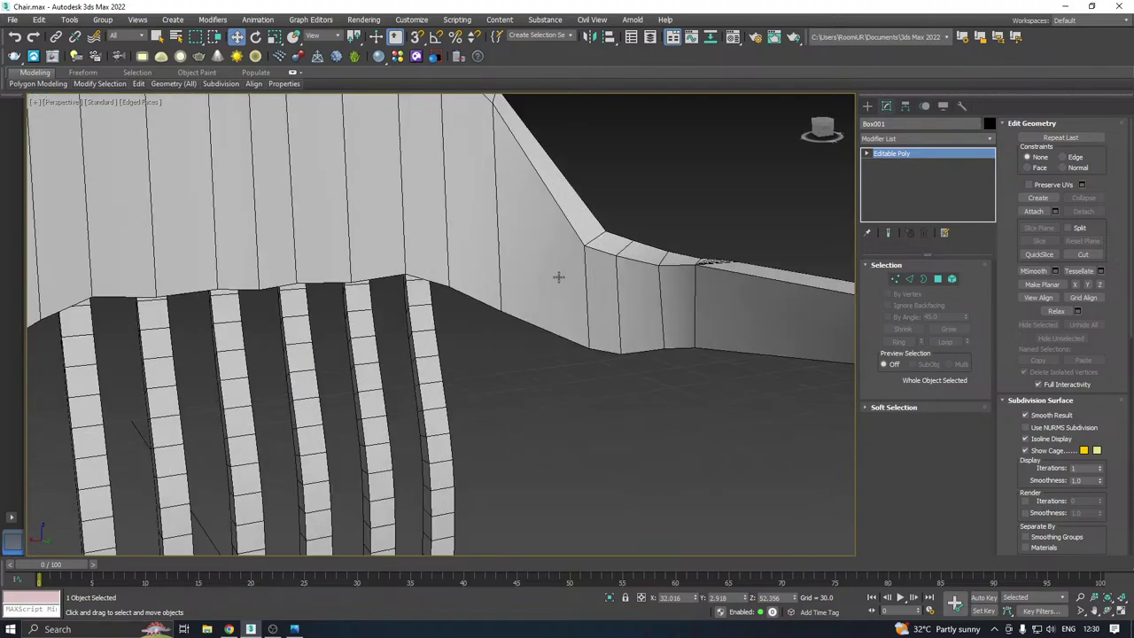
Select the backrest and armrest object and collapse its Symmetry modifier into a single Editable Poly
click(558, 277)
alt+middle_drag(558, 277, 636, 331)
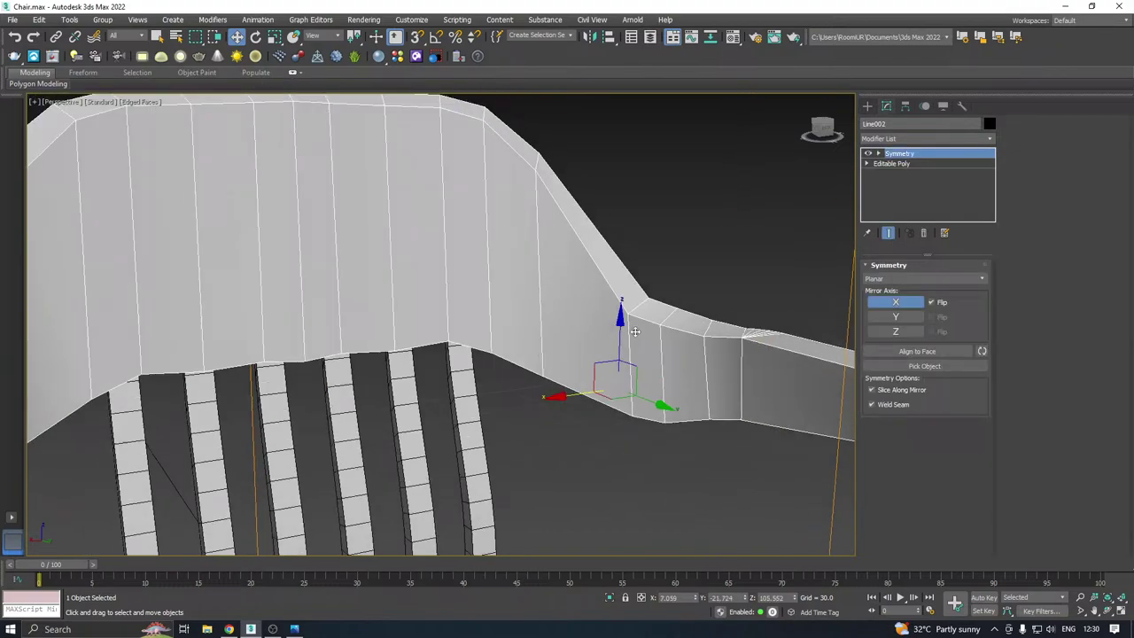
right_click(902, 188)
click(939, 301)
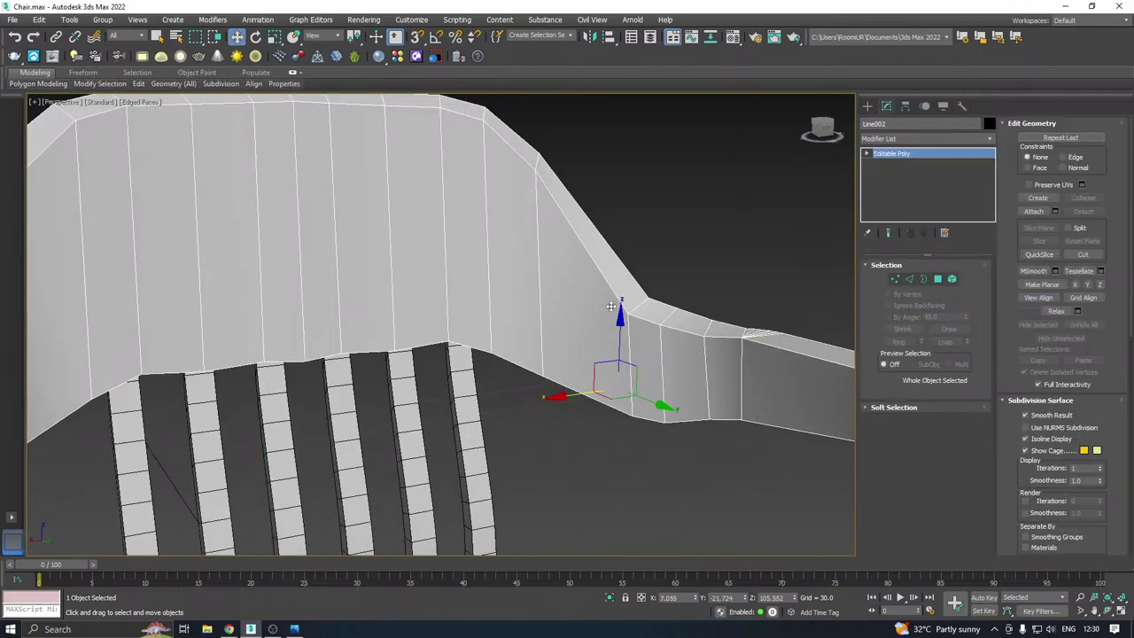
alt+middle_drag(612, 306, 213, 125)
mouse_move(138, 83)
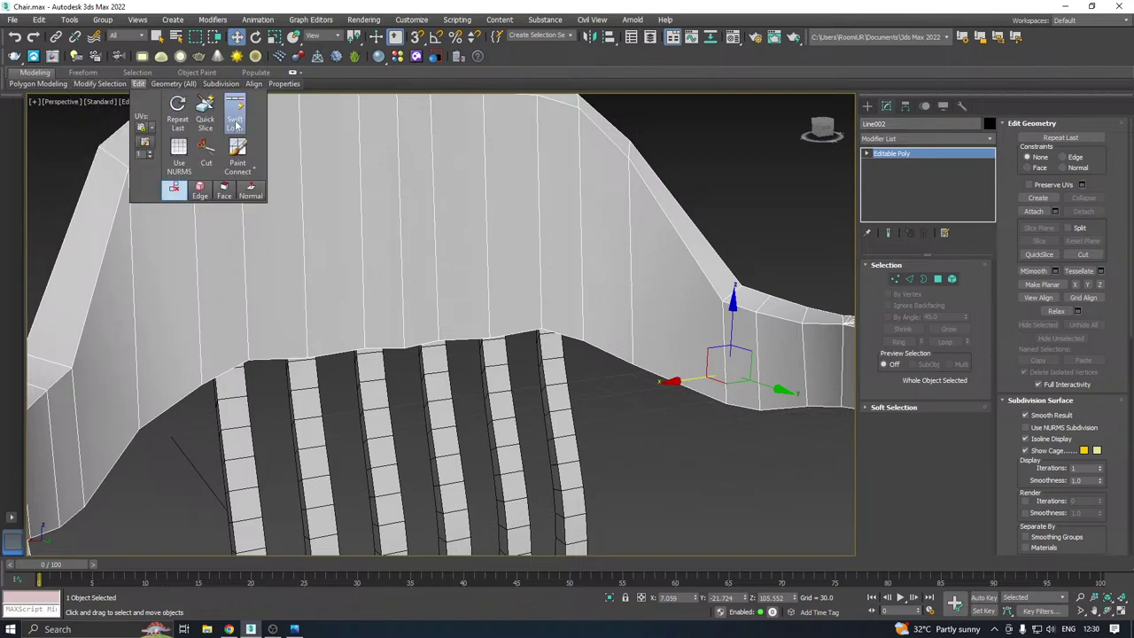
click(235, 113)
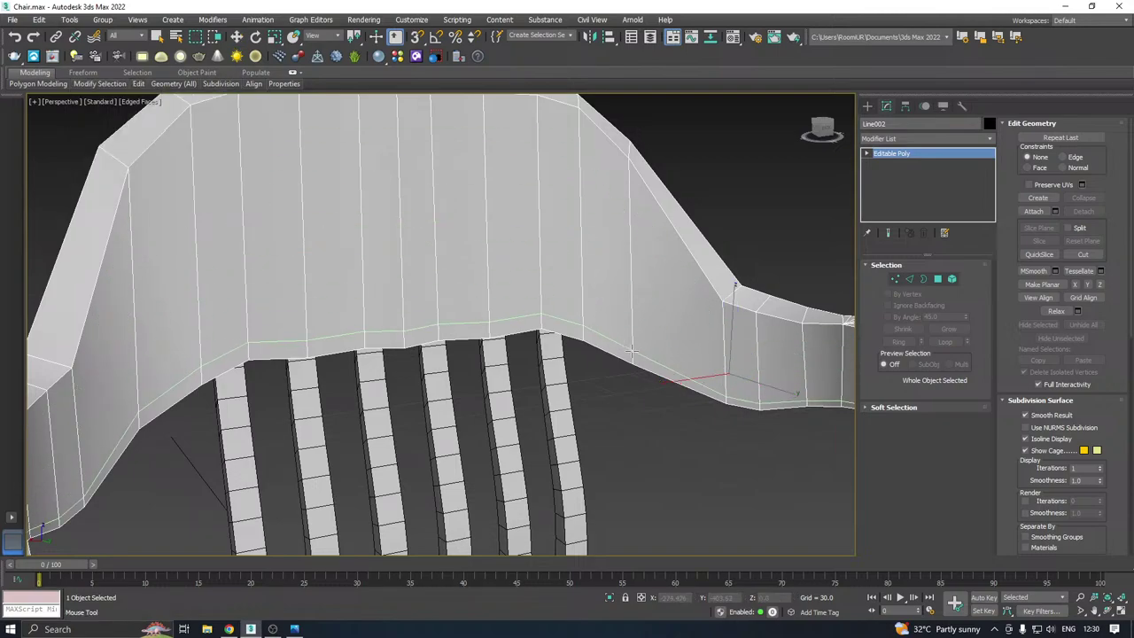
key(w)
Select the vertical edge loop where the backrest slopes down to the armrest and chamfer it by about 6.741
click(909, 279)
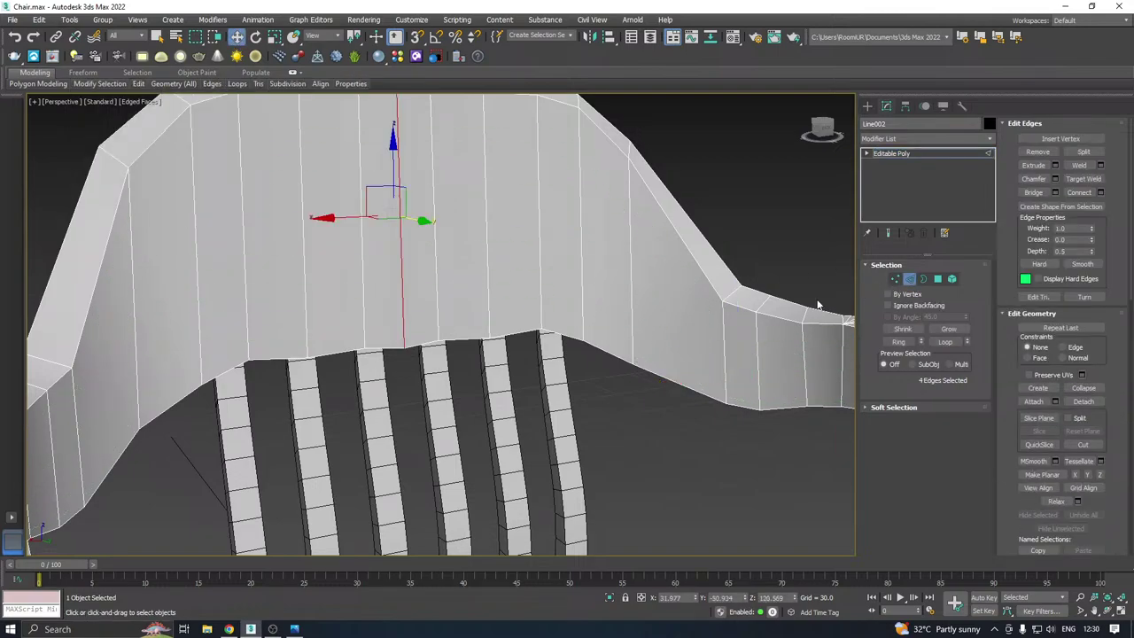
double_click(632, 314)
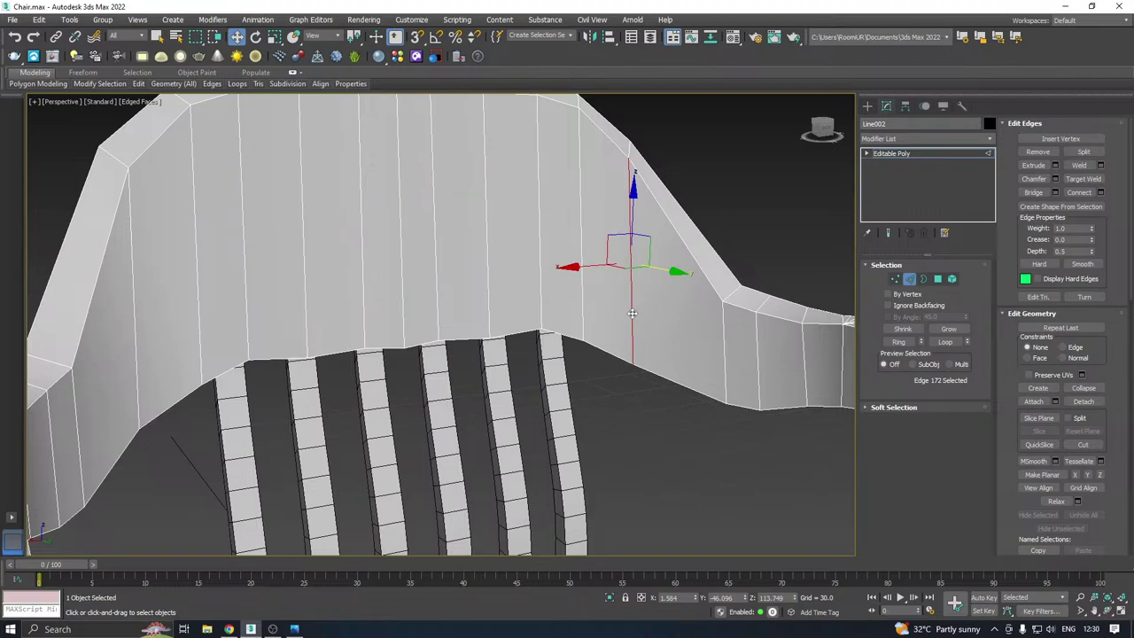
click(1053, 179)
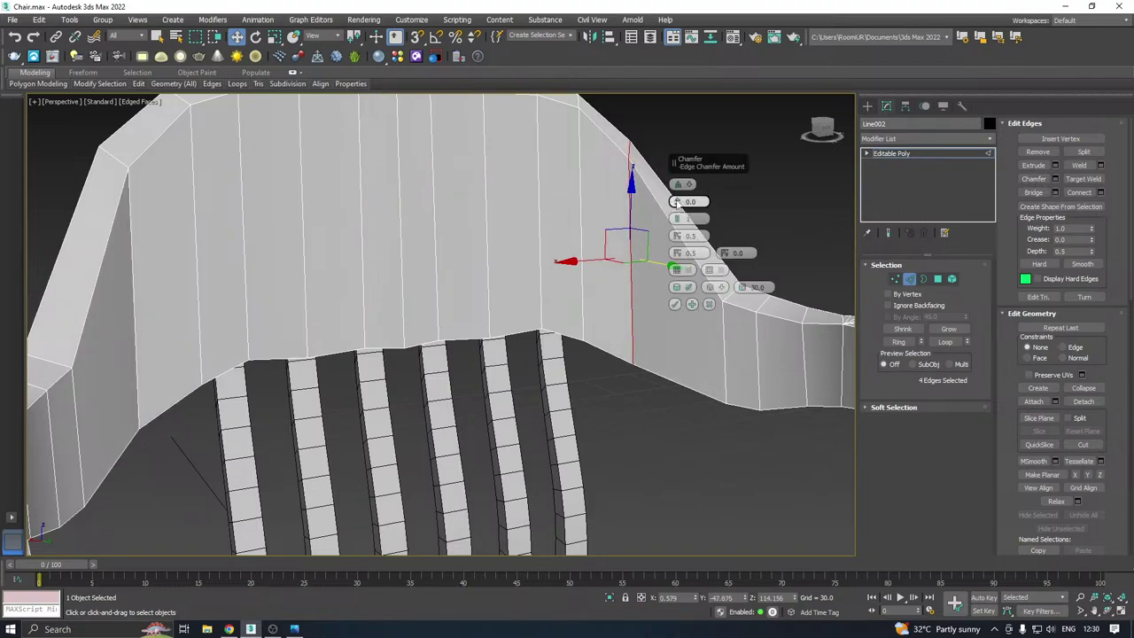
drag(677, 202, 679, 197)
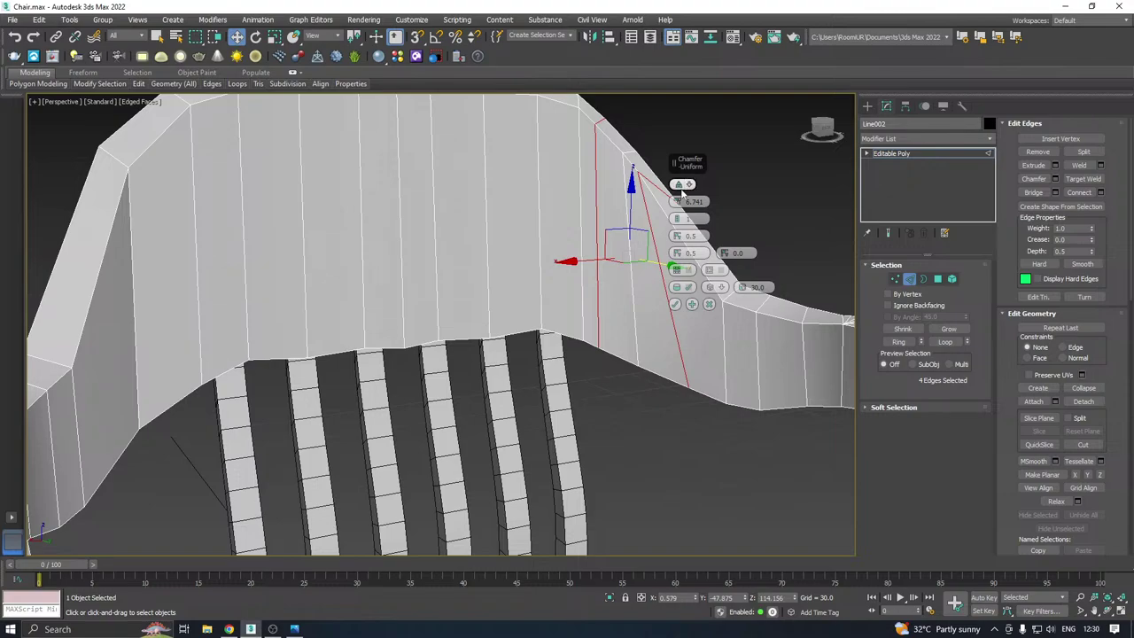
Chamfer the selected edge loop at the backrest's upper shoulder with the Tri type and 6 segments
click(679, 187)
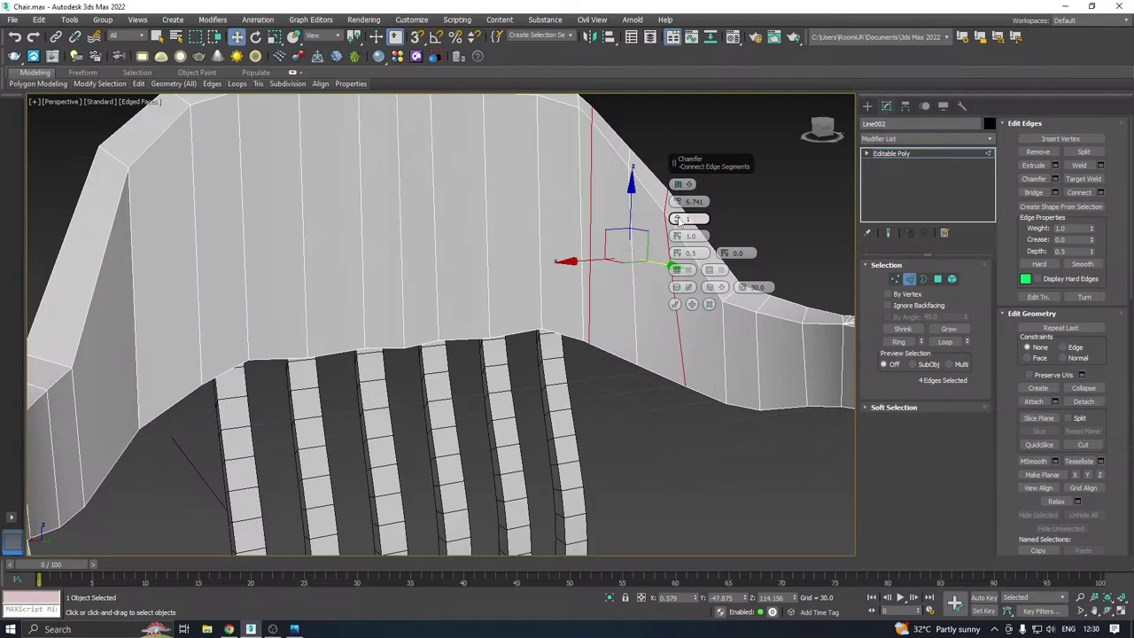
drag(677, 219, 677, 218)
alt+middle_drag(587, 240, 562, 283)
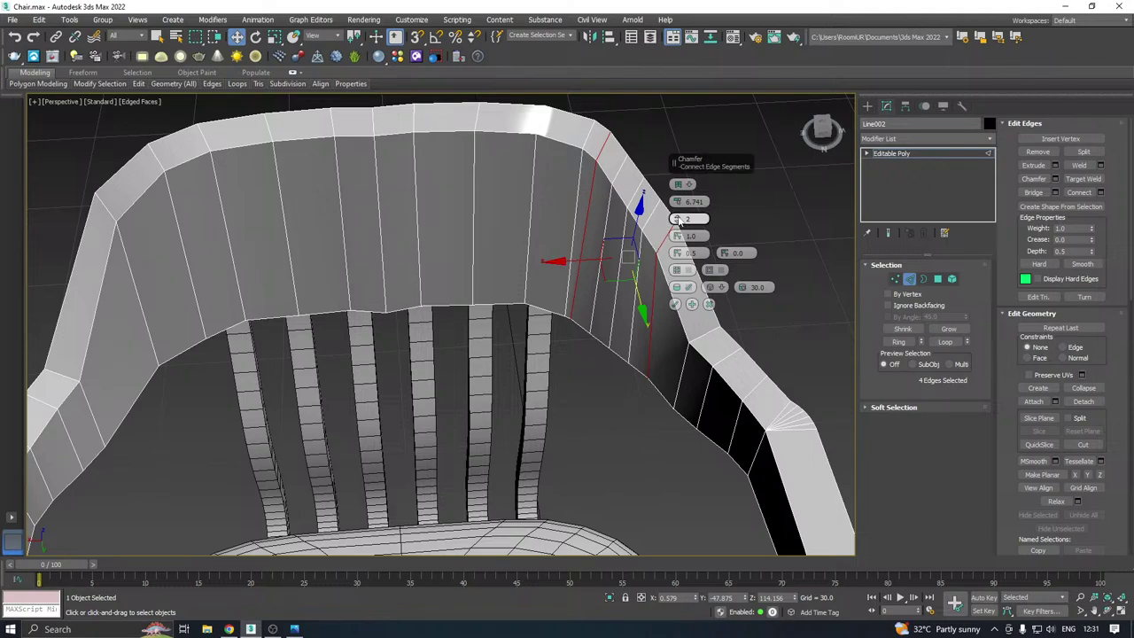
click(681, 186)
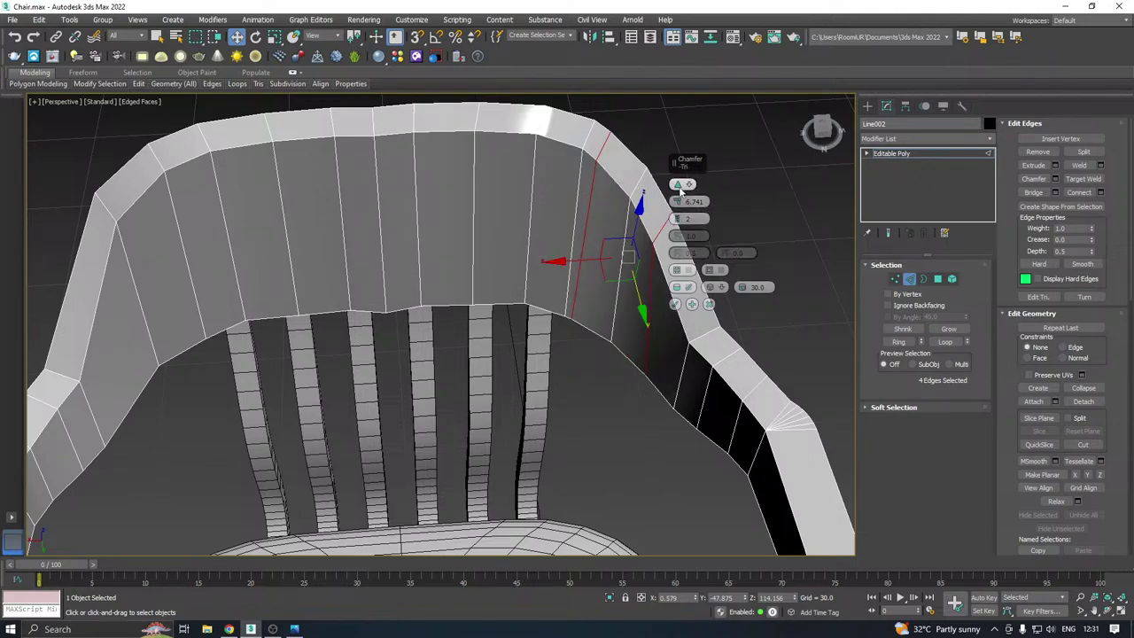
click(677, 218)
click(677, 218)
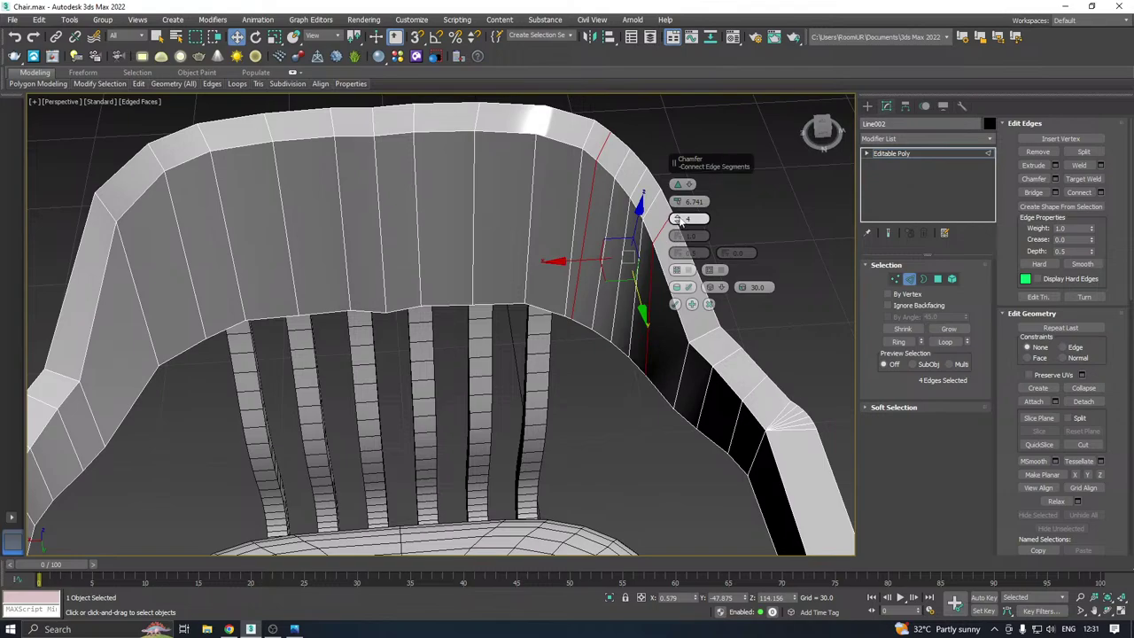
click(678, 219)
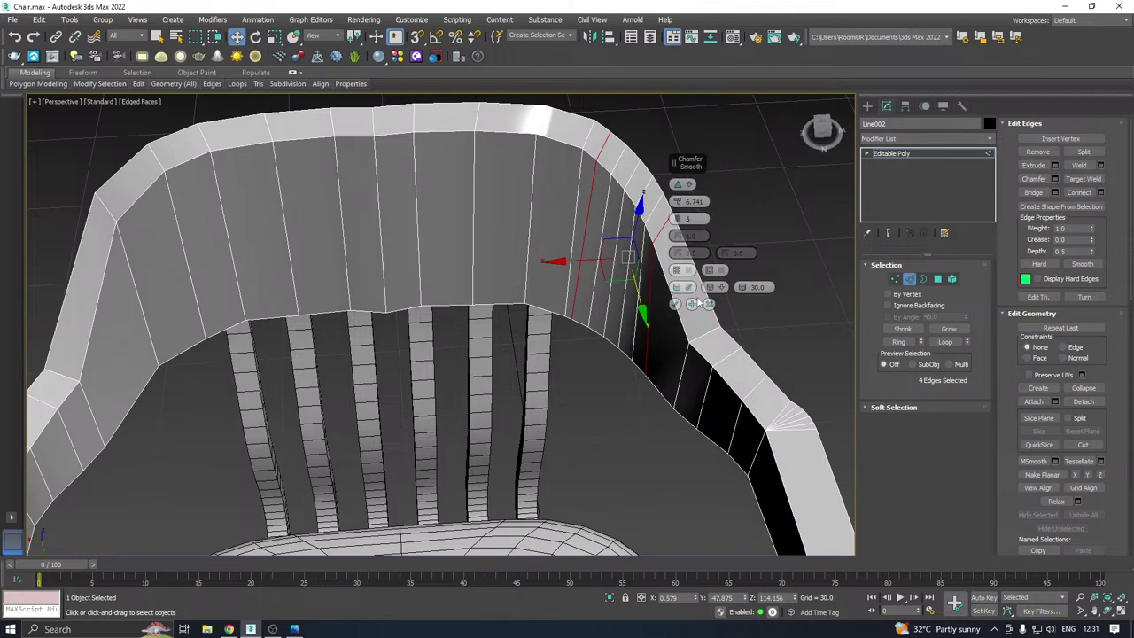
click(677, 220)
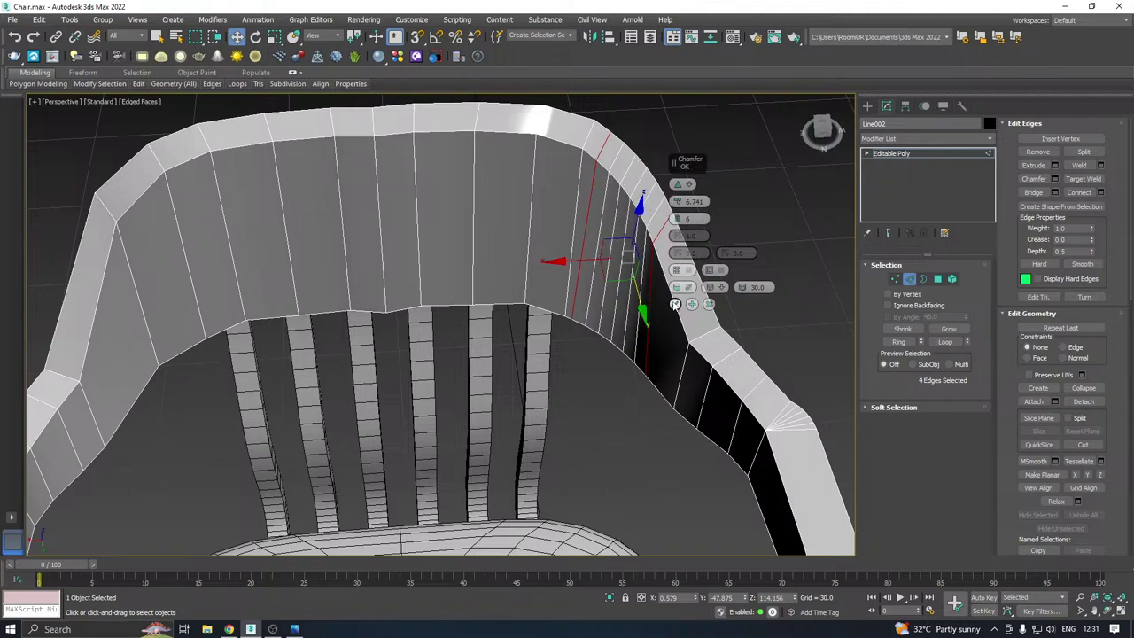
click(674, 304)
Chamfer the edge loop where the backrest curves into the armrest, using amount 6.741 and 5 segments
alt+middle_drag(729, 281, 725, 328)
click(725, 327)
scroll(719, 325, up, 2)
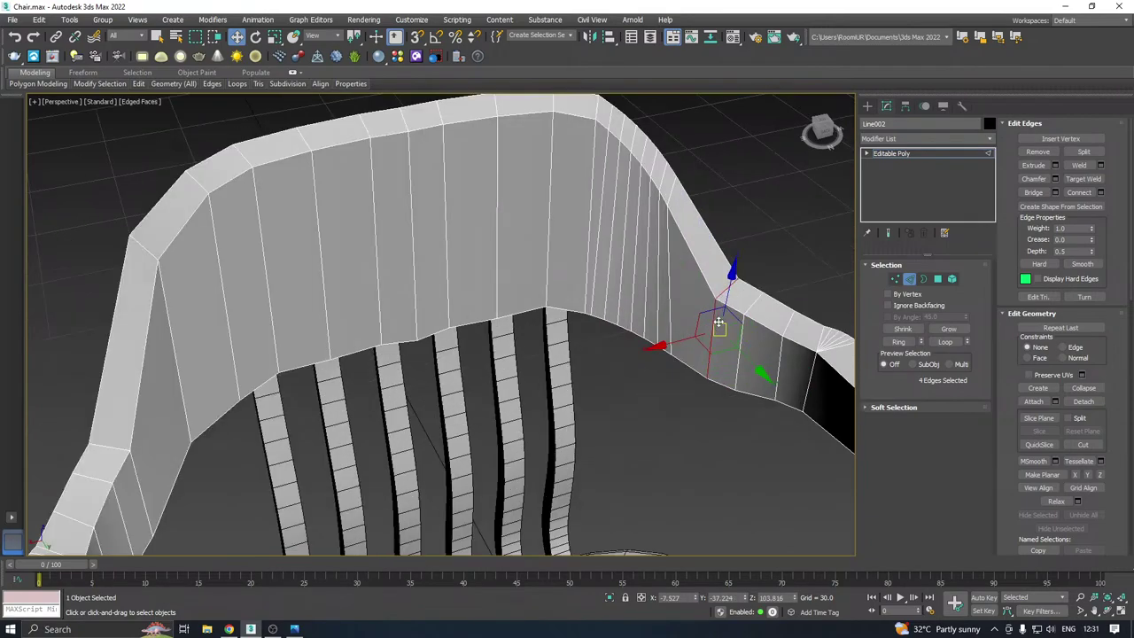
click(1055, 179)
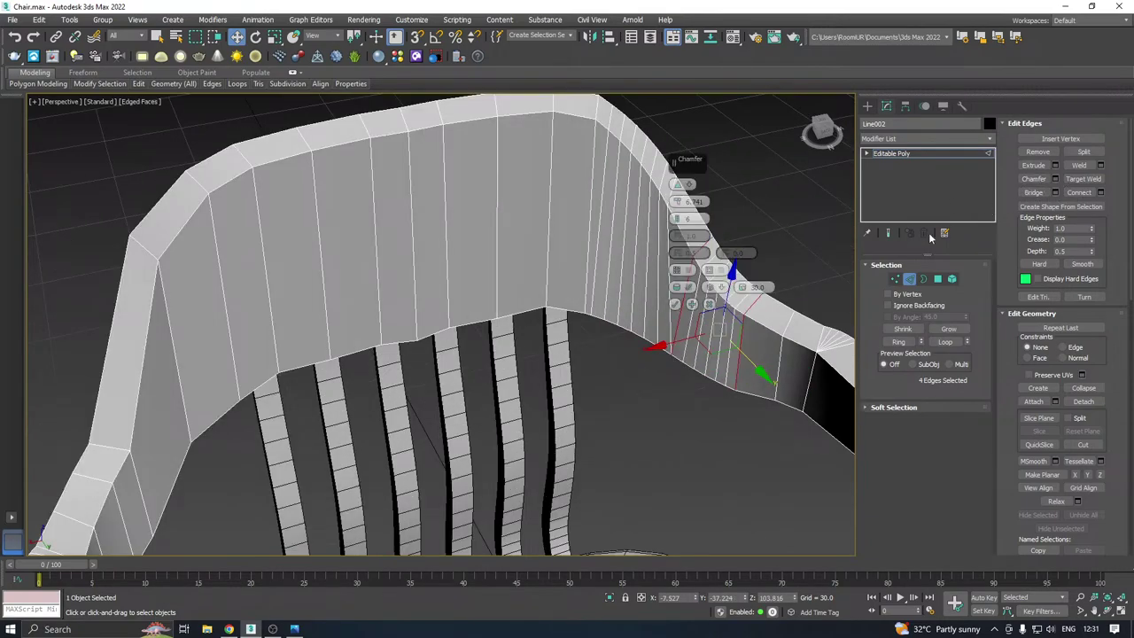
drag(692, 166, 626, 183)
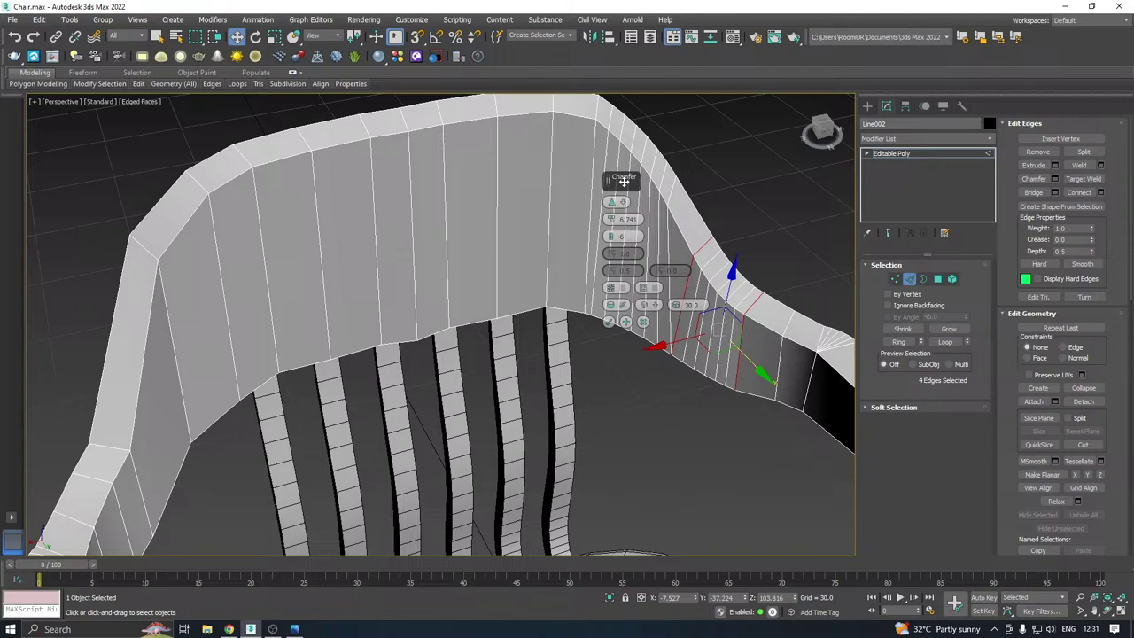
click(609, 240)
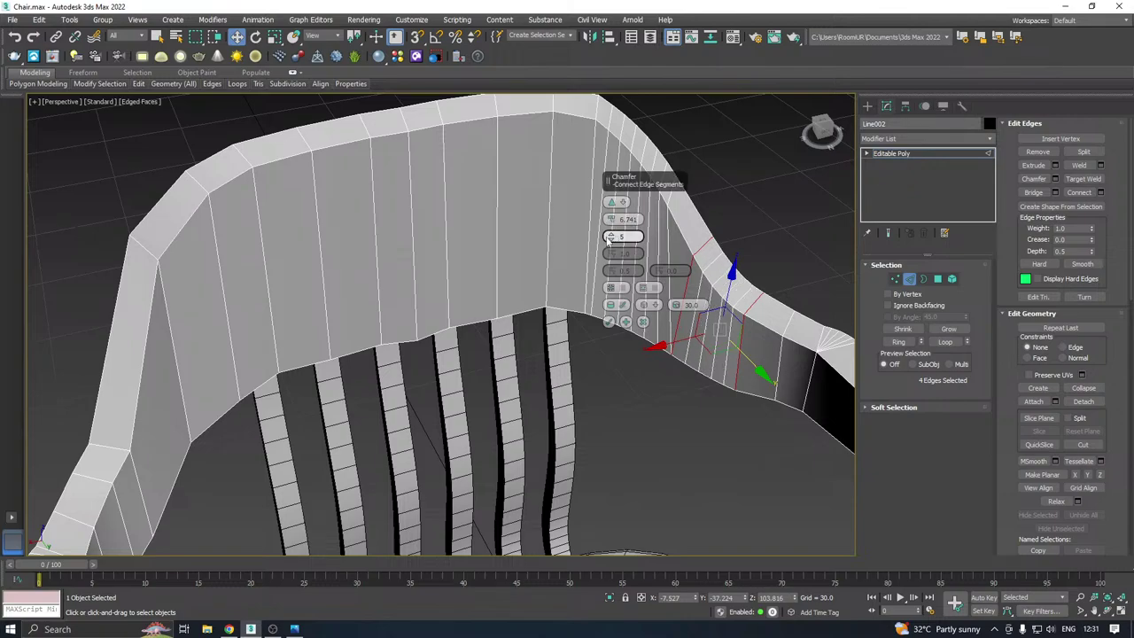
click(609, 322)
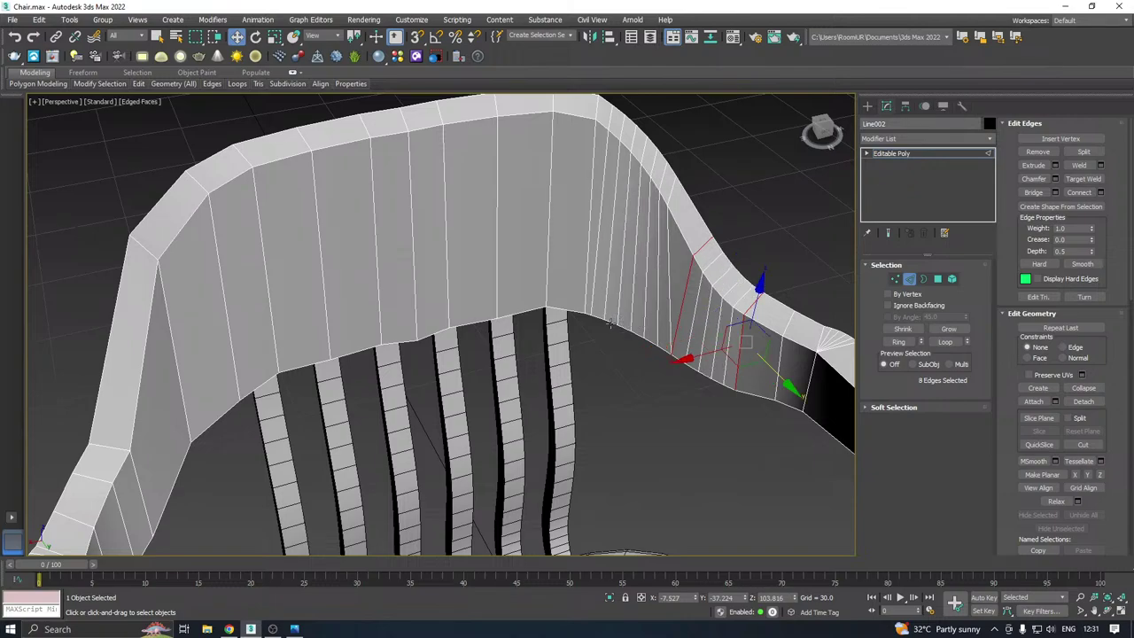
Remove the leftover edge loop between the two chamfered areas of the backrest
double_click(682, 307)
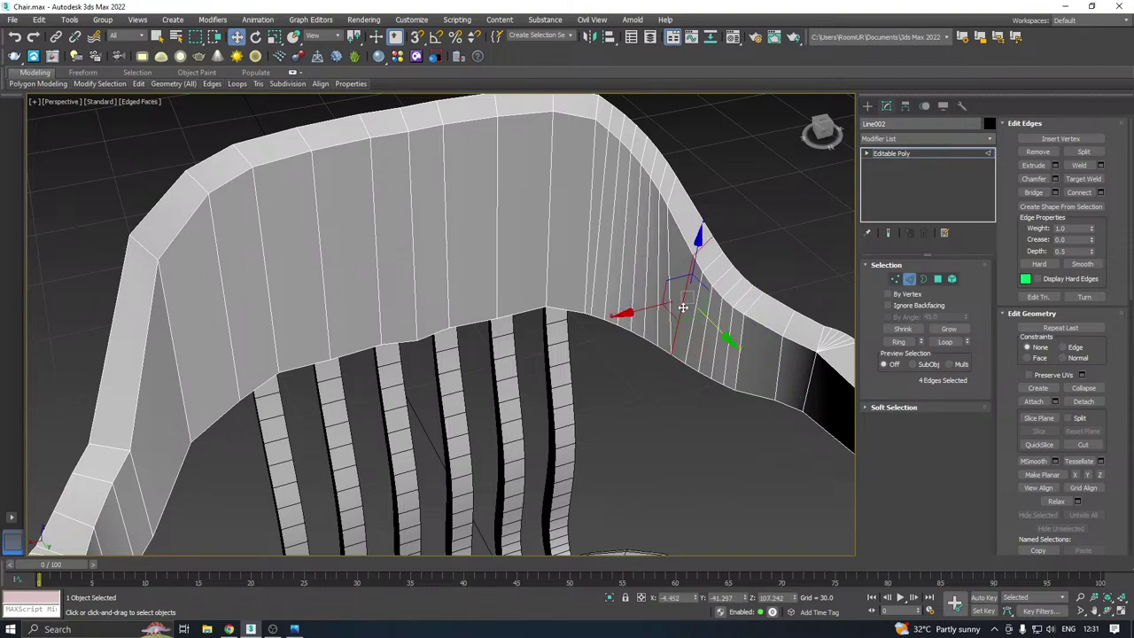
key(ctrl+BackSpace)
middle_drag(708, 287, 713, 381)
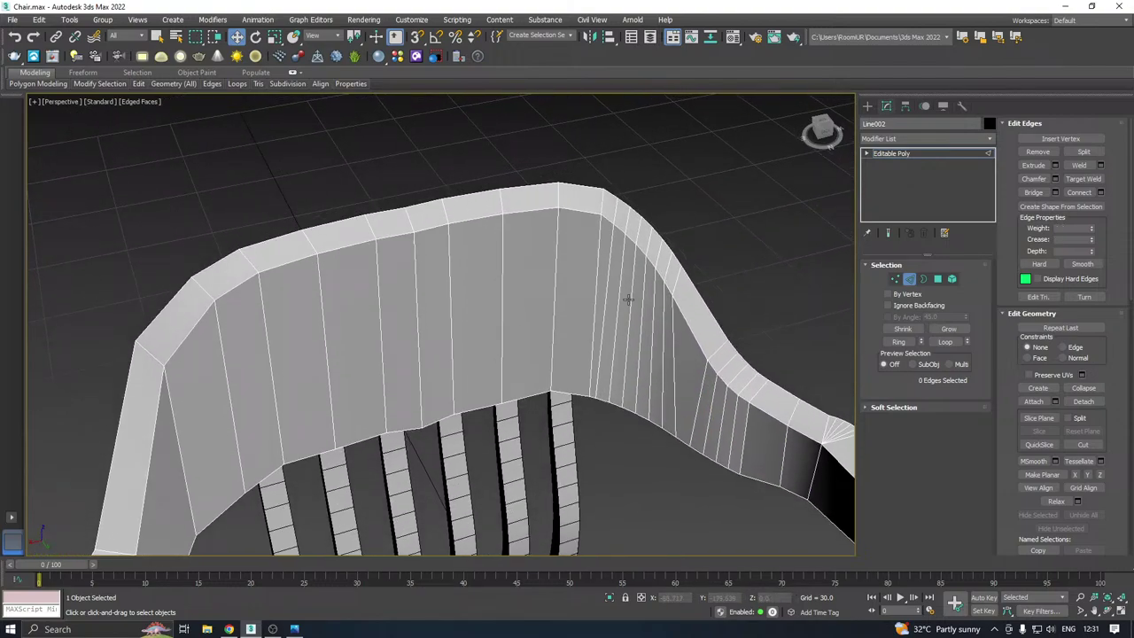
Chamfer the edge loop on the upper backrest just inside its corner with amount 6.741 and 5 segments, then clear the edge selection
double_click(603, 238)
mouse_move(610, 217)
alt+middle_down()
mouse_move(643, 220)
mouse_move(594, 222)
mouse_move(620, 210)
alt+middle_up()
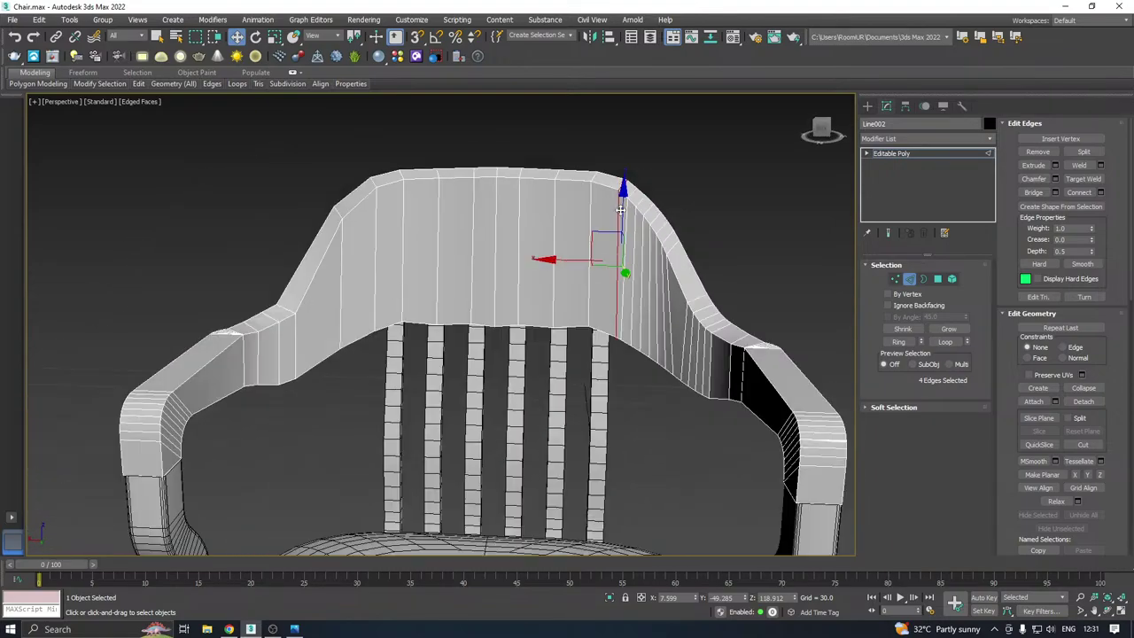
alt+middle_drag(701, 255, 498, 262)
alt+middle_drag(568, 257, 573, 234)
scroll(580, 254, up, 2)
double_click(566, 247)
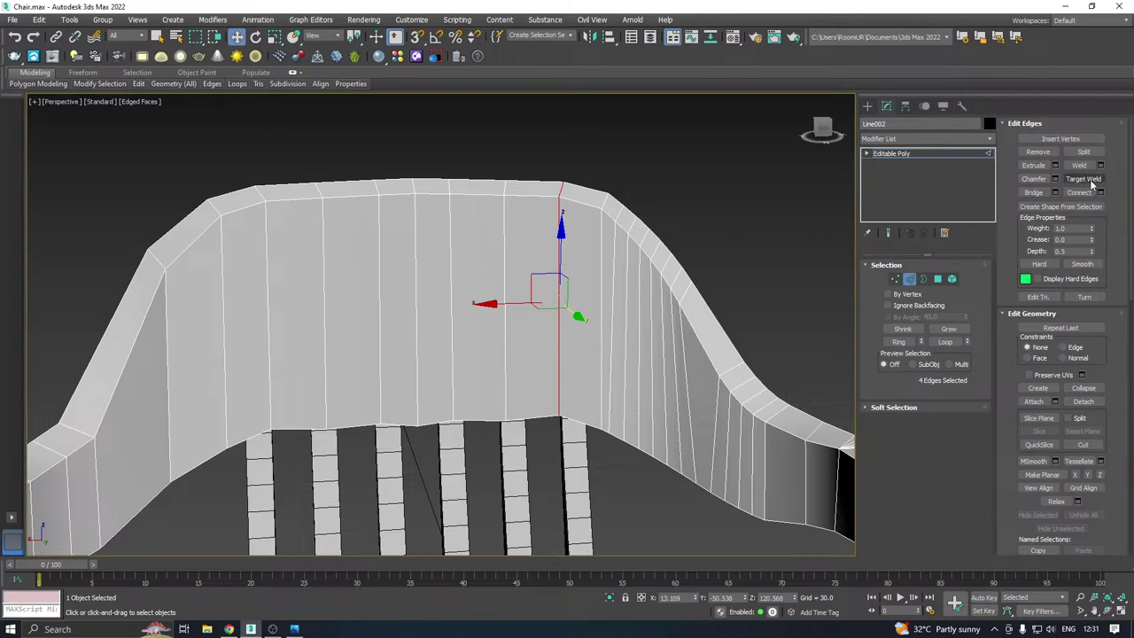
click(1056, 179)
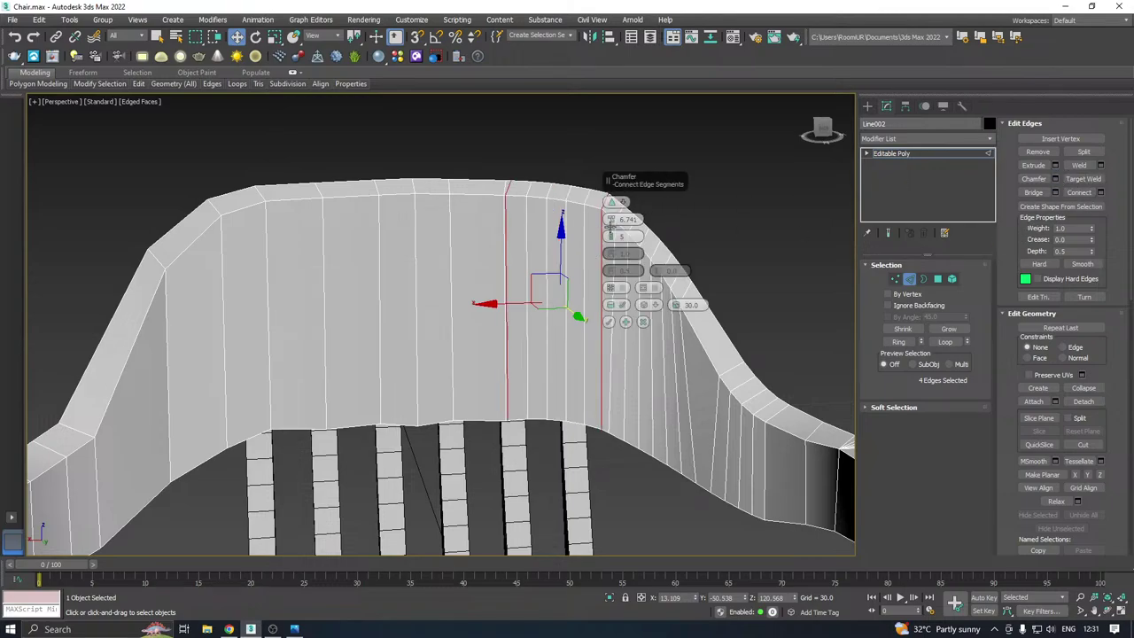
click(612, 322)
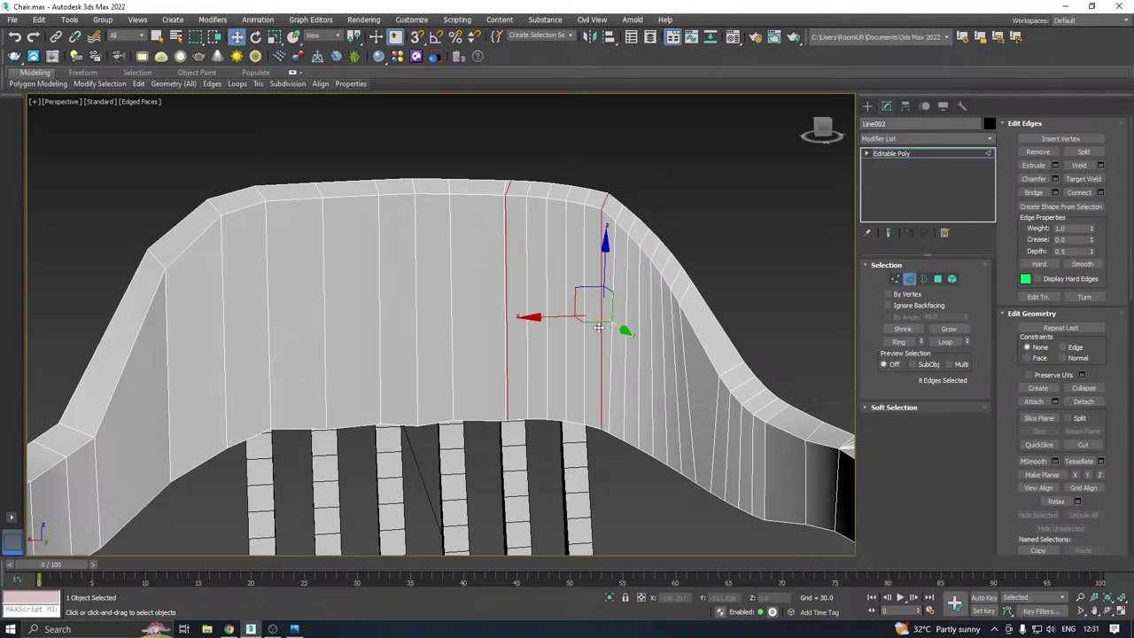
click(510, 323)
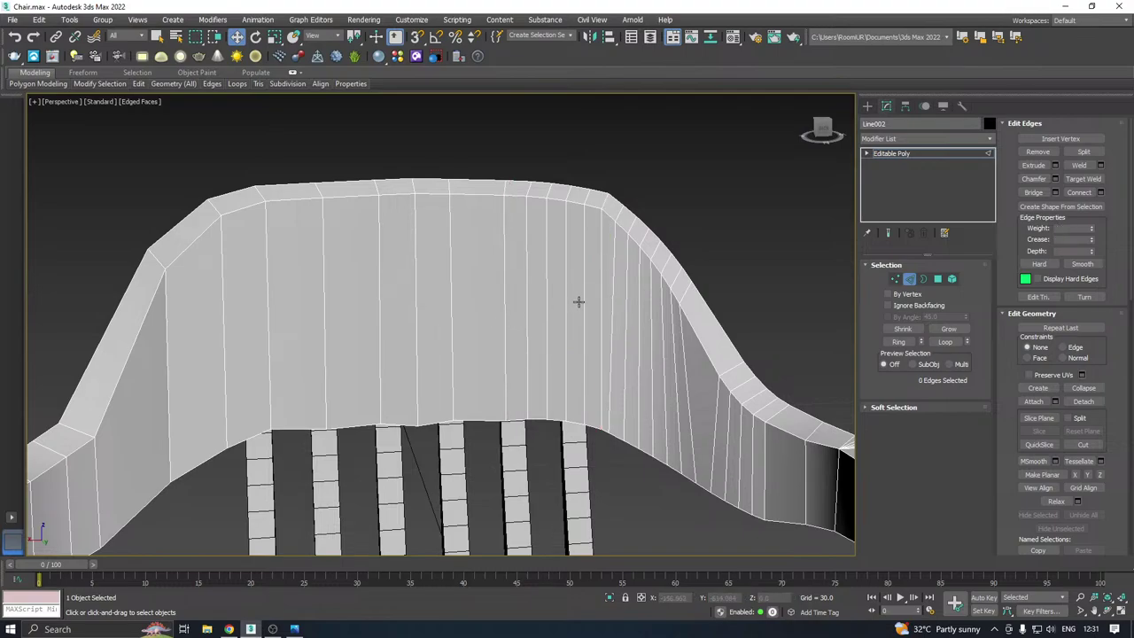
Lower the outer vertex at the backrest's top corner to about Z 134.07 to smooth the curve
middle_drag(694, 258, 713, 295)
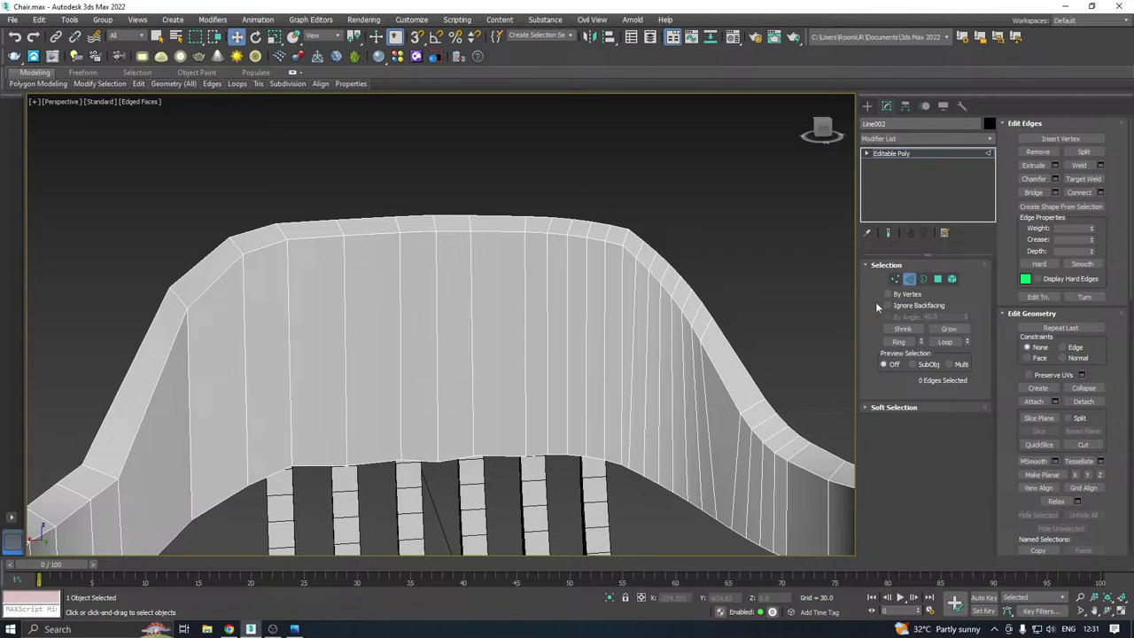
click(895, 279)
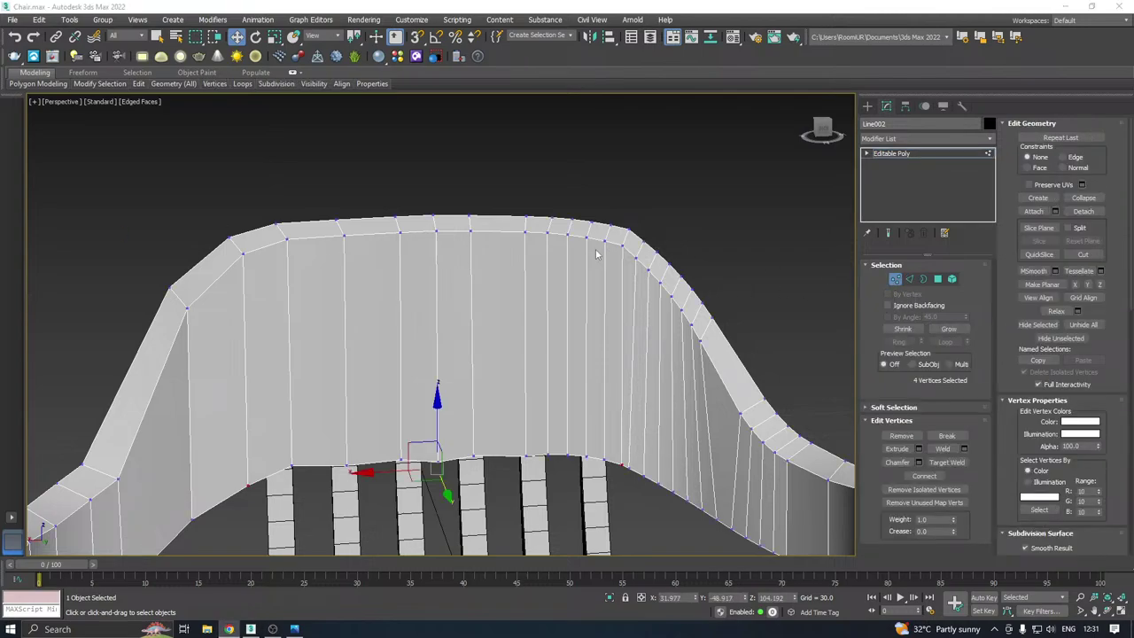
scroll(597, 254, up, 3)
click(645, 216)
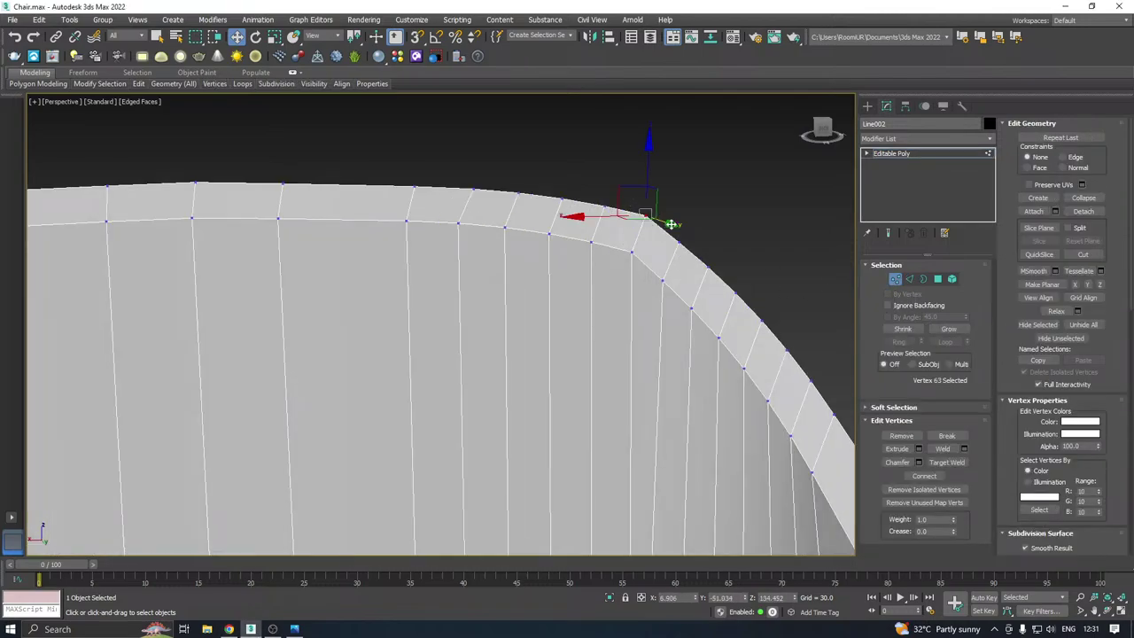
alt+middle_drag(671, 224, 675, 204)
drag(645, 165, 623, 186)
scroll(622, 186, down, 5)
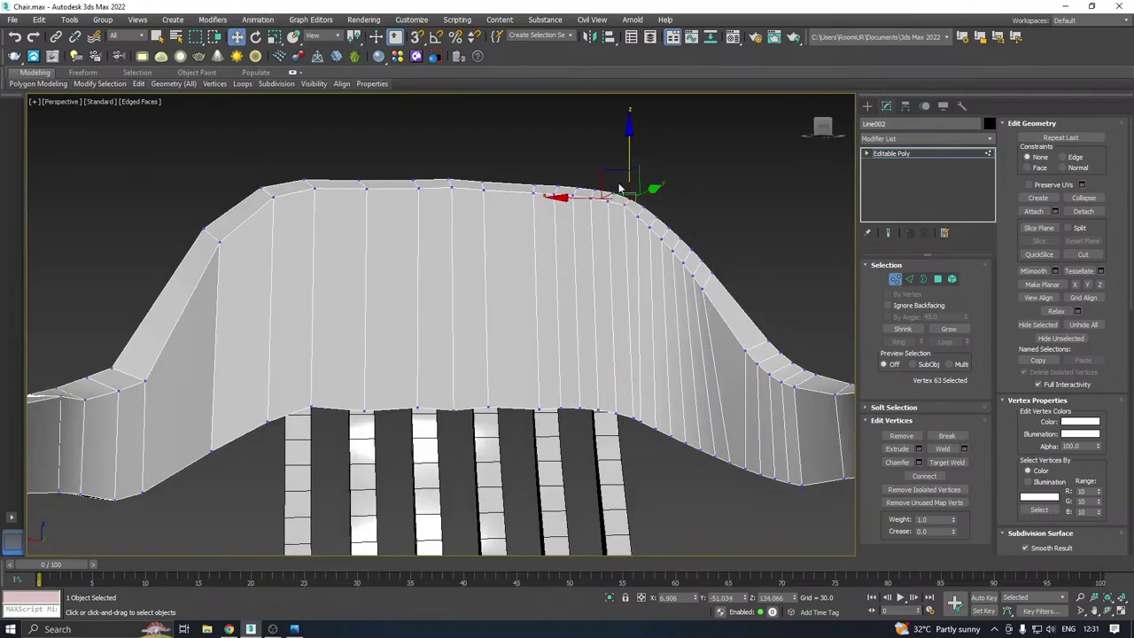
Select the lengthwise edge loop along the armrests and backrest and extend the selection to its ring of parallel edges
alt+middle_drag(582, 243, 471, 329)
scroll(558, 276, down, 3)
scroll(470, 329, up, 3)
alt+middle_drag(536, 309, 592, 280)
click(910, 279)
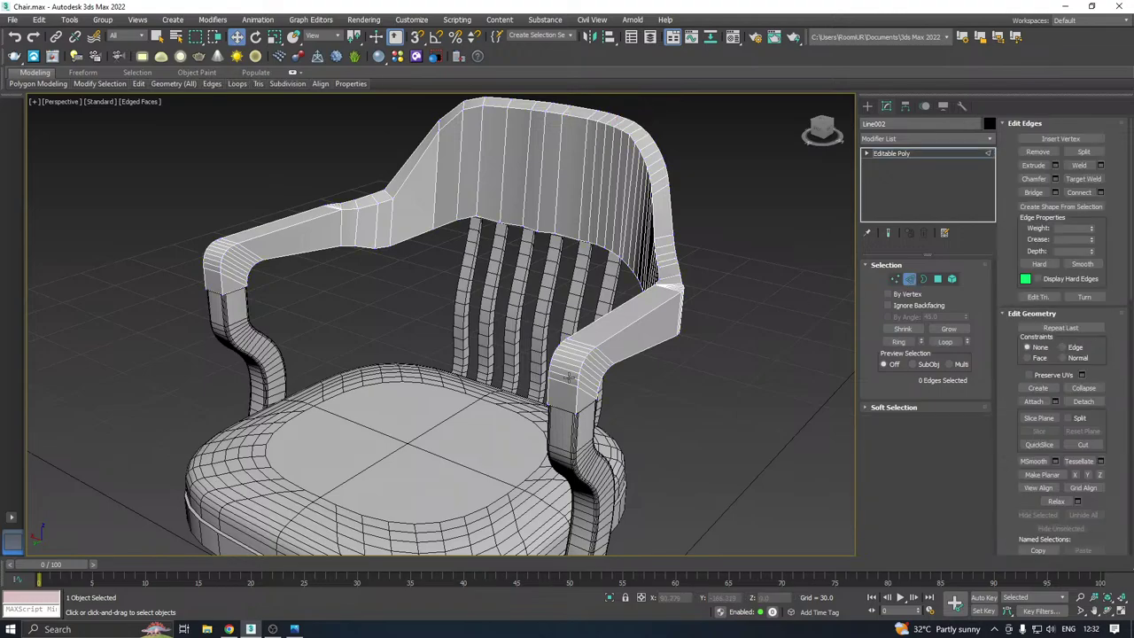
double_click(612, 341)
mouse_move(632, 320)
alt+middle_down()
mouse_move(611, 311)
mouse_move(700, 314)
mouse_move(650, 315)
alt+middle_up()
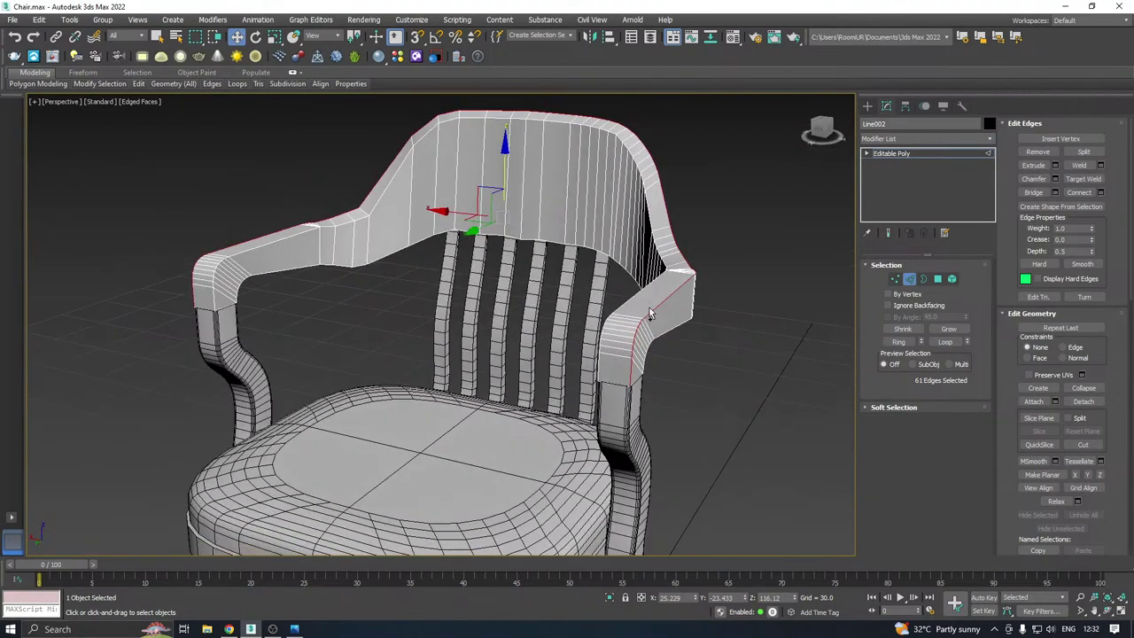
click(900, 342)
alt+middle_drag(386, 321, 496, 276)
Save the scene as Chair.max
click(12, 19)
mouse_move(35, 119)
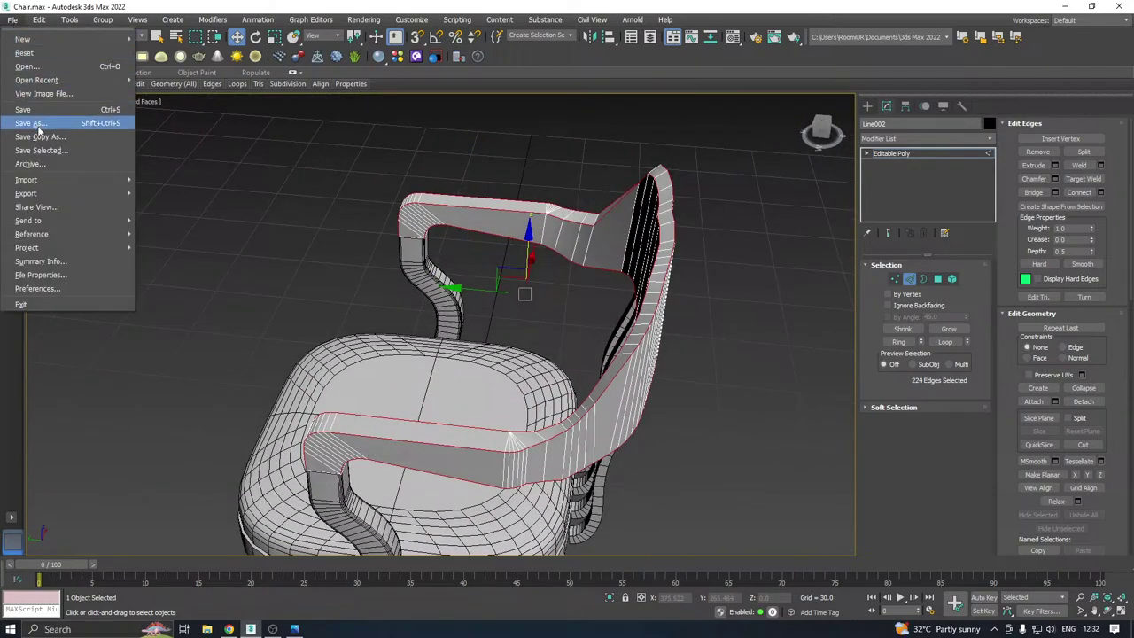
click(102, 131)
click(622, 435)
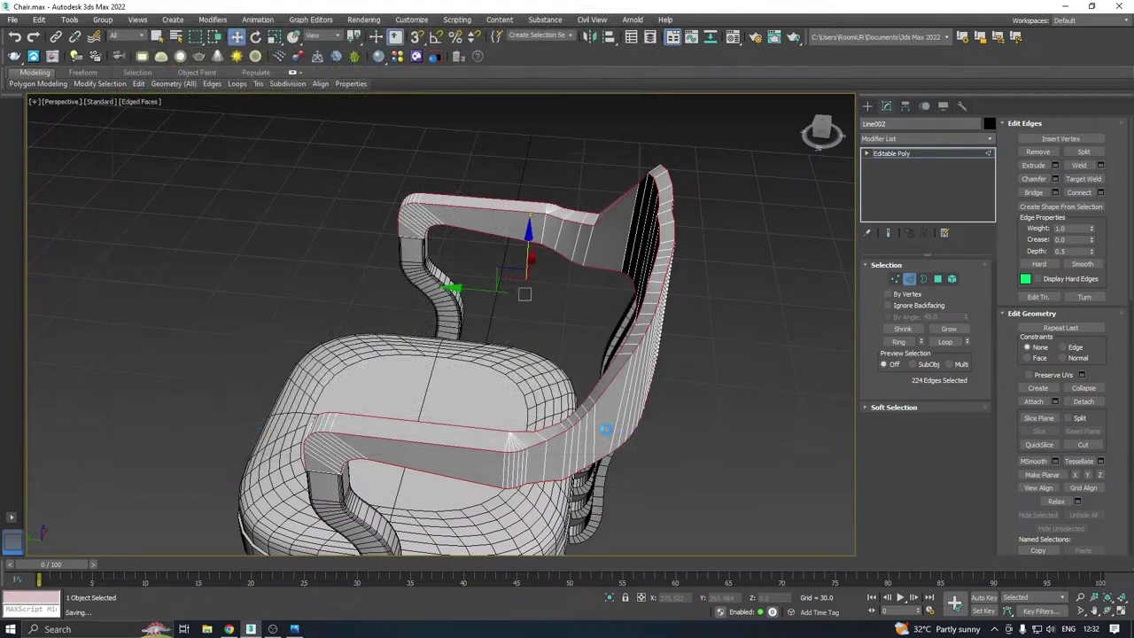
Start a chamfer on the selected lengthwise edges of the backrest and armrests with an amount of 0.71
alt+middle_drag(509, 382, 396, 462)
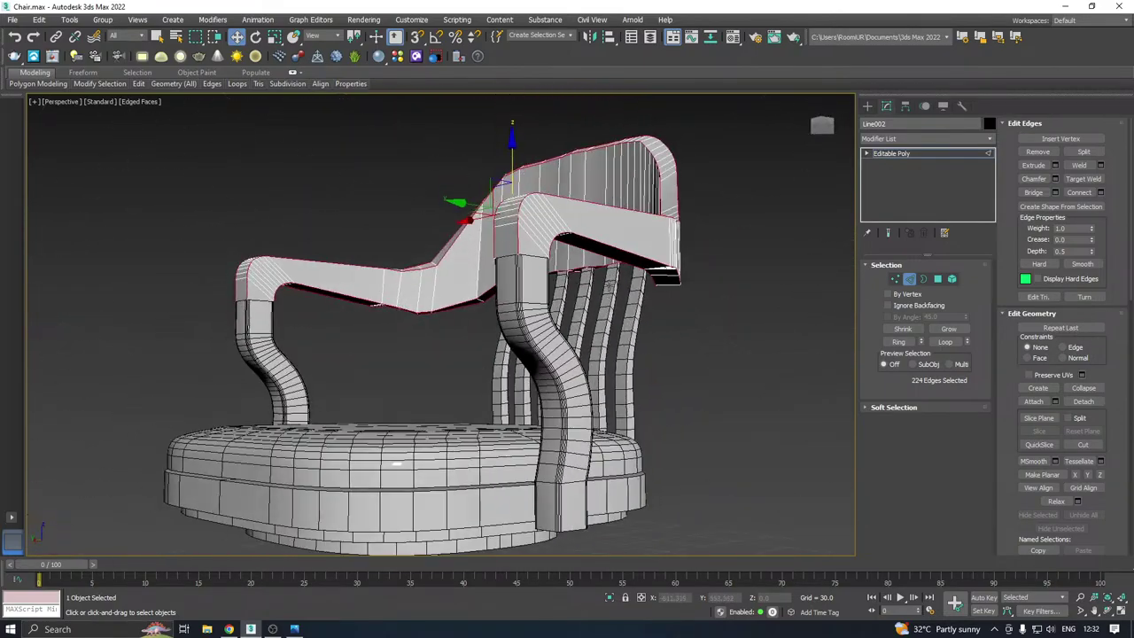
scroll(519, 285, up, 2)
scroll(521, 285, down, 1)
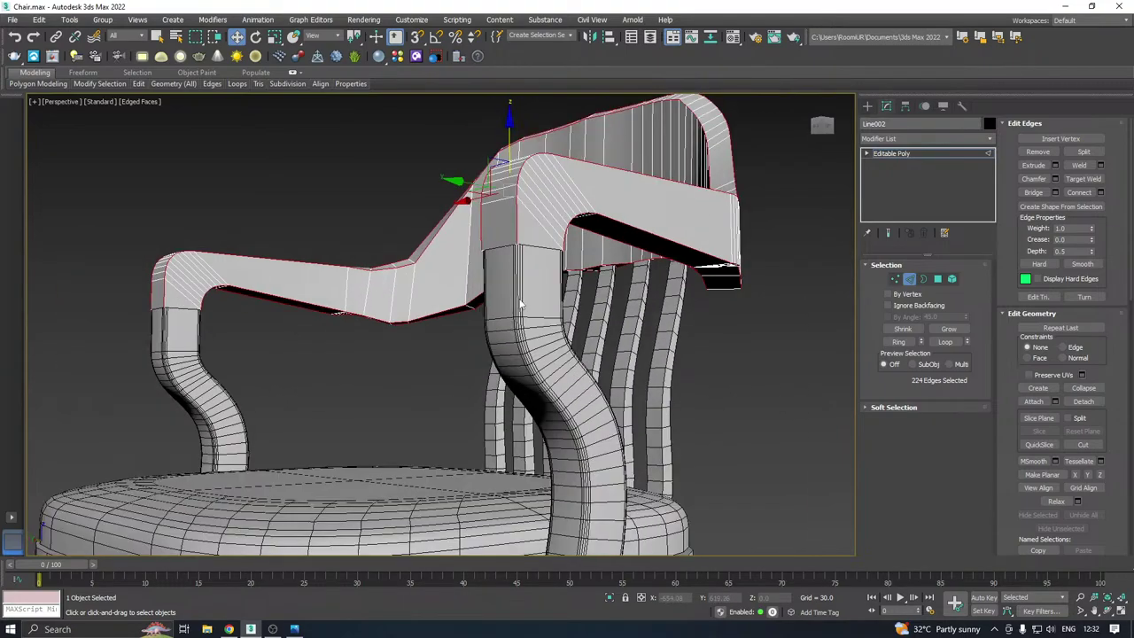
alt+middle_drag(521, 287, 556, 325)
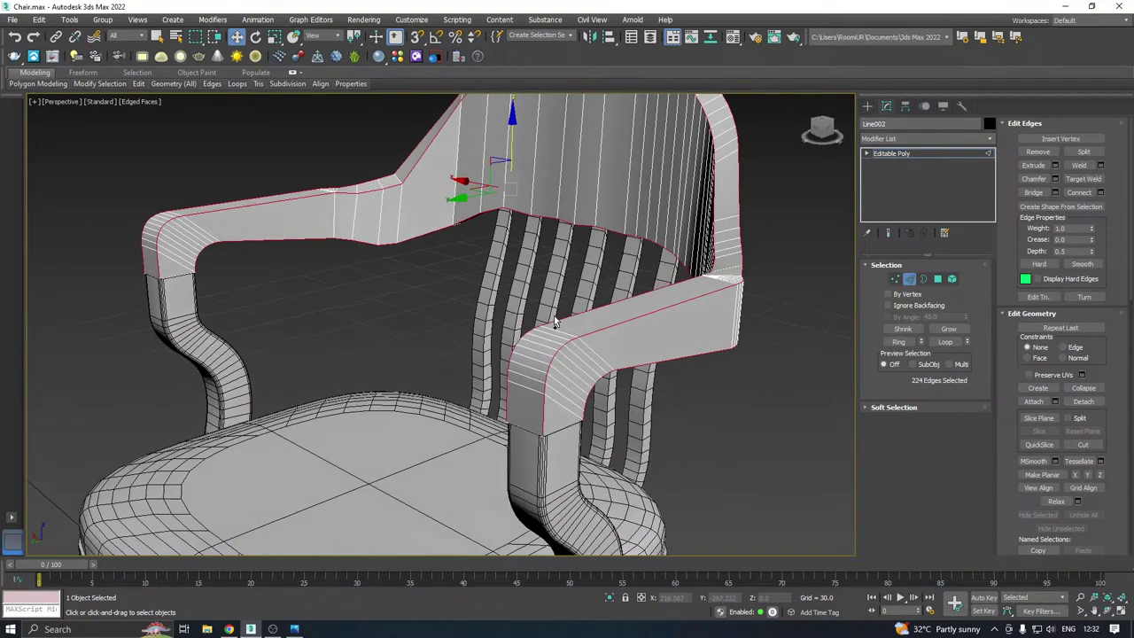
click(1054, 179)
middle_drag(668, 251, 596, 333)
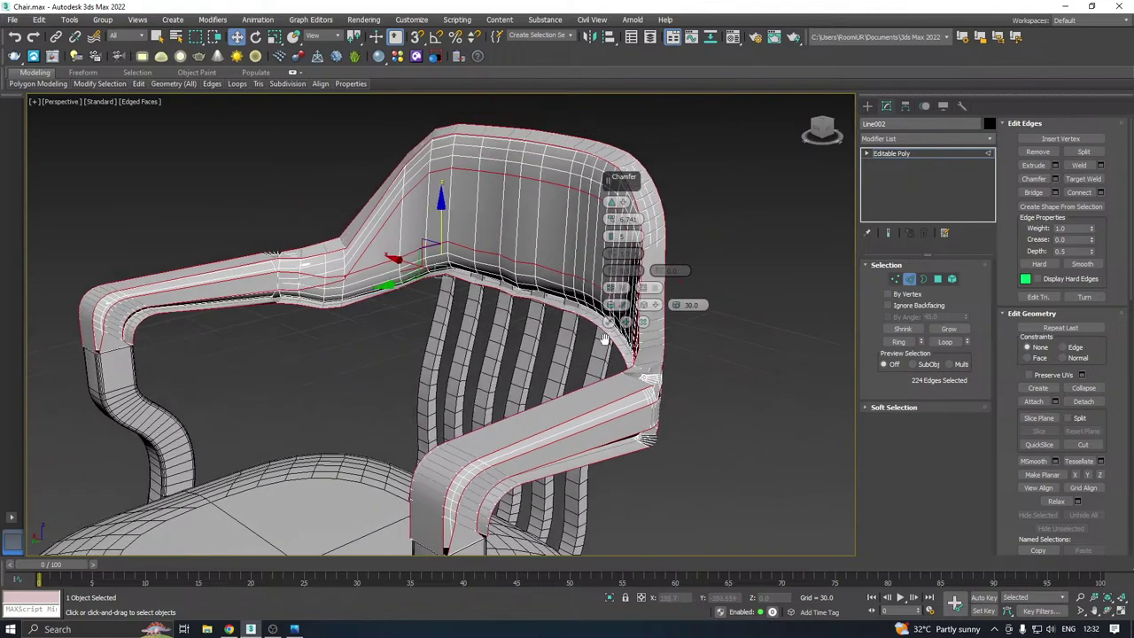
drag(610, 219, 605, 255)
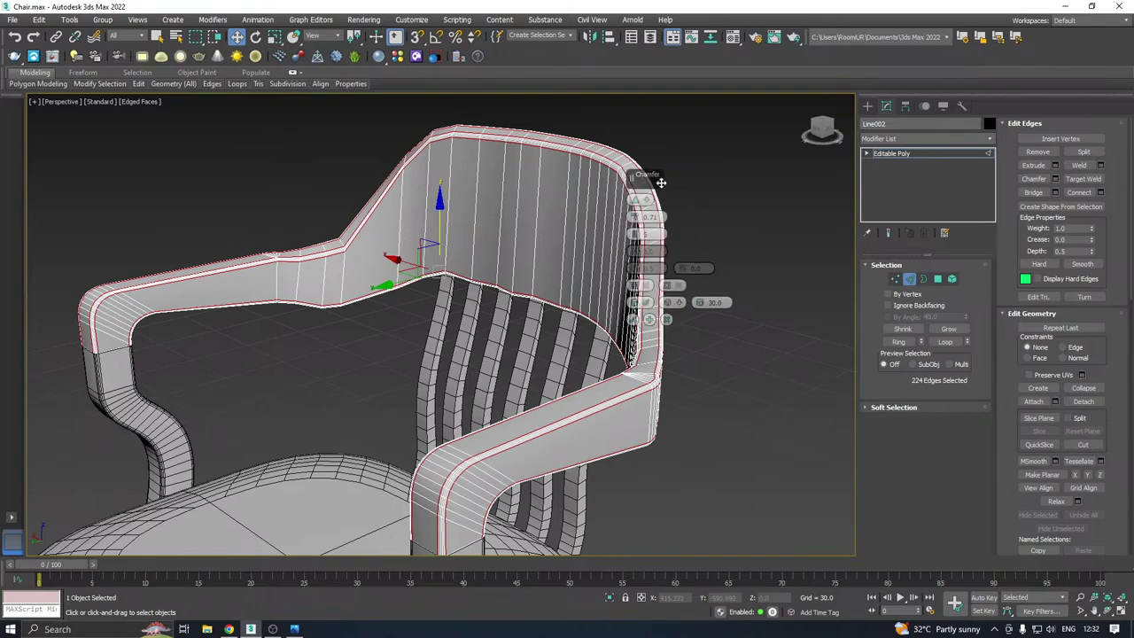
drag(629, 184, 742, 180)
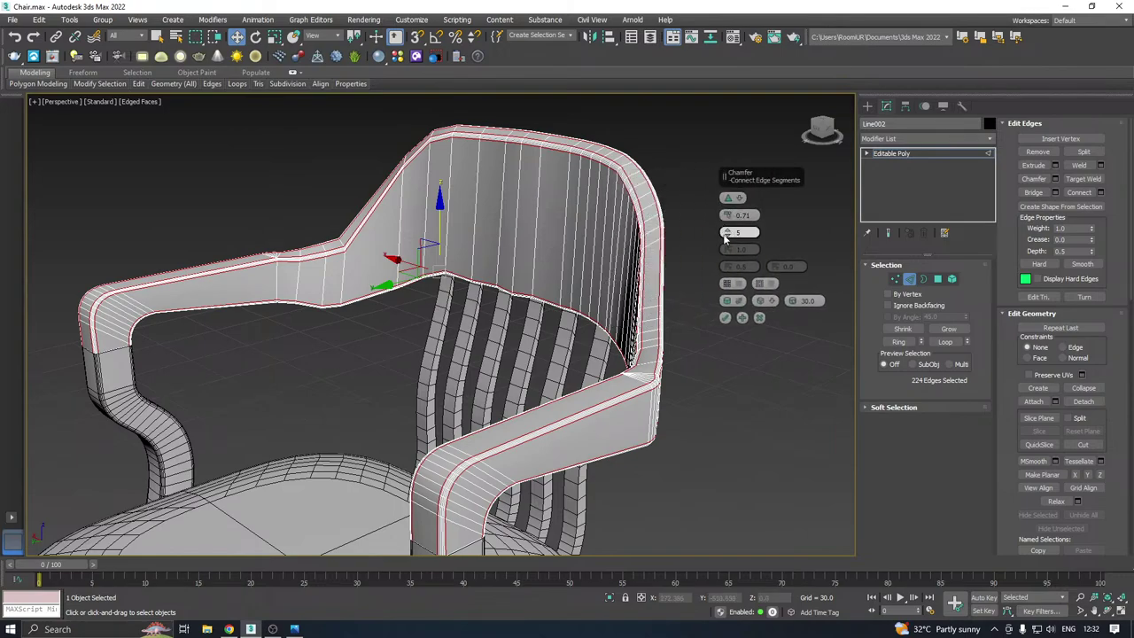
click(726, 236)
click(726, 237)
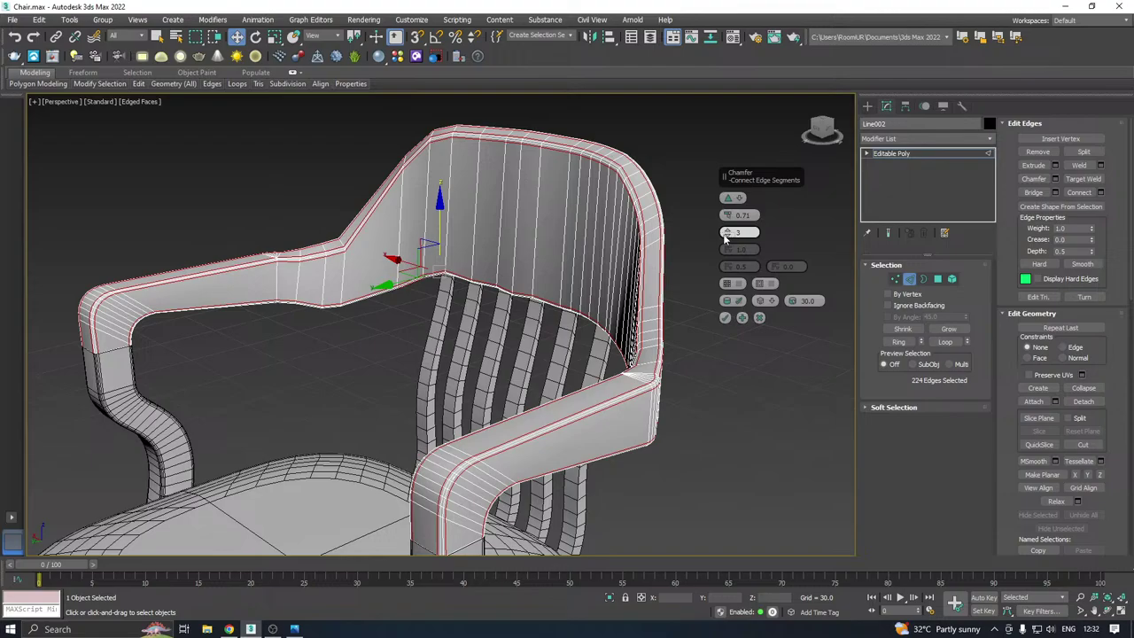
click(726, 237)
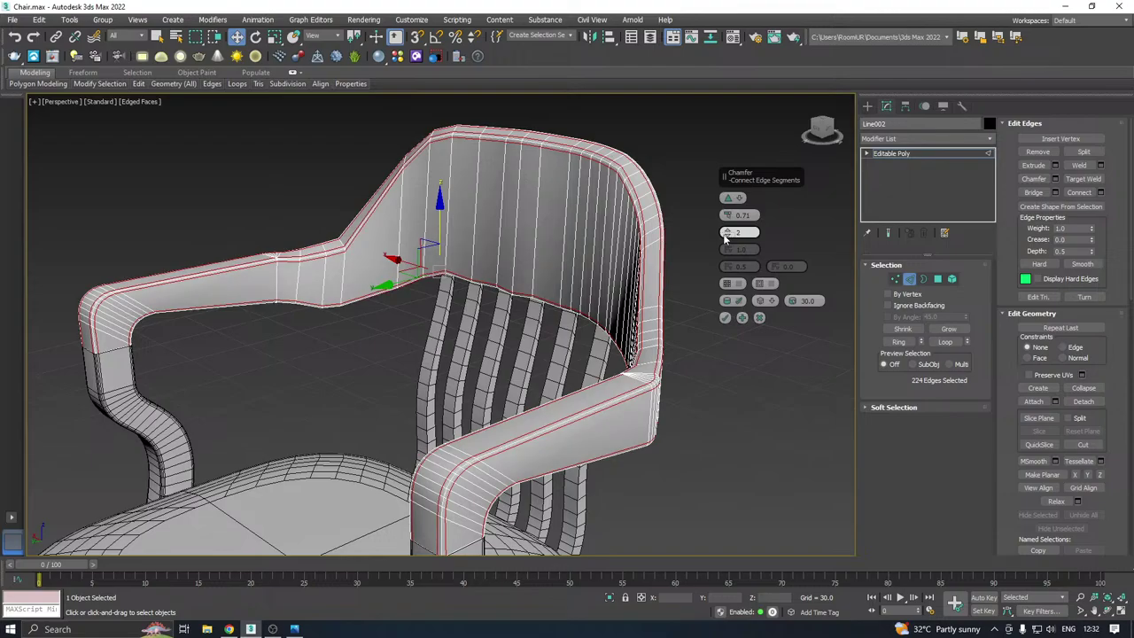
alt+middle_drag(563, 247, 638, 271)
scroll(619, 283, up, 4)
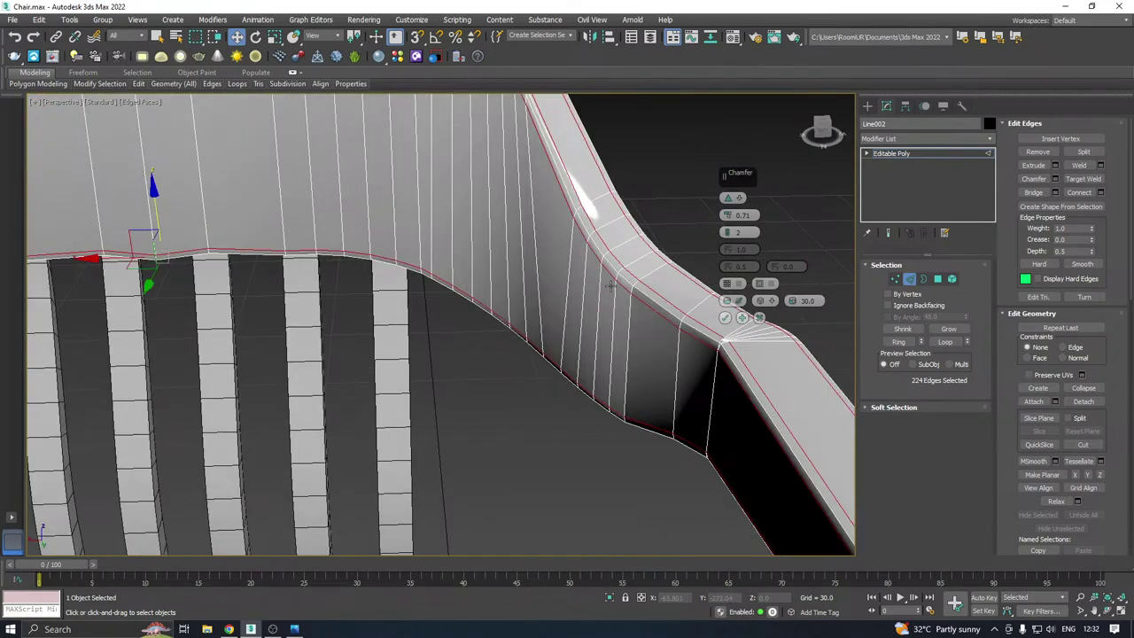
click(728, 233)
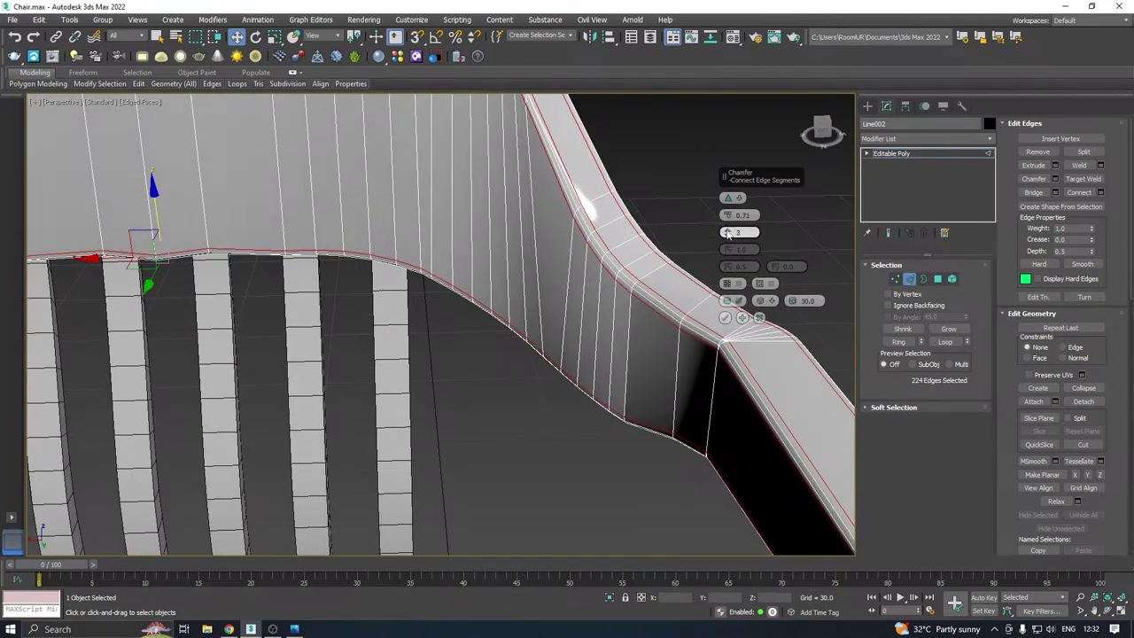
scroll(716, 239, down, 6)
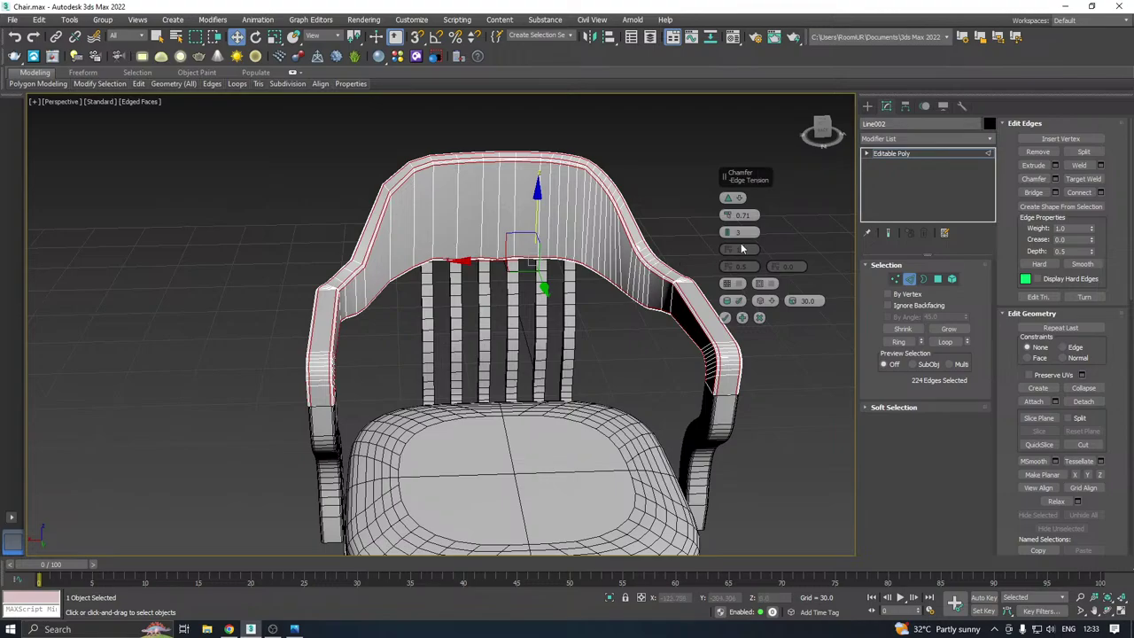
click(728, 238)
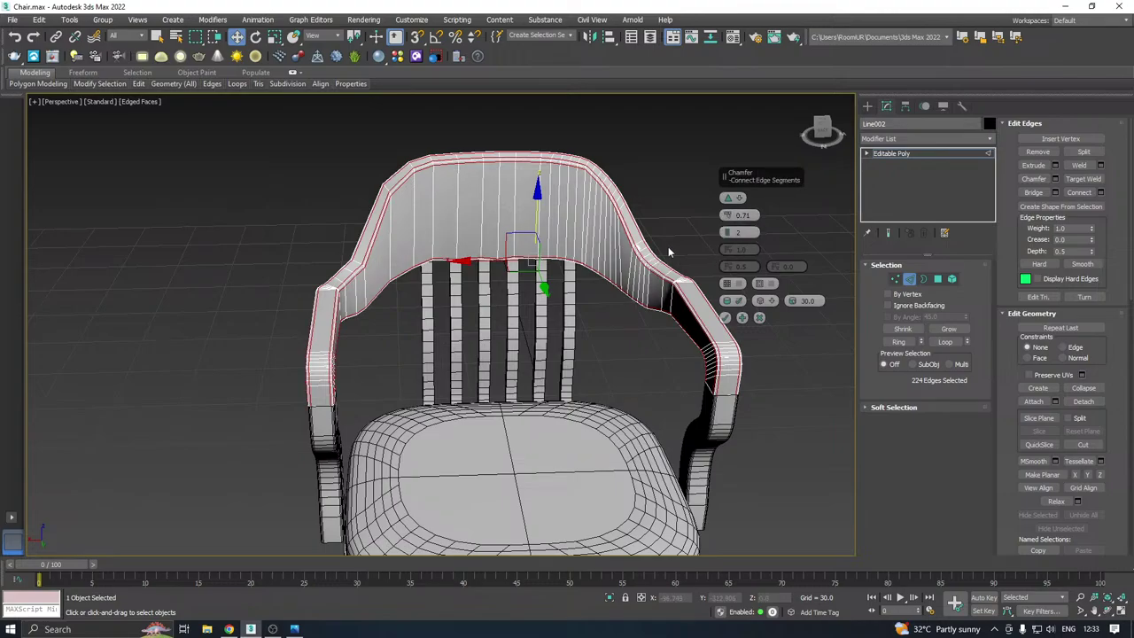
scroll(650, 252, up, 3)
alt+middle_drag(649, 253, 636, 296)
scroll(636, 297, up, 5)
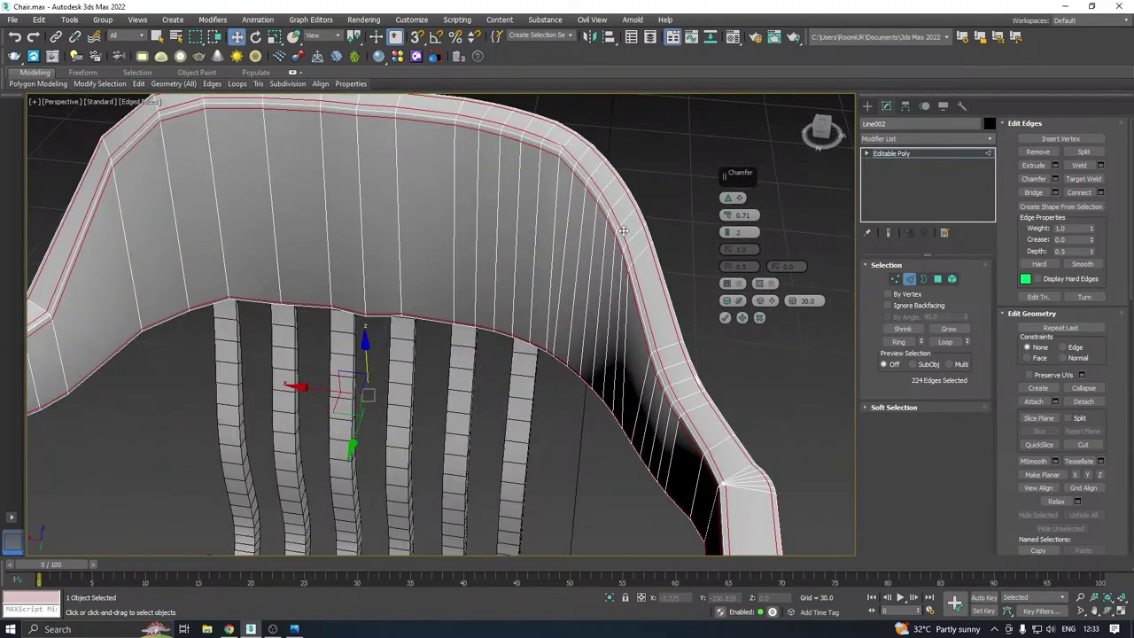
scroll(731, 238, down, 3)
click(728, 238)
scroll(612, 239, down, 4)
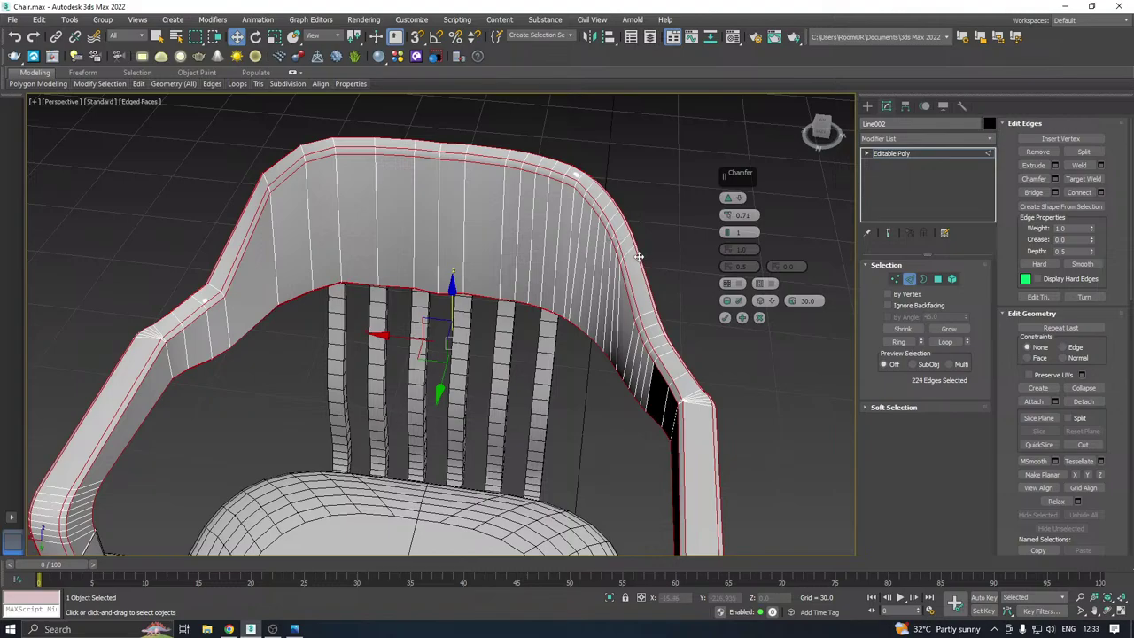
mouse_move(638, 256)
alt+middle_down()
mouse_move(597, 248)
mouse_move(628, 246)
alt+middle_up()
scroll(646, 246, up, 3)
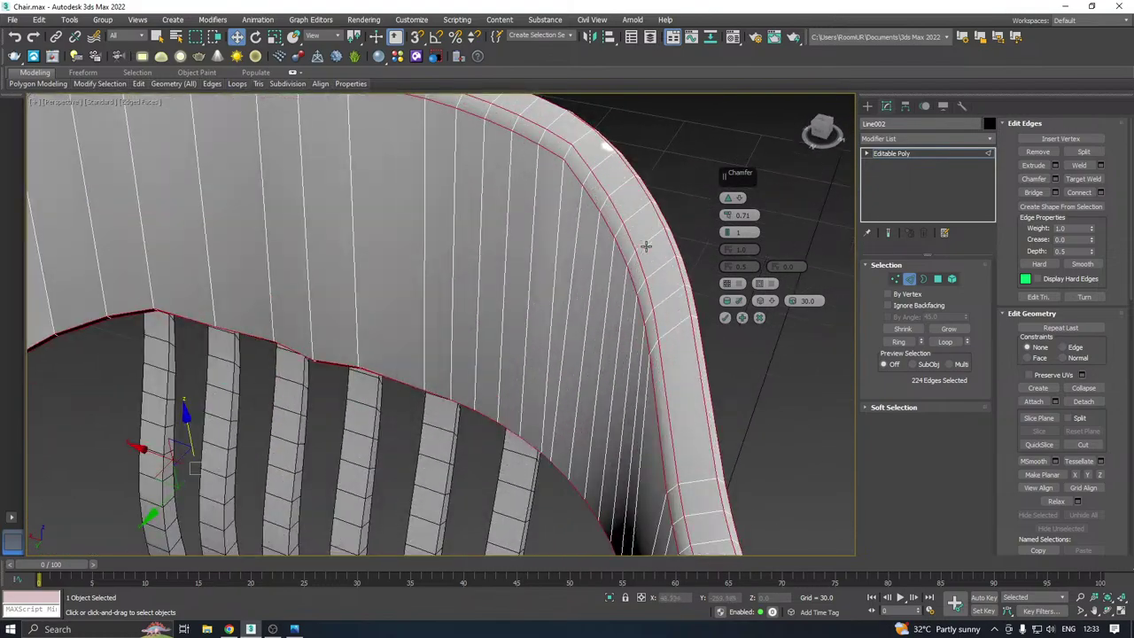
drag(728, 215, 736, 239)
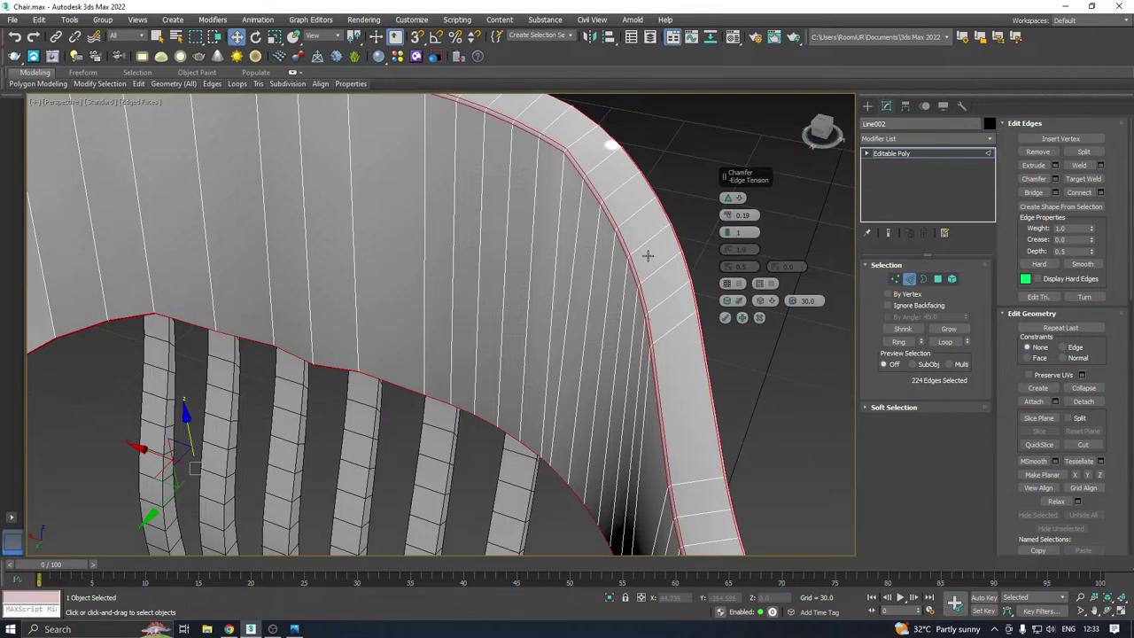
click(760, 318)
scroll(669, 203, down, 3)
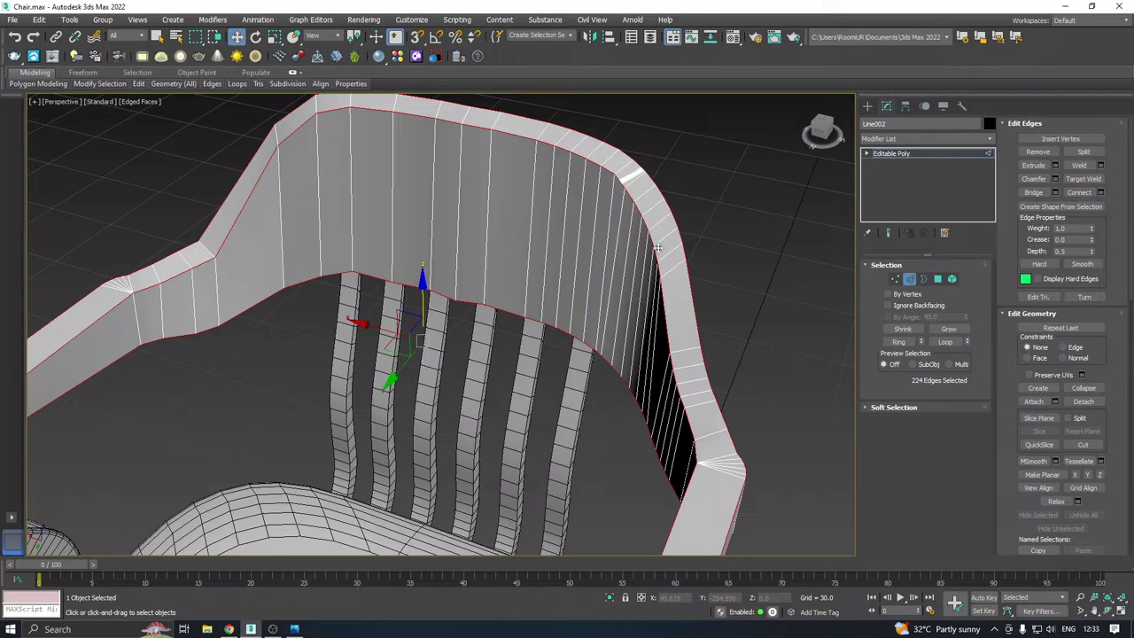
Inspect where the front ends of the armrests meet the curved arm supports
alt+middle_drag(658, 250, 730, 237)
scroll(657, 250, down, 4)
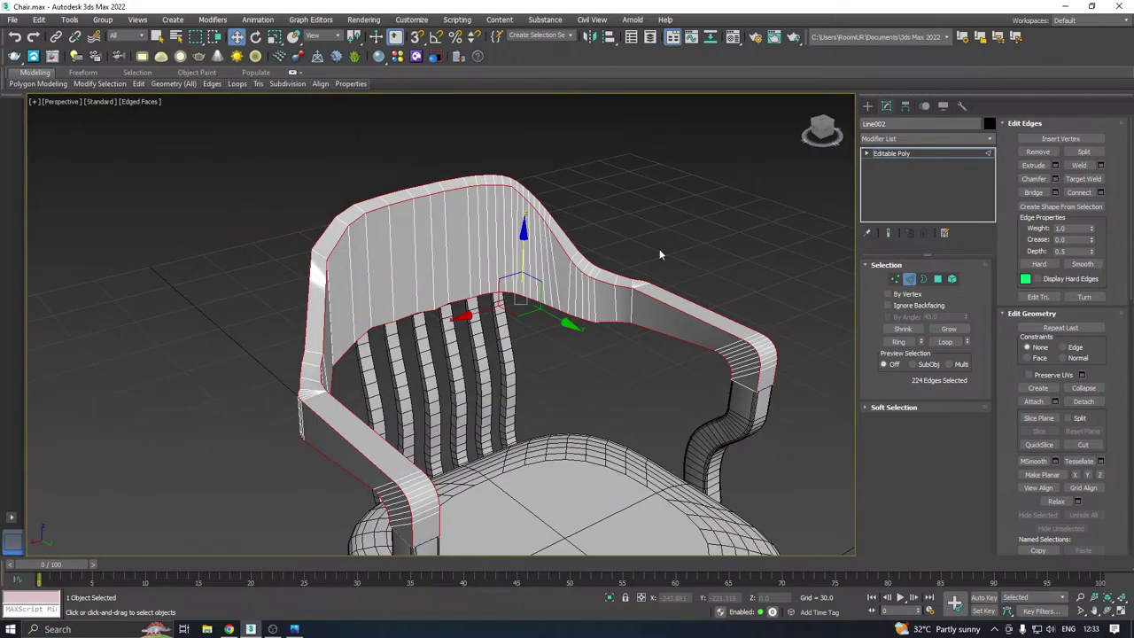
mouse_move(641, 290)
alt+middle_down()
mouse_move(584, 288)
mouse_move(669, 281)
mouse_move(623, 286)
alt+middle_up()
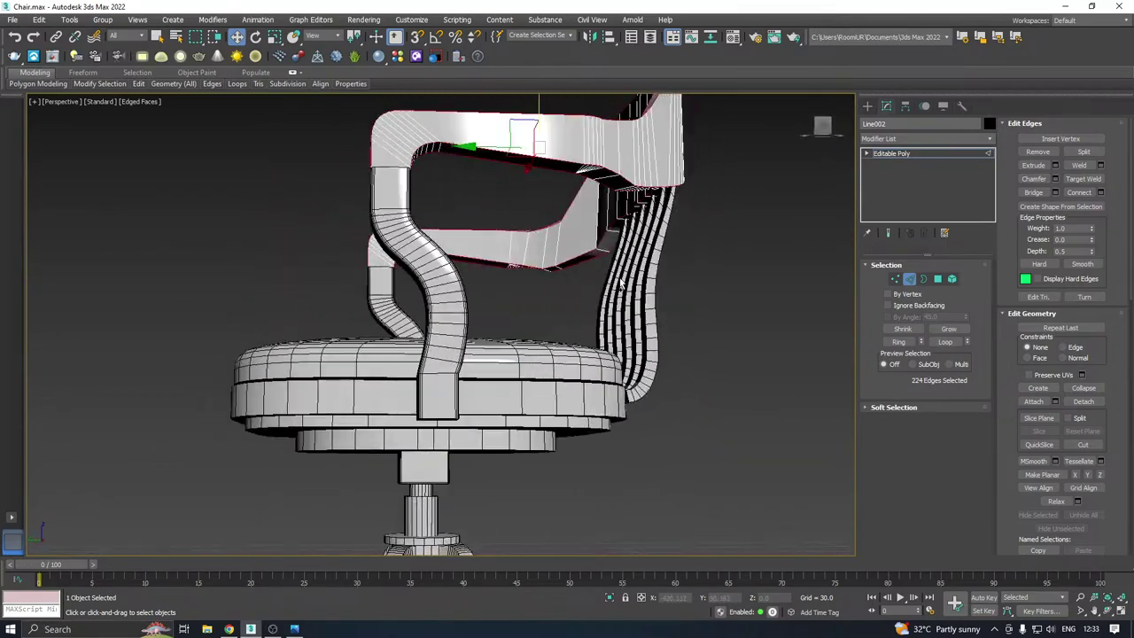
alt+middle_drag(496, 293, 571, 288)
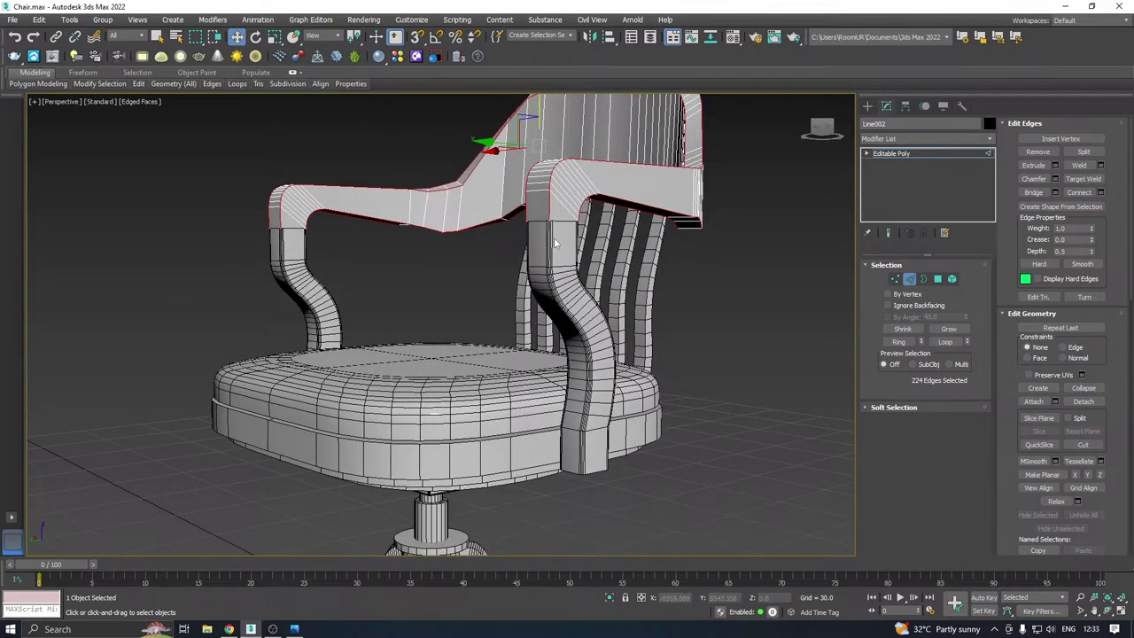
scroll(554, 237, up, 5)
scroll(545, 238, down, 4)
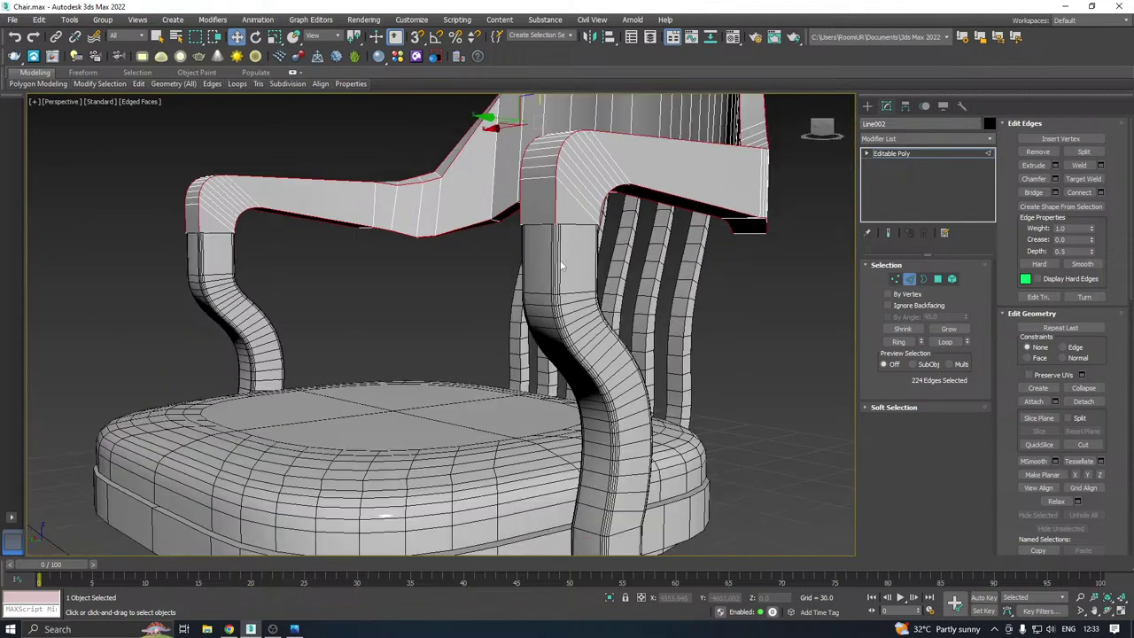
scroll(546, 272, down, 2)
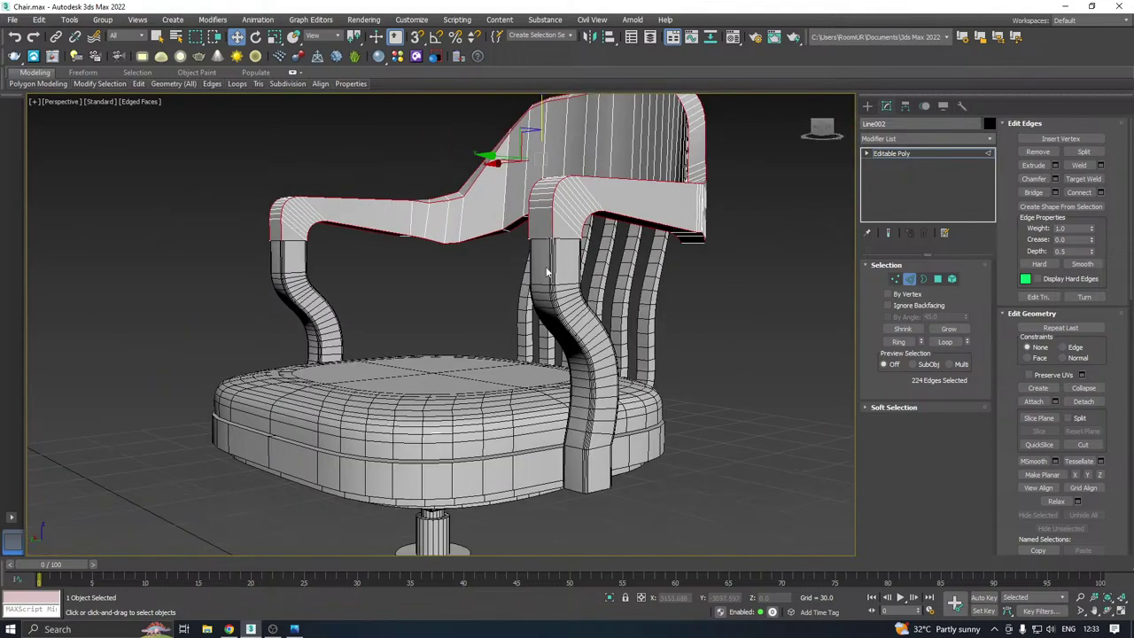
Add a Symmetry modifier to the backrest and armrest object, mirroring along X with Flip on
click(893, 155)
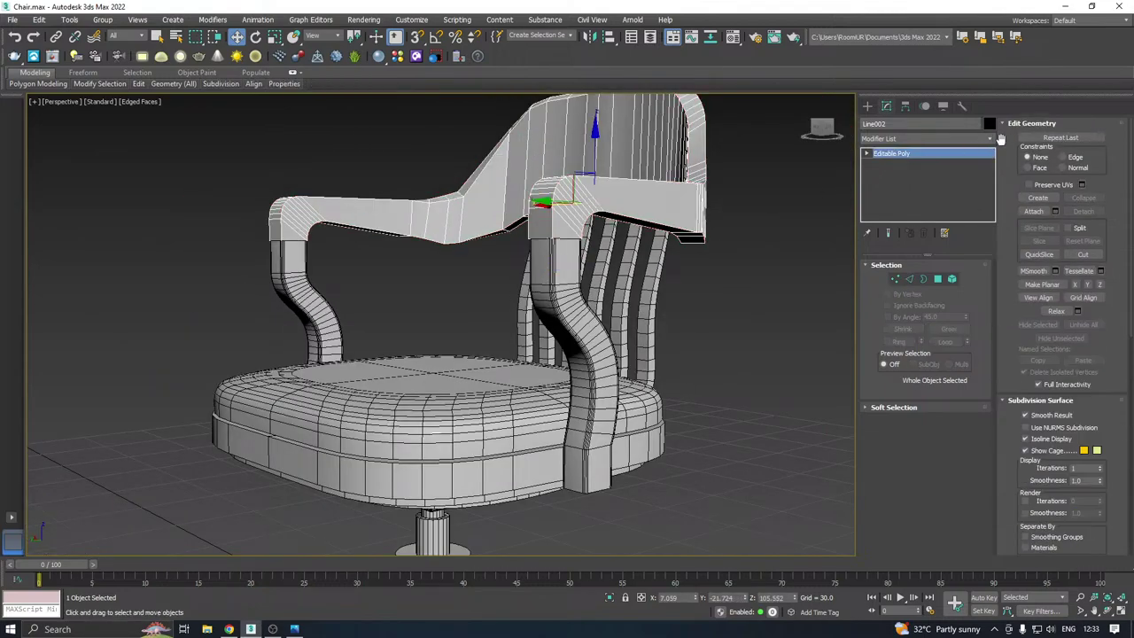
click(926, 138)
scroll(926, 372, down, 15)
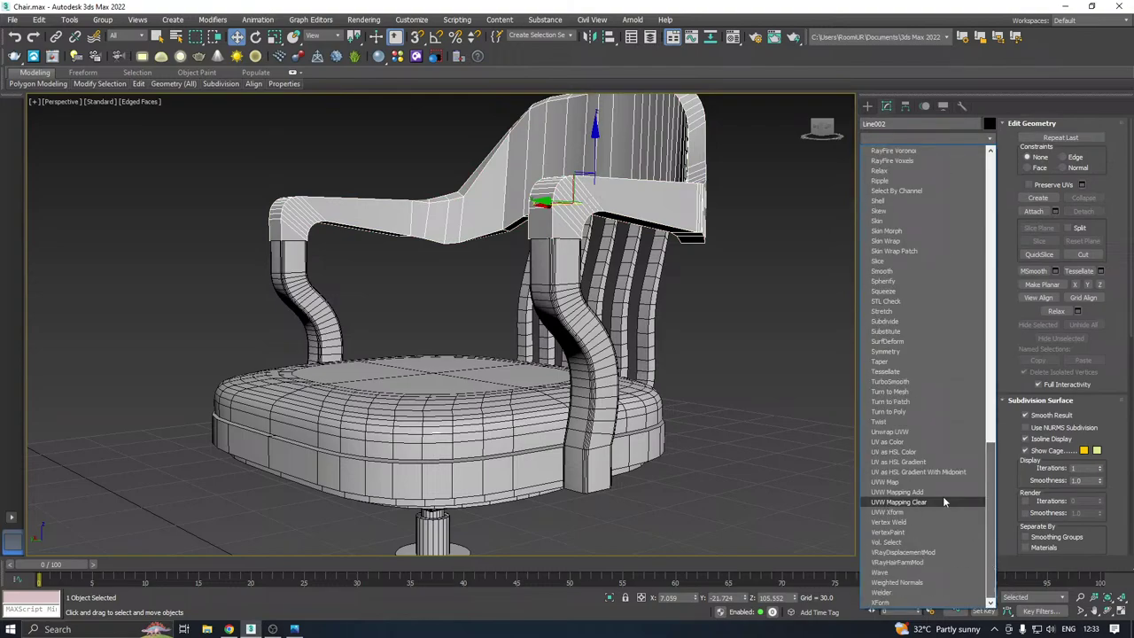
click(897, 352)
click(885, 331)
click(891, 316)
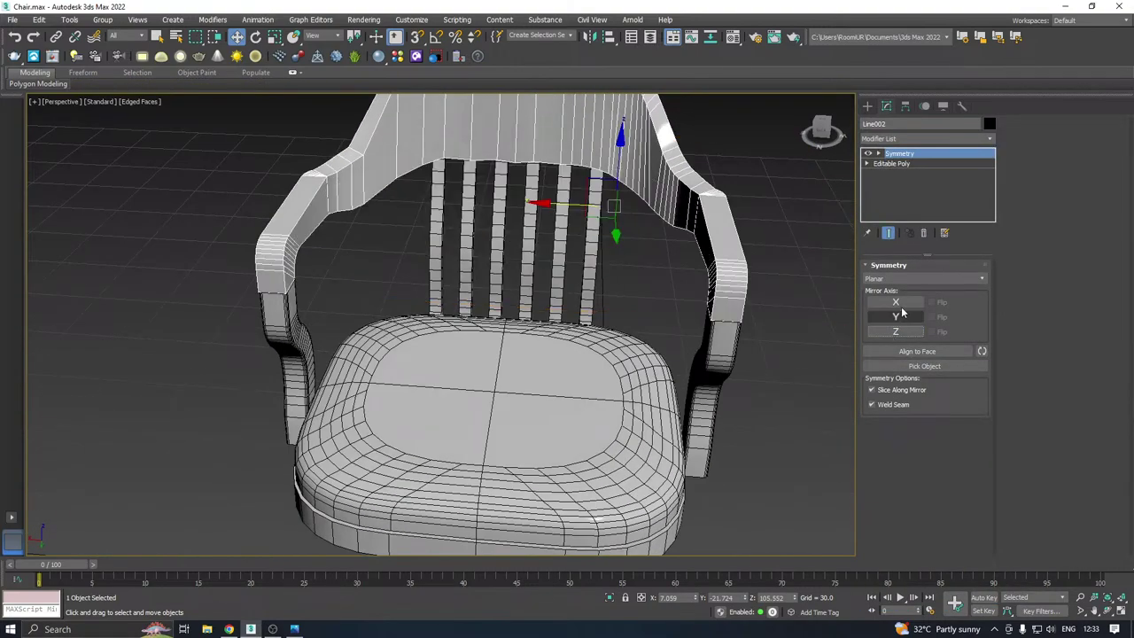
click(895, 302)
click(936, 305)
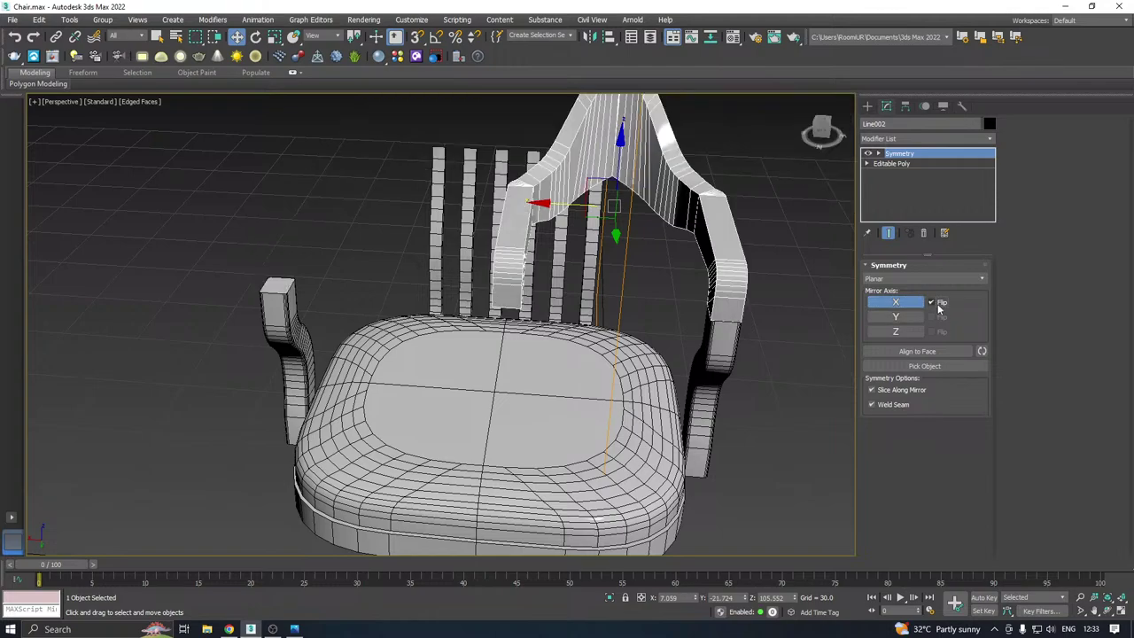
Move the mirror plane along X to about 31.76, at the middle of the backrest, and collapse the modifier stack
middle_drag(715, 325, 741, 388)
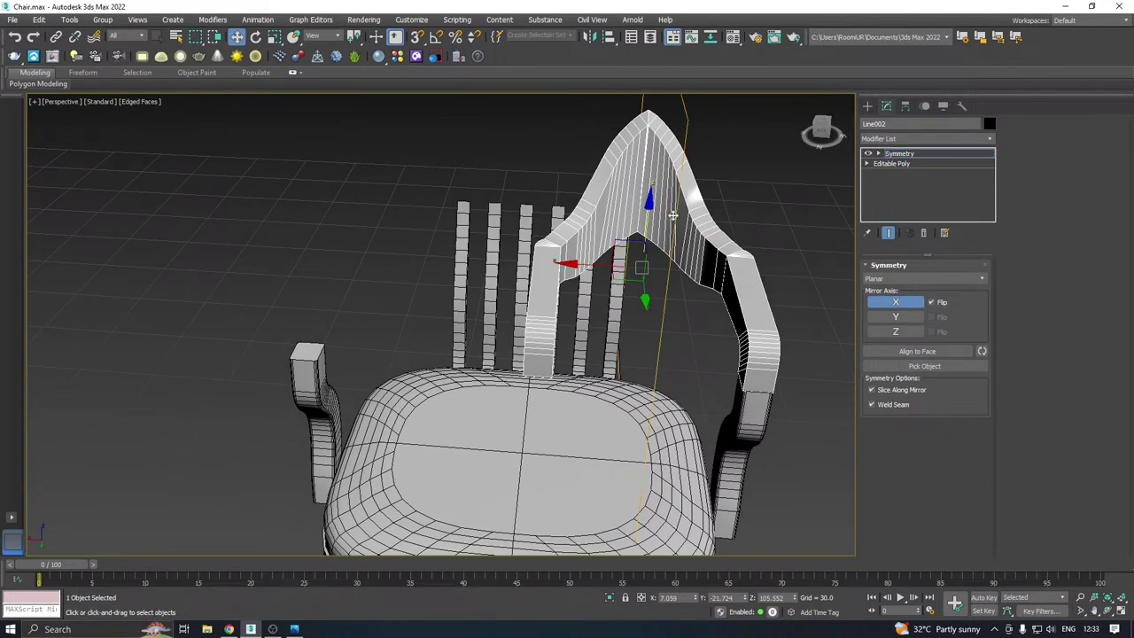
drag(571, 264, 464, 257)
alt+middle_drag(464, 257, 749, 204)
right_click(954, 181)
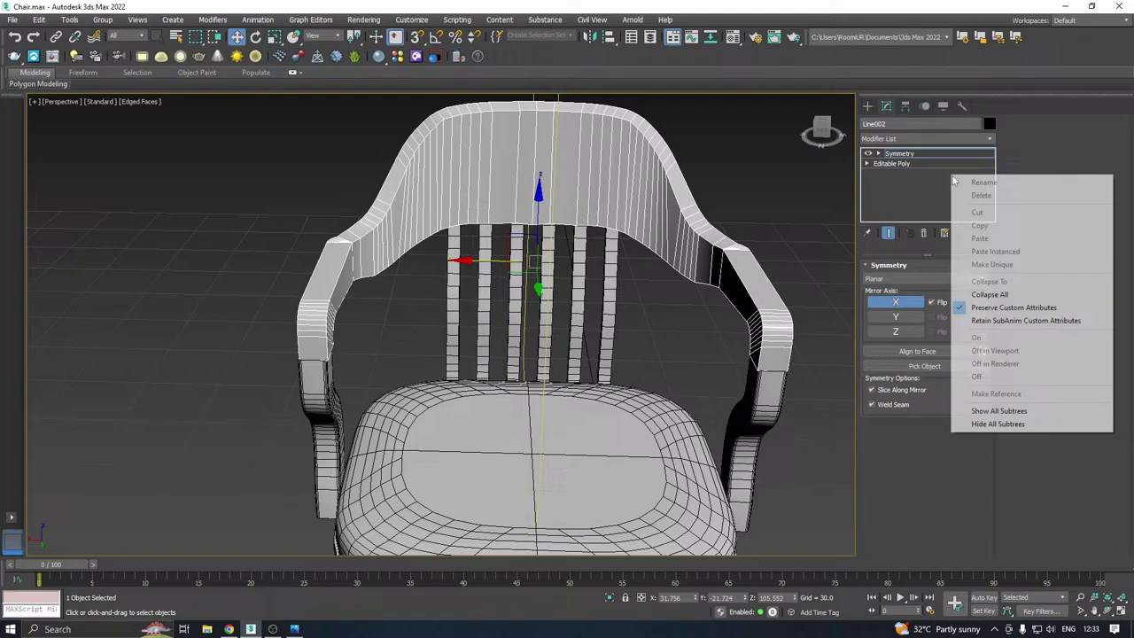
click(989, 294)
Isolate the curved arm supports and go to the Editable Poly level beneath their Symmetry modifier
alt+middle_drag(494, 321, 556, 342)
click(526, 374)
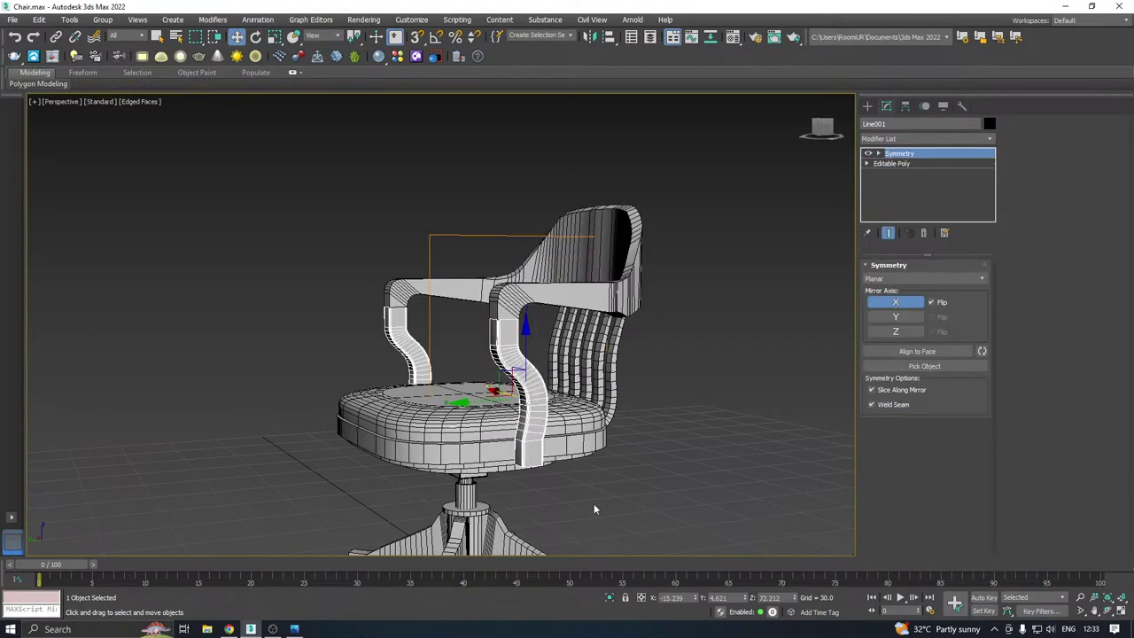
click(611, 598)
alt+middle_drag(524, 456, 673, 423)
click(907, 166)
alt+middle_drag(690, 255, 633, 275)
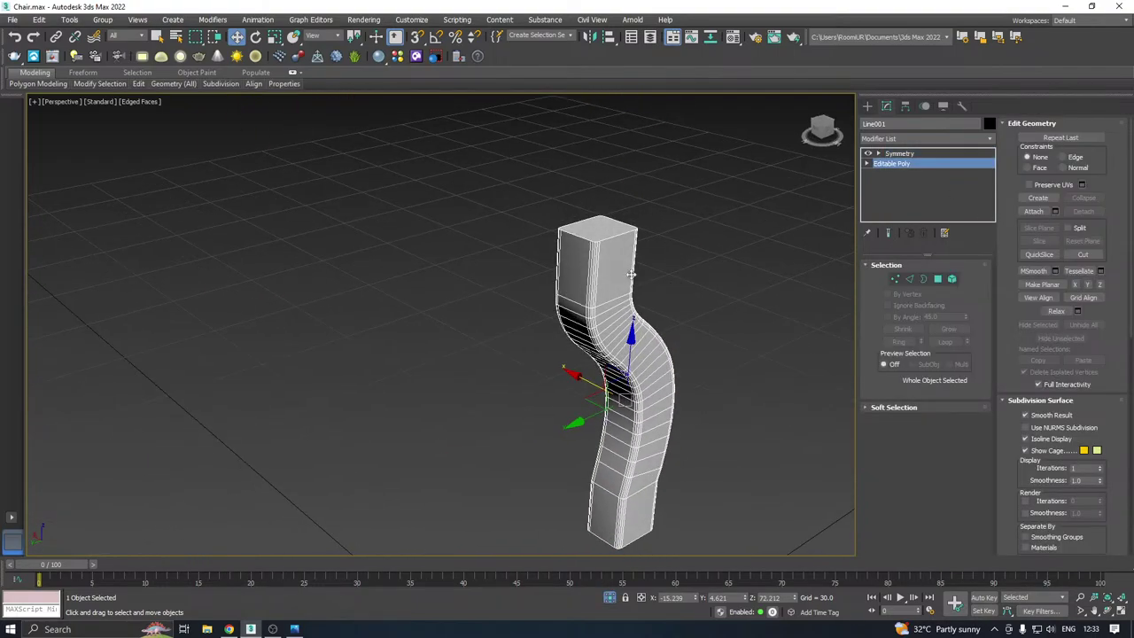
scroll(609, 252, up, 4)
Select all the lengthwise edge loops that round the arm support's corners and remove them together with their vertices
click(909, 279)
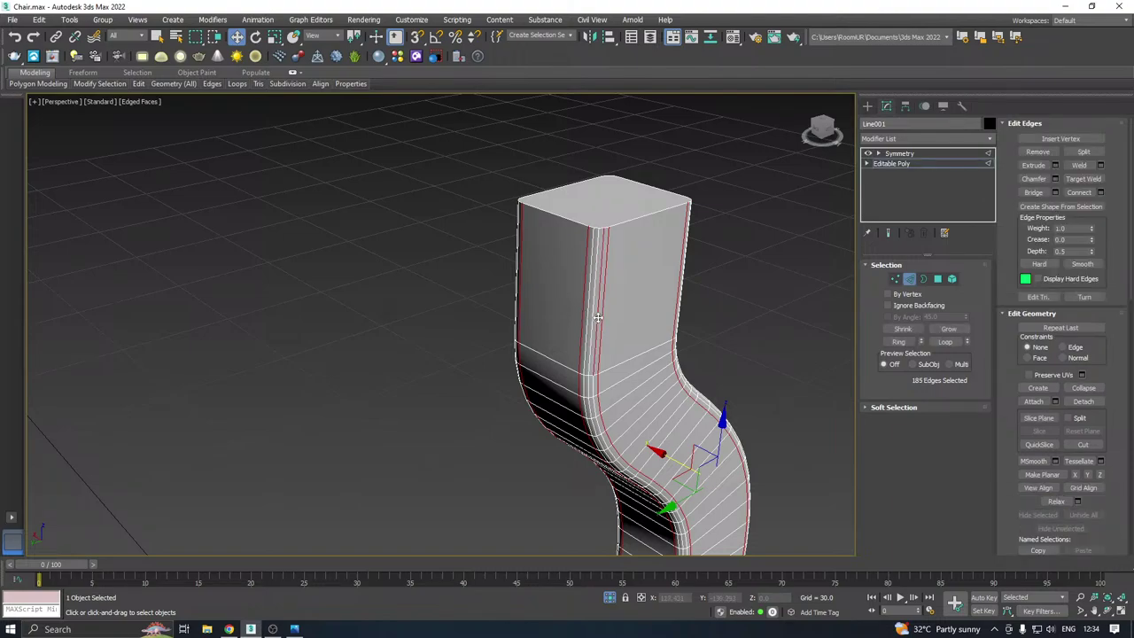
alt+middle_drag(590, 317, 698, 325)
scroll(778, 329, up, 3)
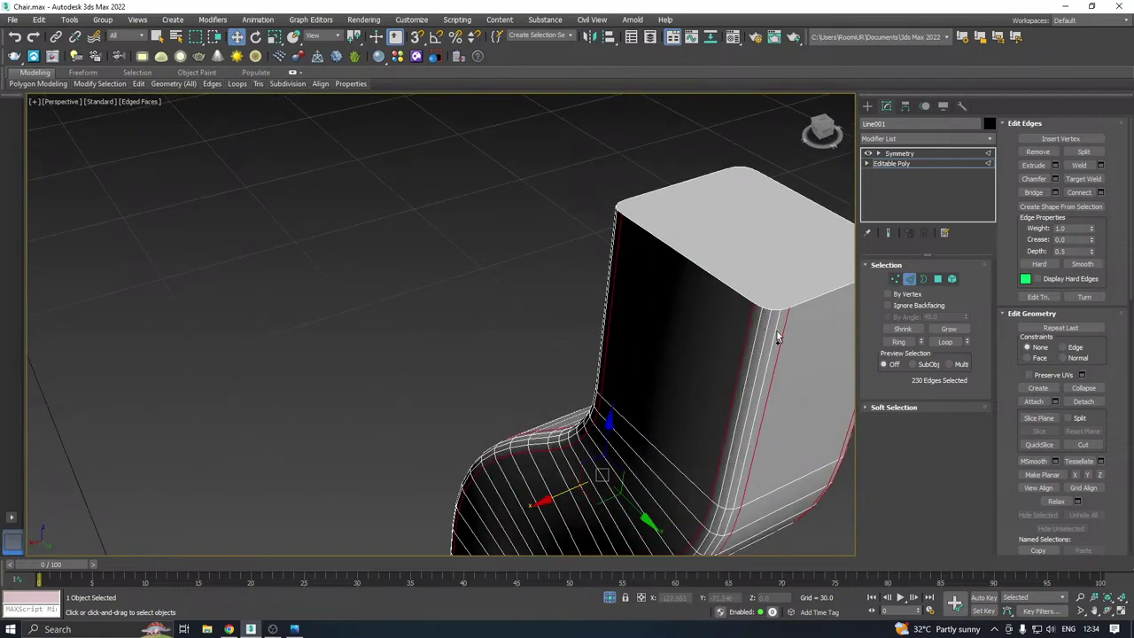
ctrl+double_click(776, 333)
ctrl+double_click(760, 332)
alt+middle_drag(754, 324, 681, 323)
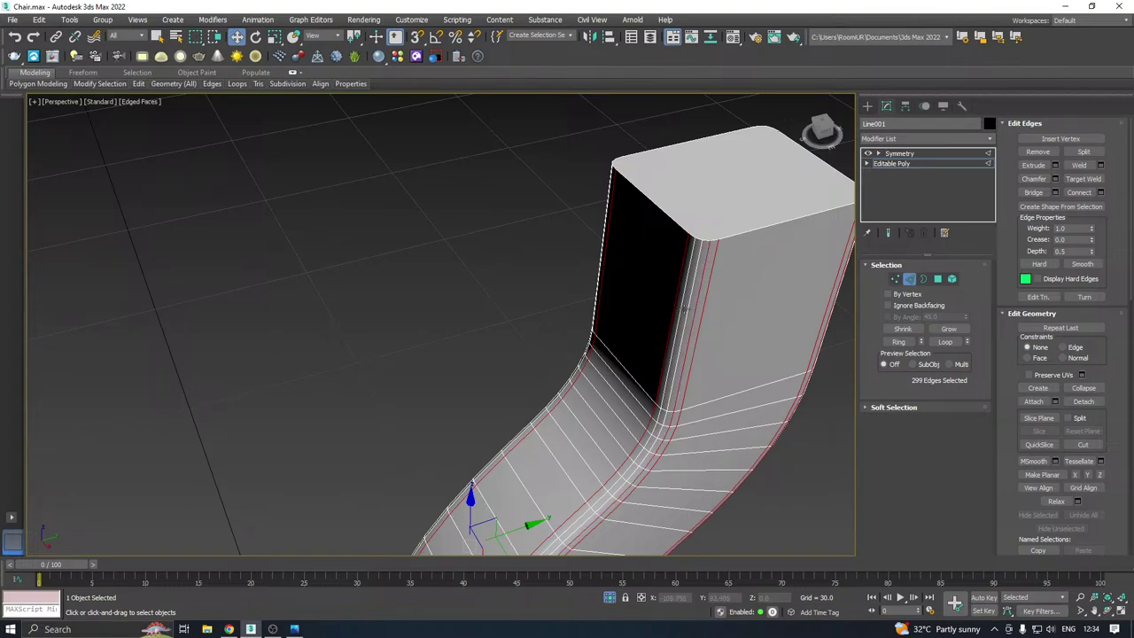
ctrl+double_click(680, 305)
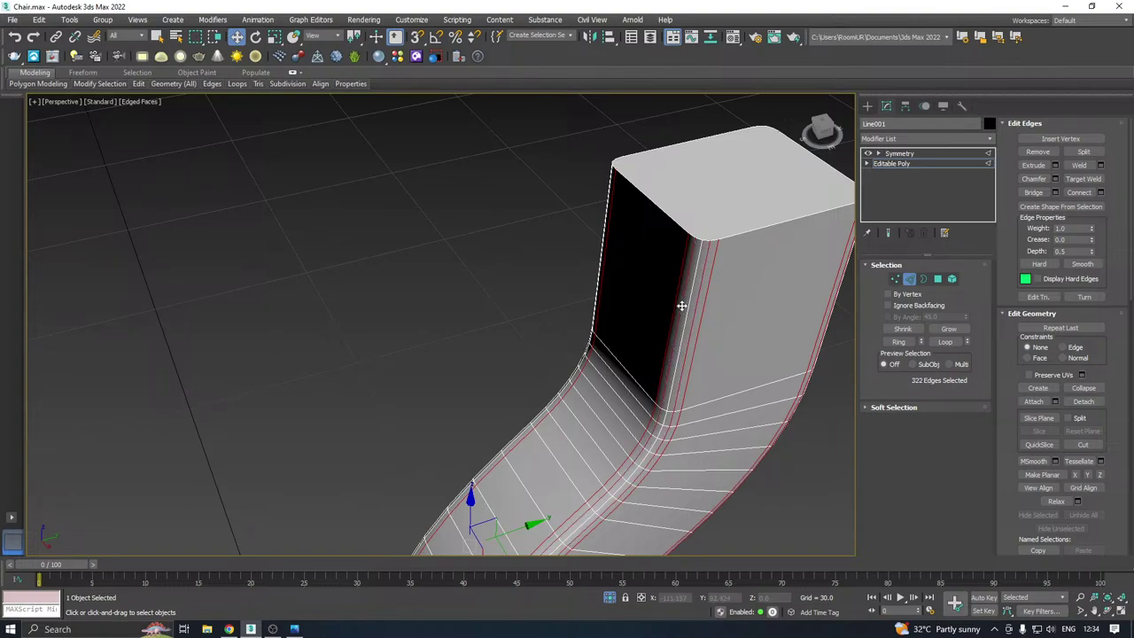
key(ctrl+BackSpace)
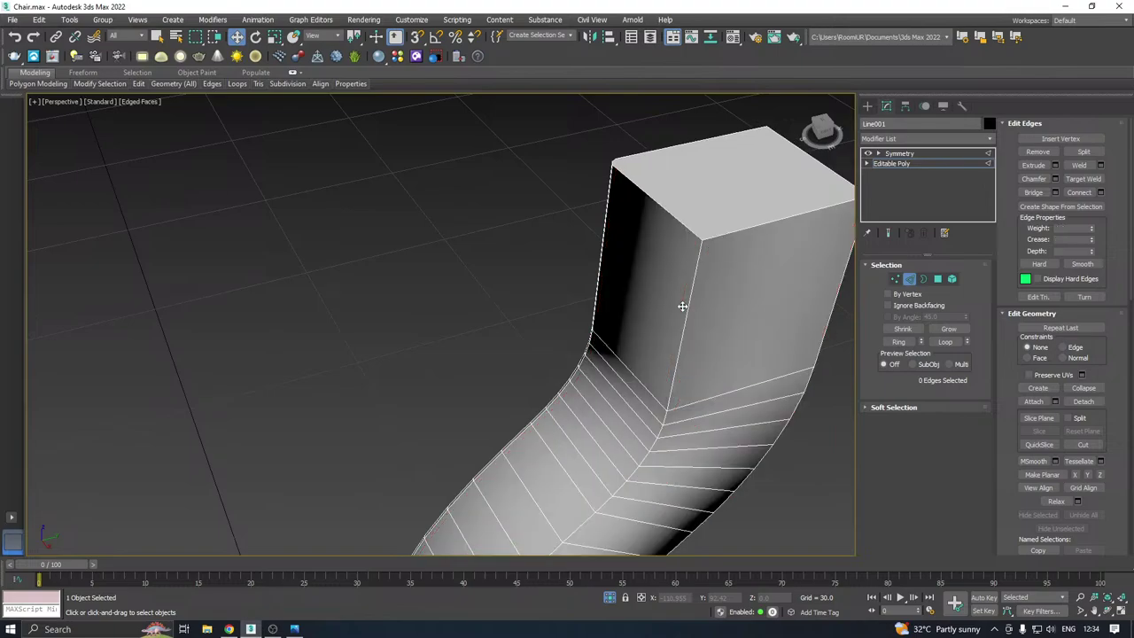
Select the whole arm support element, clear its smoothing groups and auto-smooth it at 45.0
scroll(685, 290, down, 5)
click(952, 280)
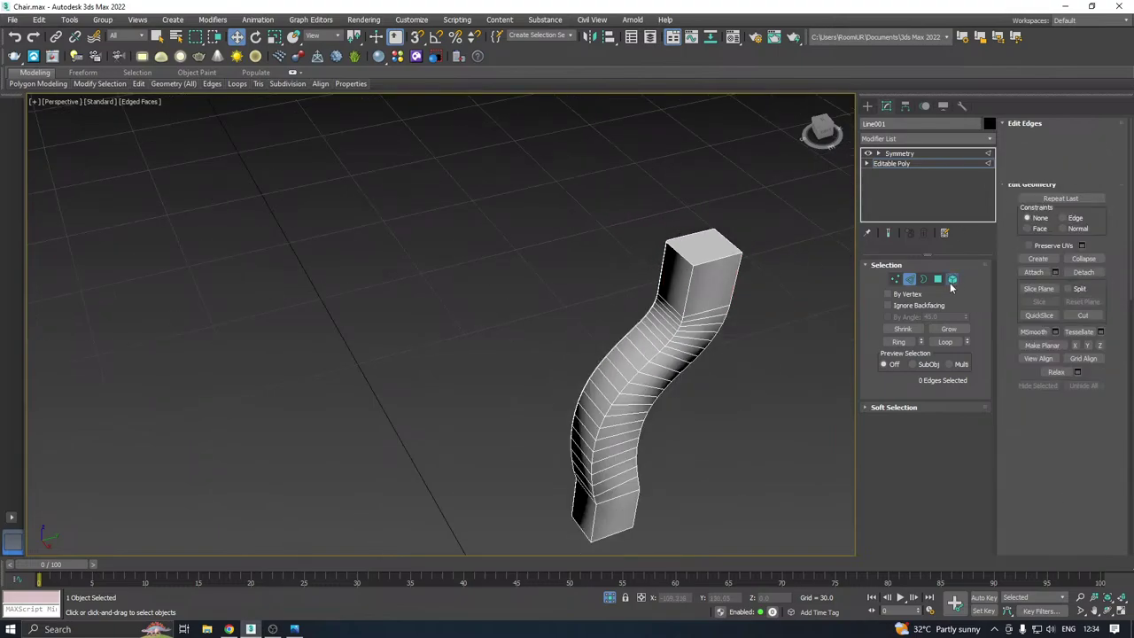
key(ctrl+a)
click(1085, 543)
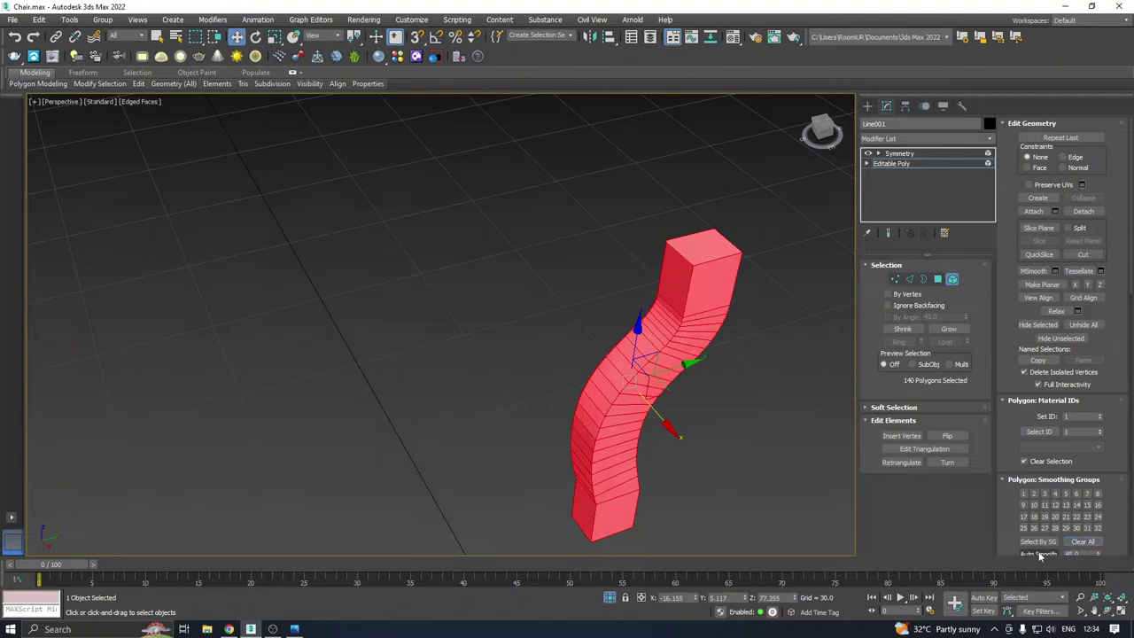
click(1038, 554)
Leave element editing, deselect the arm supports and end isolation to show the whole chair
alt+middle_drag(789, 482, 588, 423)
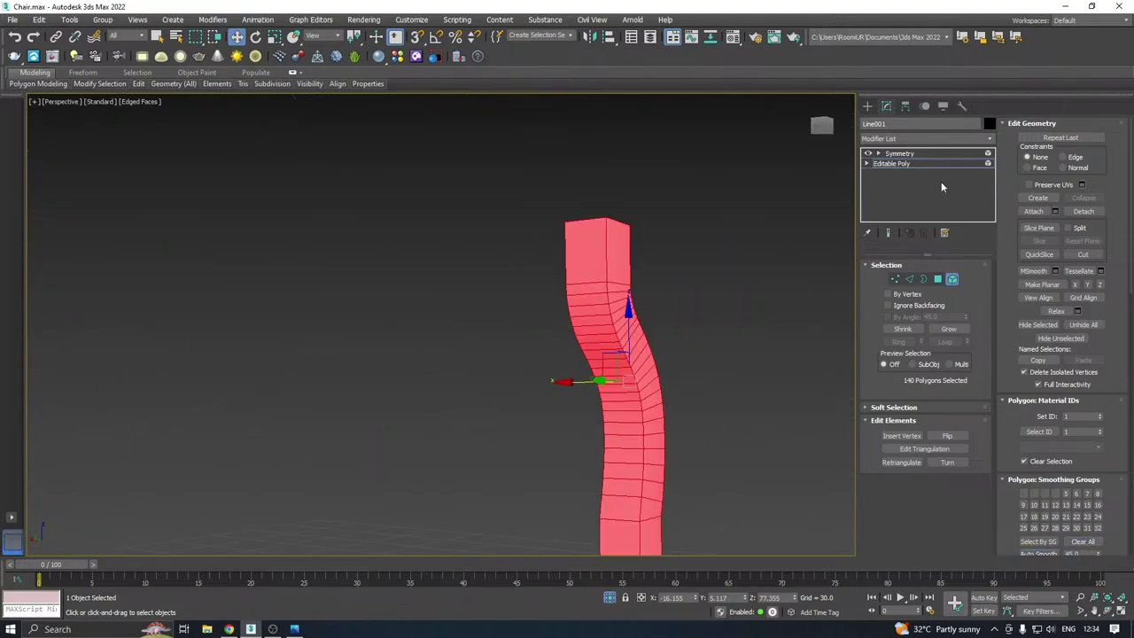
click(904, 164)
click(730, 228)
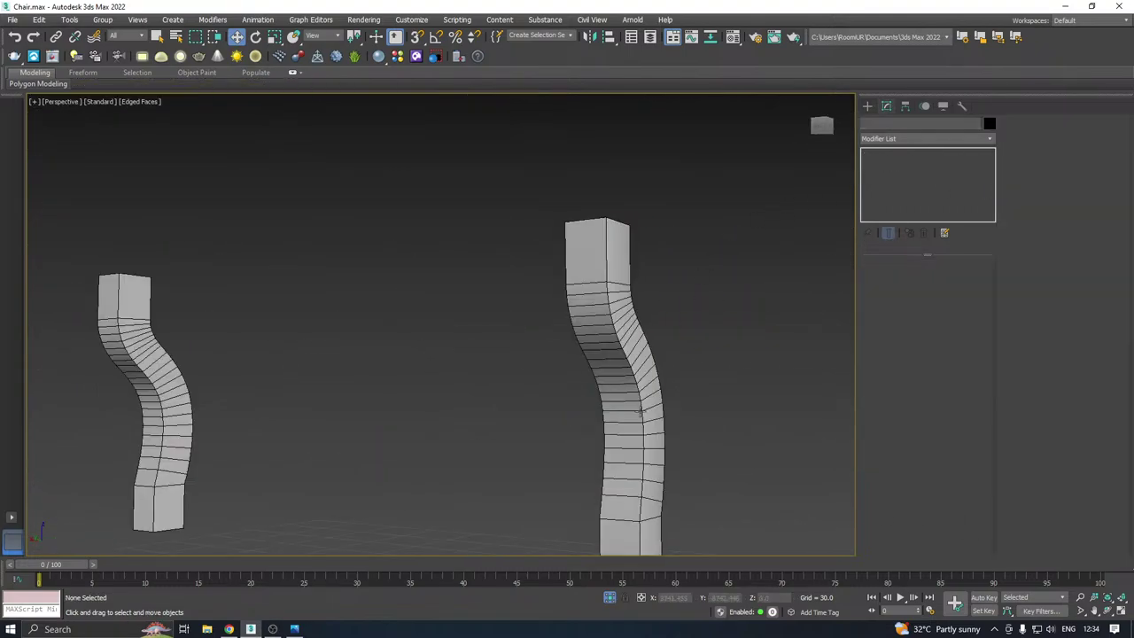
click(609, 599)
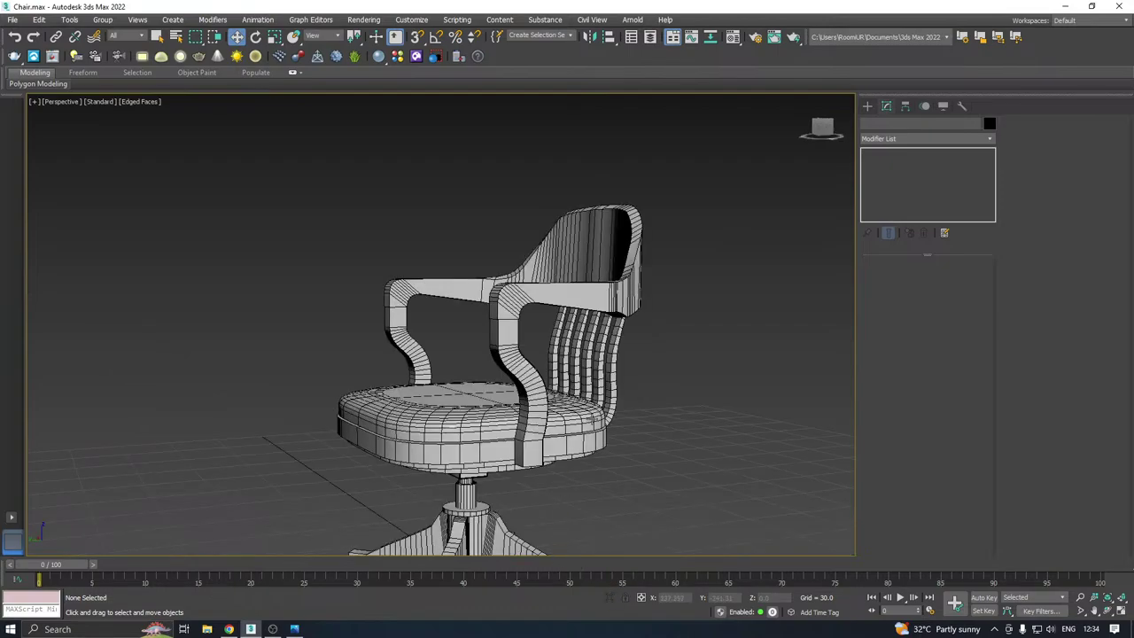
Delete three of the swivel base's four legs, keeping only one leg attached to the central column
alt+middle_drag(599, 406, 731, 354)
scroll(464, 426, up, 5)
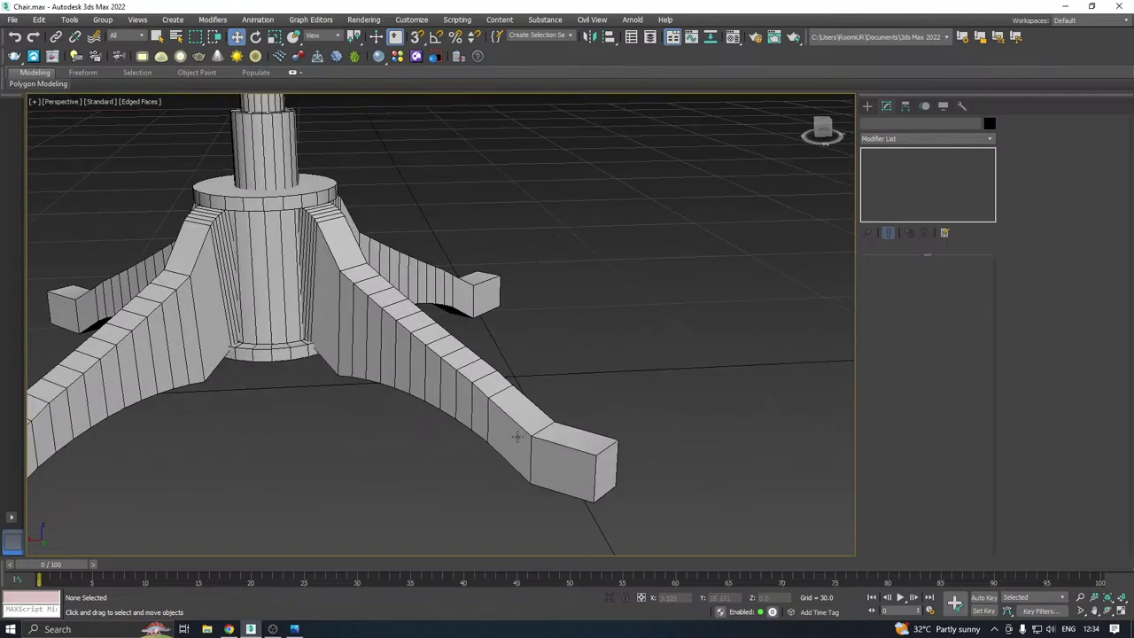
click(518, 437)
scroll(577, 428, down, 4)
alt+middle_drag(578, 428, 522, 430)
scroll(530, 441, up, 2)
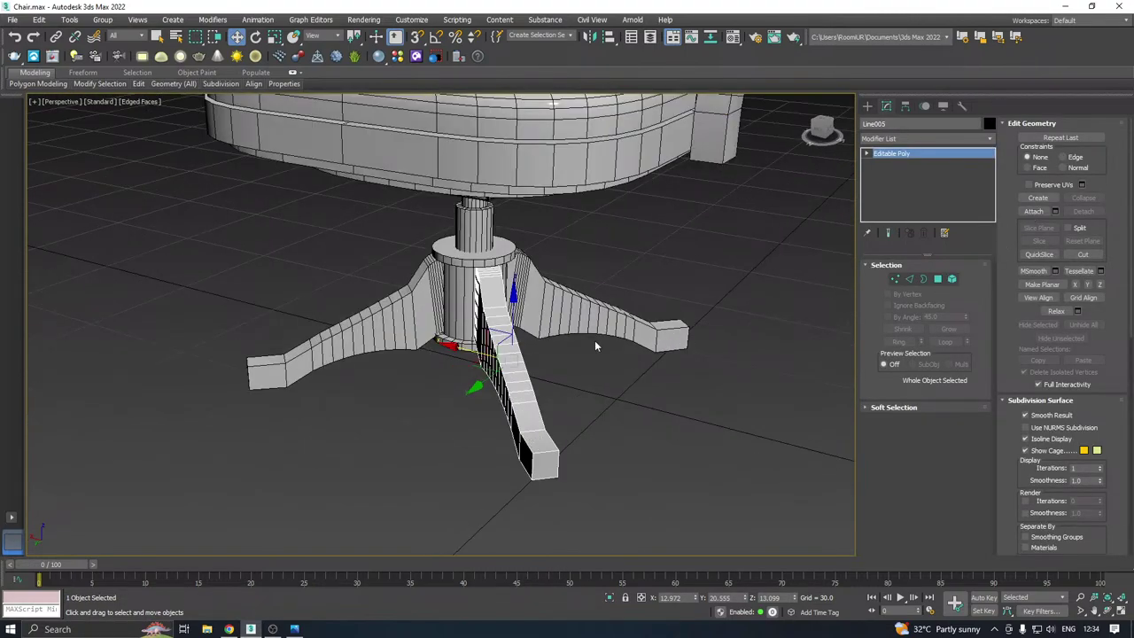
click(580, 319)
ctrl+click(368, 333)
alt+middle_drag(368, 334, 482, 306)
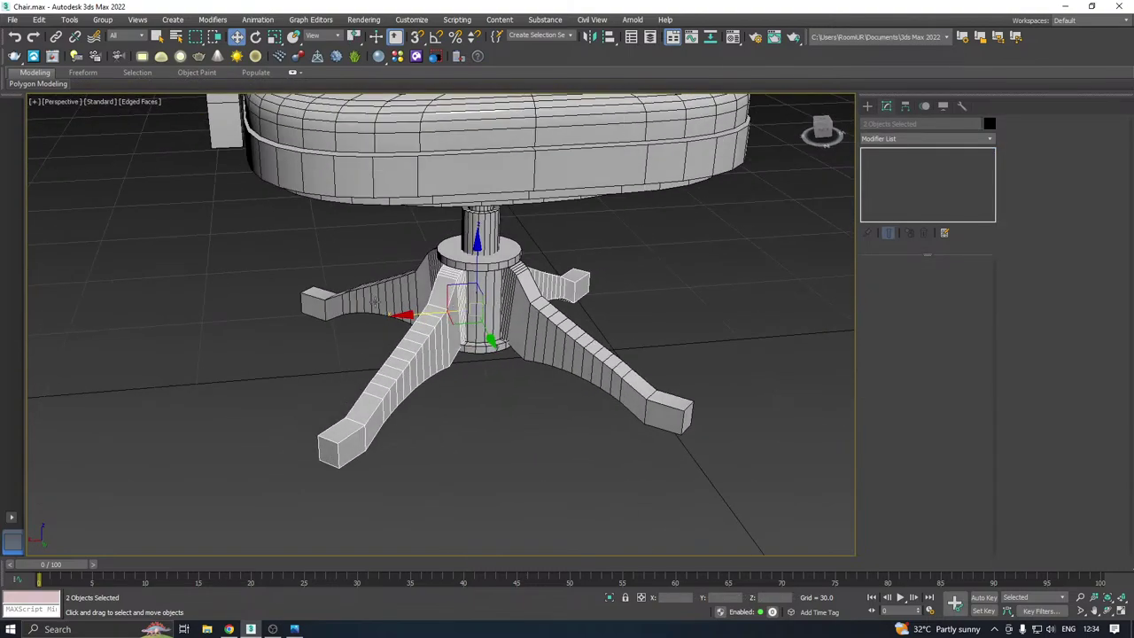
ctrl+click(375, 302)
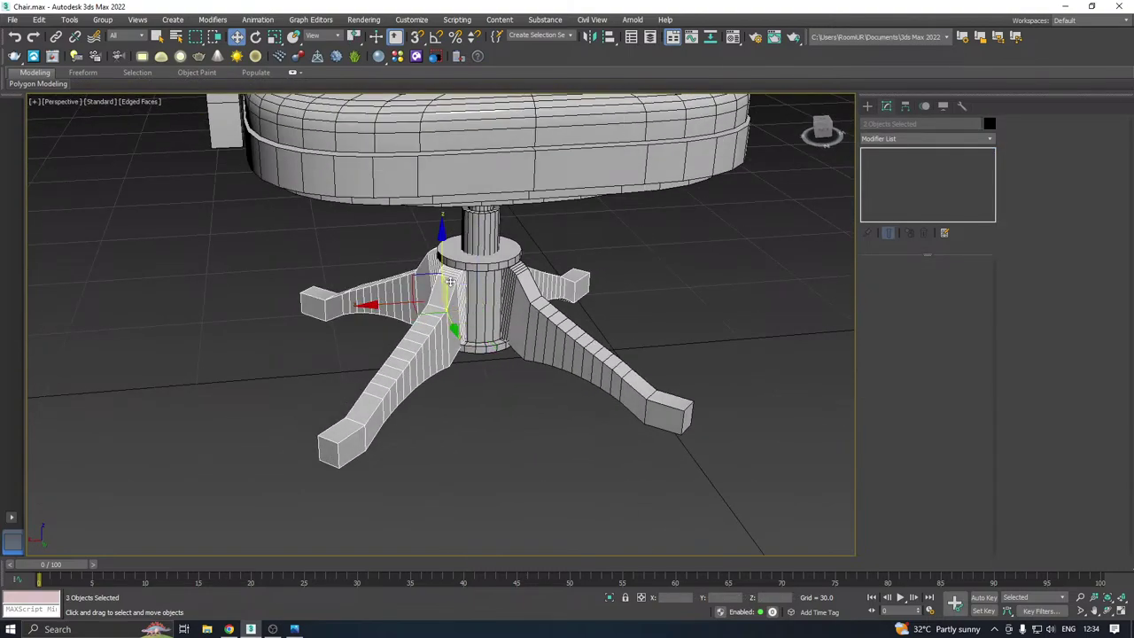
key(Delete)
Round the remaining leg's tip by chamfering its upper end edge by about 4.518 with 4 segments, and leave edge editing
click(589, 332)
scroll(625, 381, up, 5)
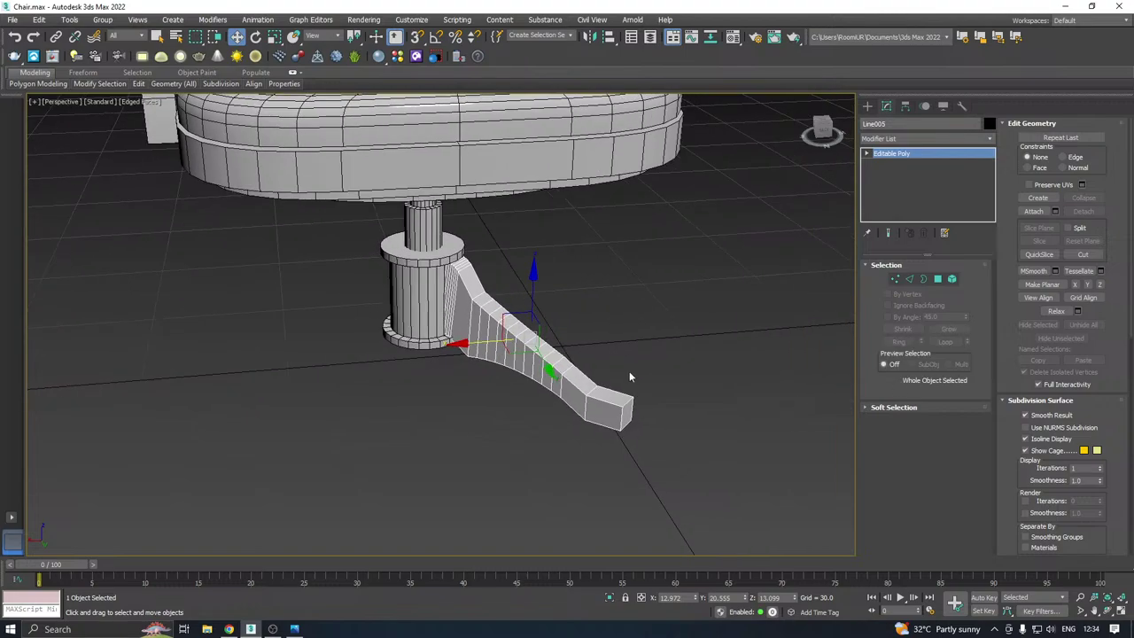
click(907, 280)
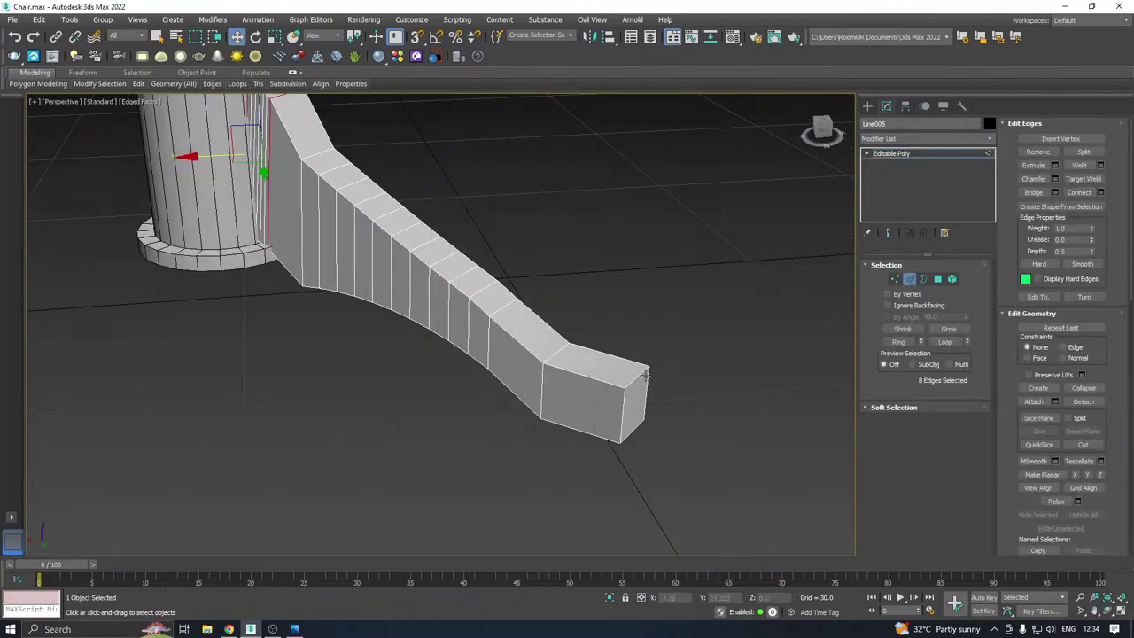
click(640, 378)
alt+middle_drag(640, 378, 511, 387)
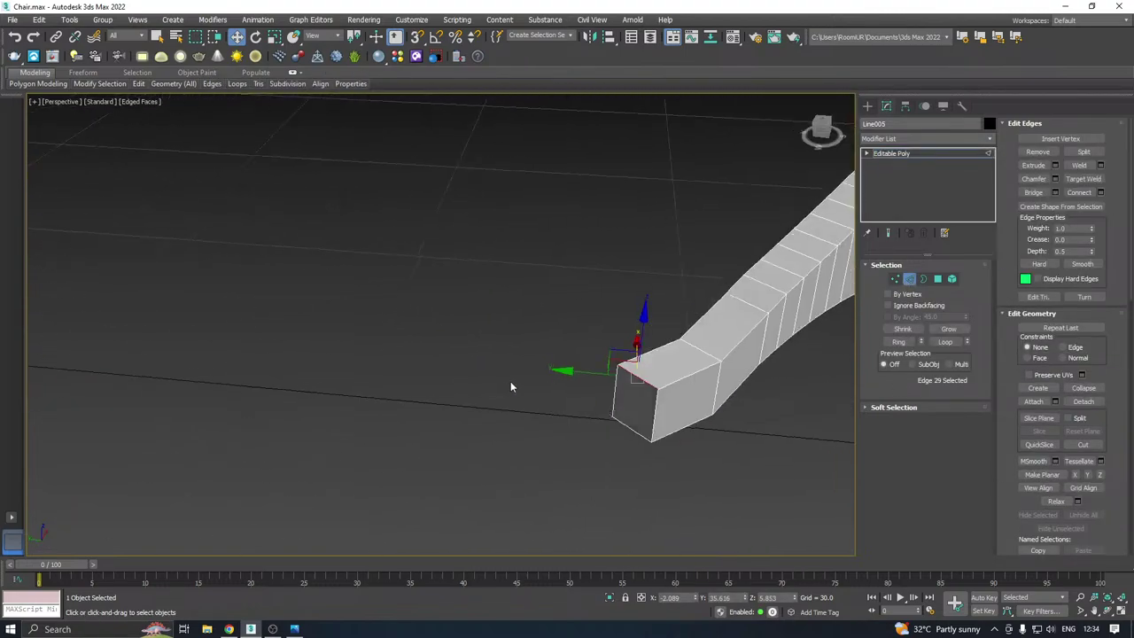
middle_drag(638, 380, 564, 408)
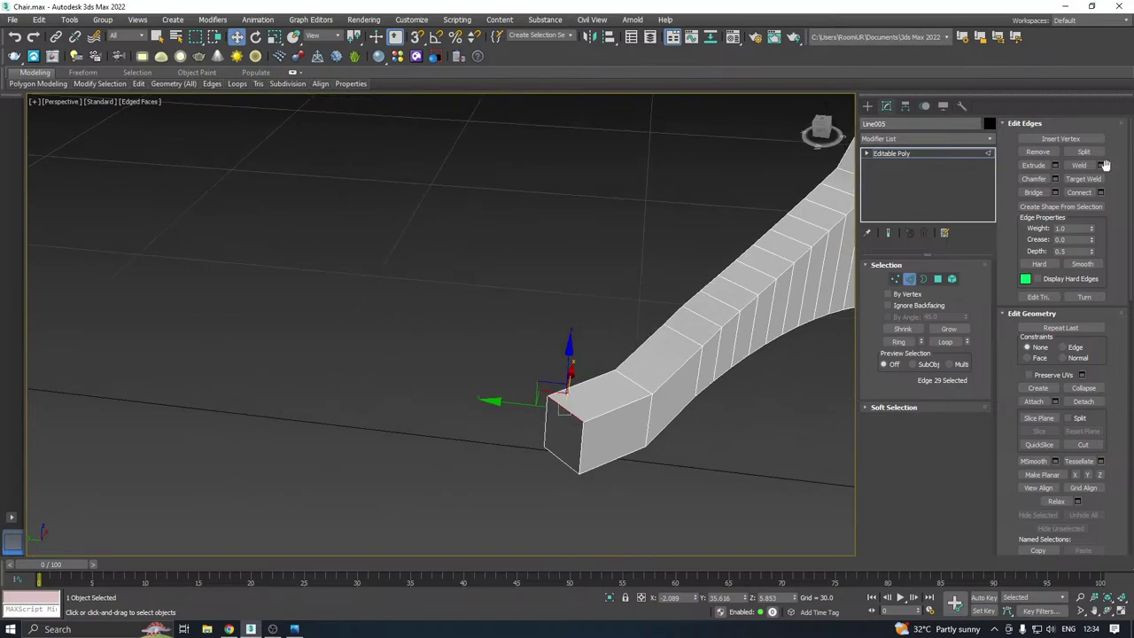
click(1054, 179)
drag(727, 217, 732, 150)
drag(722, 202, 721, 205)
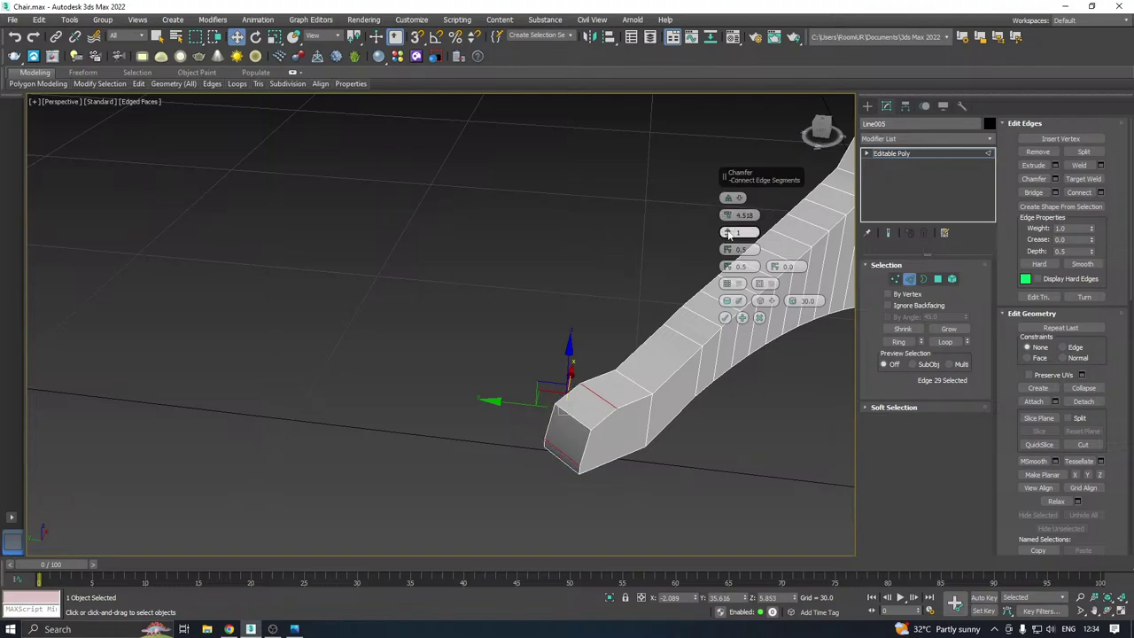
click(729, 231)
click(728, 231)
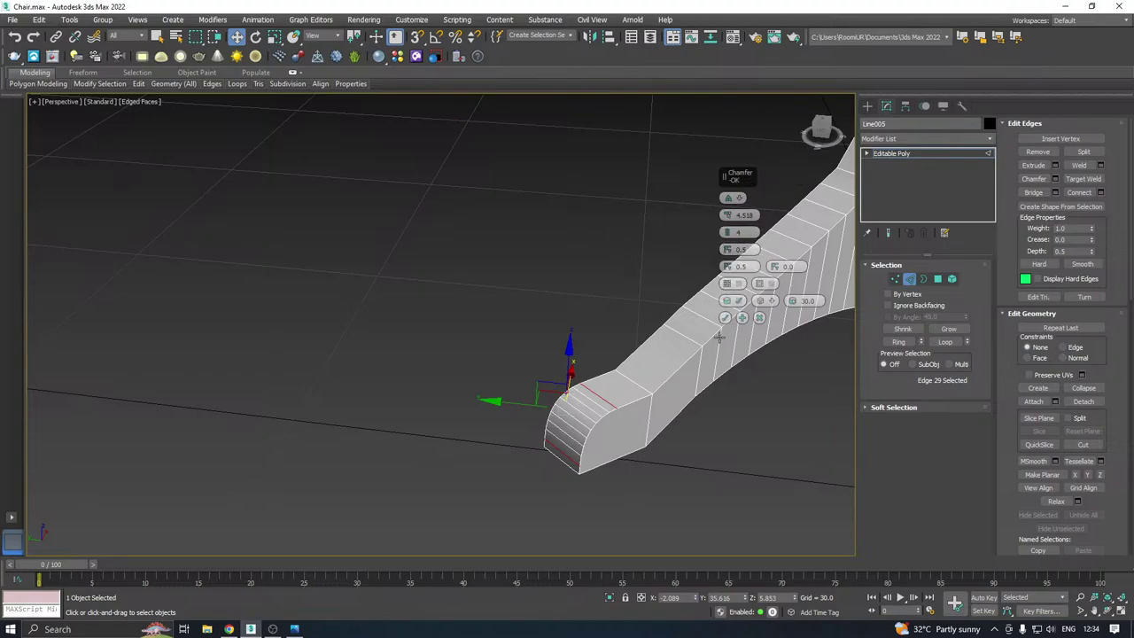
click(728, 231)
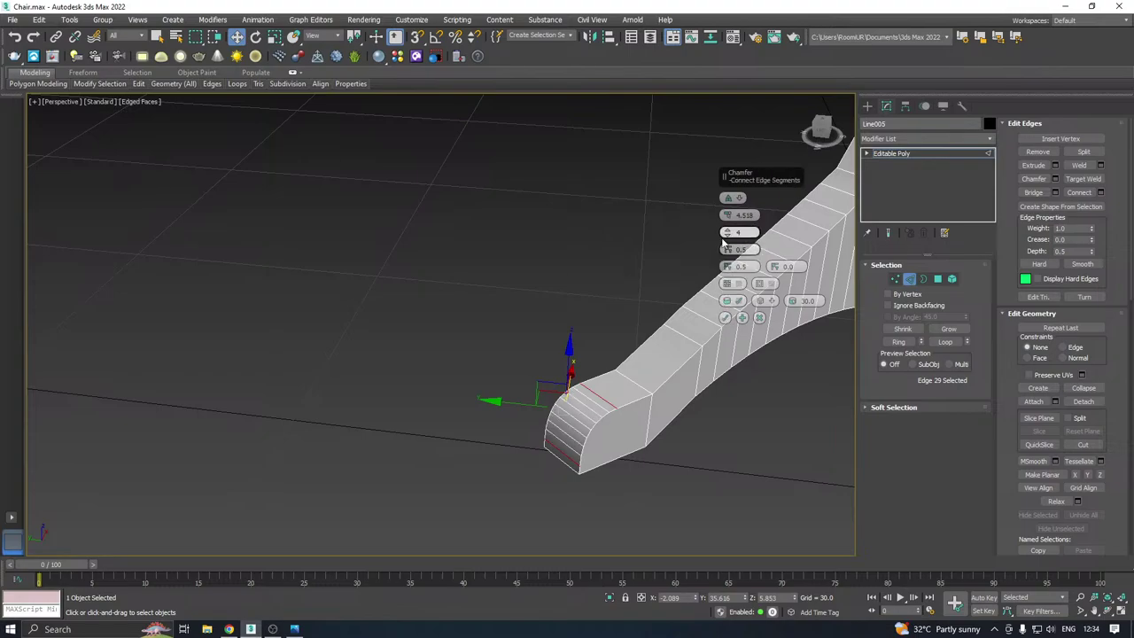
click(725, 317)
scroll(504, 411, down, 5)
alt+middle_drag(510, 401, 706, 365)
click(902, 154)
Remove every other edge loop running around the upper surface of the seat cushion
click(649, 354)
scroll(651, 347, up, 6)
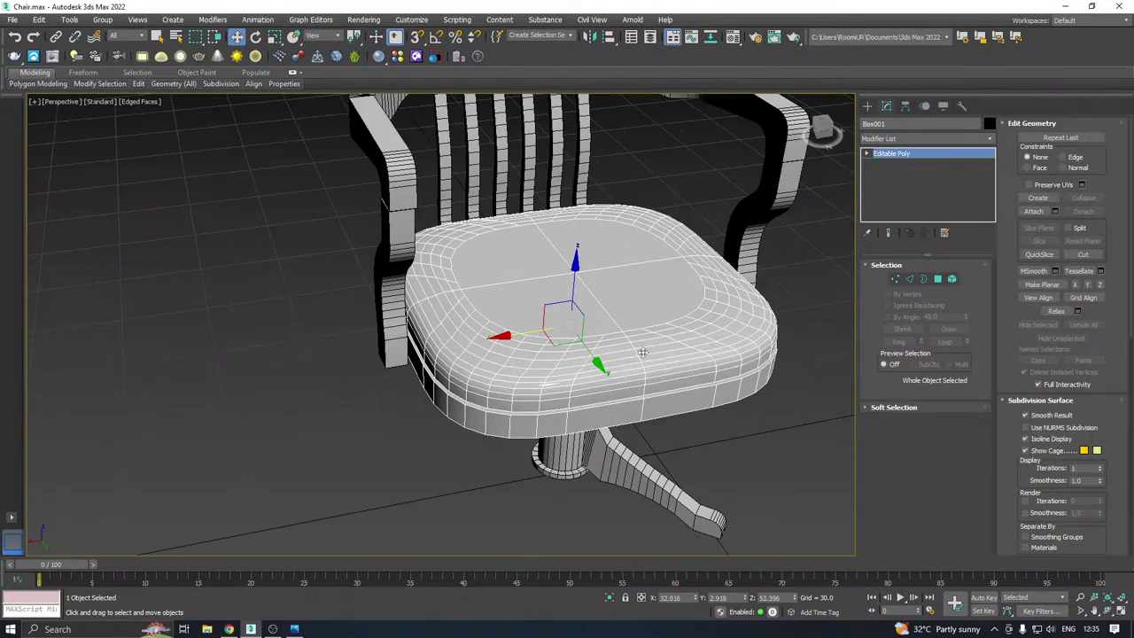
click(910, 280)
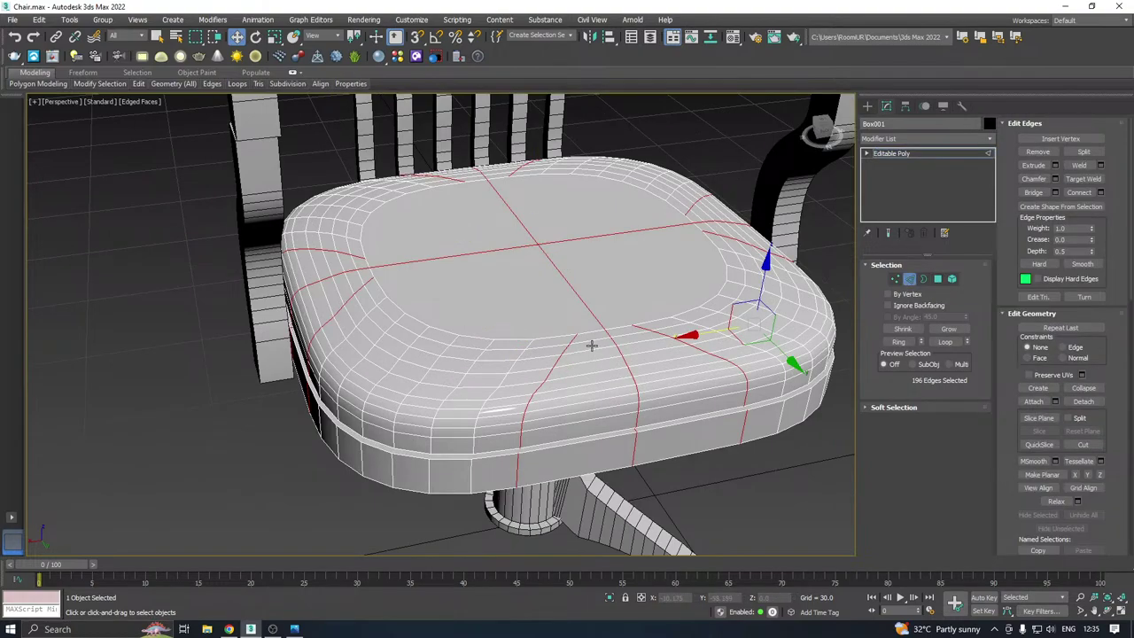
scroll(590, 344, up, 2)
double_click(588, 349)
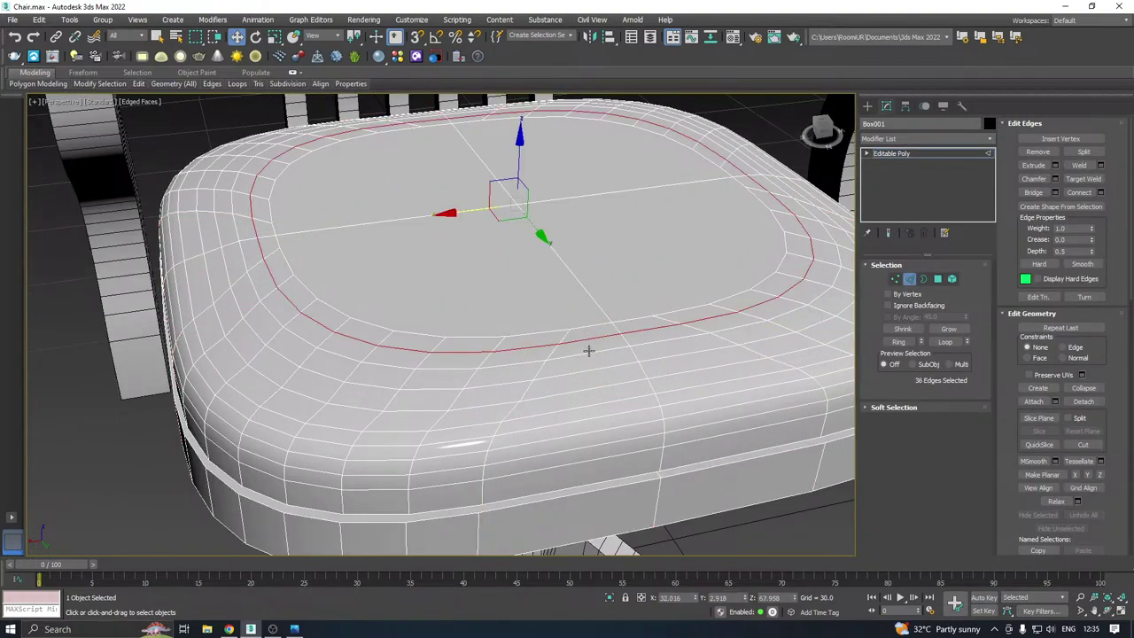
ctrl+double_click(587, 369)
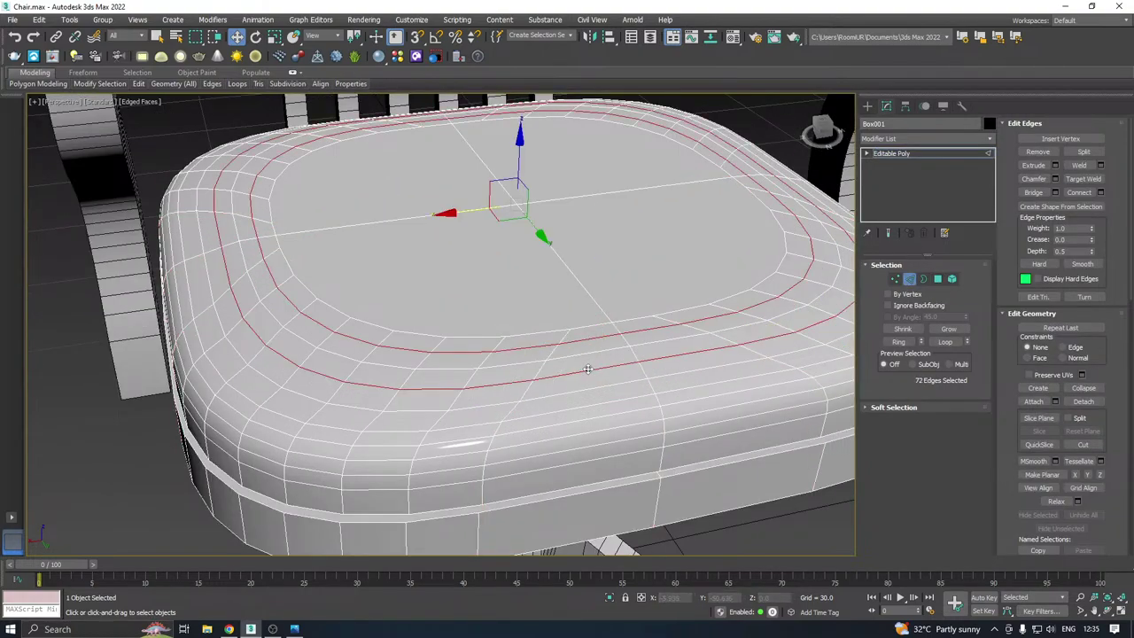
ctrl+double_click(561, 409)
key(ctrl+d)
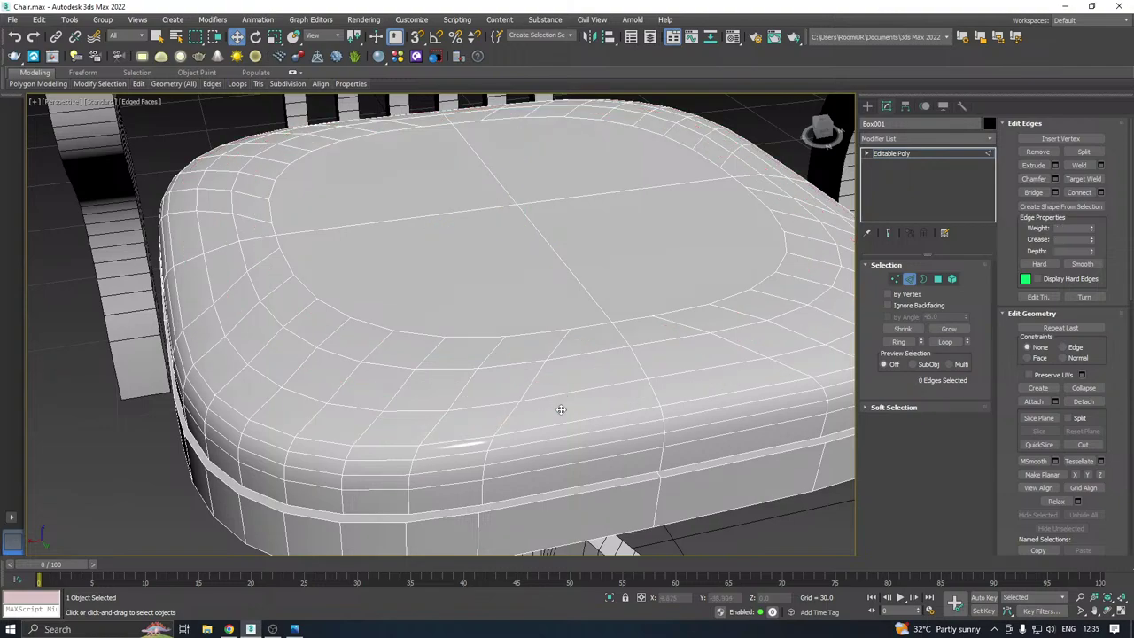
Remove the two alternate edge loops around the rounded side of the seat cushion
scroll(585, 375, down, 2)
scroll(543, 426, up, 3)
double_click(535, 414)
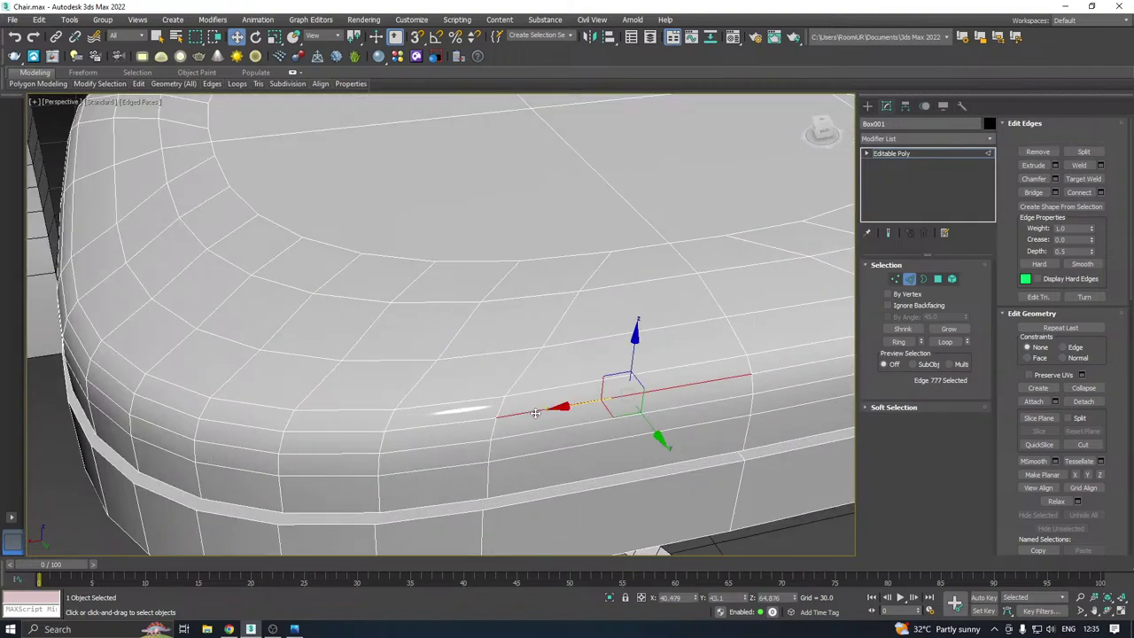
ctrl+double_click(524, 456)
scroll(482, 443, down, 3)
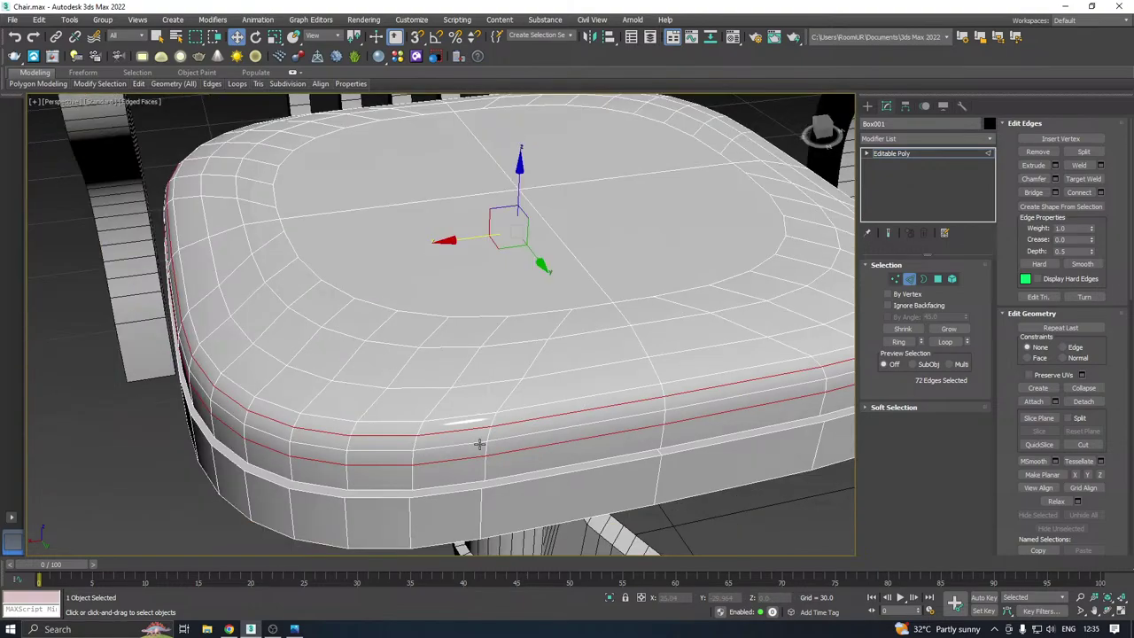
scroll(478, 443, down, 4)
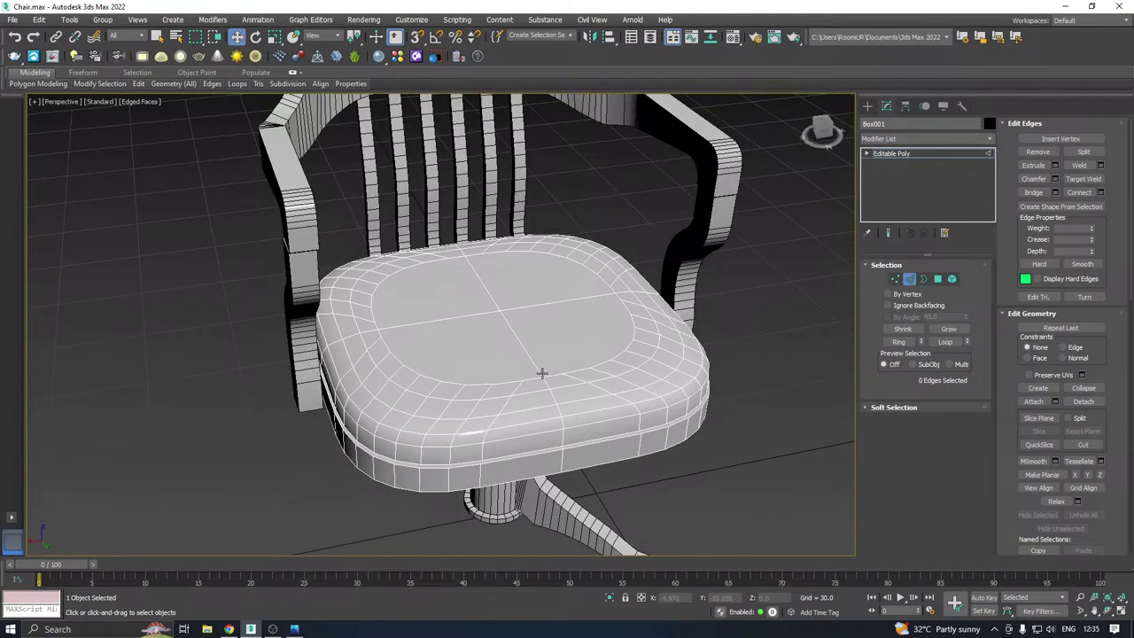
Examine the seat's vertex layout from above and from the side, and leave vertex editing
alt+middle_drag(541, 373, 577, 375)
click(895, 279)
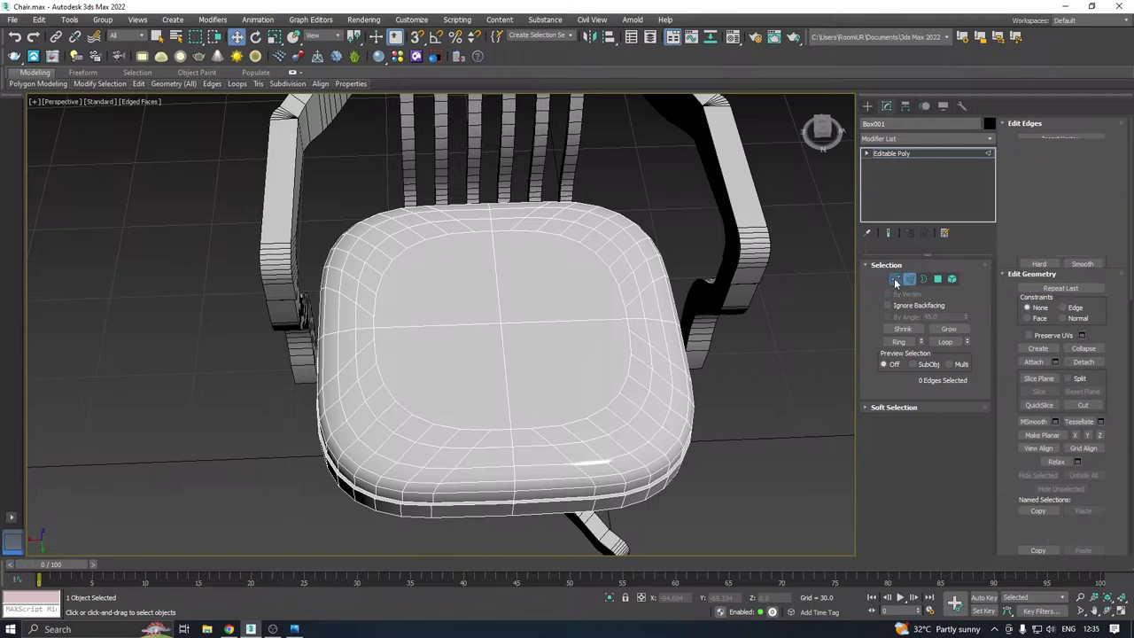
key(ctrl+a)
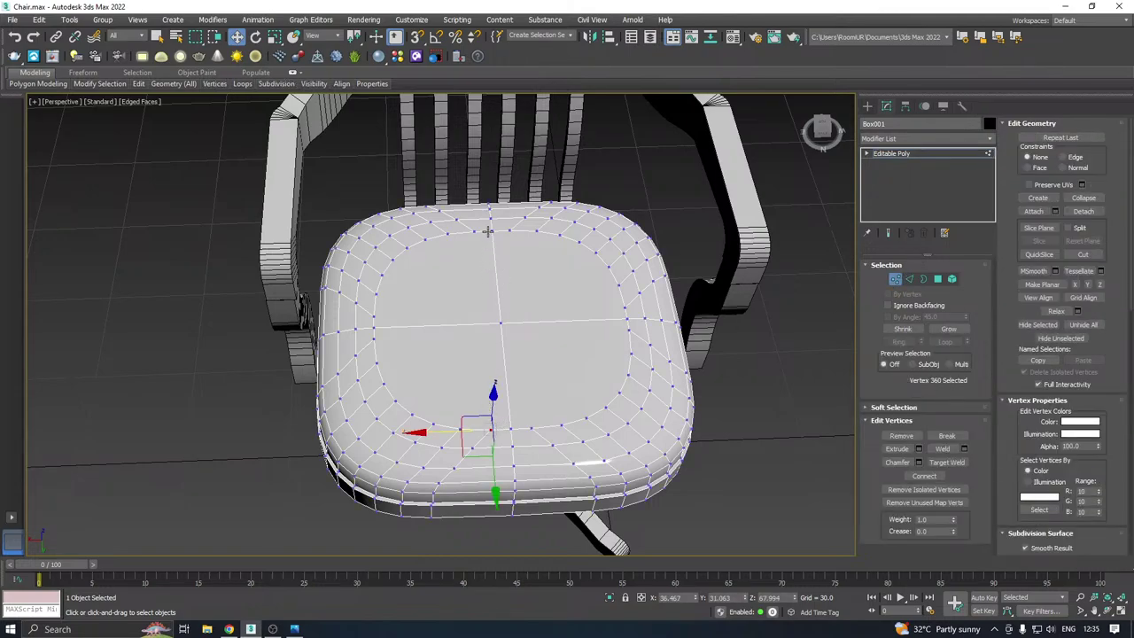
click(476, 233)
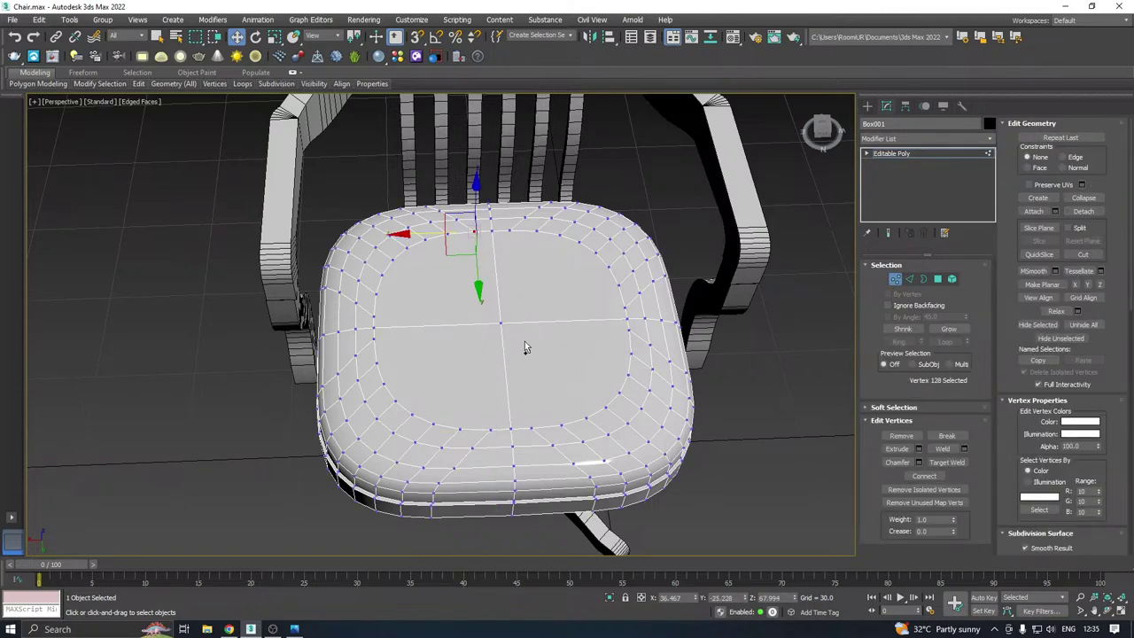
key(ctrl+s)
alt+middle_drag(549, 276, 486, 202)
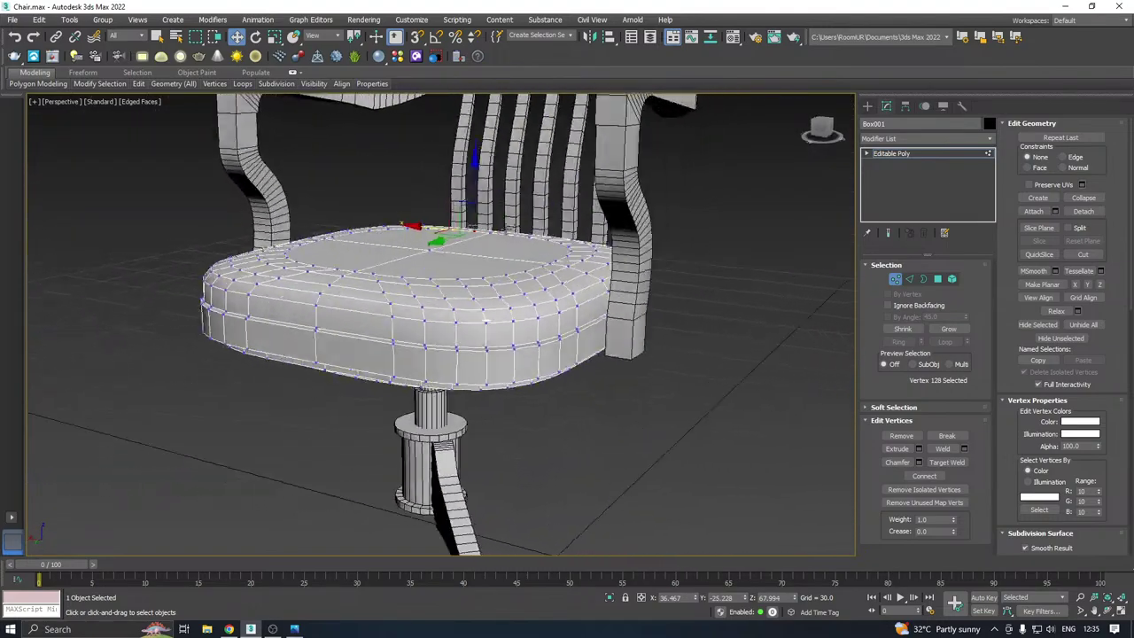
alt+middle_drag(486, 320, 689, 256)
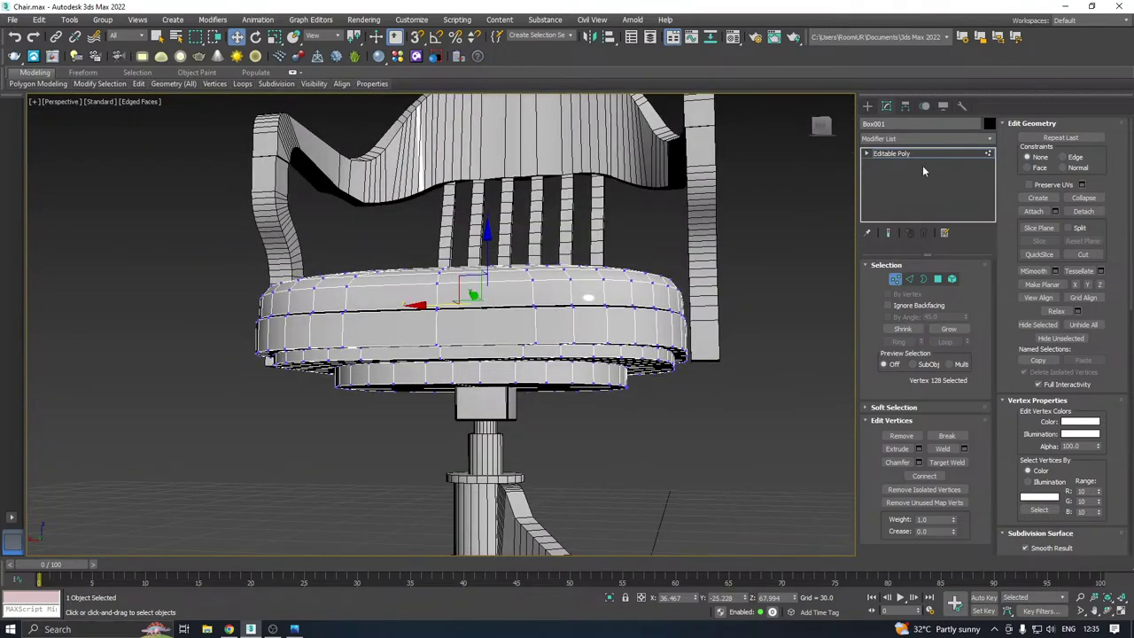
click(891, 153)
Move the arm supports about 0.9 units along X toward the seat and shift their Symmetry mirror plane slightly along X
click(702, 183)
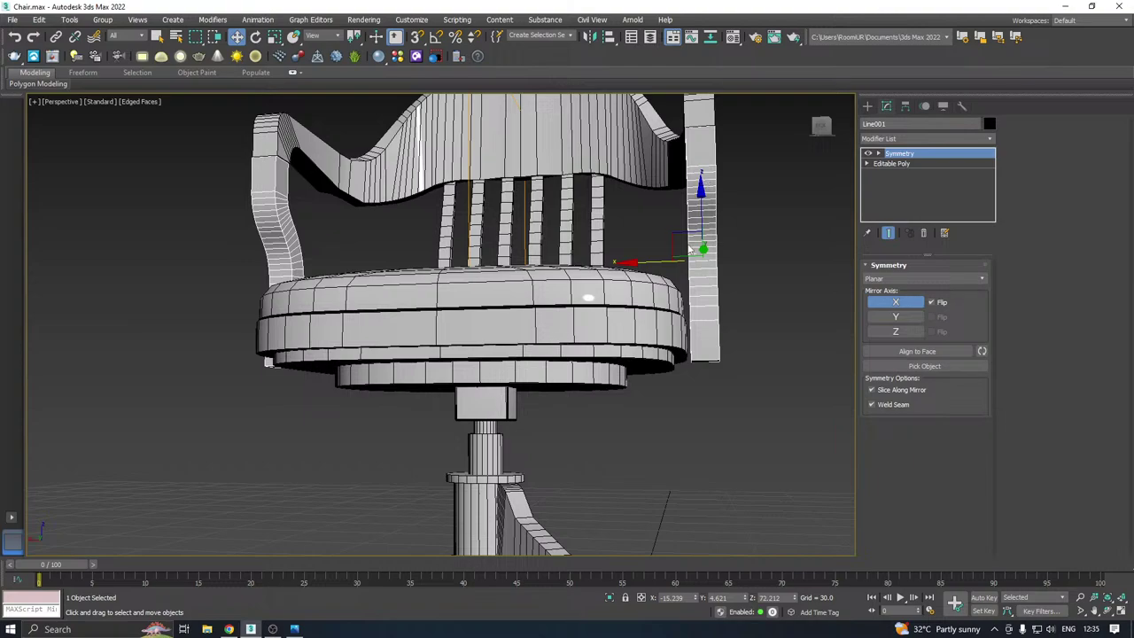
scroll(690, 251, up, 3)
scroll(687, 251, down, 4)
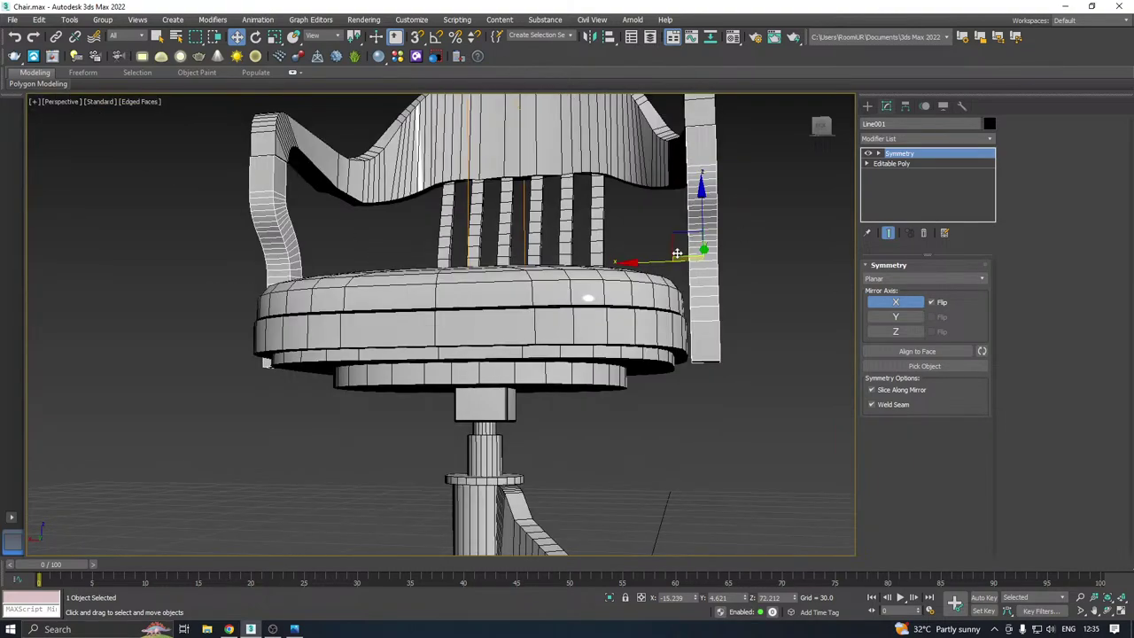
scroll(671, 264, up, 3)
drag(650, 265, 644, 262)
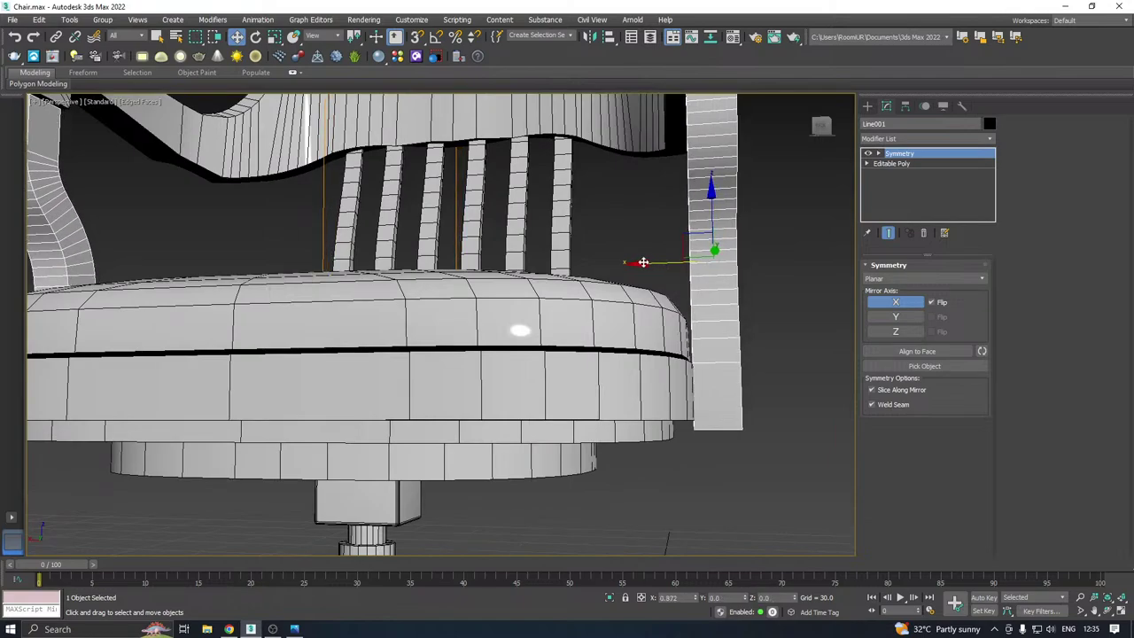
scroll(648, 258, down, 3)
alt+middle_drag(663, 260, 719, 291)
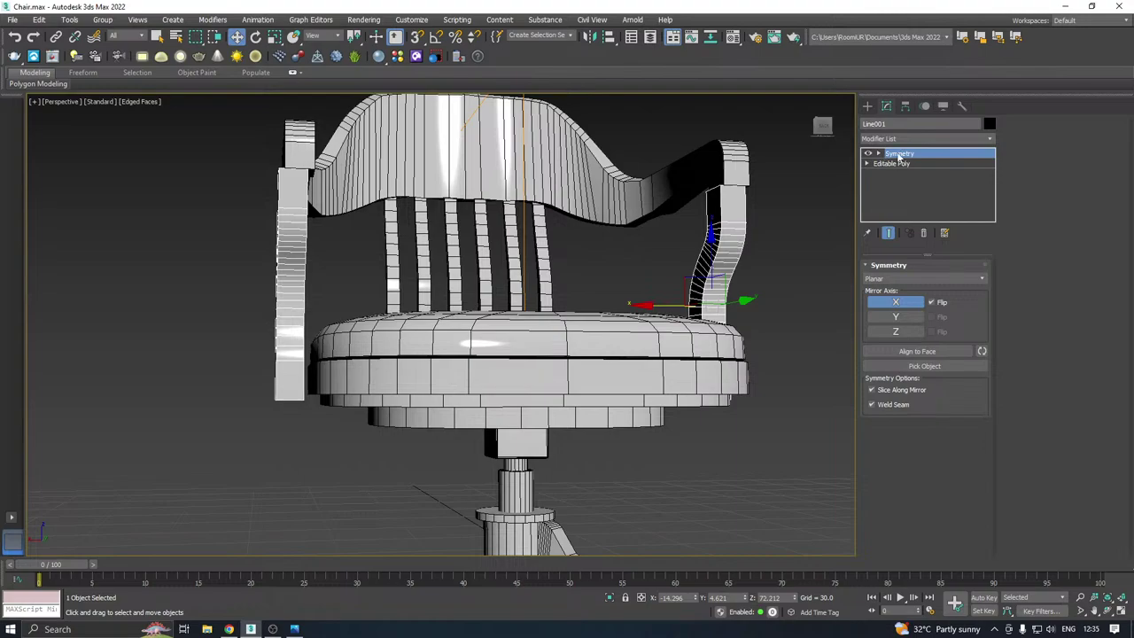
click(898, 156)
drag(427, 242, 431, 242)
alt+middle_drag(429, 243, 783, 185)
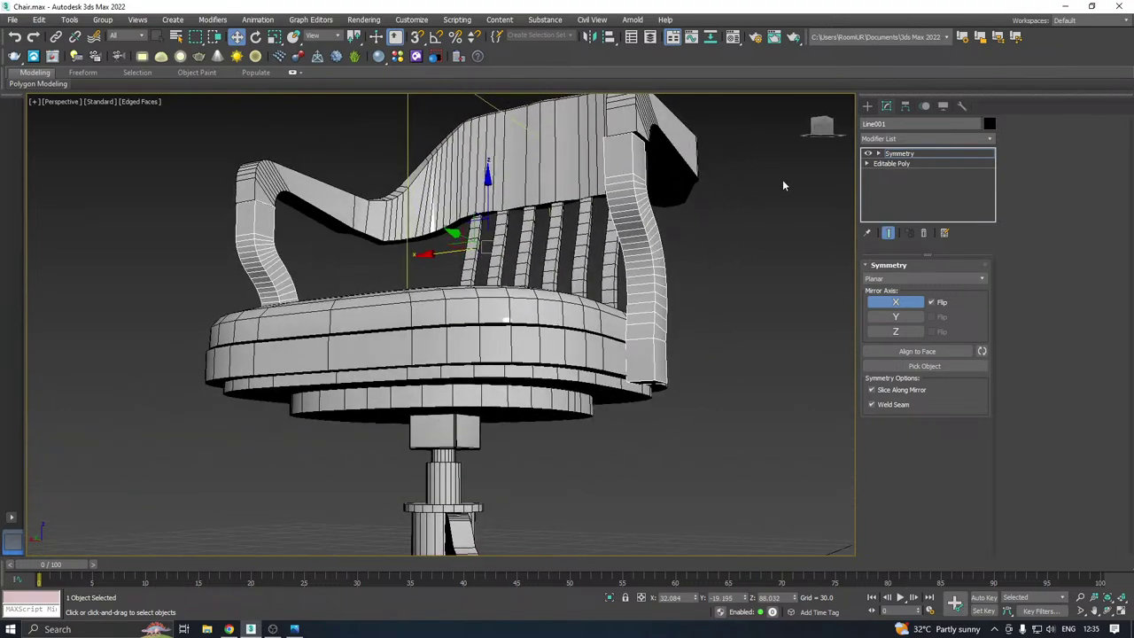
In the Editable Poly beneath the Symmetry modifier, raise the vertices at the arm support's bottom end slightly
click(878, 165)
click(895, 282)
mouse_move(674, 349)
alt+middle_down()
mouse_move(703, 349)
mouse_move(683, 364)
alt+middle_up()
drag(683, 364, 596, 416)
scroll(643, 377, up, 2)
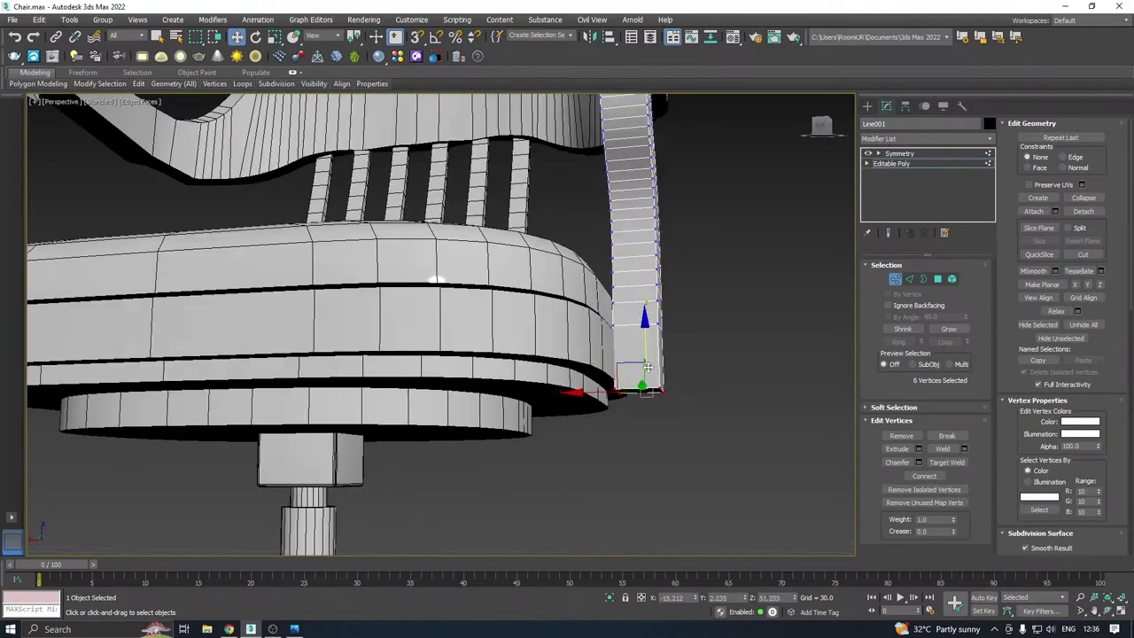
drag(645, 346, 644, 344)
Try to taper the arm support's bottom end by moving its four outer vertices inward toward the seat, and undo the move
drag(653, 404, 594, 383)
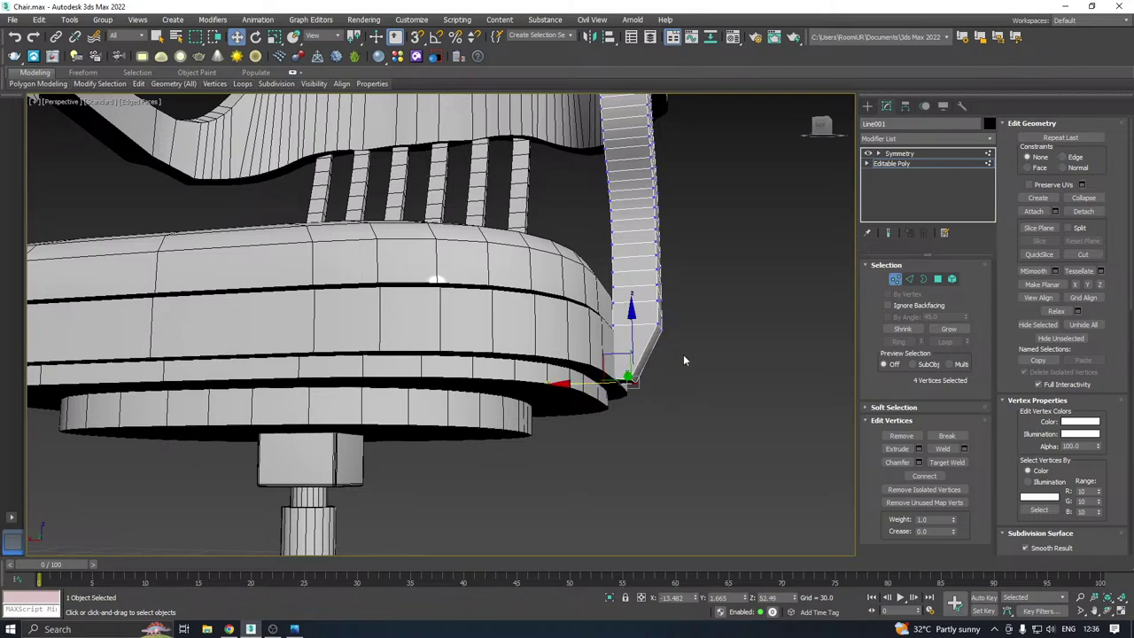
alt+middle_drag(684, 359, 501, 380)
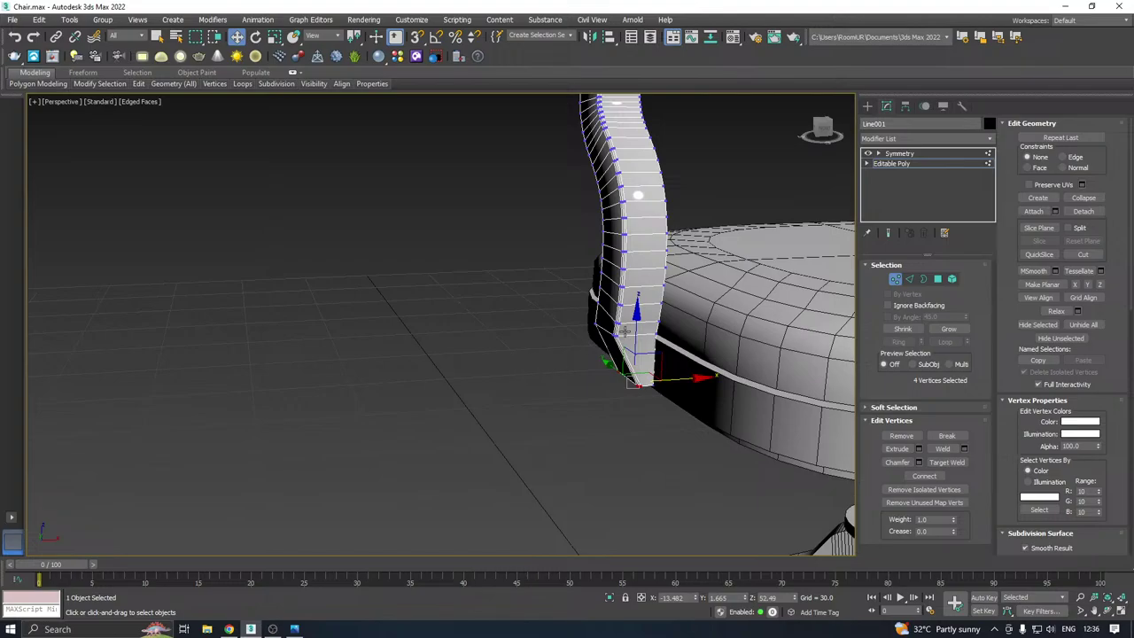
right_click(623, 330)
right_click(492, 358)
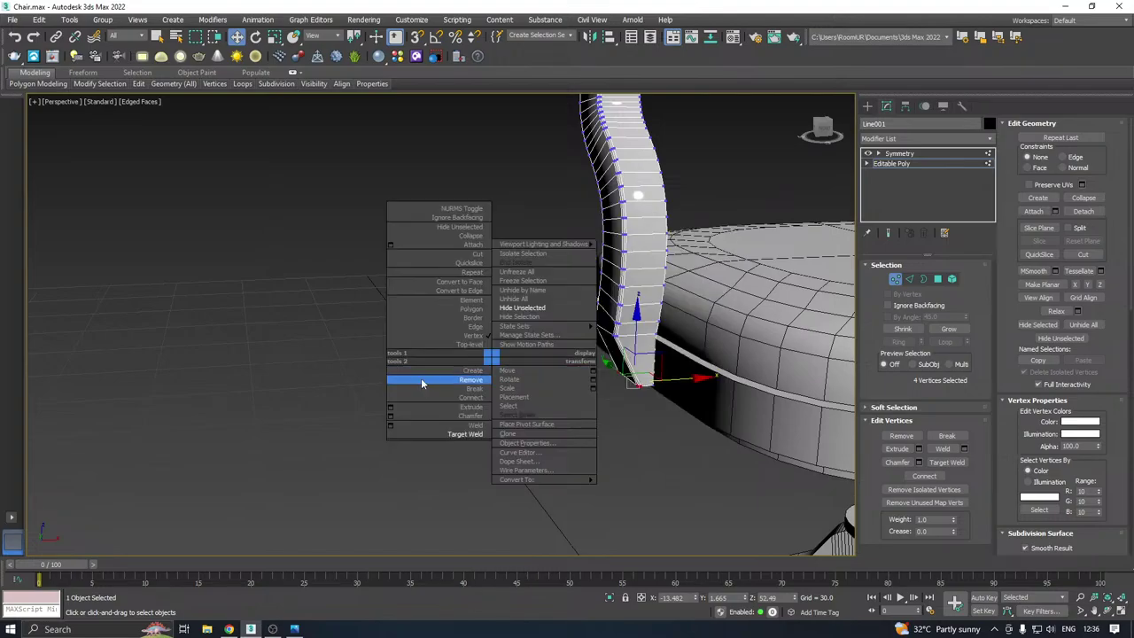
alt+middle_drag(422, 379, 791, 373)
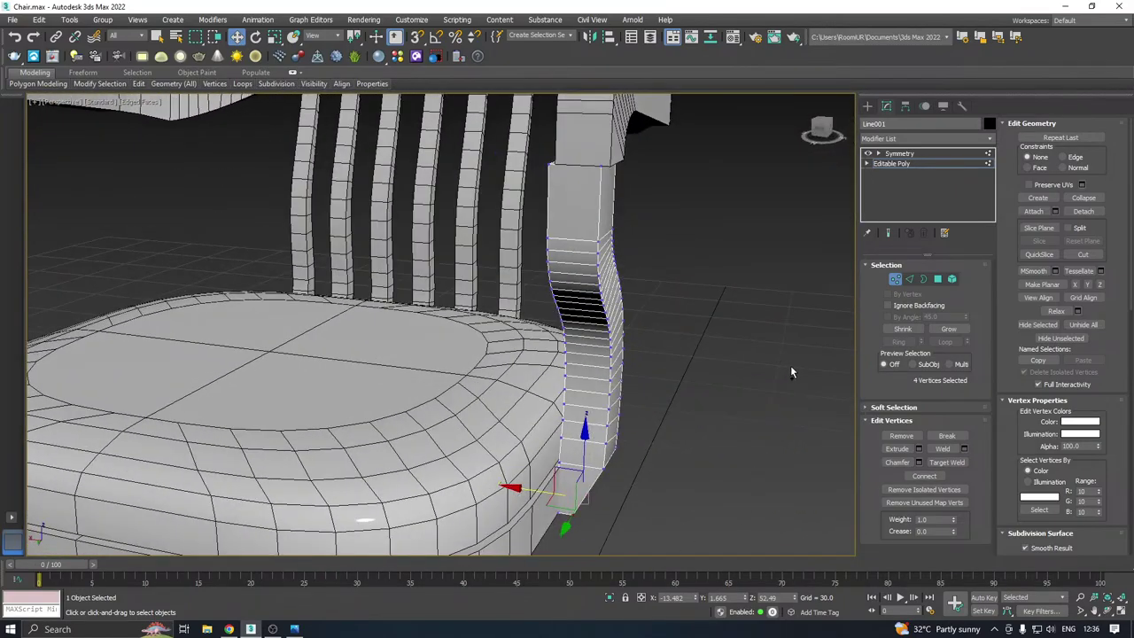
scroll(700, 344, down, 3)
alt+middle_drag(709, 343, 741, 345)
key(ctrl+z)
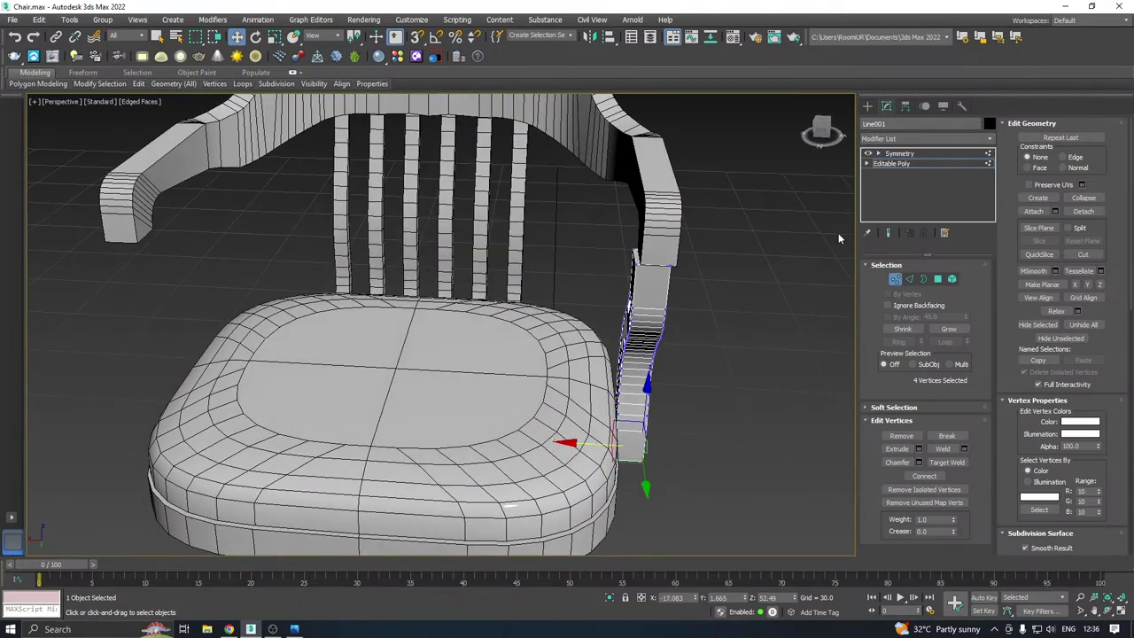
Remove the two edge loops running along either side of the arm support's corner edge in the Editable Poly
click(885, 163)
alt+middle_drag(660, 263, 657, 283)
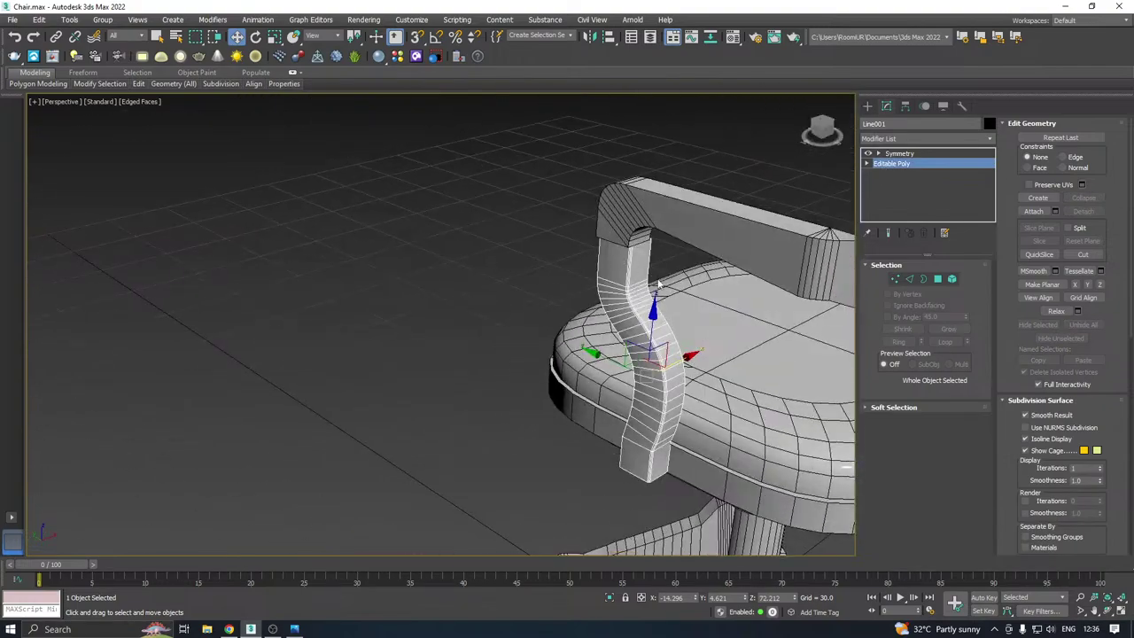
scroll(658, 283, up, 5)
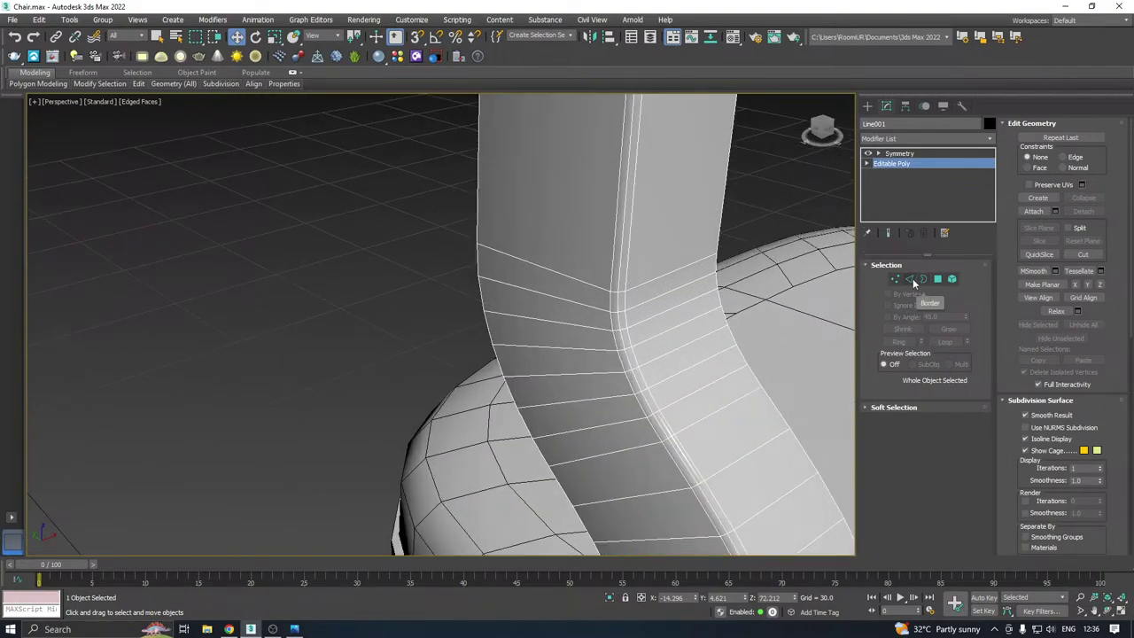
click(910, 279)
double_click(618, 317)
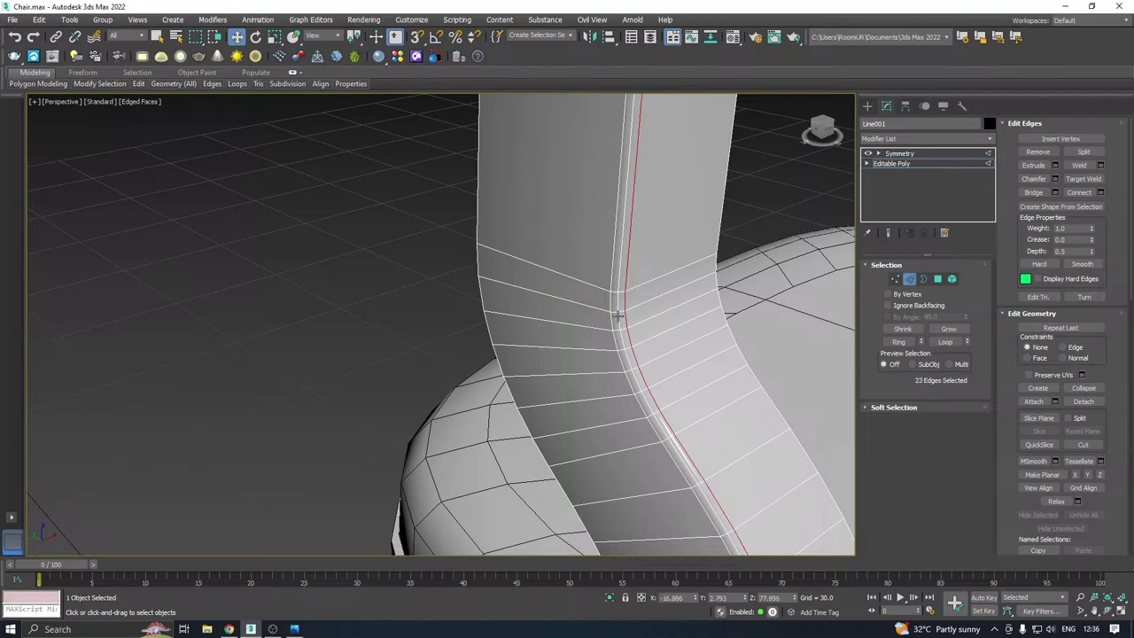
ctrl+double_click(608, 270)
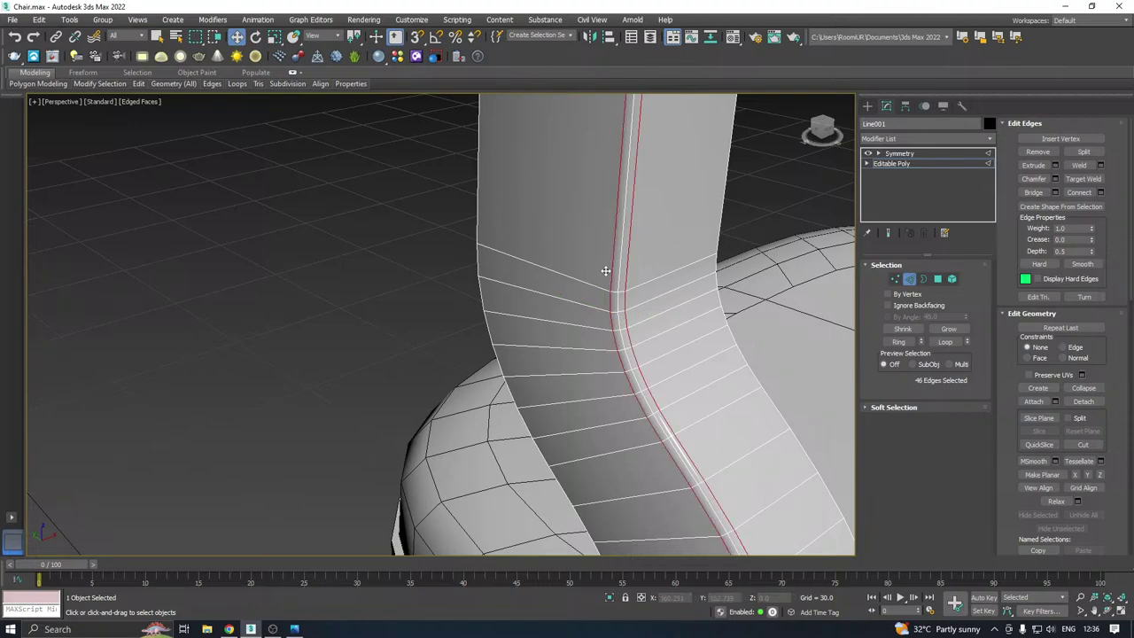
key(ctrl+BackSpace)
scroll(628, 269, down, 3)
Clear the smoothing groups of the whole arm support element, auto smooth it at 45, and deselect the object
click(623, 272)
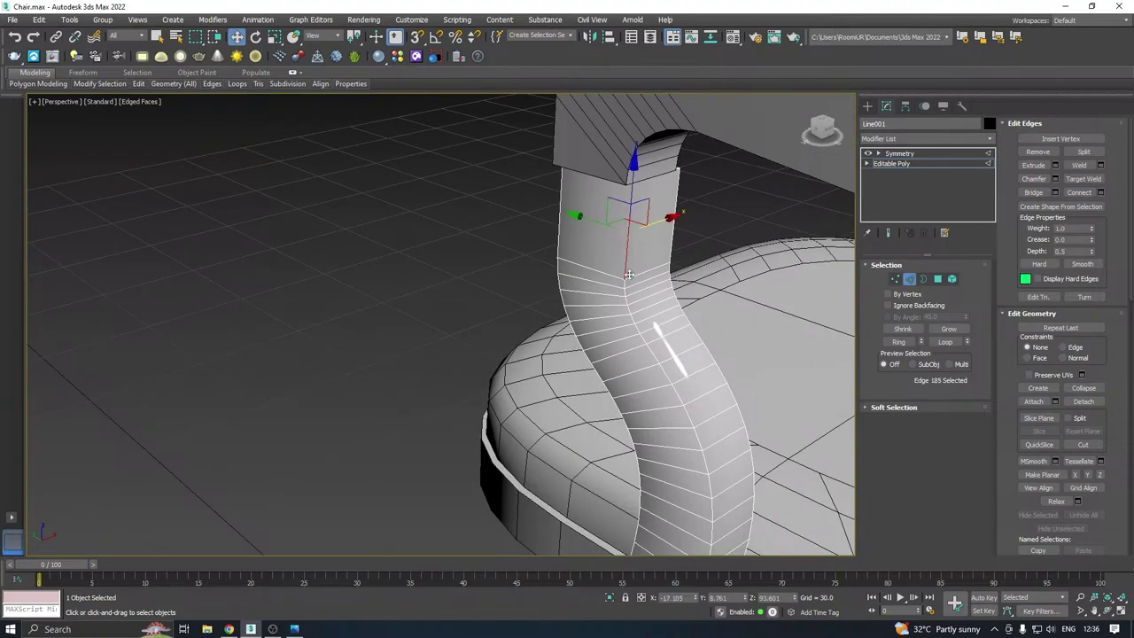
alt+middle_drag(624, 272, 500, 265)
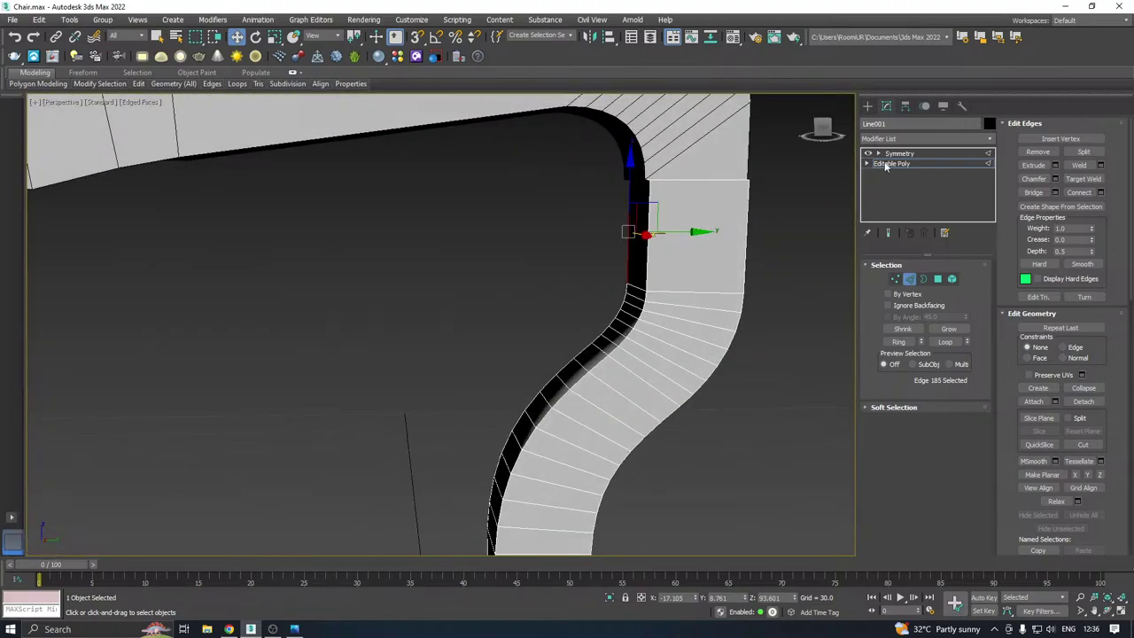
click(952, 280)
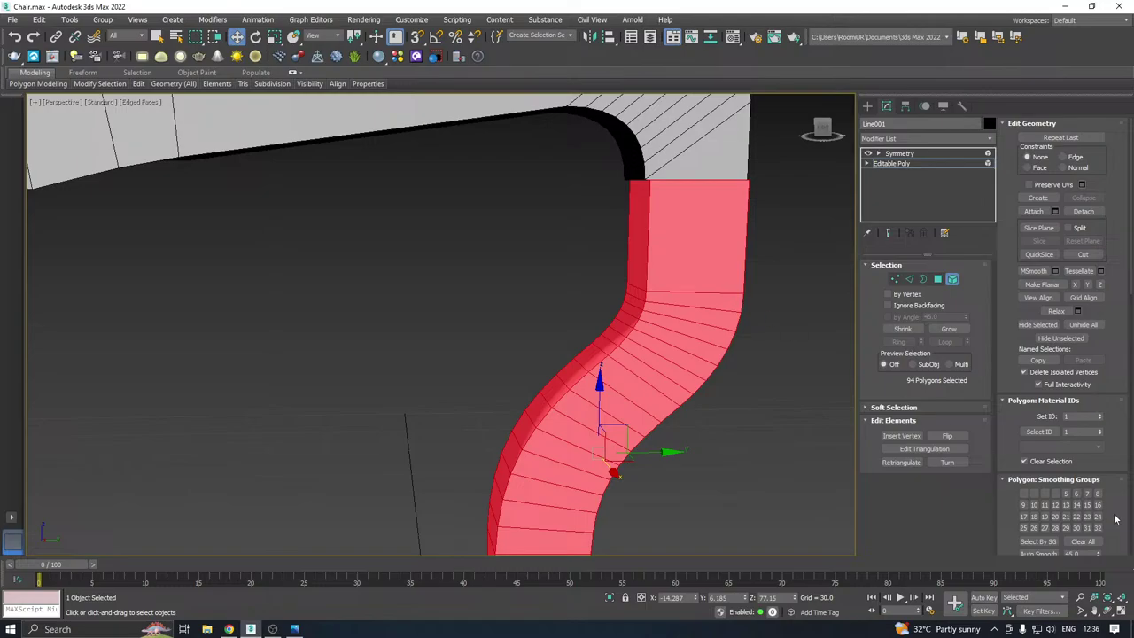
click(1086, 542)
scroll(1079, 542, down, 1)
click(1042, 537)
alt+middle_drag(711, 487, 729, 487)
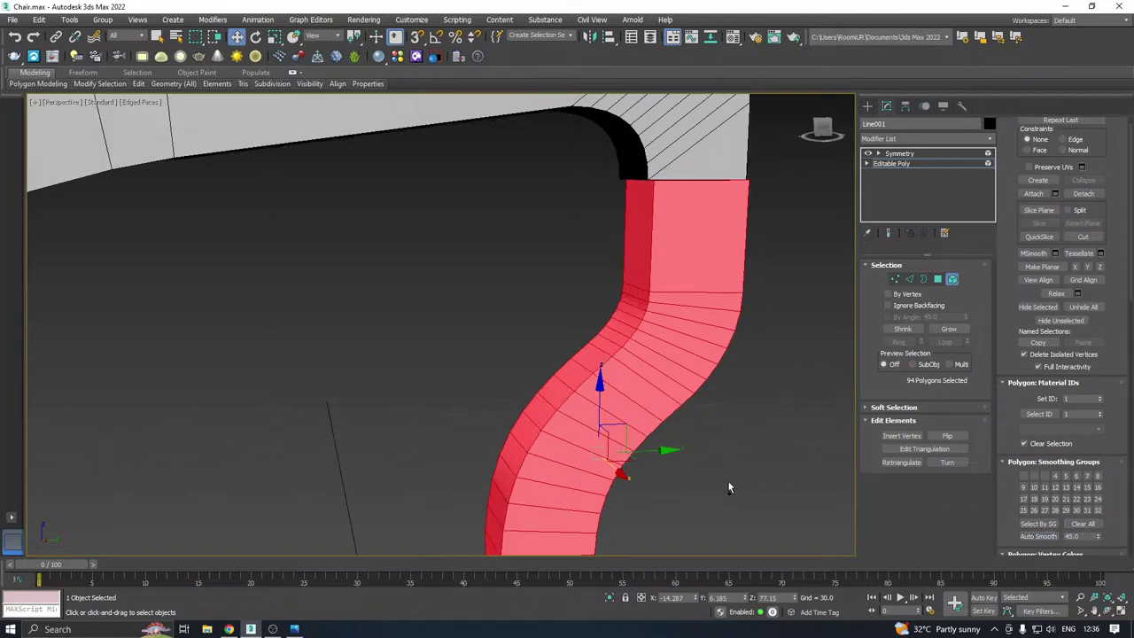
scroll(728, 488, down, 5)
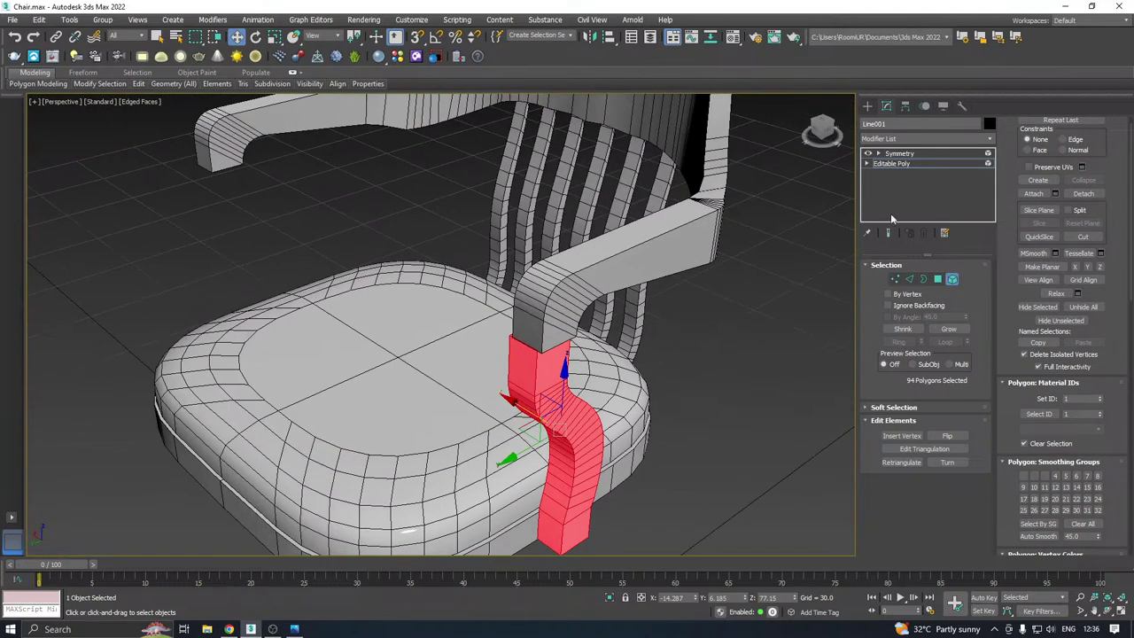
click(902, 165)
click(769, 281)
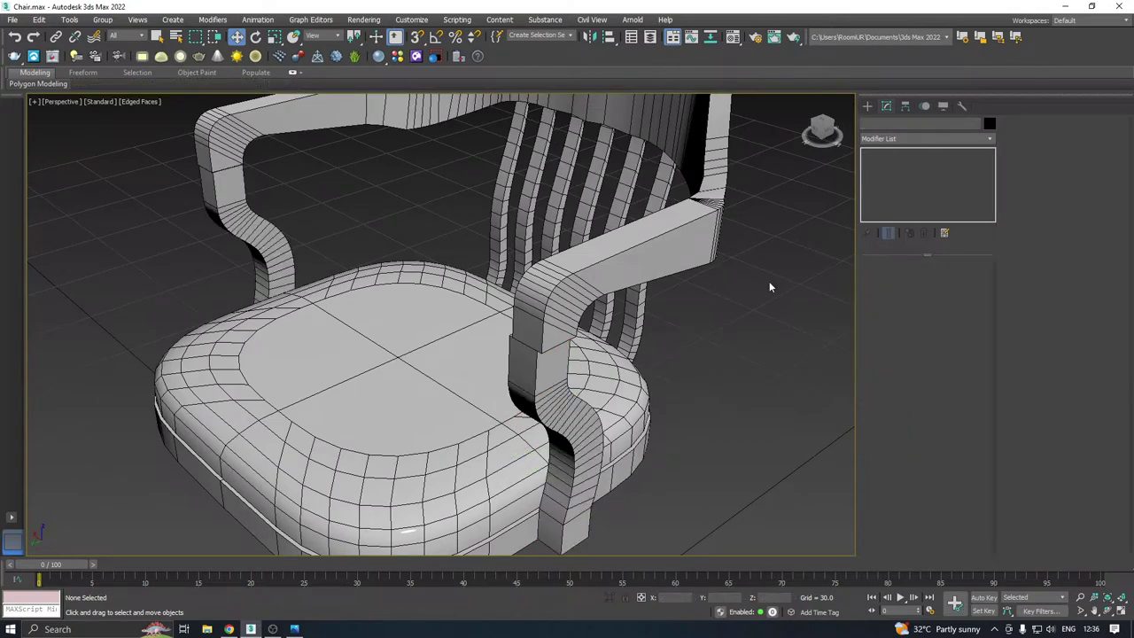
Move the backrest and armrest frame about 0.8 units along X to line it up with the arm support
click(561, 311)
alt+middle_drag(561, 311, 623, 305)
scroll(693, 239, up, 3)
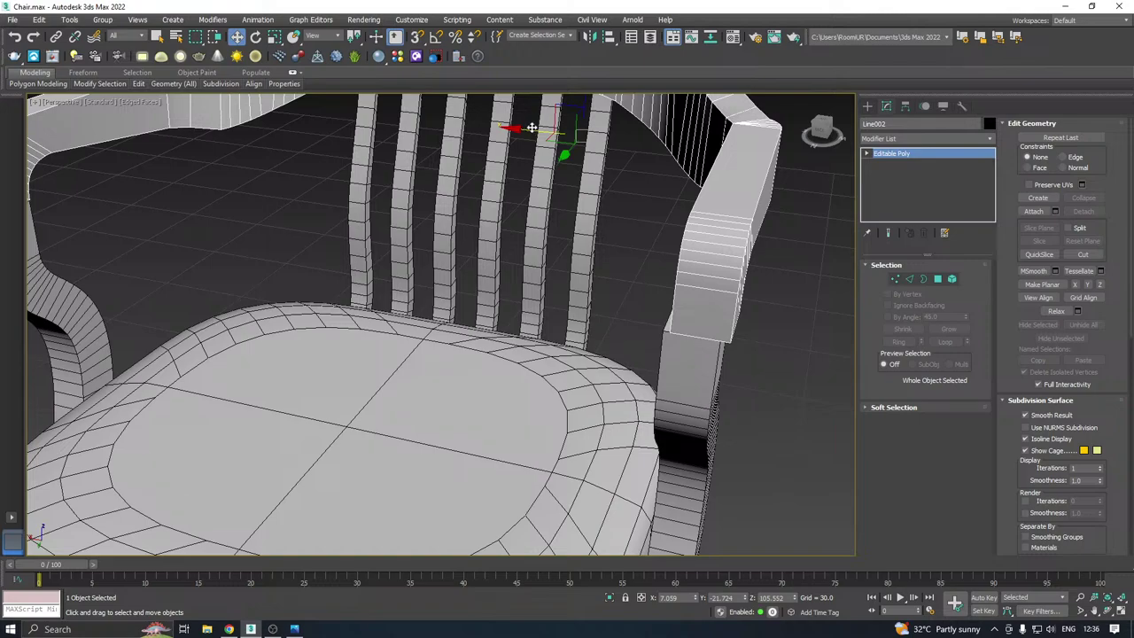
drag(531, 128, 521, 129)
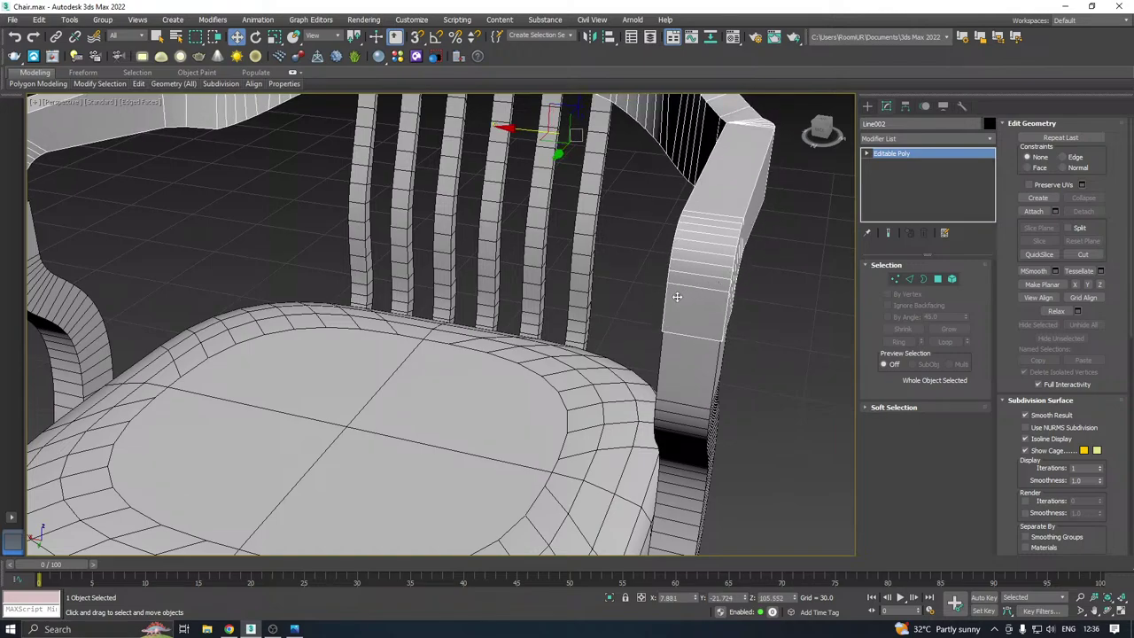
scroll(675, 299, down, 5)
alt+middle_drag(665, 287, 747, 335)
middle_drag(676, 455, 641, 425)
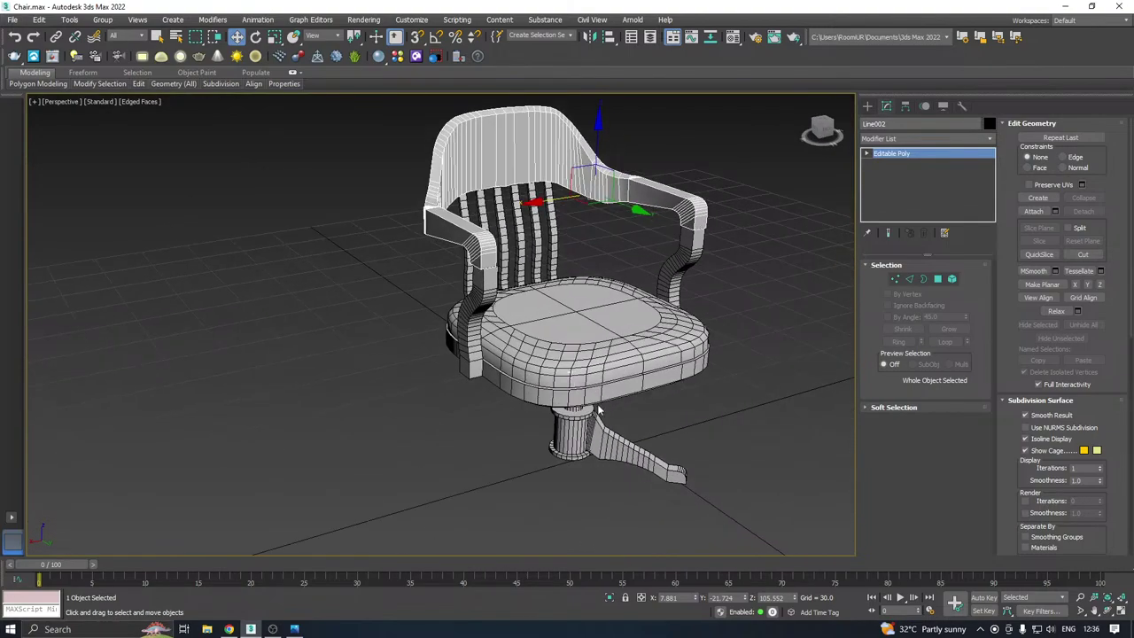
scroll(598, 407, down, 4)
Select all the chair's parts and unhide every hidden object in the scene
click(606, 393)
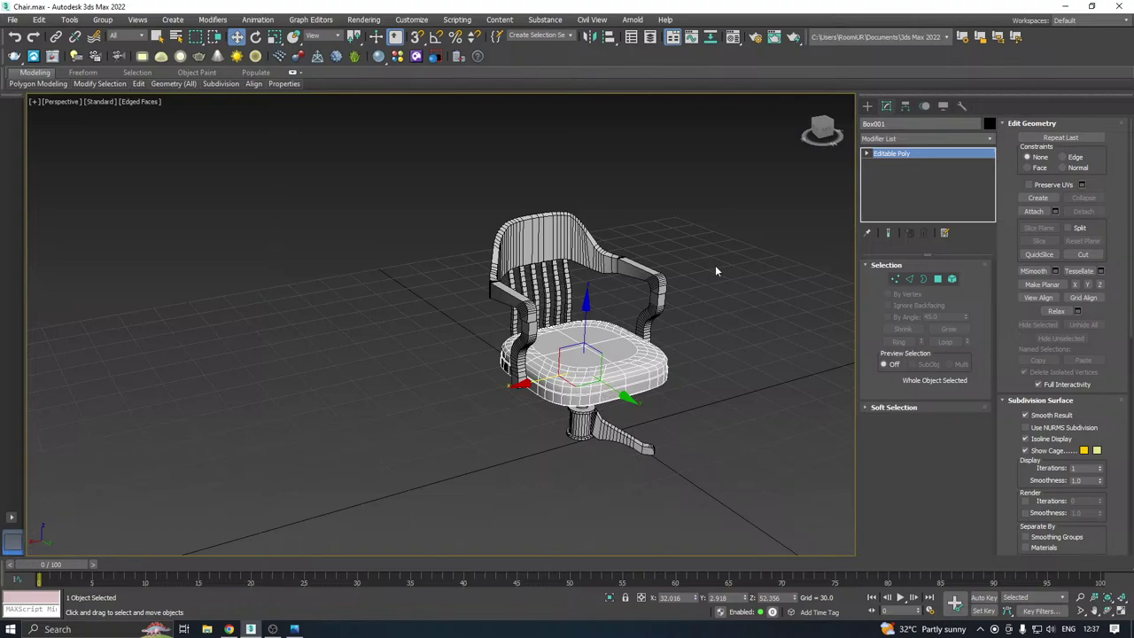
key(ctrl+a)
right_click(564, 334)
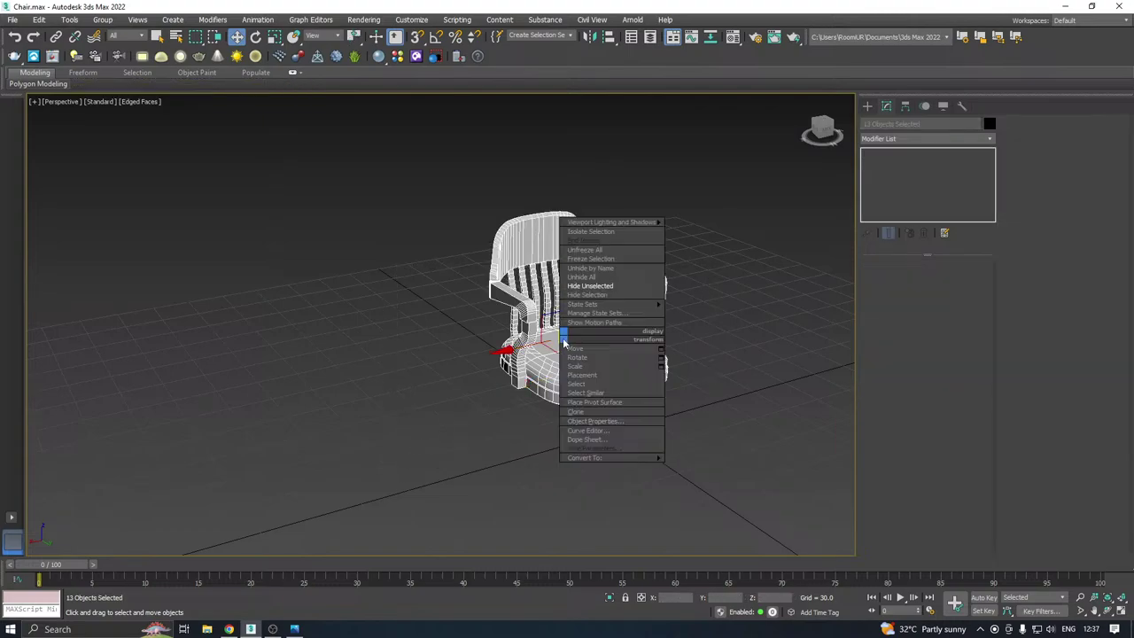
click(593, 282)
alt+middle_drag(575, 310, 620, 353)
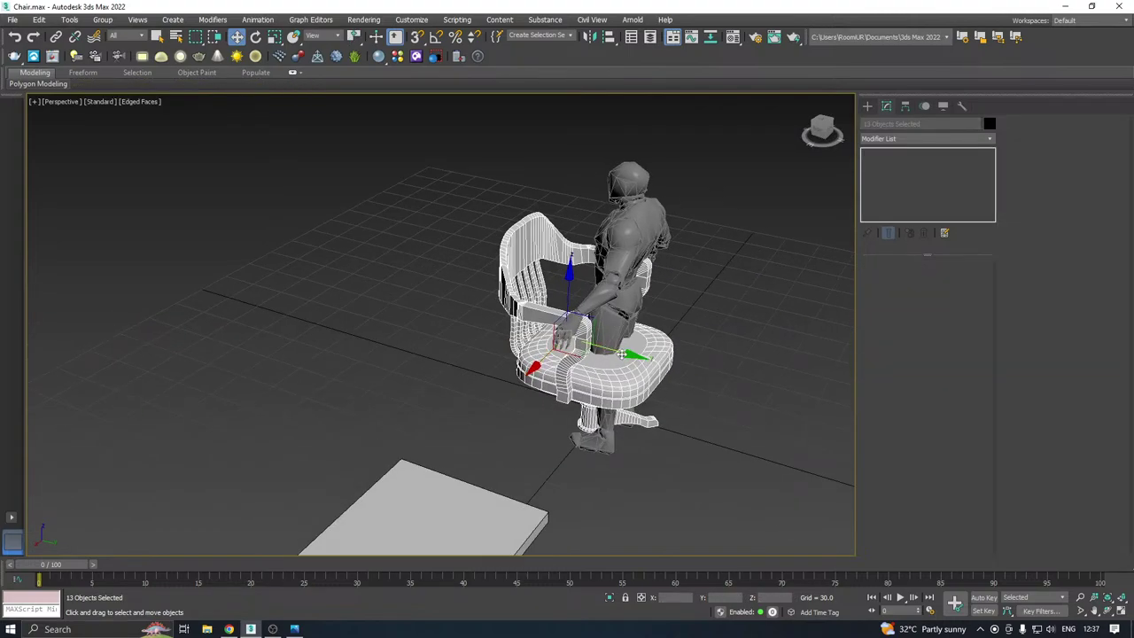
Rotate the whole chair about Z with angle snap to face the same way as the mannequin, and place it close behind the figure
drag(620, 354, 693, 388)
key(e)
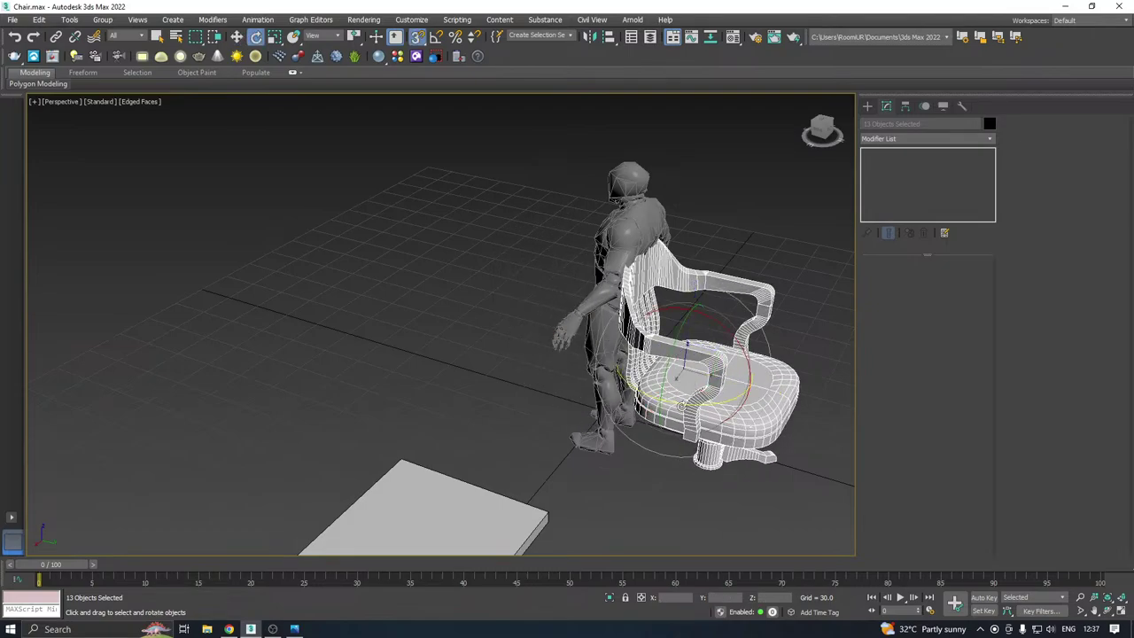
click(436, 36)
drag(685, 405, 707, 394)
alt+middle_drag(625, 369, 557, 336)
key(w)
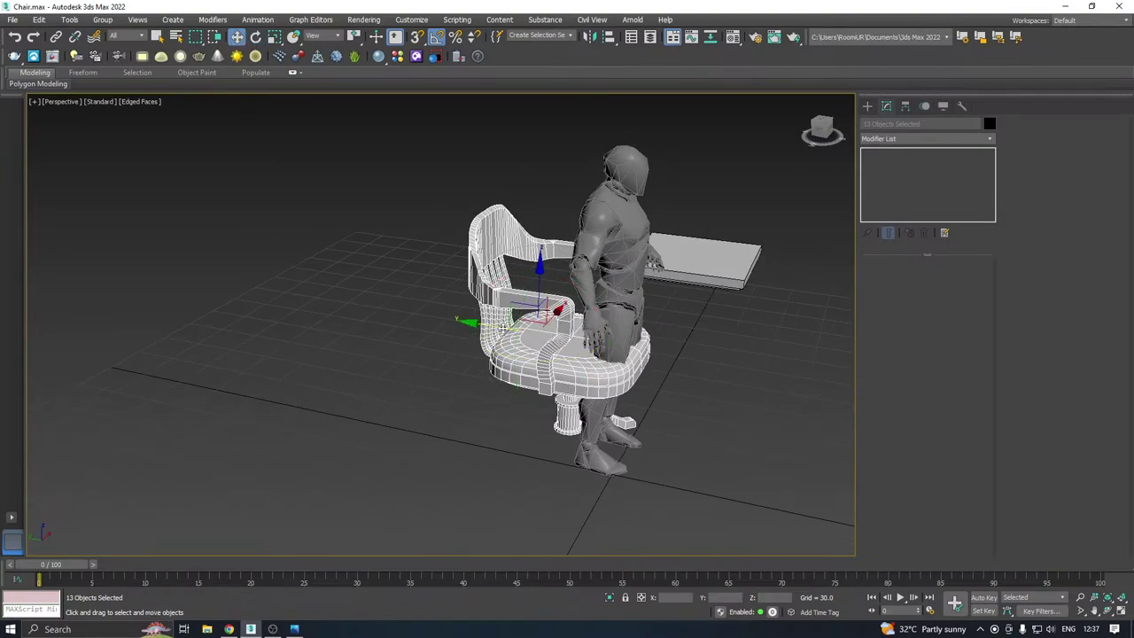
mouse_move(503, 327)
mouse_down()
mouse_move(466, 323)
mouse_move(522, 320)
mouse_up()
alt+middle_drag(522, 320, 681, 338)
right_click(580, 334)
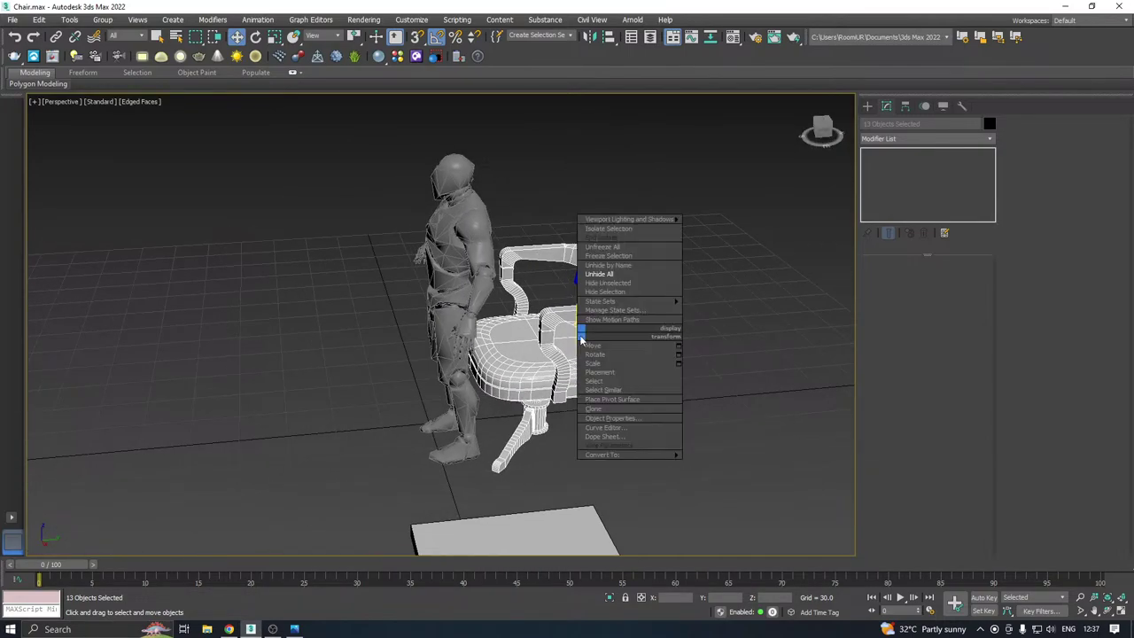
click(607, 291)
key(ctrl+z)
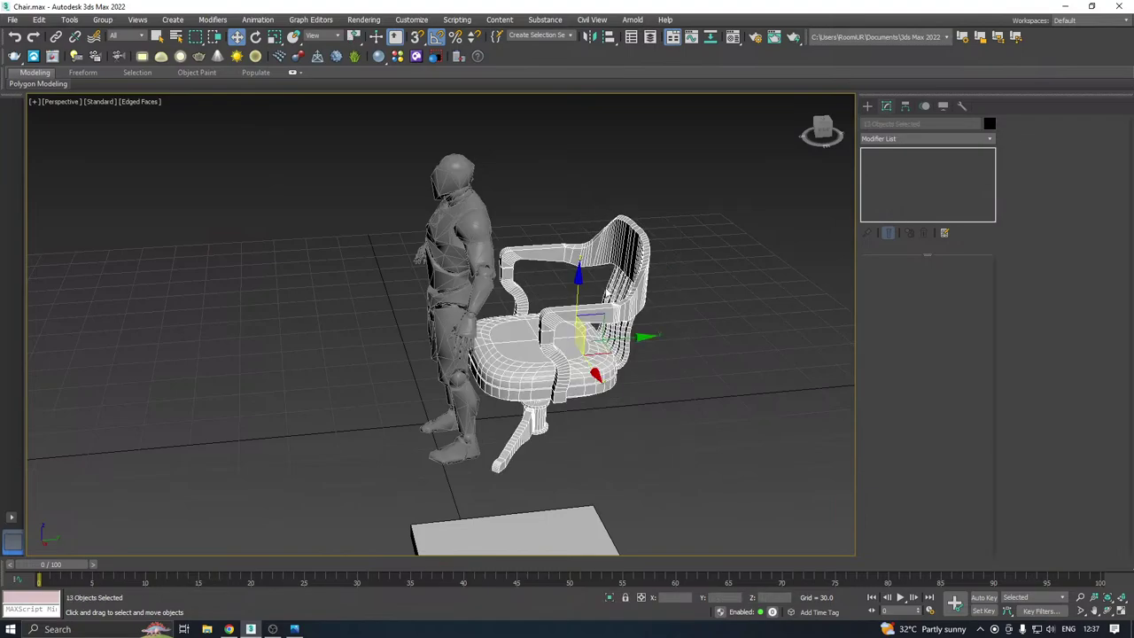
Hide every object except the selected chair parts
right_click(582, 300)
click(601, 248)
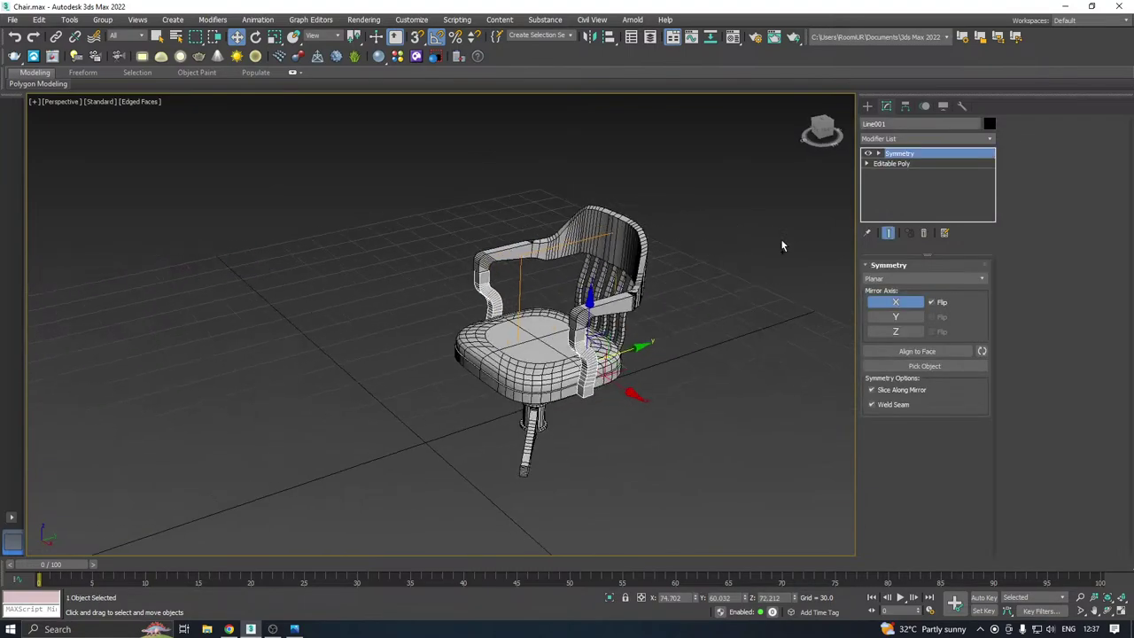
Try collapsing the arm supports' whole modifier stack, and undo the collapse
right_click(963, 168)
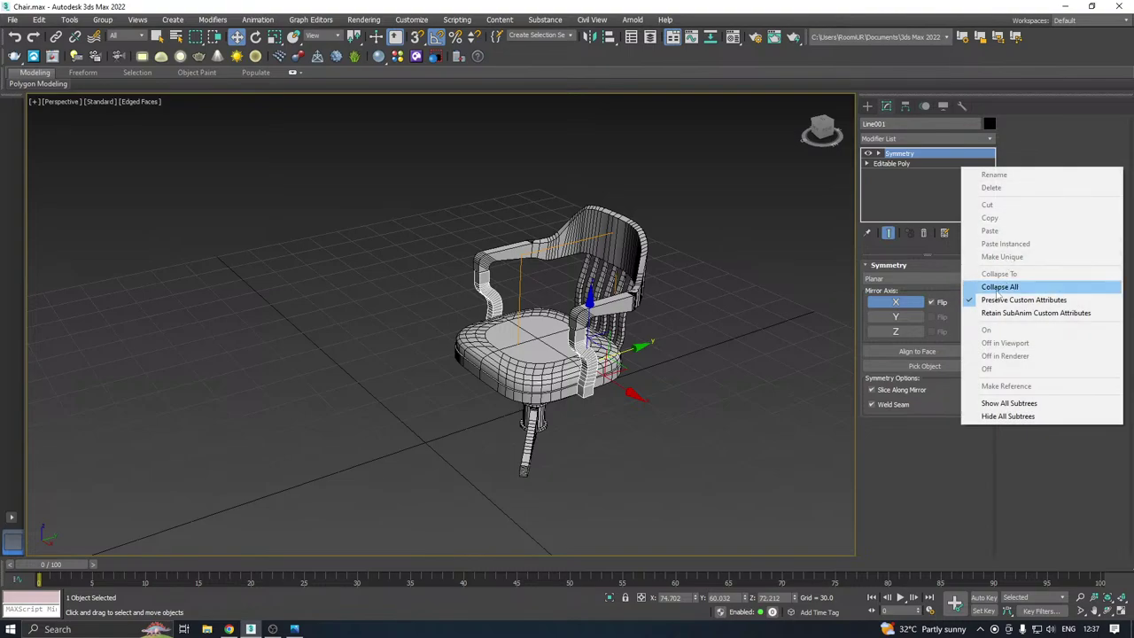
click(1000, 286)
scroll(581, 352, up, 5)
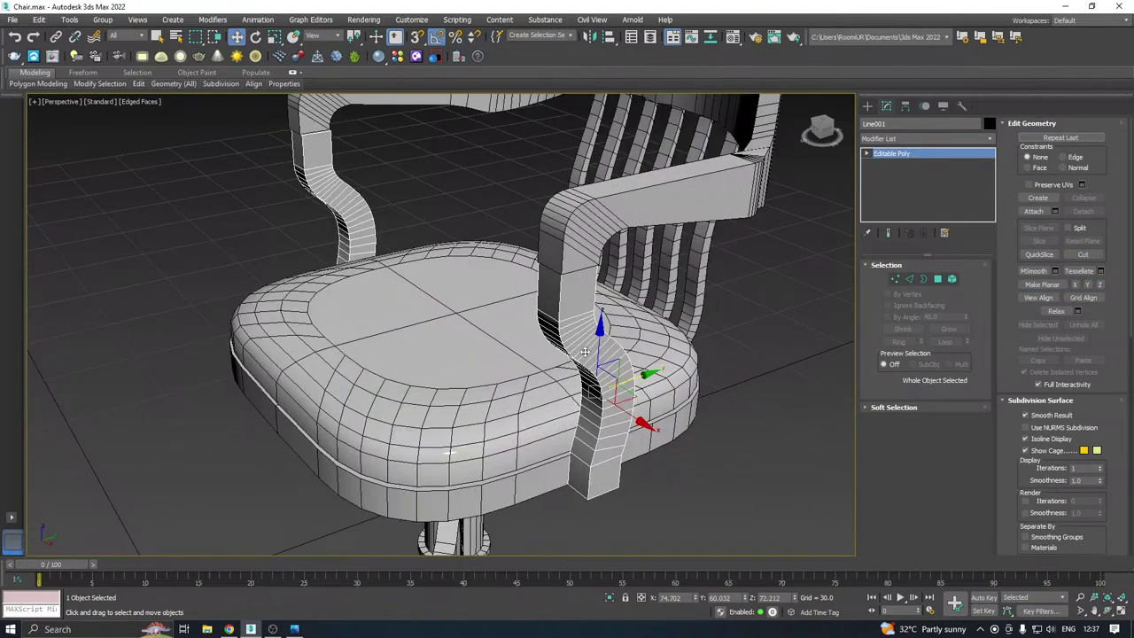
scroll(585, 352, down, 5)
alt+middle_drag(585, 351, 544, 340)
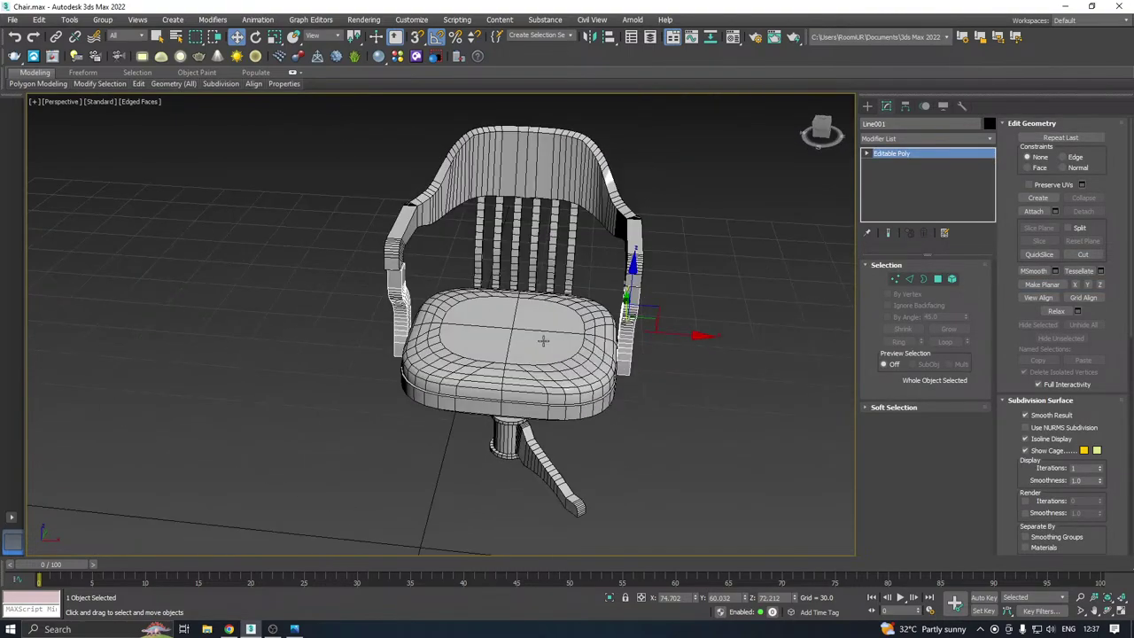
key(ctrl+z)
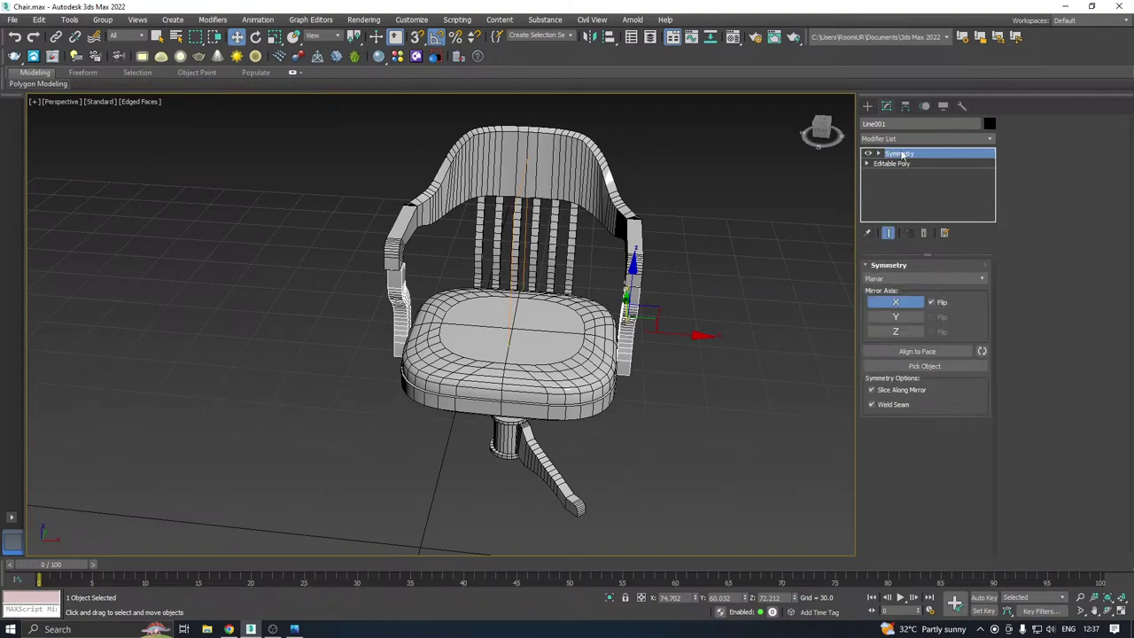
Delete the Symmetry modifier from the arm supports and isolate the remaining single support
right_click(900, 154)
click(927, 169)
alt+middle_drag(709, 425, 613, 558)
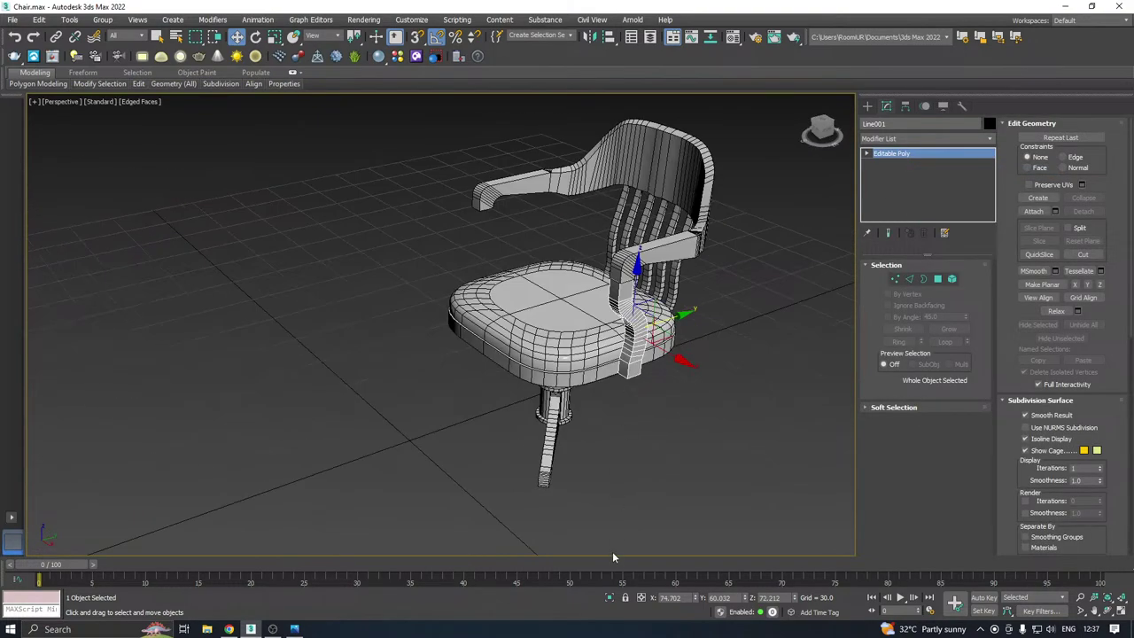
click(610, 600)
alt+middle_drag(591, 378, 550, 350)
Add an Unwrap UVW modifier to the isolated arm support and open its UV editor
click(991, 139)
scroll(915, 431, down, 10)
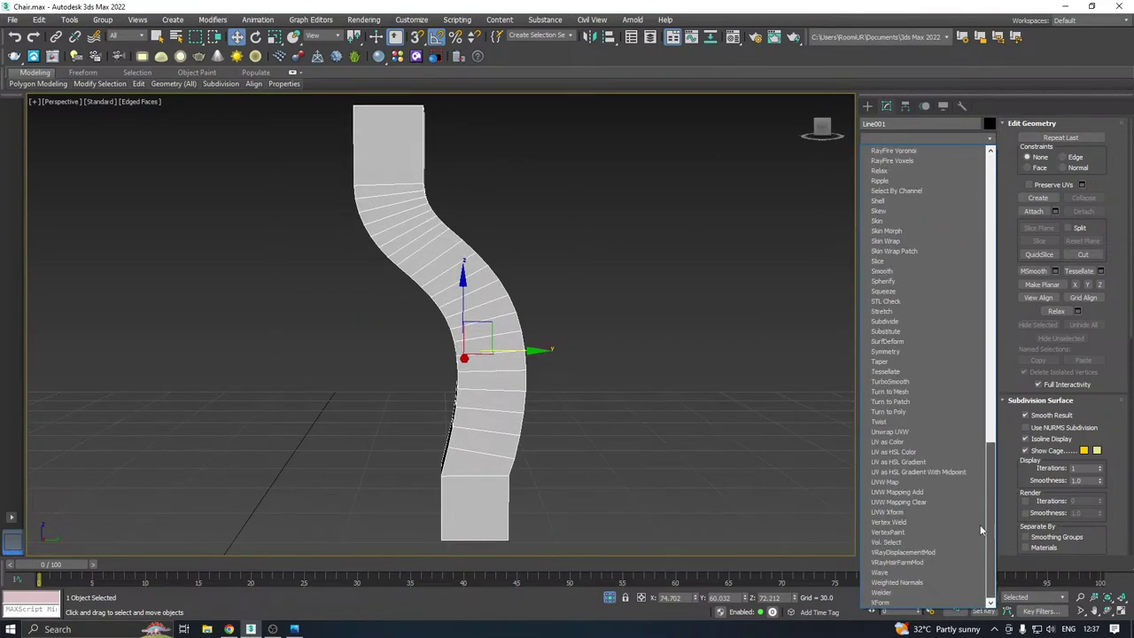
click(895, 431)
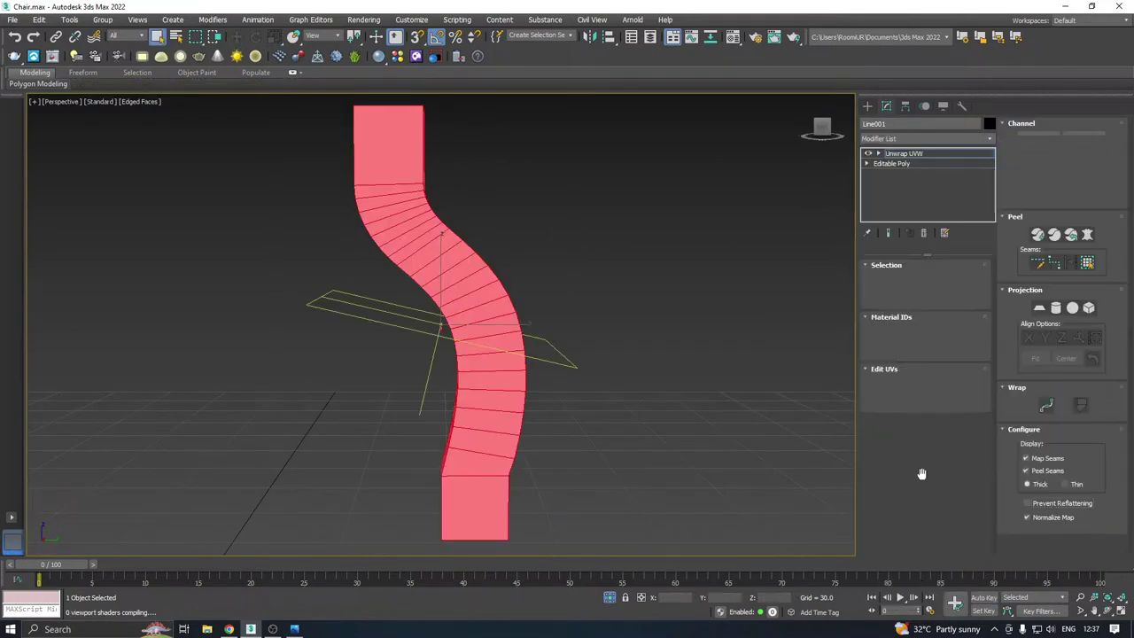
click(924, 512)
scroll(753, 384, down, 3)
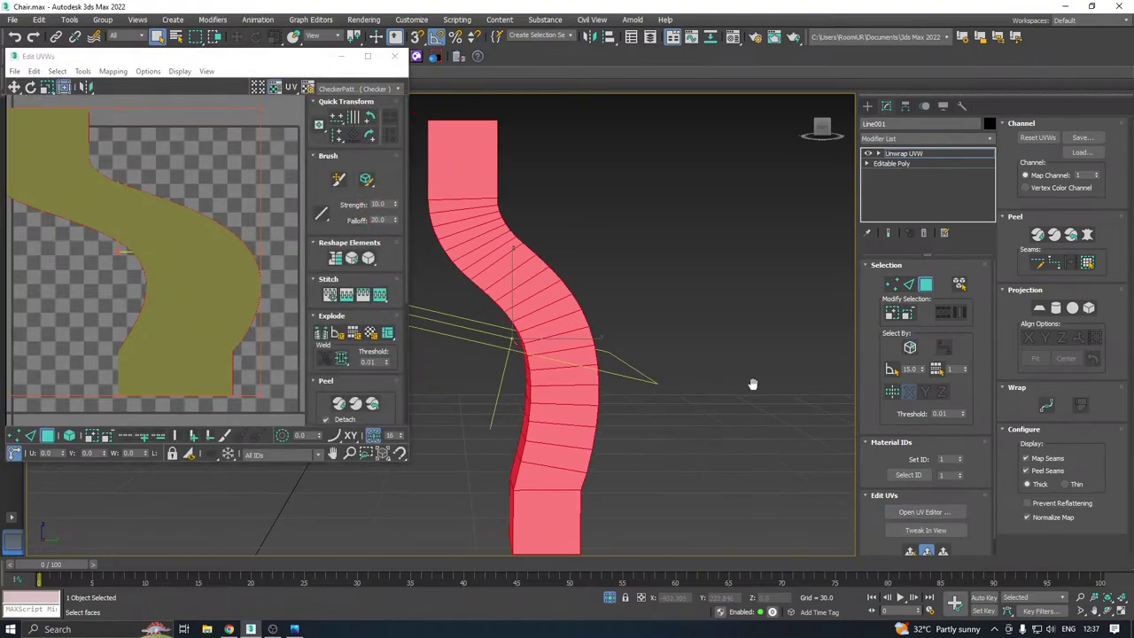
Display the CheckerPattern texture on the arm support from the UV editor
click(352, 90)
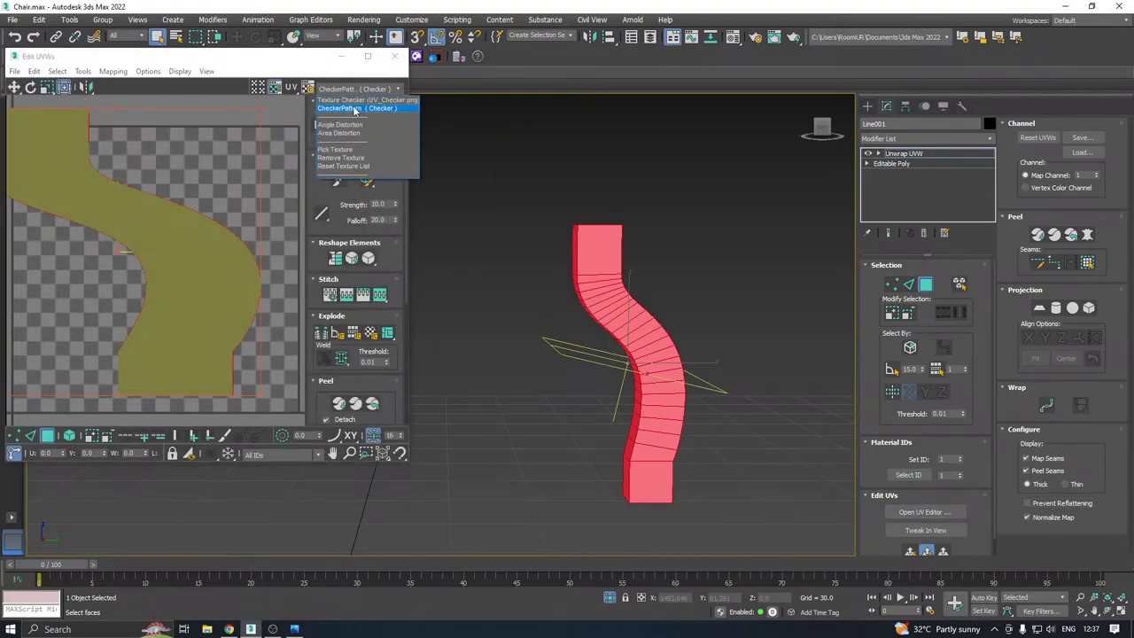
click(354, 112)
alt+middle_drag(641, 272, 654, 301)
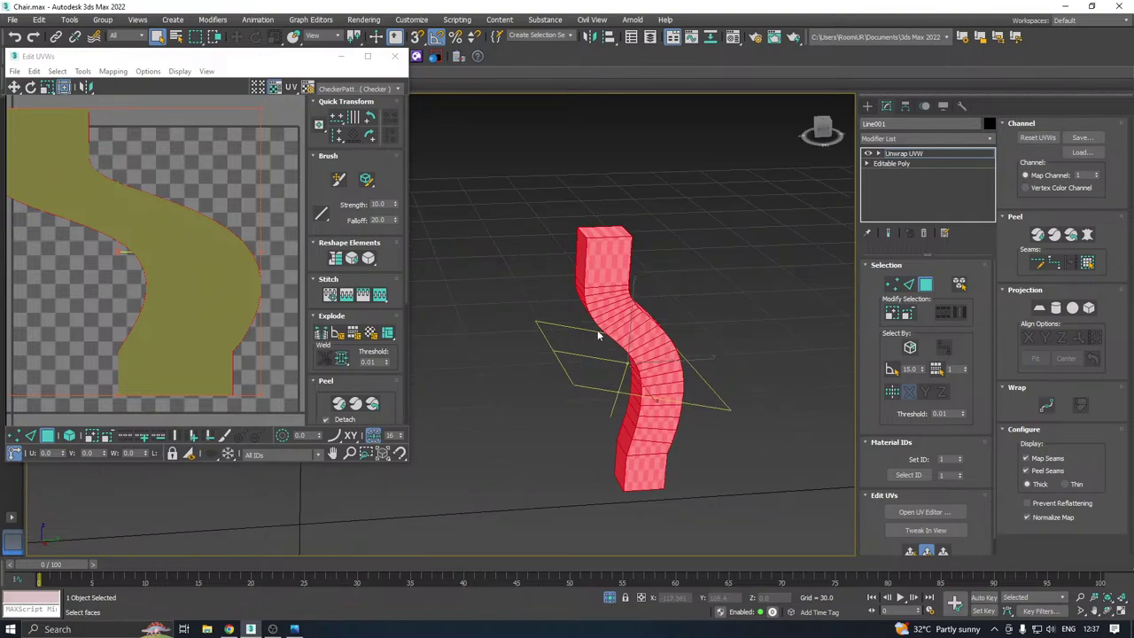
middle_drag(597, 329, 608, 305)
Select the arm support's flat S-shaped side with a planar angle of 15 and apply a quick planar map to it
key(ctrl+a)
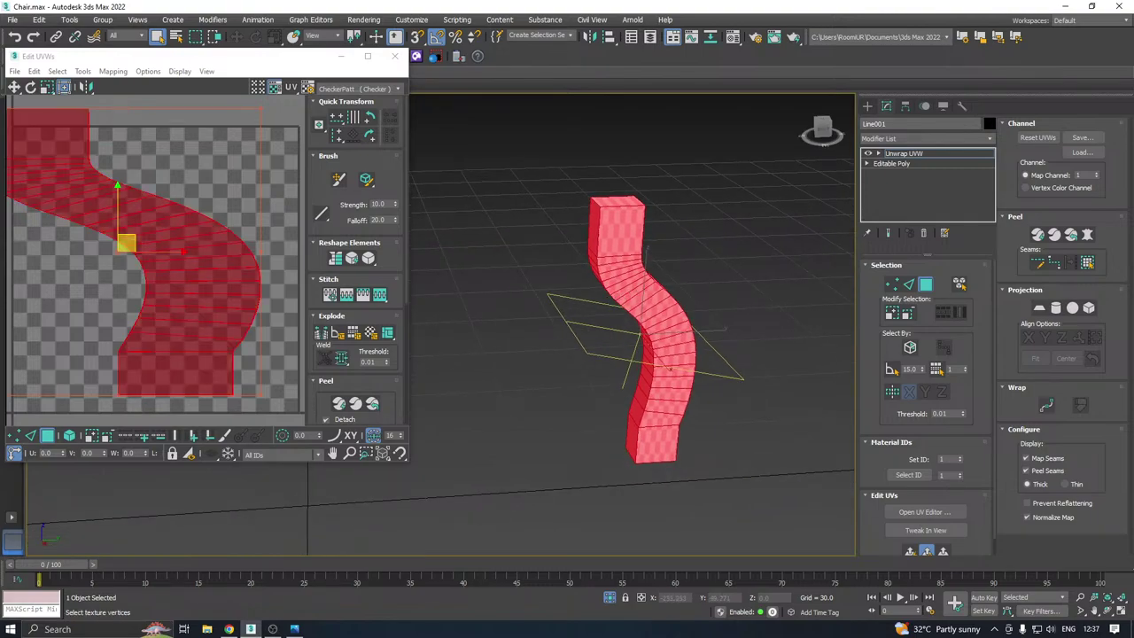
alt+middle_drag(590, 344, 762, 357)
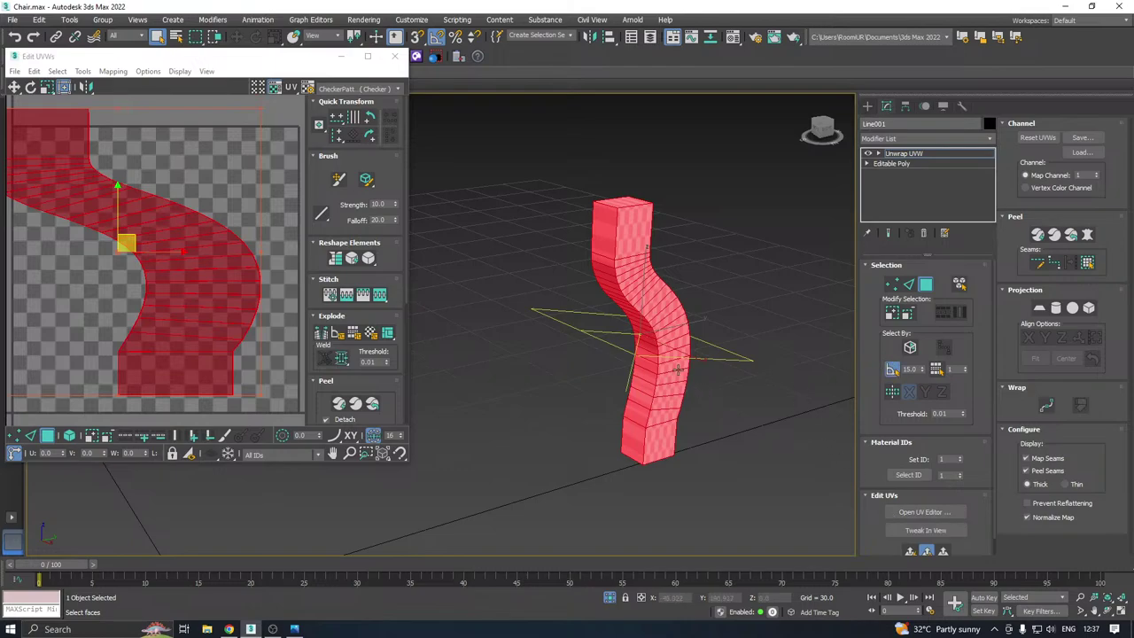
alt+middle_drag(677, 369, 599, 358)
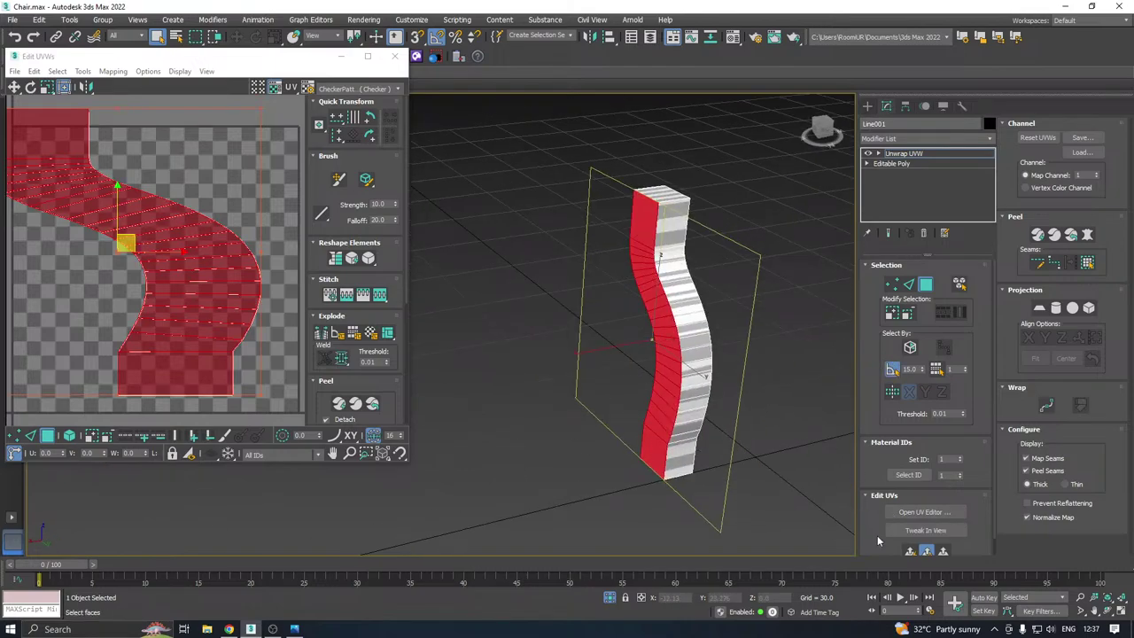
click(908, 555)
alt+middle_drag(680, 436, 616, 390)
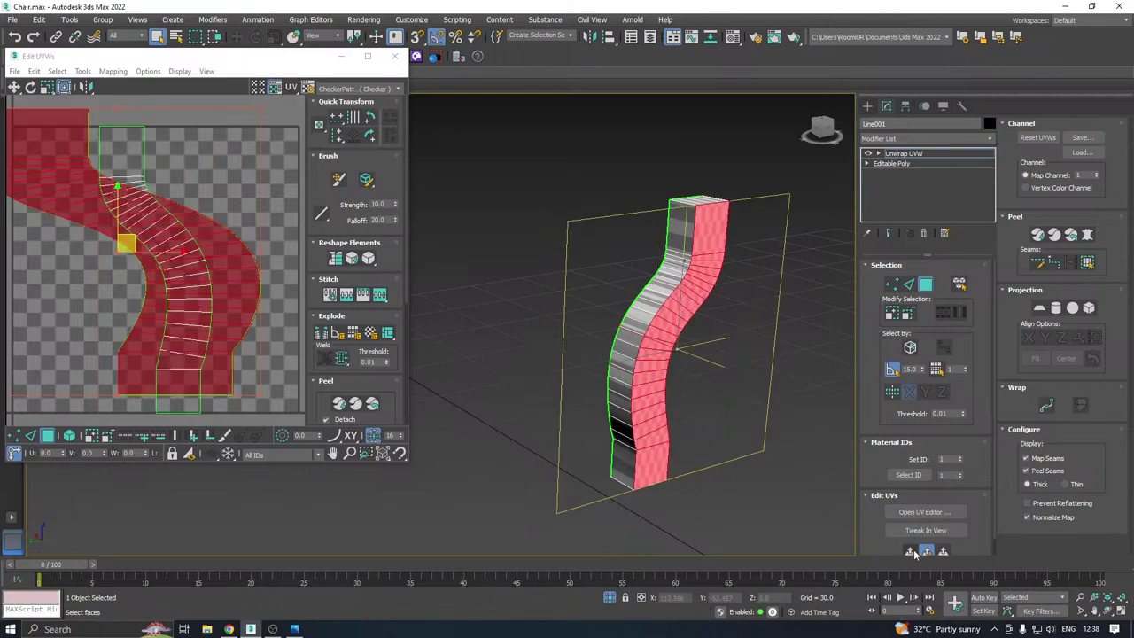
Apply a quick planar map to the selected S-shaped side, and separately to the full length of the adjoining narrow curved side
click(916, 552)
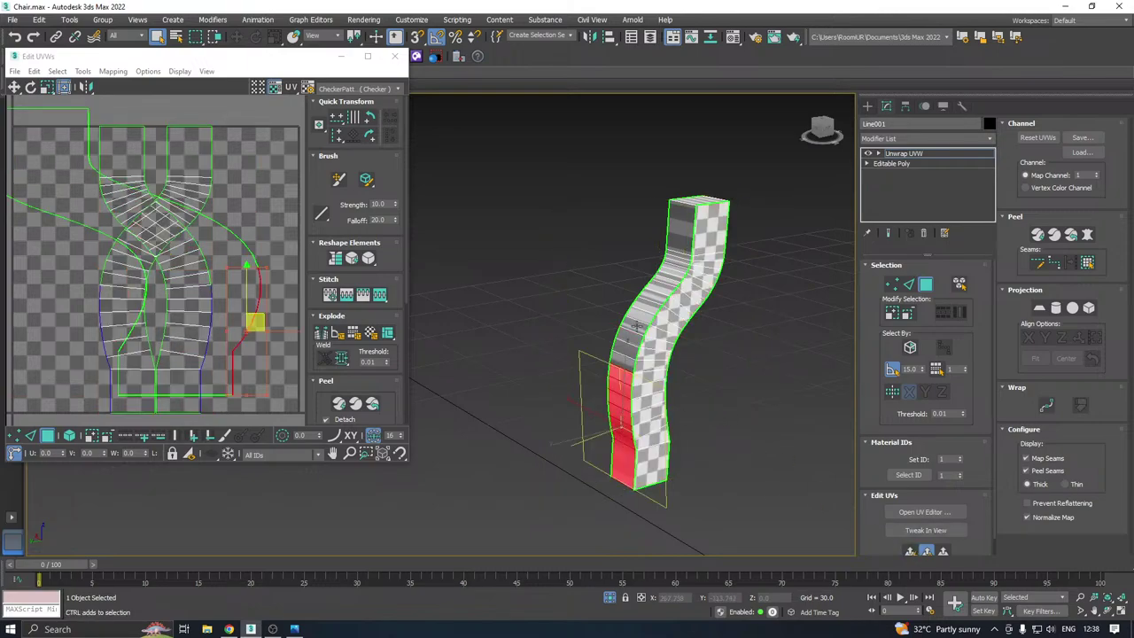
ctrl+click(637, 326)
ctrl+click(652, 293)
ctrl+click(673, 255)
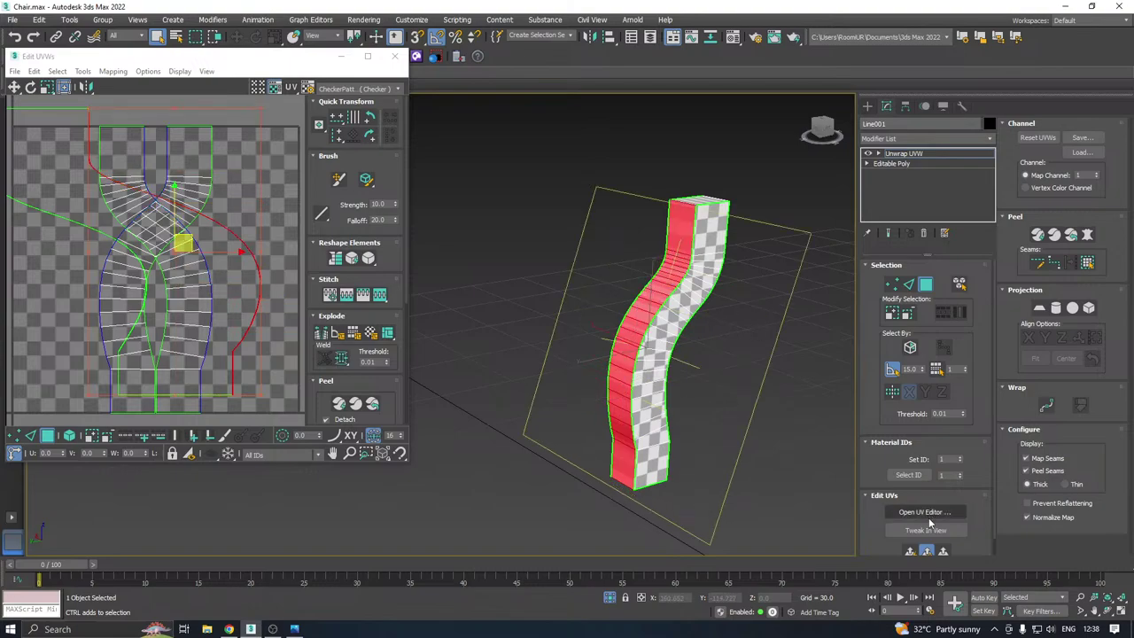
click(916, 551)
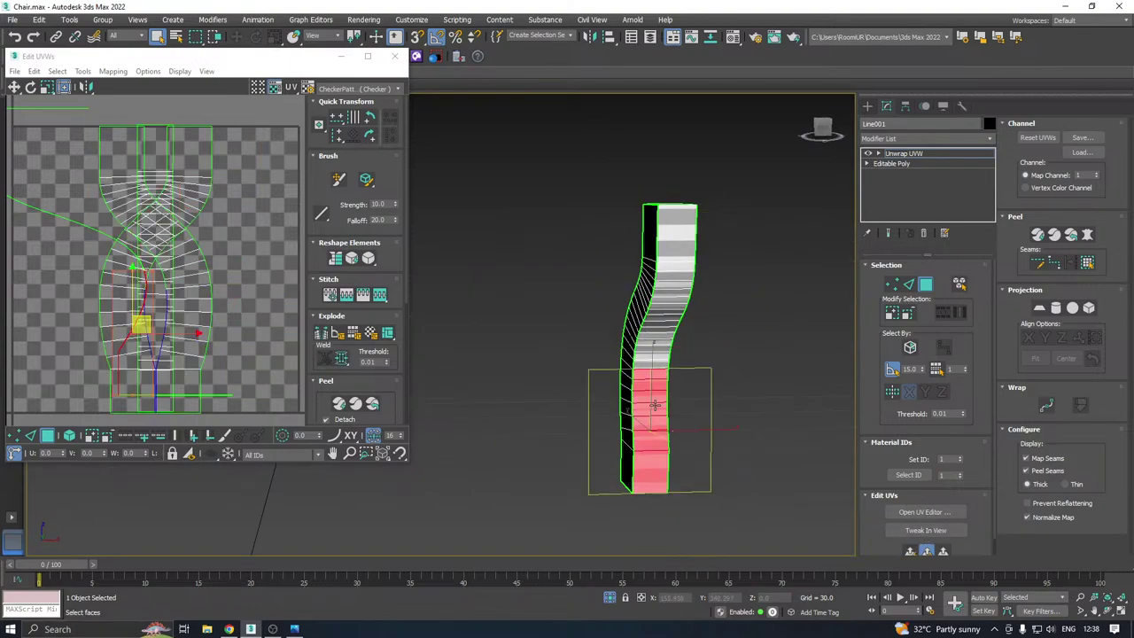
Select the full length of the opposite narrow curved side and apply a quick planar map to it
ctrl+click(669, 301)
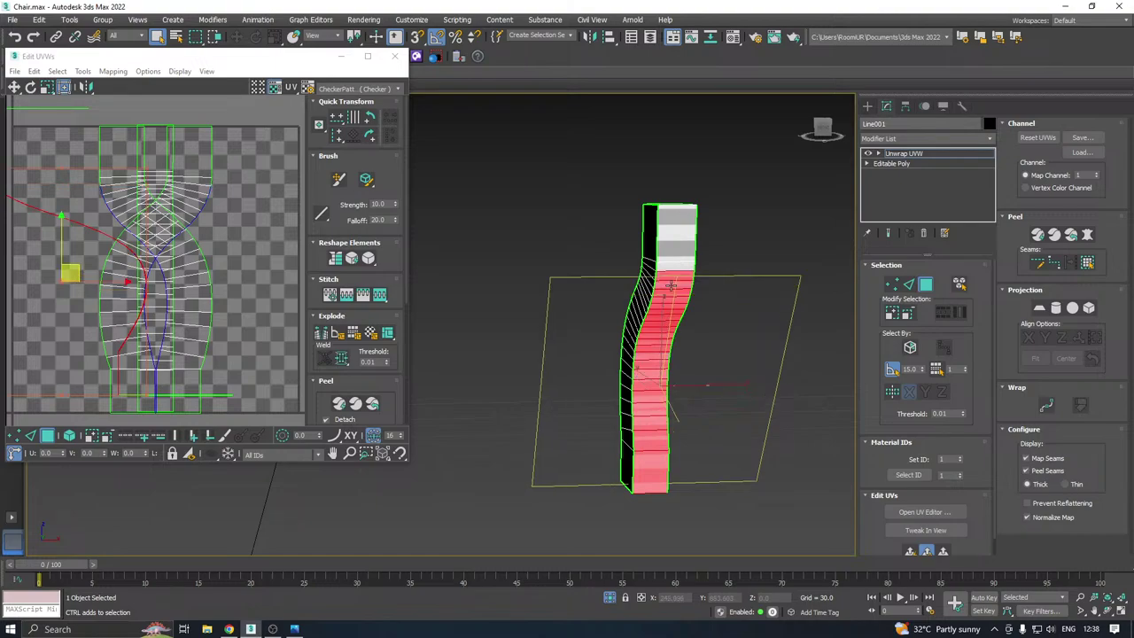
ctrl+click(674, 260)
click(909, 551)
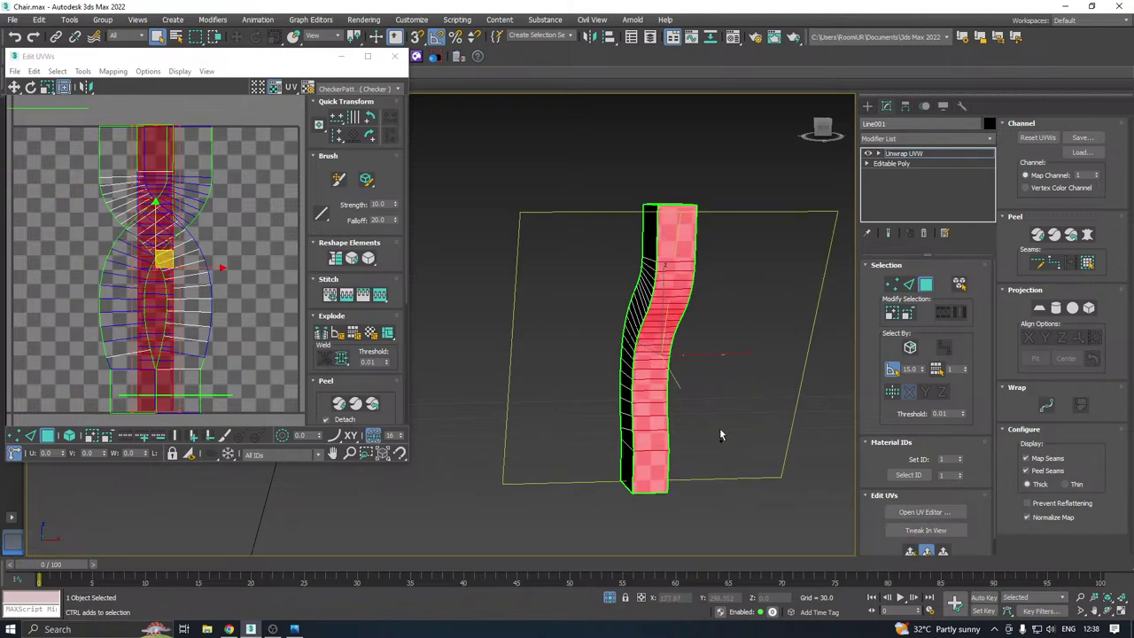
Add the arm support's two end caps to the curved side's selection and apply a quick planar map to them together
alt+middle_drag(719, 428, 732, 282)
ctrl+click(681, 252)
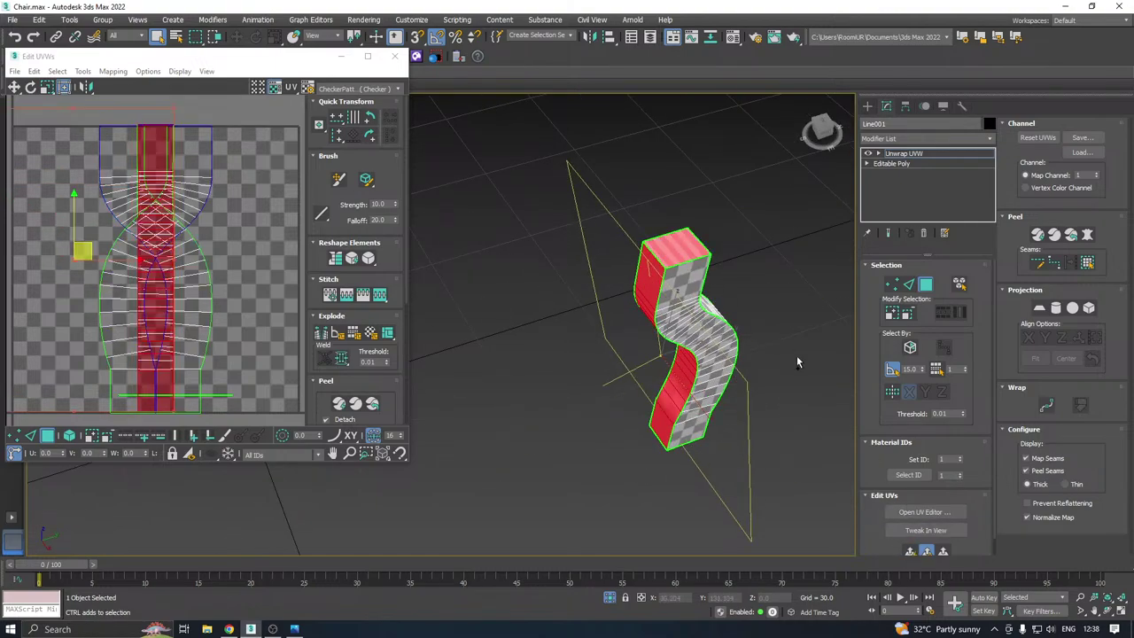
alt+middle_drag(796, 355, 695, 230)
ctrl+click(732, 398)
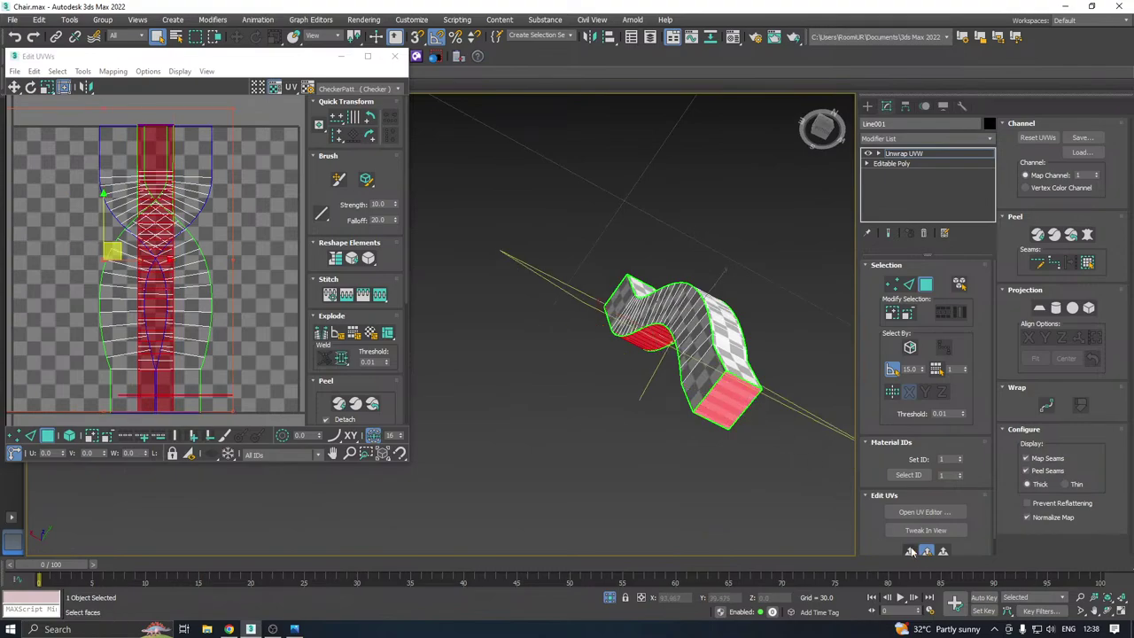
click(912, 551)
alt+middle_drag(653, 484, 687, 501)
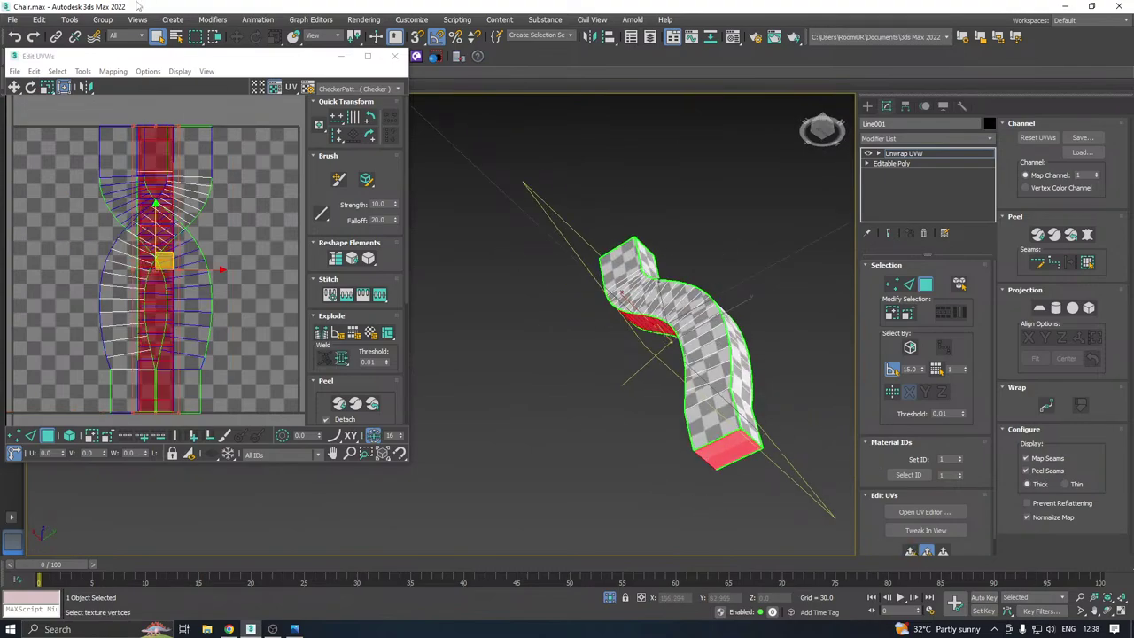
Relax the selected UVs by polygon angles with 100 iterations and amount 0.1, and move their strip out of the checker square
click(82, 71)
click(148, 269)
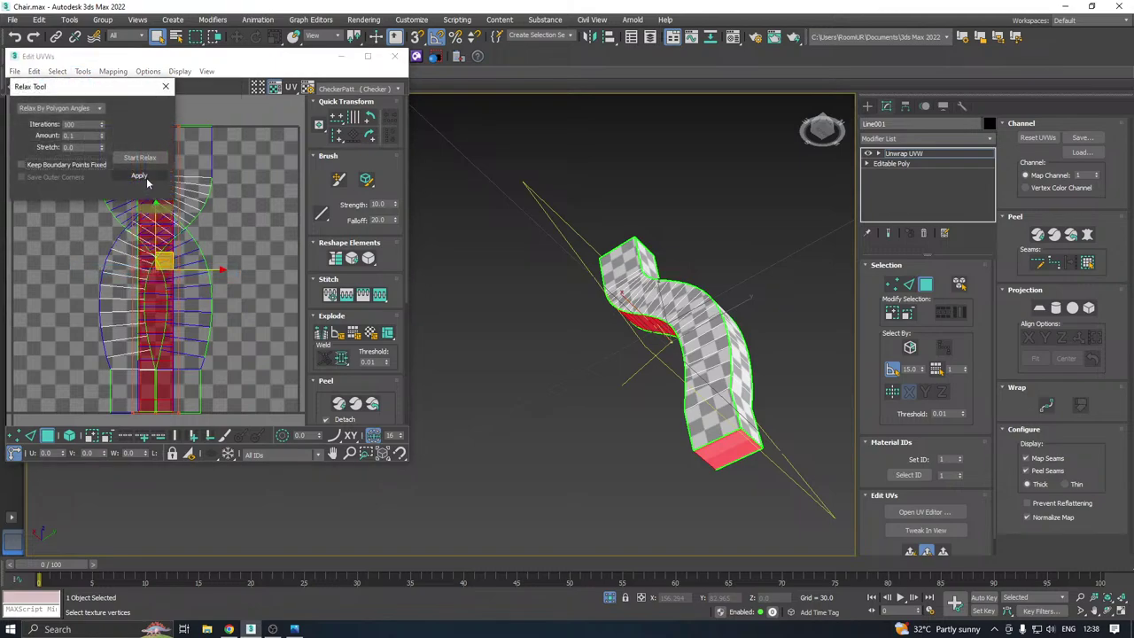
click(140, 157)
click(140, 157)
scroll(166, 254, down, 3)
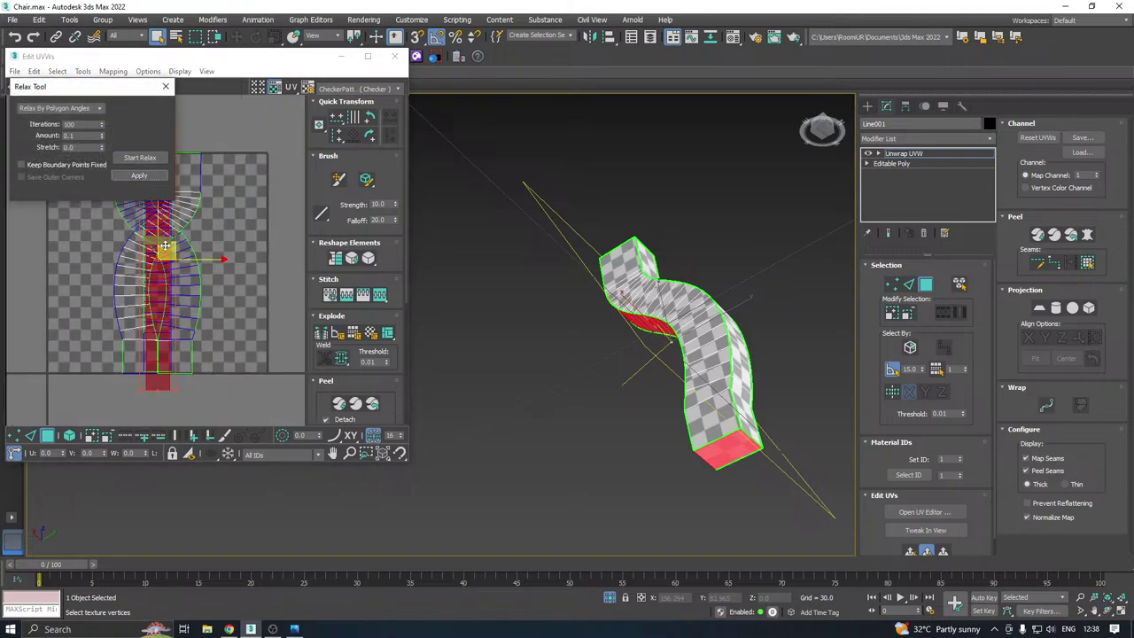
drag(168, 254, 141, 449)
Select the remaining overlapping UV shells as whole elements and relax them by polygon angles
click(69, 436)
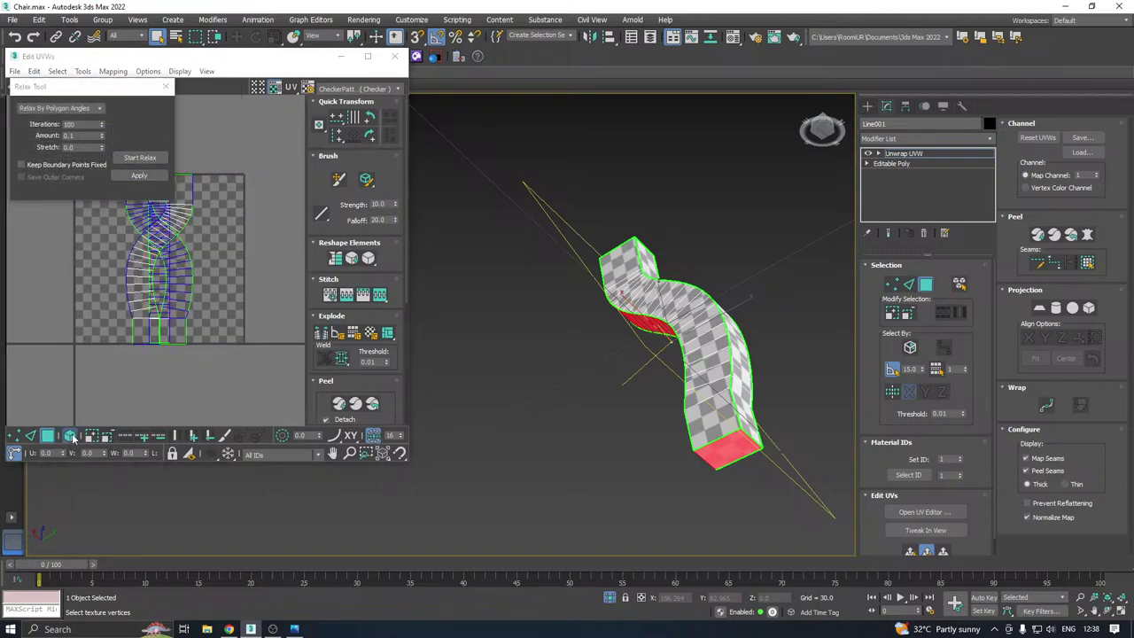
scroll(256, 354, down, 3)
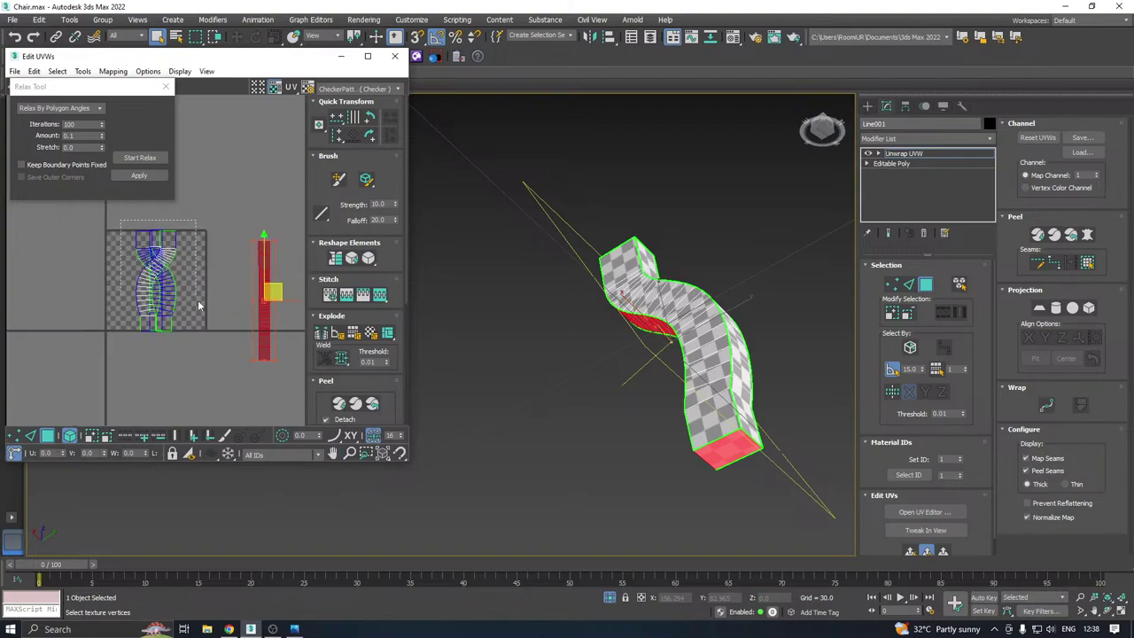
click(157, 282)
click(142, 157)
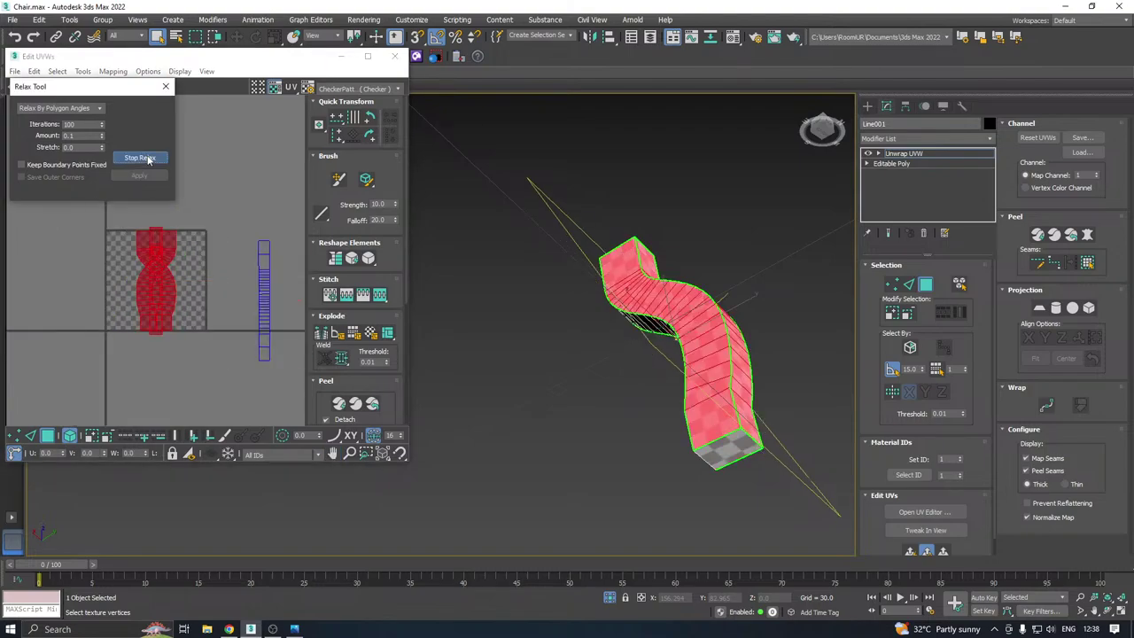
click(140, 157)
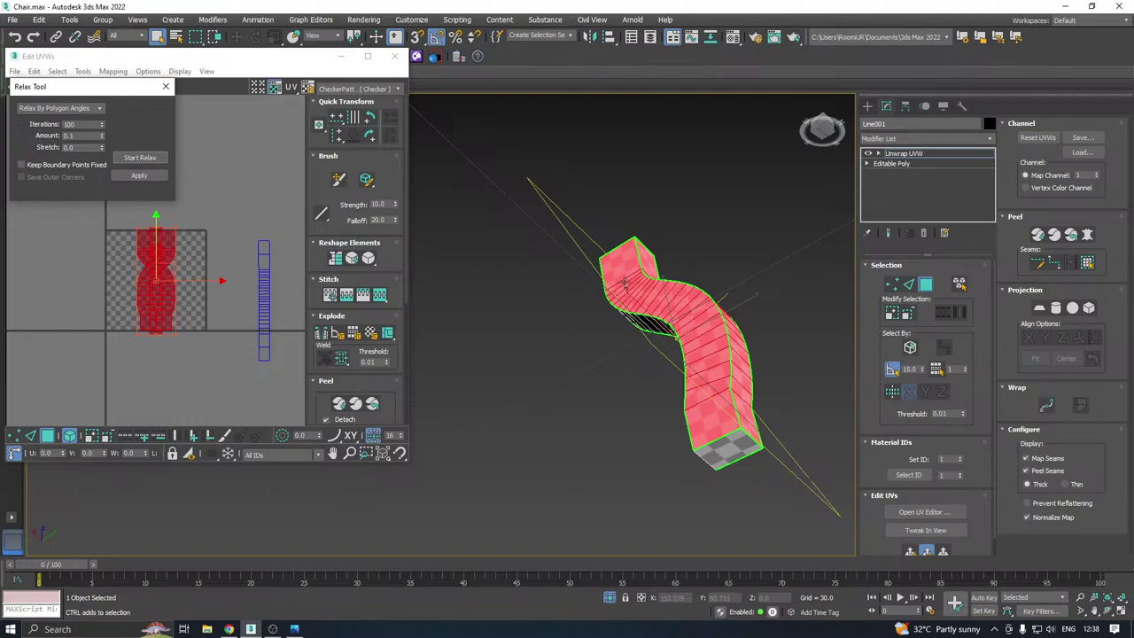
Pack all of the arm support's UV shells into the UV square with rescaling, and close the UV editor and face selection
alt+middle_drag(625, 282, 841, 336)
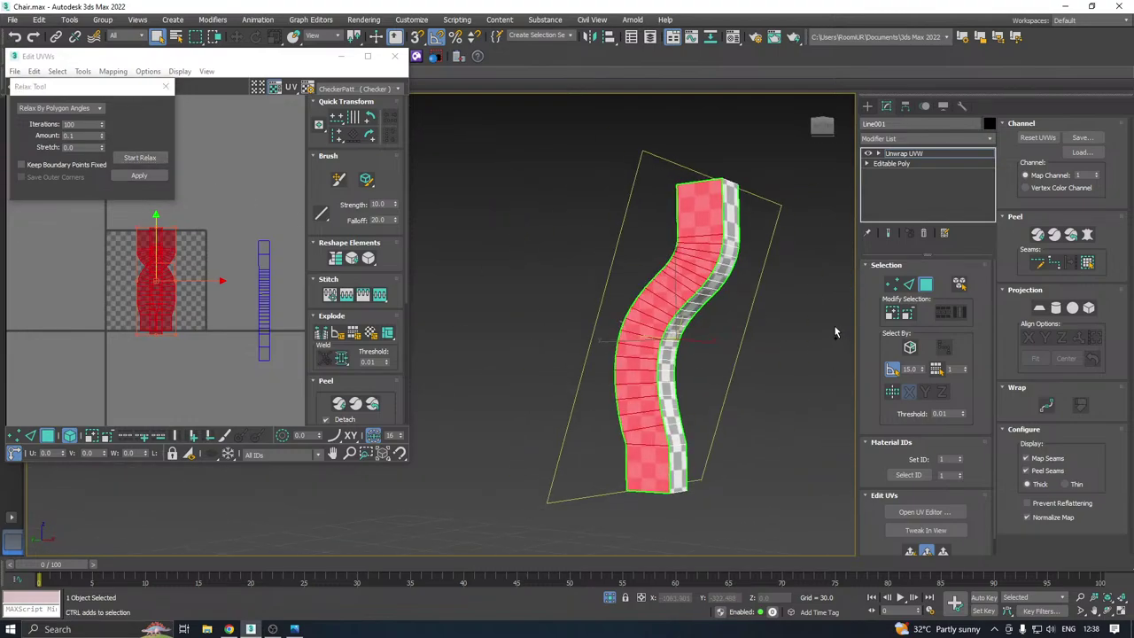
ctrl+click(713, 310)
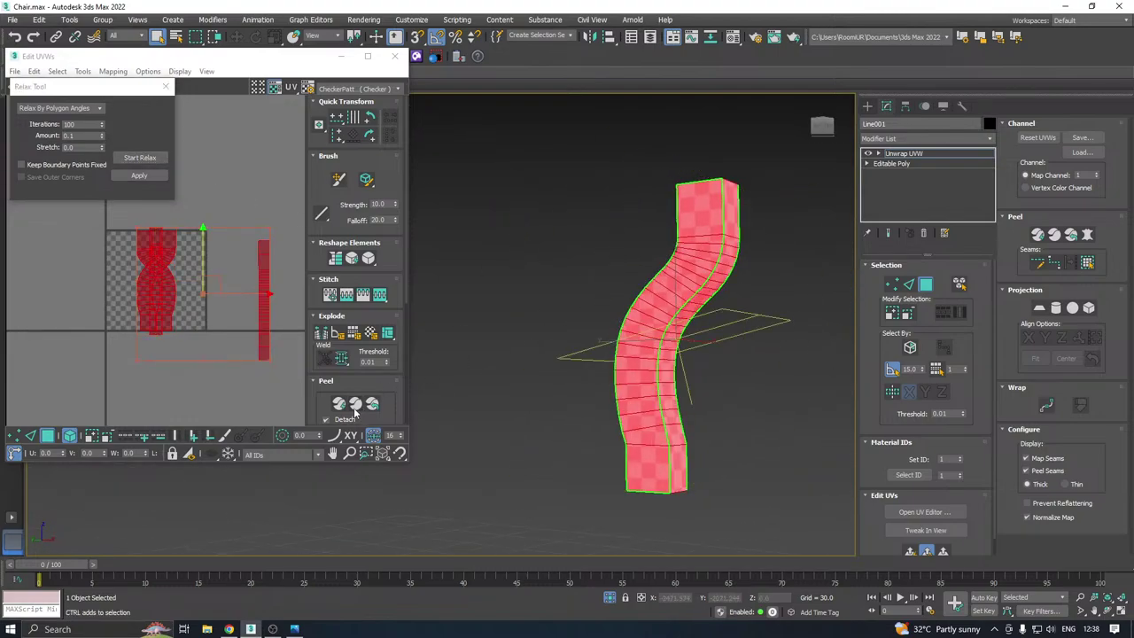
click(324, 382)
click(322, 417)
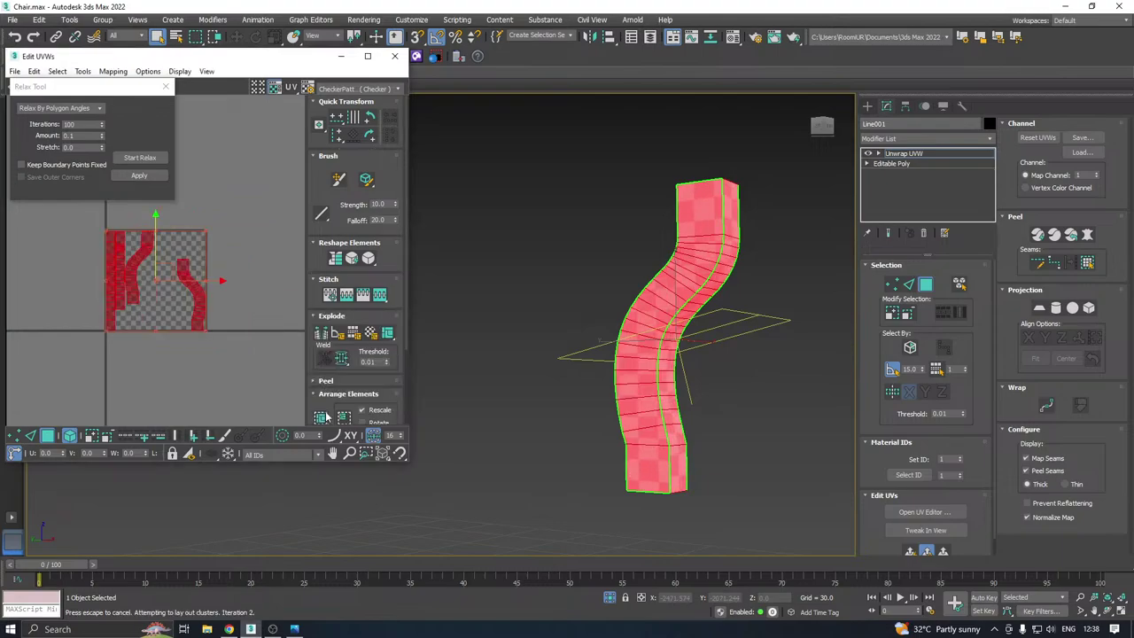
alt+middle_drag(443, 301, 514, 306)
click(394, 56)
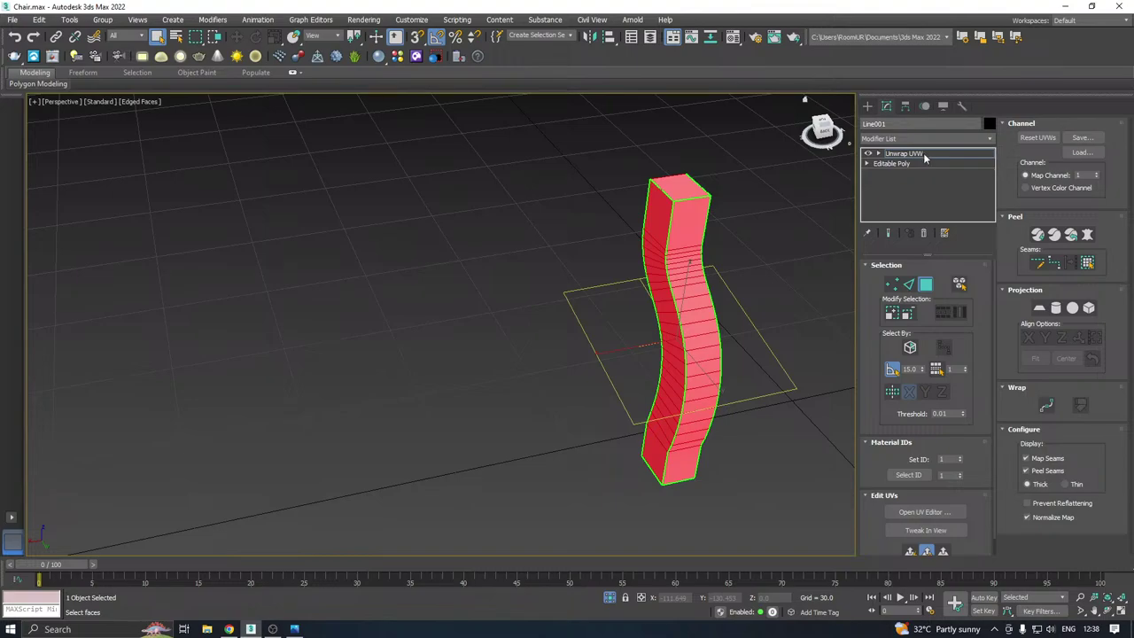
click(925, 155)
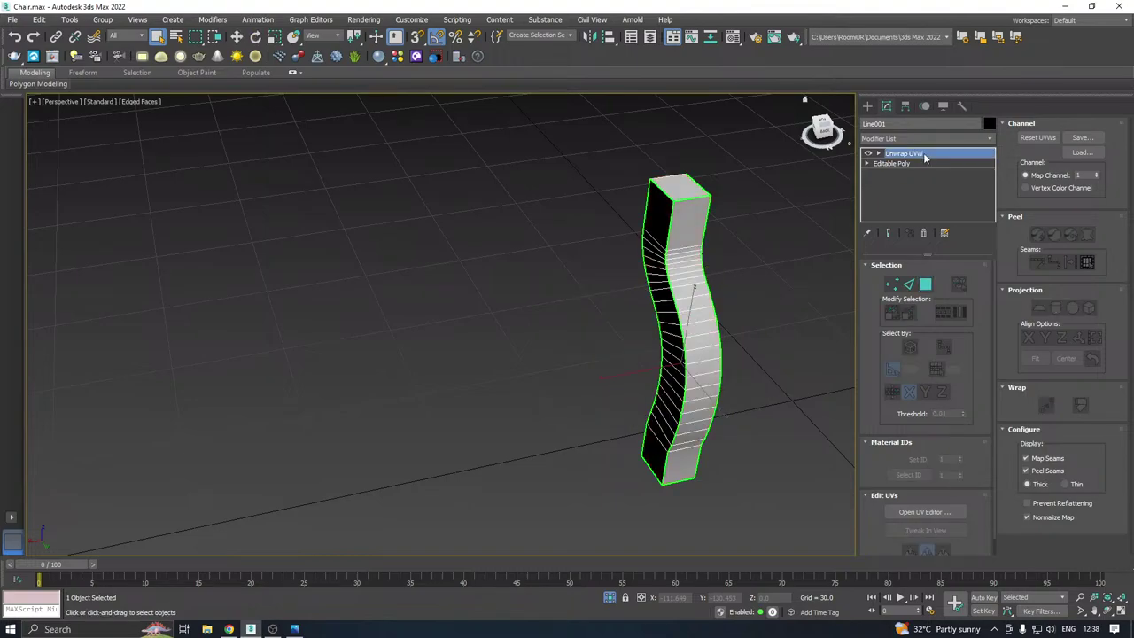
End the isolation and copy the unwrapped arm support under the opposite armrest, at about X -19
key(w)
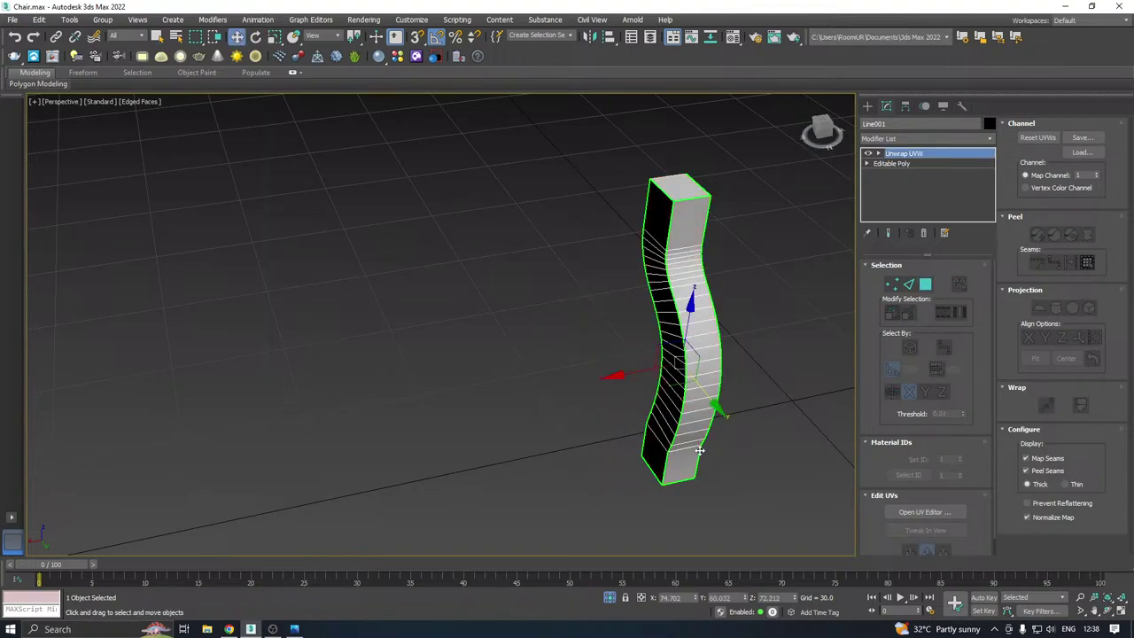
click(614, 597)
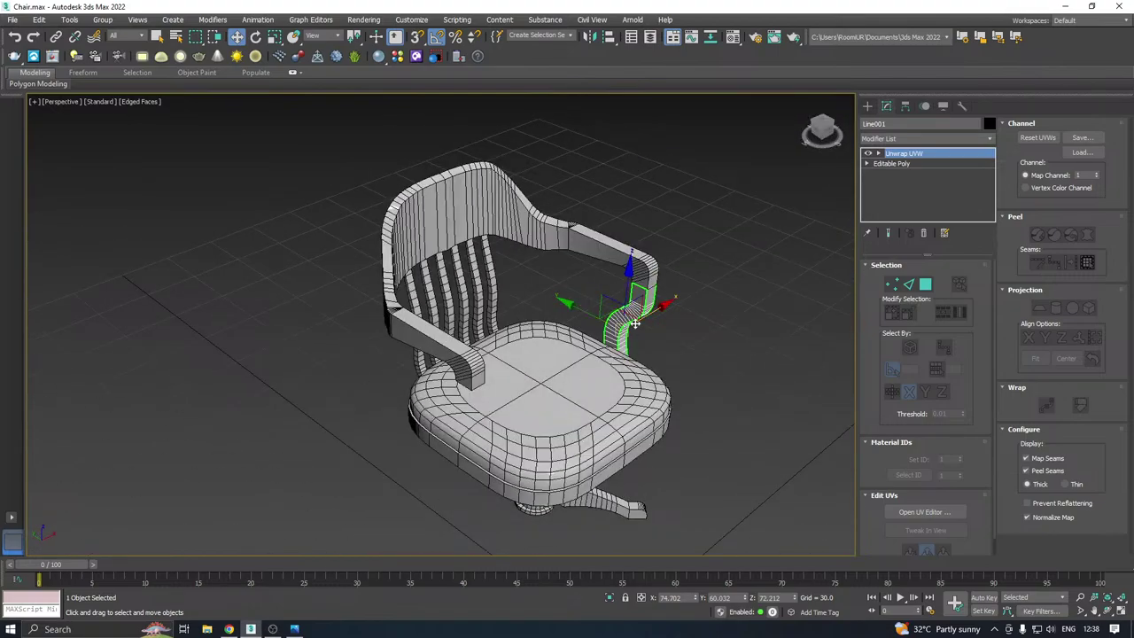
shift+drag(653, 310, 472, 401)
click(567, 367)
scroll(443, 435, up, 6)
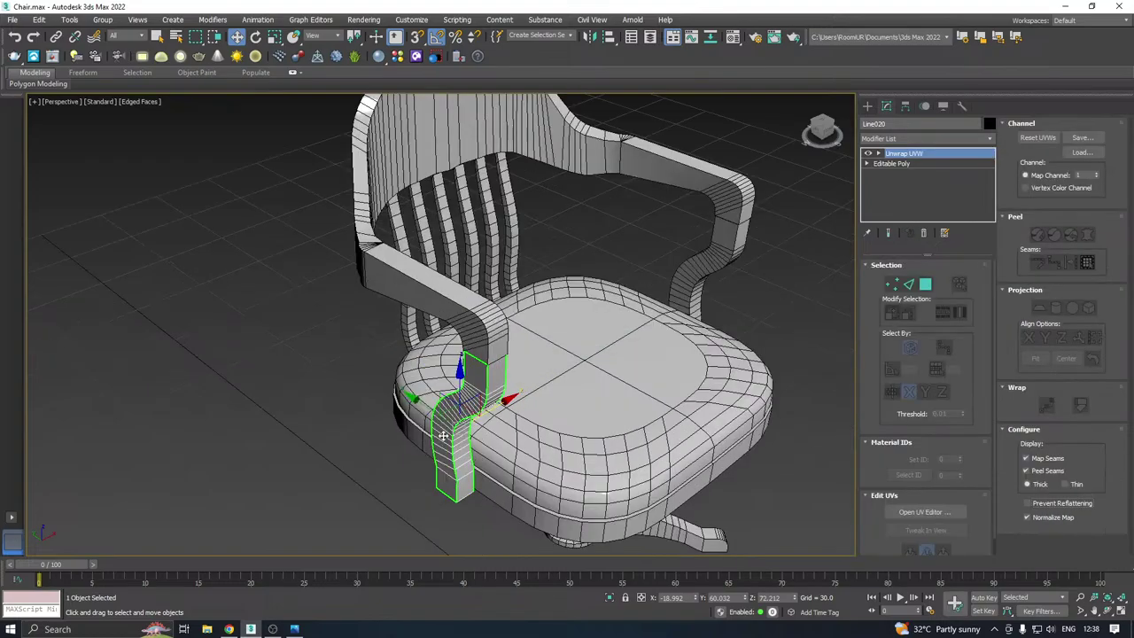
Scale the backrest-and-armrest piece to about 98% along X so its arms line up with the supports, and deselect it
alt+middle_drag(493, 406, 628, 235)
click(629, 235)
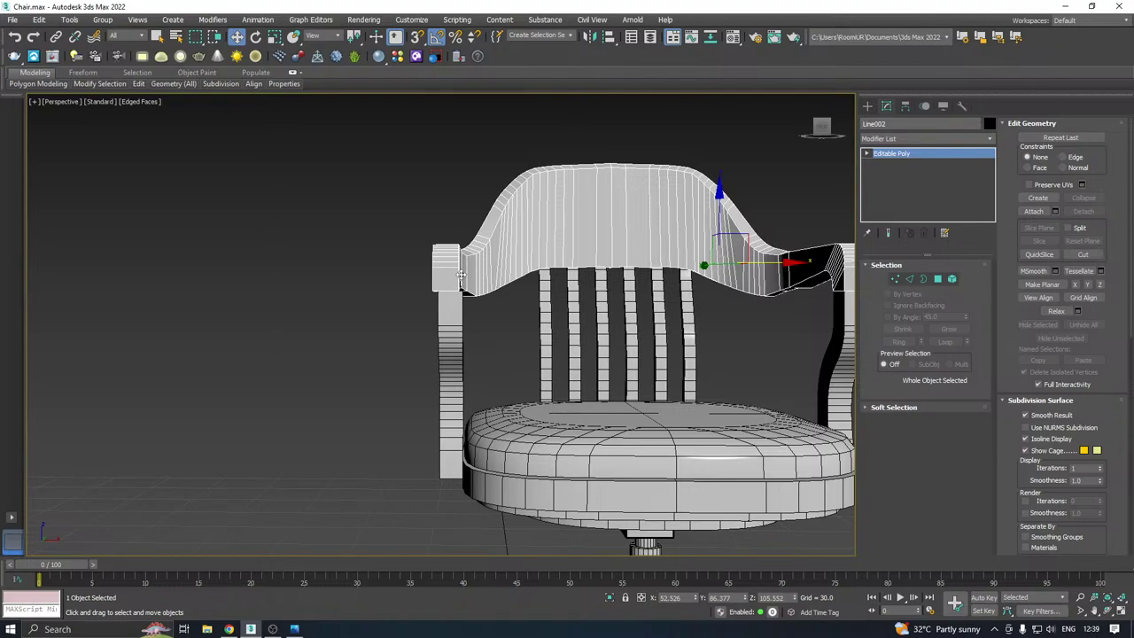
alt+middle_drag(766, 255, 750, 302)
scroll(608, 288, up, 3)
key(r)
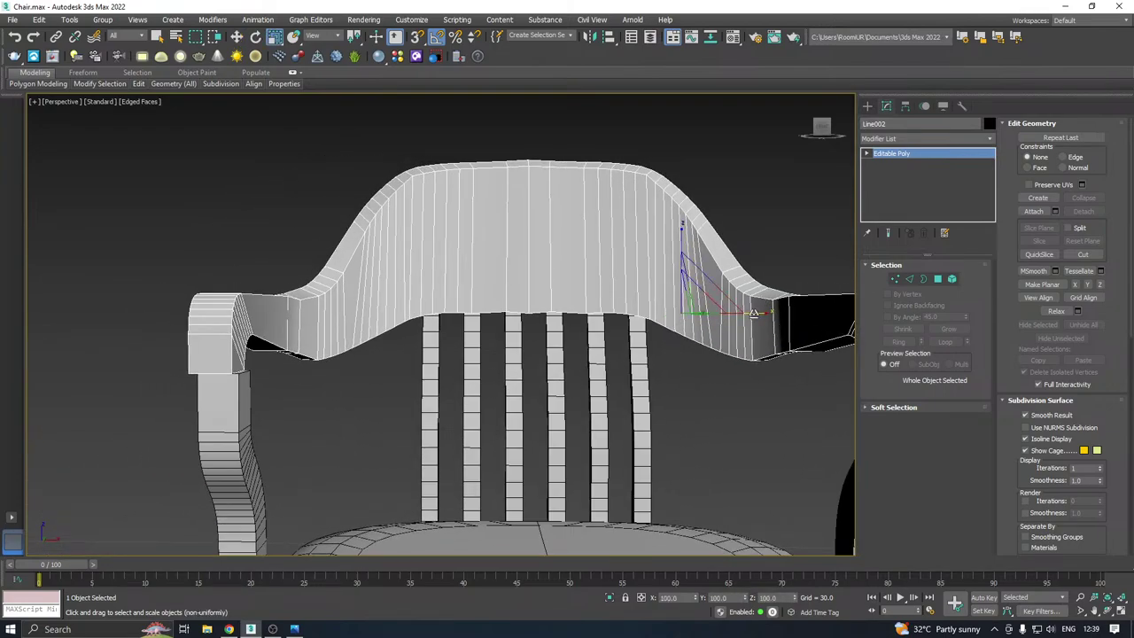
drag(753, 314, 752, 314)
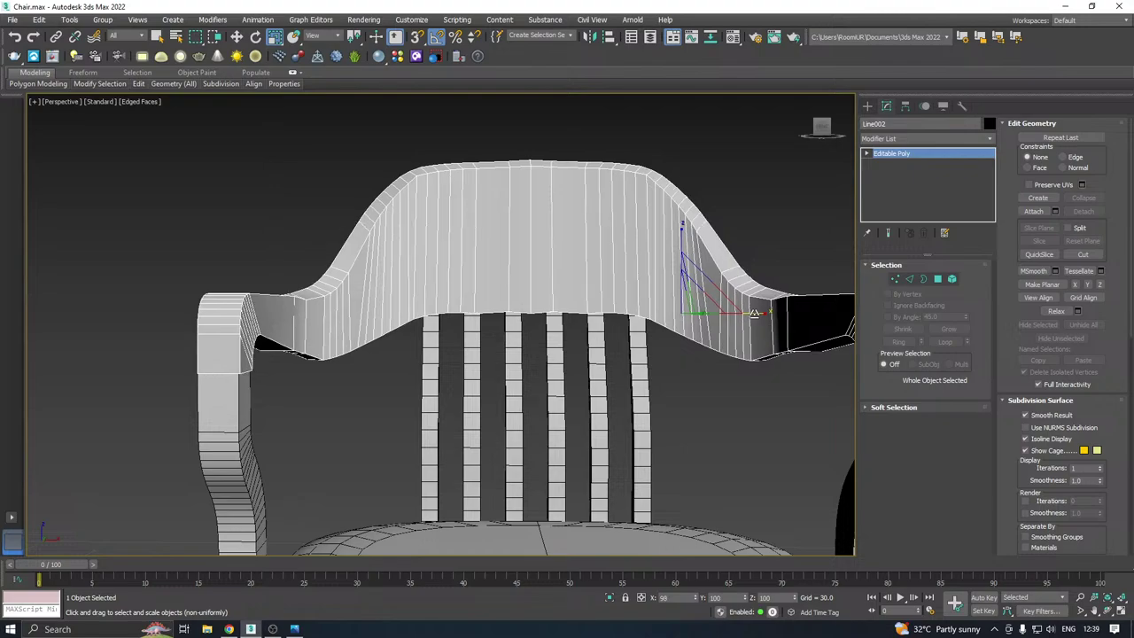
scroll(524, 312, down, 3)
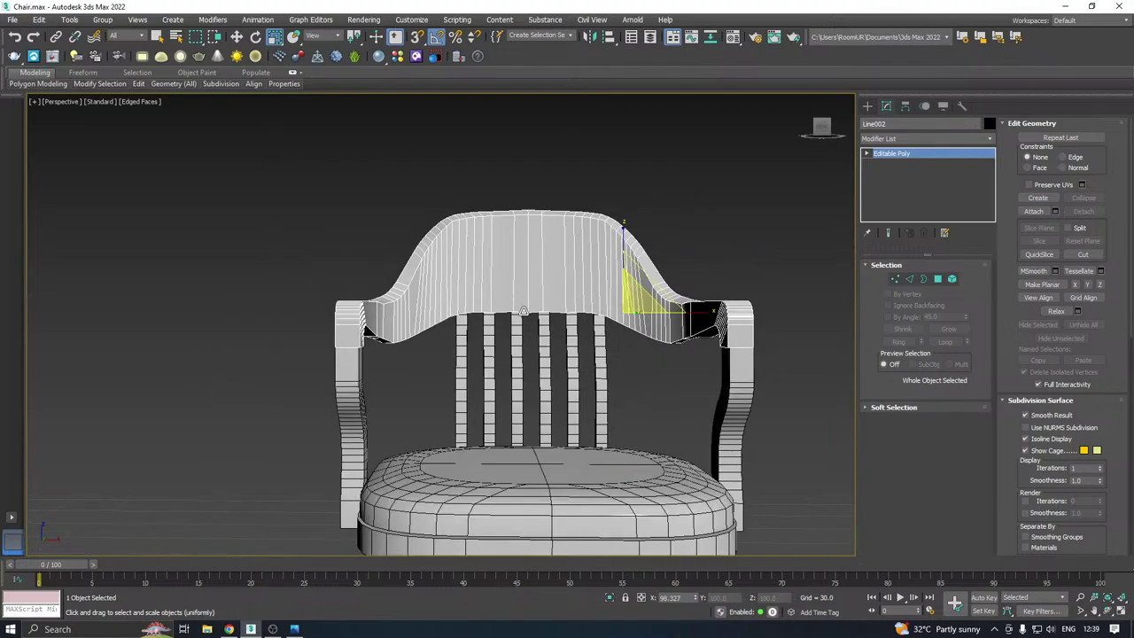
key(ctrl+w)
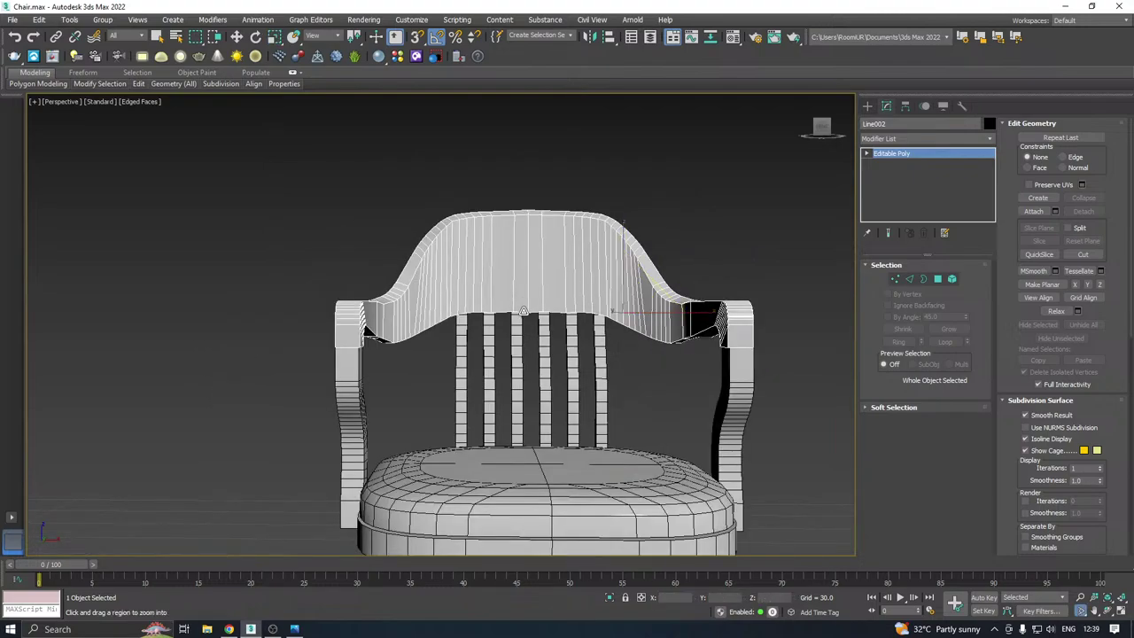
key(s)
click(237, 36)
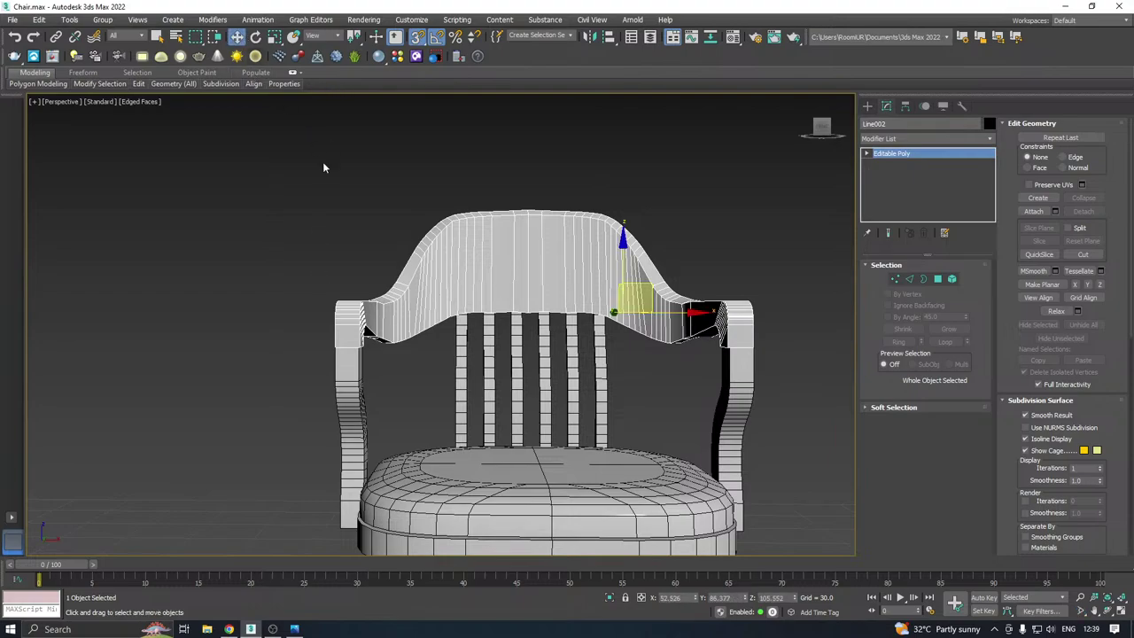
click(323, 163)
Select the backrest-and-armrest piece and isolate it from the rest of the chair
scroll(445, 211, down, 3)
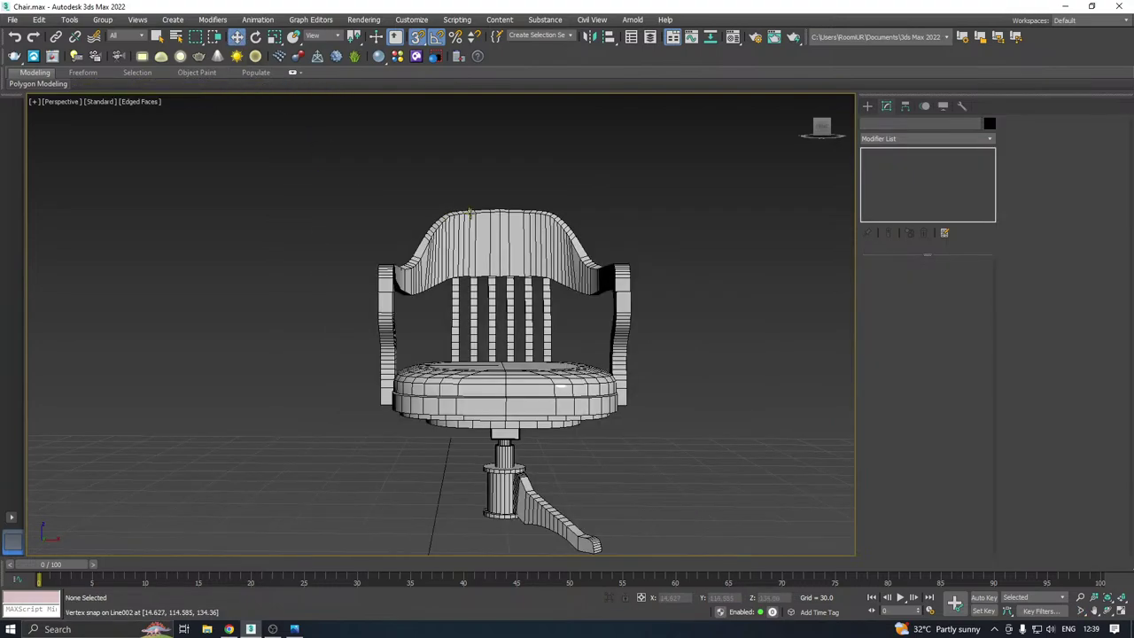
alt+middle_drag(445, 211, 562, 269)
middle_drag(634, 304, 512, 260)
click(388, 192)
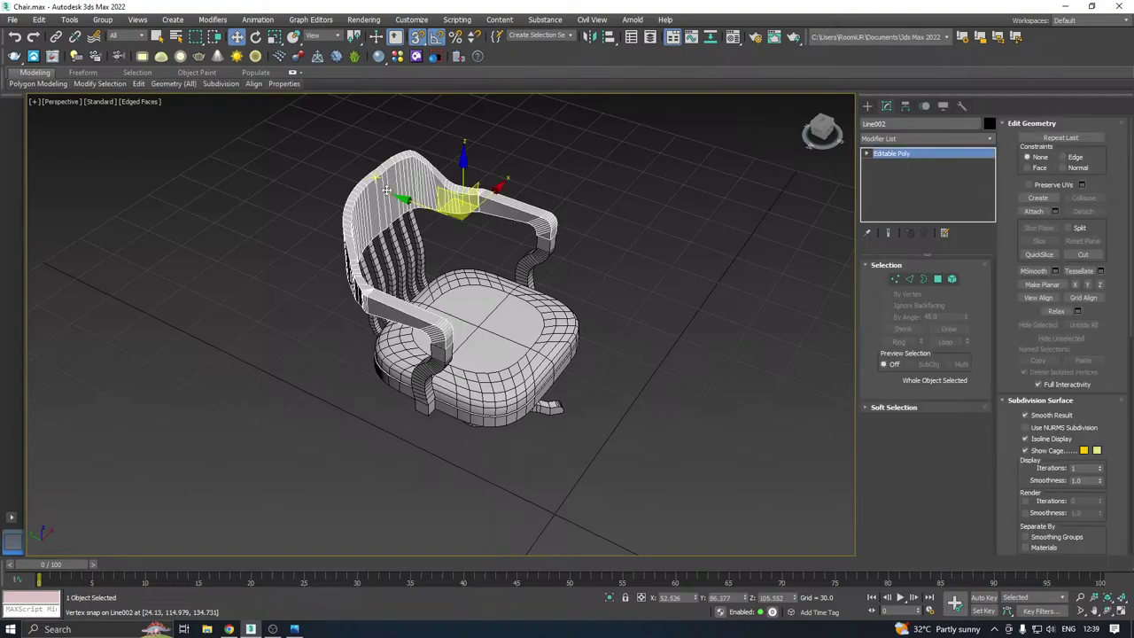
click(609, 599)
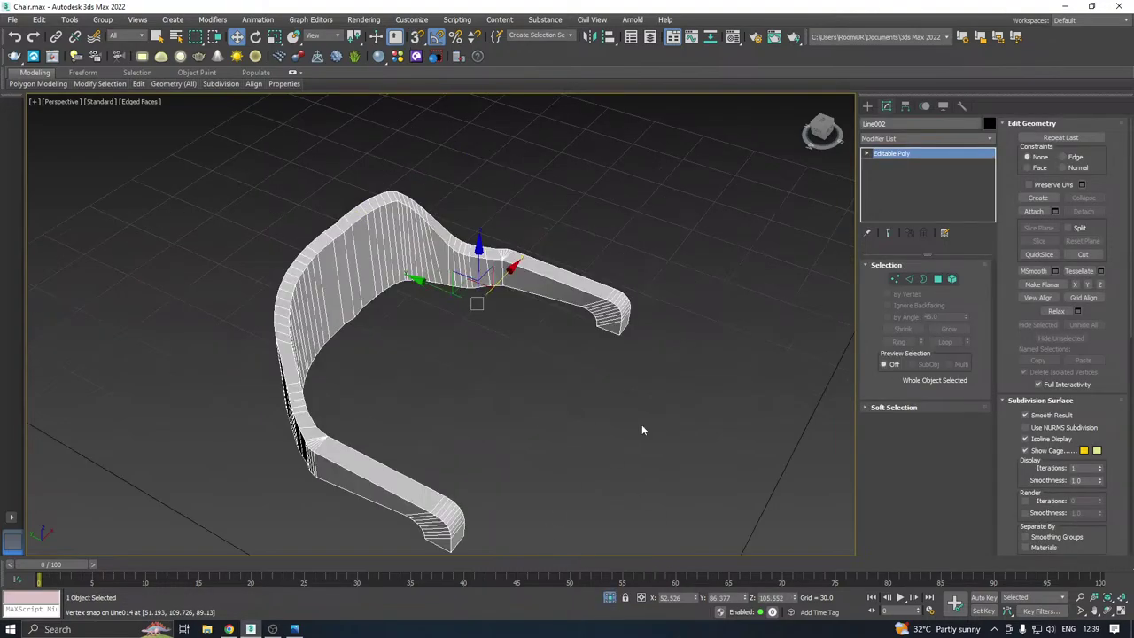
Add an Unwrap UVW modifier to the isolated backrest-and-armrest piece and open its UV editor
click(989, 138)
scroll(897, 409, down, 20)
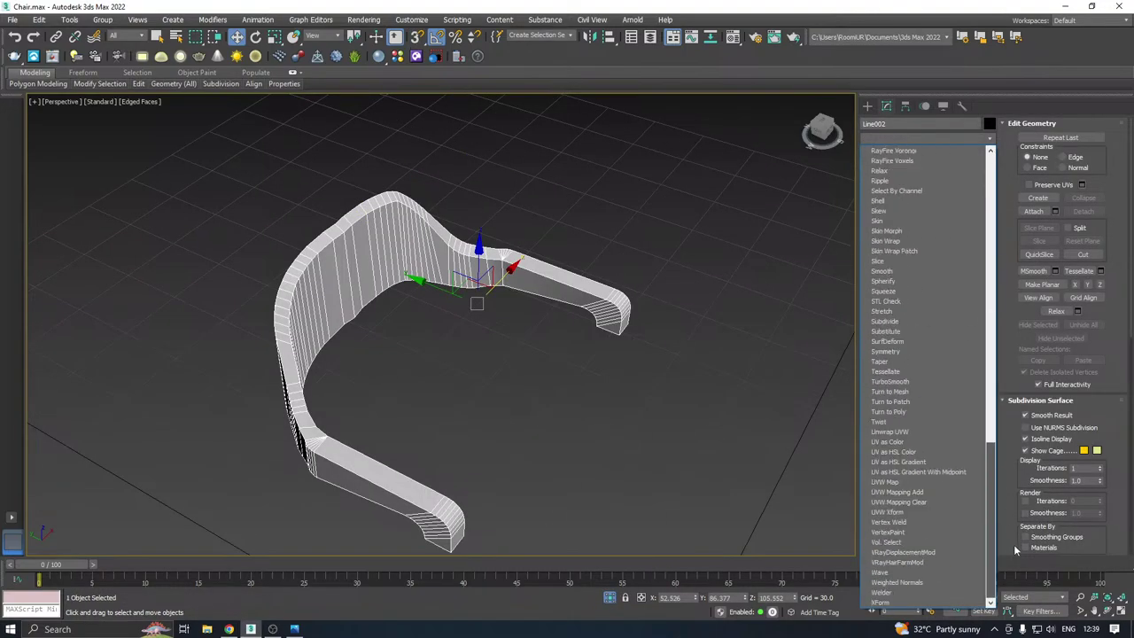
click(898, 433)
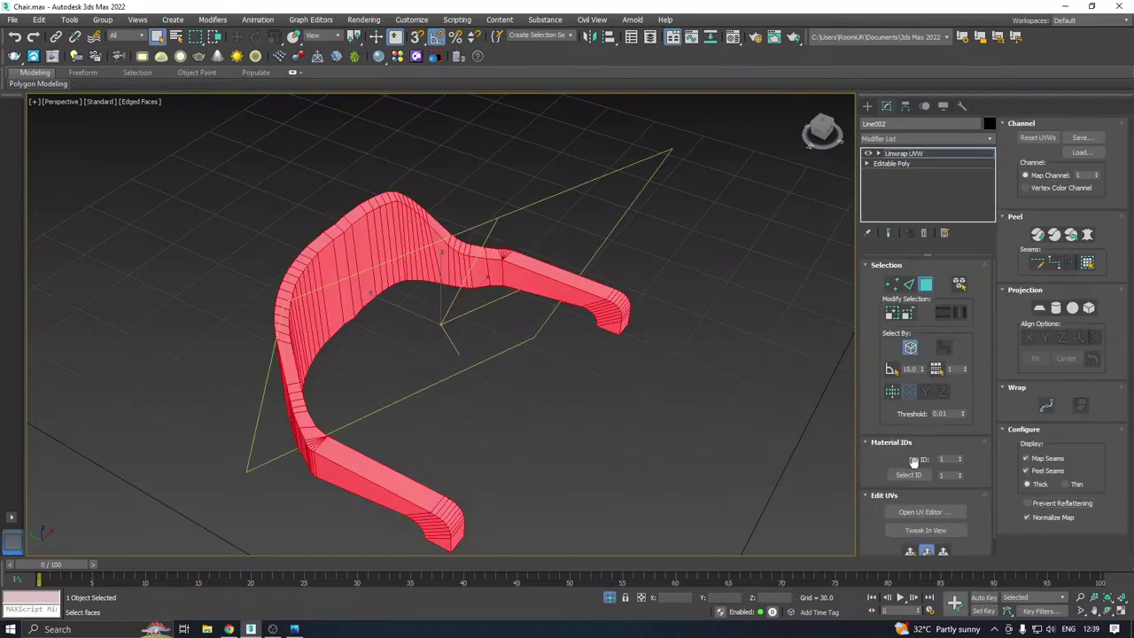
click(912, 512)
Display the CheckerPattern texture on the backrest-and-armrest piece from the UV editor
middle_drag(564, 401, 824, 382)
scroll(558, 383, down, 3)
alt+middle_drag(556, 383, 159, 341)
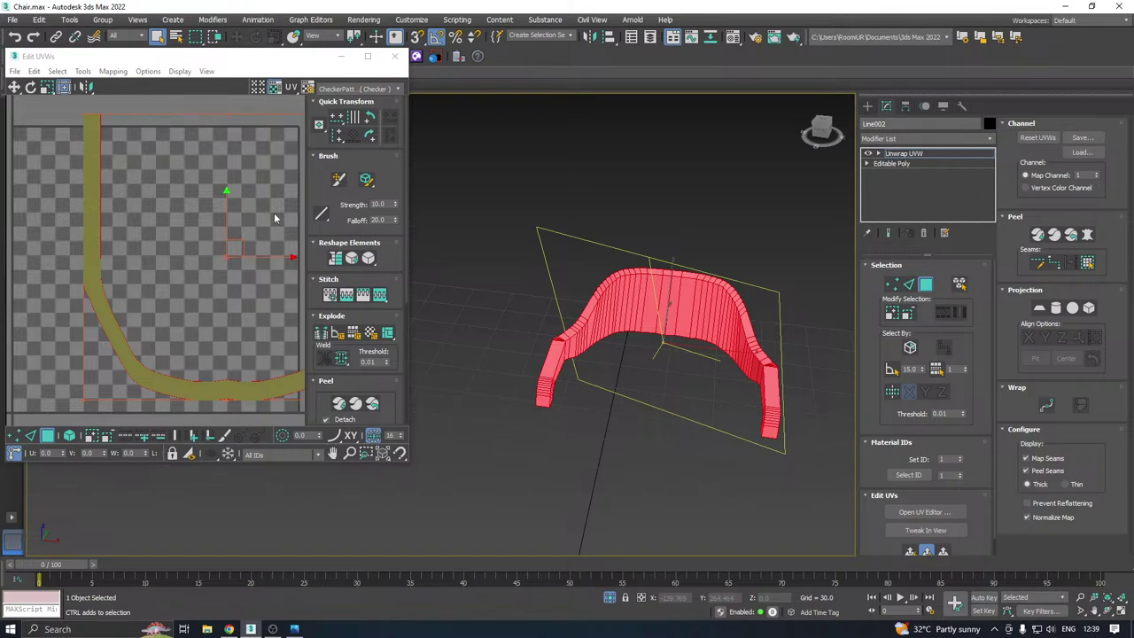
click(340, 89)
click(341, 111)
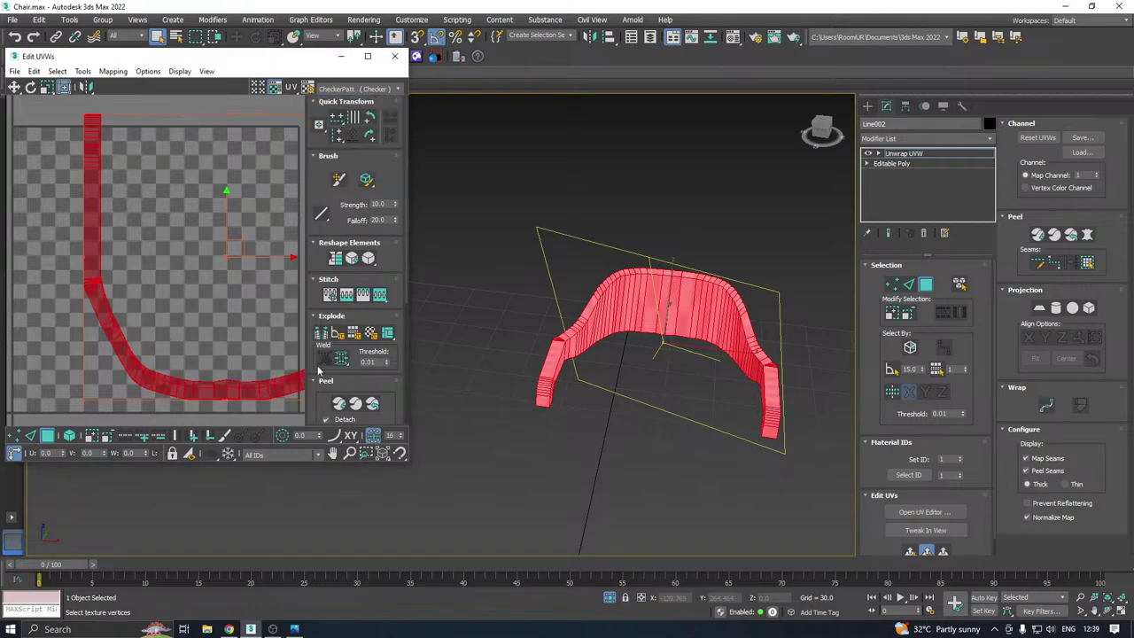
Pack the UV shells of the backrest-and-armrest piece and move them all outside the checker tile
click(325, 381)
click(322, 416)
alt+middle_drag(608, 350, 485, 326)
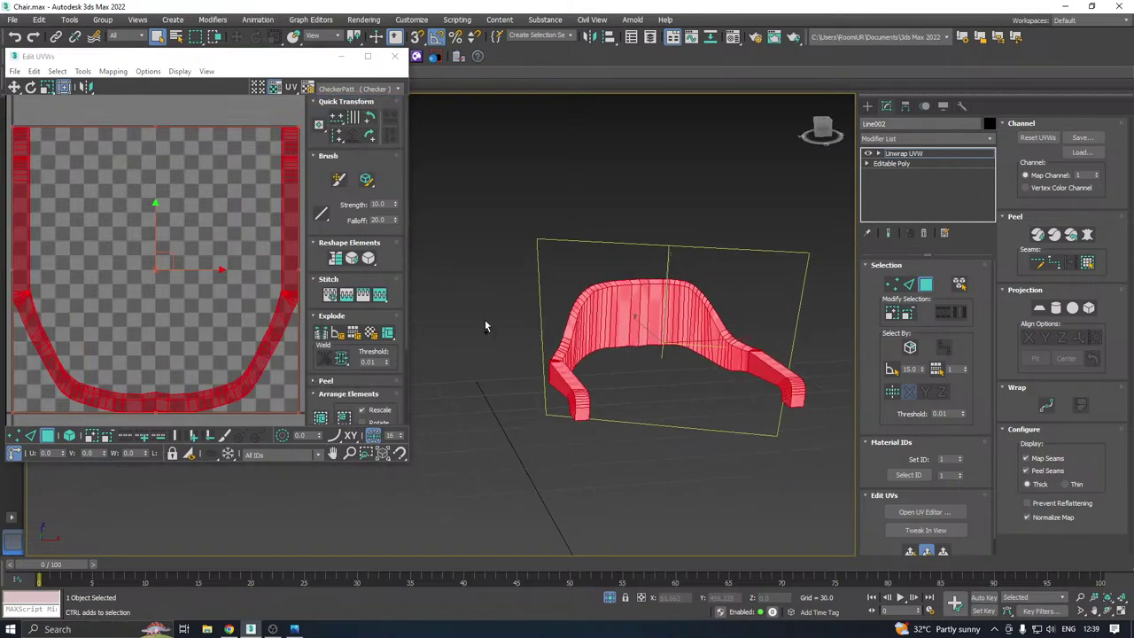
scroll(191, 309, down, 5)
drag(189, 302, 638, 314)
scroll(638, 315, up, 5)
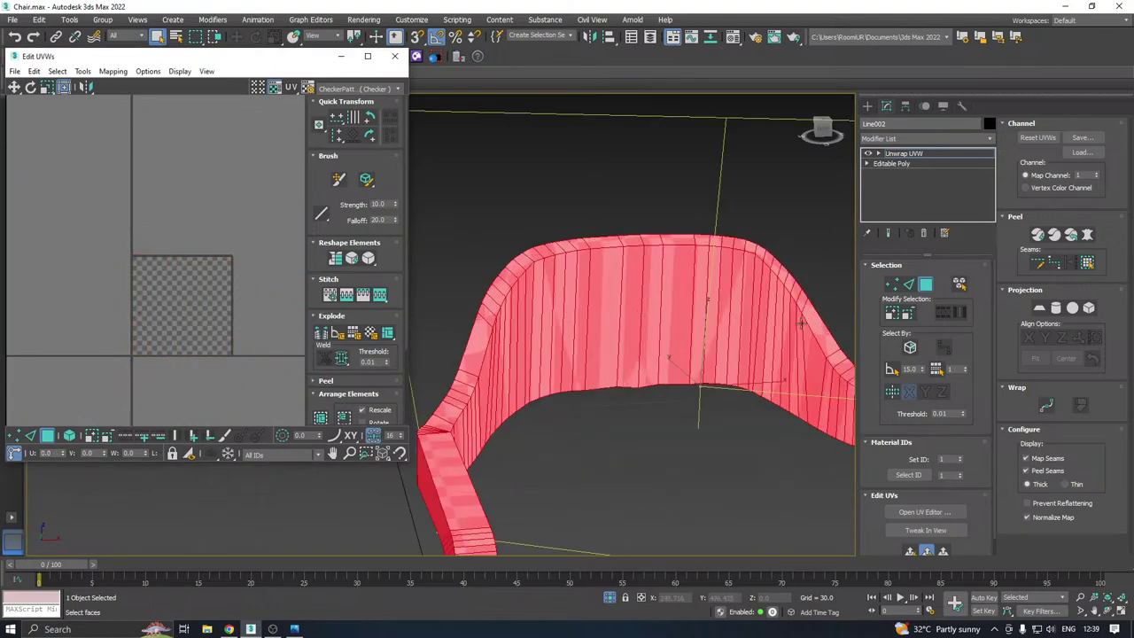
With 15-degree planar-angle selection, select all inner faces of the backrest and both armrests and apply a quick planar map
click(893, 370)
click(600, 322)
alt+middle_drag(600, 322, 648, 295)
ctrl+click(496, 329)
ctrl+click(656, 296)
ctrl+click(506, 341)
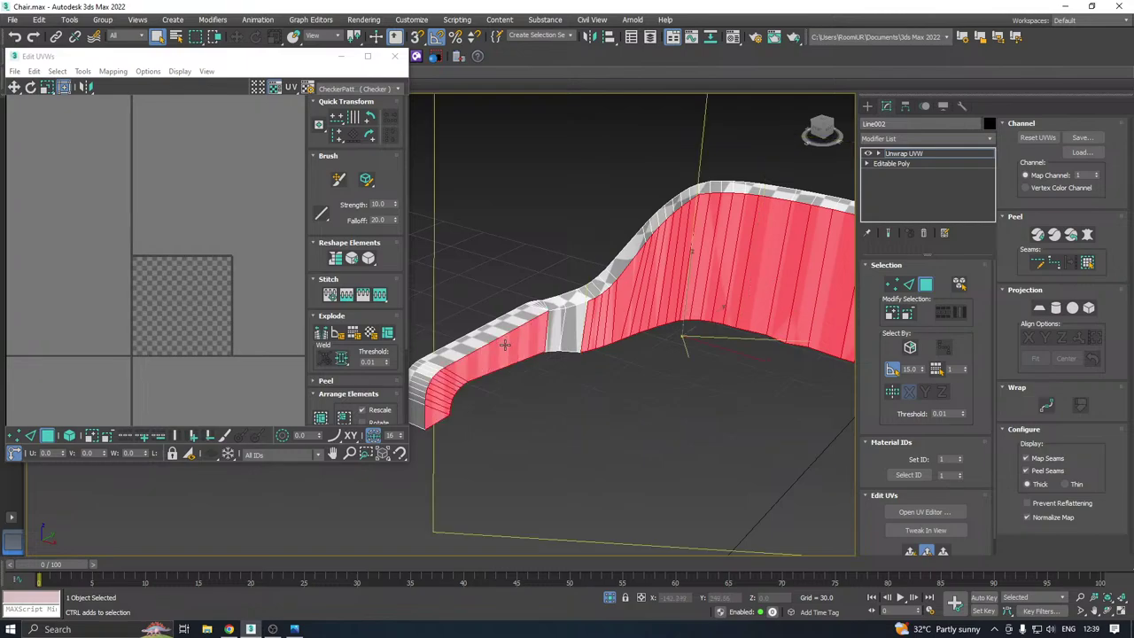
ctrl+click(553, 334)
alt+middle_drag(492, 354, 755, 326)
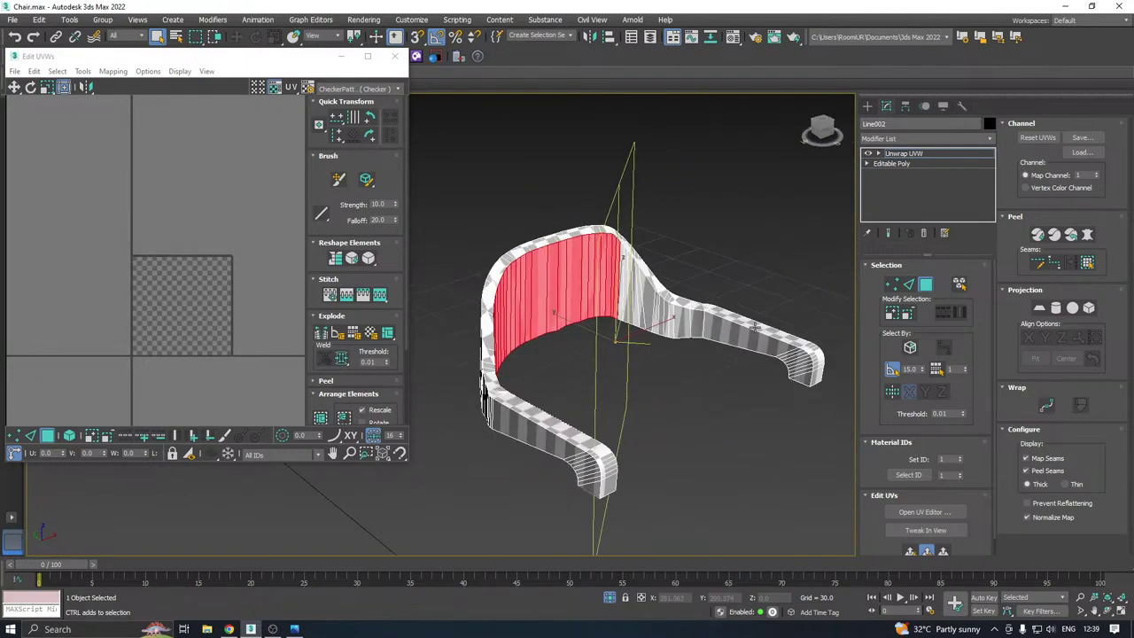
ctrl+click(718, 337)
ctrl+click(655, 325)
ctrl+click(680, 322)
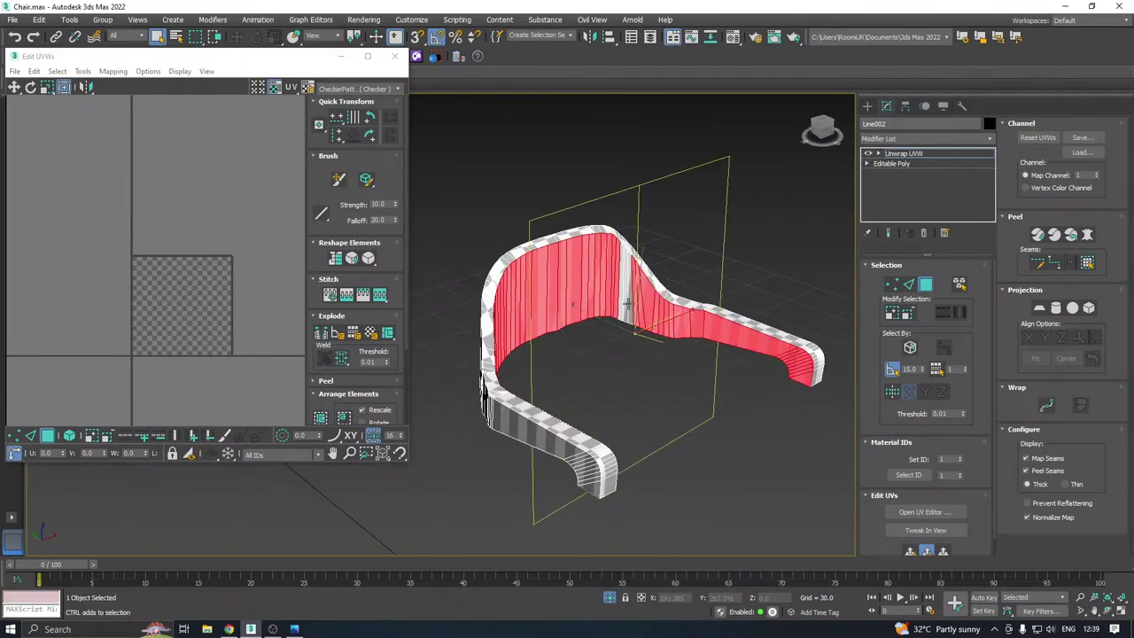
alt+middle_drag(627, 304, 709, 305)
click(910, 551)
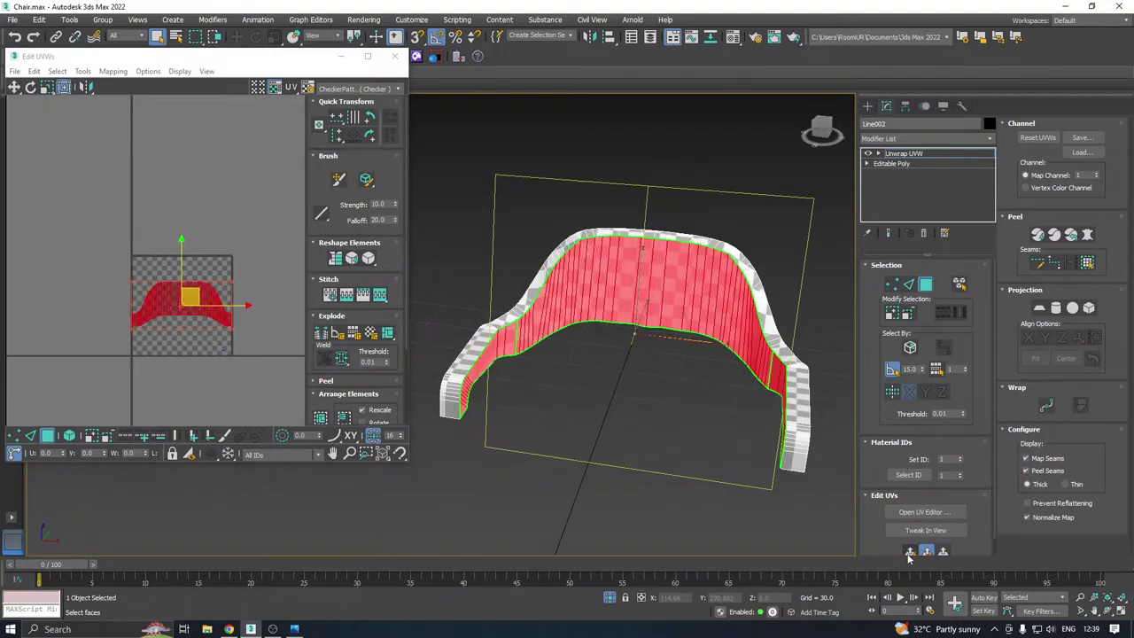
Select all outer faces of the backrest and both armrests and apply a quick planar map to them
alt+middle_drag(698, 357, 652, 347)
click(670, 446)
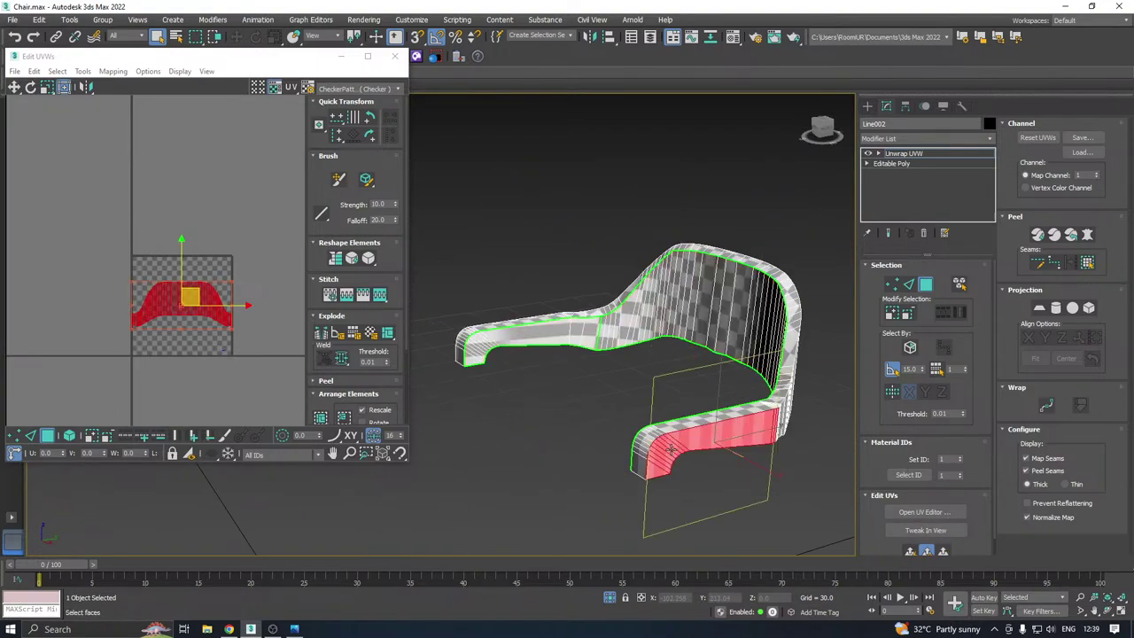
alt+middle_drag(796, 434, 734, 420)
ctrl+click(827, 444)
middle_drag(835, 444, 604, 431)
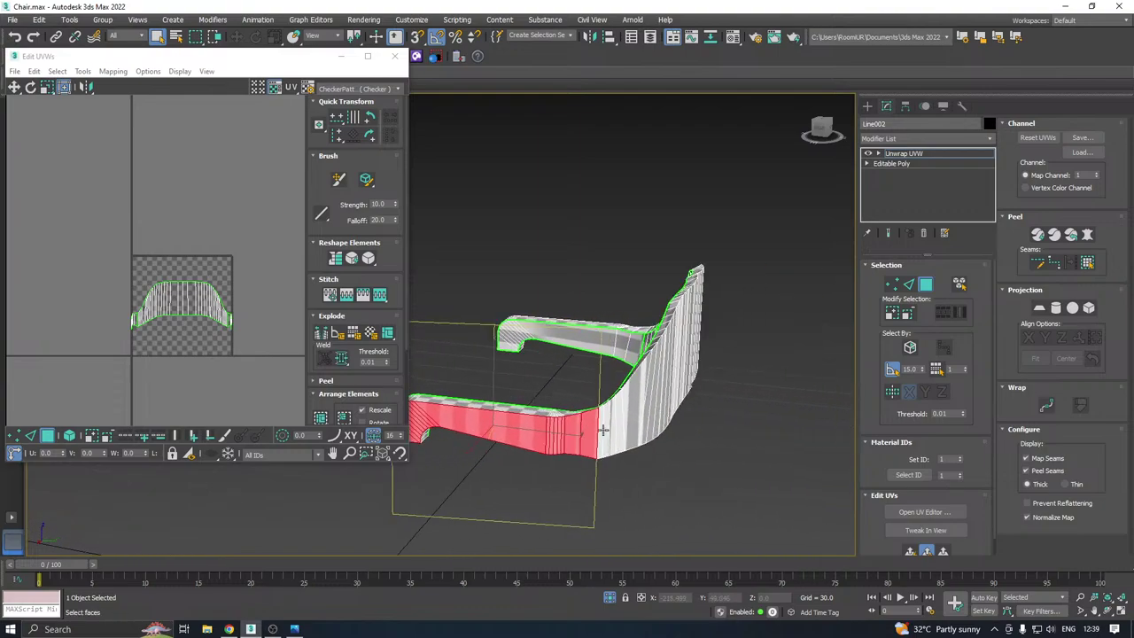
ctrl+click(642, 428)
ctrl+click(665, 396)
alt+middle_drag(678, 379, 607, 394)
ctrl+click(626, 425)
ctrl+click(760, 478)
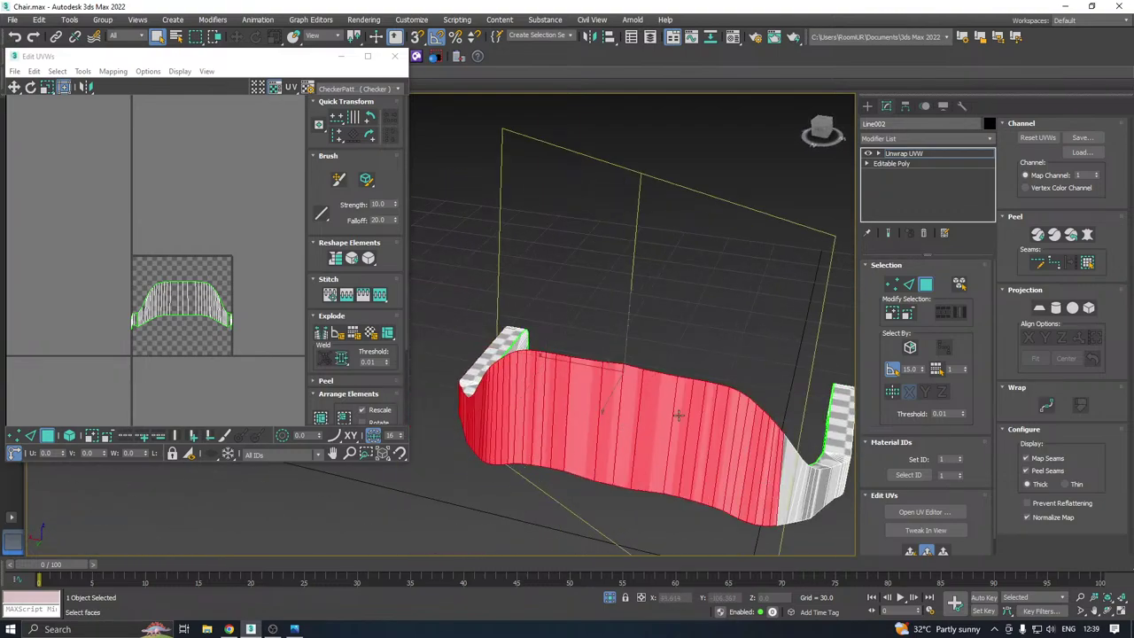
scroll(715, 451, down, 2)
alt+middle_drag(756, 440, 799, 459)
ctrl+click(679, 460)
click(911, 550)
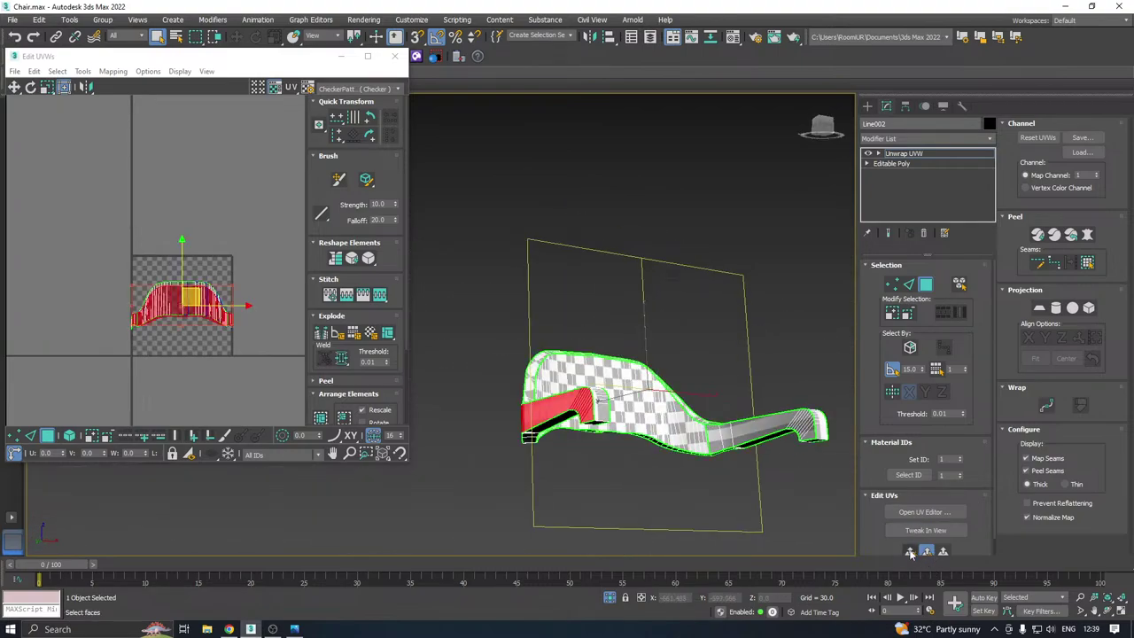
Reselect the inner faces of the backrest and both armrests and move their UV shell above the checker tile
alt+middle_drag(811, 330, 645, 341)
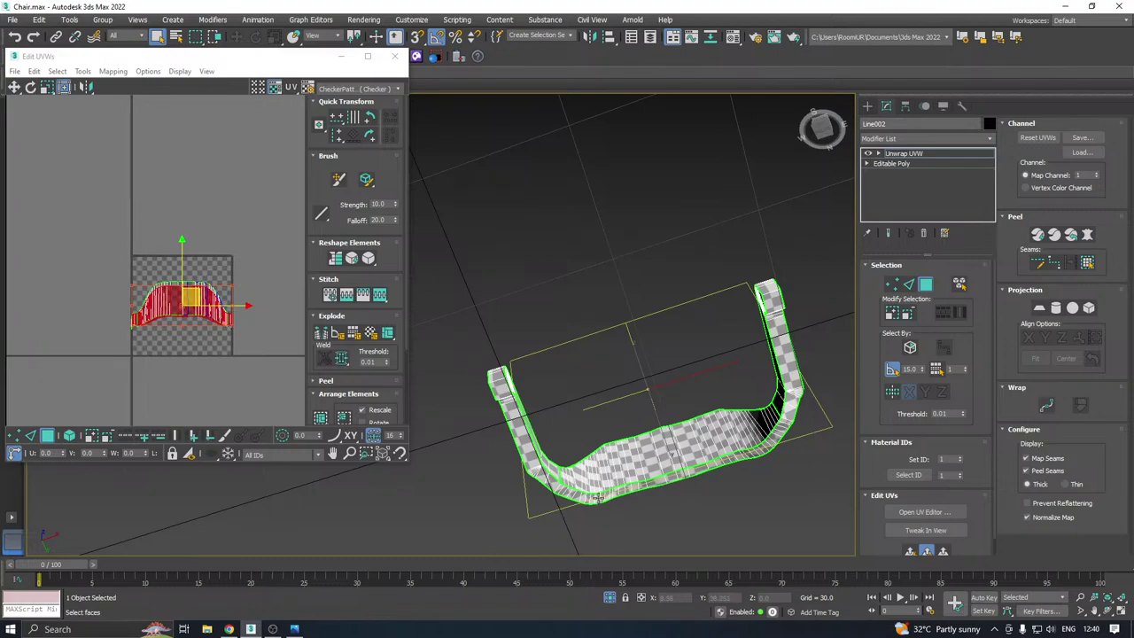
alt+middle_drag(594, 497, 594, 478)
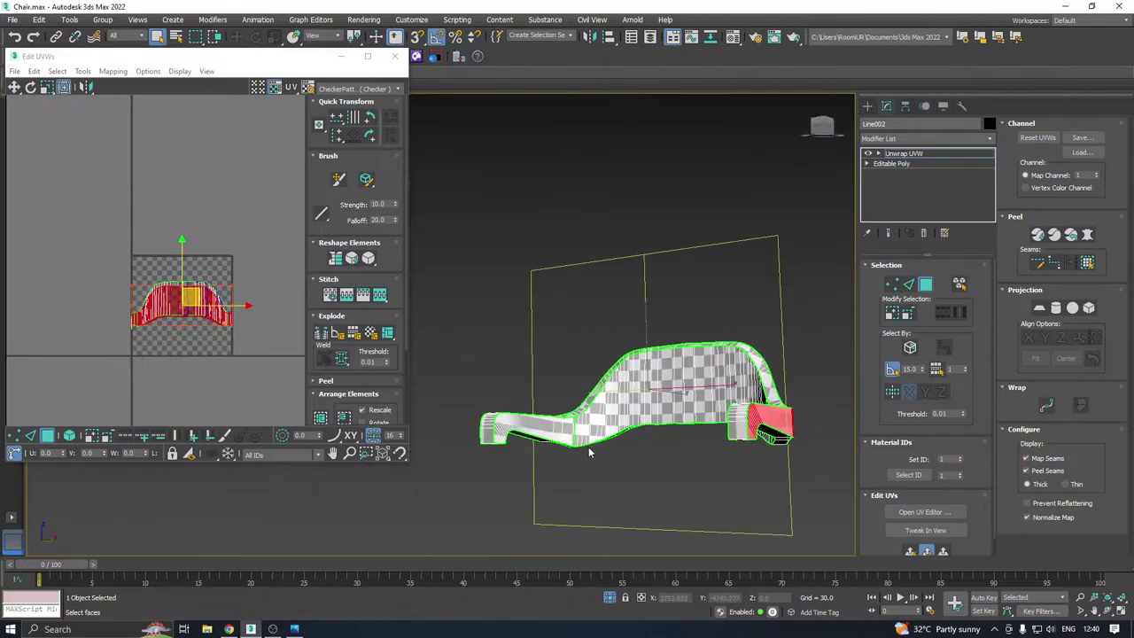
scroll(567, 438, up, 5)
scroll(563, 433, up, 2)
scroll(563, 433, down, 4)
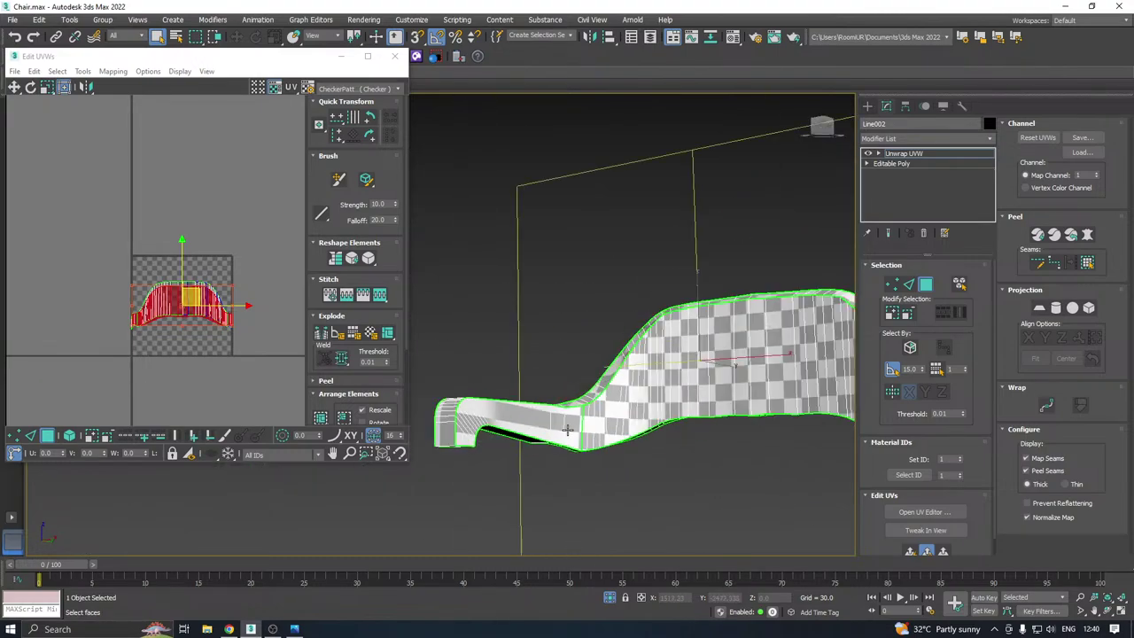
alt+middle_drag(563, 433, 582, 441)
click(620, 369)
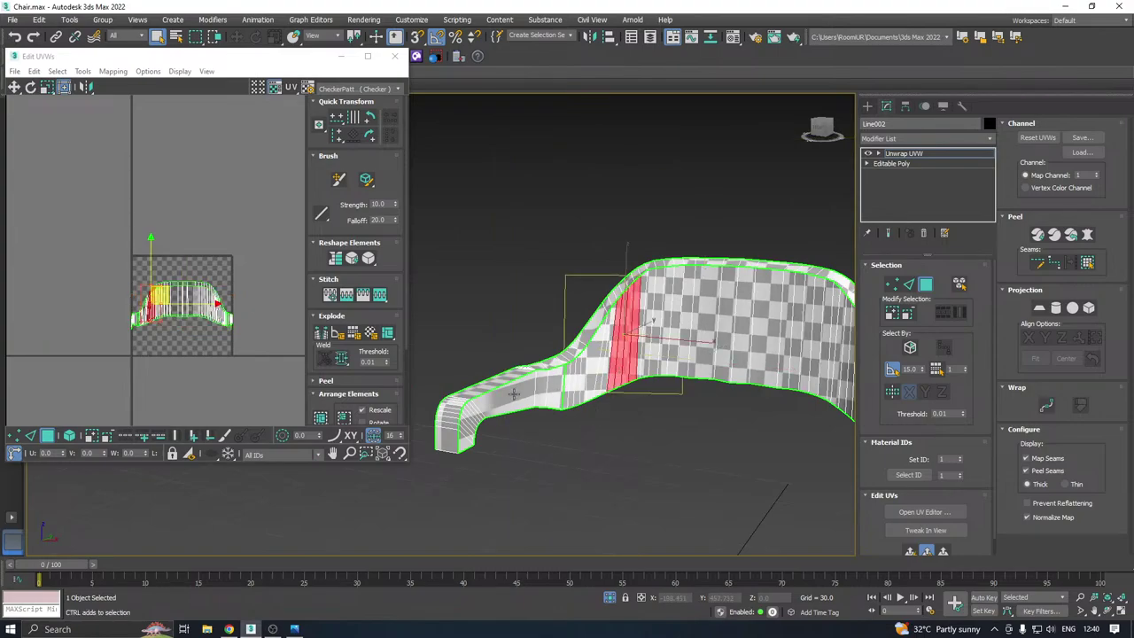
ctrl+click(620, 368)
ctrl+click(544, 396)
alt+middle_drag(670, 361, 776, 368)
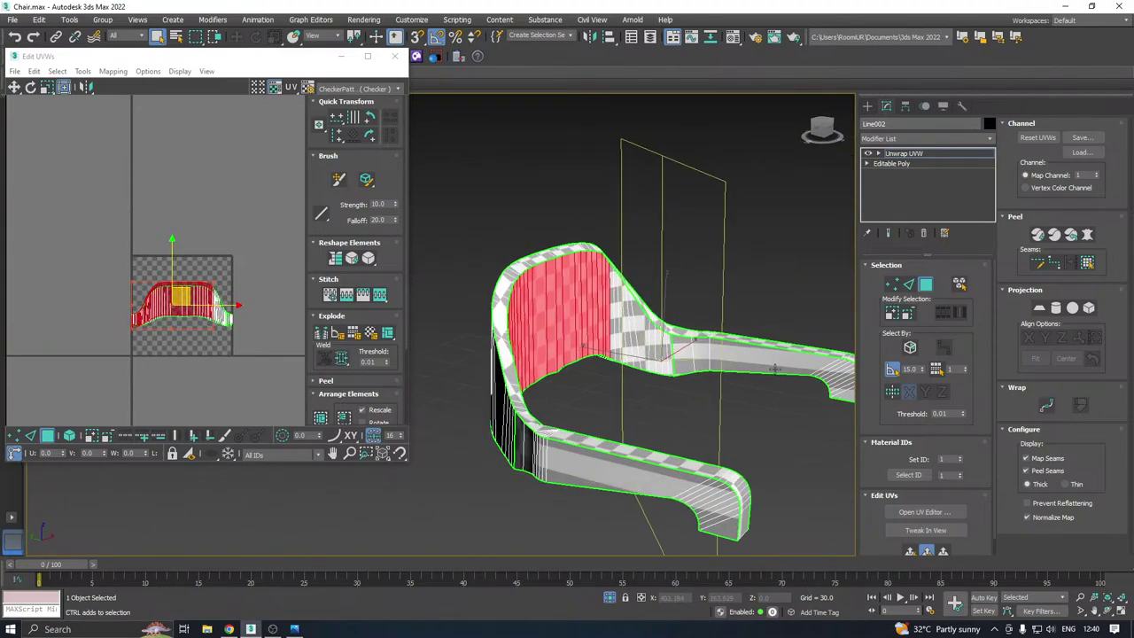
ctrl+click(658, 354)
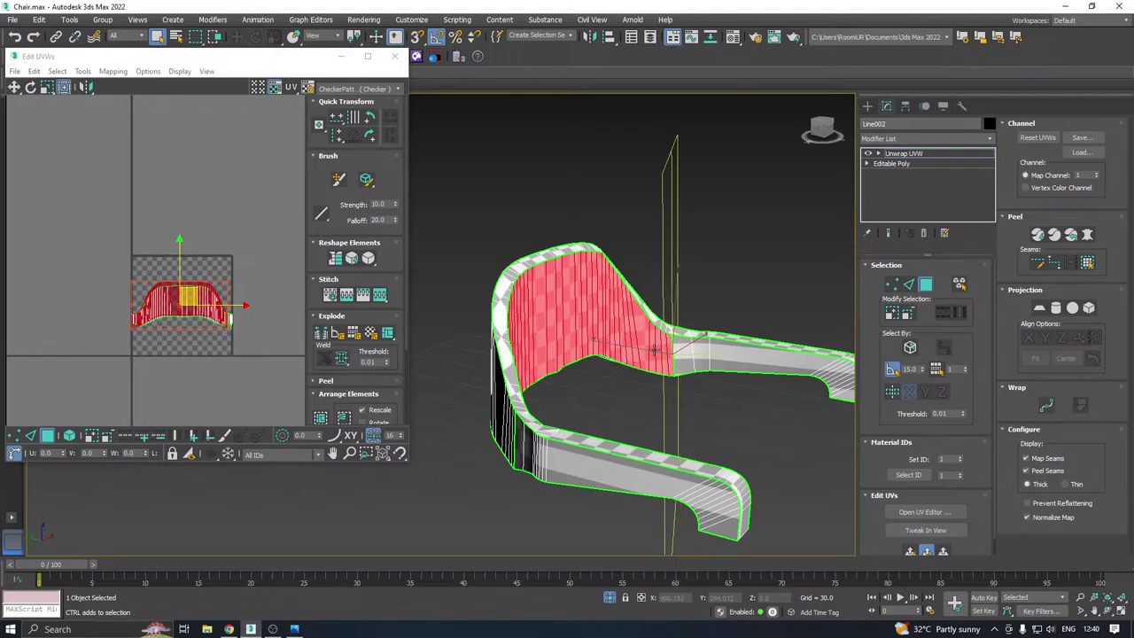
ctrl+click(698, 359)
ctrl+click(764, 356)
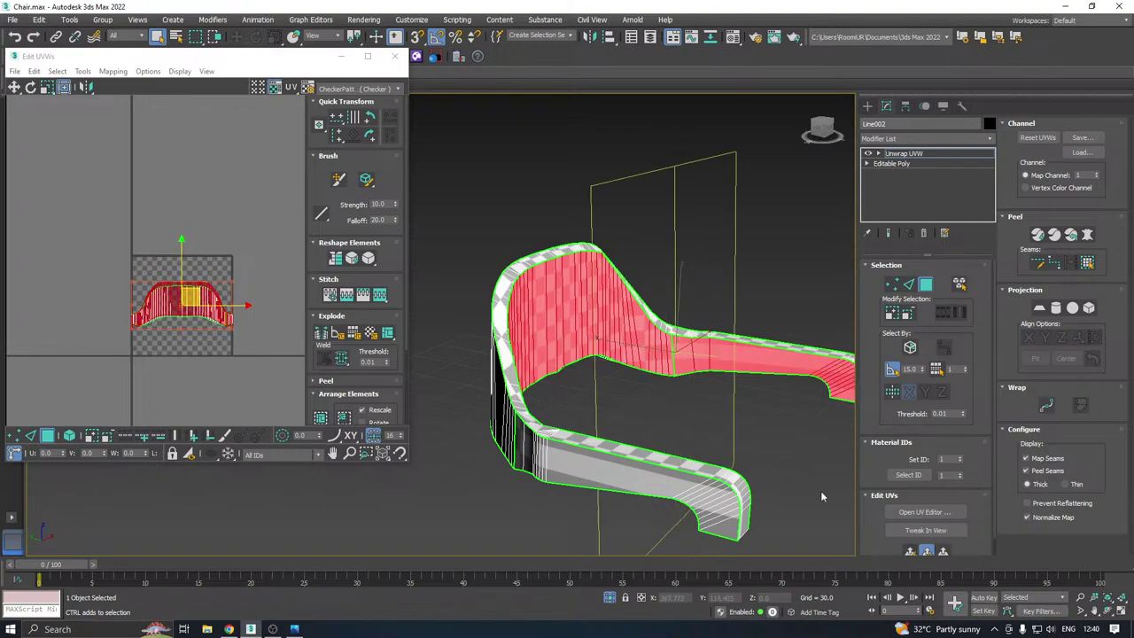
drag(190, 300, 204, 222)
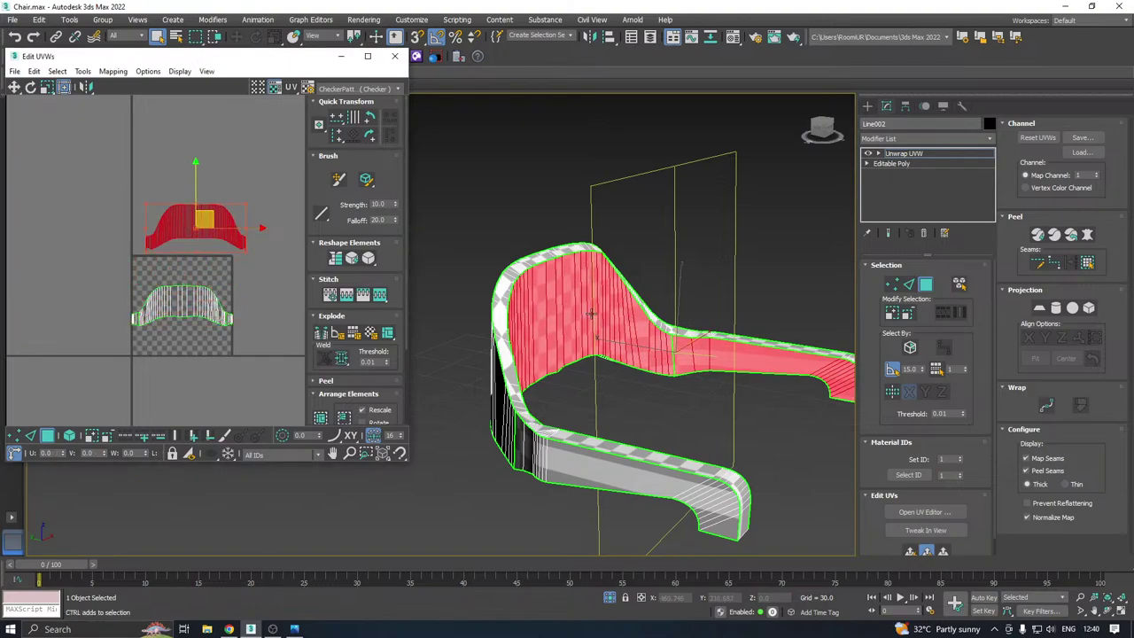
Close the UV editor and collapse the piece's whole modifier stack into an editable poly
alt+middle_drag(590, 313, 524, 357)
scroll(608, 373, up, 8)
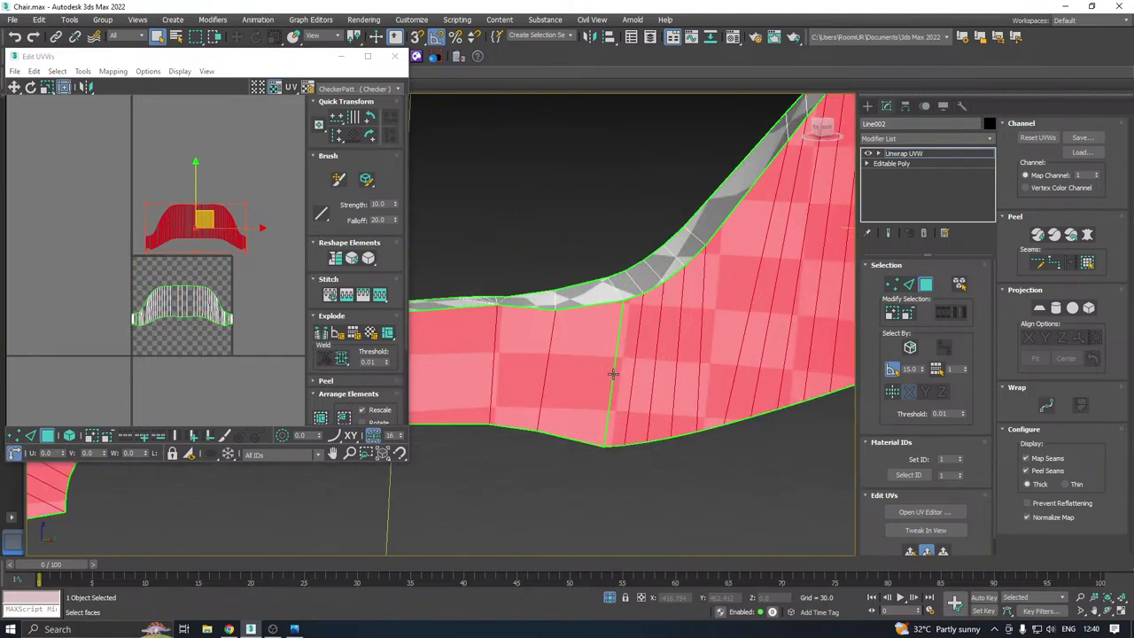
scroll(613, 374, down, 5)
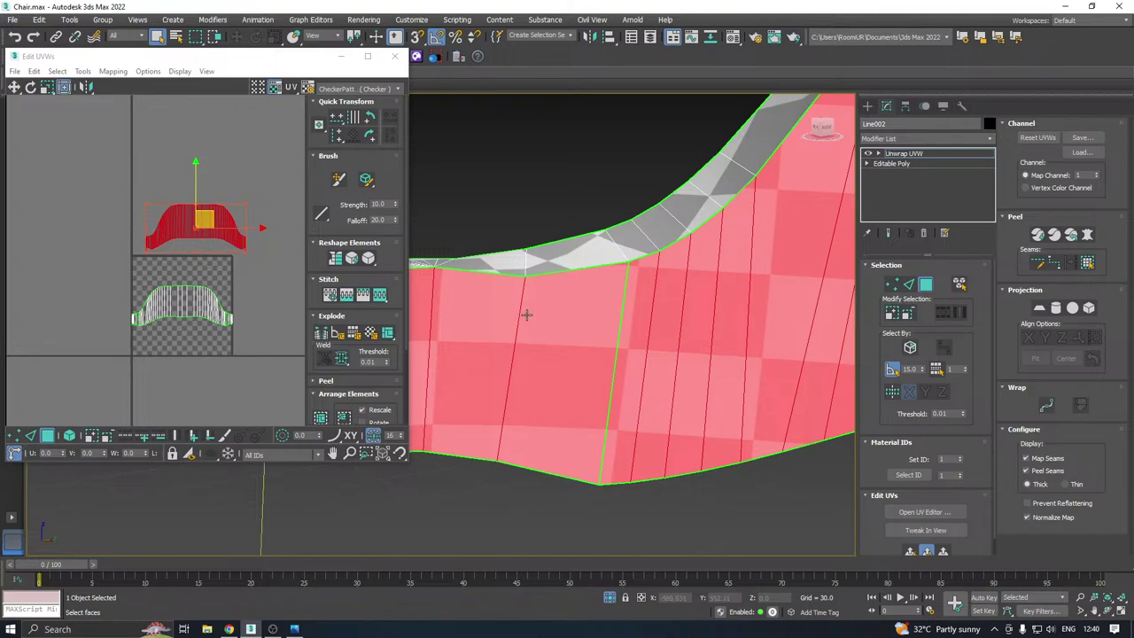
click(394, 55)
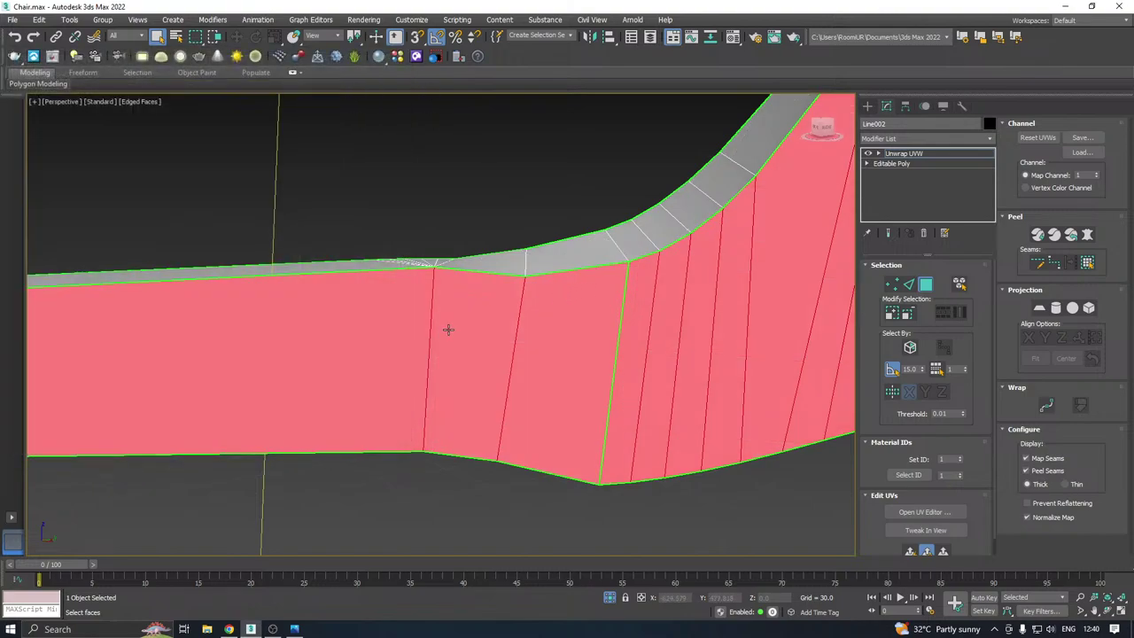
scroll(770, 275, down, 3)
right_click(904, 181)
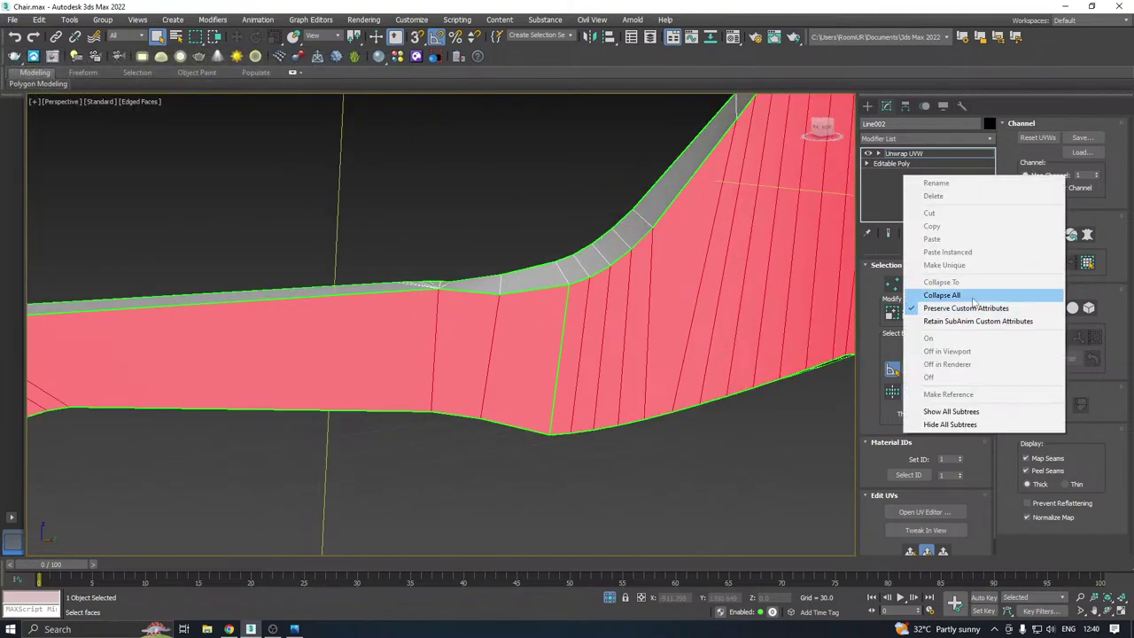
click(921, 291)
Select all vertices of the piece, weld them, and return to the object level
click(895, 279)
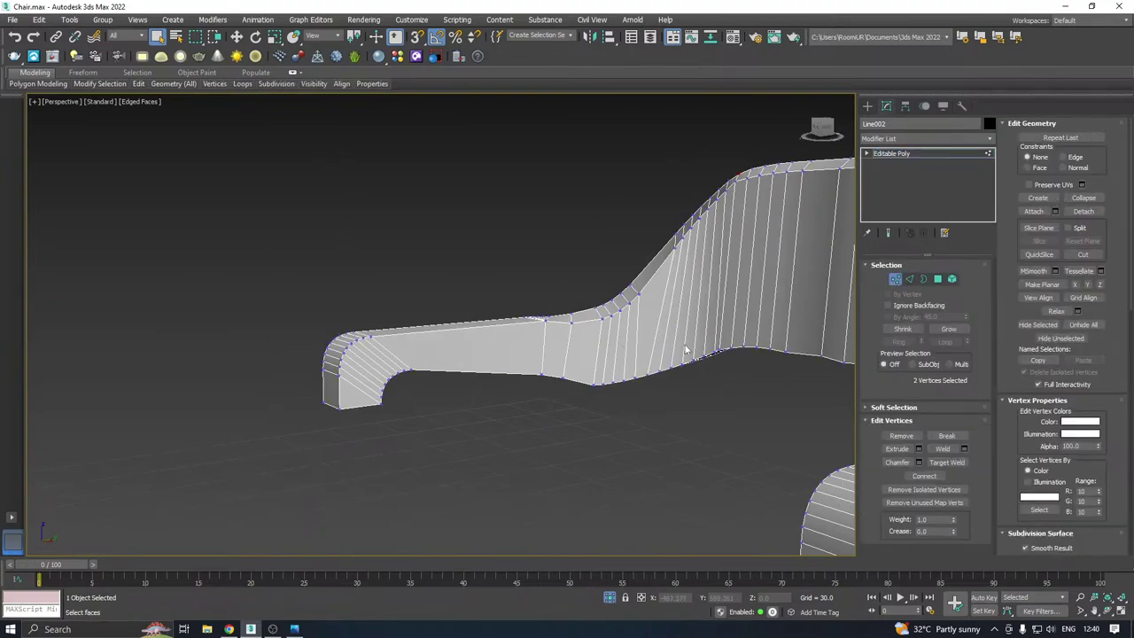
middle_drag(686, 349, 603, 363)
key(ctrl+a)
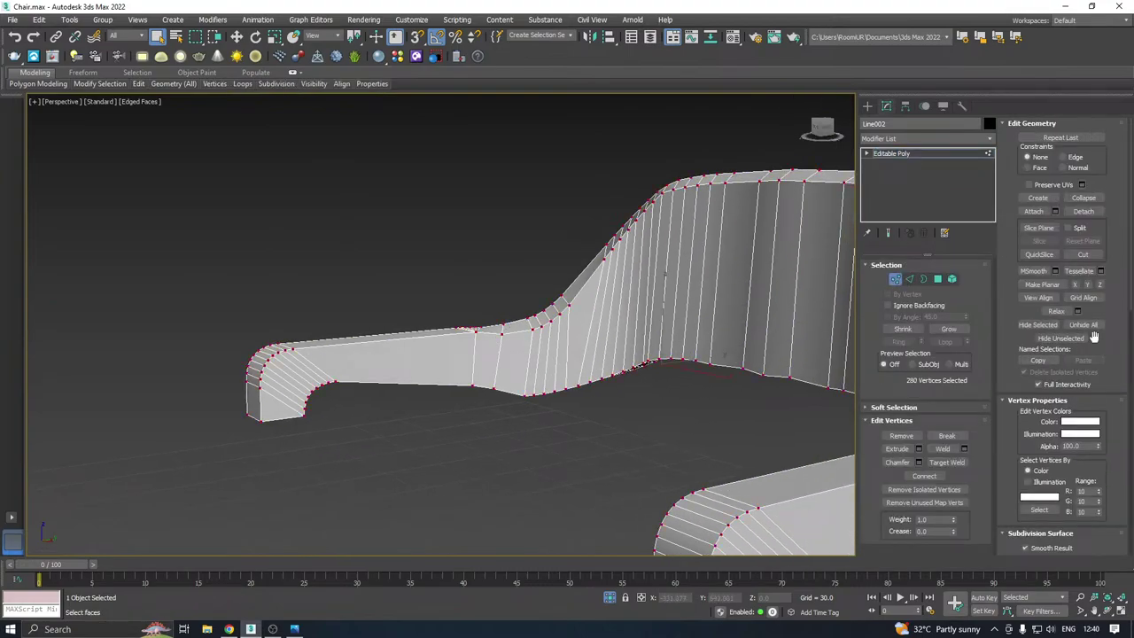
click(942, 449)
click(948, 154)
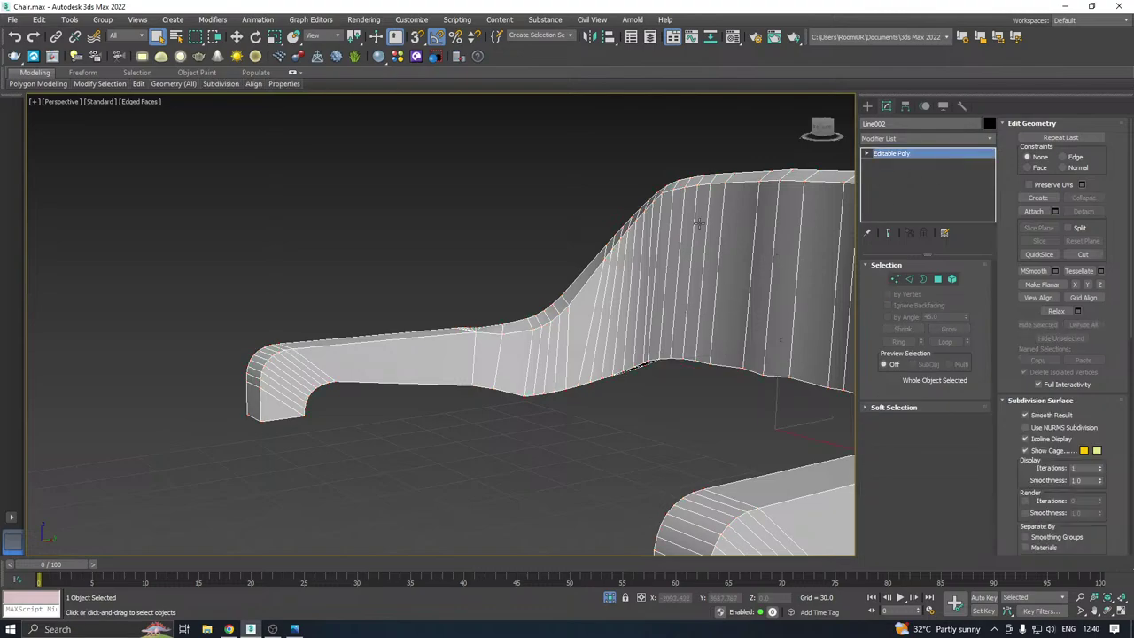
Add an Unwrap UVW modifier to the welded backrest-and-armrest piece and open its UV editor
click(992, 141)
scroll(922, 398, down, 10)
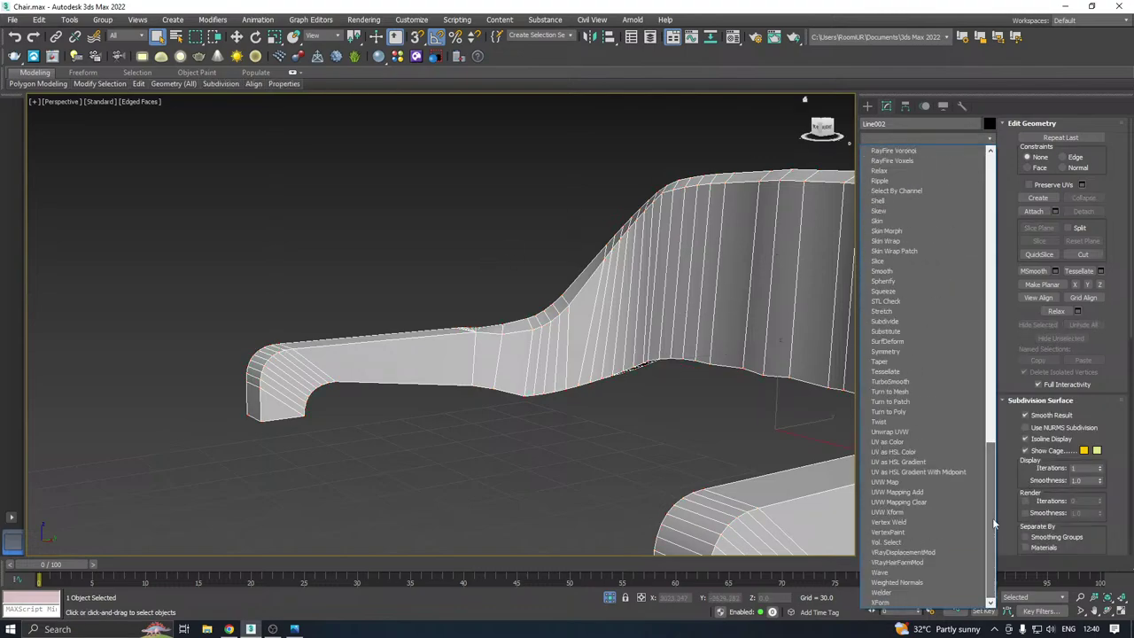
click(890, 432)
click(924, 512)
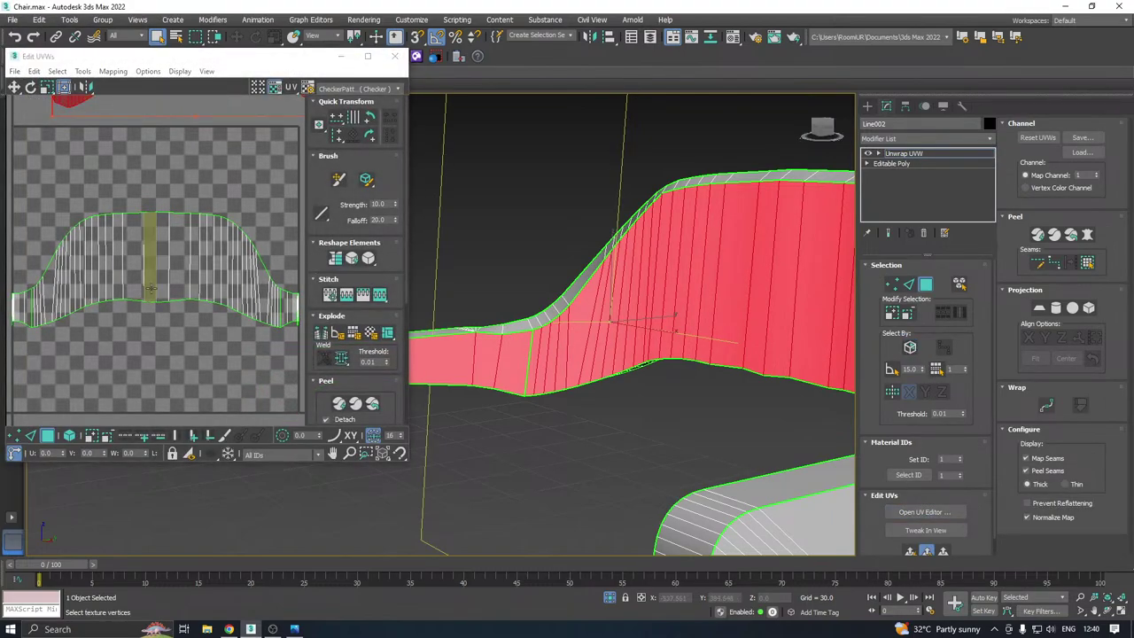
Reapply a quick planar map to the selected inner faces and display the CheckerPattern texture on the piece
scroll(223, 328, down, 4)
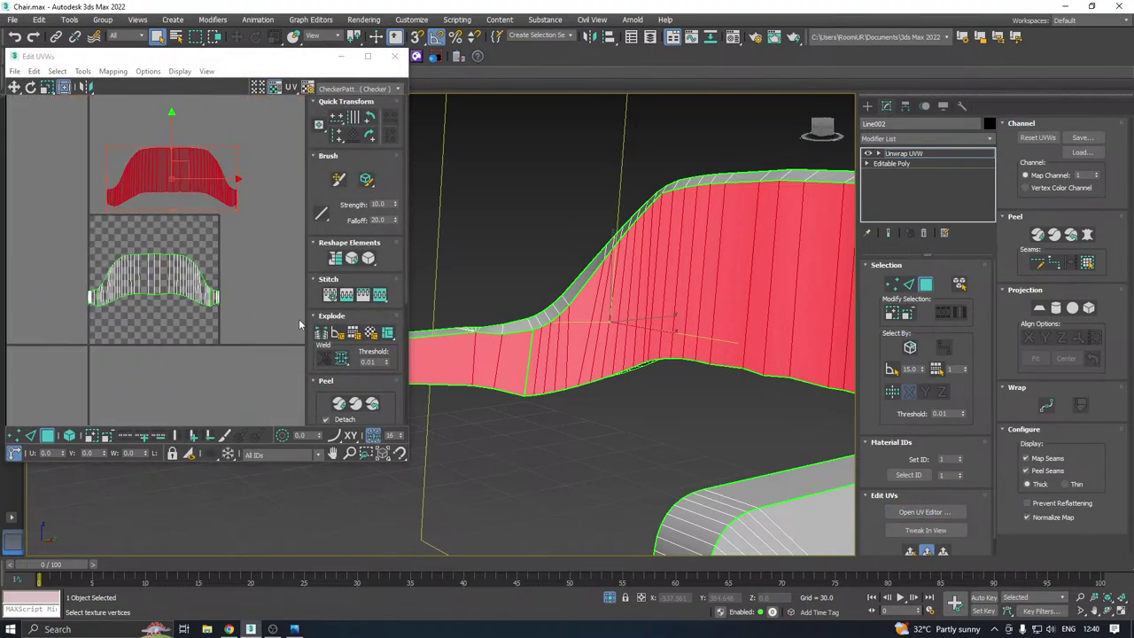
click(909, 552)
click(357, 89)
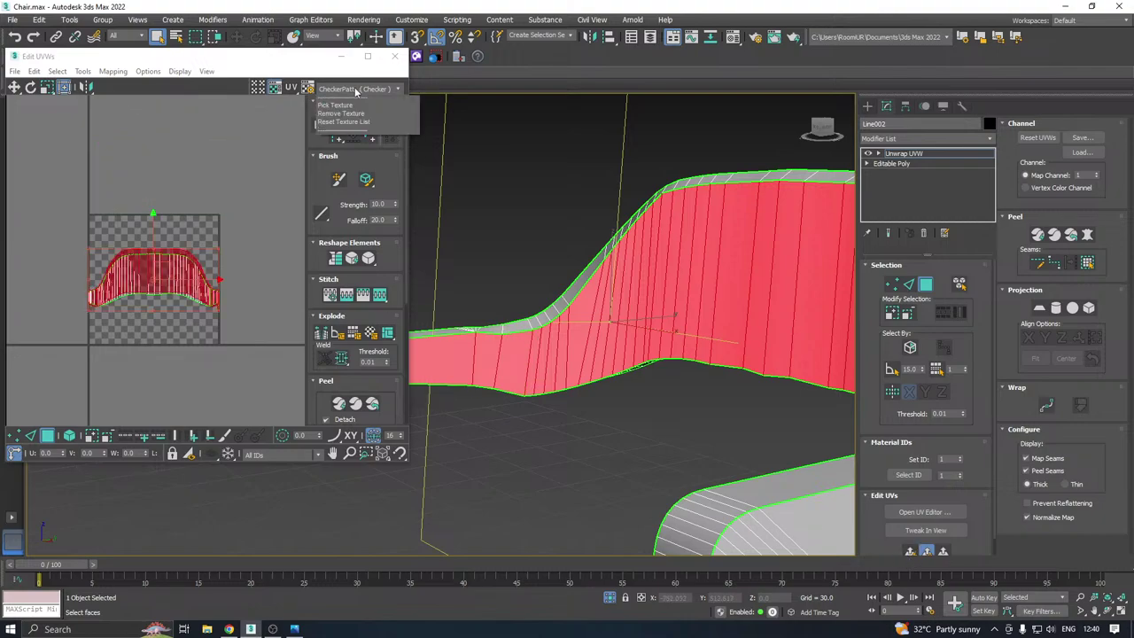
click(359, 108)
Relax the inner faces' UV shell by polygon angles and move it below the checker tile
scroll(546, 377, down, 4)
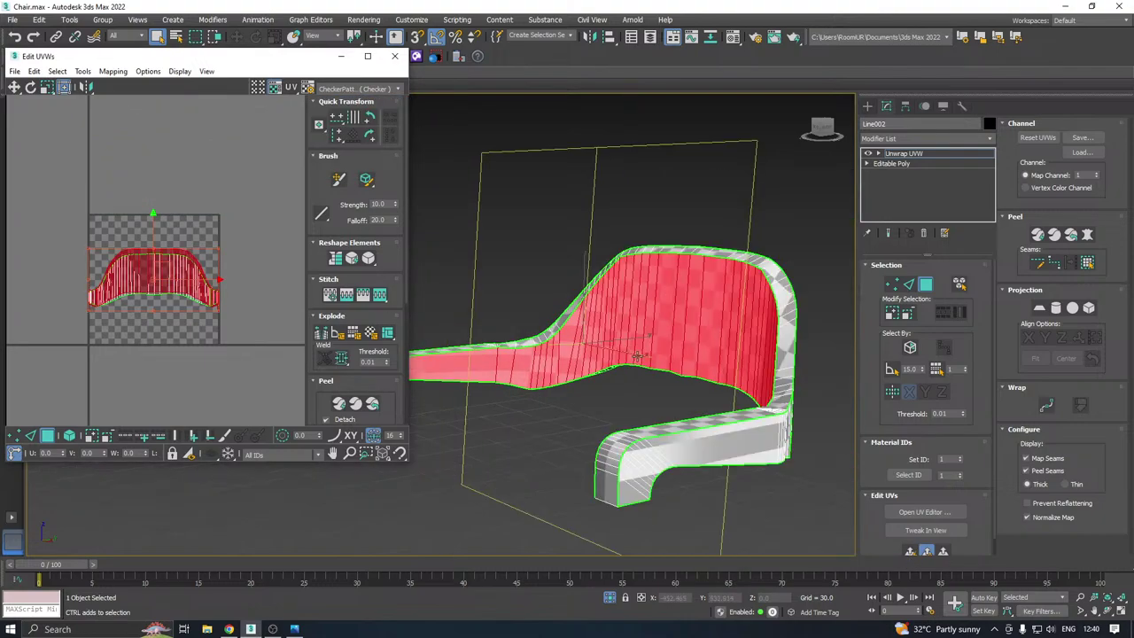
alt+middle_drag(544, 376, 632, 389)
alt+middle_drag(745, 354, 452, 383)
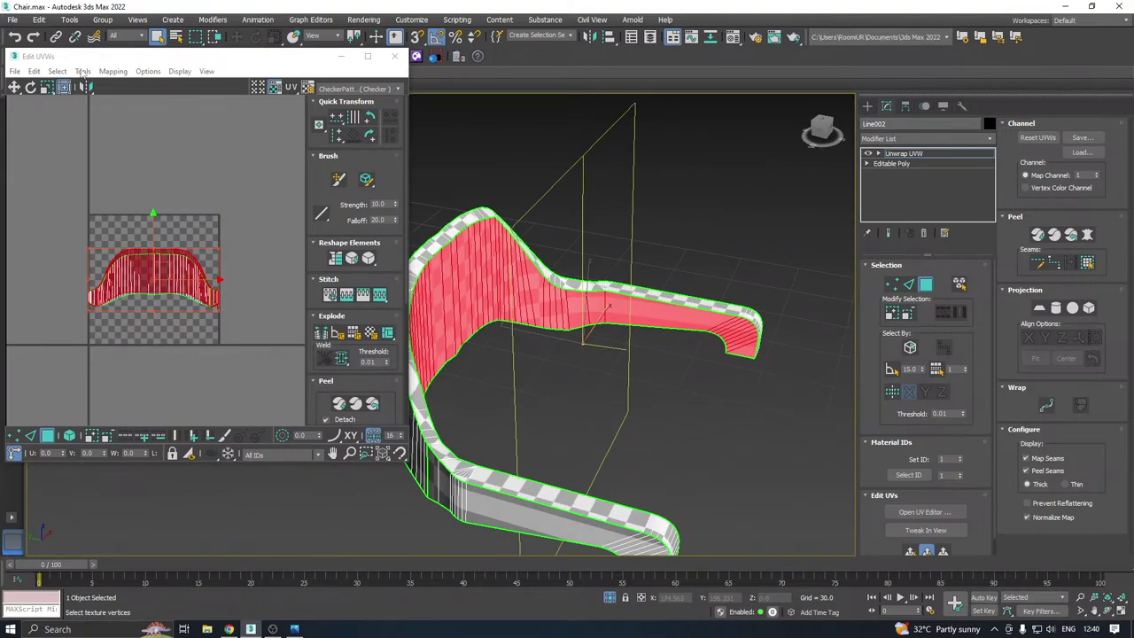
click(82, 71)
click(99, 269)
click(133, 157)
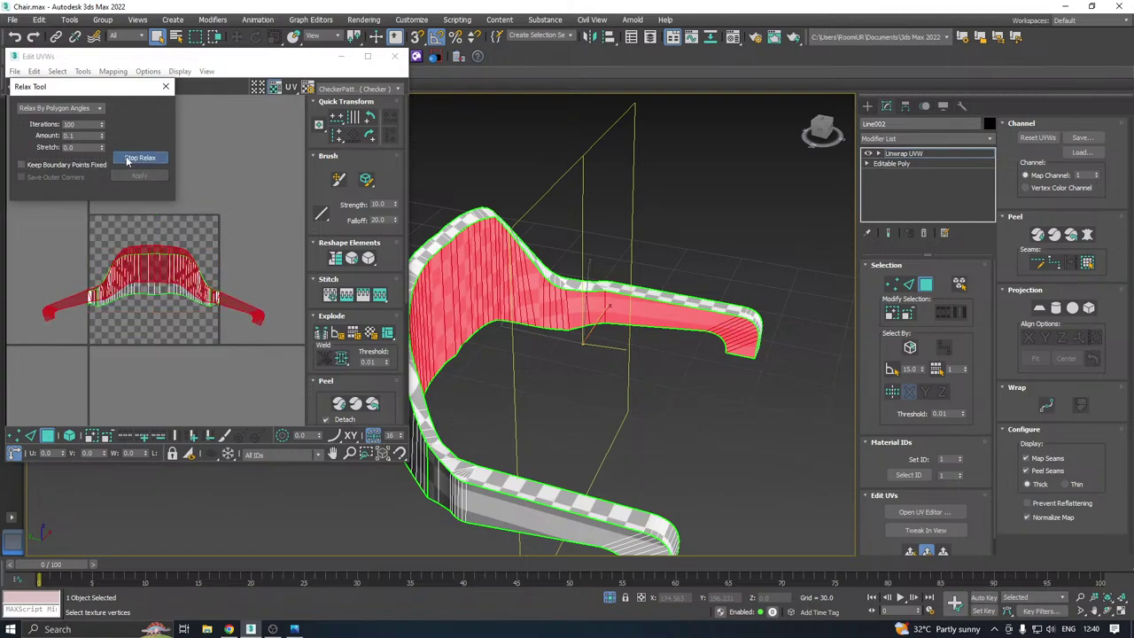
click(126, 161)
drag(162, 276, 177, 414)
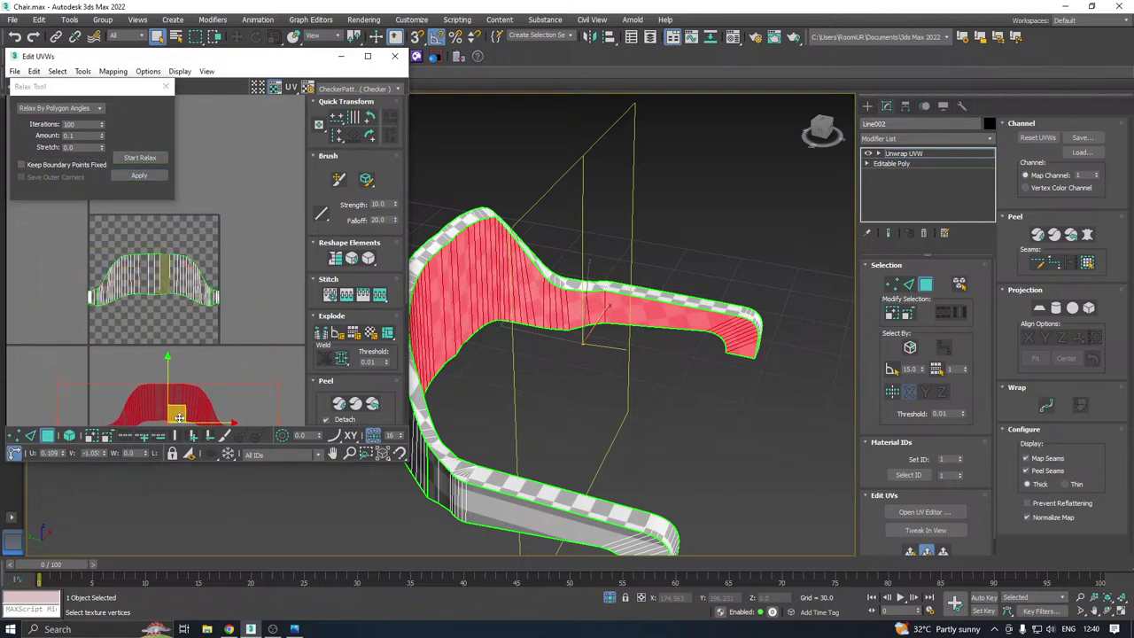
Select the outer backrest shell in the checker tile as a whole UV element and clear the selection
click(172, 273)
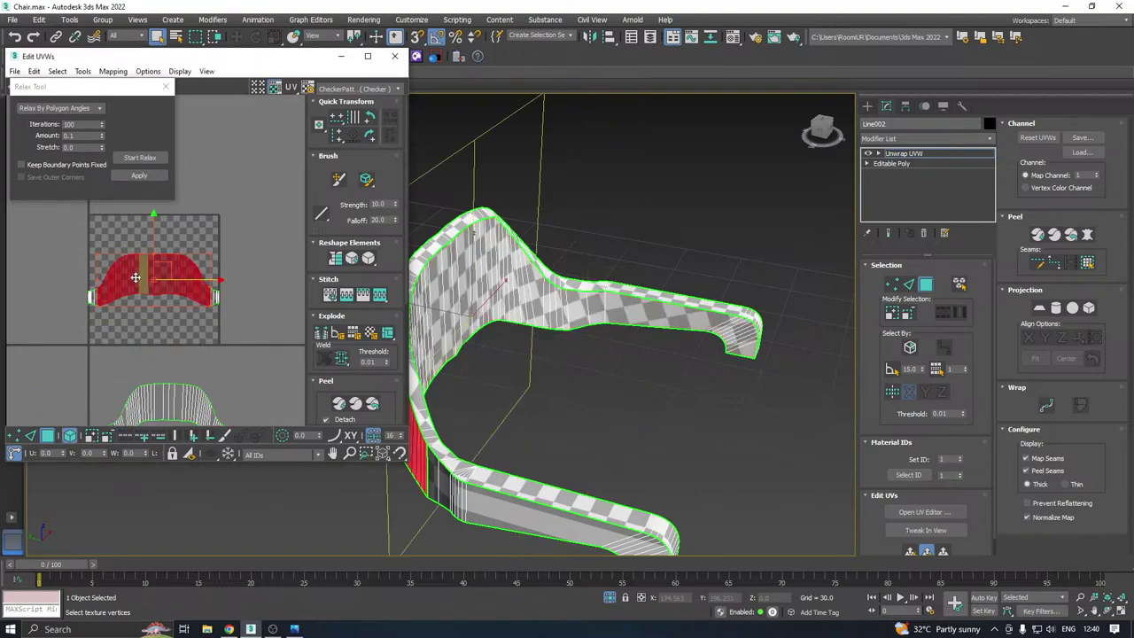
click(84, 360)
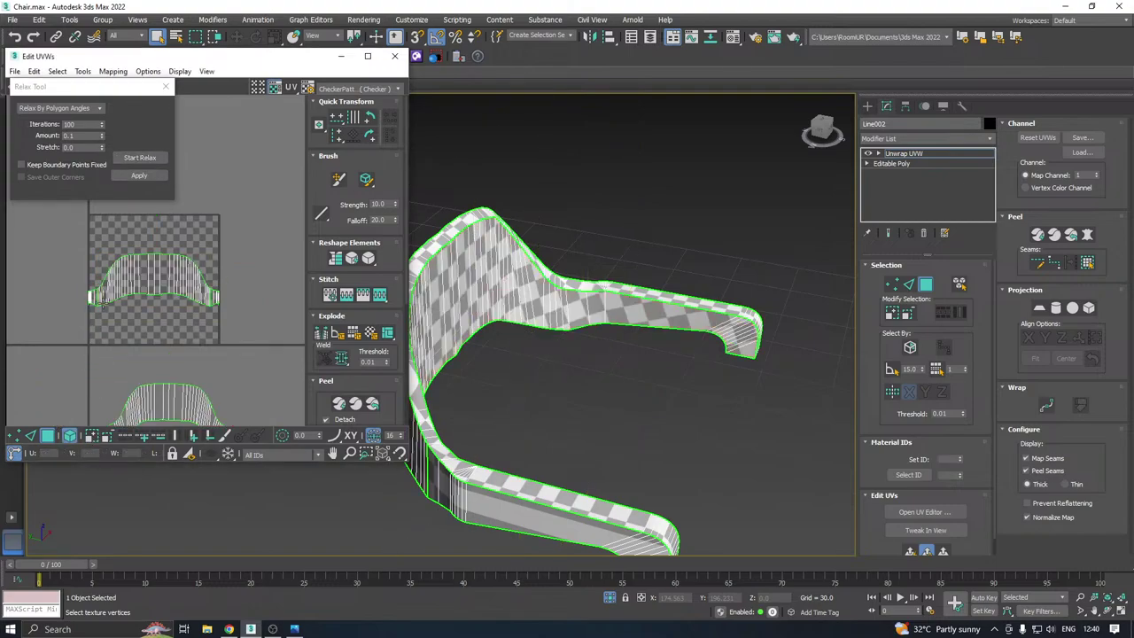
Select the entire outer backrest-and-armrest UV shell and relax it by polygon angles
click(108, 294)
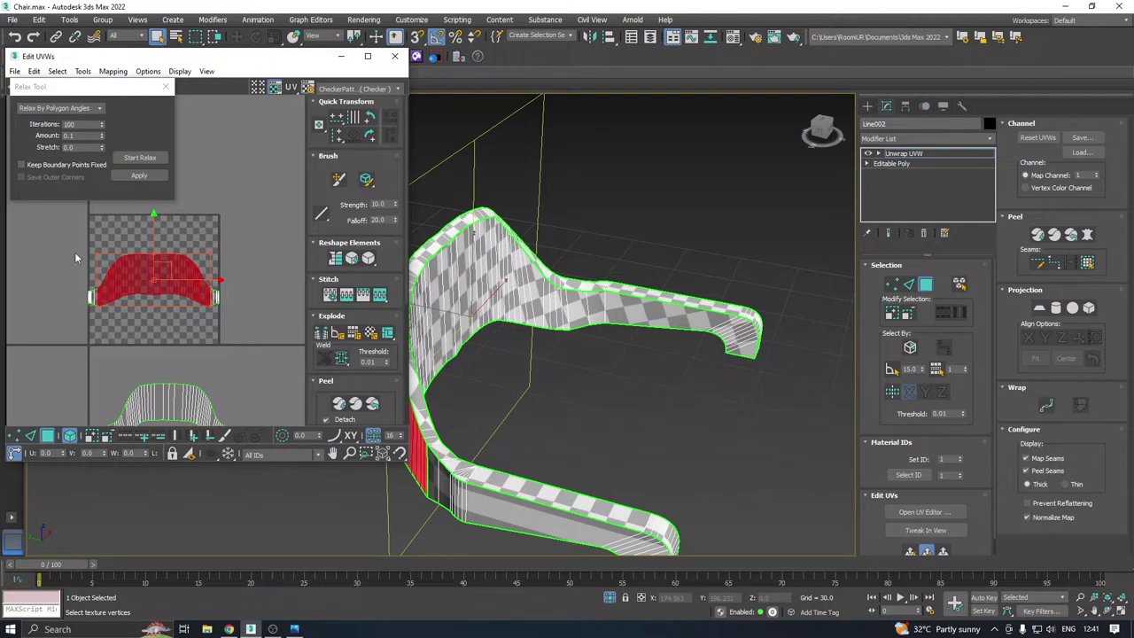
drag(75, 252, 248, 329)
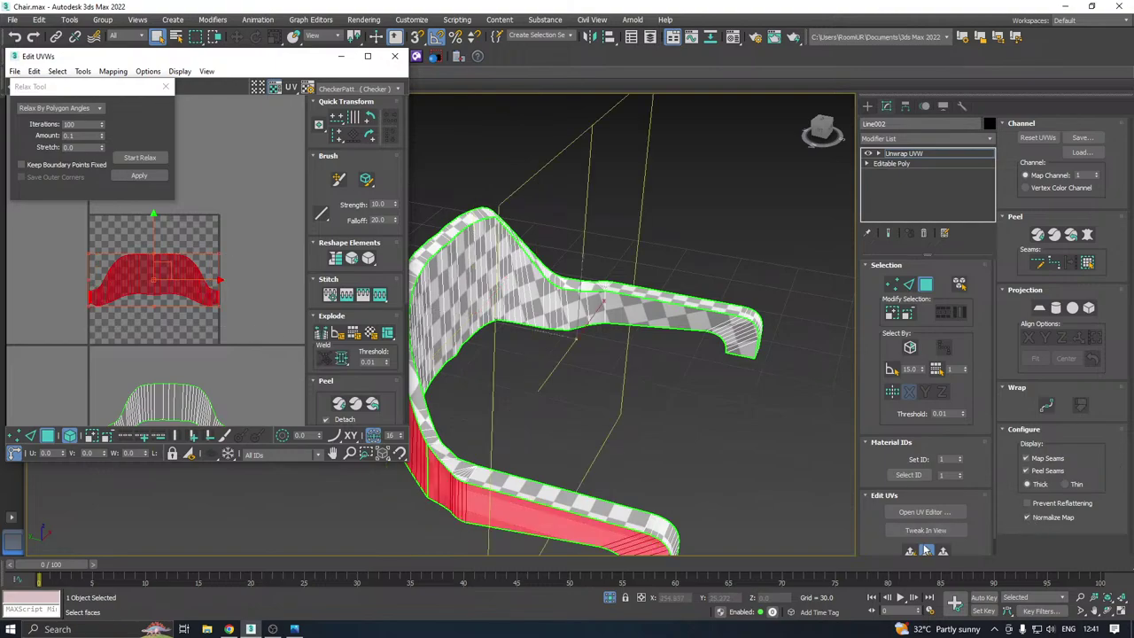
alt+middle_drag(526, 460, 562, 467)
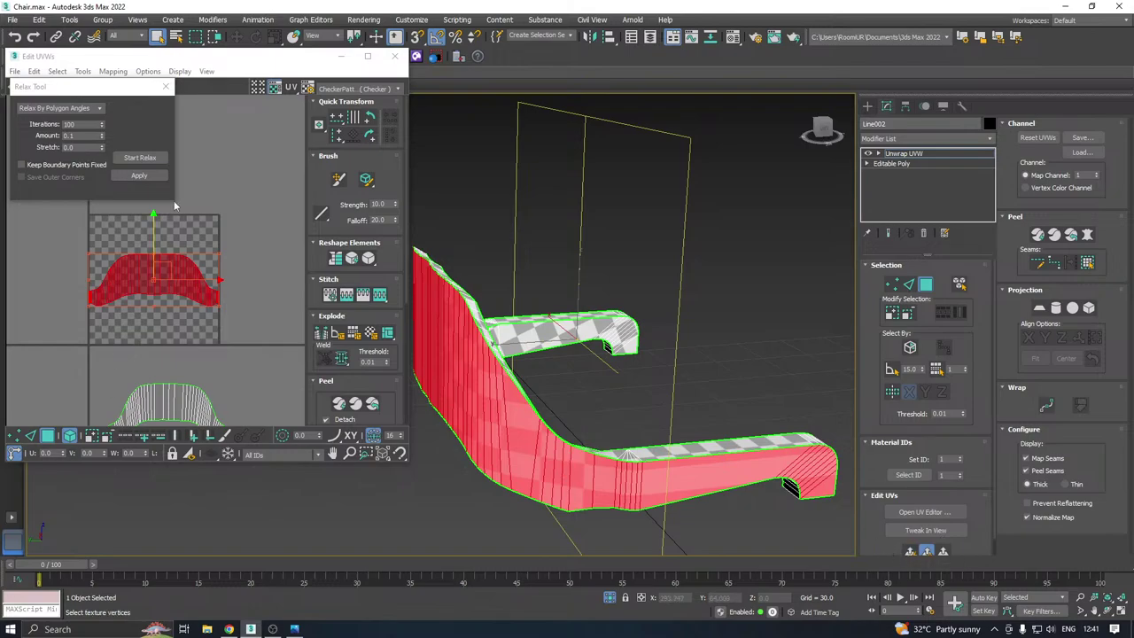
click(131, 158)
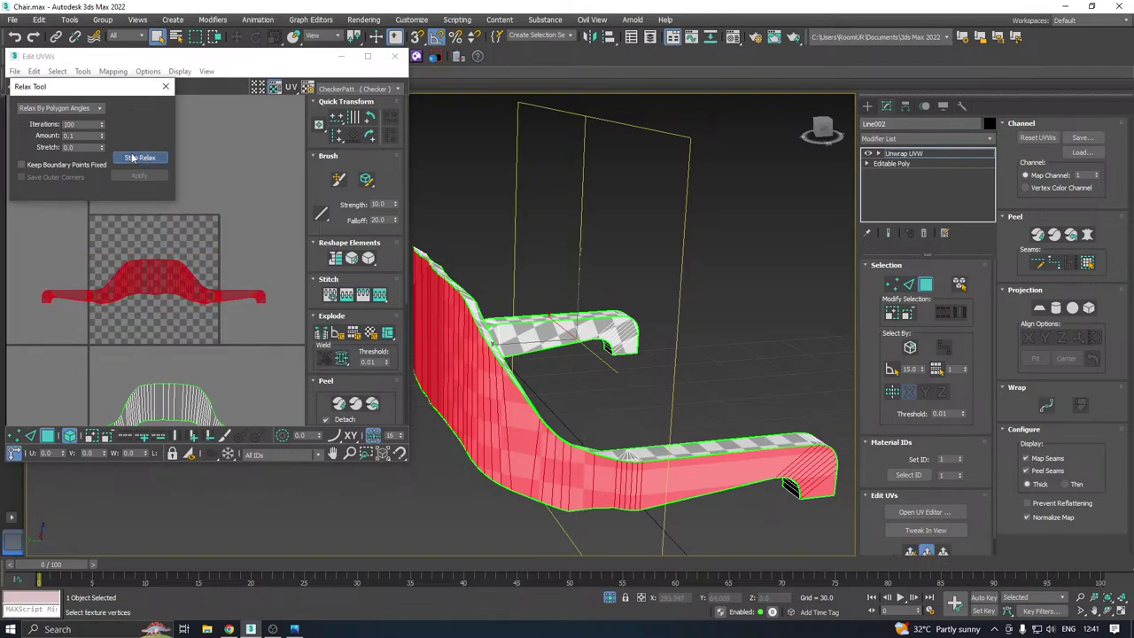
click(131, 158)
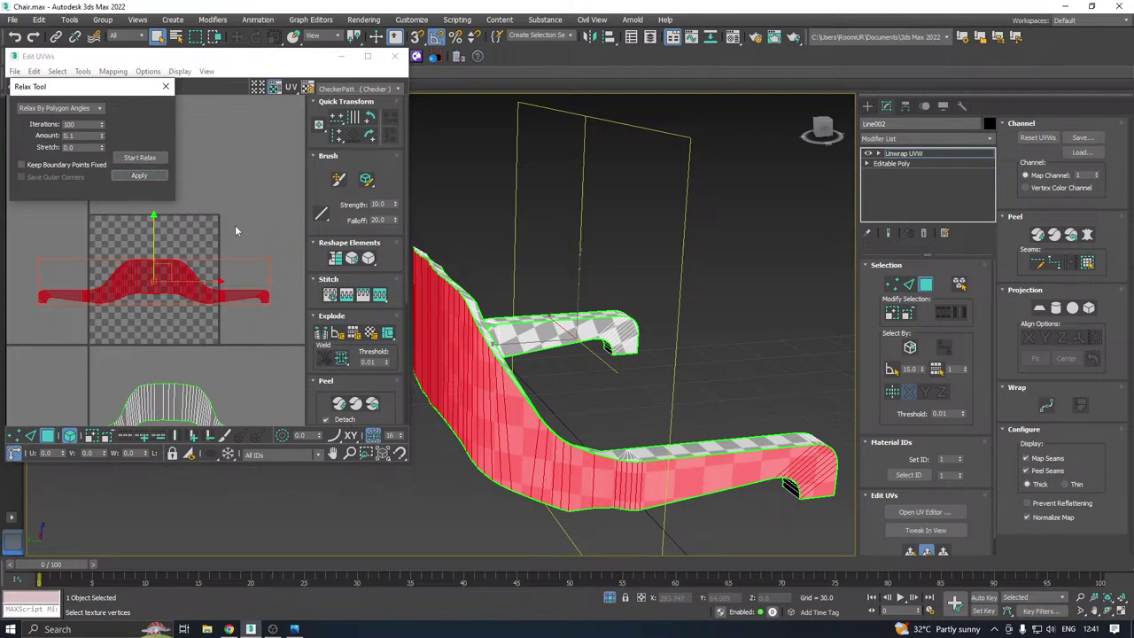
Enable planar angle face selection at 15.0 and select the upper faces of one armrest through its curved front end
scroll(595, 333, down, 3)
alt+middle_drag(676, 426, 551, 434)
click(554, 436)
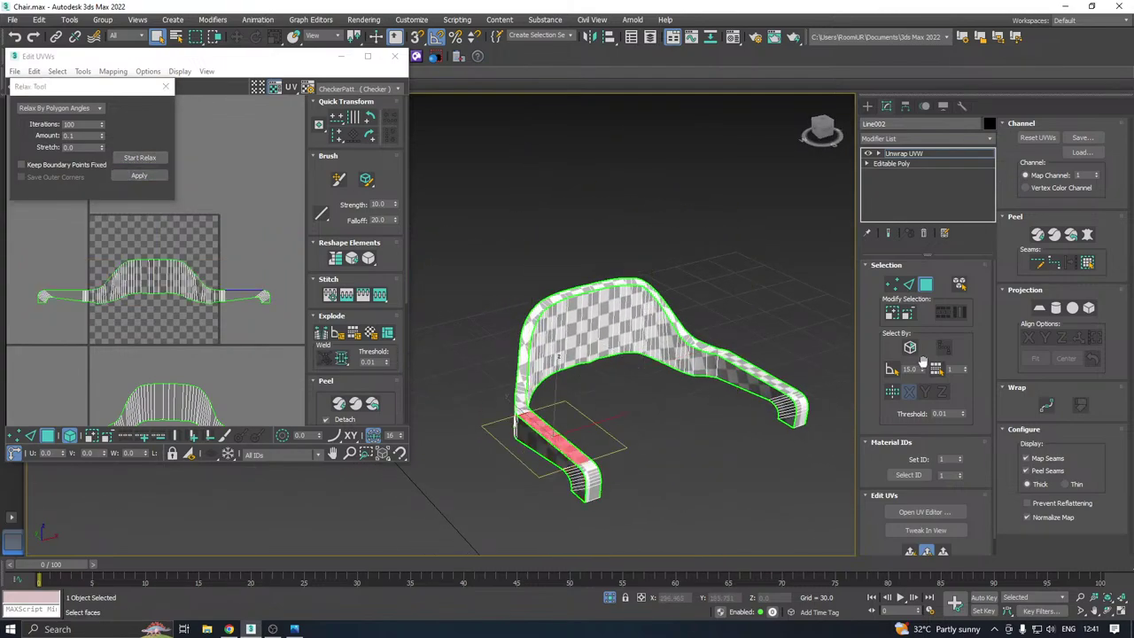
click(889, 371)
click(653, 447)
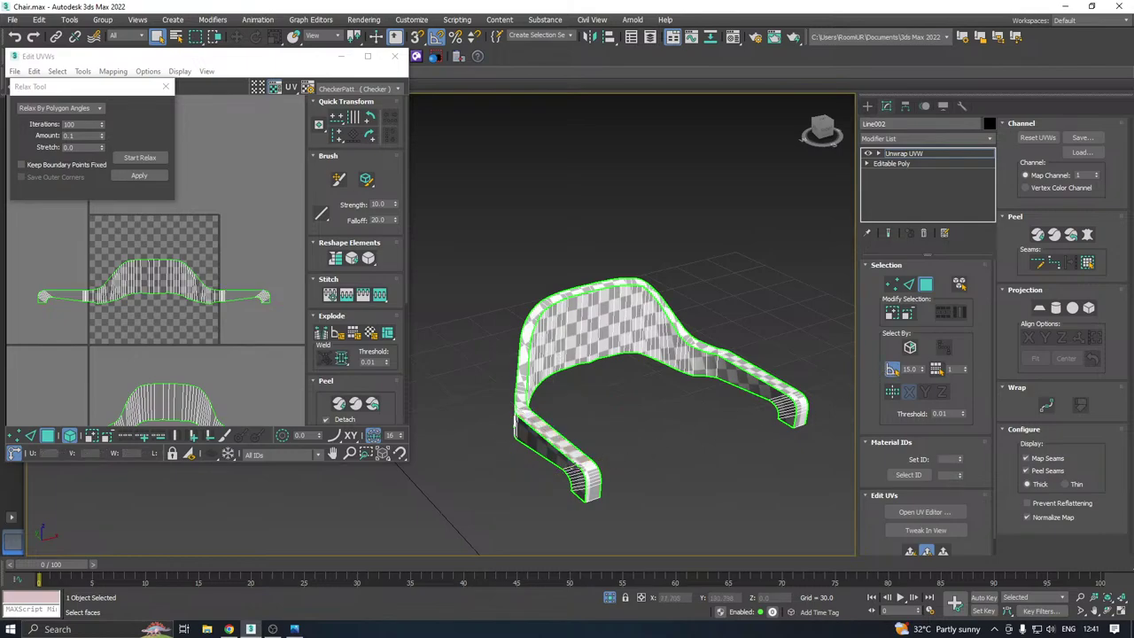
click(565, 461)
click(580, 461)
scroll(583, 466, up, 4)
ctrl+click(585, 470)
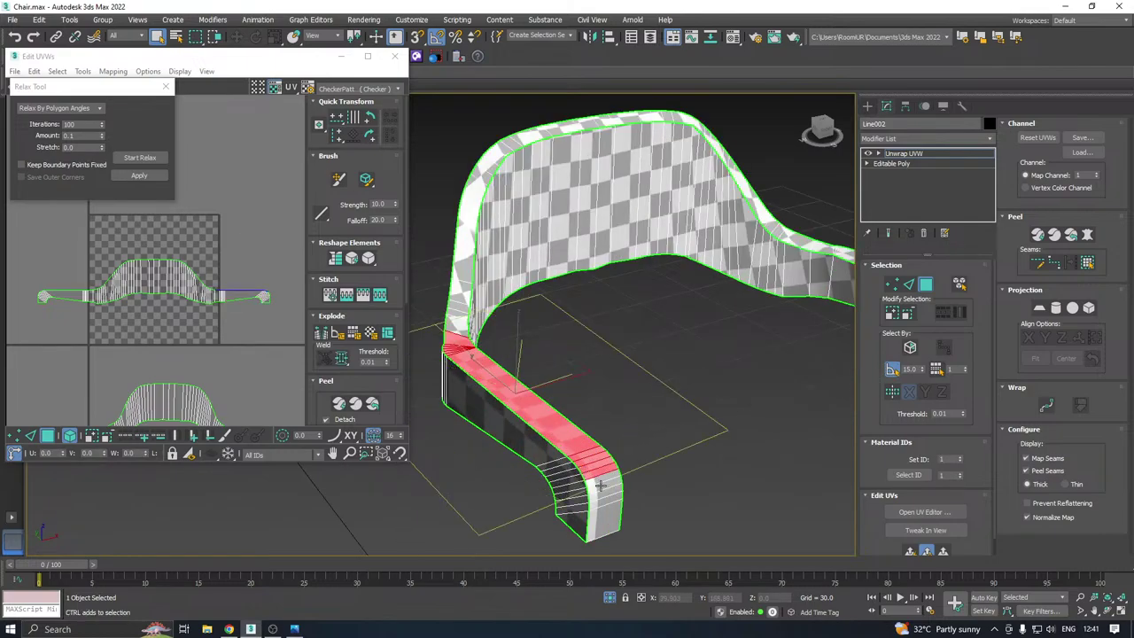
ctrl+click(601, 486)
ctrl+click(603, 506)
Extend the face selection along the backrest's upper rim and down the opposite armrest to its front end
ctrl+click(461, 310)
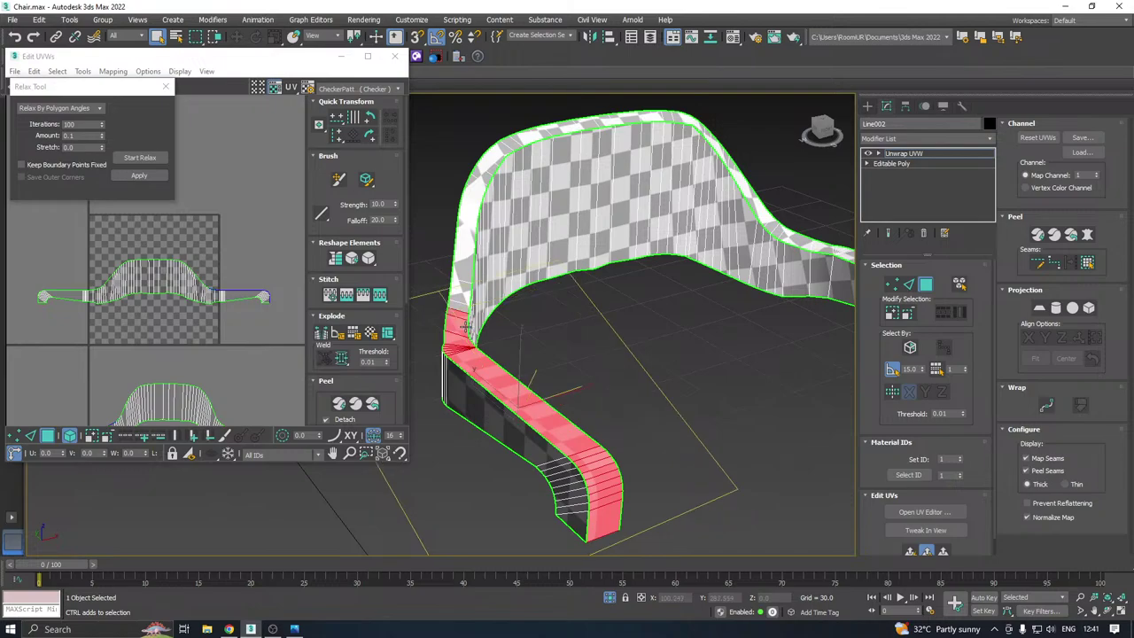
ctrl+click(462, 250)
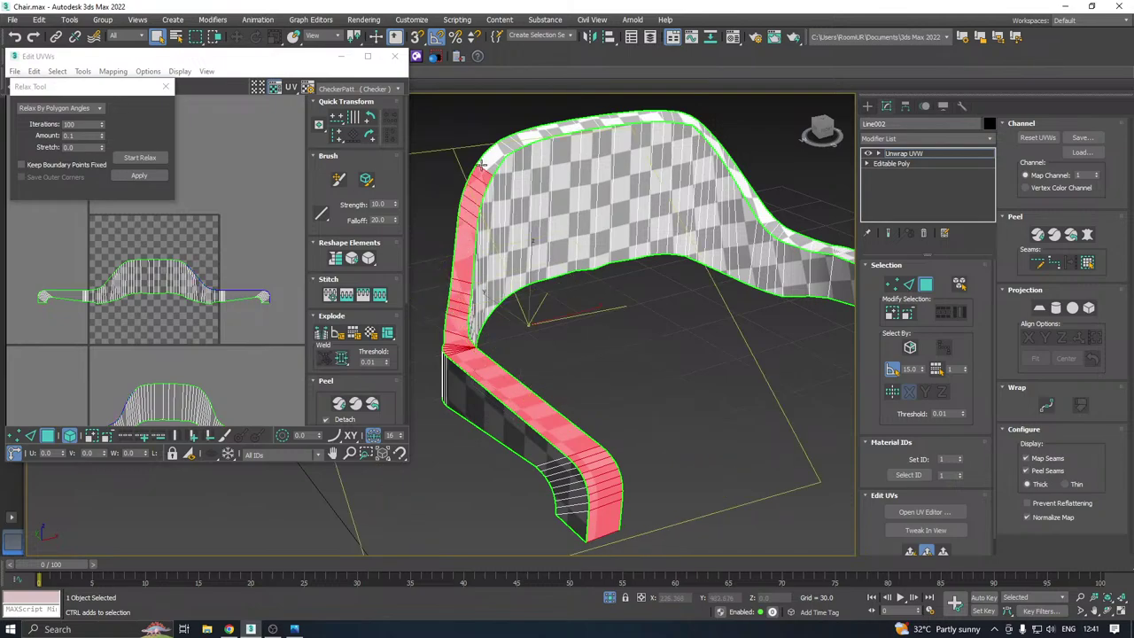
ctrl+click(529, 133)
alt+middle_drag(712, 150, 741, 300)
ctrl+click(747, 329)
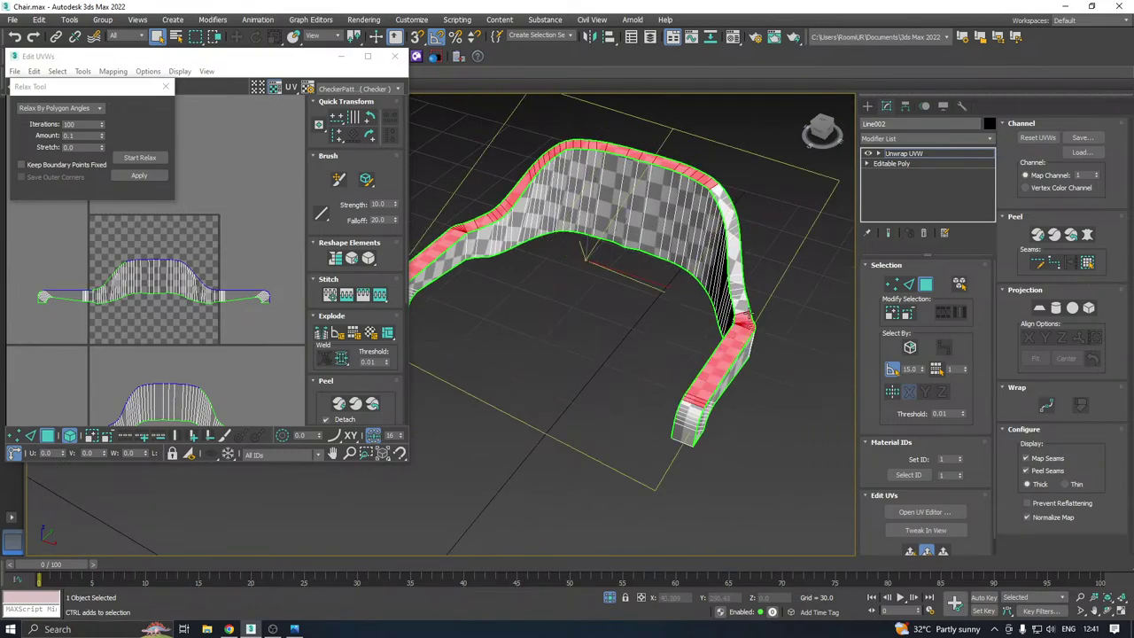
ctrl+click(720, 190)
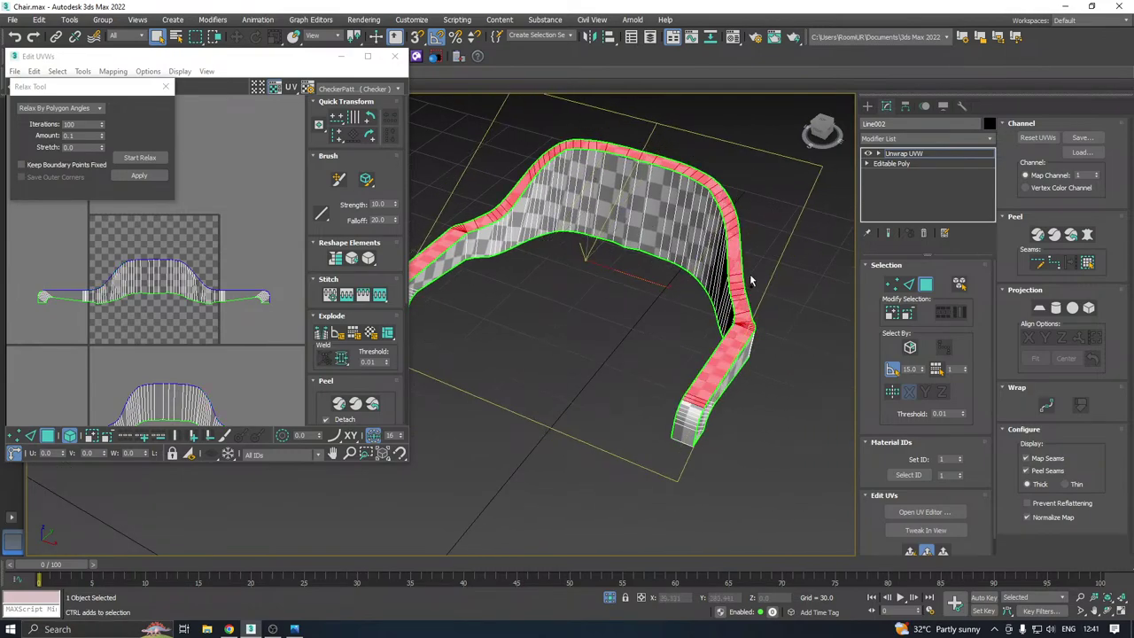
ctrl+click(696, 413)
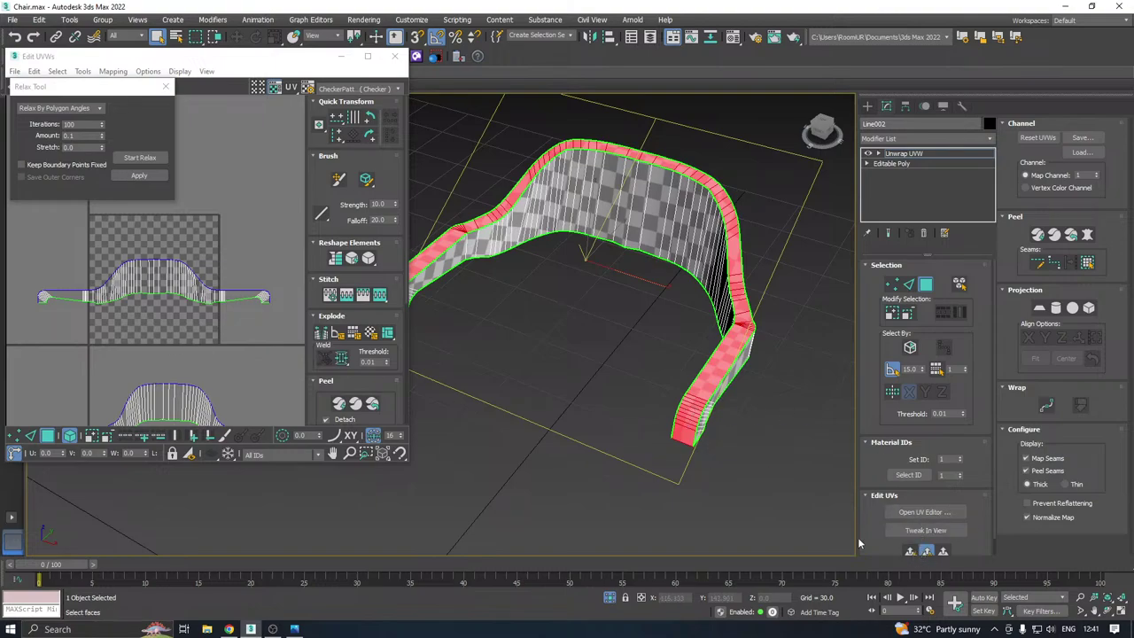
Apply a quick planar map to the selected upper rim strip and relax it by polygon angles
click(911, 556)
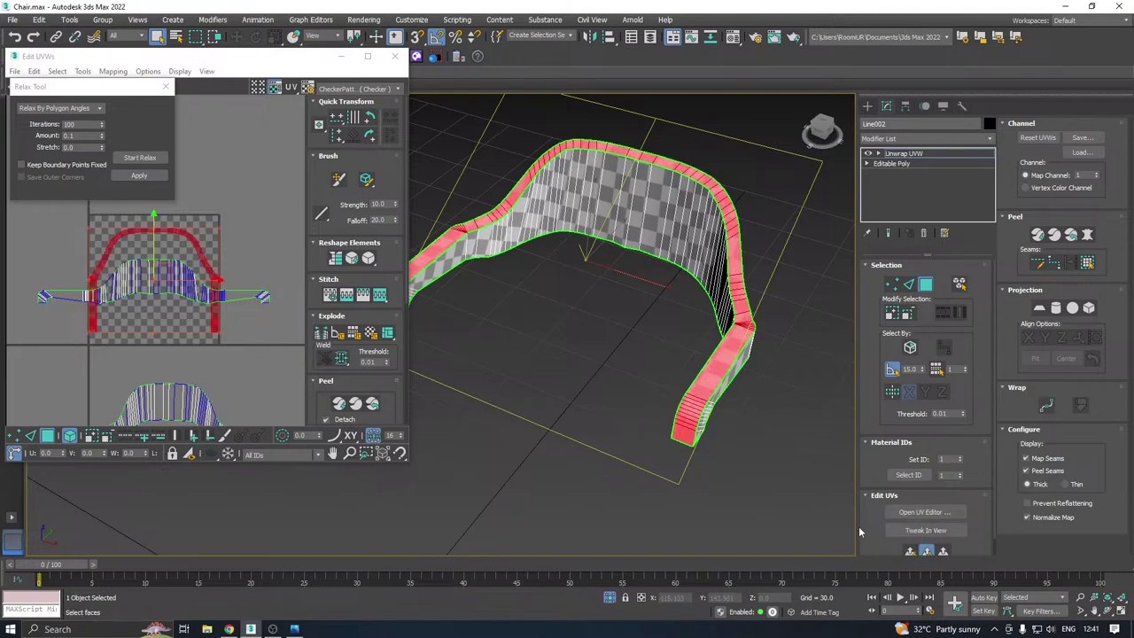
click(140, 157)
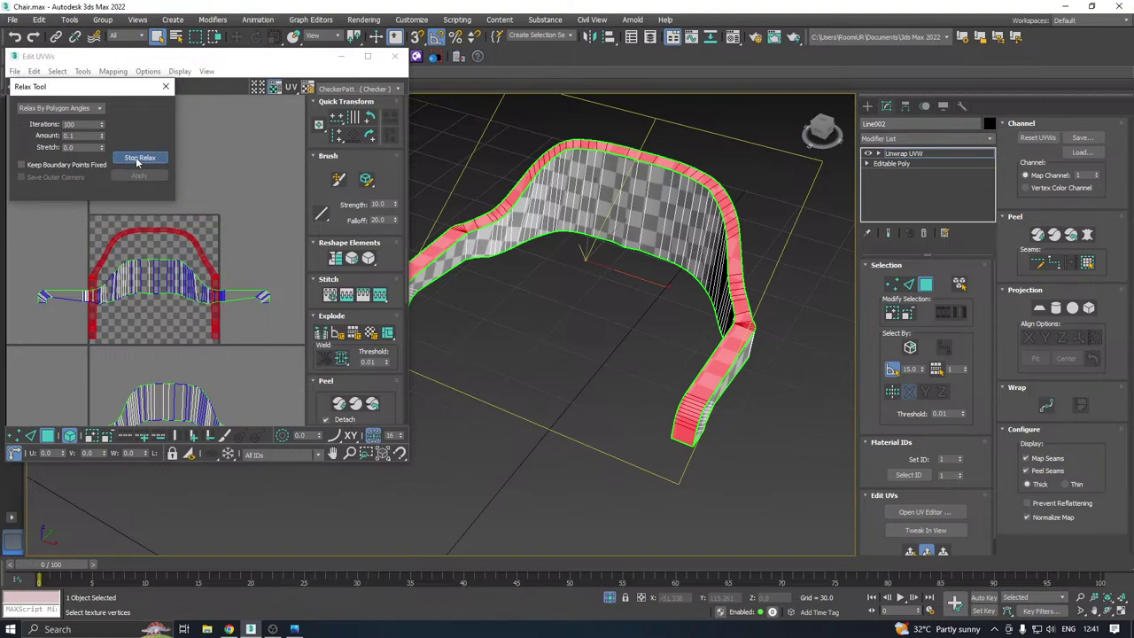
click(137, 159)
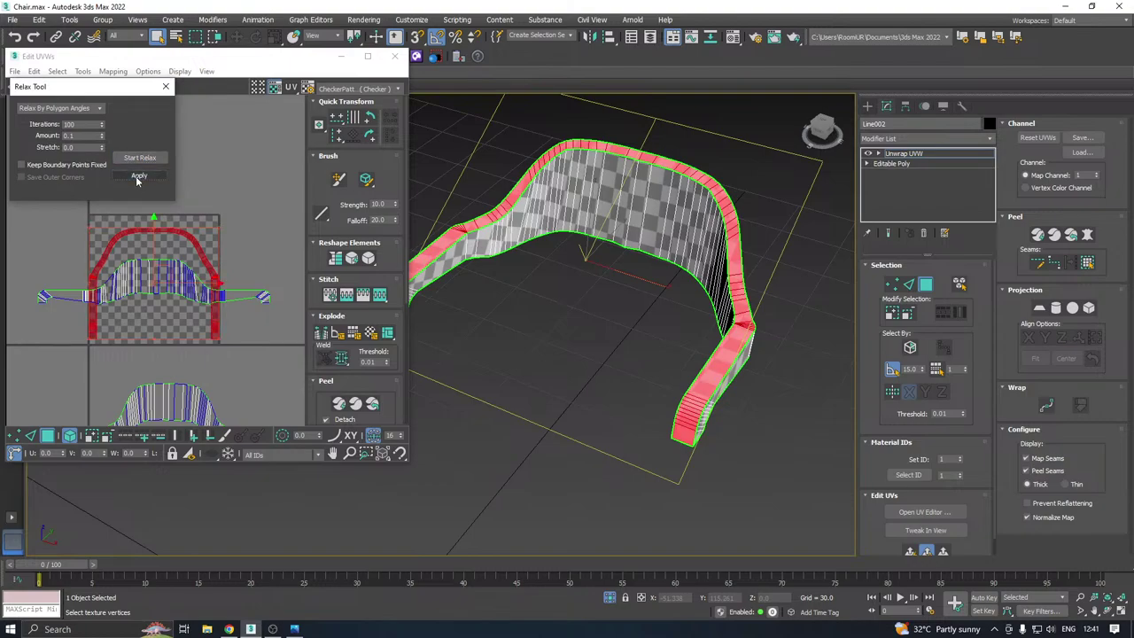
Select the piece's underside strip by selecting the already mapped UV shells and inverting the selection
scroll(159, 234, down, 3)
alt+middle_drag(567, 306, 456, 239)
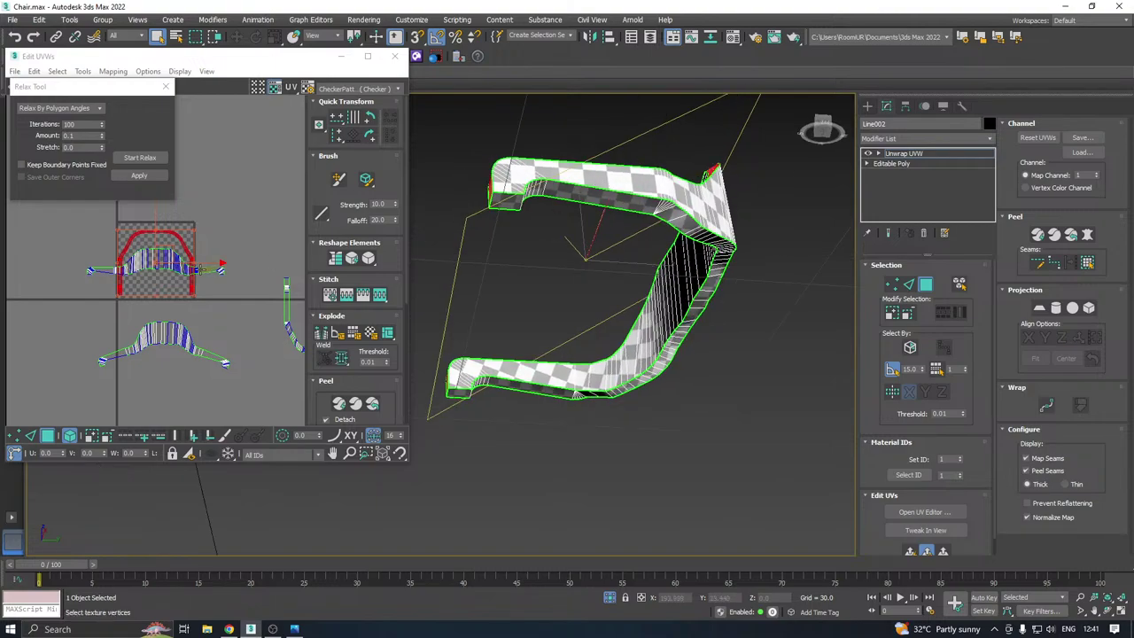
scroll(202, 270, down, 3)
drag(102, 247, 207, 352)
key(ctrl+i)
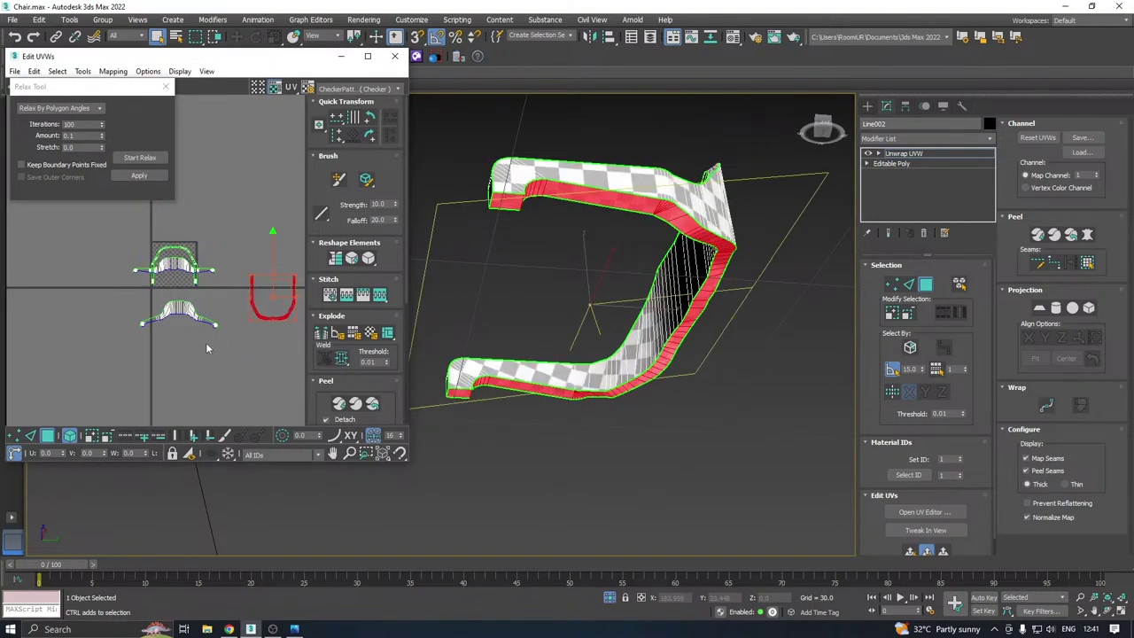
alt+middle_drag(621, 305, 506, 329)
middle_drag(244, 299, 197, 322)
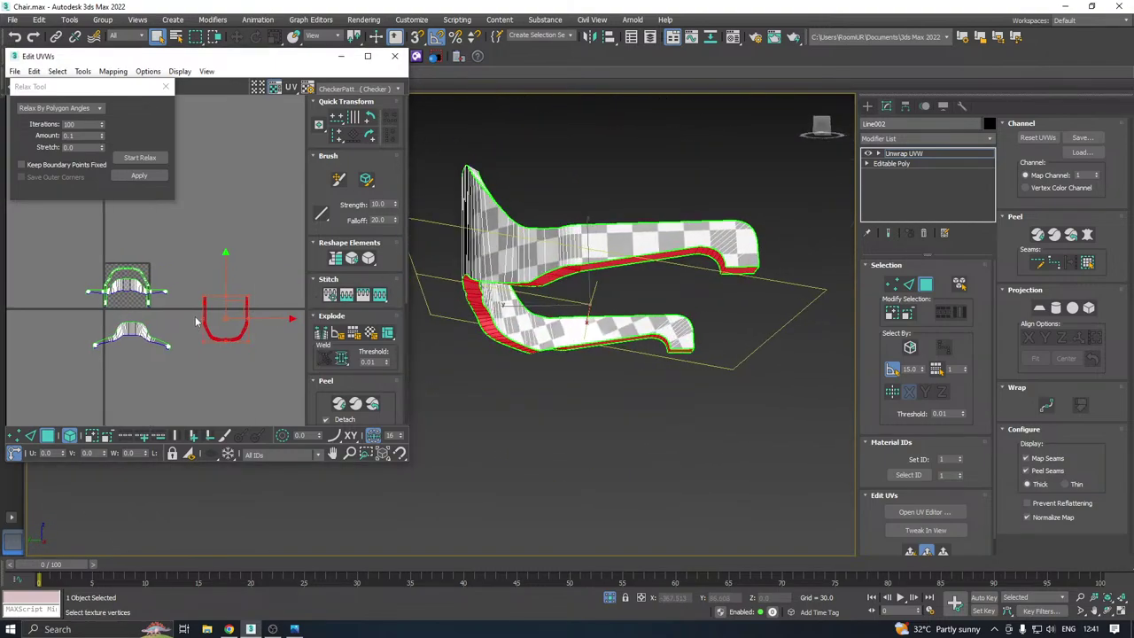
Apply a quick planar map to the underside strip and relax it by polygon angles
click(909, 552)
middle_drag(192, 331, 287, 337)
scroll(207, 313, up, 4)
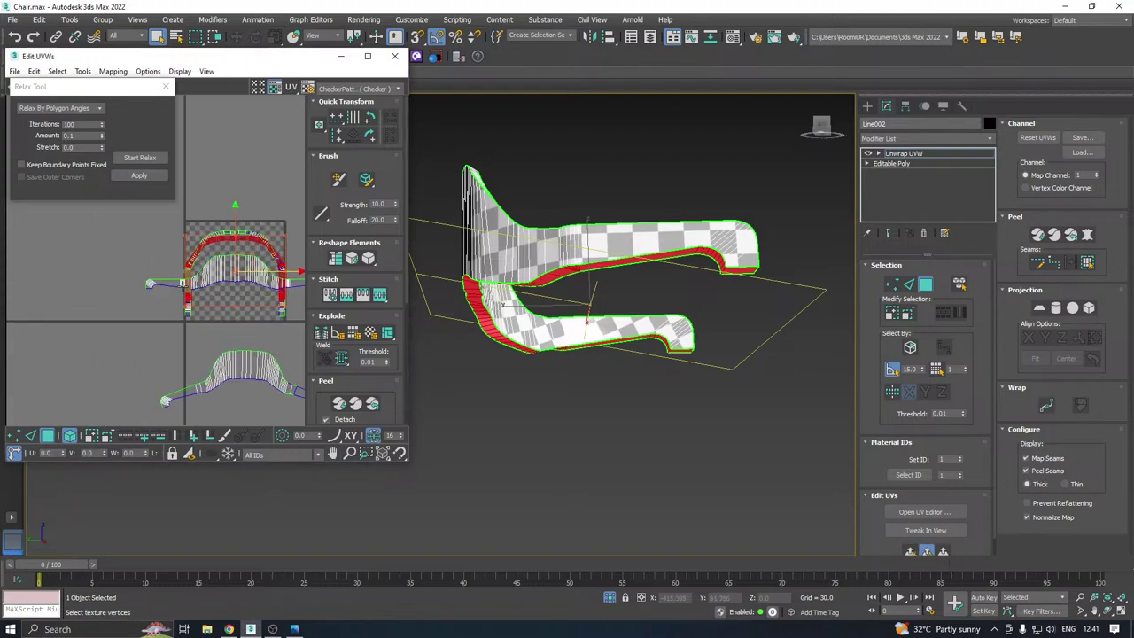
click(135, 157)
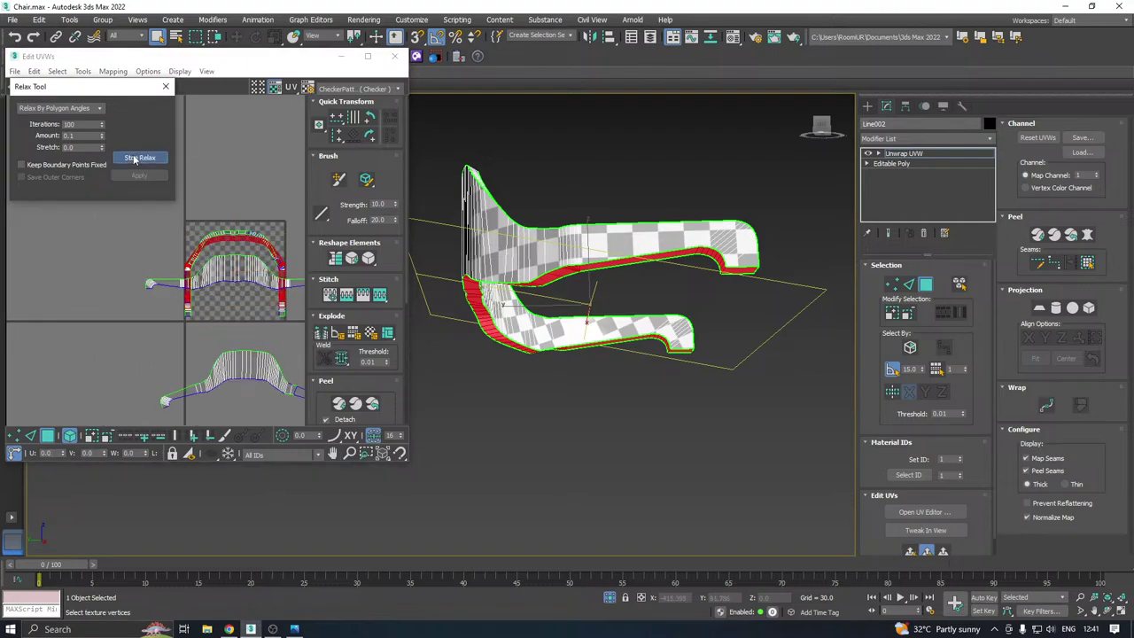
click(134, 159)
click(135, 174)
click(135, 179)
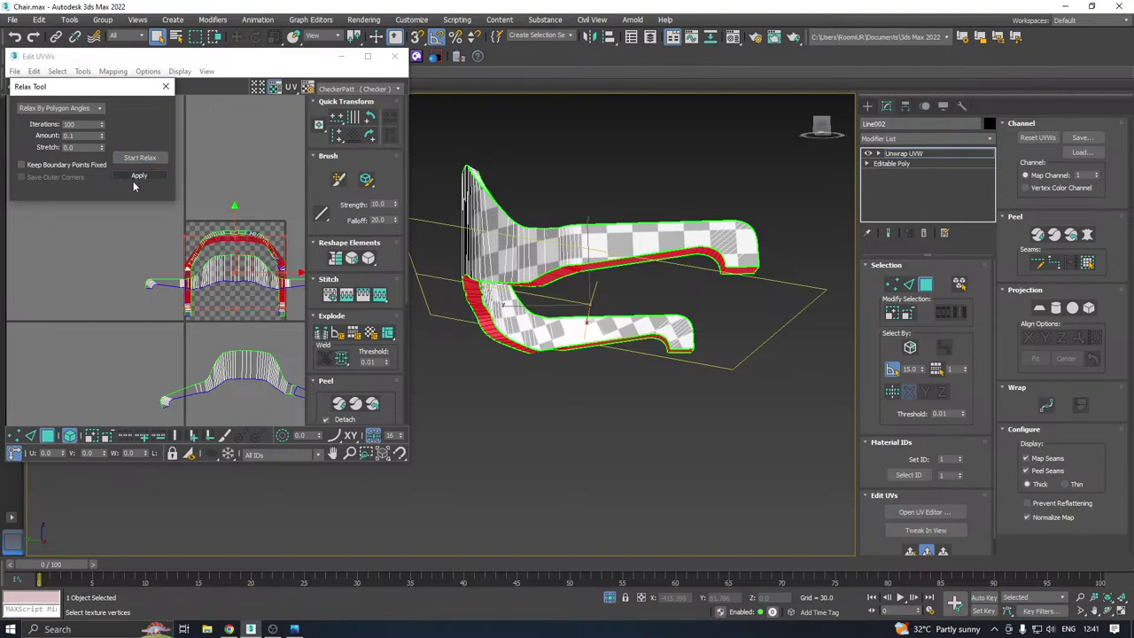
Select all of the piece's UV shells and pack them into the checker tile with rescaling
key(ctrl+a)
click(321, 382)
click(321, 419)
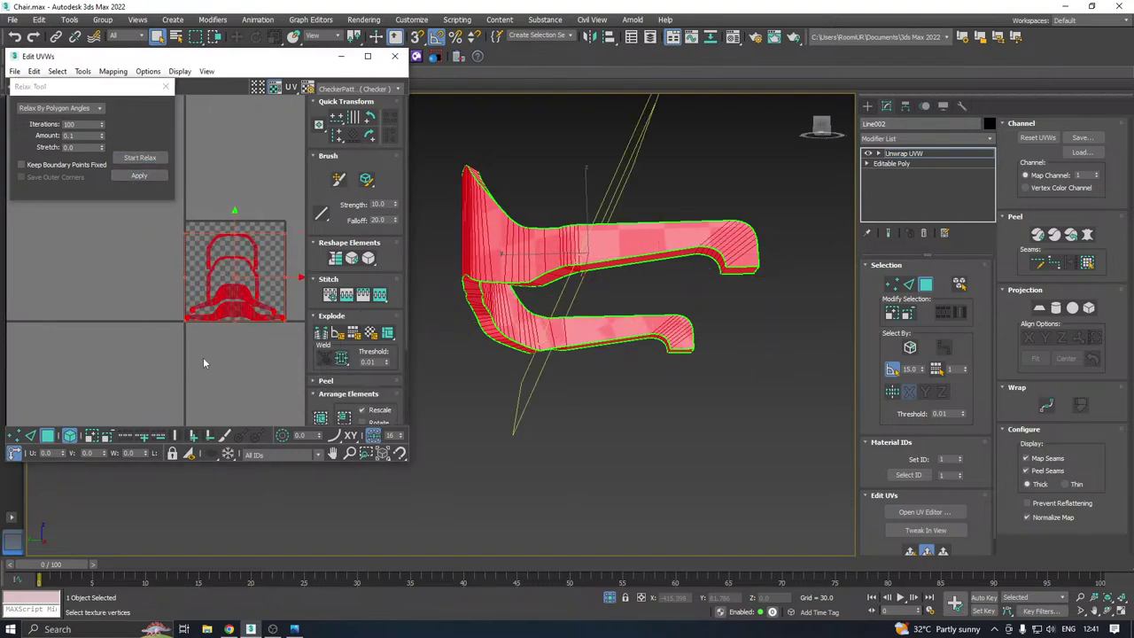
Close the UV editor, leave face selection and isolation to show the whole chair, and deselect the piece
click(394, 56)
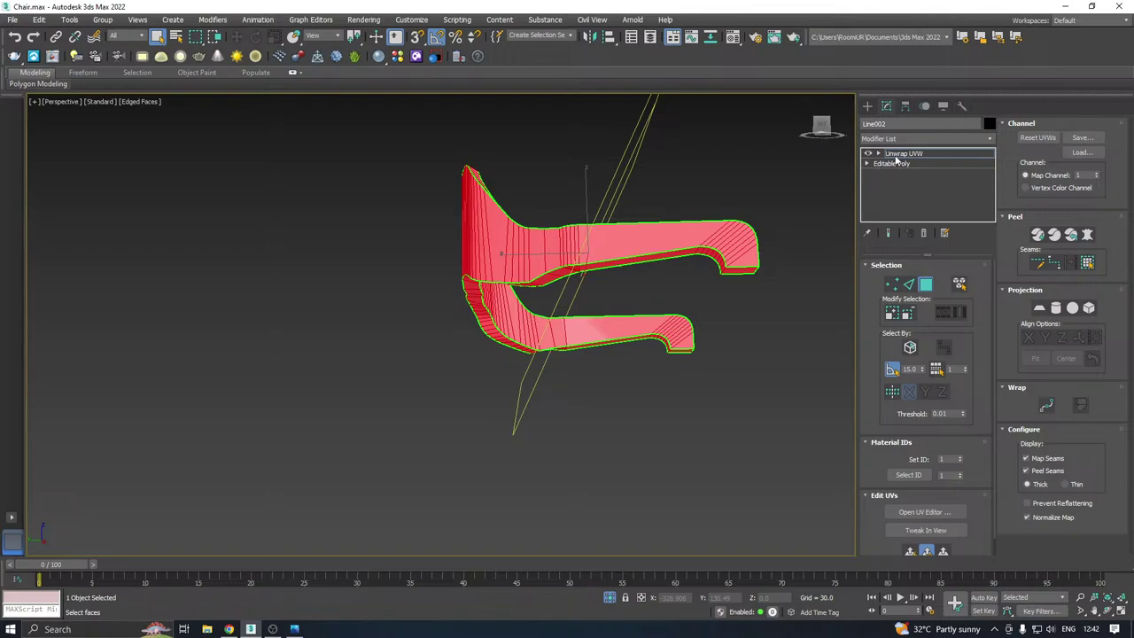
click(897, 156)
click(609, 597)
key(w)
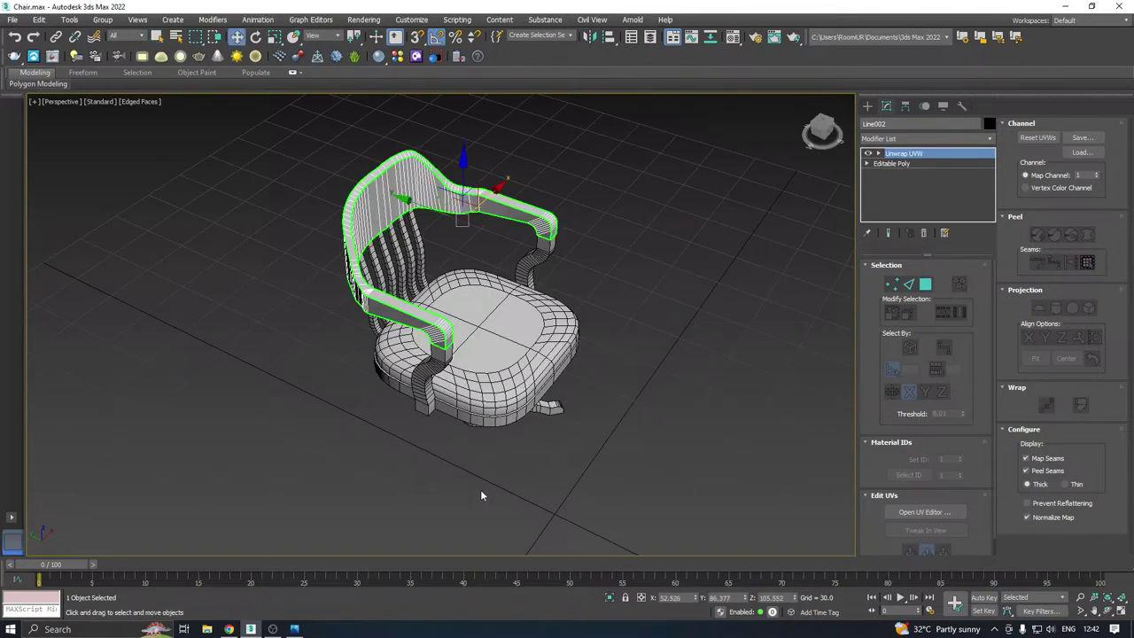
click(689, 396)
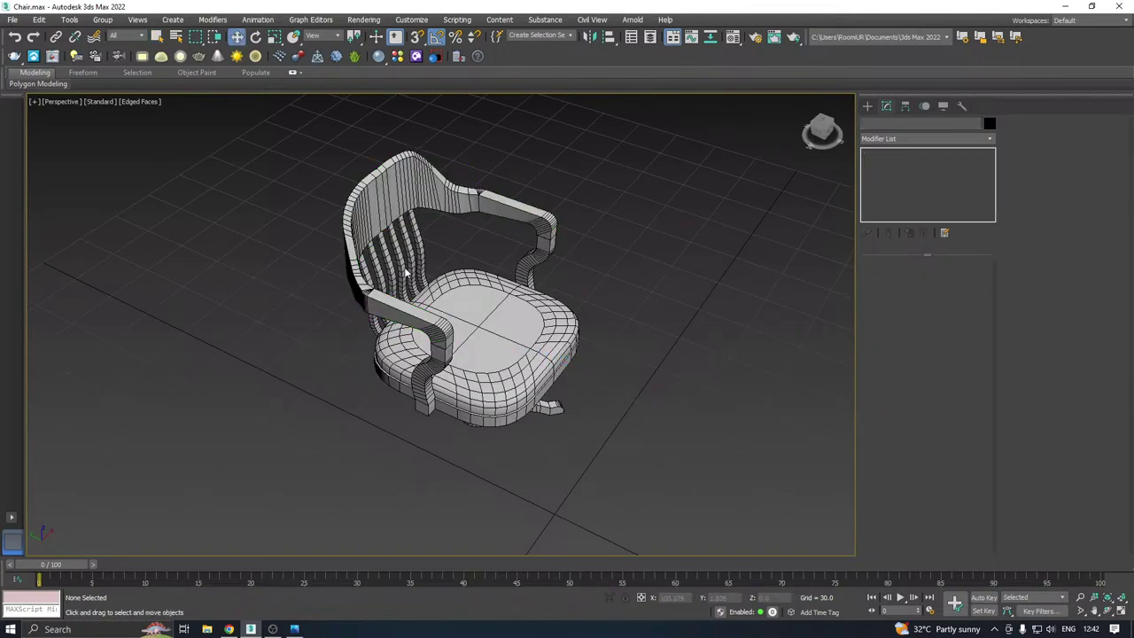
Isolate the outermost backrest slat, add an Unwrap UVW modifier to it and open its UV editor
click(369, 276)
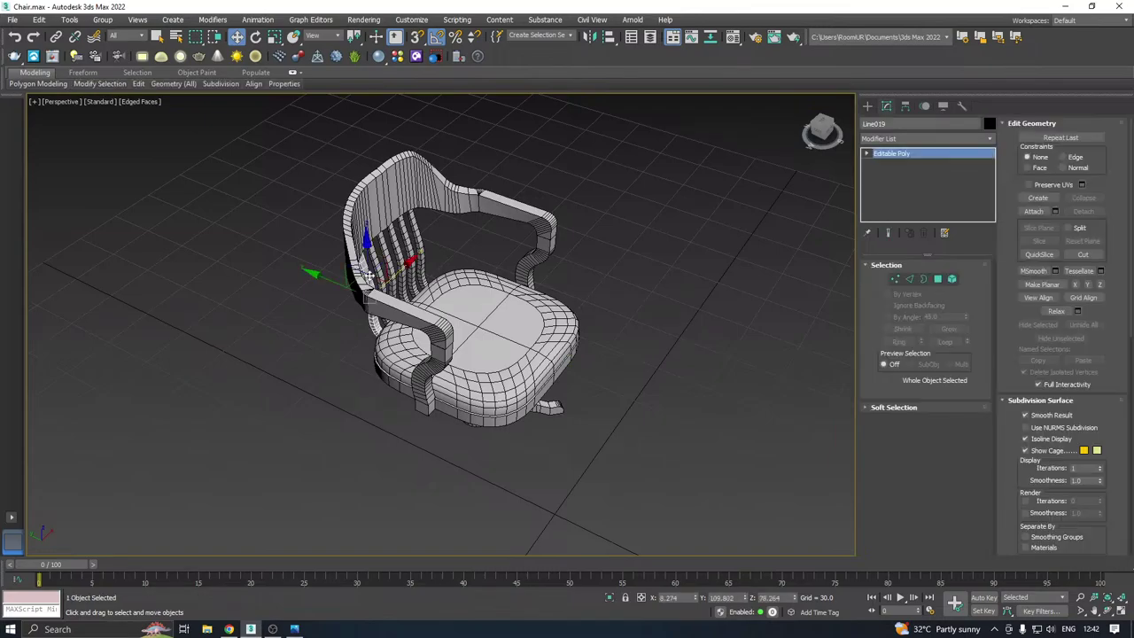
click(609, 598)
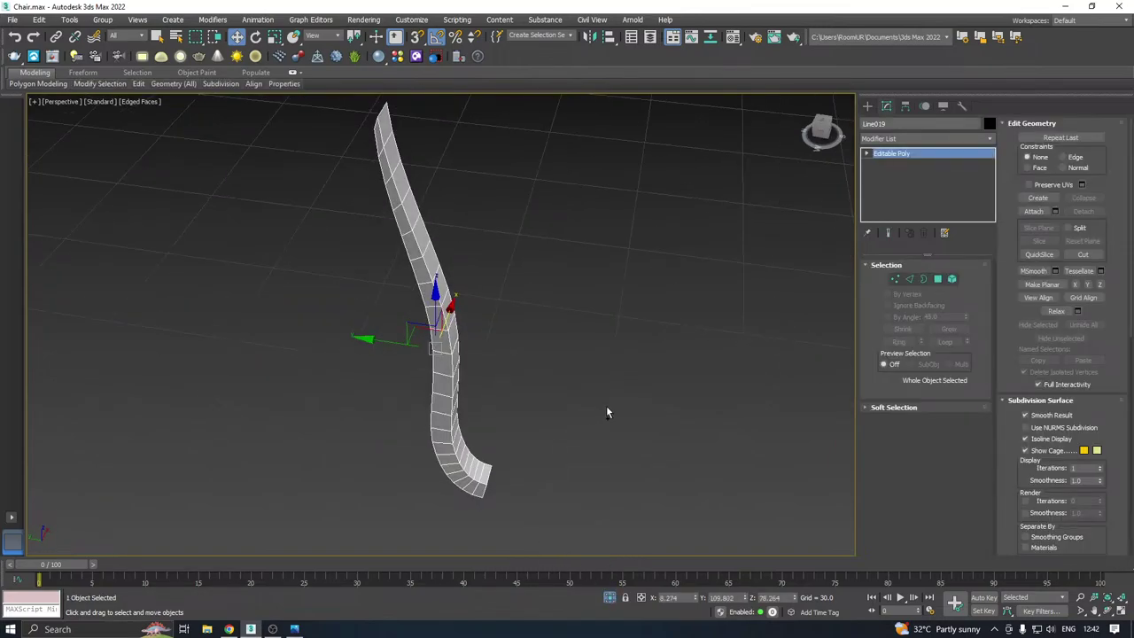
click(991, 139)
scroll(886, 399, down, 10)
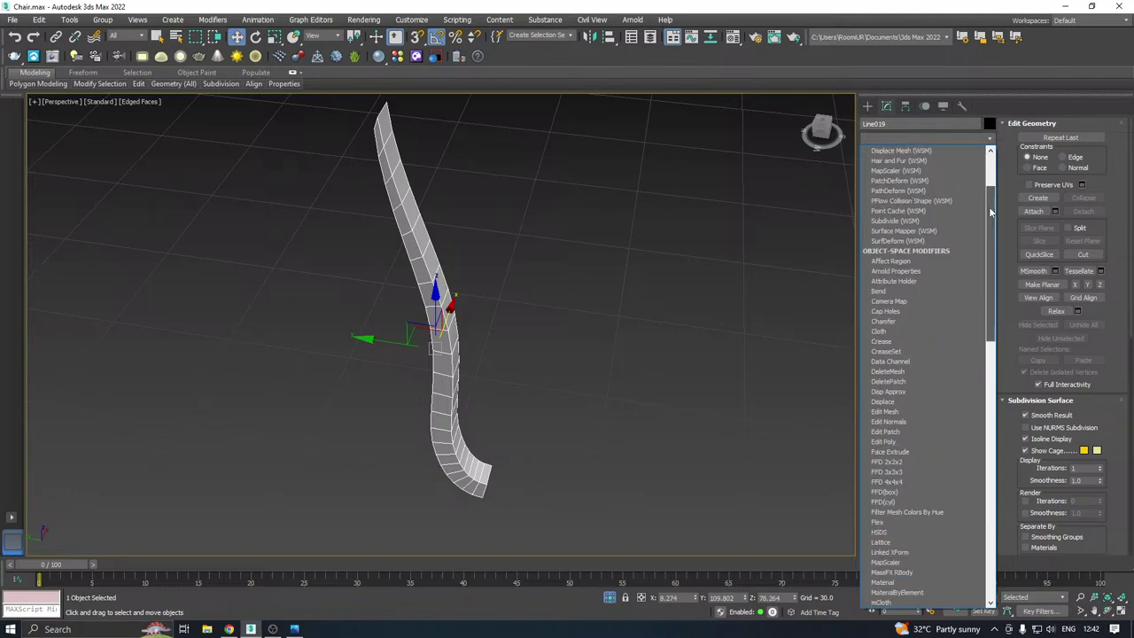
click(885, 432)
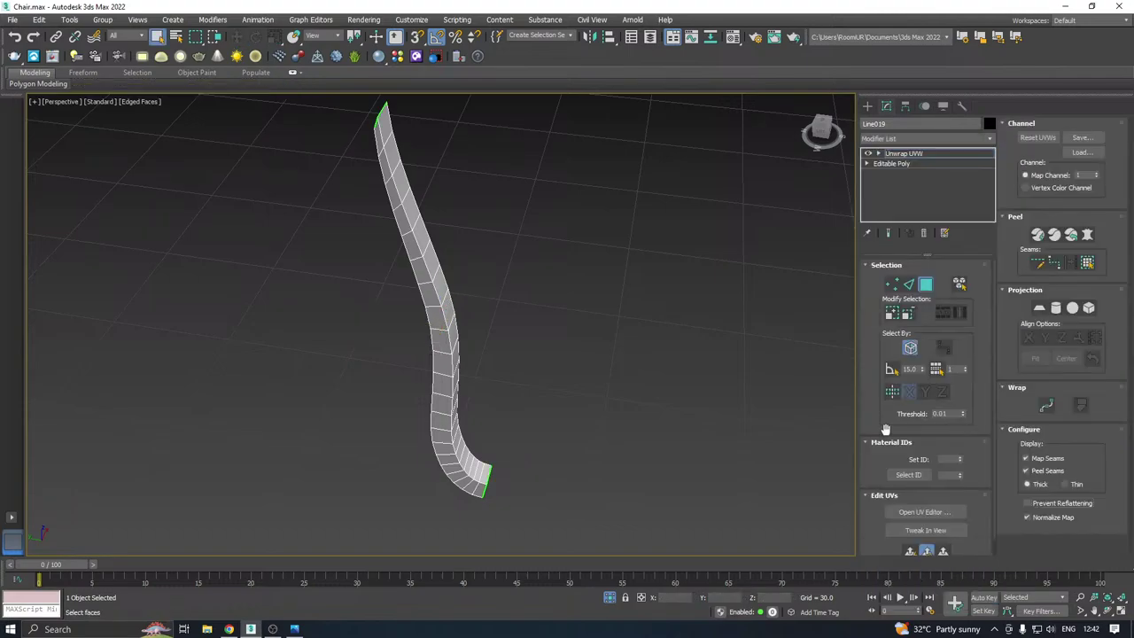
click(916, 511)
Select all of the slat's faces and move their UVs out of the checker tile
middle_drag(701, 378, 781, 346)
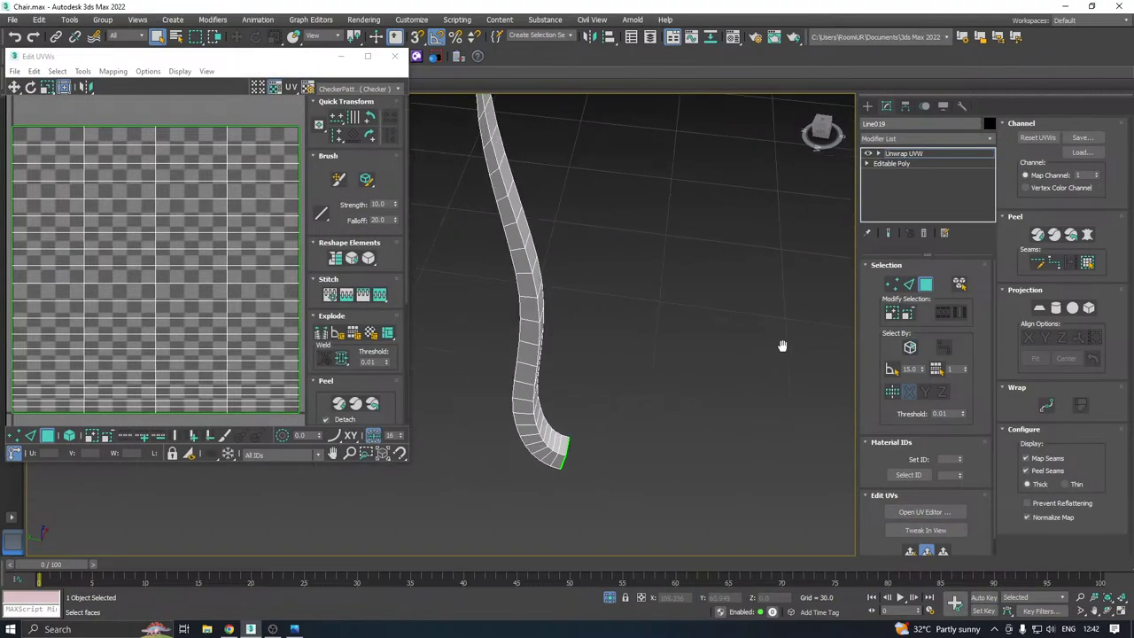
key(ctrl+a)
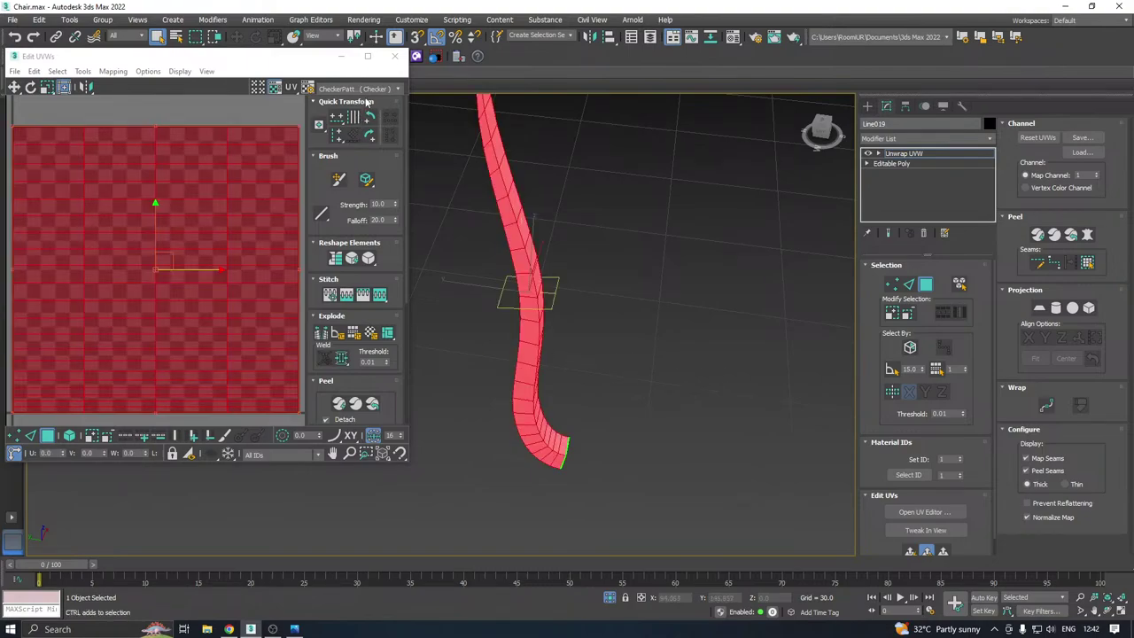
scroll(188, 234, down, 4)
drag(183, 237, 393, 307)
Select the slat's lower end face and quick planar map it, and do the same separately for the upper end face
alt+middle_drag(640, 377, 583, 340)
click(537, 512)
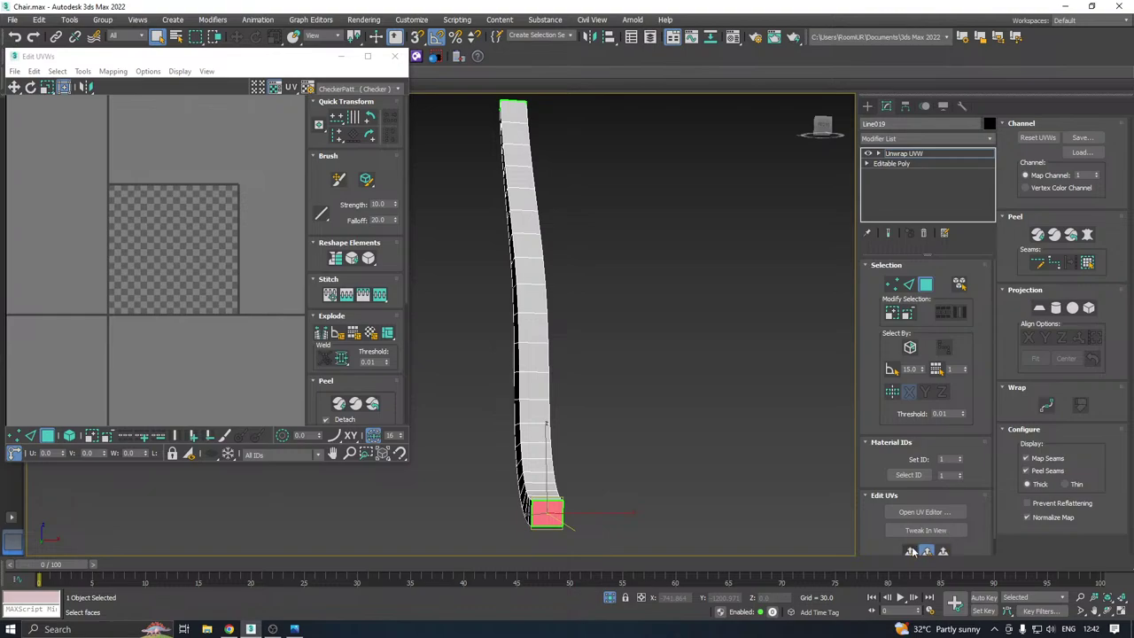
click(910, 552)
alt+middle_drag(567, 418, 599, 338)
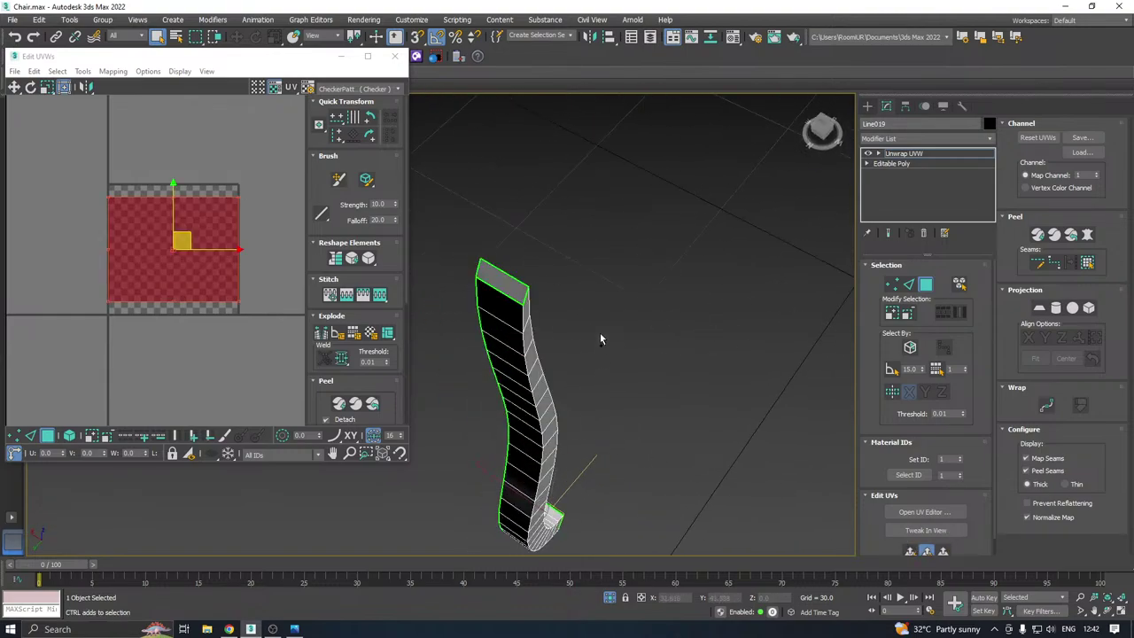
click(502, 280)
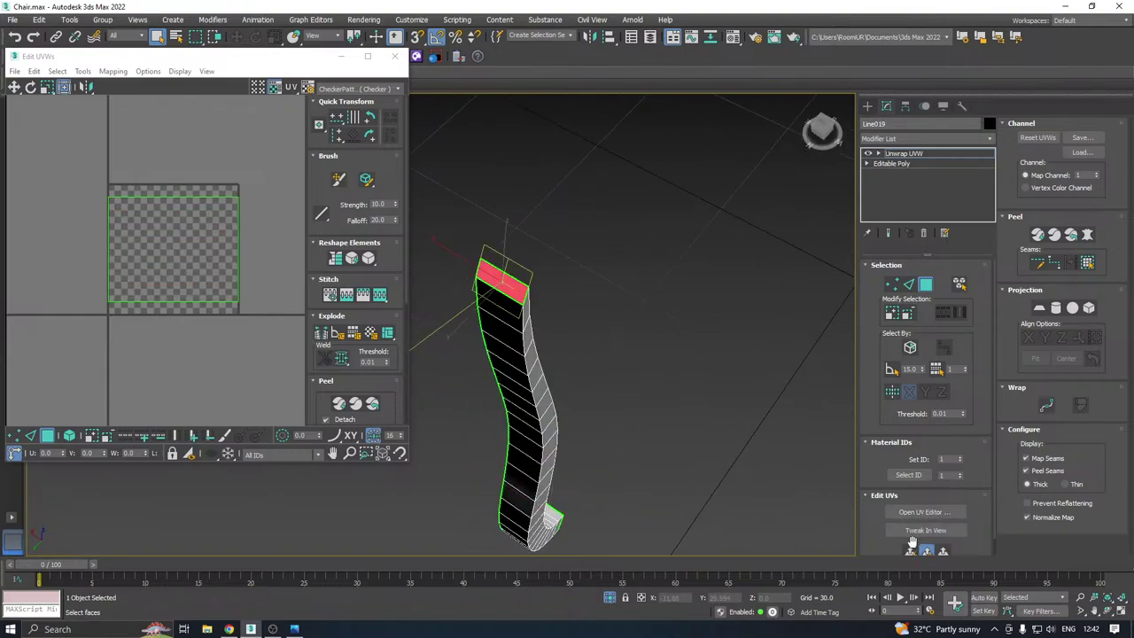
middle_drag(658, 435, 667, 381)
scroll(666, 385, down, 3)
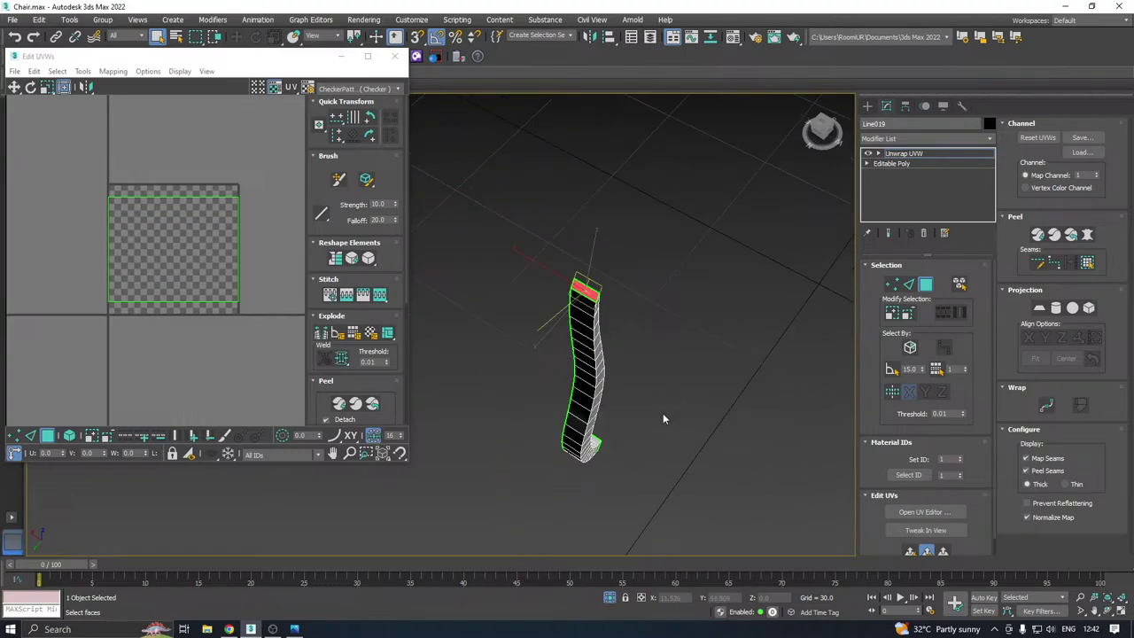
click(915, 552)
Turn on planar angle selection at 15 degrees, select both flat S-shaped sides of the slat and quick planar map them together
alt+middle_drag(709, 434, 783, 348)
click(892, 371)
alt+middle_drag(745, 409, 635, 513)
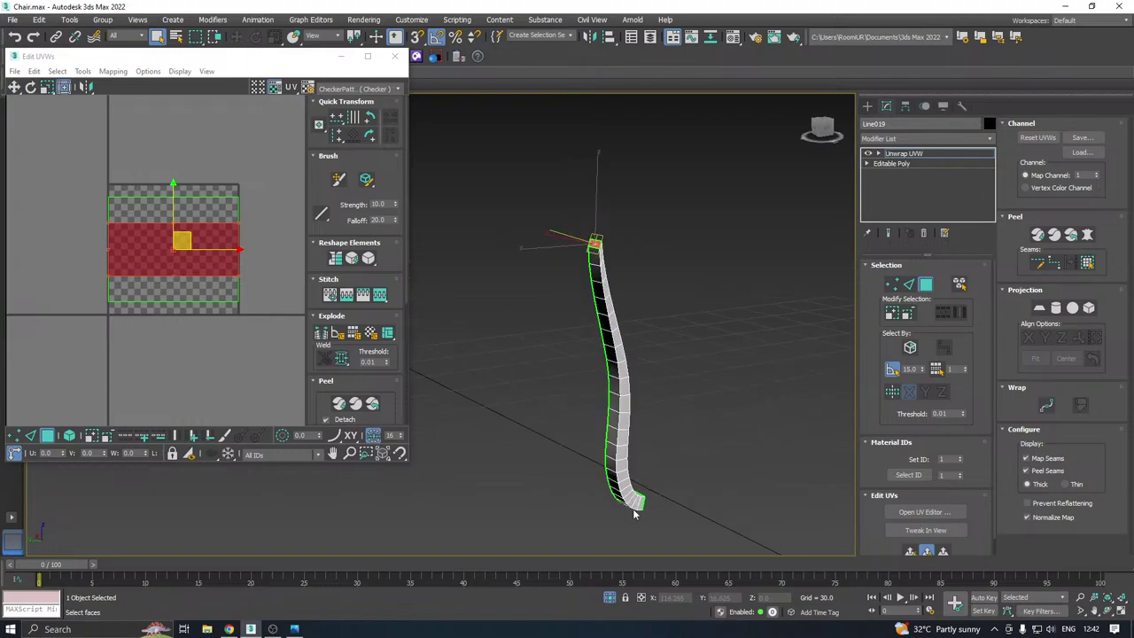
click(624, 488)
alt+middle_drag(732, 433, 533, 444)
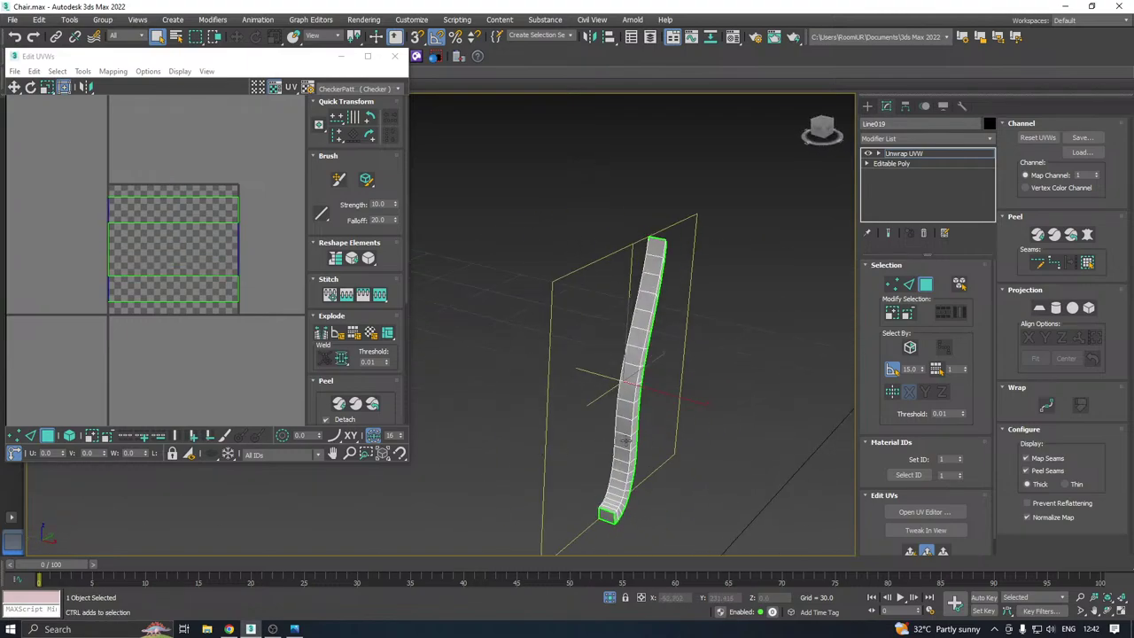
click(633, 453)
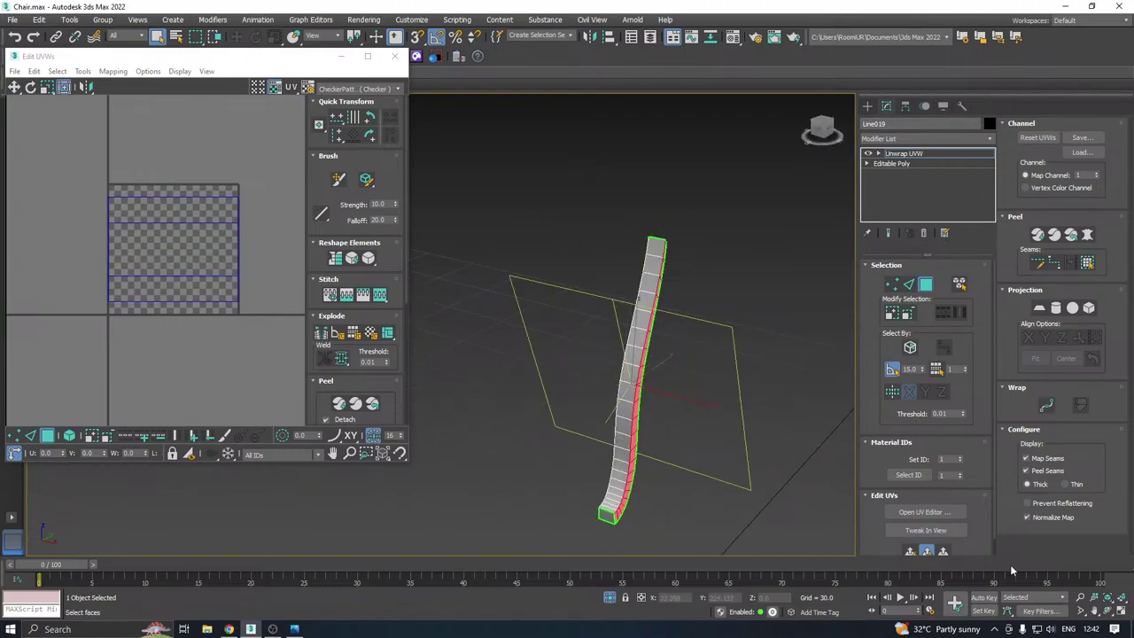
click(912, 552)
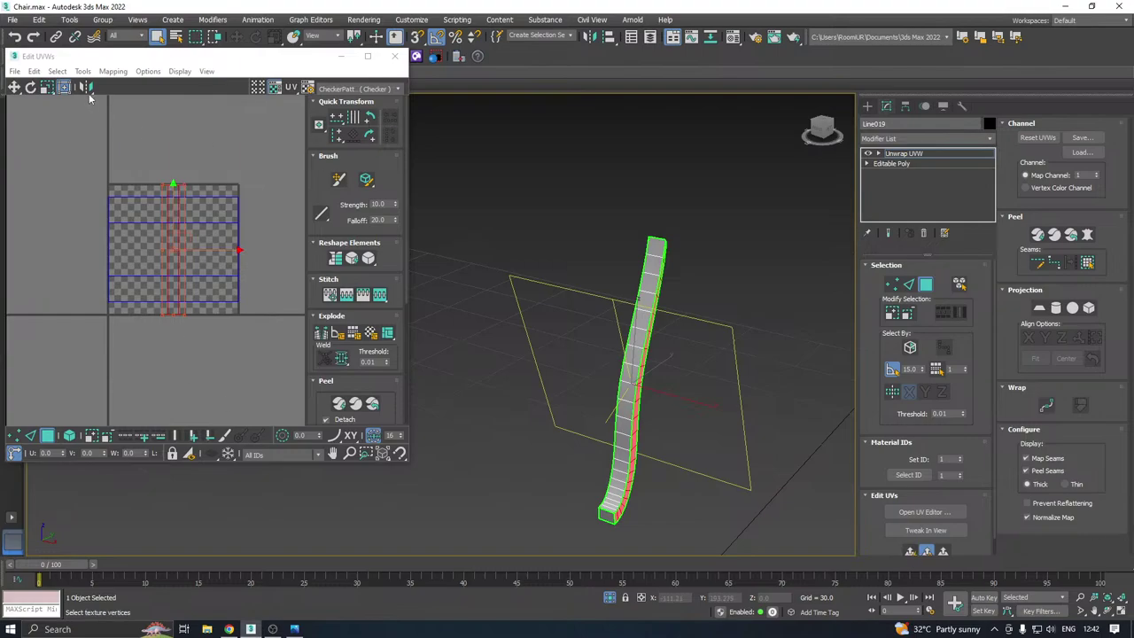
Try relaxing the two side shells by polygon angles and move them out of the checker tile
click(82, 71)
click(98, 271)
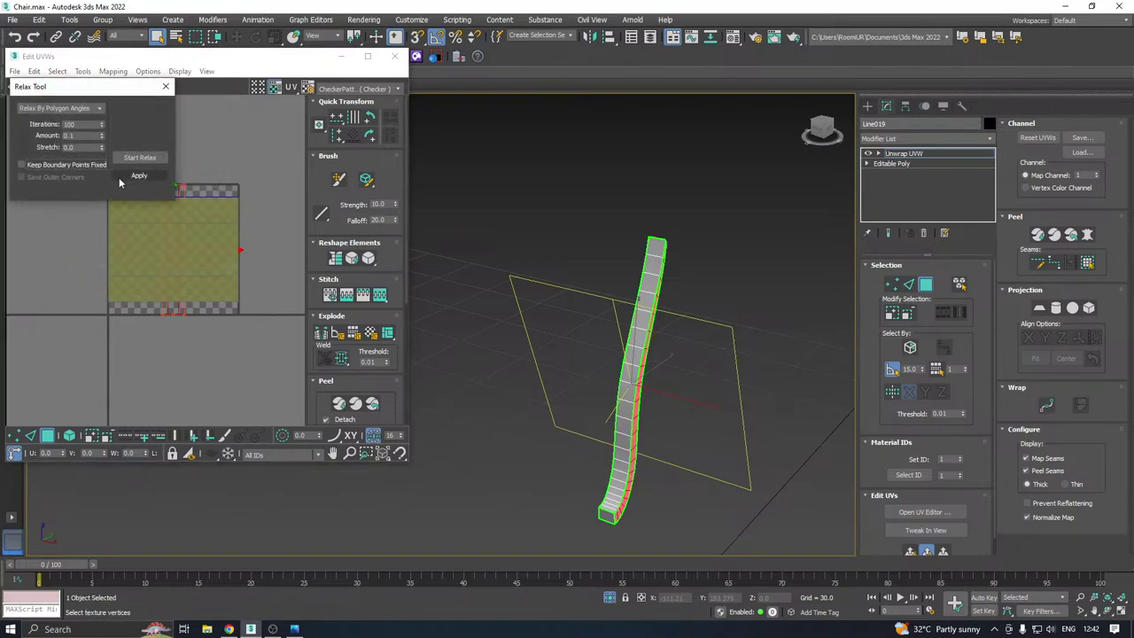
click(132, 157)
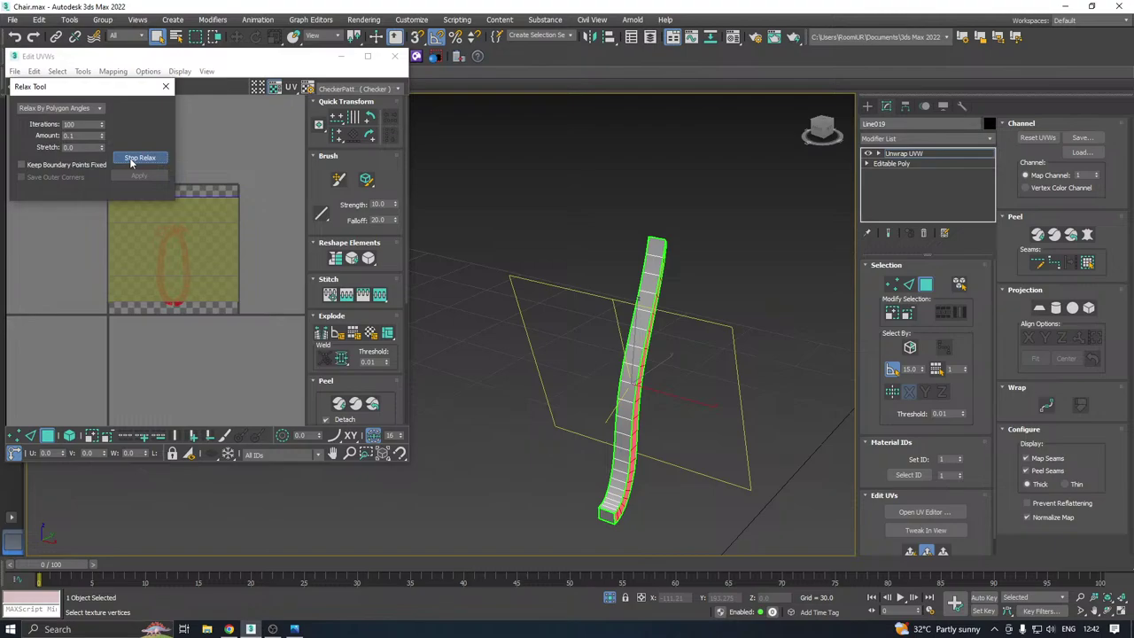
click(132, 162)
click(136, 176)
scroll(200, 223, down, 3)
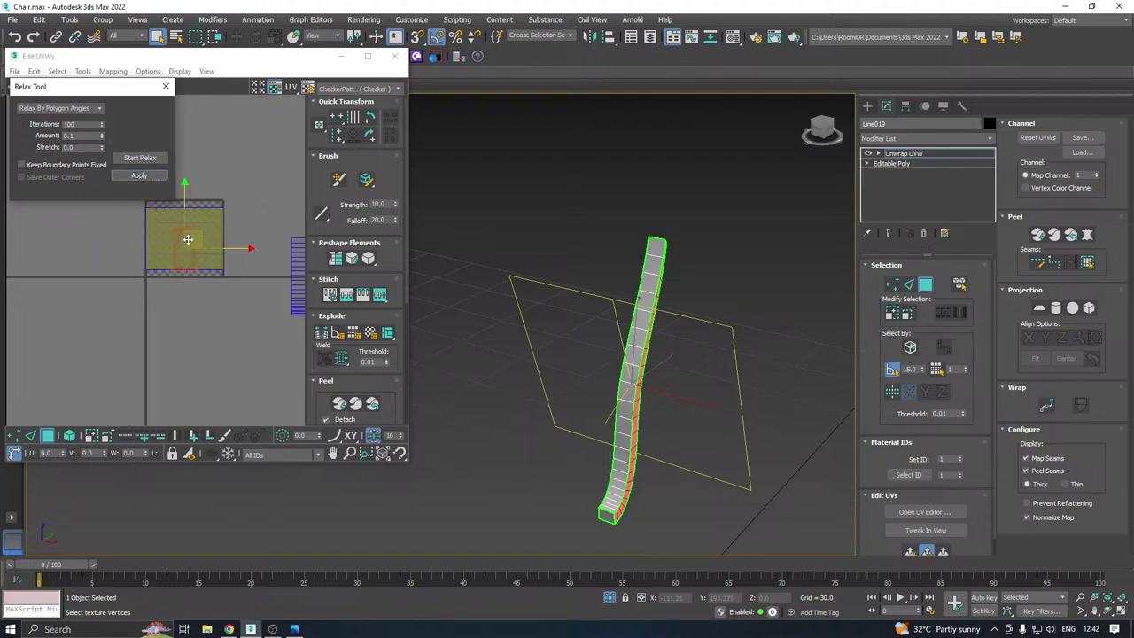
drag(187, 241, 187, 334)
scroll(187, 333, up, 2)
click(229, 356)
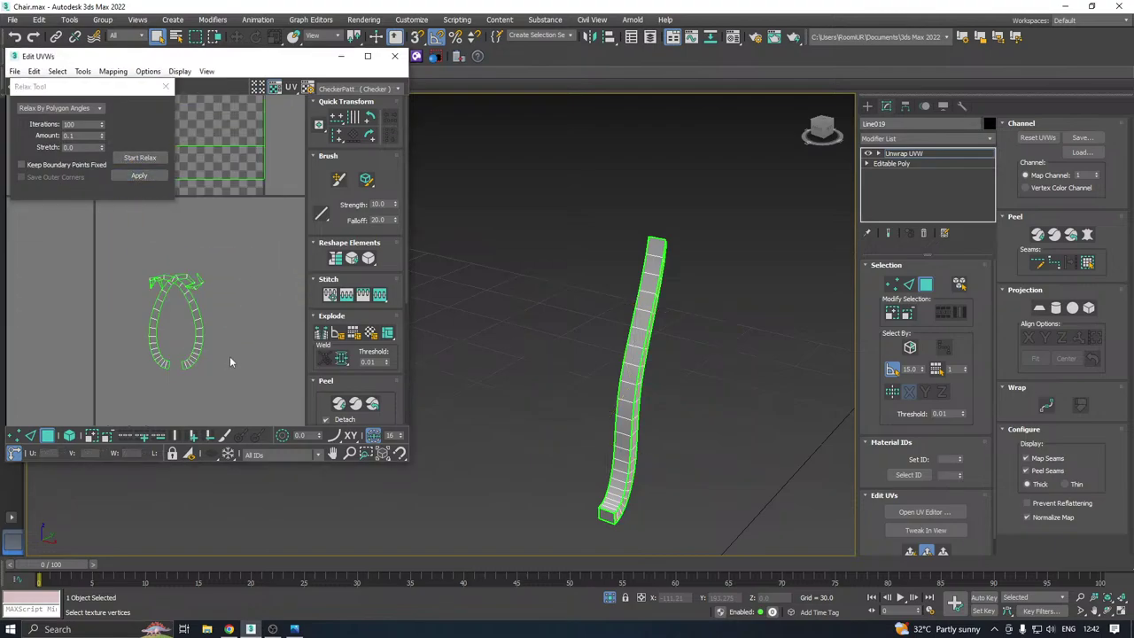
Turn on UV element selection, pick one side's shell and quick planar map that side on its own
click(69, 436)
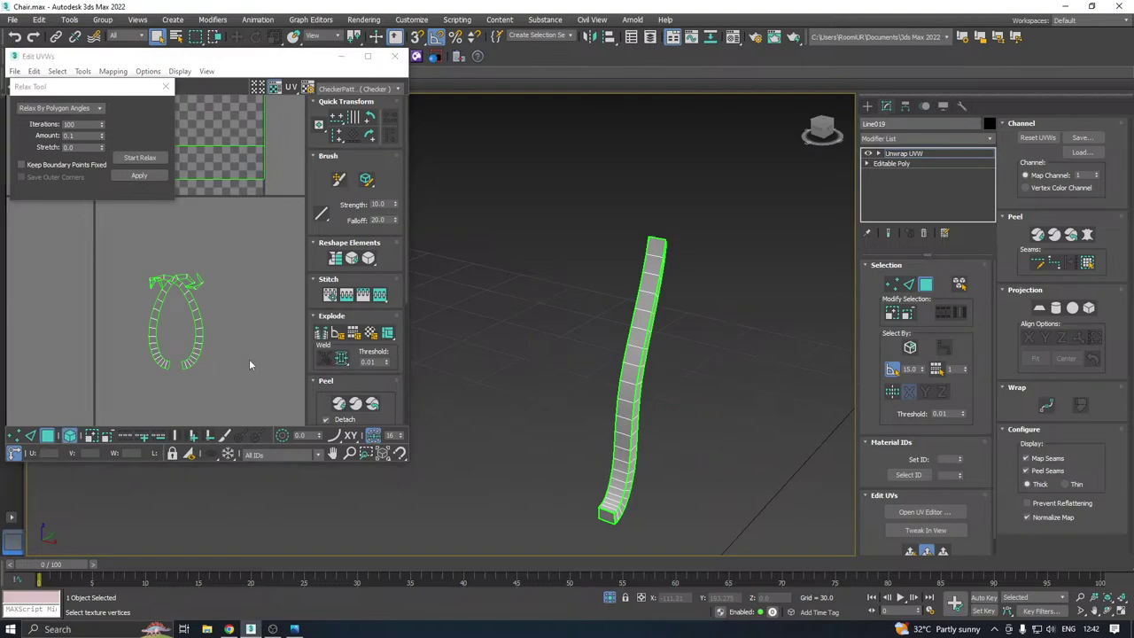
drag(199, 342, 256, 306)
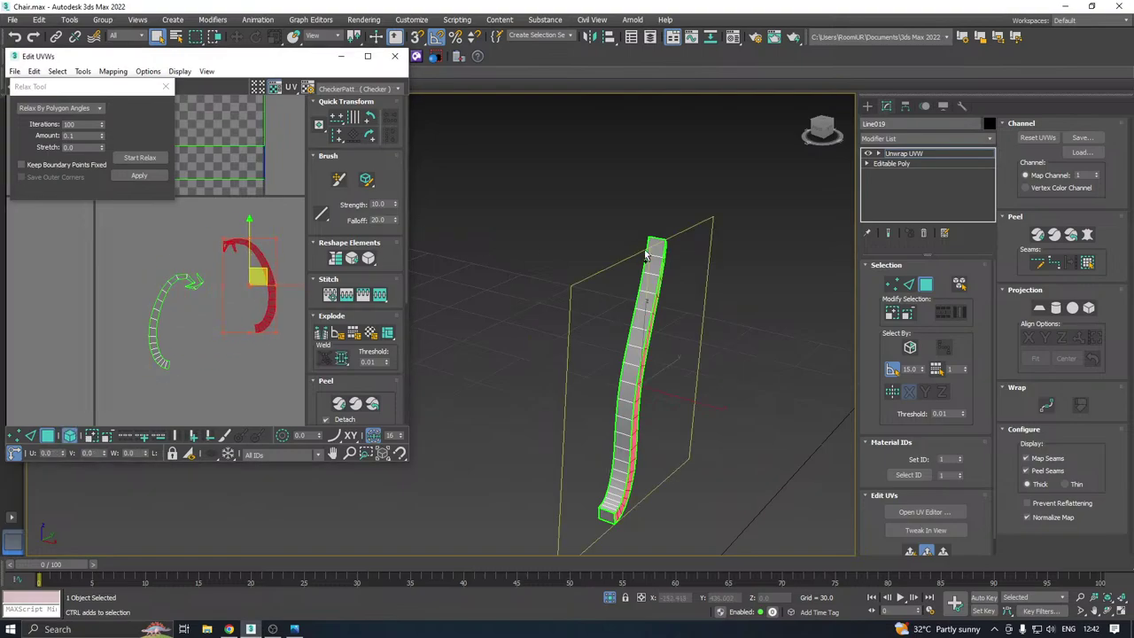
alt+middle_drag(652, 254, 656, 279)
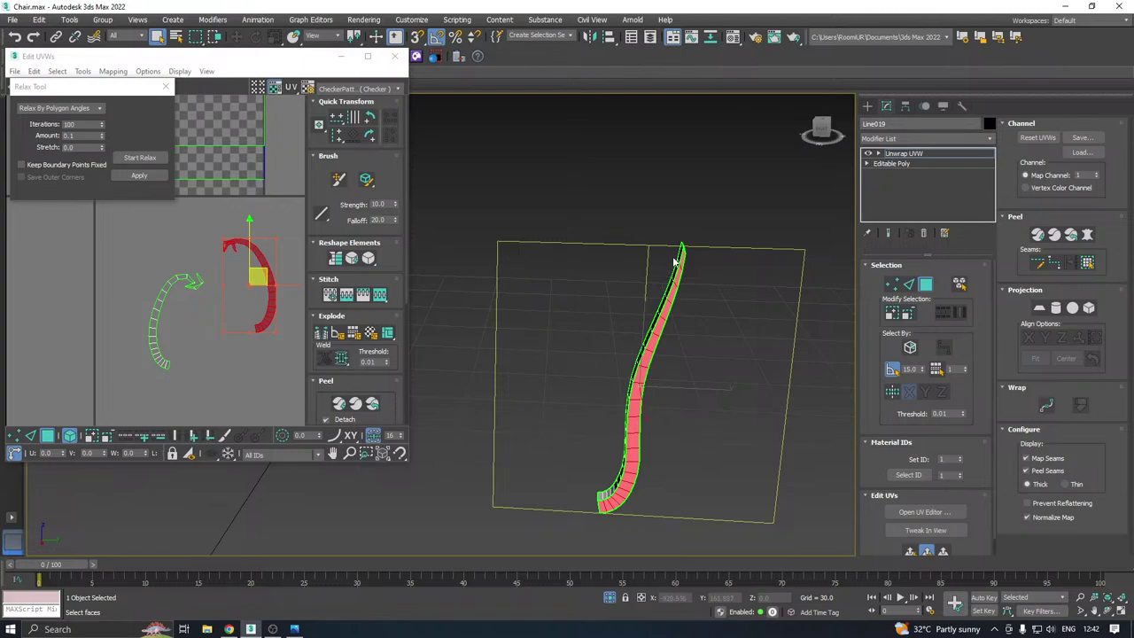
scroll(674, 261, up, 6)
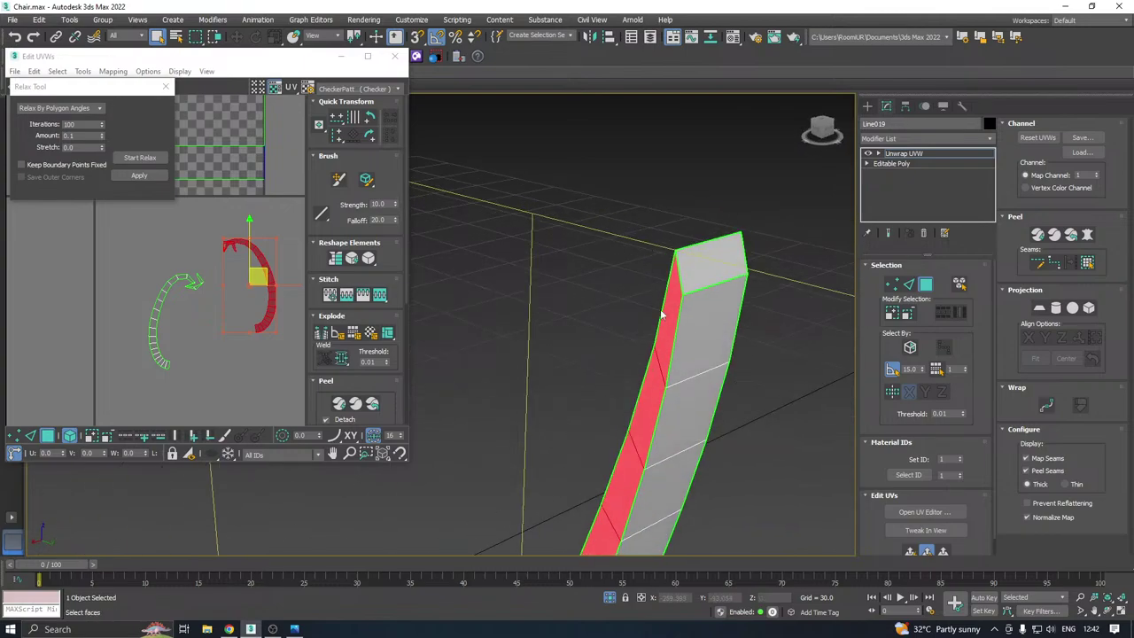
click(910, 553)
Relax the remapped side shell by polygon angles and move it out of the checker tile
scroll(126, 402, down, 3)
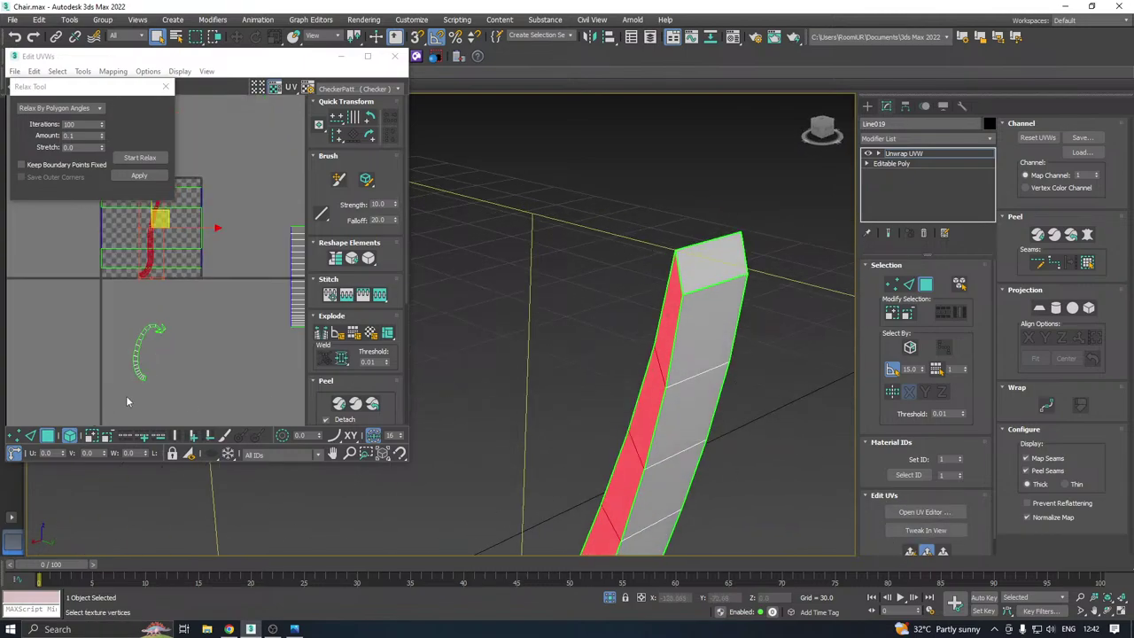
click(140, 157)
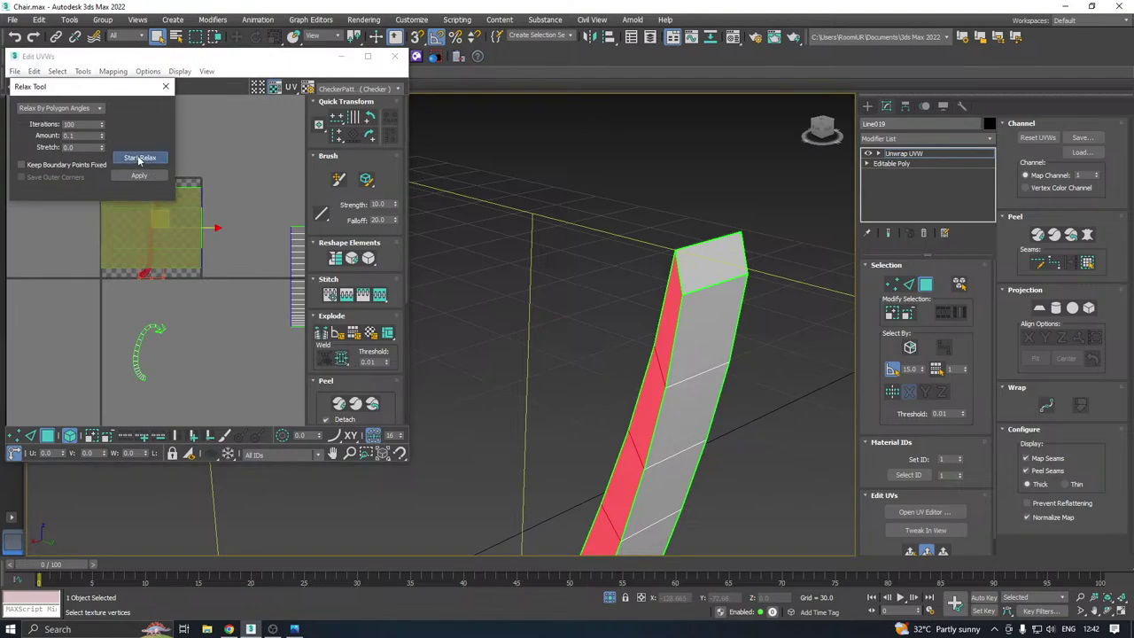
click(140, 158)
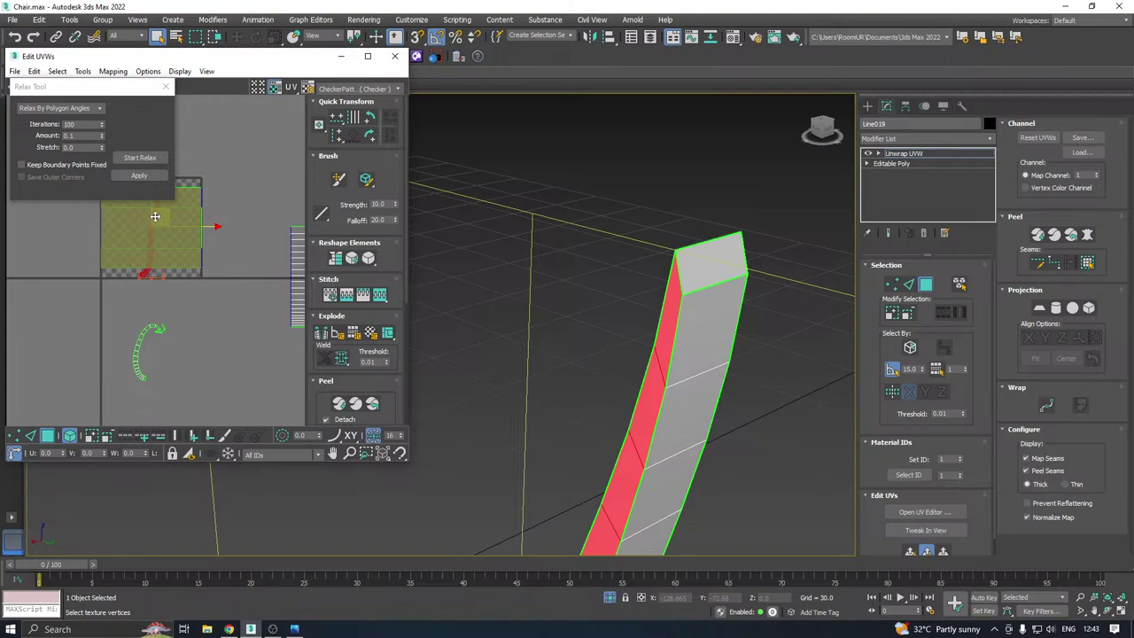
Select the other side's distorted shell and quick planar map that side on its own
click(138, 350)
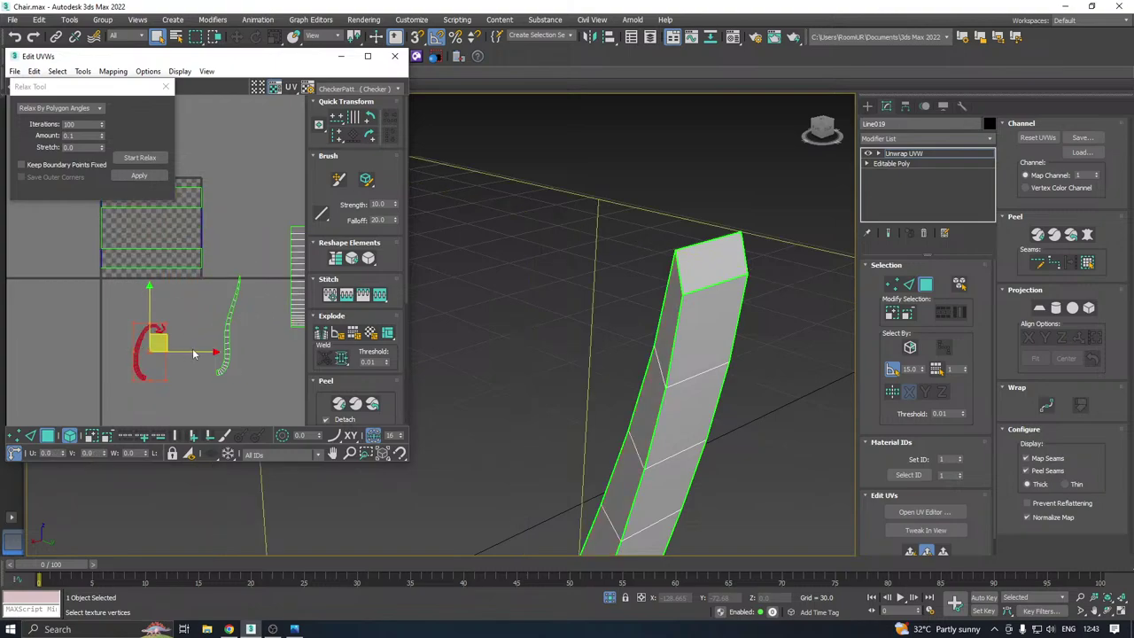
click(163, 176)
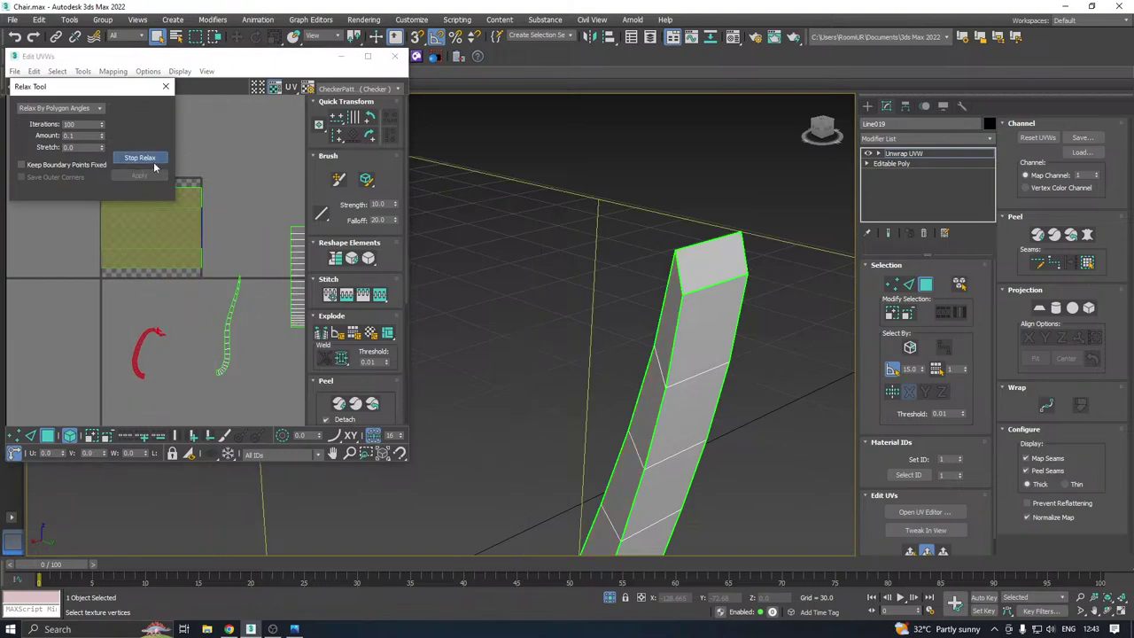
click(907, 552)
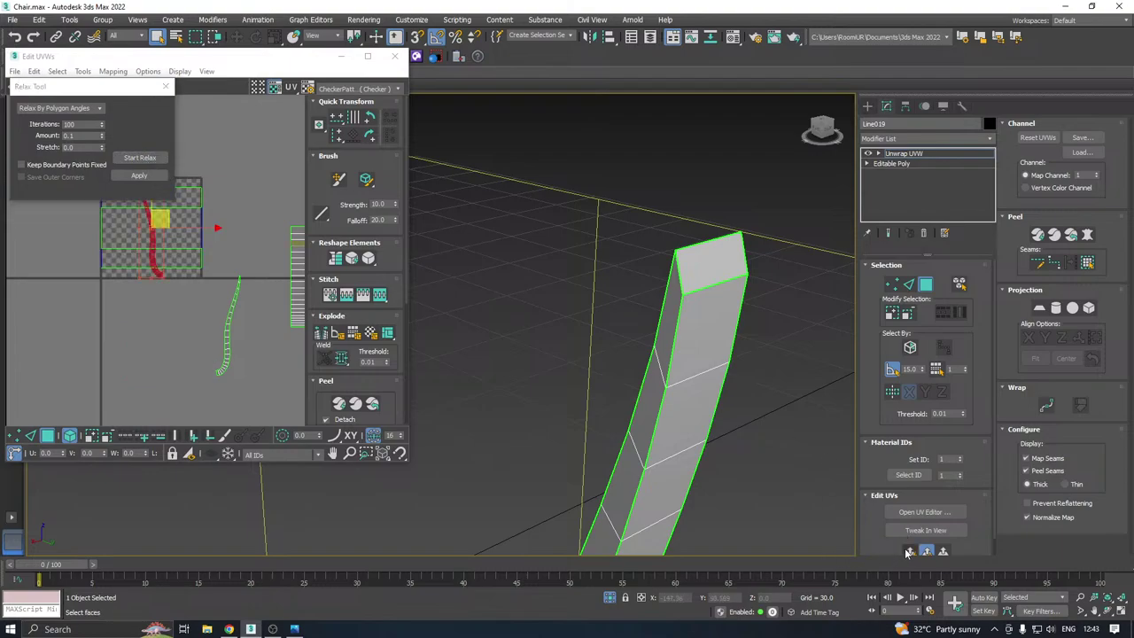
Relax the second side shell by polygon angles and place it below the checker tile
scroll(172, 229, up, 3)
scroll(172, 228, up, 1)
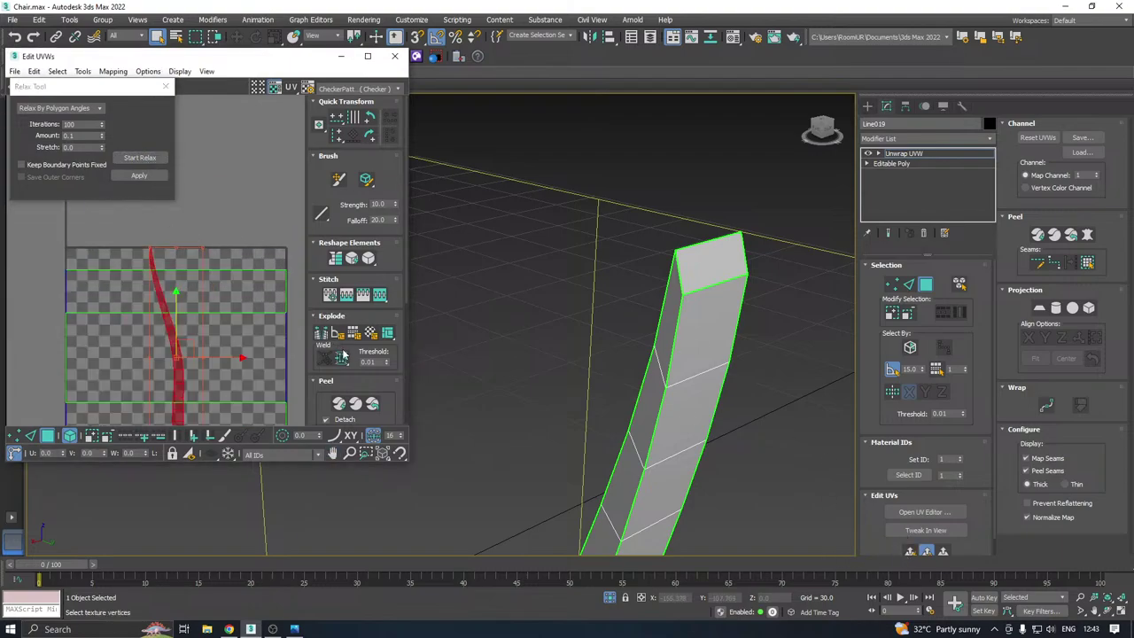
click(140, 158)
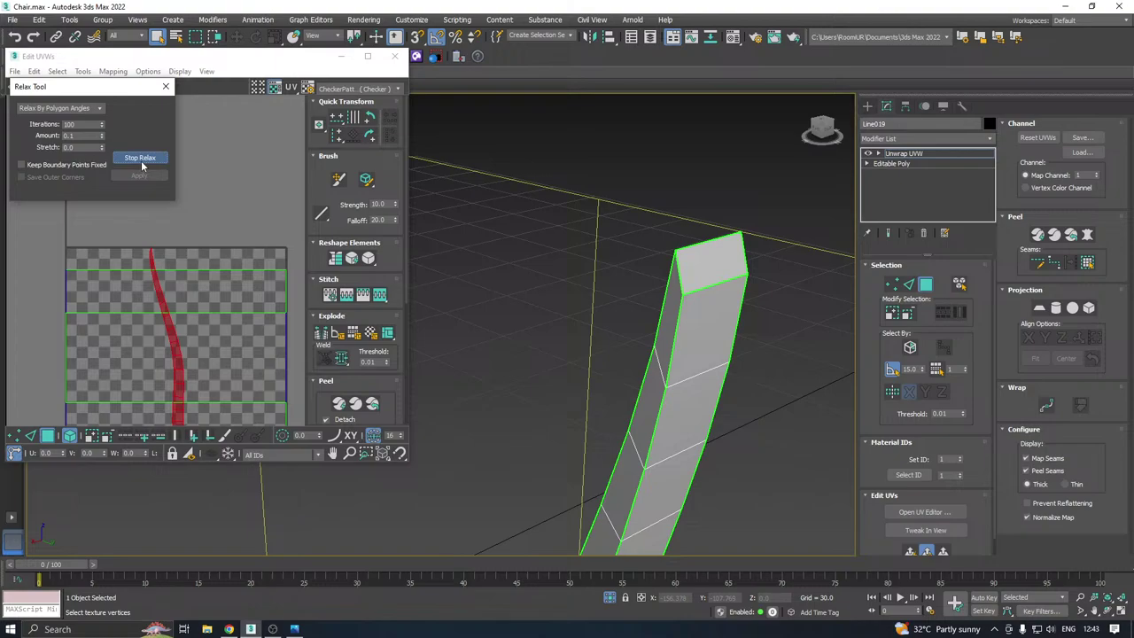
click(141, 159)
scroll(204, 264, down, 3)
drag(202, 290, 162, 400)
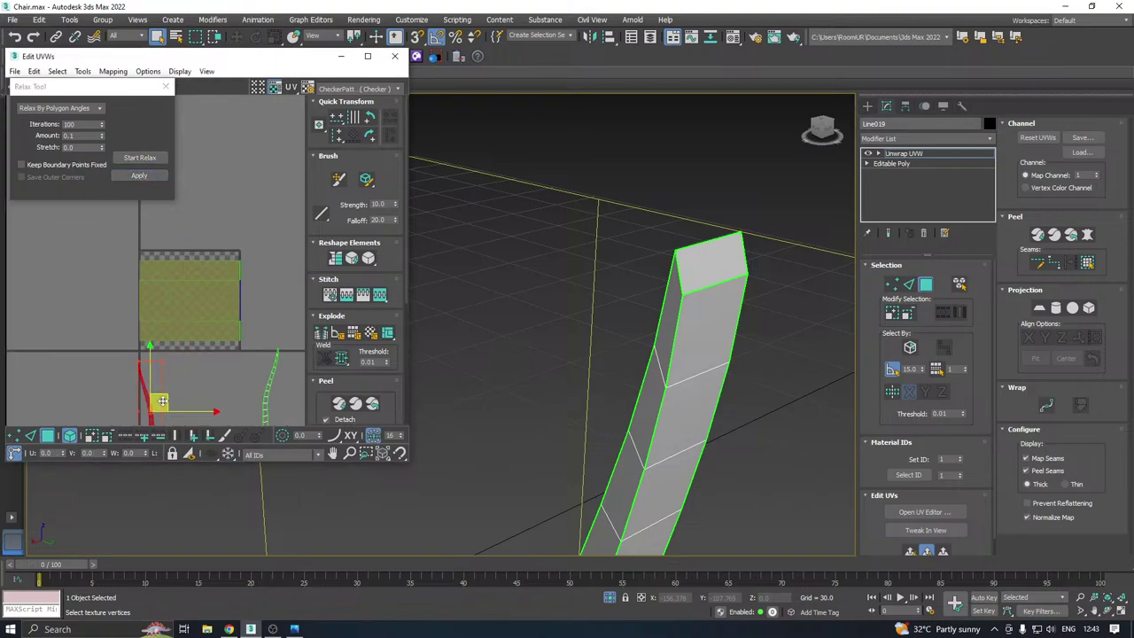
Display the CheckerPattern texture on the slat
scroll(723, 267, down, 6)
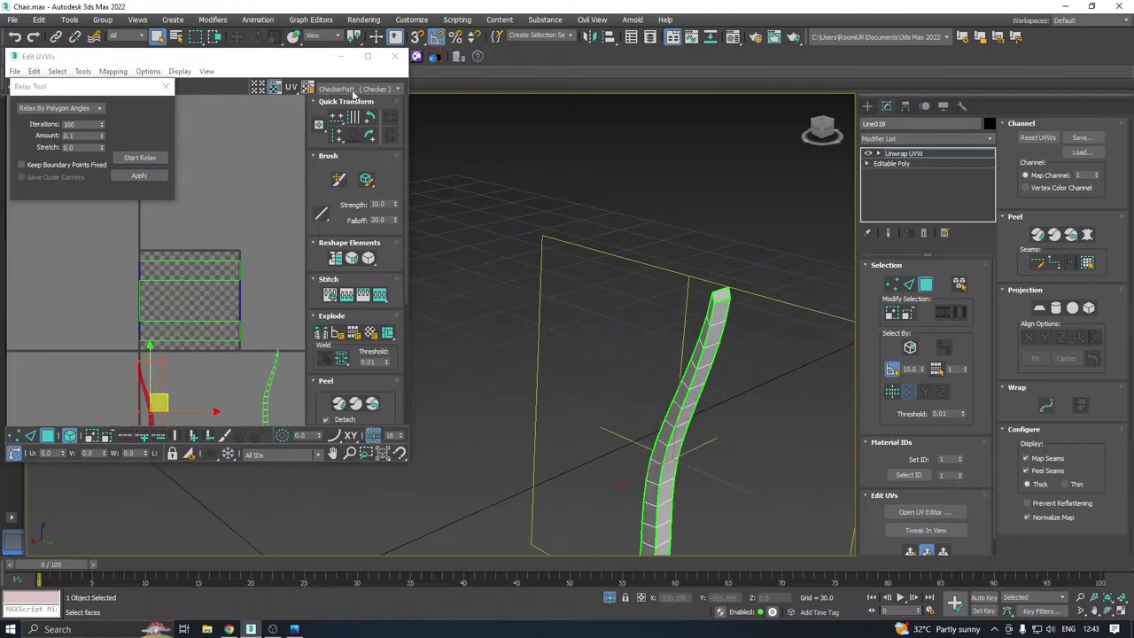
click(354, 89)
click(354, 104)
Select the whole curved strip of faces along the slat down to its foot, quick planar map it and relax the shell
alt+middle_drag(654, 314, 659, 261)
click(640, 334)
ctrl+click(633, 421)
ctrl+click(623, 461)
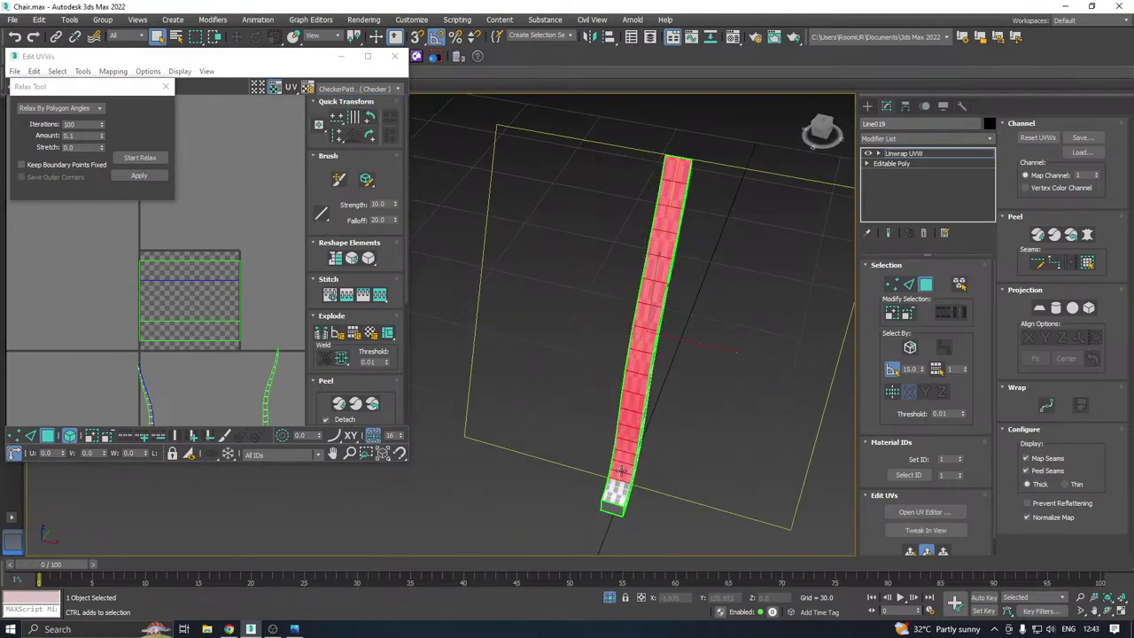
ctrl+click(620, 482)
ctrl+click(620, 498)
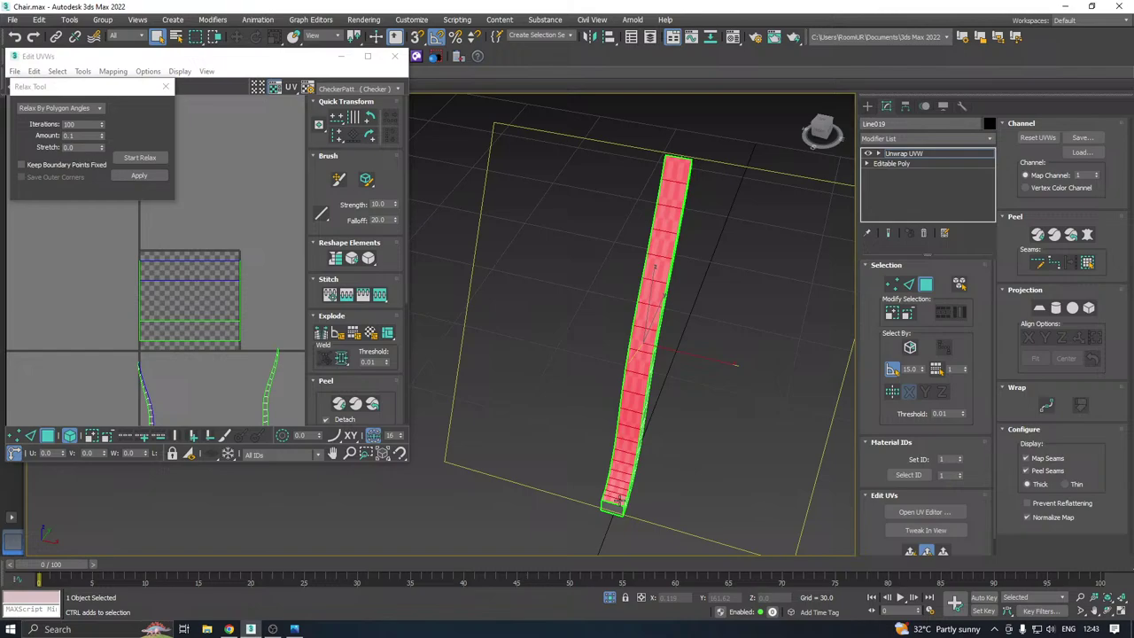
click(921, 512)
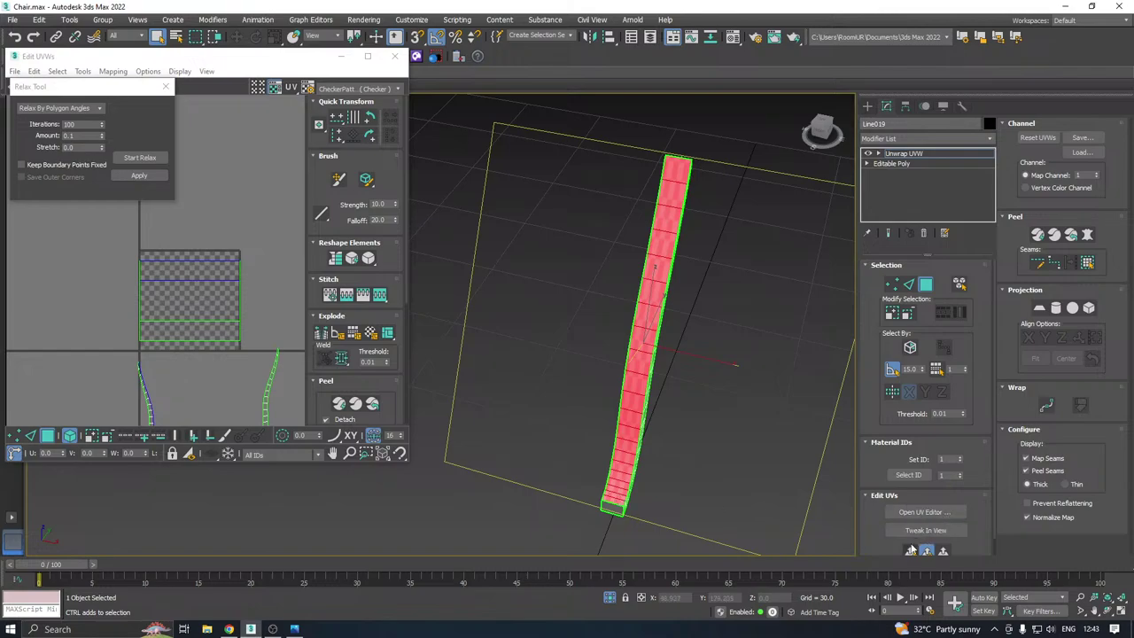
click(140, 158)
click(142, 158)
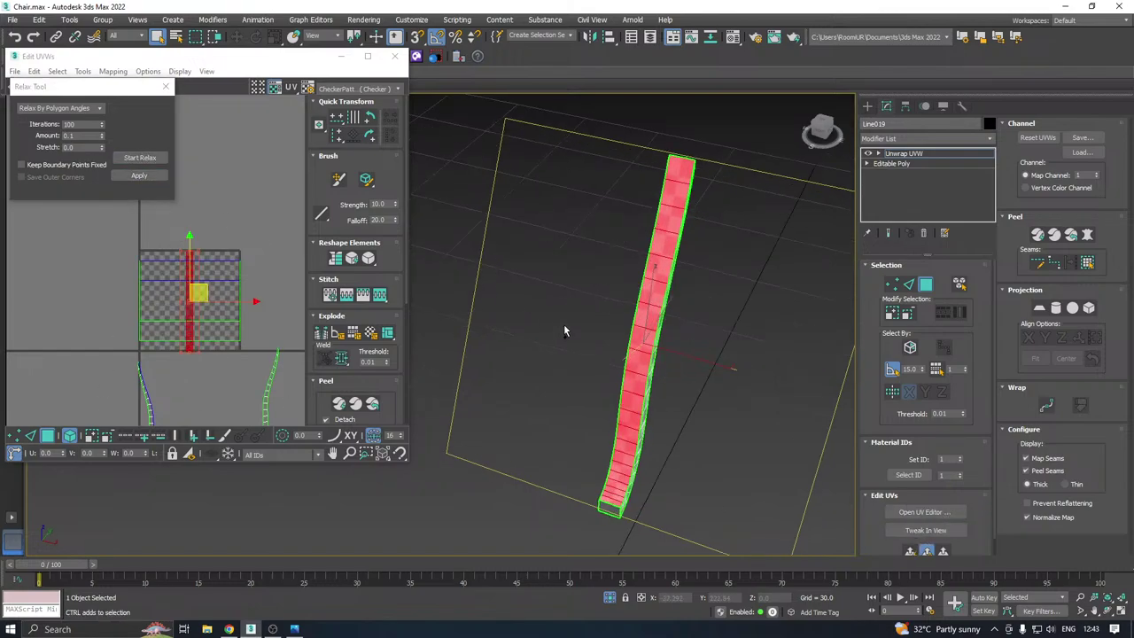
Select the opposite curved strip of faces along the slat, quick planar map it and relax its shell
alt+middle_drag(562, 329, 420, 286)
click(648, 390)
alt+middle_drag(647, 390, 634, 317)
ctrl+click(635, 447)
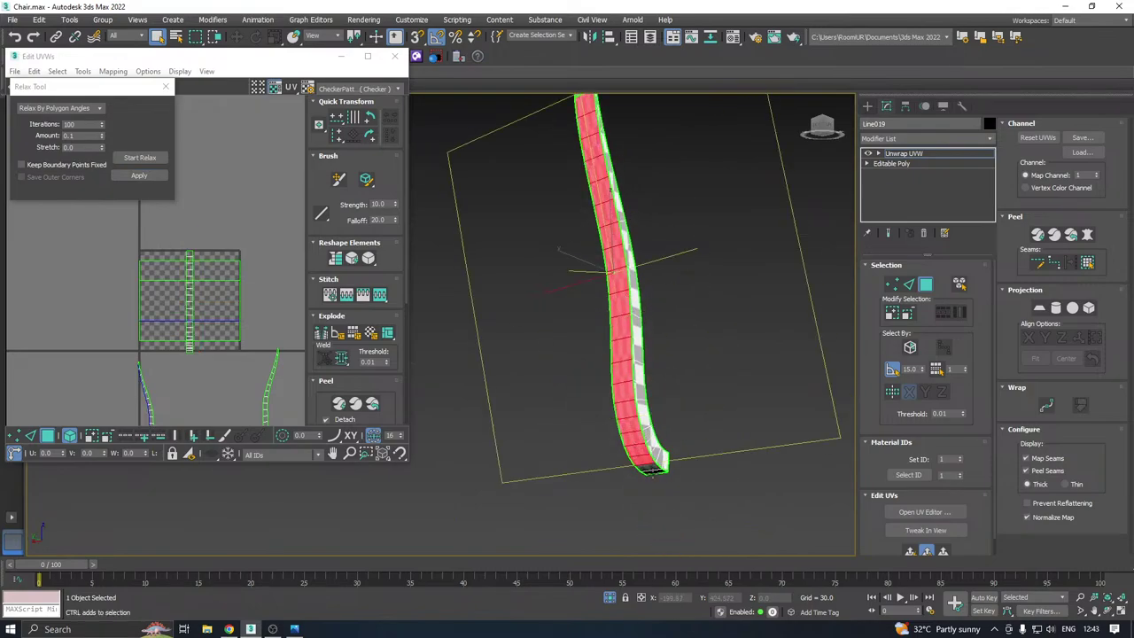
alt+middle_drag(524, 334, 699, 310)
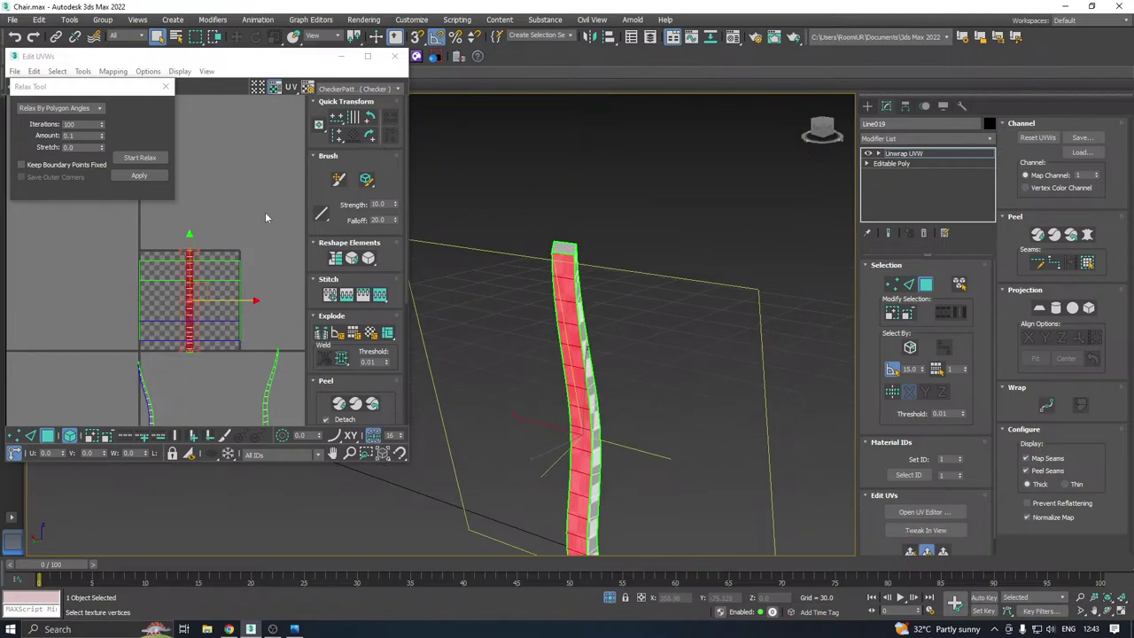
click(140, 157)
click(141, 159)
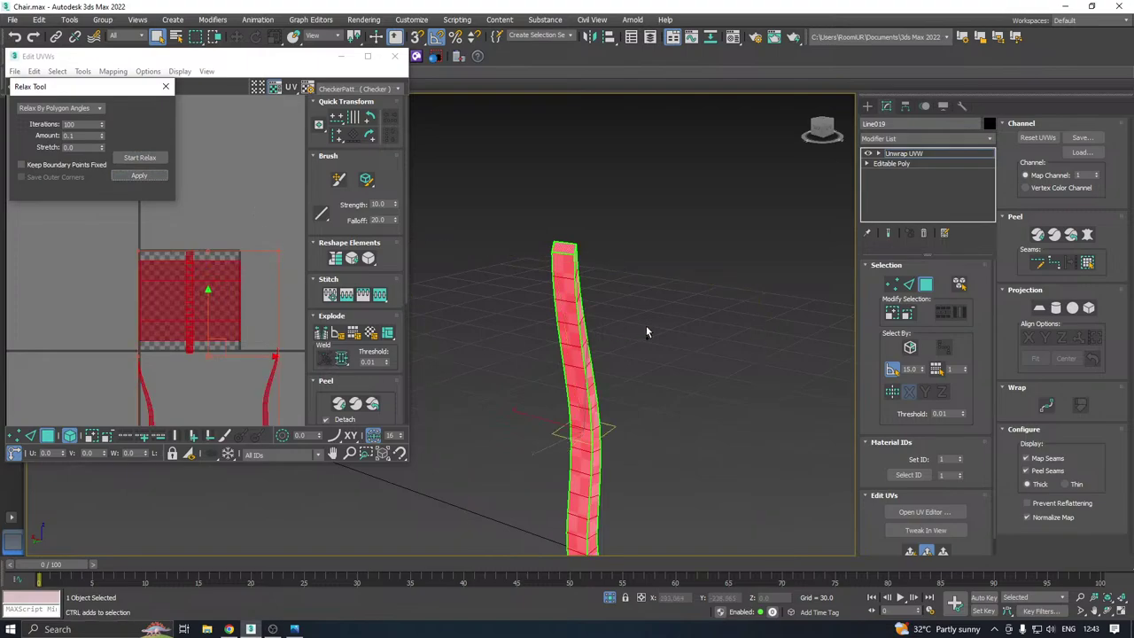
Select all of the slat's UV shells and pack them into the checker tile with rescaling
alt+middle_drag(646, 328, 544, 276)
scroll(592, 513, up, 5)
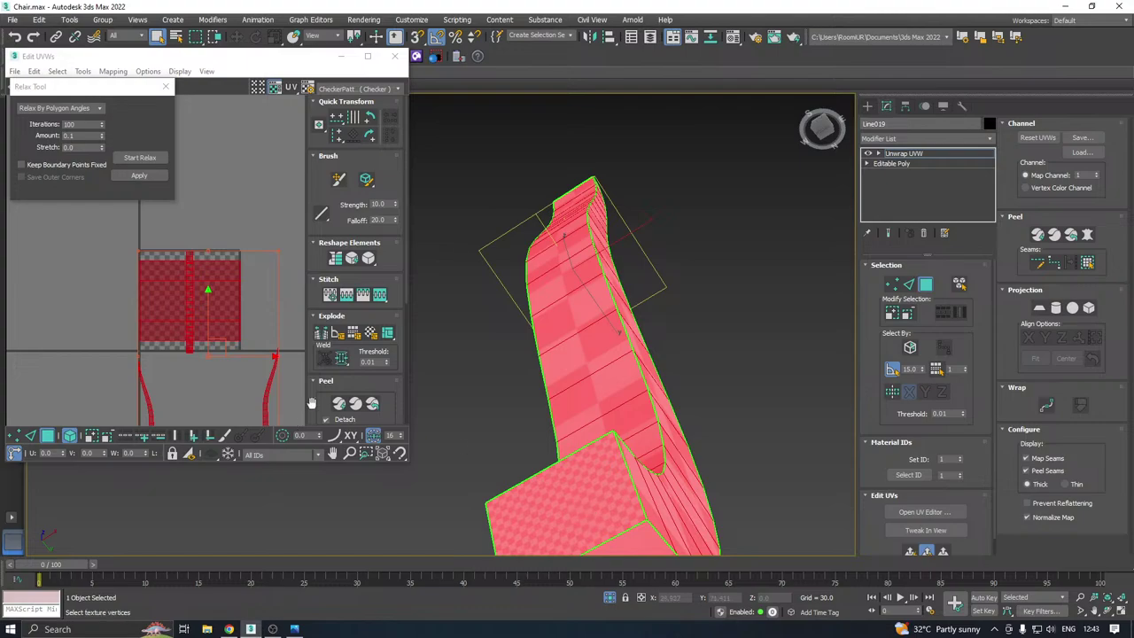
click(336, 382)
click(321, 417)
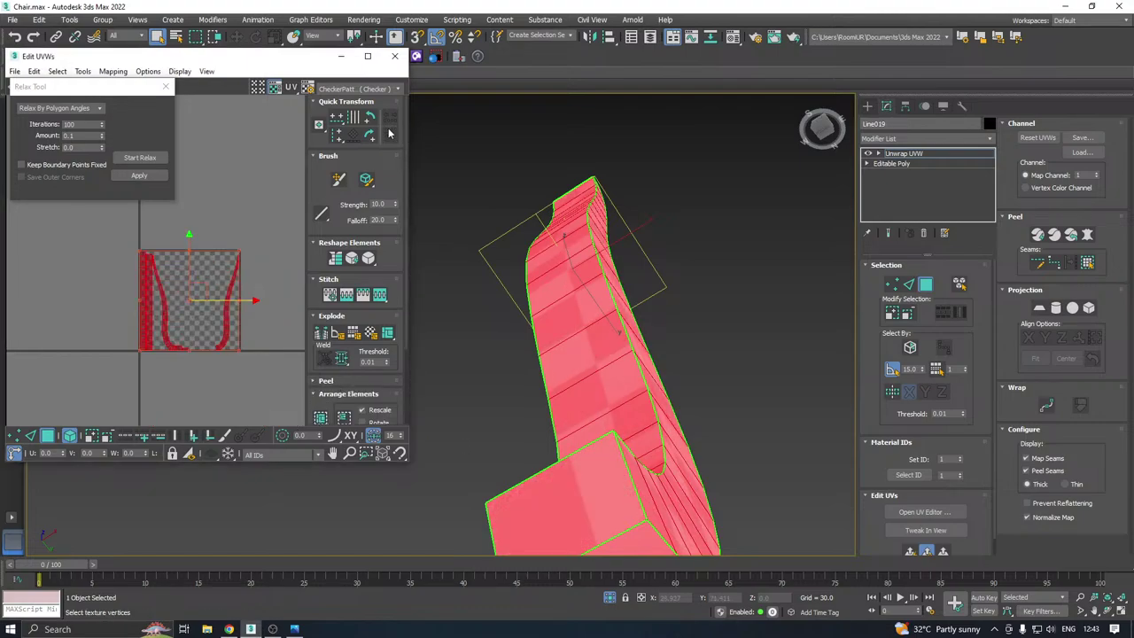
Close the slat's UV editor, leave its face selection level and end the isolation
click(395, 55)
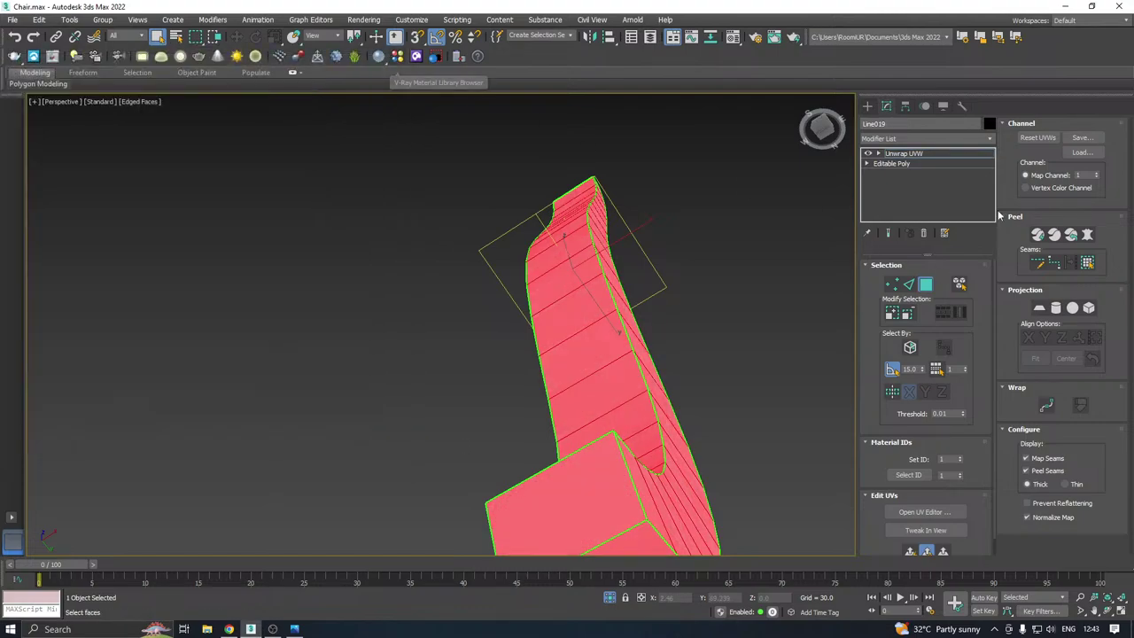
click(903, 155)
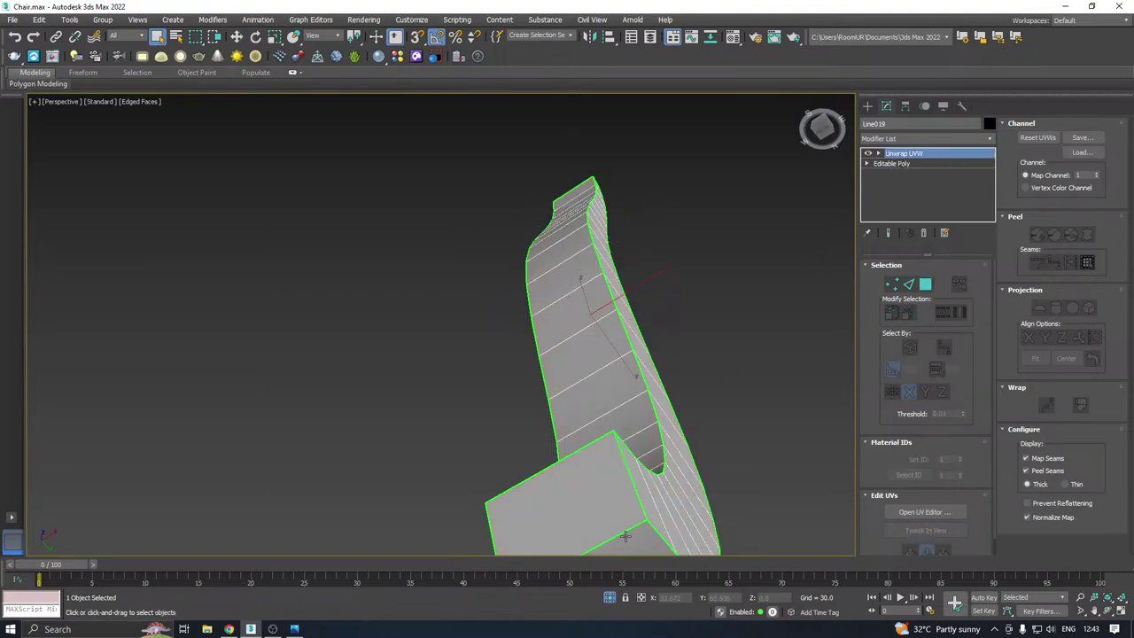
click(610, 599)
Delete the other five backrest slats, keeping only the unwrapped outermost one
alt+middle_drag(497, 295, 381, 248)
scroll(396, 284, up, 3)
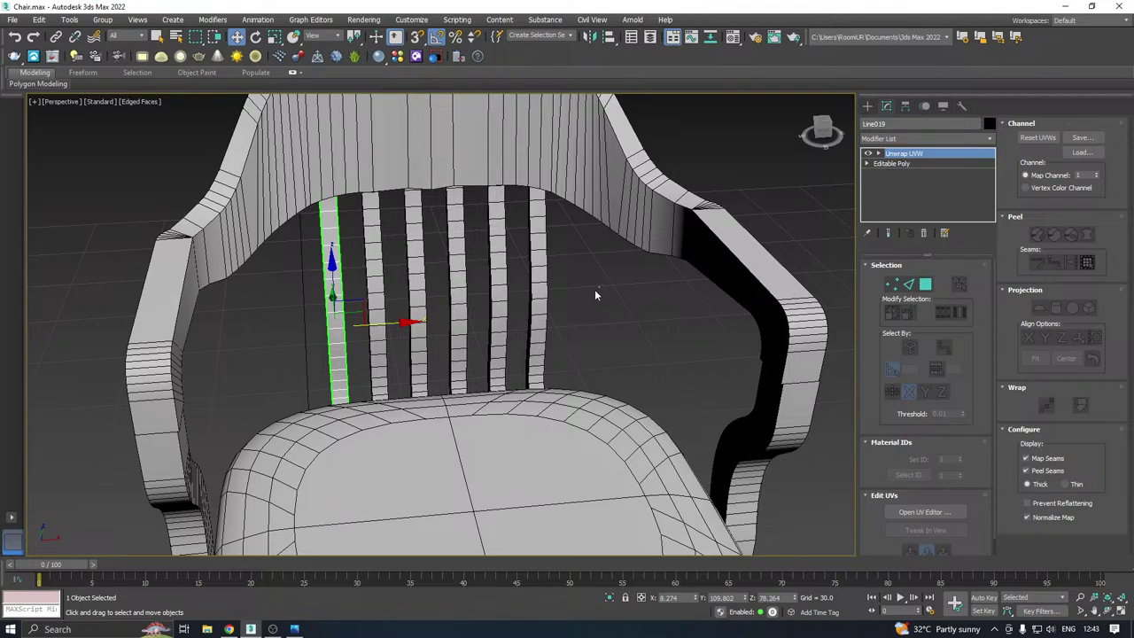
drag(599, 286, 363, 315)
key(ctrl+z)
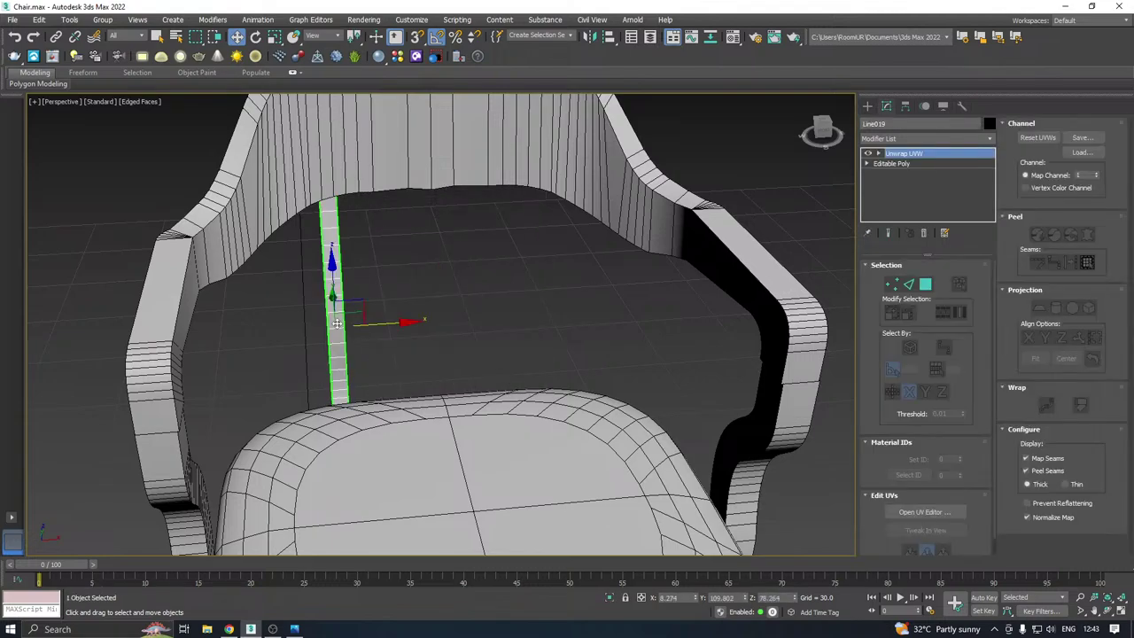
Clone the unwrapped slat sideways in the front view as five evenly spaced copies across the backrest
key(f)
scroll(495, 338, up, 3)
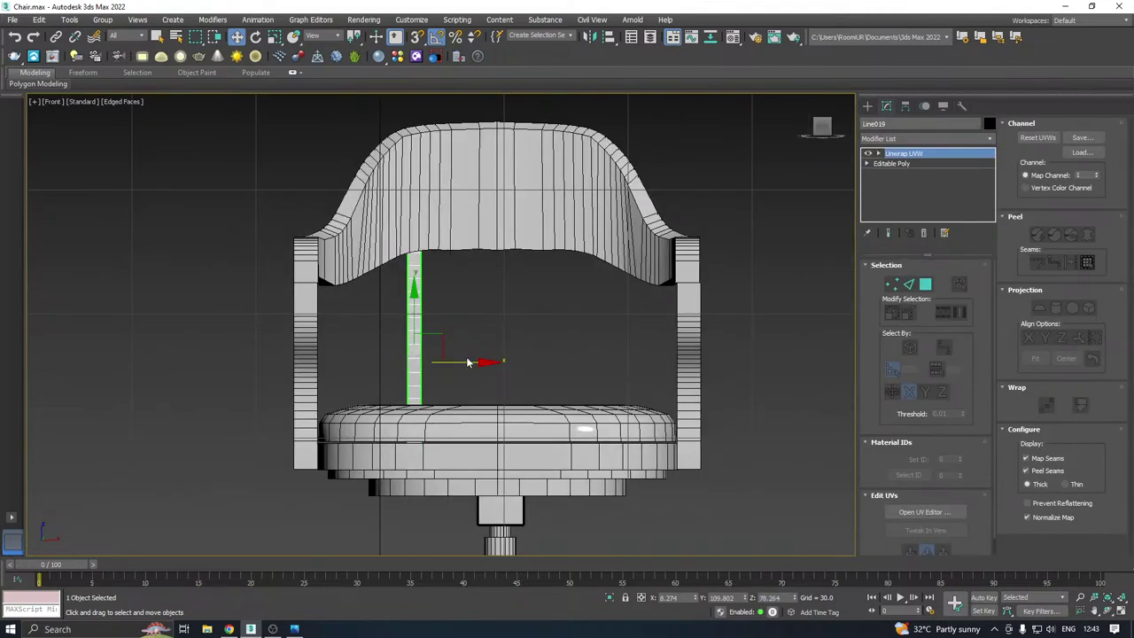
shift+drag(464, 361, 496, 358)
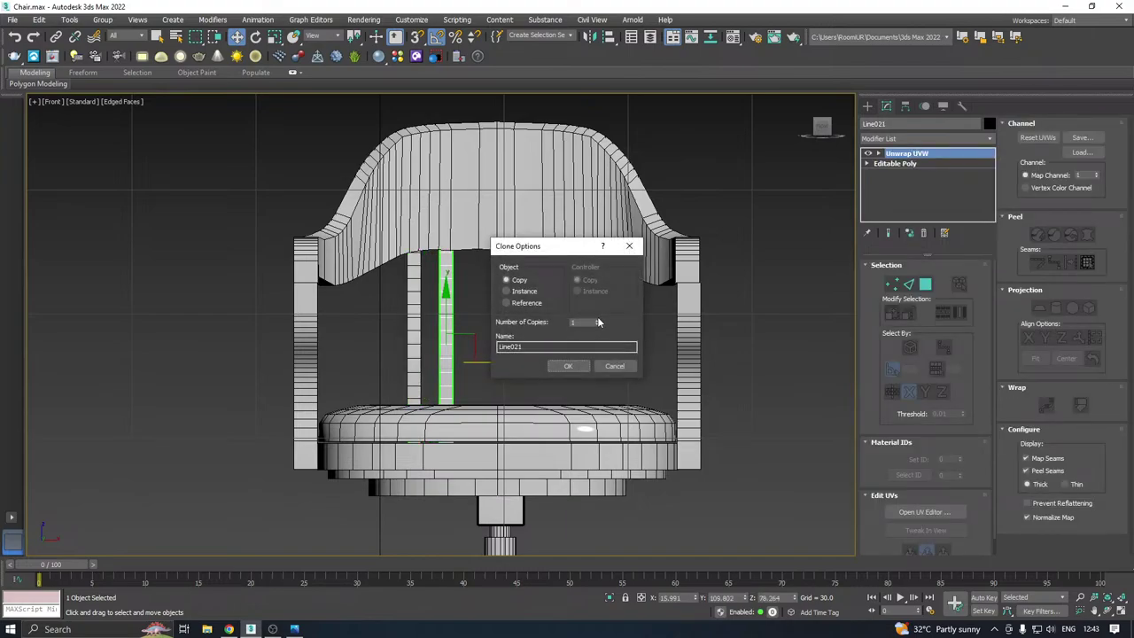
click(568, 366)
Select all six backrest slats and shift them slightly sideways to centre them under the backrest
drag(386, 330, 618, 366)
drag(530, 346, 540, 346)
key(p)
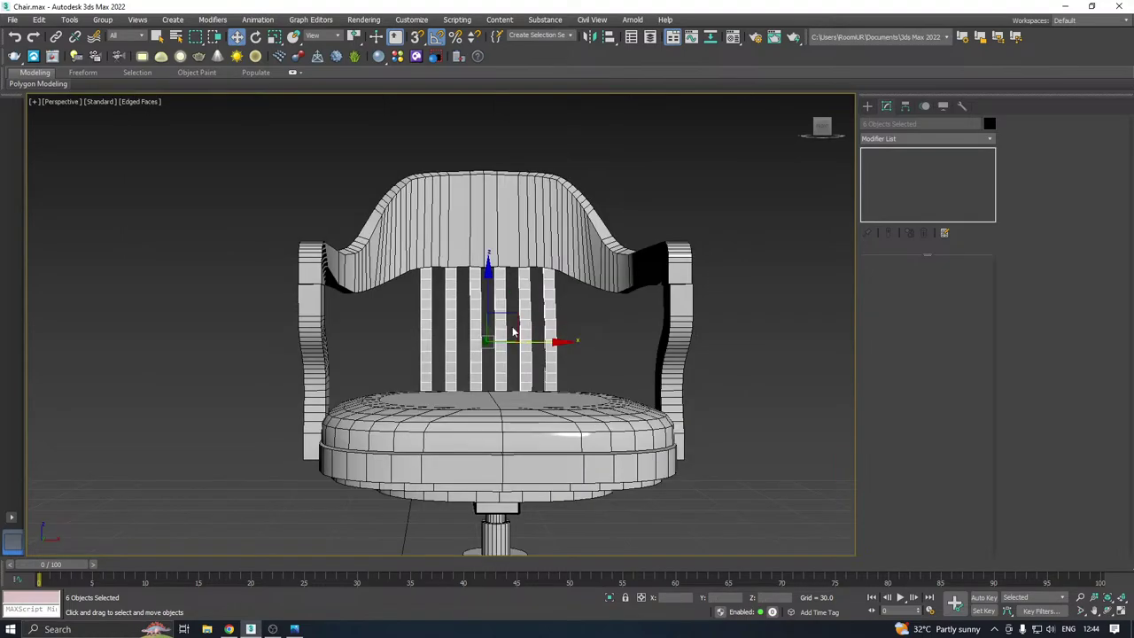
alt+middle_drag(539, 345, 699, 353)
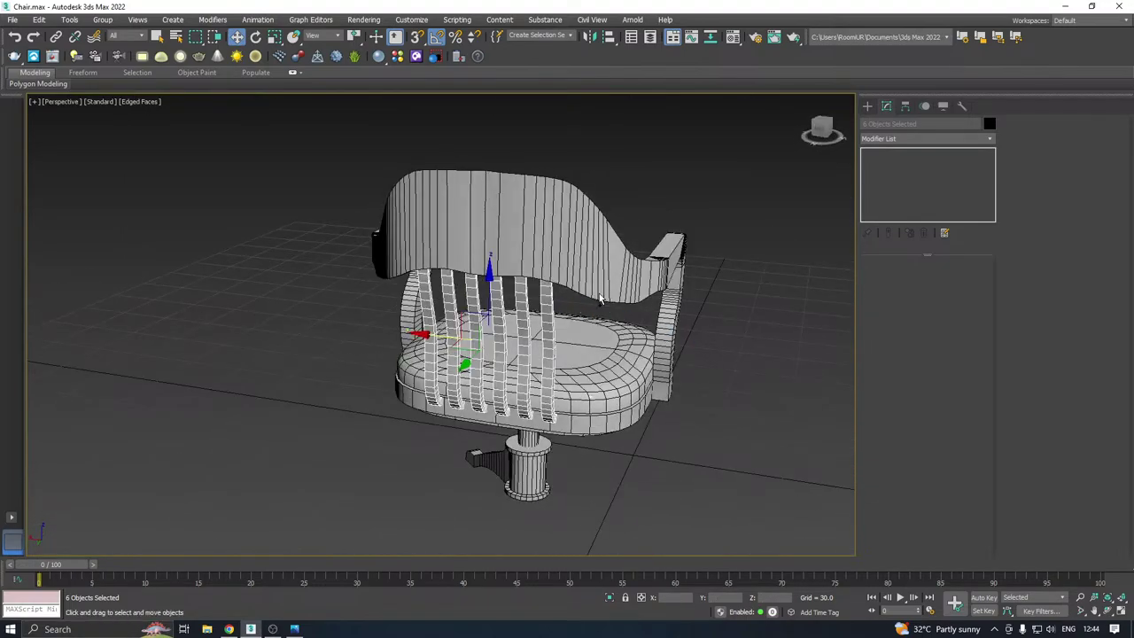
alt+middle_drag(585, 300, 508, 274)
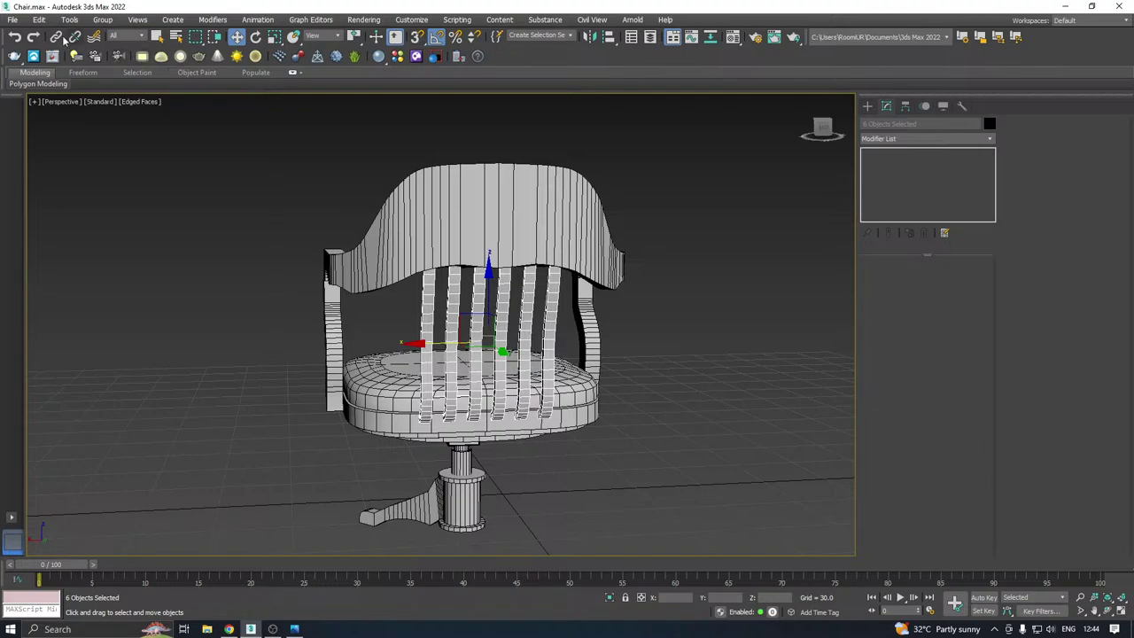
Save the chair scene and deselect the slats
click(12, 19)
click(62, 135)
click(623, 438)
Select the seat object and isolate it
alt+middle_drag(540, 366, 619, 351)
click(515, 423)
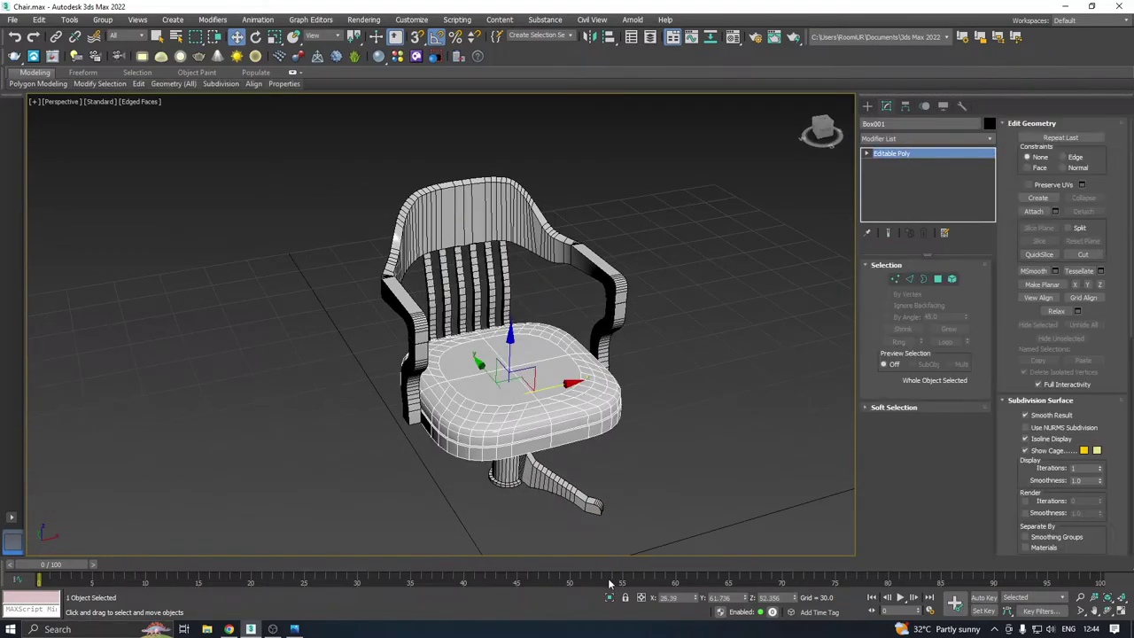
click(610, 598)
alt+middle_drag(514, 476, 542, 466)
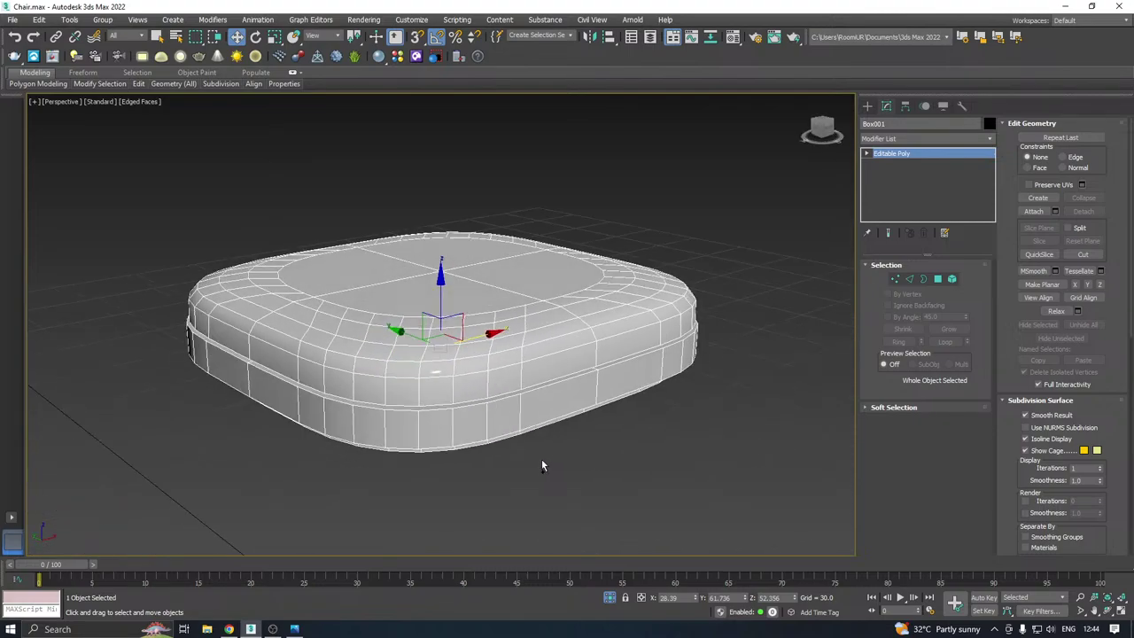
Select the seat's upper cushion element and lower it by about 0.5 units to close the gap above the base
click(951, 281)
scroll(446, 378, up, 2)
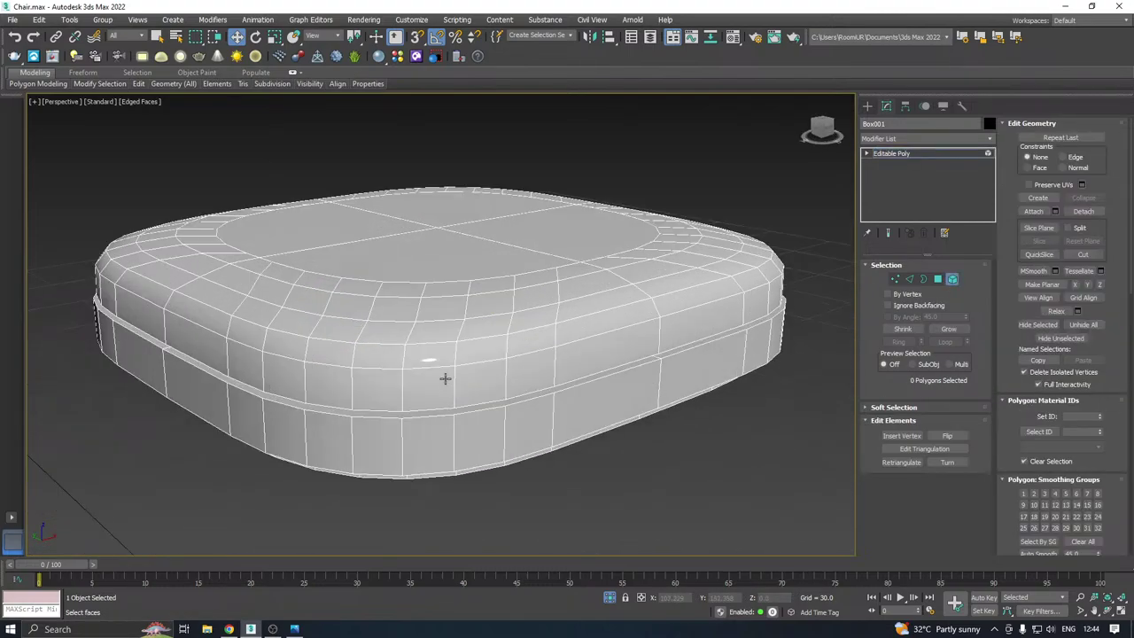
click(445, 375)
alt+middle_drag(456, 349, 453, 314)
scroll(368, 298, up, 2)
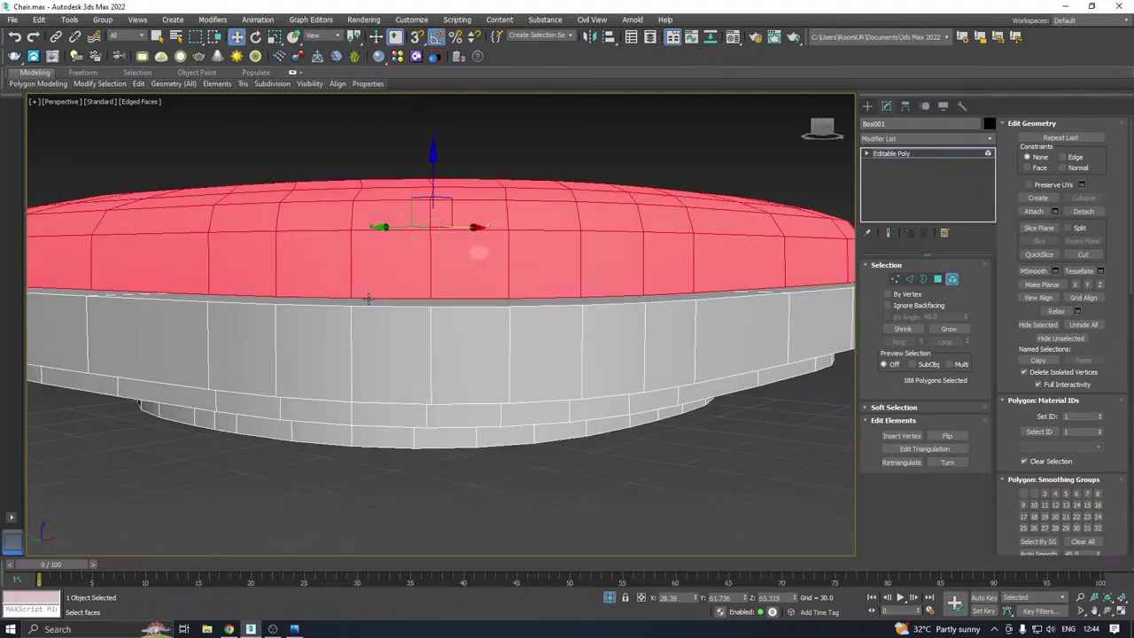
drag(432, 169, 516, 244)
scroll(516, 244, down, 2)
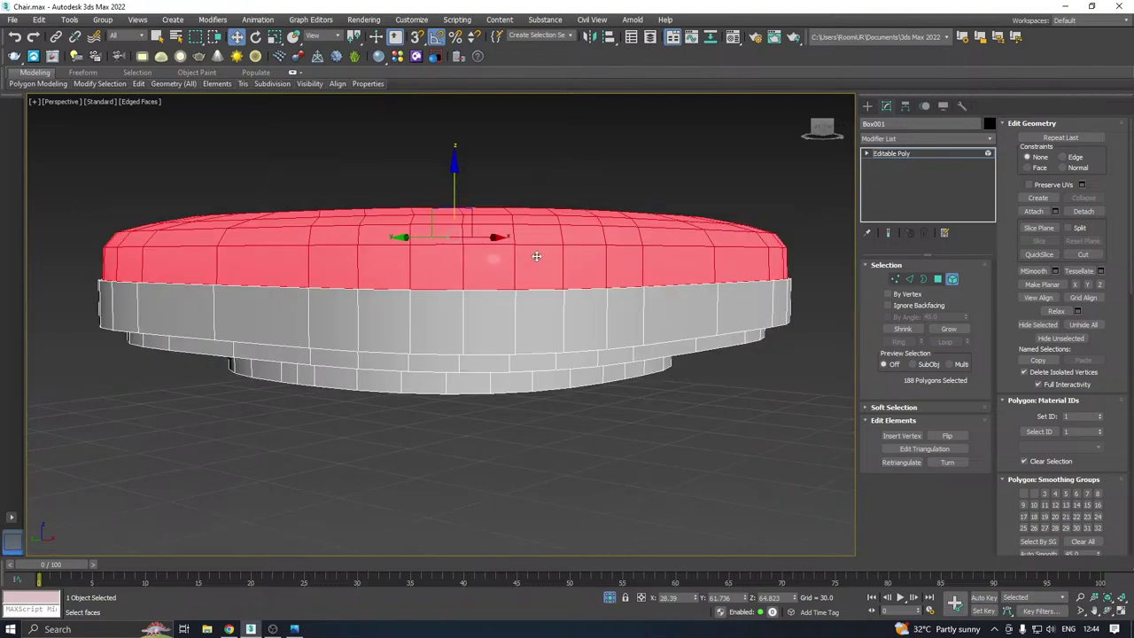
Add an Unwrap UVW modifier to the seat and open its UV editor
click(961, 154)
click(990, 139)
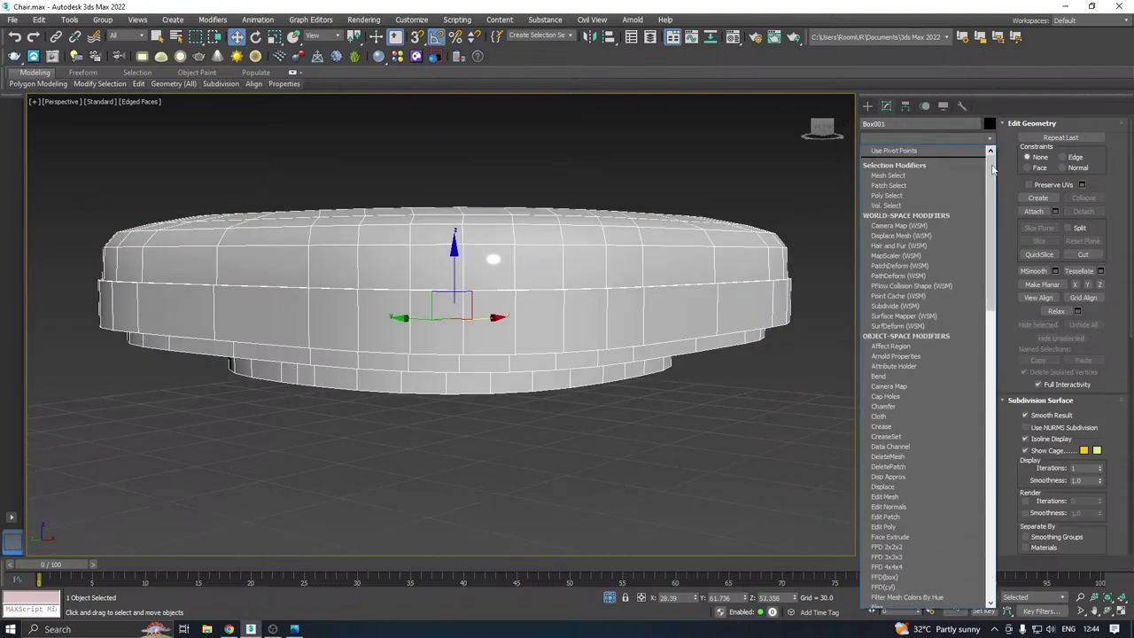
scroll(939, 398, down, 10)
click(895, 432)
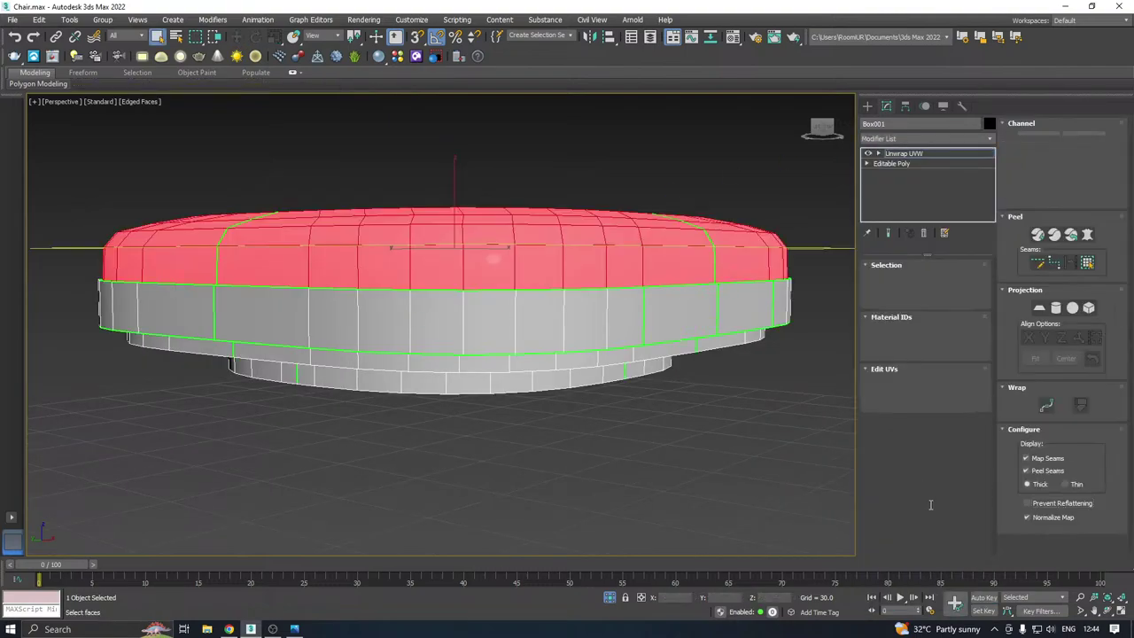
click(924, 512)
scroll(799, 358, down, 4)
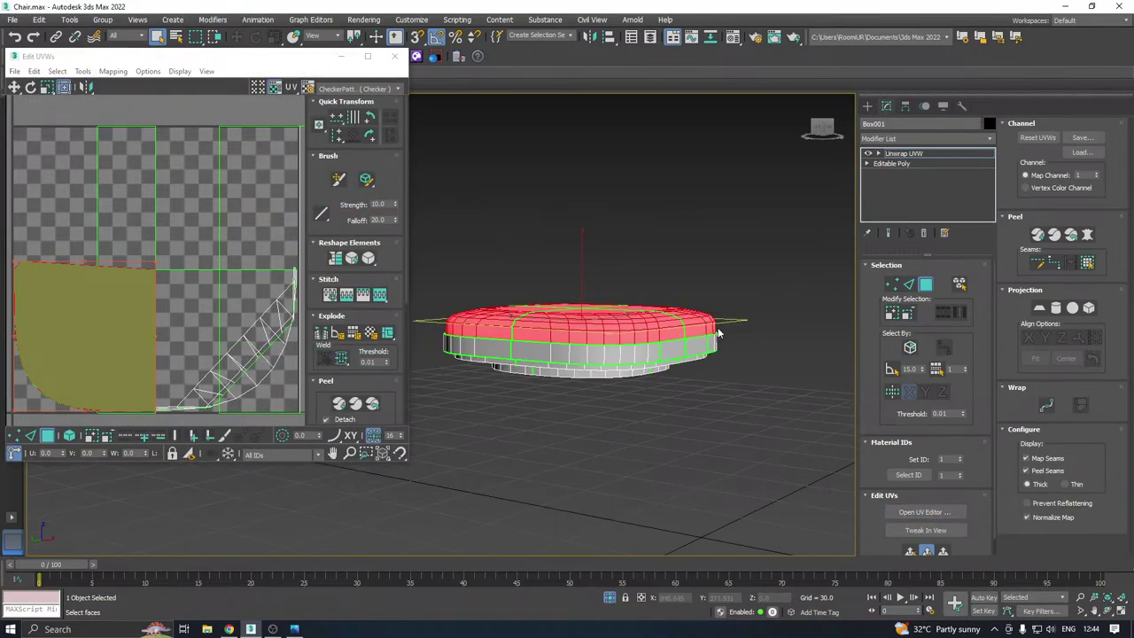
Select all of the seat's UV shells and pack them into the tile with rescaling
scroll(184, 293, down, 3)
key(ctrl+a)
click(345, 383)
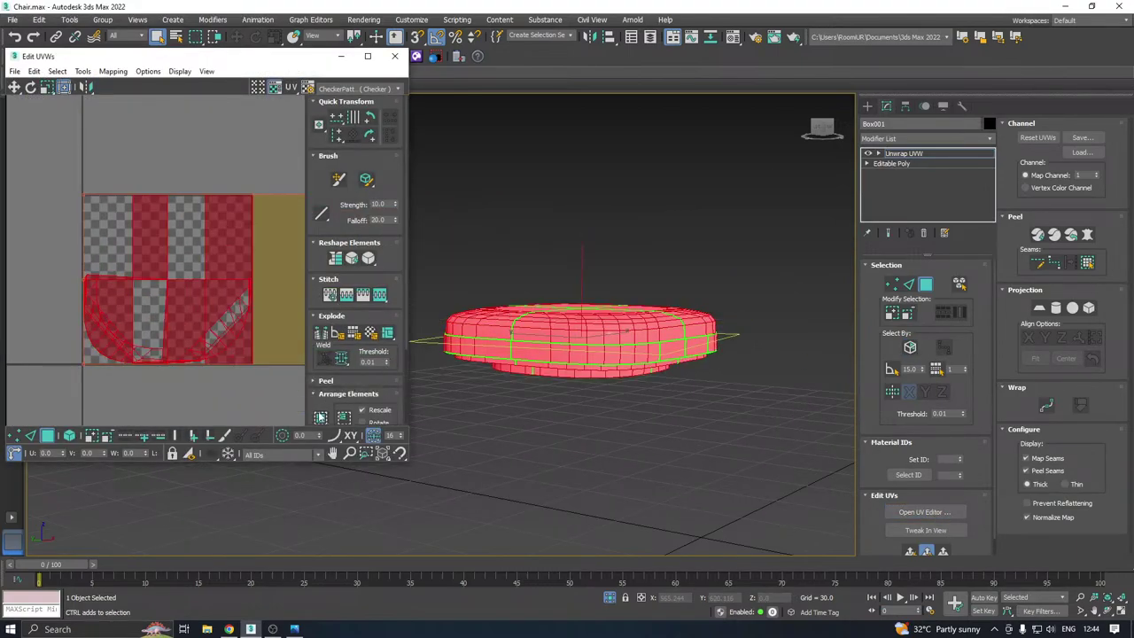
click(321, 418)
Display the CheckerPattern texture on the seat and move all its UV shells outside the checker tile
click(356, 90)
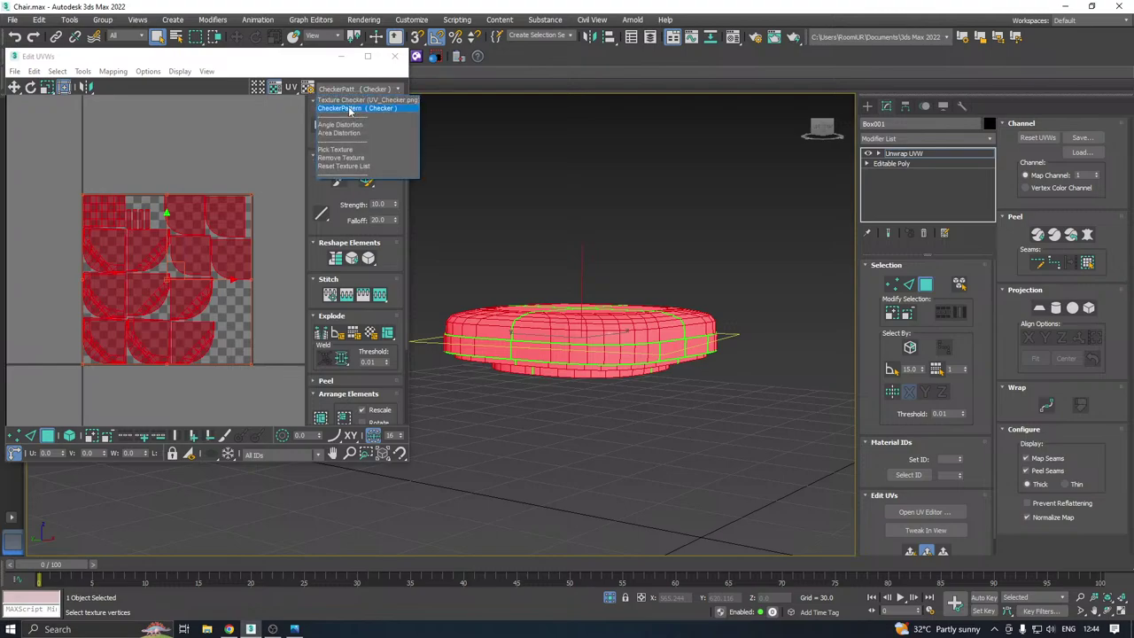
click(349, 109)
scroll(122, 226, down, 3)
drag(156, 243, 262, 322)
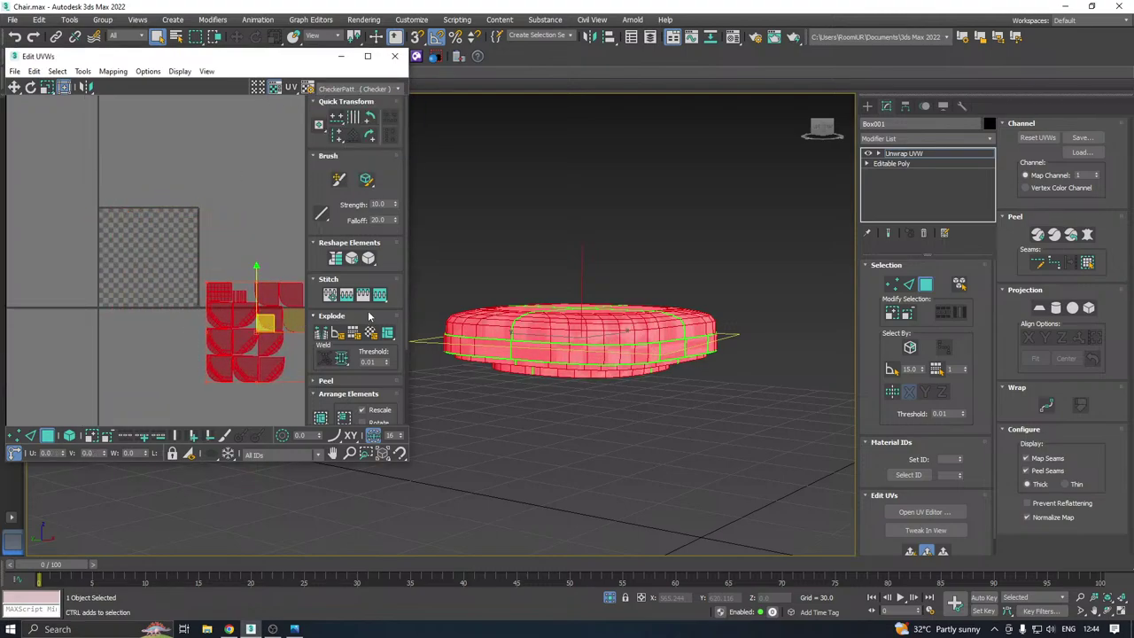
alt+middle_drag(558, 269, 580, 342)
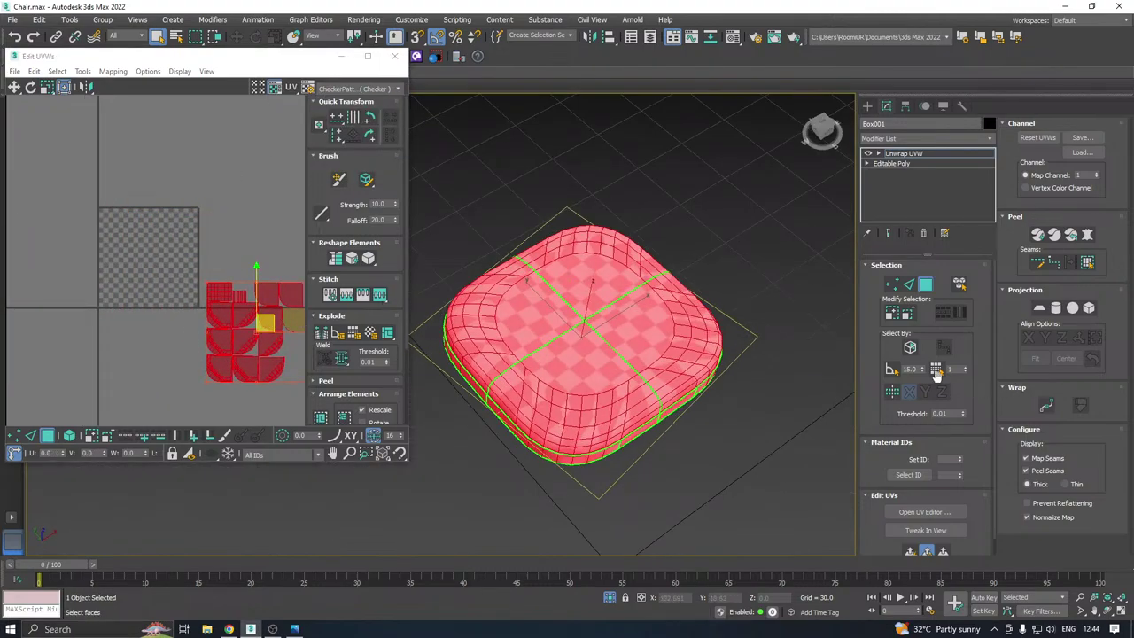
click(893, 368)
click(569, 366)
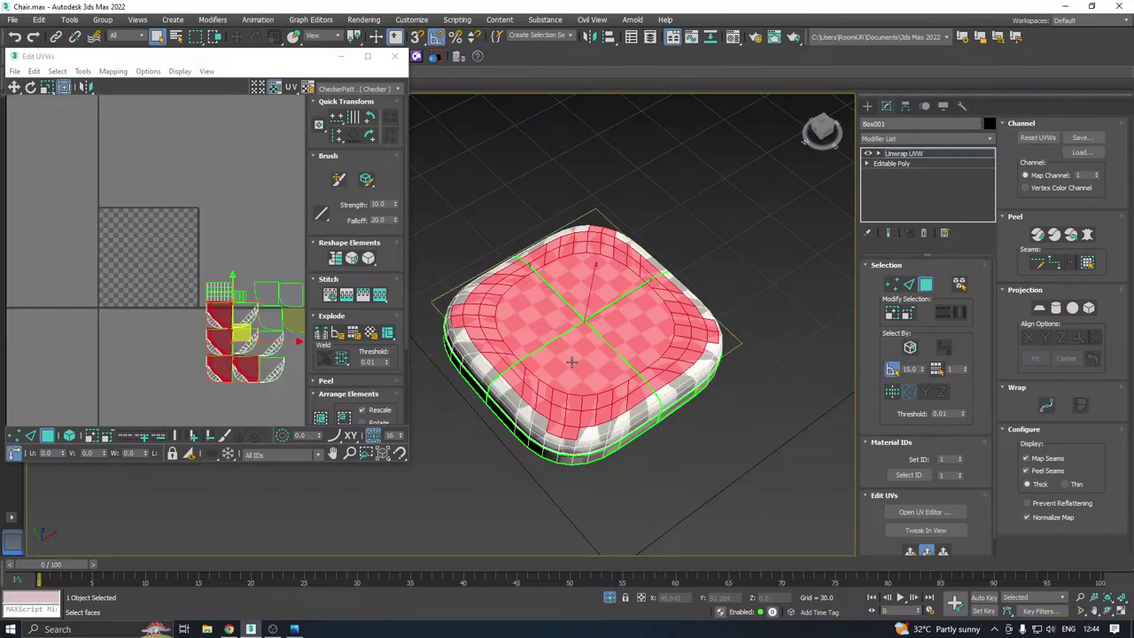
scroll(535, 379, up, 3)
click(892, 315)
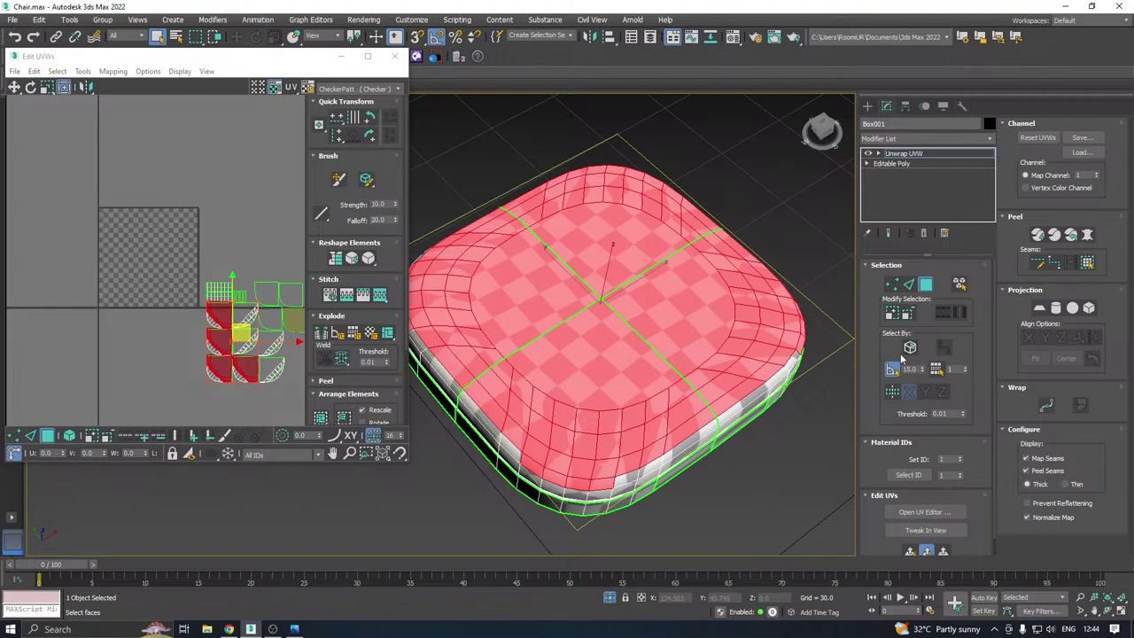
Select the four central top faces of the cushion and grow the selection by planar angle over its top and rounded sides
click(653, 330)
ctrl+click(609, 347)
ctrl+click(584, 308)
ctrl+click(621, 271)
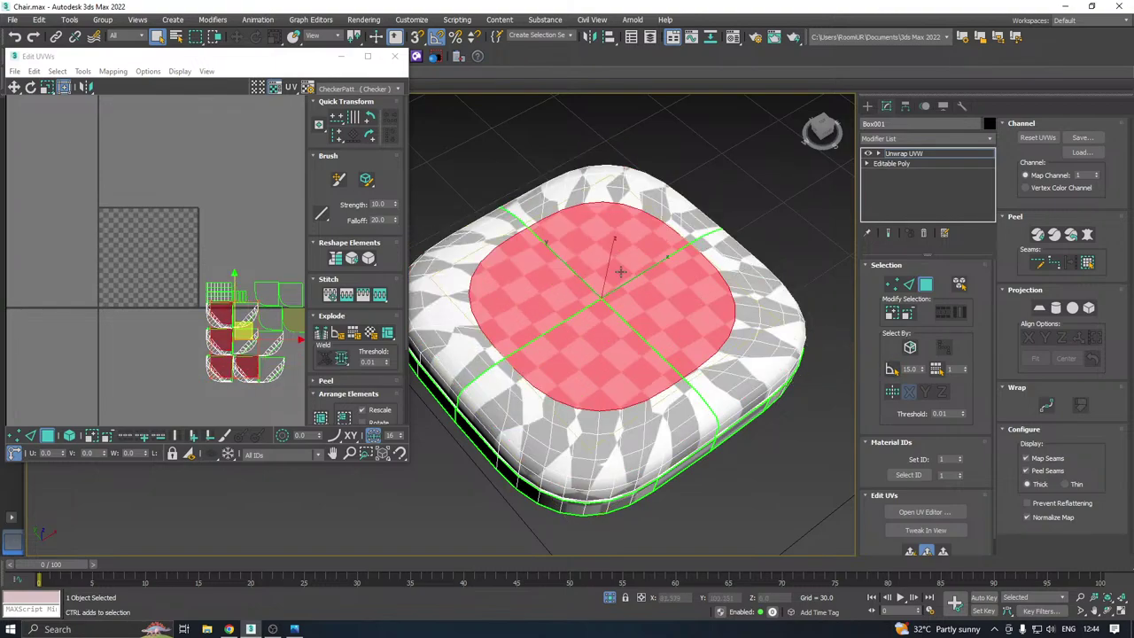
click(893, 370)
click(892, 315)
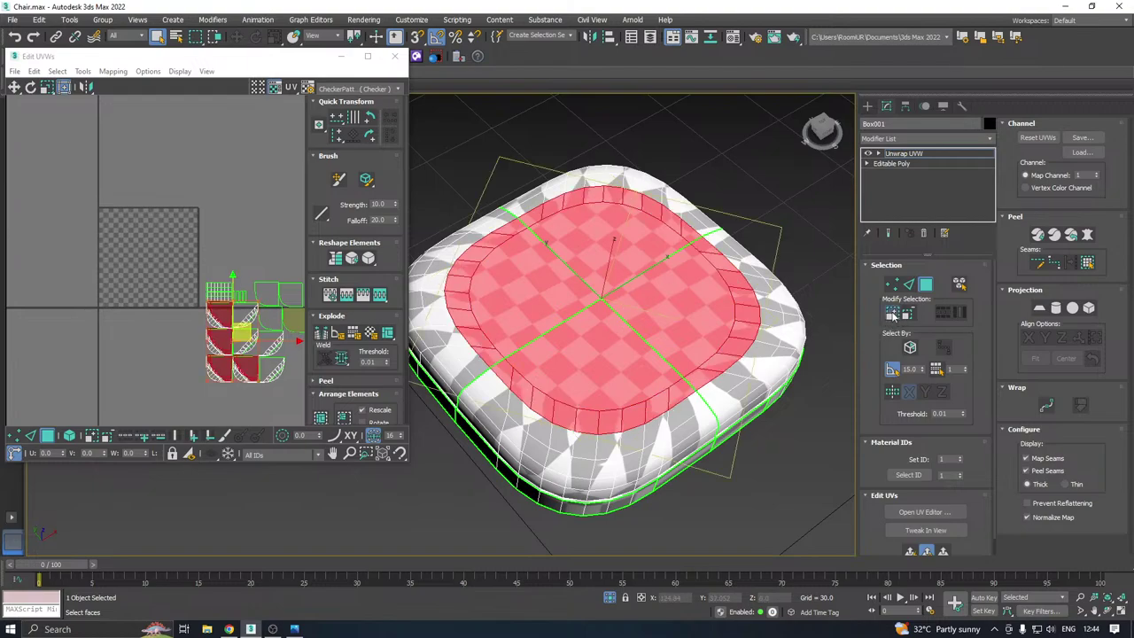
click(892, 316)
click(892, 316)
click(890, 317)
alt+middle_drag(745, 381, 784, 353)
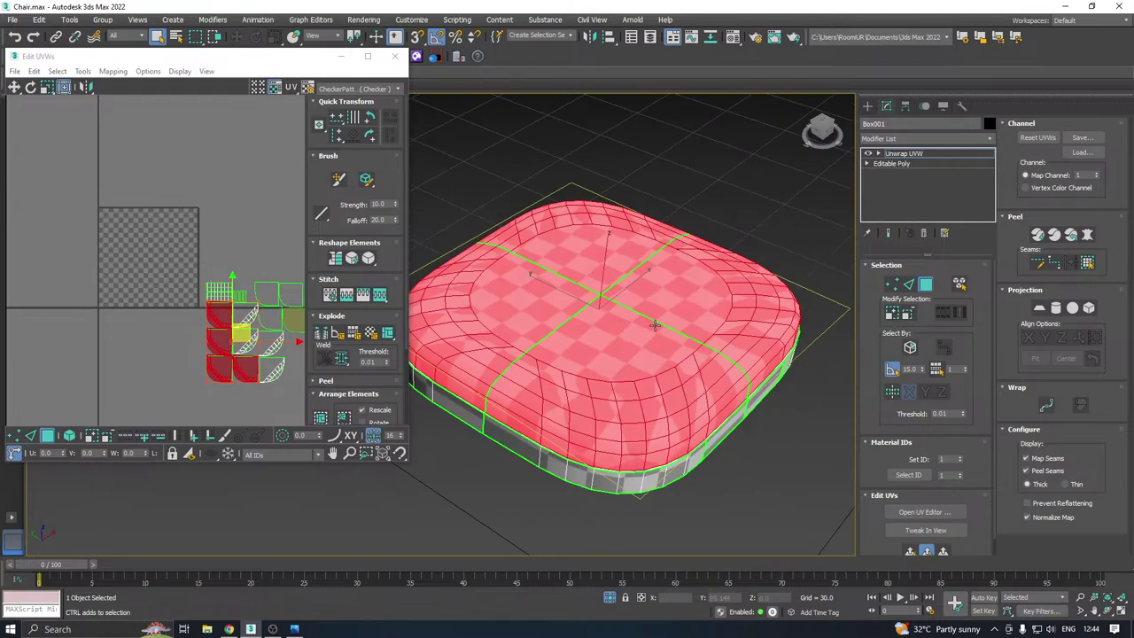
Quick planar map the selected cushion faces and relax them by polygon angles, placing the shell outside the checker tile
click(908, 550)
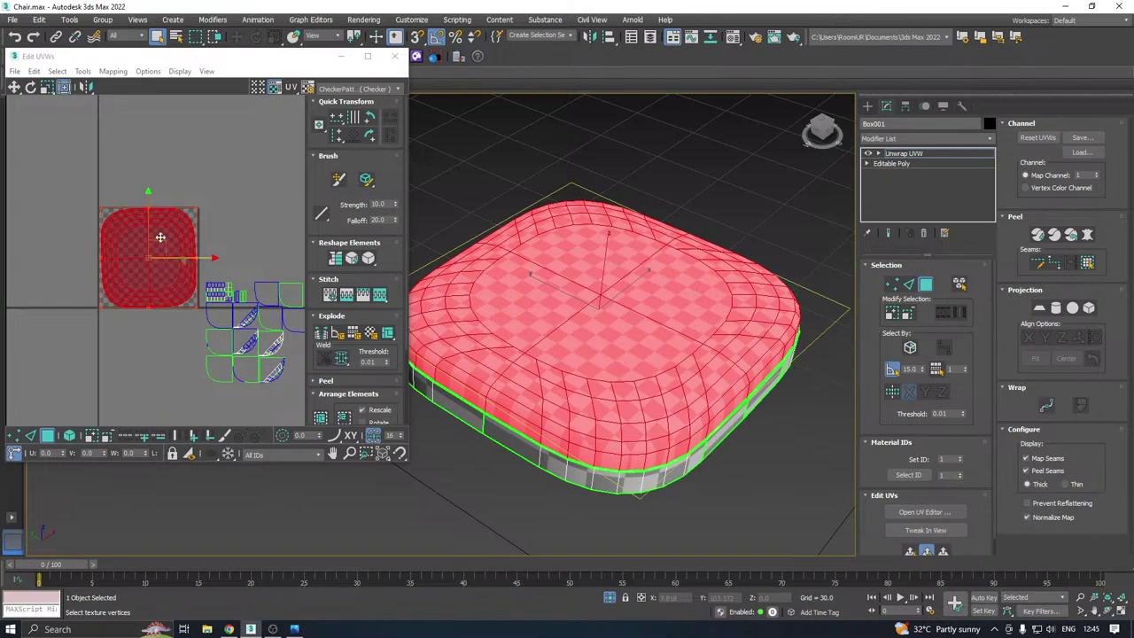
click(82, 72)
click(101, 270)
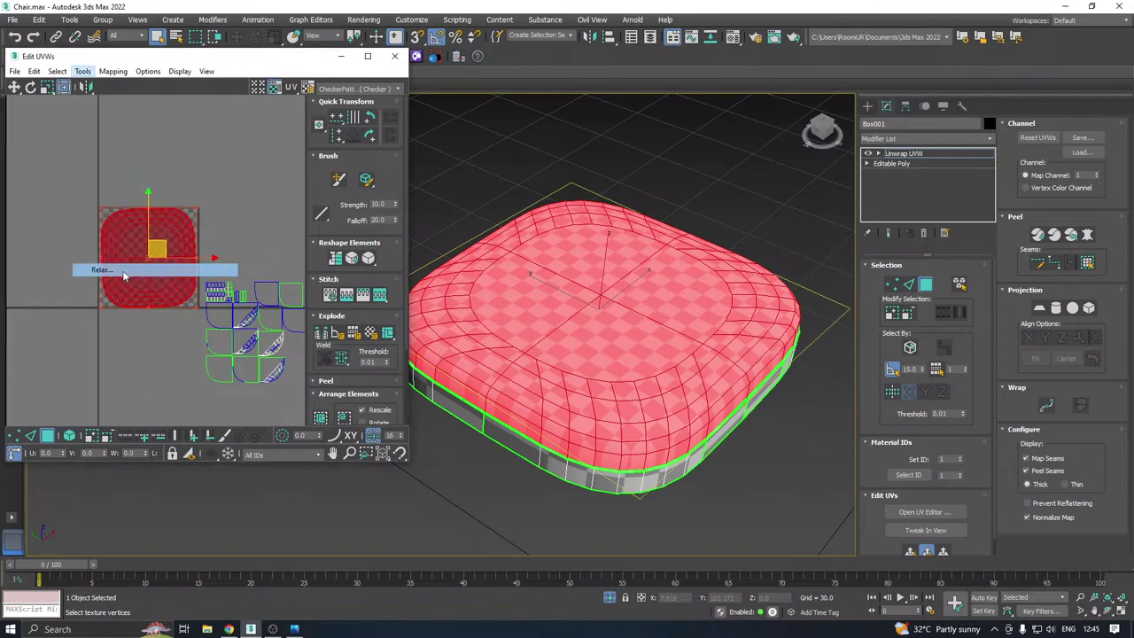
click(142, 159)
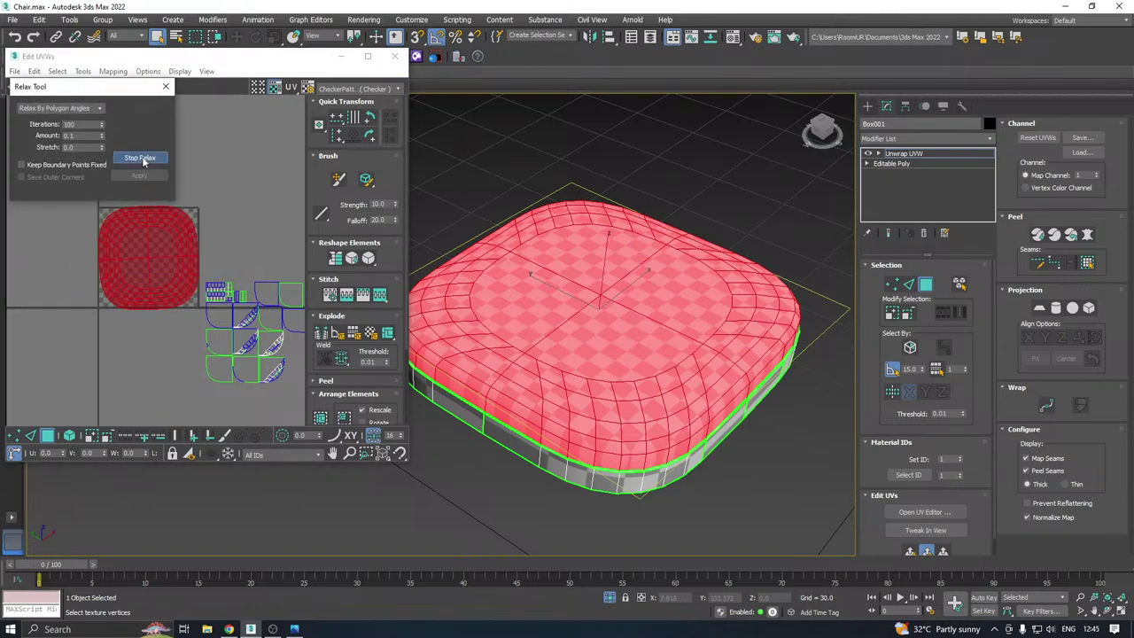
click(142, 159)
scroll(156, 256, down, 3)
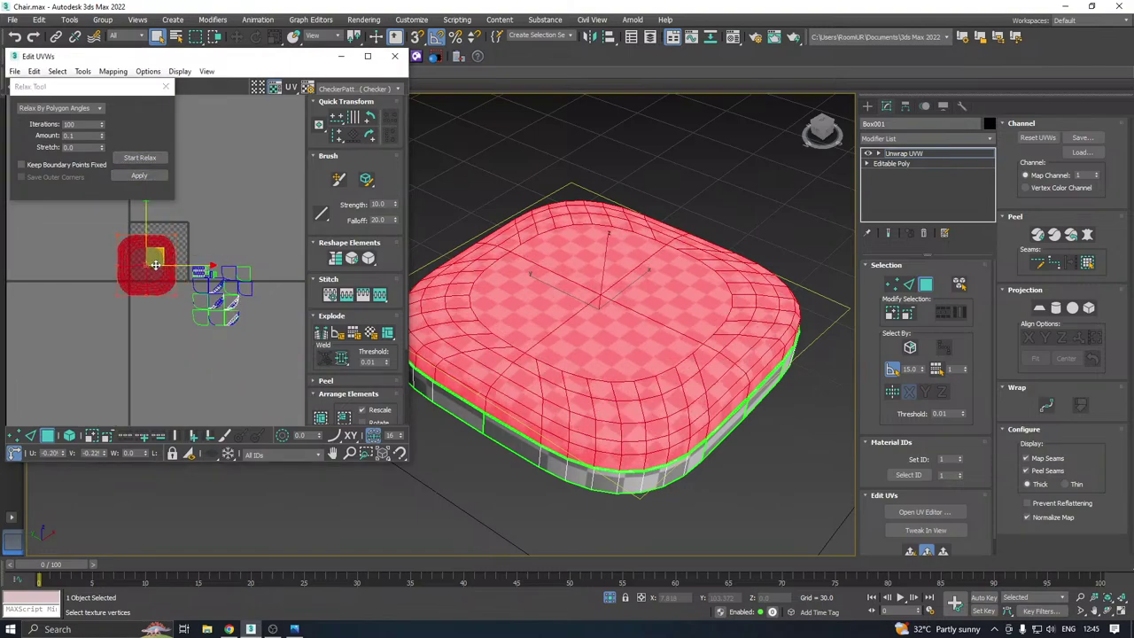
drag(155, 265, 109, 332)
Grow the selection to the cushion's hidden underside faces and deselect the already relaxed cushion shell
alt+middle_drag(625, 397, 602, 330)
scroll(601, 329, up, 3)
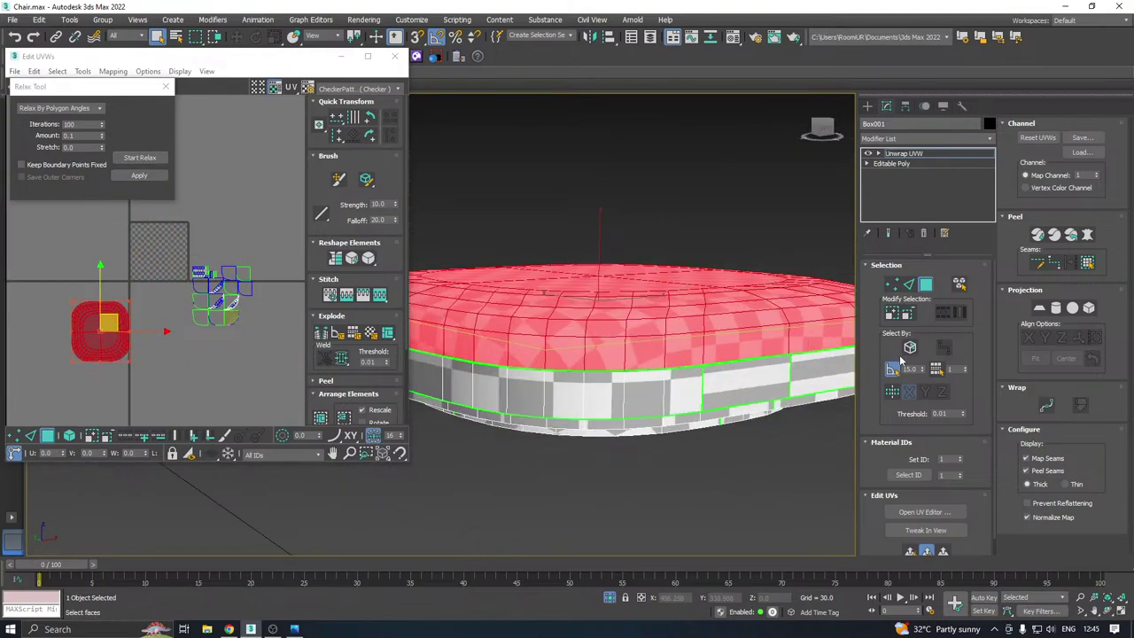
click(892, 315)
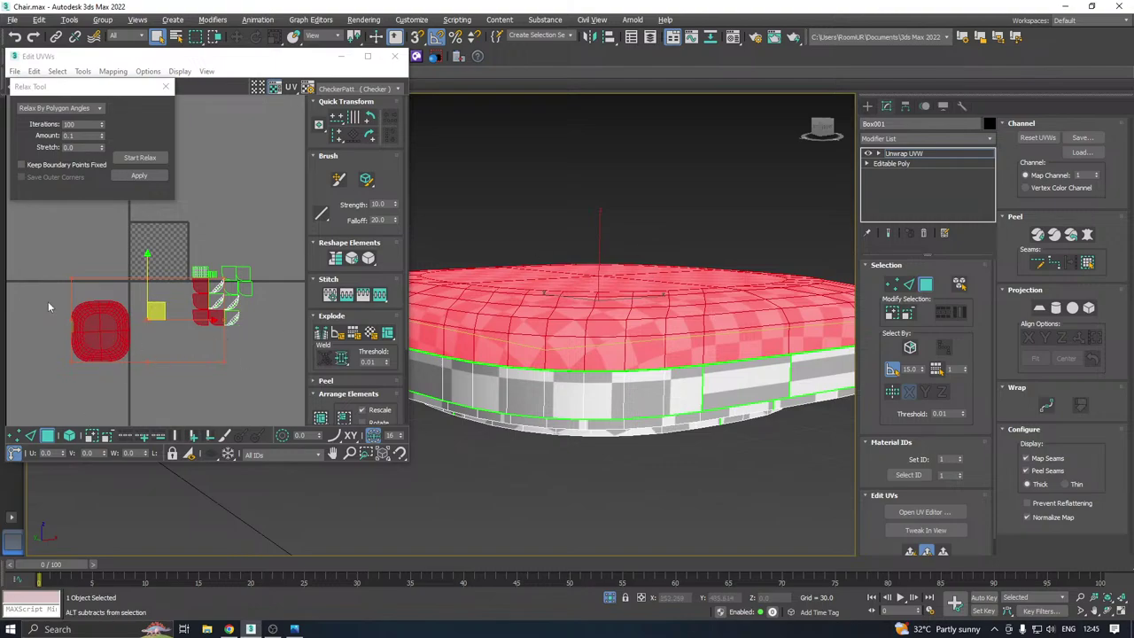
alt+drag(47, 307, 145, 383)
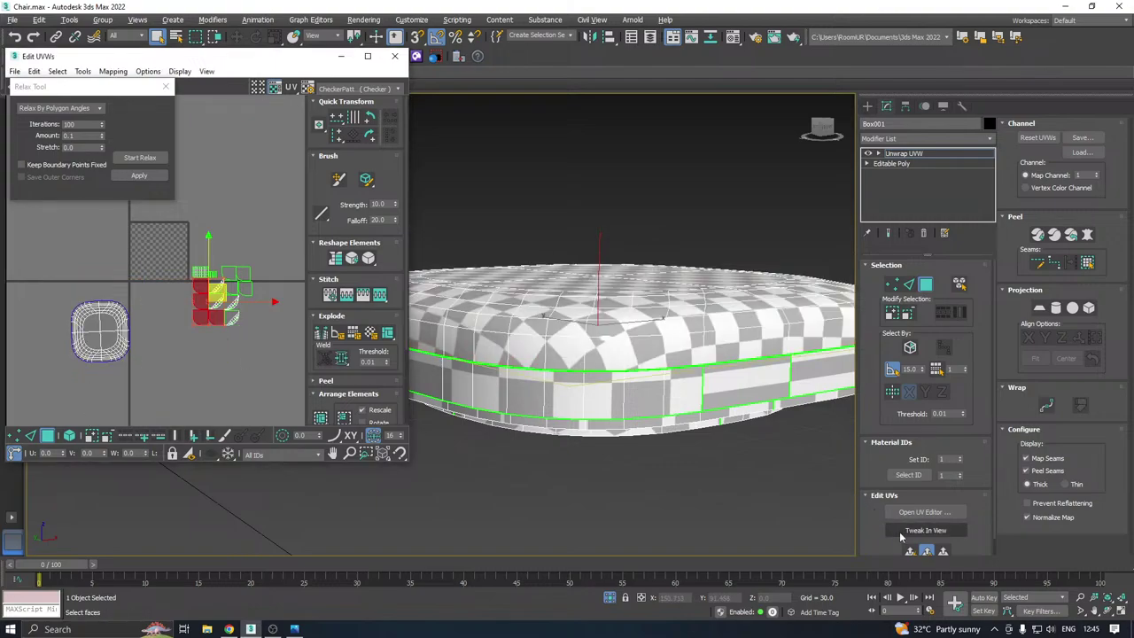
Quick planar map and relax the cushion's underside faces, placing their shell well below the checker tile
click(139, 175)
click(149, 177)
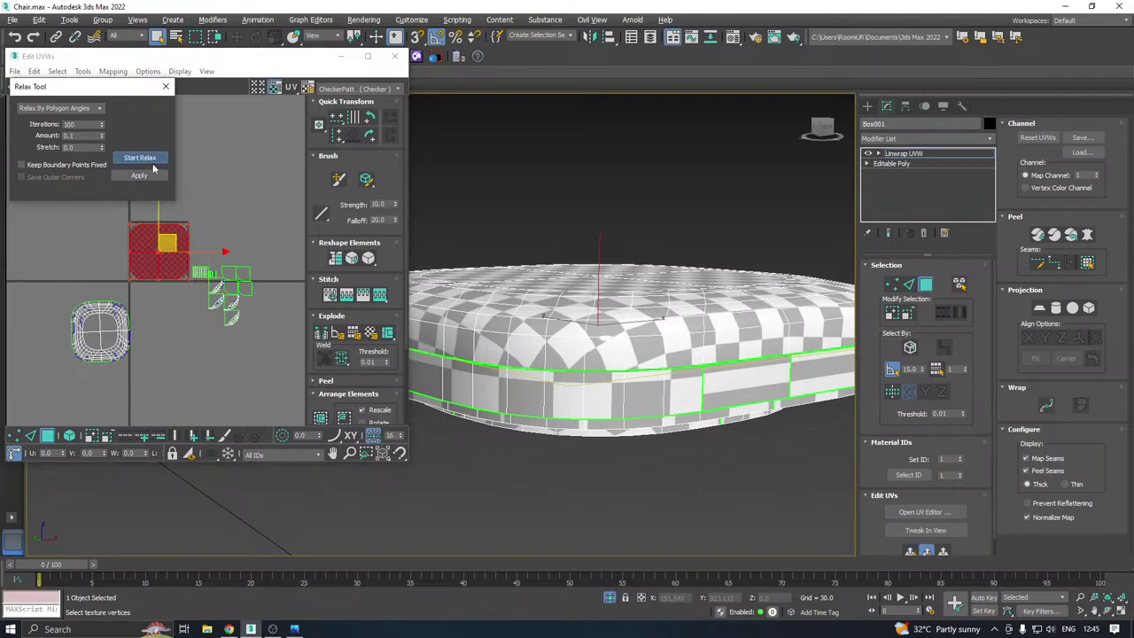
drag(170, 249, 159, 448)
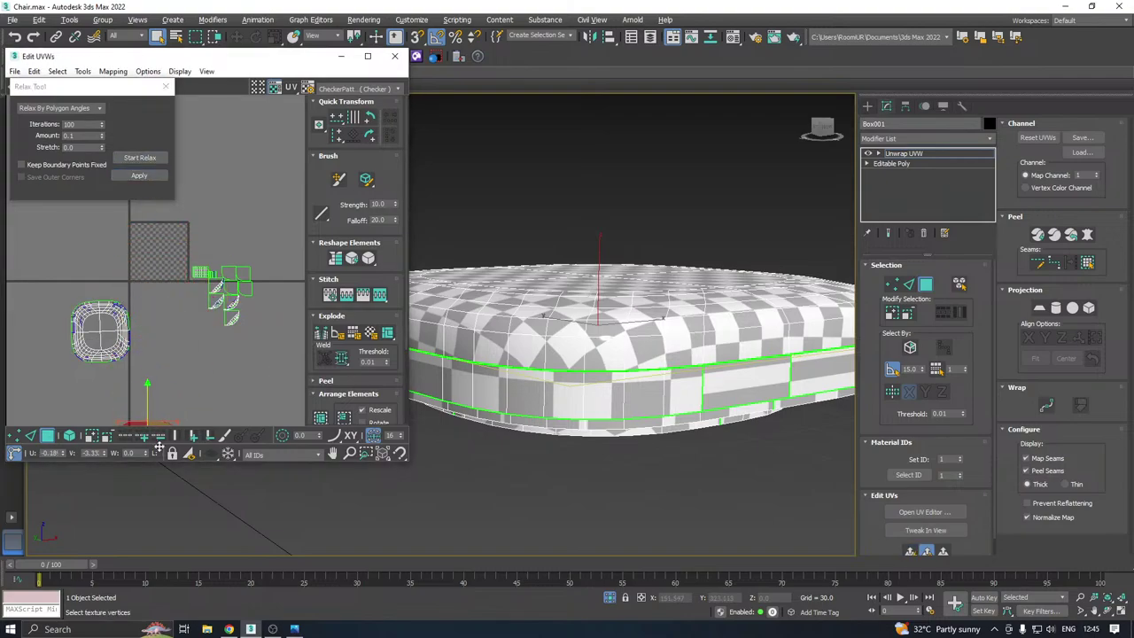
Select only the flat bottom faces of the raised base under the cushion by planar angle
scroll(713, 310, down, 3)
alt+middle_drag(706, 316, 710, 280)
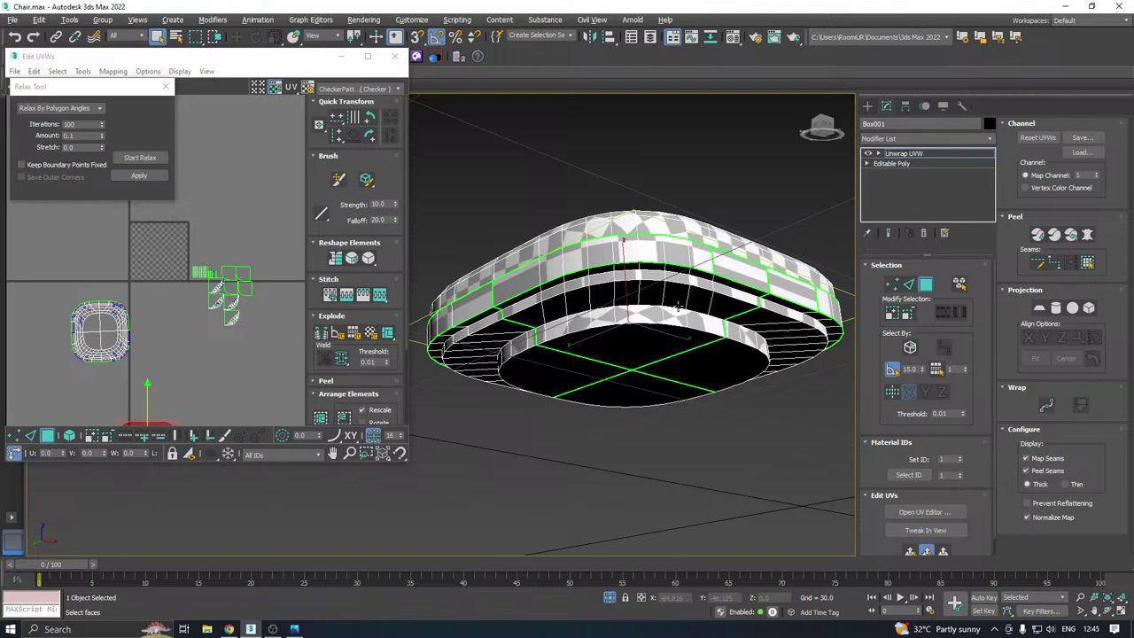
click(624, 371)
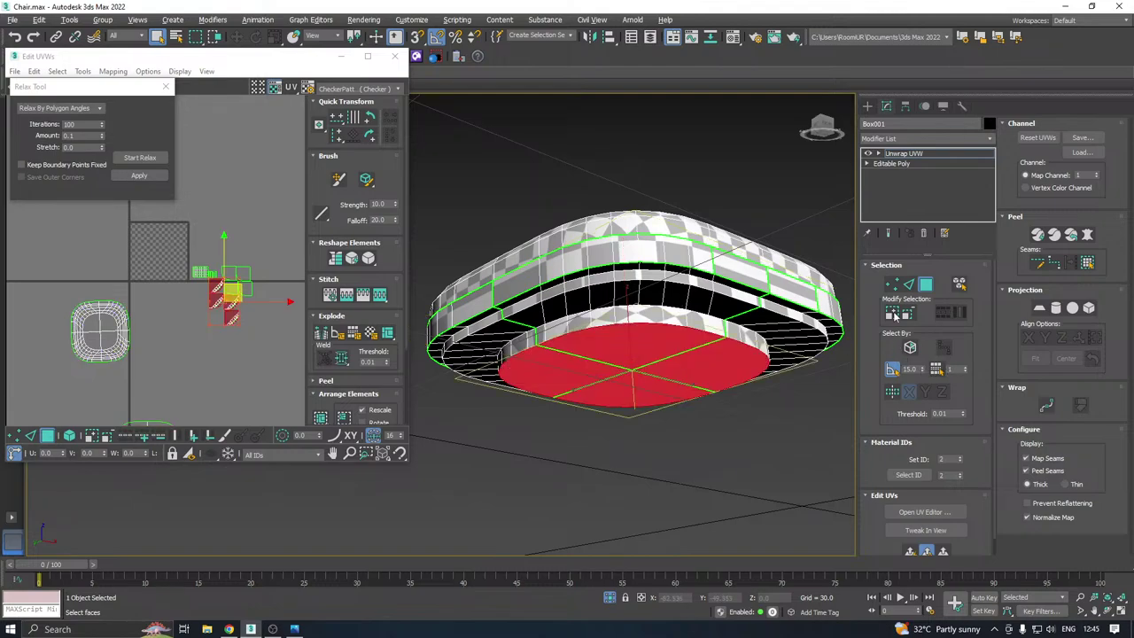
click(894, 314)
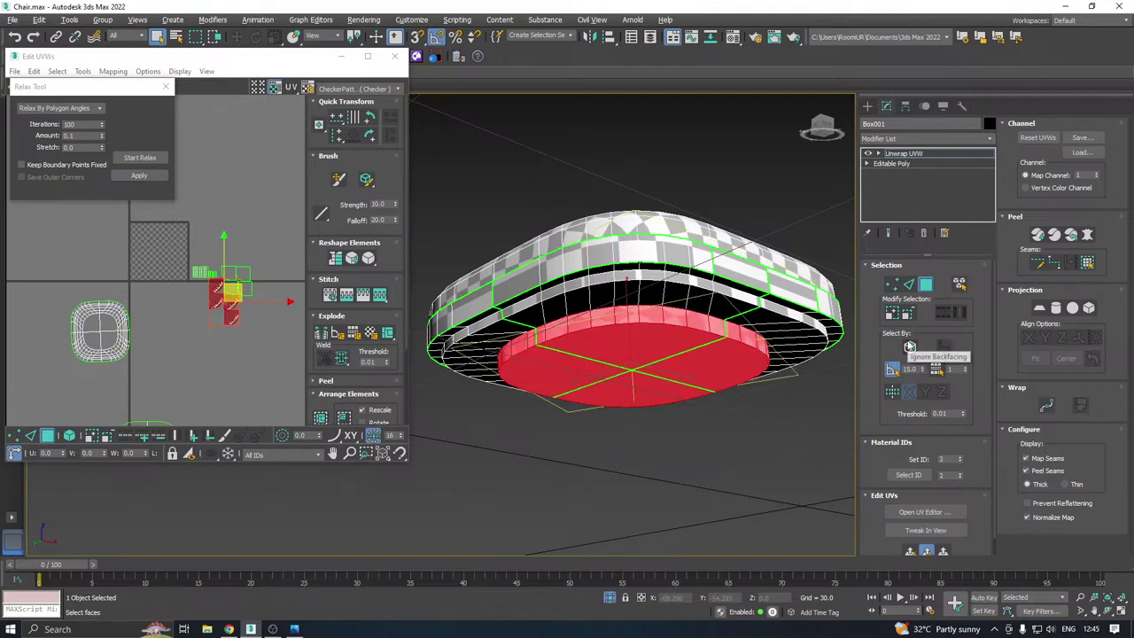
click(618, 358)
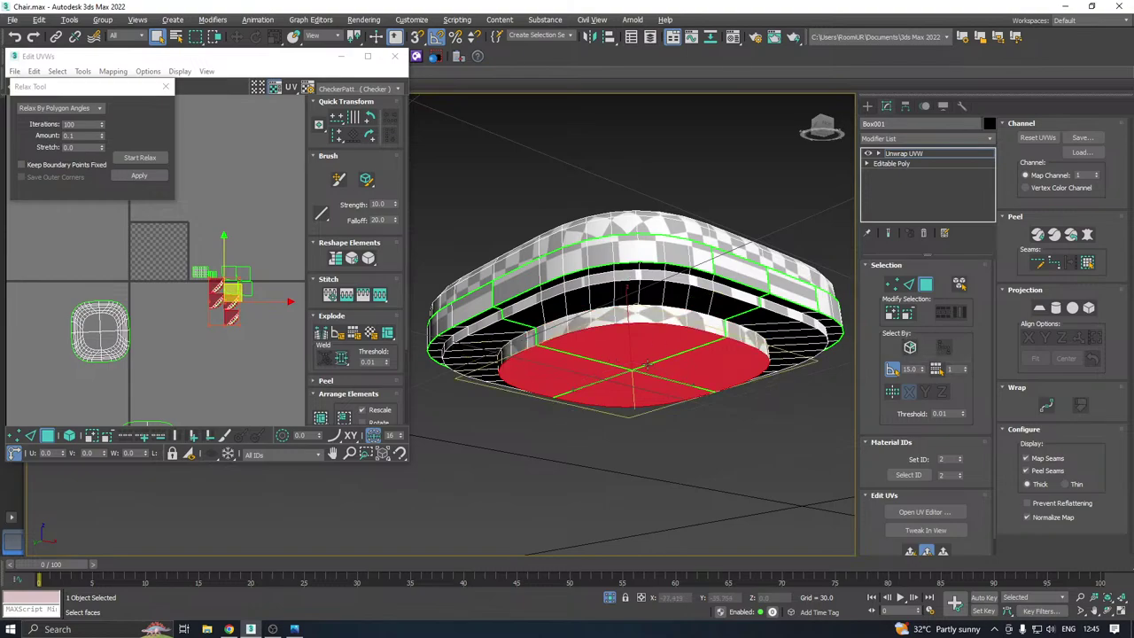
Quick planar map the flat bottom faces, relax them by polygon angles, and place their shell below the checker tile
click(917, 554)
click(140, 158)
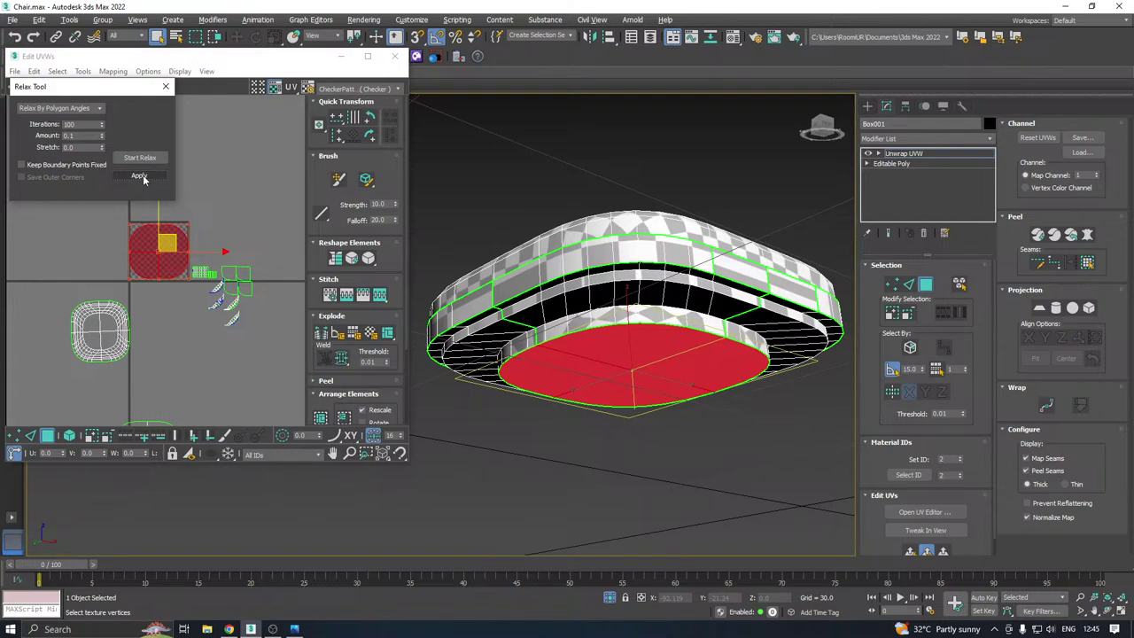
click(143, 180)
scroll(188, 234, down, 2)
drag(169, 243, 187, 357)
Select the full band of side faces around the raised base under the cushion
click(650, 318)
ctrl+double_click(696, 319)
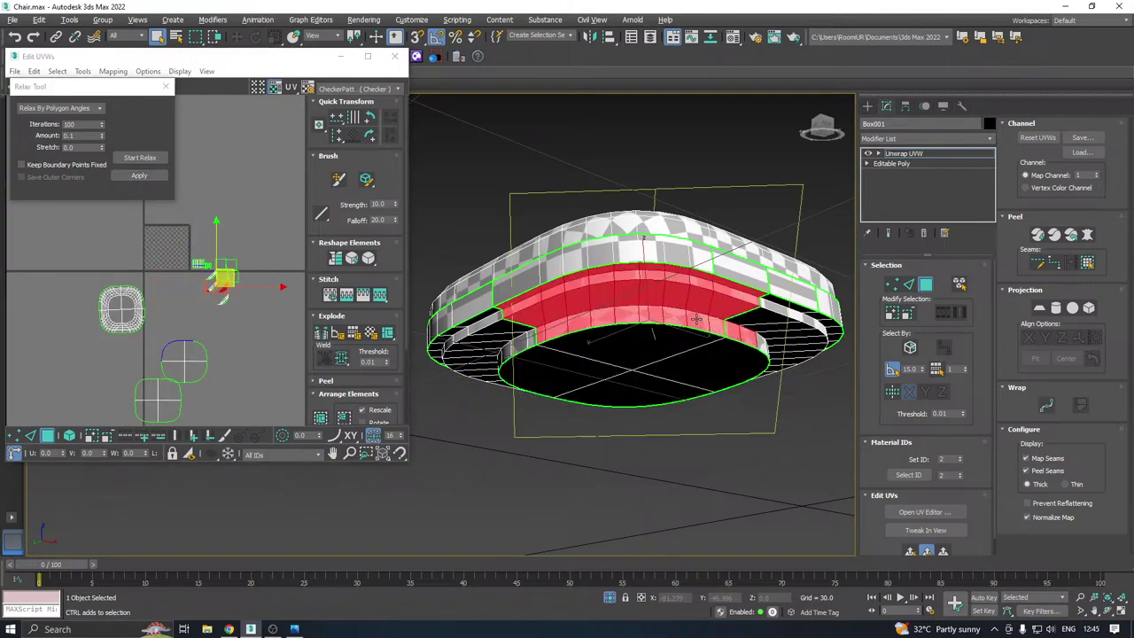
click(560, 312)
click(573, 327)
ctrl+double_click(606, 326)
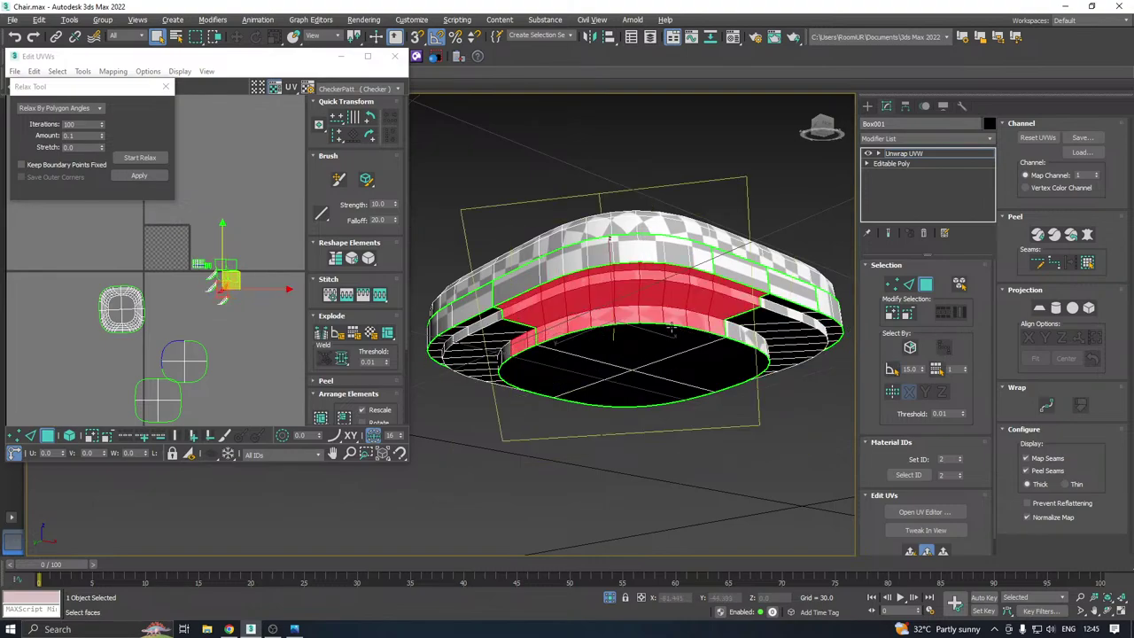
click(658, 318)
ctrl+double_click(701, 325)
alt+middle_drag(754, 314, 597, 328)
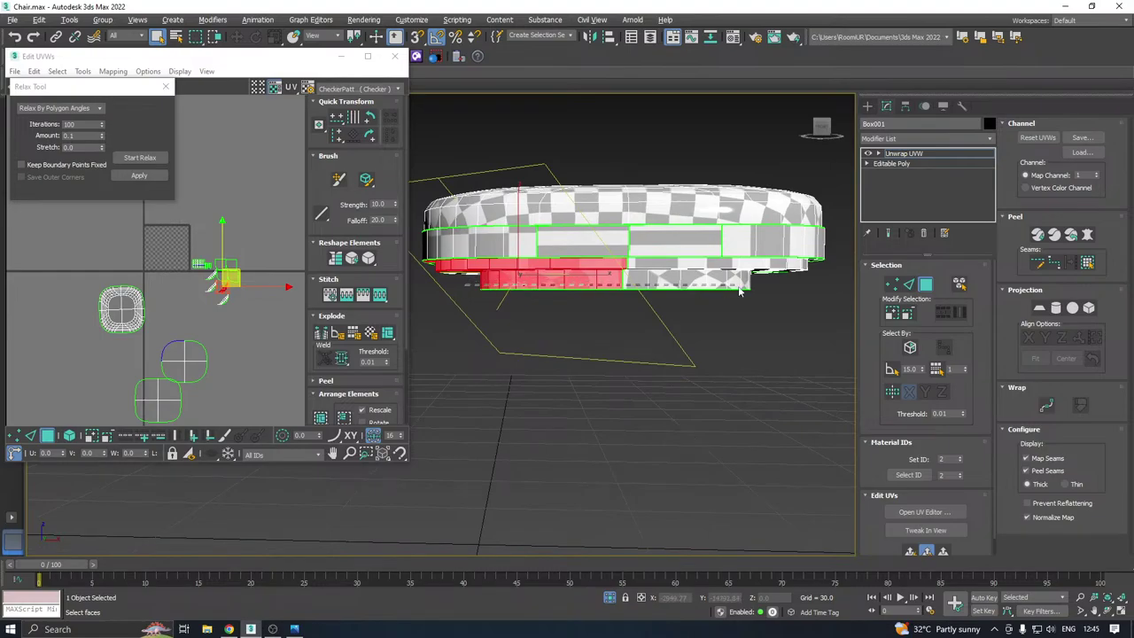
alt+middle_drag(773, 283, 462, 276)
Try a quick planar map with a polygon-angle relax on the base's side band
click(908, 554)
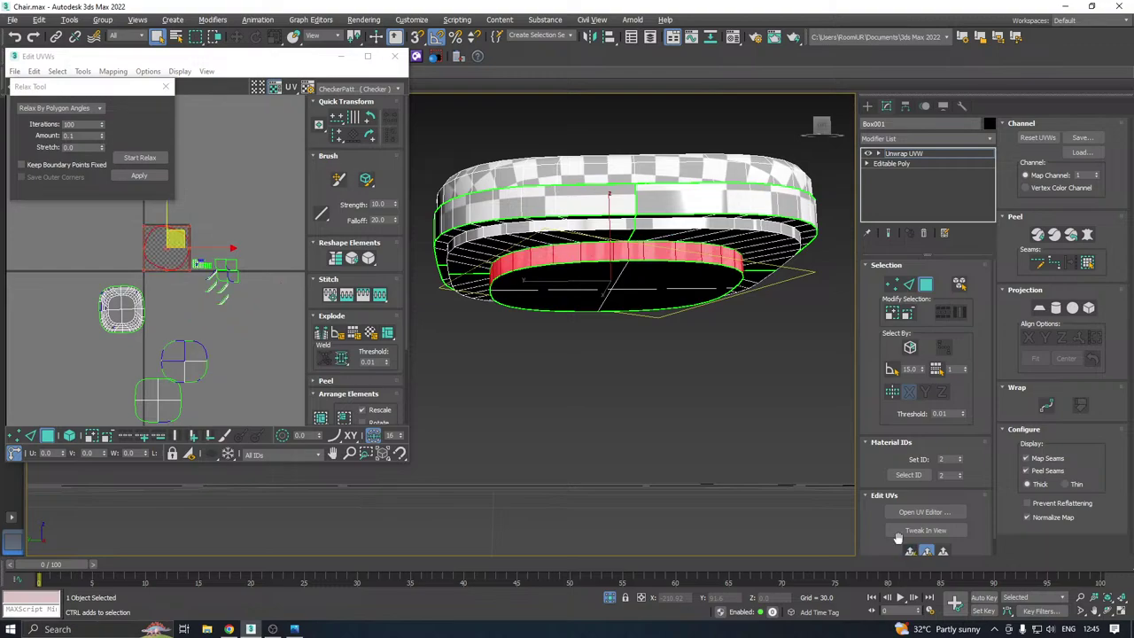
scroll(147, 247, up, 3)
click(140, 158)
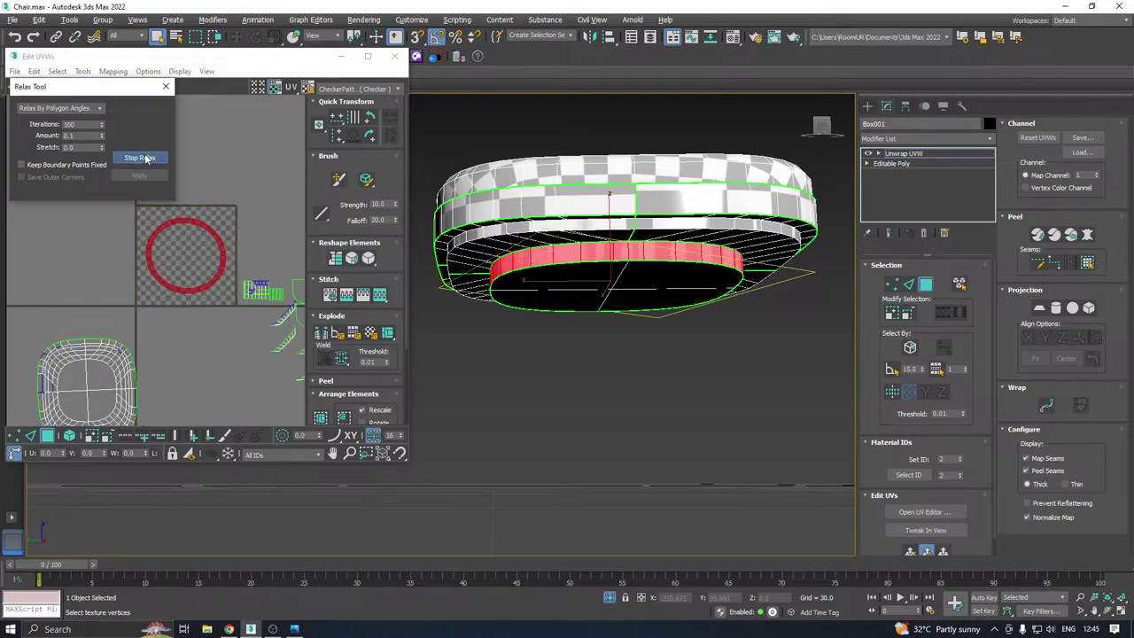
click(144, 157)
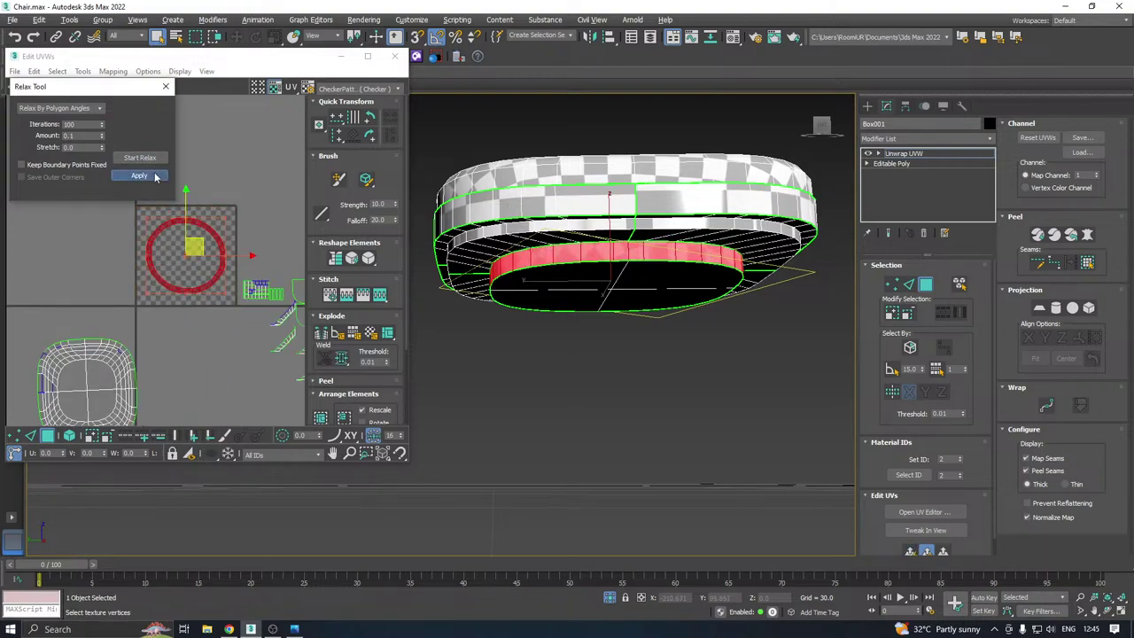
Apply a cylindrical projection aligned to Z to the base's side band and relax it by polygon angles
click(1056, 309)
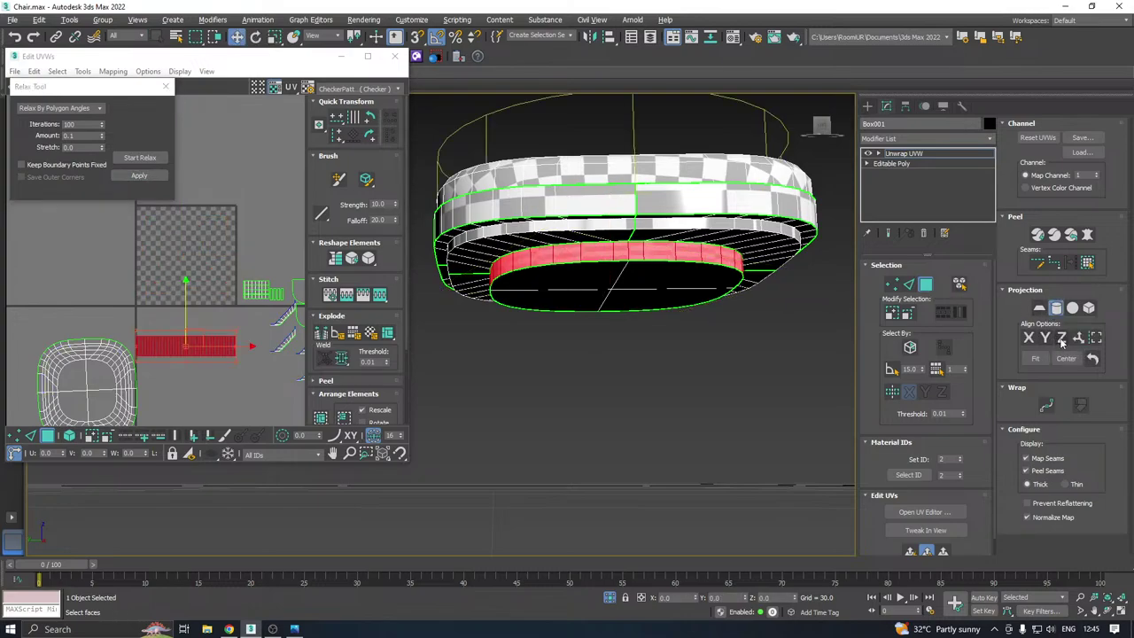
click(1062, 338)
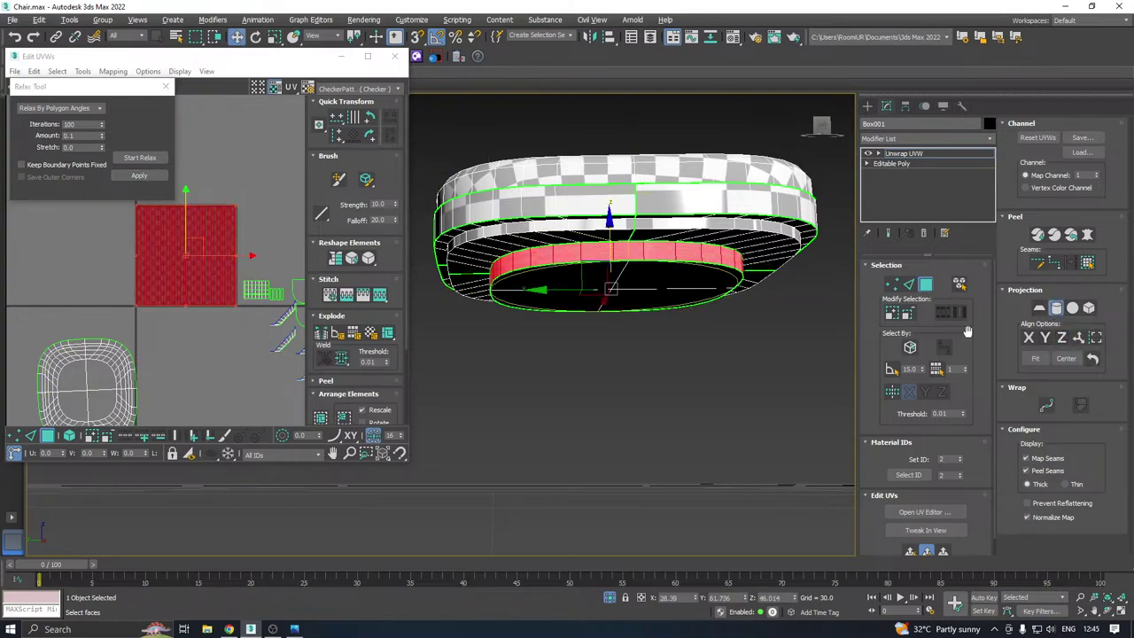
click(1057, 308)
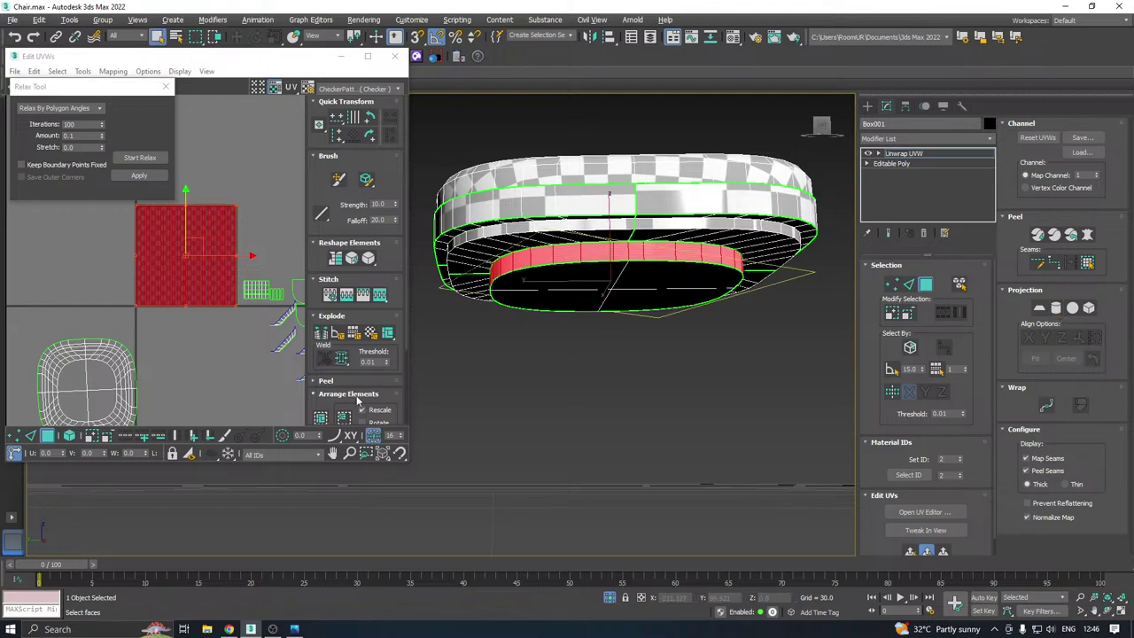
click(139, 158)
click(139, 158)
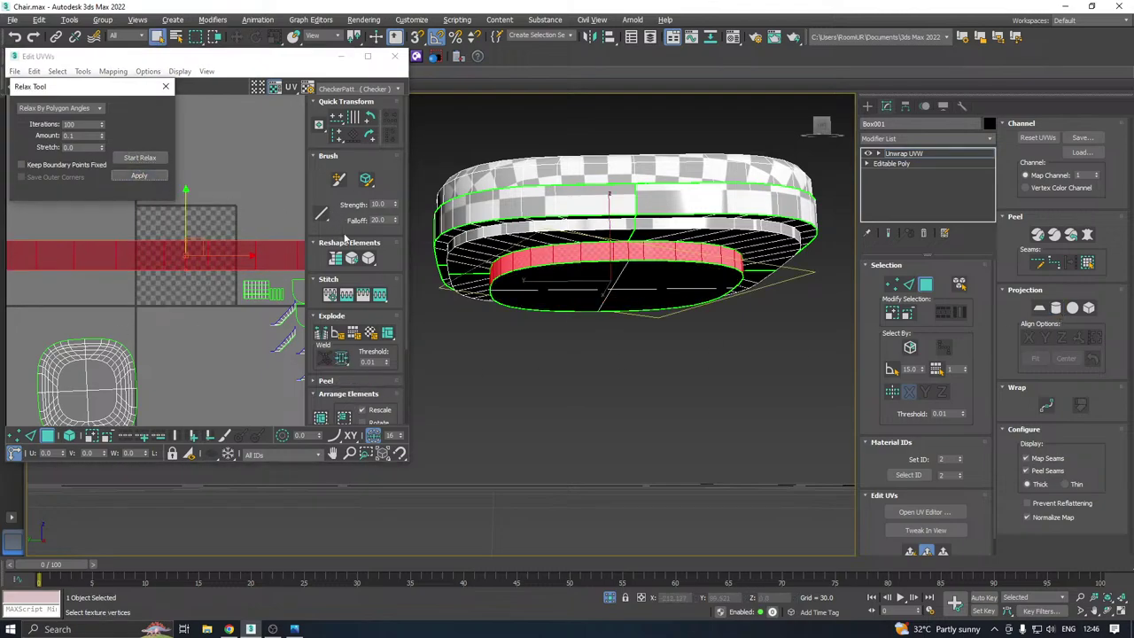
Straighten the base band's UV strip, relax it again, and pack it into the checker tile with Rescale enabled
click(335, 258)
click(142, 158)
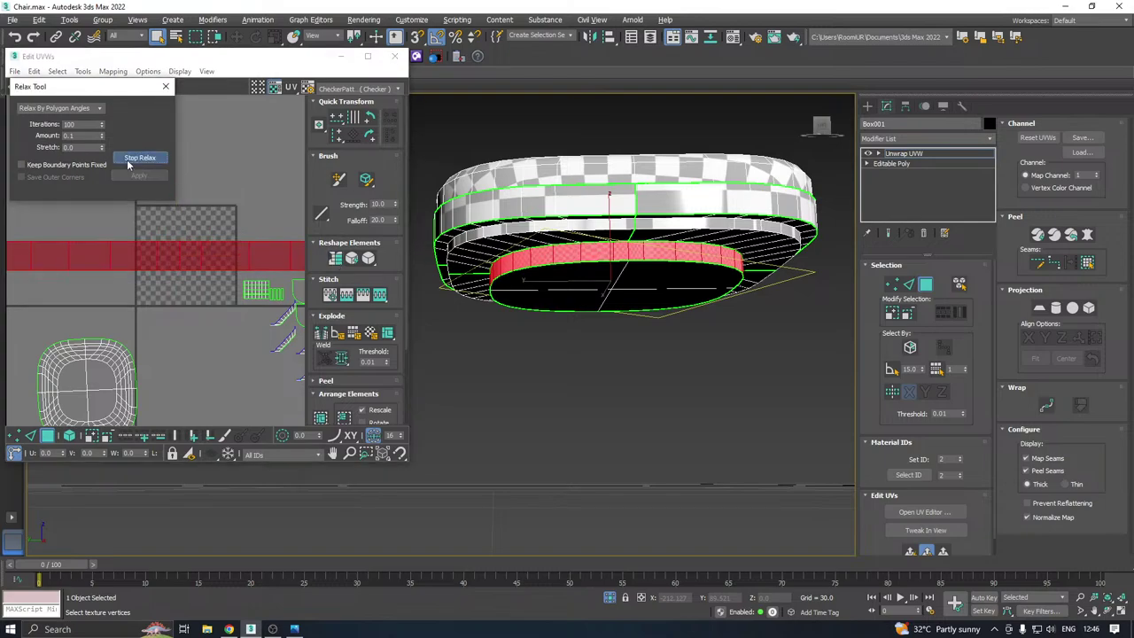
click(147, 158)
click(322, 416)
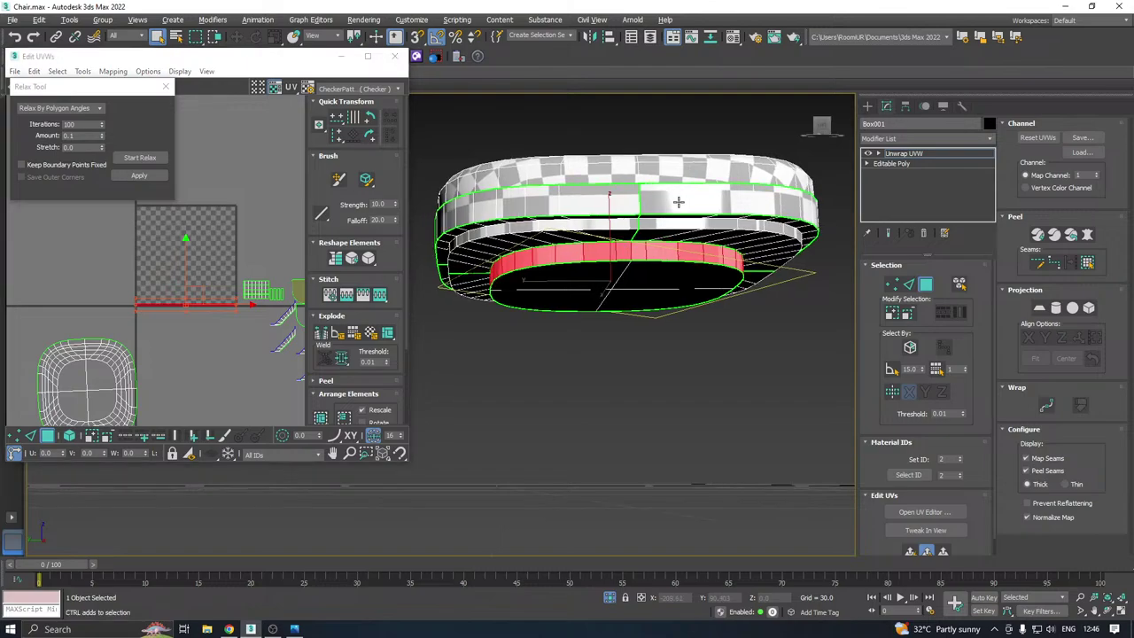
Select the wide underside ring by planar angle, quick planar map and relax it, and place its shell below the checker tile
alt+middle_drag(680, 203, 928, 343)
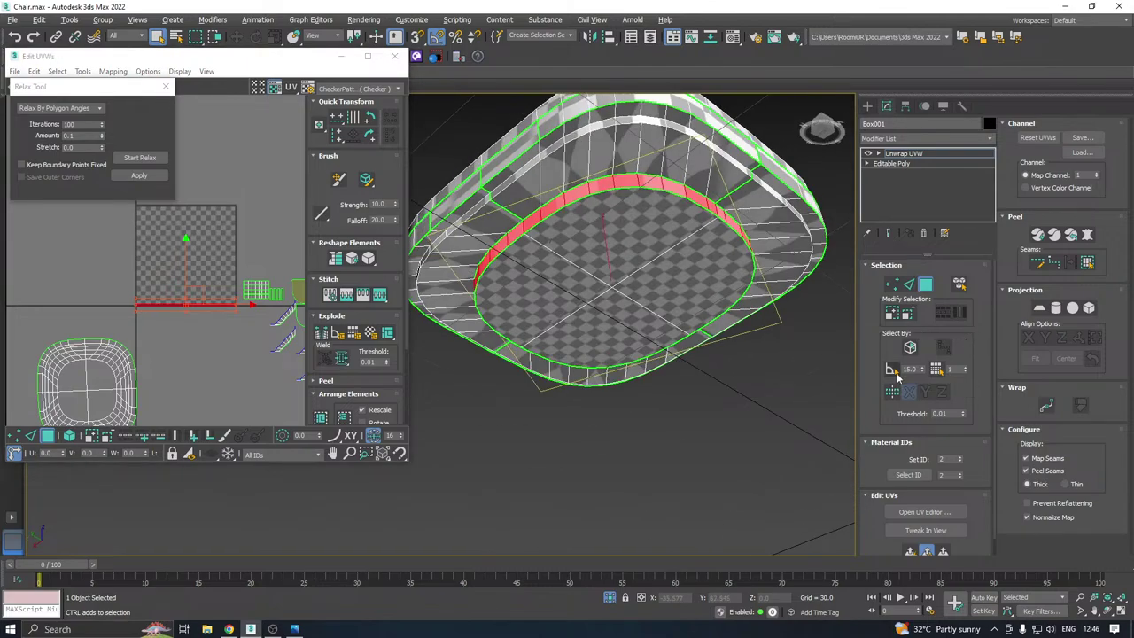
click(894, 372)
click(615, 169)
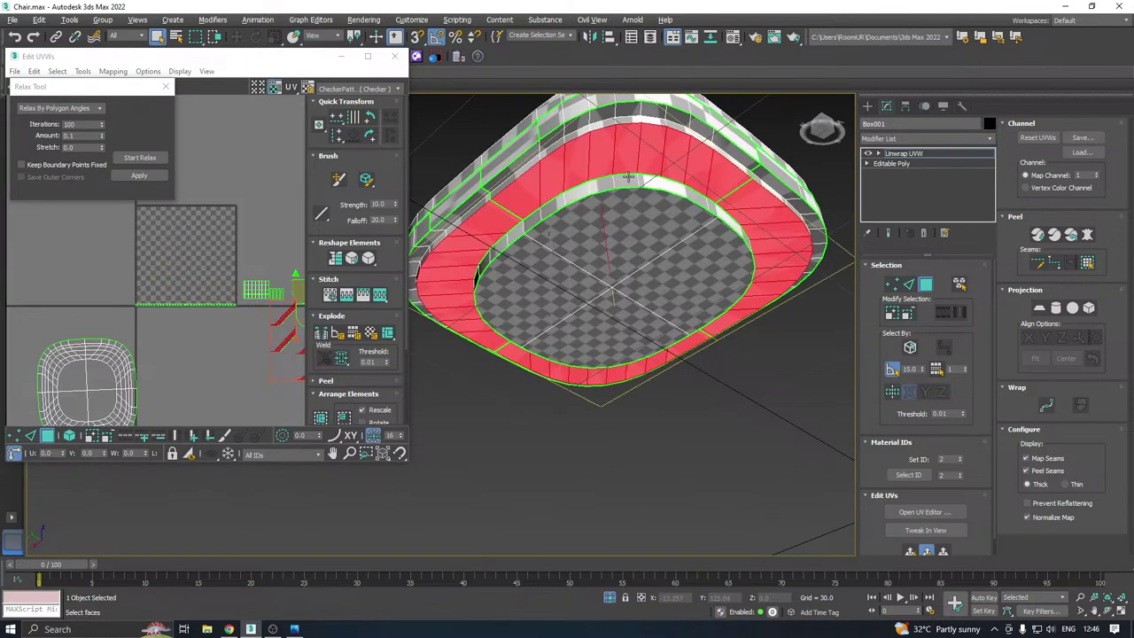
click(909, 551)
click(143, 160)
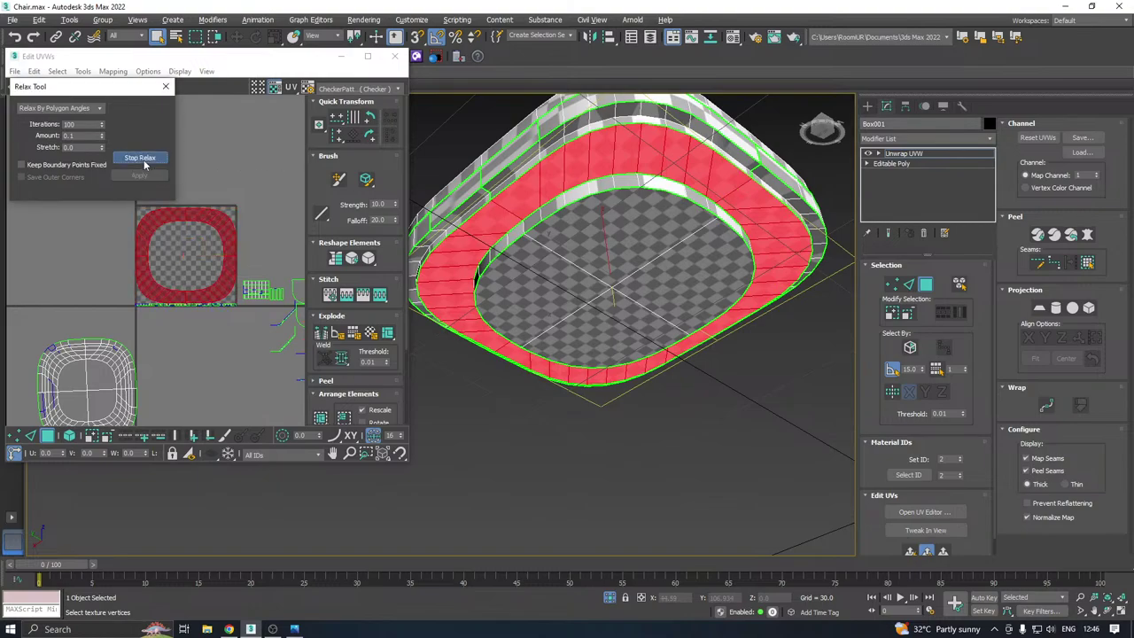
click(141, 159)
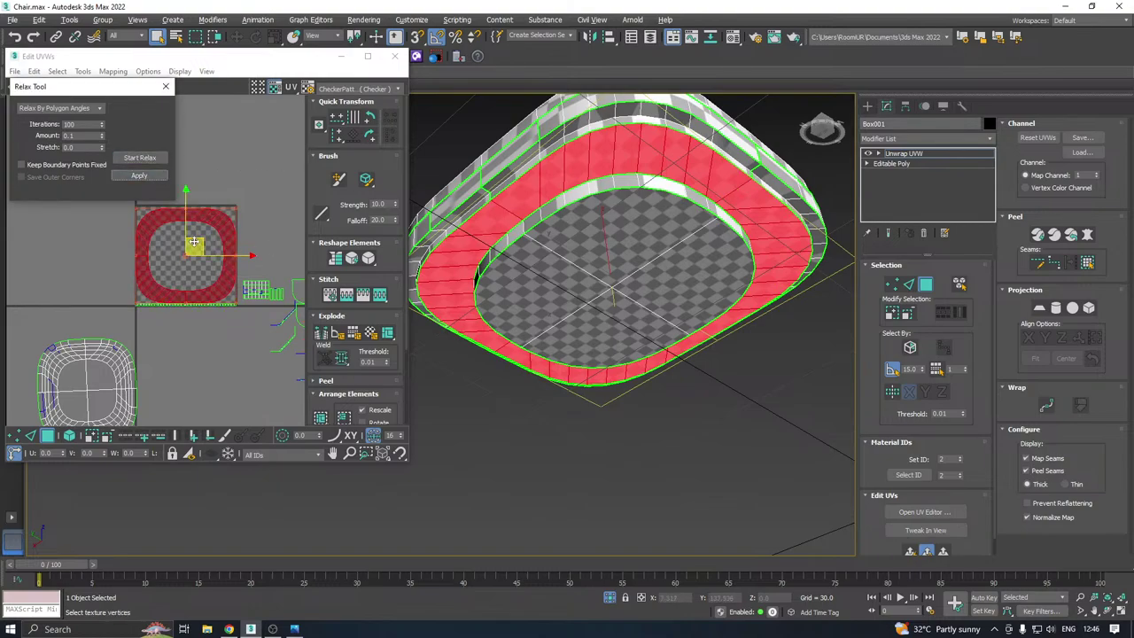
drag(194, 241, 164, 381)
Select the complete band of vertical side faces around the cushion's outer edge
alt+middle_drag(700, 153, 705, 220)
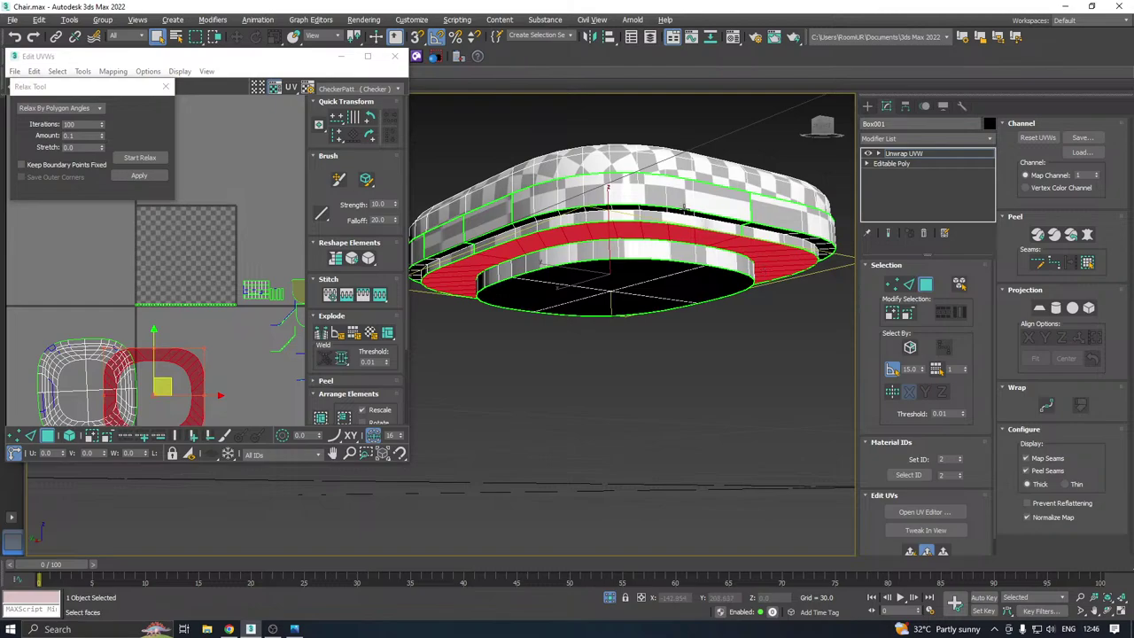
scroll(685, 207, up, 3)
click(644, 191)
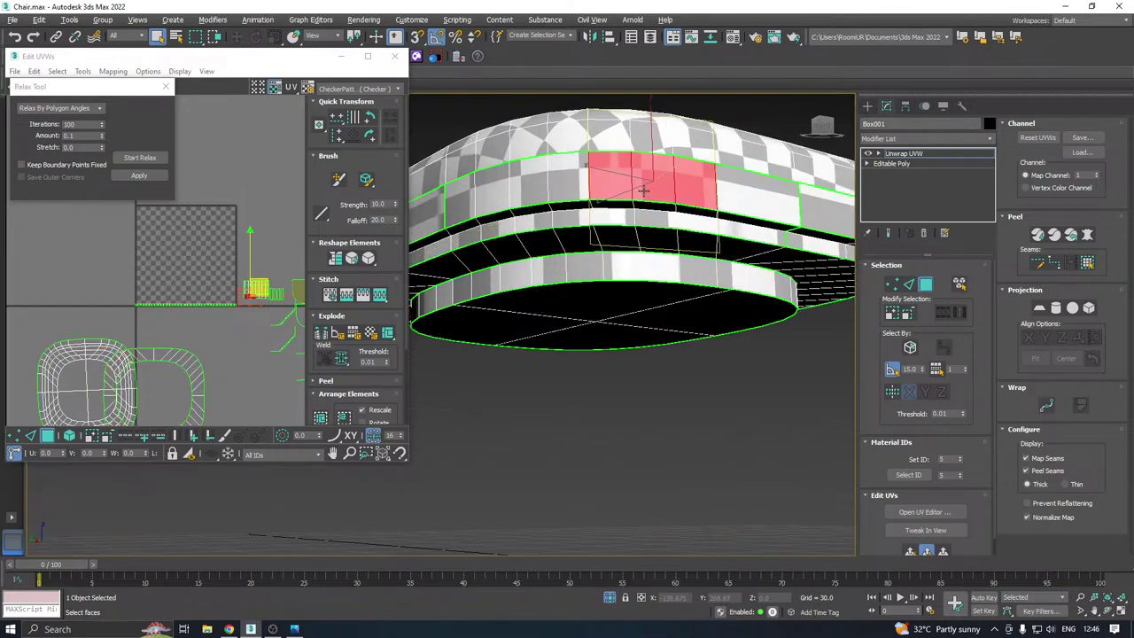
shift+click(796, 196)
scroll(629, 209, down, 4)
mouse_move(634, 209)
alt+middle_down()
mouse_move(564, 200)
mouse_move(478, 209)
mouse_move(633, 200)
alt+middle_up()
ctrl+click(547, 207)
ctrl+click(548, 208)
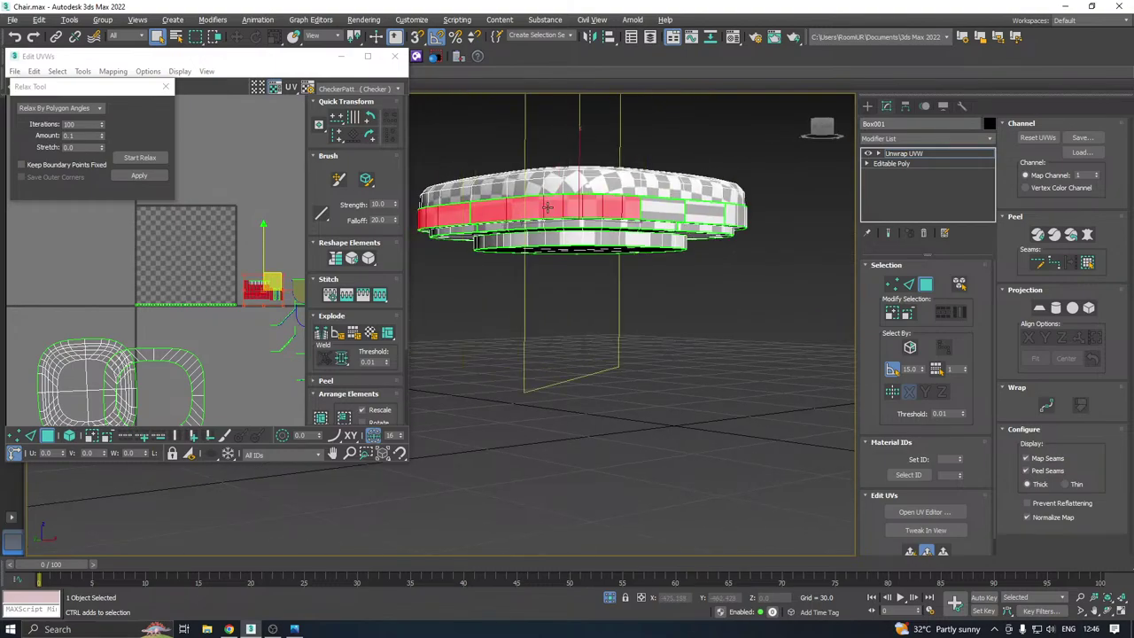
ctrl+click(547, 208)
alt+middle_drag(548, 207, 667, 182)
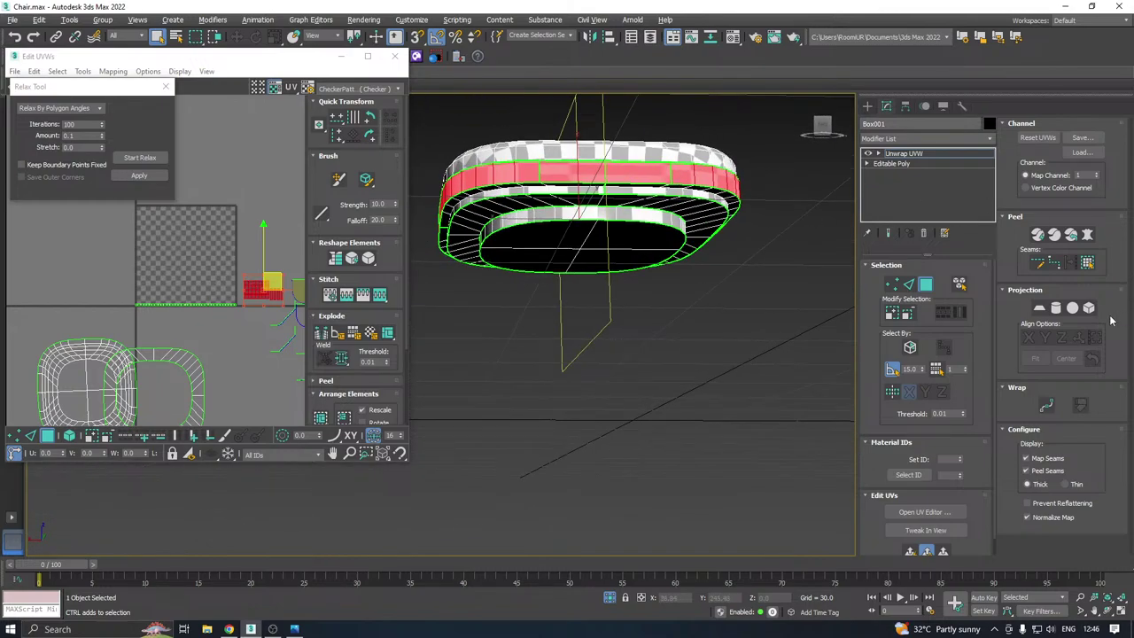
Apply a cylindrical projection aligned to Z to the cushion's outer side band and relax it by polygon angles
click(1057, 309)
click(1063, 338)
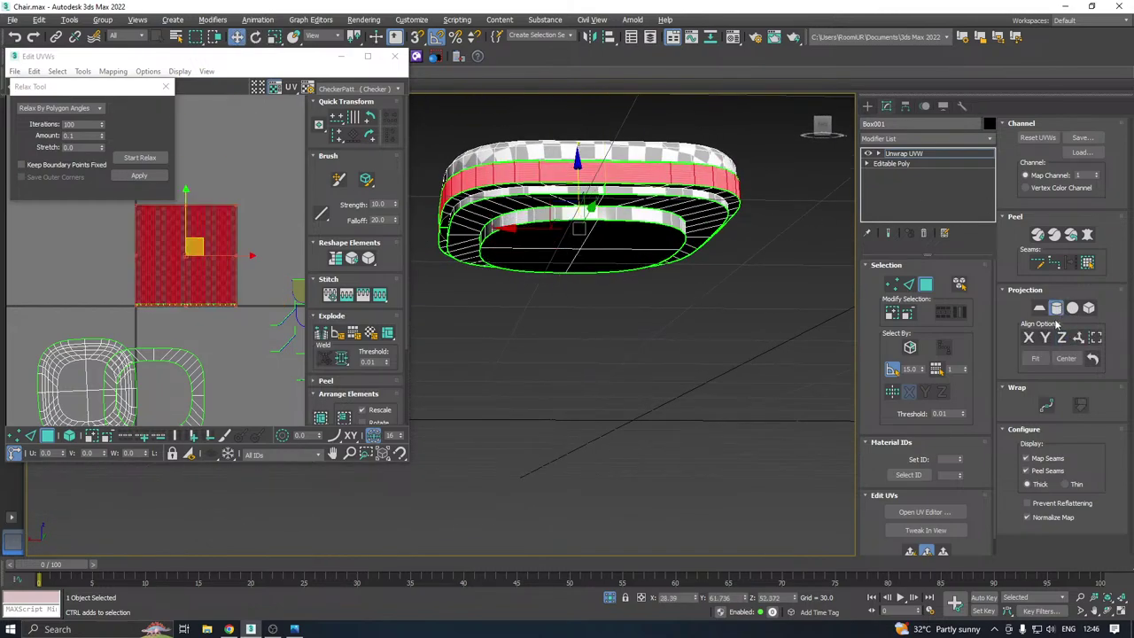
click(1057, 308)
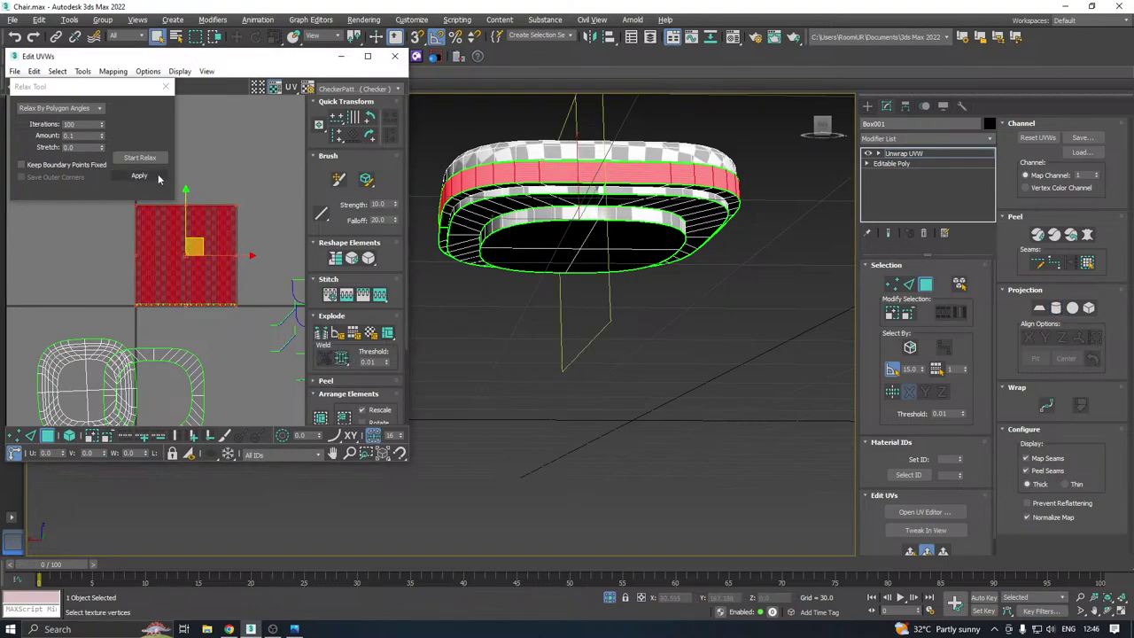
click(139, 158)
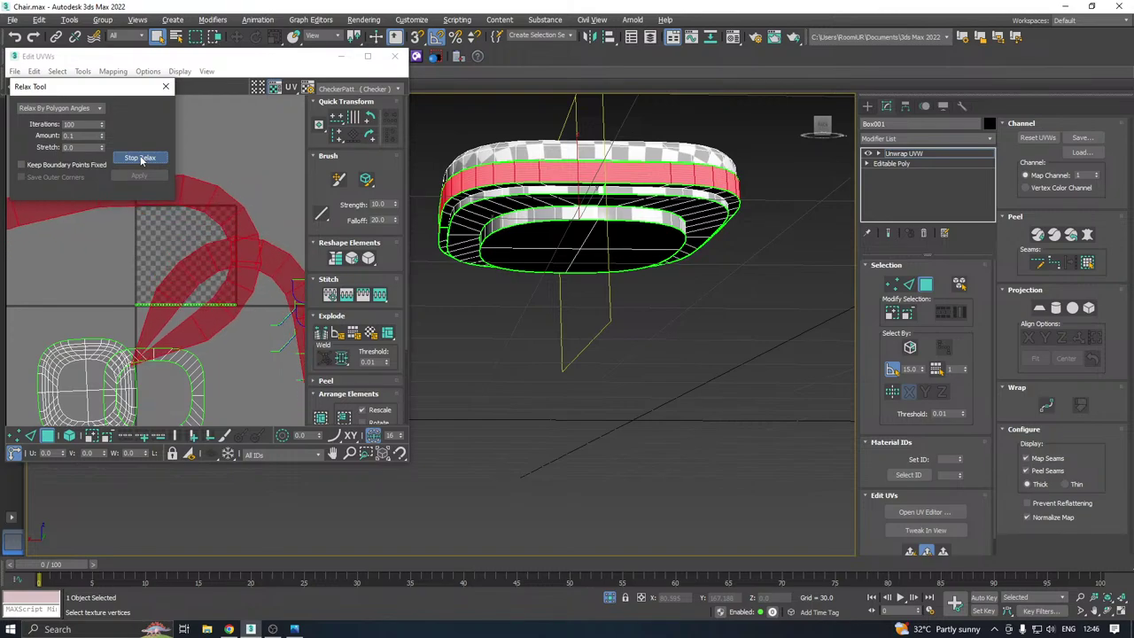
click(140, 157)
Enlarge the UV editor, straighten and relax the outer band's strip, and pack it into the checker tile
drag(407, 463, 499, 528)
scroll(262, 368, down, 4)
click(427, 258)
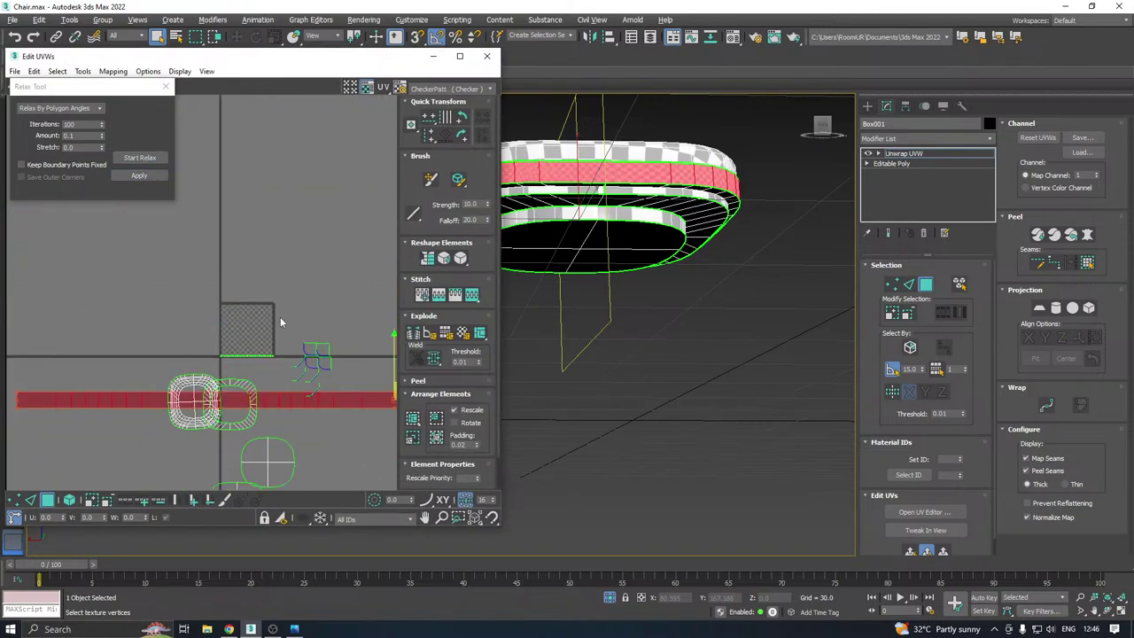
click(141, 159)
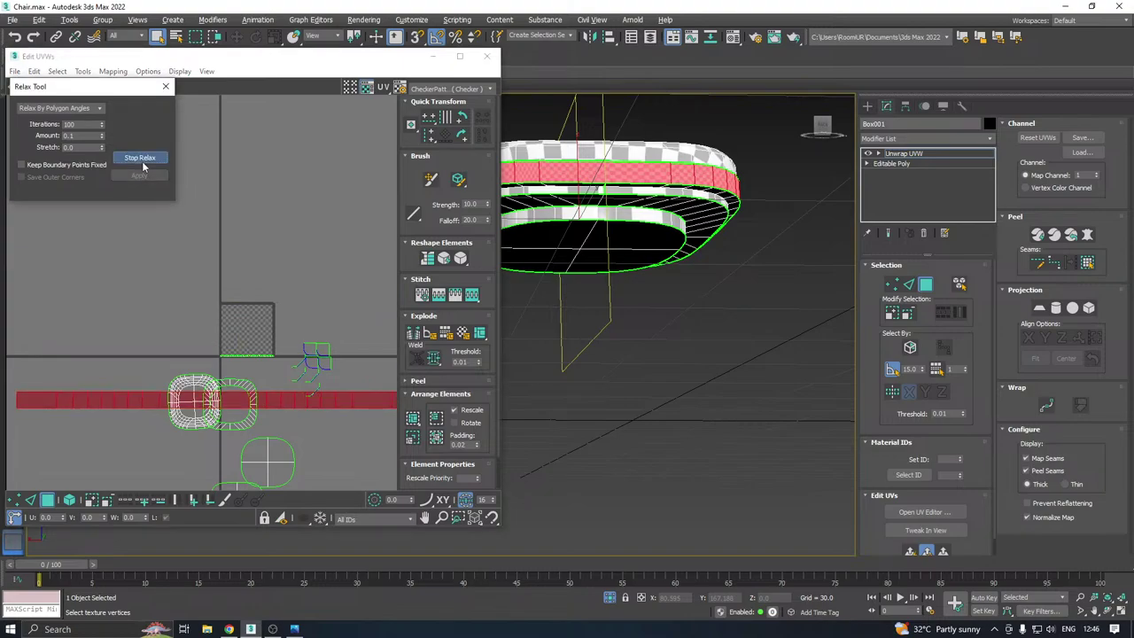
click(141, 160)
click(411, 421)
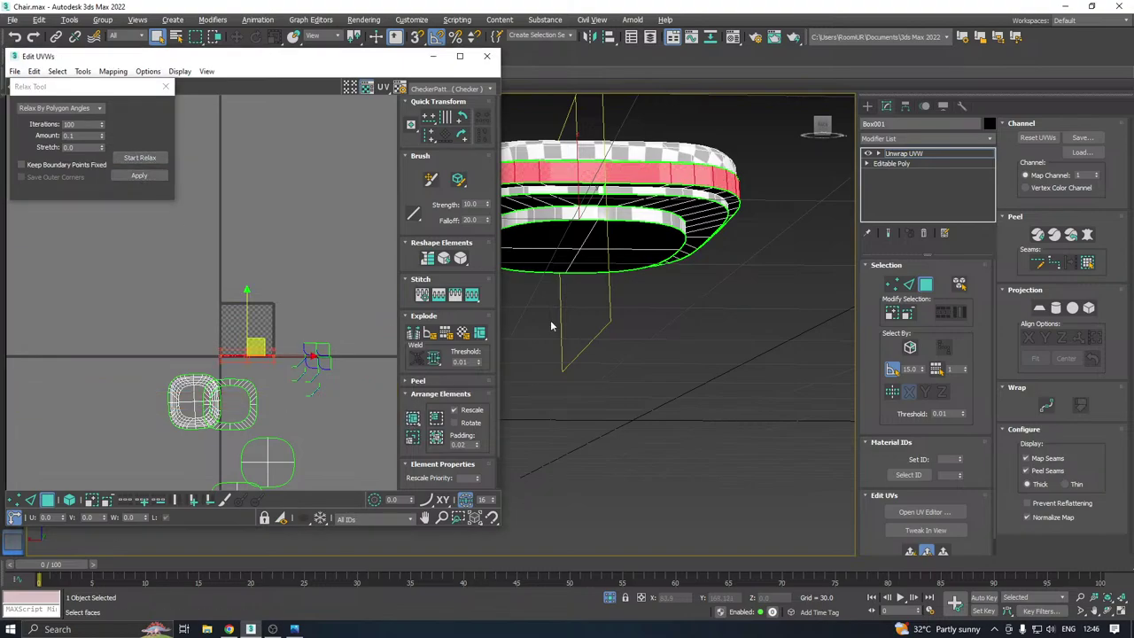
Select the narrow ring under the cushion's outer band, quick planar map and relax it, and move its shell outside the checker tile
alt+middle_drag(550, 320, 718, 357)
alt+middle_drag(676, 229, 703, 230)
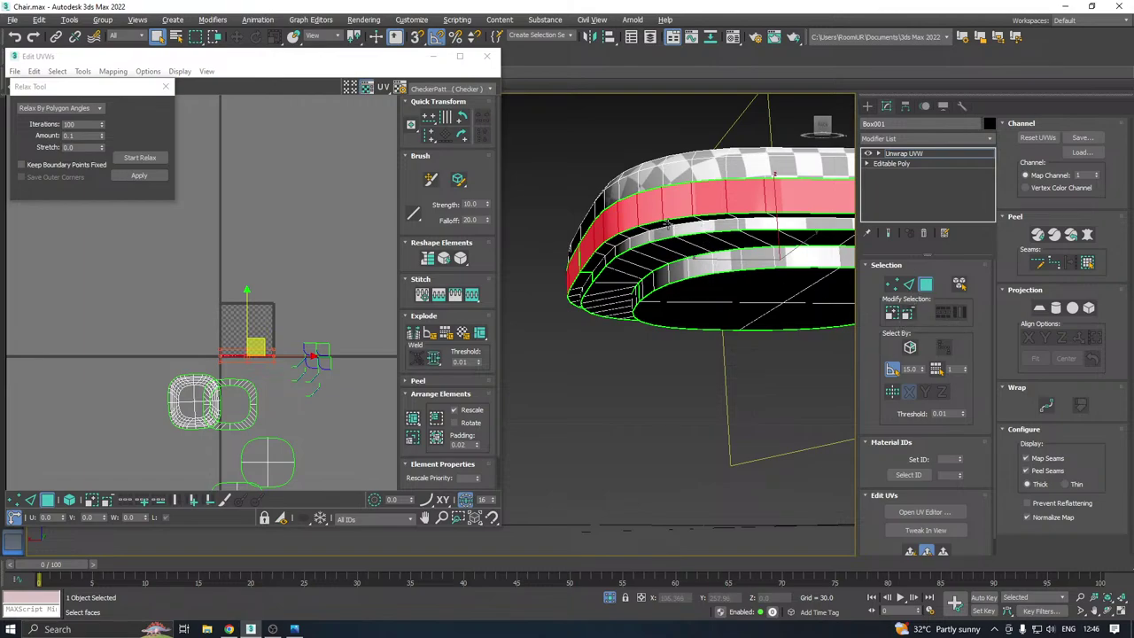
click(666, 224)
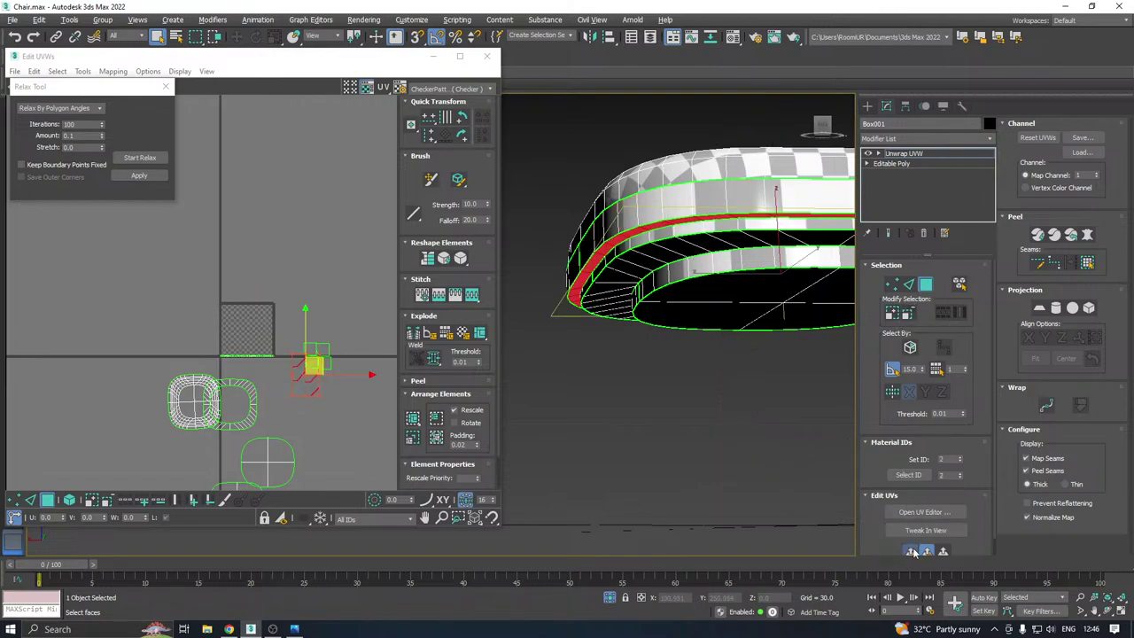
scroll(286, 340, up, 4)
click(135, 158)
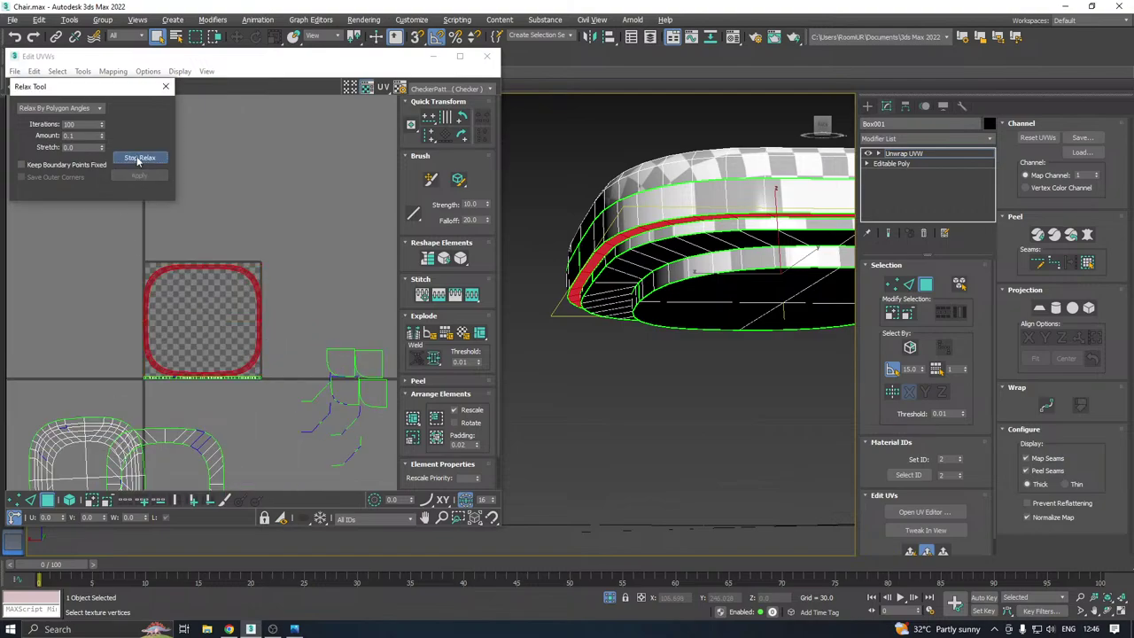
click(135, 158)
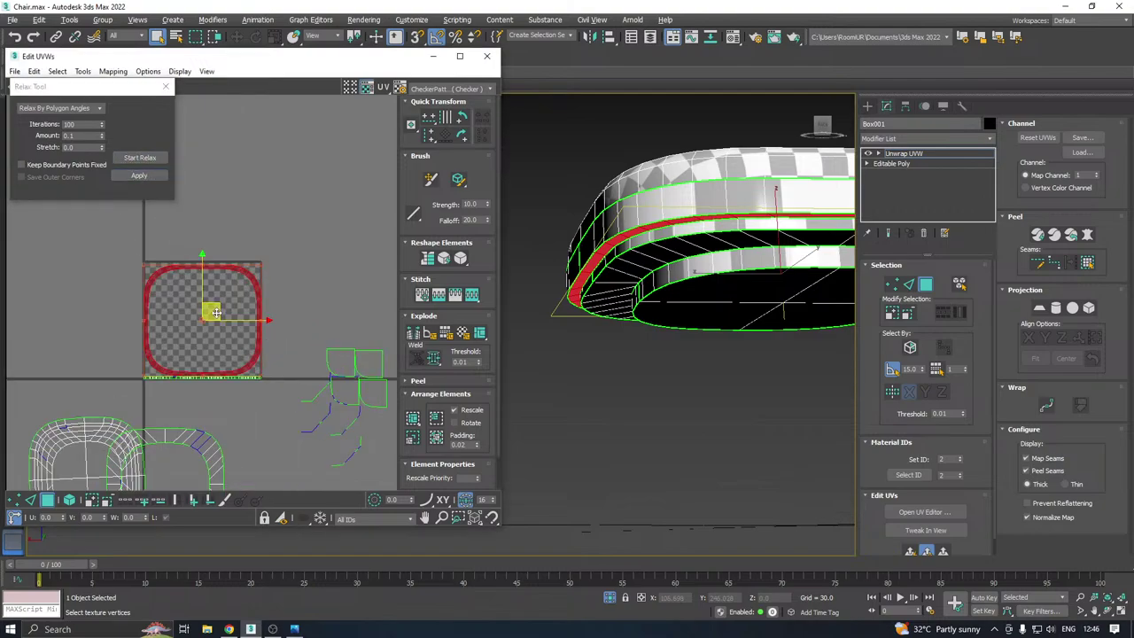
drag(214, 310, 312, 212)
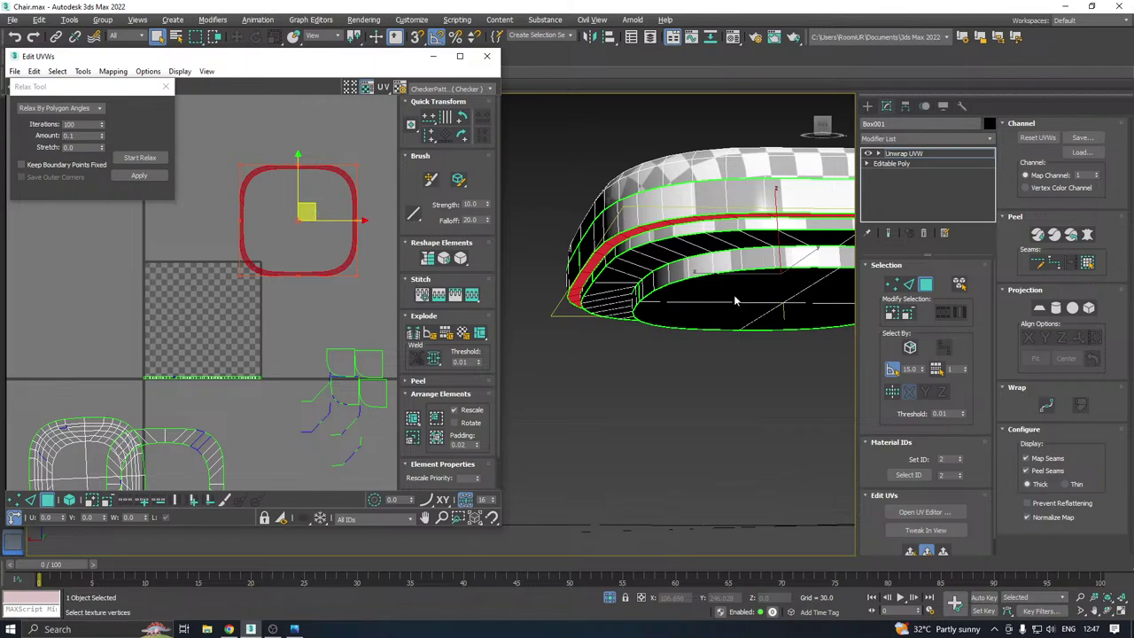
Select the complete thin band of vertical side faces just below the cushion's narrow underside ring
alt+middle_drag(722, 295, 628, 276)
click(605, 243)
ctrl+double_click(639, 235)
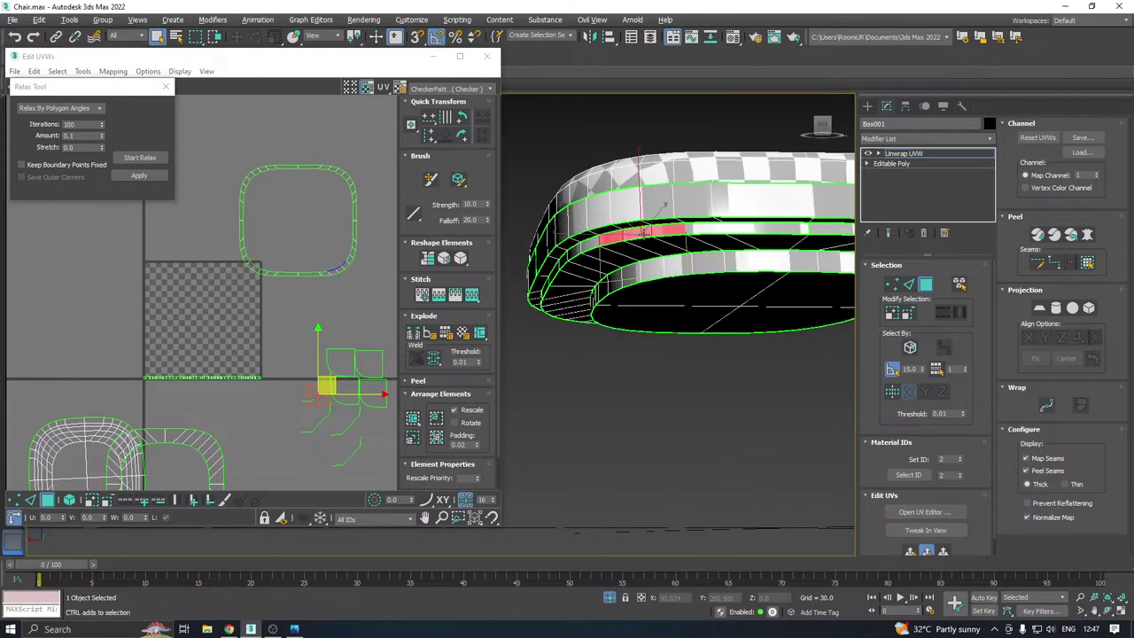
ctrl+double_click(835, 233)
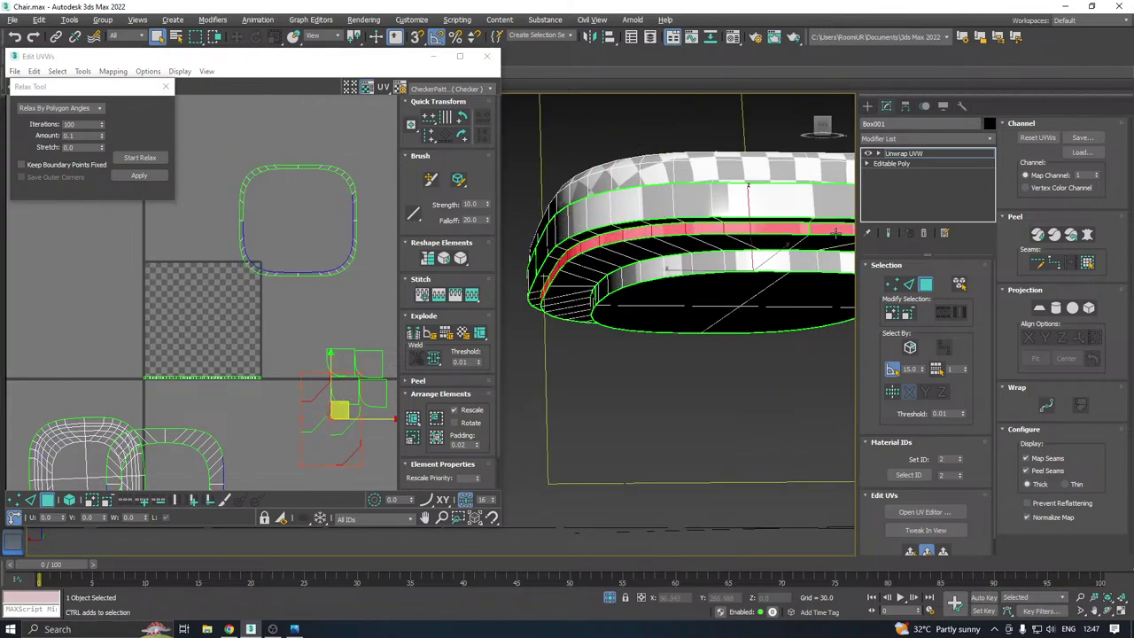
alt+middle_drag(836, 233, 619, 246)
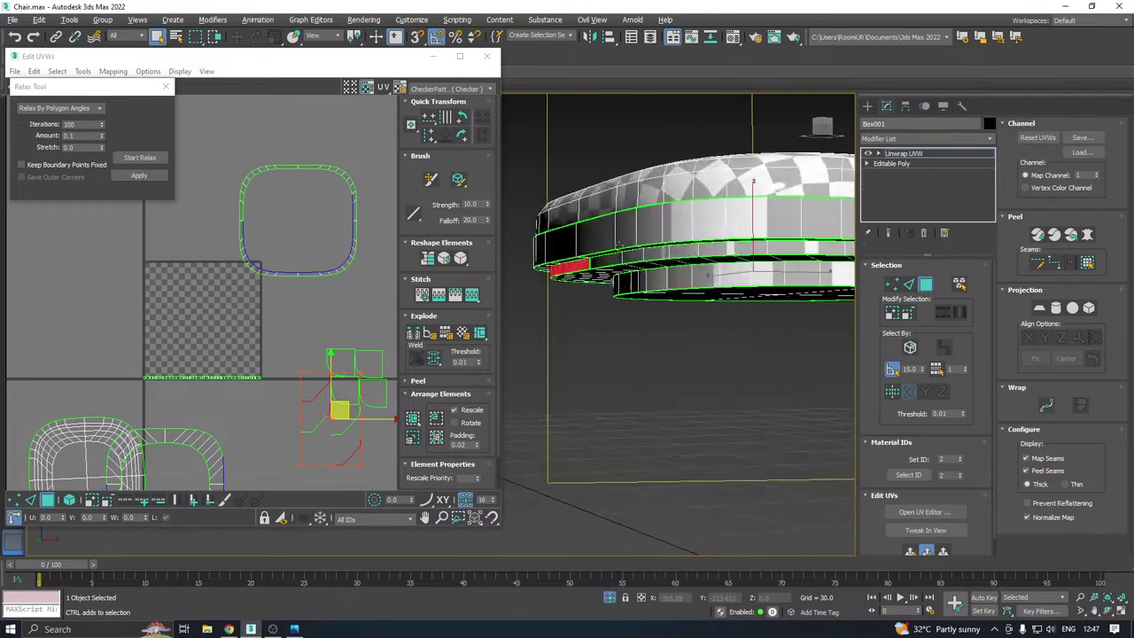
ctrl+double_click(686, 251)
alt+middle_drag(767, 252, 568, 251)
ctrl+click(663, 246)
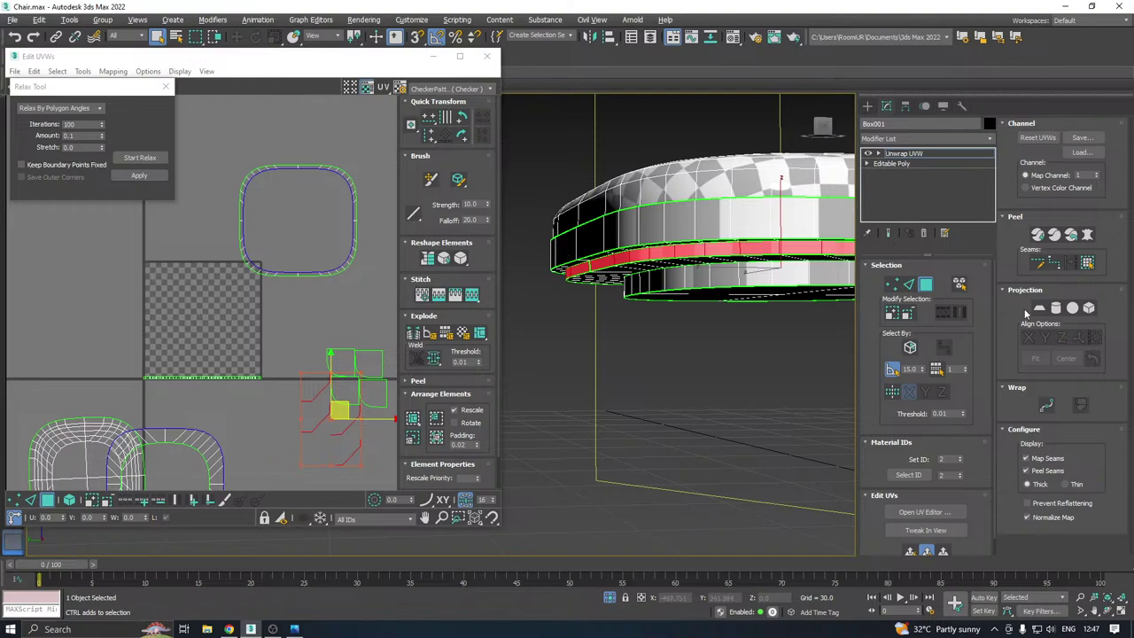
Apply a cylindrical projection aligned to Z to the thin side band and relax it by polygon angles
click(1058, 308)
click(1061, 338)
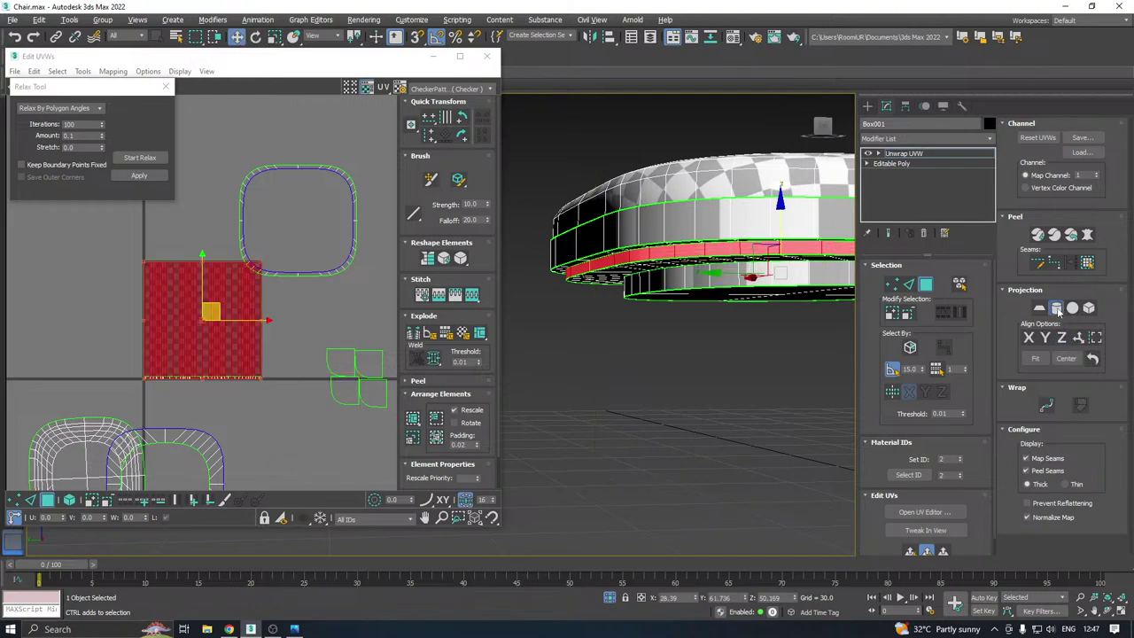
click(1057, 308)
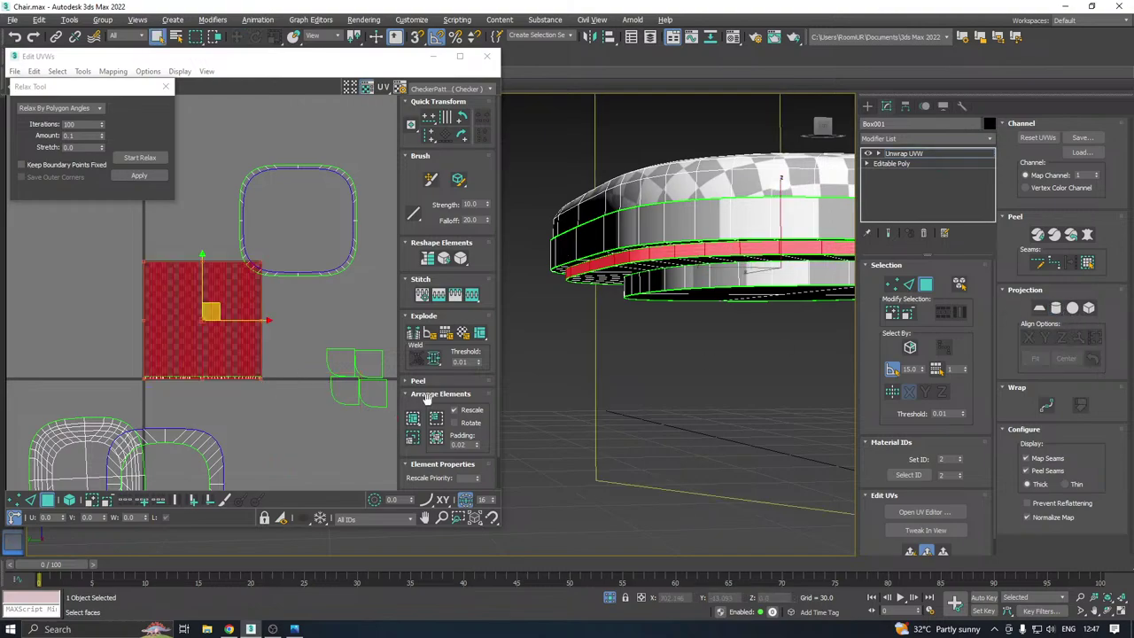
click(133, 157)
click(131, 158)
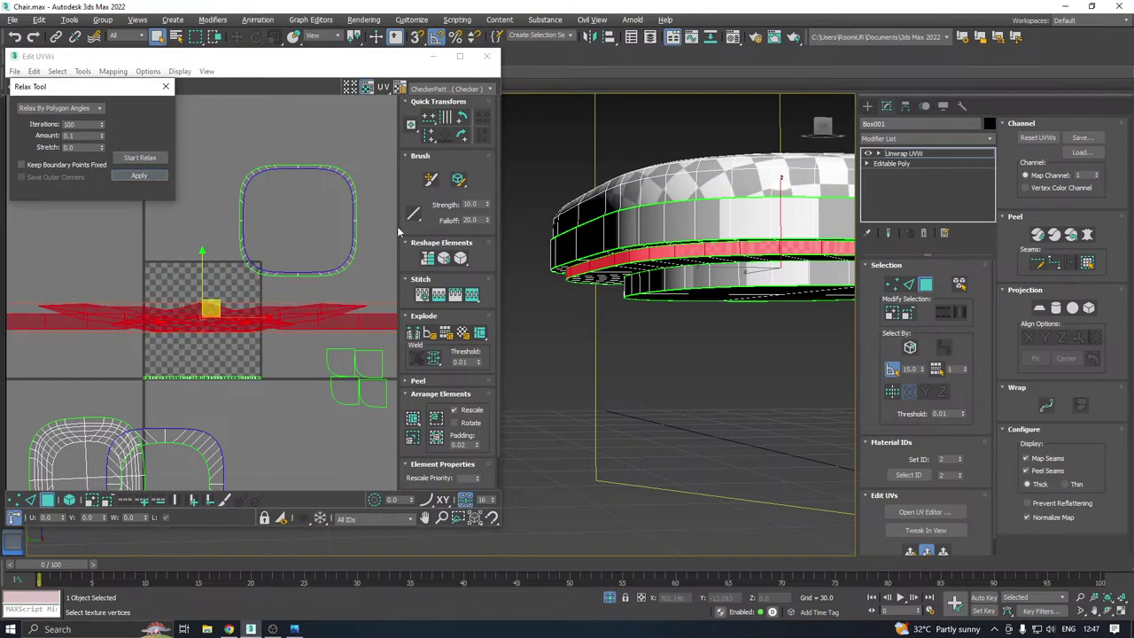
Straighten the thin band's UV shell into a strip and relax it again by polygon angles
click(426, 257)
click(129, 160)
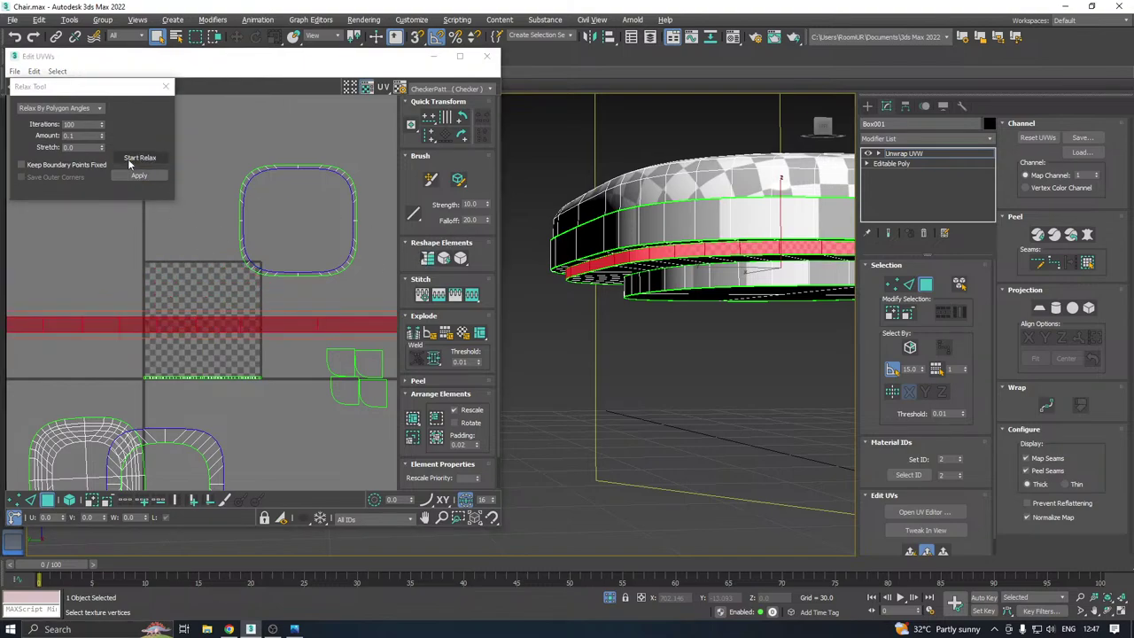
click(129, 162)
Select the four-face shell beside the checker tile and apply a quick planar map to it
scroll(777, 266, down, 3)
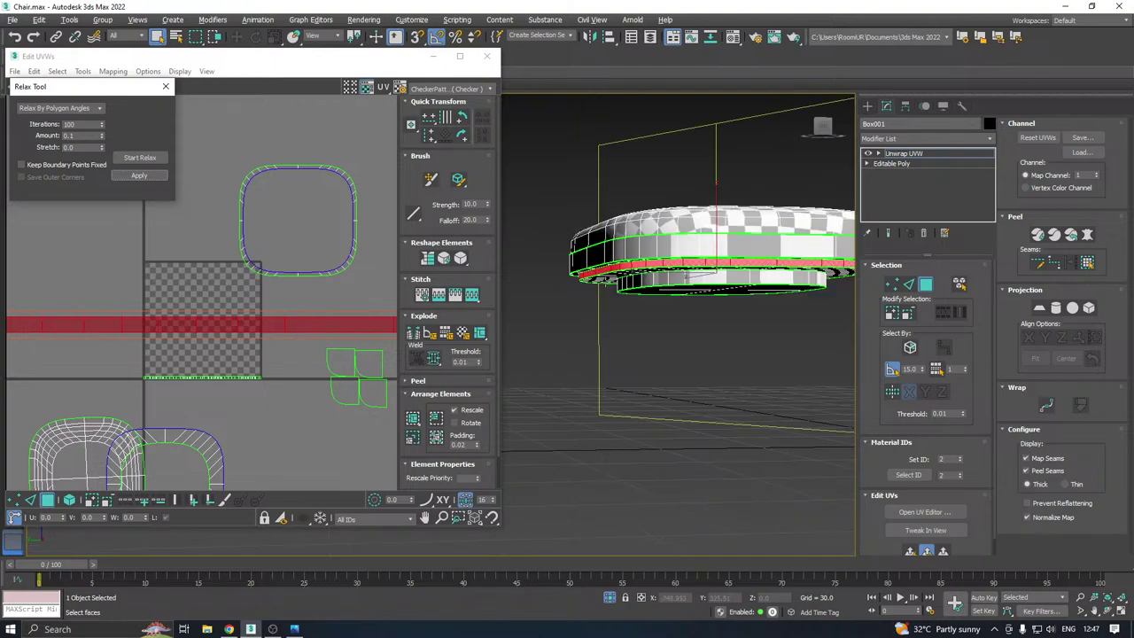
alt+middle_drag(777, 267, 553, 319)
click(758, 278)
scroll(234, 327, down, 2)
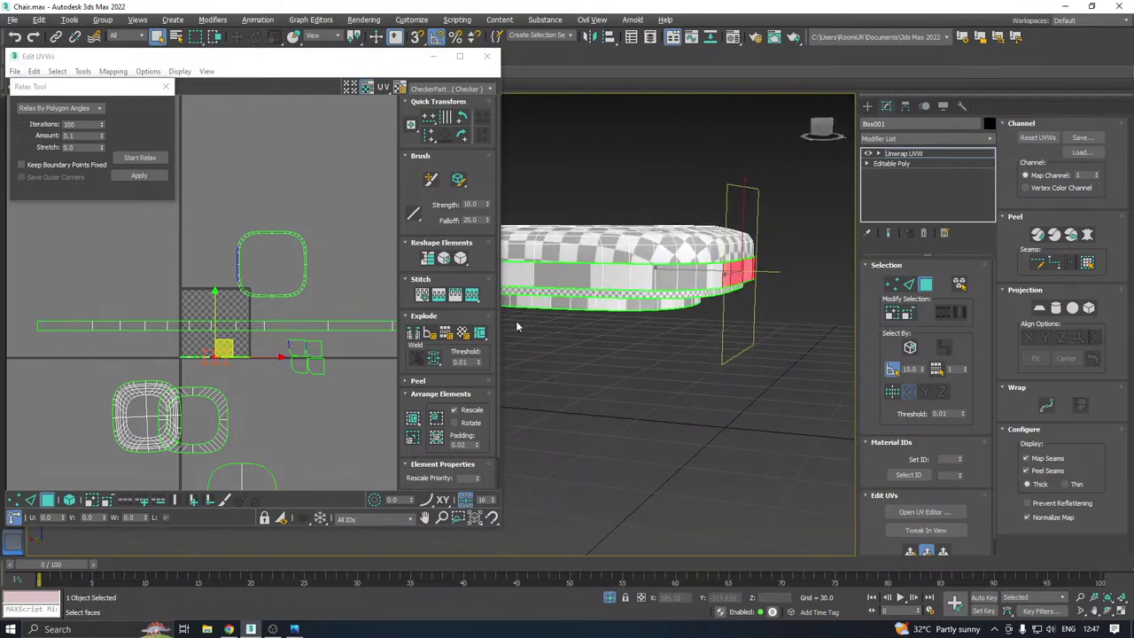
click(315, 354)
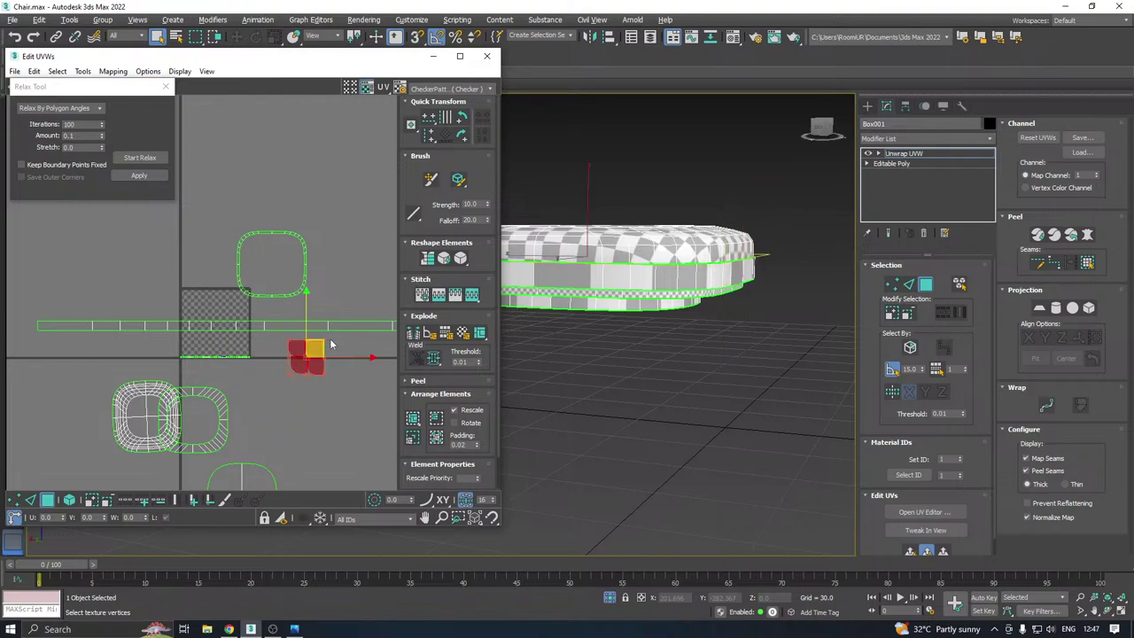
mouse_move(750, 291)
alt+middle_down()
mouse_move(744, 257)
mouse_move(750, 296)
alt+middle_up()
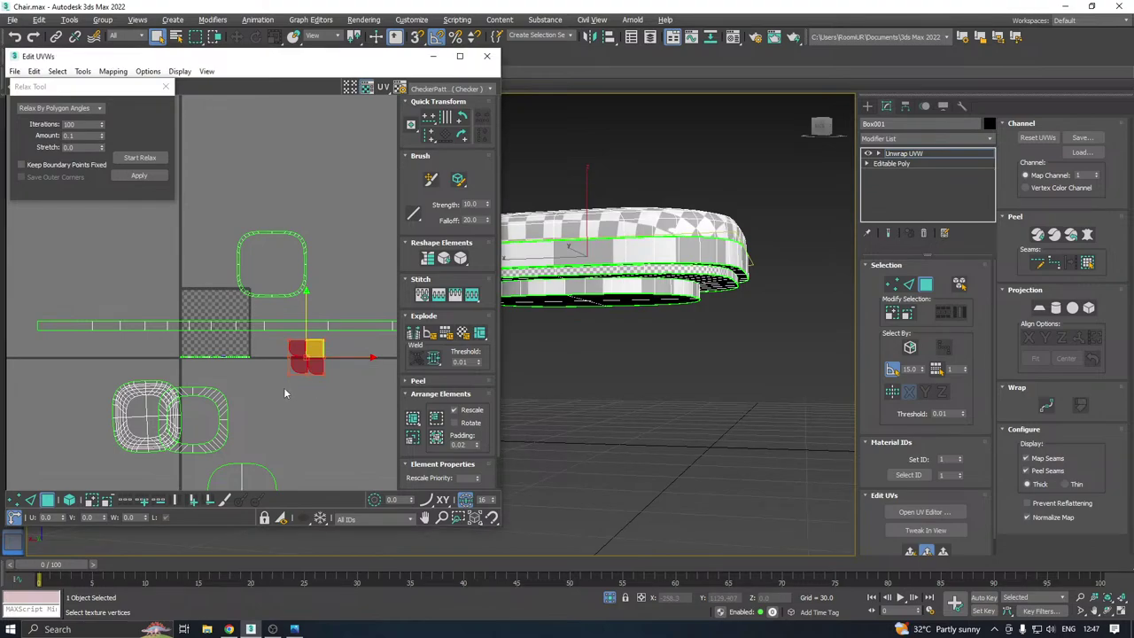
click(925, 552)
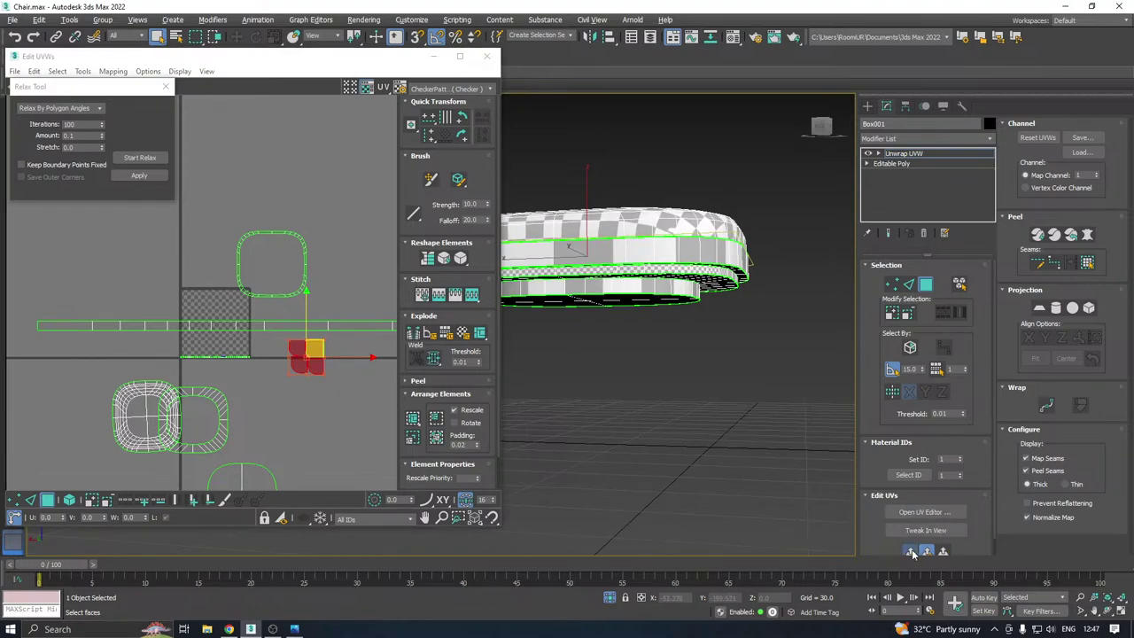
Relax the selected rounded-square UV shell by polygon angles with 100 iterations and an amount of 0.1
scroll(186, 323, up, 2)
click(139, 158)
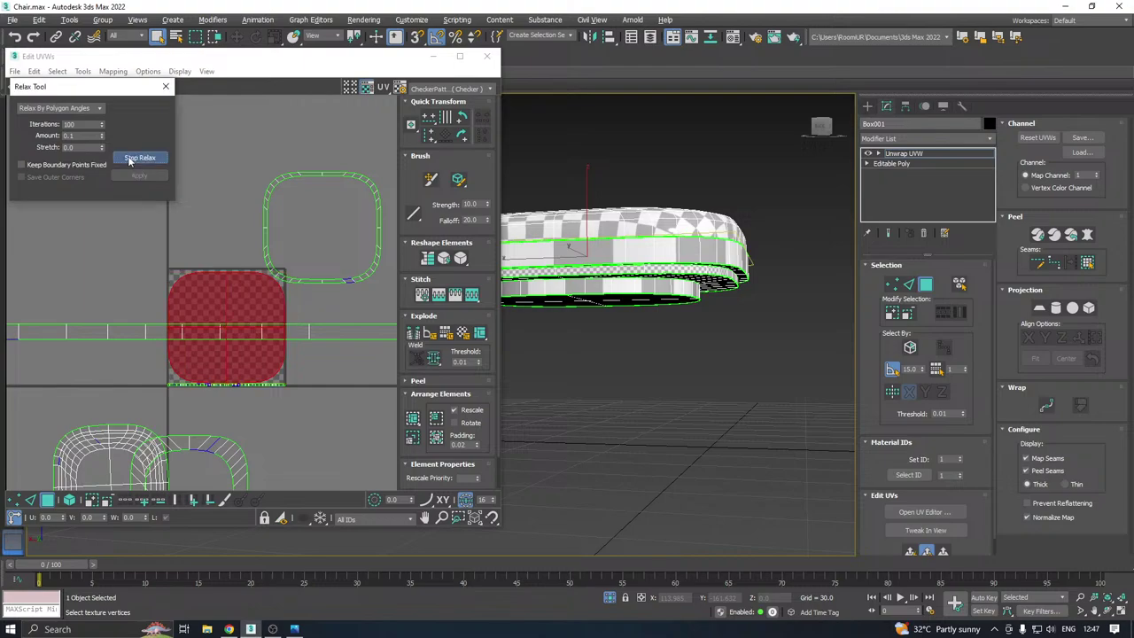
click(128, 160)
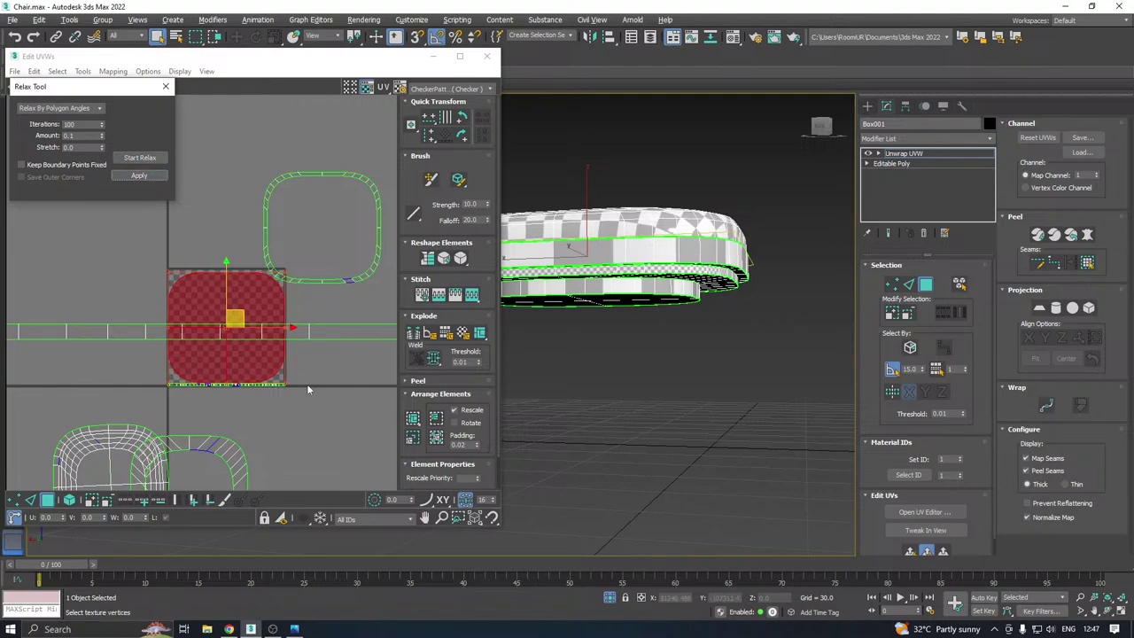
scroll(307, 384, down, 3)
alt+middle_drag(796, 272, 759, 332)
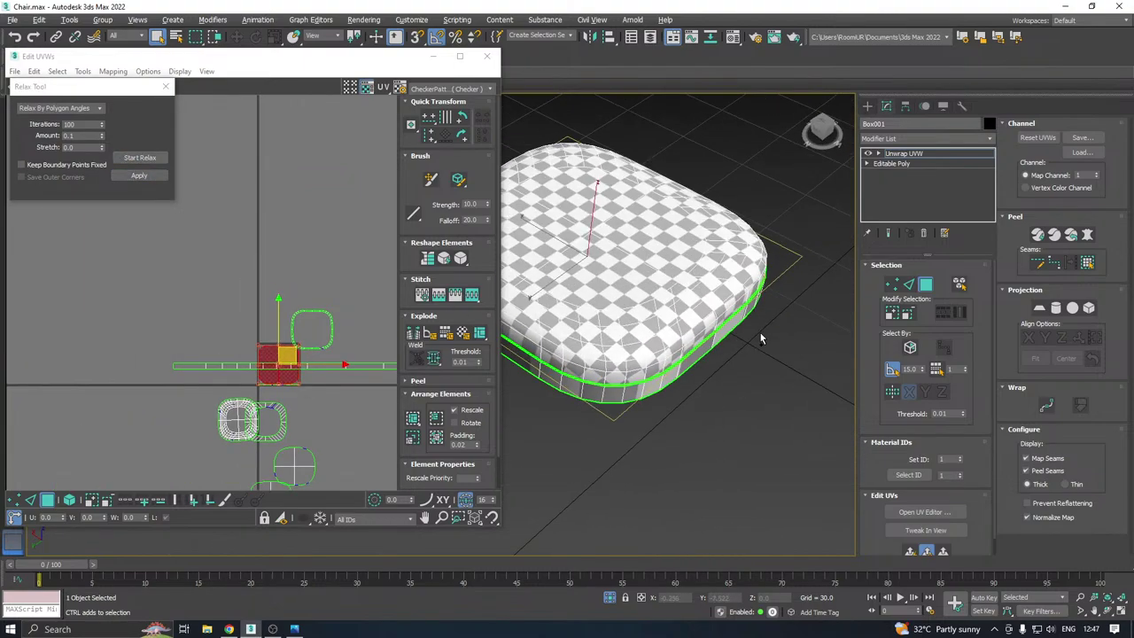
Pack all of the seat's UV shells inside the UV tile and enlarge the UV editor window
key(ctrl+a)
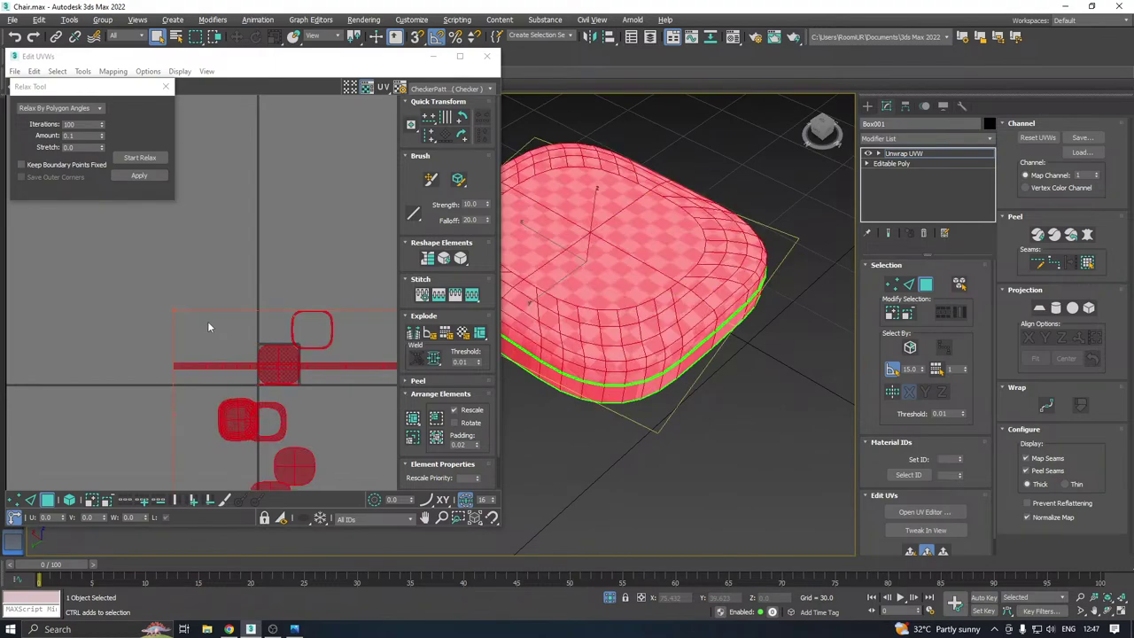
click(414, 436)
scroll(321, 381, up, 2)
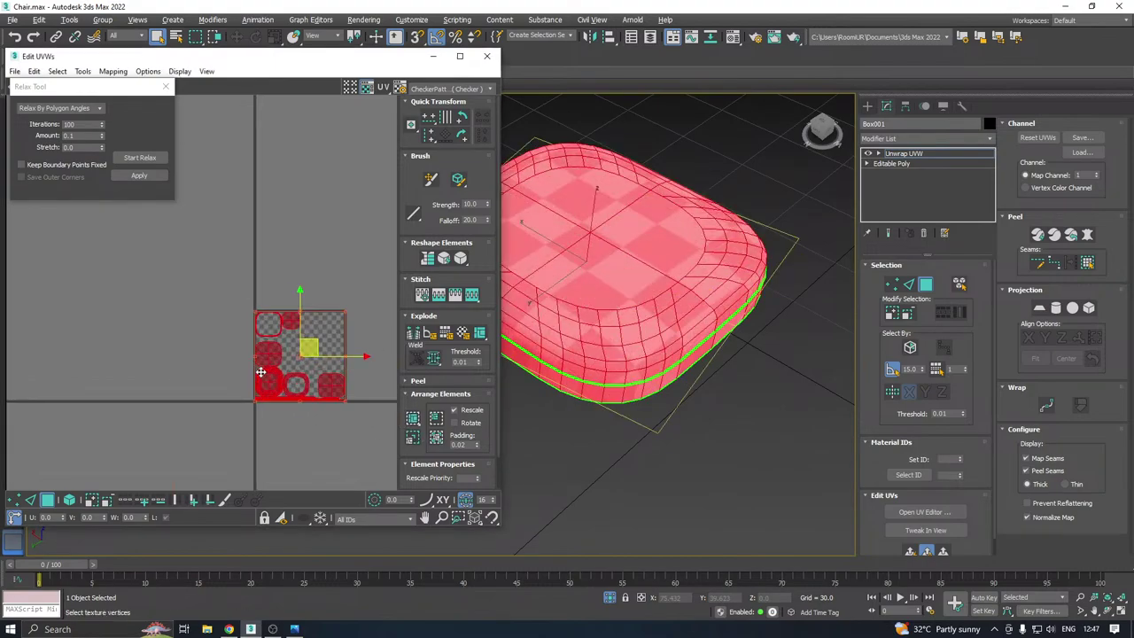
middle_drag(326, 357, 266, 360)
scroll(255, 377, up, 2)
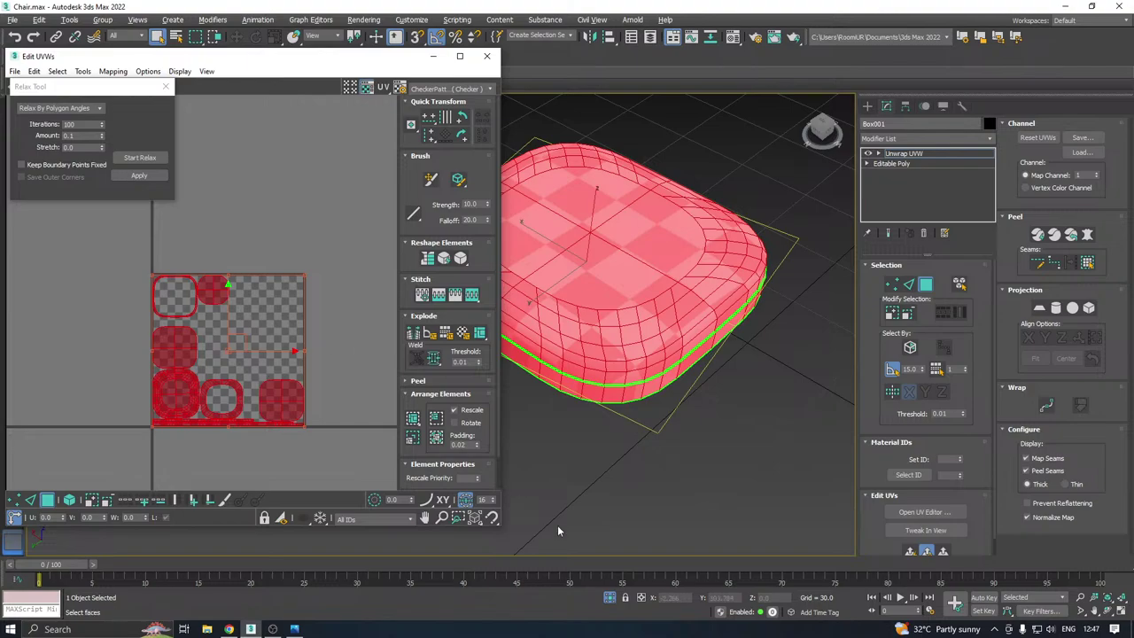
drag(497, 521, 536, 549)
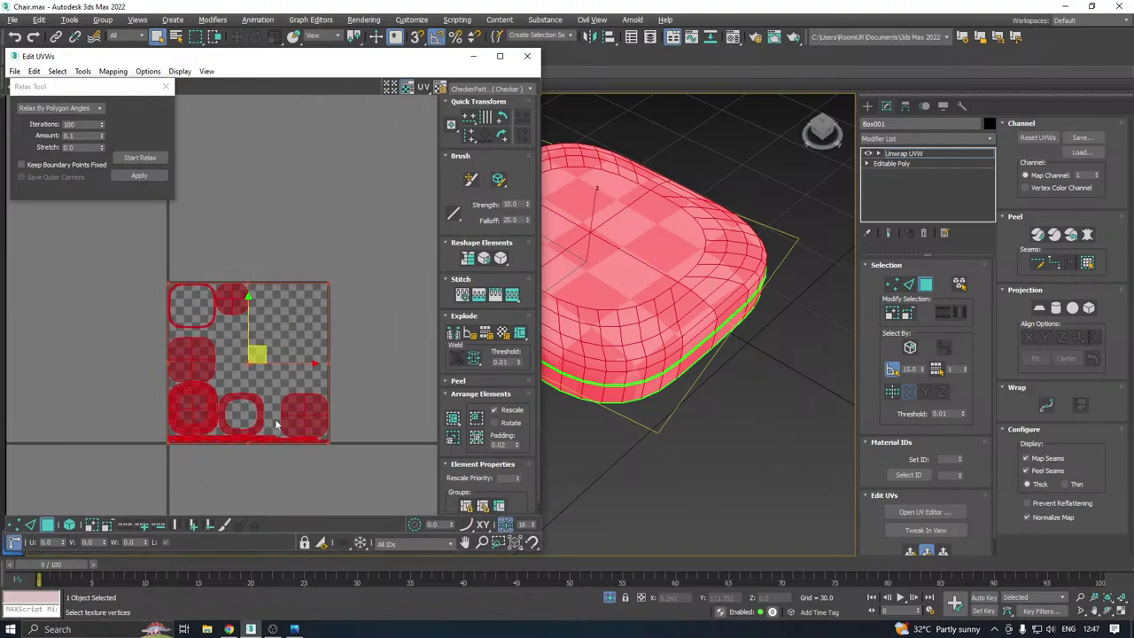
Break the cross edge at the lower middle of the thin ring-shaped UV shell
scroll(176, 319, up, 3)
scroll(176, 320, up, 2)
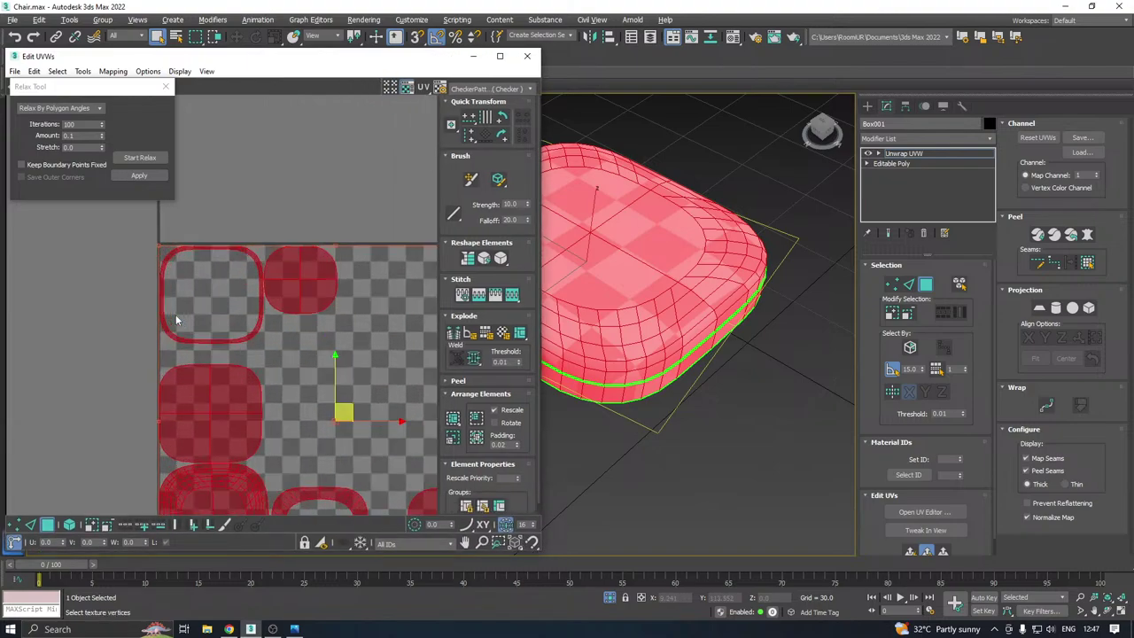
scroll(181, 323, up, 2)
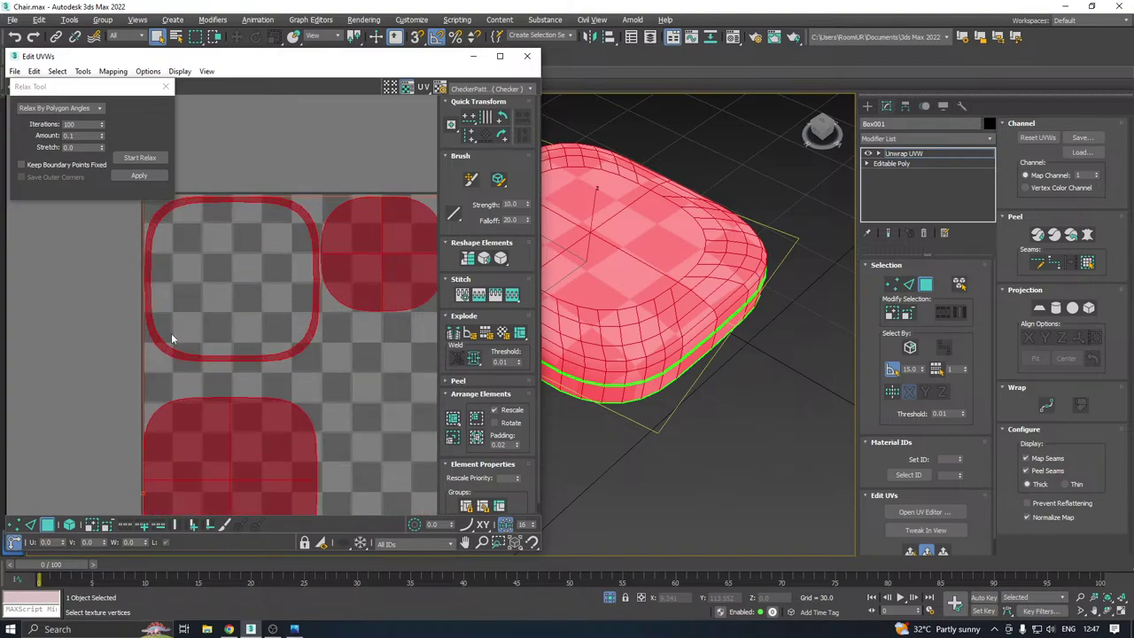
click(30, 524)
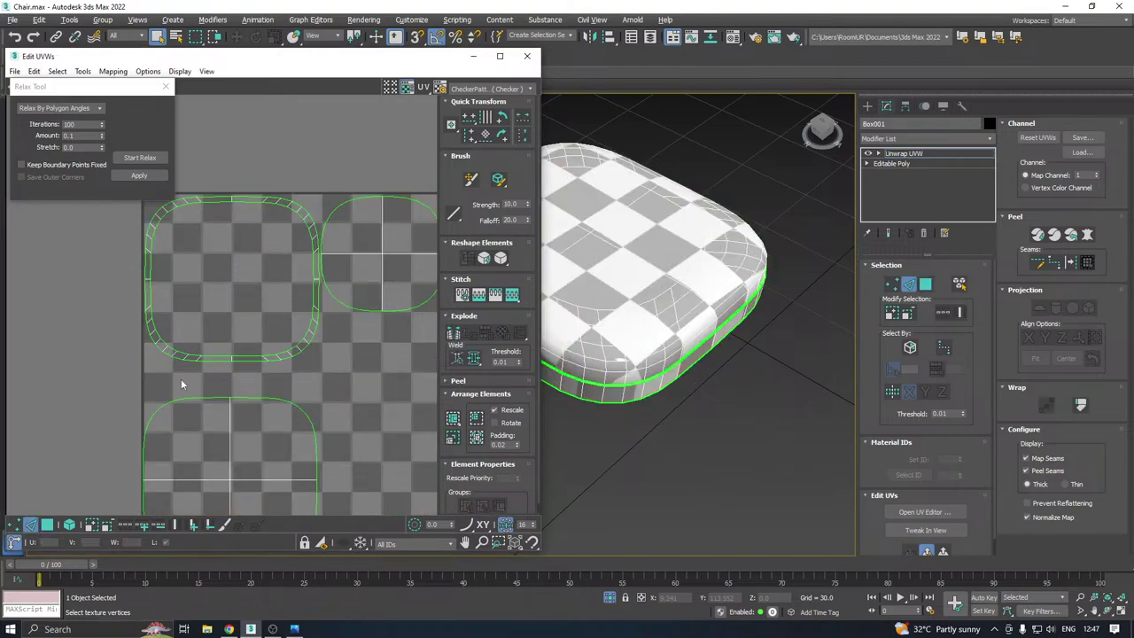
scroll(176, 348, up, 2)
click(273, 369)
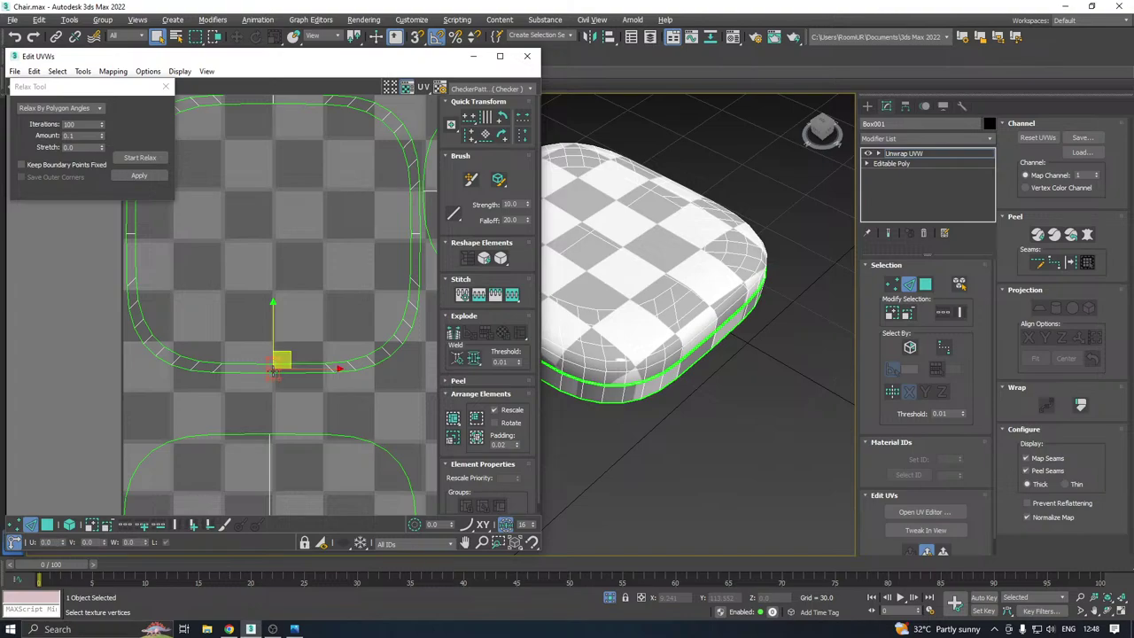
scroll(273, 369, up, 2)
right_click(271, 366)
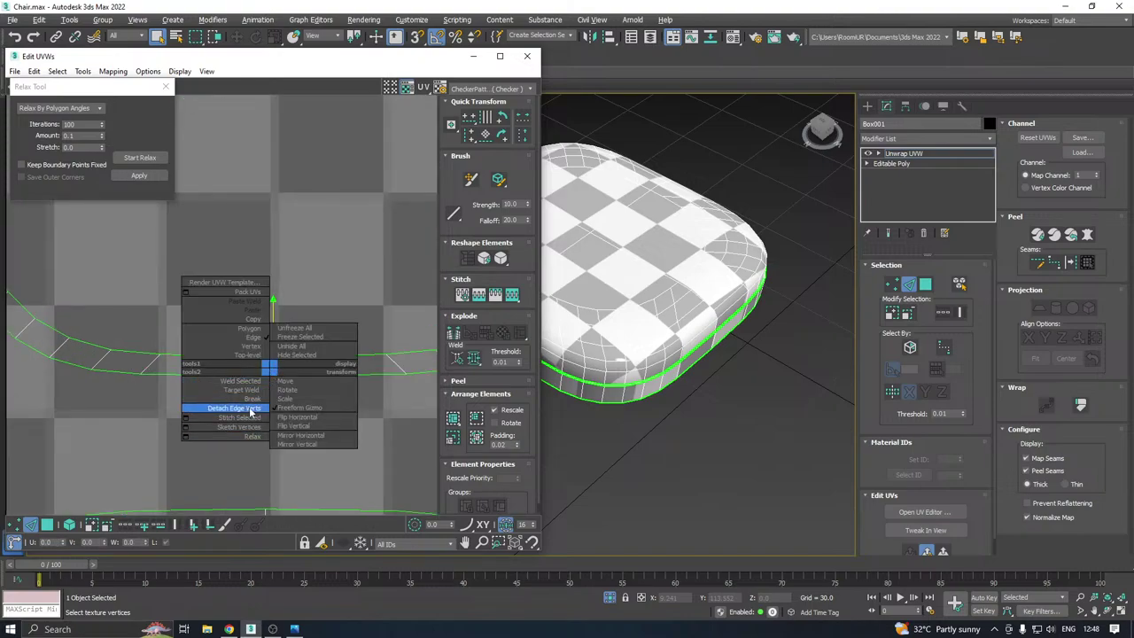
click(250, 400)
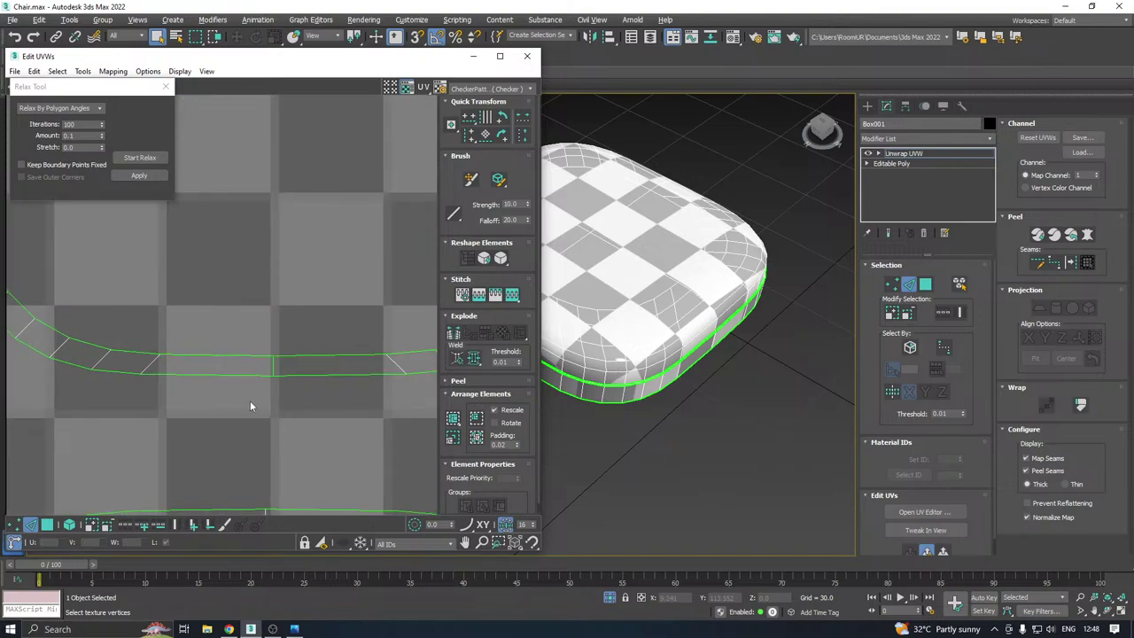
Try to straighten the thin ring shell into a strip and relax it by polygon angles
click(48, 525)
scroll(255, 368, down, 3)
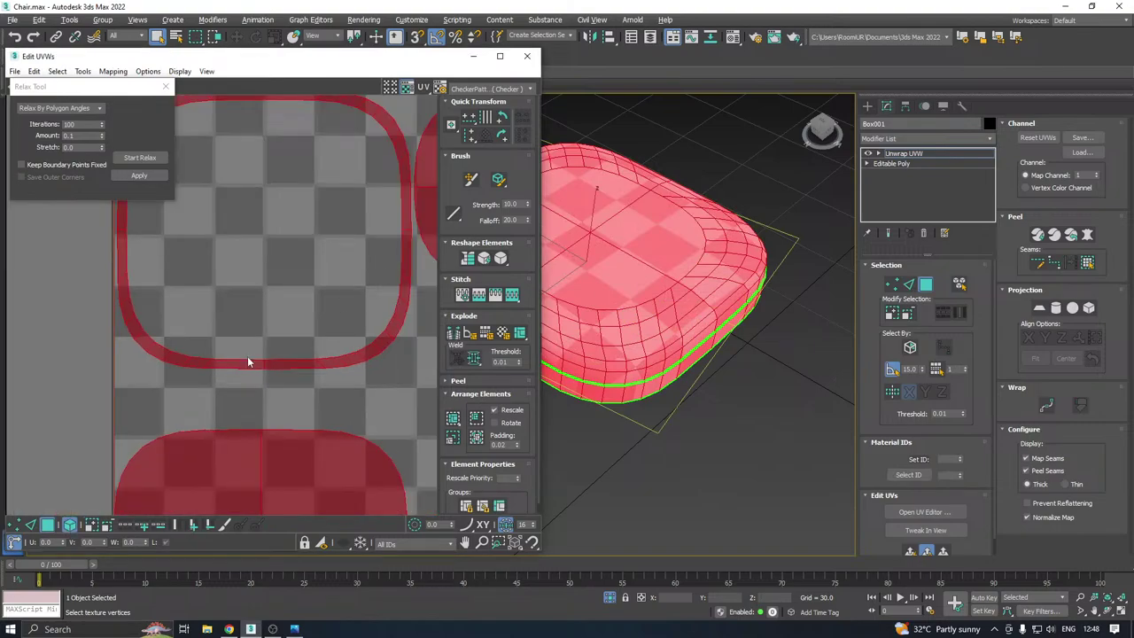
click(248, 362)
click(479, 257)
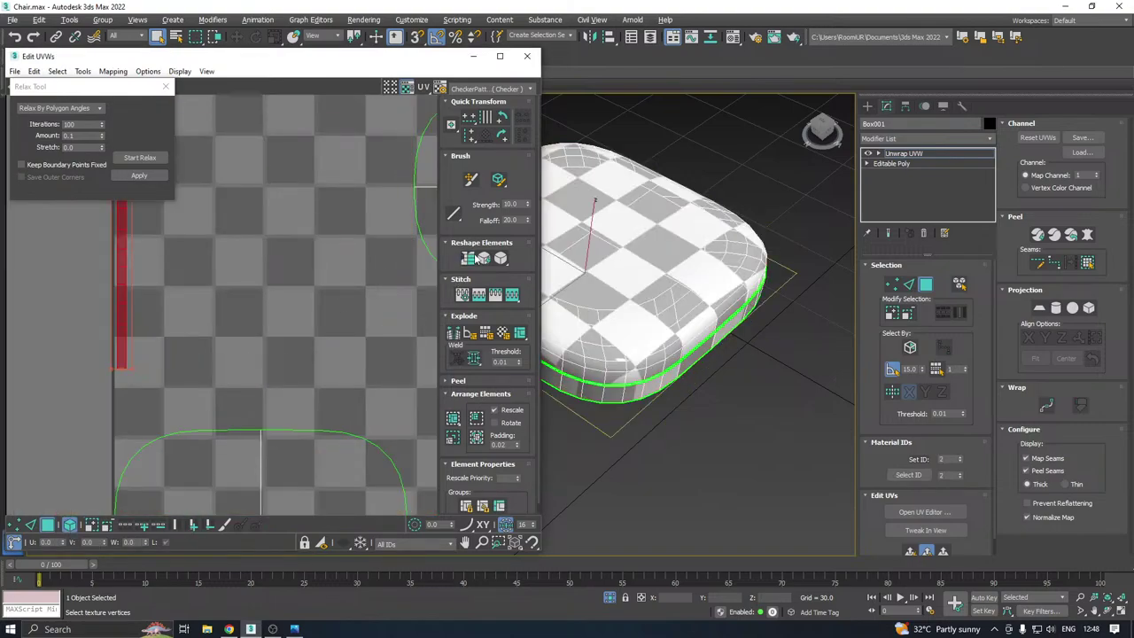
scroll(255, 359, down, 2)
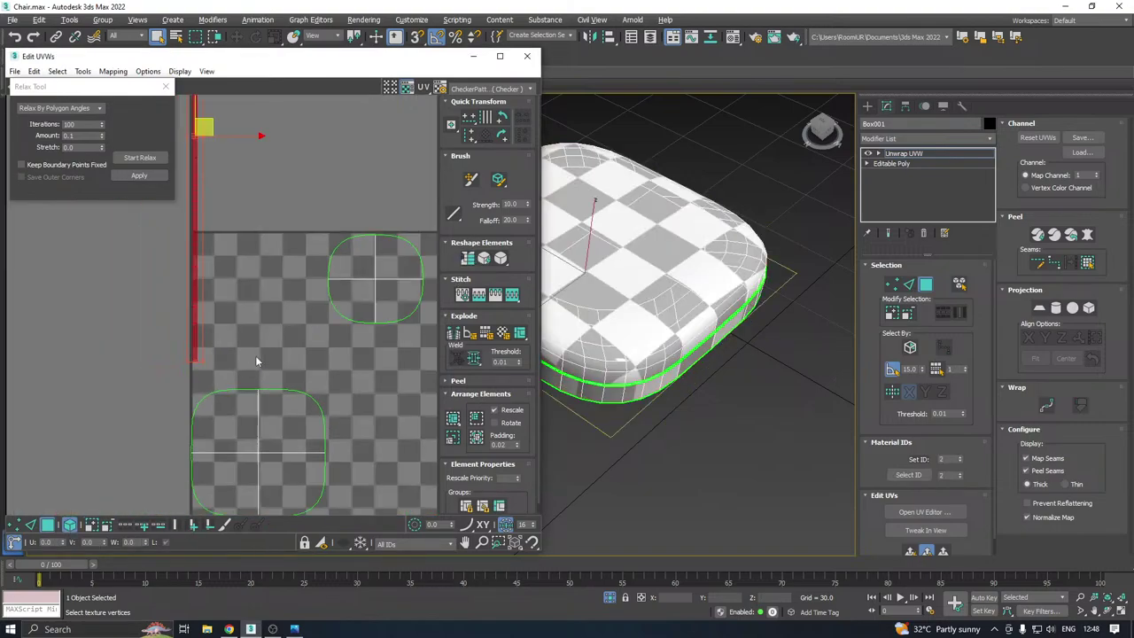
click(125, 161)
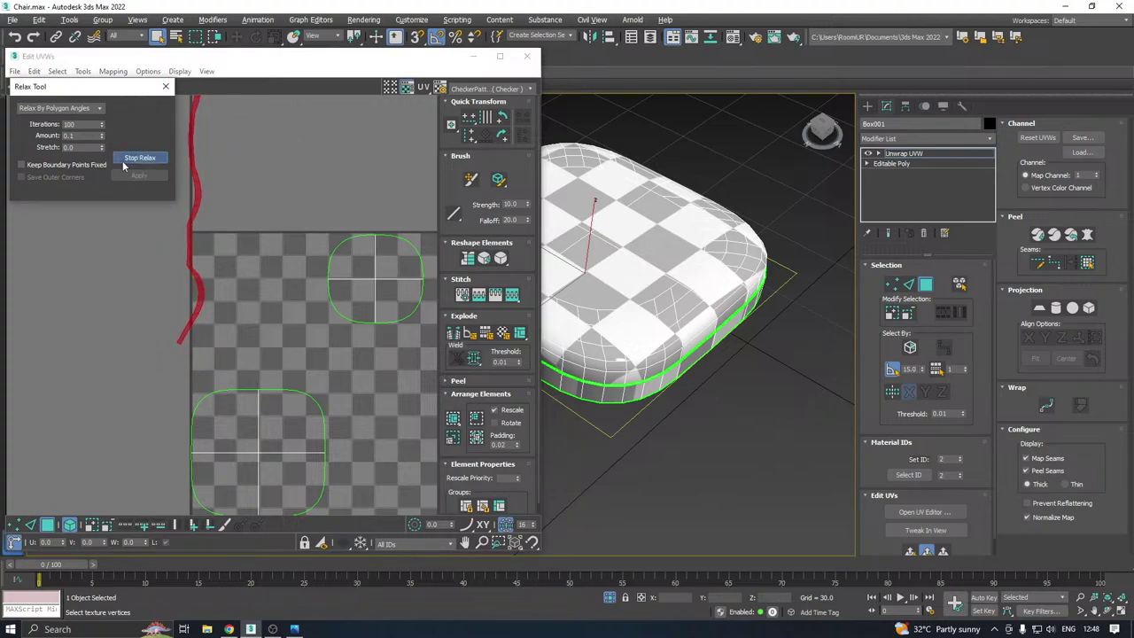
click(133, 158)
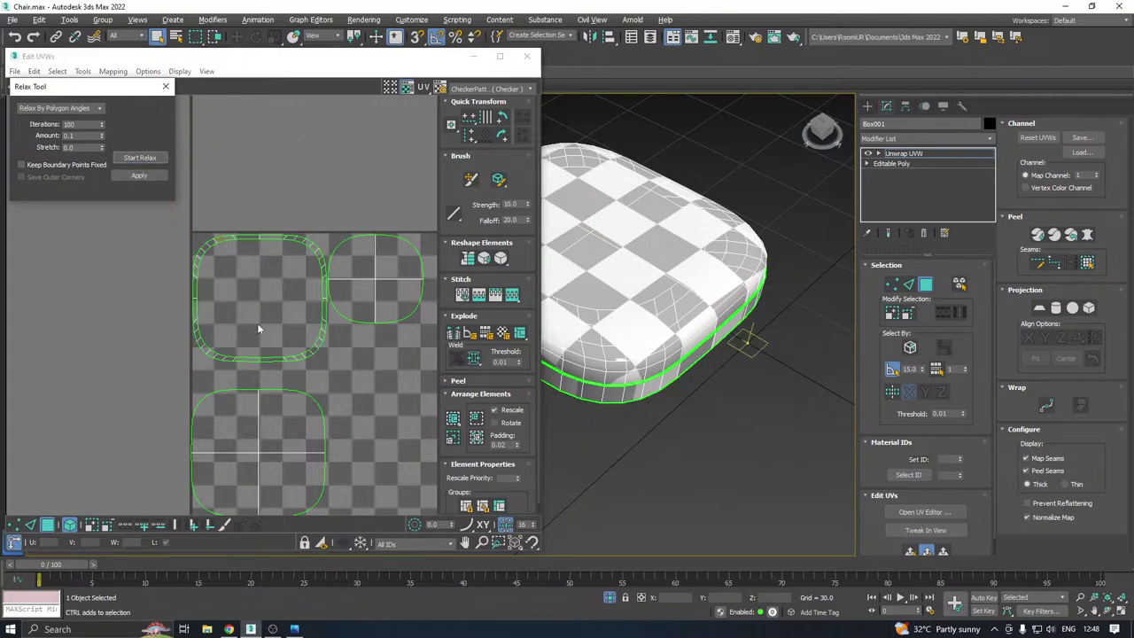
Repack all of the seat's UV shells with rescaling enabled and close the UV editor
scroll(257, 351, up, 6)
key(ctrl+a)
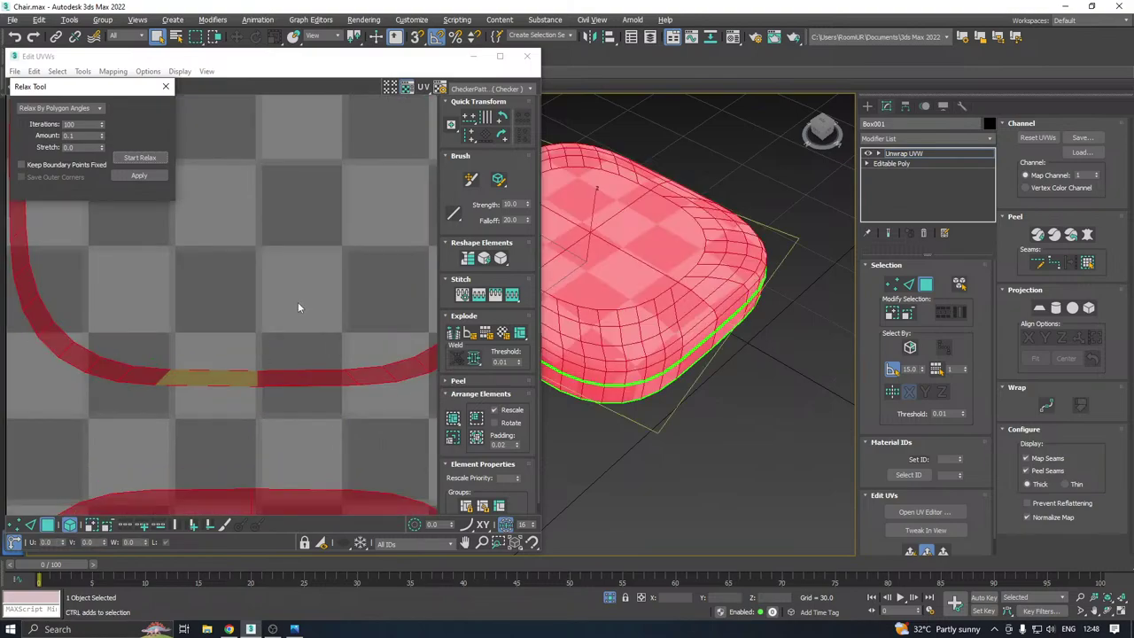
click(298, 308)
scroll(240, 329, down, 5)
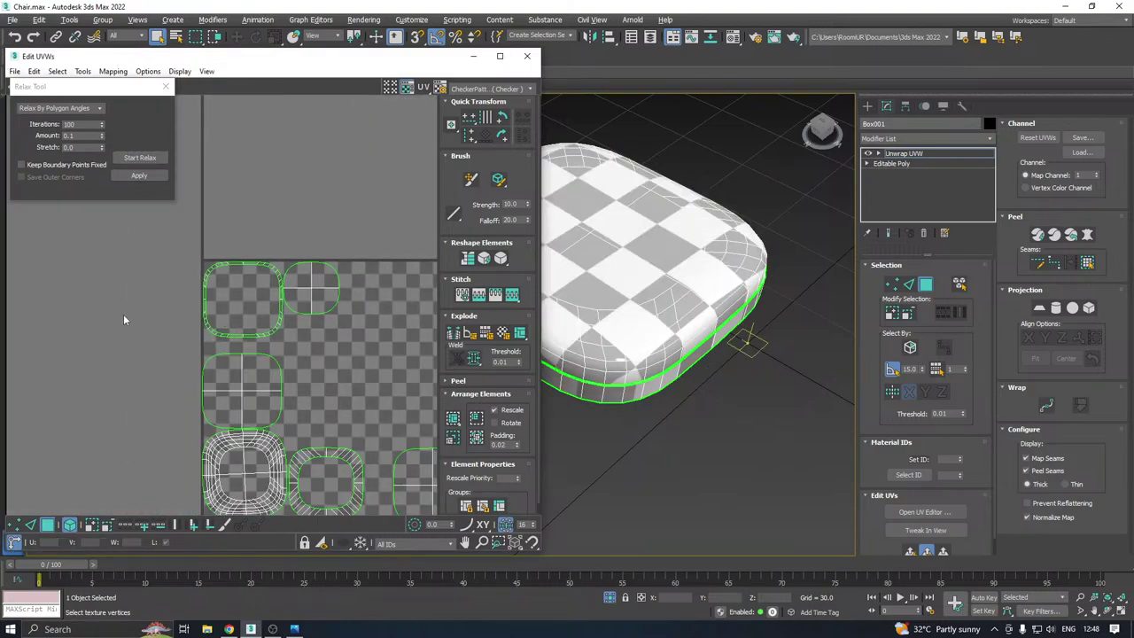
scroll(120, 297, down, 3)
drag(117, 270, 342, 447)
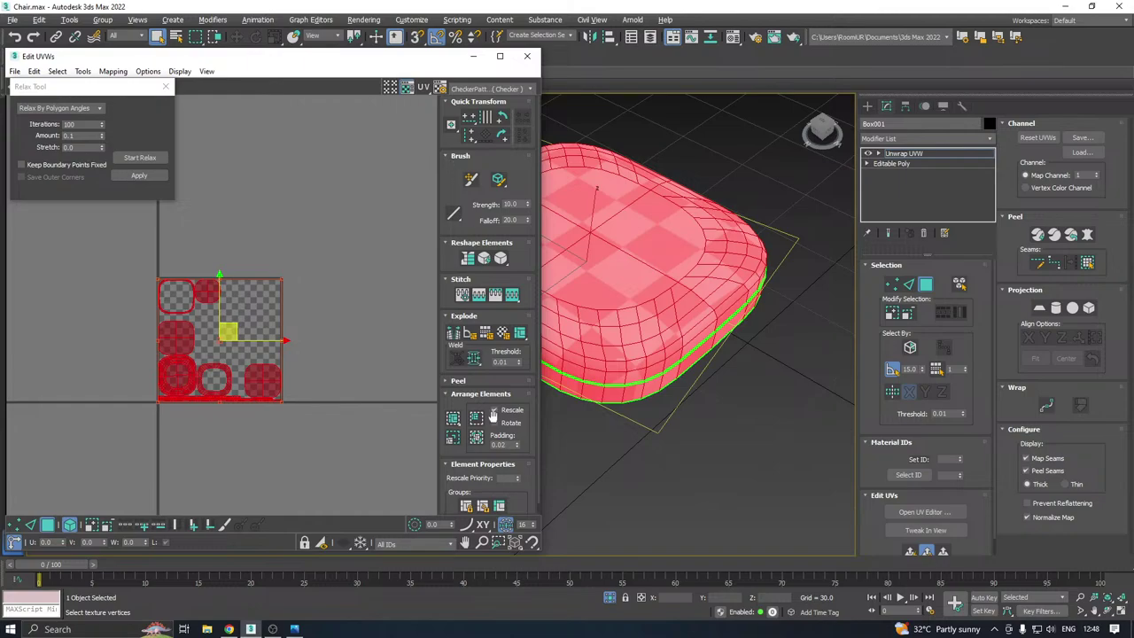
click(454, 419)
click(527, 55)
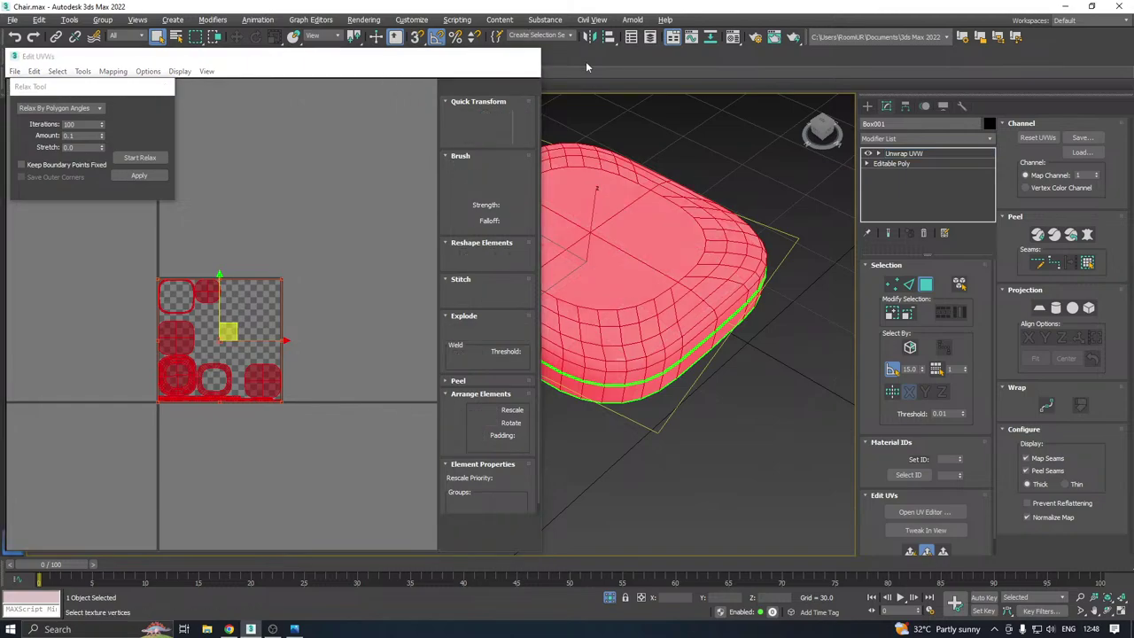
End the seat's isolation to show the whole chair and select the small box beneath the seat
click(894, 156)
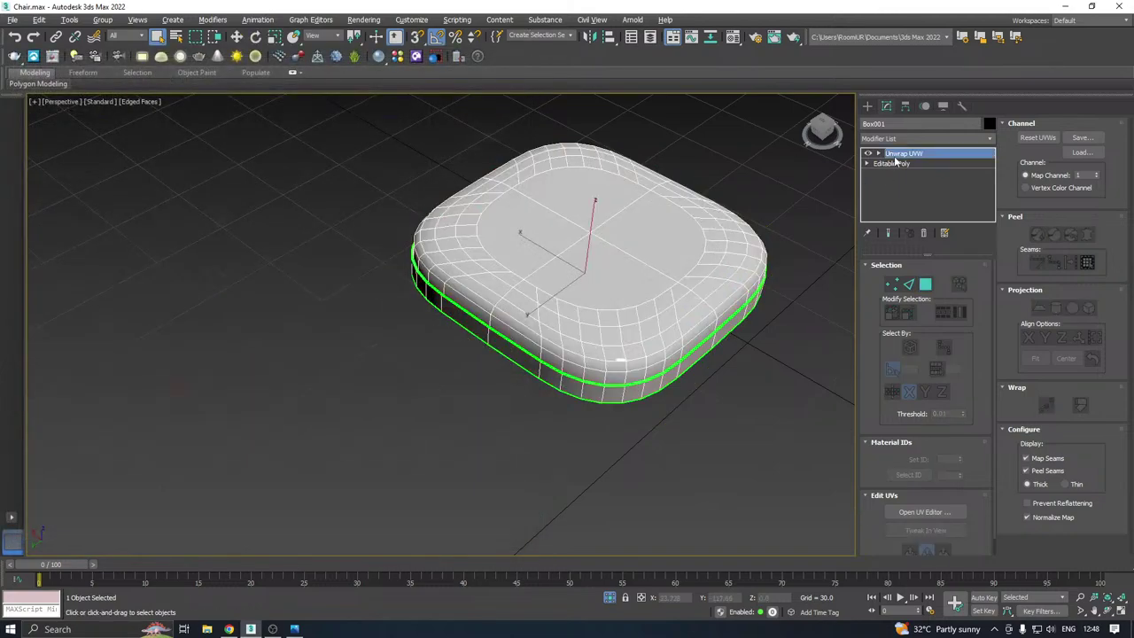
click(609, 599)
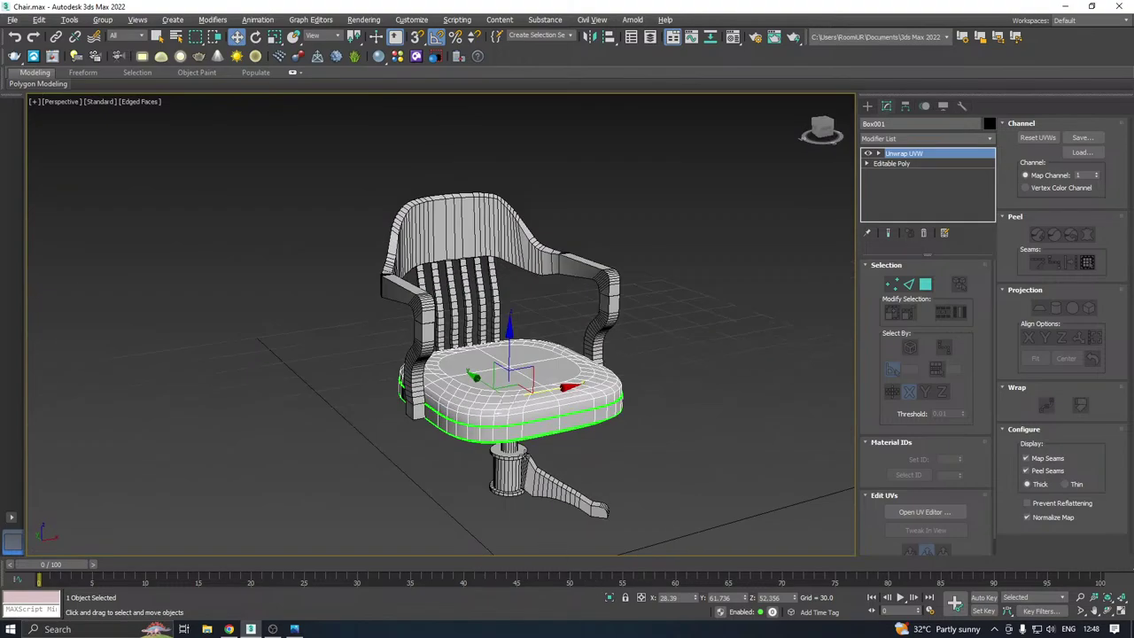
mouse_move(498, 413)
alt+middle_down()
mouse_move(529, 450)
mouse_move(512, 408)
alt+middle_up()
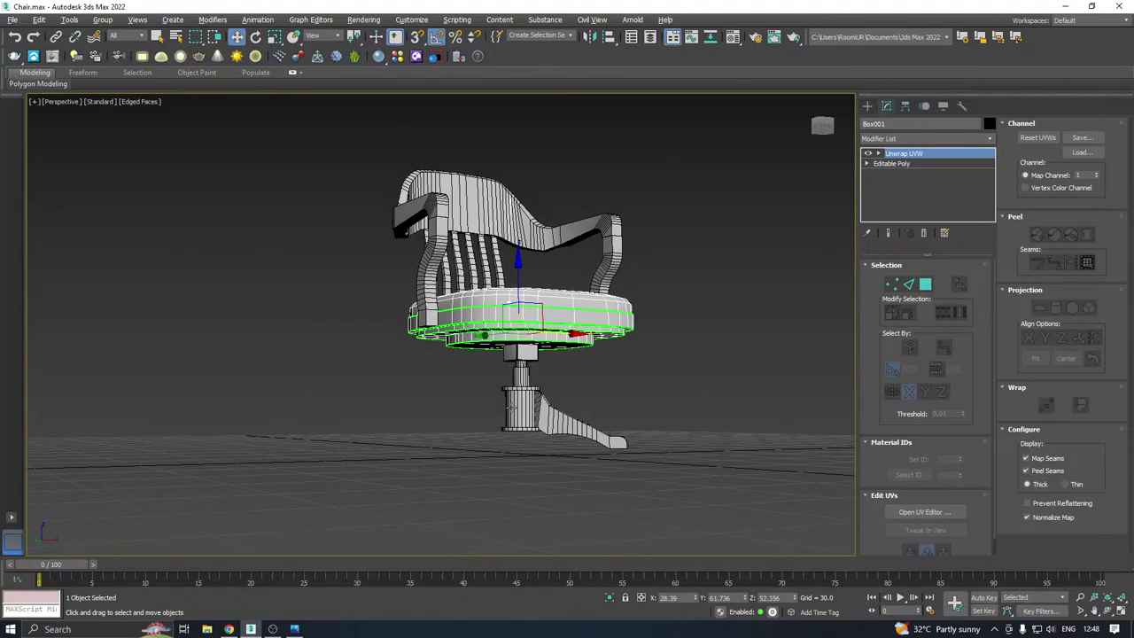
scroll(511, 408, up, 5)
click(547, 298)
alt+middle_drag(547, 298, 565, 299)
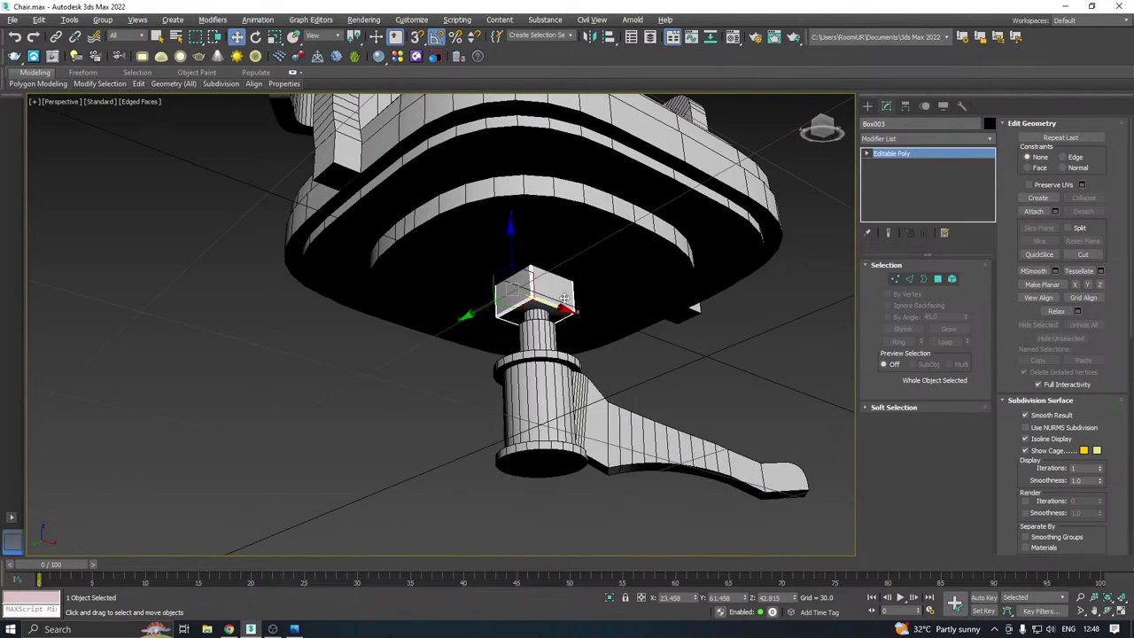
scroll(535, 297, up, 4)
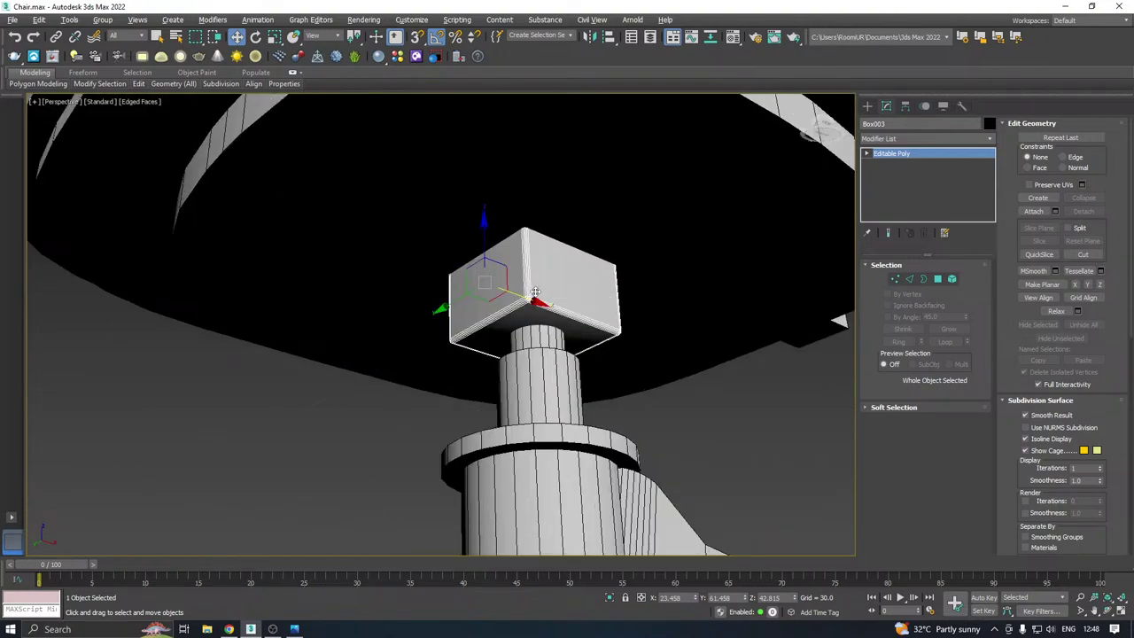
Attach the cylindrical column parts below to the box and isolate the combined object
click(1033, 210)
scroll(546, 330, down, 3)
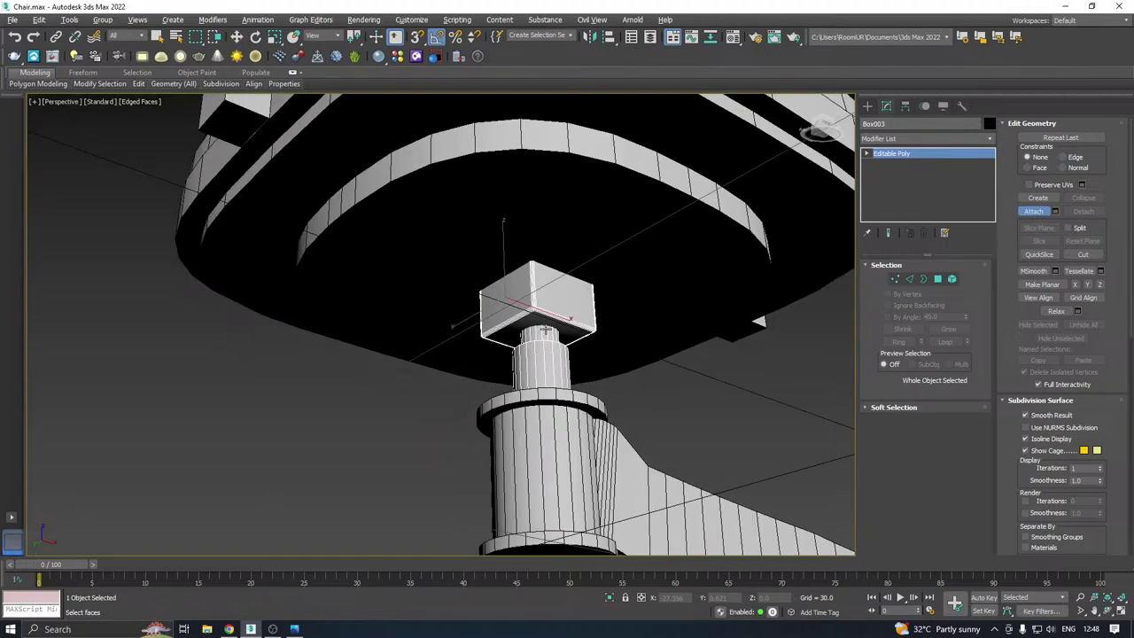
alt+middle_drag(547, 330, 552, 389)
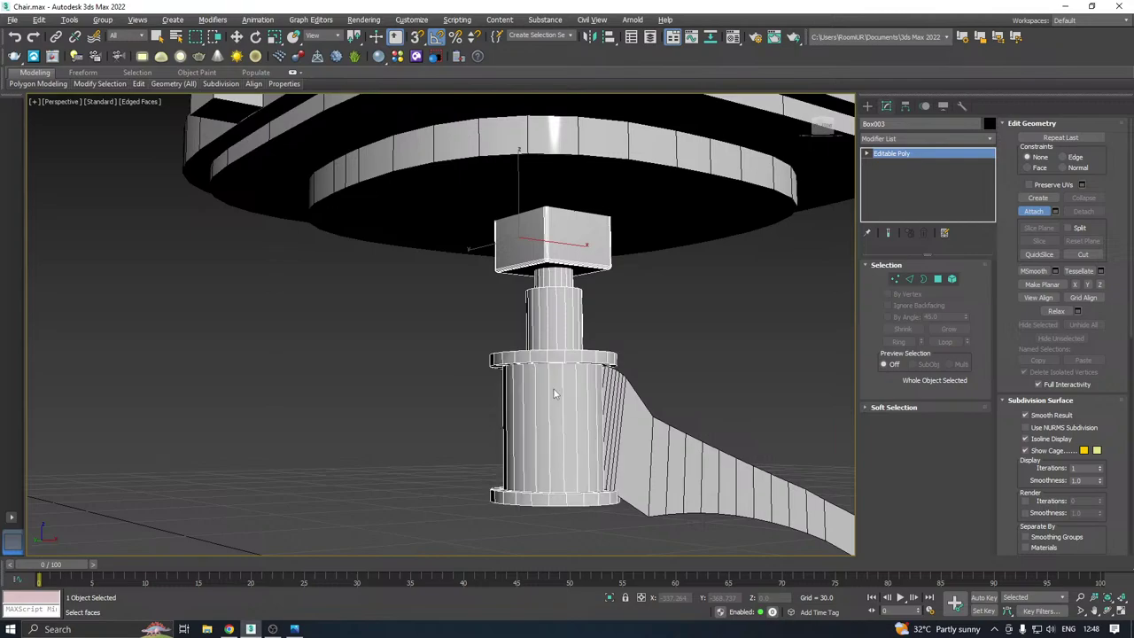
key(w)
click(610, 599)
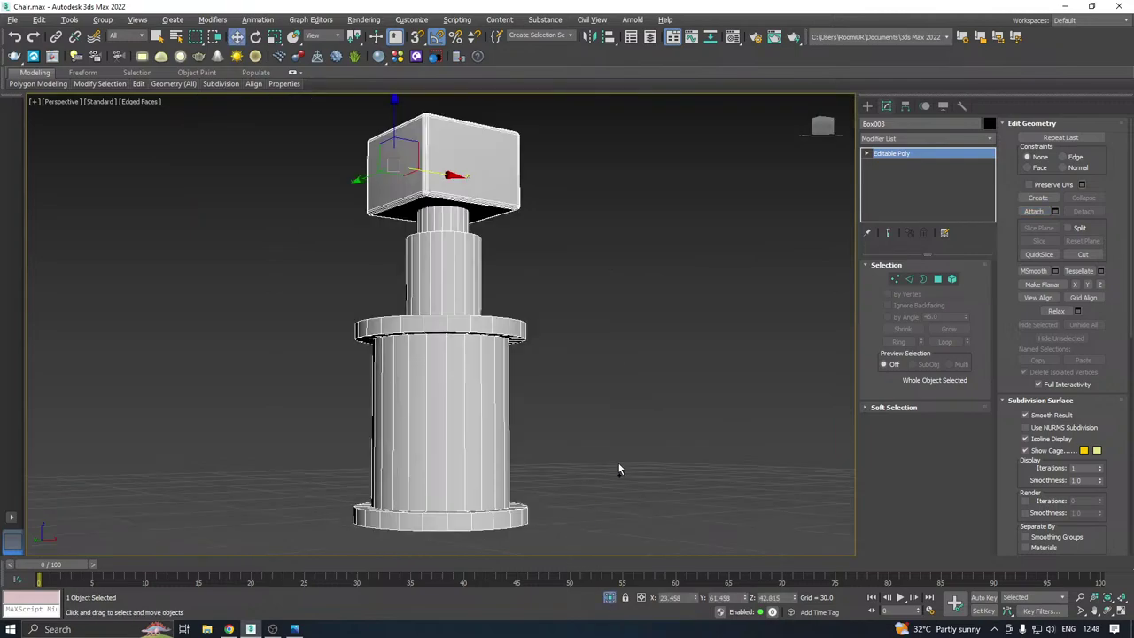
Add an Unwrap UVW modifier to the combined column object and open its UV editor
click(991, 139)
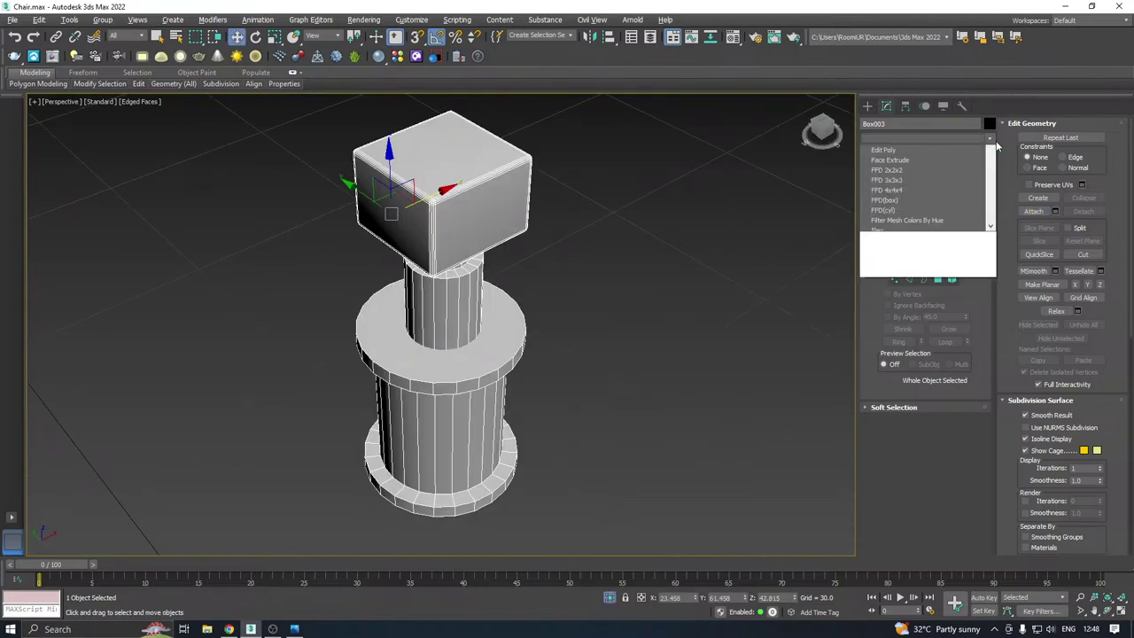
scroll(921, 399, down, 15)
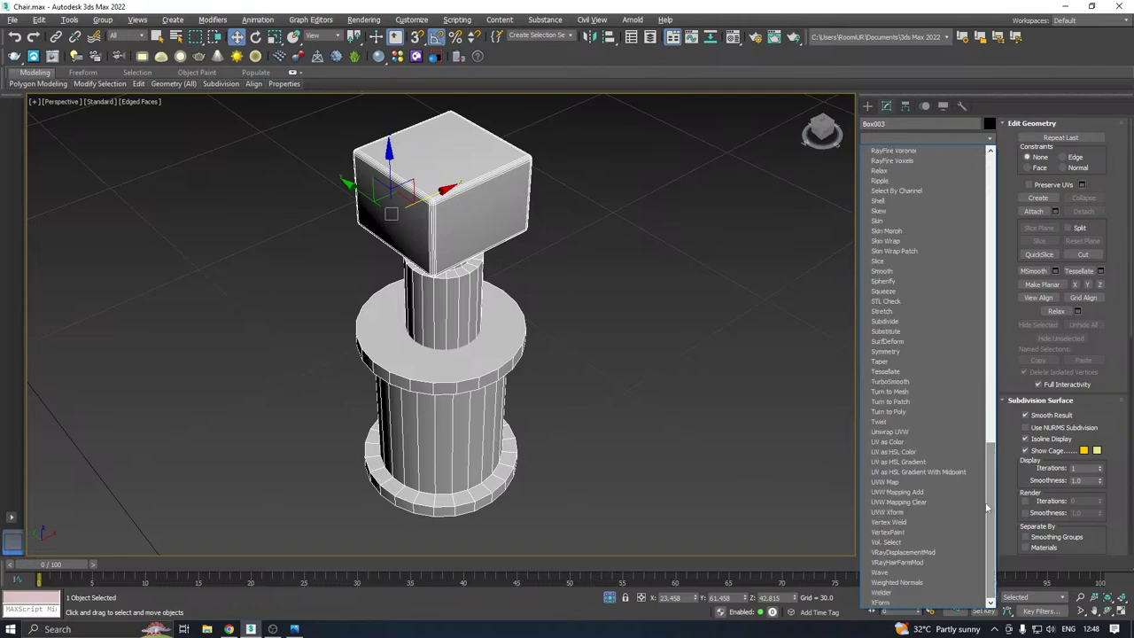
click(889, 432)
click(913, 512)
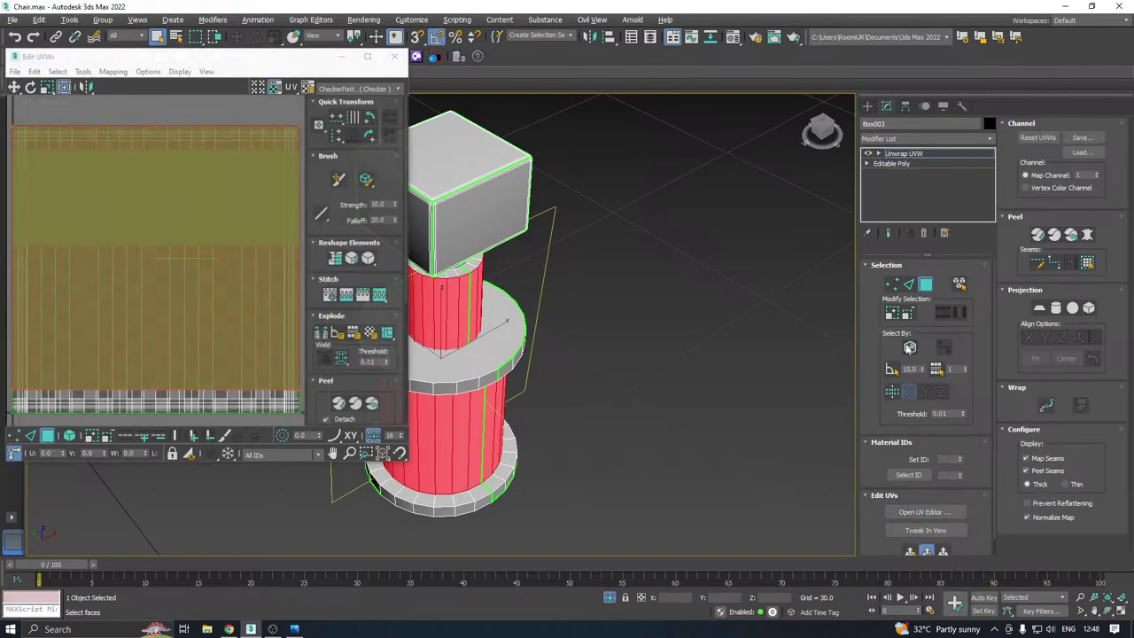
Select all of the column's polygons and pack their UV shells inside the UV tile with rescaling enabled
key(z)
key(ctrl+a)
click(329, 382)
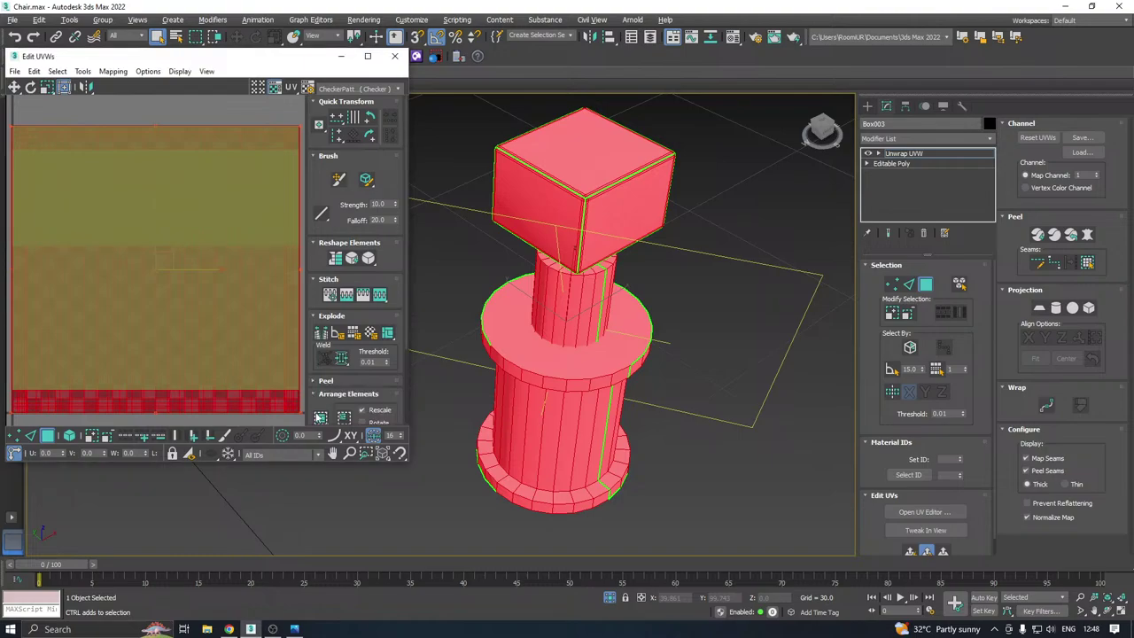
click(321, 417)
scroll(186, 327, down, 3)
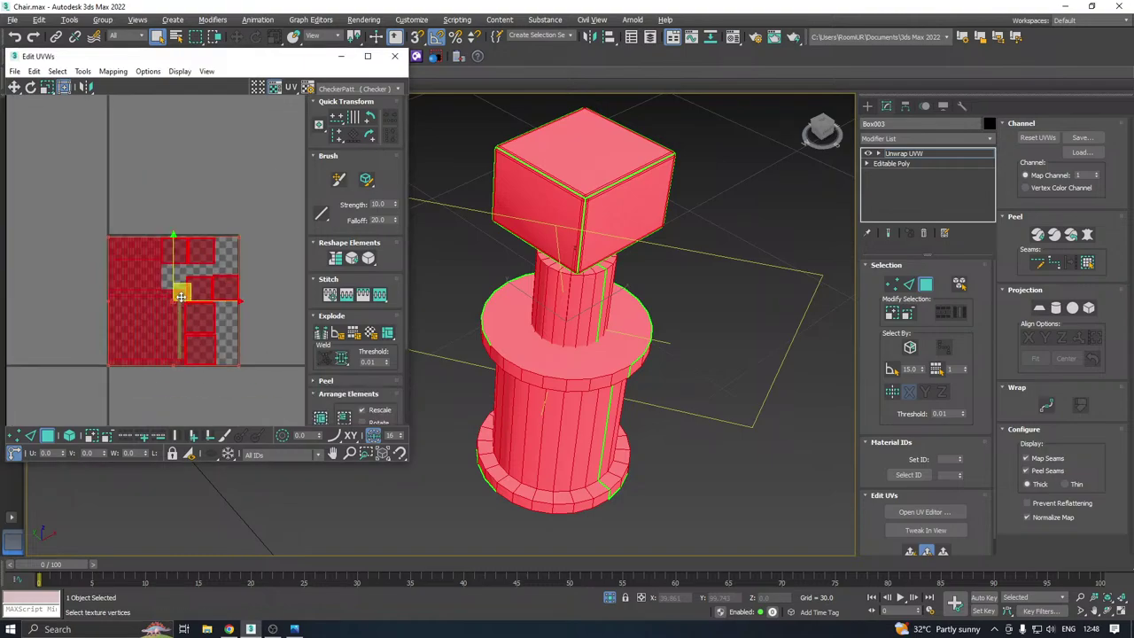
Move the packed UV shells outside the UV tile and display the CheckerPattern texture on the column
drag(180, 295, 351, 259)
click(367, 92)
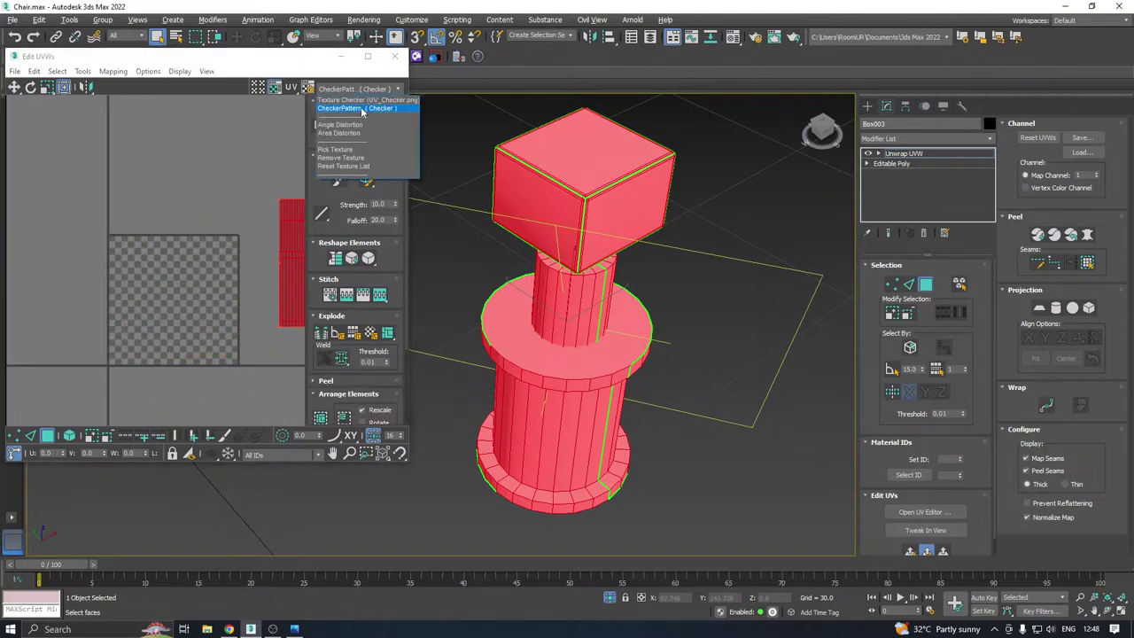
click(363, 108)
middle_drag(626, 245, 717, 269)
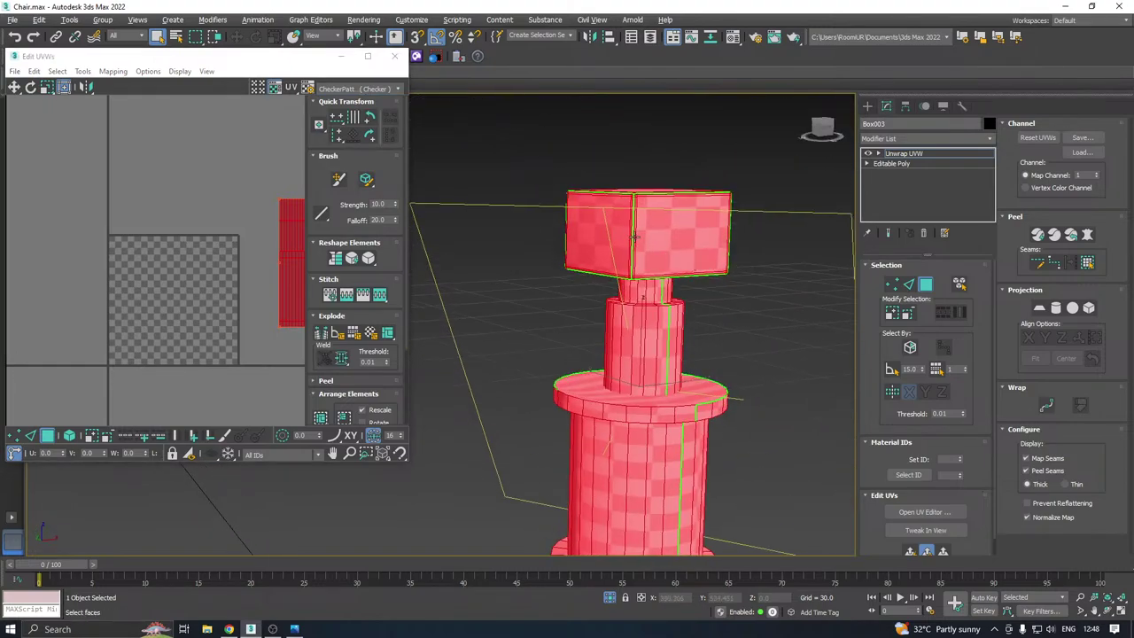
alt+middle_drag(701, 219, 698, 190)
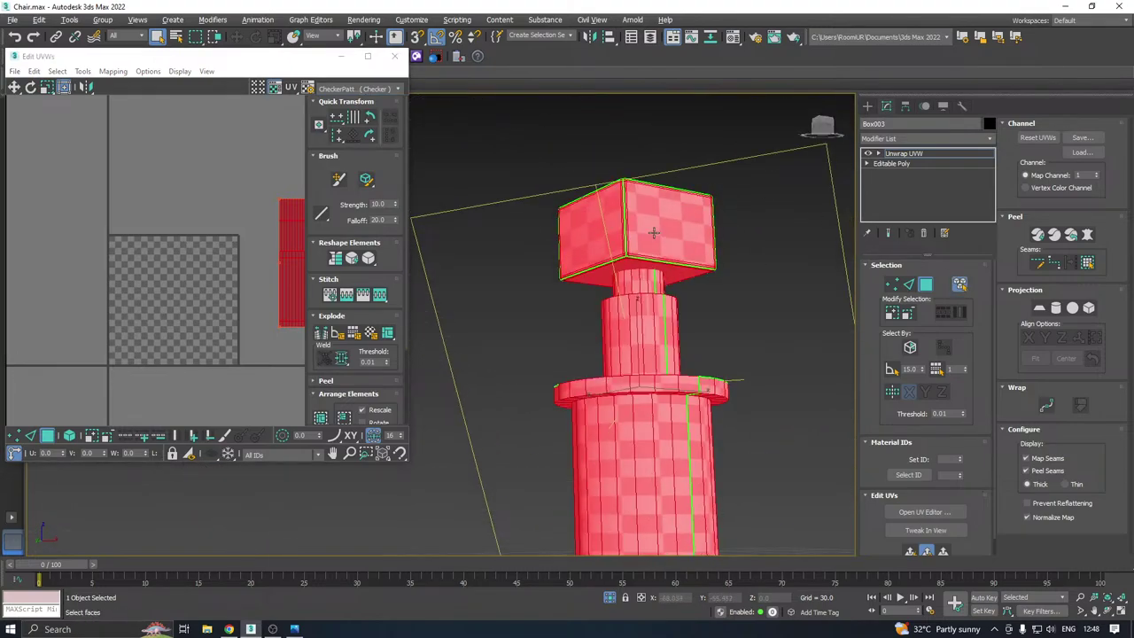
Select the whole box element on top of the column and apply Flatten Mapping with a 45 polygon angle threshold and 0.001 spacing
click(616, 211)
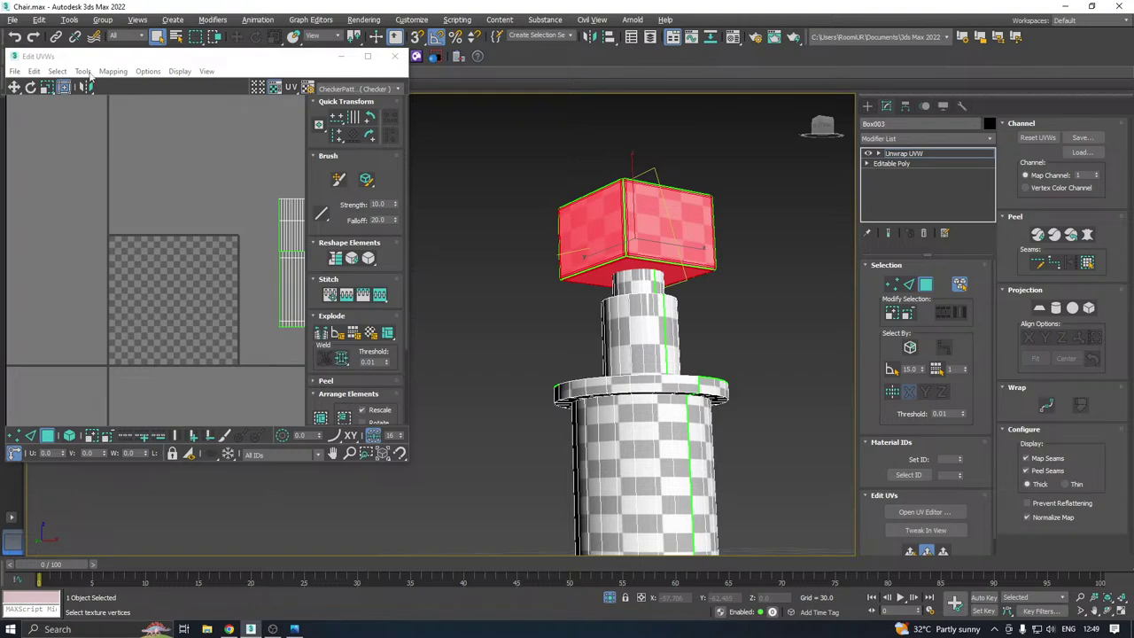
click(84, 72)
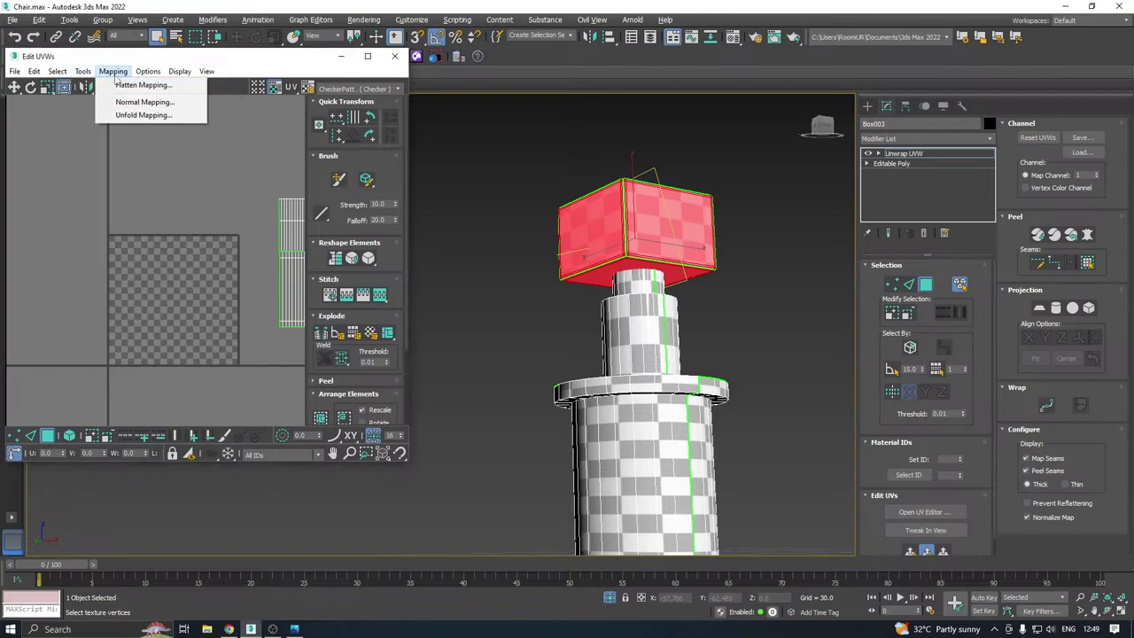
click(133, 85)
click(170, 98)
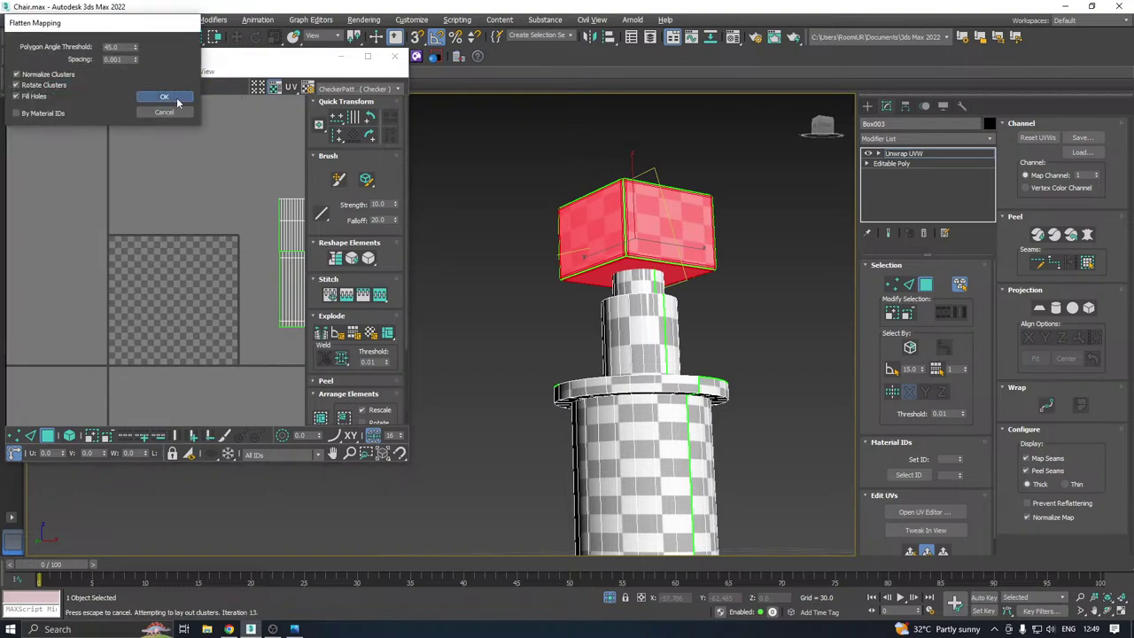
Enlarge the UV editor window to give the UV layout more room
alt+middle_drag(443, 355, 469, 403)
drag(409, 471, 467, 510)
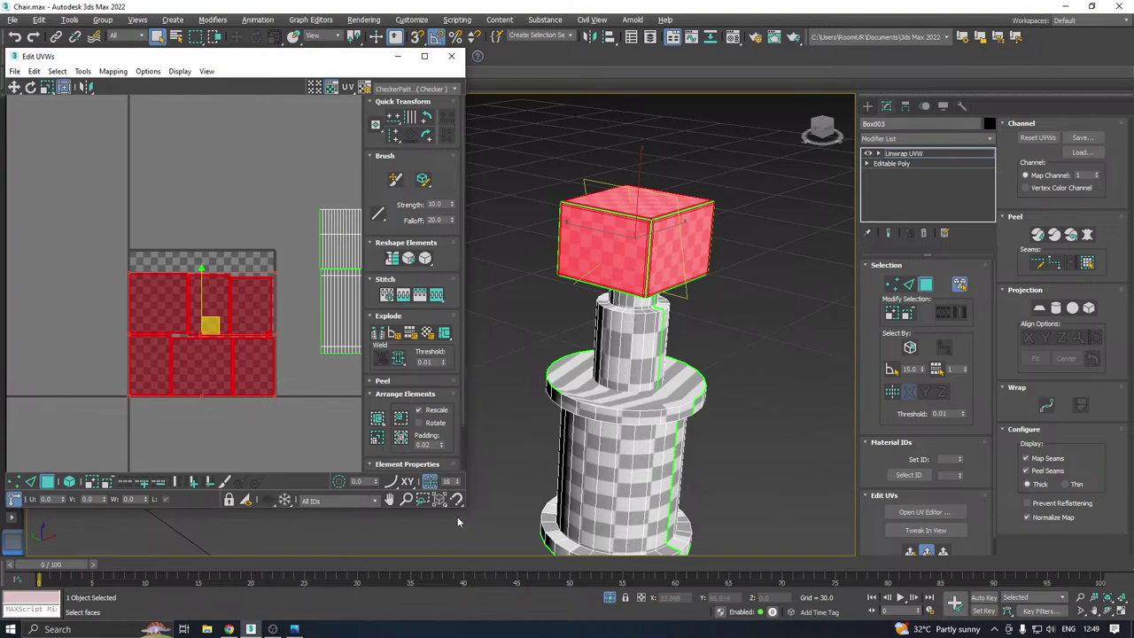
drag(469, 507, 469, 551)
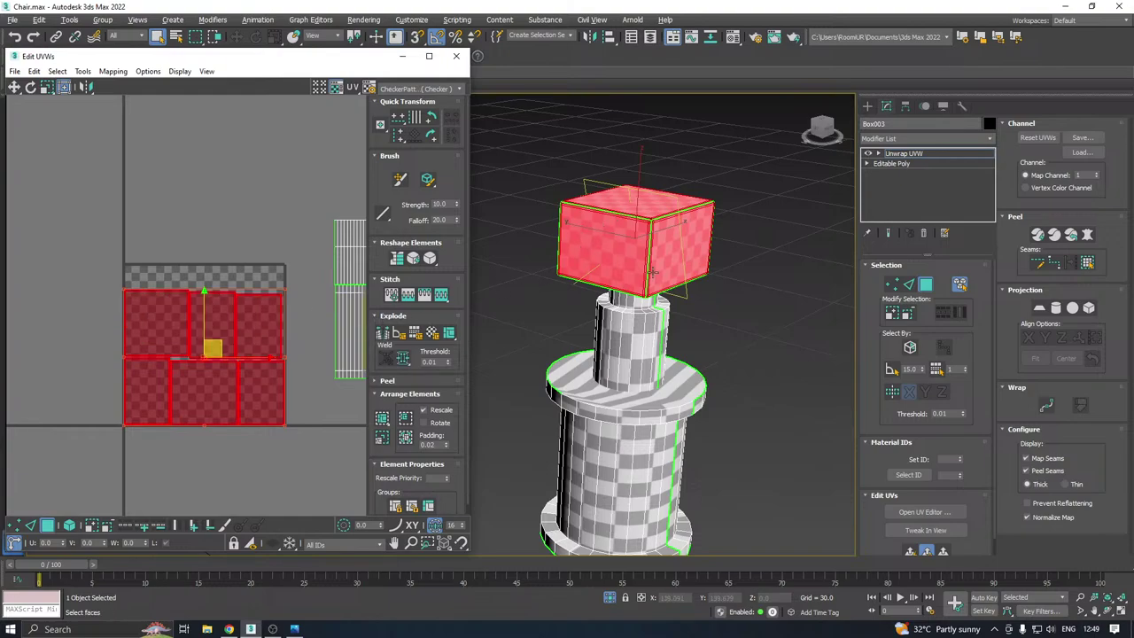
Select the three flattened UV shells covering the box's top face and two opposite side faces
click(71, 524)
click(165, 483)
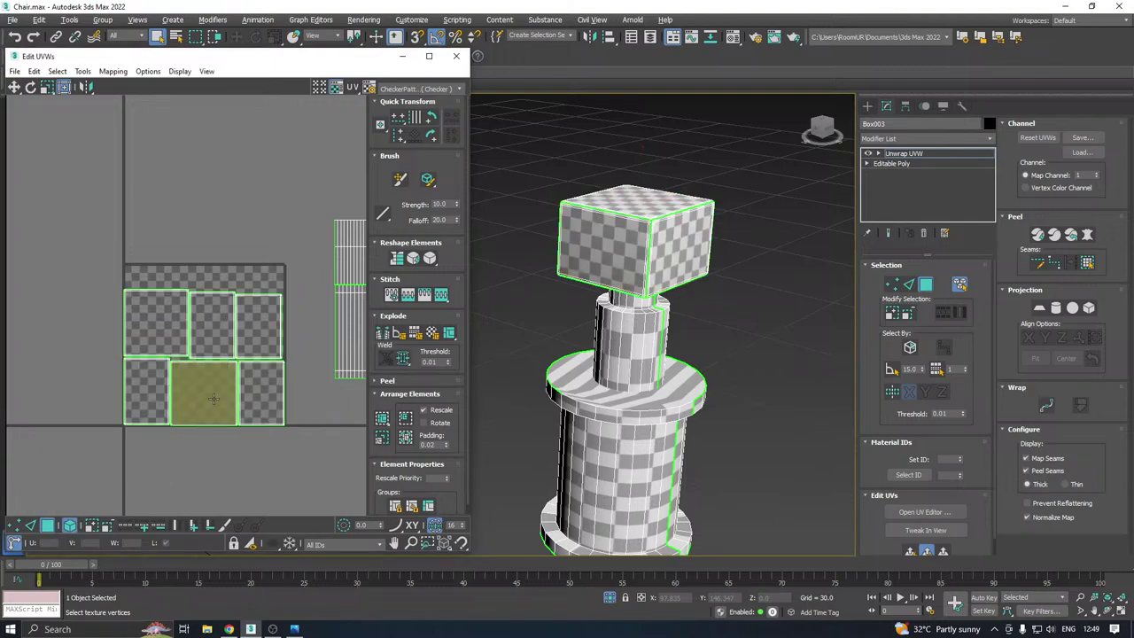
click(213, 398)
ctrl+click(262, 387)
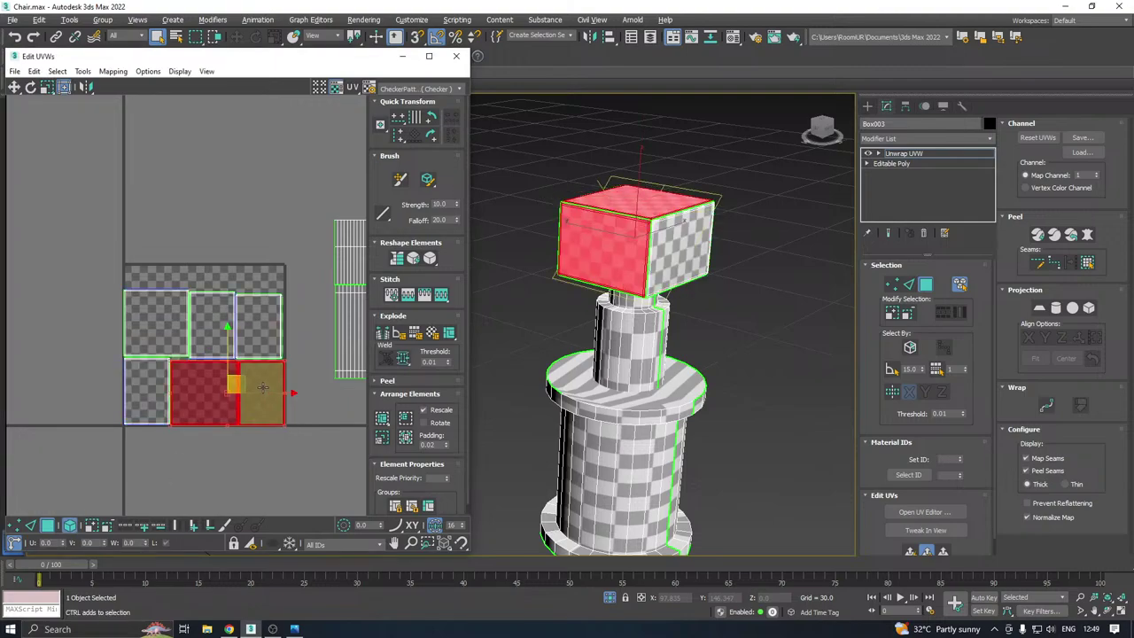
alt+middle_drag(616, 297, 401, 320)
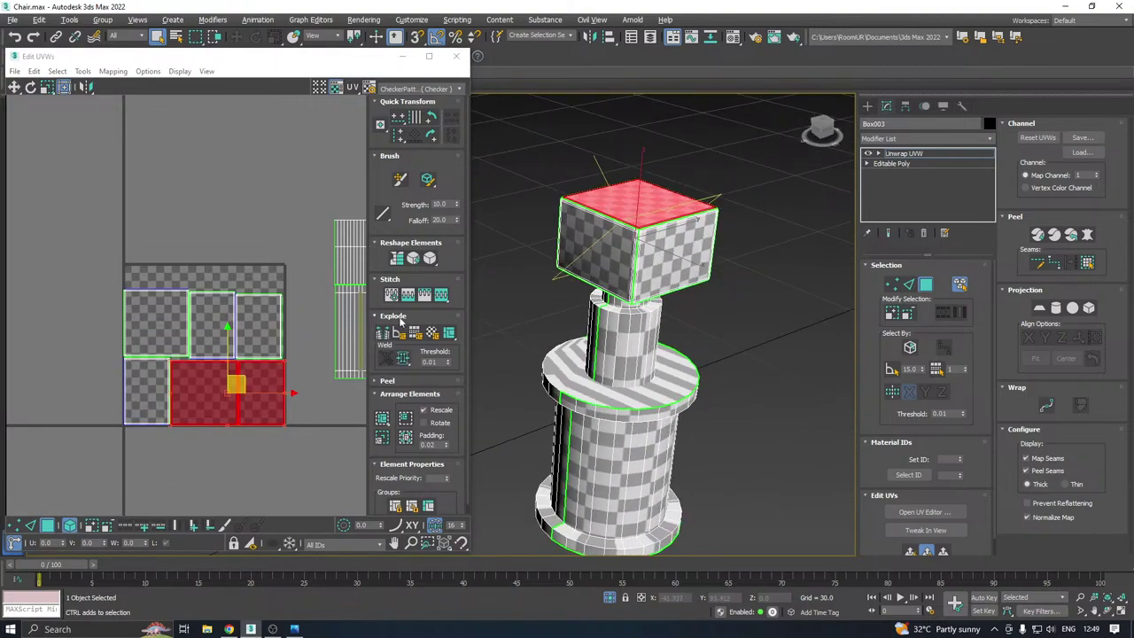
ctrl+click(149, 376)
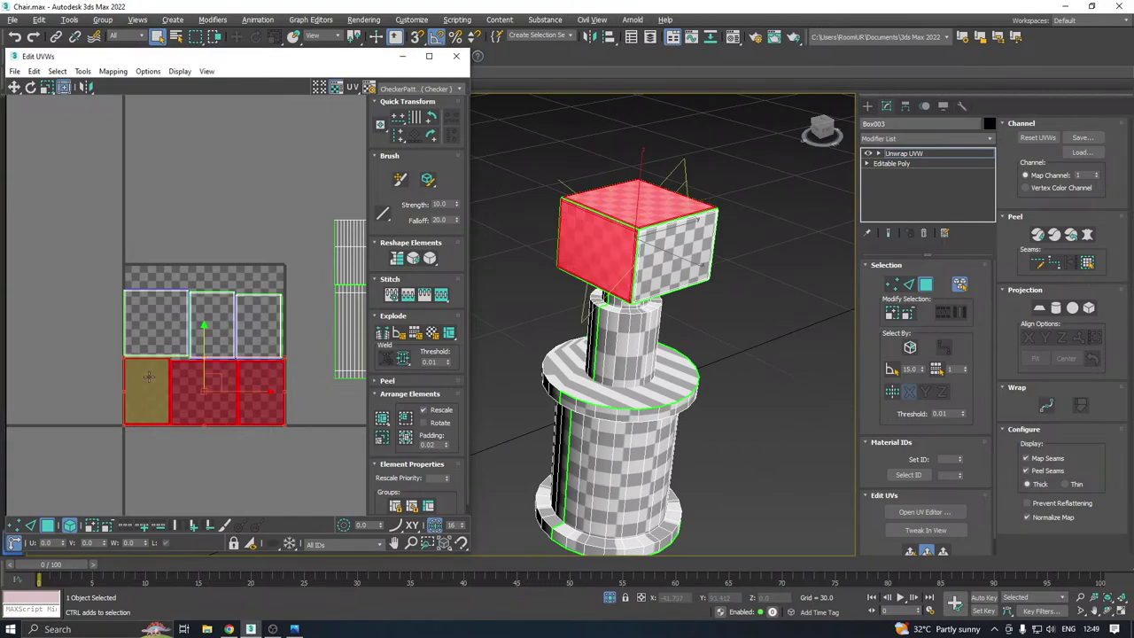
alt+middle_drag(584, 266, 349, 326)
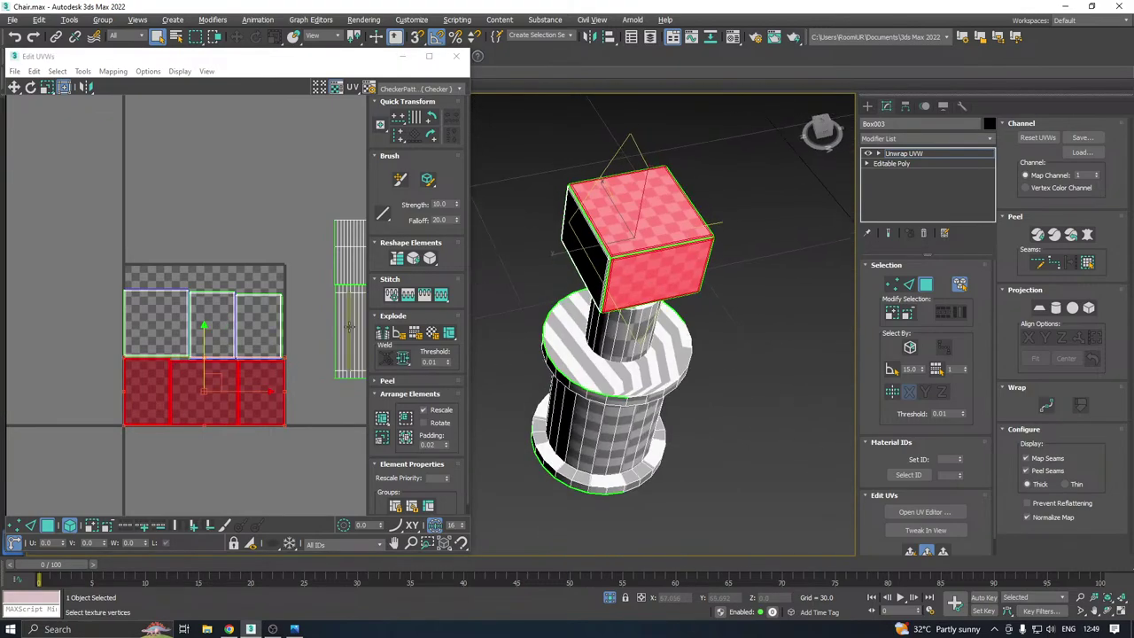
key(ctrl+z)
ctrl+click(259, 335)
alt+middle_drag(507, 273, 483, 241)
alt+middle_drag(683, 199, 796, 195)
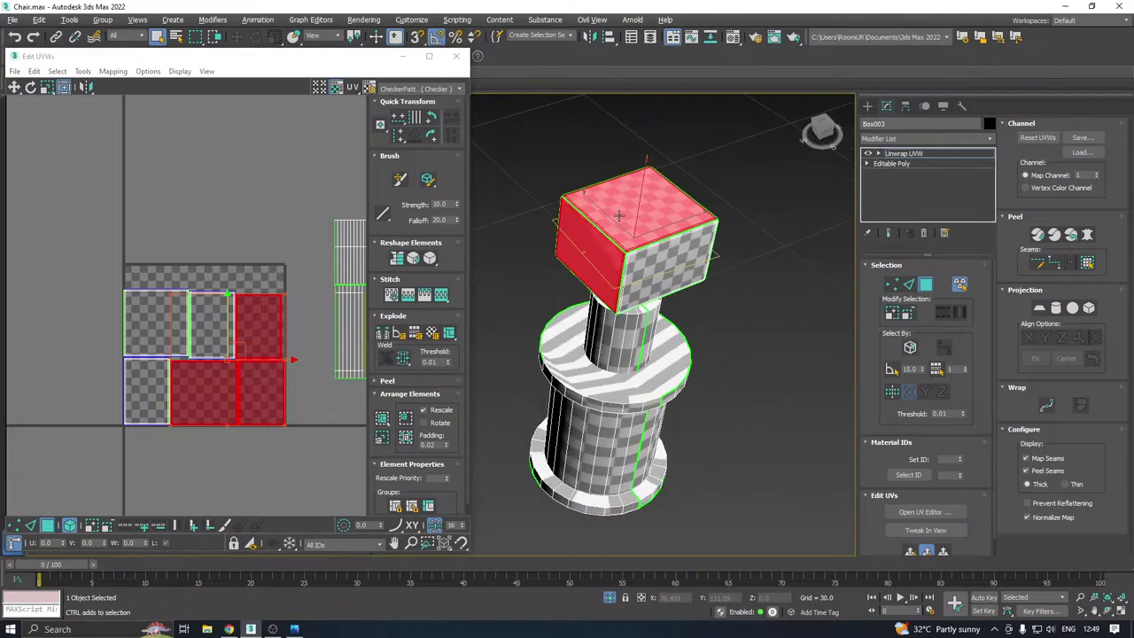
Planar-map the box's top and two side faces into a single shell, with the projection aligned to Z
click(911, 552)
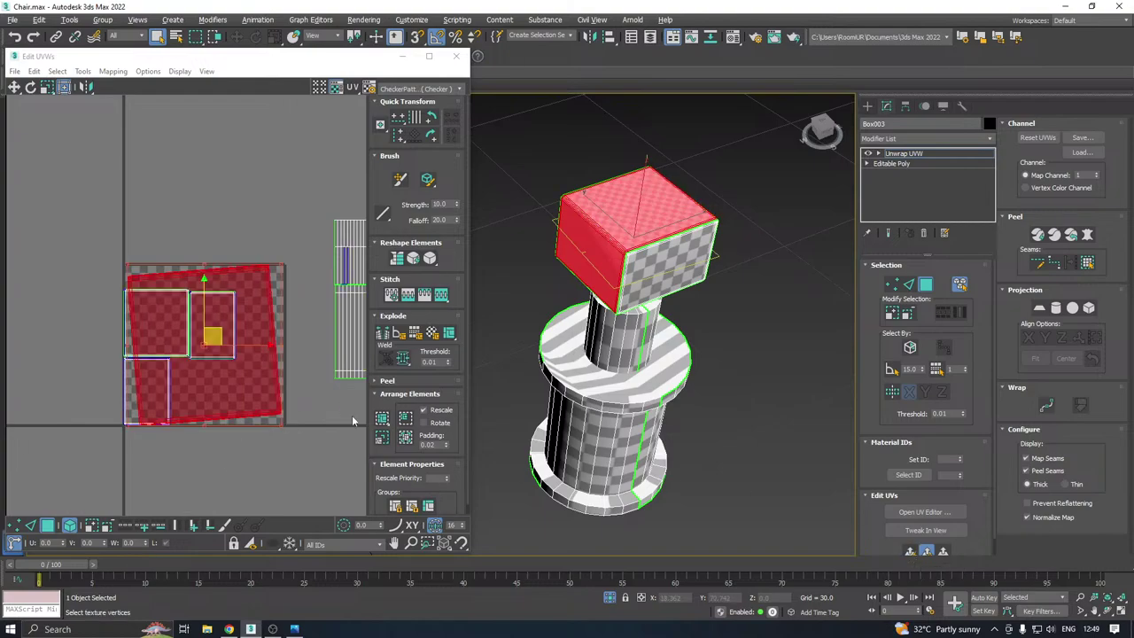
click(1040, 308)
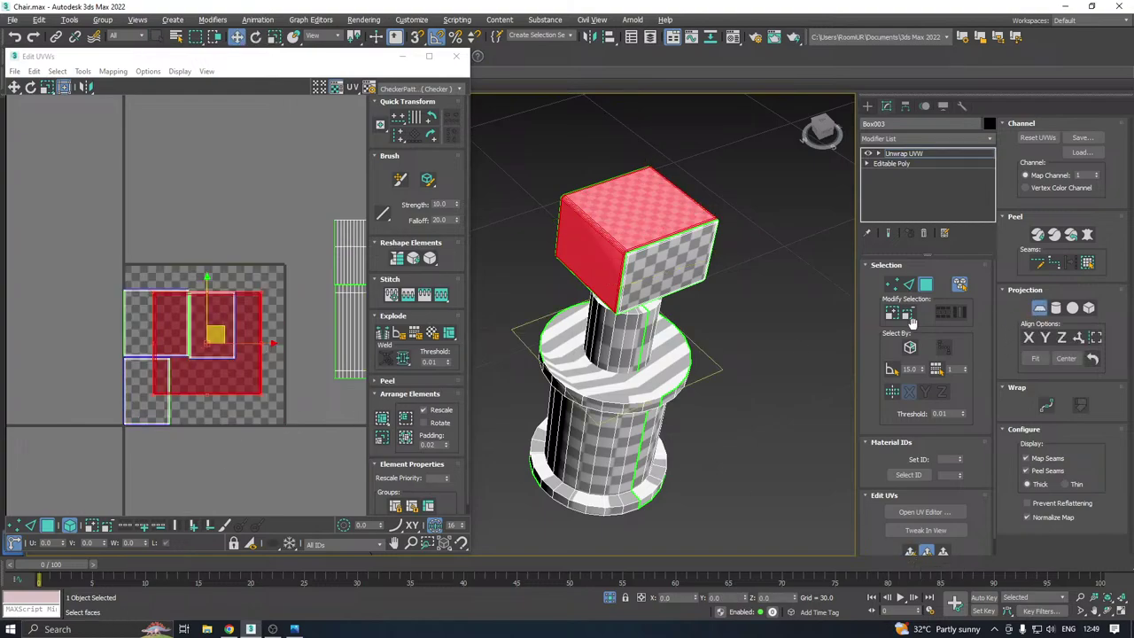
click(1062, 339)
click(1040, 308)
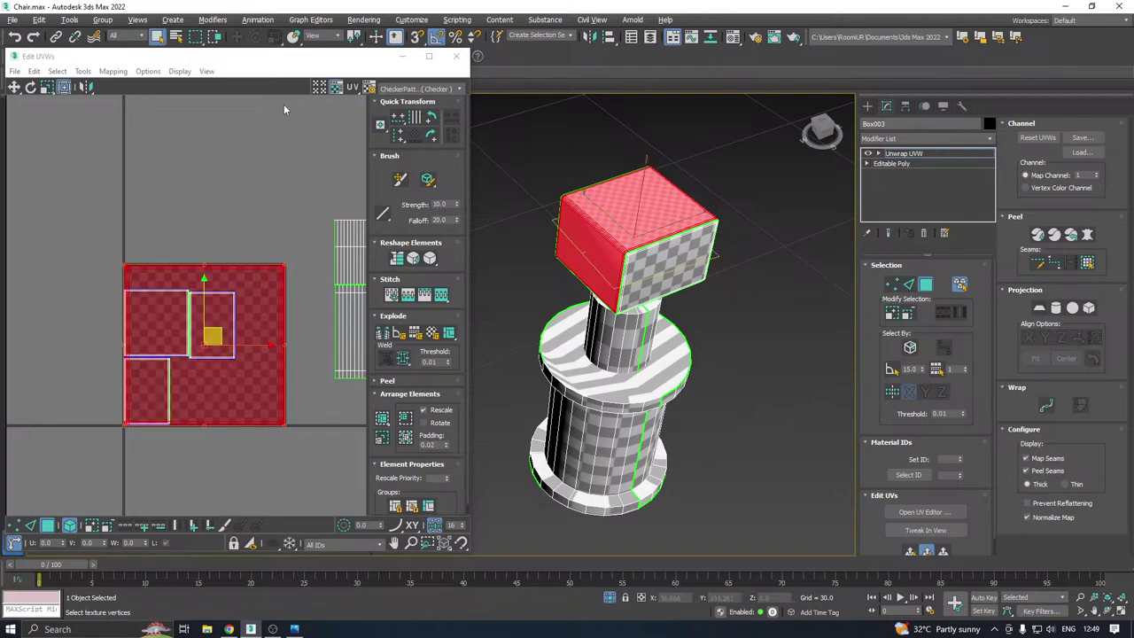
Relax the combined top-and-sides shell by polygon angles and move it above the UV tile
click(82, 71)
click(101, 269)
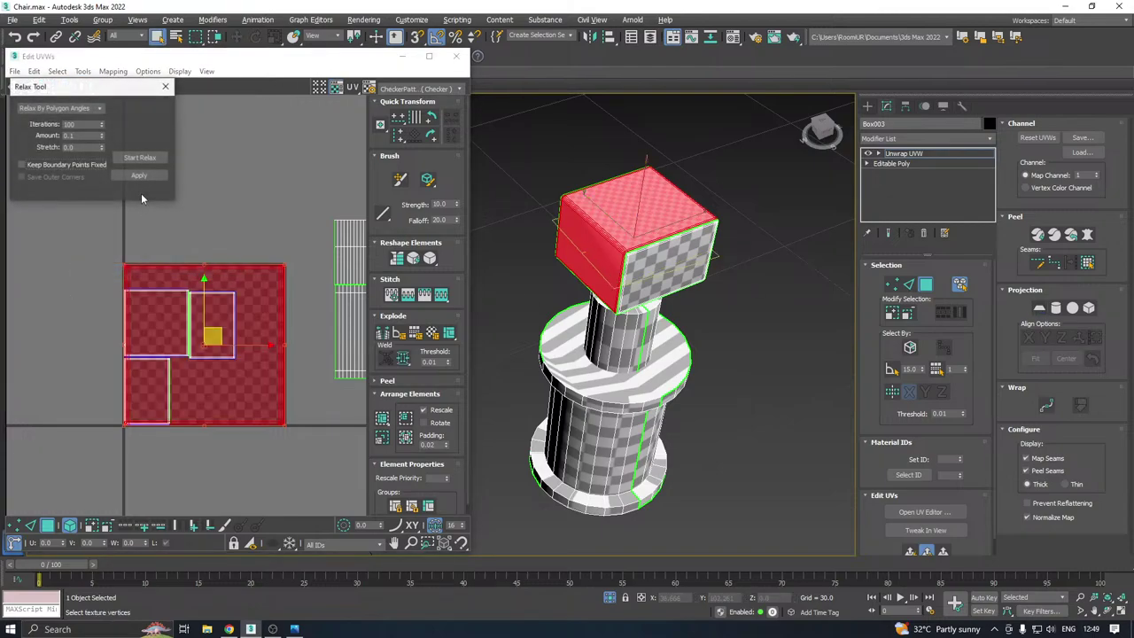
click(139, 157)
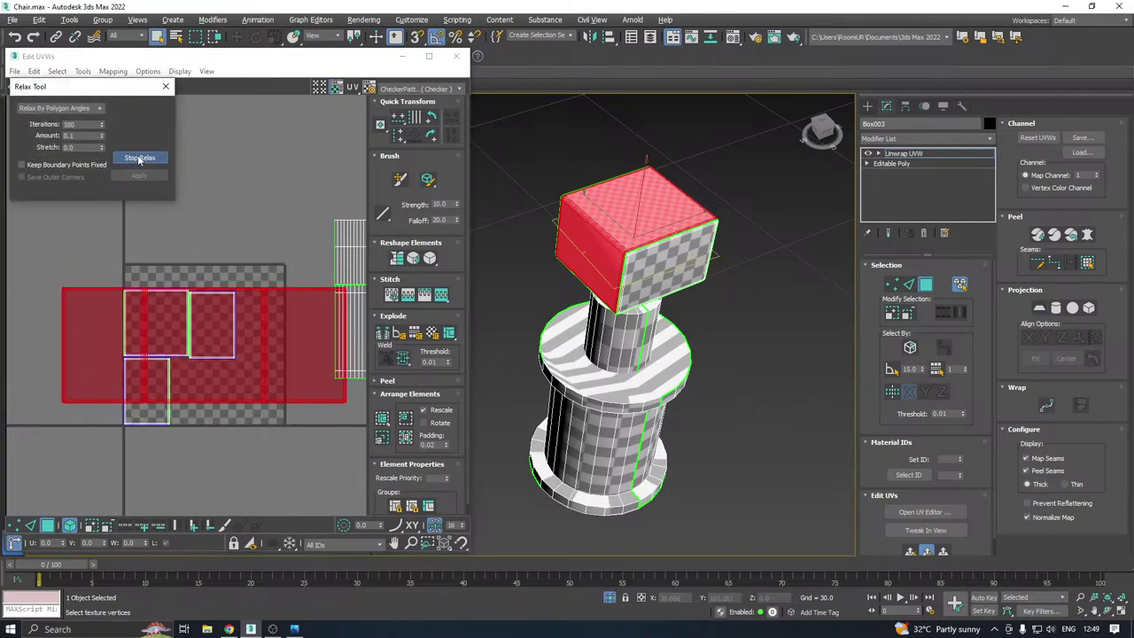
click(139, 158)
click(141, 174)
scroll(198, 281, down, 3)
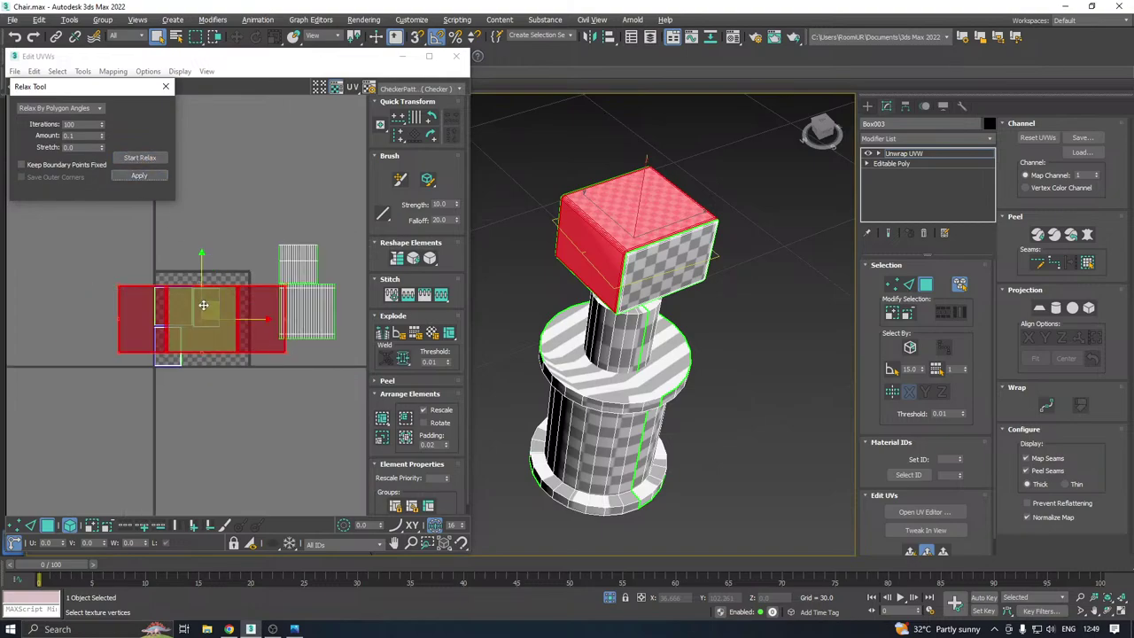
drag(202, 301, 199, 184)
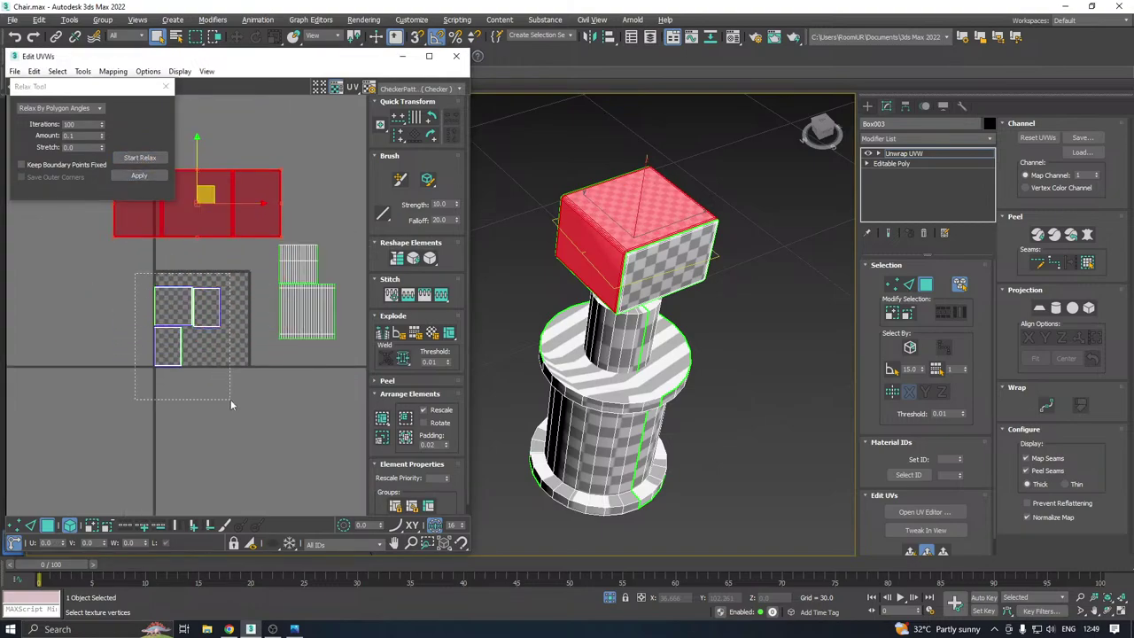
Select the box's remaining three UV shells and join them with a quick planar map
drag(232, 402, 239, 404)
alt+middle_drag(700, 376, 742, 257)
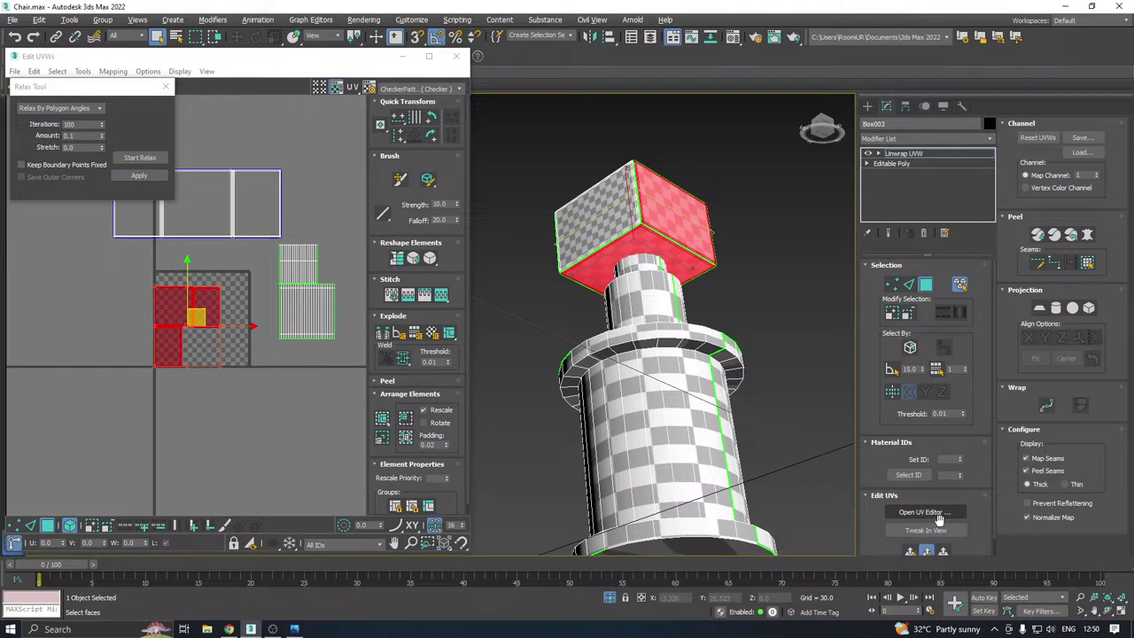
click(910, 552)
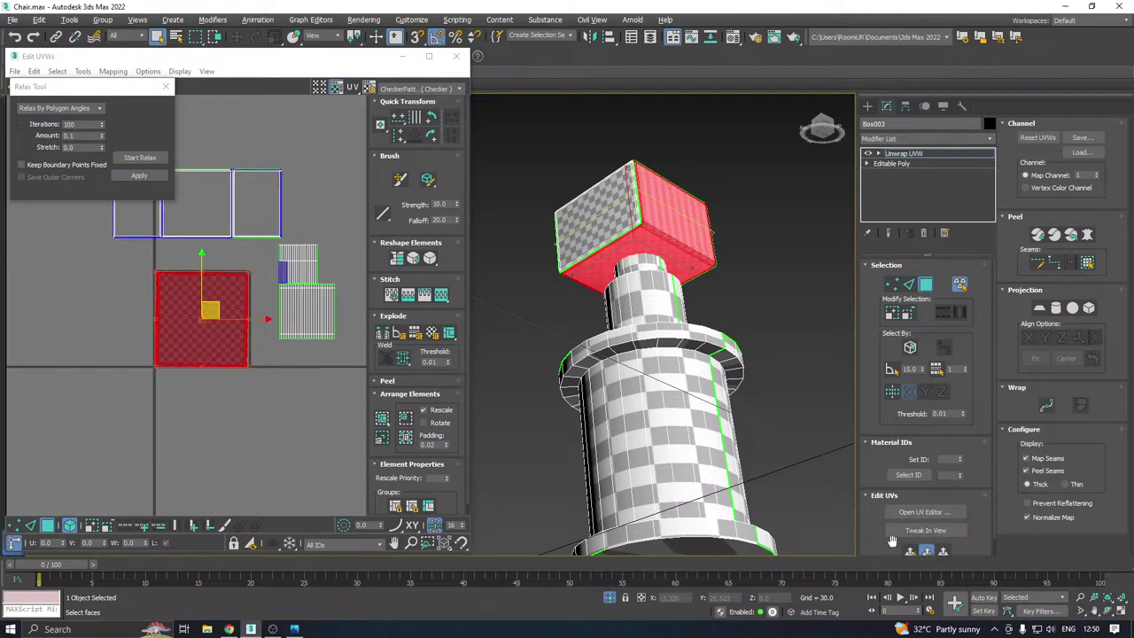
Relax the box's second three-face shell by polygon angles and place it above the UV tile beside the first one
click(141, 159)
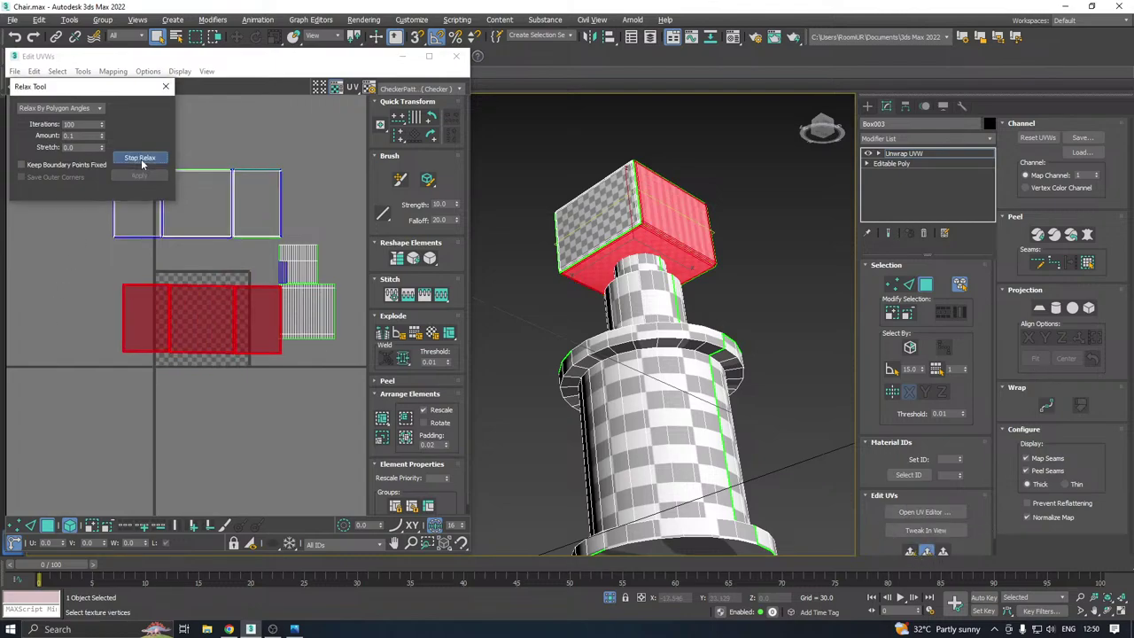
click(143, 162)
click(143, 177)
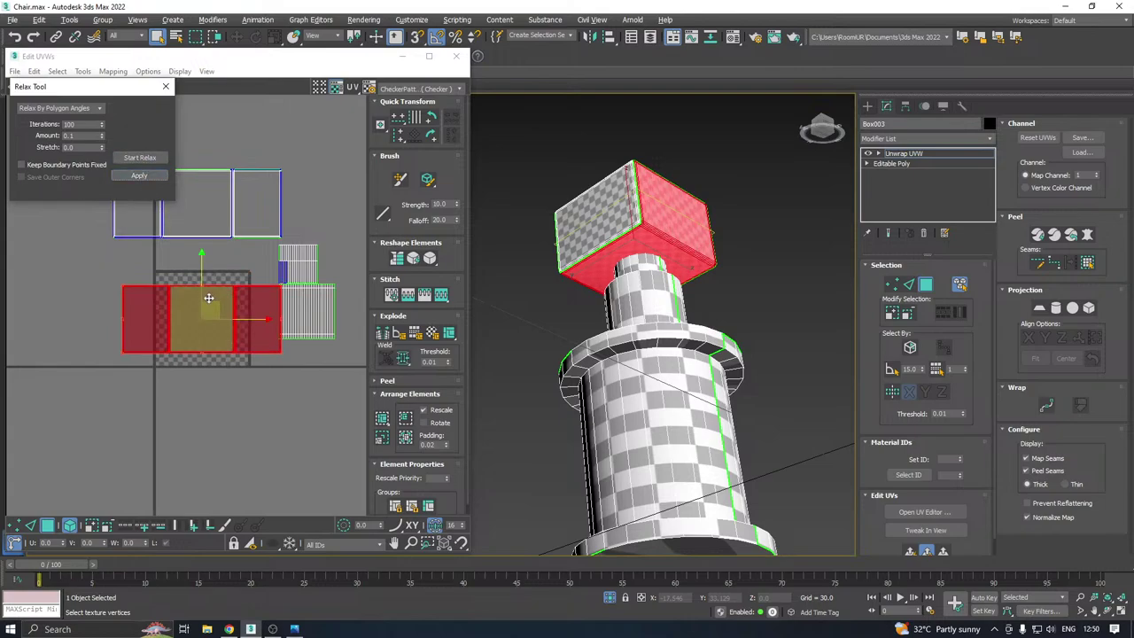
drag(208, 302, 220, 141)
Select the side wall of the upper column cylinder and map it with a cylindrical projection aligned to Z
alt+middle_drag(659, 261, 650, 323)
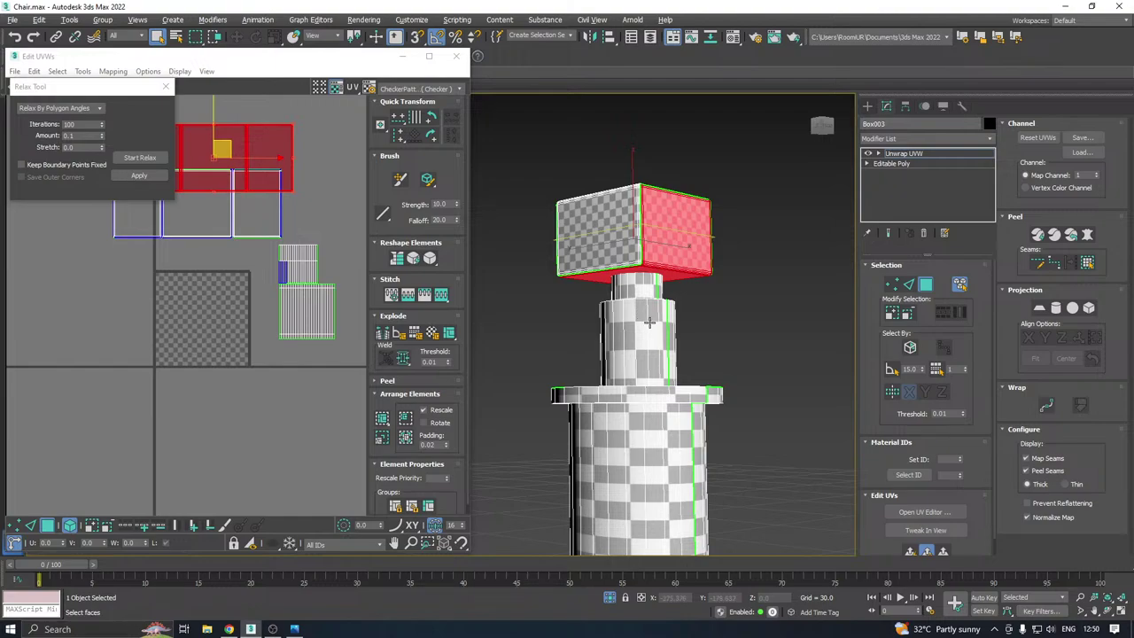
scroll(651, 324, up, 3)
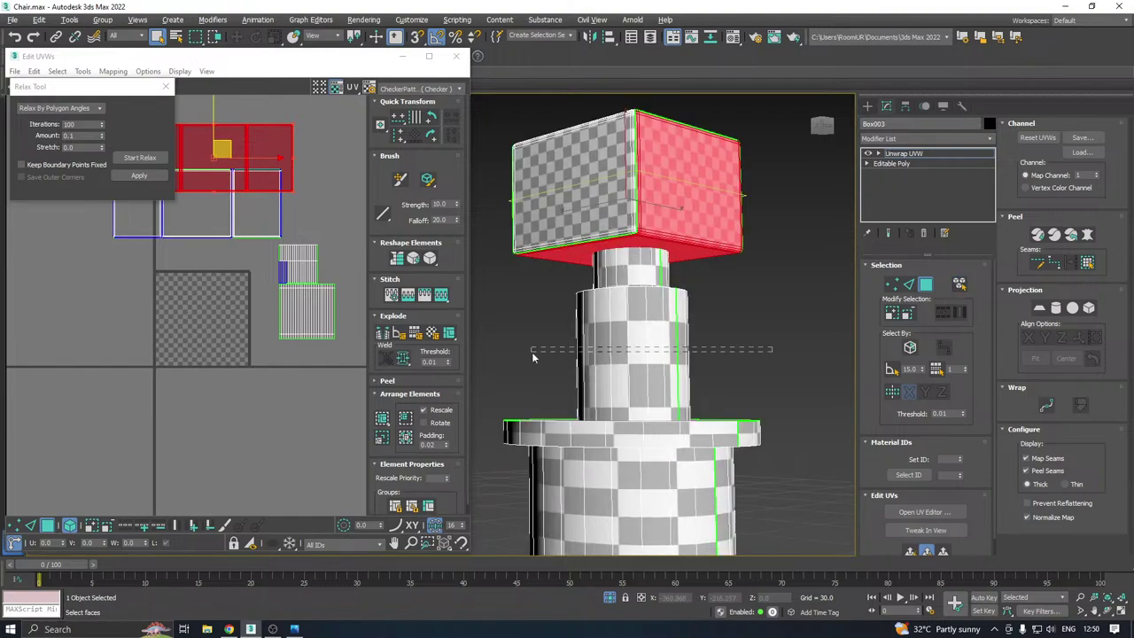
drag(532, 357, 532, 353)
click(1055, 307)
click(1064, 339)
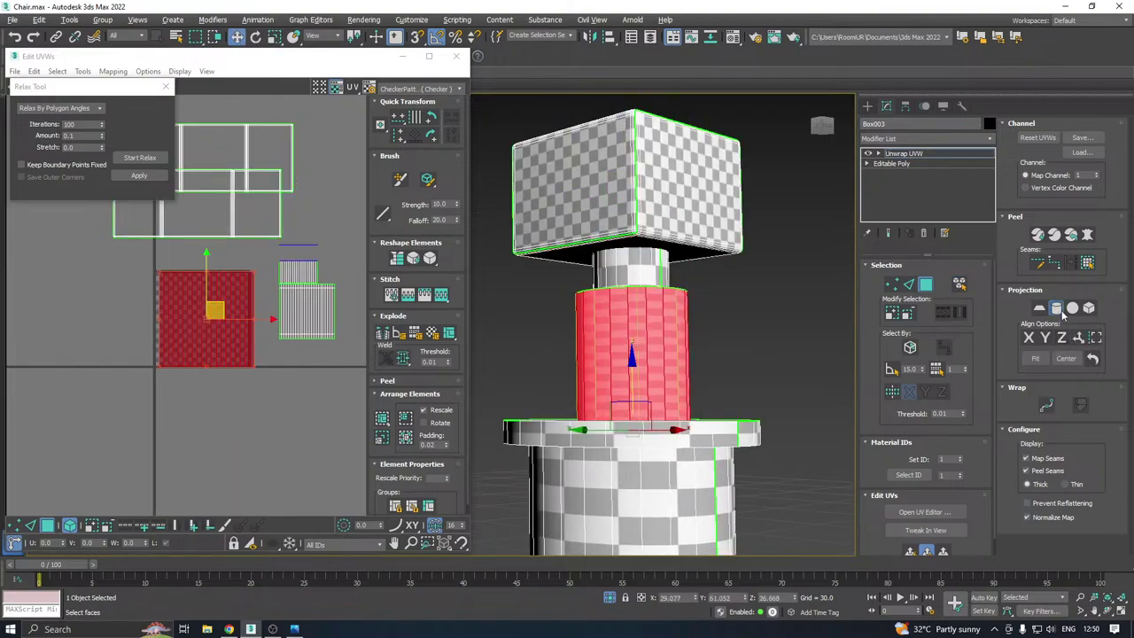
click(1056, 307)
Relax the upper cylinder's wall shell by polygon angles and move it below the UV tile
alt+middle_drag(585, 328, 471, 324)
click(140, 157)
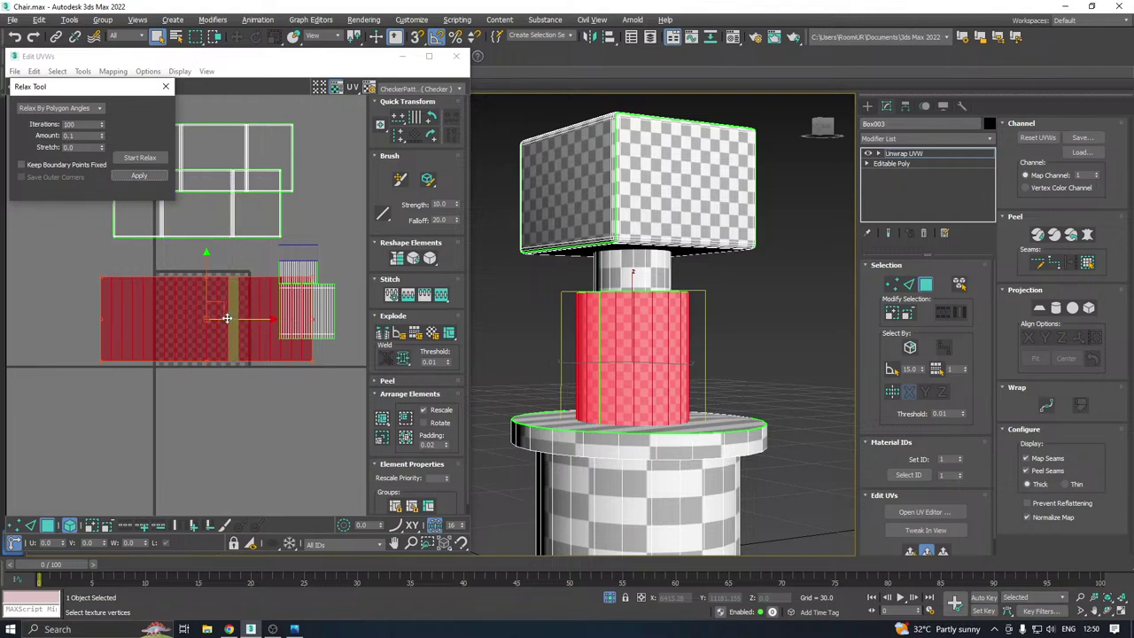
drag(228, 317, 202, 467)
Select the side wall of the narrow neck beneath the box and map it with a cylindrical projection aligned to Z
alt+middle_drag(663, 339, 693, 303)
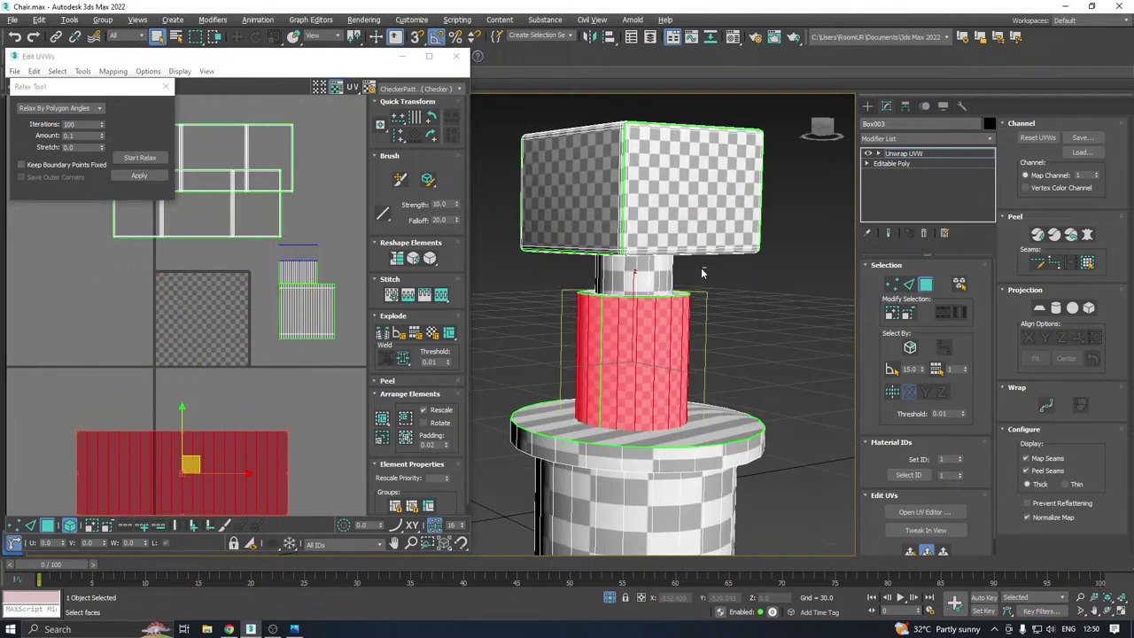
click(625, 276)
click(1057, 309)
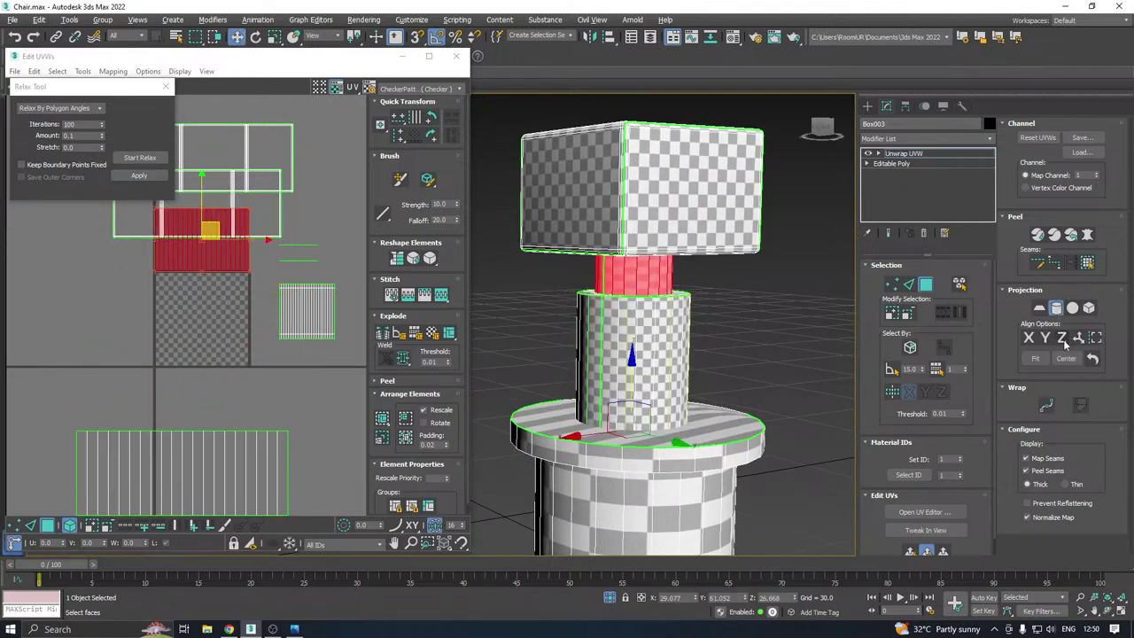
click(1062, 338)
click(1056, 308)
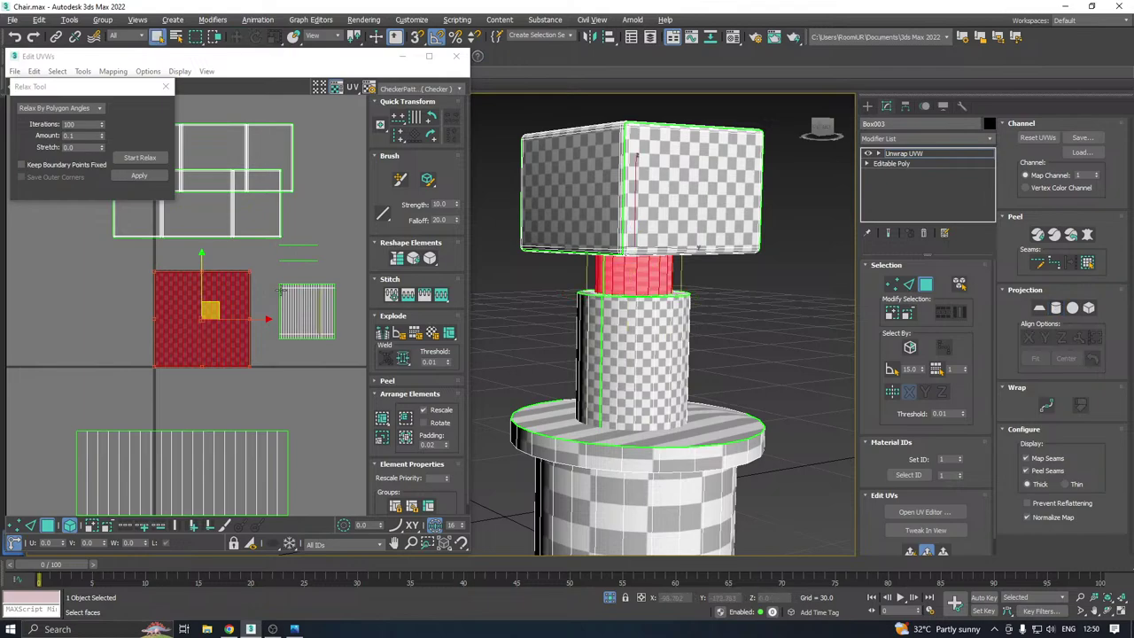
Relax the neck's wall shell by polygon angles and move it off the UV tile, down toward the lower left
click(146, 174)
scroll(219, 288, down, 2)
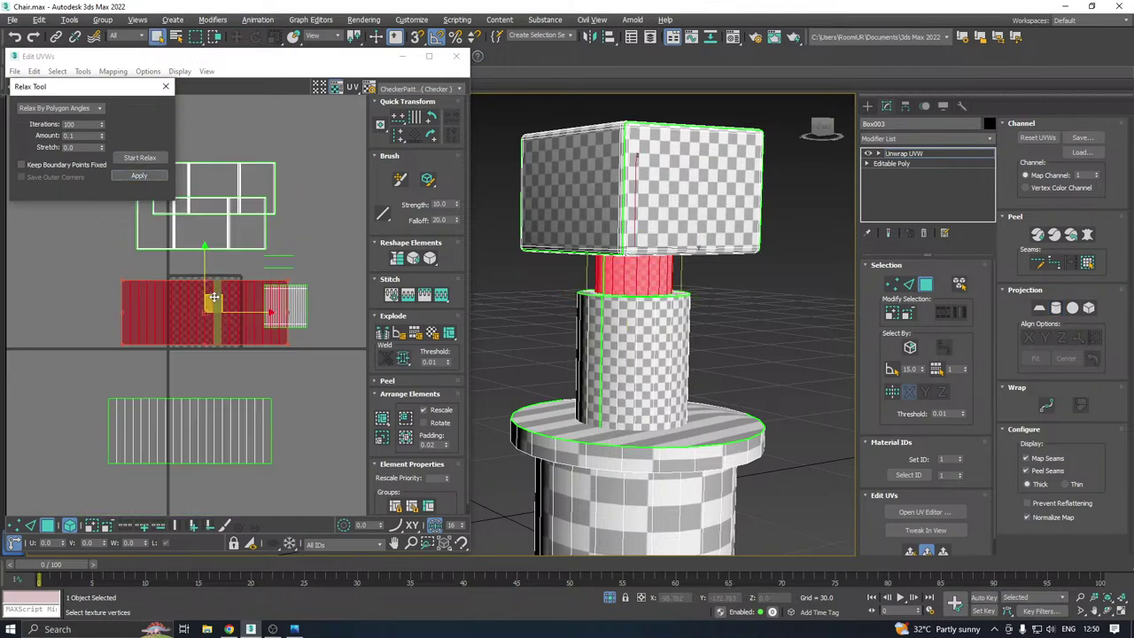
drag(218, 290, 106, 359)
Select the side wall of the large lower cylinder and map it with a cylindrical projection aligned to Z
scroll(727, 298, down, 4)
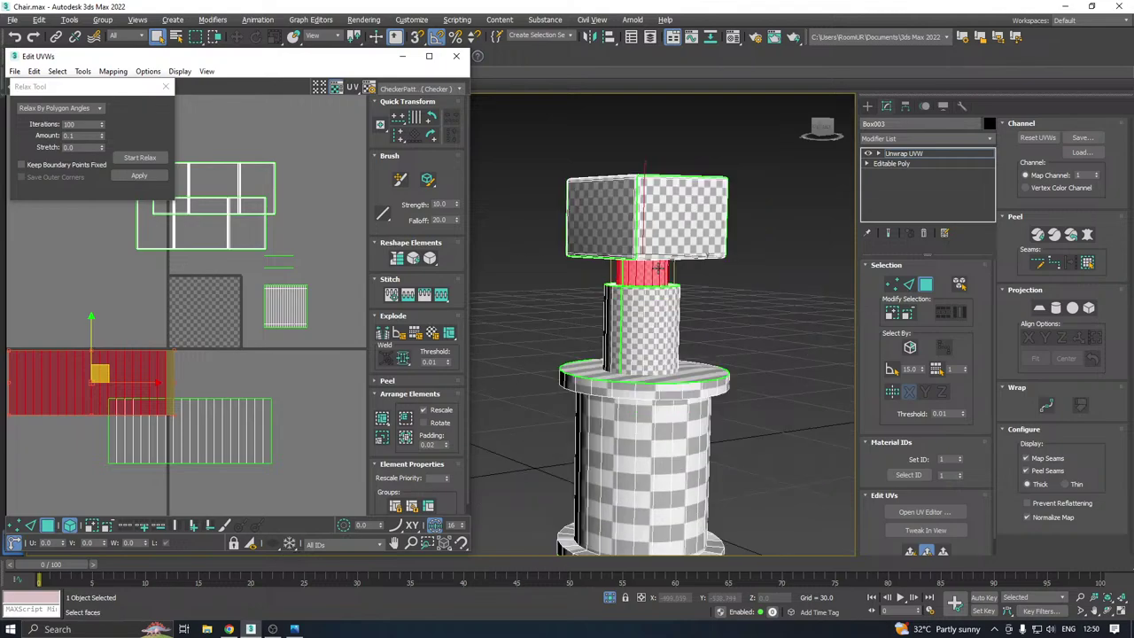
drag(744, 393, 570, 401)
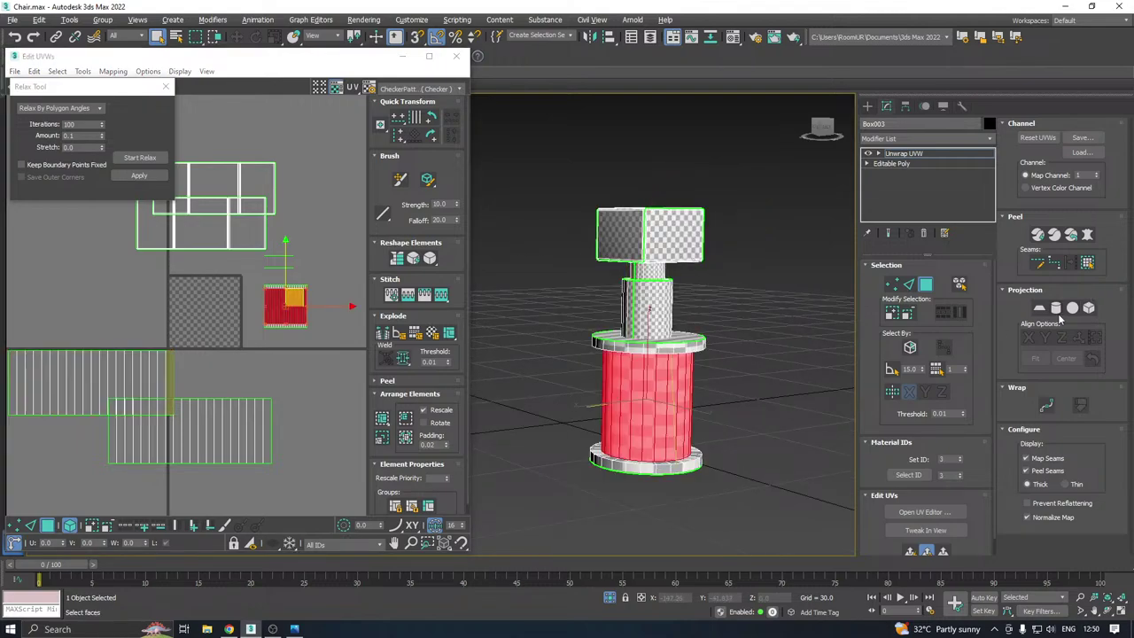
click(1057, 309)
click(1061, 338)
click(1056, 308)
Relax the large cylinder's wall shell by polygon angles and move it below the UV tile, beside the other wall shells
click(158, 159)
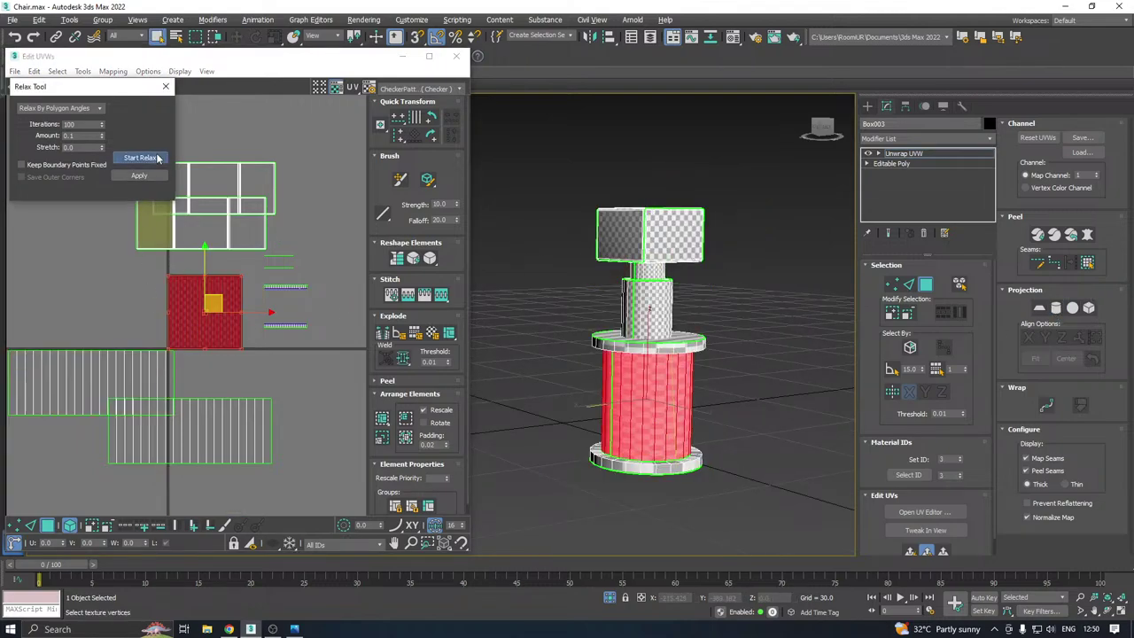
click(158, 159)
click(145, 179)
drag(216, 307, 390, 403)
Select the top face of the upper flange, map it with a quick planar map and relax it by polygon angles
click(650, 349)
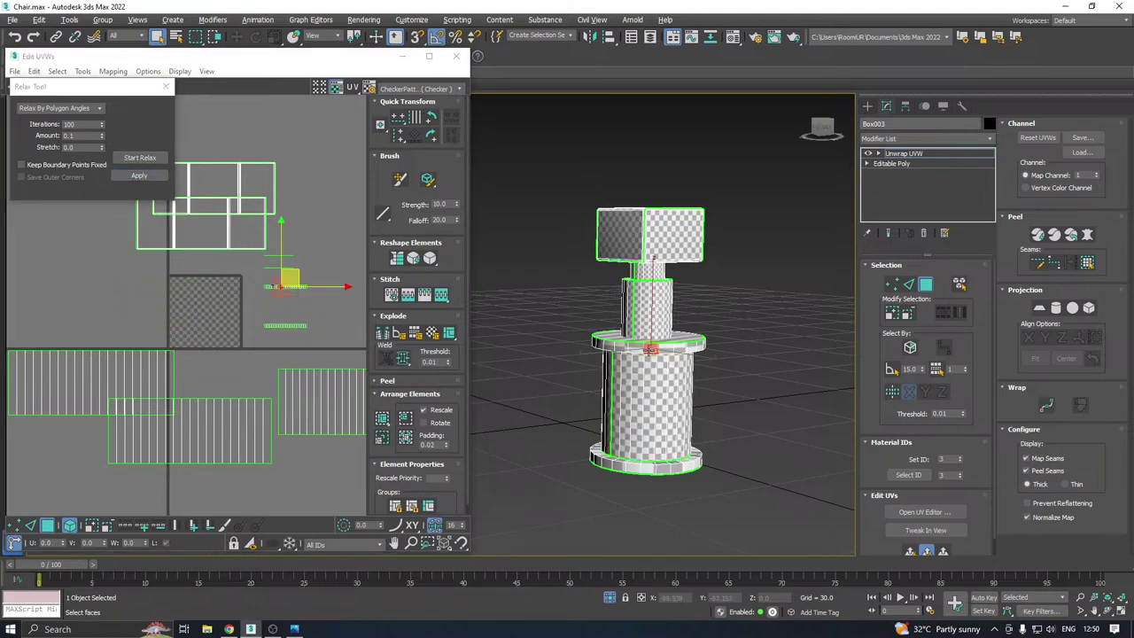
ctrl+double_click(673, 350)
alt+middle_drag(707, 354, 753, 355)
click(910, 552)
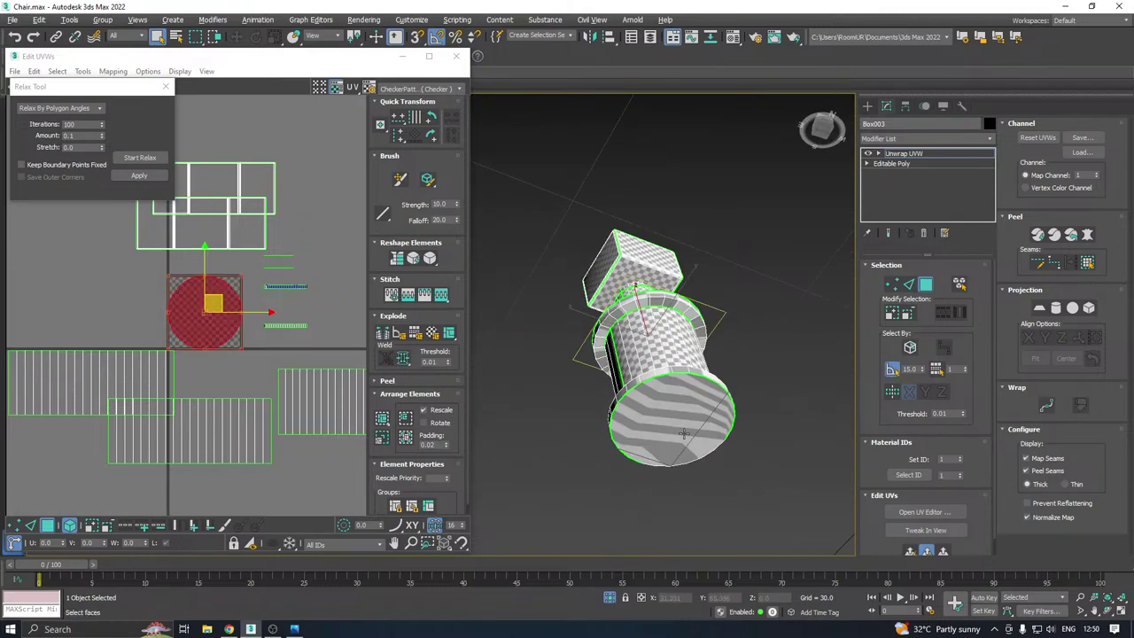
click(133, 158)
click(130, 161)
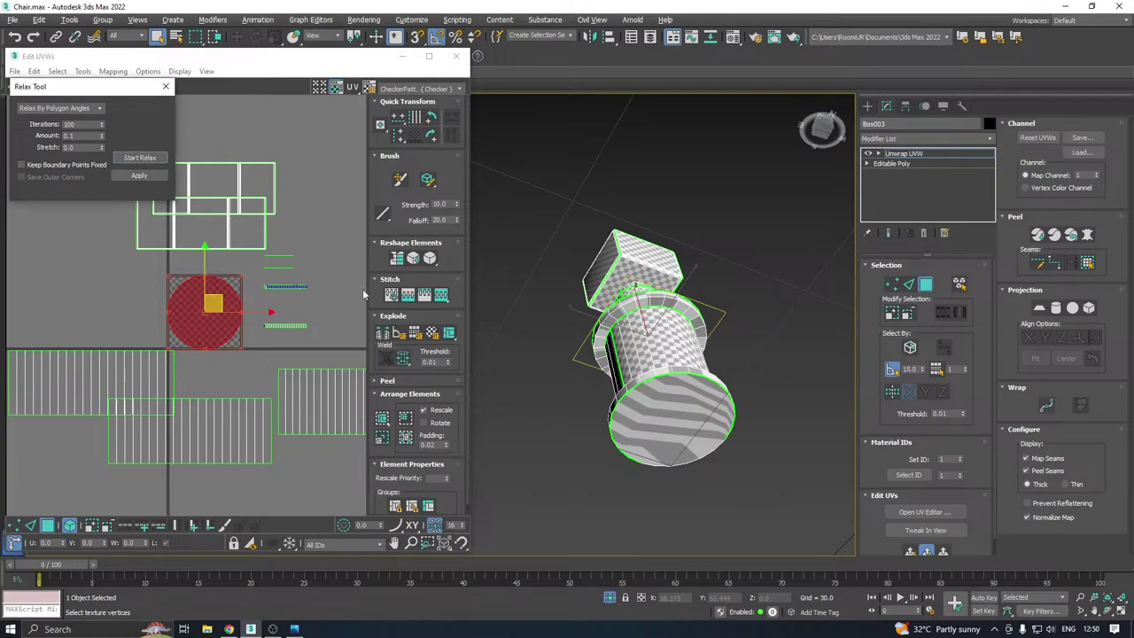
Select the underside of the base disc, map it with a quick planar map and relax it by polygon angles
click(653, 437)
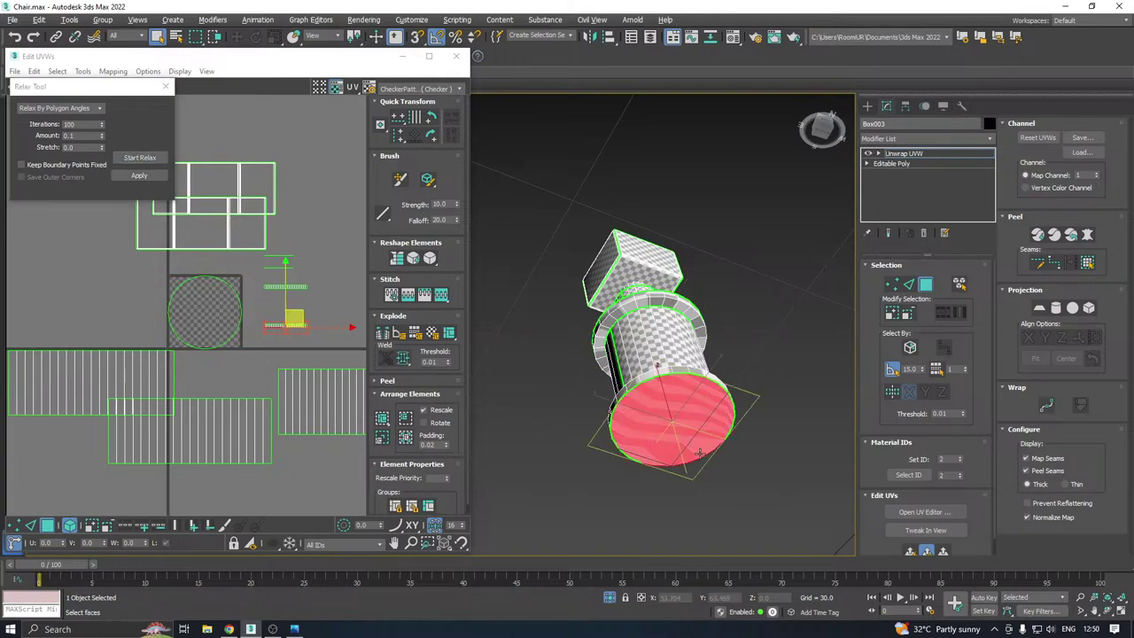
click(910, 552)
click(147, 159)
click(147, 160)
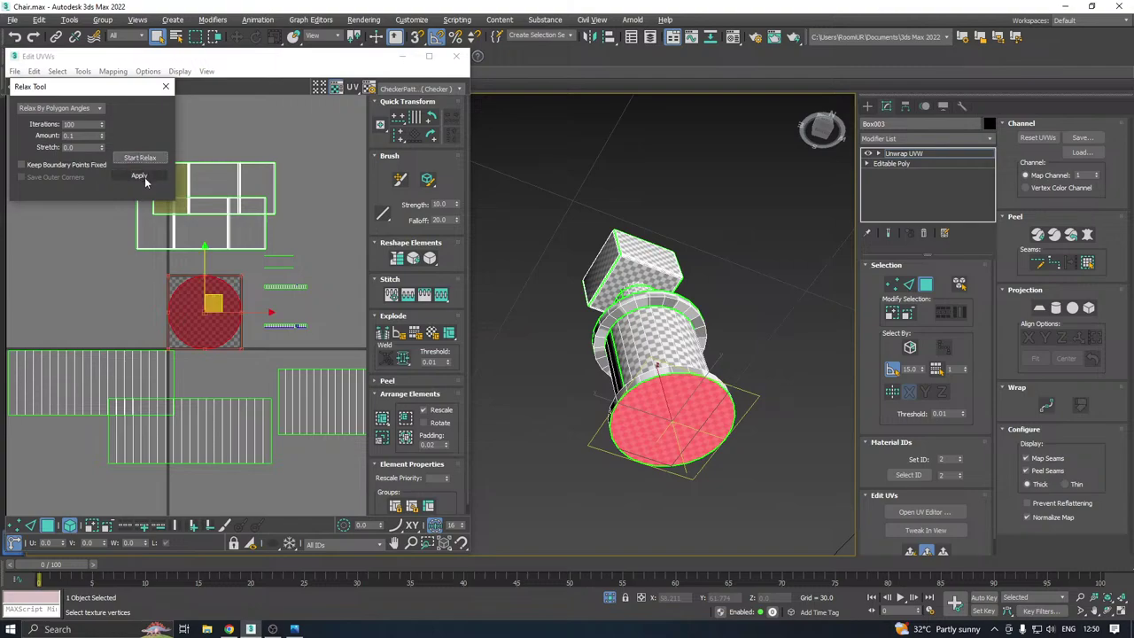
click(145, 180)
Select the ring on the underside of the upper flange, planar-map it and relax it by polygon angles
alt+middle_drag(651, 368, 678, 400)
click(658, 283)
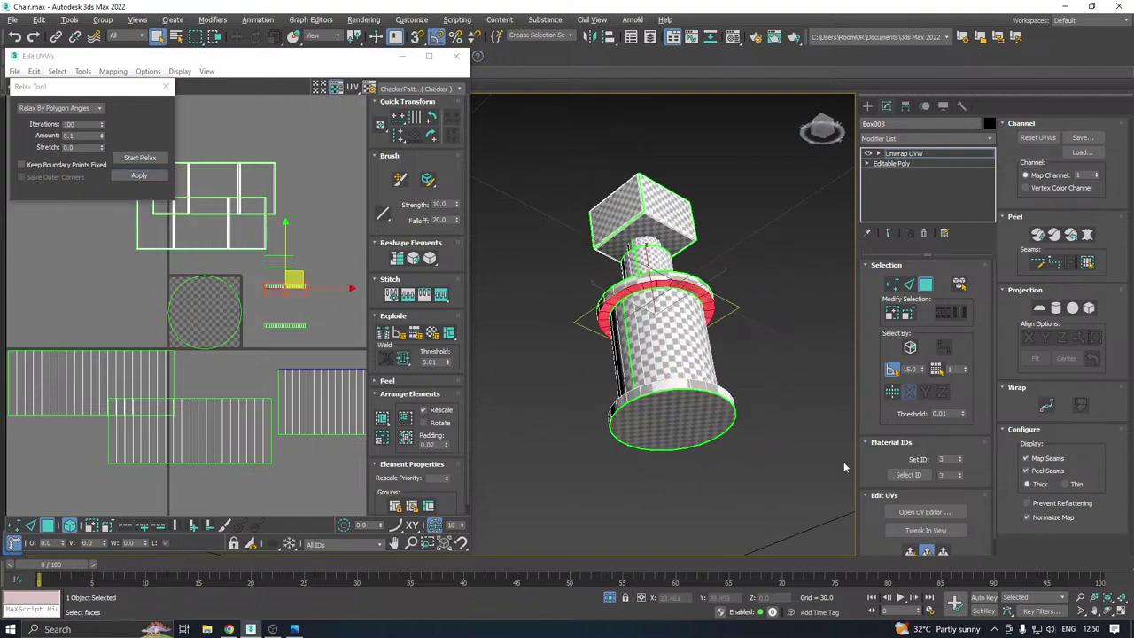
click(911, 553)
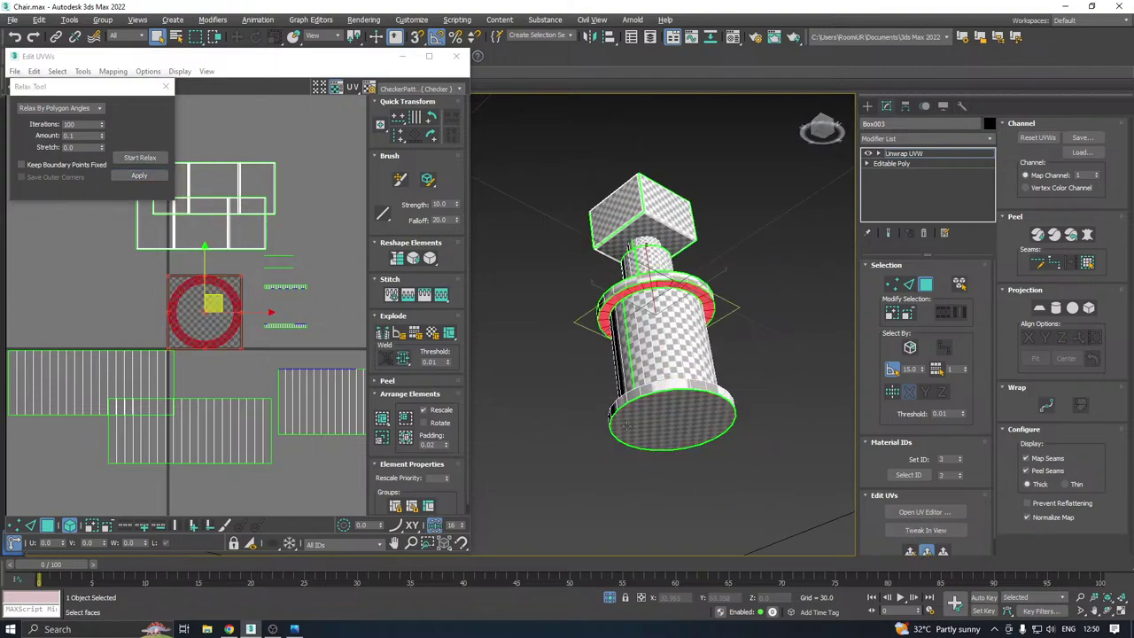
click(139, 157)
click(139, 157)
Planar-map the top ring of the base flange, relax it by polygon angles and save the scene
alt+middle_drag(603, 417, 630, 436)
click(628, 418)
click(911, 551)
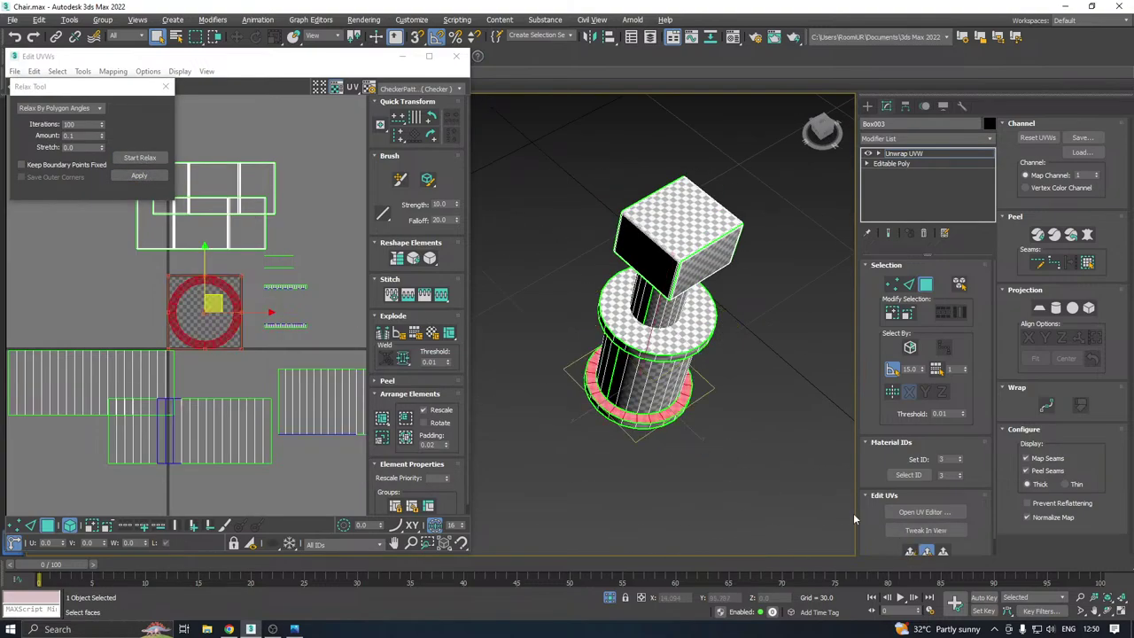
click(144, 160)
click(145, 161)
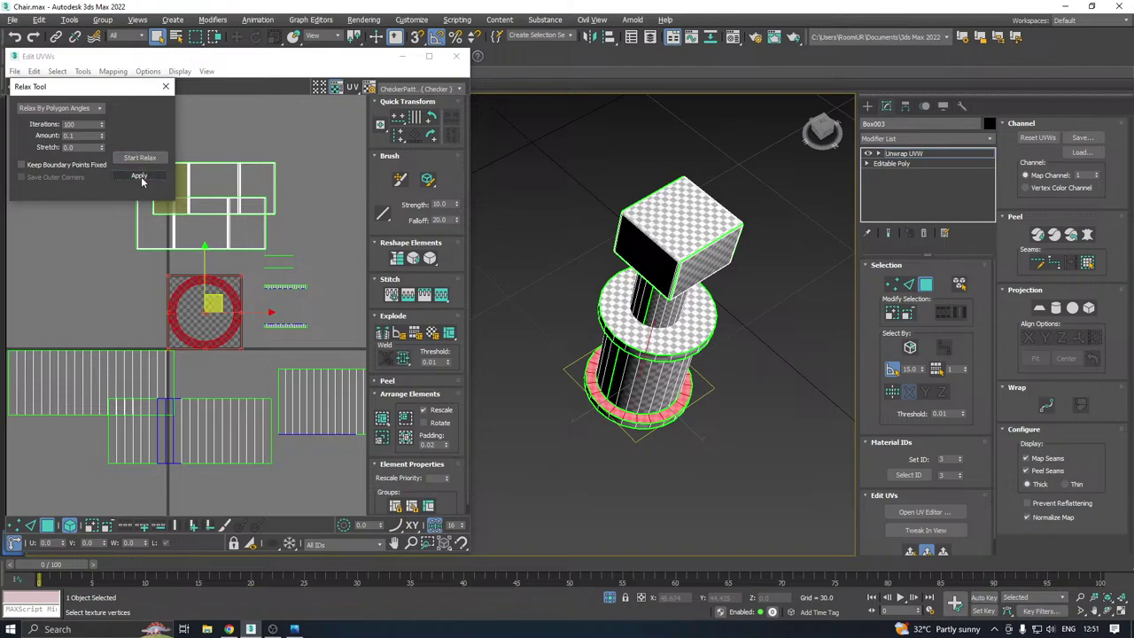
click(141, 176)
key(ctrl+s)
Select the top ring of the upper column cylinder, planar-map it and relax it by polygon angles
alt+middle_drag(674, 304, 651, 337)
scroll(627, 250, up, 5)
scroll(625, 323, down, 4)
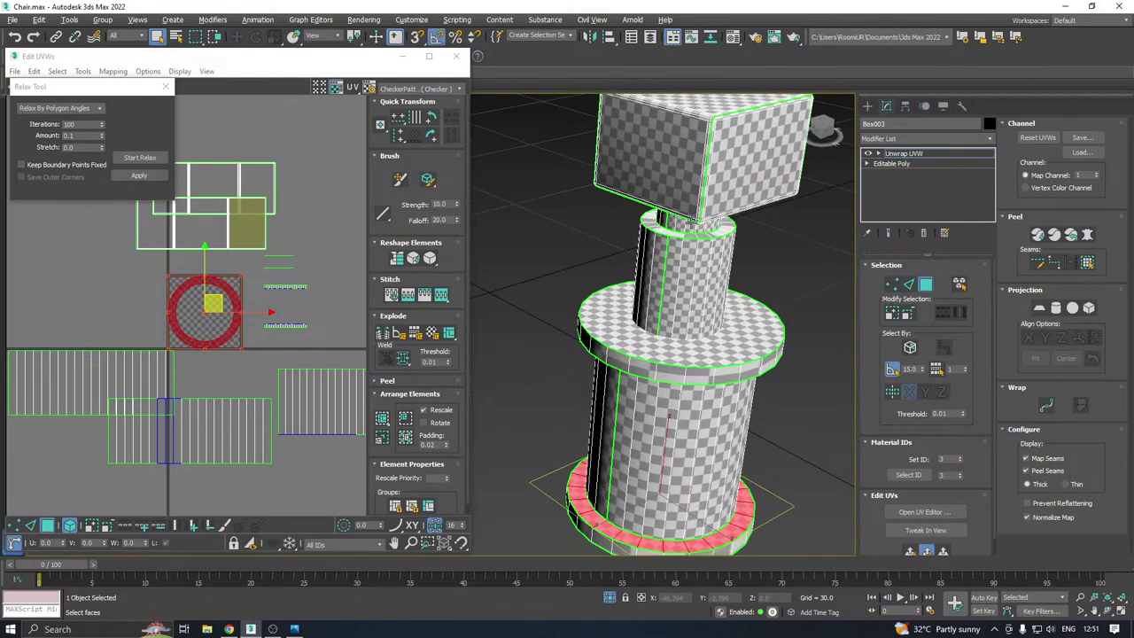
scroll(689, 228, up, 5)
click(673, 254)
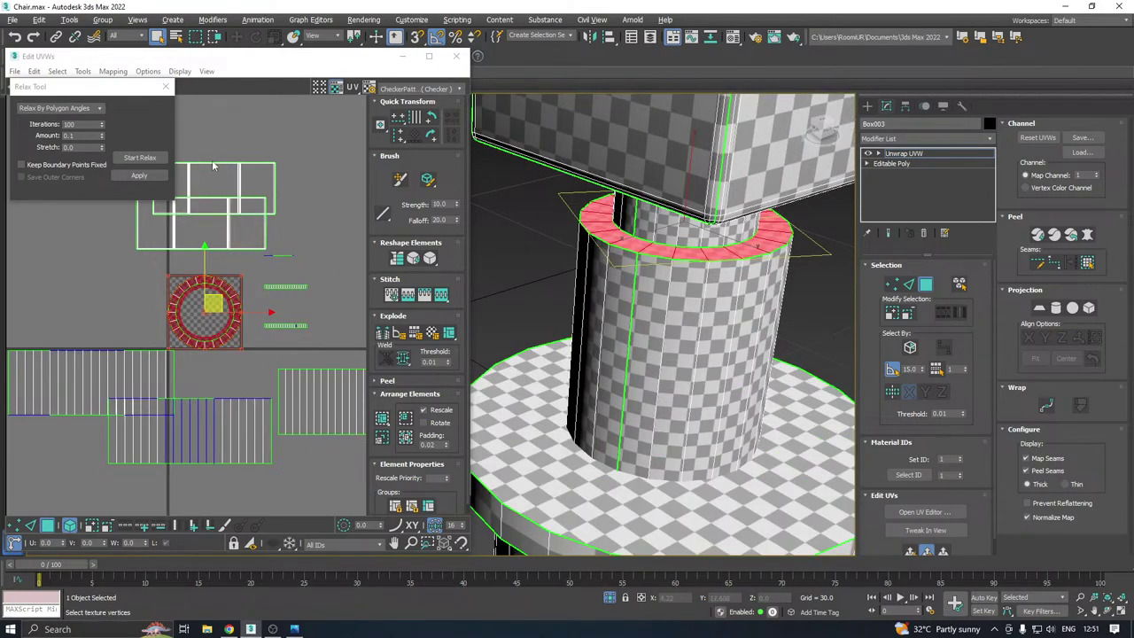
click(139, 176)
Map the upper flange's outer rim with a cylindrical projection aligned to Z and relax its shell by polygon angles
alt+middle_drag(658, 350, 637, 267)
scroll(679, 247, down, 4)
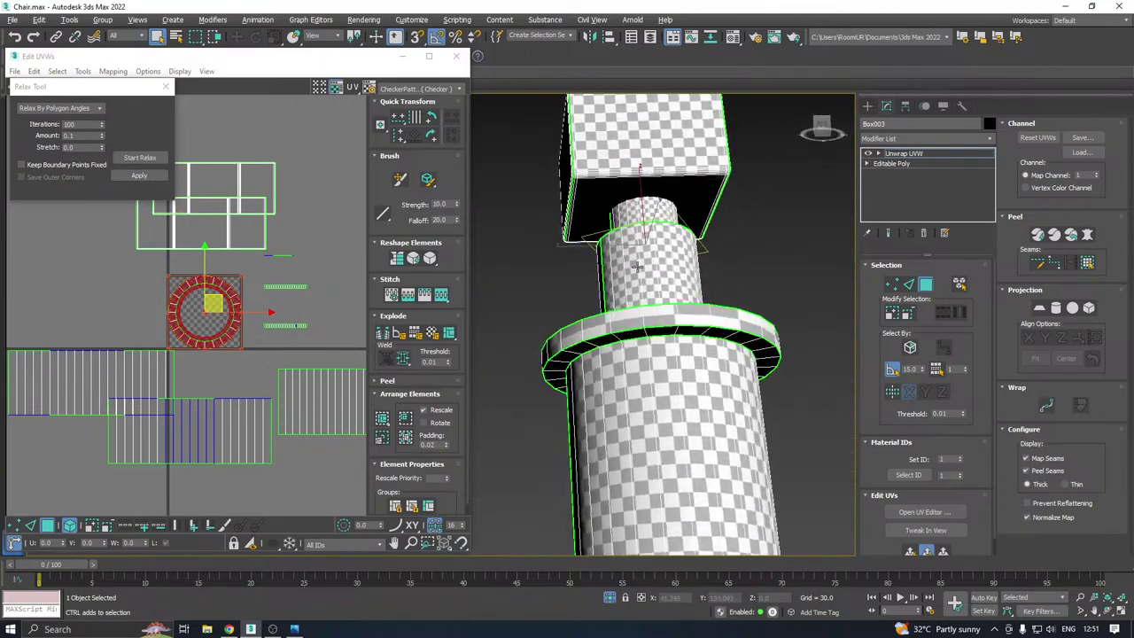
click(646, 321)
shift+click(684, 321)
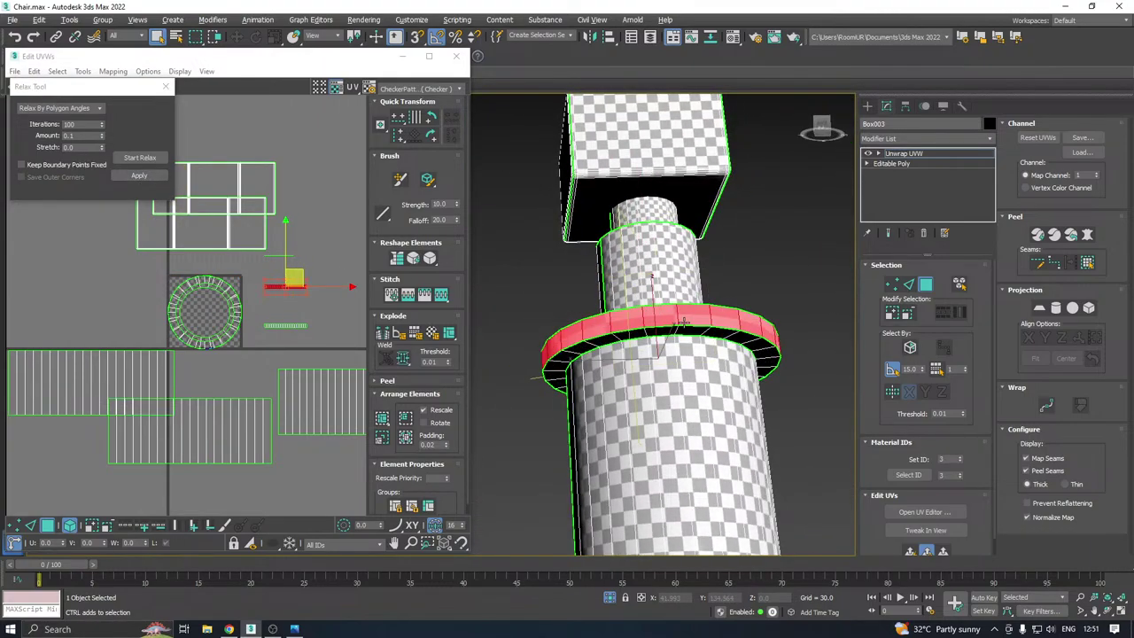
alt+middle_drag(683, 307, 659, 358)
click(1056, 310)
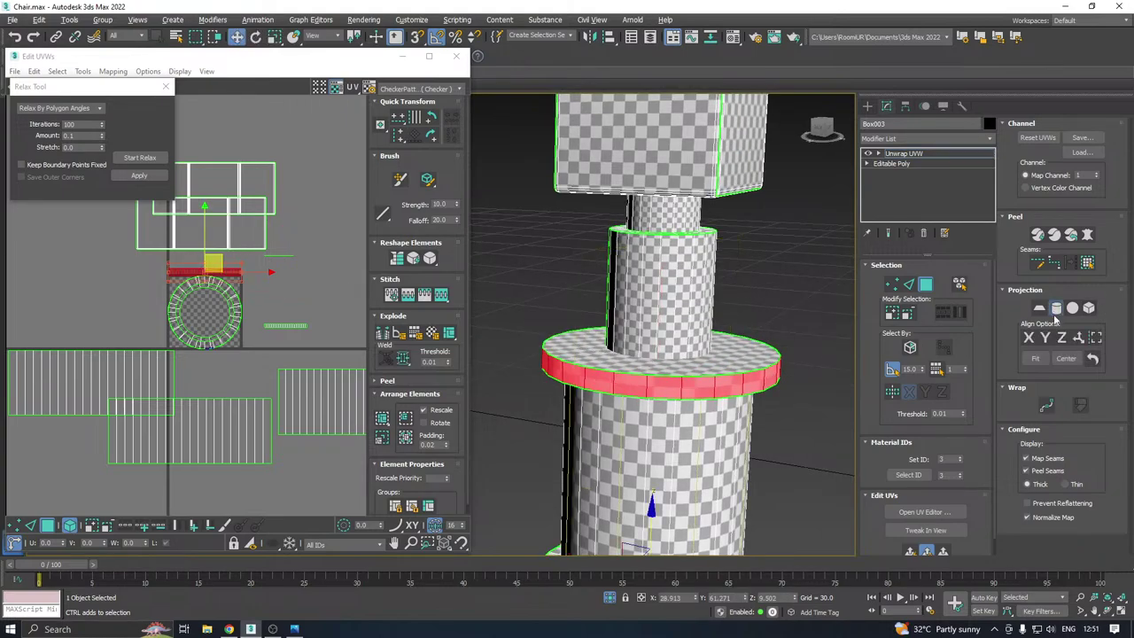
click(1064, 339)
click(1055, 309)
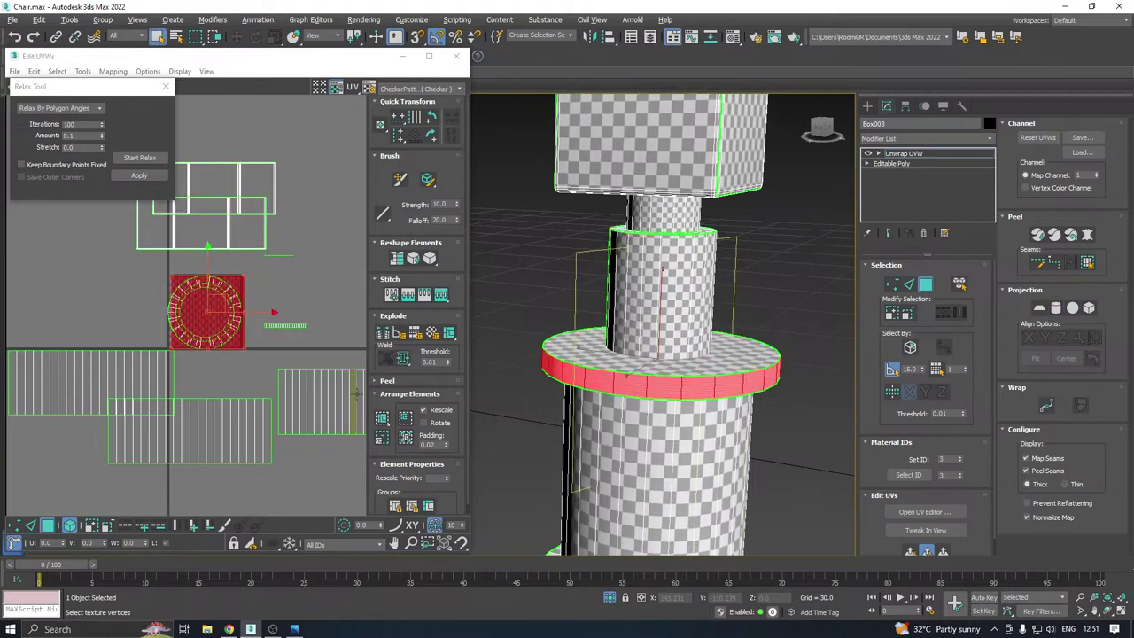
click(139, 158)
click(139, 157)
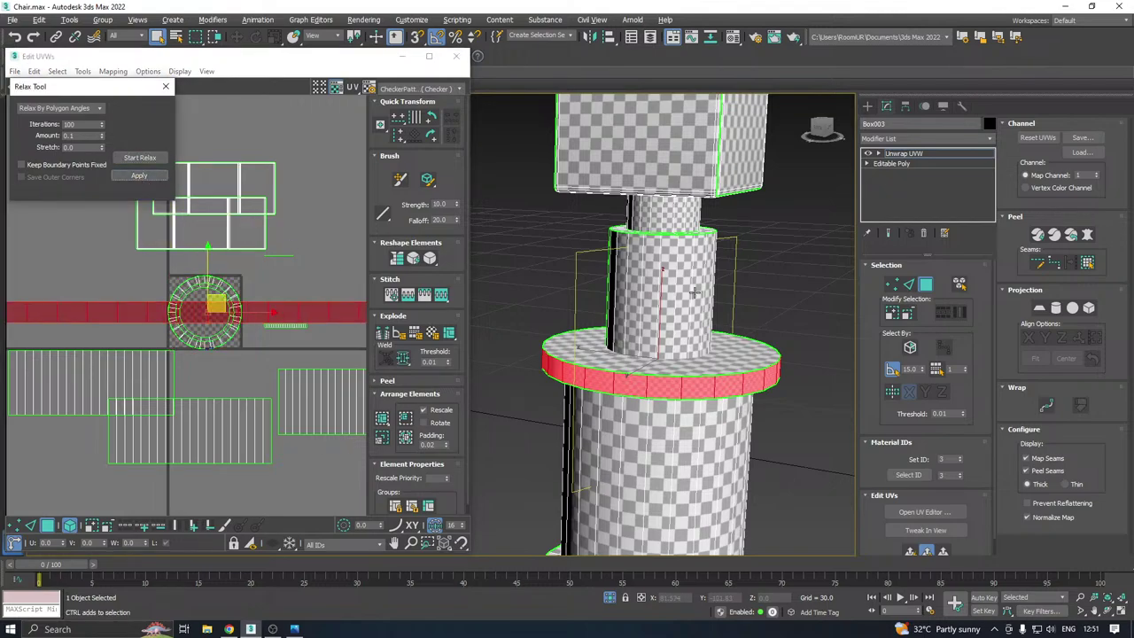
Map the base flange's outer rim with a cylindrical projection aligned to Z and relax its shell by polygon angles
scroll(678, 306, down, 3)
alt+middle_drag(678, 306, 684, 484)
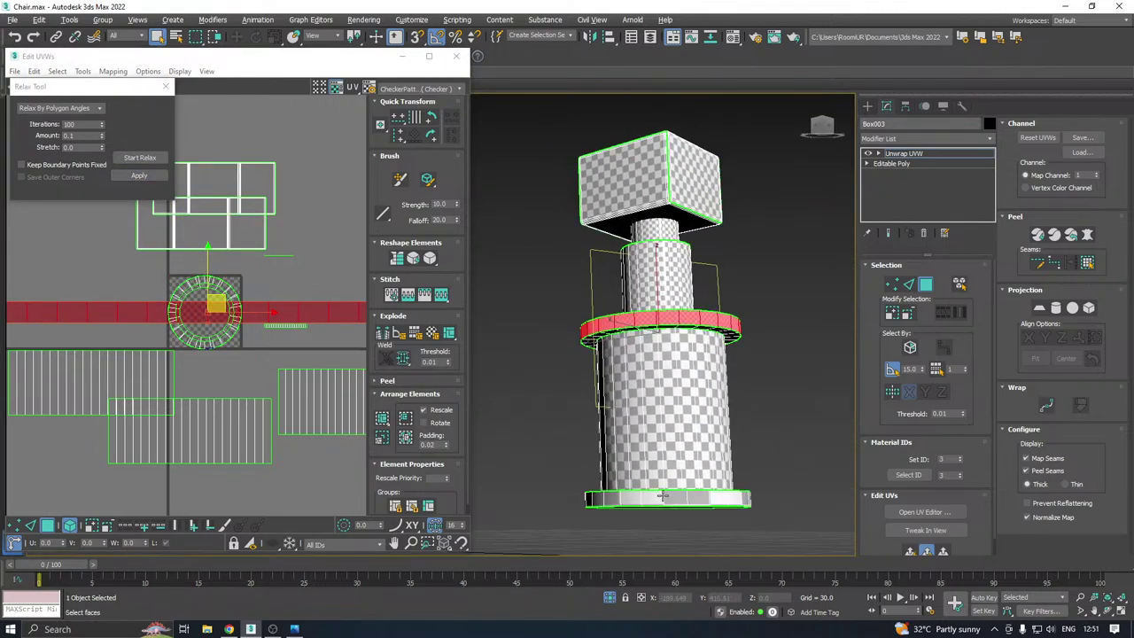
click(663, 496)
shift+click(727, 501)
alt+middle_drag(512, 484, 545, 503)
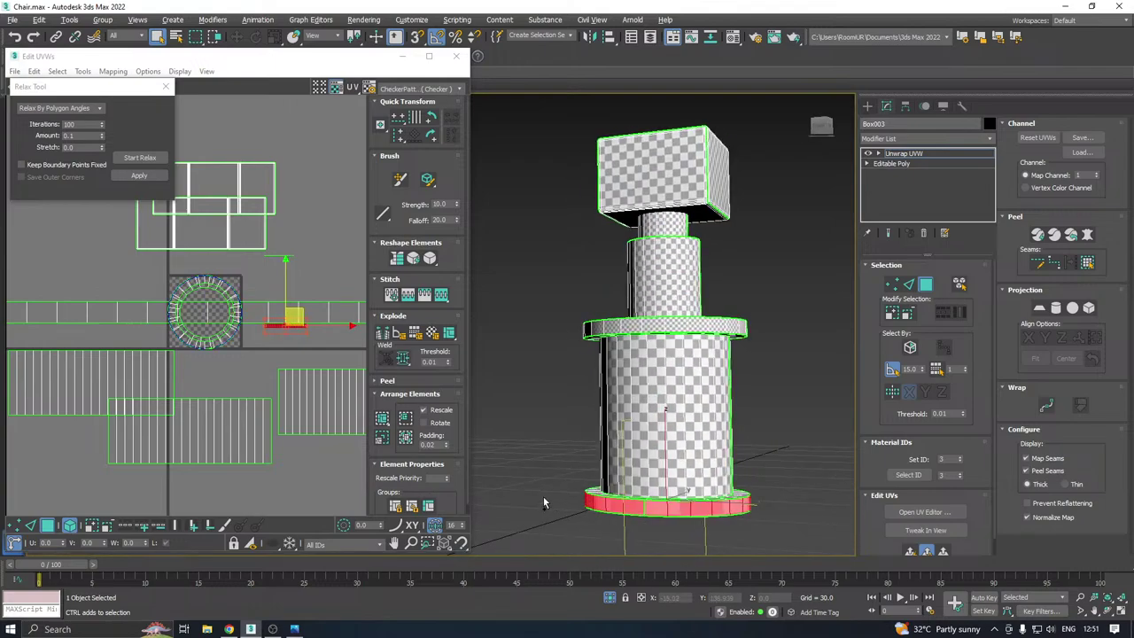
click(1058, 309)
click(1062, 338)
click(1057, 308)
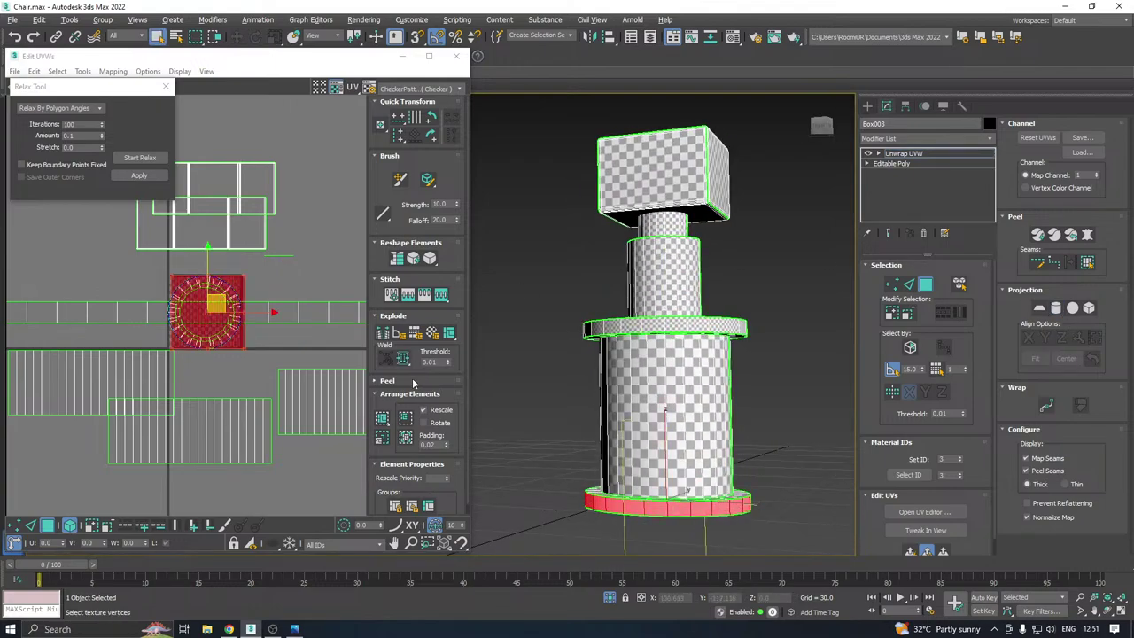
click(150, 157)
click(150, 177)
scroll(156, 303, down, 3)
scroll(156, 303, down, 3)
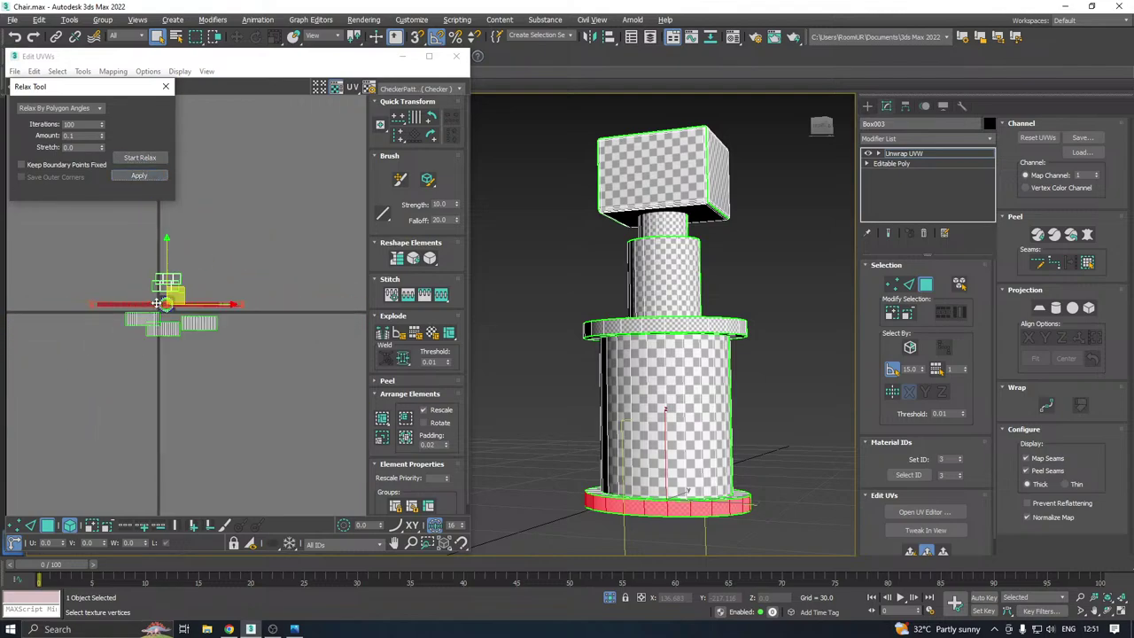
scroll(164, 306, up, 4)
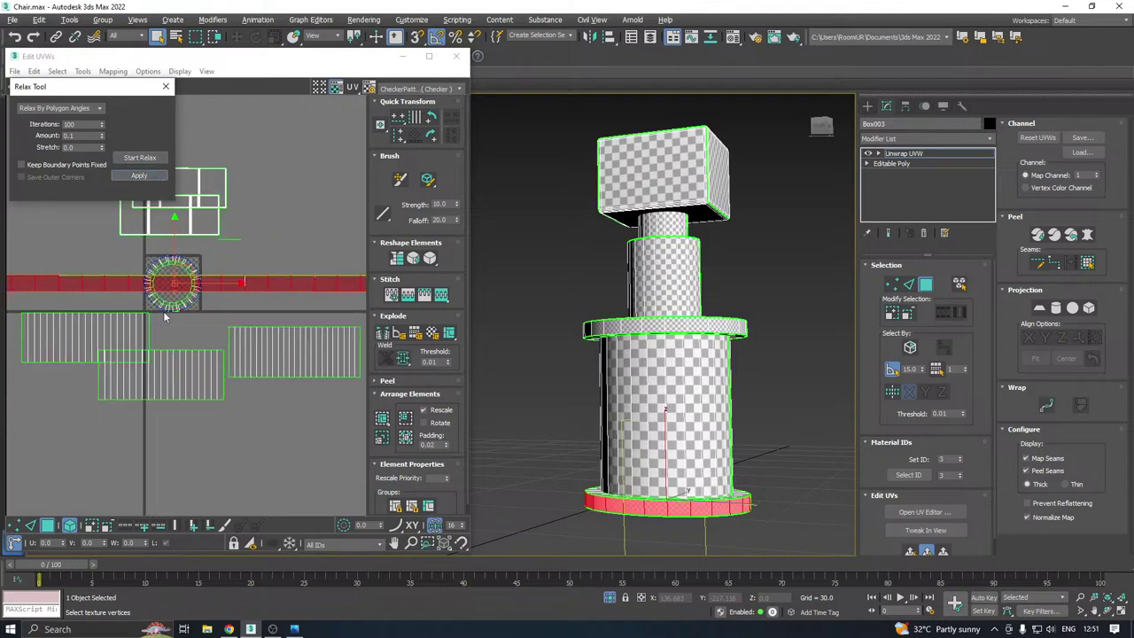
scroll(245, 257, up, 3)
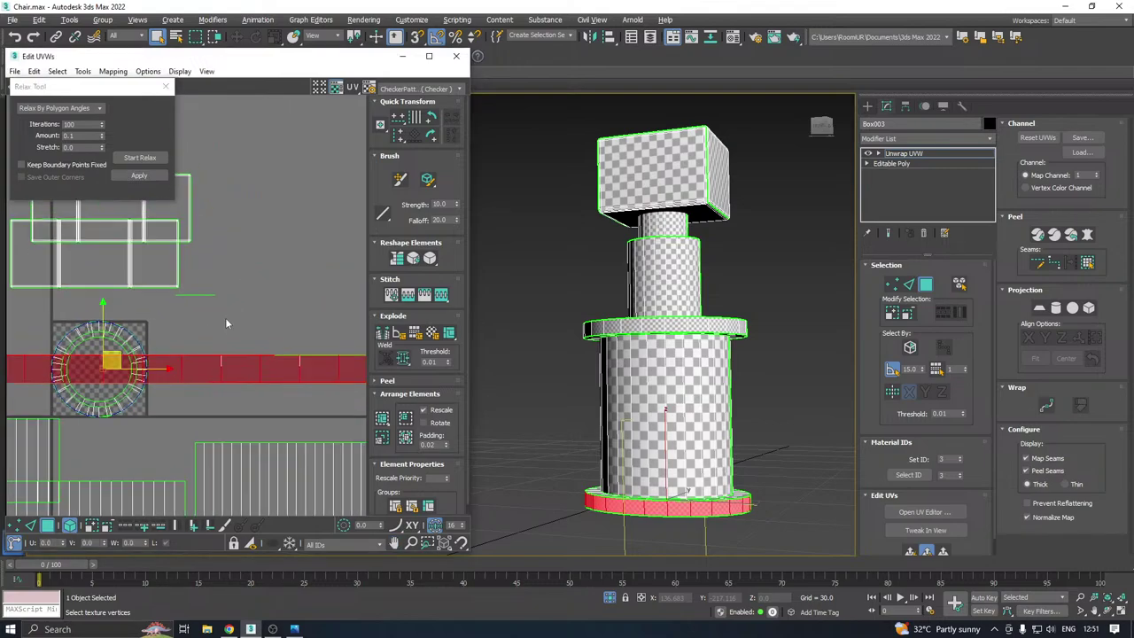
alt+middle_drag(691, 177, 668, 222)
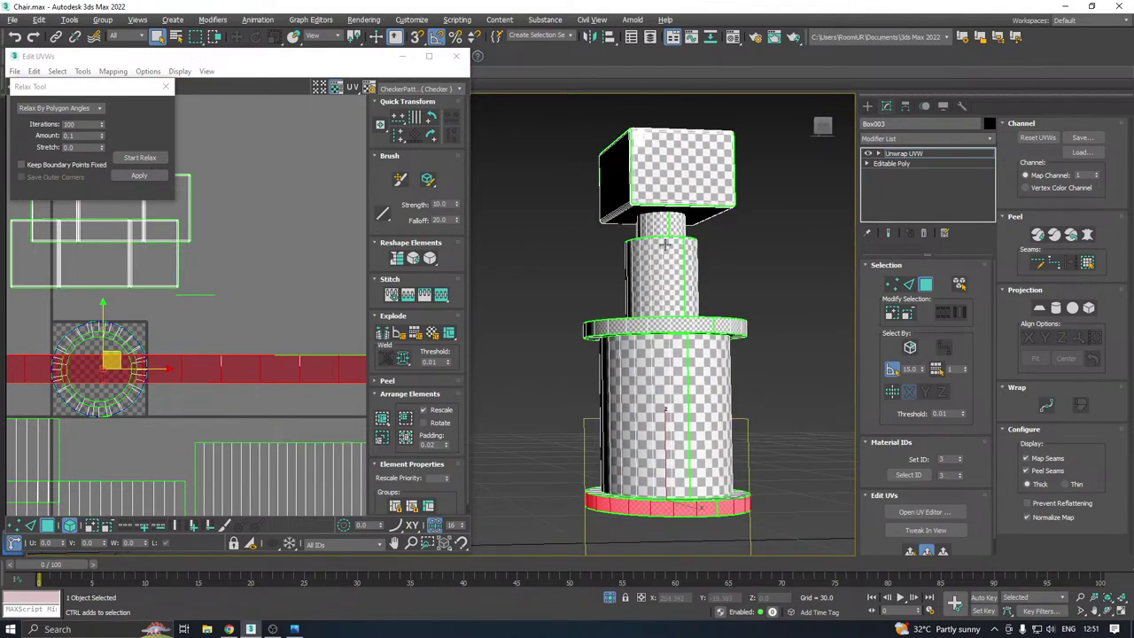
key(3)
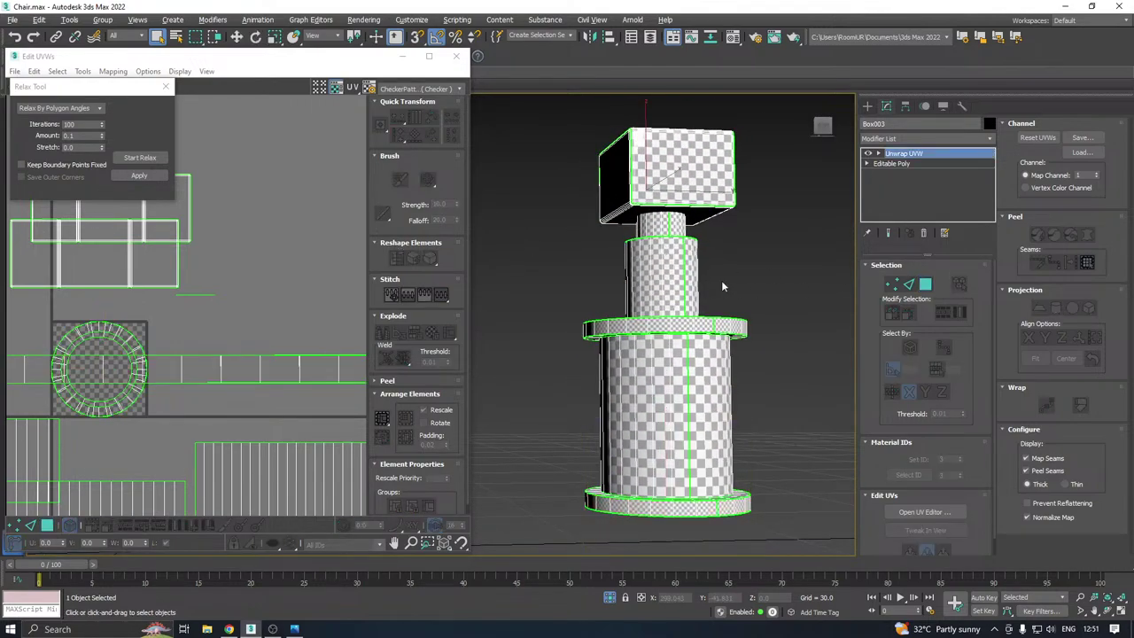
click(926, 283)
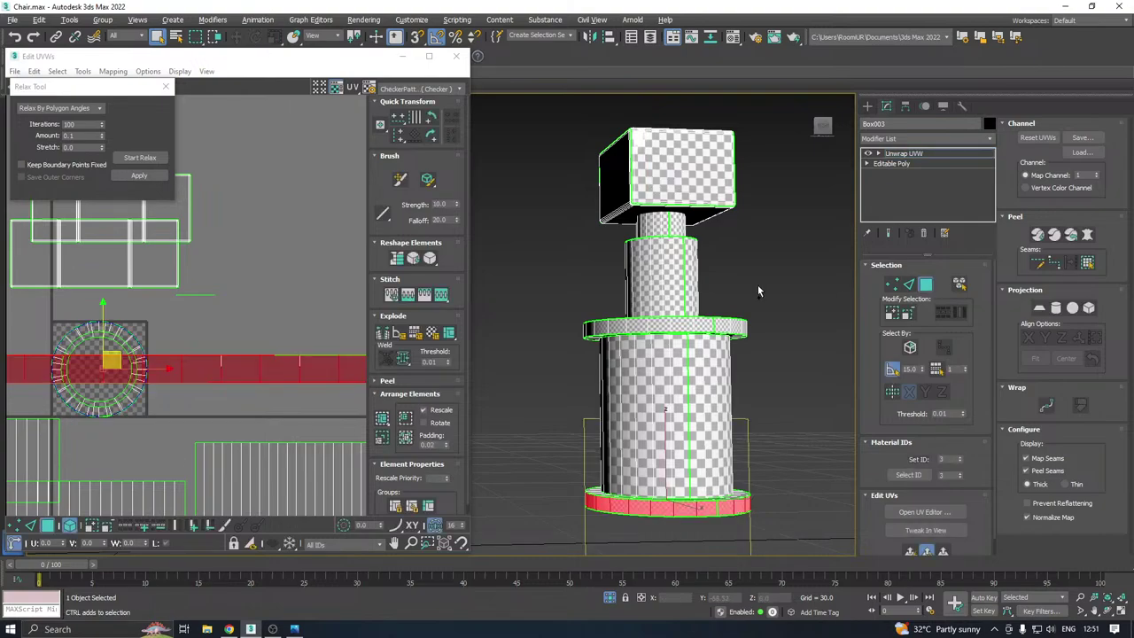
Select the complete shells of the neck and upper column cylinder as elements and move them farther below the UV tile, then deselect them
ctrl+click(666, 286)
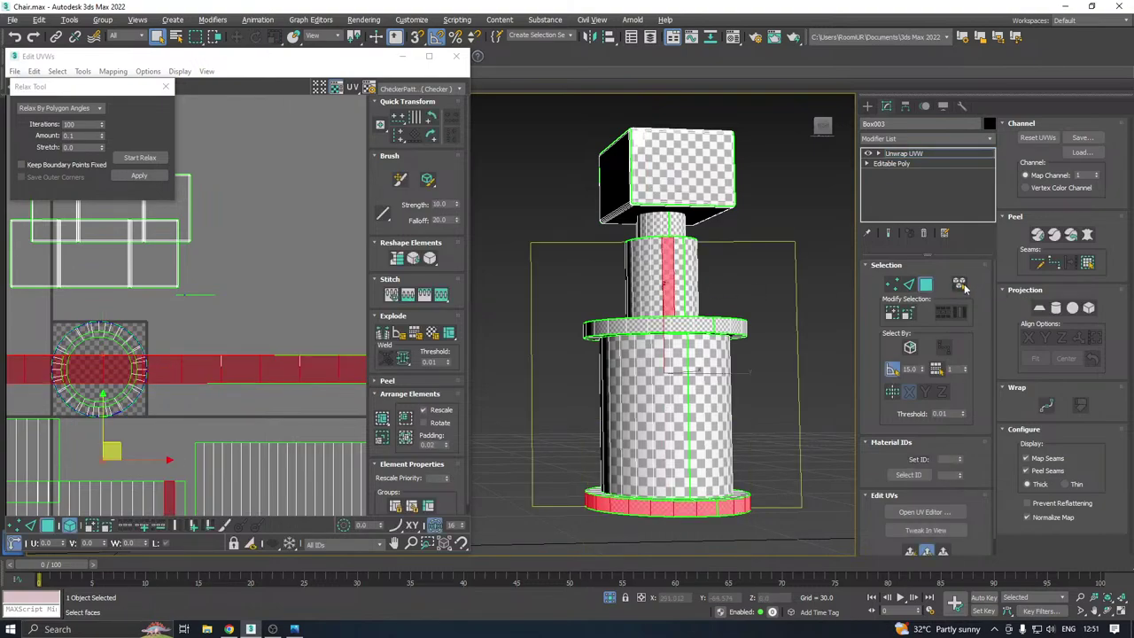
click(692, 273)
scroll(214, 358, down, 6)
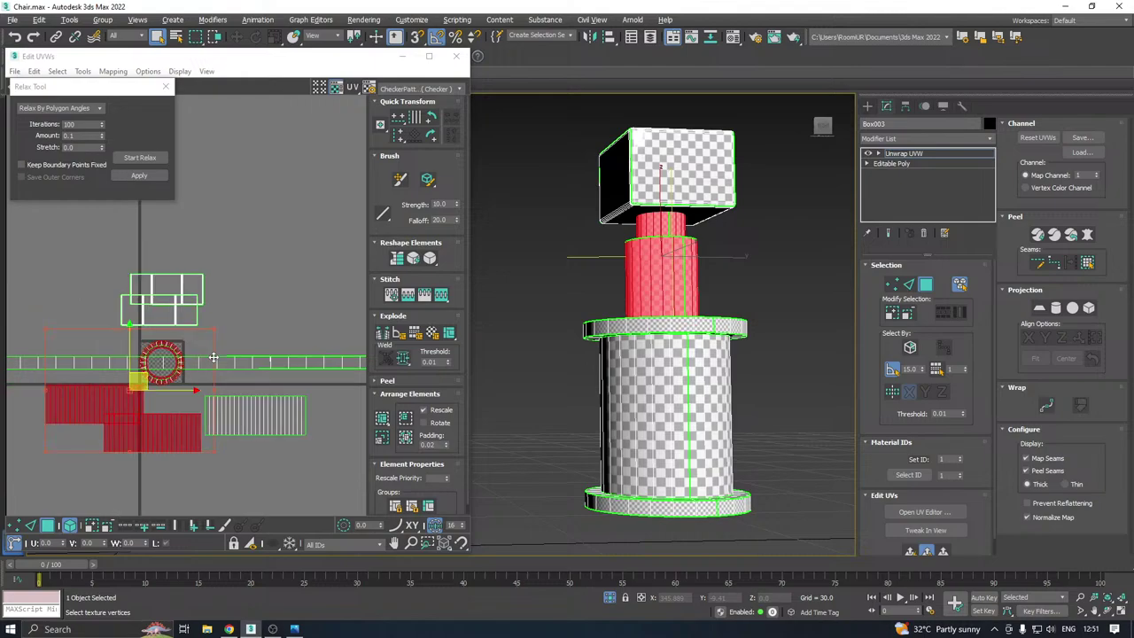
drag(166, 376, 135, 473)
middle_drag(176, 474, 235, 385)
scroll(235, 386, up, 4)
click(268, 362)
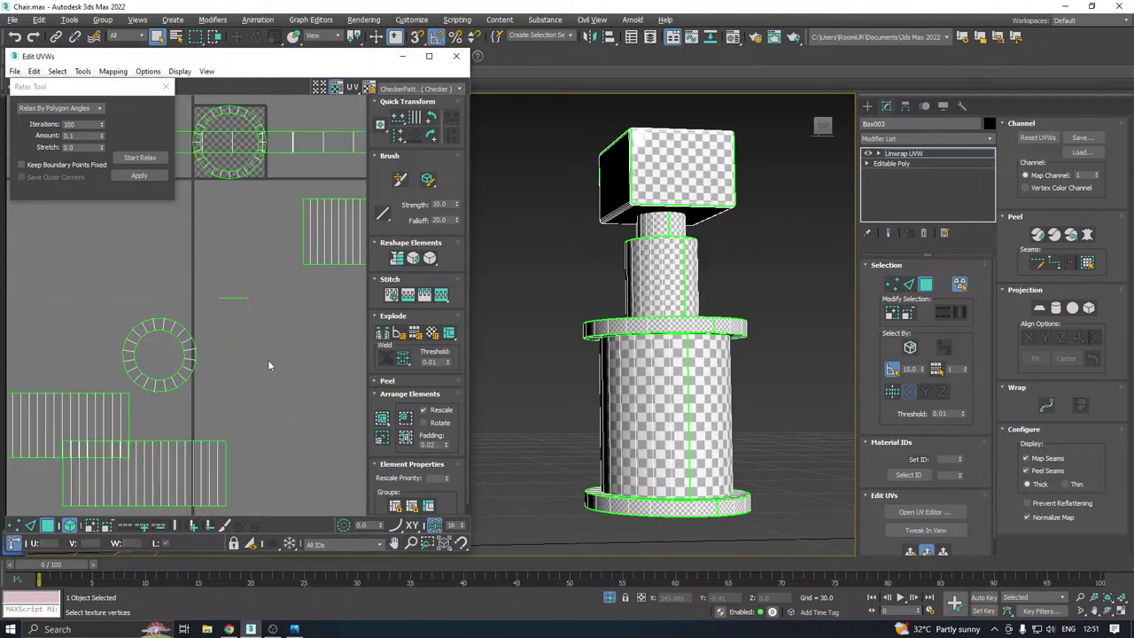
Select the flat line-like shell above the ring shell and display the viewport in wireframe to locate its faces on the column
click(241, 300)
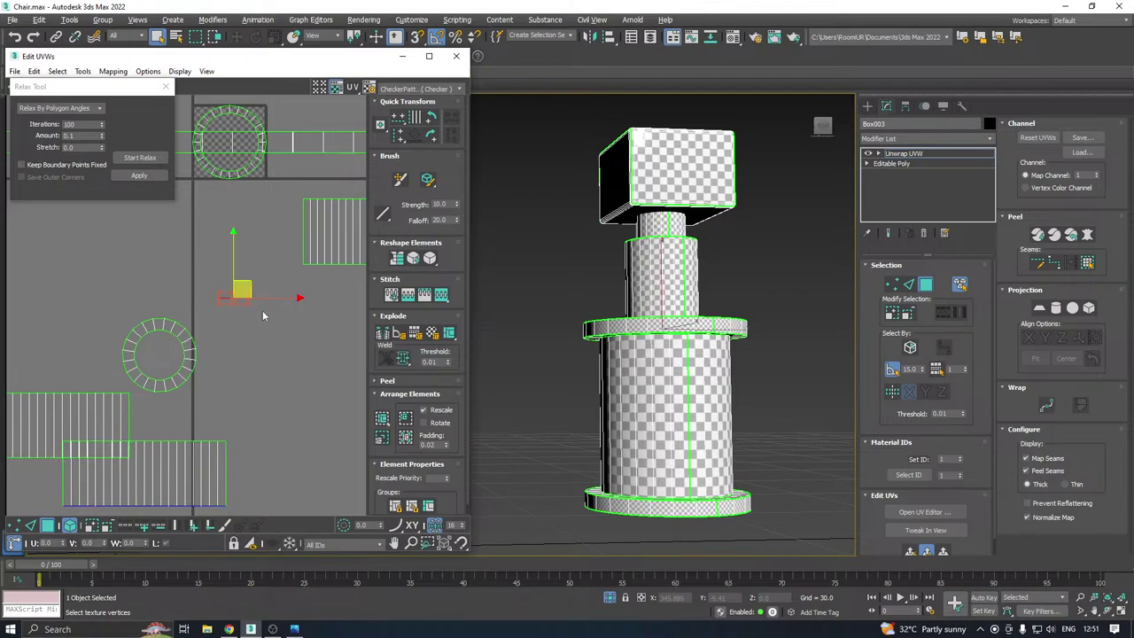
drag(326, 65, 324, 139)
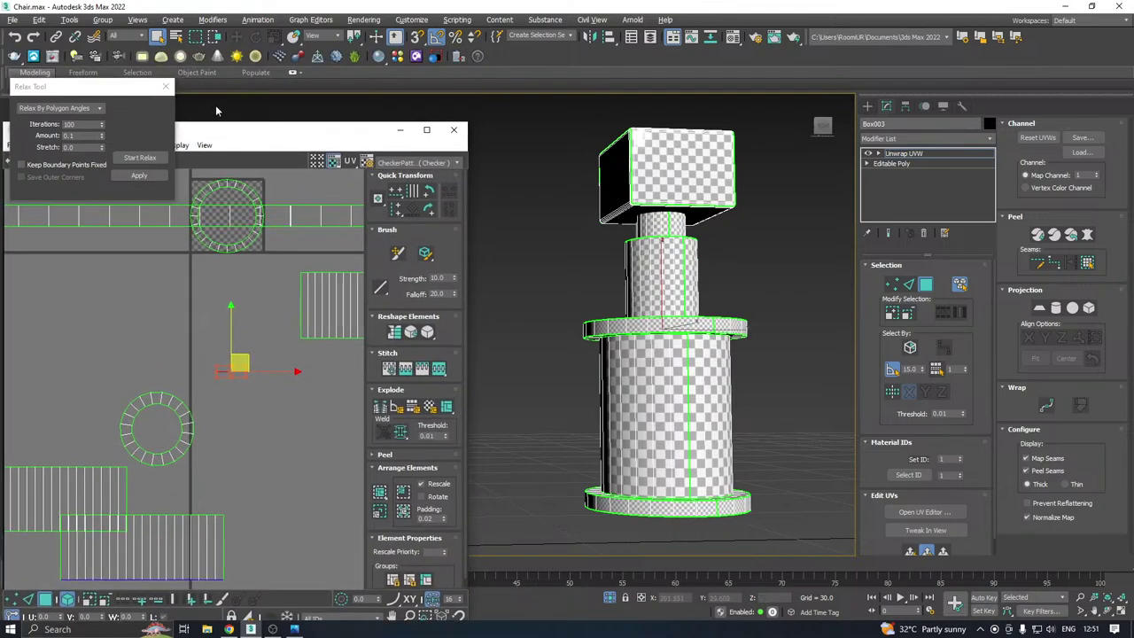
drag(138, 88, 126, 144)
click(127, 102)
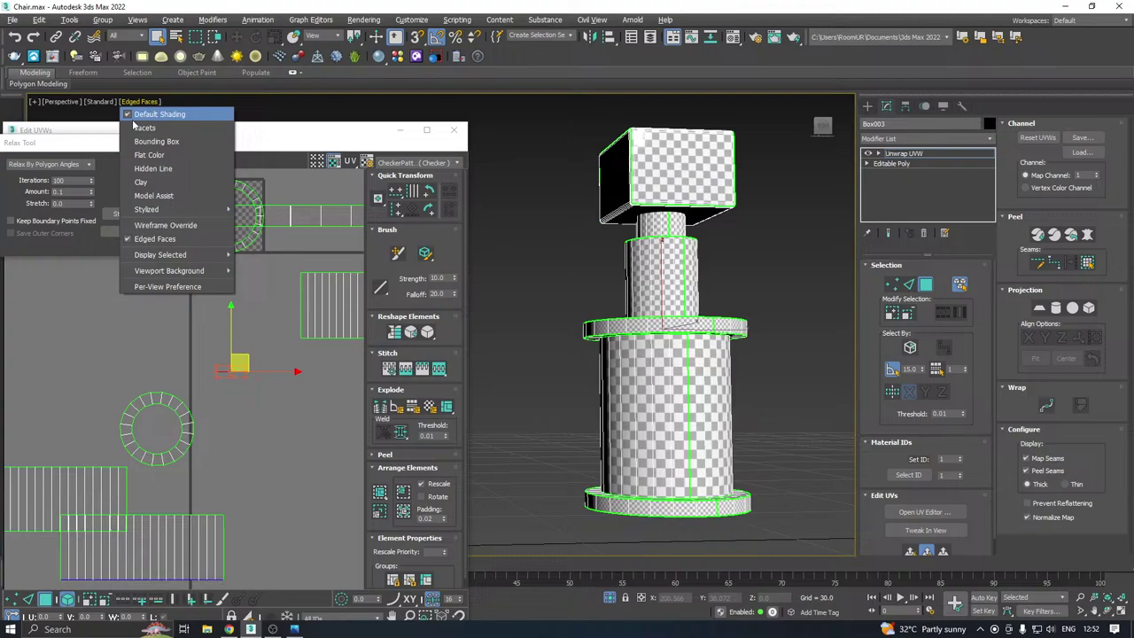
click(164, 225)
mouse_move(739, 292)
alt+middle_down()
mouse_move(719, 251)
mouse_move(718, 349)
mouse_move(718, 242)
alt+middle_up()
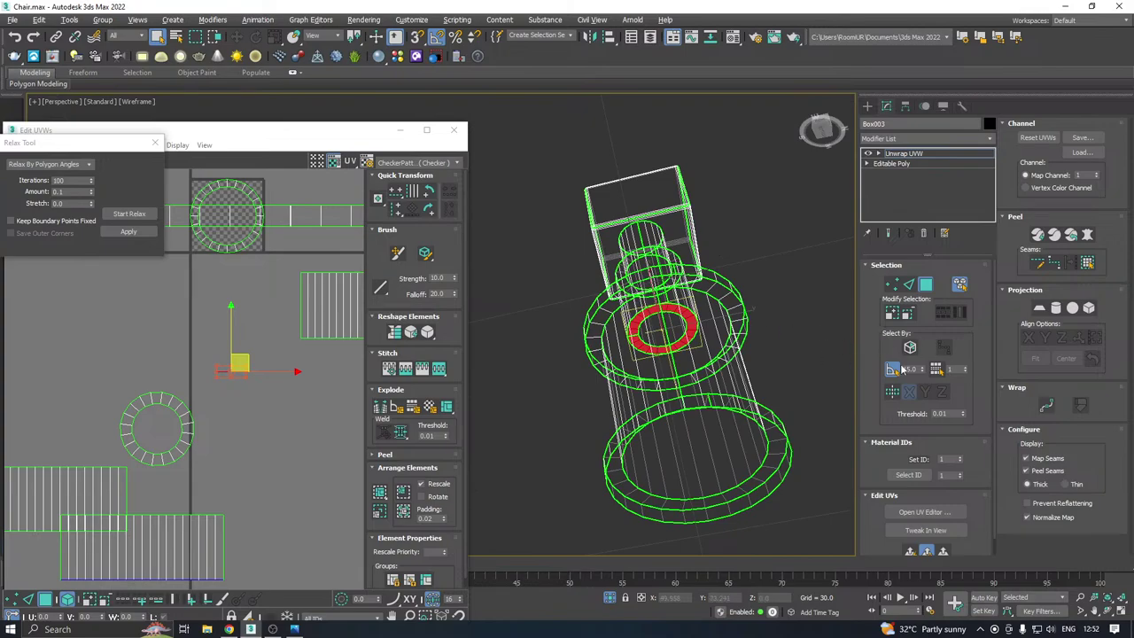
Grow the ring selection, reduce it to the underside faces of the upper column cylinder, and planar map them
click(892, 315)
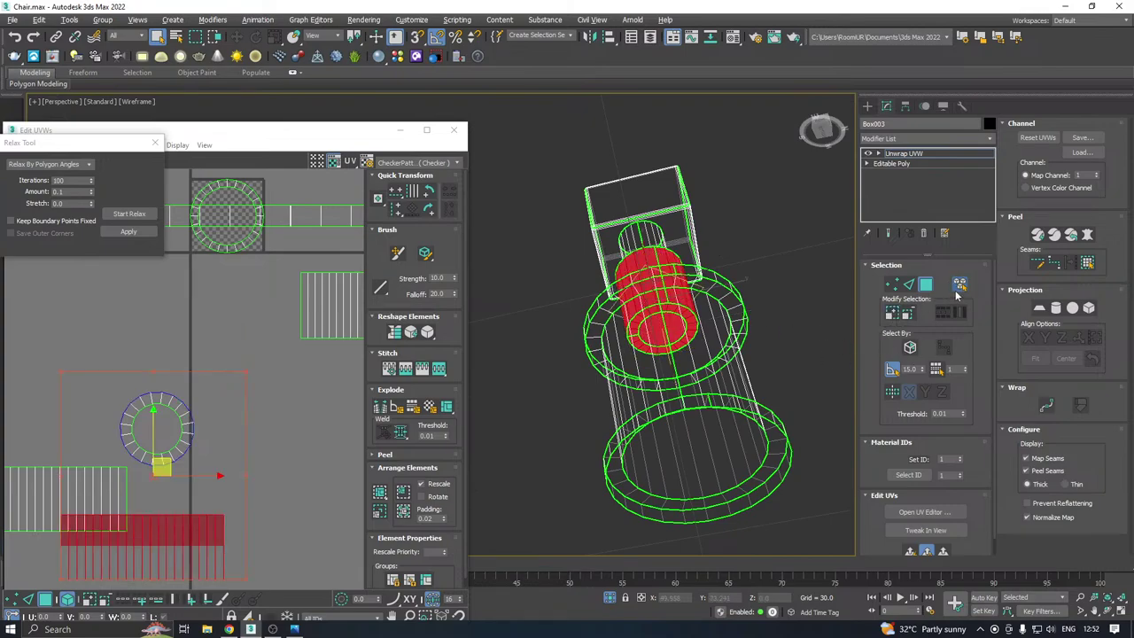
alt+middle_drag(741, 289, 746, 351)
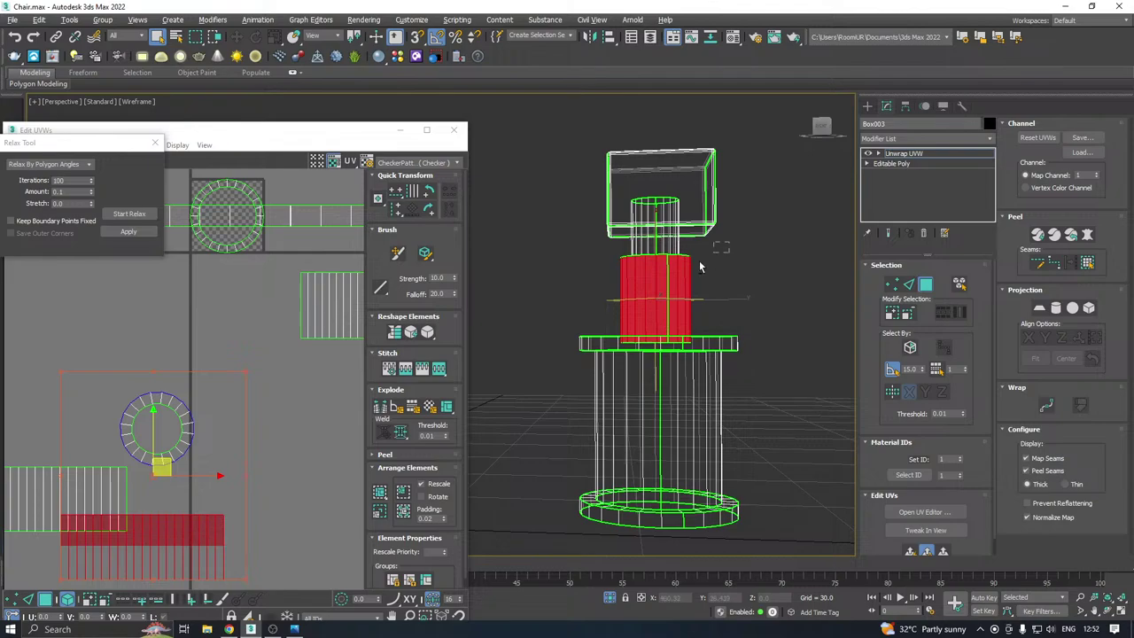
click(609, 293)
right_click(679, 329)
click(662, 377)
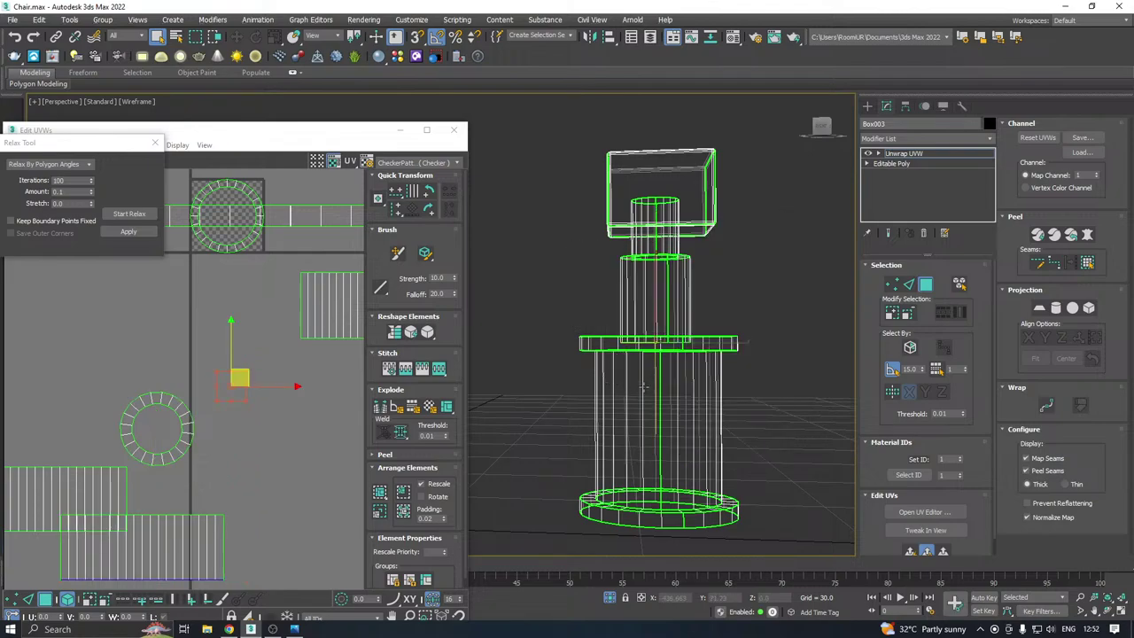
alt+middle_drag(660, 388, 639, 334)
click(912, 551)
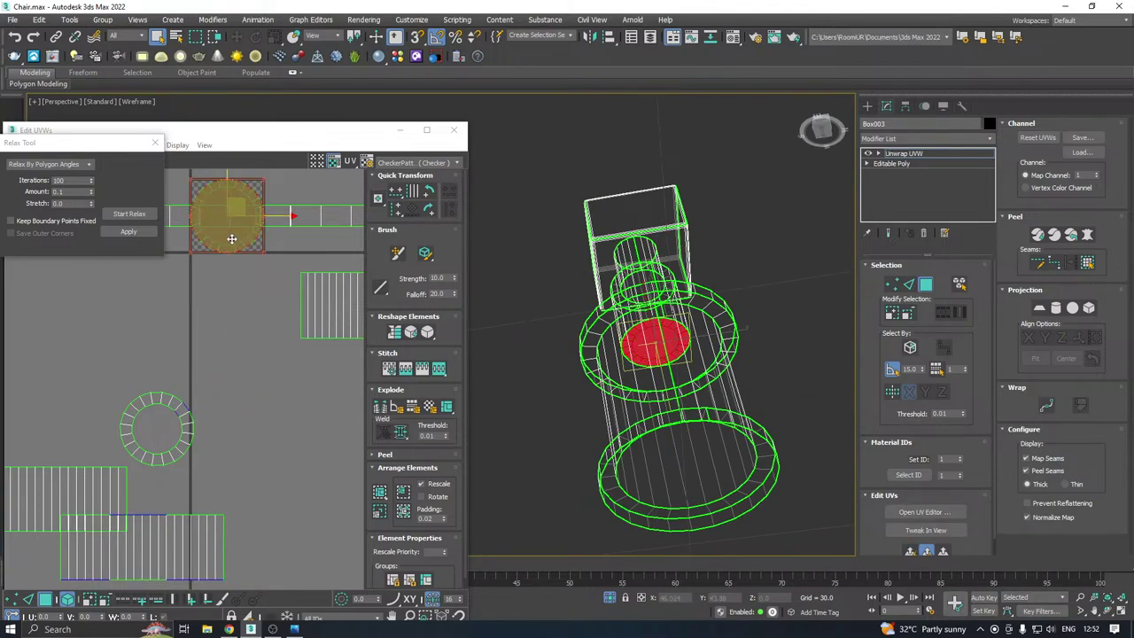
Relax the underside shell by polygon angles and move it below the UV tile, clear of the other shells
click(140, 215)
click(130, 213)
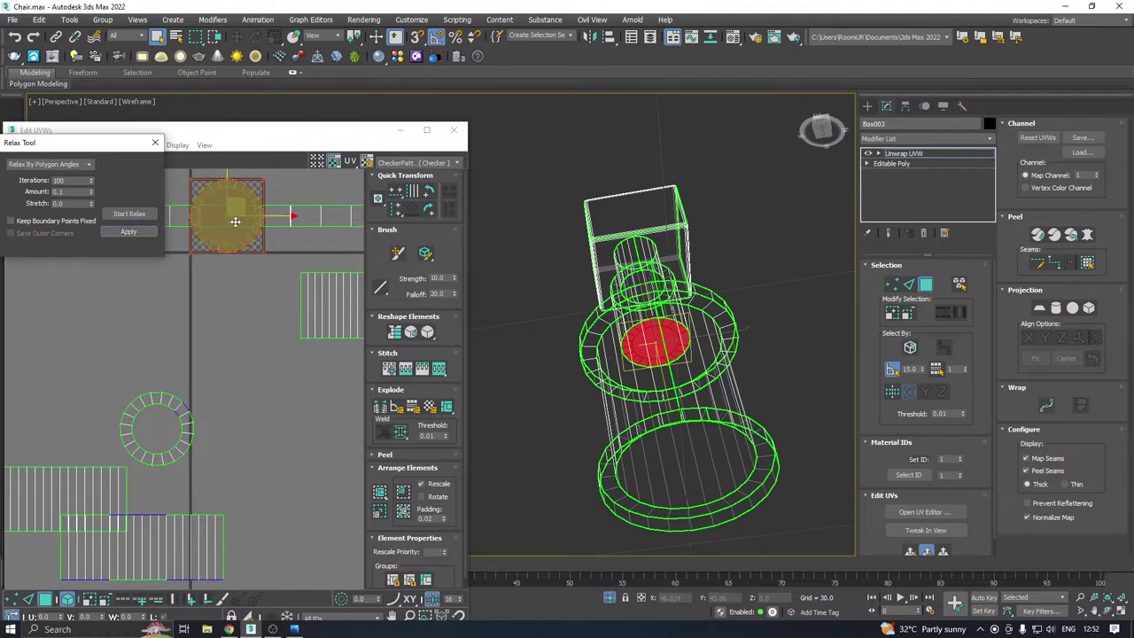
drag(229, 214, 319, 496)
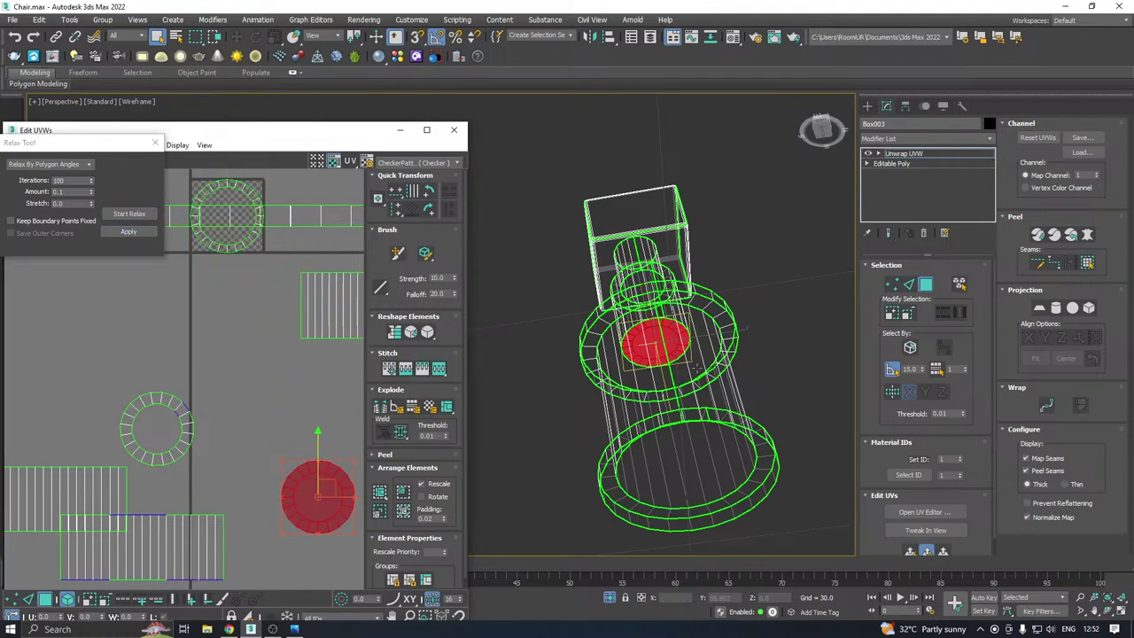
Isolate the neck's top cap inside the box, planar map it, and relax its shell by polygon angles
mouse_move(673, 381)
alt+middle_down()
mouse_move(711, 435)
mouse_move(676, 369)
alt+middle_up()
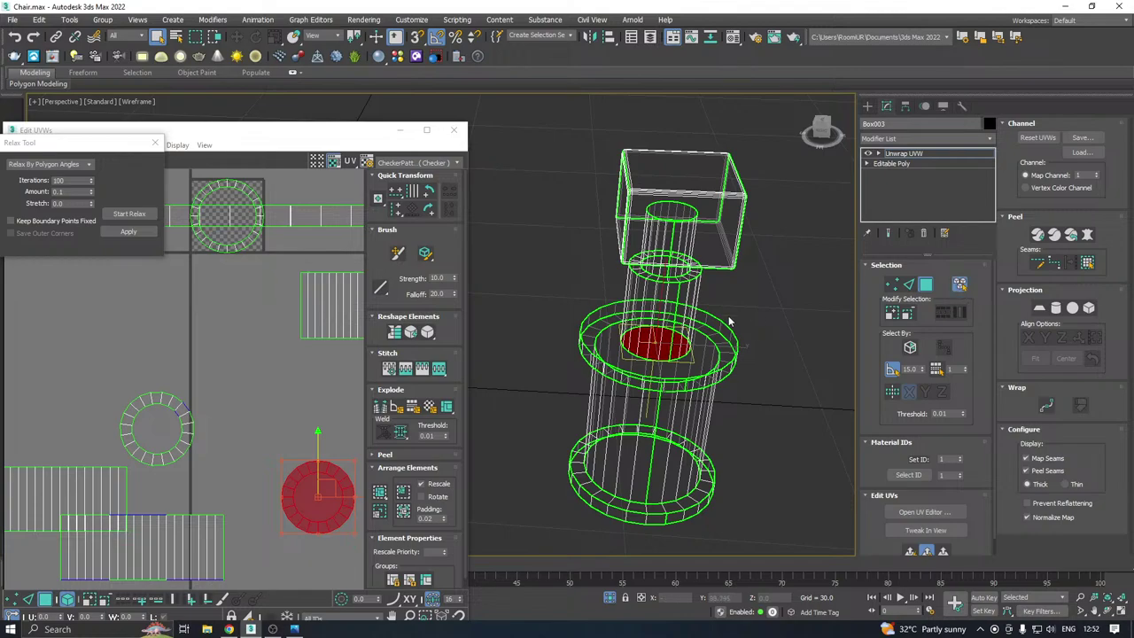
ctrl+click(673, 316)
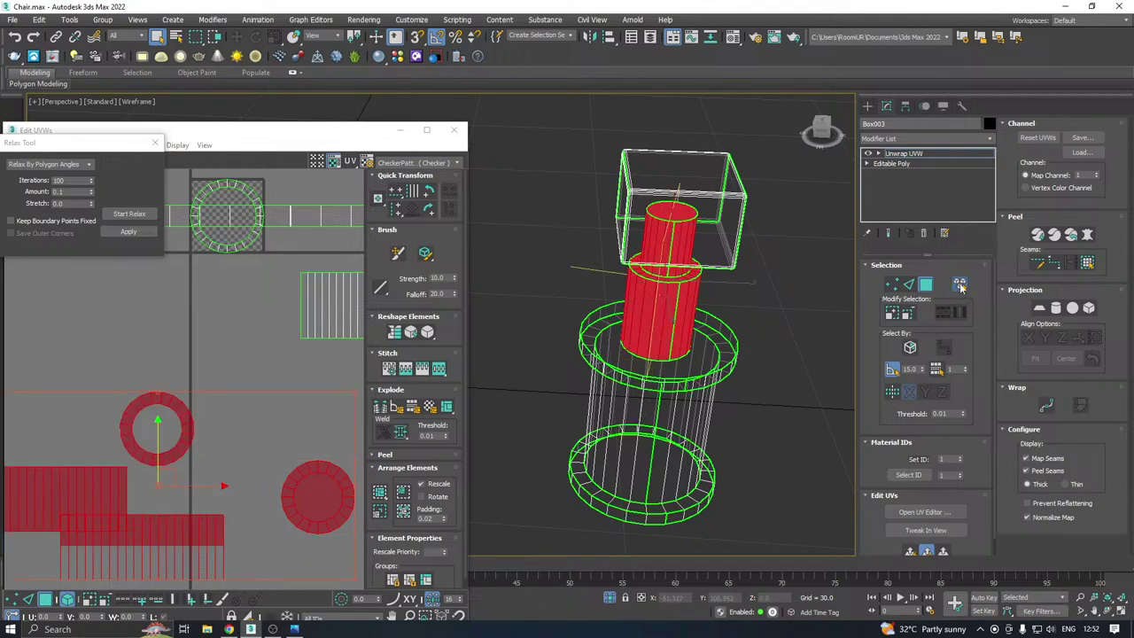
alt+middle_drag(709, 311, 721, 263)
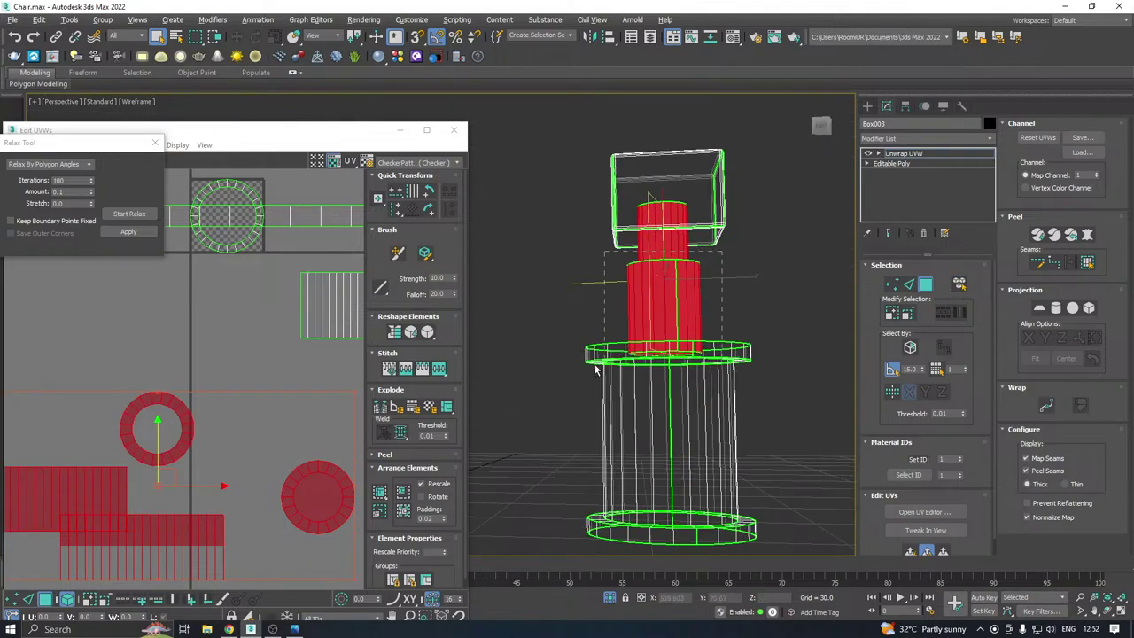
drag(552, 419, 552, 417)
alt+middle_drag(746, 284, 684, 228)
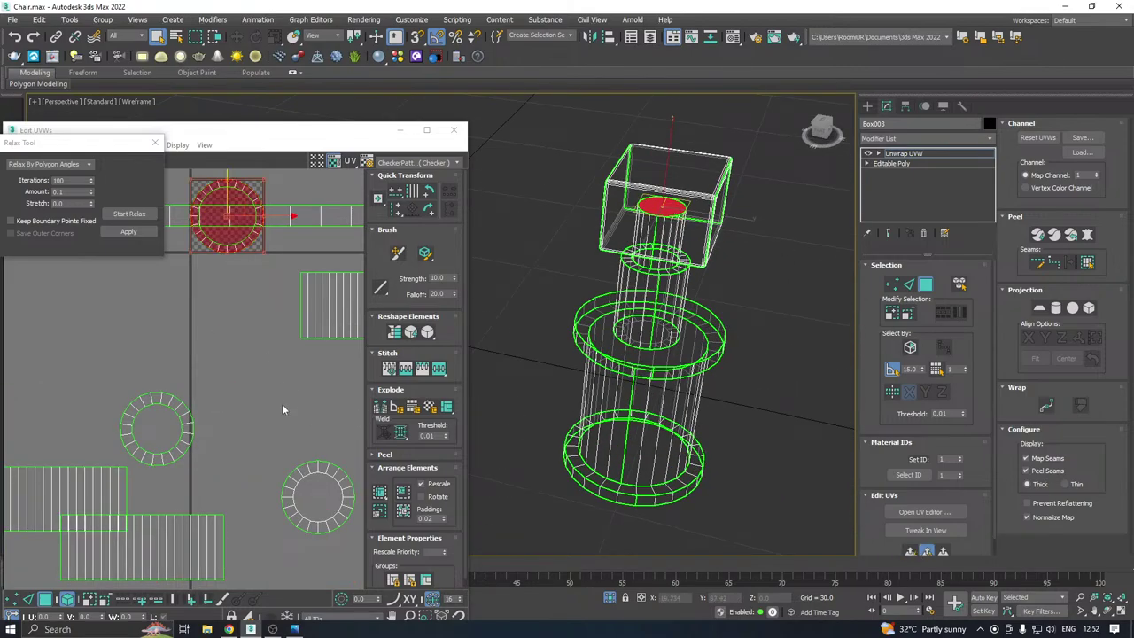
middle_drag(282, 409, 278, 431)
click(128, 231)
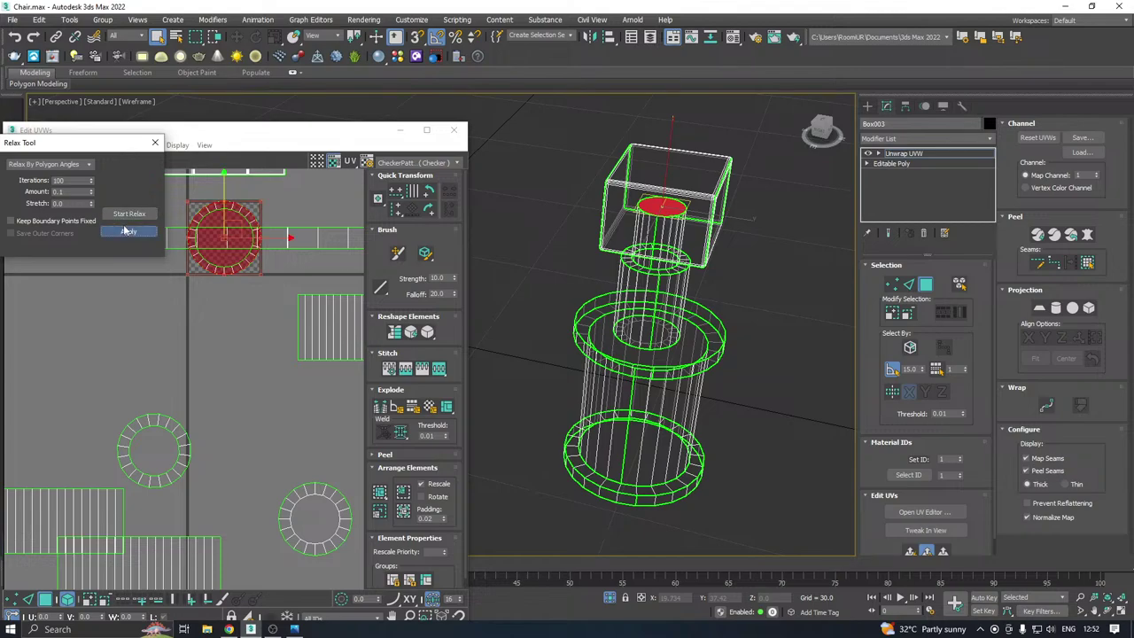
Return the viewport to default shading and inspect the checker pattern on the whole column
click(134, 101)
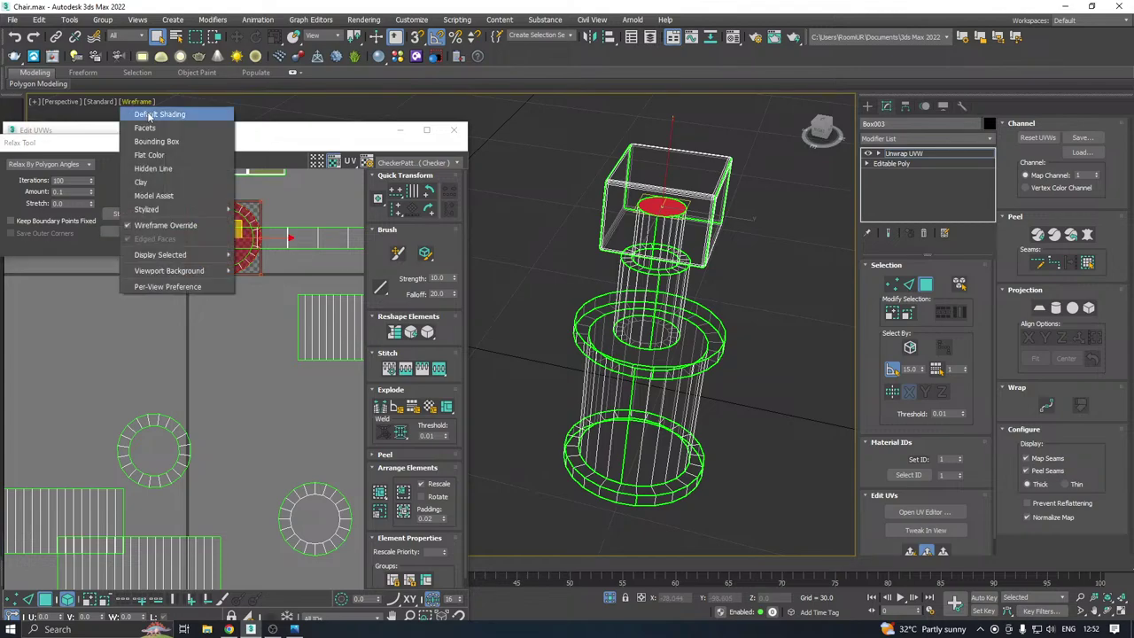
click(155, 112)
alt+middle_drag(650, 240, 784, 278)
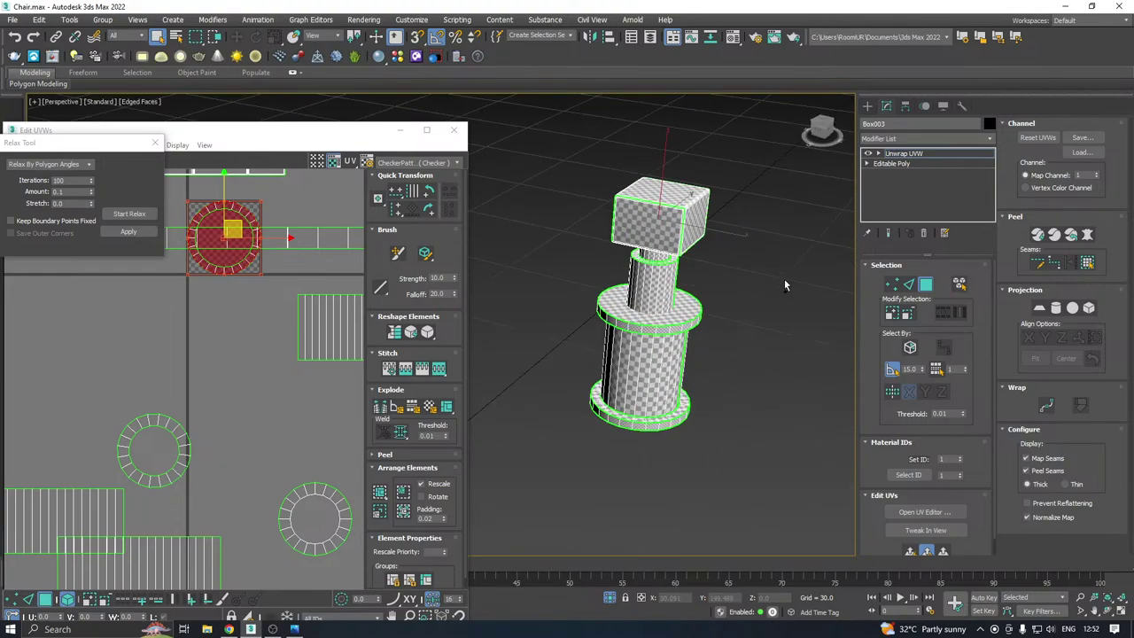
Select all faces of the column and pack its shells into the UV tile
scroll(194, 287, down, 3)
key(ctrl+a)
middle_drag(254, 339, 287, 410)
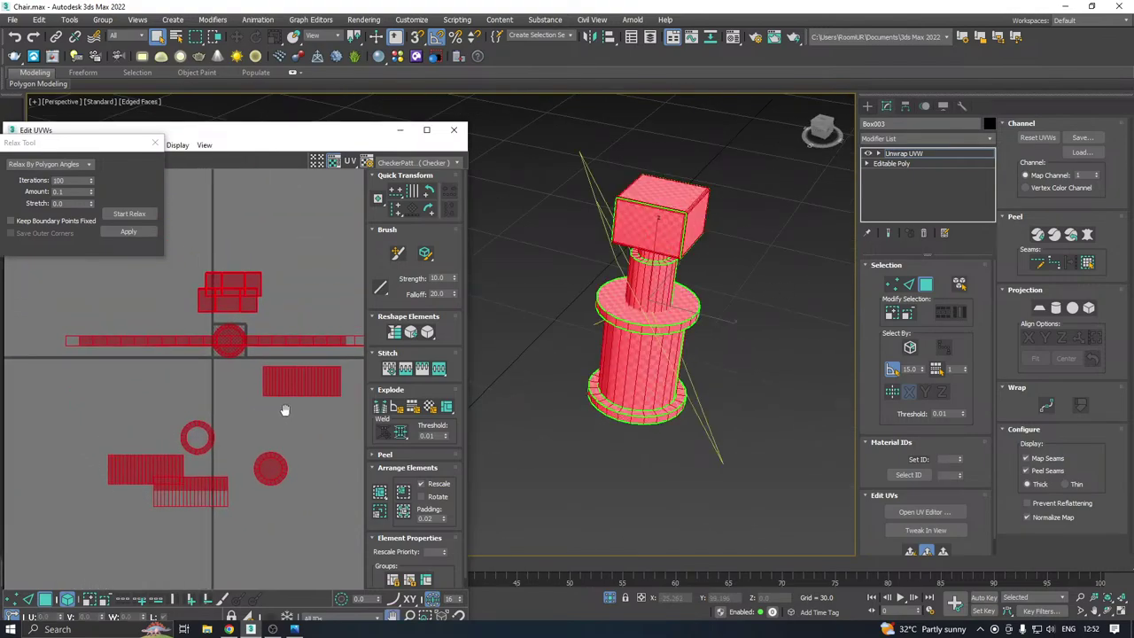
scroll(245, 360, up, 3)
click(379, 491)
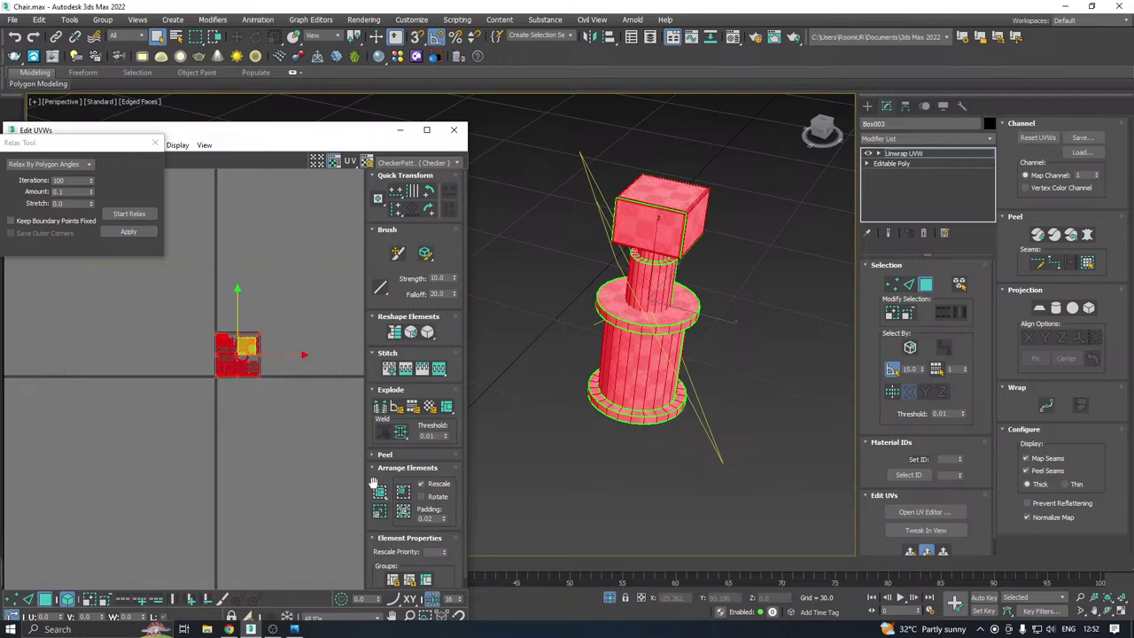
scroll(269, 372, up, 3)
middle_drag(210, 278, 244, 339)
scroll(232, 348, up, 3)
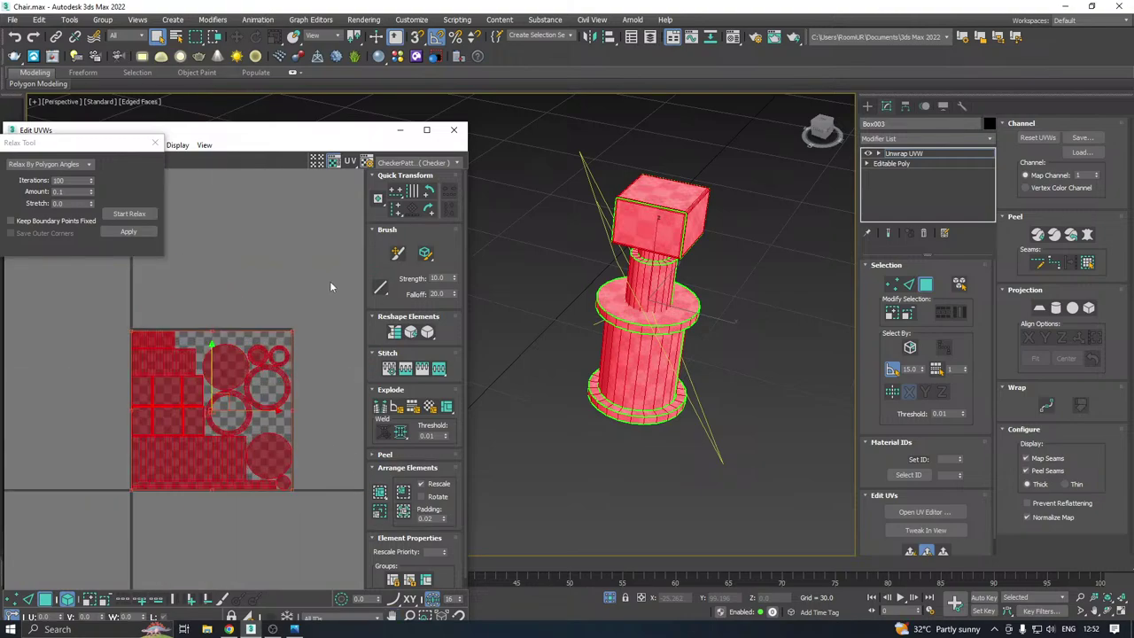
Close the UV editor, leave face selection, and end the column's isolation to show the whole chair
click(454, 131)
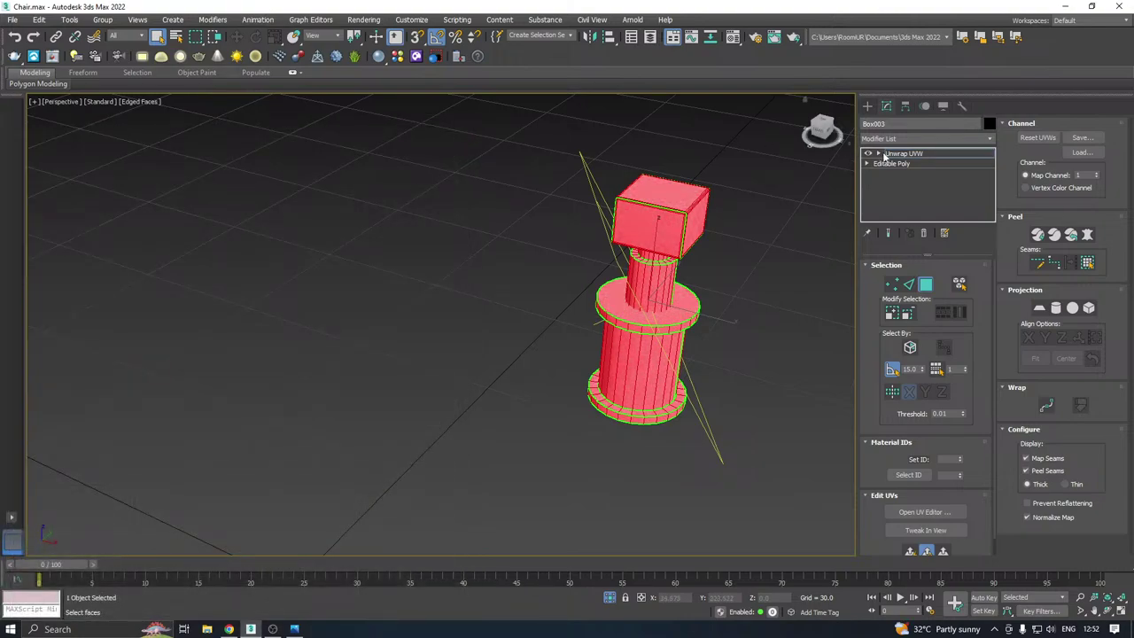
click(885, 156)
click(612, 601)
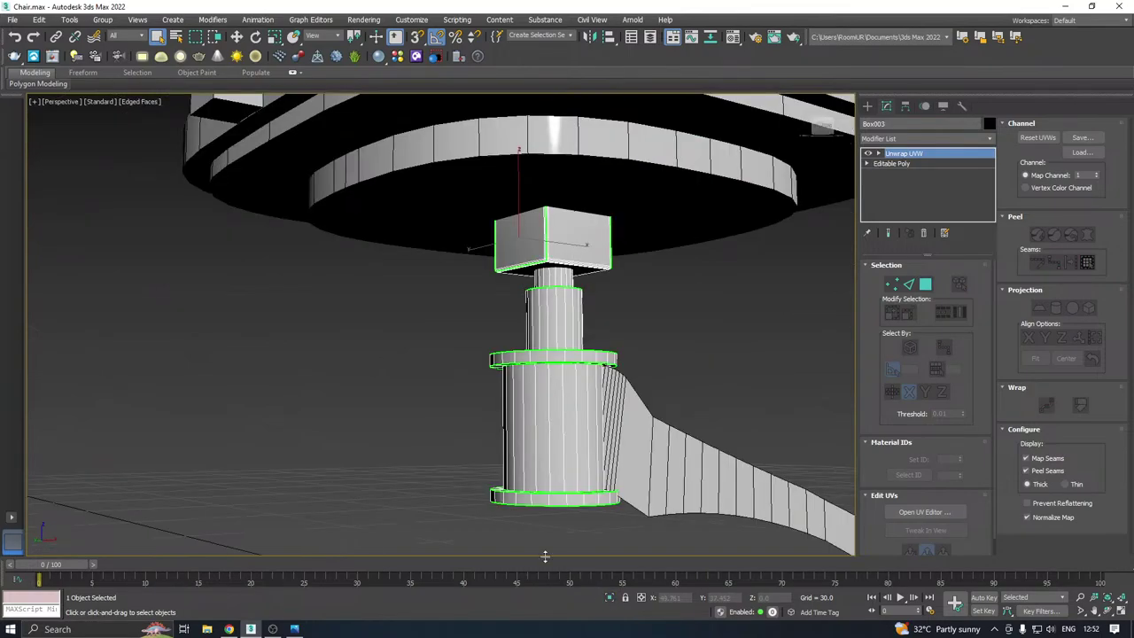
Save the scene and also save a copy of it as Chair15.max
key(w)
scroll(494, 302, down, 5)
key(ctrl+s)
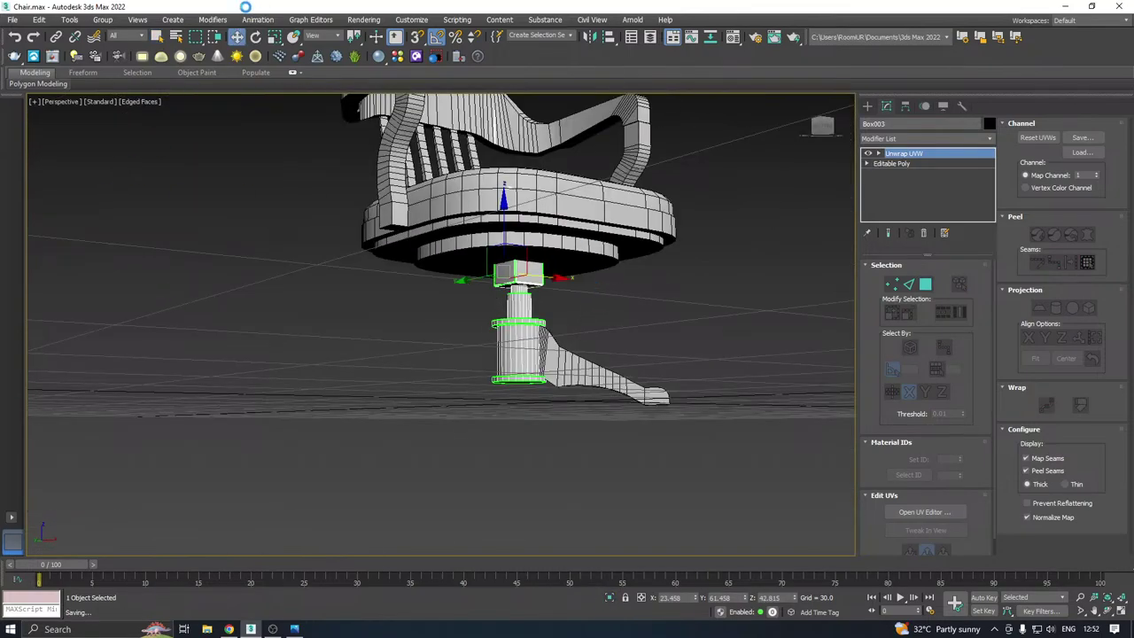
click(13, 20)
click(71, 136)
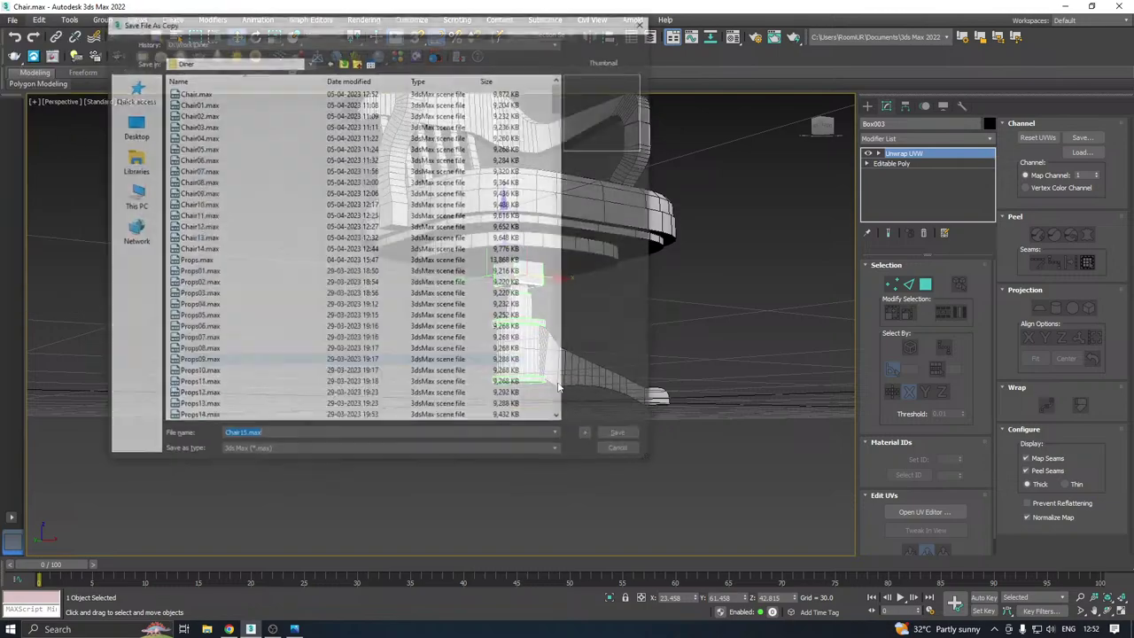
click(616, 431)
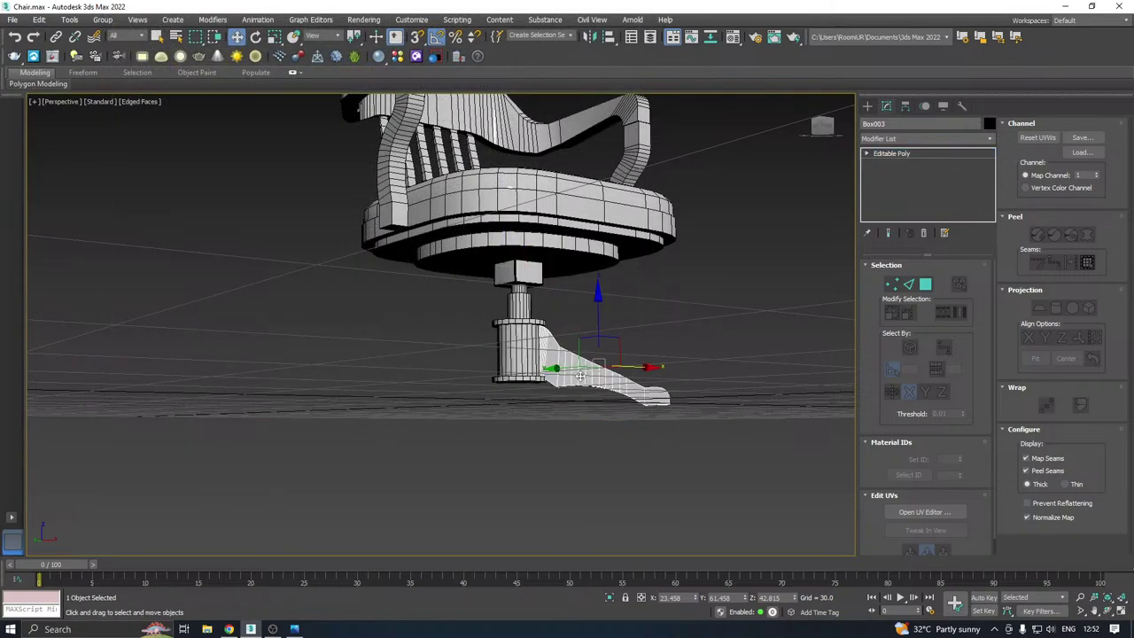
Isolate the chair leg, add an Unwrap UVW modifier to it, and open its UV editor
click(609, 598)
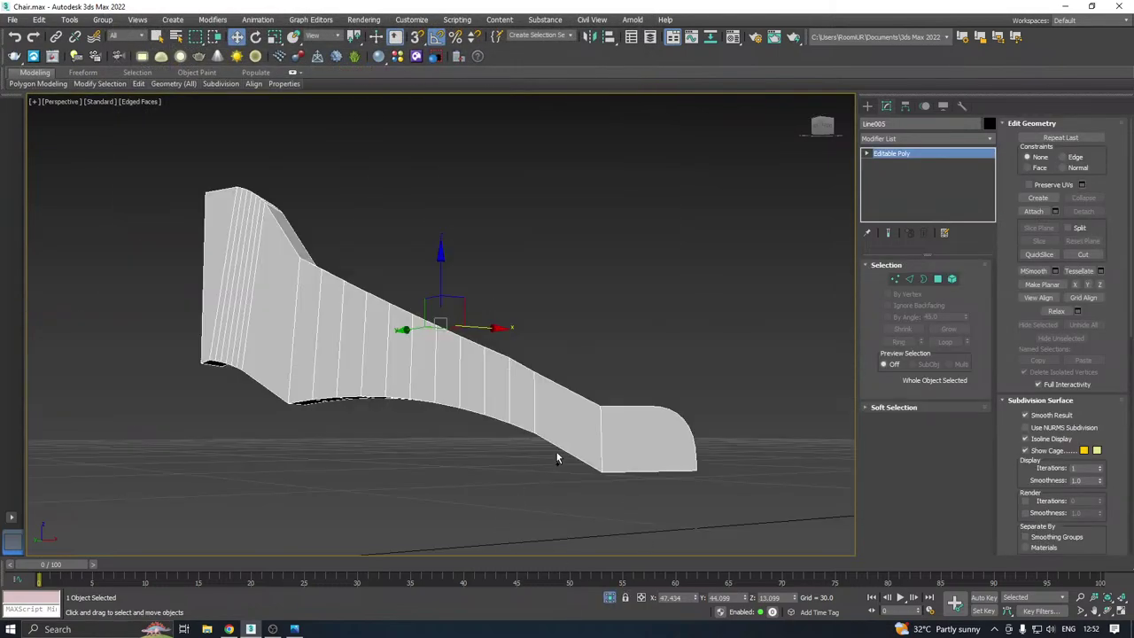
alt+middle_drag(557, 456, 477, 489)
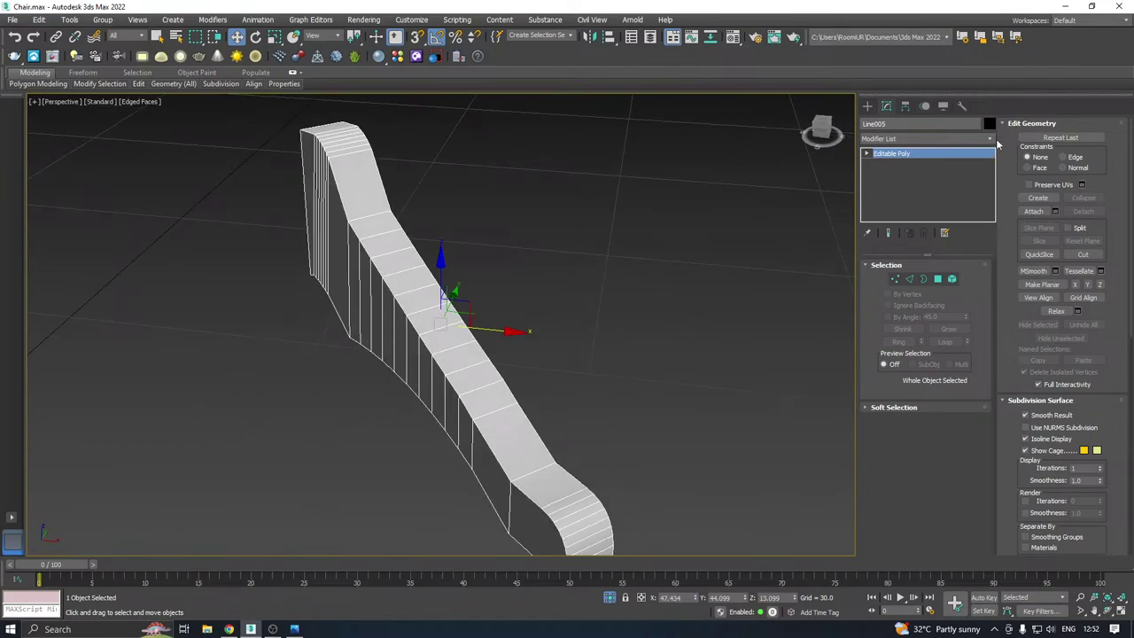
mouse_move(557, 237)
alt+middle_down()
mouse_move(614, 245)
mouse_move(564, 232)
alt+middle_up()
click(990, 141)
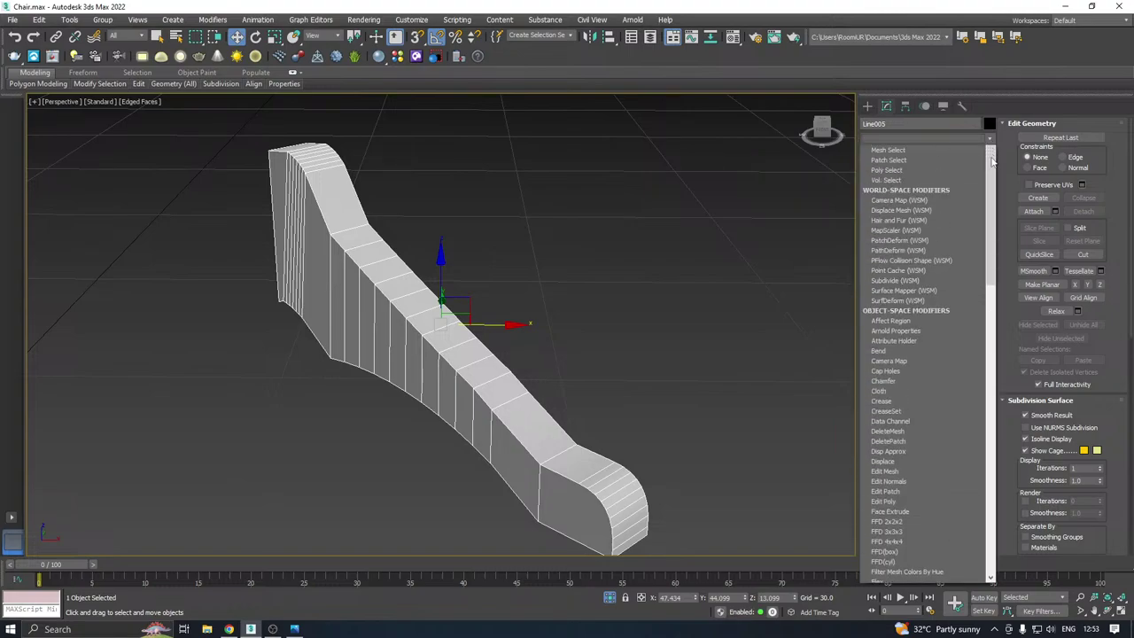
scroll(886, 461, down, 15)
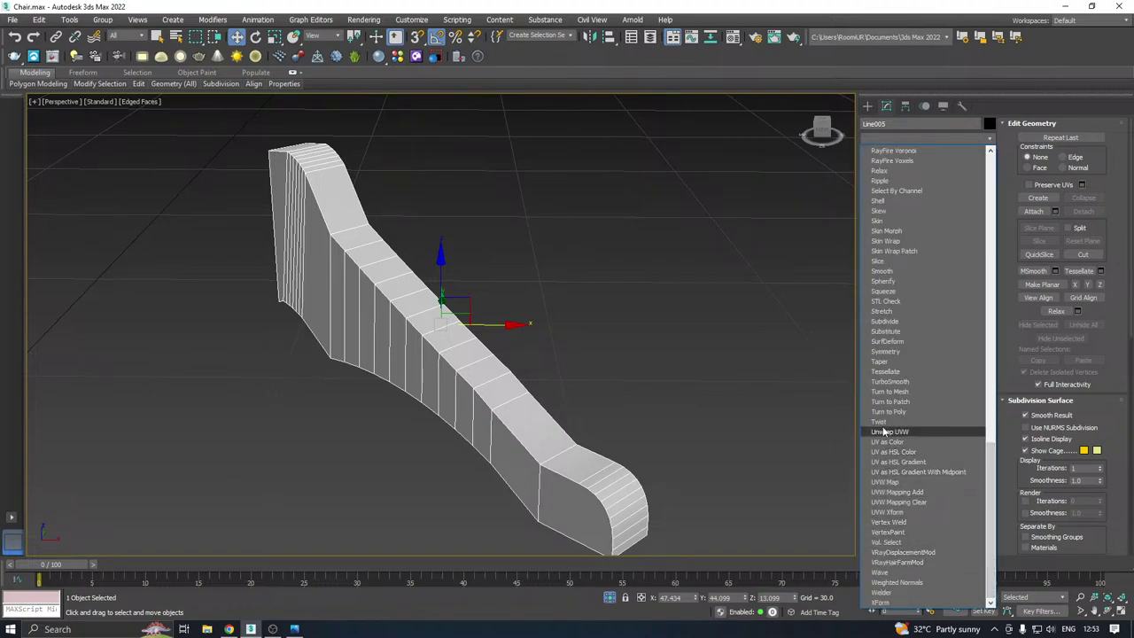
click(887, 432)
click(905, 513)
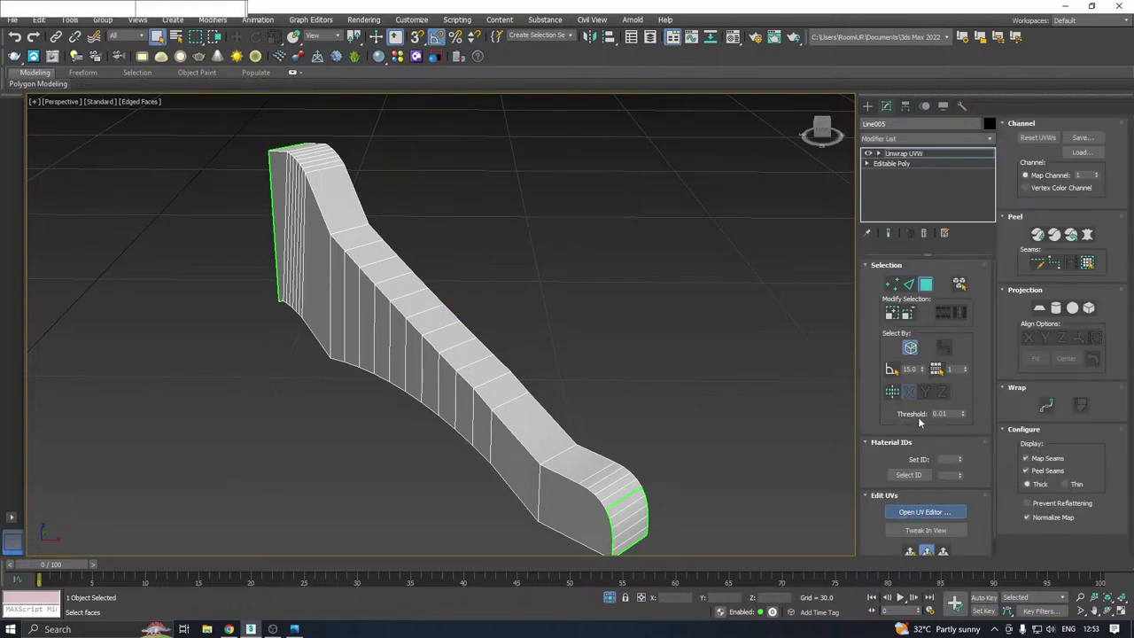
Select all of the leg's faces, move their UVs clear of the tile, and apply the checker pattern
middle_drag(697, 357, 842, 375)
key(ctrl+a)
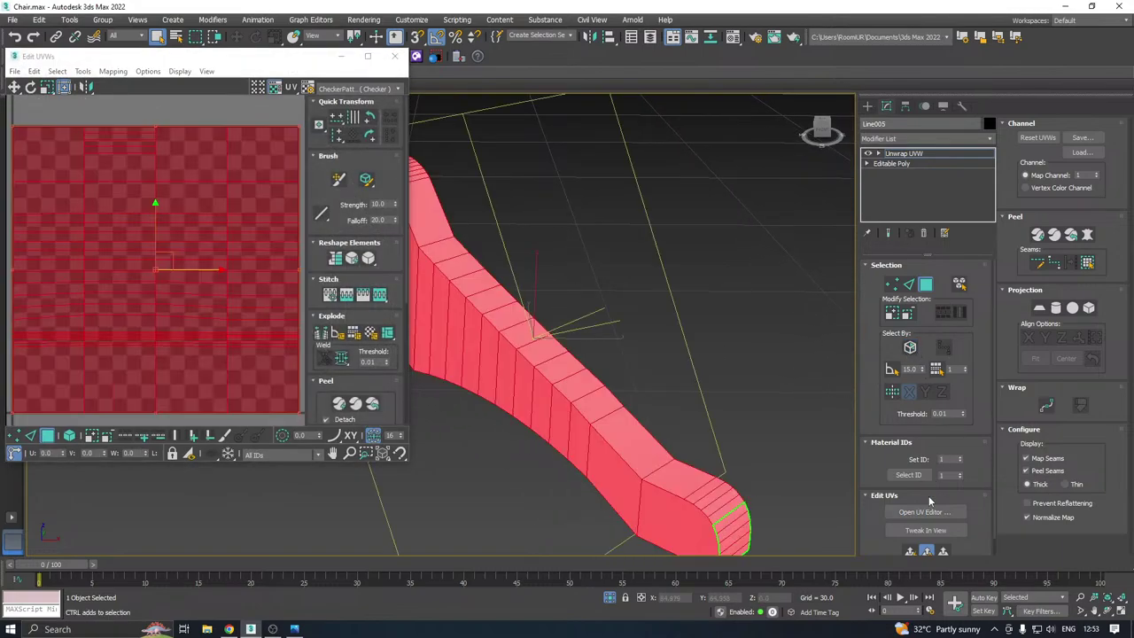
click(325, 381)
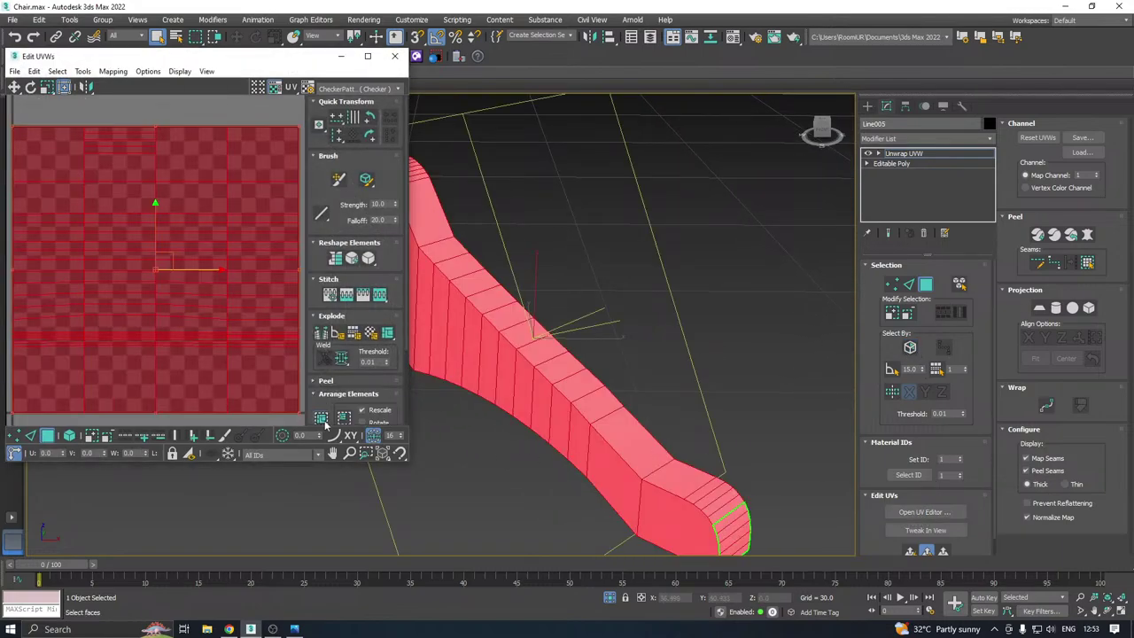
scroll(181, 319, down, 5)
drag(187, 315, 424, 264)
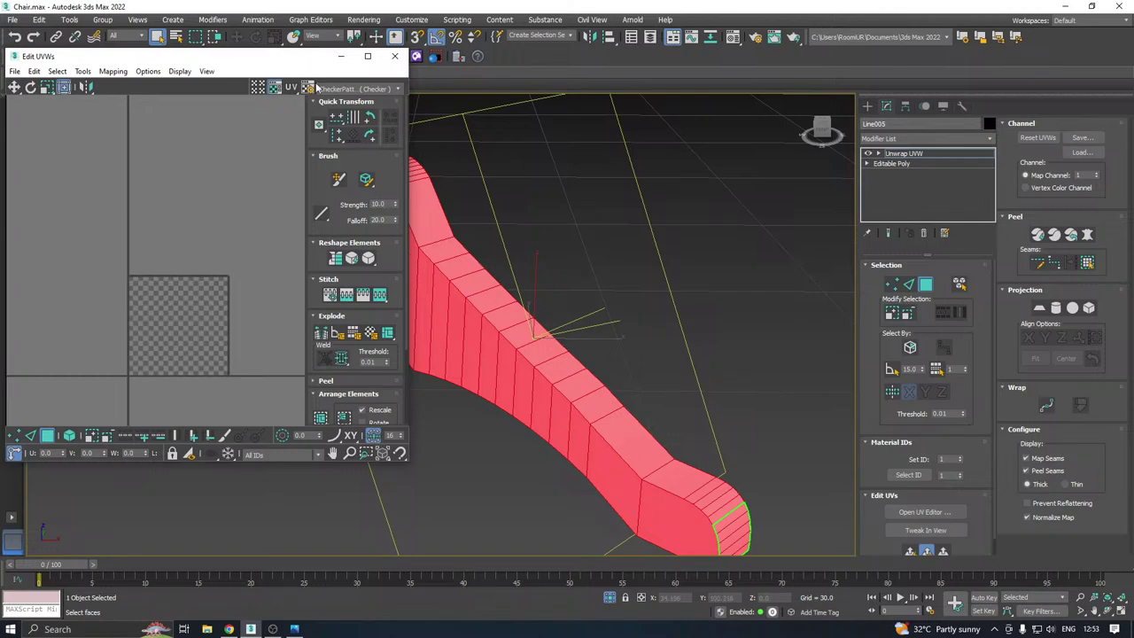
click(323, 90)
click(339, 110)
scroll(674, 359, down, 4)
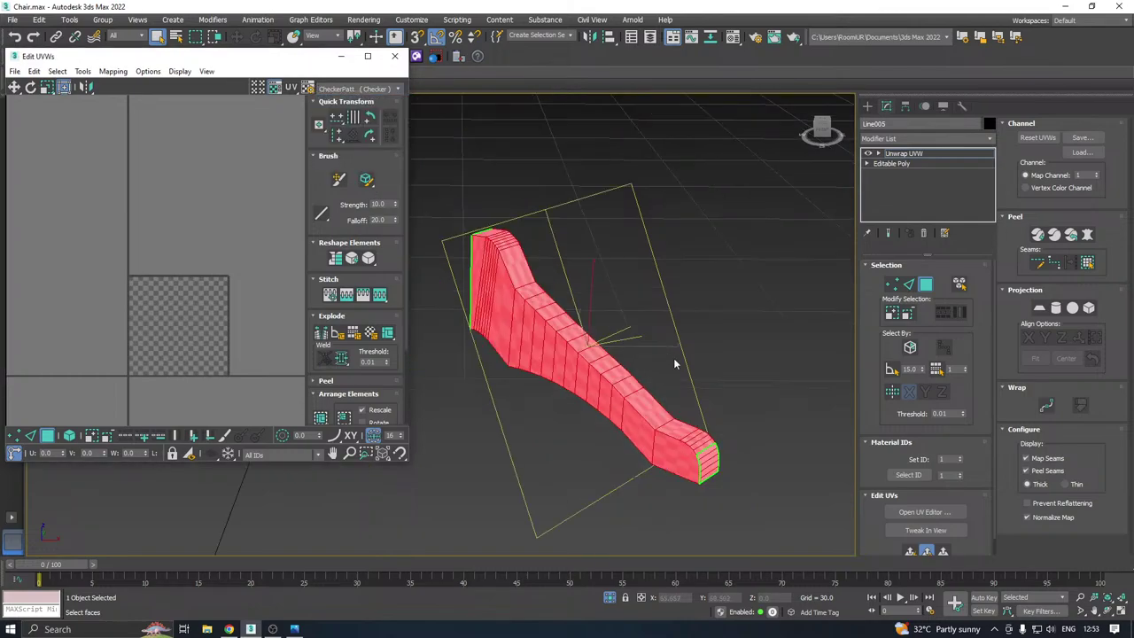
Select one flat side of the leg by a 15-degree planar angle, planar map it, and relax it by polygon angles
alt+middle_drag(674, 363, 815, 372)
click(893, 370)
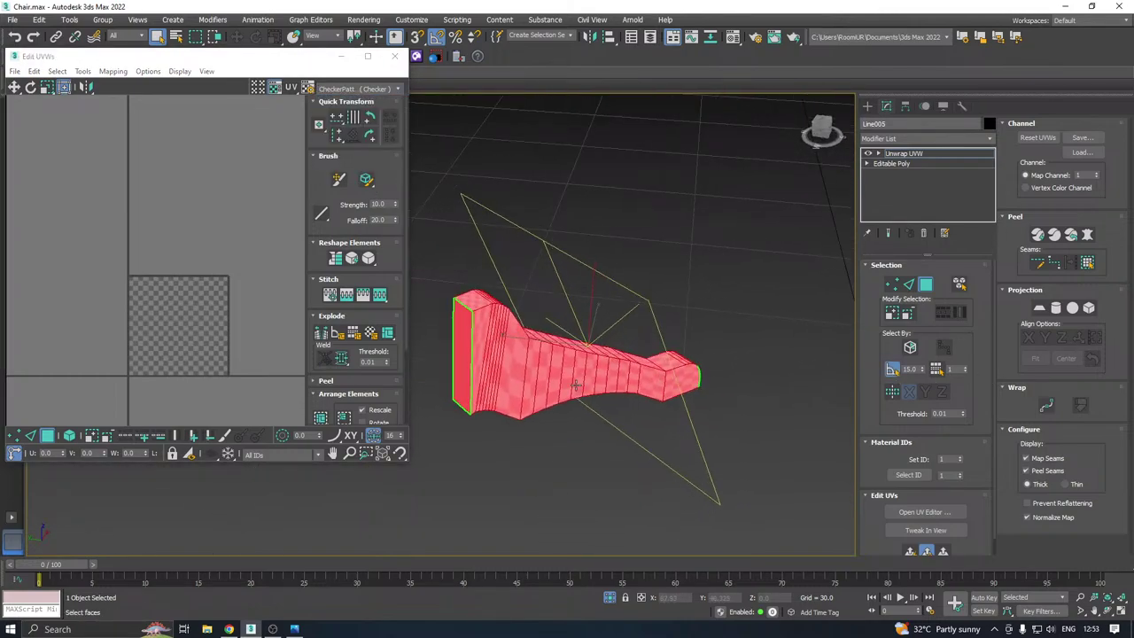
alt+middle_drag(690, 382, 611, 356)
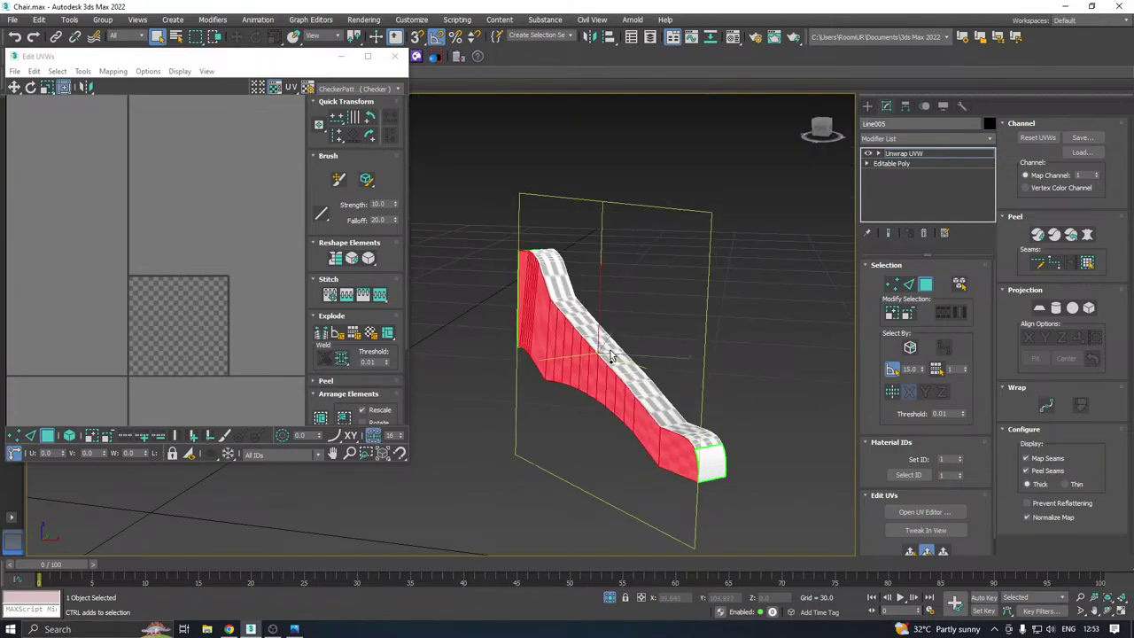
click(908, 553)
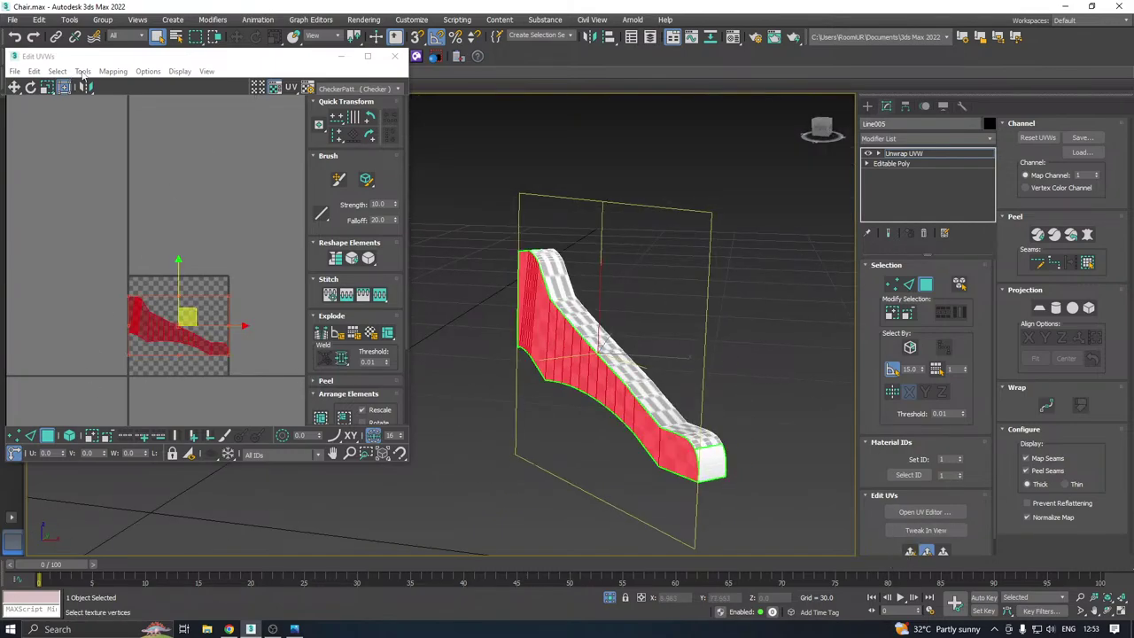
click(82, 71)
click(106, 269)
click(140, 158)
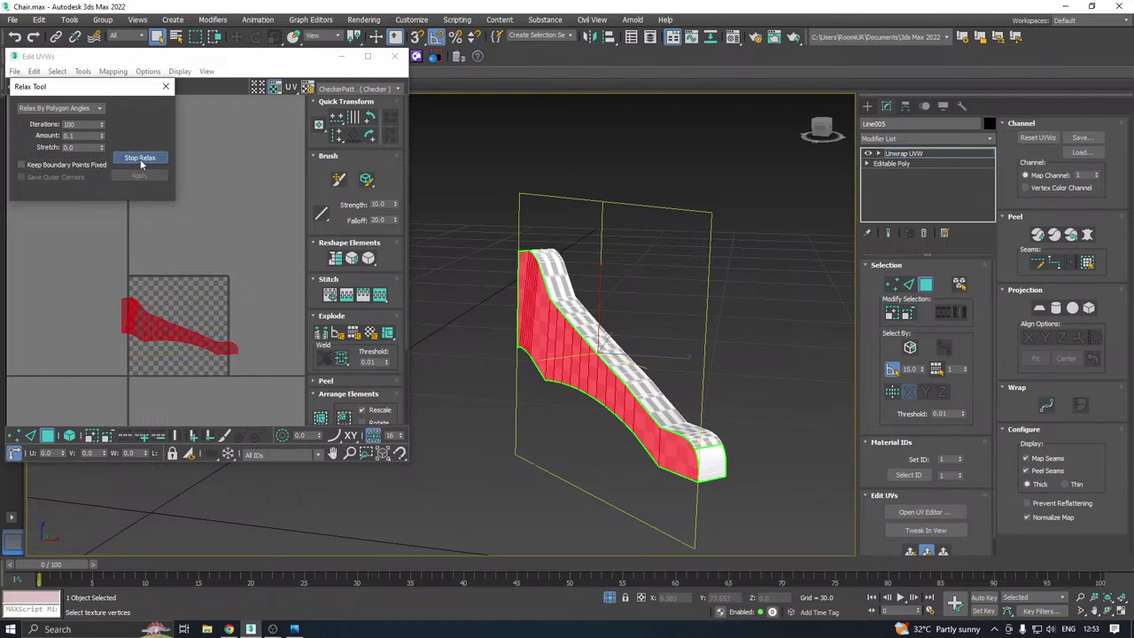
click(140, 159)
Select the opposite flat side of the leg, planar map it, and relax it by polygon angles
alt+middle_drag(600, 345, 565, 413)
click(567, 413)
click(911, 552)
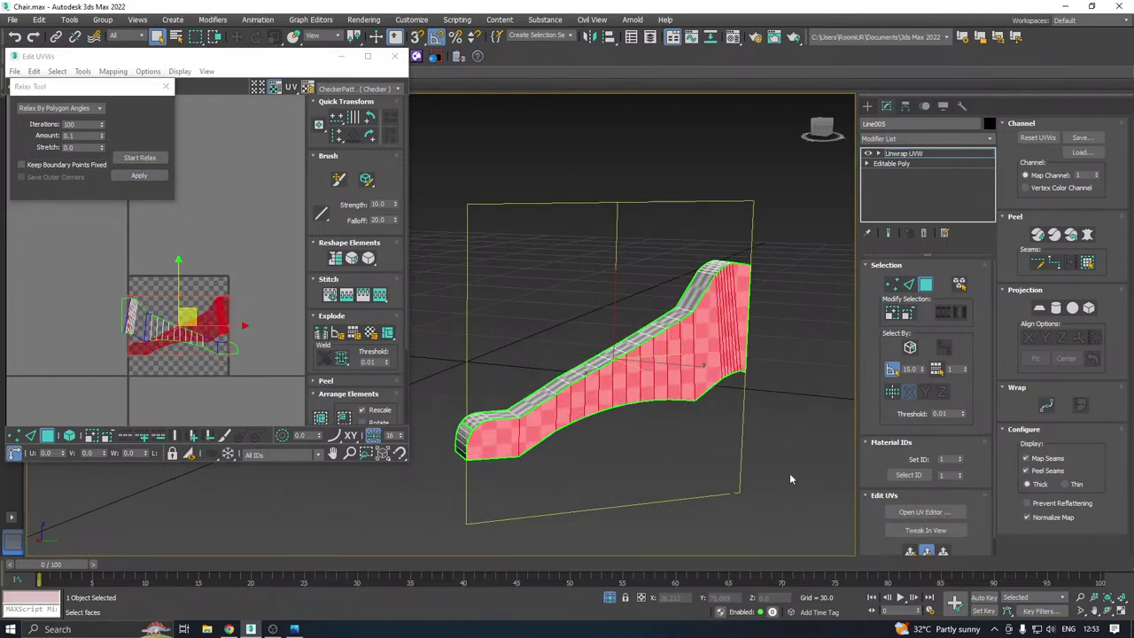
click(138, 177)
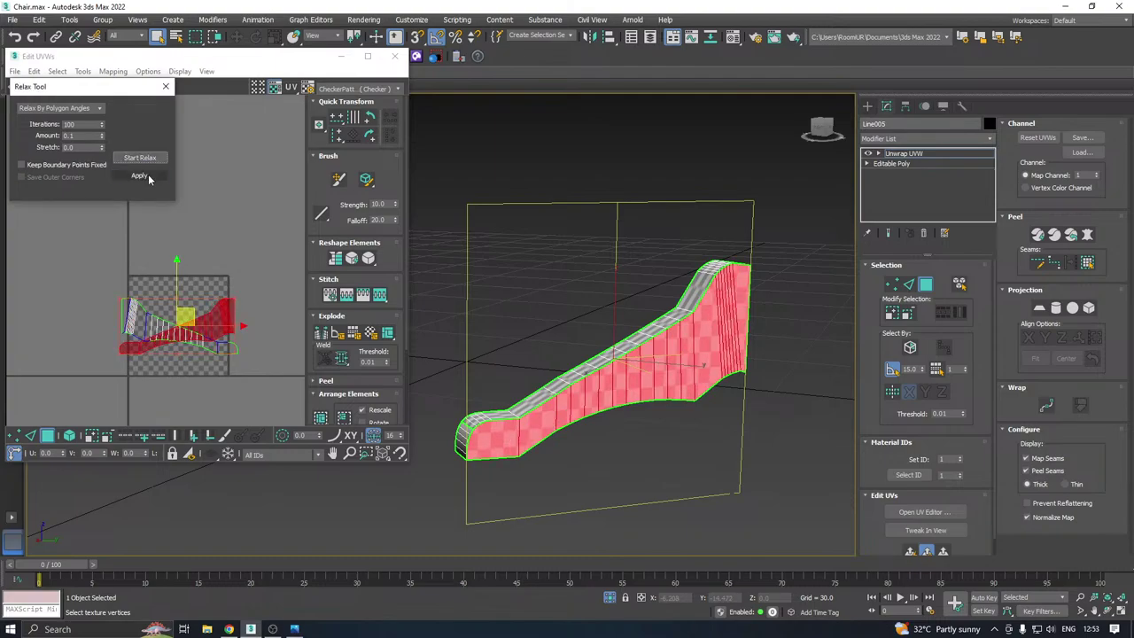
Select the flat face at the leg's tall inner end, planar map it, and relax it by polygon angles
alt+middle_drag(665, 313, 722, 333)
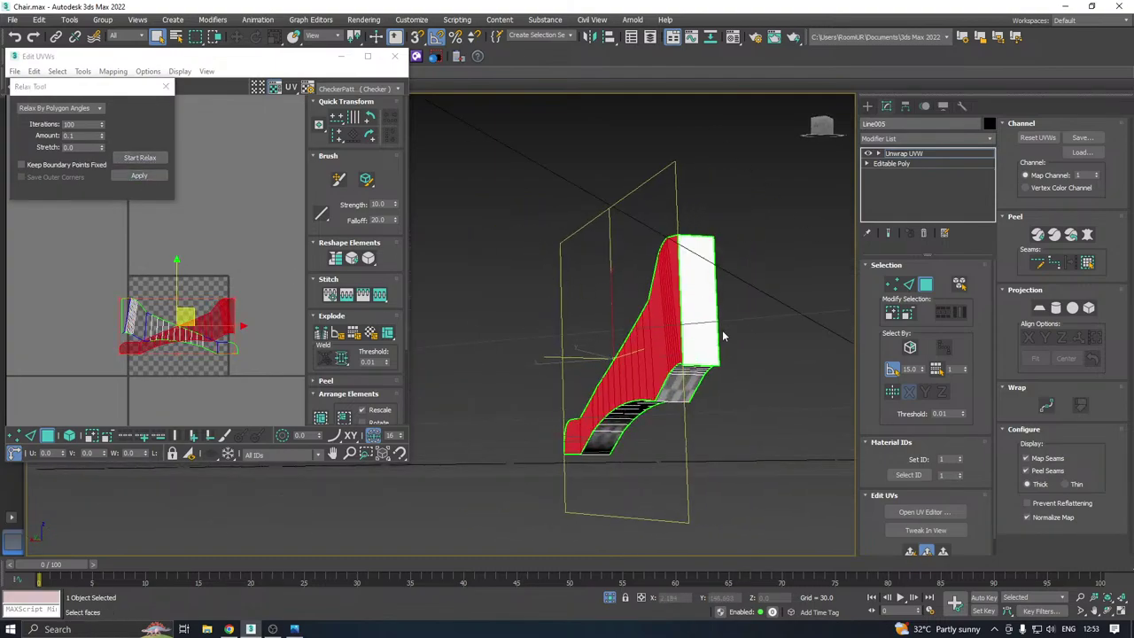
click(699, 333)
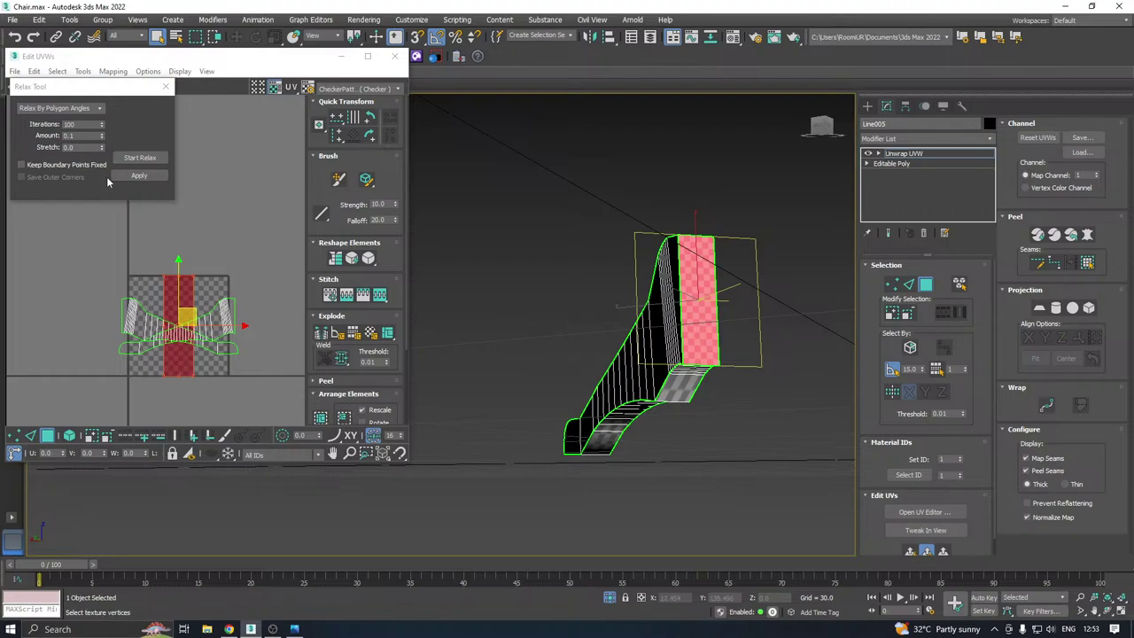
click(131, 156)
click(131, 157)
click(139, 177)
Select all faces along the leg's underside, planar map them, and relax them by polygon angles
alt+middle_drag(607, 310, 707, 147)
click(732, 220)
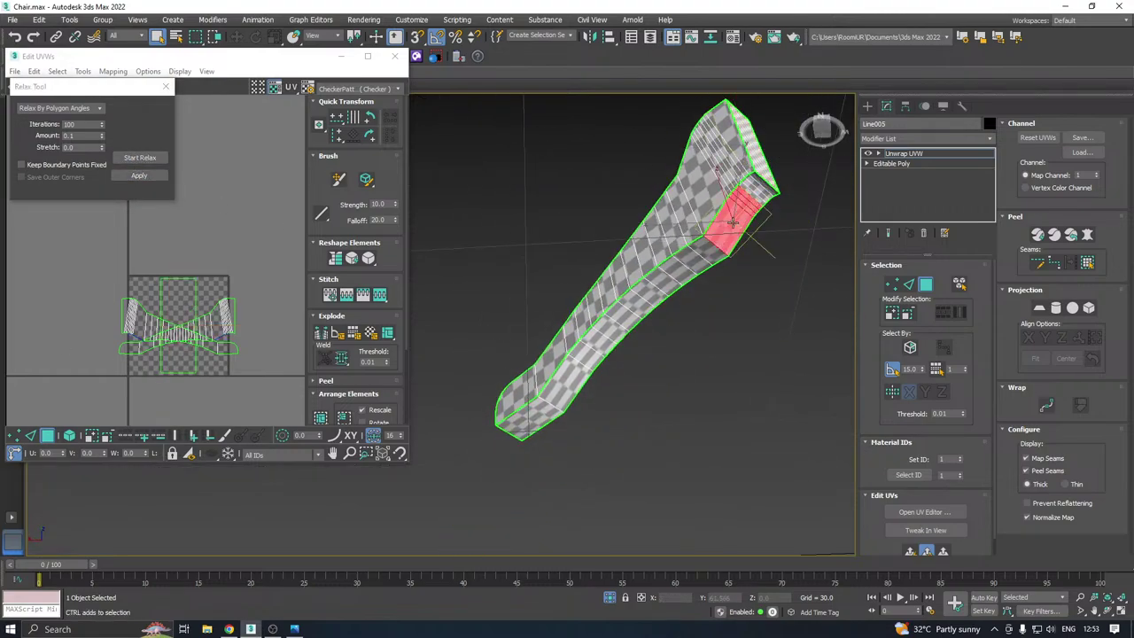
ctrl+click(757, 191)
ctrl+click(692, 262)
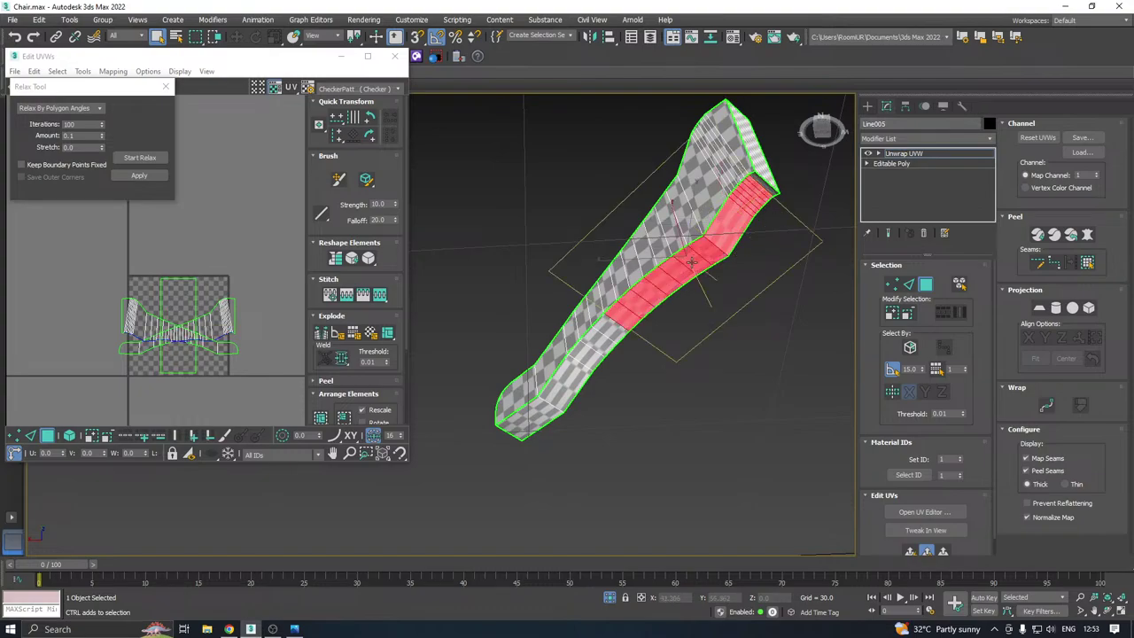
ctrl+click(758, 180)
shift+click(577, 382)
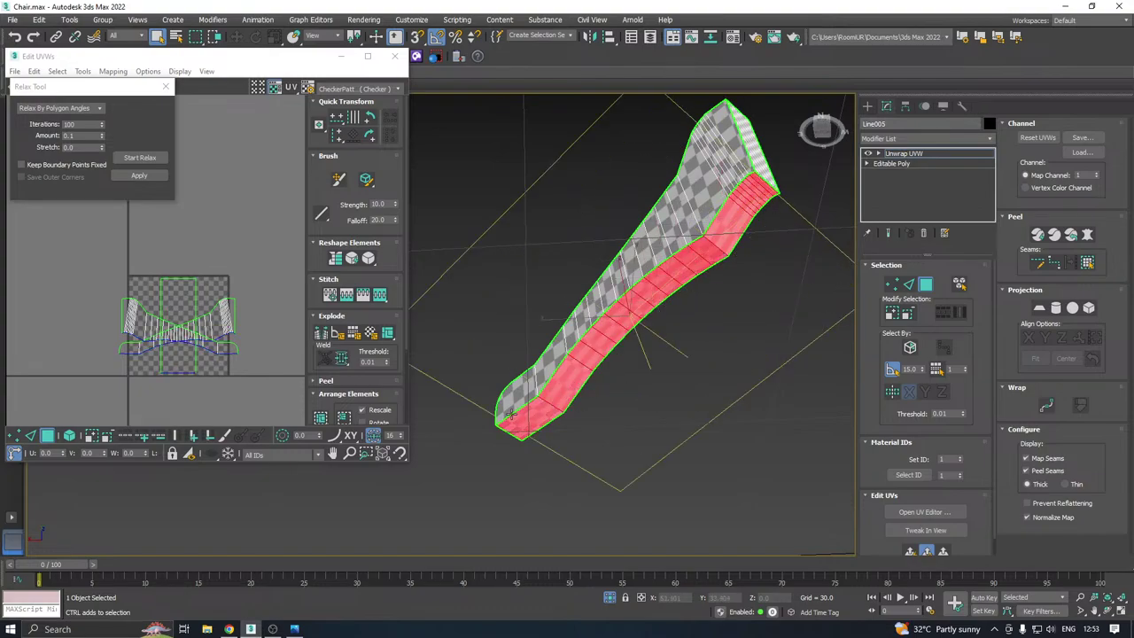
click(911, 552)
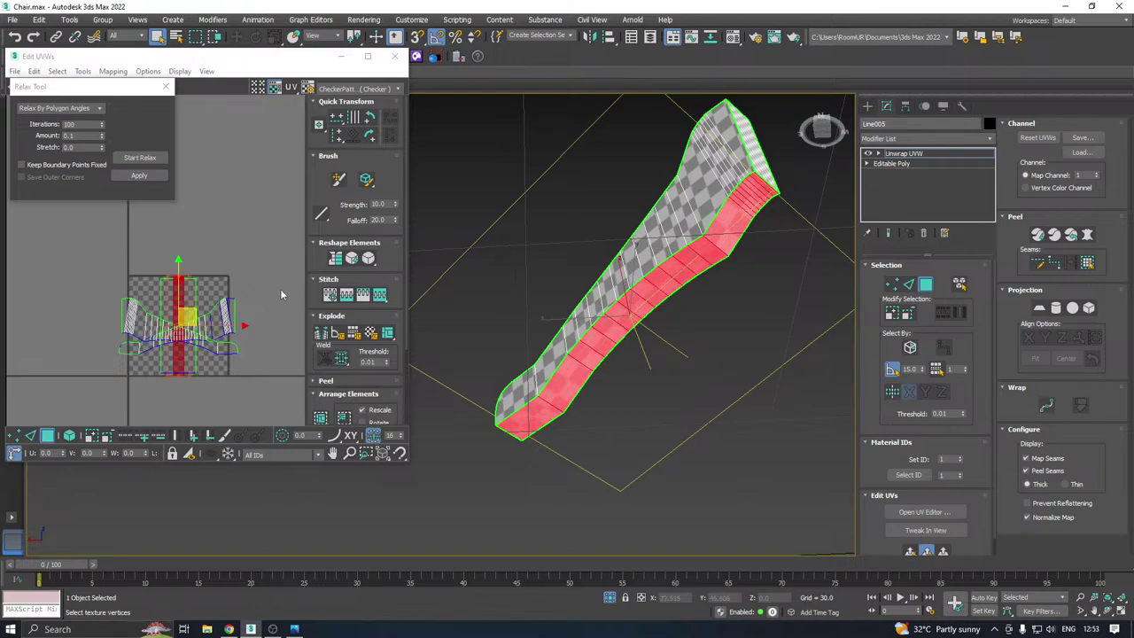
click(139, 158)
click(132, 159)
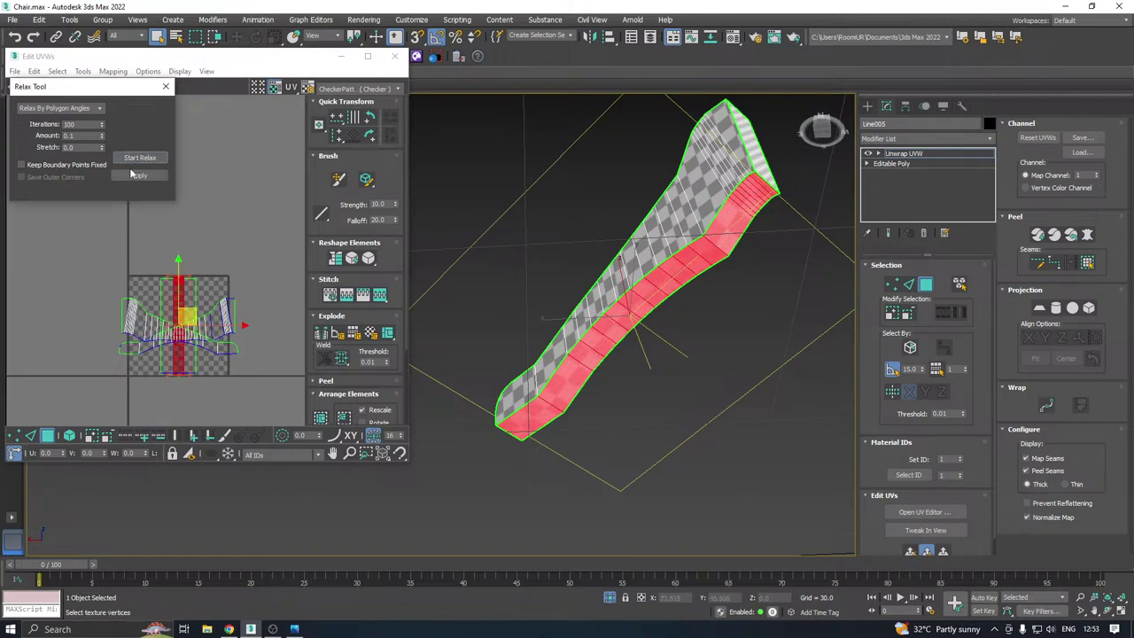
Select the leg's rounded tip and all faces along its upper side, planar map them, and relax them by polygon angles
alt+middle_drag(620, 337, 668, 334)
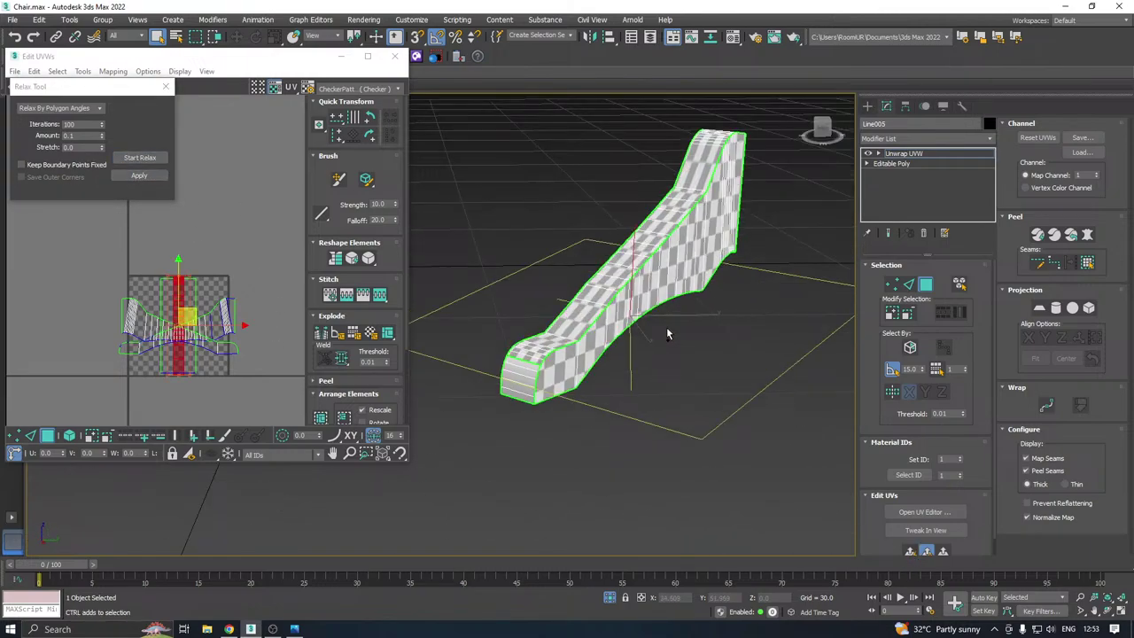
click(519, 381)
ctrl+click(527, 363)
ctrl+click(533, 355)
ctrl+click(546, 344)
ctrl+click(571, 328)
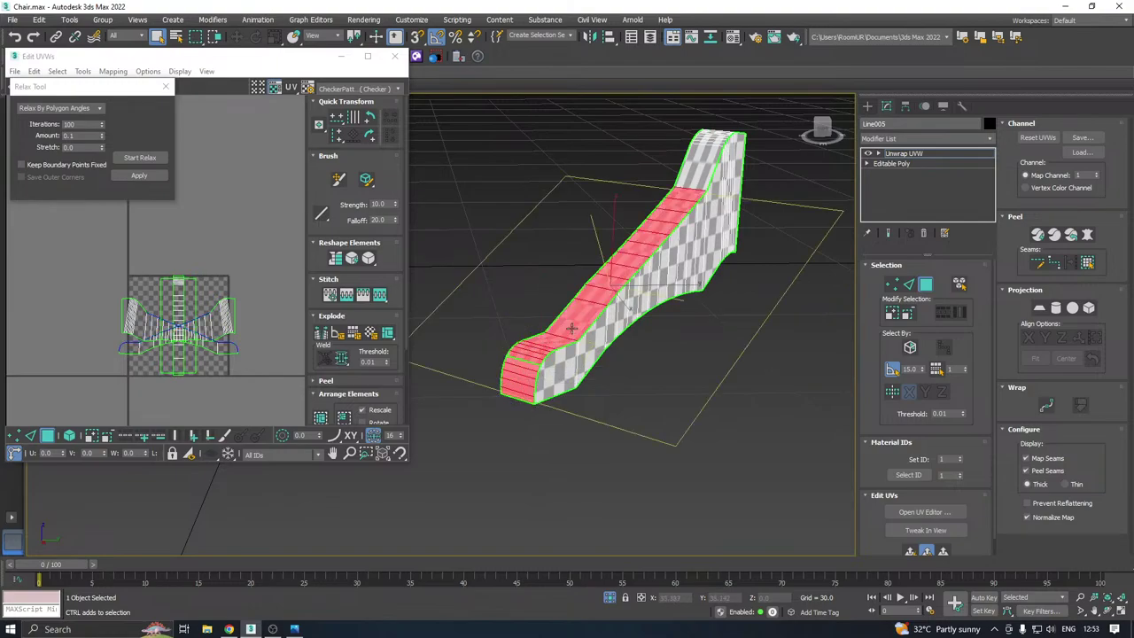
alt+middle_drag(701, 184, 837, 290)
ctrl+click(806, 271)
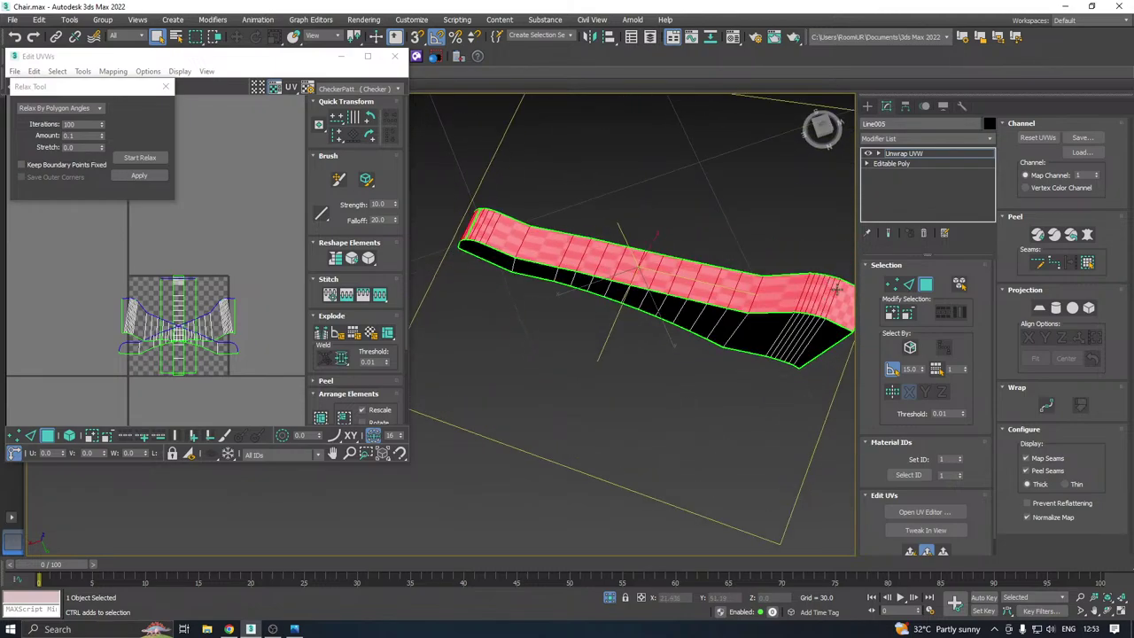
click(926, 551)
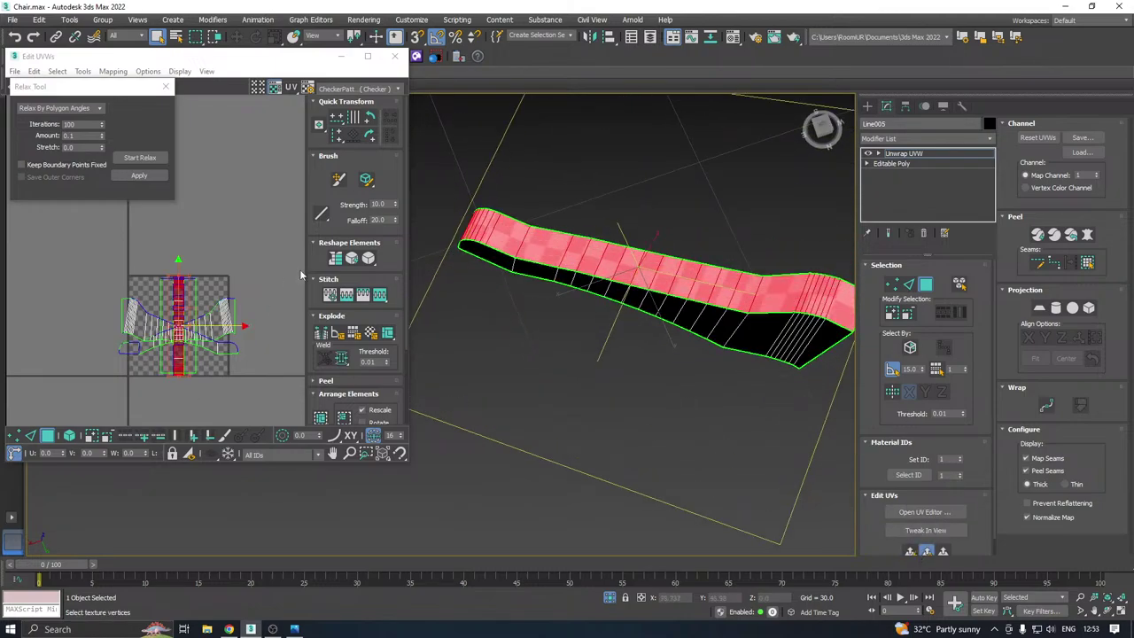
click(133, 158)
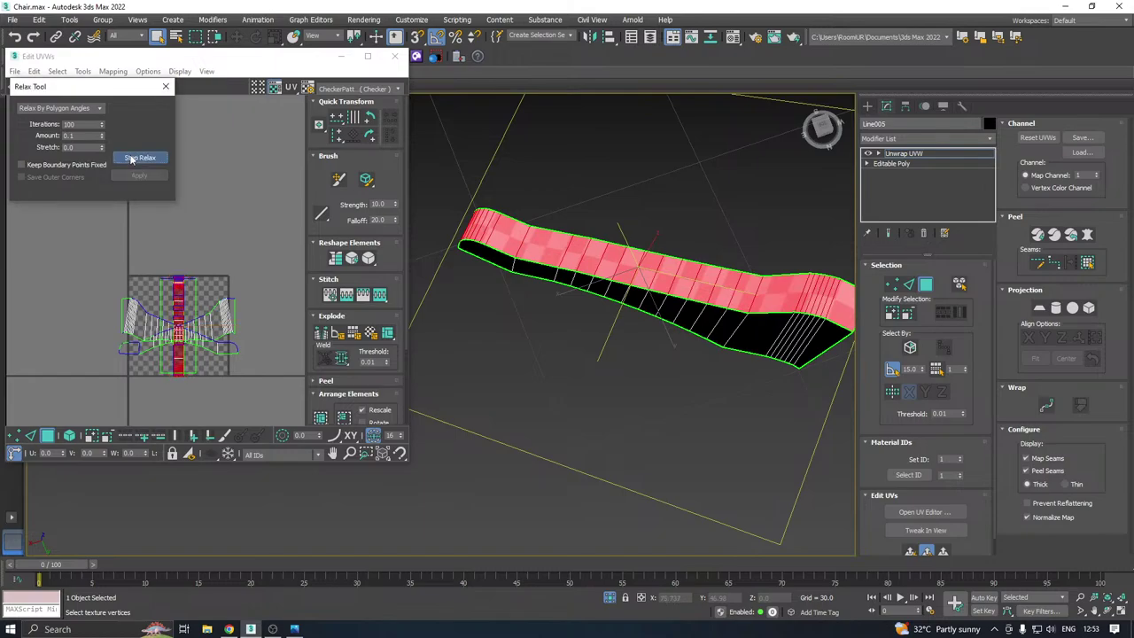
click(132, 160)
click(139, 177)
Select all of the leg's faces and pack their UV shells together with rescaling
alt+middle_drag(509, 237, 595, 168)
key(ctrl+a)
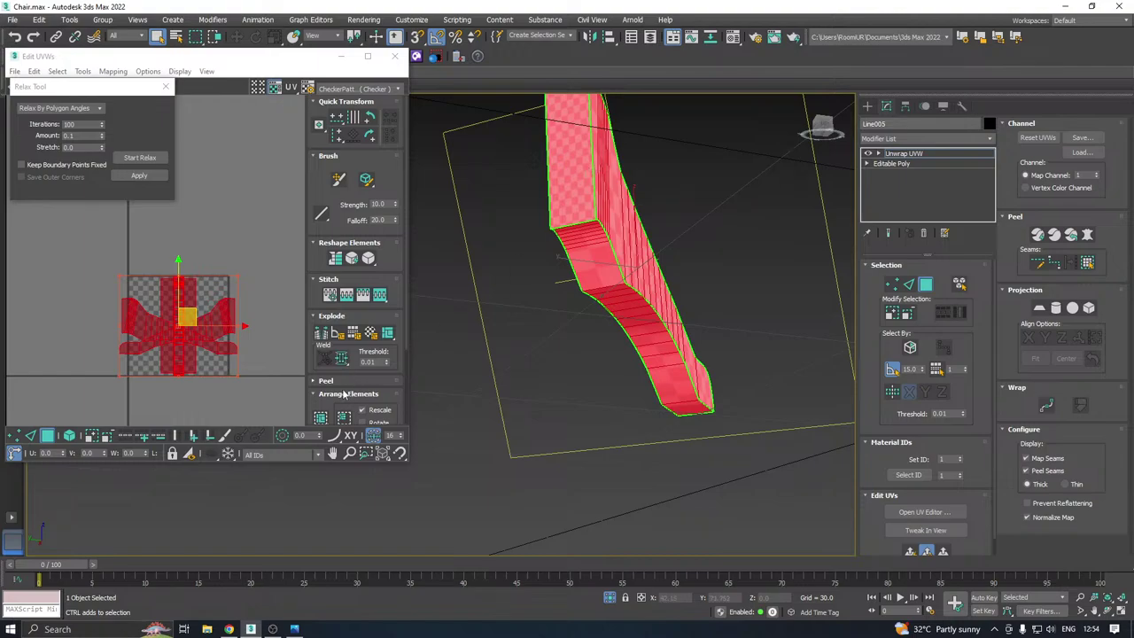
click(322, 419)
alt+middle_drag(642, 234, 299, 257)
Close the UV editor, collapse the leg's Unwrap UVW modifier into the Editable Poly, and exit isolation
click(394, 56)
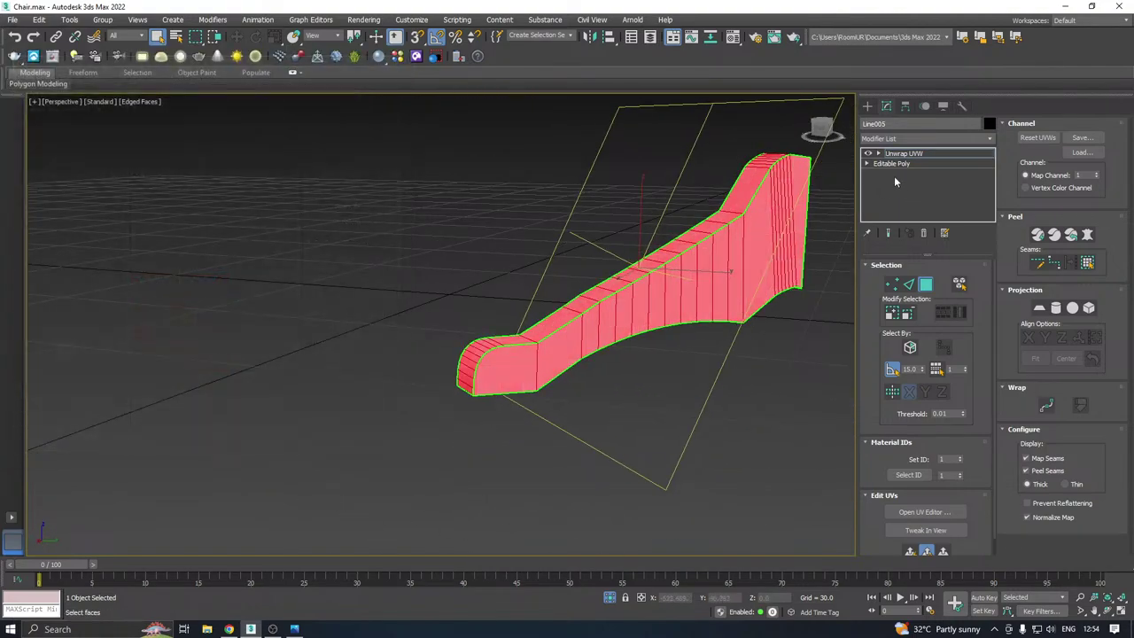
right_click(900, 157)
click(944, 271)
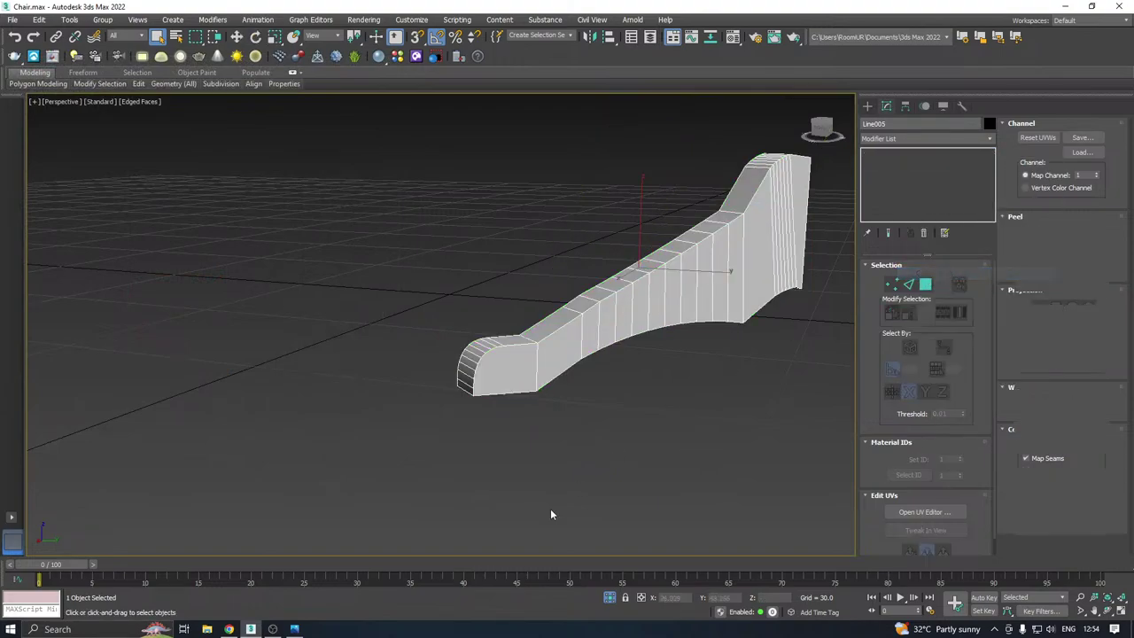
click(609, 596)
key(w)
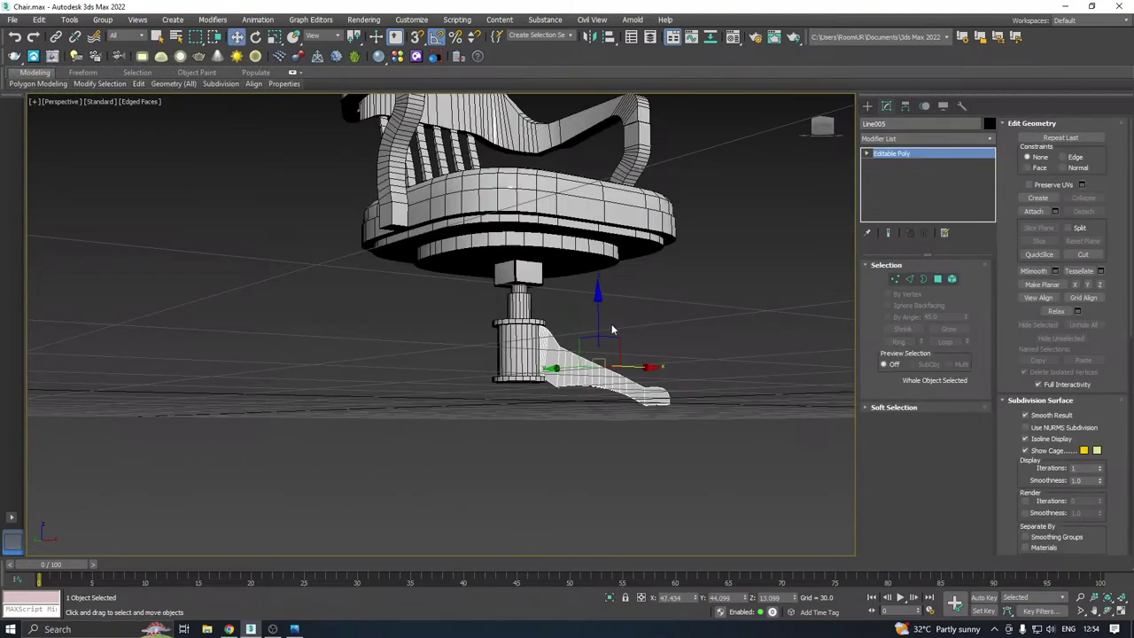
Try snapping the leg's pivot to a vertex at the outer tip of its foot
alt+middle_drag(473, 440, 631, 359)
scroll(603, 367, down, 3)
scroll(587, 368, up, 2)
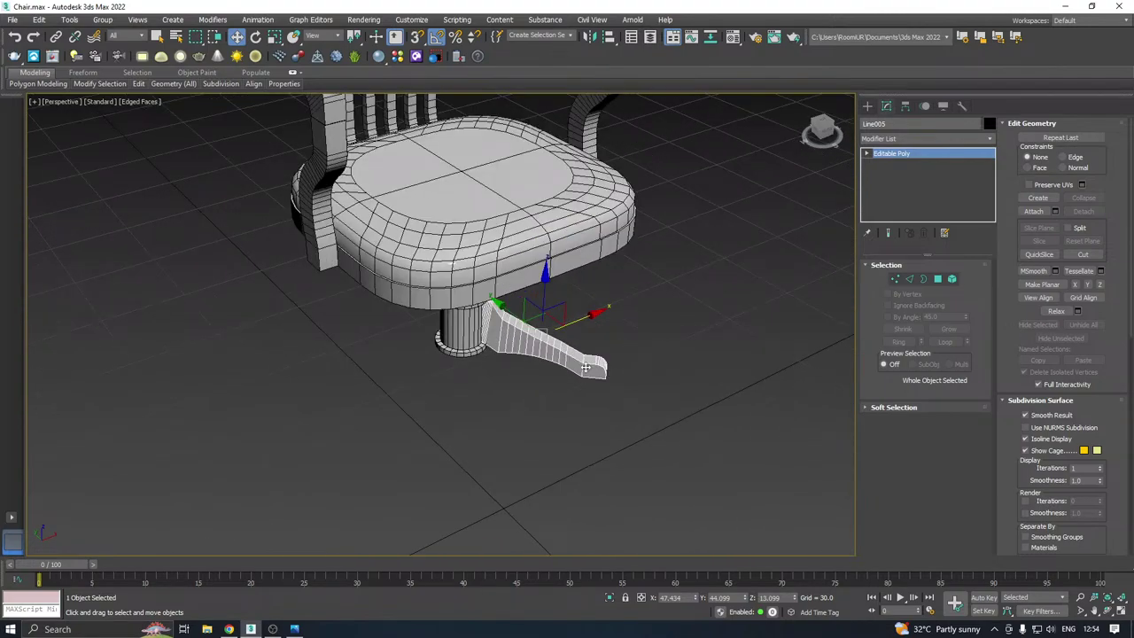
middle_drag(585, 367, 590, 386)
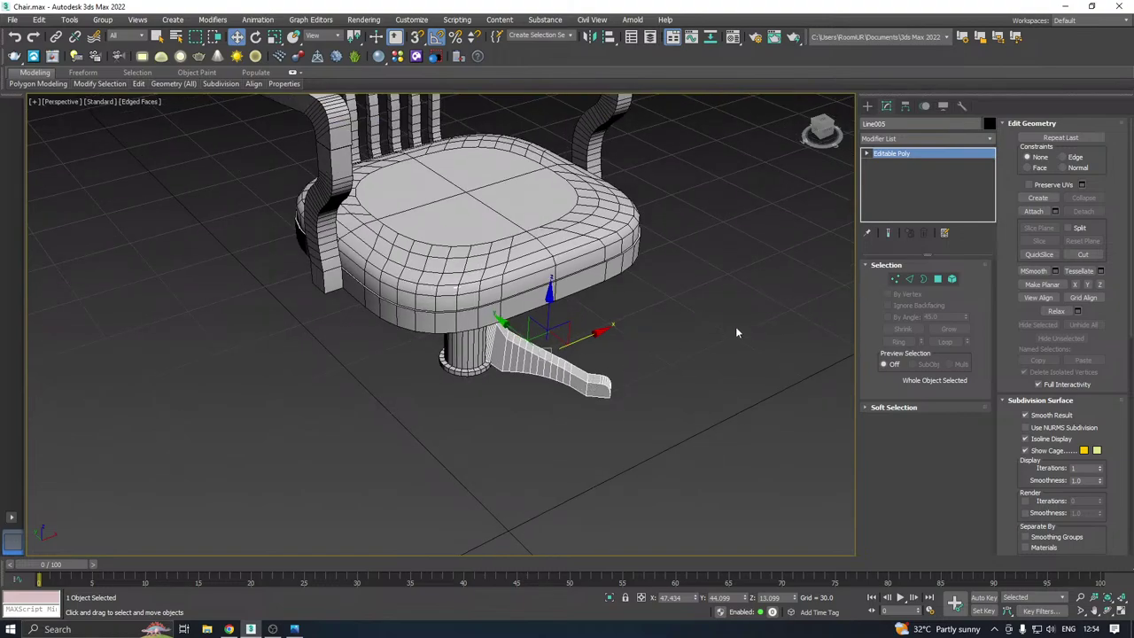
alt+middle_drag(734, 329, 616, 335)
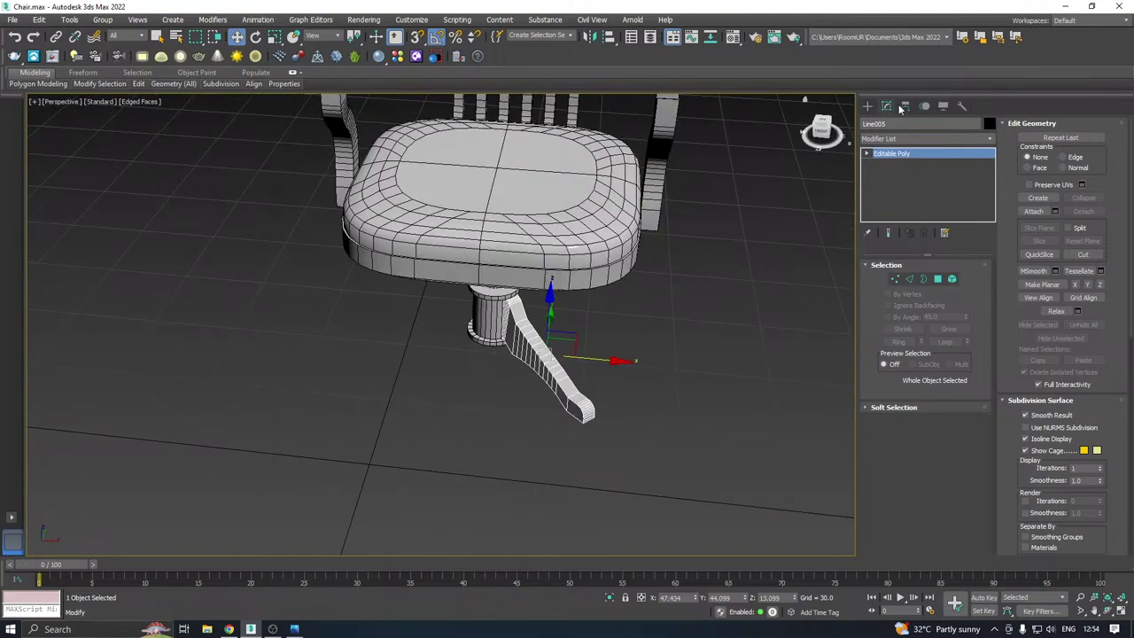
click(905, 107)
click(925, 188)
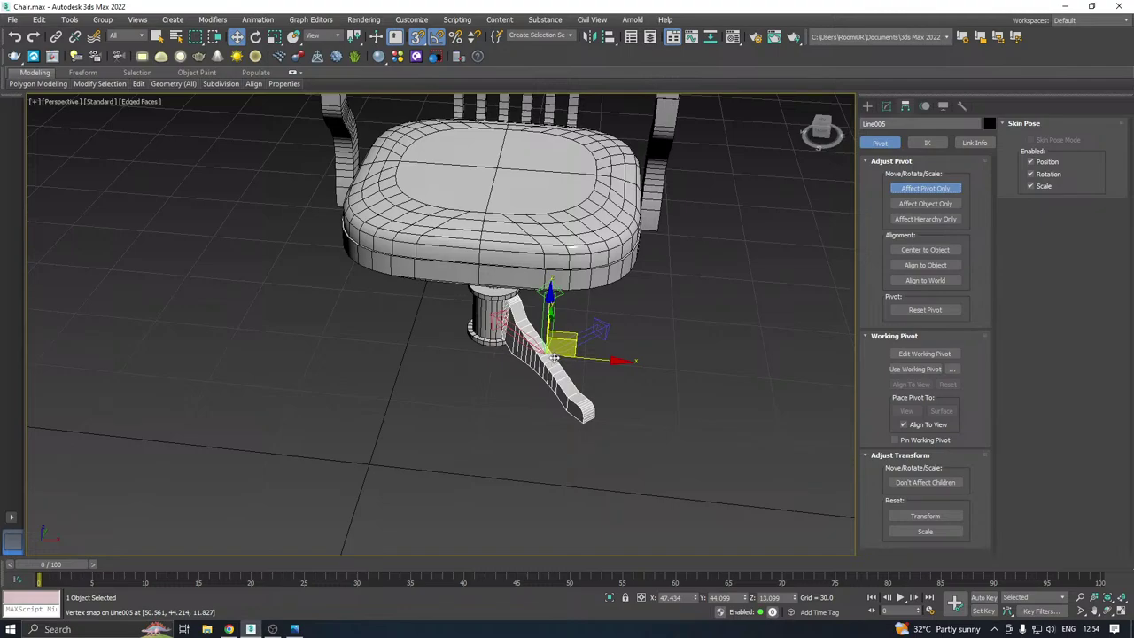
drag(553, 356, 588, 415)
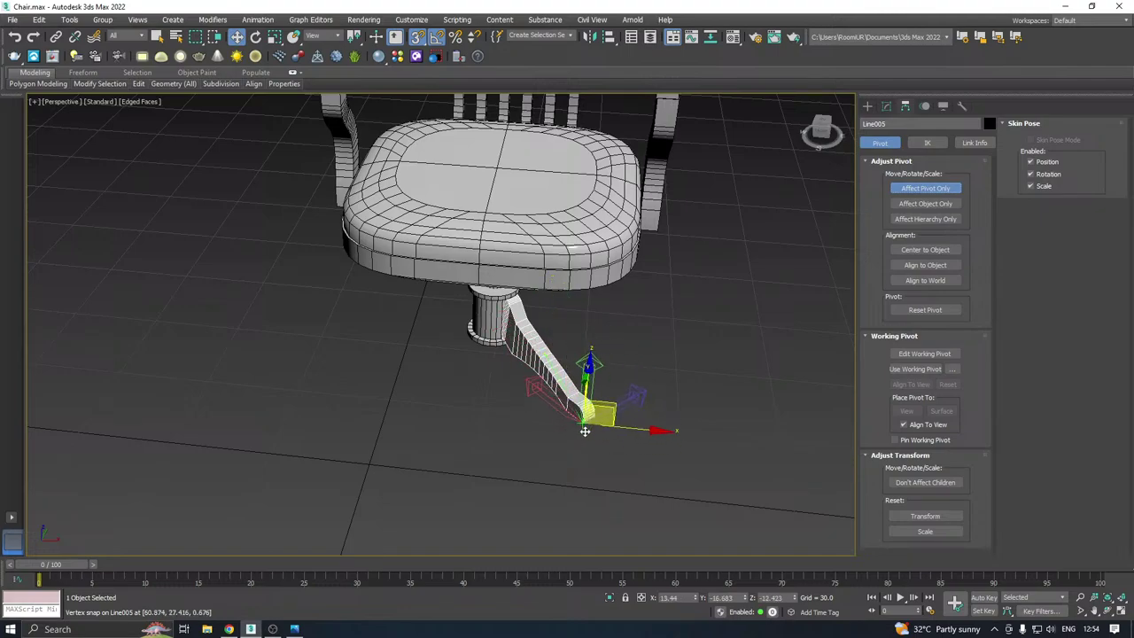
click(886, 107)
Try attaching the support column, seat, armrest frame and back slats to the leg
scroll(654, 280, down, 5)
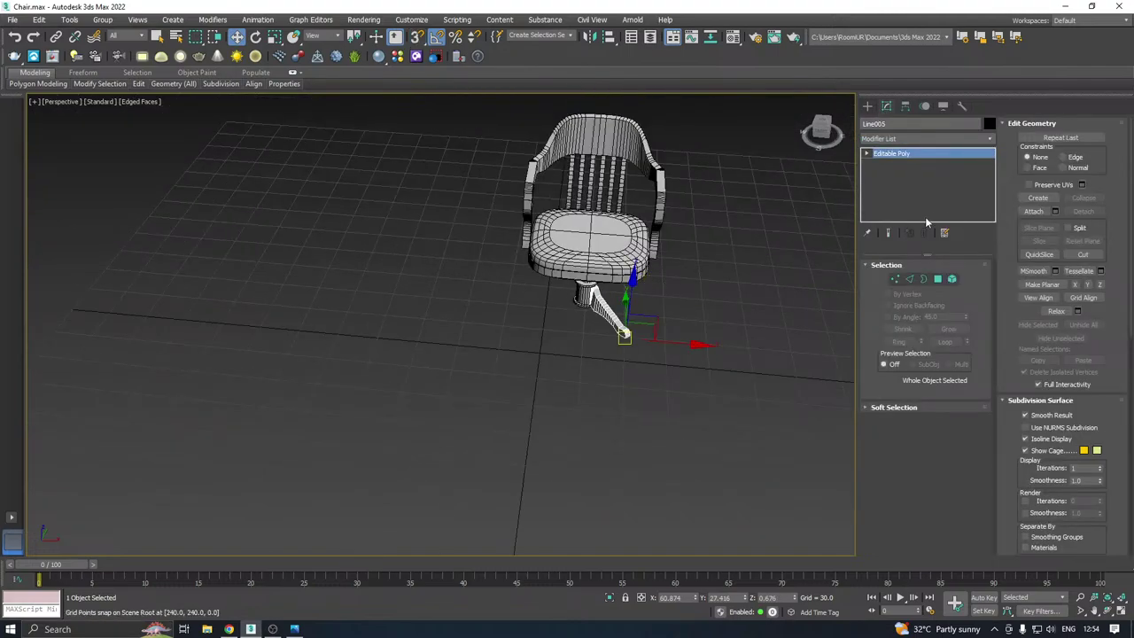
click(1033, 212)
click(594, 276)
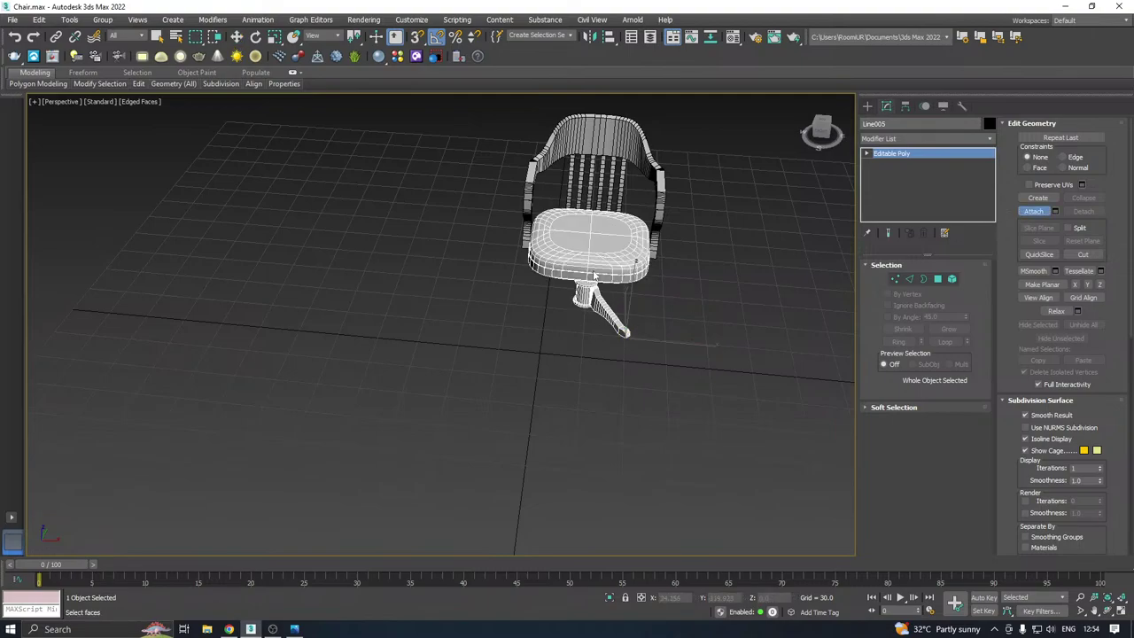
click(666, 205)
click(621, 190)
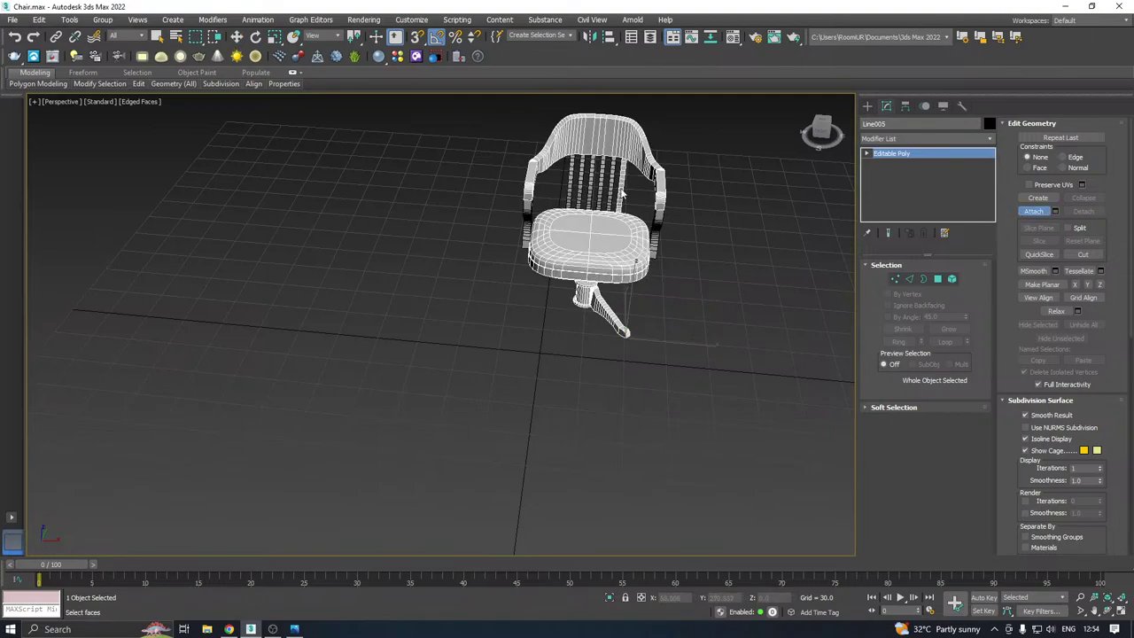
click(610, 191)
click(596, 193)
click(583, 193)
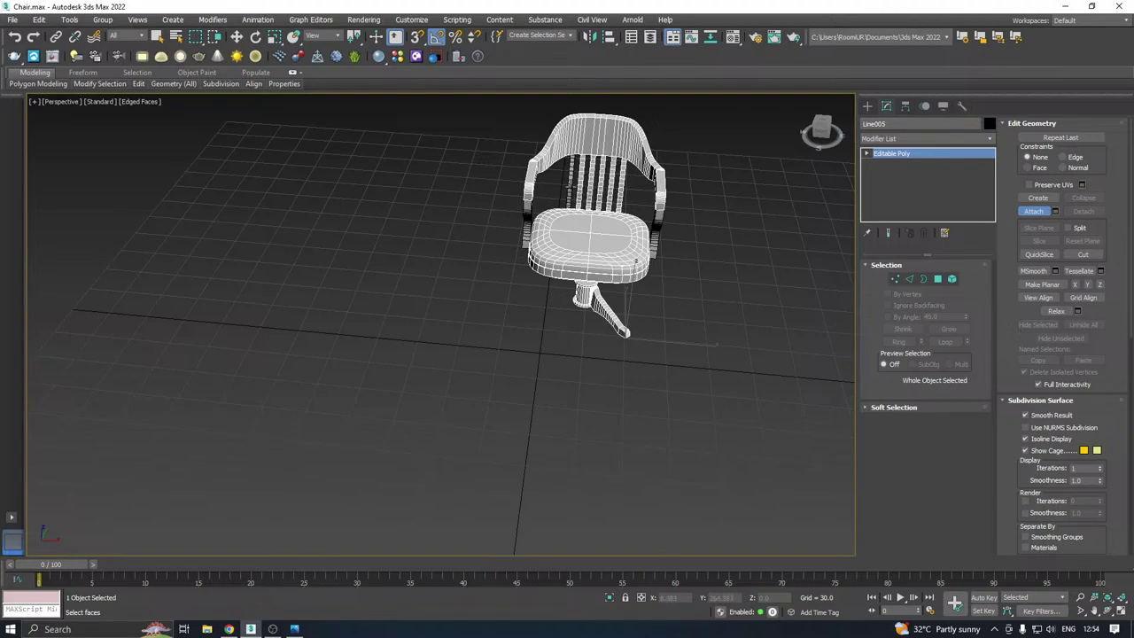
click(570, 182)
key(w)
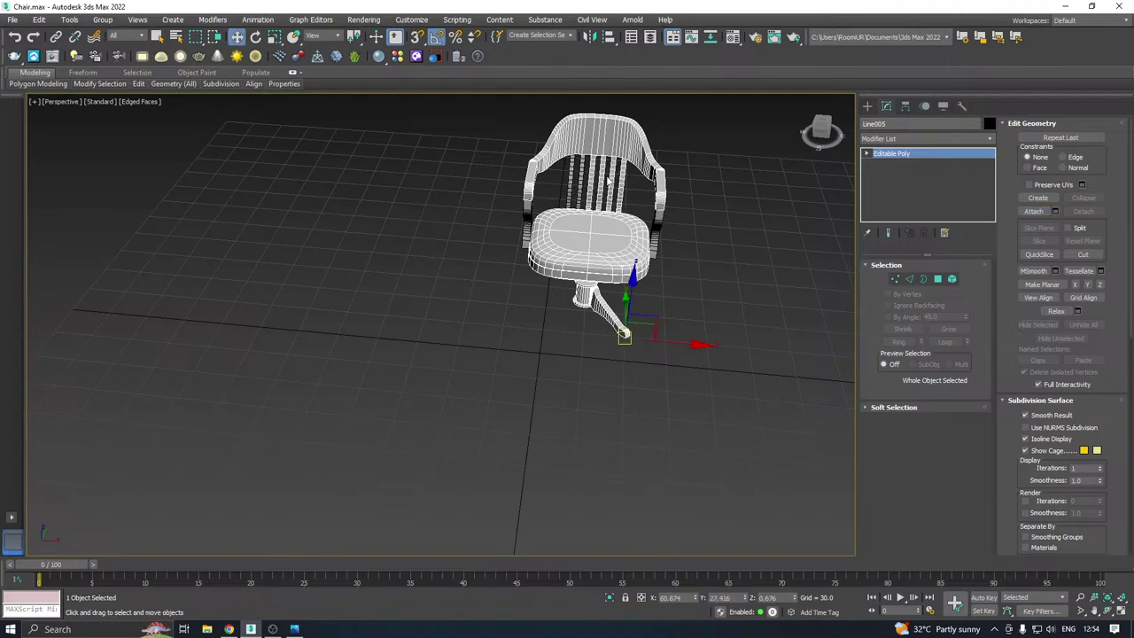
Undo attaching the back slats, armrest frame and seat to the leg
key(ctrl+z)
key(ctrl+z)
key(ctrl+z)
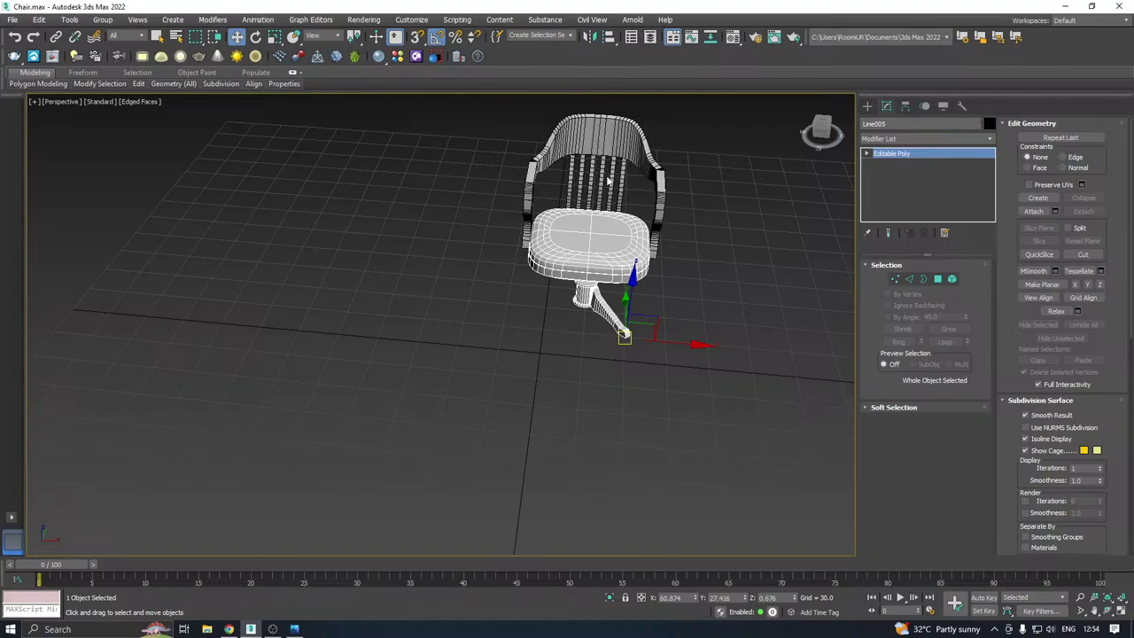
alt+middle_drag(608, 180, 628, 265)
scroll(590, 295, up, 3)
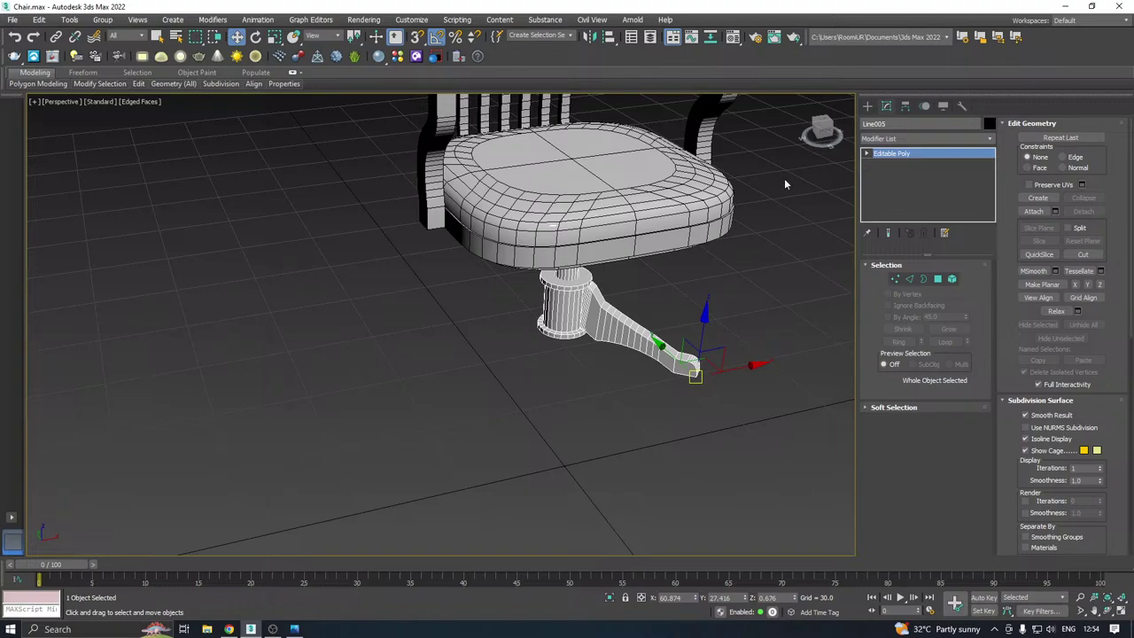
Try centering the pivot on the joined leg and column, and undo that along with the column's attachment and the pivot move
click(906, 105)
click(925, 188)
click(925, 249)
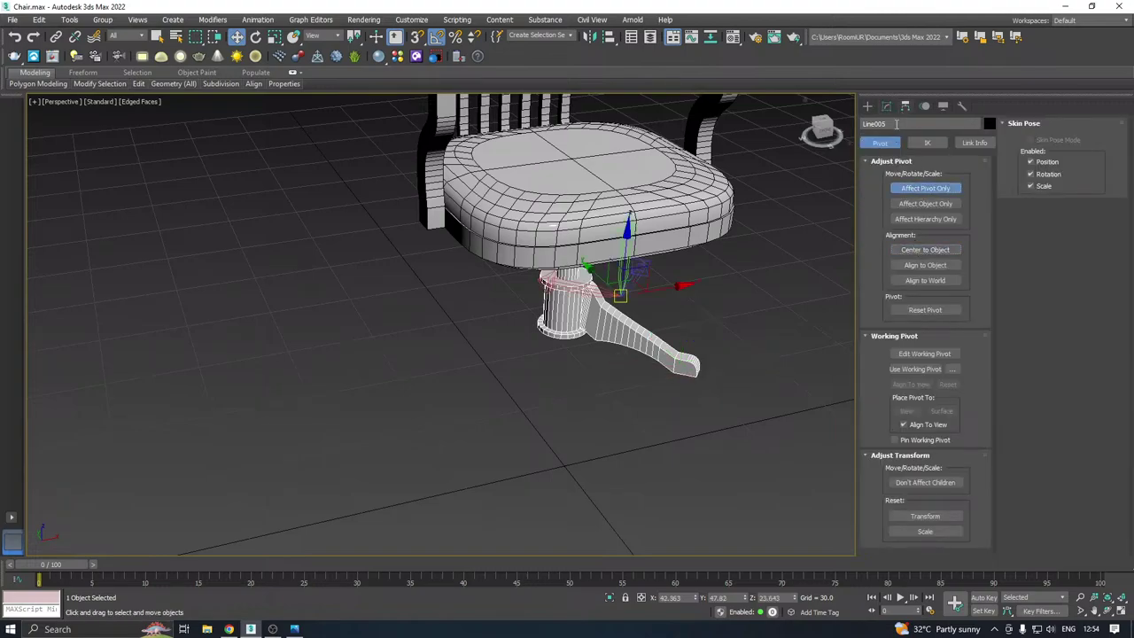
click(887, 106)
middle_drag(551, 278, 532, 312)
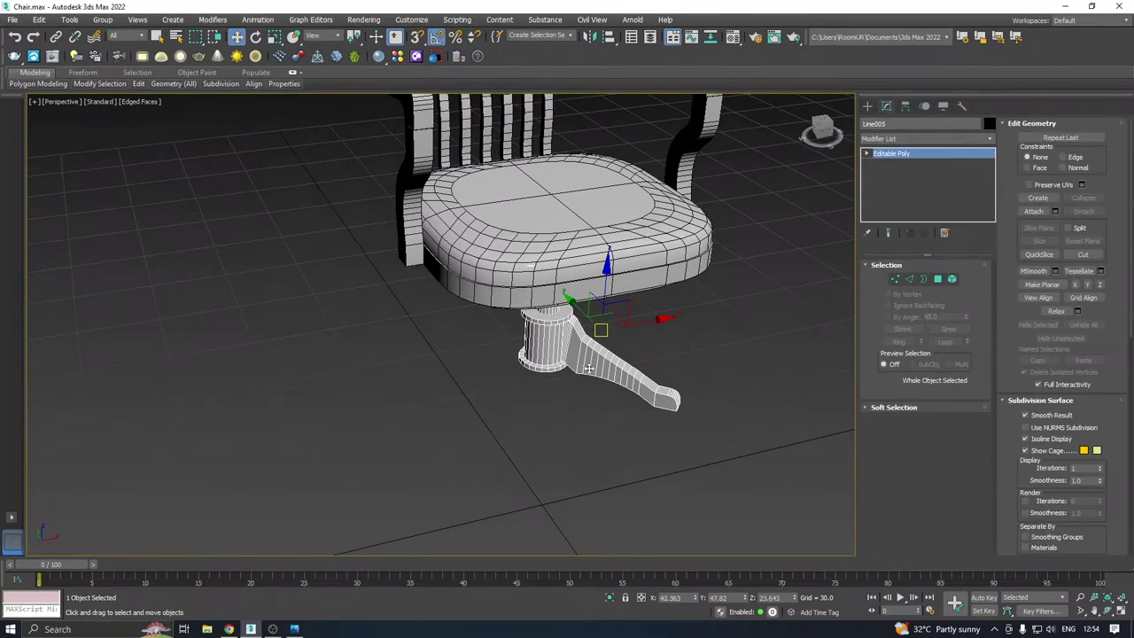
key(ctrl+z)
key(ctrl+z)
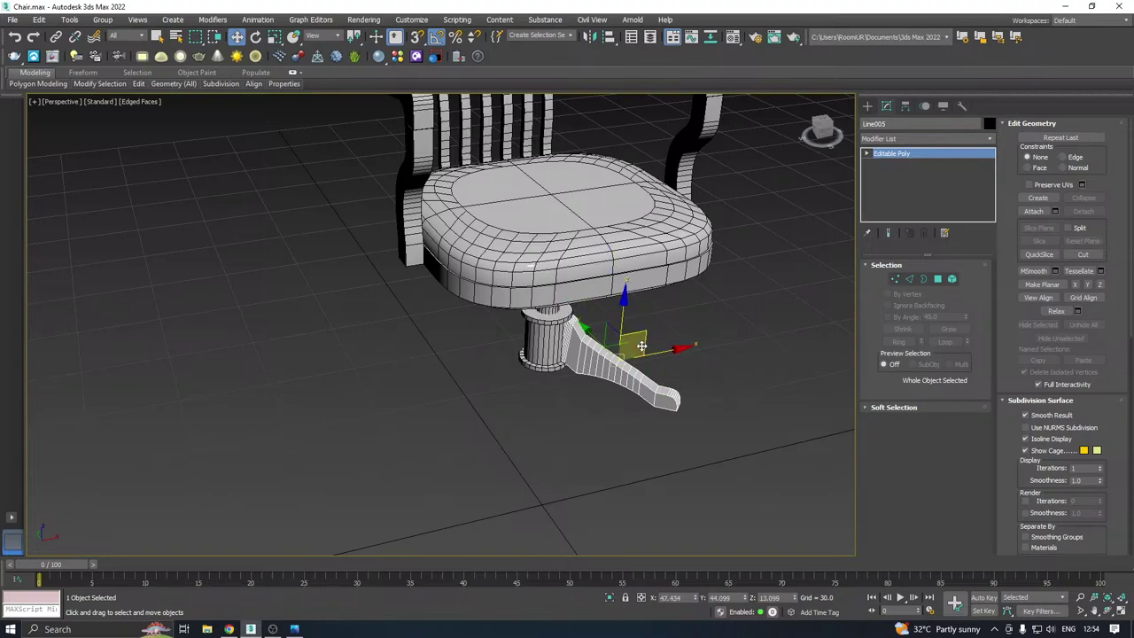
Try rotating the leg to 0 degrees about X, and undo that rotation
click(909, 106)
middle_drag(577, 263, 523, 269)
middle_drag(550, 315, 486, 311)
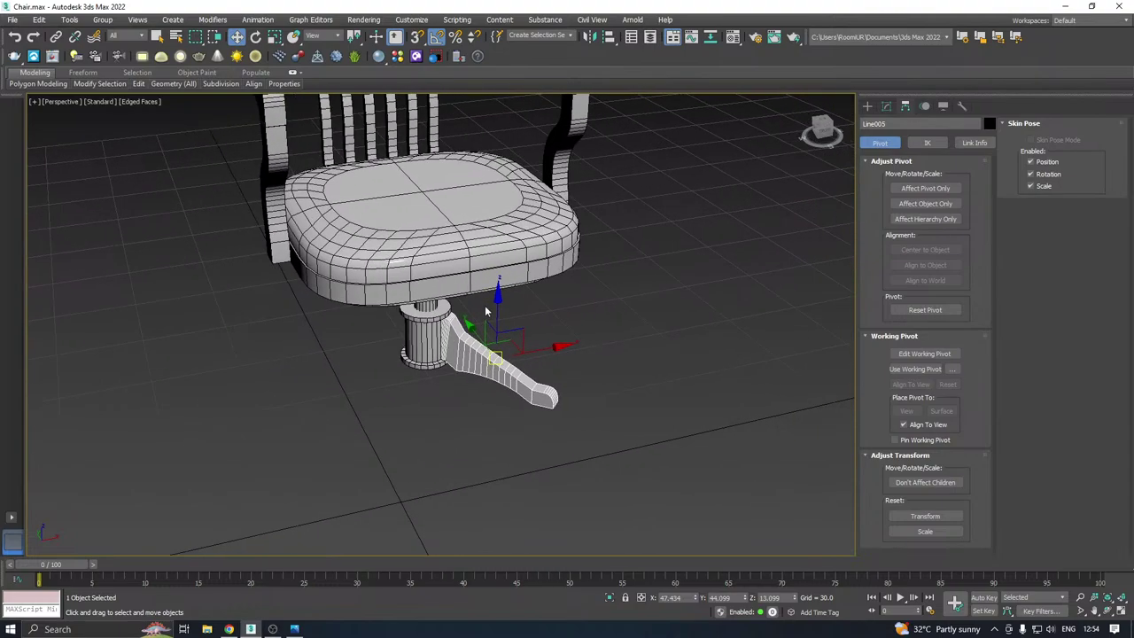
middle_drag(546, 399, 525, 378)
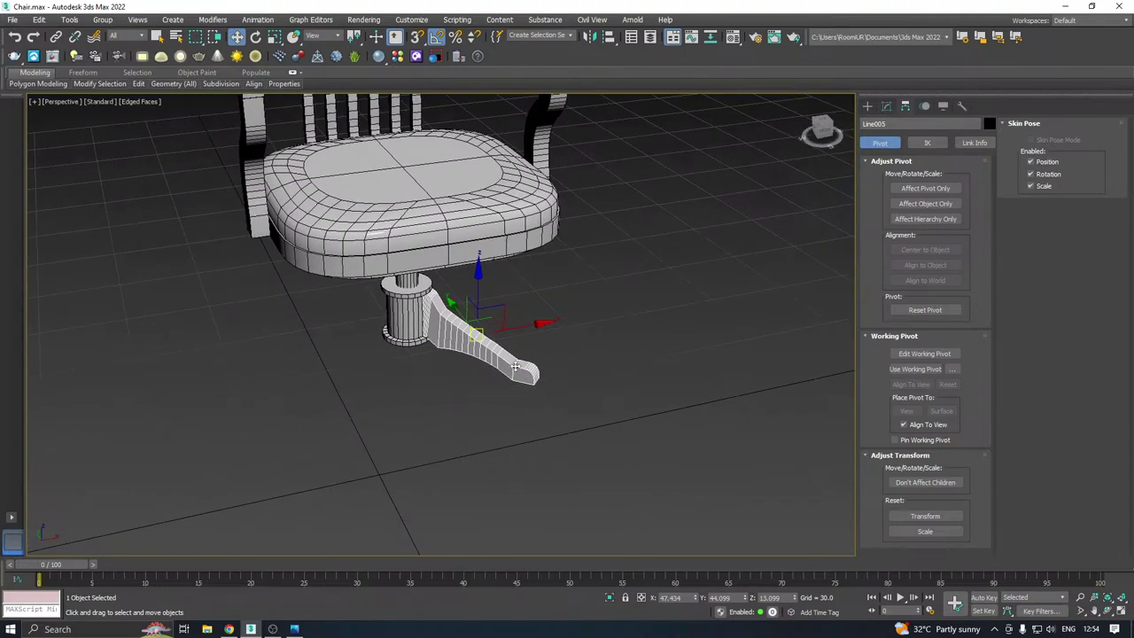
key(e)
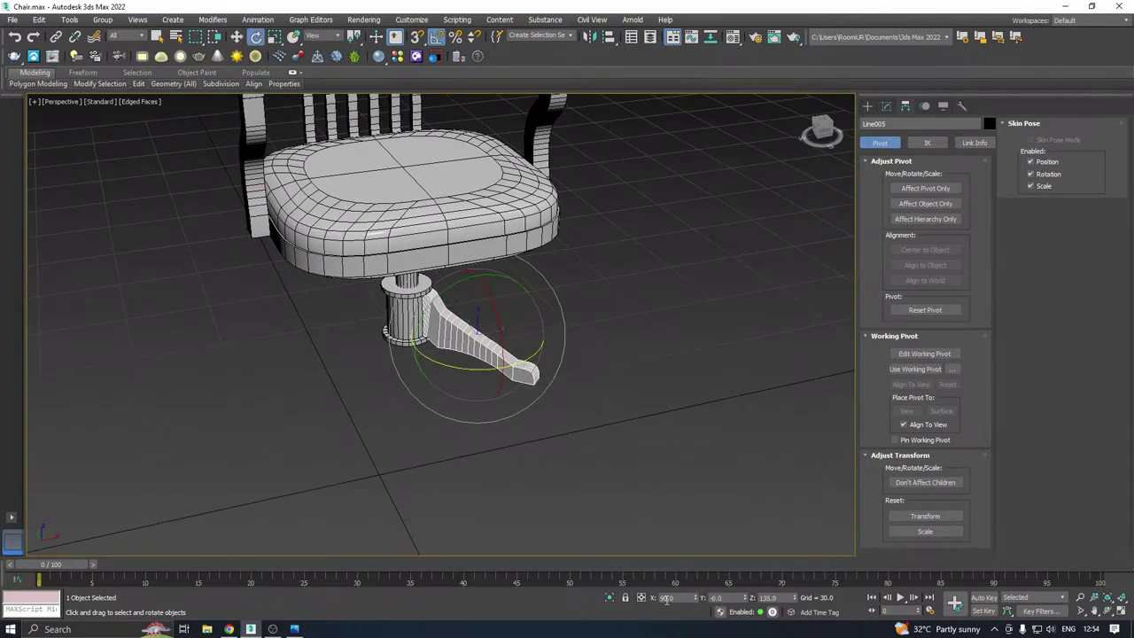
double_click(676, 598)
text(0)
key(Return)
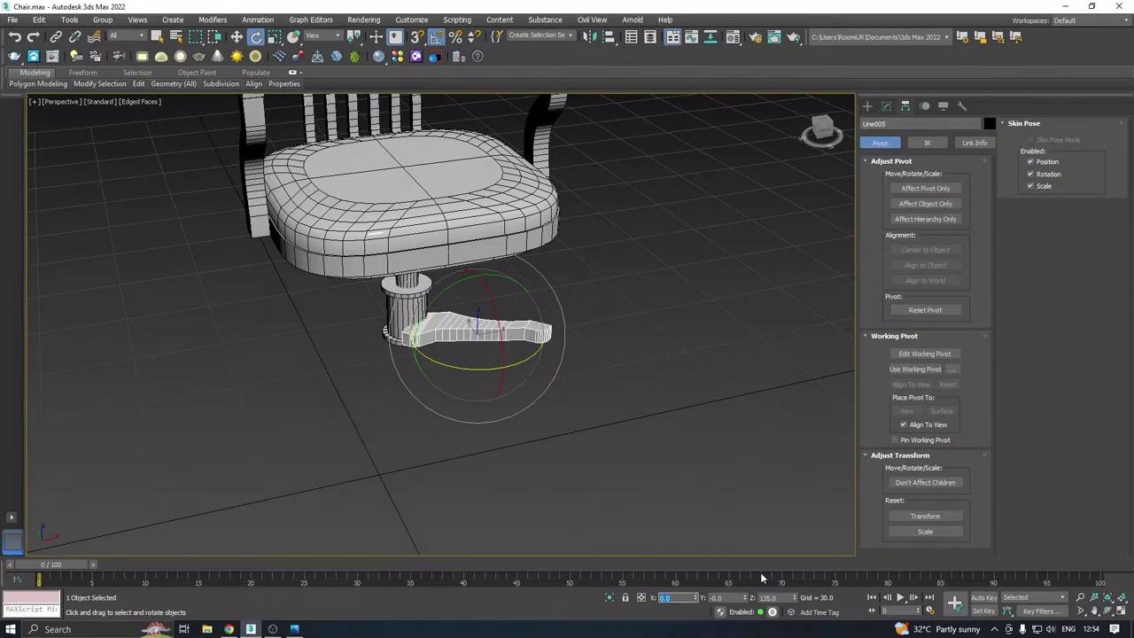
middle_drag(574, 490, 593, 488)
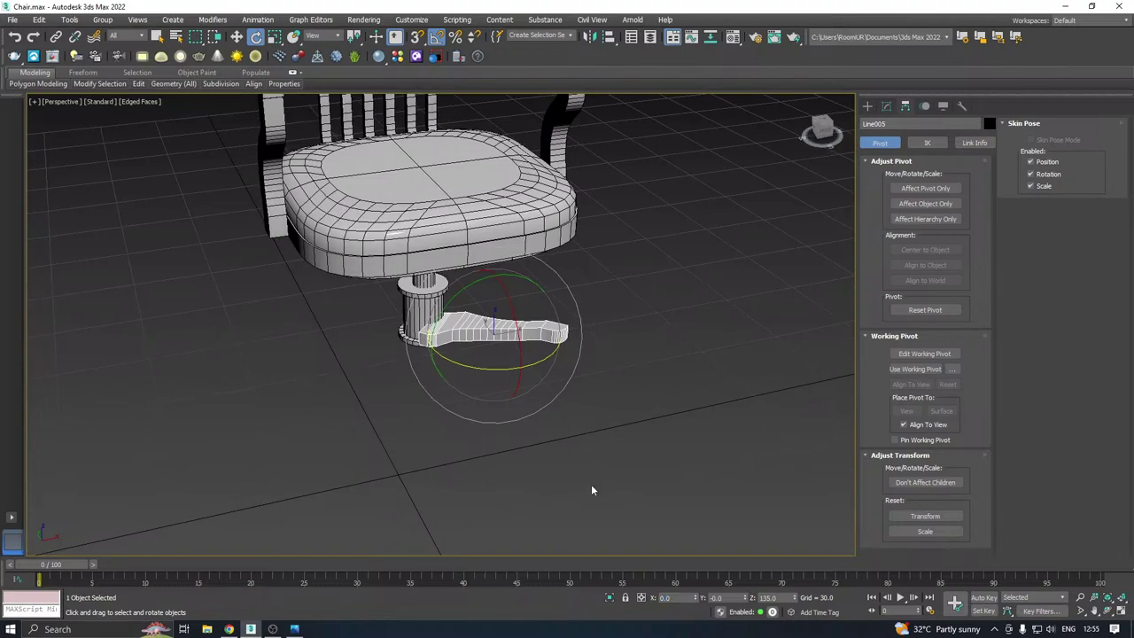
key(ctrl+z)
Set the leg's Z rotation to 0 degrees
double_click(778, 598)
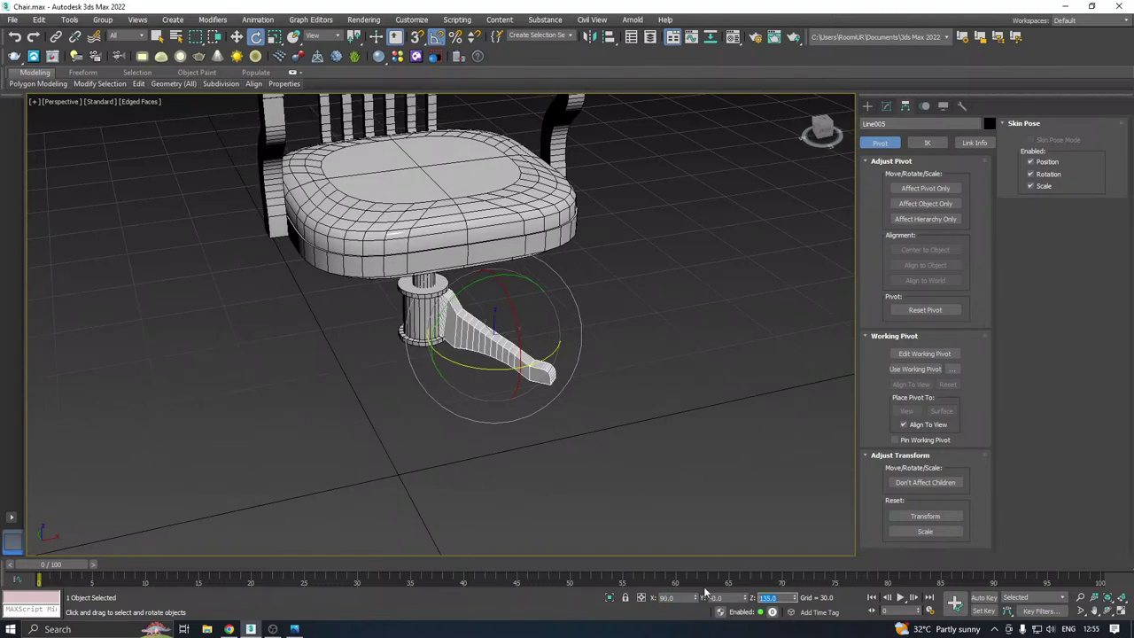
text(0)
key(Return)
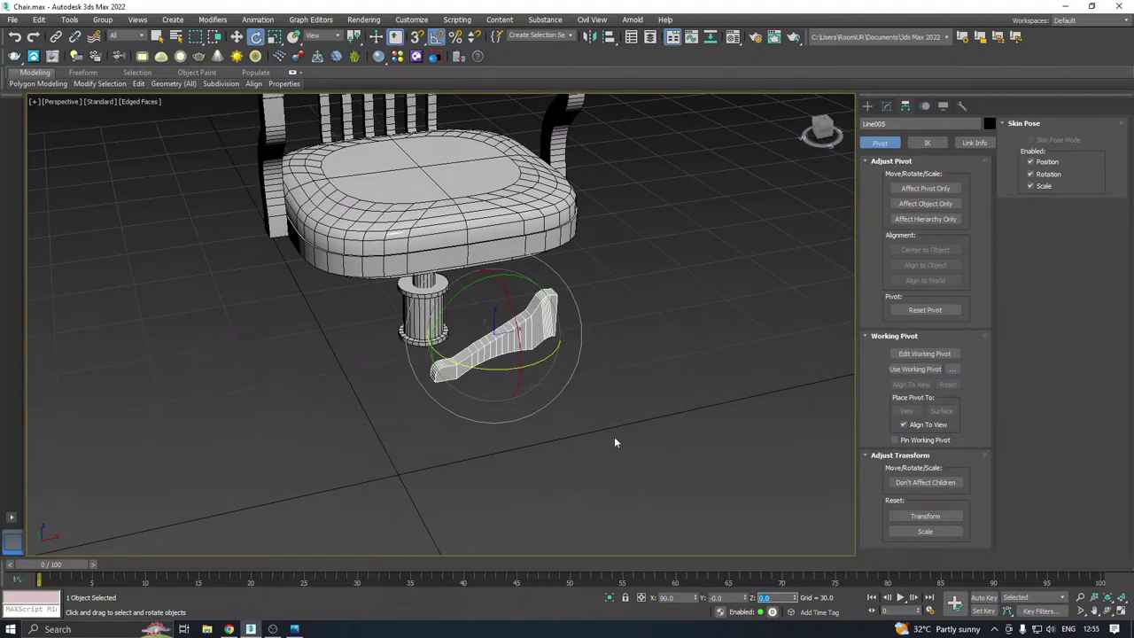
Try setting the X rotation to 0 on the turned leg, and undo it
double_click(667, 598)
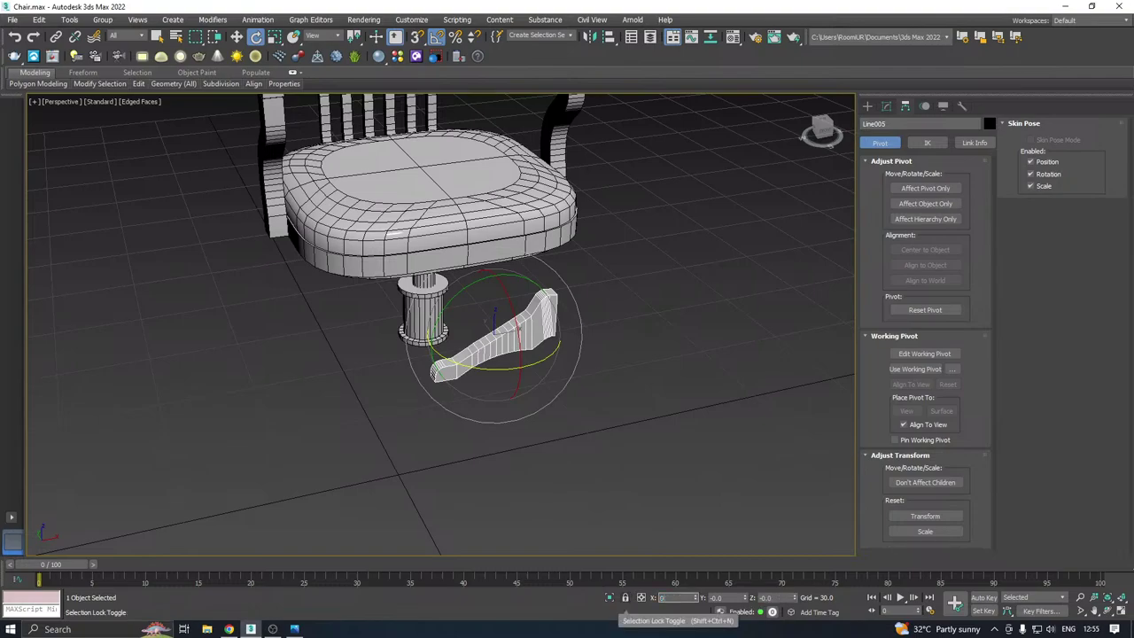
text(0)
key(Return)
middle_drag(537, 454, 551, 466)
key(ctrl+z)
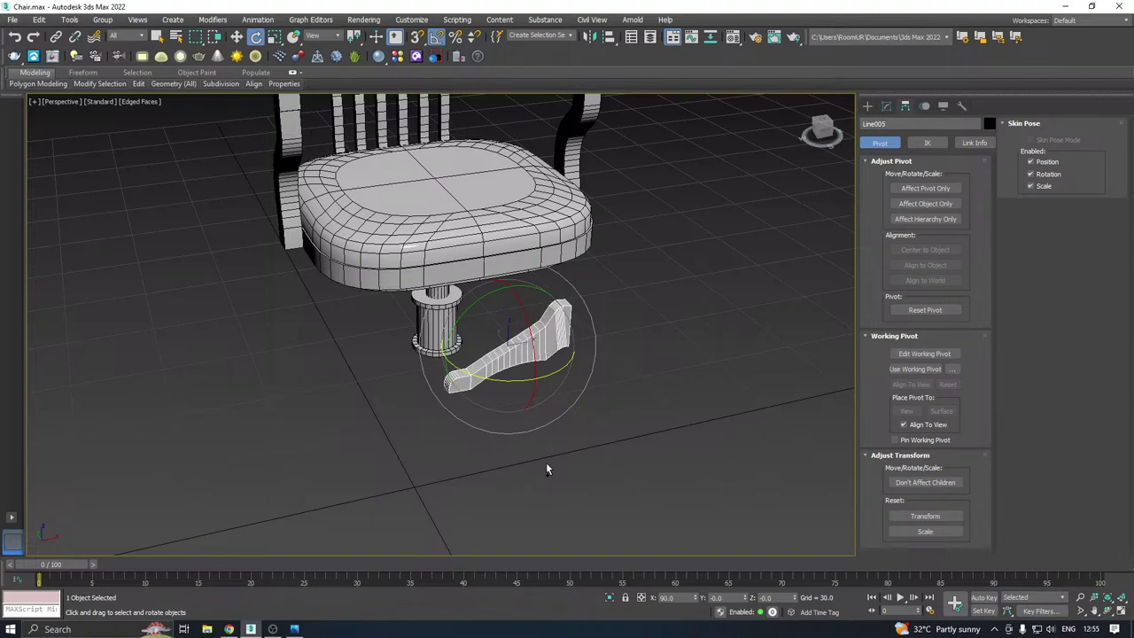
Move the leg against the opposite side of the support column, to about X 4.43 and Y 60.55
click(886, 105)
alt+middle_drag(556, 254, 613, 263)
key(w)
alt+middle_drag(544, 347, 464, 332)
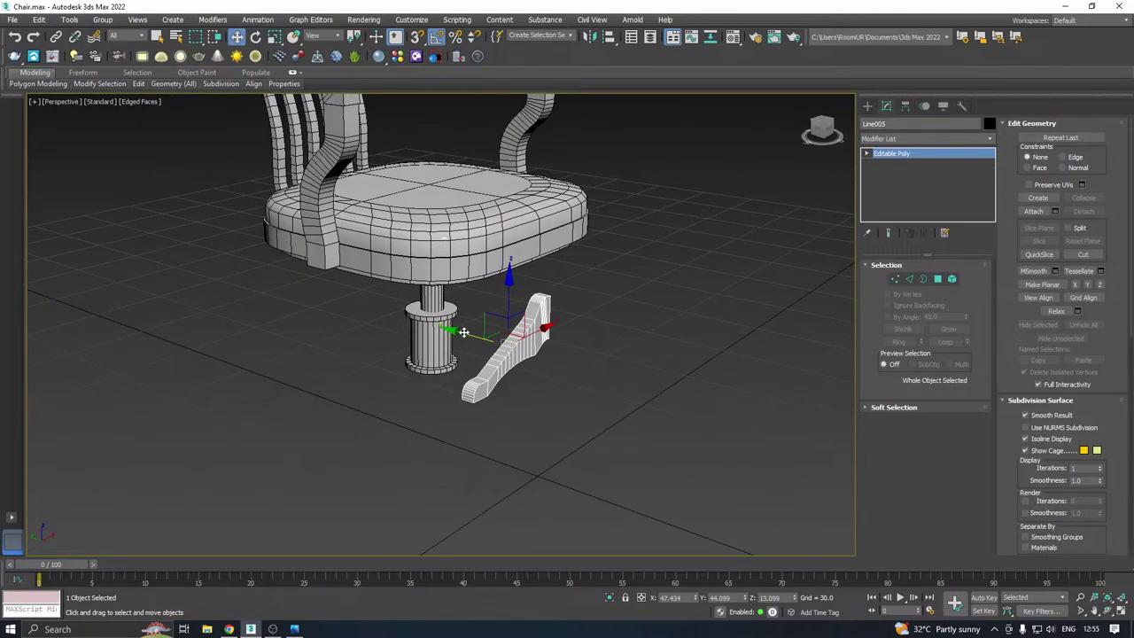
drag(463, 332, 419, 328)
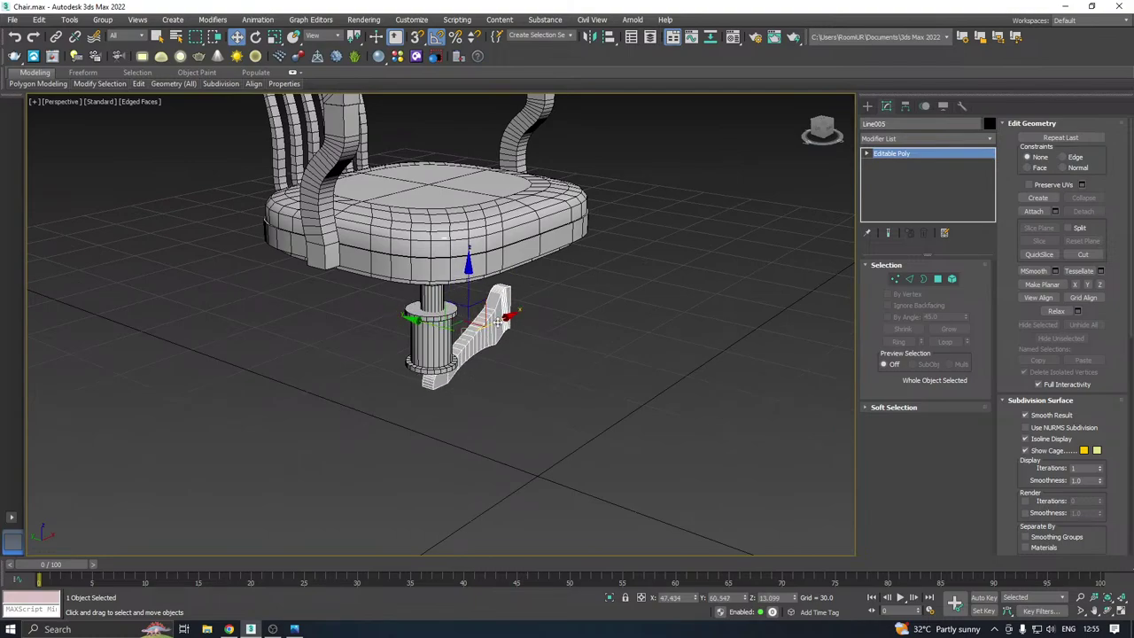
drag(498, 323, 406, 329)
alt+middle_drag(409, 343, 385, 338)
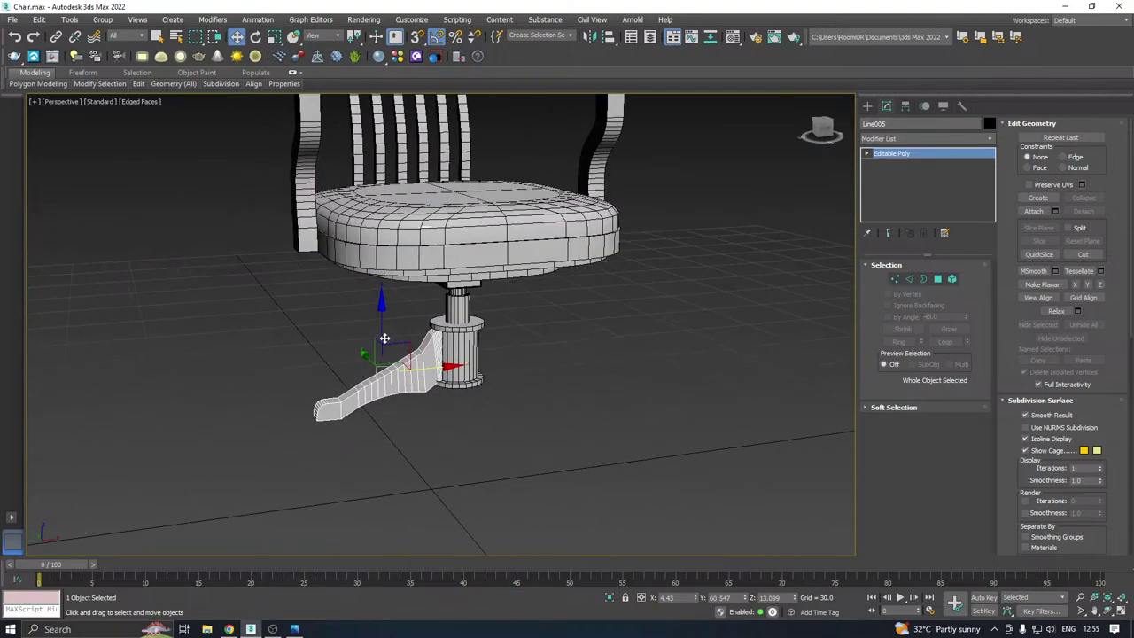
Raise the leg to about Z 13.84 so its upper end meets the column's upper flange
scroll(385, 338, up, 3)
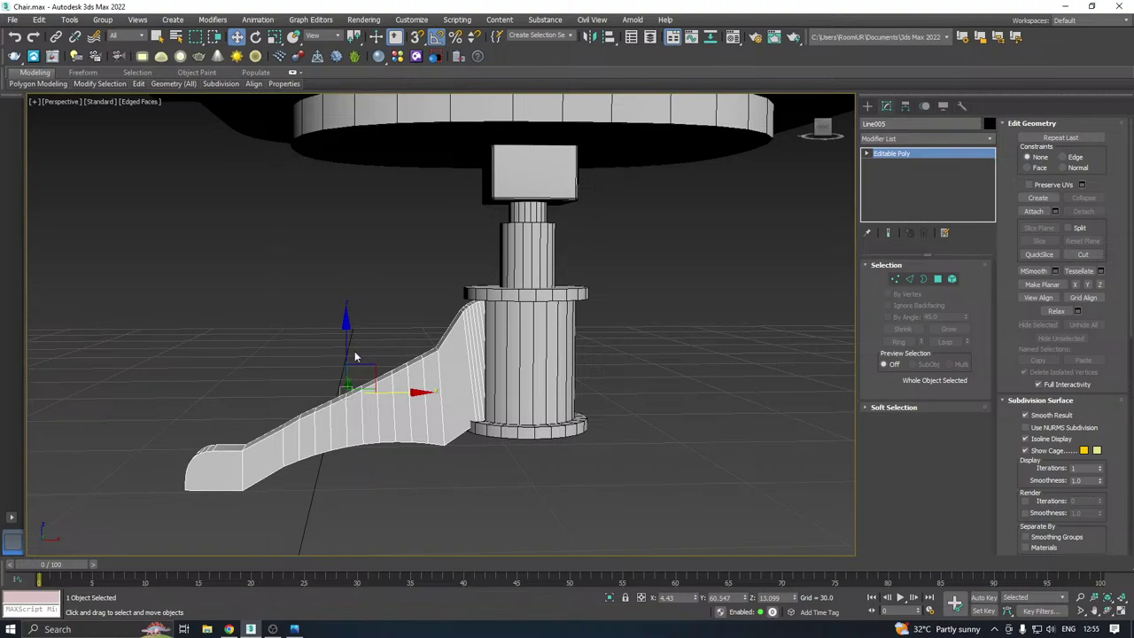
drag(345, 348, 345, 343)
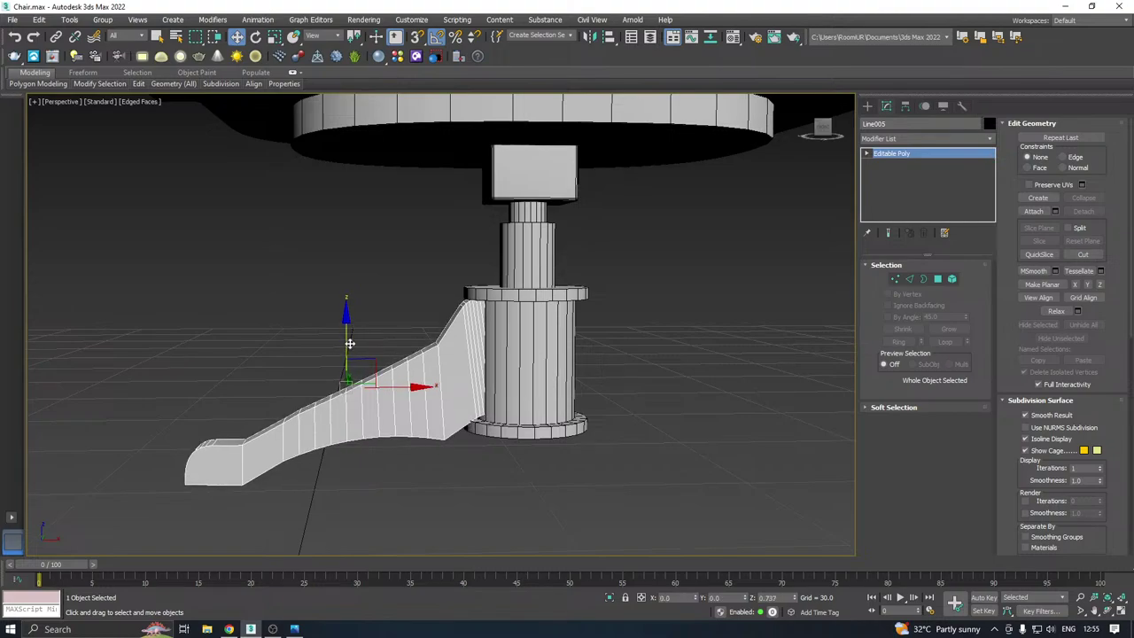
scroll(457, 320, up, 3)
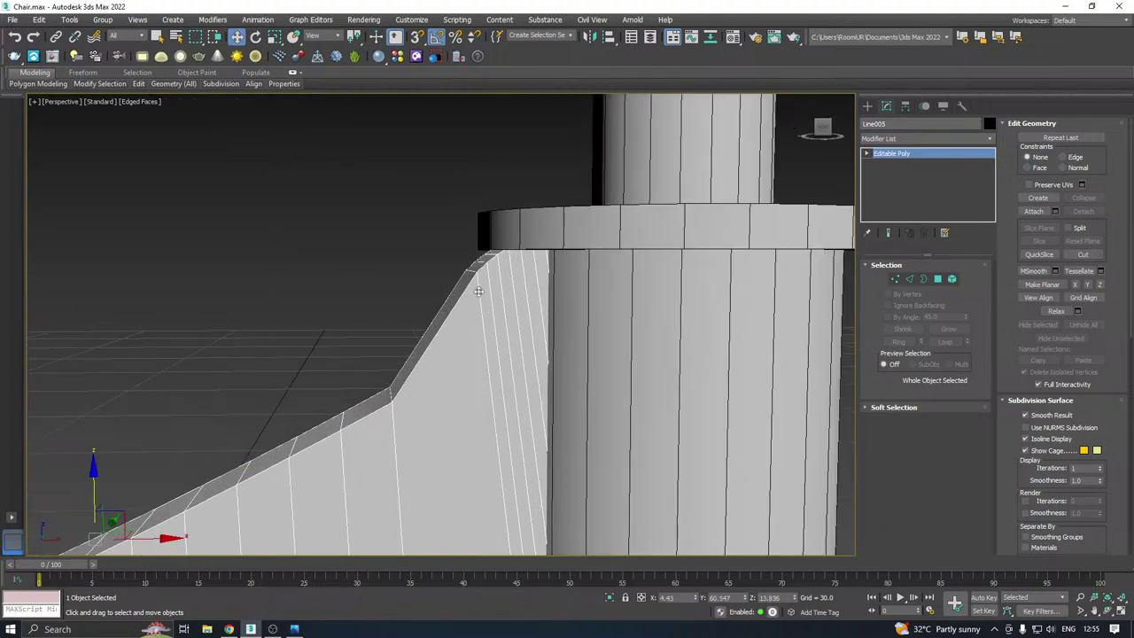
scroll(470, 285, down, 4)
drag(363, 404, 369, 403)
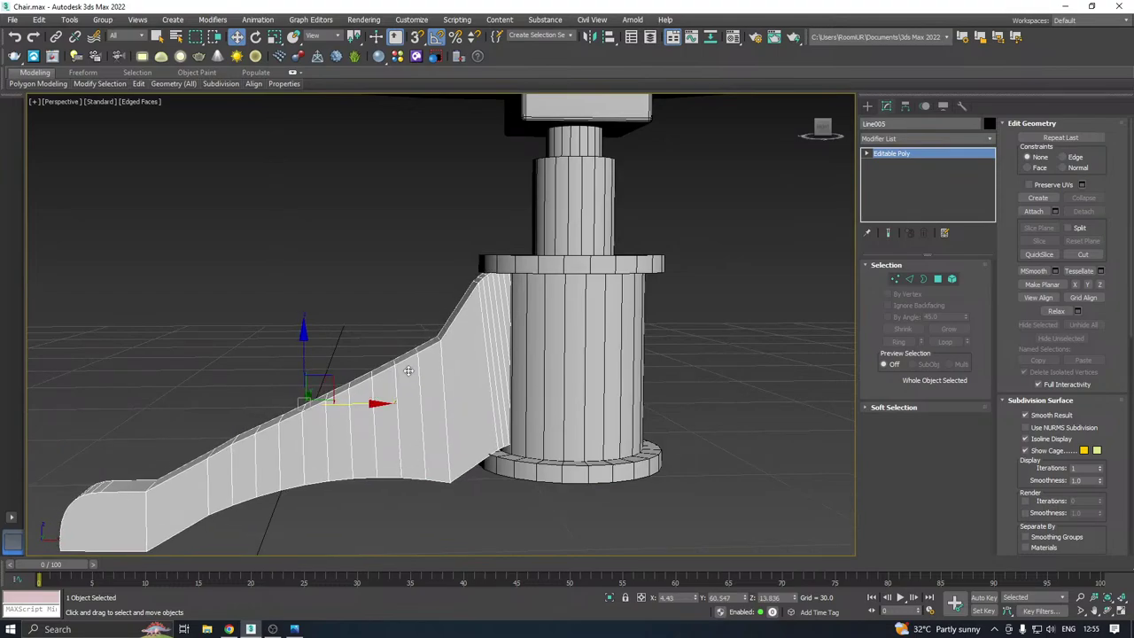
Select all chair parts in the Front view and lower them about 1.44 units so the foot rests on the ground line
key(f)
scroll(561, 346, down, 4)
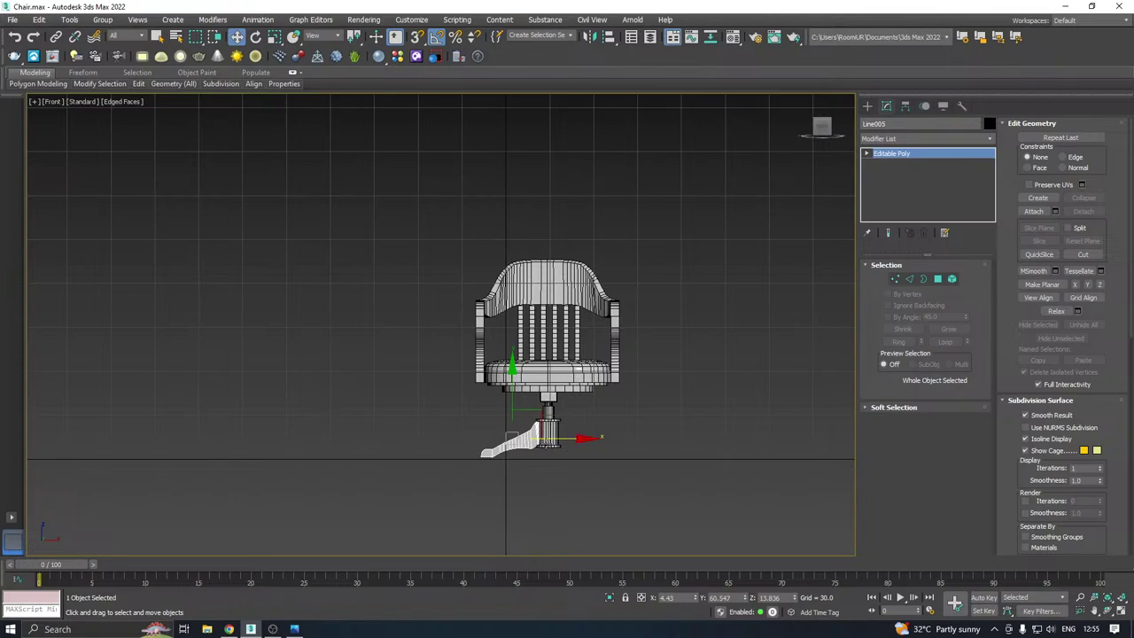
scroll(529, 443, up, 6)
scroll(529, 443, up, 2)
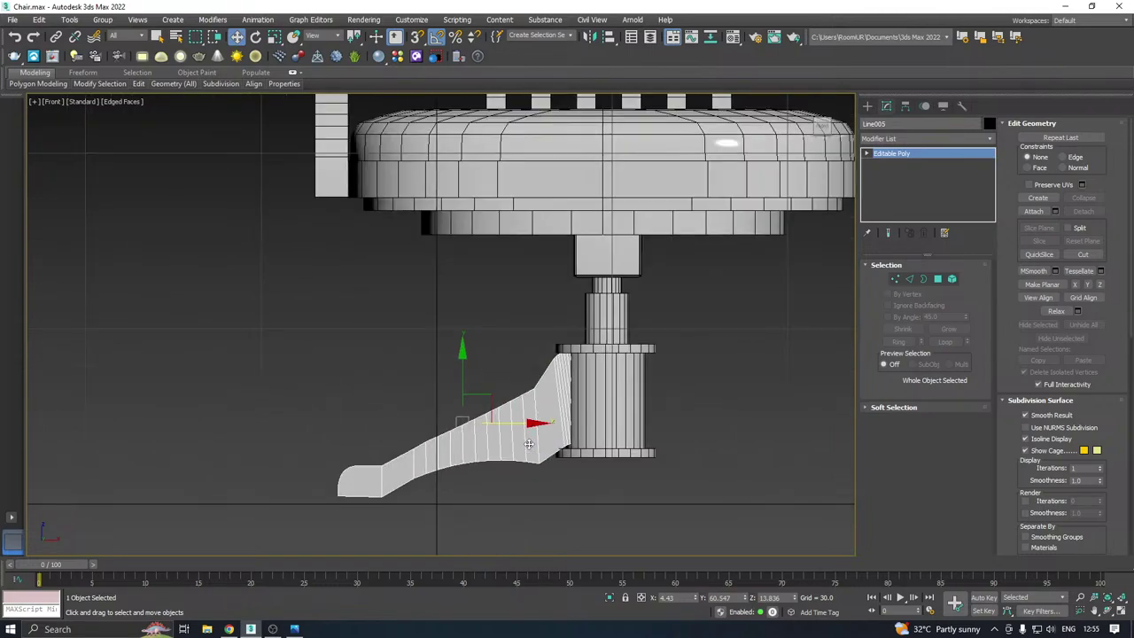
scroll(492, 402, down, 2)
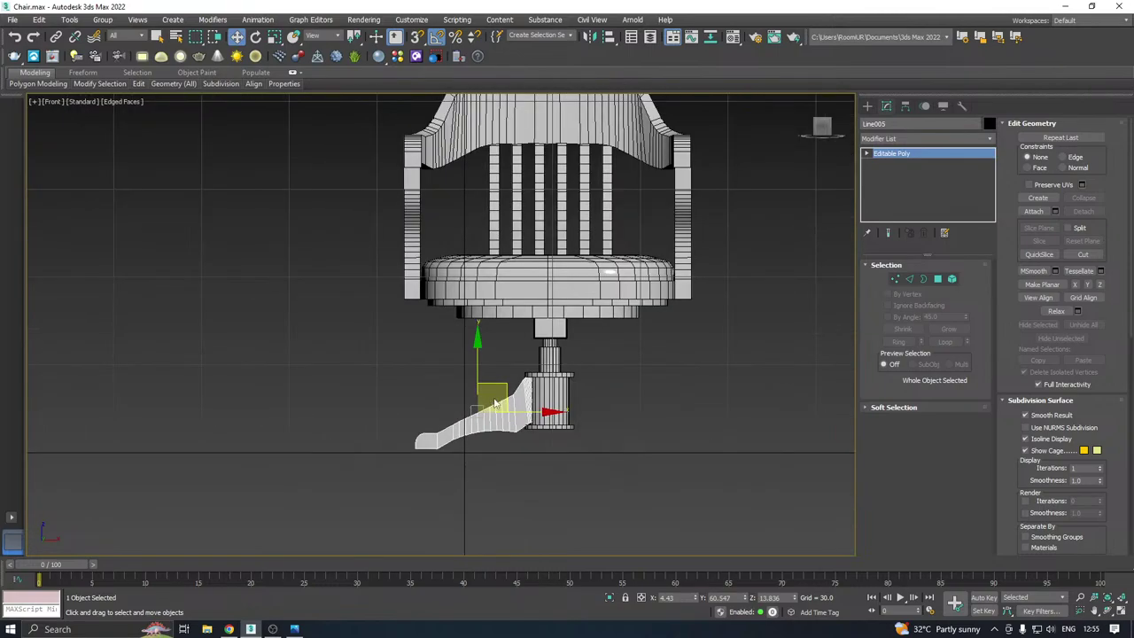
key(ctrl+a)
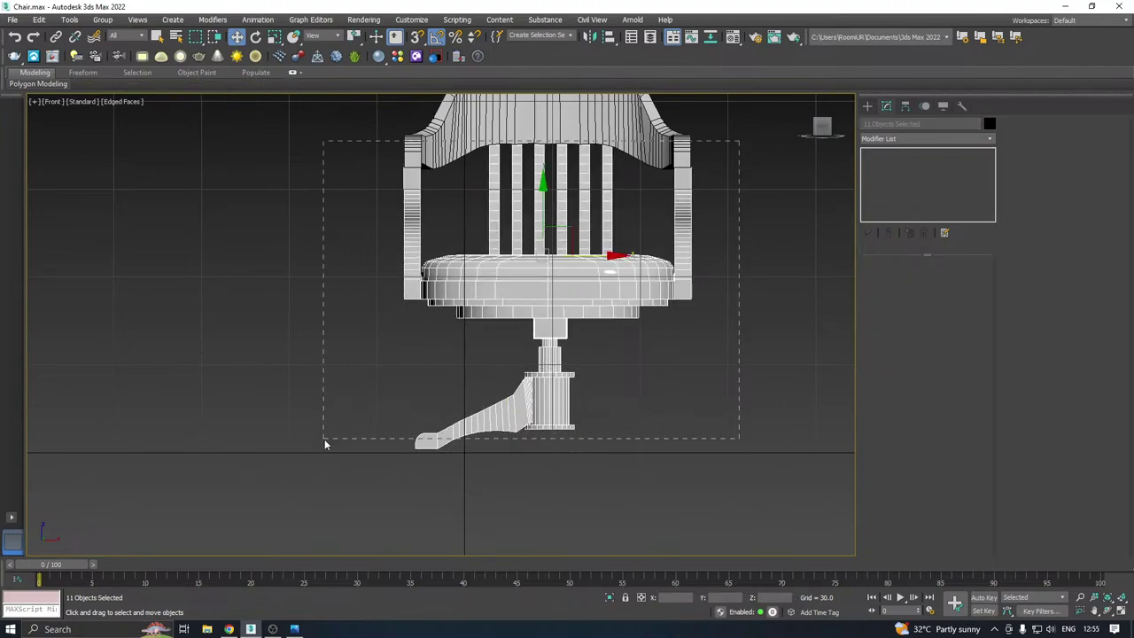
drag(325, 440, 326, 439)
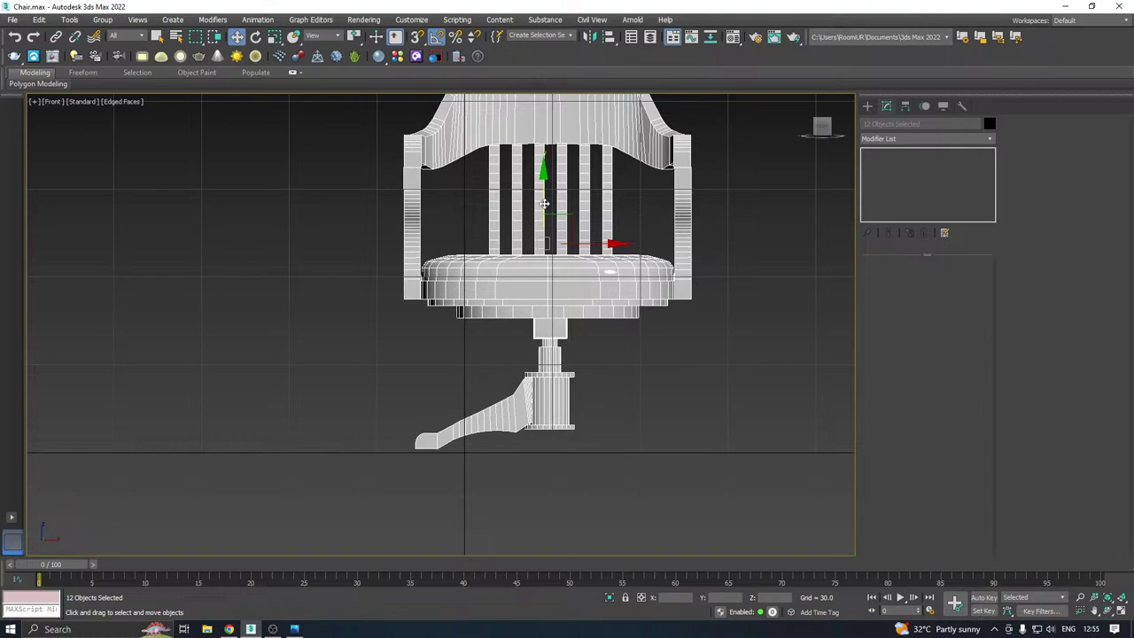
drag(544, 204, 544, 206)
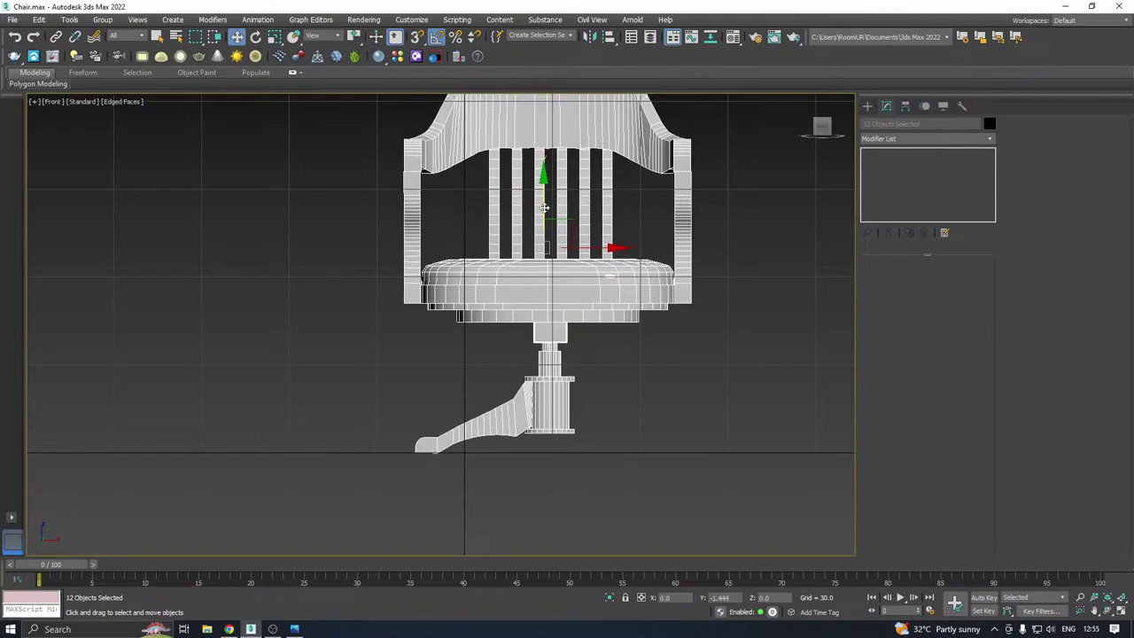
Copy the leg to the other side of the column and mirror the copy's geometry about X without cloning
click(504, 409)
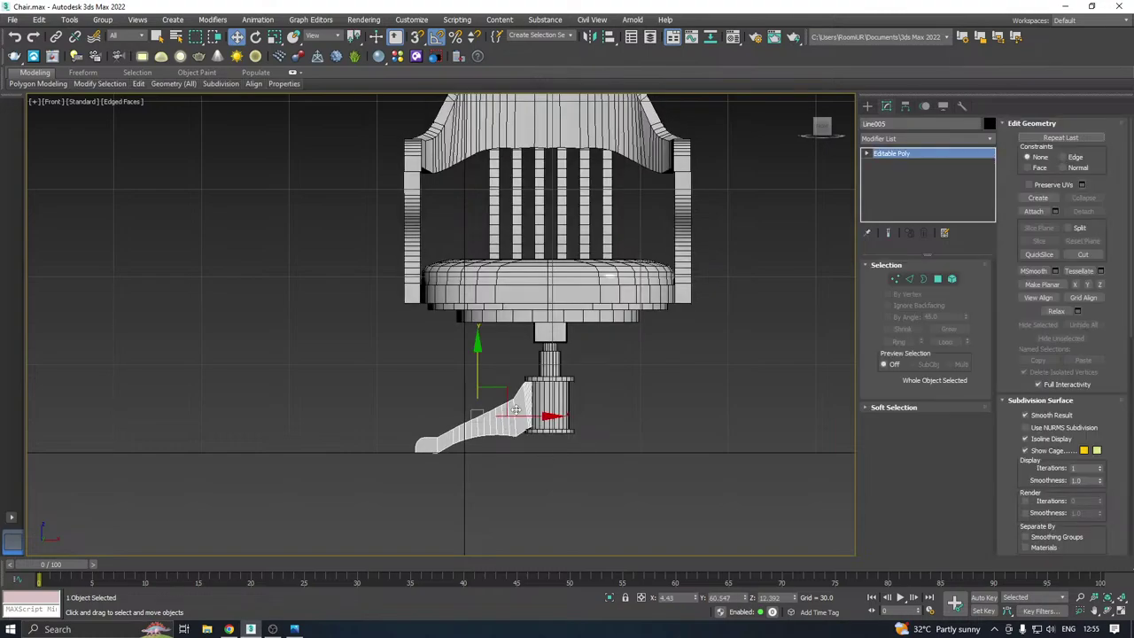
shift+drag(516, 416, 670, 415)
click(572, 363)
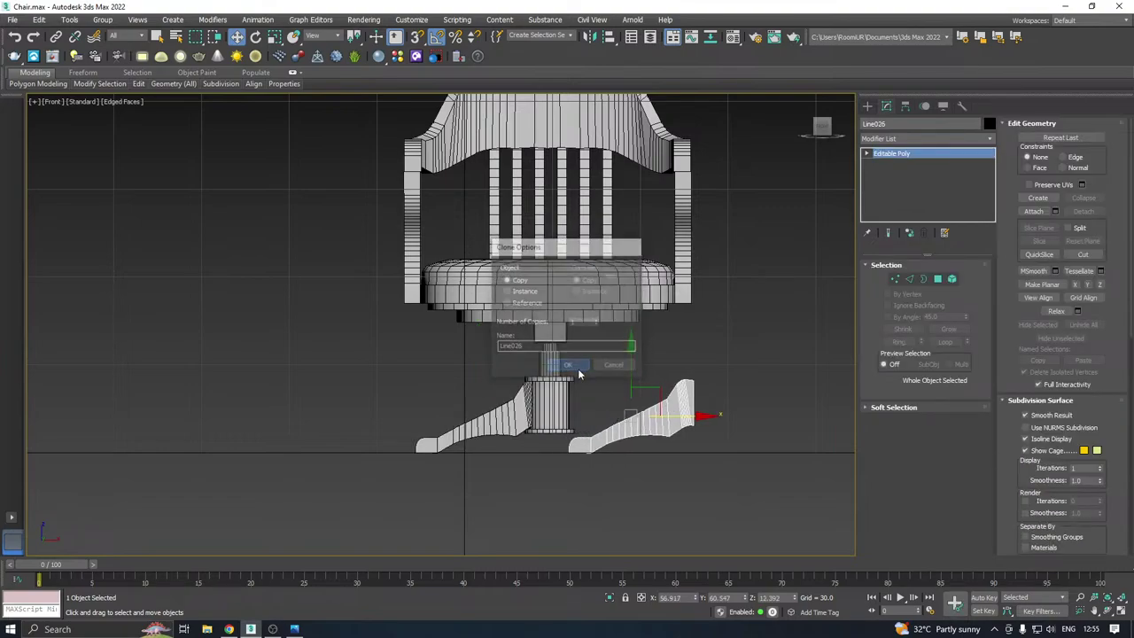
click(589, 36)
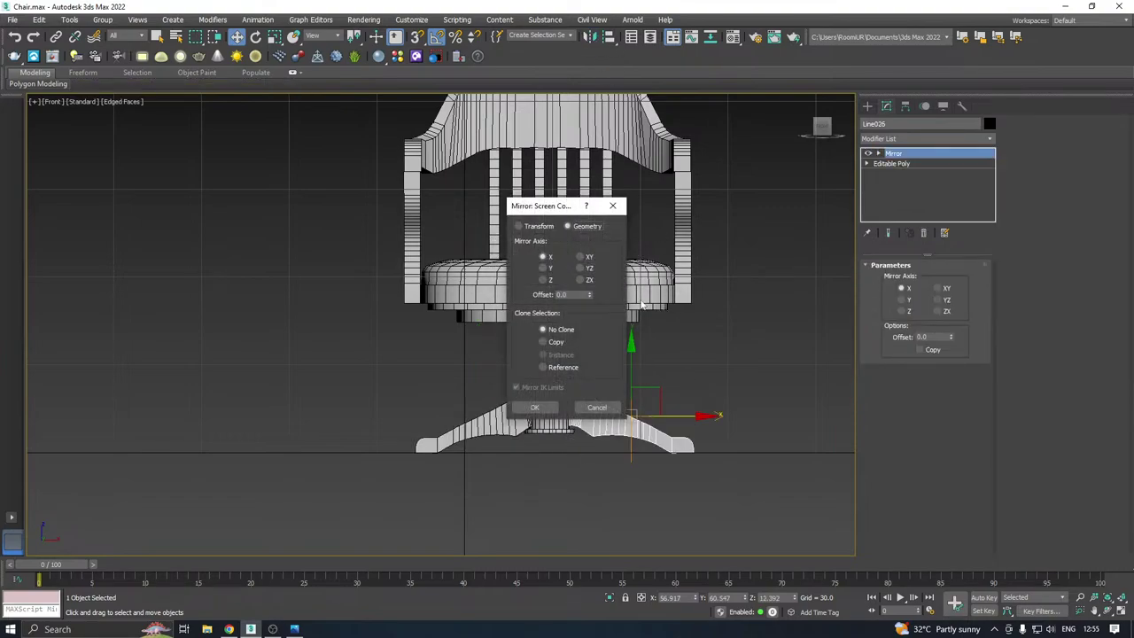
click(543, 405)
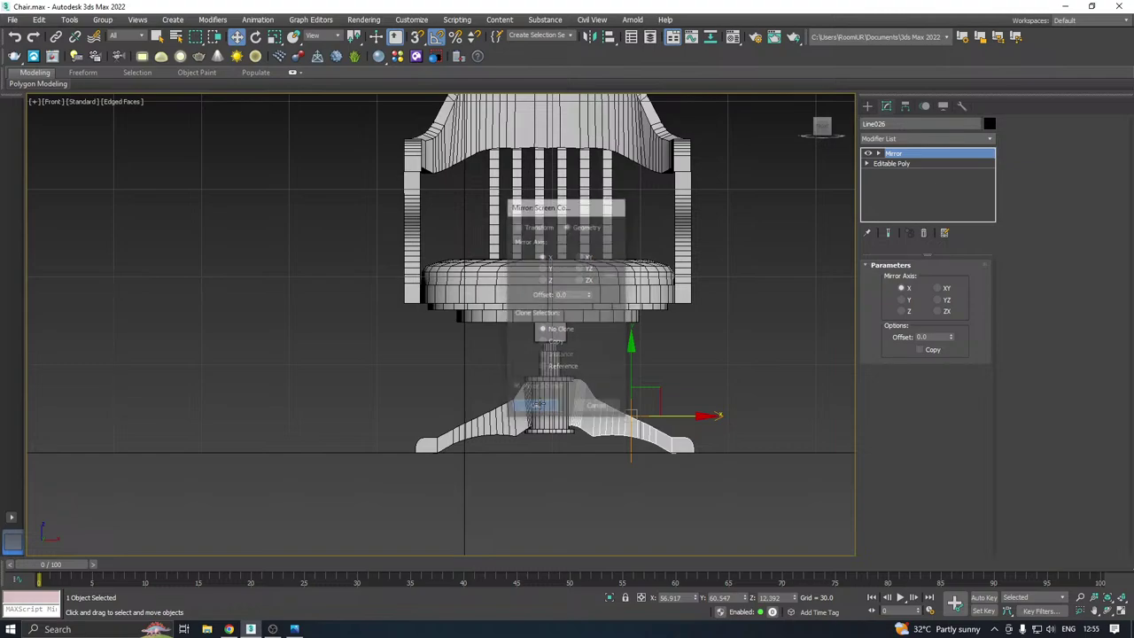
Collapse the Mirror modifier on the copied leg into its Editable Poly
key(p)
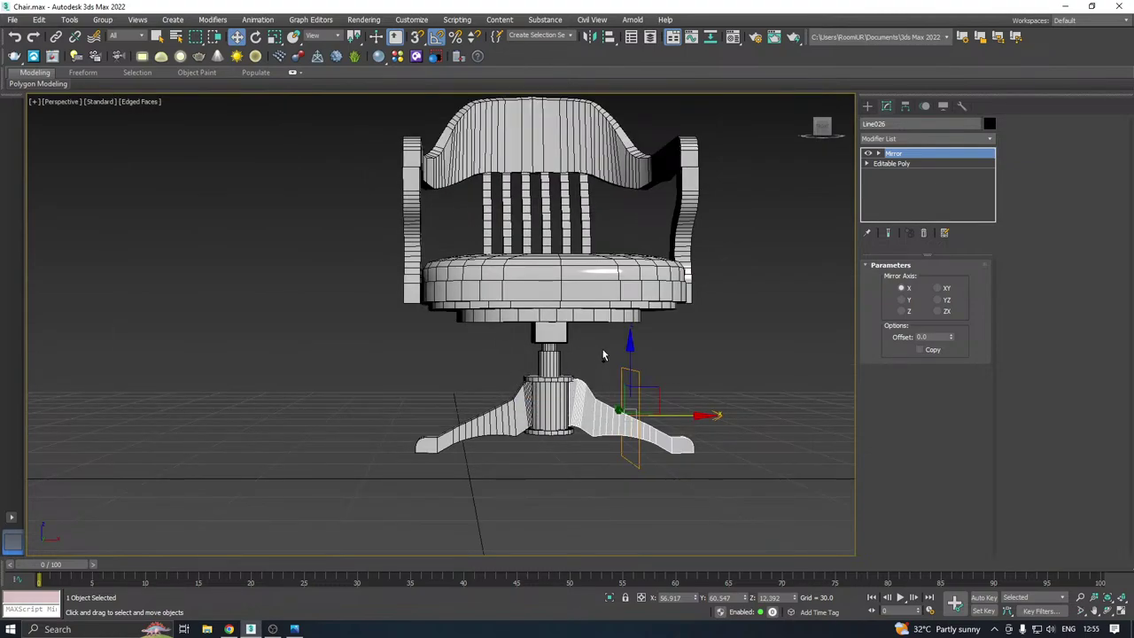
alt+middle_drag(591, 363, 695, 337)
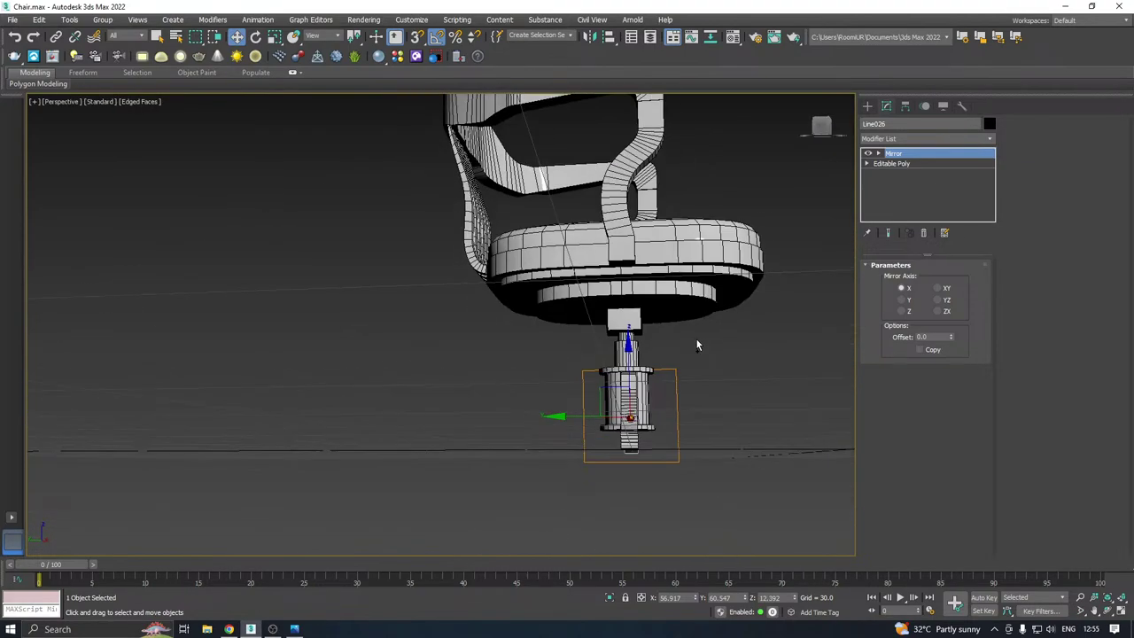
right_click(884, 204)
click(913, 323)
Turn both legs diagonally about the vertical axis and add a rotated copy of the pair to form a four-legged cross base
alt+middle_drag(735, 390, 512, 484)
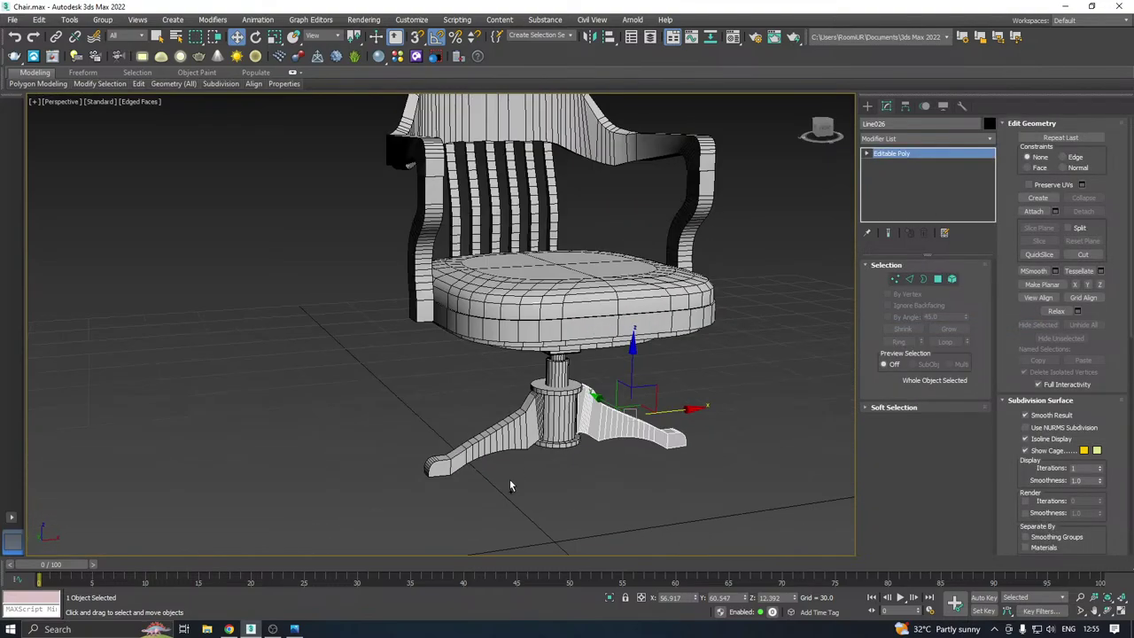
ctrl+click(514, 430)
key(e)
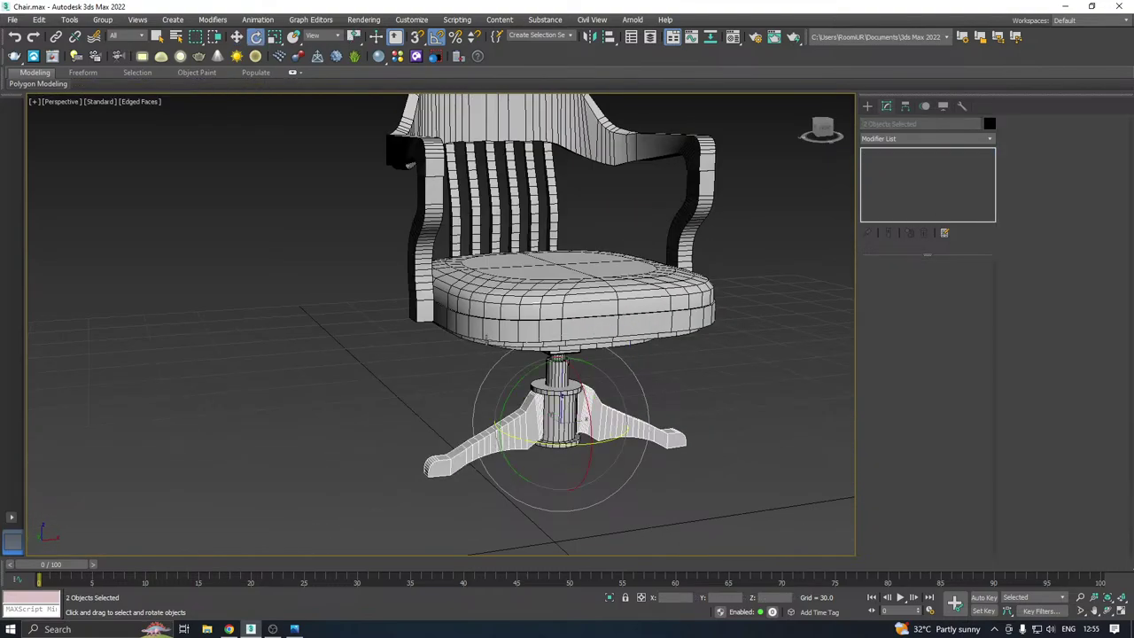
drag(554, 443, 559, 445)
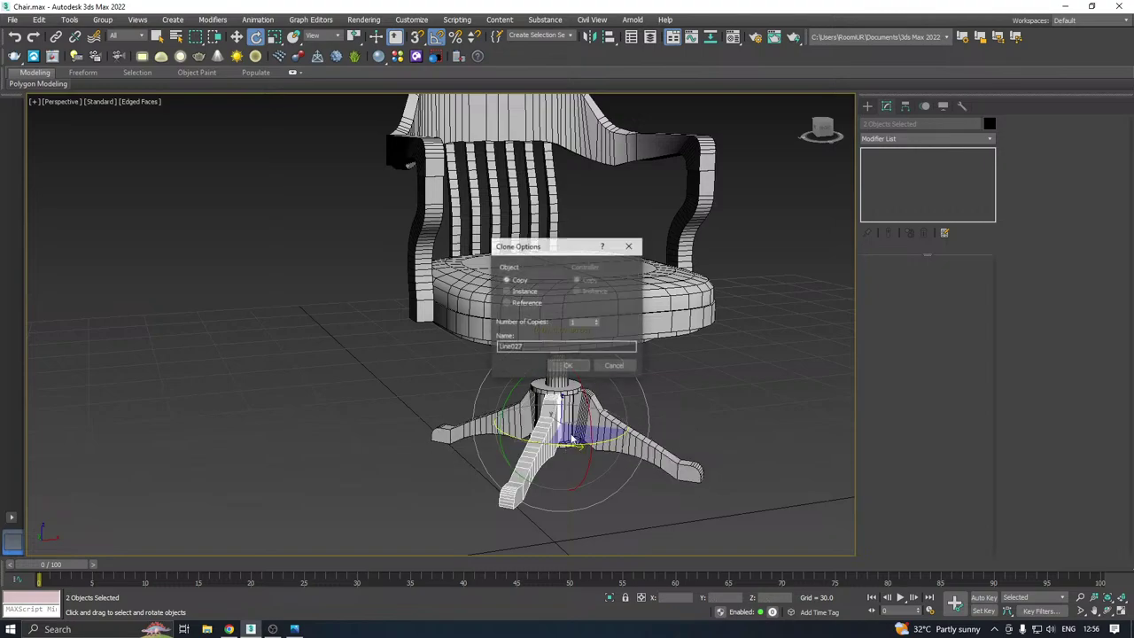
click(567, 372)
Attach the other legs, support column, seat and armrest frame to one of the front legs
key(w)
alt+middle_drag(669, 389, 624, 359)
click(605, 403)
click(1034, 211)
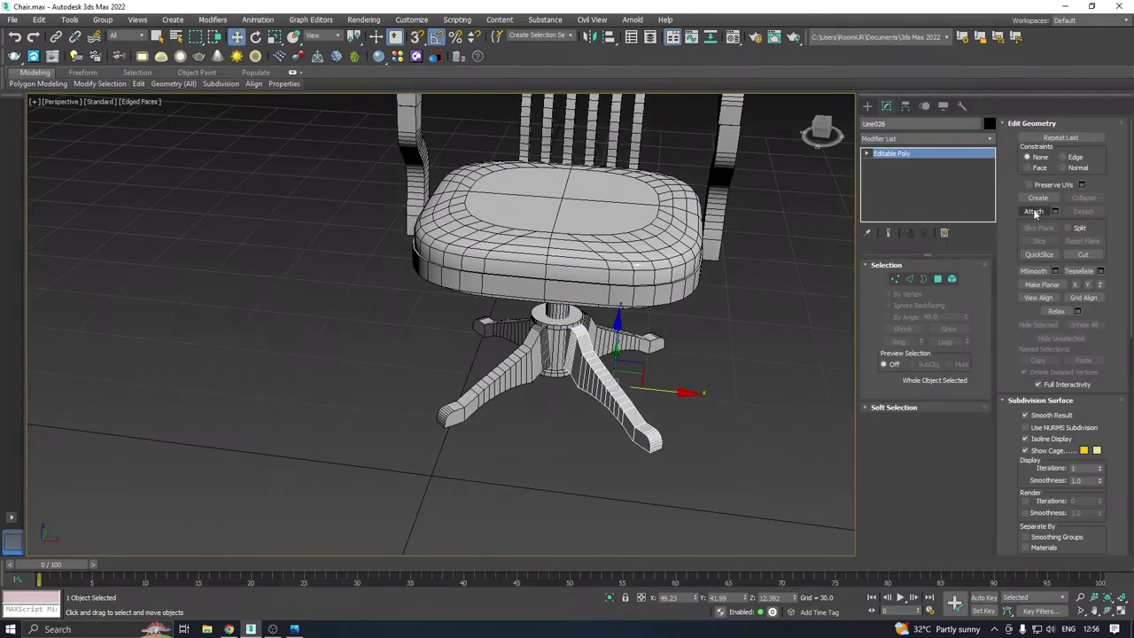
click(562, 311)
click(709, 225)
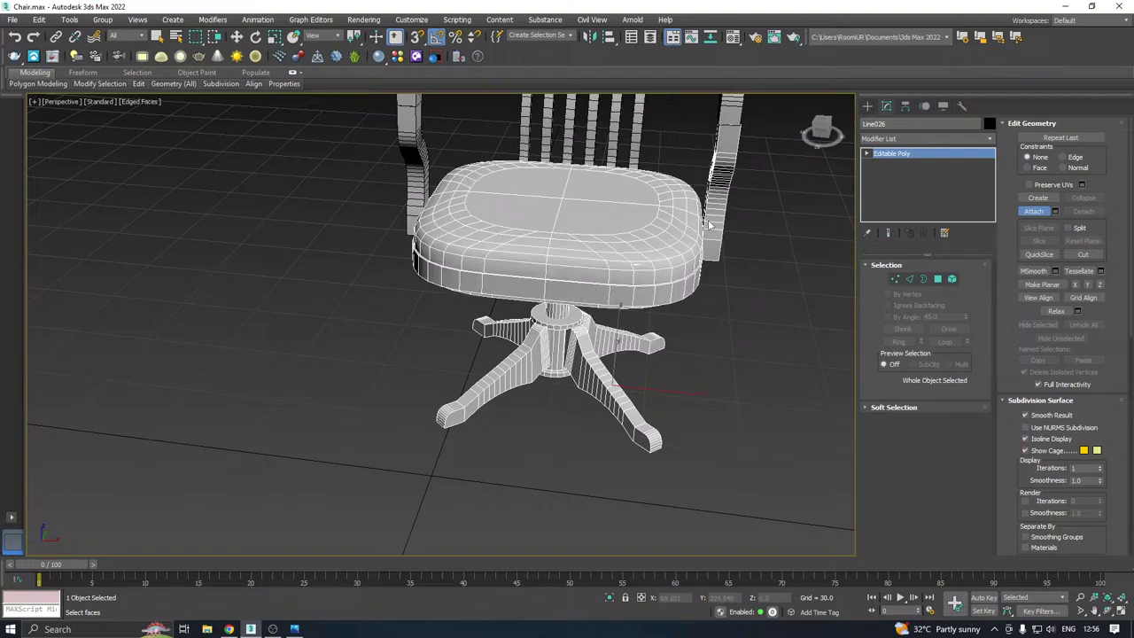
click(725, 107)
click(423, 178)
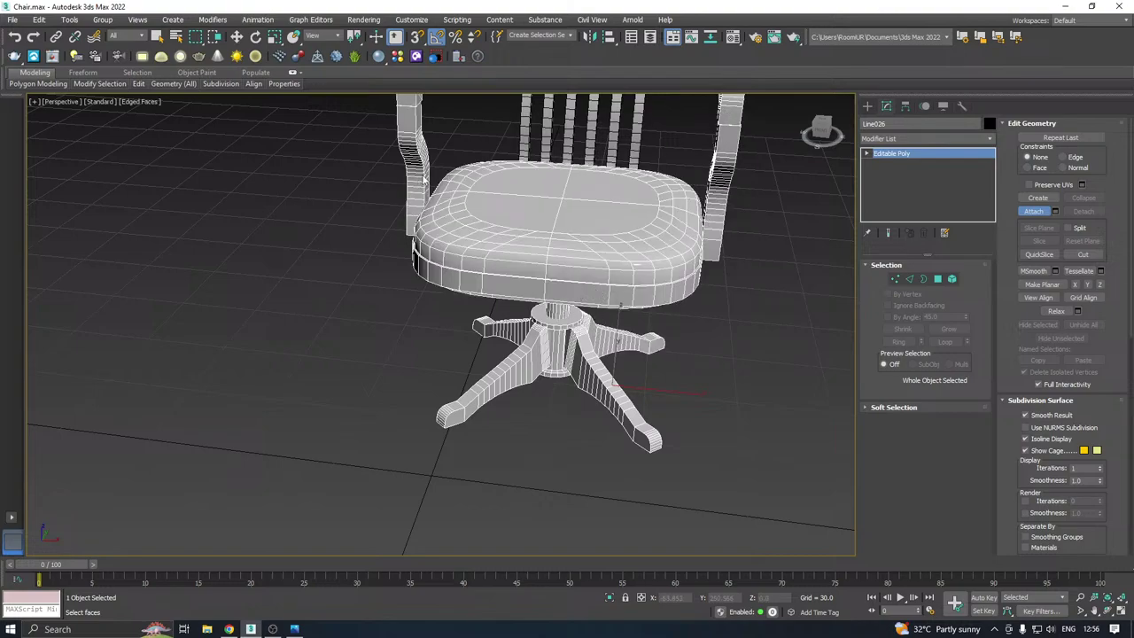
Attach the six backrest slats to the chair object
middle_drag(538, 220, 535, 290)
scroll(534, 289, up, 1)
click(529, 227)
click(549, 232)
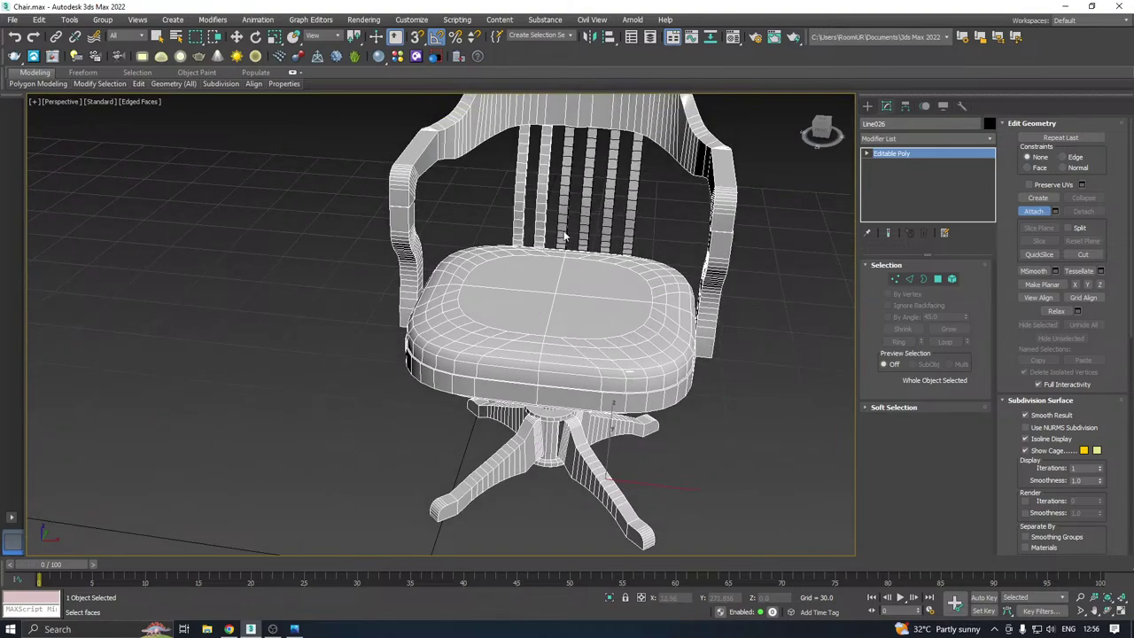
click(564, 233)
click(587, 237)
click(609, 240)
click(631, 242)
scroll(617, 245, down, 2)
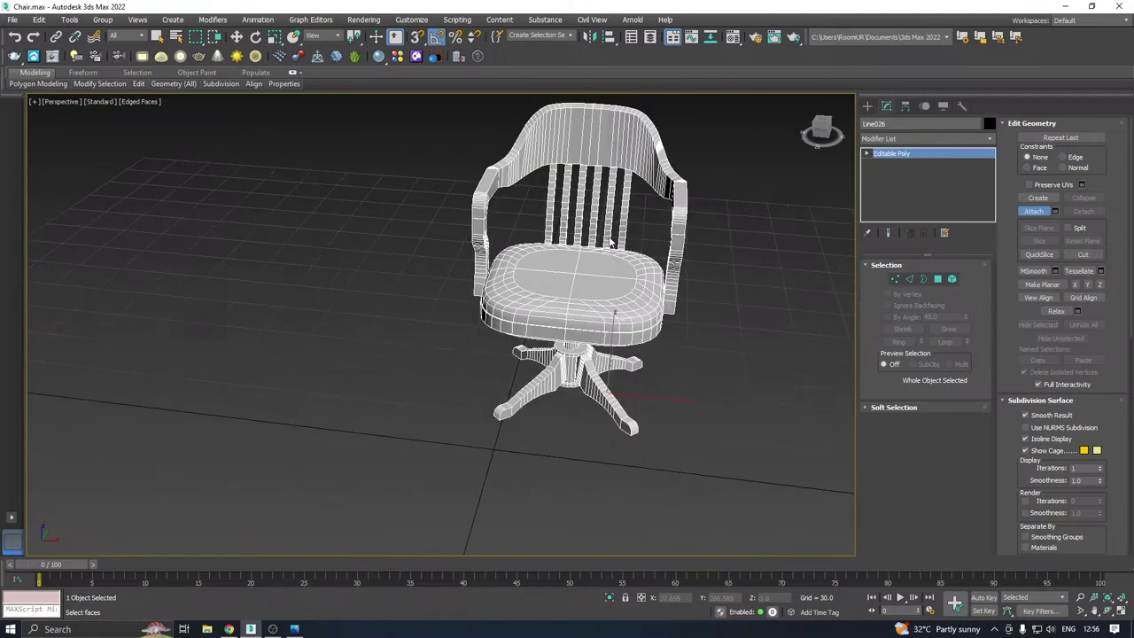
key(w)
alt+middle_drag(622, 211, 671, 186)
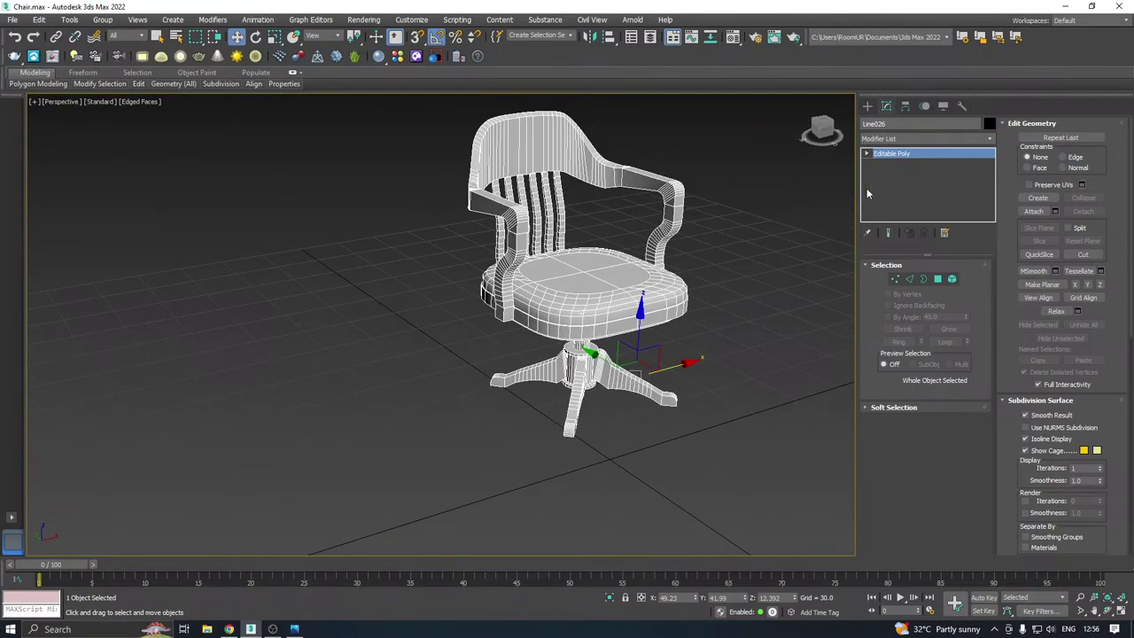
Snap the chair's pivot to the foot of one leg and move the chair onto the world origin
click(905, 106)
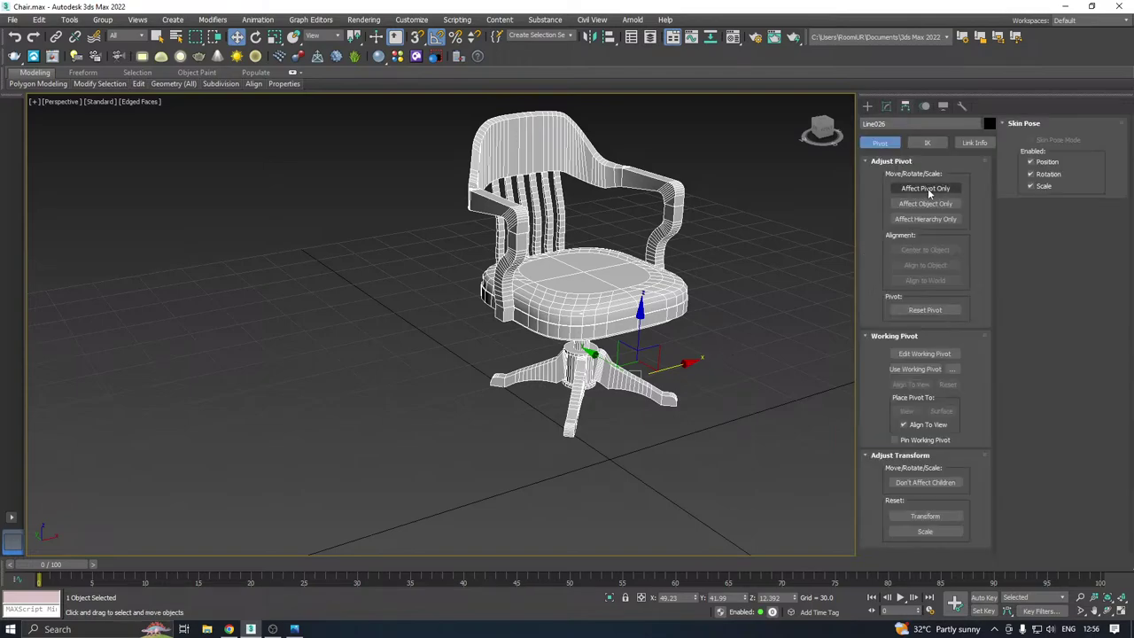
click(925, 188)
drag(646, 375, 611, 462)
click(886, 105)
key(s)
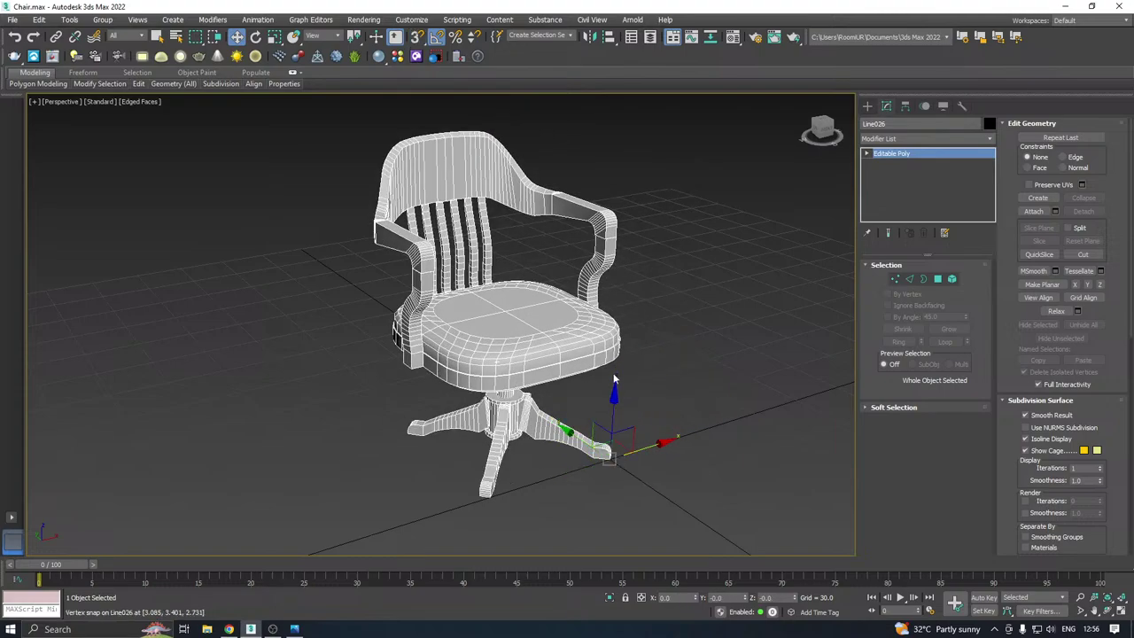
Apply an Unwrap UVW modifier to the chair, open the UV editor and turn off element selection
click(990, 140)
scroll(921, 399, down, 15)
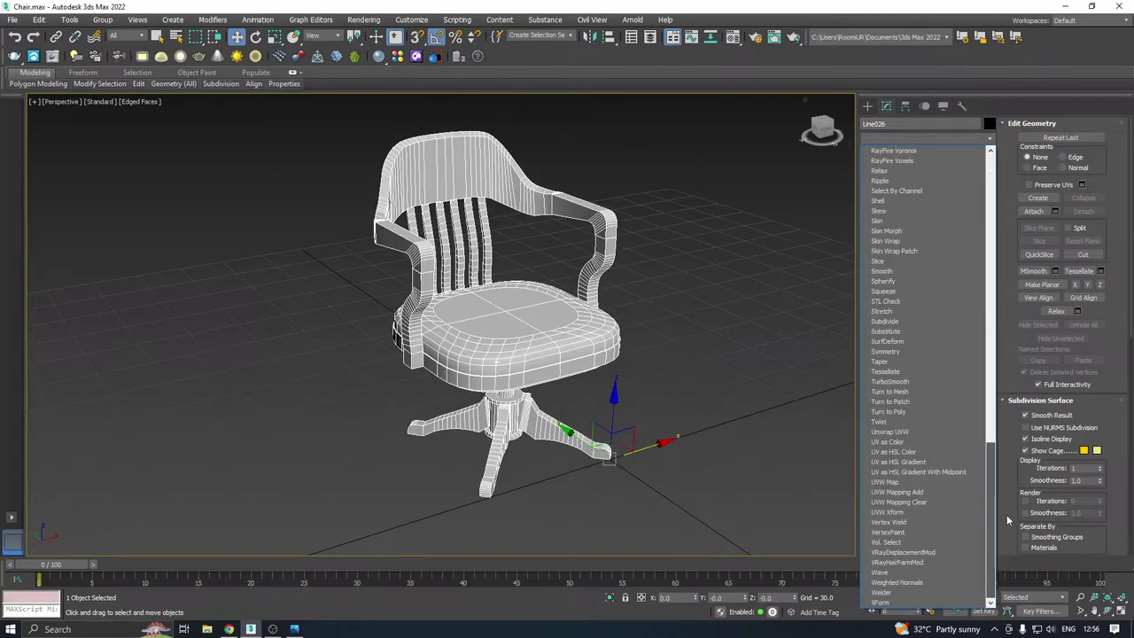
click(893, 432)
click(924, 511)
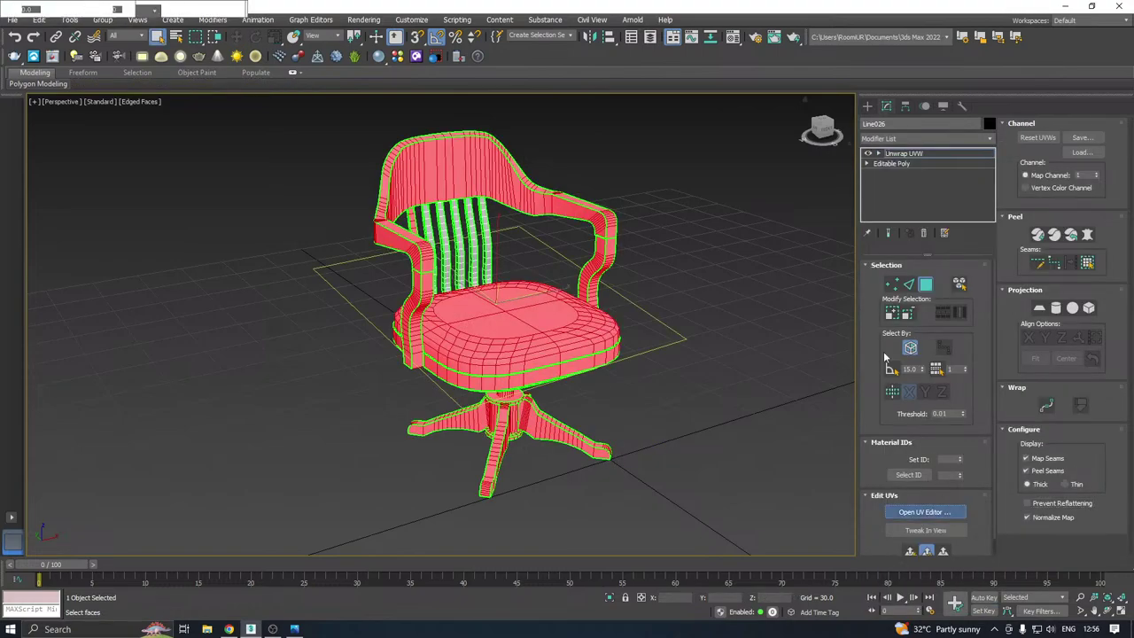
click(912, 348)
middle_drag(611, 353, 735, 353)
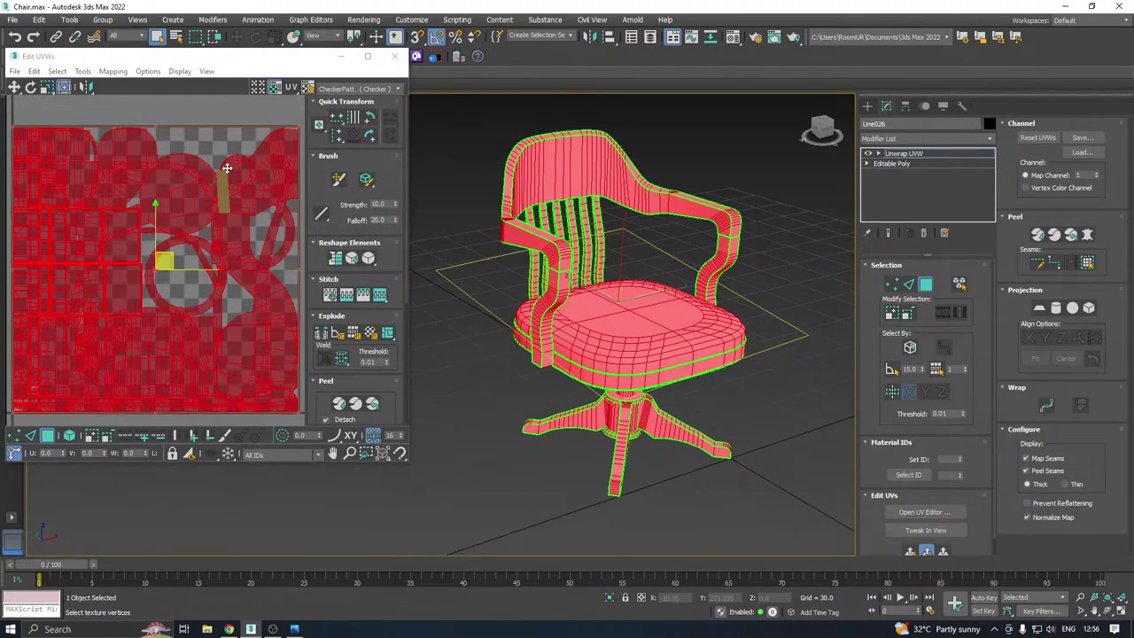
Display the CheckerPattern (Checker) texture on the chair
right_click(330, 103)
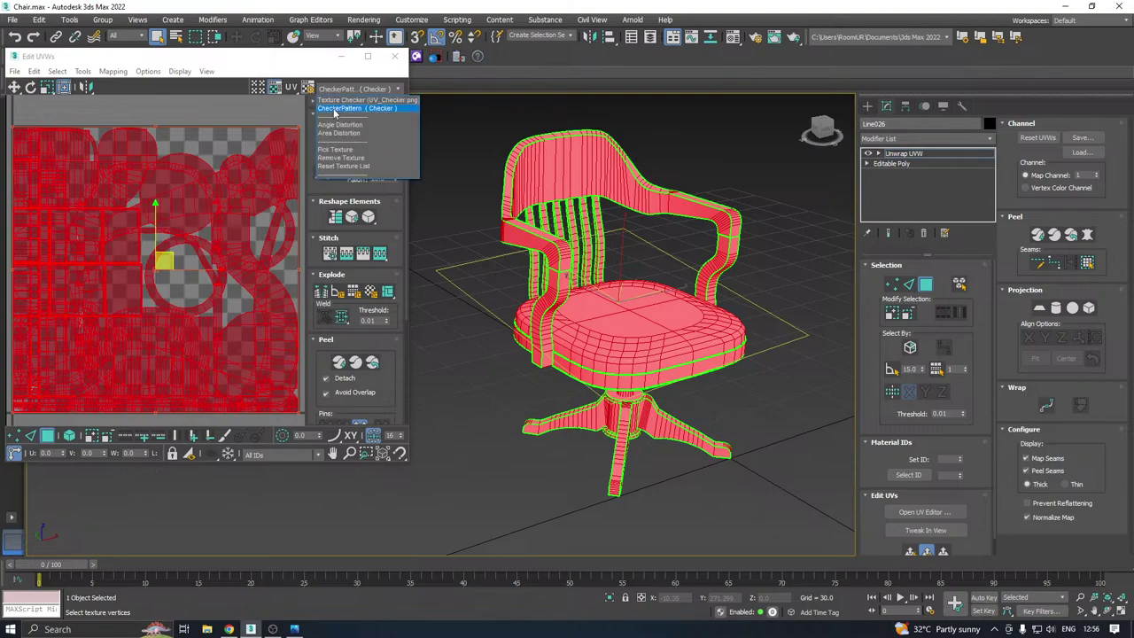
click(350, 110)
alt+middle_drag(623, 228, 588, 244)
scroll(151, 284, down, 3)
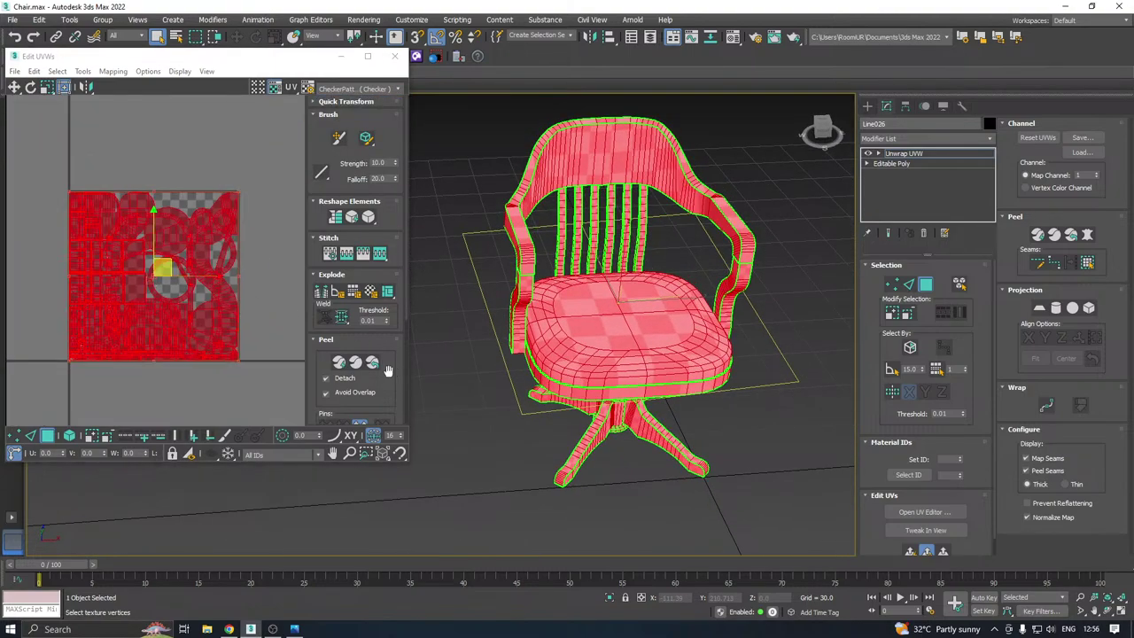
Pack all the chair's UV shells into the UV tile with rescaling and 0.02 padding, then close the UV editor
click(330, 340)
click(320, 377)
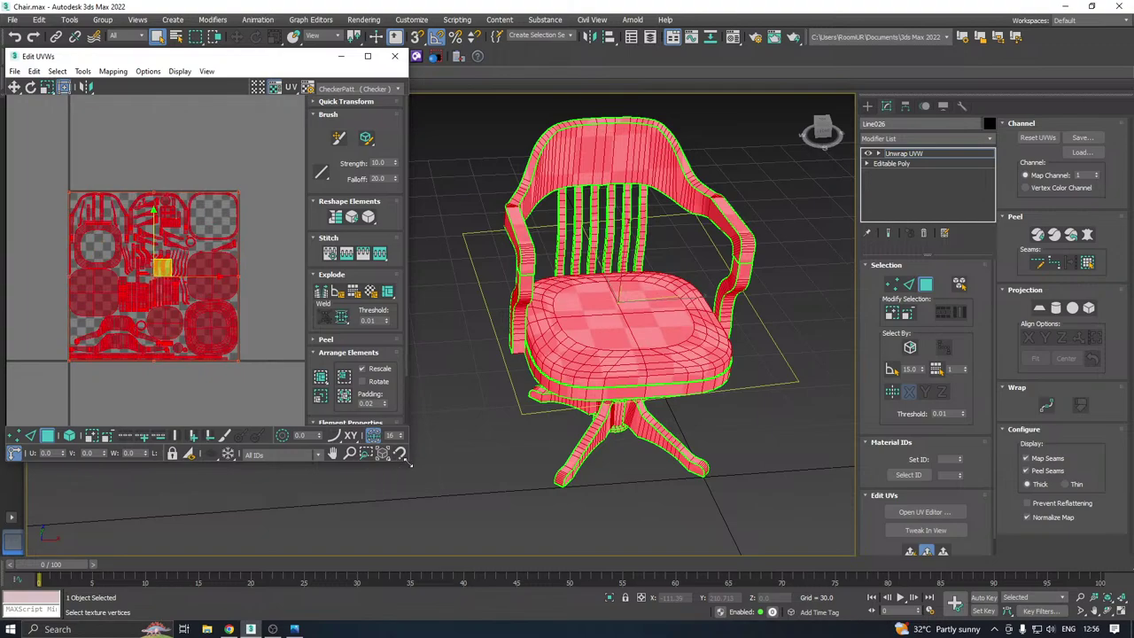
drag(409, 463, 476, 542)
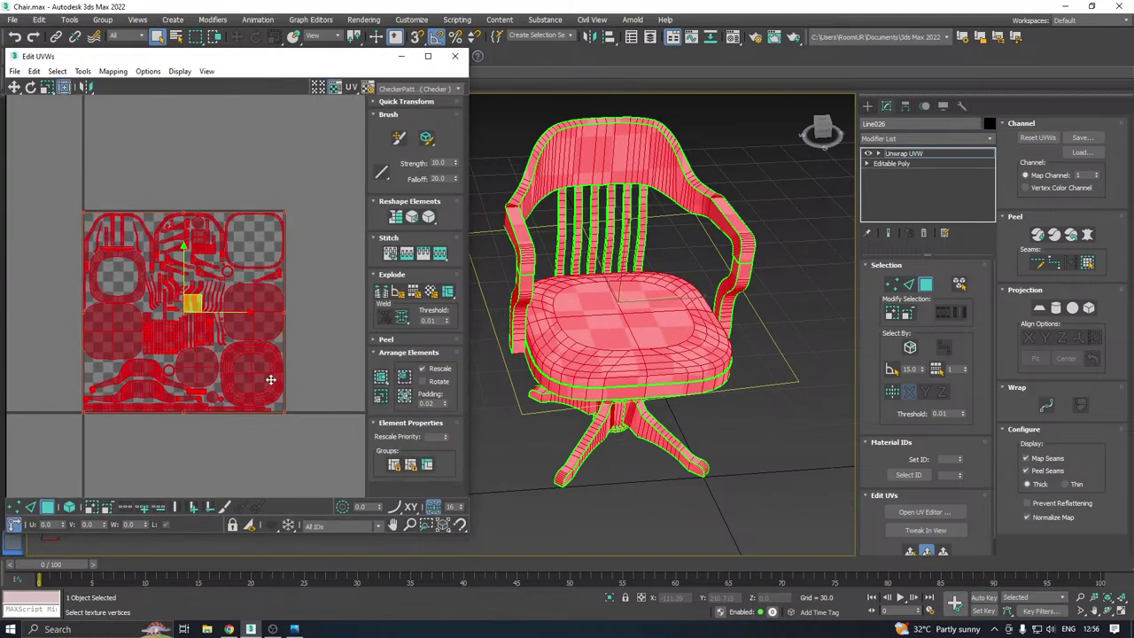
scroll(270, 380, up, 2)
alt+middle_drag(611, 329, 842, 316)
click(454, 56)
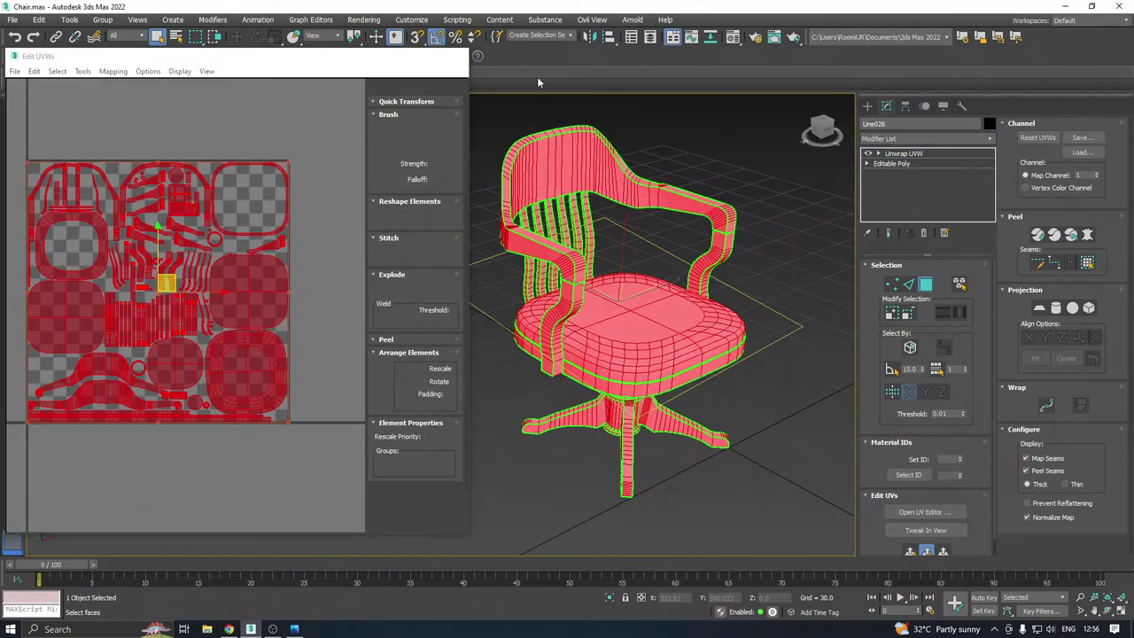
Bring the hidden objects back into view and delete the flat box behind the mannequin
middle_drag(660, 282, 574, 273)
key(w)
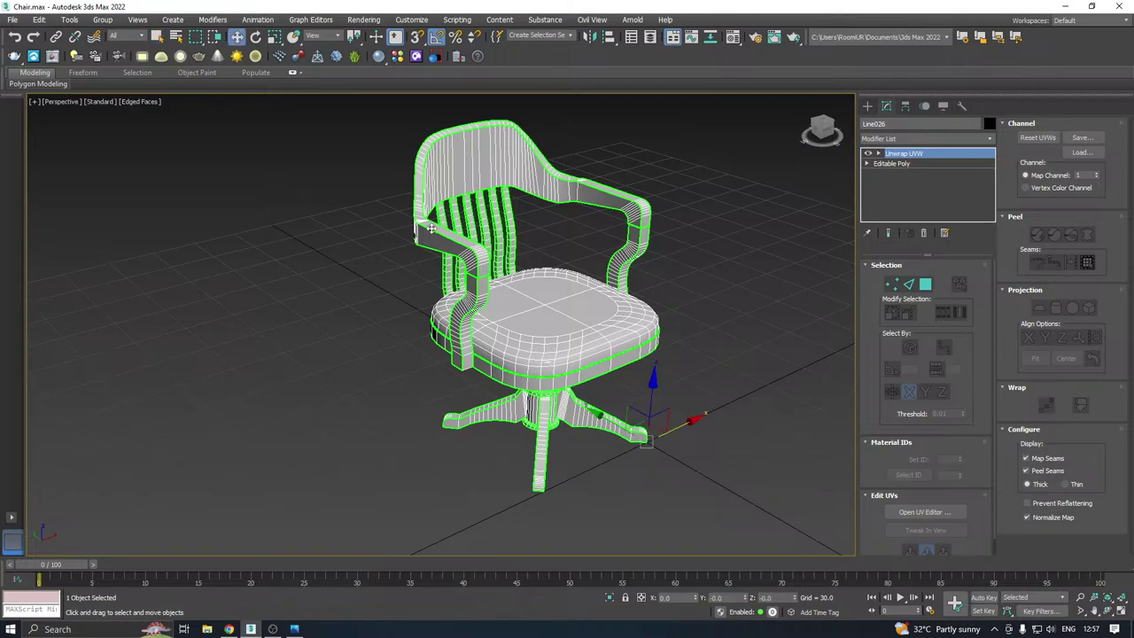
right_click(417, 195)
click(462, 167)
scroll(373, 321, down, 2)
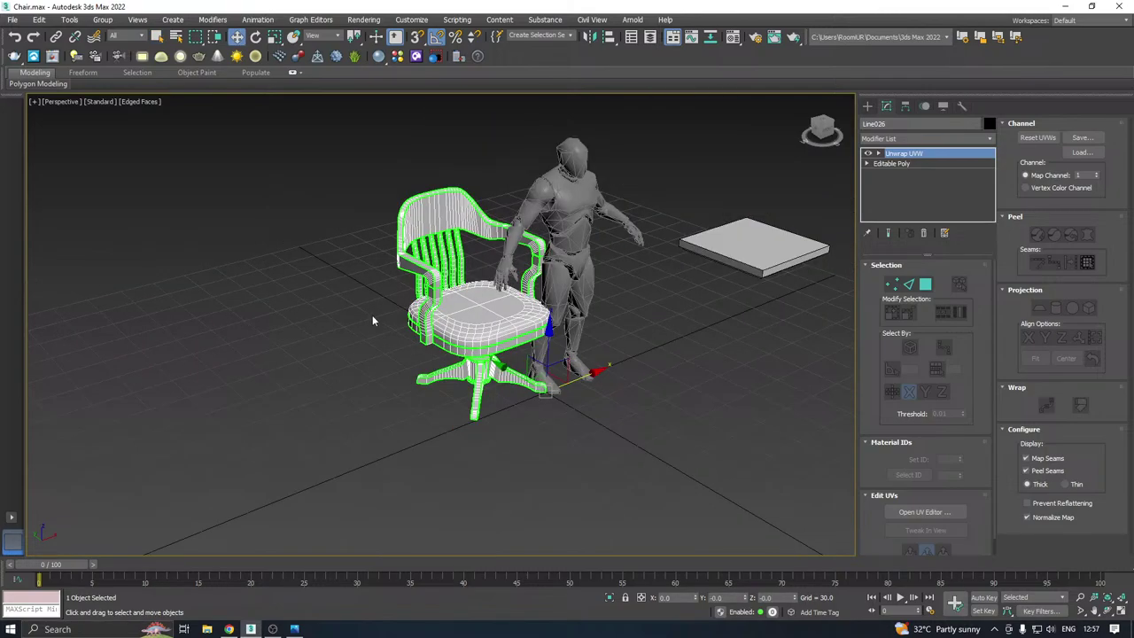
click(743, 233)
key(Delete)
Clone the chair object in place and name the clone High
click(499, 340)
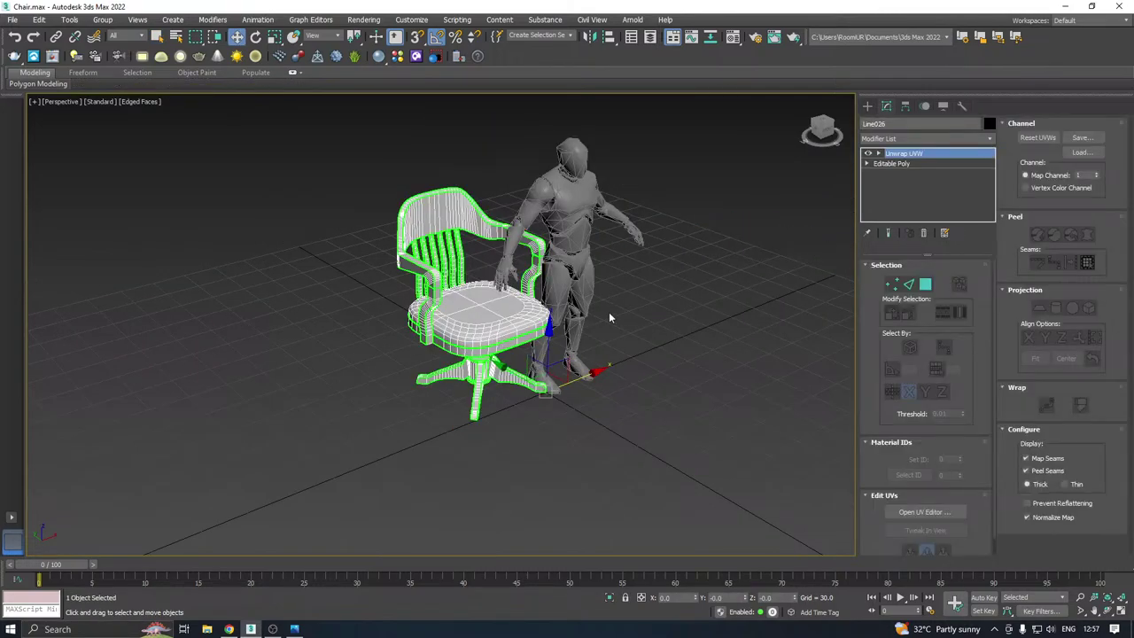
click(39, 19)
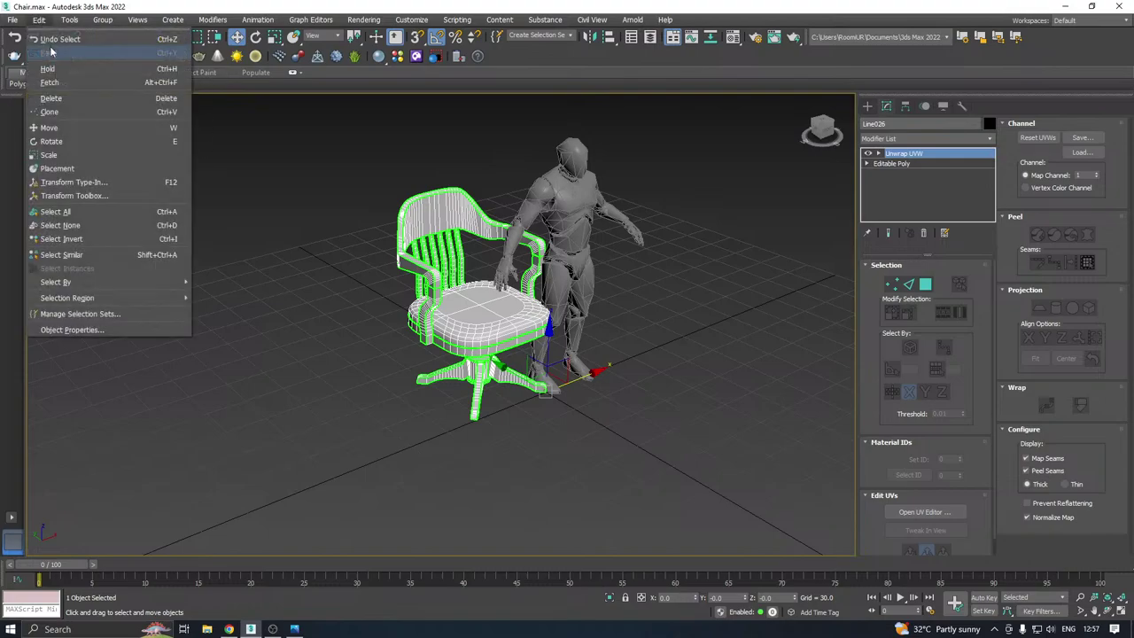
click(53, 111)
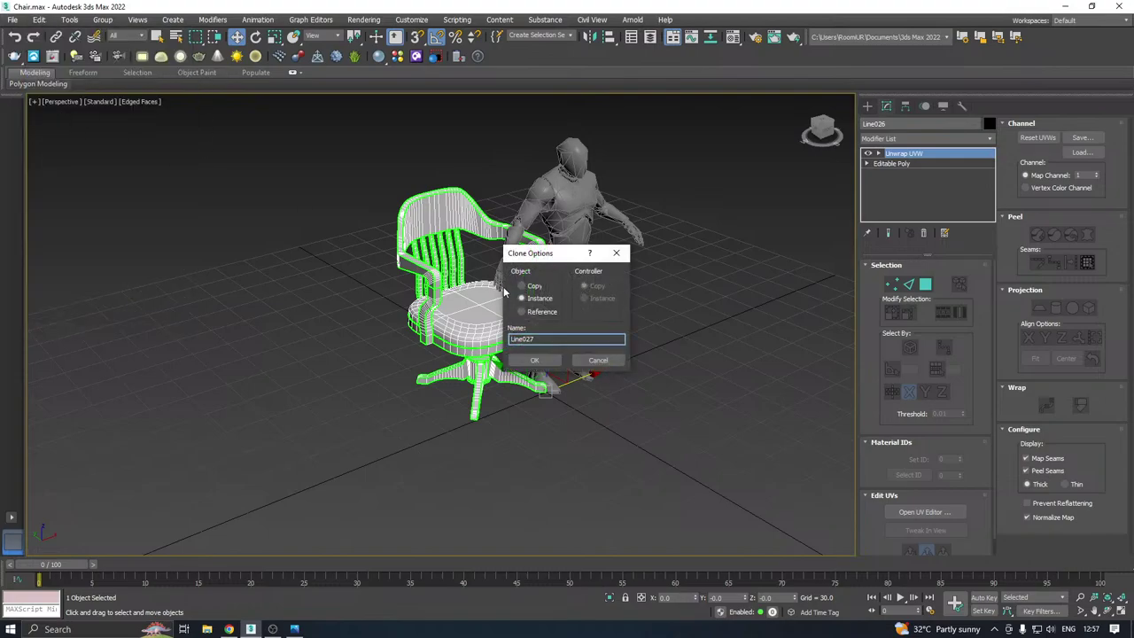
drag(547, 338, 475, 334)
text(High)
click(527, 360)
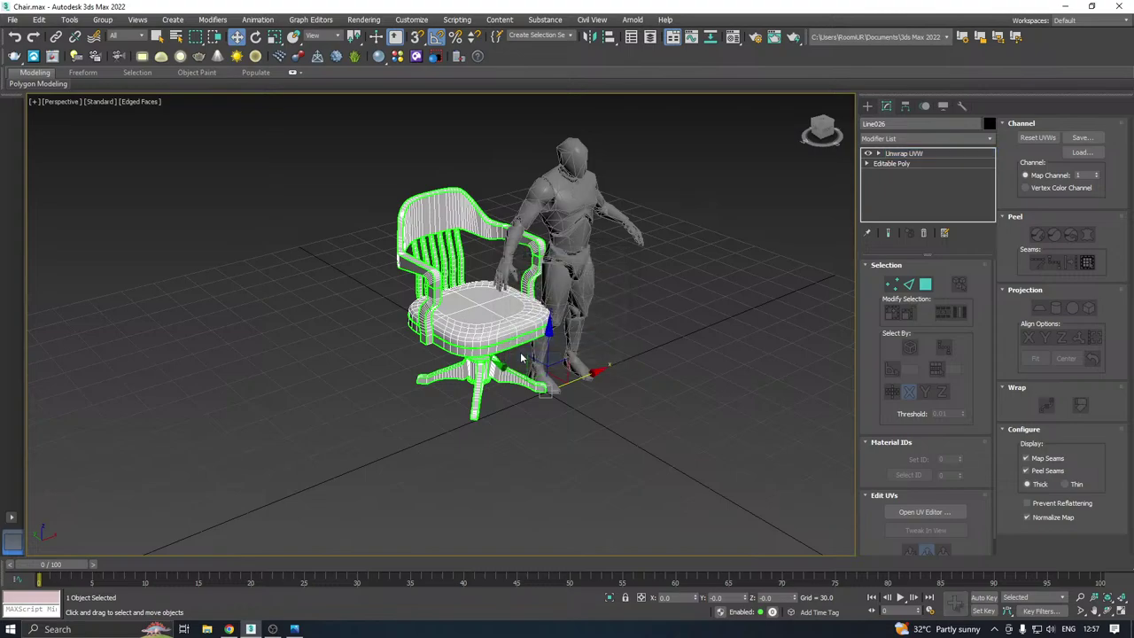
Hide the original chair object Line026 and isolate the High clone
click(632, 37)
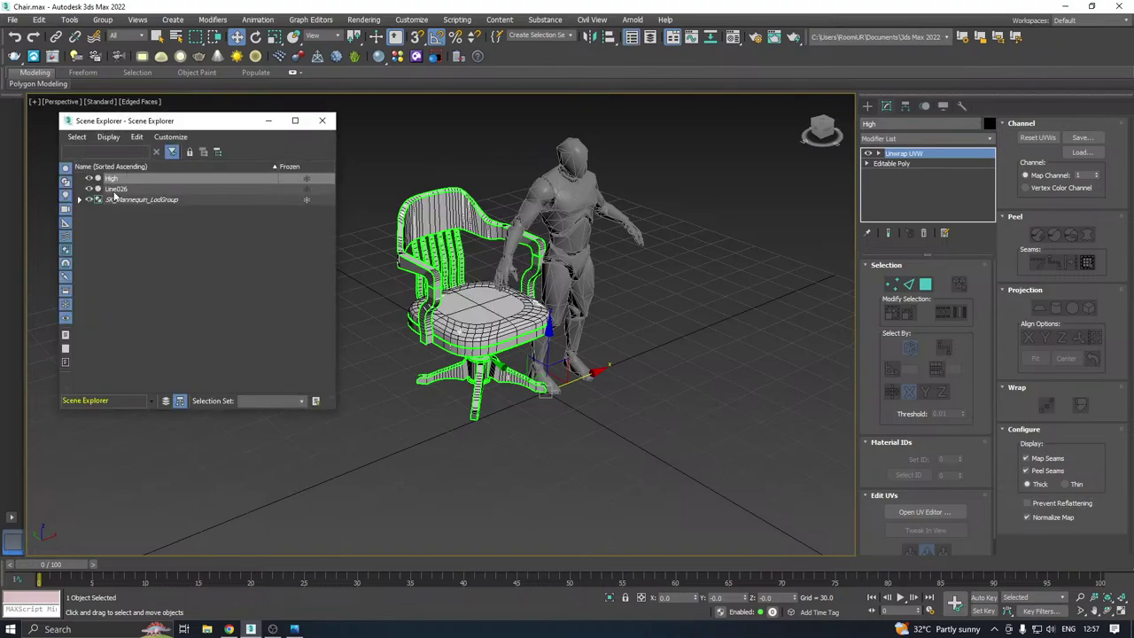
click(116, 190)
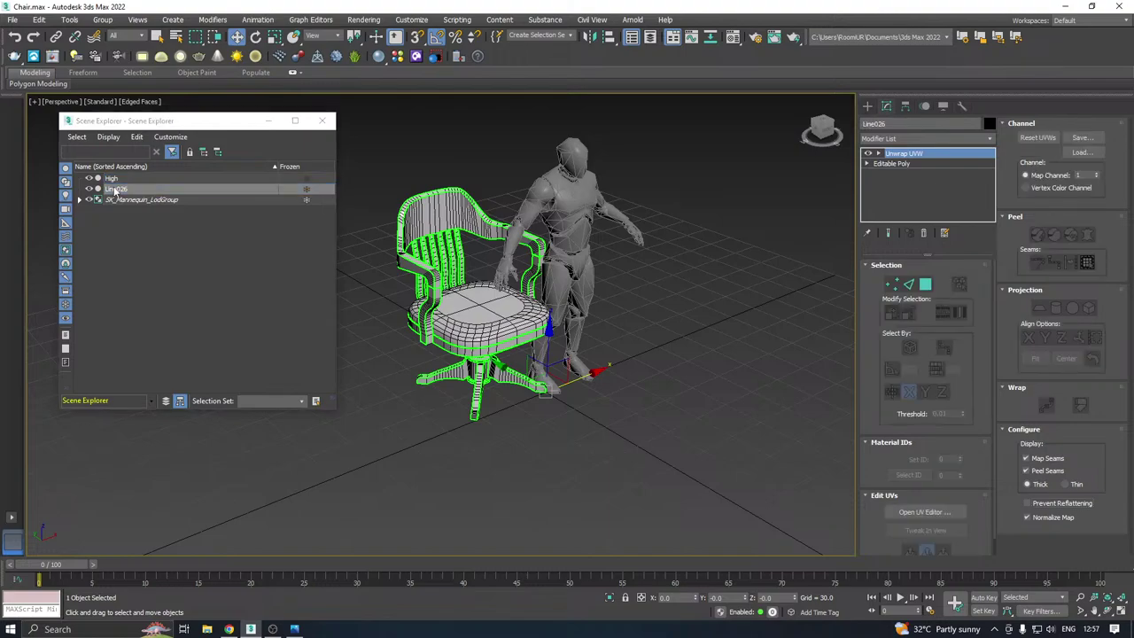
right_click(116, 189)
click(133, 172)
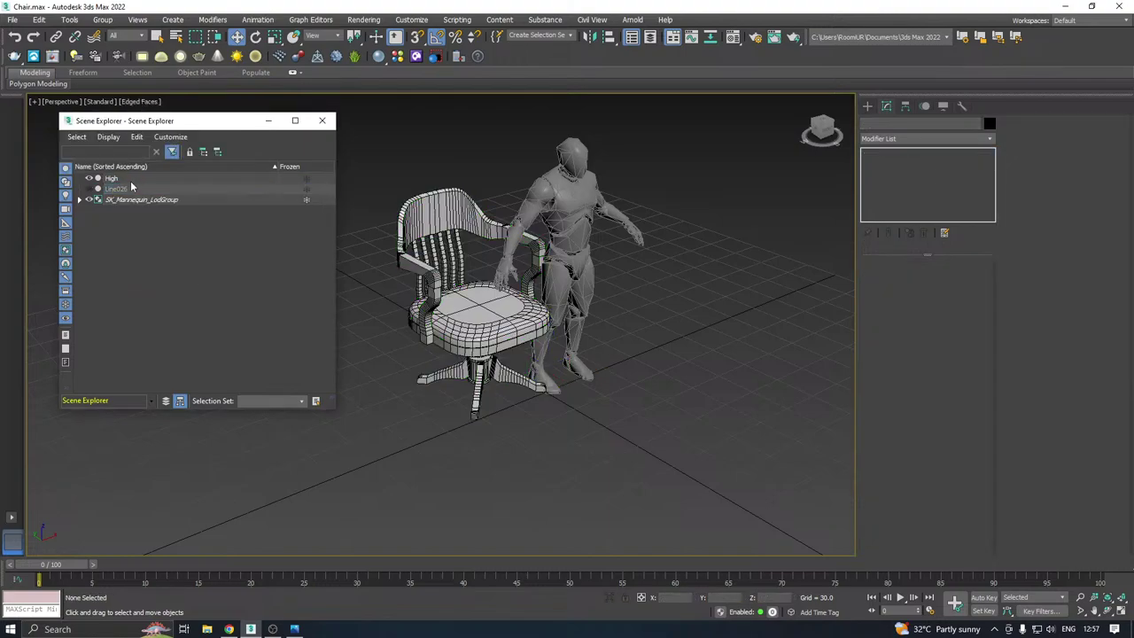
click(127, 181)
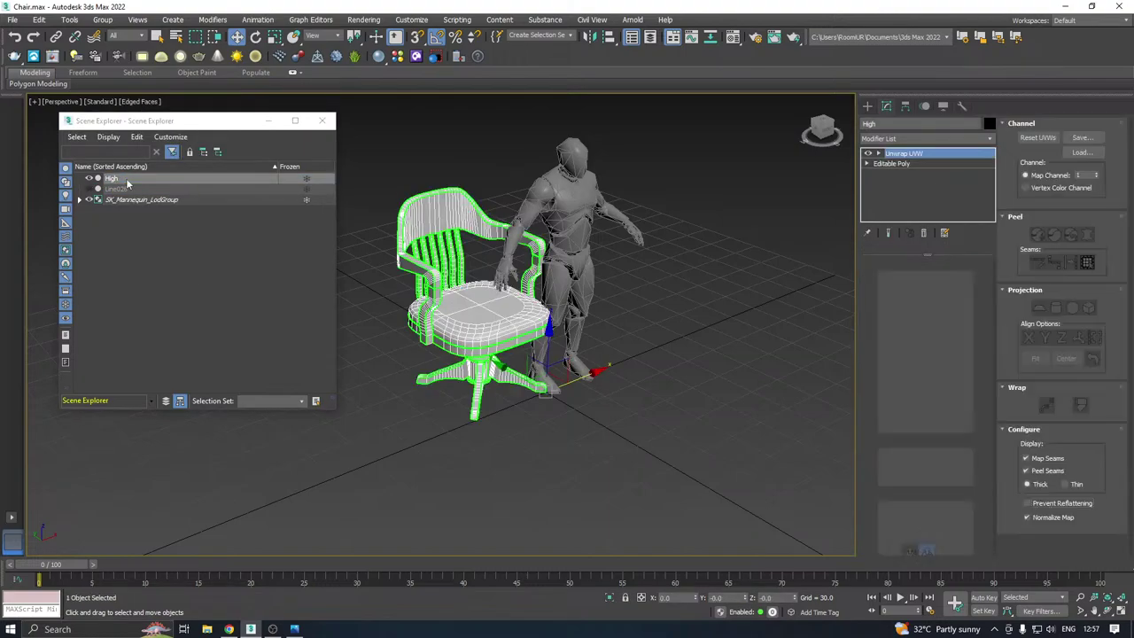
click(321, 121)
click(609, 598)
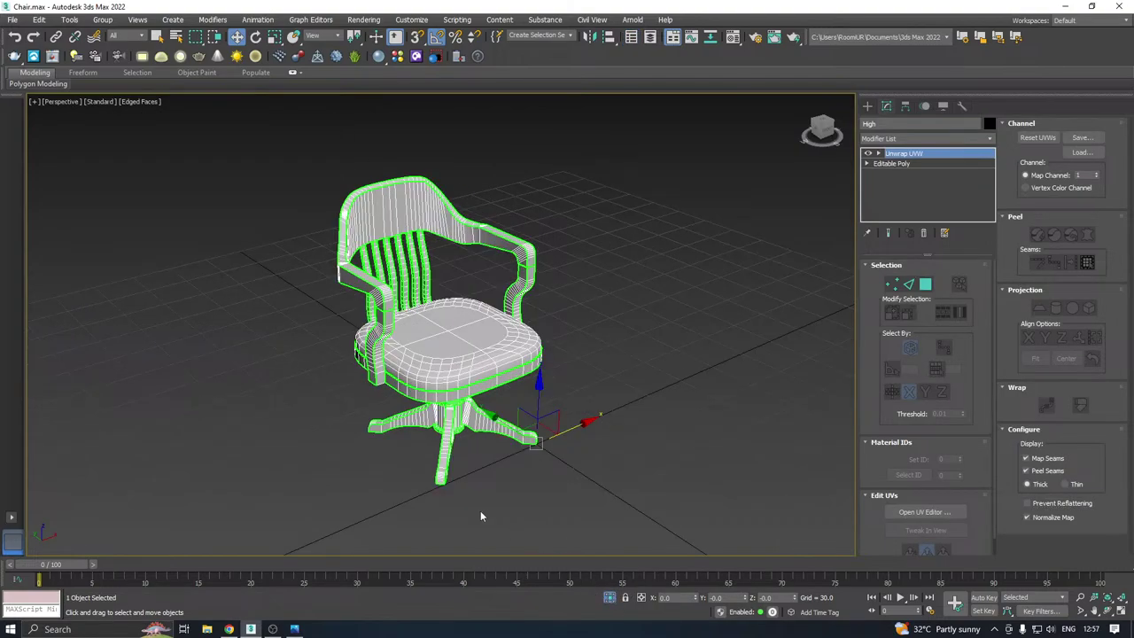
Collapse the Unwrap UVW modifier on High into its Editable Poly and save the scene
right_click(936, 184)
click(966, 296)
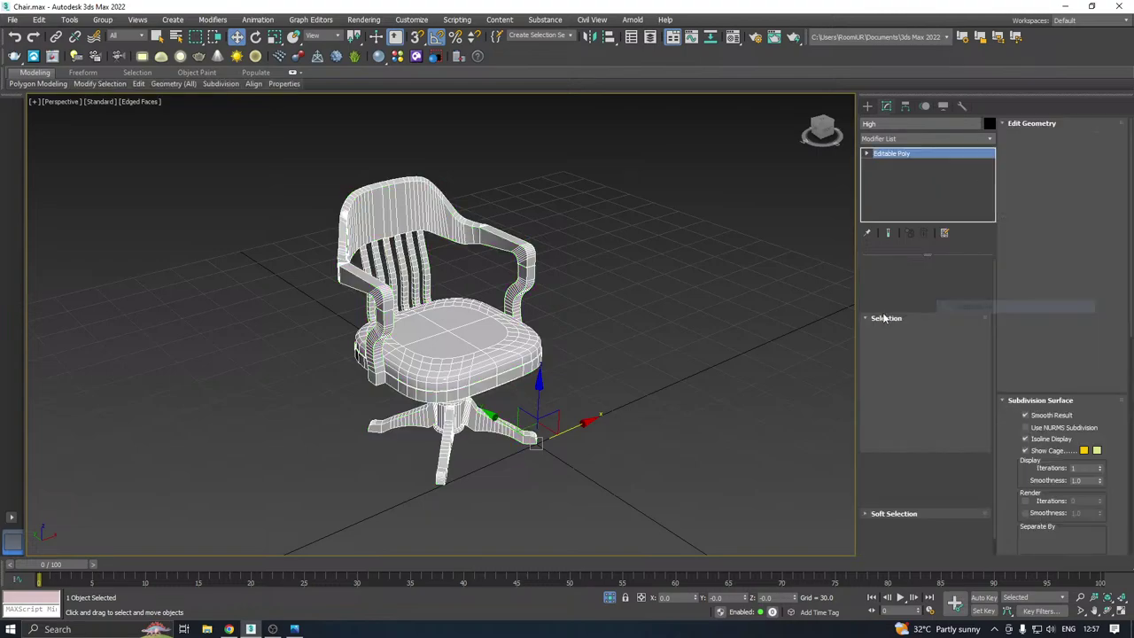
middle_drag(549, 304, 607, 281)
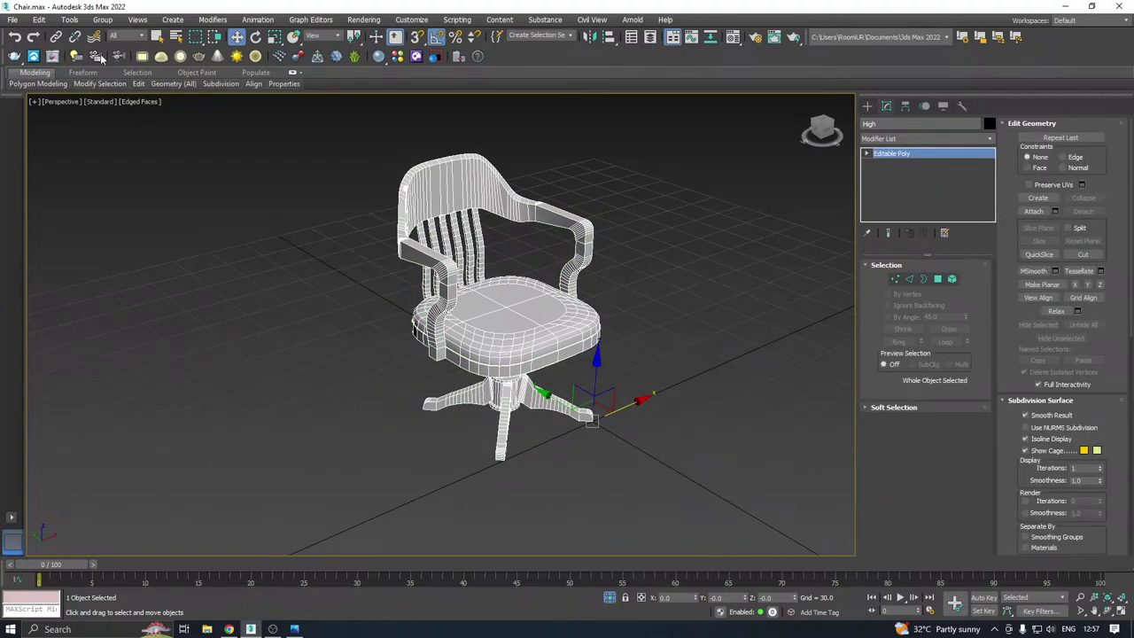
click(13, 19)
mouse_move(35, 119)
click(111, 131)
click(625, 435)
Apply a Chamfer modifier to High with amount 0 and filter it to Unsmoothed Edges
click(990, 139)
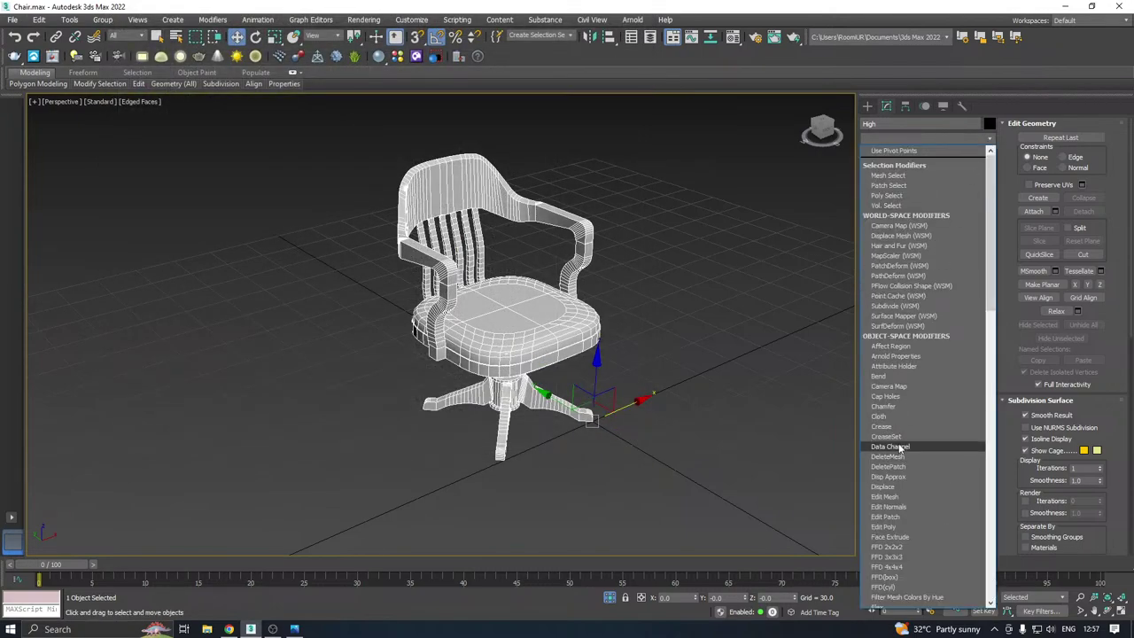
click(887, 407)
scroll(509, 361, up, 5)
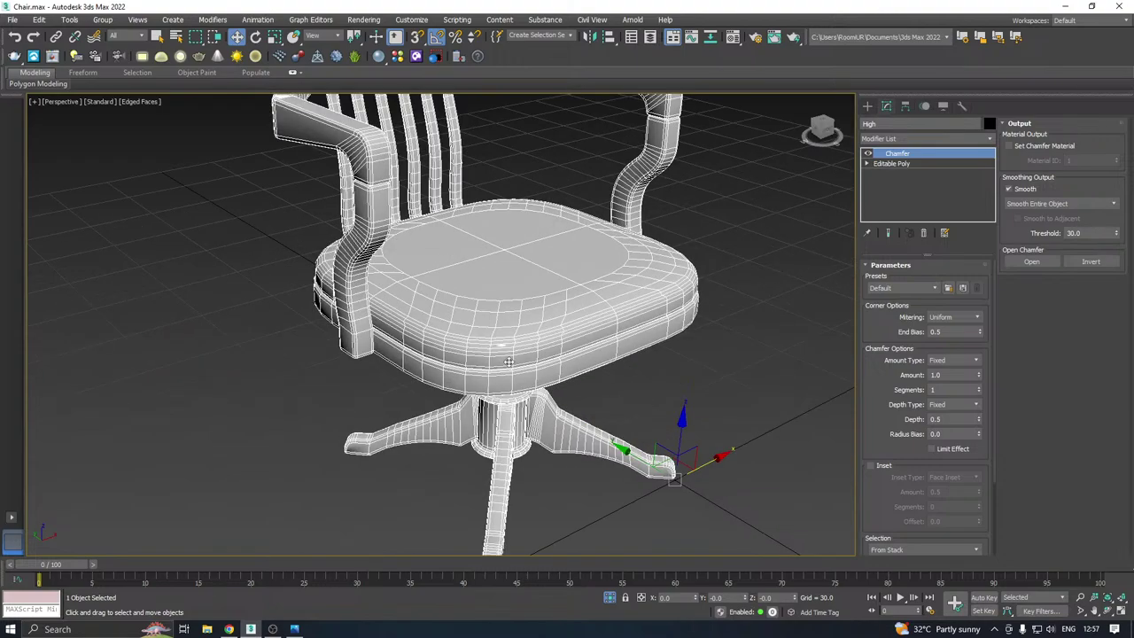
scroll(511, 361, down, 2)
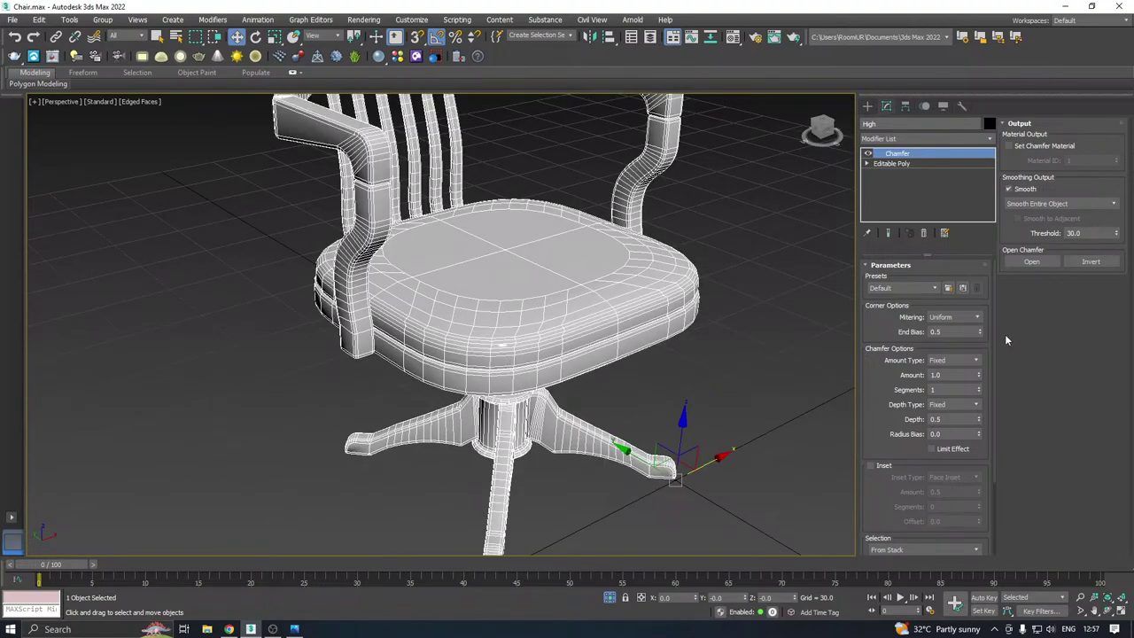
drag(980, 379, 985, 489)
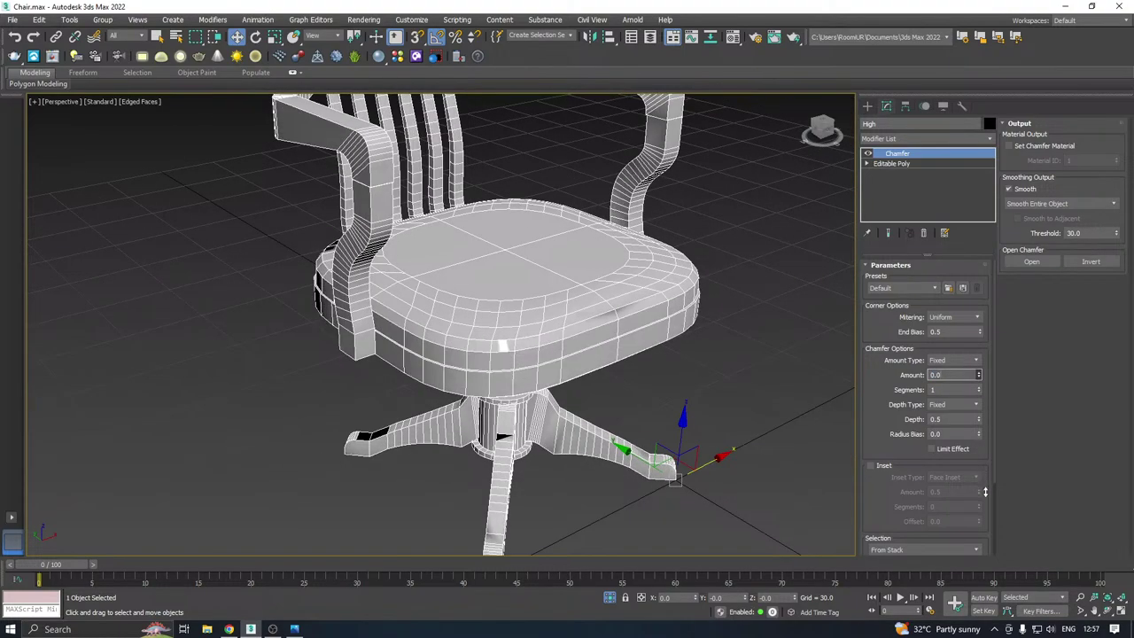
scroll(899, 465, down, 2)
click(893, 516)
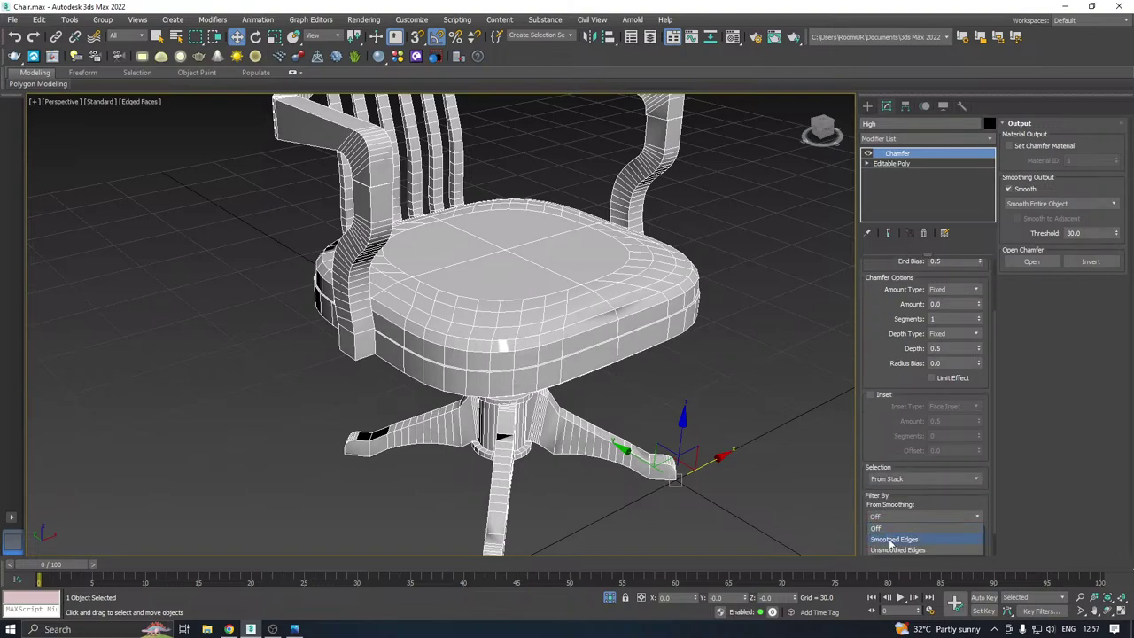
click(891, 551)
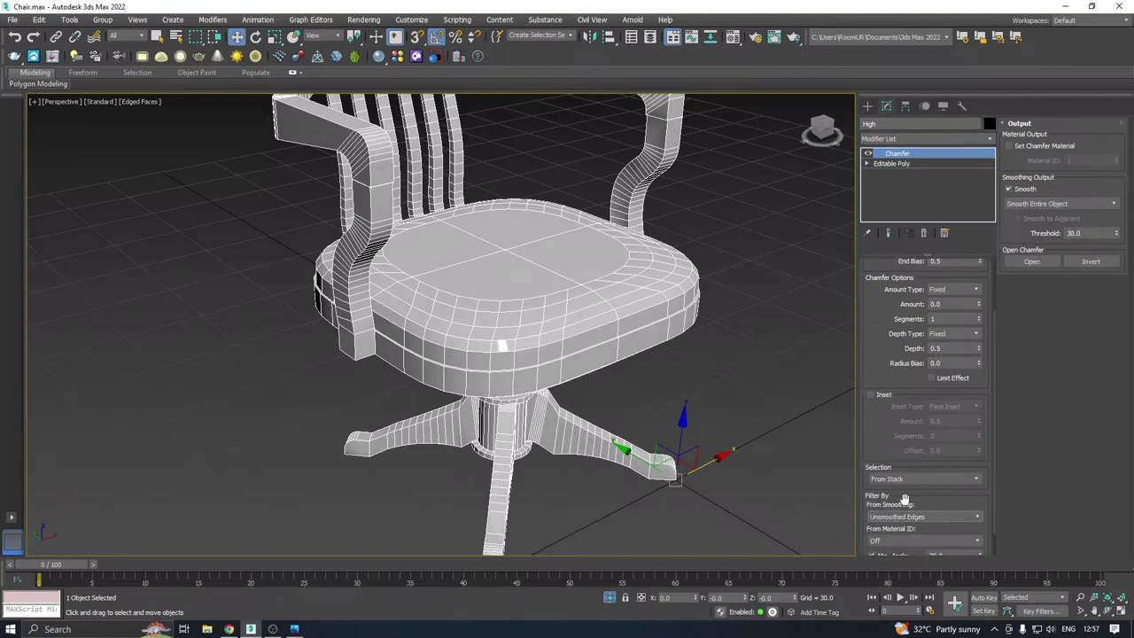
Set the chamfer amount on High to 0.12
scroll(529, 351, up, 4)
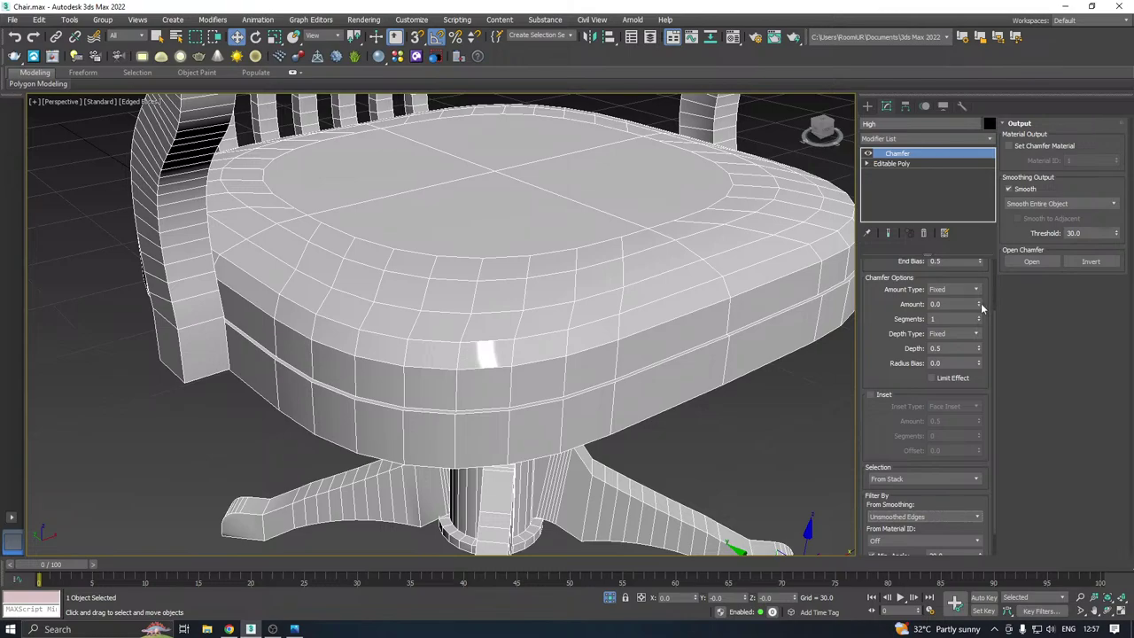
drag(979, 305, 978, 290)
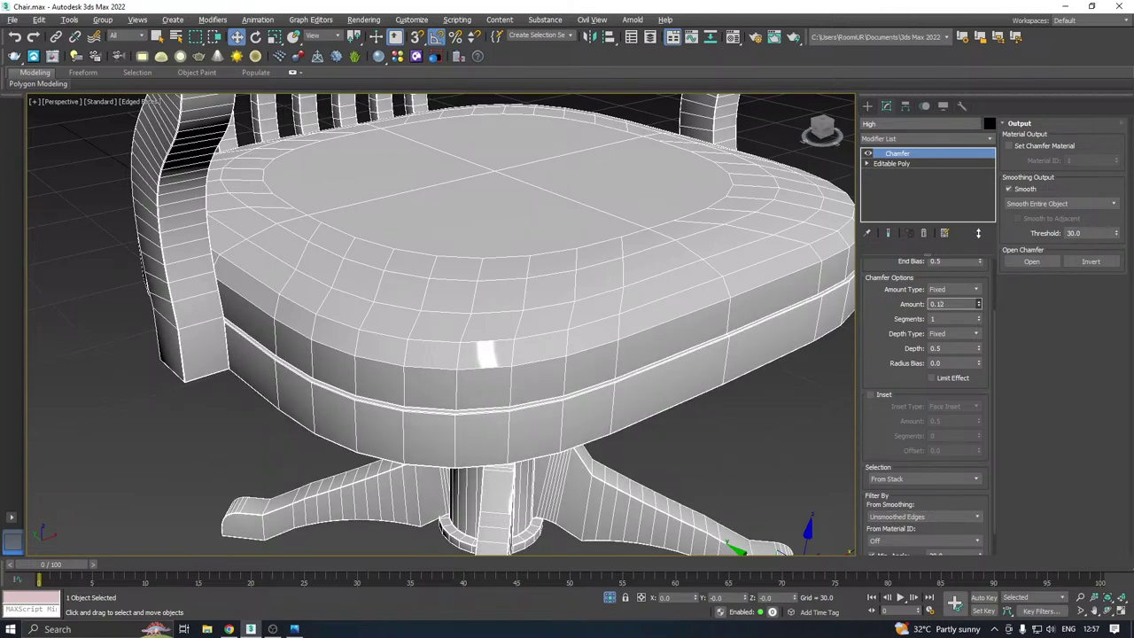
scroll(507, 409, up, 4)
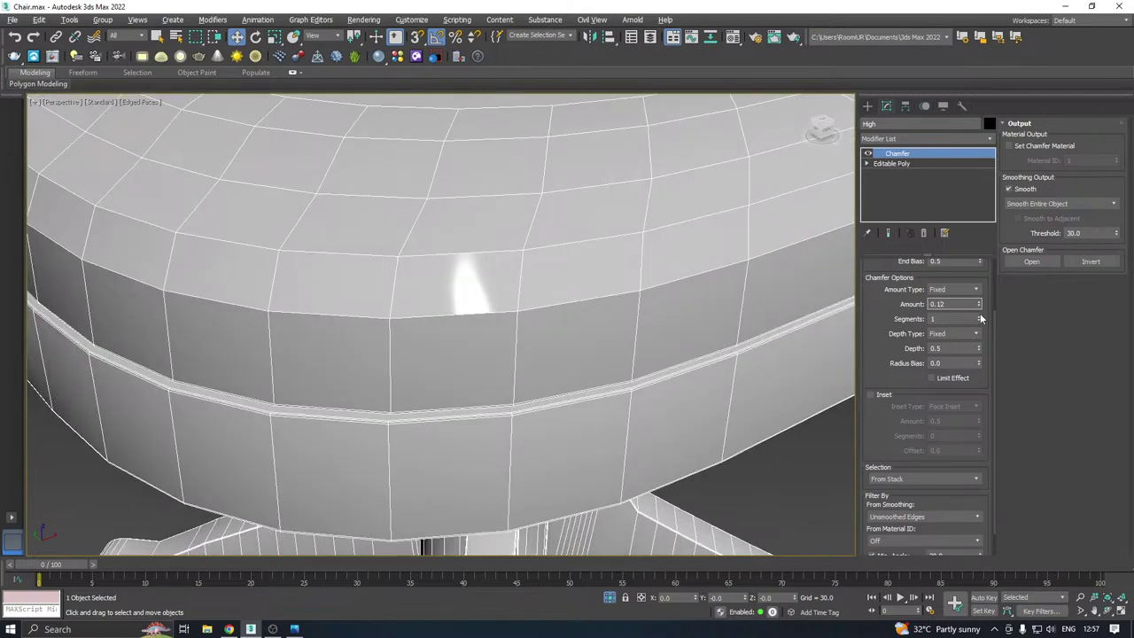
Set the Chamfer modifier on High to an amount of 0.316 with 2 segments
drag(979, 306, 975, 181)
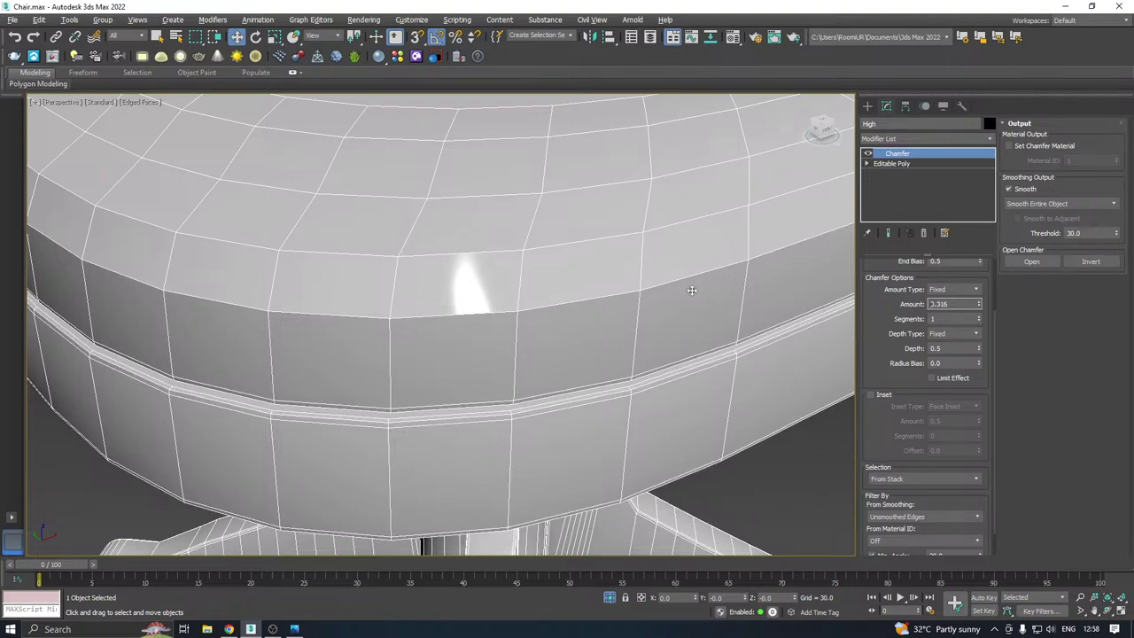
click(979, 317)
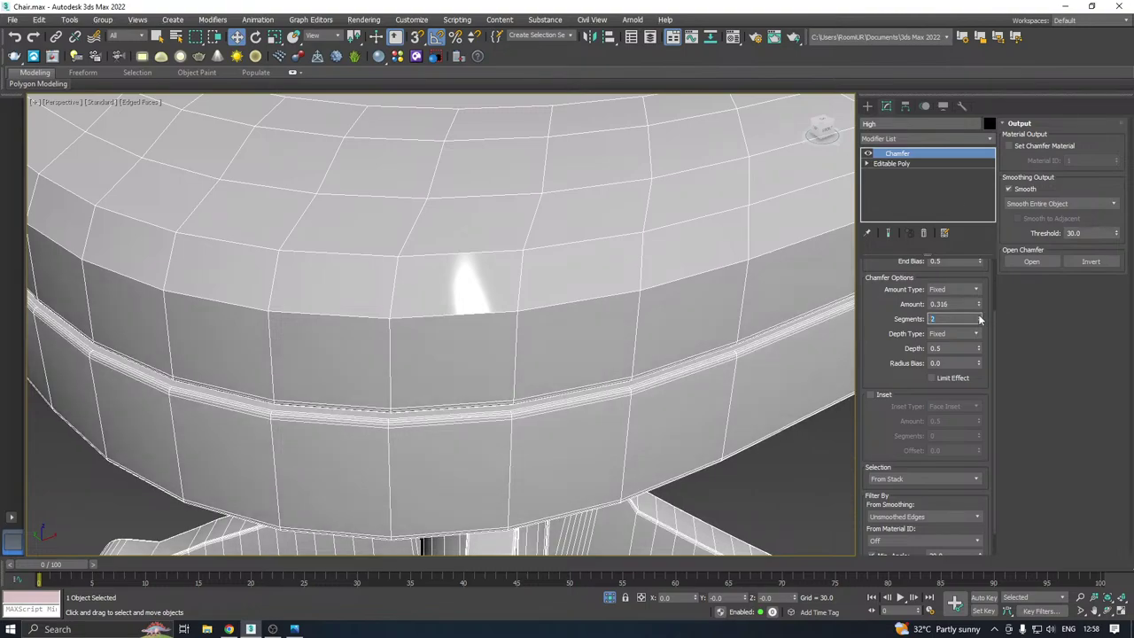
scroll(440, 434, down, 5)
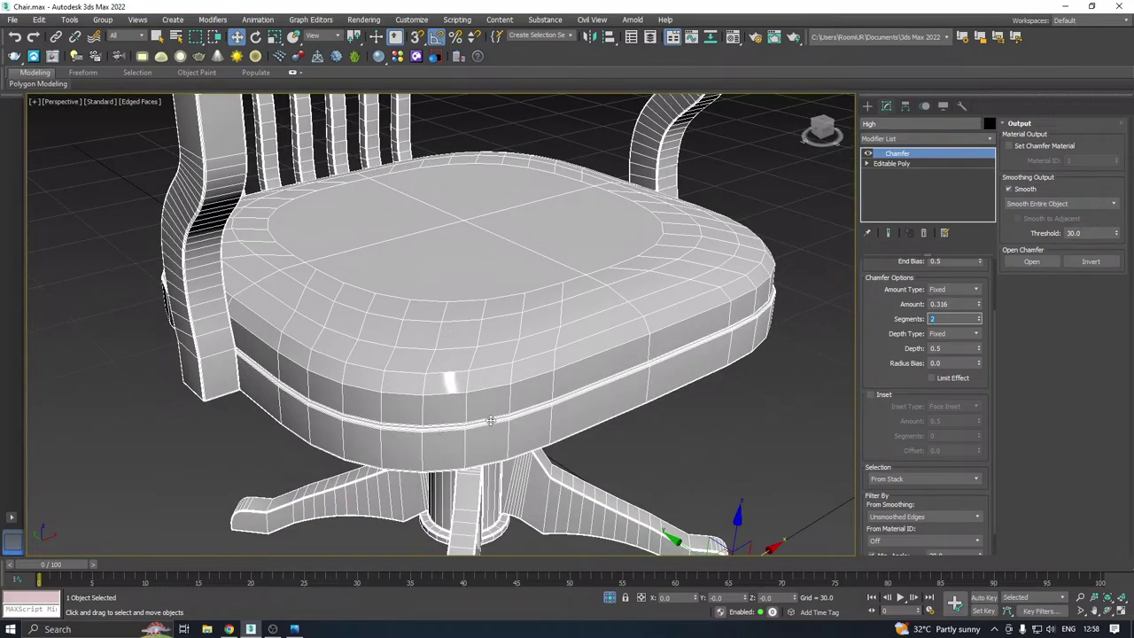
scroll(491, 422, down, 5)
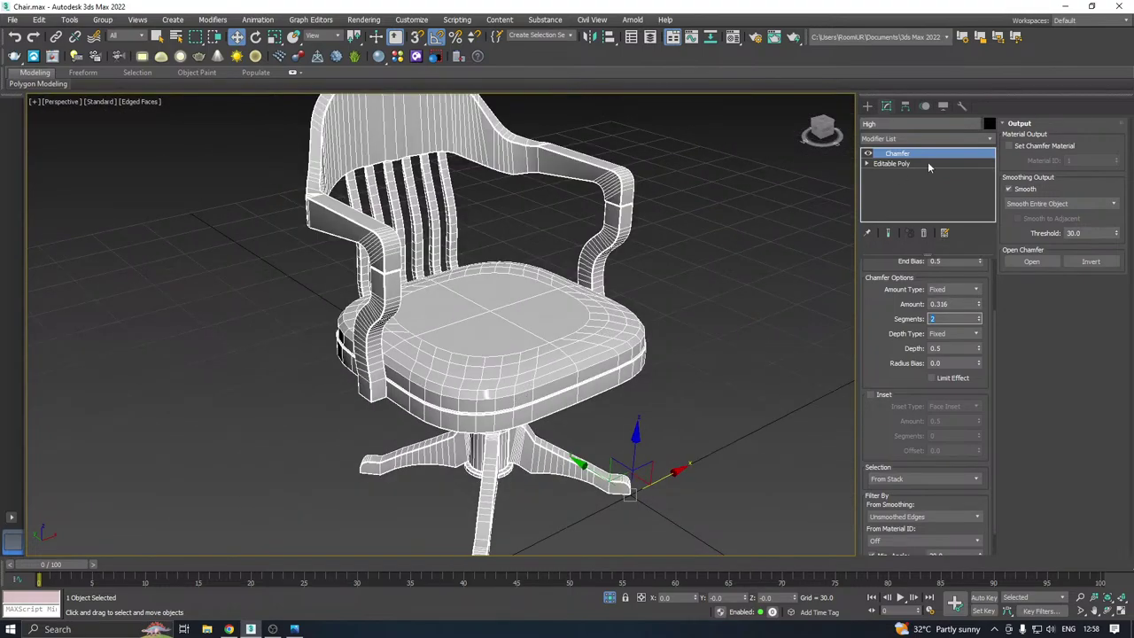
Add a TurboSmooth modifier above the Chamfer on High and set it to 2 iterations
click(989, 139)
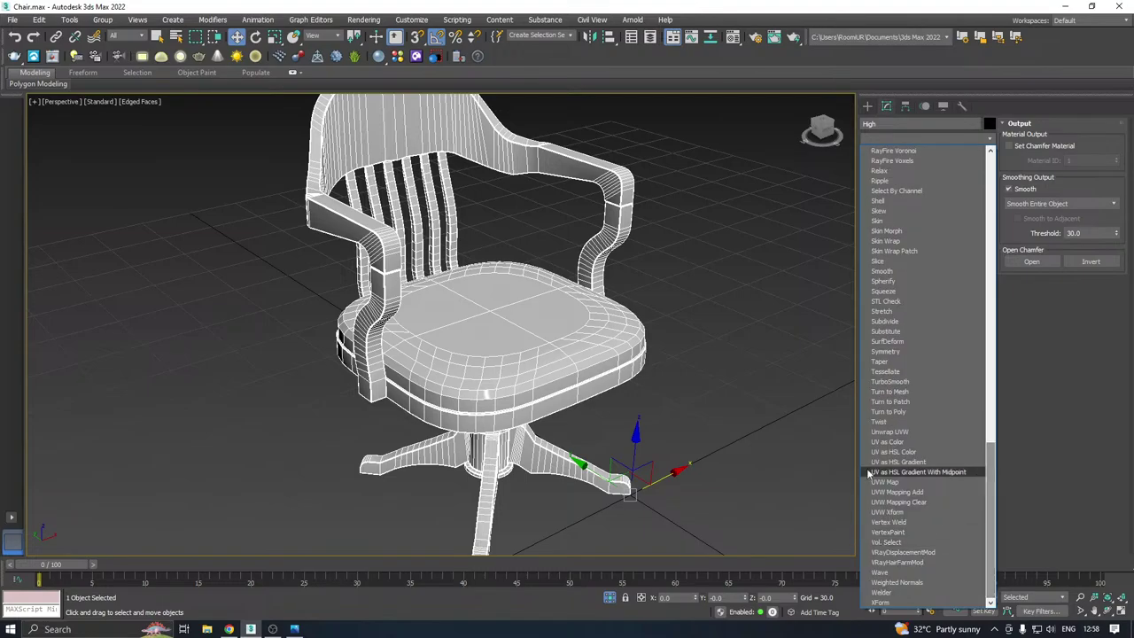
click(900, 384)
alt+middle_drag(682, 406, 767, 348)
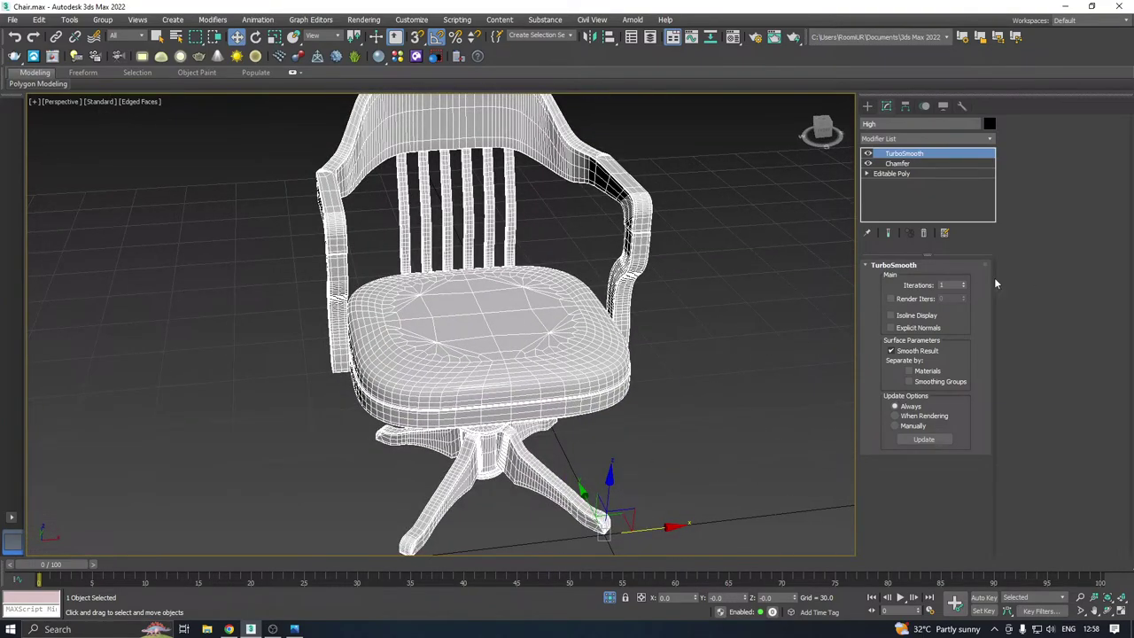
click(963, 282)
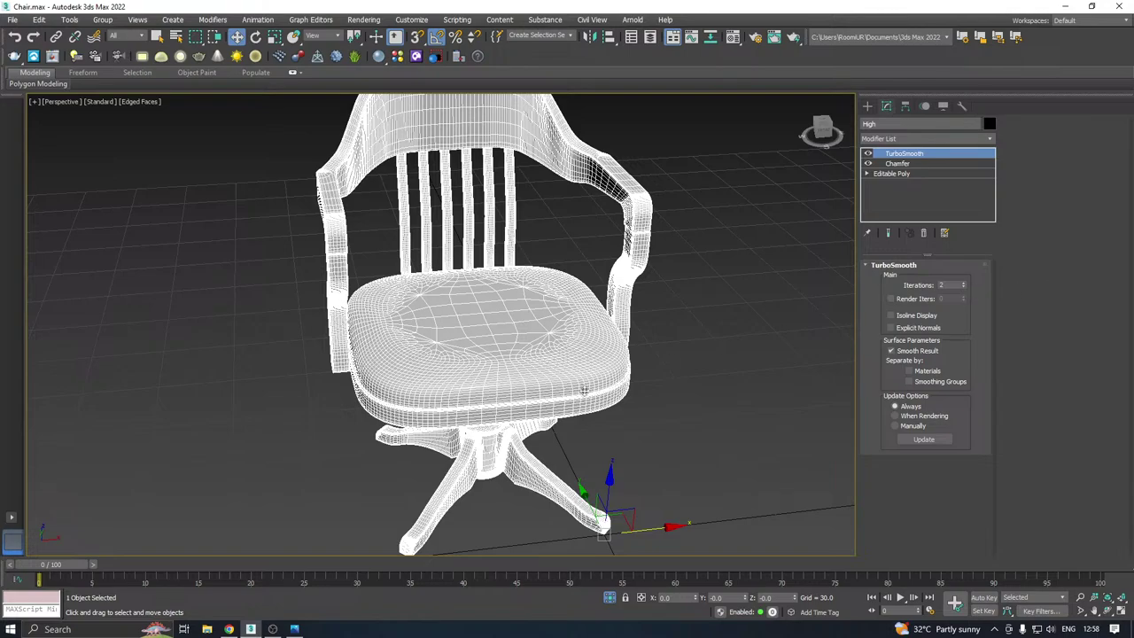
scroll(585, 390, down, 4)
alt+middle_drag(653, 375, 716, 368)
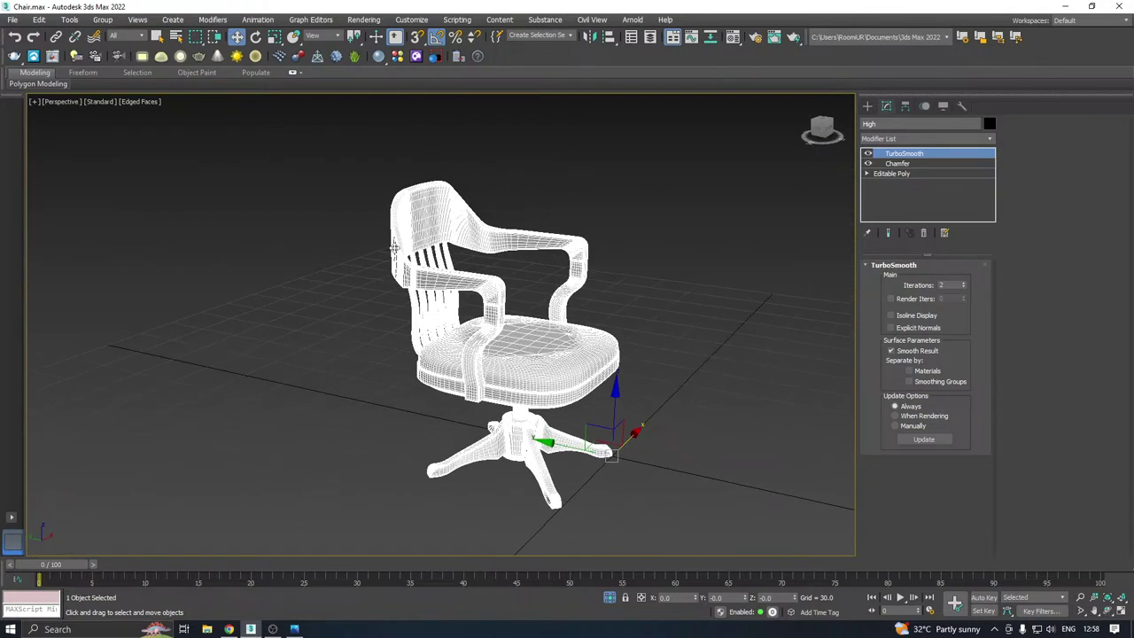
alt+middle_drag(394, 249, 450, 239)
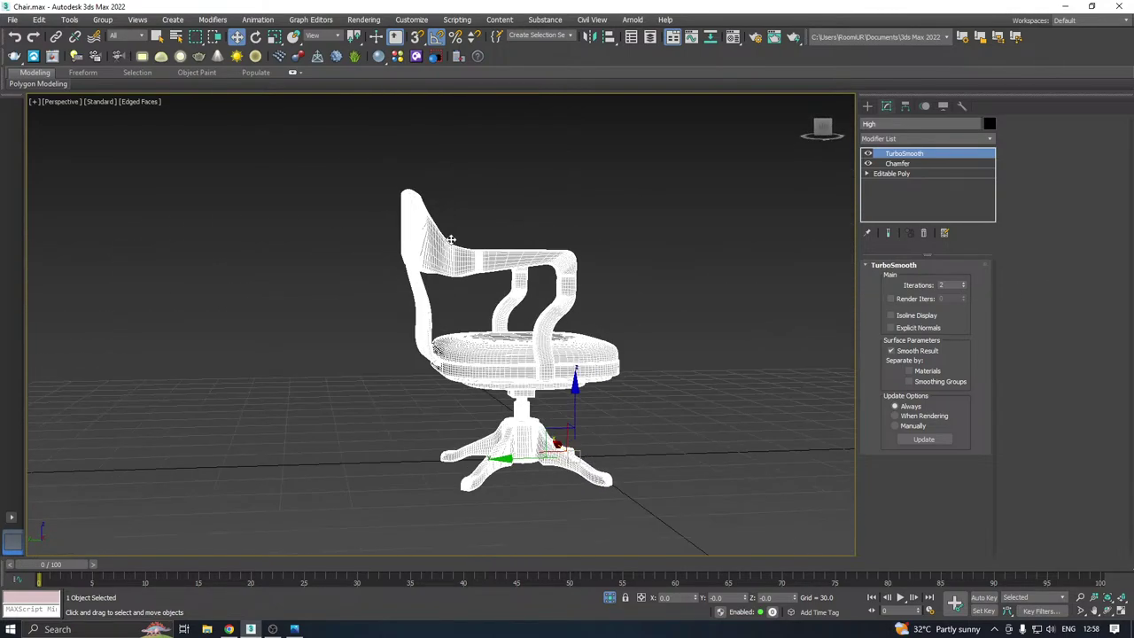
Display the chair in default shading without edges and examine the smoothing on the backrest, armrests, seat and base
click(149, 106)
click(160, 236)
mouse_move(550, 327)
alt+middle_down()
mouse_move(367, 357)
mouse_move(365, 371)
mouse_move(428, 381)
alt+middle_up()
scroll(527, 170, up, 7)
alt+middle_drag(543, 206, 644, 312)
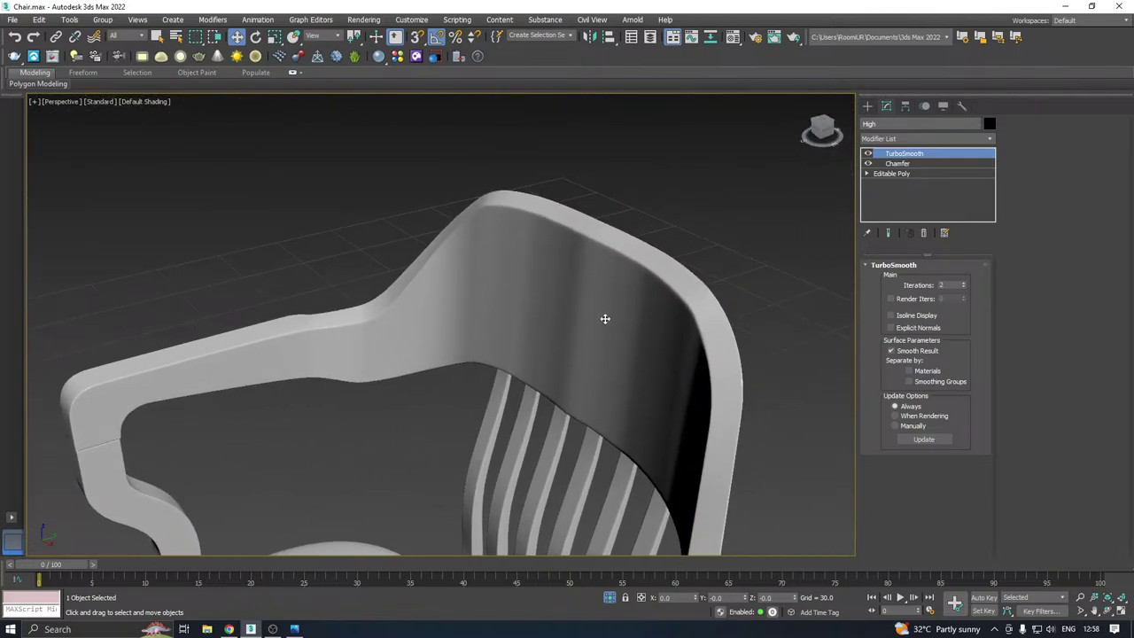
scroll(576, 273, down, 3)
alt+middle_drag(562, 292, 520, 360)
scroll(573, 297, down, 2)
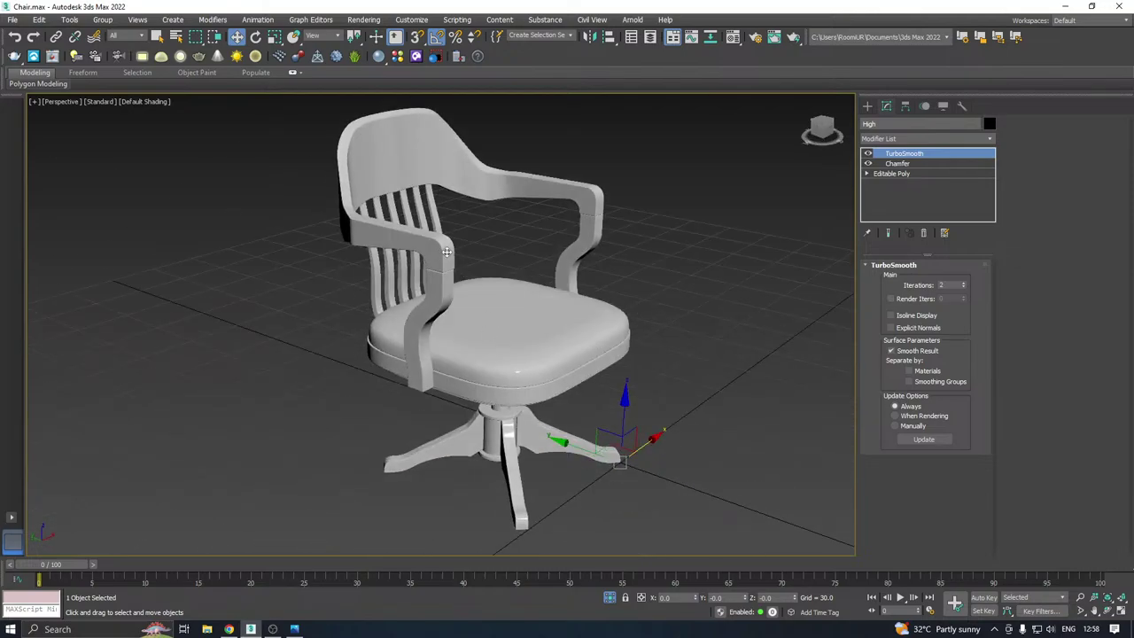
scroll(447, 252, up, 6)
scroll(438, 244, down, 7)
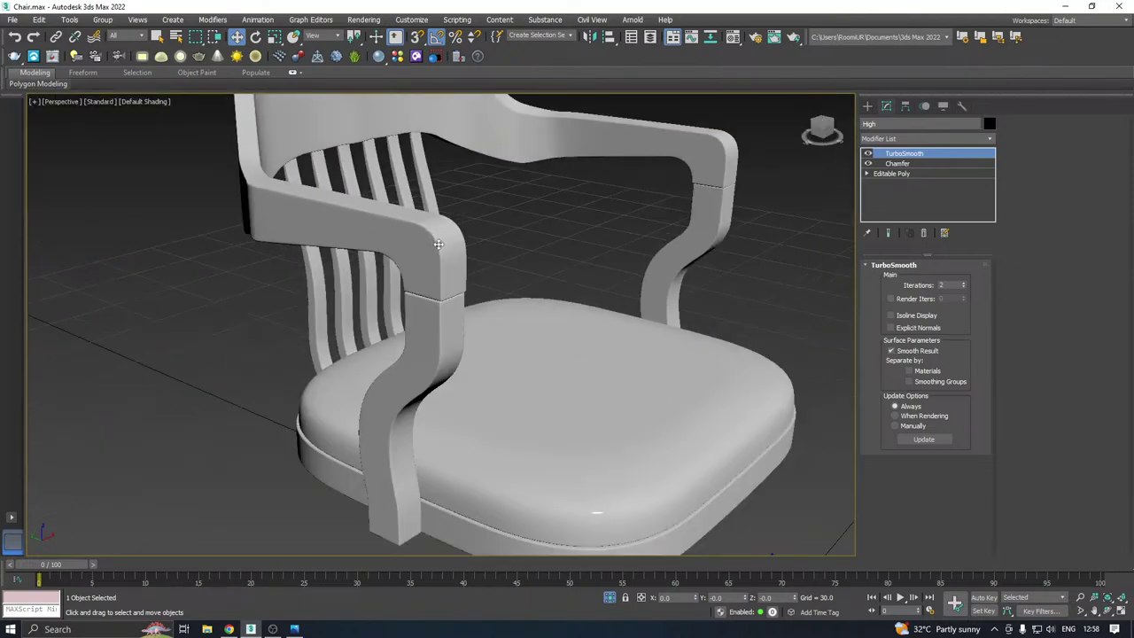
mouse_move(520, 309)
alt+middle_down()
mouse_move(506, 300)
mouse_move(529, 319)
alt+middle_up()
middle_drag(529, 319, 535, 298)
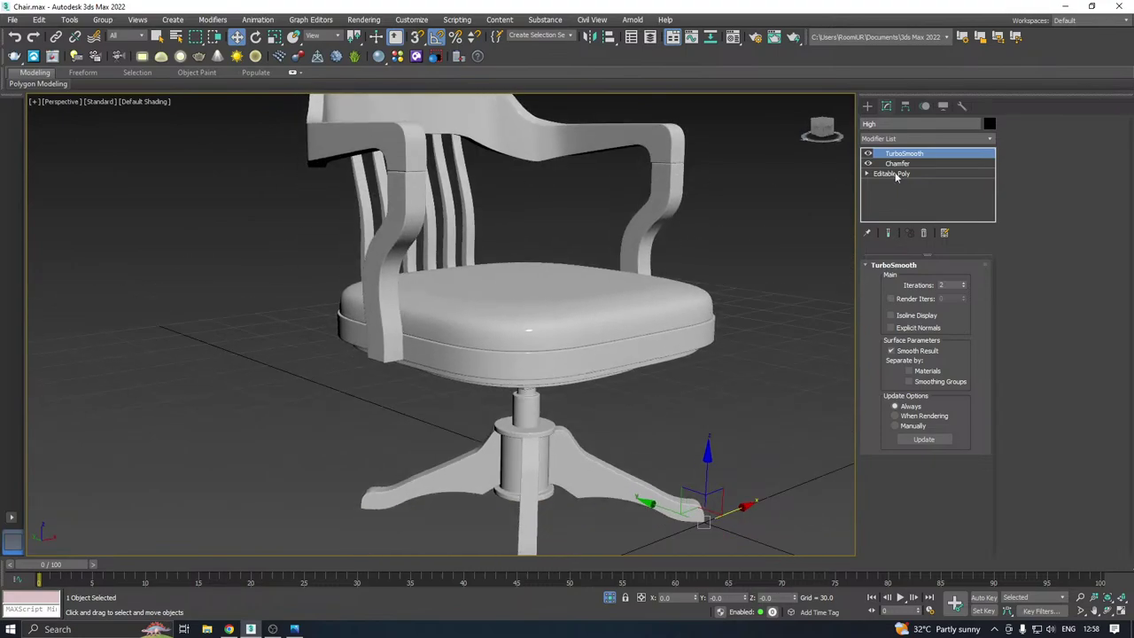
Return to the Editable Poly level of High and show edged faces around the central column under the seat
click(895, 174)
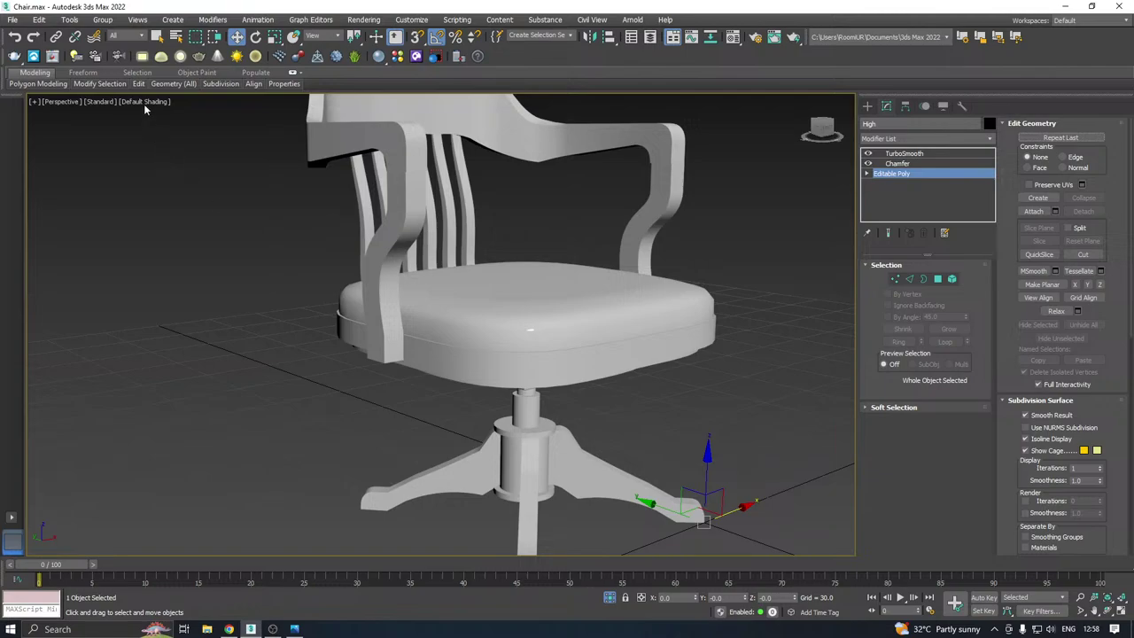
click(144, 102)
click(169, 238)
alt+middle_drag(479, 288, 519, 286)
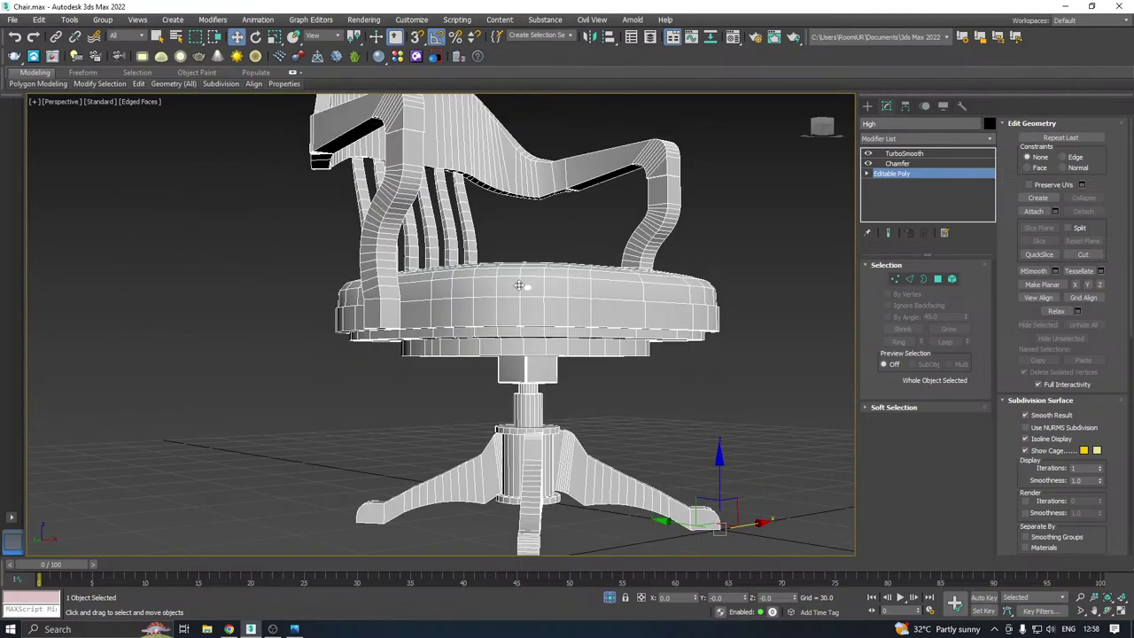
scroll(520, 292, up, 10)
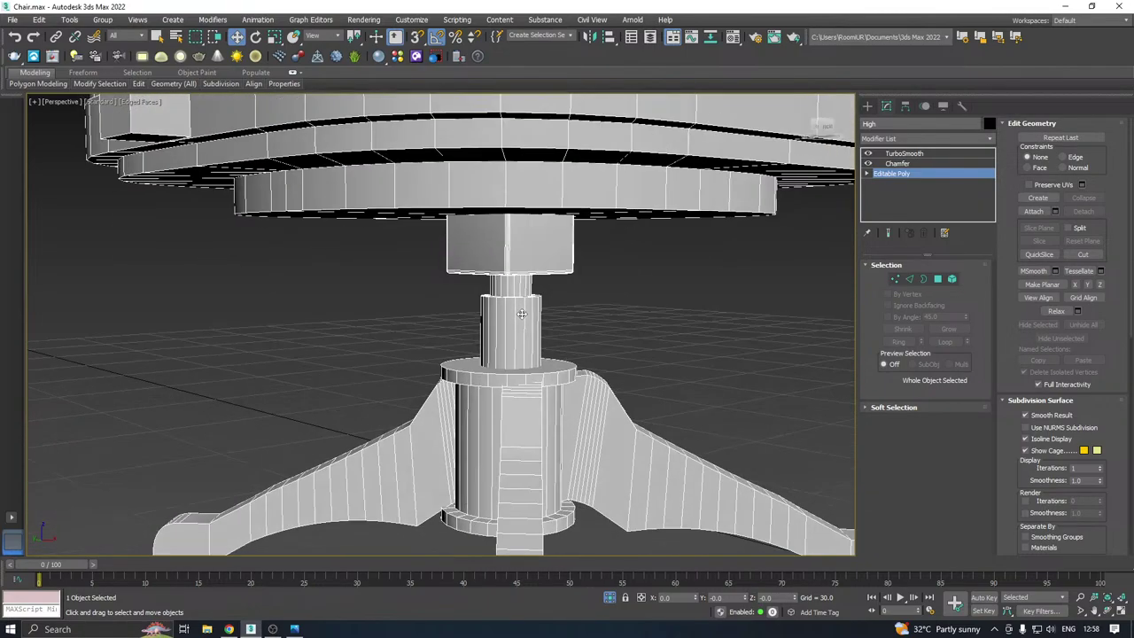
scroll(522, 313, up, 3)
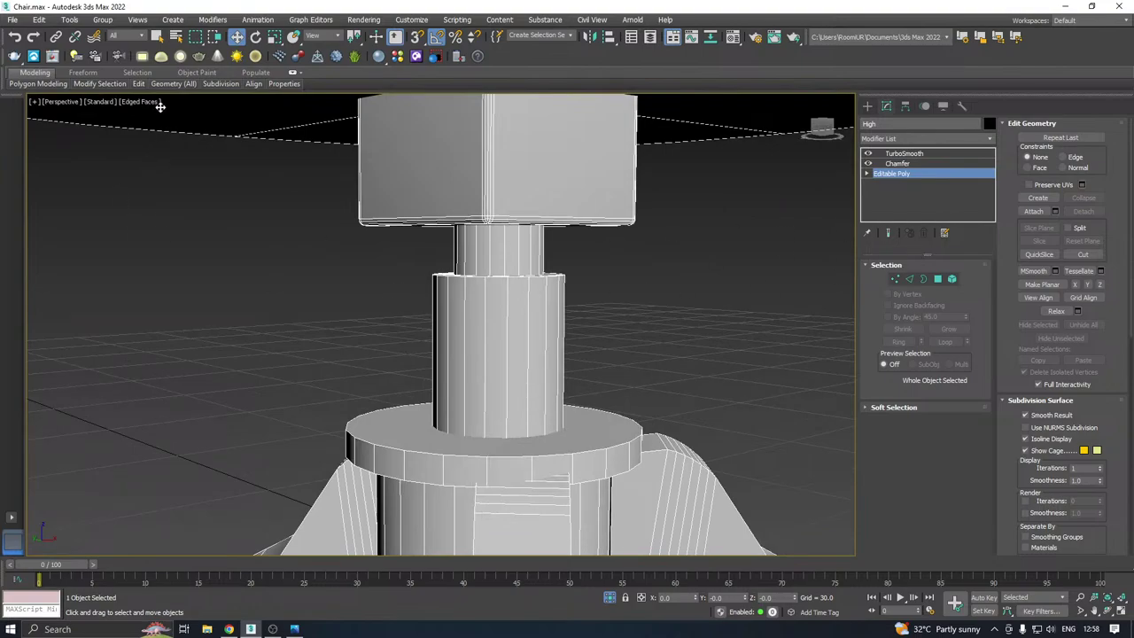
click(139, 84)
click(234, 113)
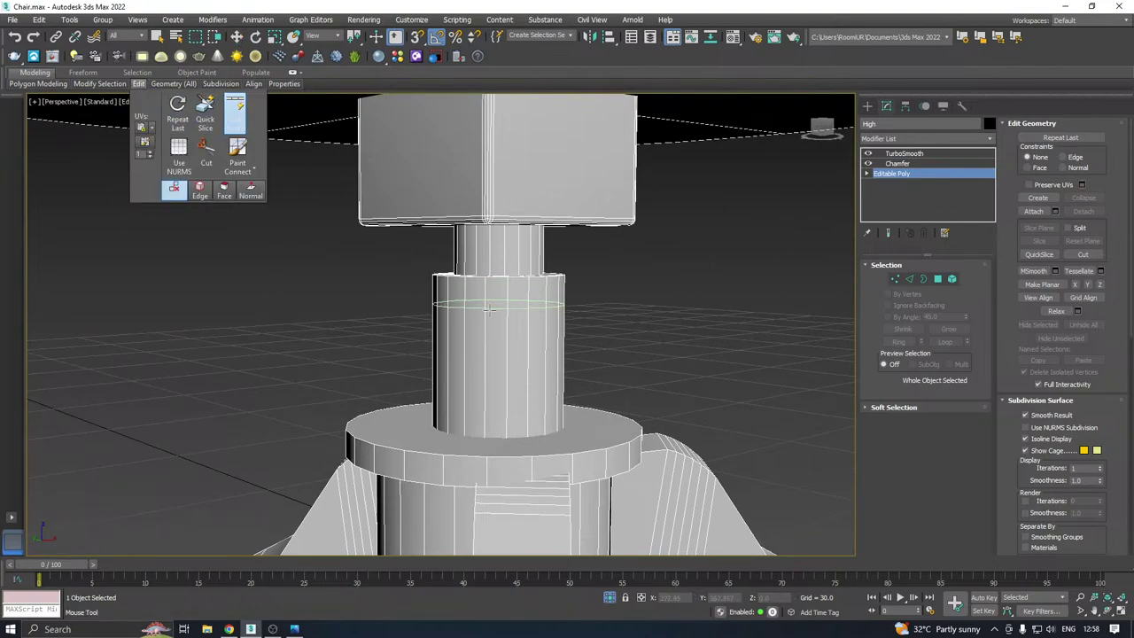
click(903, 153)
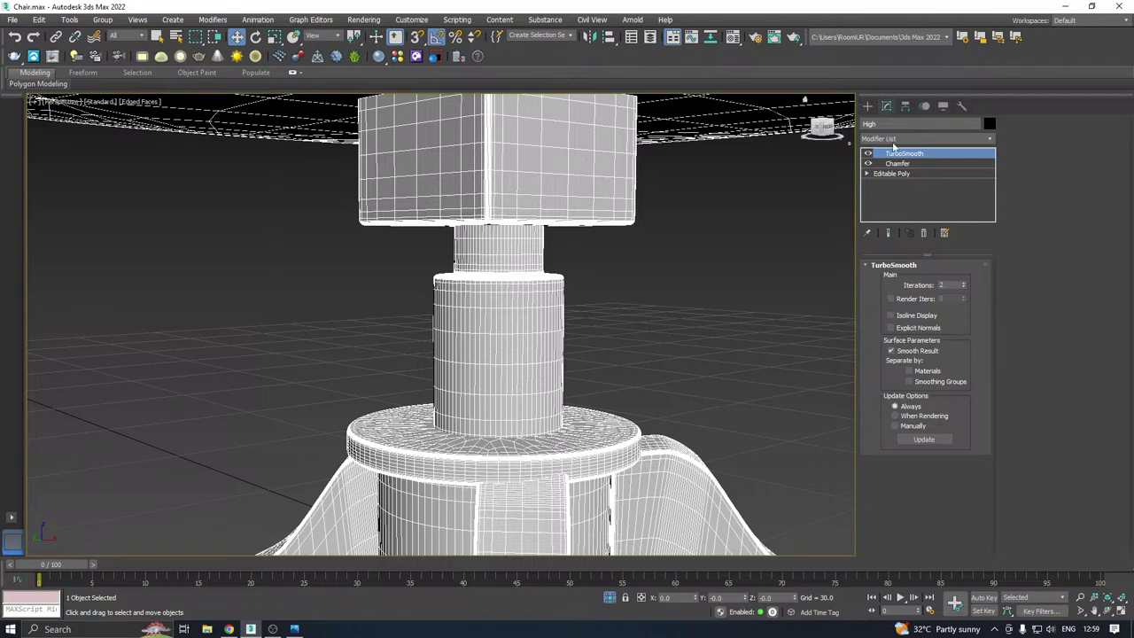
click(892, 174)
Insert a horizontal edge loop near the upper end of the column's wider cylinder with Swift Loop
click(139, 84)
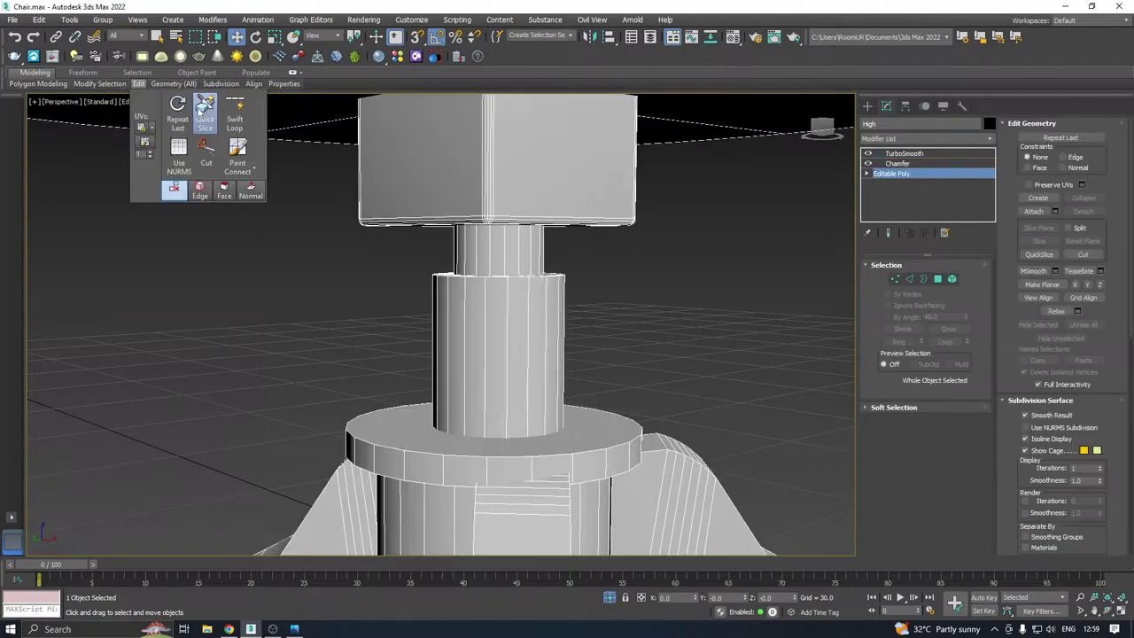
click(235, 113)
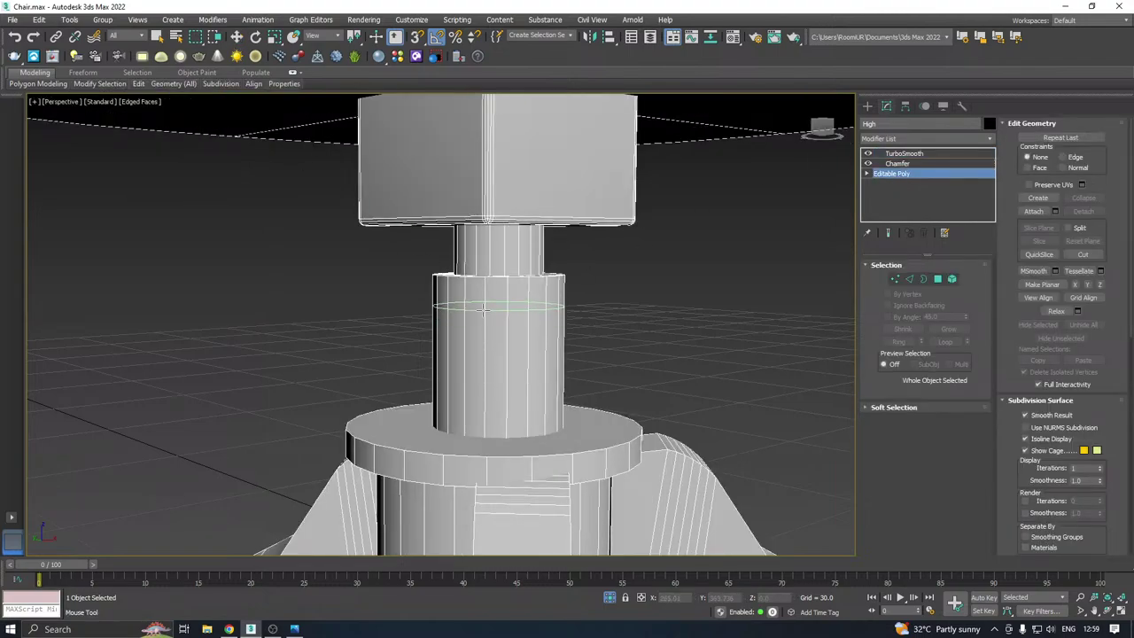
click(483, 308)
right_click(489, 320)
Extrude the new edge loop inward to form a V-shaped groove around the column, and check it in the smoothed mesh
click(908, 279)
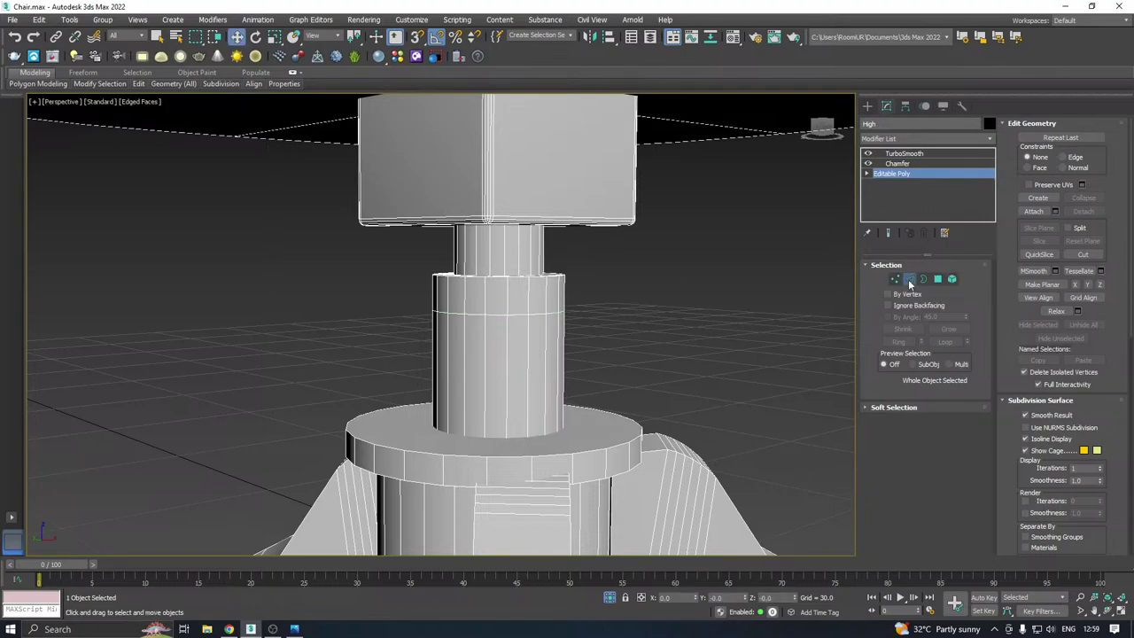
scroll(491, 312, up, 5)
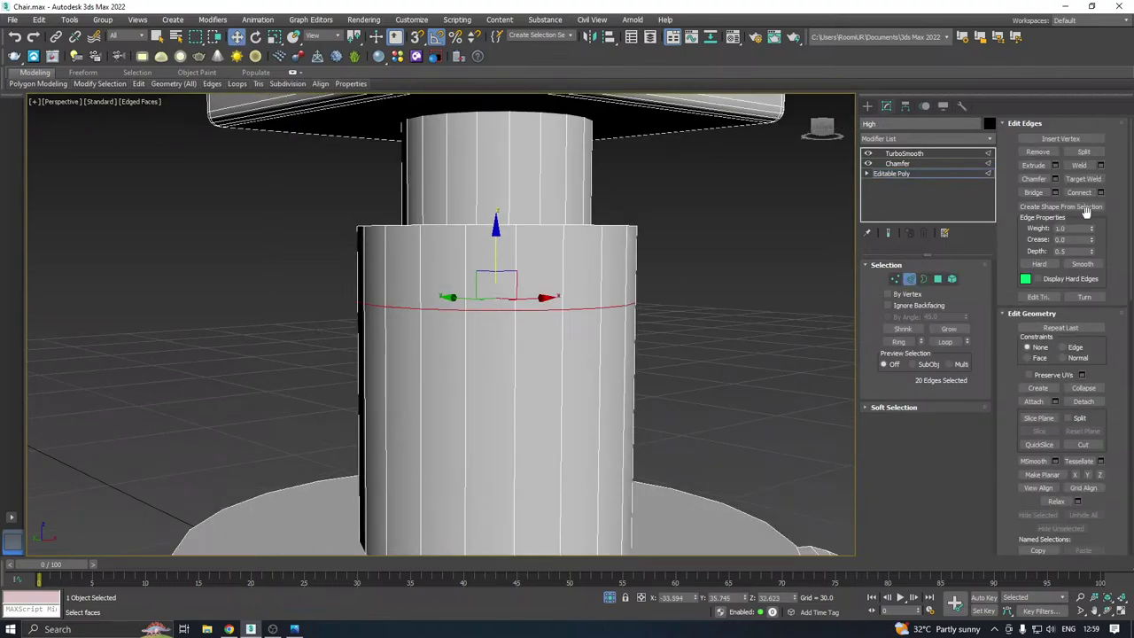
click(1054, 165)
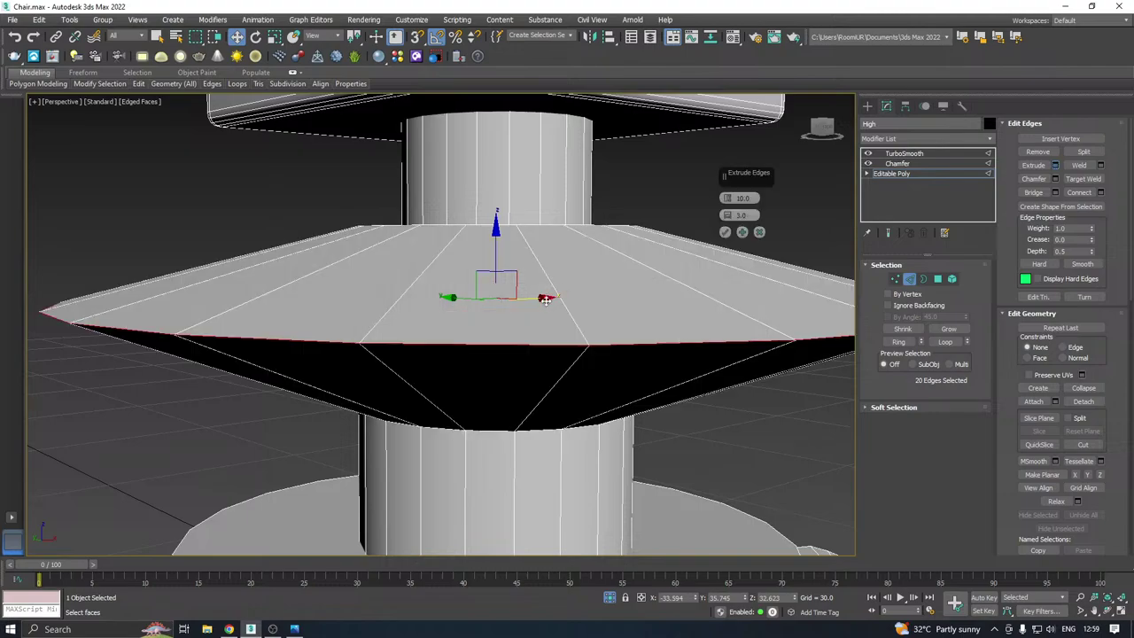
drag(726, 207, 728, 231)
click(725, 233)
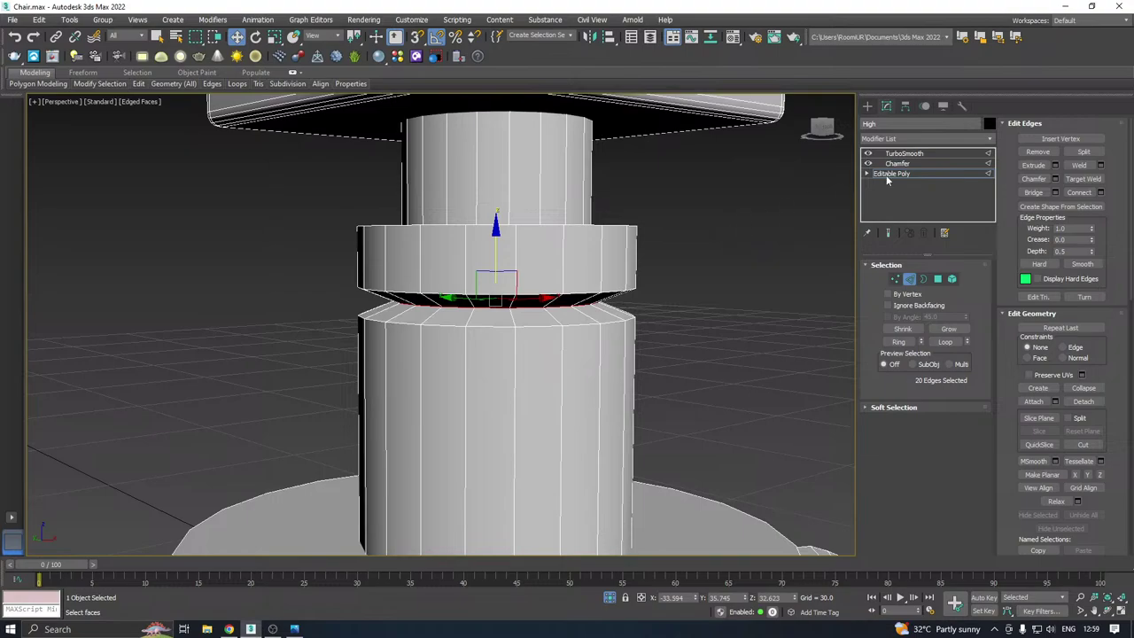
click(912, 174)
click(715, 278)
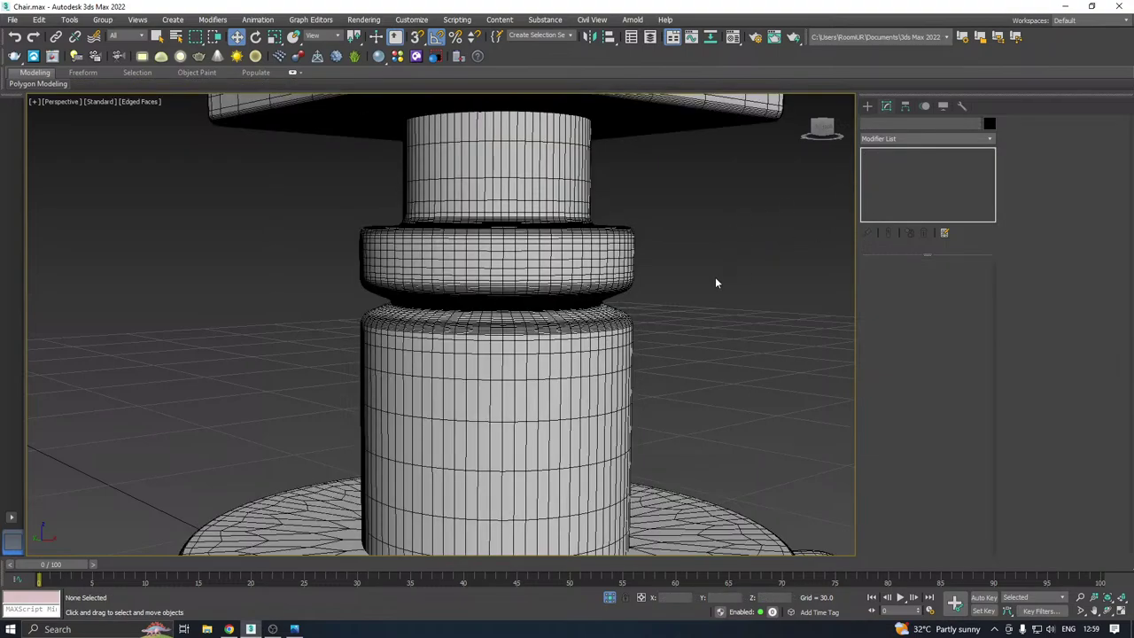
click(566, 281)
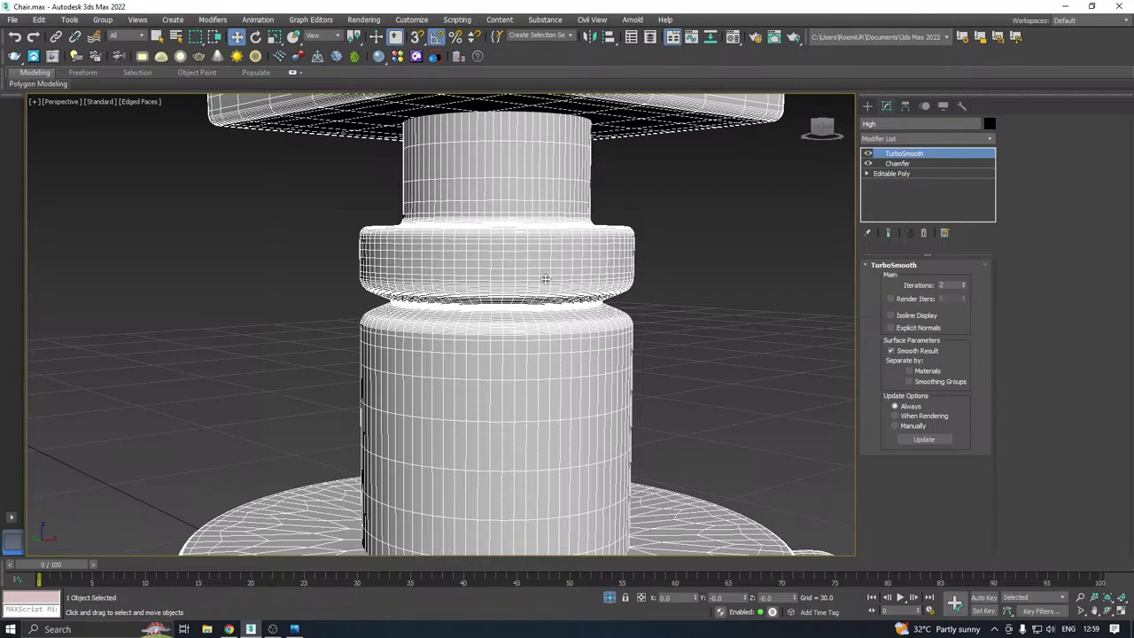
scroll(501, 284, up, 2)
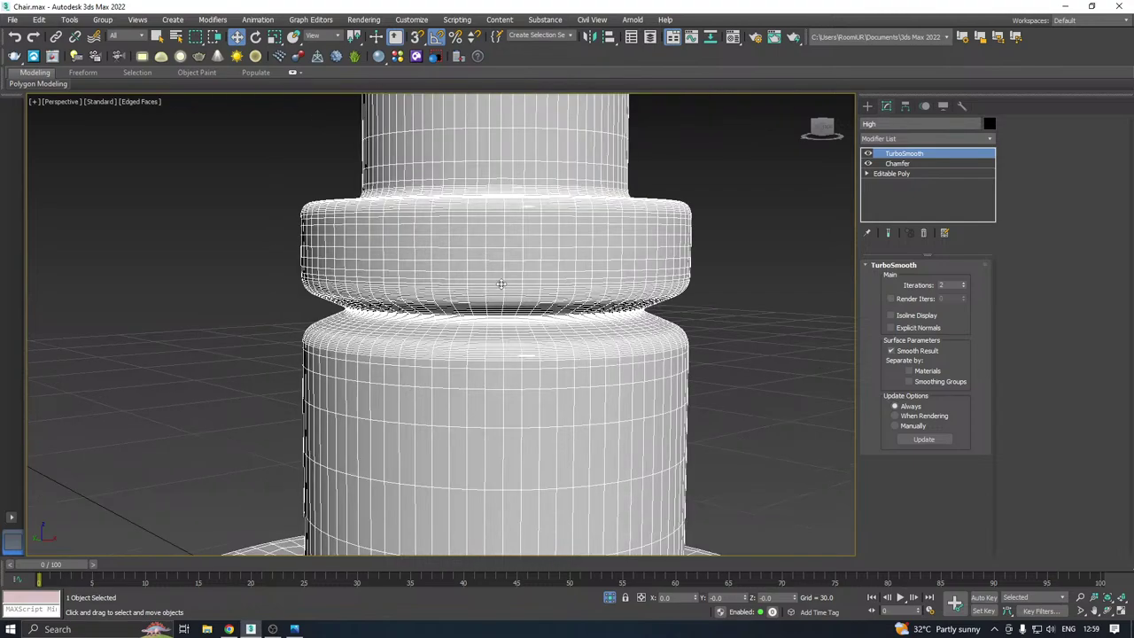
Chamfer the upper and lower rim edge loops of the column groove by 0.118, and leave edge editing with High deselected
click(900, 173)
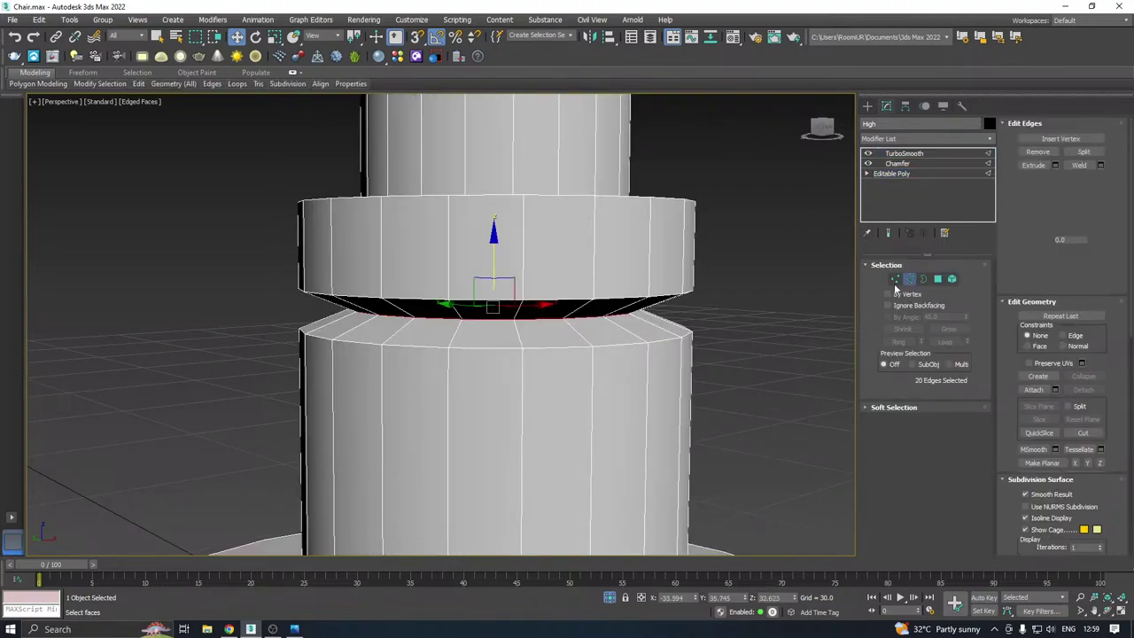
double_click(506, 342)
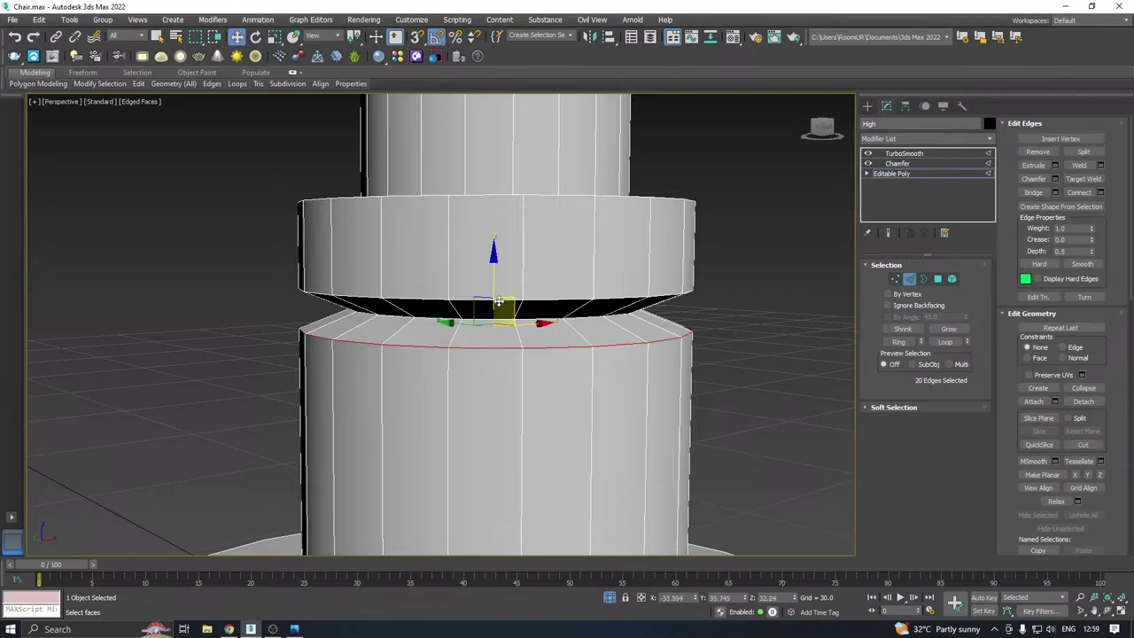
ctrl+double_click(499, 300)
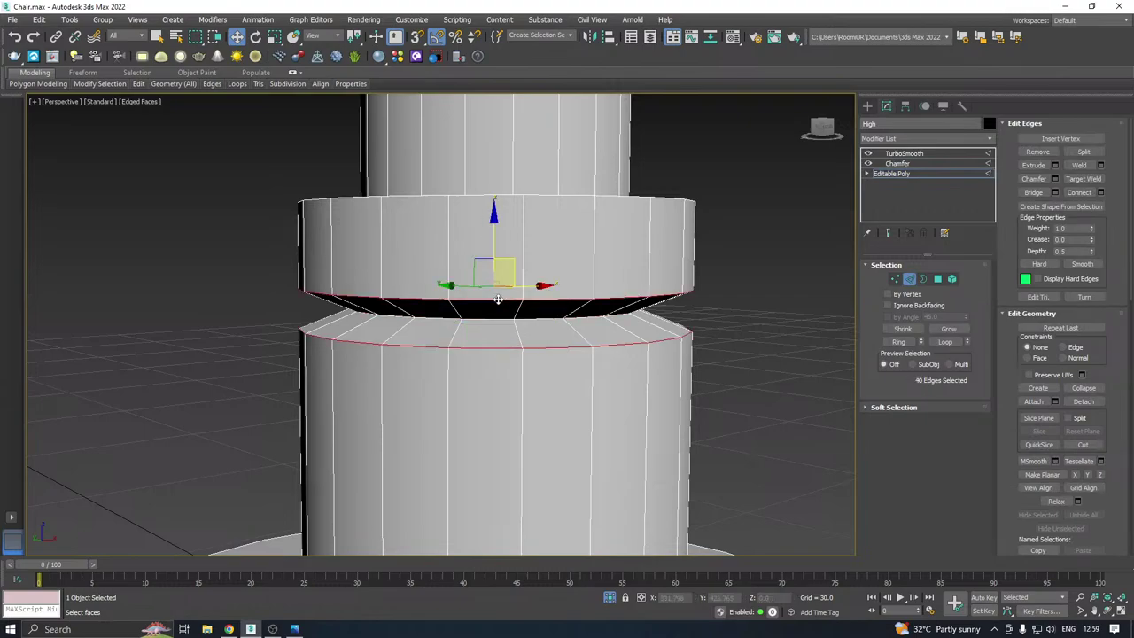
click(1055, 180)
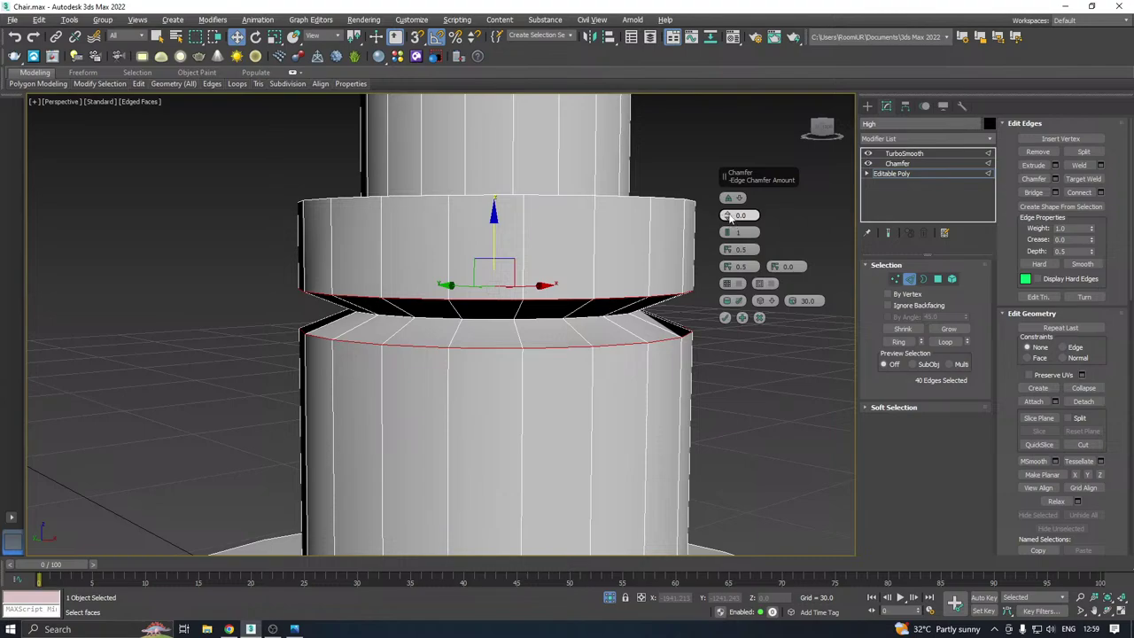
drag(729, 217, 730, 204)
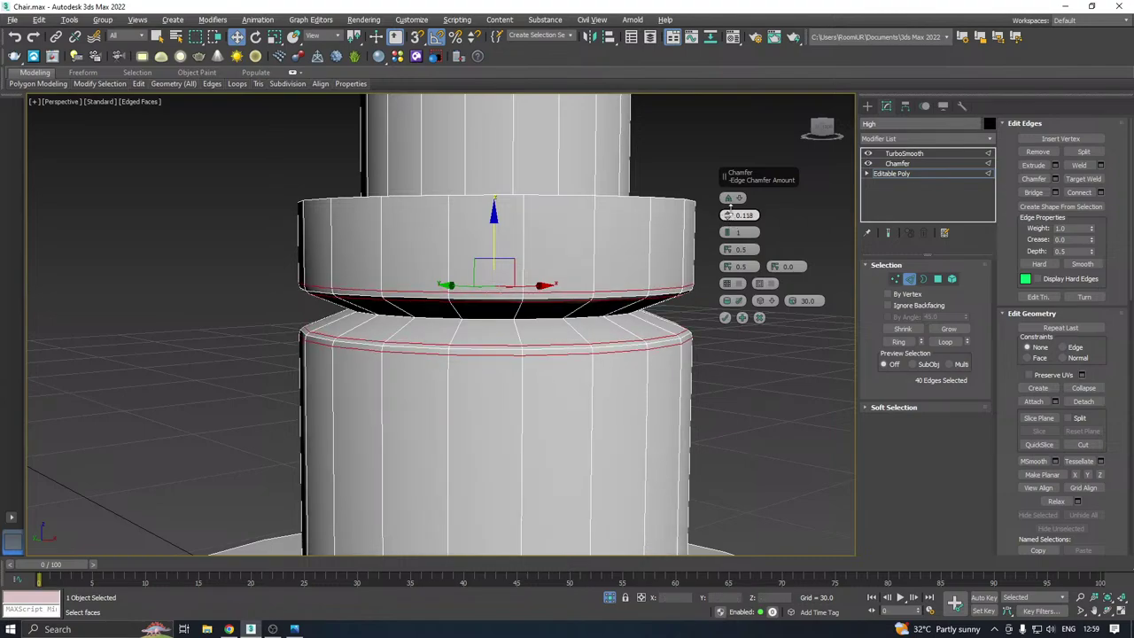
click(726, 317)
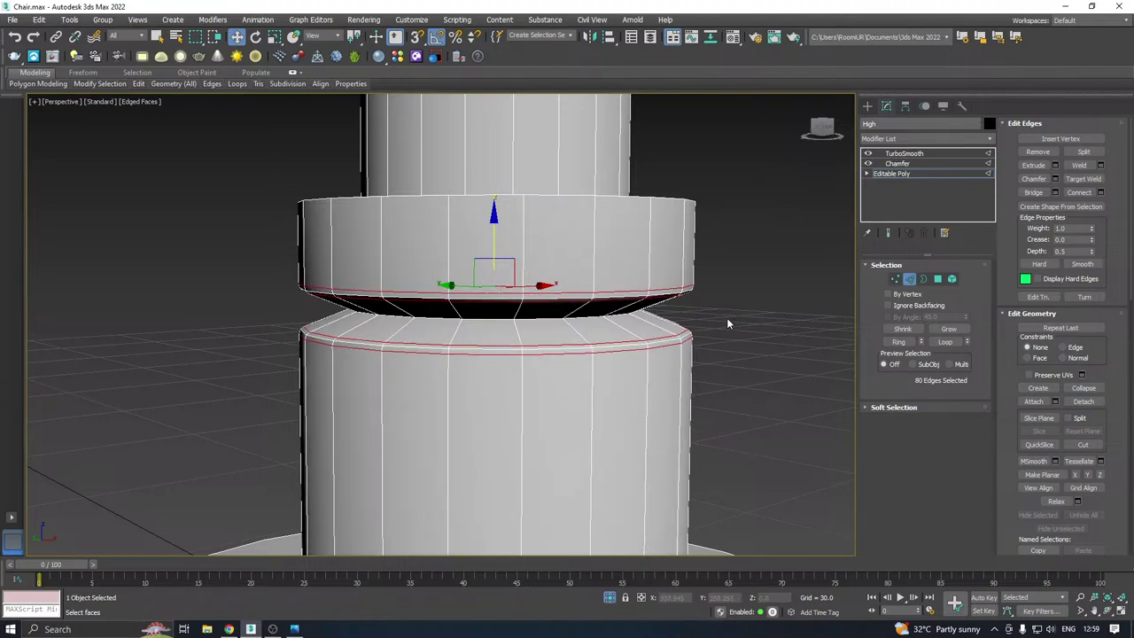
click(885, 176)
click(760, 279)
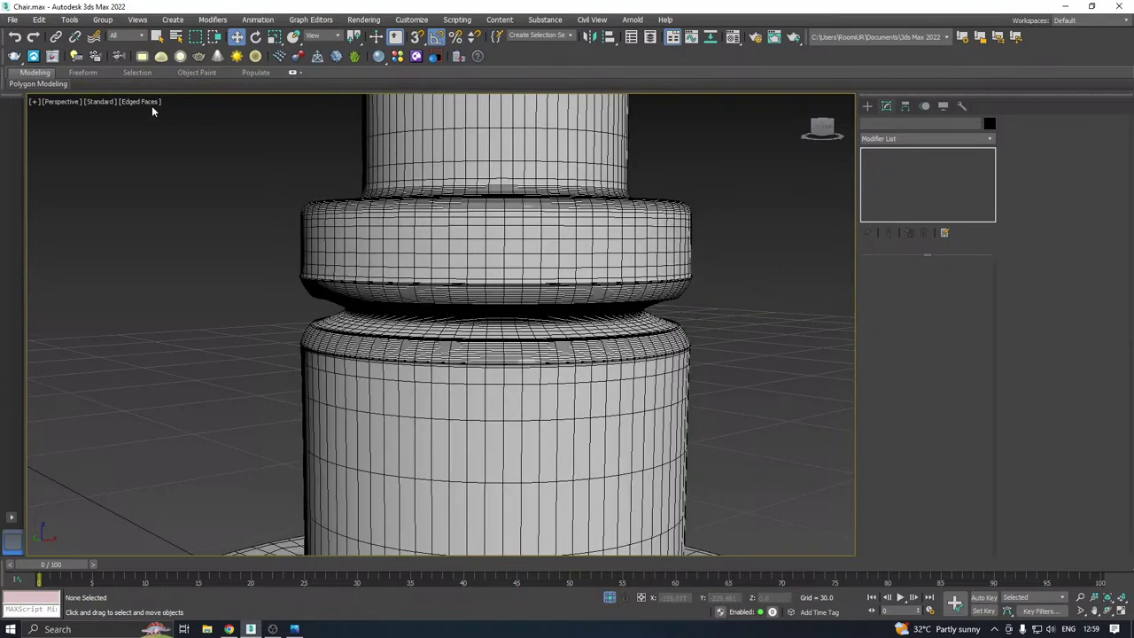
Hide the edged faces and inspect the shaded column groove and the collar above it
click(134, 100)
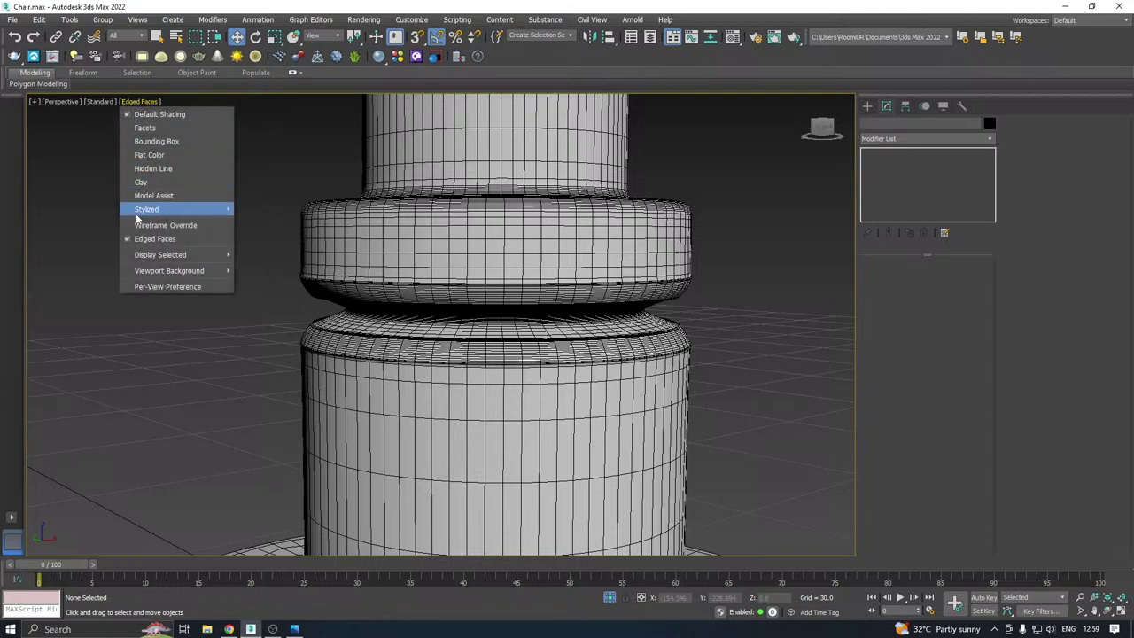
click(168, 240)
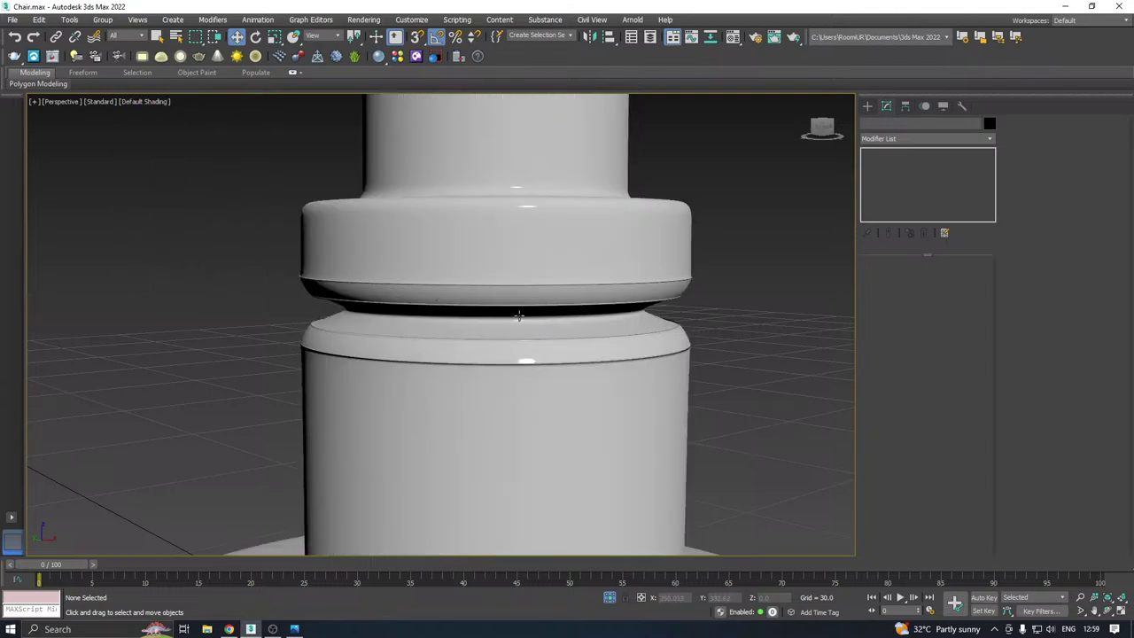
scroll(519, 317, down, 3)
alt+middle_drag(519, 310, 498, 292)
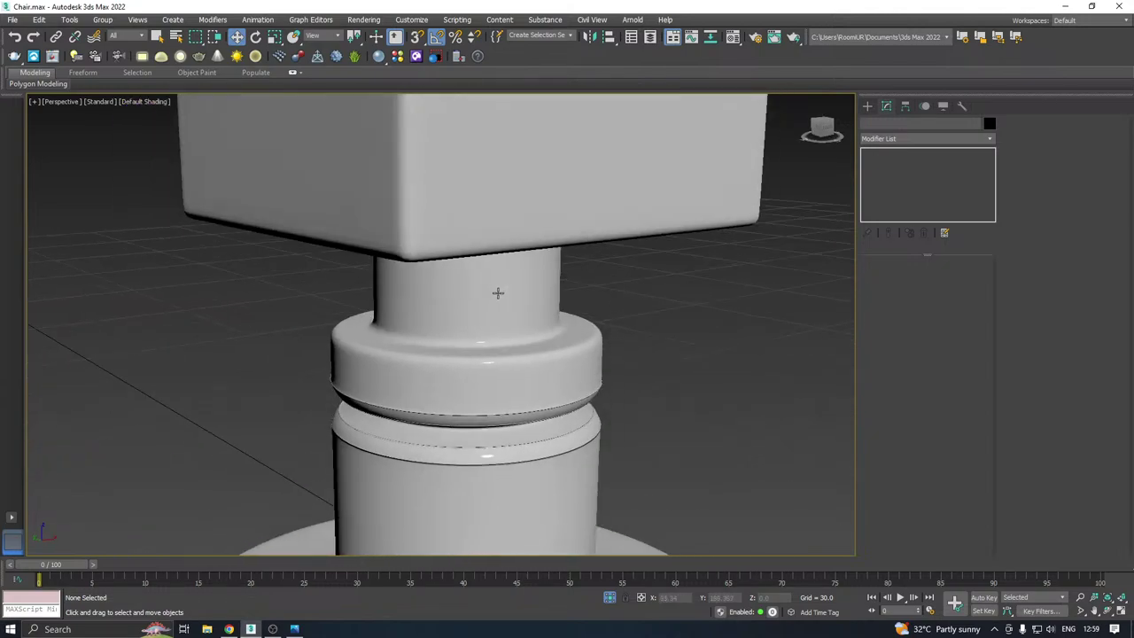
scroll(431, 347, up, 3)
scroll(417, 331, up, 3)
Select High, show the edged faces again and enter the Edge level of its Editable Poly
click(434, 329)
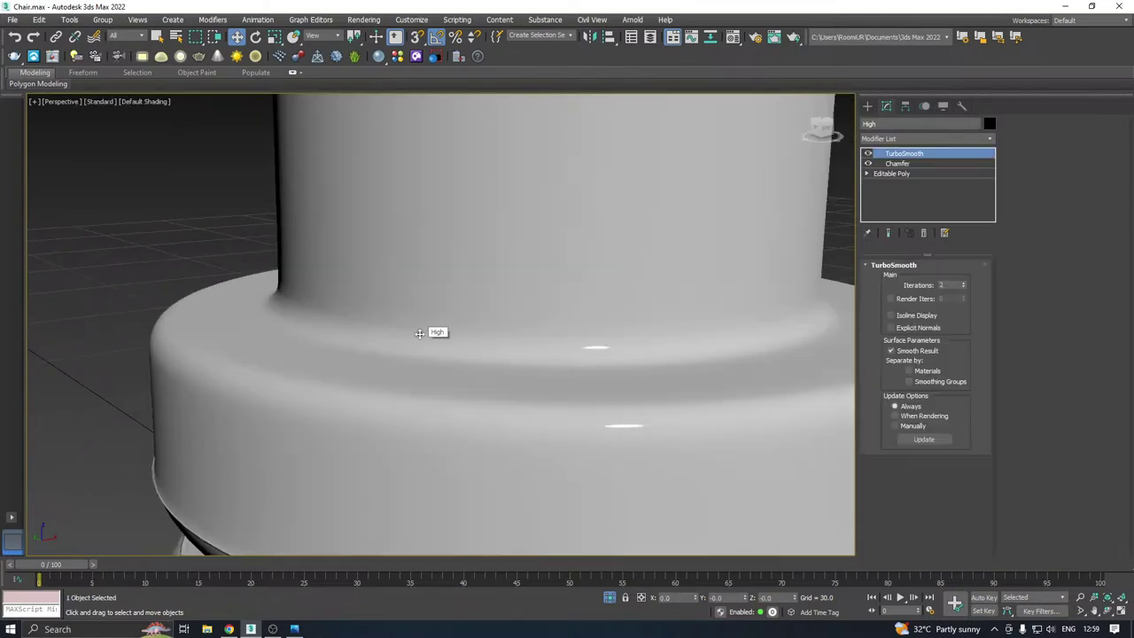
click(145, 102)
click(168, 239)
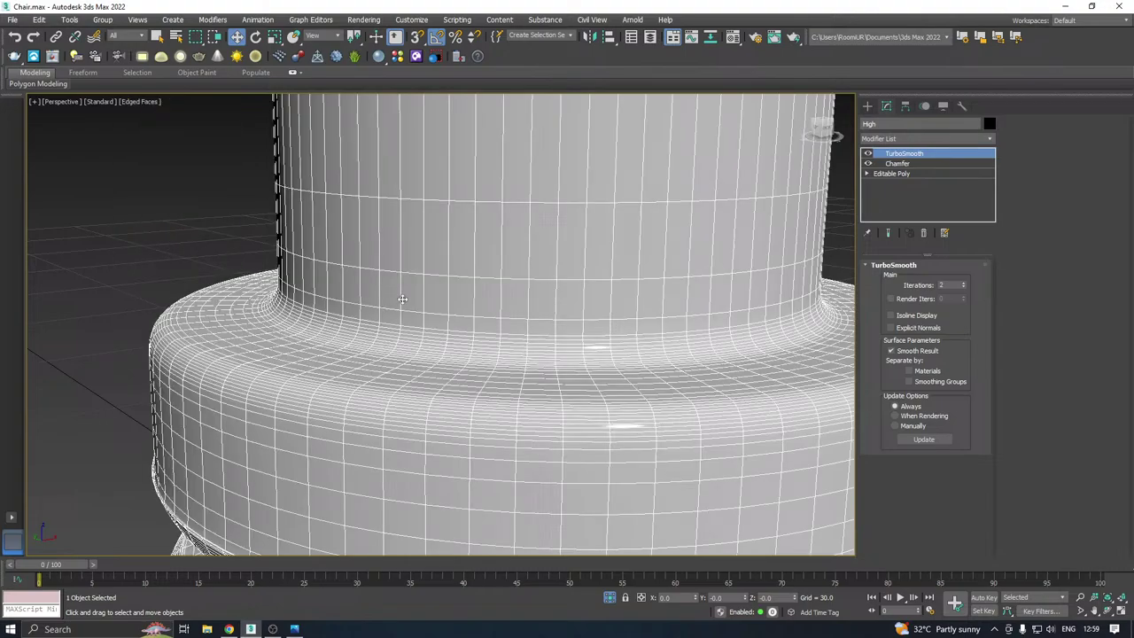
click(910, 173)
click(909, 279)
Chamfer the edge loop where the narrow upper cylinder meets the collar, and leave edge editing with High deselected
click(523, 409)
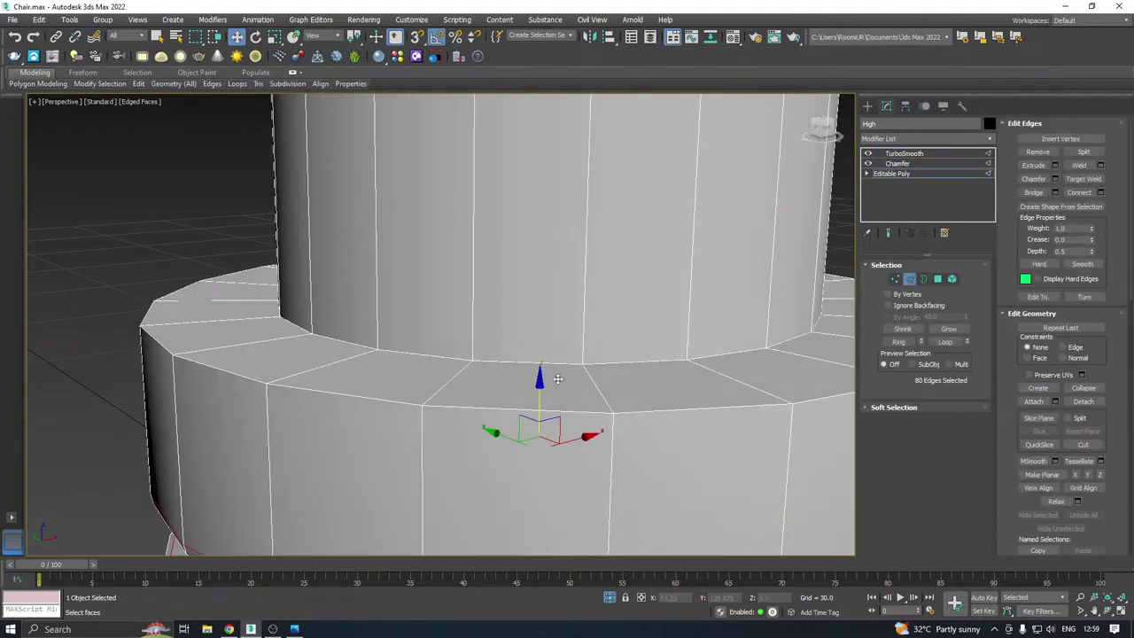
click(529, 361)
double_click(530, 361)
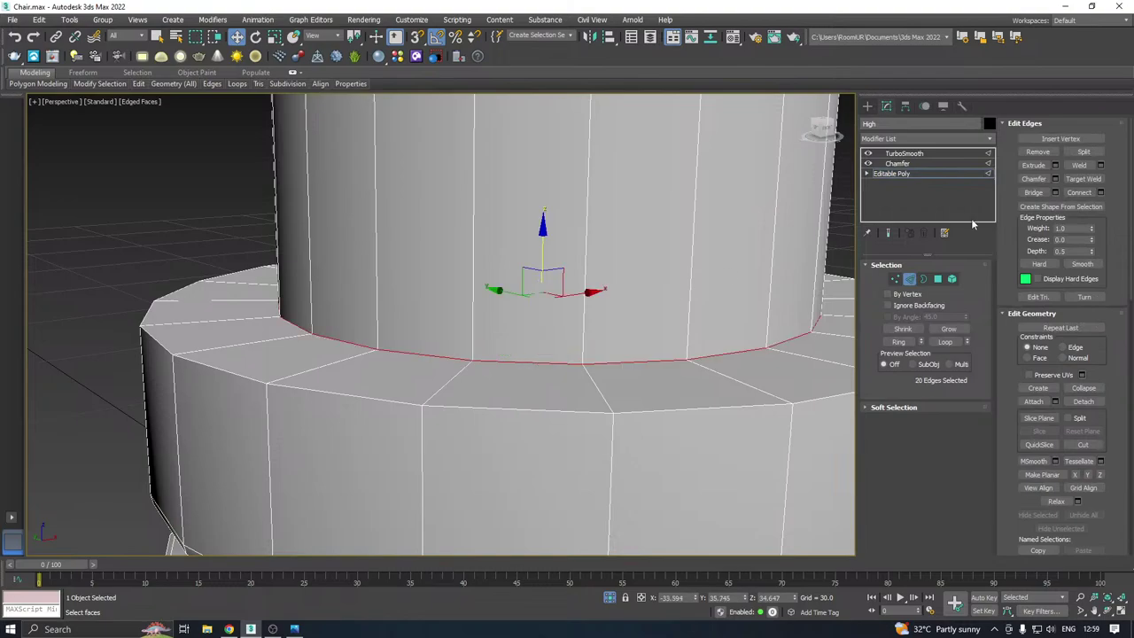
click(1055, 179)
click(725, 317)
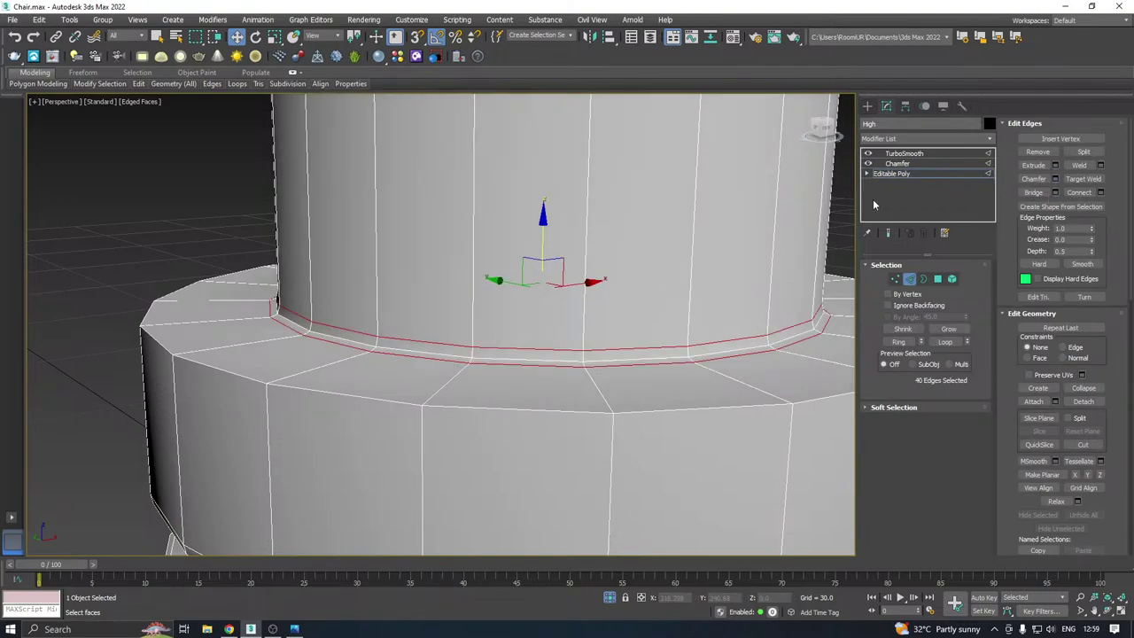
click(903, 175)
click(164, 208)
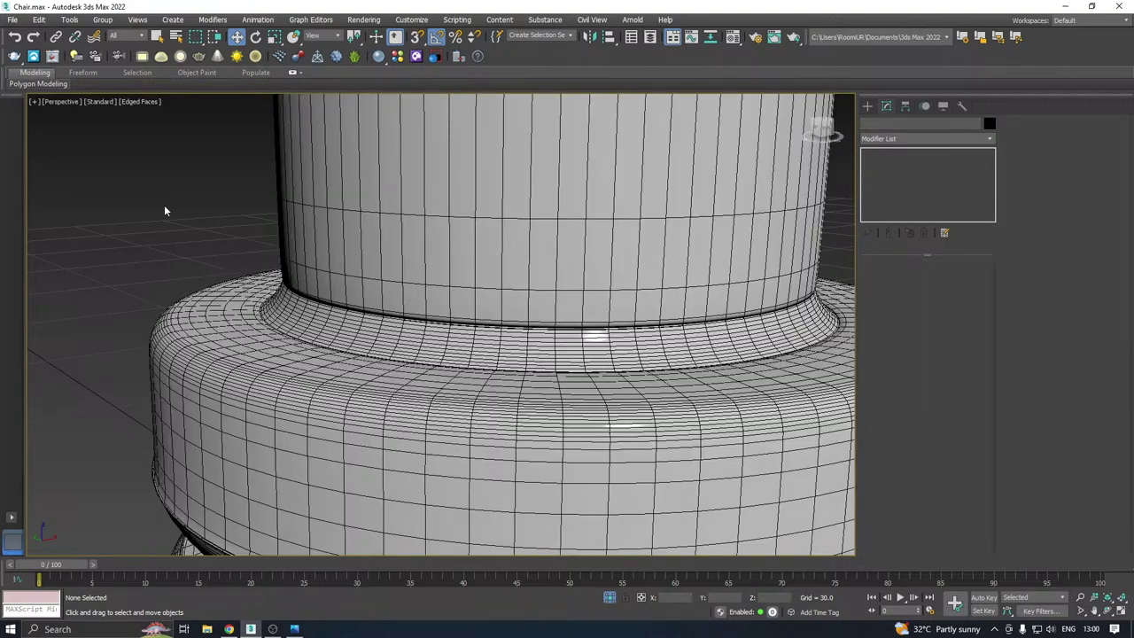
Select High at the seat, return to its Editable Poly and enter the Edge level for editing the seat cushion
scroll(554, 323, down, 10)
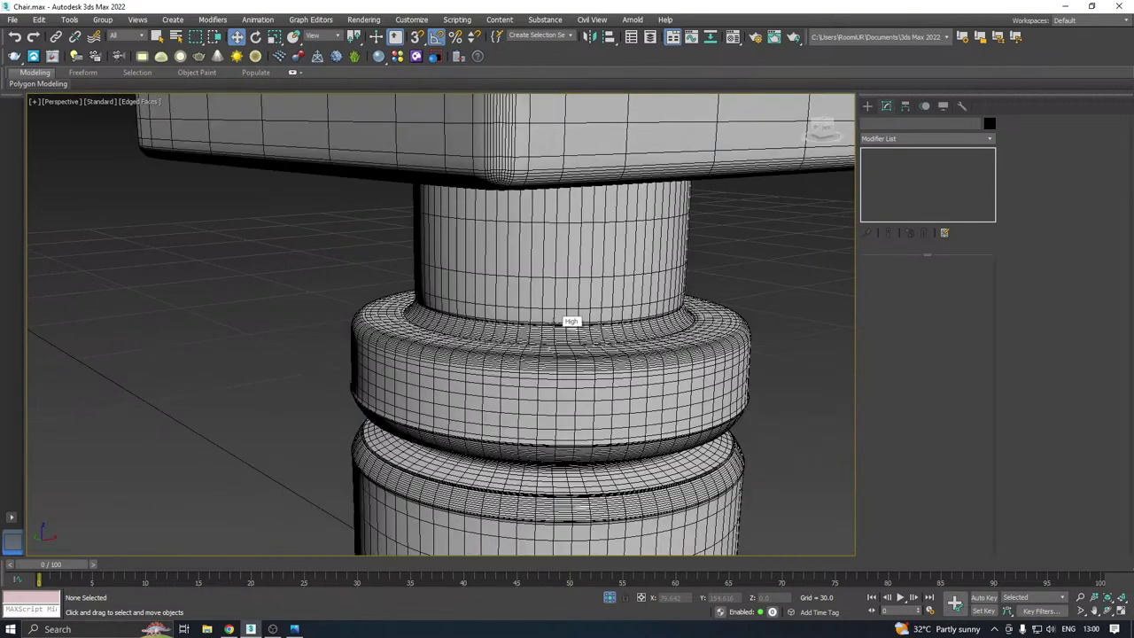
scroll(553, 324, down, 8)
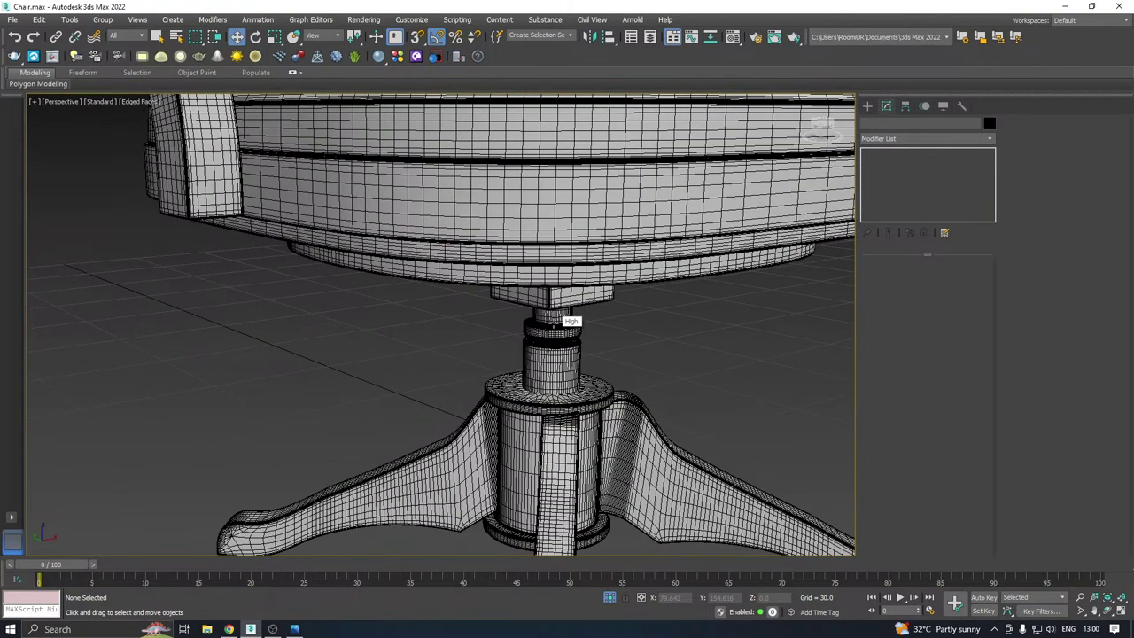
alt+middle_drag(492, 252, 486, 267)
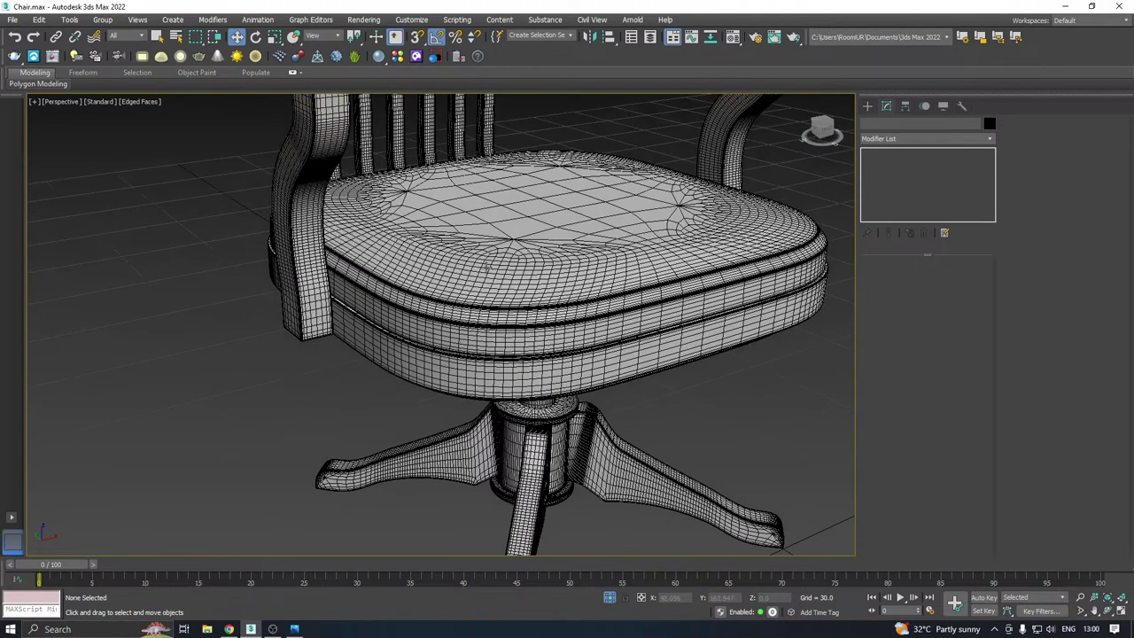
scroll(487, 311, down, 5)
scroll(479, 292, up, 6)
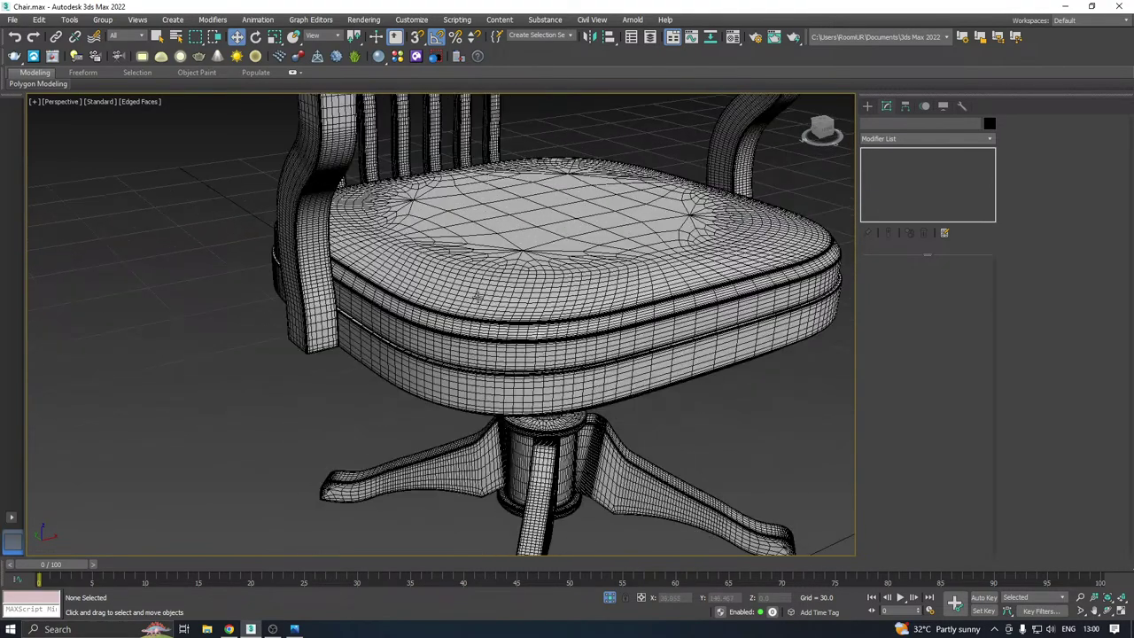
click(461, 267)
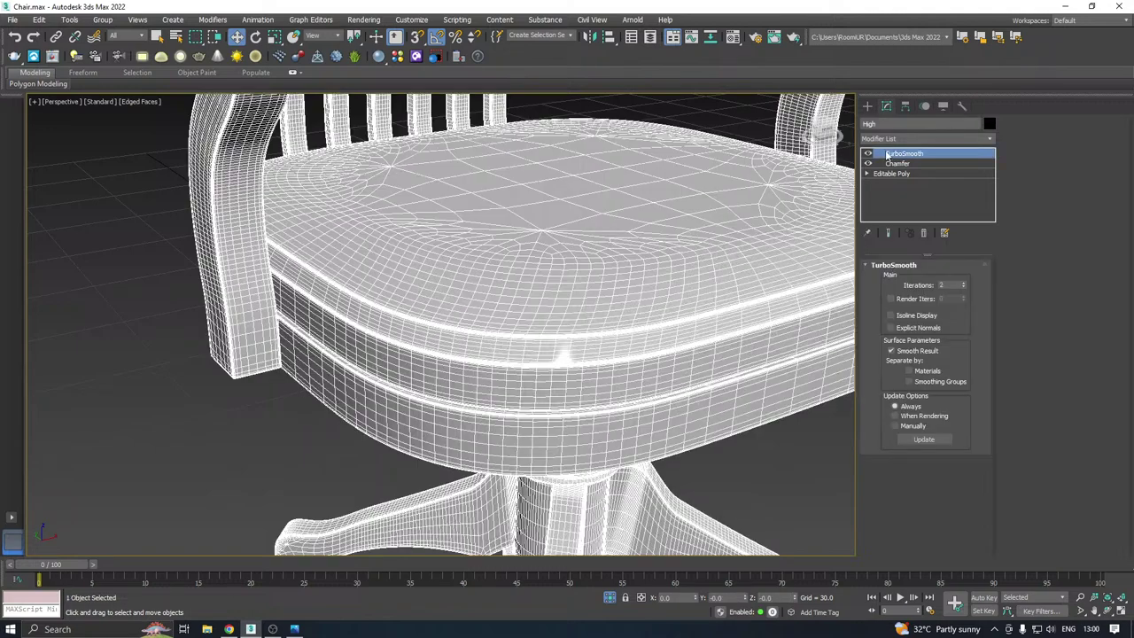
click(892, 174)
scroll(531, 319, up, 2)
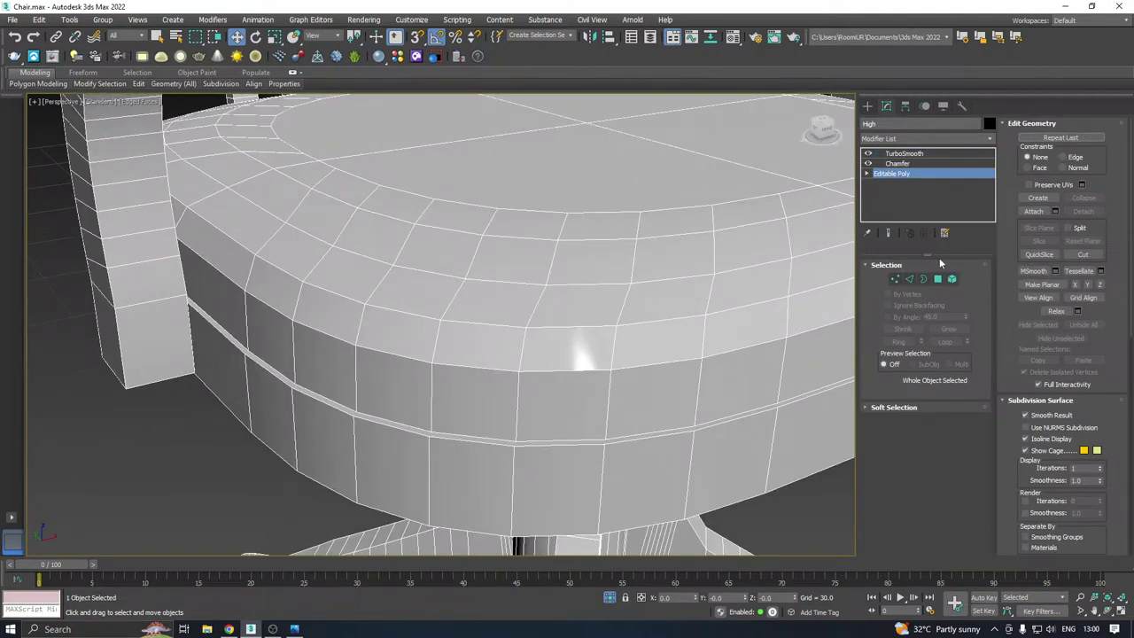
click(951, 278)
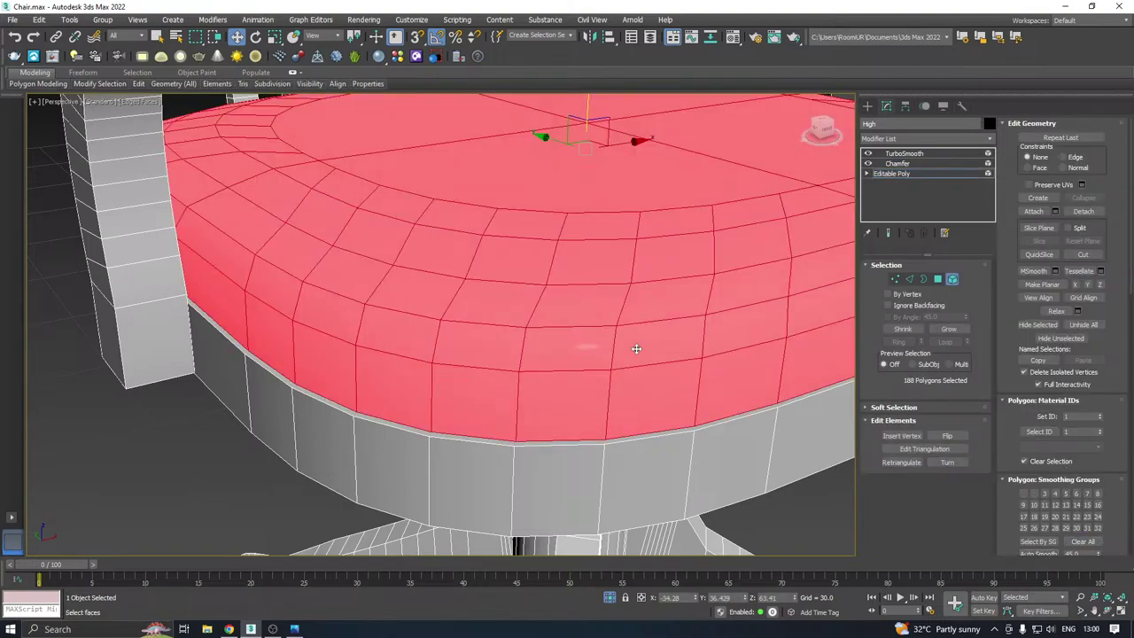
click(909, 278)
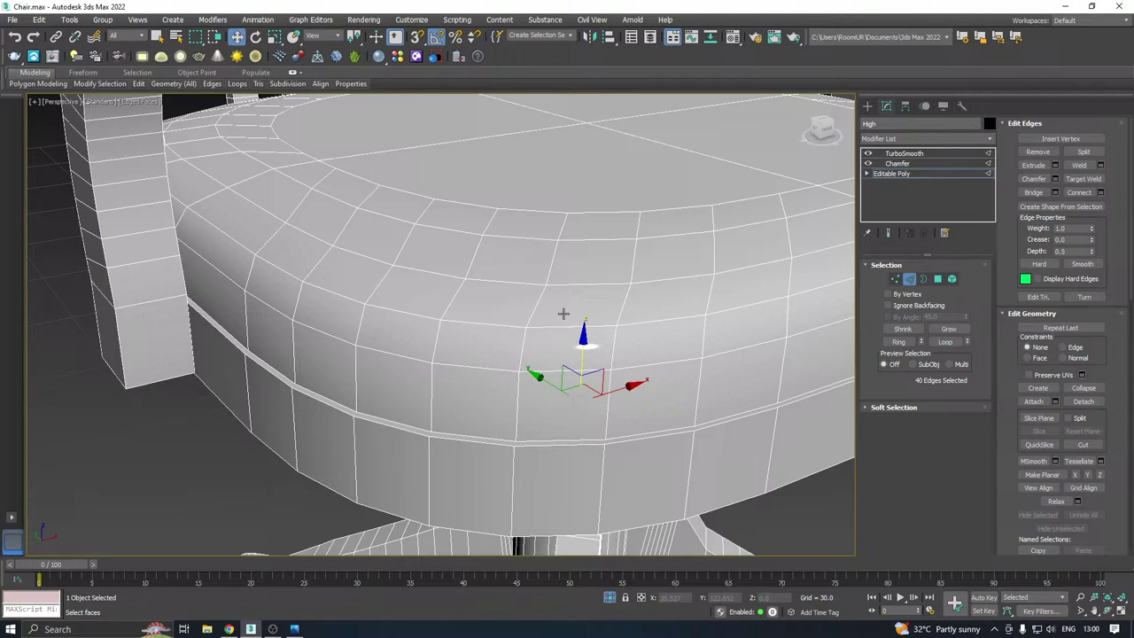
Try to chamfer the upper edge loop around the seat cushion by 0.295 with 0 connect segments
double_click(508, 325)
scroll(437, 316, down, 5)
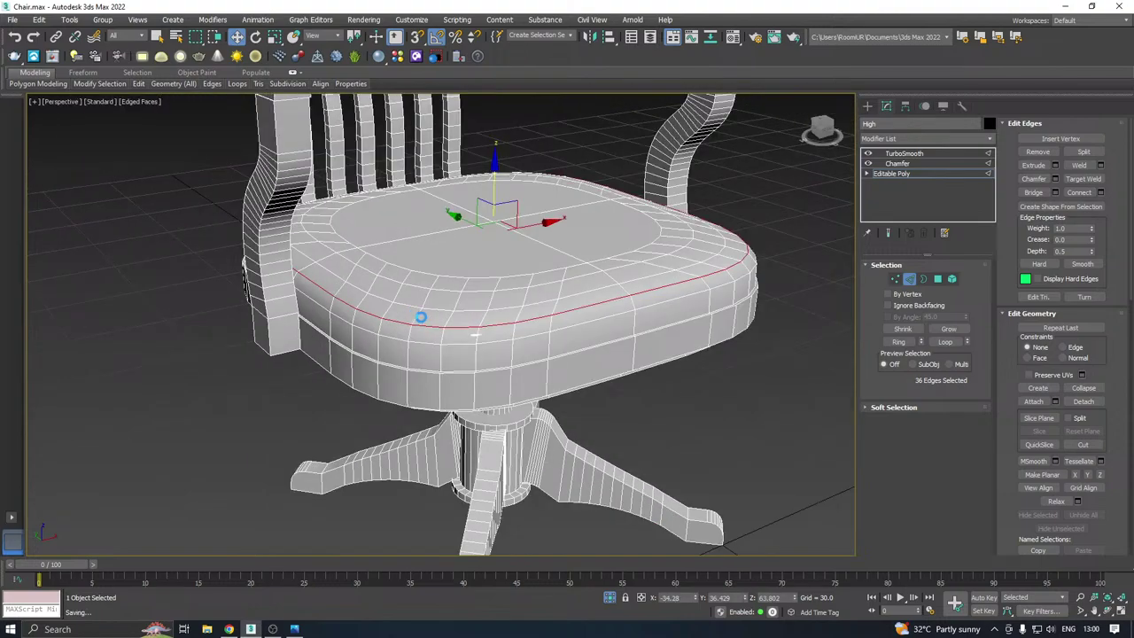
scroll(425, 319, up, 3)
scroll(429, 324, up, 4)
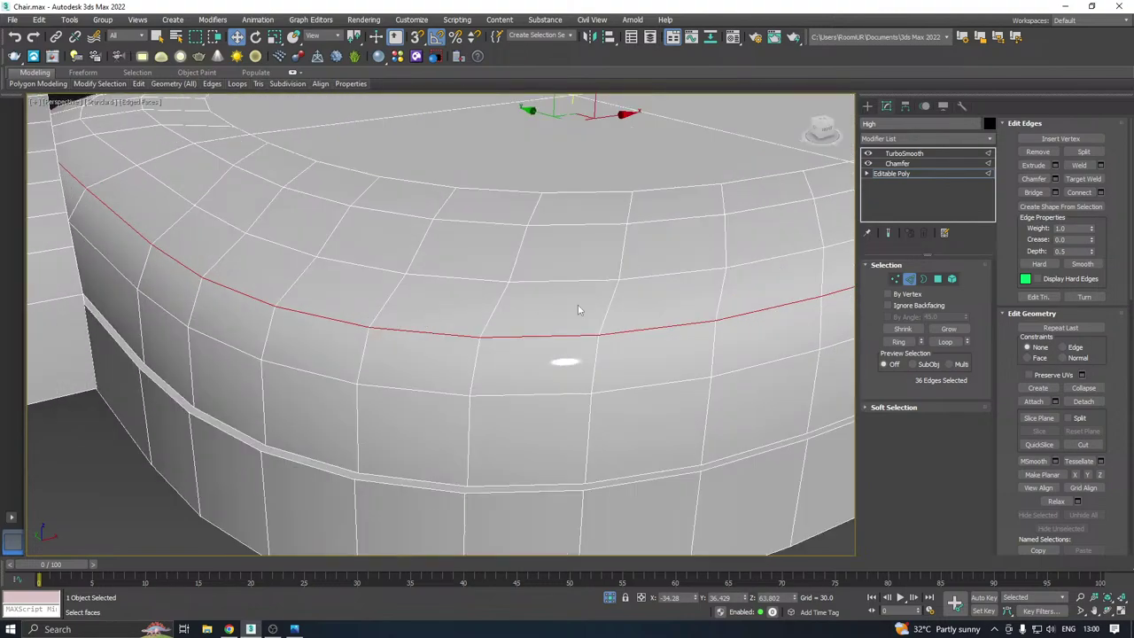
click(1054, 179)
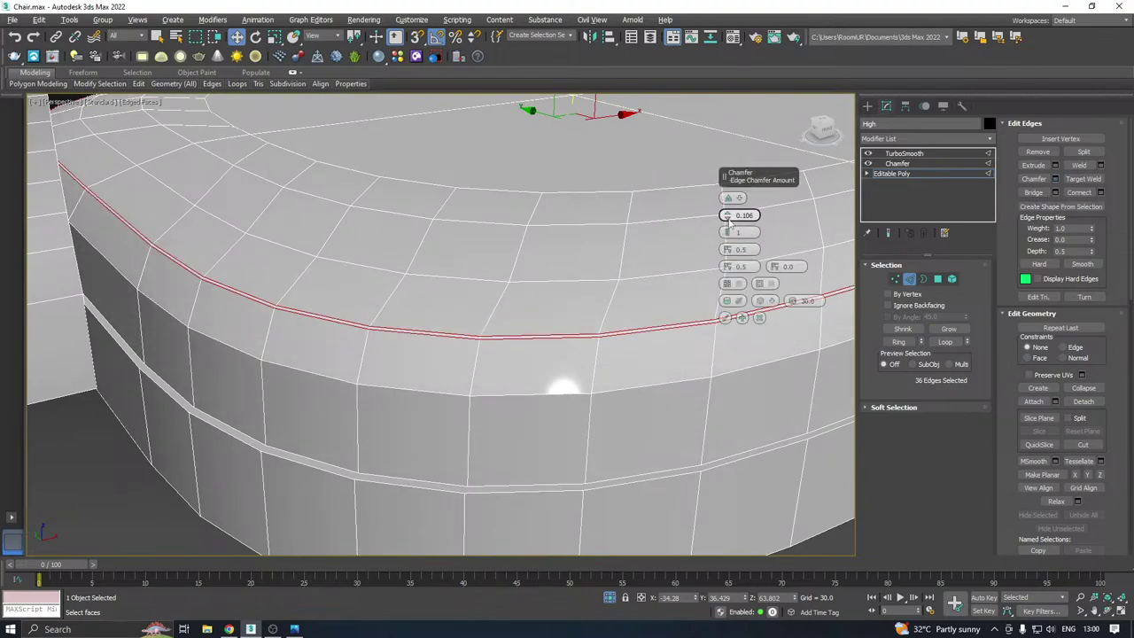
drag(729, 222, 726, 202)
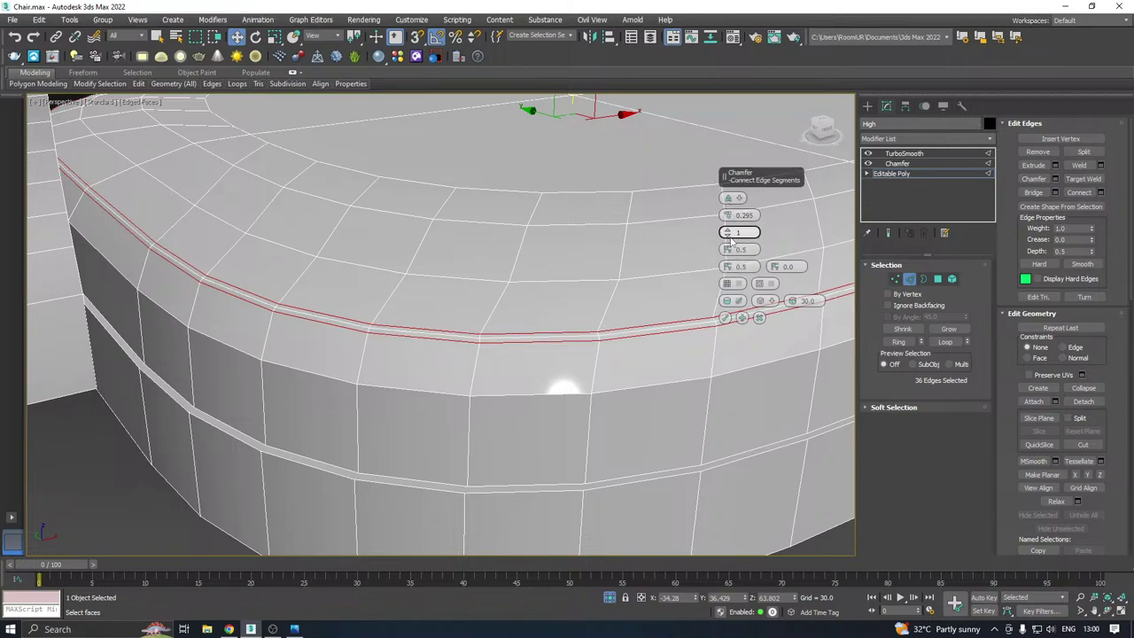
click(727, 235)
scroll(713, 328, up, 2)
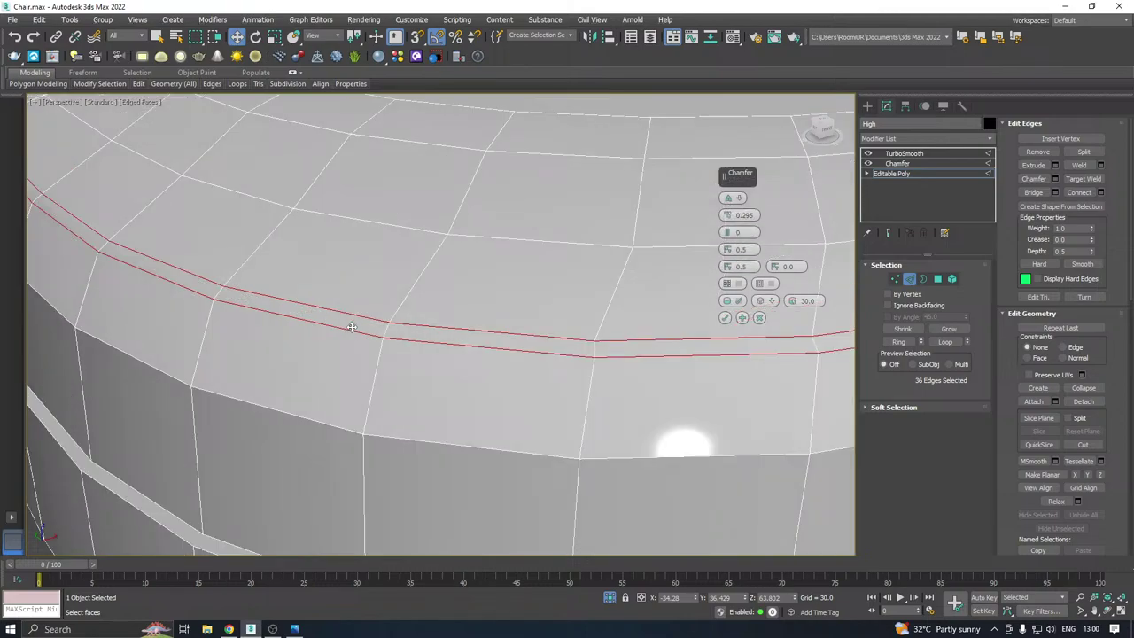
click(725, 318)
Select the narrow polygon ring between the chamfered edges around the seat cushion and inspect it from several angles
click(937, 280)
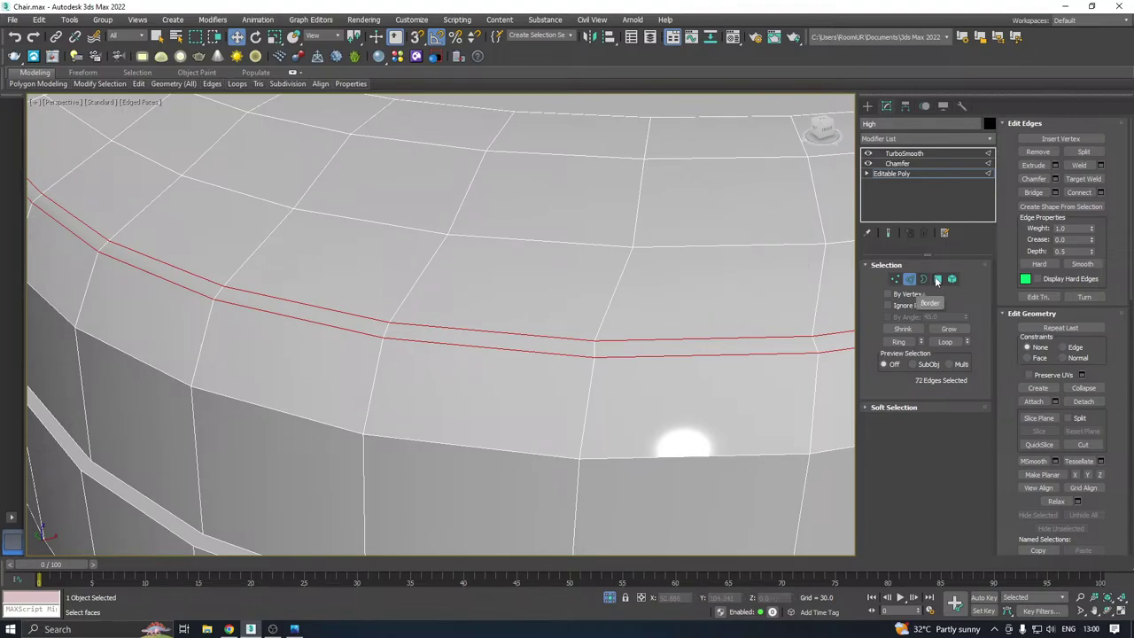
click(535, 342)
shift+click(609, 348)
scroll(393, 363, down, 5)
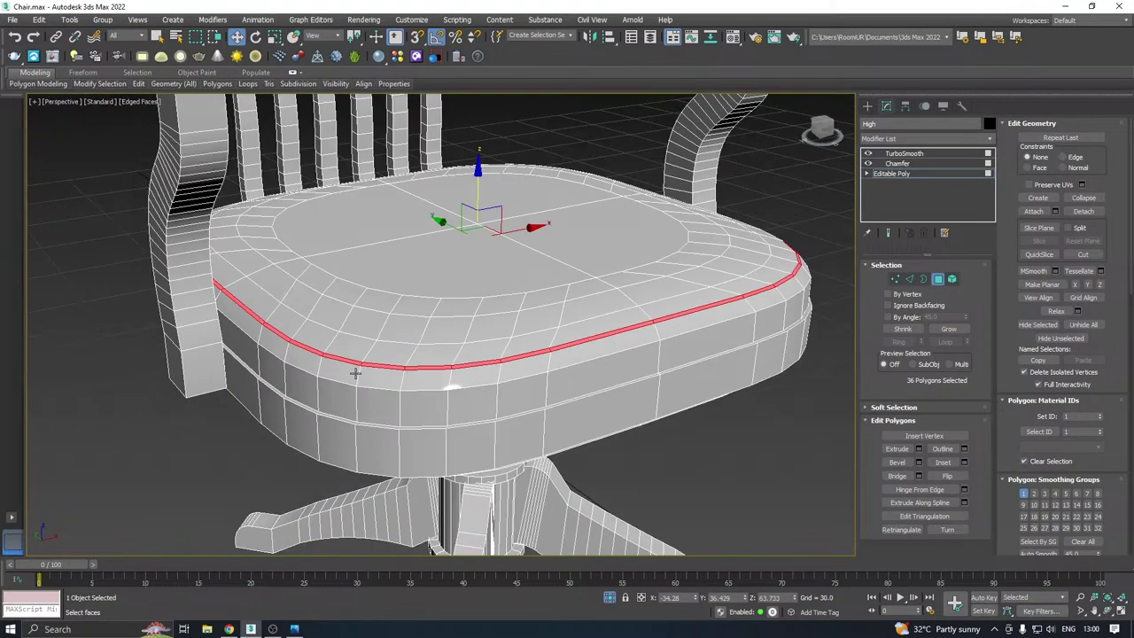
alt+middle_drag(357, 372, 399, 305)
scroll(371, 342, up, 2)
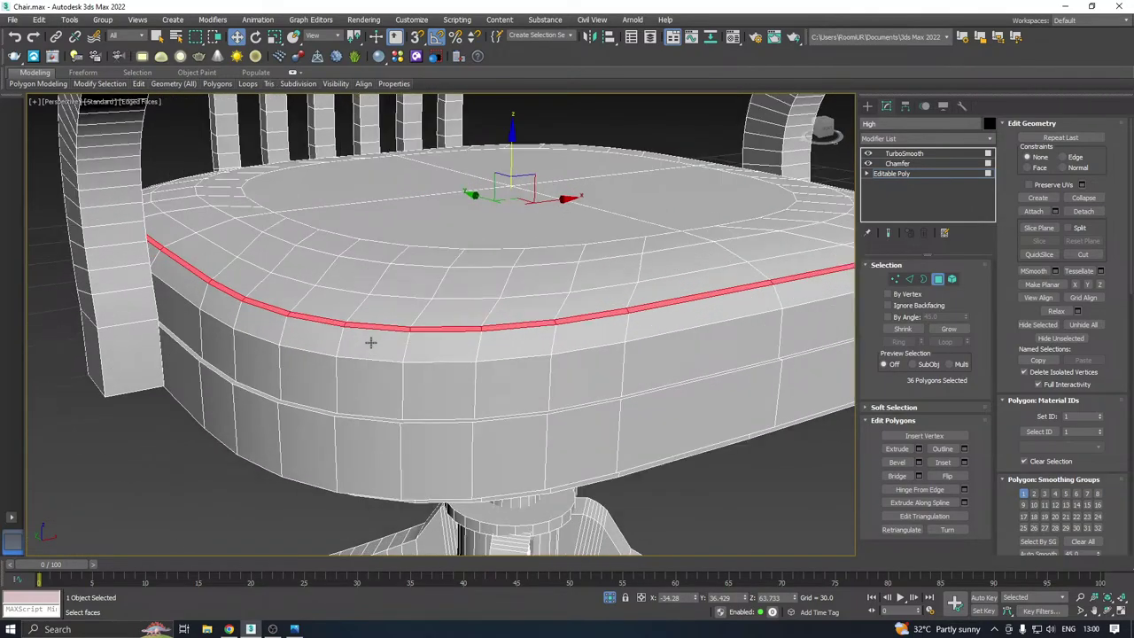
scroll(431, 301, down, 2)
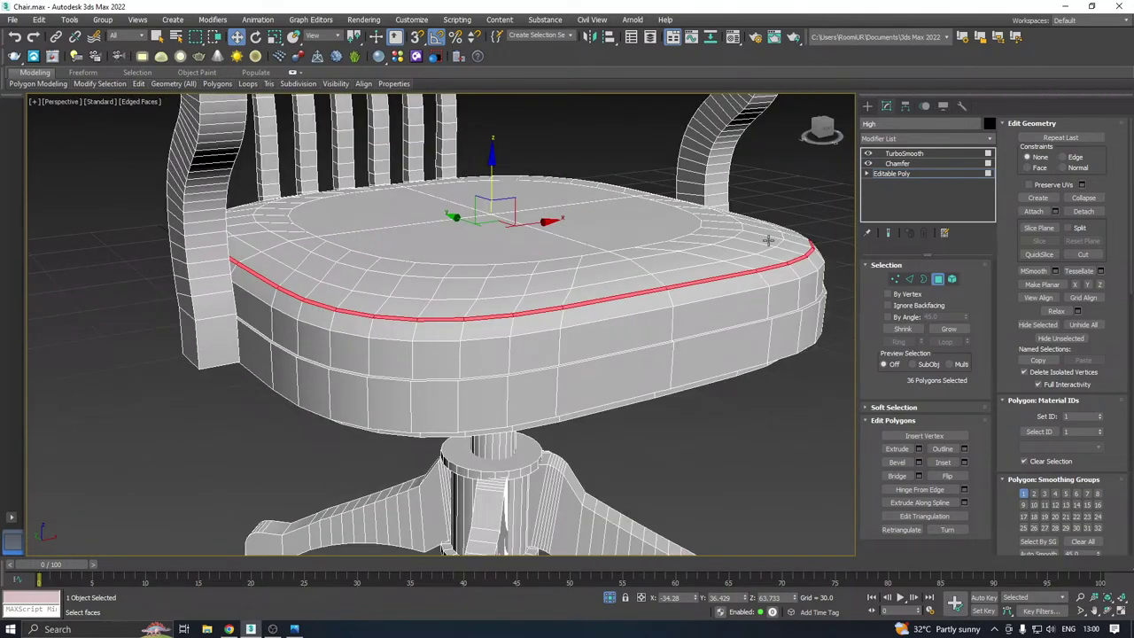
alt+middle_drag(744, 249, 730, 238)
alt+middle_drag(483, 260, 389, 274)
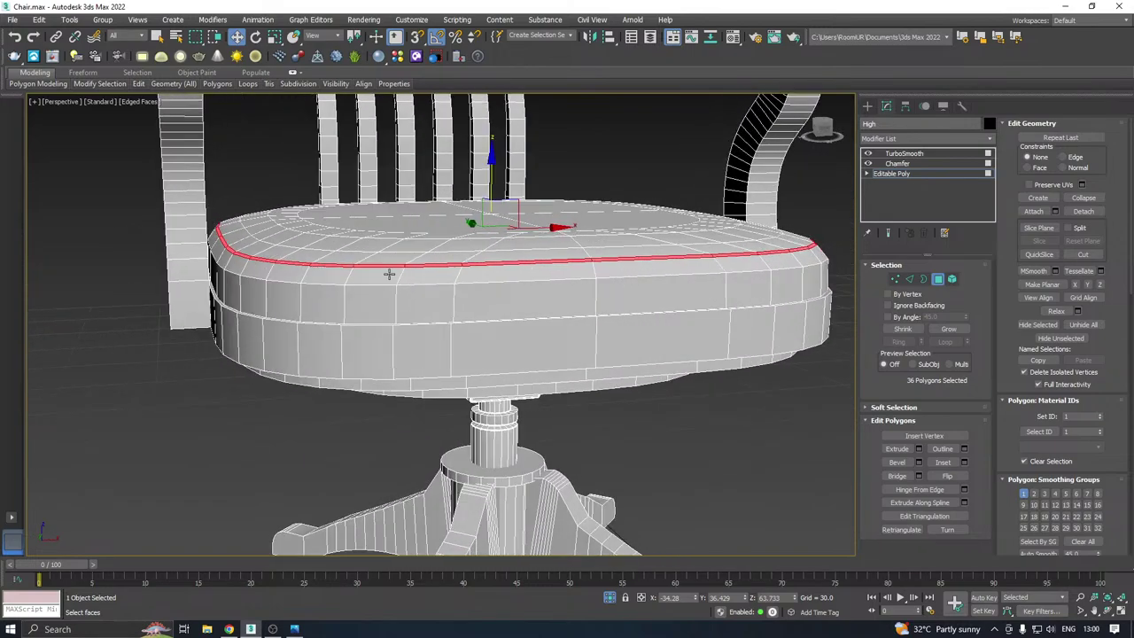
right_click(374, 287)
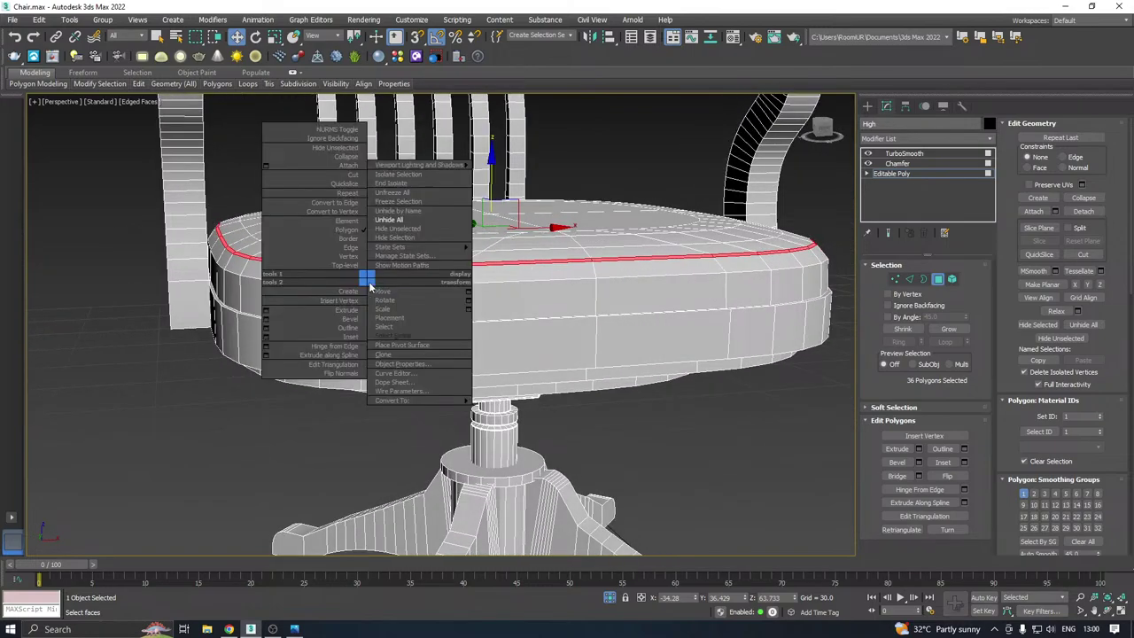
alt+middle_drag(246, 285, 258, 284)
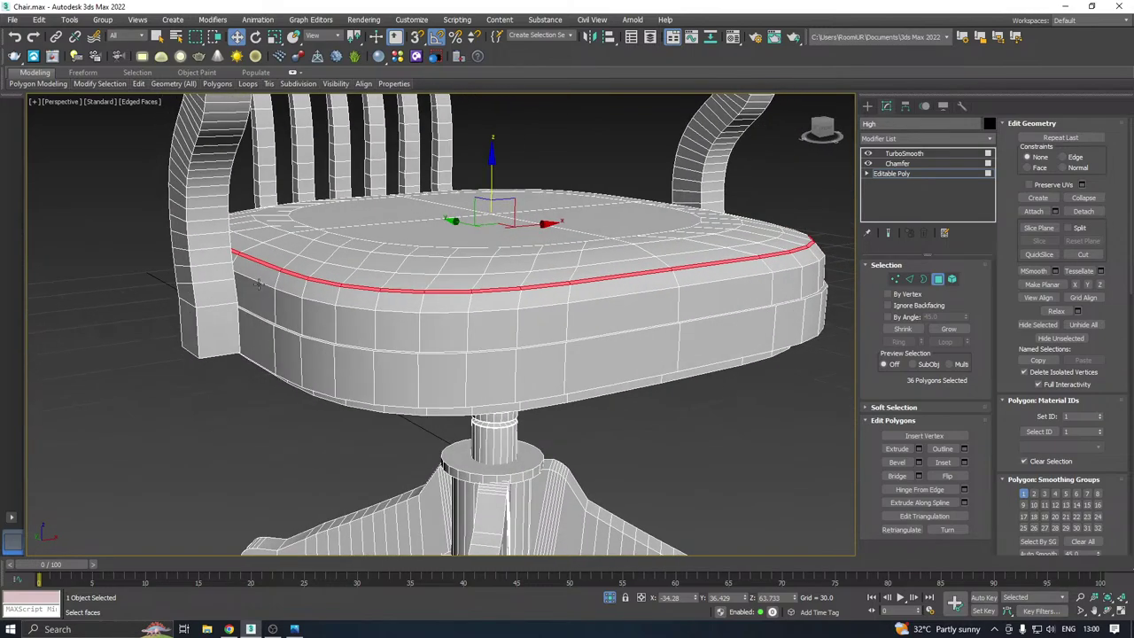
Undo the polygon ring selection and the chamfer on the cushion's upper edge loop
key(ctrl+z)
key(ctrl+z)
key(ctrl+z)
double_click(389, 292)
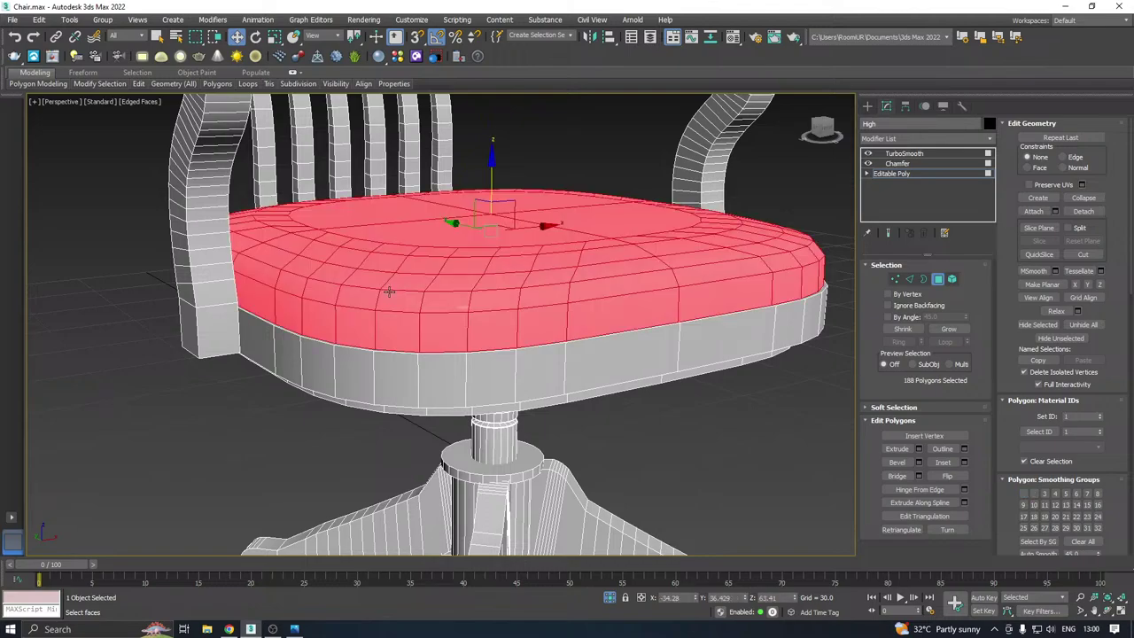
Chamfer the next higher edge loop around the top of the seat cushion by 0.295 with 0 connect segments
click(907, 280)
alt+middle_drag(666, 311, 353, 317)
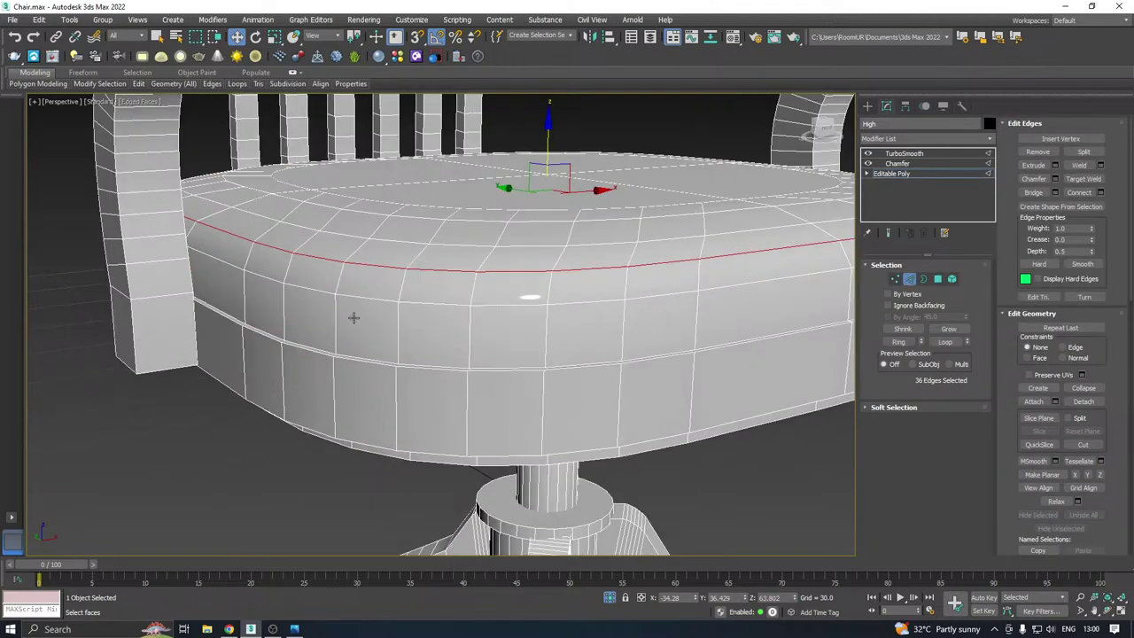
scroll(443, 294, up, 4)
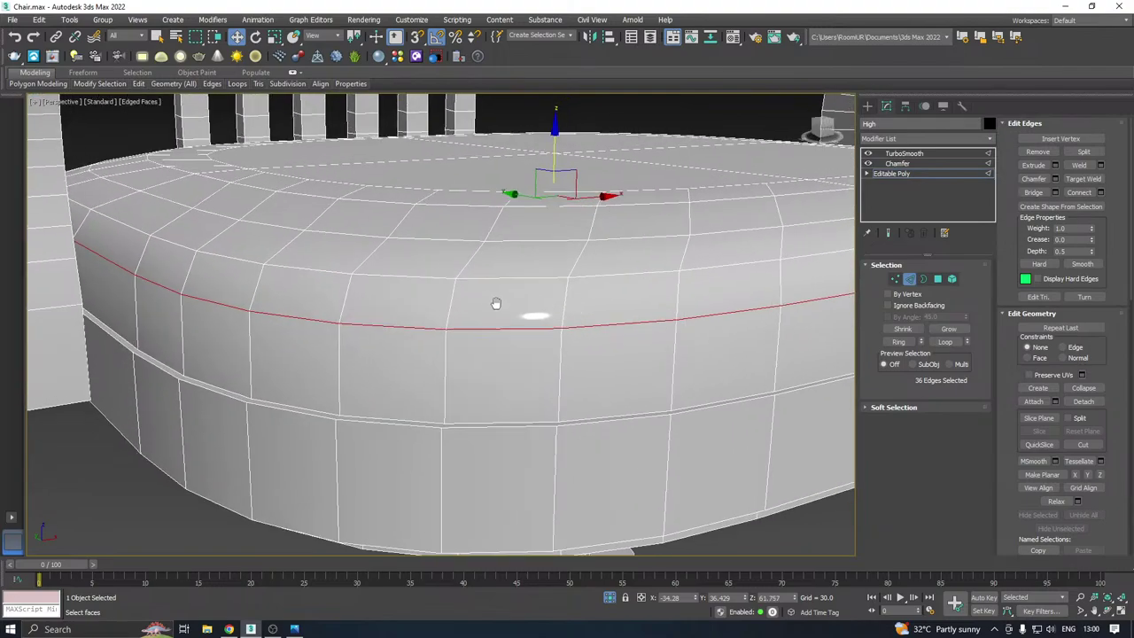
scroll(455, 312, down, 2)
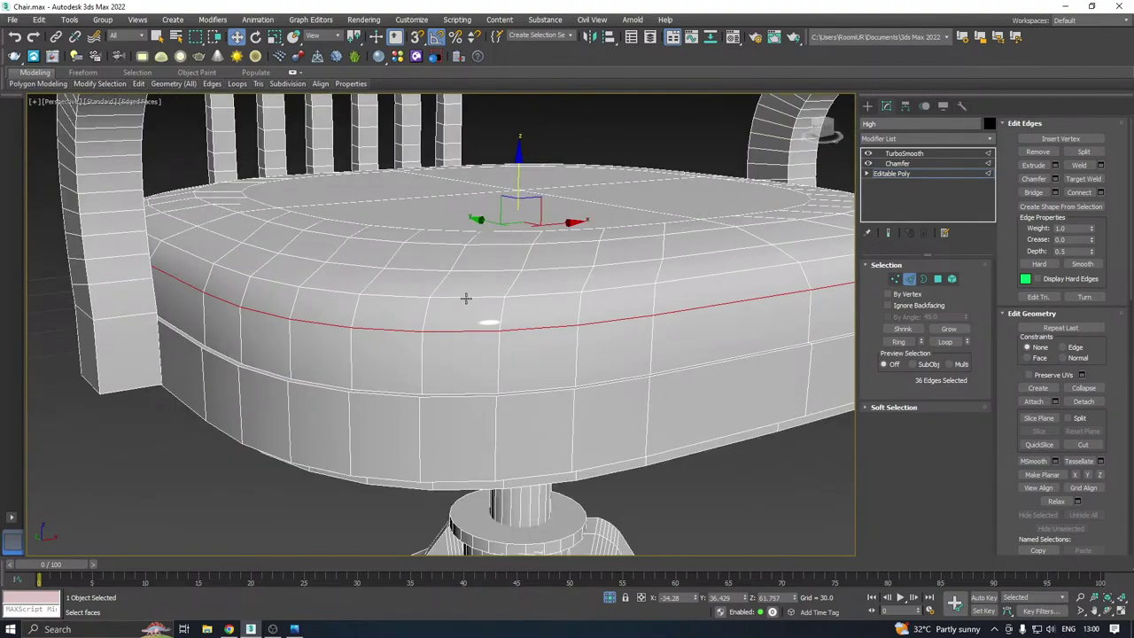
alt+middle_drag(466, 298, 441, 296)
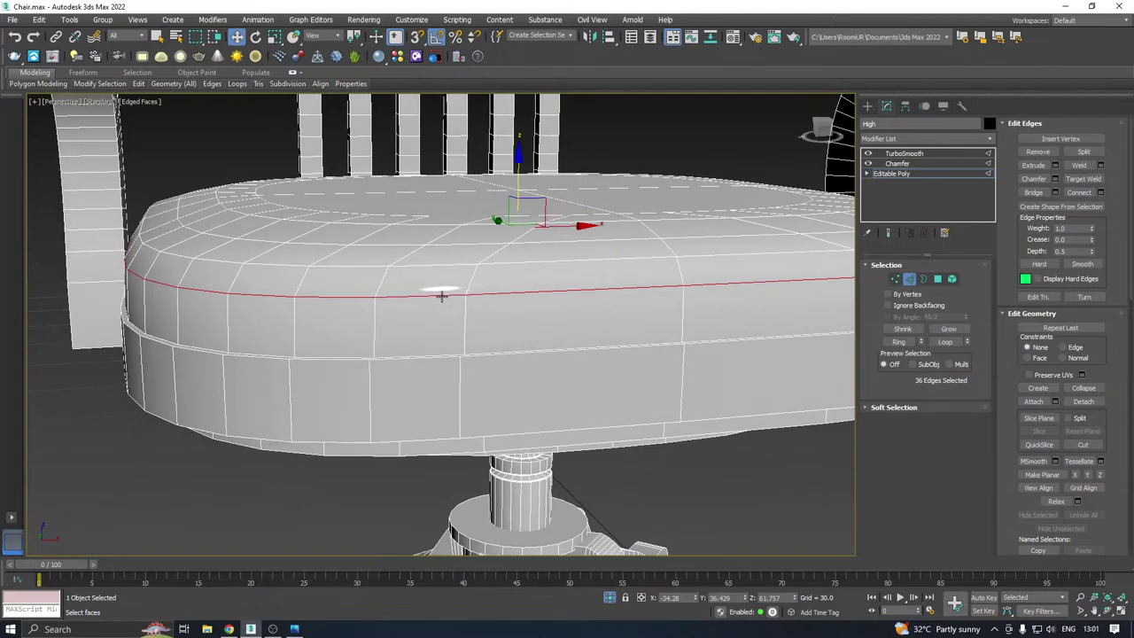
double_click(280, 267)
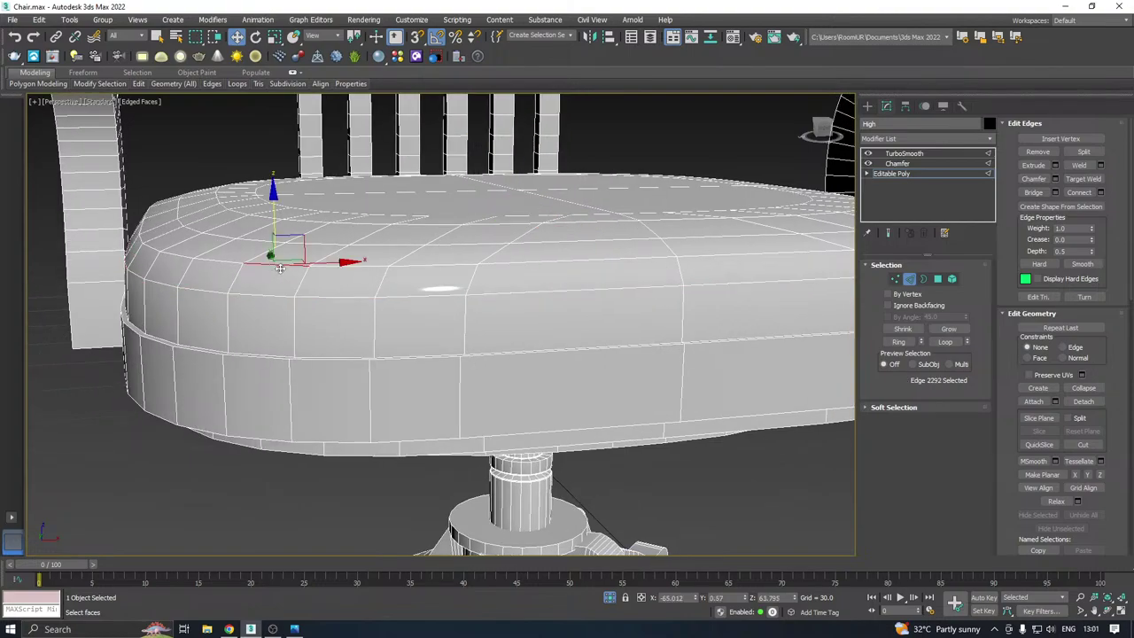
alt+middle_drag(281, 253, 378, 266)
scroll(390, 326, up, 2)
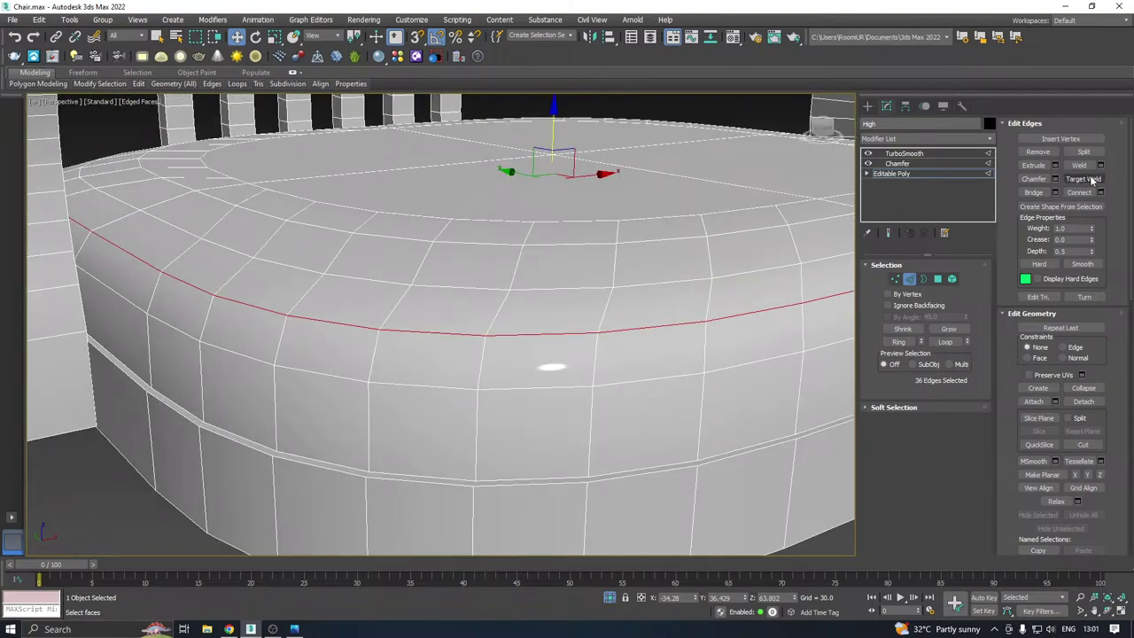
click(1054, 178)
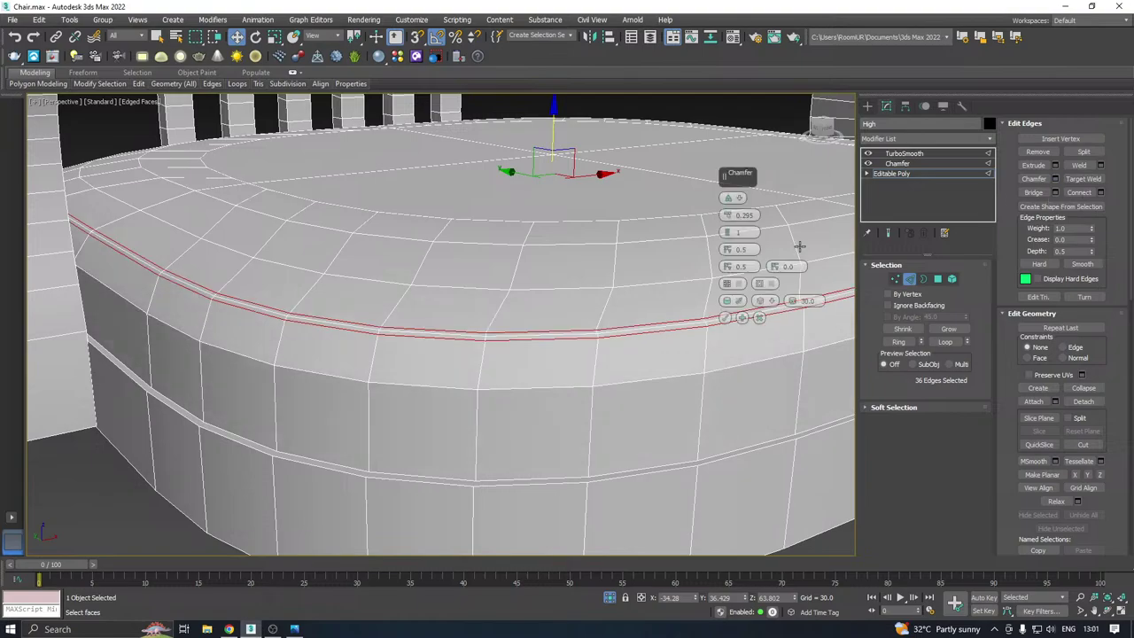
click(728, 235)
click(724, 318)
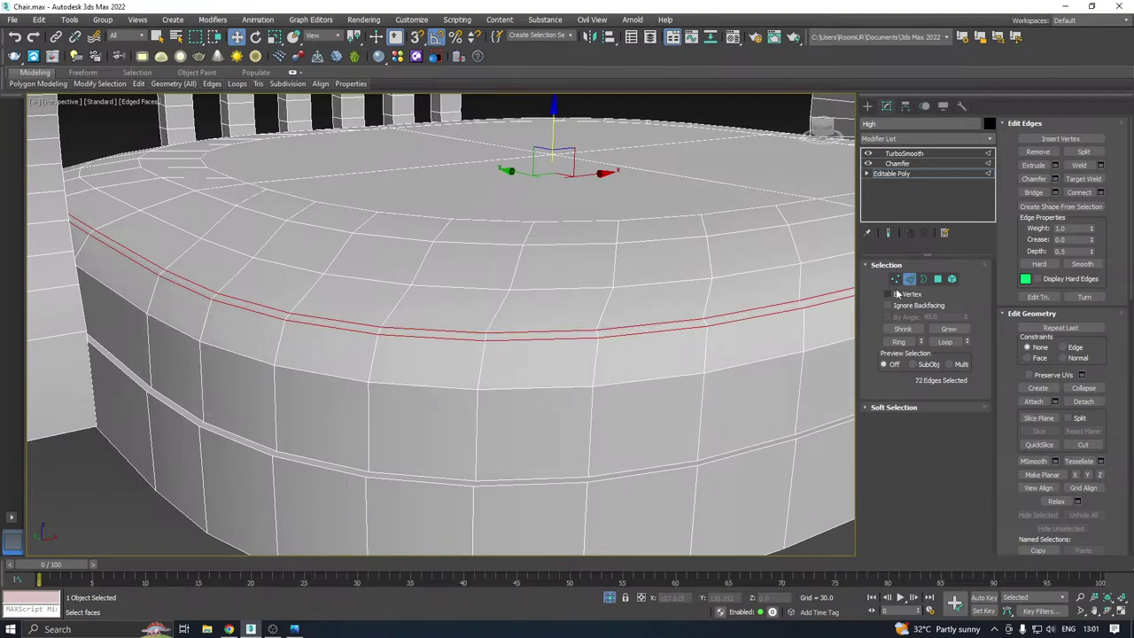
Select the narrow polygon ring between the chamfered edges of the seat cushion and inset it by 0.13
click(938, 279)
click(498, 337)
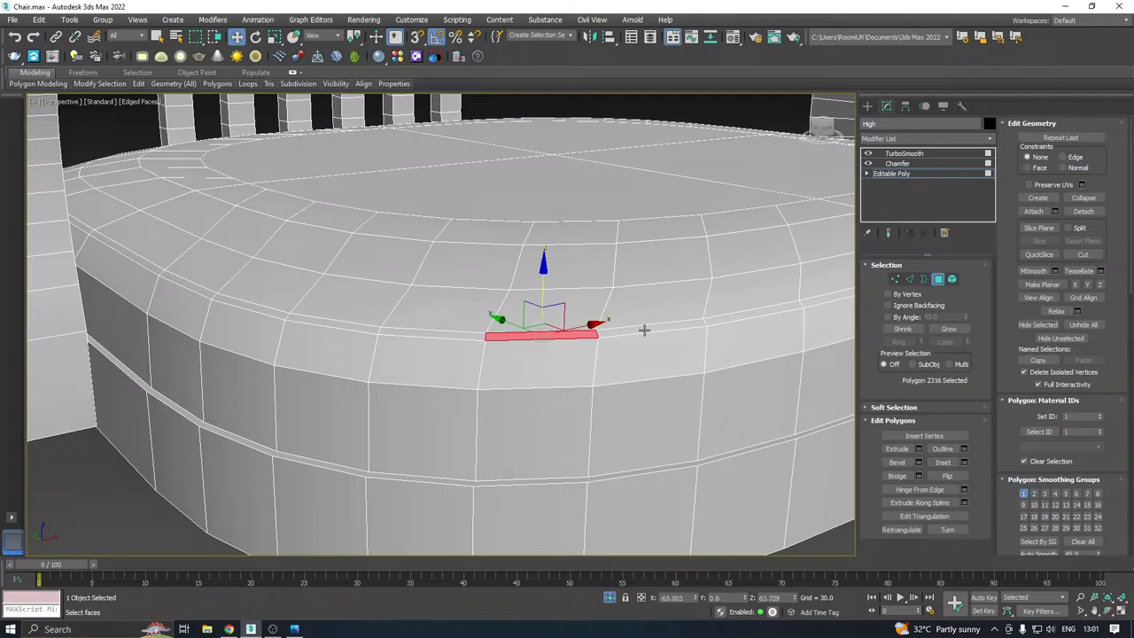
shift+click(646, 329)
scroll(661, 327, up, 3)
click(964, 462)
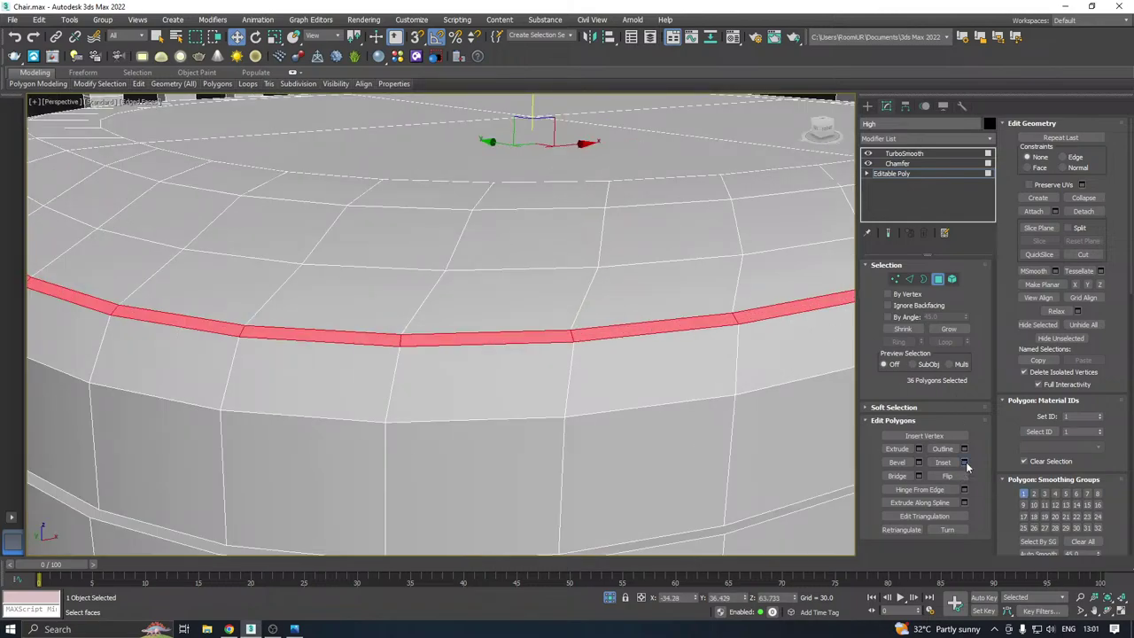
scroll(591, 253, up, 2)
drag(727, 215, 726, 243)
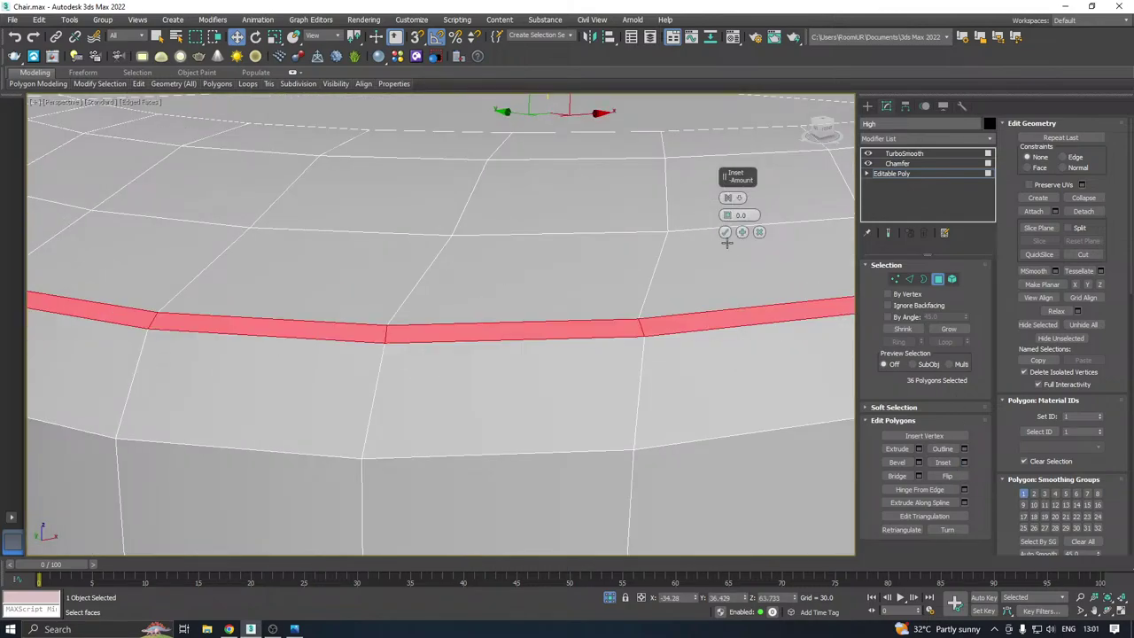
click(729, 214)
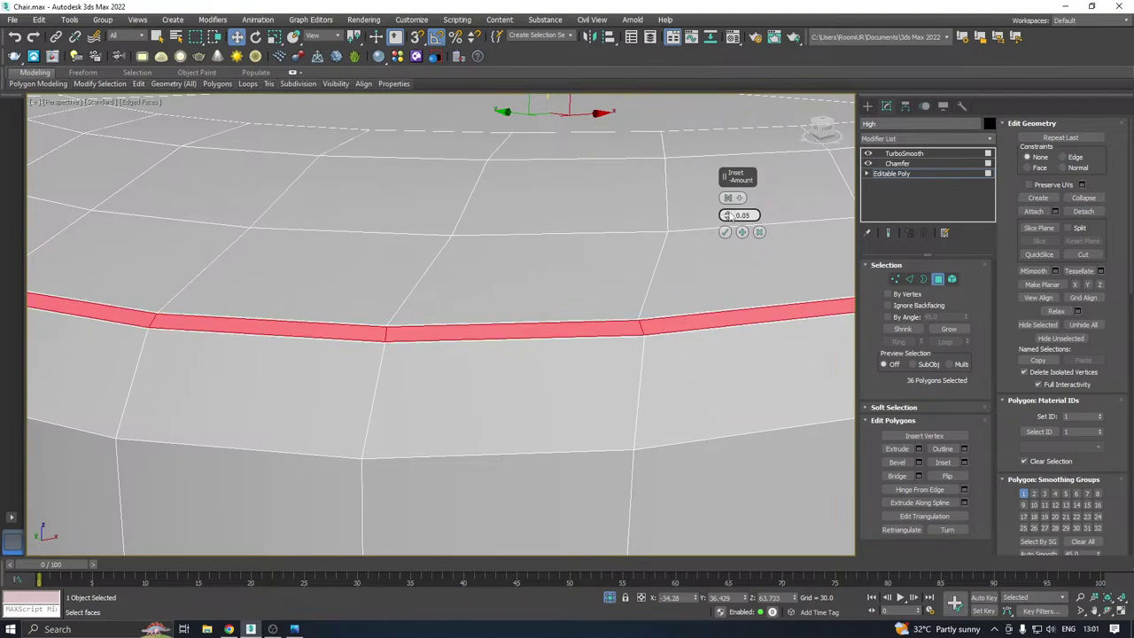
click(729, 214)
click(730, 213)
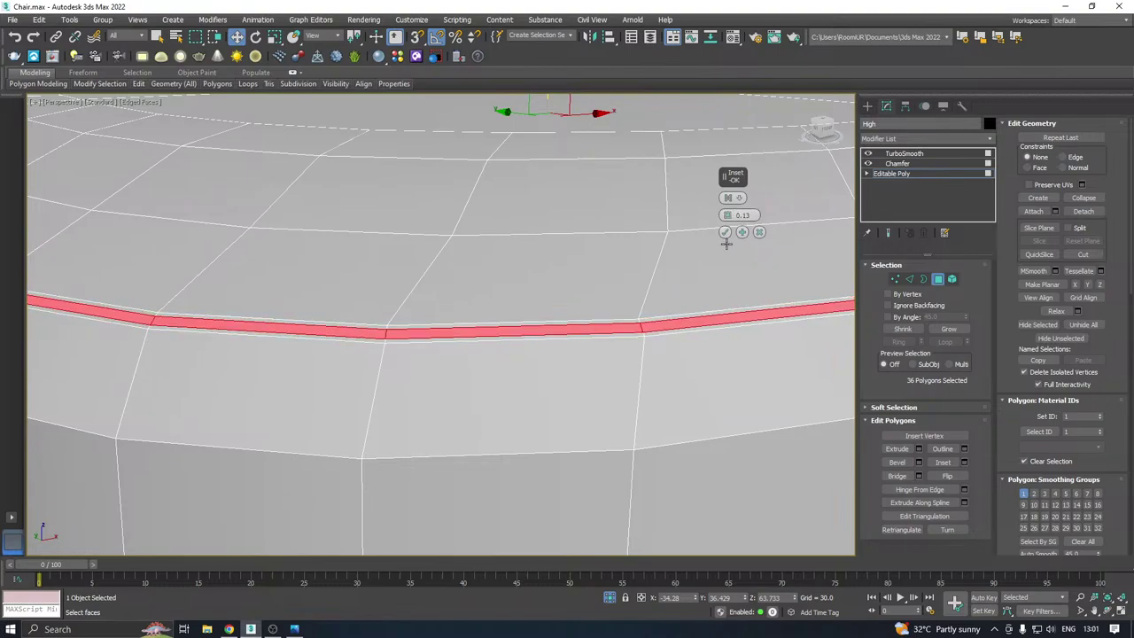
click(726, 232)
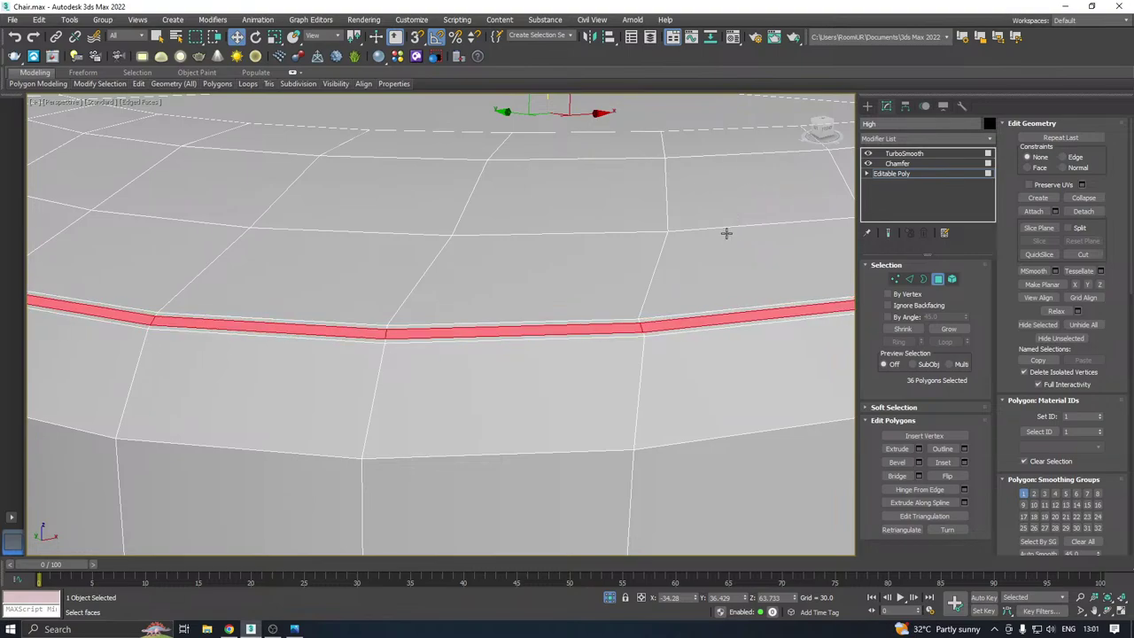
Extrude the inset polygon ring outward by 0.125 to form piping around the cushion, and leave the Polygon level
click(920, 450)
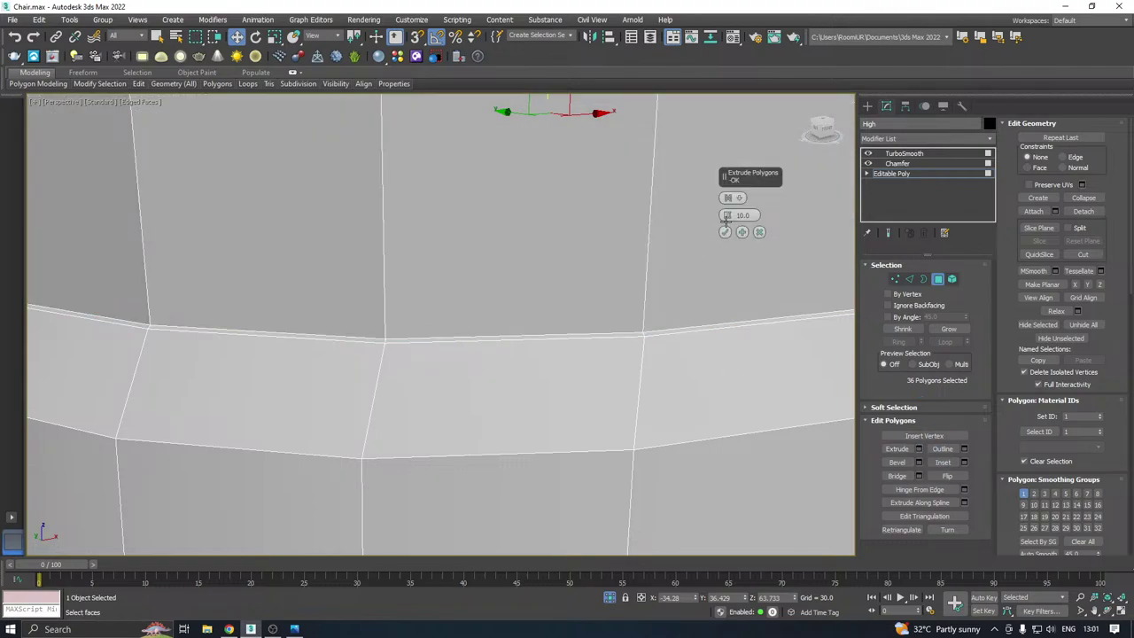
drag(725, 219, 730, 267)
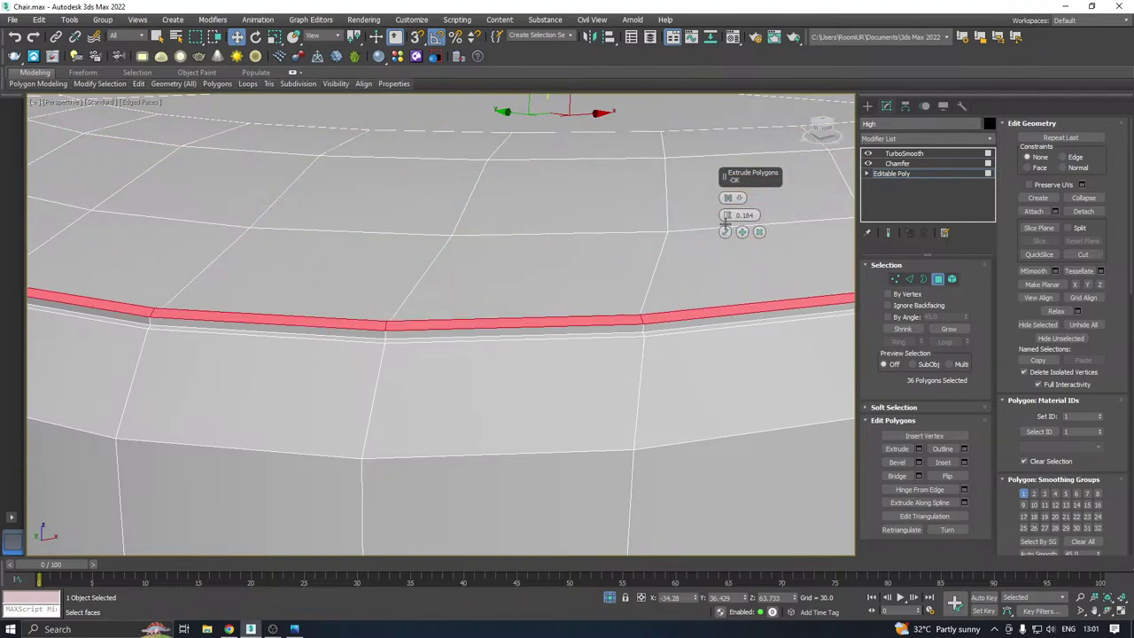
drag(728, 216, 727, 215)
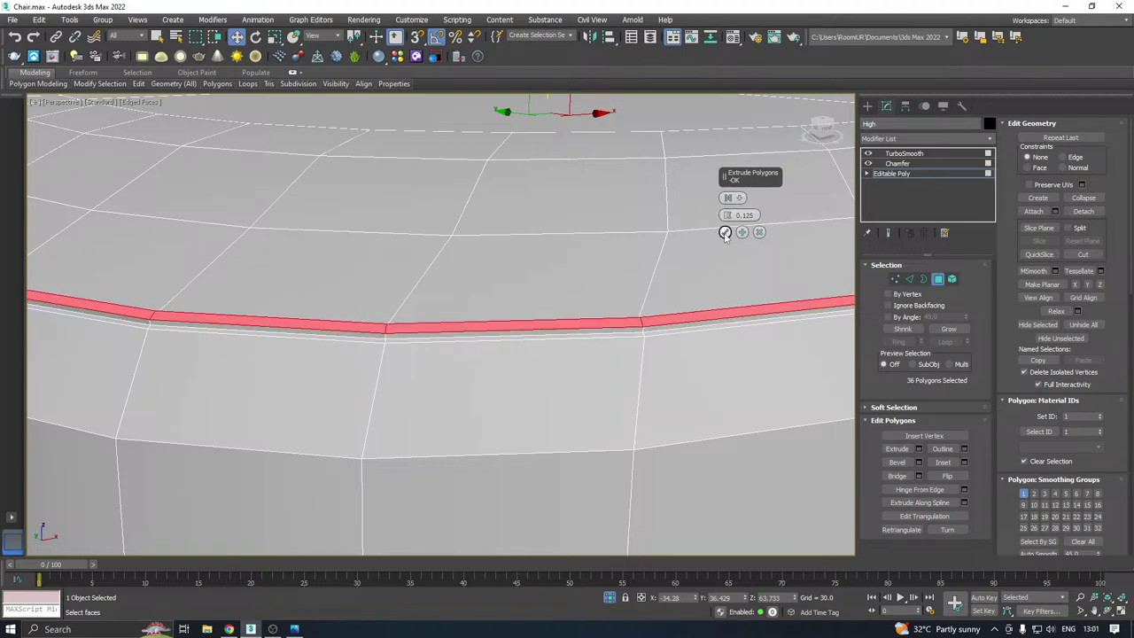
click(727, 231)
click(893, 174)
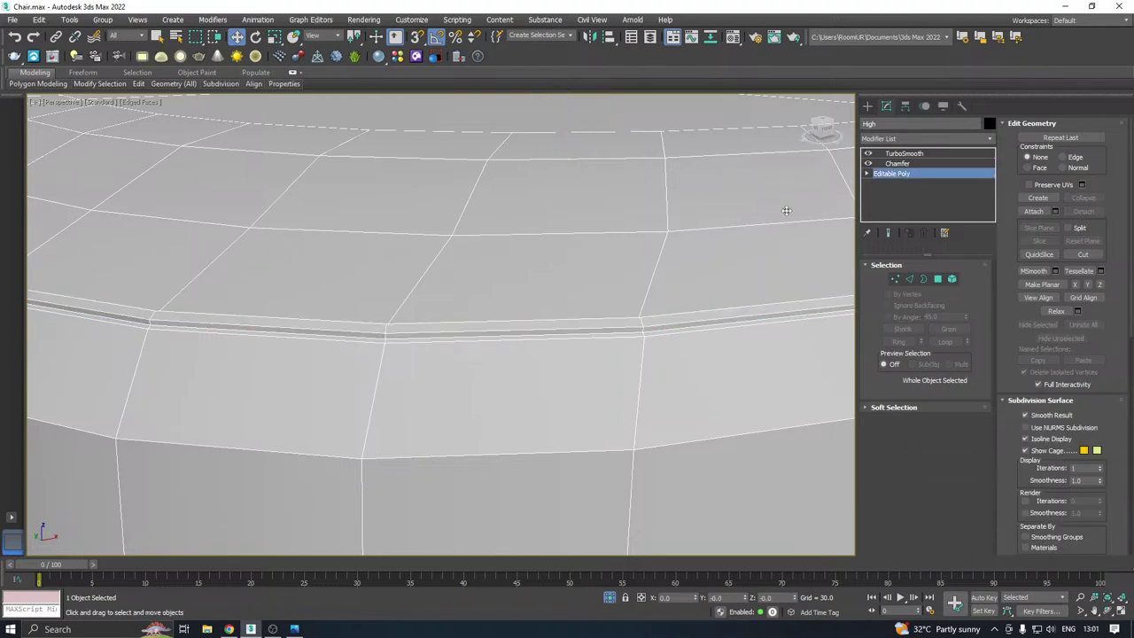
Deselect High and examine the smoothed cushion piping close up with Edged Faces off, restoring Edged Faces at the end
scroll(498, 307, down, 6)
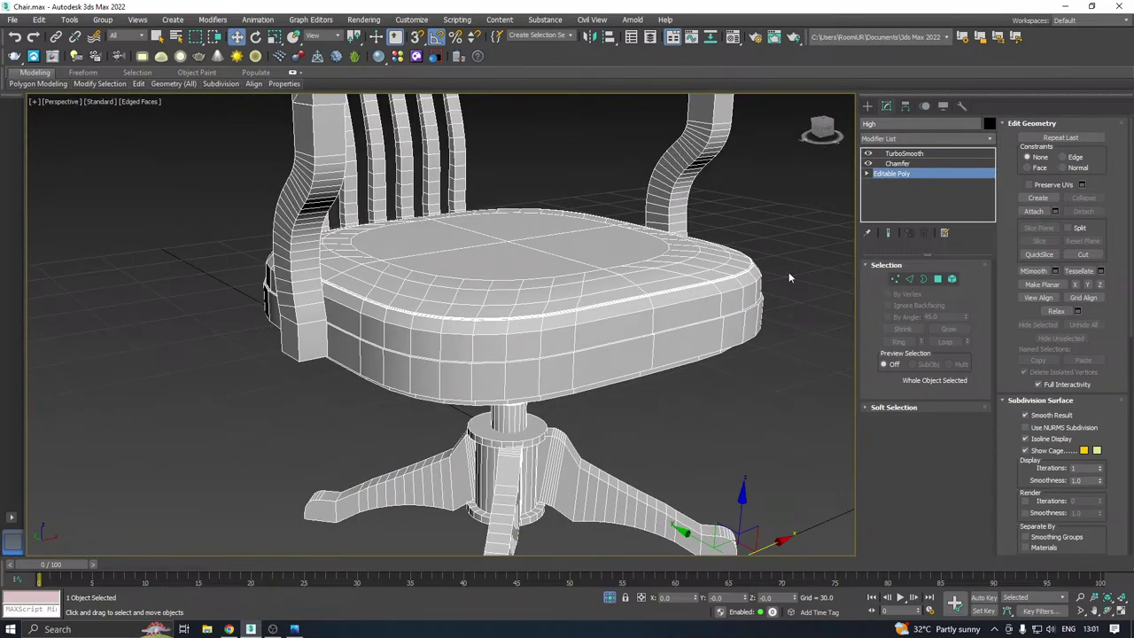
click(789, 278)
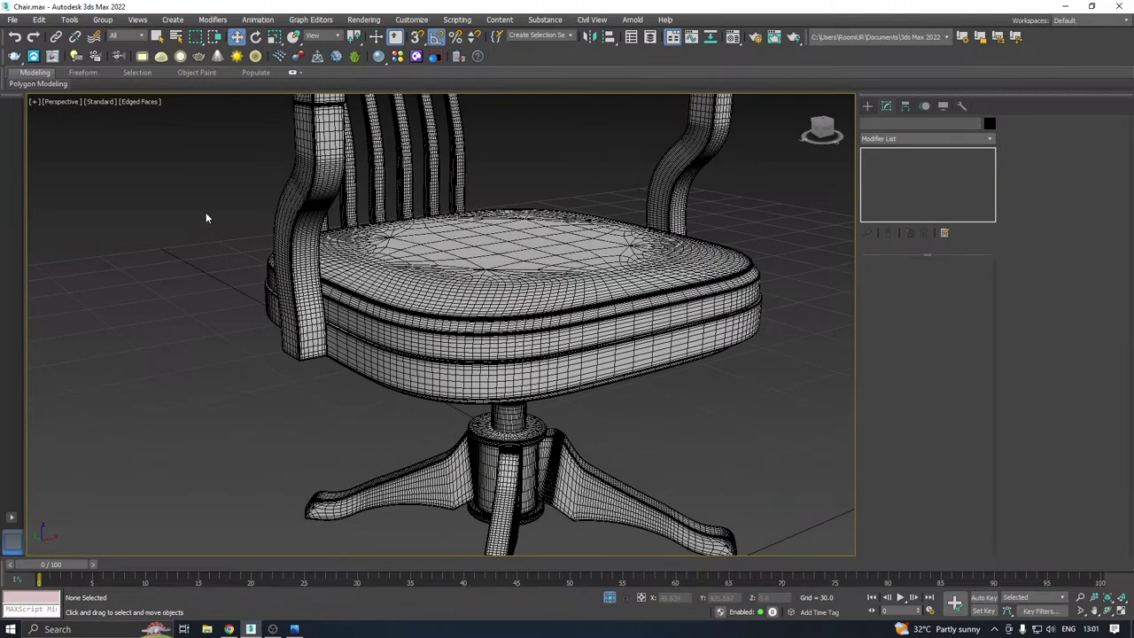
click(149, 104)
click(157, 244)
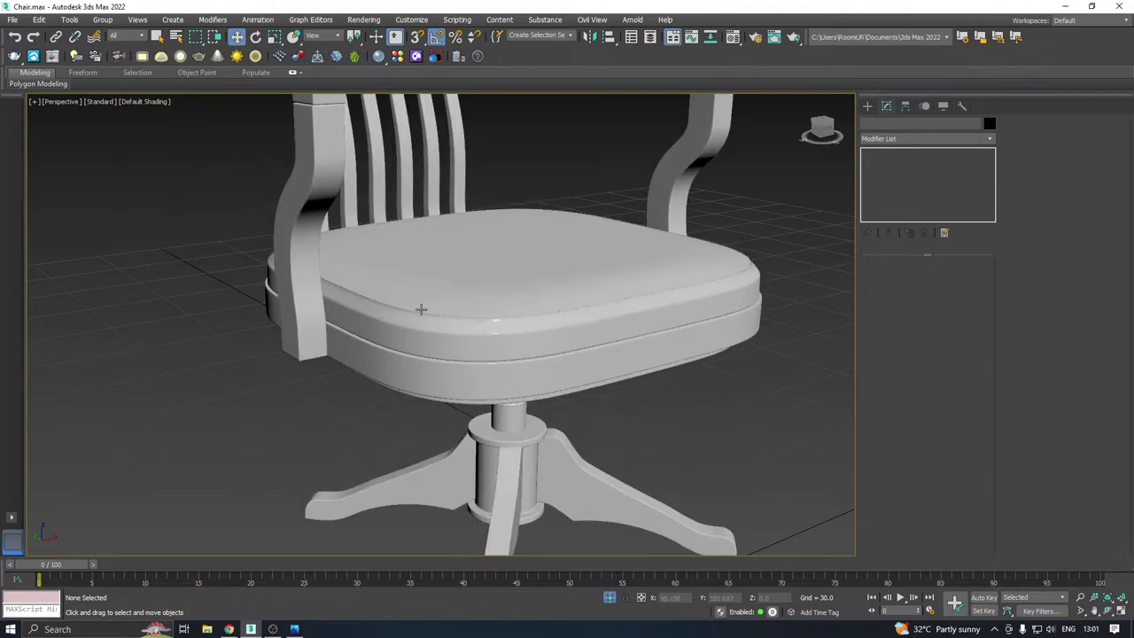
scroll(424, 311, up, 5)
scroll(424, 311, up, 2)
scroll(362, 336, up, 3)
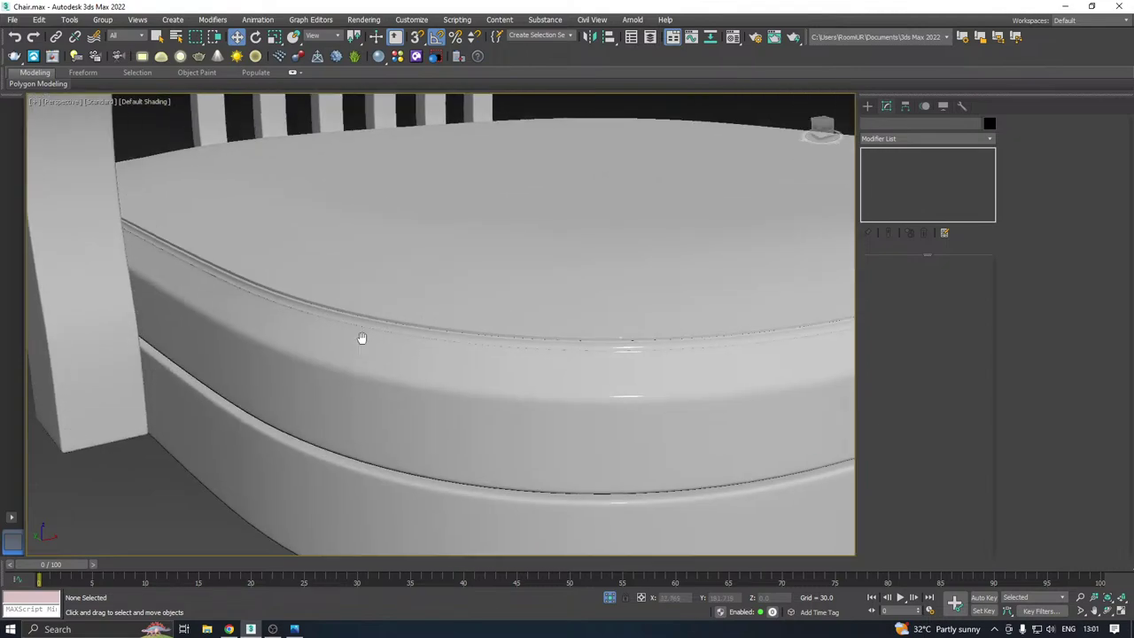
scroll(291, 333, up, 3)
scroll(291, 333, down, 4)
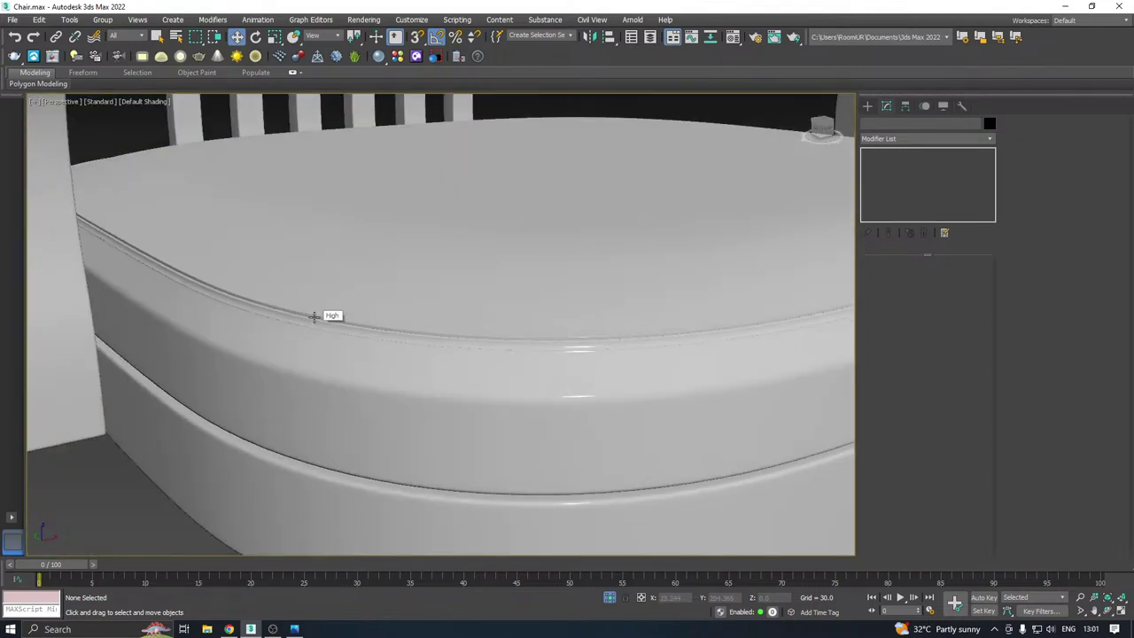
click(140, 102)
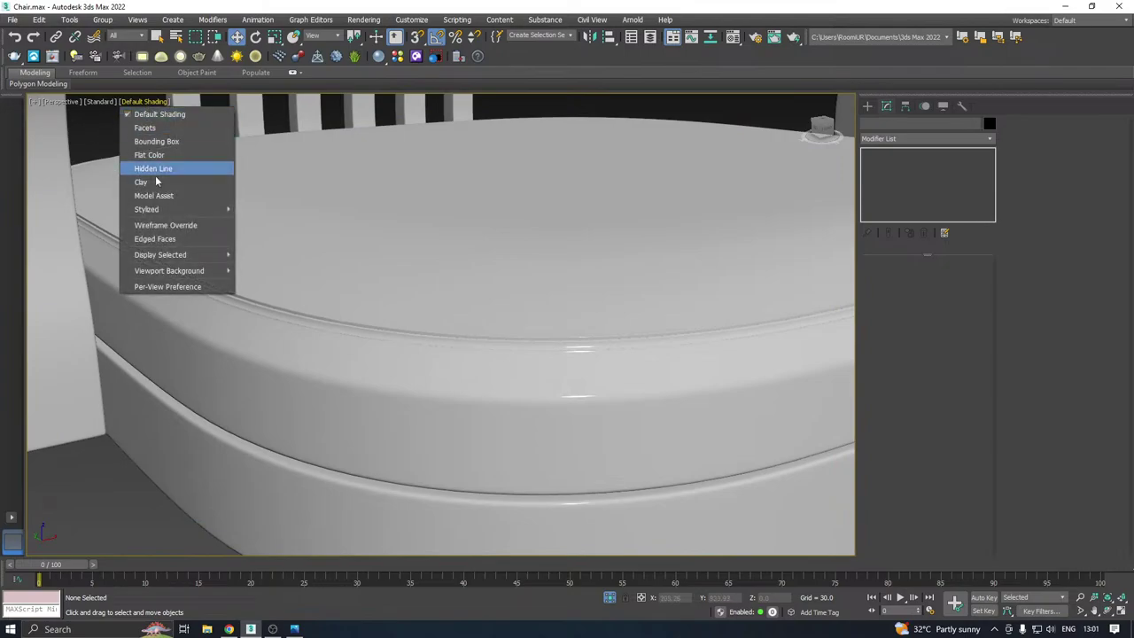
click(167, 239)
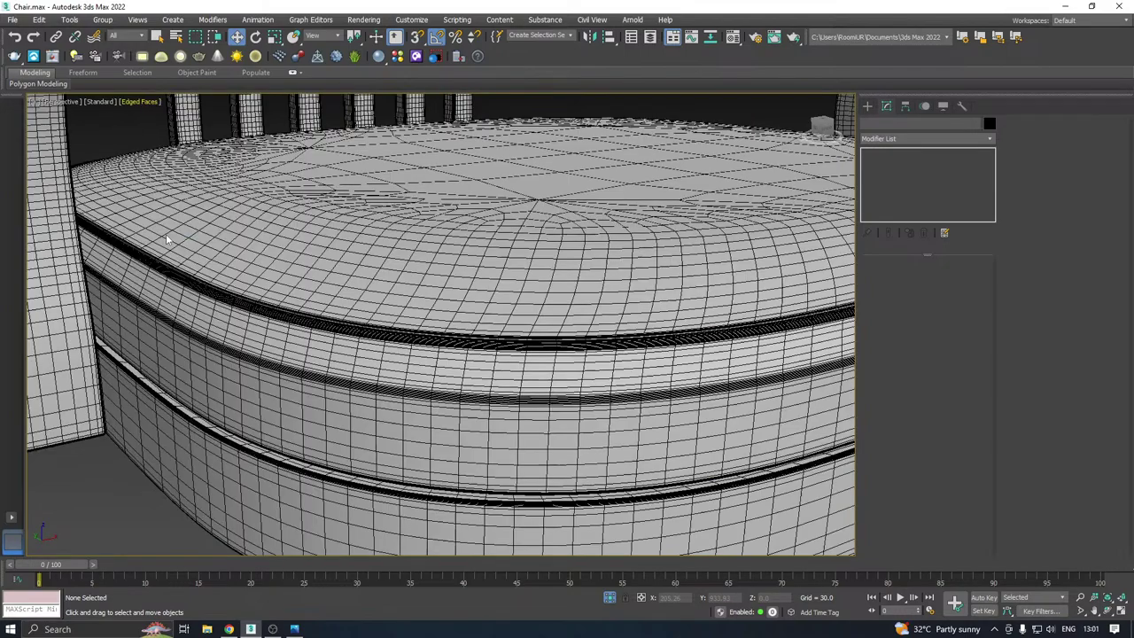
Auto Smooth the whole seat cushion element of High with a 45.0 threshold and return to the full modifier result
click(472, 363)
click(915, 175)
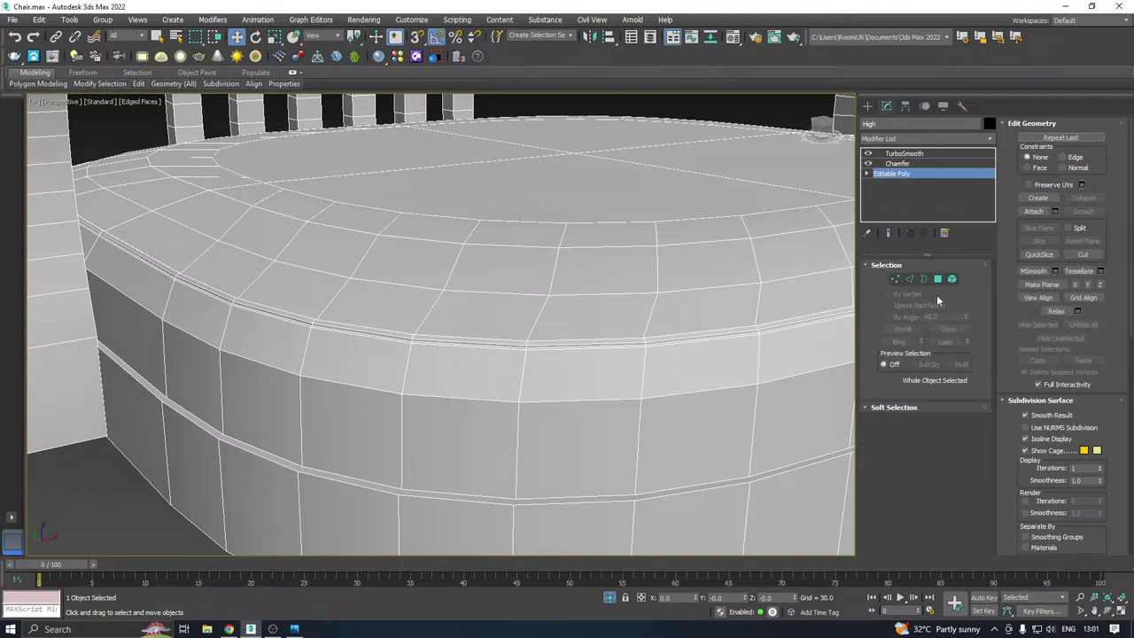
click(937, 279)
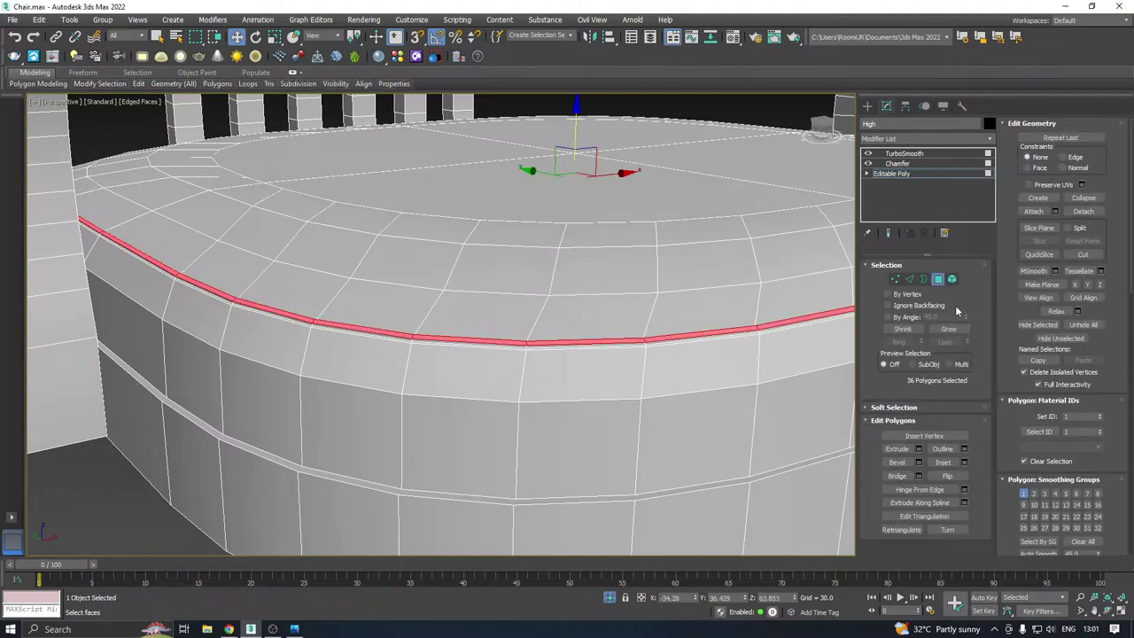
click(951, 279)
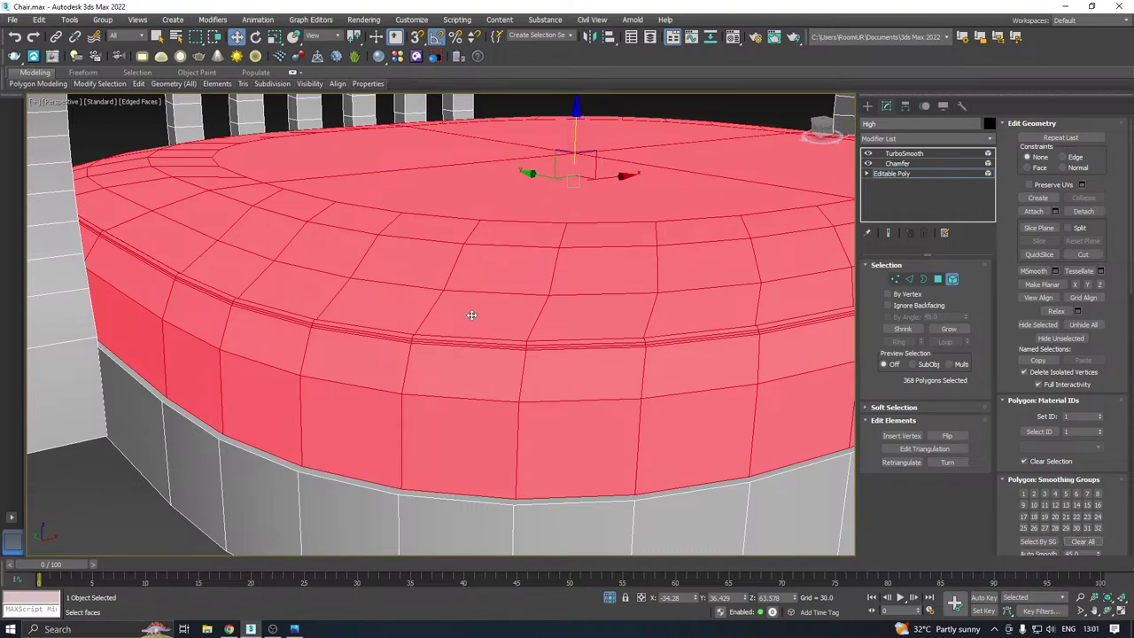
click(1035, 553)
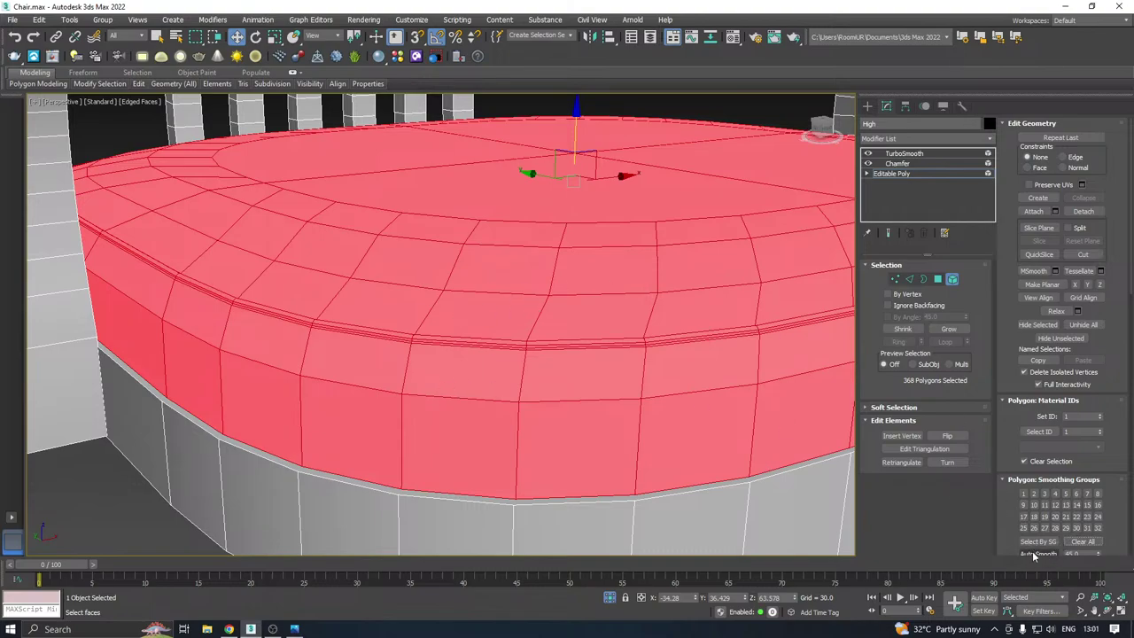
click(914, 172)
click(681, 108)
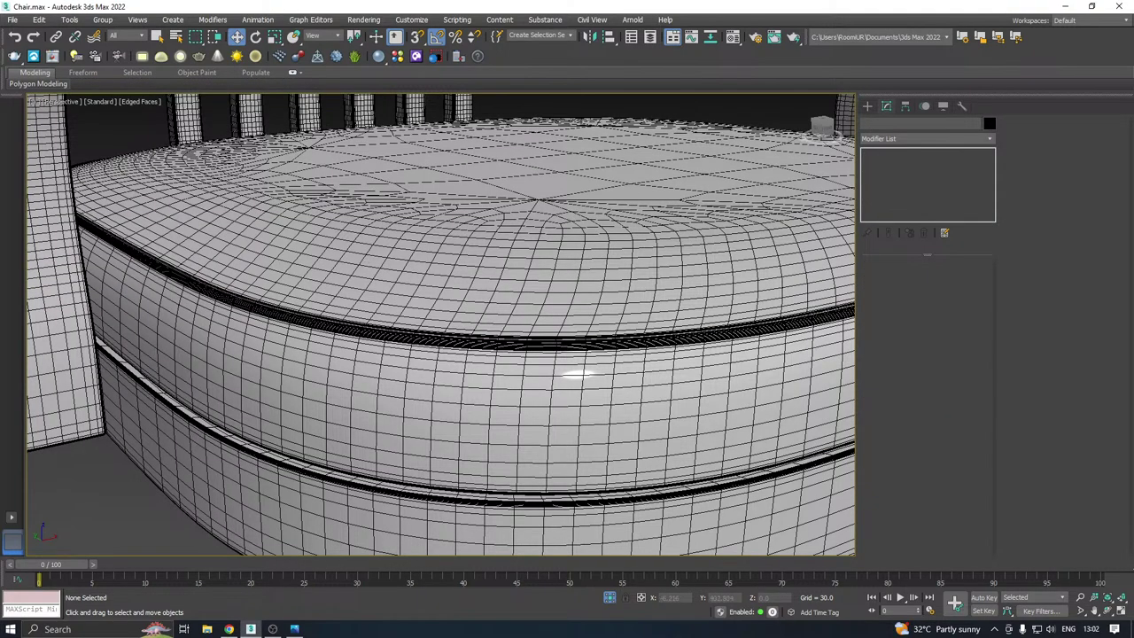
Inspect the smoothed chair from an overall angle with Edged Faces off, select High and restore Edged Faces
scroll(316, 290, down, 4)
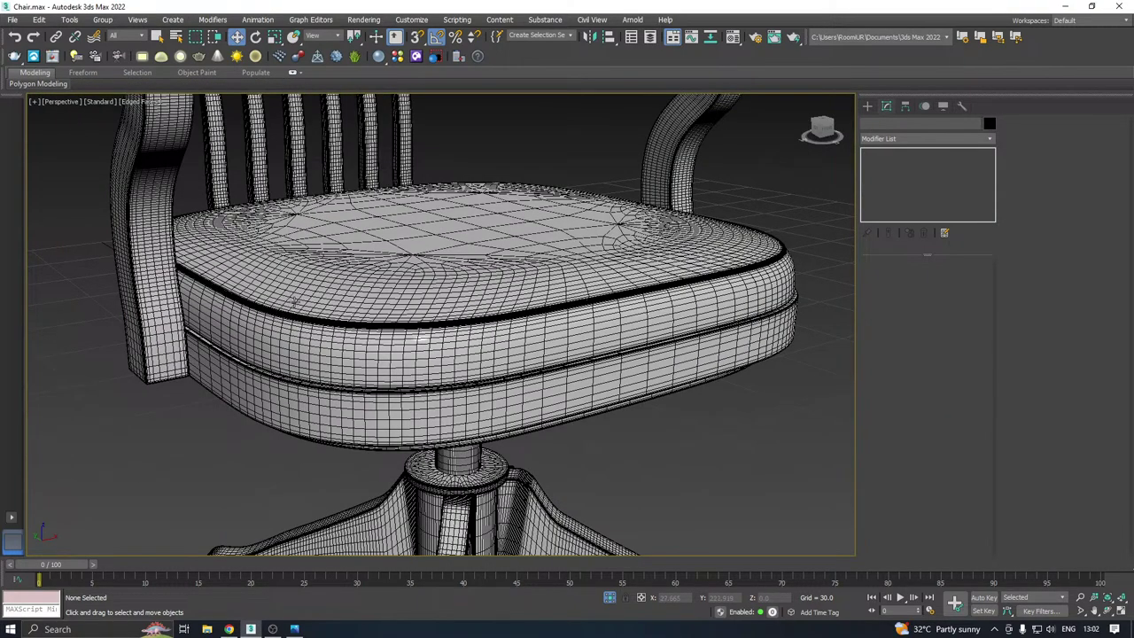
click(149, 103)
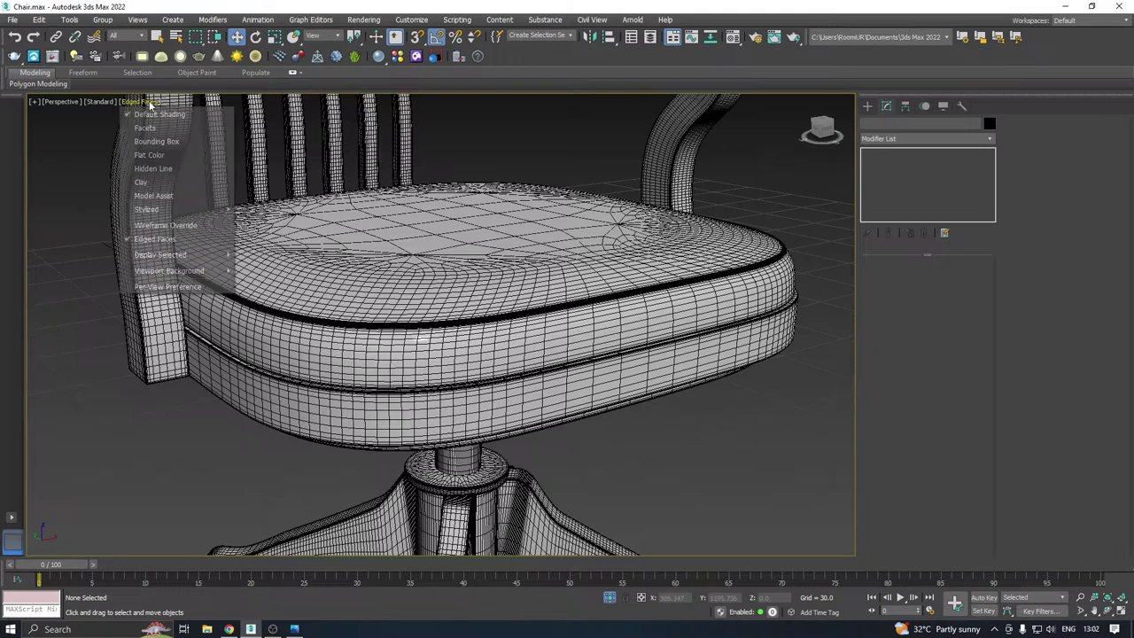
click(144, 243)
mouse_move(494, 284)
alt+middle_down()
mouse_move(506, 286)
mouse_move(344, 319)
mouse_move(319, 269)
mouse_move(335, 250)
mouse_move(456, 222)
mouse_move(476, 284)
mouse_move(464, 282)
mouse_move(473, 274)
mouse_move(448, 294)
mouse_move(381, 280)
mouse_move(341, 214)
mouse_move(474, 197)
mouse_move(514, 286)
alt+middle_up()
scroll(463, 282, down, 5)
click(456, 263)
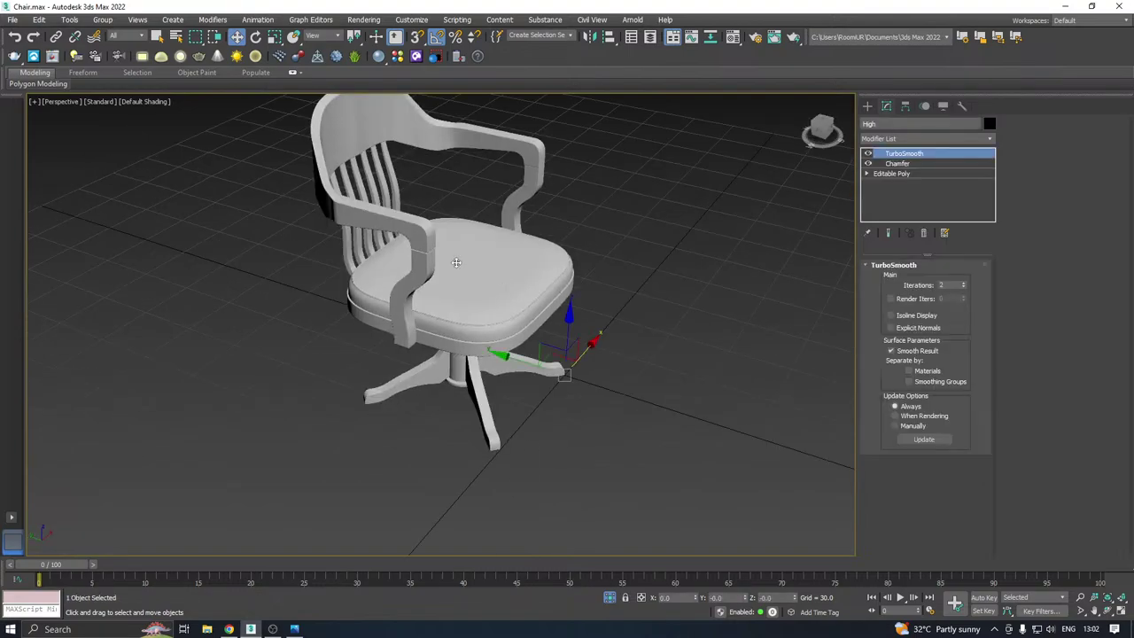
click(151, 103)
click(152, 239)
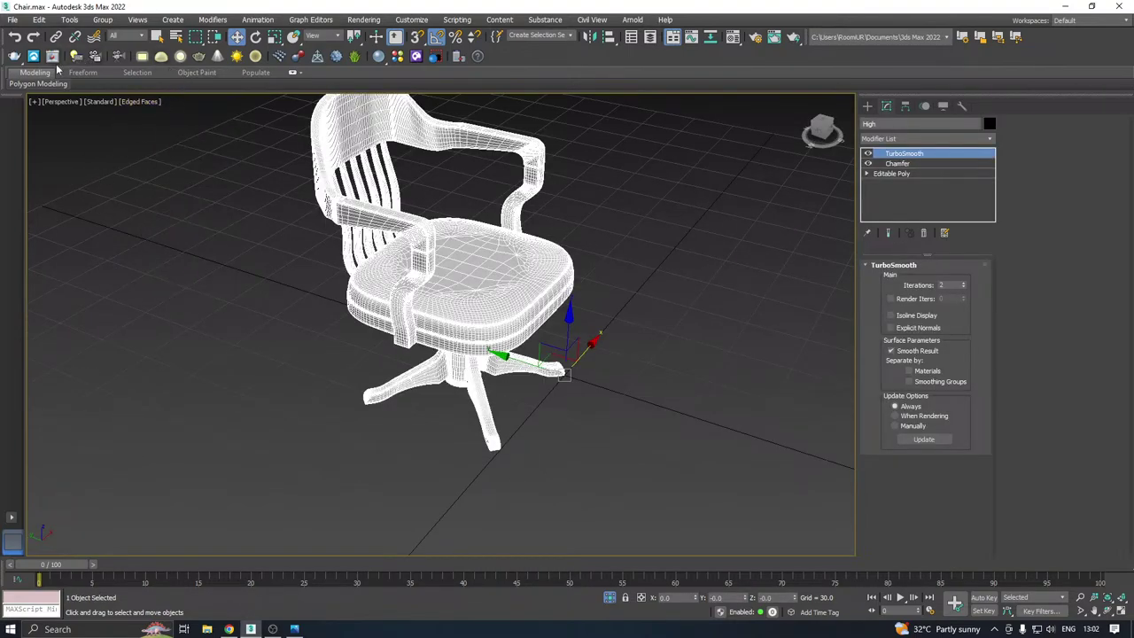
Save the Chair.max scene
click(12, 19)
click(50, 138)
key(Return)
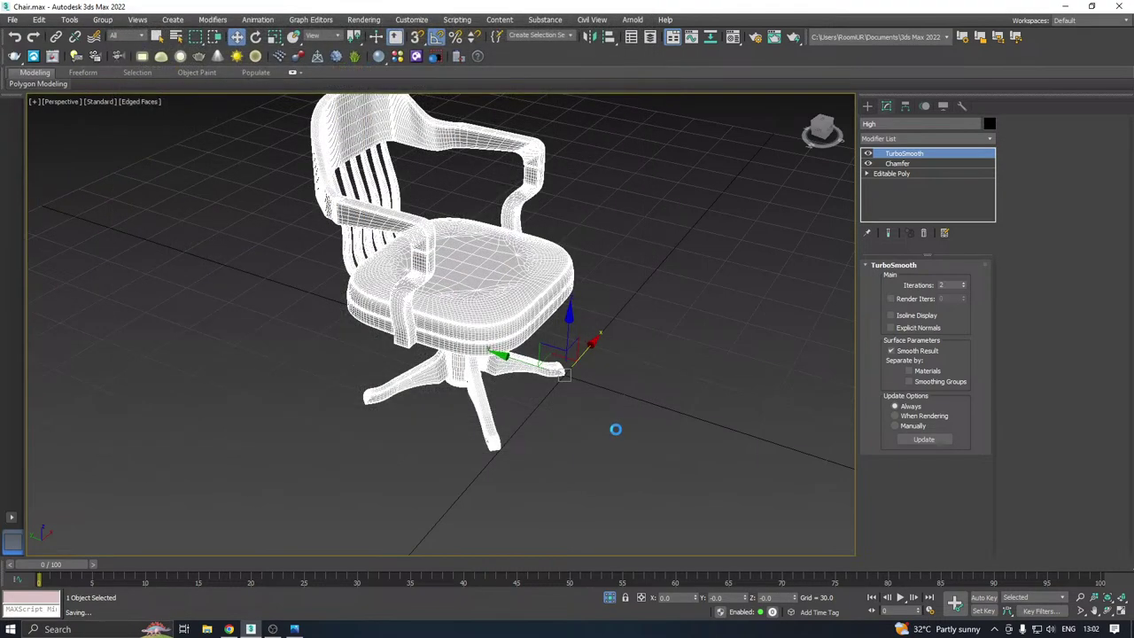
Save a copy of the scene as Chair18.max and end the isolation of High
alt+middle_drag(616, 429, 186, 200)
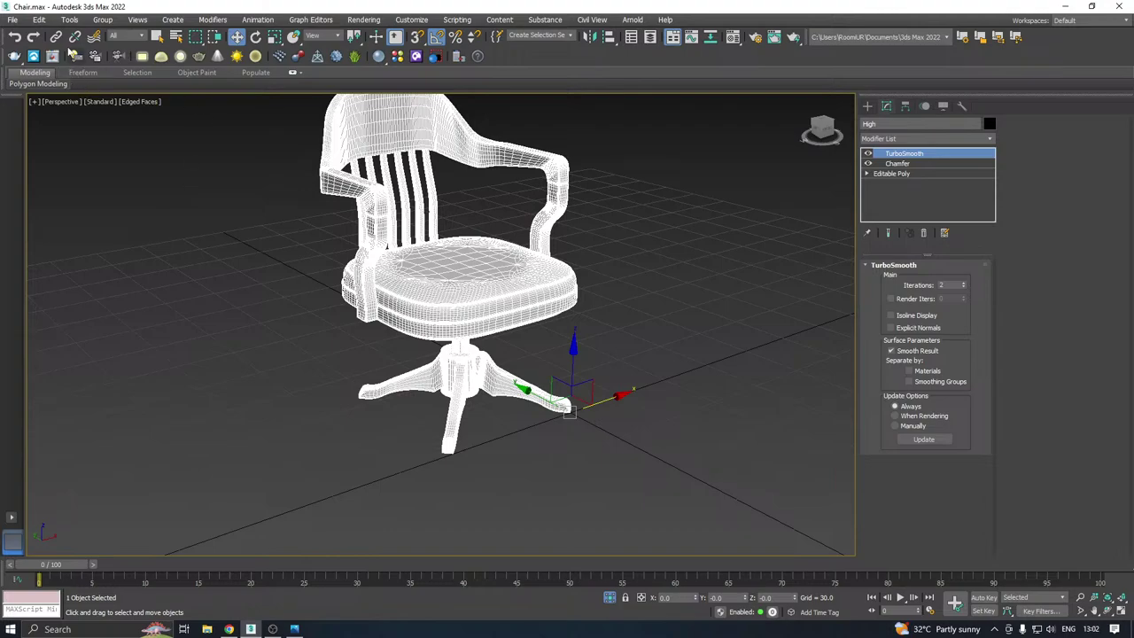
click(13, 19)
click(51, 133)
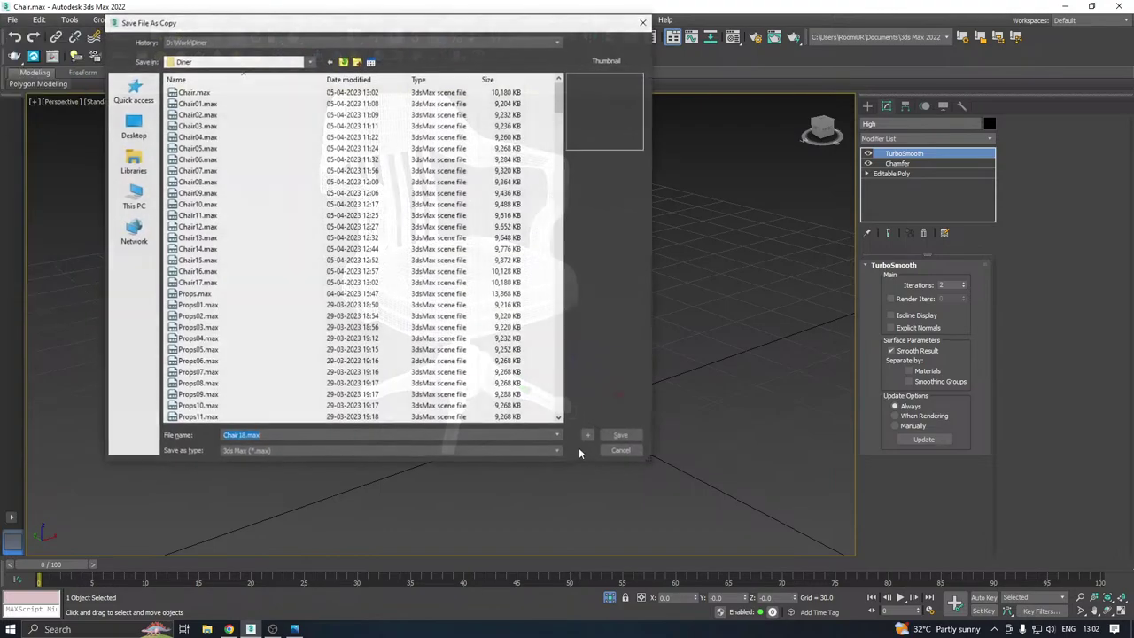
click(621, 435)
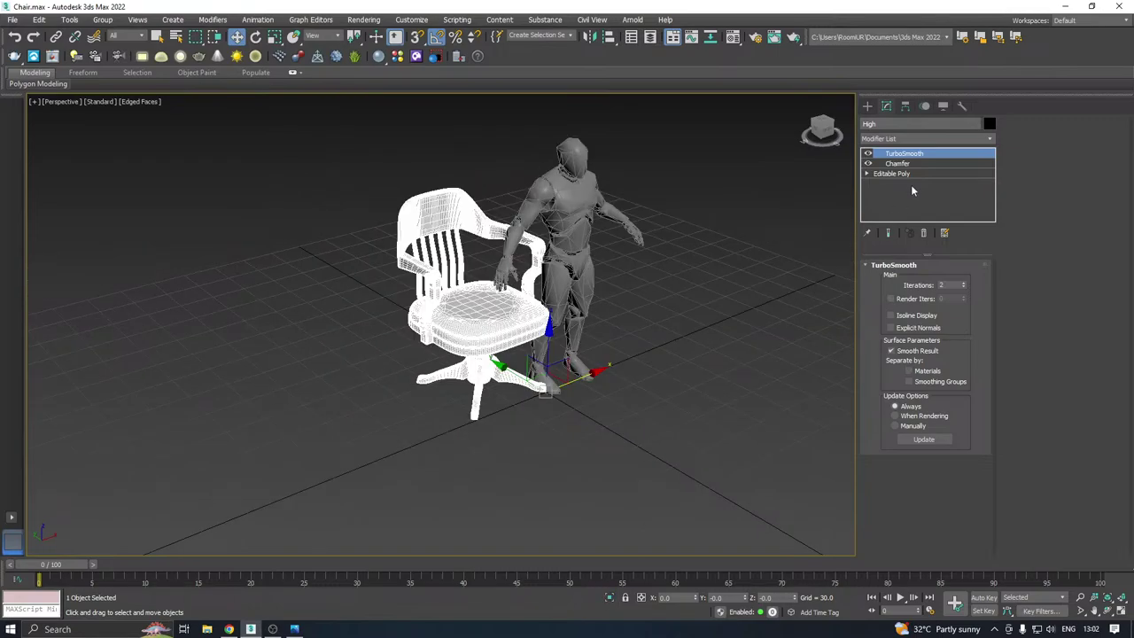
Try collapsing the whole modifier stack of High to a mesh, and undo the collapse
right_click(911, 190)
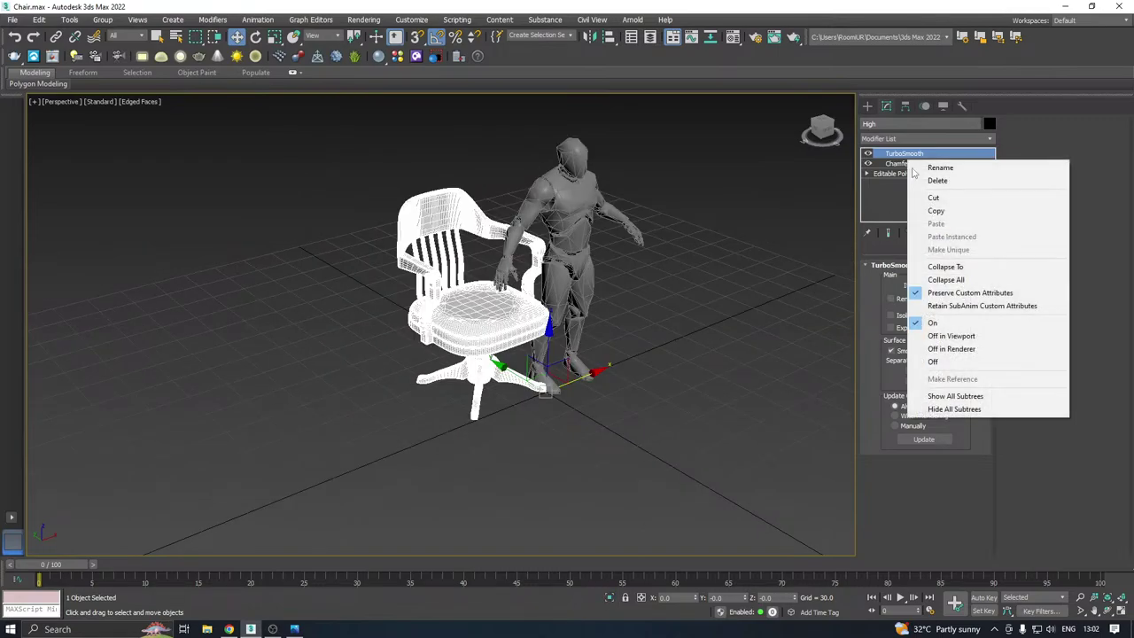
click(938, 279)
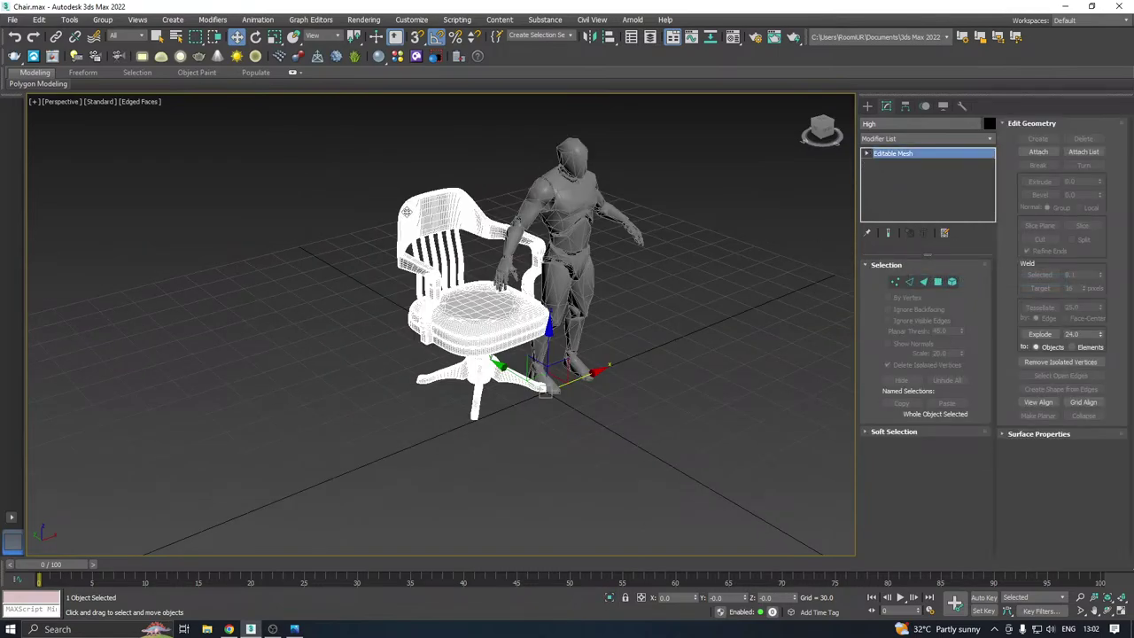
click(140, 101)
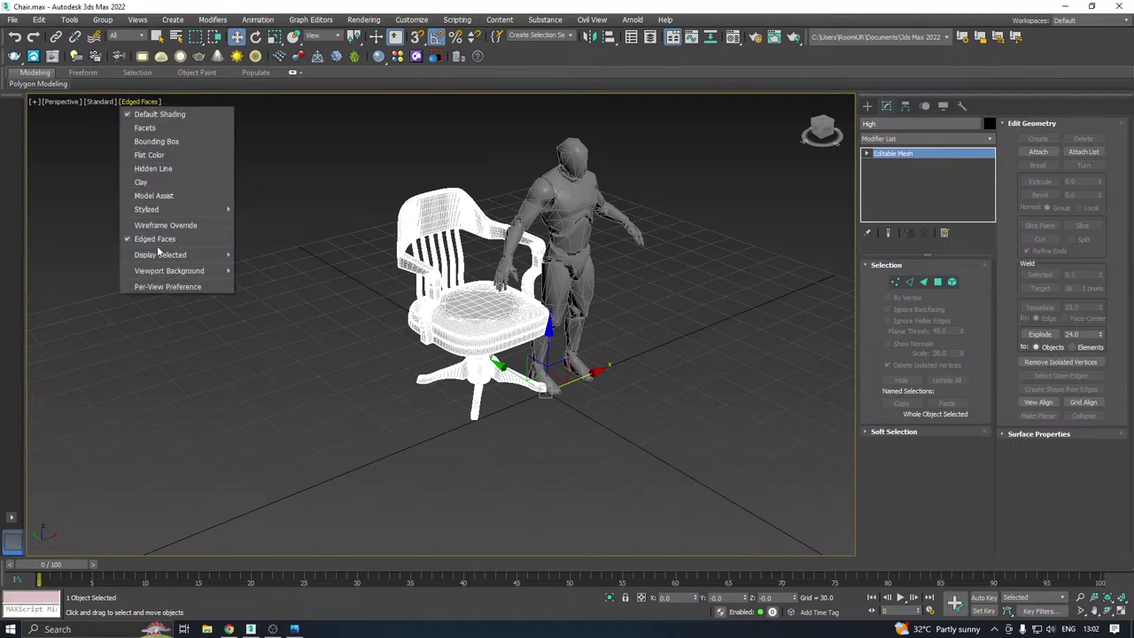
click(20, 42)
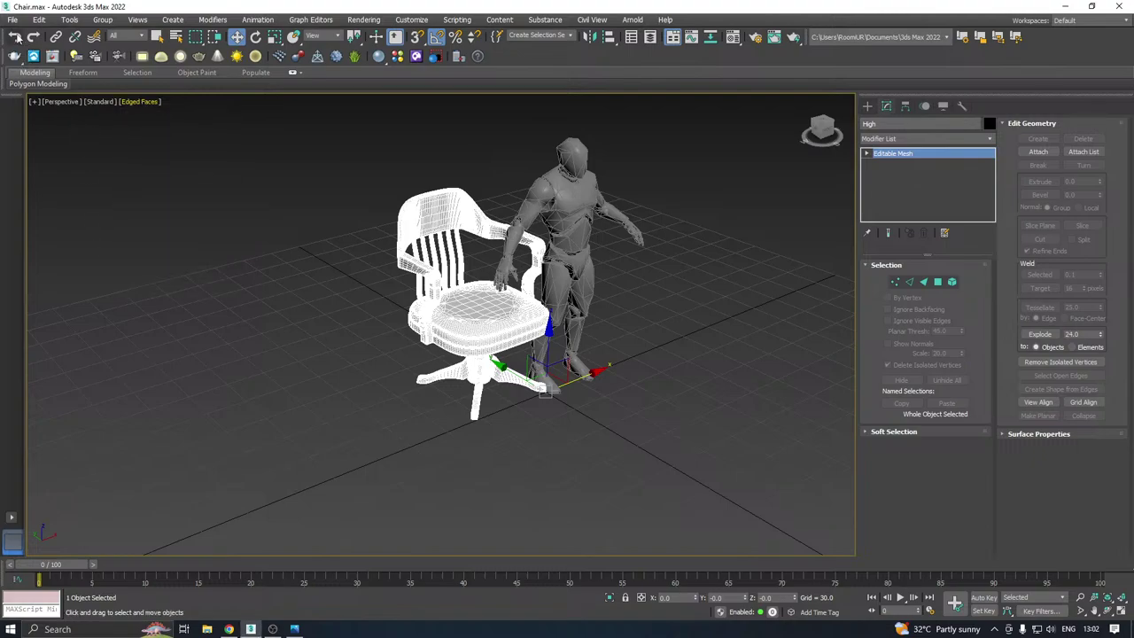
click(18, 40)
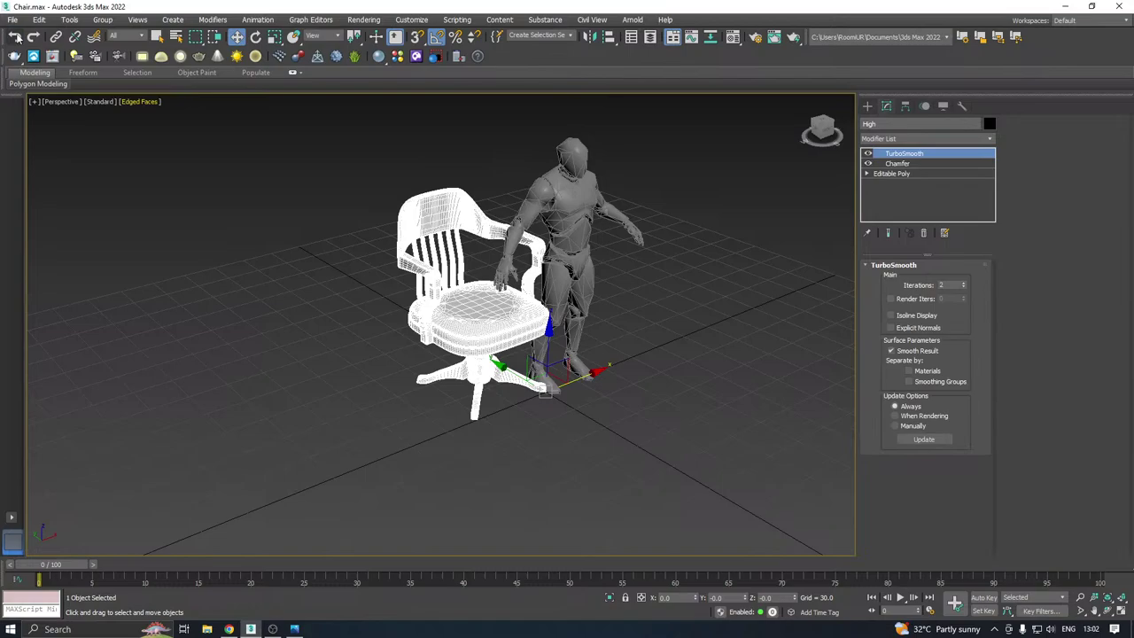
Isolate High and examine its base Editable Poly mesh around the backrest, armrests and slats
click(609, 598)
scroll(382, 204, up, 5)
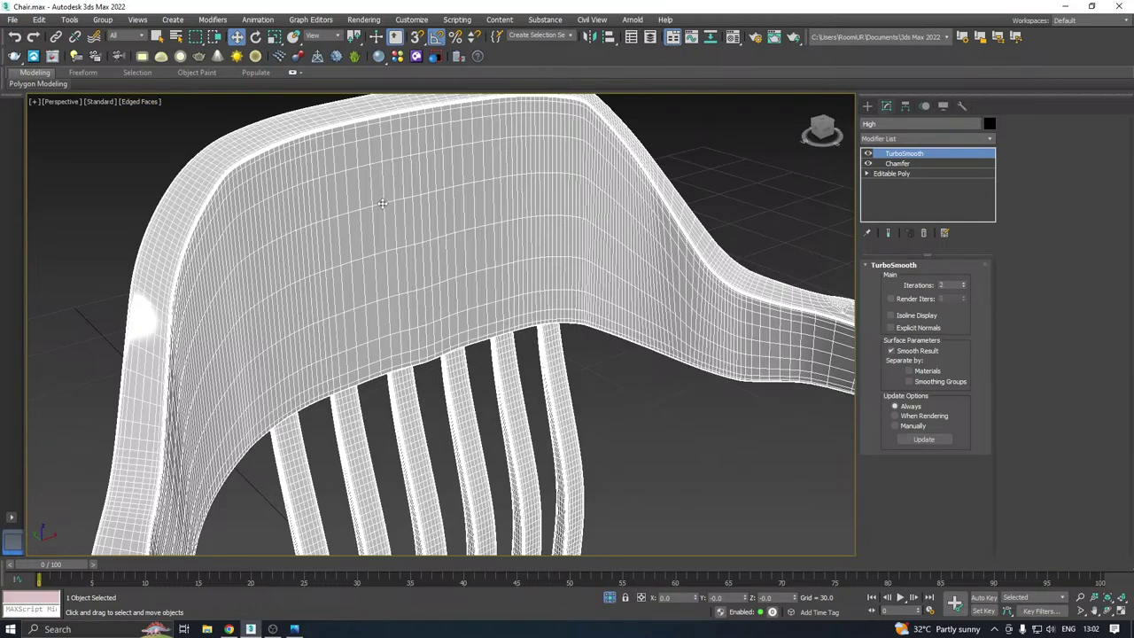
click(903, 174)
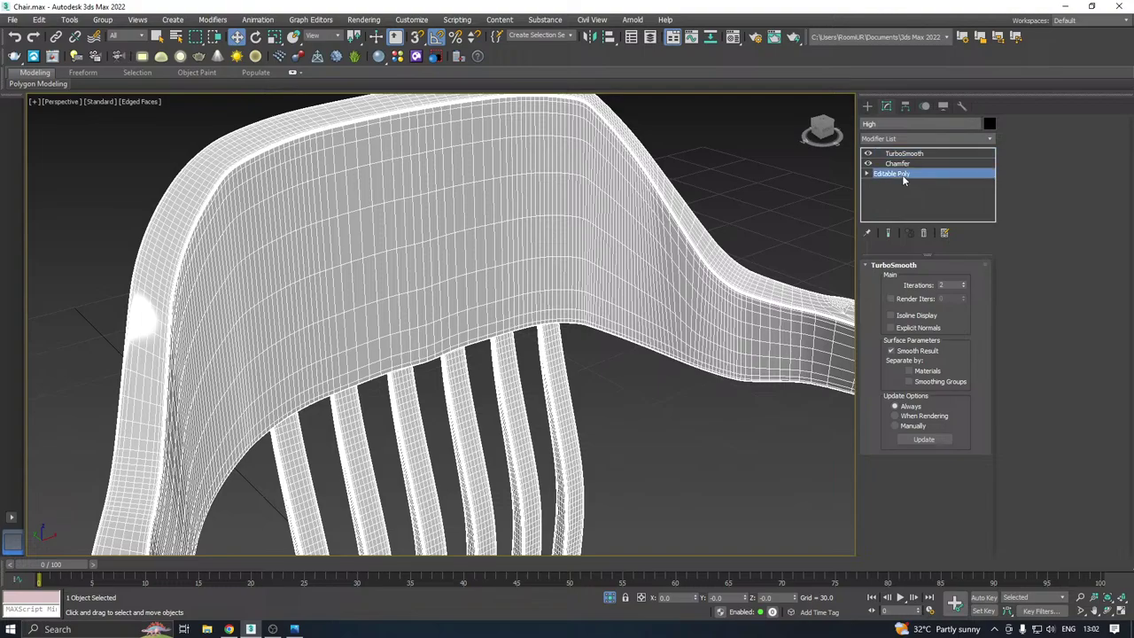
scroll(379, 181, down, 3)
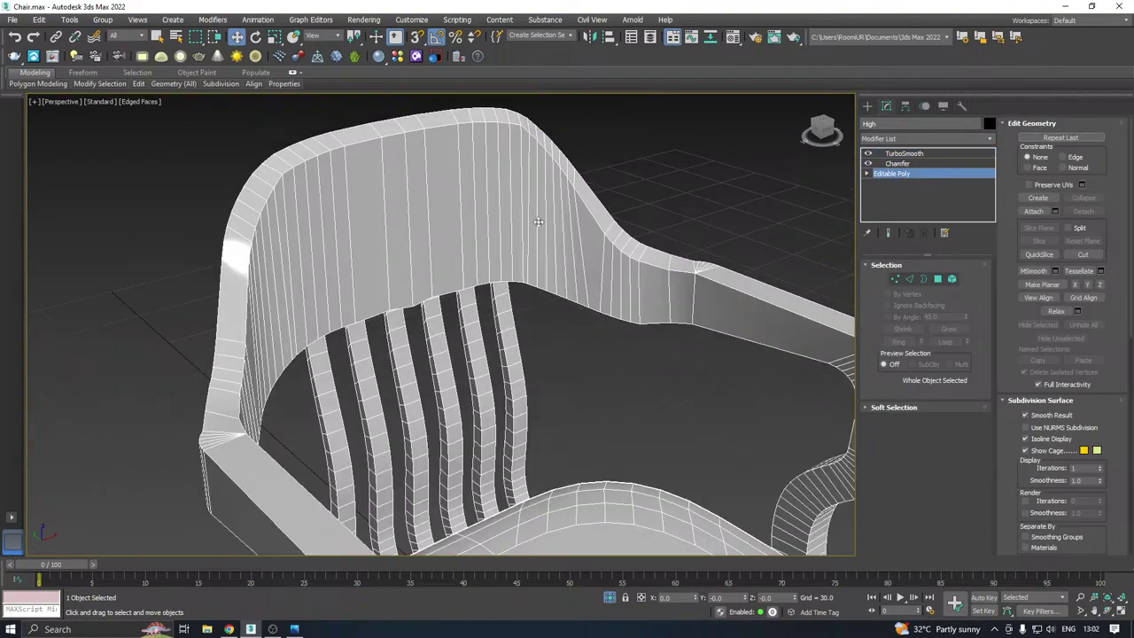
alt+middle_drag(538, 222, 407, 226)
click(297, 628)
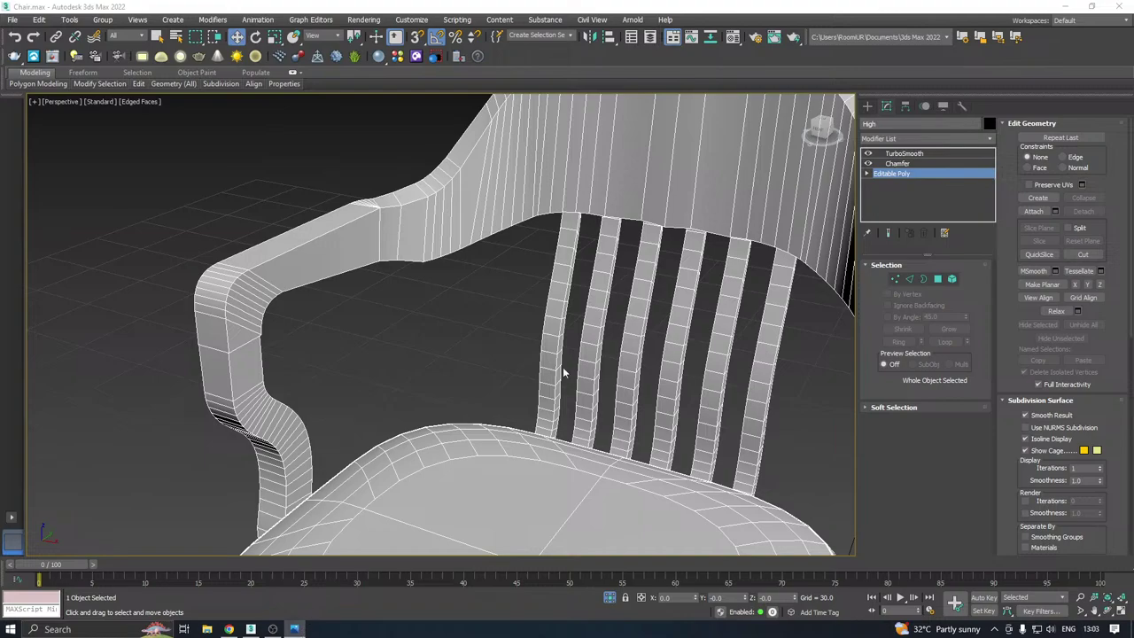
scroll(562, 367, down, 5)
alt+middle_drag(563, 366, 780, 346)
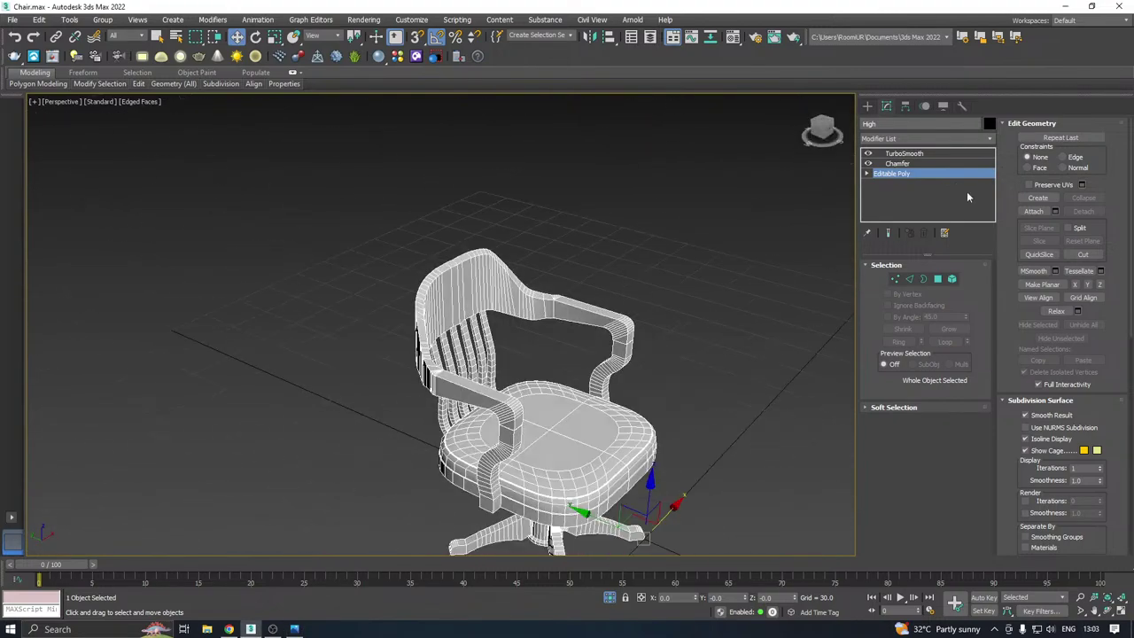
Return High to its TurboSmooth level, collapse all modifiers, convert the result to Editable Poly and end the isolation
click(919, 154)
alt+middle_drag(670, 264, 649, 290)
click(649, 290)
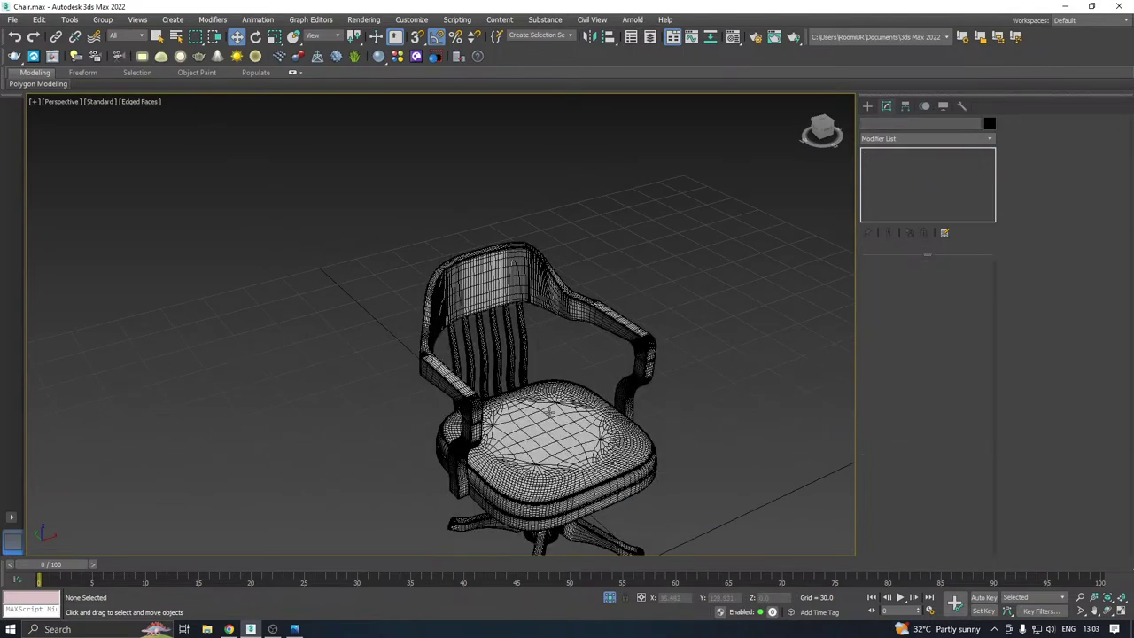
click(550, 410)
right_click(918, 155)
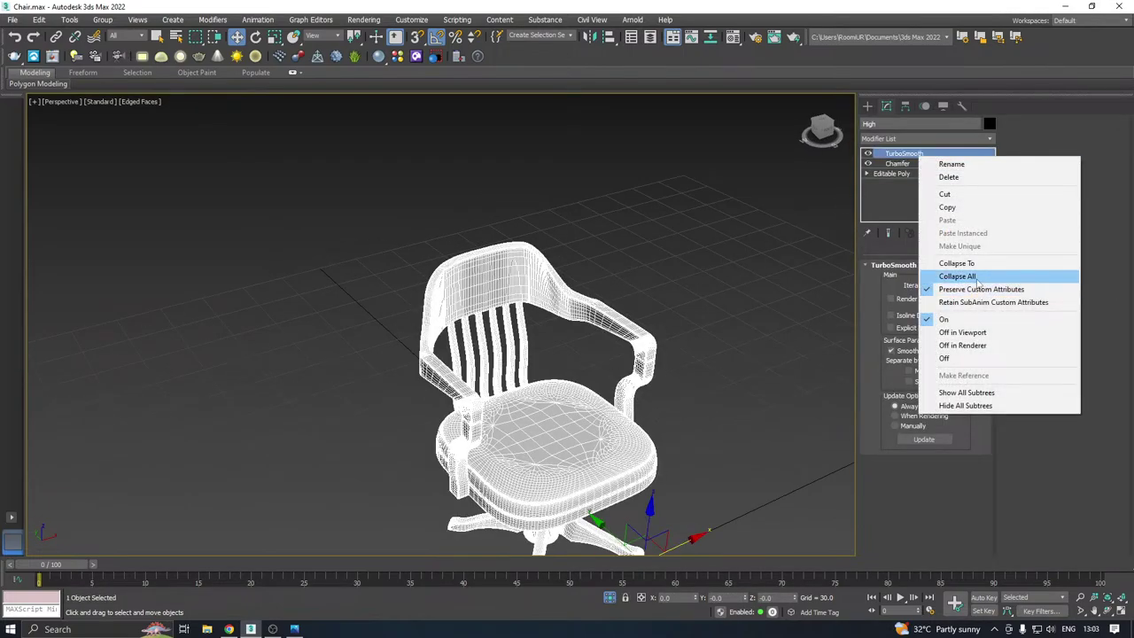
click(978, 277)
right_click(912, 196)
click(955, 265)
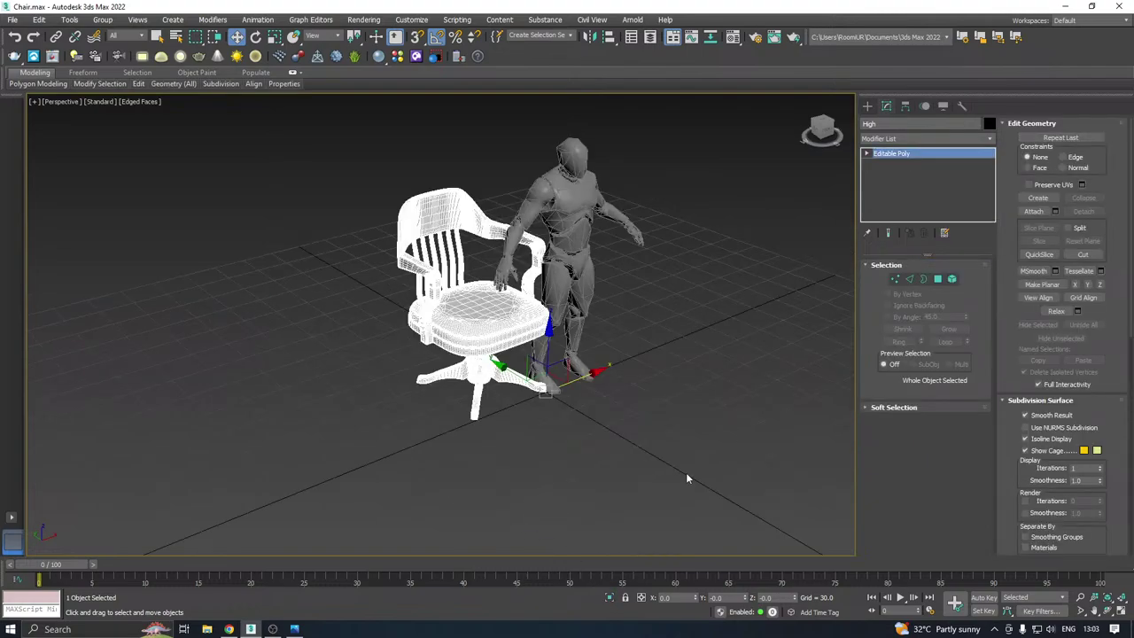
Turn off Edged Faces in the viewport to view the collapsed chair up close in Default Shading
click(140, 102)
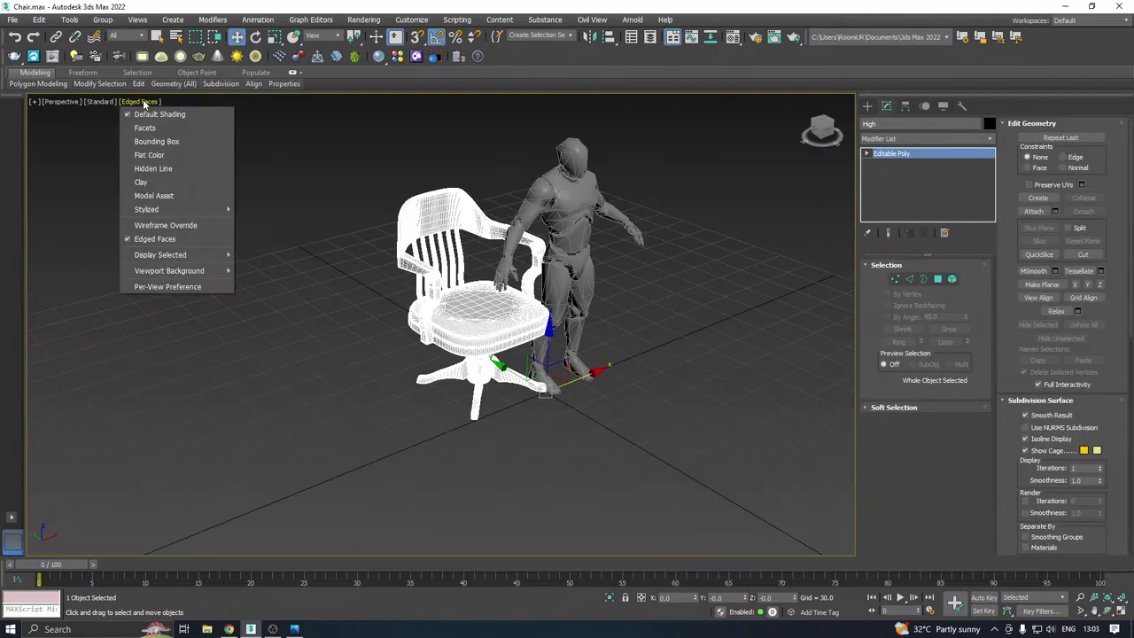
click(154, 246)
scroll(402, 240, up, 5)
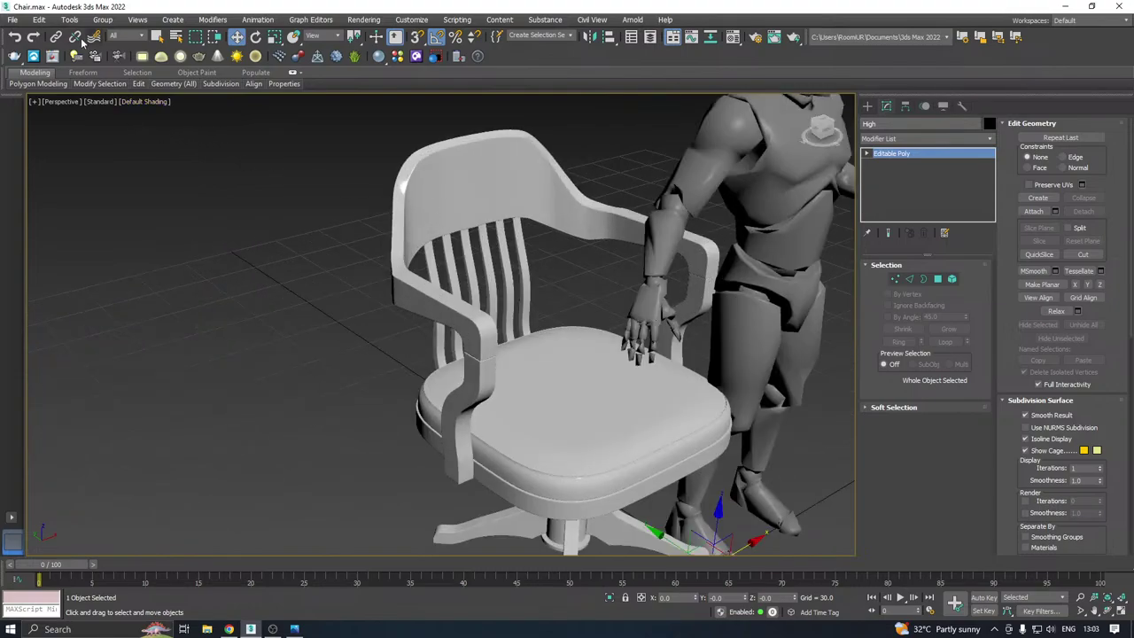
Open the export options for the selected High chair
click(12, 19)
mouse_move(59, 194)
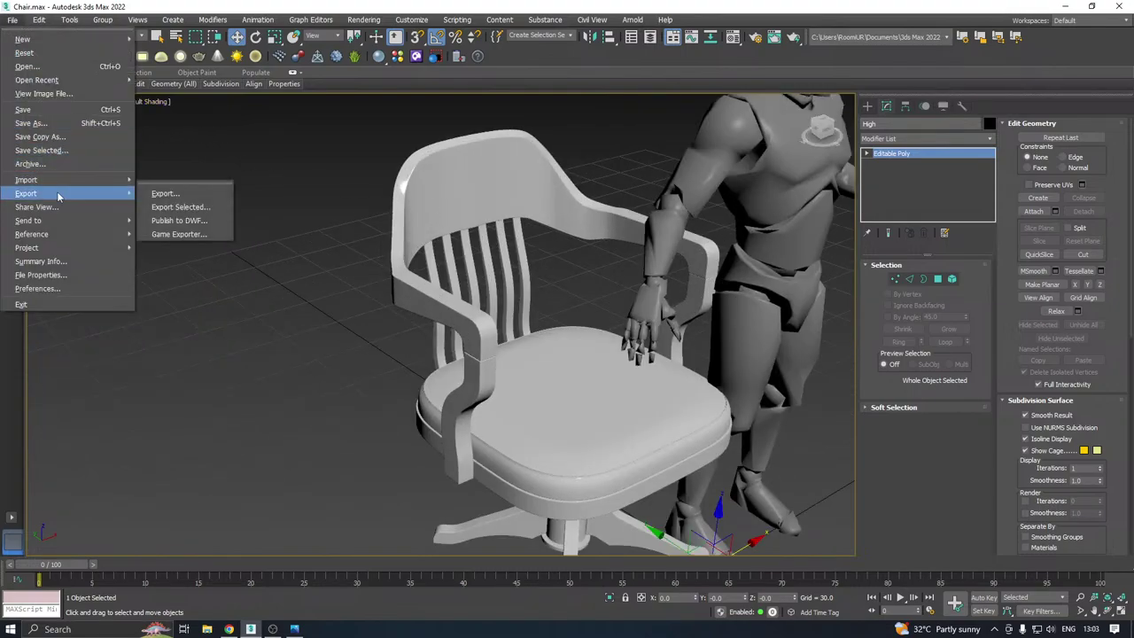
Export the selected high-poly chair as High.fbx into a newly created folder on the desktop, keeping the current FBX settings
click(189, 208)
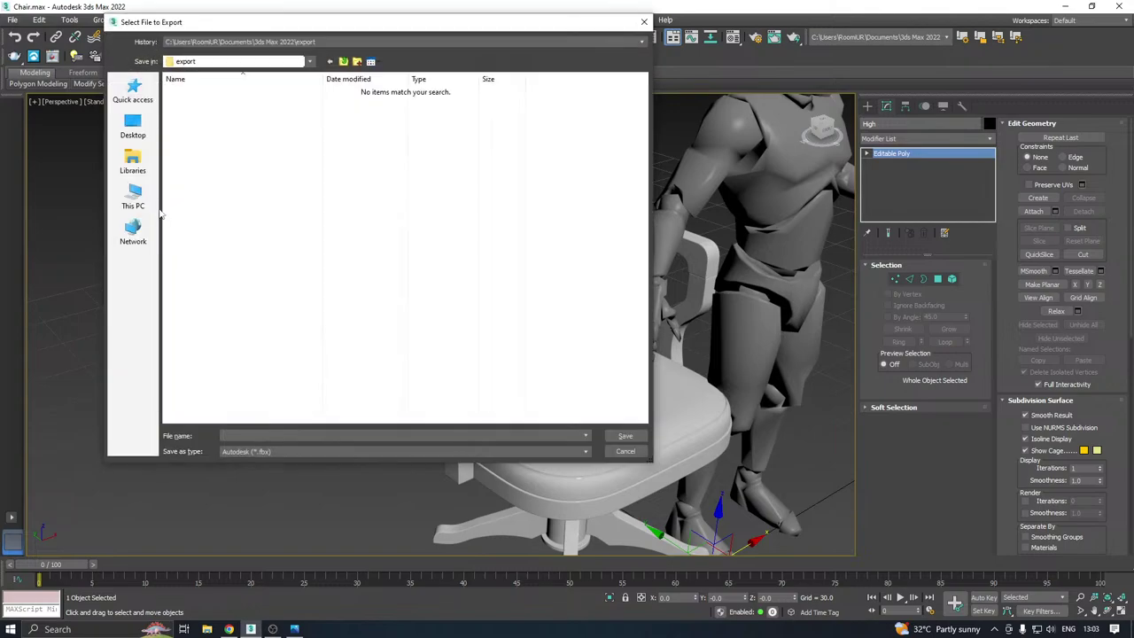
click(133, 126)
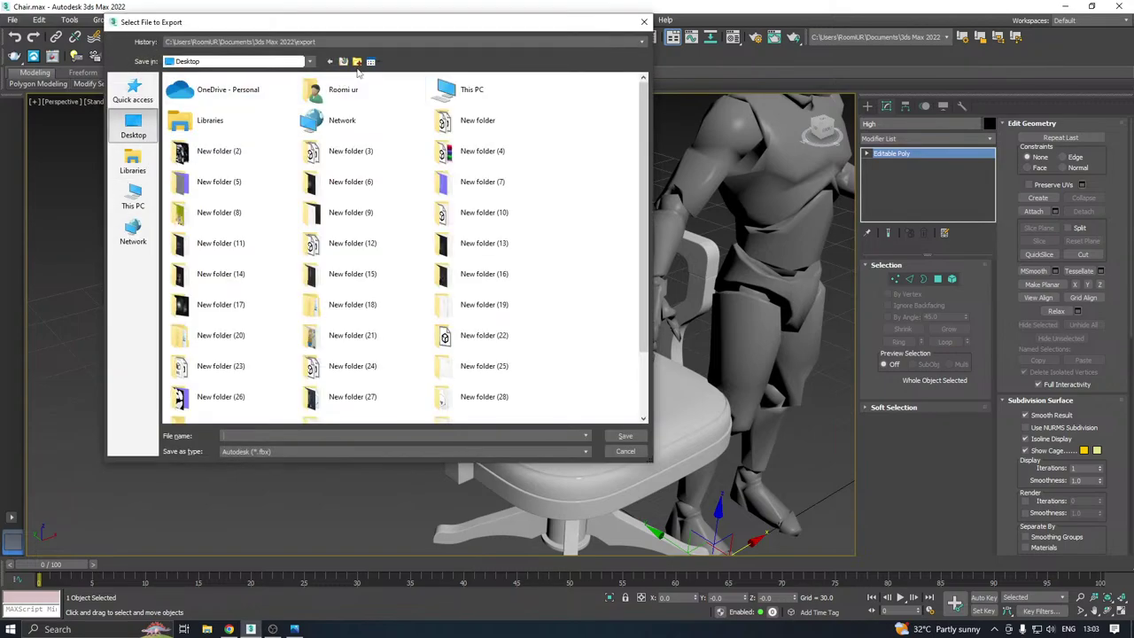
click(363, 67)
click(275, 416)
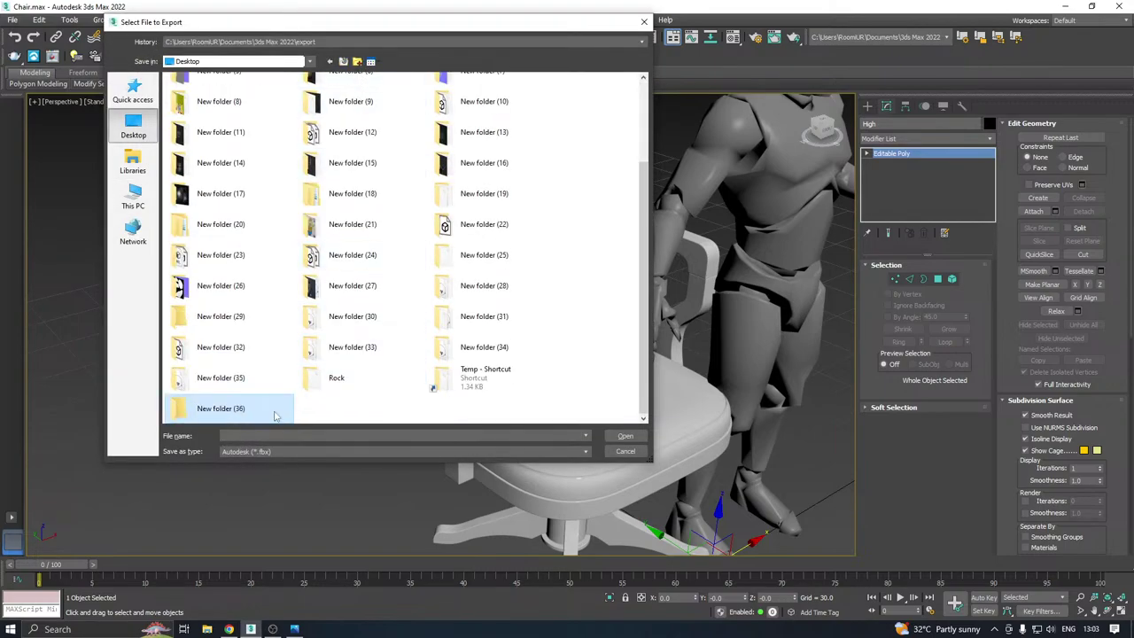
key(Return)
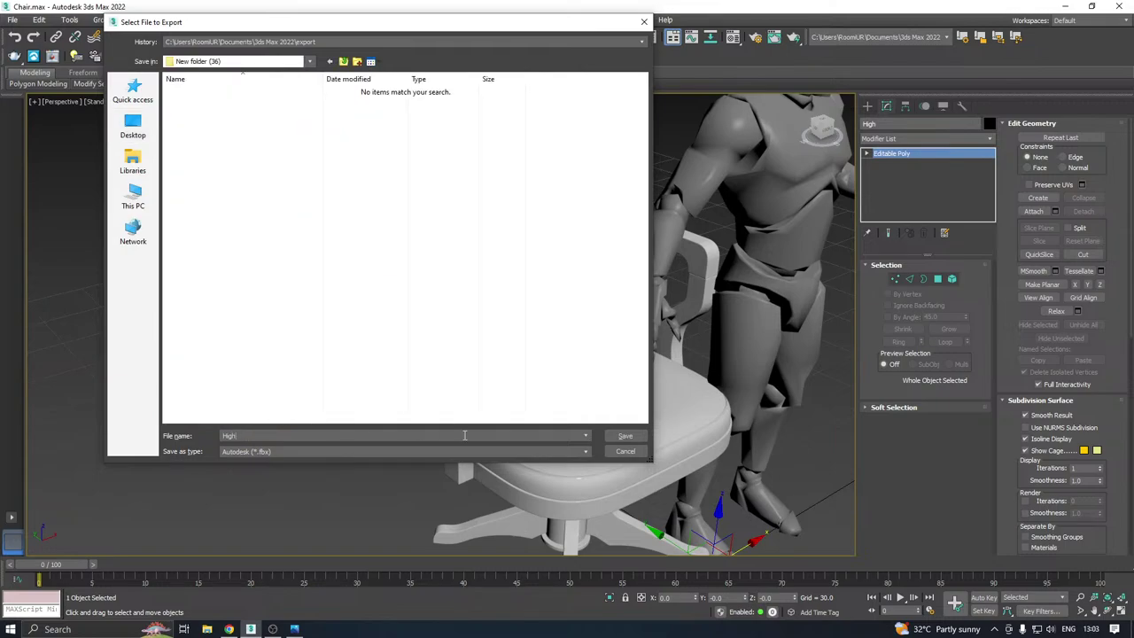
click(625, 436)
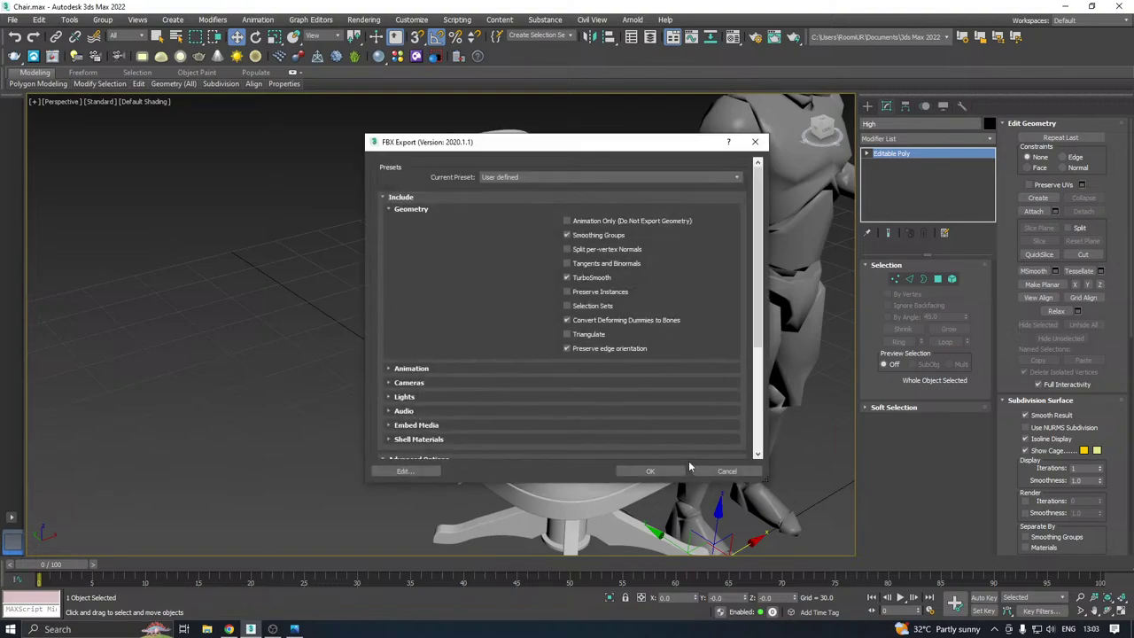
click(650, 470)
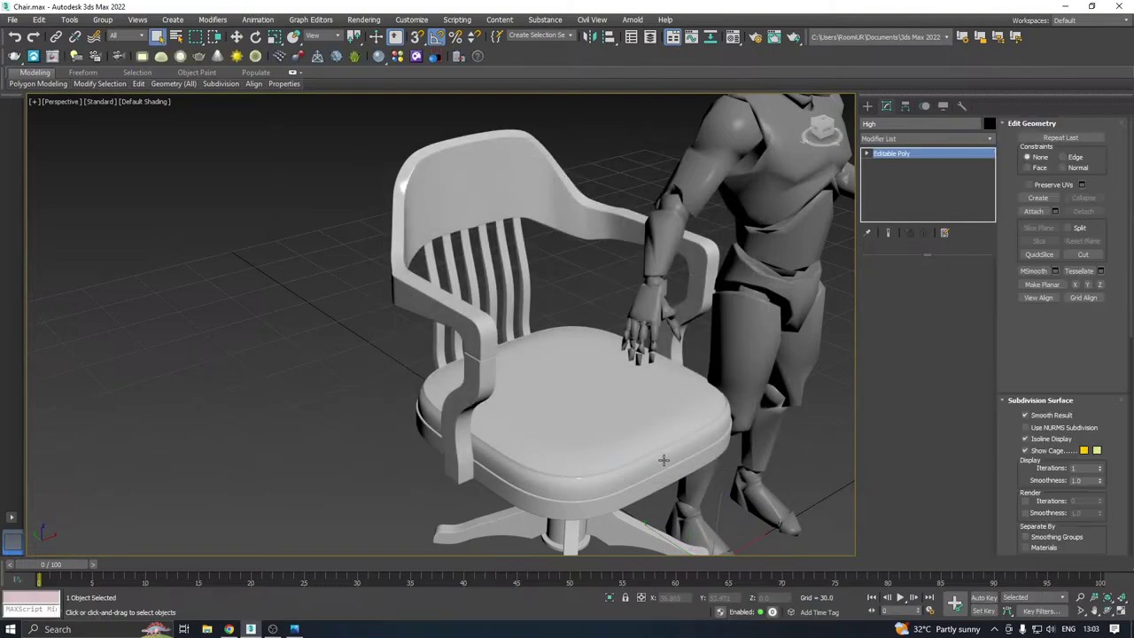
Reactivate the Move tool and unhide all objects in the scene
key(w)
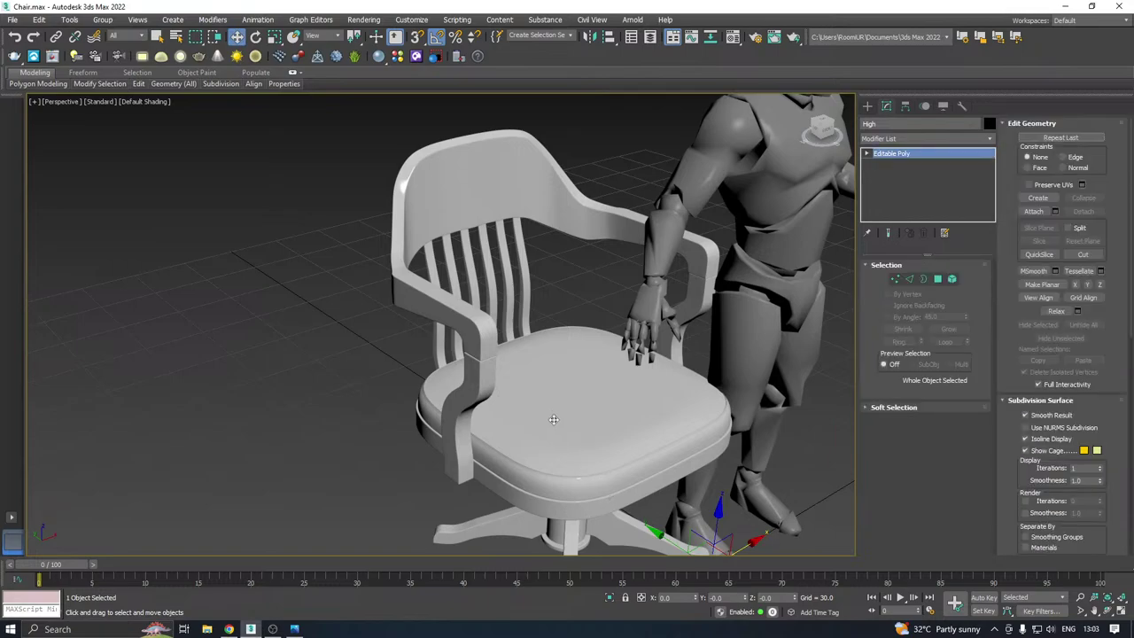
scroll(554, 373, down, 5)
right_click(551, 369)
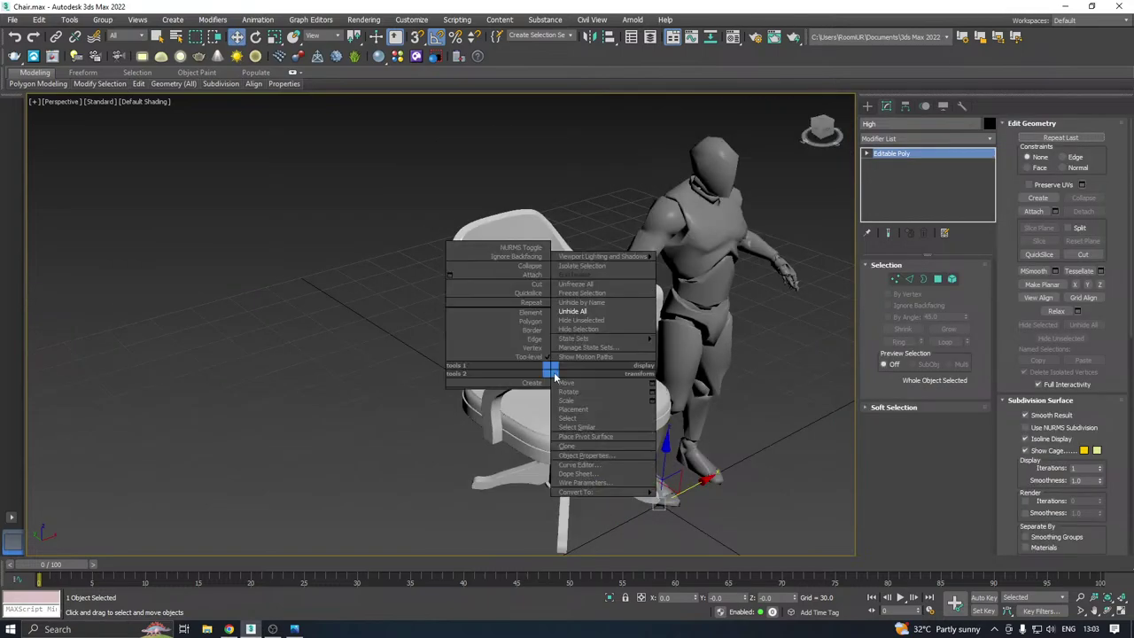
click(579, 311)
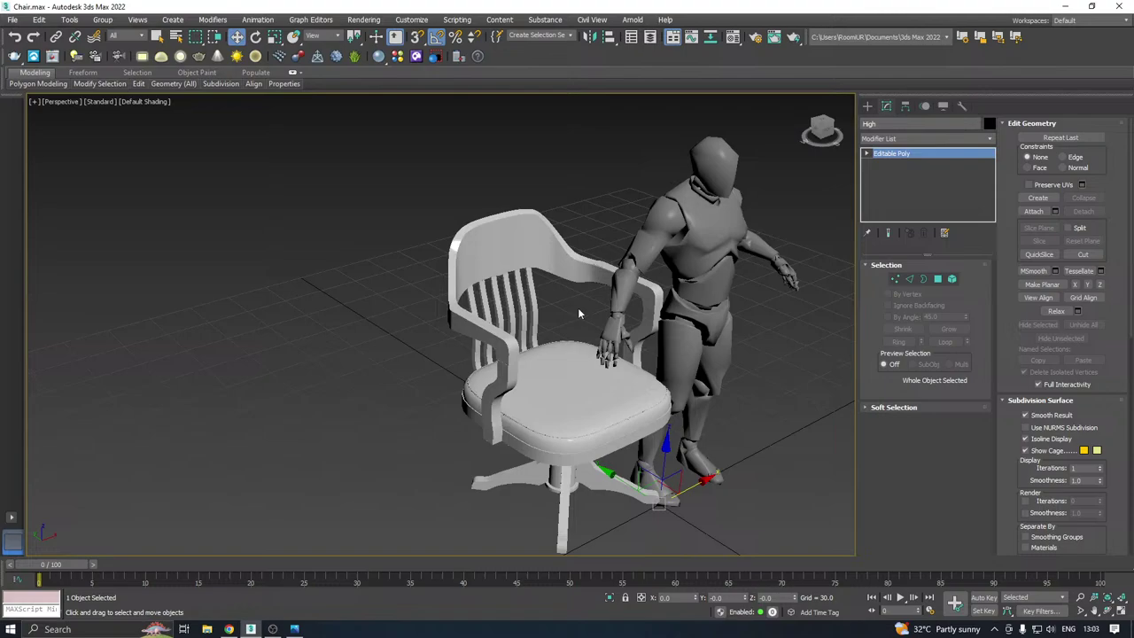
Export only the low-poly chair with the Unwrap UVW modifier as SM_Chair.fbx into the same folder as High.fbx
click(568, 379)
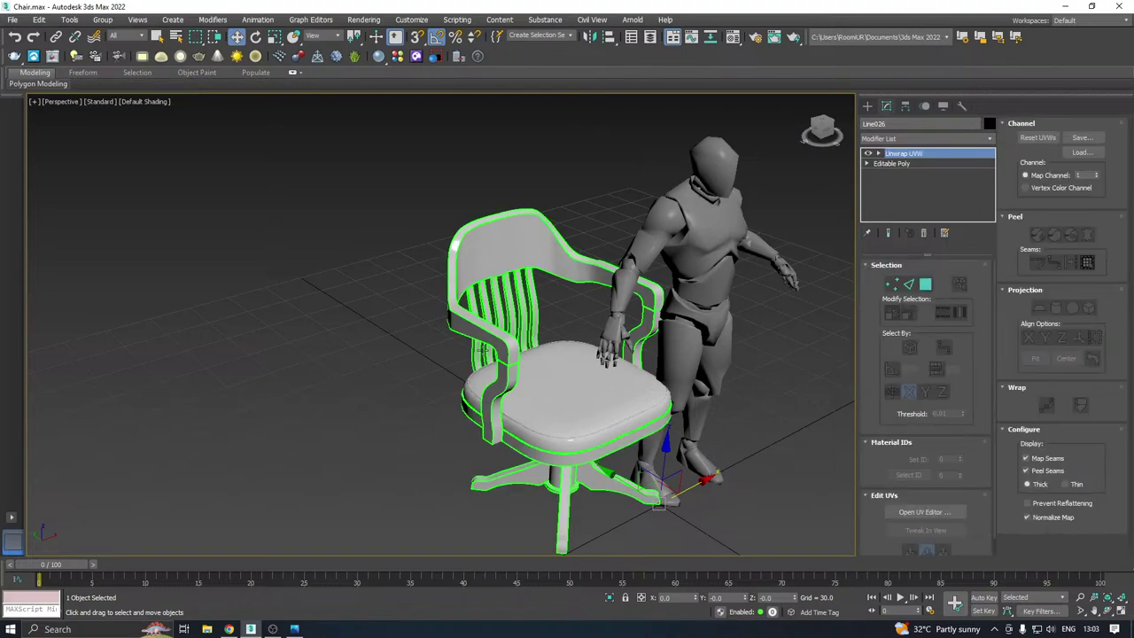
click(13, 20)
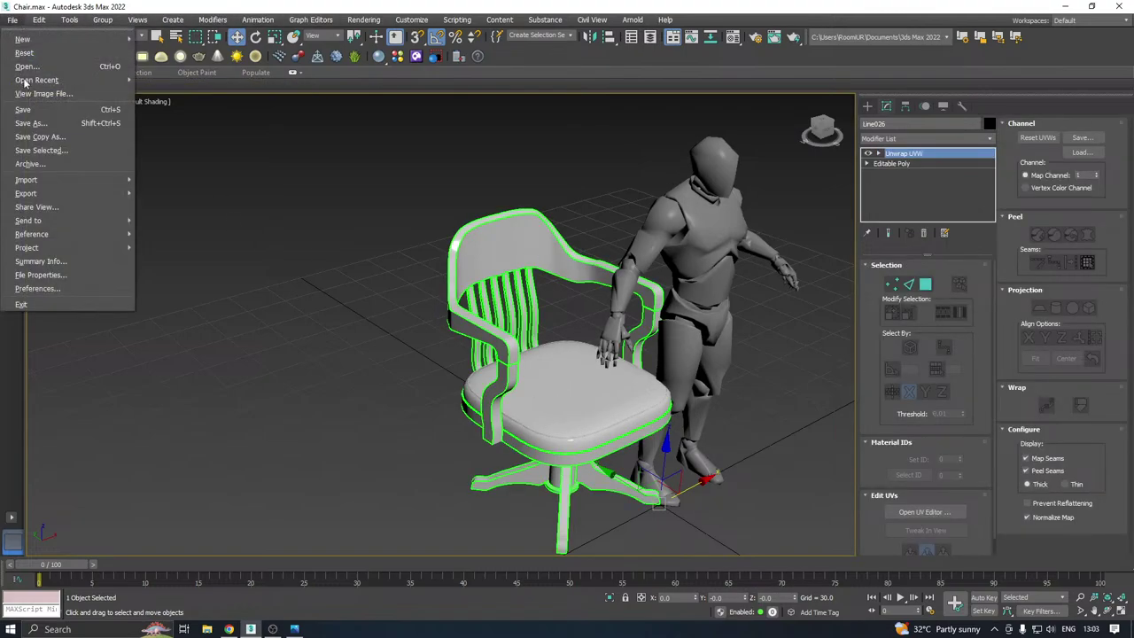
mouse_move(43, 193)
click(195, 207)
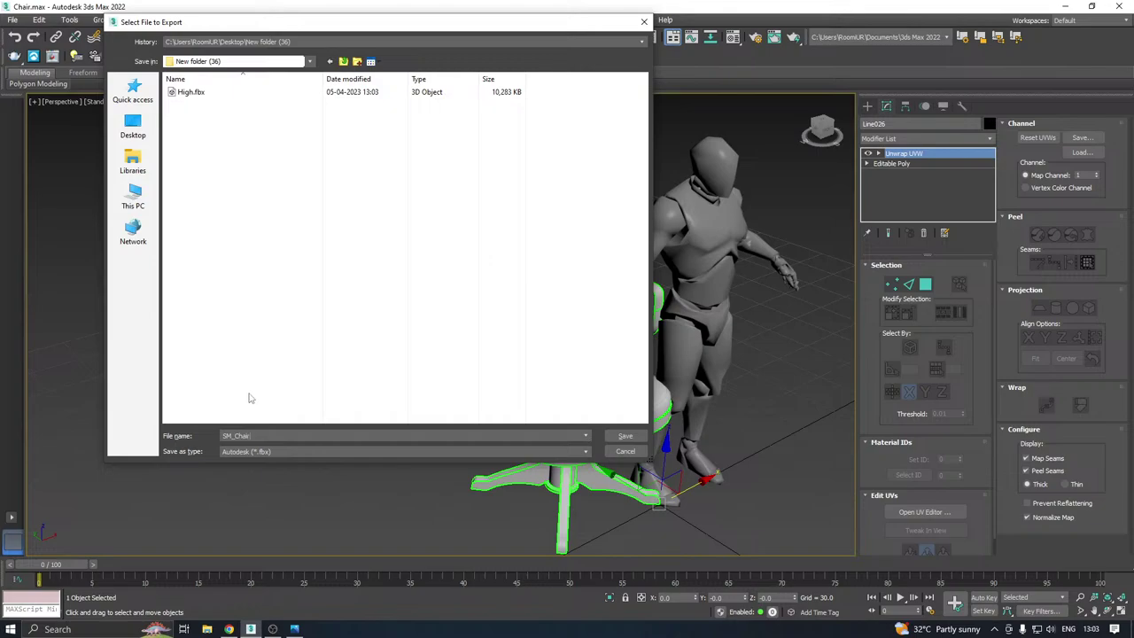
click(627, 437)
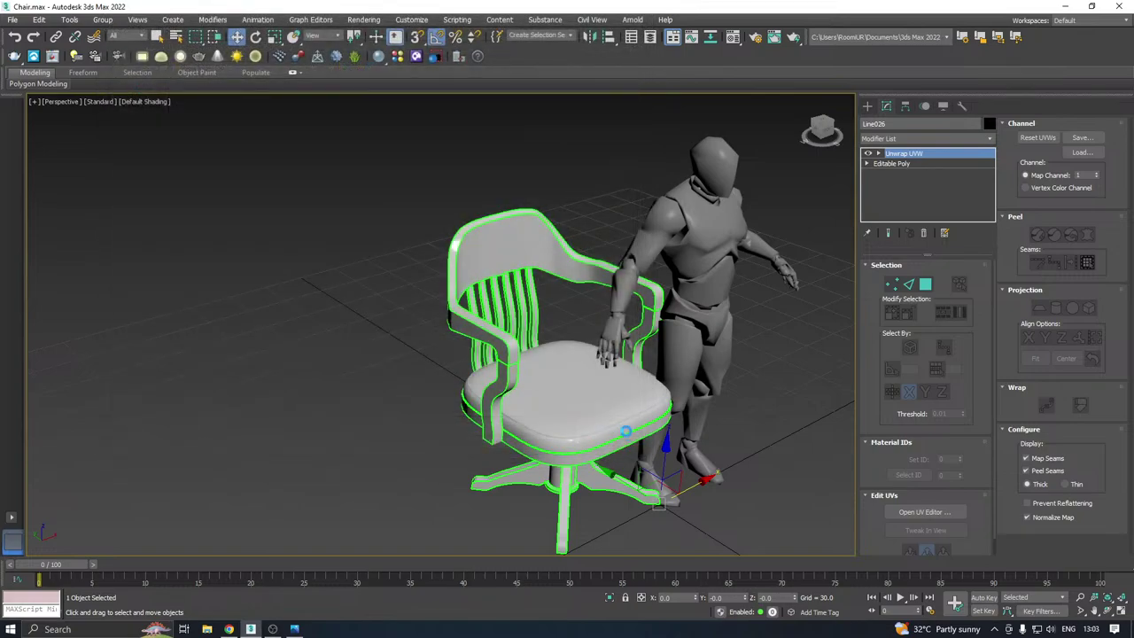
click(656, 468)
scroll(527, 432, down, 2)
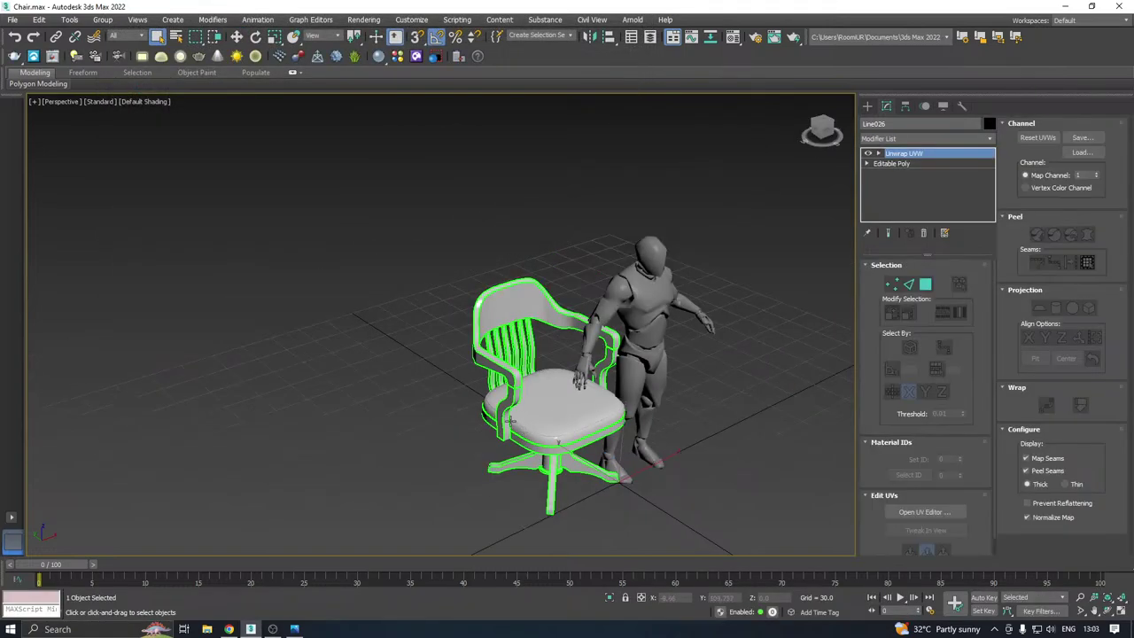
click(236, 36)
alt+middle_drag(389, 226, 71, 201)
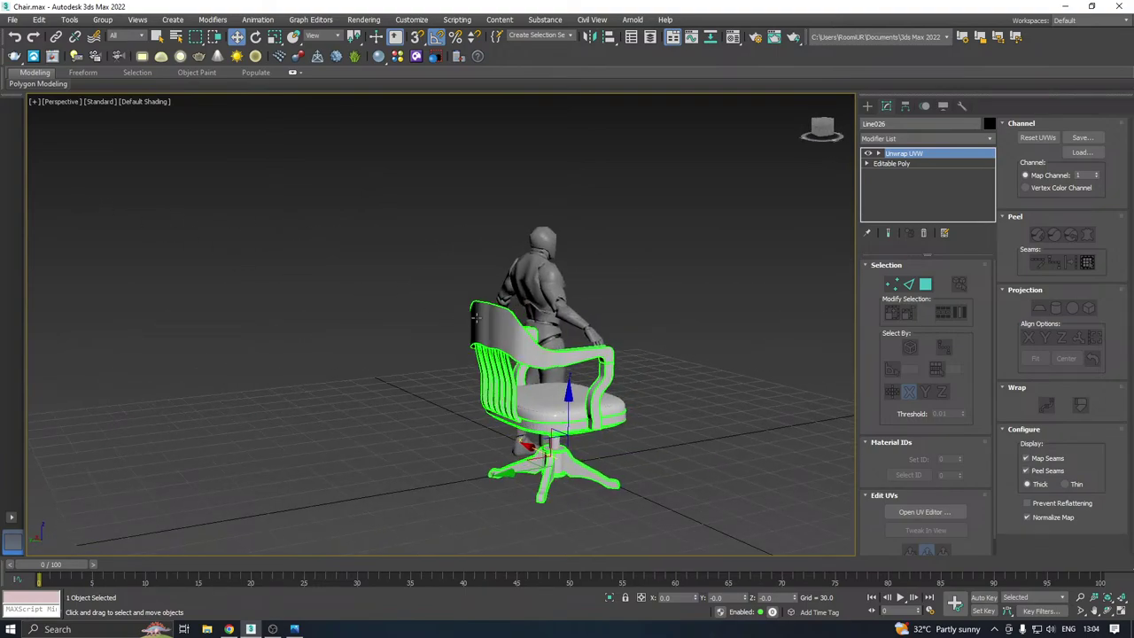
scroll(477, 316, up, 5)
scroll(511, 280, down, 6)
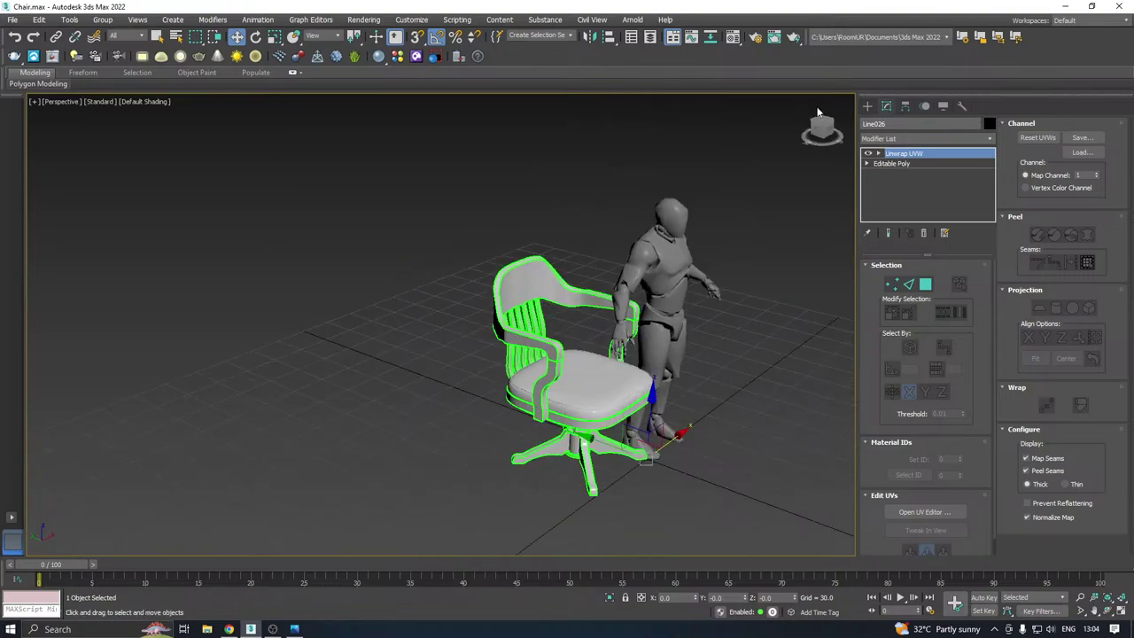
click(392, 263)
Minimize the 3ds Max window and launch Substance Painter 2020 from the desktop
click(1063, 9)
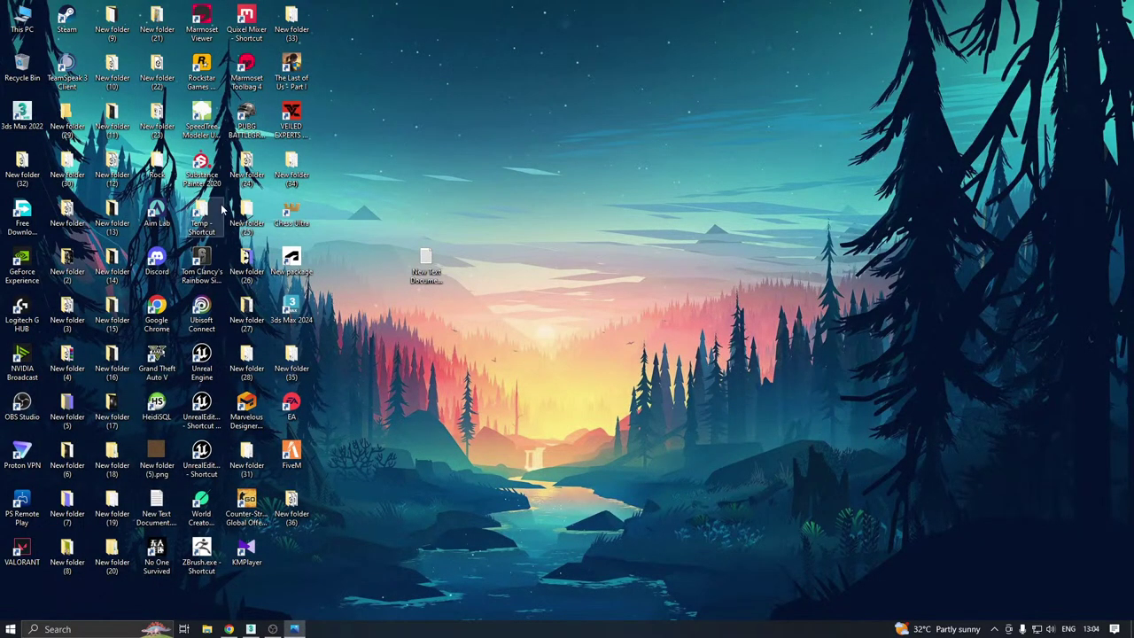
double_click(203, 167)
Hide the desktop icons and return to 3ds Max
right_click(405, 133)
mouse_move(435, 139)
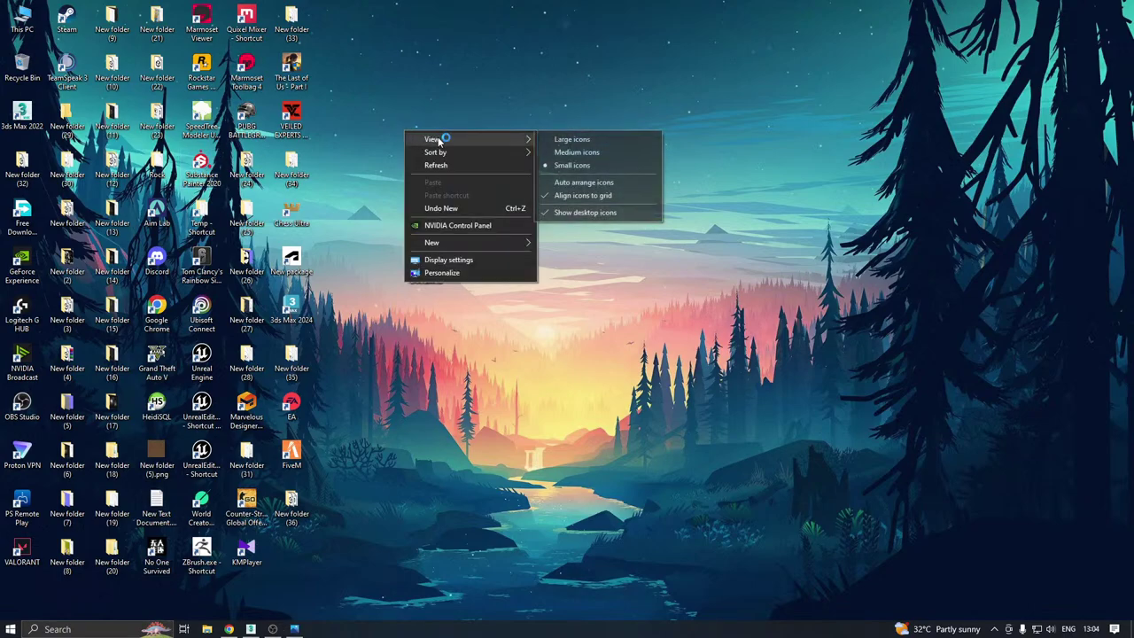
click(576, 214)
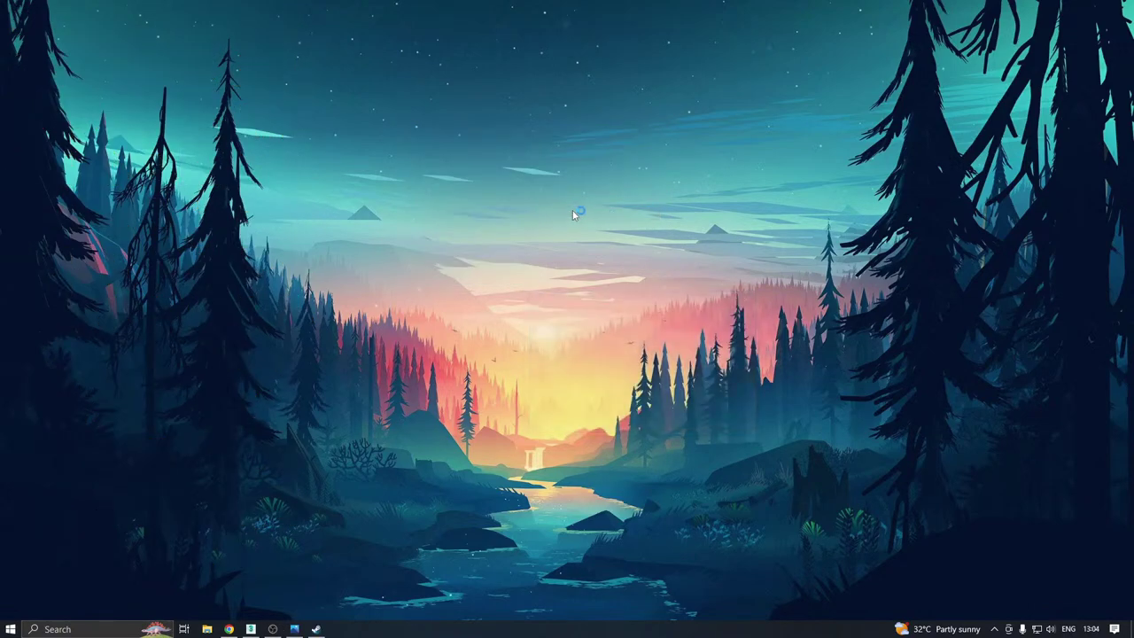
click(251, 629)
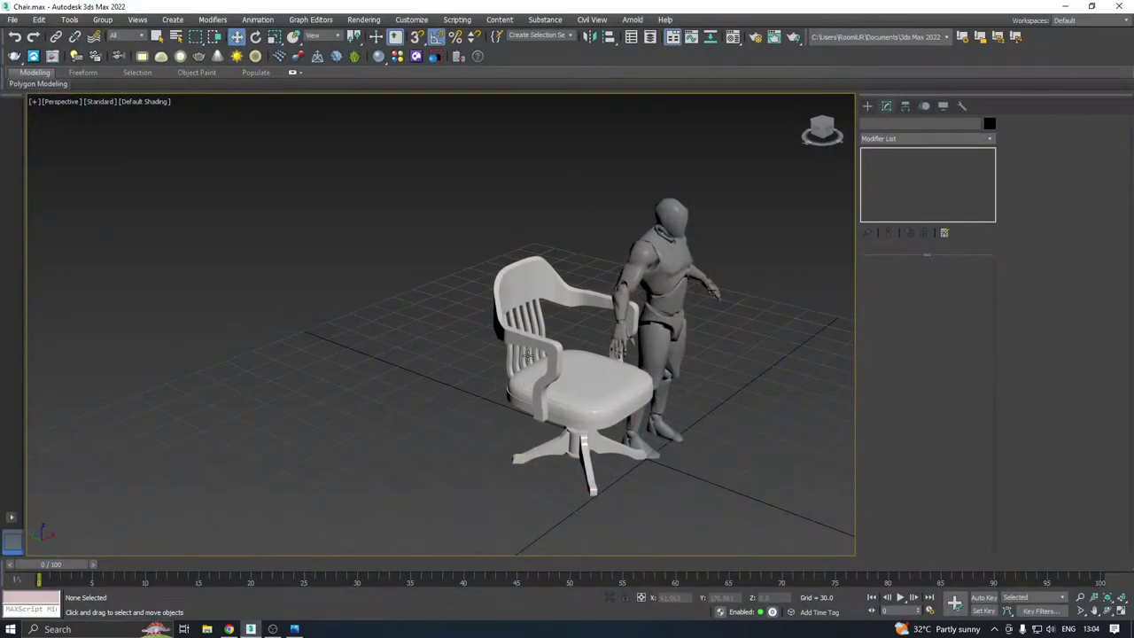
click(528, 354)
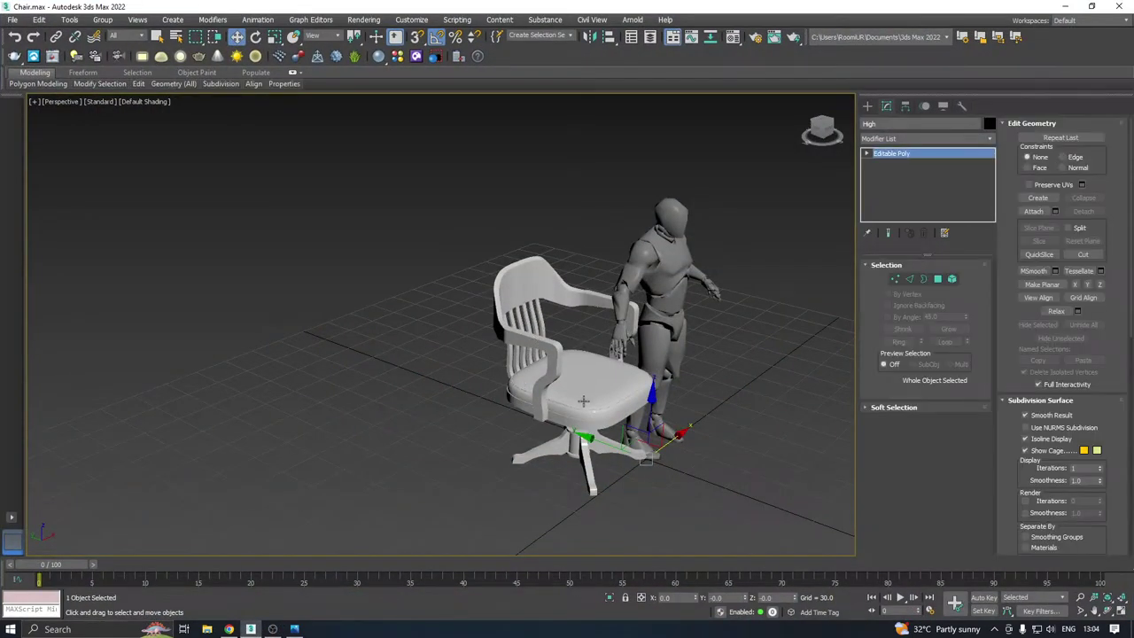
click(584, 402)
alt+middle_drag(583, 401, 549, 405)
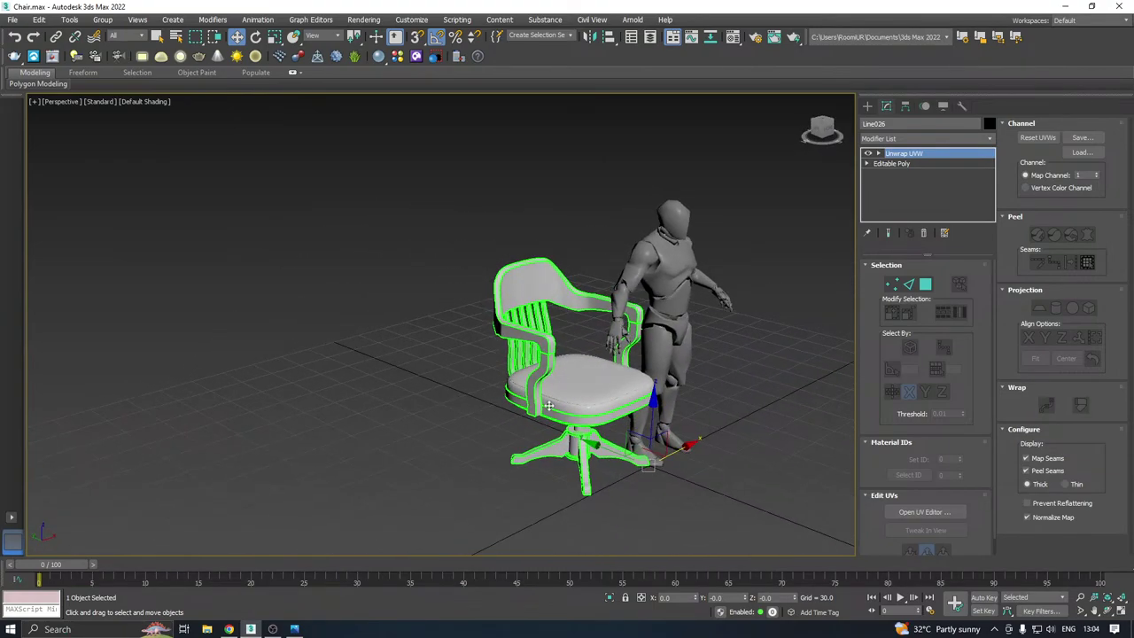
alt+middle_drag(638, 424, 622, 405)
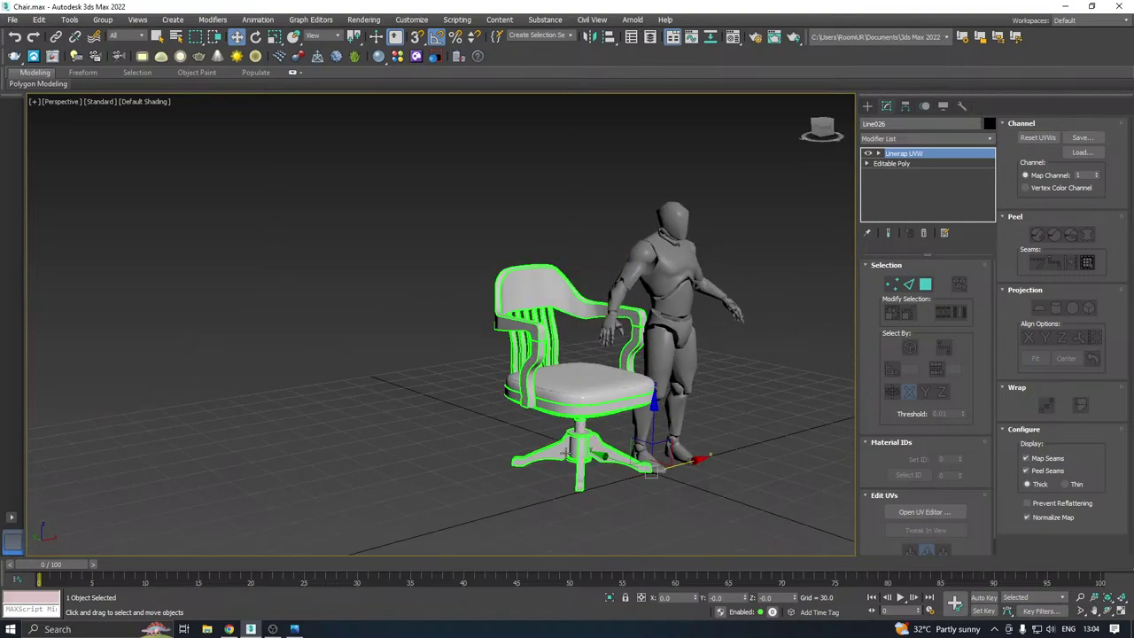
click(383, 532)
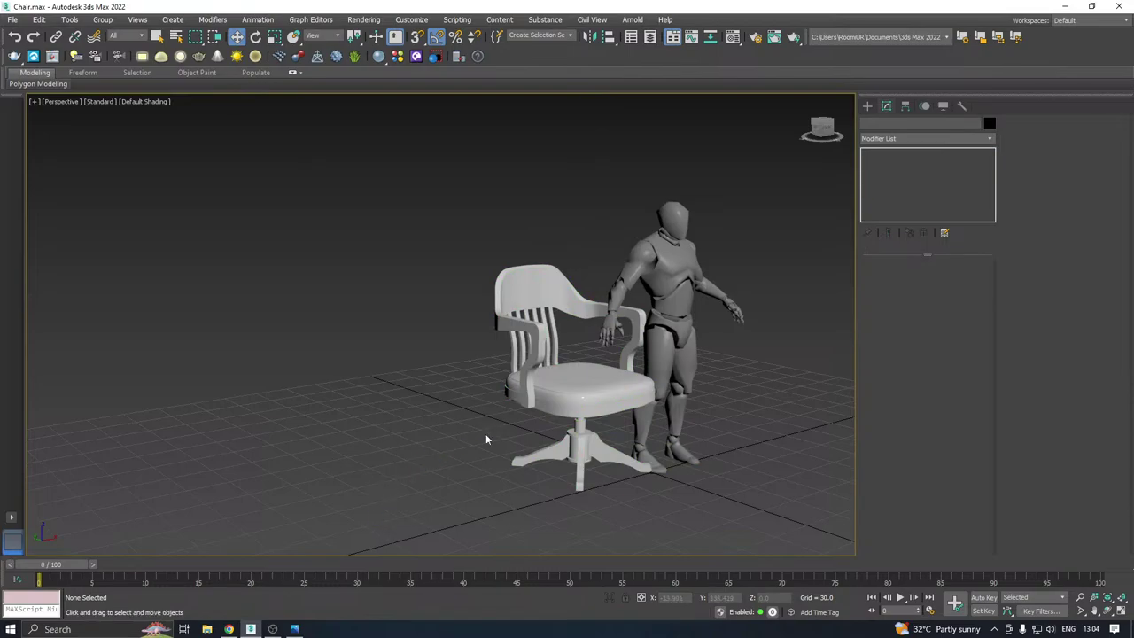
alt+middle_drag(487, 438, 421, 418)
alt+middle_drag(441, 404, 486, 448)
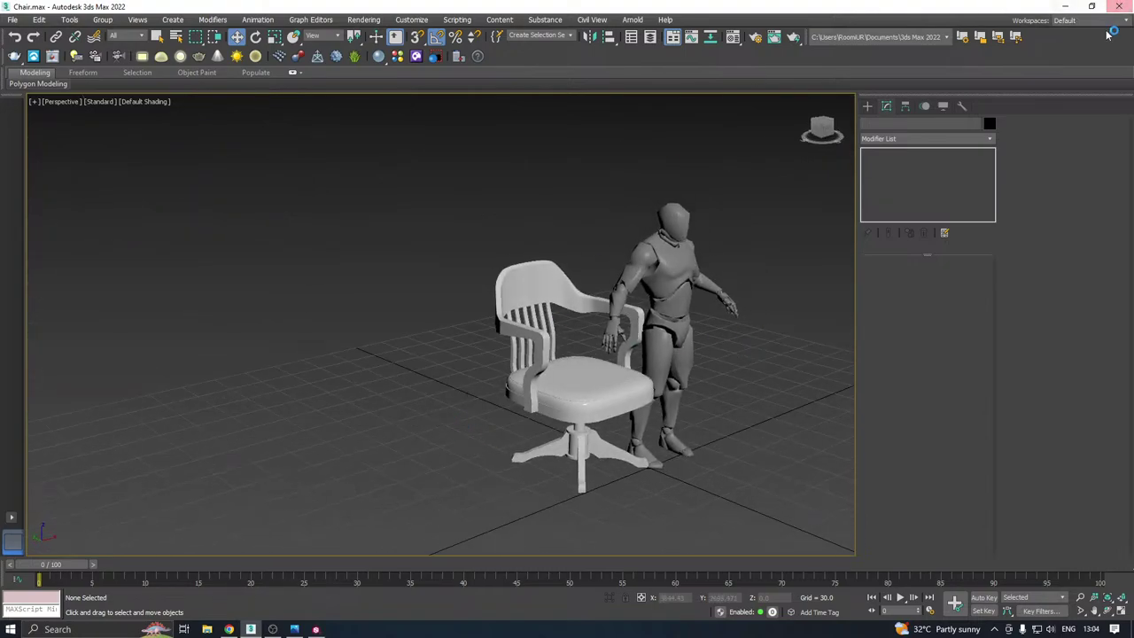
Switch to Substance Painter and create a new project from SM_Chair.fbx in New folder (36) on the desktop, keeping the default settings
click(1069, 8)
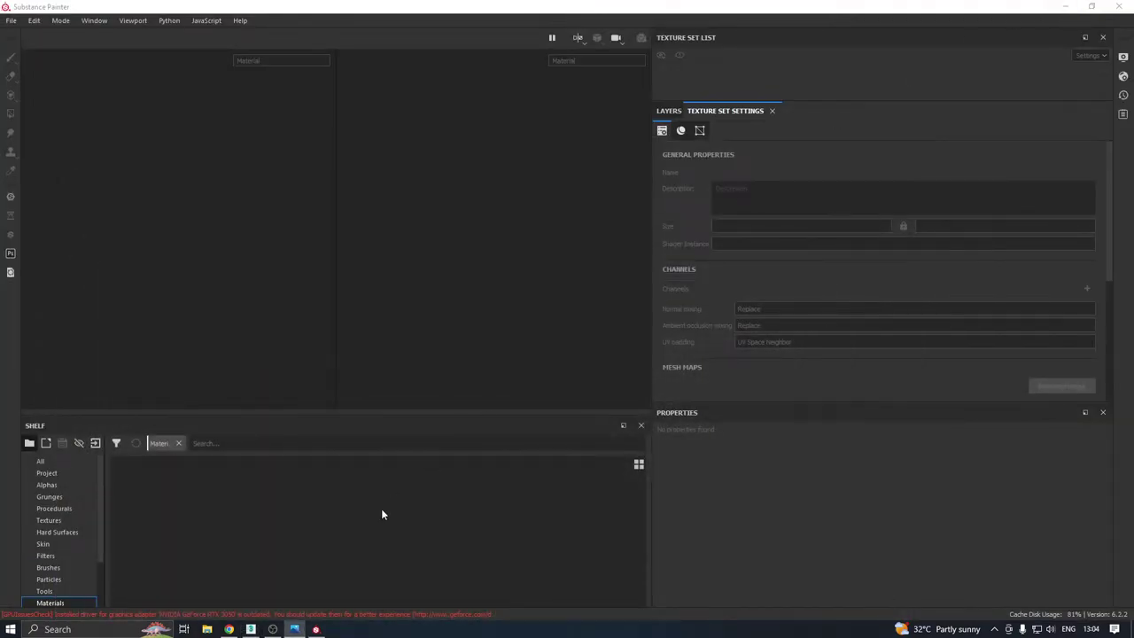
click(13, 21)
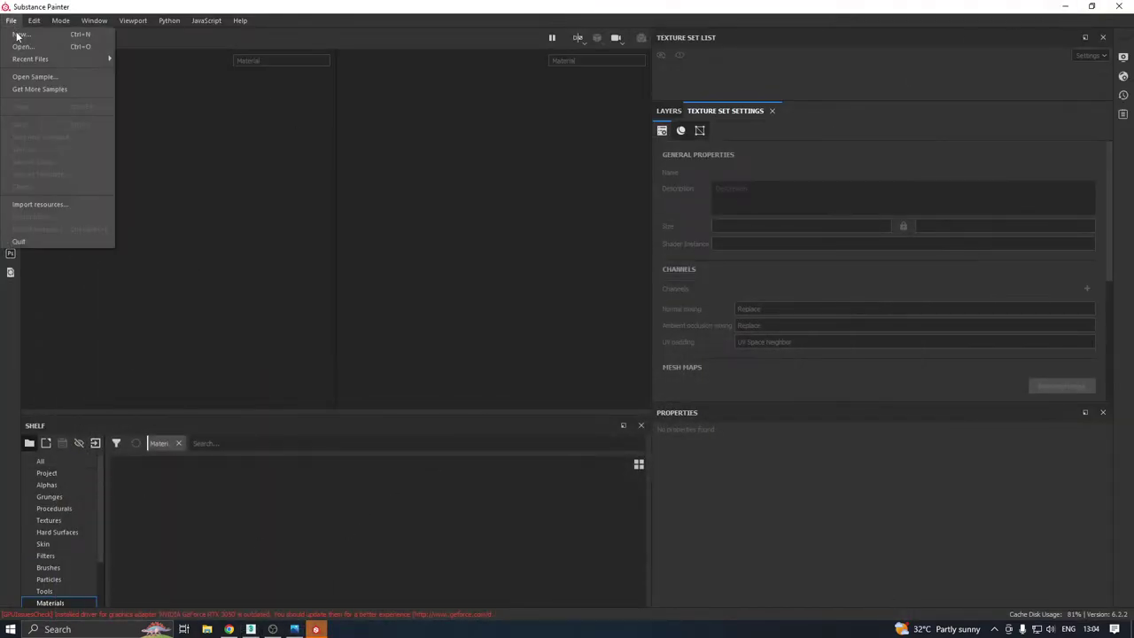
click(18, 38)
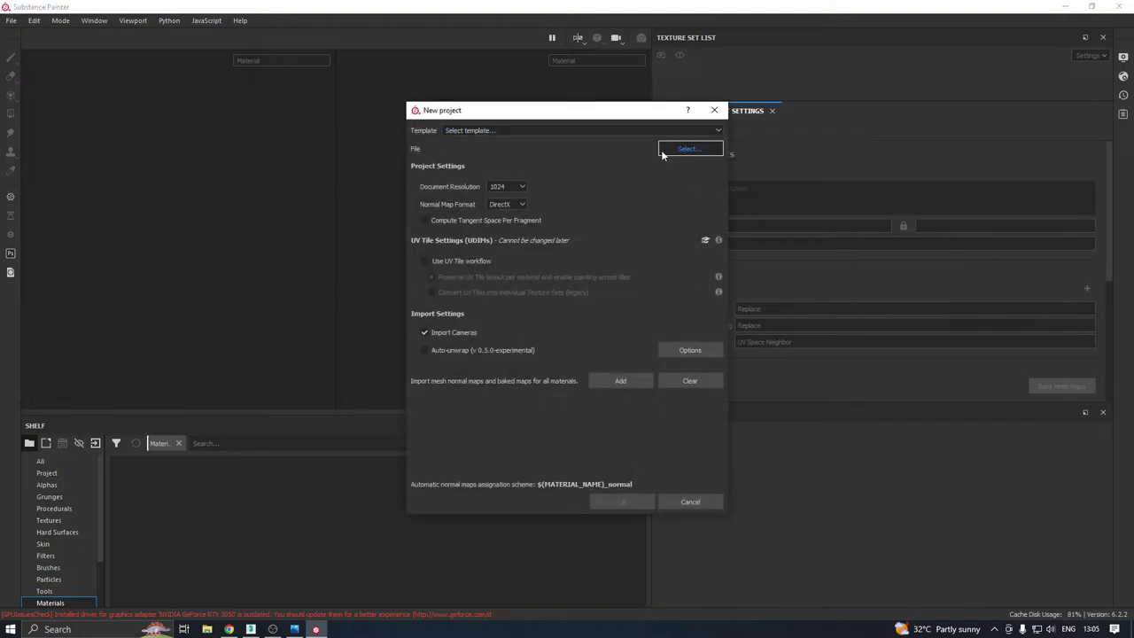
click(688, 149)
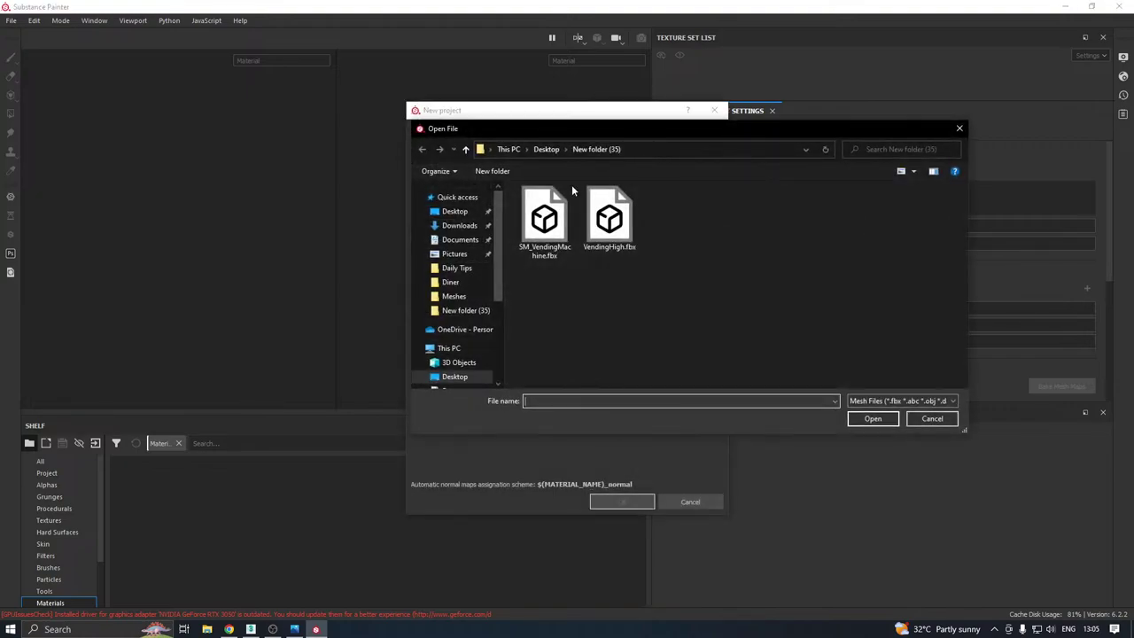
click(454, 211)
scroll(613, 328, down, 4)
double_click(589, 241)
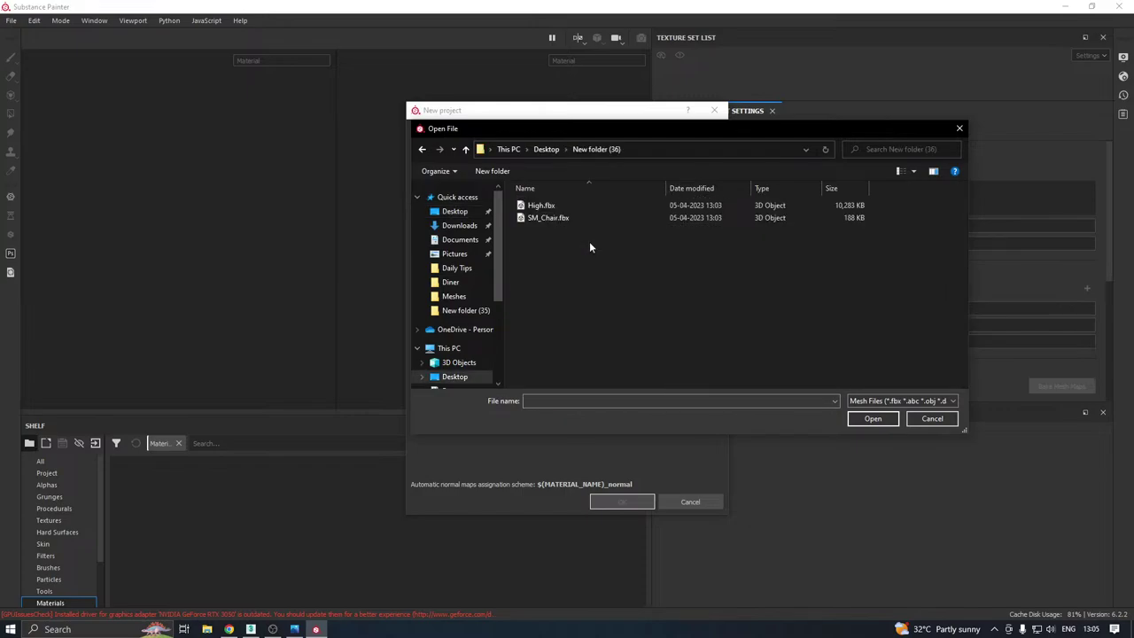
double_click(550, 219)
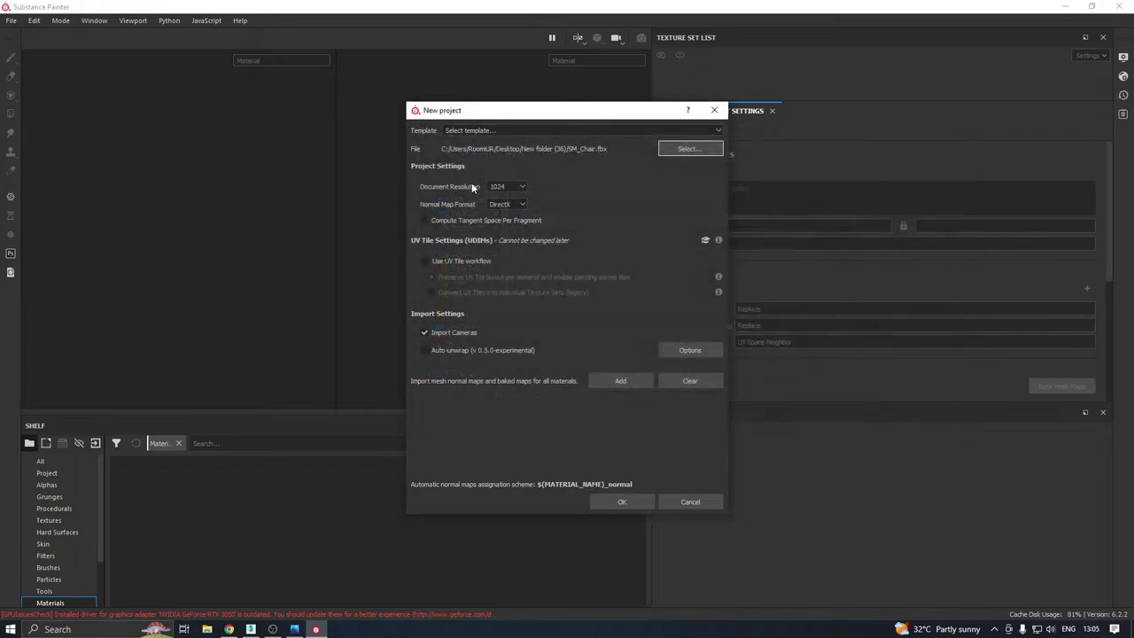
click(604, 501)
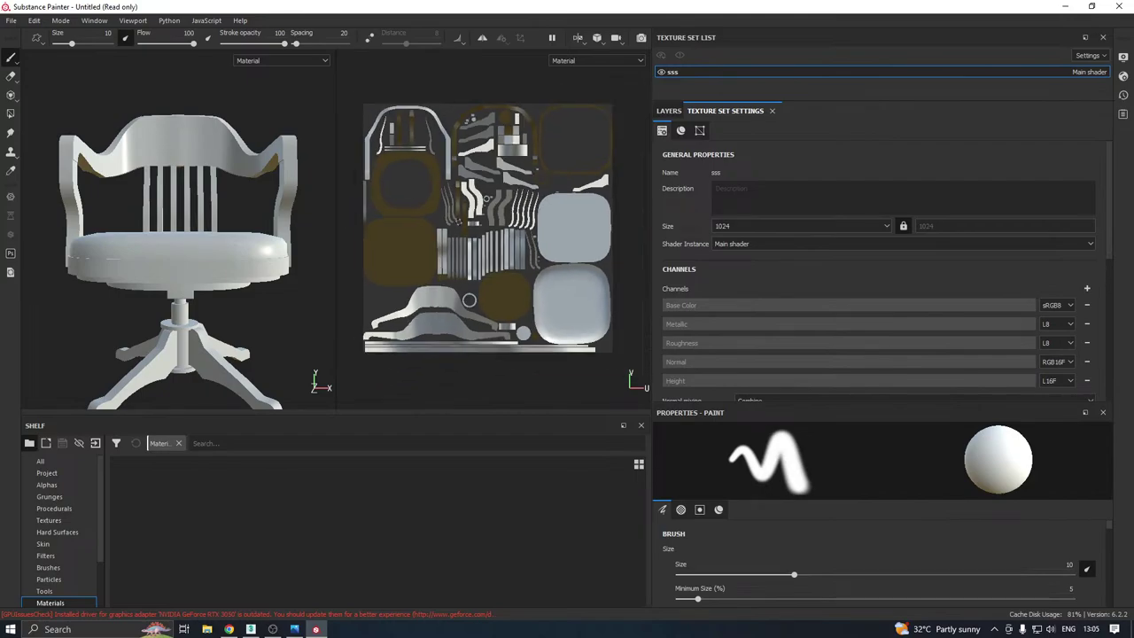
Show only the 3D view and turn the whole chair to a three-quarter angle
scroll(459, 226, up, 1)
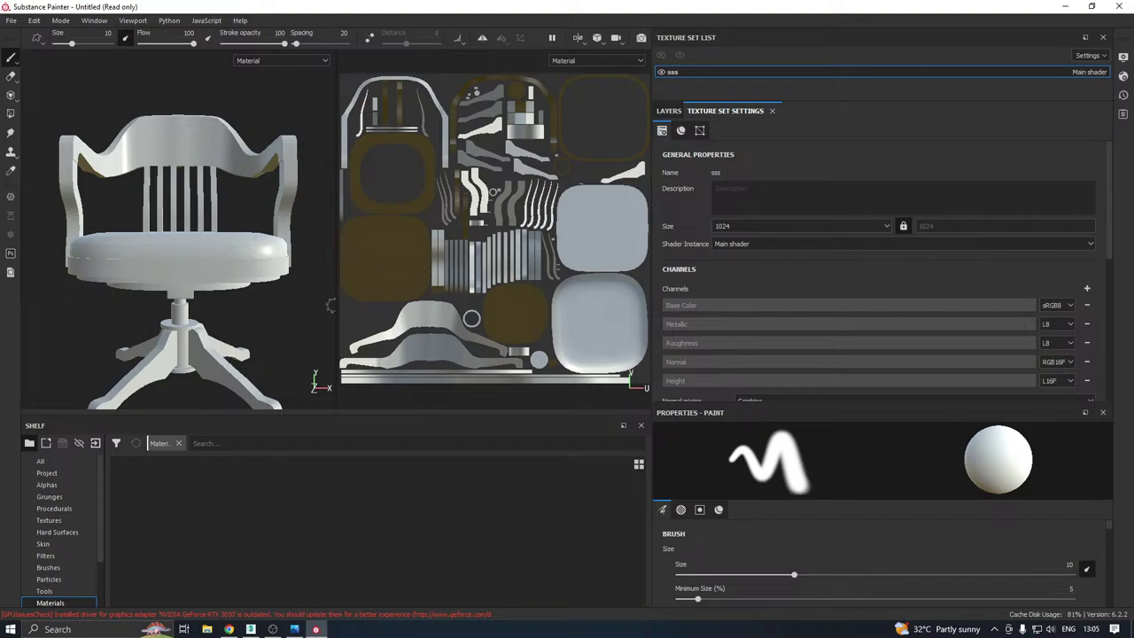
key(F2)
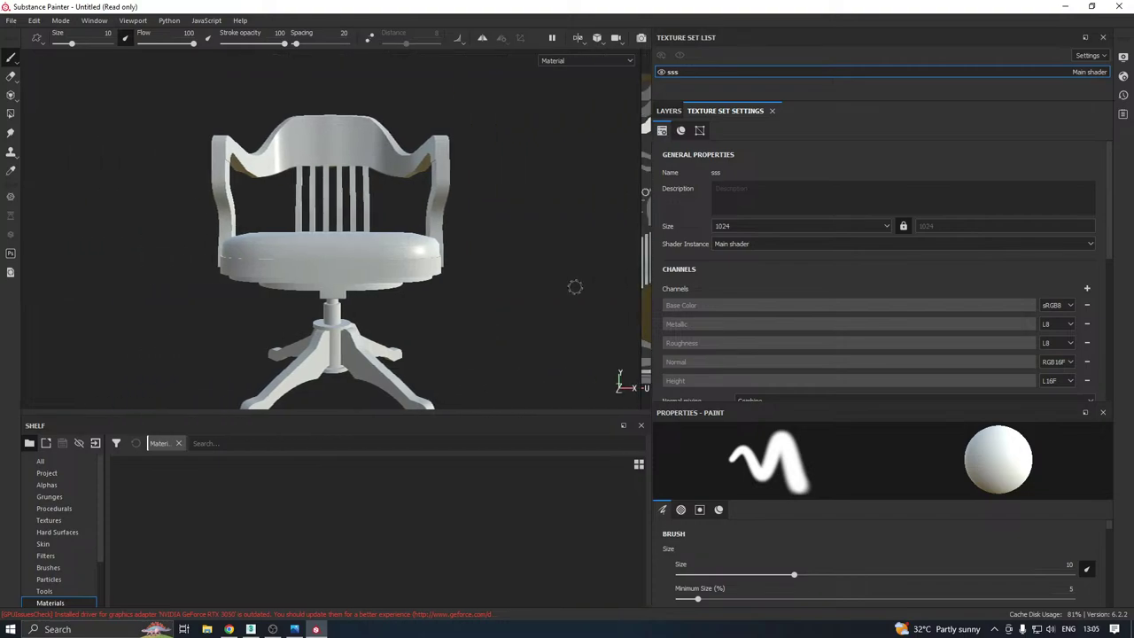
scroll(575, 287, down, 4)
alt+drag(326, 272, 373, 276)
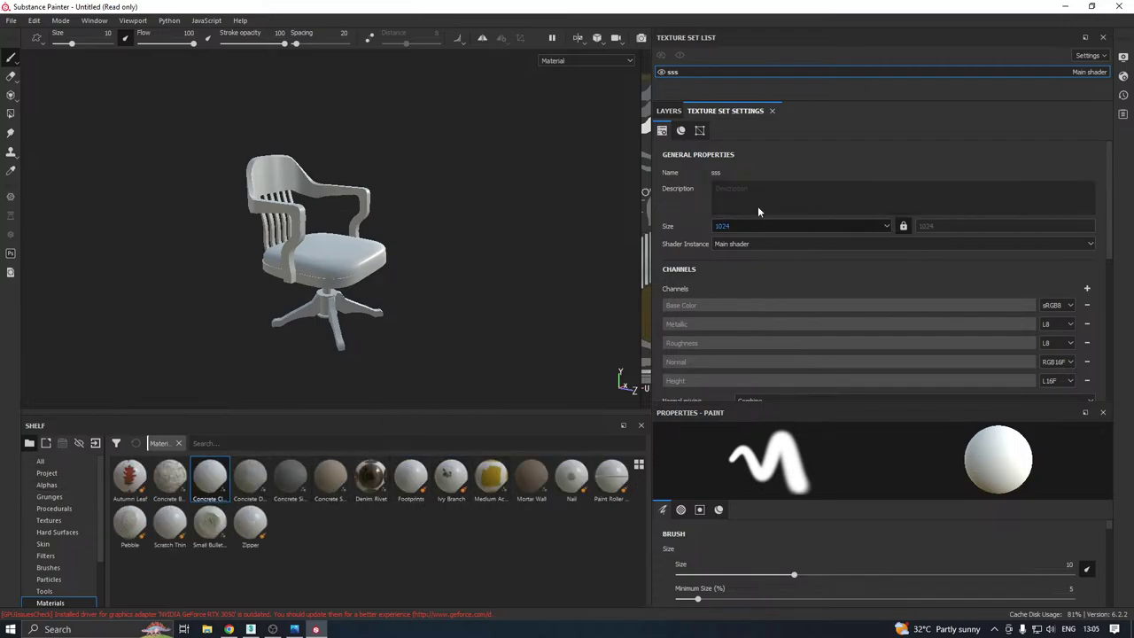
Open the mesh map baking settings and set the output size to 2048 and the dilation width to 2
scroll(758, 211, down, 2)
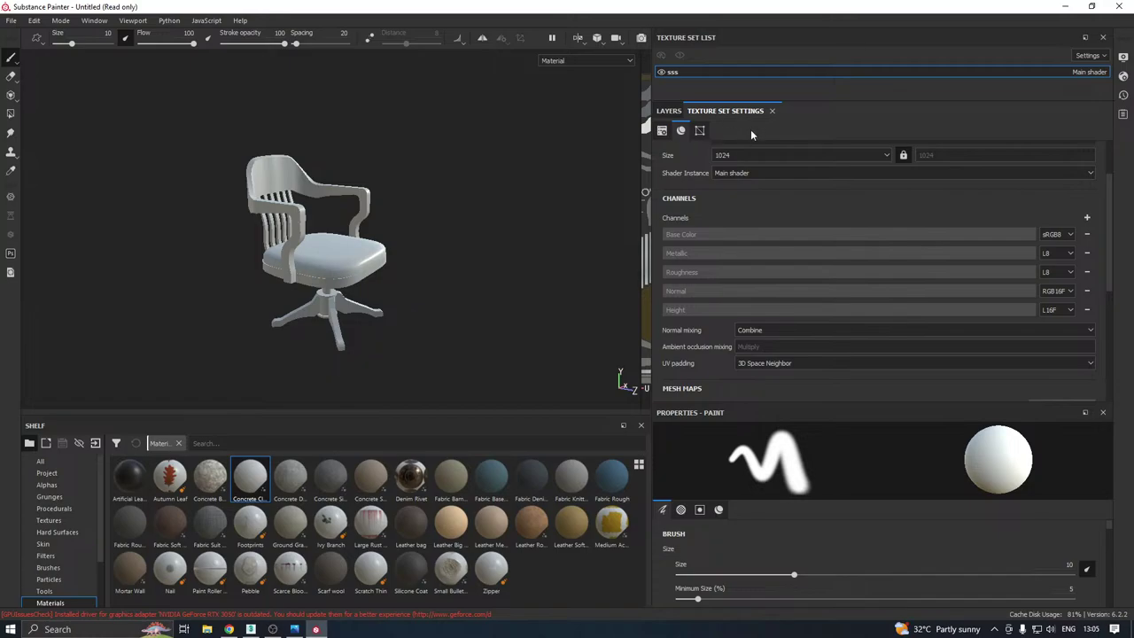
scroll(922, 231, down, 1)
key(ctrl+shift+b)
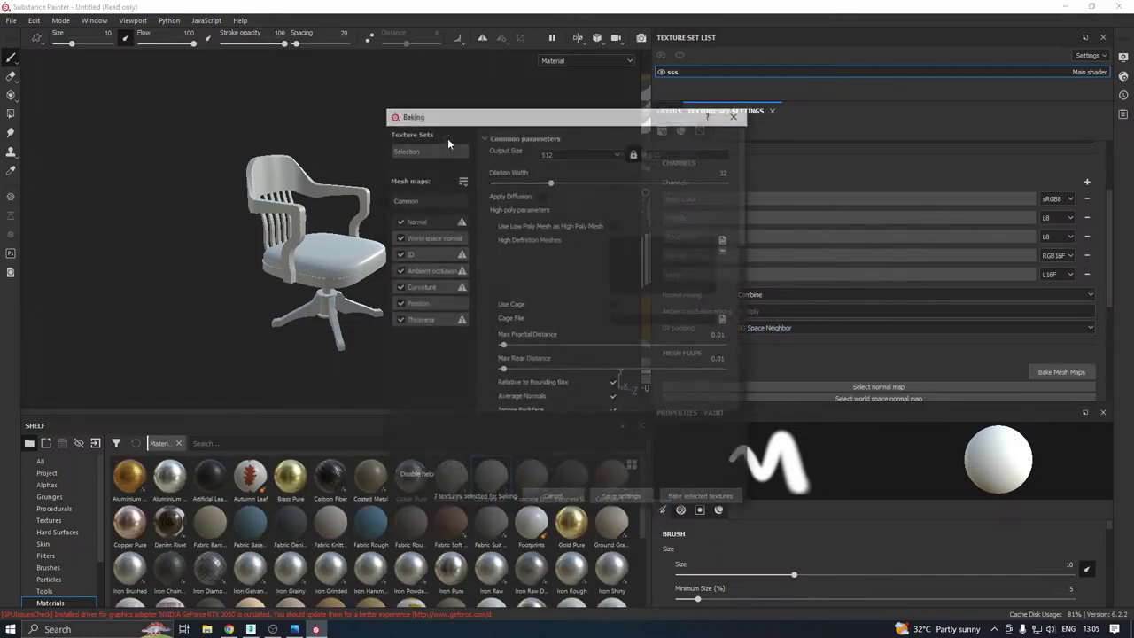
click(567, 152)
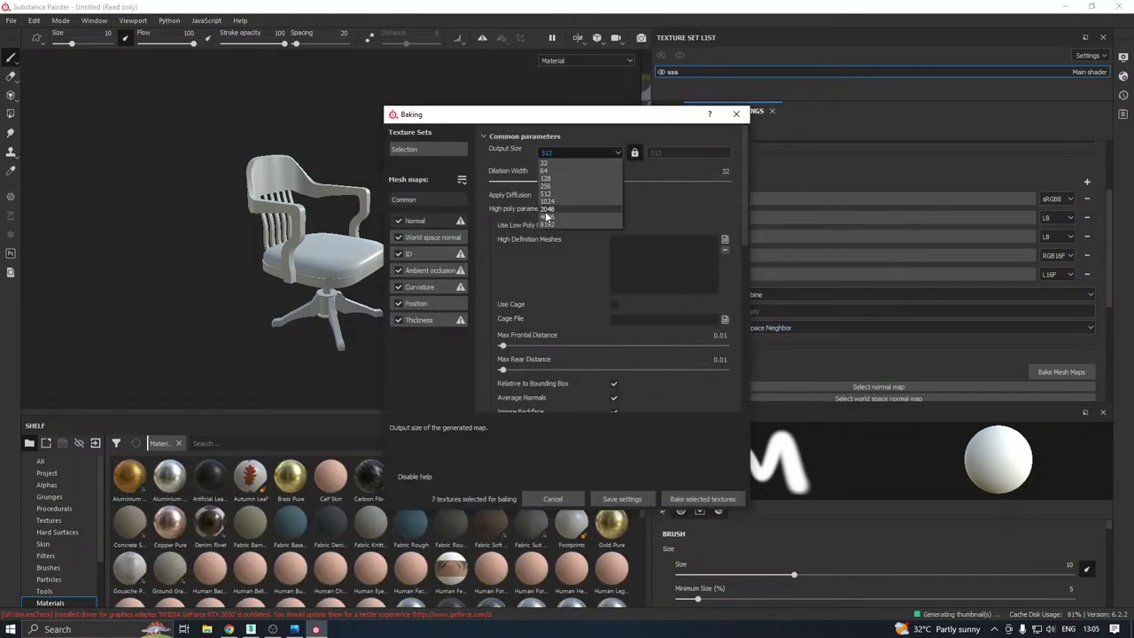
click(547, 209)
click(504, 181)
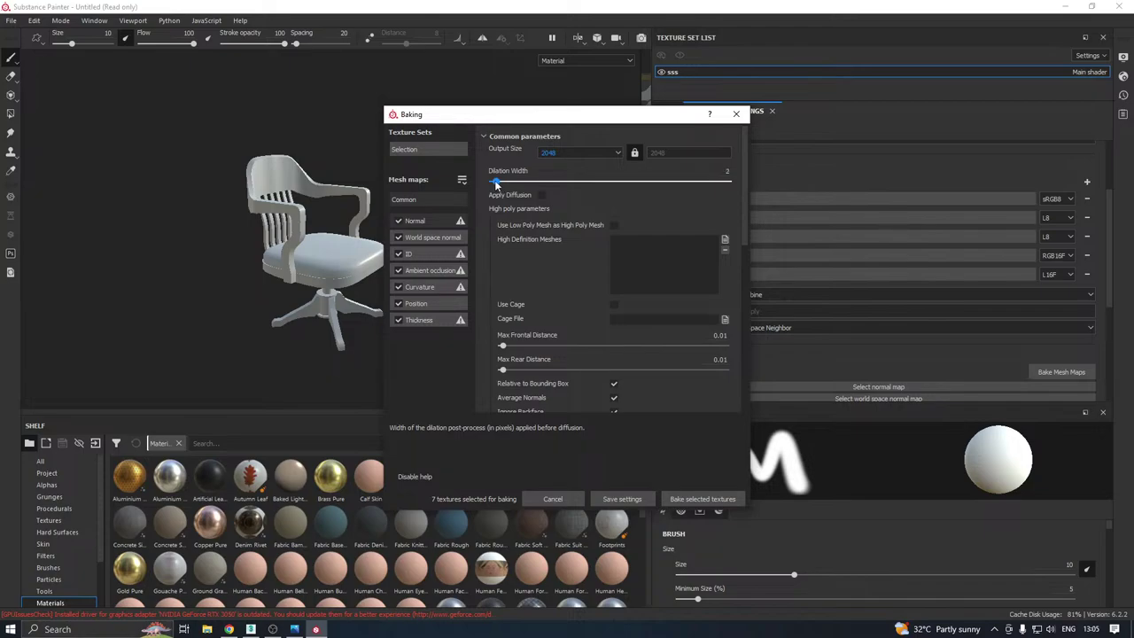
Set the max rear distance to 0.34 and load High.fbx from New folder (36) as the high definition mesh
click(586, 369)
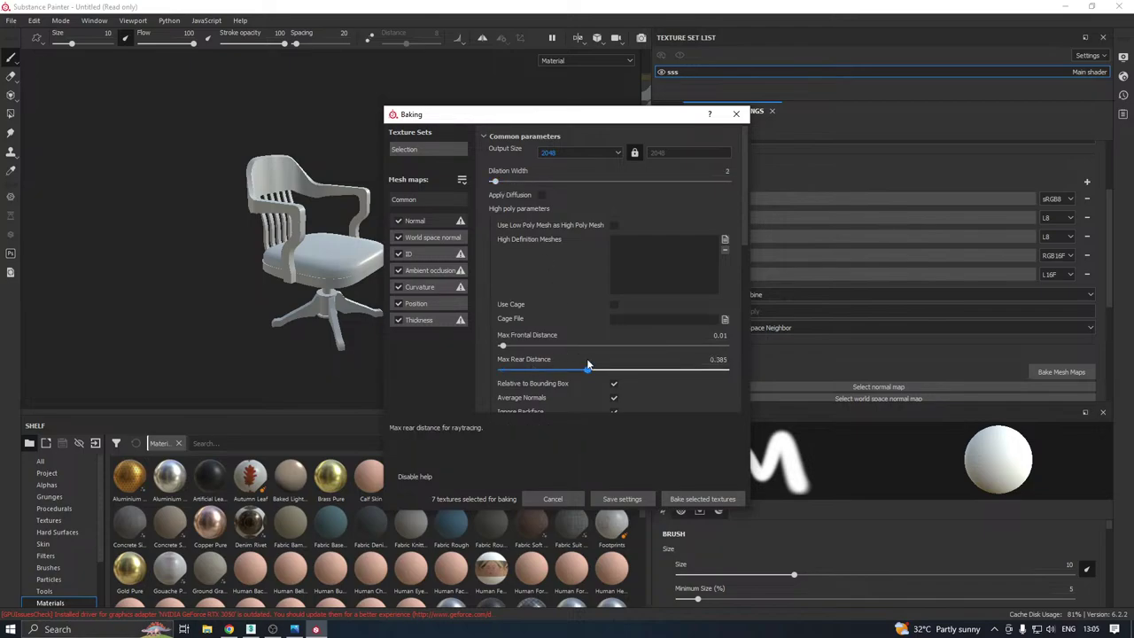
drag(576, 371, 533, 371)
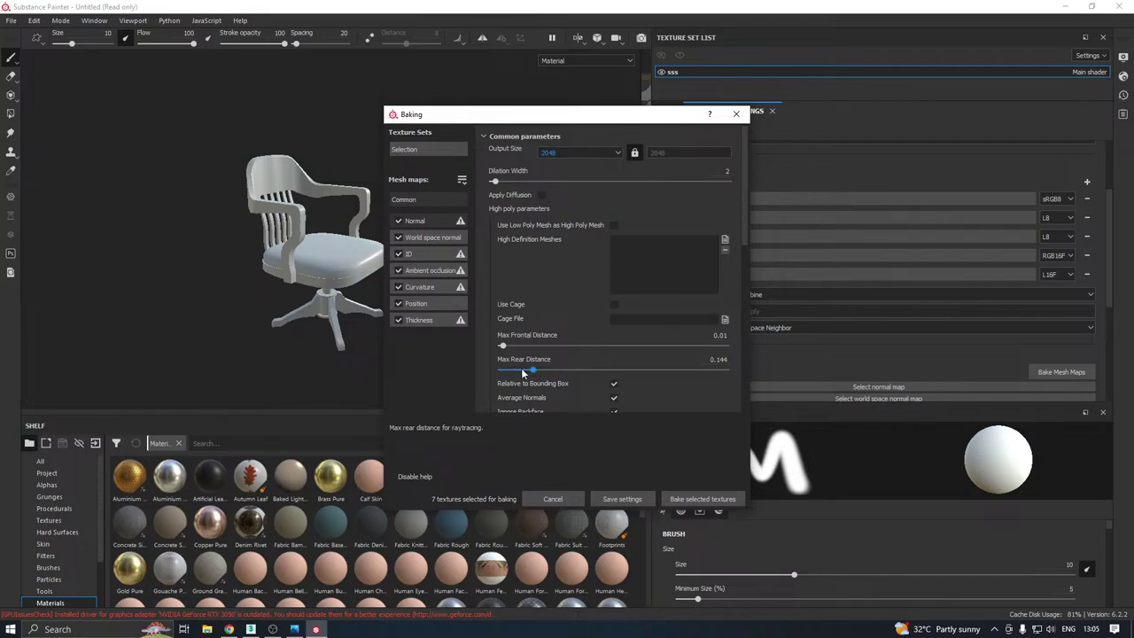
click(577, 370)
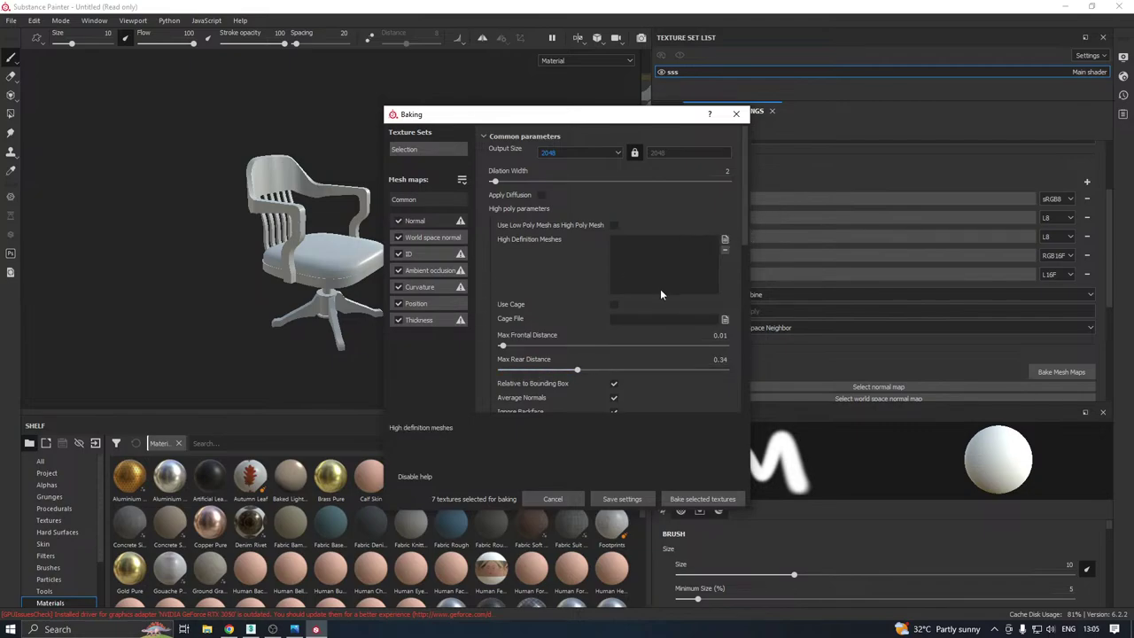
click(724, 242)
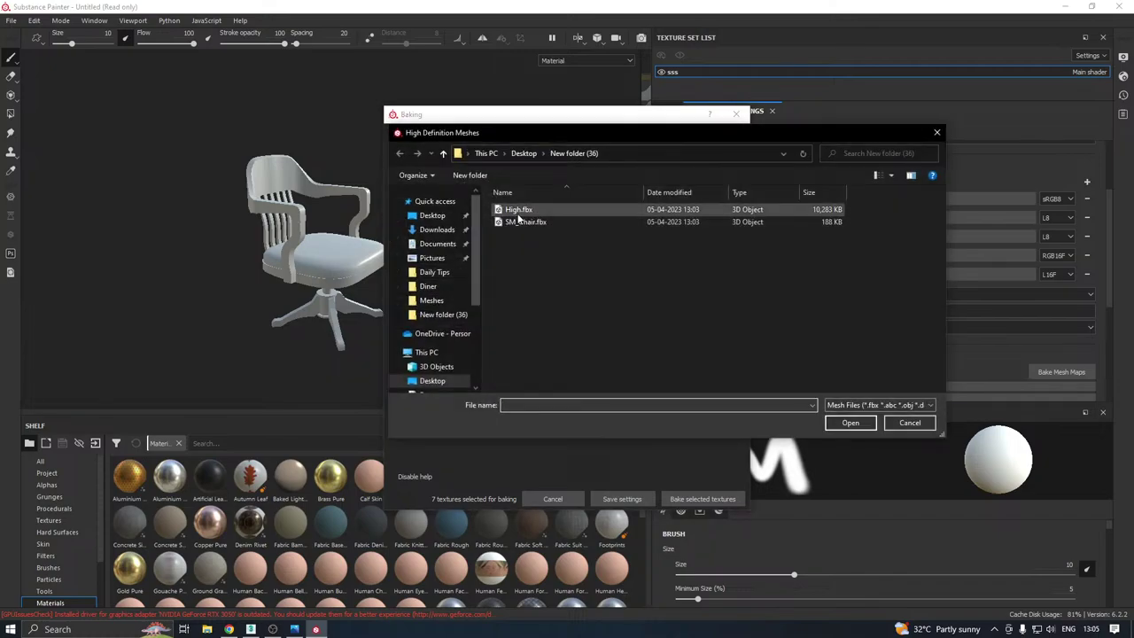
double_click(518, 210)
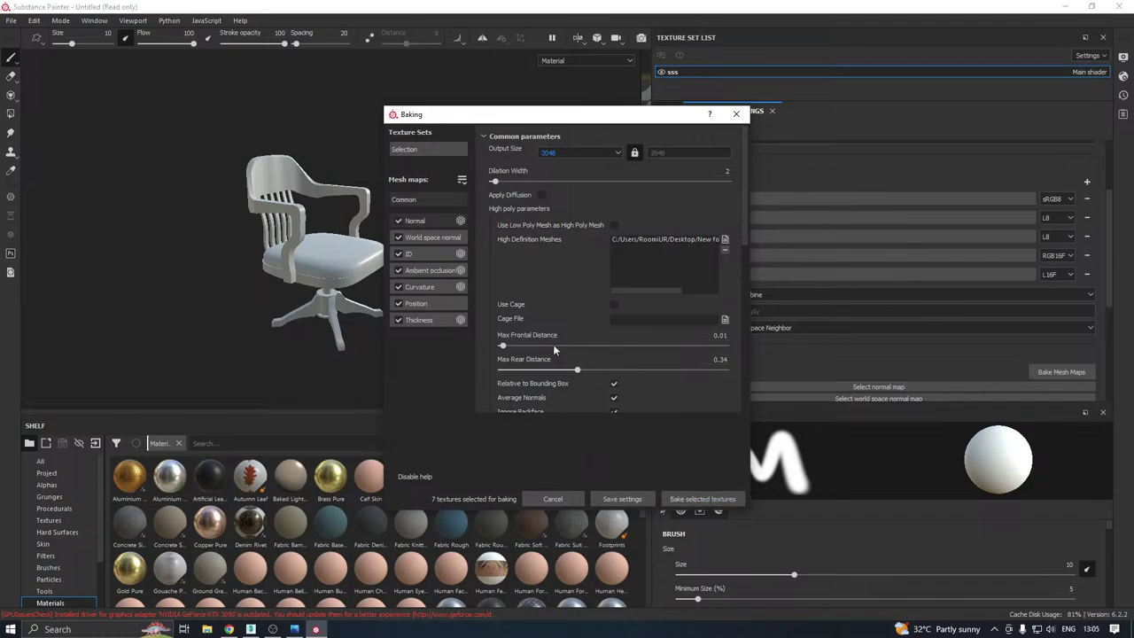
Set the baking antialiasing to Subsampling 8x8
scroll(573, 291, down, 4)
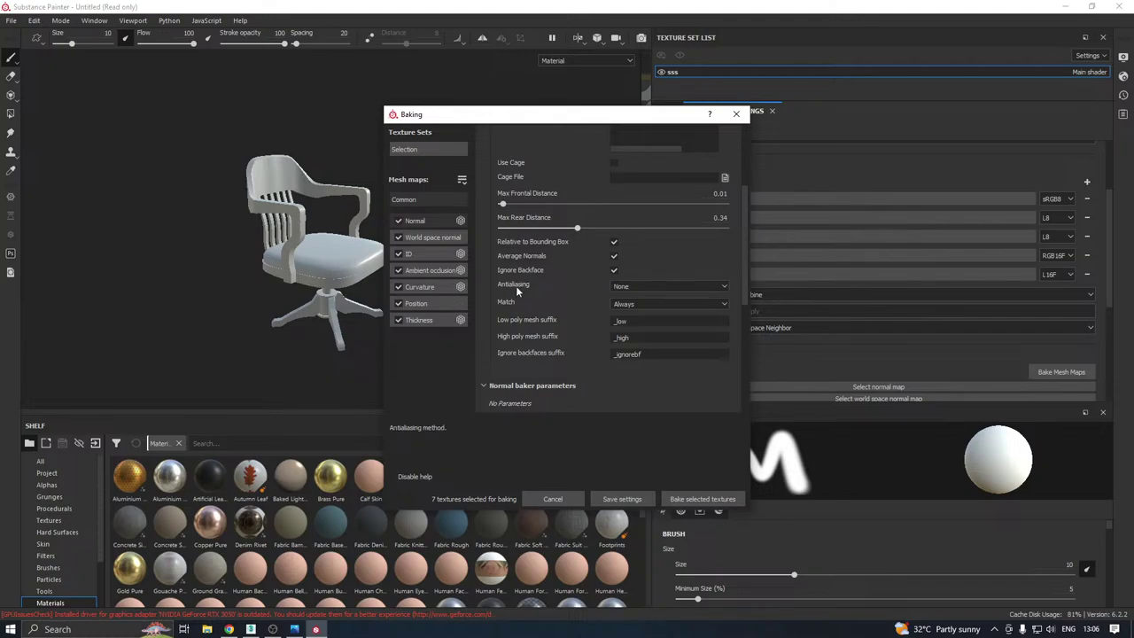
click(646, 285)
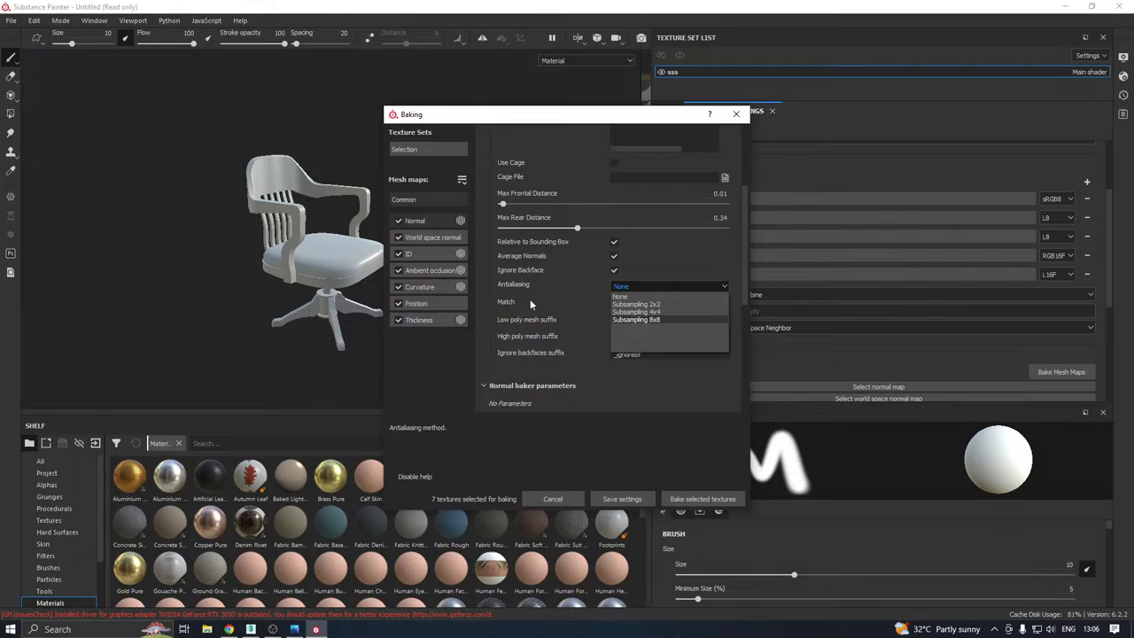
click(557, 303)
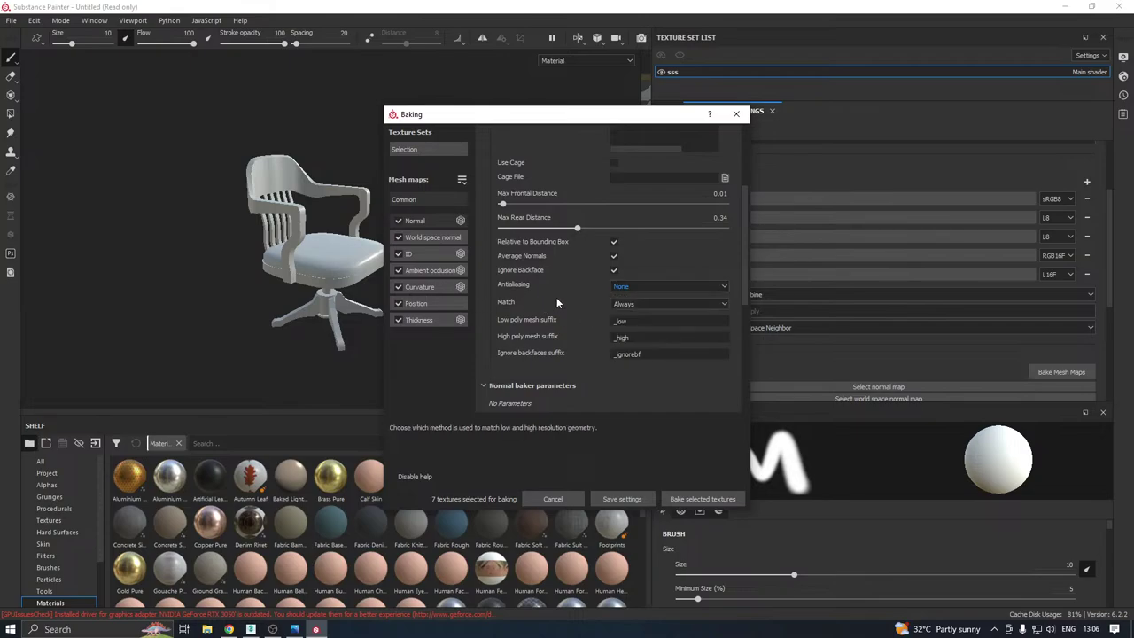
click(625, 286)
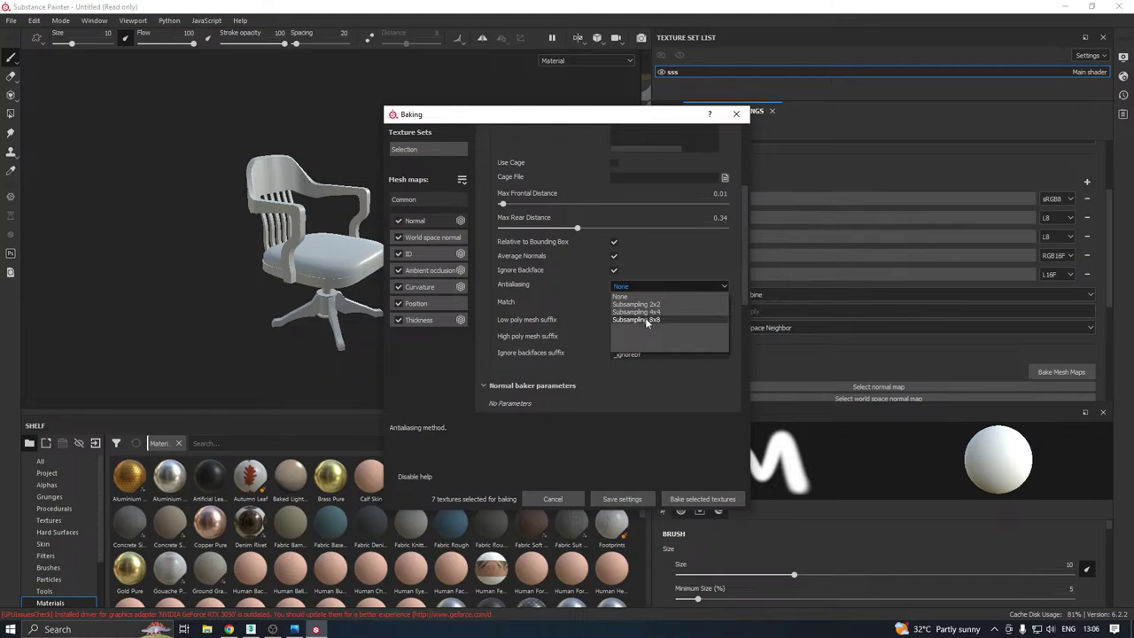
click(645, 319)
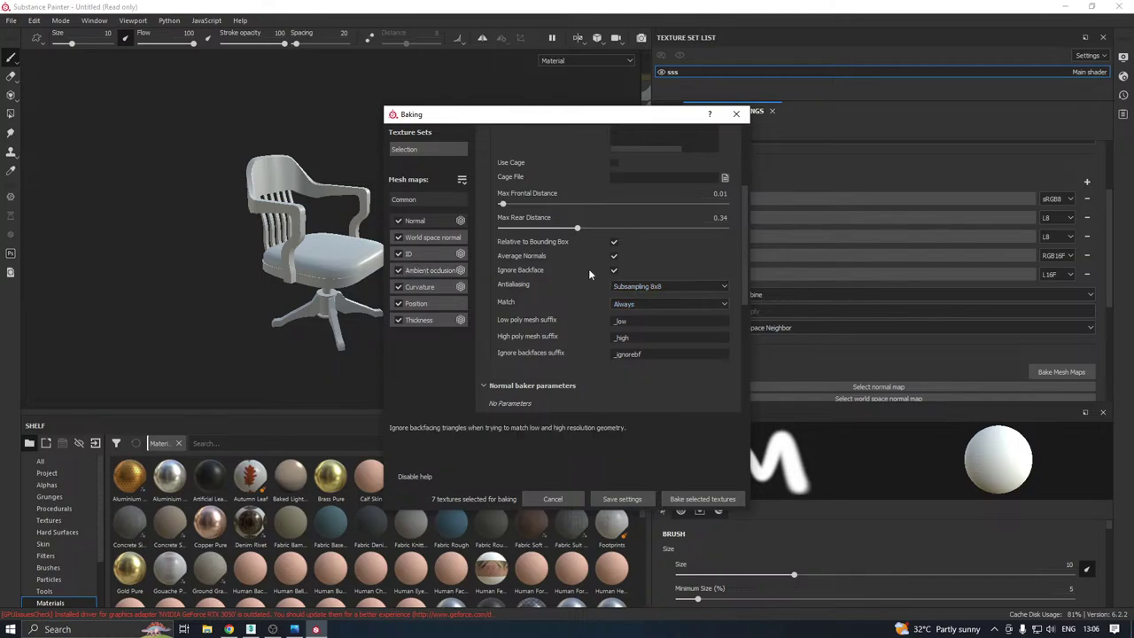
Exclude ambient occlusion from the bake and bake all the other mesh maps
click(398, 272)
click(712, 498)
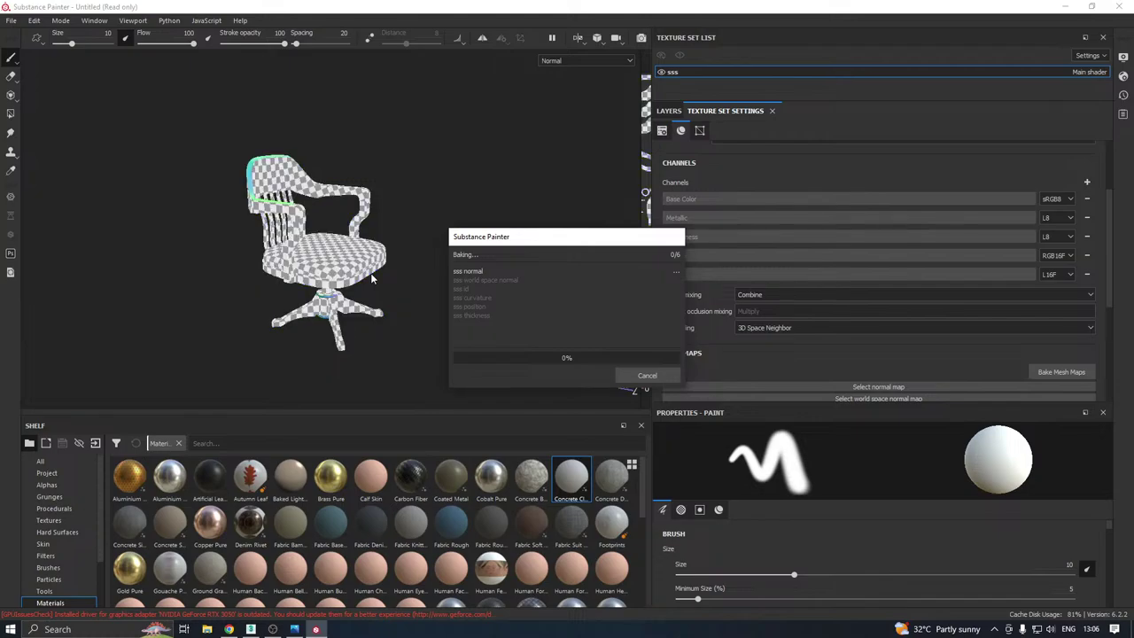
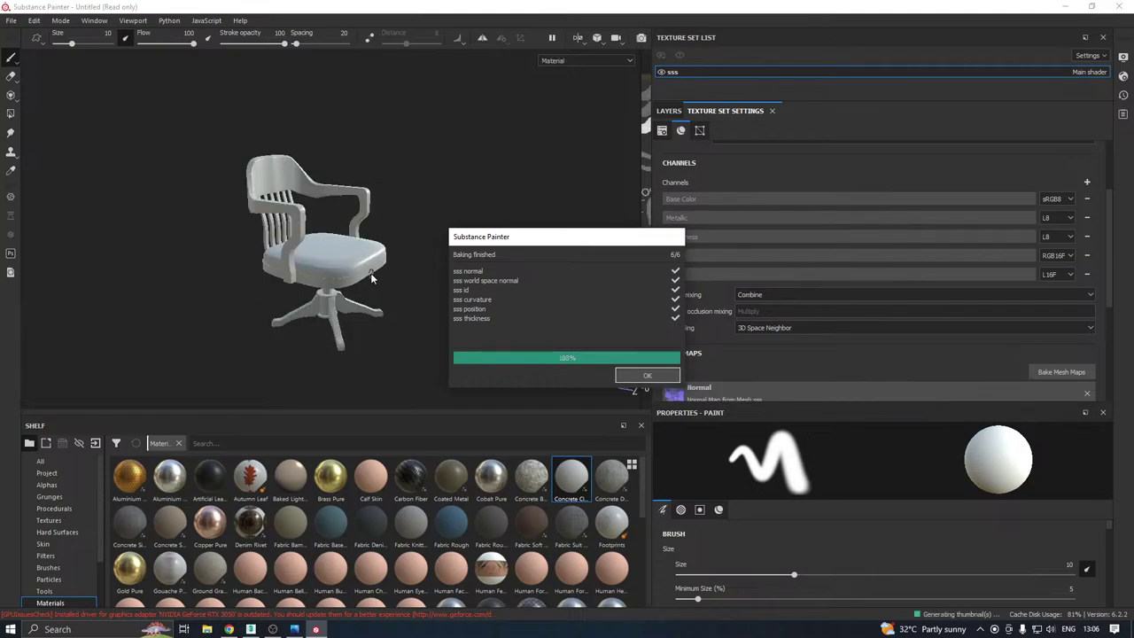
click(636, 374)
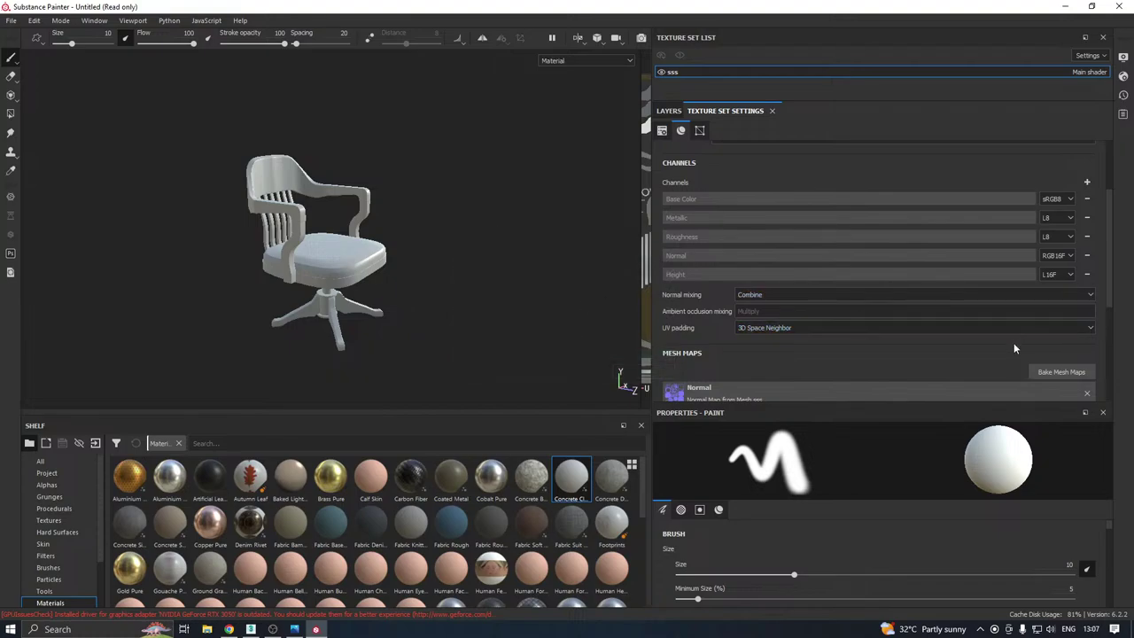
Reopen the mesh map baking settings and lower the antialiasing to Subsampling 2x2
click(1053, 378)
scroll(621, 266, down, 4)
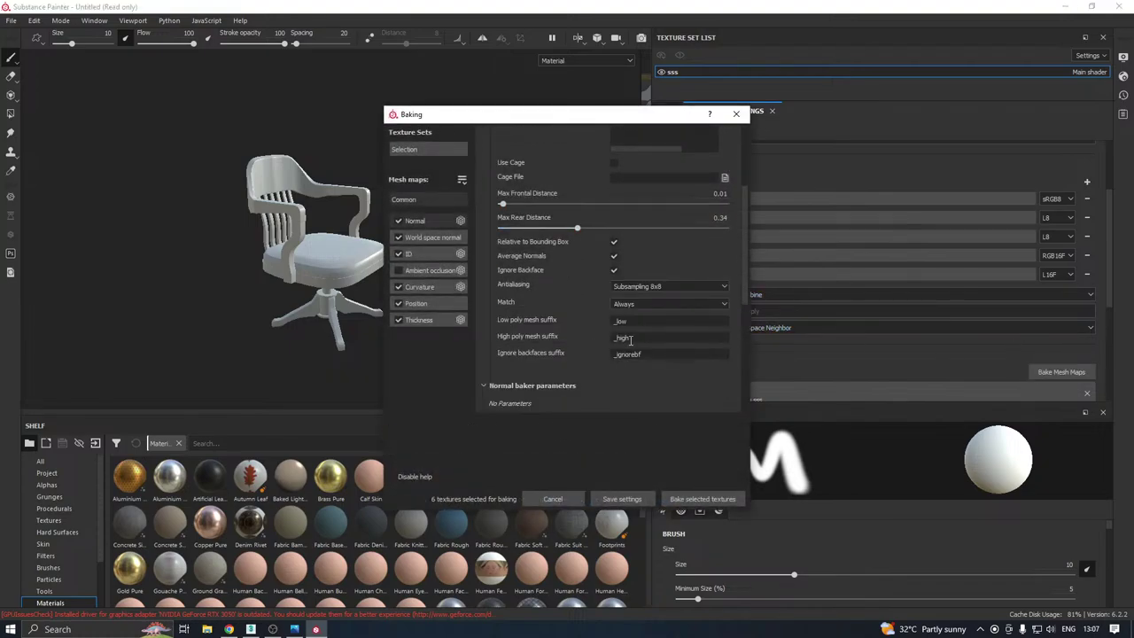
click(654, 292)
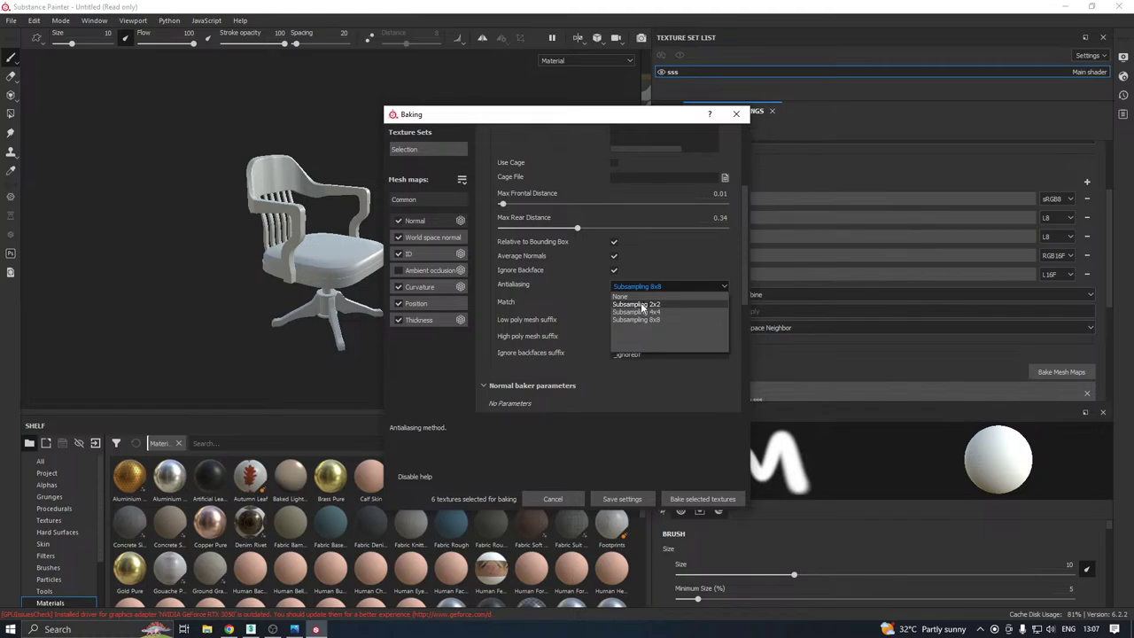
click(644, 305)
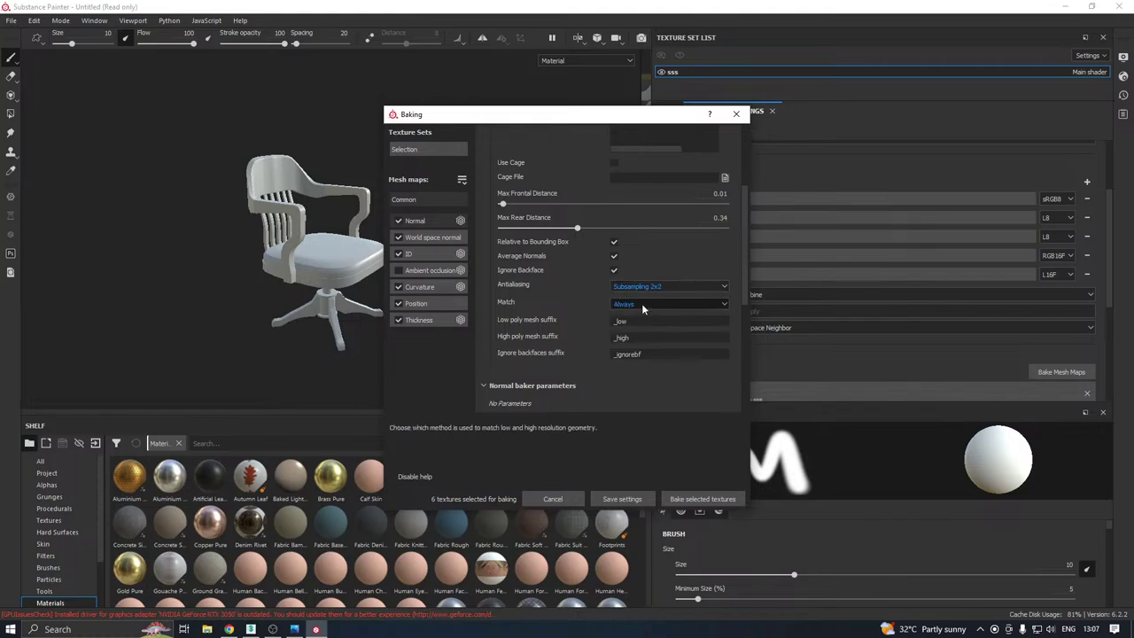
Select only the ambient occlusion map for baking and bake it
click(399, 221)
click(399, 237)
click(399, 253)
click(398, 270)
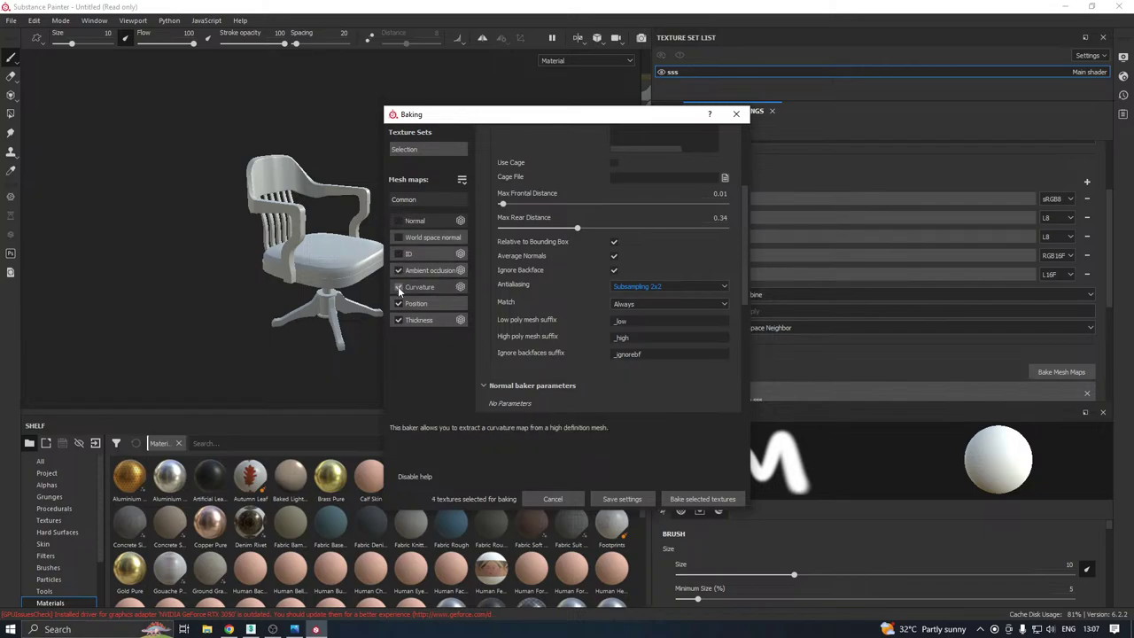
click(399, 287)
click(399, 303)
click(399, 320)
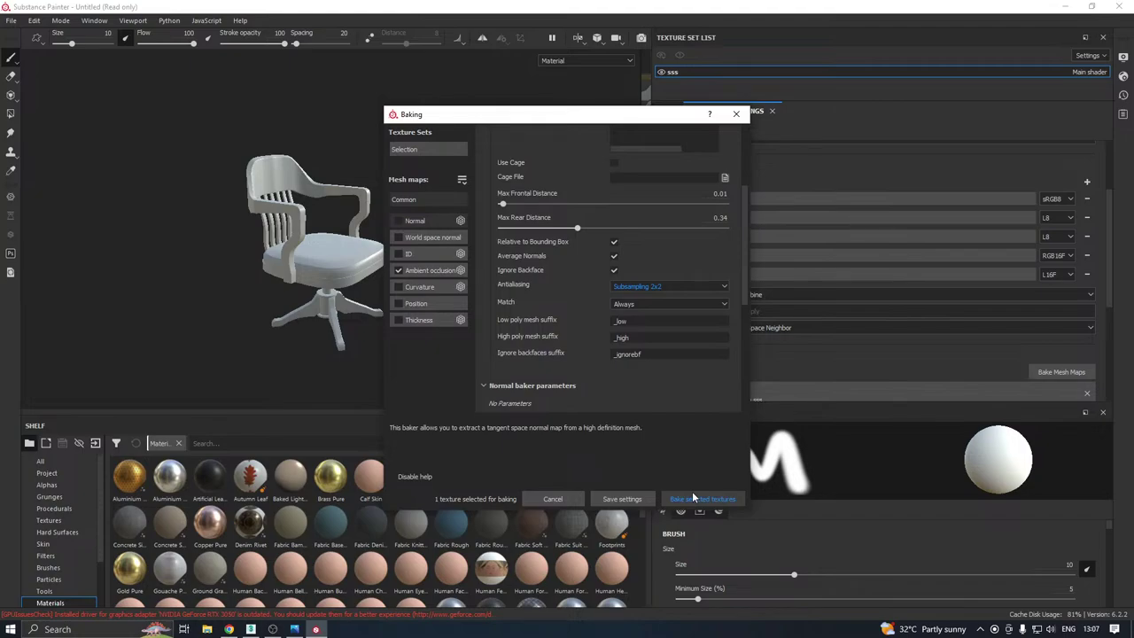
click(702, 499)
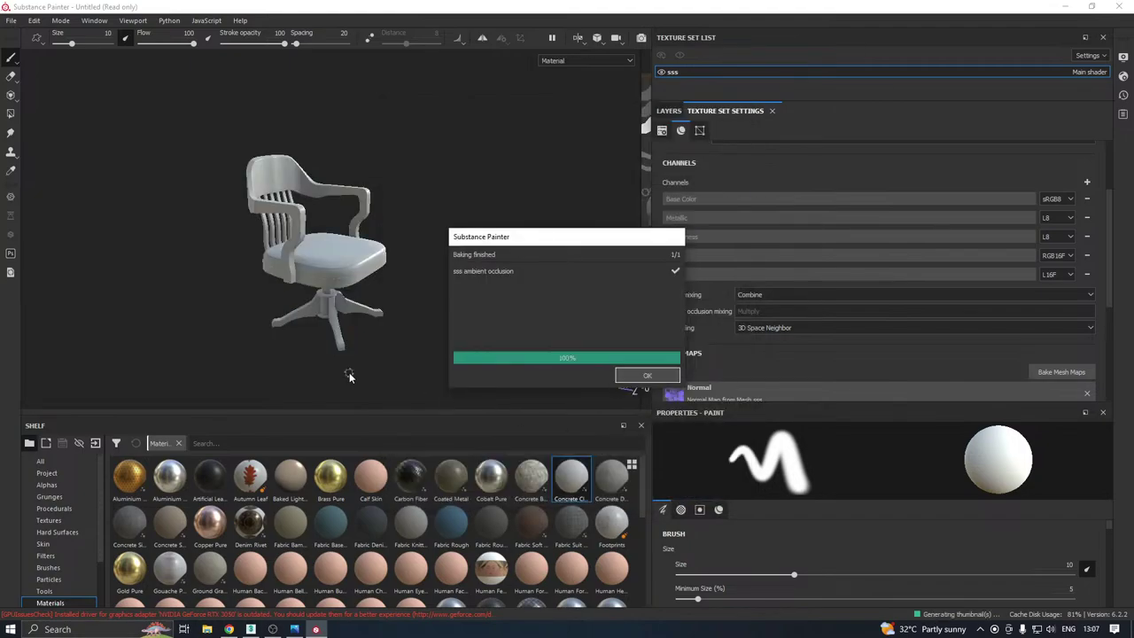
click(647, 375)
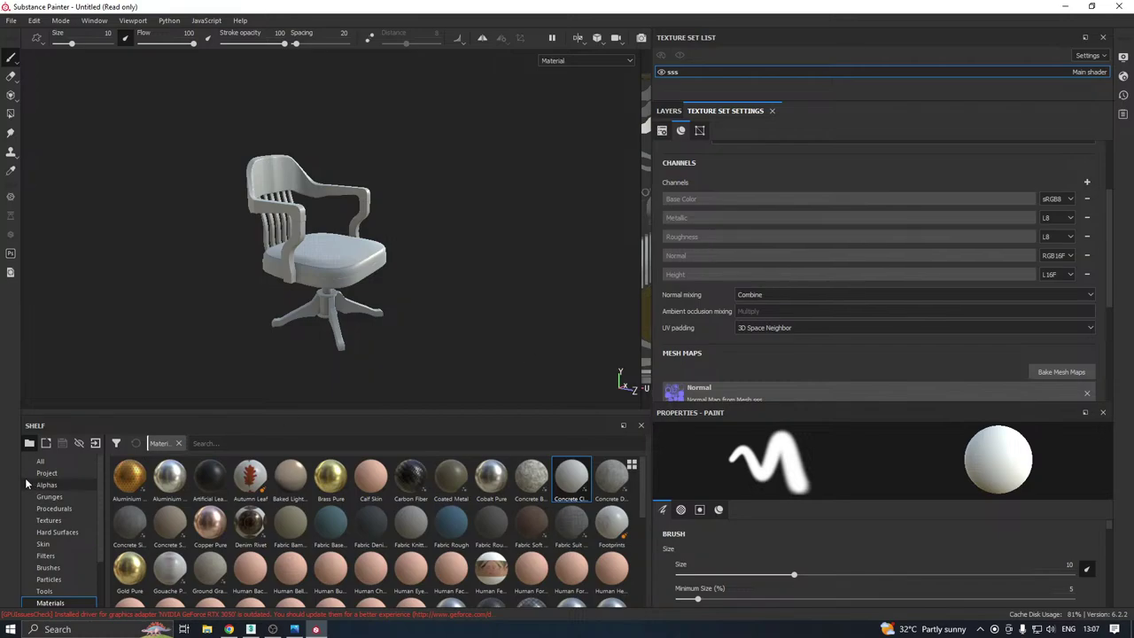
Show the project's baked maps in the shelf and inspect the baked chair's seat, armrests and back from several angles
click(28, 474)
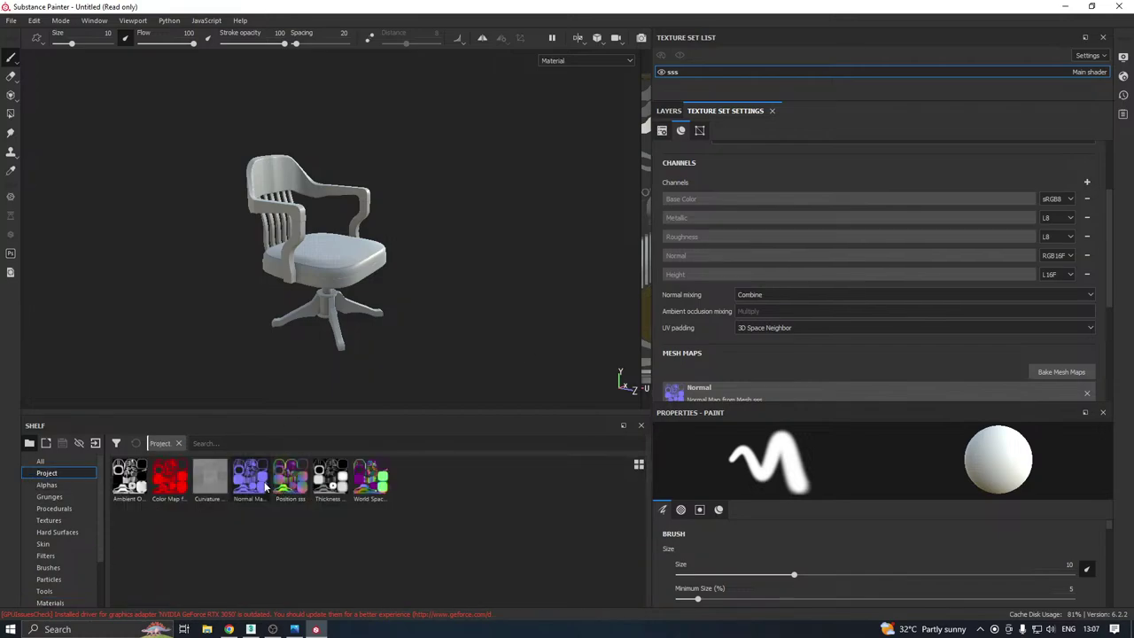
mouse_move(265, 487)
scroll(302, 251, up, 5)
alt+drag(302, 251, 196, 246)
scroll(421, 245, up, 6)
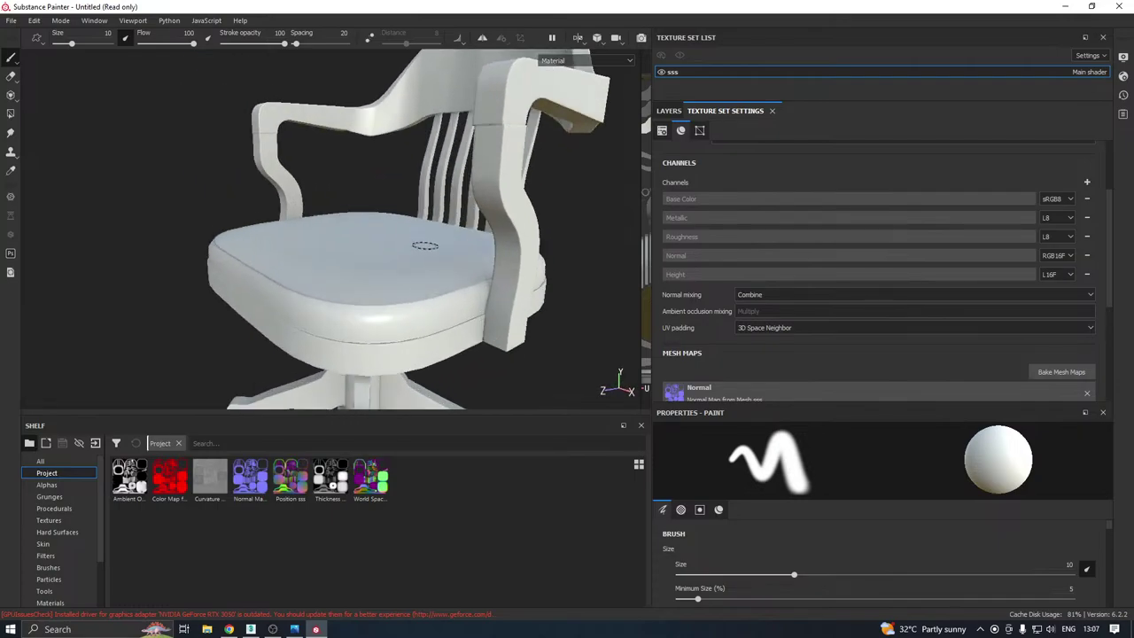
alt+drag(479, 212, 585, 255)
scroll(396, 269, down, 3)
scroll(349, 238, down, 3)
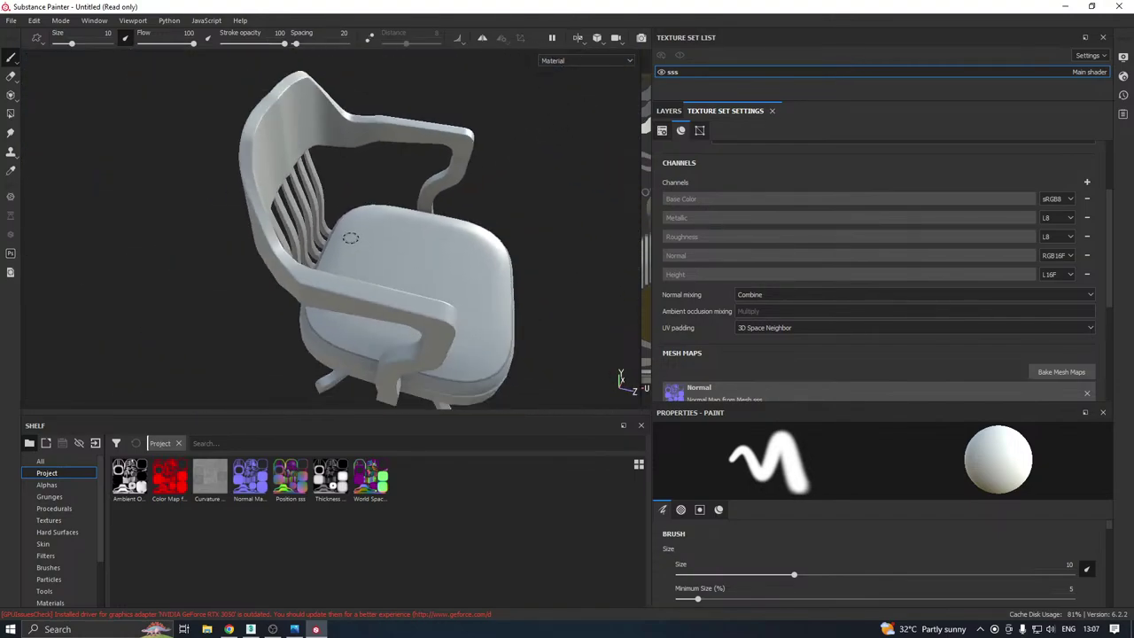
alt+drag(349, 239, 572, 291)
scroll(341, 274, down, 3)
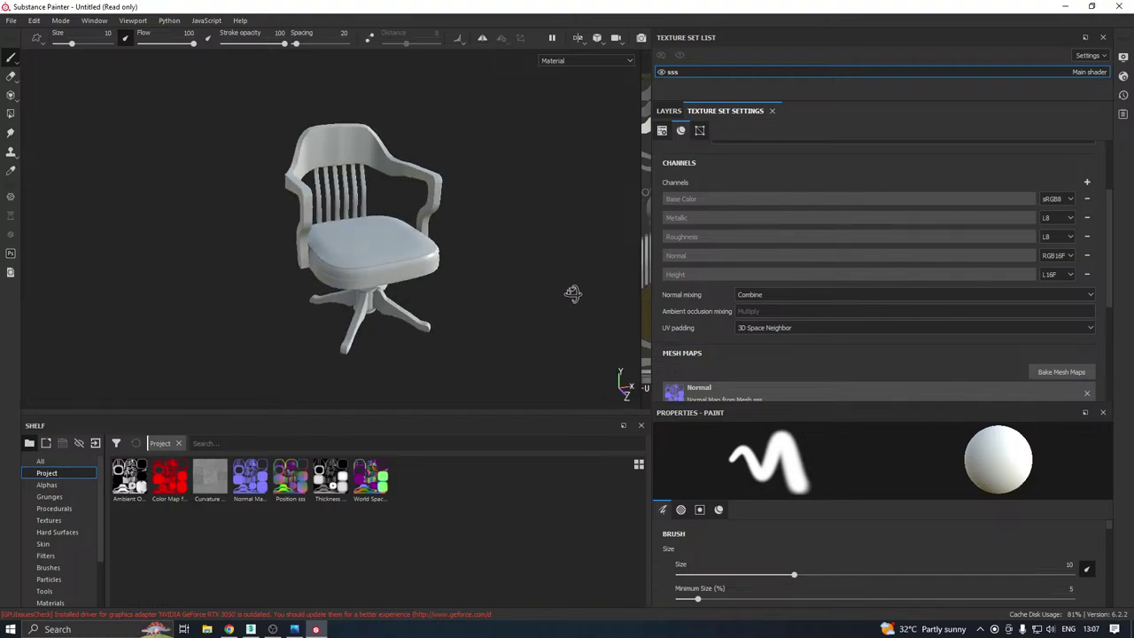
click(261, 629)
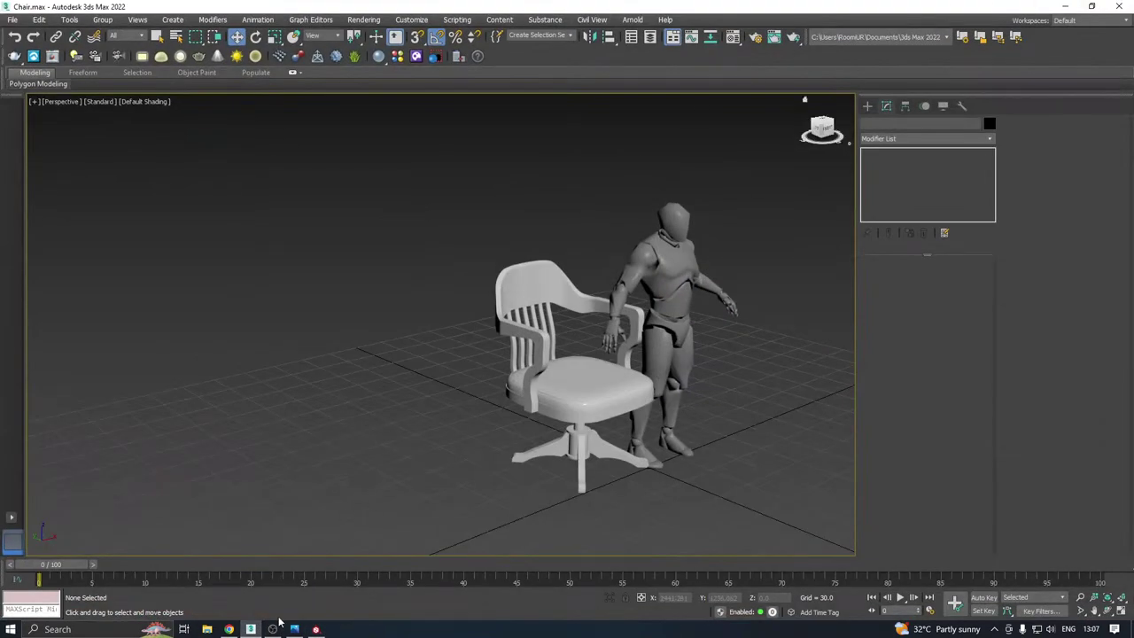
click(316, 629)
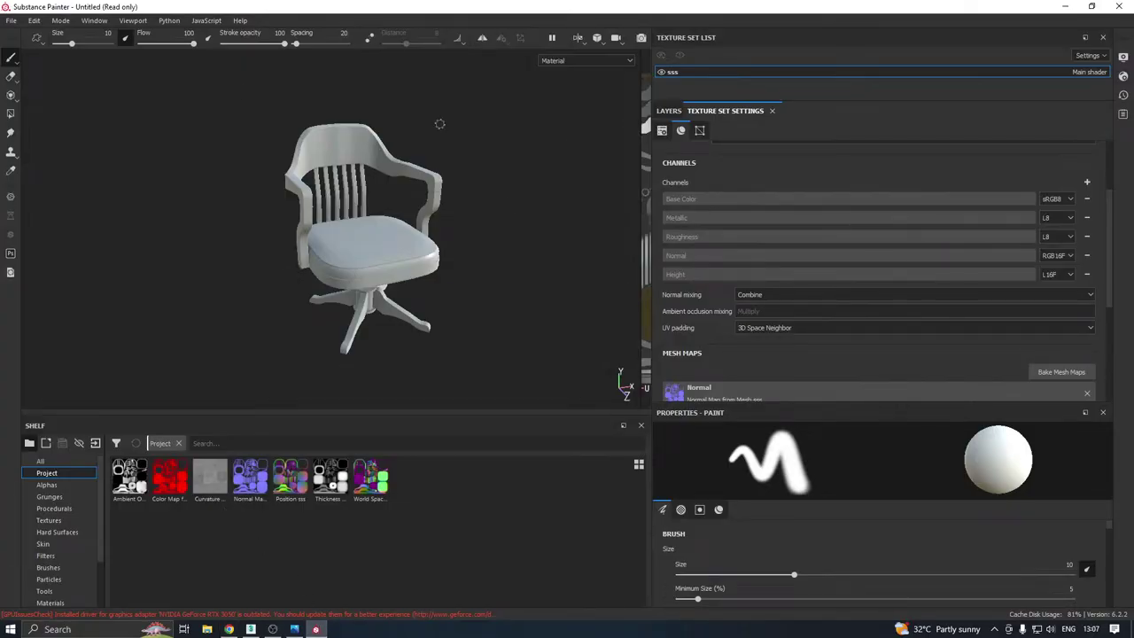
Save the project as Chair in New folder (36) on the desktop
click(11, 20)
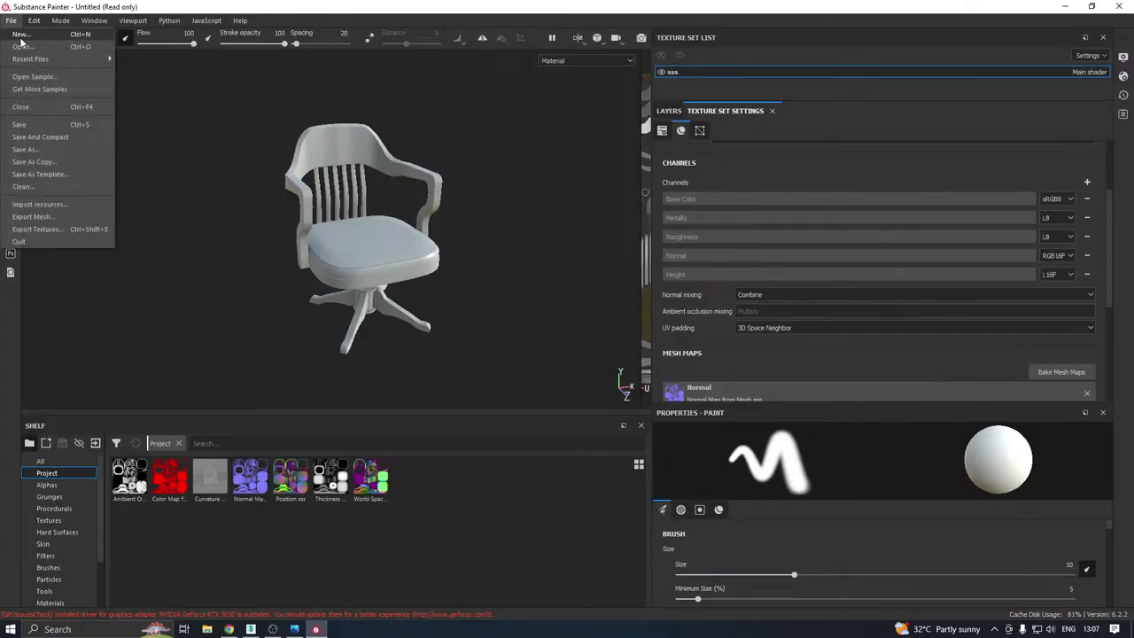
click(24, 124)
text(C)
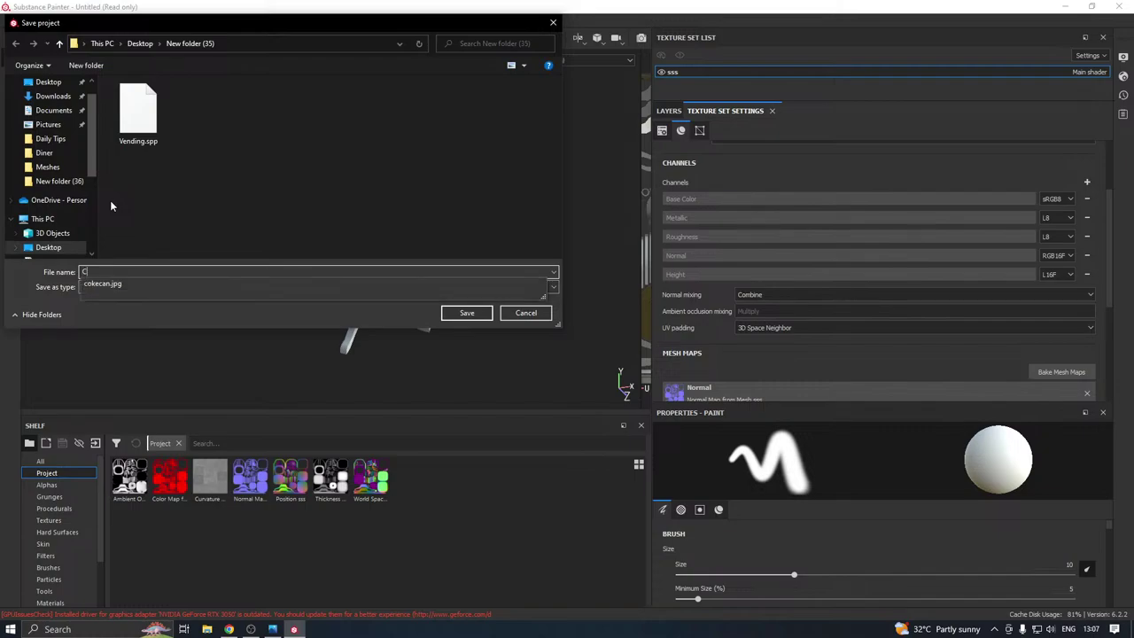
text(hair)
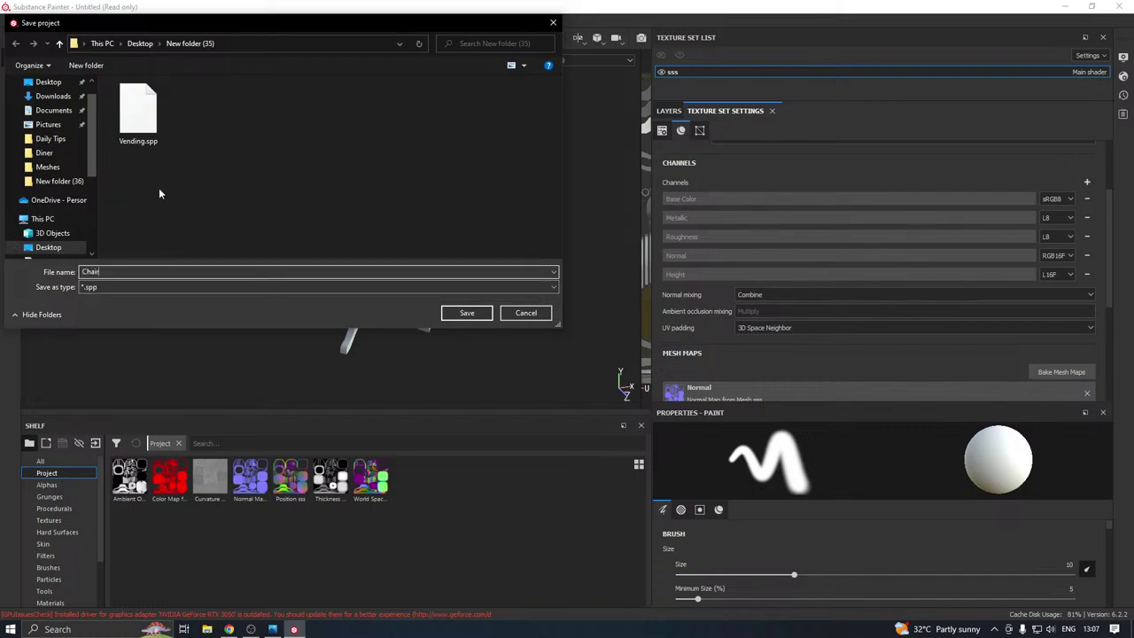
click(57, 180)
click(467, 313)
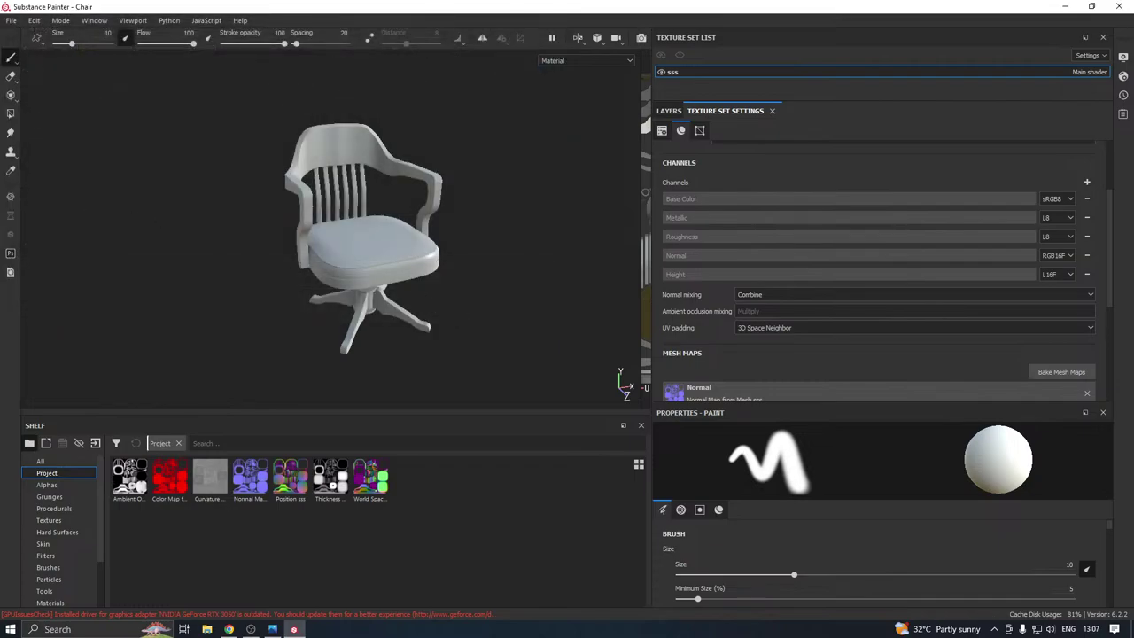
key(alt+Tab)
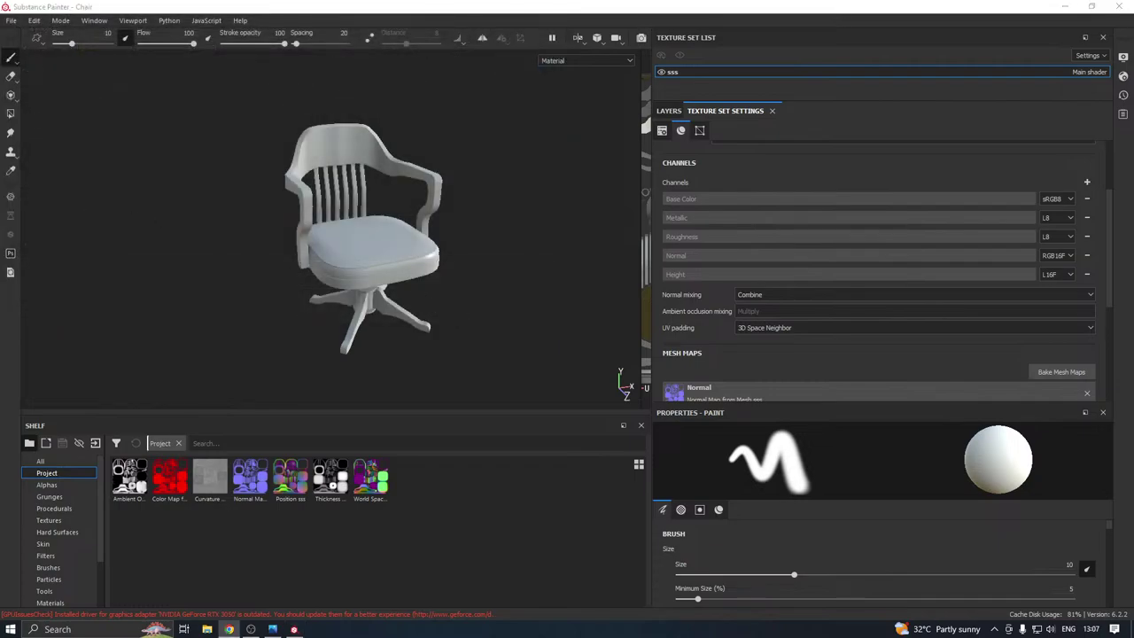
Show the layer stack, group Fill layer 1 into a folder and add a black mask to that folder
click(669, 111)
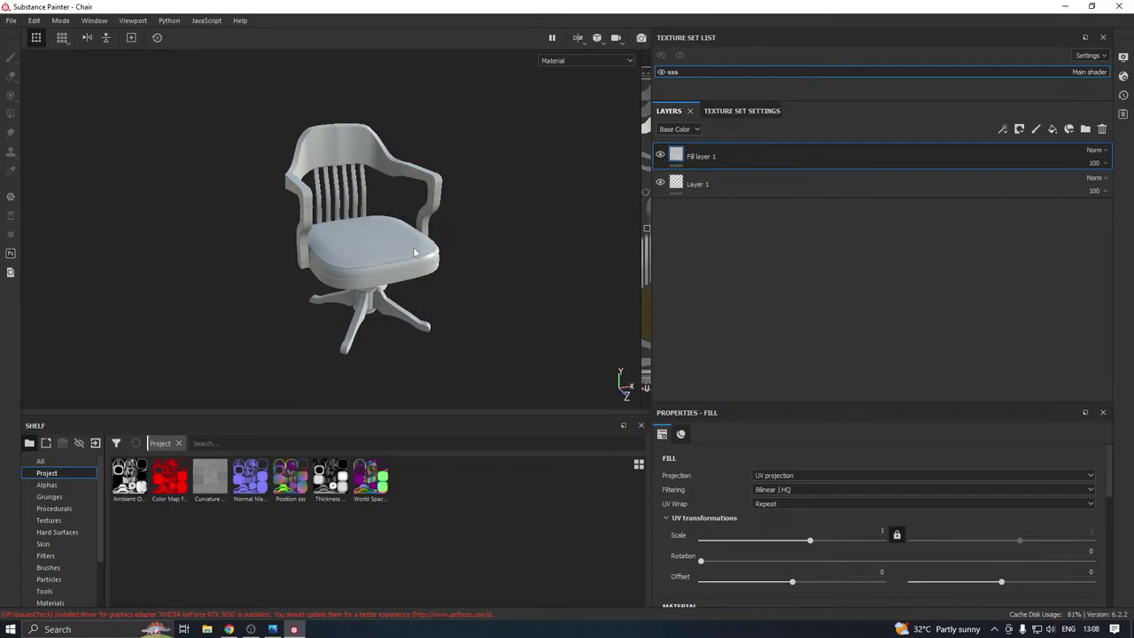
scroll(386, 247, up, 1)
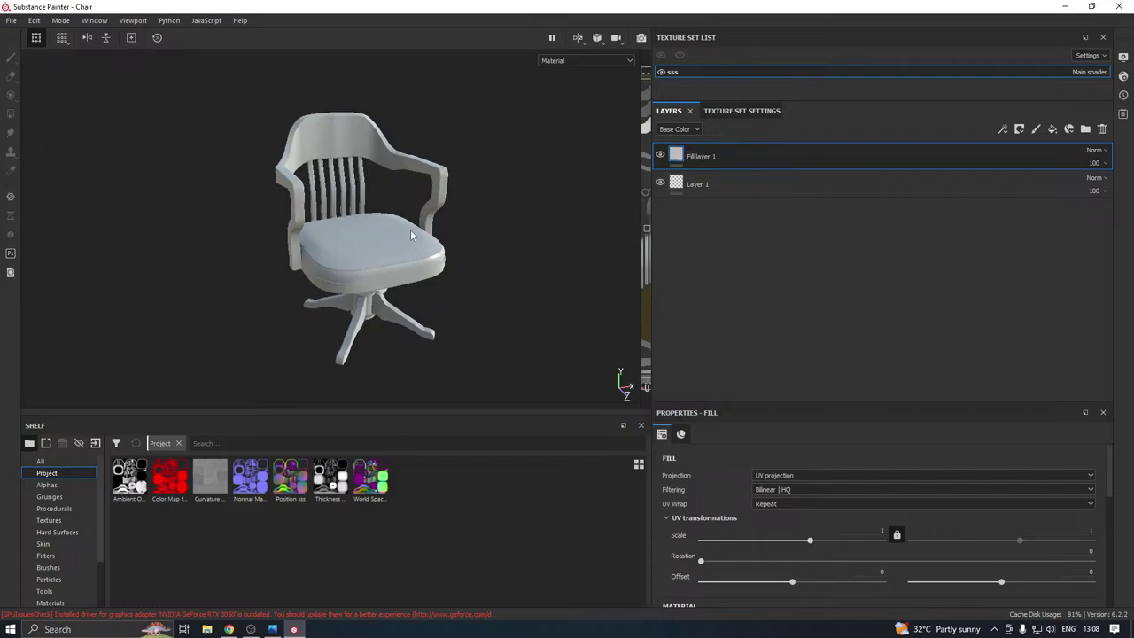
right_click(749, 154)
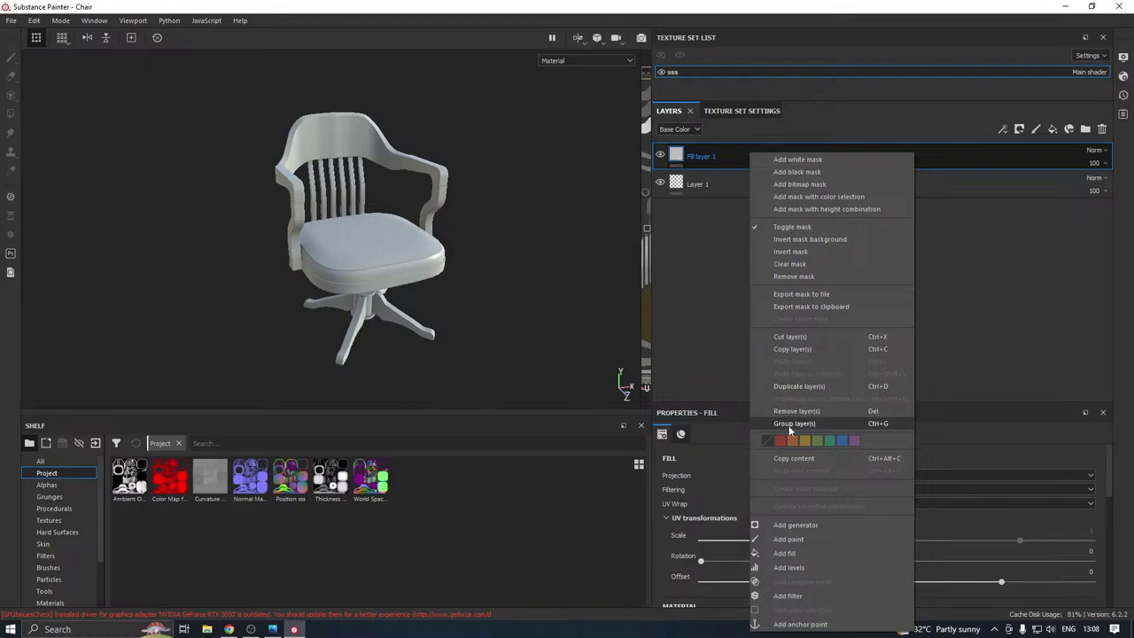
click(791, 425)
right_click(744, 156)
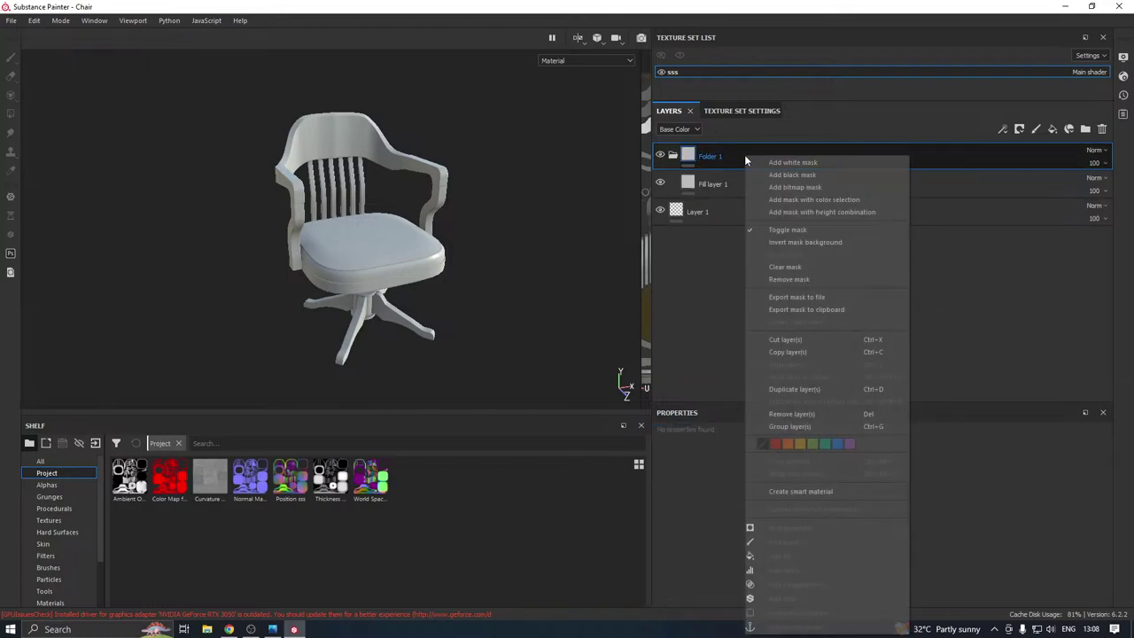
click(800, 174)
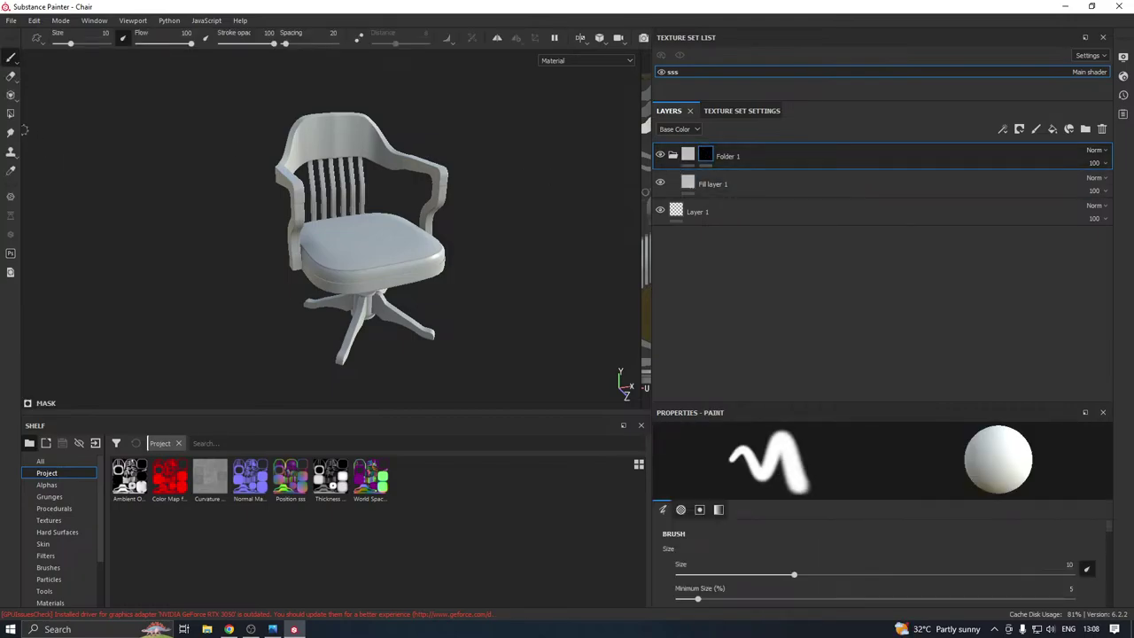
Fill the seat cushion in the folder's mask using Polygon Fill in mesh mode, and invert the mask
click(10, 115)
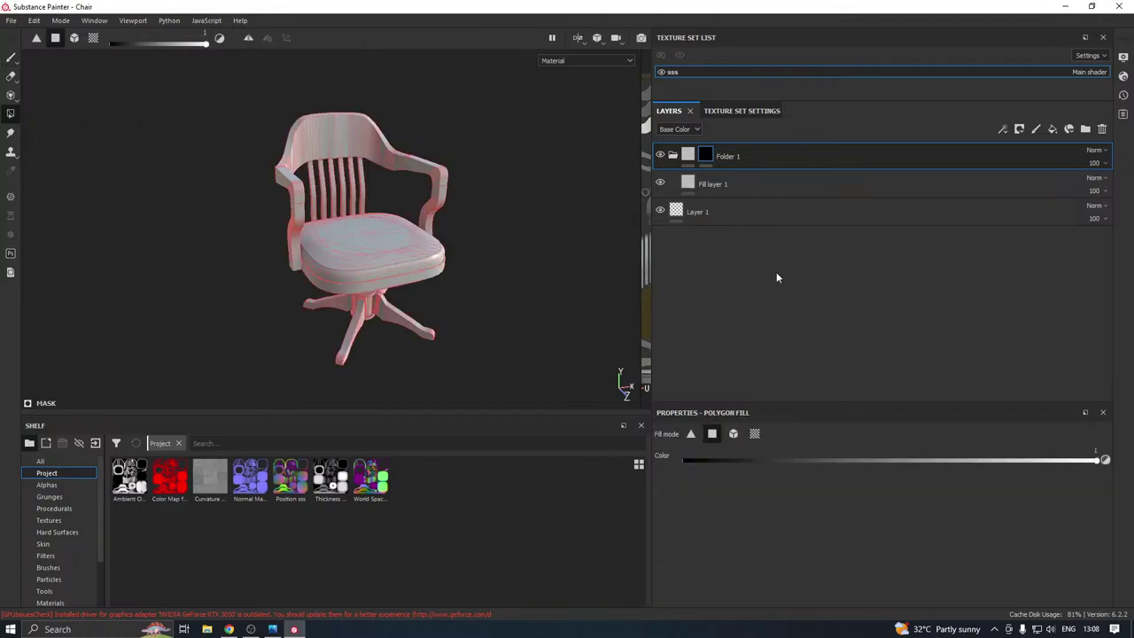
click(734, 434)
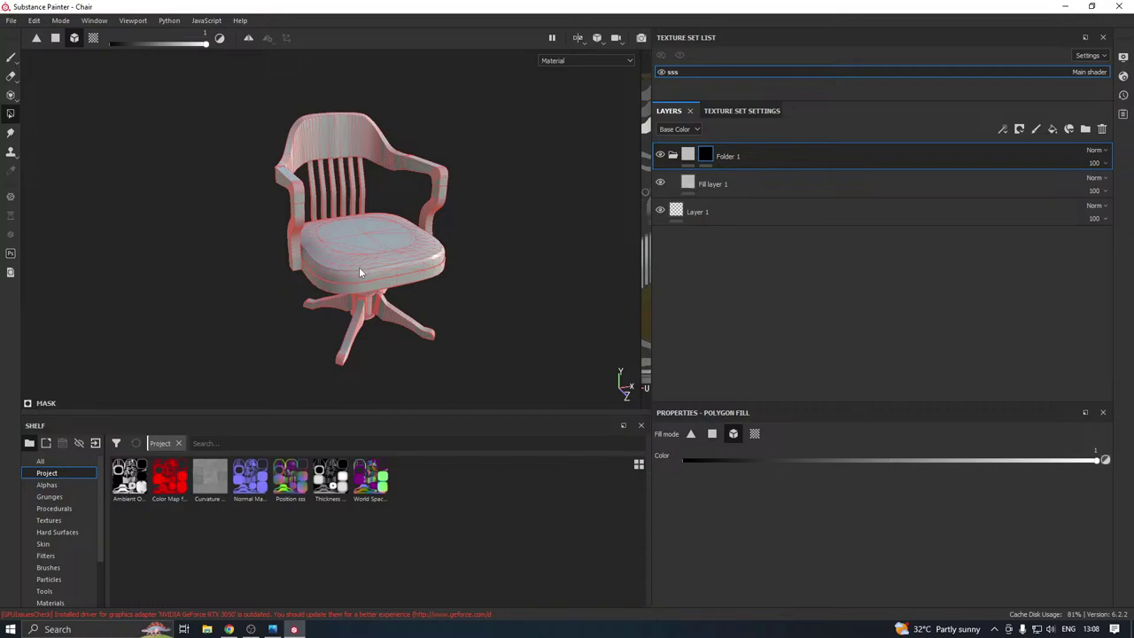
click(746, 183)
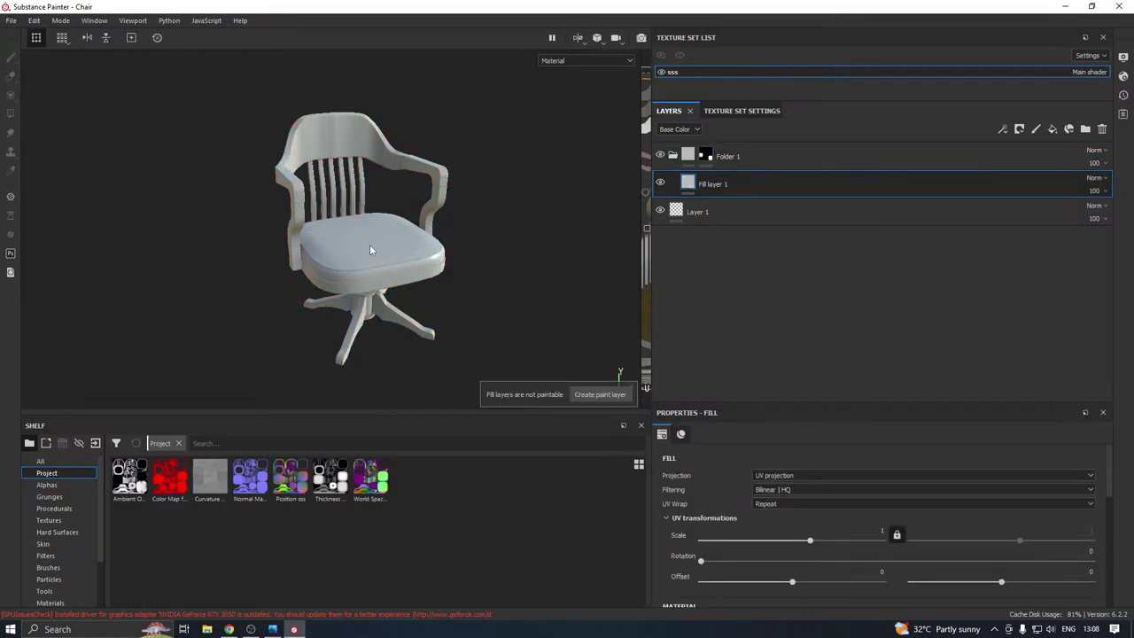
click(708, 156)
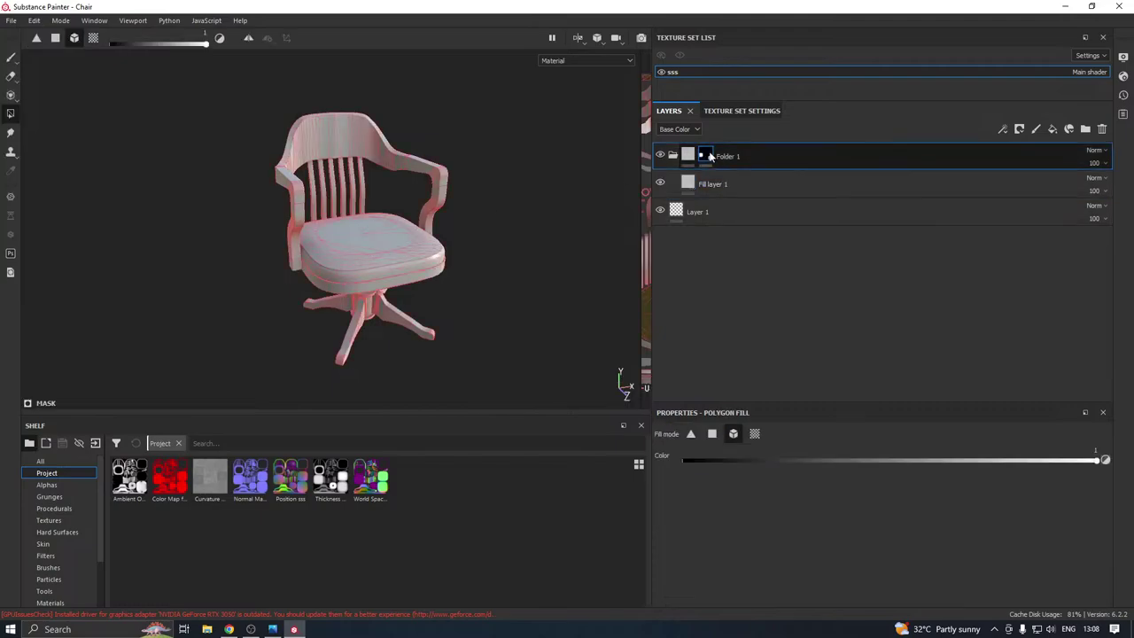
right_click(710, 156)
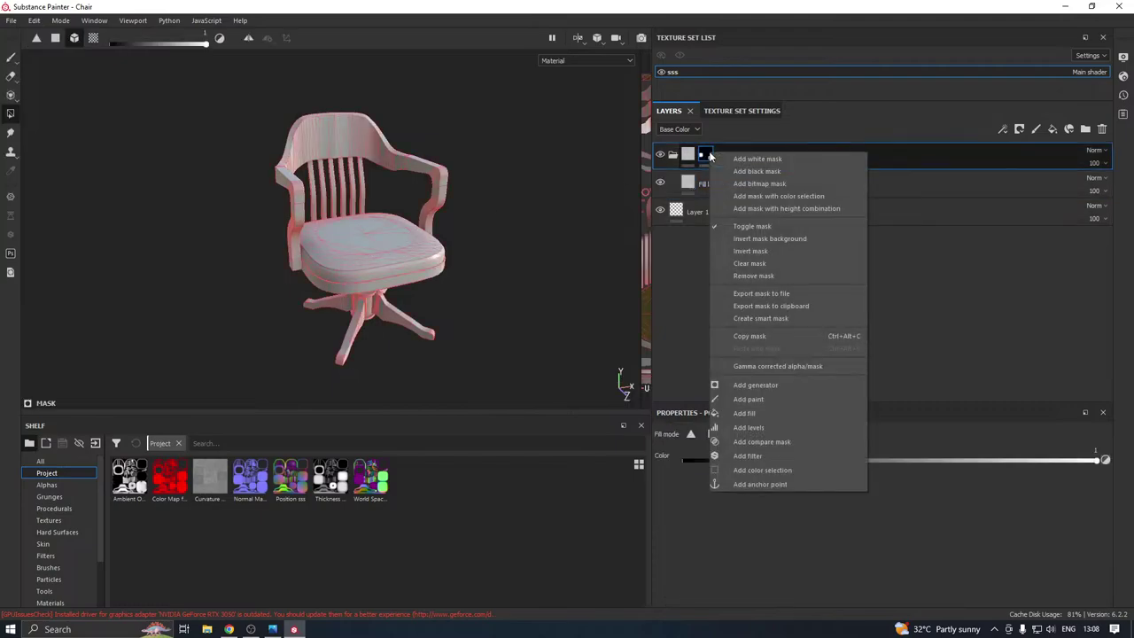
click(753, 252)
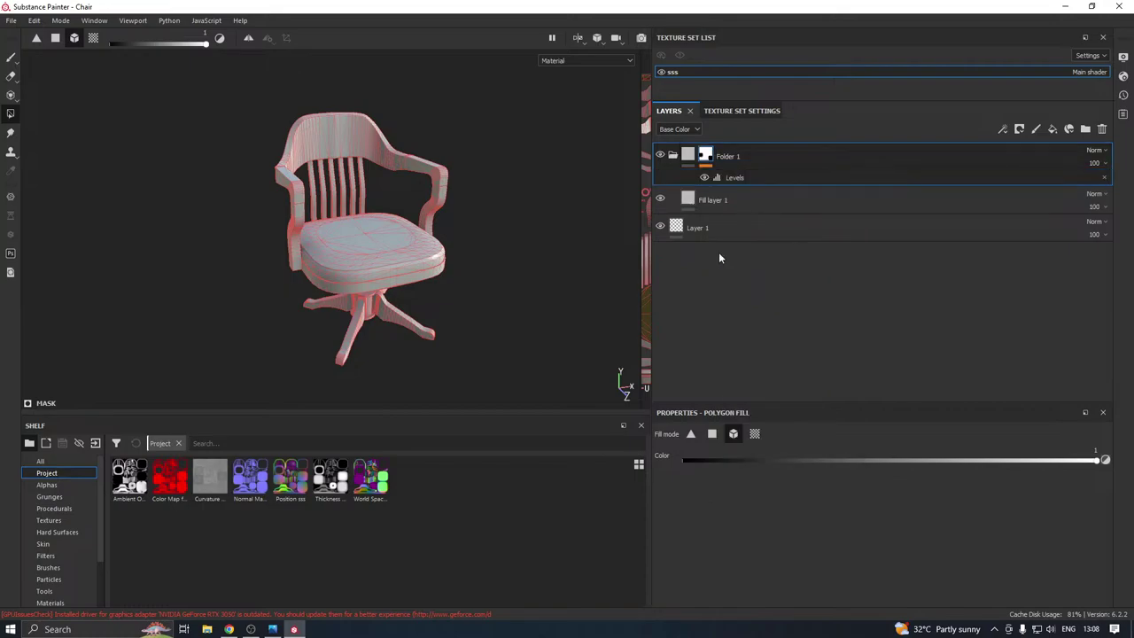
Apply the Wood Rough material to the fill layer inside the folder
click(728, 200)
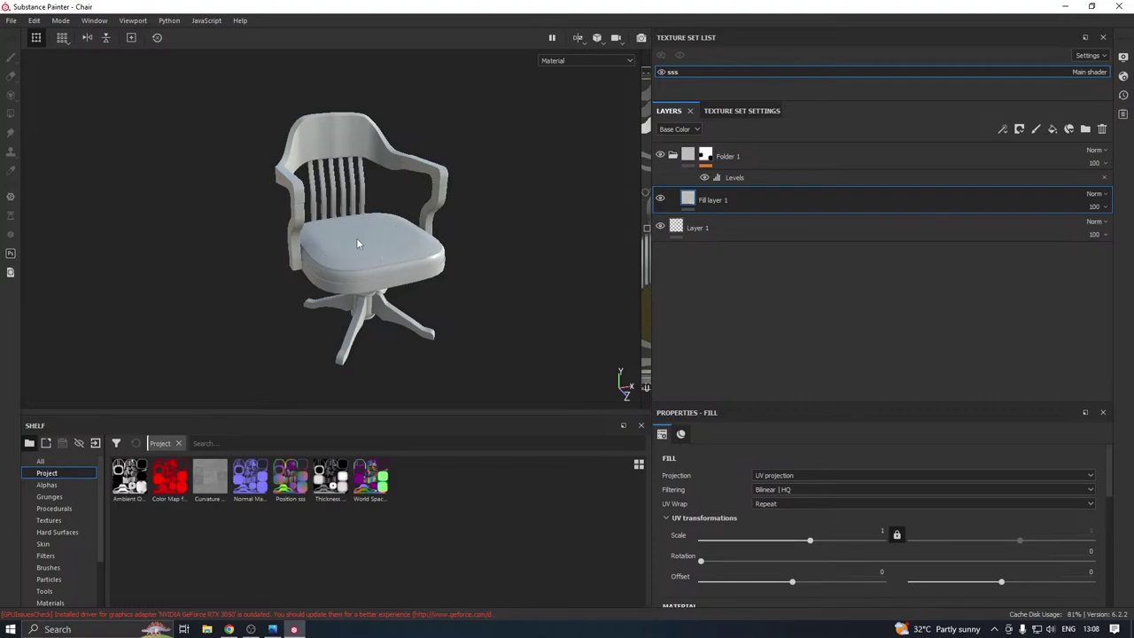
scroll(355, 254, up, 5)
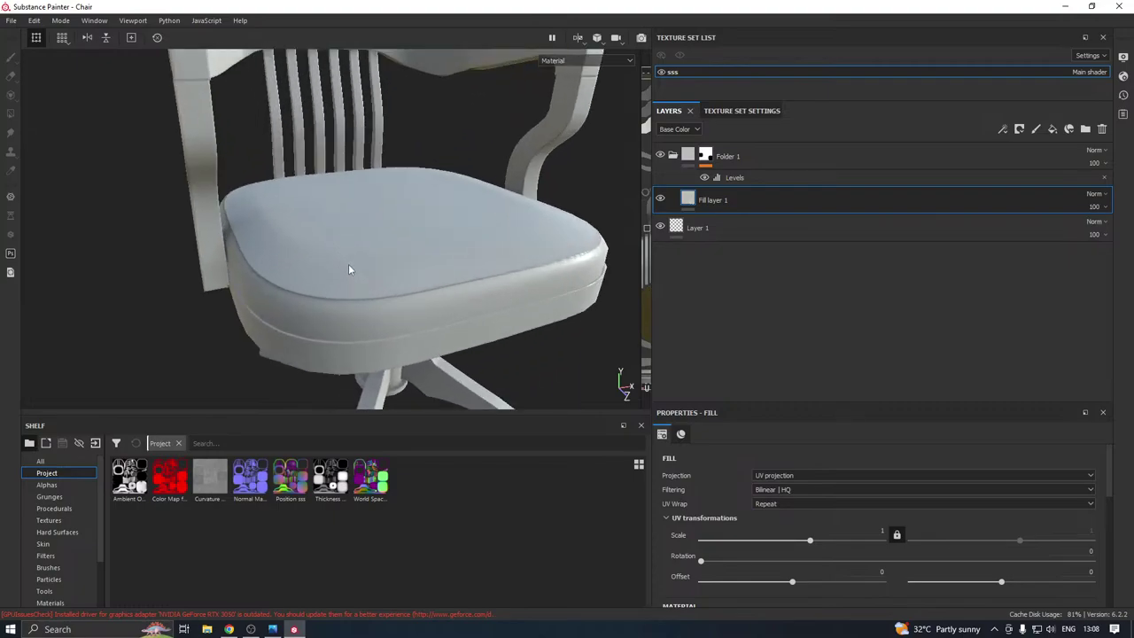
scroll(349, 268, up, 2)
scroll(375, 263, down, 7)
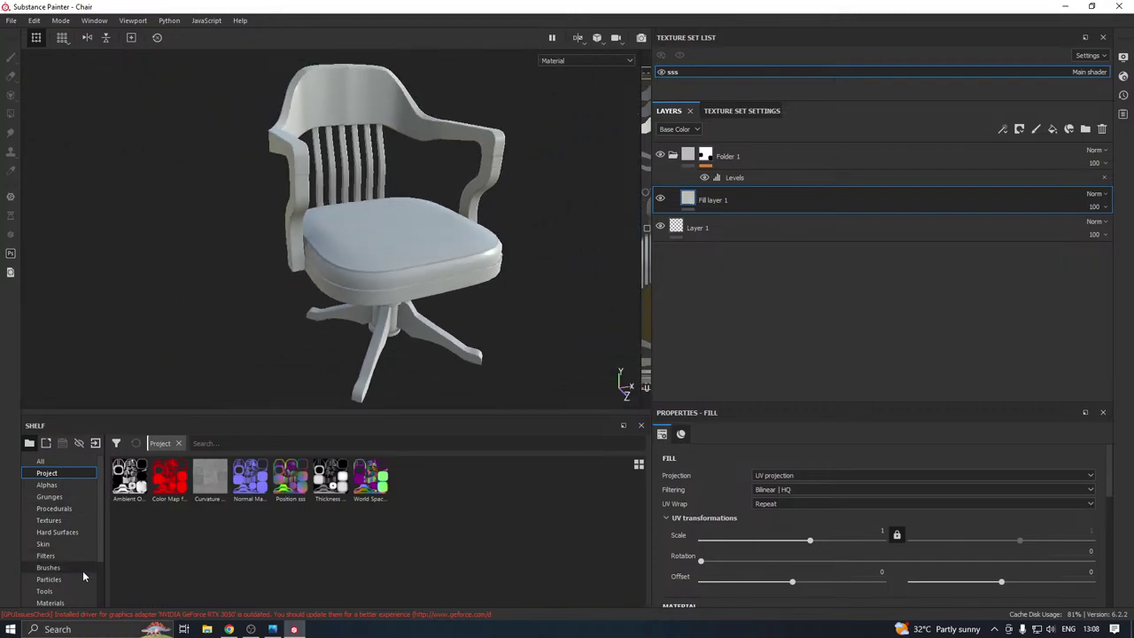
scroll(83, 571, down, 3)
click(51, 544)
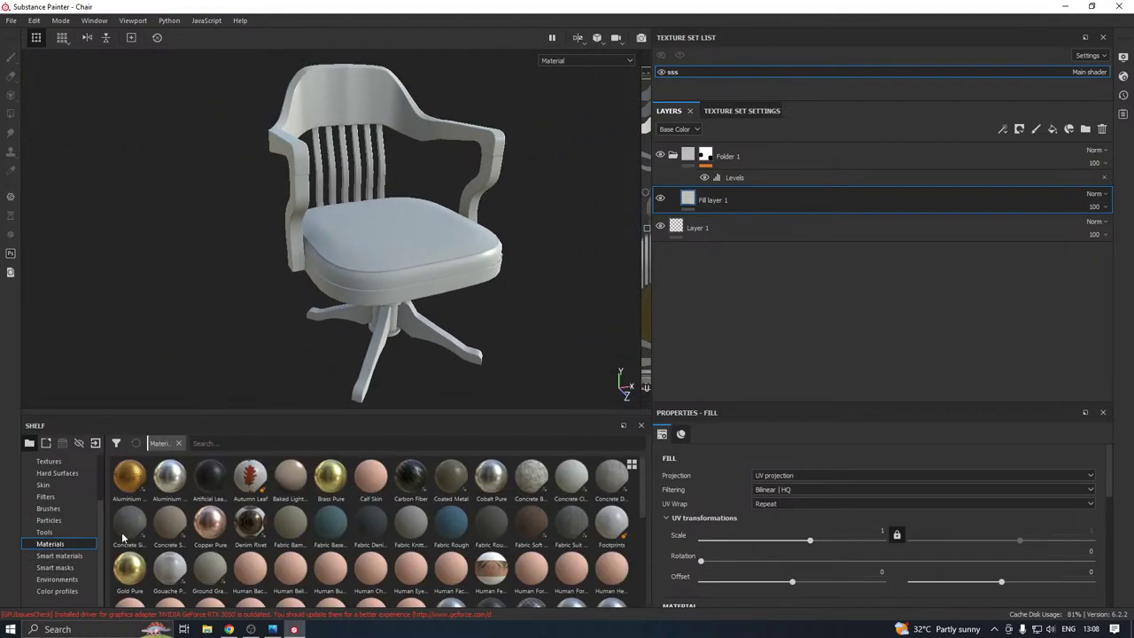
scroll(598, 526, down, 5)
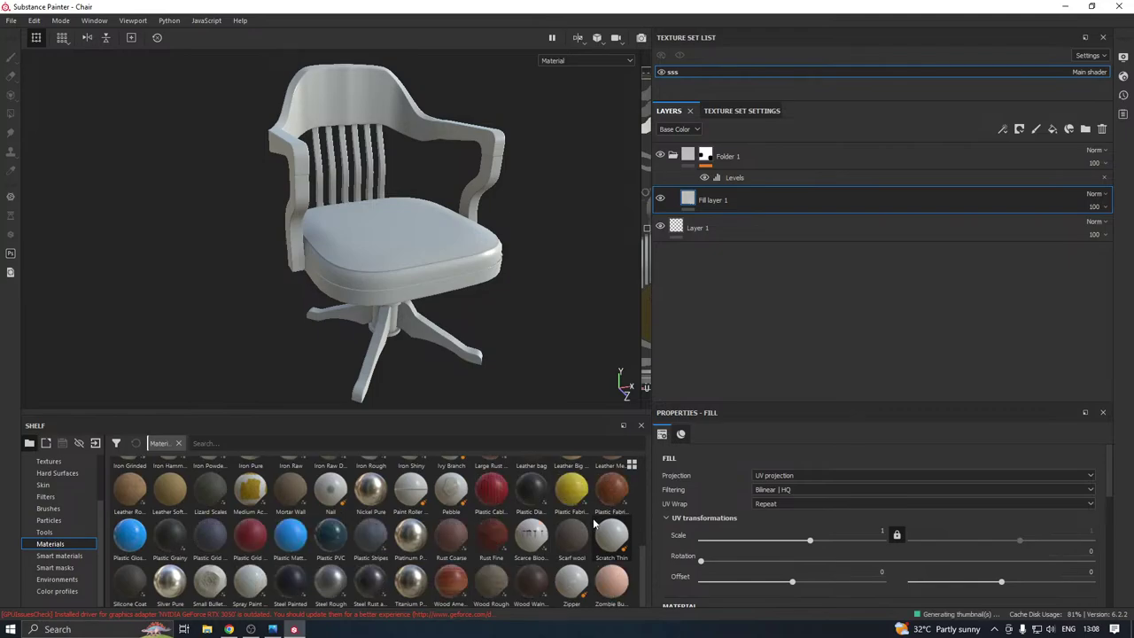
click(484, 580)
alt+drag(328, 280, 405, 259)
Rename the masked folder as Wood
click(787, 161)
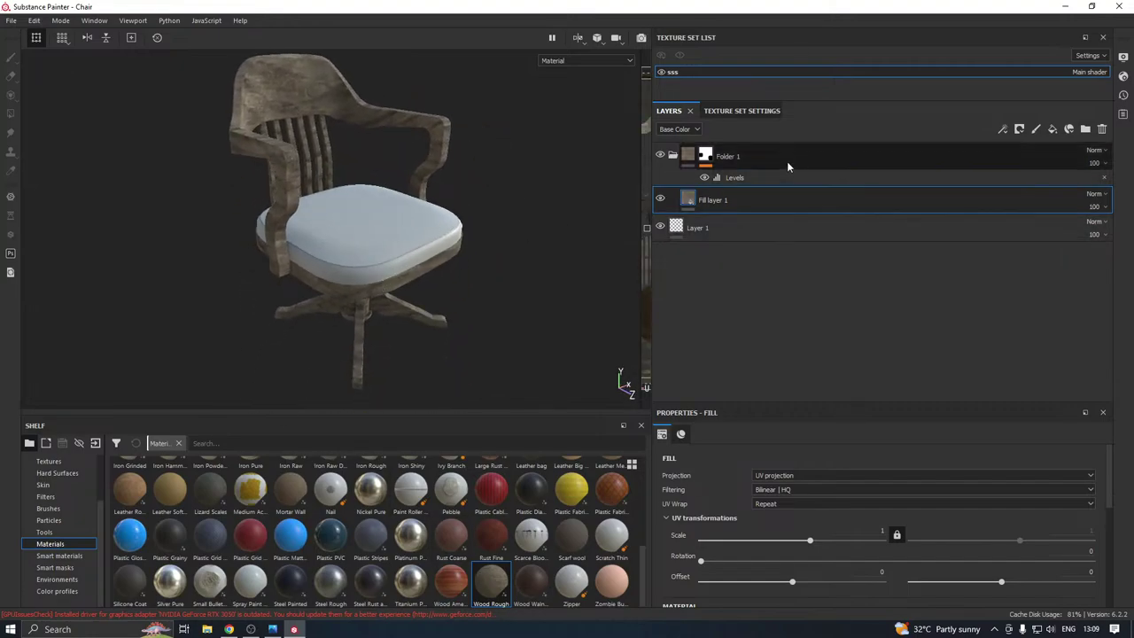
double_click(734, 157)
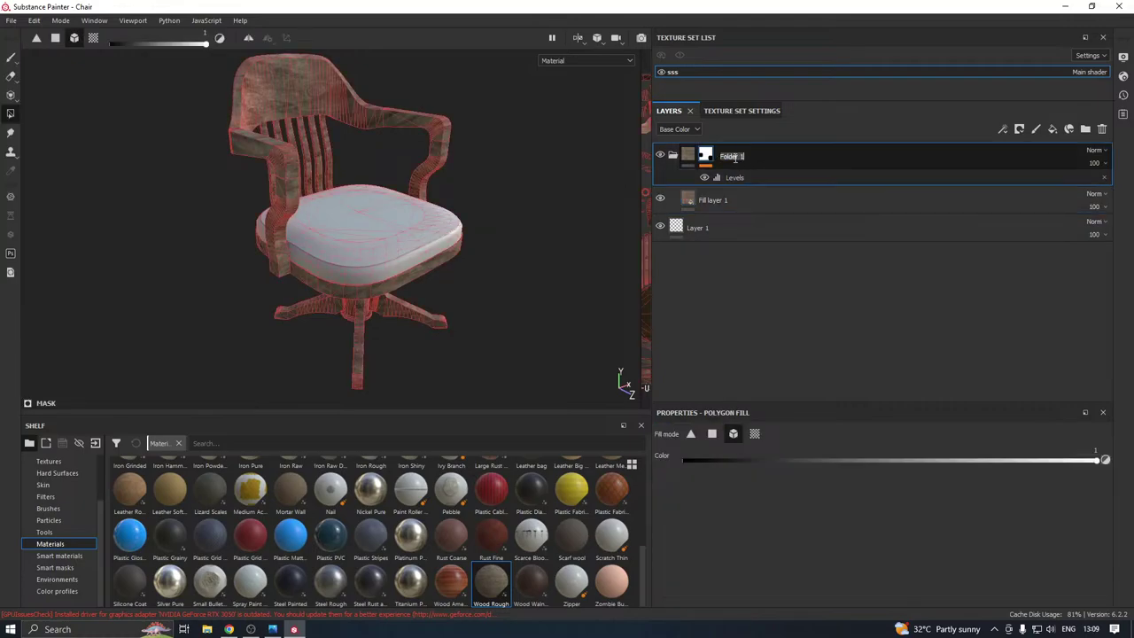
text(wood)
key(Return)
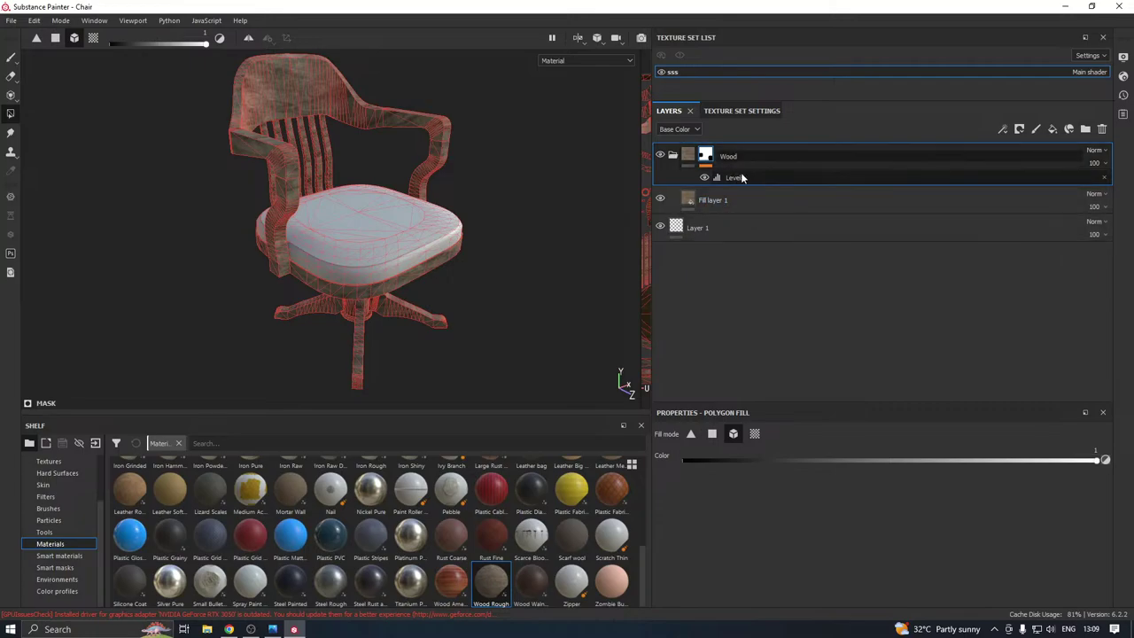
Duplicate the Wood folder and rename the copy as Leather
click(743, 177)
click(707, 157)
right_click(774, 155)
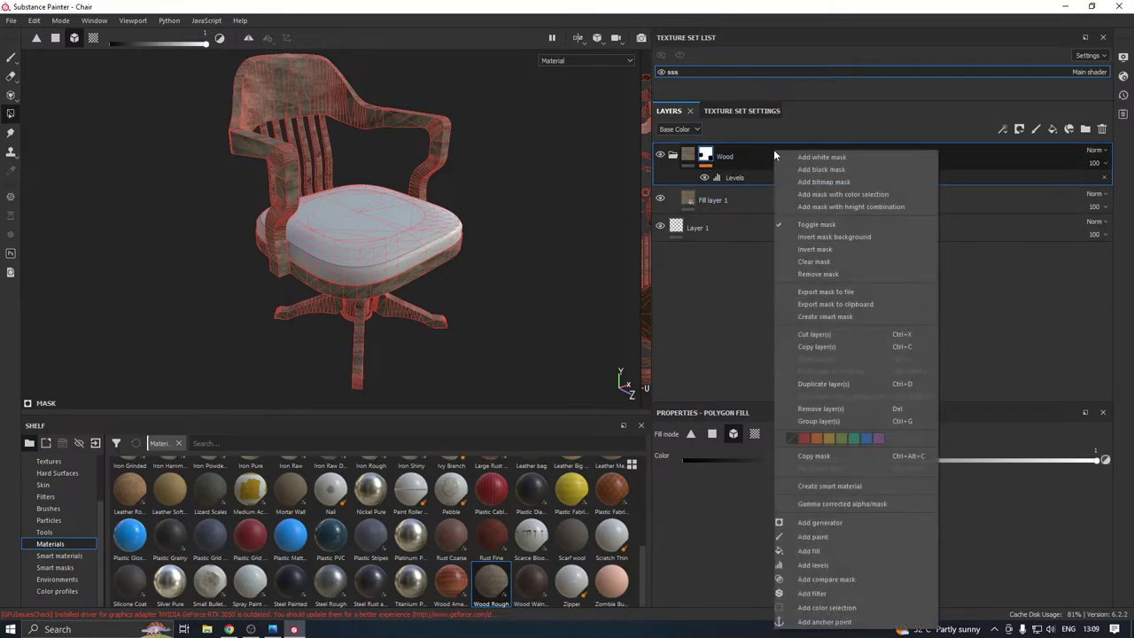
click(845, 383)
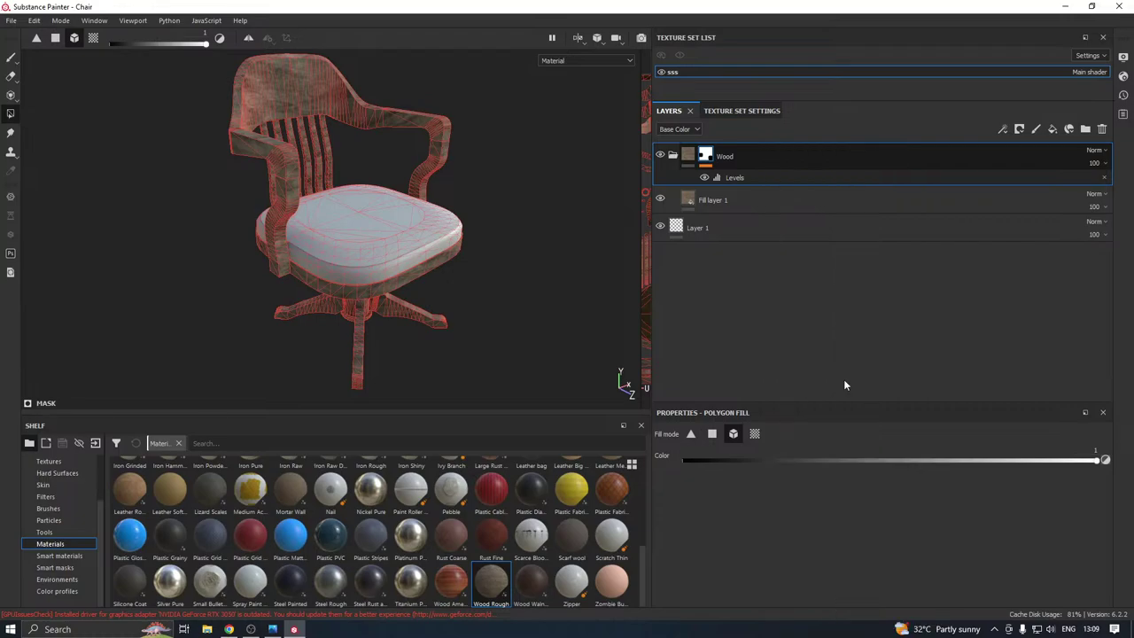
double_click(753, 156)
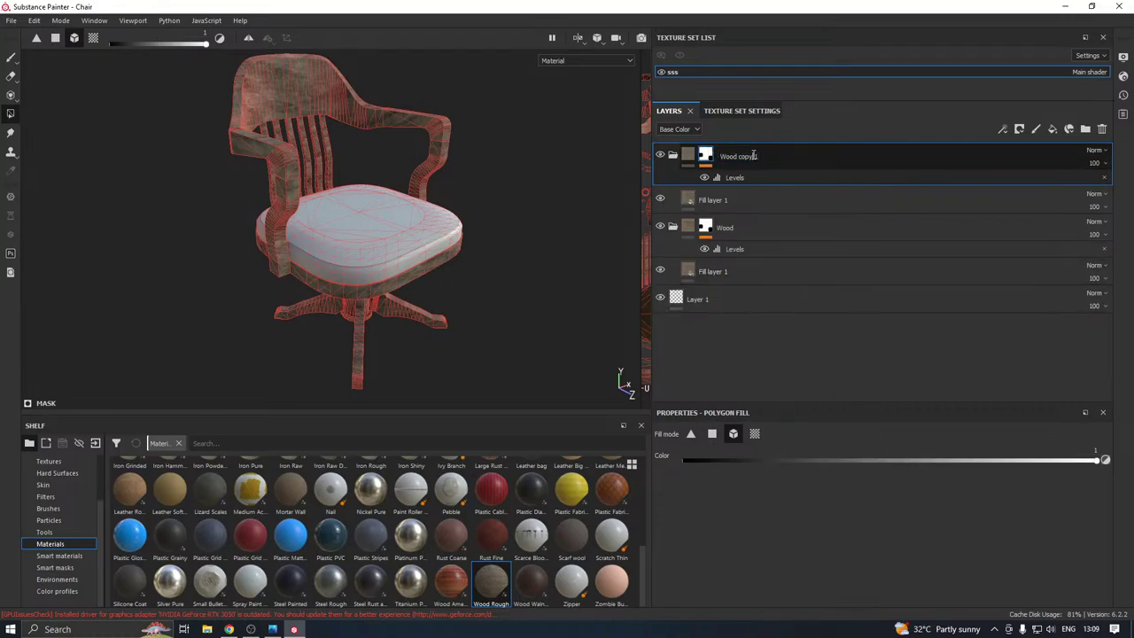
drag(758, 156, 705, 153)
key(BackSpace)
text(Leather)
key(Return)
Invert the Leather folder's mask and apply the Fabric Soft Denim material to the fill layer inside it
right_click(709, 157)
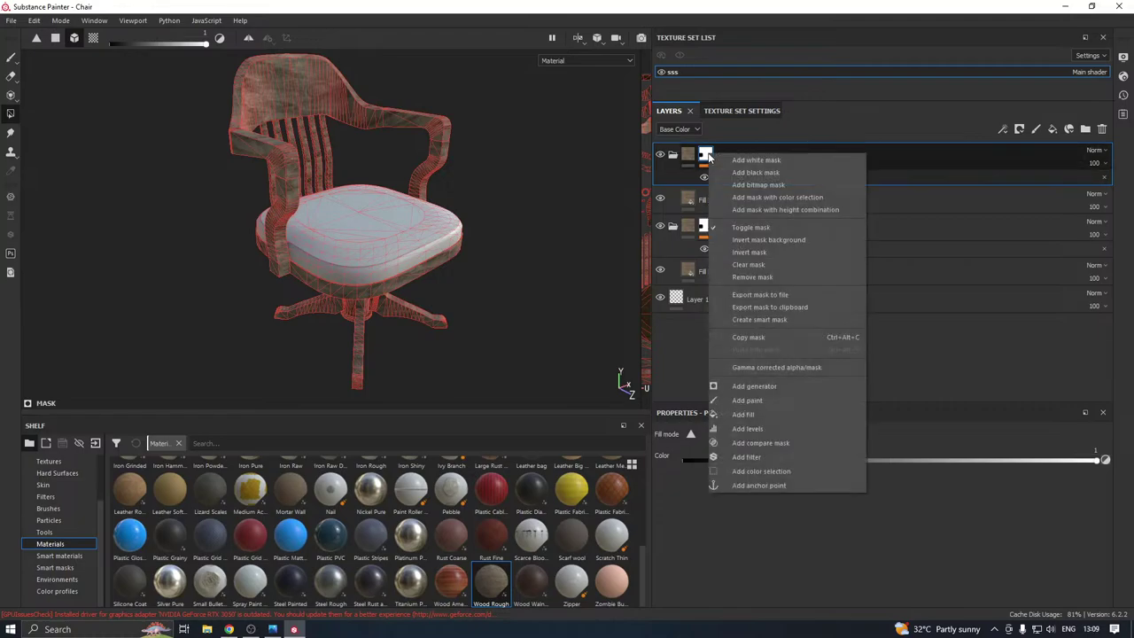
click(750, 252)
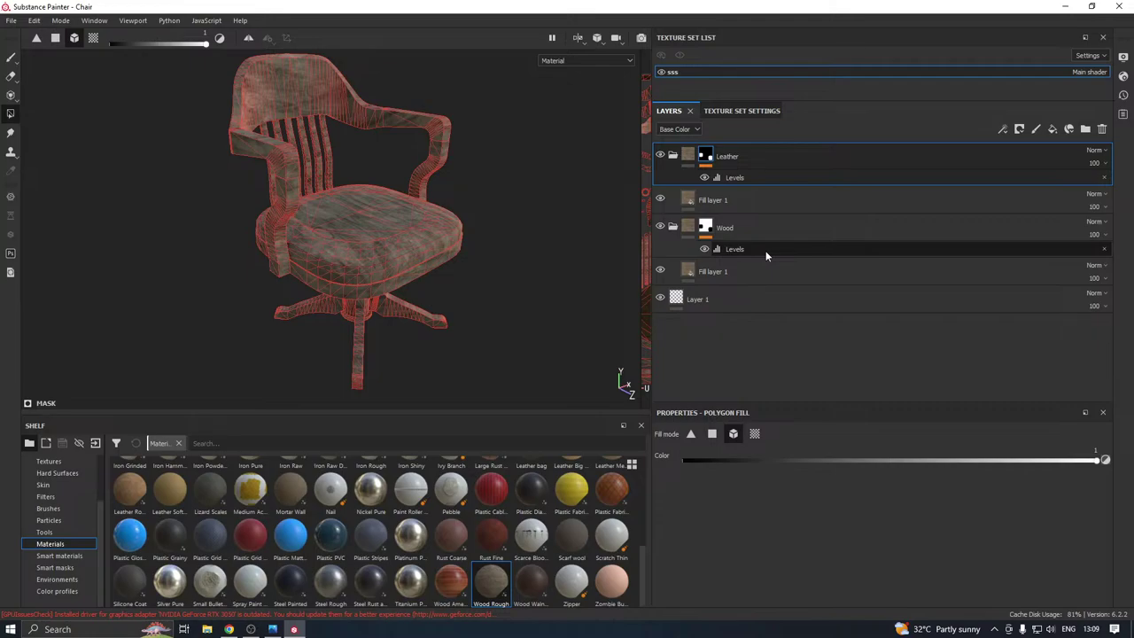
click(714, 202)
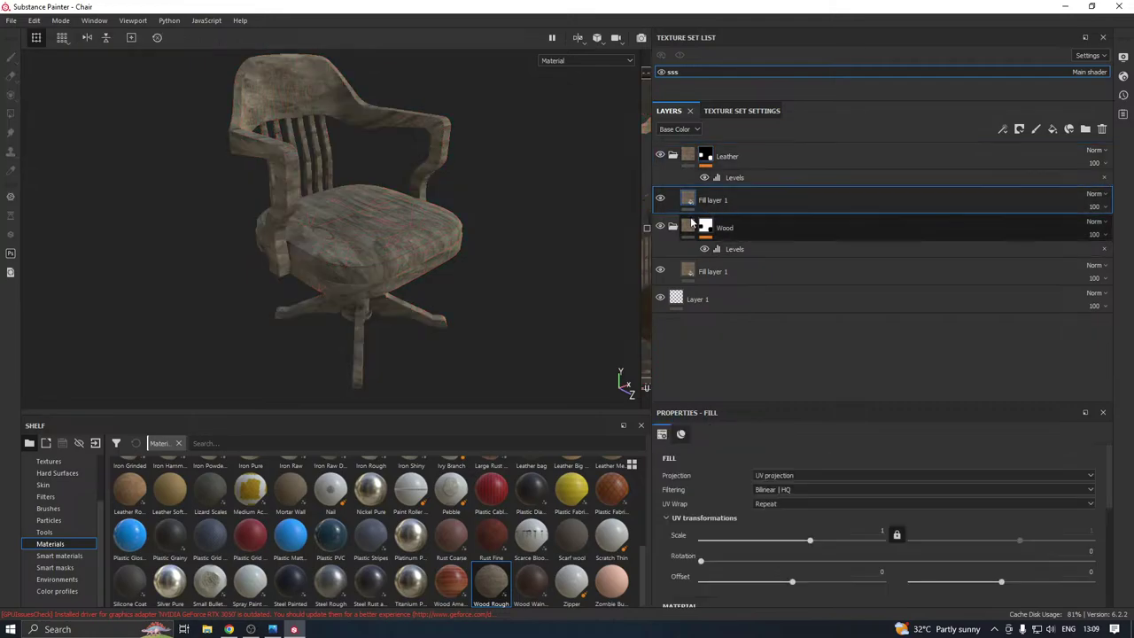
scroll(449, 512, up, 5)
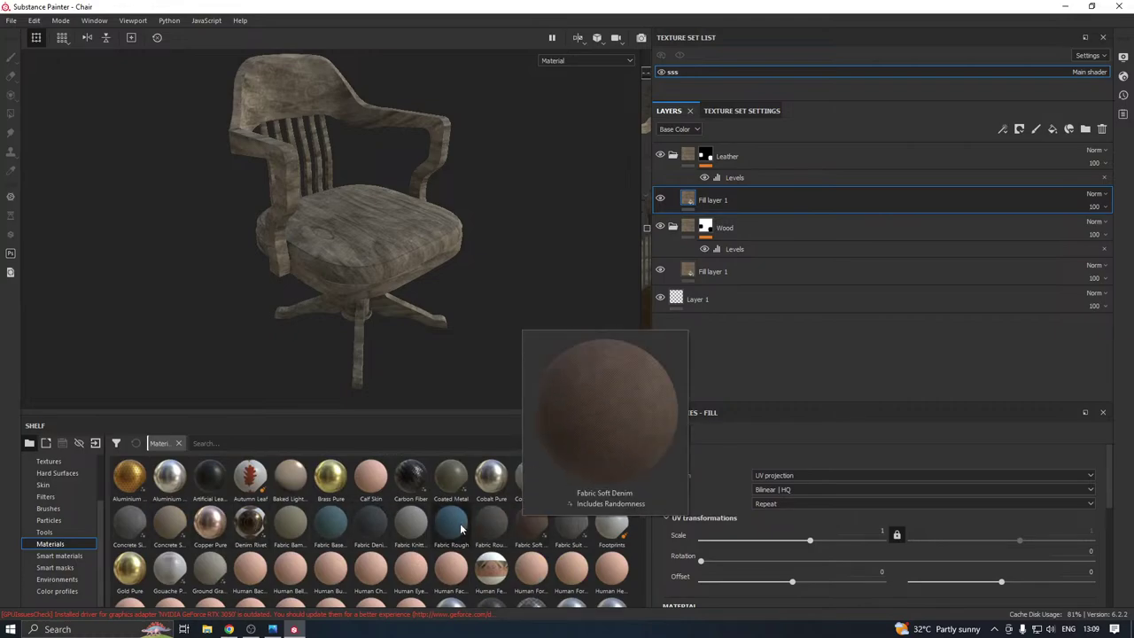
click(527, 530)
mouse_move(524, 530)
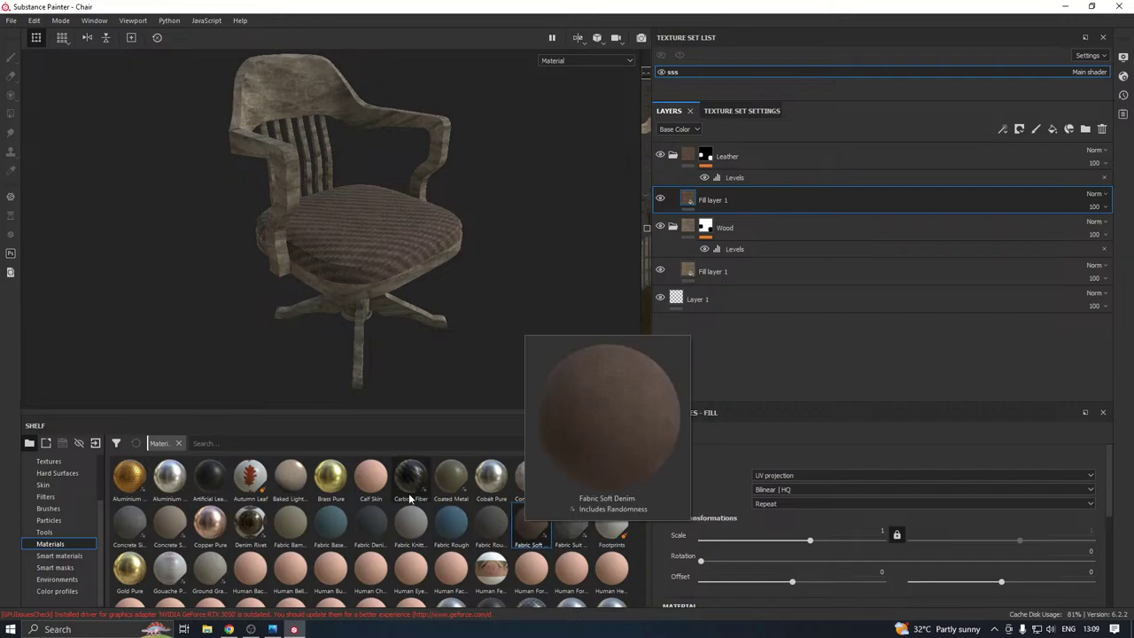
Try the black artificial leather and the dark blue denim fabric materials on the Leather folder's fill layer
click(204, 487)
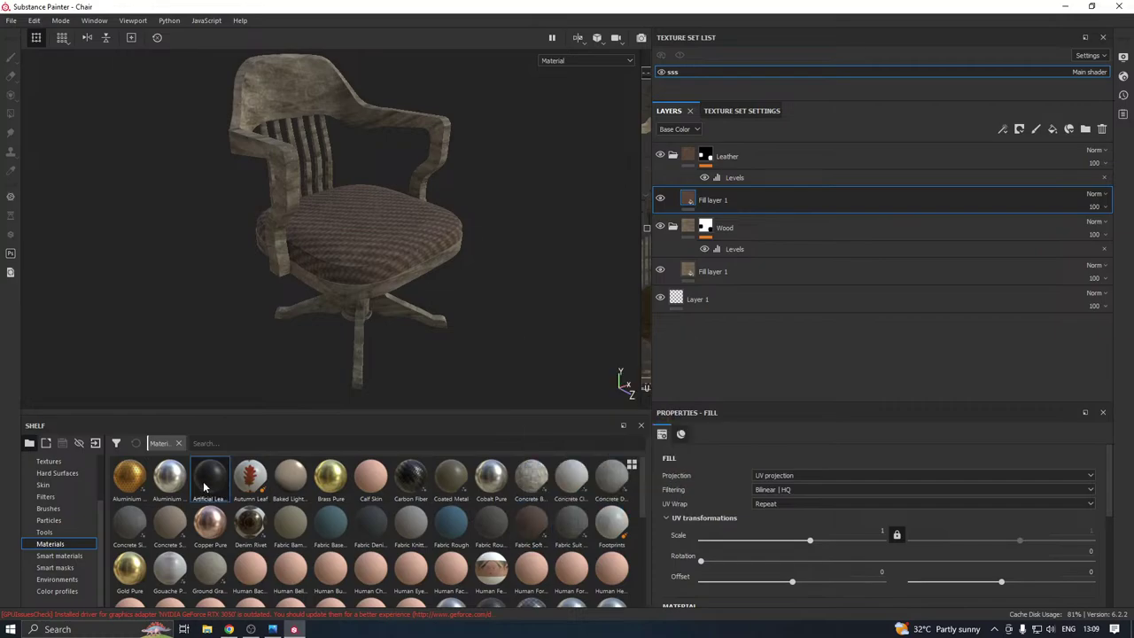
alt+drag(443, 284, 388, 278)
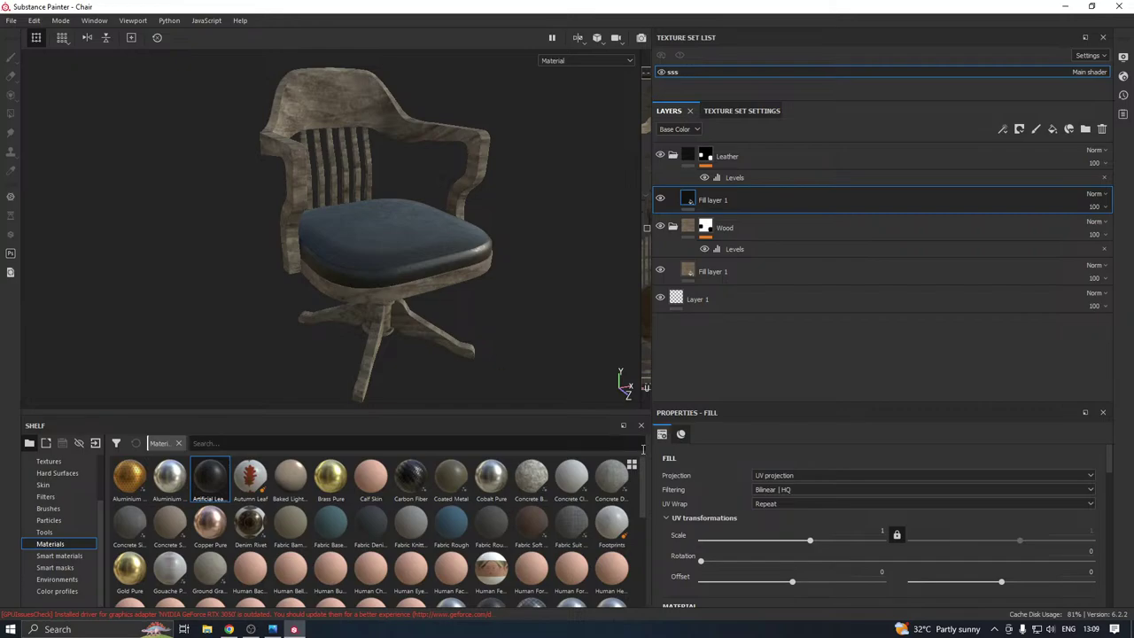
click(370, 525)
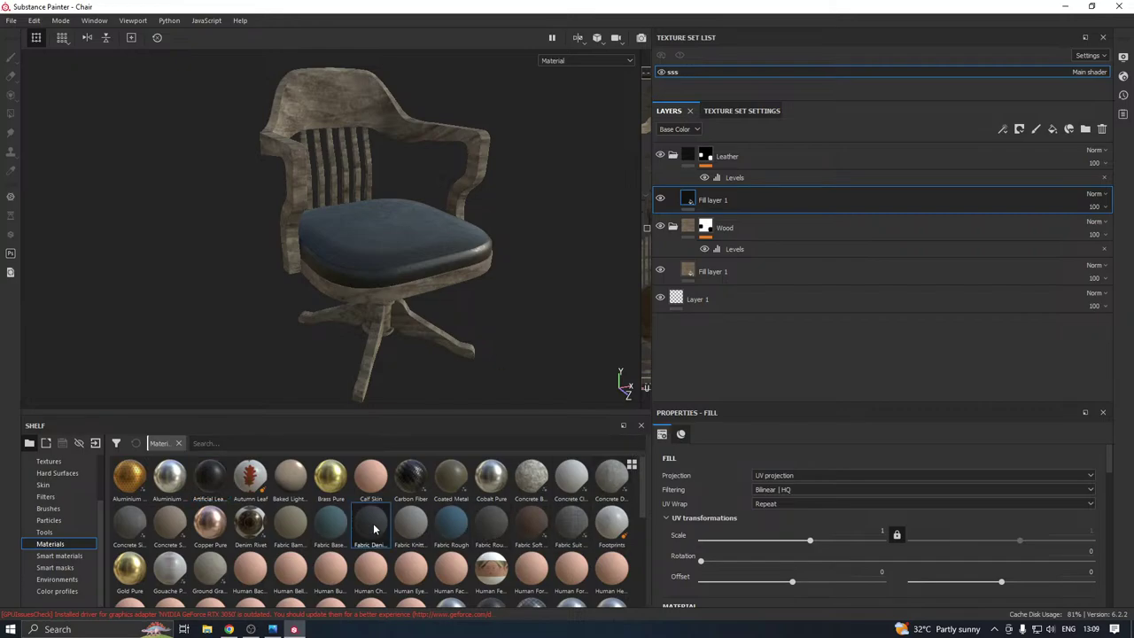
alt+drag(465, 358, 420, 403)
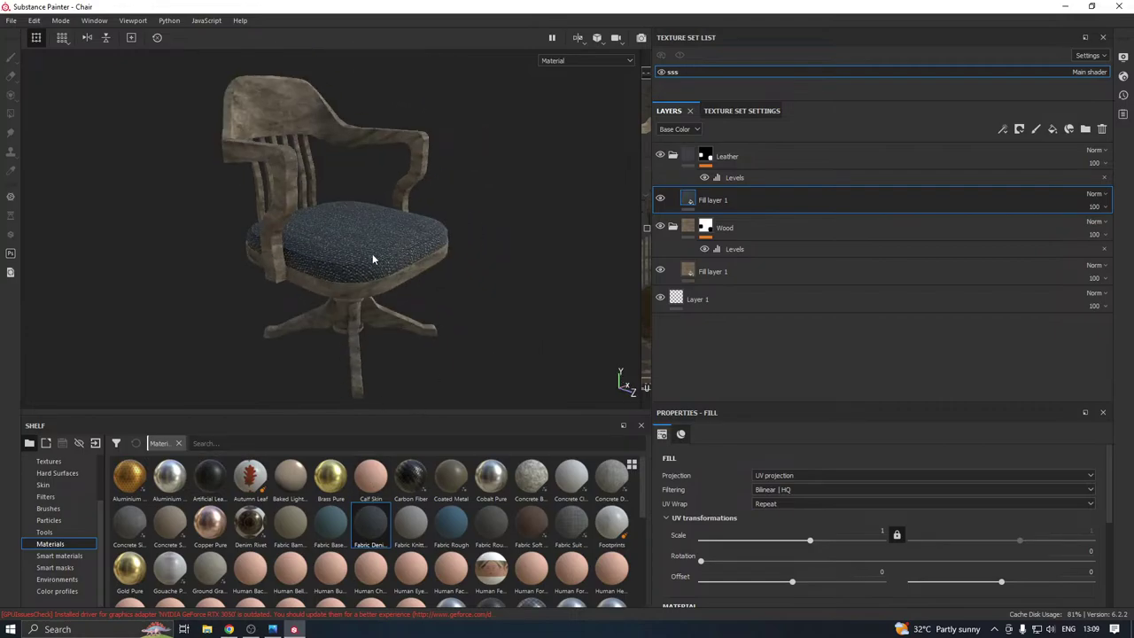
scroll(347, 263, up, 10)
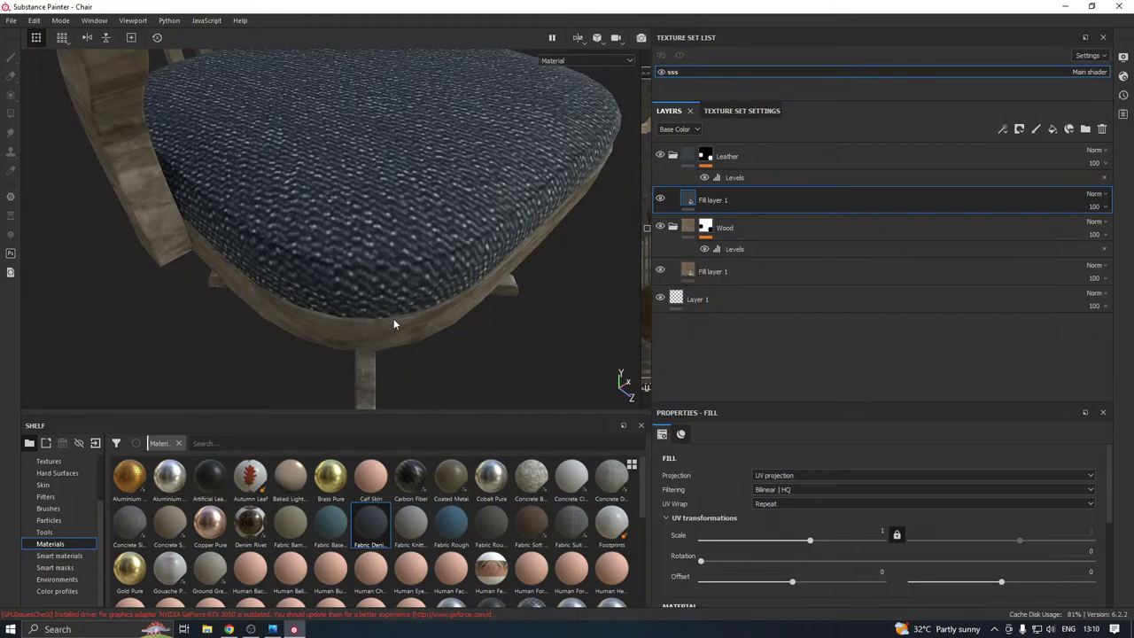
Reapply the Fabric Soft Denim material to the Leather folder's fill layer and view the whole chair
mouse_move(461, 524)
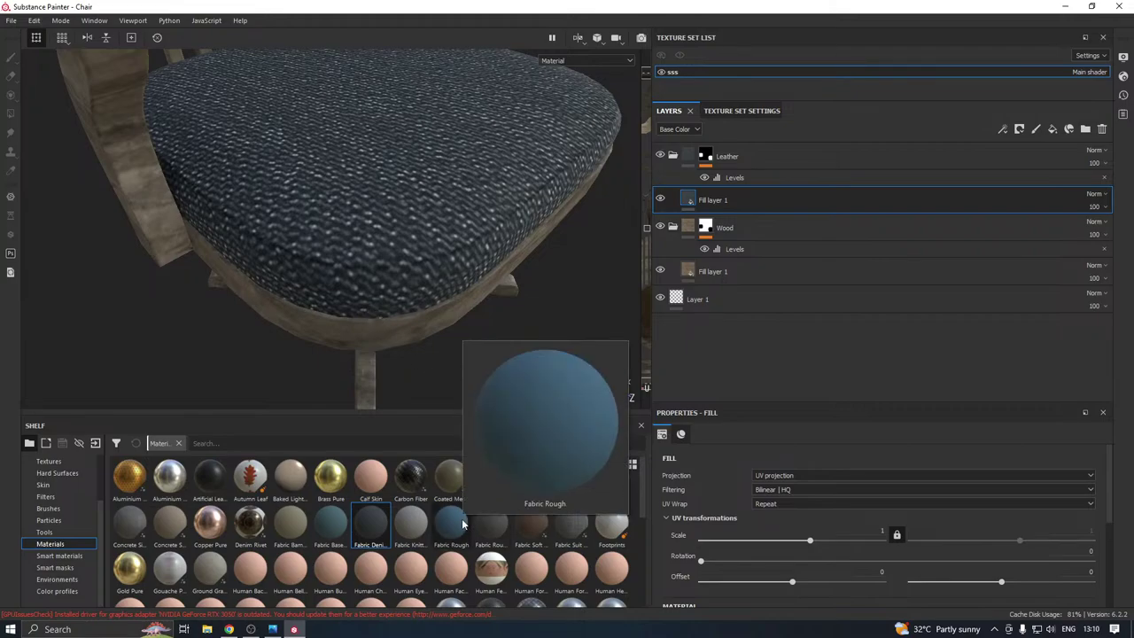
click(514, 529)
scroll(374, 309, down, 5)
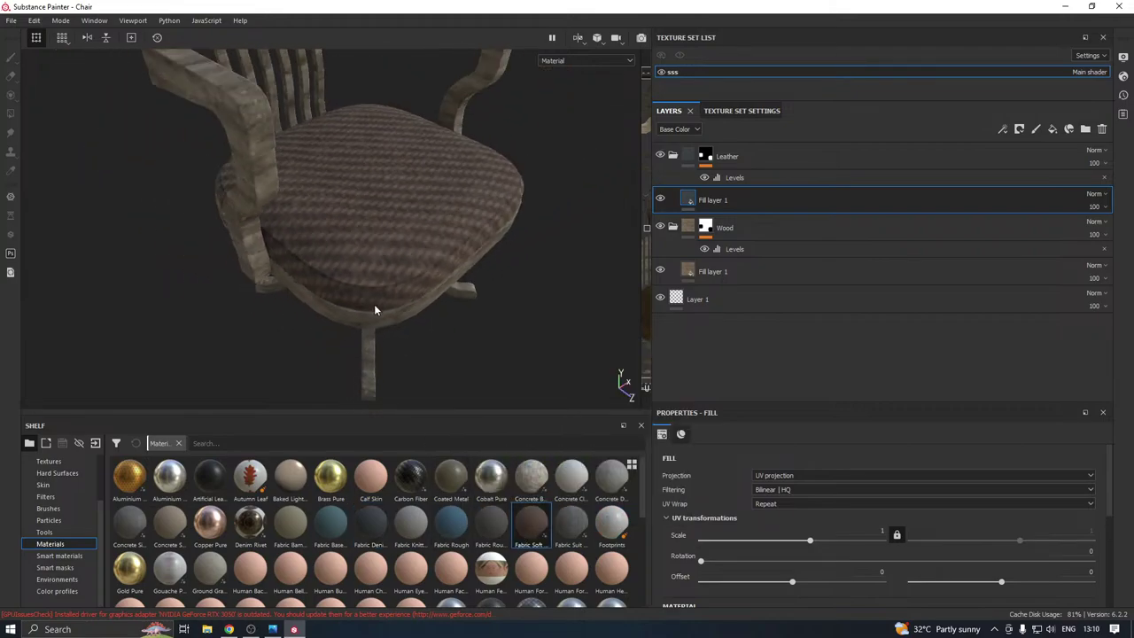
alt+drag(374, 309, 399, 325)
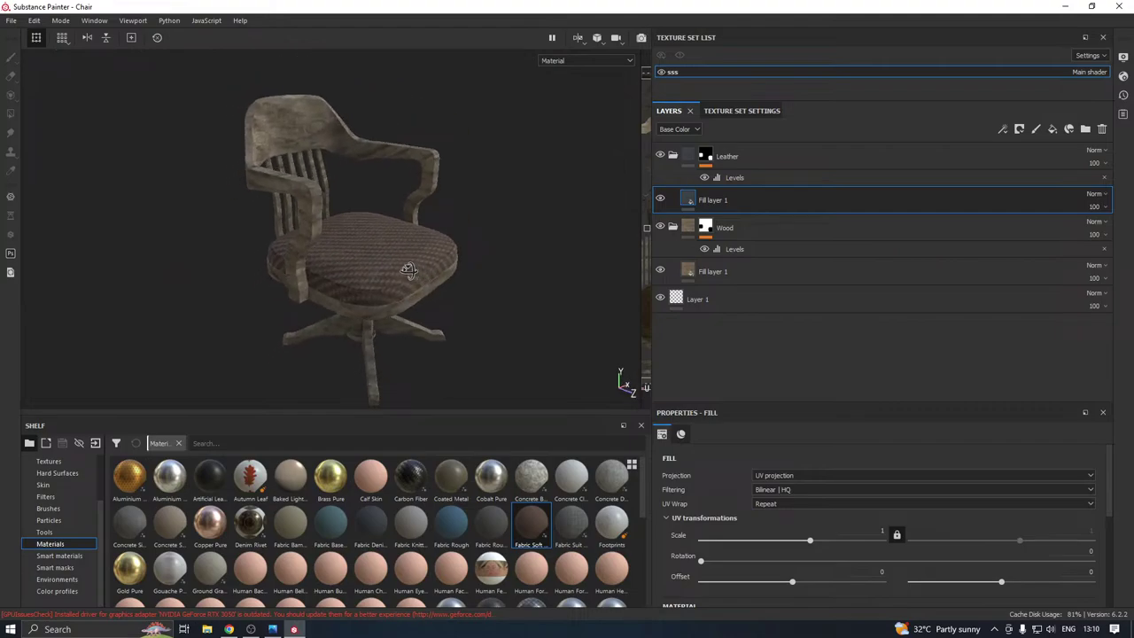
Apply Artificial Leather to the Leather folder's fill layer and Wood Walnut to the Wood folder's fill layer
click(210, 477)
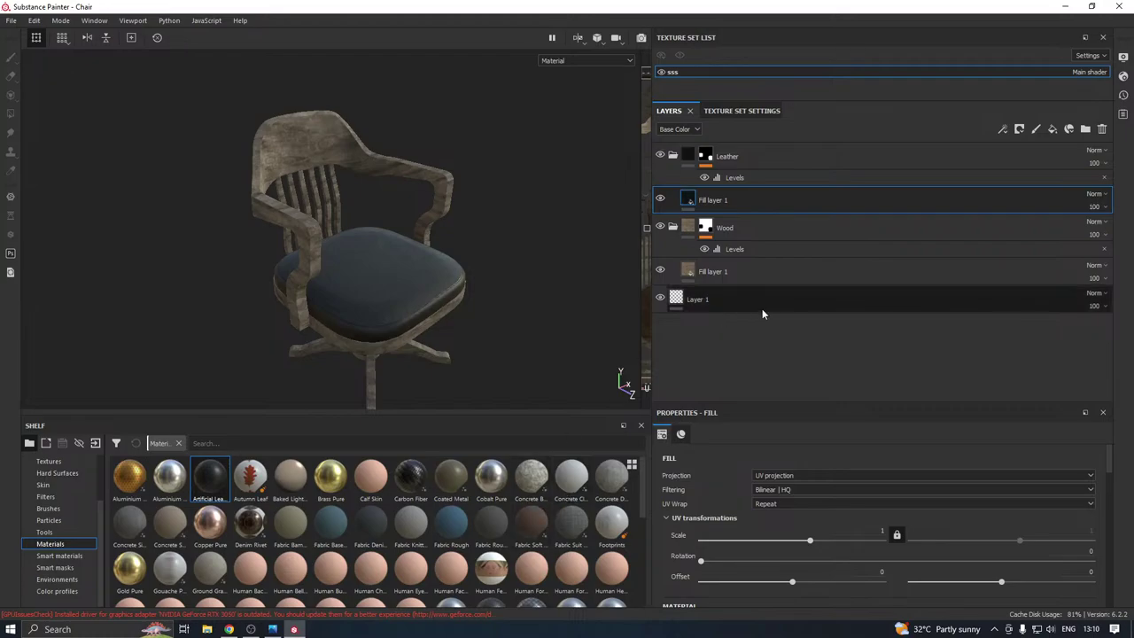
click(719, 273)
scroll(532, 560, down, 5)
click(533, 578)
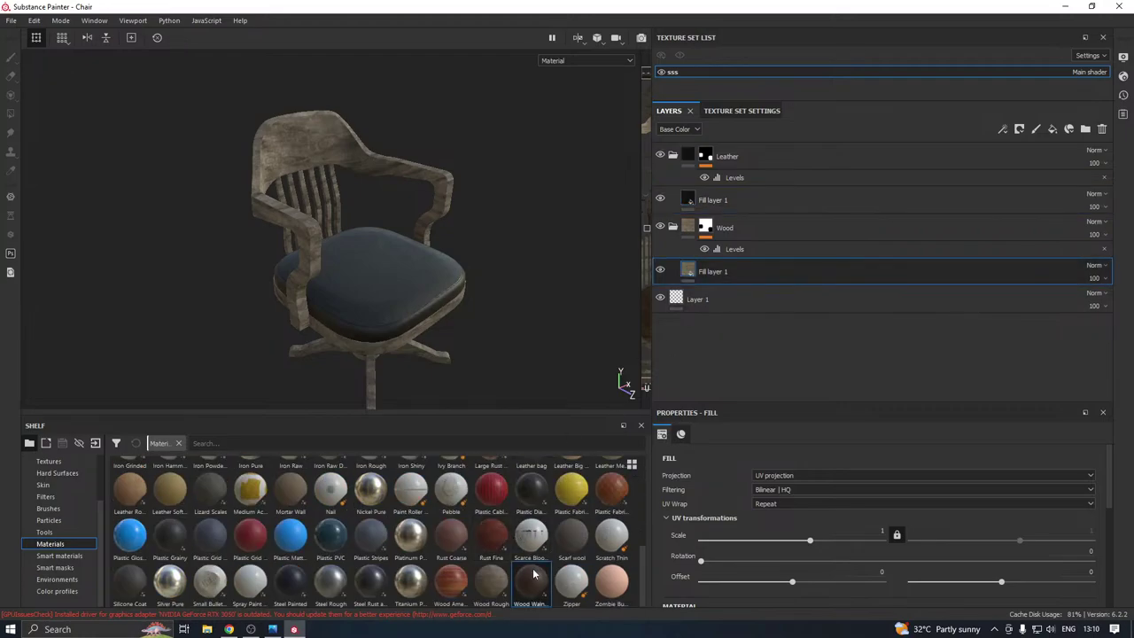
alt+drag(420, 300, 298, 246)
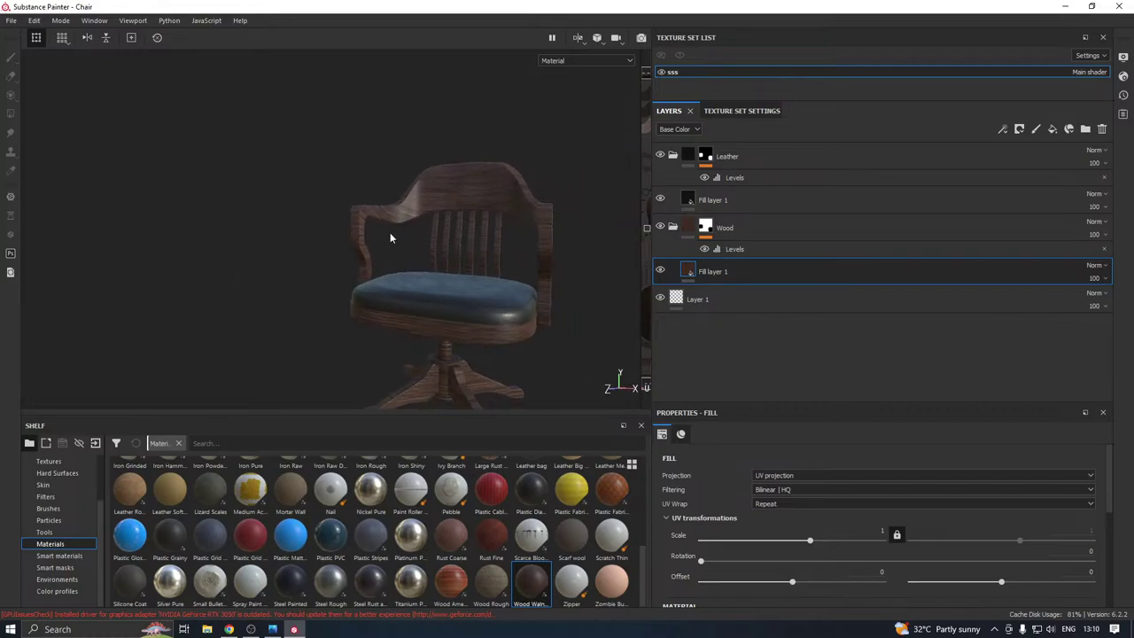
alt+drag(393, 236, 411, 251)
alt+middle_drag(495, 244, 309, 261)
scroll(299, 265, up, 5)
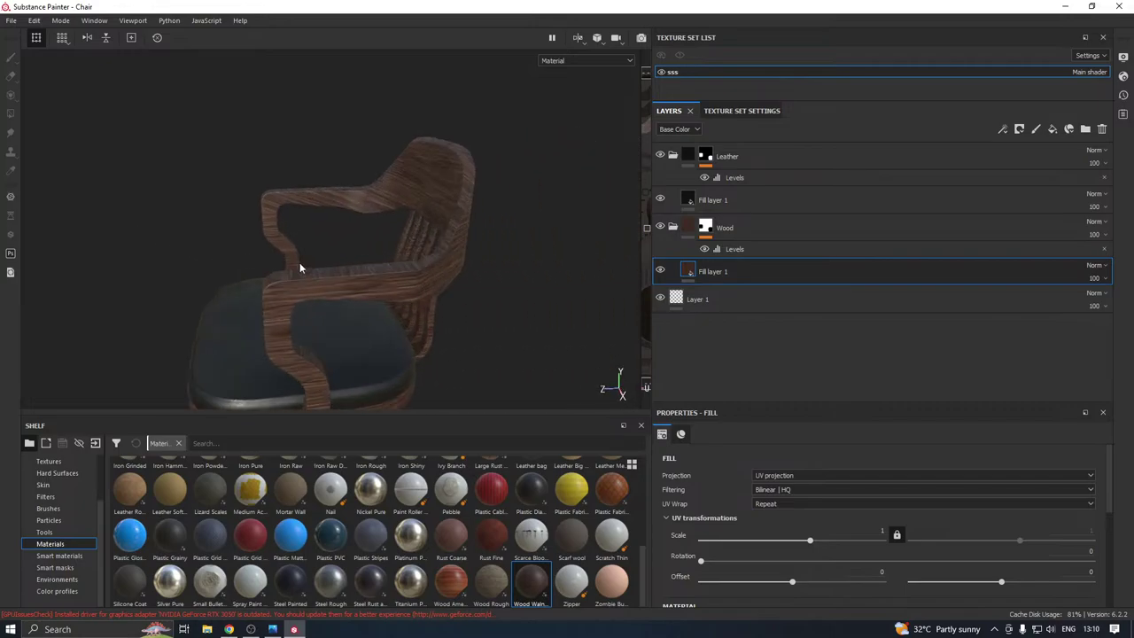
alt+drag(298, 265, 340, 299)
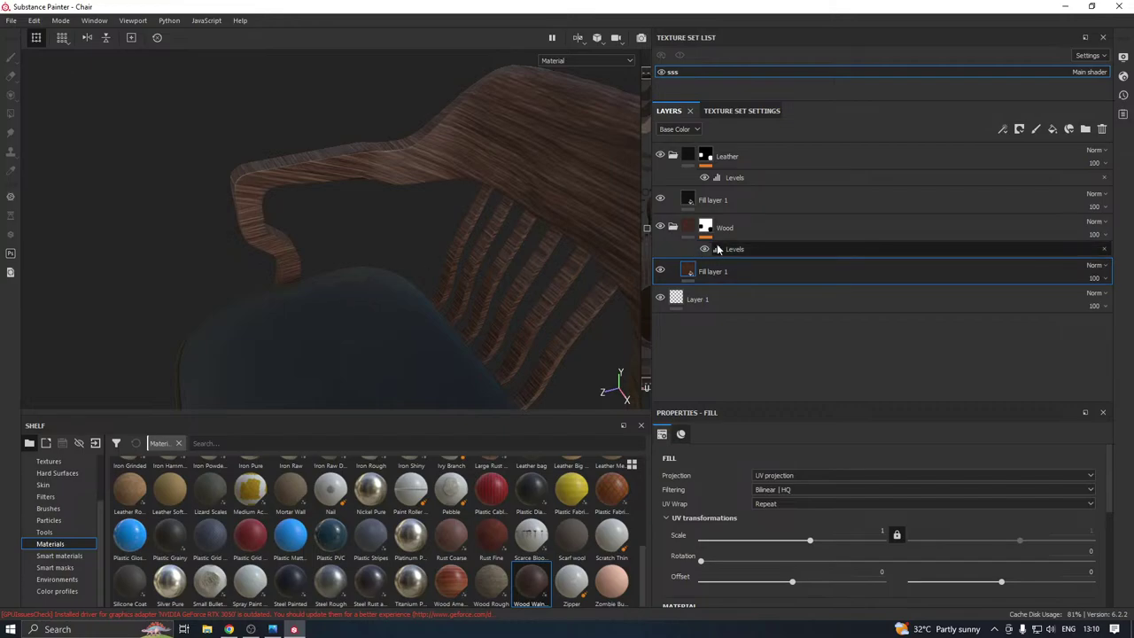
Switch the Wood folder's fill layer to Tri-planar projection
click(774, 476)
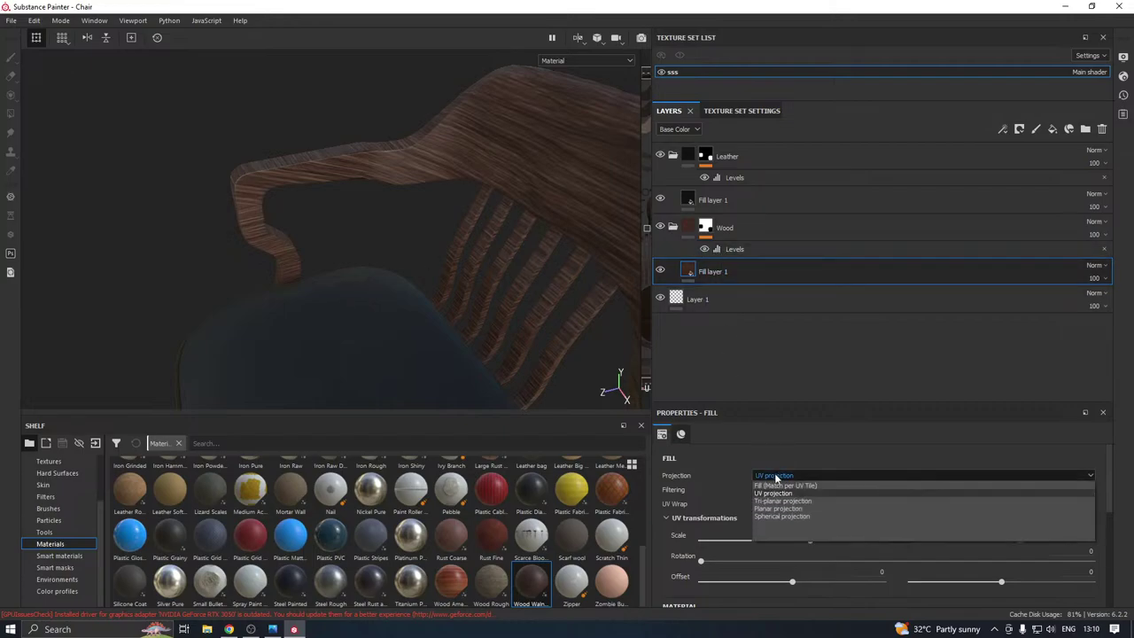
click(776, 502)
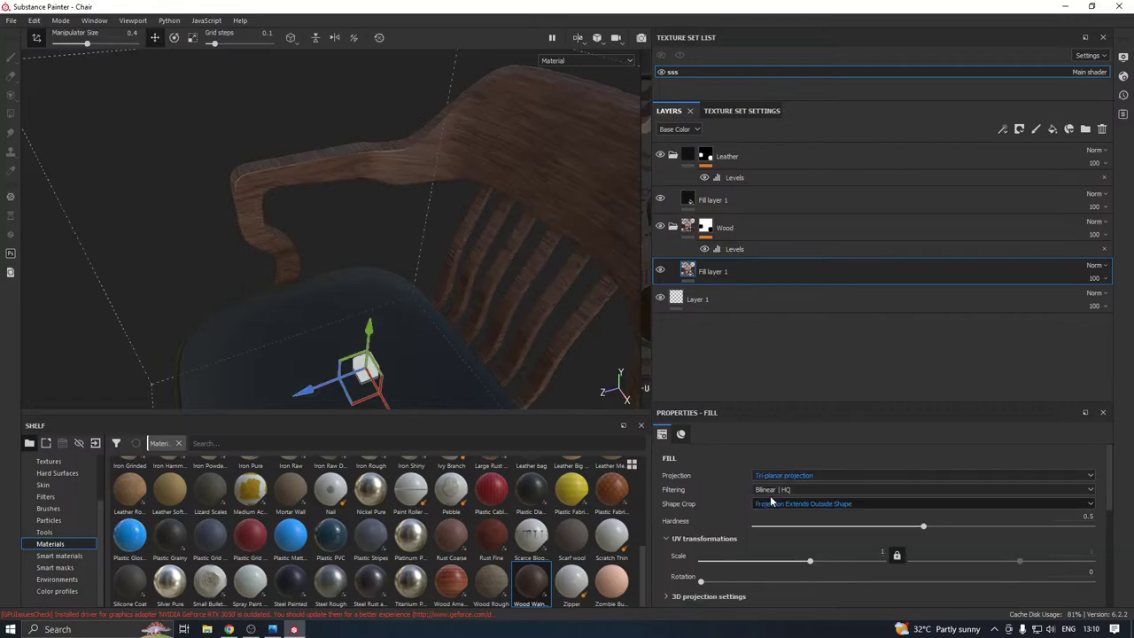
scroll(366, 247, down, 4)
alt+drag(425, 310, 479, 257)
alt+middle_drag(439, 294, 445, 220)
Apply the Wood Rough material to the Wood folder's fill layer and set its color to a dark reddish brown
click(491, 581)
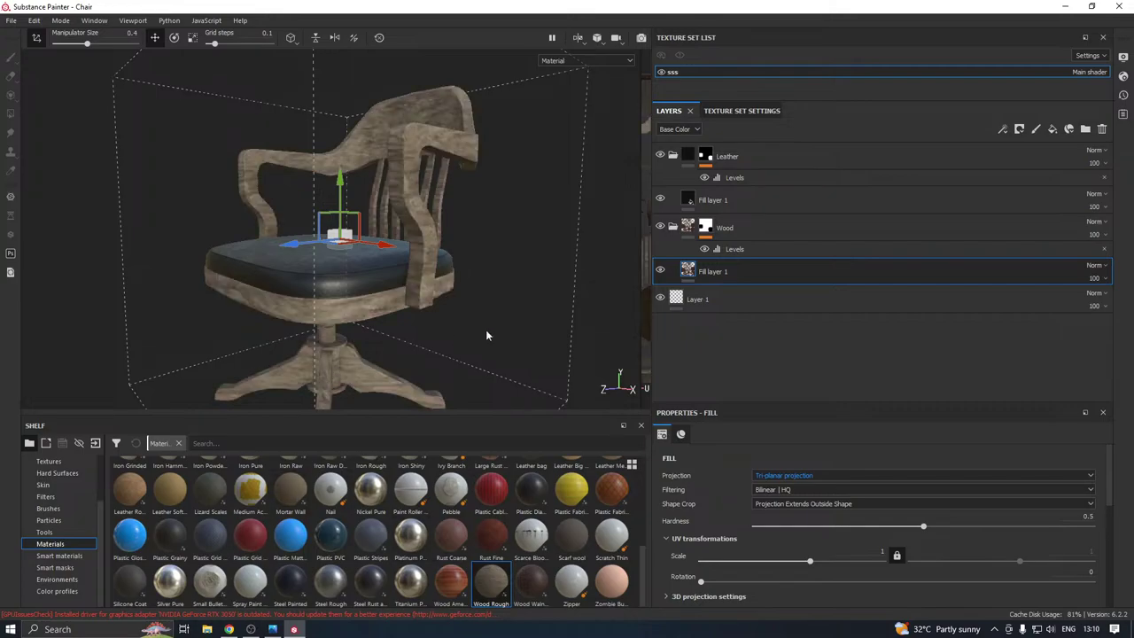
scroll(758, 514, down, 5)
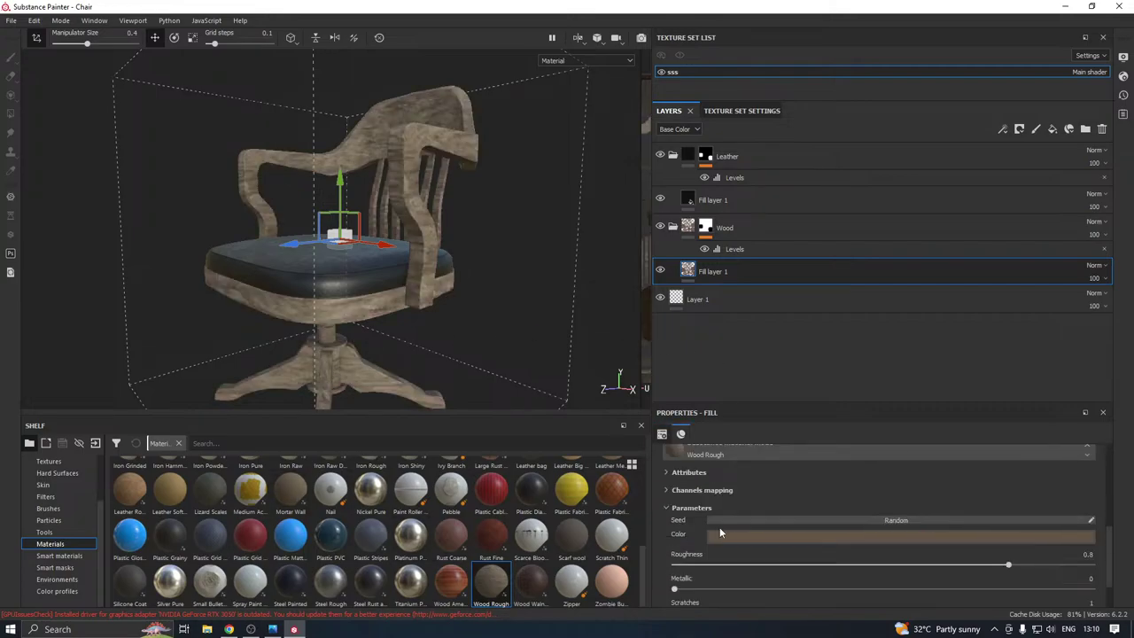
click(719, 533)
drag(824, 492, 760, 486)
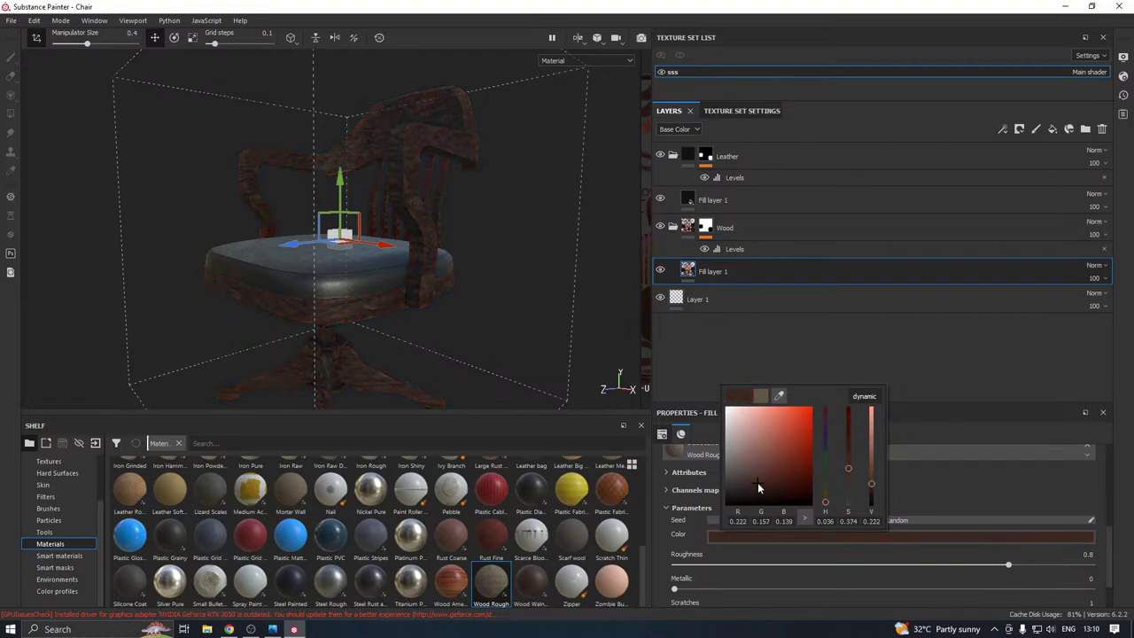
click(548, 311)
Return the Wood folder's fill layer to UV projection
scroll(755, 521, down, 5)
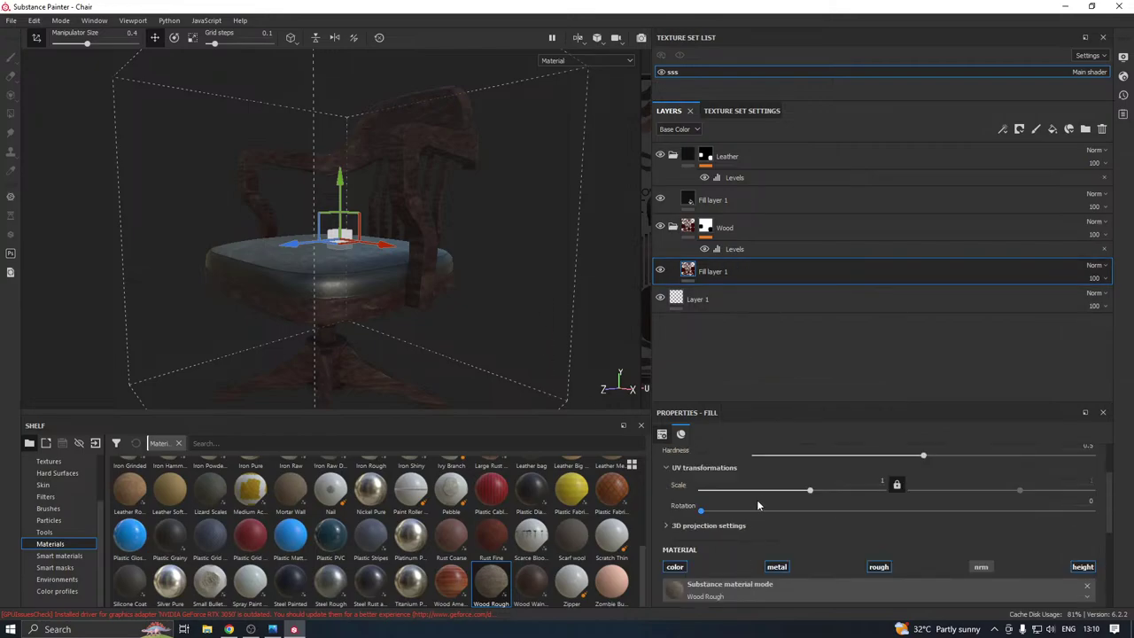
scroll(758, 505, up, 3)
click(779, 475)
click(780, 485)
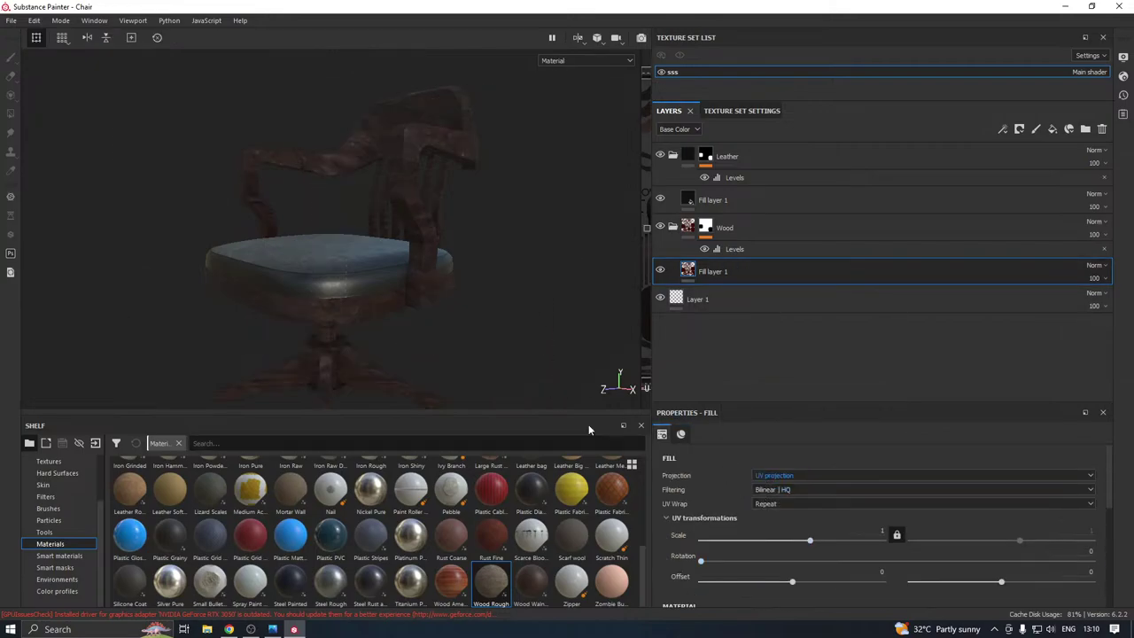
alt+drag(431, 290, 358, 251)
Change the Wood Rough material's color to a brighter, saturated red
scroll(789, 530, down, 5)
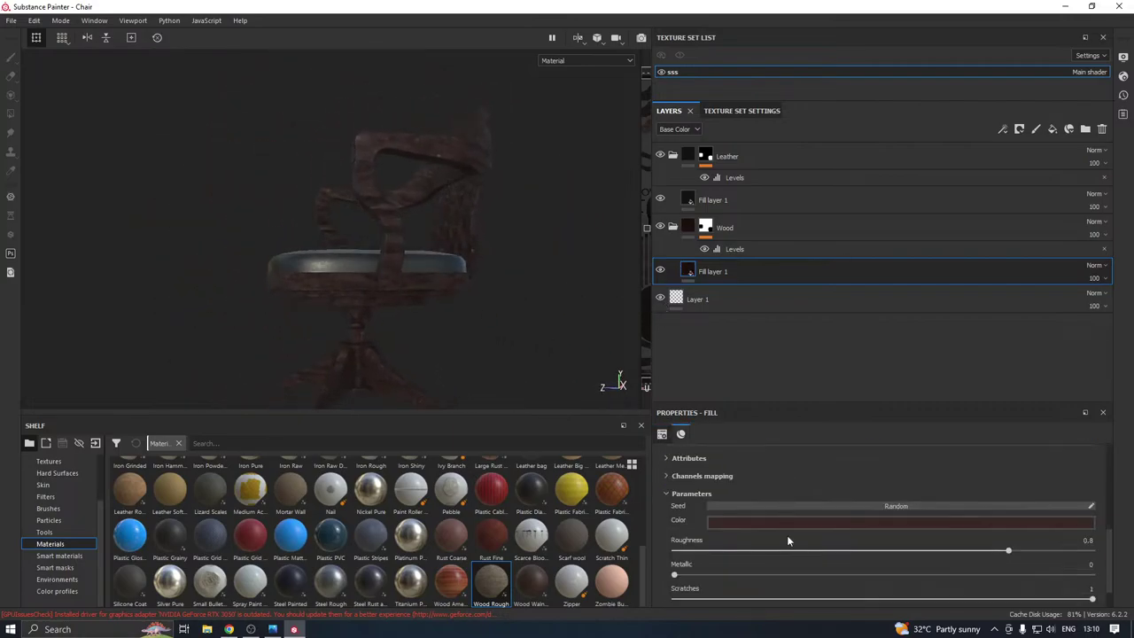
click(759, 520)
drag(808, 458, 821, 458)
alt+drag(482, 295, 526, 307)
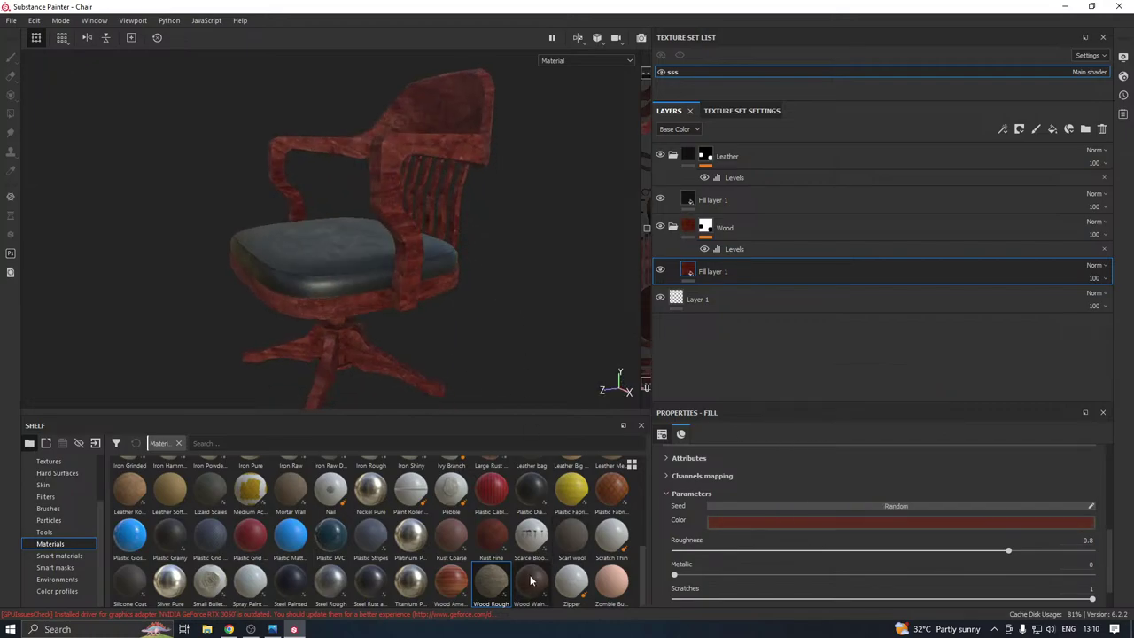
Try the orange-red Wood American material on the Wood folder's fill layer and darken its wood color to dark brown
click(450, 581)
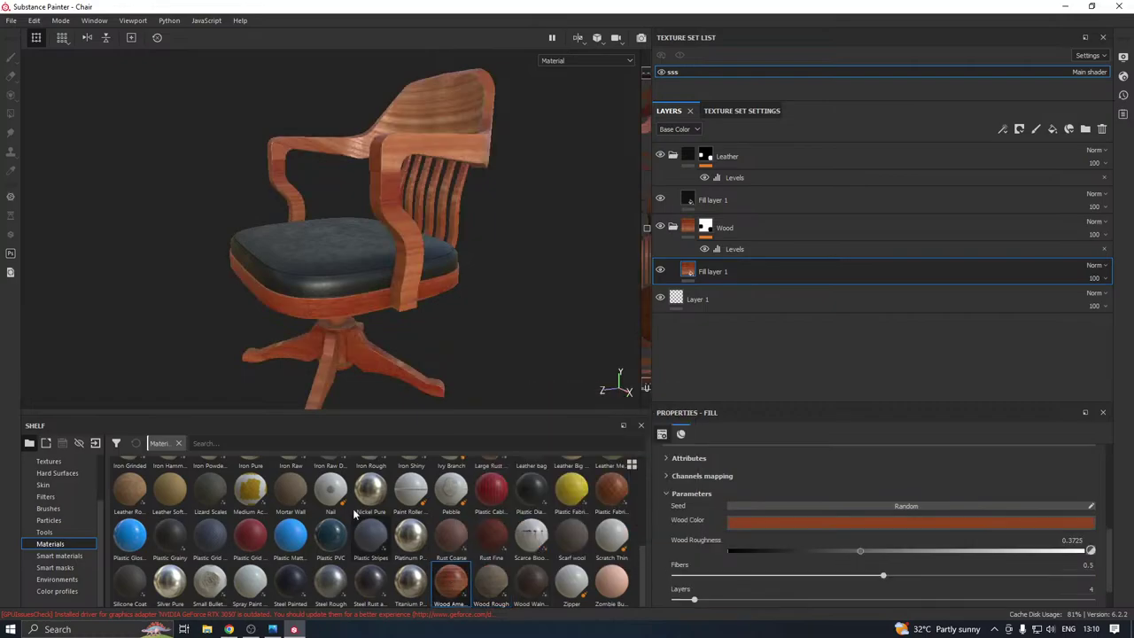
alt+drag(408, 255, 439, 275)
click(812, 527)
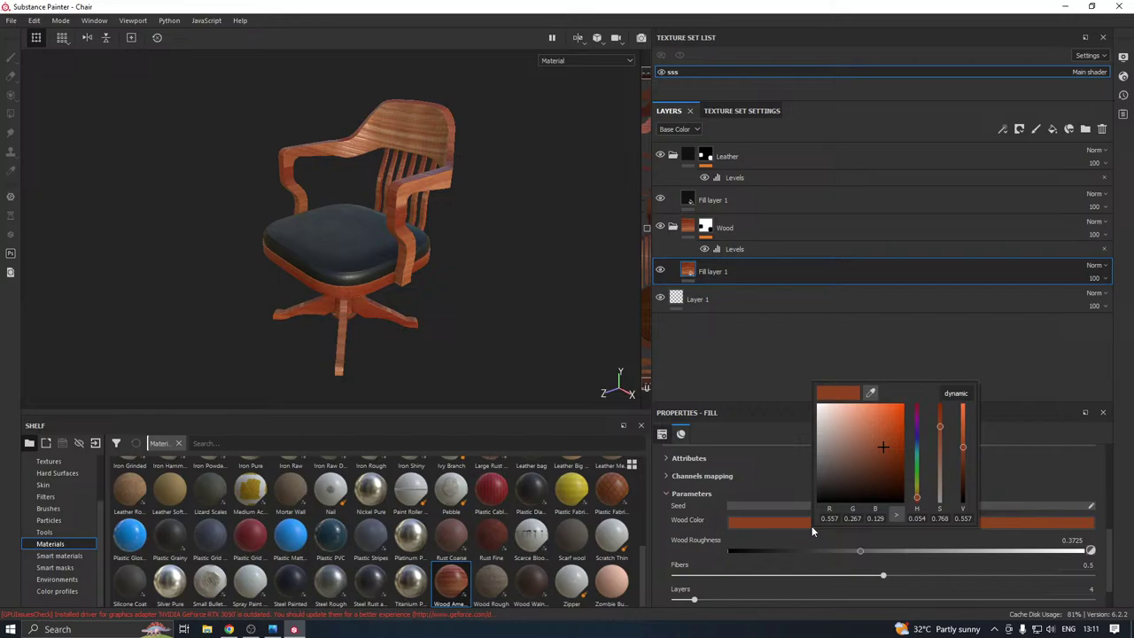
click(868, 475)
mouse_move(867, 475)
mouse_down()
mouse_move(866, 485)
mouse_move(863, 467)
mouse_up()
click(470, 328)
alt+drag(470, 328, 345, 313)
Switch the Wood folder's fill layer back to Wood Rough and darken its color to a deep yellowish brown
click(493, 593)
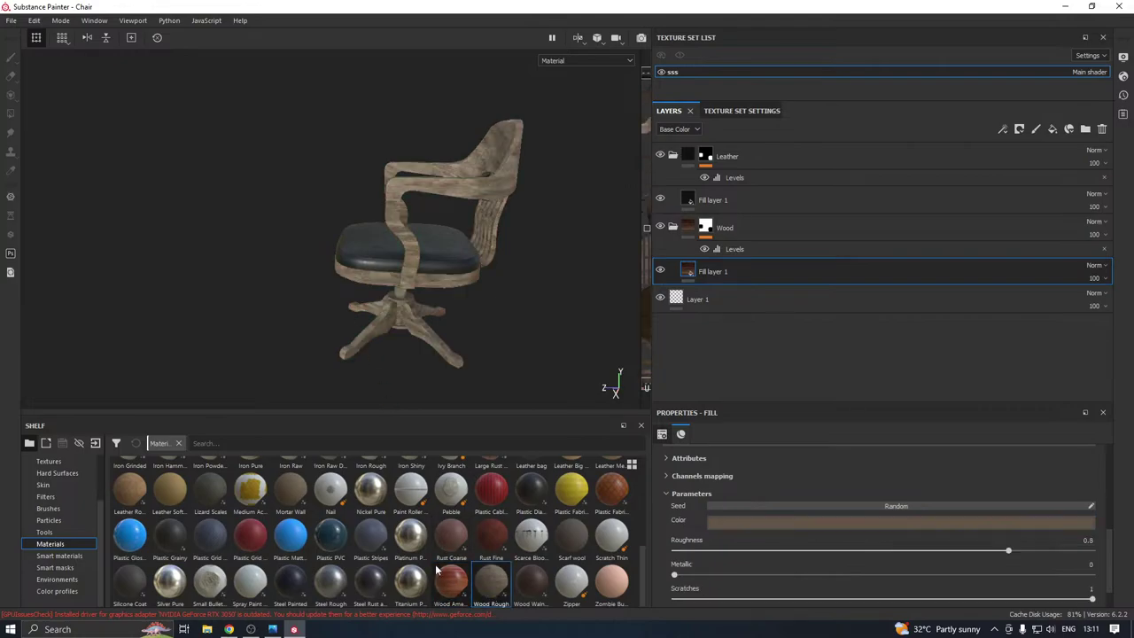
click(272, 629)
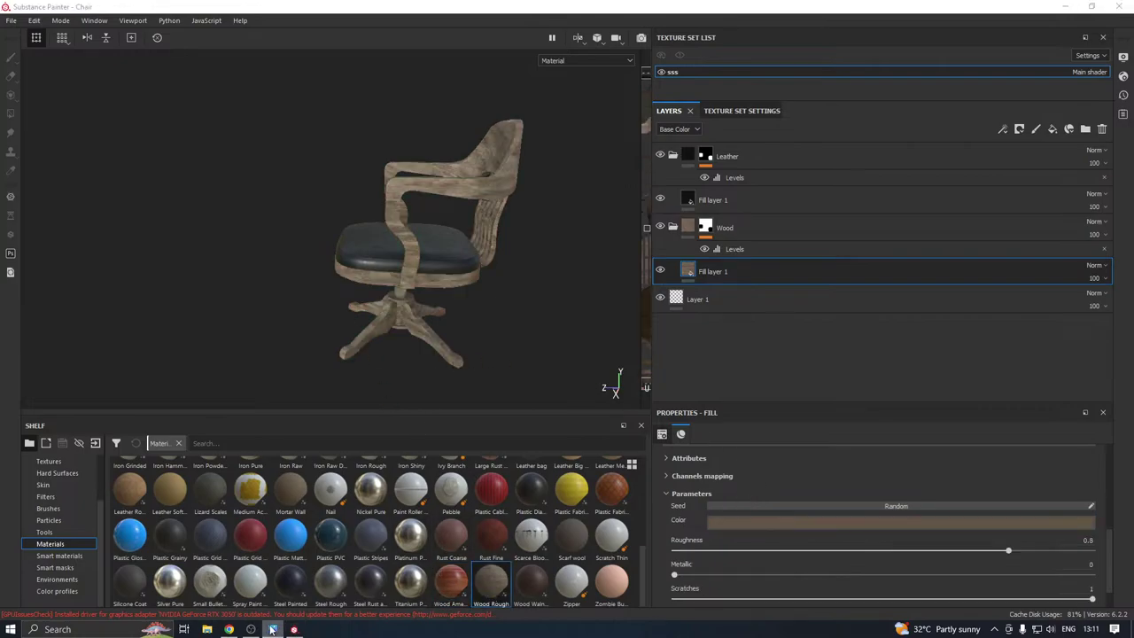
click(727, 520)
drag(785, 451, 767, 469)
alt+drag(458, 322, 652, 304)
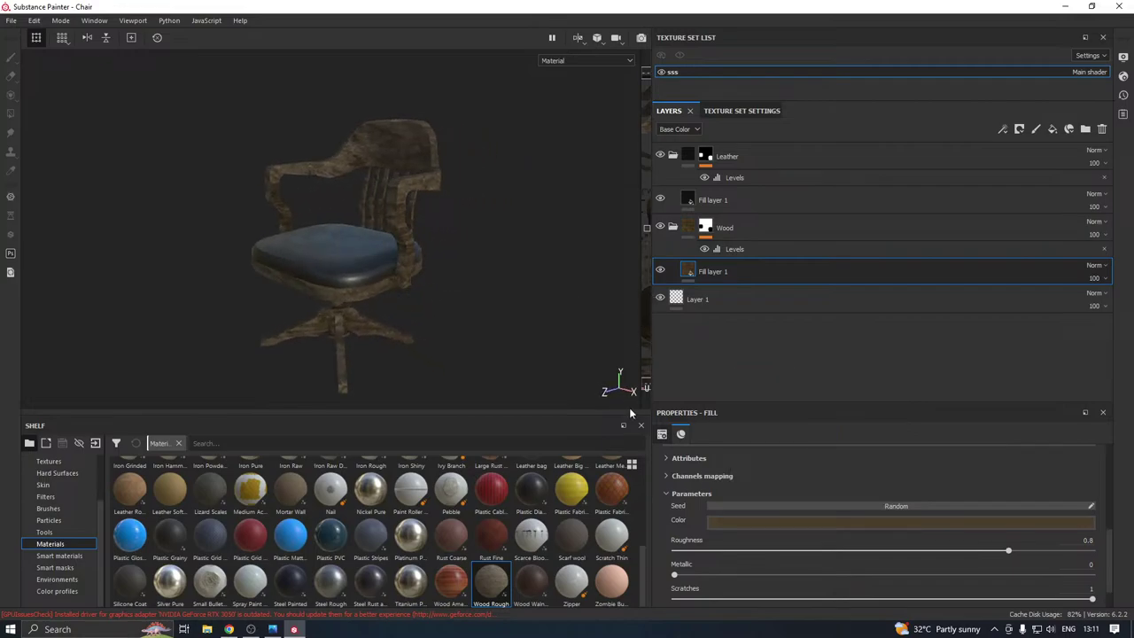
Try the Wood Walnut material on the Wood folder's fill layer and open its color for editing
click(544, 588)
alt+drag(392, 325, 491, 306)
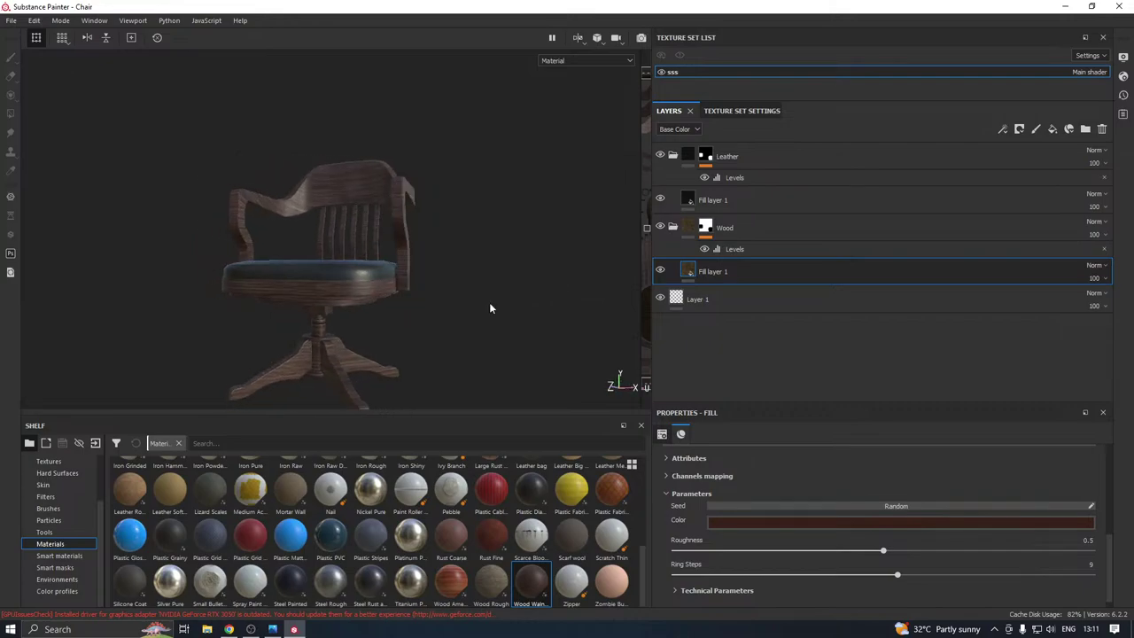
click(744, 523)
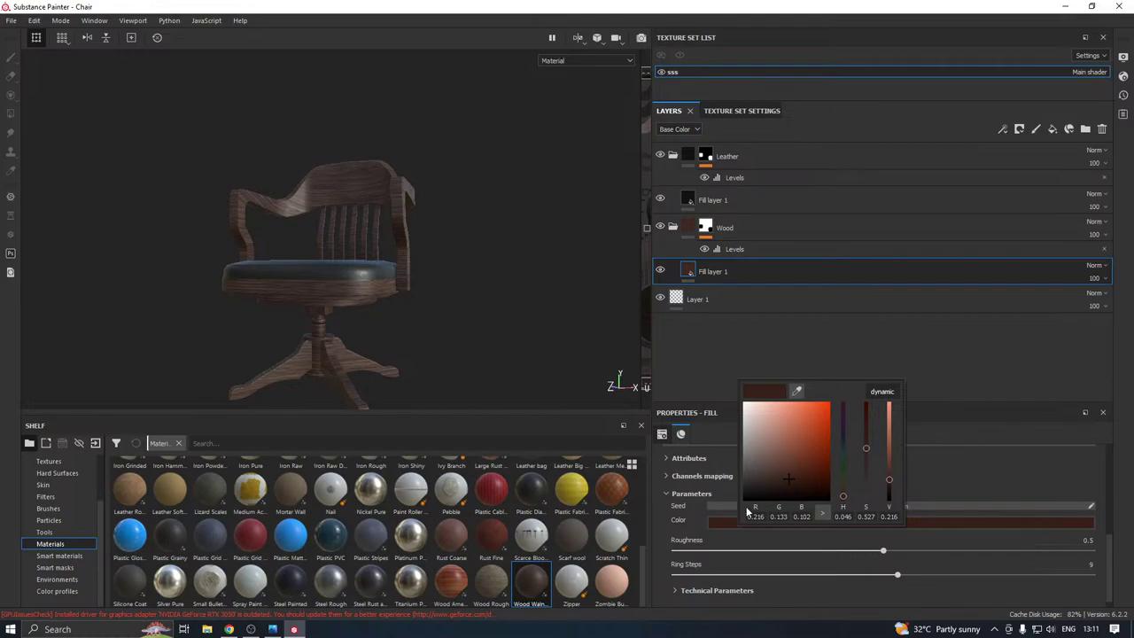
Apply Wood Rough to the Wood folder's fill layer, shifting its color's hue toward red and darkening it
drag(482, 586, 711, 546)
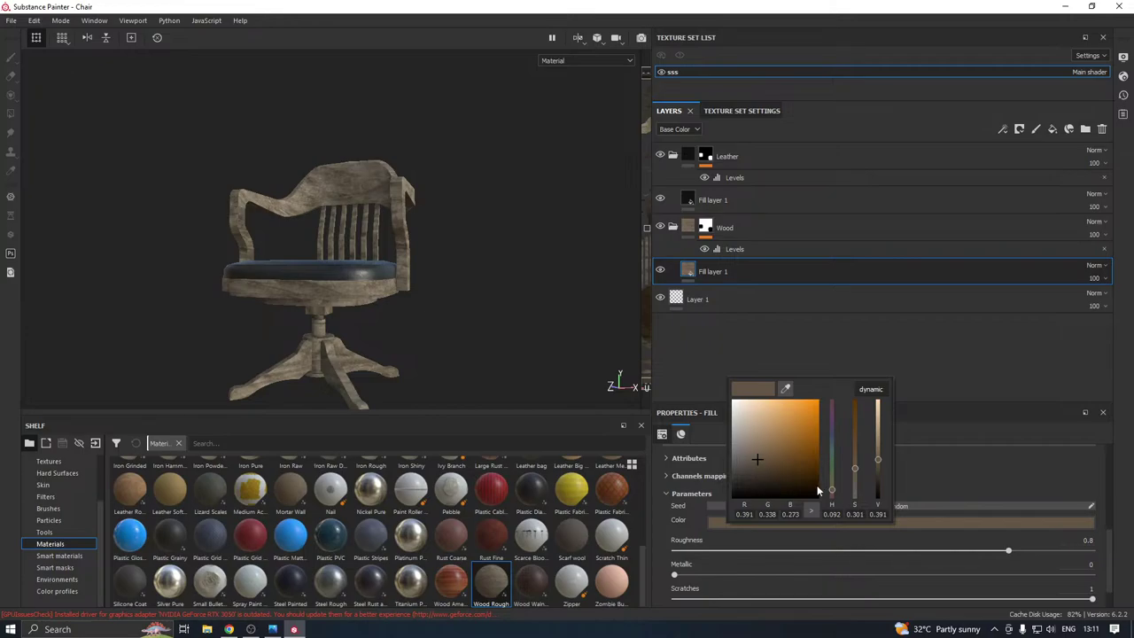
drag(831, 493, 832, 496)
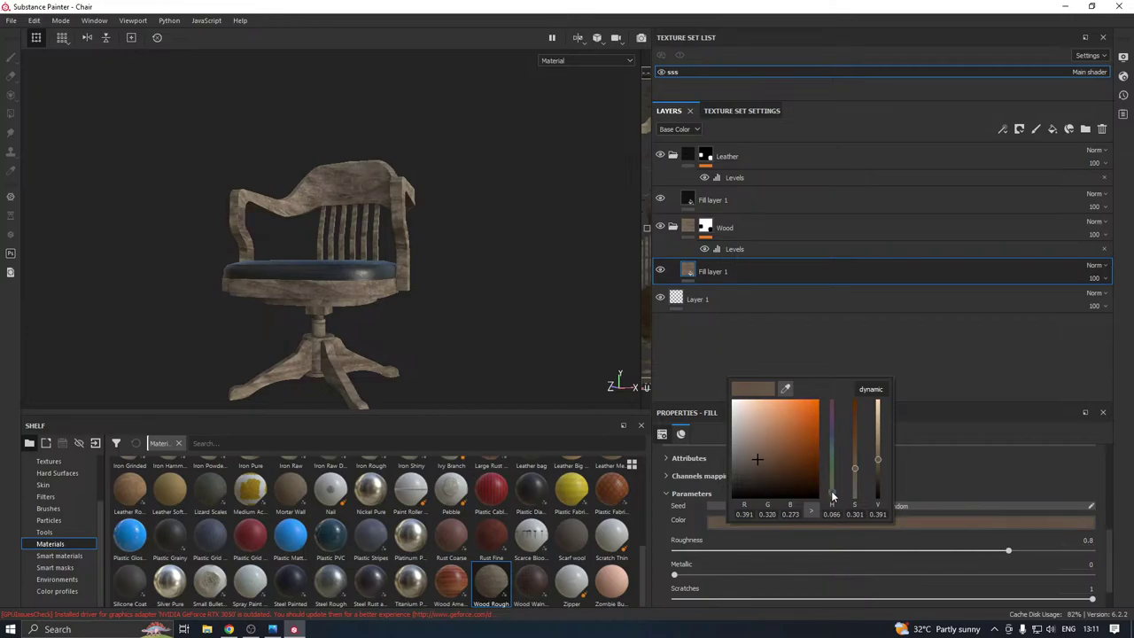
click(773, 480)
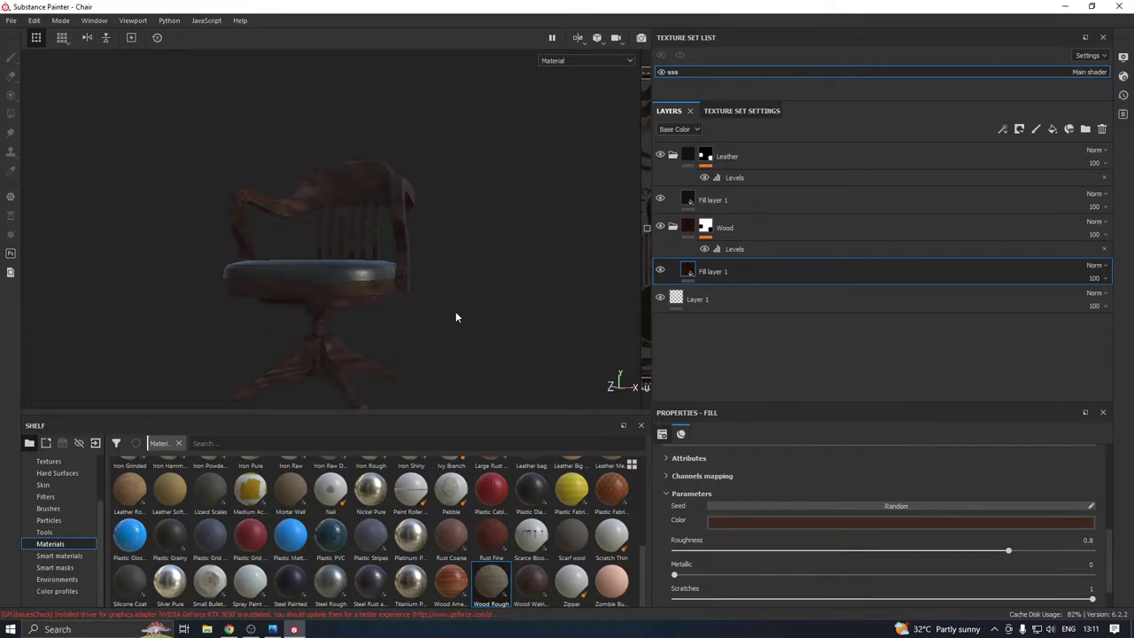
alt+drag(522, 286, 595, 342)
scroll(367, 315, up, 5)
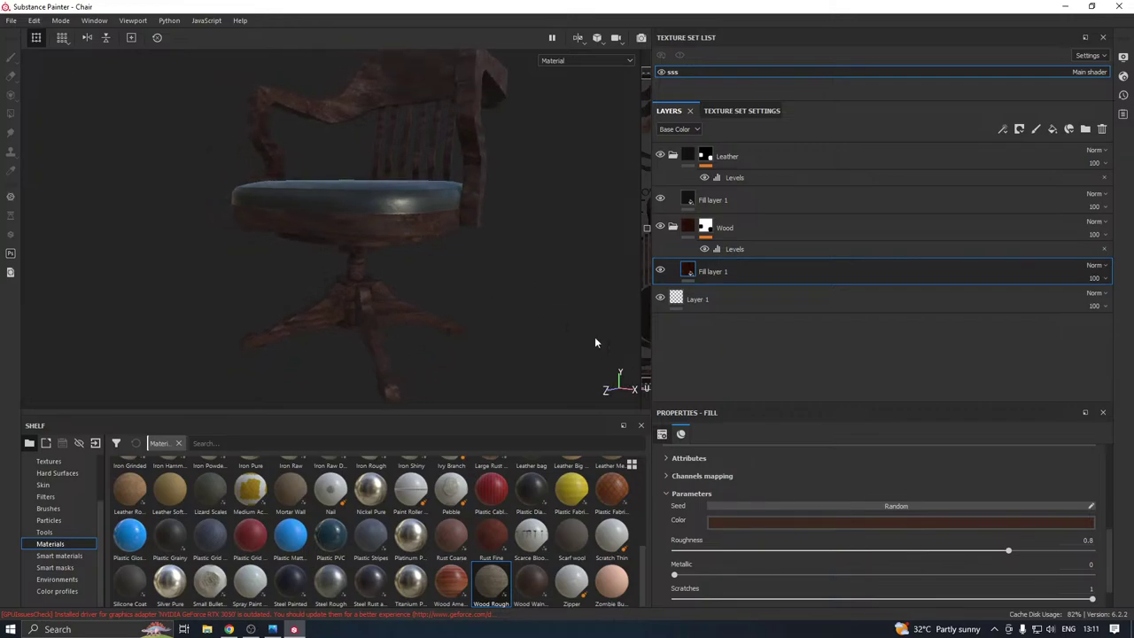
Reapply Wood Rough to the Wood folder's fill layer to restore its default color, and darken that brown slightly
click(768, 522)
click(496, 579)
scroll(434, 331, down, 4)
alt+drag(433, 332, 550, 372)
click(748, 521)
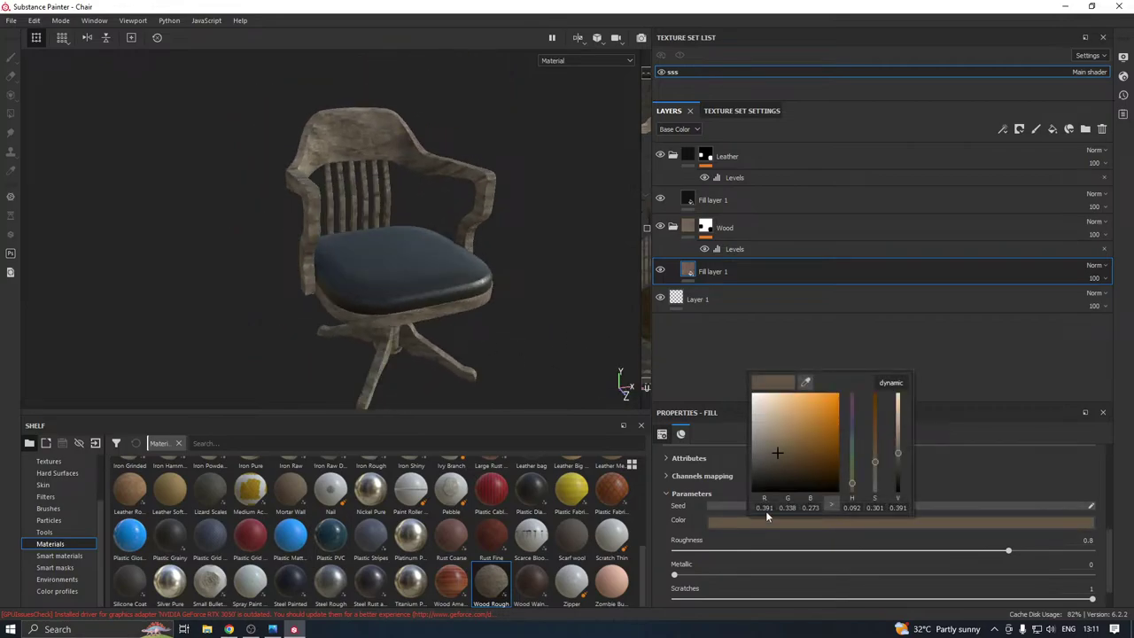
click(773, 463)
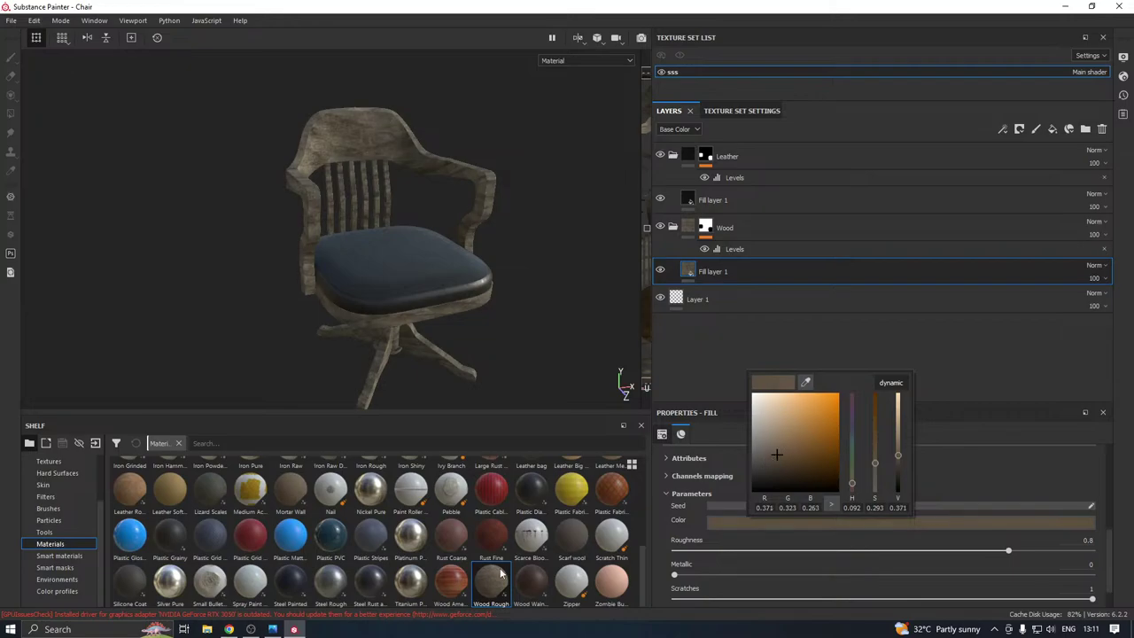
Set the UV scale of the Wood folder's fill layer to 4 after trying 2, and check the wood grain on the chair
alt+drag(456, 358, 409, 372)
scroll(463, 292, up, 3)
alt+drag(466, 289, 347, 285)
scroll(762, 485, up, 1)
scroll(761, 480, up, 3)
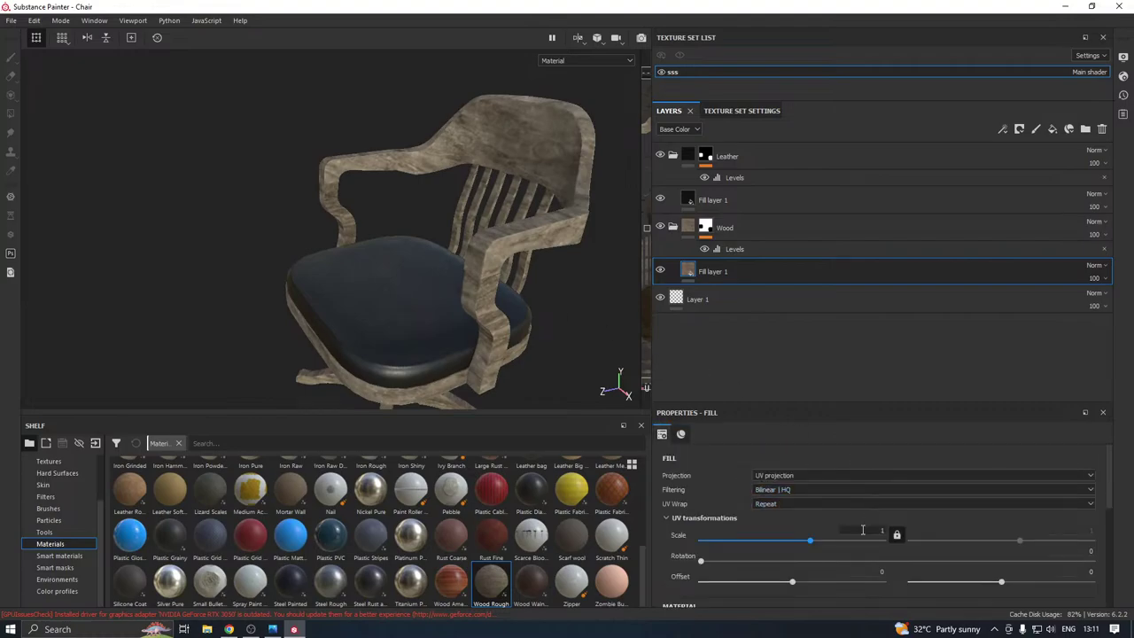
text(2)
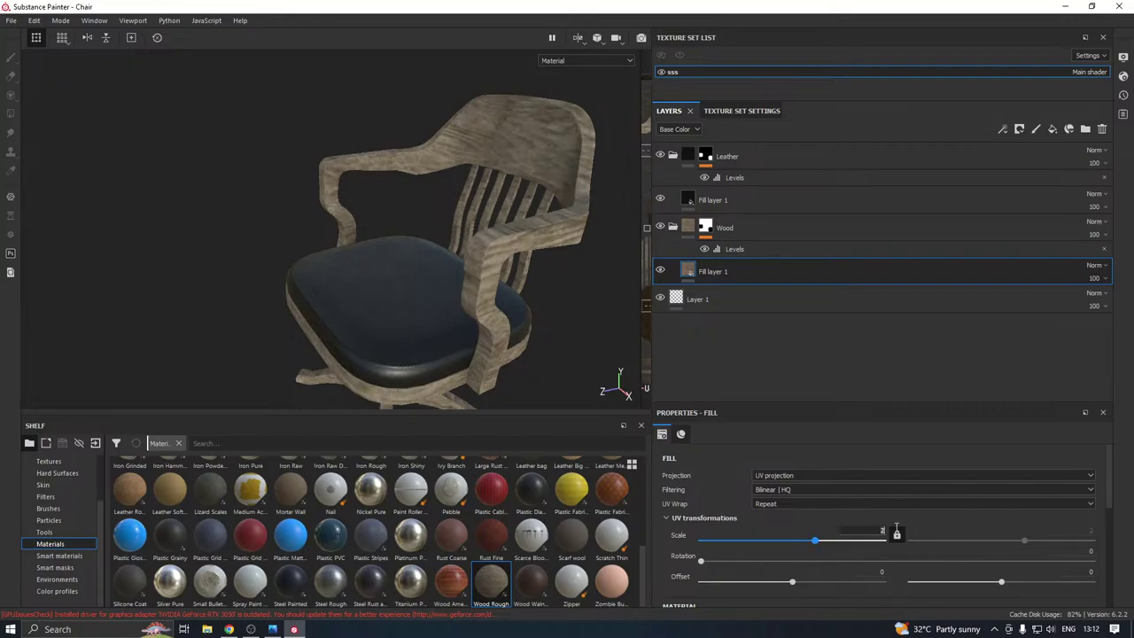
key(Return)
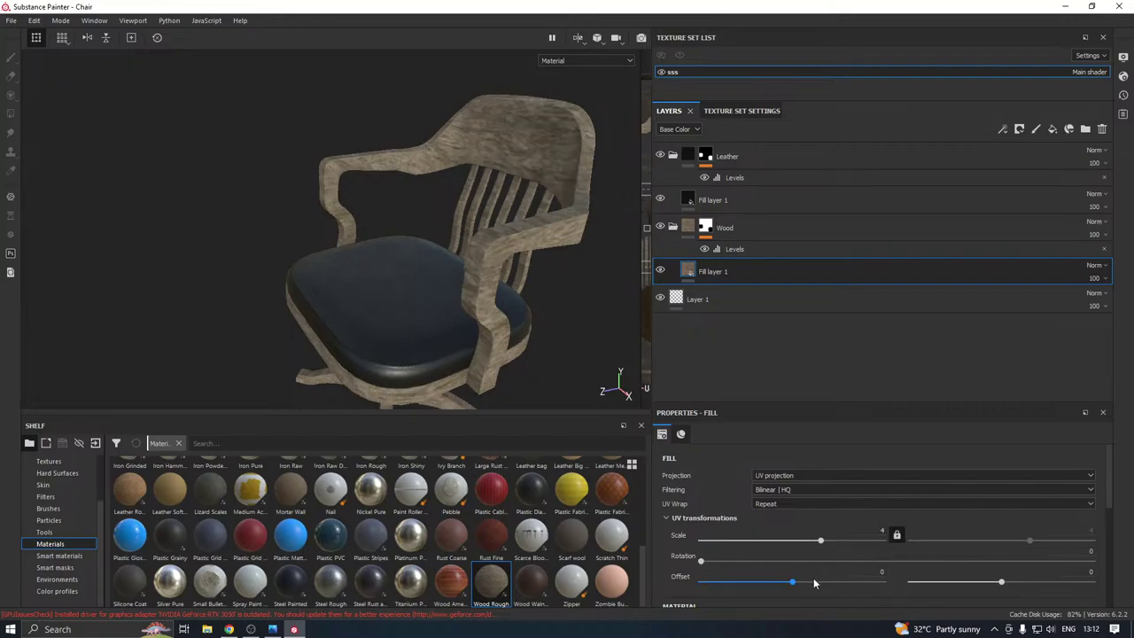
scroll(477, 254, down, 2)
scroll(478, 253, down, 2)
alt+drag(477, 253, 554, 302)
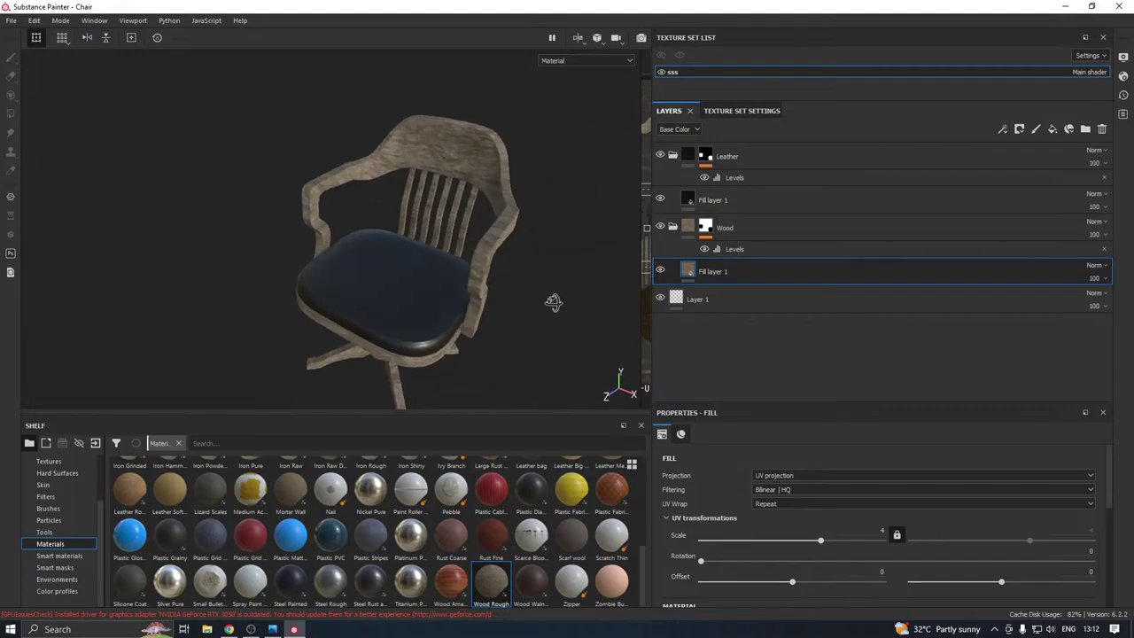
scroll(449, 282, up, 3)
alt+drag(472, 255, 609, 303)
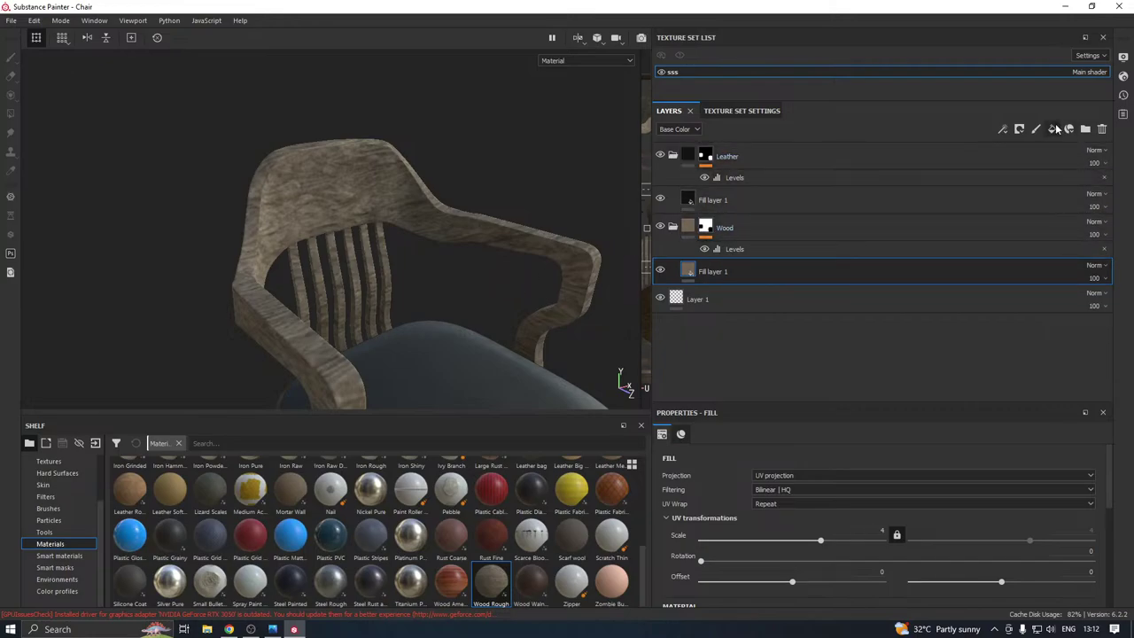
Duplicate the Wood folder's fill layer and add a black mask to the copy
right_click(740, 275)
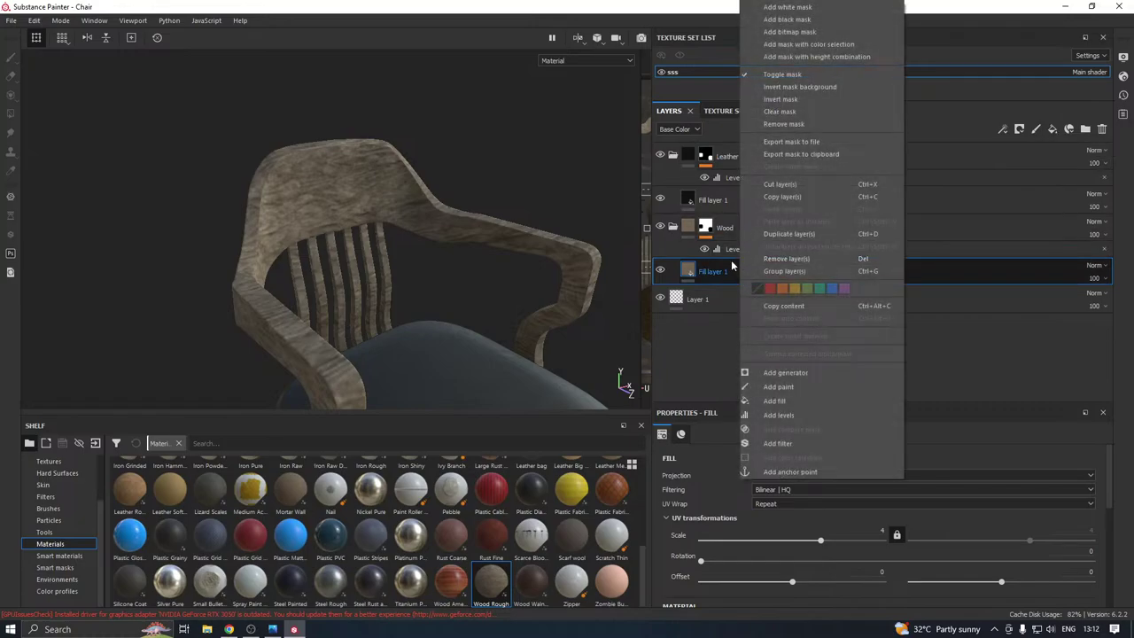
click(787, 234)
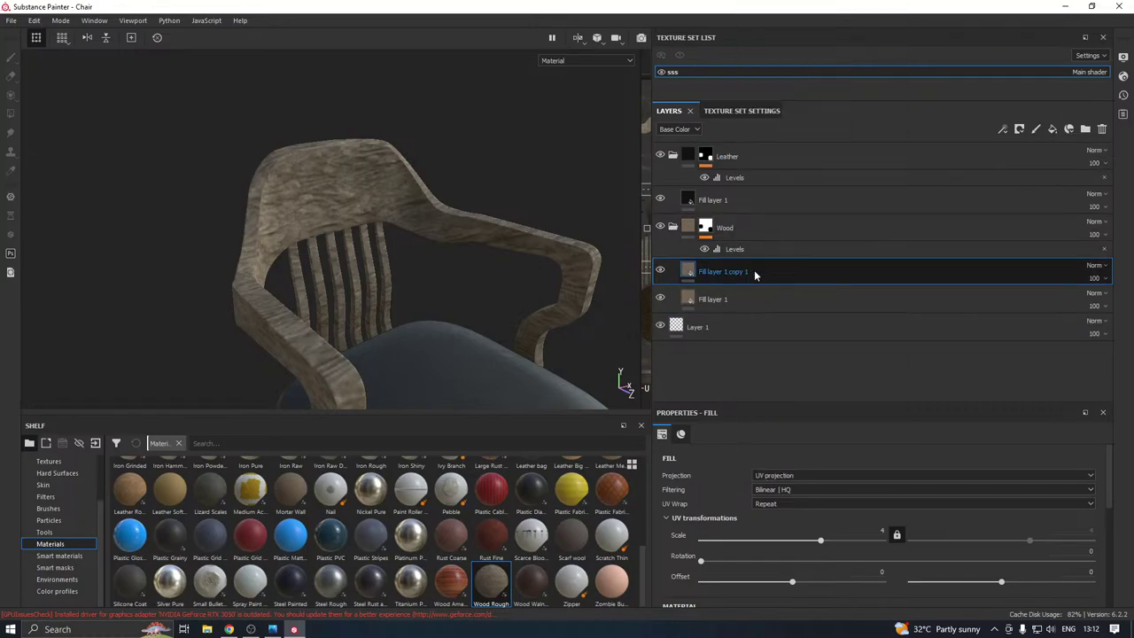
right_click(755, 276)
click(797, 23)
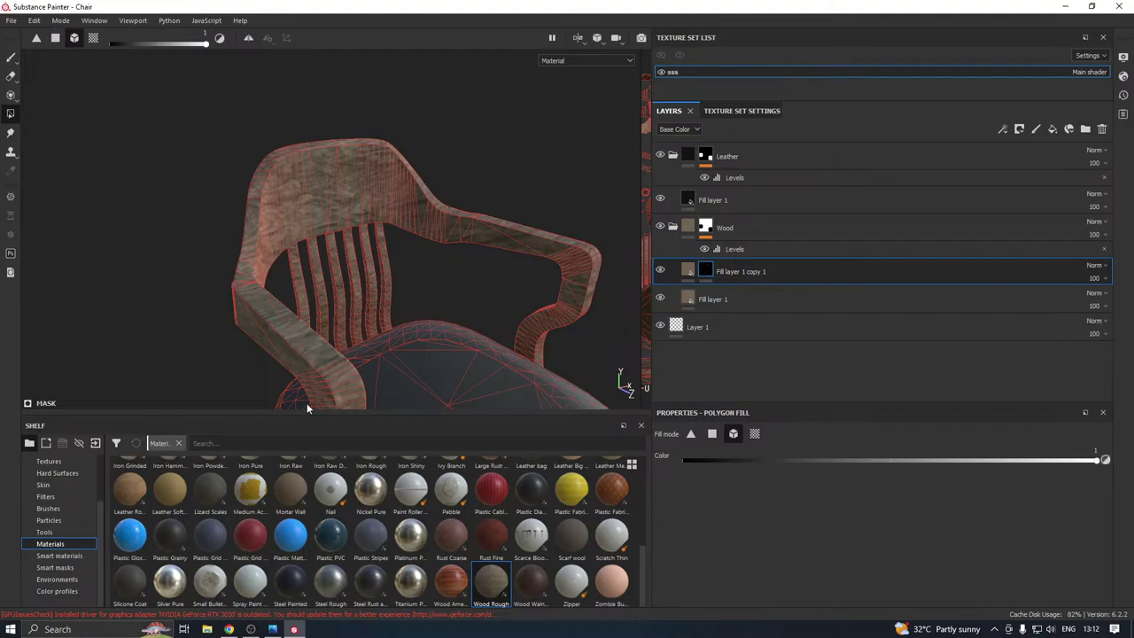
Apply the Edges Strong smart mask to the black mask of the Wood folder's duplicated fill layer
drag(291, 415, 290, 384)
click(11, 56)
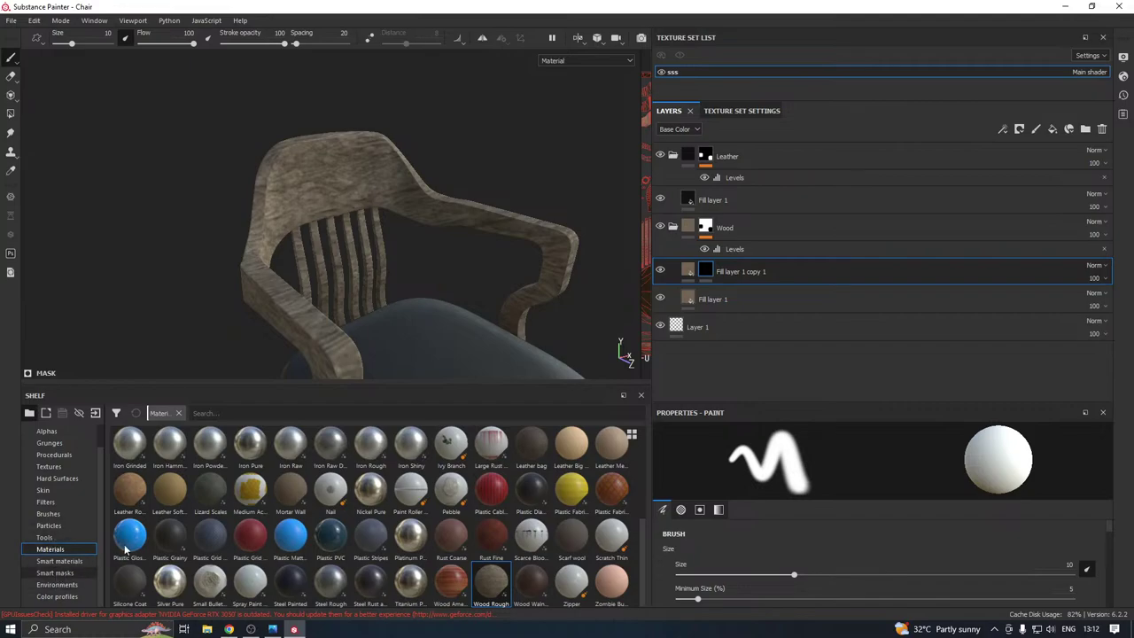
click(57, 573)
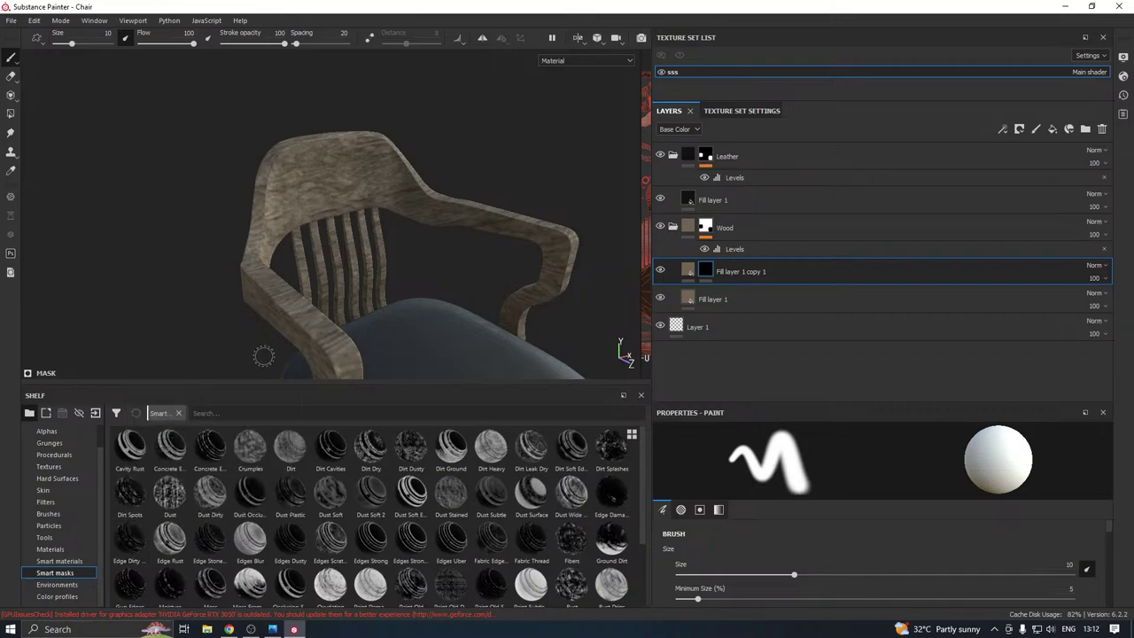
key(ctrl)
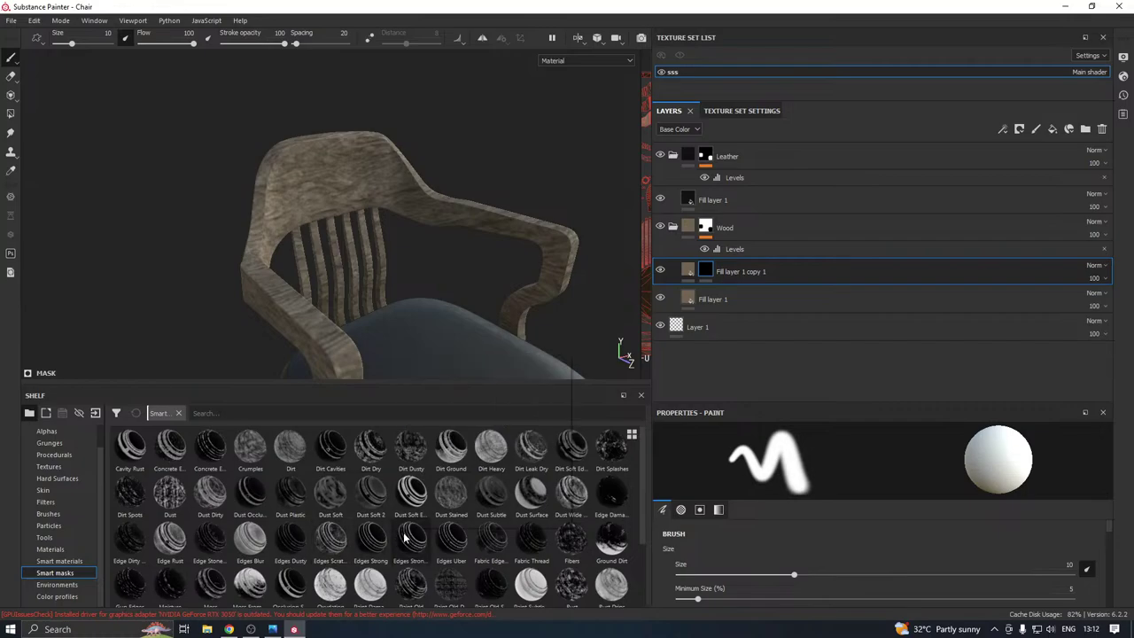
mouse_move(404, 537)
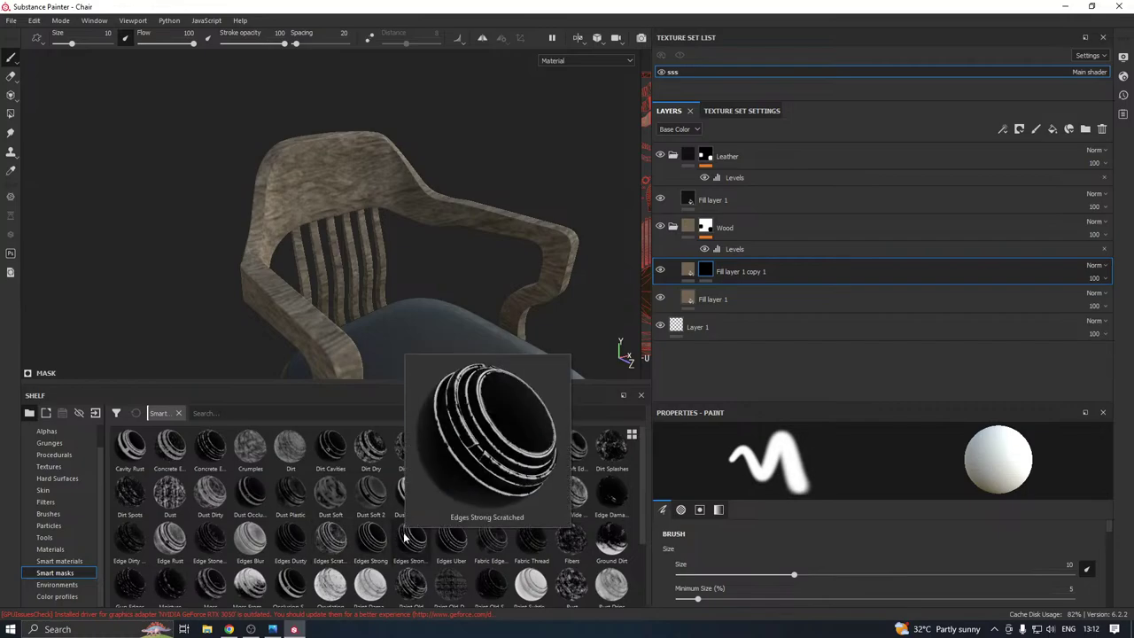
drag(378, 542, 709, 274)
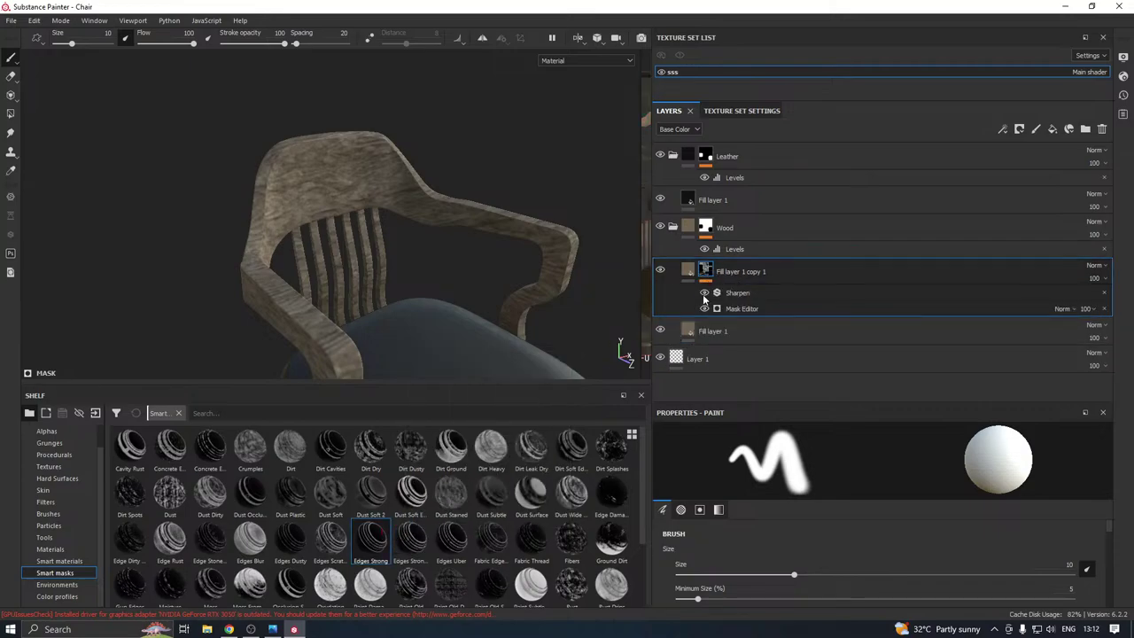
Lighten the masked copy's Wood Rough color to about R 0.503, G 0.417, B 0.311 and check the armrest edges
click(688, 271)
scroll(791, 488, down, 3)
scroll(791, 493, down, 3)
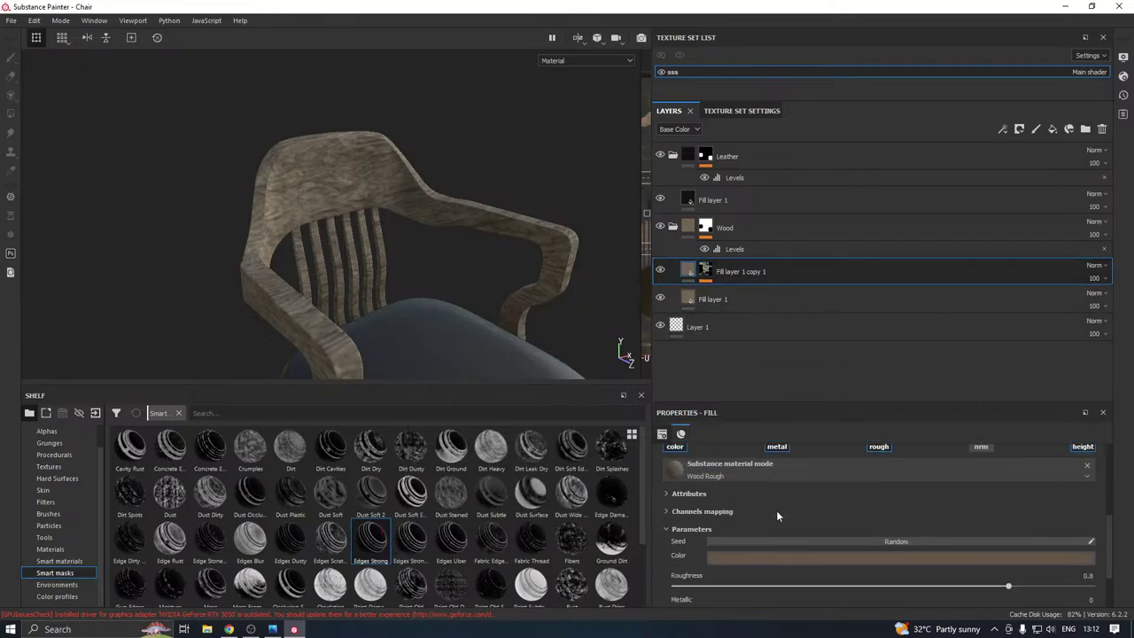
click(748, 521)
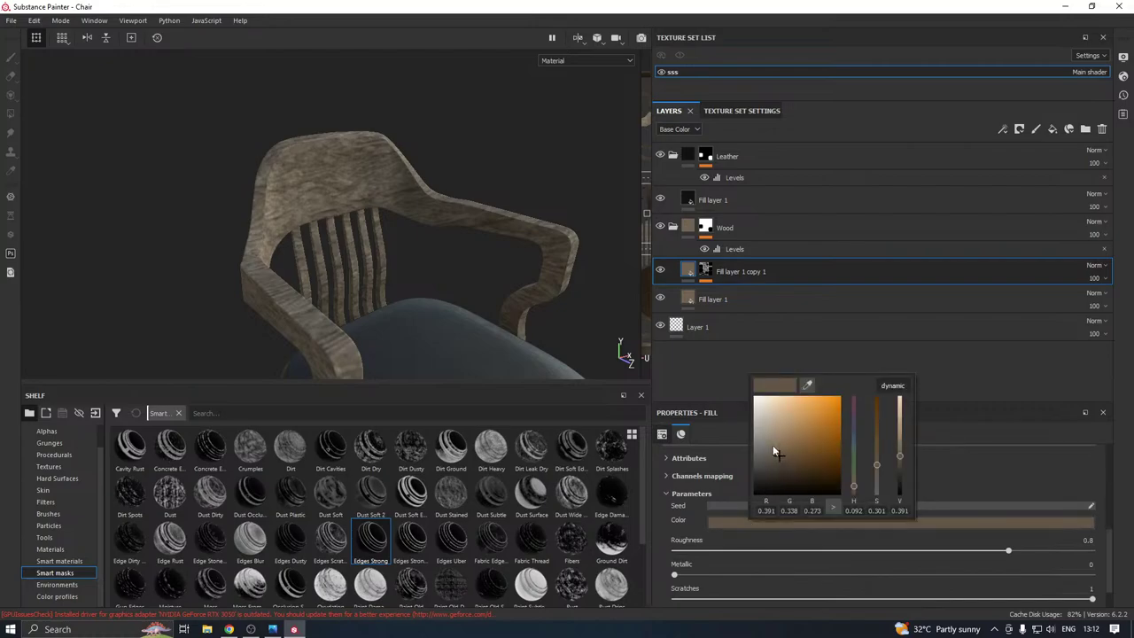
click(776, 449)
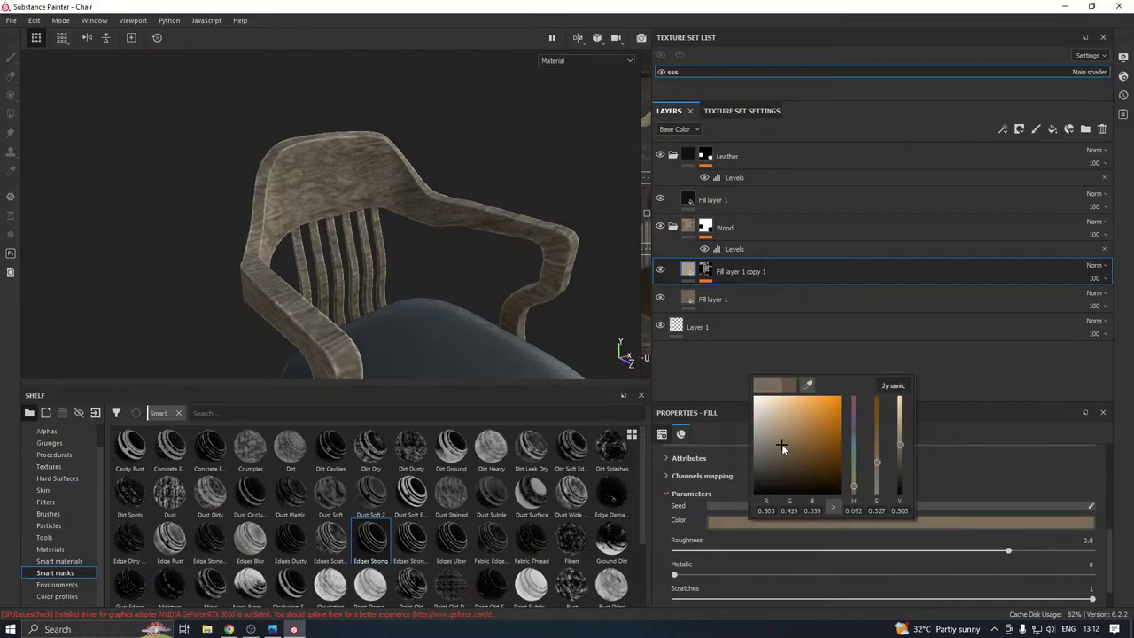
drag(782, 444, 787, 444)
click(557, 307)
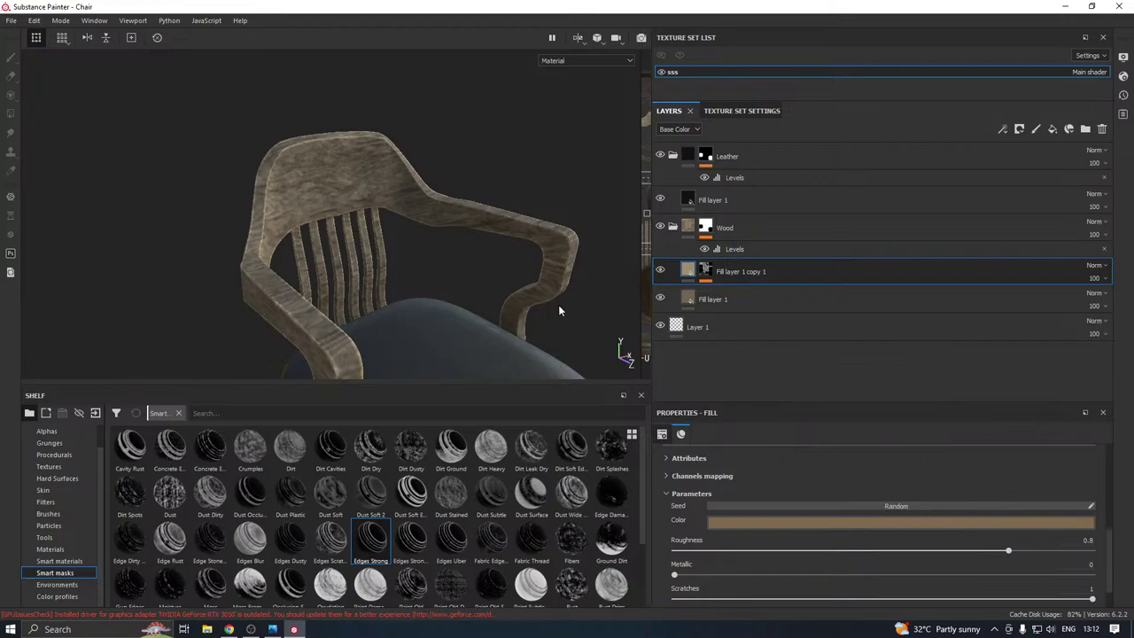
alt+drag(557, 307, 446, 247)
alt+middle_drag(446, 247, 423, 308)
alt+right_drag(423, 308, 435, 212)
alt+middle_drag(434, 213, 417, 296)
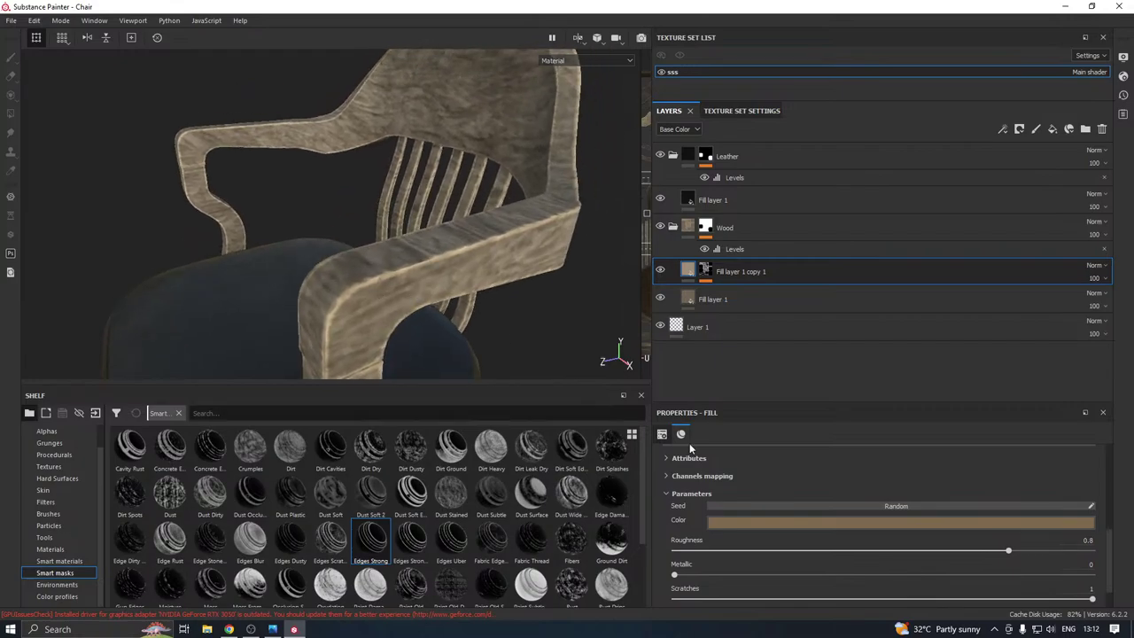
Darken the masked copy's Wood Rough color to about R 0.443, G 0.374, B 0.289 and check the whole chair
click(795, 522)
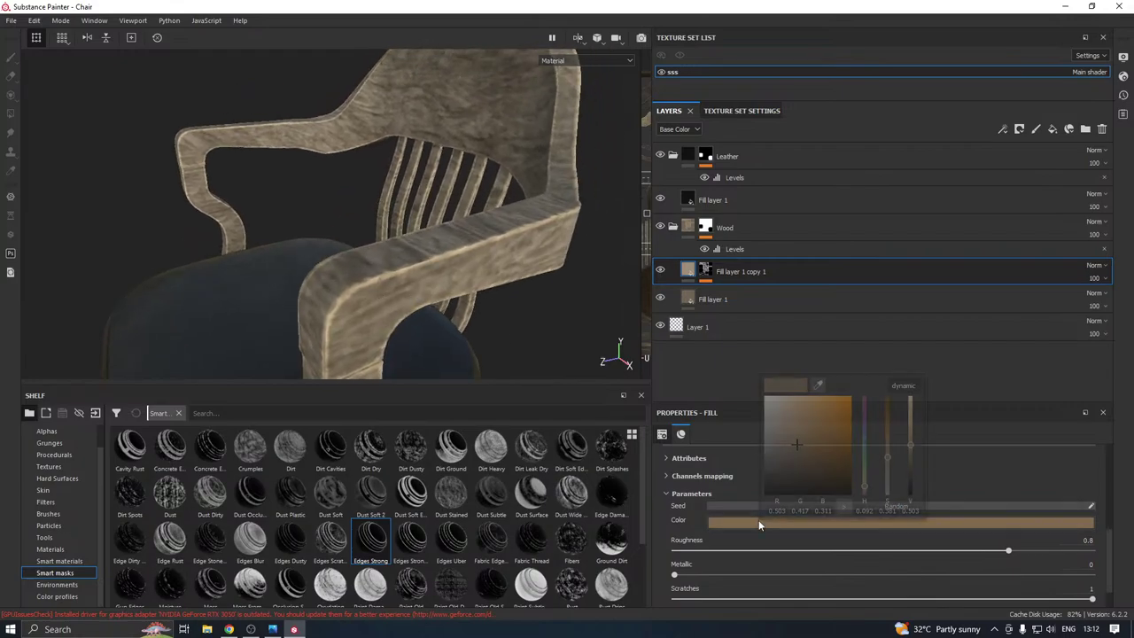
click(794, 450)
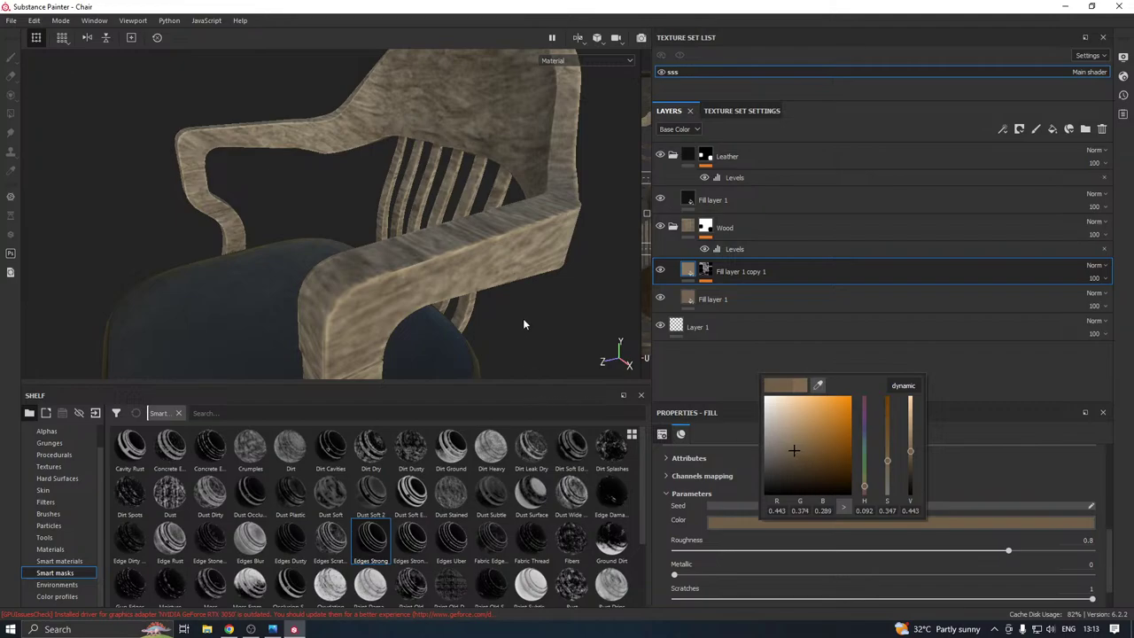
scroll(463, 314, down, 10)
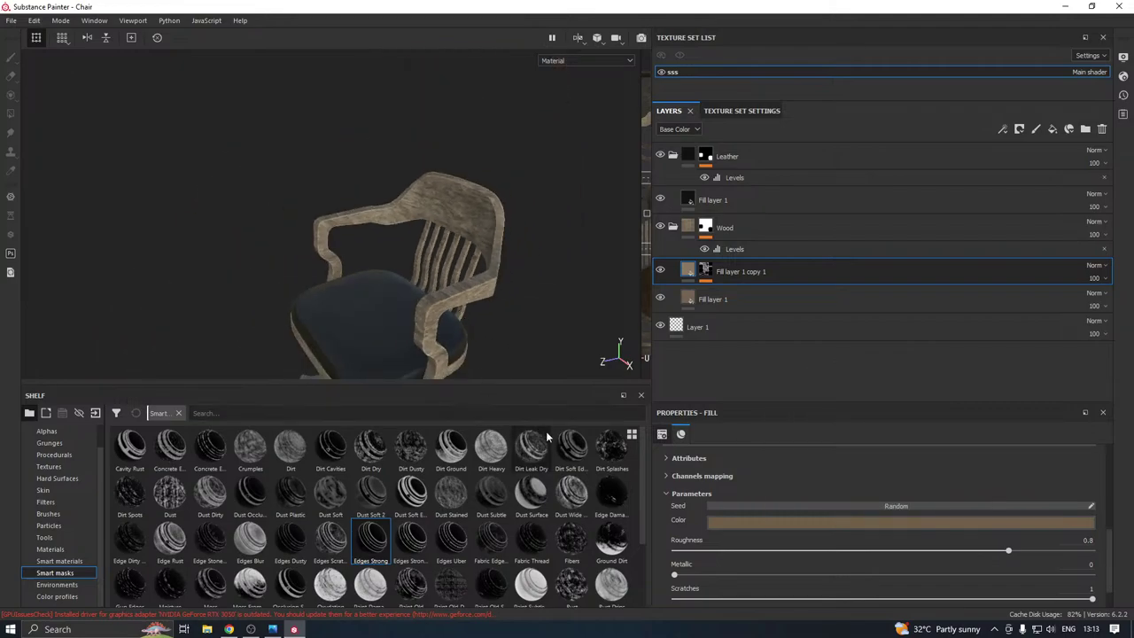
alt+drag(522, 204, 545, 219)
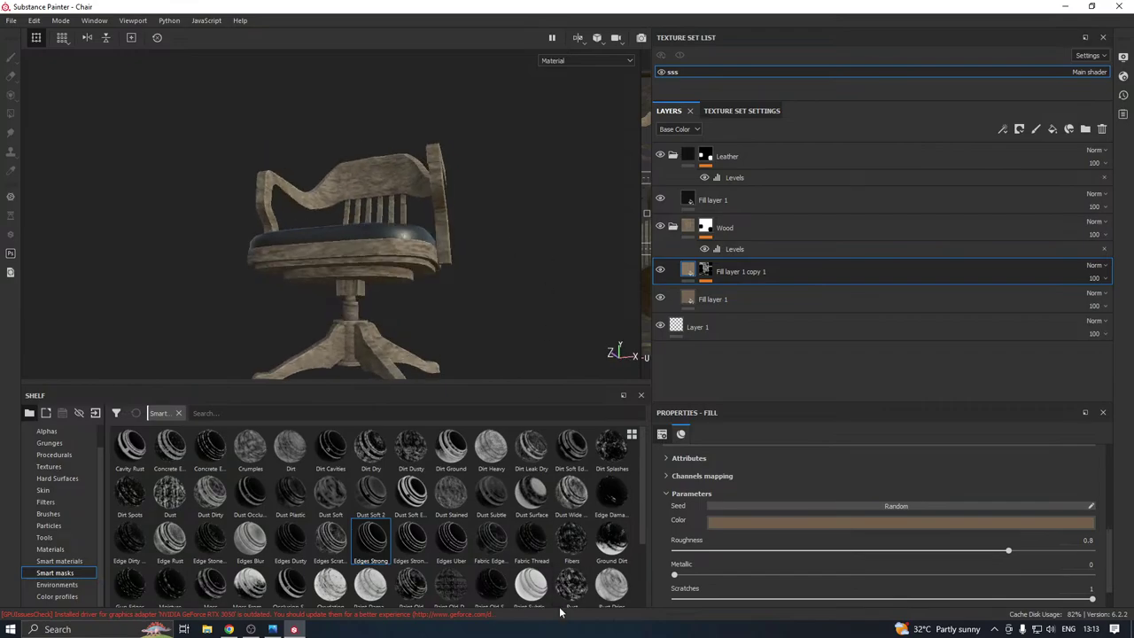
Apply Wood Walnut to the Wood folder's base fill layer after trying a reddish wood and Plastic Matte Pure
click(700, 299)
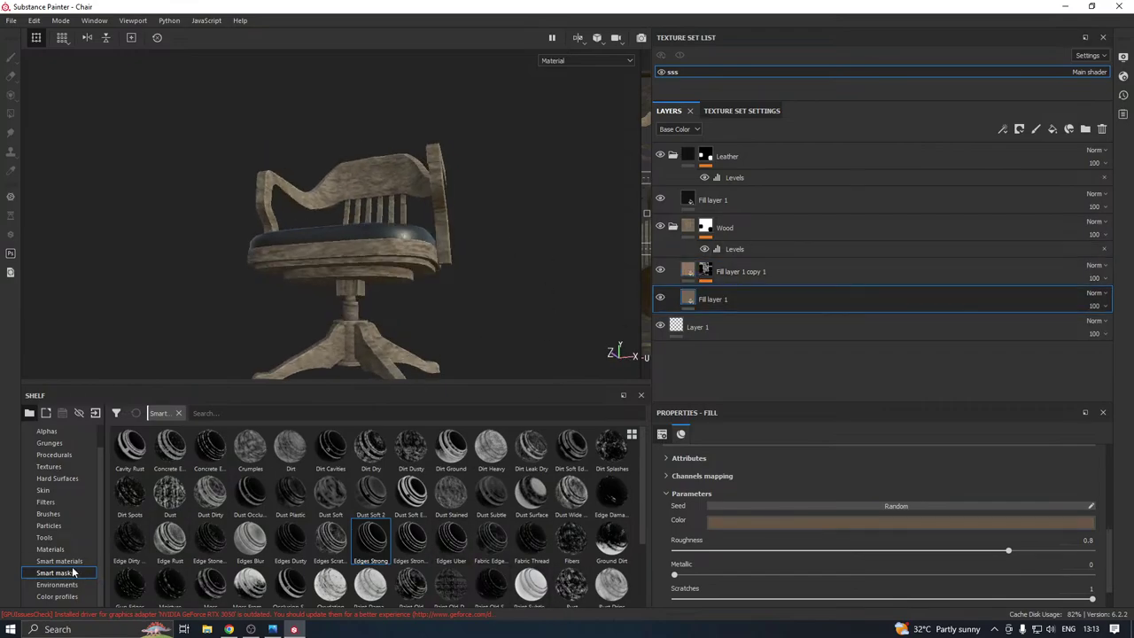
click(51, 550)
scroll(529, 544, down, 2)
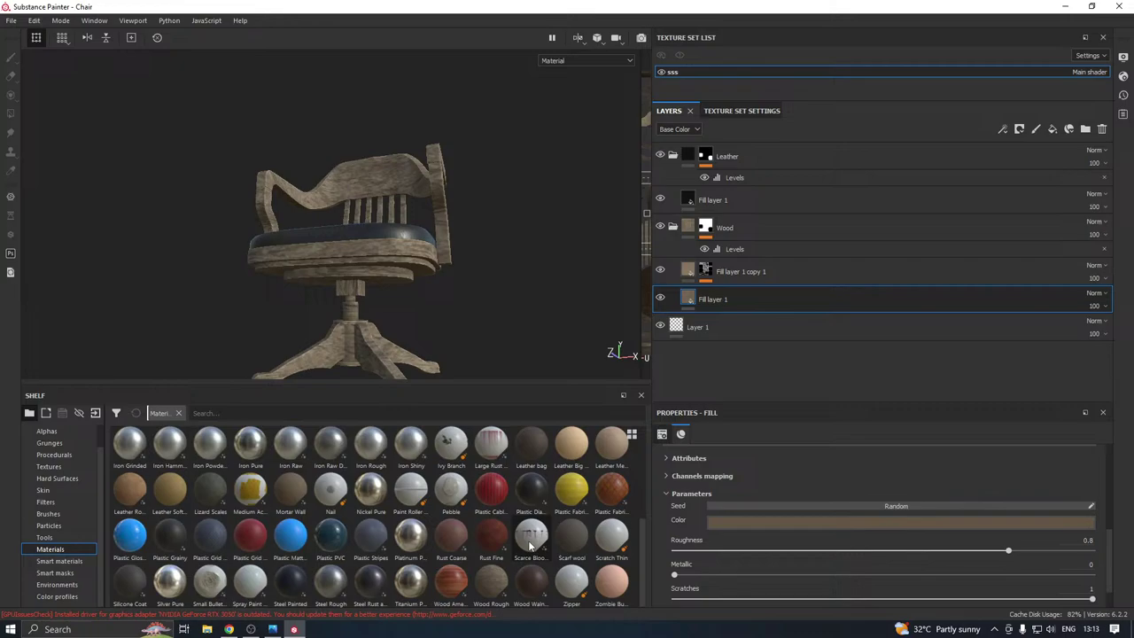
click(437, 581)
alt+drag(426, 292, 532, 324)
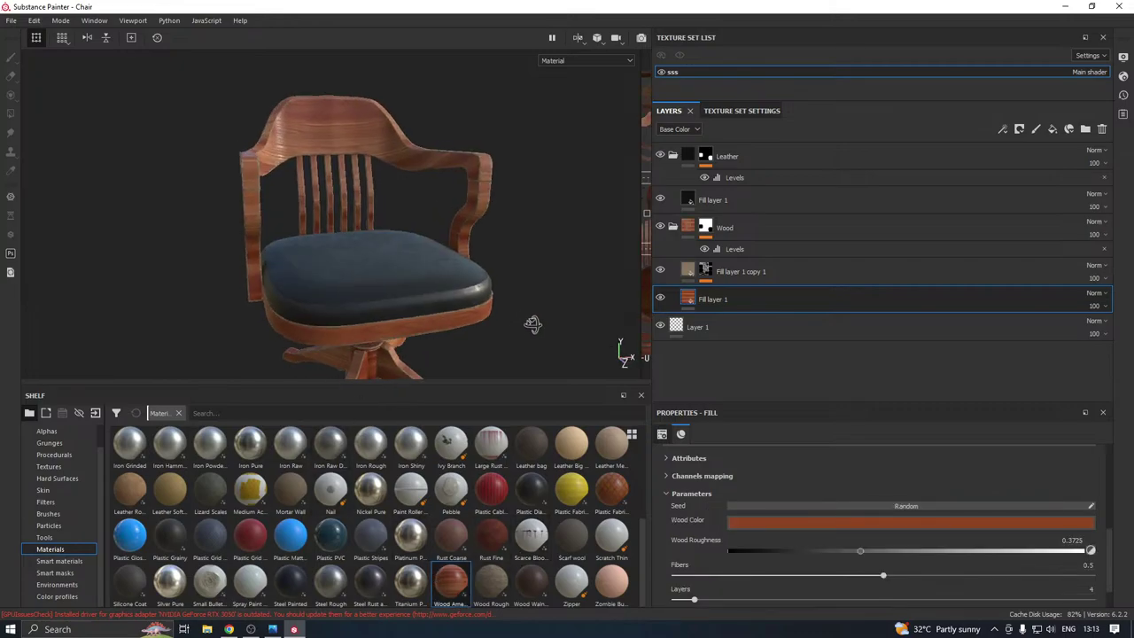
click(291, 545)
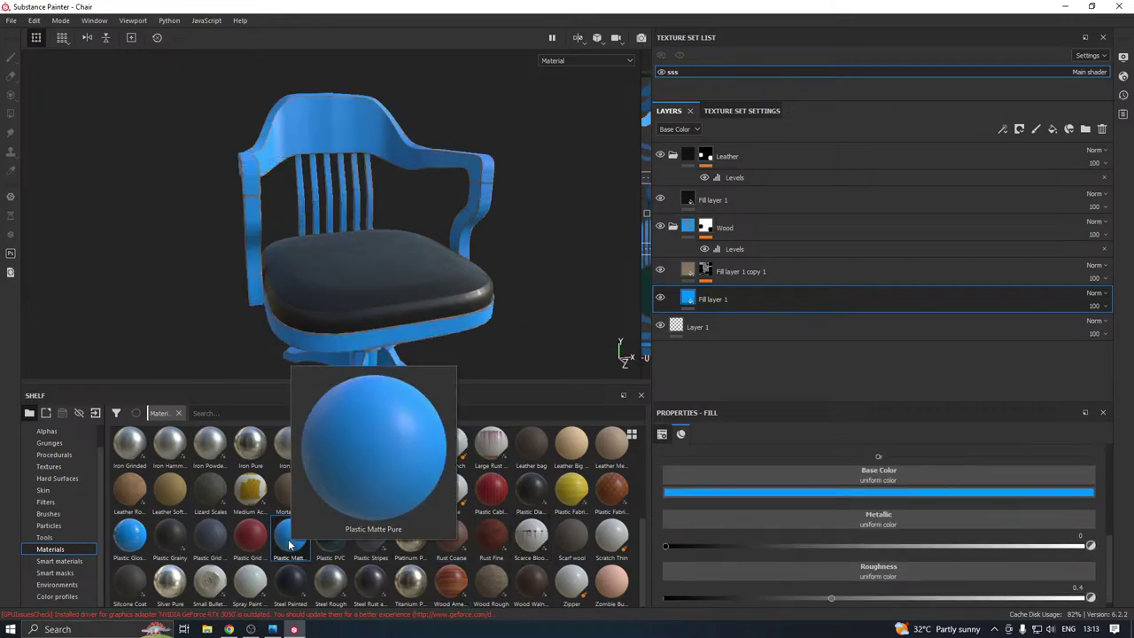
click(530, 585)
alt+drag(486, 326, 296, 337)
alt+drag(433, 283, 478, 255)
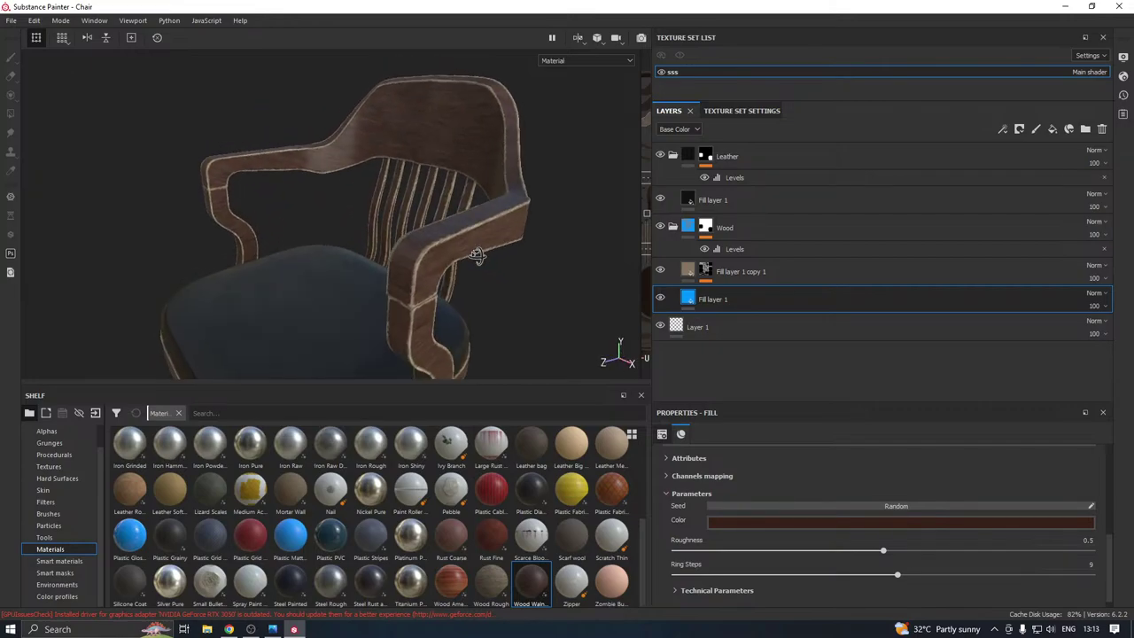
Apply Wood Walnut to the masked copy and lighten its color to about R 0.353, G 0.249, B 0.209
click(700, 271)
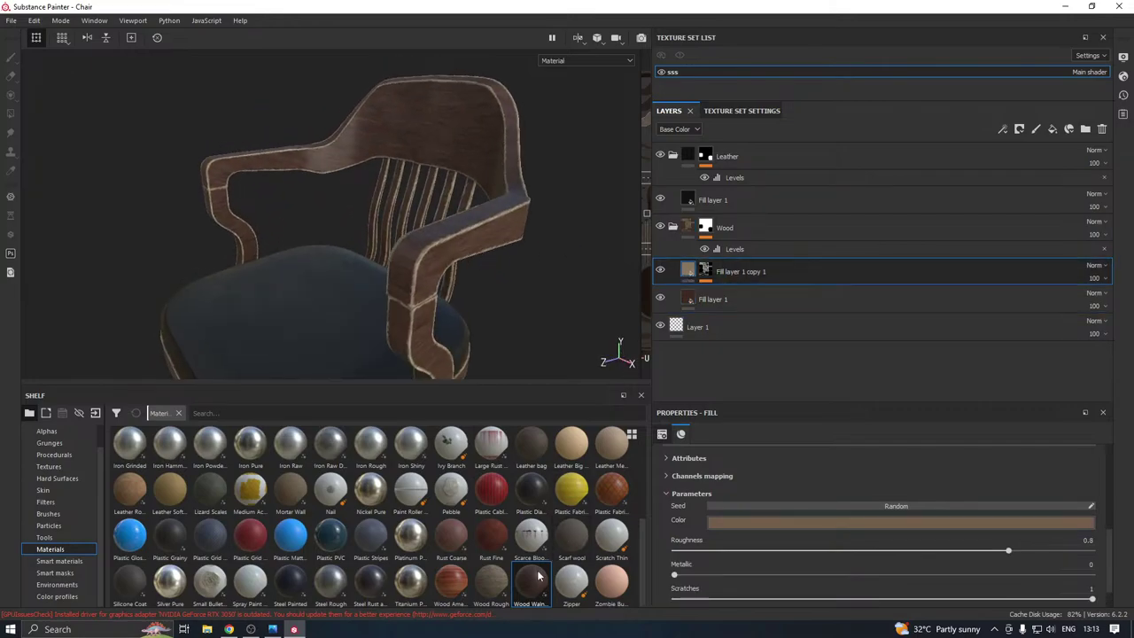
click(774, 523)
drag(824, 461, 818, 459)
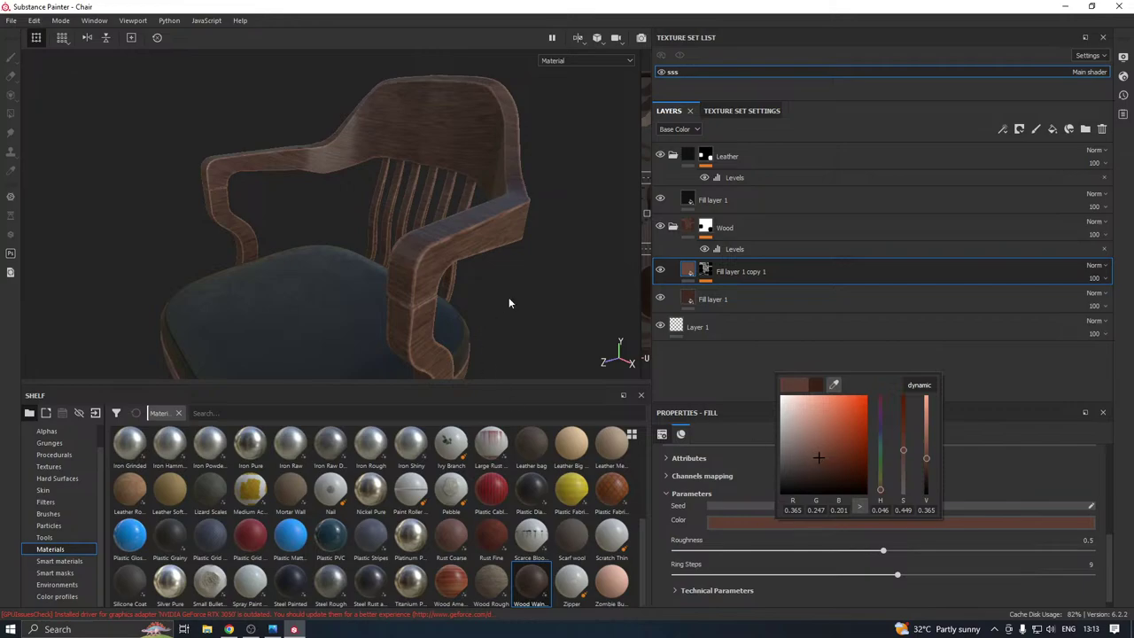
click(815, 458)
click(395, 278)
scroll(391, 276, down, 3)
alt+drag(392, 280, 370, 259)
scroll(355, 232, up, 4)
scroll(341, 266, down, 5)
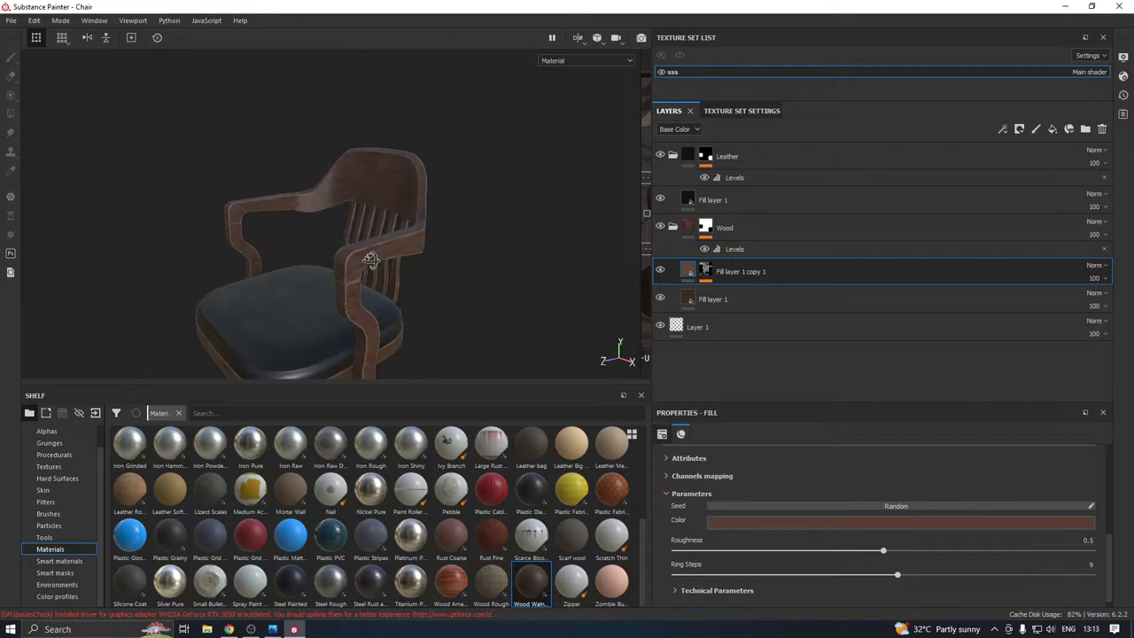
alt+middle_drag(335, 286, 344, 280)
Clear the walnut copy's edge mask after trying it with the Sharpen filter hidden
click(706, 271)
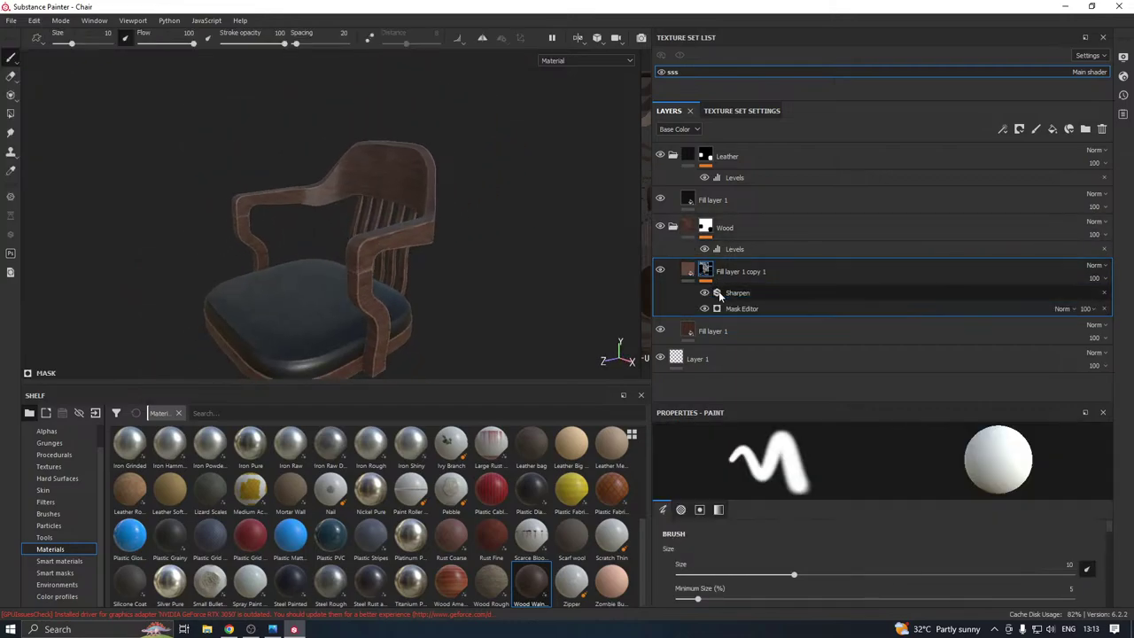
click(706, 293)
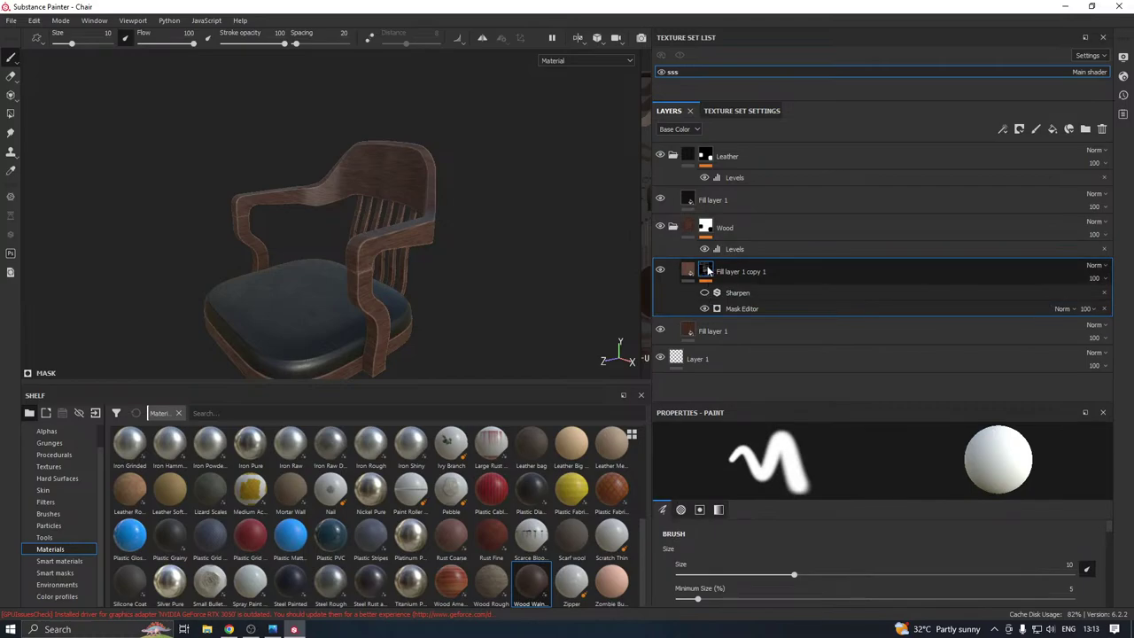
right_click(708, 271)
click(753, 377)
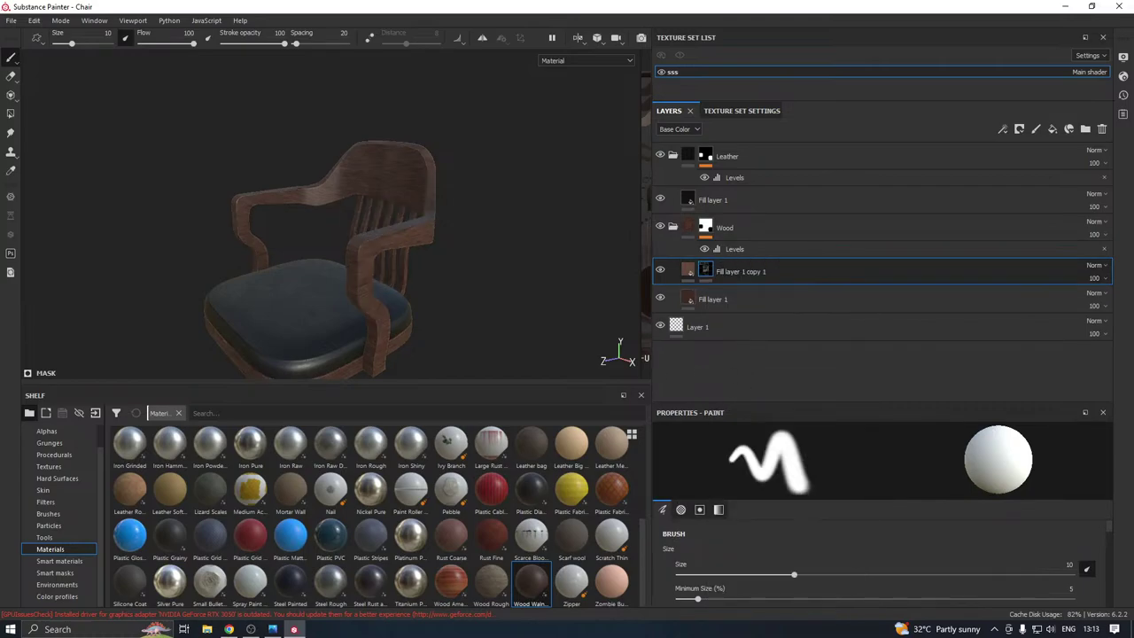
Apply the Edges Scratched smart mask to the walnut copy and inspect the armrest edges
click(49, 572)
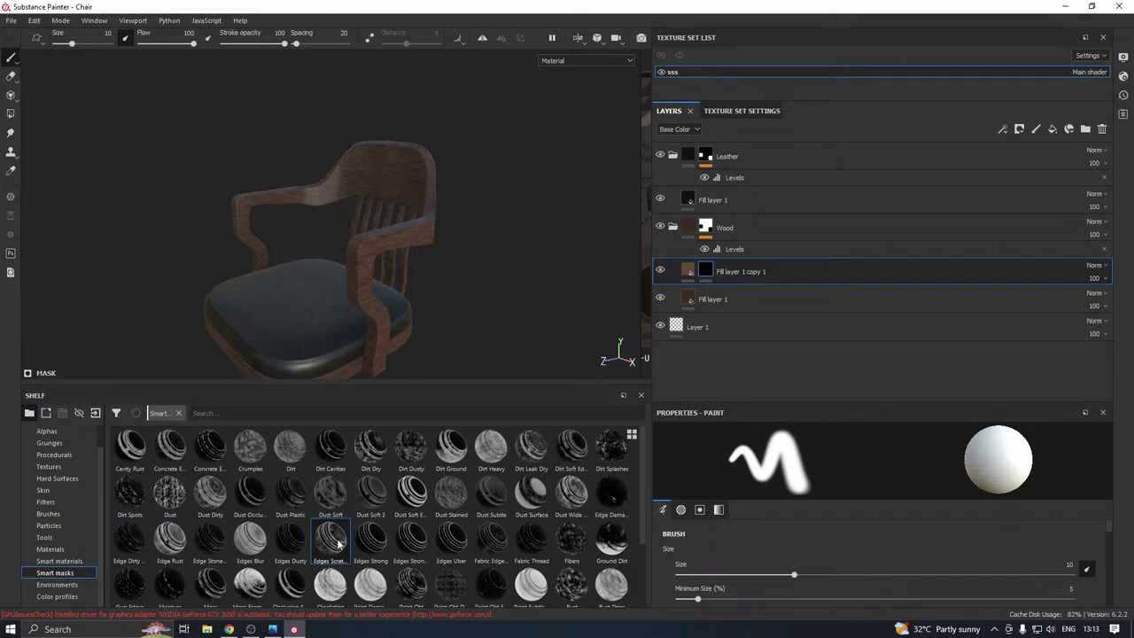
drag(338, 544, 714, 272)
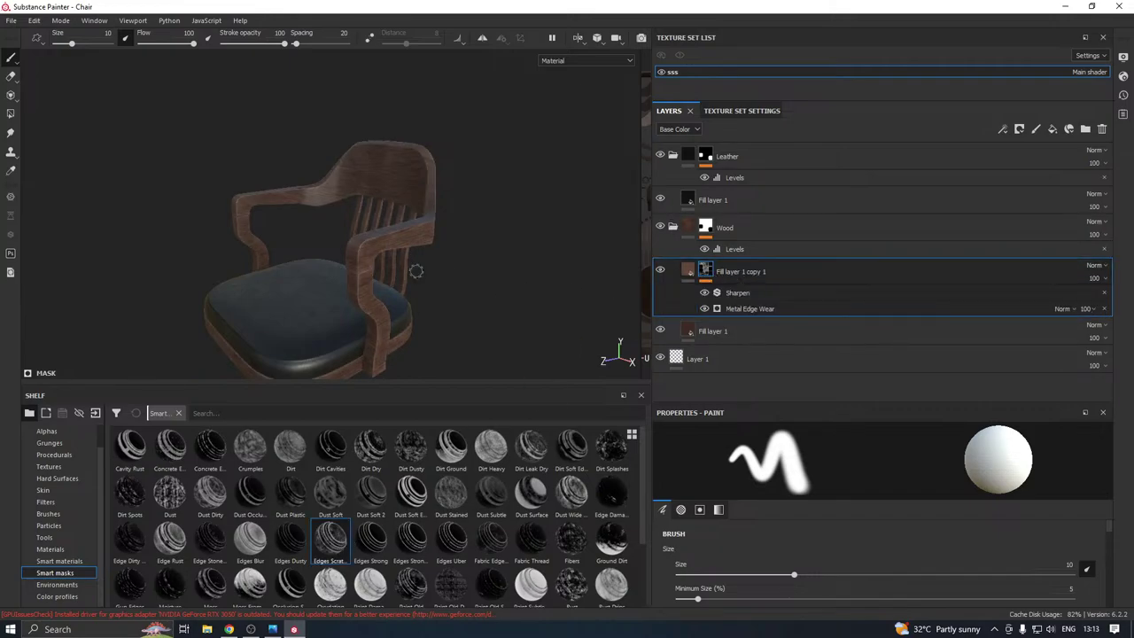
scroll(368, 261, up, 4)
mouse_move(367, 261)
alt+mouse_down()
mouse_move(383, 292)
mouse_move(348, 260)
mouse_move(188, 215)
mouse_move(167, 186)
mouse_move(349, 242)
mouse_move(371, 181)
mouse_move(395, 166)
mouse_move(432, 197)
mouse_move(423, 222)
alt+mouse_up()
scroll(377, 268, down, 4)
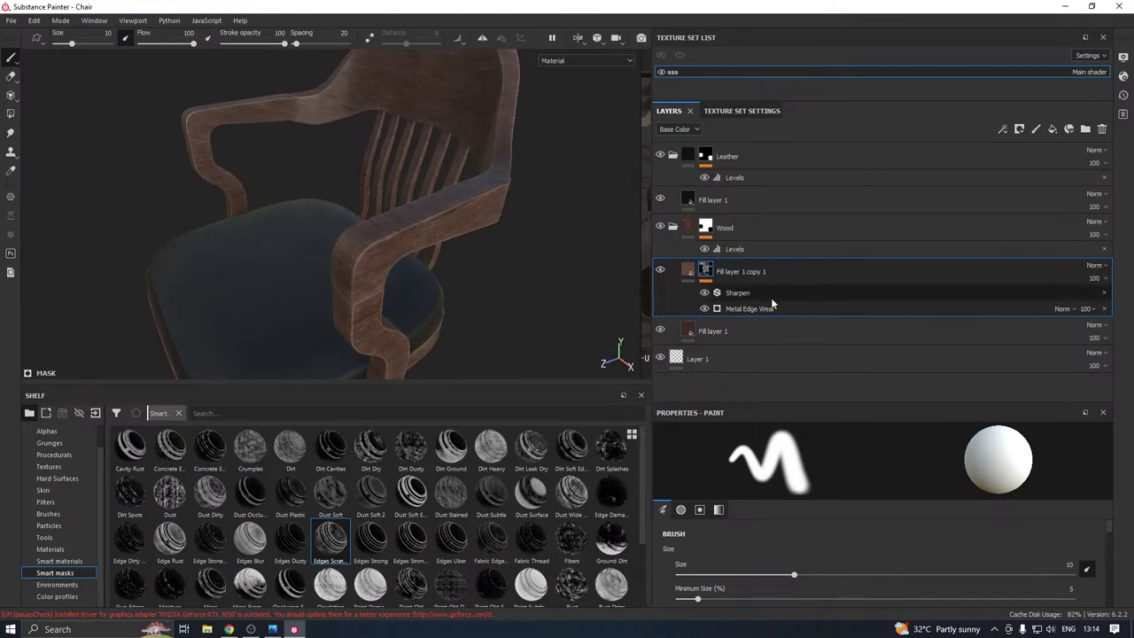
Lighten the walnut copy's color to about R 0.407, G 0.289, B 0.244 and check the edge wear around the chair
click(689, 271)
click(783, 580)
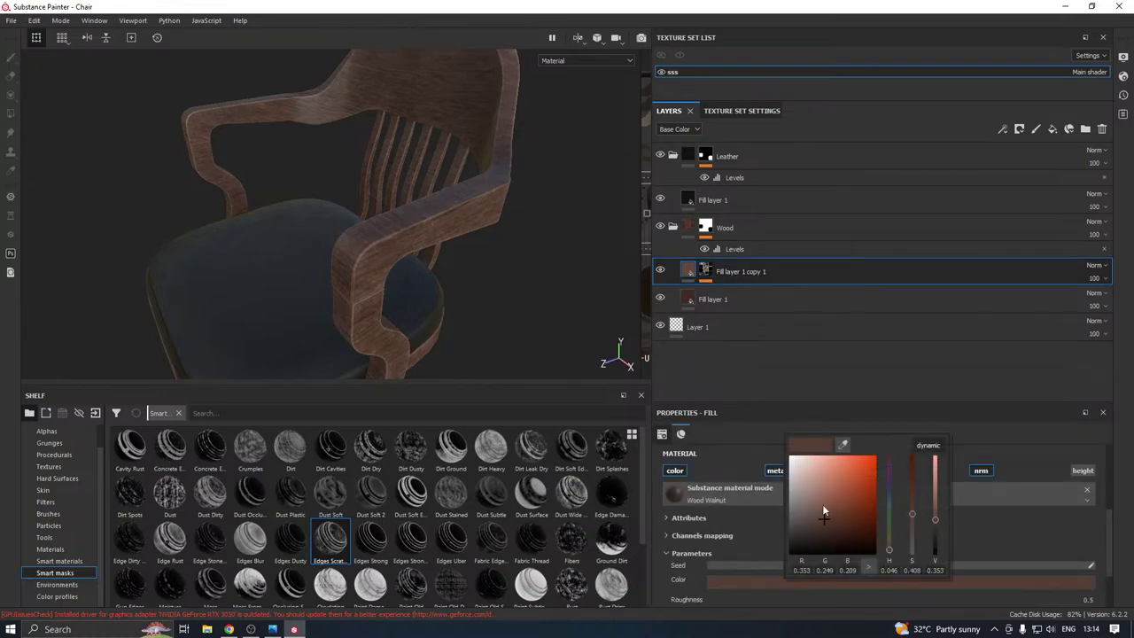
drag(817, 509, 824, 513)
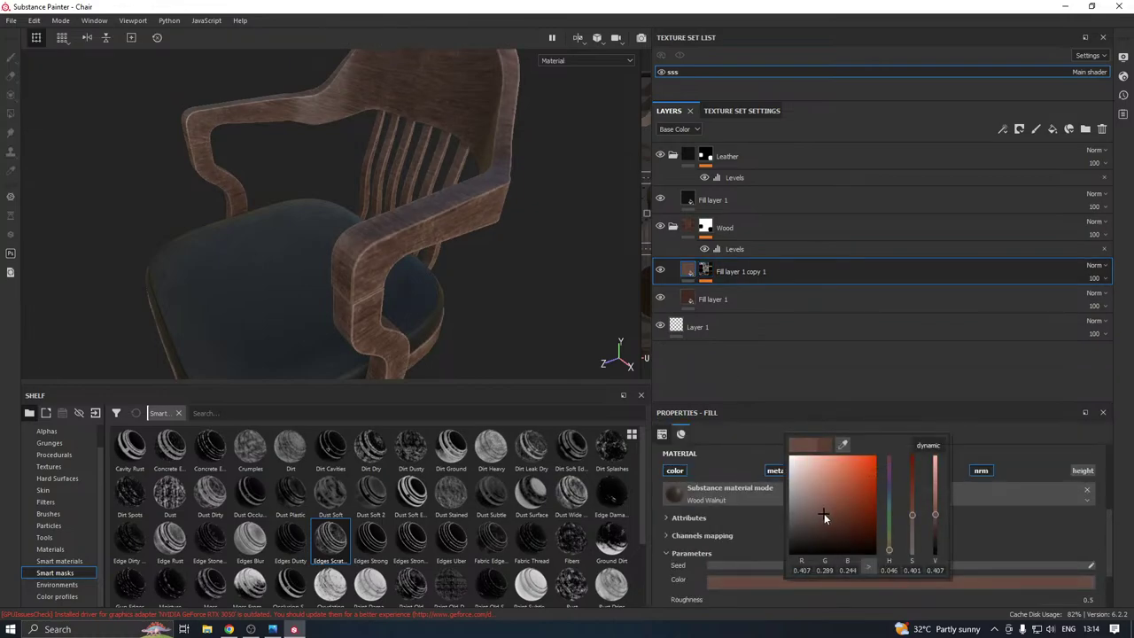
click(514, 321)
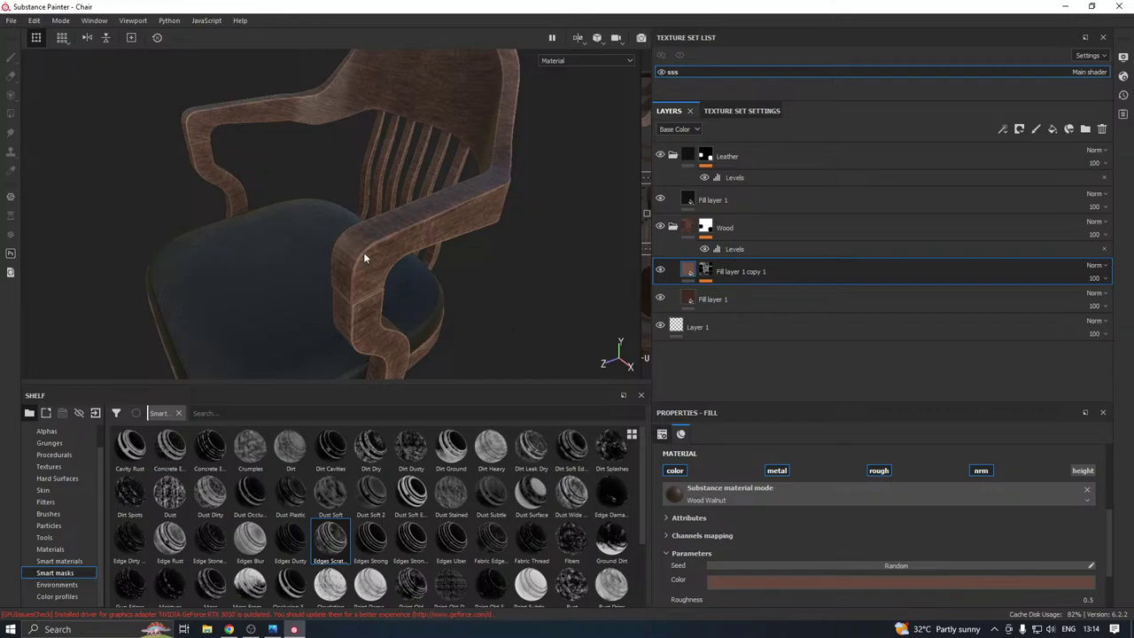
scroll(364, 254, down, 4)
alt+drag(378, 292, 494, 283)
scroll(496, 283, up, 2)
alt+middle_drag(357, 311, 374, 266)
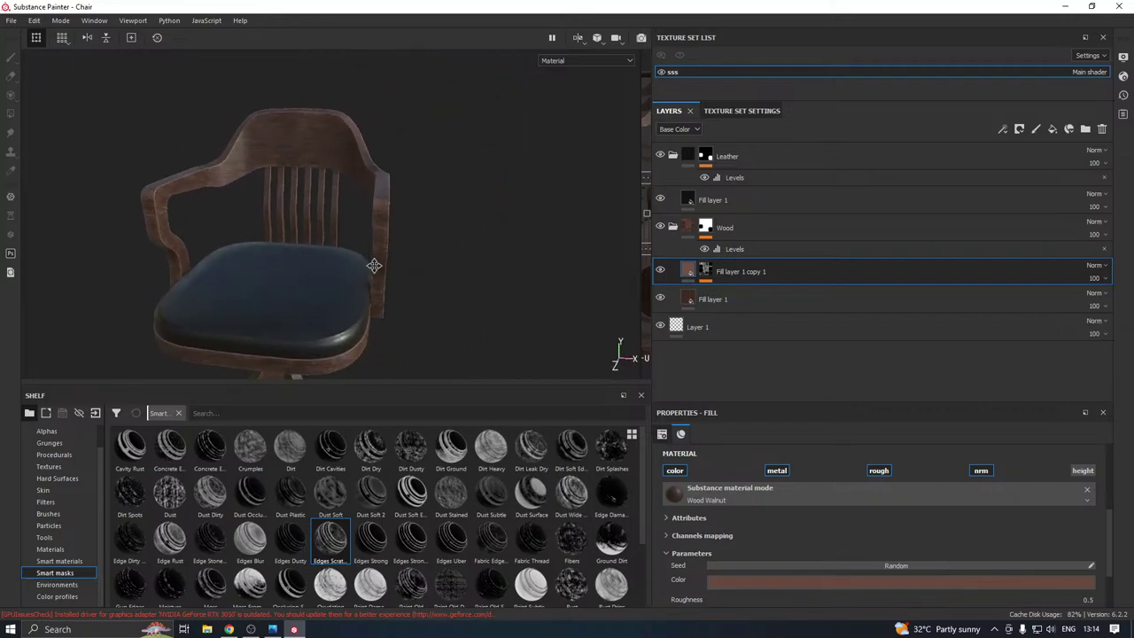
alt+drag(374, 266, 390, 233)
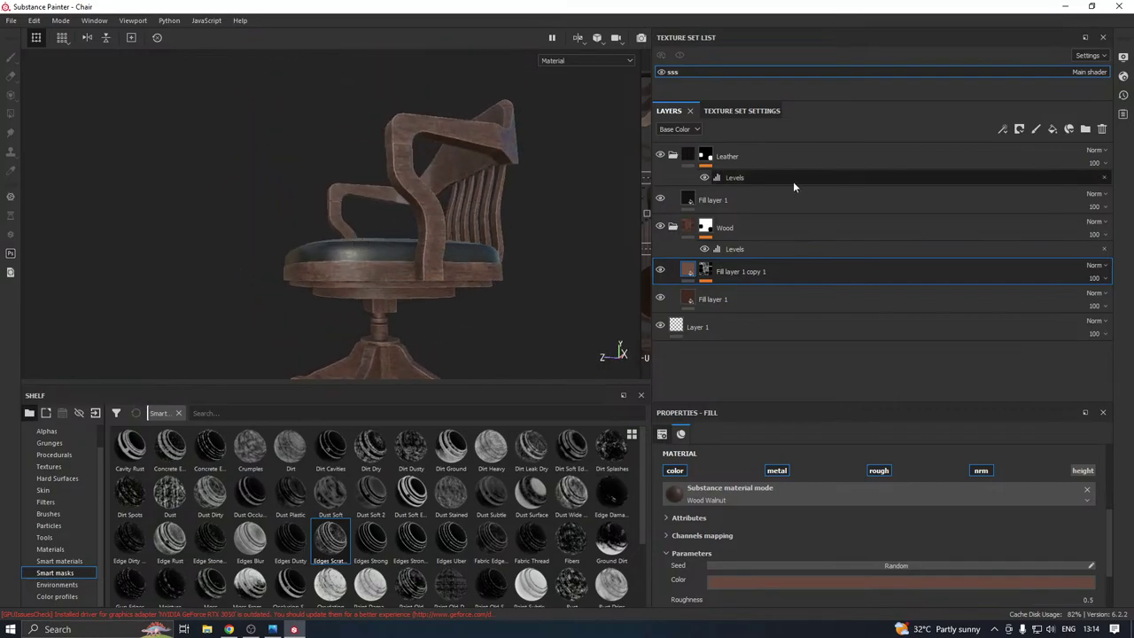
click(1052, 129)
scroll(58, 514, up, 2)
click(59, 455)
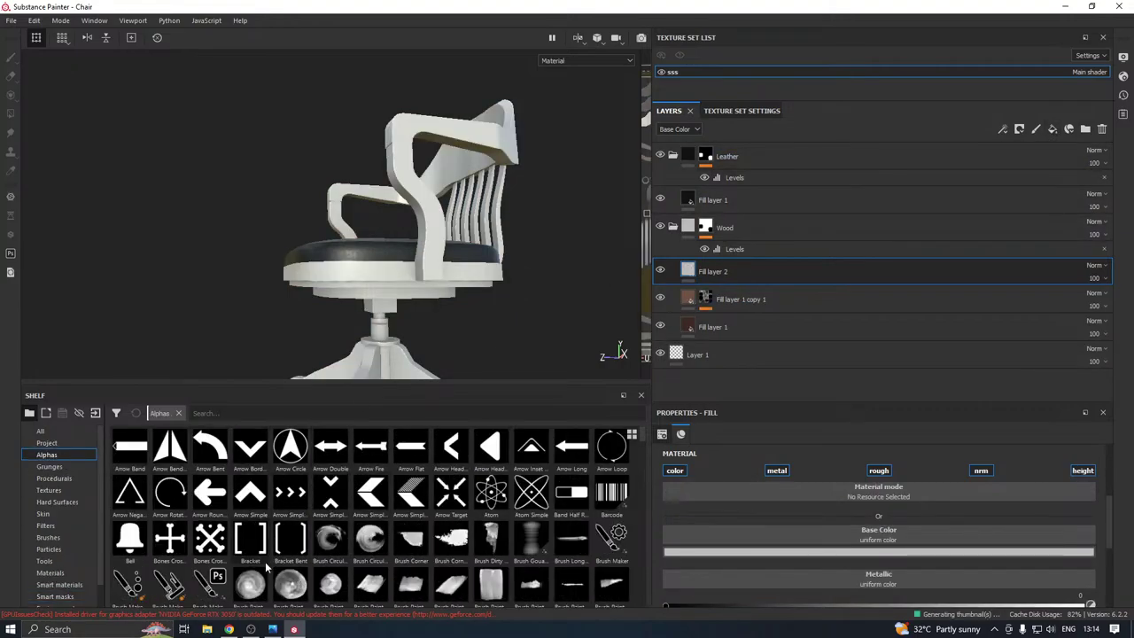
scroll(265, 567, down, 5)
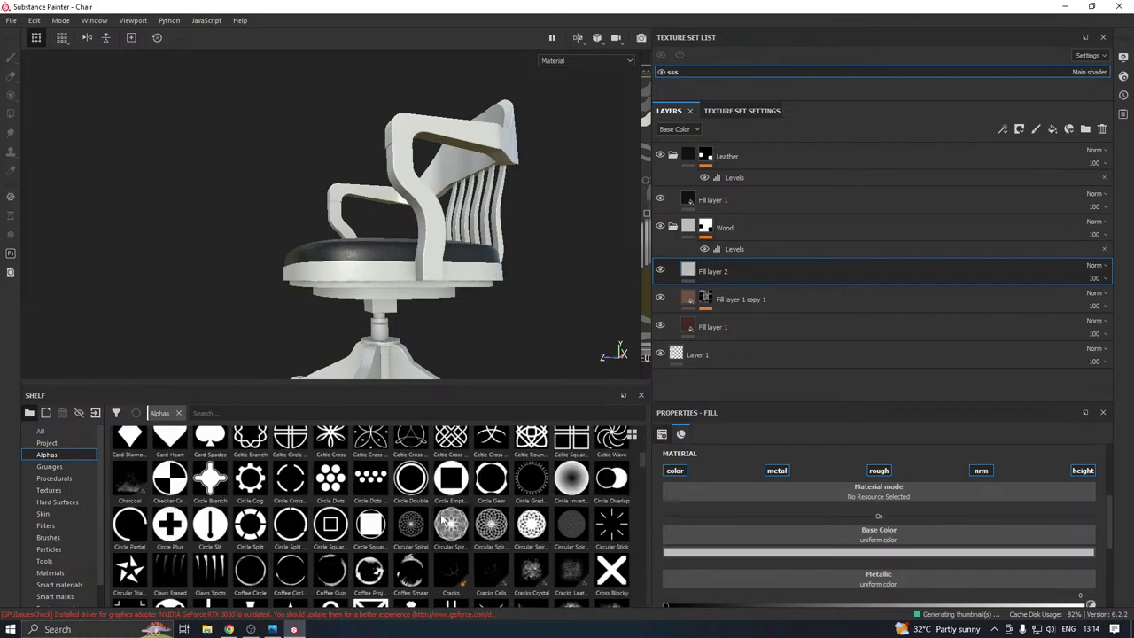
scroll(442, 523, down, 10)
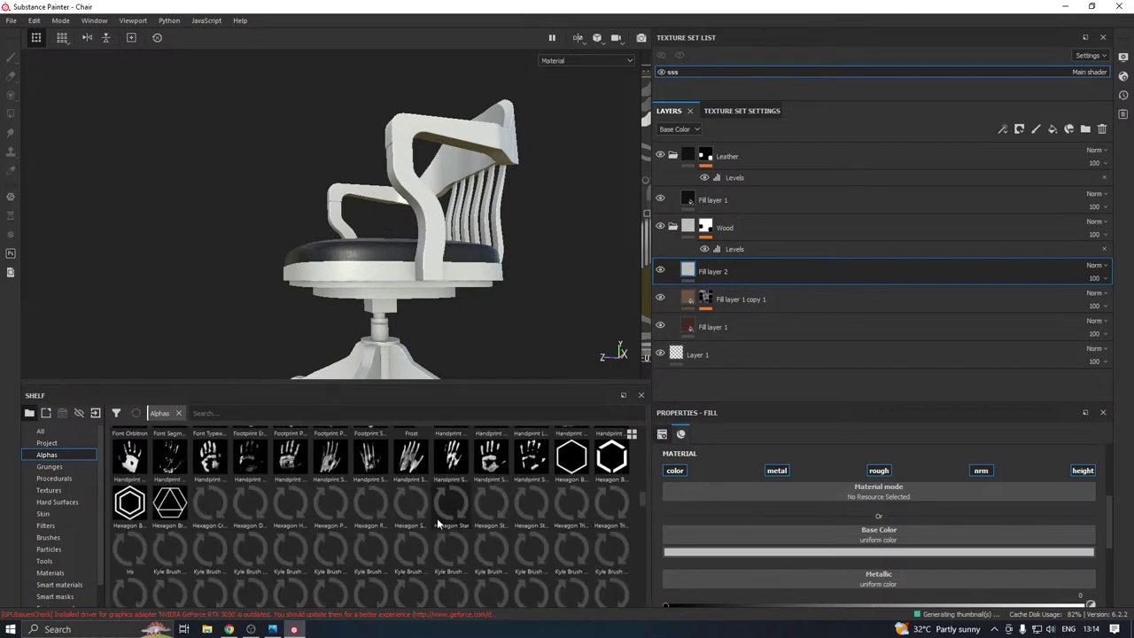
scroll(437, 522, down, 3)
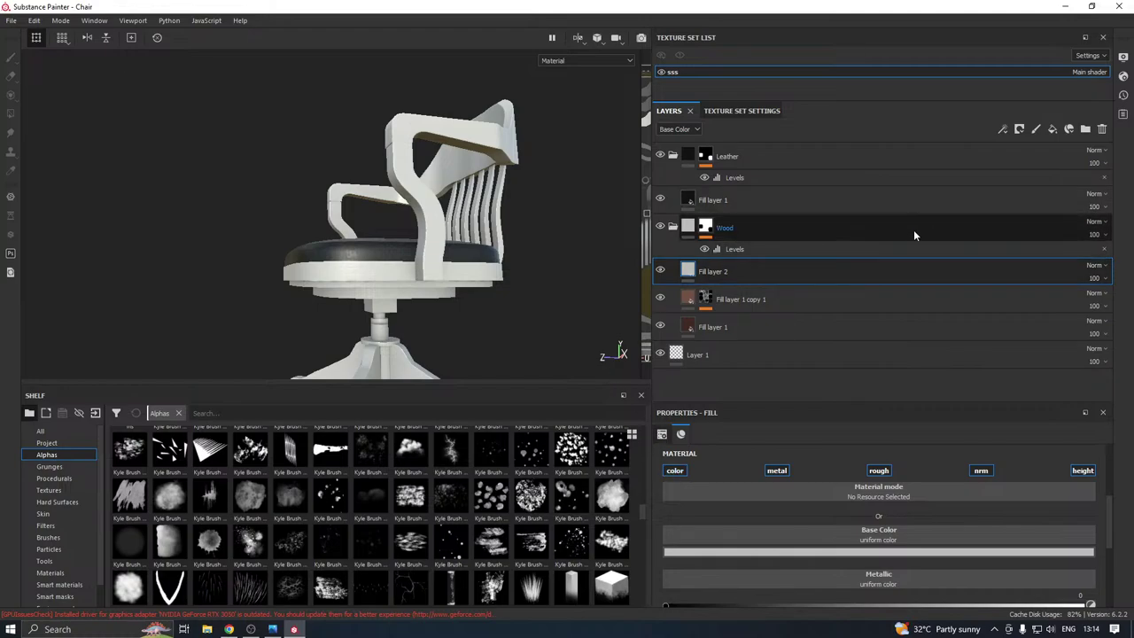
Add a paint layer above the walnut copy in the Wood group and limit its brush to the normal channel
click(1034, 130)
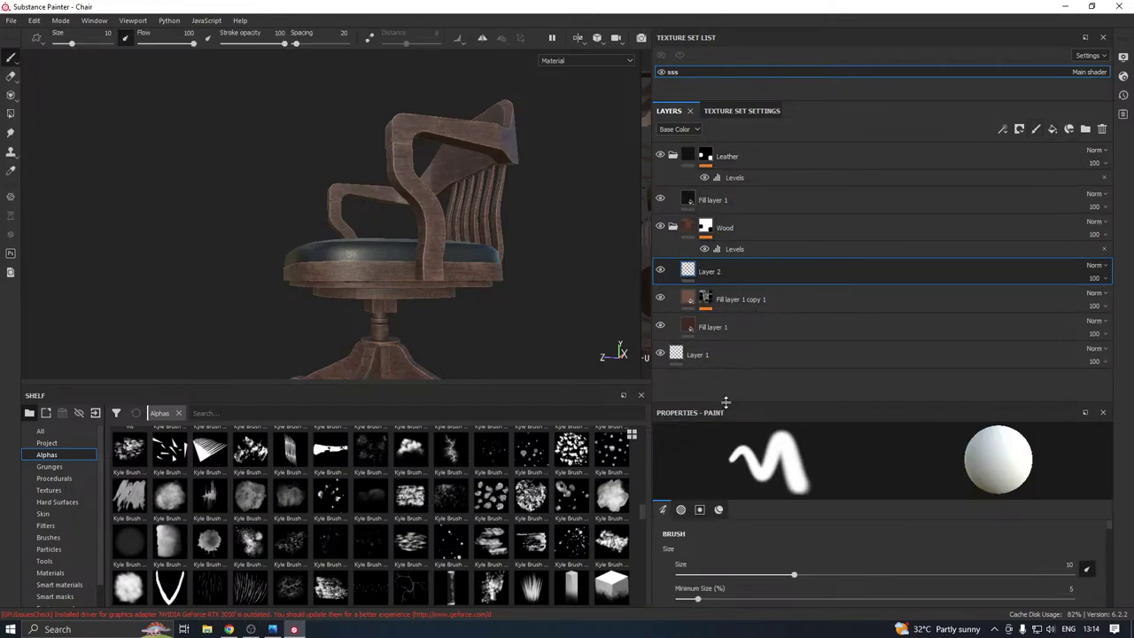
drag(723, 402, 725, 286)
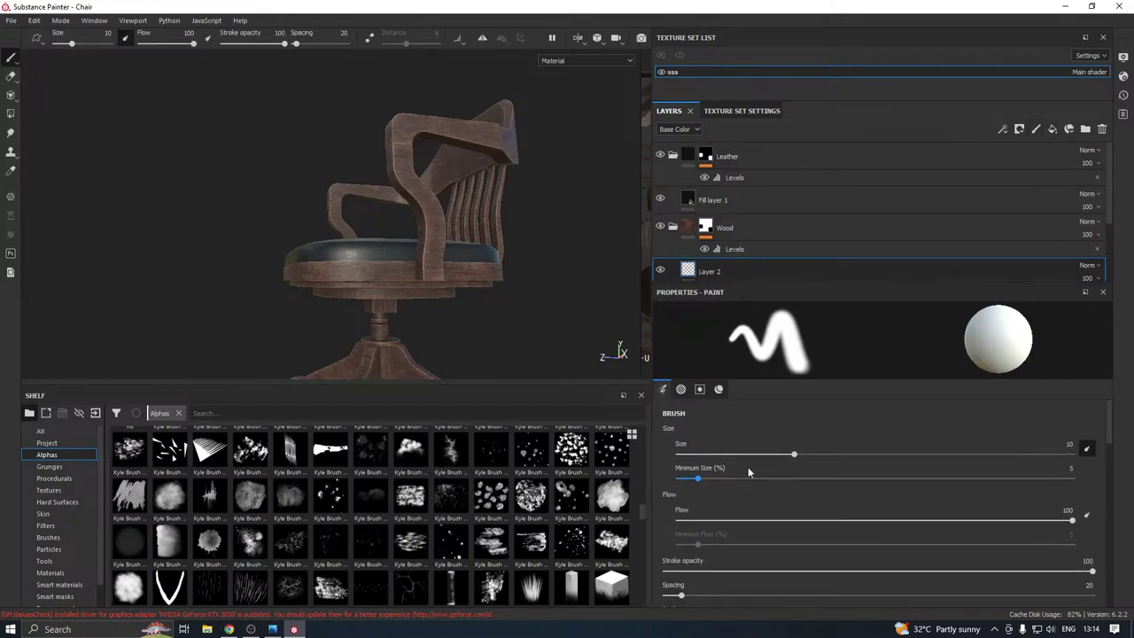
scroll(746, 485, down, 5)
scroll(745, 484, down, 10)
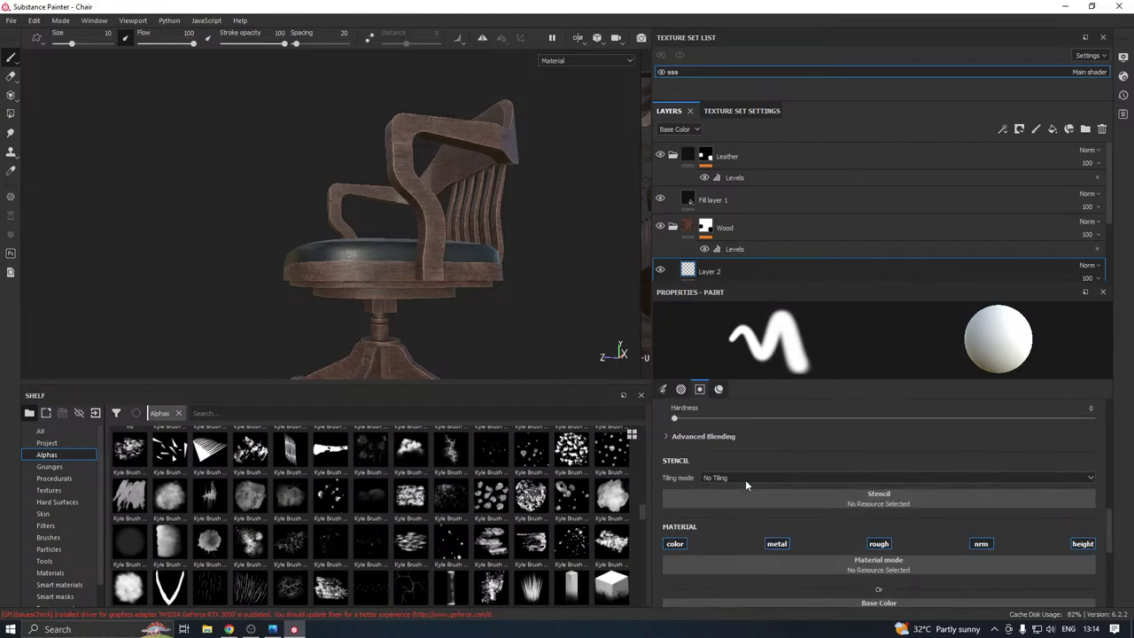
click(675, 437)
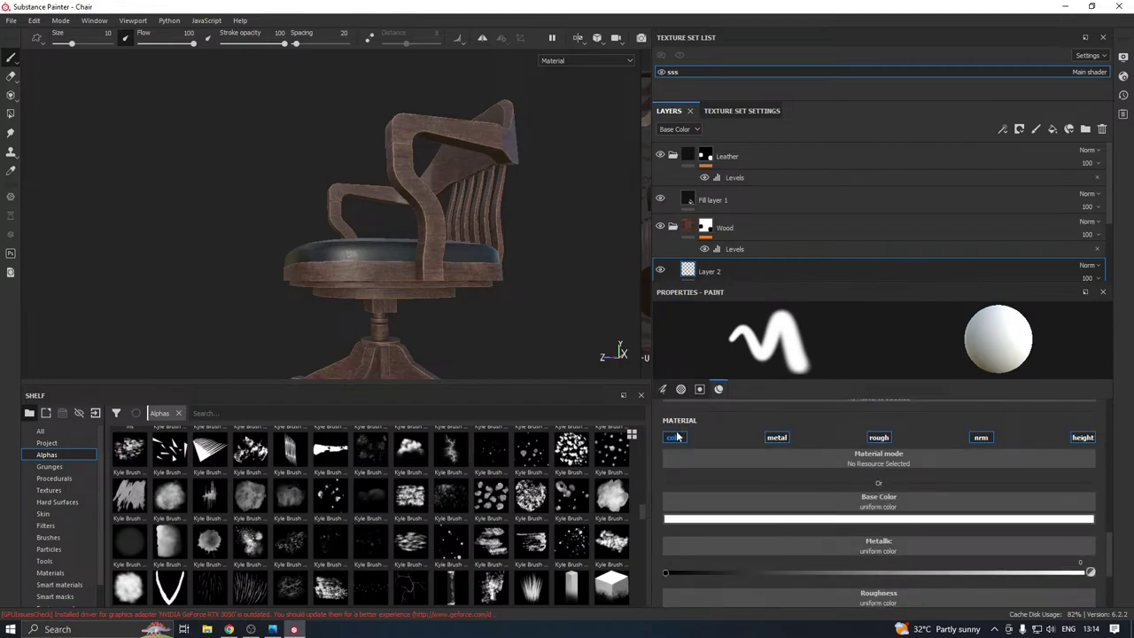
click(776, 438)
click(878, 437)
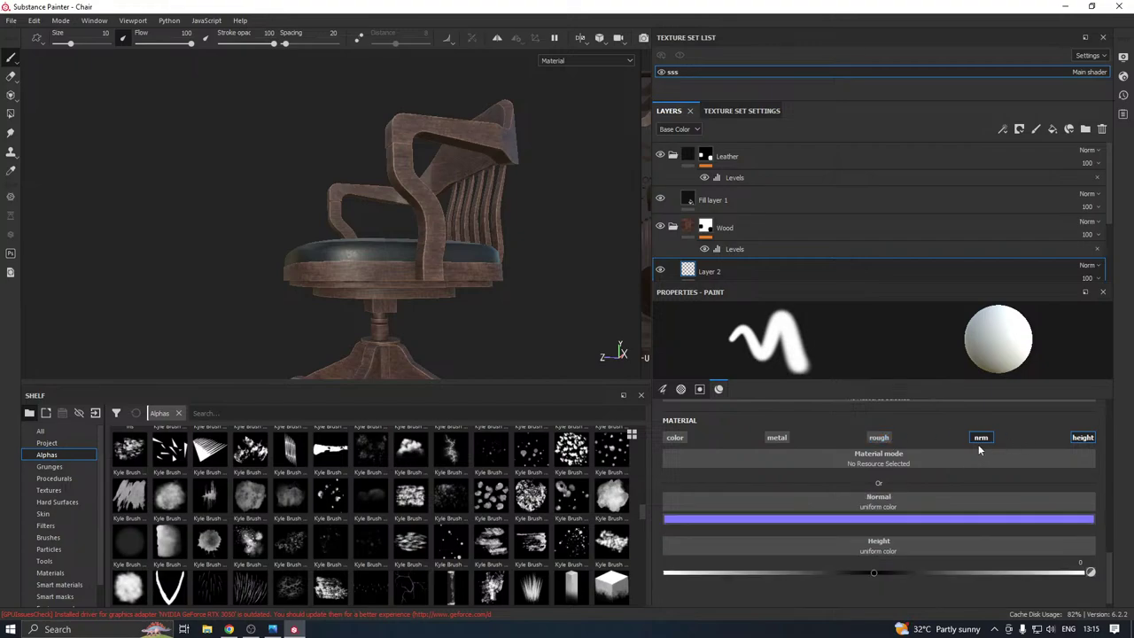
click(1081, 438)
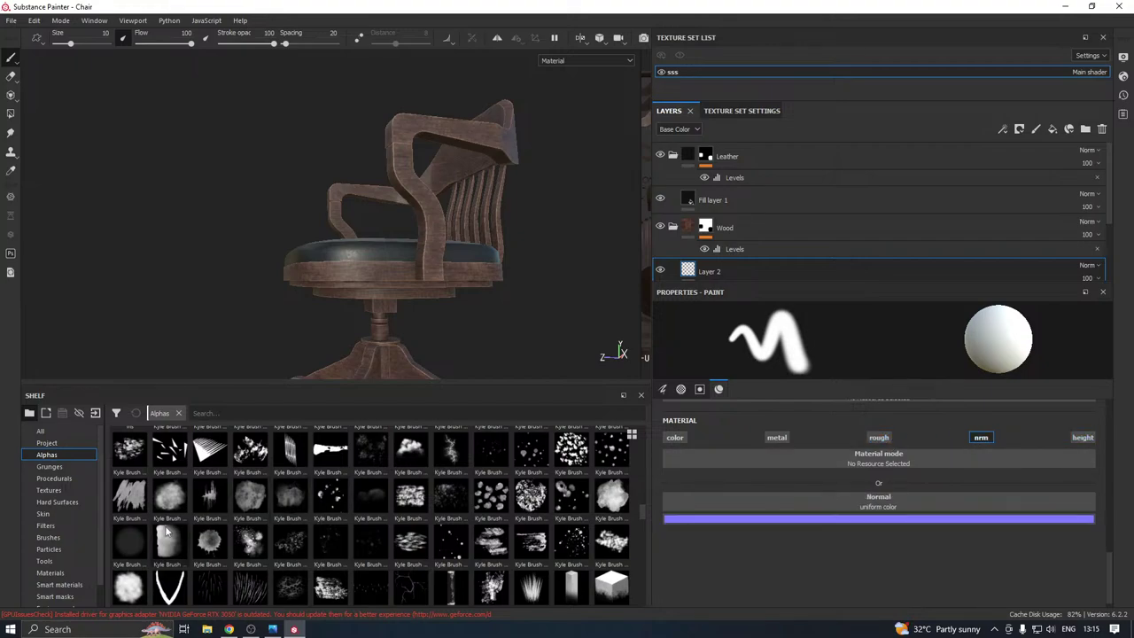
Assign the Screw Pozidrive Round hard-surface map to the brush's normal channel and remove the brush's alpha shape
click(57, 501)
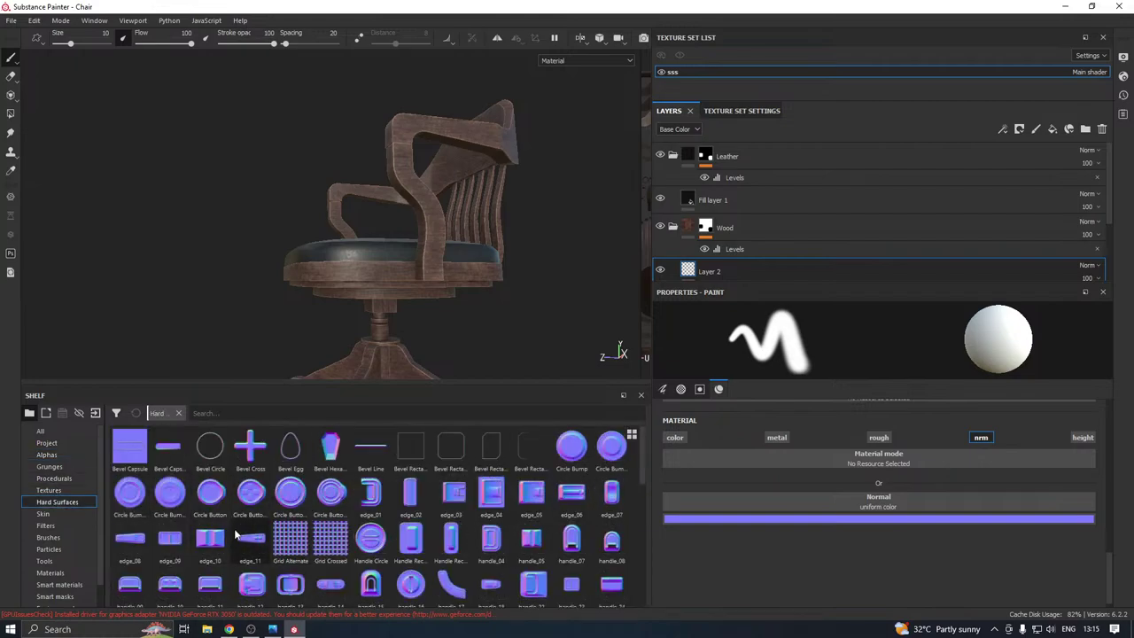
scroll(236, 535, down, 3)
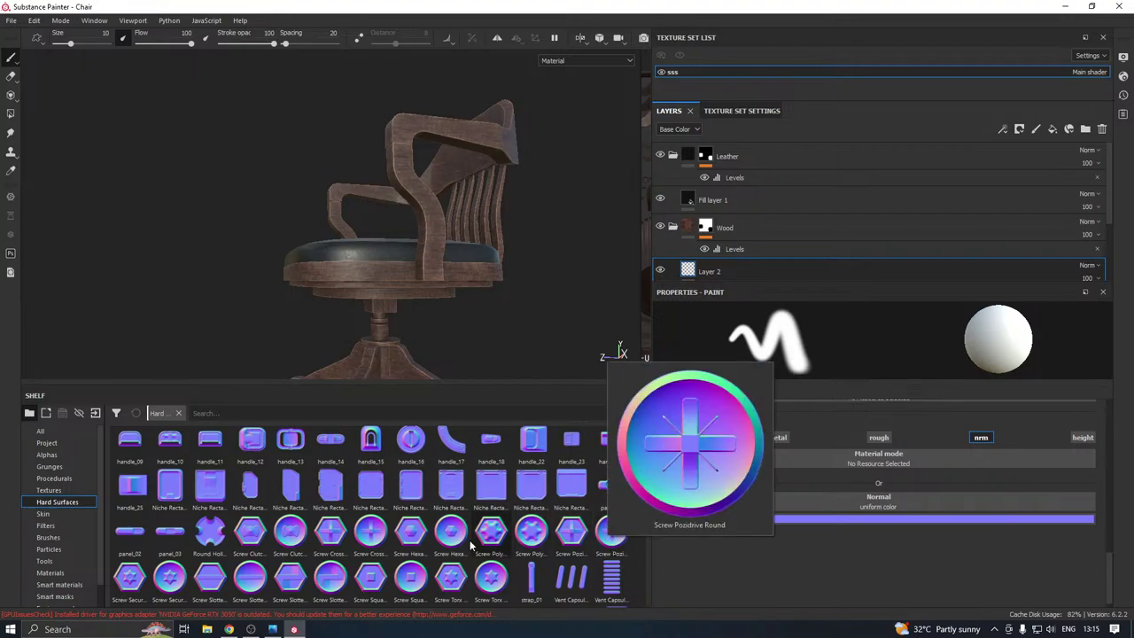
mouse_move(170, 577)
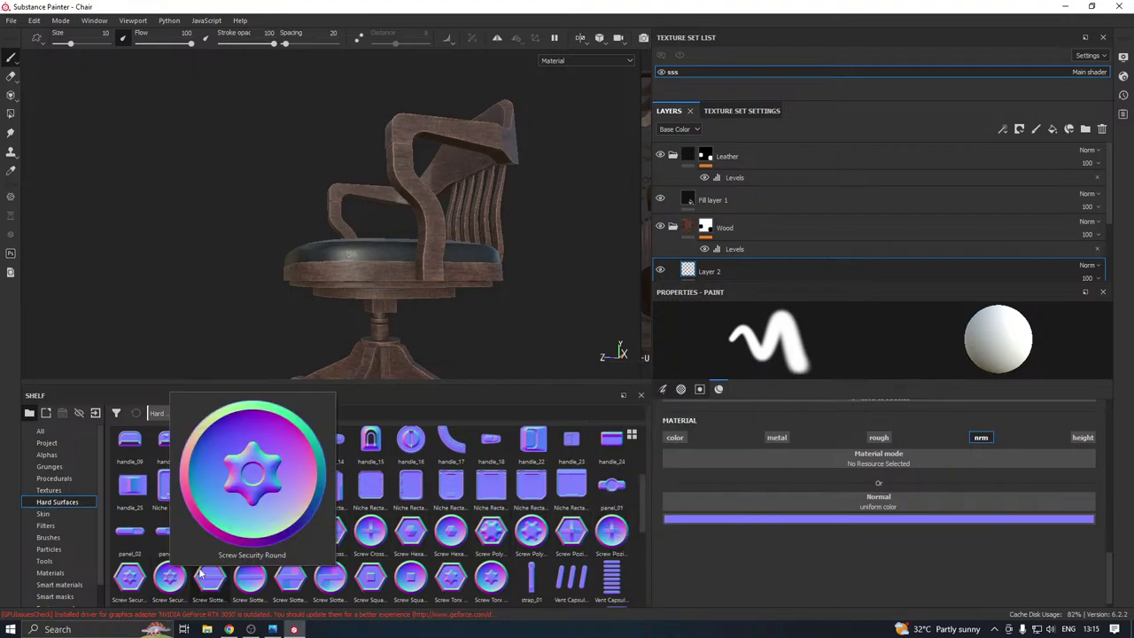
mouse_move(567, 541)
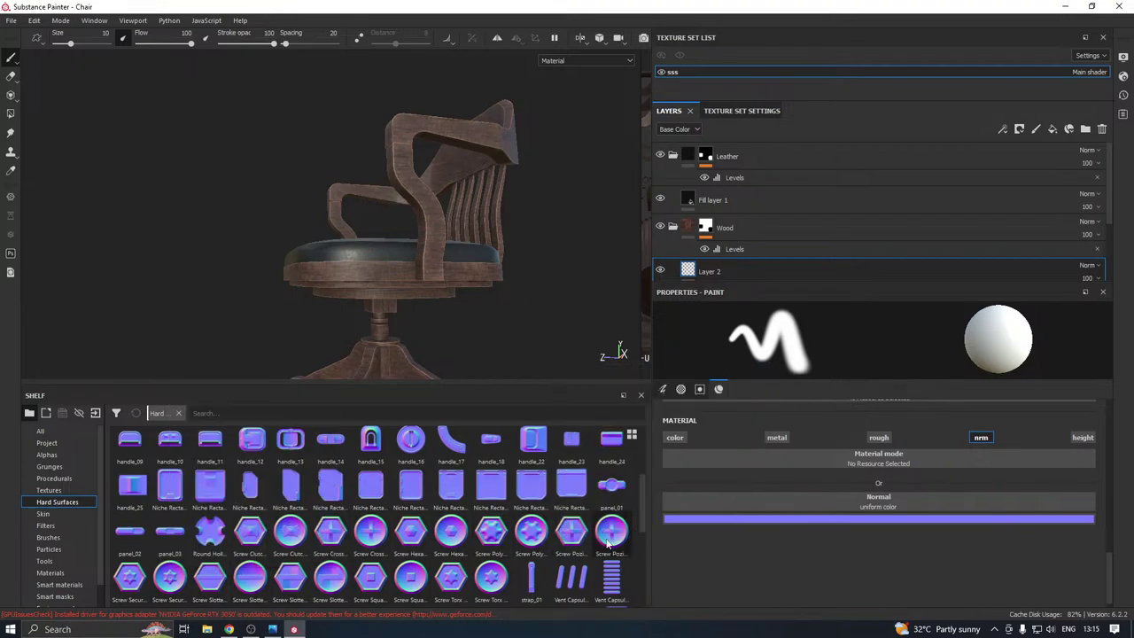
drag(610, 534, 798, 503)
scroll(798, 503, up, 5)
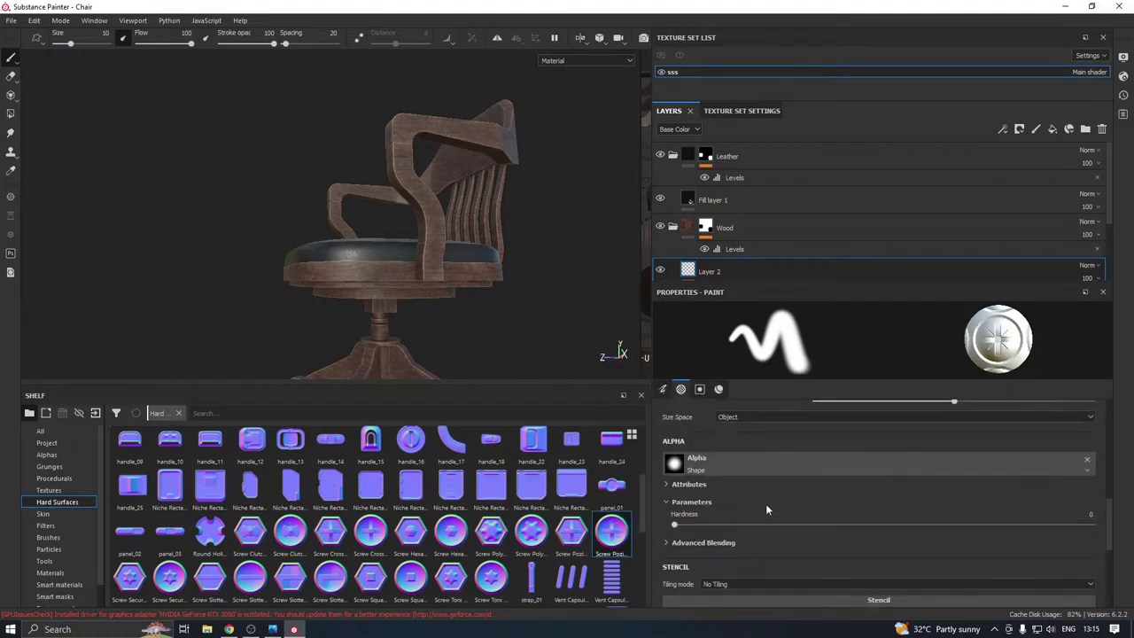
click(1087, 459)
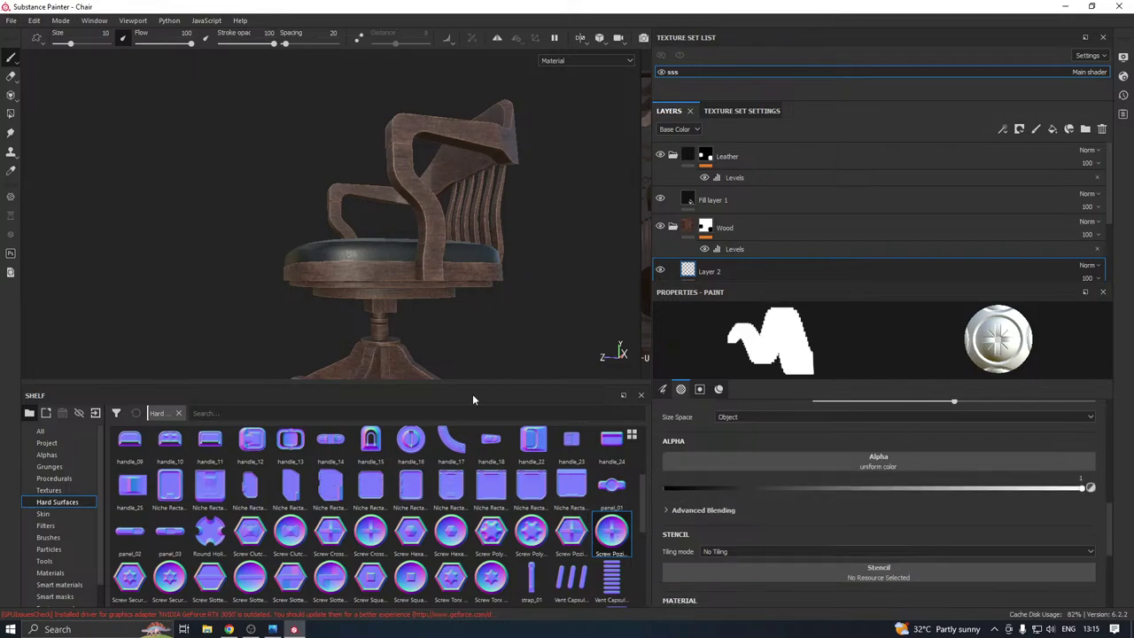
Reduce the brush size to about 3.11 to fit the lower end of the armrest support
scroll(484, 233, up, 8)
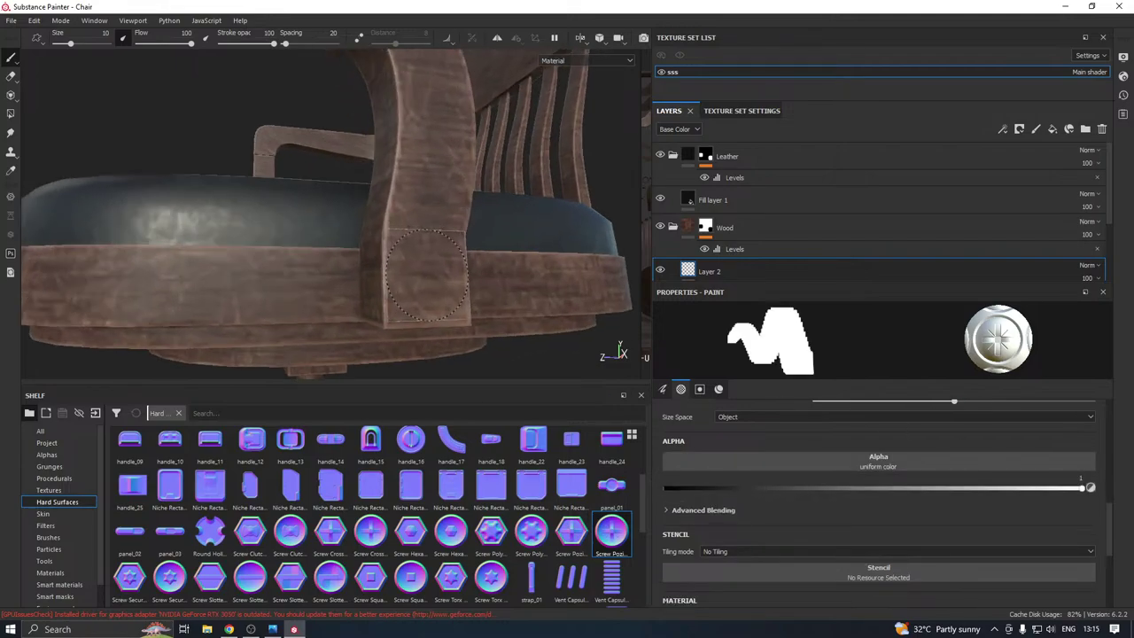
alt+drag(479, 237, 357, 281)
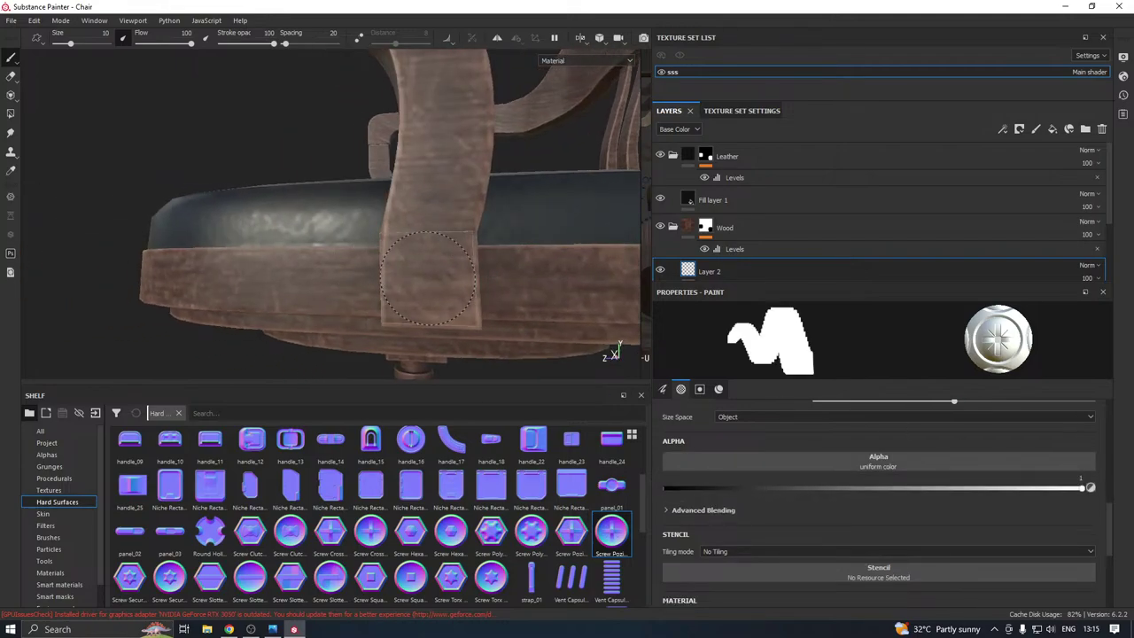
ctrl+right_drag(432, 276, 408, 283)
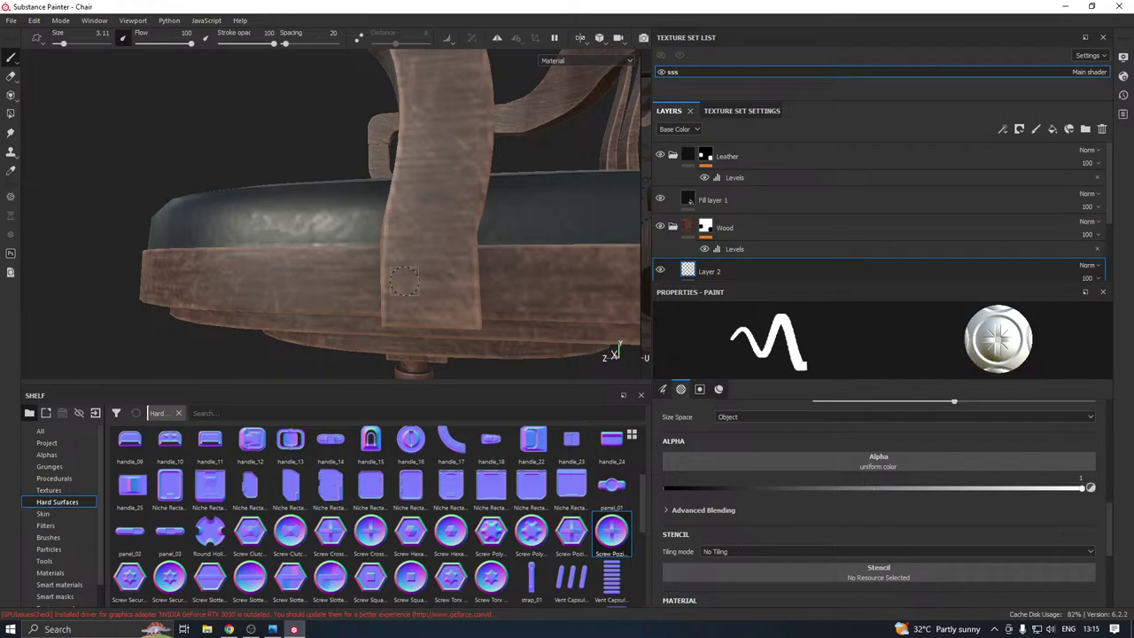
Stamp two Pozidrive screws side by side on the lower end of the armrest support
click(404, 282)
click(456, 282)
scroll(452, 282, down, 1)
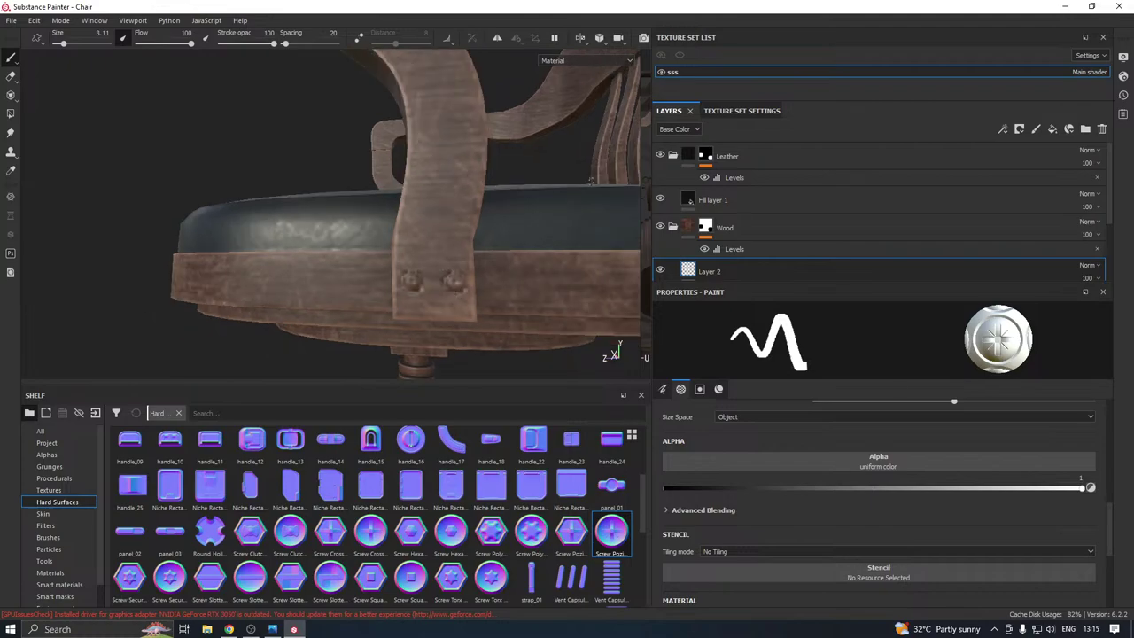
Set the texture set size to 4096 and inspect the Pozidrive screws from several angles
click(740, 111)
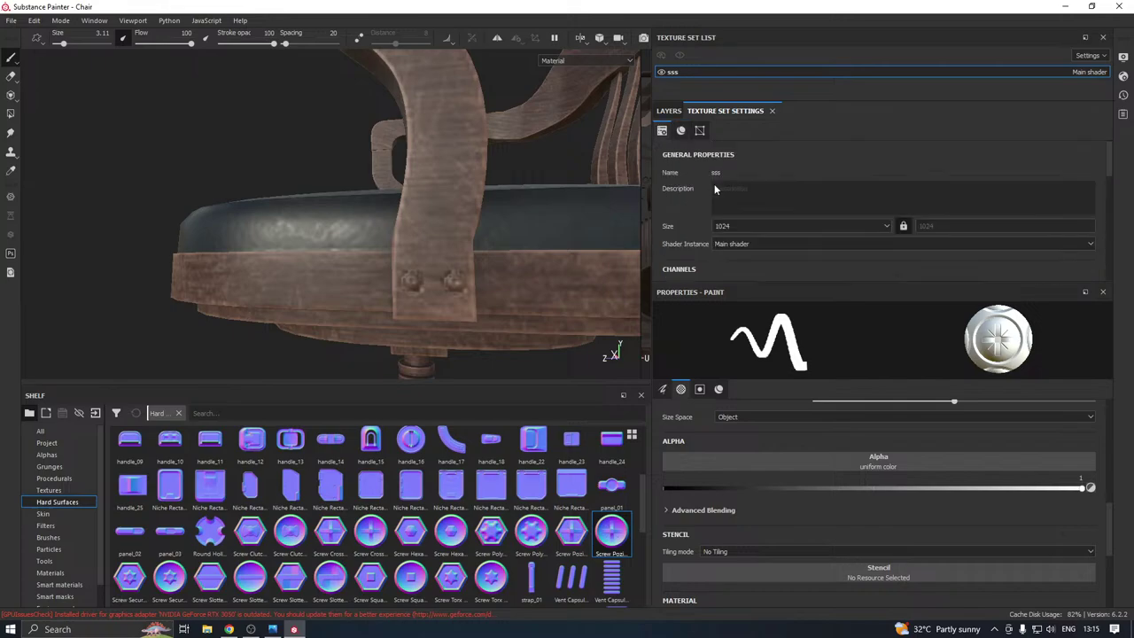
click(735, 226)
click(733, 274)
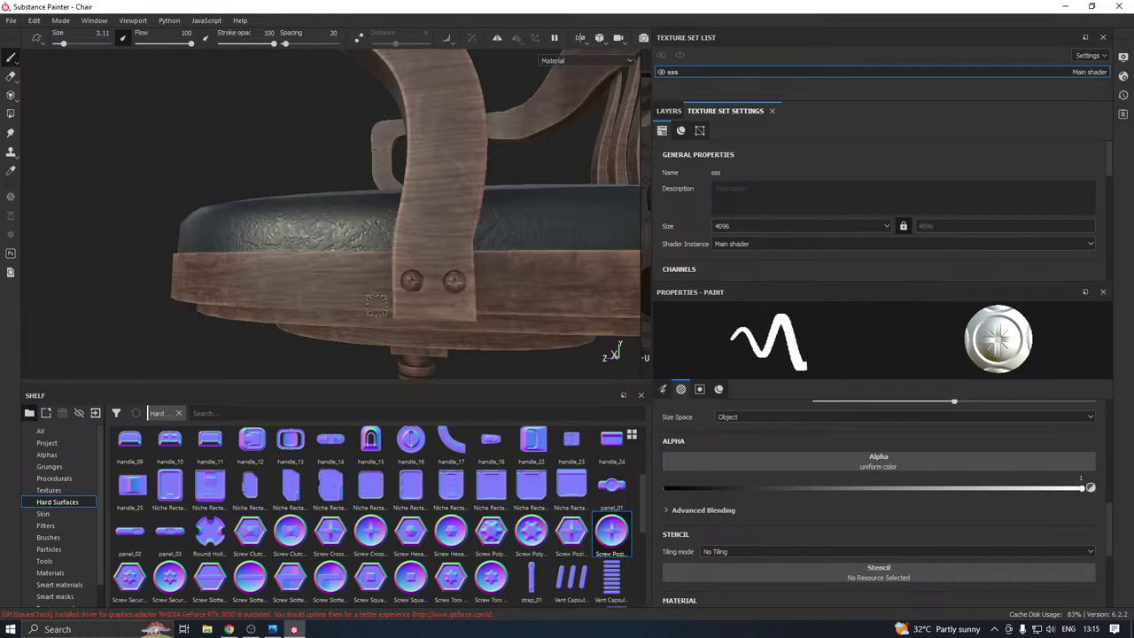
alt+drag(412, 304, 480, 327)
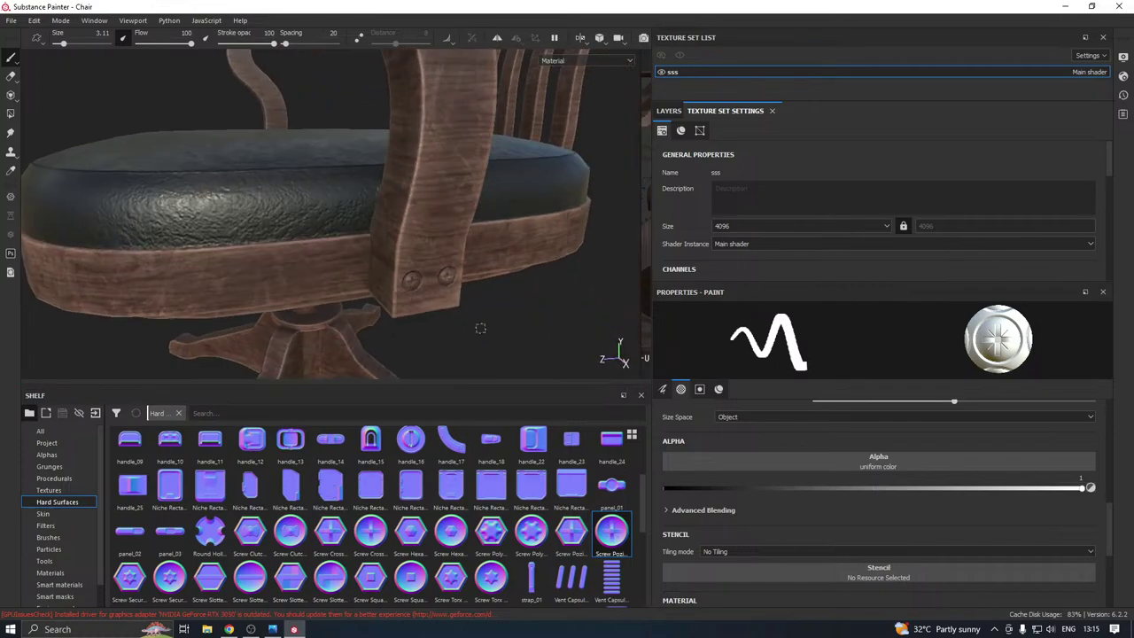
alt+drag(418, 290, 359, 244)
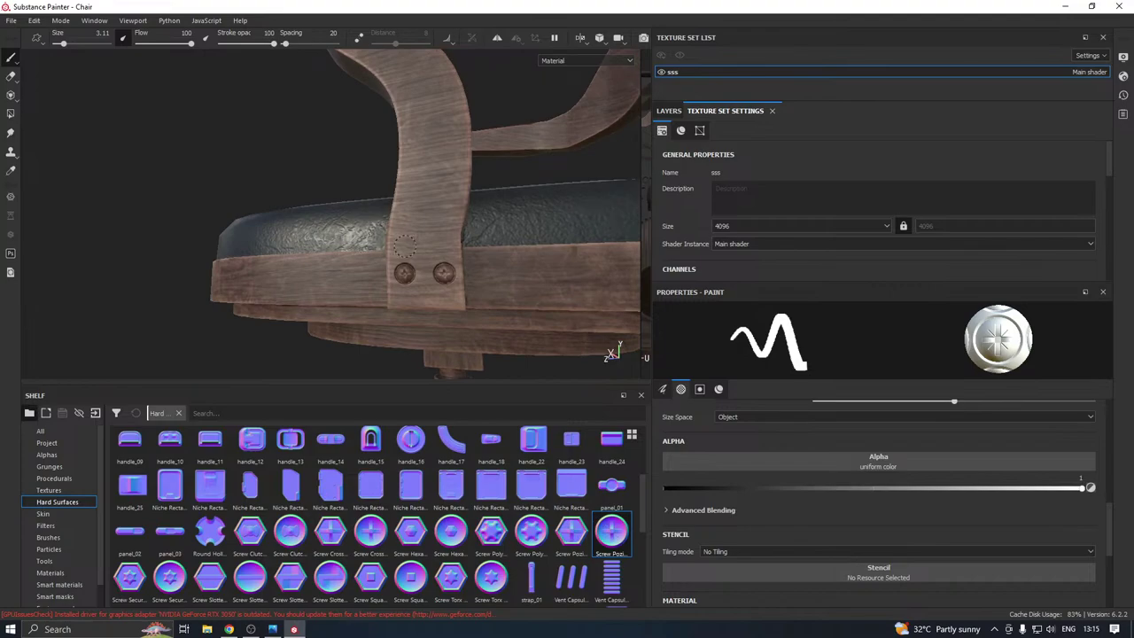
Undo the texture size change and the two Pozidrive screw stamps
key(ctrl+z)
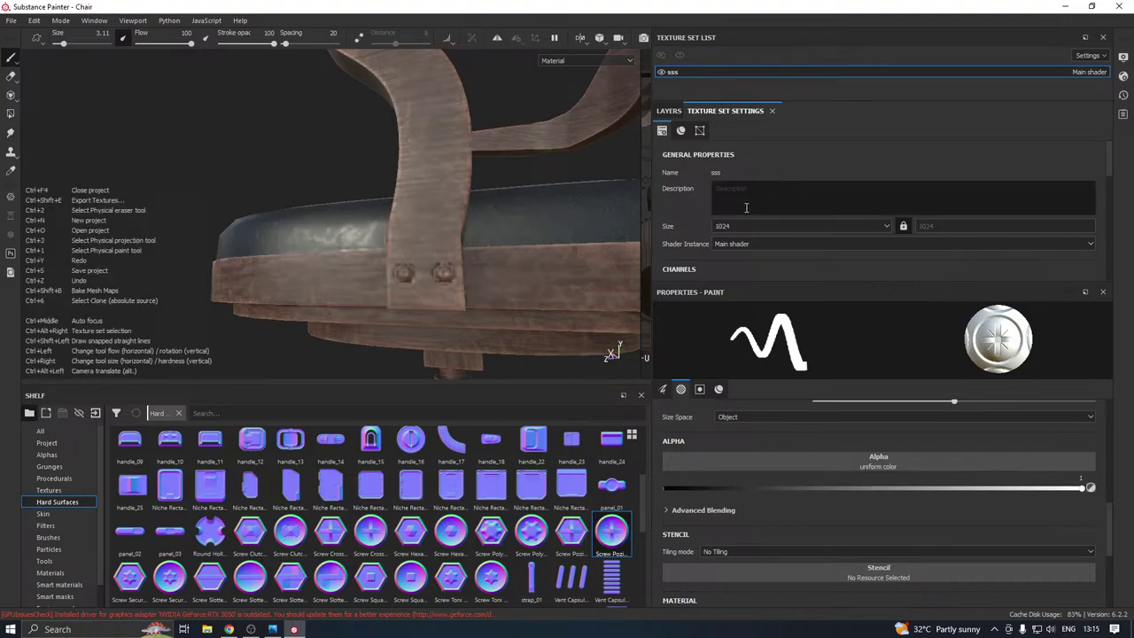
alt+drag(575, 230, 479, 243)
Replace the brush's normal map with Screw Hexagon Round and set its In / Out parameter to Out
scroll(828, 516, down, 3)
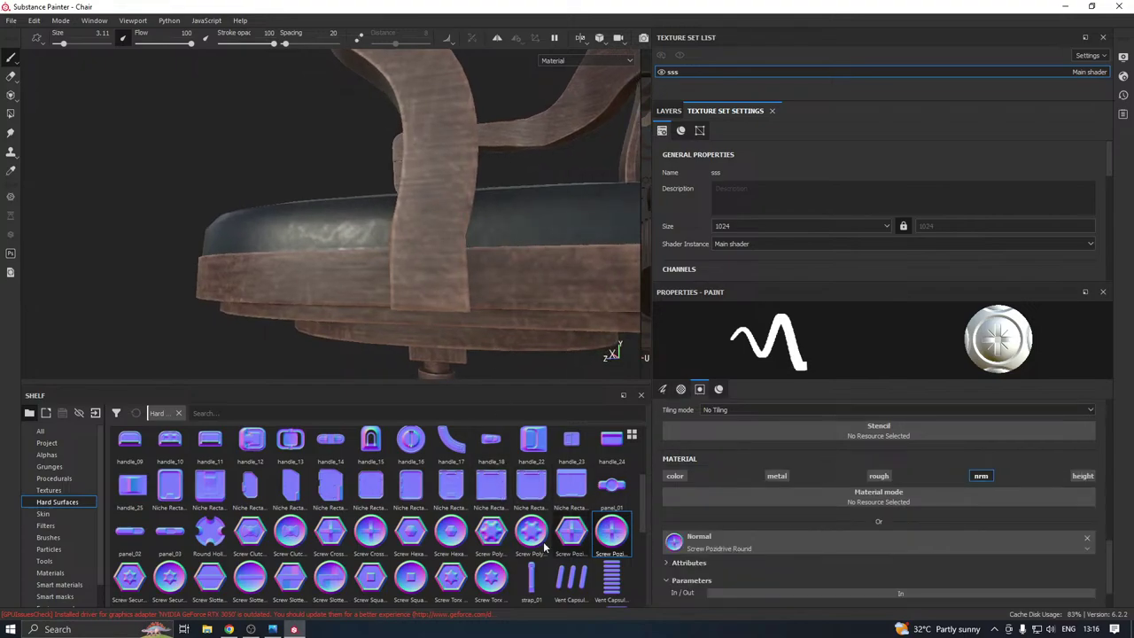
mouse_move(452, 539)
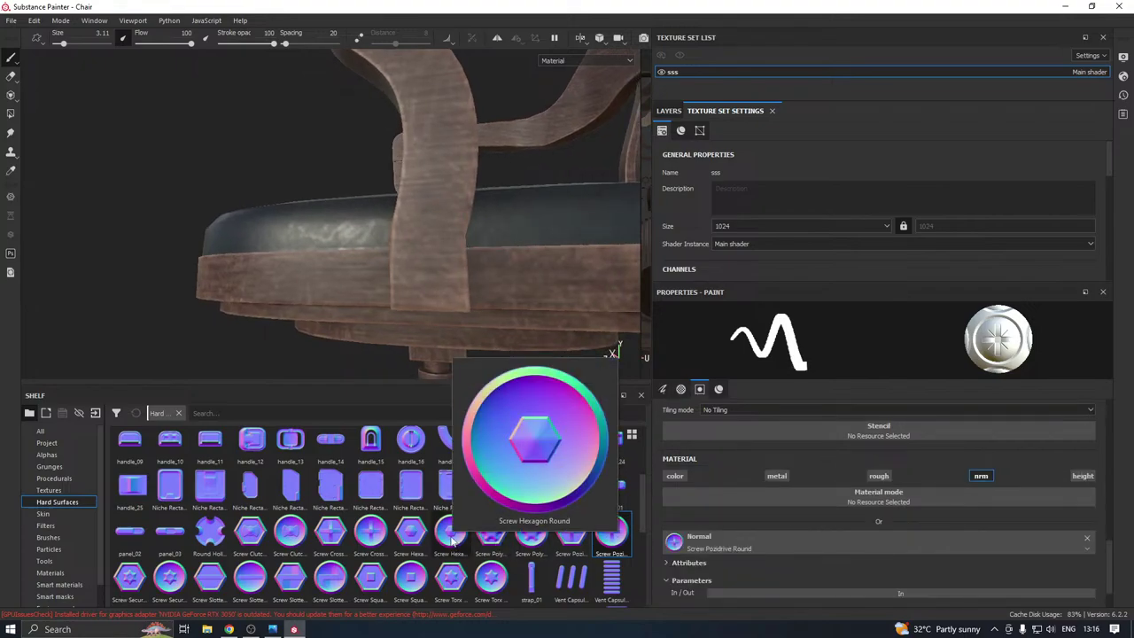
drag(452, 538, 725, 544)
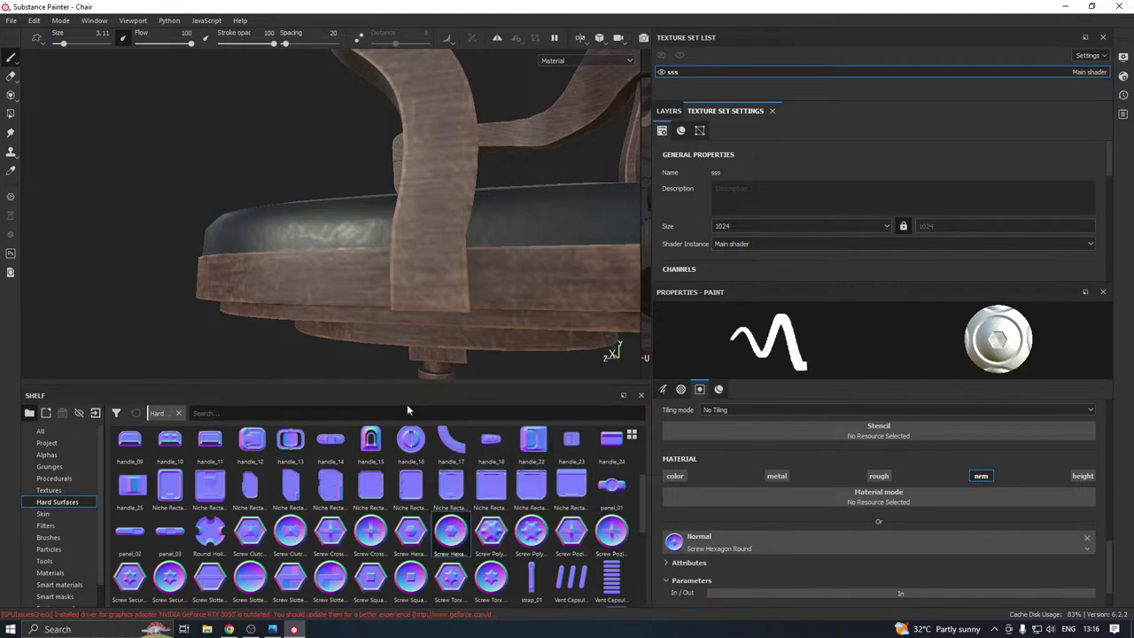
scroll(776, 510, down, 1)
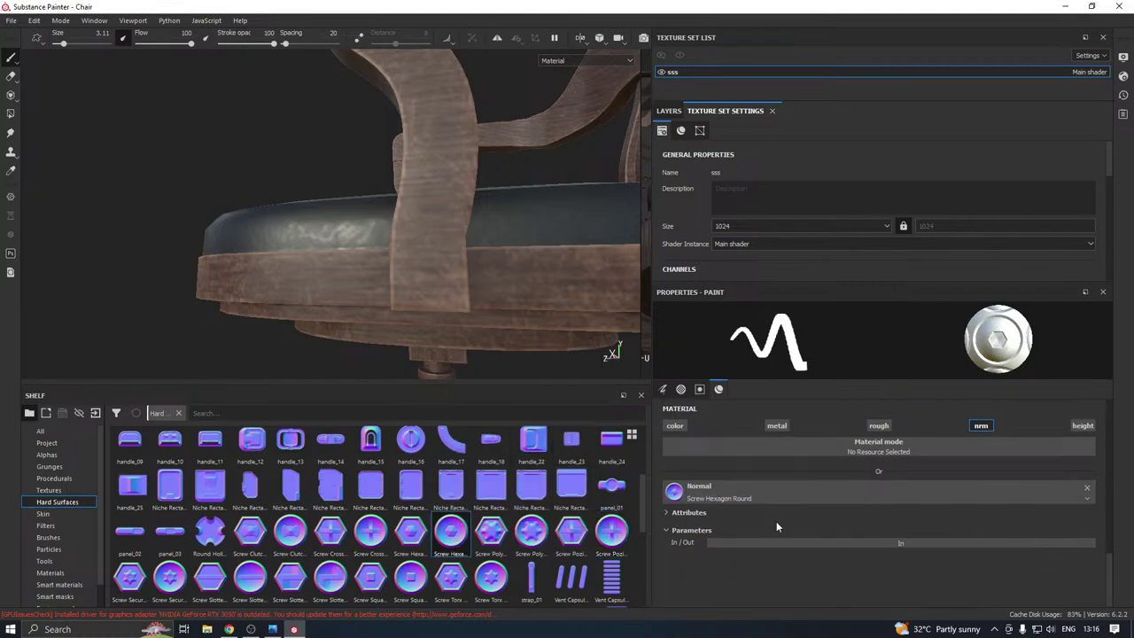
click(744, 543)
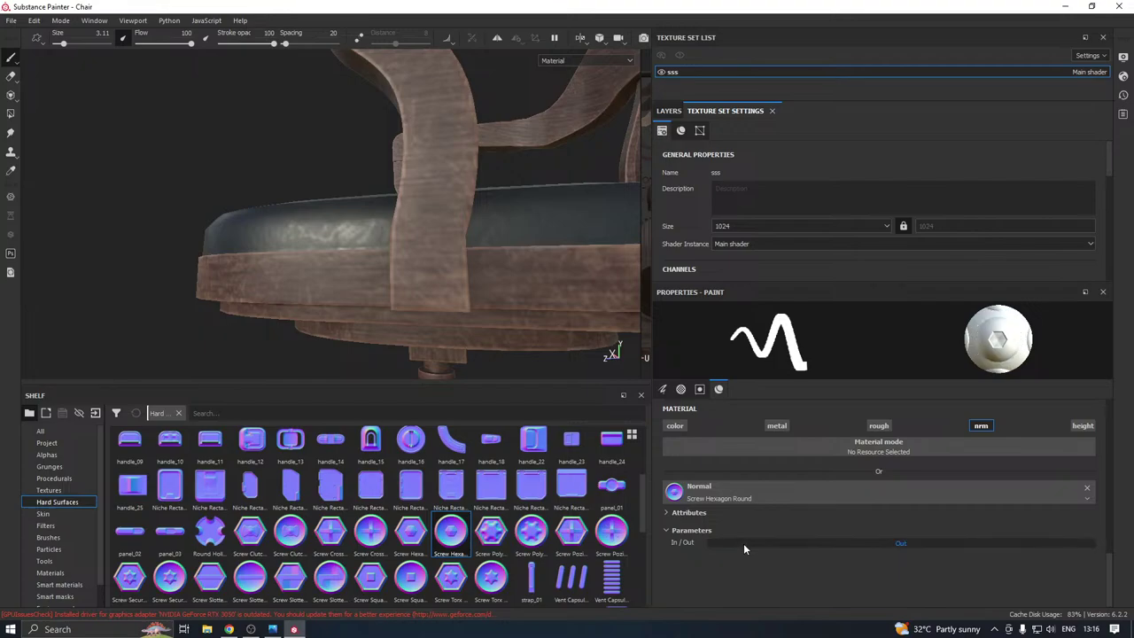
Stamp two aligned hexagon screws side by side on the lower end of the armrest support
scroll(404, 275, up, 2)
click(407, 278)
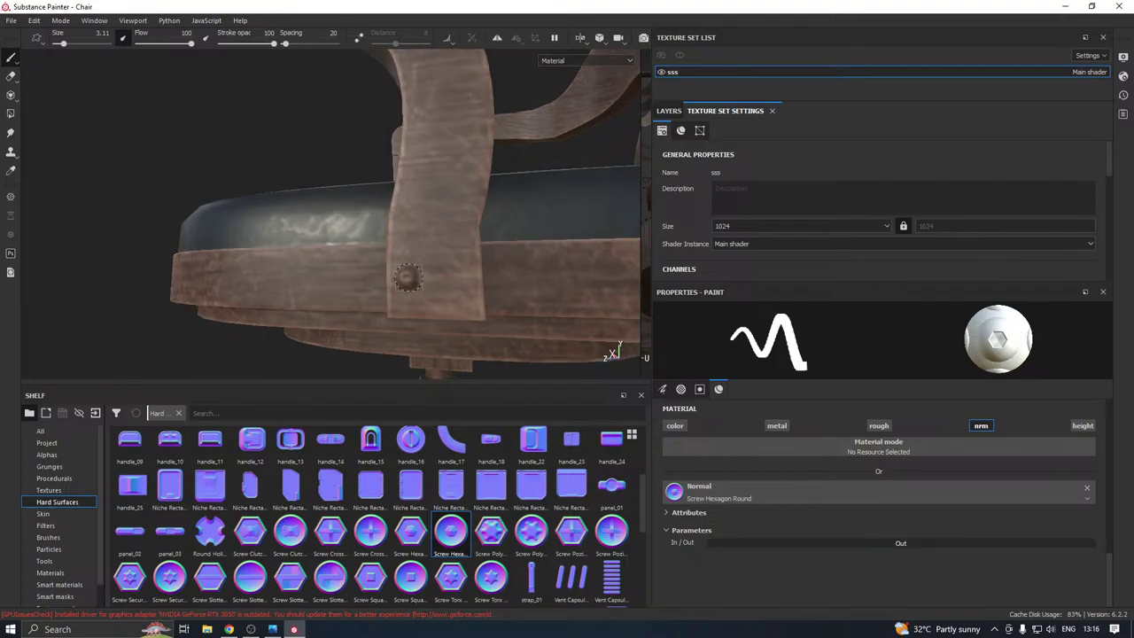
key(shift)
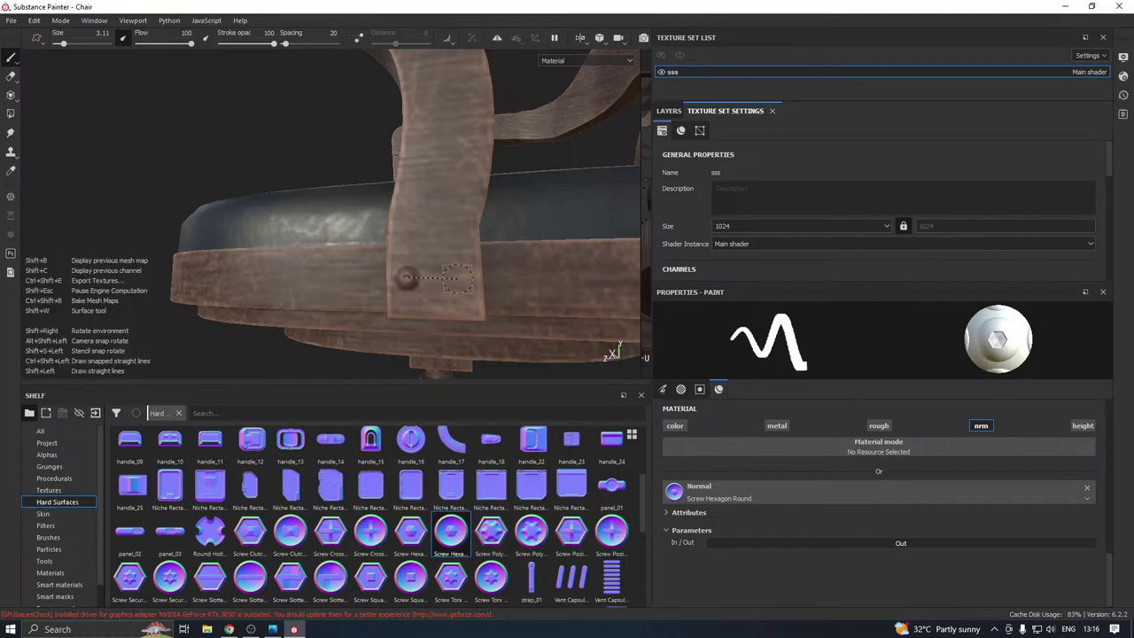
click(458, 279)
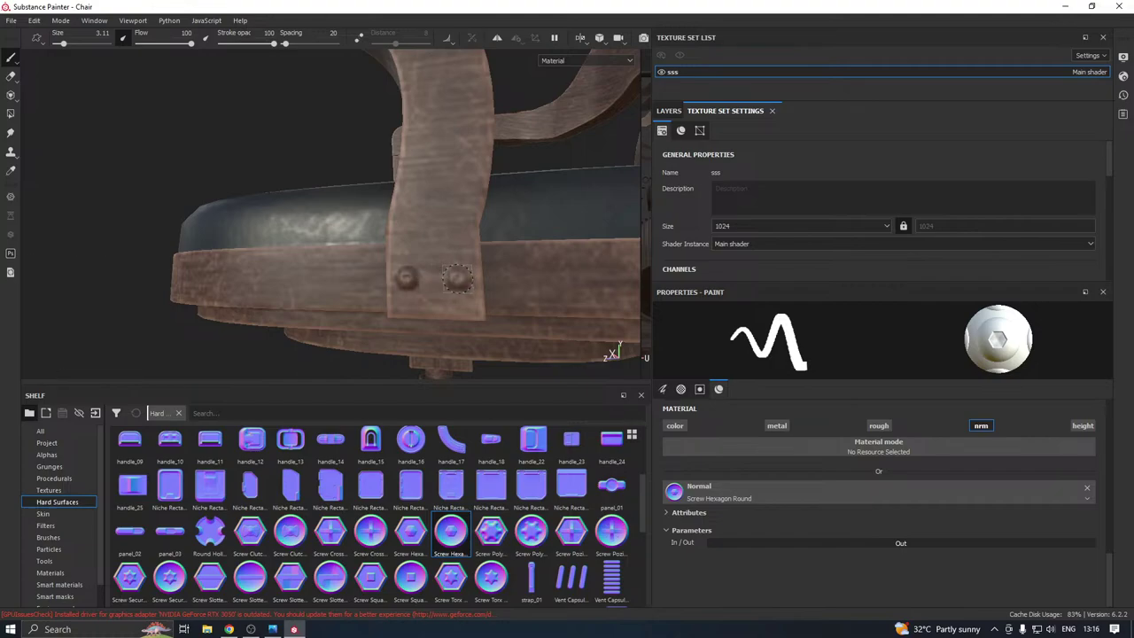
Raise the texture set size to 4096 and inspect the hexagon screws on the whole chair
click(730, 227)
click(732, 273)
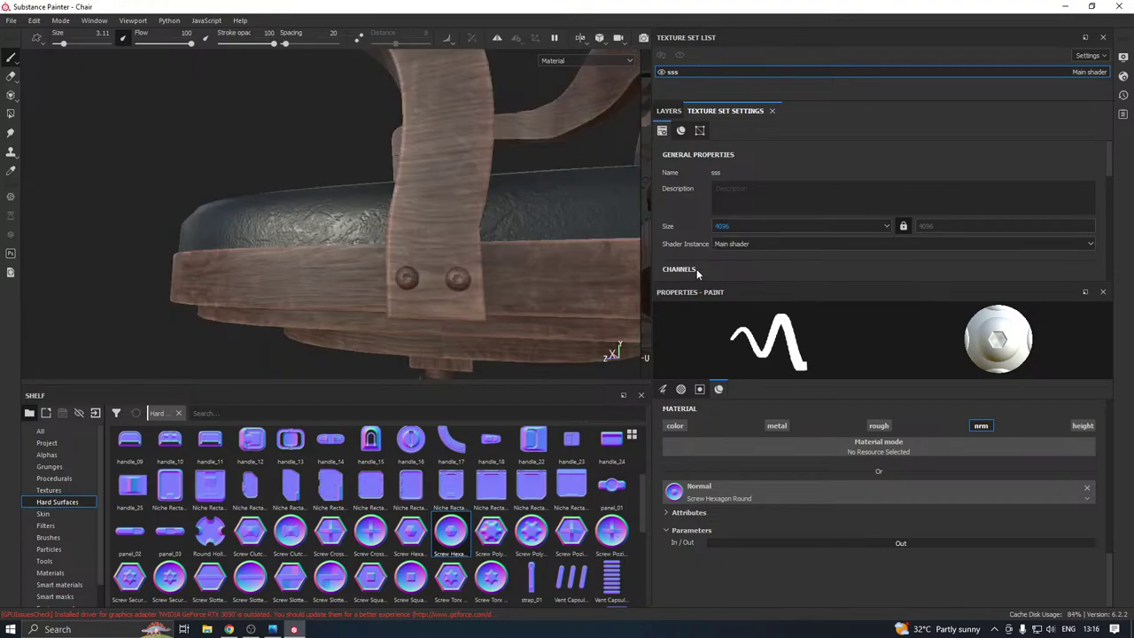
scroll(382, 273, down, 3)
scroll(382, 273, down, 4)
alt+drag(384, 273, 429, 280)
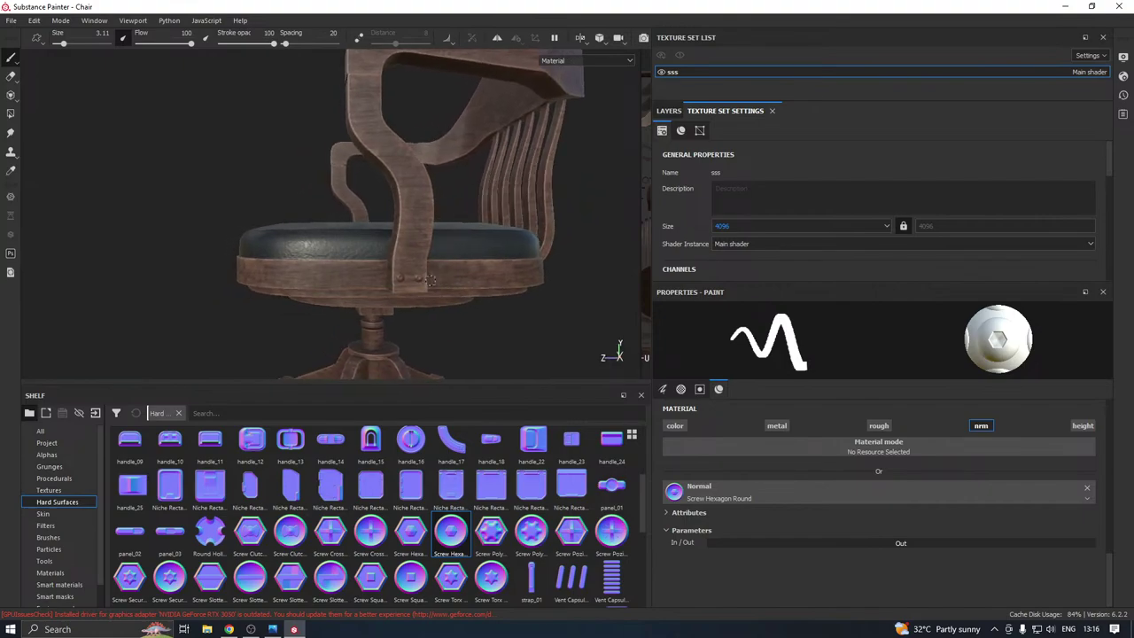
Set the texture set size to 1024 and stamp the hexagon screws on the lower end of the opposite armrest support
click(753, 226)
click(726, 265)
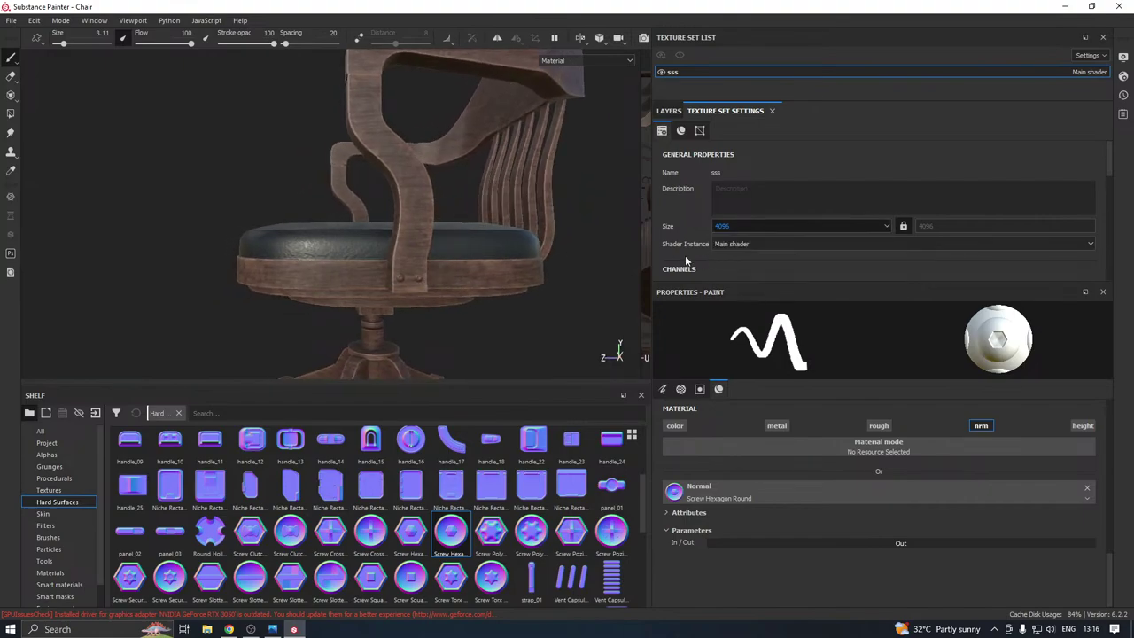
alt+drag(463, 255, 703, 250)
alt+drag(319, 266, 402, 273)
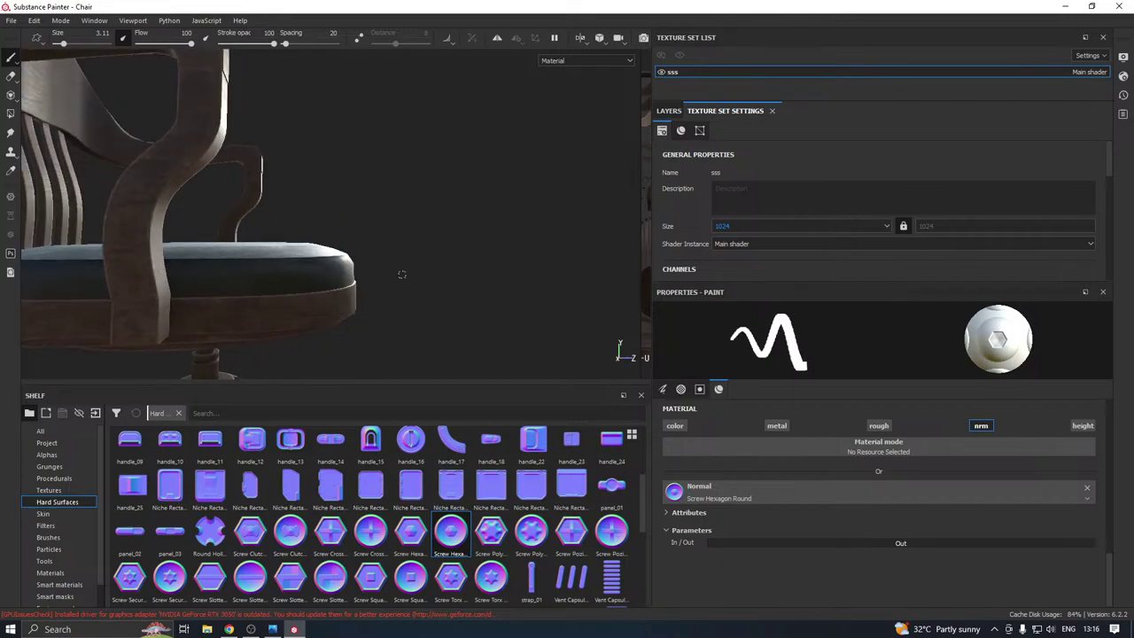
alt+middle_drag(390, 276, 512, 241)
alt+drag(511, 241, 365, 266)
scroll(365, 266, up, 3)
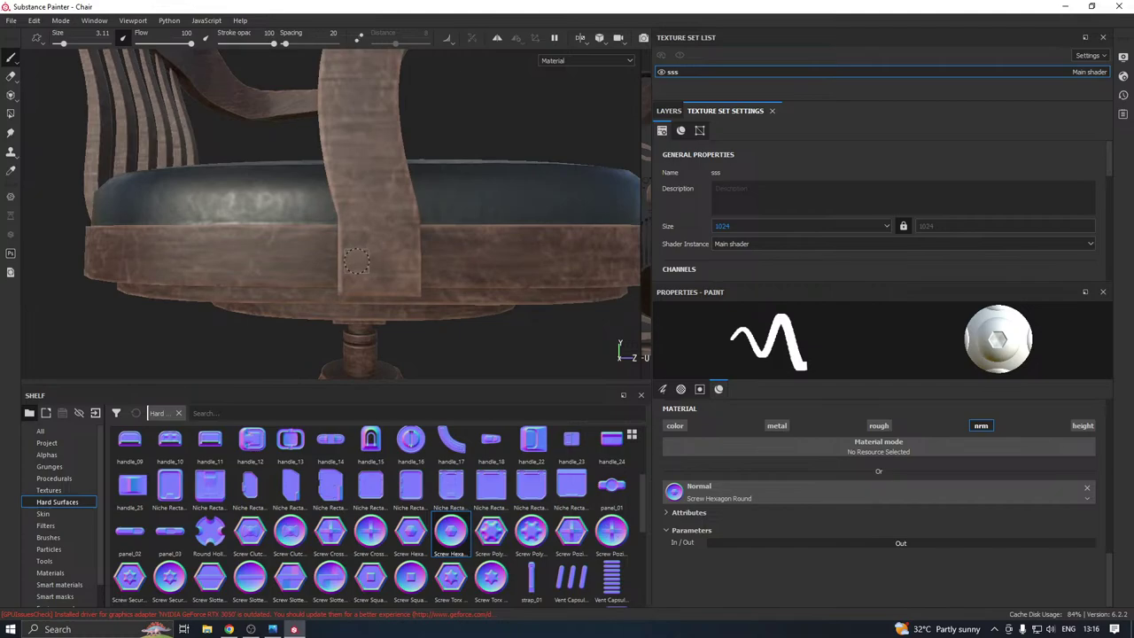
key(shift)
scroll(402, 261, down, 5)
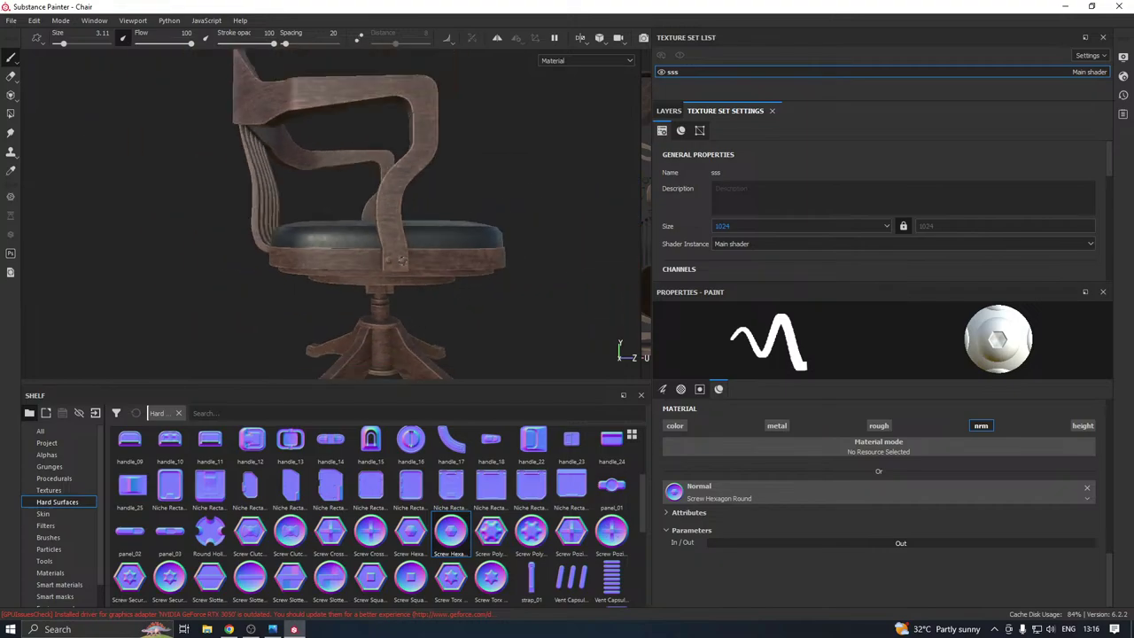
Apply the Fabric Soft Denim material to Fill layer 1 in the Leather folder to cover the seat
alt+drag(439, 256, 133, 244)
scroll(408, 266, up, 5)
alt+drag(355, 230, 409, 270)
alt+middle_drag(410, 269, 323, 182)
alt+drag(395, 237, 427, 198)
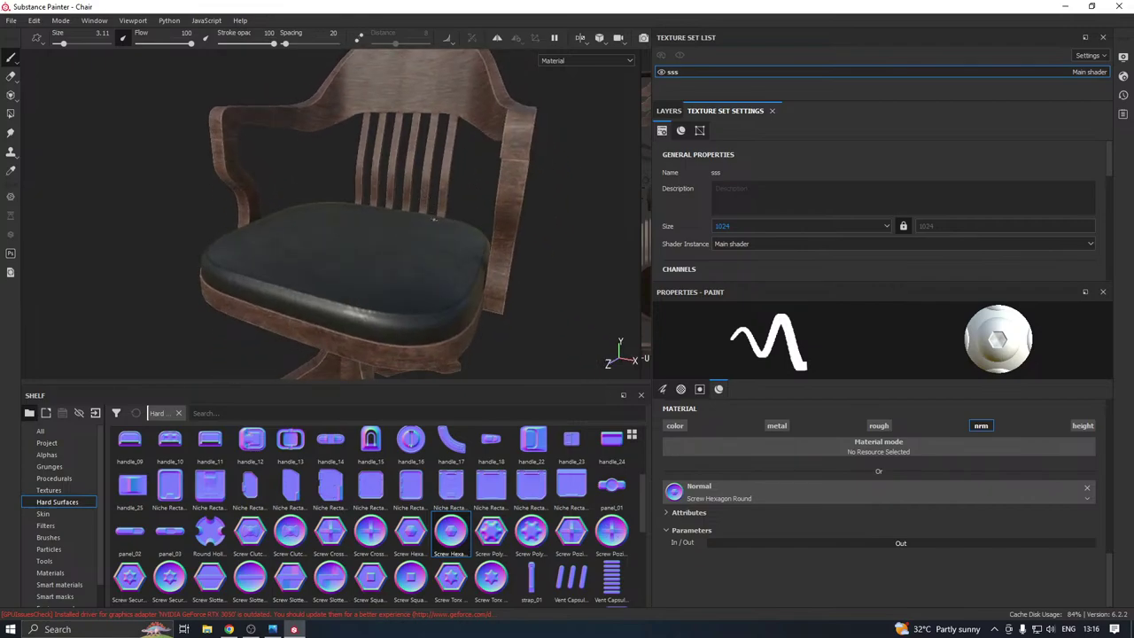
alt+drag(441, 241, 474, 210)
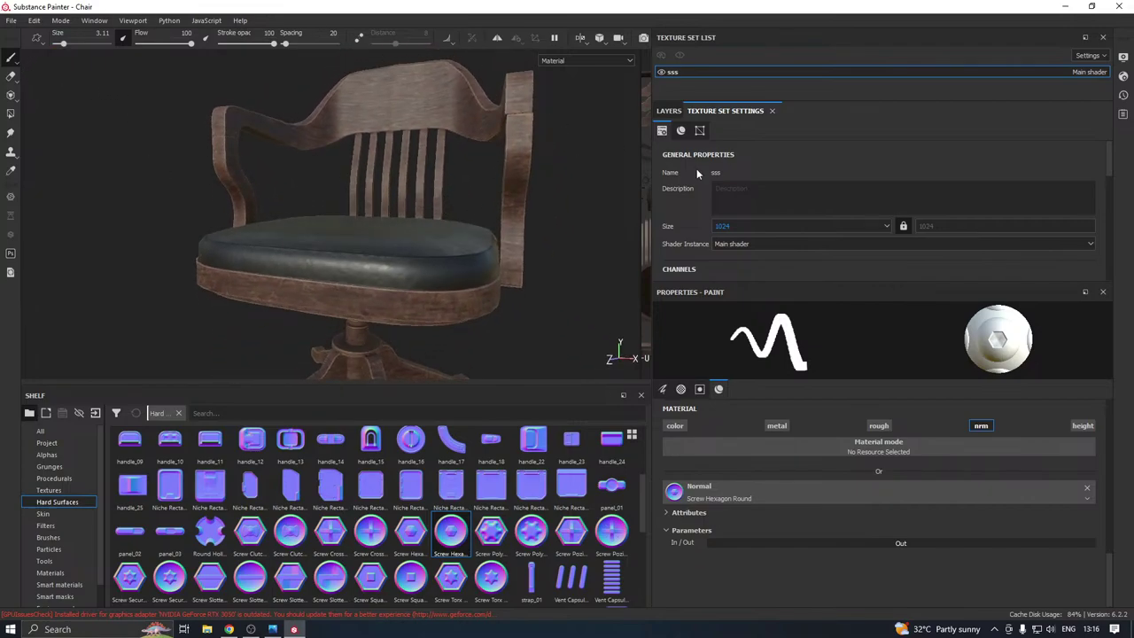
click(673, 112)
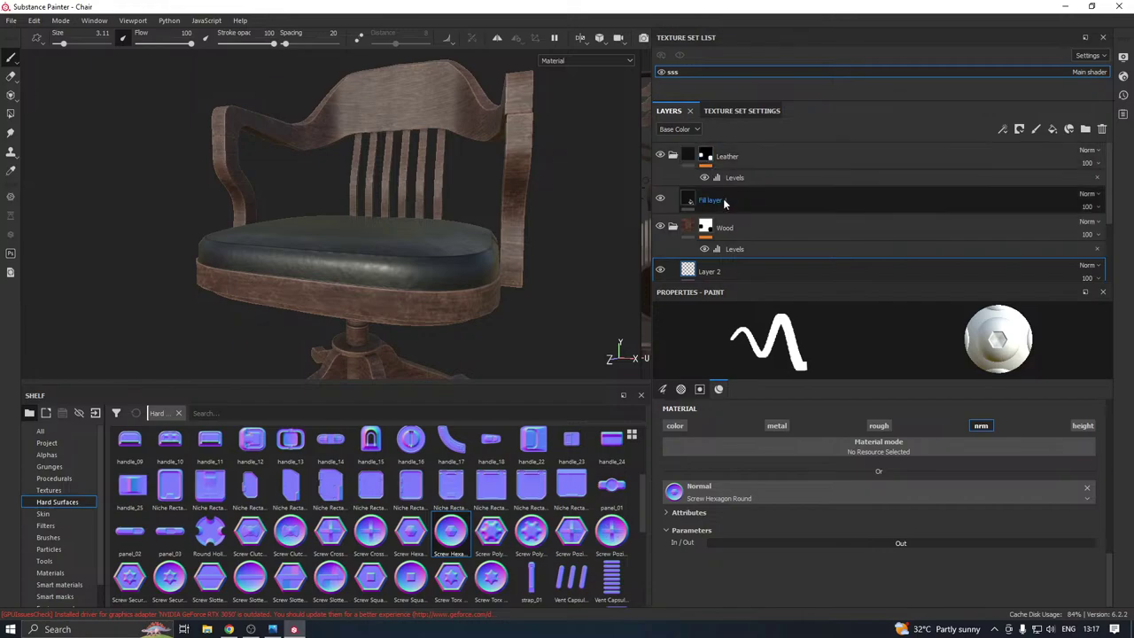
click(713, 201)
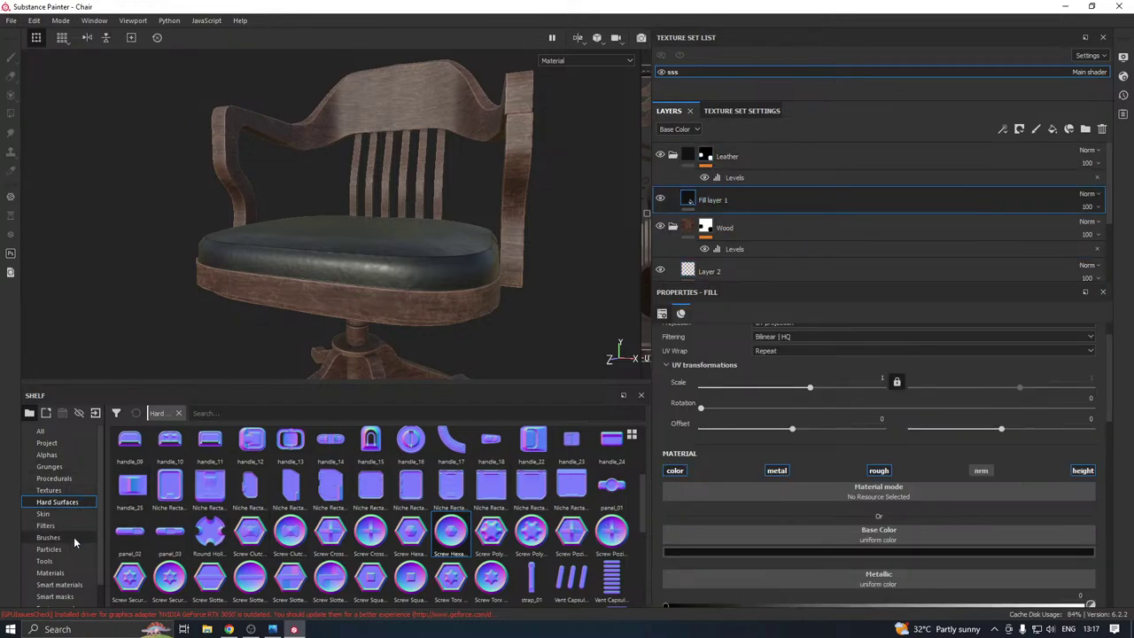
click(49, 573)
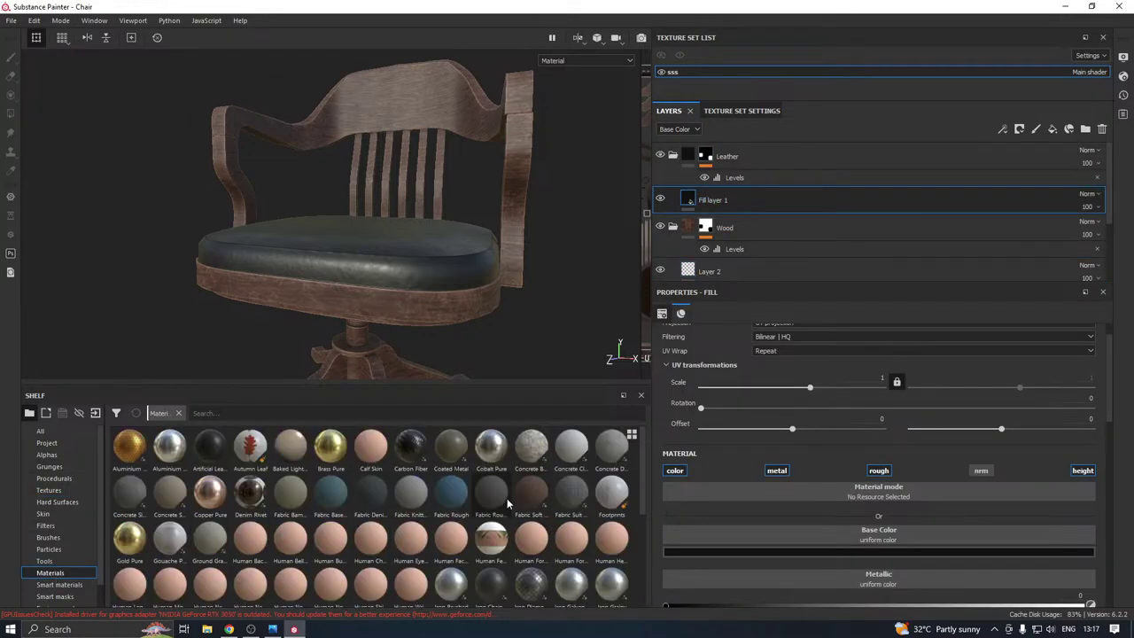
drag(530, 492, 412, 300)
scroll(413, 300, up, 3)
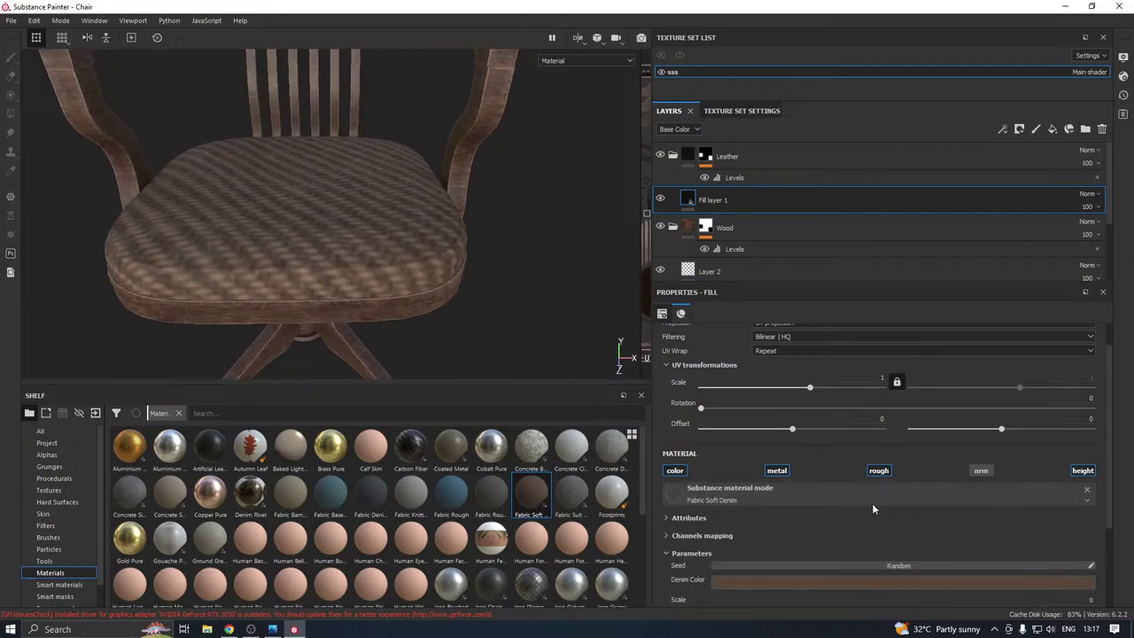
Set the seat fabric's Denim Color to a light greyish beige
scroll(824, 518, down, 1)
click(758, 546)
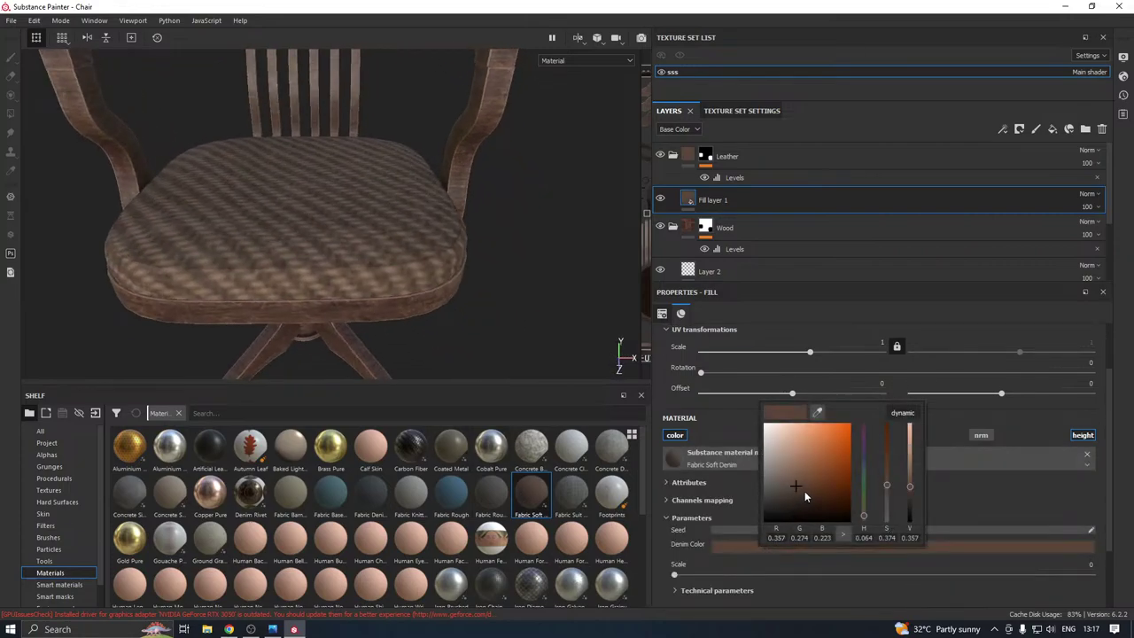
drag(792, 494, 775, 464)
click(526, 312)
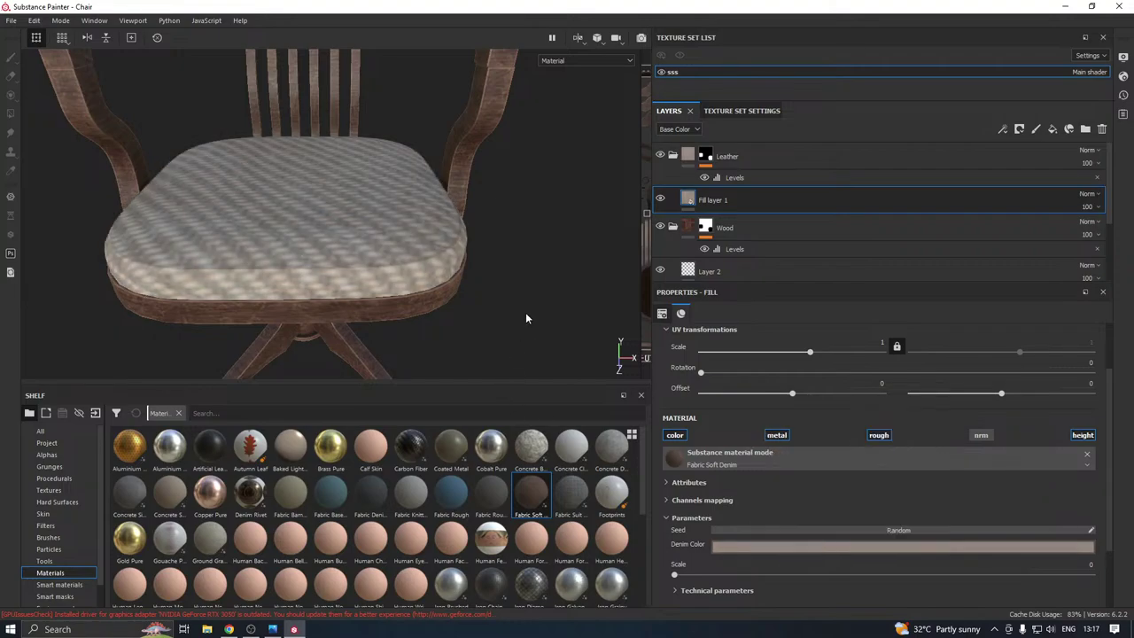
scroll(414, 289, down, 3)
scroll(831, 461, up, 3)
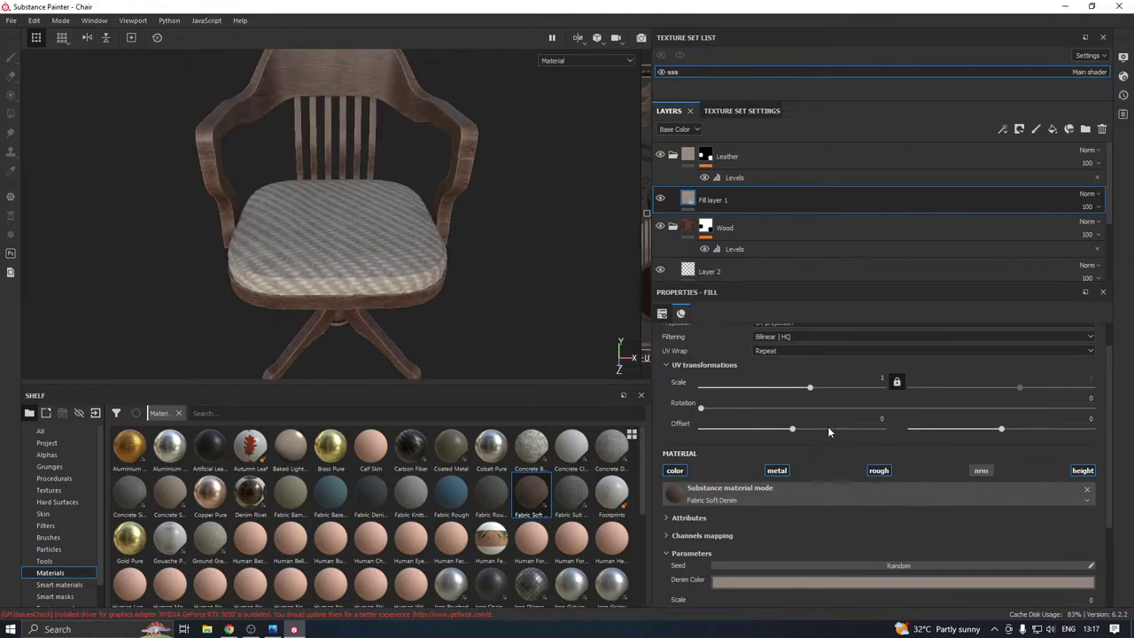
Set the seat fabric's UV scale to 4 and check the weave from several angles
click(883, 410)
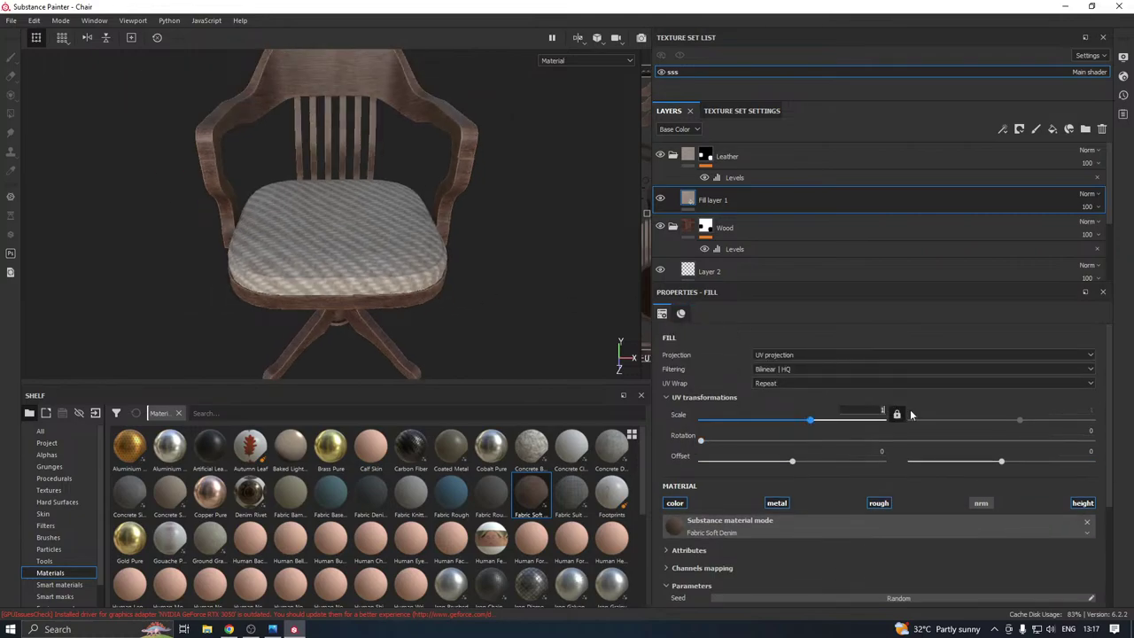
key(Return)
alt+drag(333, 322, 328, 299)
scroll(327, 301, up, 3)
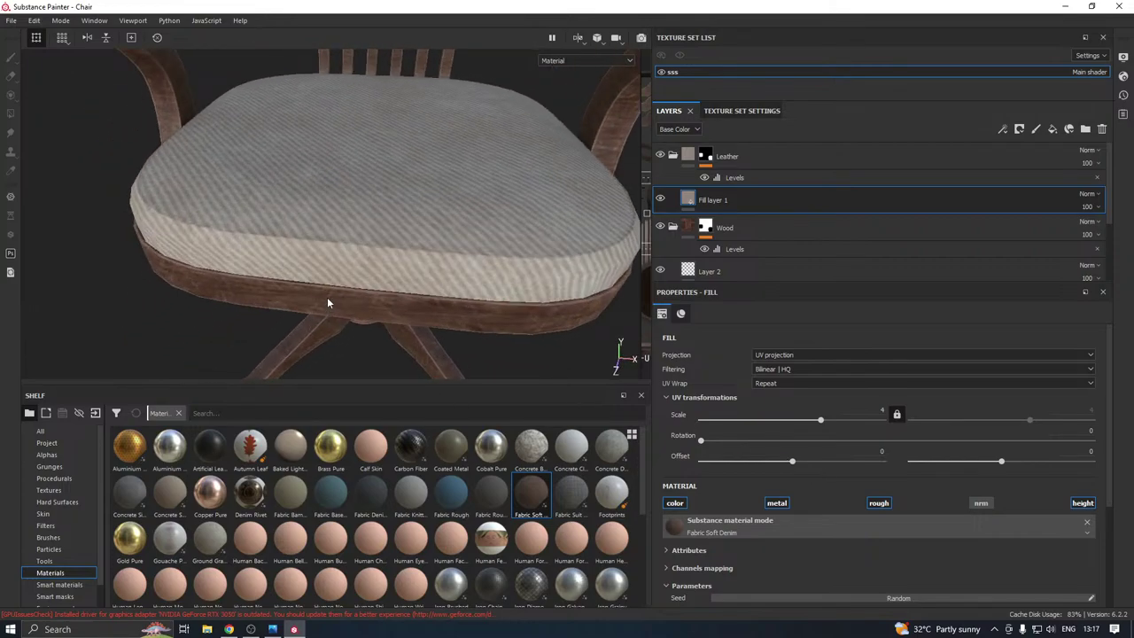
scroll(327, 301, down, 3)
scroll(346, 300, down, 3)
alt+drag(357, 296, 498, 228)
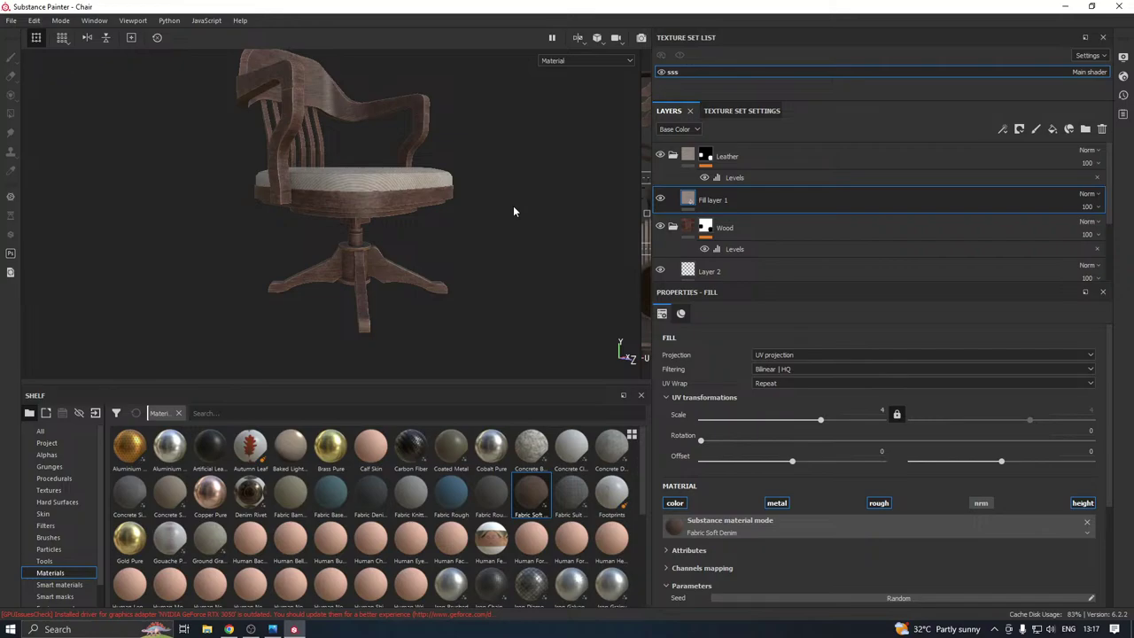
alt+drag(456, 203, 450, 246)
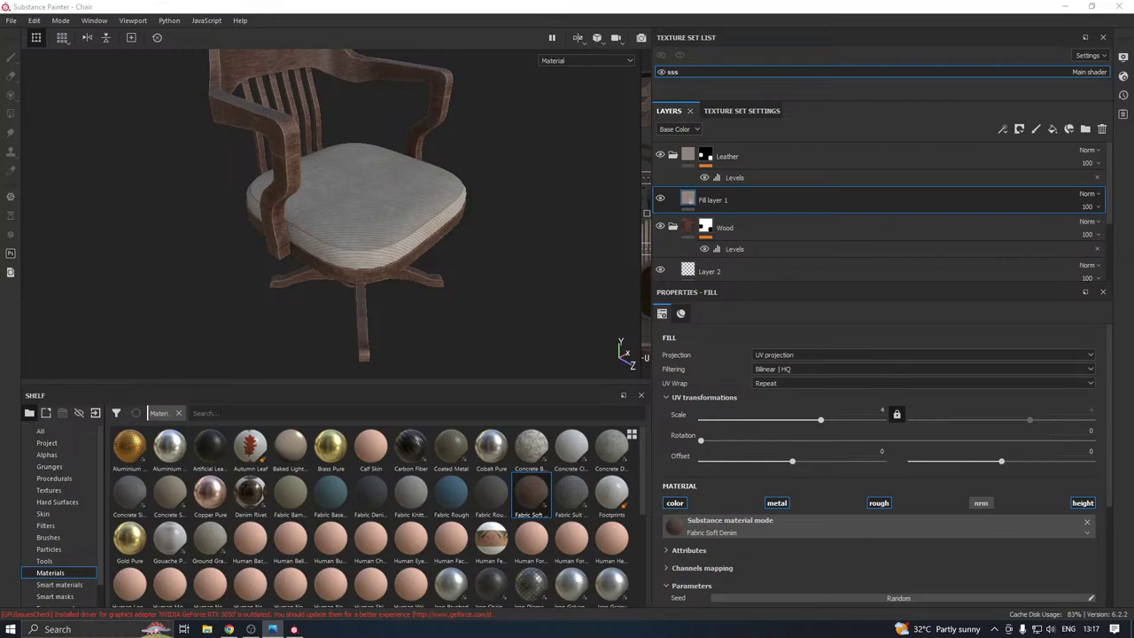
alt+drag(448, 256, 487, 216)
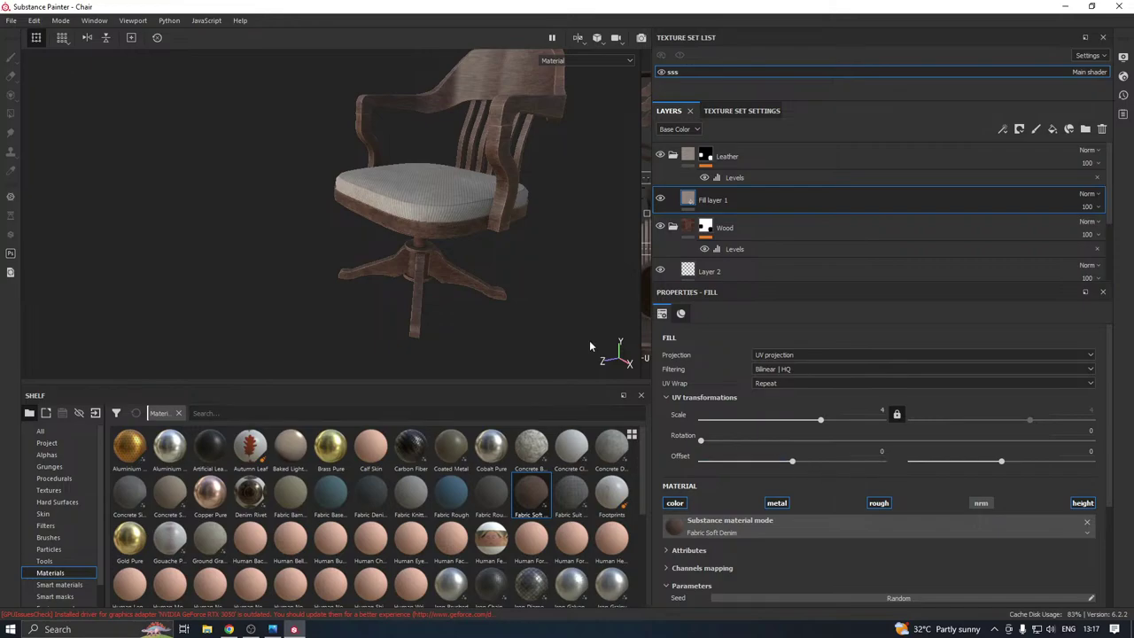
Recolour the Wood folder's base Fill layer 1 to a light tan, R 0.707, G 0.556, B 0.380
scroll(760, 240, down, 2)
click(738, 252)
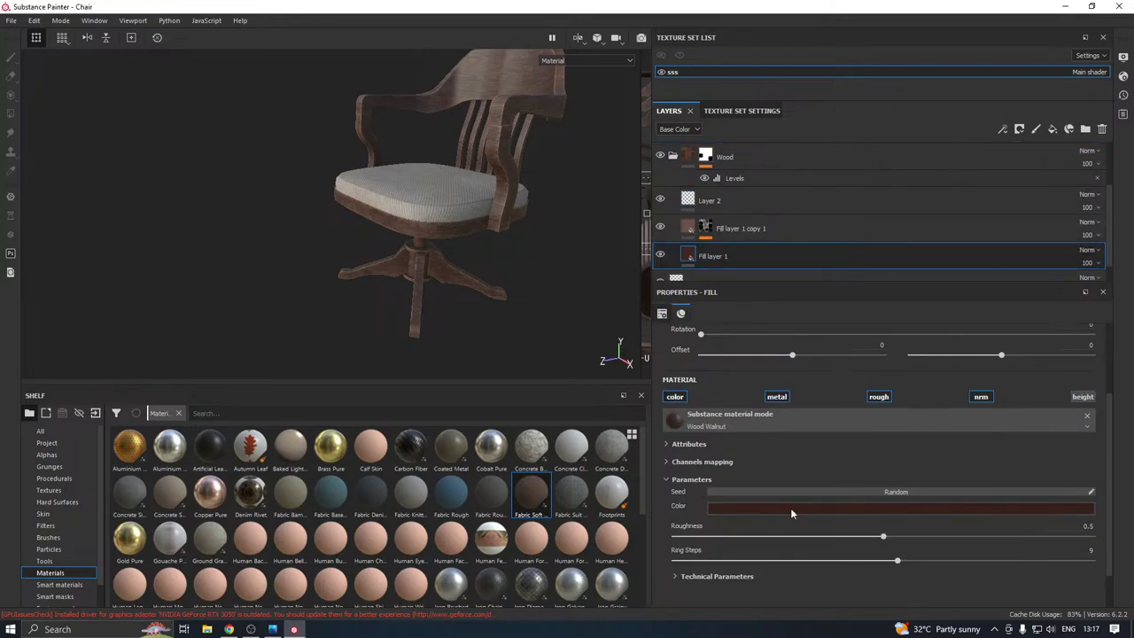
click(791, 512)
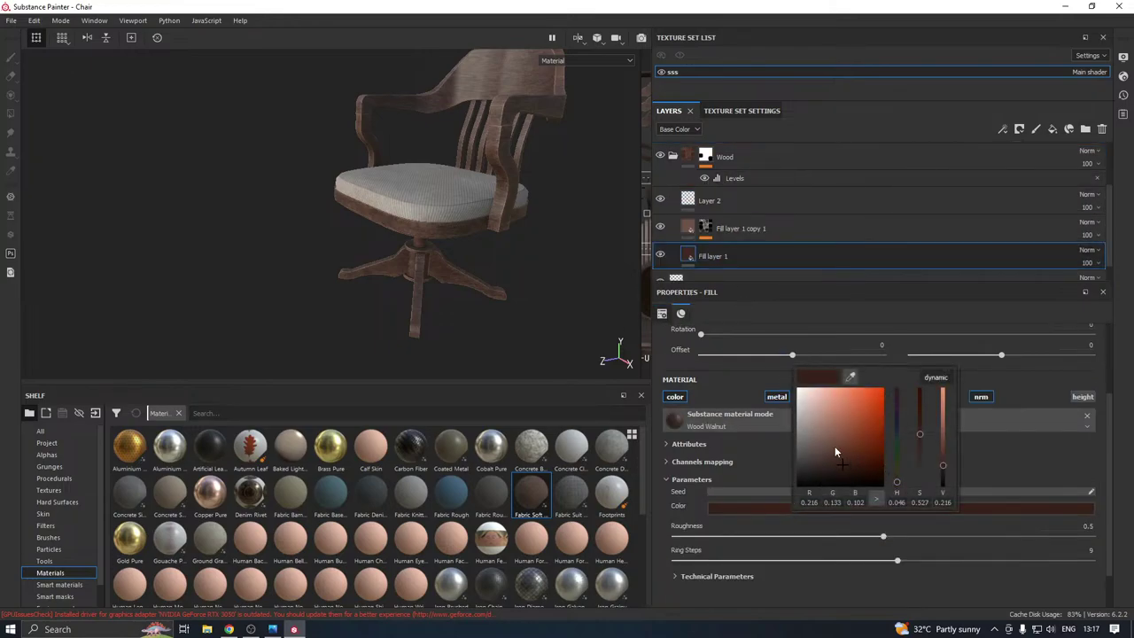
drag(838, 437, 836, 415)
drag(898, 483, 897, 479)
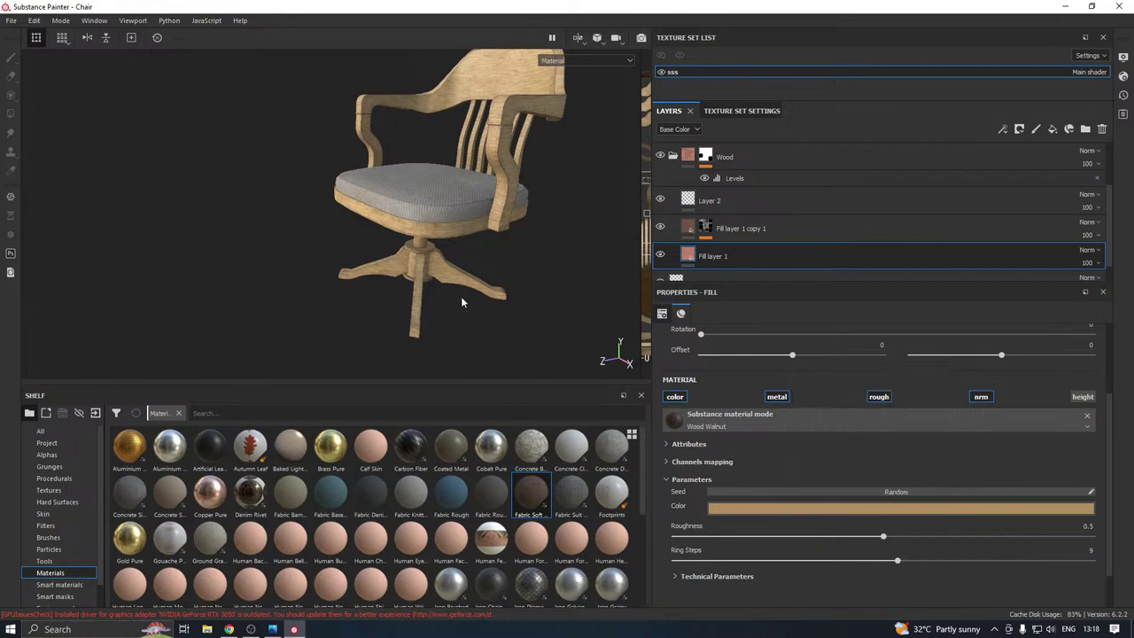
Darken the base walnut colour to a golden brown of about R 0.49, G 0.37, B 0.23 and check the frame
click(729, 506)
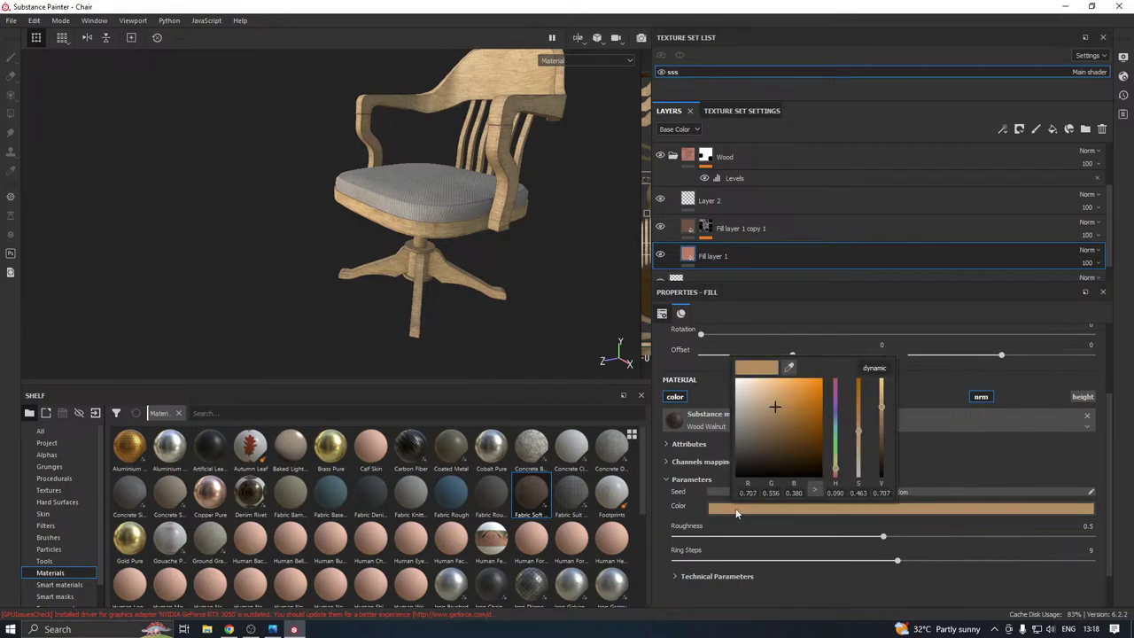
click(782, 426)
drag(782, 425, 774, 432)
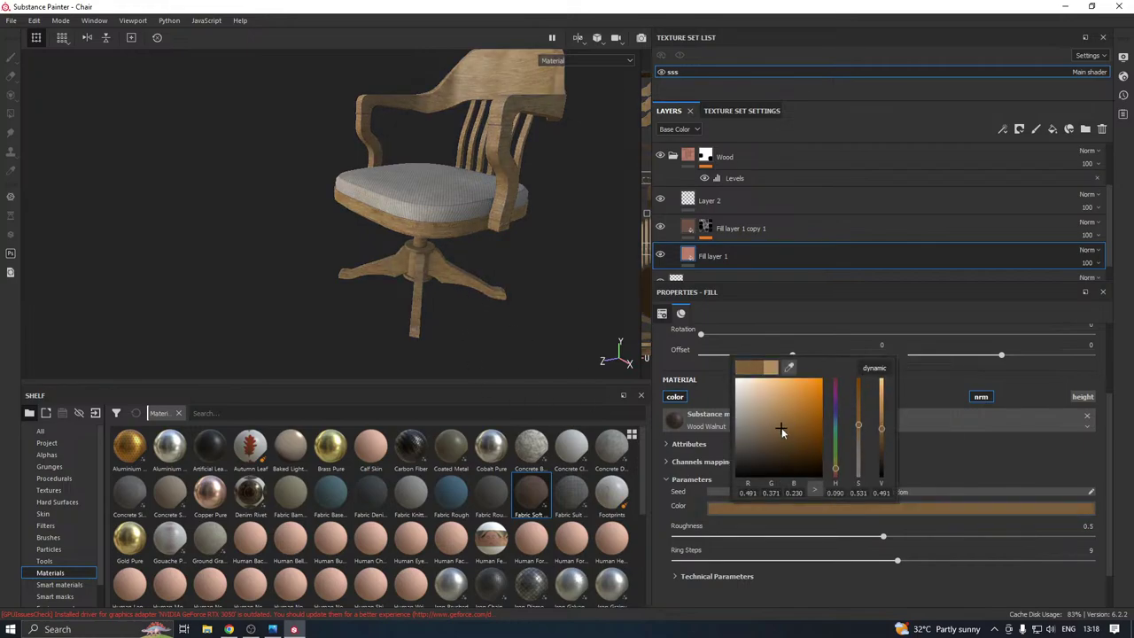
alt+drag(440, 241, 604, 288)
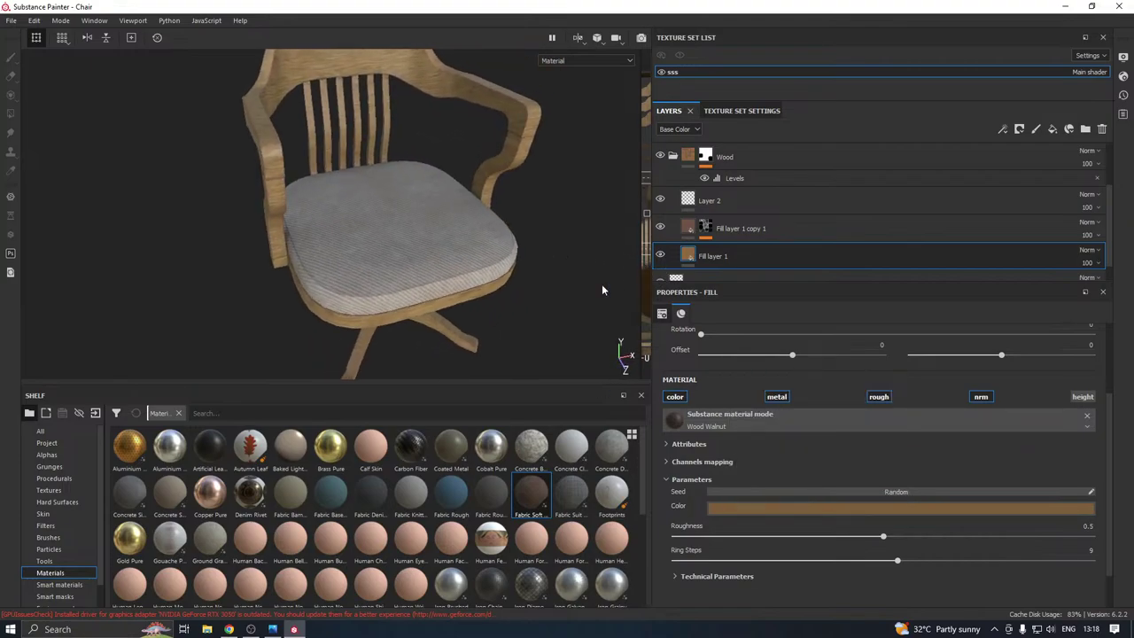
scroll(439, 303, down, 2)
alt+drag(439, 304, 328, 260)
alt+drag(485, 278, 651, 293)
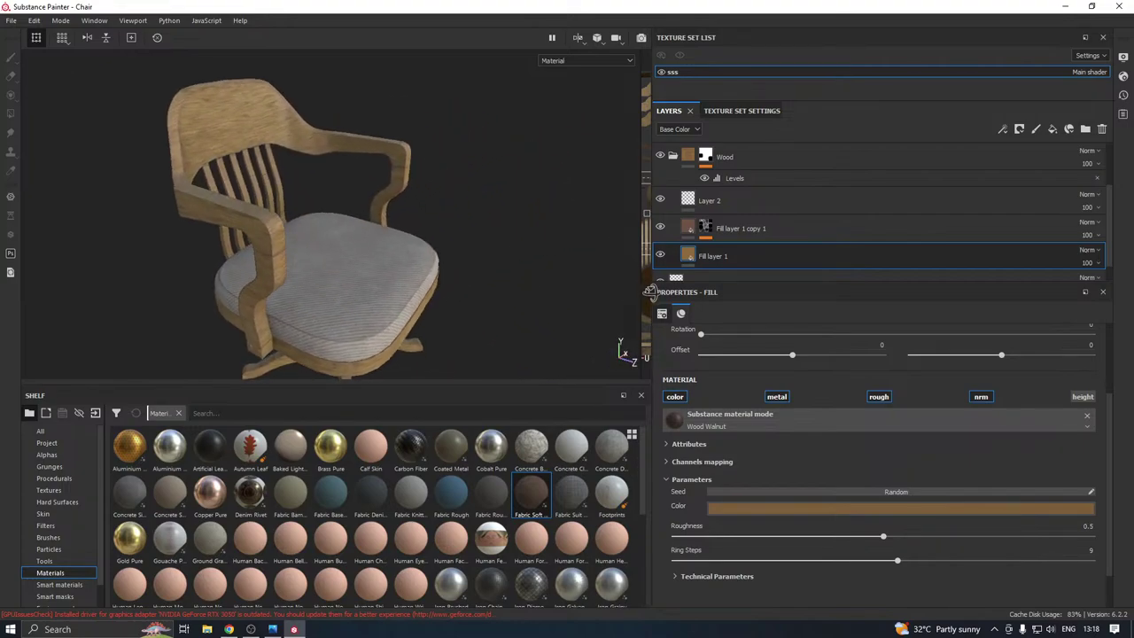
Set the walnut colour of Fill layer 1 copy 1 to a pale beige for the worn areas
scroll(317, 263, up, 2)
click(739, 229)
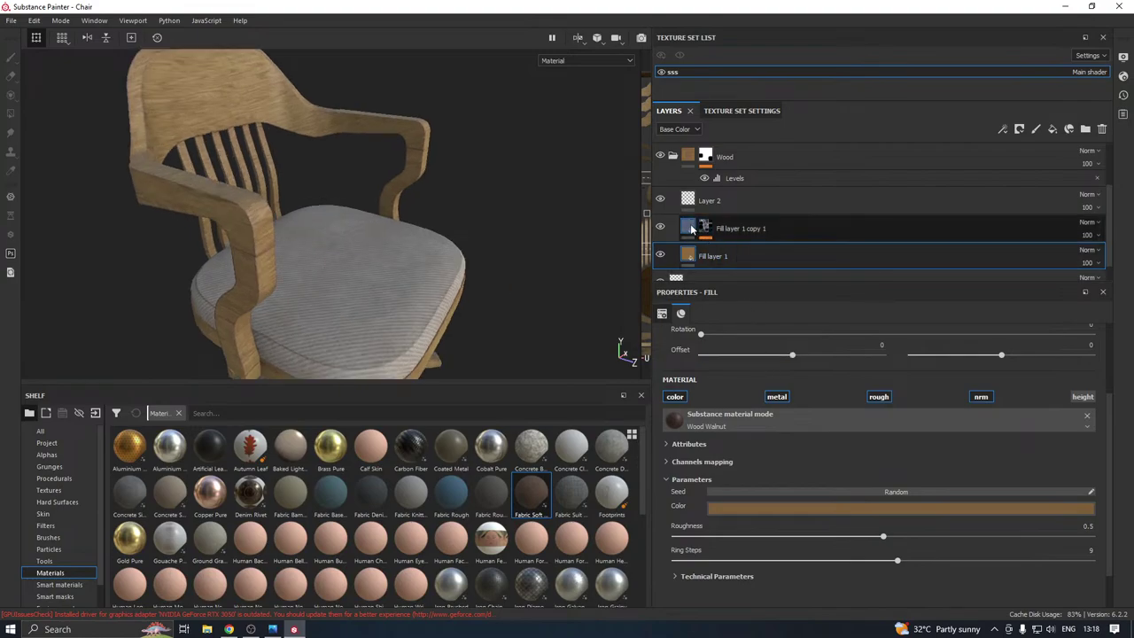
click(791, 510)
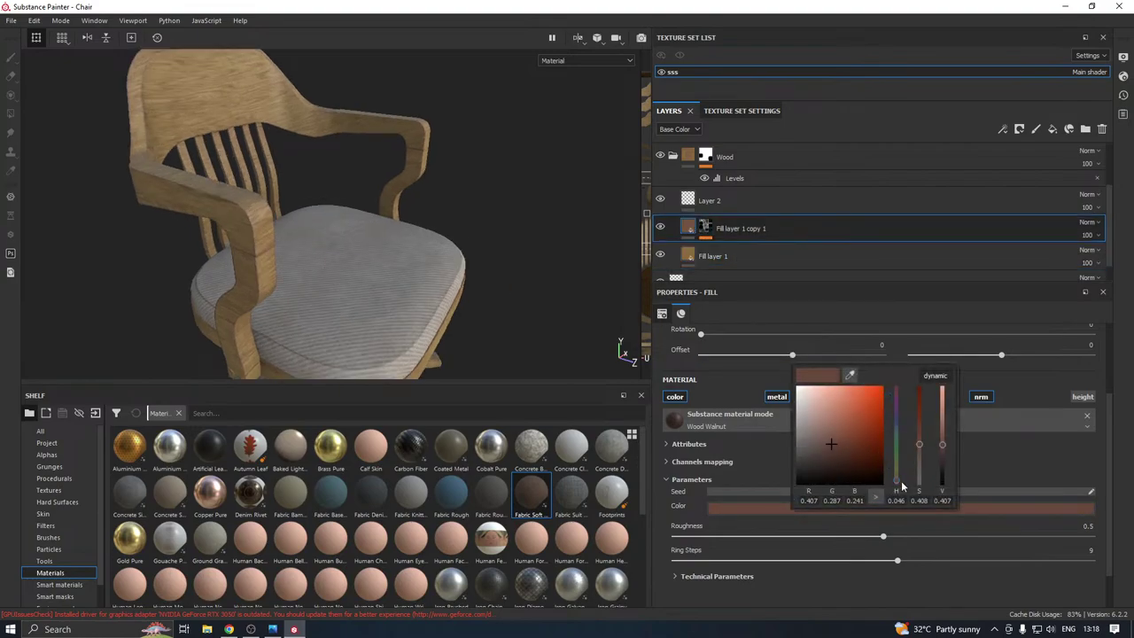
drag(896, 480, 896, 475)
drag(827, 419, 812, 420)
click(518, 269)
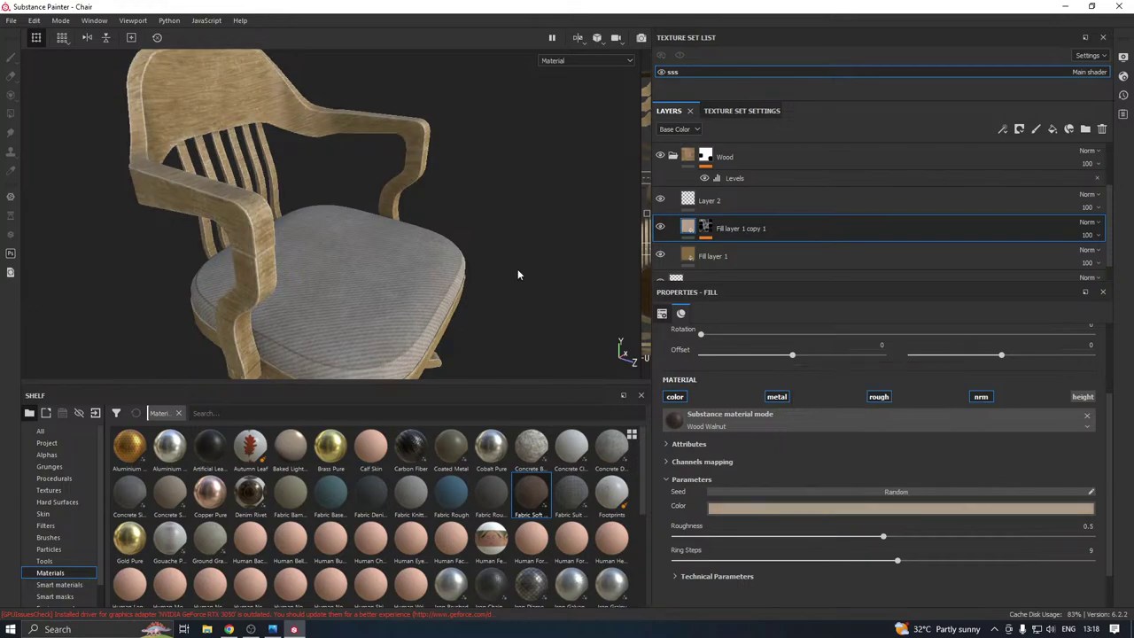
Examine the recoloured wooden frame, its worn edges and the fabric seat up close and from all around the chair
scroll(275, 266, down, 3)
alt+drag(399, 293, 227, 289)
scroll(226, 288, up, 4)
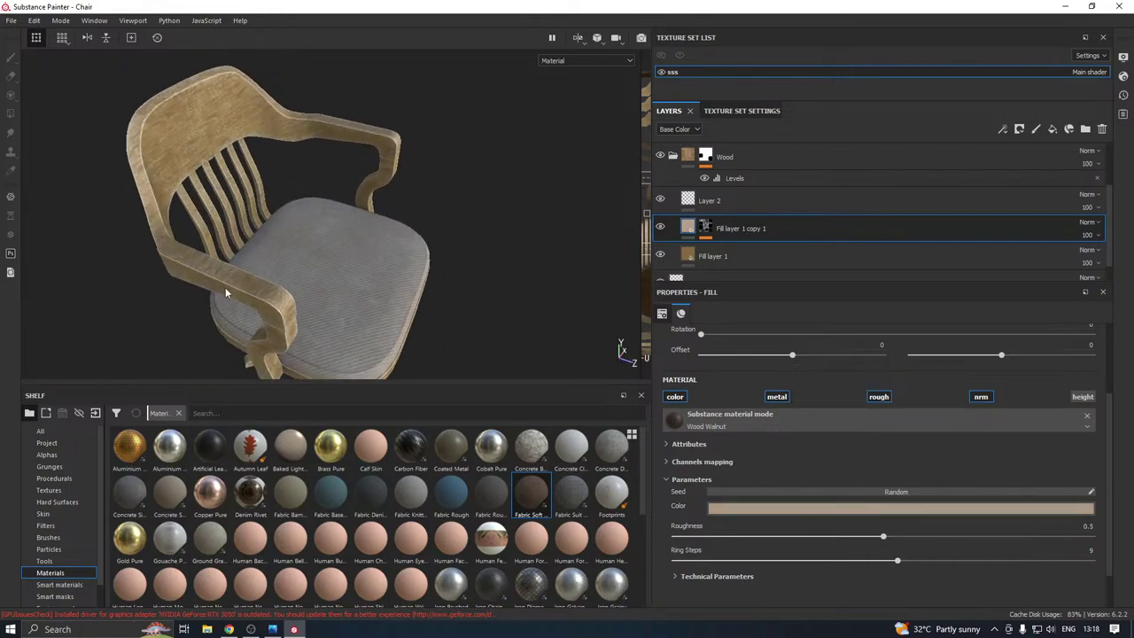
alt+drag(343, 314, 348, 269)
scroll(332, 282, up, 3)
scroll(334, 282, up, 3)
alt+middle_drag(353, 278, 360, 283)
alt+drag(361, 283, 362, 334)
scroll(361, 337, down, 4)
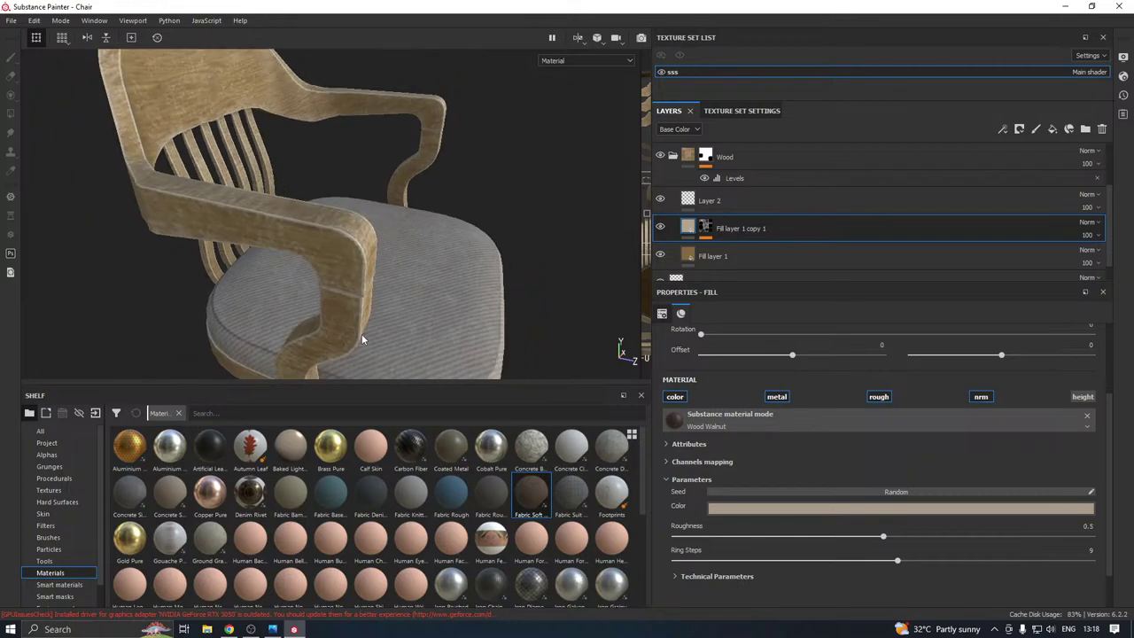
alt+drag(473, 307, 227, 280)
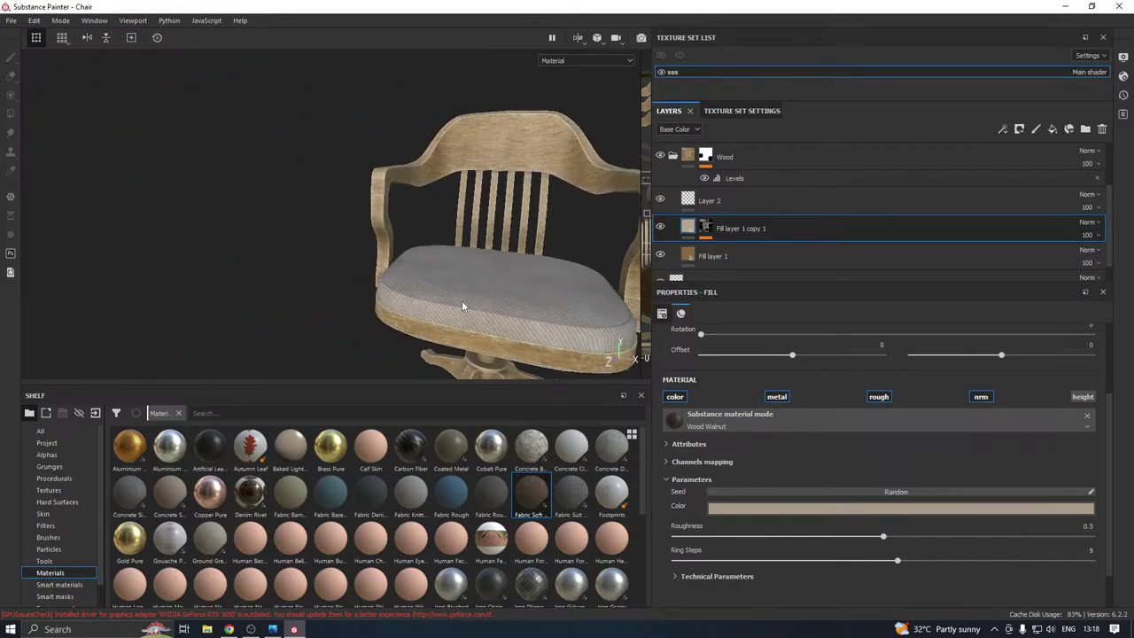
alt+drag(462, 307, 470, 267)
alt+drag(319, 274, 135, 254)
scroll(502, 243, up, 2)
scroll(312, 243, up, 2)
scroll(363, 287, down, 2)
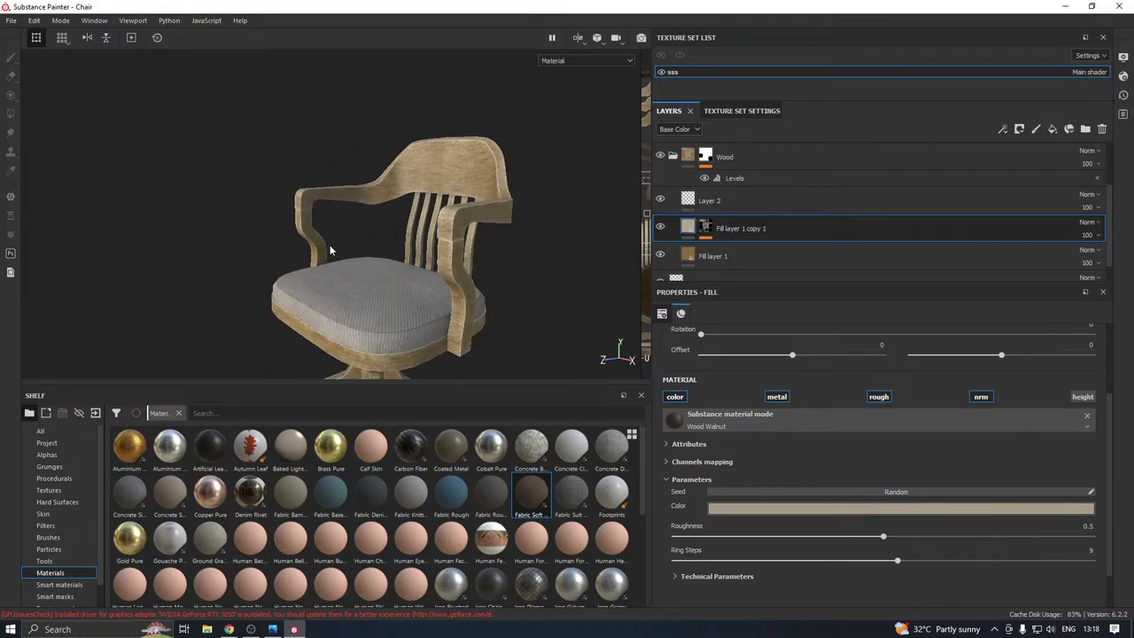
alt+middle_drag(384, 303, 343, 211)
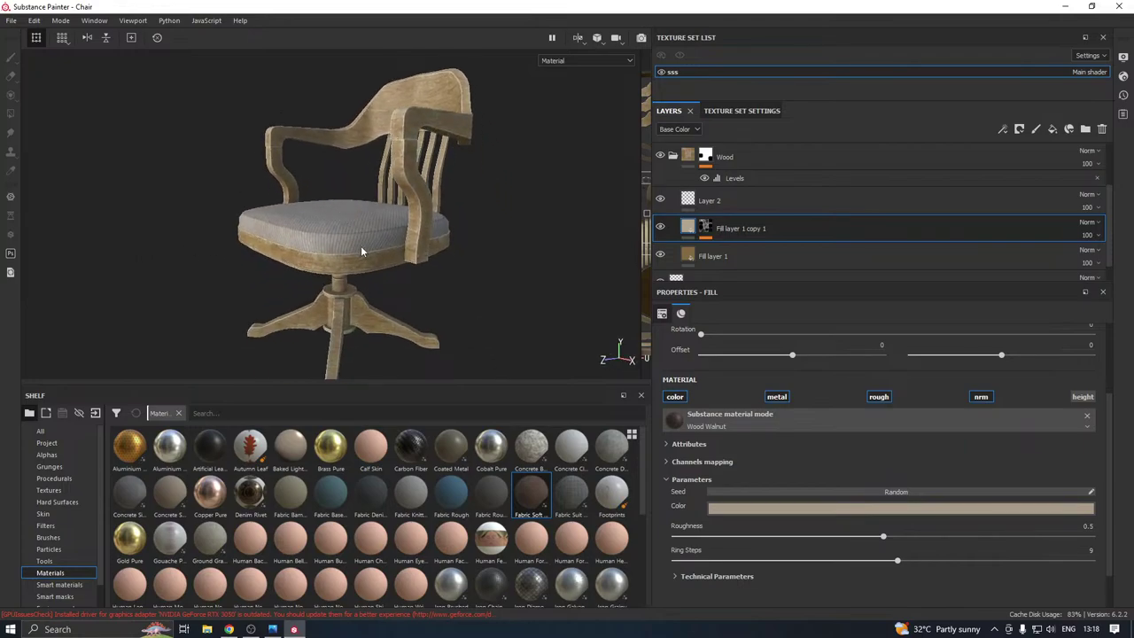
scroll(361, 247, down, 2)
scroll(361, 247, down, 1)
alt+drag(361, 254, 403, 271)
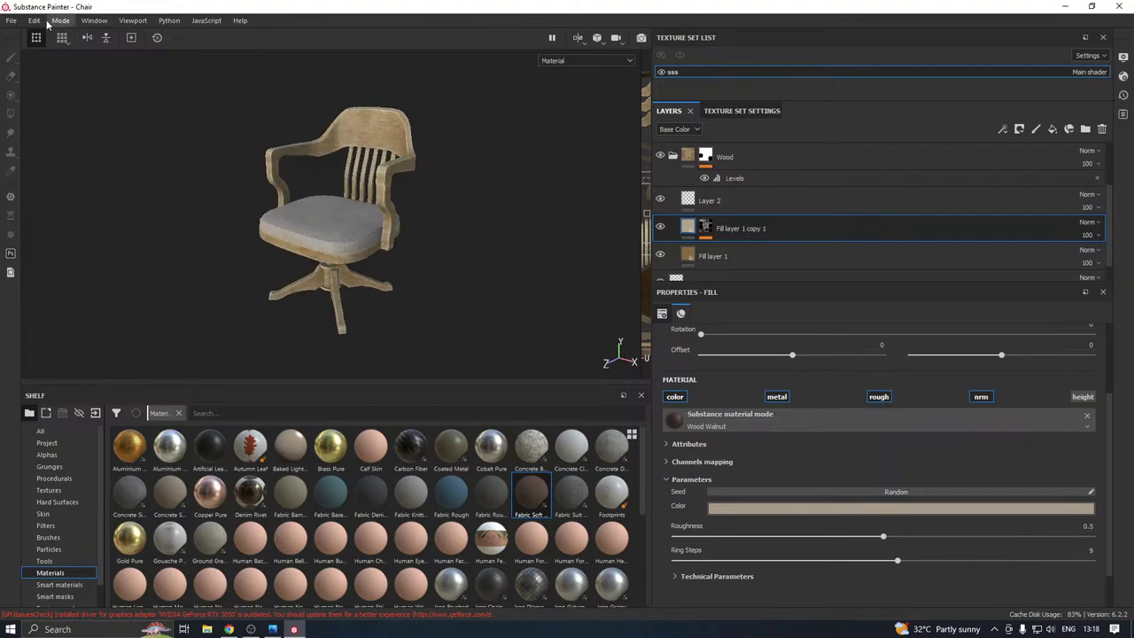
Set up the texture export with the Document channels + Normal + AO (No Alpha) template, png file type and size 4096
click(11, 20)
click(51, 232)
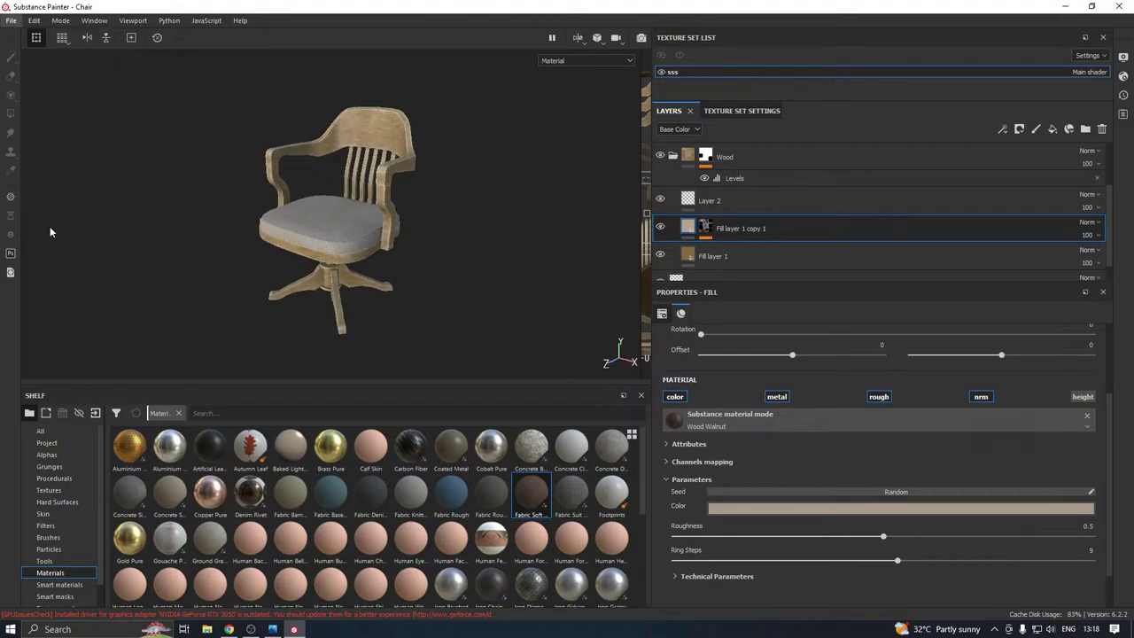
click(604, 182)
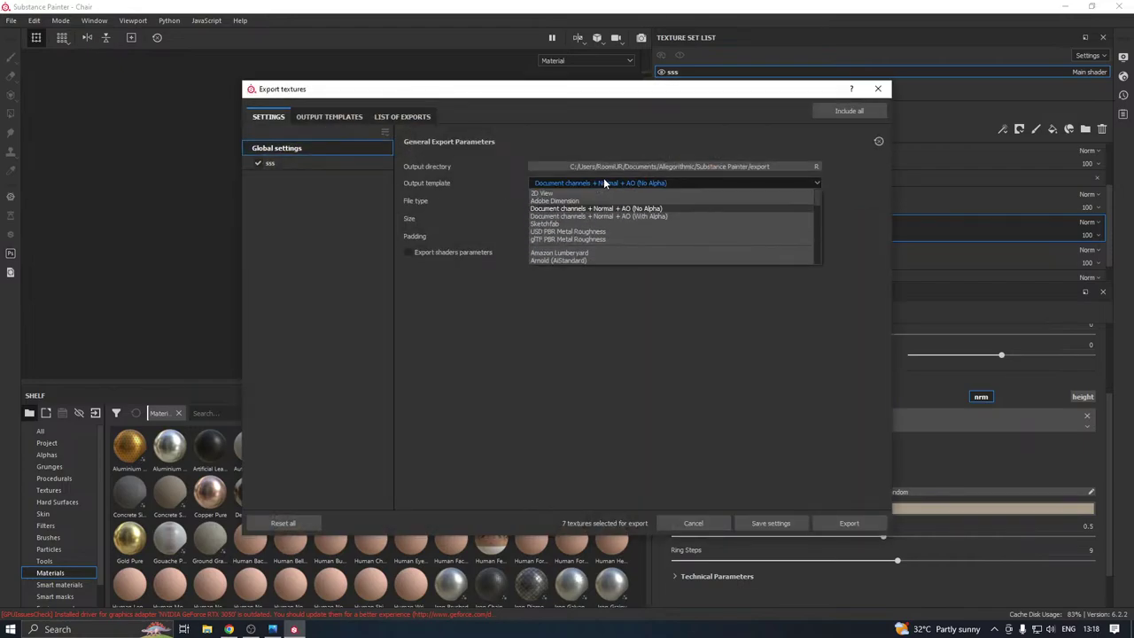
click(604, 183)
click(578, 201)
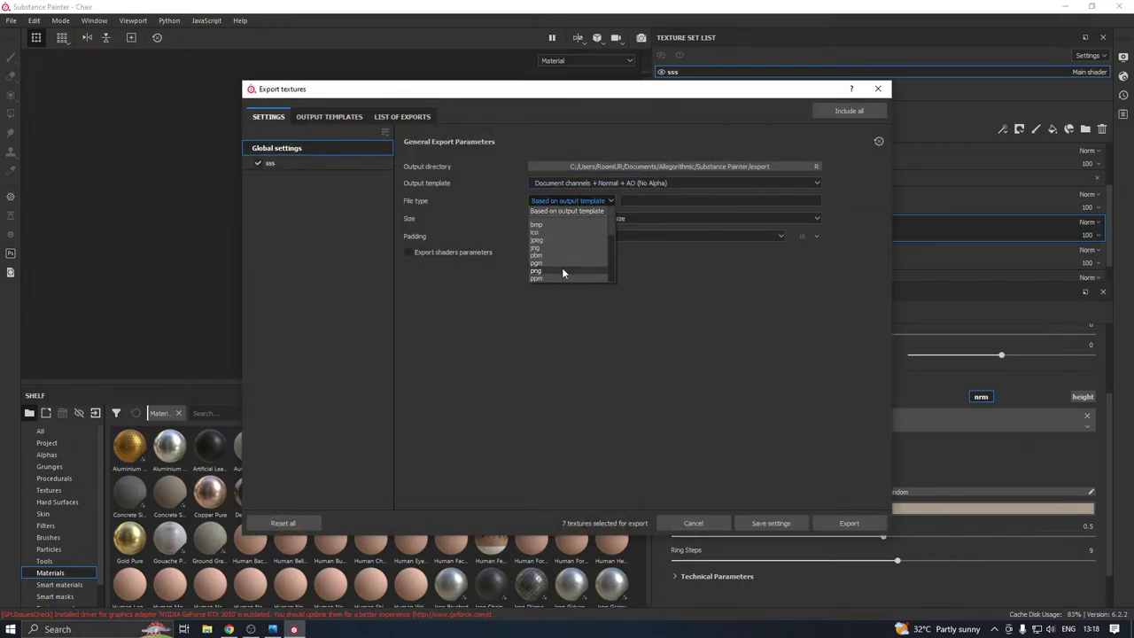
click(562, 269)
click(567, 219)
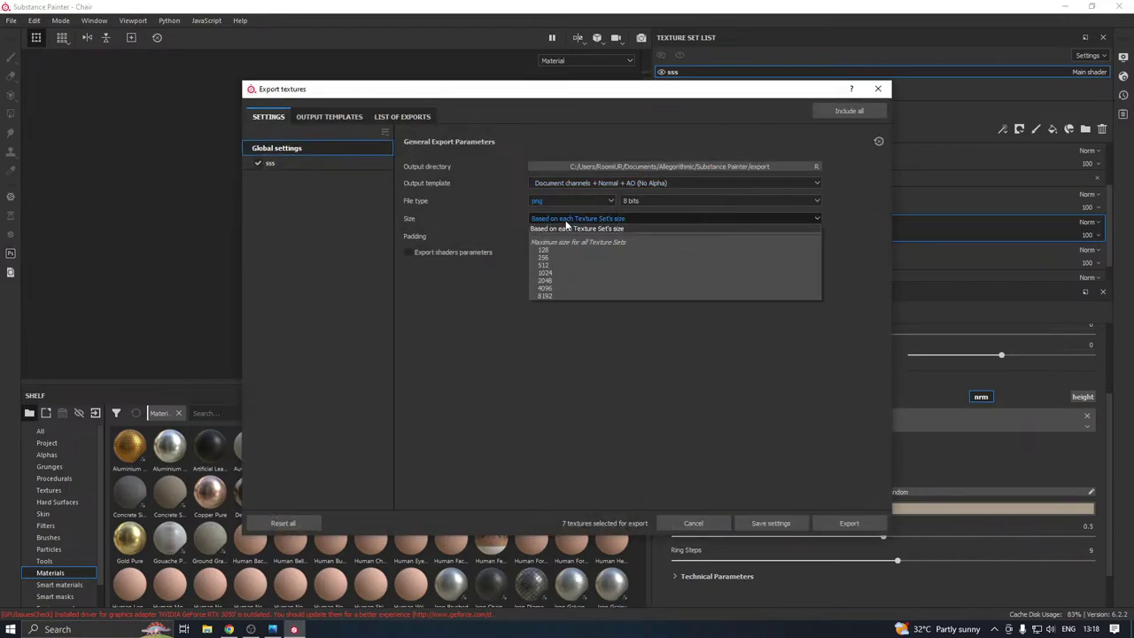
click(545, 288)
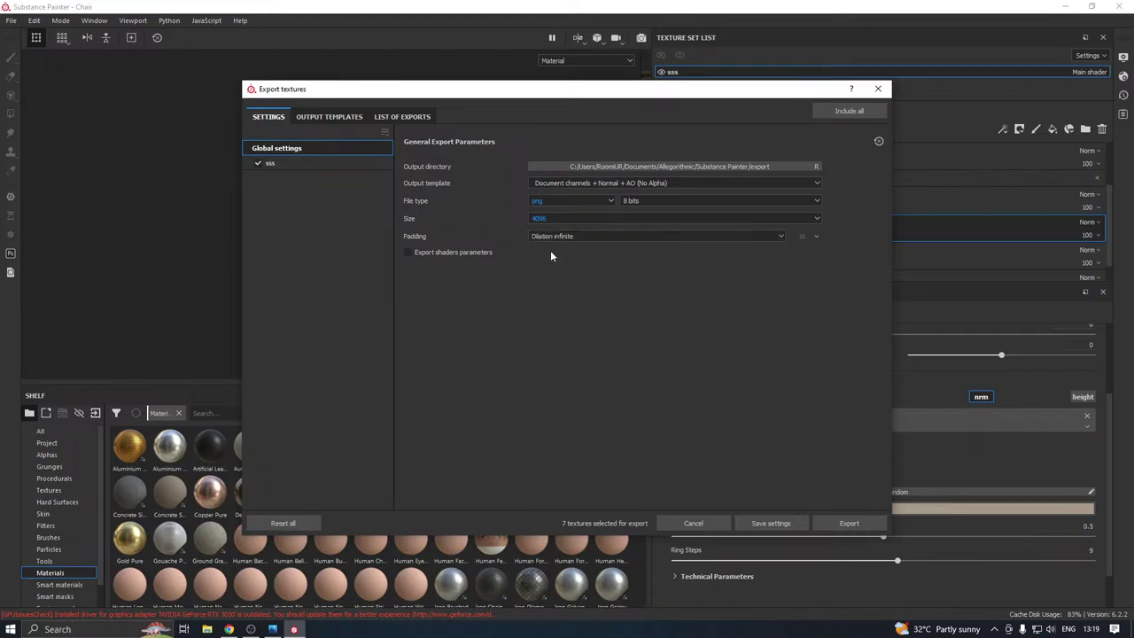
Export the light variant's textures to the desktop folder New folder (36) and close the export dialog
click(681, 167)
click(301, 289)
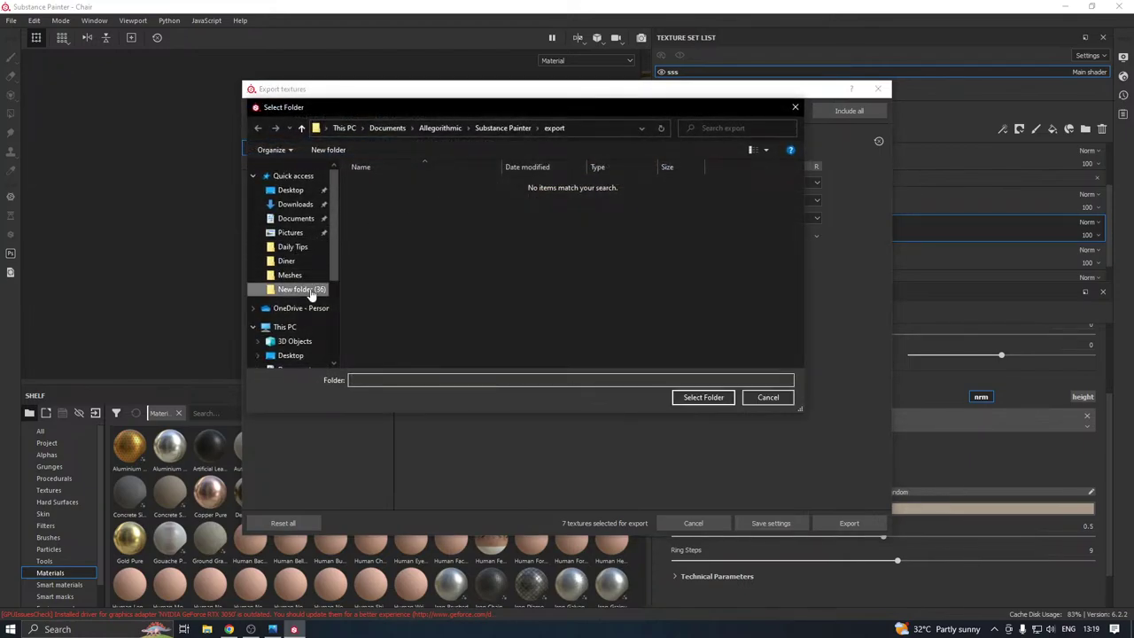
click(704, 397)
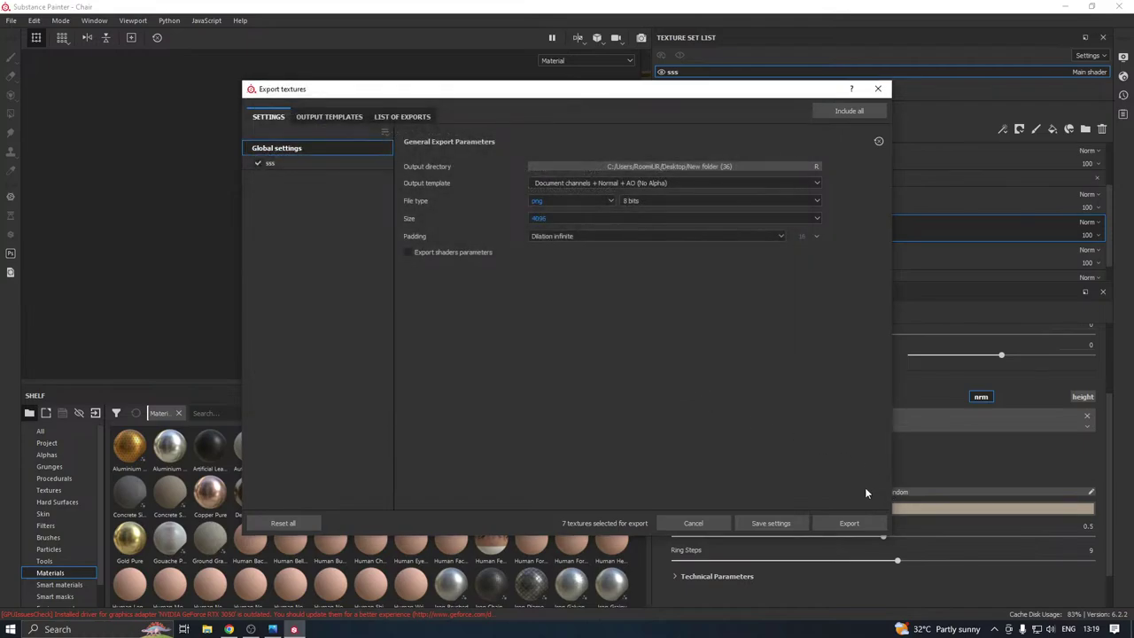
click(851, 524)
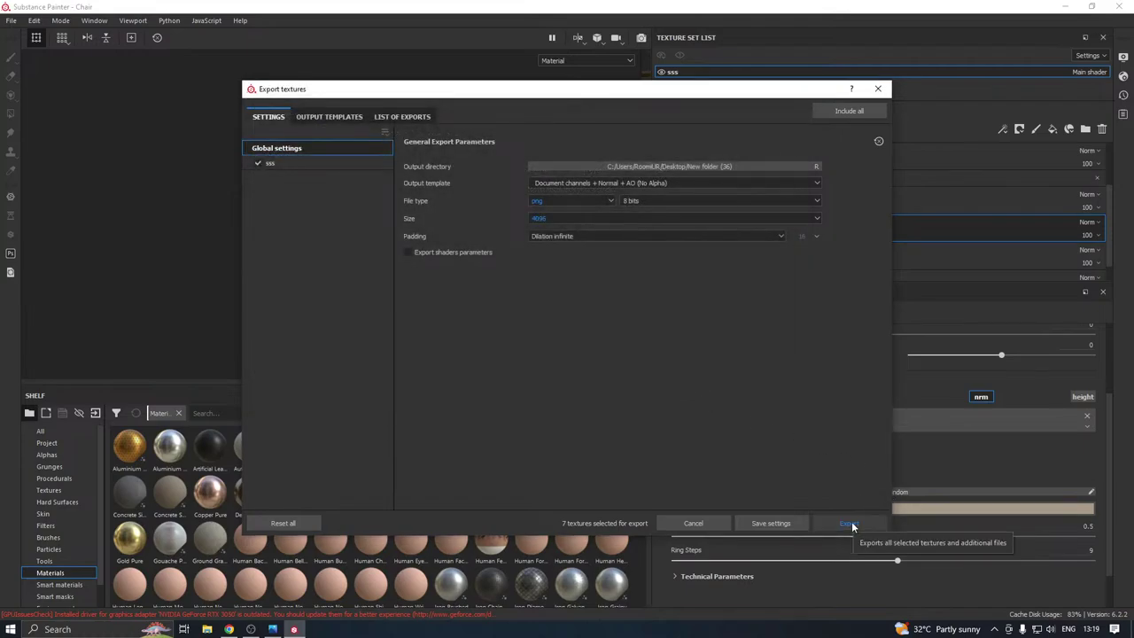
click(849, 525)
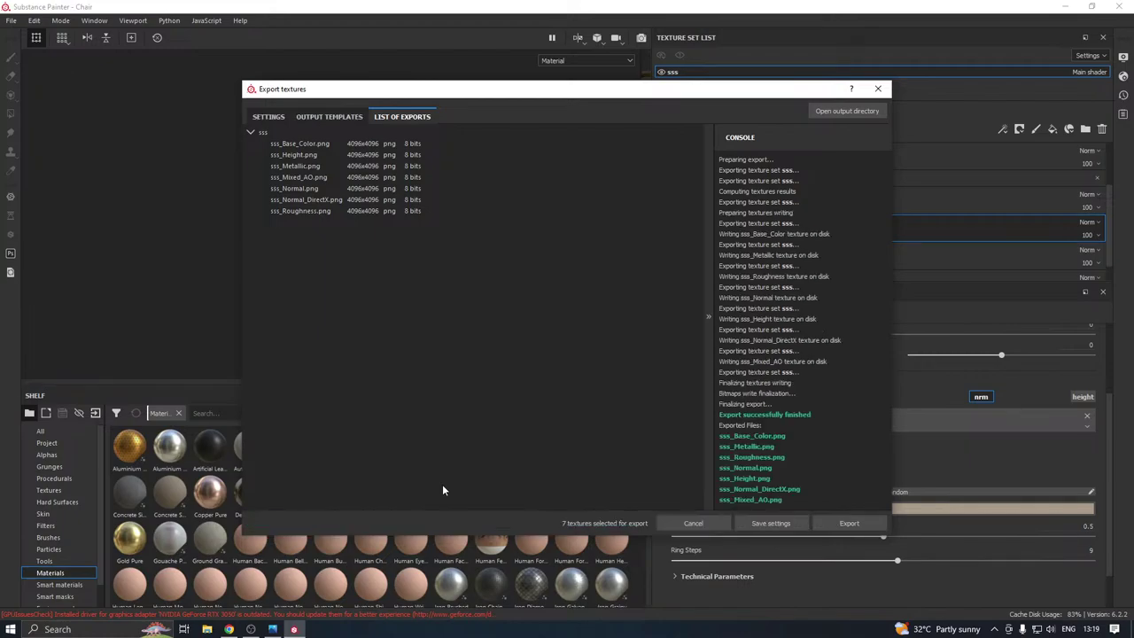
click(878, 88)
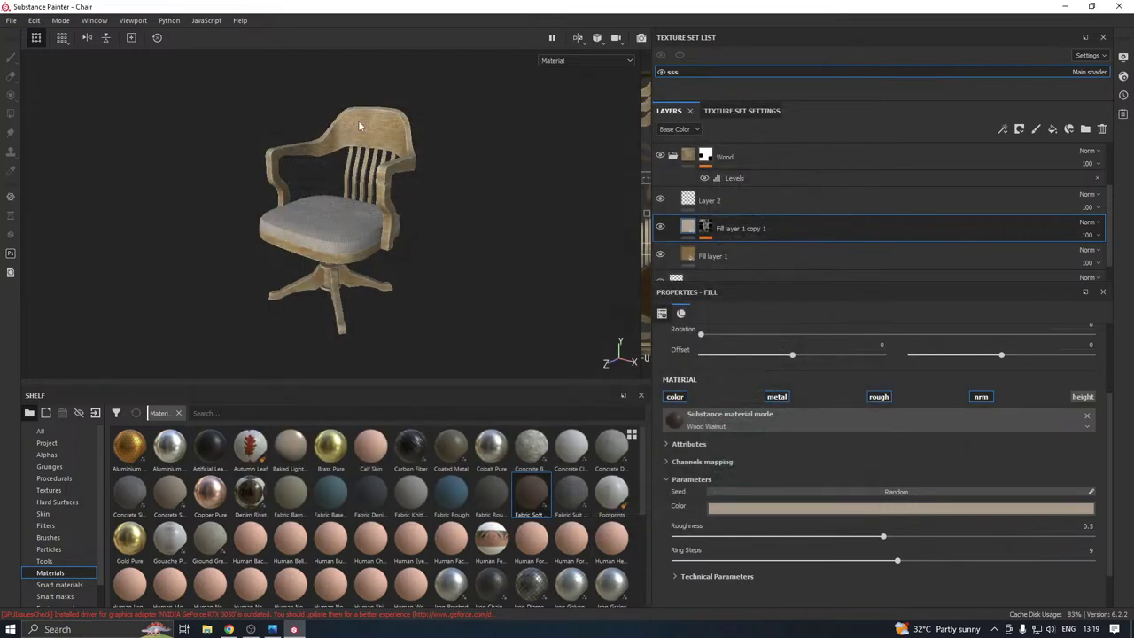
Undo the light wood and fabric changes back to the dark walnut frame with the blue seat
click(444, 260)
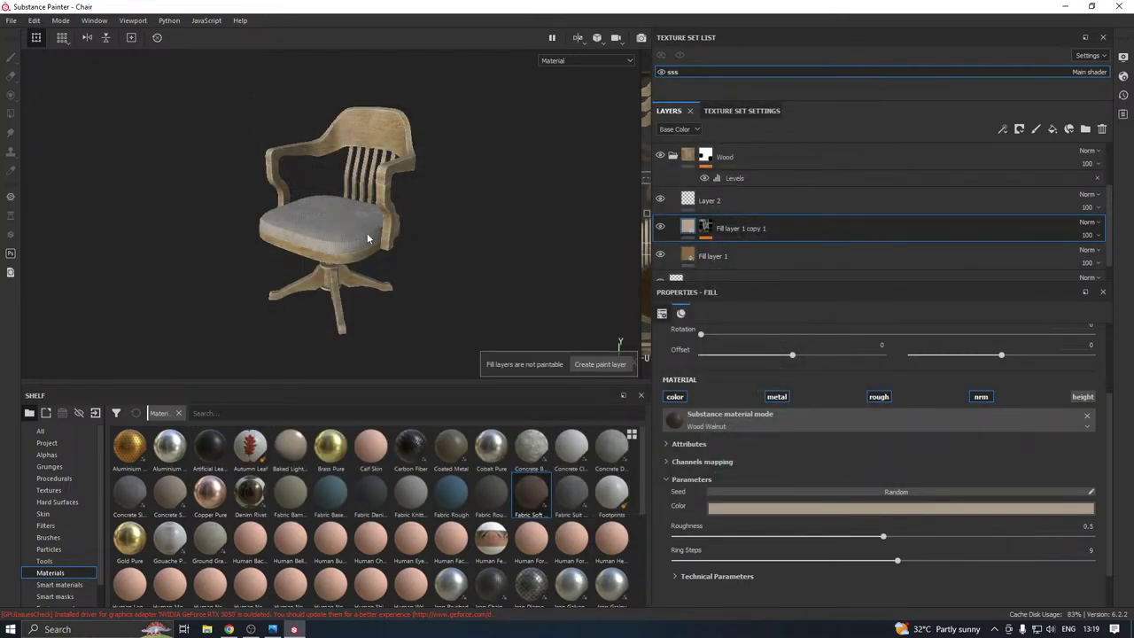
key(ctrl+z)
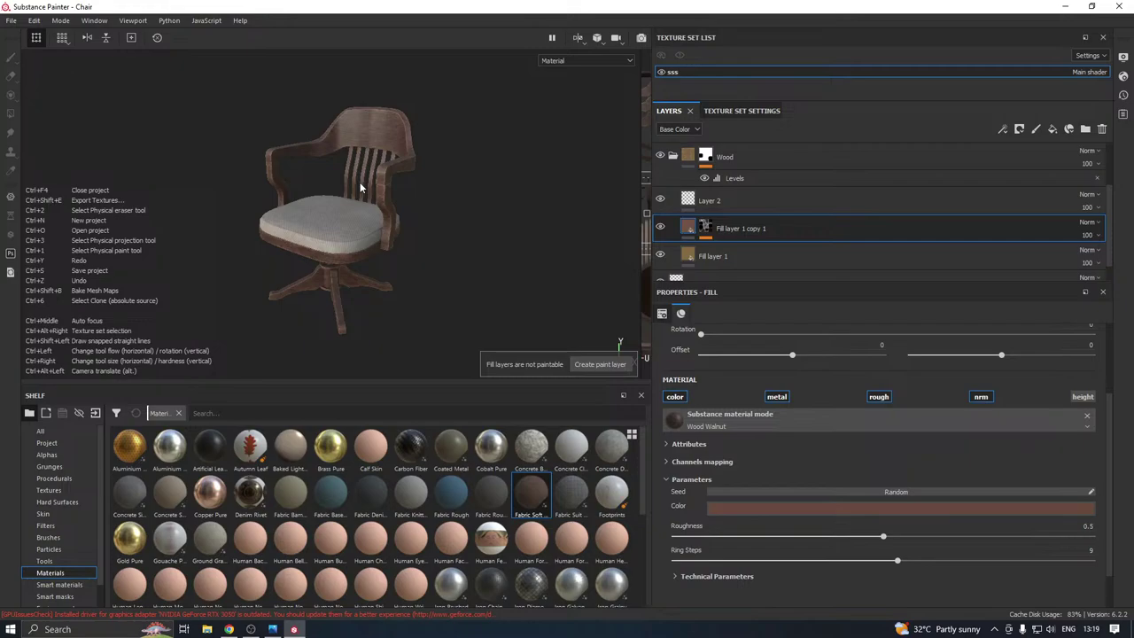
alt+drag(365, 186, 510, 199)
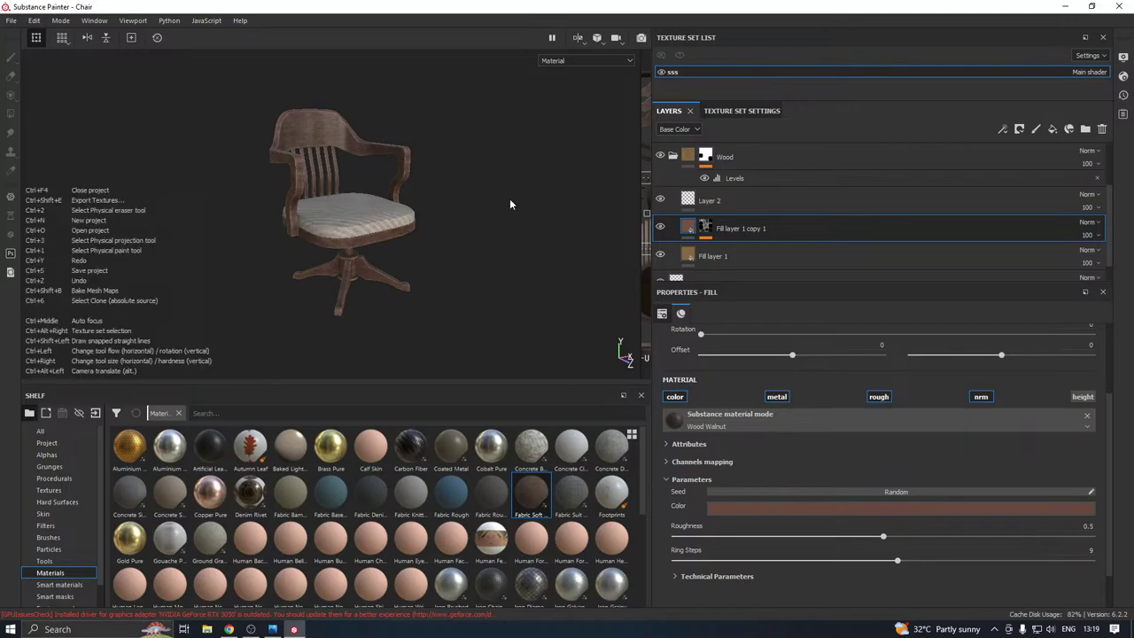
key(ctrl+z)
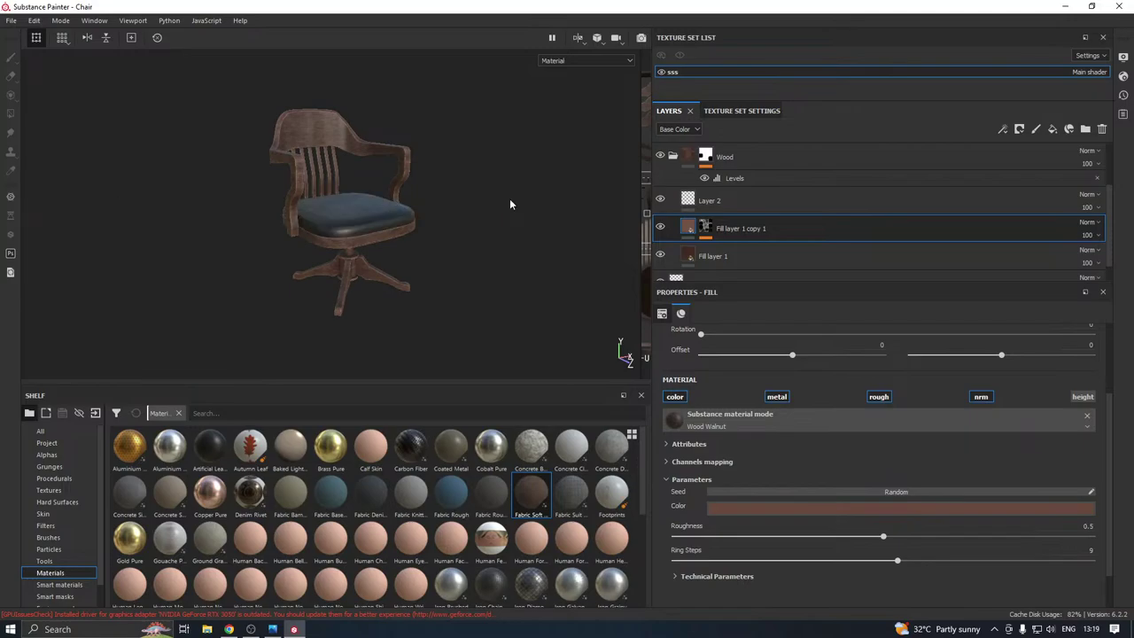
alt+drag(509, 203, 535, 204)
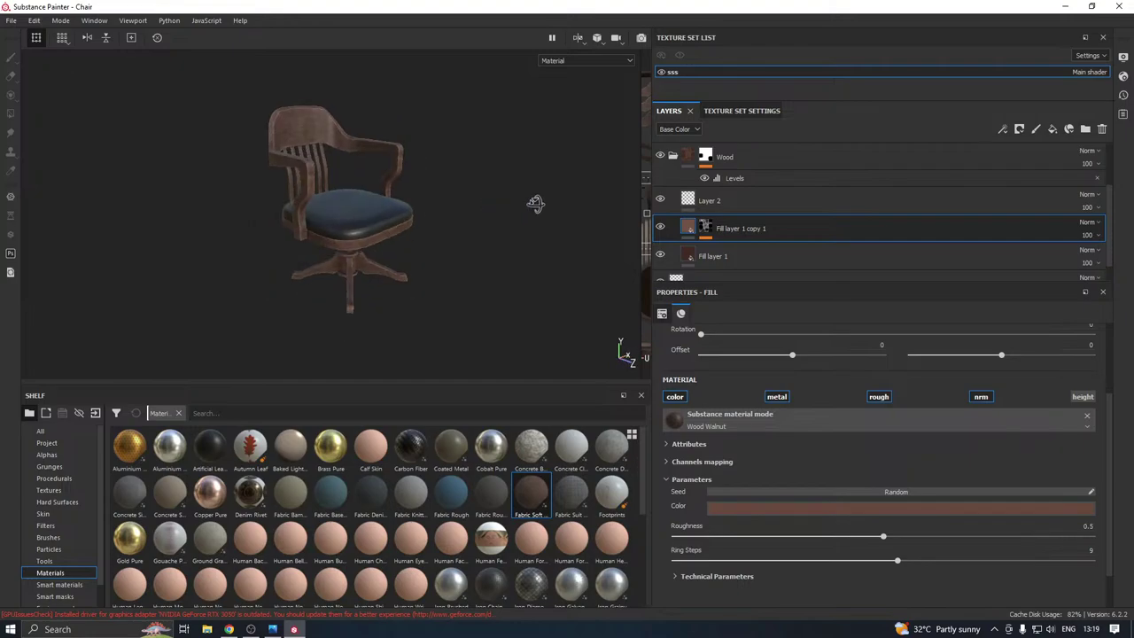
Export the dark walnut version's textures at 4096 as png into a new subfolder of New folder (36)
click(12, 20)
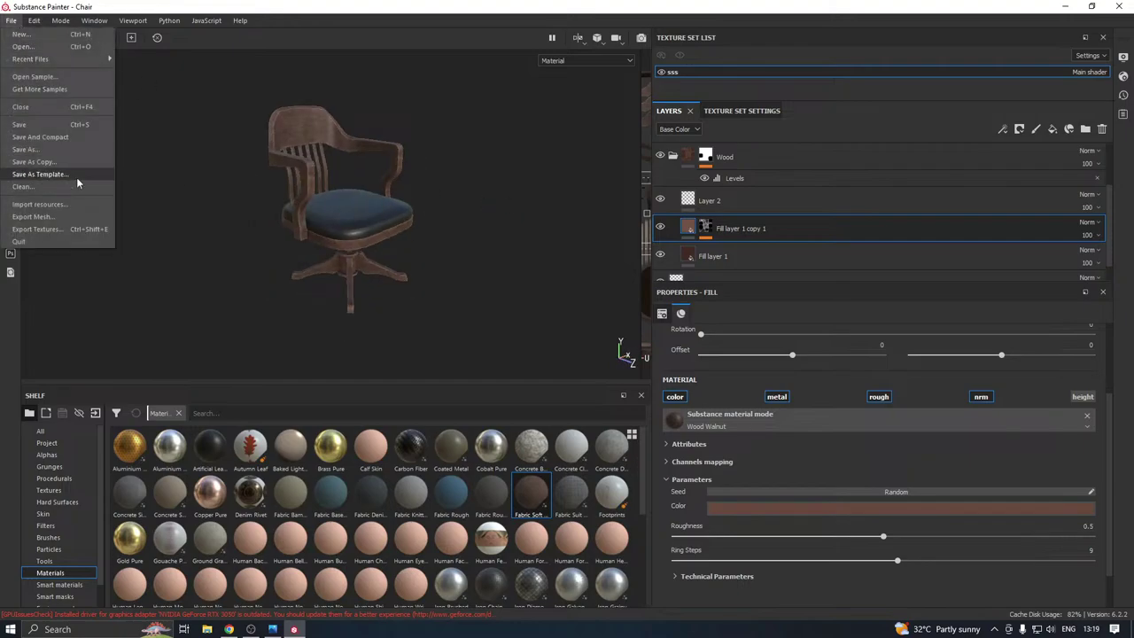
click(80, 229)
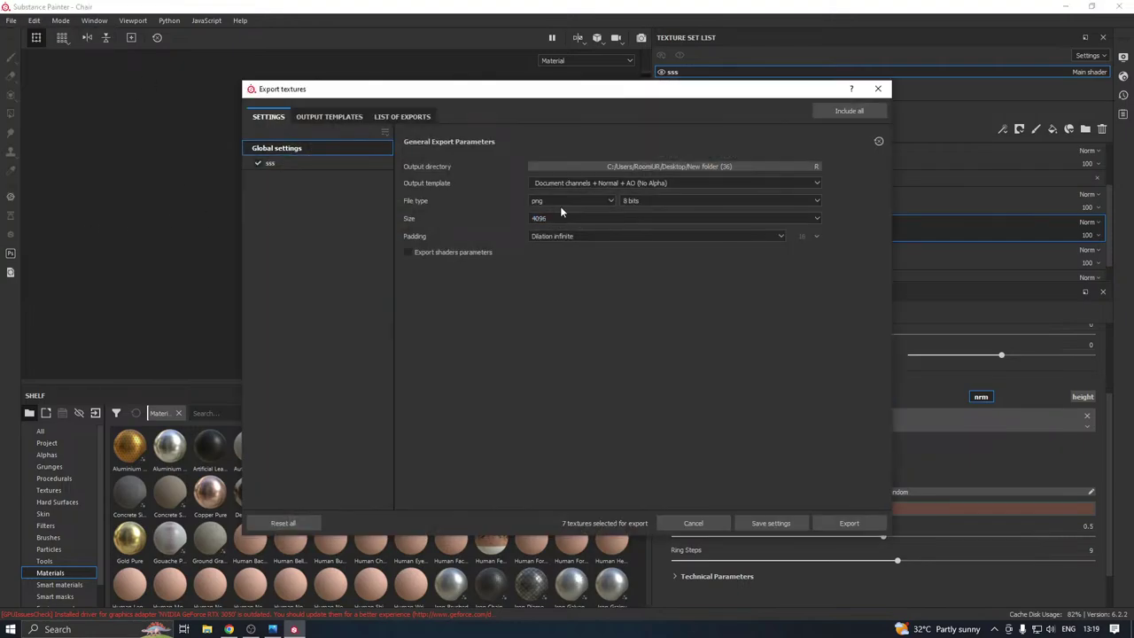
click(620, 167)
click(329, 151)
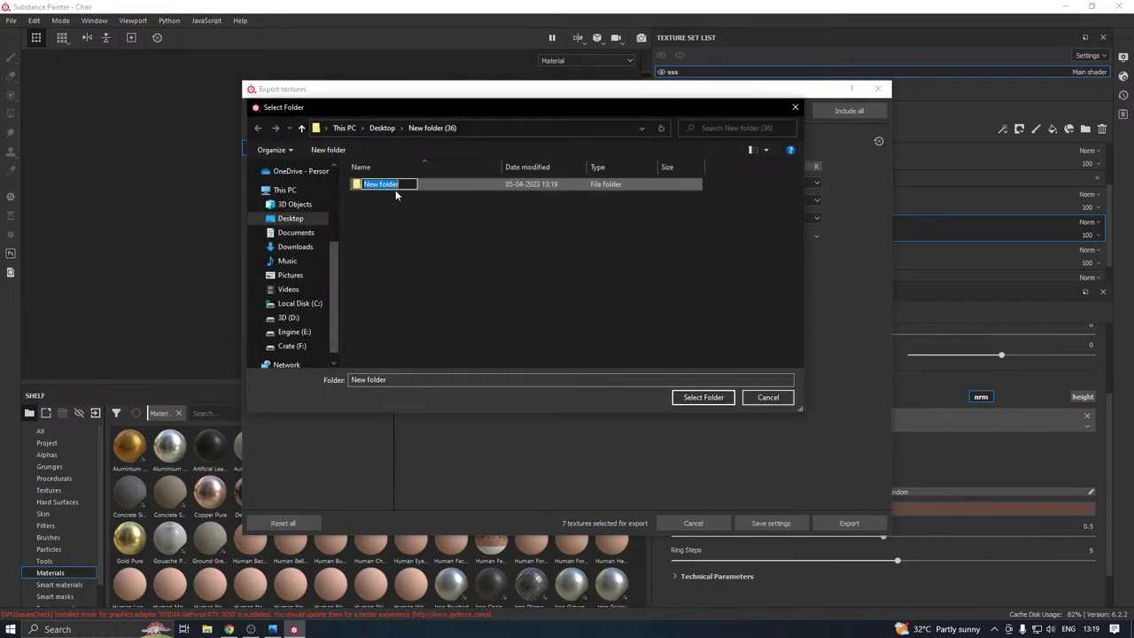
double_click(447, 184)
click(684, 399)
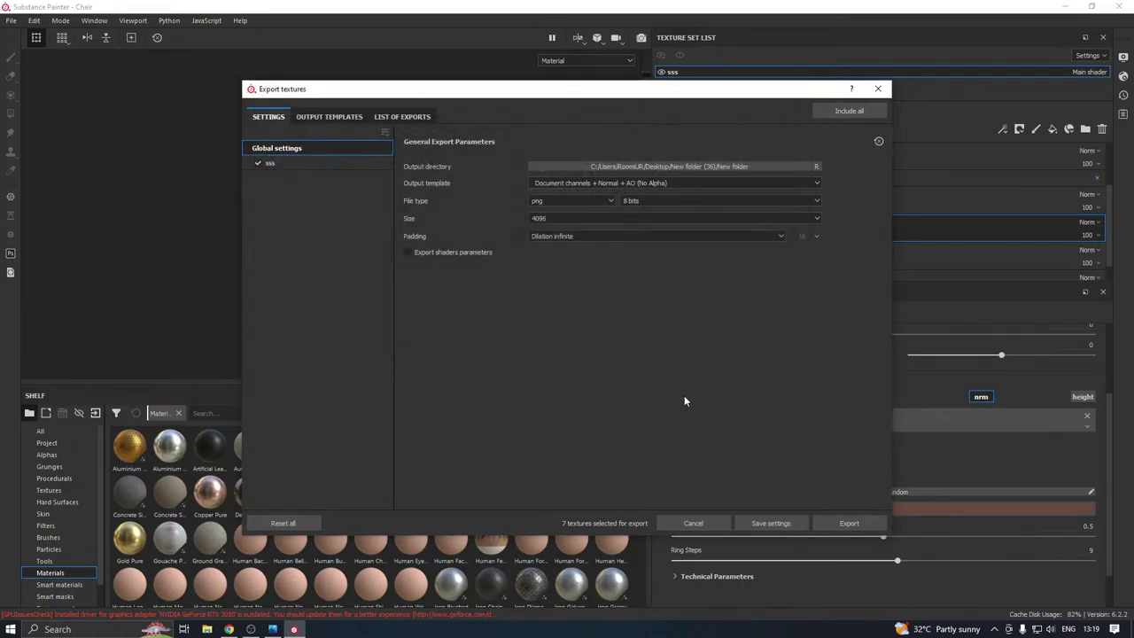
click(868, 524)
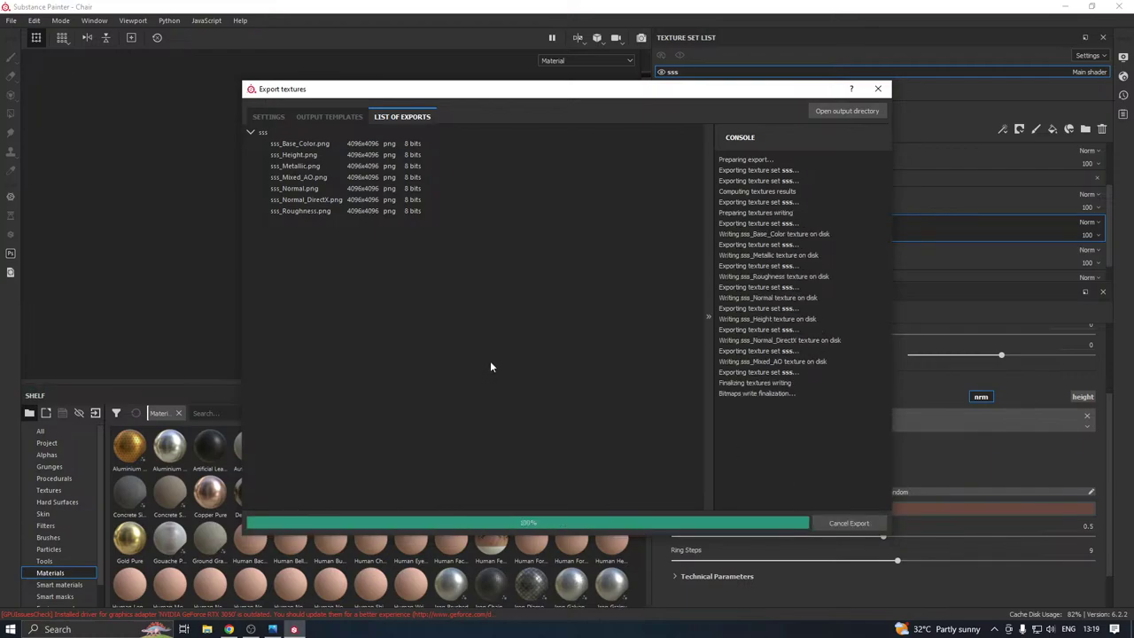
click(877, 89)
Launch Marmoset Toolbag 4 and switch to its window
click(62, 629)
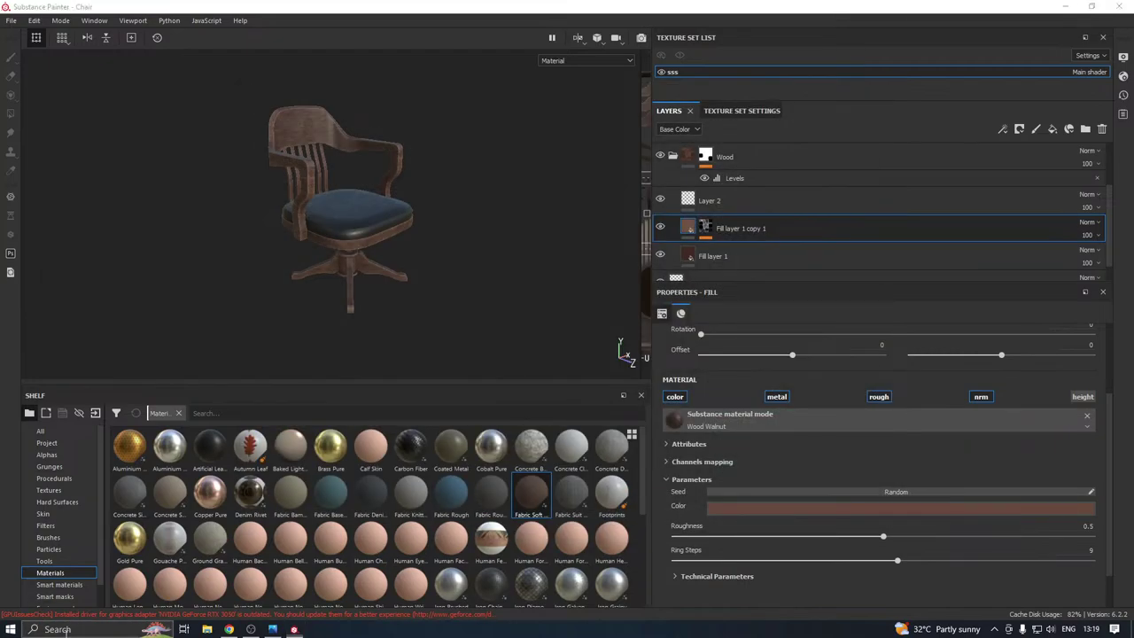
text(mar)
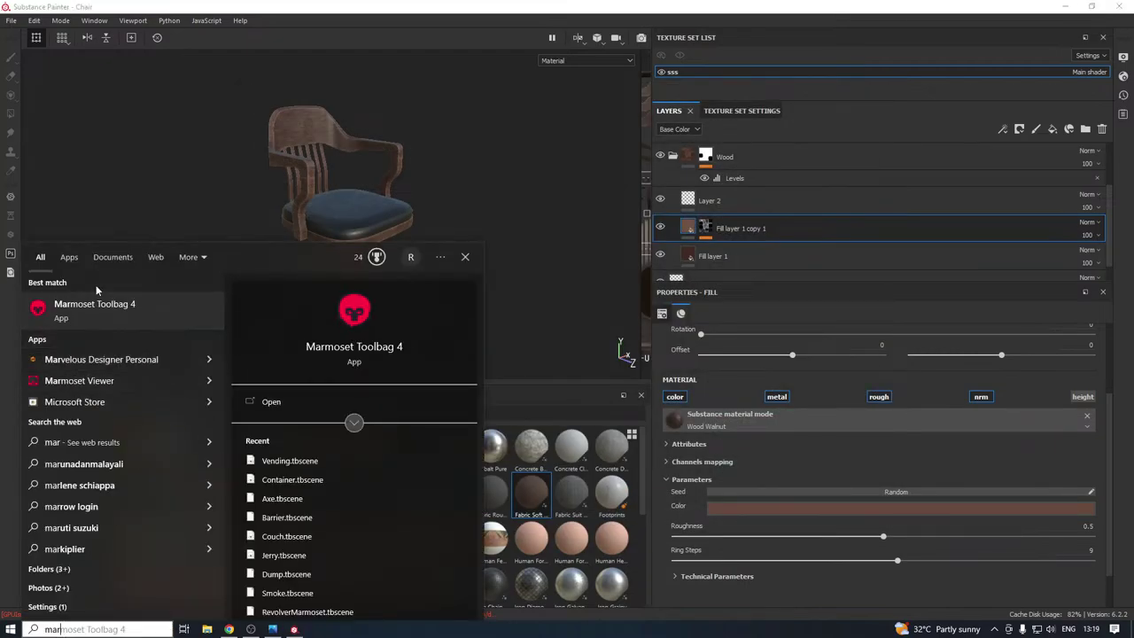
click(100, 306)
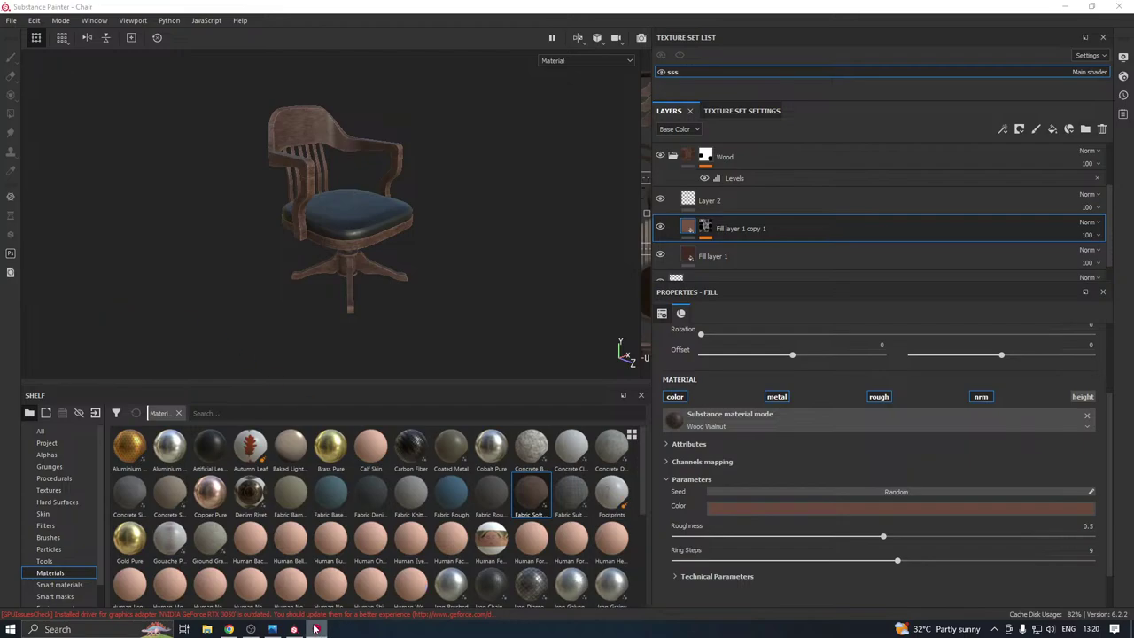
mouse_move(315, 629)
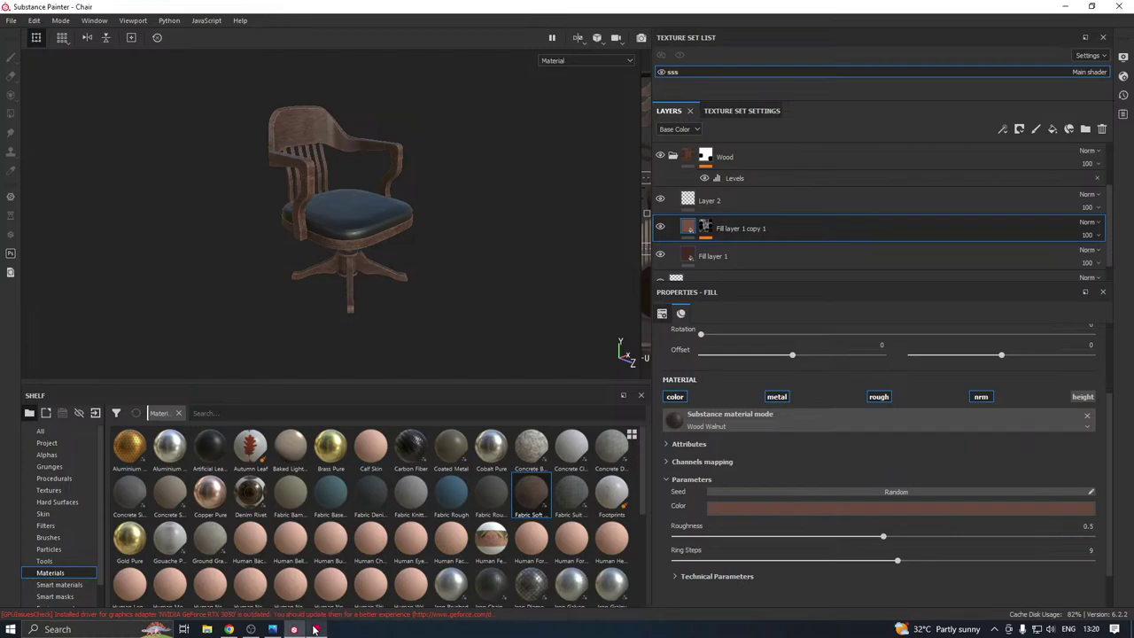
click(316, 630)
Import the model SM_Chair.fbx from New folder (36) into the scene
right_click(106, 182)
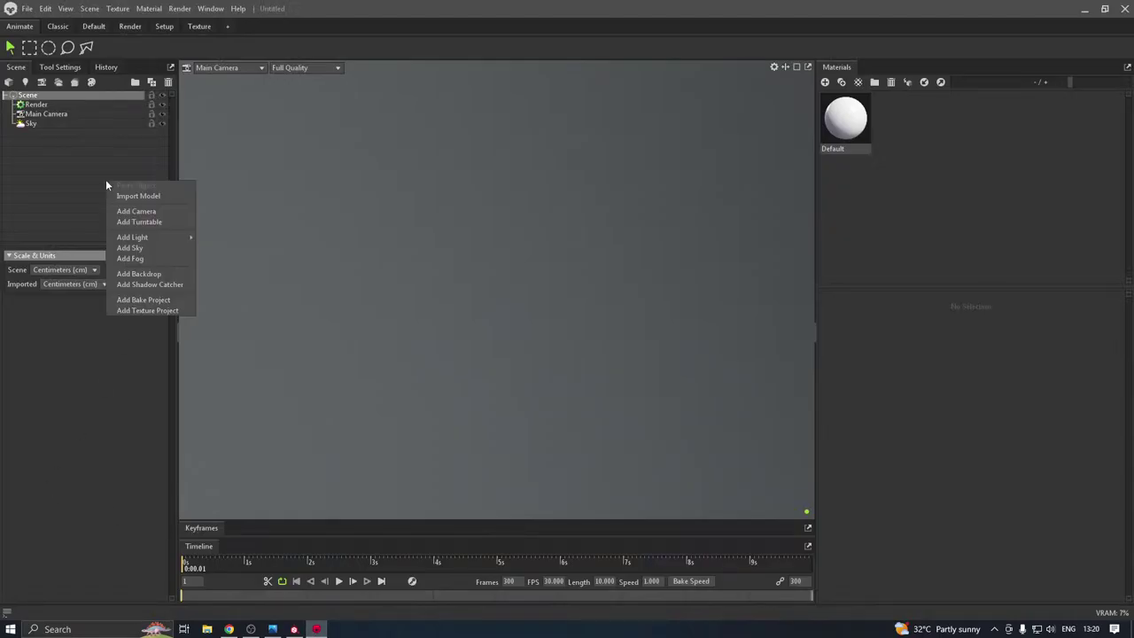
click(132, 196)
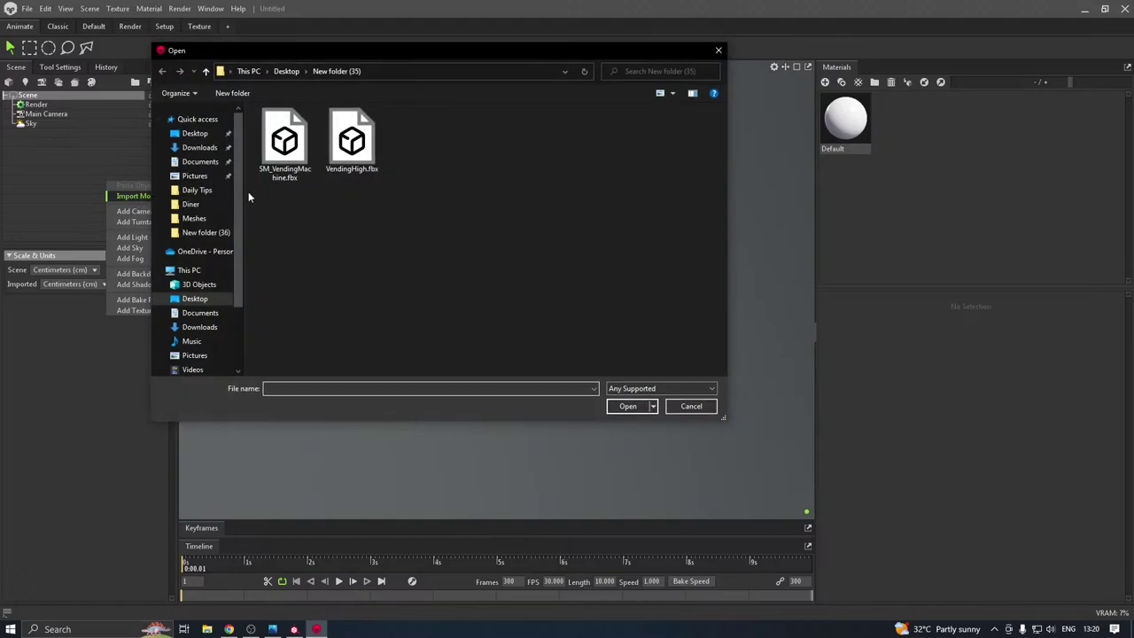
click(207, 232)
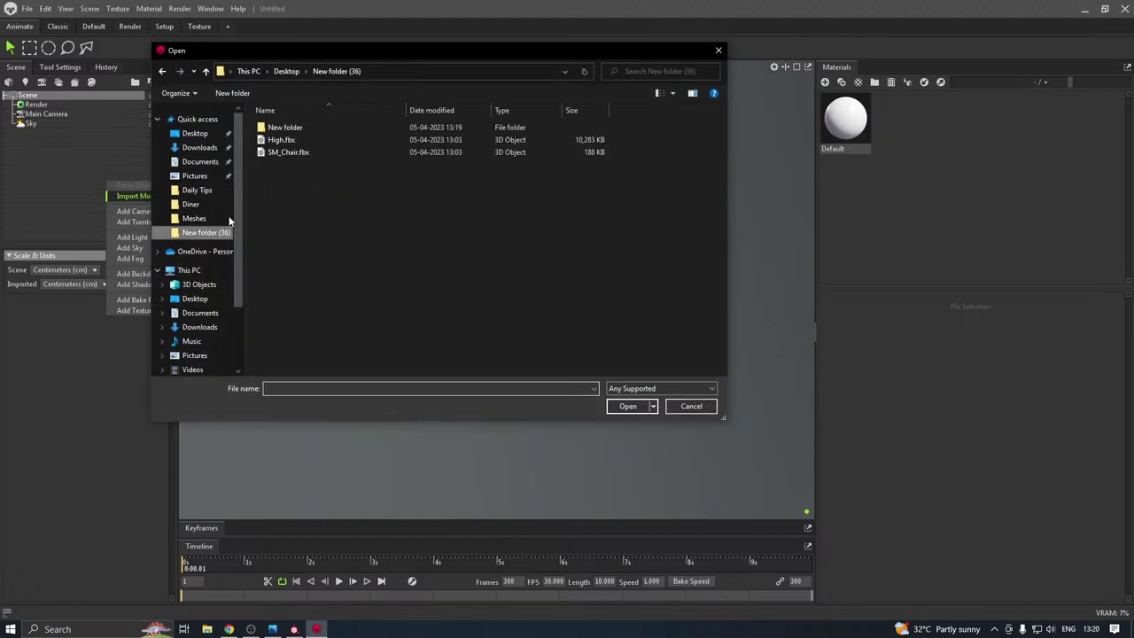
click(292, 152)
double_click(291, 152)
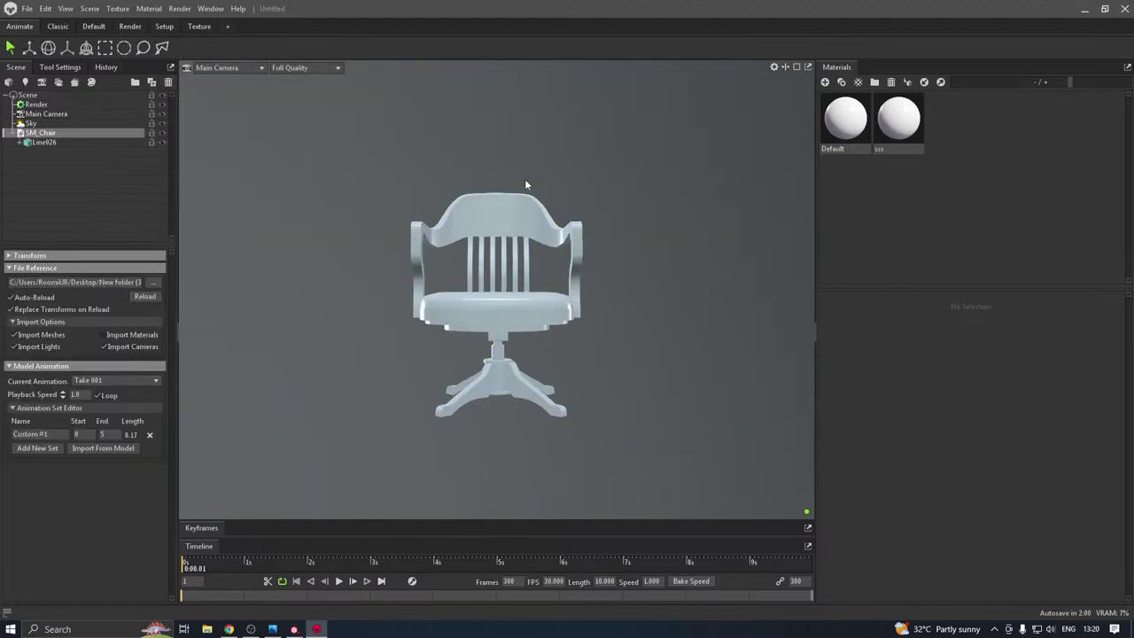
drag(422, 324, 397, 329)
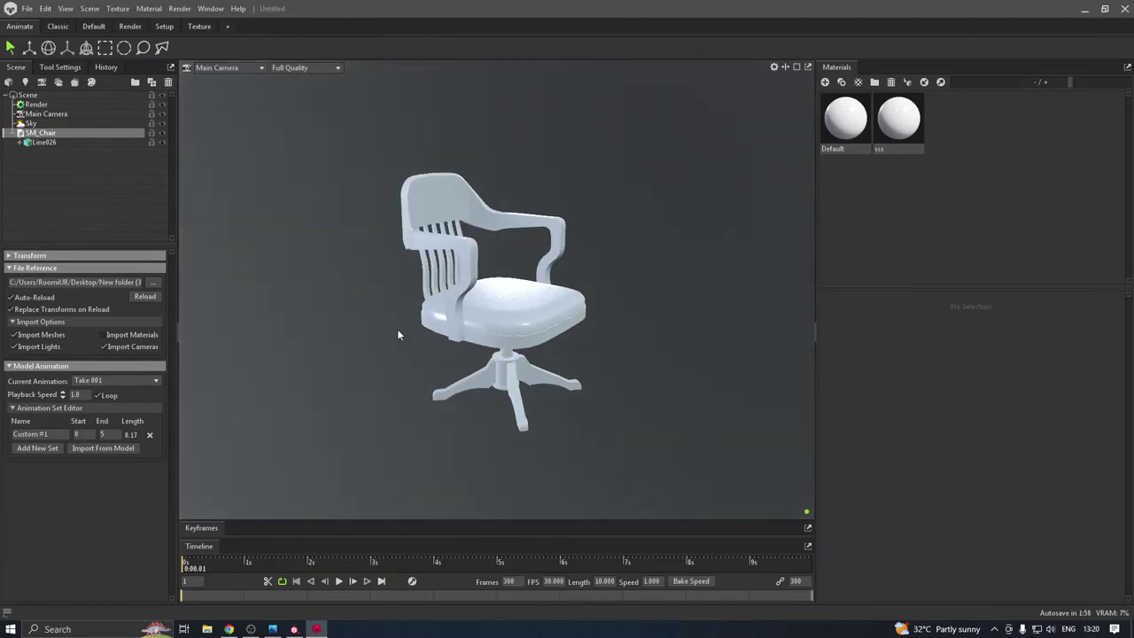
Add a shadow catcher beneath the chair
right_click(60, 189)
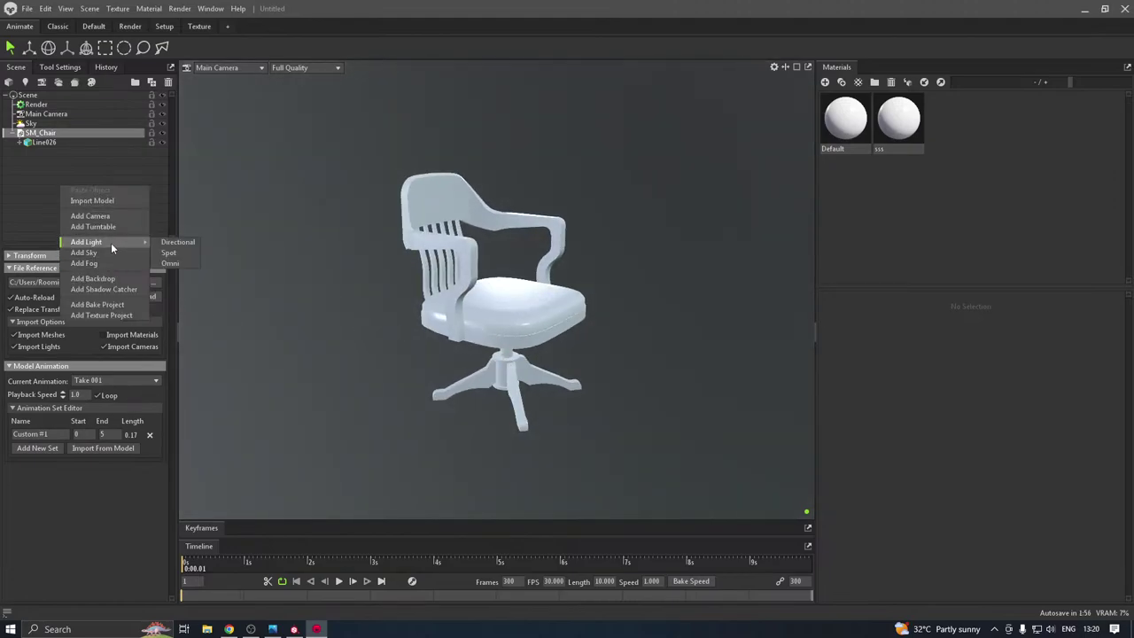
click(120, 289)
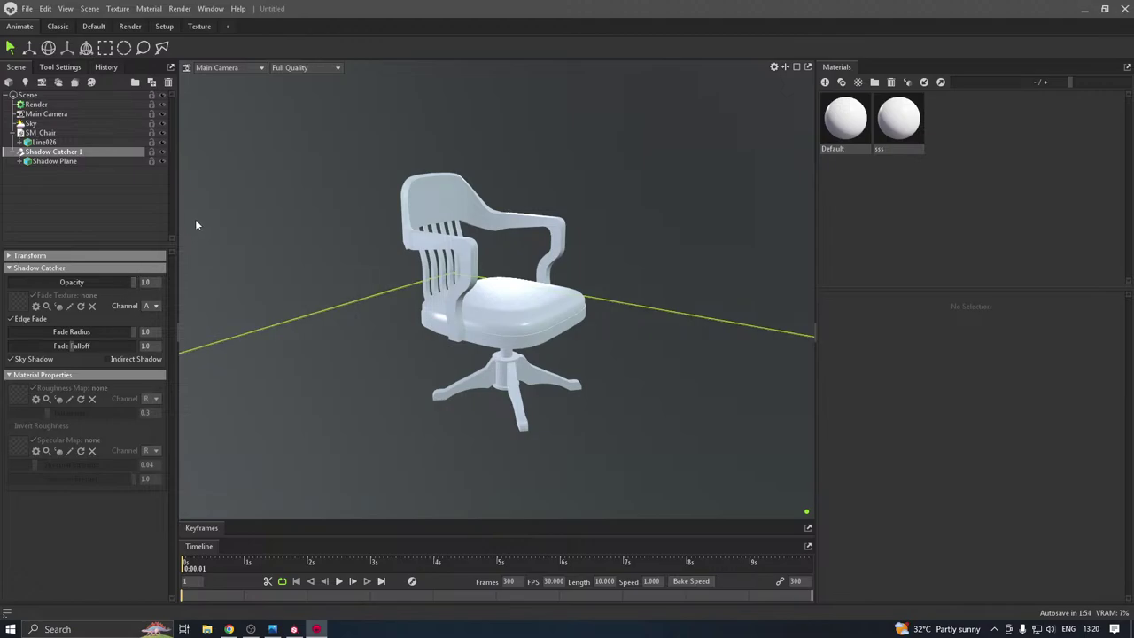
drag(481, 293, 459, 319)
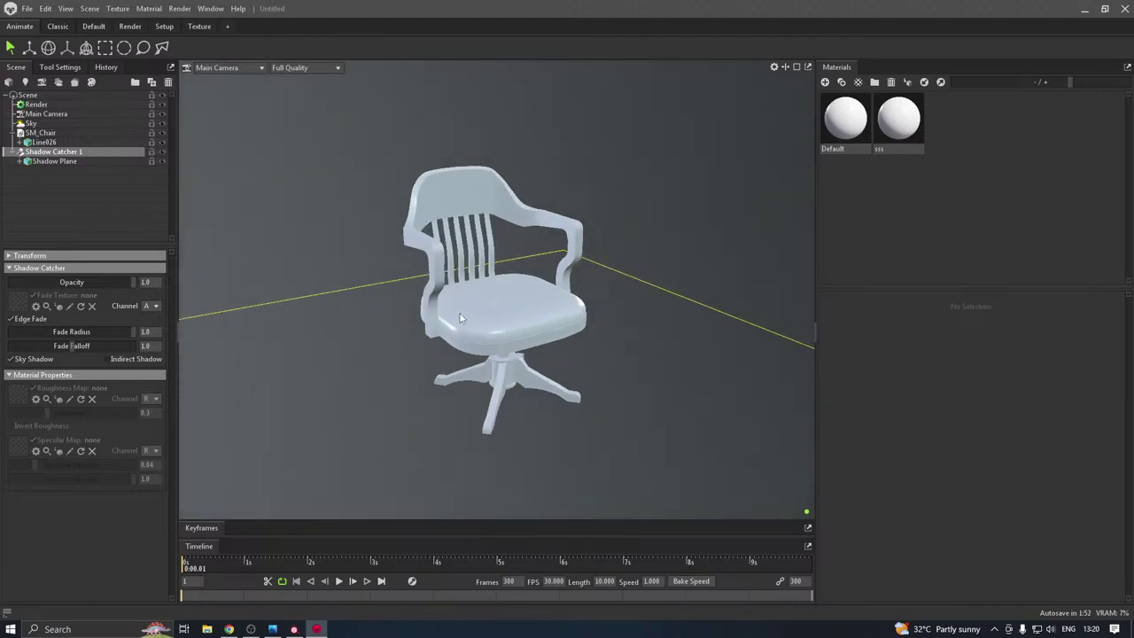
Set the sky's backdrop mode to Color and change the backdrop colour to dark grey 232424
click(33, 123)
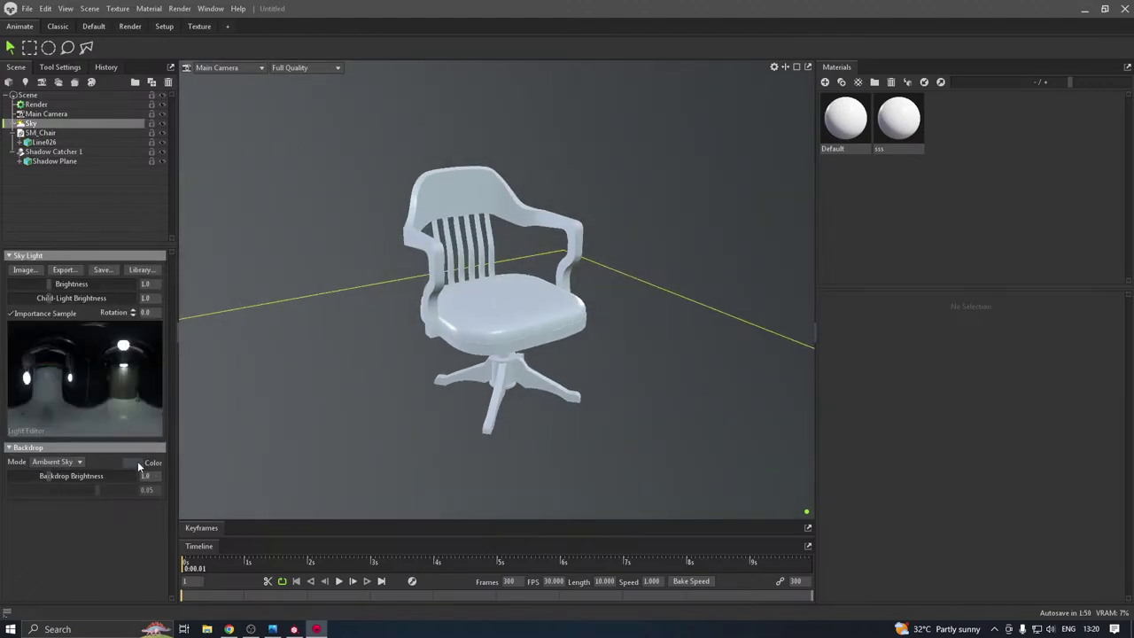
click(74, 462)
click(63, 474)
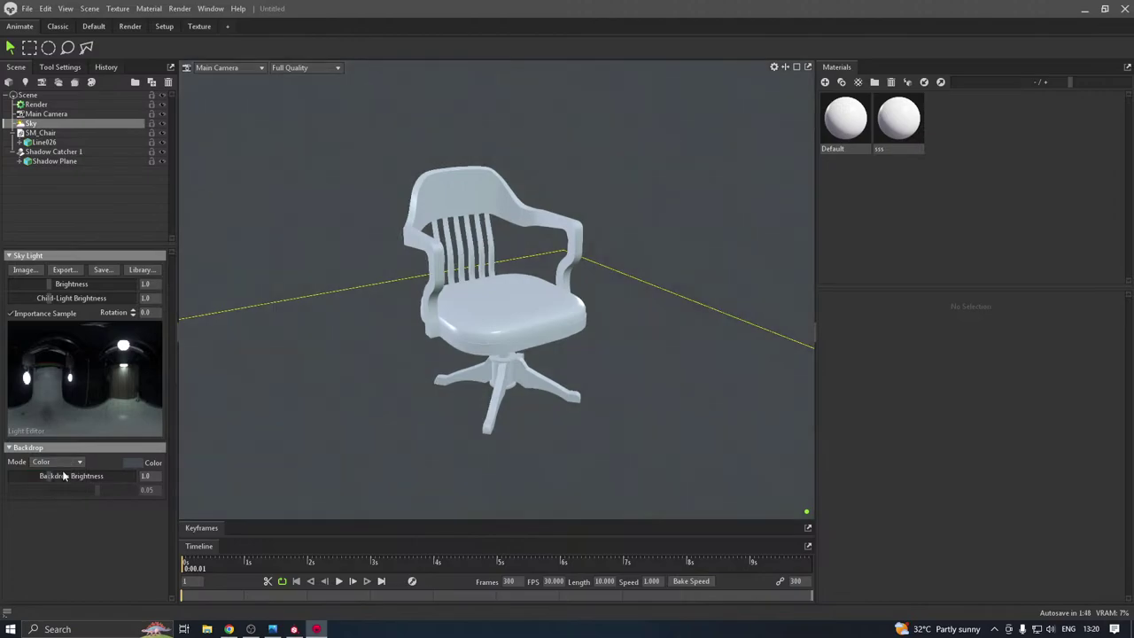
click(131, 462)
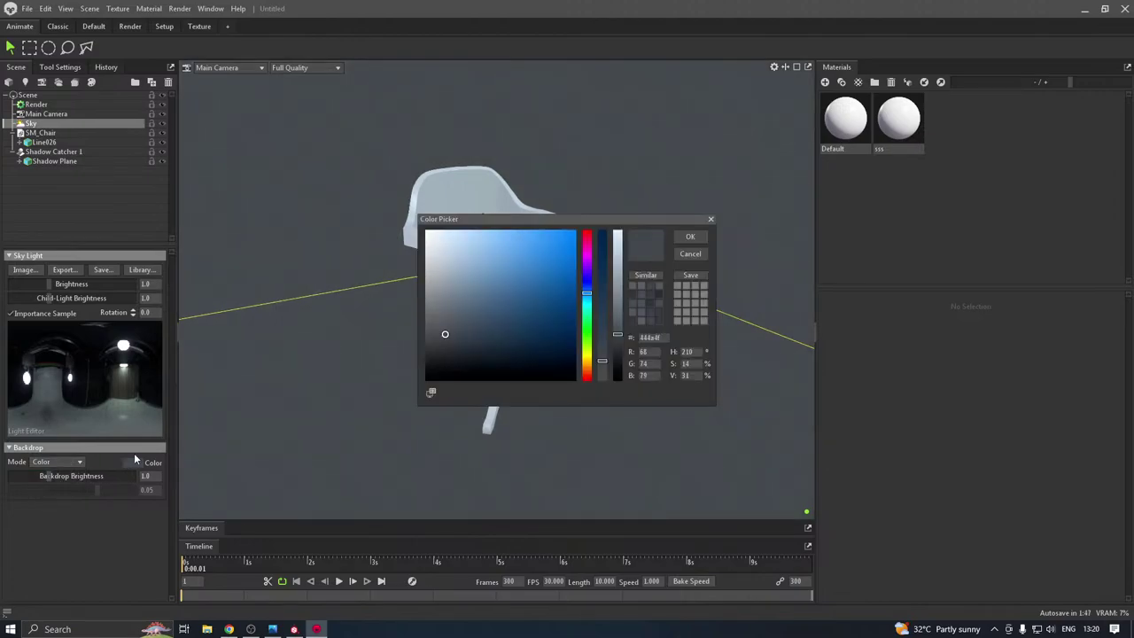
click(427, 360)
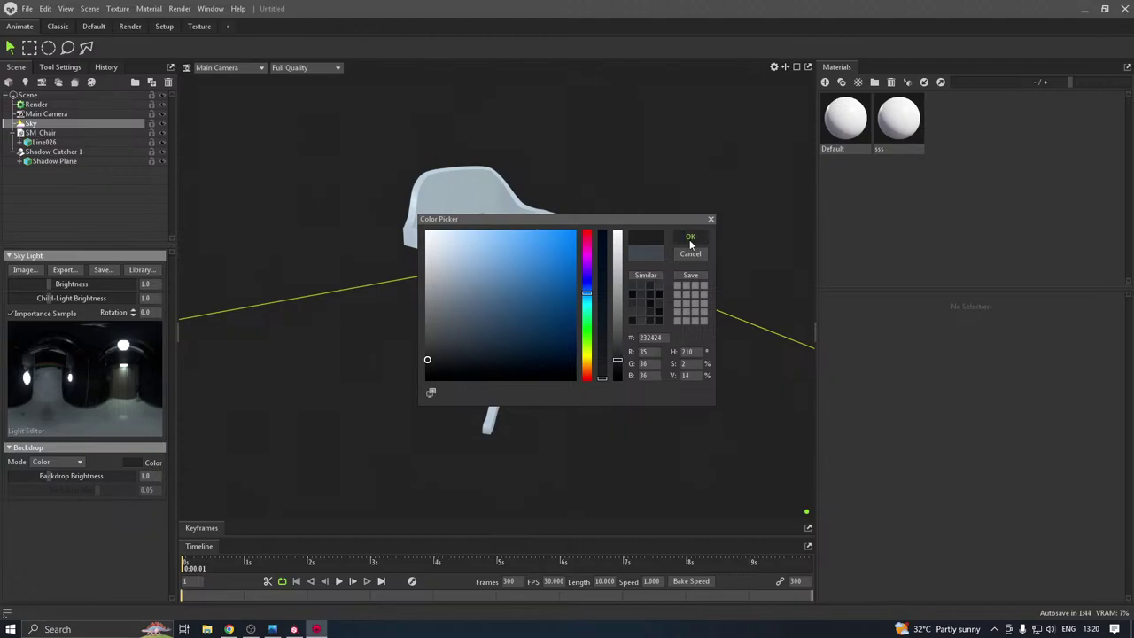
click(691, 237)
drag(646, 245, 651, 221)
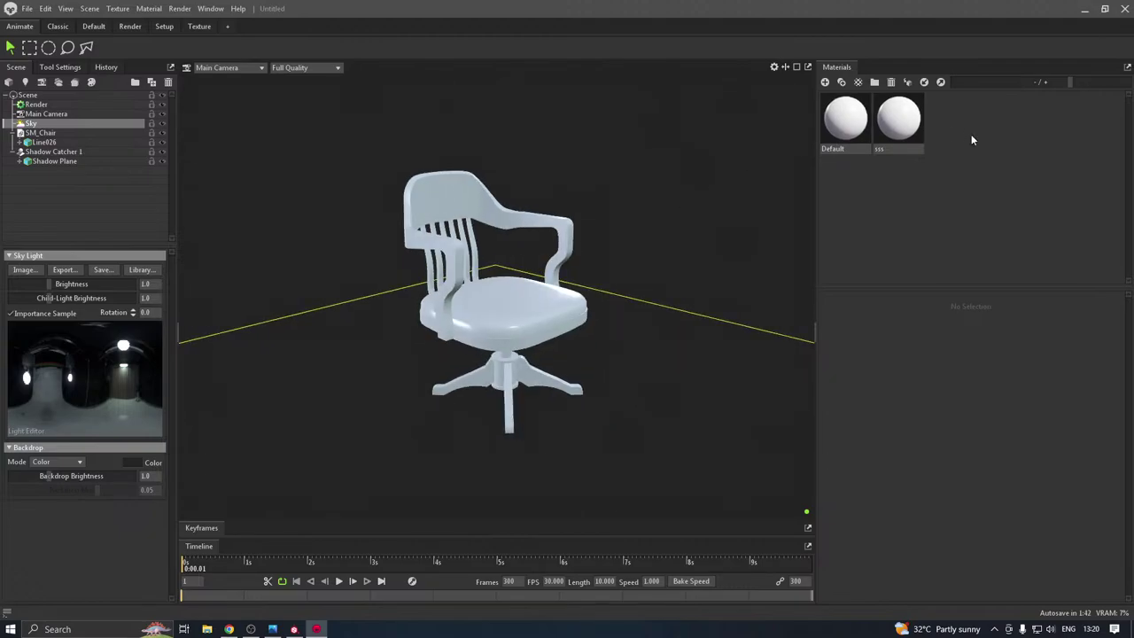
click(845, 117)
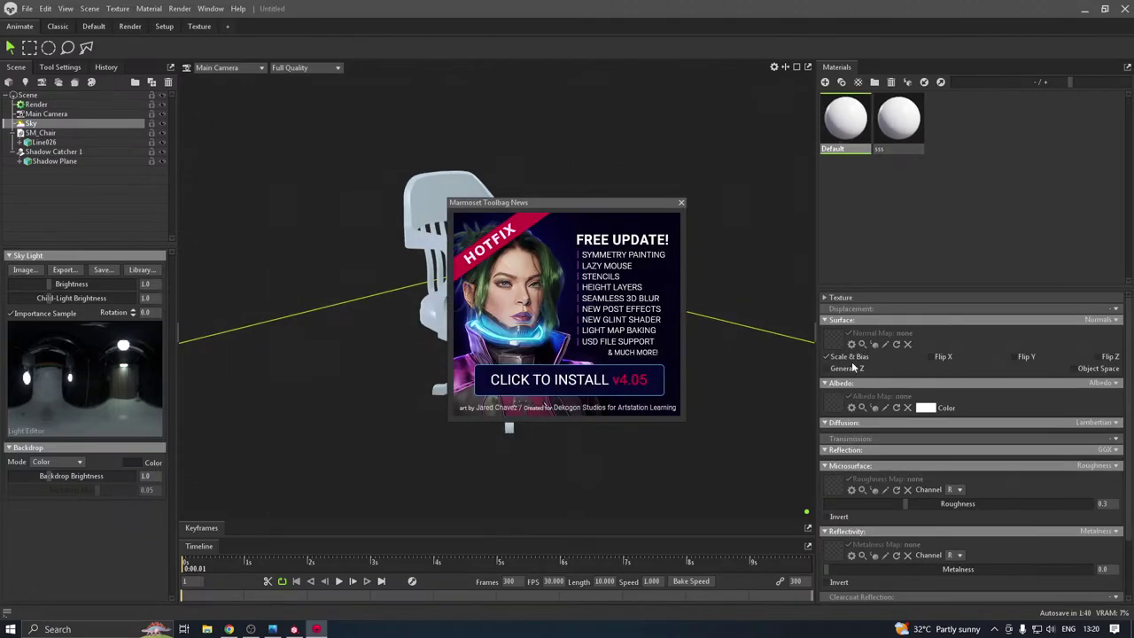
click(682, 204)
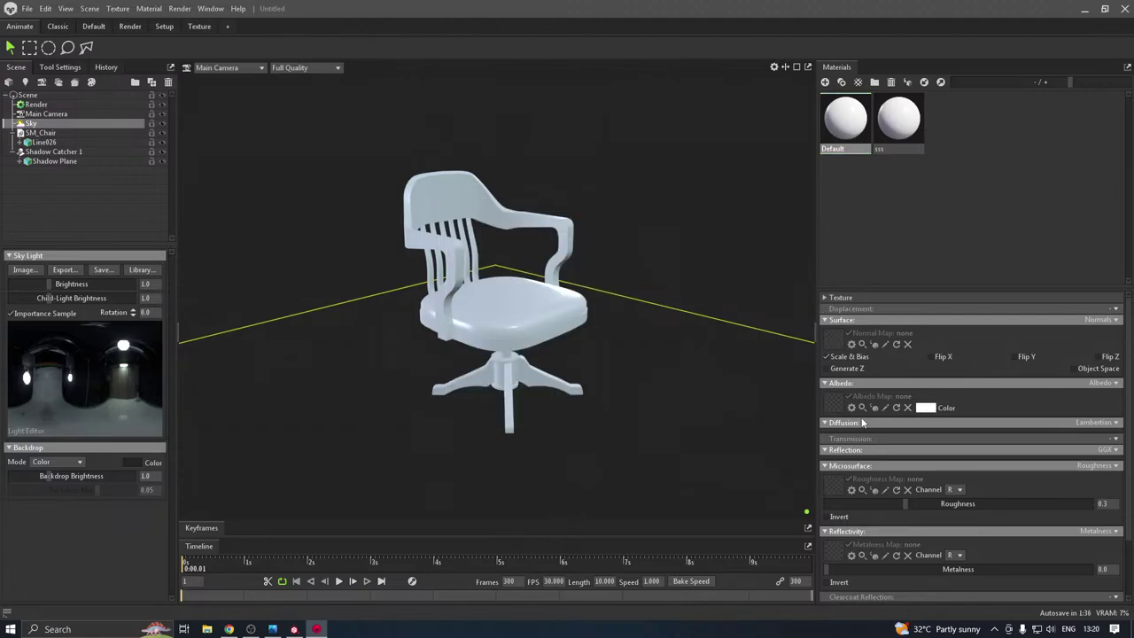
click(925, 407)
click(559, 245)
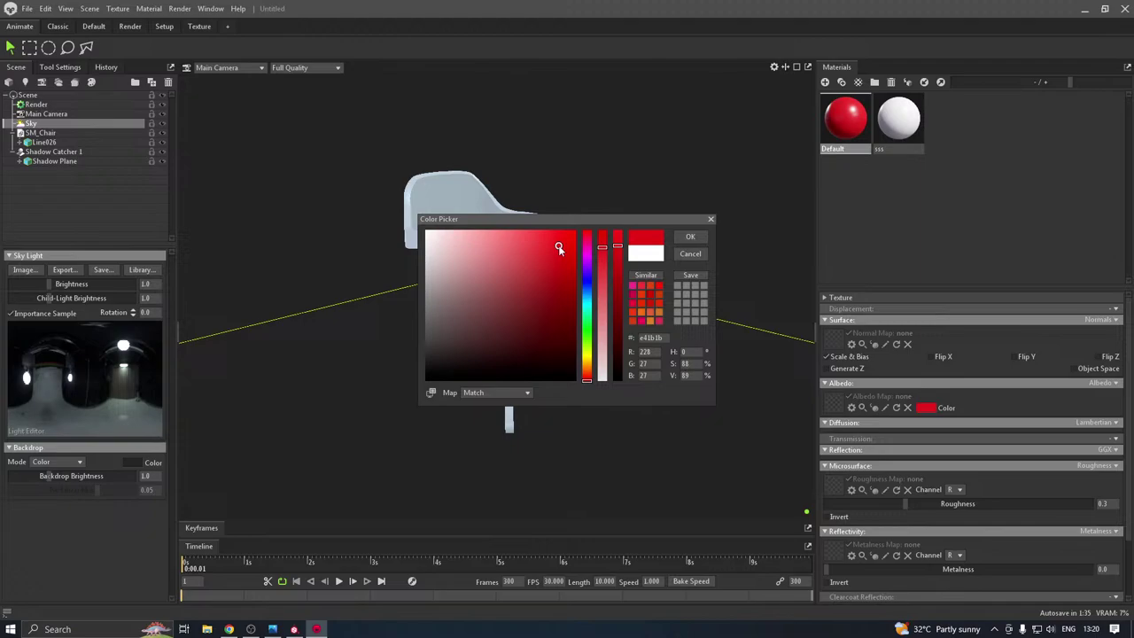
click(691, 256)
Assign sss_Base_Color.png as the sss material's albedo map and sss_Normal_DirectX.png as its normal map, with Flip Y enabled
click(900, 122)
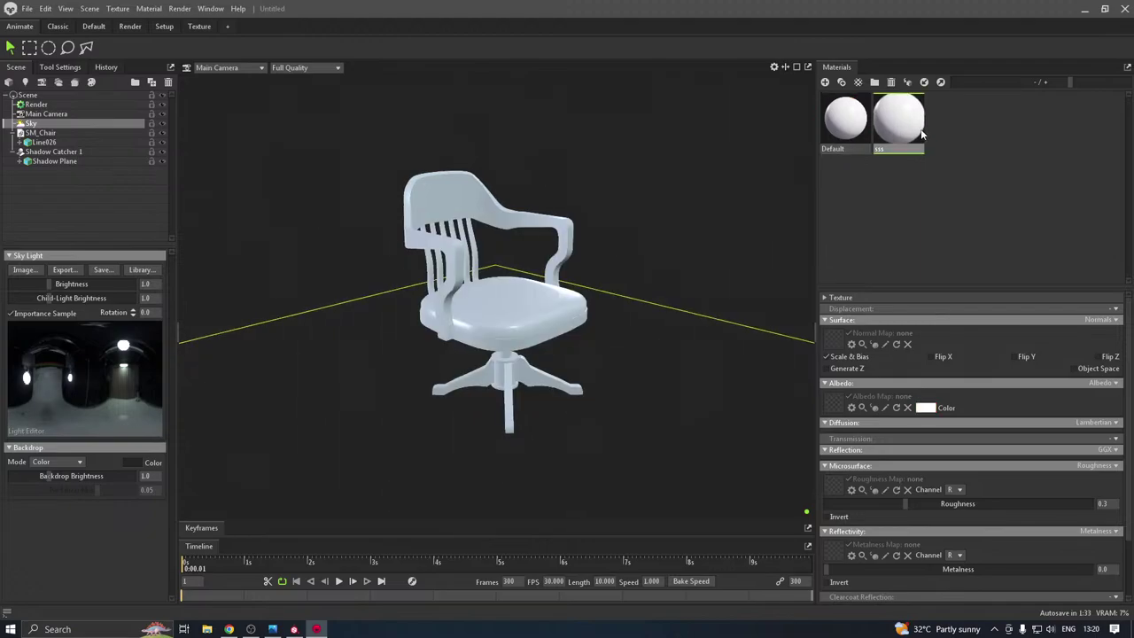
click(840, 404)
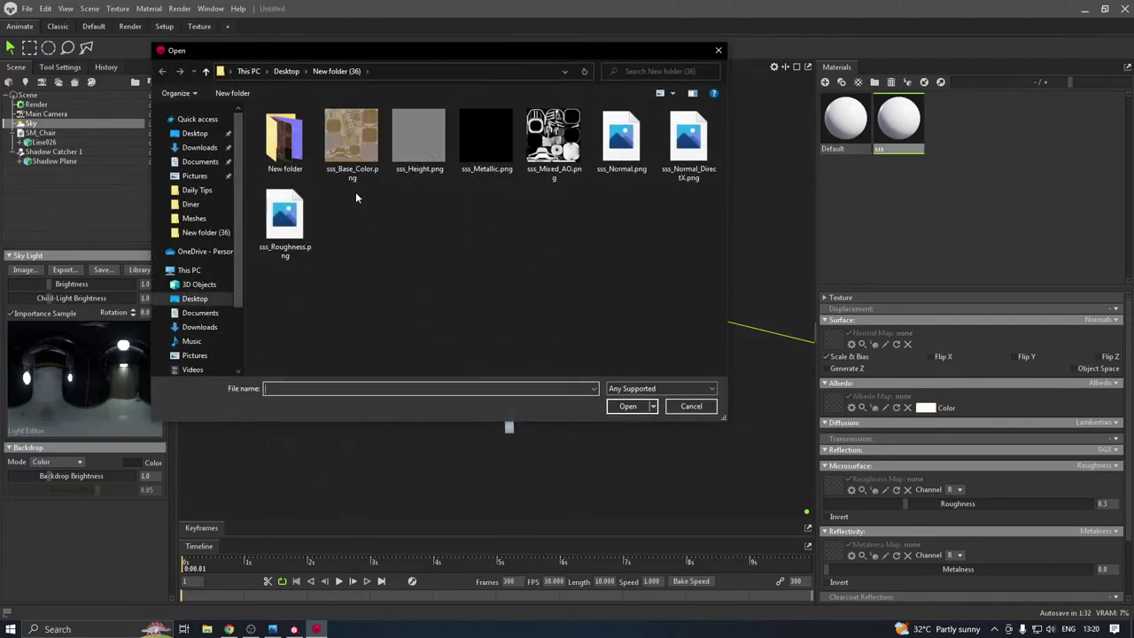
double_click(357, 161)
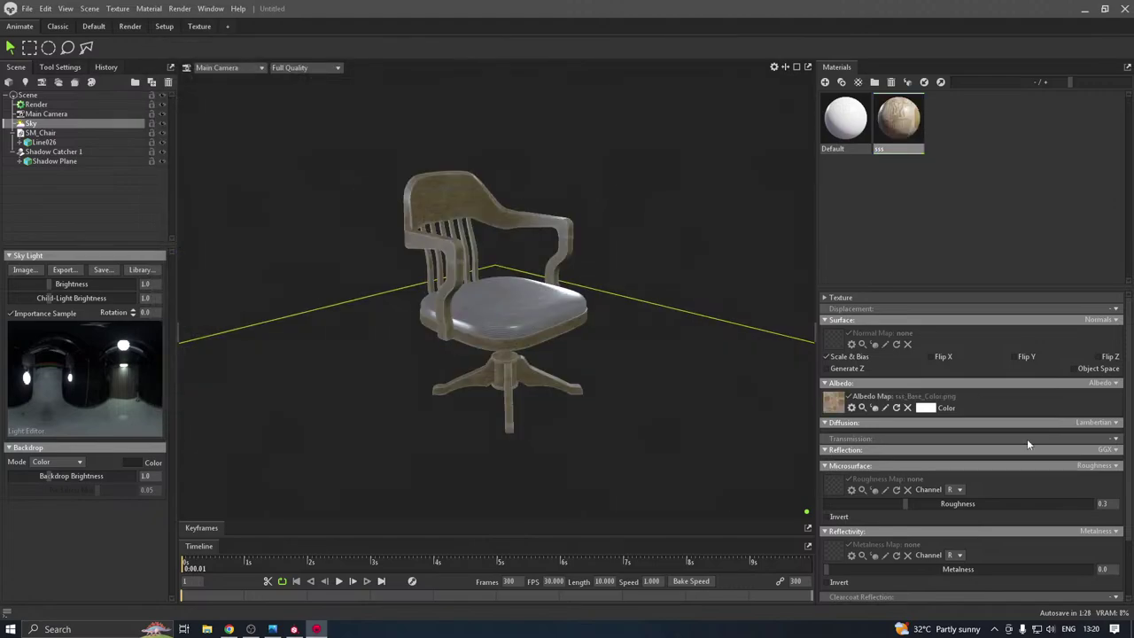
click(834, 343)
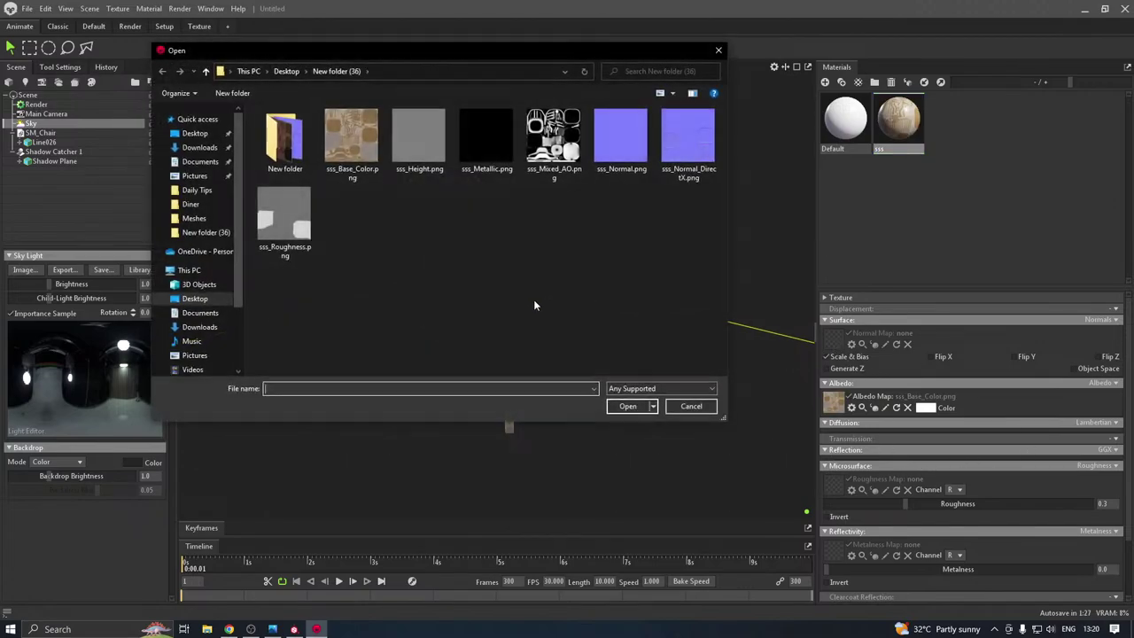
double_click(704, 176)
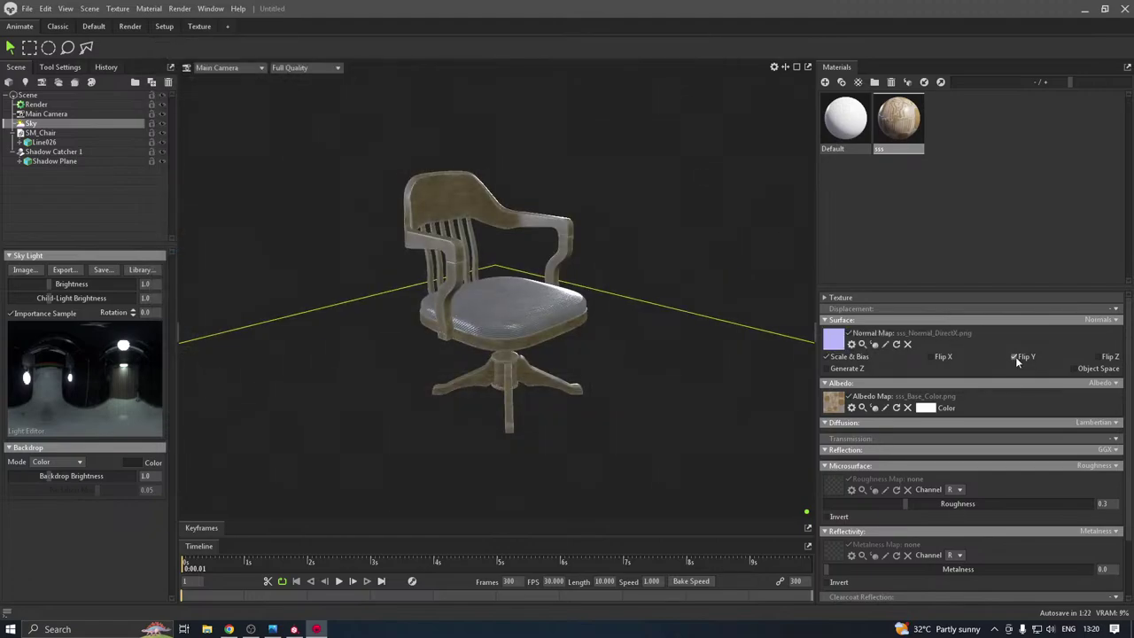
Assign sss_Roughness.png as the sss material's roughness map and sss_Metallic.png as its metalness map
scroll(894, 416, down, 3)
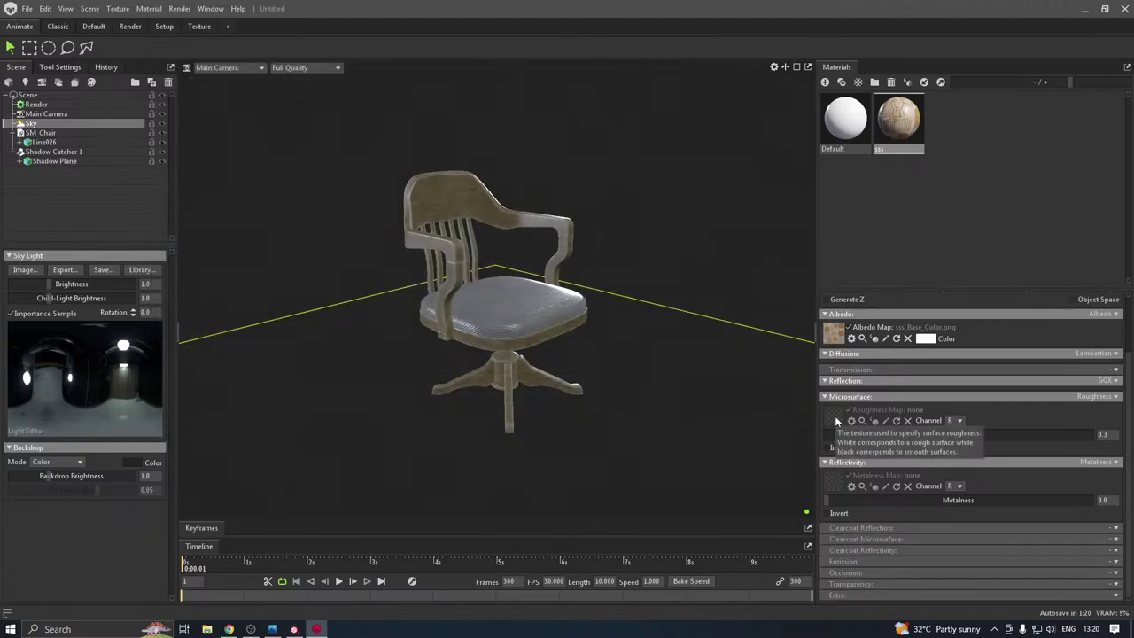
click(836, 418)
double_click(296, 226)
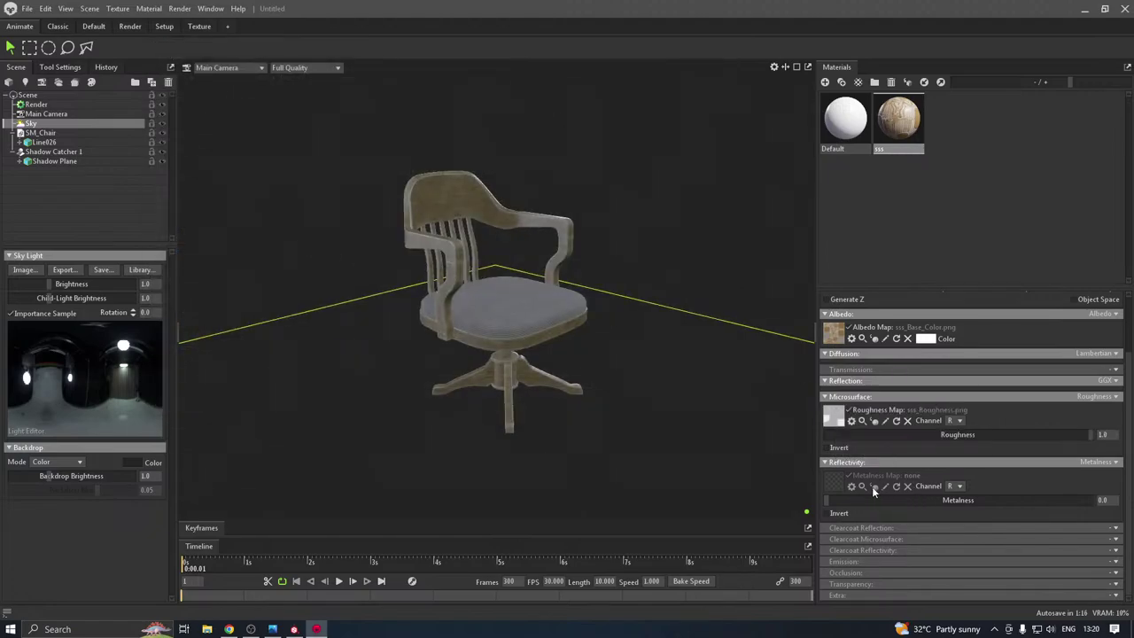
click(836, 483)
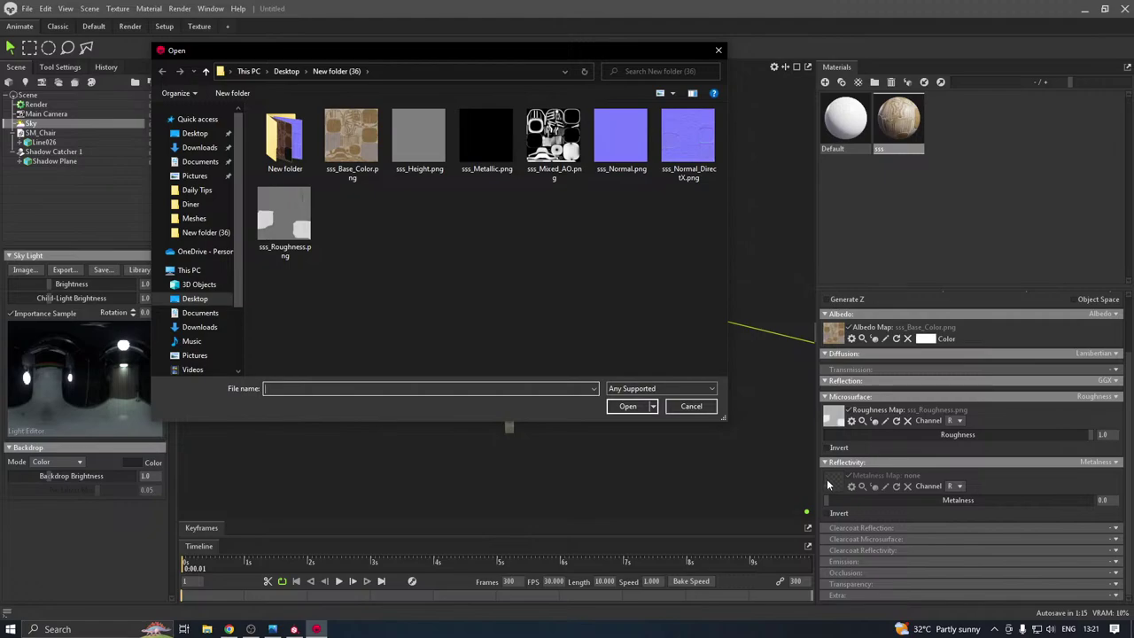
double_click(479, 173)
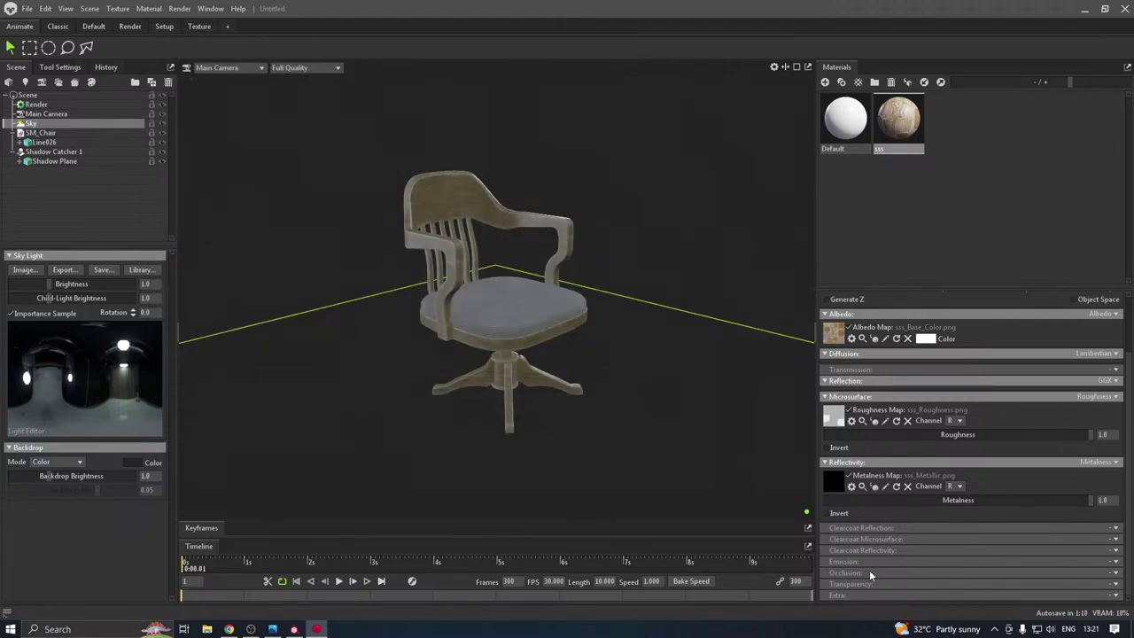
Enable occlusion on the sss material and assign sss_Mixed_AO.png as its occlusion map
click(1115, 574)
scroll(848, 572, down, 1)
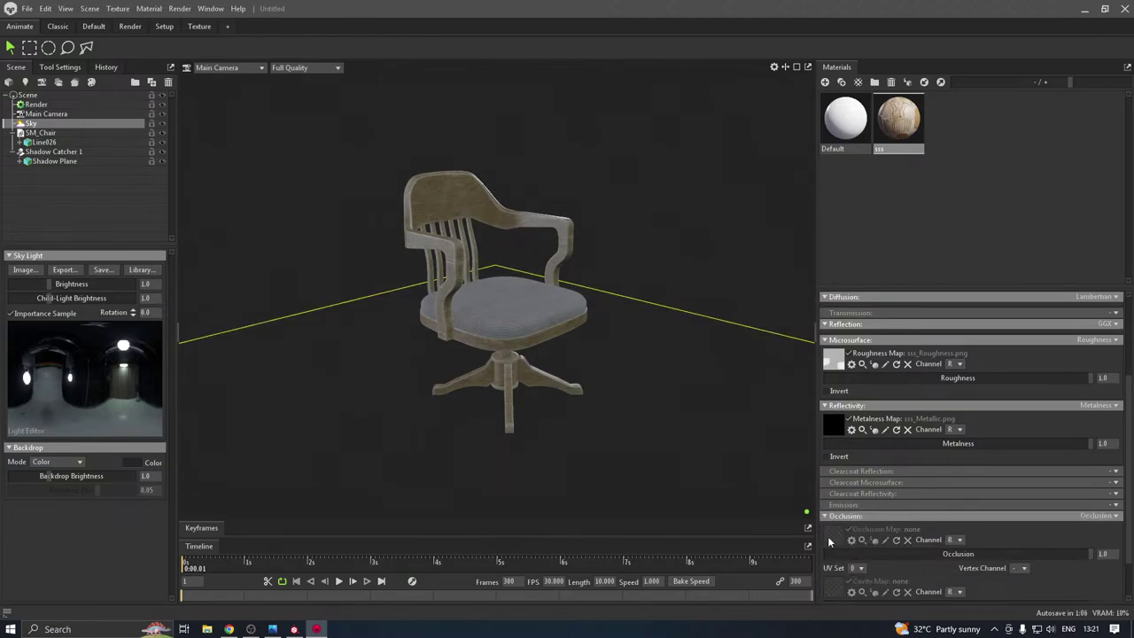
click(830, 535)
double_click(552, 149)
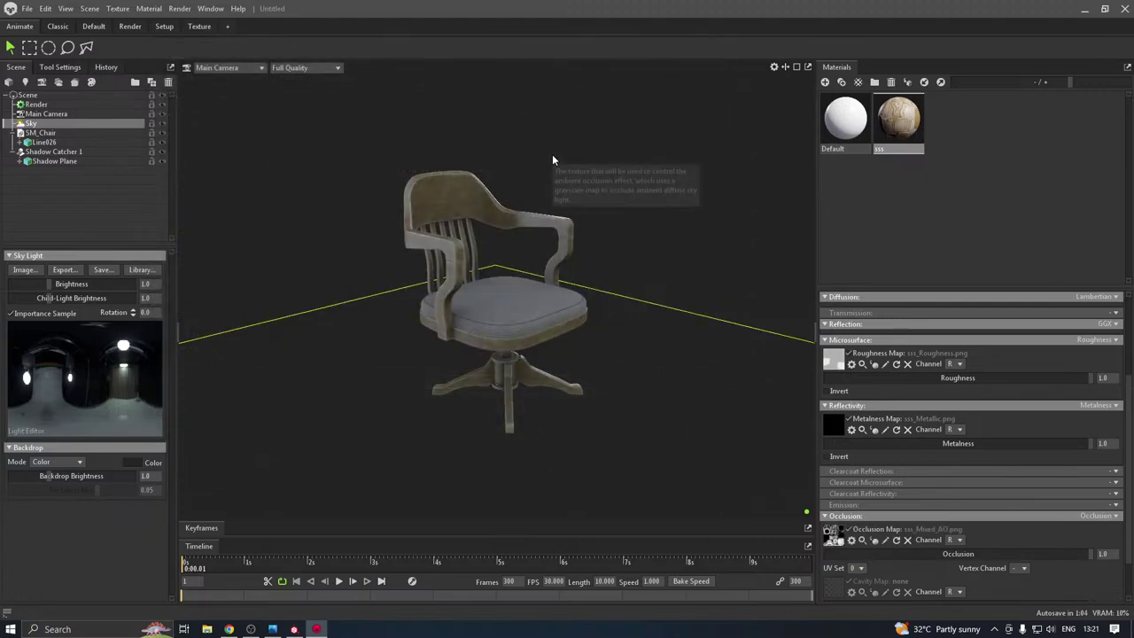
mouse_move(512, 255)
mouse_down()
mouse_move(649, 207)
mouse_move(809, 209)
mouse_move(759, 228)
mouse_move(485, 255)
mouse_move(572, 246)
mouse_move(525, 263)
mouse_up()
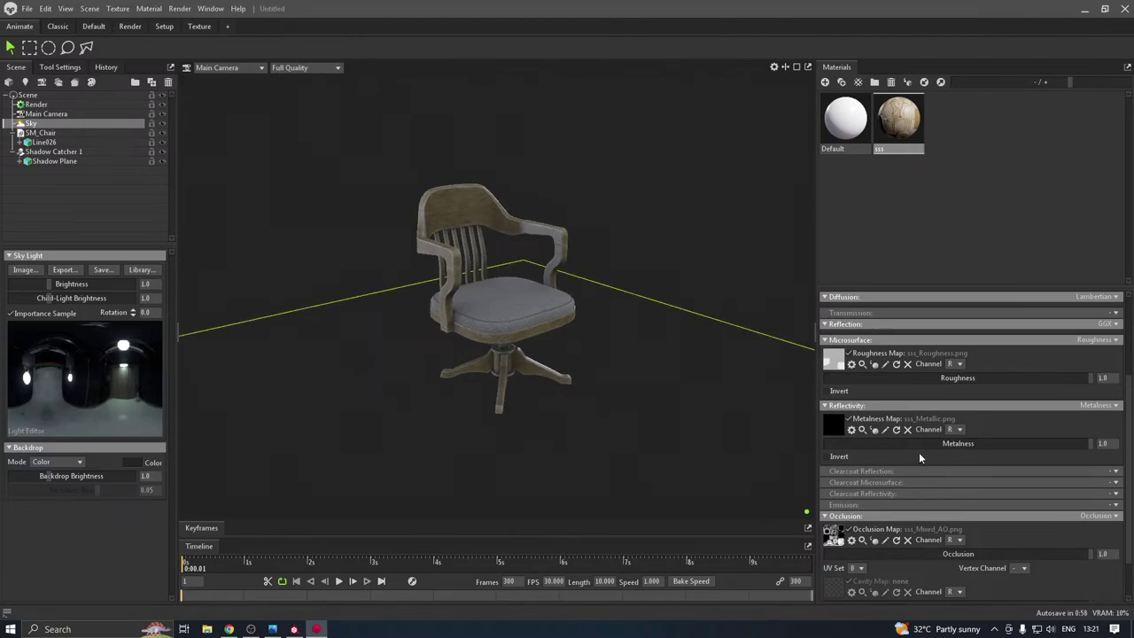
Reload sss_Roughness.png as the roughness map of the sss material
click(833, 364)
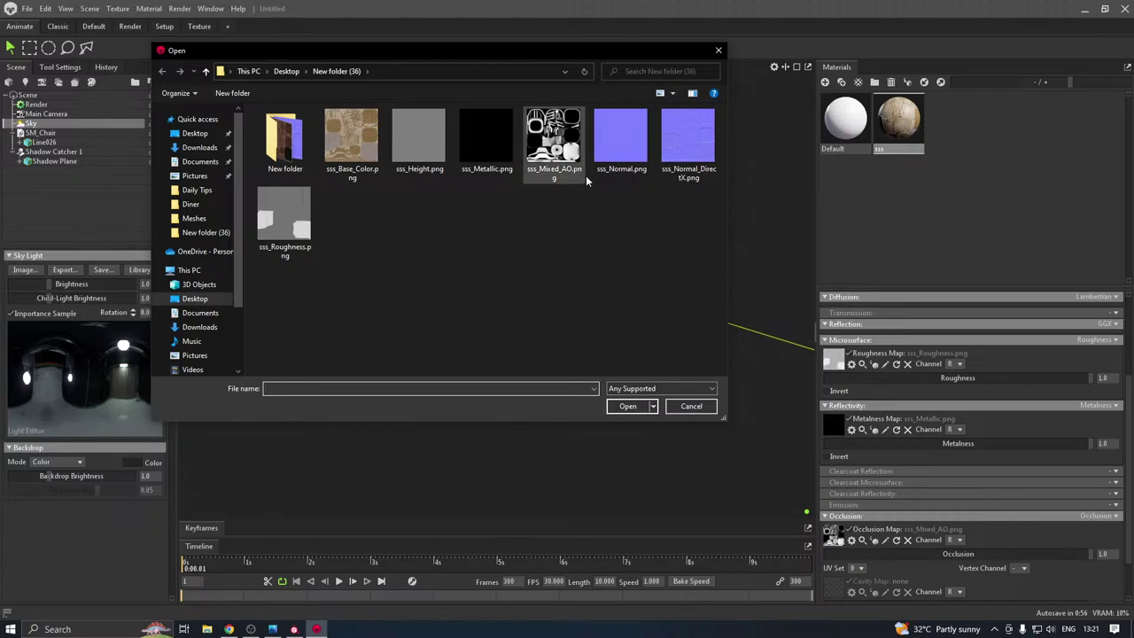
double_click(290, 248)
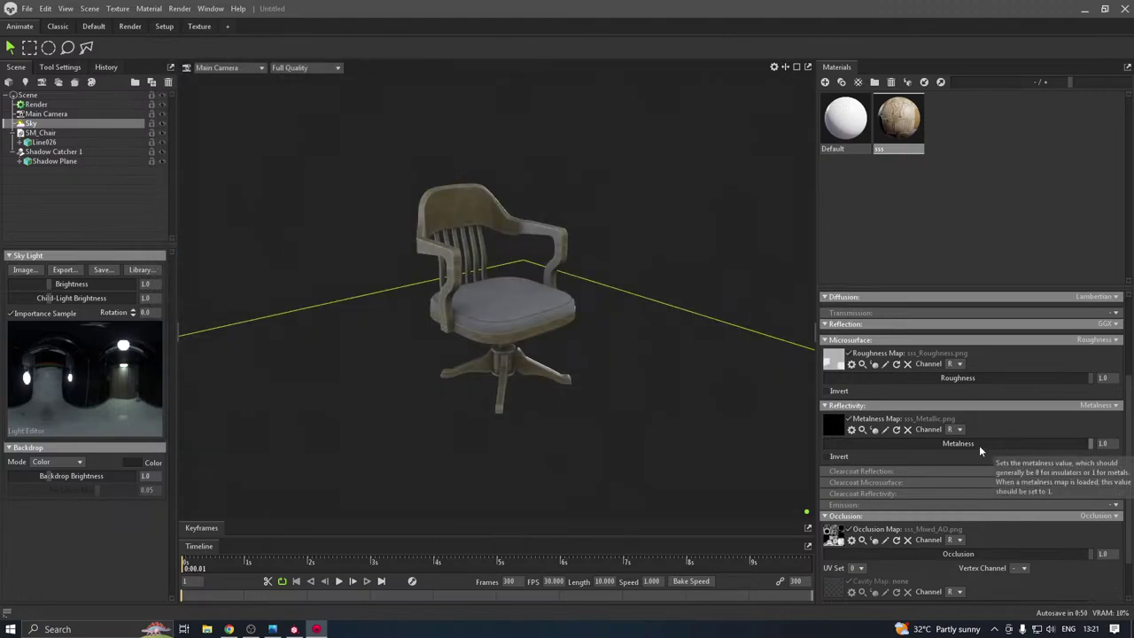
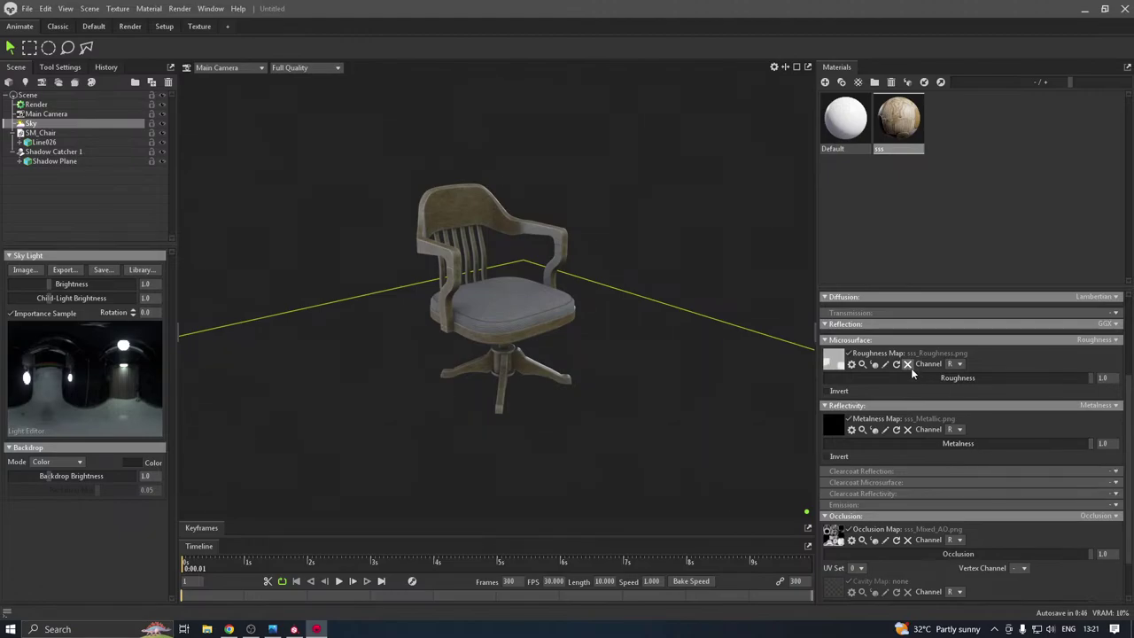
click(840, 391)
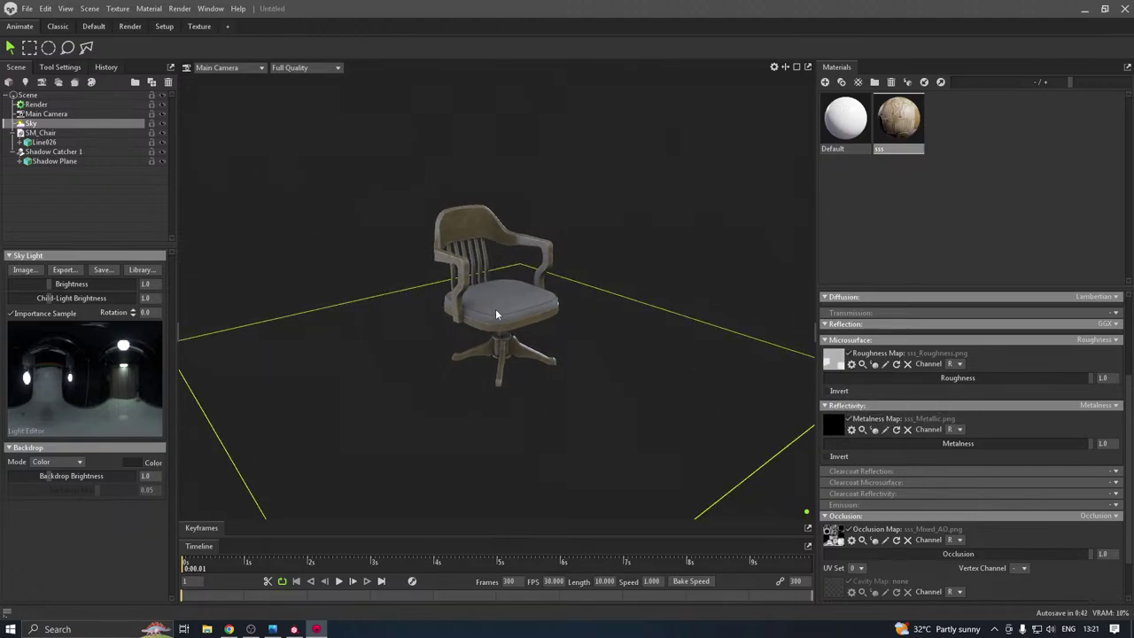
Duplicate the chair mesh Line026 and move the copy sideways along the X axis to stand beside the original
right_click(61, 198)
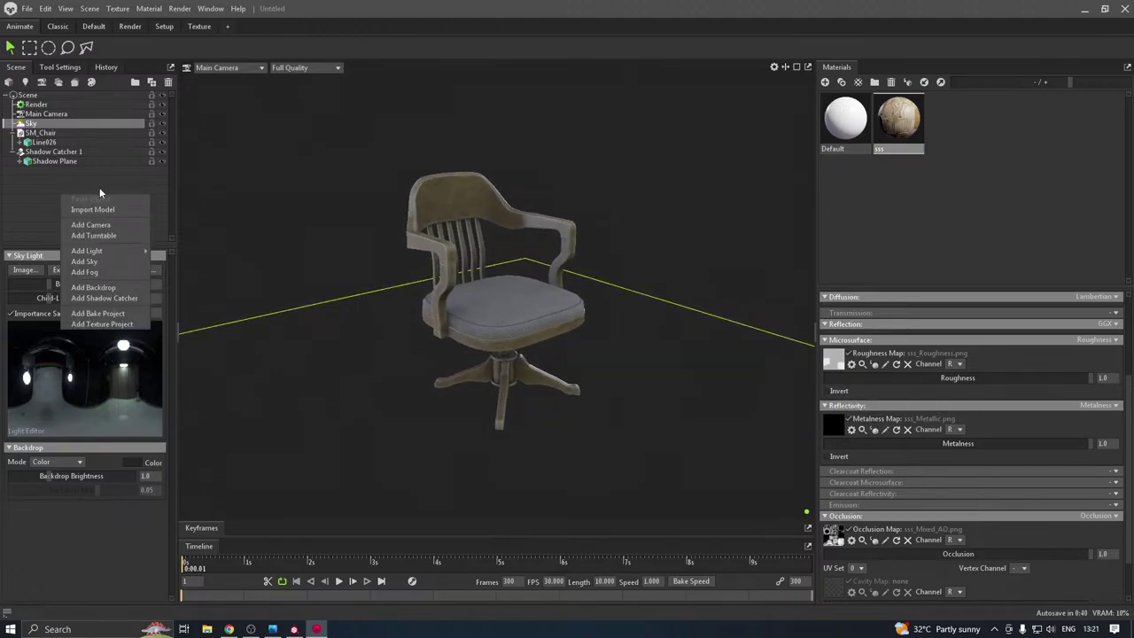
click(537, 321)
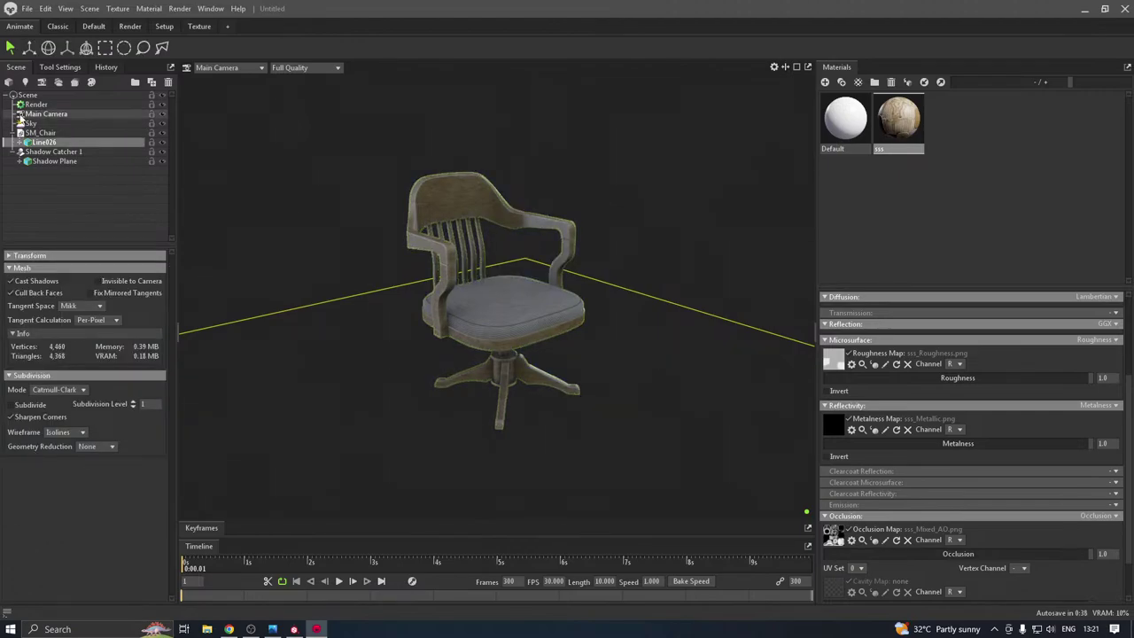
right_click(45, 144)
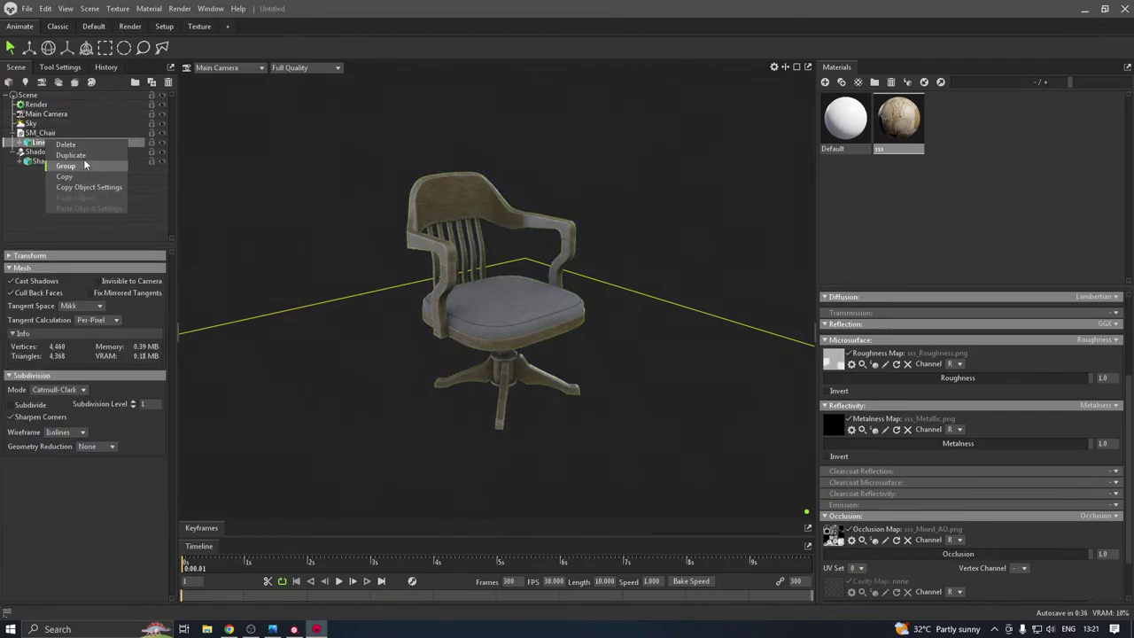
click(78, 167)
key(w)
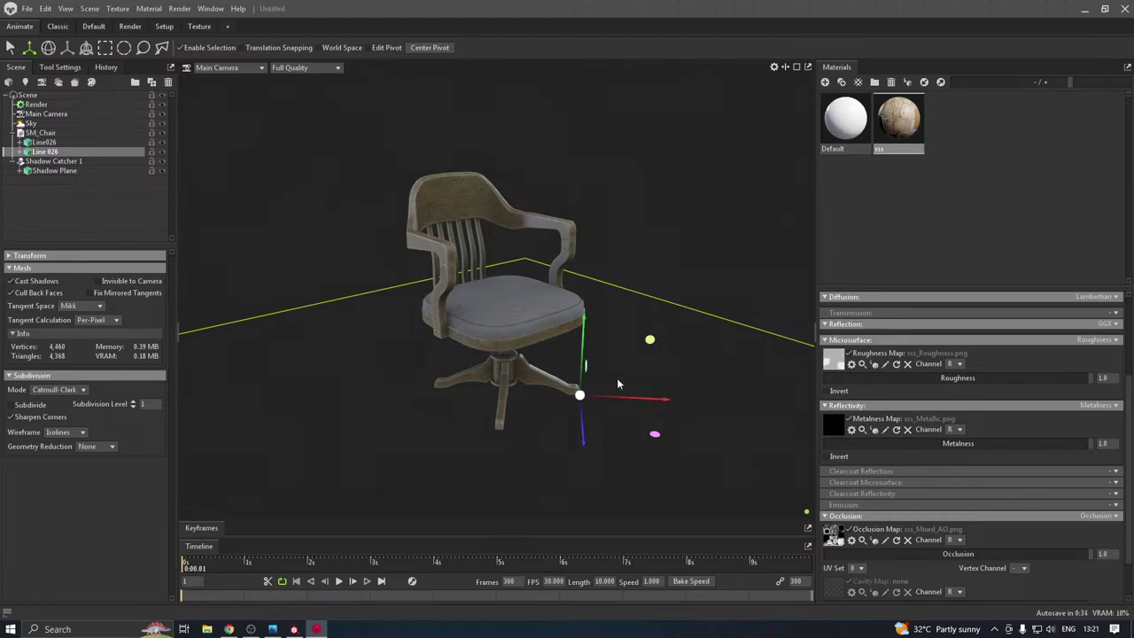
drag(628, 401, 760, 383)
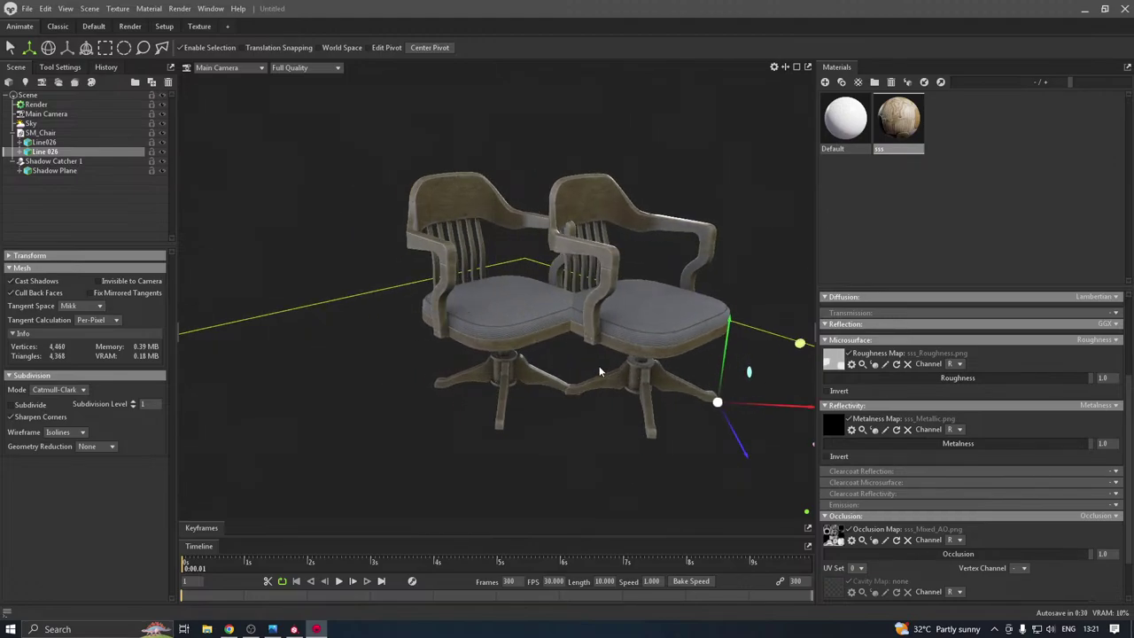
Rotate the duplicate chair about its vertical axis so that it turns towards the original chair
drag(599, 372, 500, 366)
key(e)
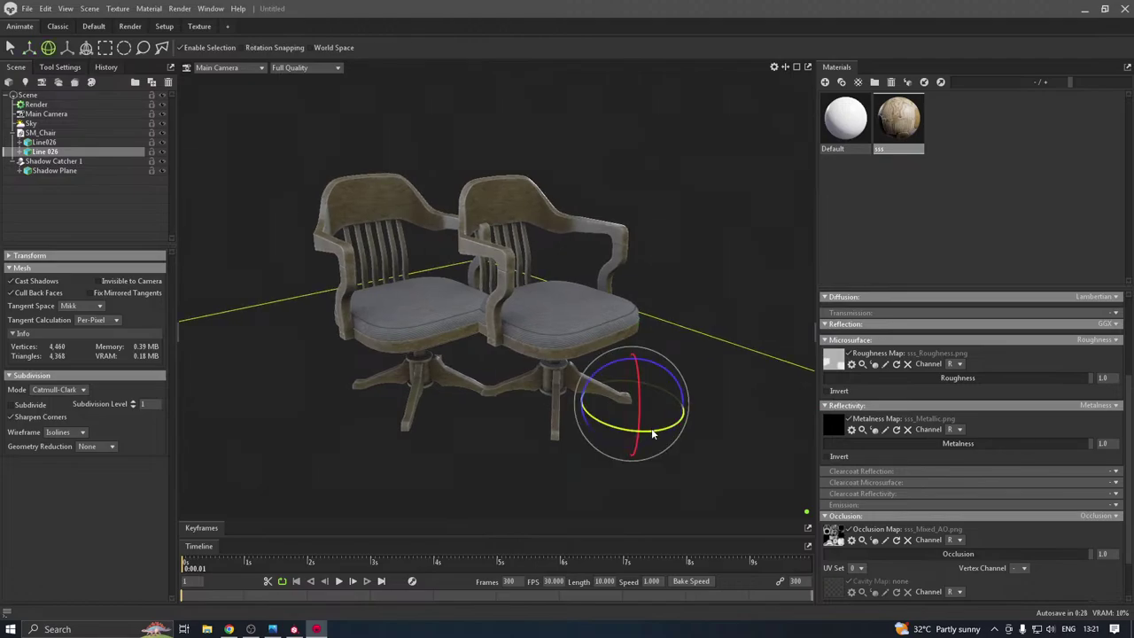
drag(651, 433, 623, 433)
key(w)
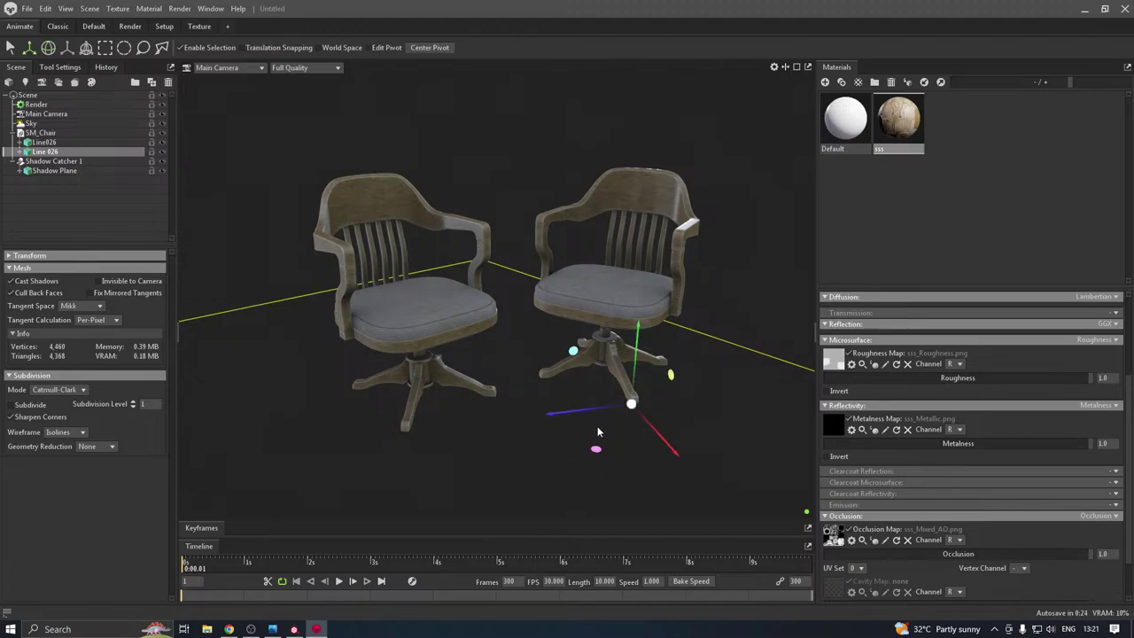
Apply the Default material to the duplicate chair and assign sss_Base_Color.png from the New folder subfolder as its albedo map
drag(839, 129, 611, 304)
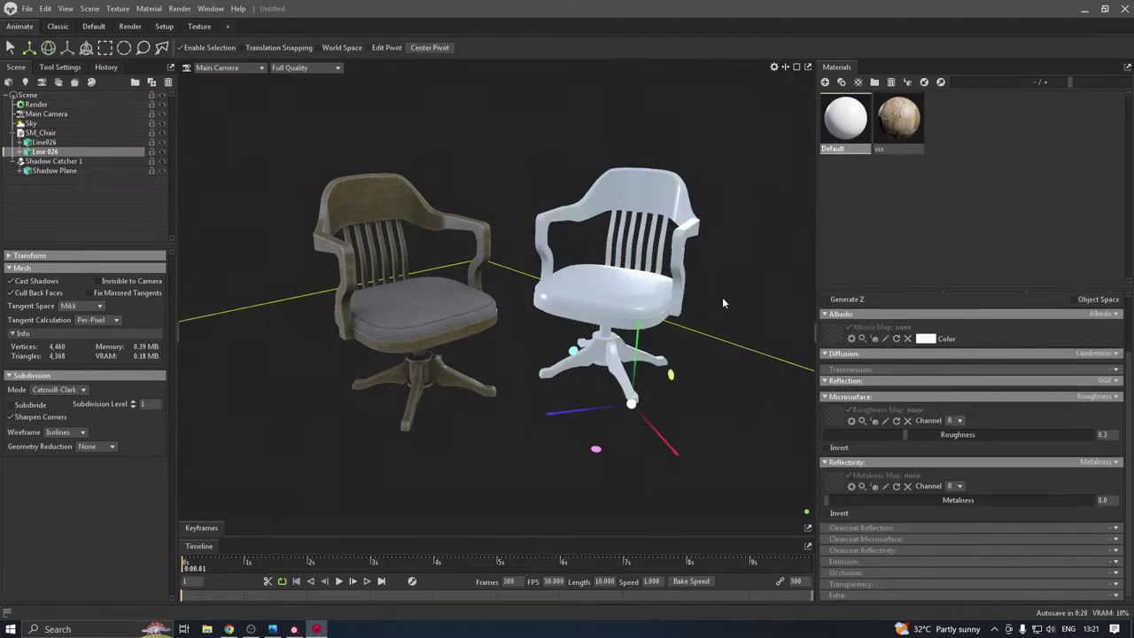
scroll(846, 424, up, 2)
click(832, 408)
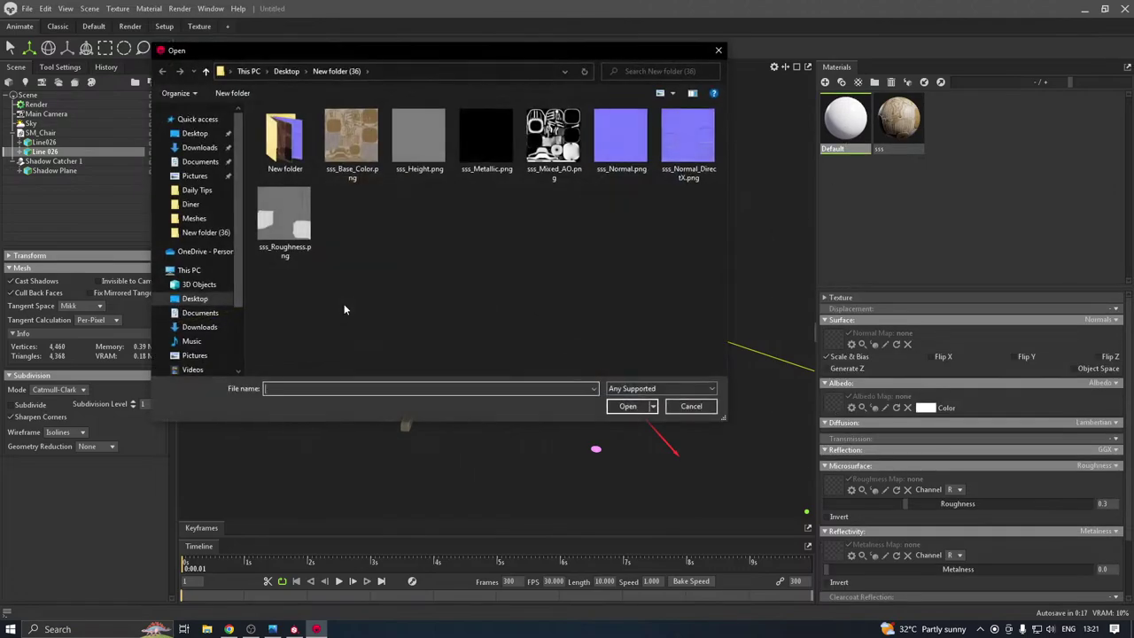
double_click(259, 151)
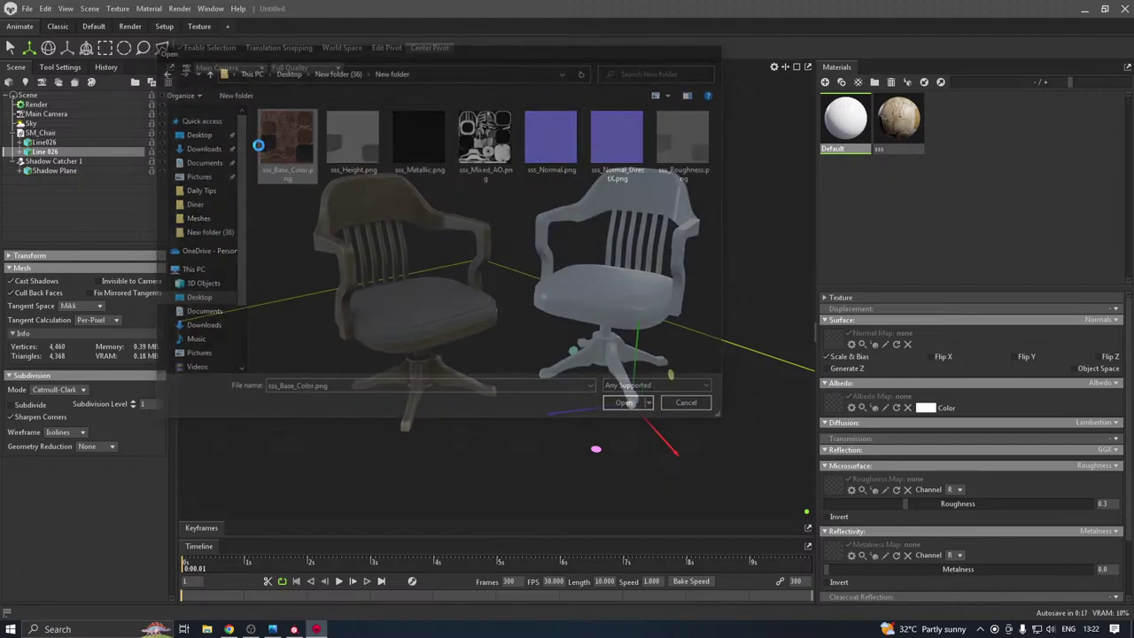
Assign sss_Normal_DirectX.png as the normal map of the Default material and enable Flip Y
click(831, 346)
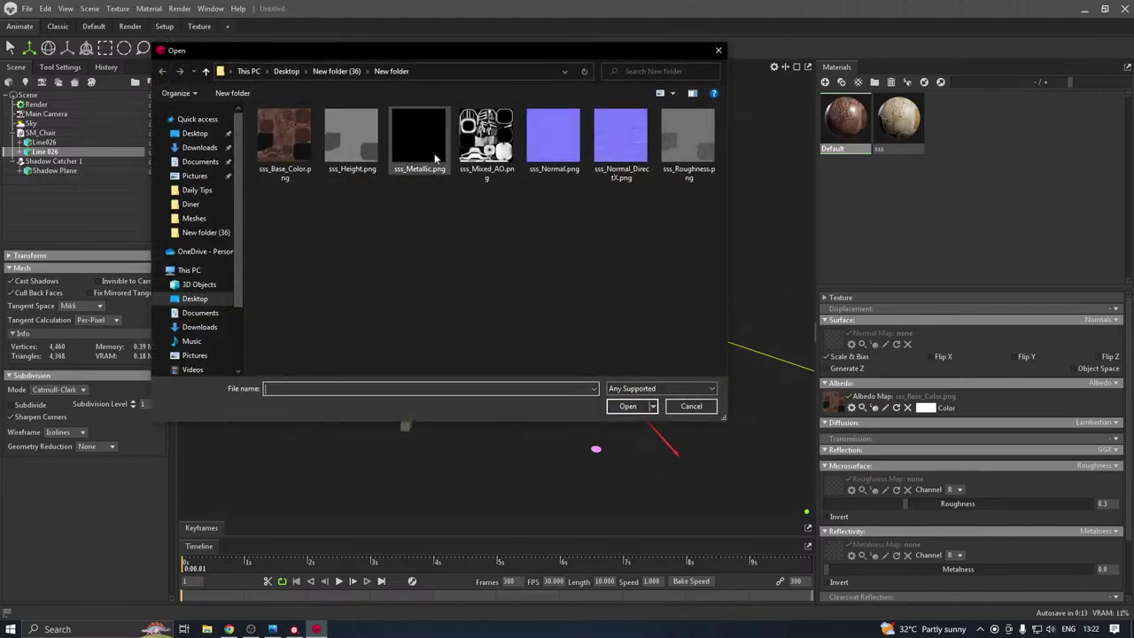
double_click(623, 142)
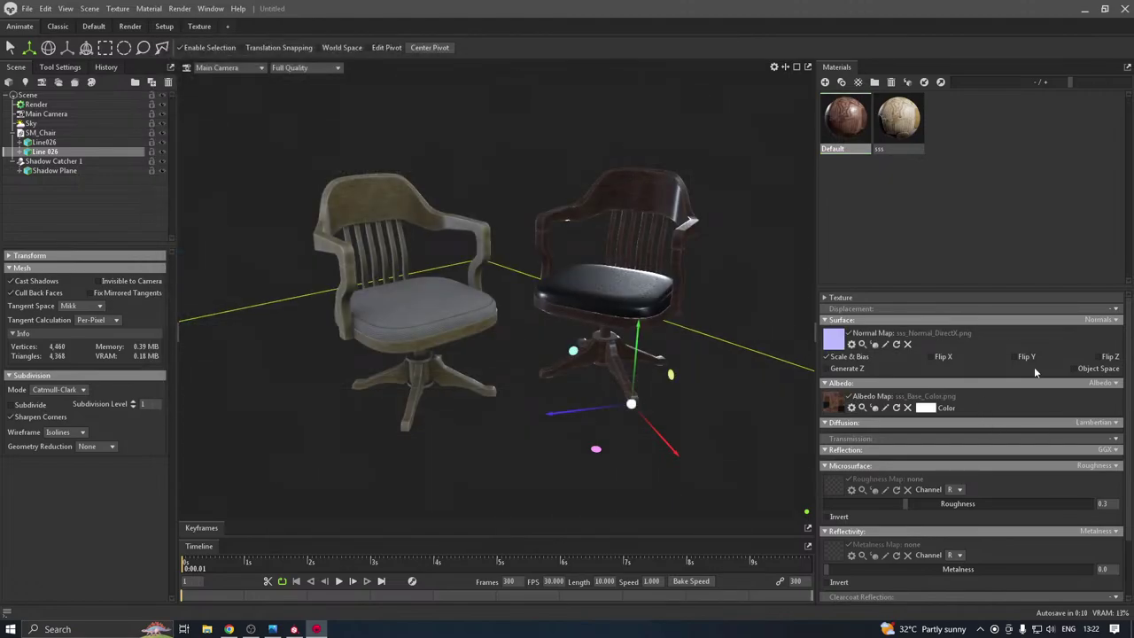
click(1013, 356)
Assign sss_Roughness.png as the roughness map and sss_Metallic.png as the metalness map of the Default material
scroll(840, 437, down, 1)
click(831, 426)
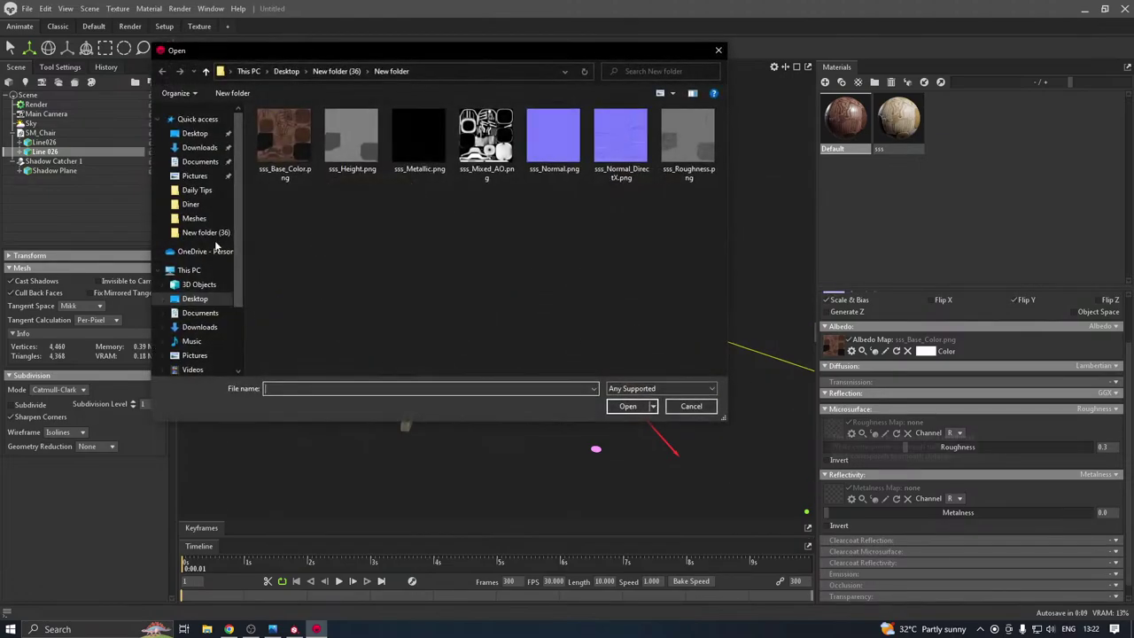
double_click(688, 146)
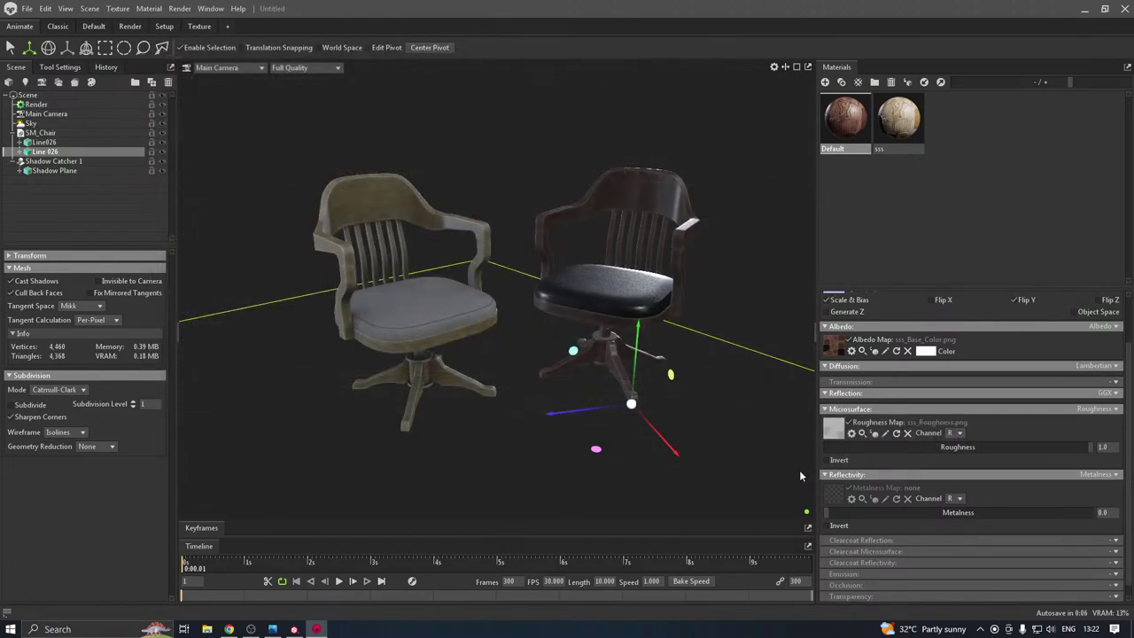
click(832, 498)
double_click(420, 140)
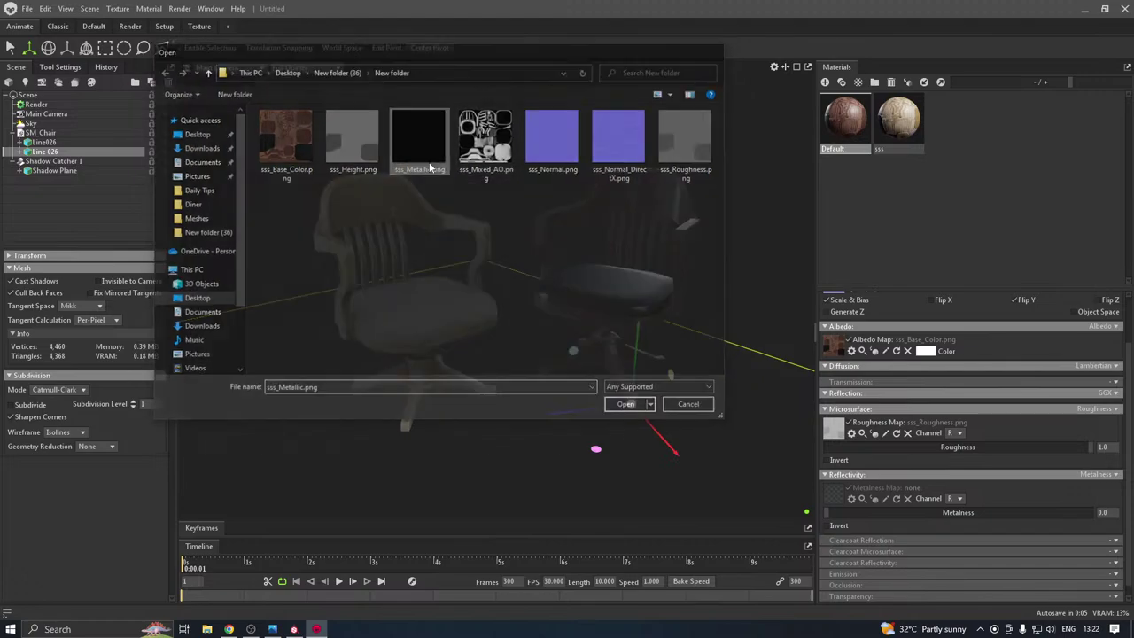
Enable Occlusion on the Default material and assign sss_Mixed_AO.png as its occlusion map
scroll(877, 549, down, 1)
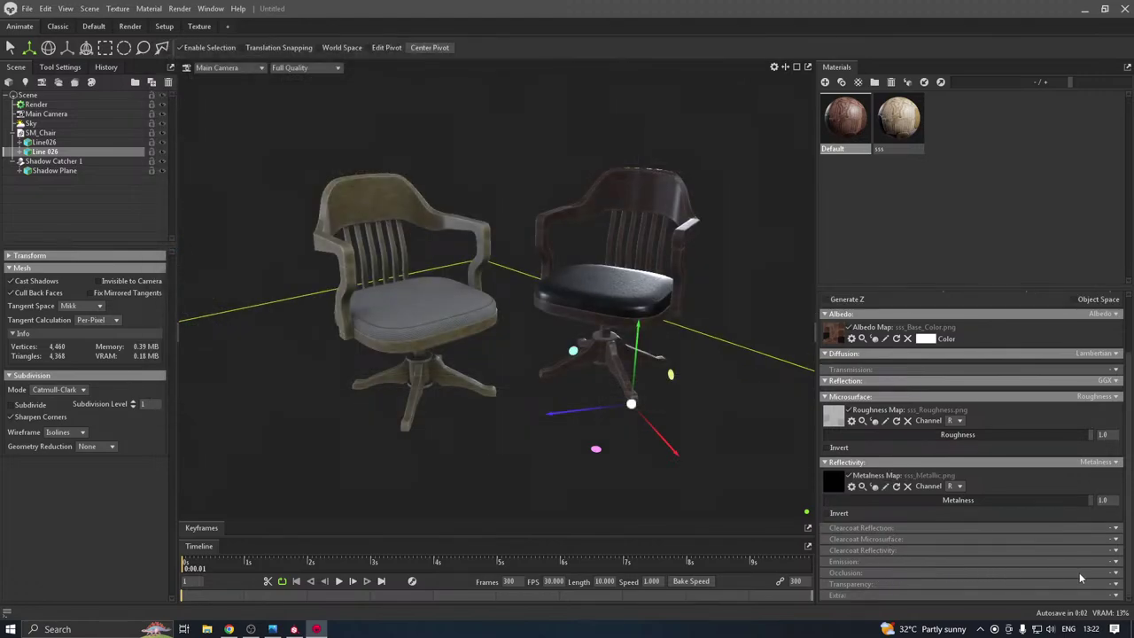
click(1114, 573)
click(1085, 597)
click(833, 591)
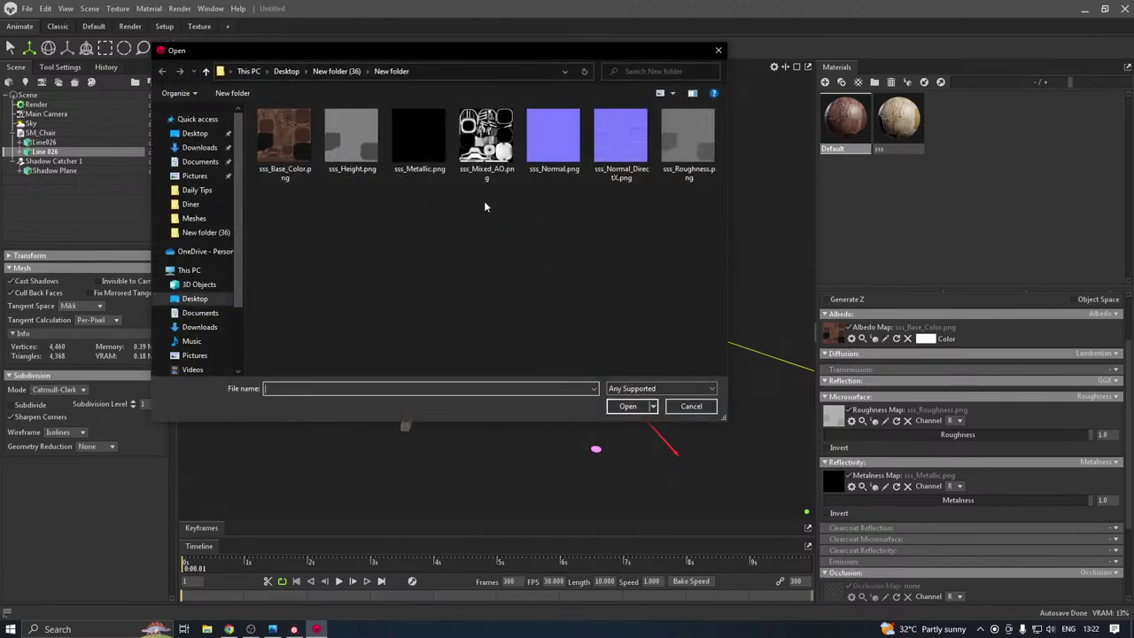
double_click(502, 157)
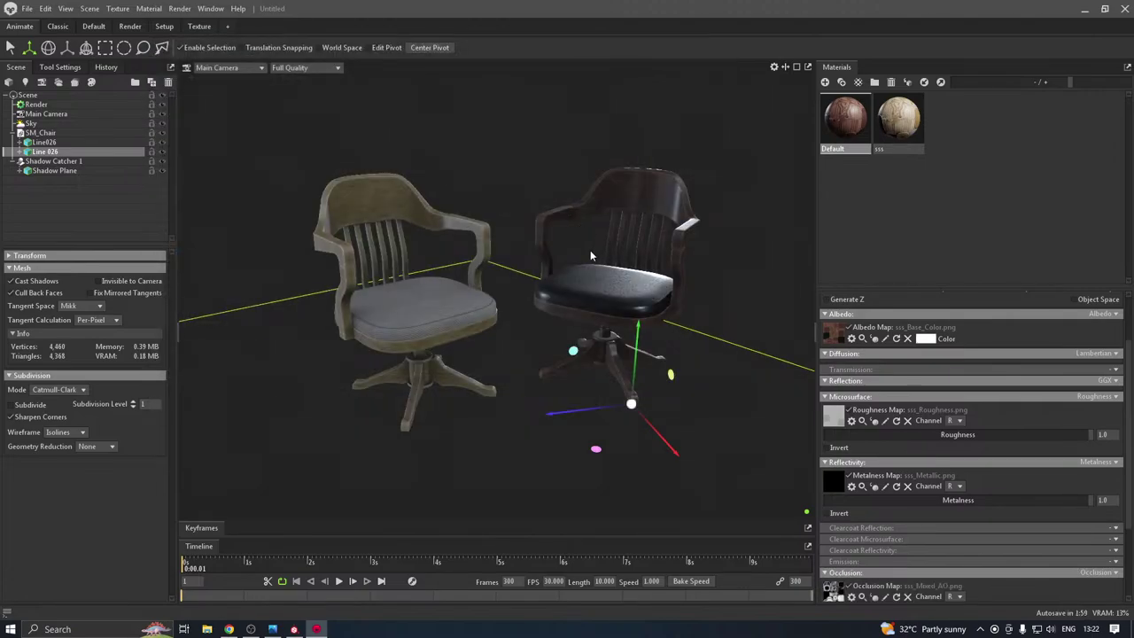
Add an omni light to the scene
drag(590, 250, 633, 276)
scroll(955, 423, up, 2)
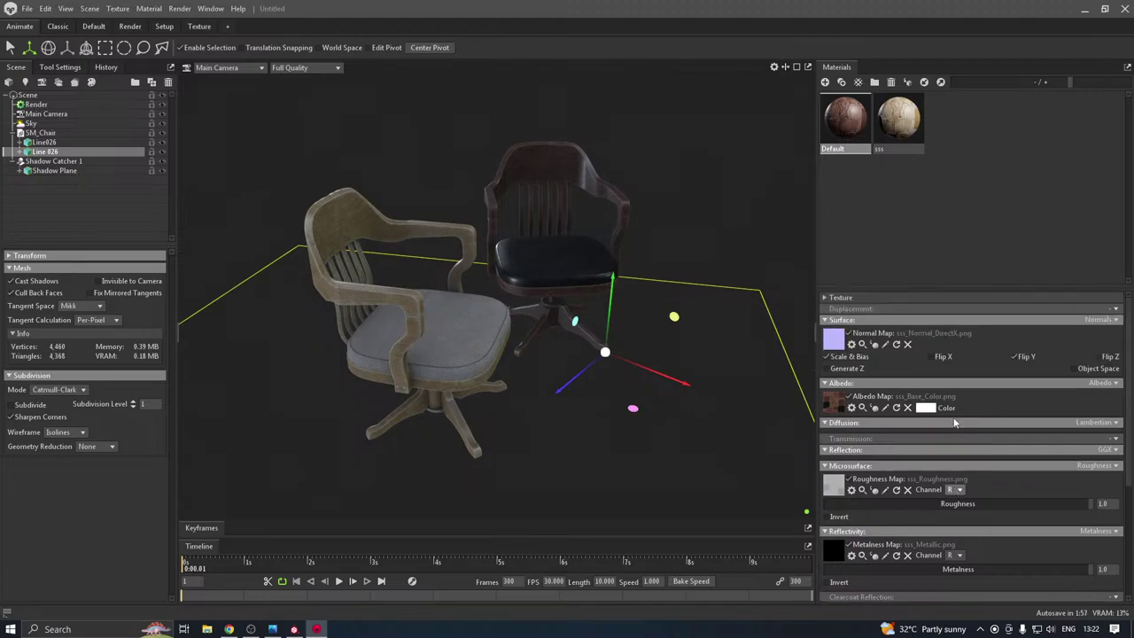
drag(721, 357, 525, 331)
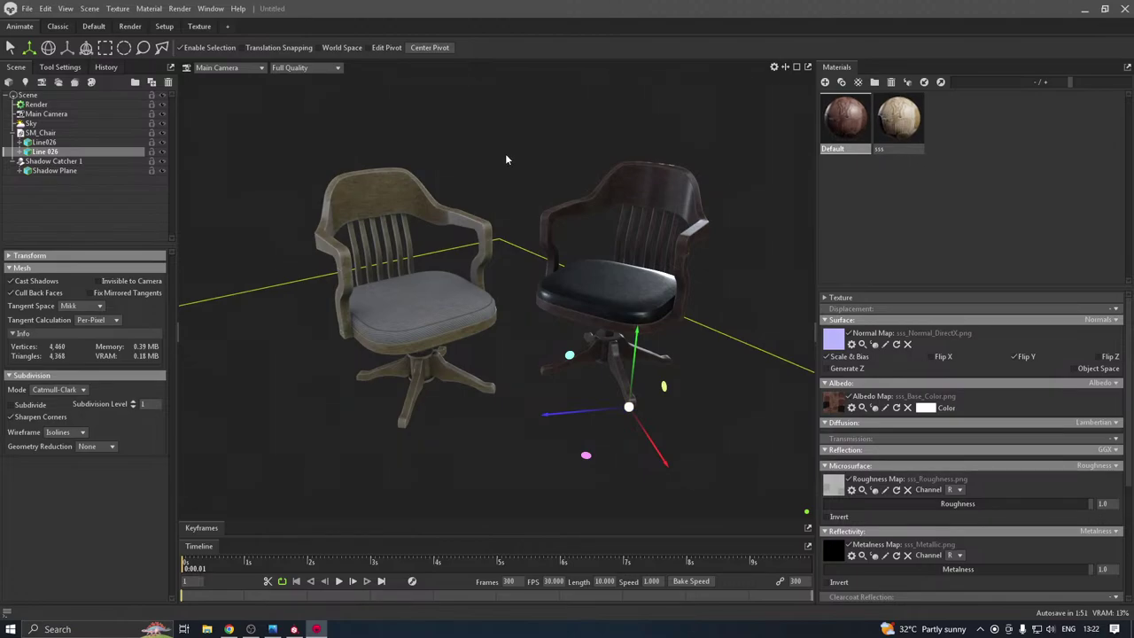
right_click(44, 201)
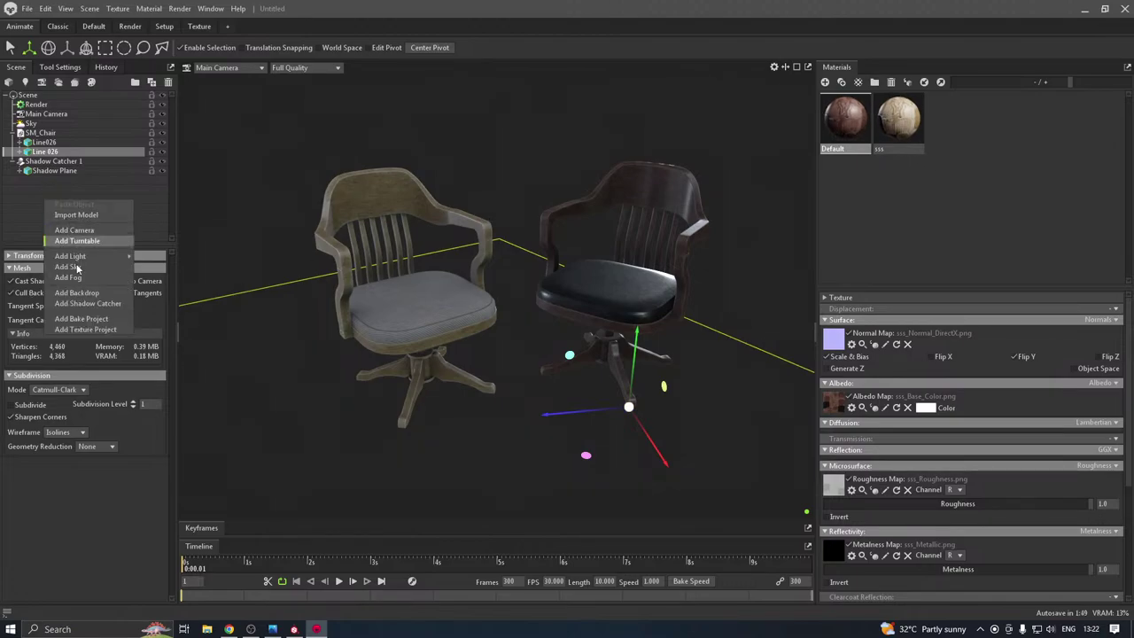
mouse_move(91, 260)
click(173, 281)
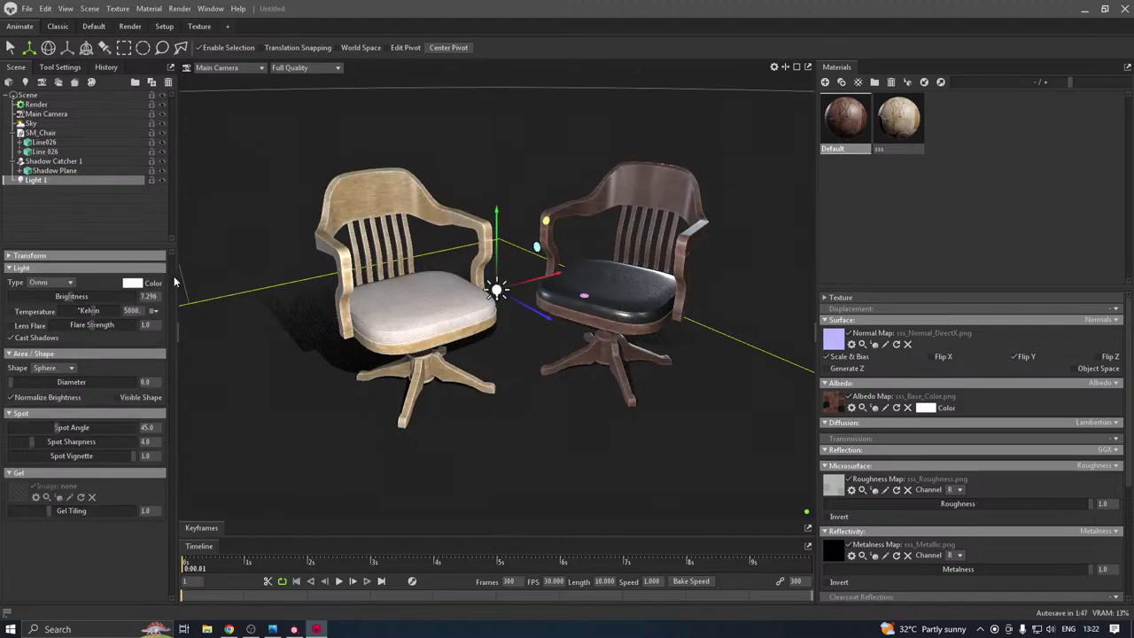
Raise the omni light above the chairs and shift it sideways so it shines from above the space between them
drag(499, 241, 594, 130)
drag(594, 170, 562, 190)
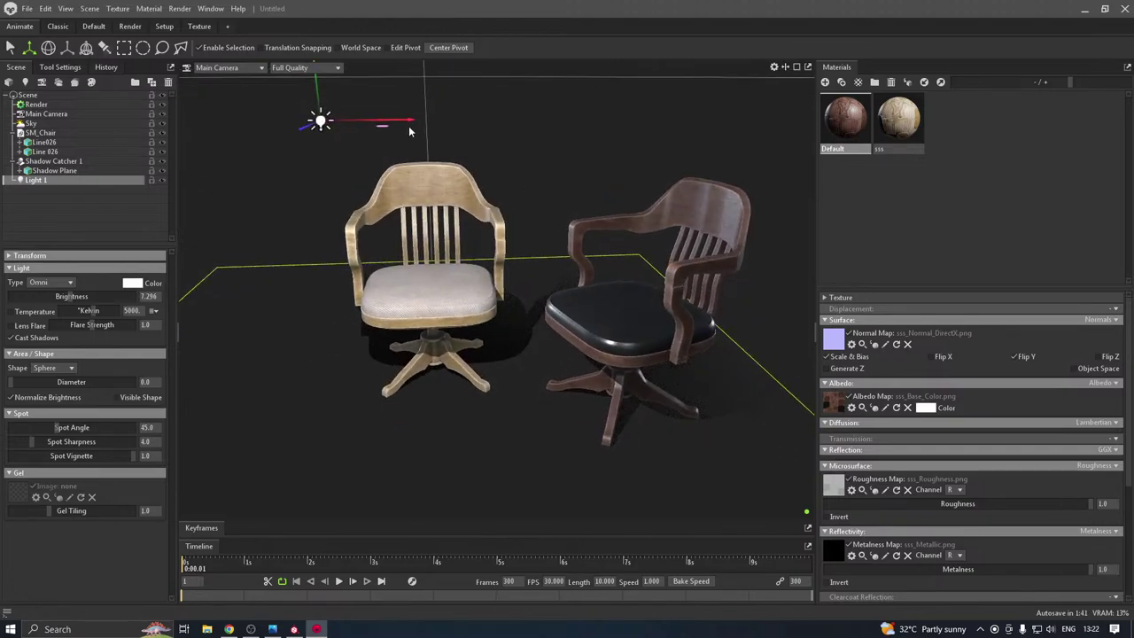
drag(406, 121, 706, 91)
drag(605, 180, 675, 180)
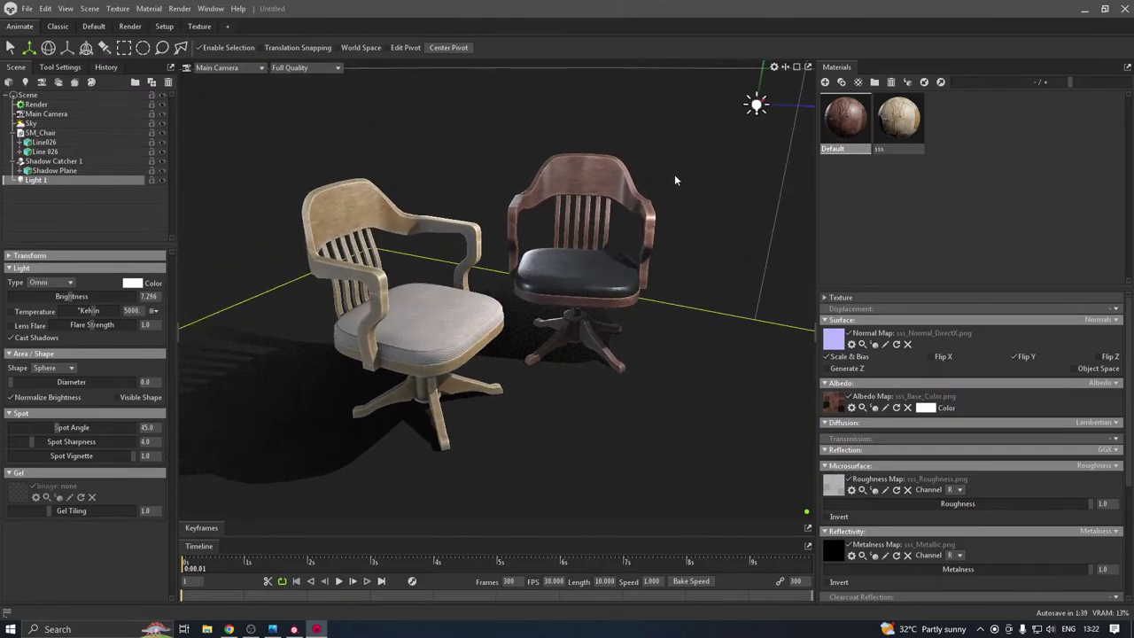
drag(783, 107, 726, 85)
drag(662, 153, 462, 163)
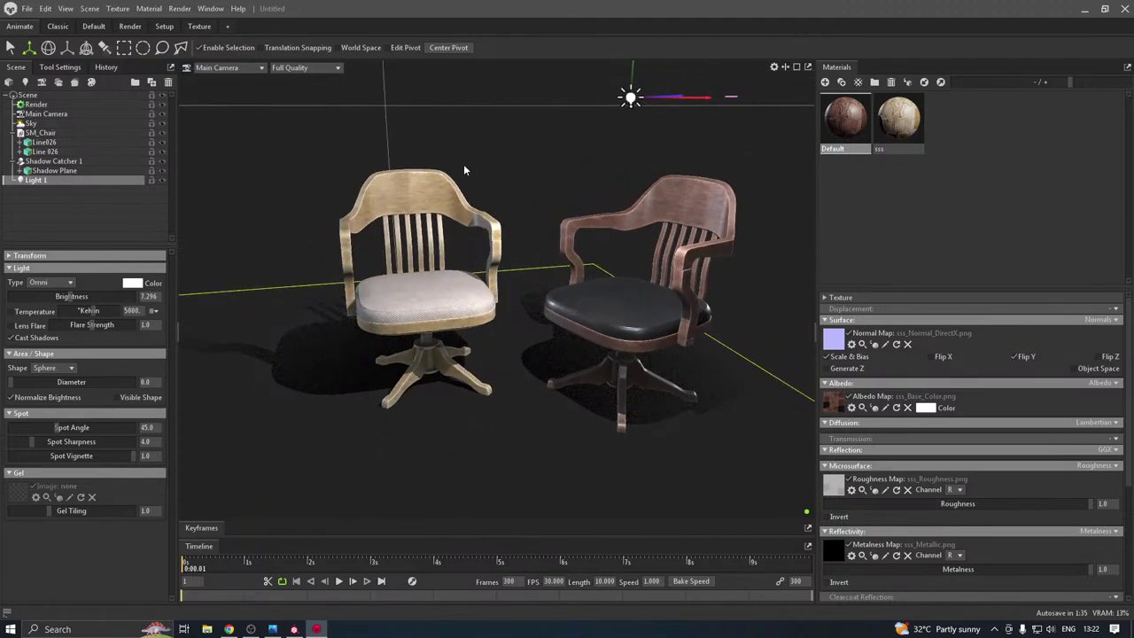
Move the duplicate chair closer to the original chair and apply the sss material to it
drag(460, 278, 562, 322)
click(583, 328)
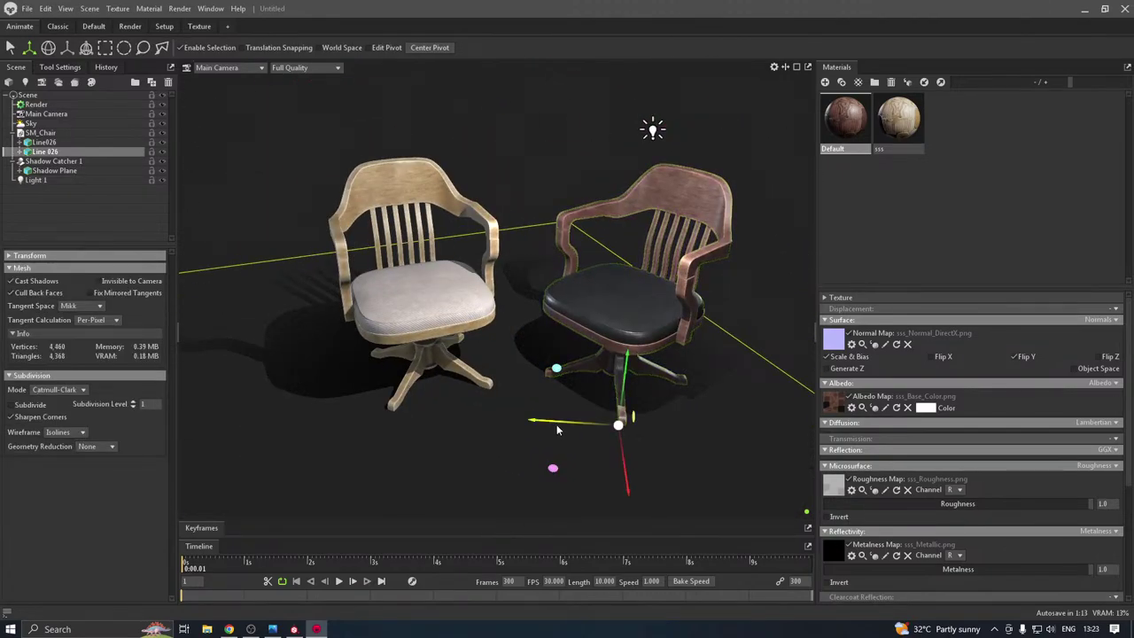
drag(556, 422, 496, 426)
drag(564, 462, 567, 481)
drag(479, 440, 505, 438)
drag(683, 379, 744, 341)
drag(913, 126, 618, 142)
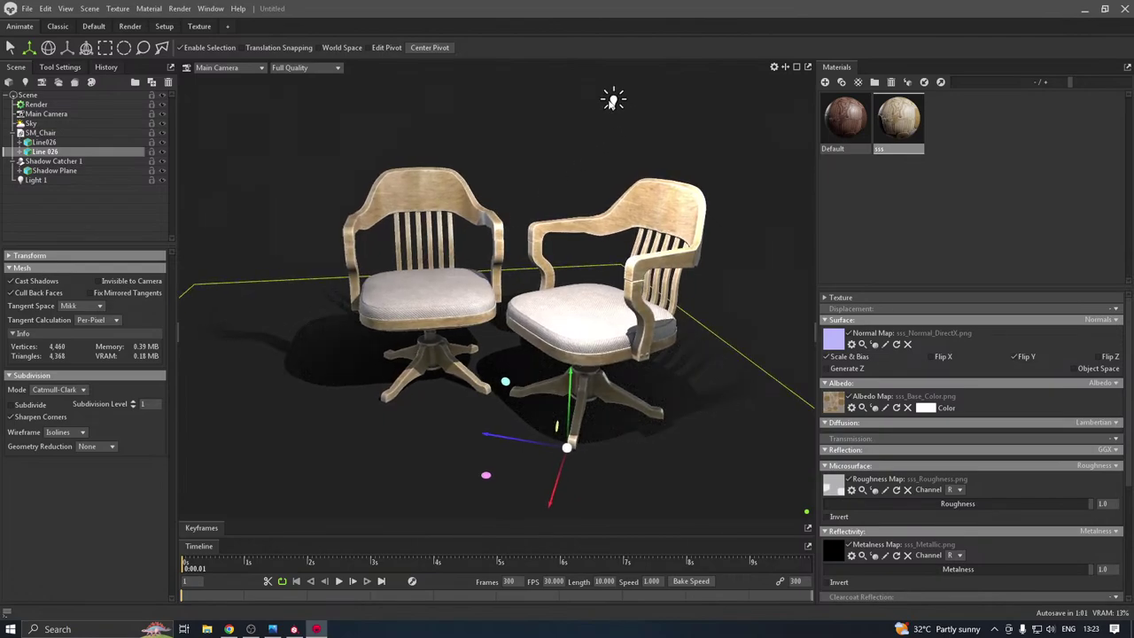
Raise the omni light higher above the two chairs
click(614, 100)
drag(618, 76, 630, 5)
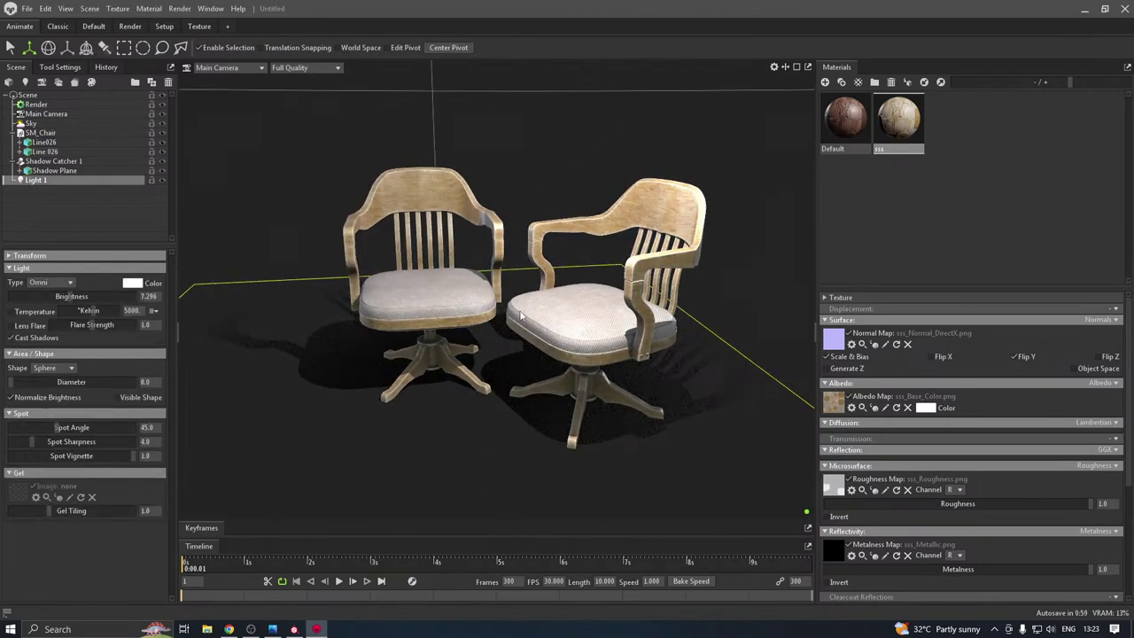
drag(521, 314, 607, 336)
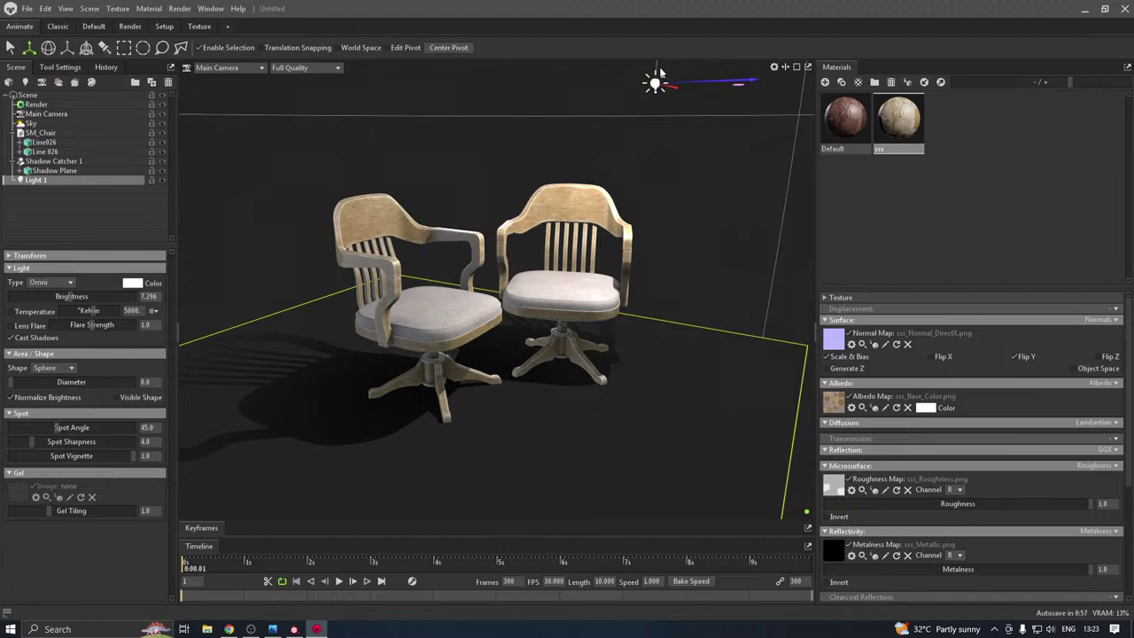
drag(660, 73, 663, 5)
drag(599, 218, 508, 249)
Try the dark Default material on both chairs and return each one to the sss material
drag(827, 127, 428, 283)
drag(597, 284, 496, 257)
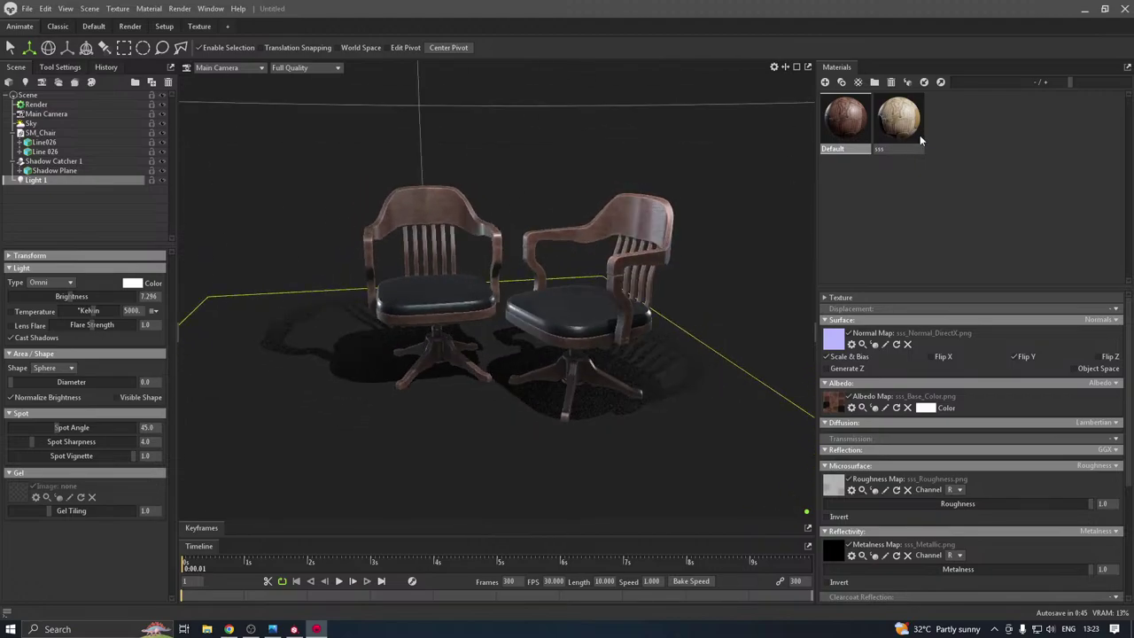
drag(898, 117, 618, 308)
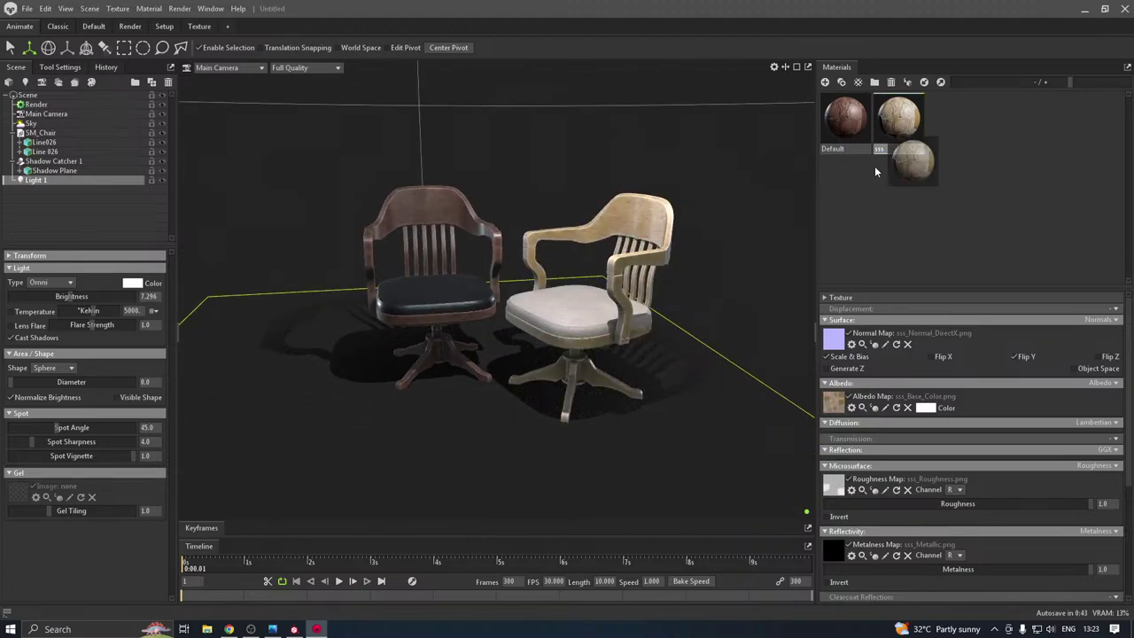
mouse_move(912, 126)
mouse_down()
mouse_move(619, 246)
mouse_move(409, 305)
mouse_move(909, 119)
mouse_up()
drag(590, 213, 709, 182)
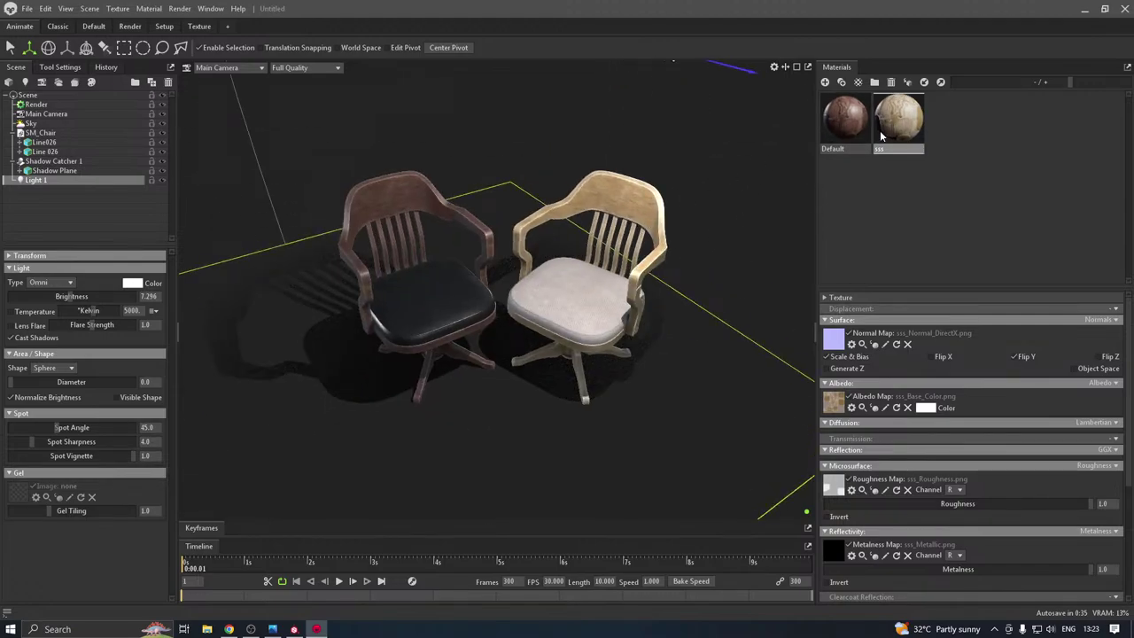
drag(882, 128, 577, 245)
Examine the wood grain and seat fabric of both chairs up close and from several angles
scroll(385, 305, up, 5)
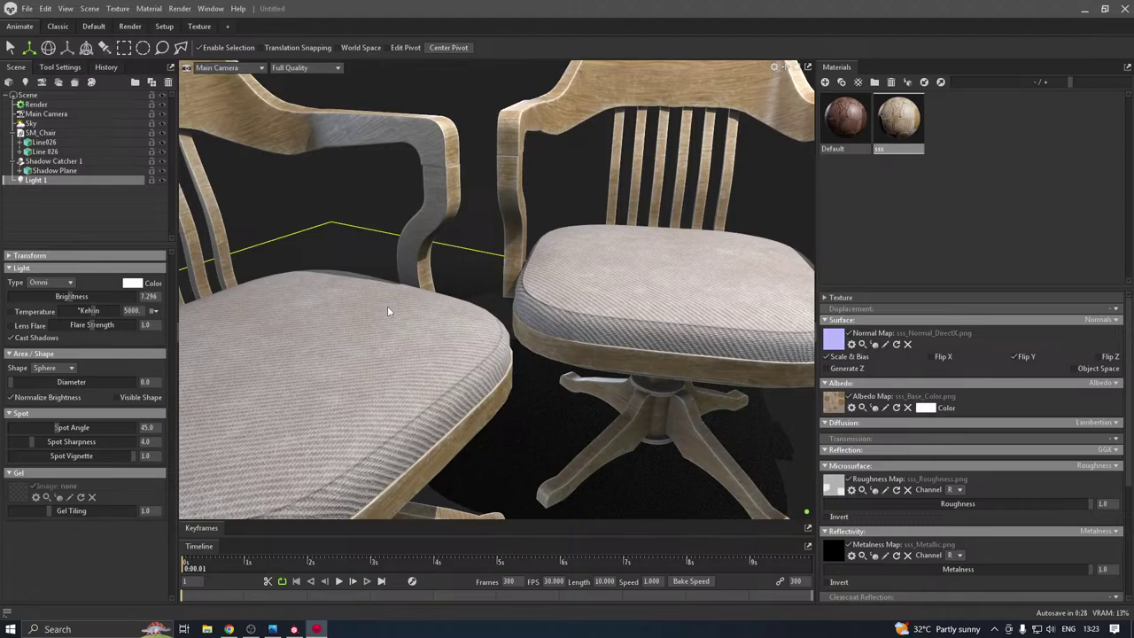
scroll(387, 306, up, 3)
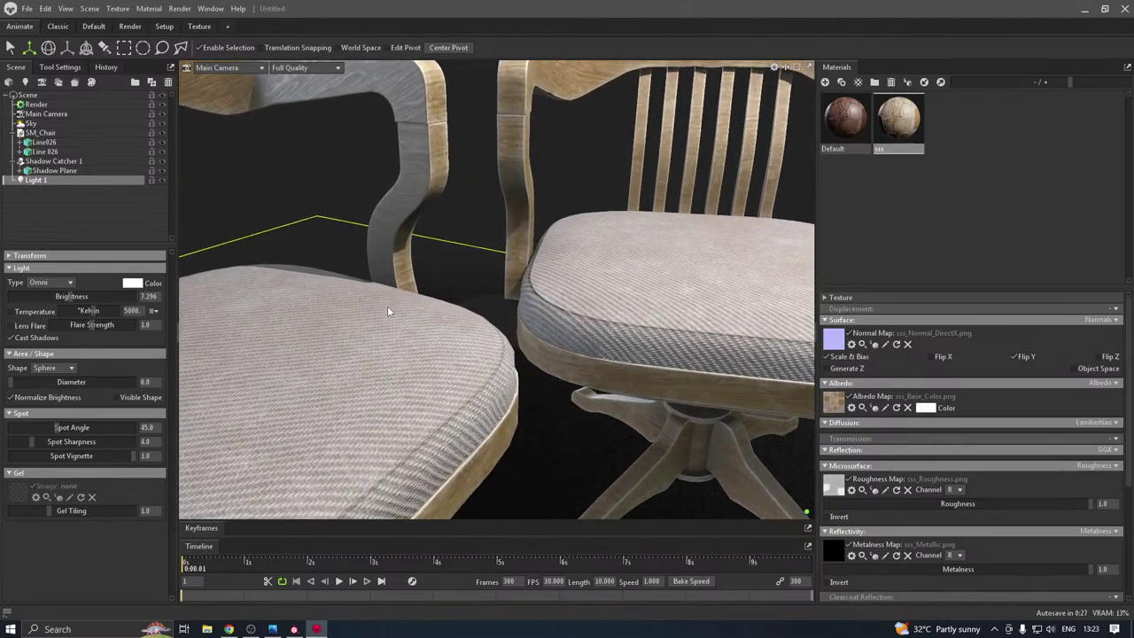
drag(387, 305, 642, 187)
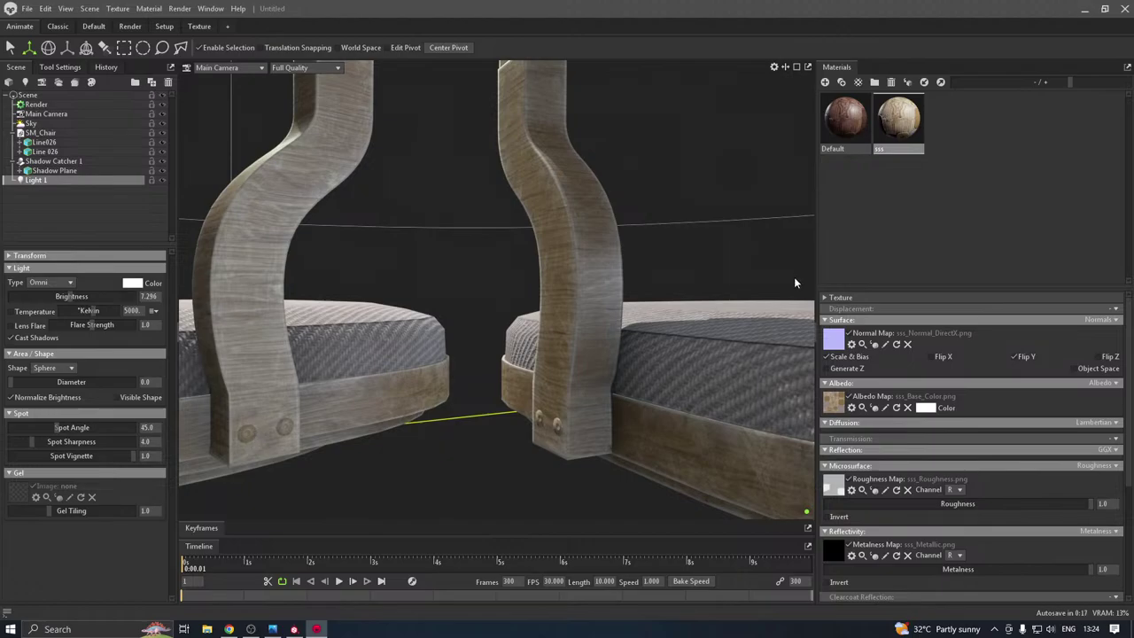
drag(795, 282, 543, 348)
scroll(543, 350, up, 4)
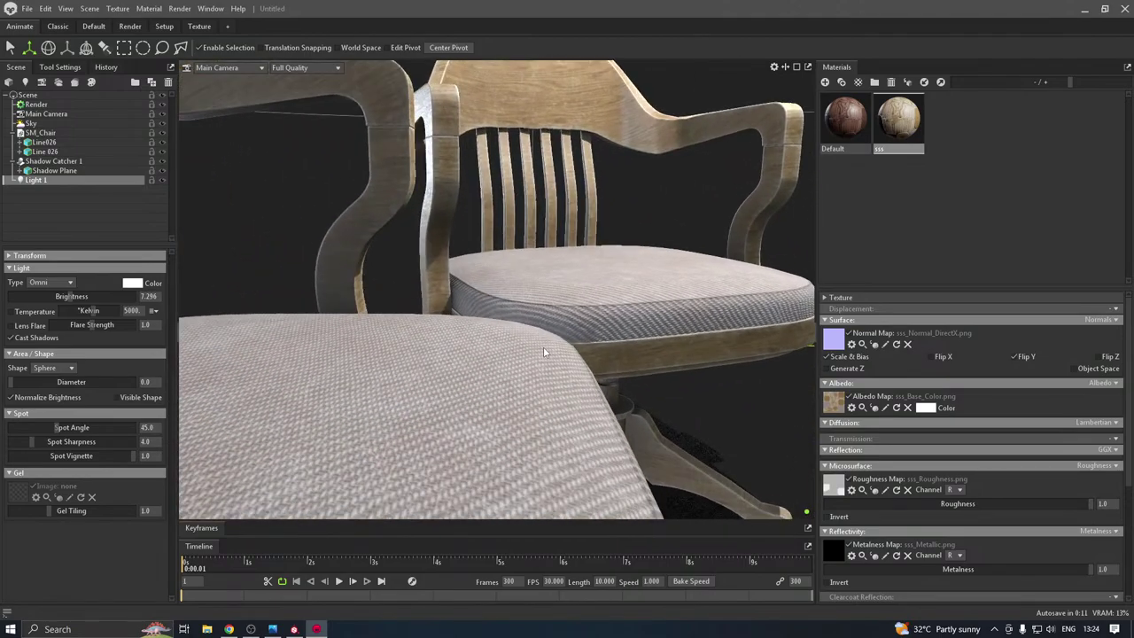
scroll(543, 346, down, 6)
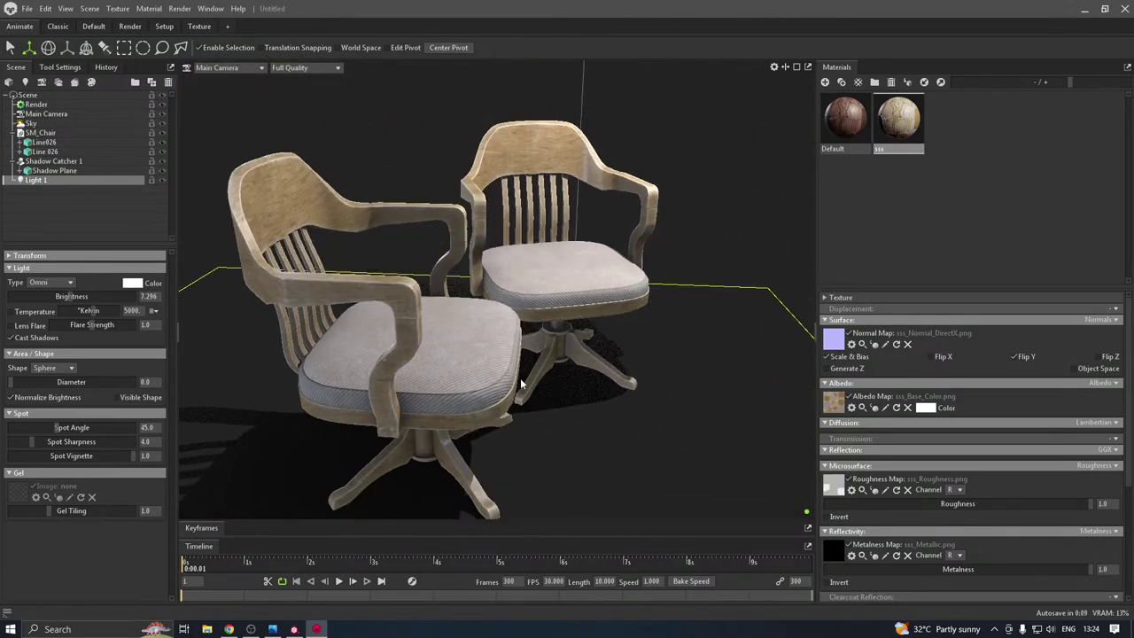
drag(521, 383, 474, 372)
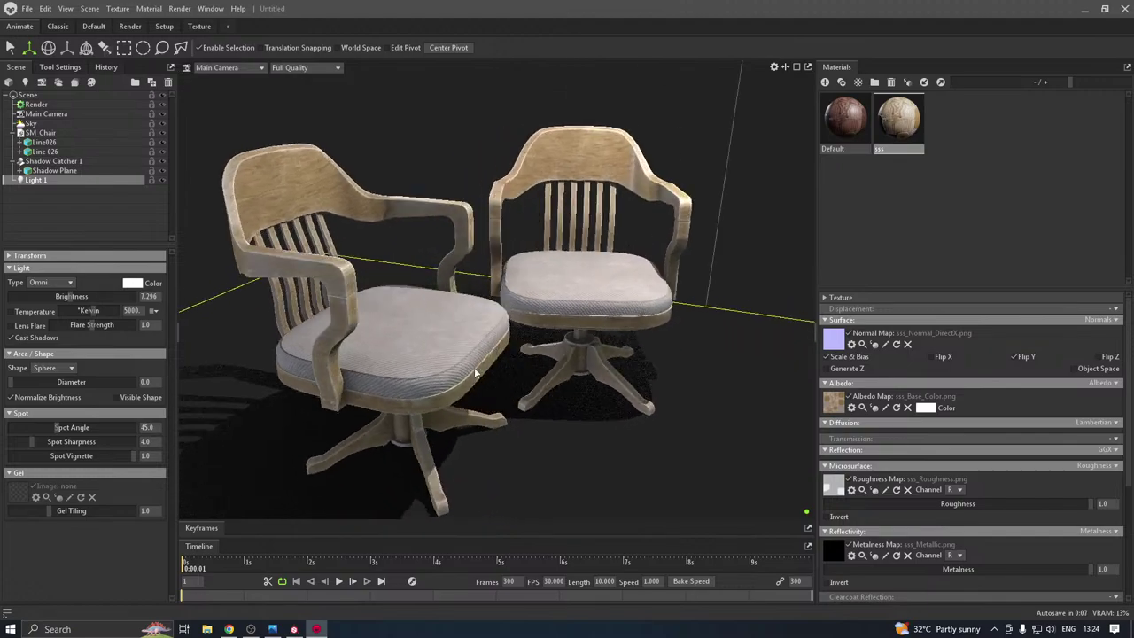
scroll(468, 367, down, 5)
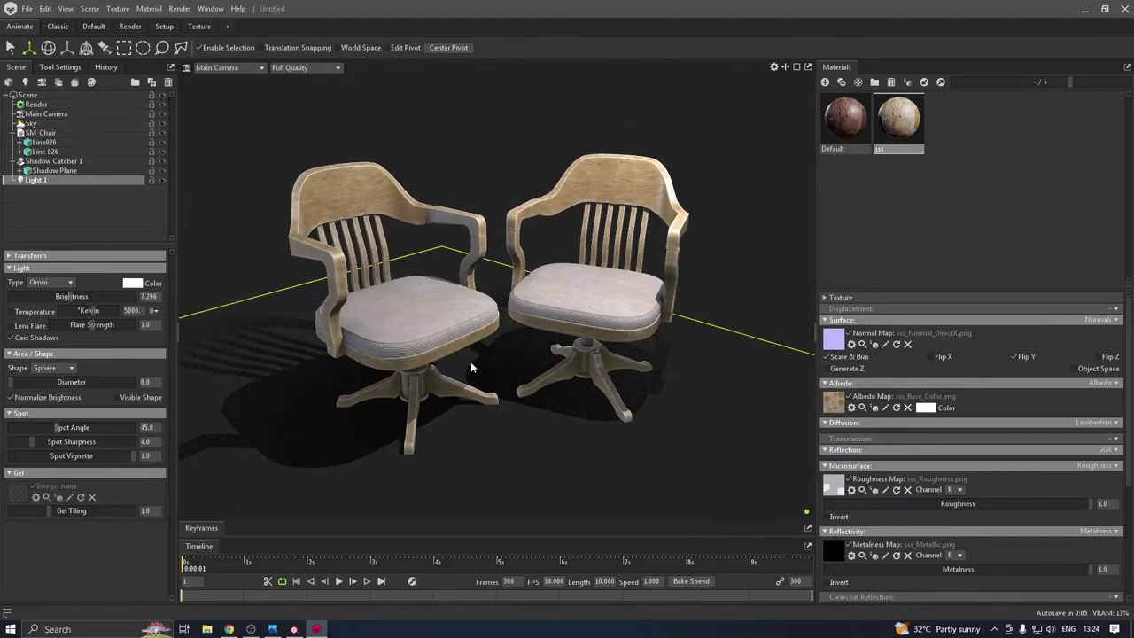
scroll(477, 365, down, 2)
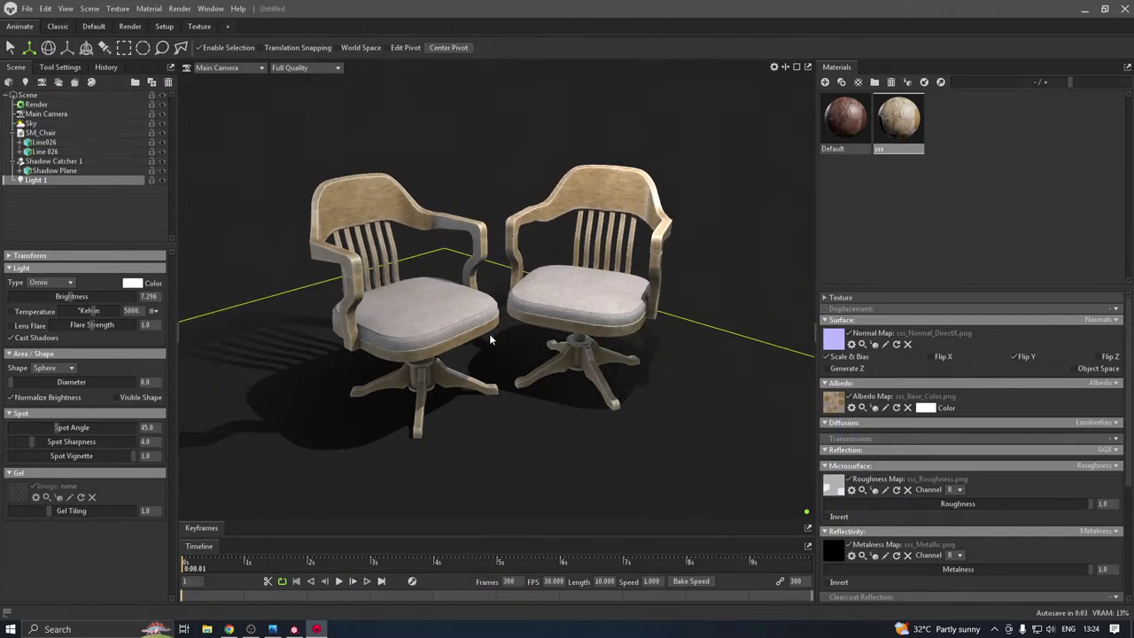
drag(488, 327, 526, 322)
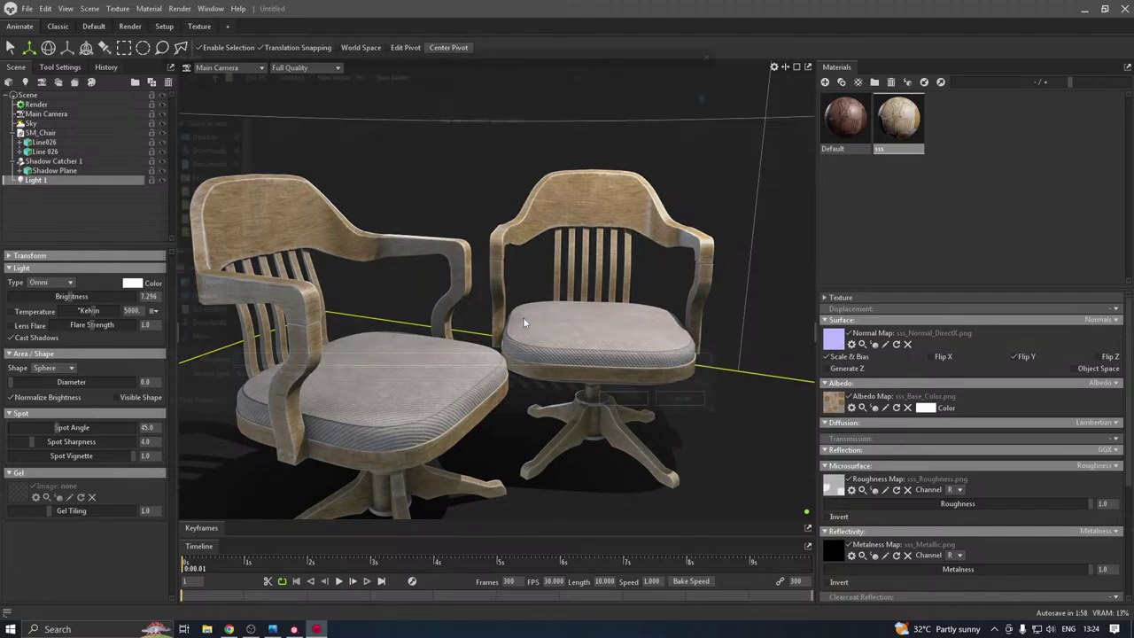
Save the scene as Chair in the folder New folder (36)
key(ctrl+s)
click(203, 232)
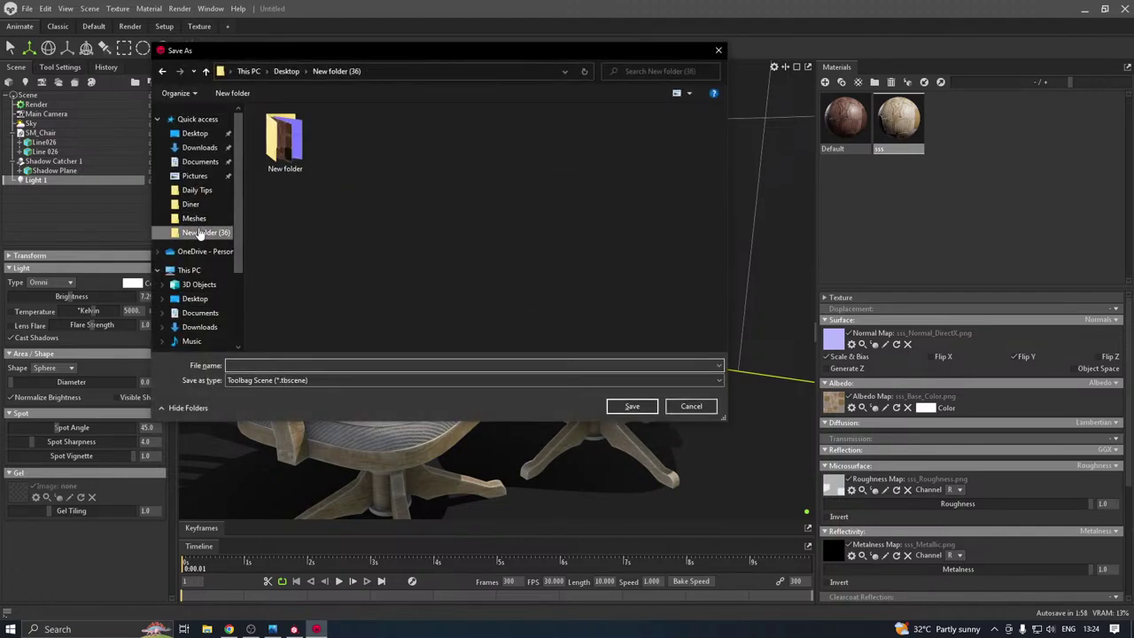
click(257, 364)
text(C)
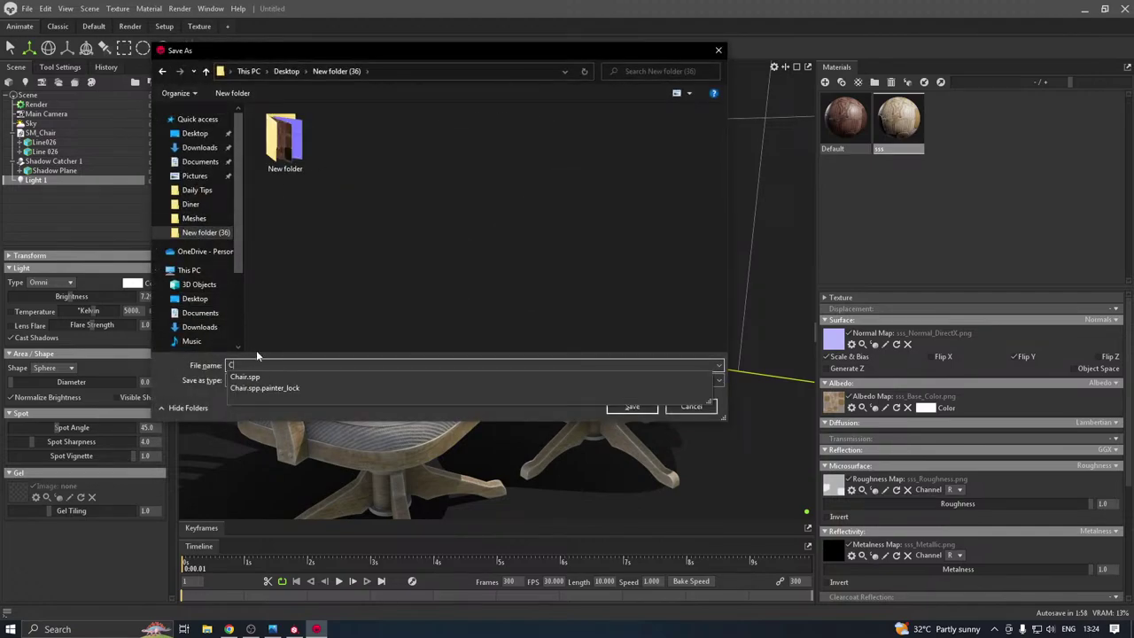
text(hair)
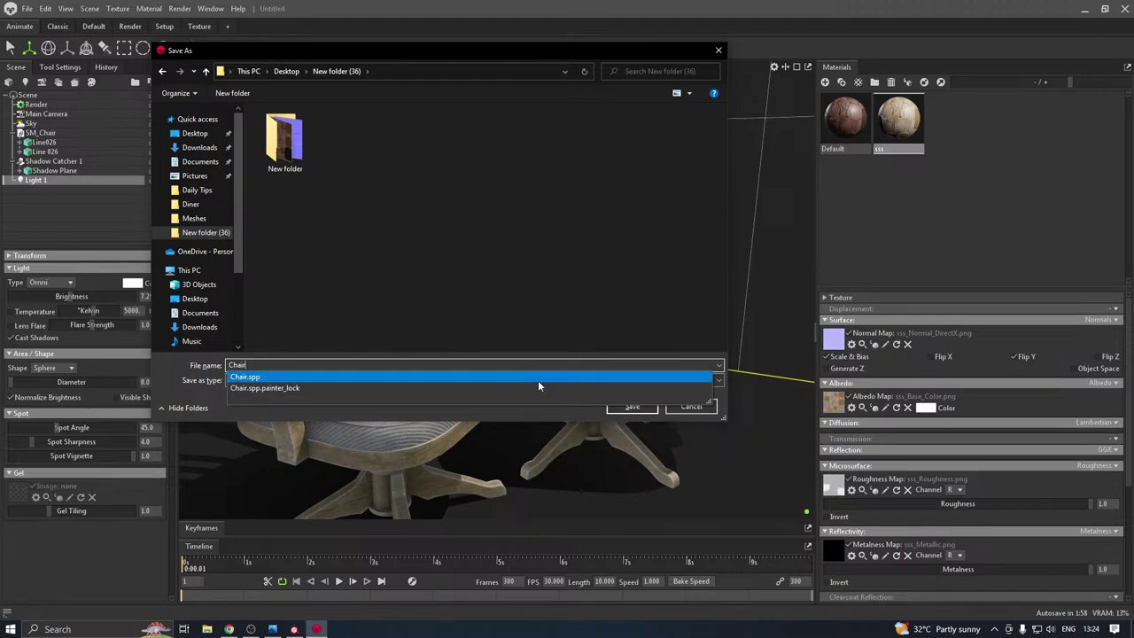
click(492, 329)
click(620, 405)
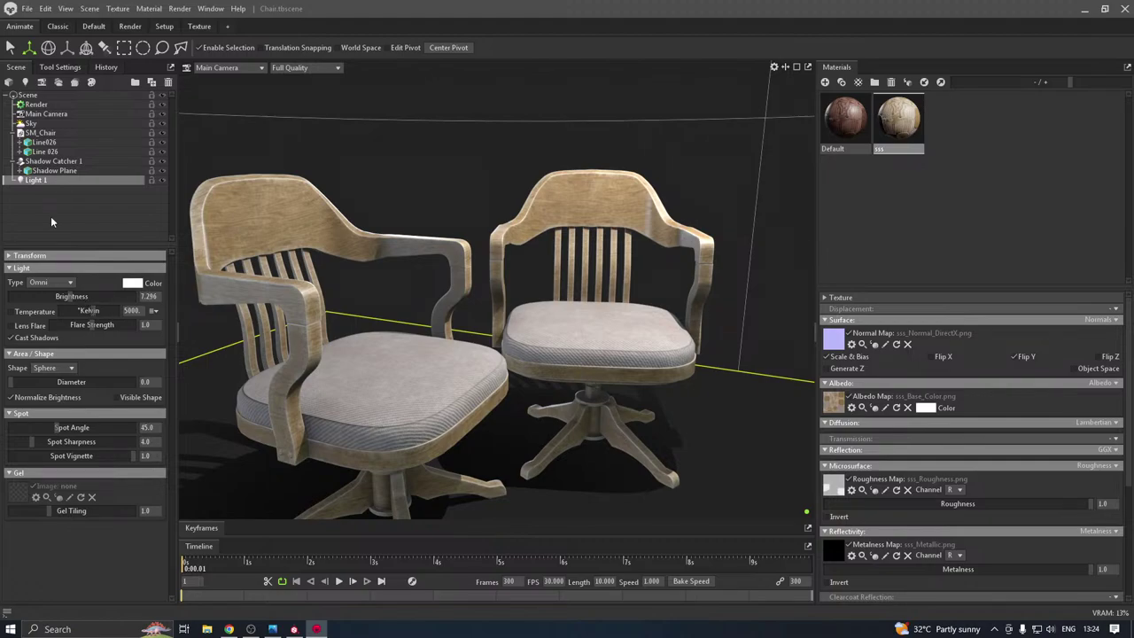
Enable ray tracing in the scene's render settings and set ambient occlusion to Ray Traced
click(51, 114)
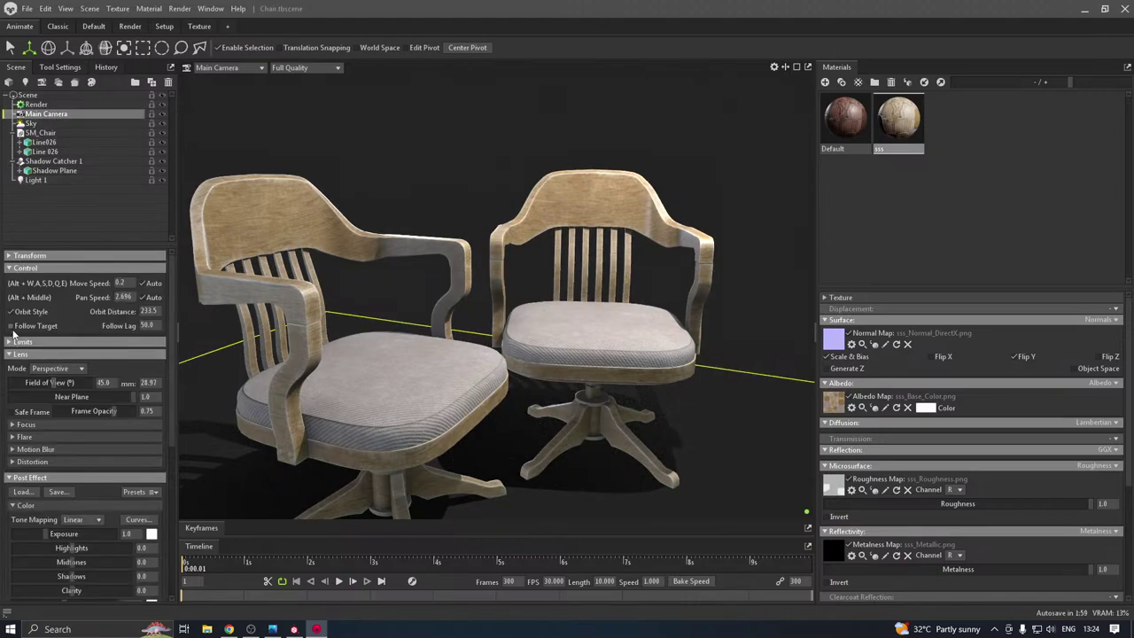
click(36, 105)
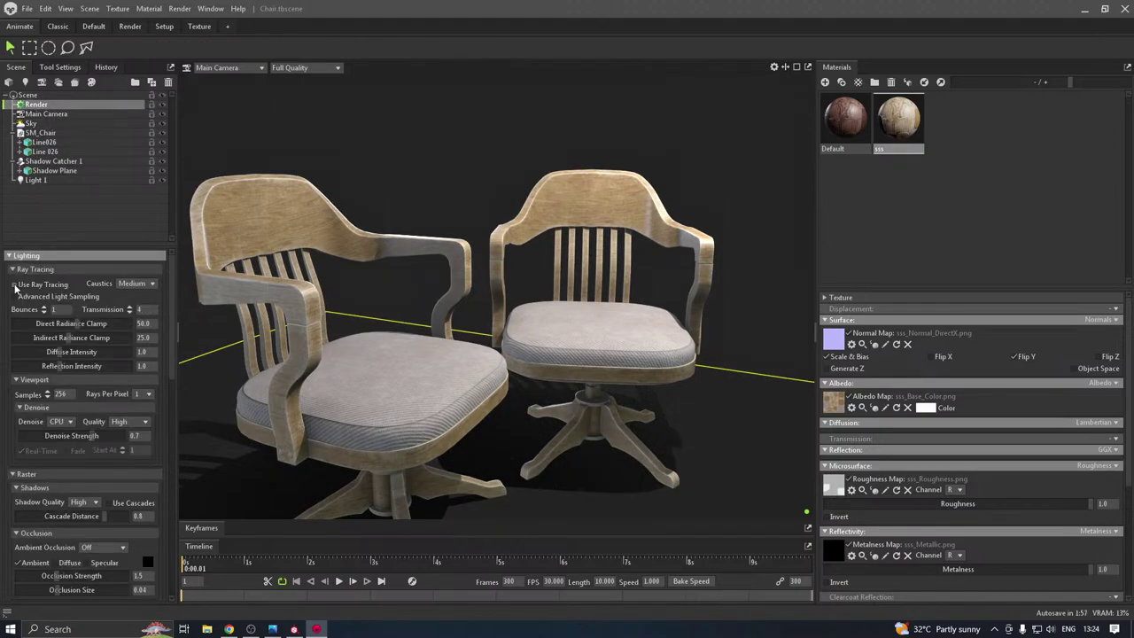
click(14, 284)
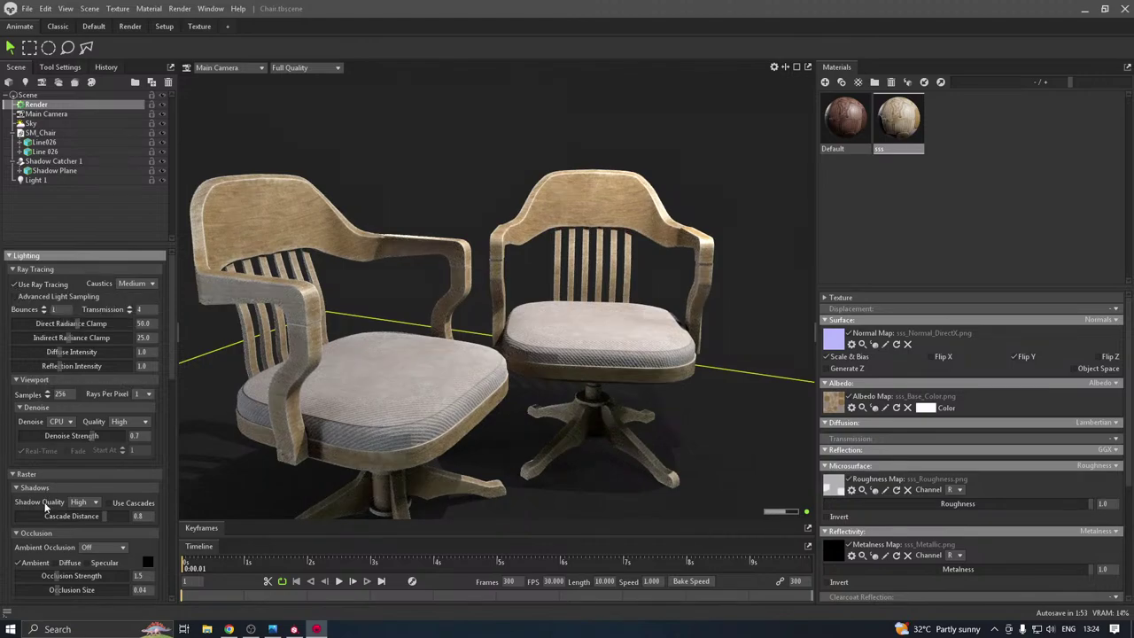
click(88, 548)
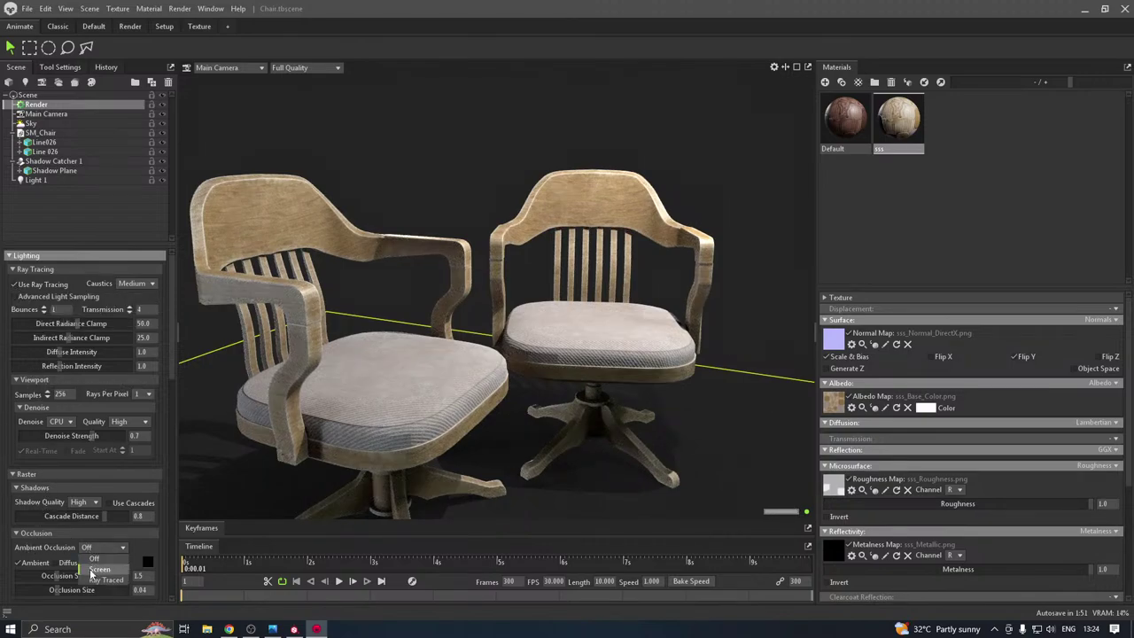
click(87, 580)
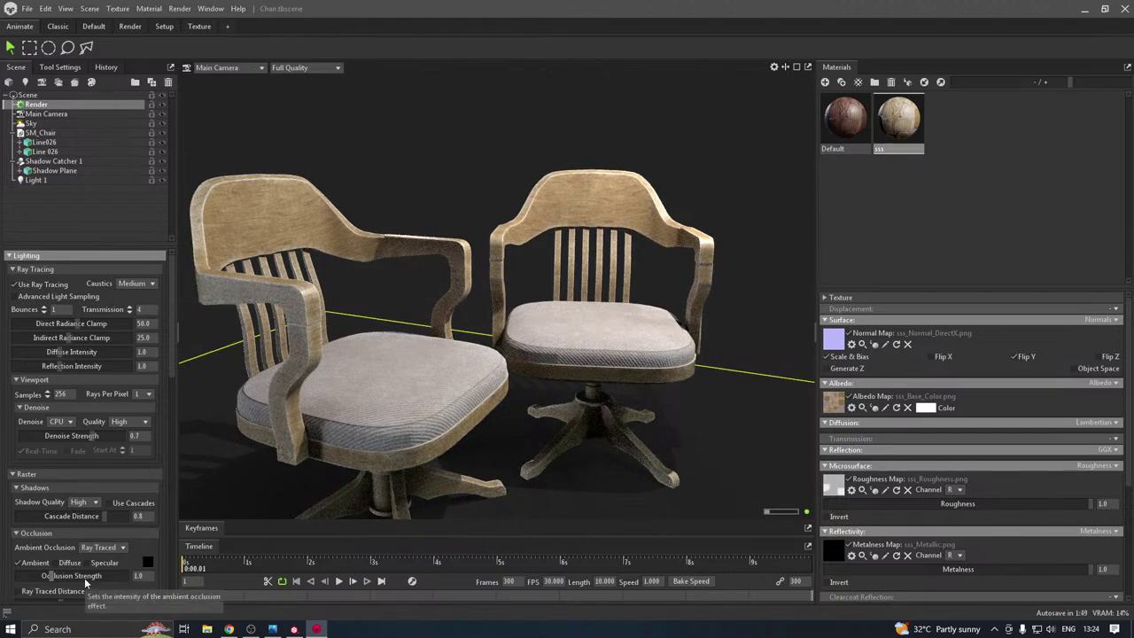
Add fog to the scene and increase its distance to about 25291
right_click(77, 216)
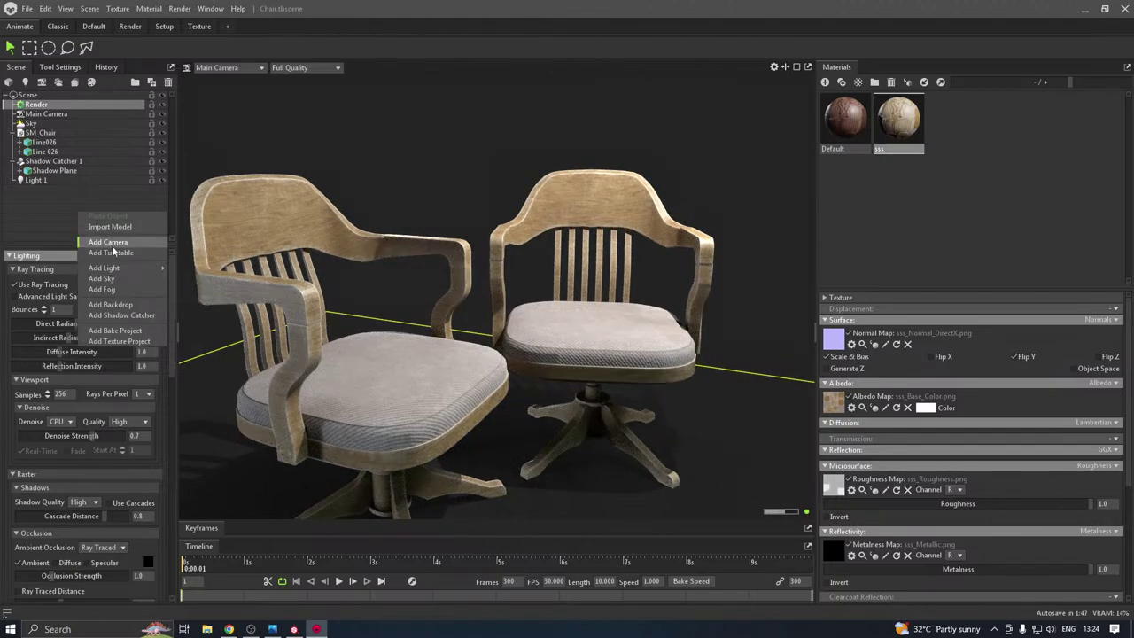
mouse_move(120, 270)
click(125, 287)
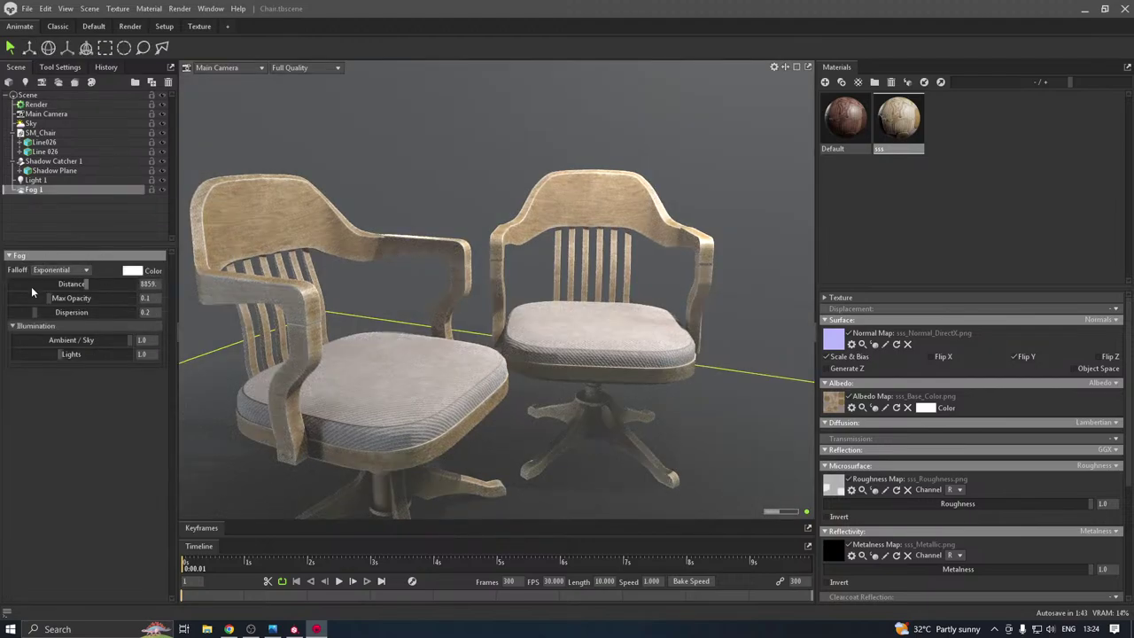
drag(92, 285, 104, 285)
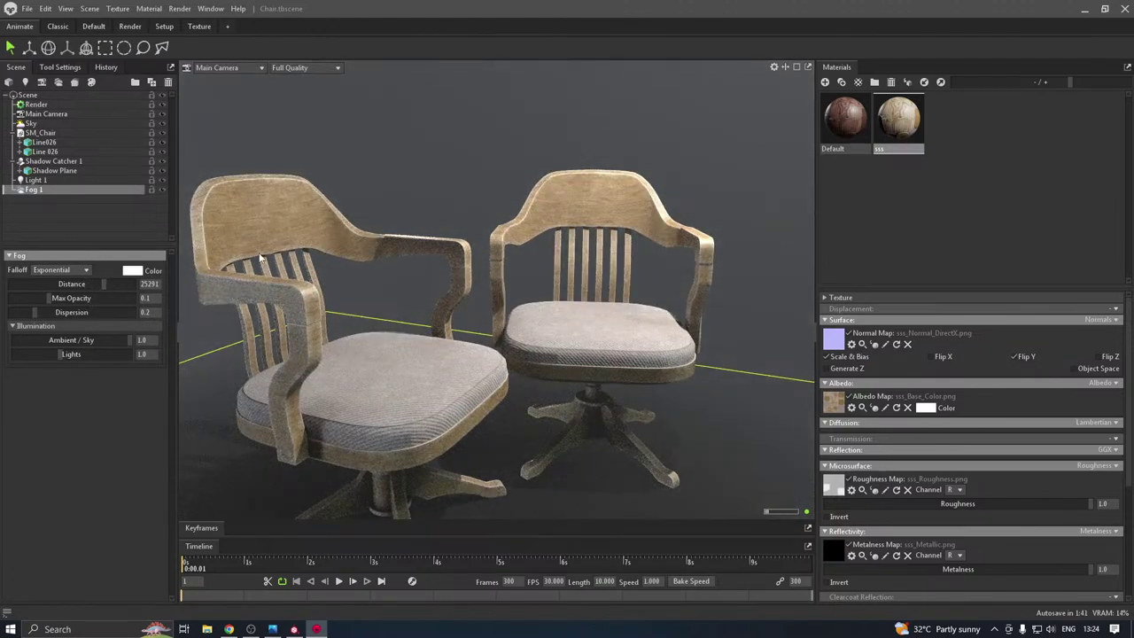
Try the dark Default material on the nearer chair and return it to the sss material
scroll(346, 245, down, 4)
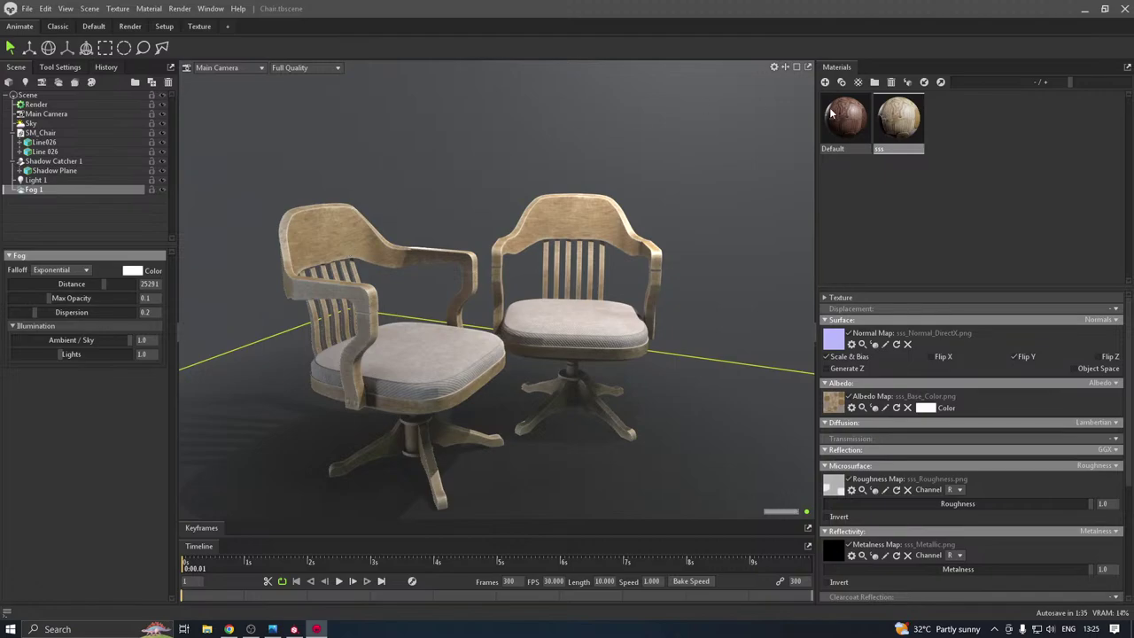
drag(432, 359, 429, 356)
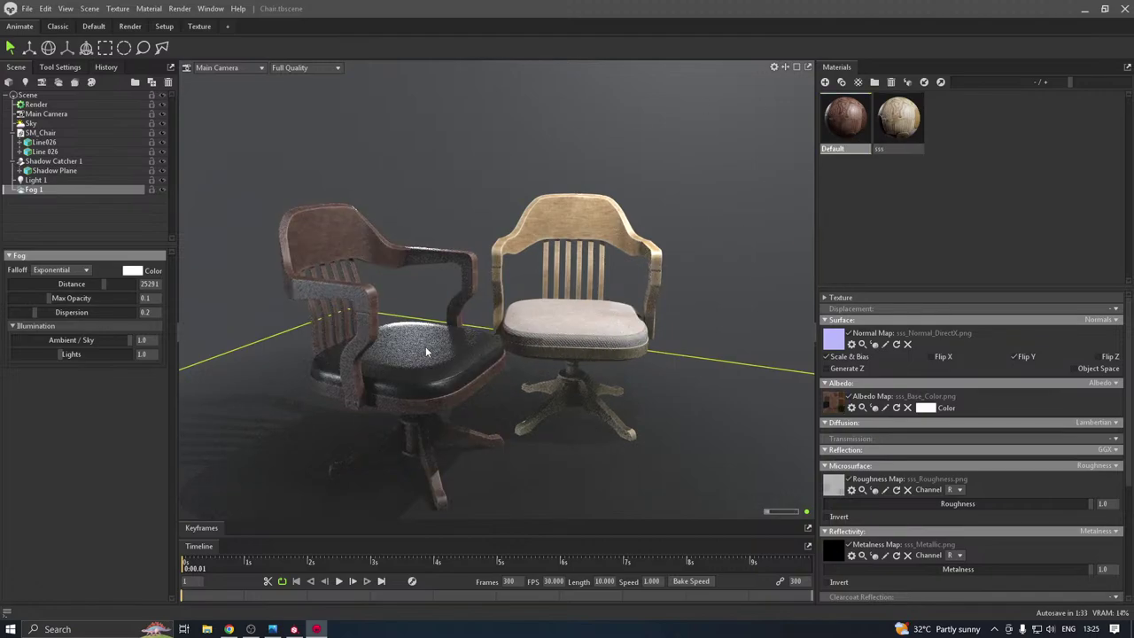
drag(557, 315, 391, 329)
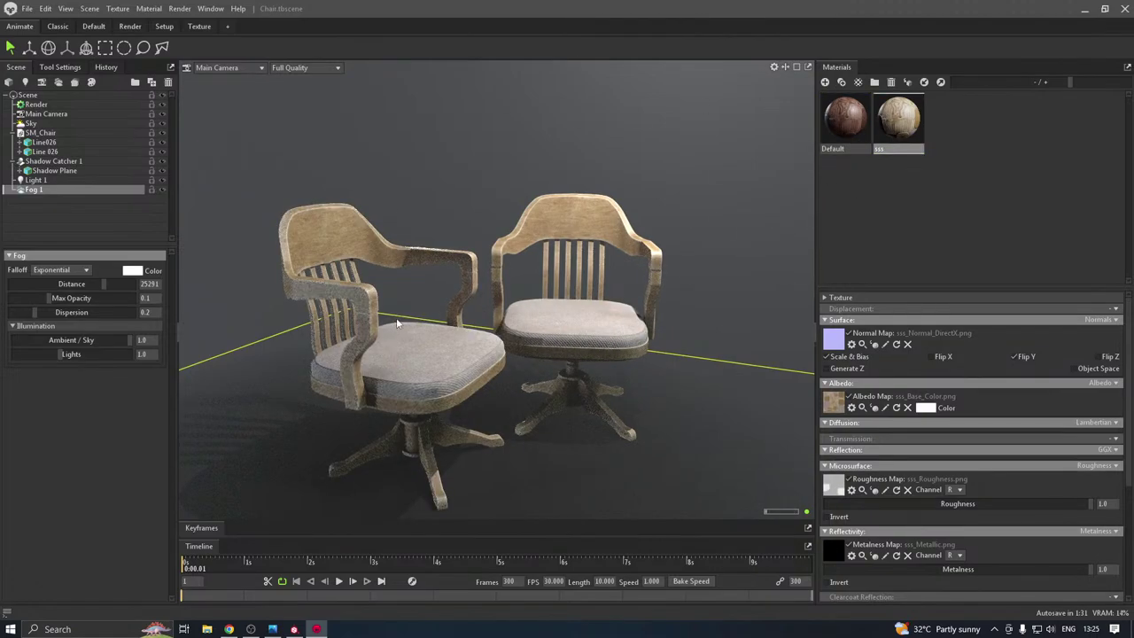
Clear the fog selection and check both chairs in the ray-traced, foggy scene from several angles
click(717, 204)
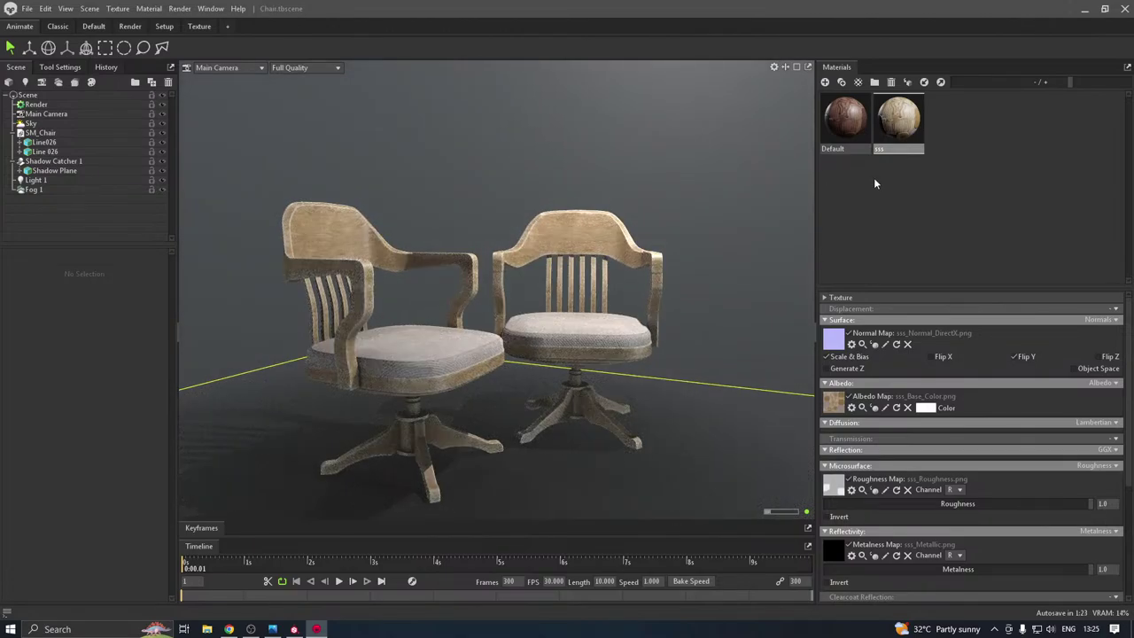
drag(804, 200, 796, 218)
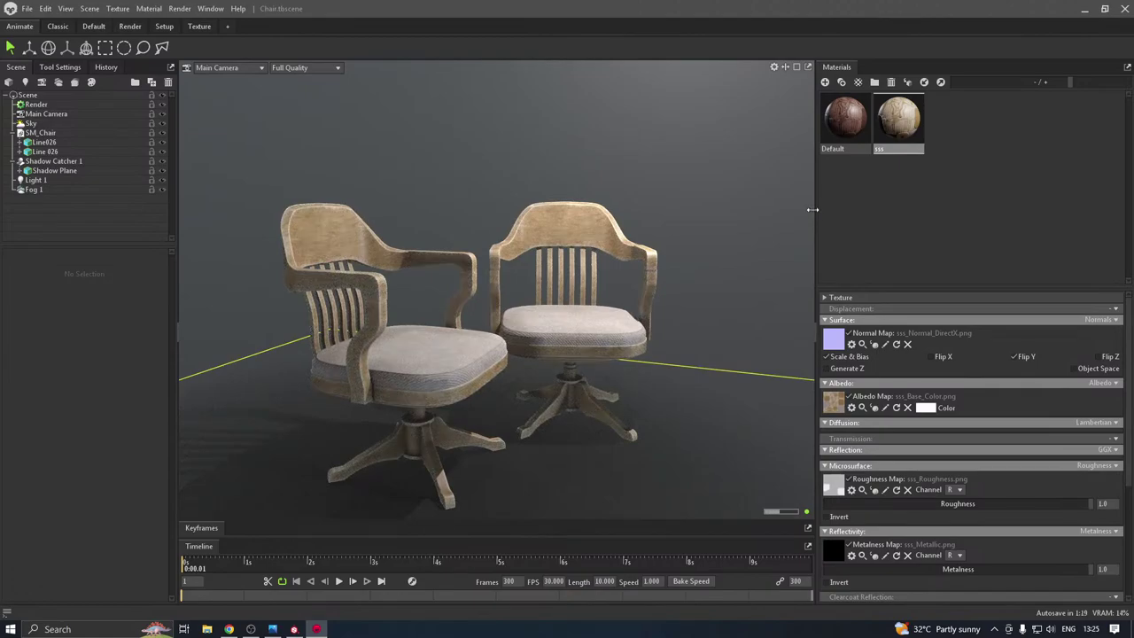
drag(700, 241, 725, 251)
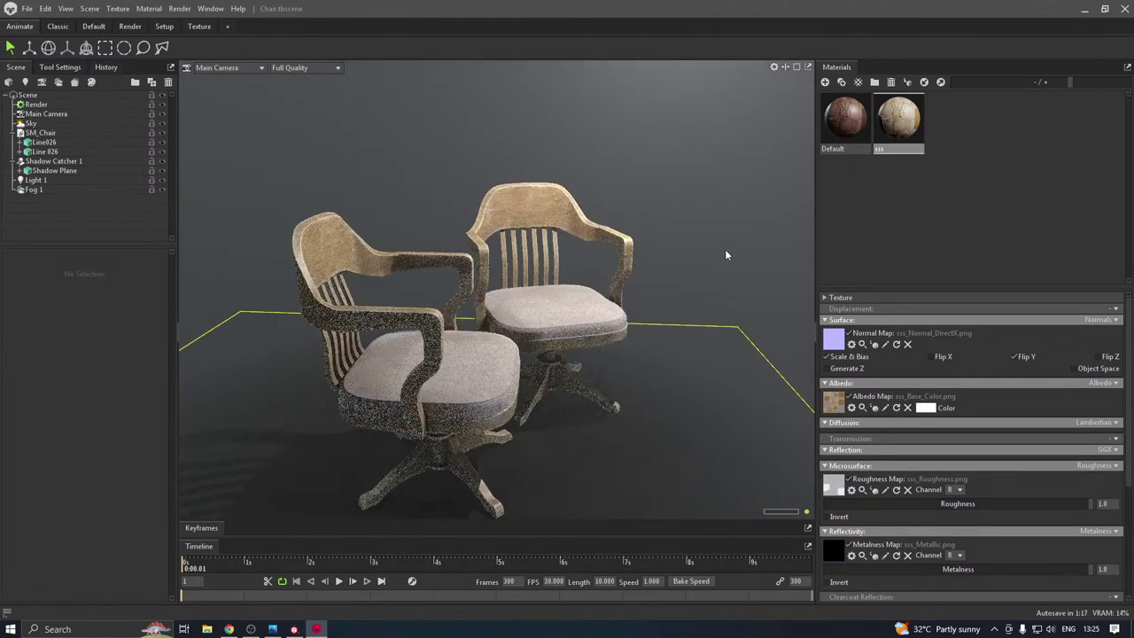